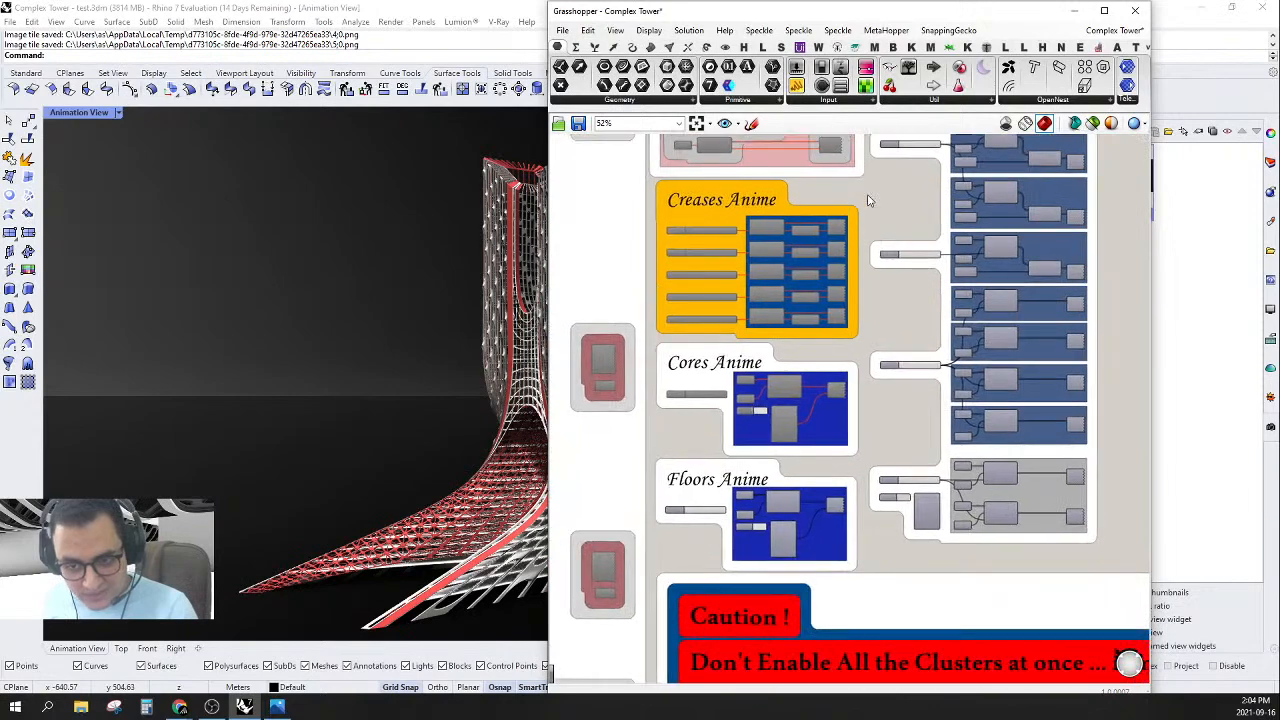
- Examine the animation groups on the Grasshopper canvas, the four white groups beside Steel Anime, and the complete tower in the Rhino viewport
left_click(850, 412)
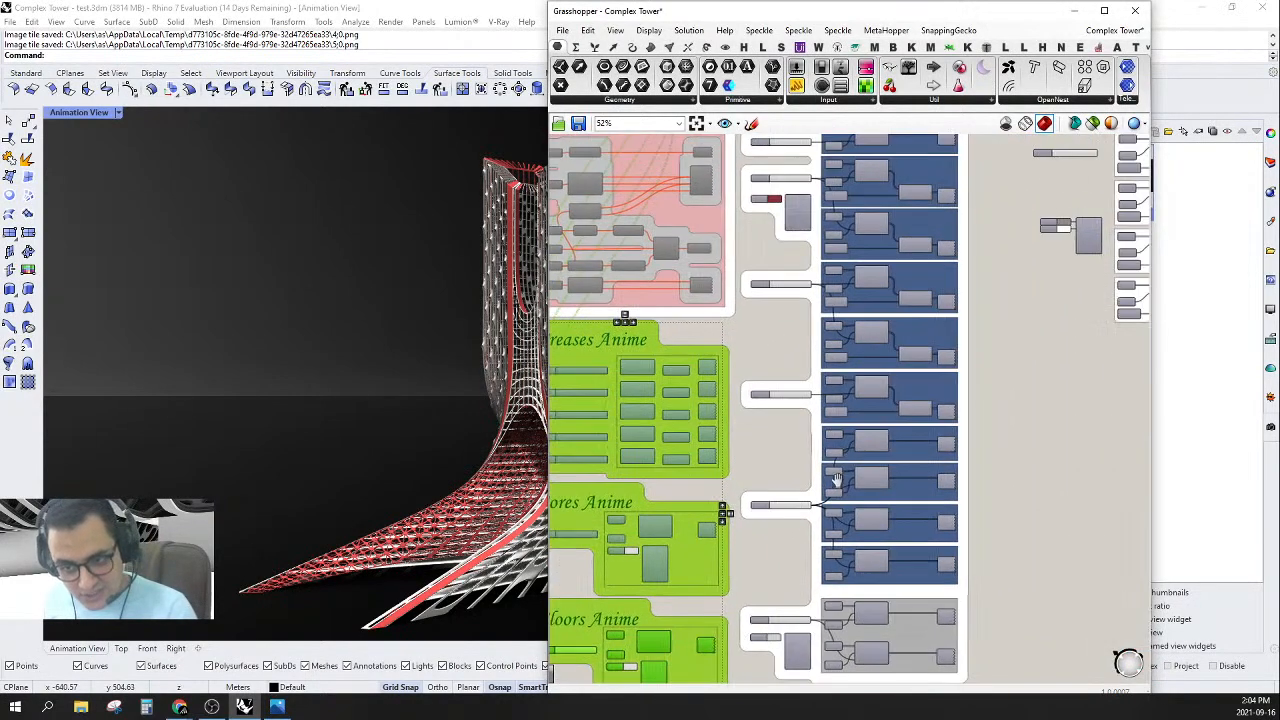
scroll(871, 200, "down", 3)
left_click_drag(858, 197, 743, 611)
right_click_drag(1070, 377, 910, 450)
left_click_drag(959, 490, 745, 277)
scroll(754, 305, "up", 5)
left_click(968, 196)
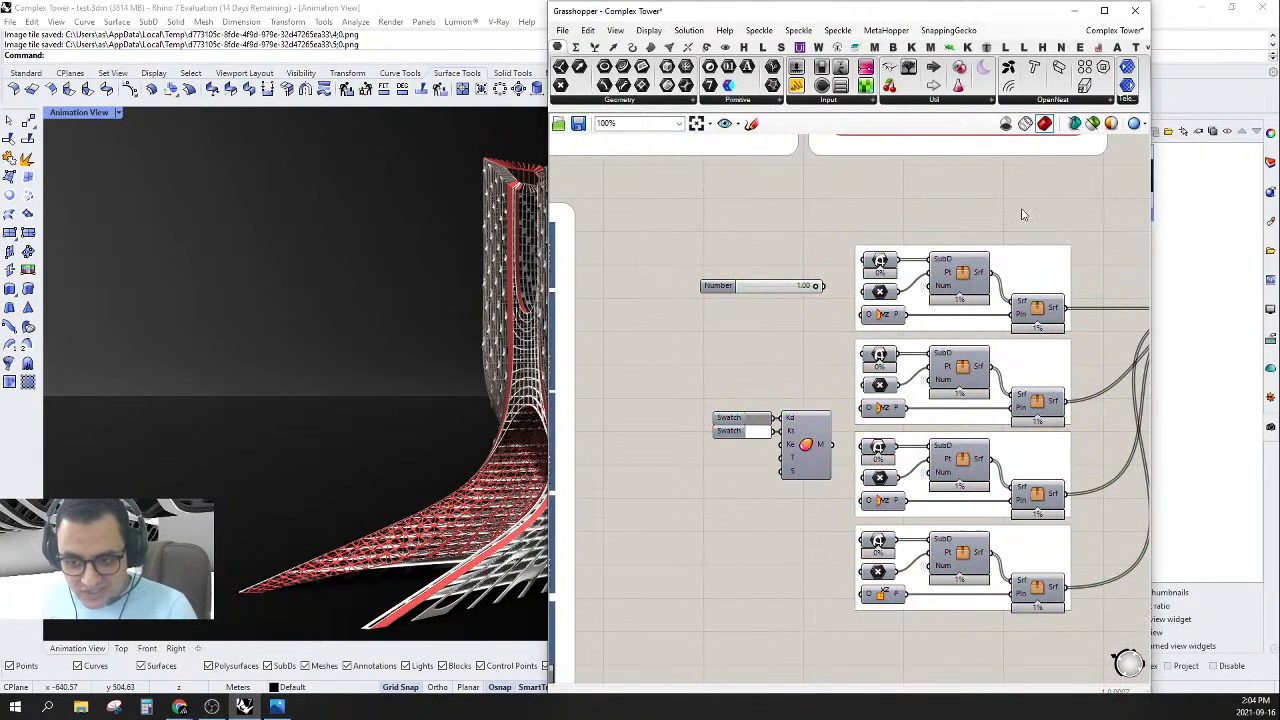
scroll(1025, 213, "up", 2)
left_click_drag(1094, 207, 752, 312)
scroll(925, 220, "down", 3)
scroll(837, 466, "down", 3)
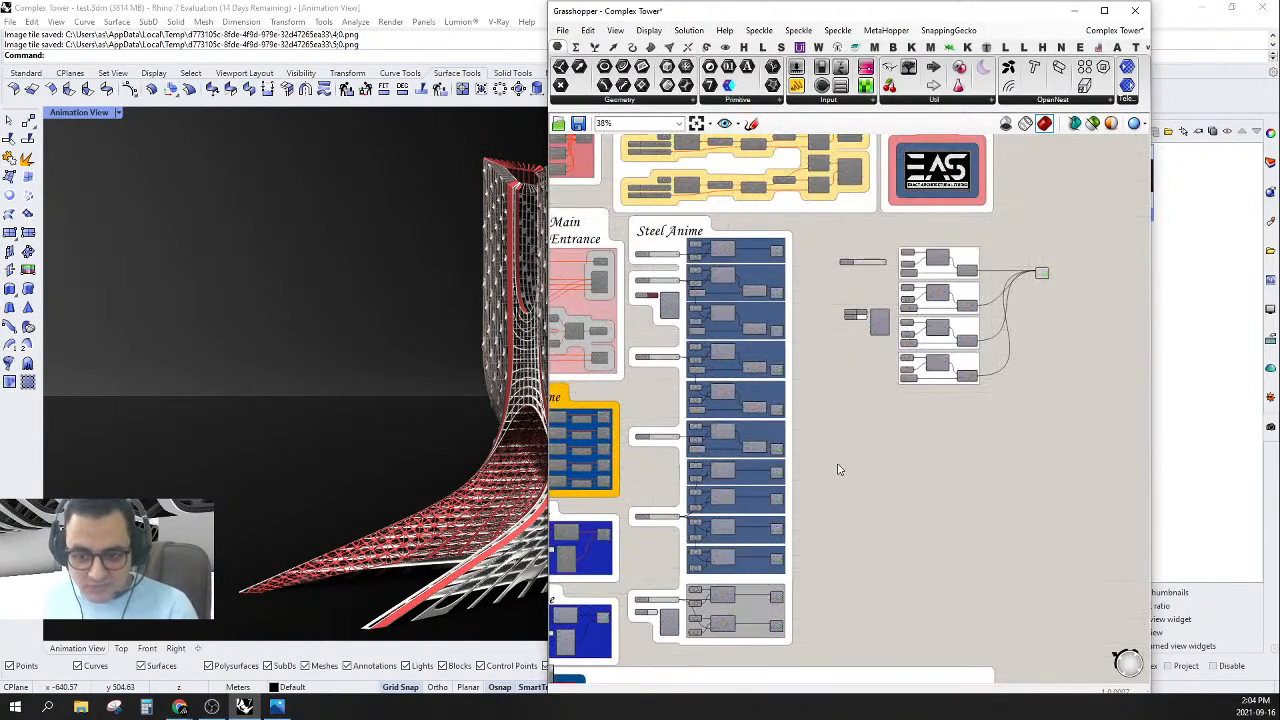
scroll(877, 449, "up", 1)
scroll(714, 503, "down", 2)
double_click(881, 14)
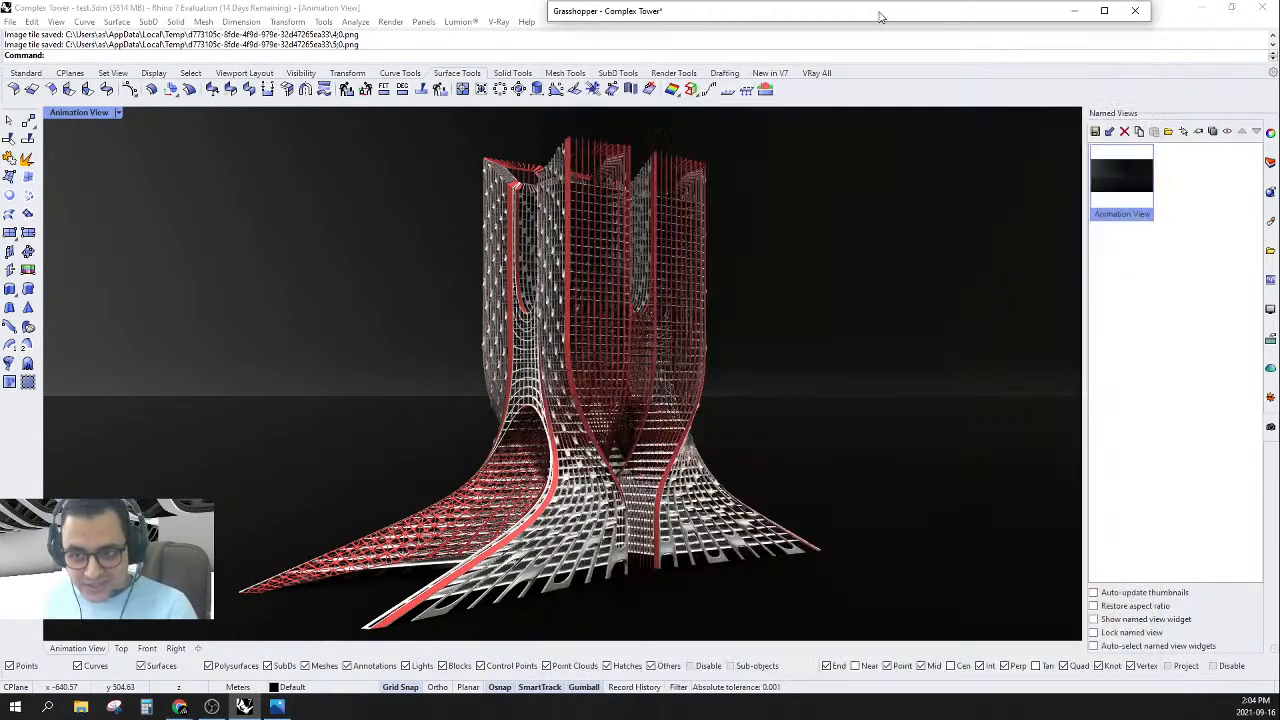
double_click(881, 14)
scroll(1080, 363, "down", 2)
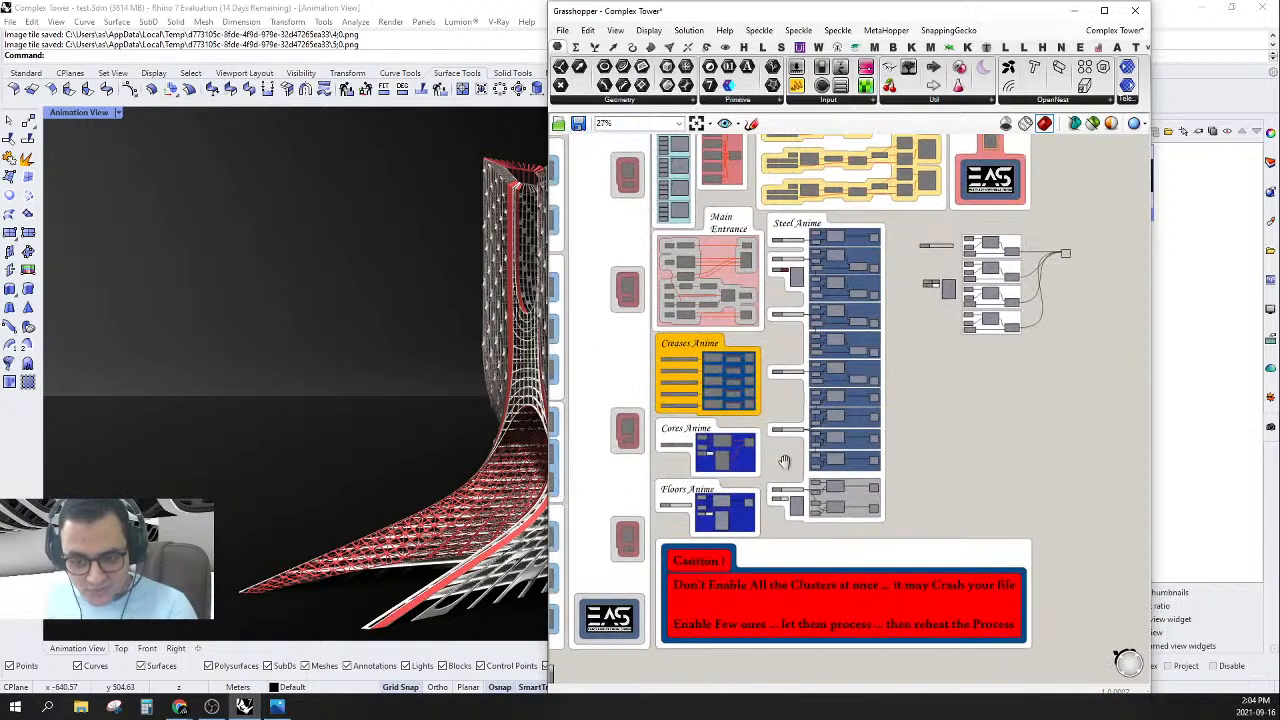
- Disable the output components along the outer edge of the Steel Anime group
left_click_drag(865, 537, 910, 272)
right_click(910, 268)
left_click(940, 320)
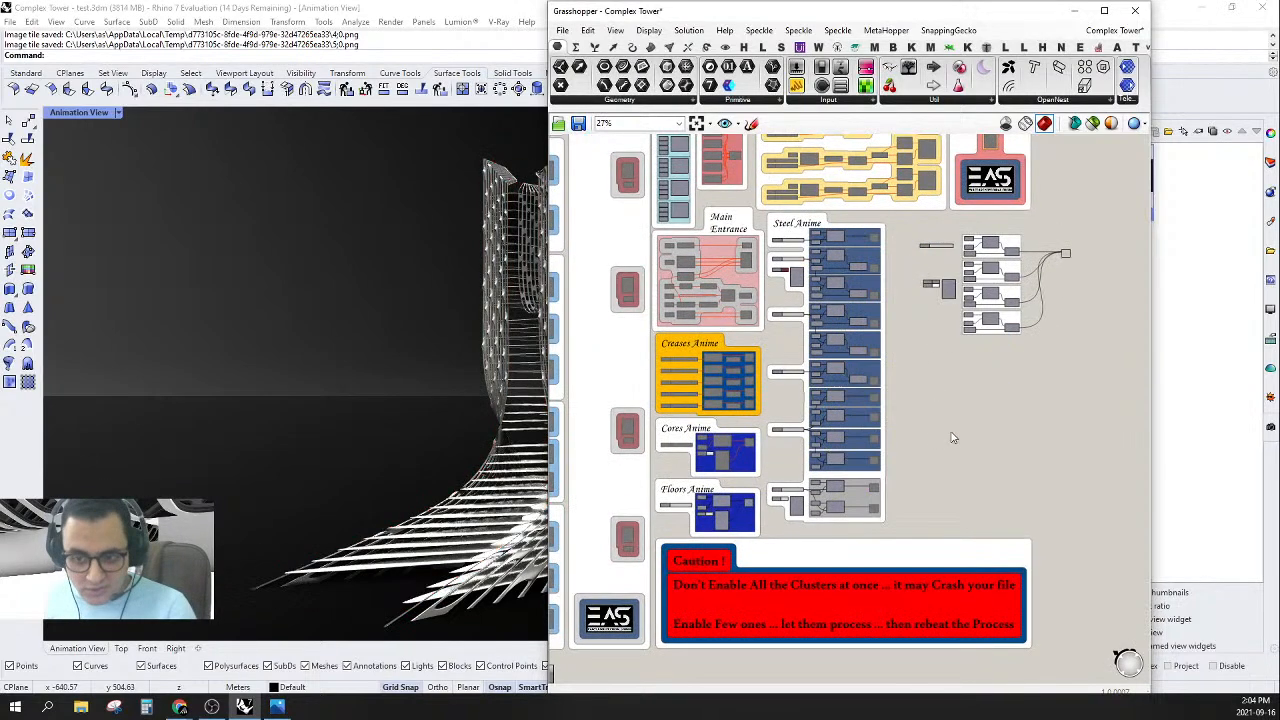
right_click(890, 411)
left_click(929, 461)
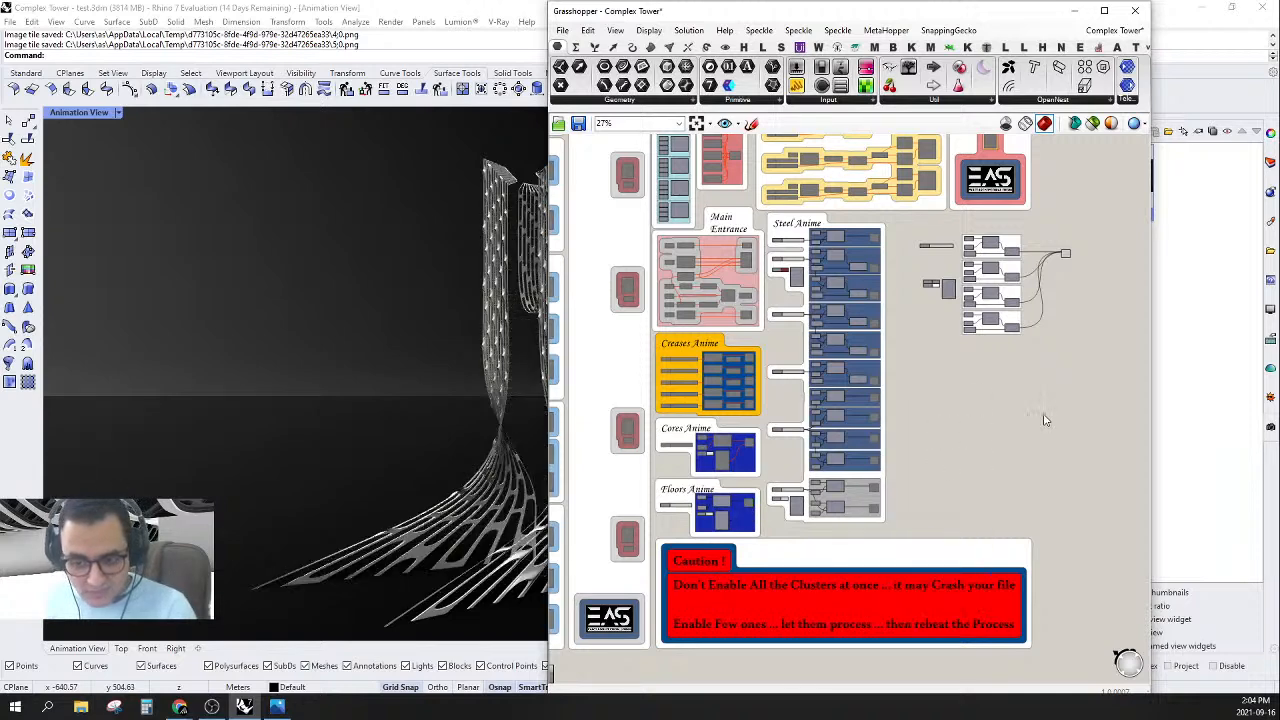
- Disable the component that collects the outputs of the four white groups beside Steel Anime, and check the viewport
scroll(914, 330, "up", 4)
right_click(925, 231)
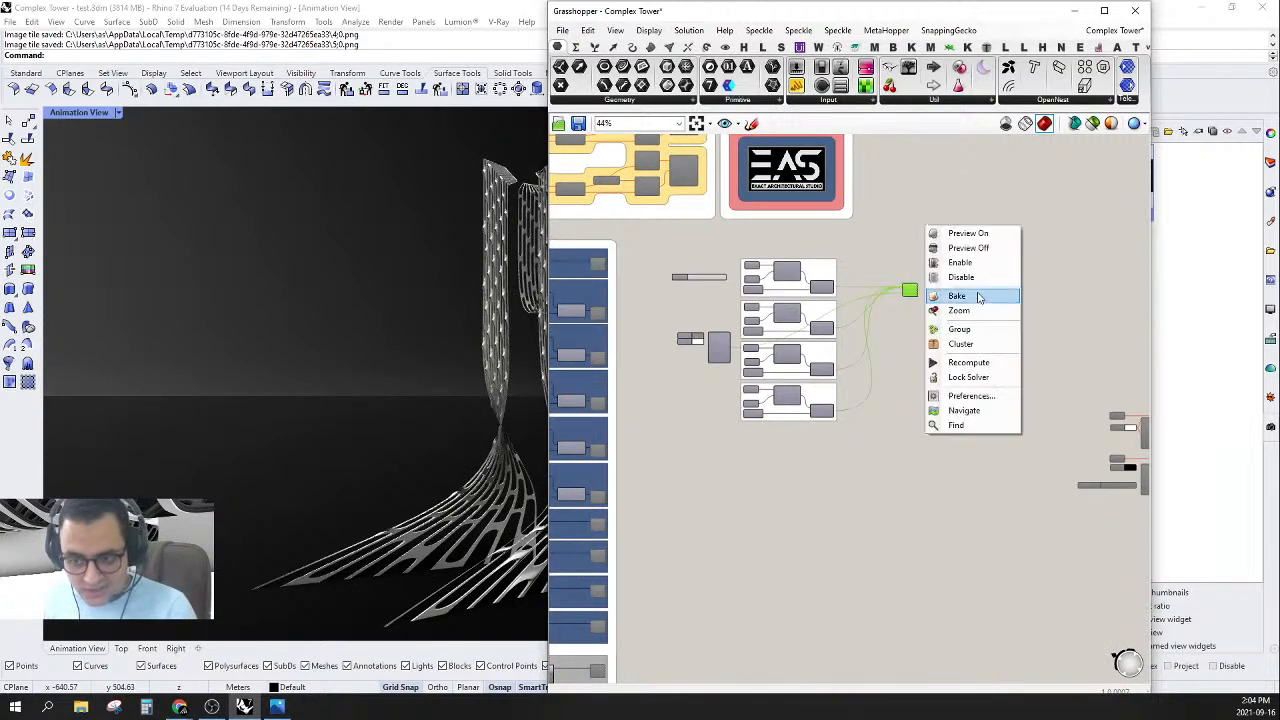
left_click(972, 274)
double_click(854, 14)
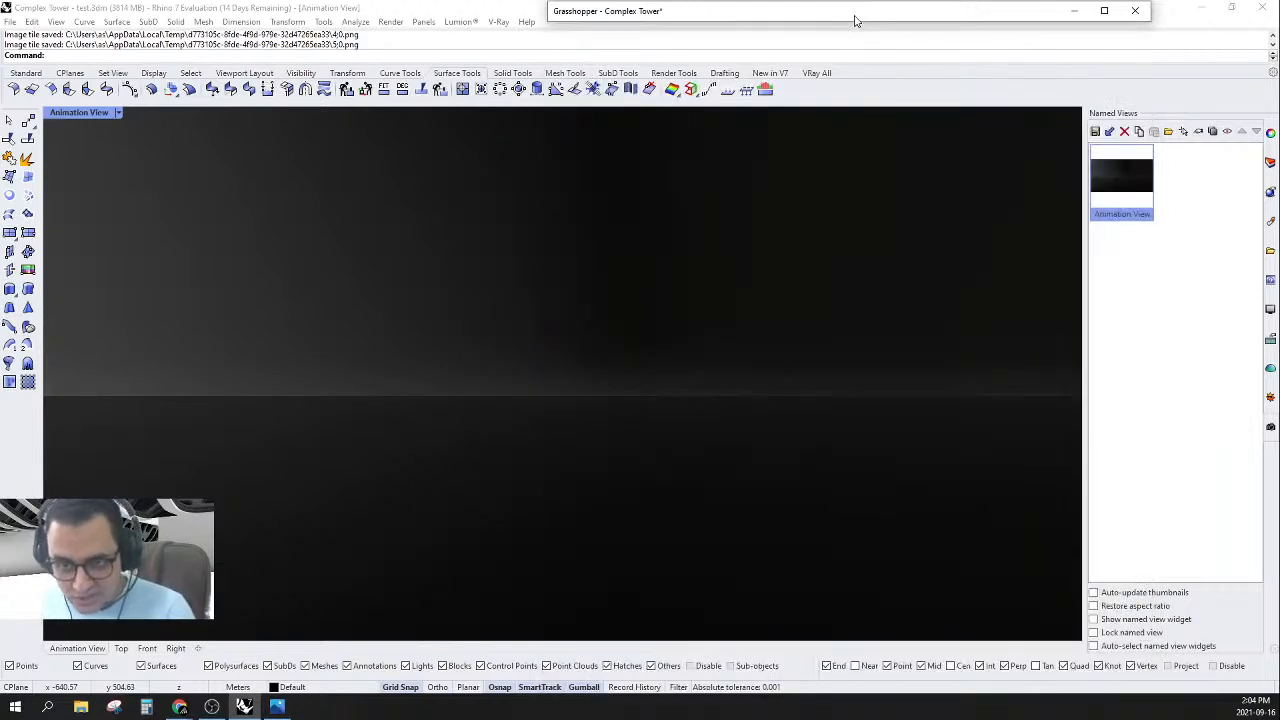
double_click(855, 17)
scroll(850, 330, "down", 3)
right_click_drag(915, 375, 994, 401)
scroll(848, 396, "up", 1)
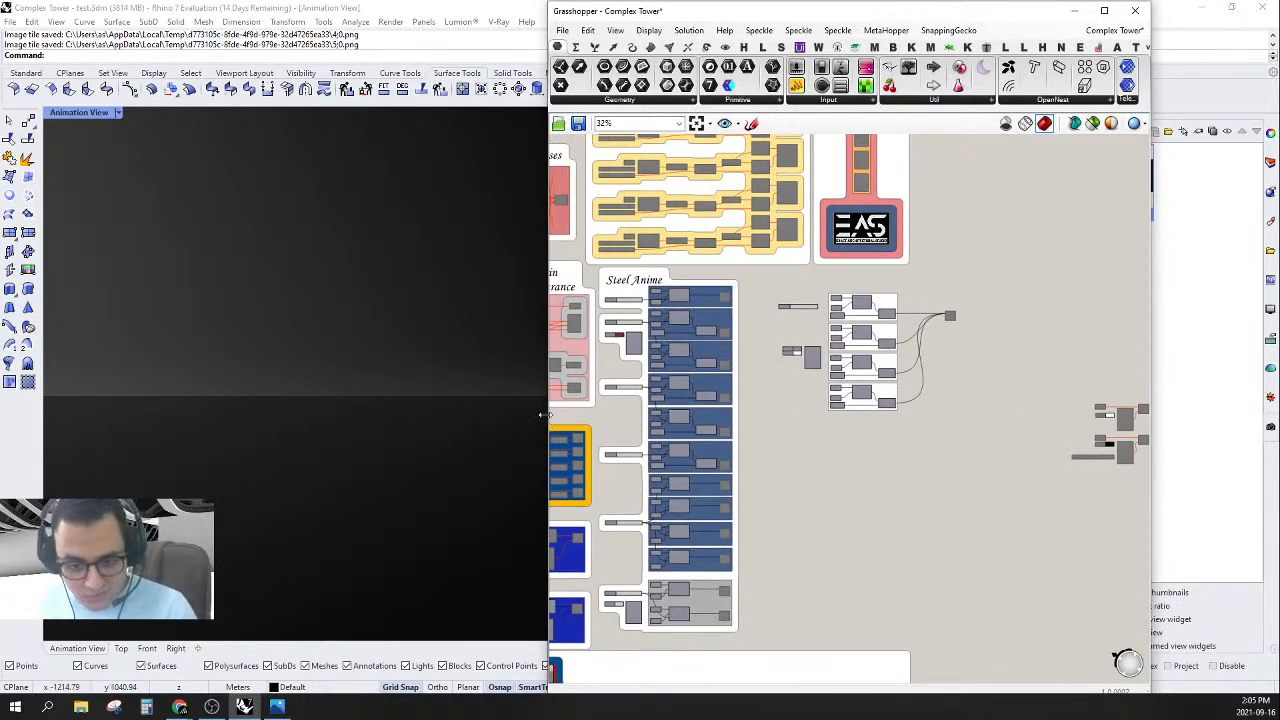
- Inspect the Animation View viewport in Wireframe display, orbiting around the origin, and return it to Rendered display
double_click(812, 14)
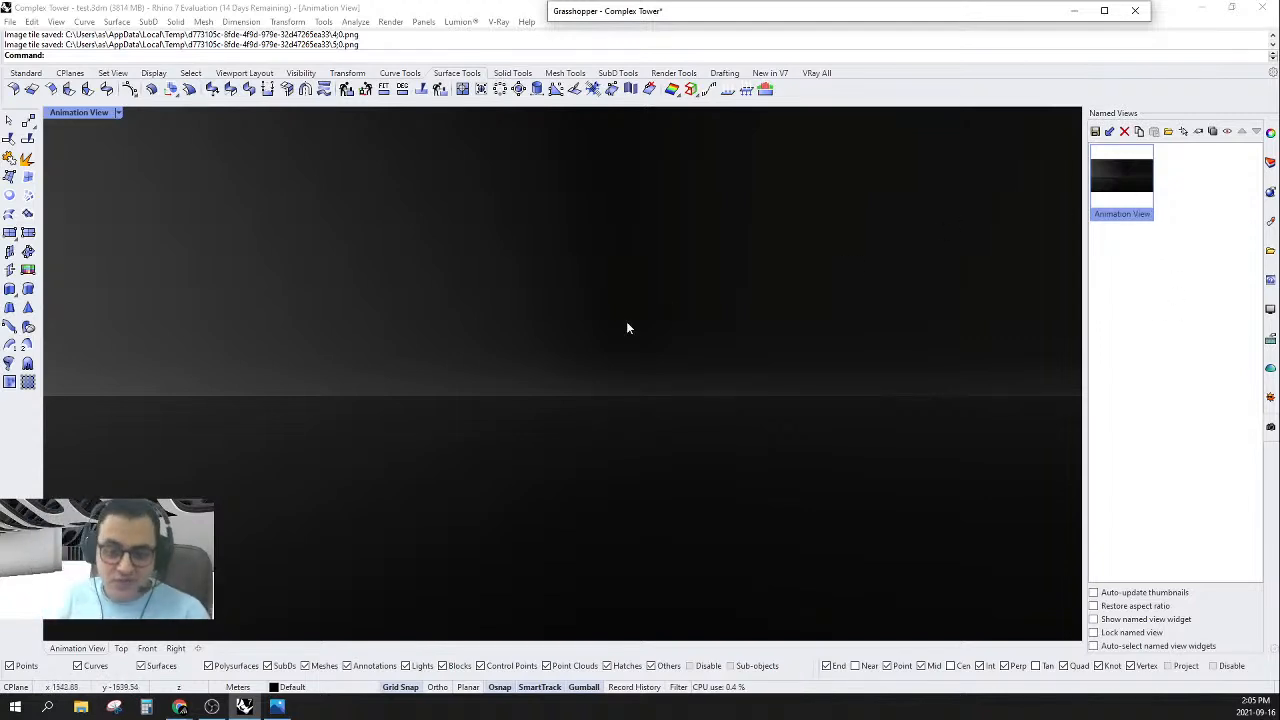
right_click_drag(626, 326, 437, 406)
left_click(120, 112)
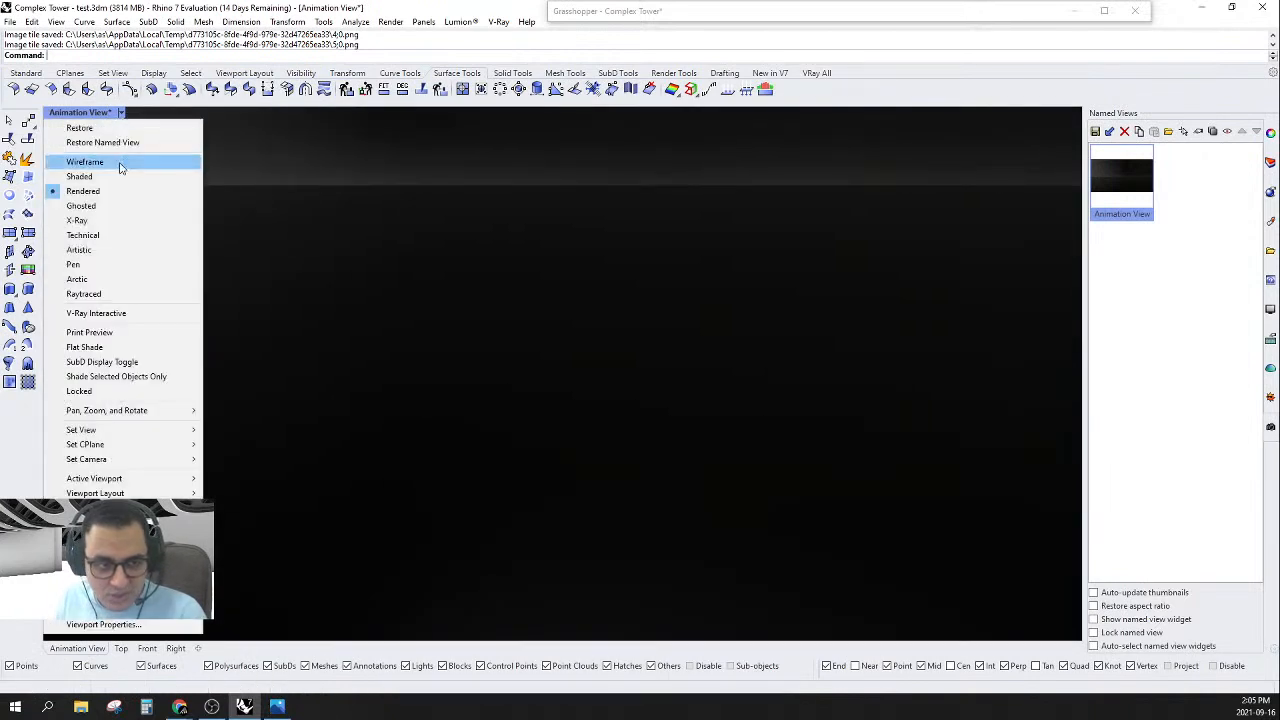
left_click(122, 164)
right_click_drag(521, 526, 458, 348)
scroll(458, 348, "up", 5)
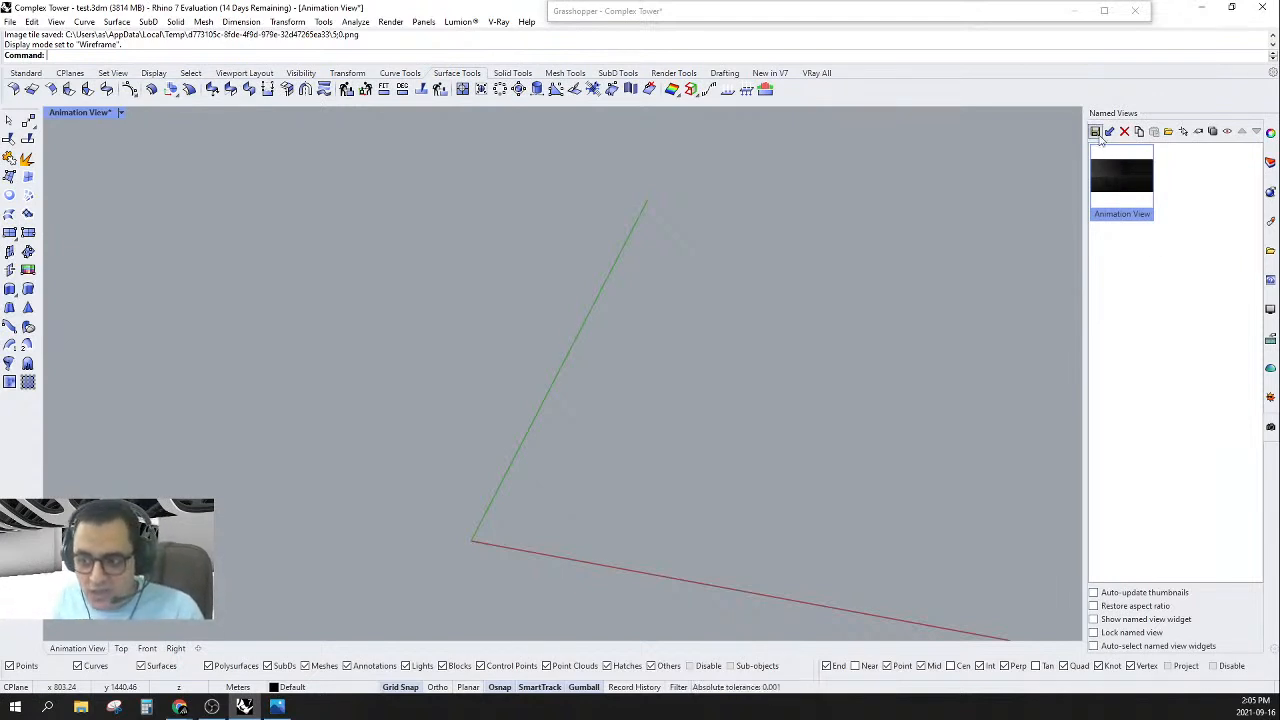
right_click_drag(709, 509, 646, 510)
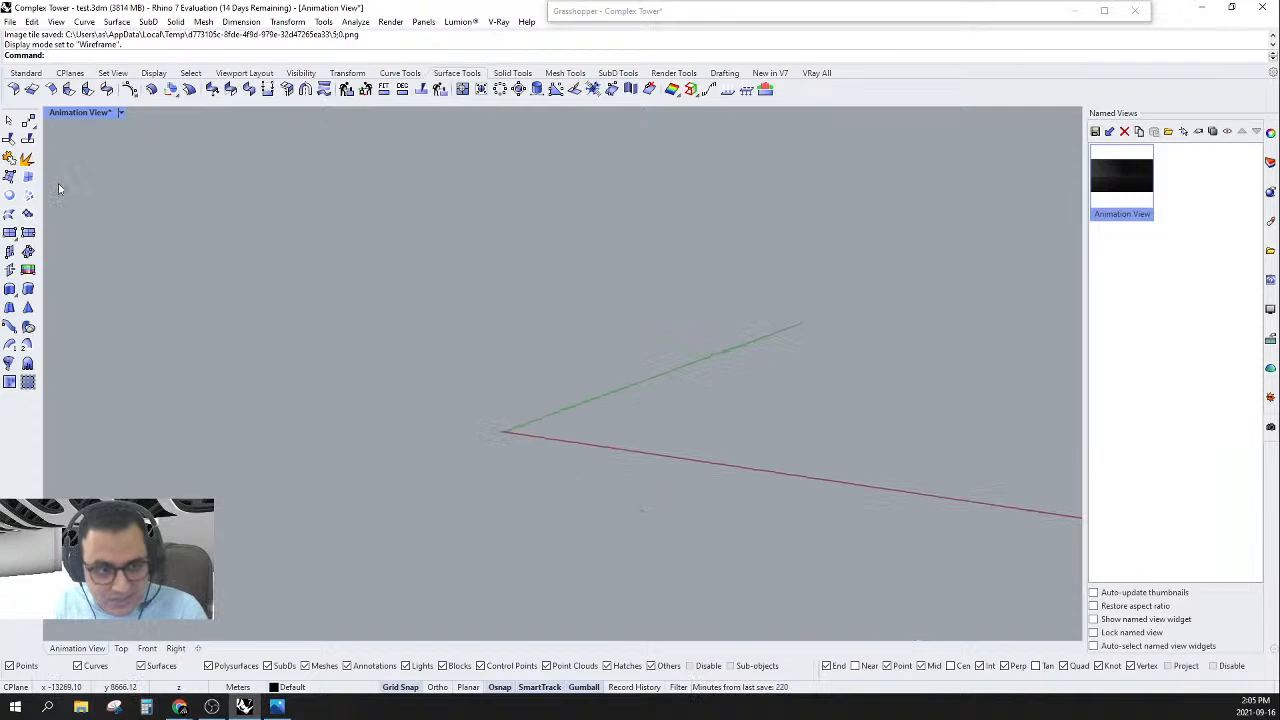
left_click(121, 113)
key("Escape")
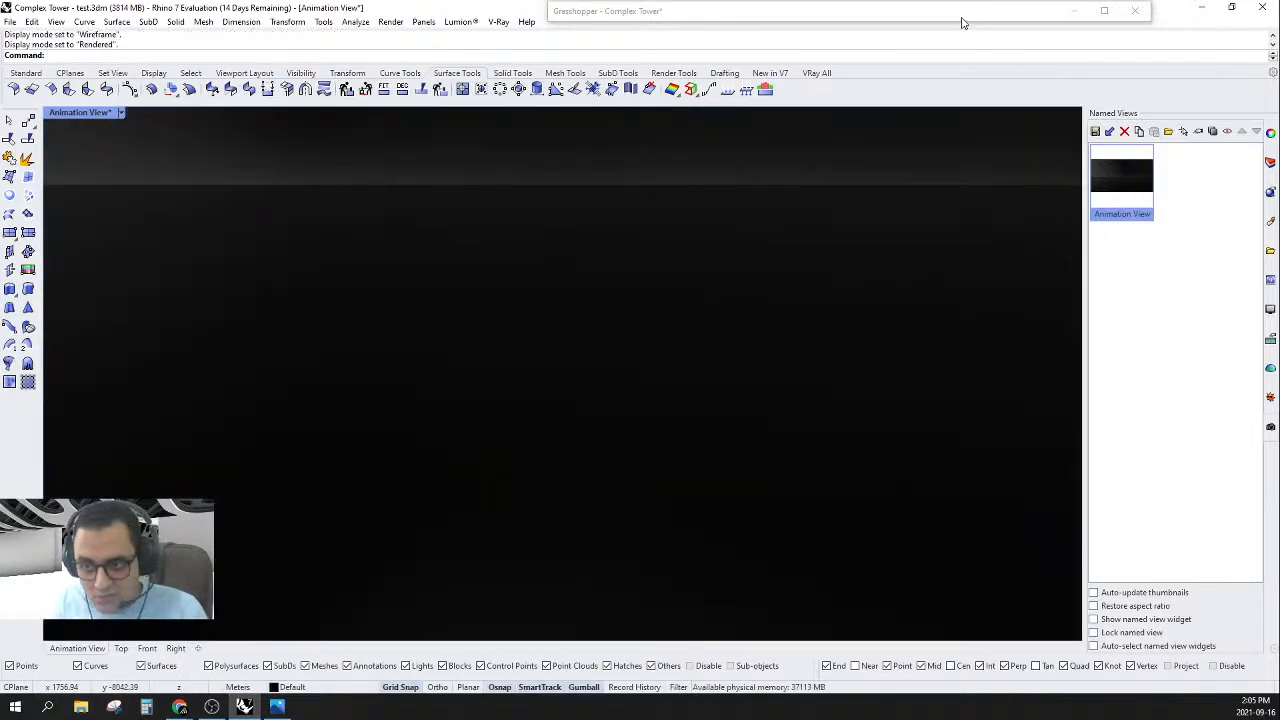
- Turn on the preview of the first two components in the light-blue group beside Creases
left_click(960, 19)
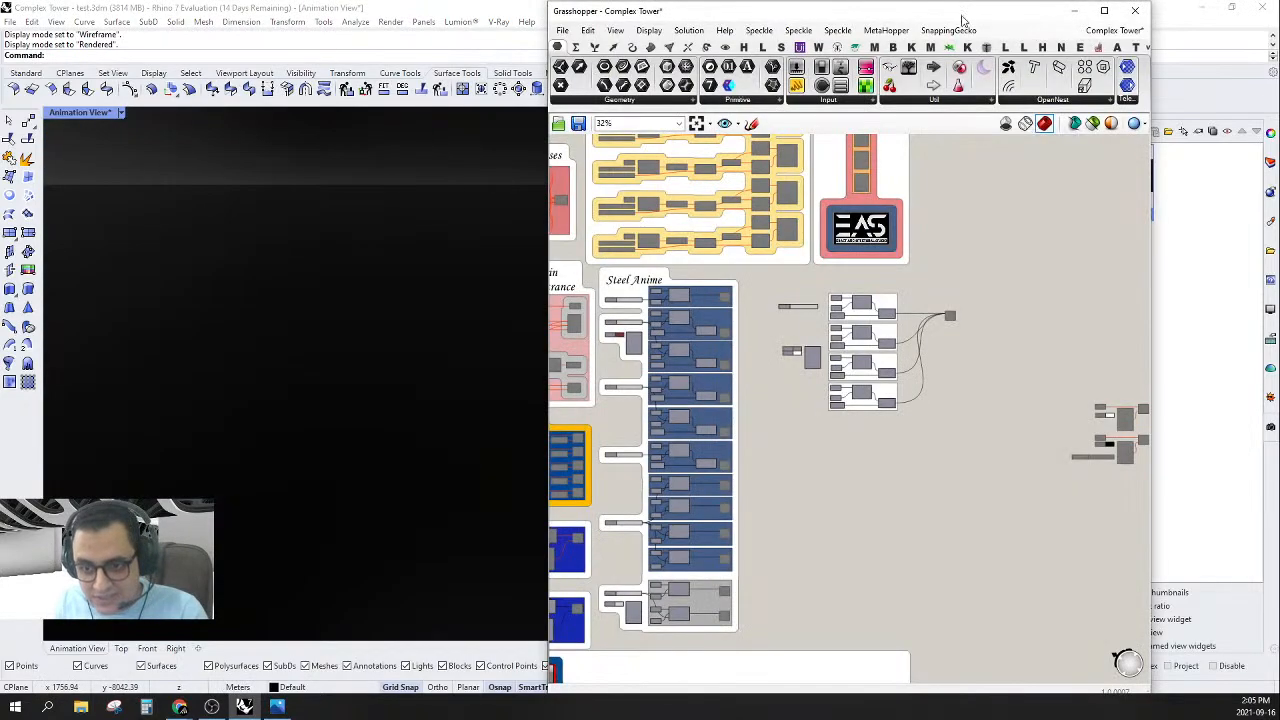
right_click_drag(577, 501, 712, 395)
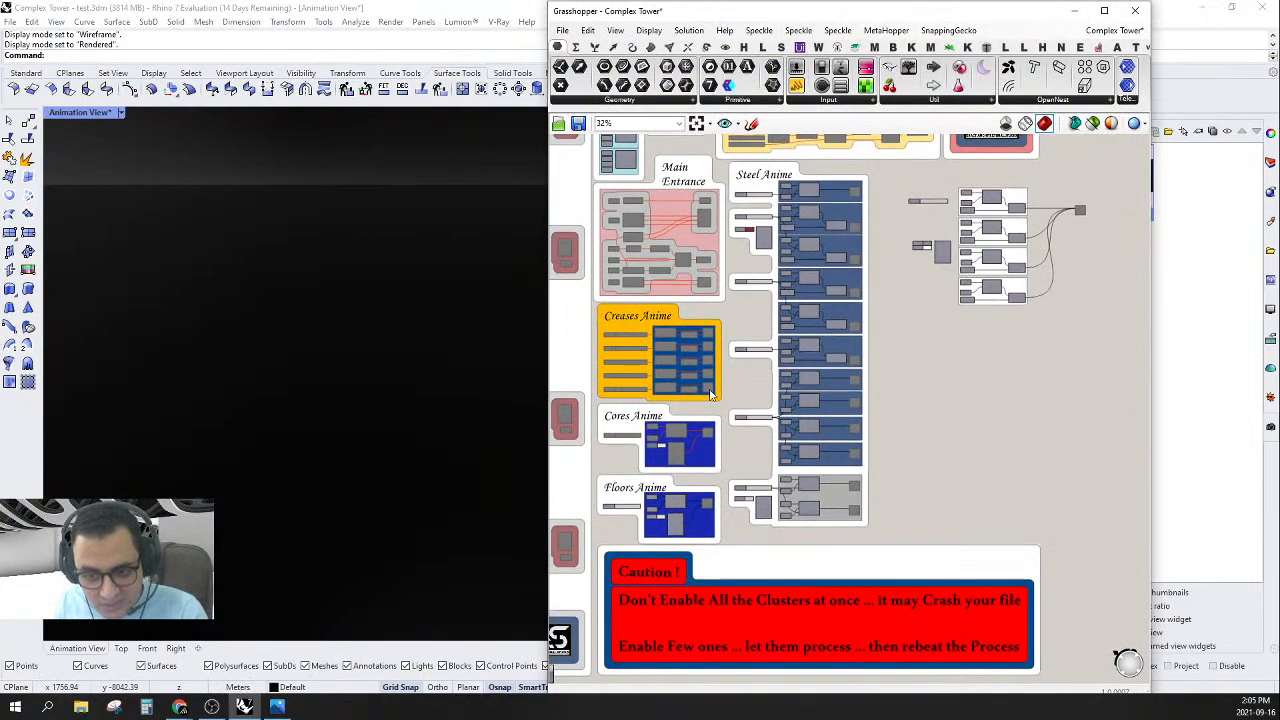
scroll(712, 395, "down", 5)
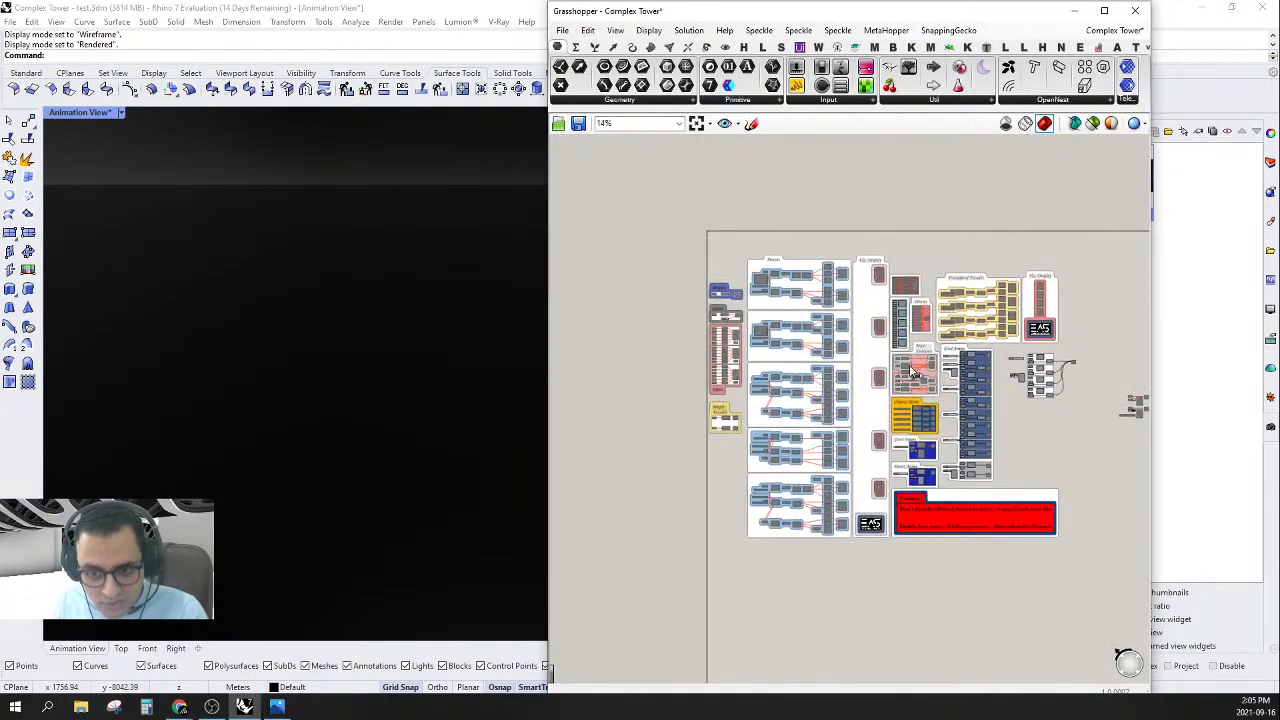
scroll(912, 372, "up", 5)
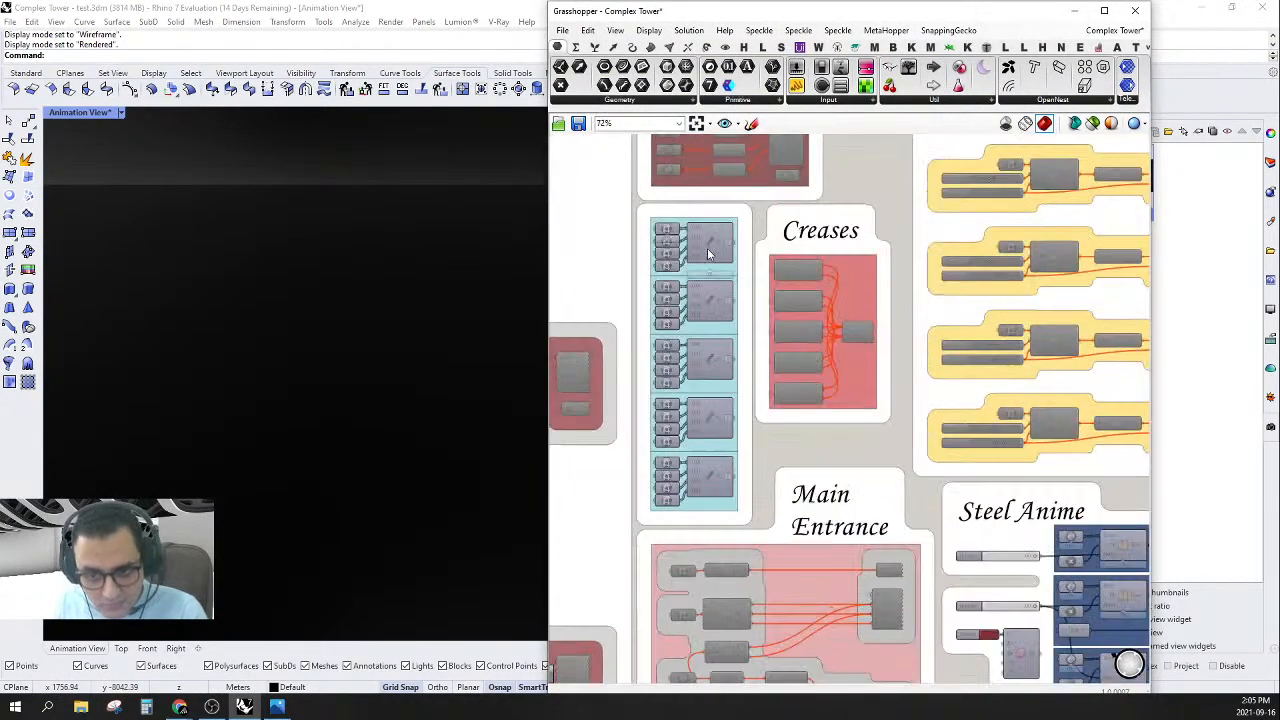
left_click(708, 254)
right_click(722, 246)
left_click(730, 272)
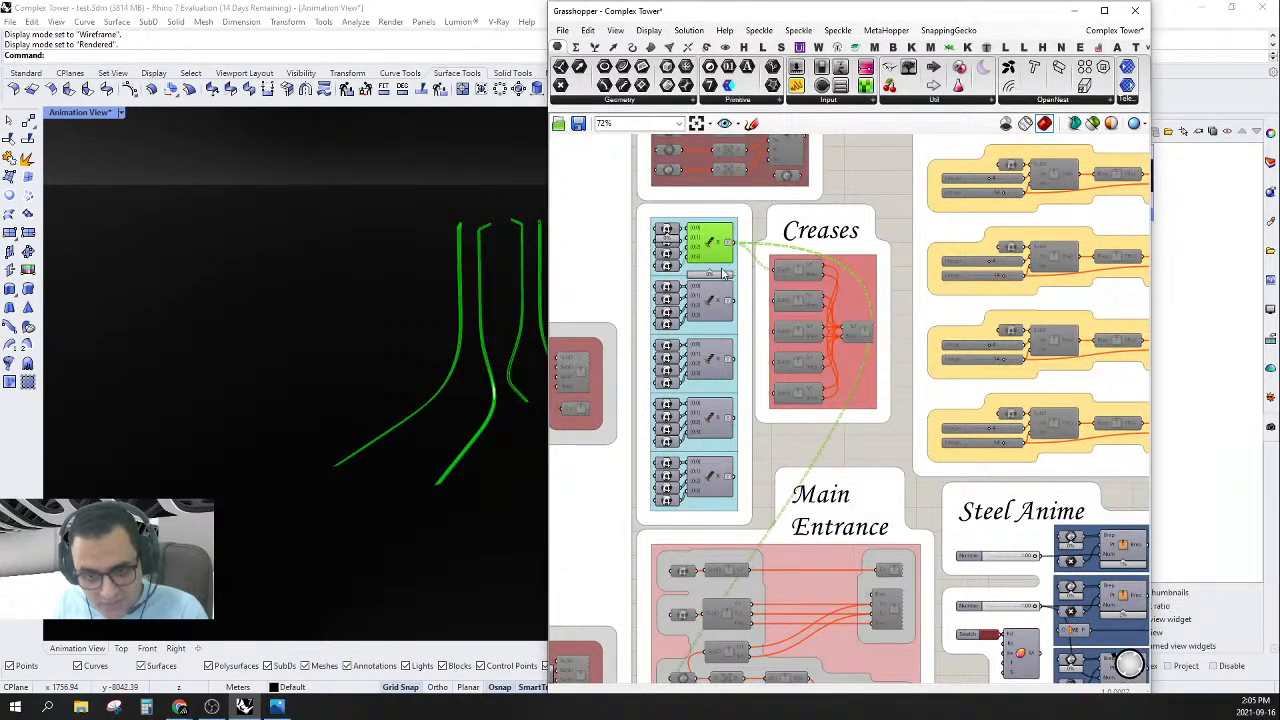
right_click(716, 307)
left_click(746, 324)
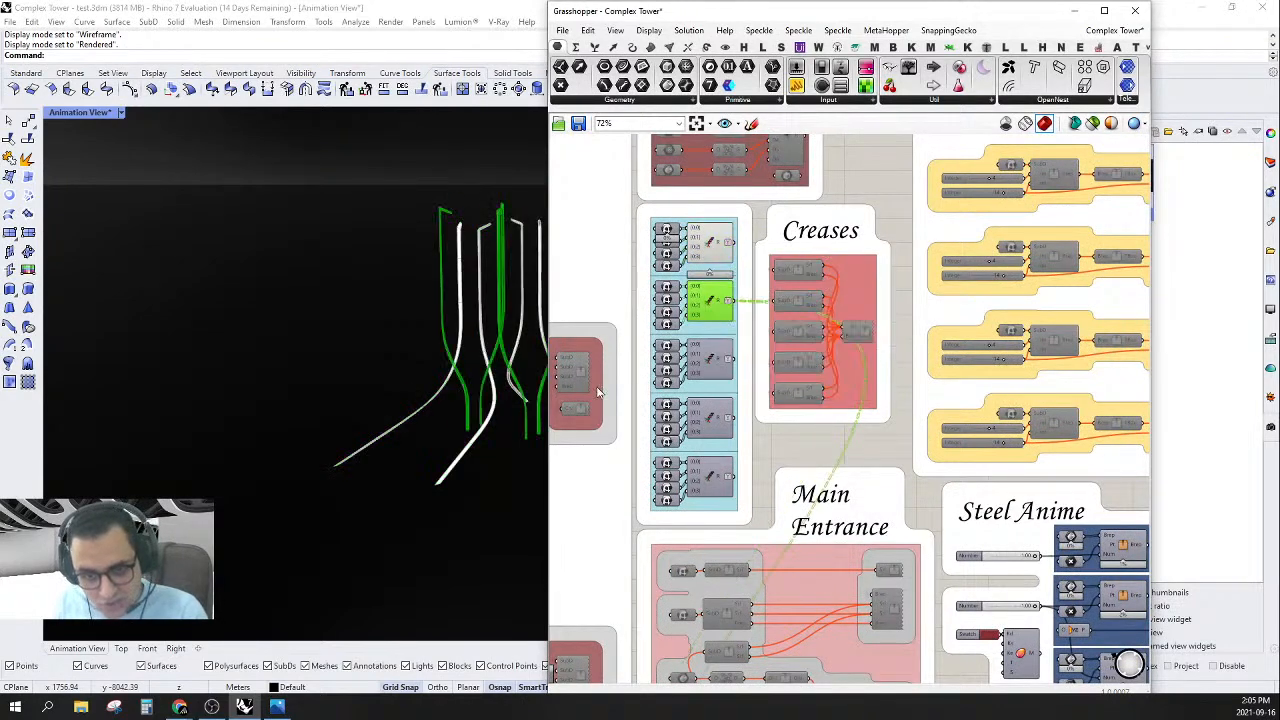
- Inspect the two previewed sets of crease members from several angles in the Rhino viewport
double_click(822, 18)
right_click_drag(620, 400, 354, 348)
right_click_drag(418, 322, 436, 388)
scroll(514, 478, "down", 4)
scroll(514, 474, "up", 6)
right_click_drag(514, 468, 593, 310)
scroll(565, 404, "down", 3)
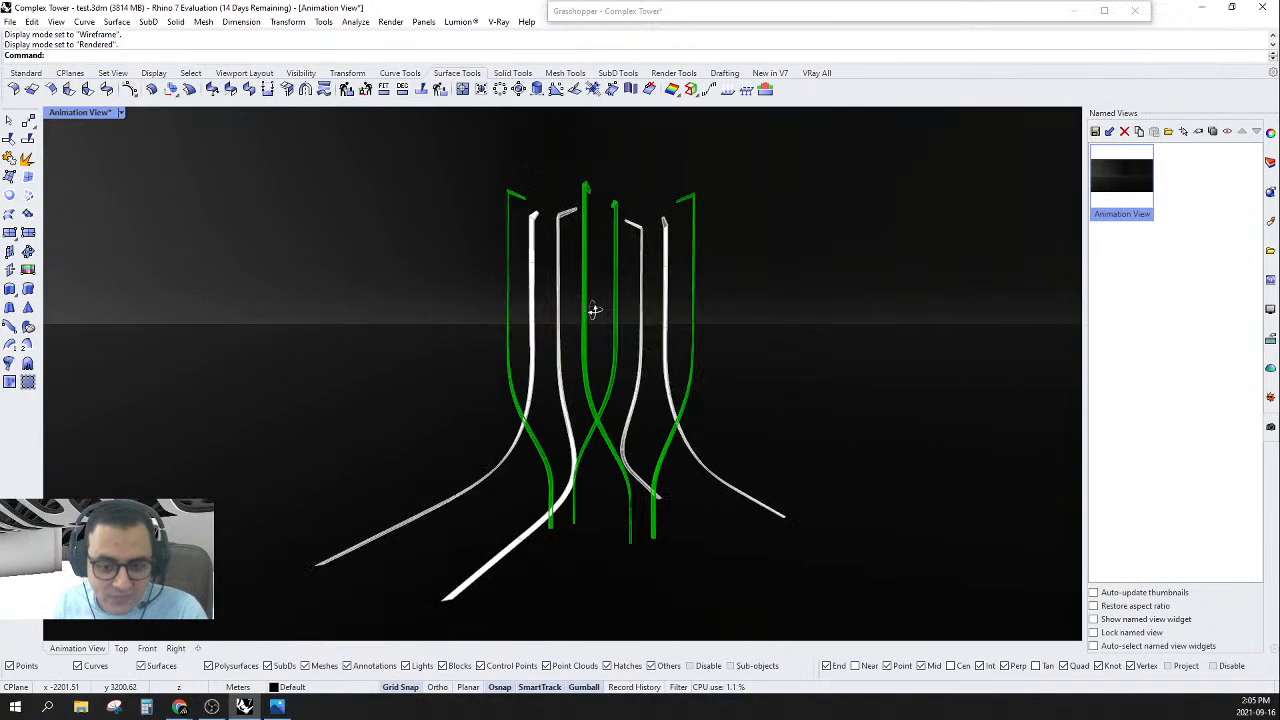
left_click(1167, 301)
left_click(1096, 132)
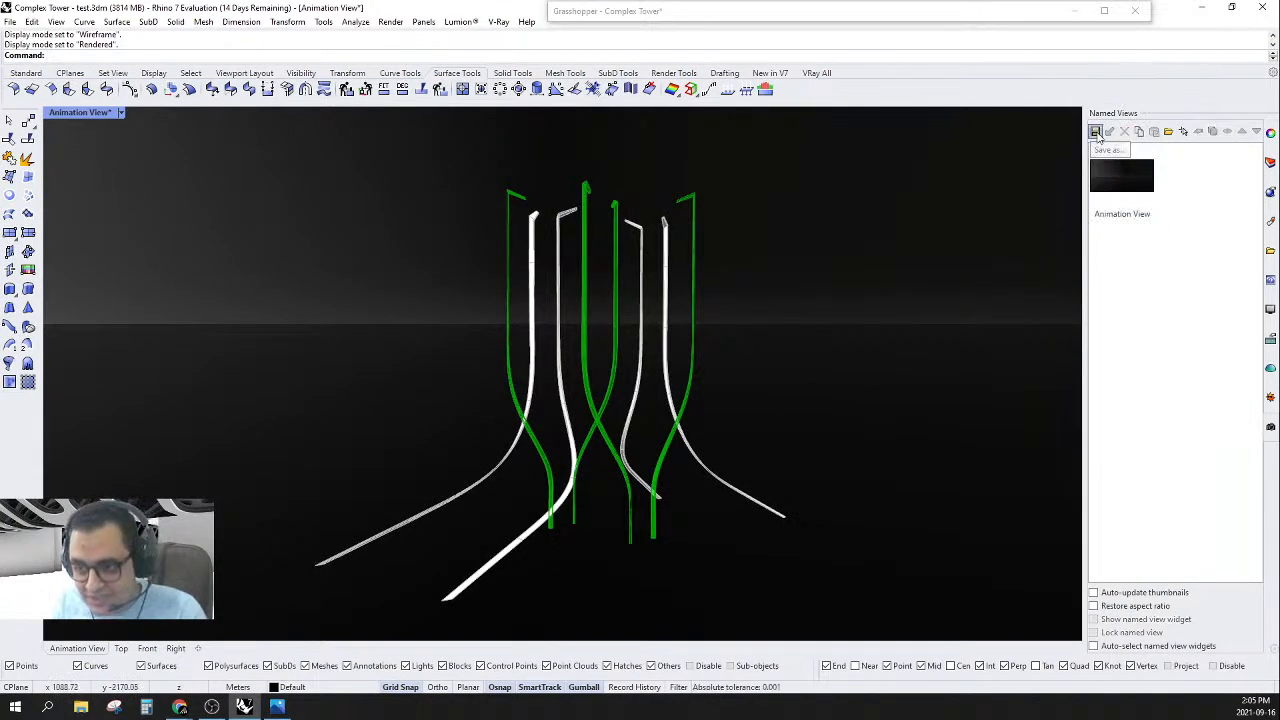
key("Return")
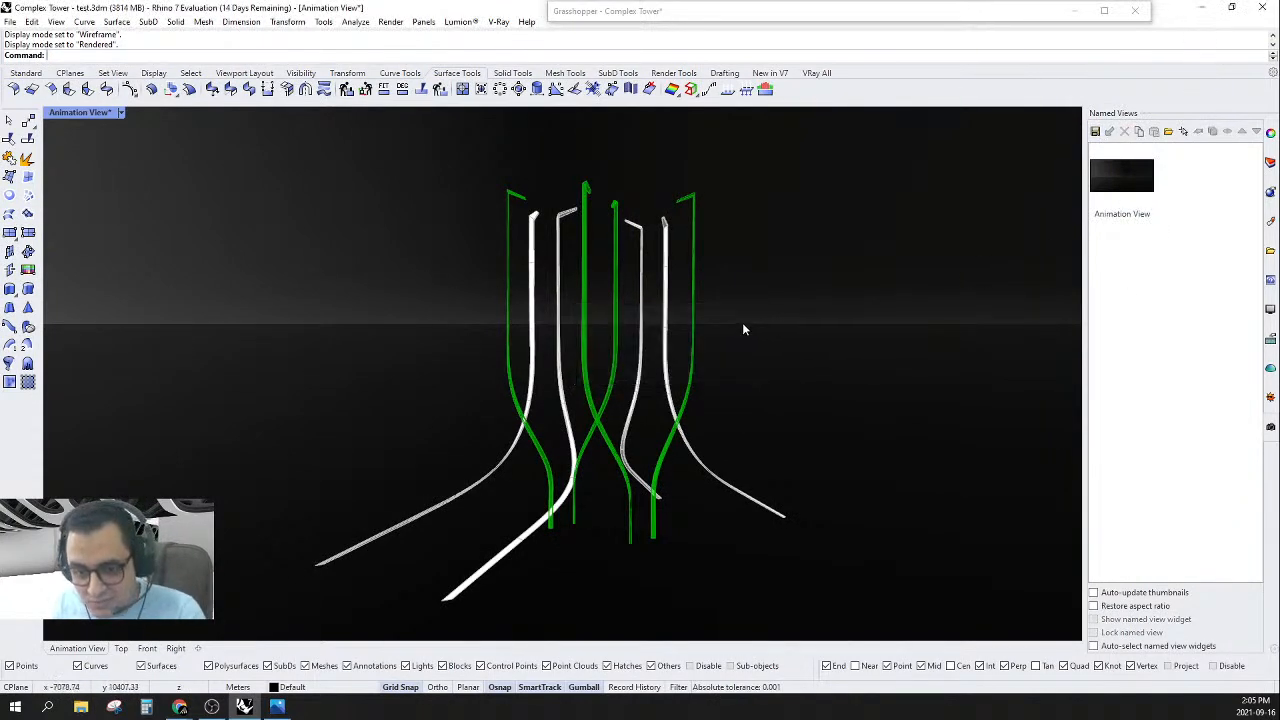
right_click(1270, 436)
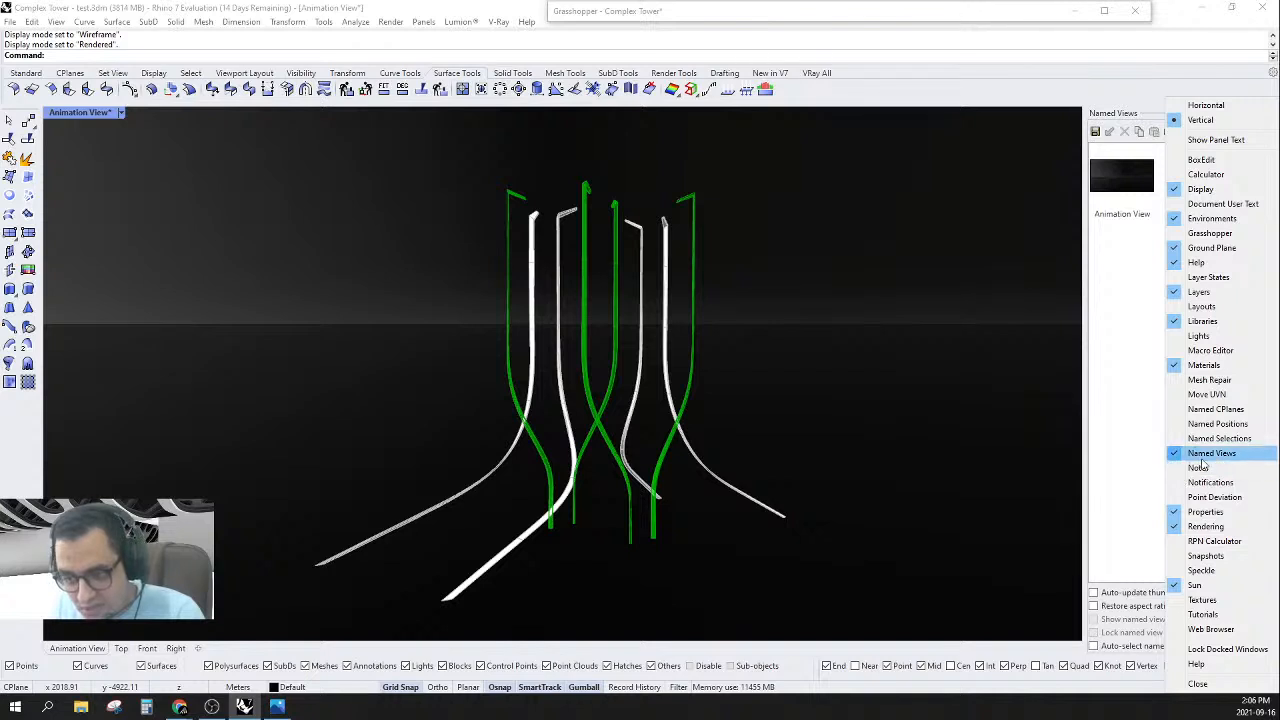
left_click(1146, 393)
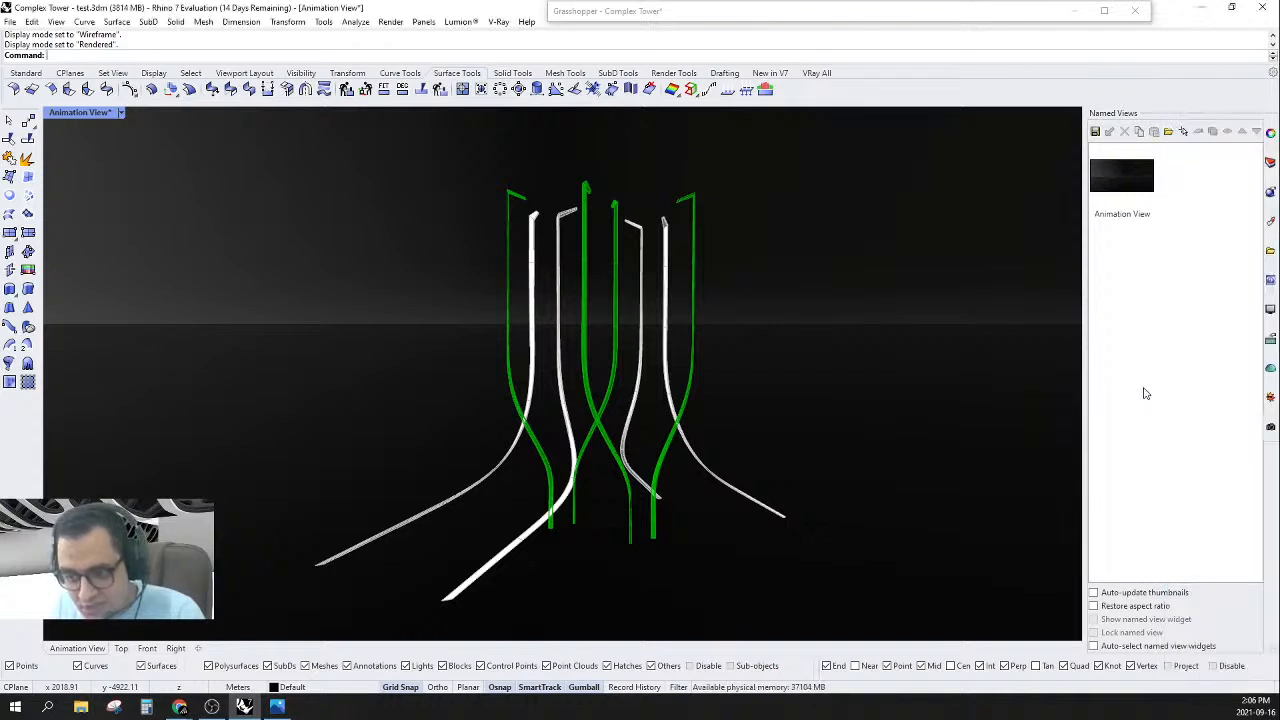
left_click(1095, 131)
left_click(676, 353)
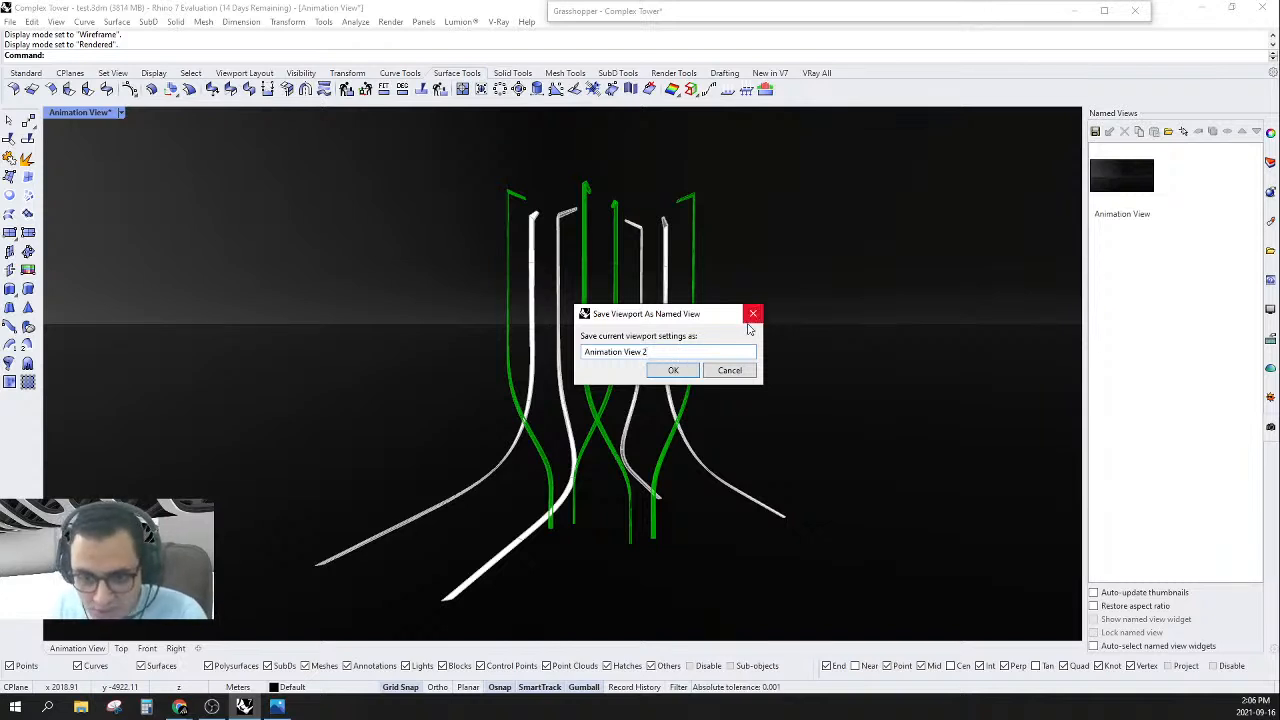
triple_click(680, 354)
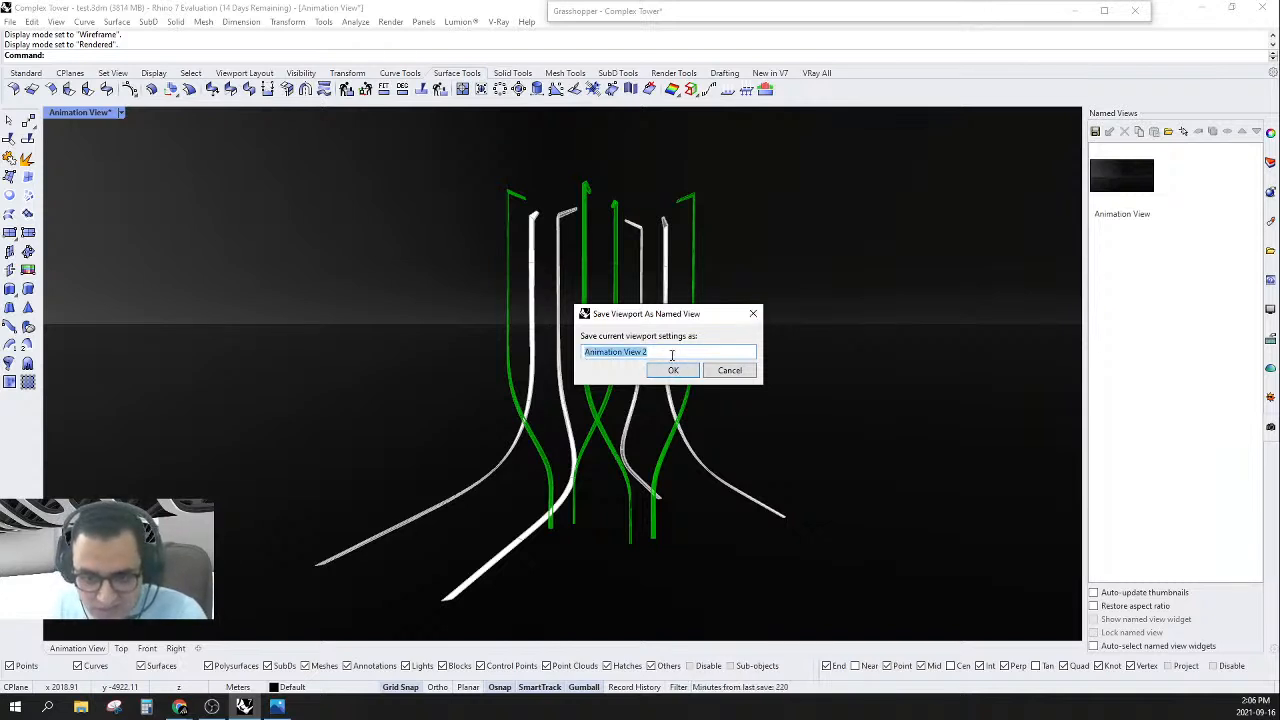
left_click(727, 371)
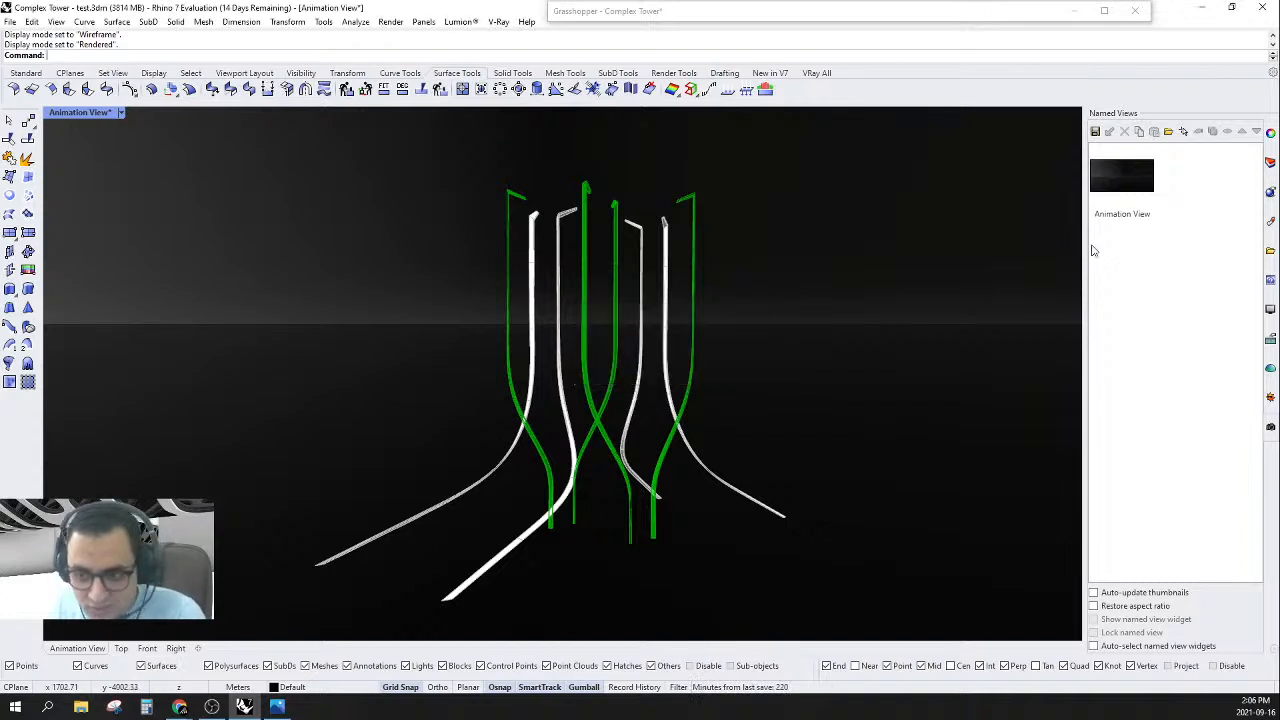
- Restore the saved Animation View camera, including once more after orbiting away from it
left_click(1110, 184)
double_click(1110, 184)
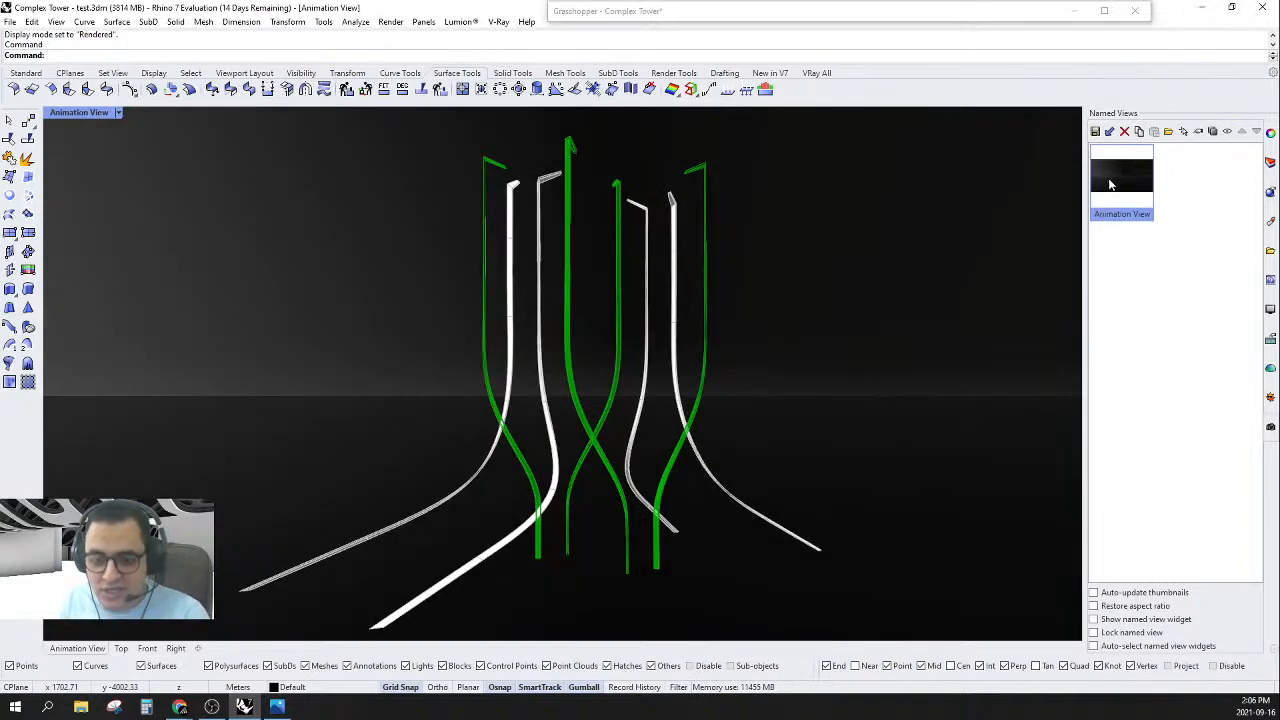
scroll(840, 334, "down", 5)
right_click_drag(712, 398, 810, 471)
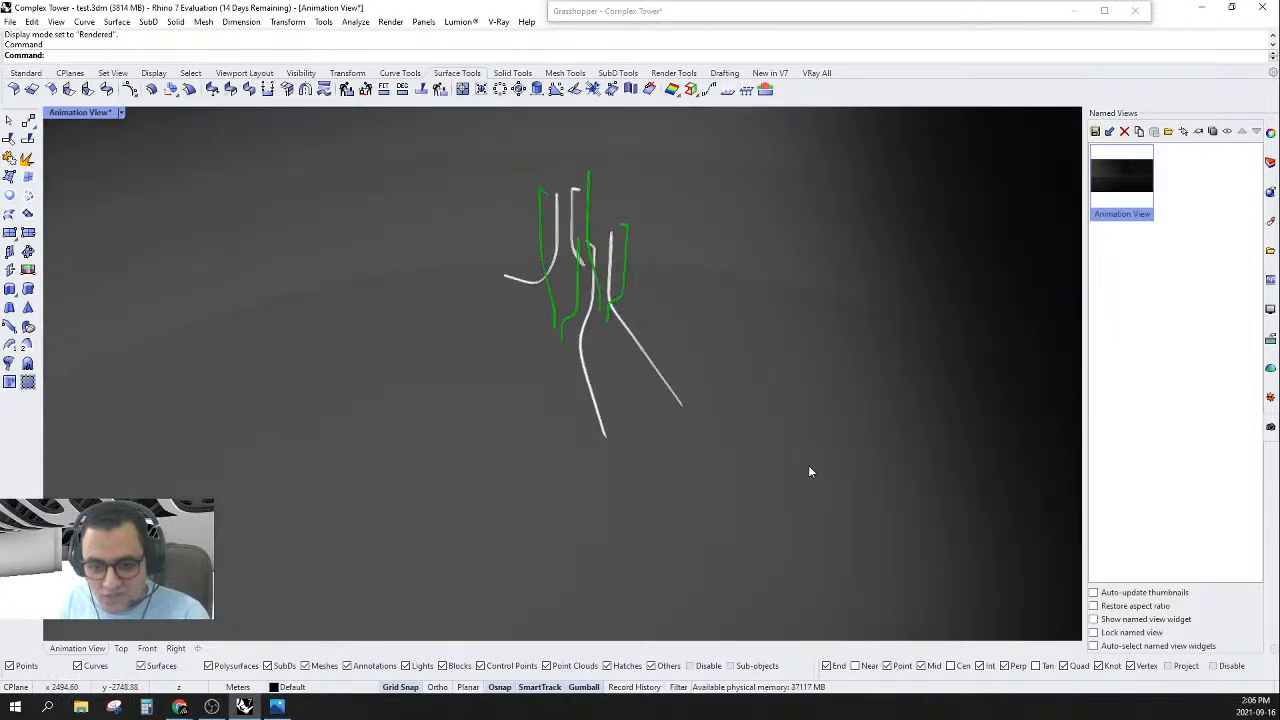
double_click(1125, 178)
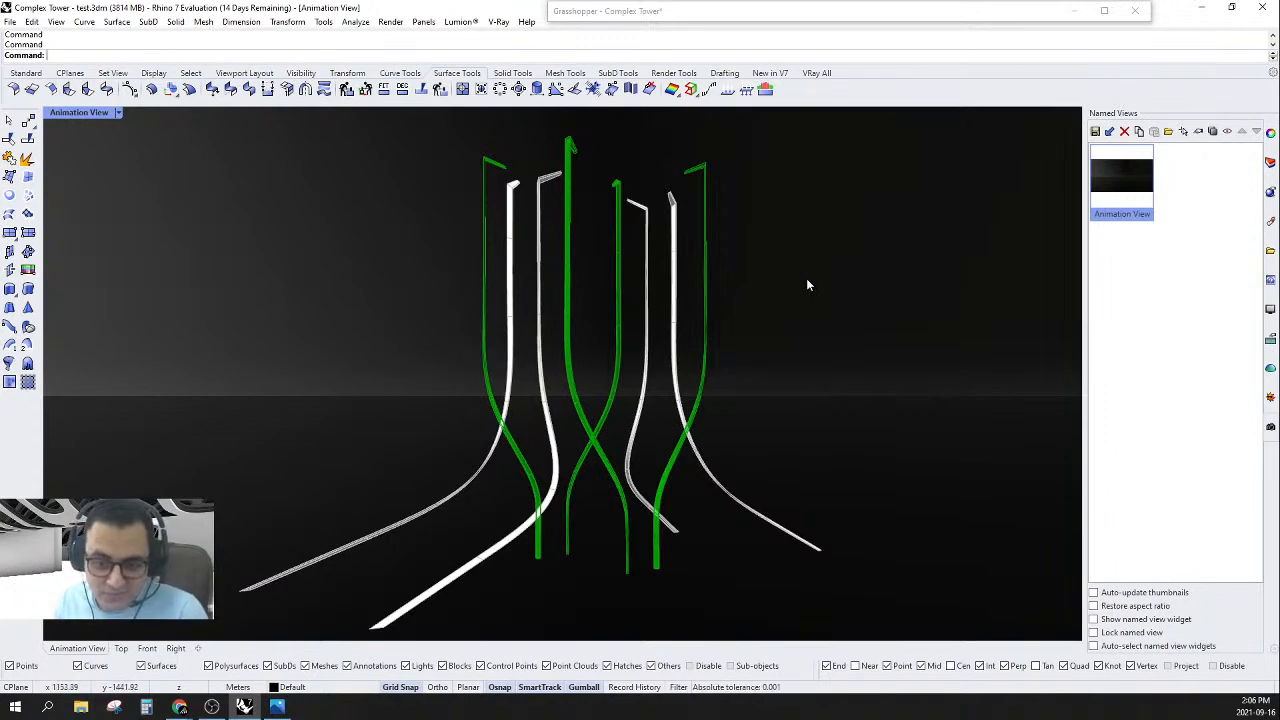
- Turn off the preview of the second component in the light-blue group beside Creases
double_click(689, 15)
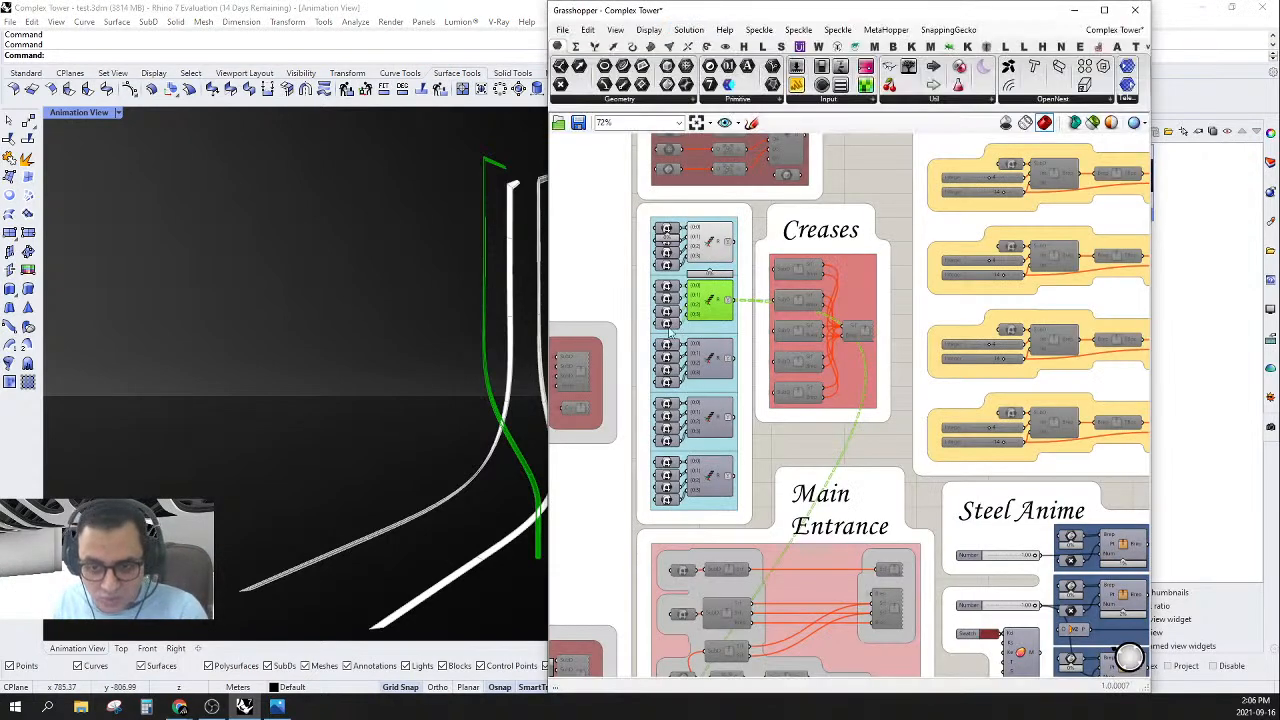
right_click(714, 298)
left_click(750, 321)
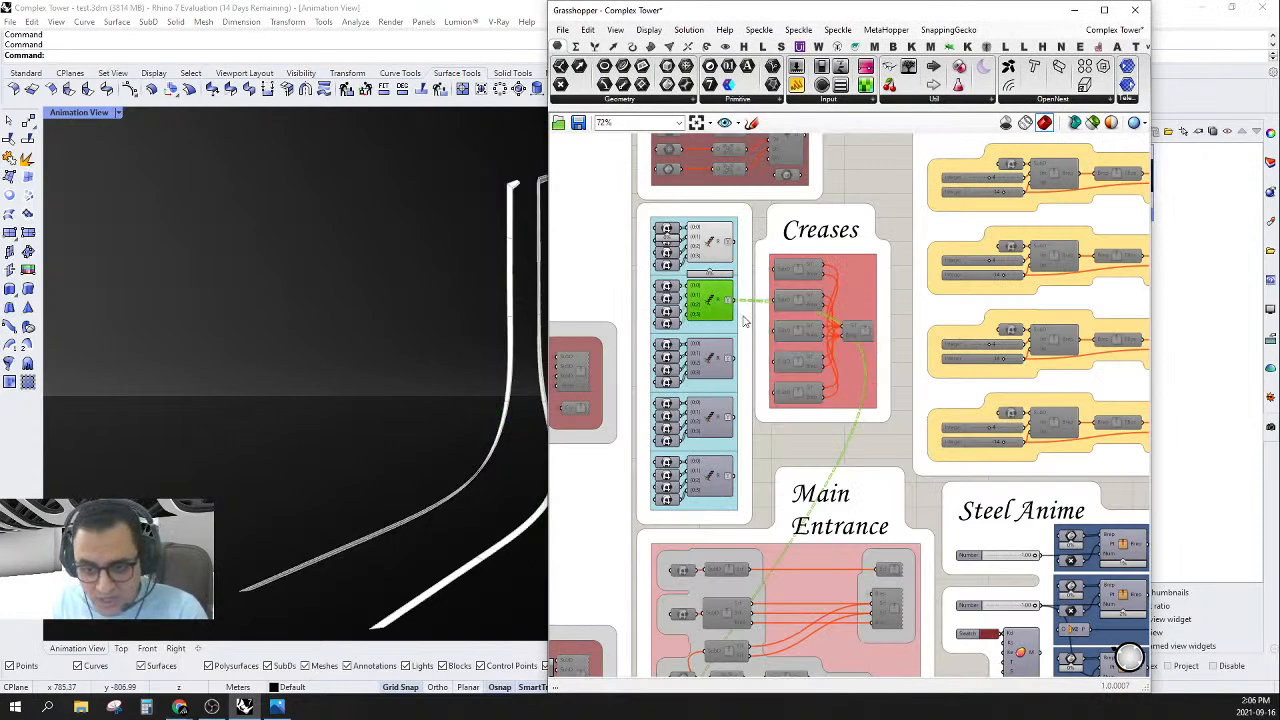
scroll(787, 283, "down", 2)
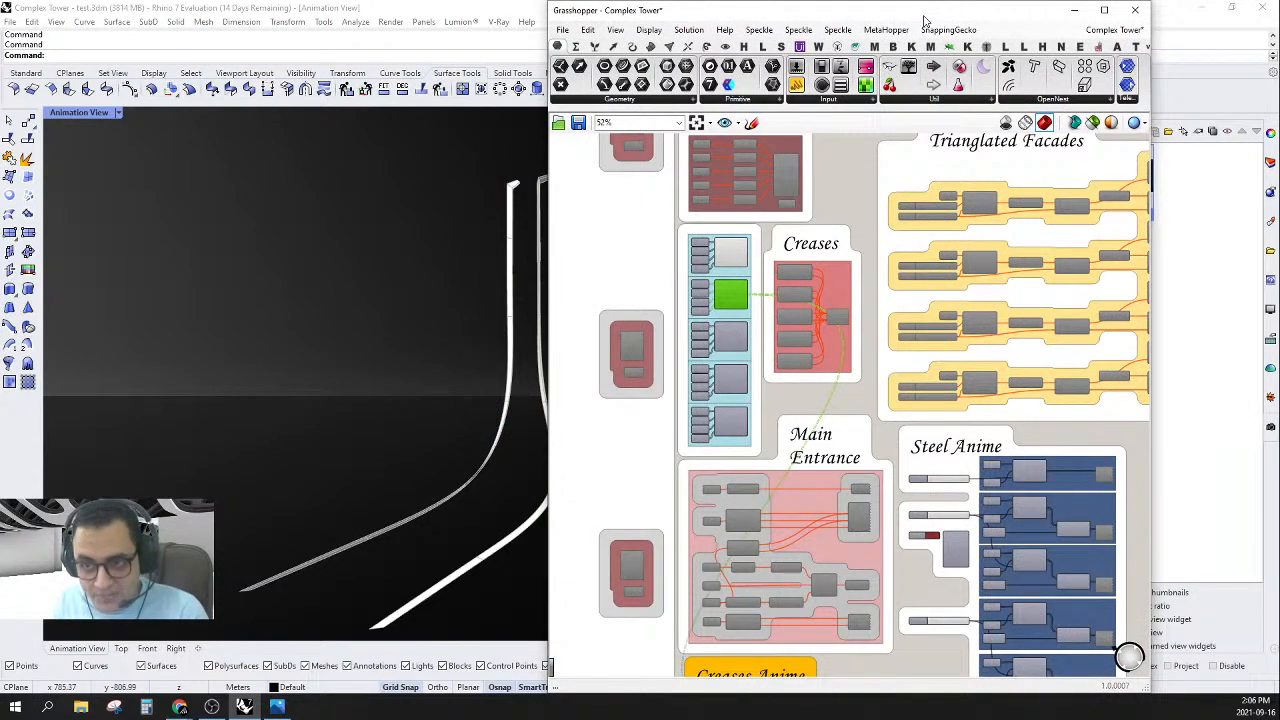
- Turn off the preview of the first component in the light-blue group beside Creases
scroll(728, 265, "up", 2)
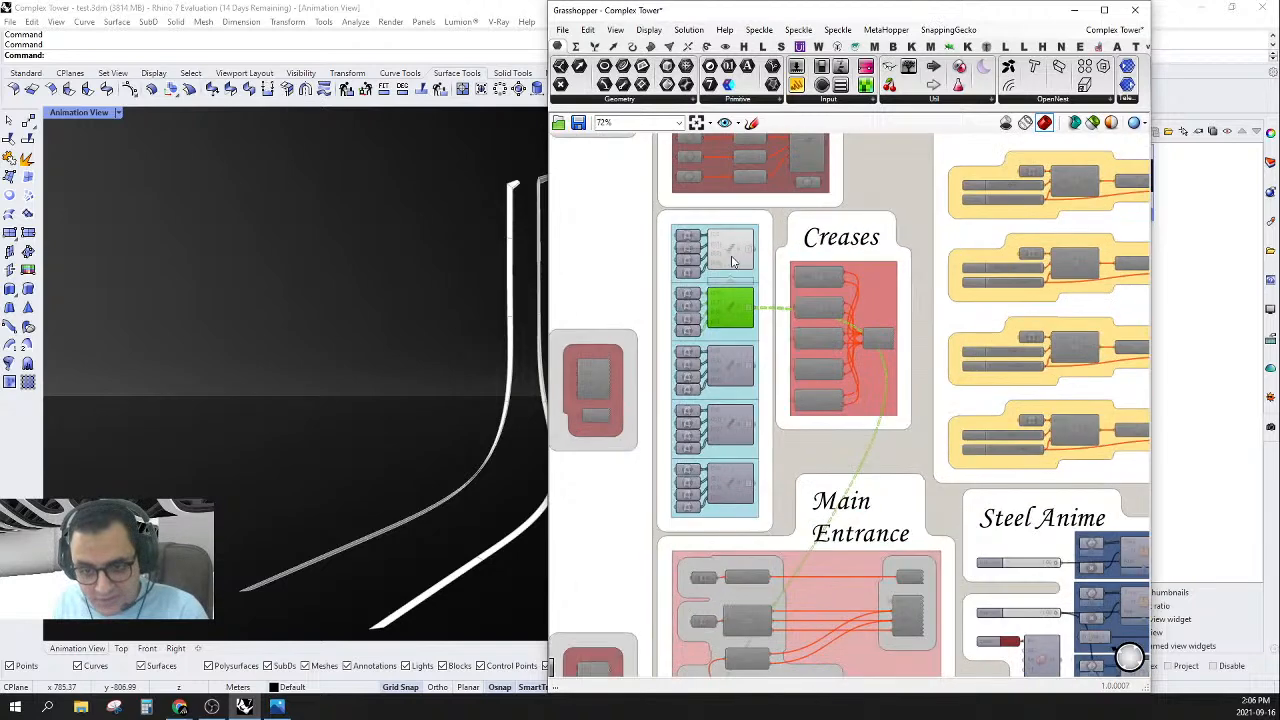
left_click(728, 265)
middle_click(931, 157)
right_click(916, 161)
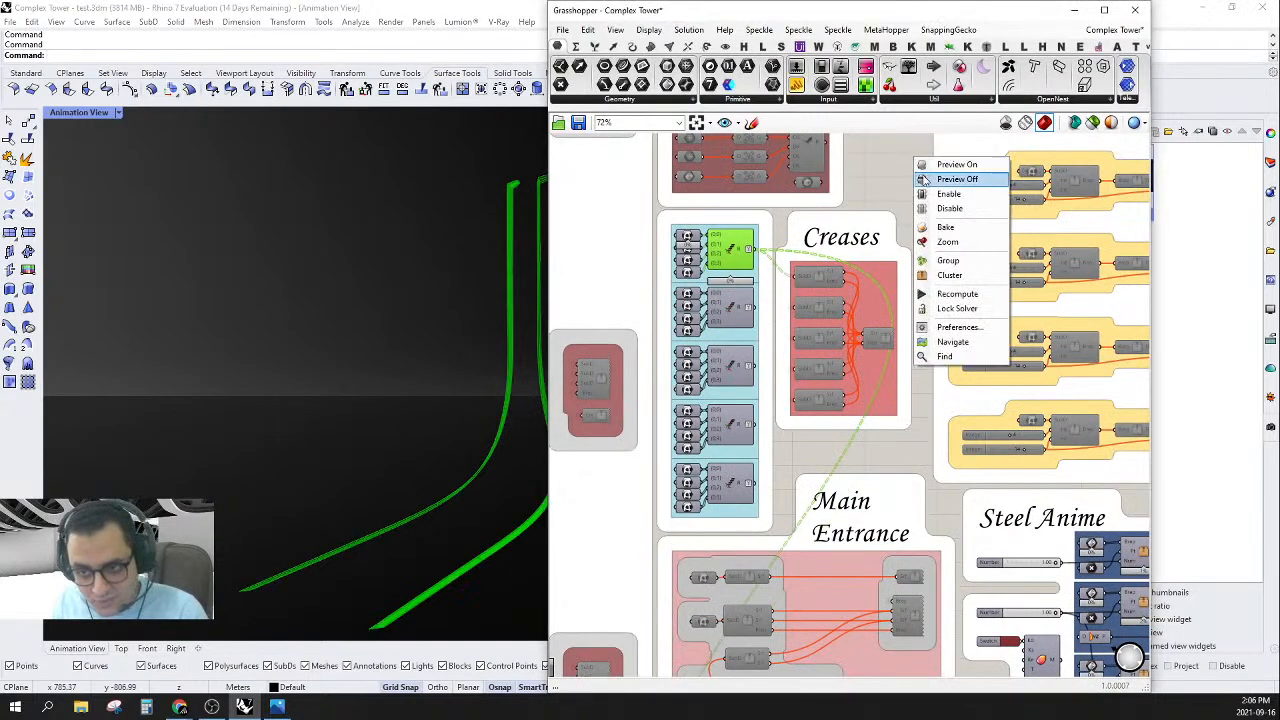
left_click(940, 179)
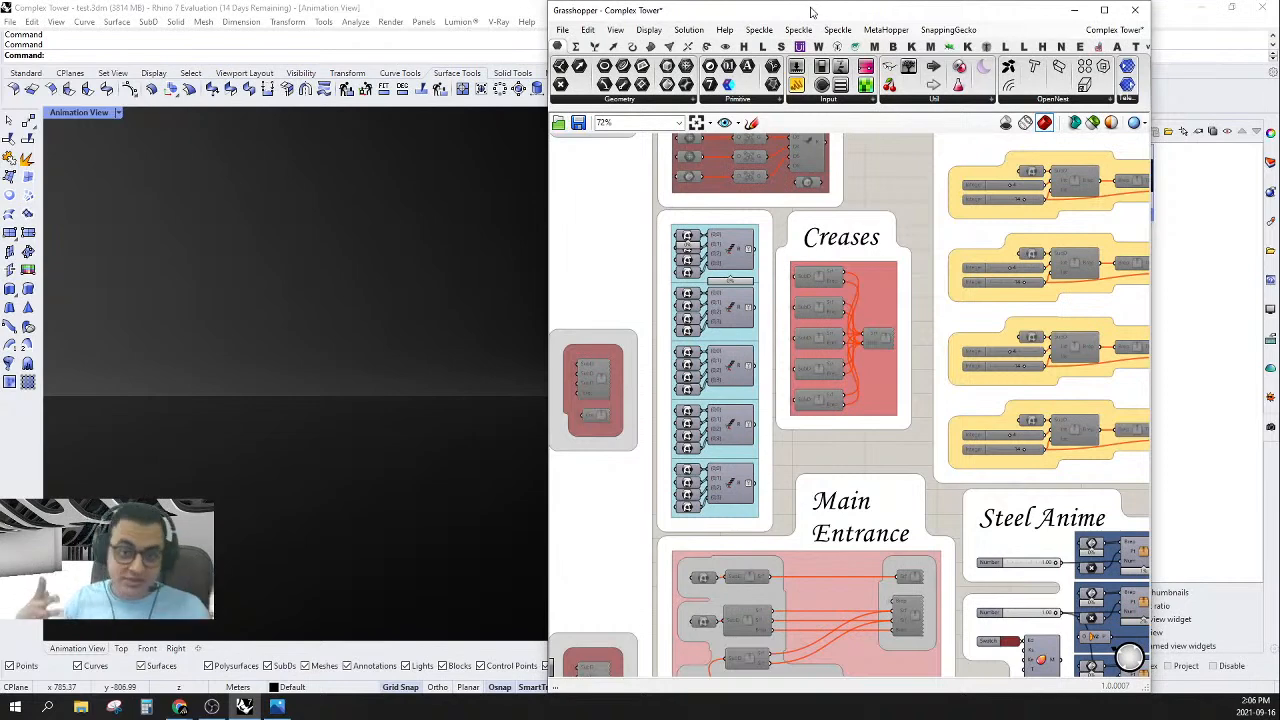
- Collapse the Grasshopper window and turn on the Conceptual Form layer in Rhino
double_click(913, 15)
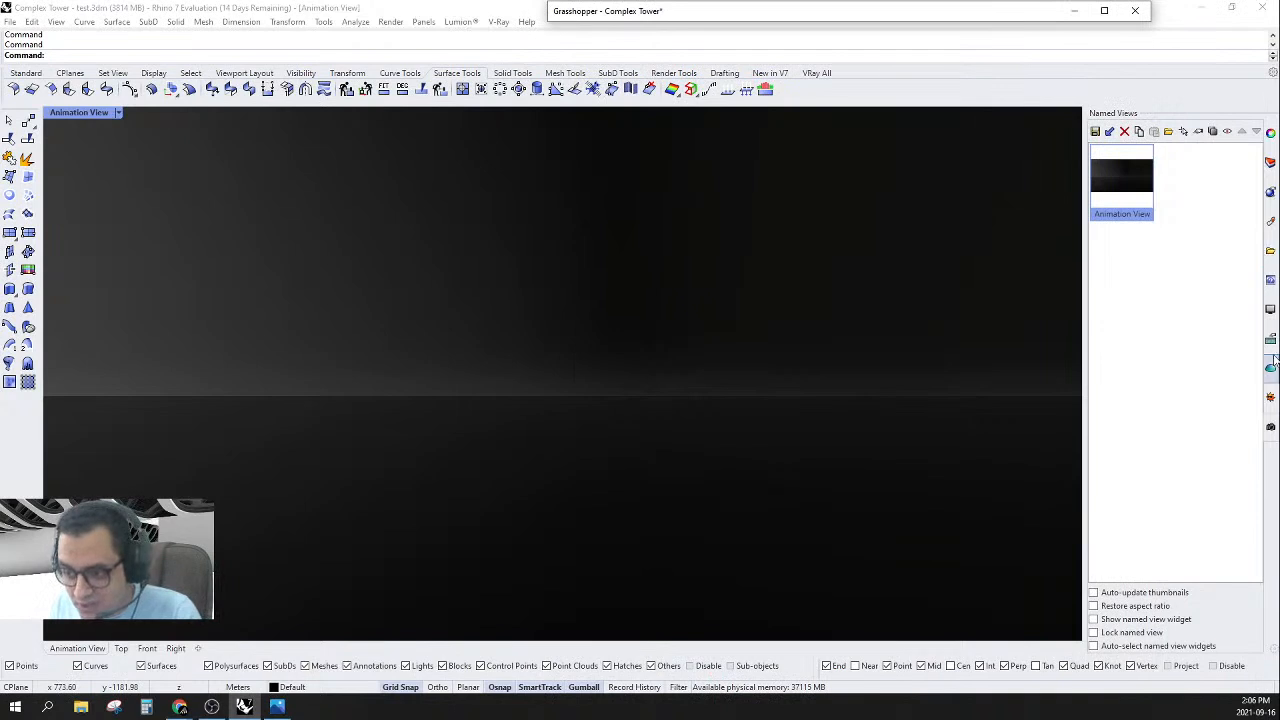
left_click(1270, 170)
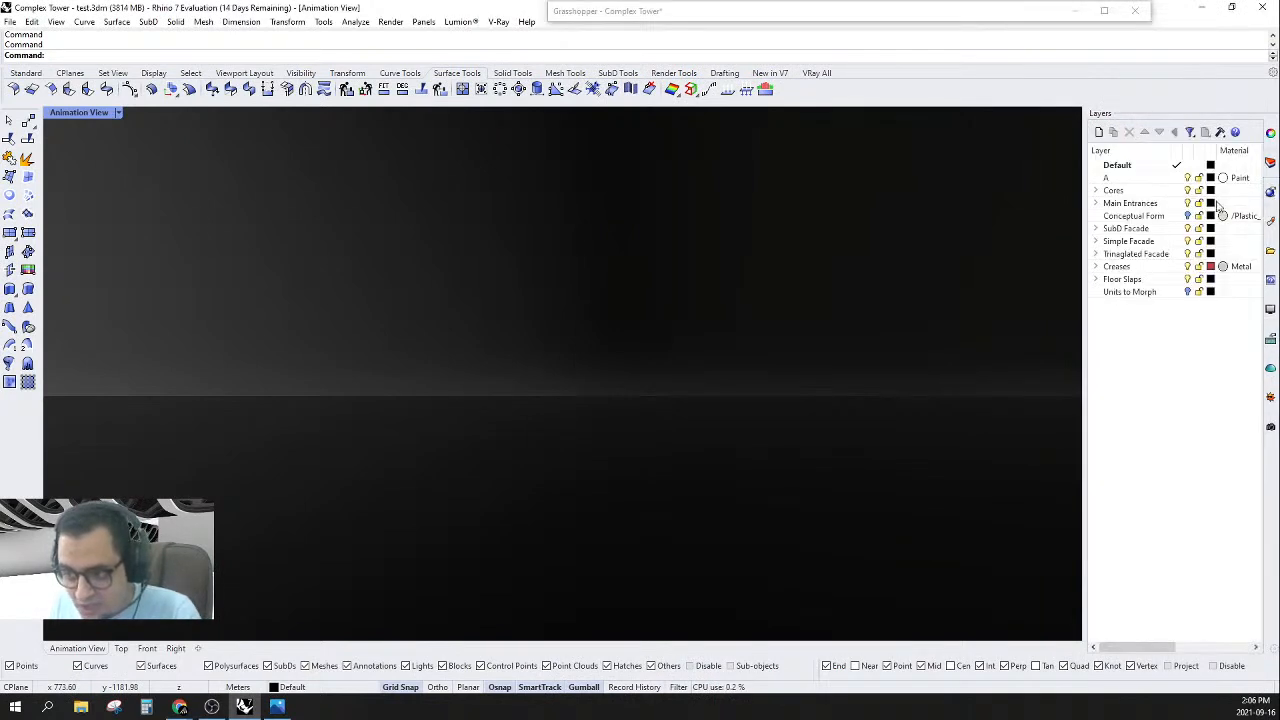
left_click(1191, 218)
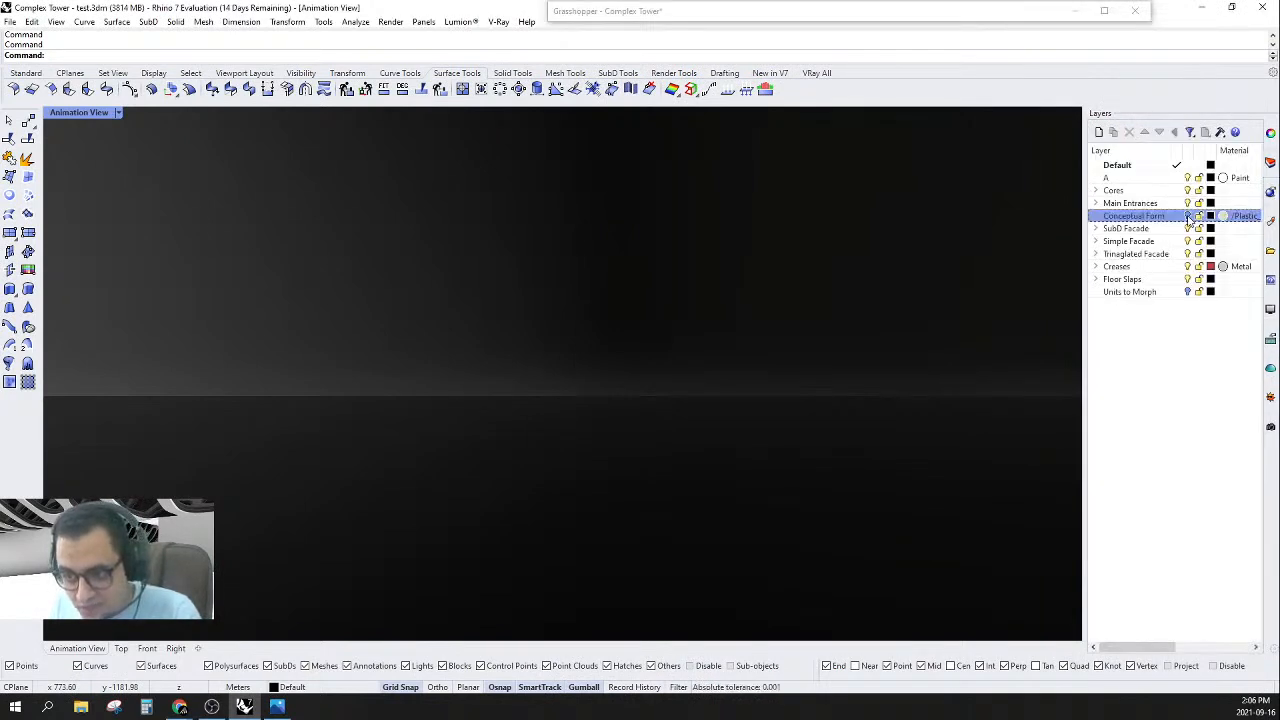
- Examine the conceptual tower form from several angles, both close up and as a whole
scroll(346, 393, "down", 2)
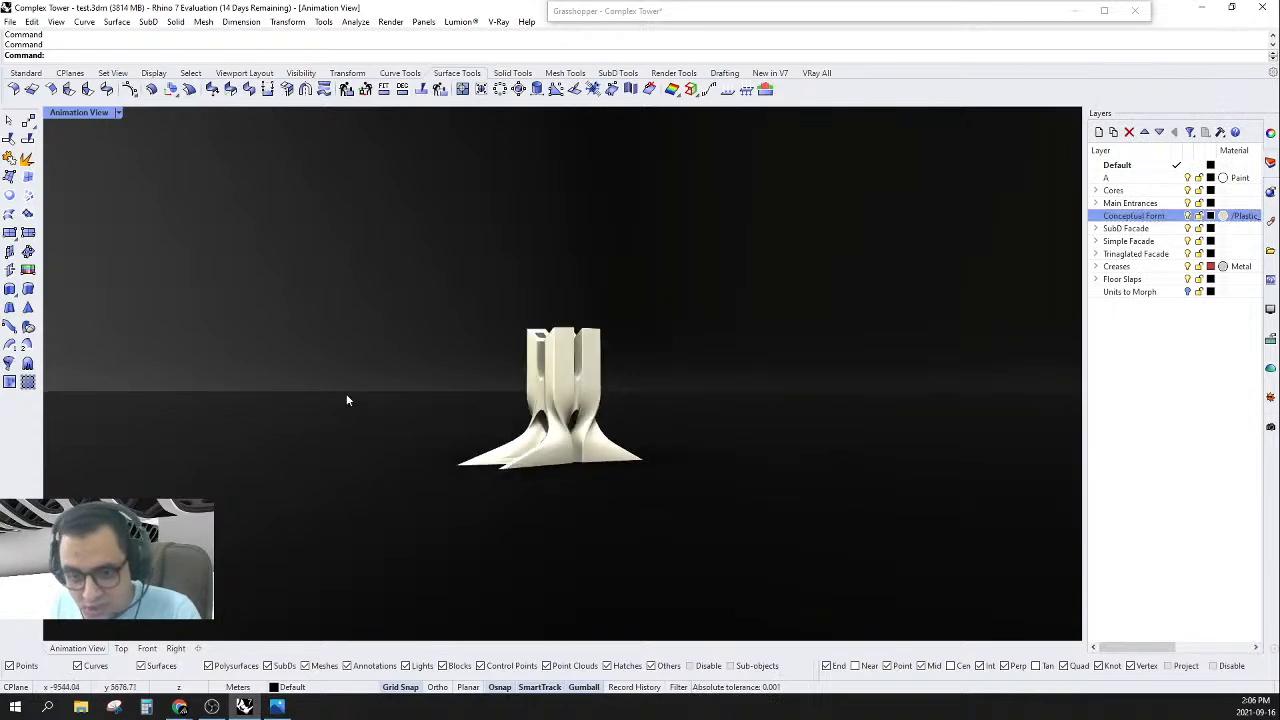
right_click_drag(346, 393, 568, 416)
scroll(600, 477, "up", 5)
scroll(573, 250, "up", 10)
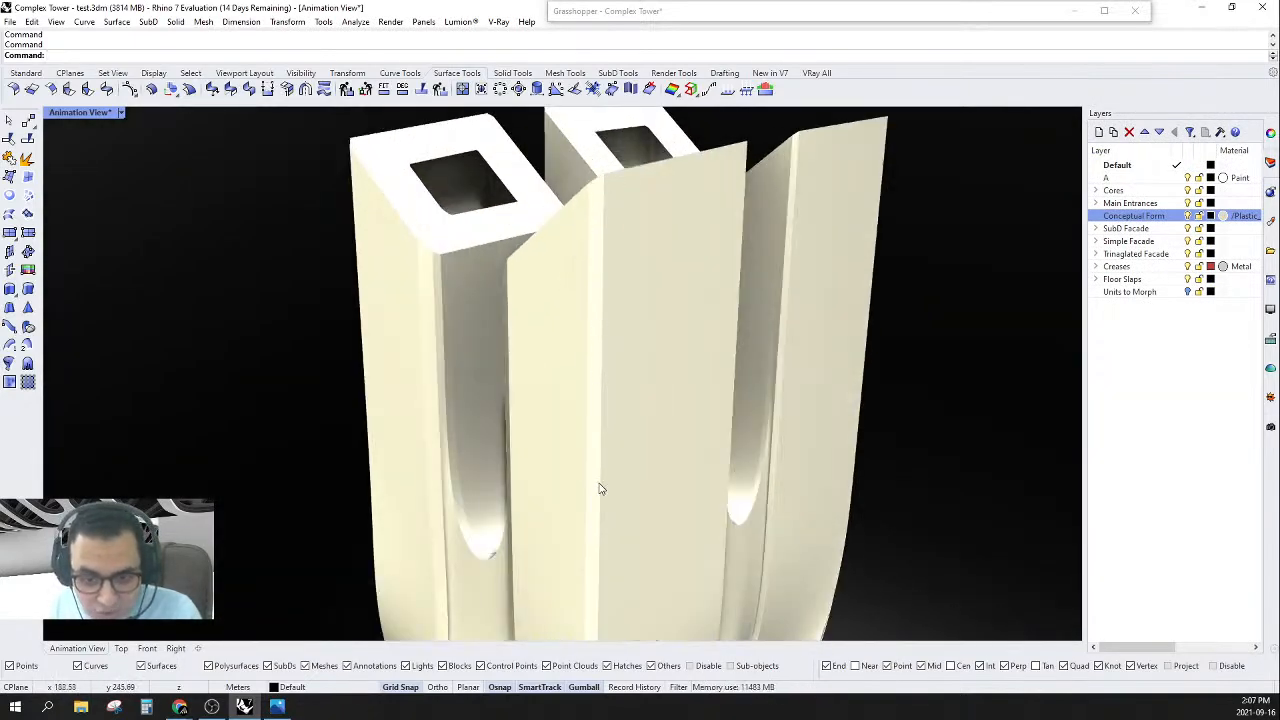
scroll(700, 277, "down", 8)
scroll(701, 503, "up", 7)
scroll(701, 503, "down", 6)
right_click_drag(701, 503, 655, 497)
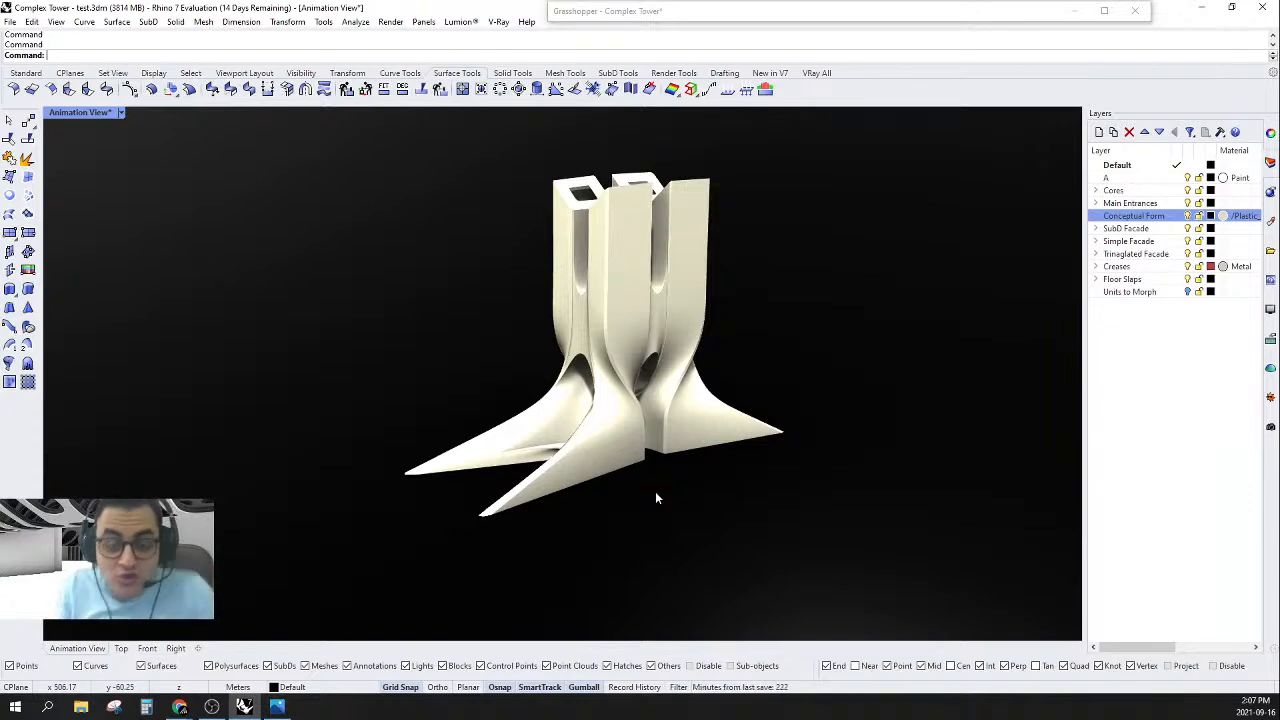
scroll(560, 488, "down", 4)
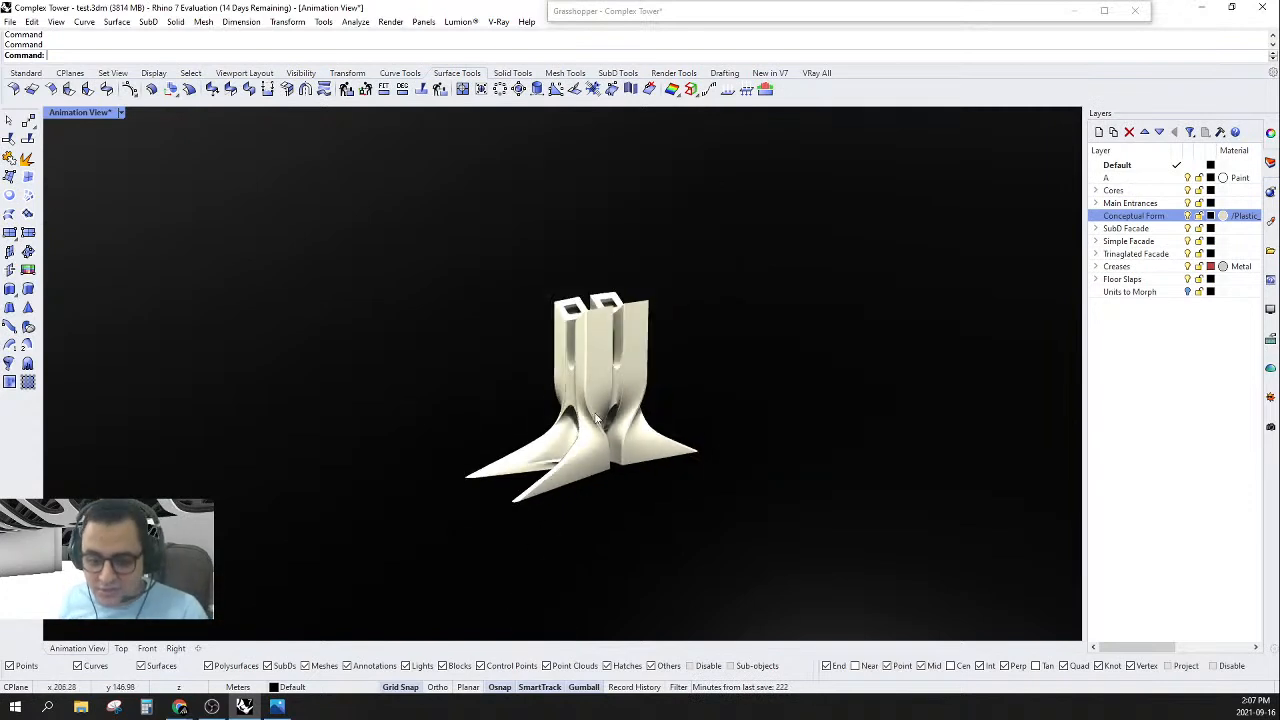
right_click_drag(562, 402, 680, 459)
scroll(611, 421, "up", 4)
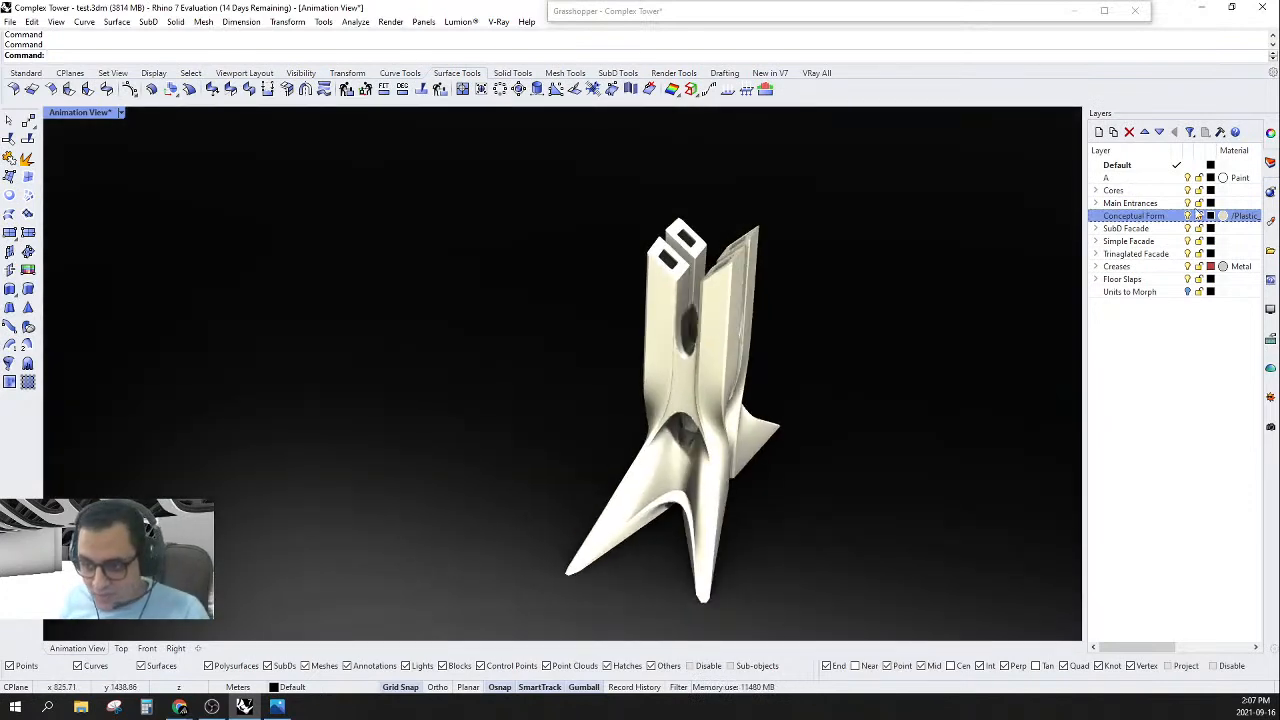
- Turn off the Conceptual Form layer and set the Animation View display mode to Wireframe
left_click(1188, 216)
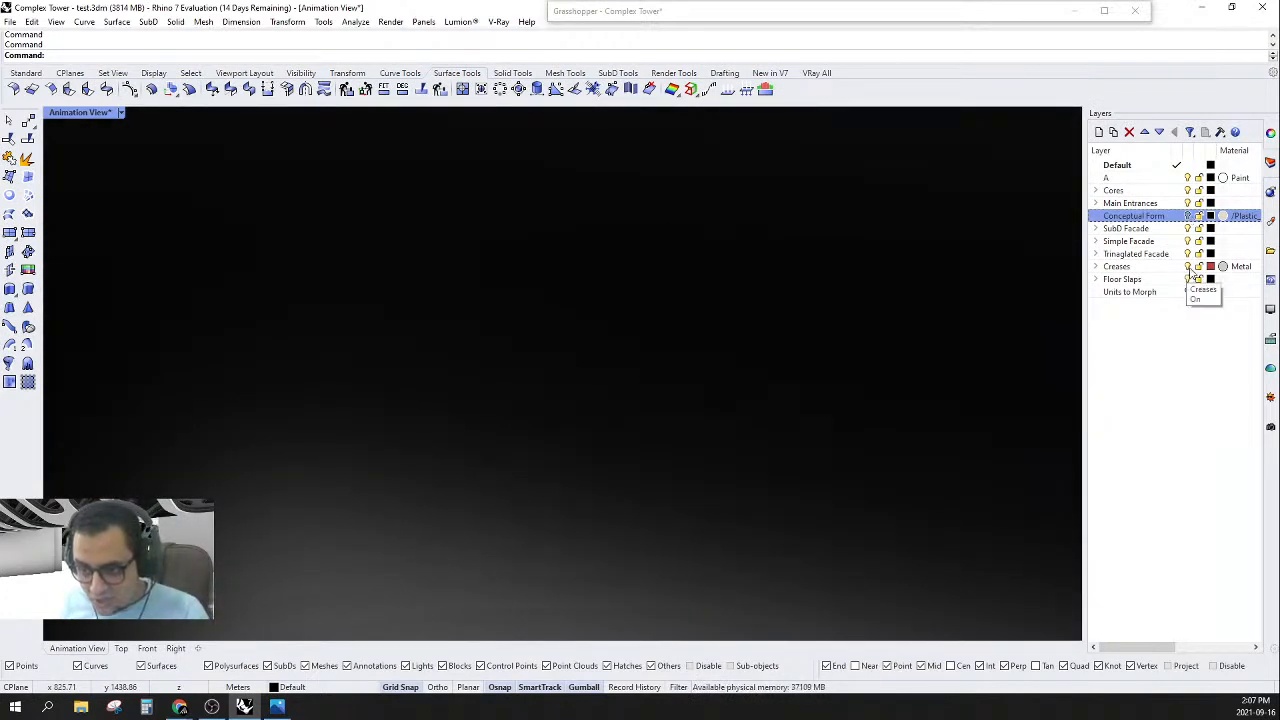
left_click(1154, 267)
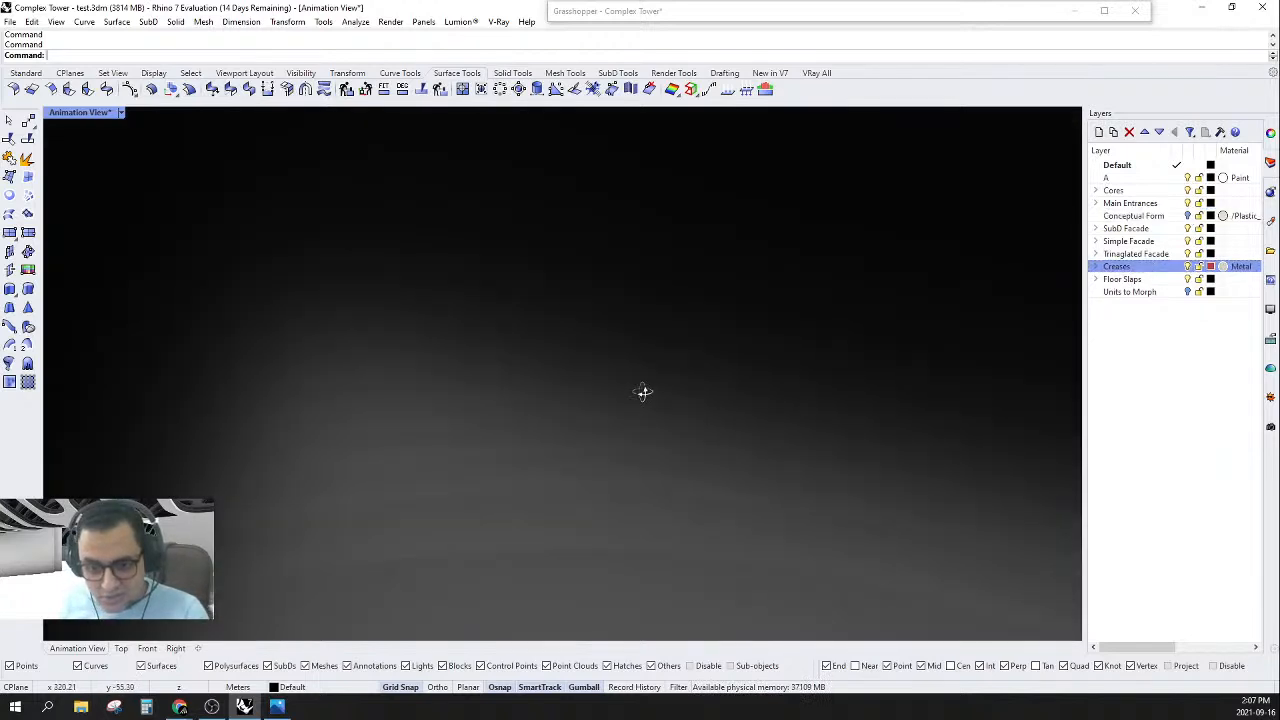
left_click(119, 112)
left_click(108, 162)
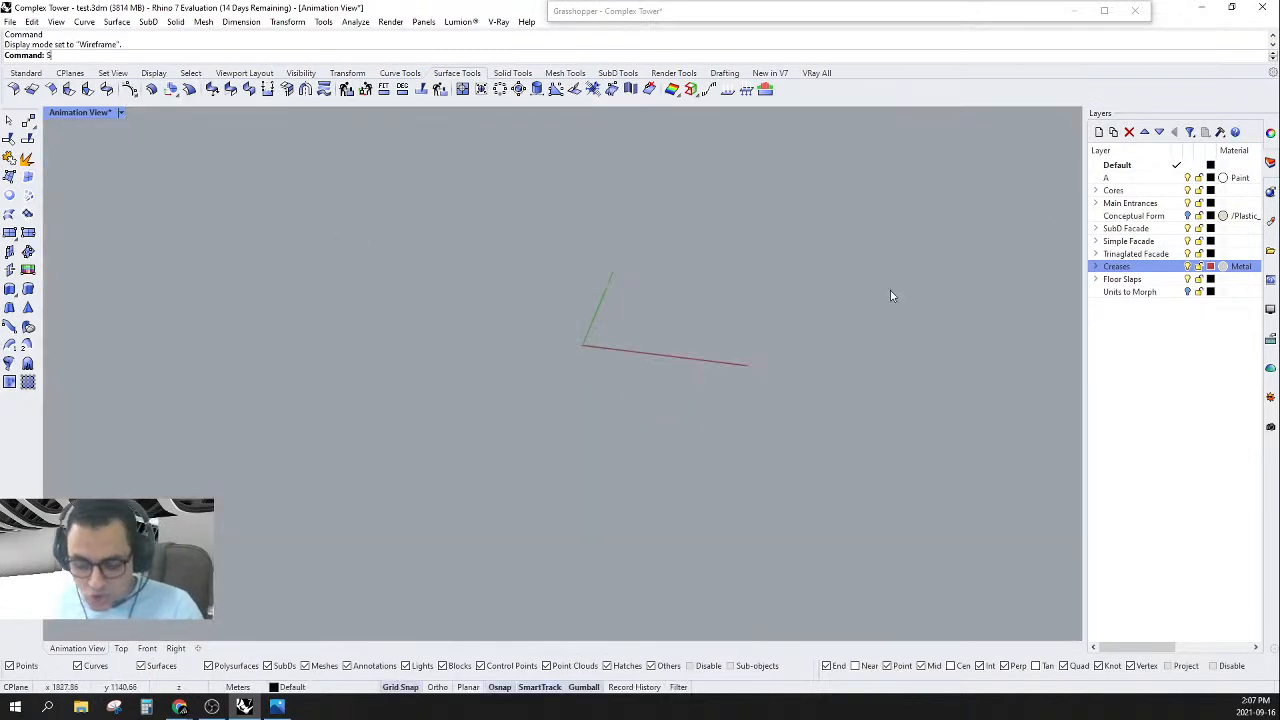
- Show all hidden objects with the Show command and hide the tower copy farther along the red axis
key("Return")
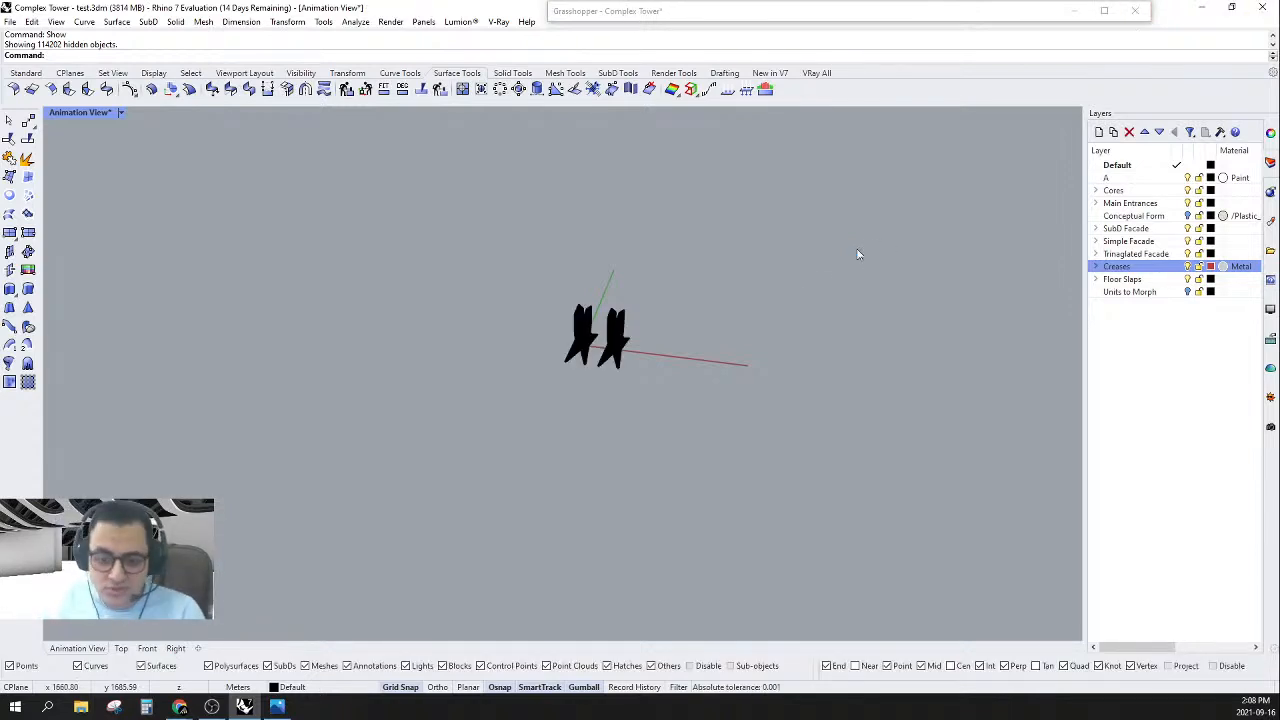
scroll(680, 352, "up", 8)
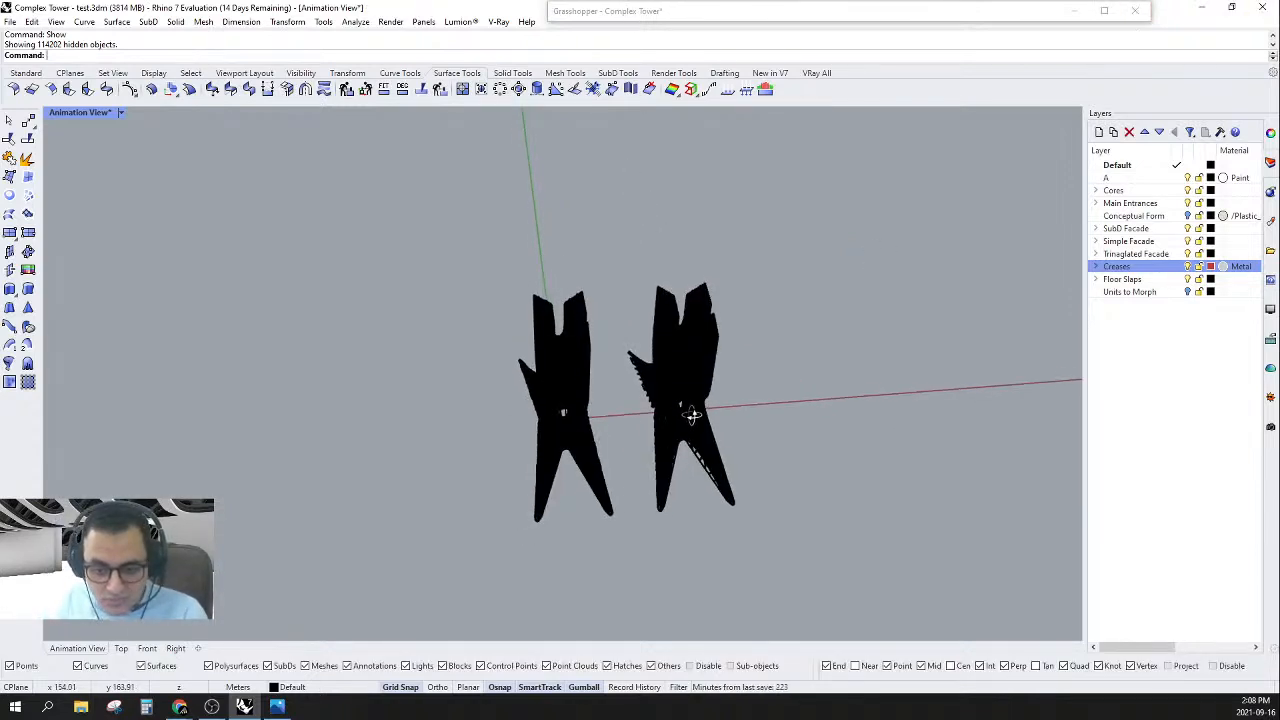
scroll(728, 434, "up", 3)
left_click_drag(781, 546, 588, 195)
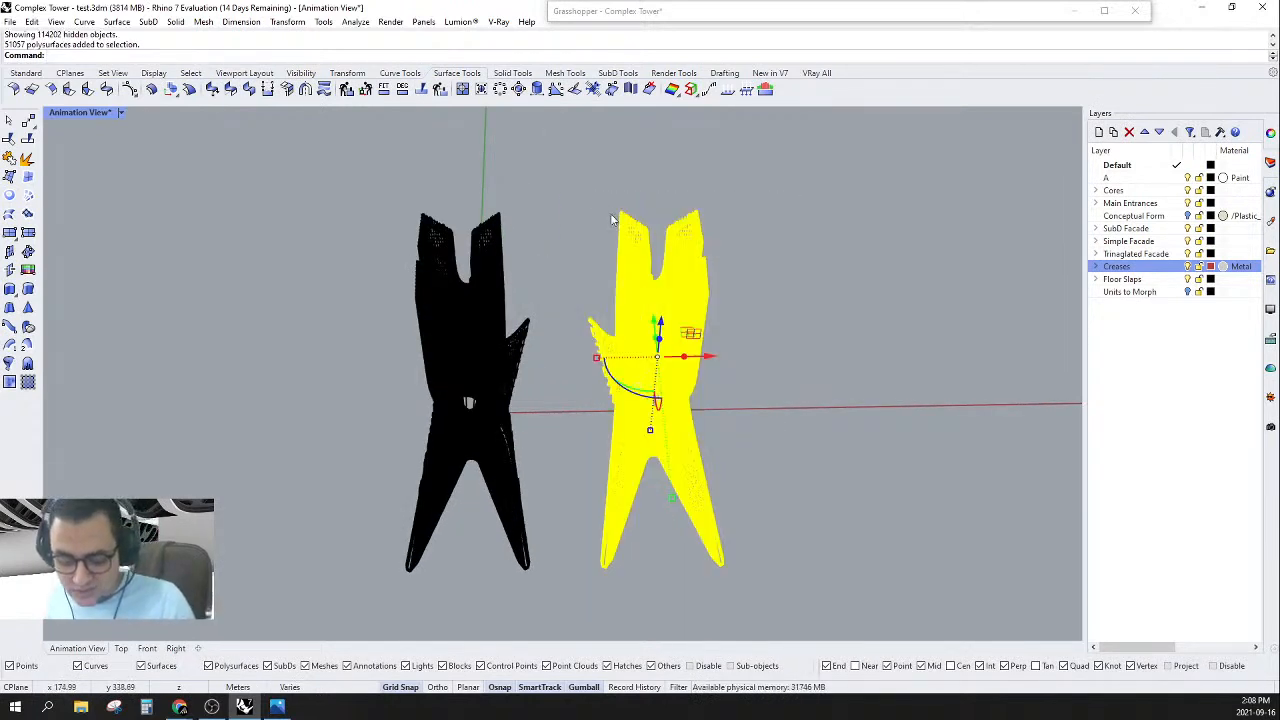
right_click_drag(314, 438, 684, 352)
key("ctrl+h")
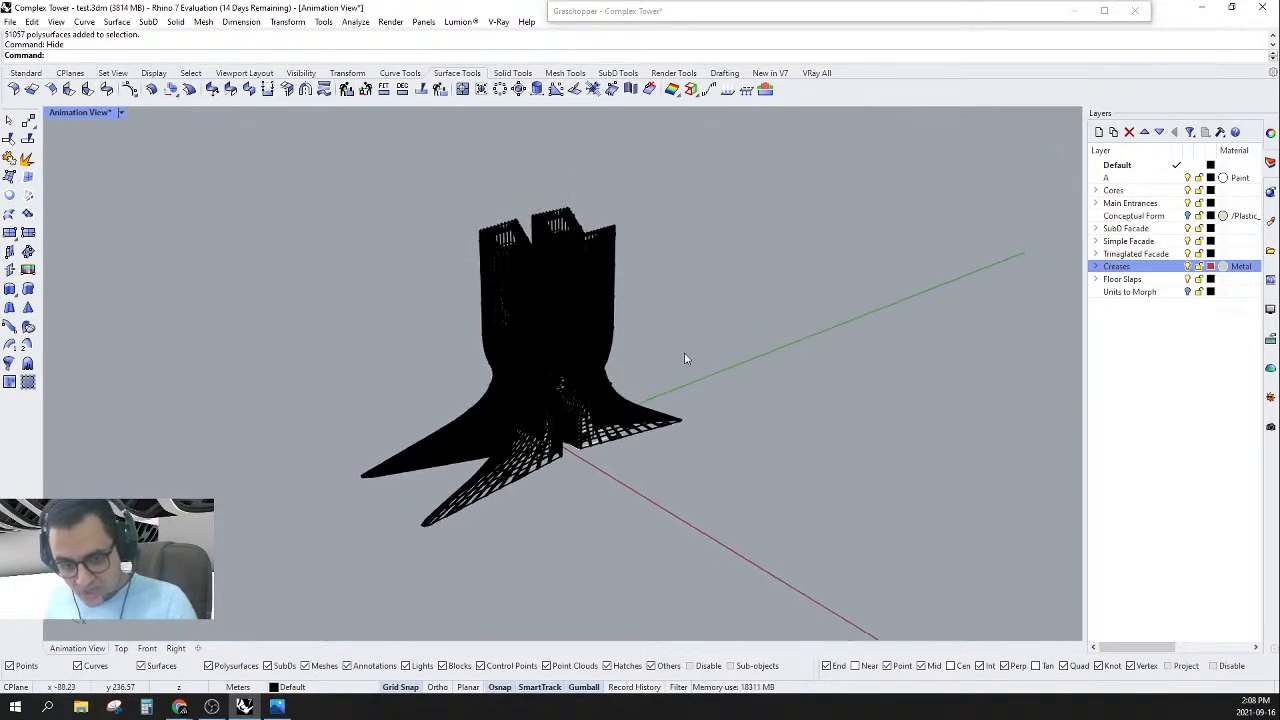
- Turn on the C-Rh sublayer of Creases and isolate all of its objects
left_click(1095, 267)
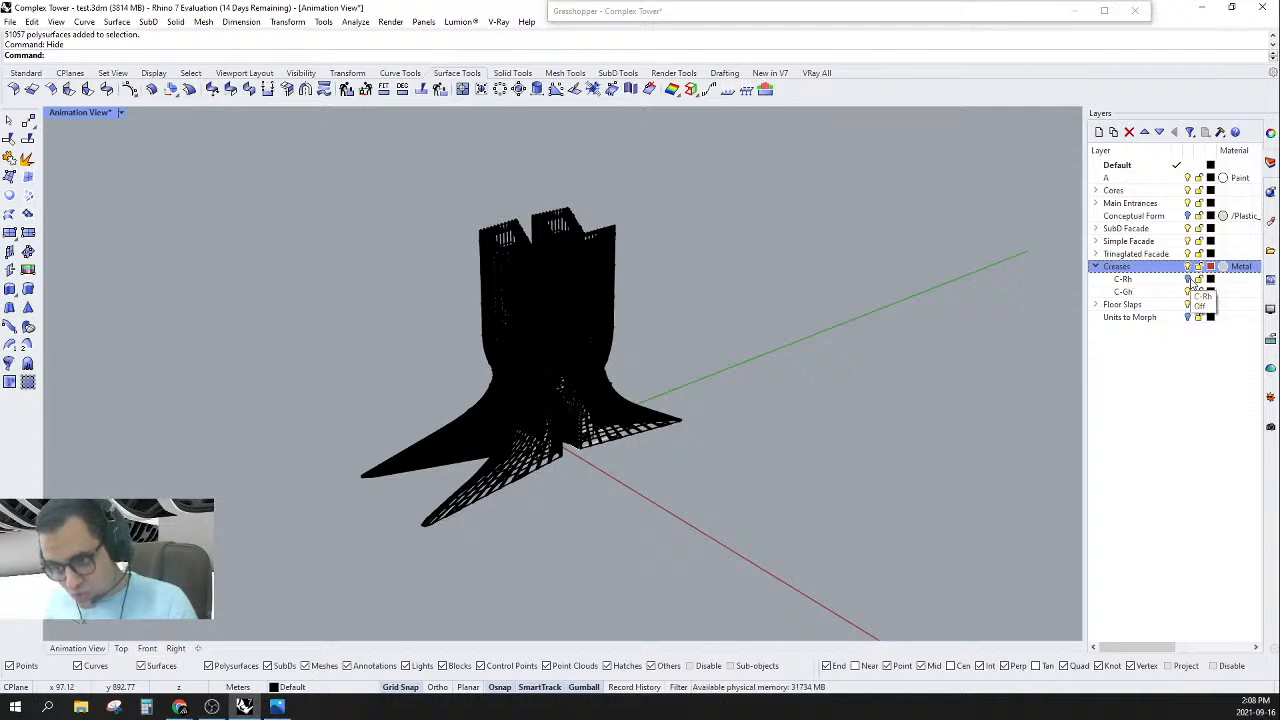
left_click(1194, 282)
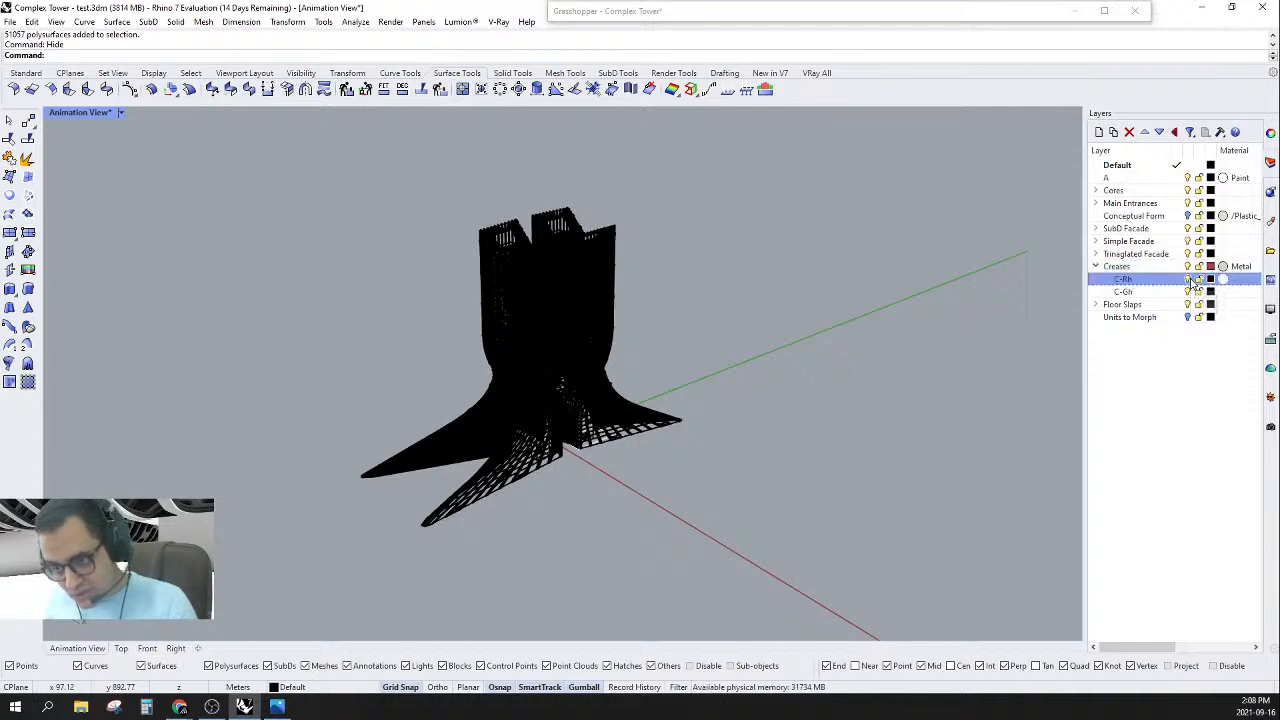
right_click(1125, 280)
left_click(1160, 482)
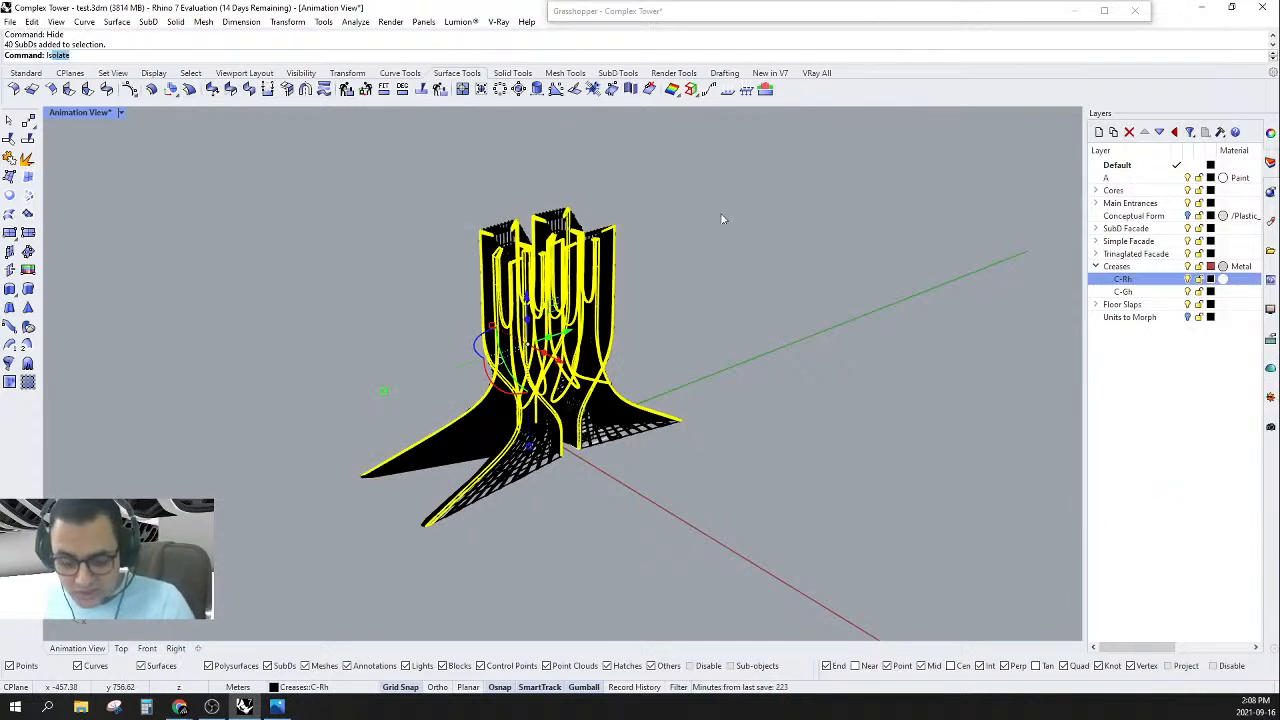
key("Return")
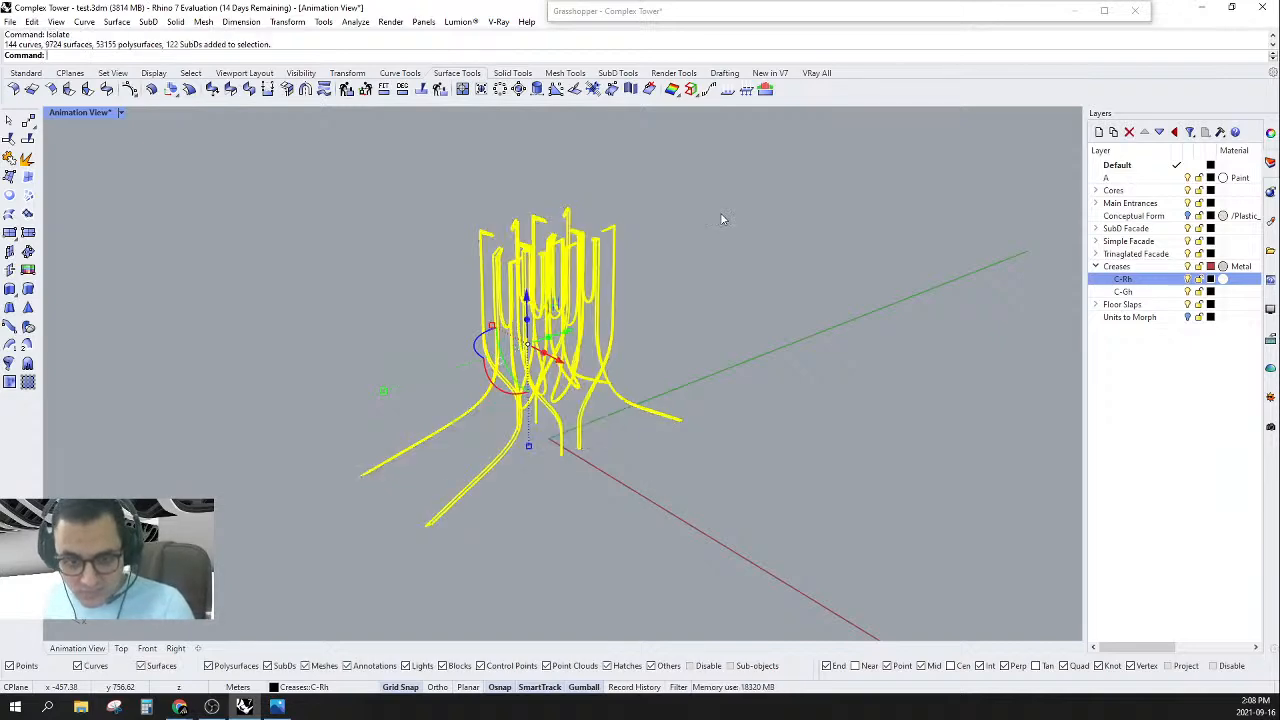
left_click(708, 320)
right_click_drag(708, 325, 541, 387)
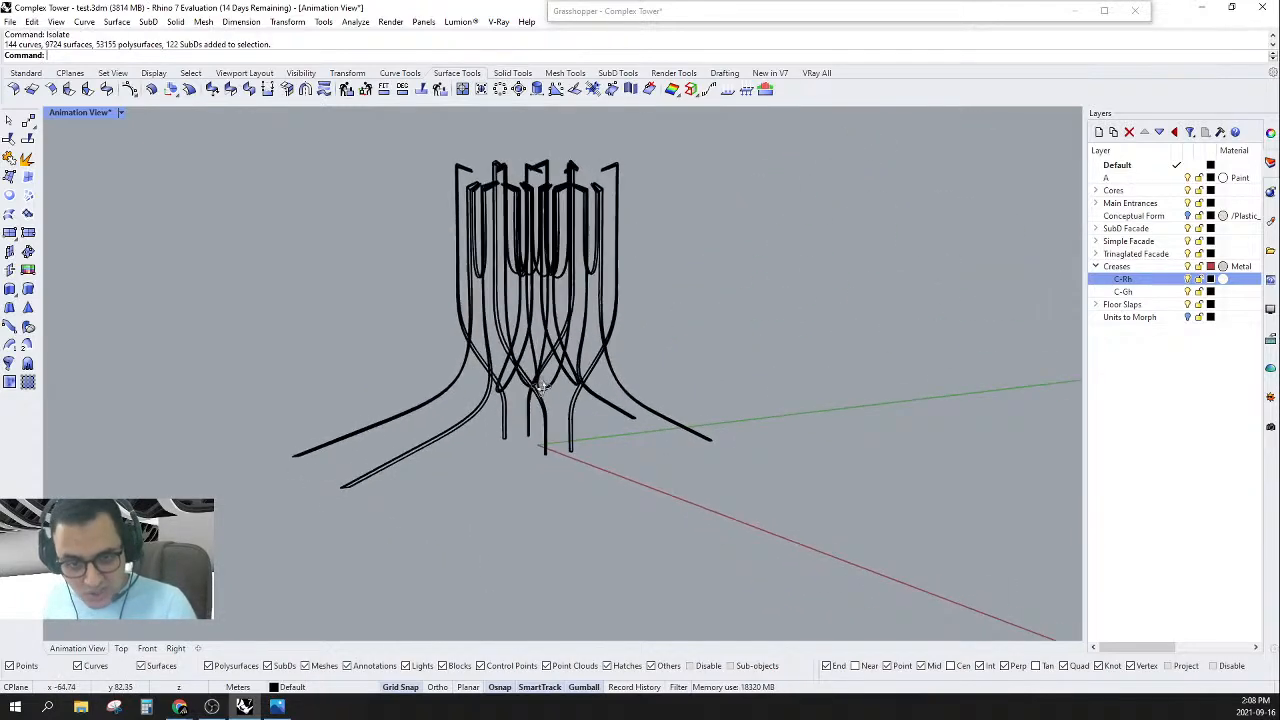
- Set the Animation View display mode to Rendered for the isolated crease members
left_click(121, 112)
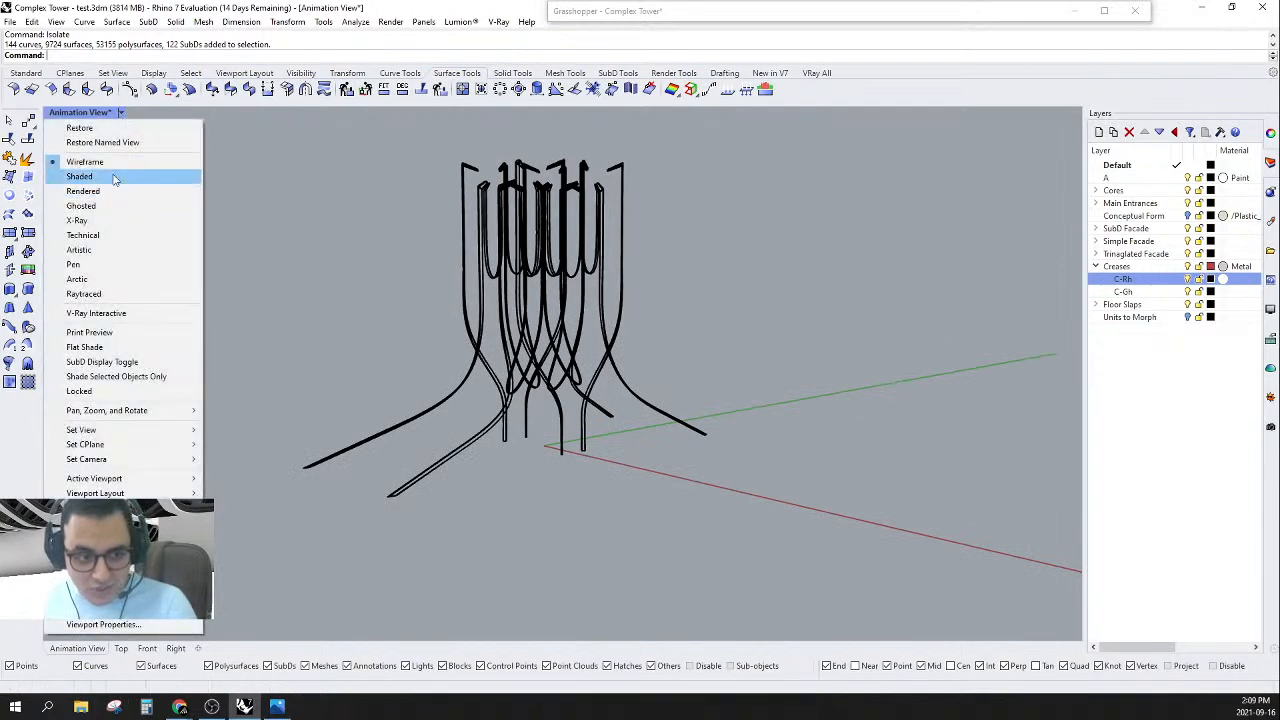
left_click(84, 190)
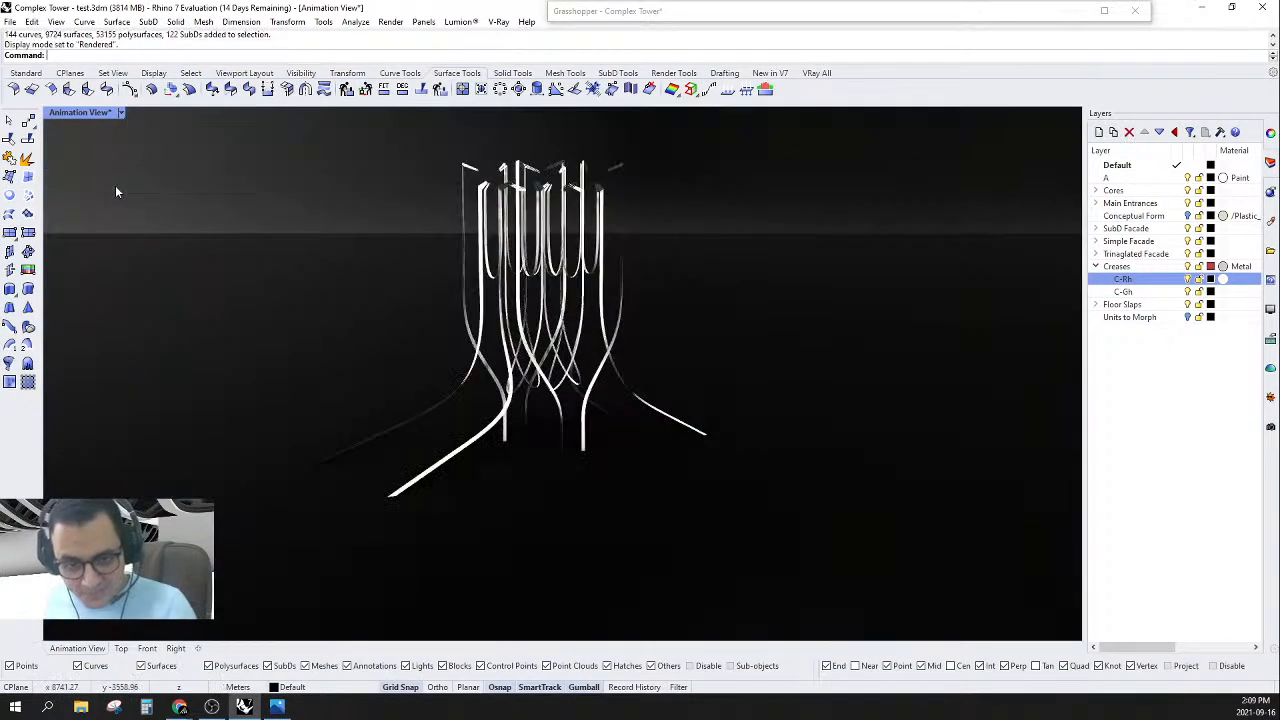
right_click_drag(400, 338, 557, 483)
scroll(318, 438, "up", 5)
- Reopen the Grasshopper canvas and turn on the preview of the first component in the light-blue group beside Creases
left_click(810, 12)
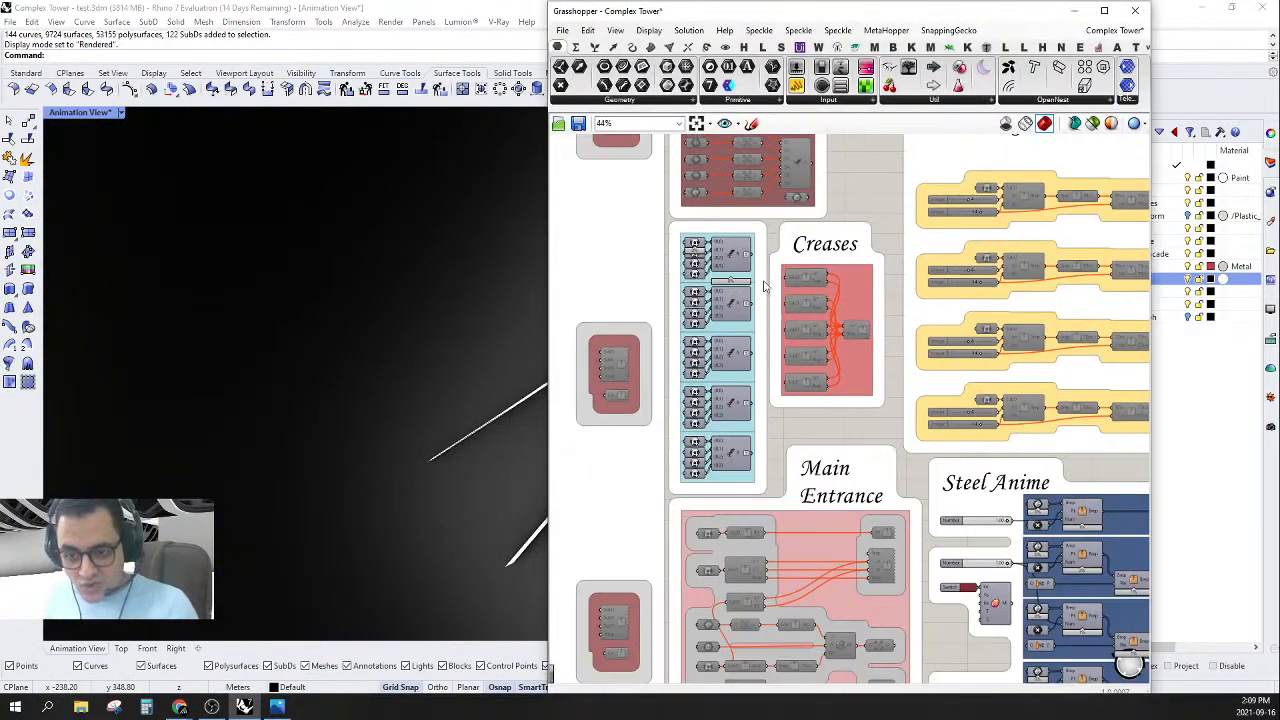
scroll(763, 287, "down", 4)
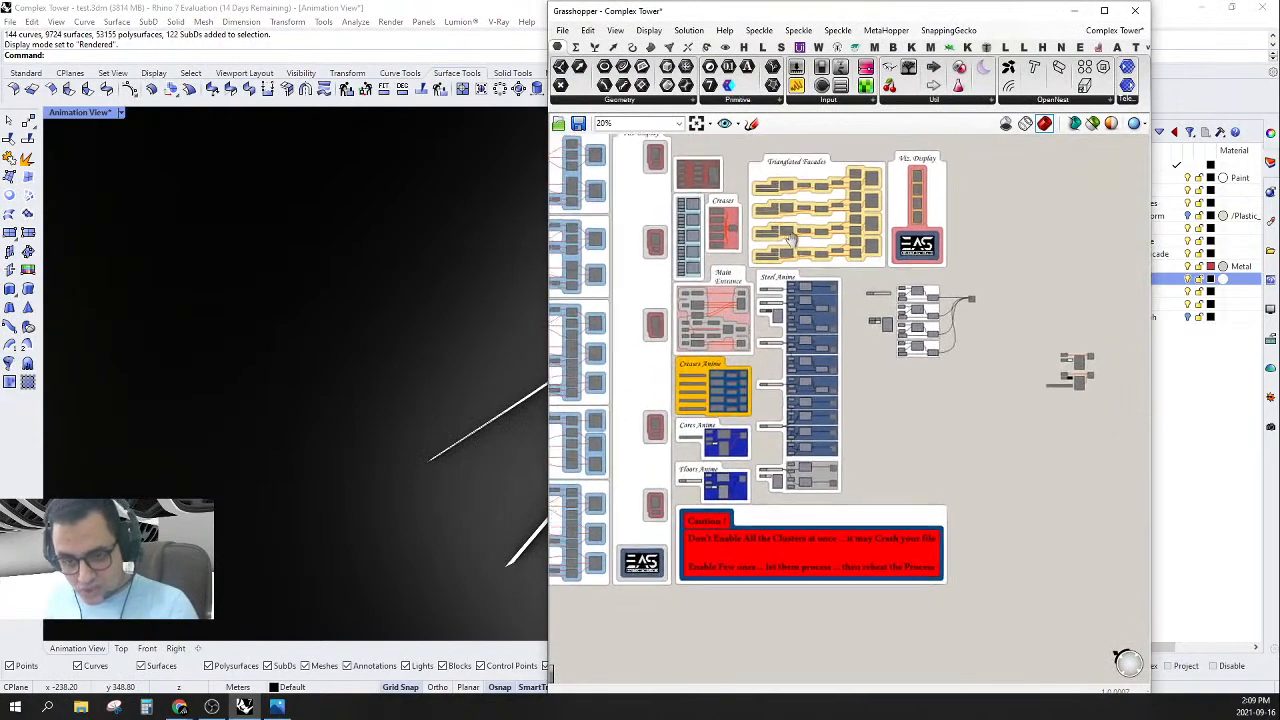
right_click_drag(790, 240, 843, 262)
right_click_drag(467, 410, 363, 363)
scroll(762, 258, "up", 3)
scroll(760, 250, "up", 5)
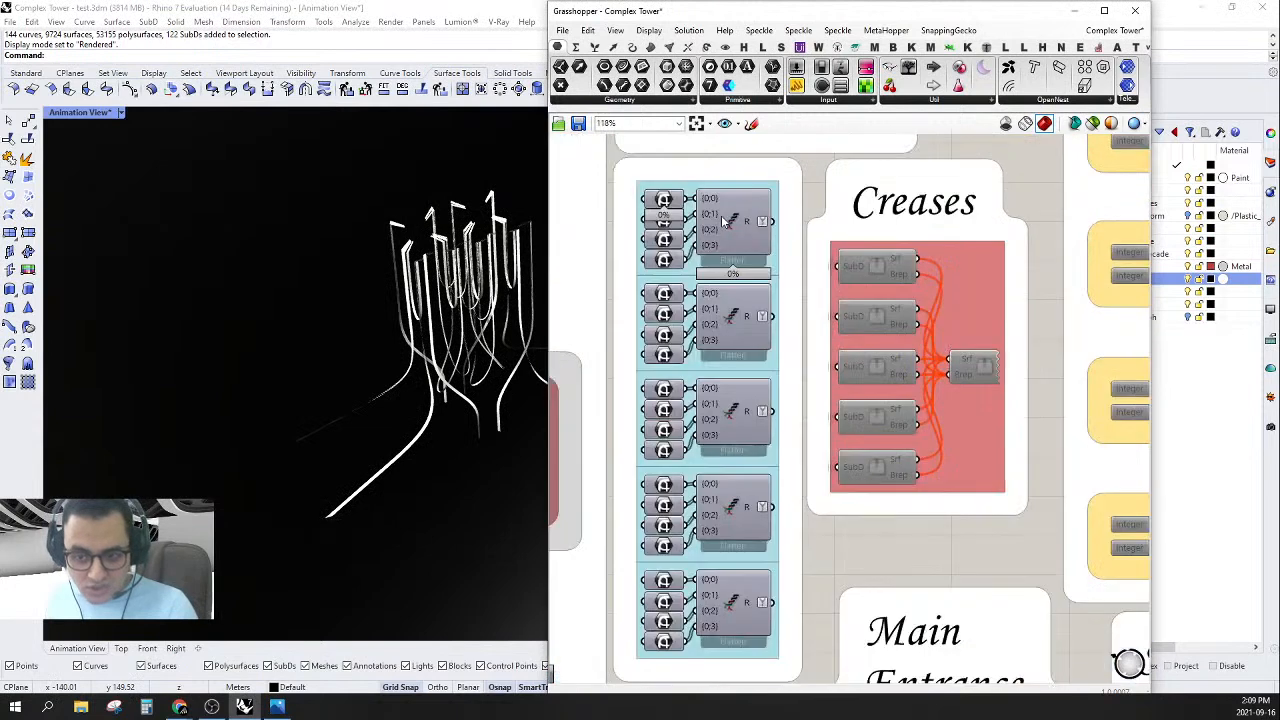
left_click(738, 218)
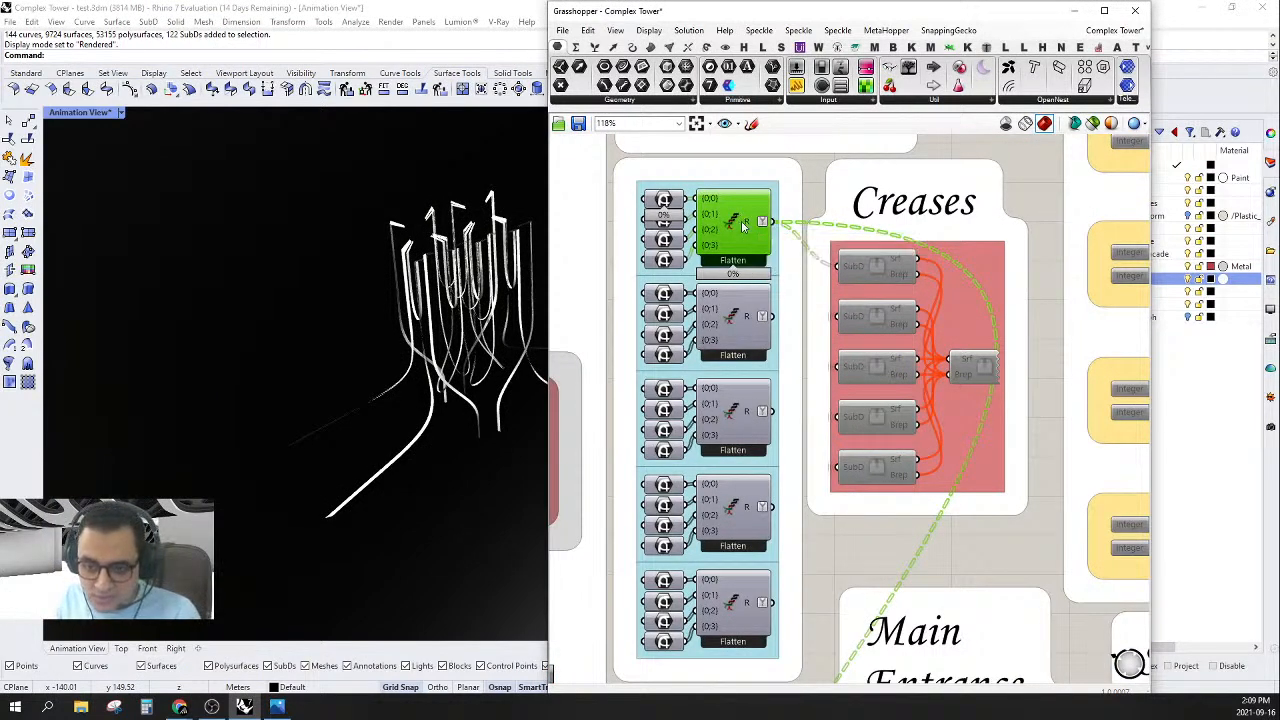
right_click(742, 226)
left_click(782, 245)
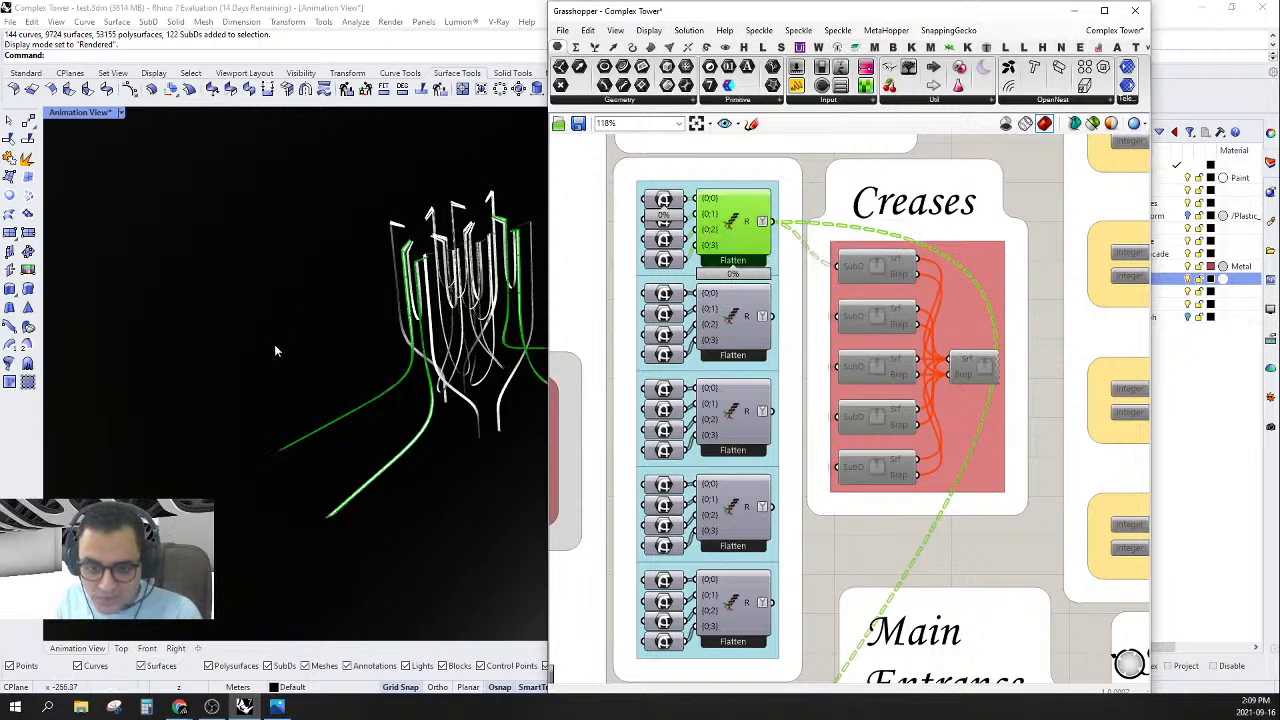
- Turn on the preview of the second light-blue component and compare its crease members with the isolated ones in Rhino
scroll(276, 350, "down", 2)
scroll(330, 360, "up", 8)
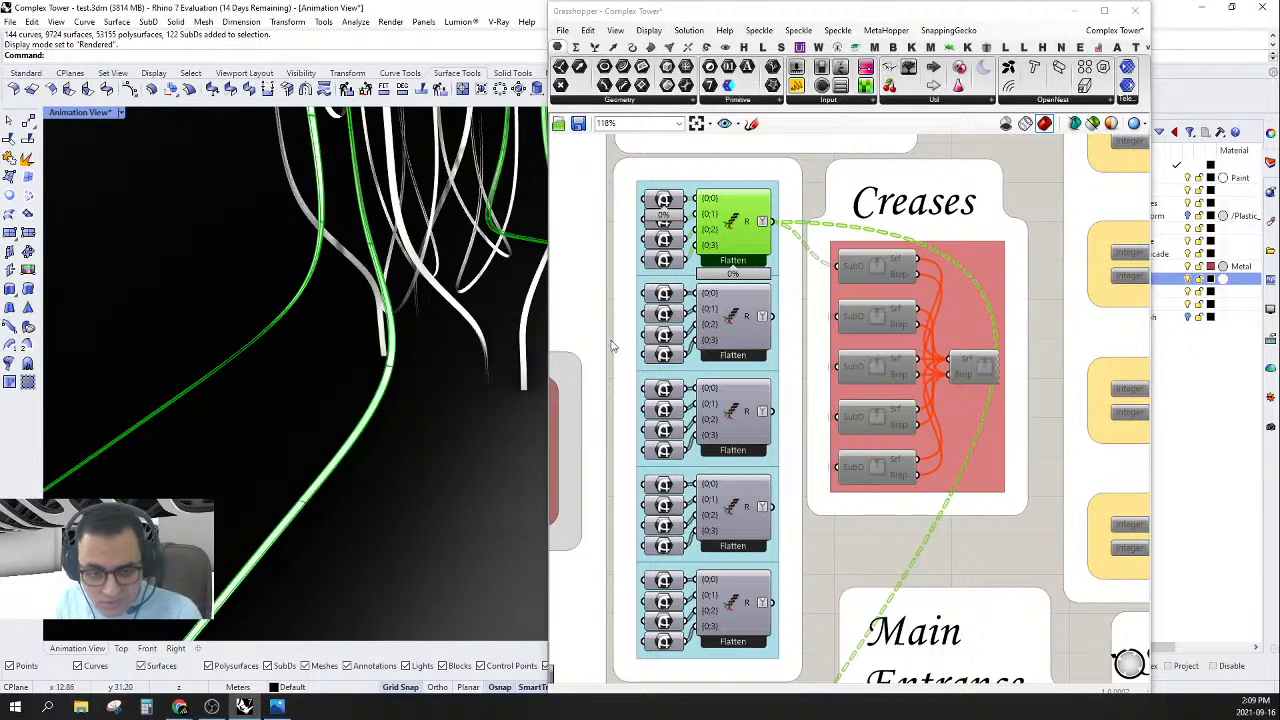
right_click(730, 328)
left_click(772, 344)
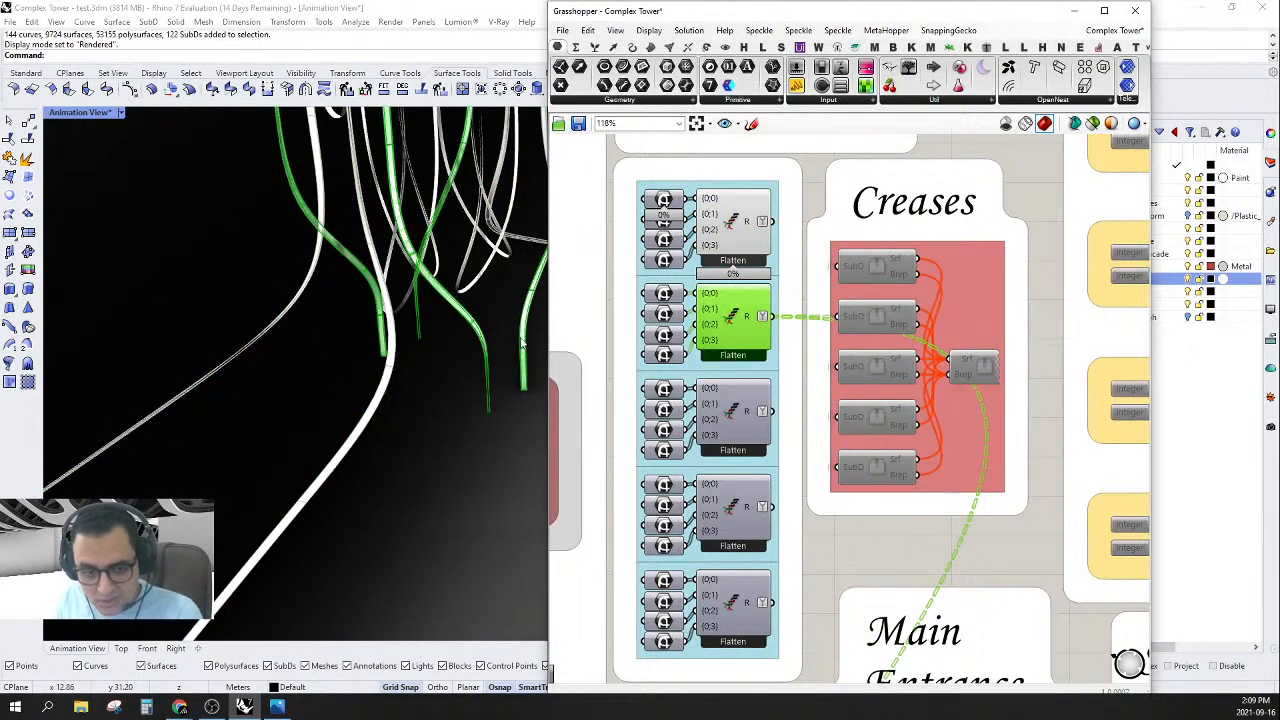
scroll(375, 365, "down", 8)
right_click_drag(375, 365, 340, 350)
scroll(388, 378, "up", 6)
scroll(284, 318, "down", 4)
scroll(284, 318, "up", 3)
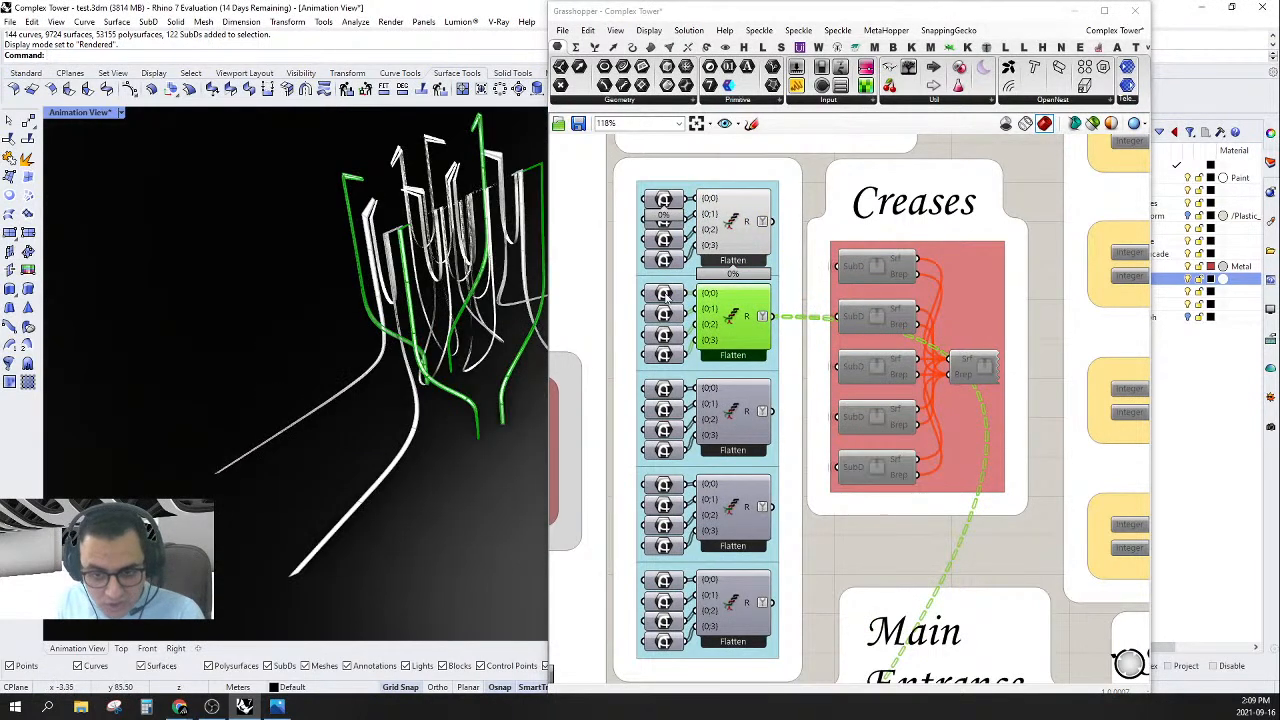
- Highlight the first light-blue component's crease members and narrow the Grasshopper window to uncover more of the Rhino viewport
left_click(730, 215)
scroll(306, 429, "down", 3)
scroll(306, 429, "up", 2)
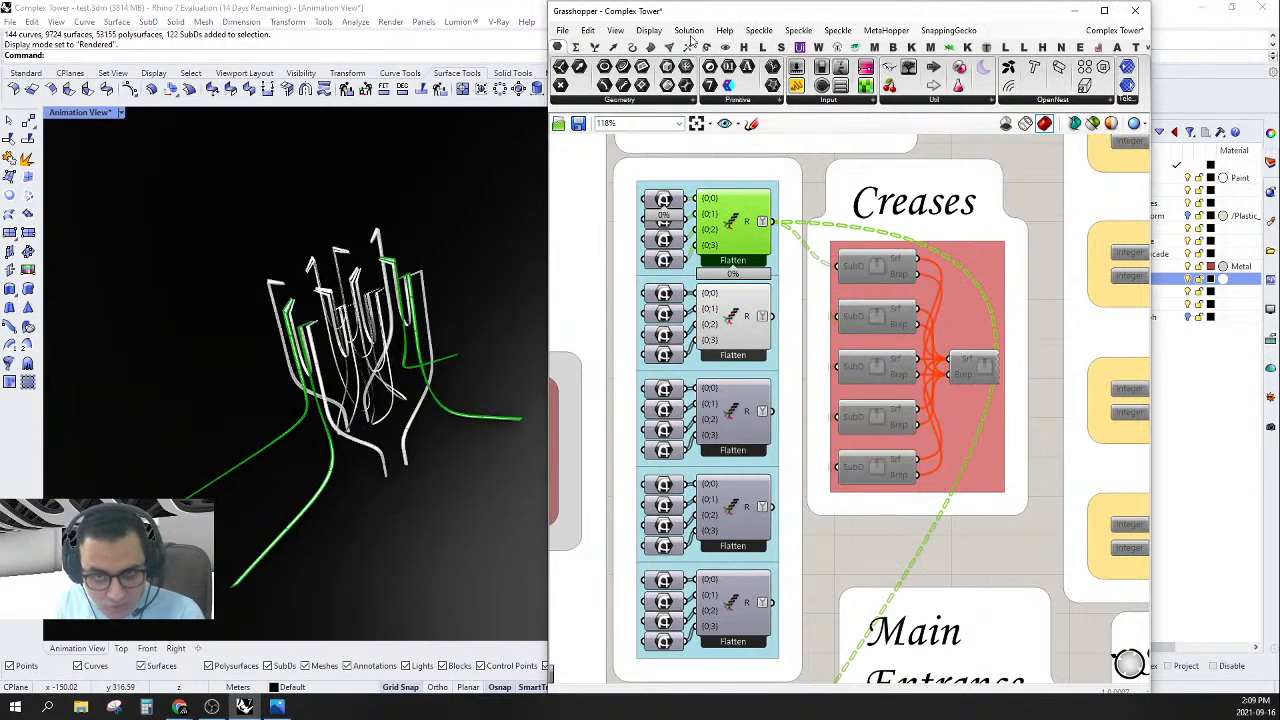
left_click_drag(547, 248, 868, 242)
scroll(678, 227, "down", 1)
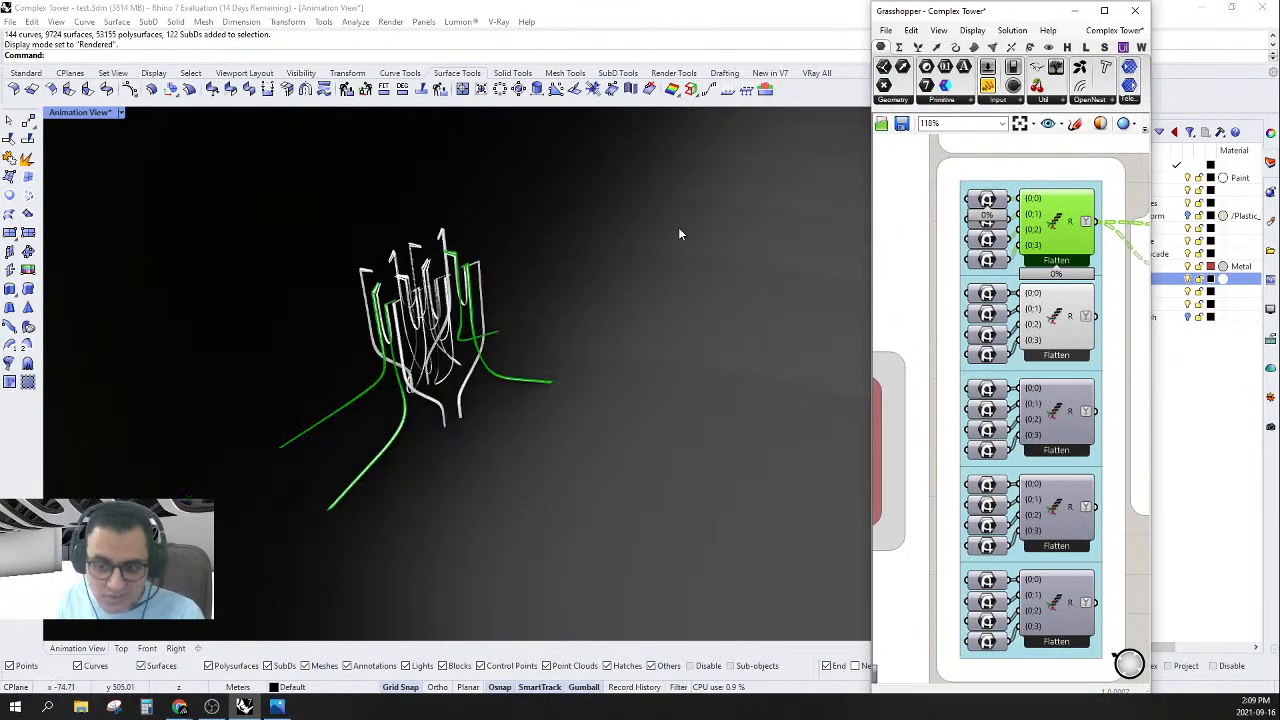
- Add the second light-blue component to the selection and inspect both components' highlighted crease members in the Rhino viewport
scroll(359, 400, "up", 4)
scroll(505, 405, "down", 4)
scroll(536, 342, "up", 2)
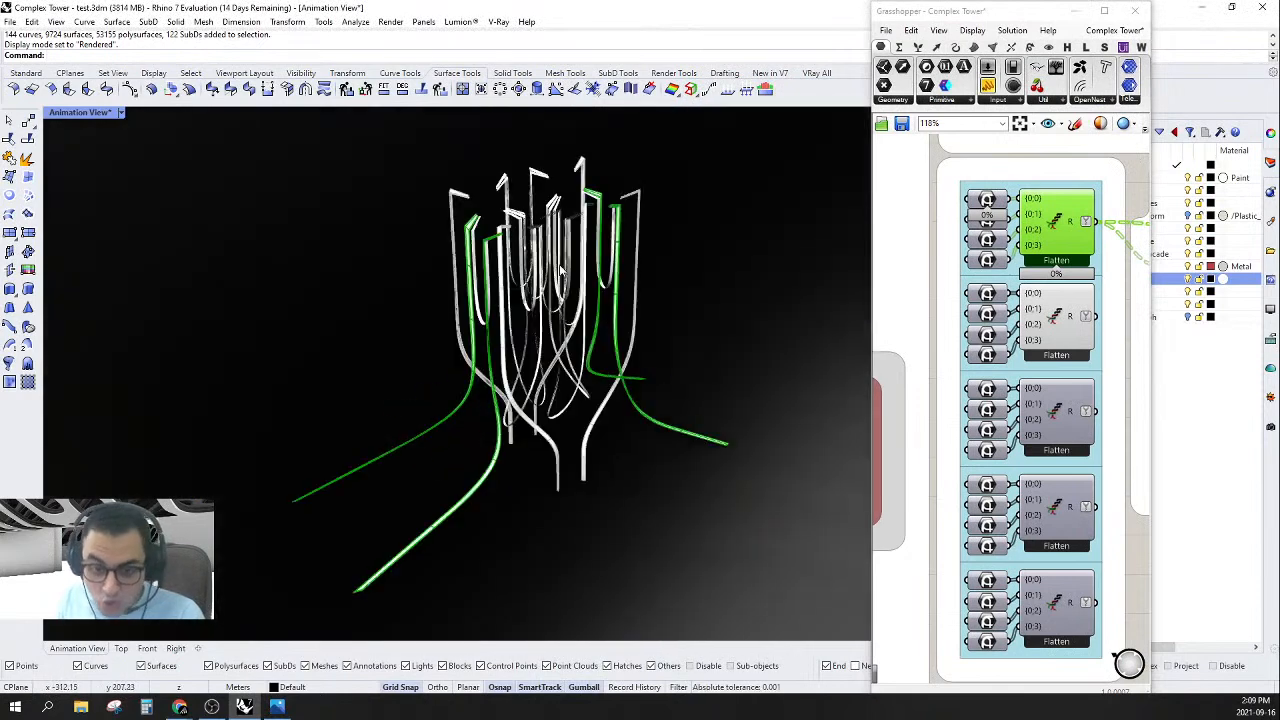
left_click(1038, 307)
right_click_drag(633, 438, 611, 568)
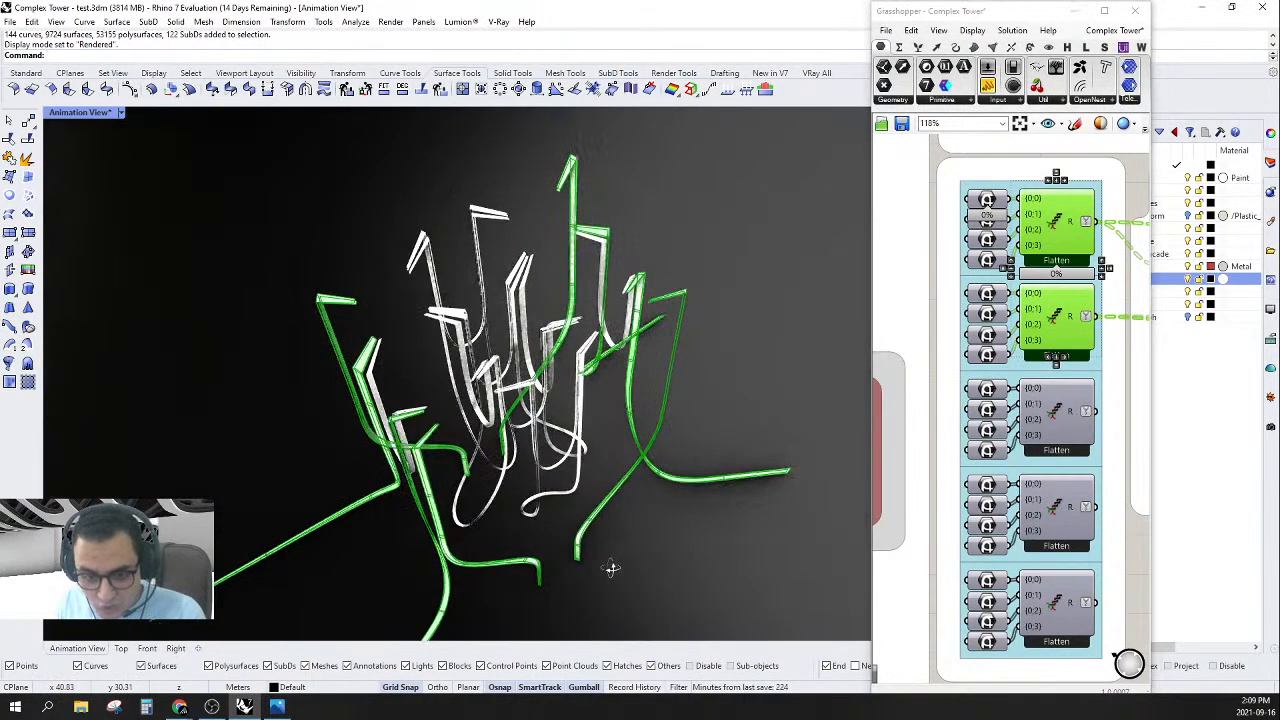
- Turn on the preview of the third light-blue component and highlight its crease members with the first two
right_click(1056, 422)
left_click(1066, 438)
left_click(1053, 425)
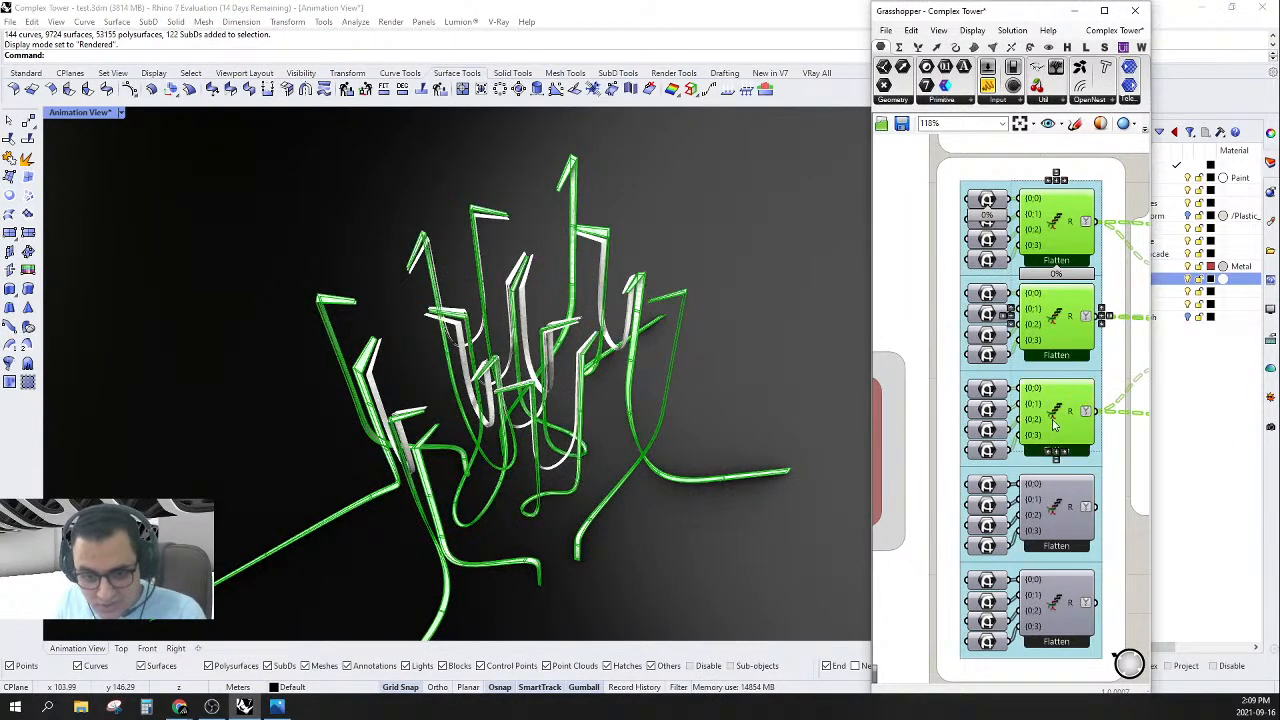
scroll(585, 410, "up", 5)
scroll(620, 370, "down", 4)
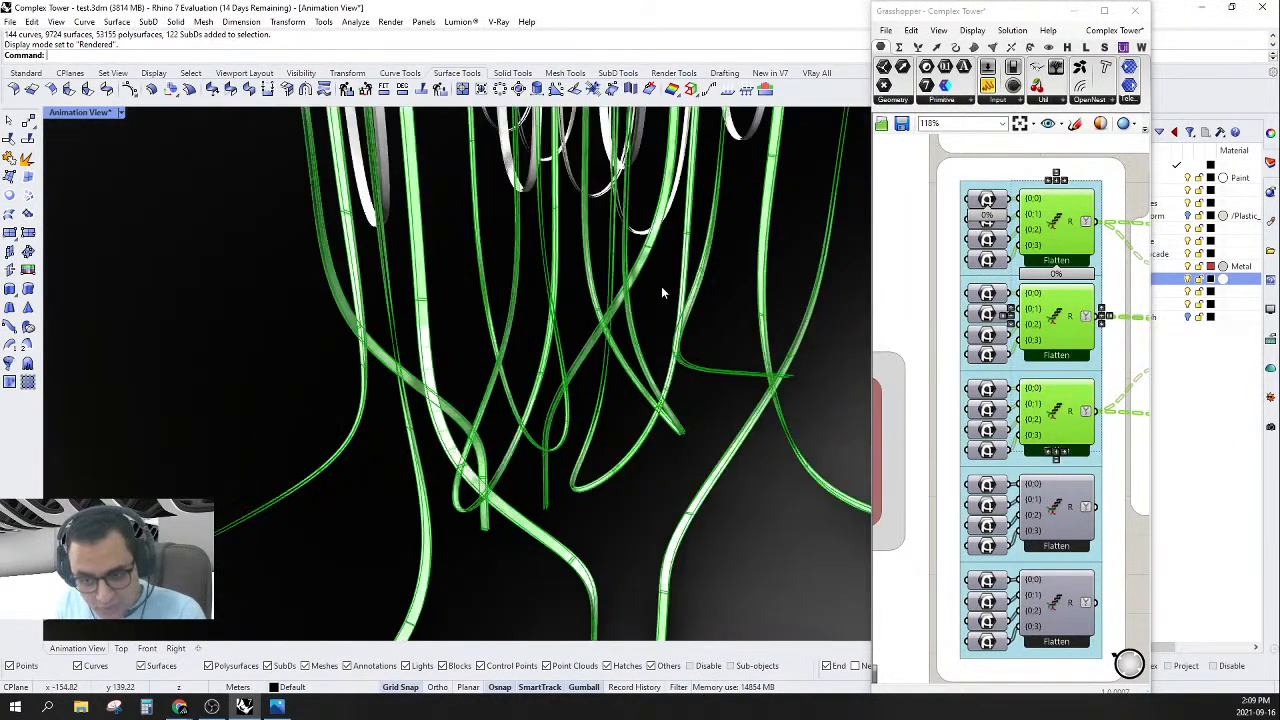
- Turn on the preview of the fourth light-blue component and examine its highlighted crease members alongside the modelled ones
left_click(1050, 510)
right_click(1054, 507)
left_click(1070, 529)
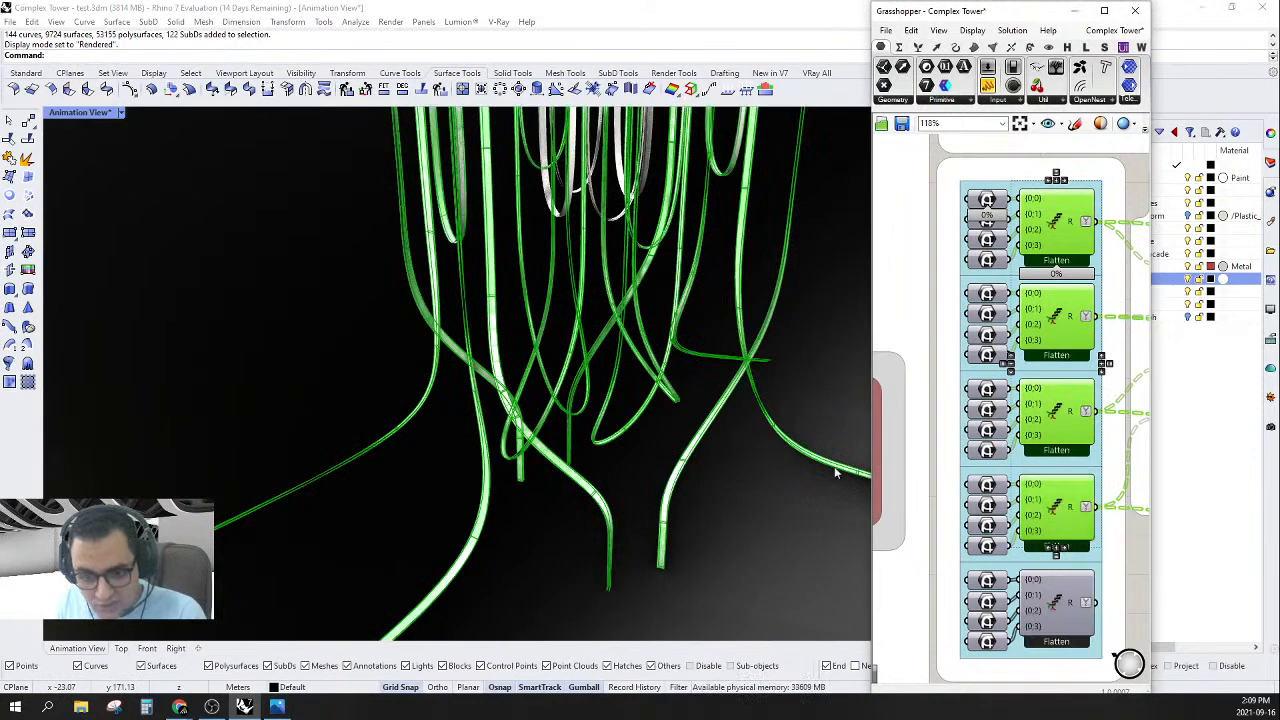
scroll(600, 400, "down", 5)
scroll(680, 445, "up", 5)
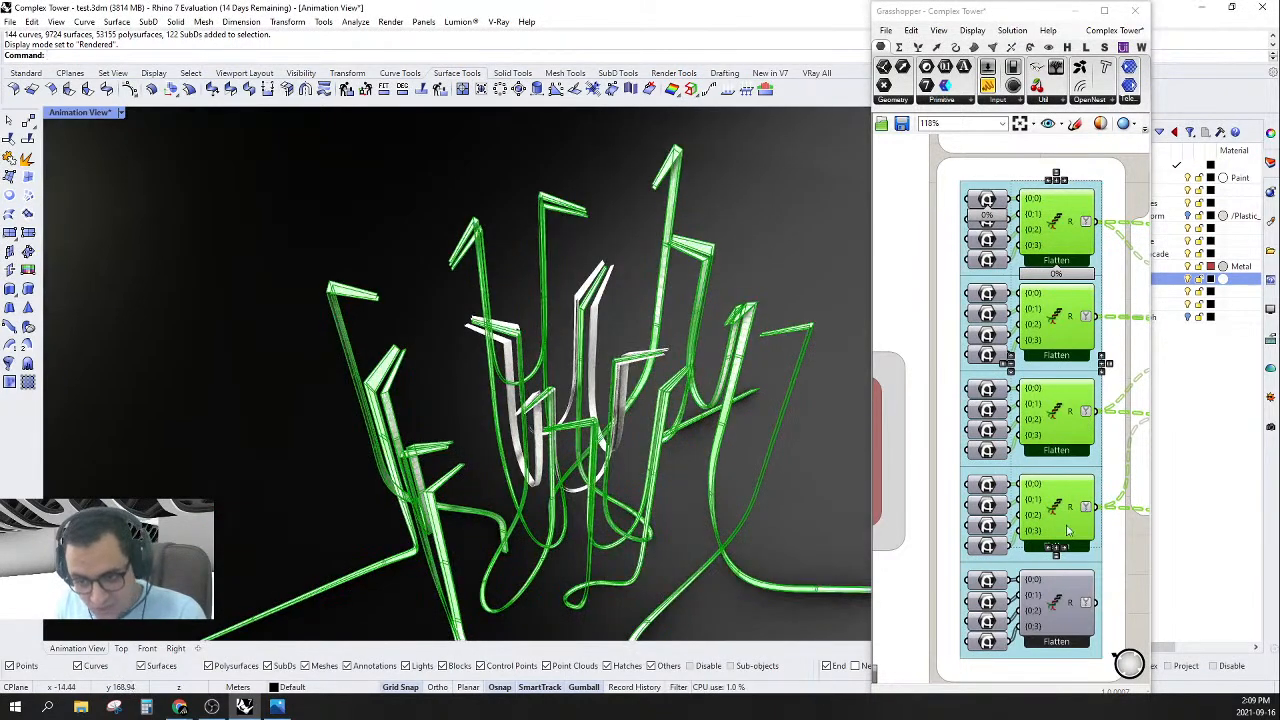
- Turn on the preview of the fifth light-blue component and check that the highlighted creases cover the modelled set
left_click(1052, 594)
right_click(1052, 594)
left_click(1068, 621)
scroll(564, 346, "up", 5)
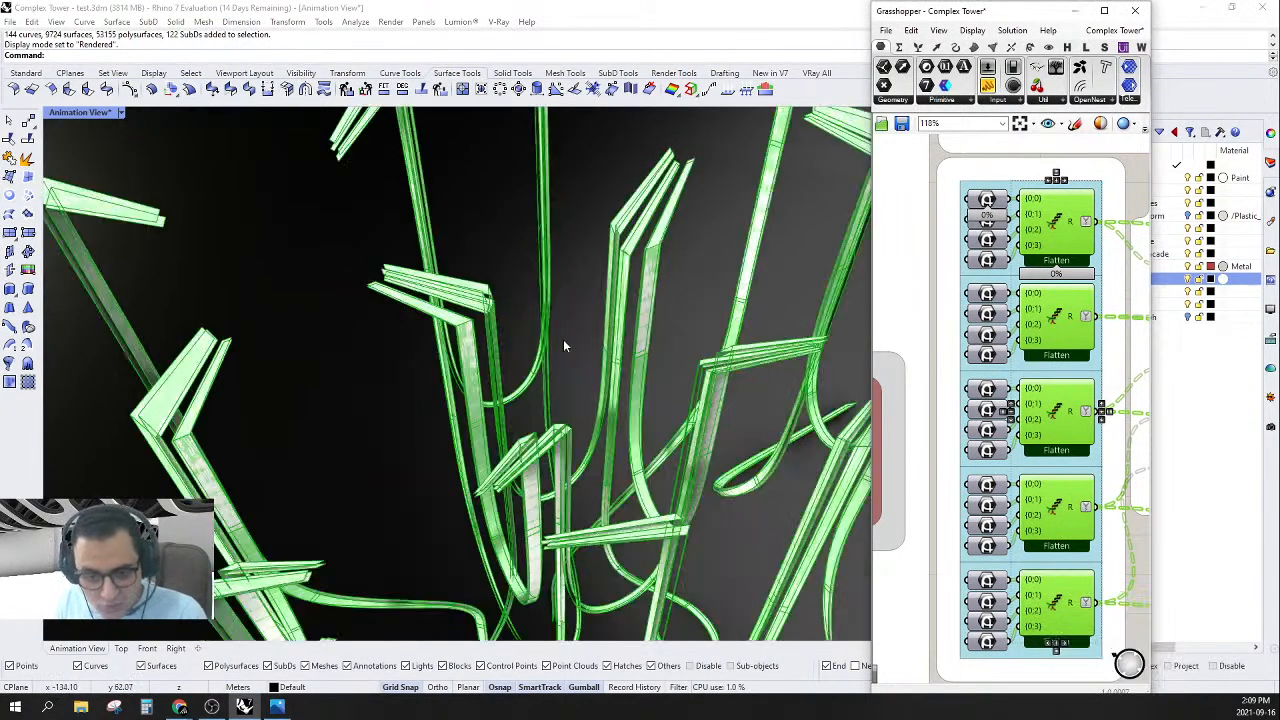
scroll(660, 219, "down", 5)
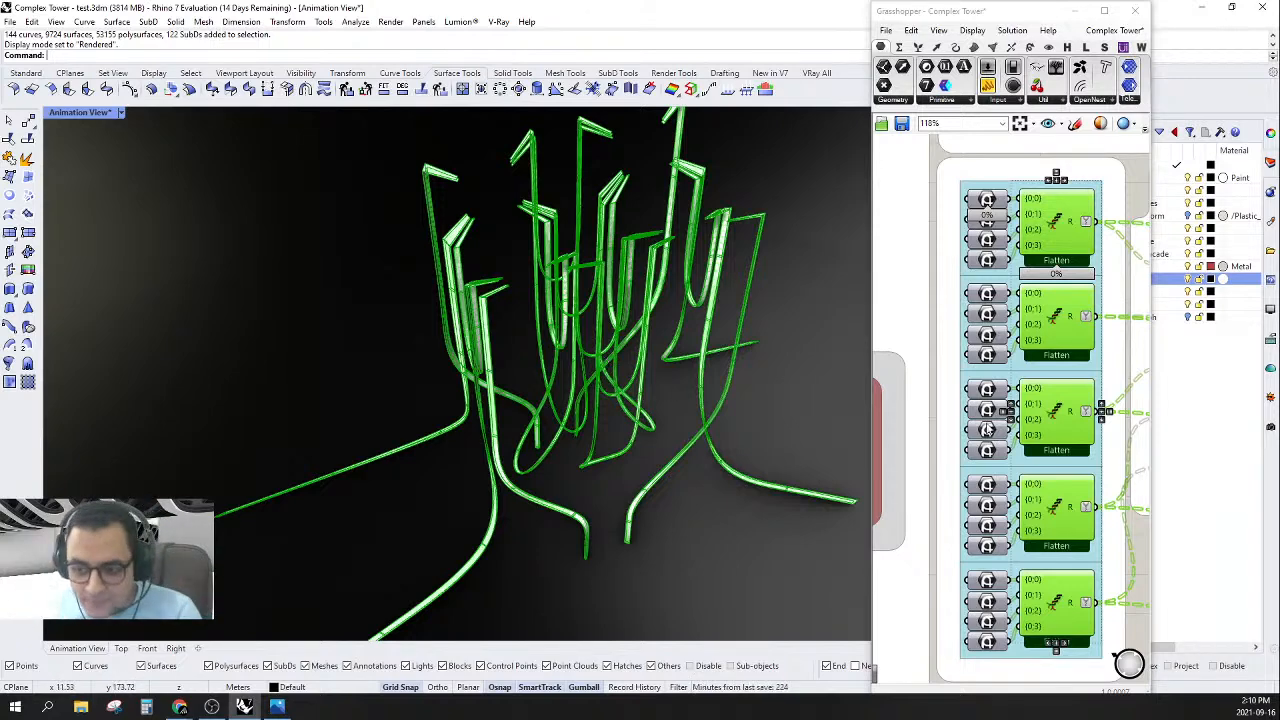
- Widen the Grasshopper window, clear the component selection and bring the first light-blue component's inputs into close view
left_click_drag(868, 311, 780, 296)
scroll(808, 259, "down", 2)
scroll(809, 259, "down", 1)
right_click_drag(896, 247, 979, 247)
scroll(881, 228, "up", 3)
left_click(966, 201)
scroll(866, 228, "up", 2)
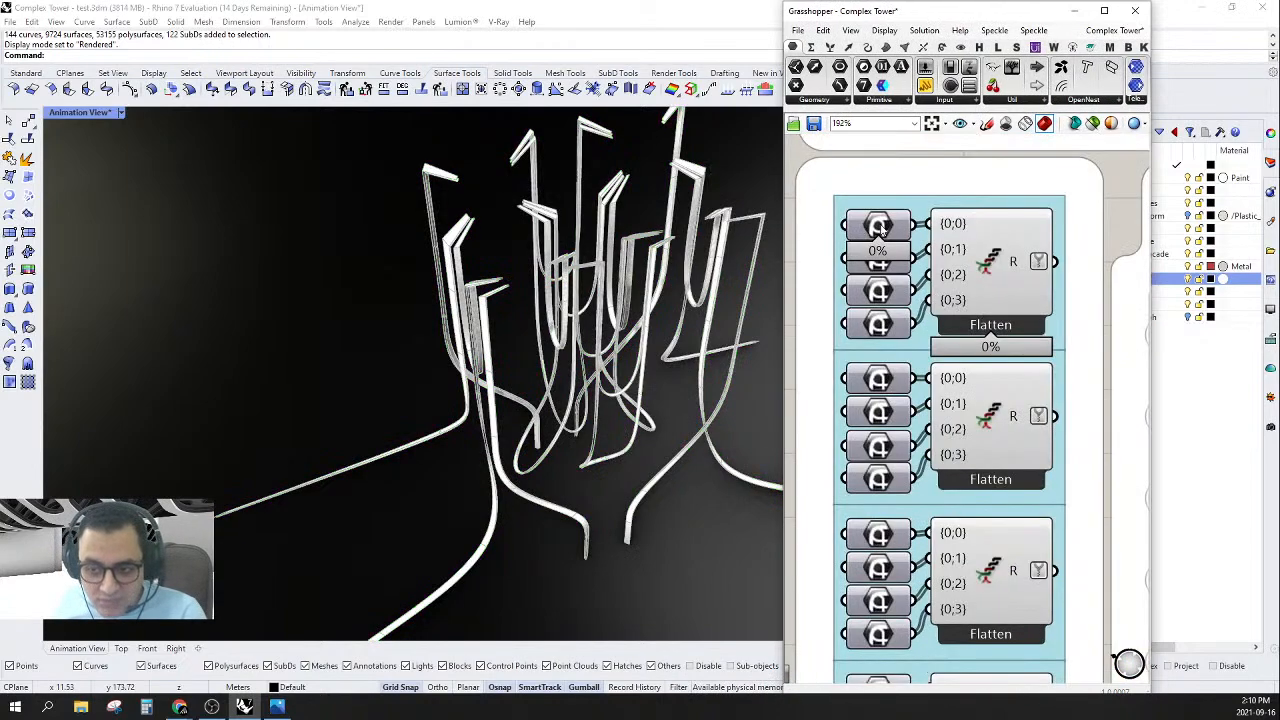
- Highlight the first geometry input of the first light-blue component, examine its crease member in Rhino and read the component's Result output
right_click(873, 233)
left_click(889, 248)
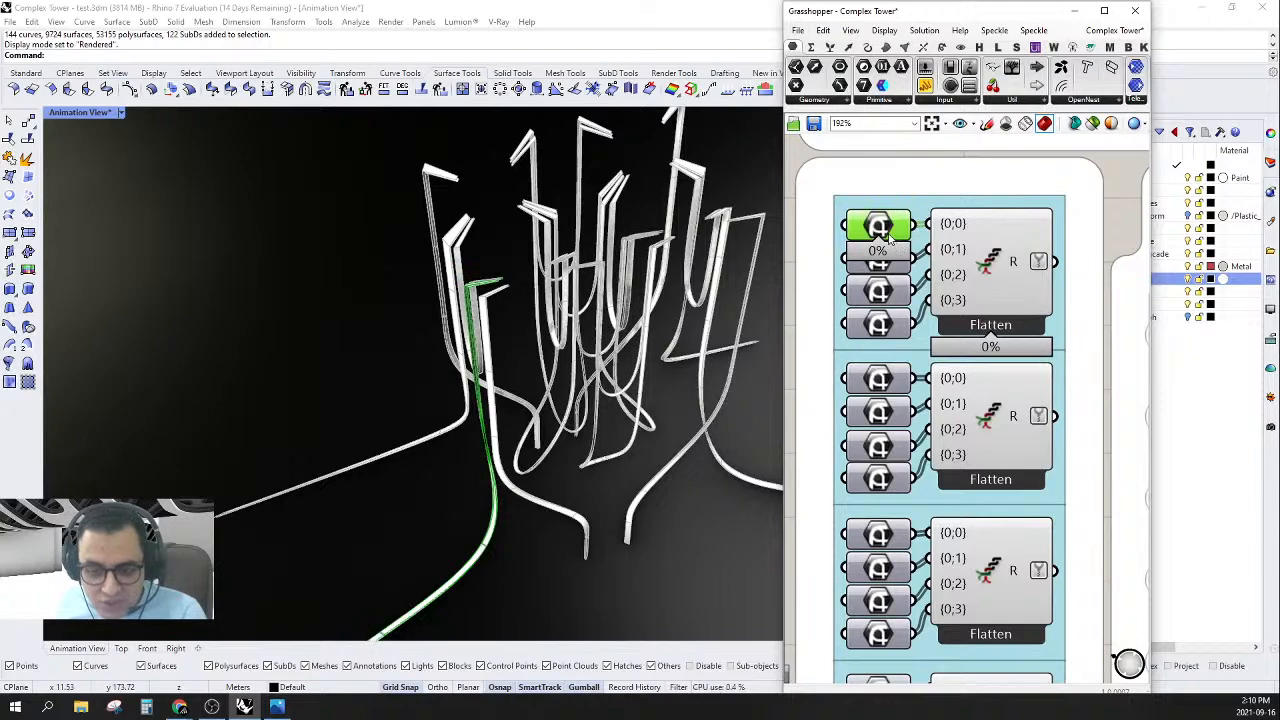
scroll(464, 504, "up", 8)
right_click_drag(464, 504, 403, 399)
scroll(357, 394, "down", 3)
scroll(357, 394, "up", 3)
mouse_move(1014, 265)
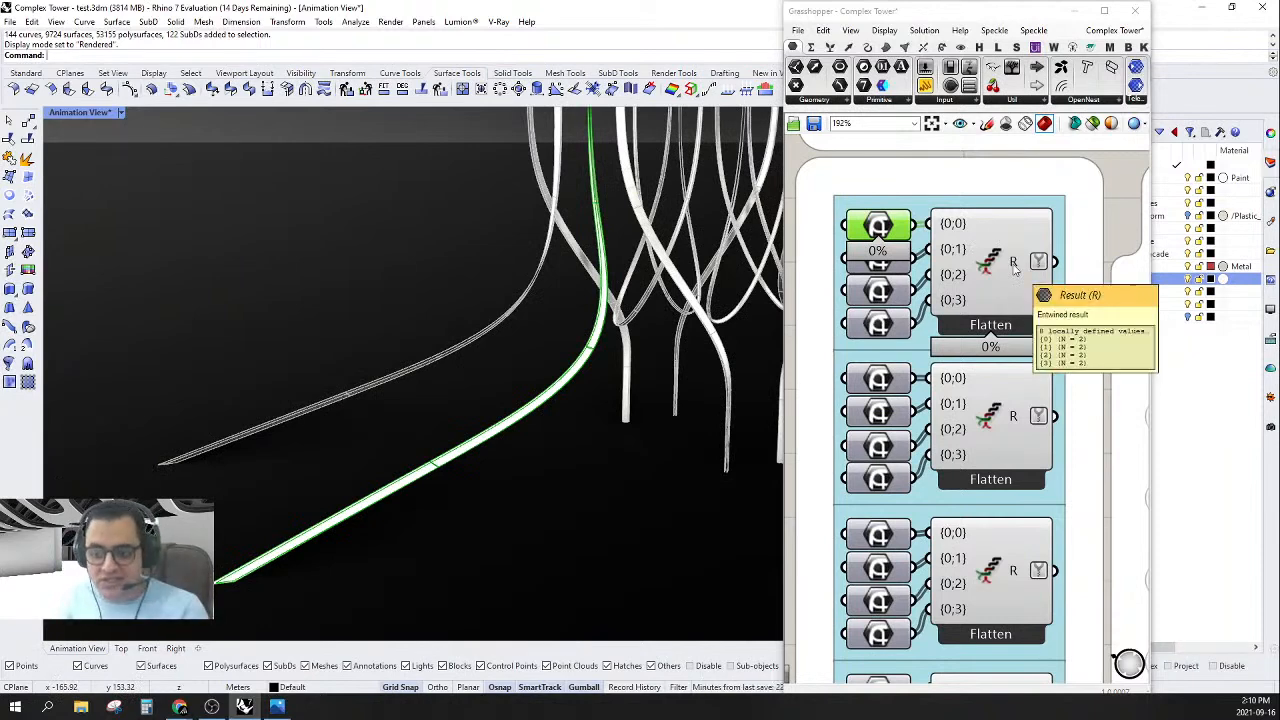
- Select the first light-blue component and trace its output connection to the Brep parameter in the Creases Anime group
left_click(965, 262)
scroll(943, 340, "down", 6)
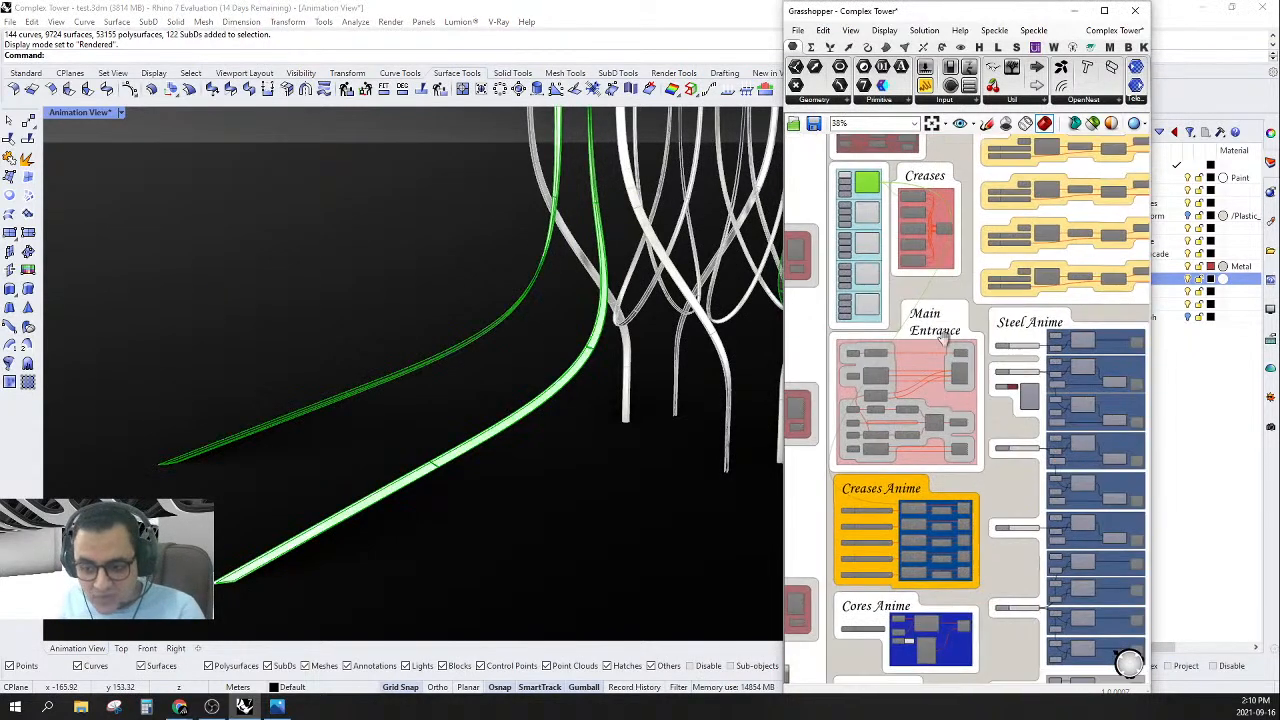
right_click_drag(946, 481, 921, 424)
scroll(891, 442, "up", 5)
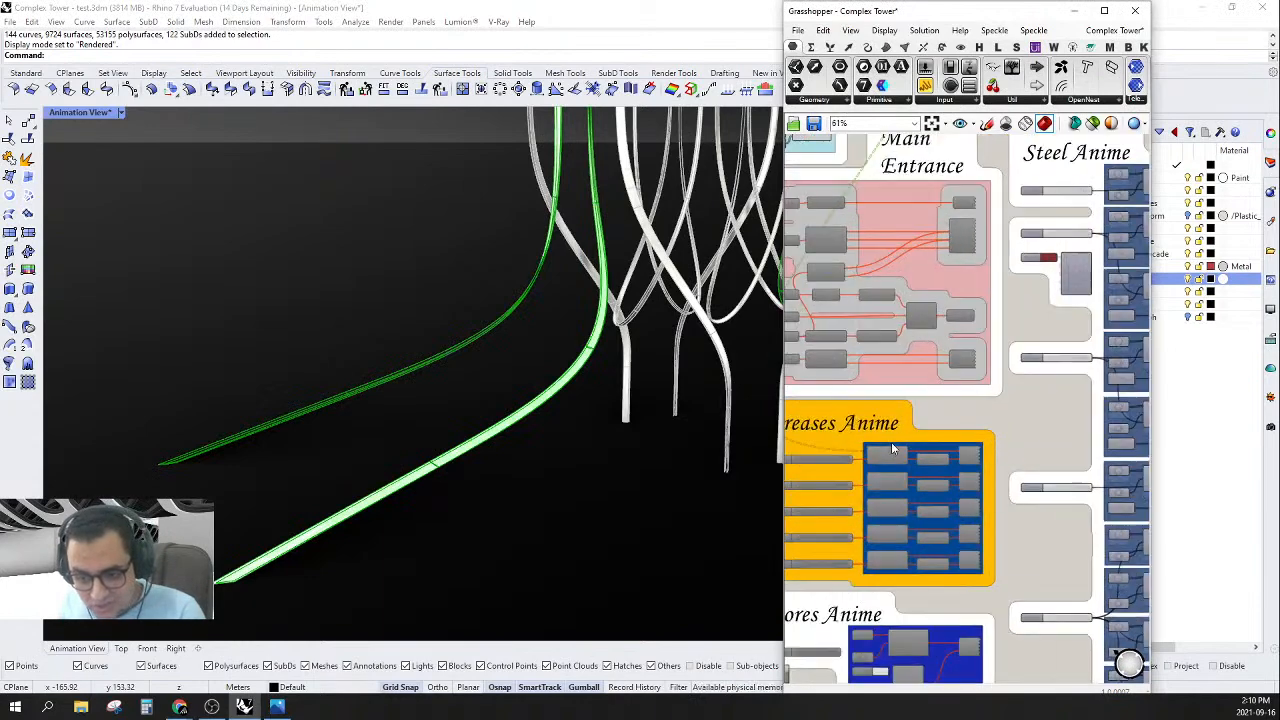
scroll(900, 451, "down", 4)
scroll(900, 451, "up", 1)
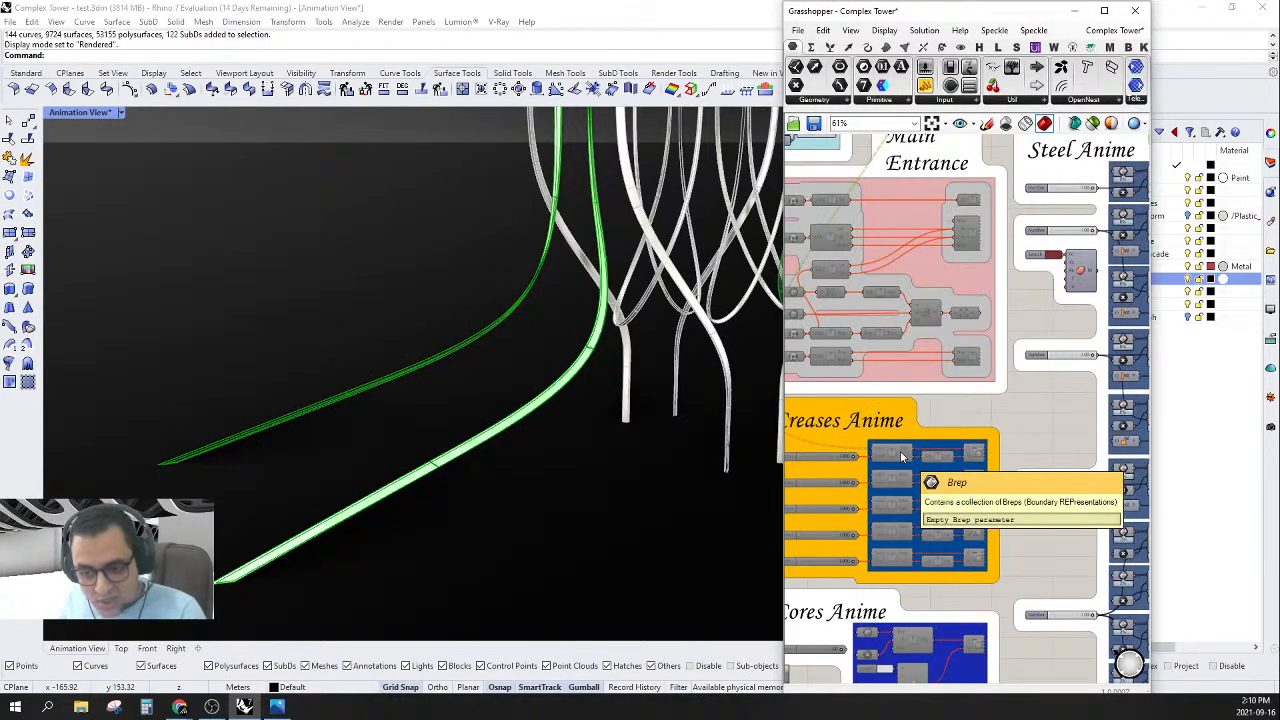
scroll(900, 451, "down", 5)
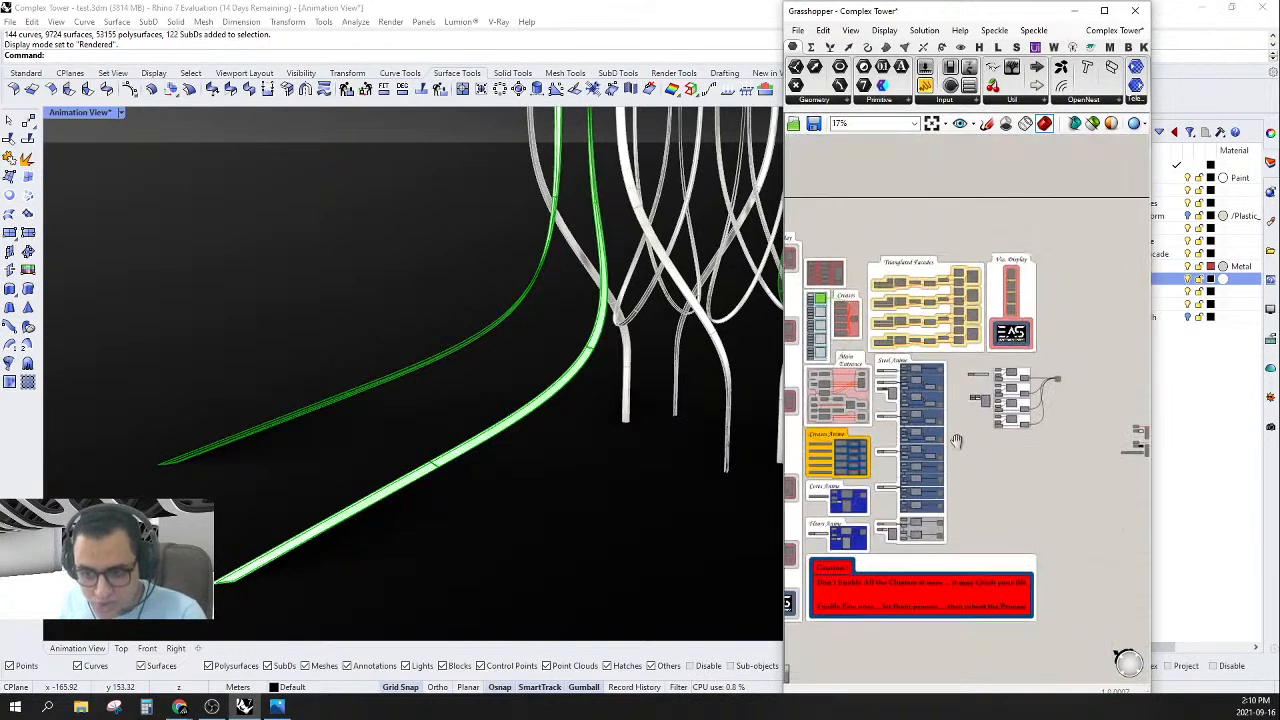
- Clear the Grasshopper selection and collapse the Grasshopper window to its title bar to uncover the Rhino viewport and layers
right_click_drag(995, 422, 897, 424)
left_click(983, 367)
scroll(626, 483, "down", 5)
right_click_drag(626, 483, 694, 463)
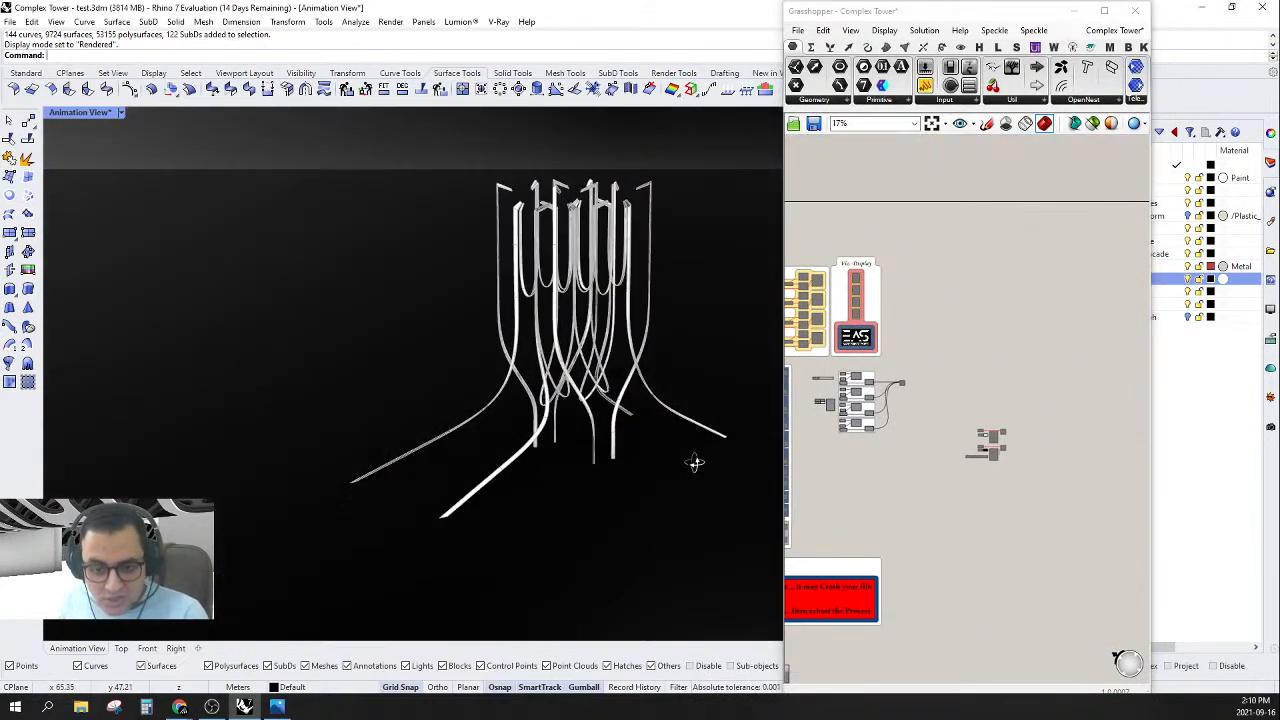
double_click(900, 11)
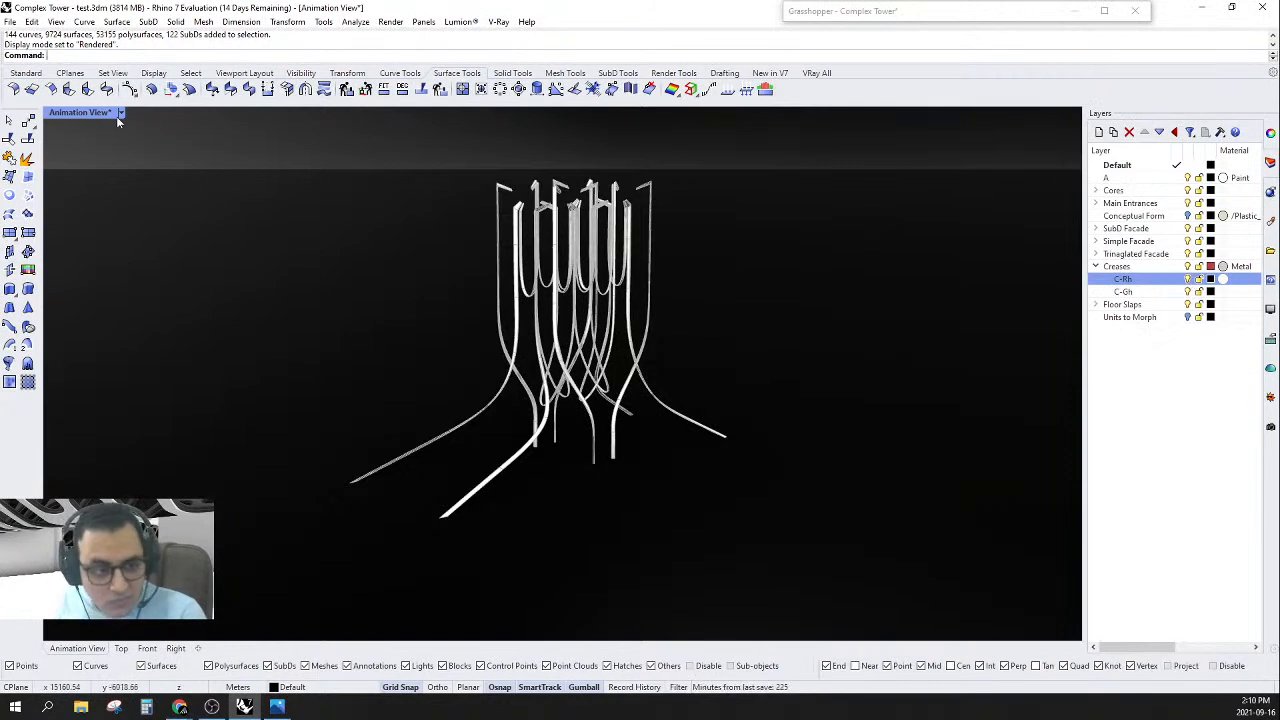
left_click(615, 256)
left_click(800, 267)
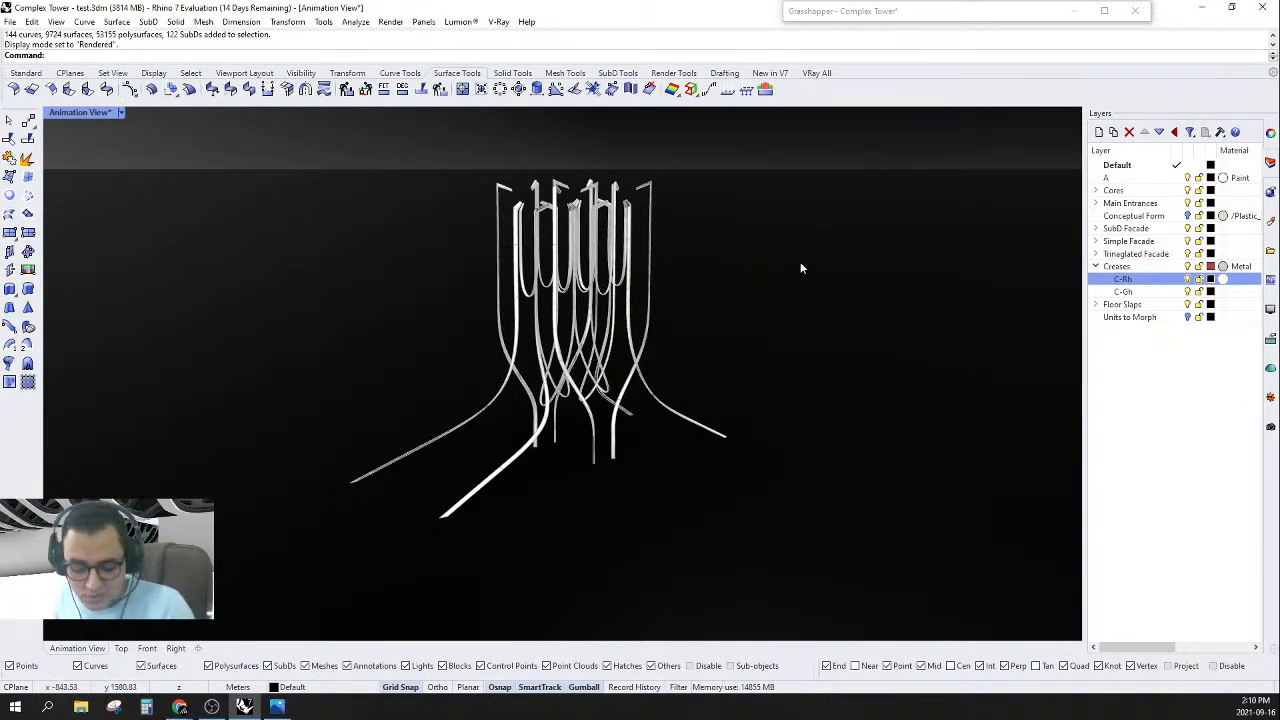
- Select all the modelled crease members, hide them and examine the crease geometry still displayed
key("ctrl+a")
key("ctrl+h")
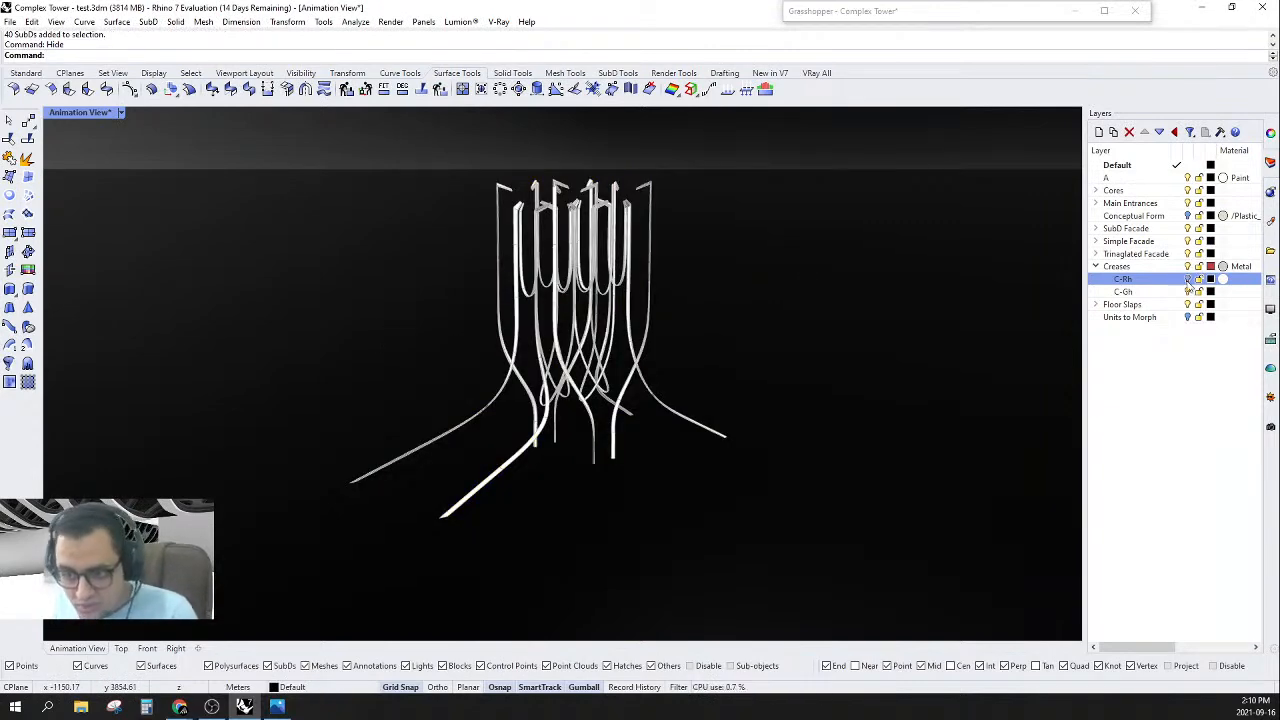
scroll(644, 385, "down", 2)
right_click_drag(642, 401, 621, 448)
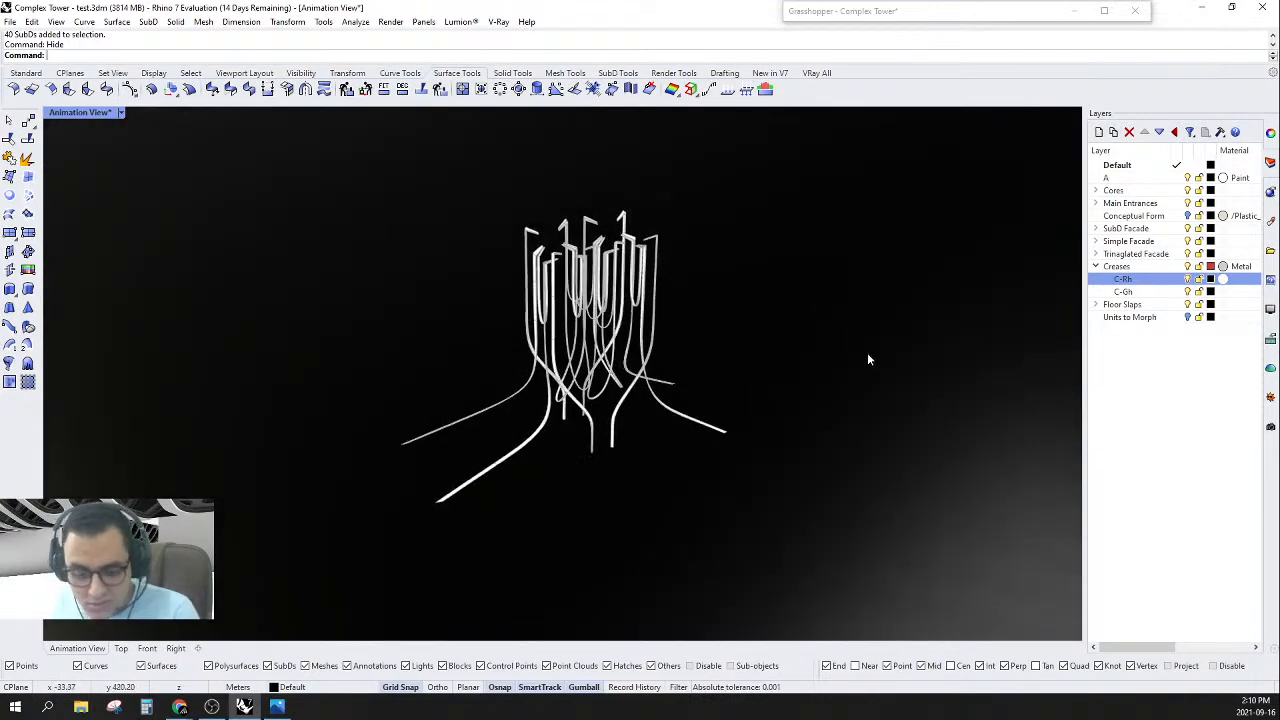
- Undo the layer visibility change and the hiding of the modelled crease members
key("ctrl+z")
right_click_drag(797, 340, 671, 257)
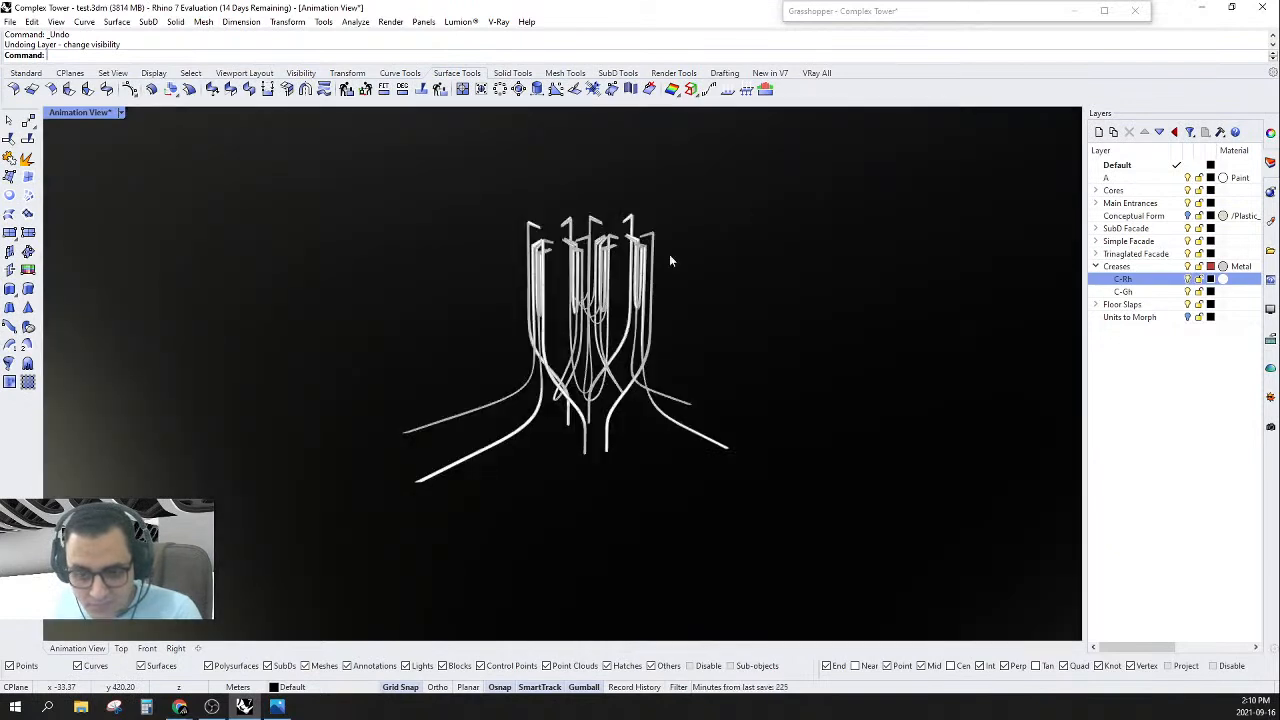
left_click_drag(788, 184, 302, 426)
scroll(663, 193, "down", 2)
left_click_drag(731, 182, 381, 377)
scroll(530, 190, "up", 8)
scroll(392, 358, "down", 4)
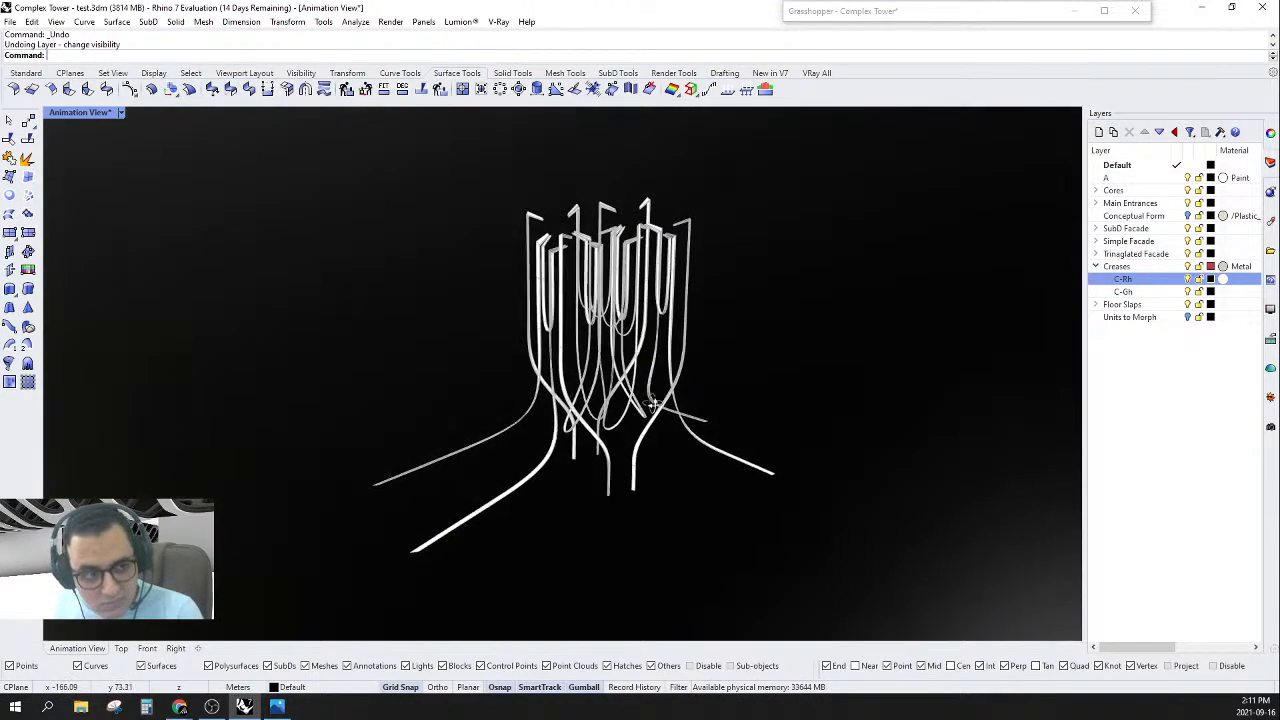
key("ctrl+z")
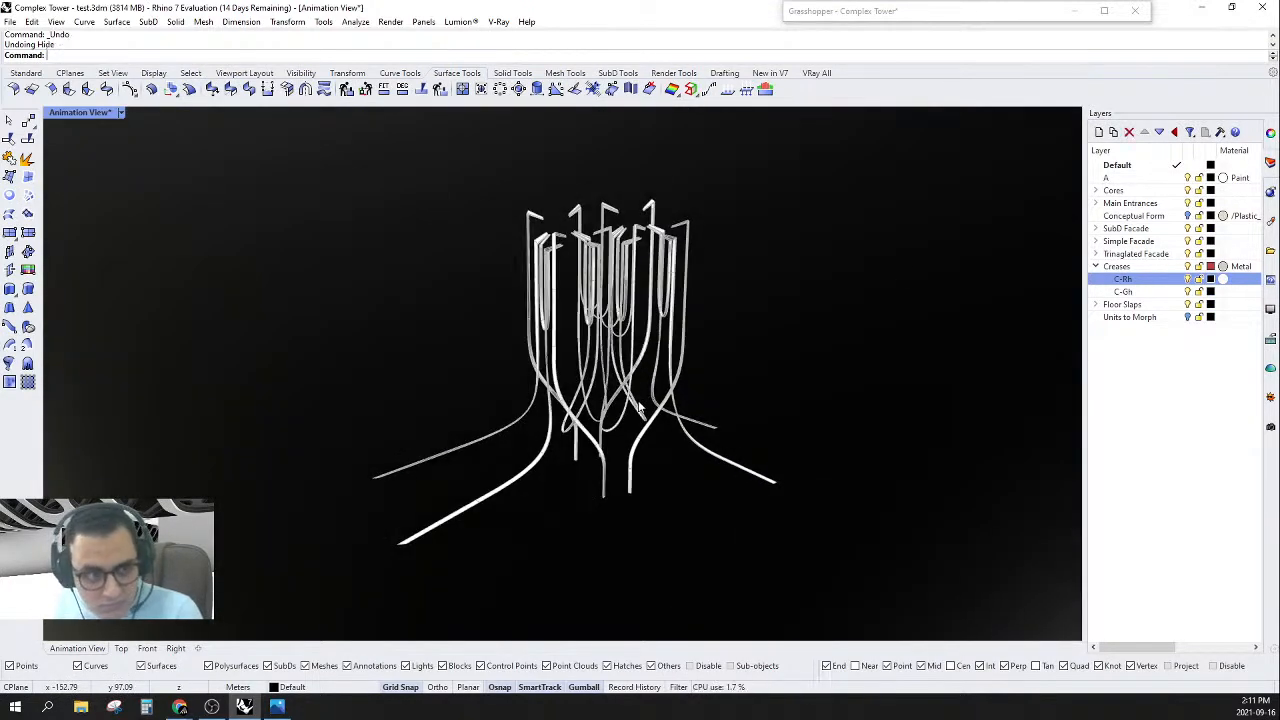
- Select the modelled creases to check them, clear the selection, turn off the C-Rh layer and expand the Grasshopper window again
left_click_drag(944, 221, 266, 515)
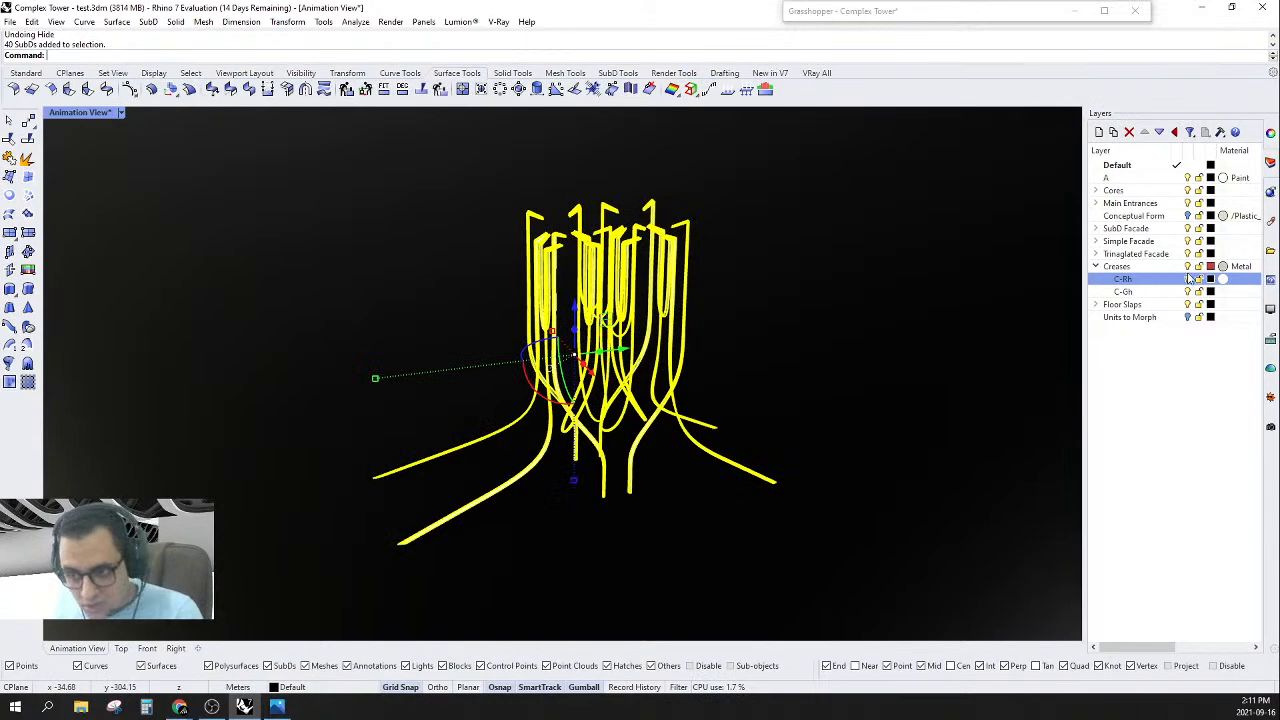
key("Escape")
left_click(823, 12)
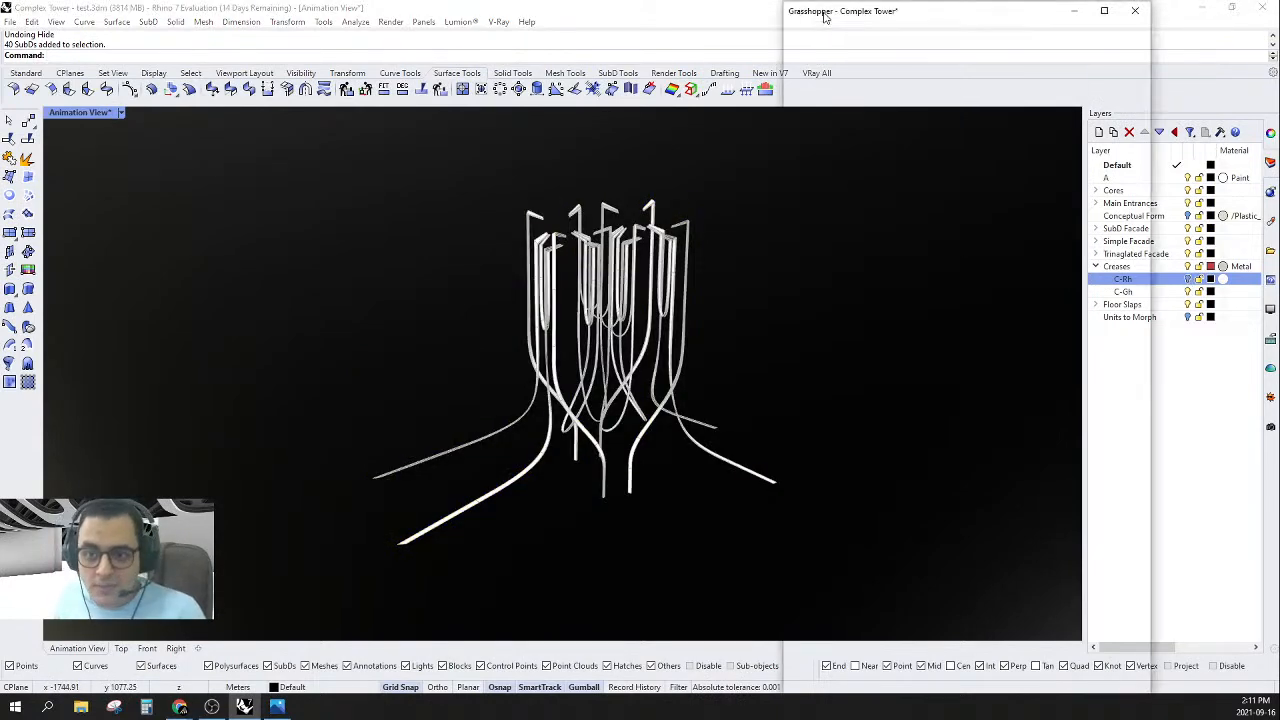
- Highlight the first light-blue component's creases and the geometry inputs of the first two components to compare them in Rhino
scroll(917, 417, "up", 8)
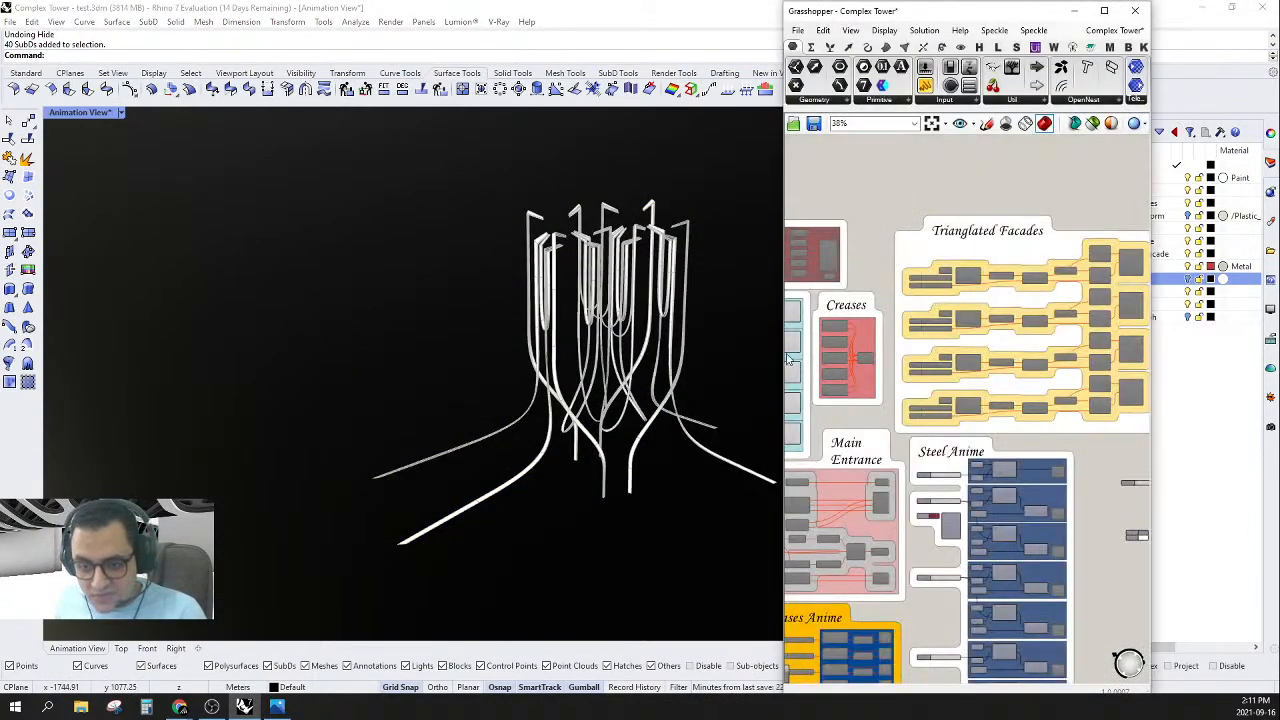
left_click(862, 290)
scroll(840, 295, "up", 3)
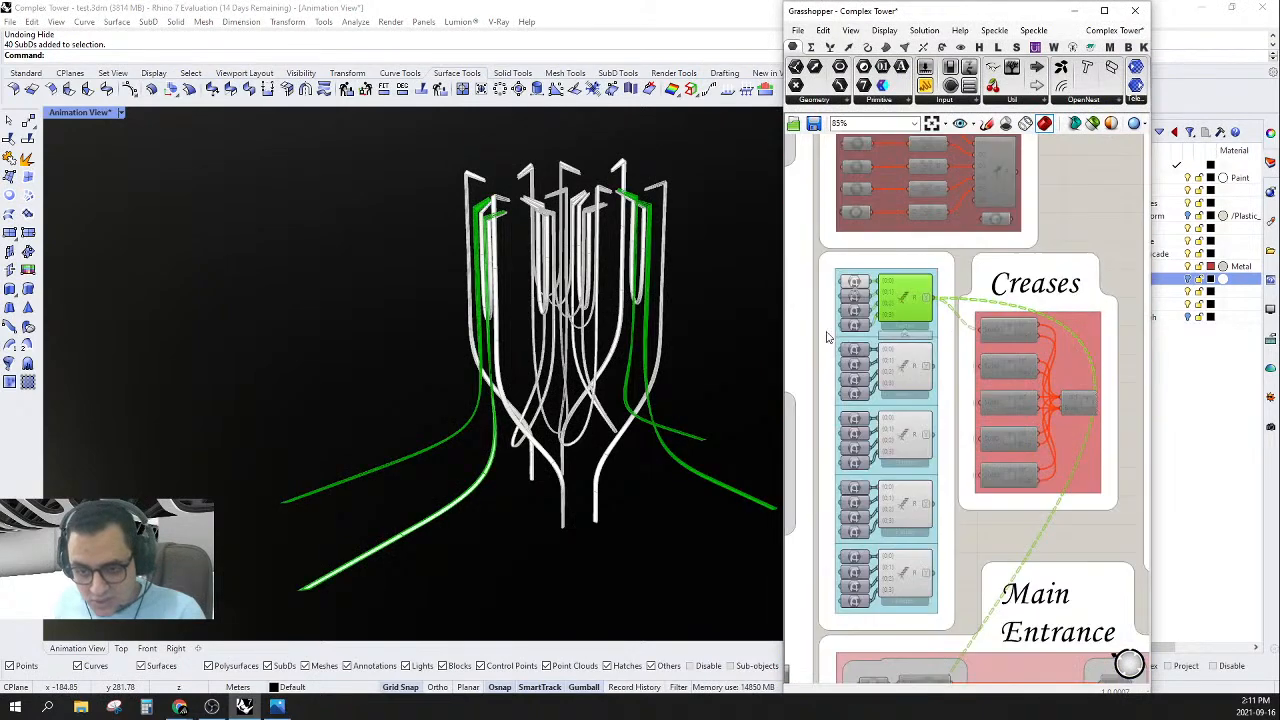
left_click(830, 296)
left_click_drag(828, 296, 890, 372)
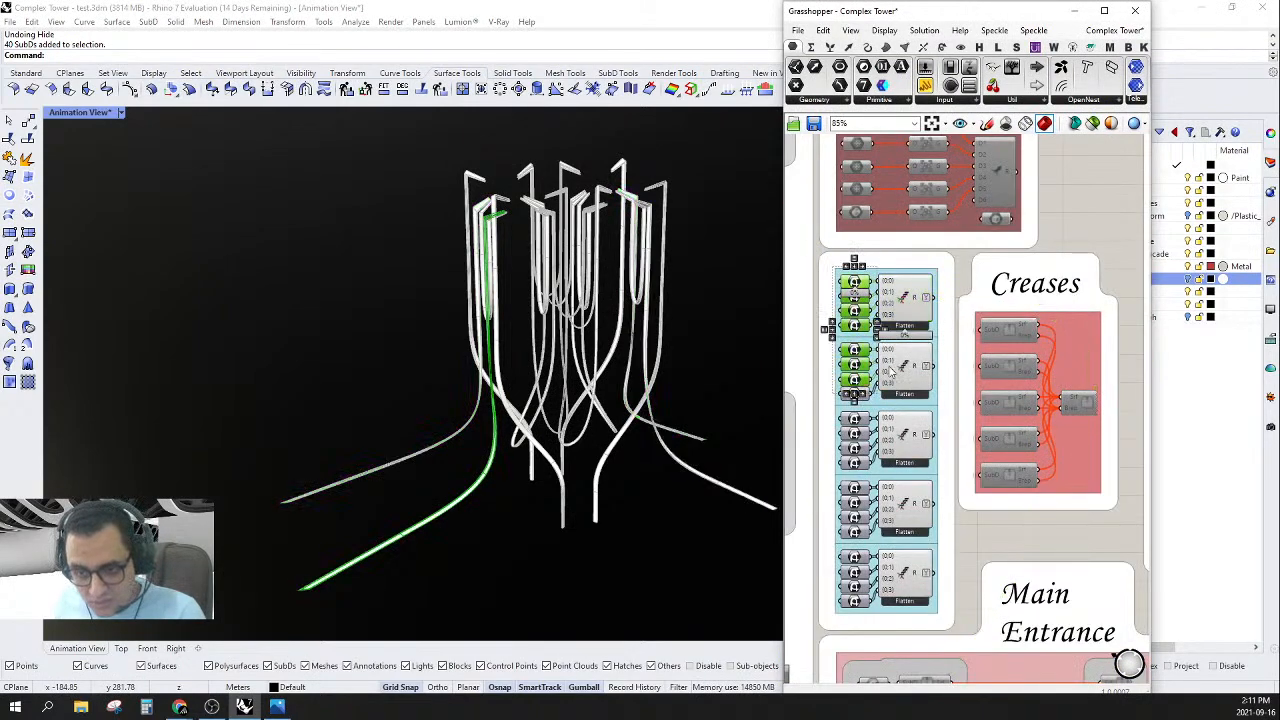
right_click(1060, 194)
left_click(1068, 200)
scroll(938, 520, "down", 3)
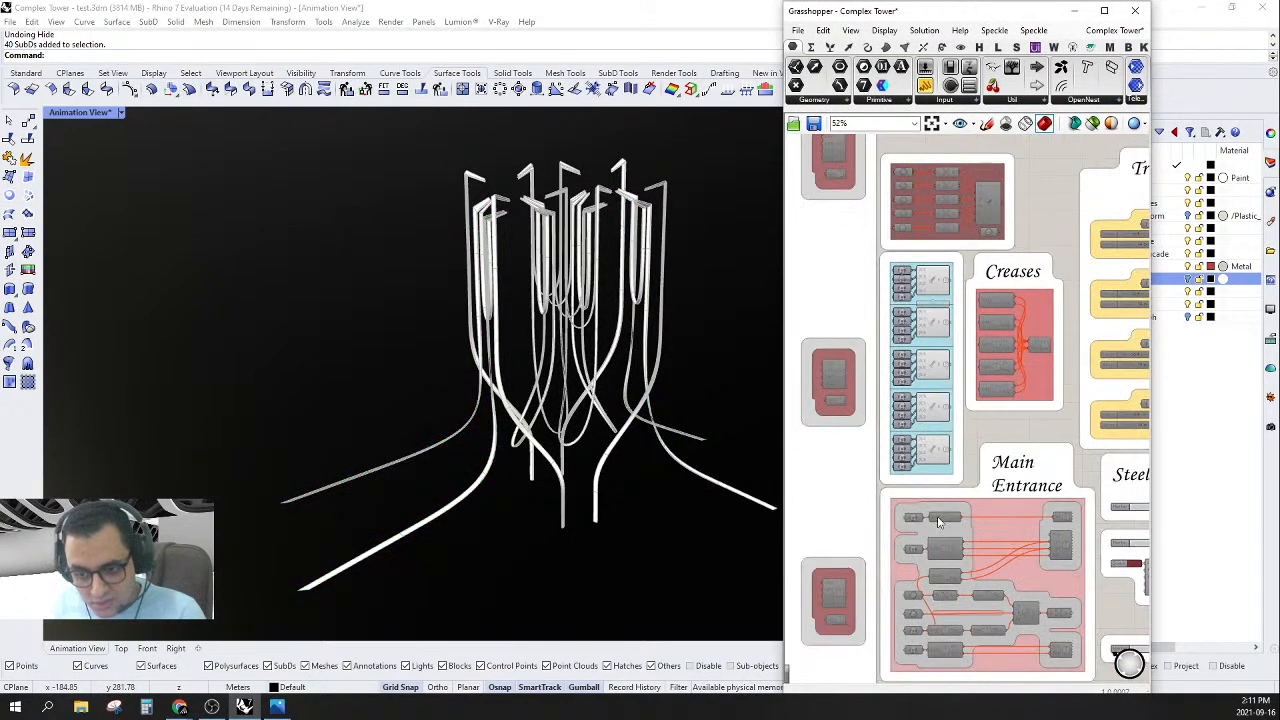
scroll(835, 580, "up", 3)
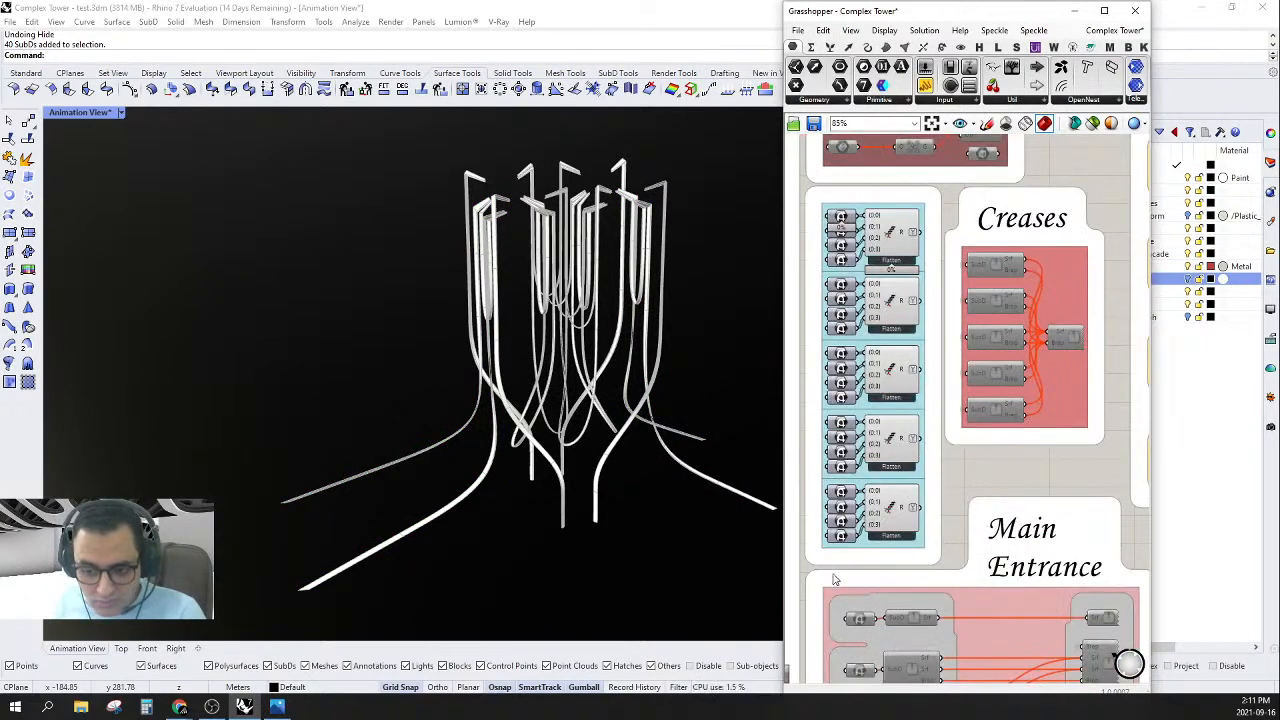
- Turn off the preview of all five components and their inputs in the light-blue group beside Creases
left_click_drag(825, 573, 952, 184)
right_click(956, 206)
right_click(950, 202)
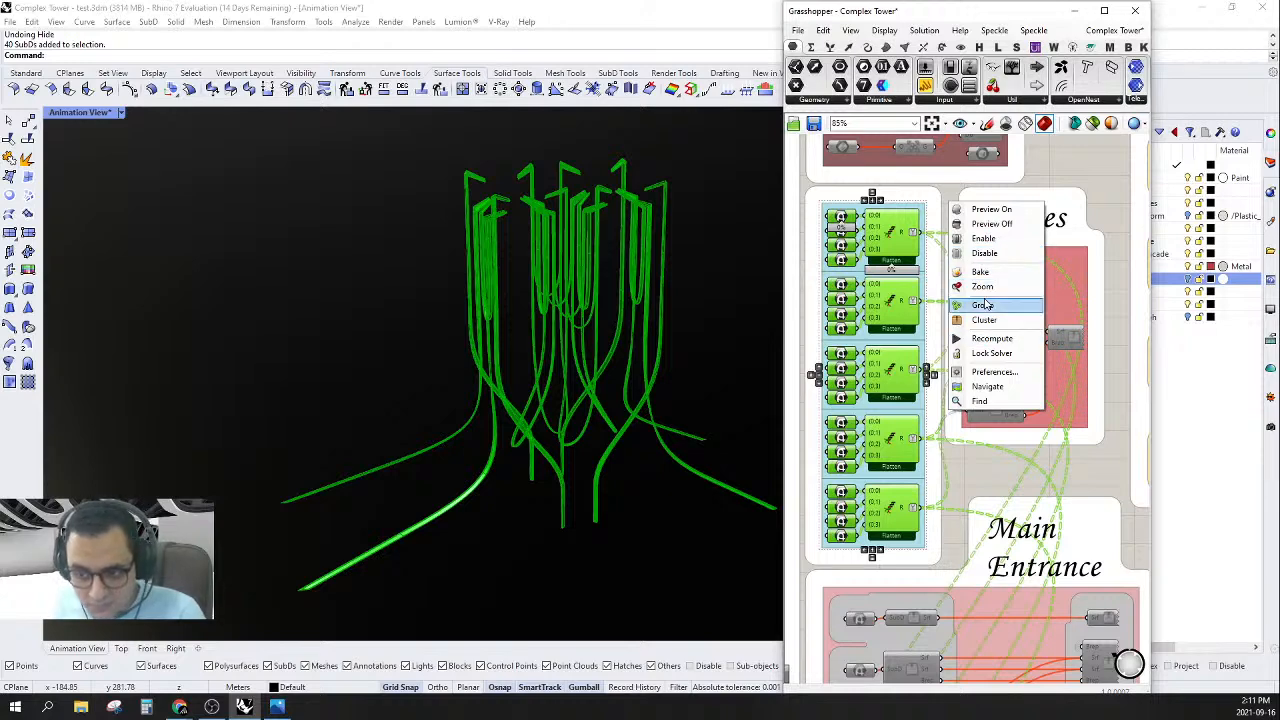
left_click(991, 223)
scroll(926, 262, "down", 6)
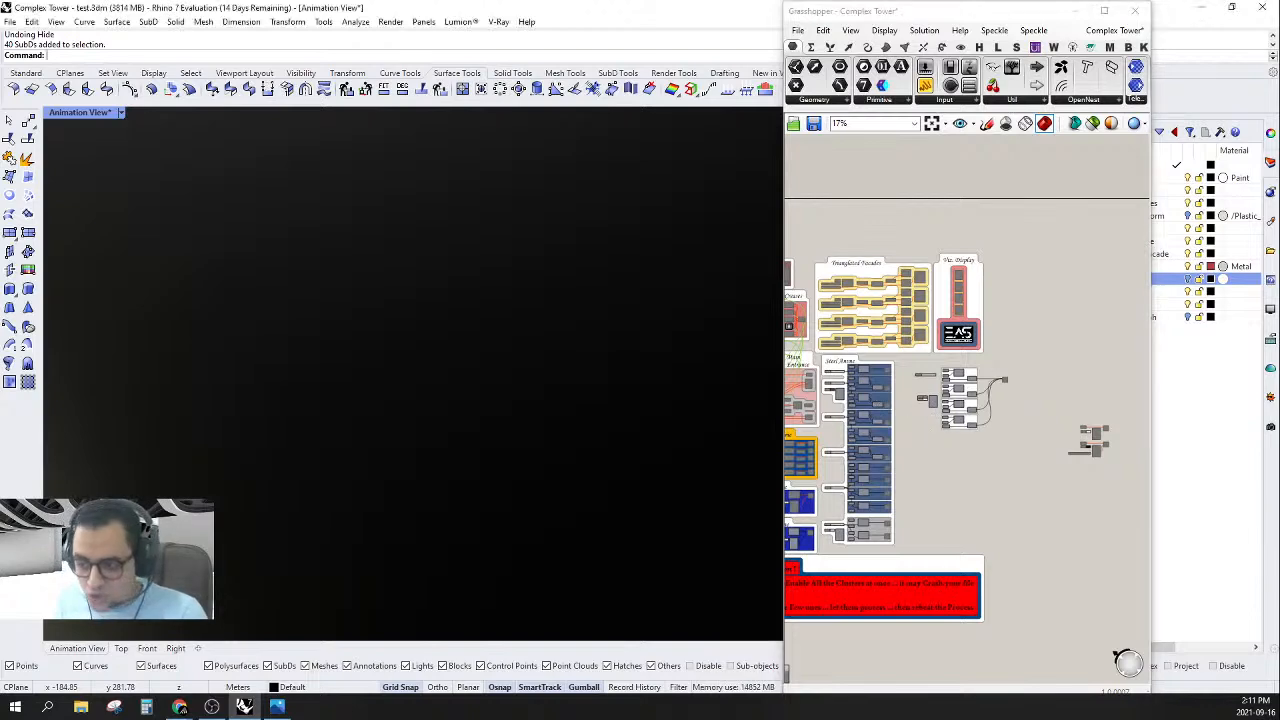
- Add a geometry parameter on the empty canvas beyond Viz. Display and wire it to the first light-blue component's output beside Creases
left_click(1045, 350)
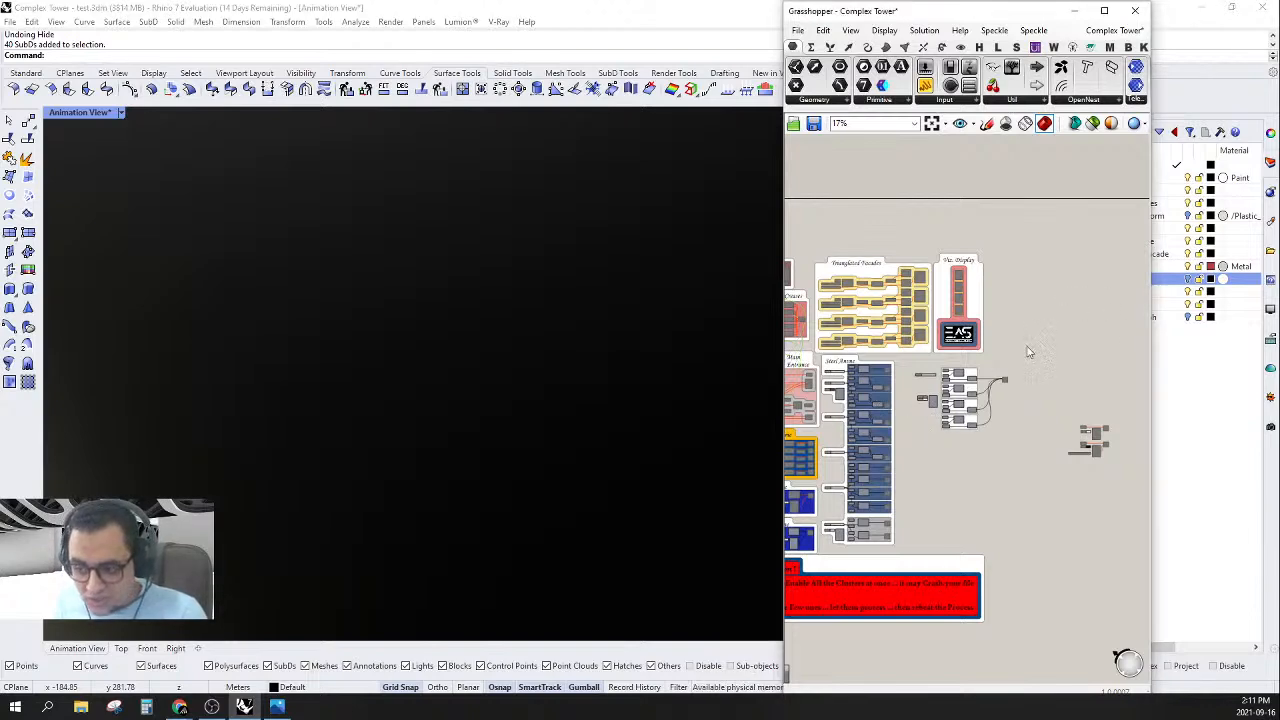
right_click_drag(1030, 352, 914, 377)
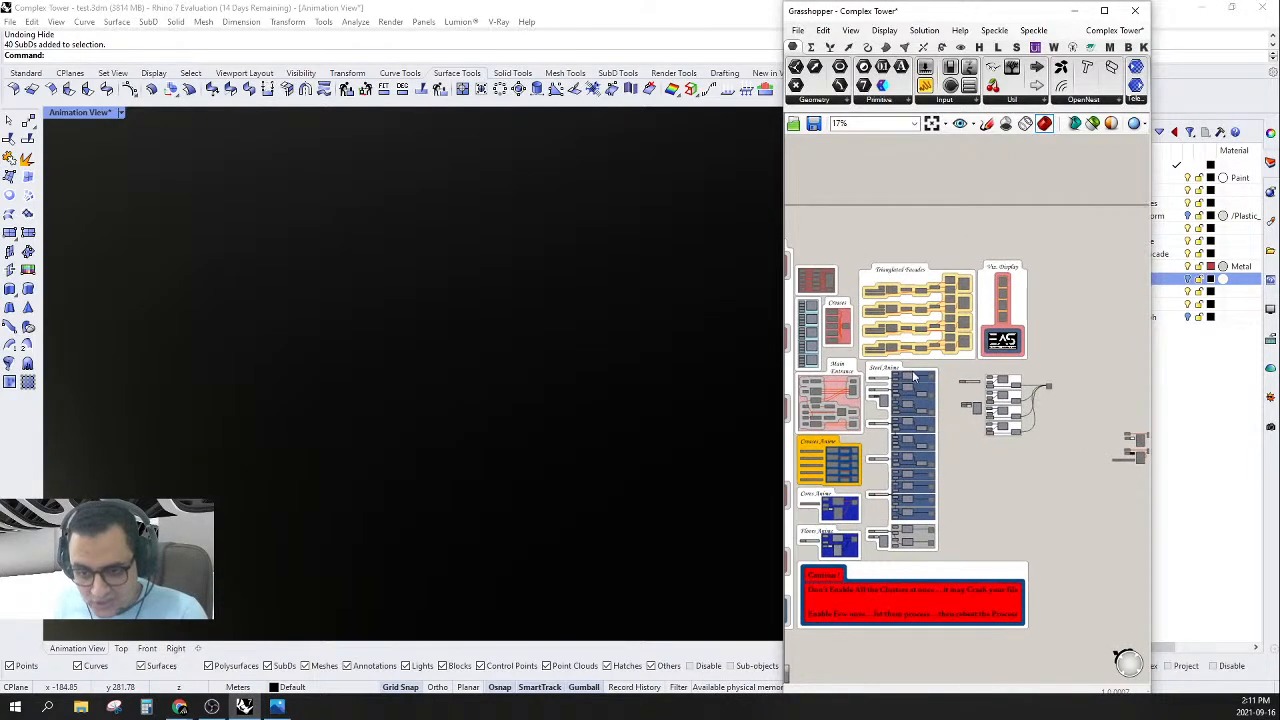
scroll(914, 377, "up", 2)
scroll(838, 307, "down", 1)
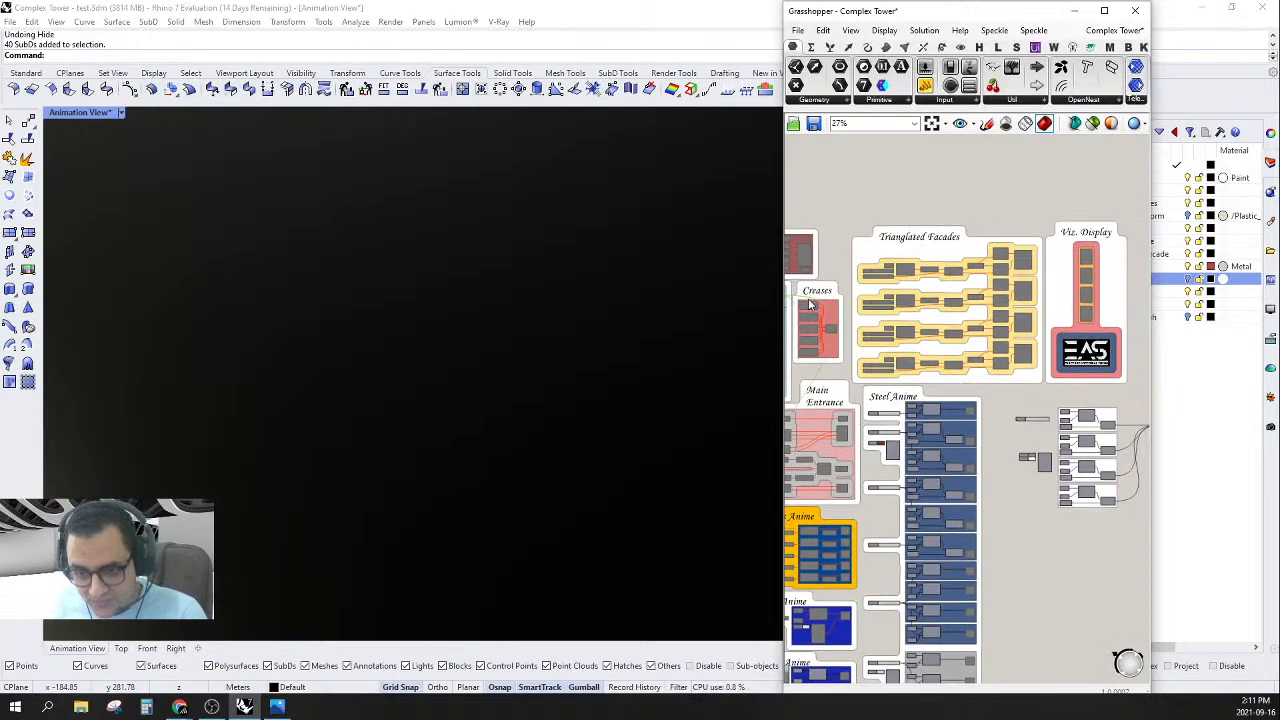
right_click_drag(838, 307, 660, 310)
double_click(1077, 328)
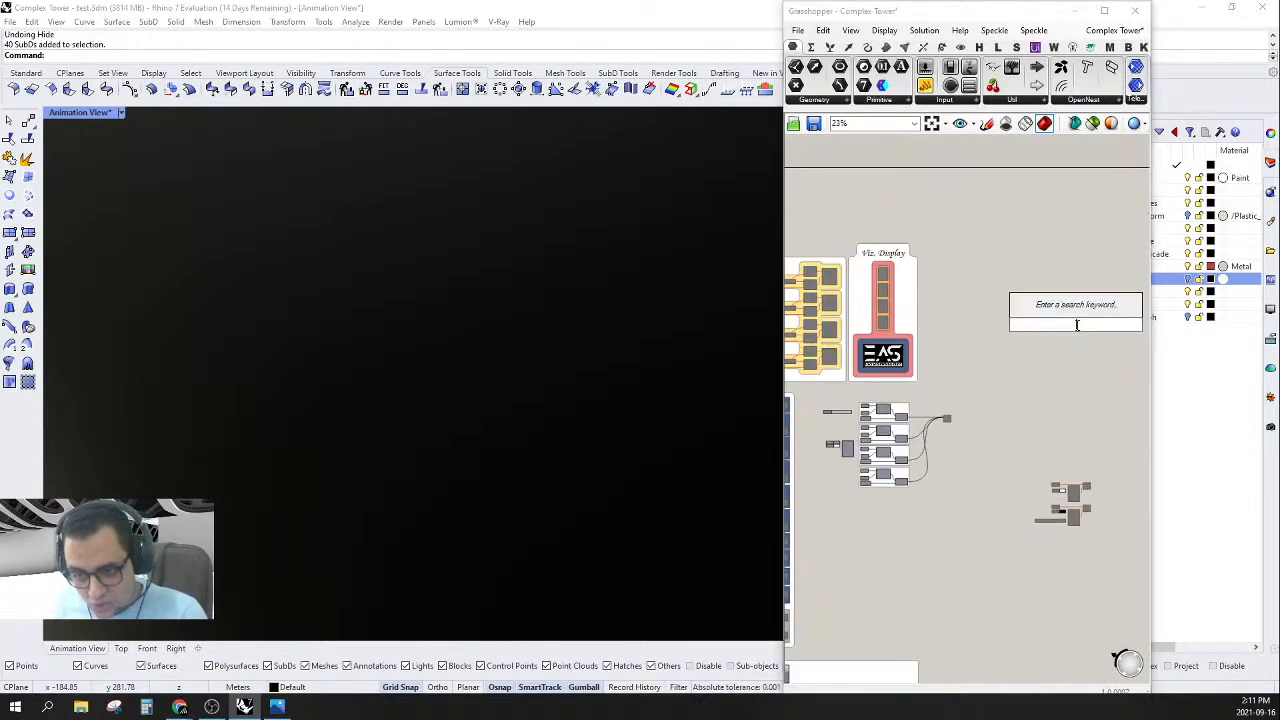
left_click(824, 104)
left_click(943, 240)
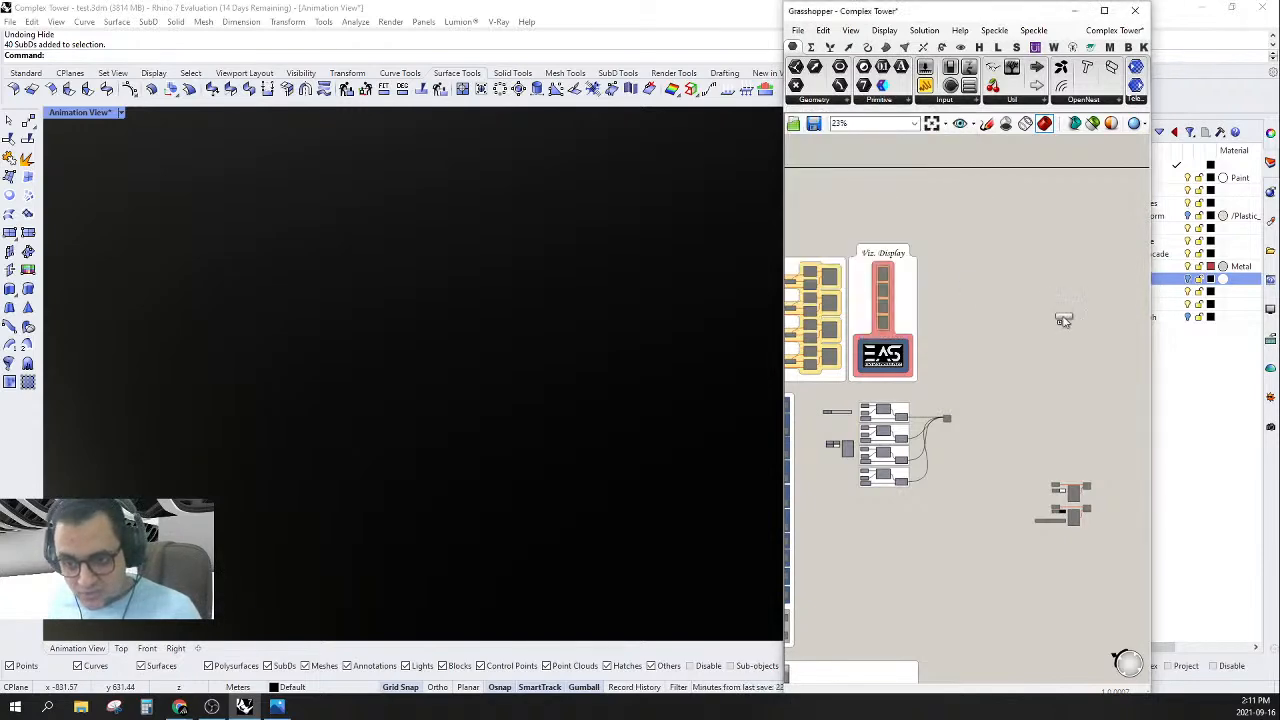
left_click_drag(1047, 294, 1001, 308)
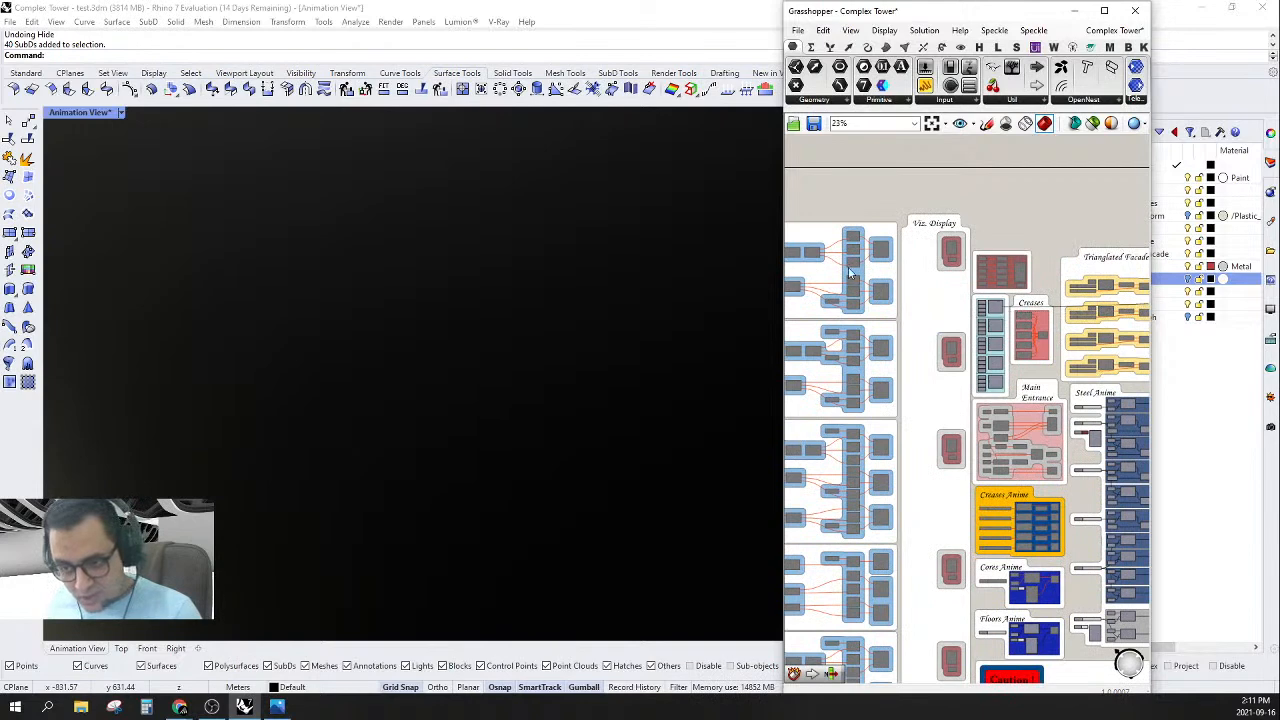
scroll(850, 272, "down", 5)
scroll(970, 264, "up", 9)
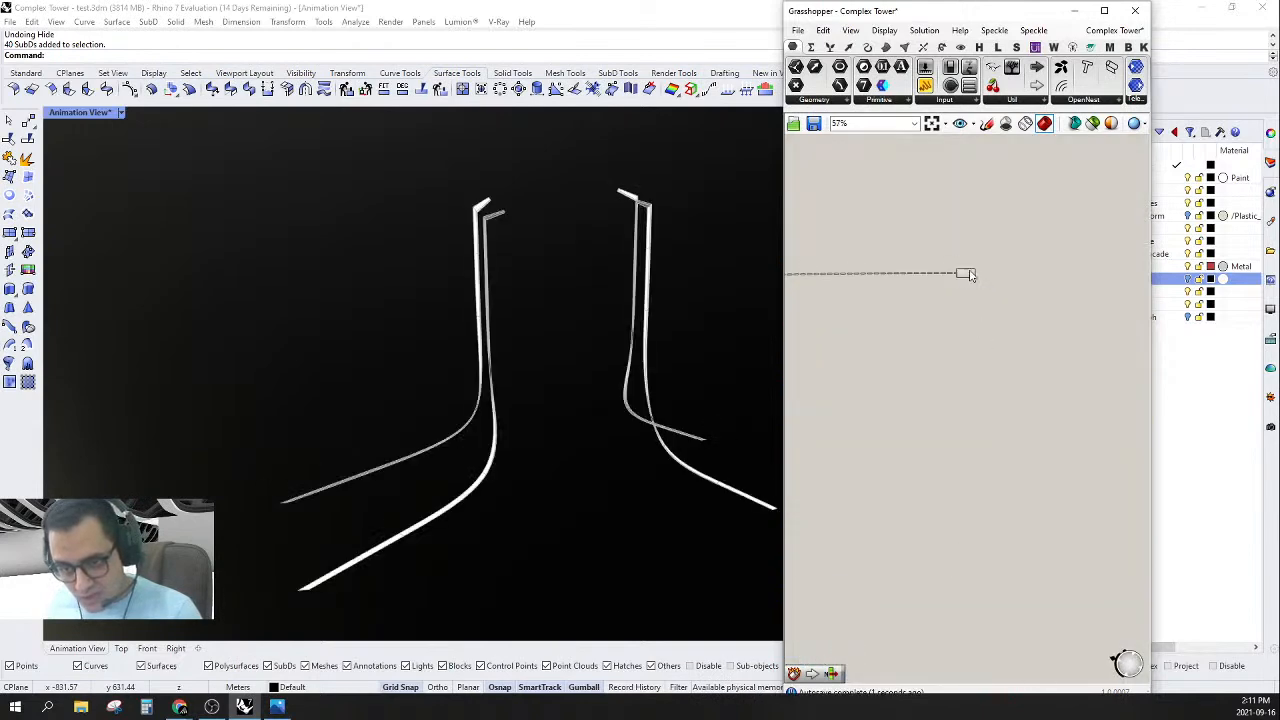
- Select the new geometry parameter to inspect its highlighted creases in the Rhino view, and clear the selection
left_click(966, 274)
right_click_drag(470, 470, 530, 475)
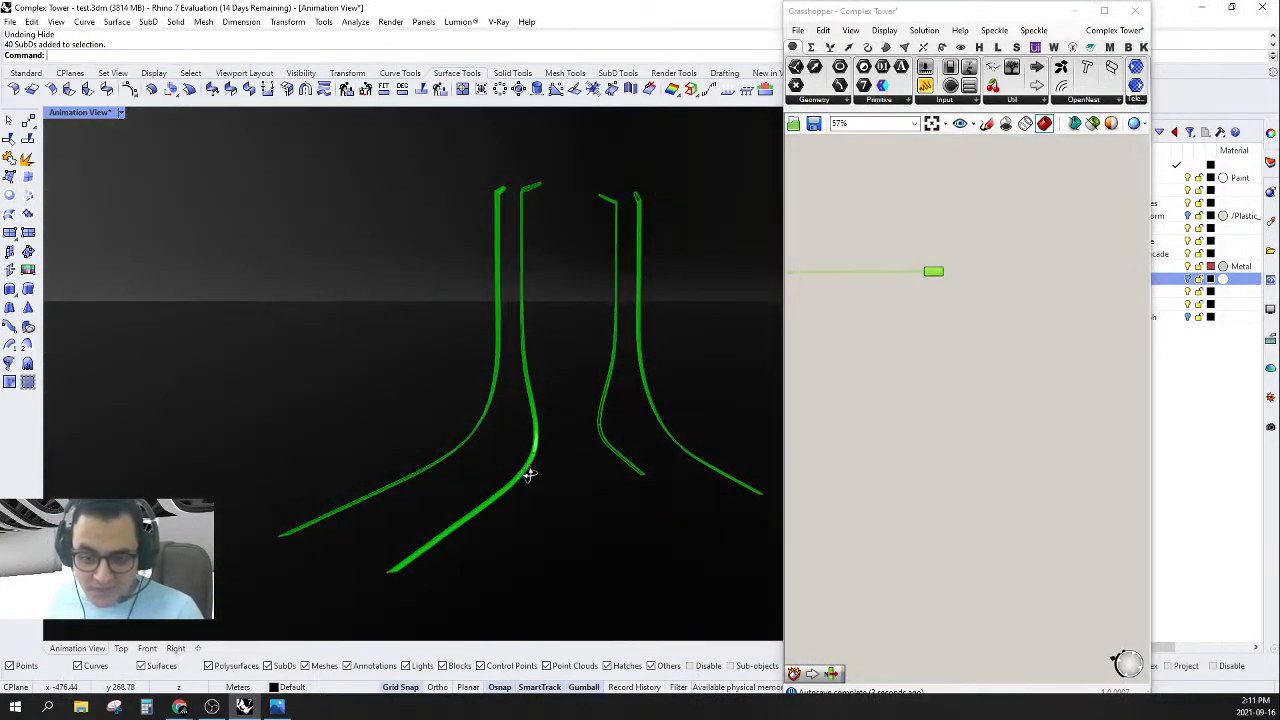
scroll(945, 300, "up", 9)
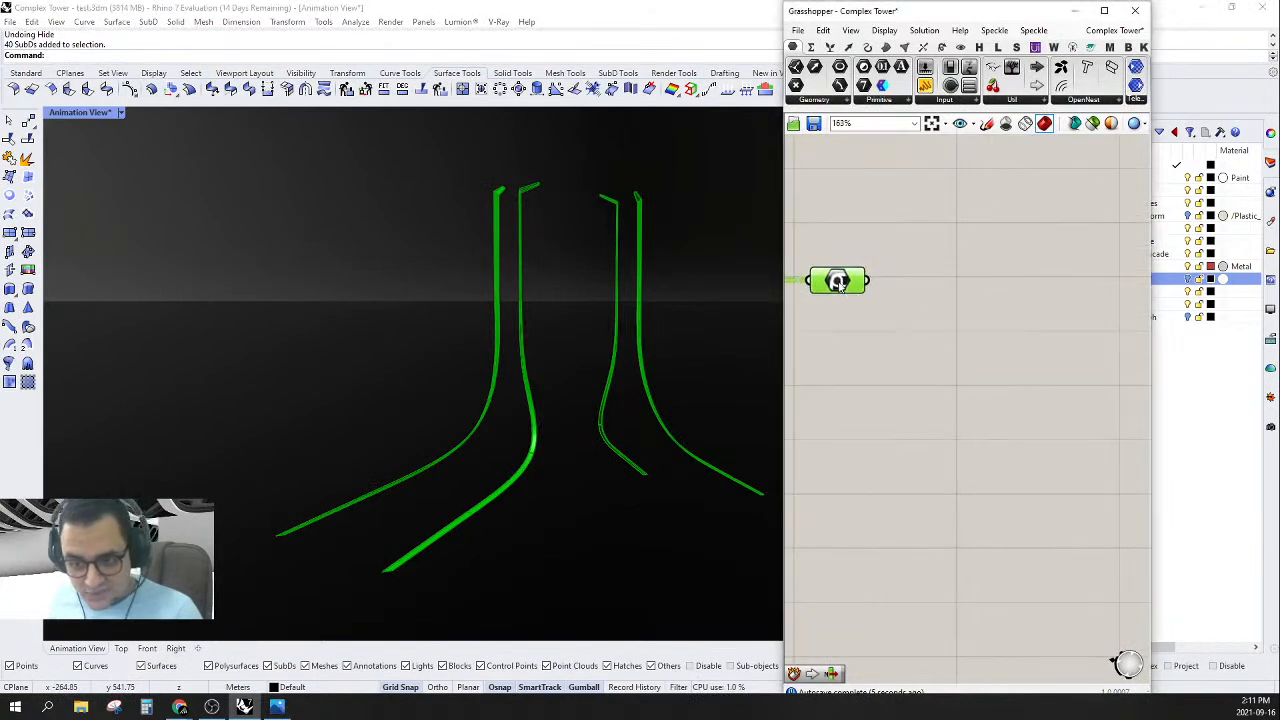
left_click_drag(840, 287, 846, 301)
left_click(898, 319)
right_click_drag(900, 320, 958, 289)
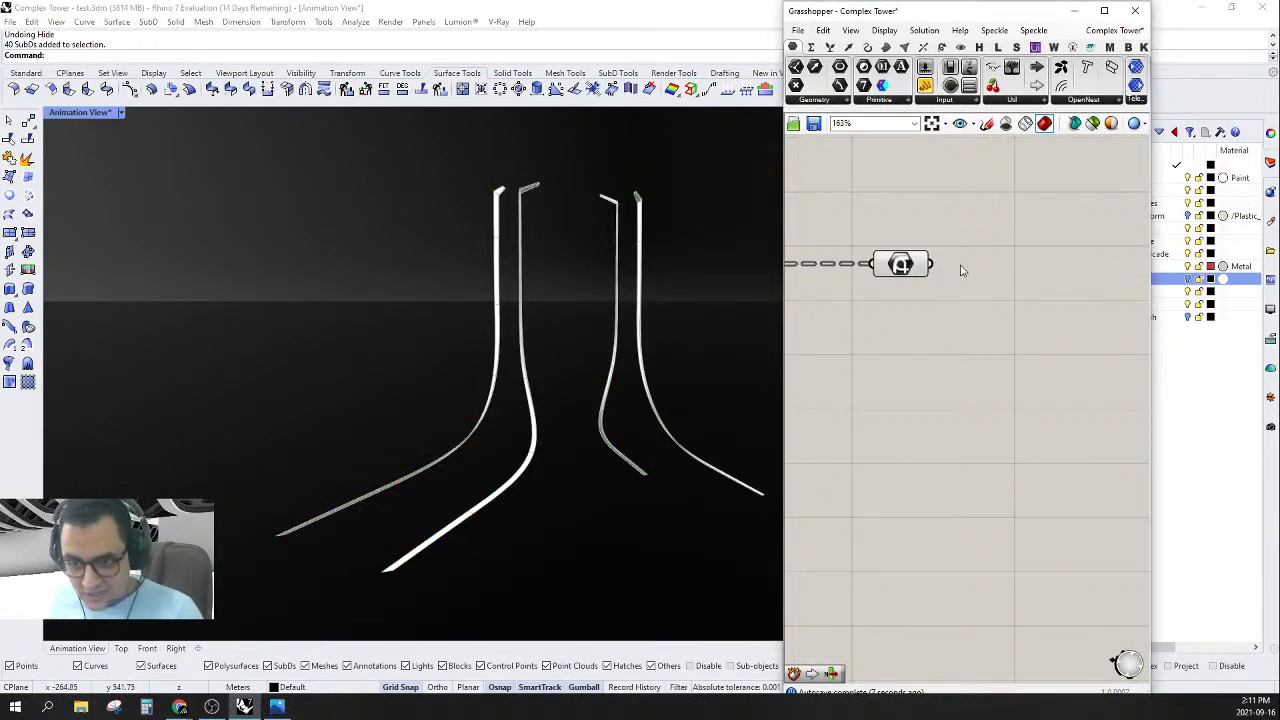
double_click(961, 268)
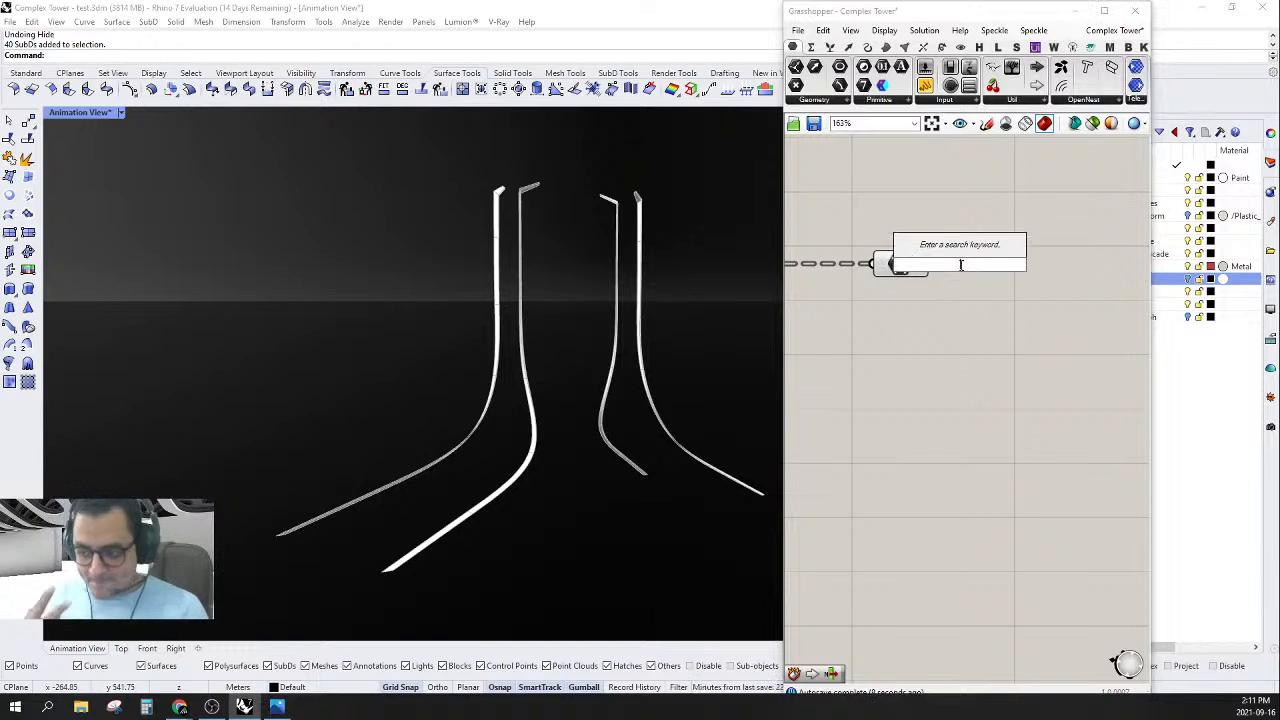
key("Escape")
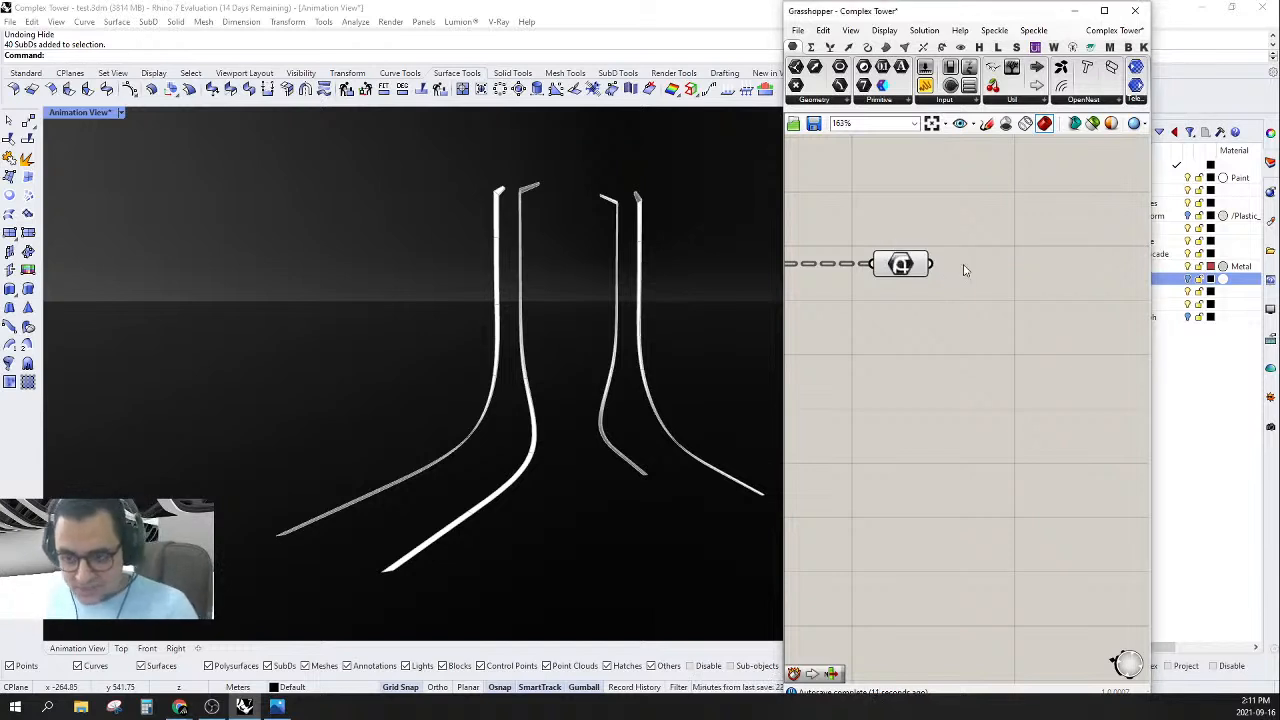
double_click(965, 270)
type("0")
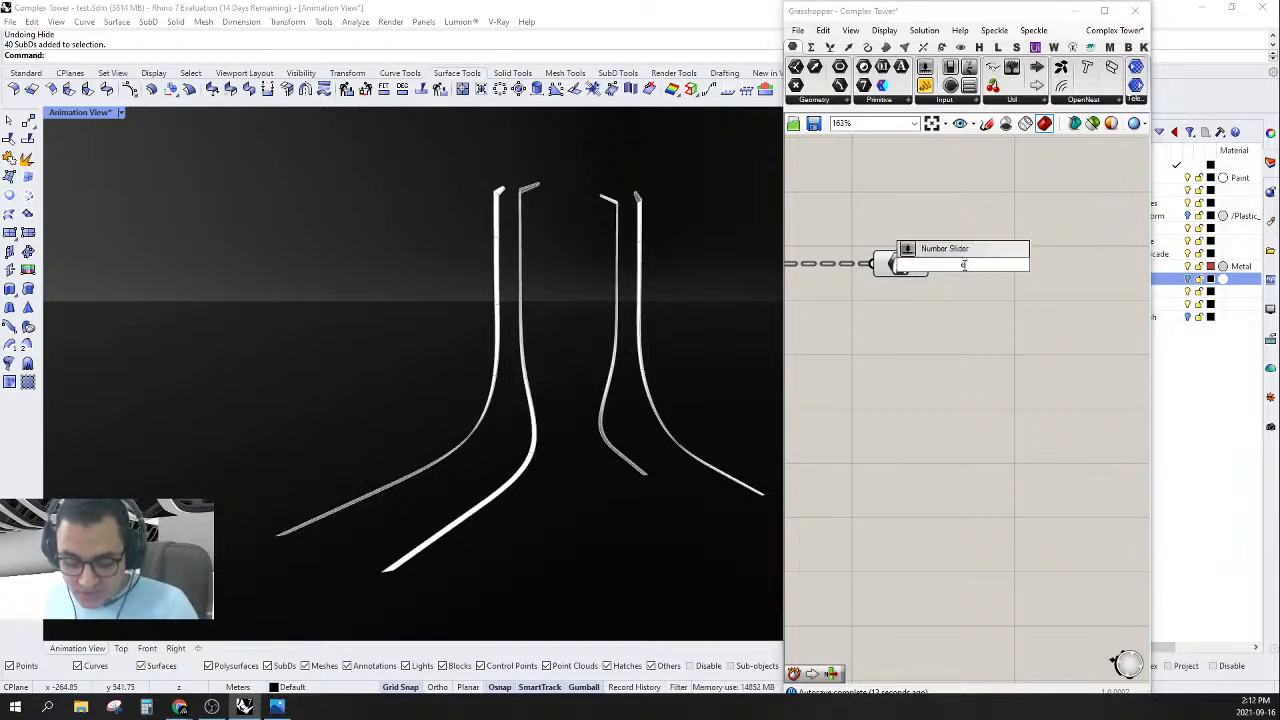
type("r")
key("BackSpace")
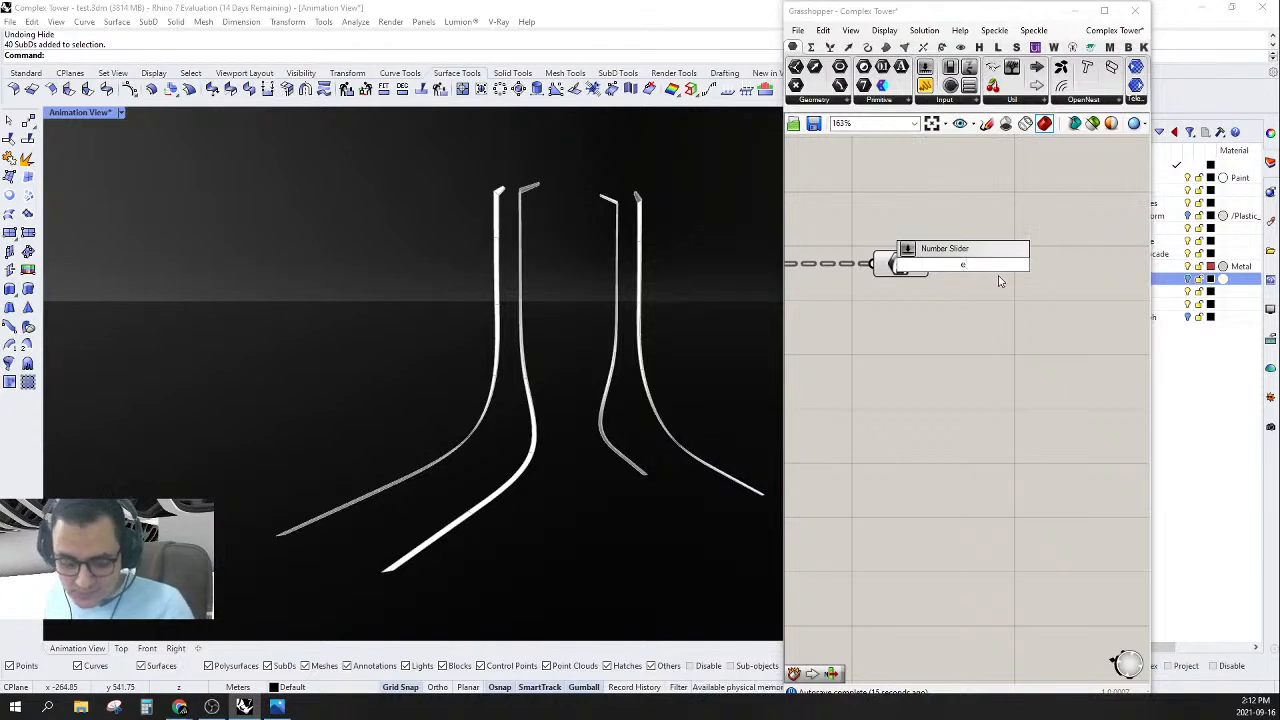
left_click(982, 358)
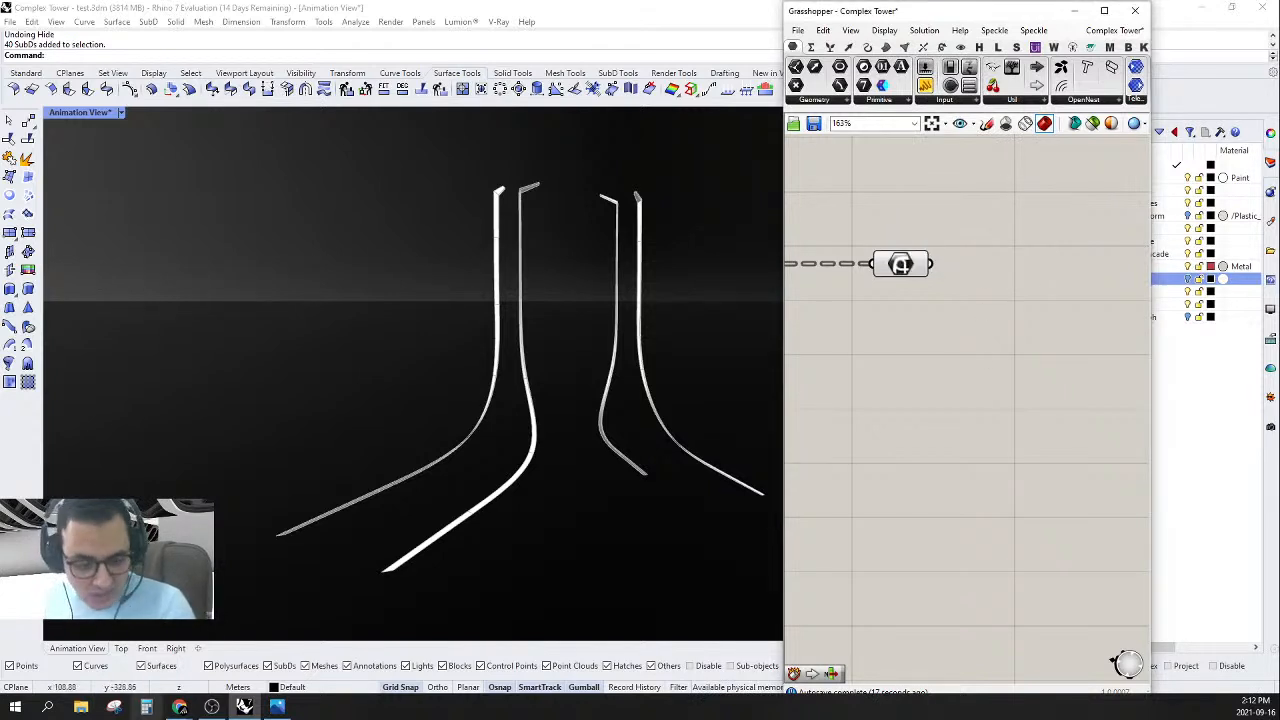
- Switch to File Explorer and browse New Workshop > Animations > Part 9 > 1-Creases > 1 to view the rendered crease frames
right_click(80, 706)
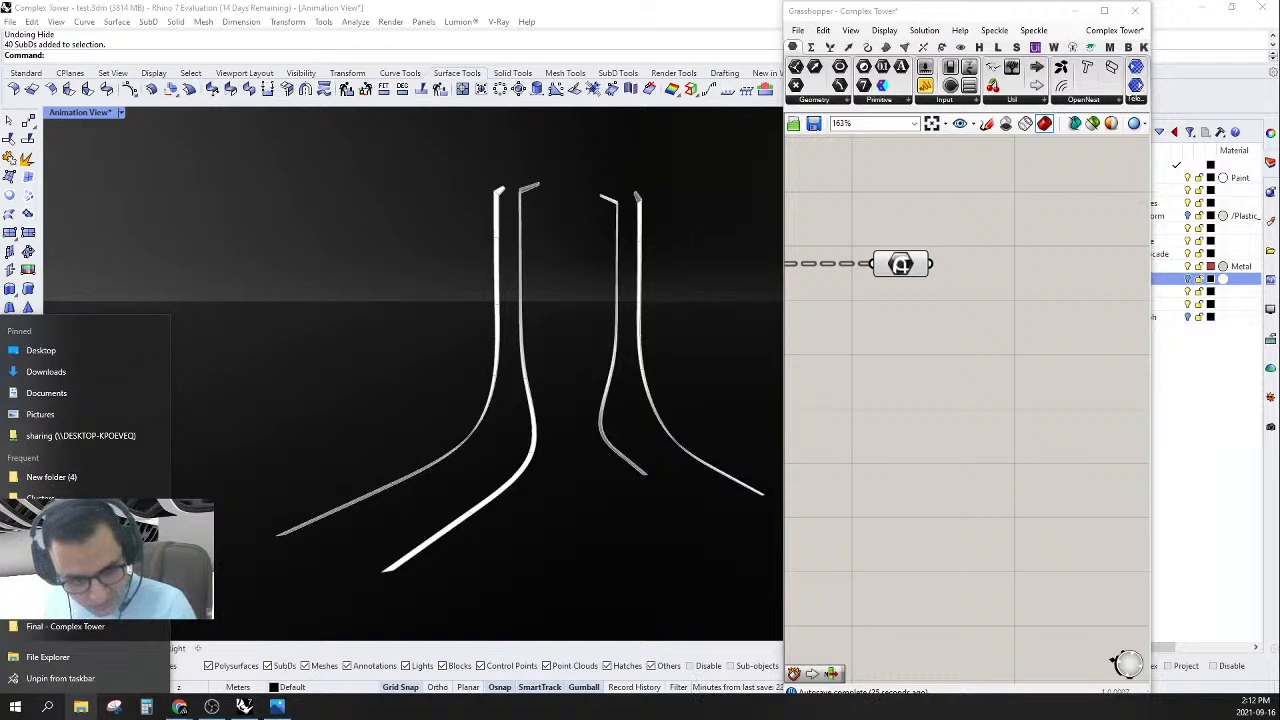
left_click(60, 498)
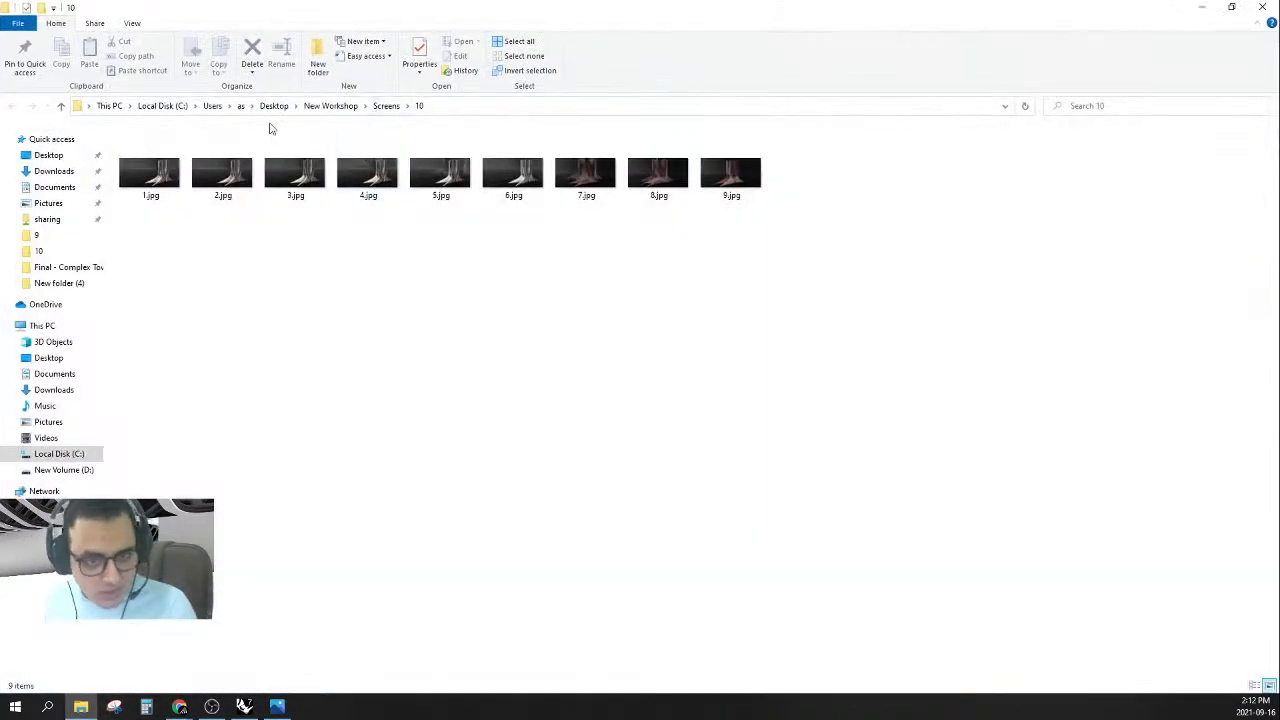
left_click(330, 106)
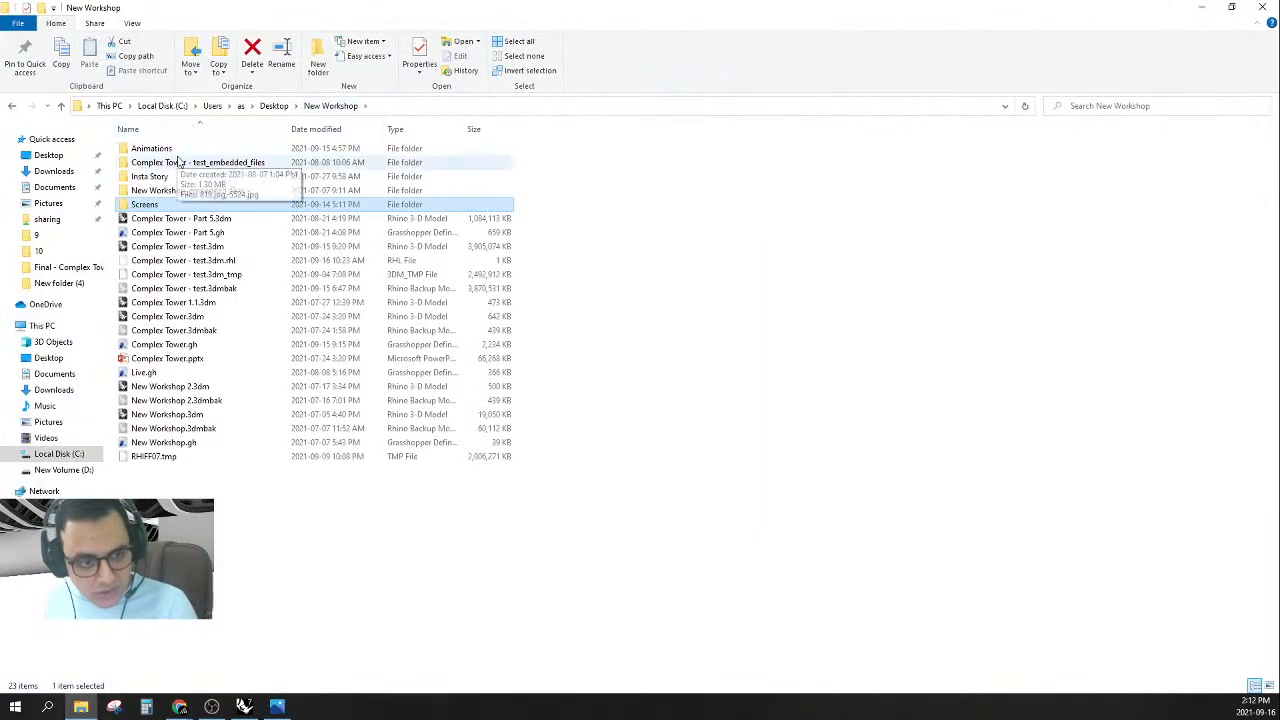
double_click(170, 149)
double_click(166, 149)
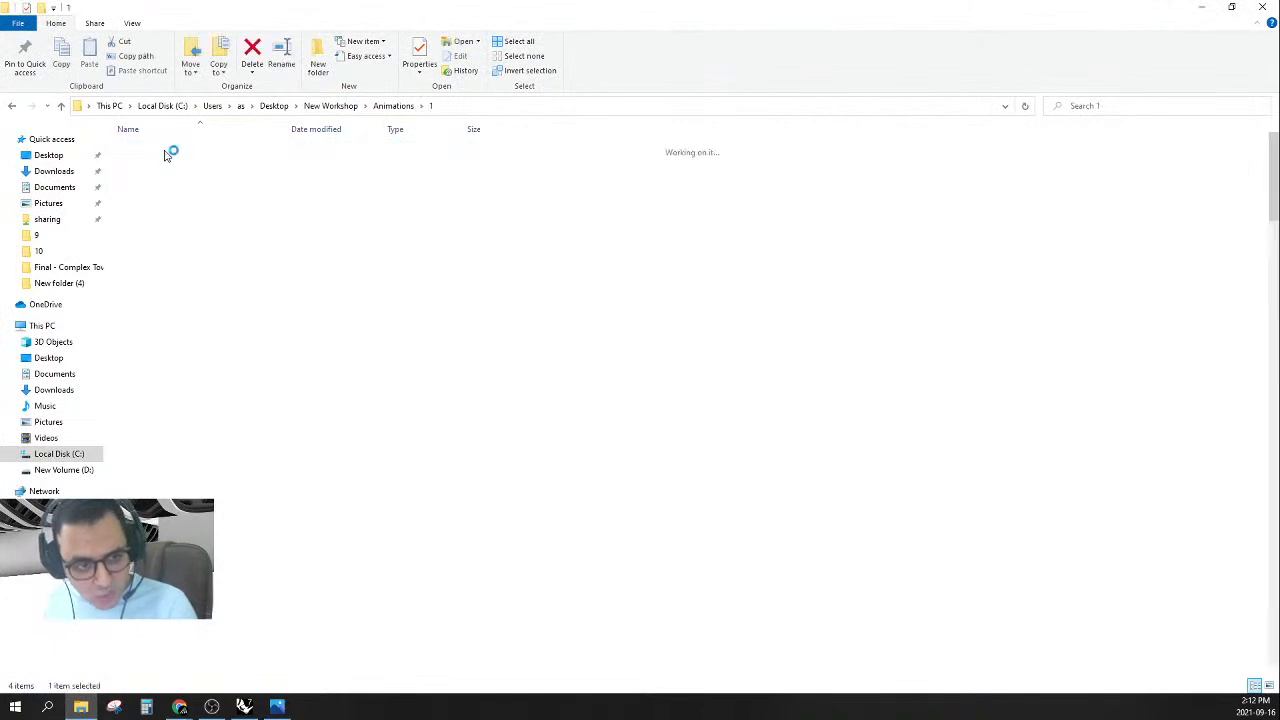
left_click(12, 106)
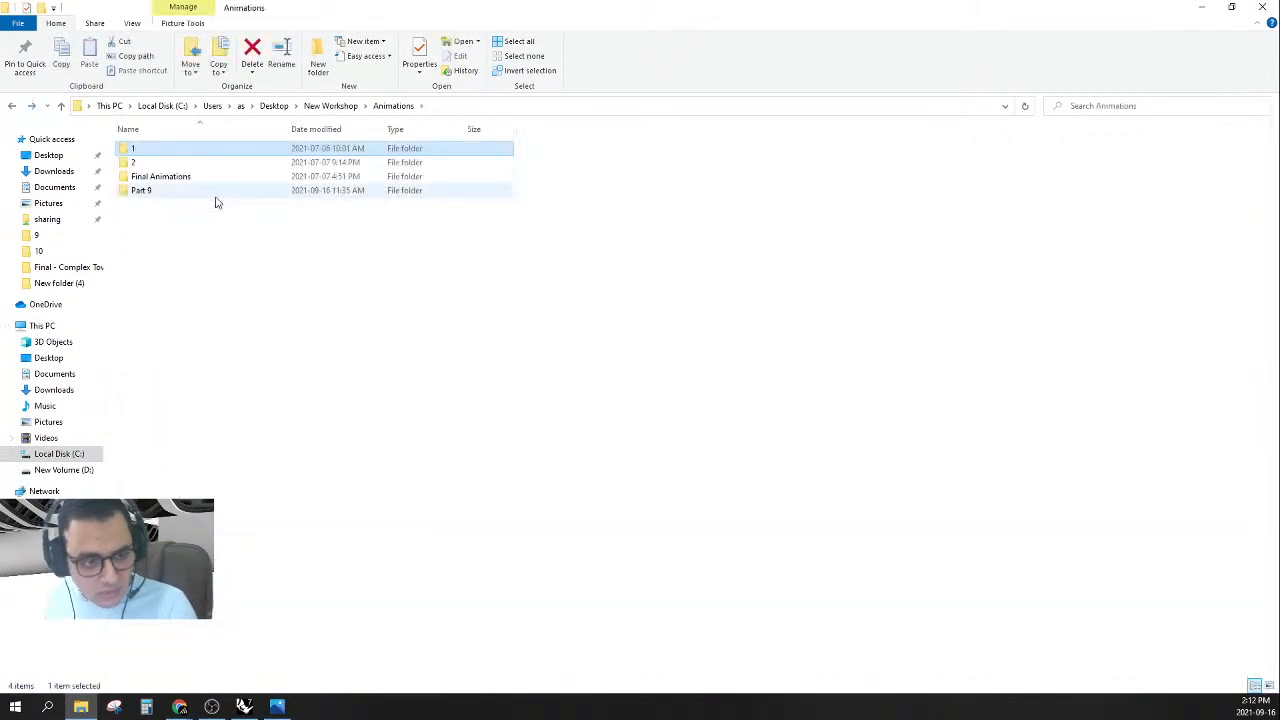
double_click(200, 194)
double_click(148, 150)
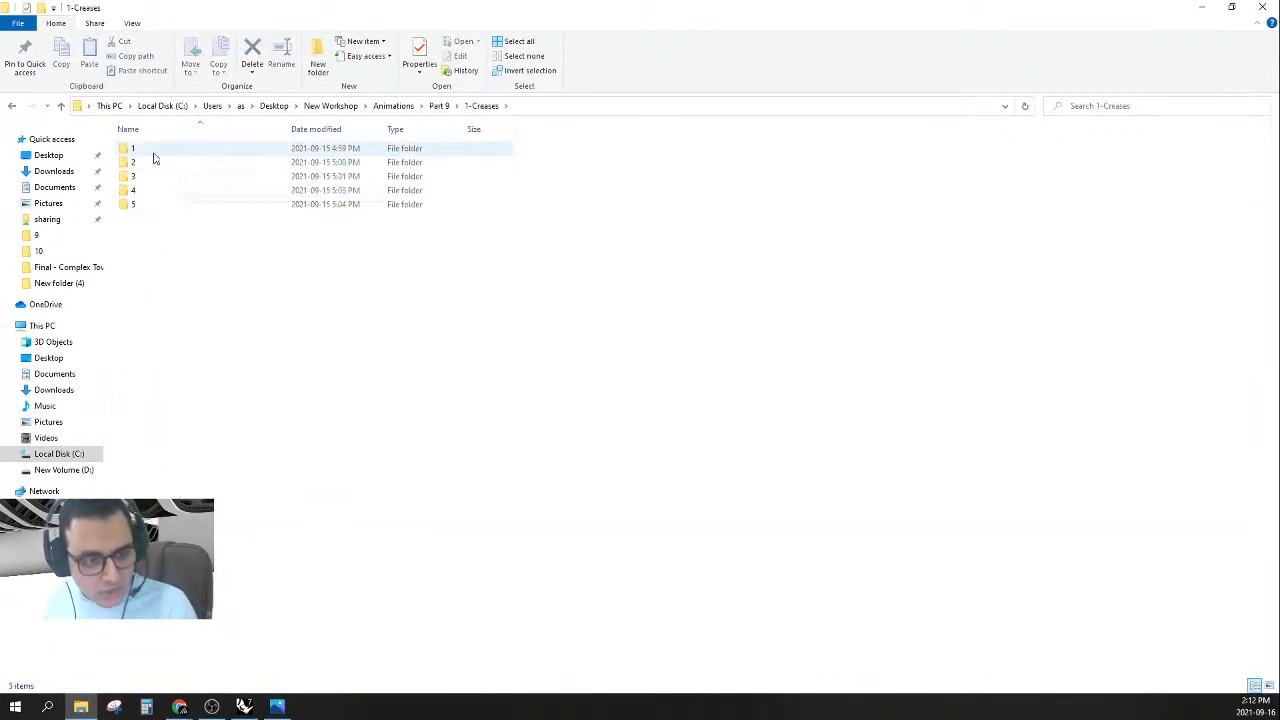
double_click(152, 151)
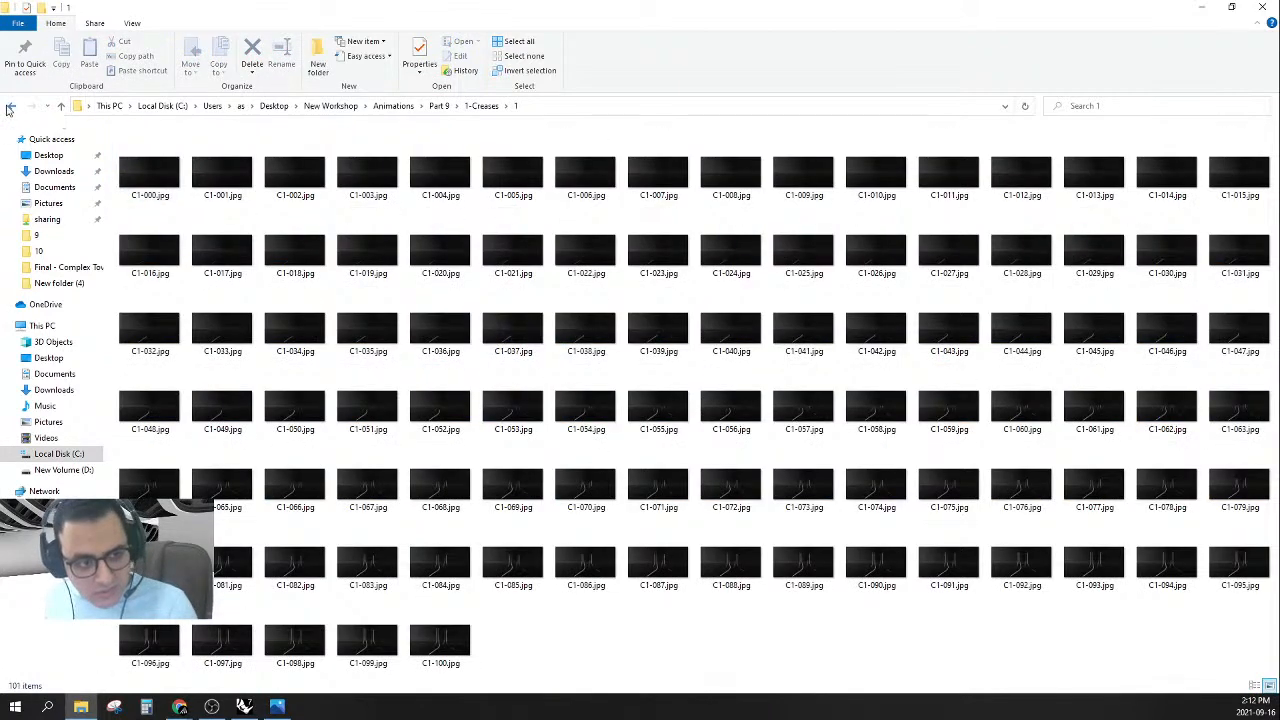
- Go back to Part 9, play 1.gif from the Final - Complex Tower folder, and close the image viewer
left_click(11, 106)
left_click(11, 106)
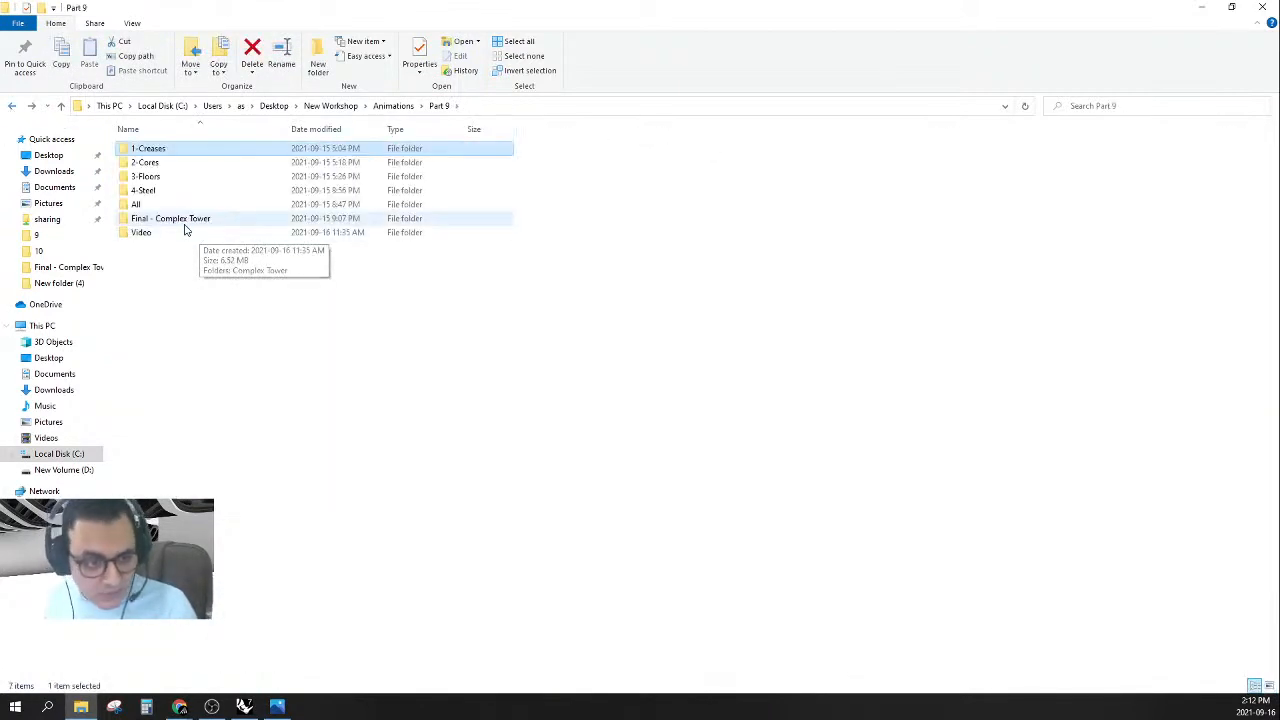
double_click(166, 218)
left_click(167, 151)
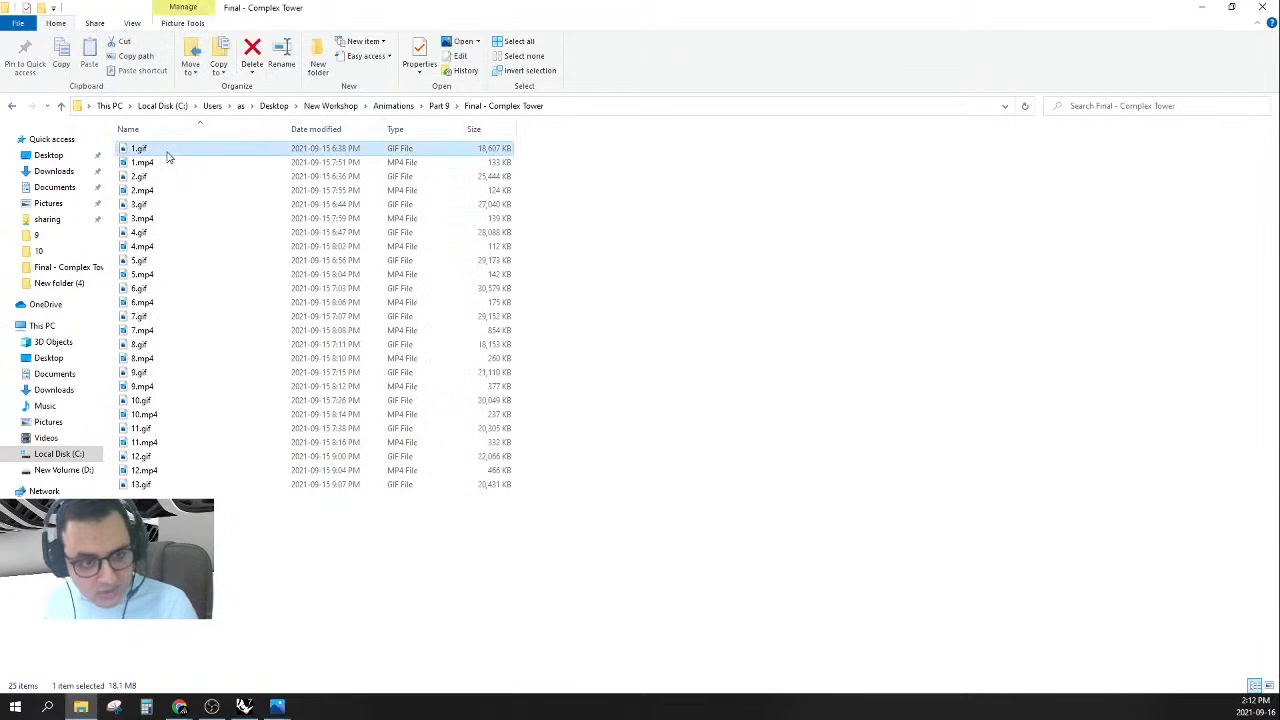
double_click(167, 151)
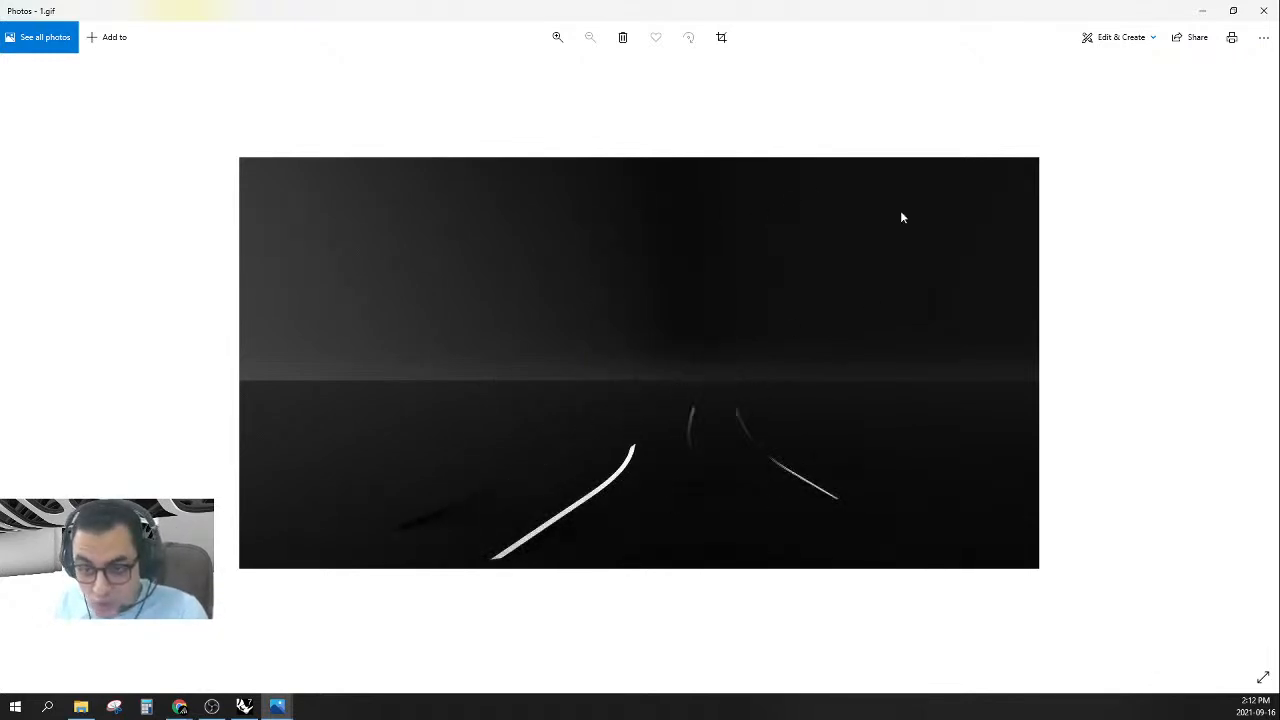
left_click(1267, 7)
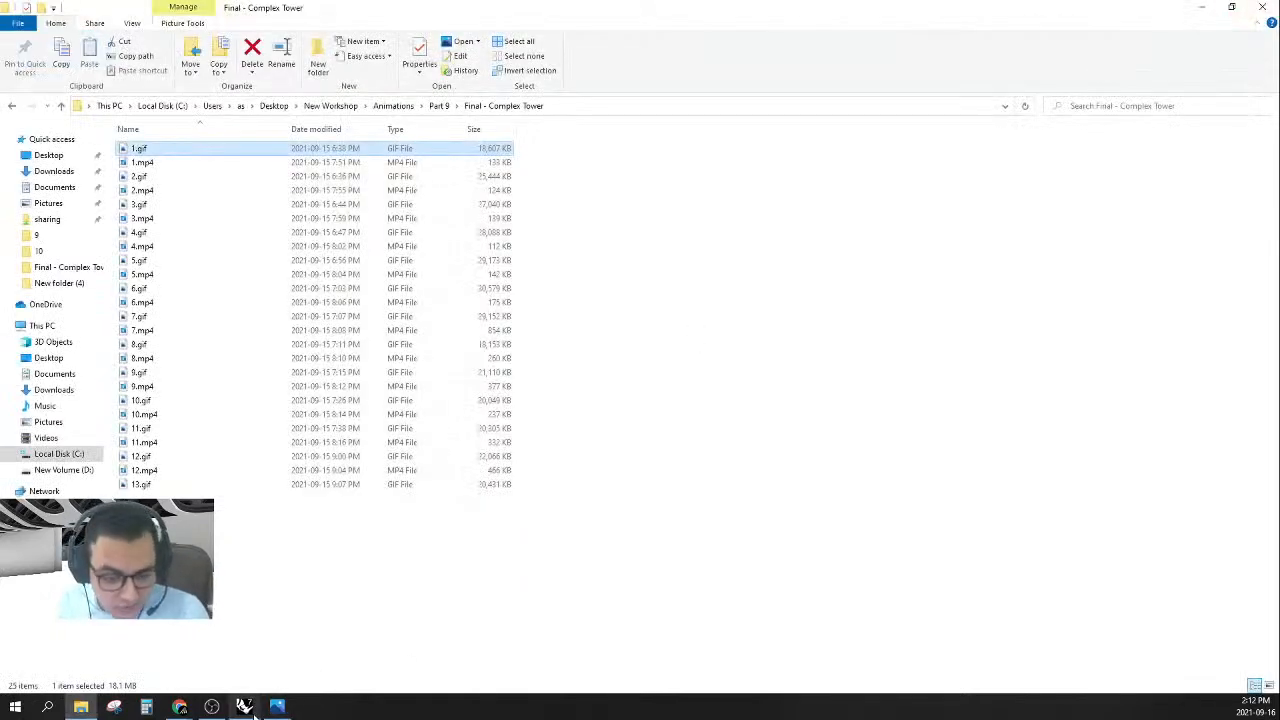
- Switch back to Rhino and widen the Grasshopper window on both sides around the new geometry parameter
mouse_move(281, 707)
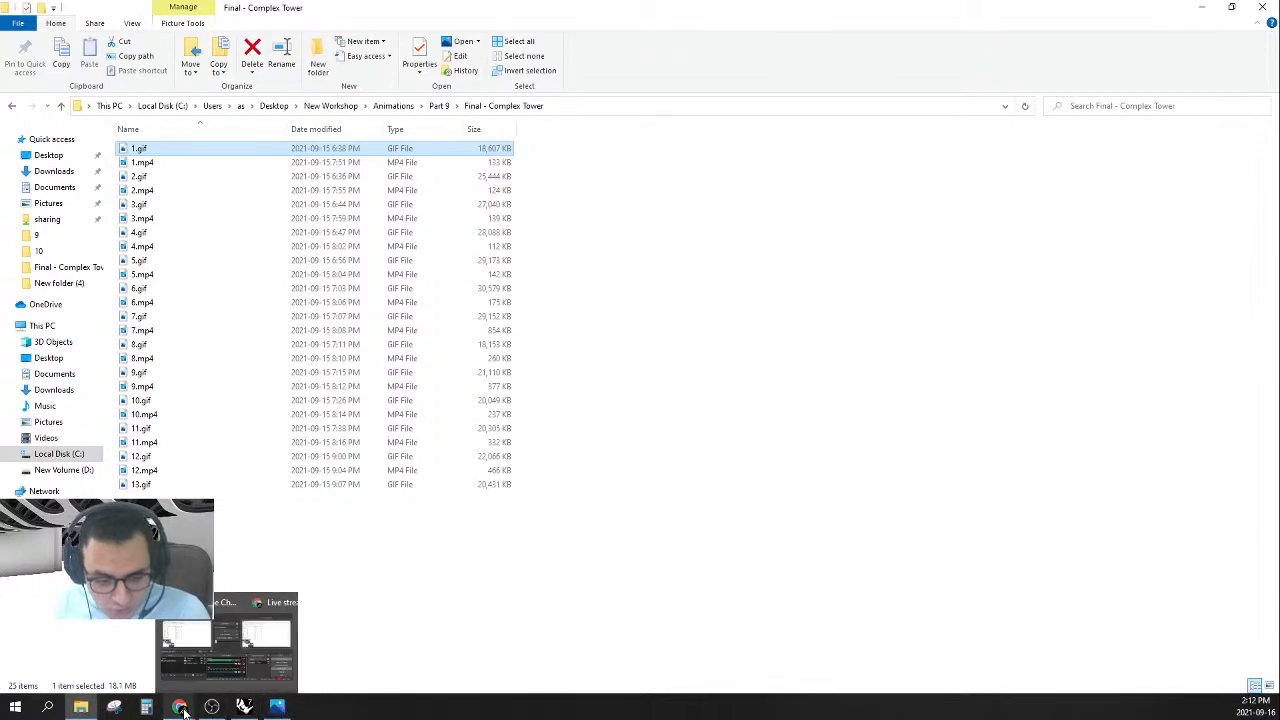
left_click(237, 640)
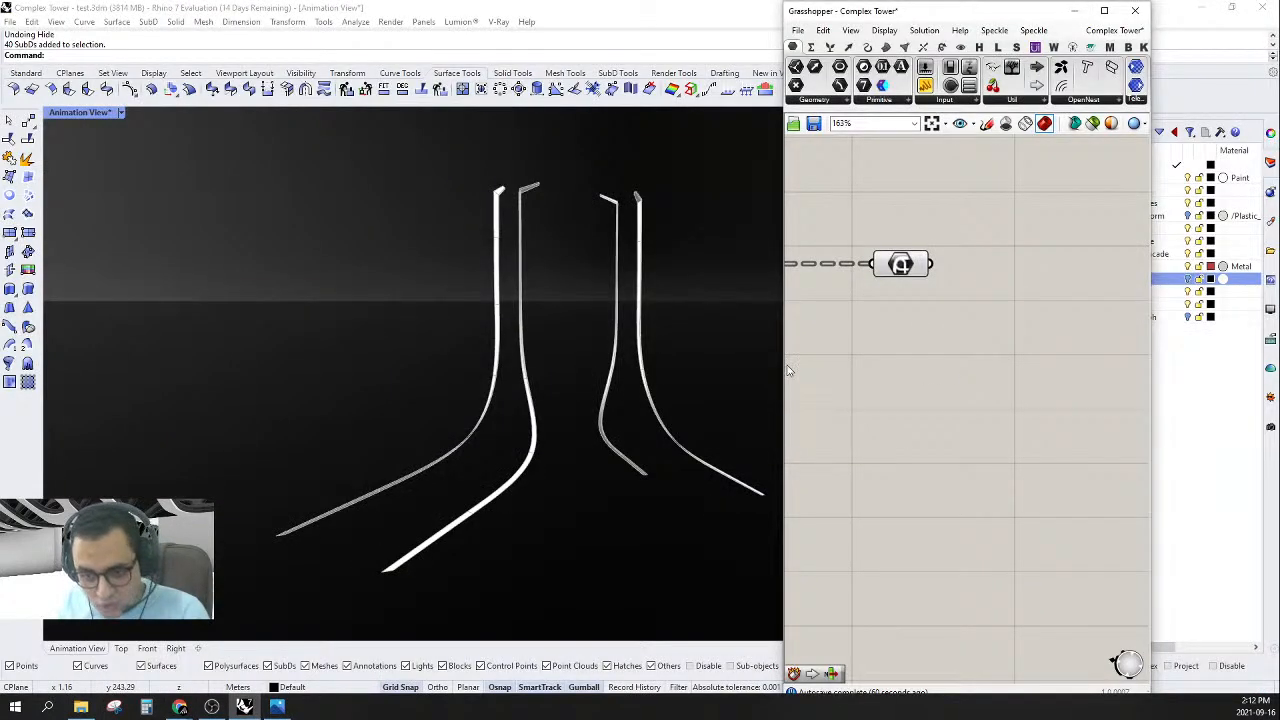
left_click_drag(778, 365, 655, 365)
mouse_move(400, 420)
right_mouse_down()
mouse_move(96, 431)
mouse_move(419, 411)
right_mouse_up()
scroll(419, 410, "up", 3)
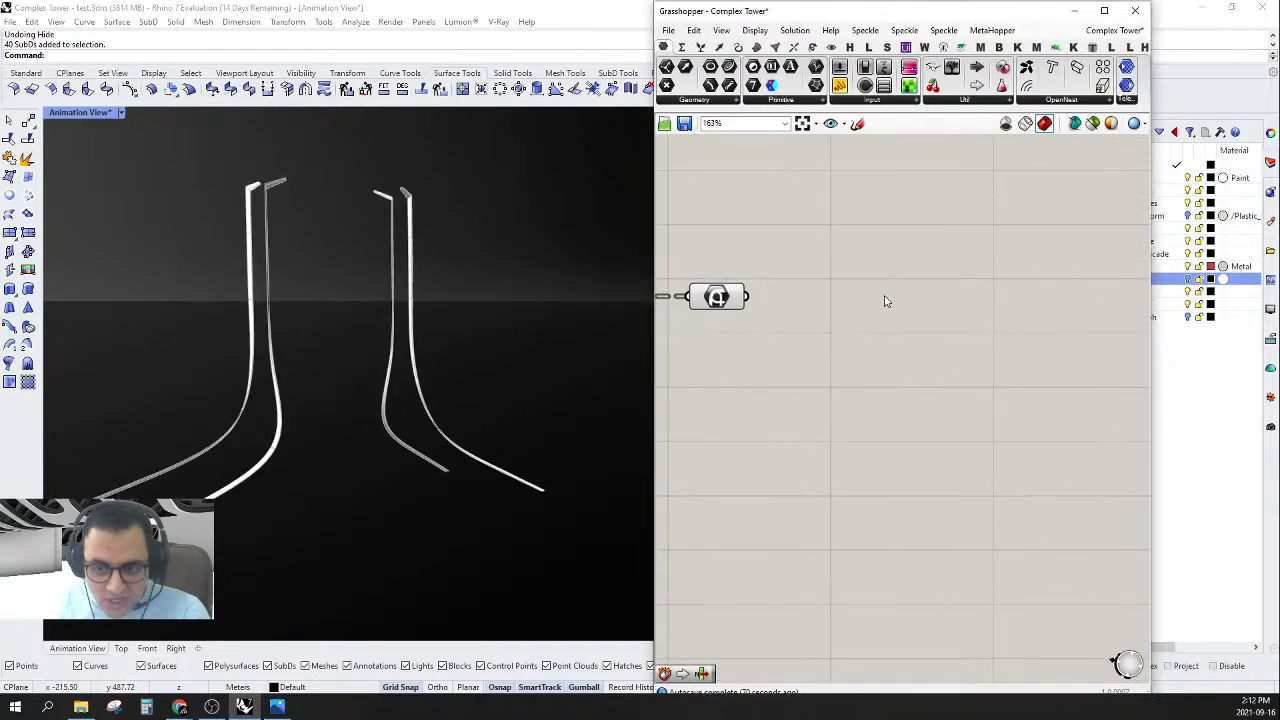
left_click_drag(1147, 373, 1178, 375)
scroll(890, 385, "down", 3)
scroll(900, 380, "up", 3)
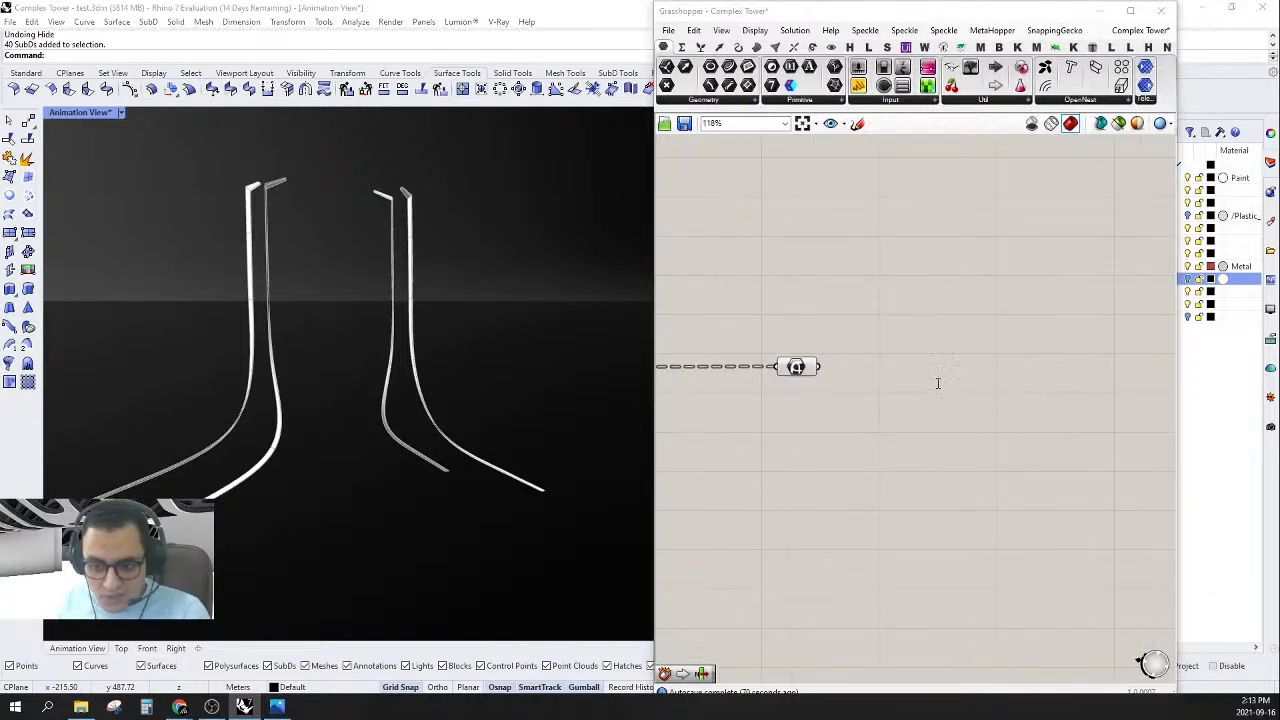
- Add a Brep Edges component, feed it from the geometry parameter and place it close beside that parameter
double_click(937, 383)
type("B ")
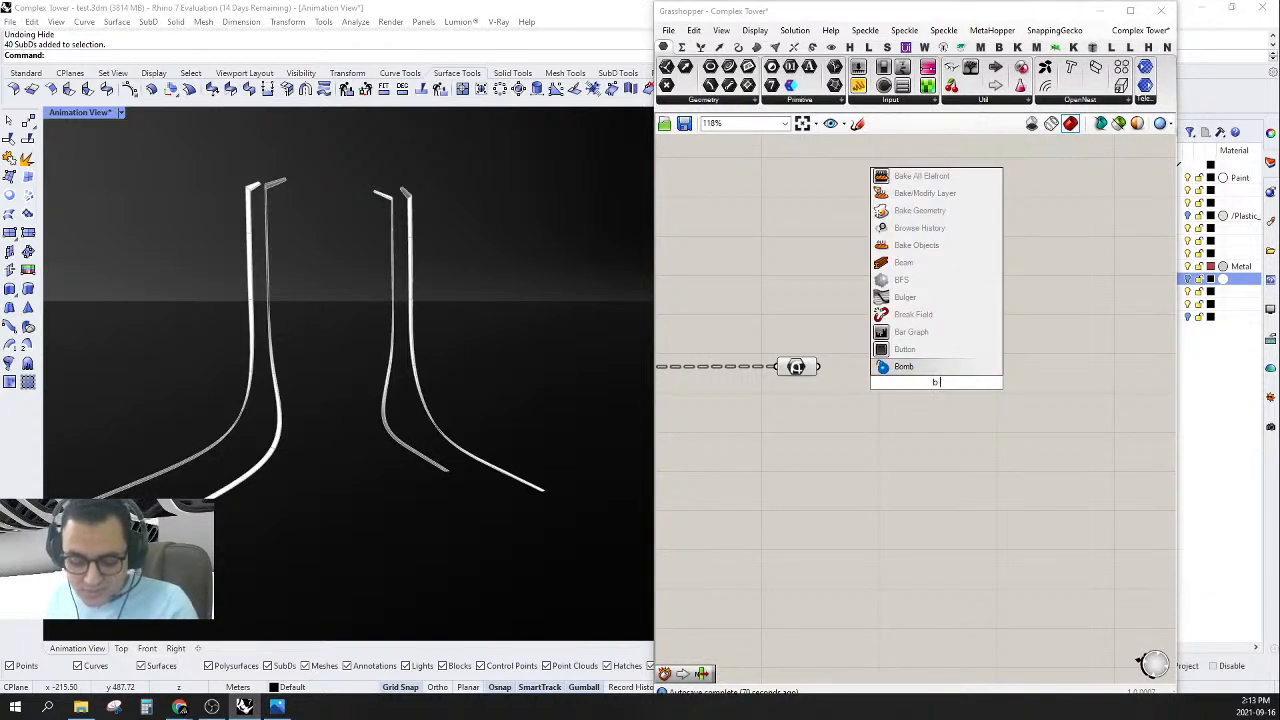
type("ed")
left_click(921, 369)
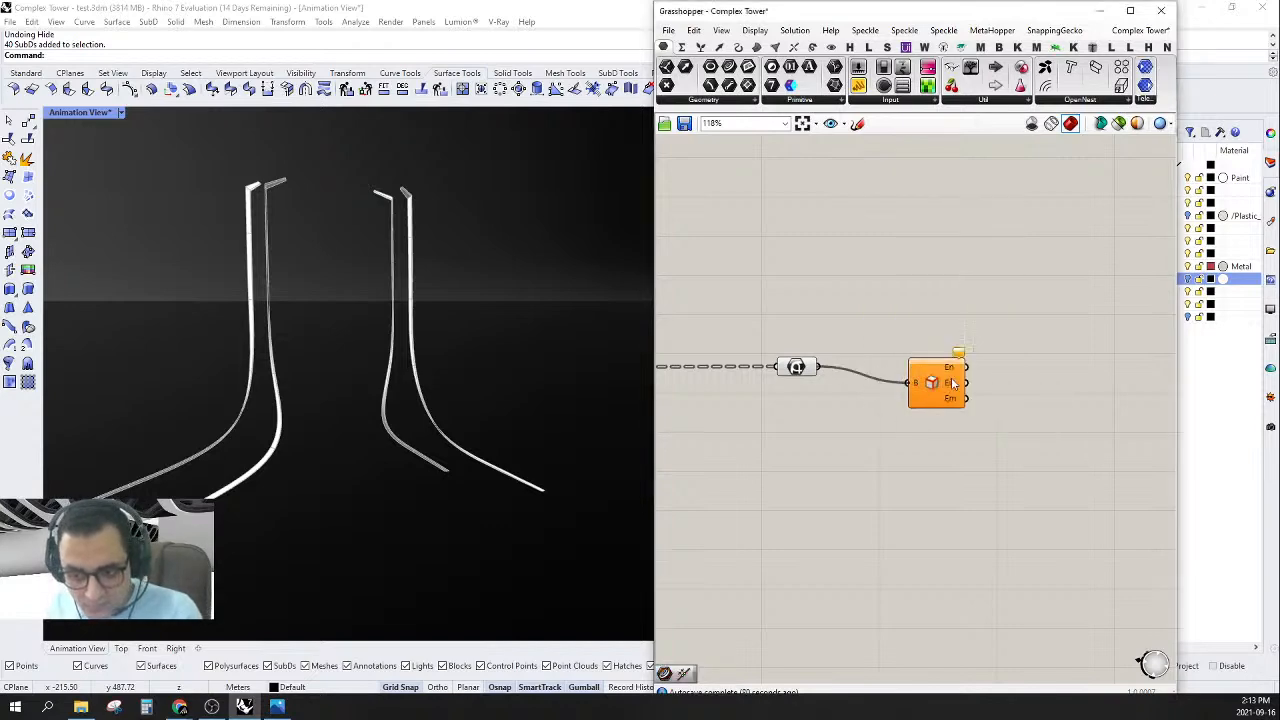
left_click_drag(953, 383, 893, 366)
right_click_drag(370, 235, 367, 239)
right_click_drag(800, 391, 838, 400)
scroll(838, 400, "up", 1)
left_click(856, 308)
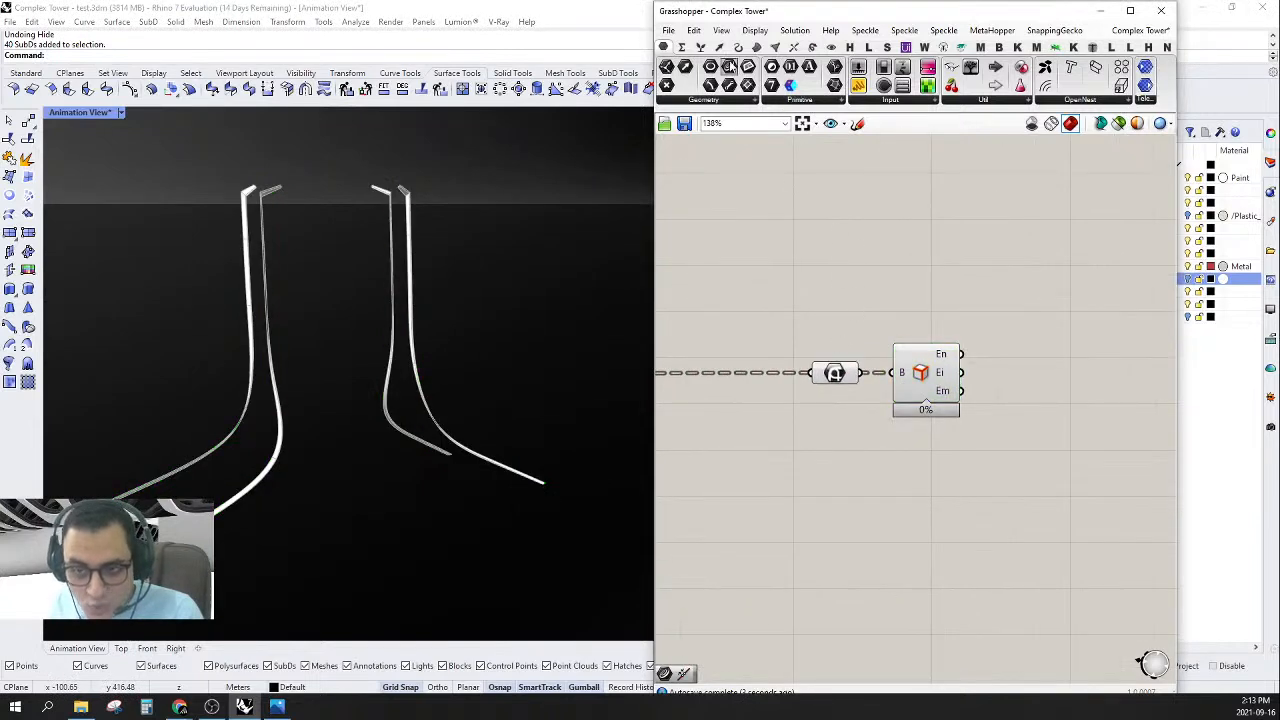
- Add a curve parameter fed by the En output of Brep Edges and inspect its edges in the Rhino view
left_click_drag(729, 66, 962, 354)
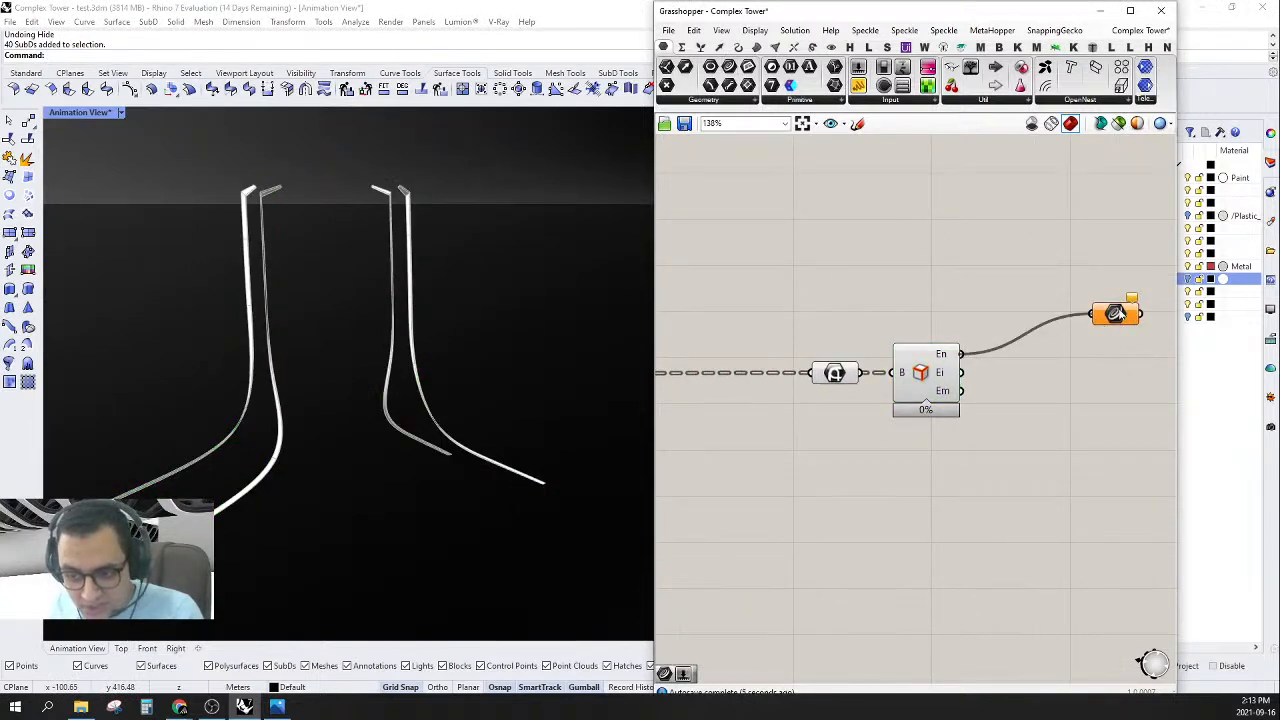
left_click_drag(1115, 313, 1035, 277)
right_click_drag(290, 260, 333, 324)
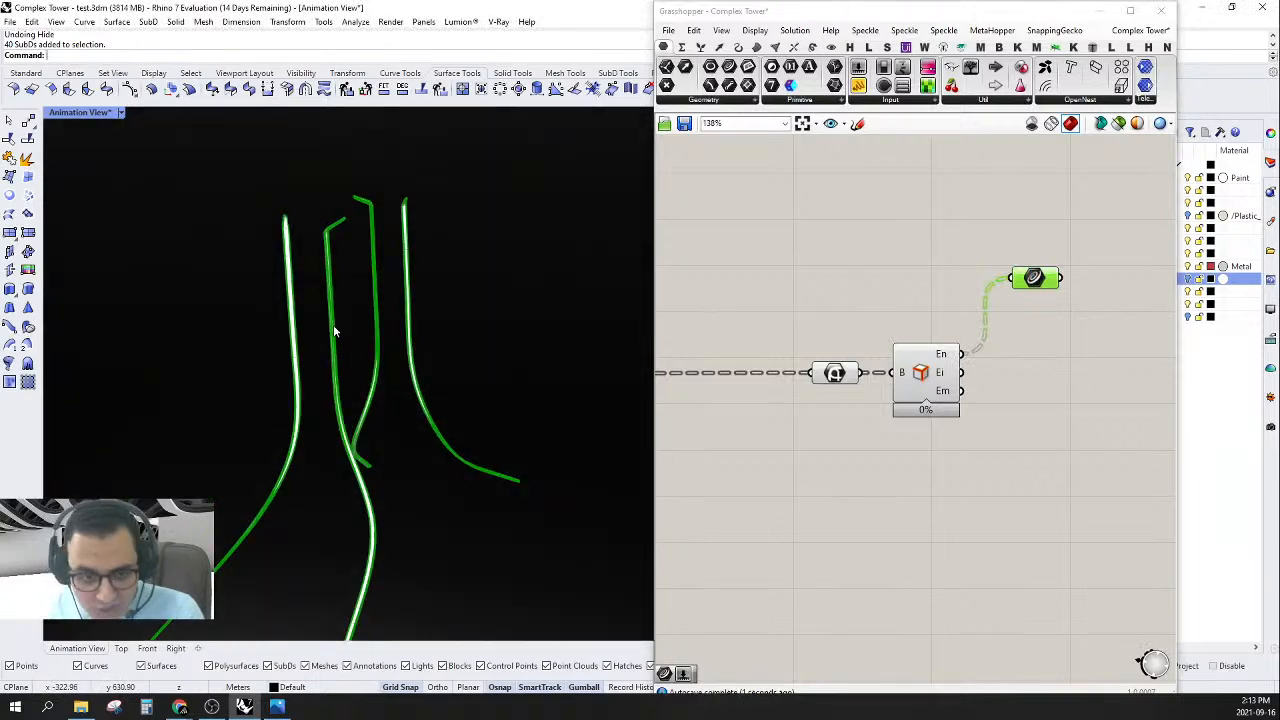
- Preview the Ei edges through the curve parameter in the Rhino view, and reconnect the parameter to the En output of Brep Edges
scroll(333, 324, "up", 5)
scroll(504, 229, "up", 4)
left_click_drag(961, 373, 1011, 285, "shift")
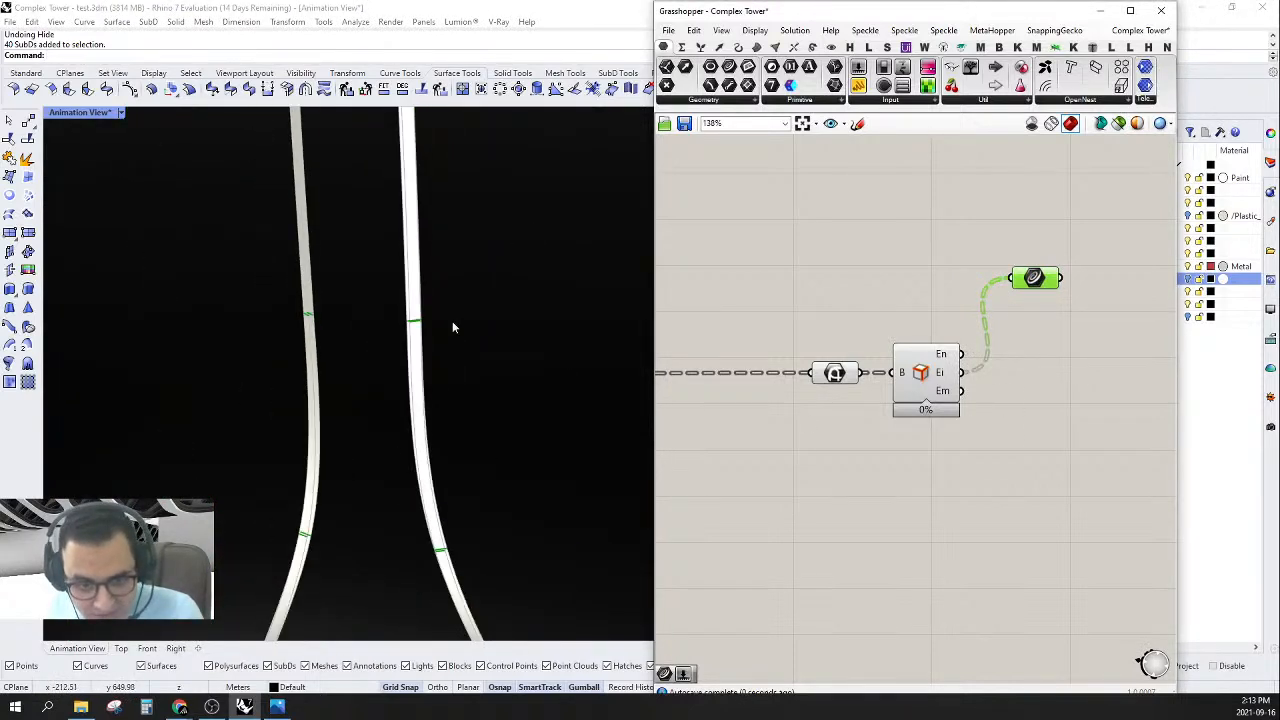
left_click_drag(962, 355, 1018, 277, "shift")
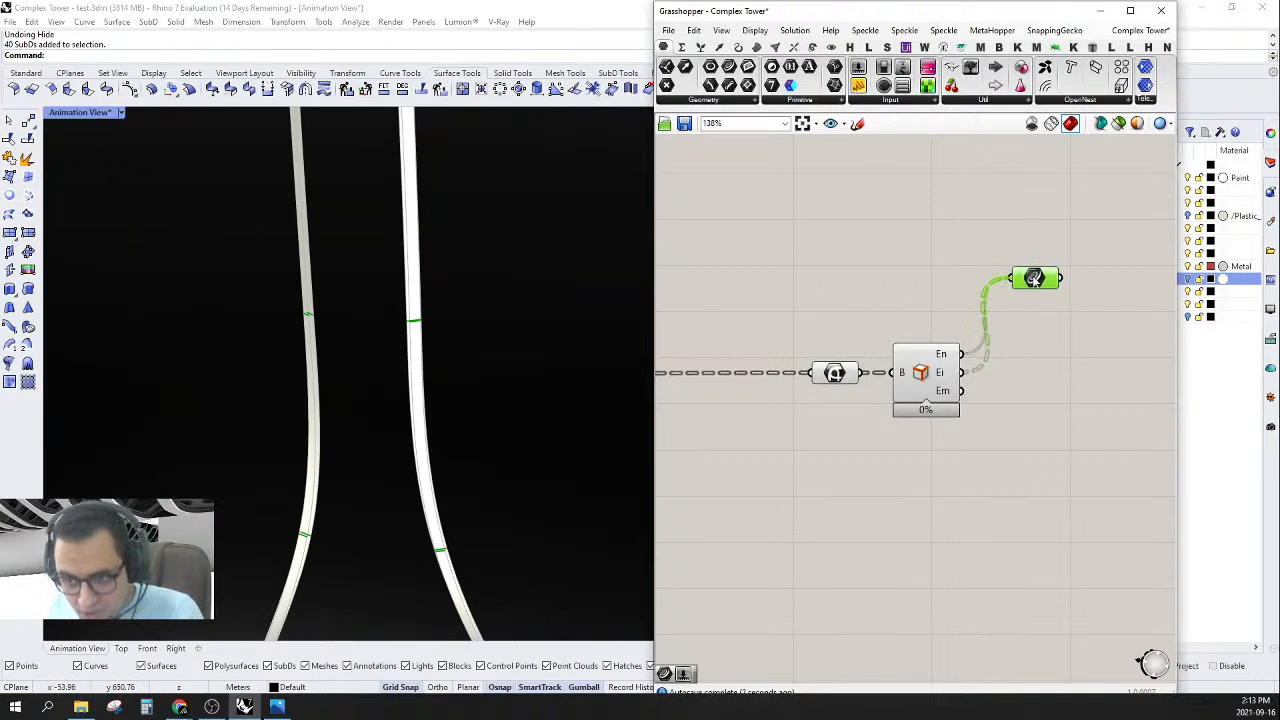
right_click_drag(1063, 274, 954, 353)
double_click(954, 353)
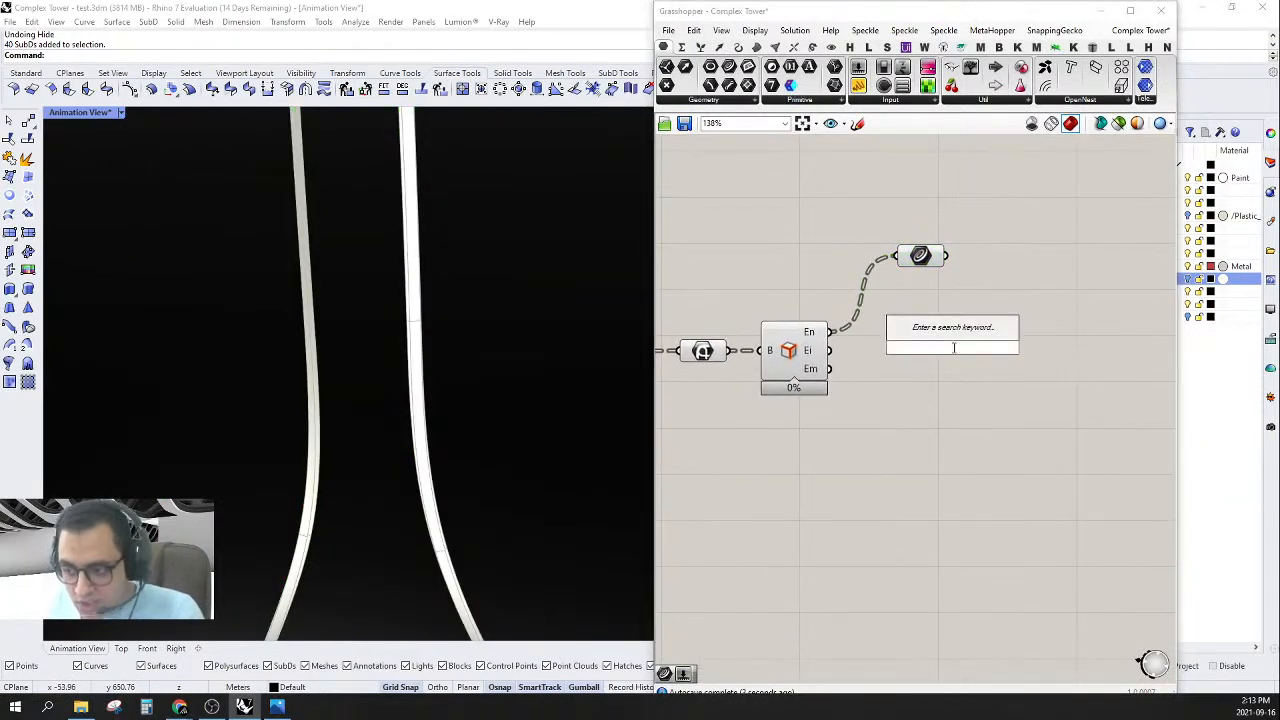
type("cull")
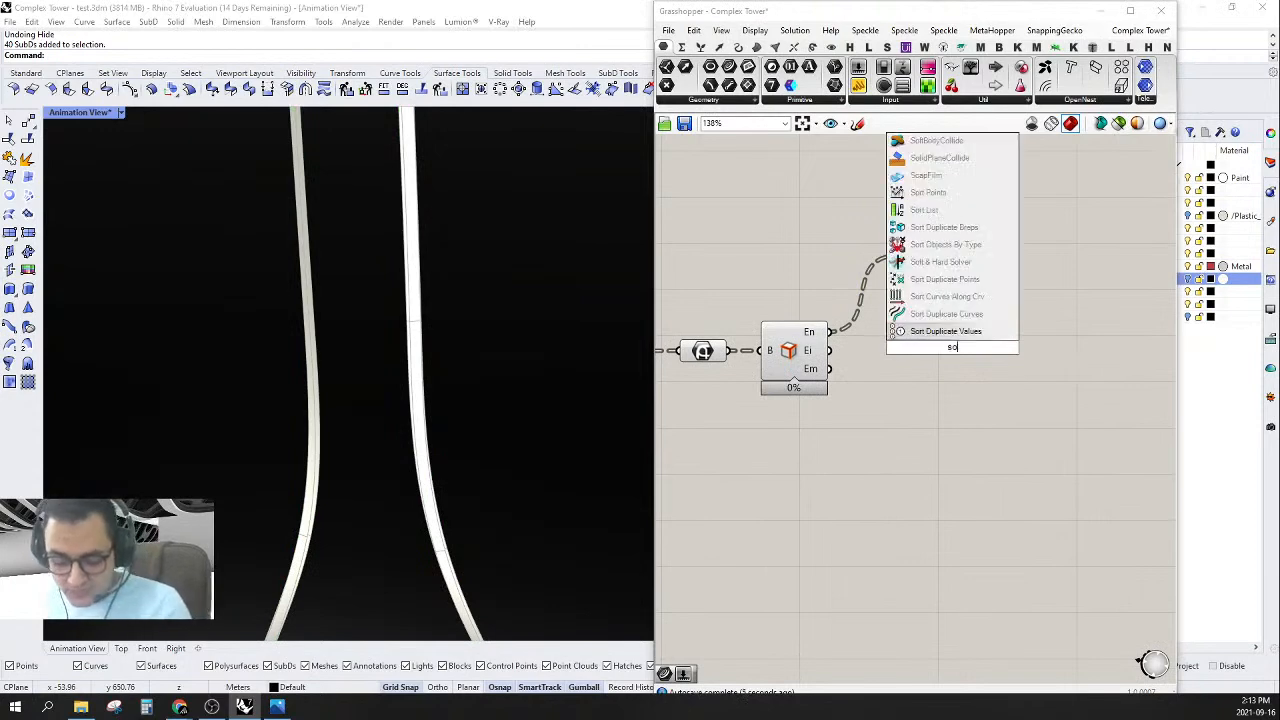
key("Return")
- Move the curve parameter up and out of the way, and add a Sort List component below it
scroll(961, 393, "down", 5)
scroll(372, 315, "down", 8)
right_click_drag(372, 318, 360, 341)
scroll(359, 341, "up", 10)
scroll(318, 250, "down", 3)
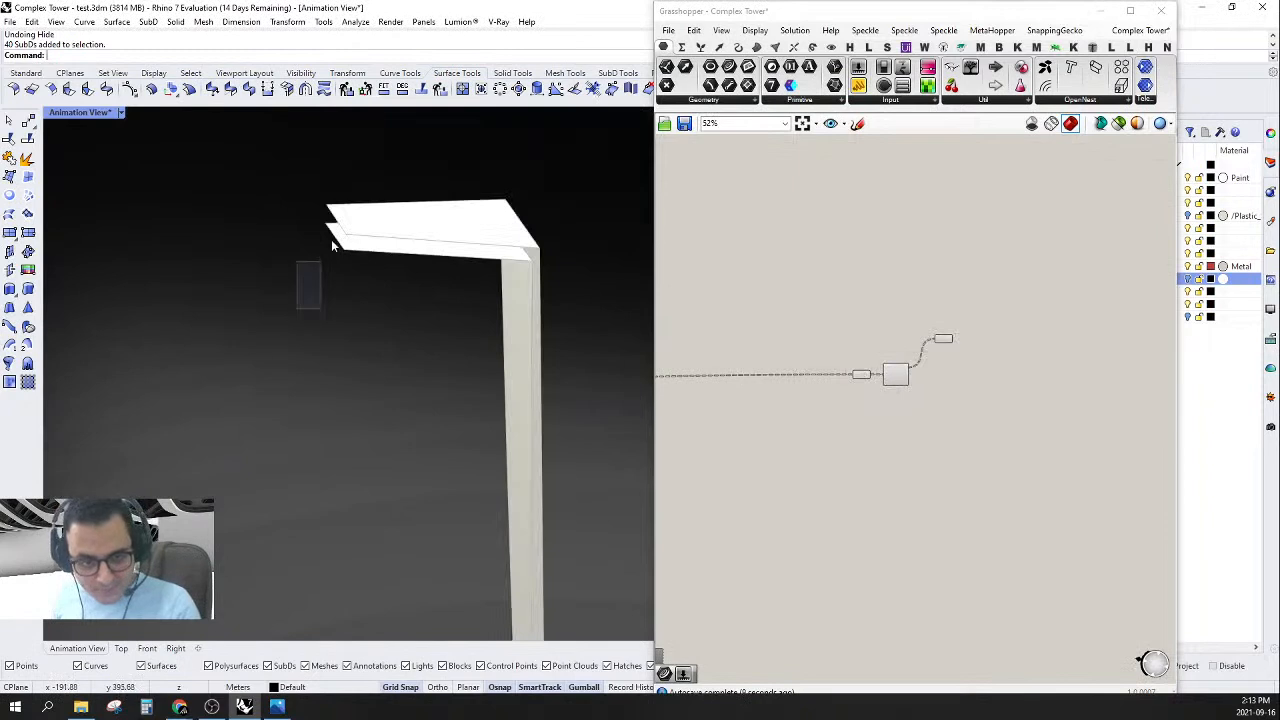
scroll(971, 366, "up", 7)
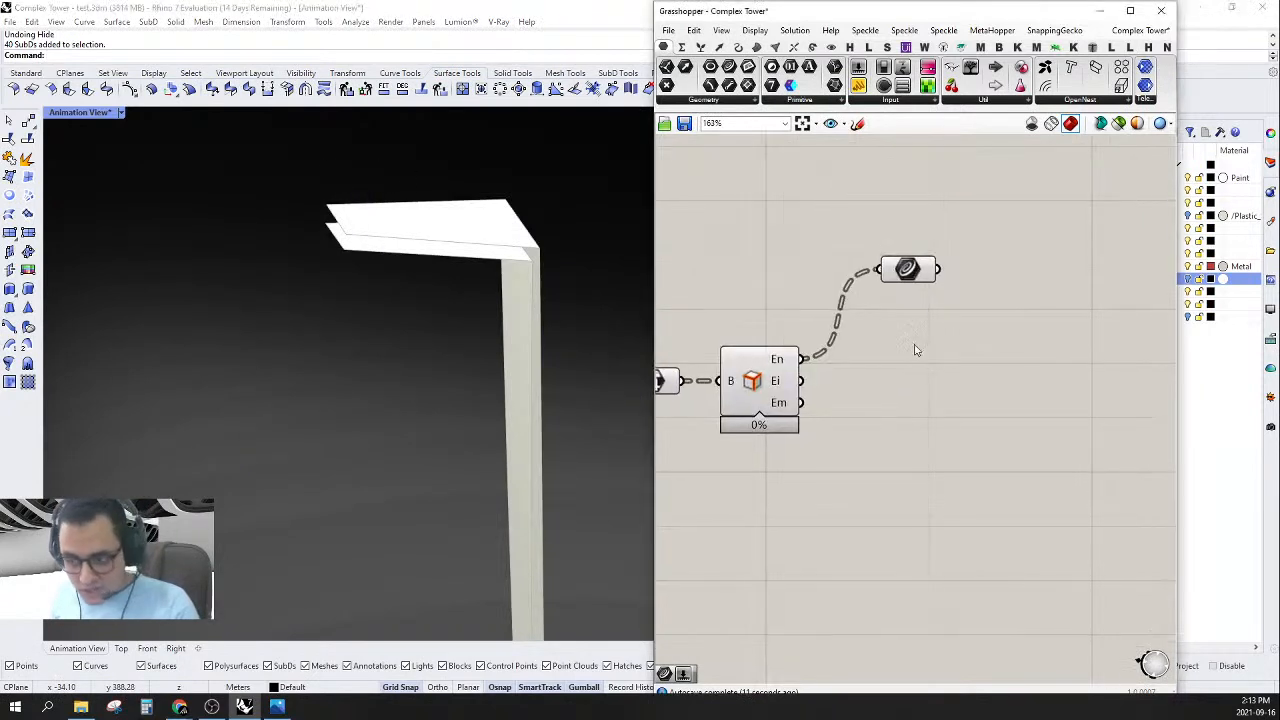
right_click_drag(914, 349, 954, 300)
left_click_drag(965, 186, 1078, 133)
right_click_drag(1068, 229, 1008, 290)
double_click(1019, 294)
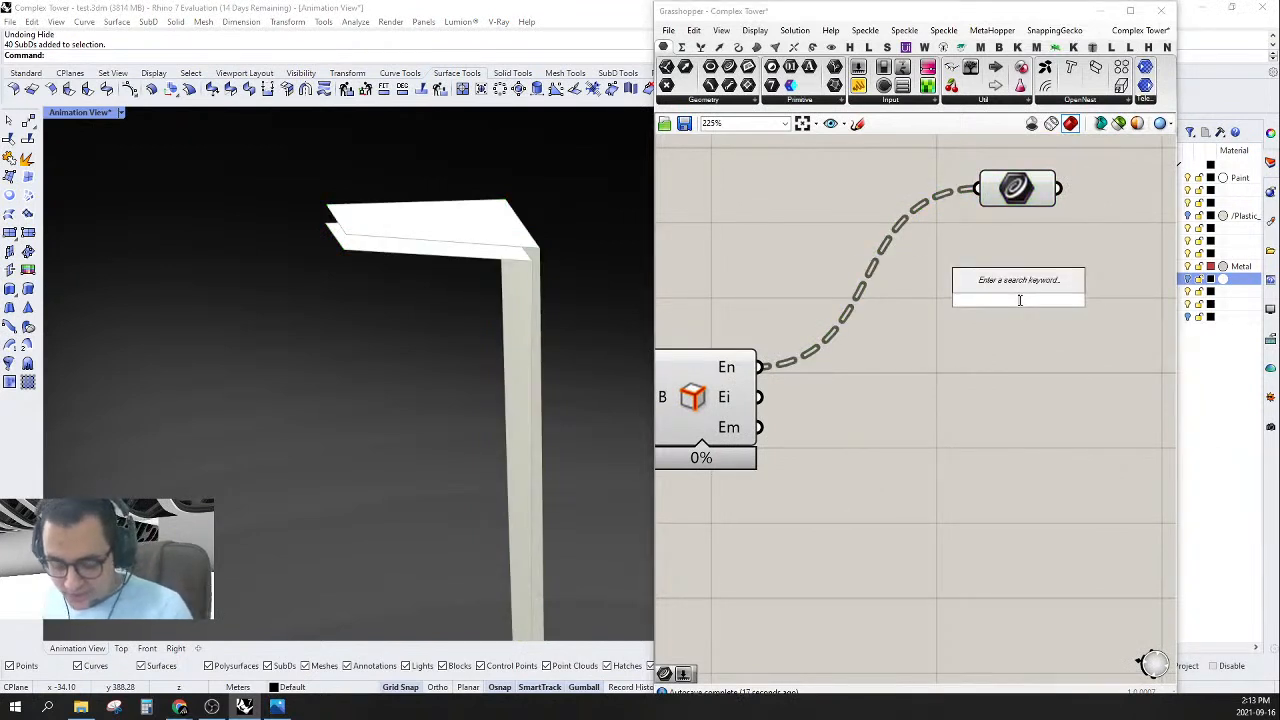
type("so")
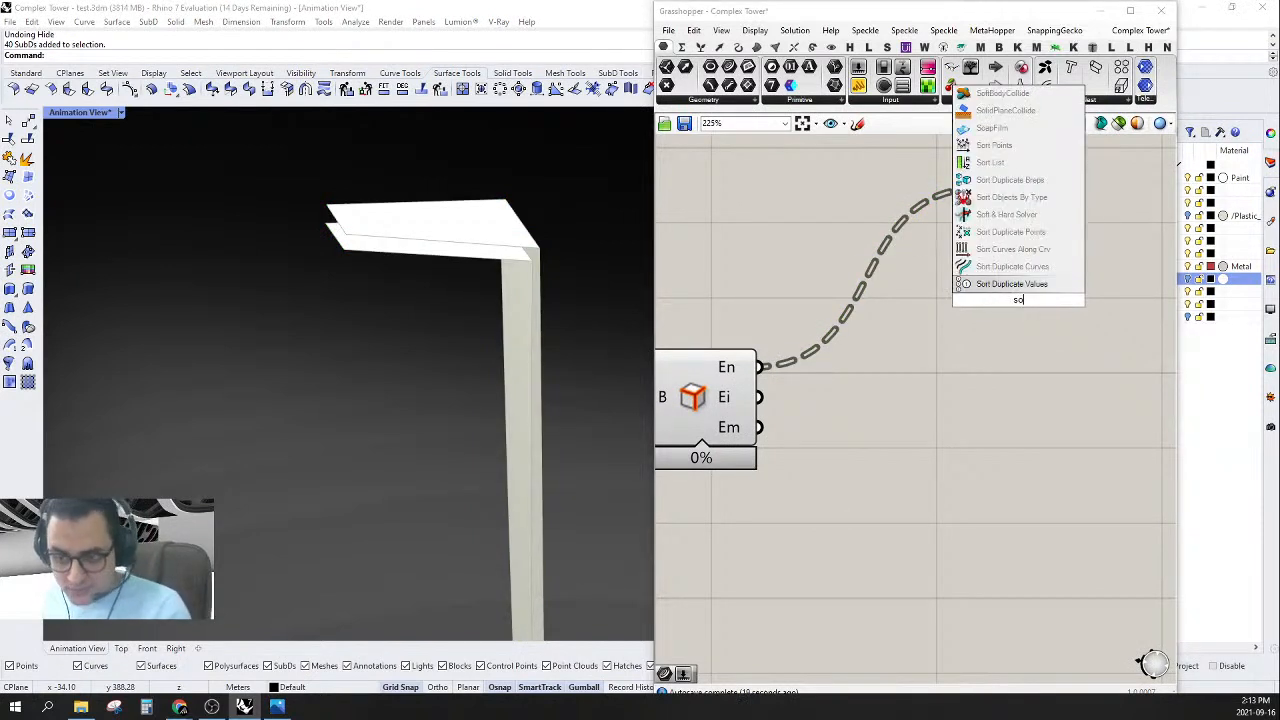
left_click(1011, 197)
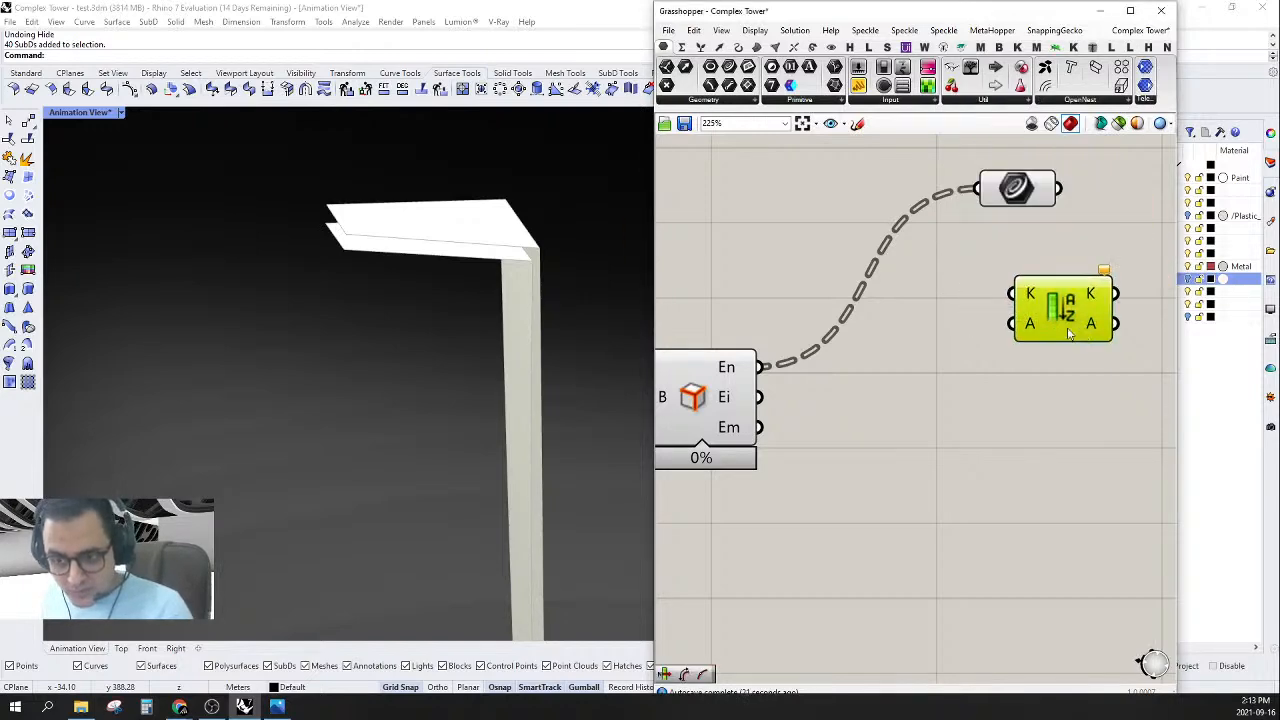
- Feed the A input of Sort List from the En output of Brep Edges and space the two components apart
scroll(966, 370, "down", 3)
scroll(877, 286, "up", 2)
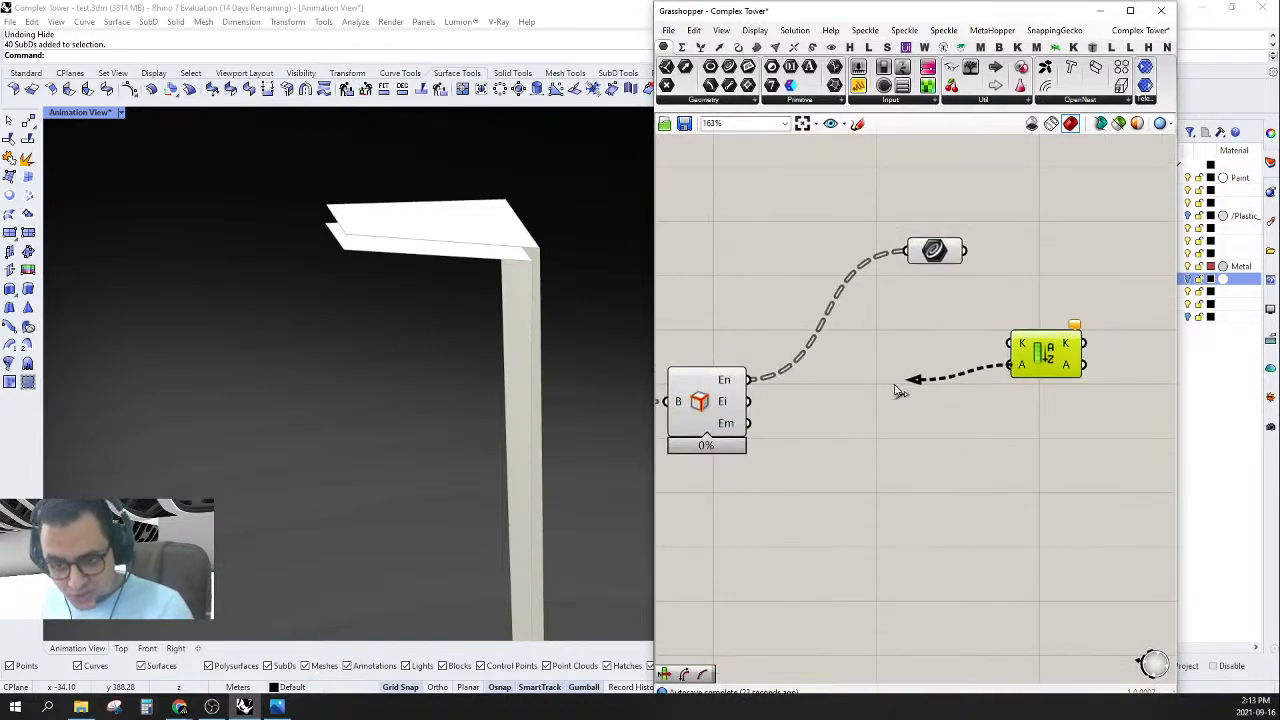
left_click_drag(900, 392, 746, 386)
left_click_drag(1036, 362, 1120, 377)
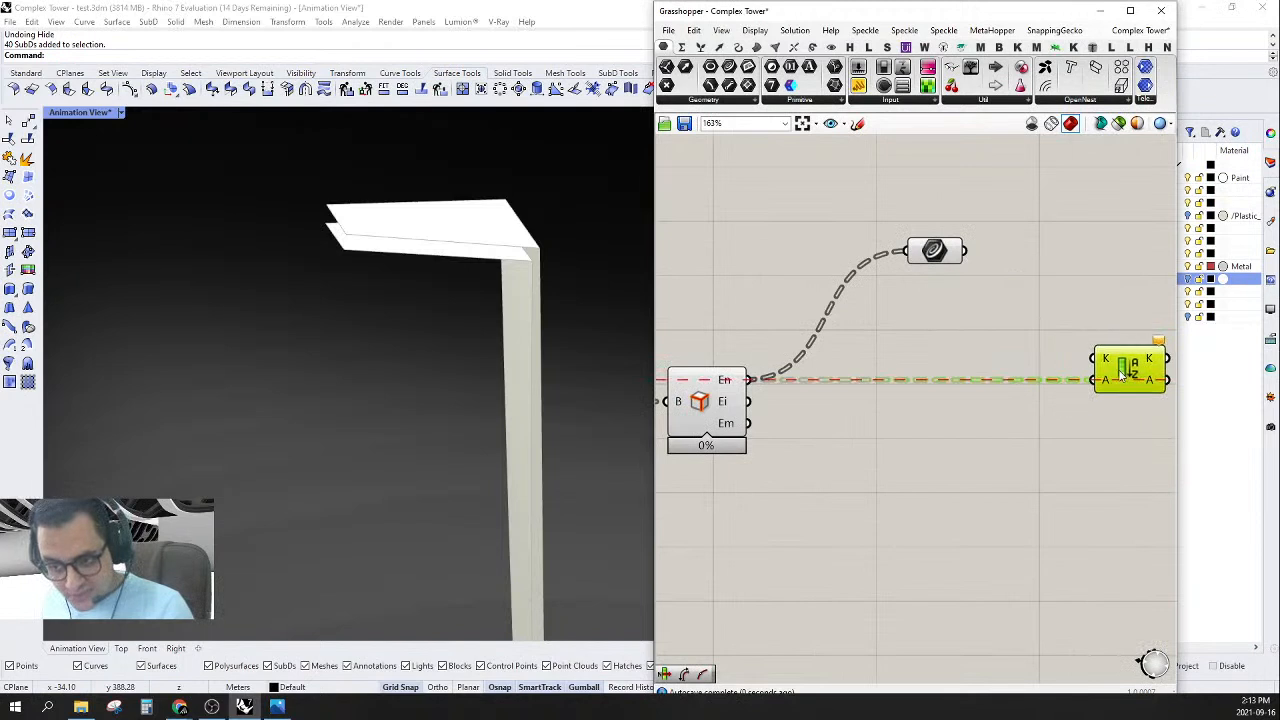
- Add a curve Length component fed from En, wire its L output to the K input of Sort List, and align the components compactly
double_click(944, 365)
type("length")
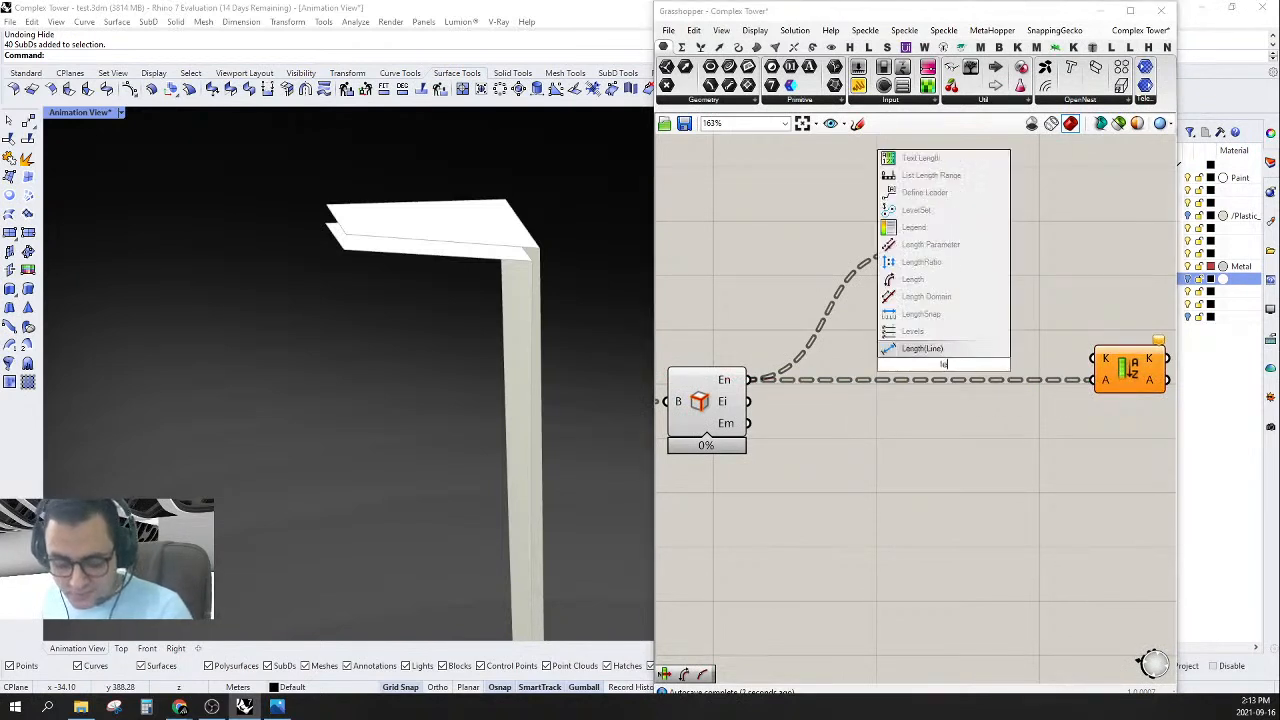
key("Return")
left_click_drag(912, 365, 758, 385)
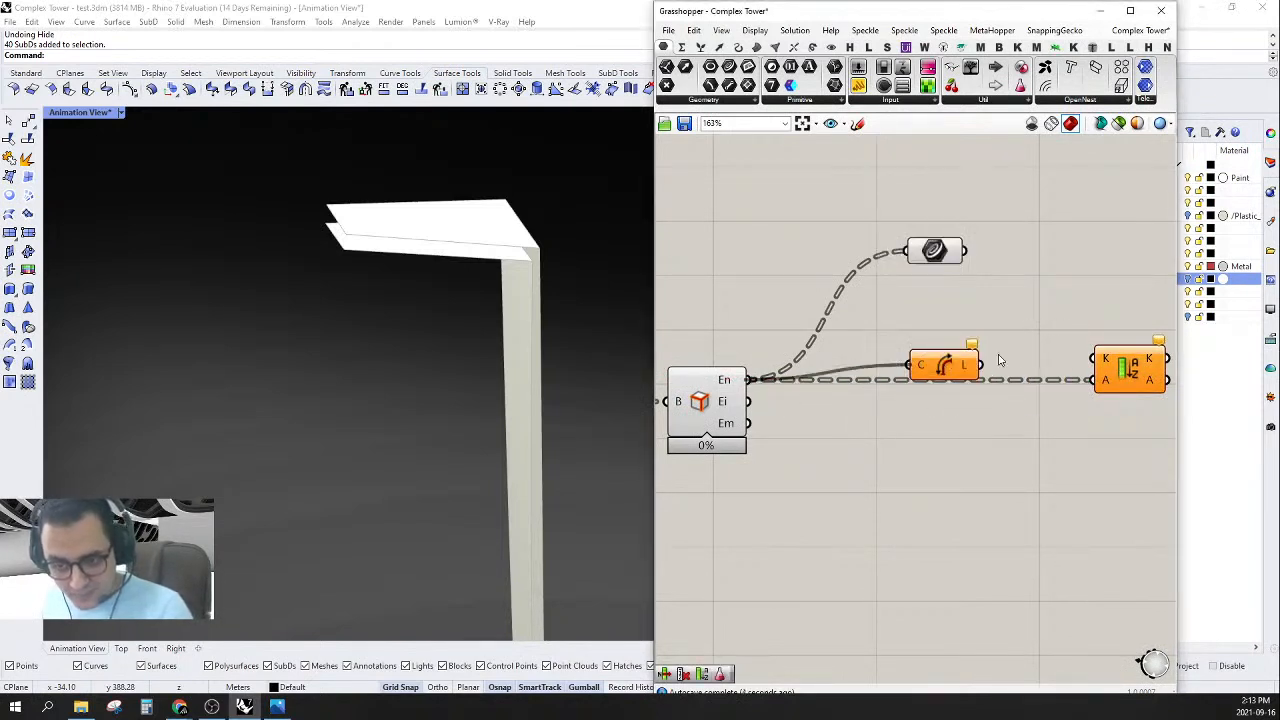
left_click_drag(967, 370, 957, 345)
left_click_drag(1075, 360, 1051, 378)
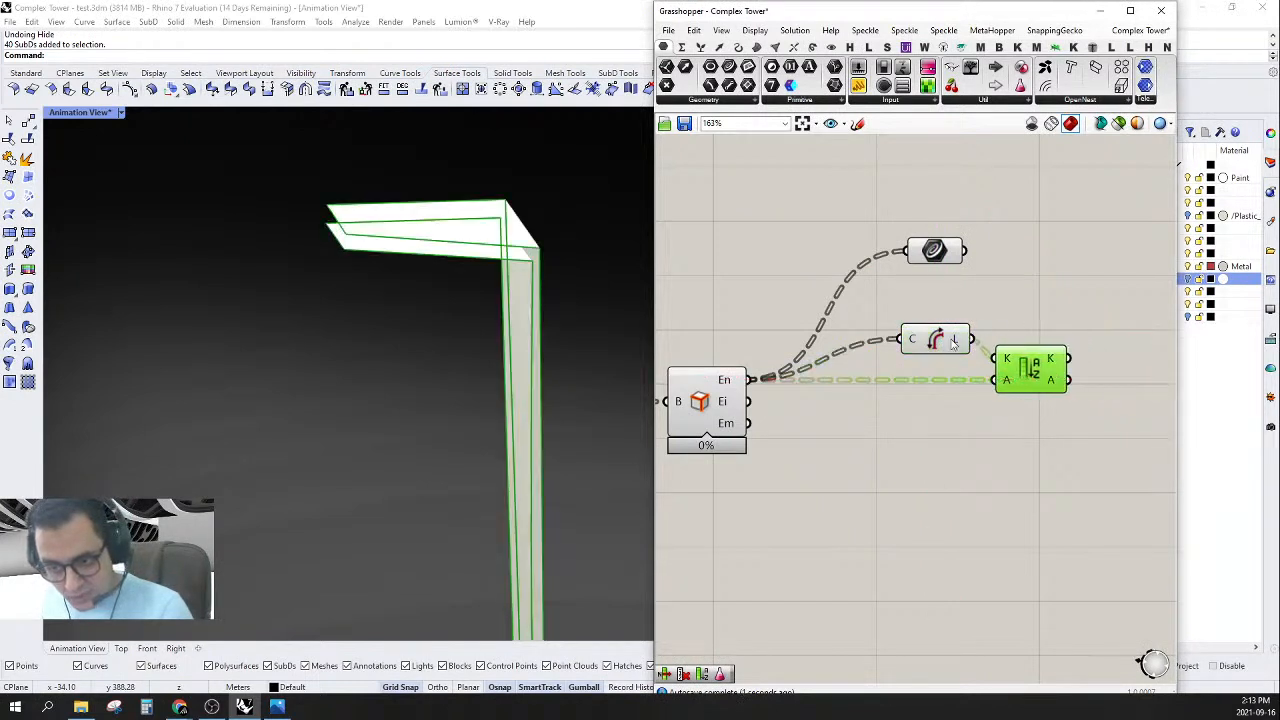
left_click_drag(942, 344, 849, 356)
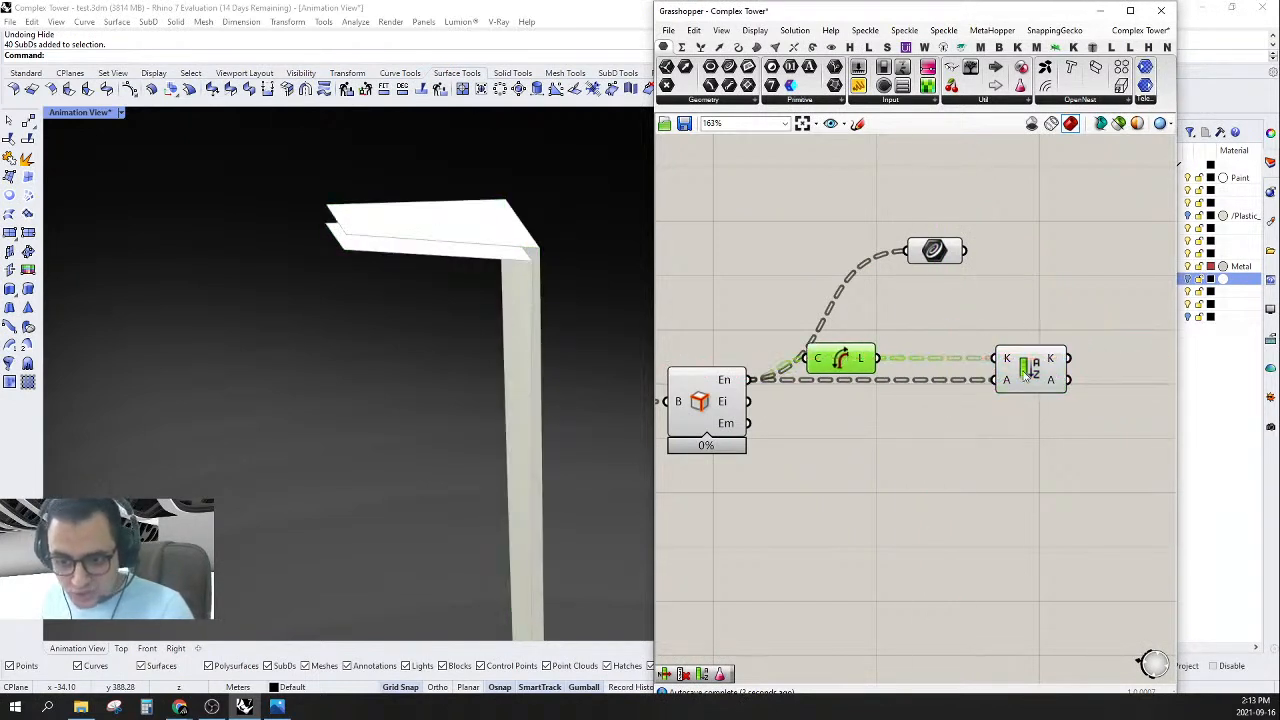
left_click_drag(1025, 372, 936, 372)
- Add a List Item component fed from the A output of Sort List and inspect the picked edges in the Rhino view
double_click(1018, 422)
type("l")
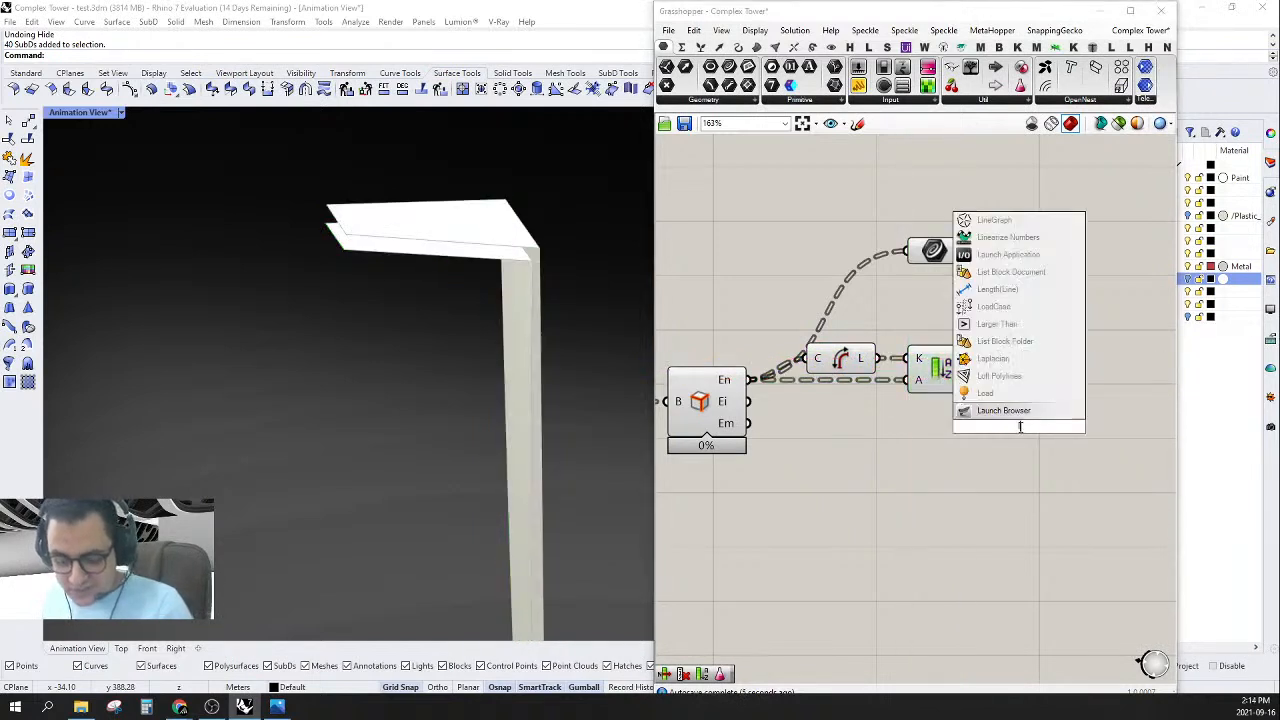
type("i")
left_click(1016, 411)
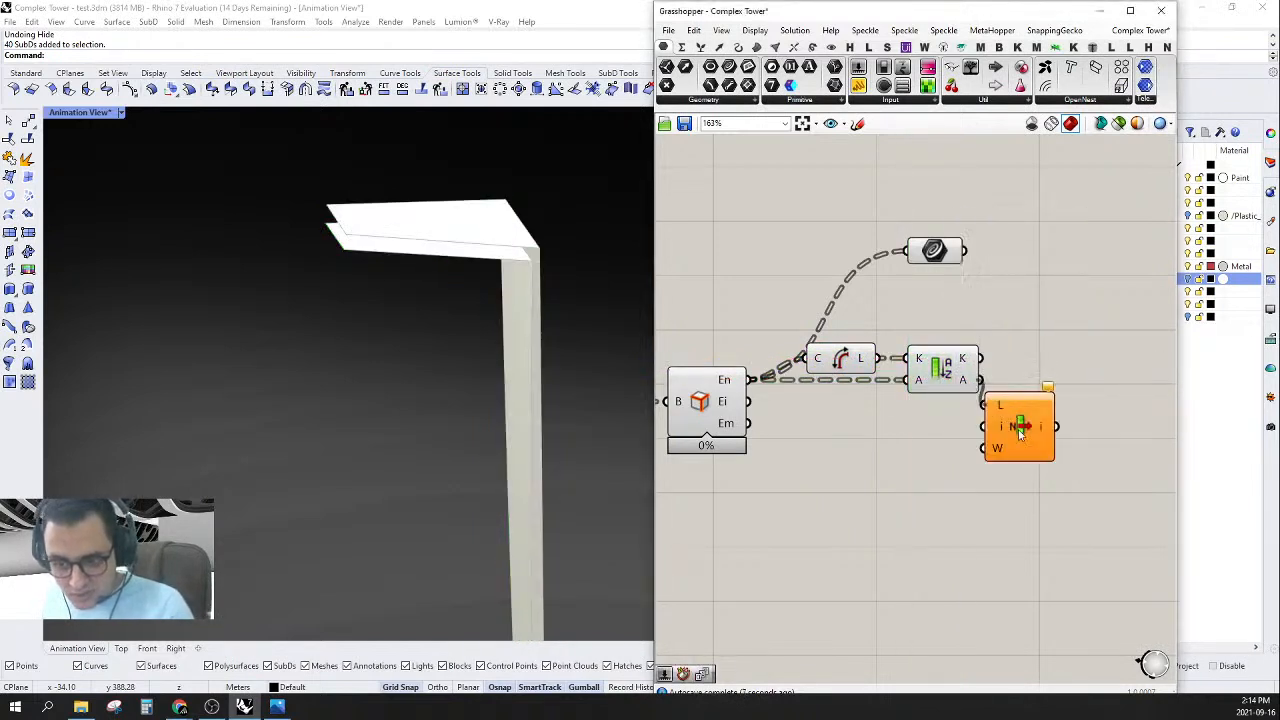
left_click_drag(1028, 442, 1048, 418)
scroll(423, 338, "down", 8)
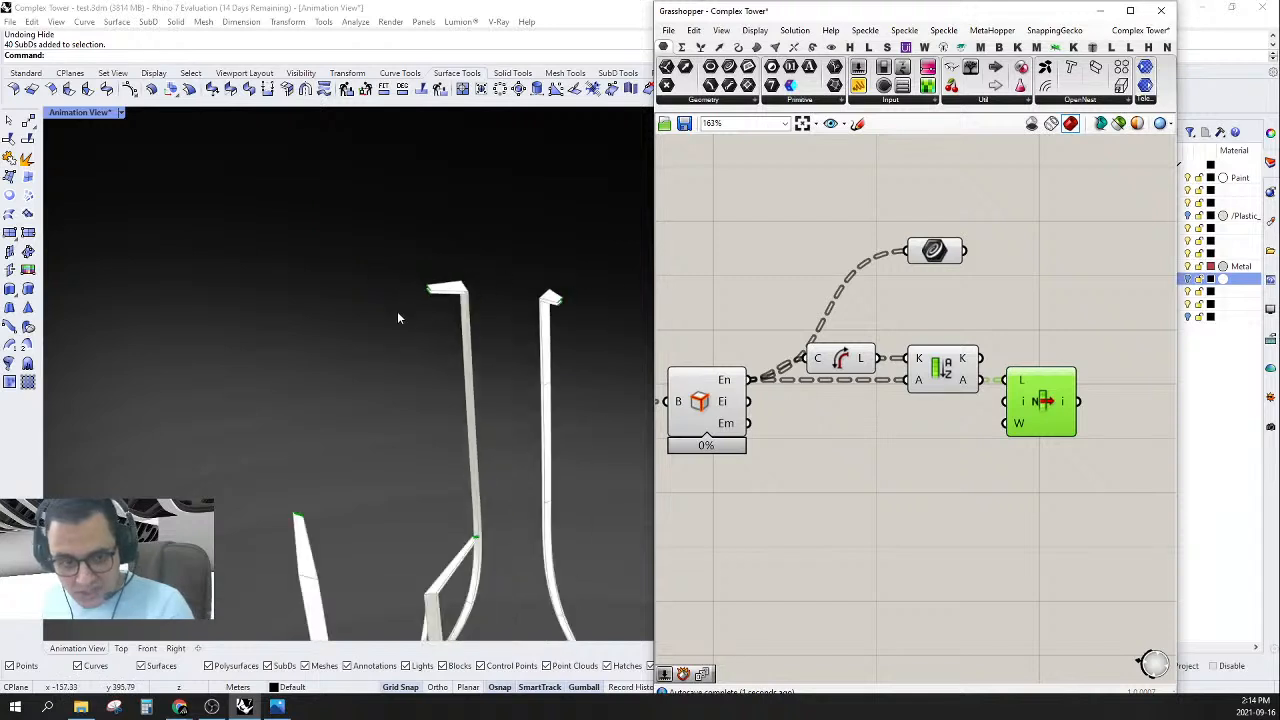
scroll(440, 292, "up", 3)
scroll(435, 290, "up", 5)
scroll(360, 290, "down", 2)
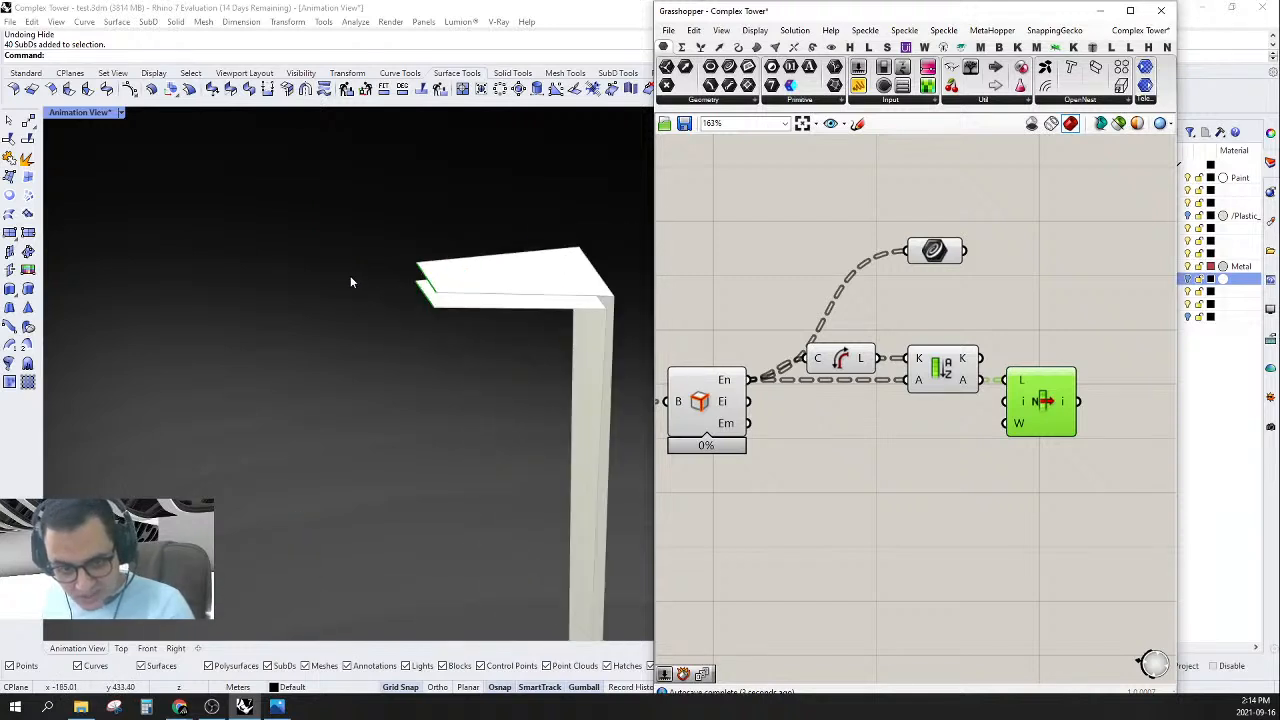
- Delete the List Item component after Sort List
right_click_drag(1040, 348, 993, 333)
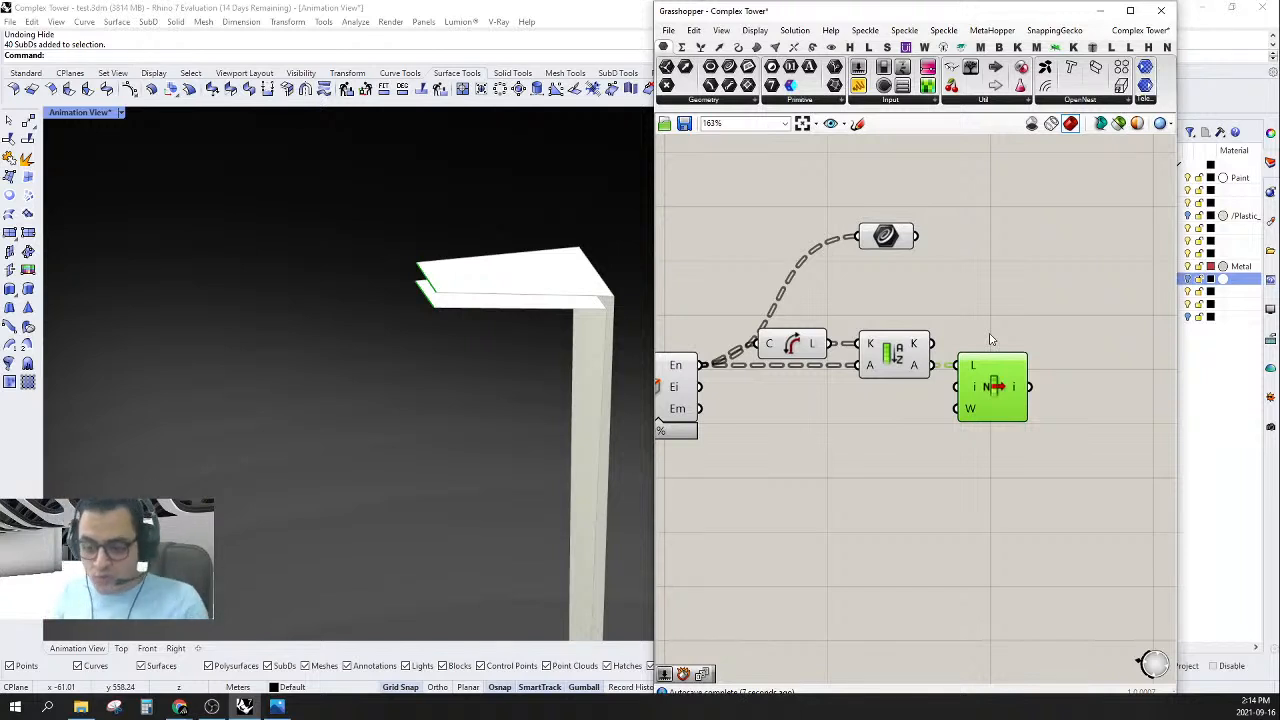
left_click_drag(1033, 303, 981, 560)
right_click_drag(996, 475, 1028, 457)
key("Delete")
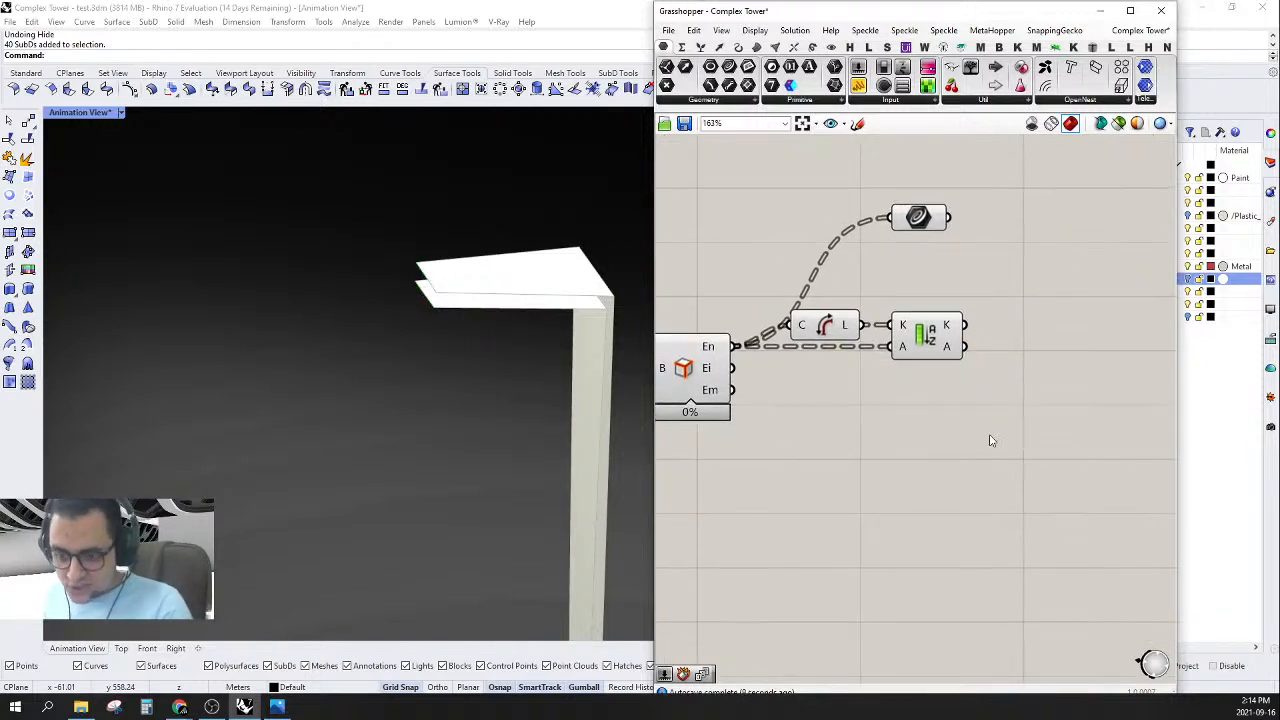
- Add a Cull Index component with its L input fed from Sort List's A output, and inspect the crease's lower end
double_click(990, 435)
type("cull")
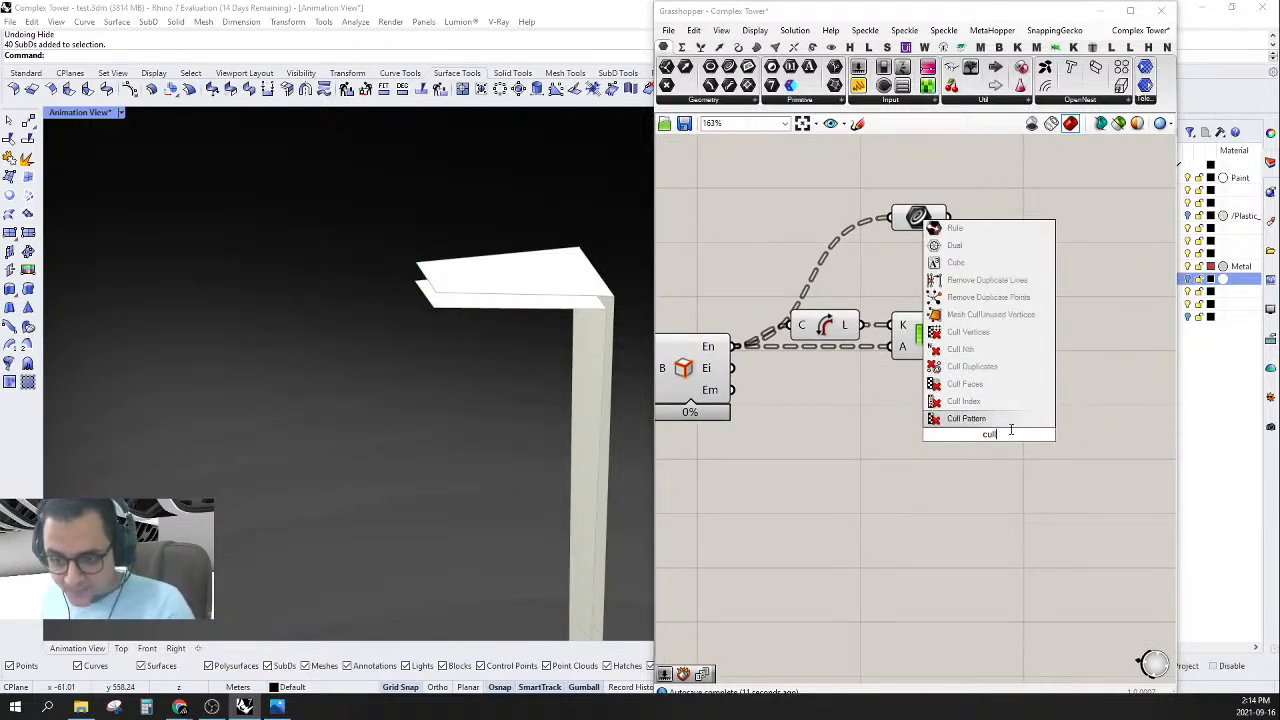
left_click(990, 401)
left_click_drag(966, 404, 1022, 364)
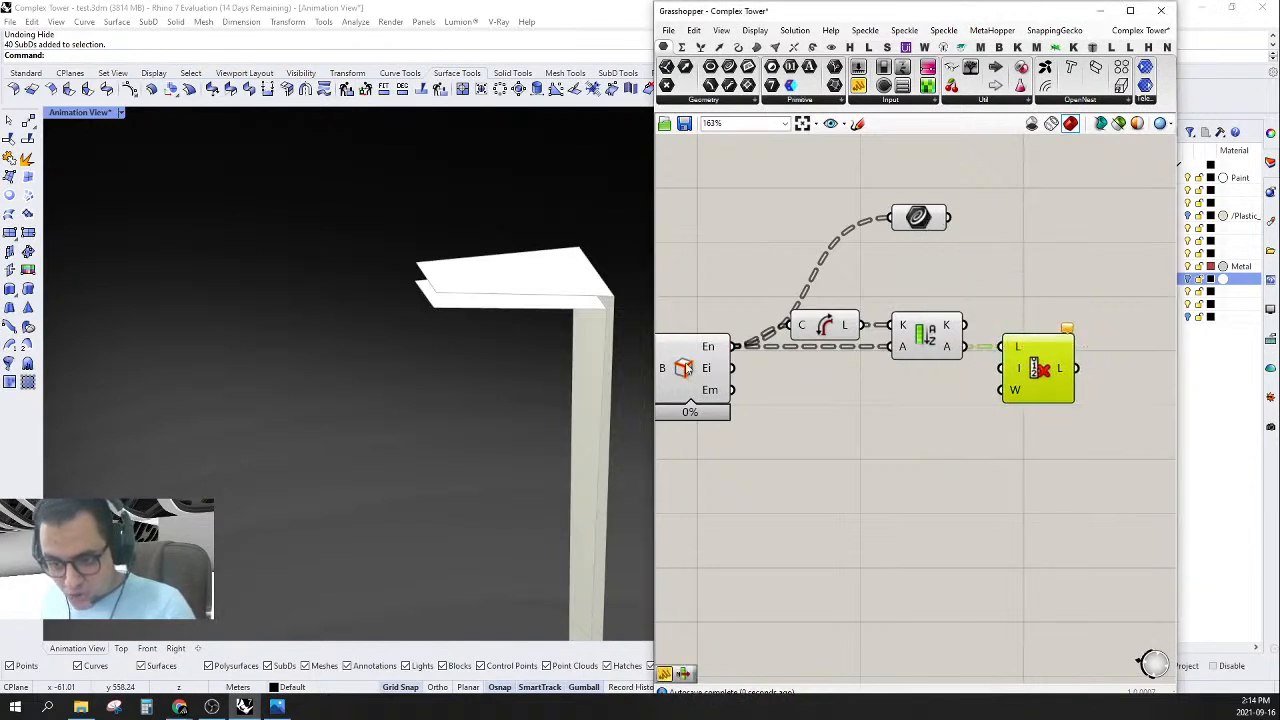
scroll(394, 262, "down", 10)
scroll(555, 482, "up", 6)
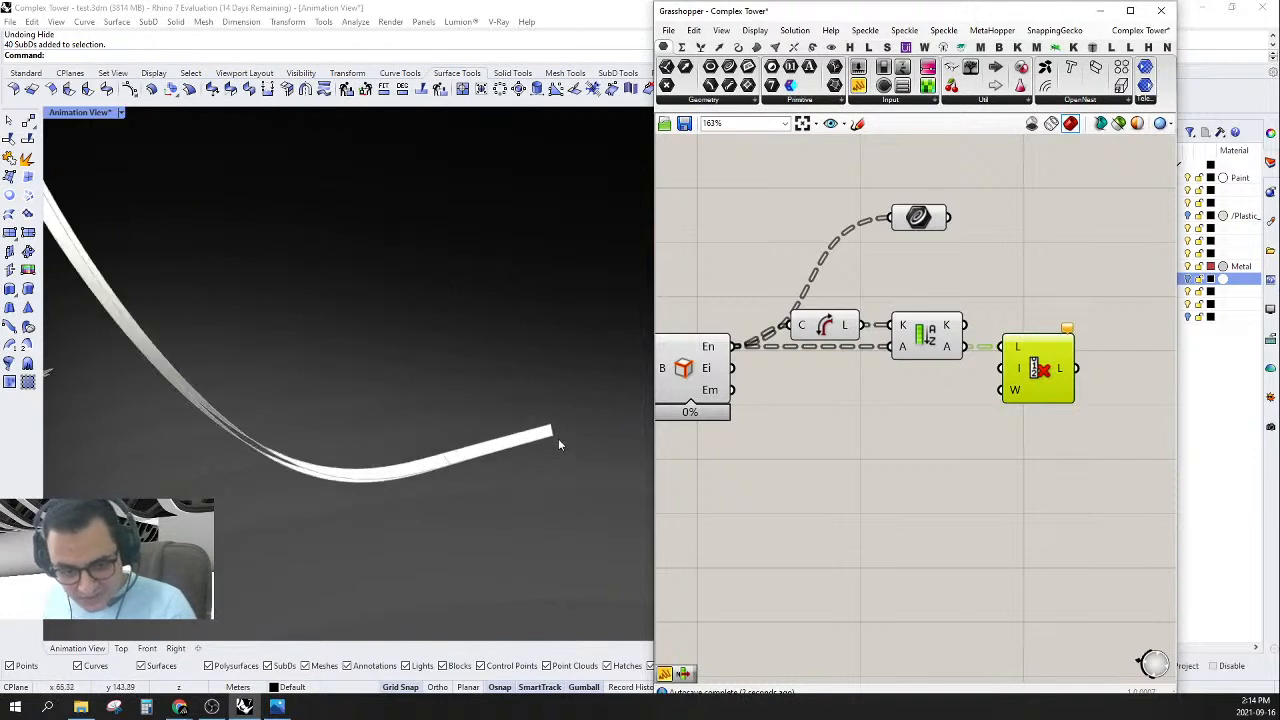
double_click(923, 408)
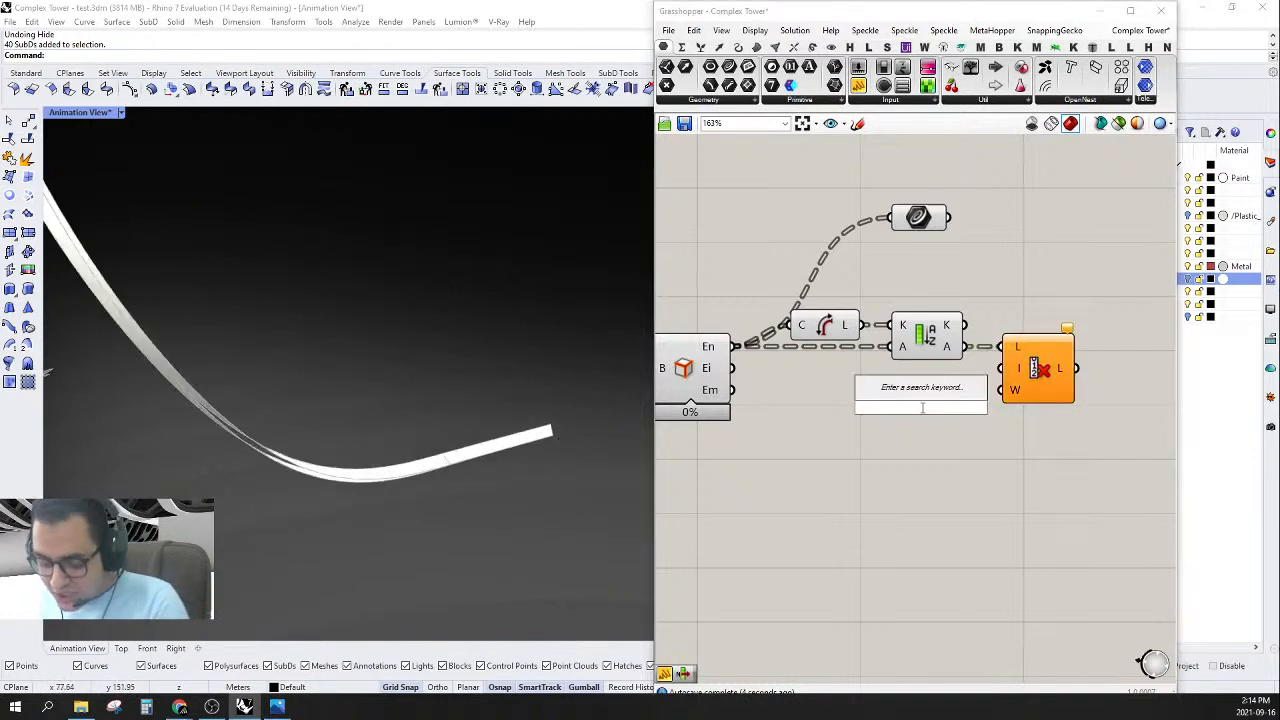
type("\"")
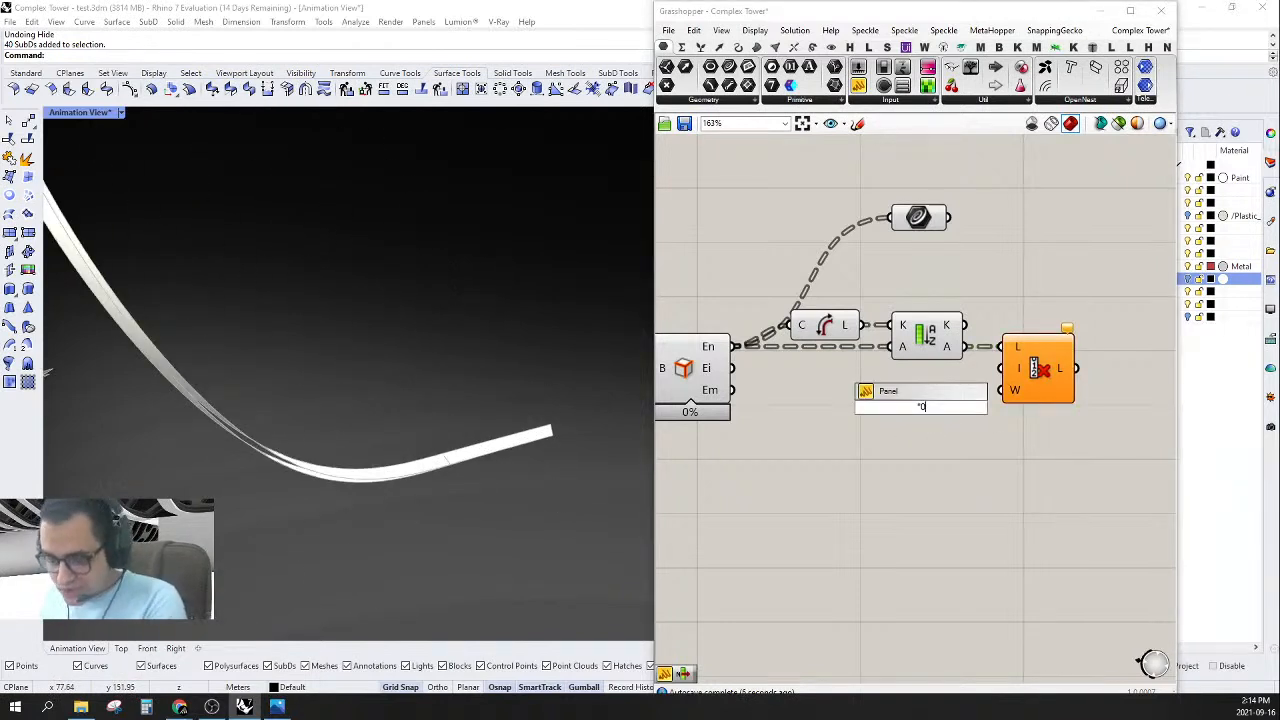
type("0")
key("Return")
right_click(927, 416)
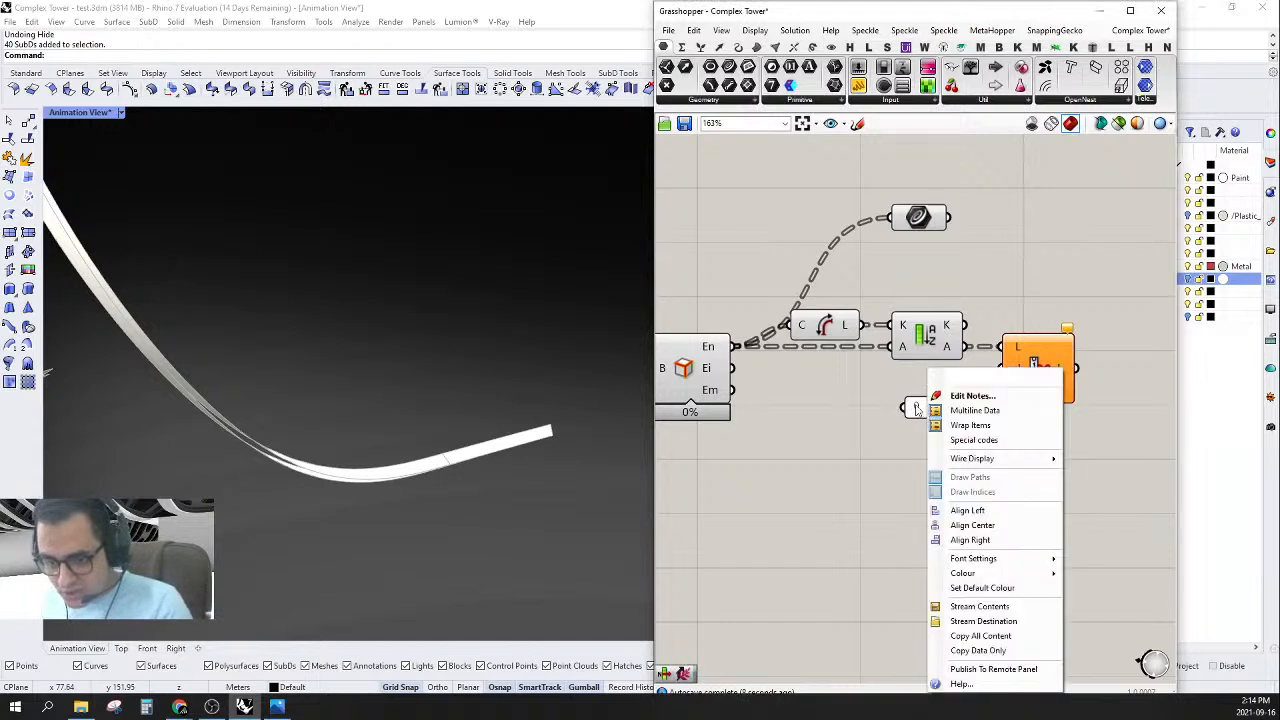
left_click(922, 408)
key("Delete")
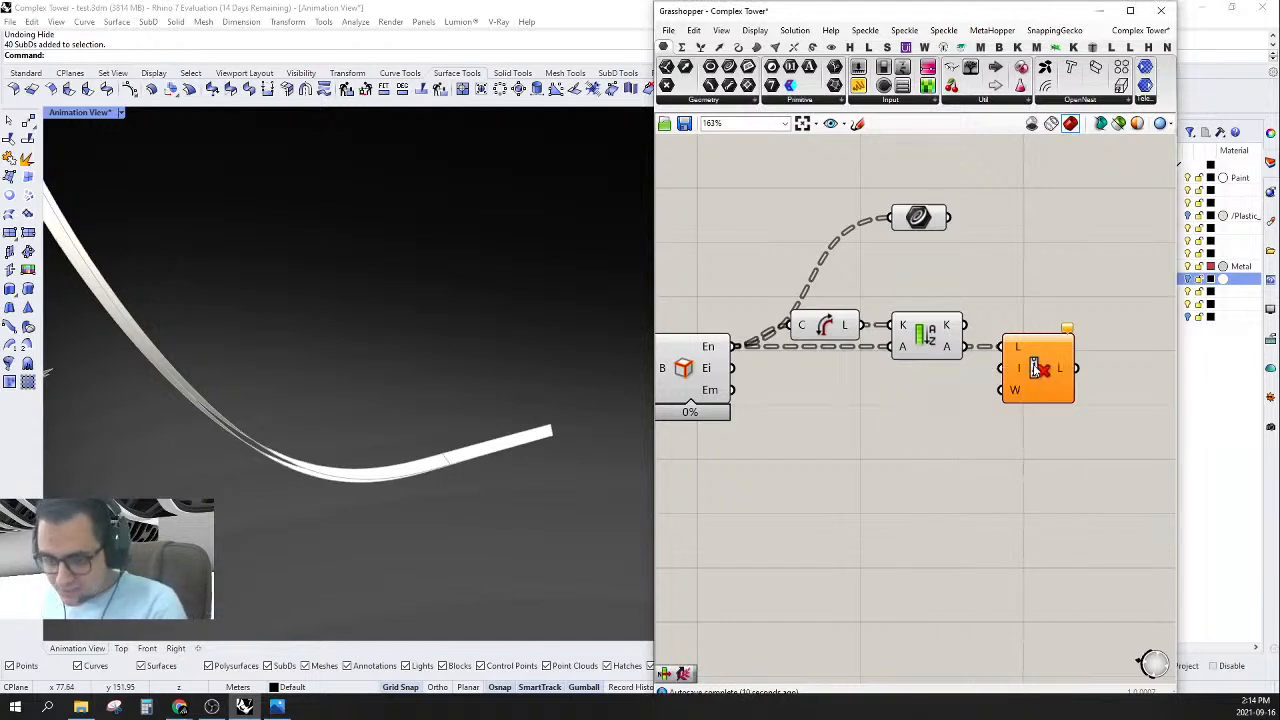
- Set the I input of Cull Index to the multiple integers 0 and 1
right_click(1016, 372)
mouse_move(1052, 538)
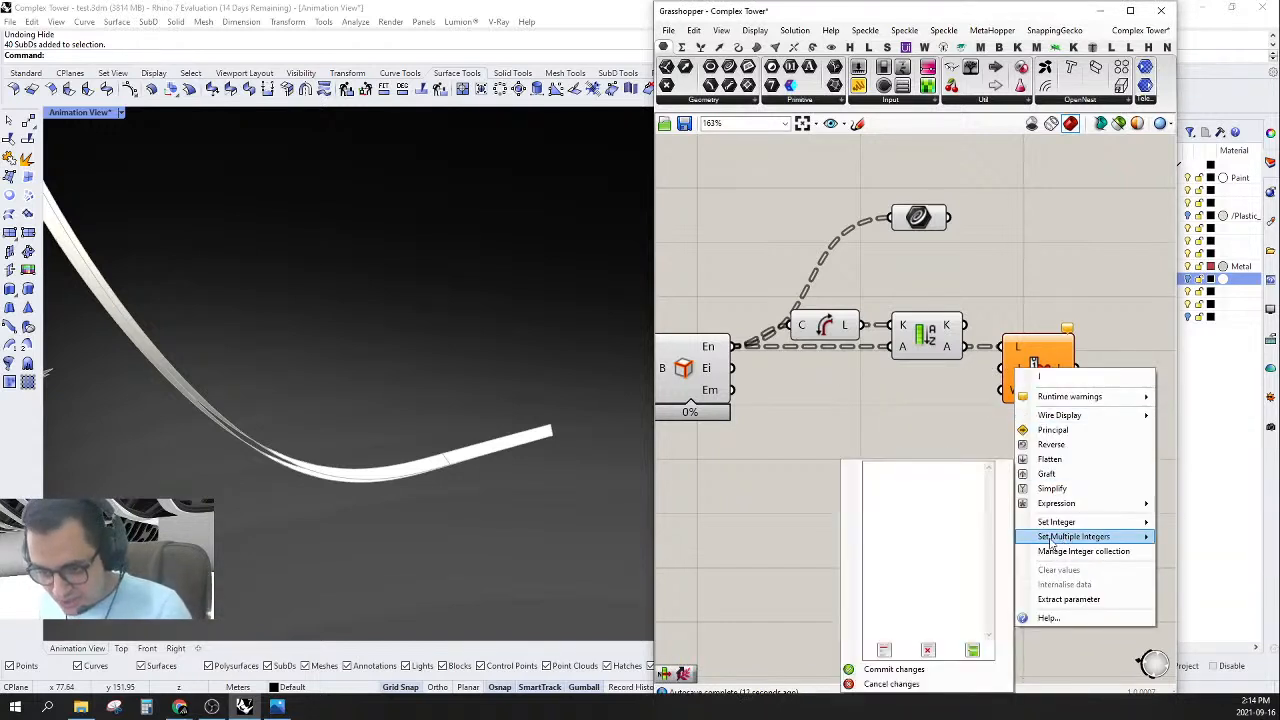
left_click(902, 521)
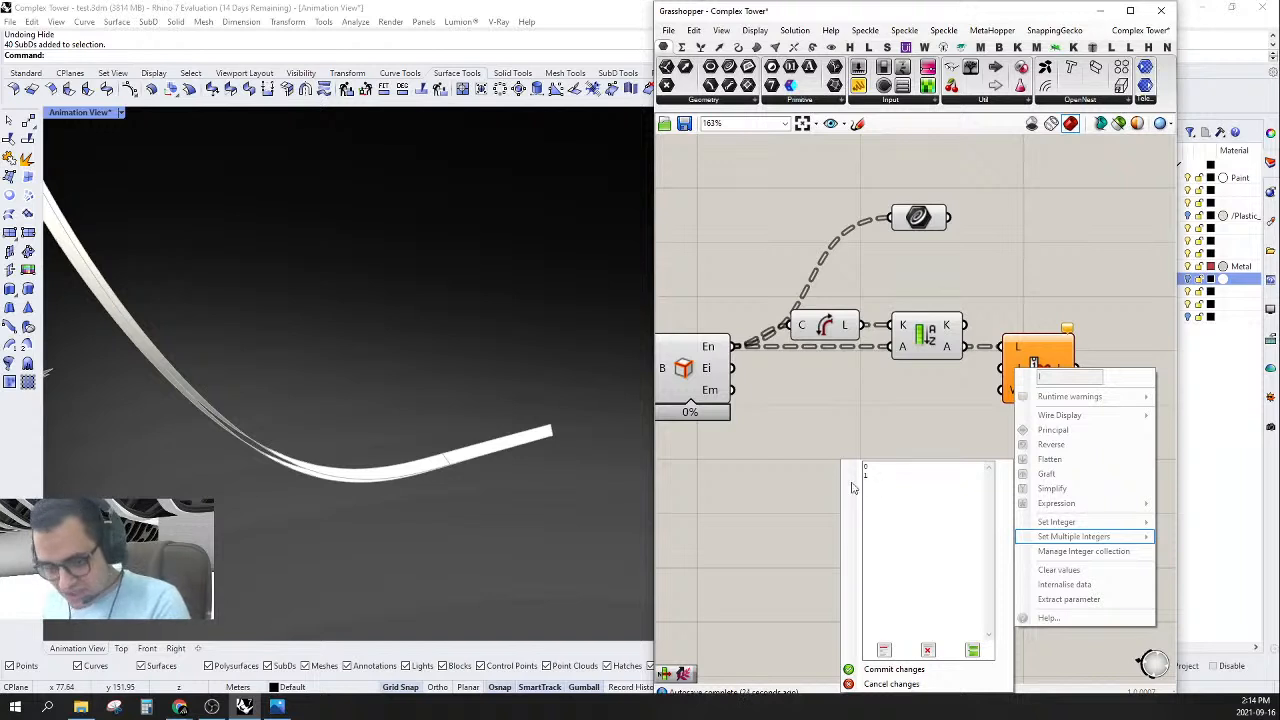
left_click(875, 670)
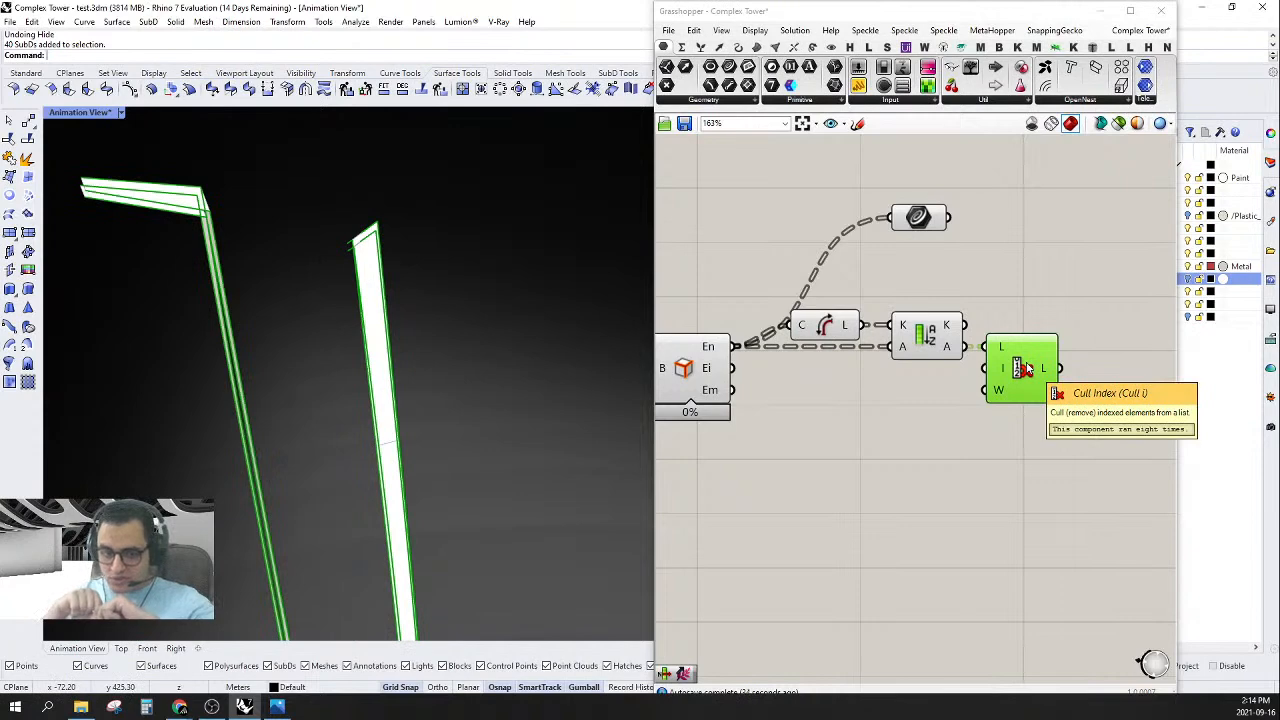
- Add a Join Curves component and feed its C input from the output of Cull Index
scroll(1027, 370, "down", 2)
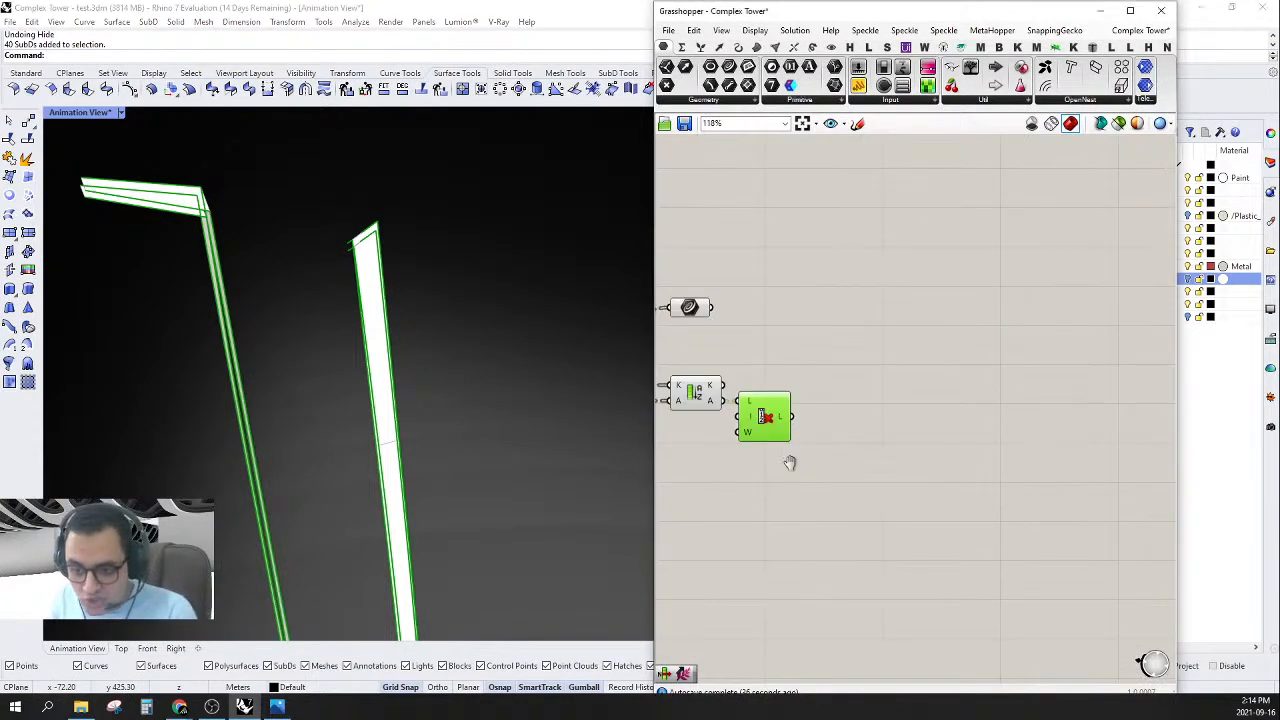
right_click_drag(791, 457, 907, 399)
scroll(895, 390, "up", 2)
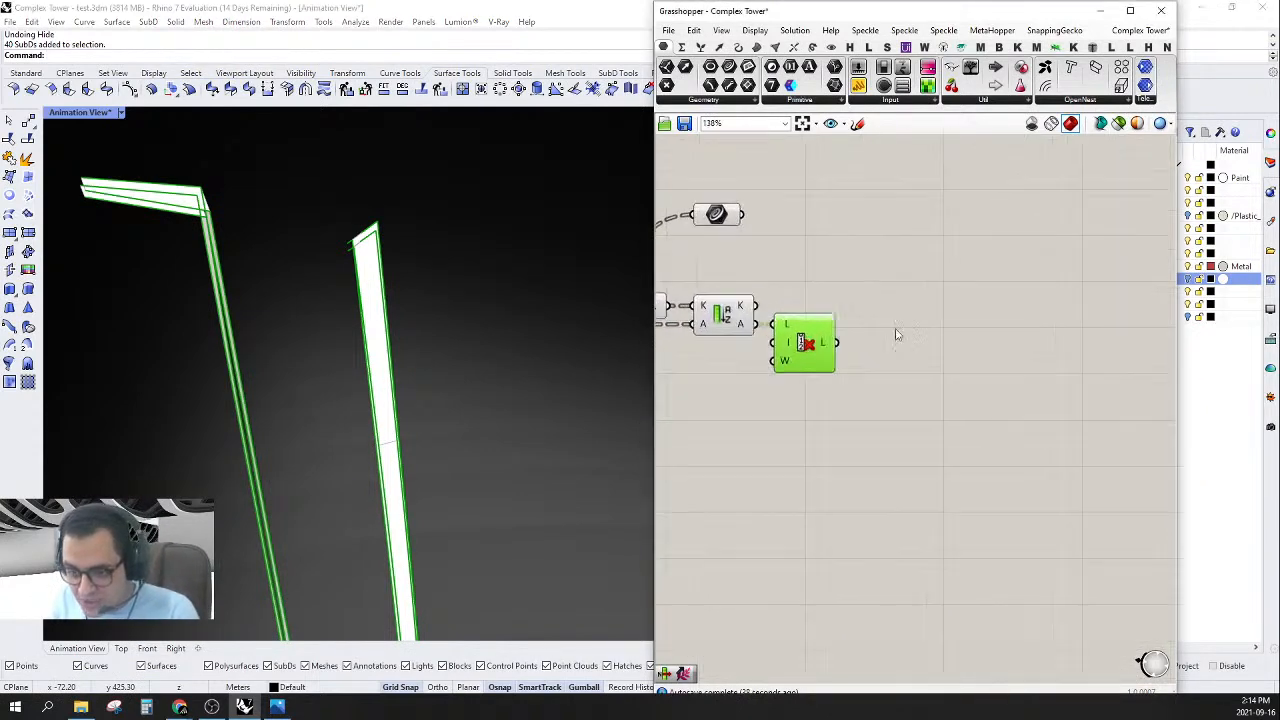
double_click(950, 347)
type("join")
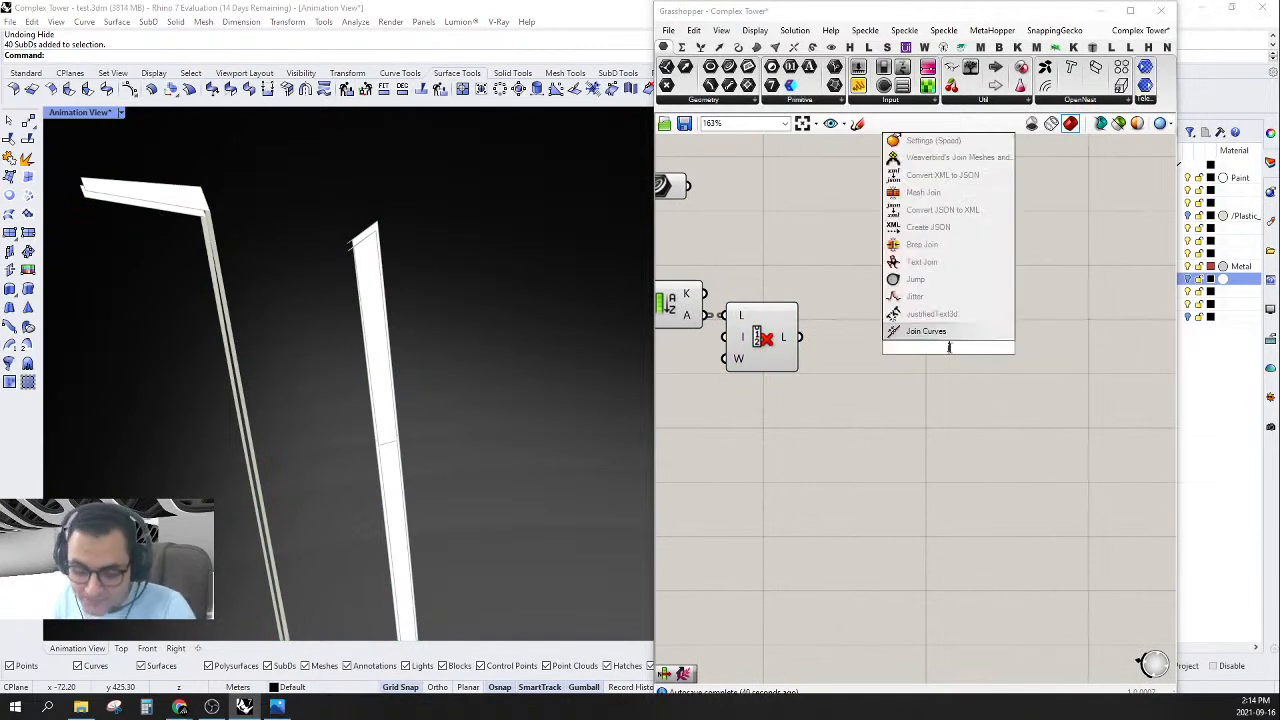
left_click(951, 334)
left_click_drag(912, 335, 799, 337)
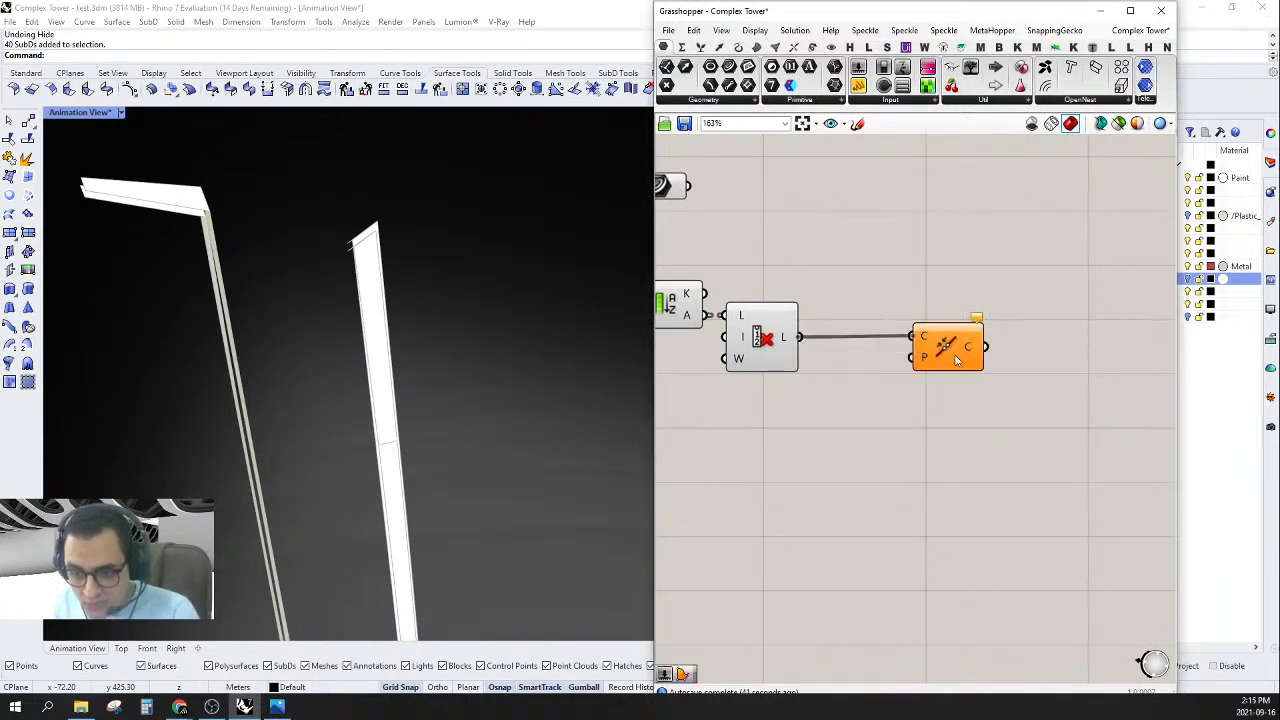
- Move Join Curves close beside Cull Index and inspect the full height of the joined crease edges
left_click_drag(955, 360, 880, 360)
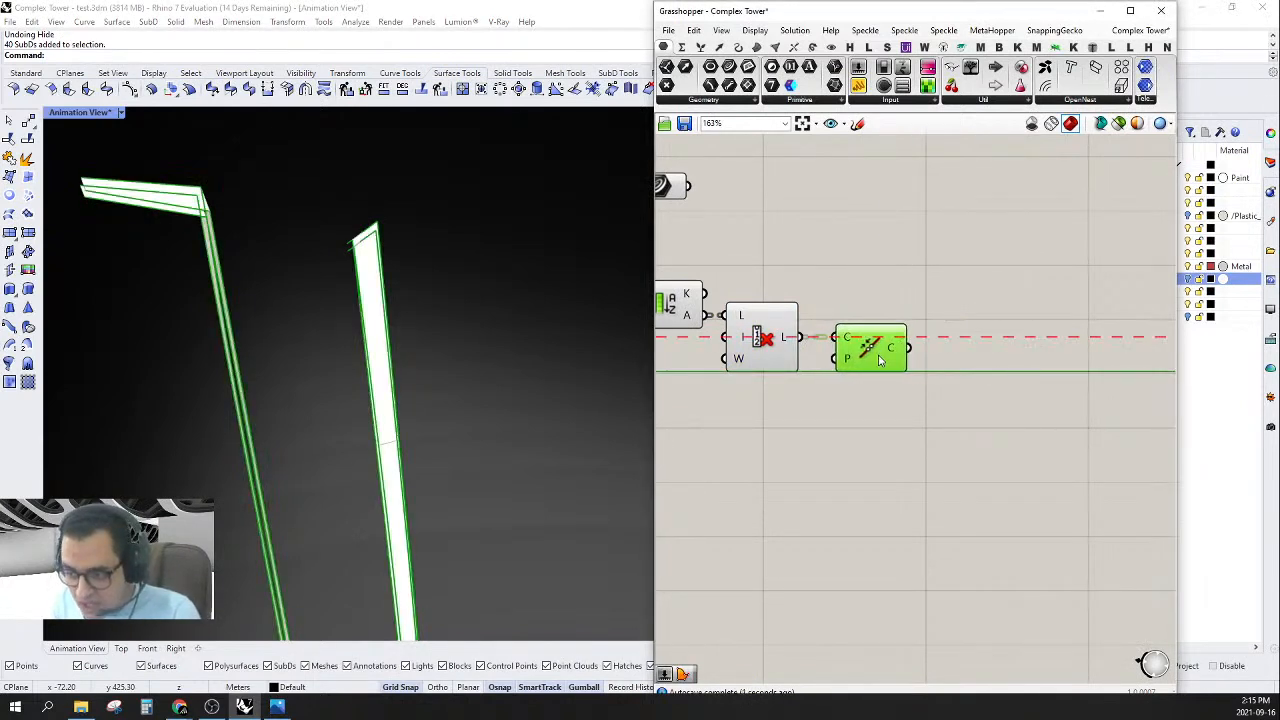
right_click_drag(906, 389, 1017, 409)
left_click_drag(990, 372, 990, 372)
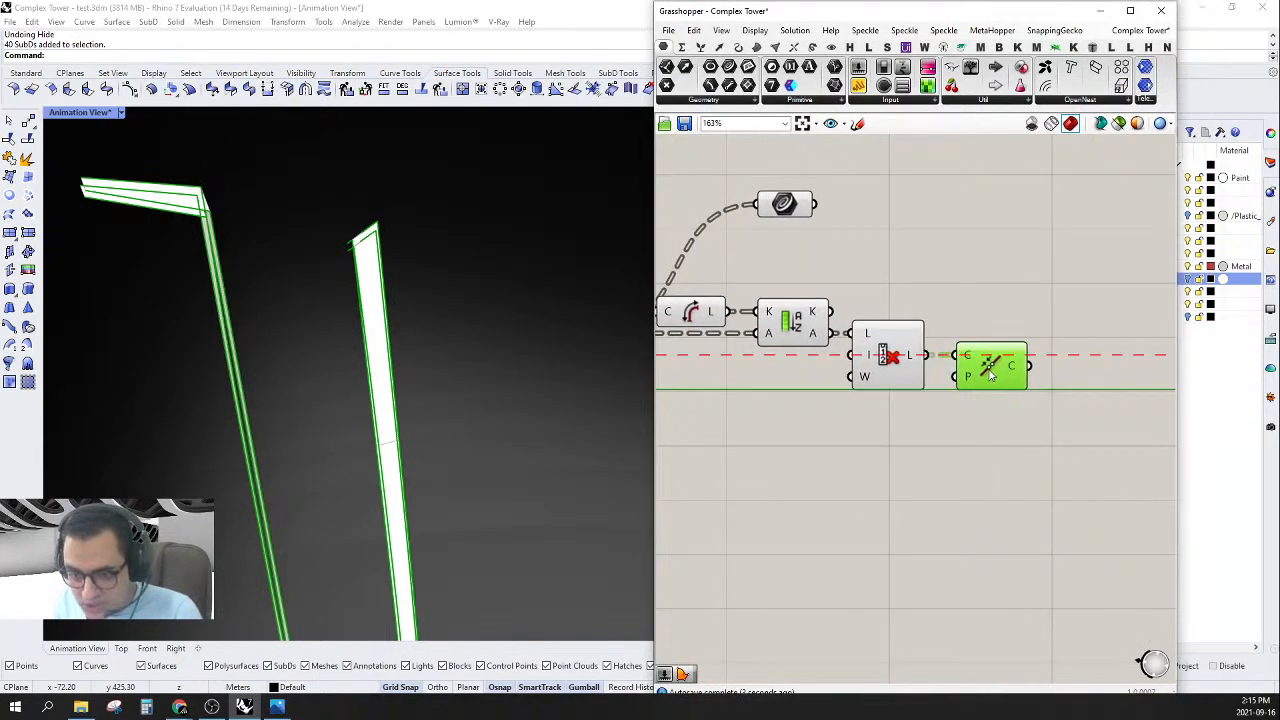
right_click_drag(974, 464, 1013, 435)
scroll(384, 276, "down", 9)
right_click_drag(374, 272, 401, 379)
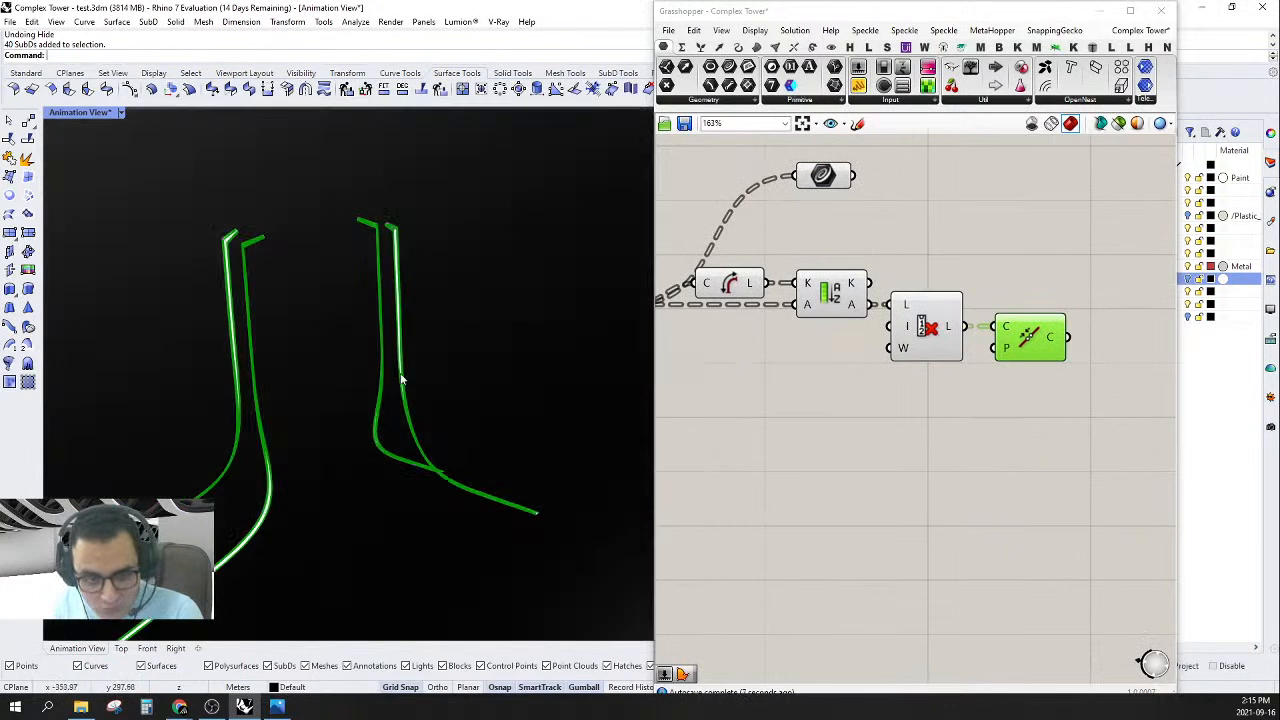
right_click_drag(886, 380, 794, 400)
left_click(1081, 320)
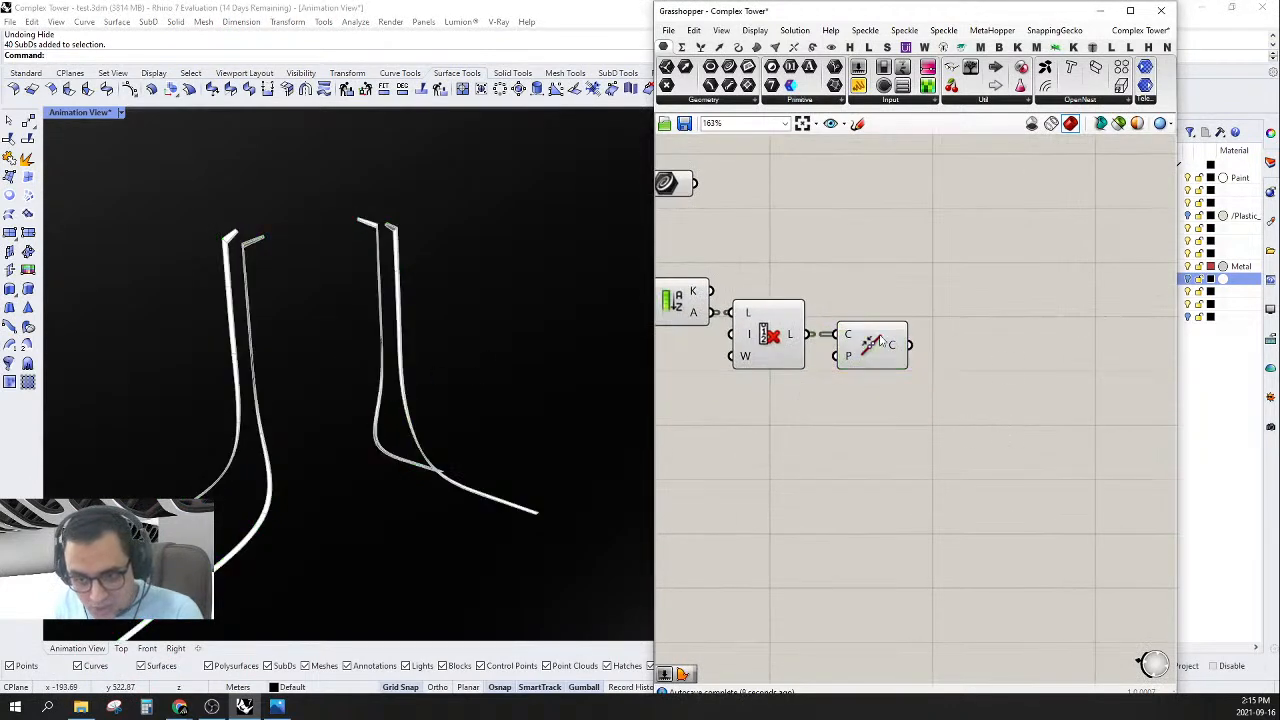
- Try the Simplify option on the C input of Join Curves and check the output's data tree
mouse_move(895, 345)
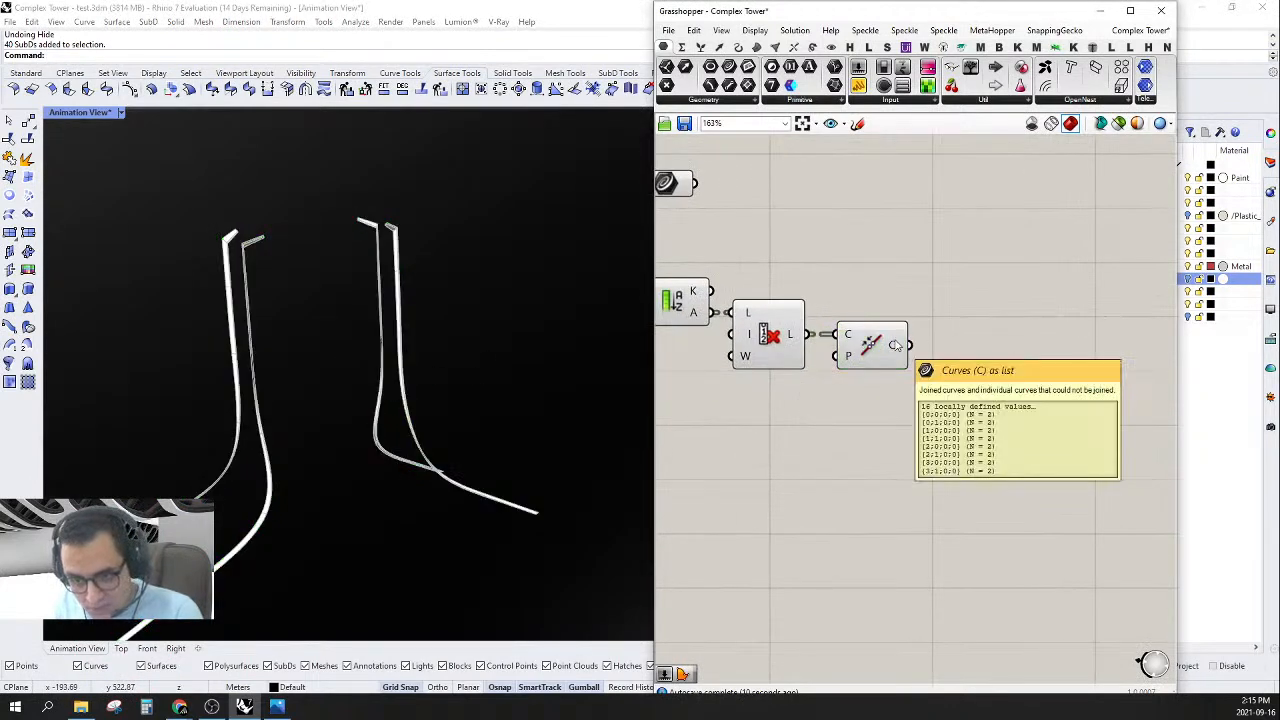
right_click(843, 337)
key("Escape")
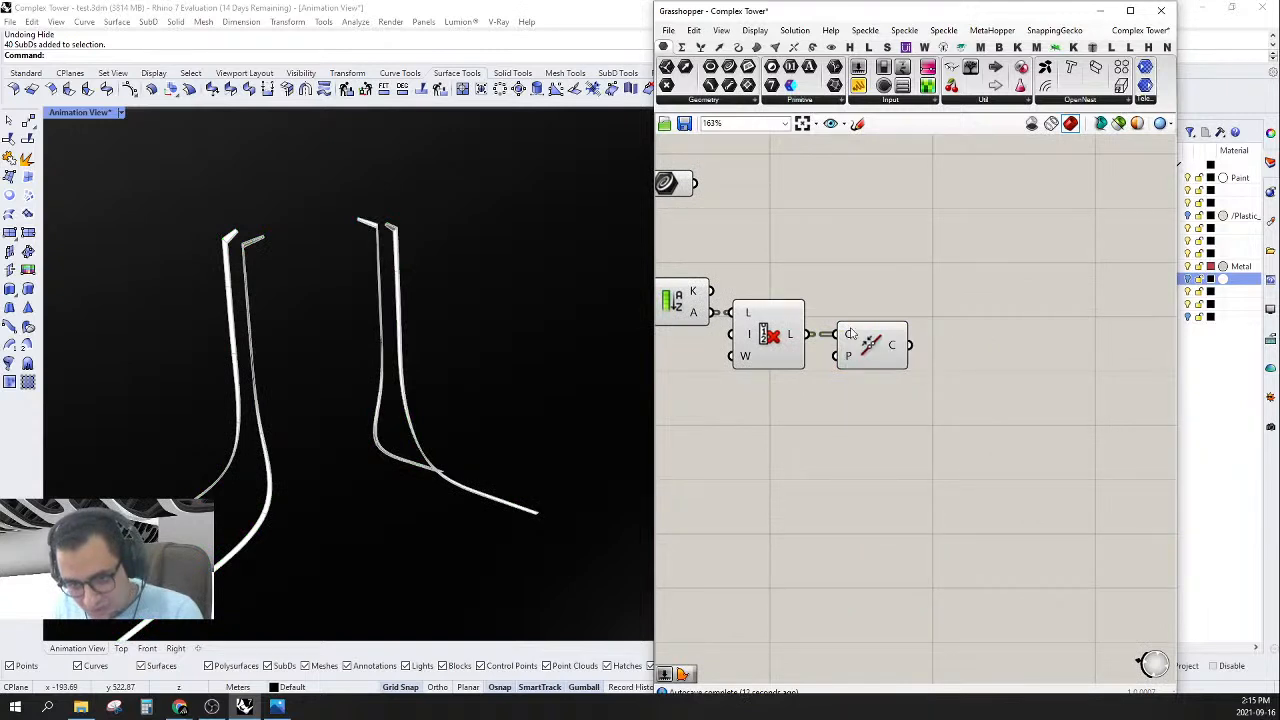
left_click_drag(898, 345, 912, 347)
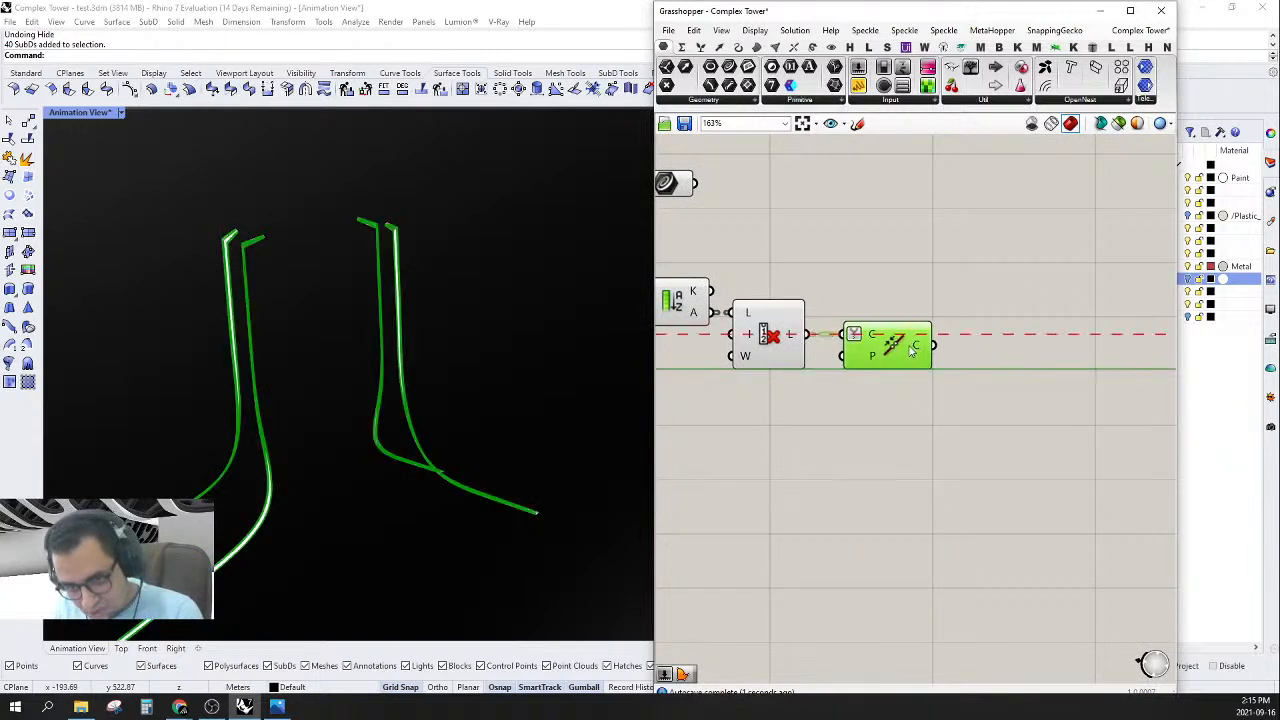
mouse_move(924, 349)
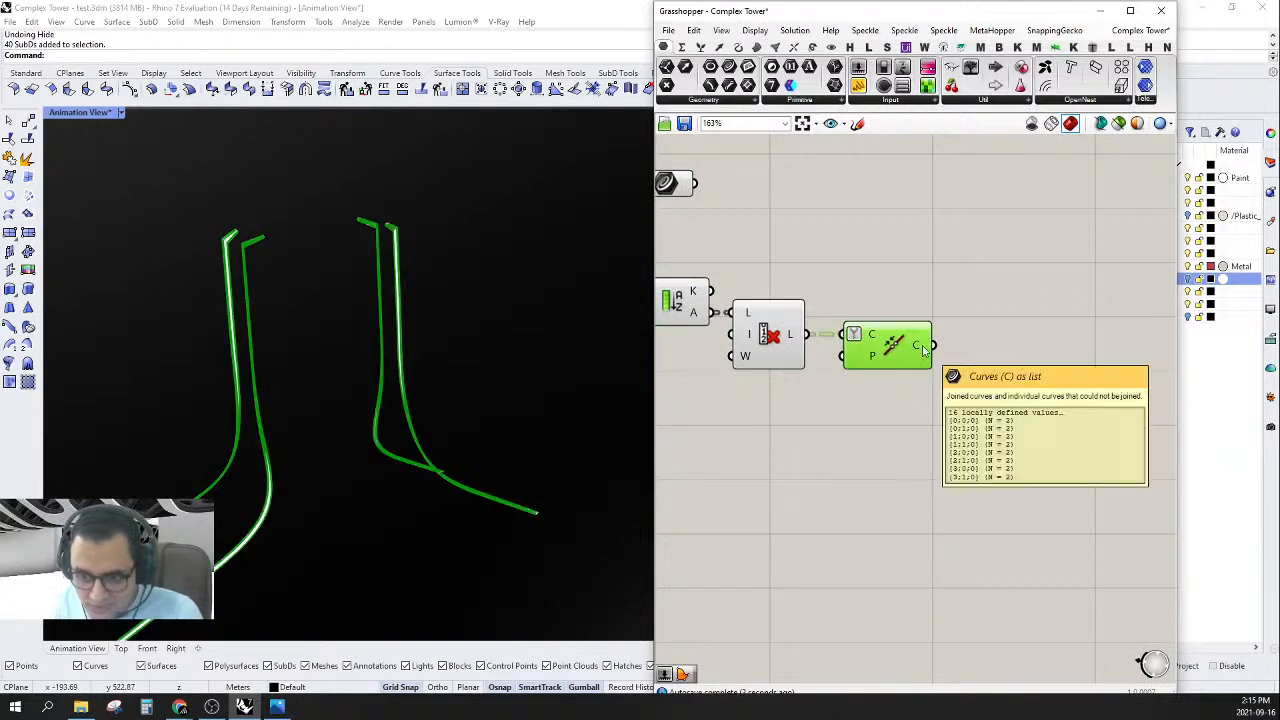
right_click(858, 334)
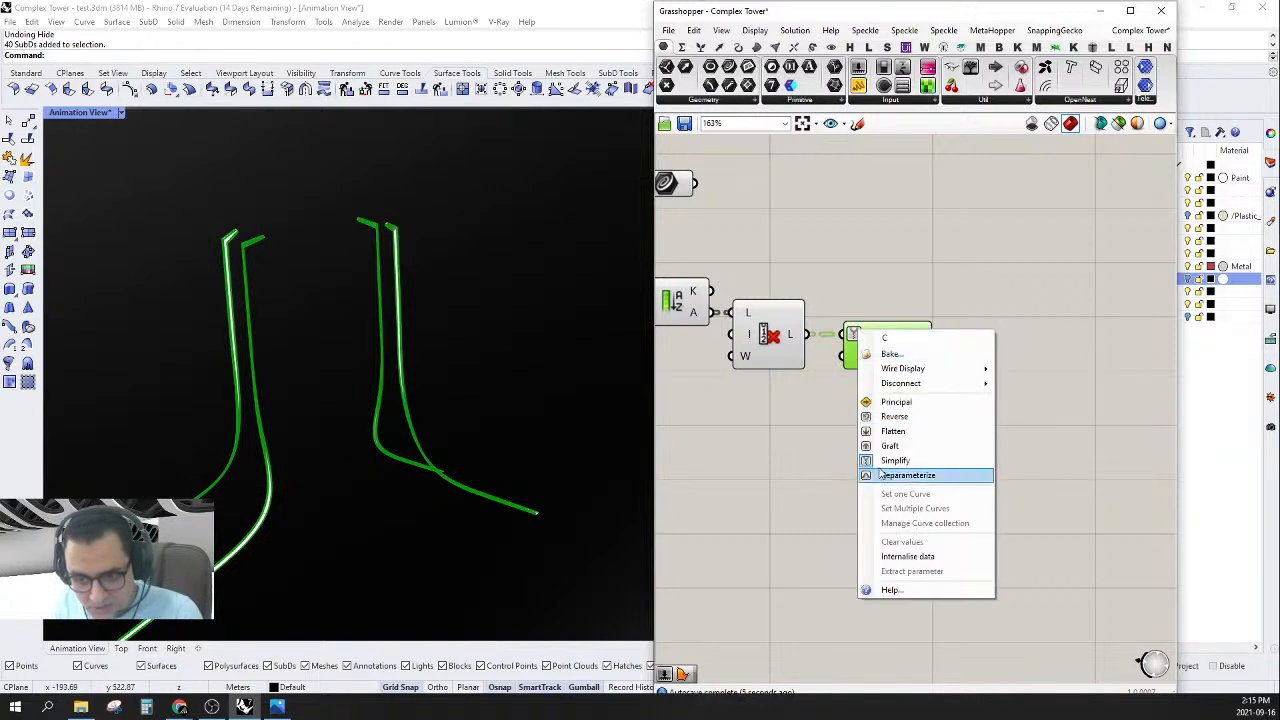
key("Escape")
- Simplify the C output of Join Curves and align the component with Cull Index
right_click(917, 347)
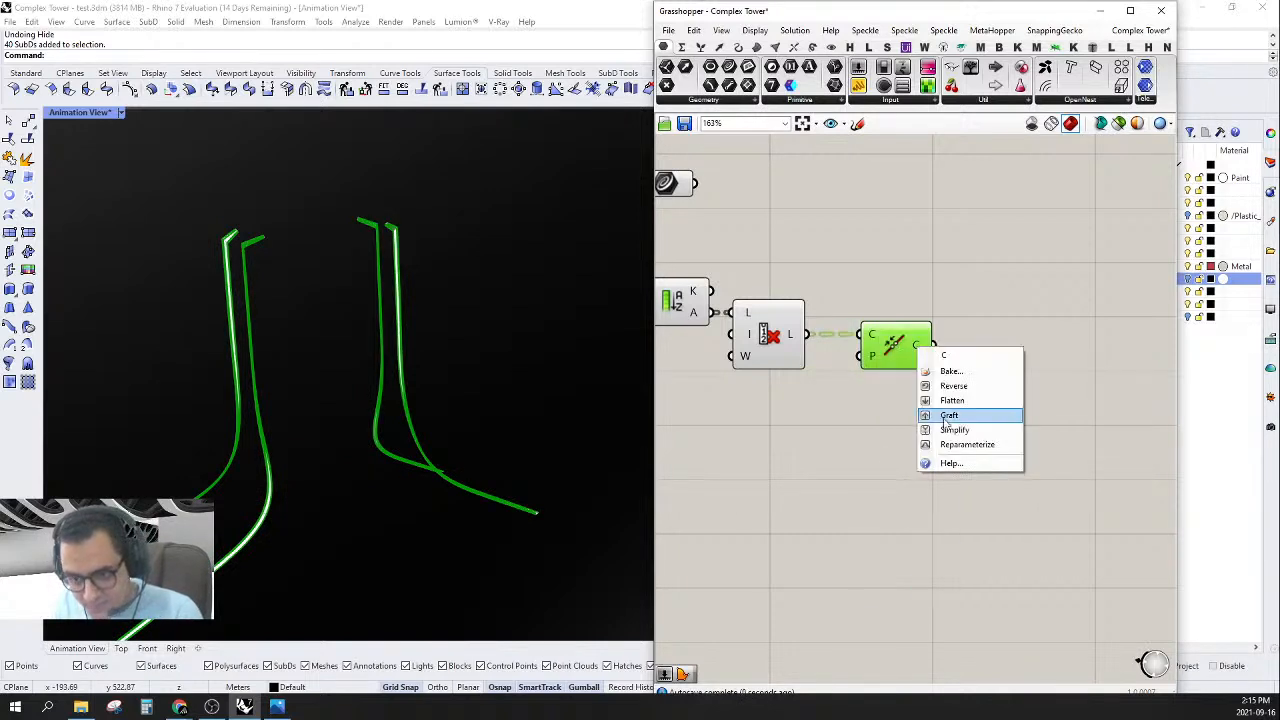
left_click(946, 430)
left_click_drag(893, 345, 880, 345)
left_click(1040, 364)
right_click_drag(1044, 368, 1075, 363)
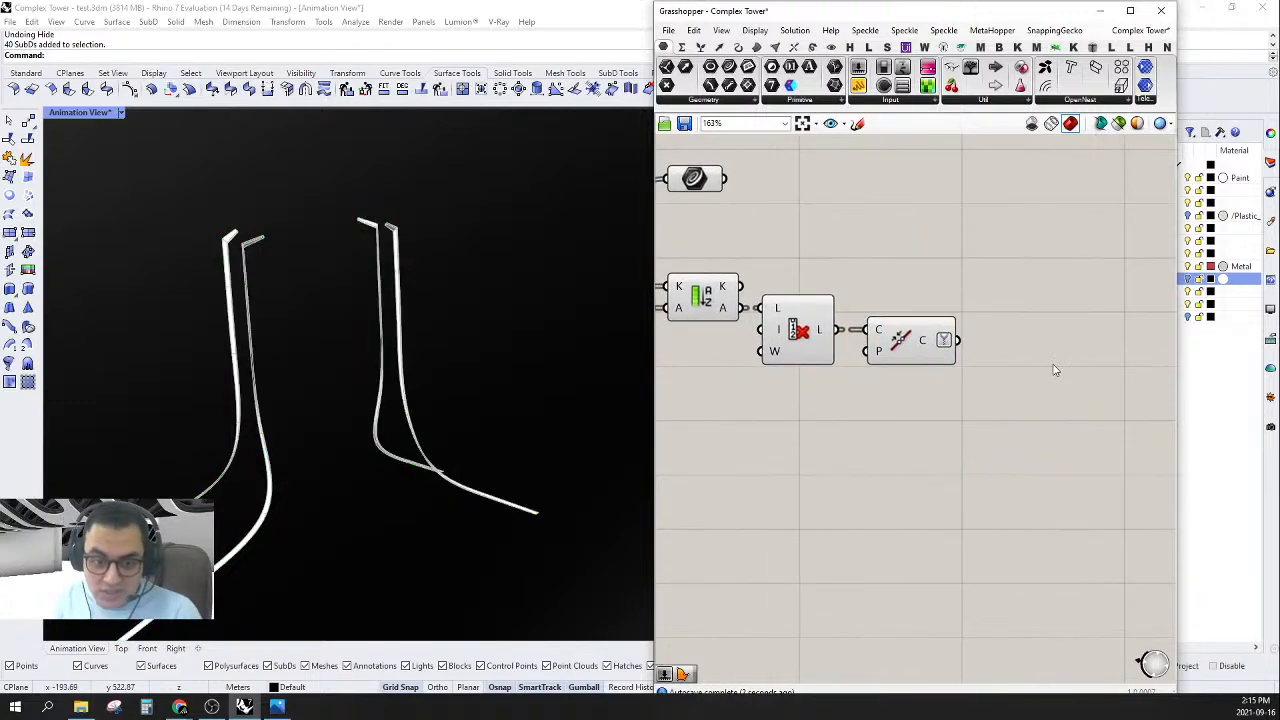
- Disable the preview of the crease components upstream of Join Curves and inspect the remaining joined curves
right_click_drag(380, 492, 405, 418)
scroll(368, 432, "down", 5)
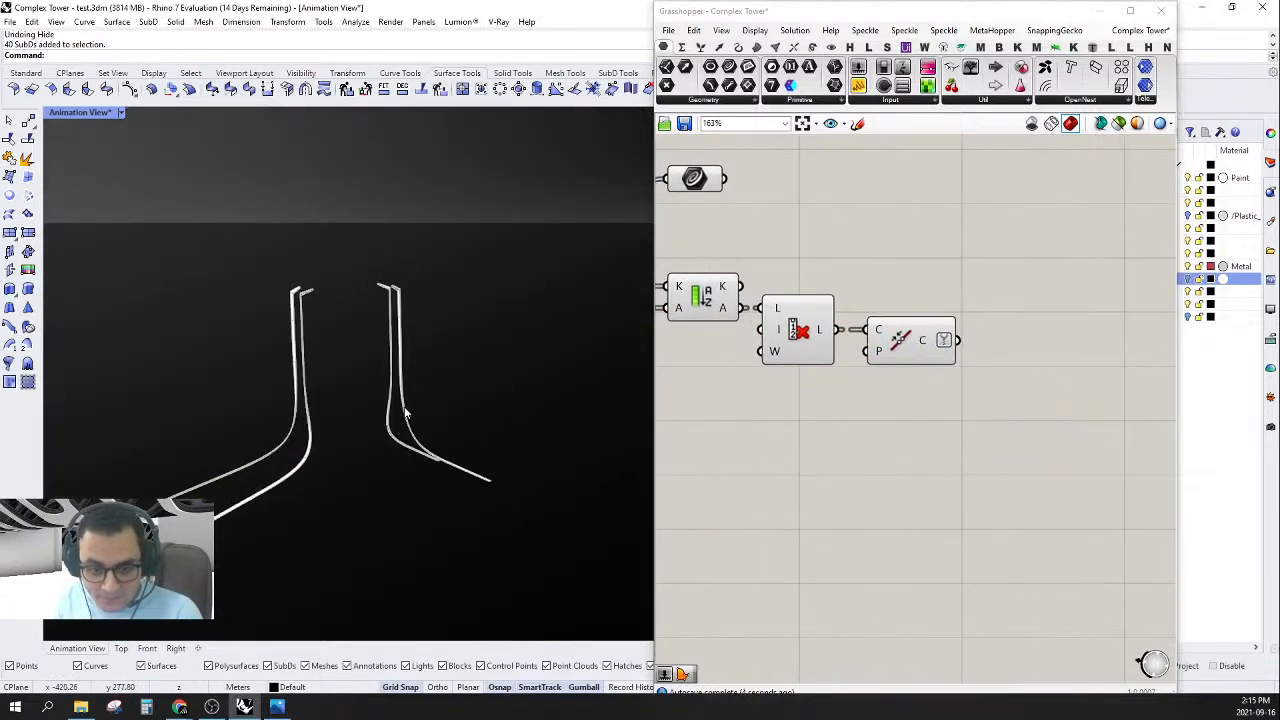
right_click_drag(959, 282, 1075, 323)
scroll(1074, 315, "down", 4)
left_click_drag(1027, 226, 673, 494)
middle_click(858, 239)
left_click(882, 262)
left_click(811, 203)
right_click_drag(881, 235, 866, 231)
scroll(398, 438, "up", 6)
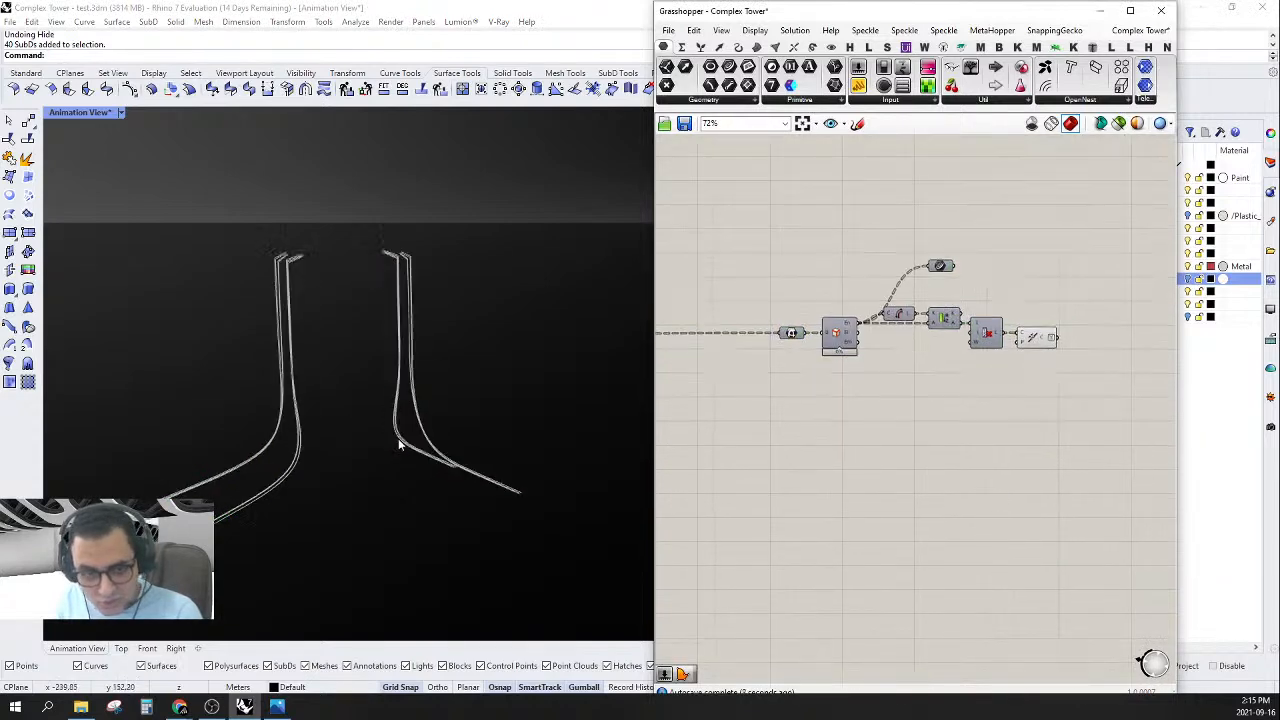
right_click_drag(410, 438, 456, 452)
- Add a Point On Curve component above Join Curves and feed it from the C output of Join Curves
right_click_drag(980, 396, 862, 460)
scroll(890, 400, "up", 3)
double_click(903, 334)
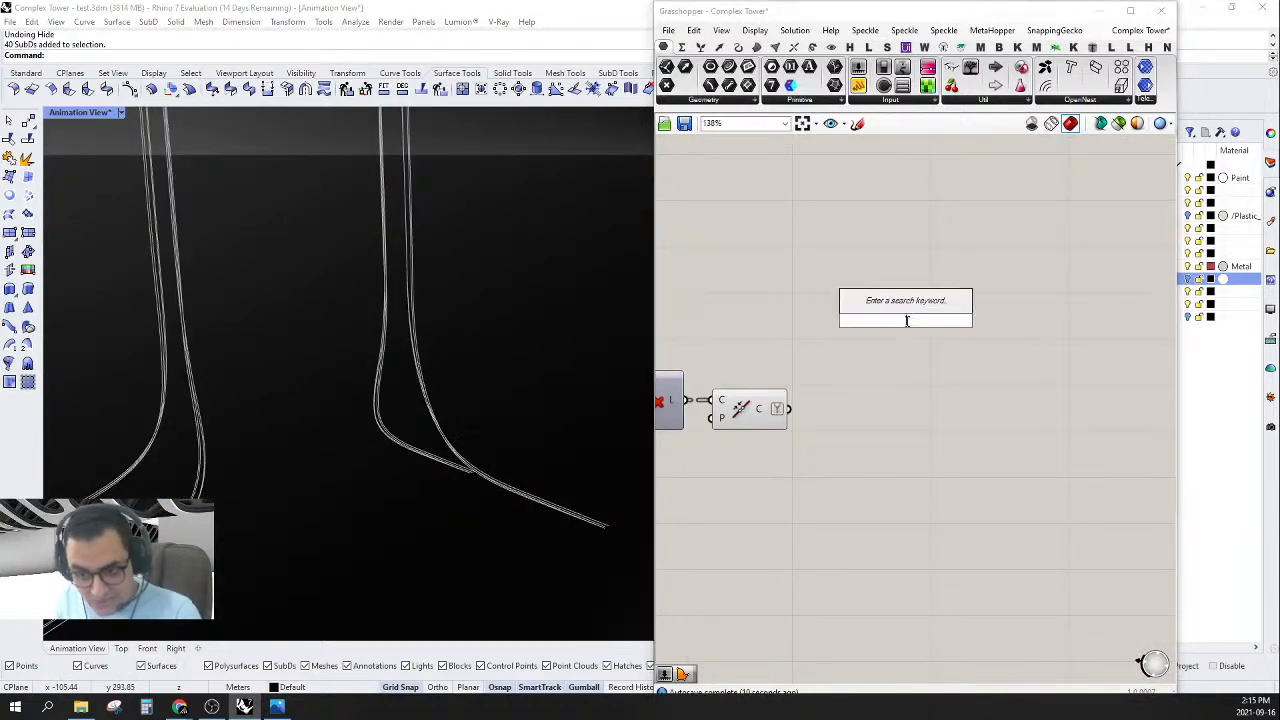
type("on cu")
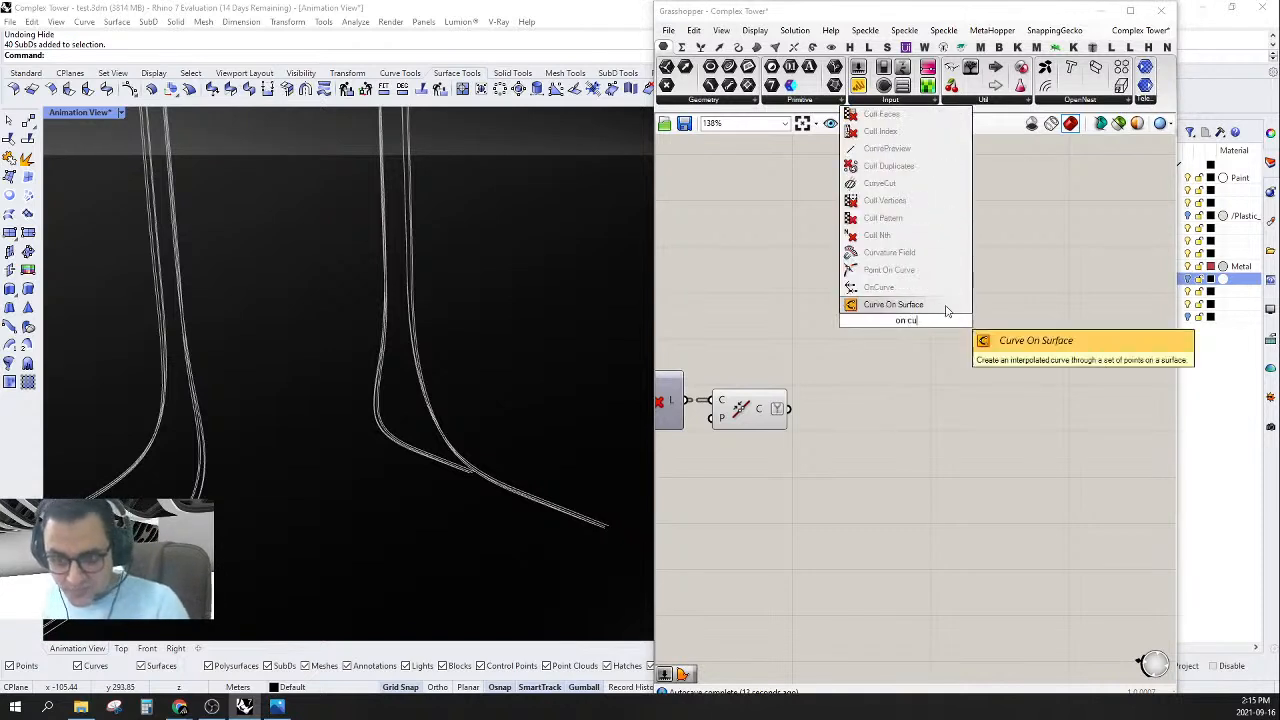
left_click(885, 270)
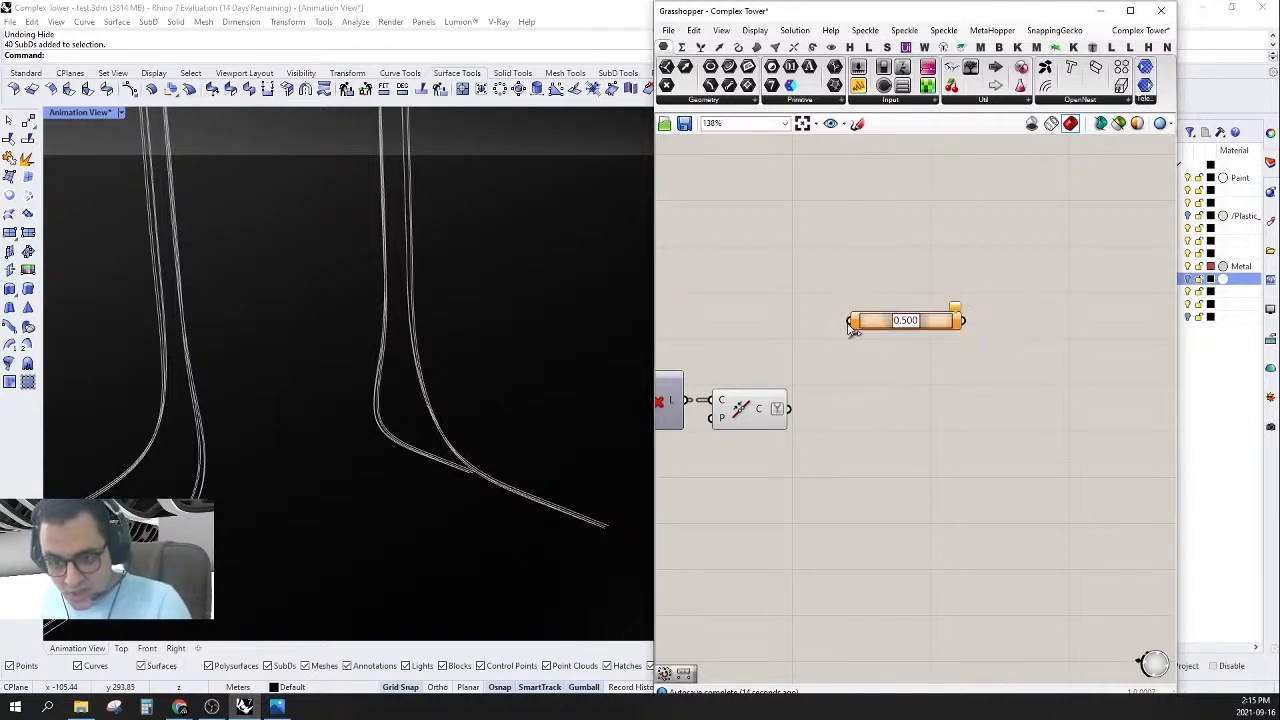
left_click_drag(849, 320, 790, 408)
left_click(875, 328)
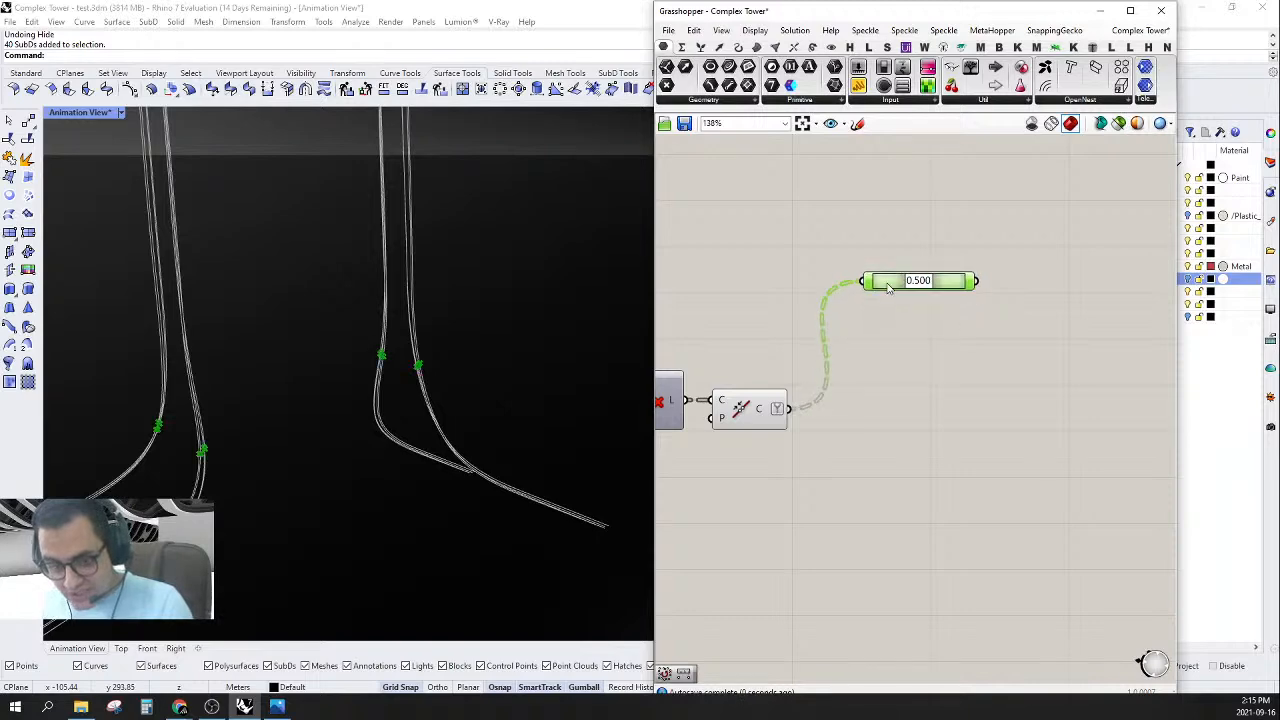
- Set the Point On Curve parameter to 0.210 to check the direction of the crease curves
scroll(869, 320, "down", 2)
scroll(266, 538, "down", 3)
scroll(258, 538, "up", 5)
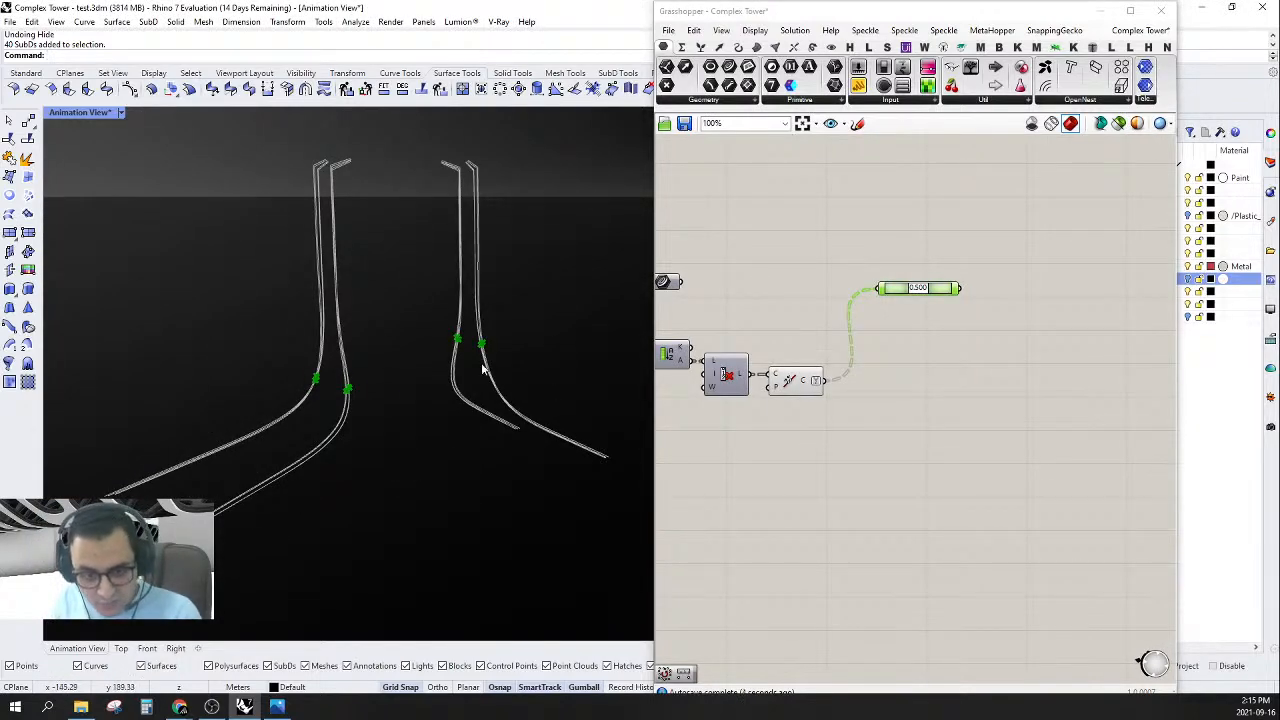
scroll(880, 306, "up", 2)
left_click(947, 279)
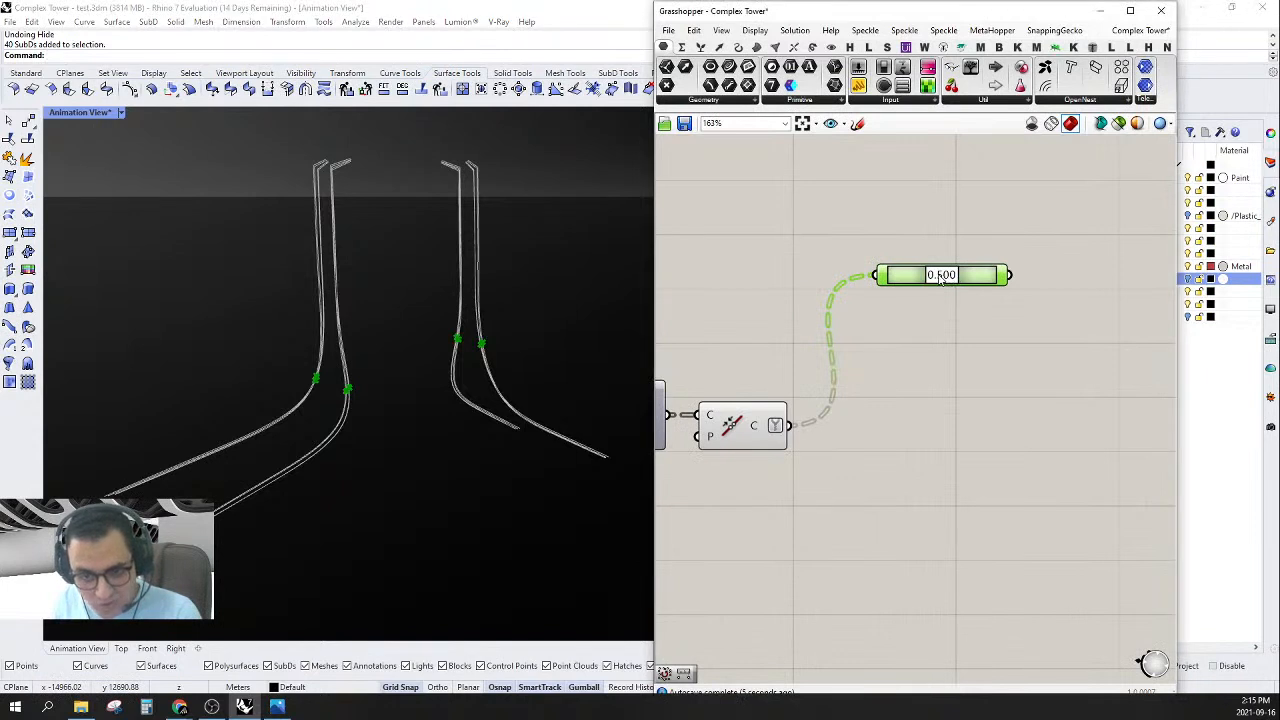
left_click_drag(940, 279, 935, 279)
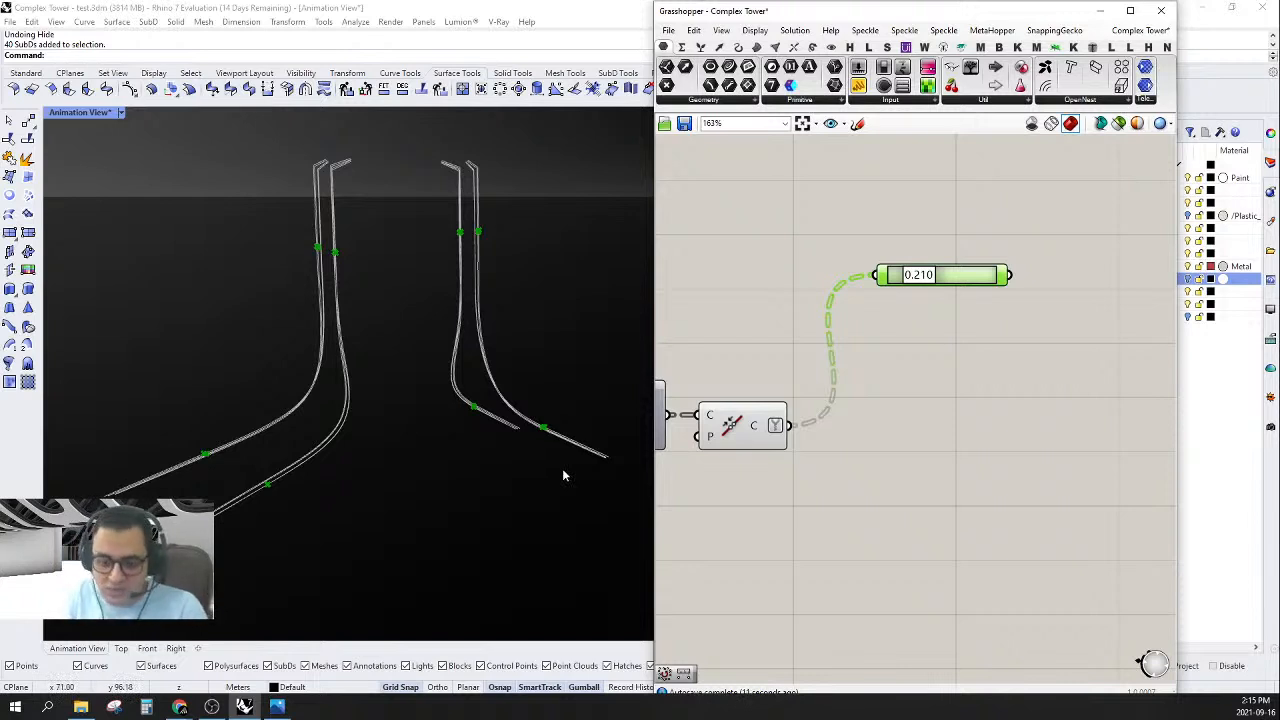
- Switch the Rhino viewport to Front at the origin and add a Line parameter to the Grasshopper canvas
left_click(148, 650)
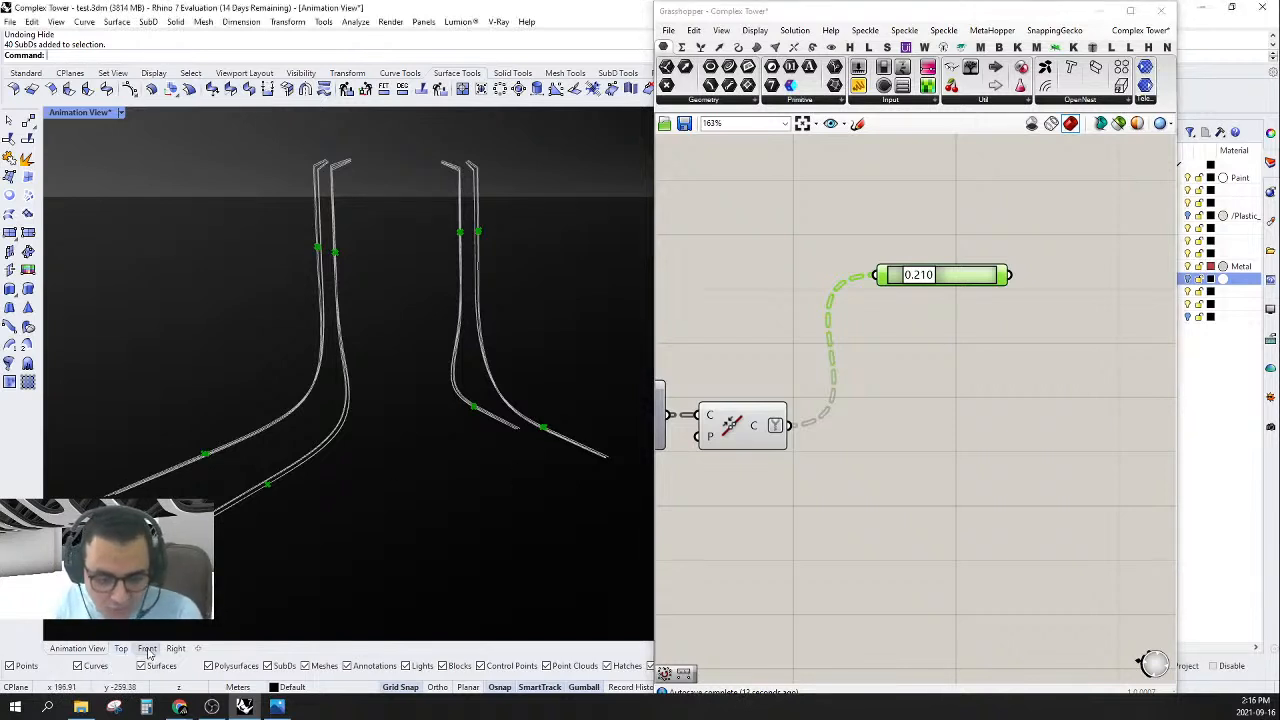
left_click(148, 650)
scroll(382, 439, "down", 3)
scroll(373, 442, "up", 4)
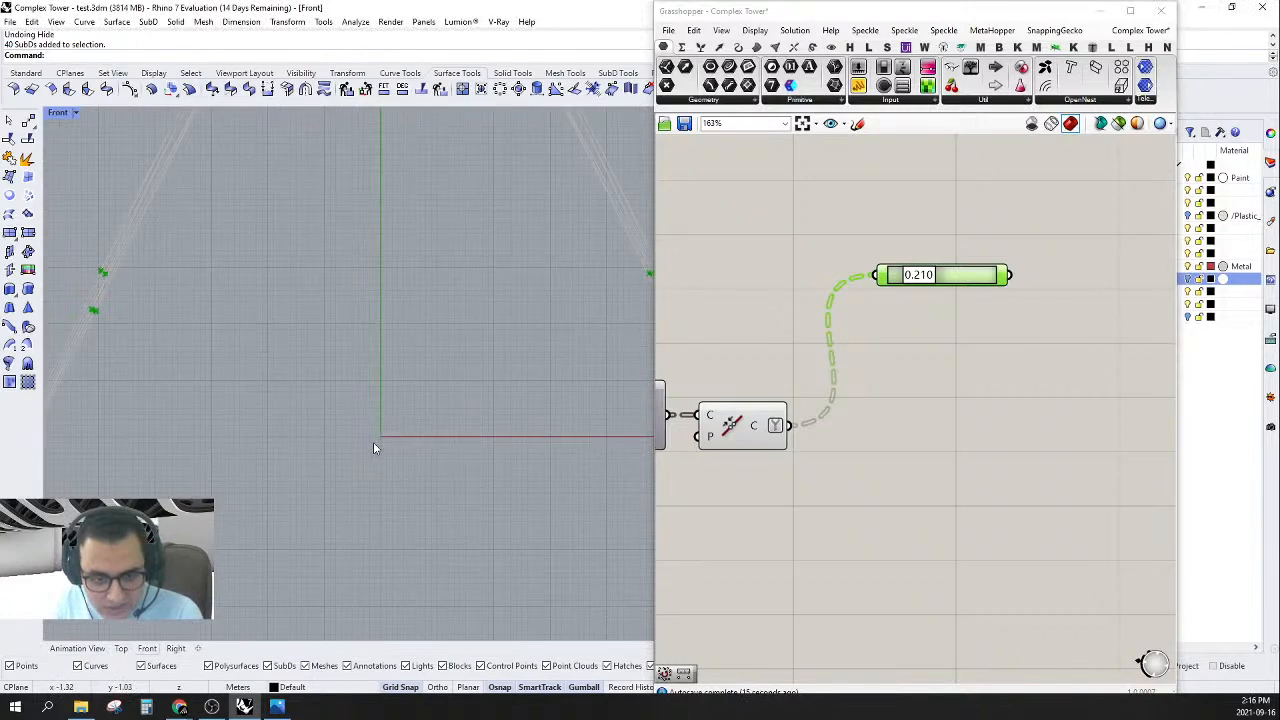
scroll(374, 446, "up", 2)
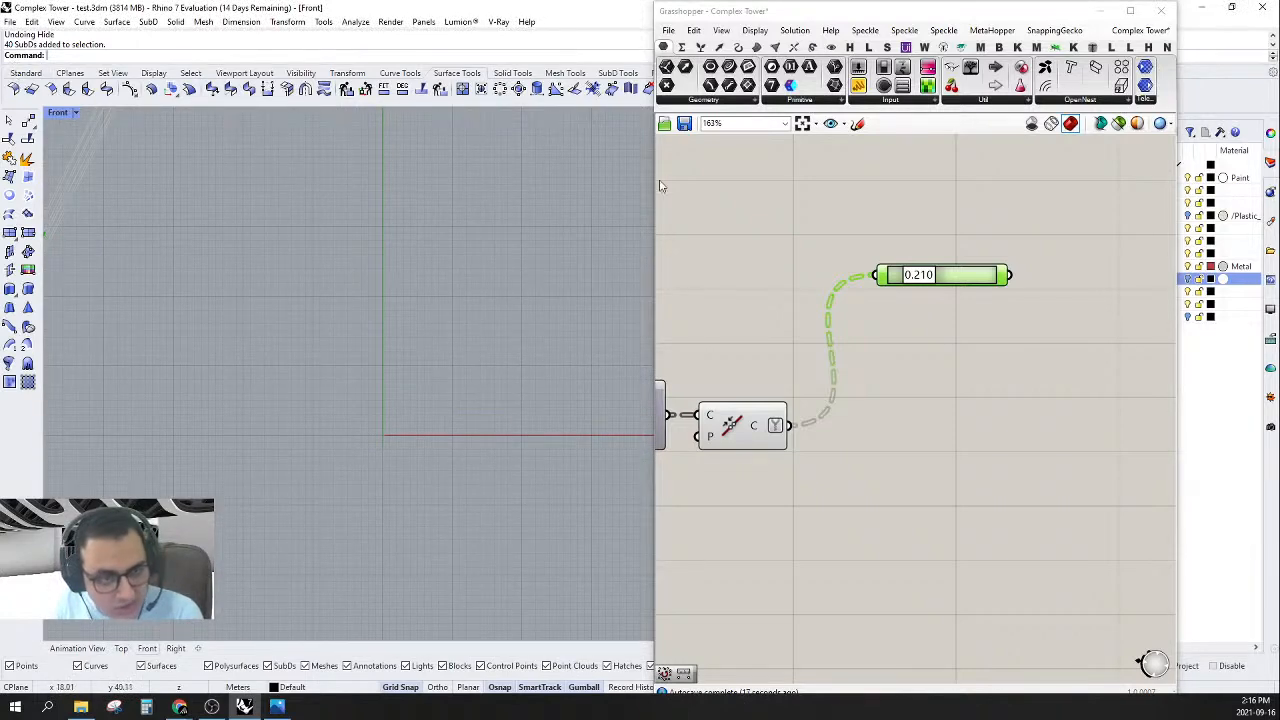
left_click_drag(729, 86, 930, 444)
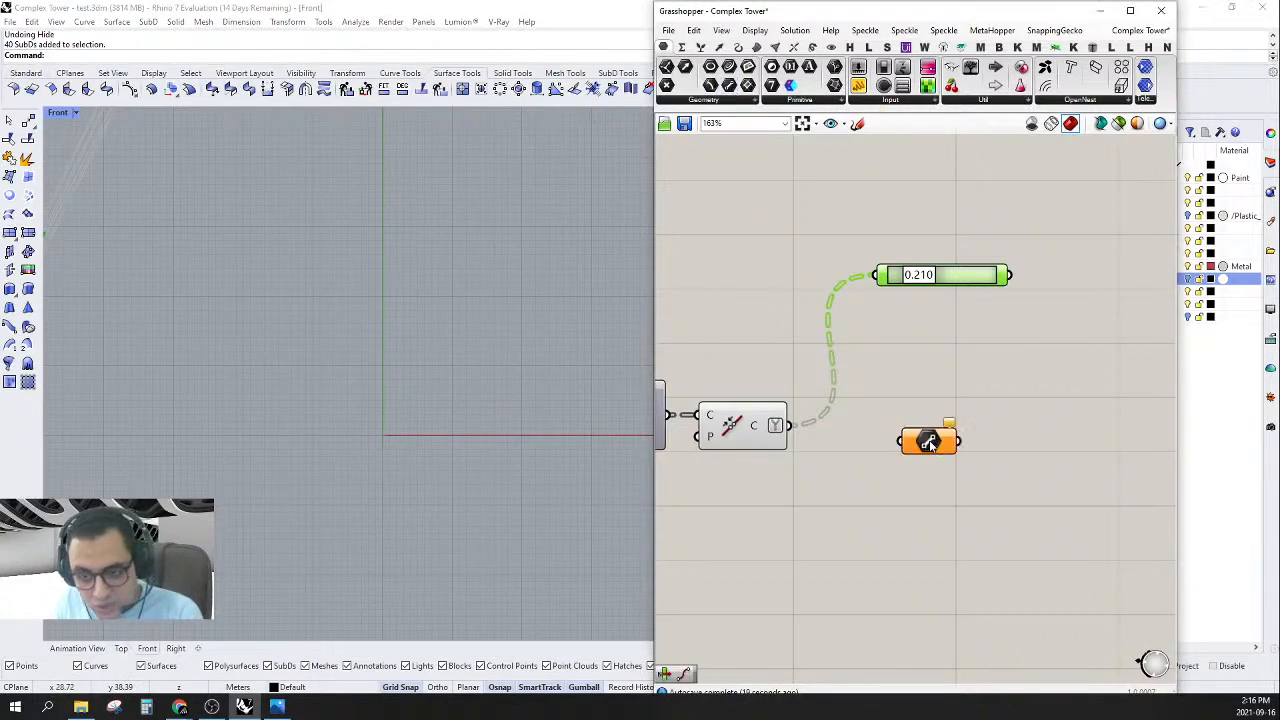
- Assign one line to the Line parameter, drawn vertically from the origin up to near the crease tops
right_click(930, 444)
left_click(945, 586)
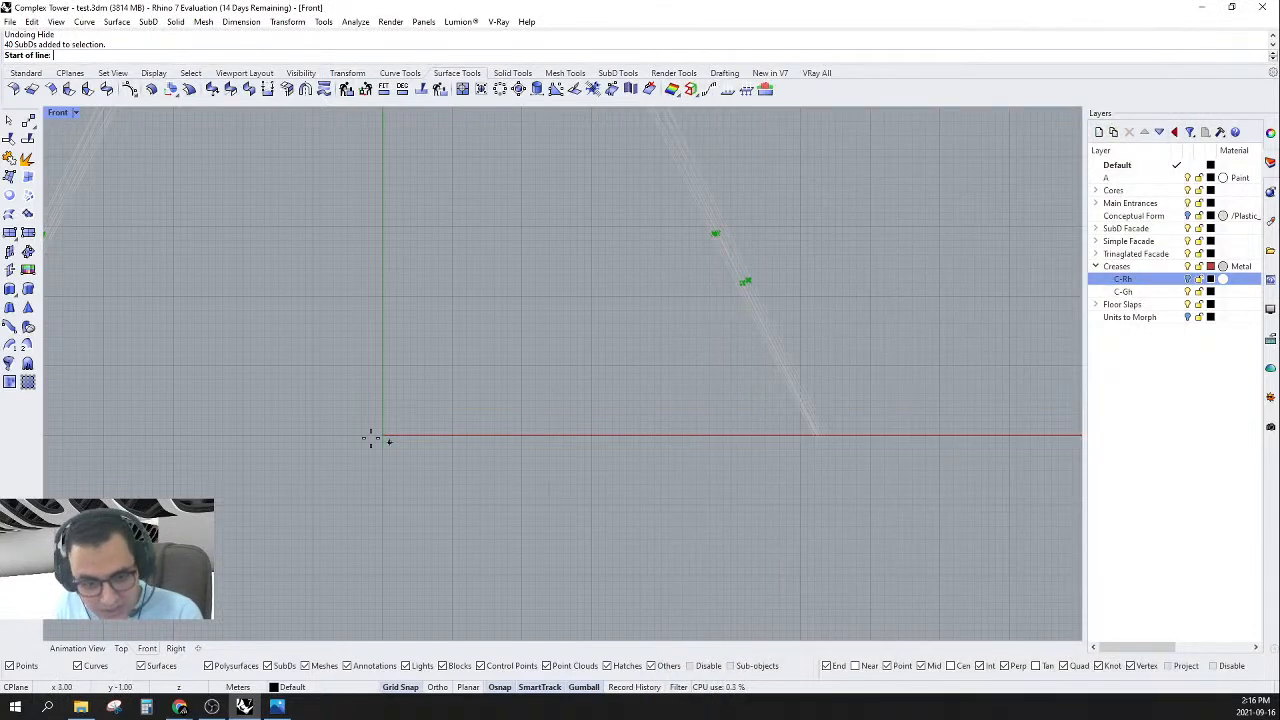
left_click(396, 432)
scroll(426, 594, "down", 3)
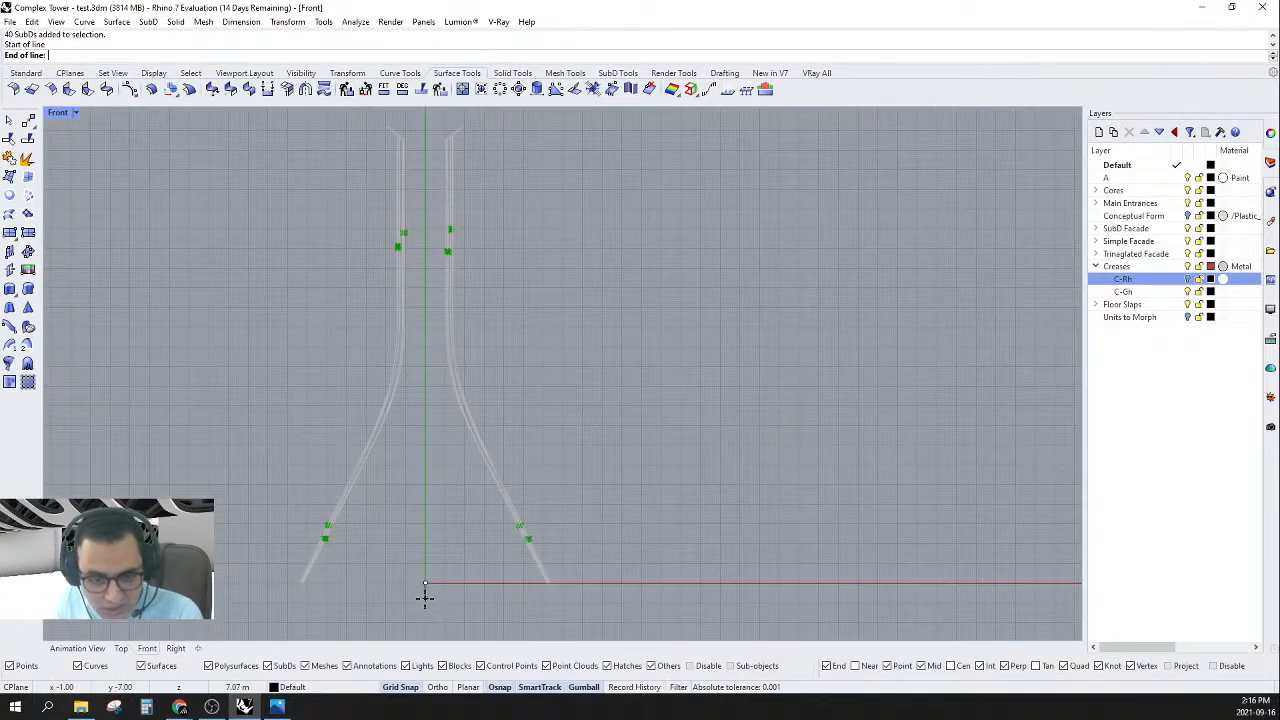
scroll(437, 79, "up", 9)
scroll(412, 115, "up", 10)
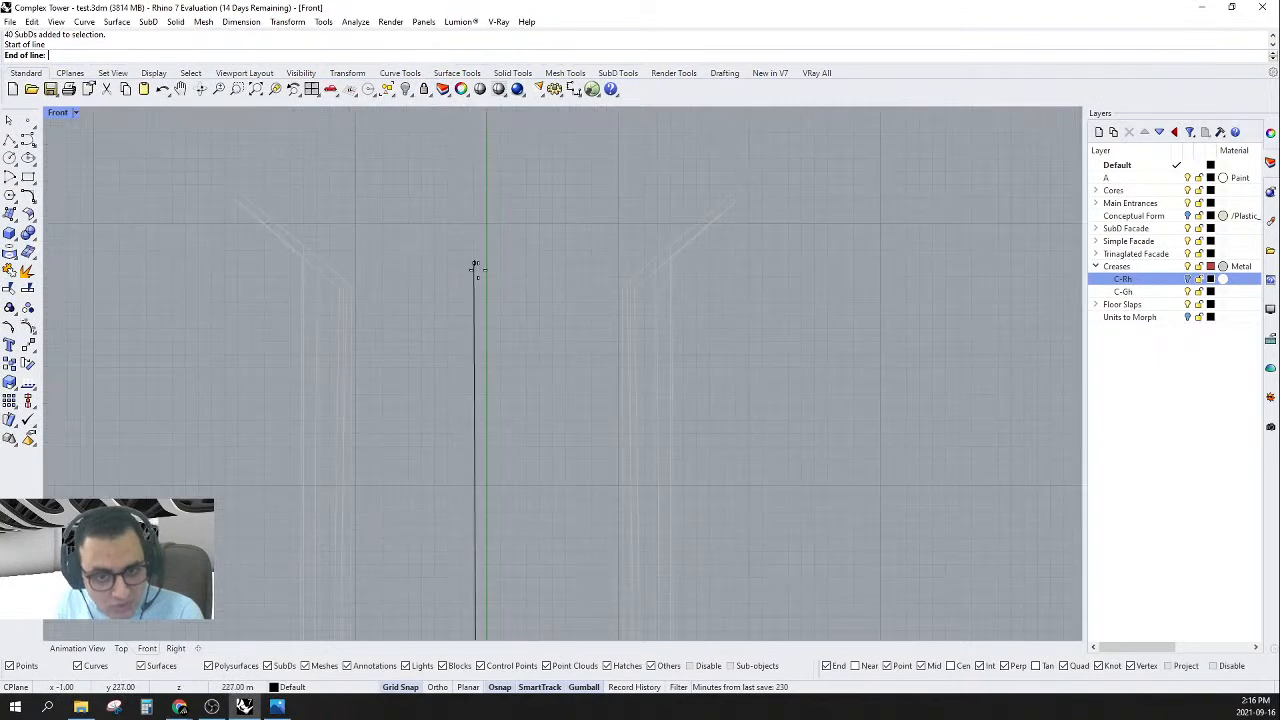
left_click(488, 221)
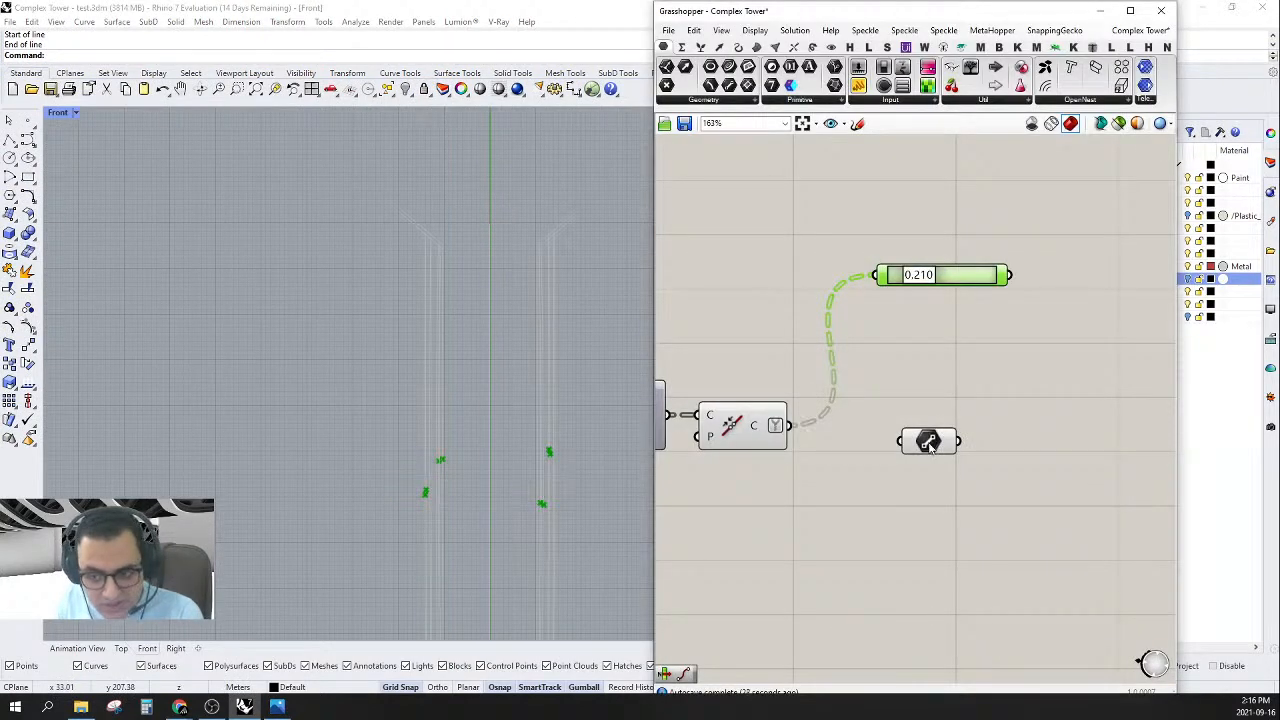
- Place the Line parameter directly beneath Join Curves and check the guide line at full extent in Front view
left_click_drag(928, 444, 759, 500)
scroll(494, 350, "down", 5)
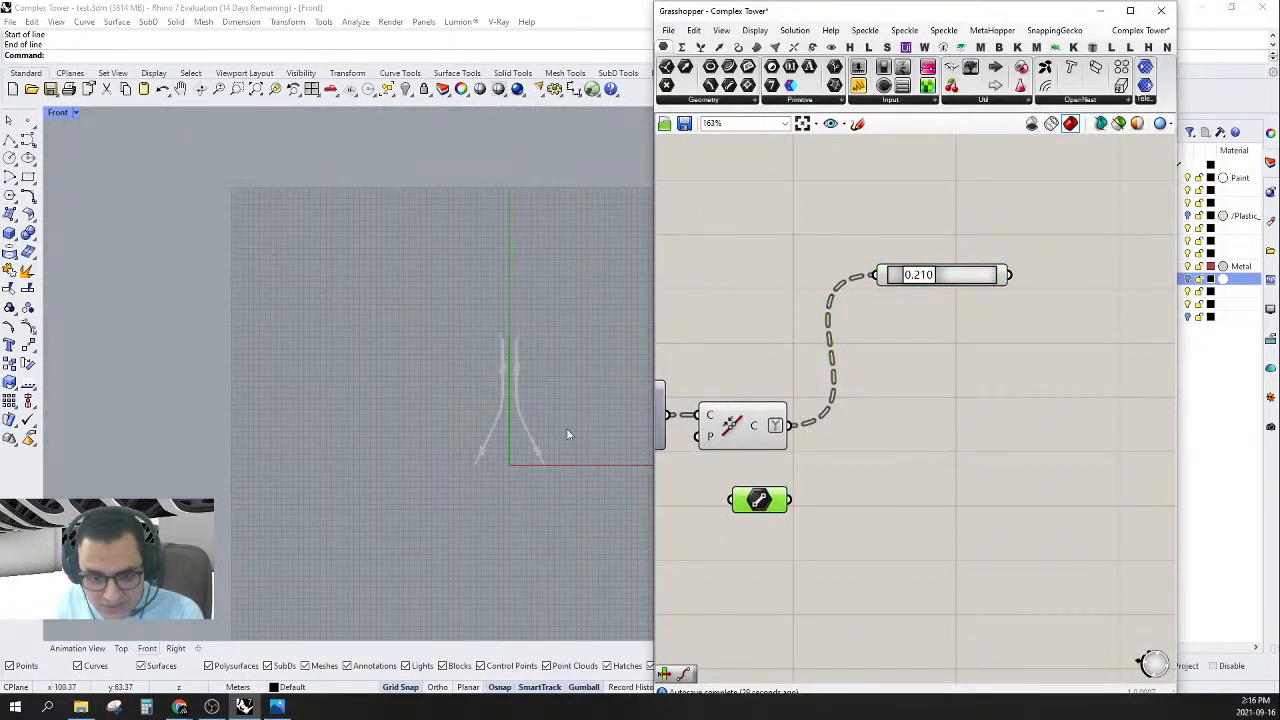
scroll(568, 434, "up", 2)
left_click_drag(760, 507, 751, 511)
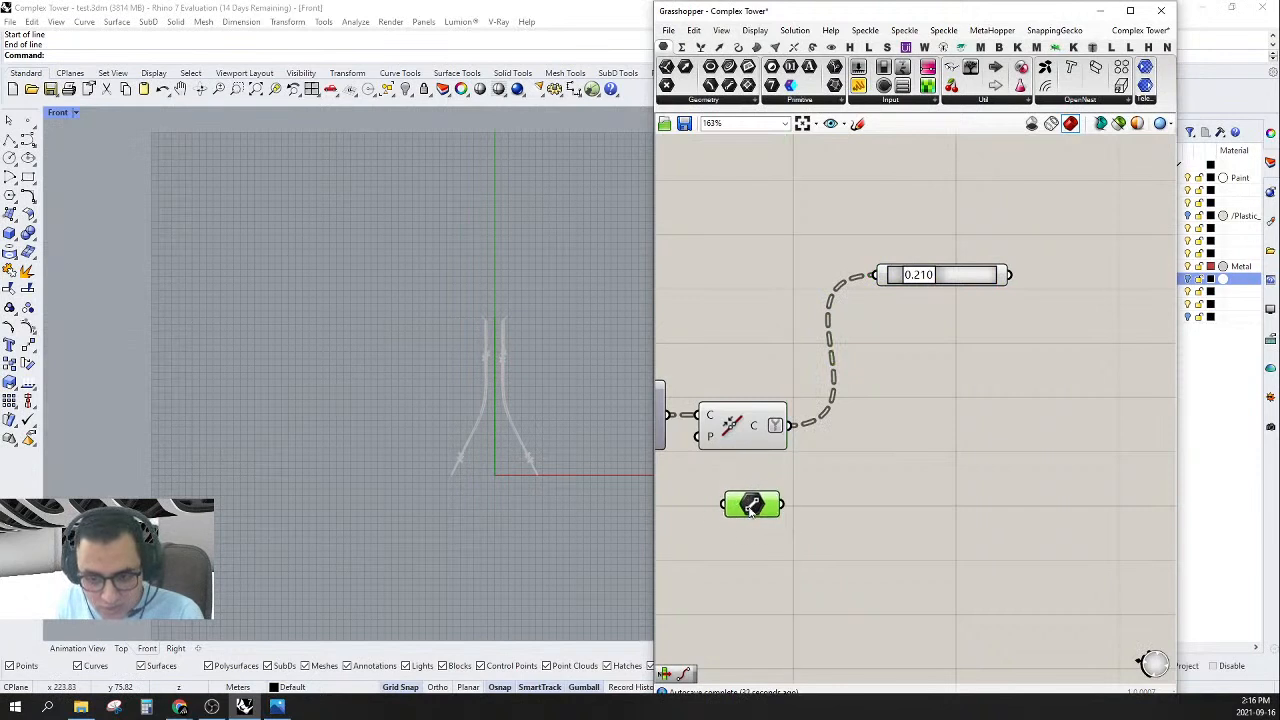
- Add a Flip Curve component with C fed from Join Curves and G fed from the Line parameter
double_click(903, 466)
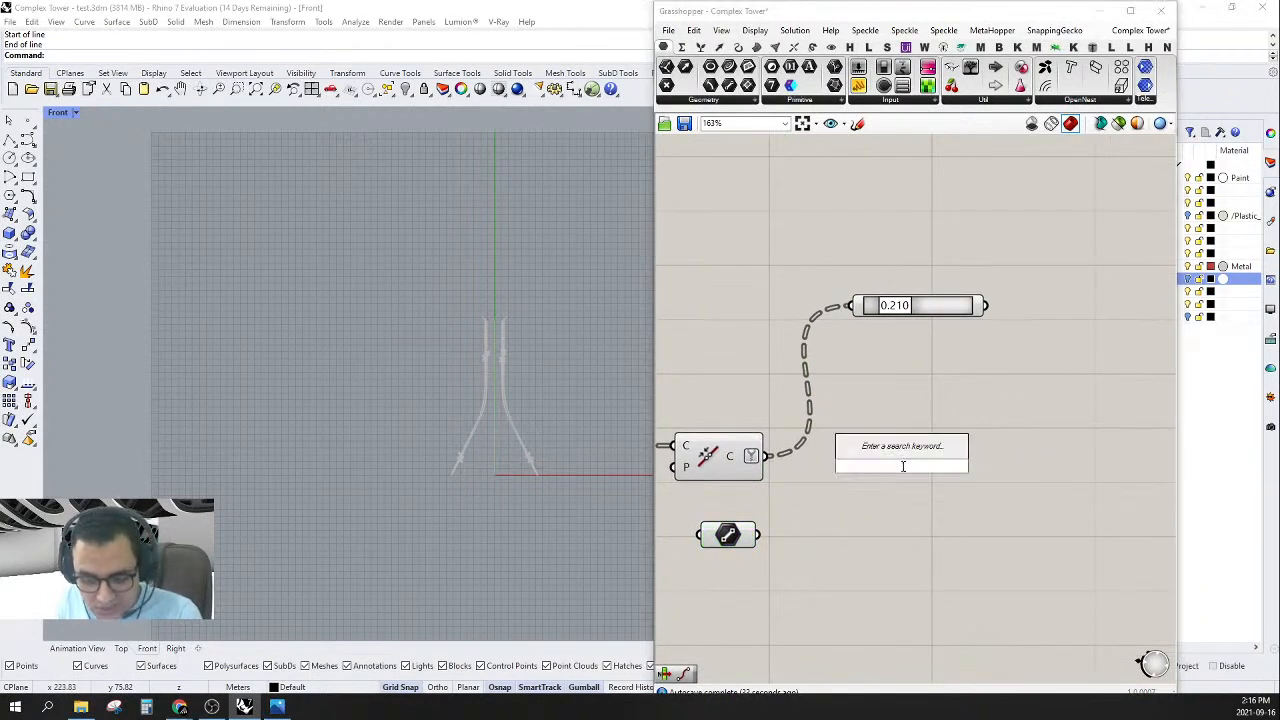
type("flip")
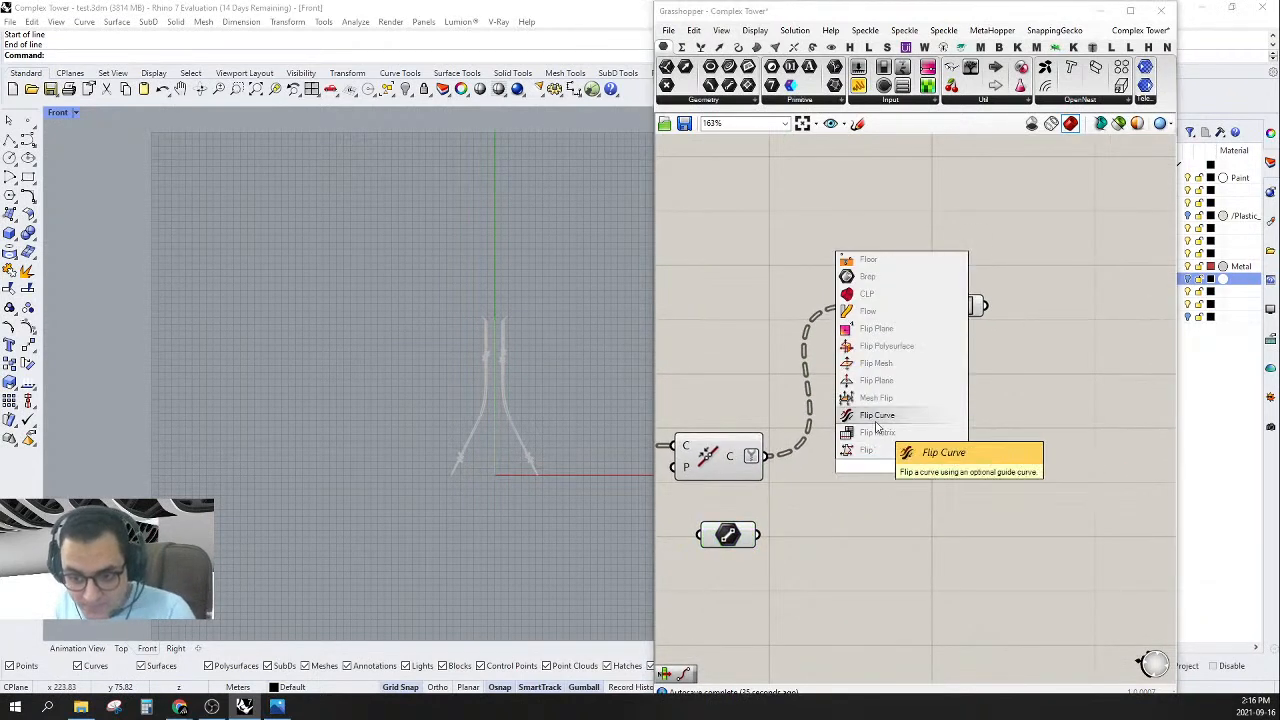
left_click(876, 417)
left_click_drag(865, 456, 770, 457)
left_click_drag(895, 462, 761, 535)
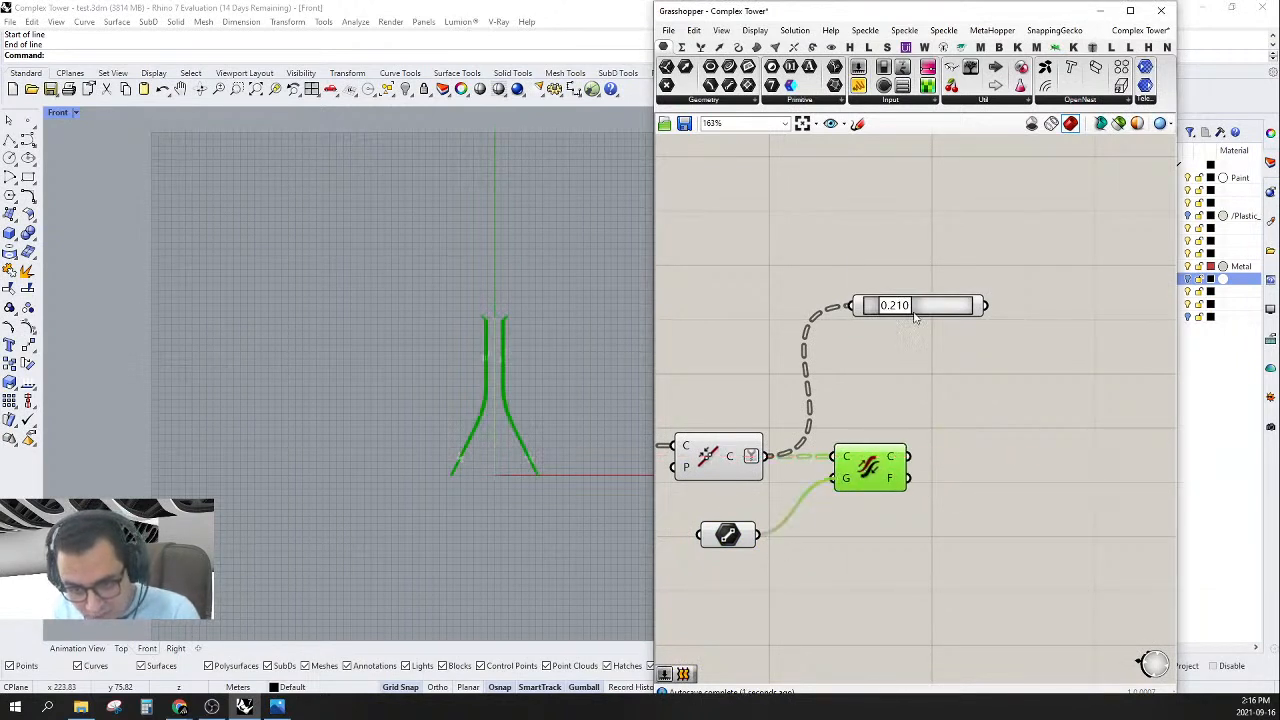
- Feed Point On Curve from the C output of Flip Curve and check the points along the creases
left_click_drag(852, 305, 907, 457)
scroll(496, 452, "up", 3)
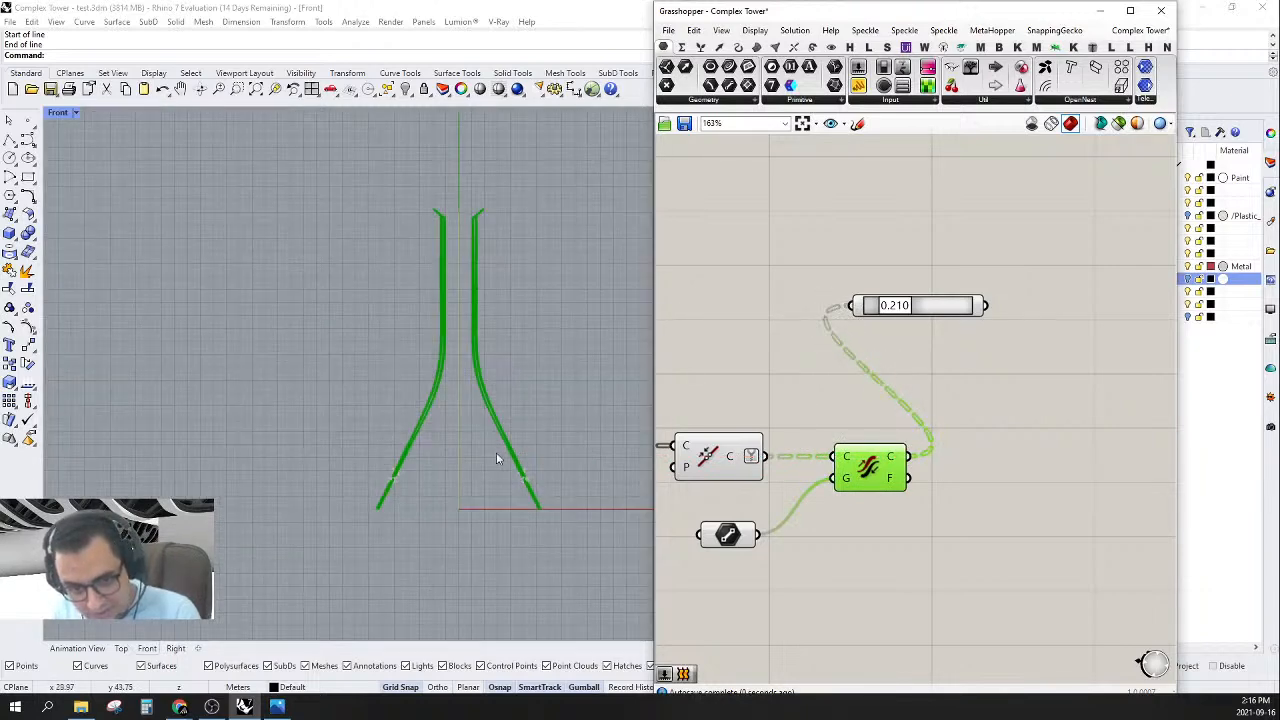
left_click(921, 308)
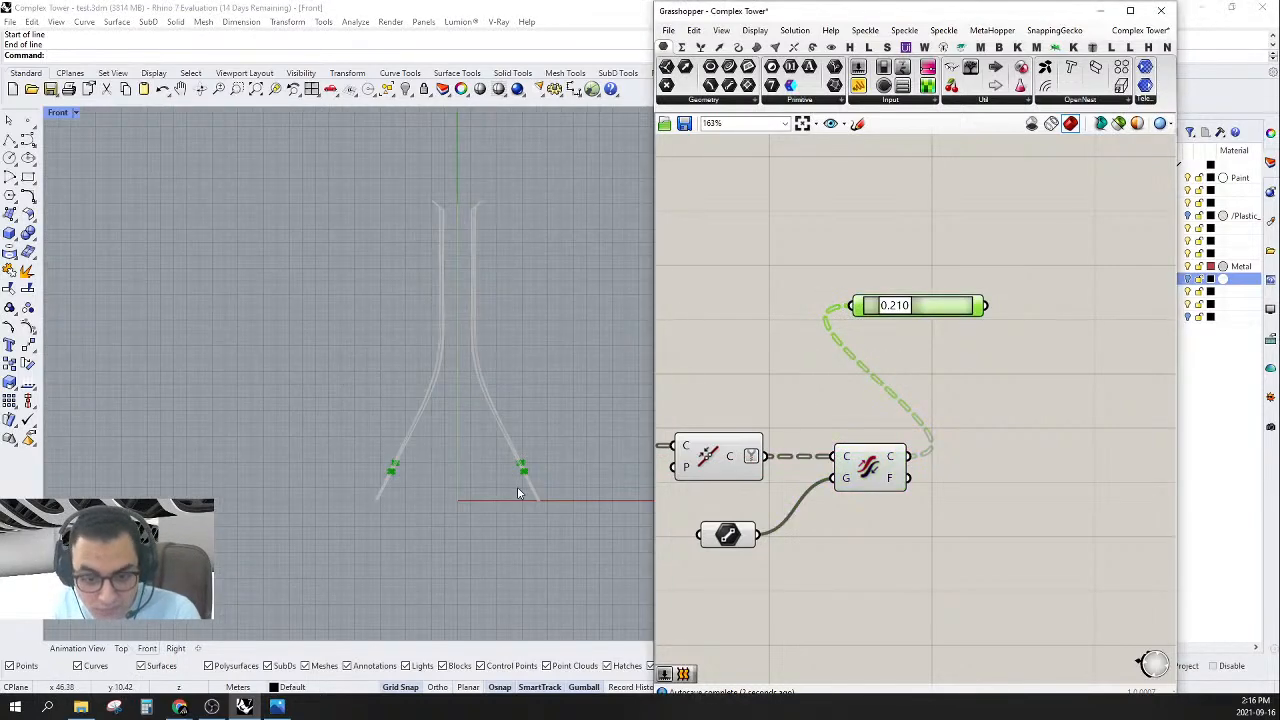
- Set the Point On Curve parameter to 0.000 and check the point positions on the creases in Front view
scroll(399, 350, "up", 3)
scroll(589, 402, "down", 2)
scroll(645, 526, "up", 2)
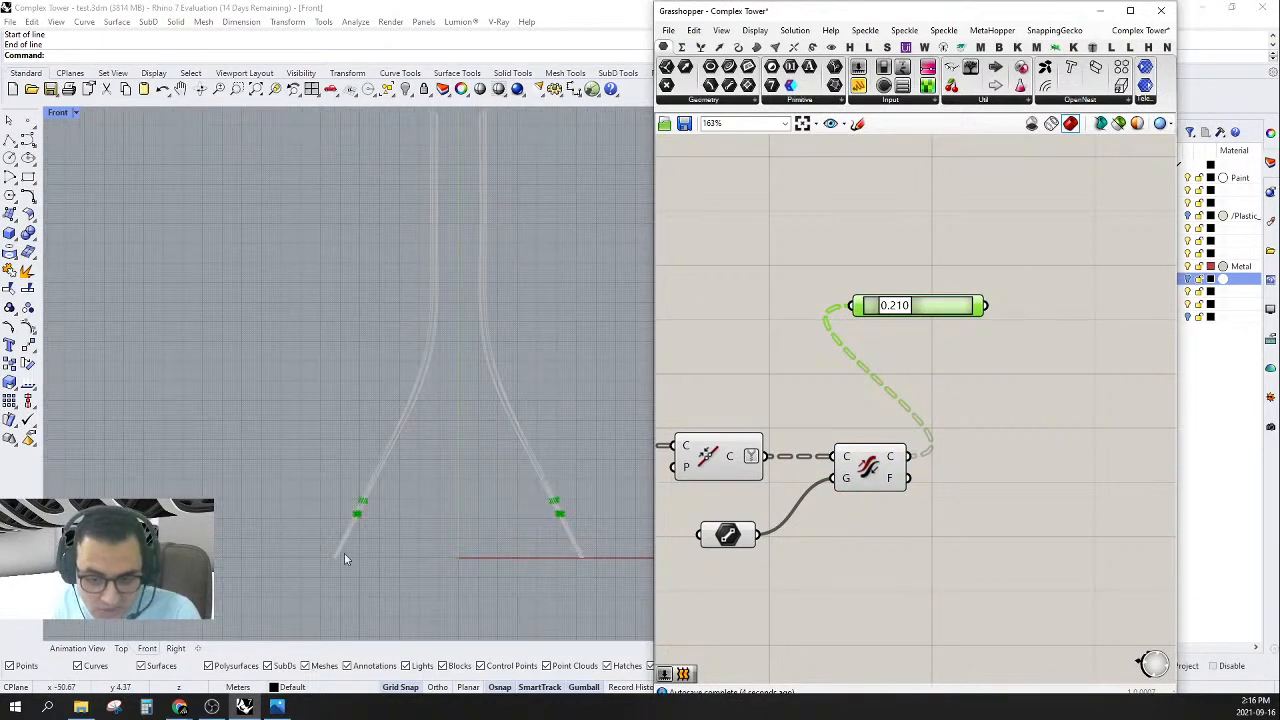
scroll(344, 554, "down", 2)
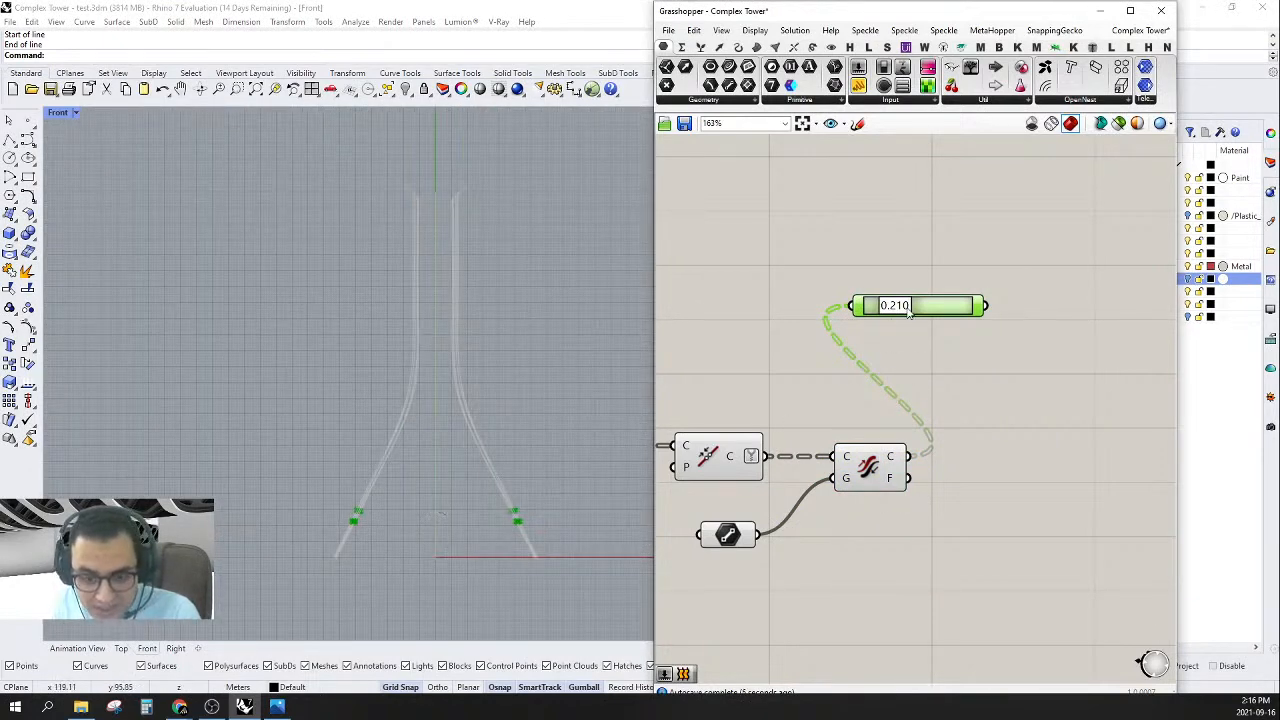
left_click_drag(921, 313, 867, 330)
- Move Flip Curve close beside Join Curves and the Line parameter up directly beneath Join Curves
right_click_drag(840, 557, 955, 566)
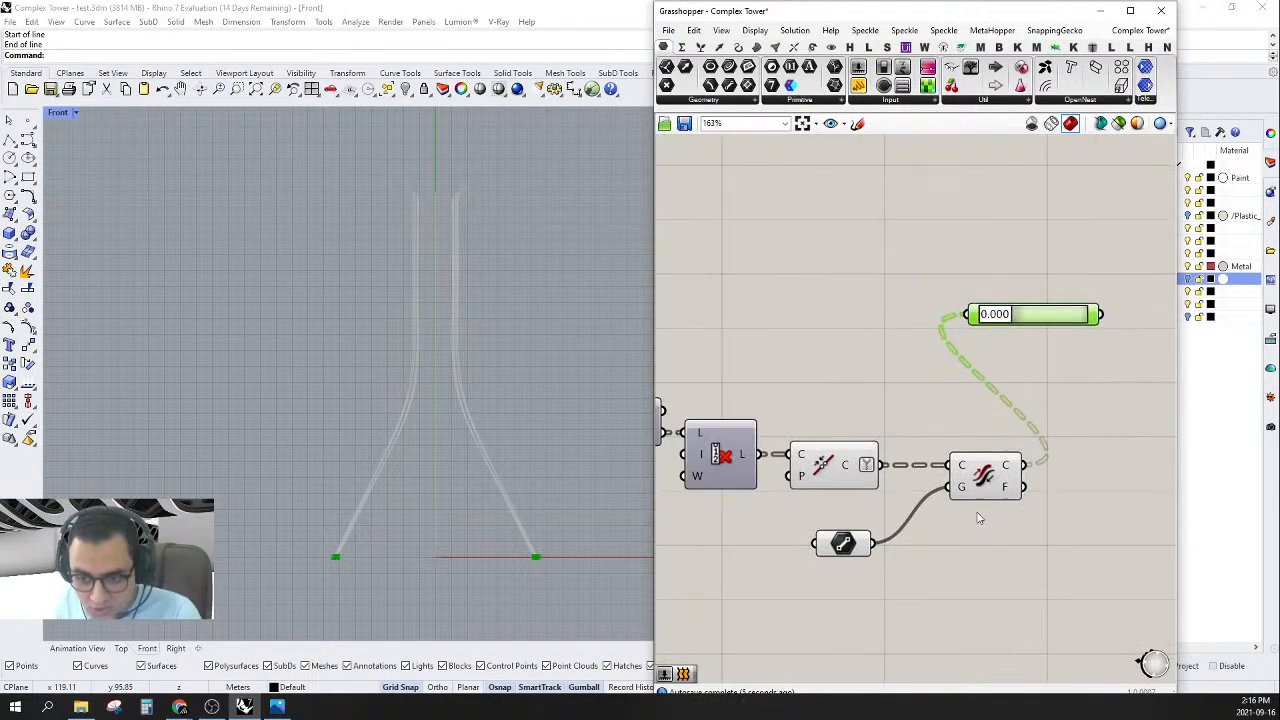
left_click_drag(988, 477, 935, 478)
left_click_drag(865, 557, 859, 528)
right_click_drag(945, 527, 835, 528)
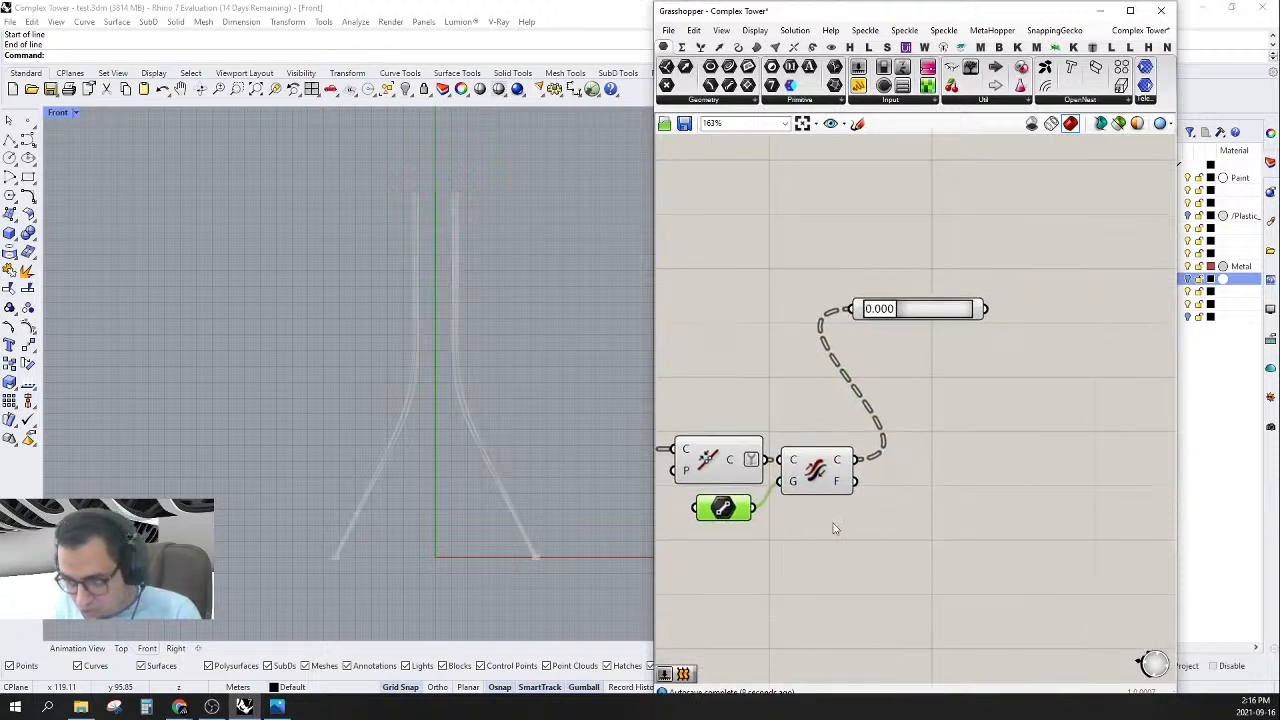
left_click(965, 515)
- Add a List Item component close beside Flip Curve, with its L input fed from the C output of Flip Curve
mouse_move(838, 463)
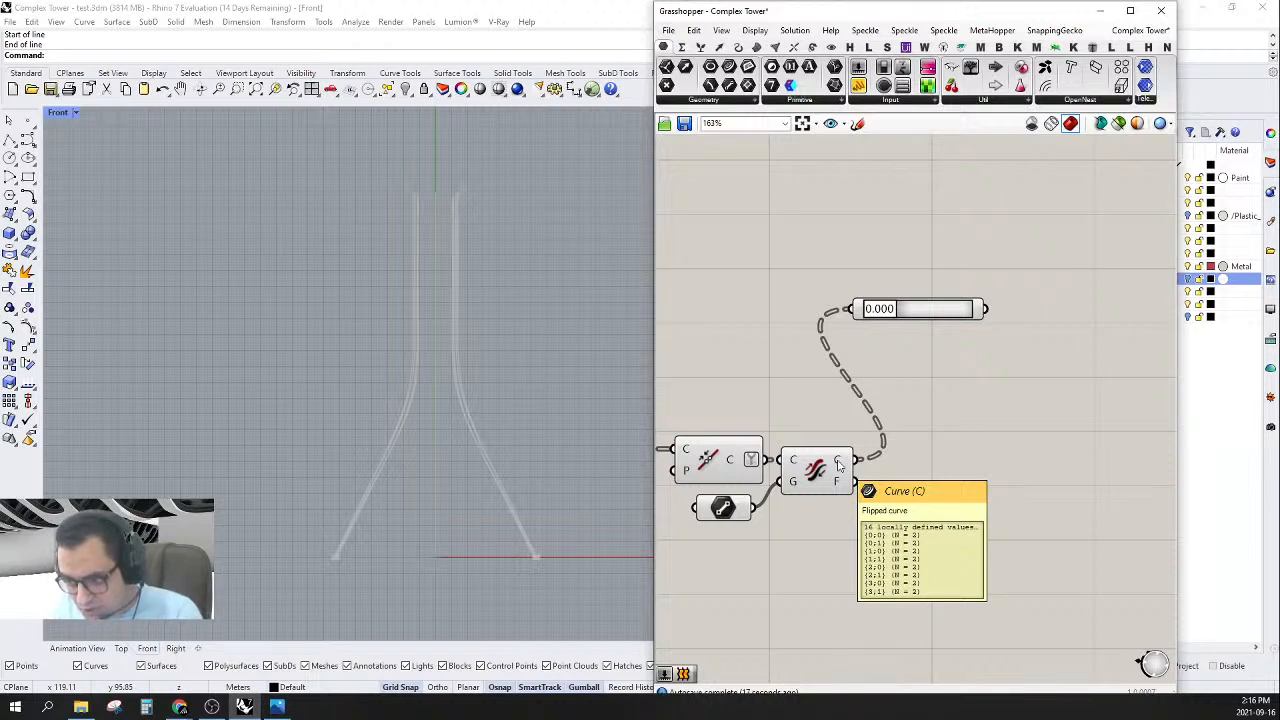
double_click(994, 466)
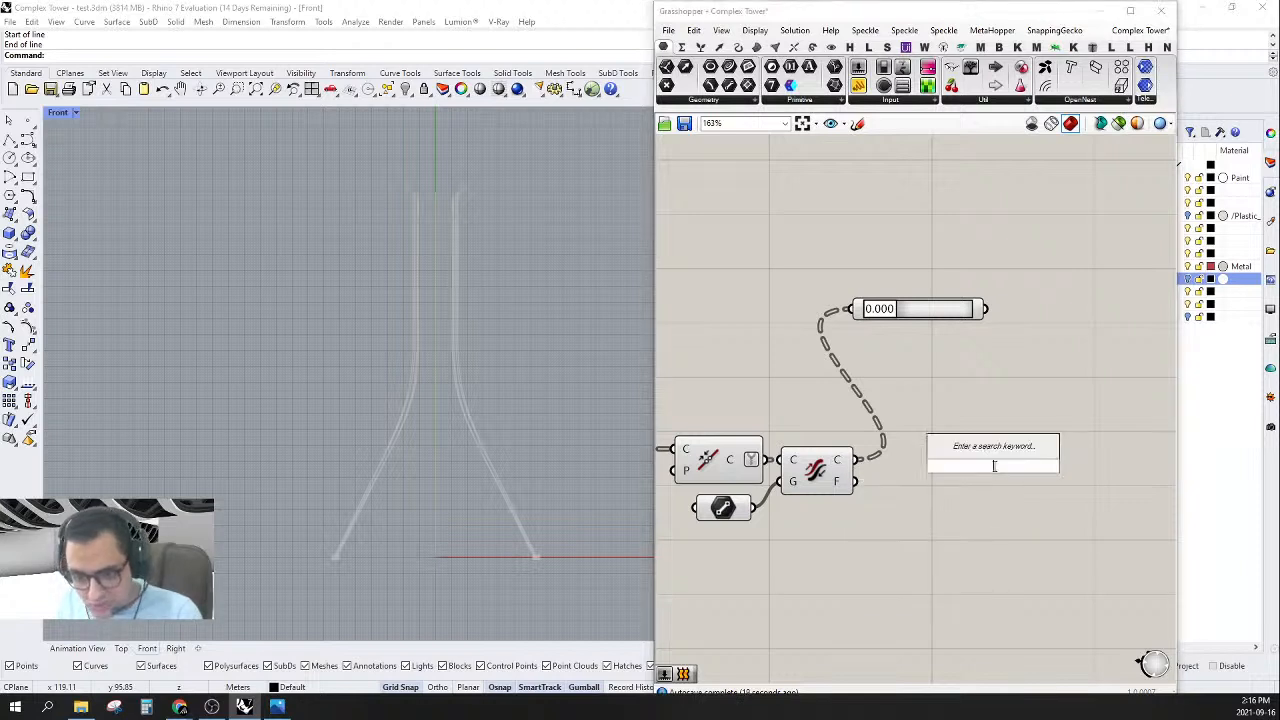
type("lost")
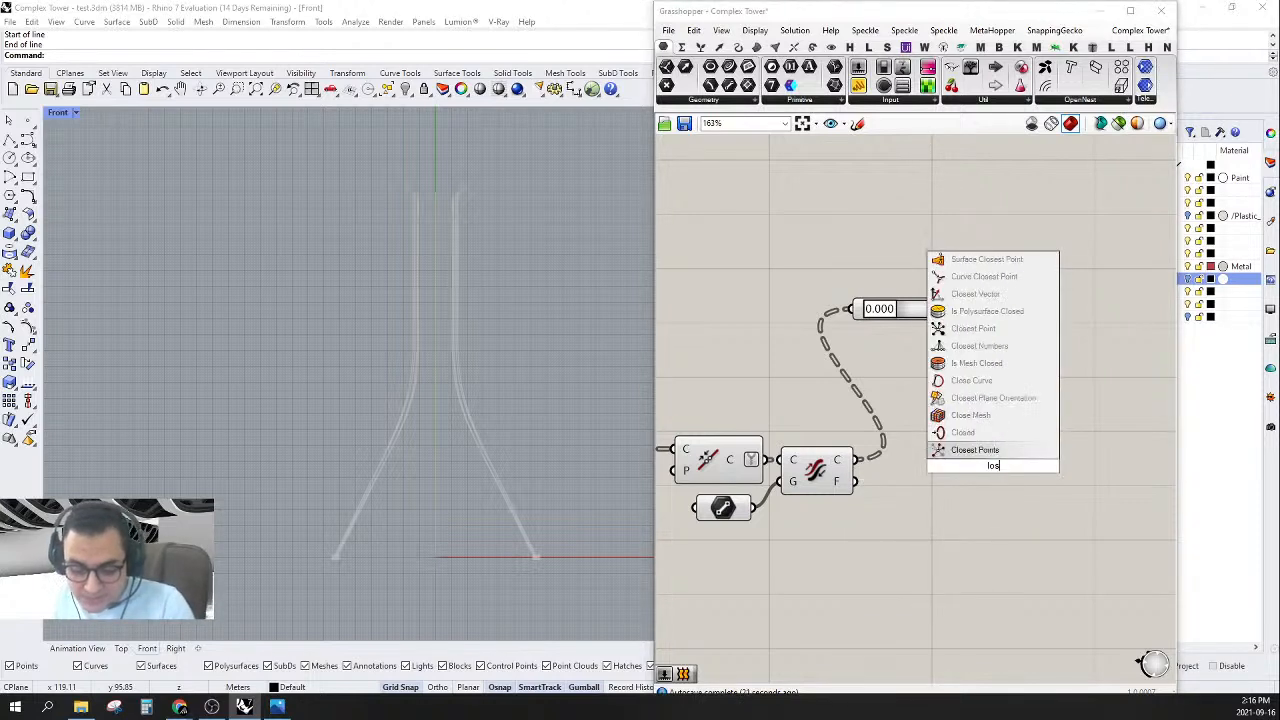
key("BackSpace")
key("BackSpace")
key("BackSpace")
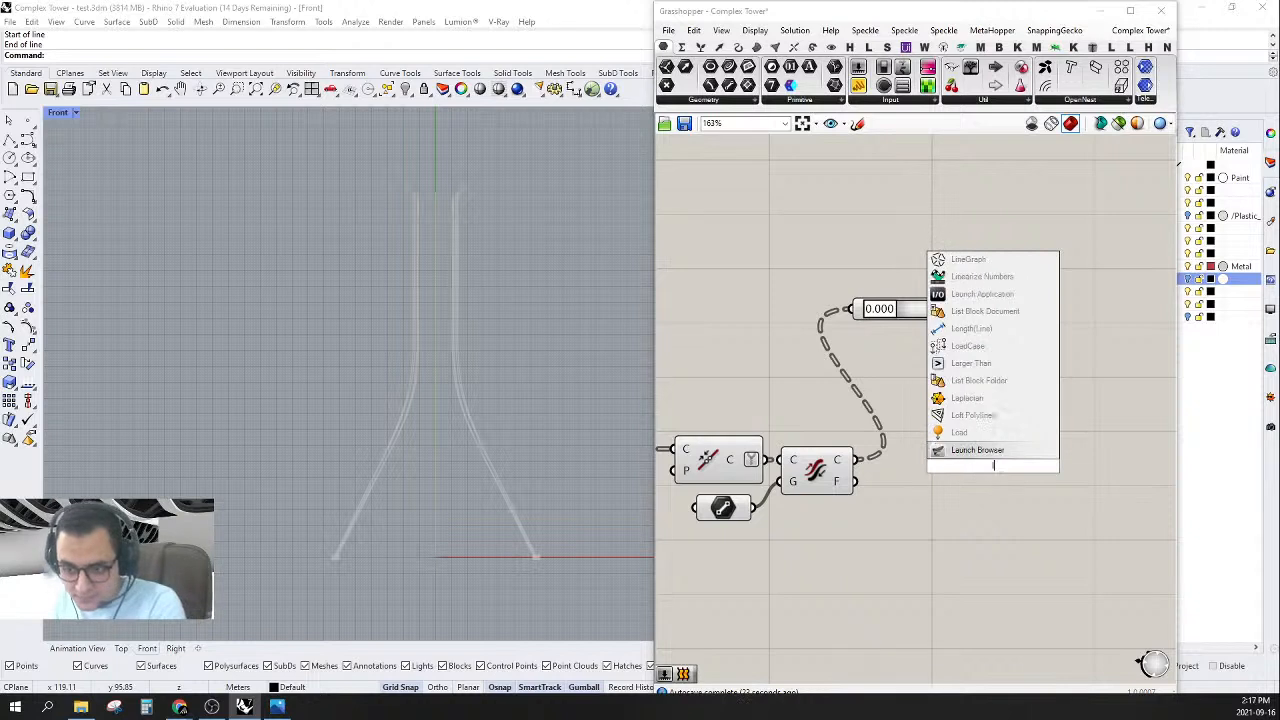
type("is")
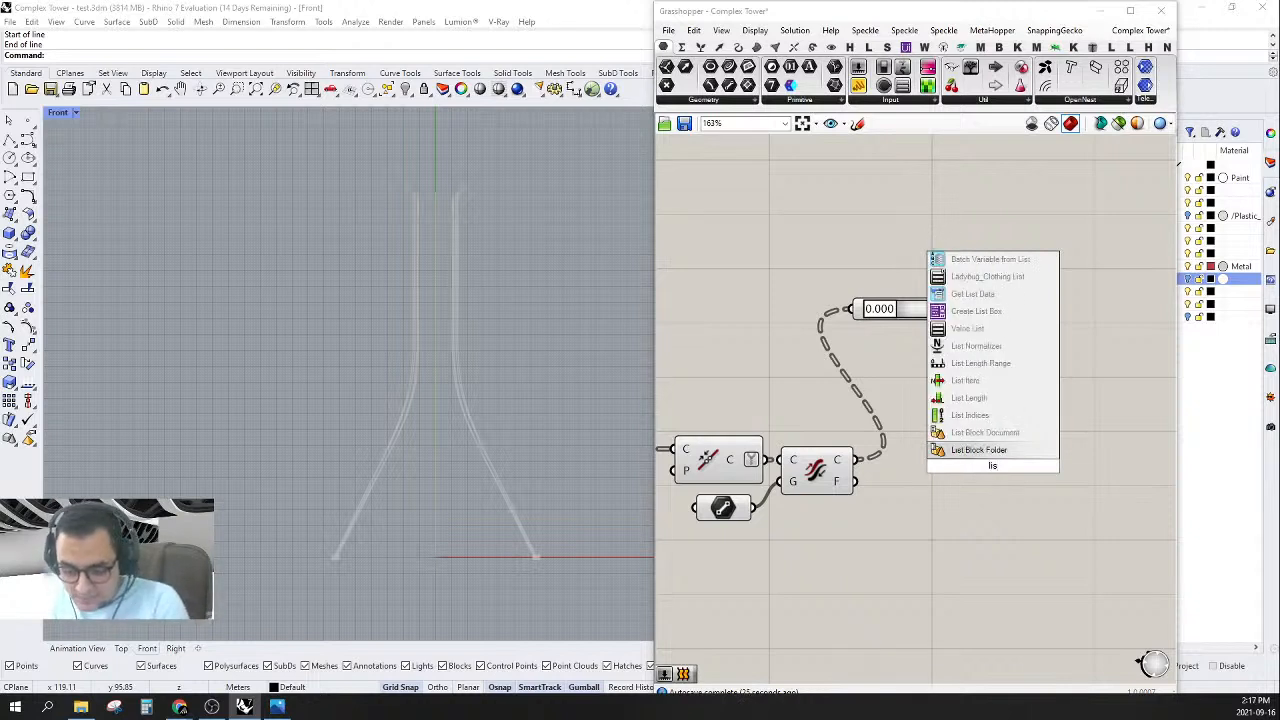
type("t i")
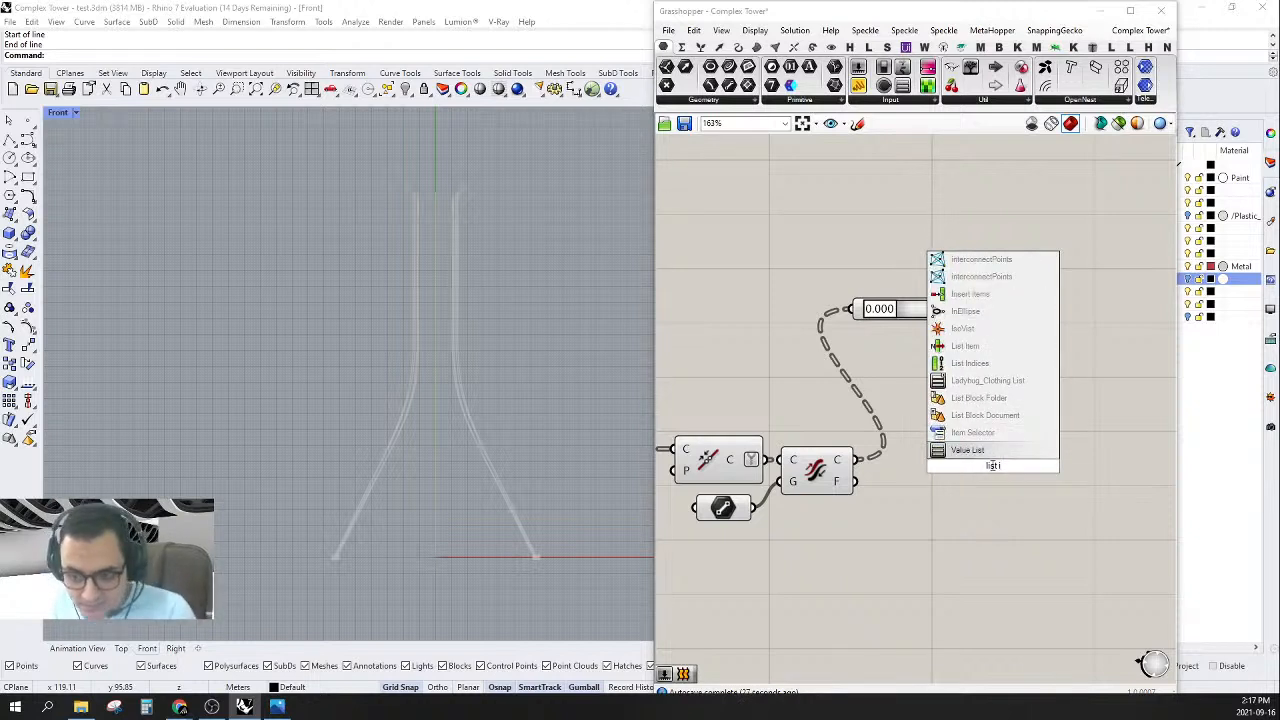
left_click(965, 345)
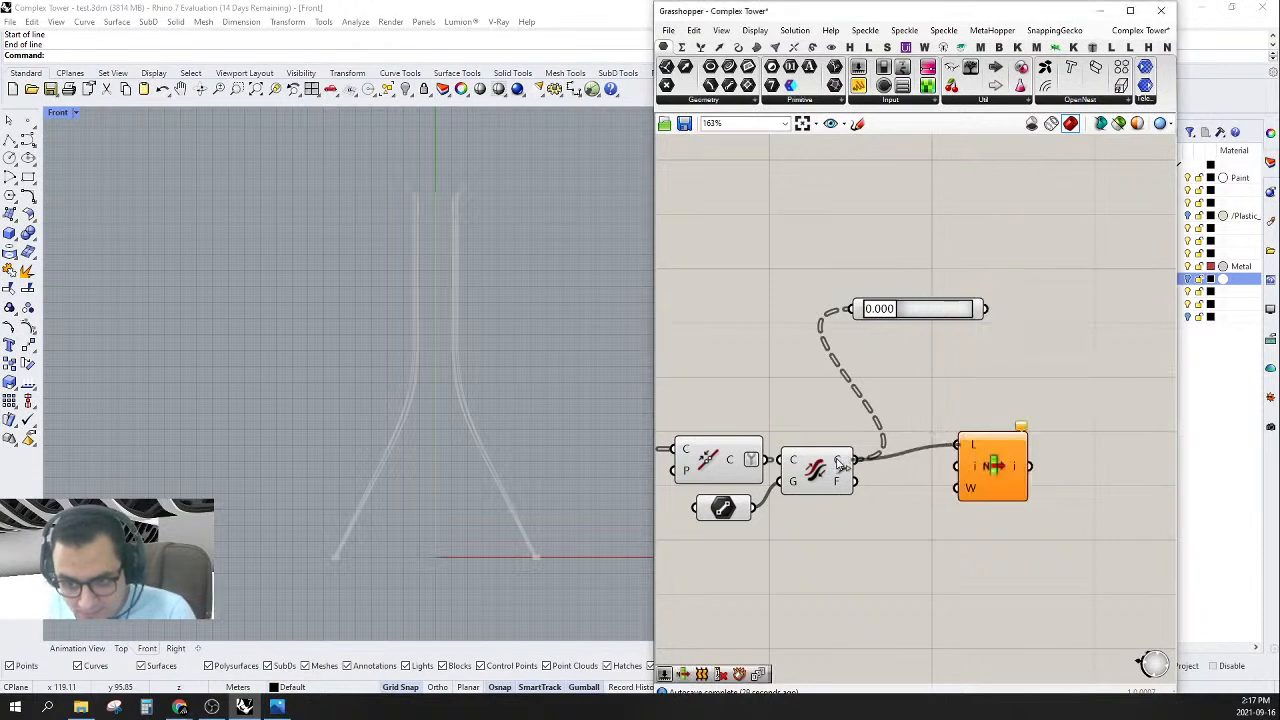
left_click_drag(1005, 475, 950, 490)
right_click_drag(990, 532, 961, 459)
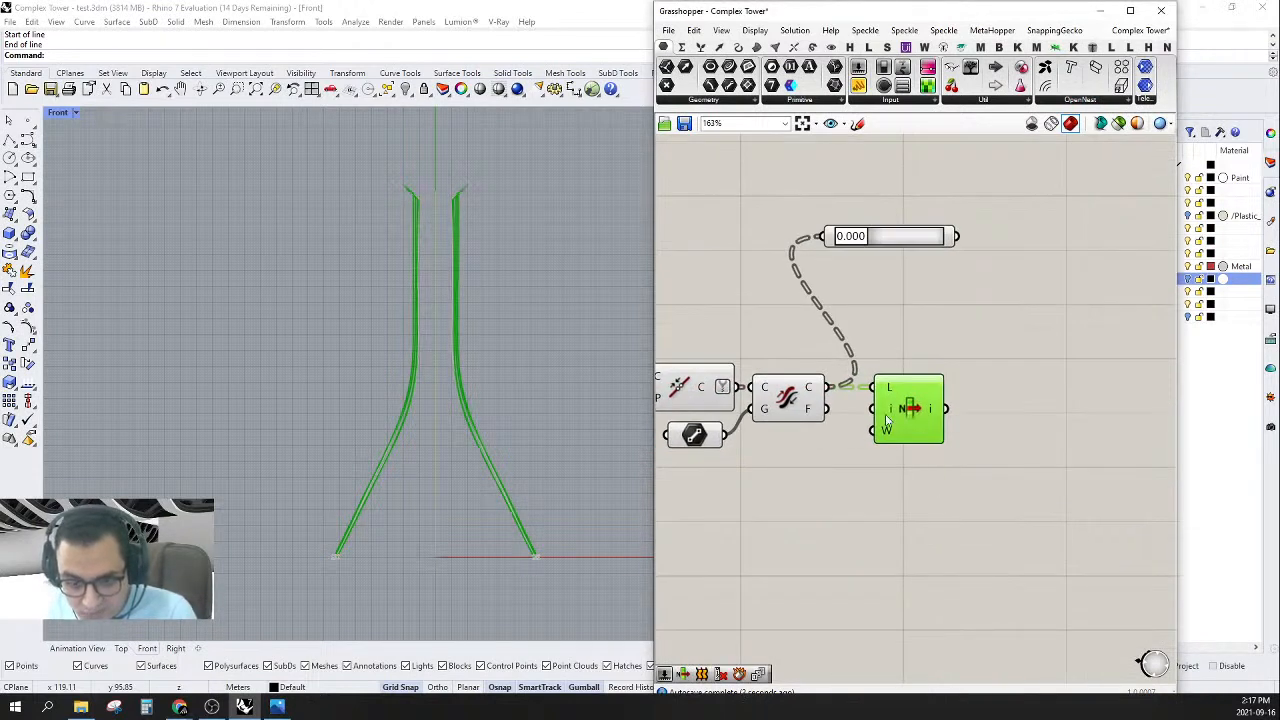
scroll(895, 428, "up", 1)
left_click(895, 490)
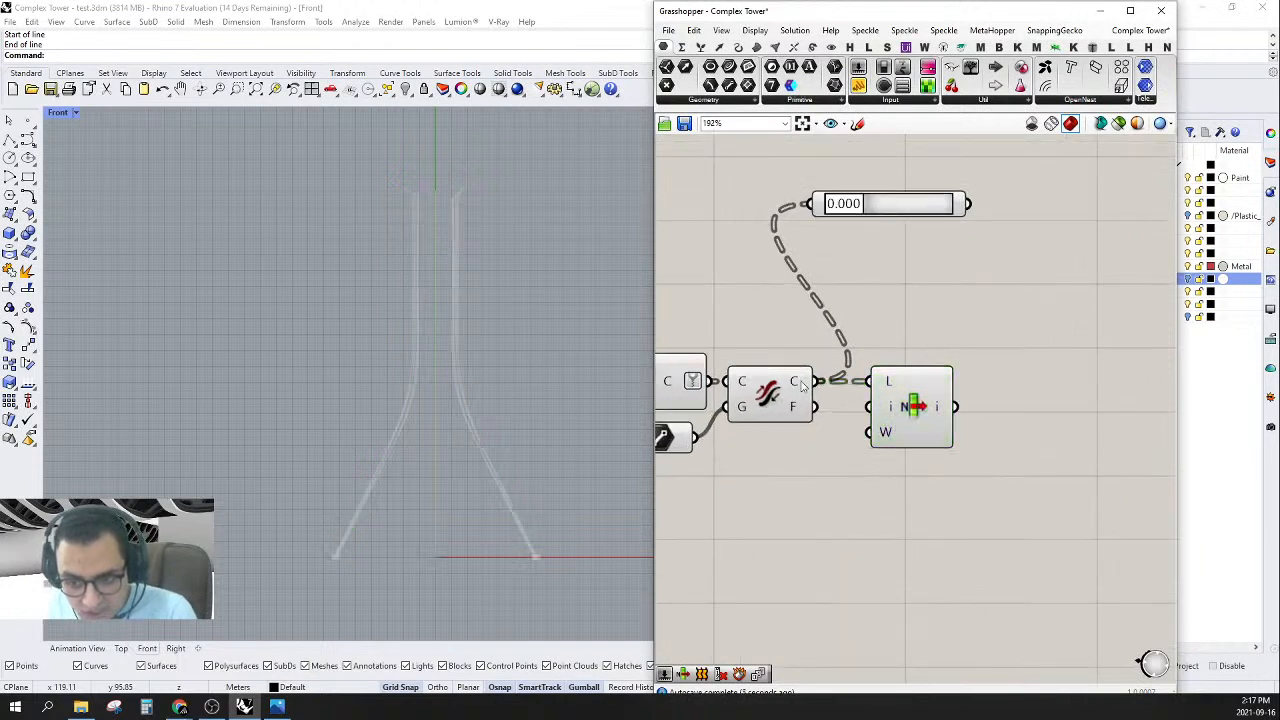
- Delete the Point On Curve component and move List Item further away from Flip Curve
mouse_move(797, 388)
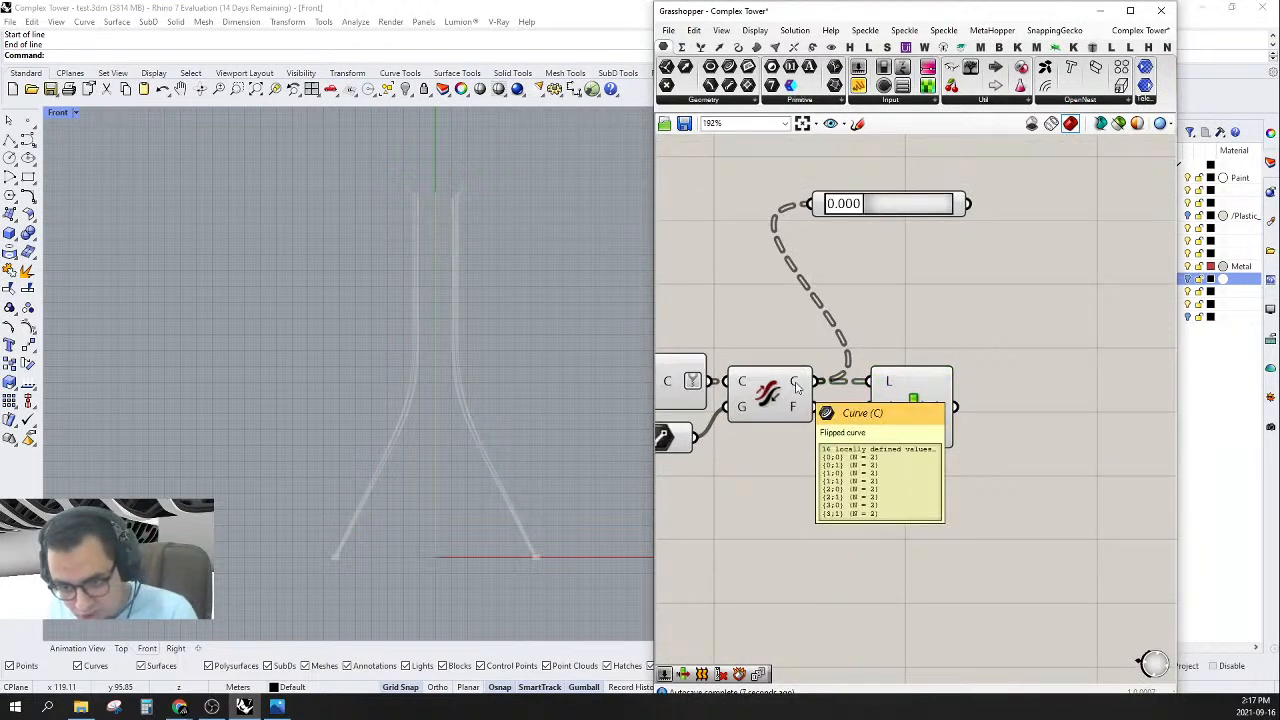
left_click_drag(908, 281, 742, 126)
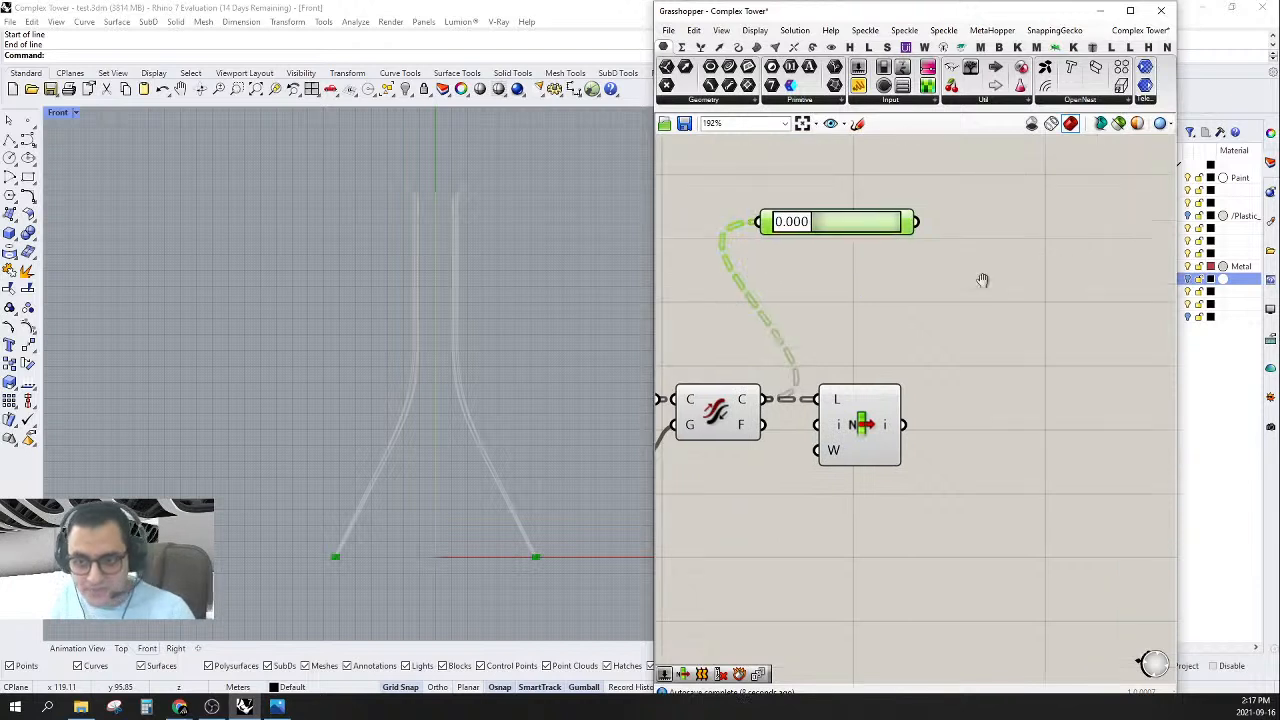
key("Delete")
left_click_drag(878, 436, 942, 437)
right_click_drag(976, 438, 900, 414)
left_click(971, 433)
double_click(970, 432)
type("li")
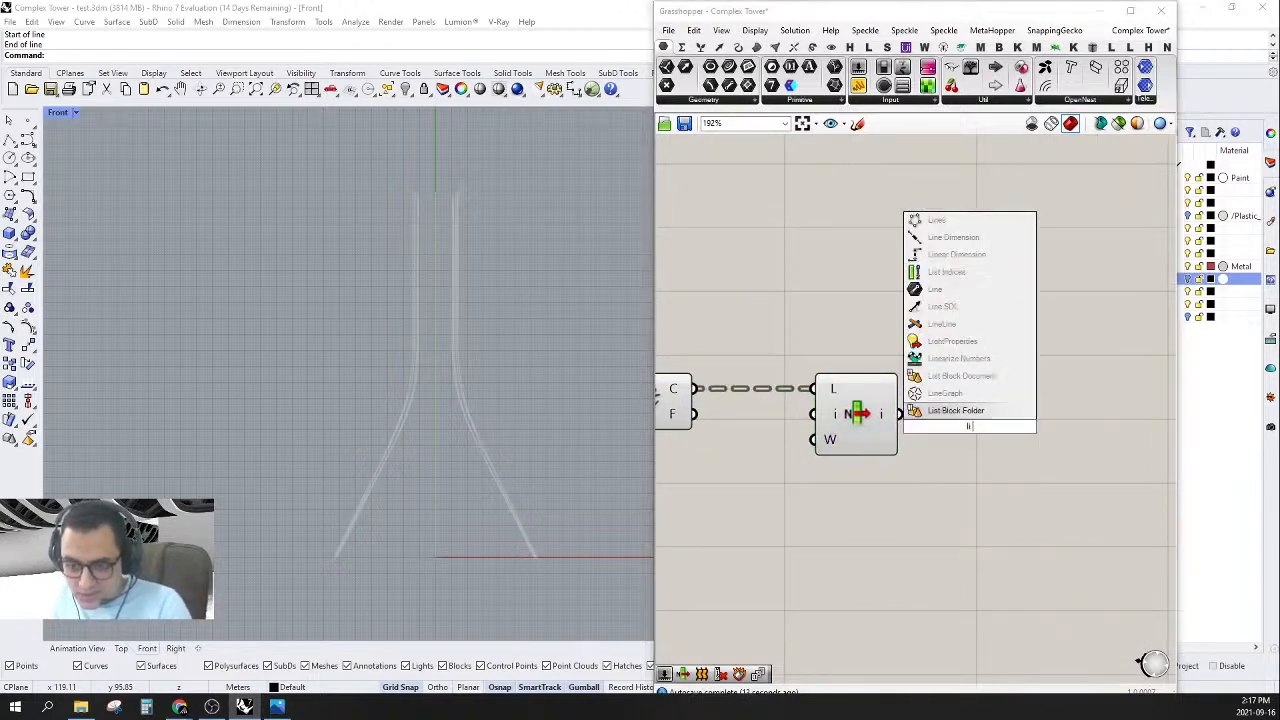
key("Escape")
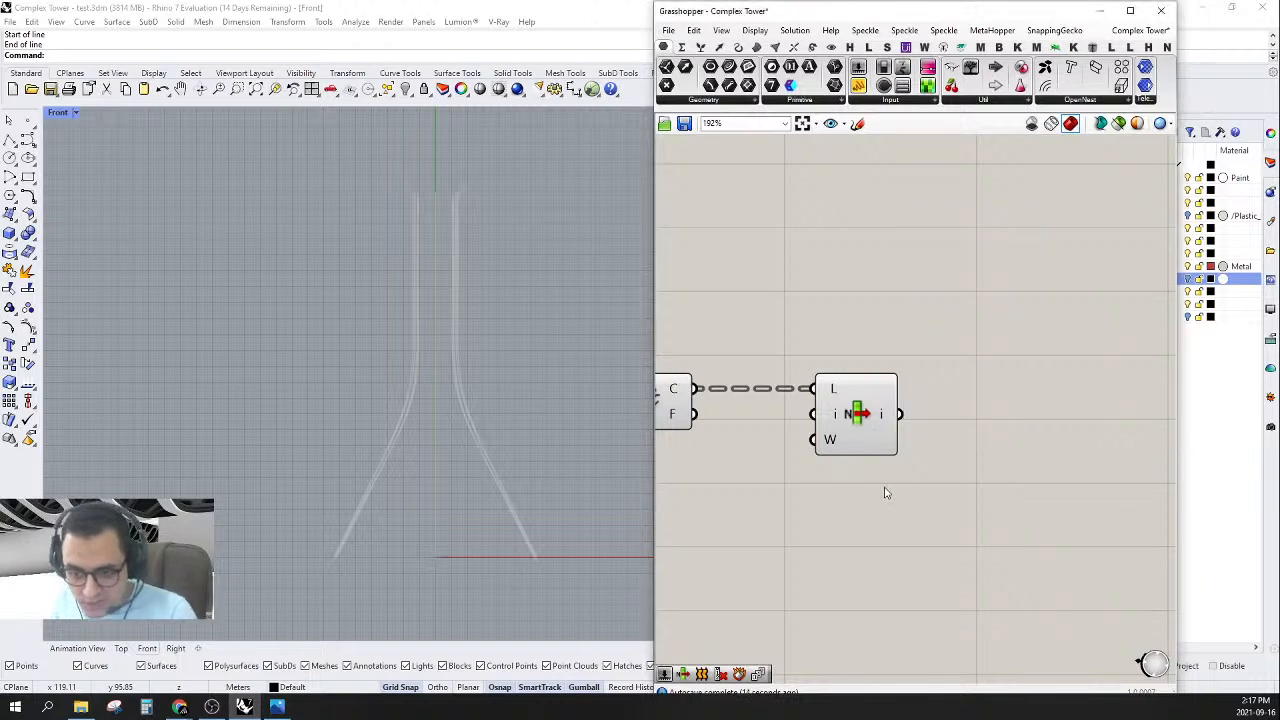
- Add a second output, +1, to the List Item component
scroll(880, 454, "up", 4)
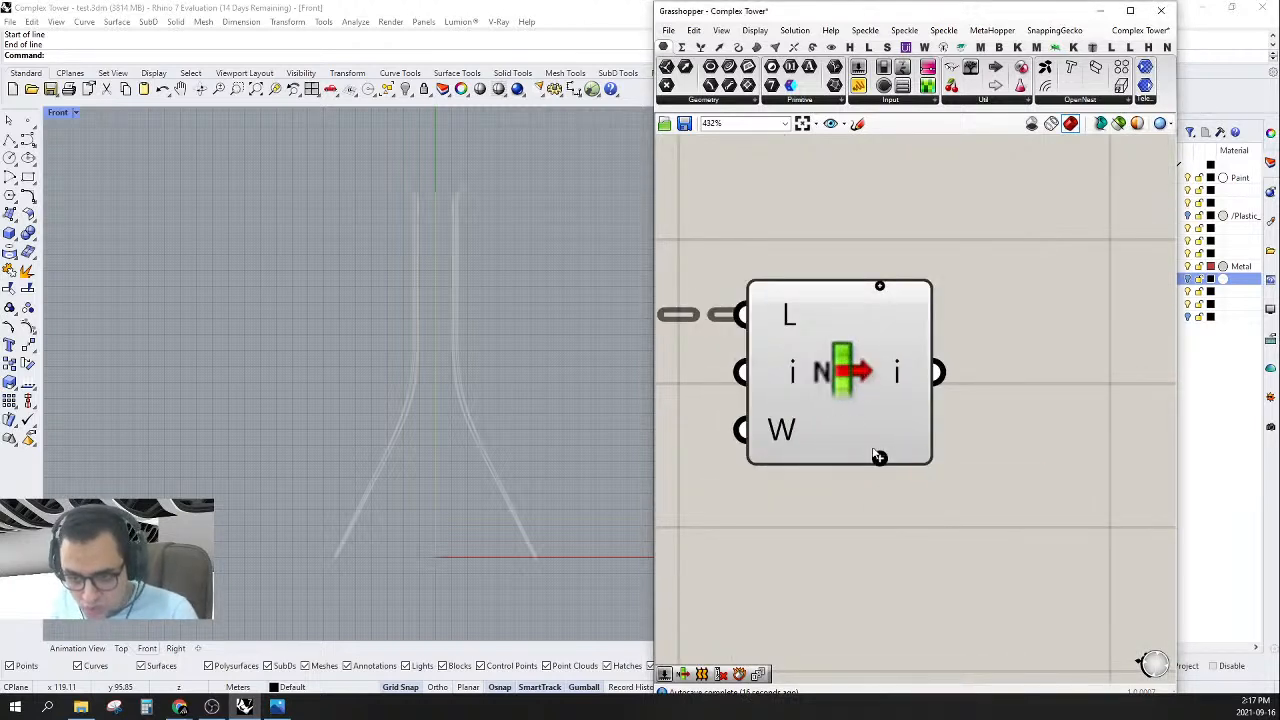
left_click(879, 458)
scroll(880, 455, "down", 4)
- Add a Loft component with its C input fed from both the i and +1 outputs of List Item
double_click(930, 400)
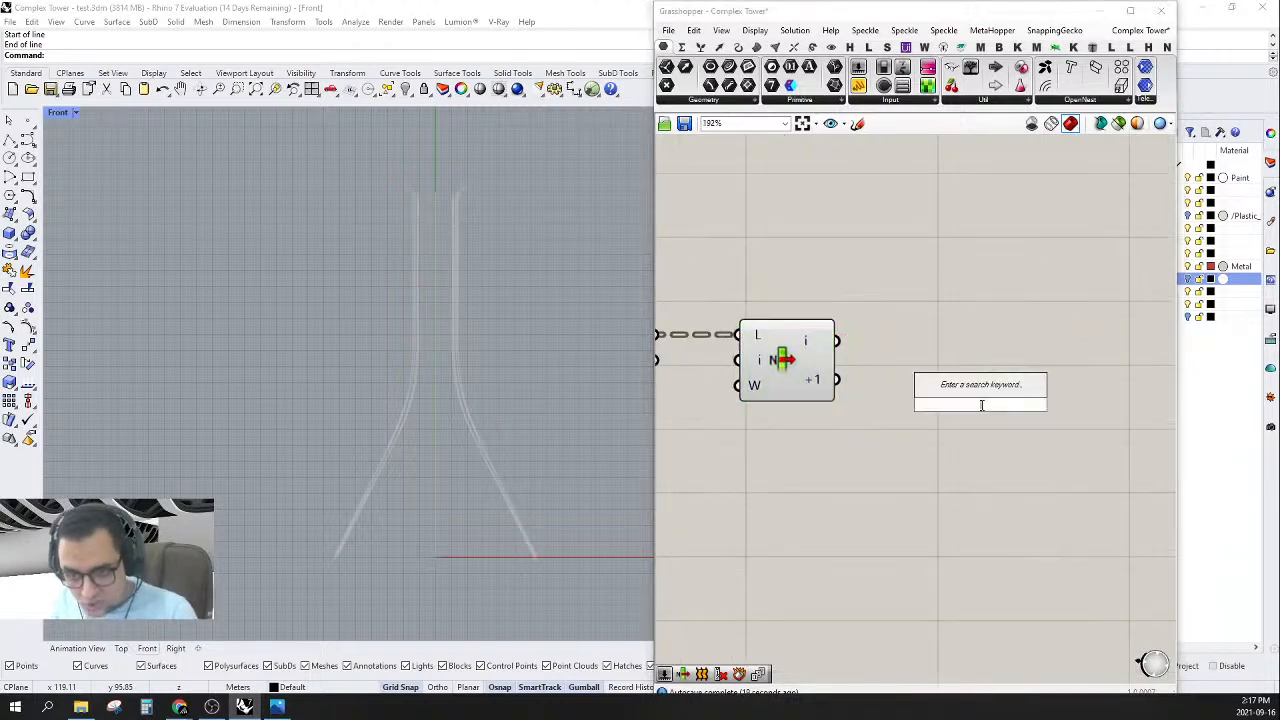
type("loft")
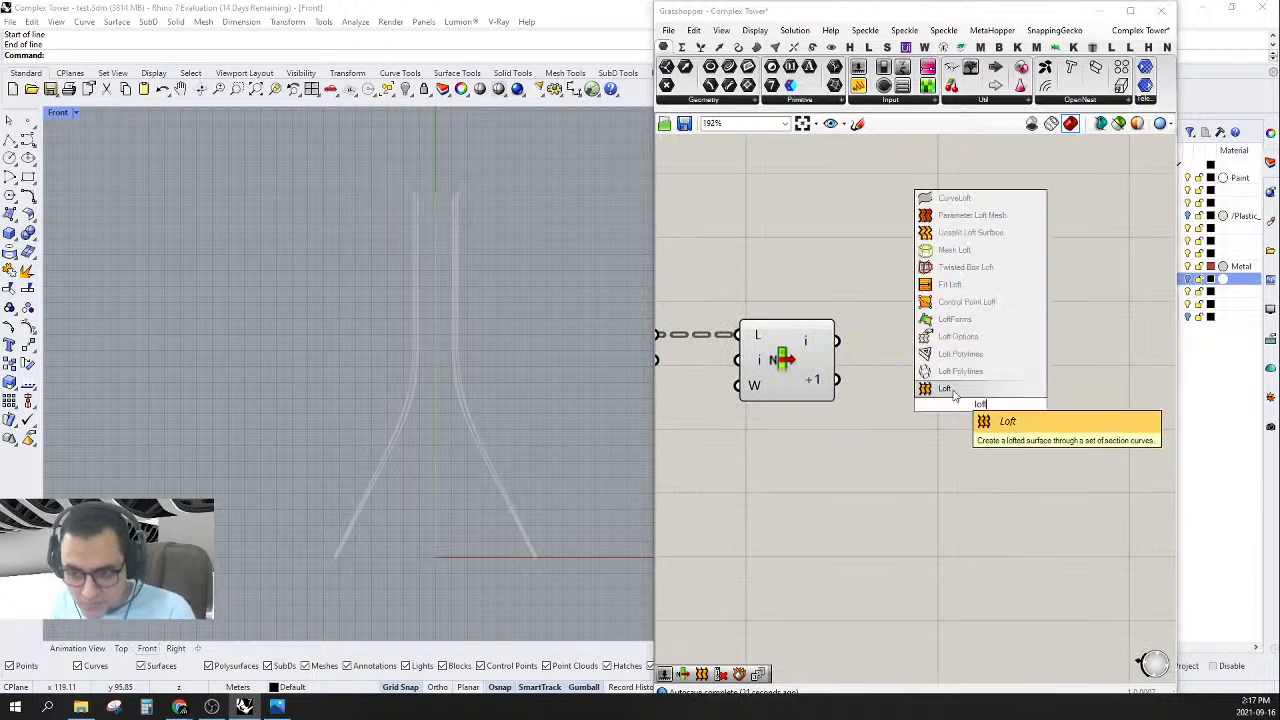
left_click(944, 388)
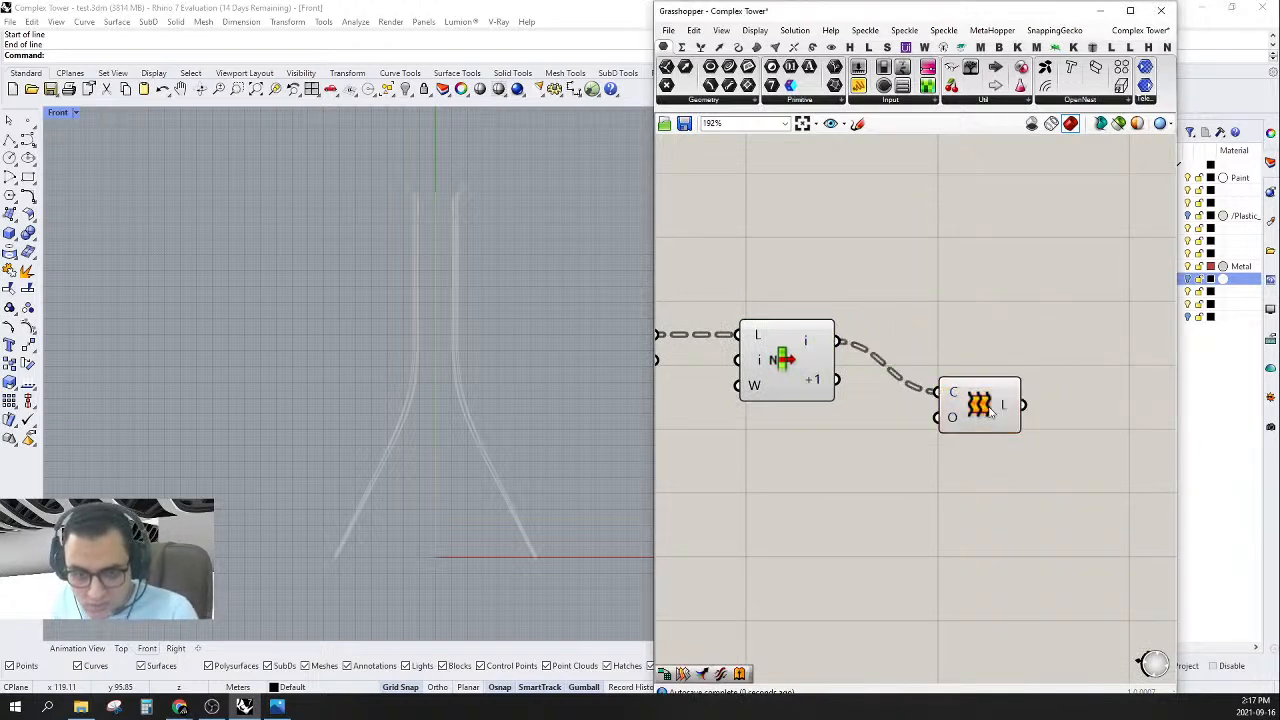
left_click_drag(989, 410, 848, 380)
left_click_drag(1020, 362, 1113, 365)
- Examine the lofted crease strips up close in Front view and in the Animation View
scroll(460, 330, "up", 6)
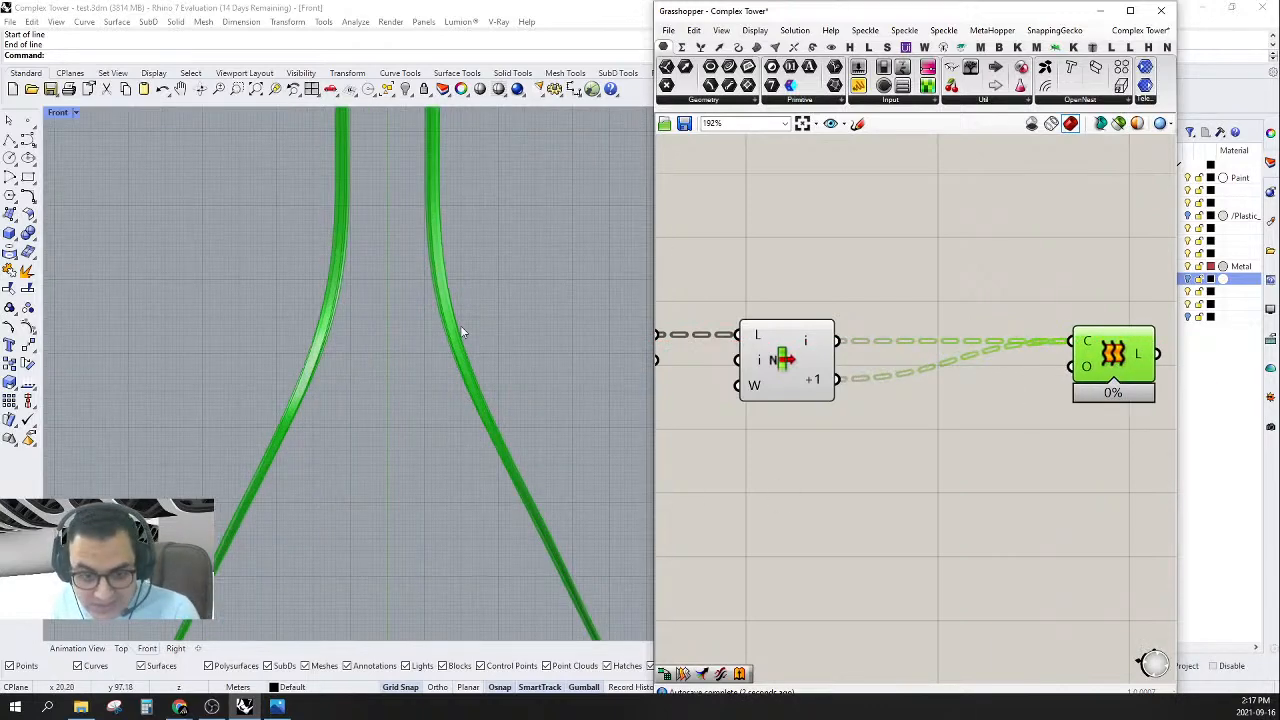
left_click(77, 648)
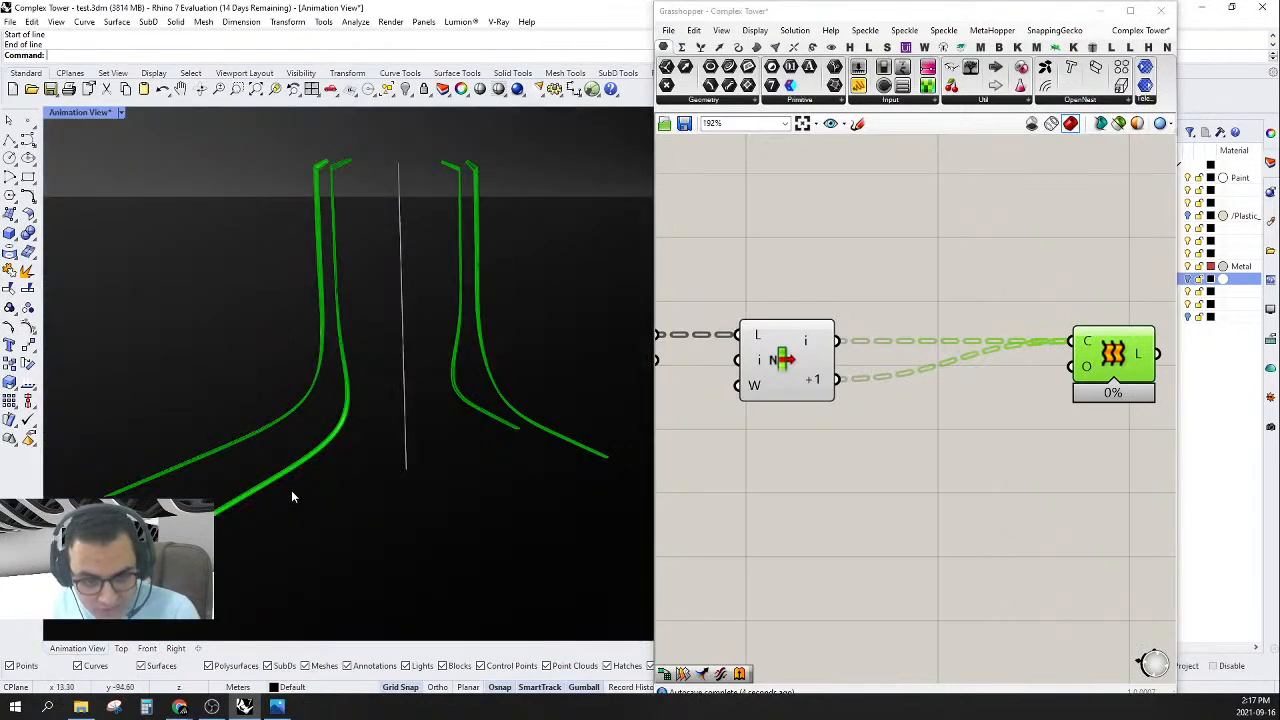
right_click_drag(285, 430, 281, 477)
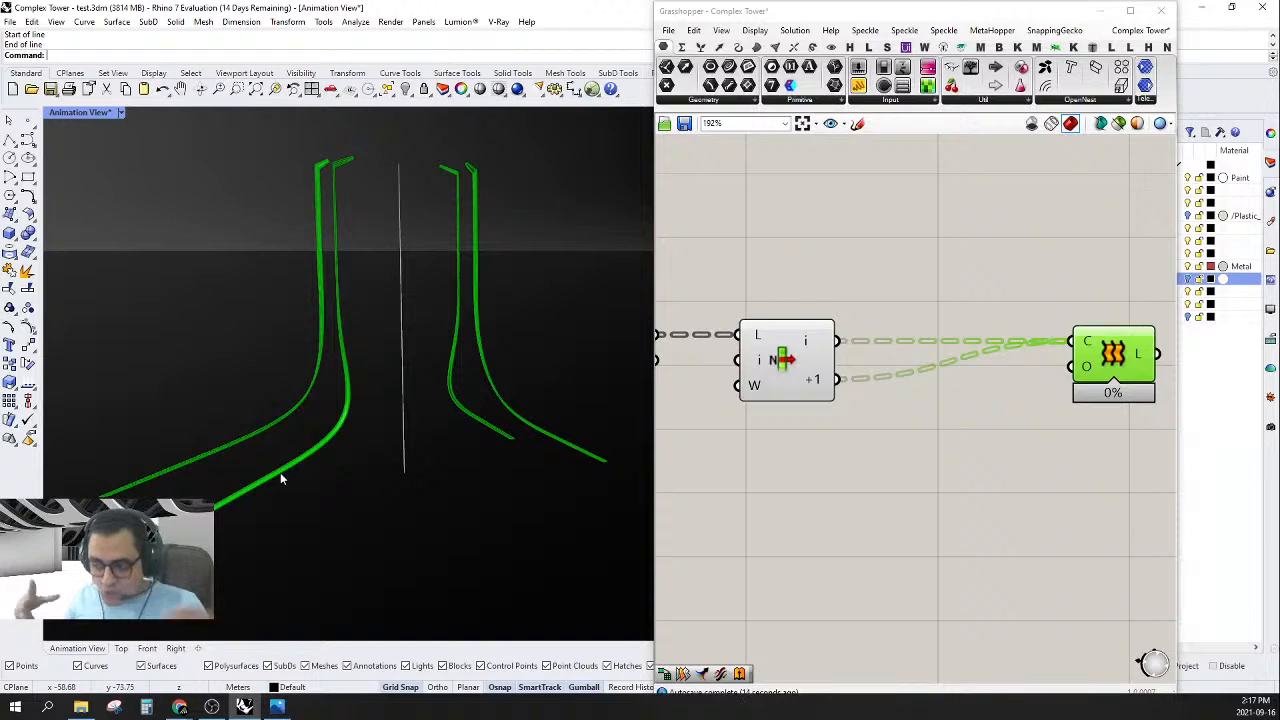
- Add an Evaluate Length component to the canvas below and beyond the Loft
scroll(926, 396, "down", 3)
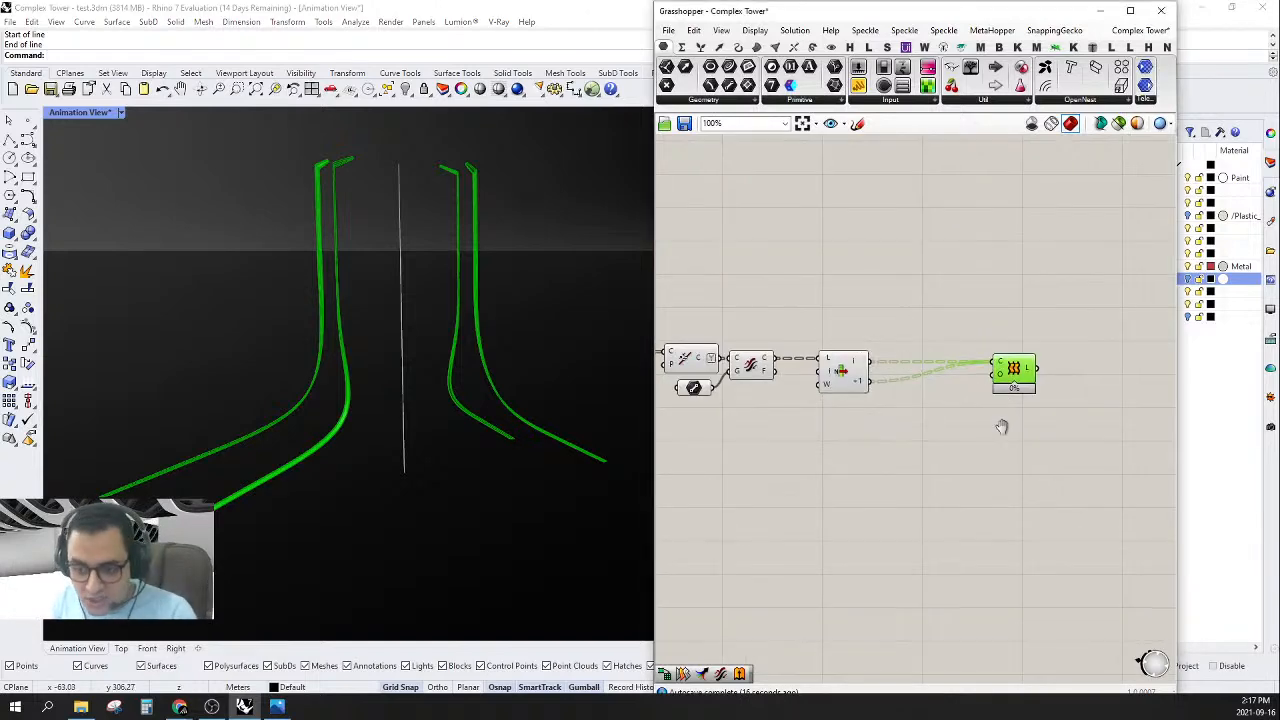
scroll(1003, 426, "up", 3)
right_click_drag(1034, 358, 937, 343)
double_click(1000, 388)
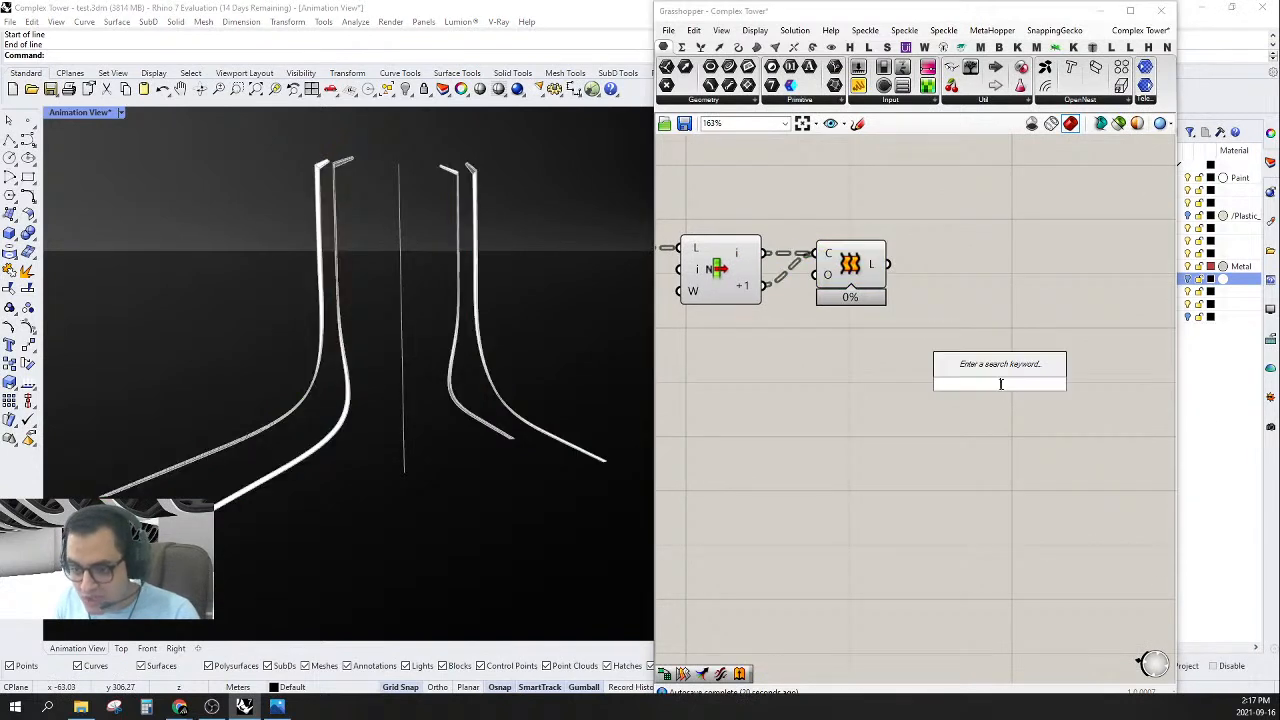
type("1eva")
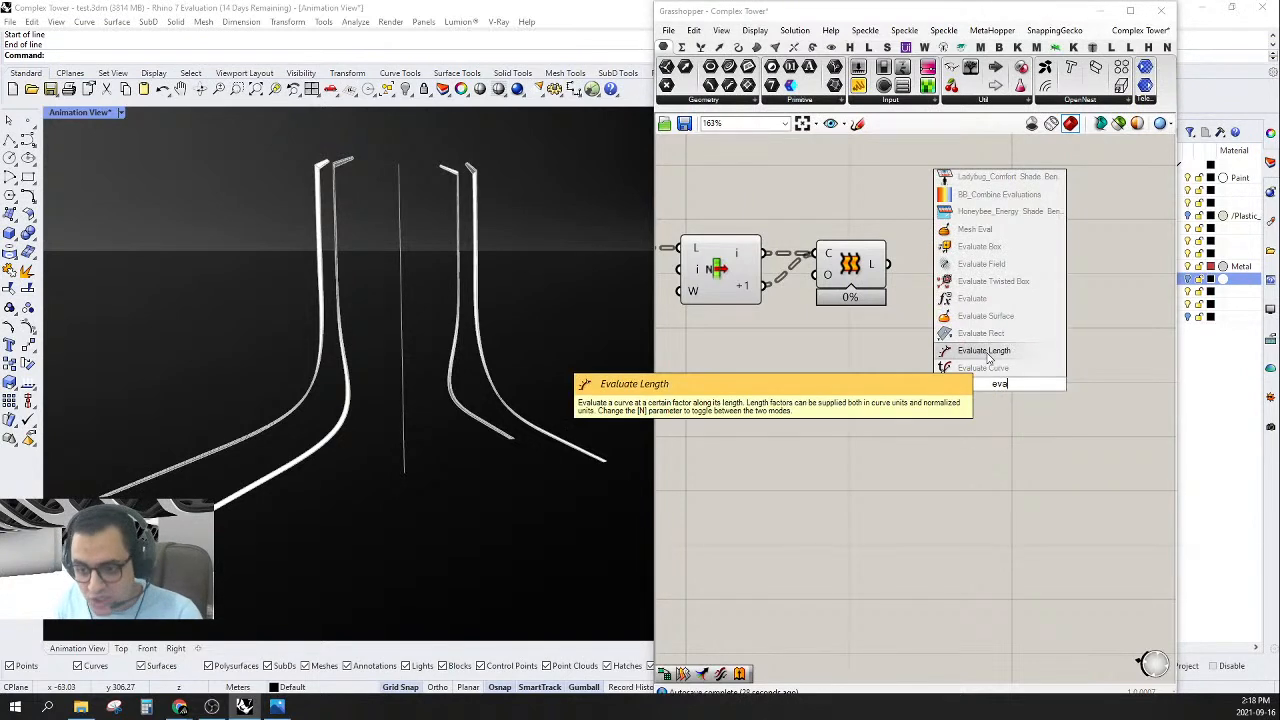
left_click(984, 350)
right_click_drag(992, 367, 967, 367)
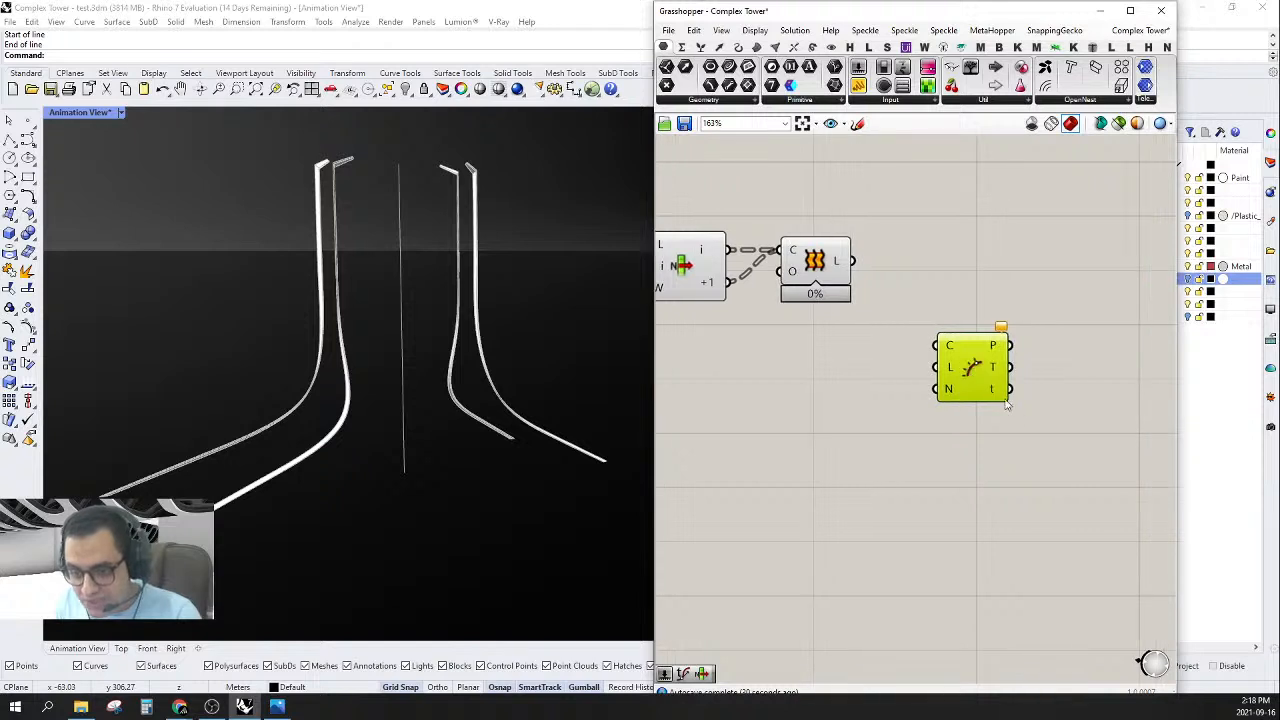
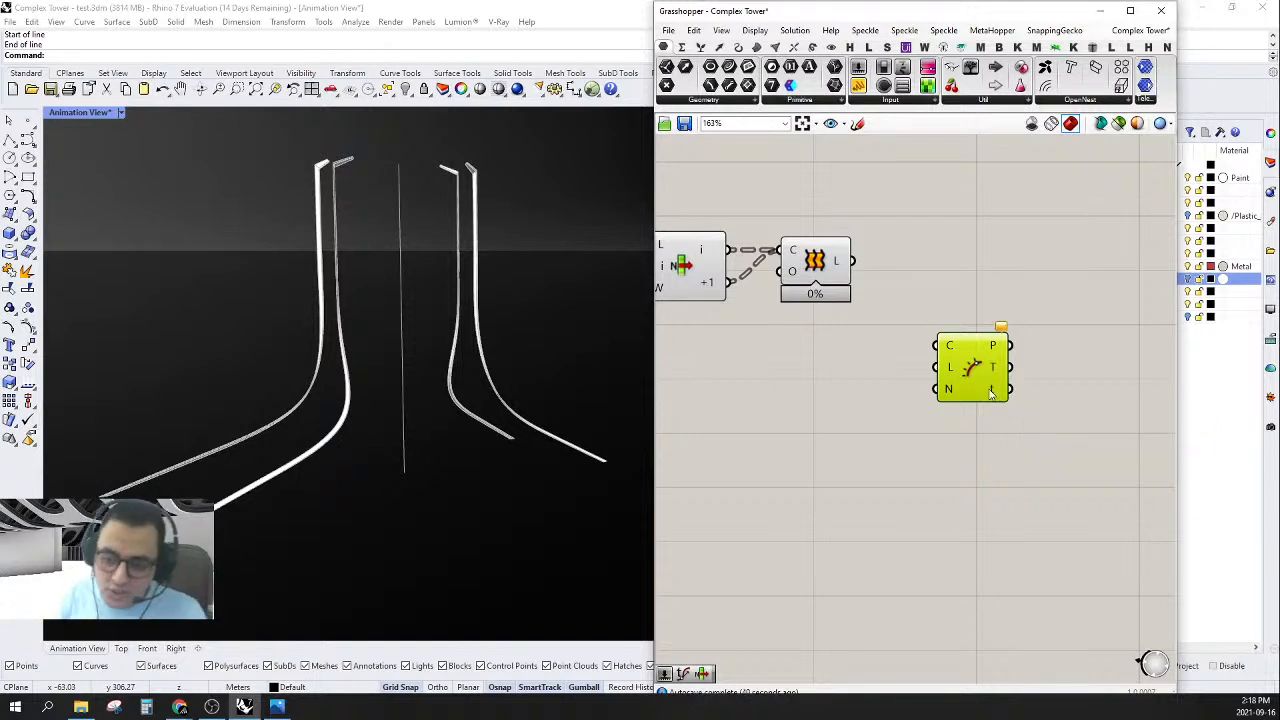
- Feed the C input of Evaluate Length from the Loft output and place it further along, level with the Loft
scroll(1074, 283, "down", 2)
left_click_drag(1019, 346, 948, 276)
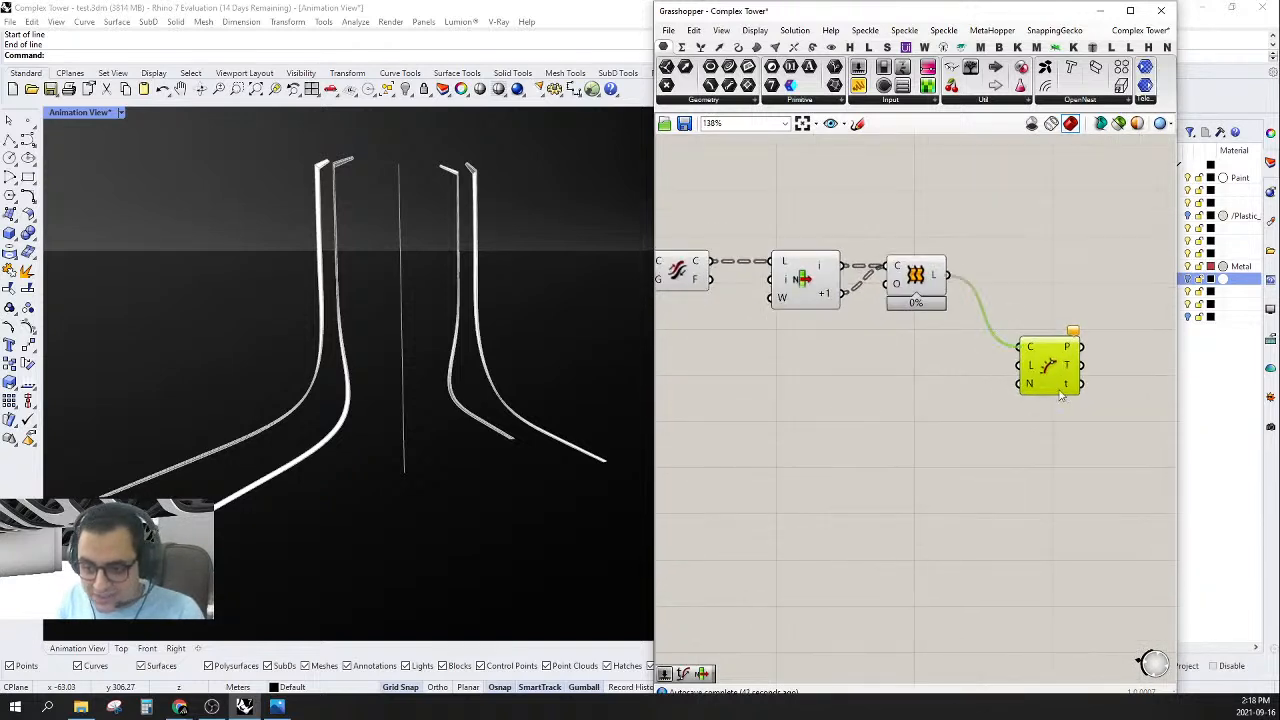
left_click_drag(1064, 379, 1143, 305)
- Delete the unused parameter branching off above the chain near the start of the definition
scroll(1080, 349, "down", 4)
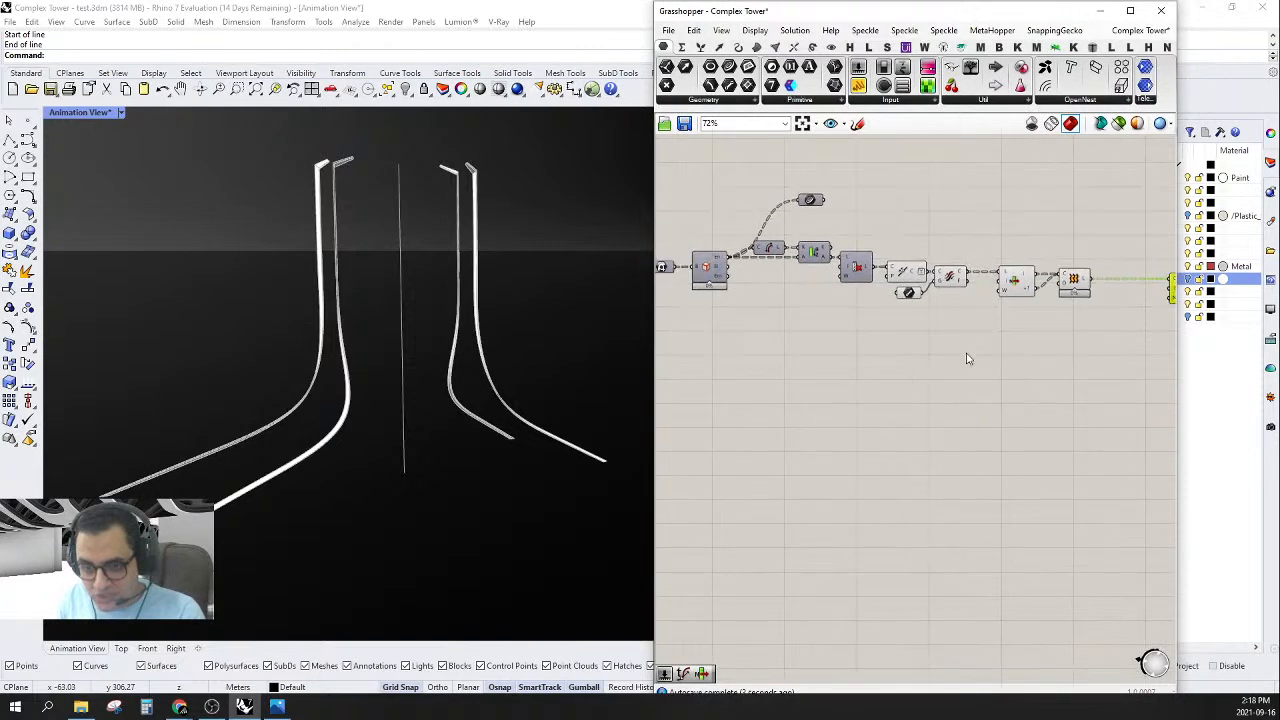
left_click_drag(812, 172, 910, 230)
scroll(910, 260, "down", 1)
key("Delete")
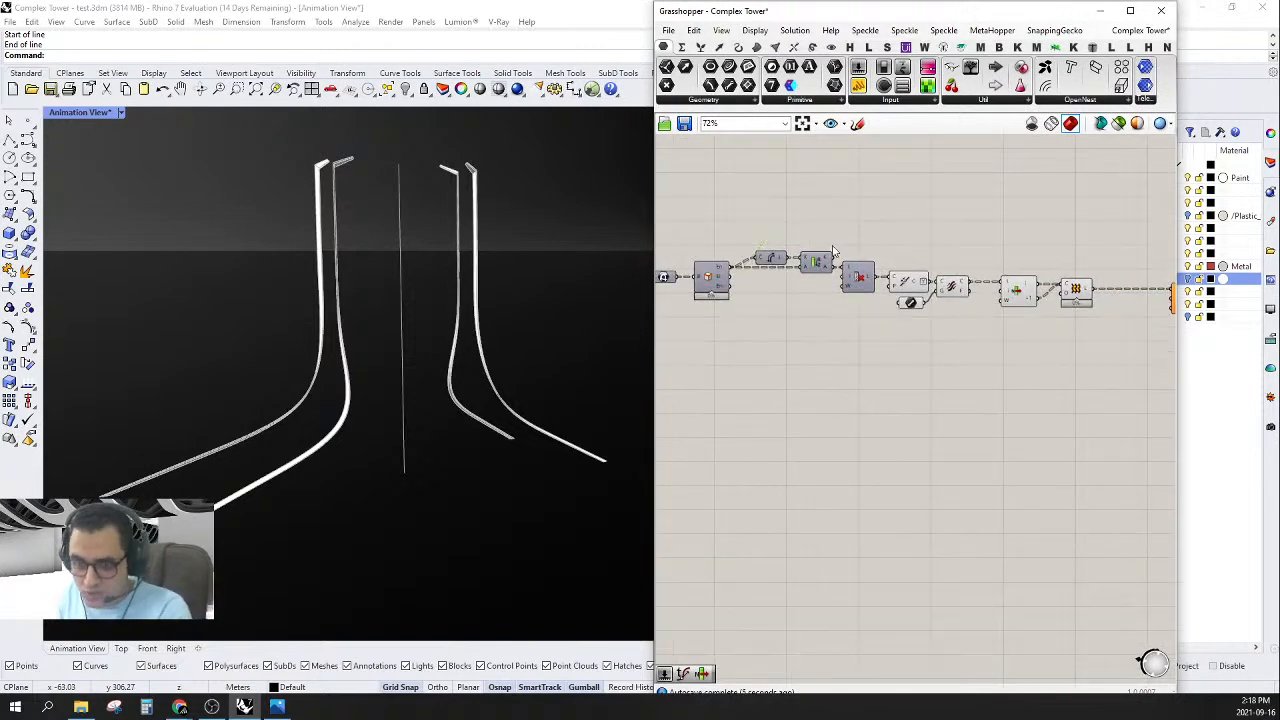
- Turn off the preview of the components from Cull Index through Loft, including the guide Line parameter
scroll(914, 305, "down", 2)
scroll(915, 305, "up", 3)
left_click_drag(1023, 229, 834, 371)
right_click(888, 202)
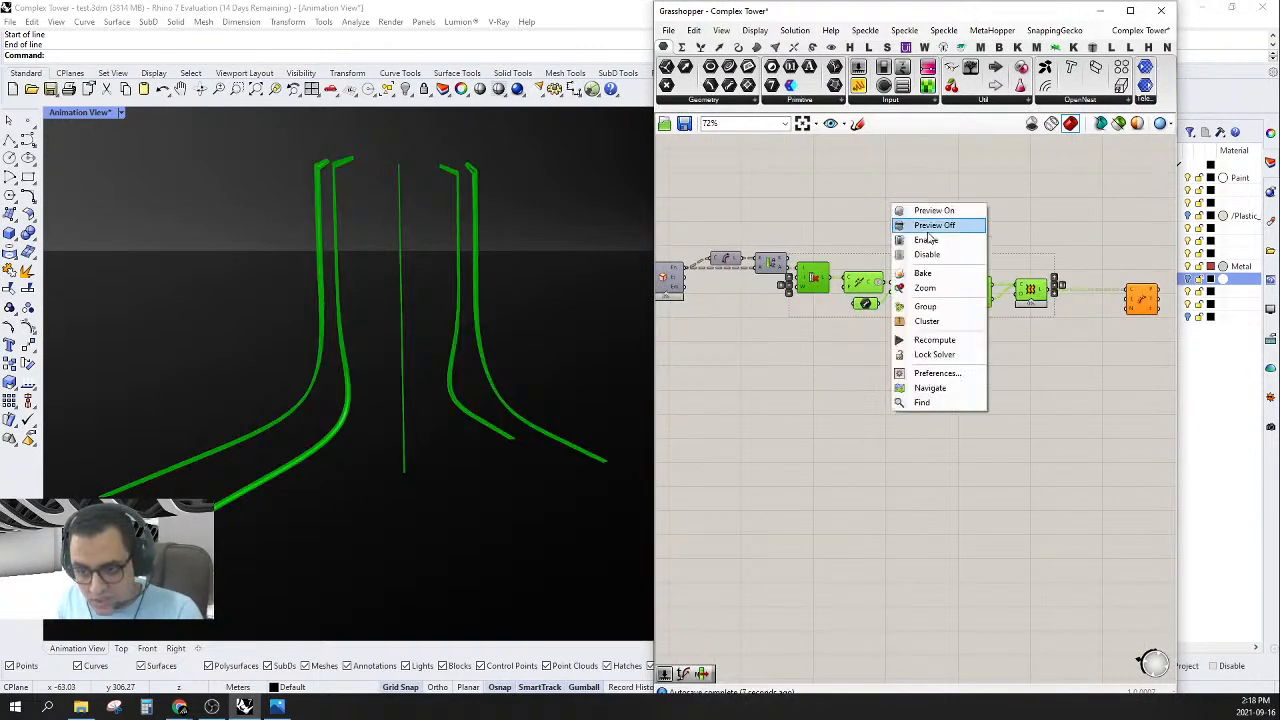
left_click(928, 233)
- Delete the Loft and feed the C input of Evaluate Length from the i output of List Item
scroll(1000, 255, "up", 4)
left_click(984, 212)
left_click_drag(984, 210, 898, 374)
key("Delete")
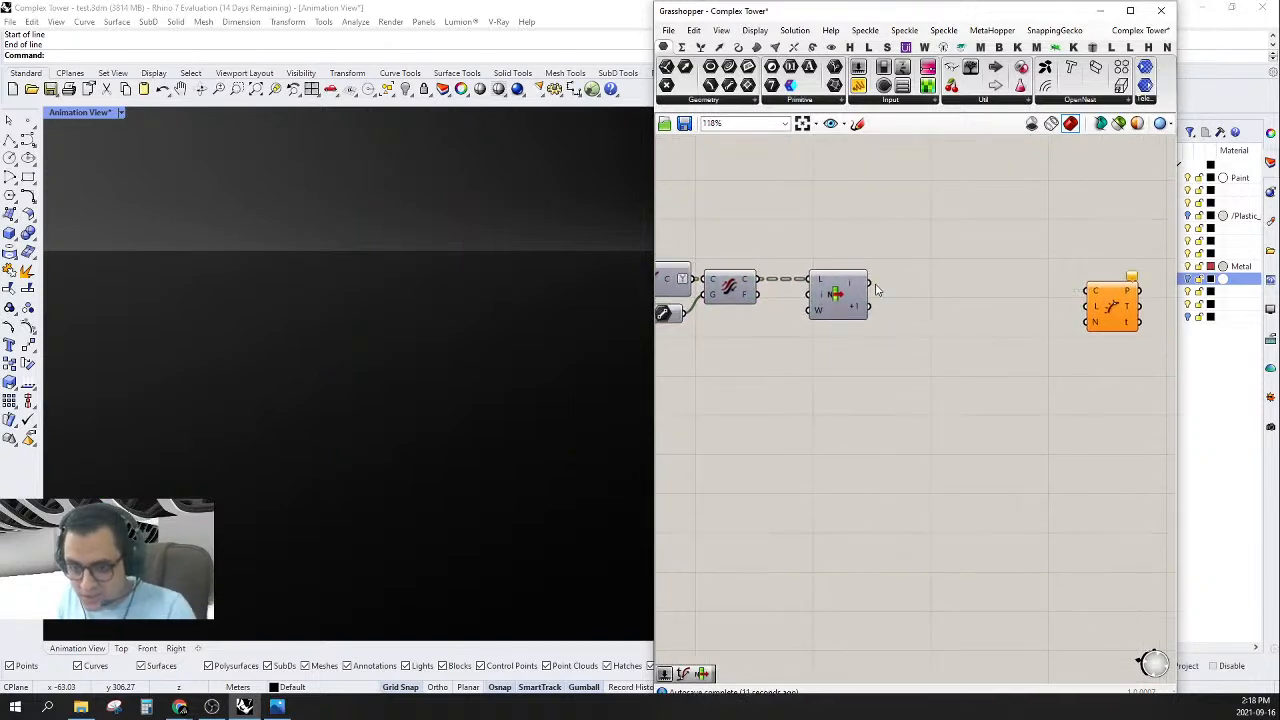
left_click_drag(870, 285, 1122, 310)
right_click_drag(1120, 372, 1030, 353)
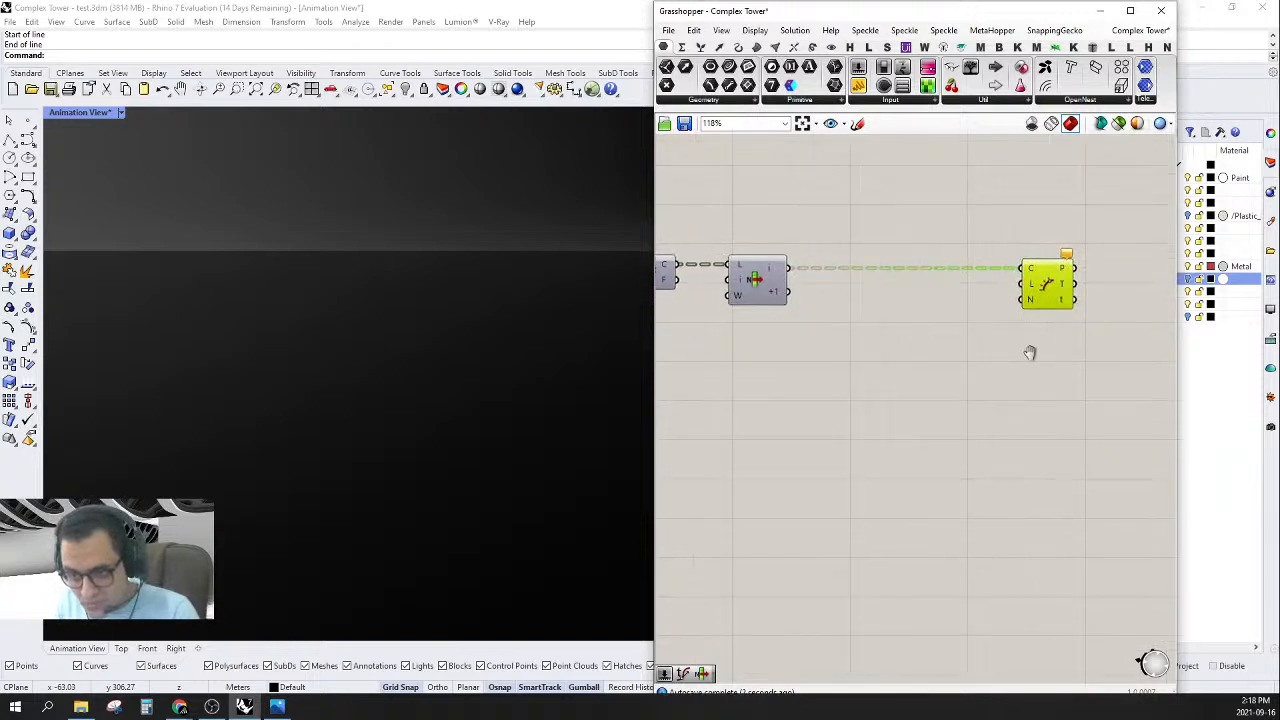
- Shift Evaluate Length slightly further along and turn the preview of the List Item feeding it back on
left_click_drag(1045, 285, 1064, 285)
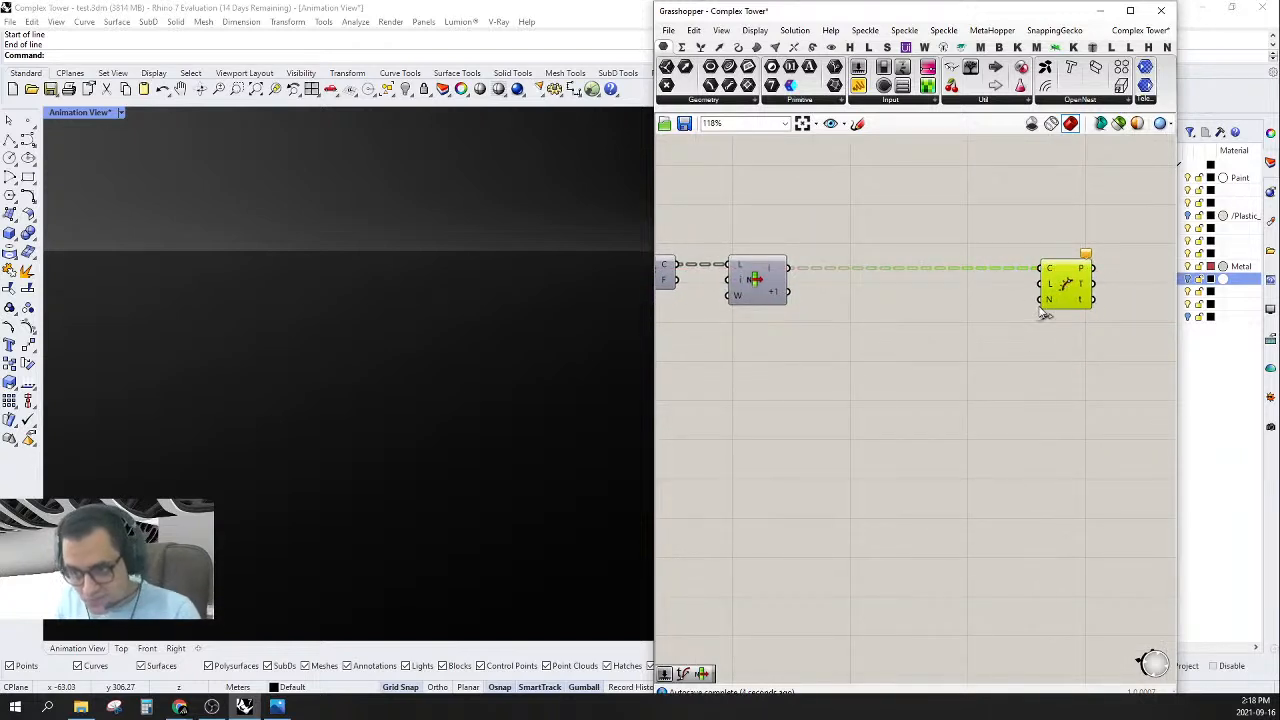
right_click_drag(993, 351, 1020, 350)
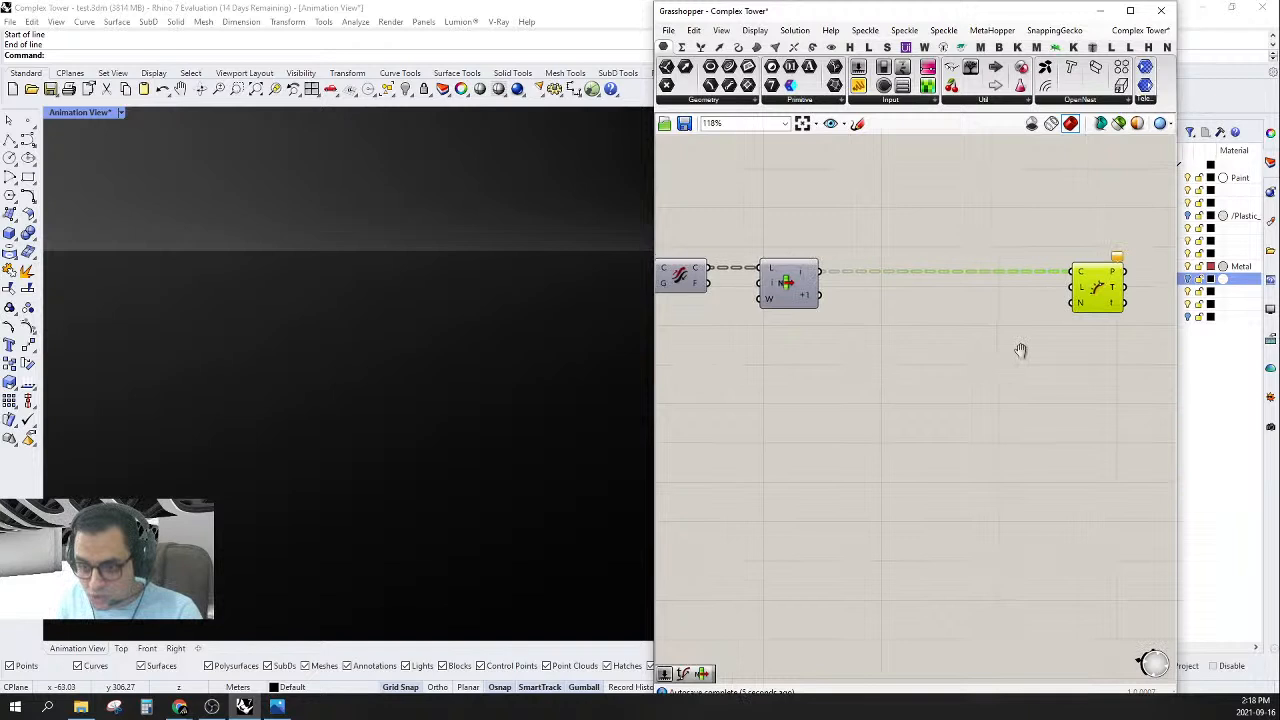
double_click(855, 405)
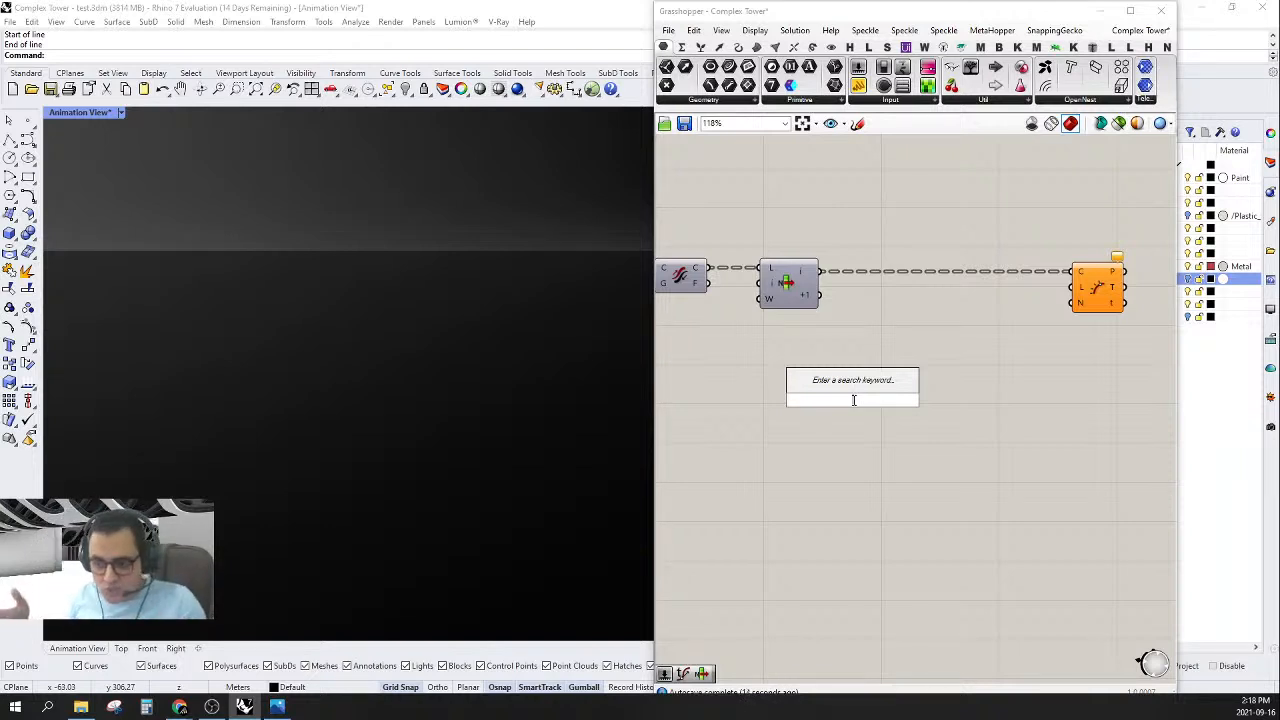
right_click(818, 308)
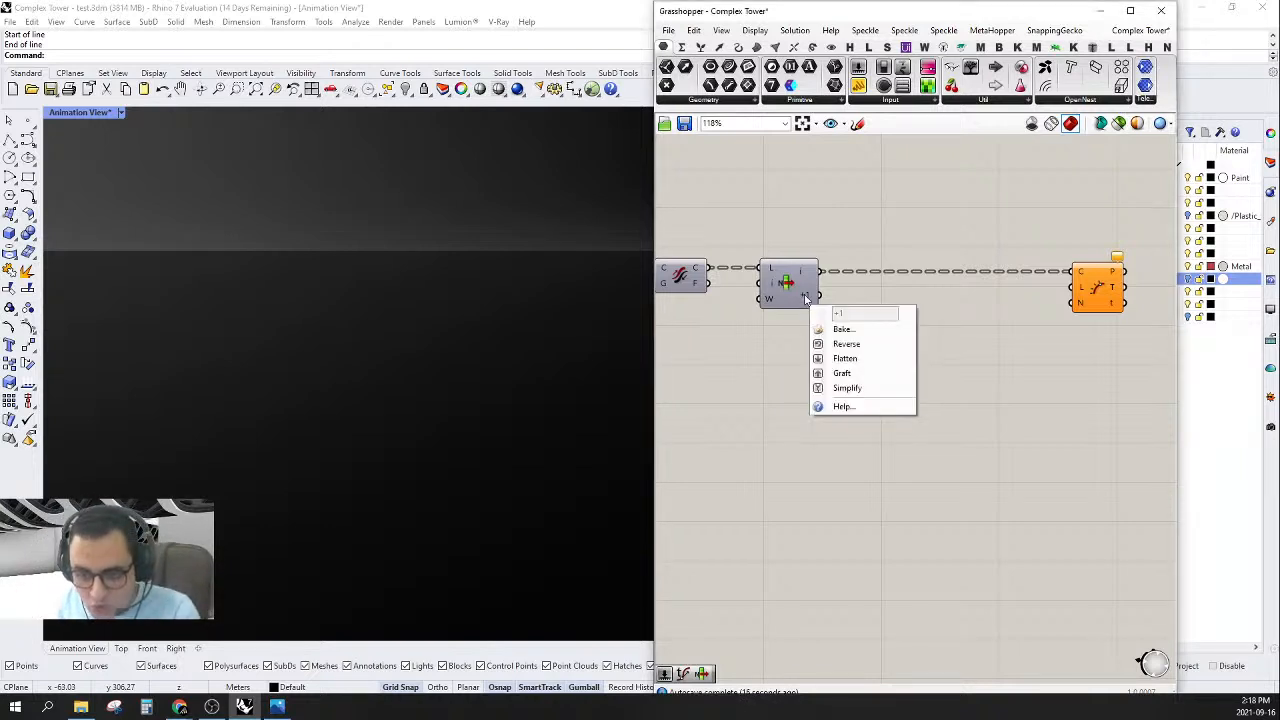
right_click(788, 282)
left_click(818, 320)
- Add a 0.25 number slider below the chain, feed it into the L input of Evaluate Length, and raise it to 1.00
double_click(822, 405)
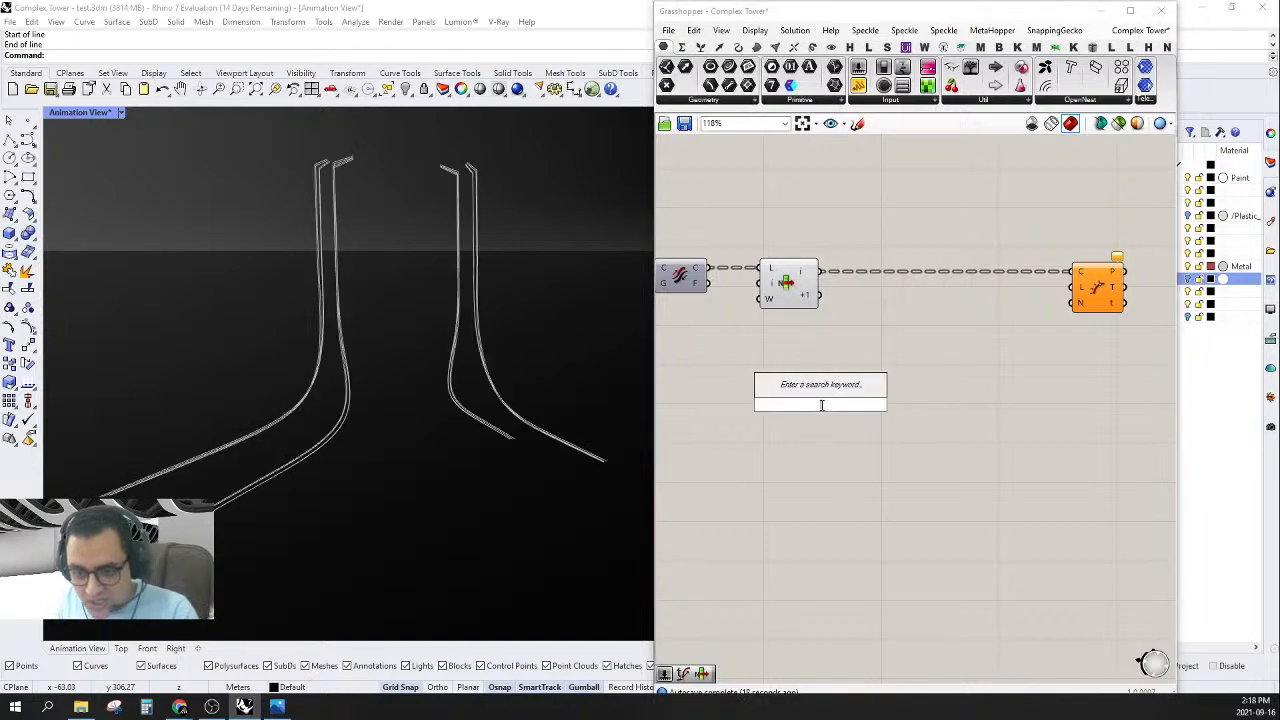
type("0")
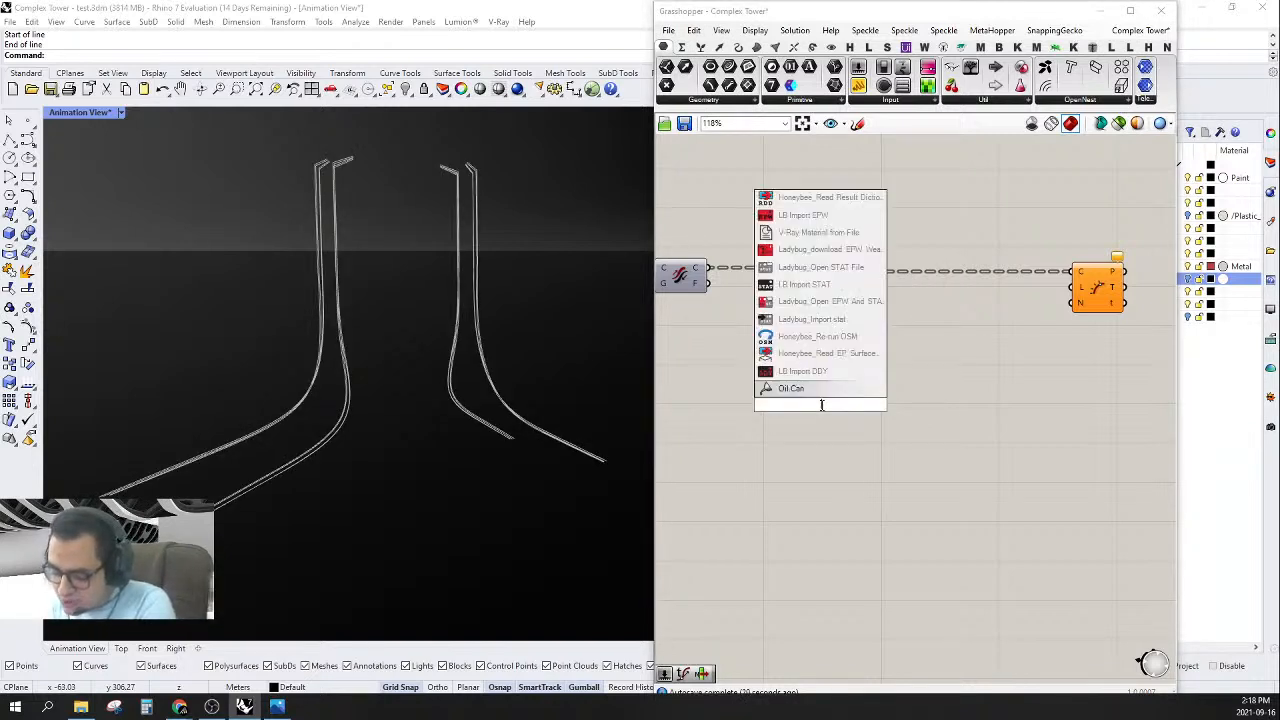
type(".25")
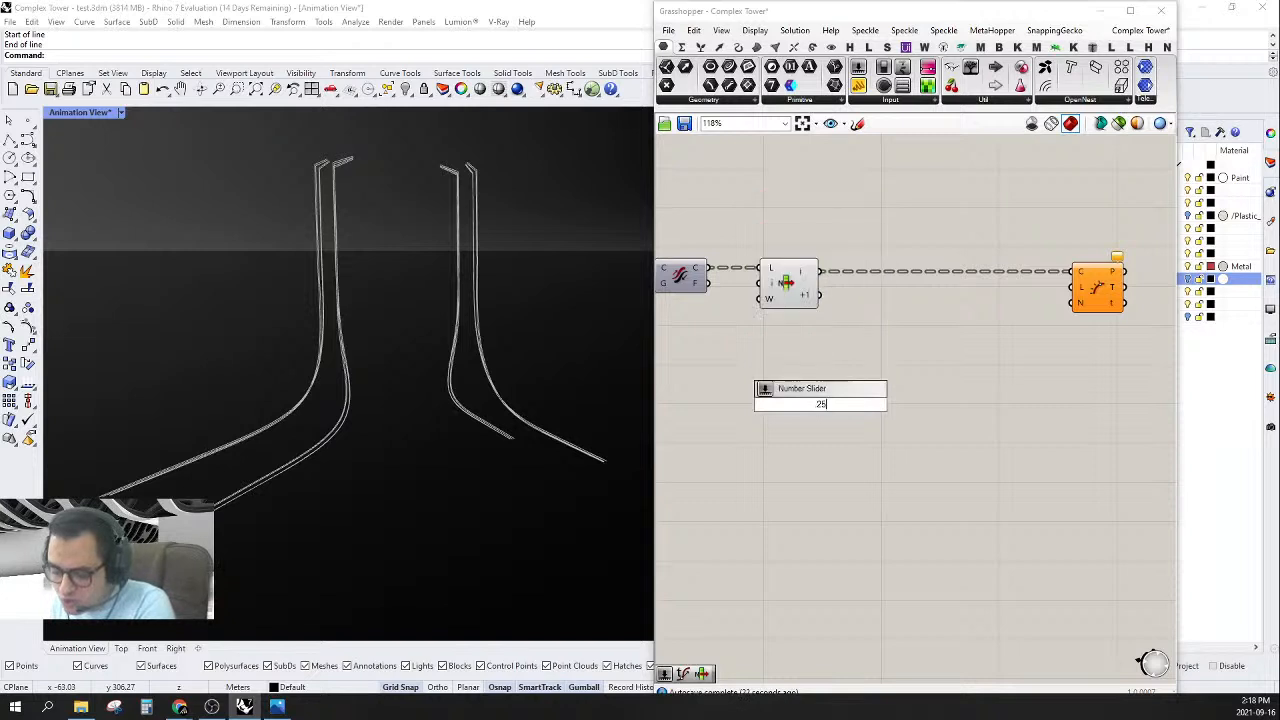
key("Return")
left_click_drag(1077, 296, 884, 404)
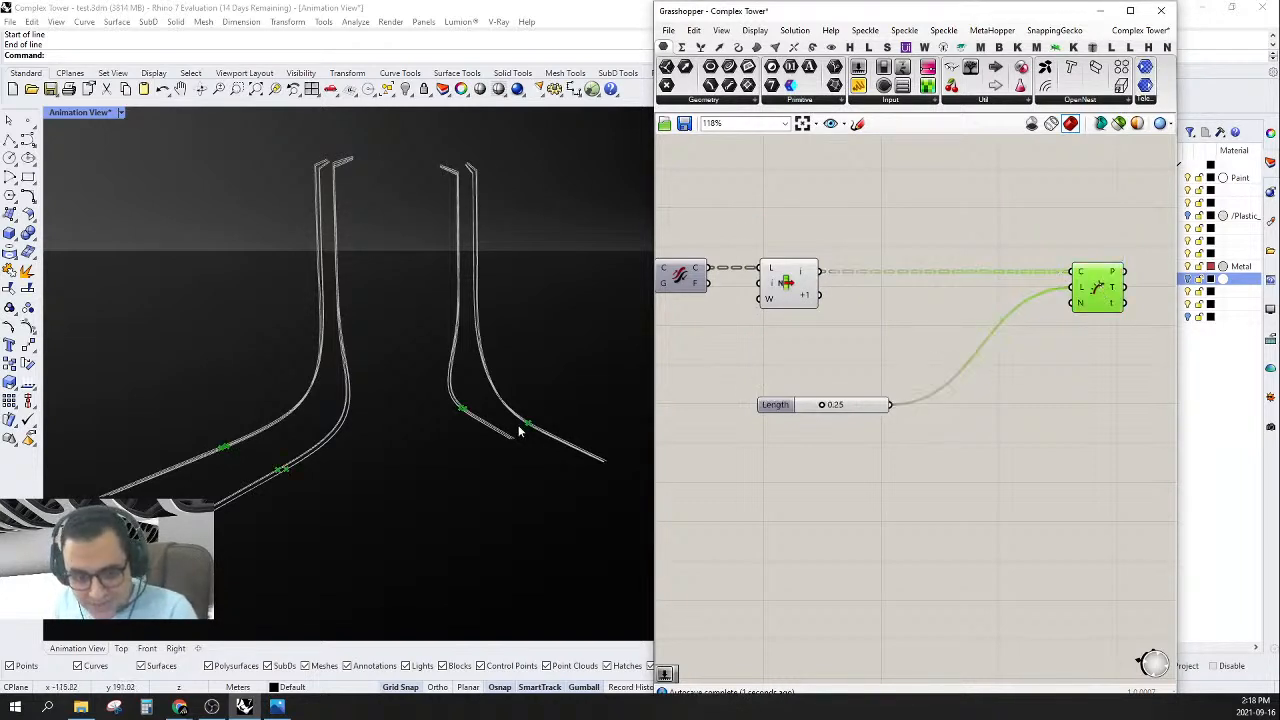
left_click_drag(820, 405, 945, 420)
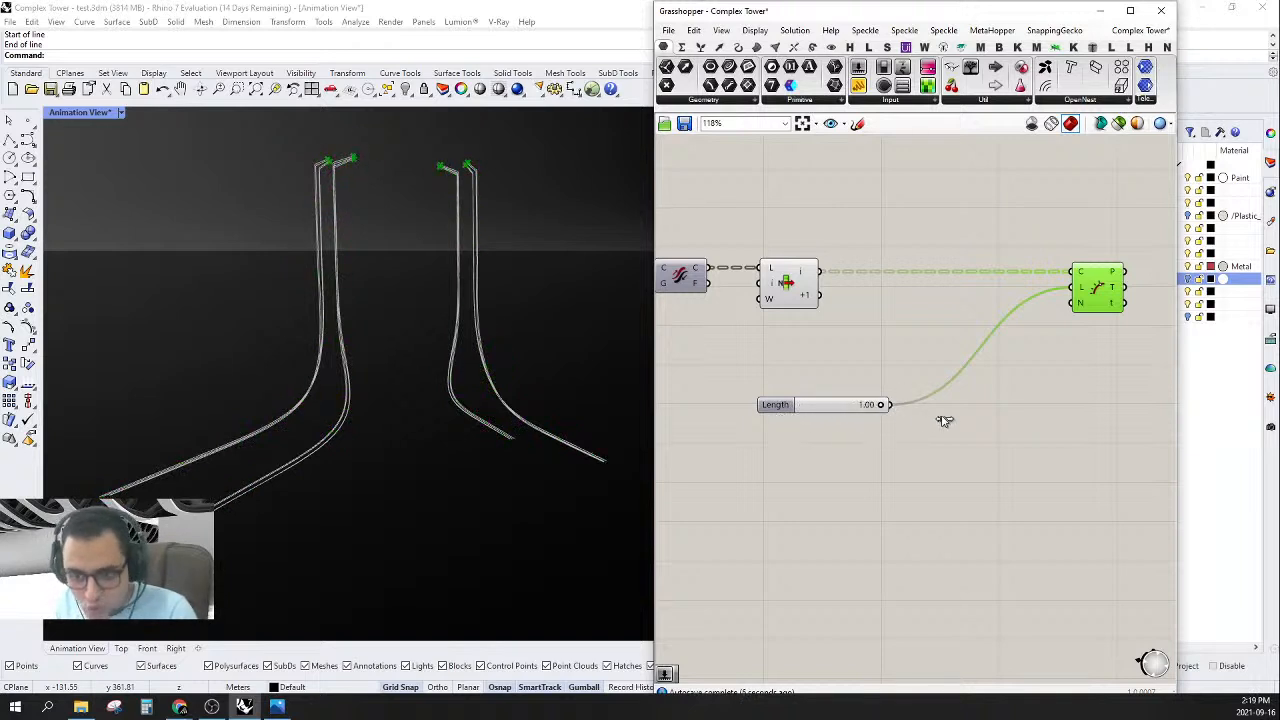
- Place the Length slider directly beneath the List Item and space Evaluate Length out beyond it on the same row
left_click_drag(1088, 297, 936, 297)
left_click_drag(832, 410, 762, 340)
right_click_drag(917, 411, 978, 435)
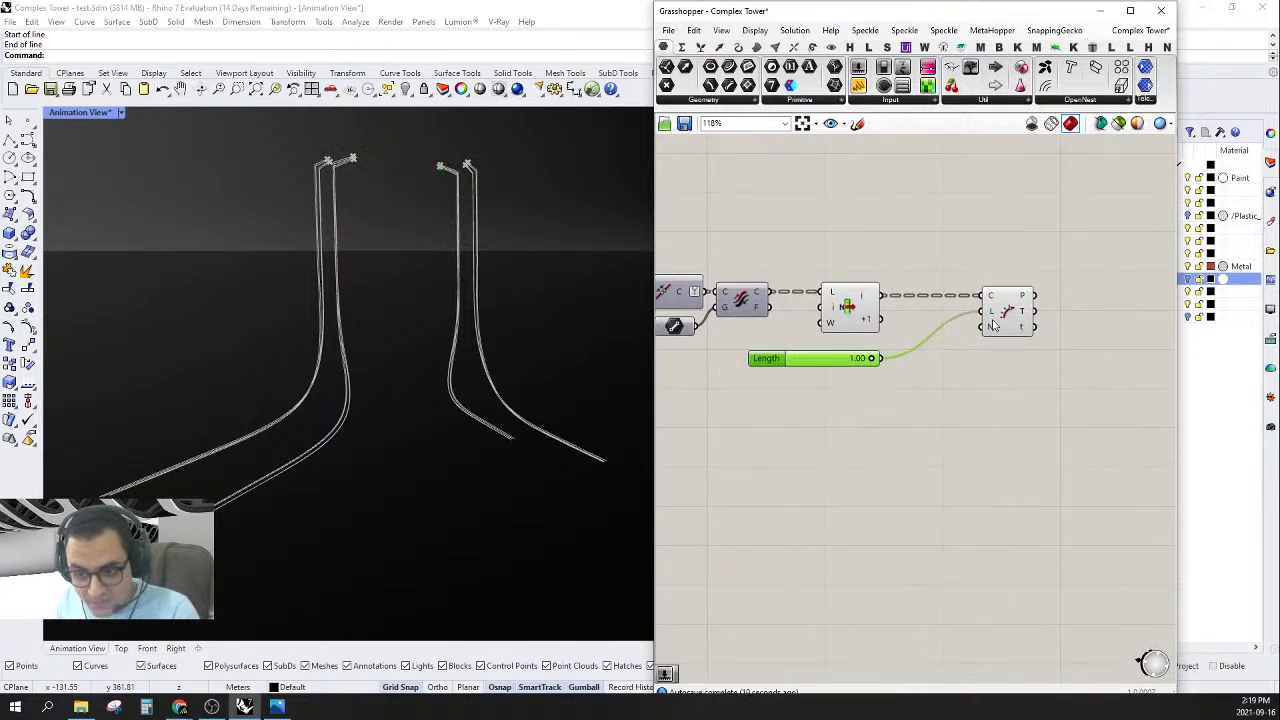
left_click_drag(997, 319, 1028, 319)
right_click_drag(970, 416, 968, 378)
left_click(850, 377)
right_click_drag(850, 377, 874, 395)
left_click_drag(965, 440, 869, 256)
left_click(963, 255)
right_click_drag(964, 259, 928, 247)
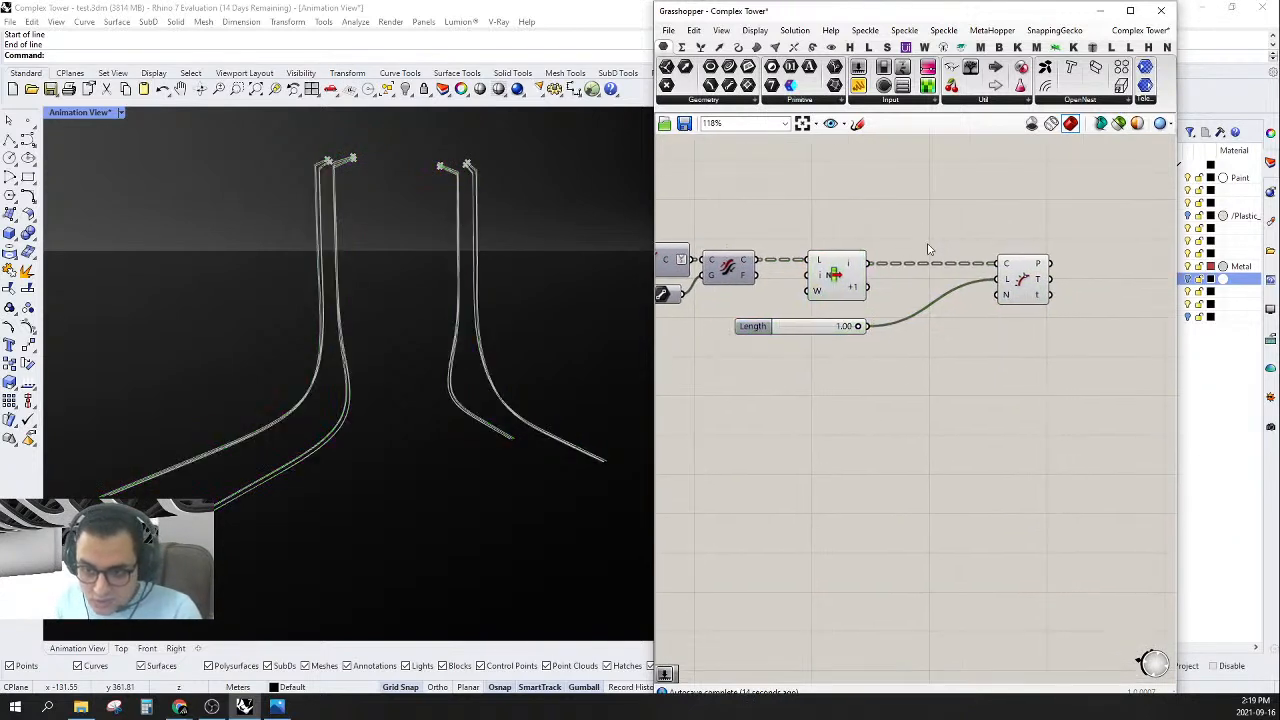
left_click_drag(867, 209, 872, 172)
right_click_drag(916, 207, 961, 219)
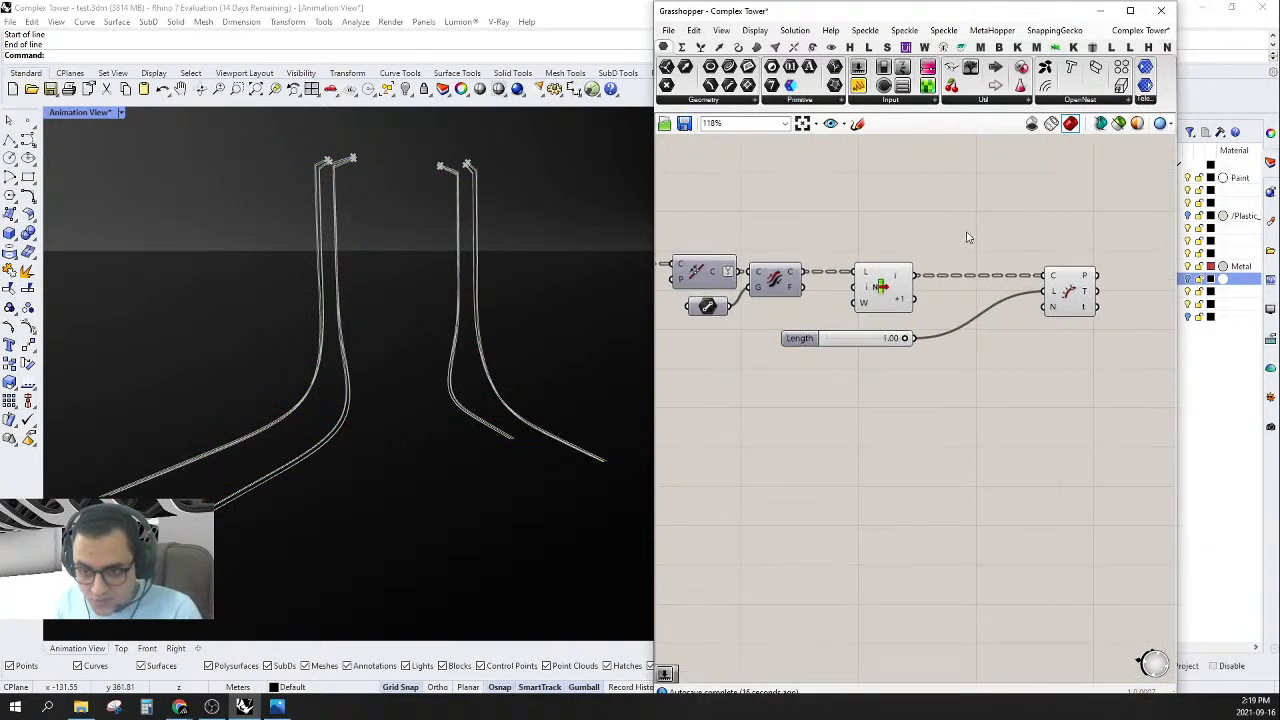
right_click_drag(1059, 288, 1041, 279)
left_click_drag(1045, 297, 1092, 297)
right_click_drag(1052, 365, 890, 341)
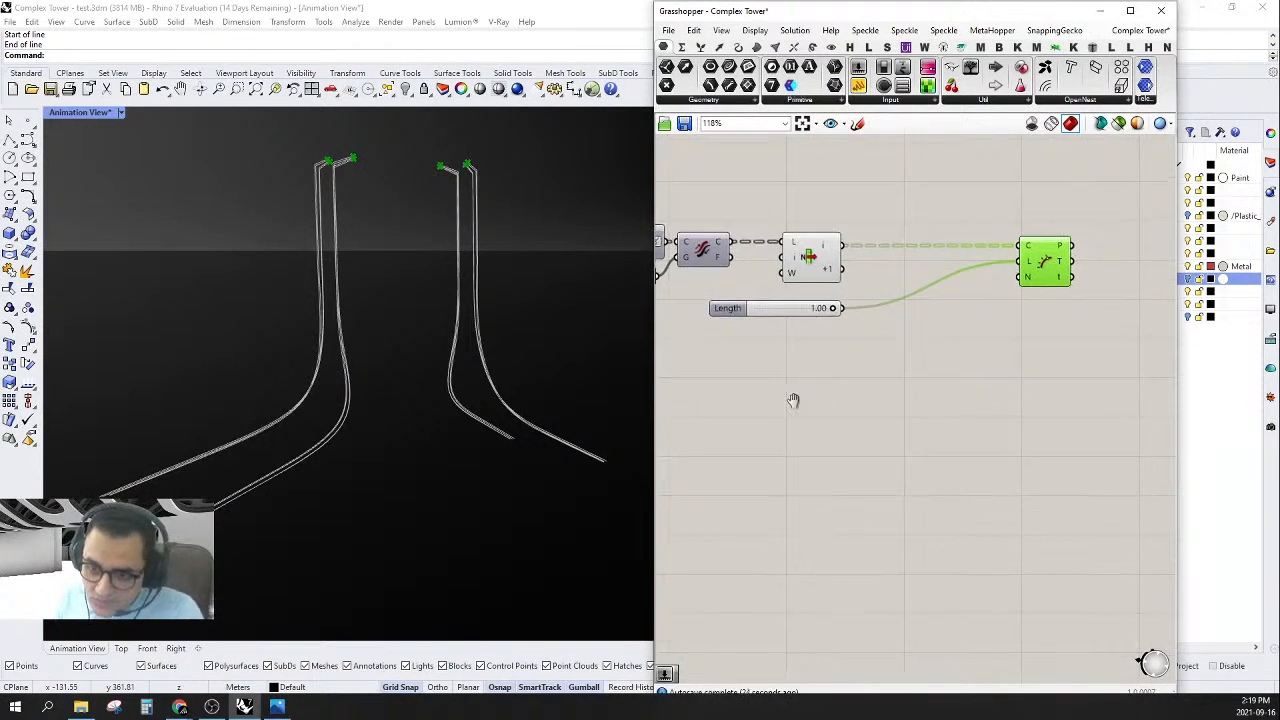
- Duplicate Evaluate Length directly below the original and feed the copy's C input from the +1 output of List Item
right_click_drag(797, 400, 787, 398)
left_click_drag(1030, 262, 838, 268, "alt")
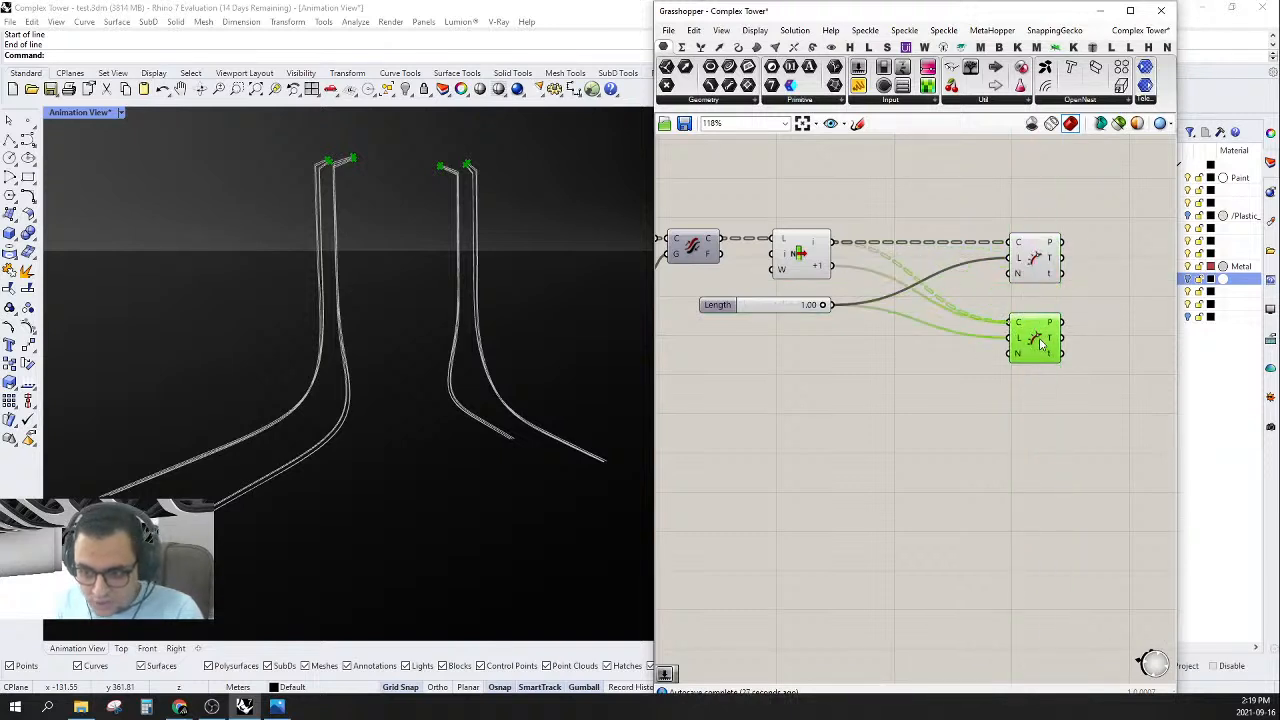
left_click_drag(1040, 343, 1037, 326)
- Add a Shatter beside the first Evaluate Length, fed by the List Item's i output and that Evaluate Length's t output
right_click_drag(1037, 326, 1080, 302)
scroll(974, 337, "up", 2)
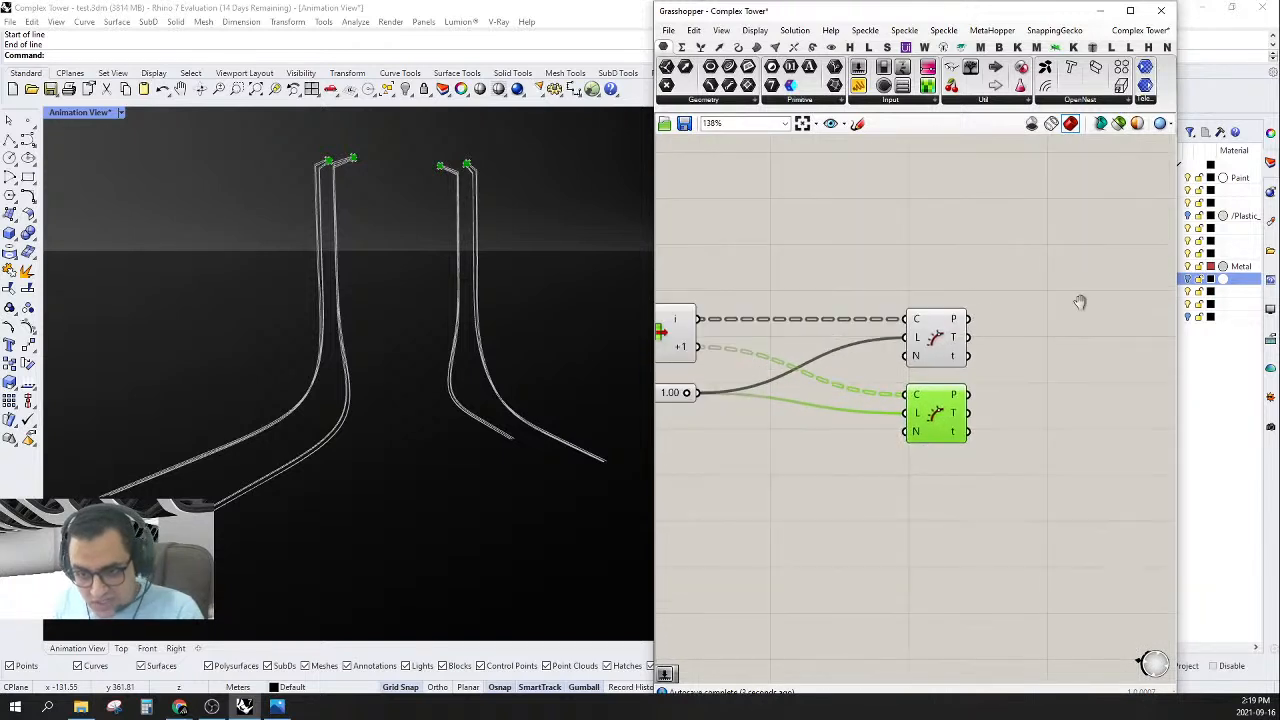
double_click(1036, 243)
type("sh")
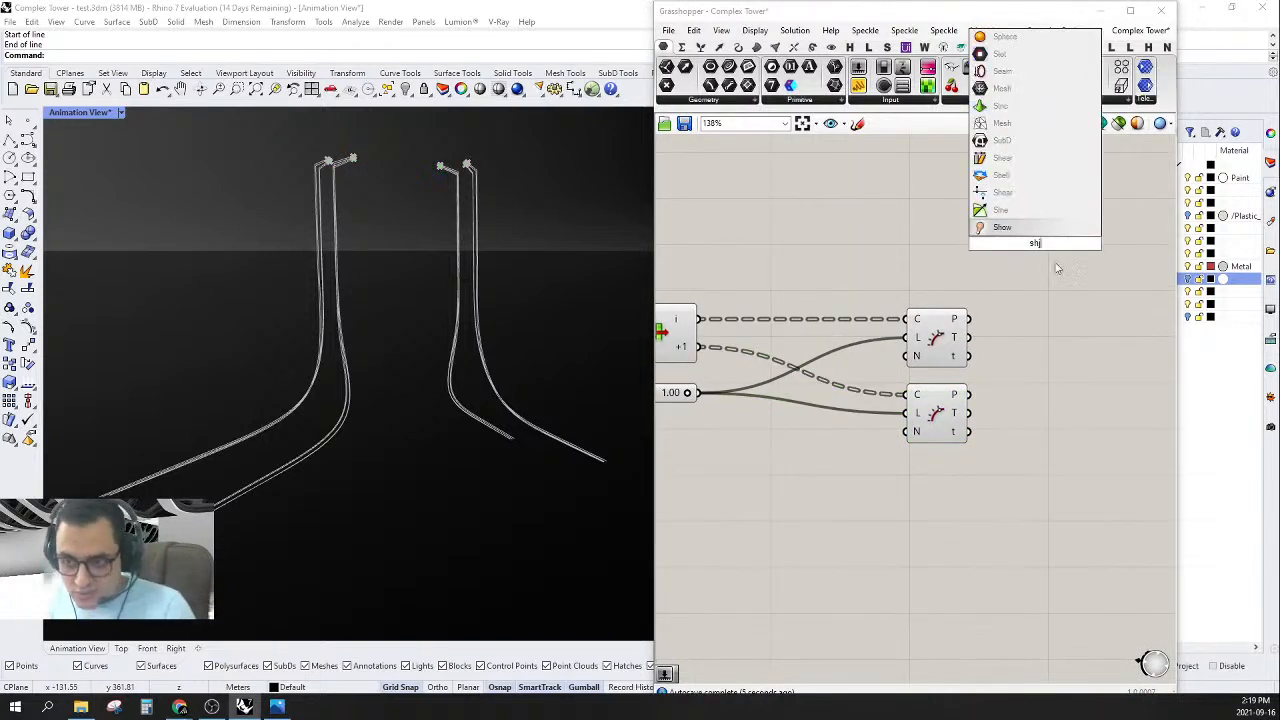
type("j")
key("BackSpace")
key("BackSpace")
key("BackSpace")
type("s")
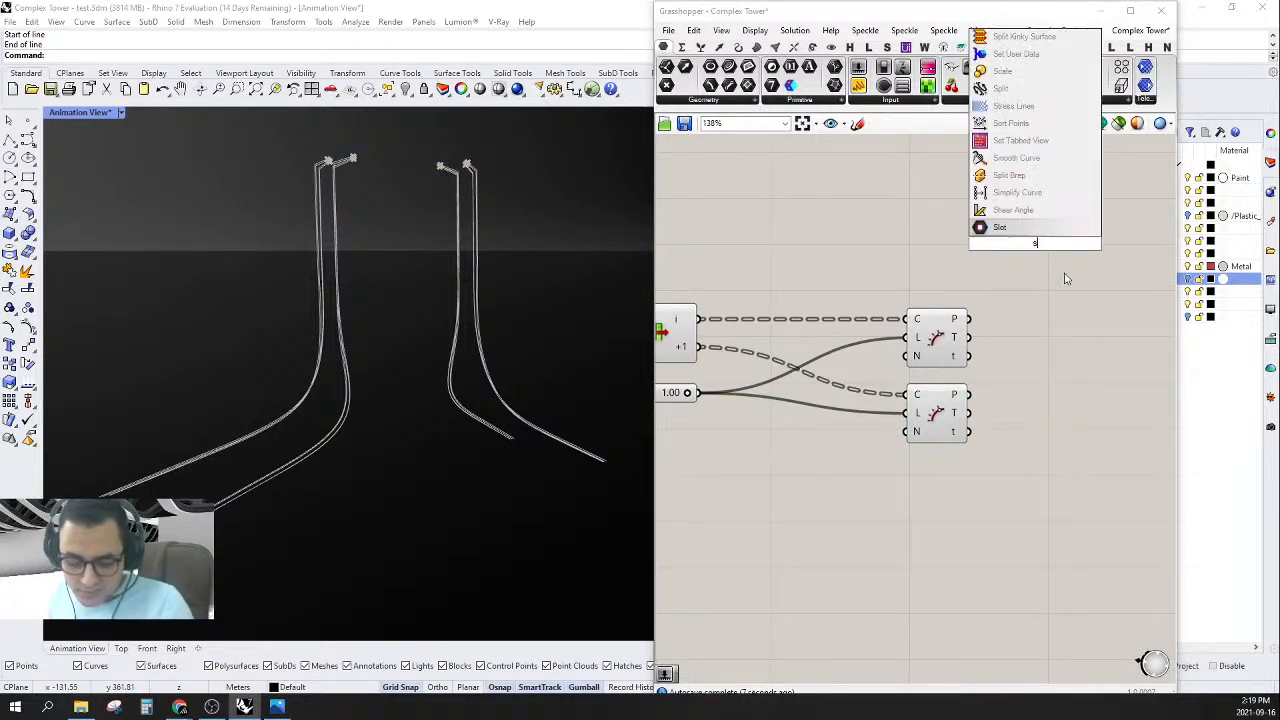
type("hat")
key("Return")
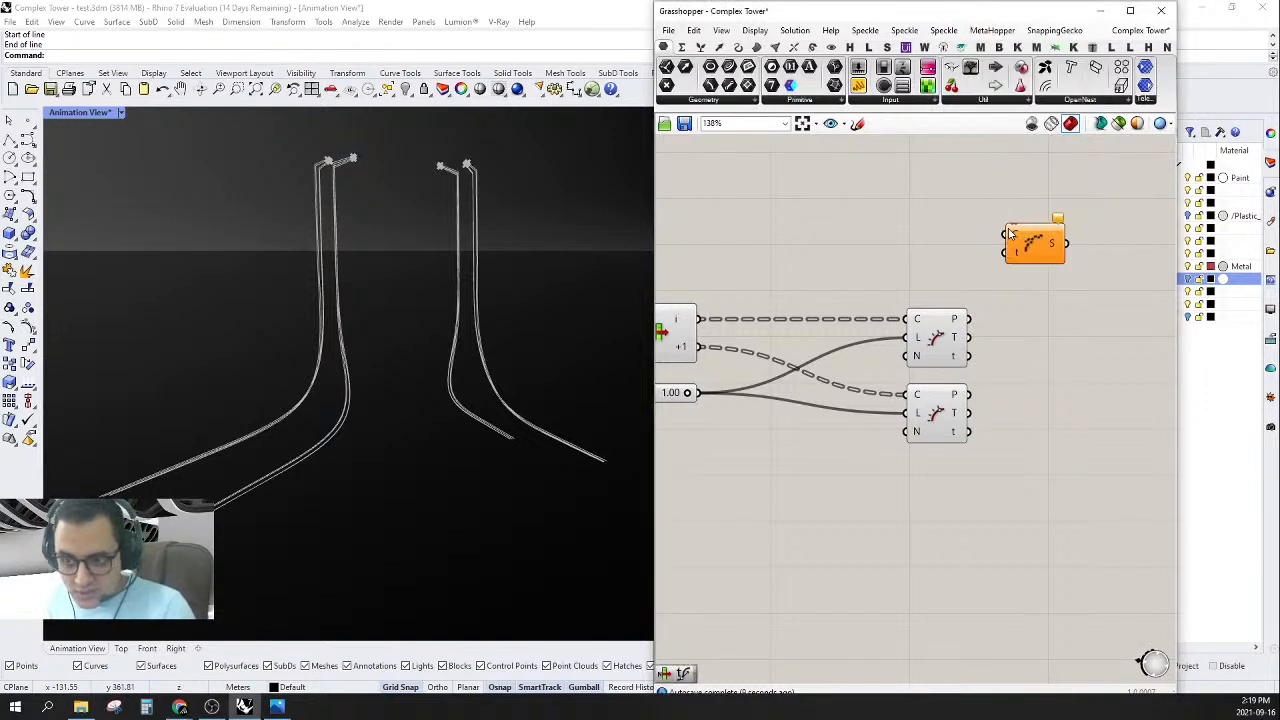
left_click_drag(1006, 234, 698, 319)
left_click_drag(1010, 257, 969, 356)
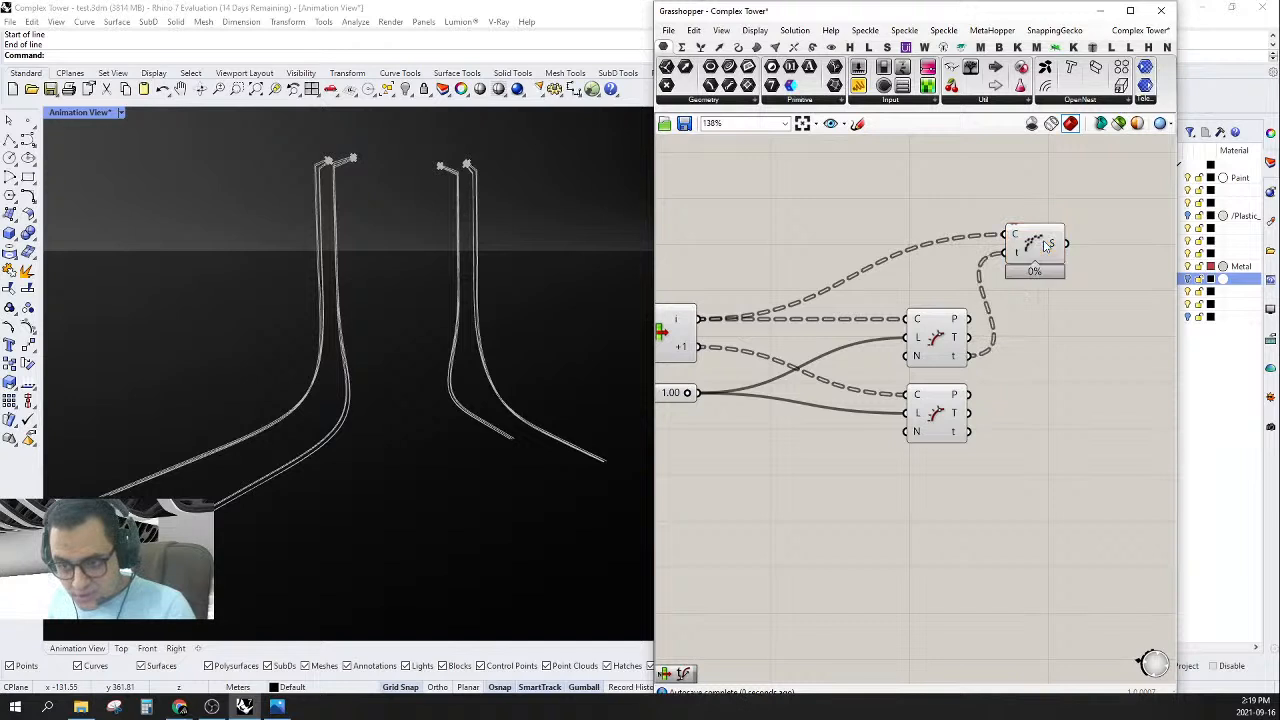
left_click_drag(1045, 246, 1050, 336)
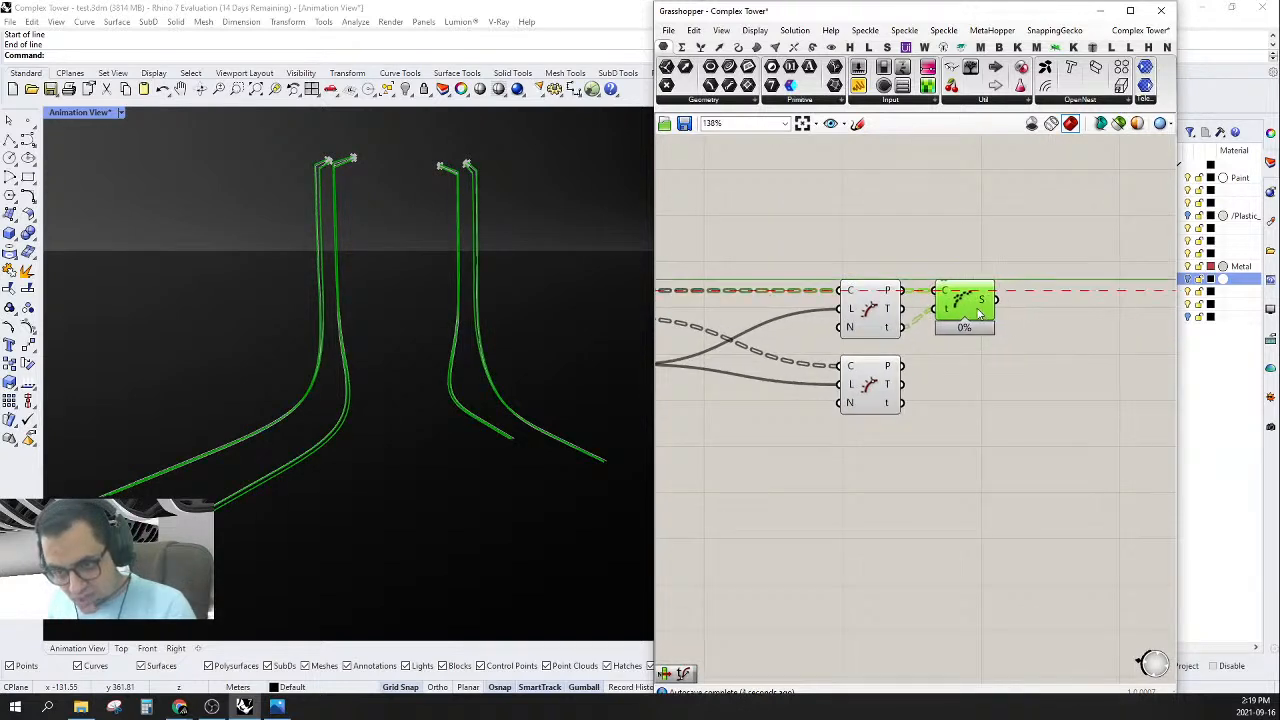
- Set the Length slider to 0.50
scroll(940, 396, "down", 2)
scroll(935, 398, "up", 2)
double_click(737, 375)
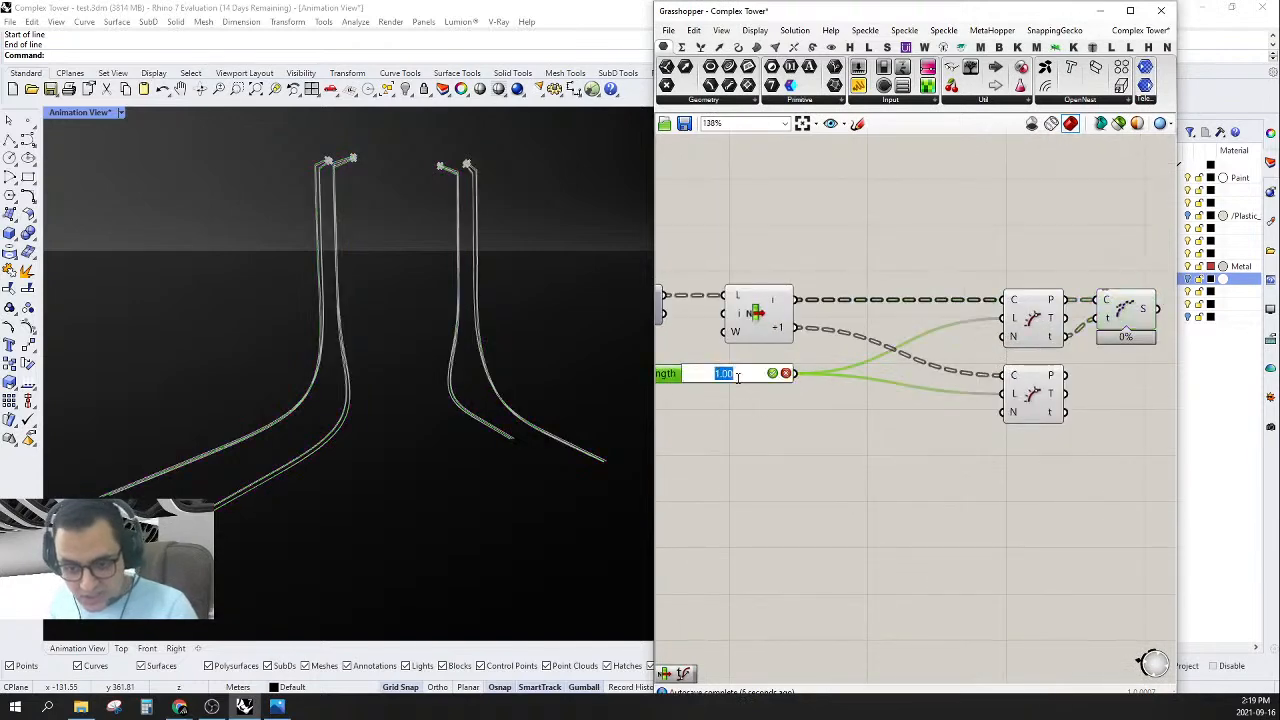
type("0.5")
key("Return")
- Add a List Item after the Shatter and feed its L input from the Shatter's S output
right_click_drag(864, 434, 679, 450)
right_click_drag(1070, 440, 998, 433)
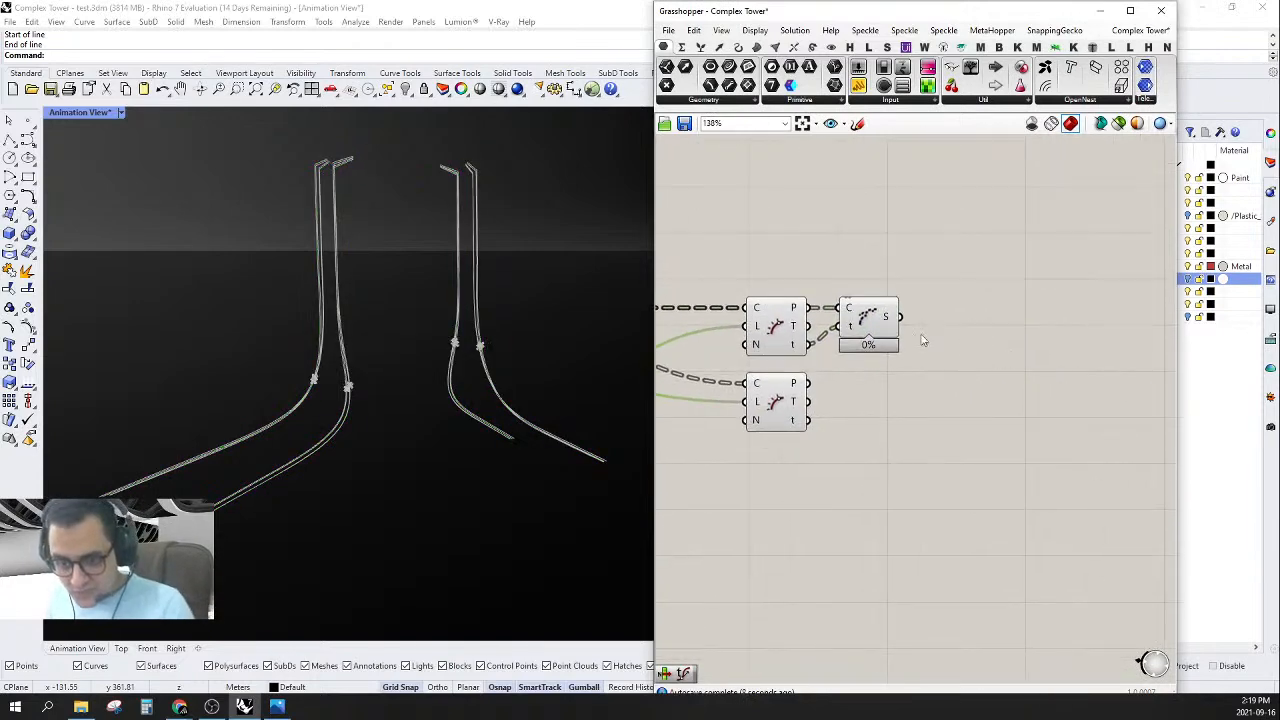
mouse_move(861, 321)
left_mouse_down()
mouse_move(843, 320)
mouse_move(855, 322)
left_mouse_up()
left_click(940, 374)
right_click_drag(944, 375, 1013, 386)
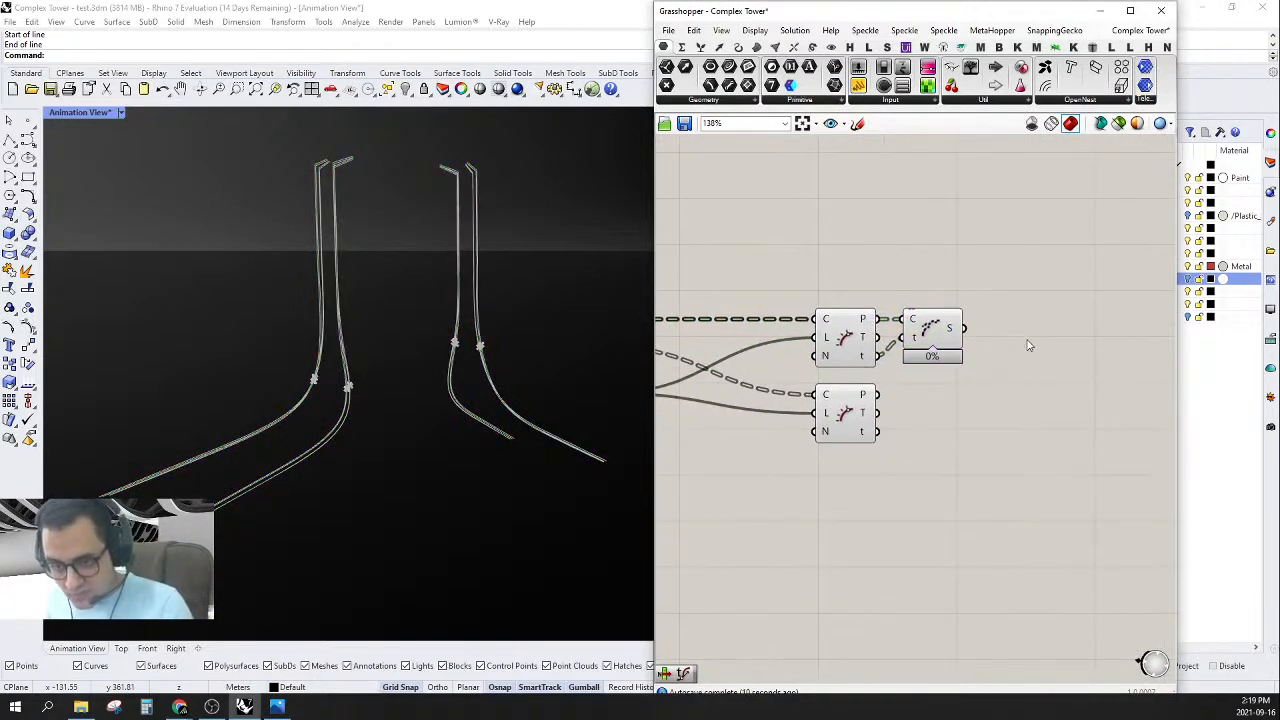
double_click(1028, 340)
type("list item")
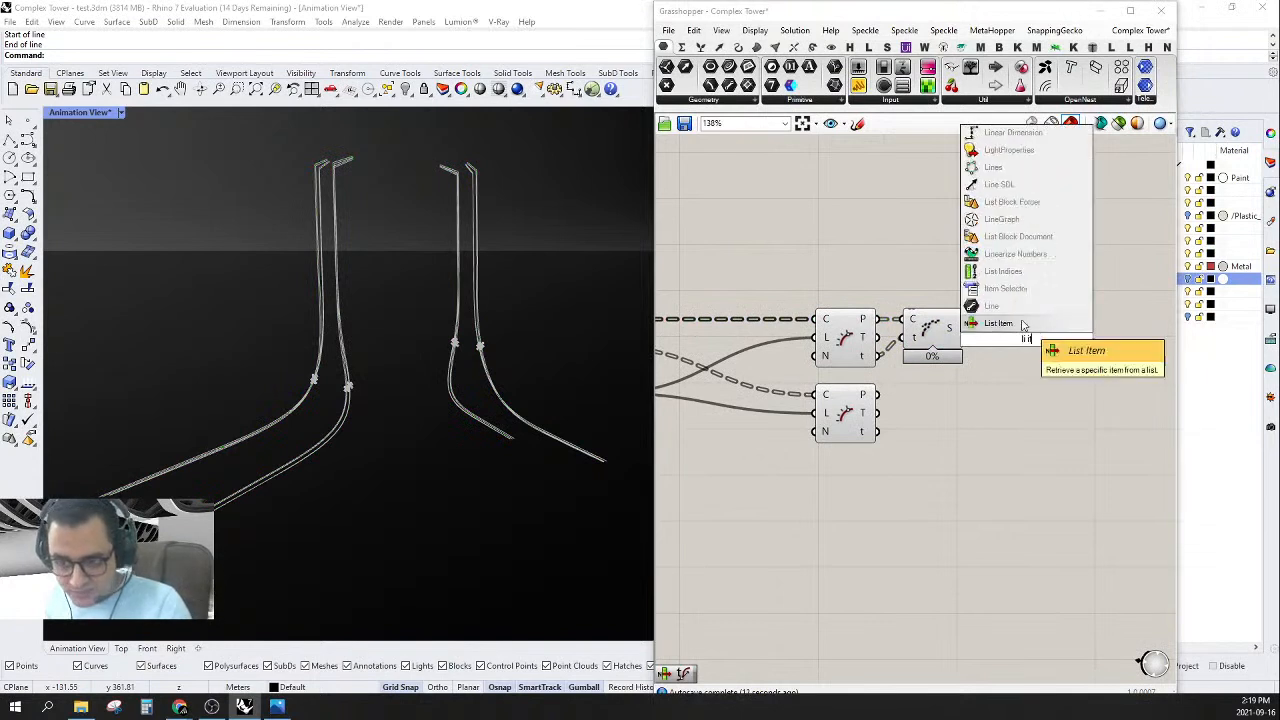
key("Return")
left_click_drag(996, 320, 1053, 350)
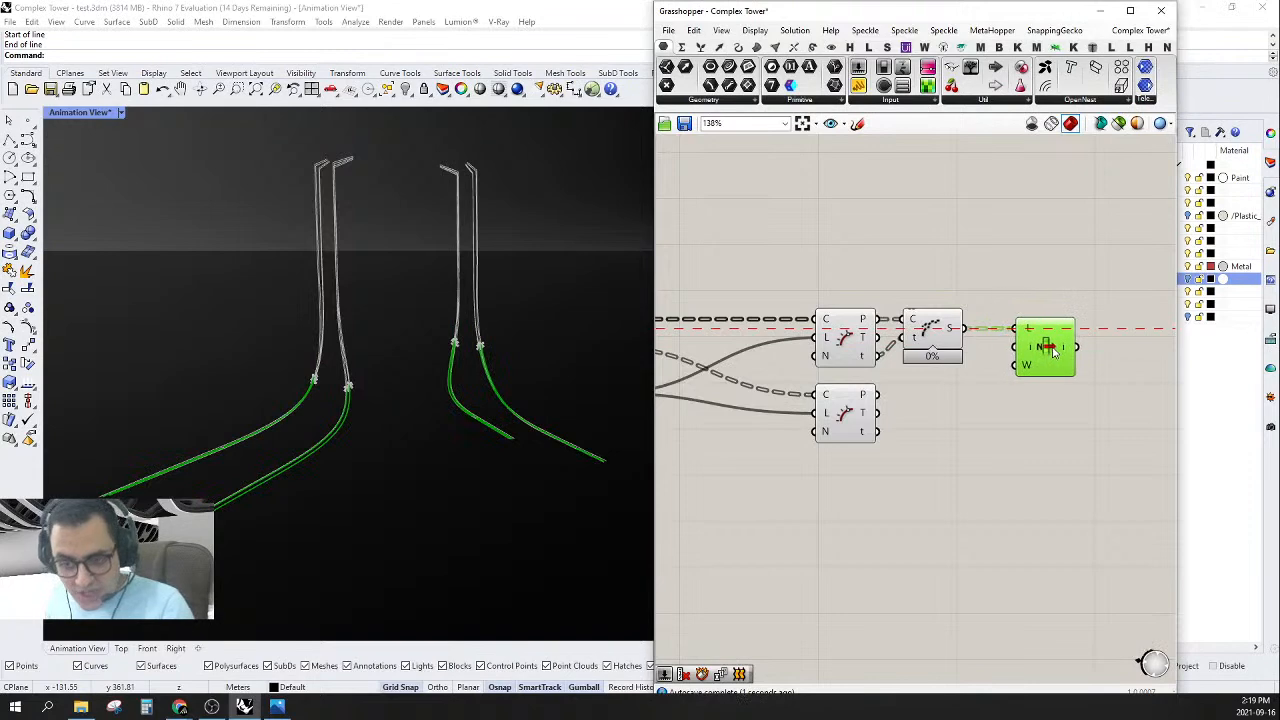
- Raise the Length slider slightly above 0.50 to move the split points further up the crease curves
right_click_drag(715, 412, 857, 334)
scroll(898, 370, "down", 2)
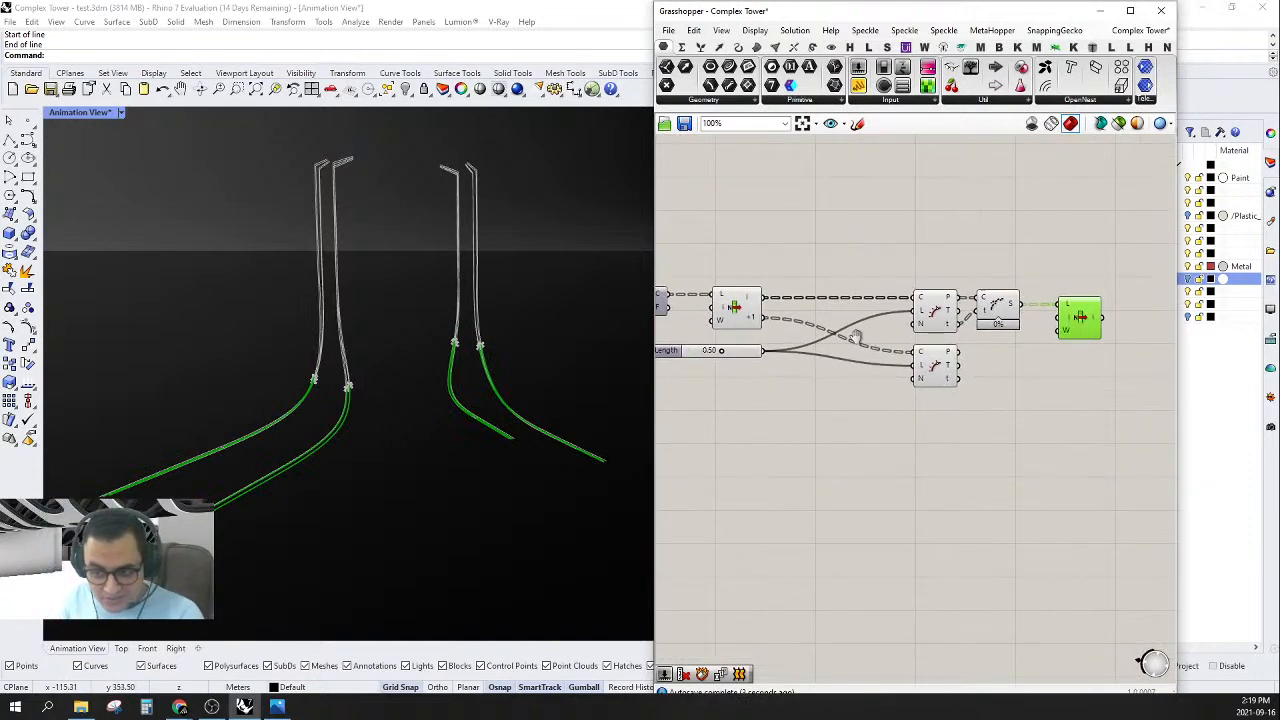
right_click_drag(771, 370, 786, 367)
scroll(737, 361, "up", 2)
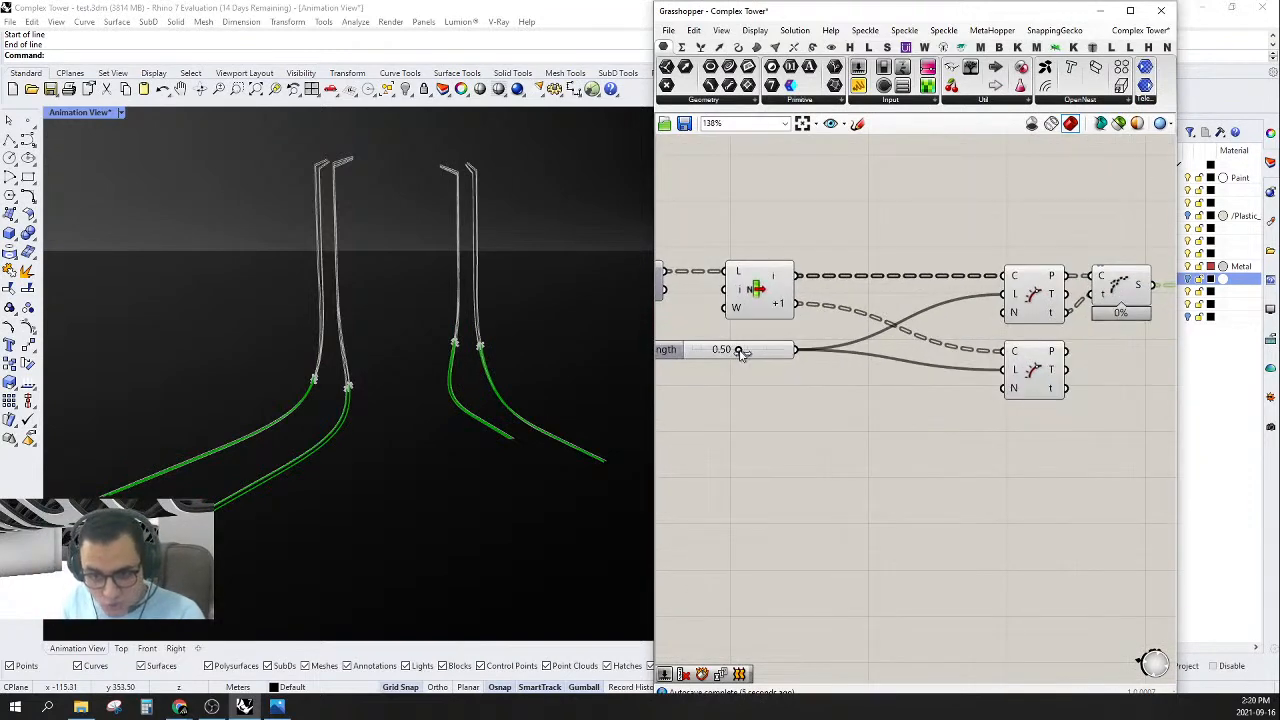
mouse_move(741, 355)
left_mouse_down()
mouse_move(709, 355)
mouse_move(792, 355)
mouse_move(747, 356)
left_mouse_up()
- Duplicate the Shatter and the List Item after it, placing the copies in the row of the second Evaluate Length
right_click_drag(1135, 408, 946, 380)
scroll(946, 380, "down", 2)
scroll(960, 302, "up", 2)
left_click_drag(1040, 254, 892, 367)
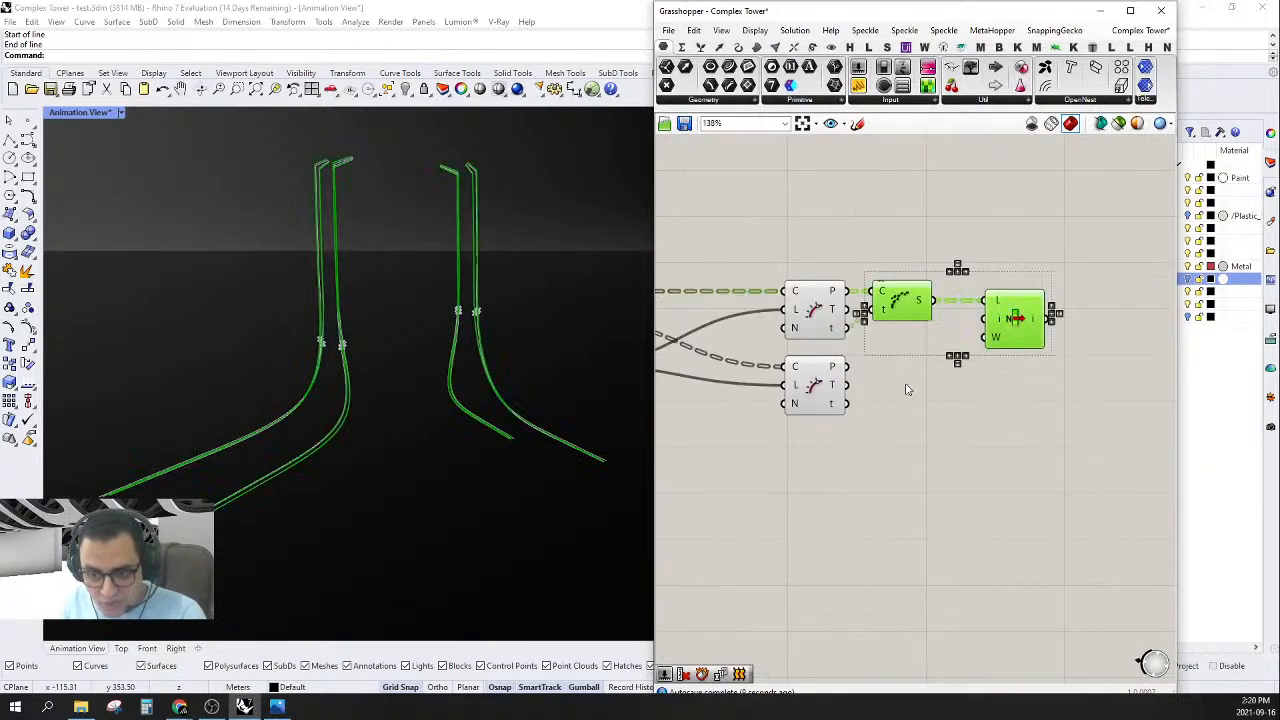
right_click_drag(906, 389, 990, 417)
key("ctrl+c")
key("ctrl+v")
left_click_drag(984, 322, 974, 397)
- Feed the copied Shatter from the first List Item's +1 output and the second Evaluate Length's t output, aligning the copies in their row
right_click_drag(895, 553, 941, 559)
left_click(979, 440)
left_click_drag(697, 325, 963, 431)
left_click_drag(1126, 407, 1126, 398)
right_click_drag(1170, 466, 1048, 467)
left_click_drag(1098, 472, 1020, 240)
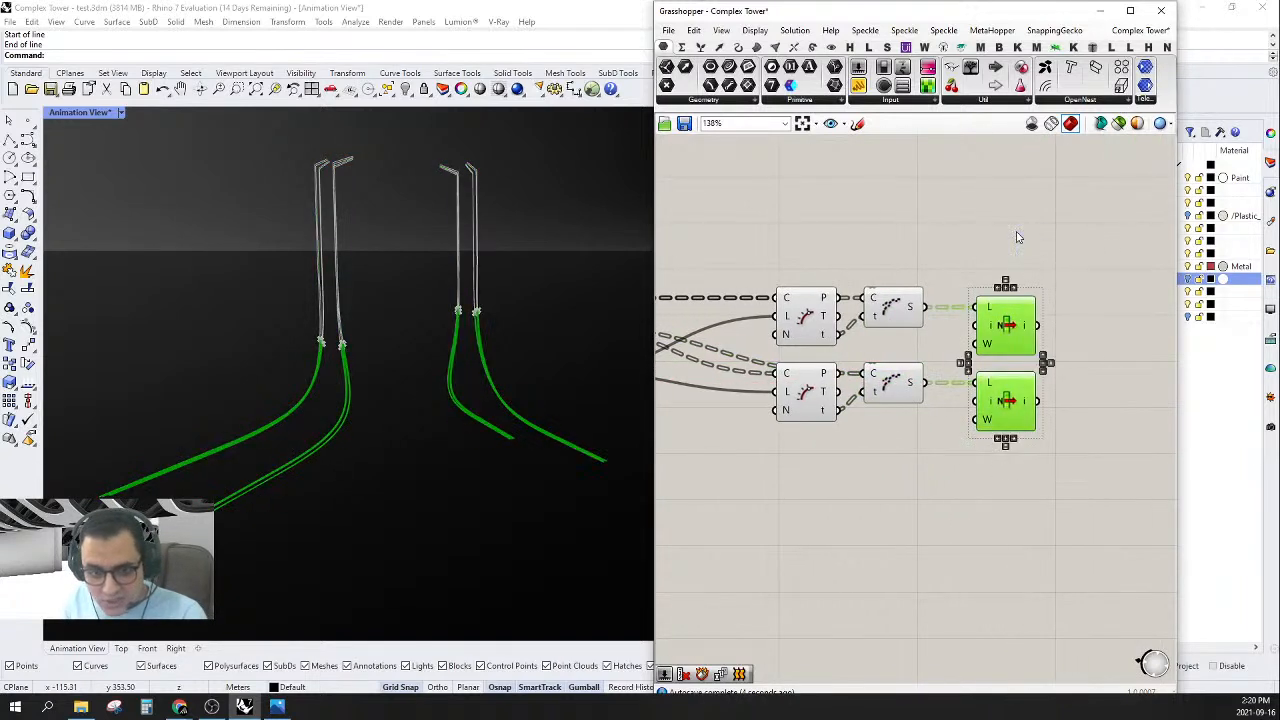
left_click(1080, 357)
- Add a Loft after the two final List Items and feed its C input from both of their i outputs
right_click_drag(1067, 331, 950, 341)
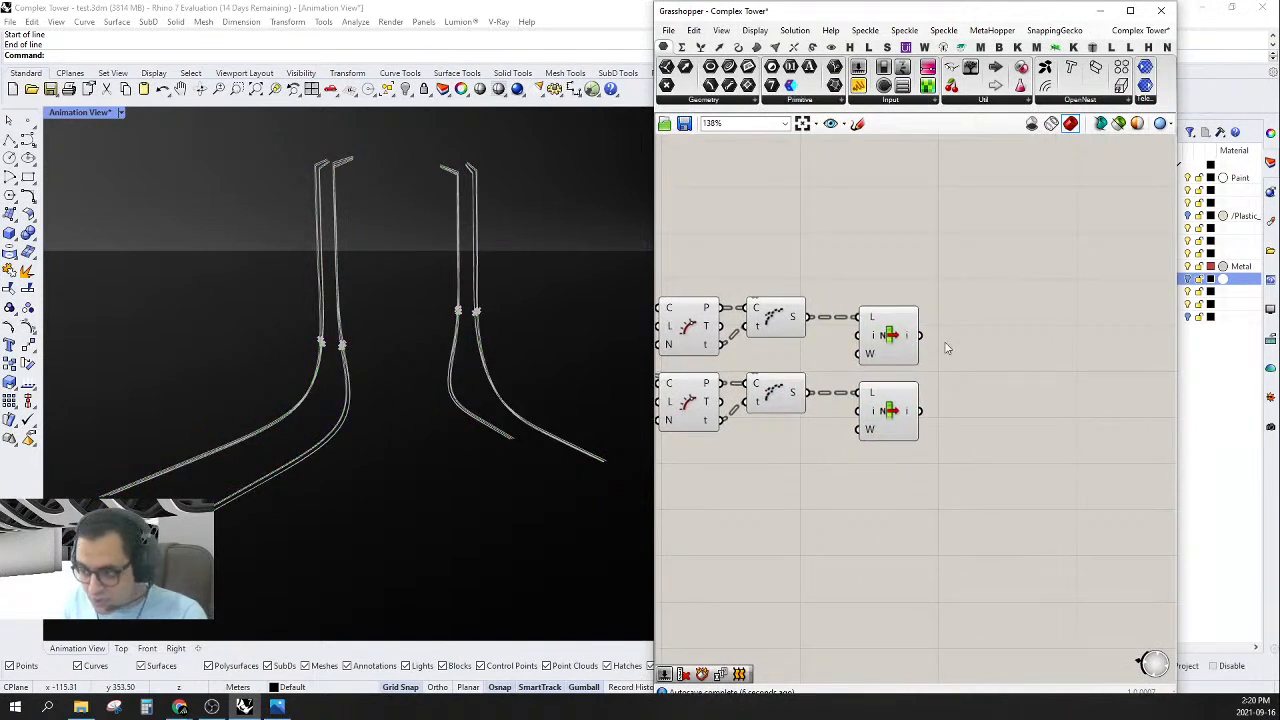
double_click(960, 347)
type("lo")
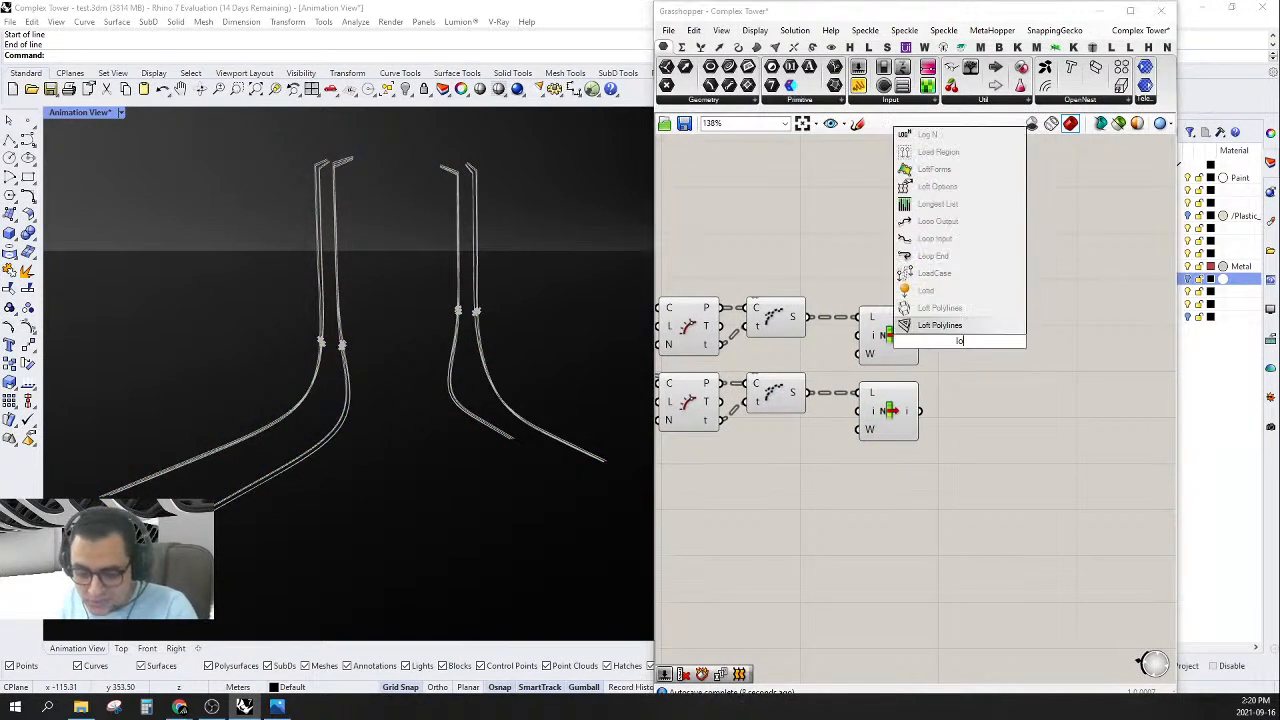
type("ft")
key("Return")
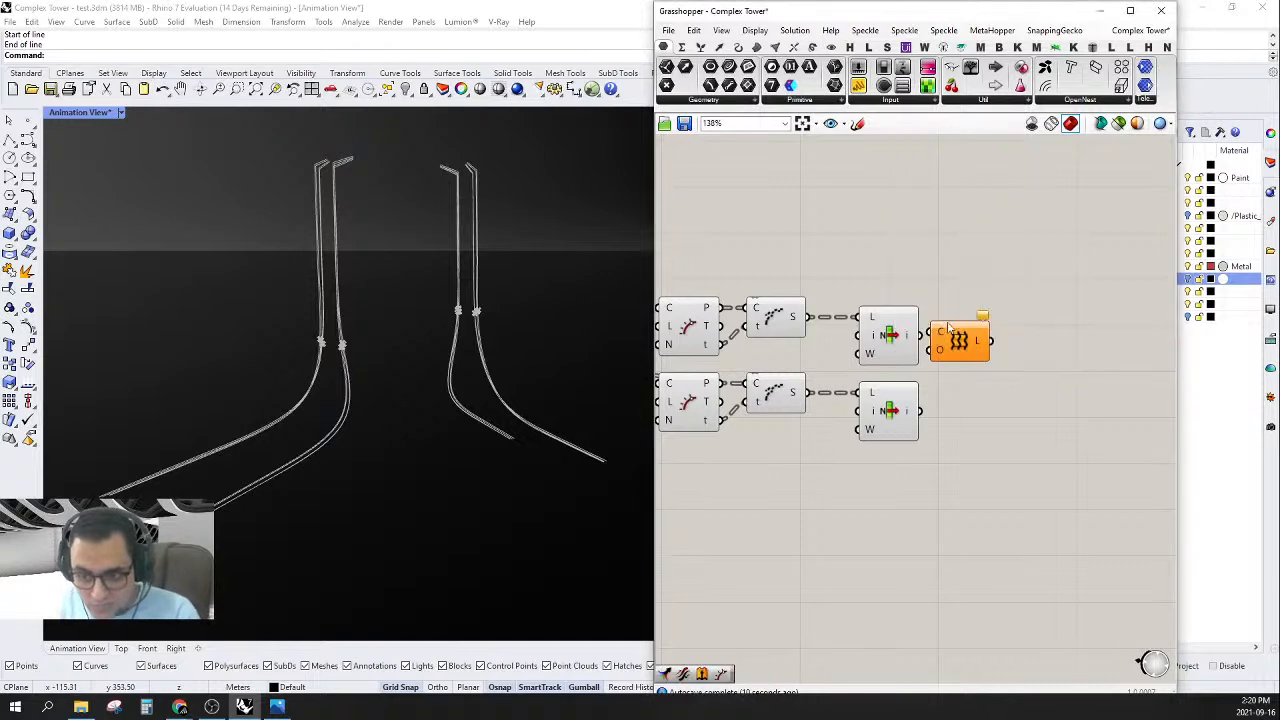
left_click_drag(929, 337, 994, 346)
right_click_drag(1001, 381, 1047, 333)
left_click_drag(1037, 297, 960, 372)
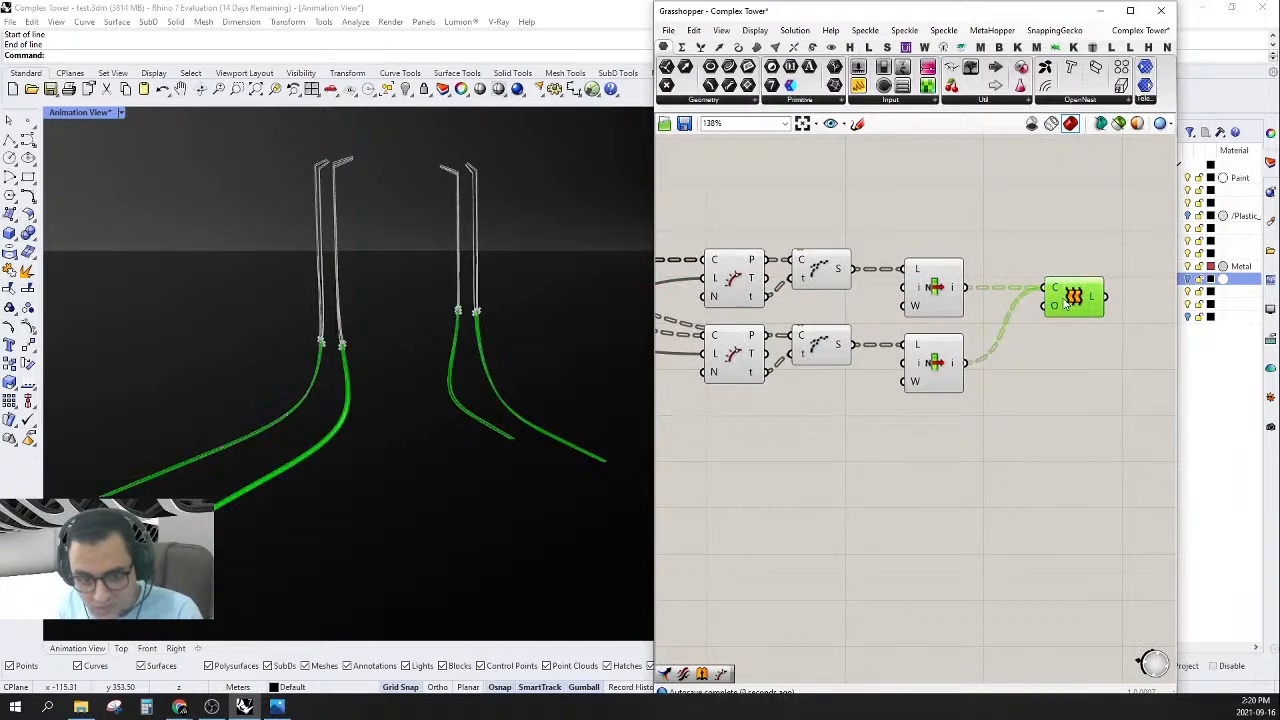
- Check the new lofted strips in the viewport and turn off the preview of every component except the Loft
scroll(250, 452, "up", 5)
right_click_drag(325, 468, 356, 470)
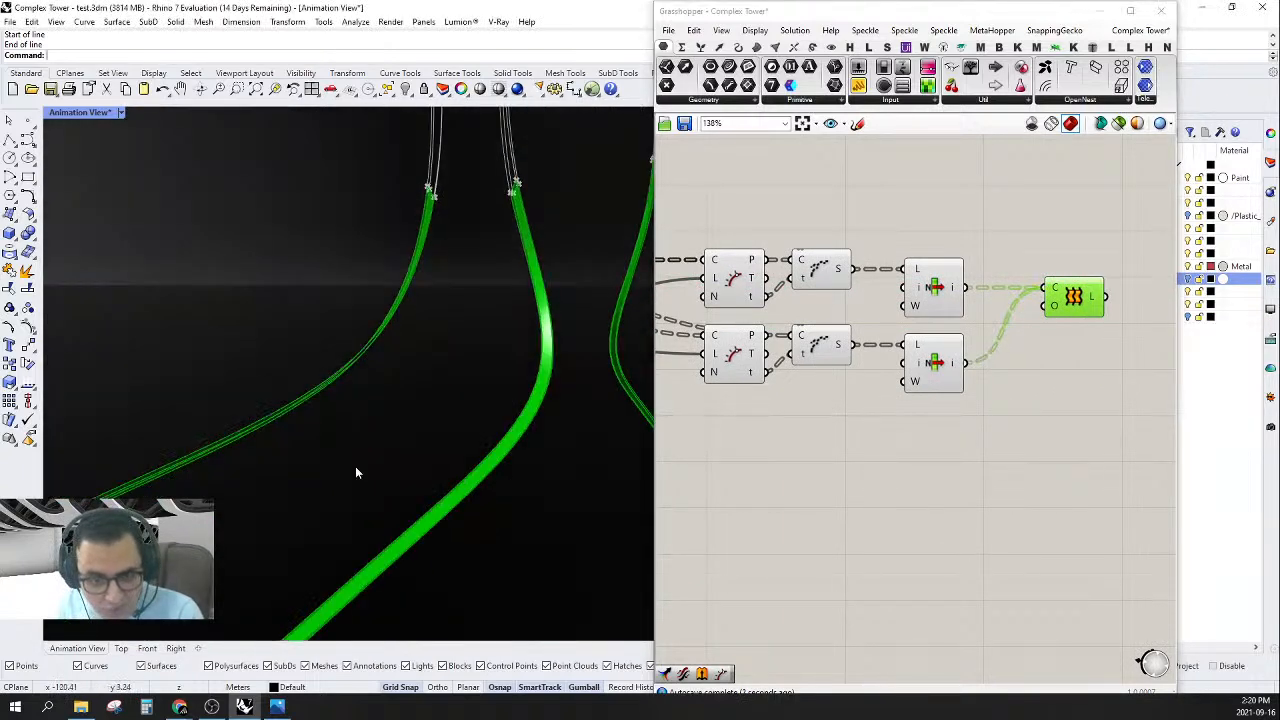
scroll(356, 470, "down", 5)
scroll(1003, 394, "down", 3)
key("ctrl+a")
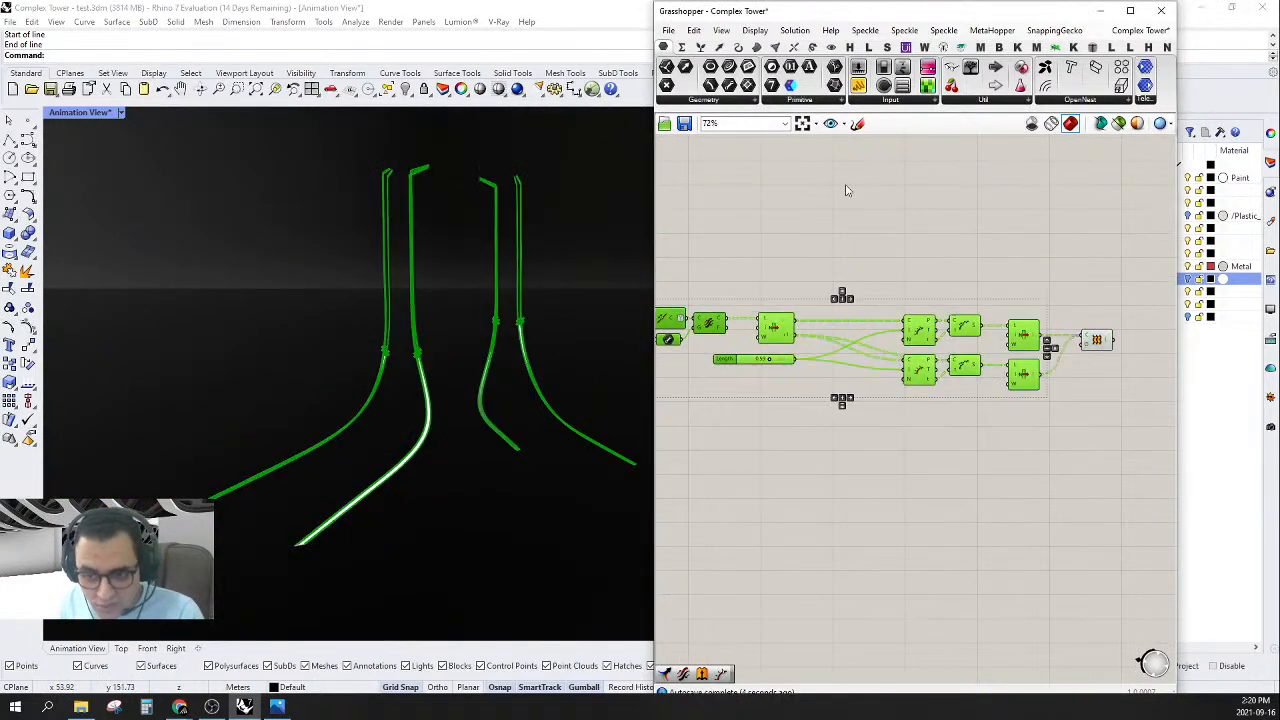
right_click(846, 190)
left_click(861, 208)
left_click(863, 277)
- Lower the Length slider to 0.00 to test the strips at the start of the animation
right_click_drag(742, 382, 806, 366)
scroll(806, 366, "up", 2)
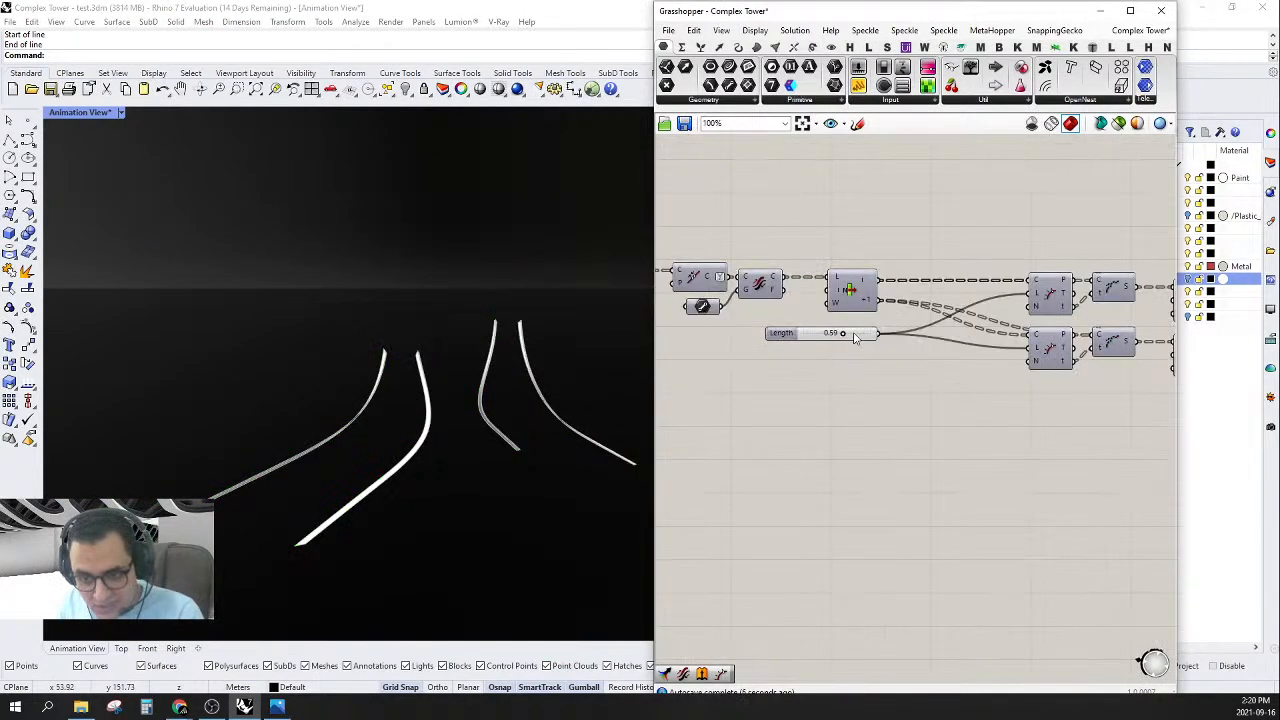
left_click_drag(852, 338, 693, 370)
scroll(803, 360, "up", 3)
right_click_drag(692, 371, 734, 378)
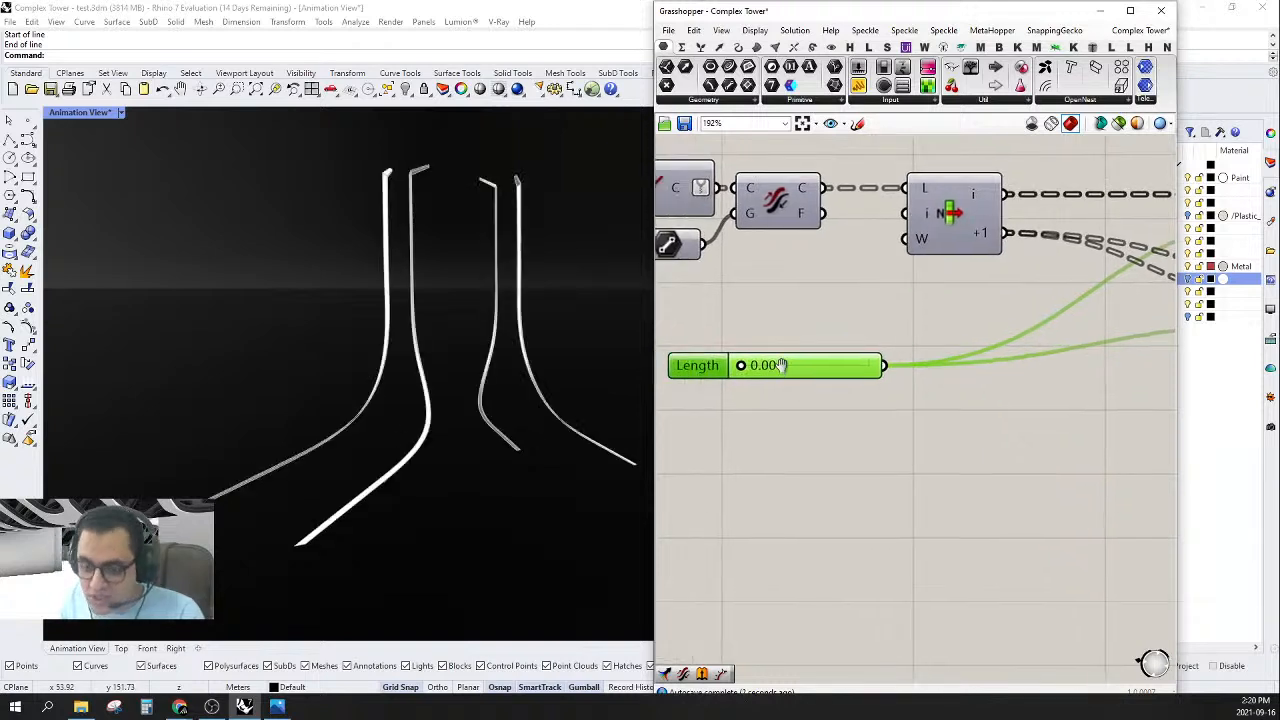
- Set the Length slider's minimum to 0.01
double_click(703, 369)
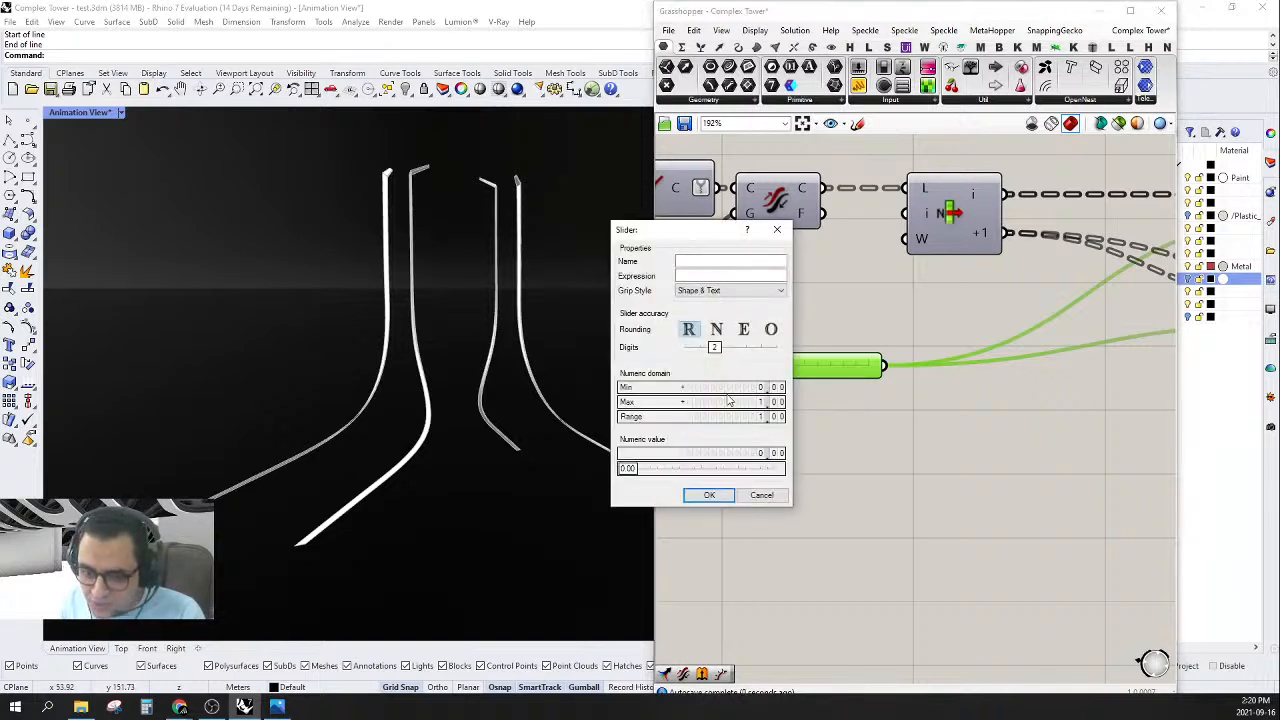
double_click(728, 394)
type("0.01")
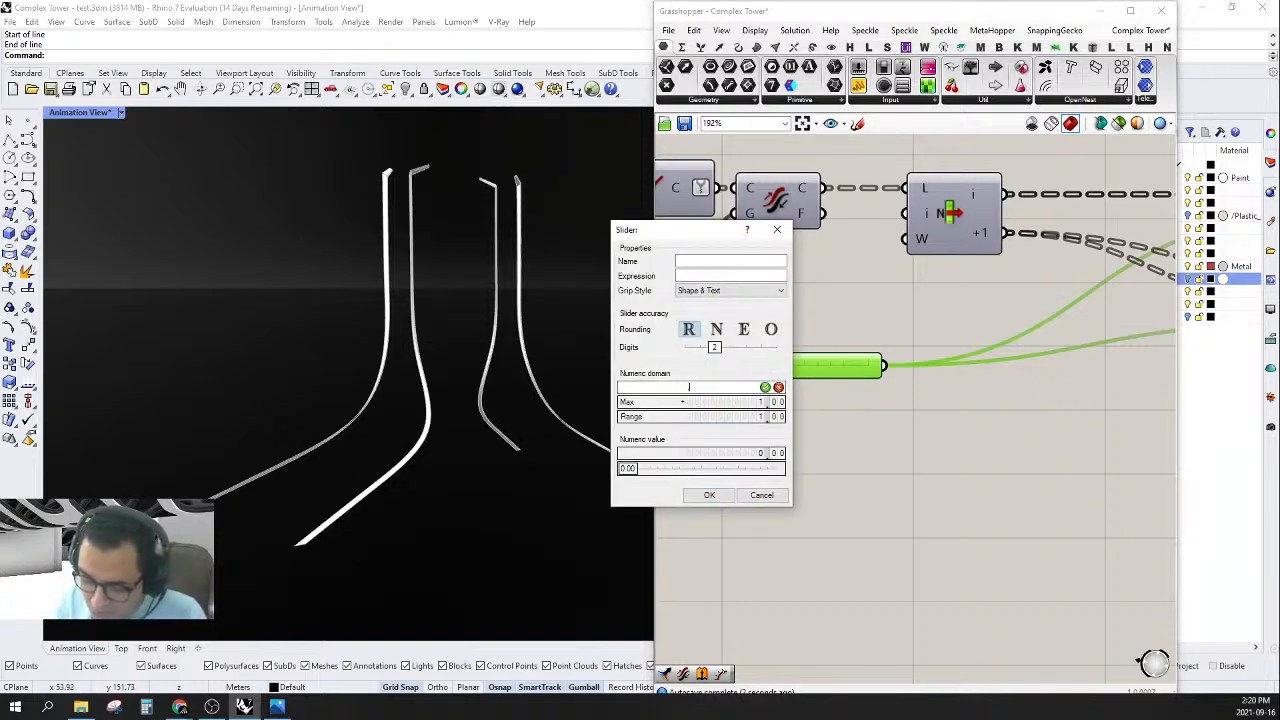
key("Return")
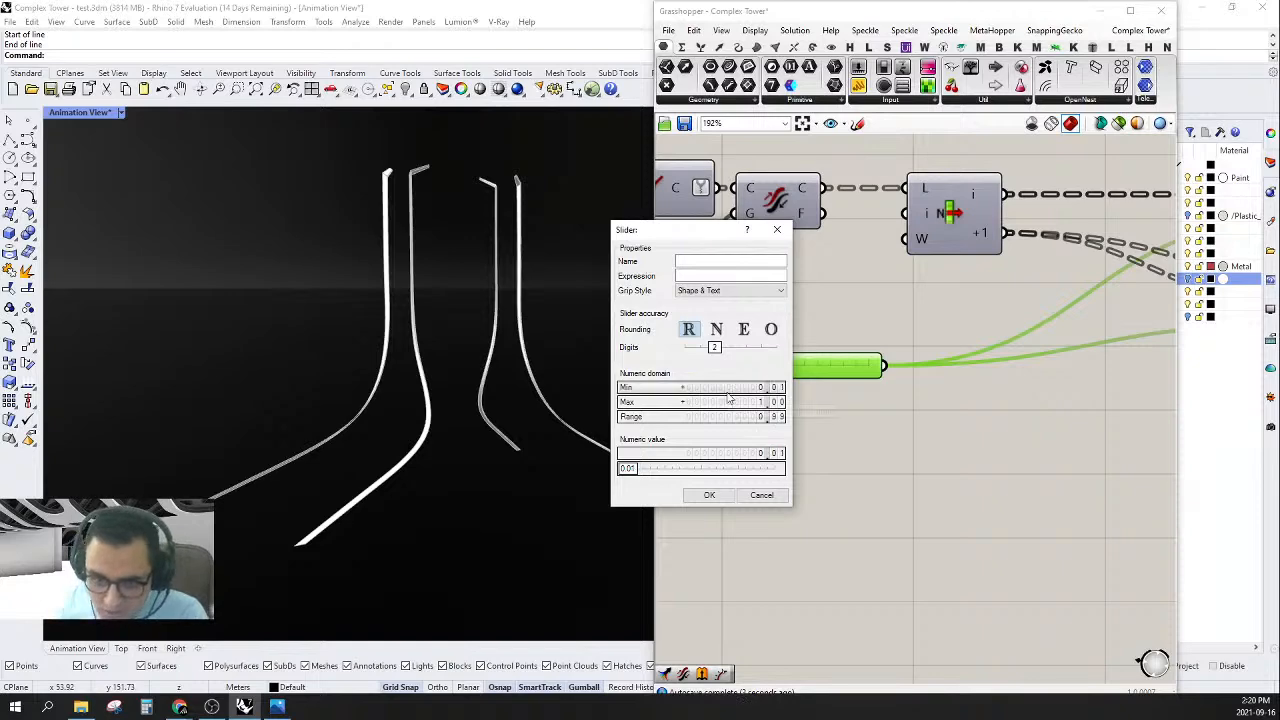
left_click(709, 495)
- Examine the definition and the lofted strips in the viewport at the slider's minimum length
scroll(697, 414, "down", 5)
right_click_drag(889, 372, 936, 350)
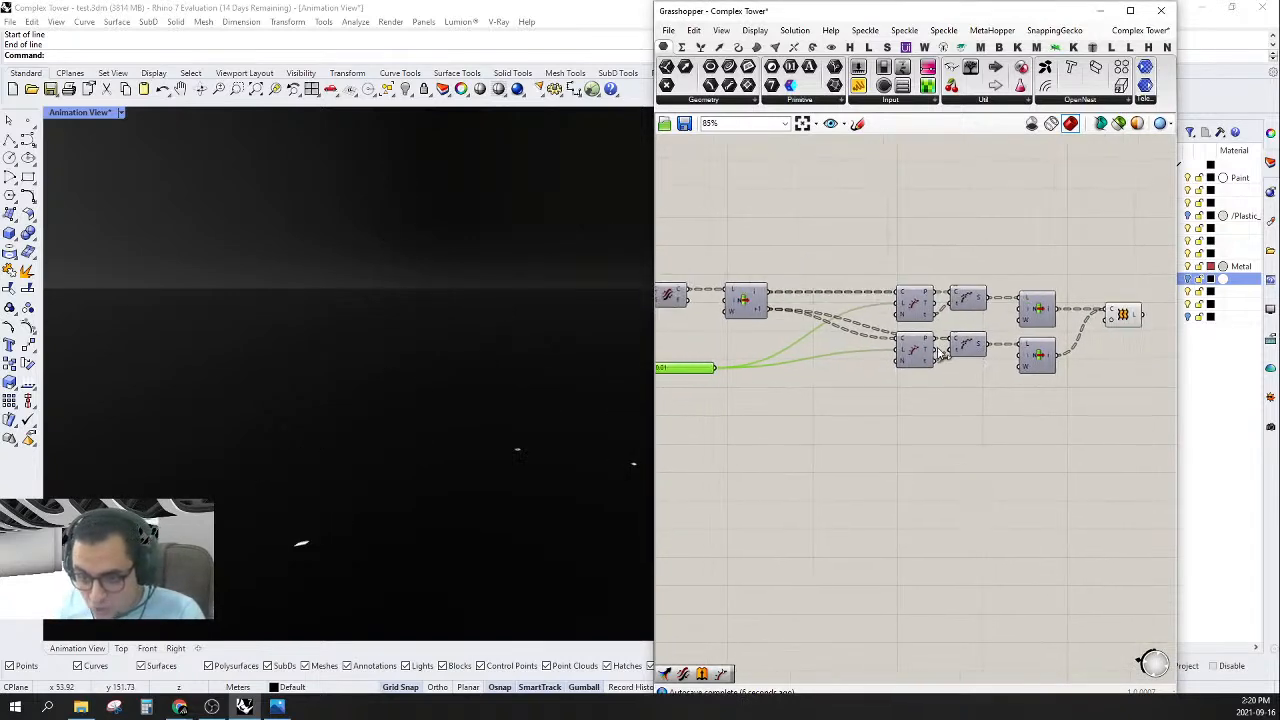
left_click_drag(1046, 412, 1034, 258)
right_click_drag(979, 395, 1006, 379)
scroll(703, 353, "up", 3)
right_click_drag(707, 356, 814, 374)
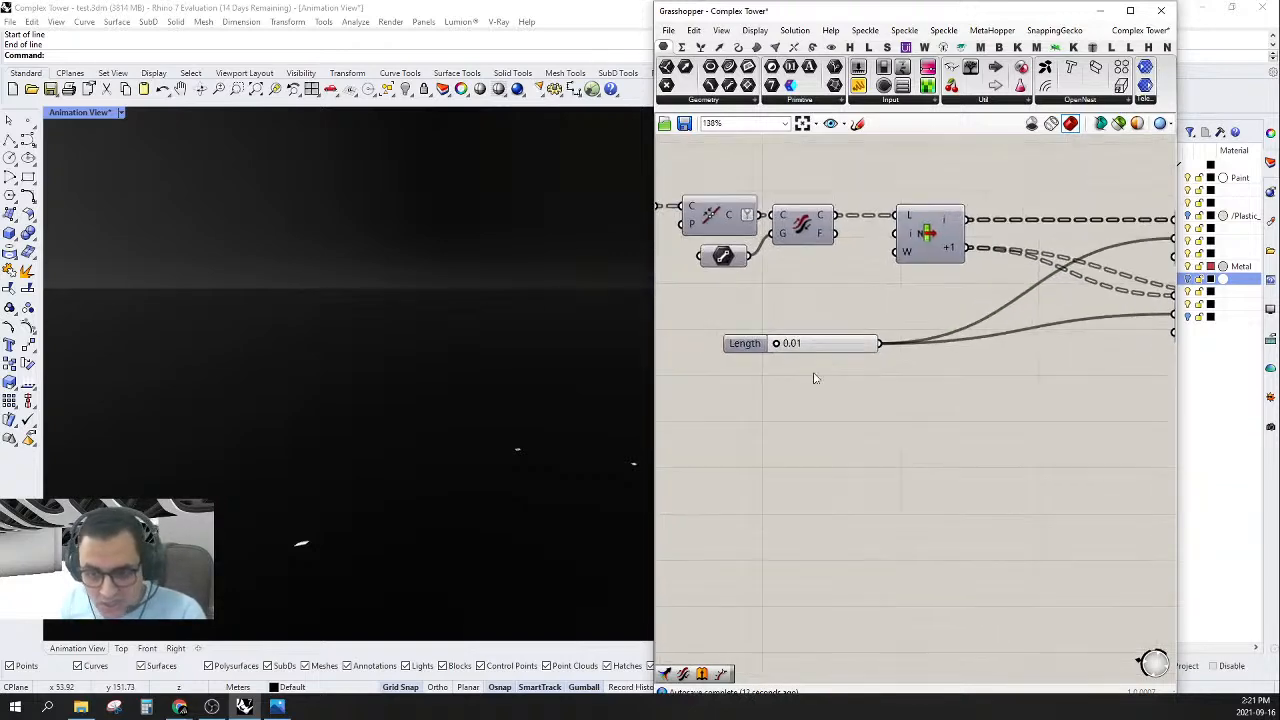
scroll(814, 374, "up", 2)
scroll(299, 545, "up", 5)
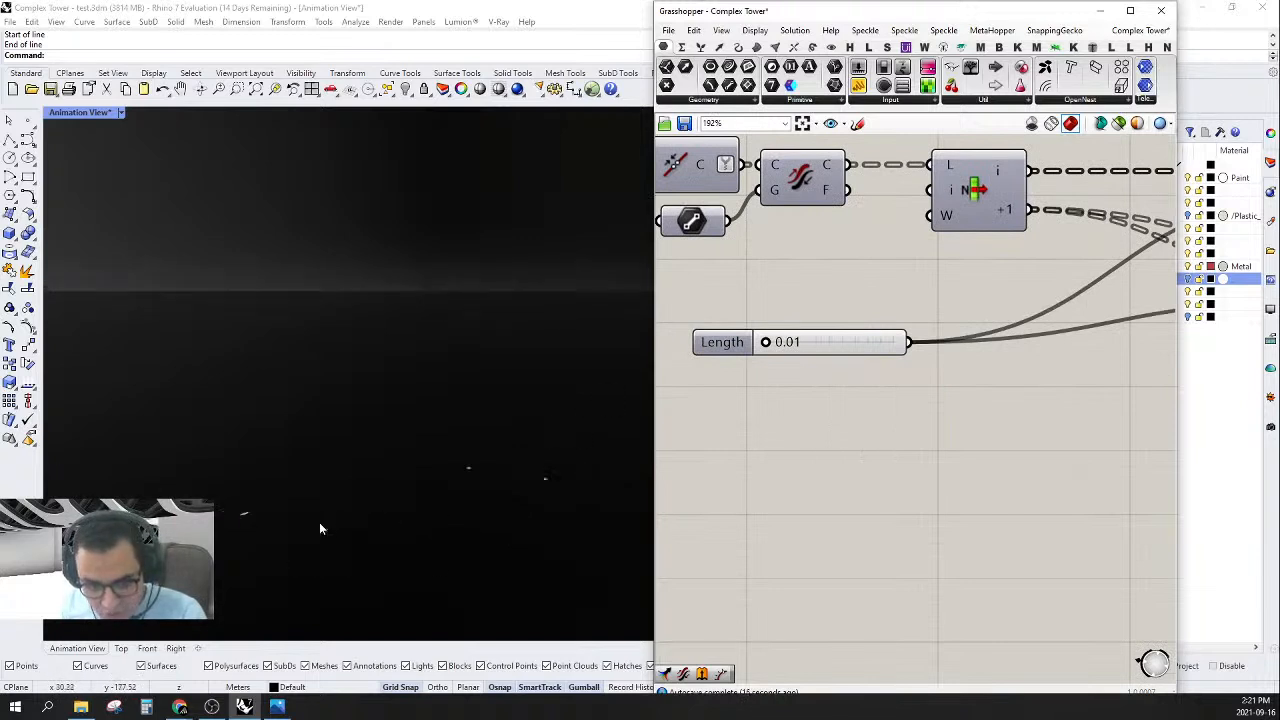
- Set the Length slider's accuracy to 3 decimal digits
double_click(840, 346)
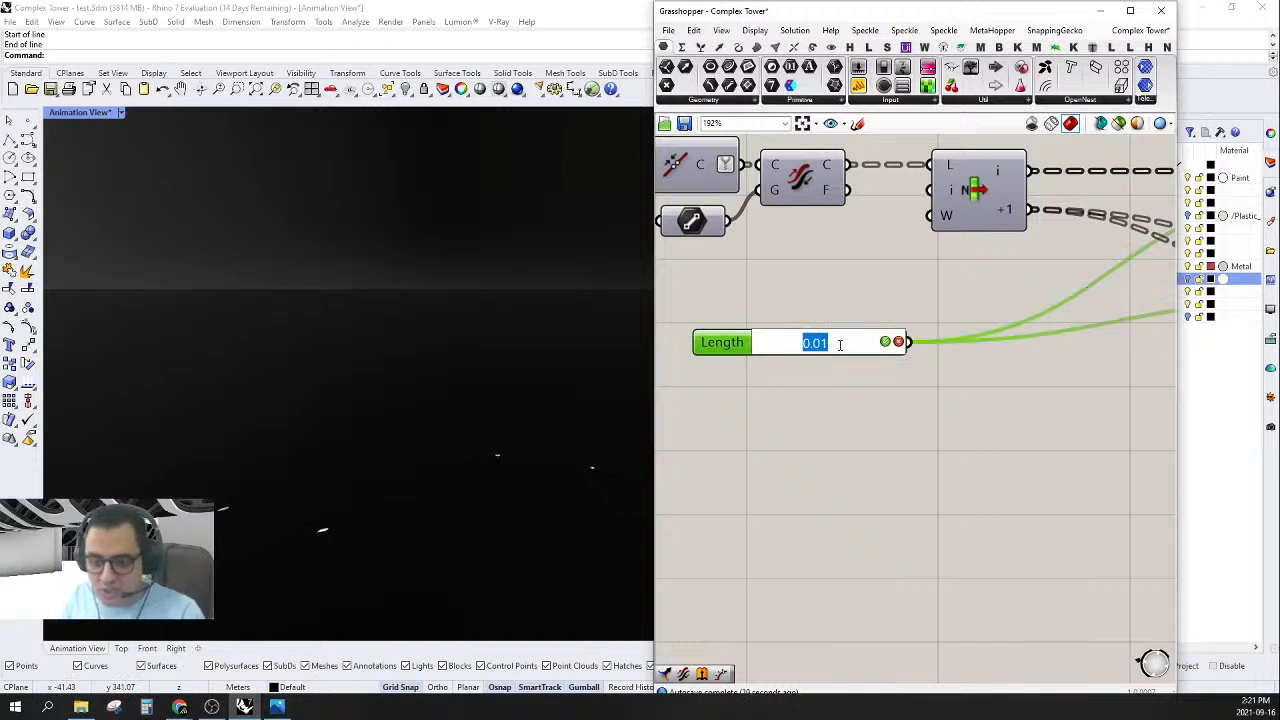
left_click(719, 350)
double_click(718, 345)
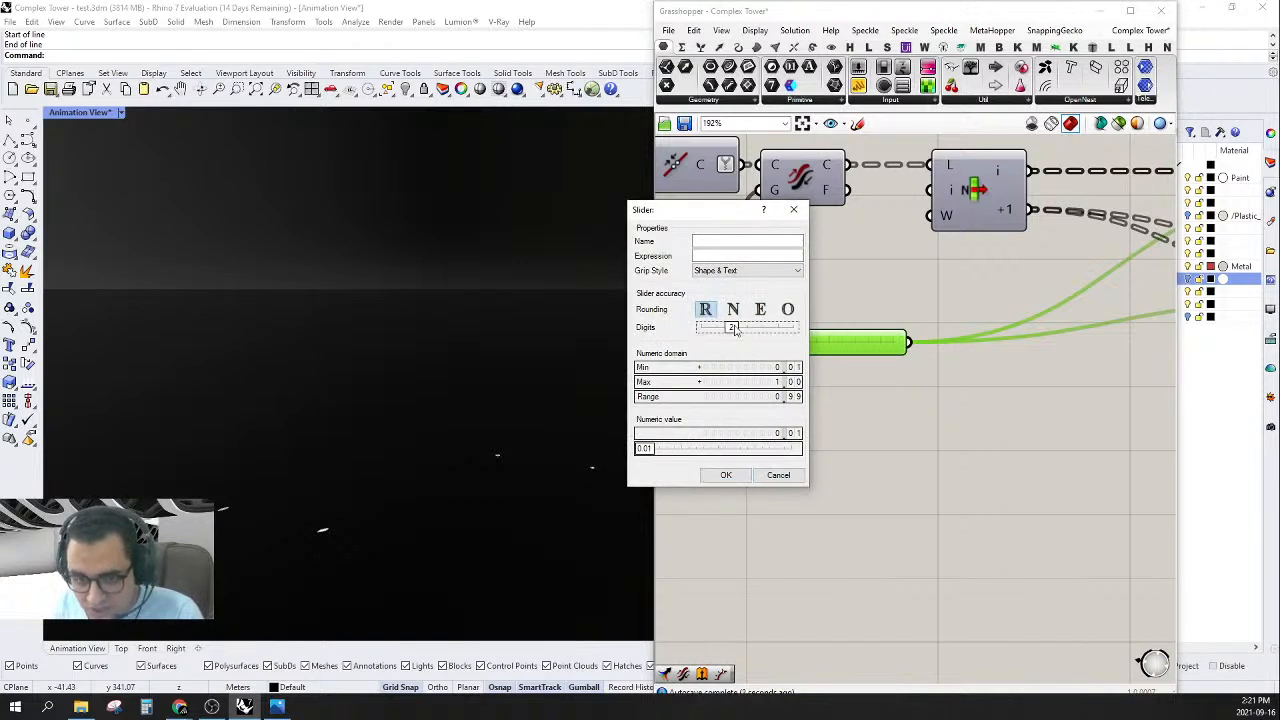
left_click_drag(731, 327, 745, 331)
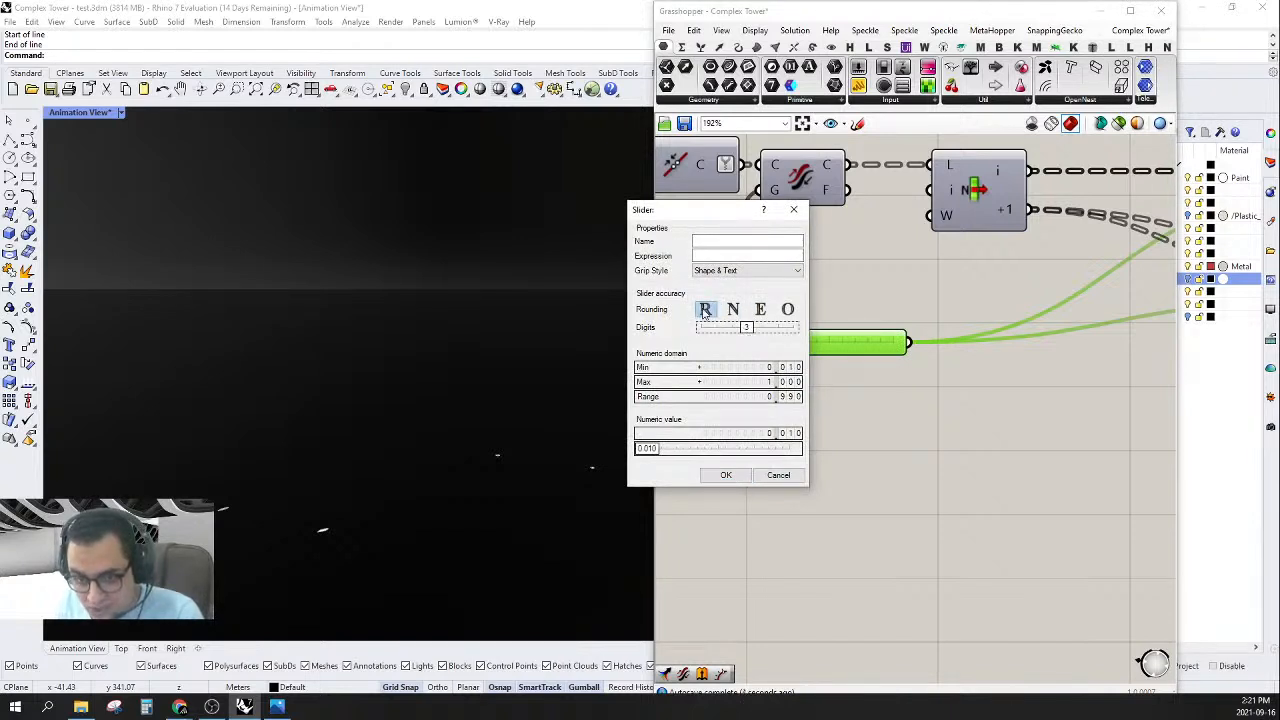
- Try to lower the Length slider's minimum to 0.001 and accept the slider settings
double_click(706, 367)
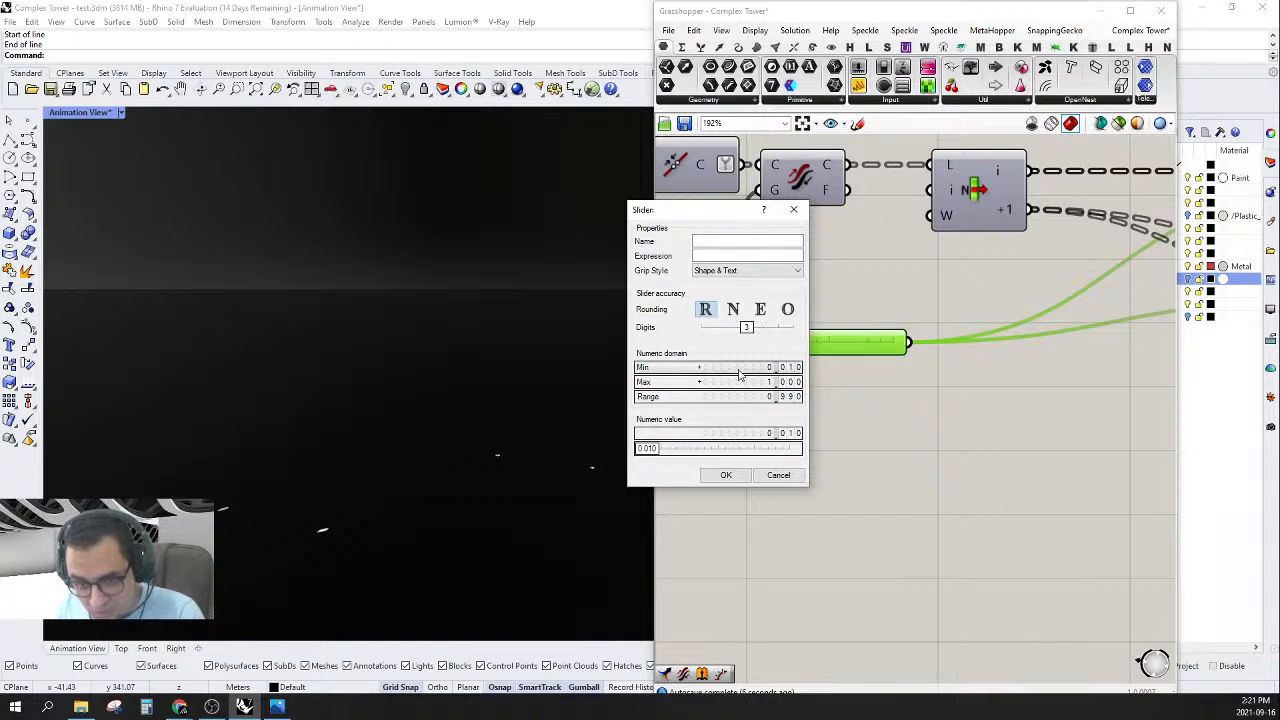
key("BackSpace")
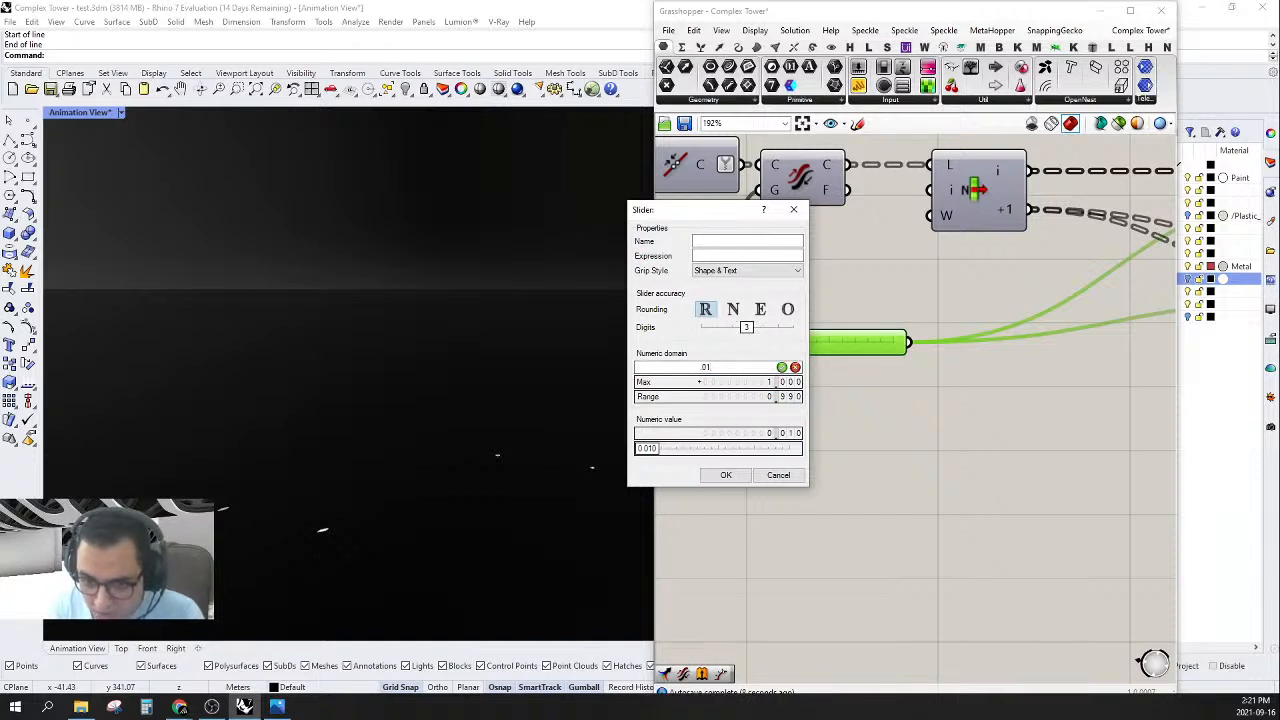
type(".01")
key("BackSpace")
key("BackSpace")
key("BackSpace")
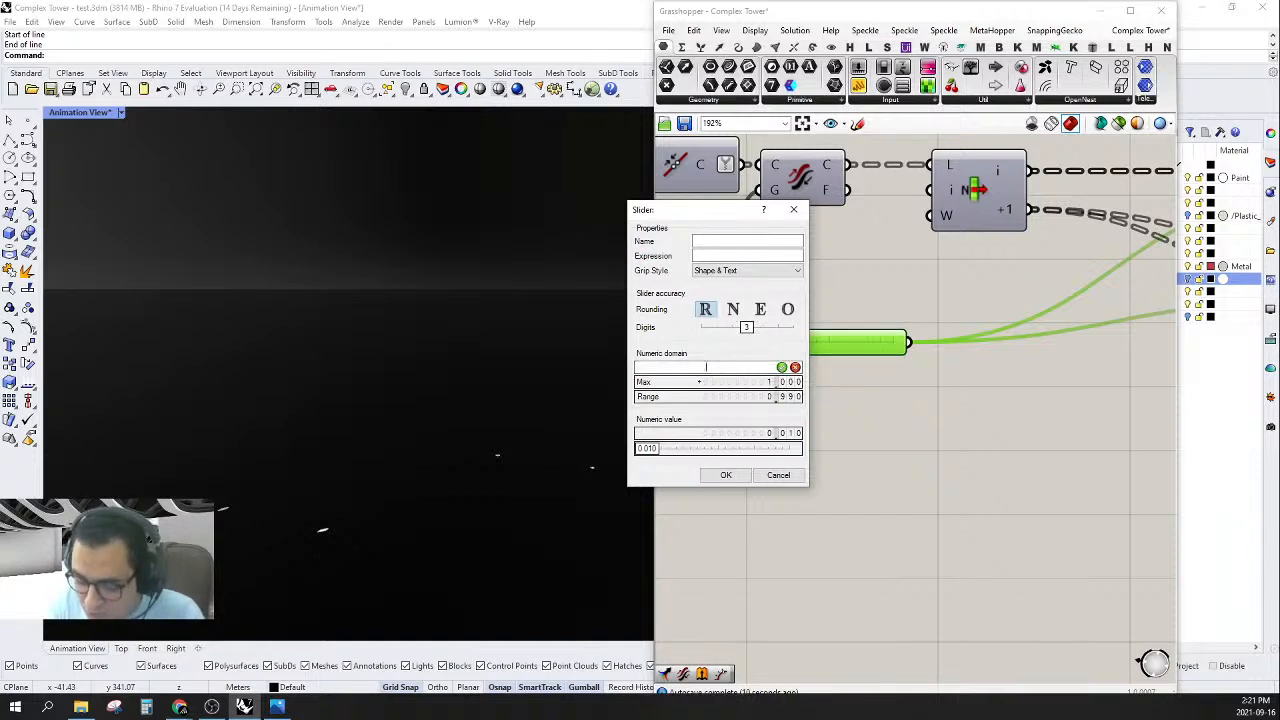
type("0")
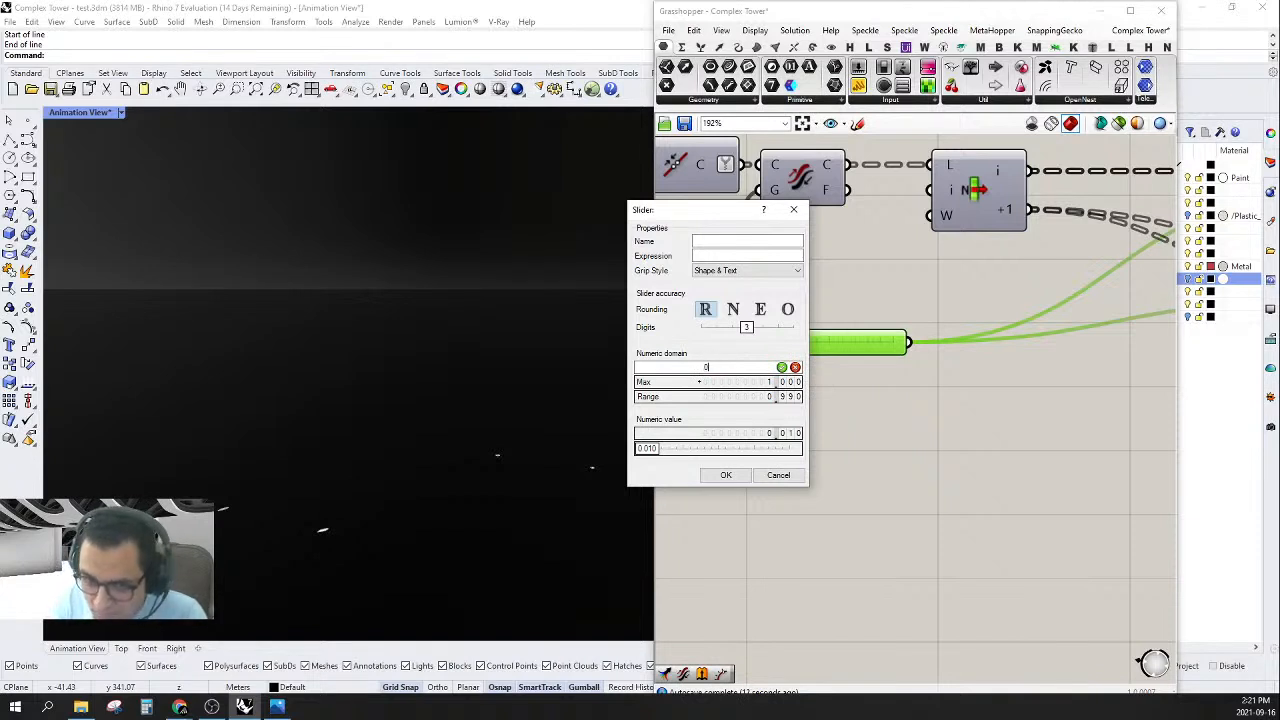
type(".001")
key("Return")
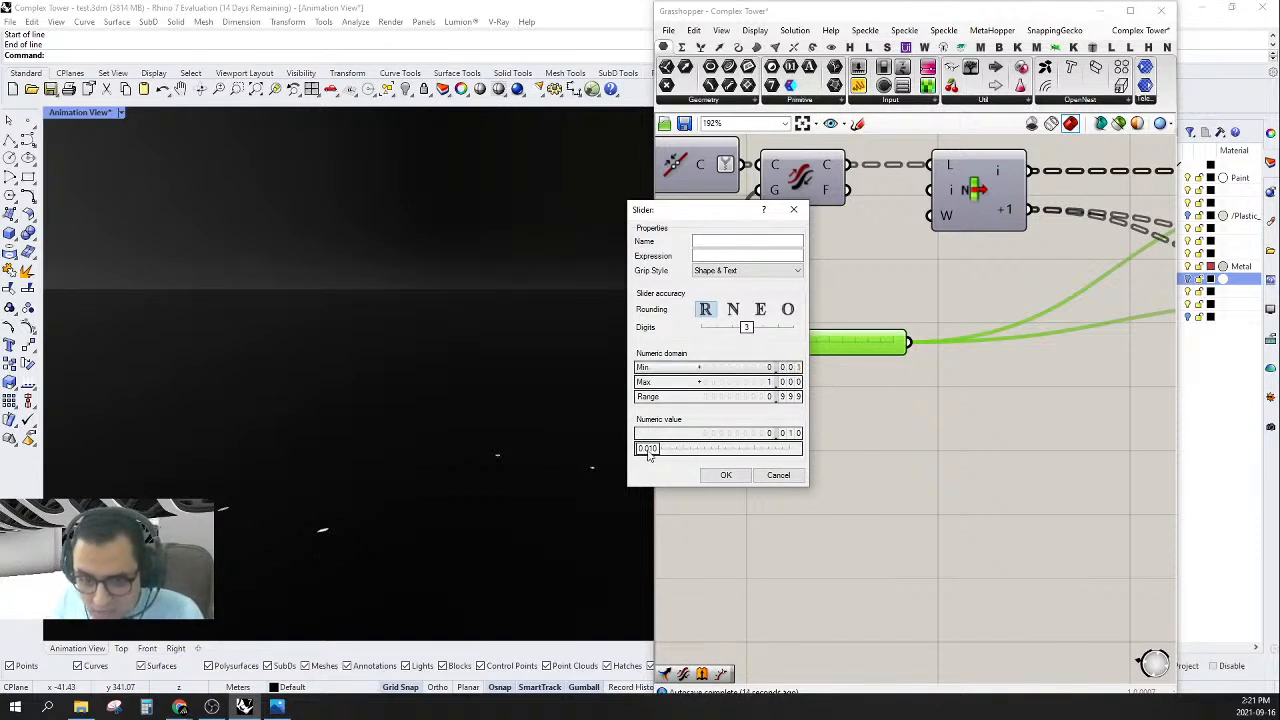
key("Return")
left_click(726, 475)
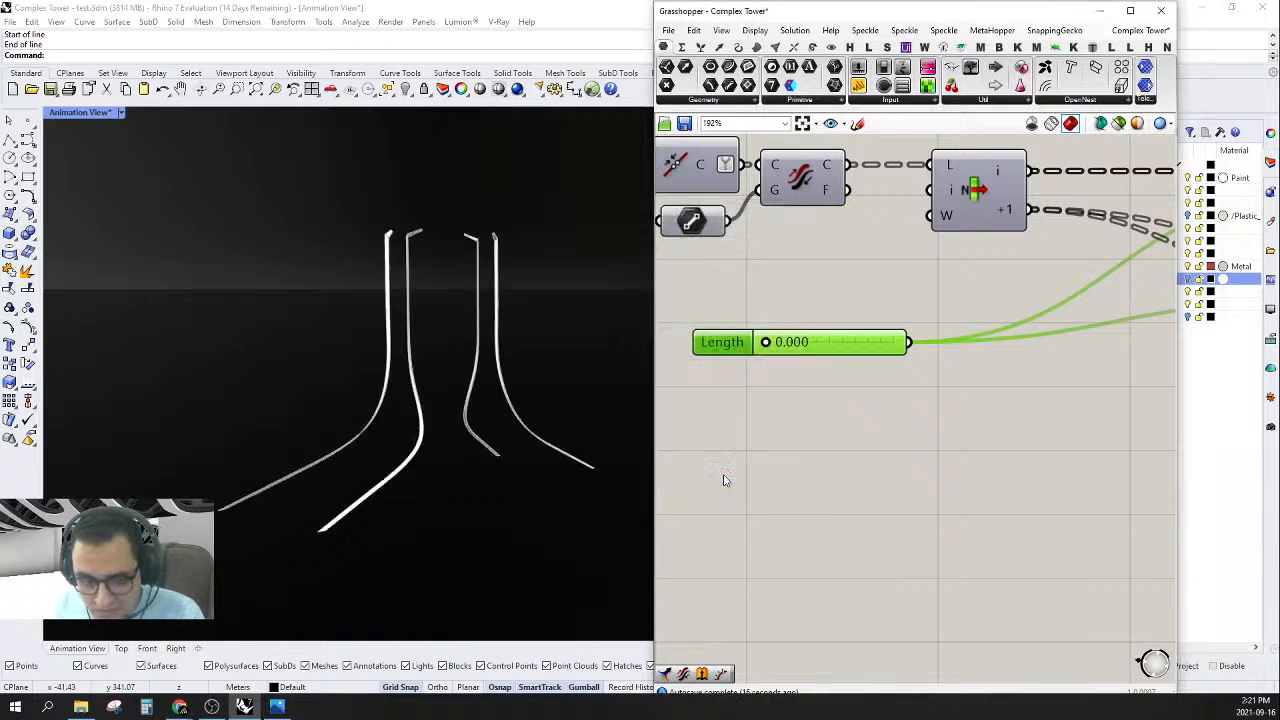
- Reopen the Length slider's settings and enter 0.001 as the minimum of its numeric domain
scroll(775, 340, "up", 3)
scroll(760, 341, "down", 1)
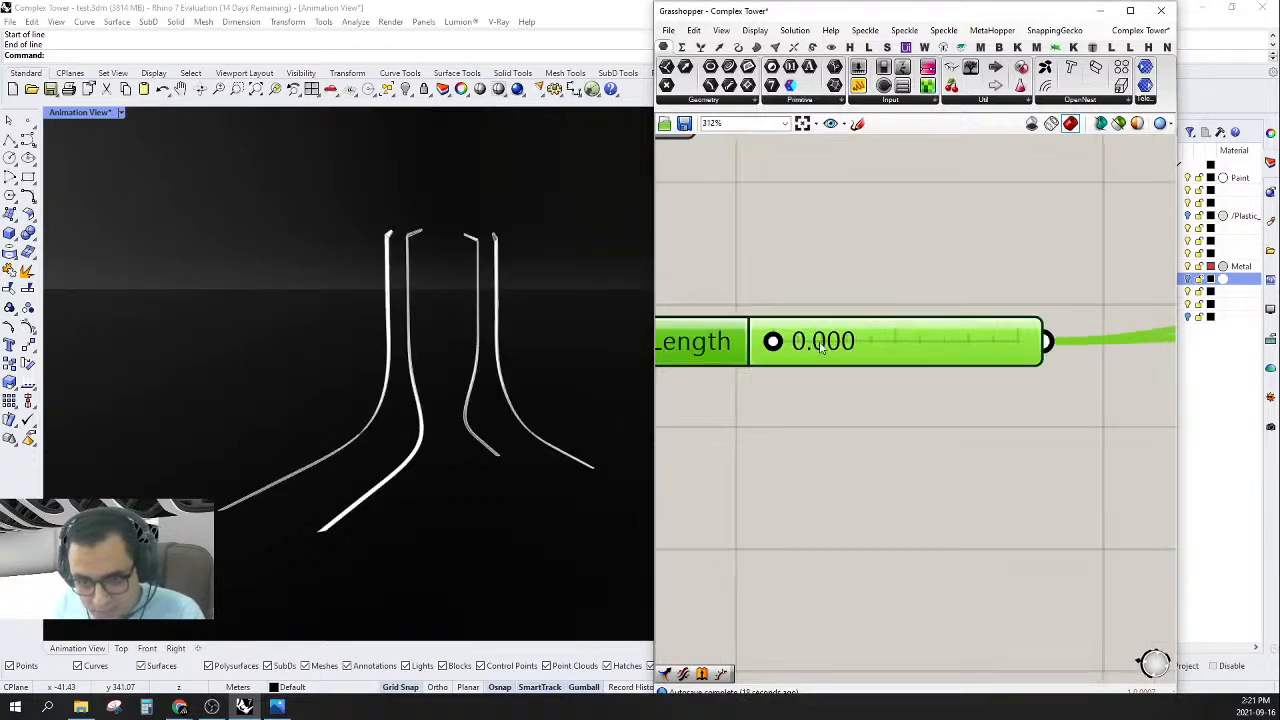
double_click(742, 341)
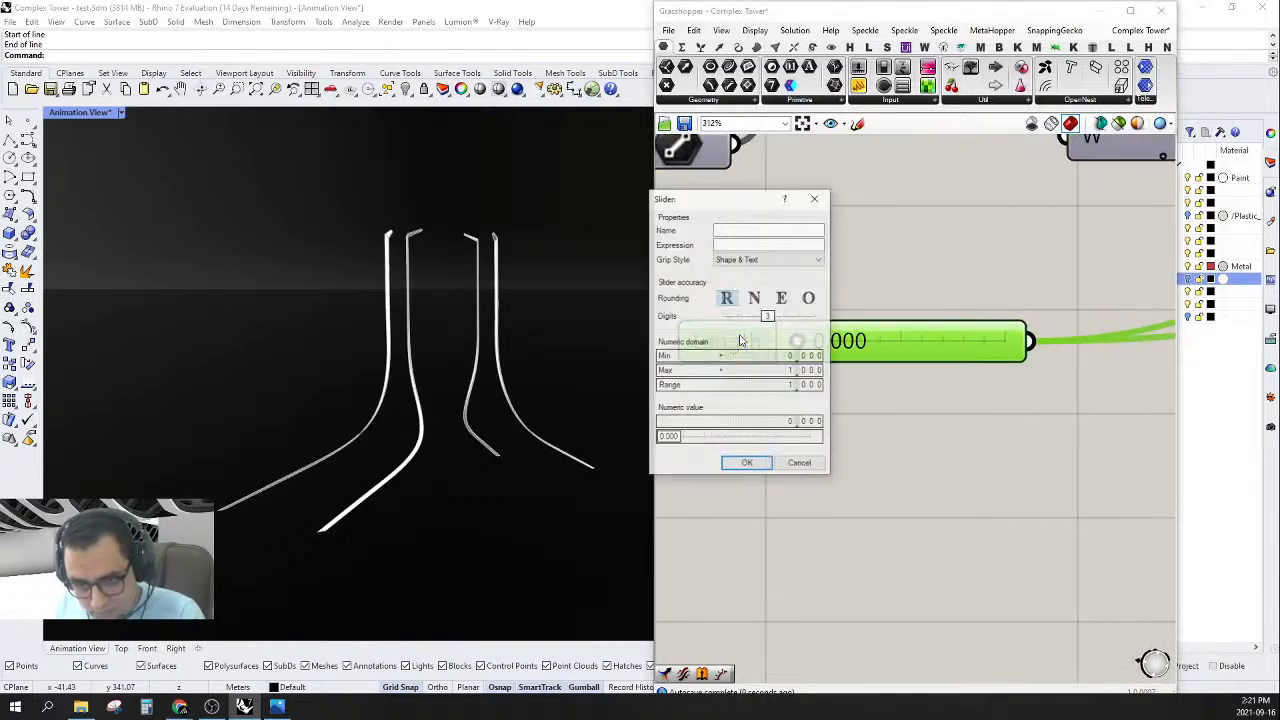
double_click(752, 356)
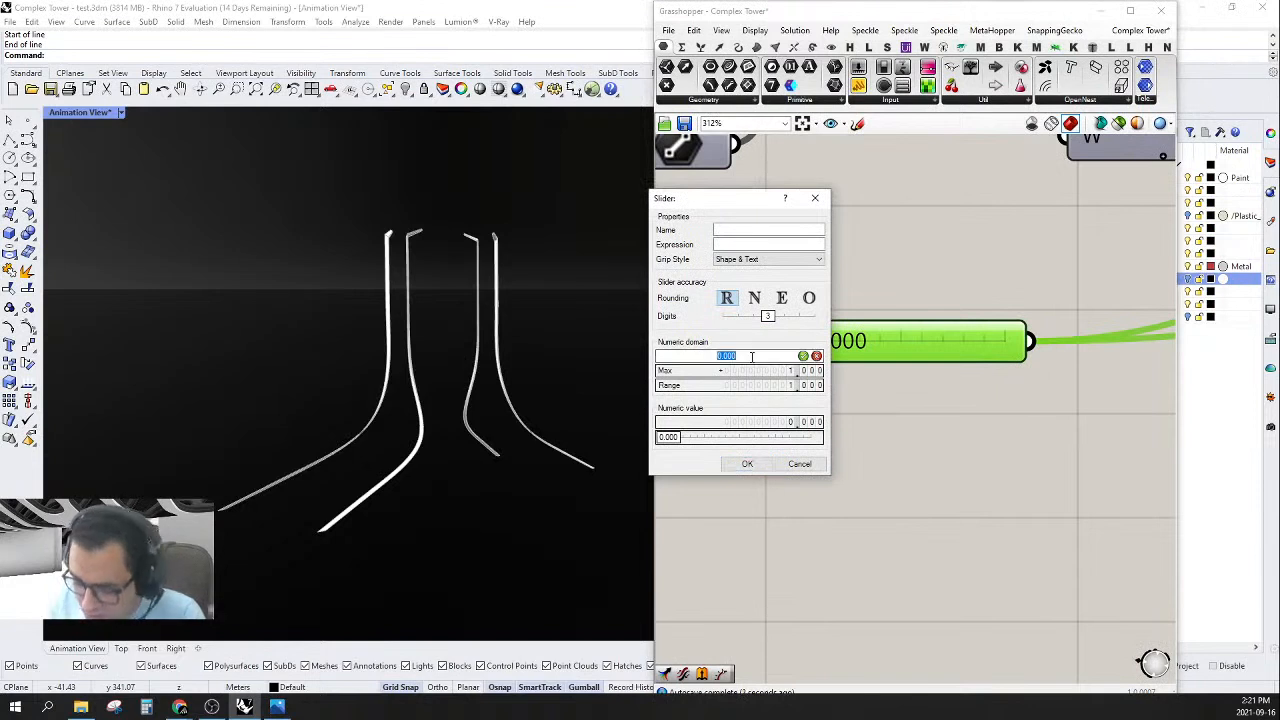
key("BackSpace")
type(".001")
key("Return")
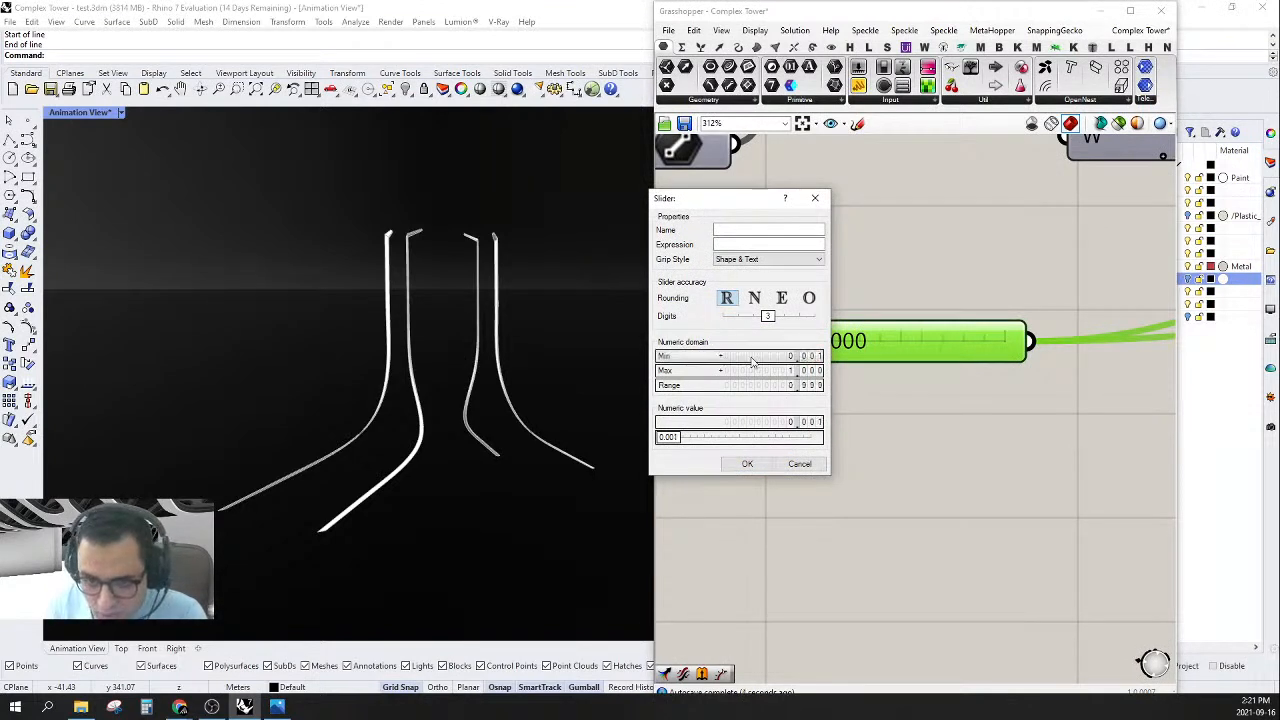
left_click(747, 465)
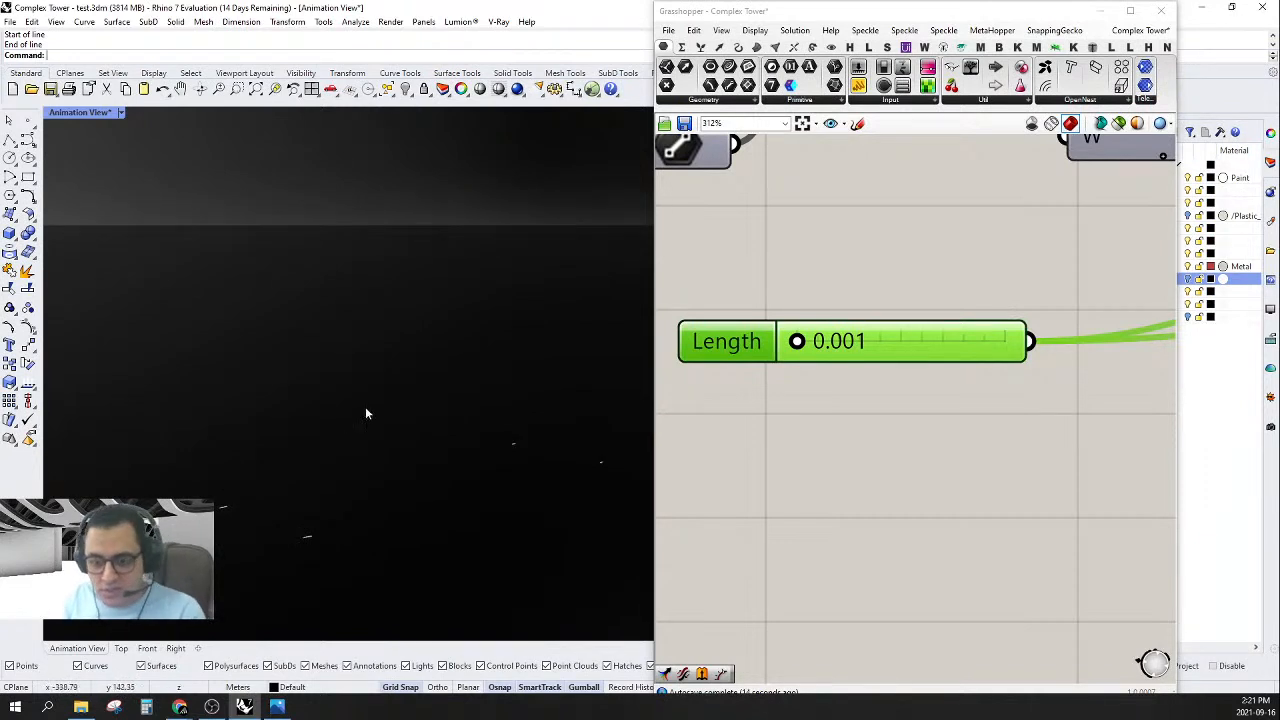
- Insert a relay on the Length slider's output, ahead of both Evaluate Length components
scroll(757, 342, "down", 3)
right_click_drag(848, 345, 920, 308)
mouse_move(920, 308)
left_mouse_down()
mouse_move(941, 281)
mouse_move(929, 284)
mouse_move(937, 295)
left_mouse_up()
scroll(847, 343, "down", 4)
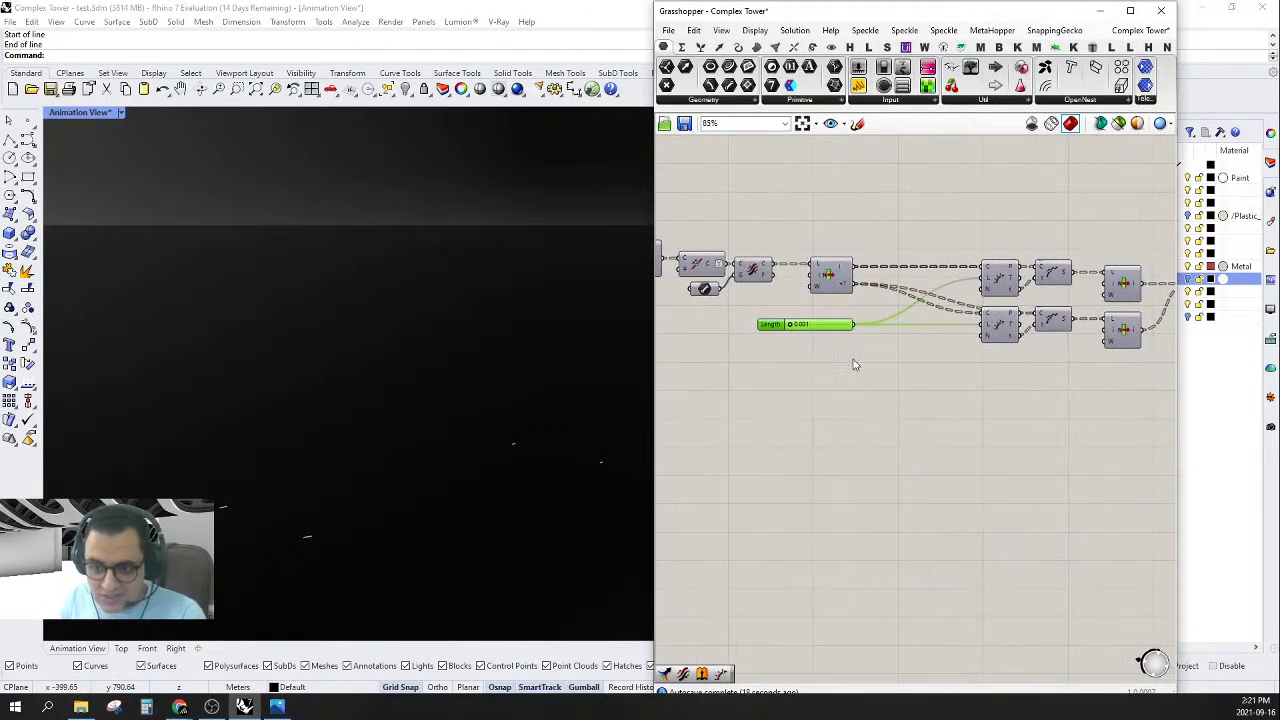
scroll(845, 333, "up", 2)
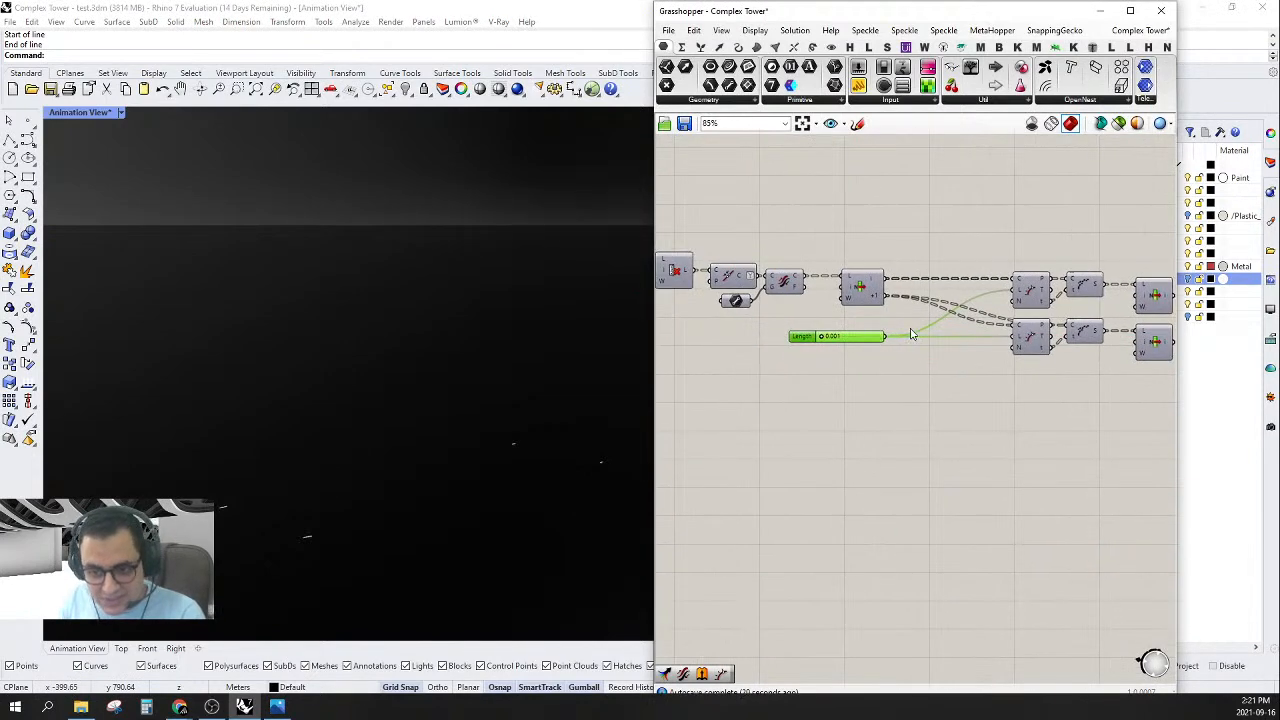
double_click(931, 336)
left_click_drag(951, 334, 1075, 270)
scroll(950, 345, "down", 4)
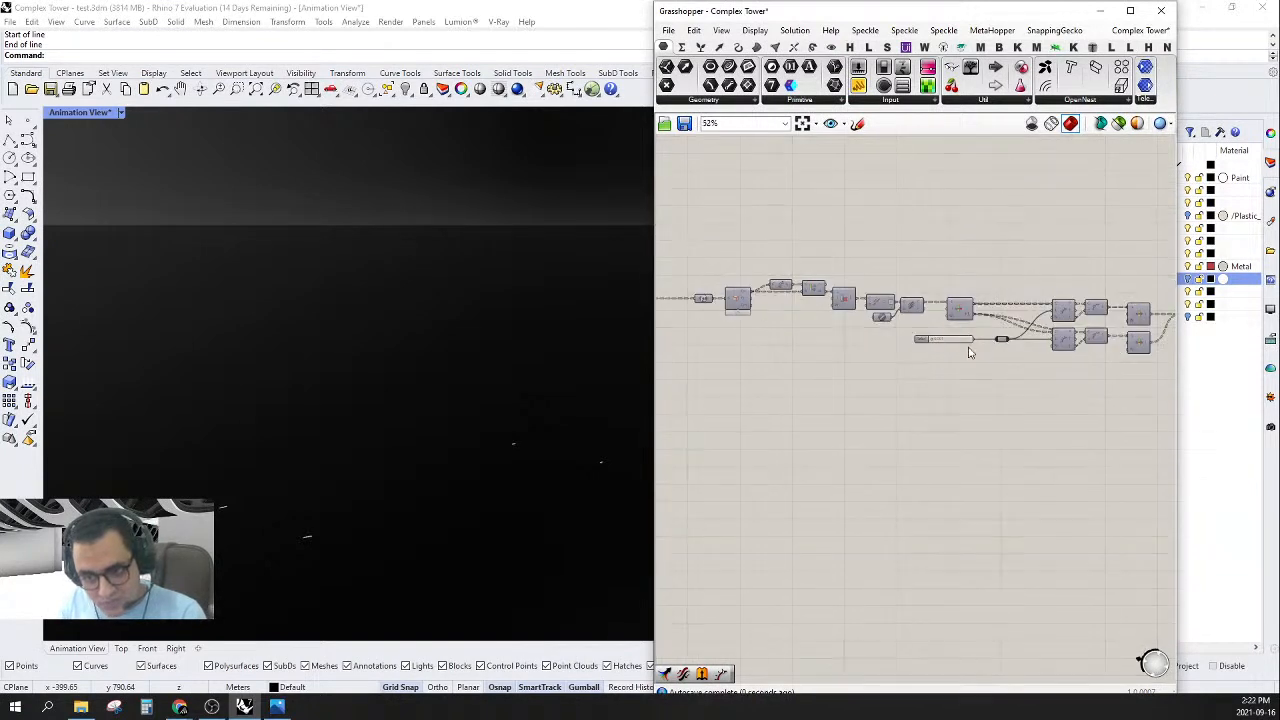
- Move the slider to the beginning of the definition and insert a Number parameter between it and the relay, aligned beneath the input Brep parameter
left_click_drag(966, 343, 760, 341)
scroll(894, 260, "up", 3)
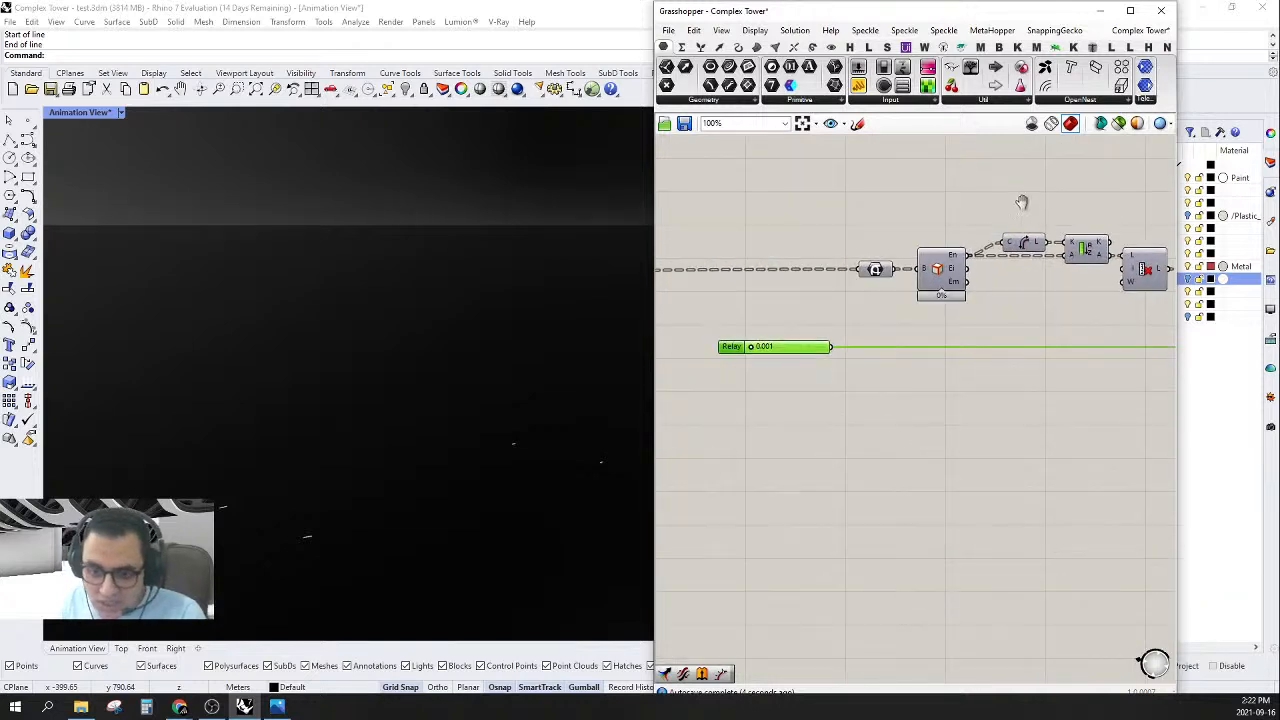
left_click_drag(790, 67, 1090, 365)
scroll(883, 374, "down", 2)
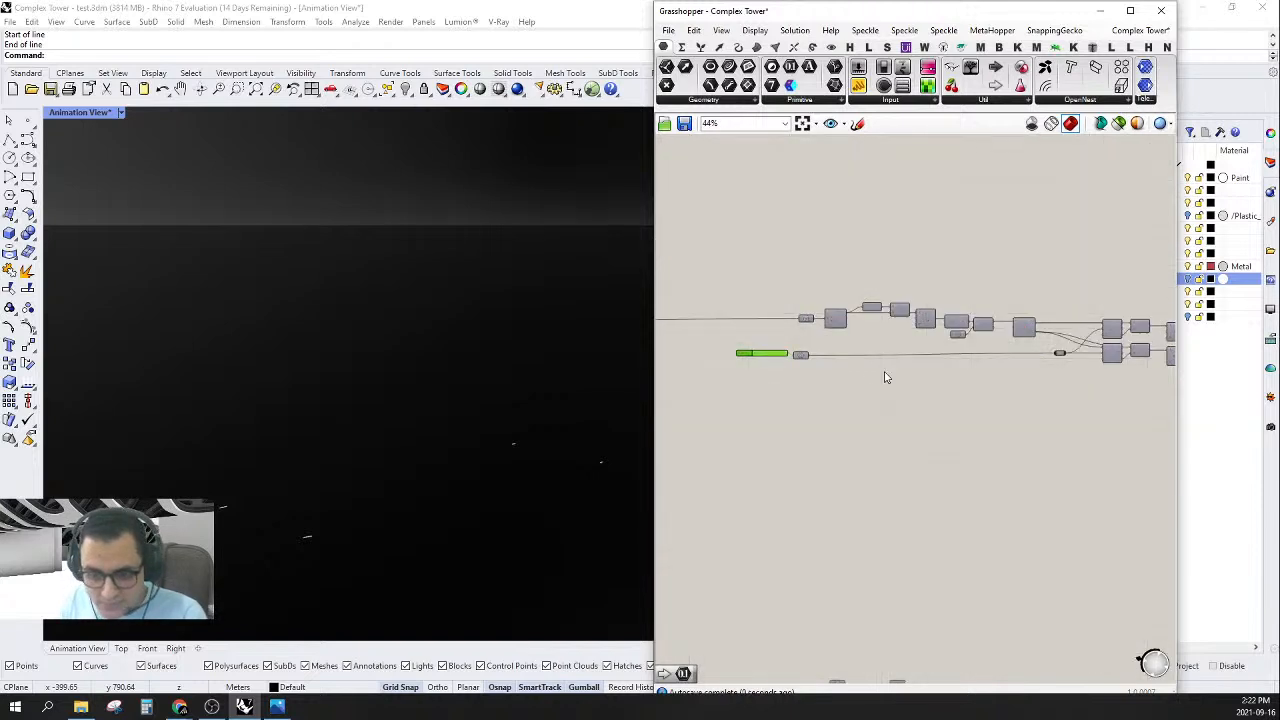
scroll(683, 371, "up", 5)
left_click_drag(777, 344, 784, 344)
left_click(820, 504)
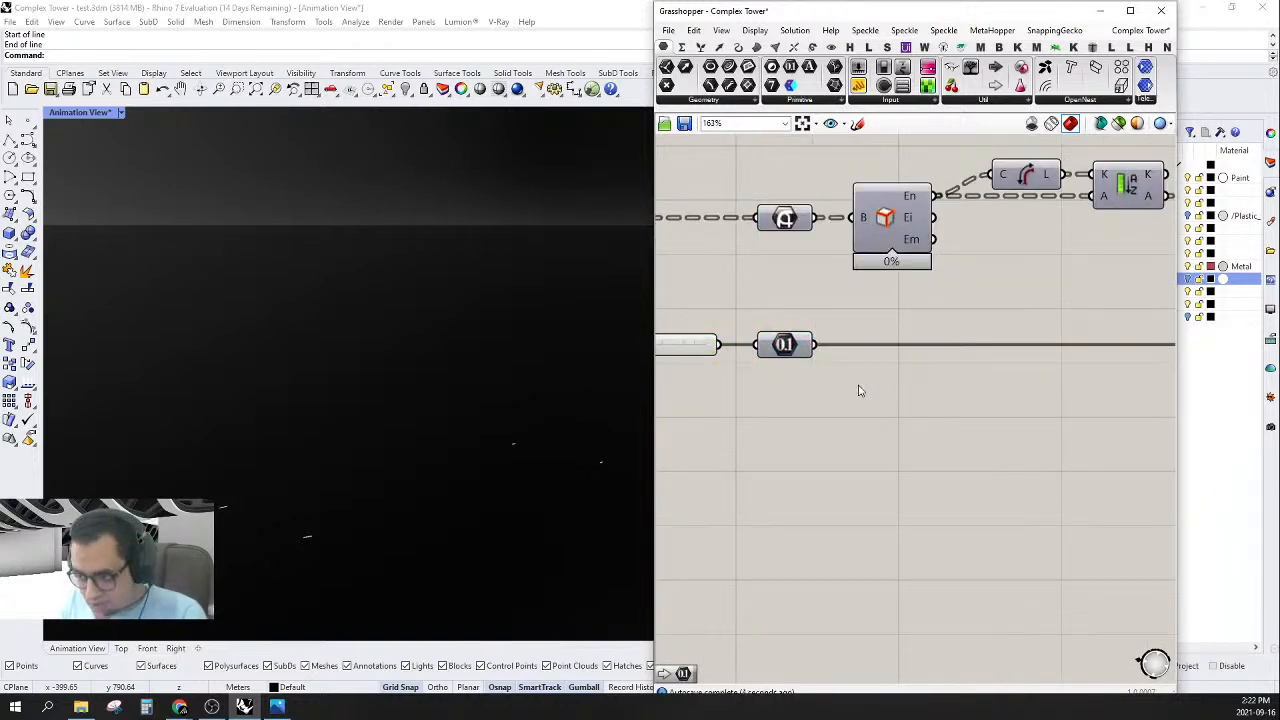
scroll(846, 363, "down", 2)
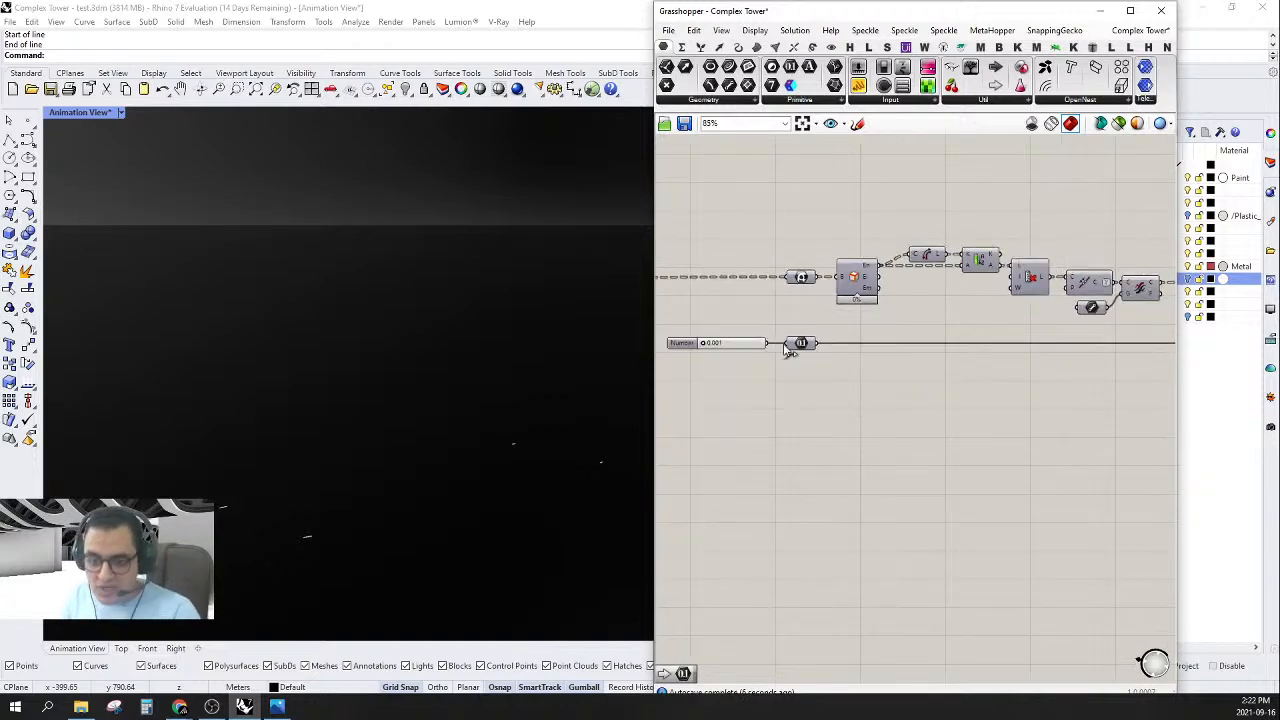
scroll(797, 343, "up", 1)
left_click(803, 345)
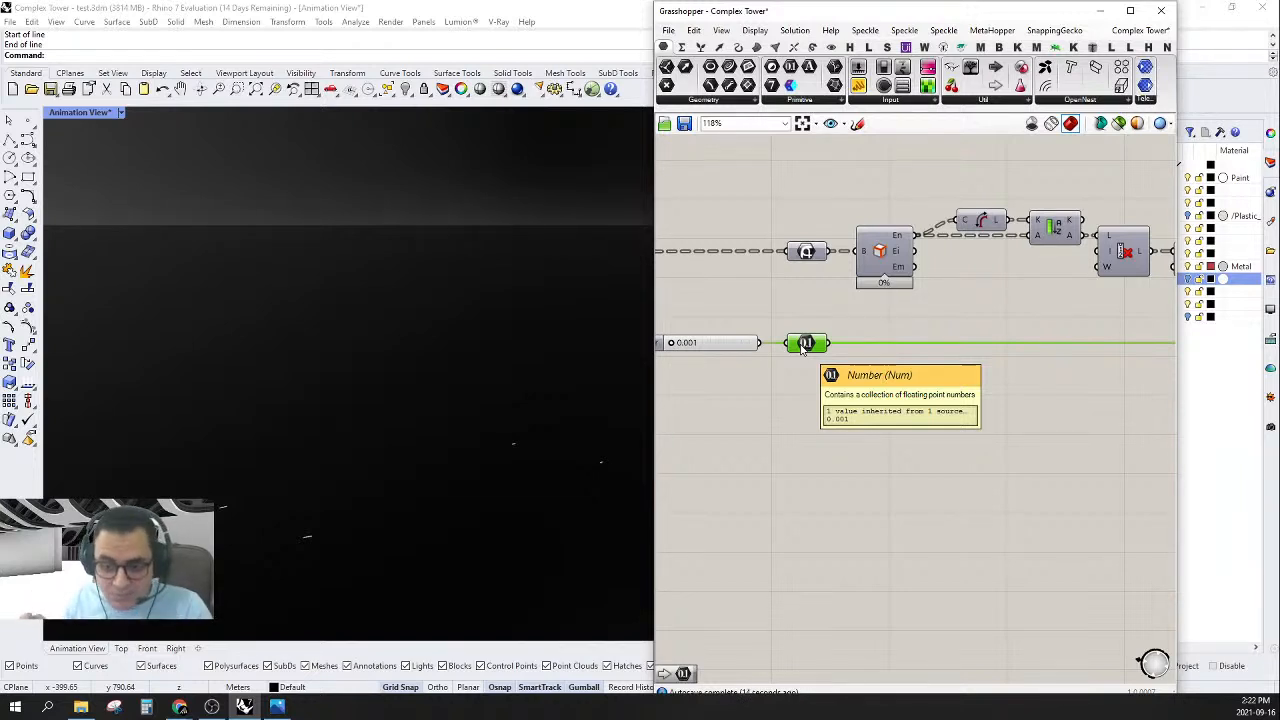
- Switch to File Explorer and open 1.gif from the Final - Complex Tower folder to review the reference animation
left_click(278, 708)
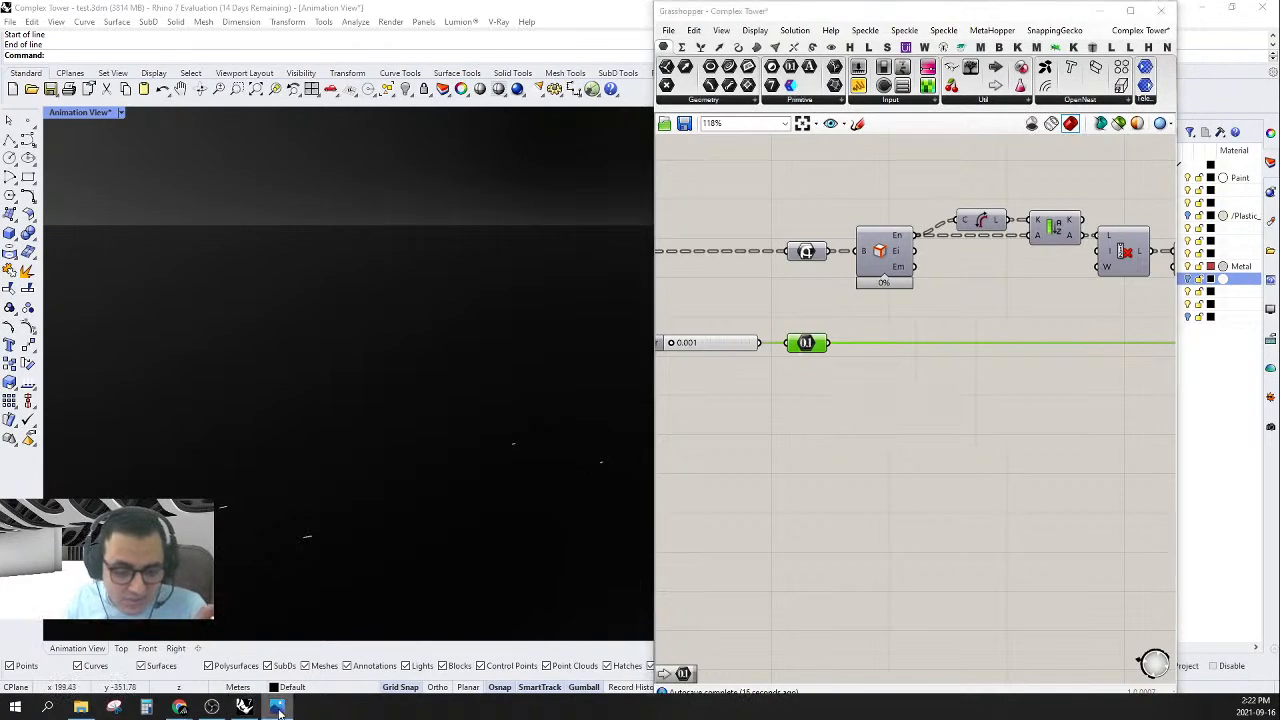
left_click(80, 707)
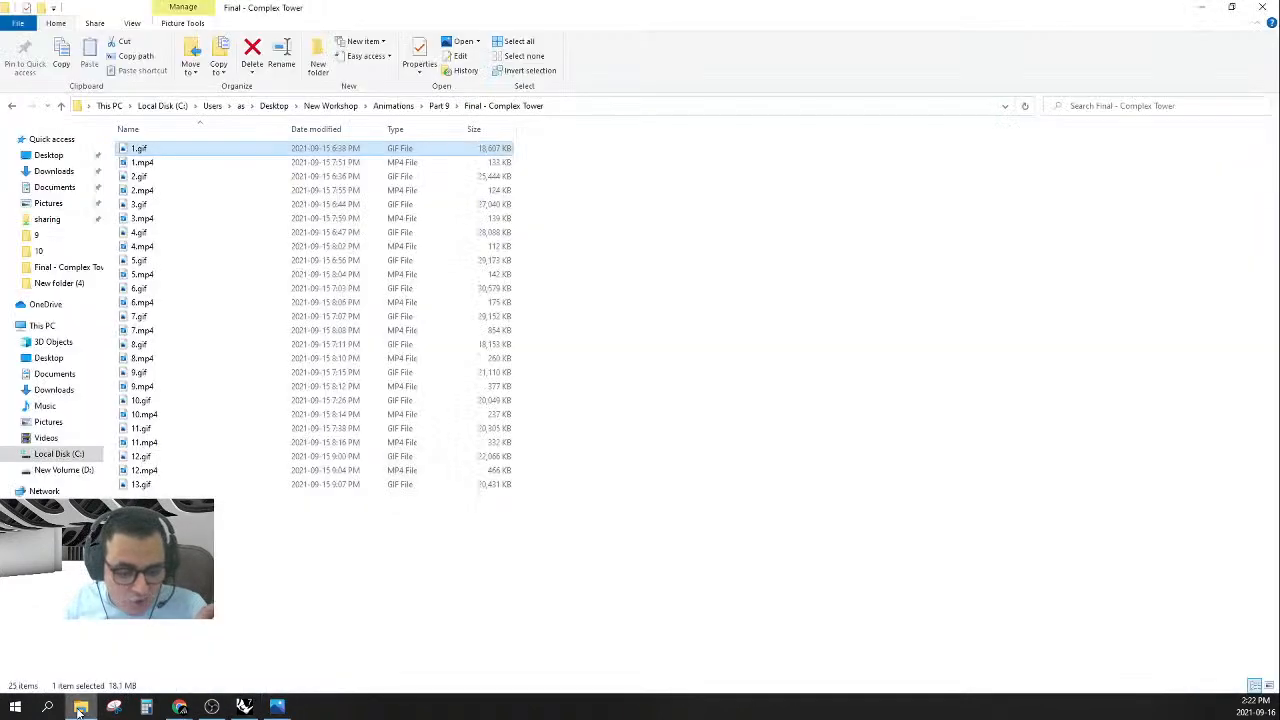
double_click(176, 151)
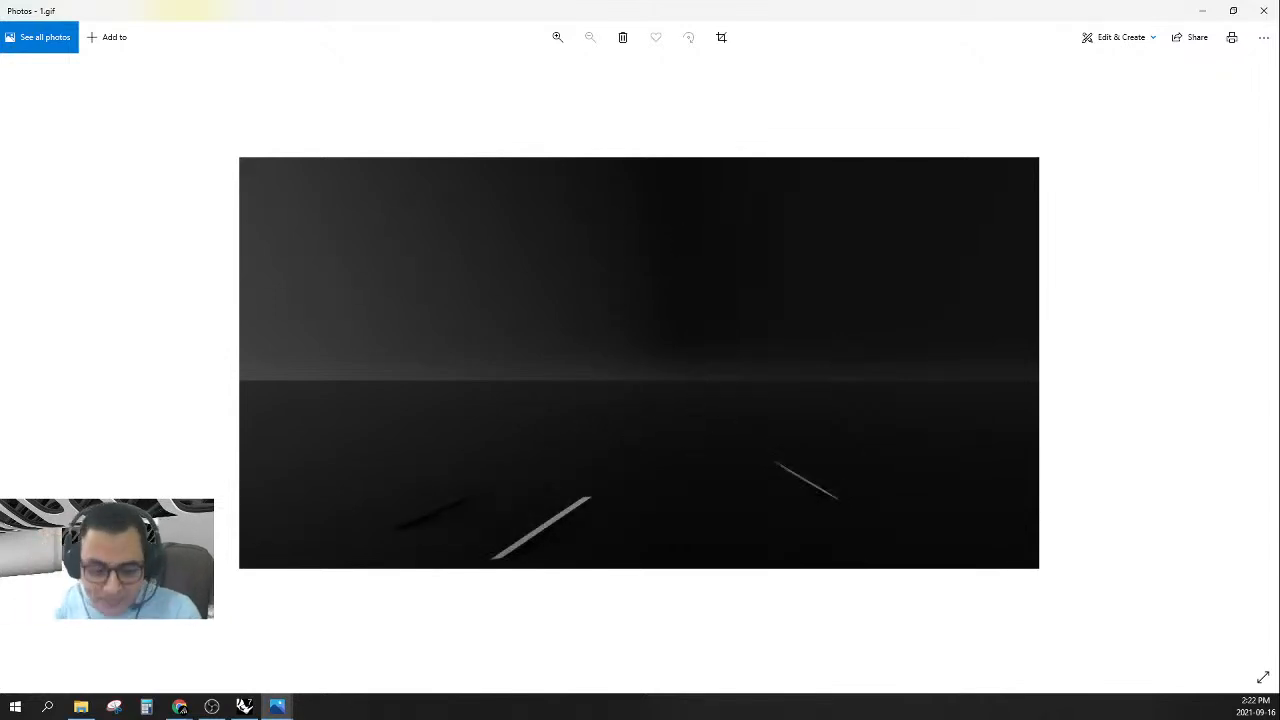
- Return to Grasshopper and place a Colour RGB (f) component below the two List Item components at the end of the definition
key("alt+Tab")
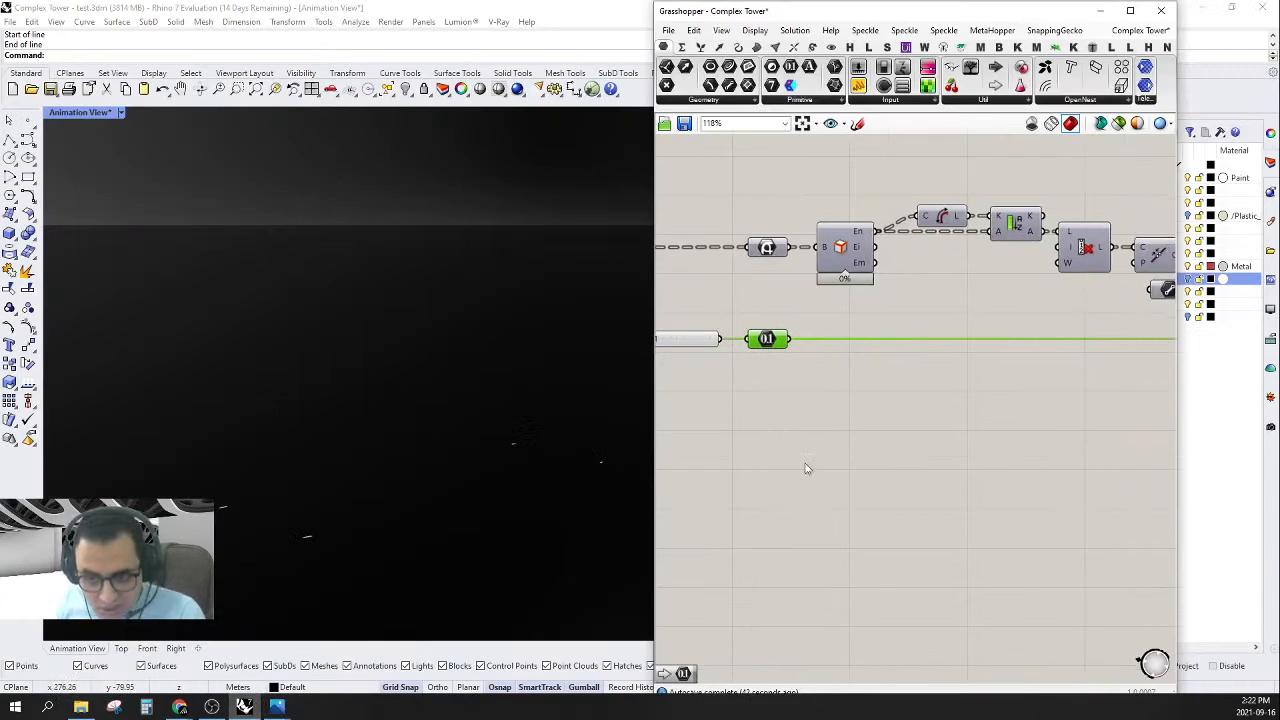
scroll(807, 468, "down", 3)
right_click_drag(889, 411, 794, 346)
scroll(869, 369, "down", 2)
scroll(800, 342, "down", 2)
right_click_drag(889, 365, 841, 353)
scroll(848, 351, "up", 2)
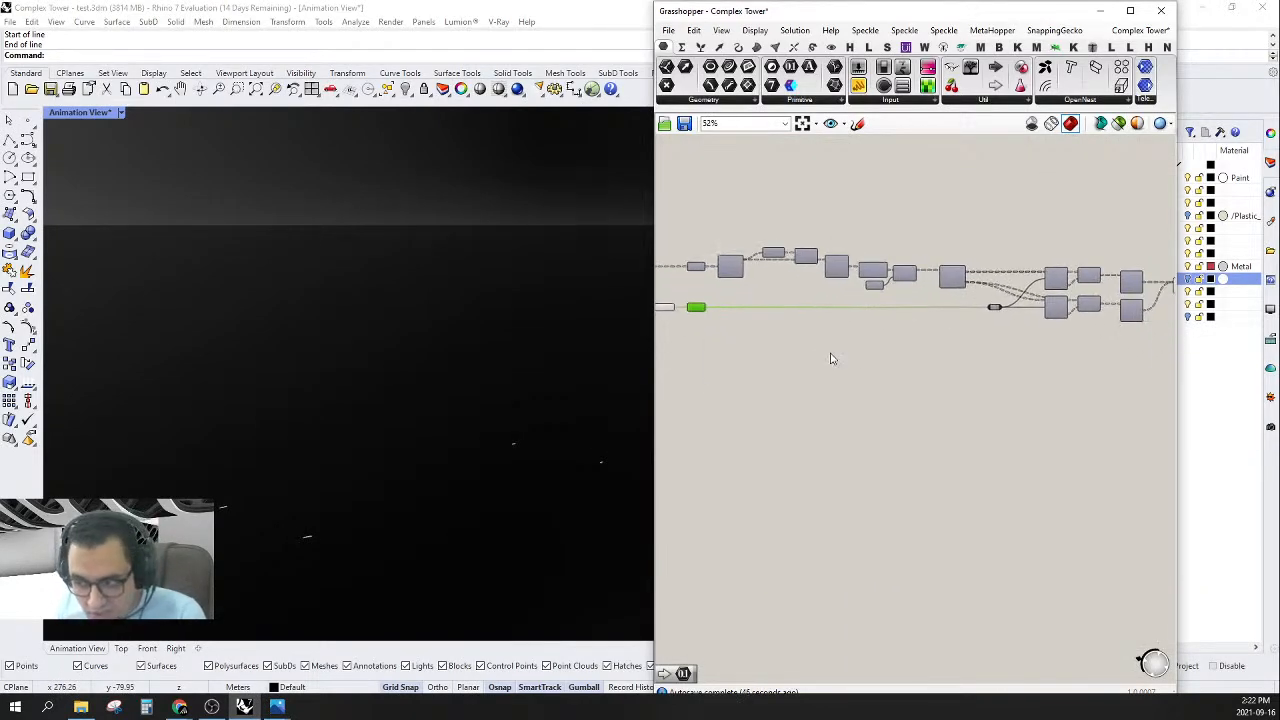
right_click_drag(942, 353, 835, 347)
scroll(1080, 284, "up", 2)
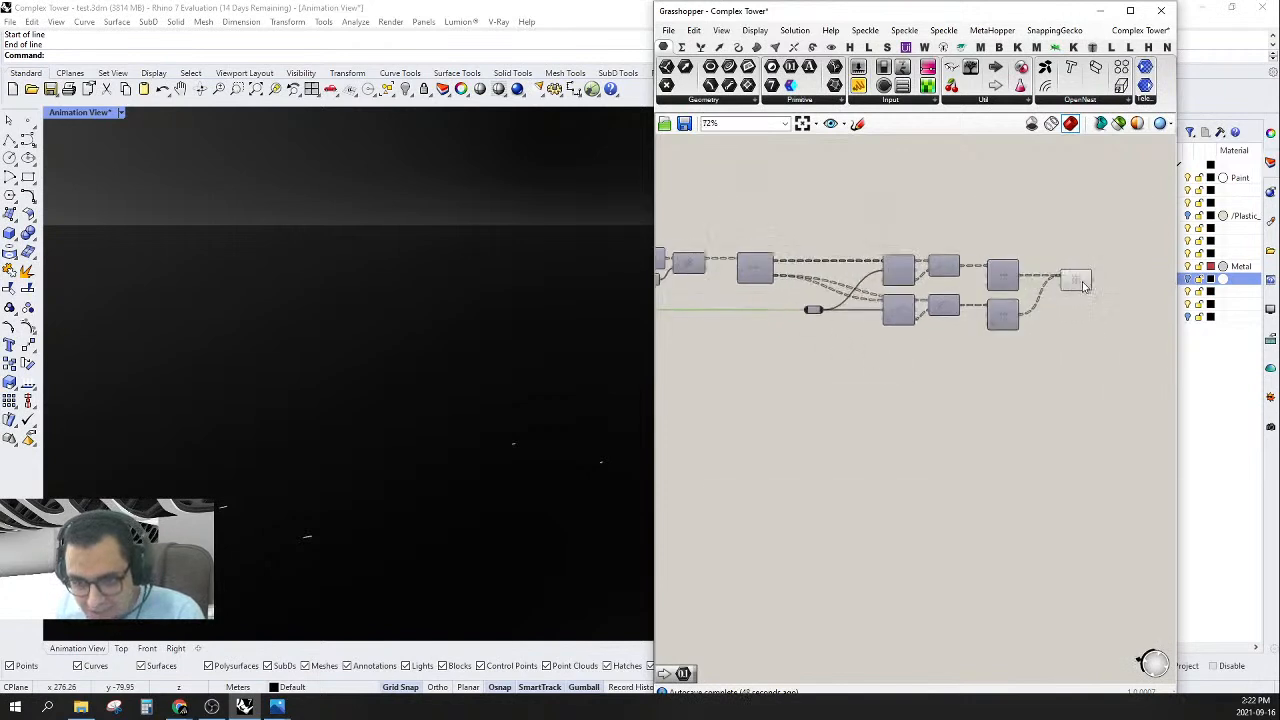
right_click_drag(926, 395, 910, 360)
double_click(983, 375)
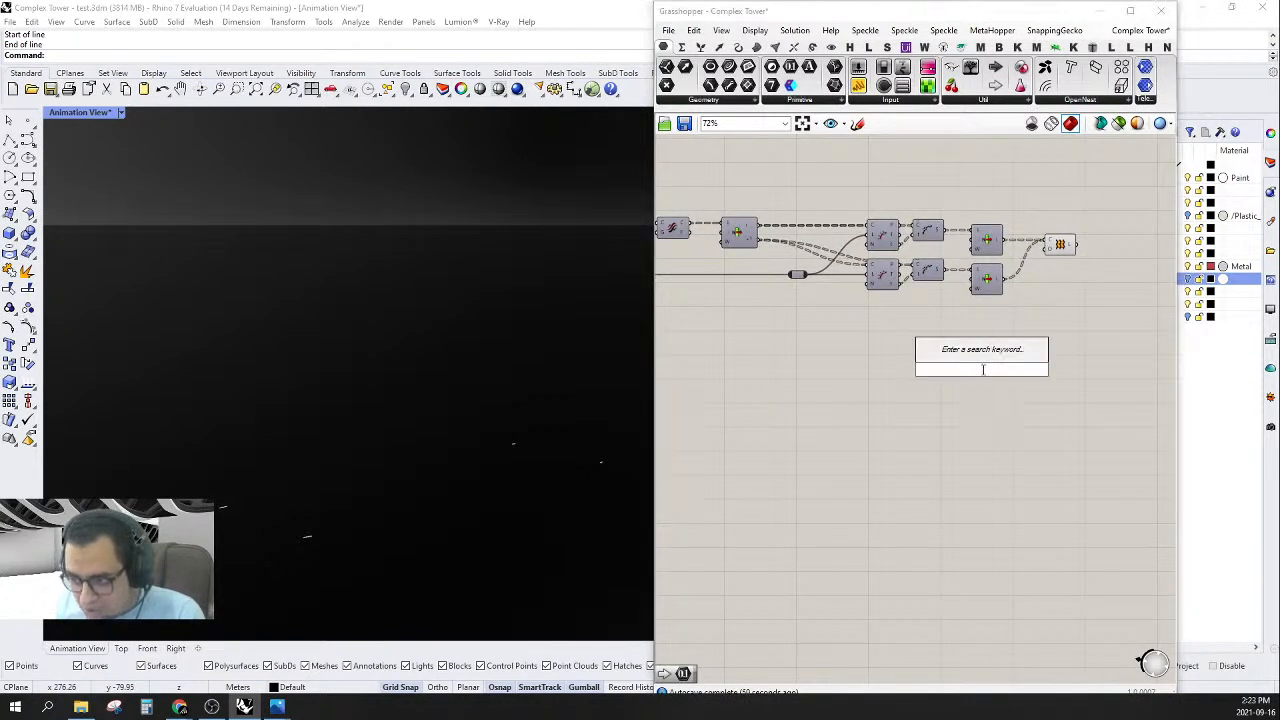
type("colo")
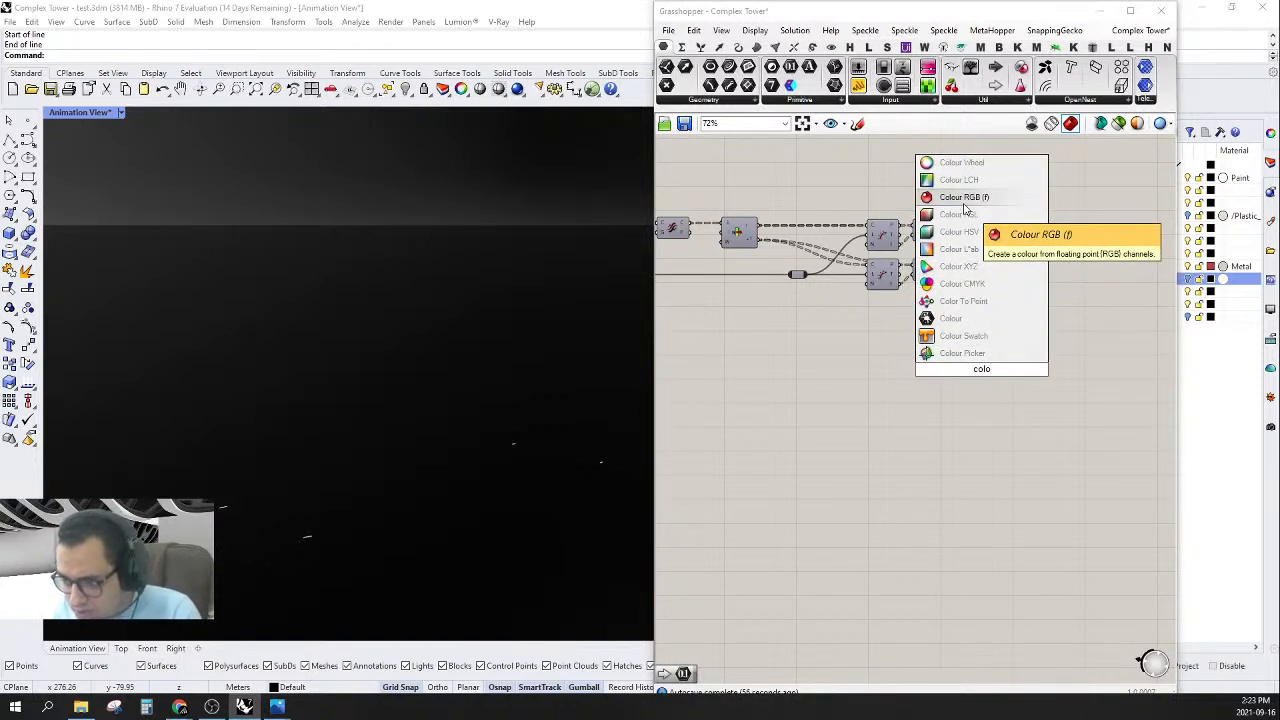
left_click(963, 199)
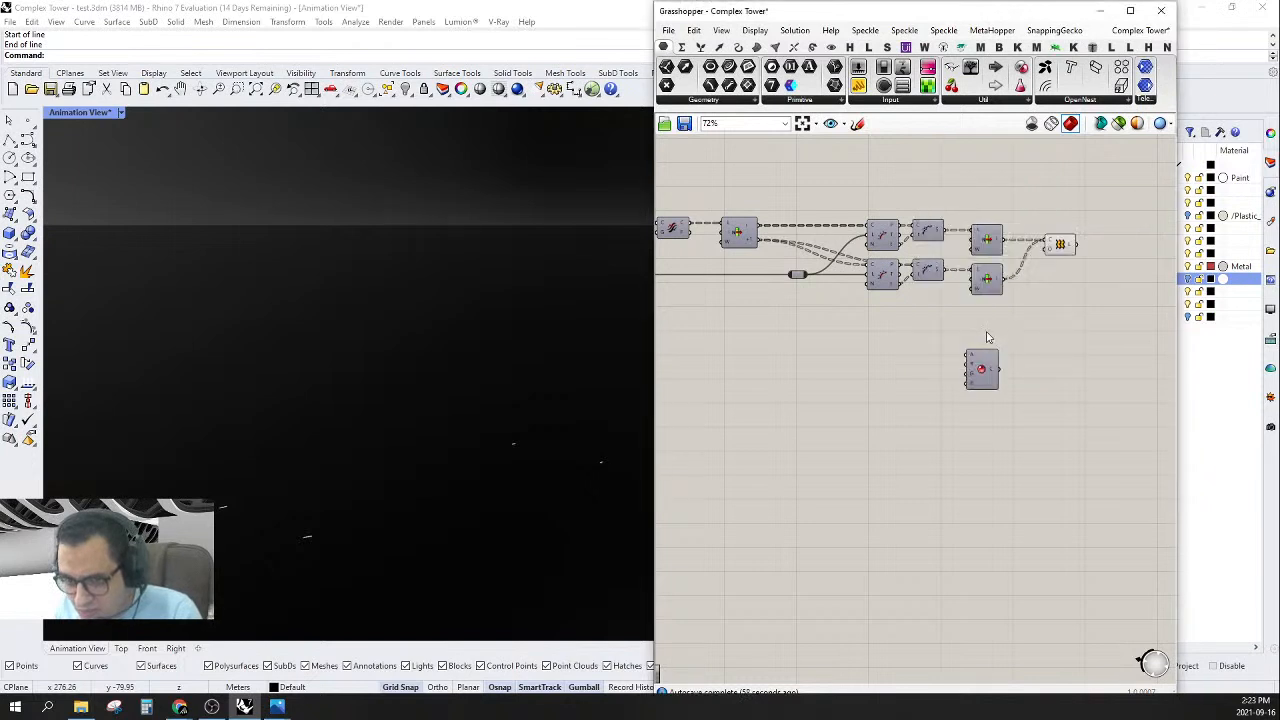
scroll(985, 390, "up", 3)
left_click_drag(981, 414, 986, 383)
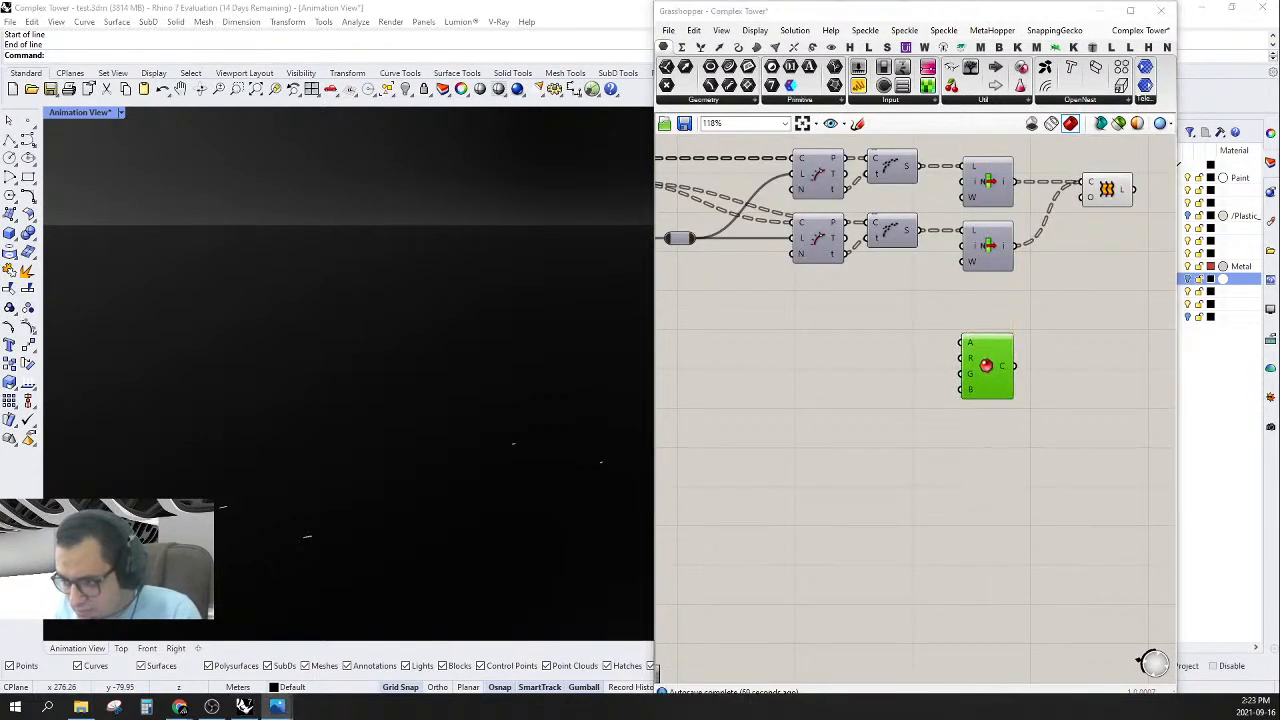
- Put the Loft component at the end of the definition in a group of its own
scroll(960, 443, "down", 3)
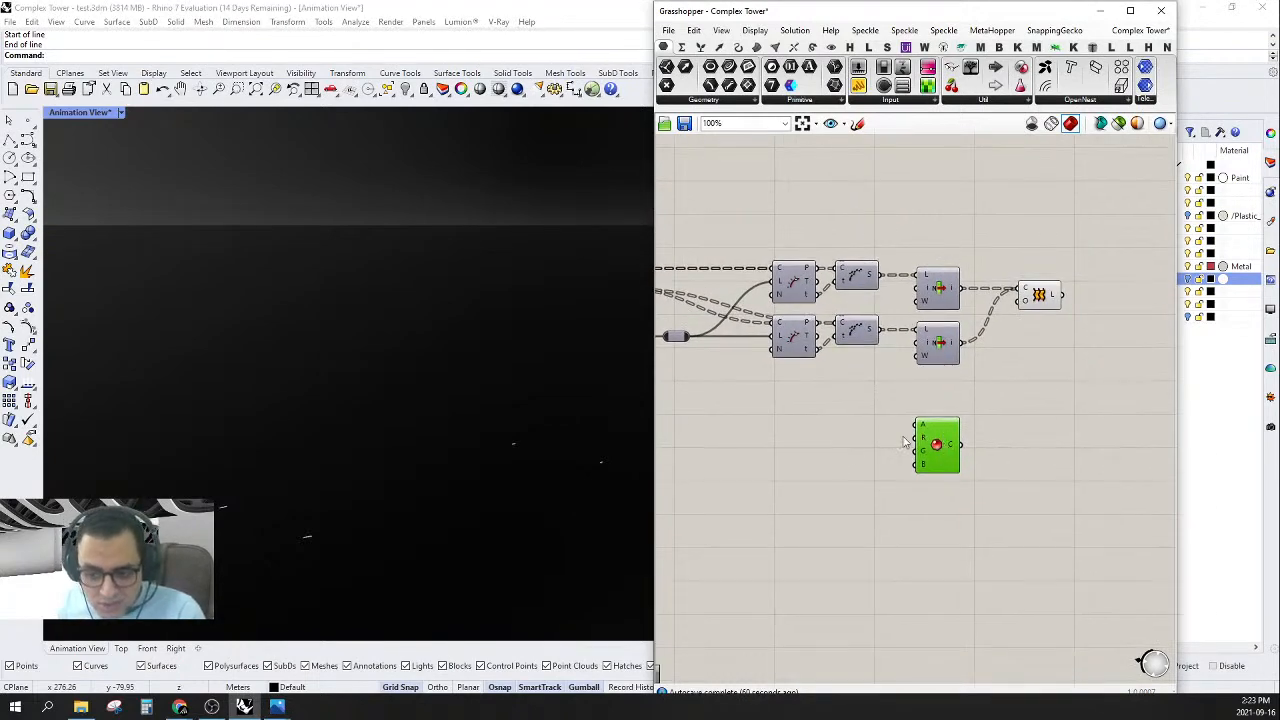
right_click(827, 443)
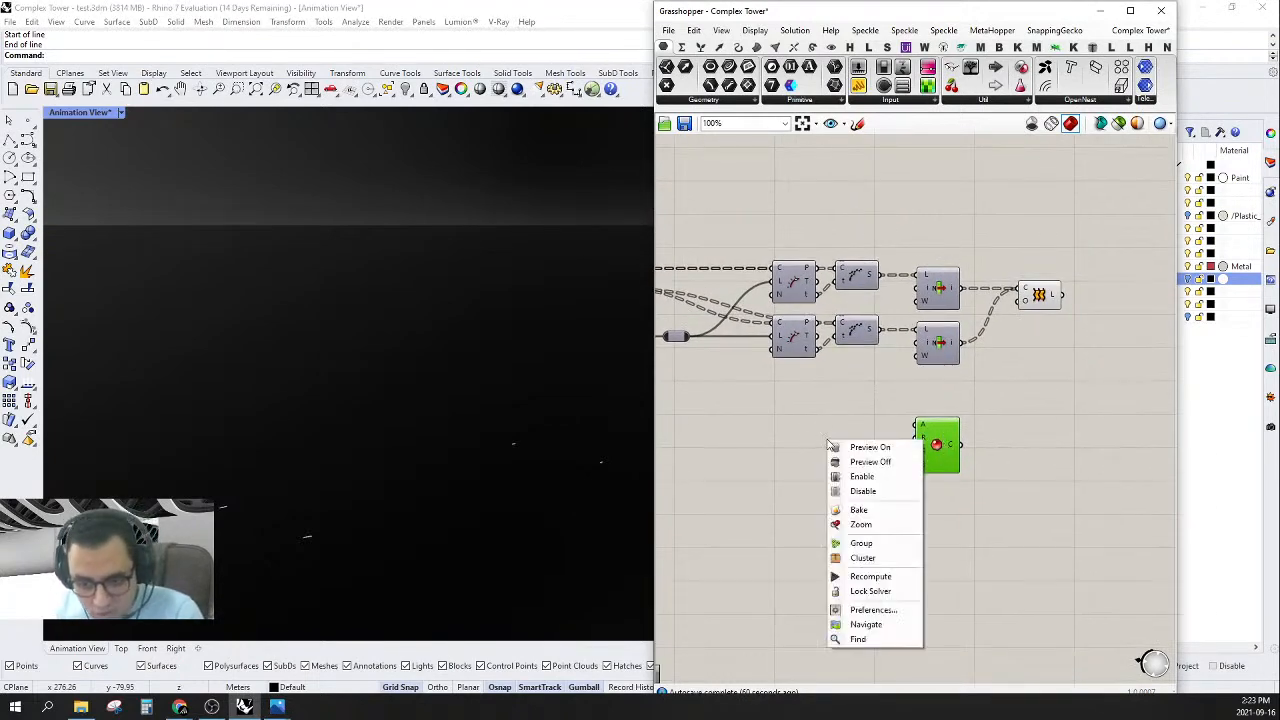
left_click(803, 492)
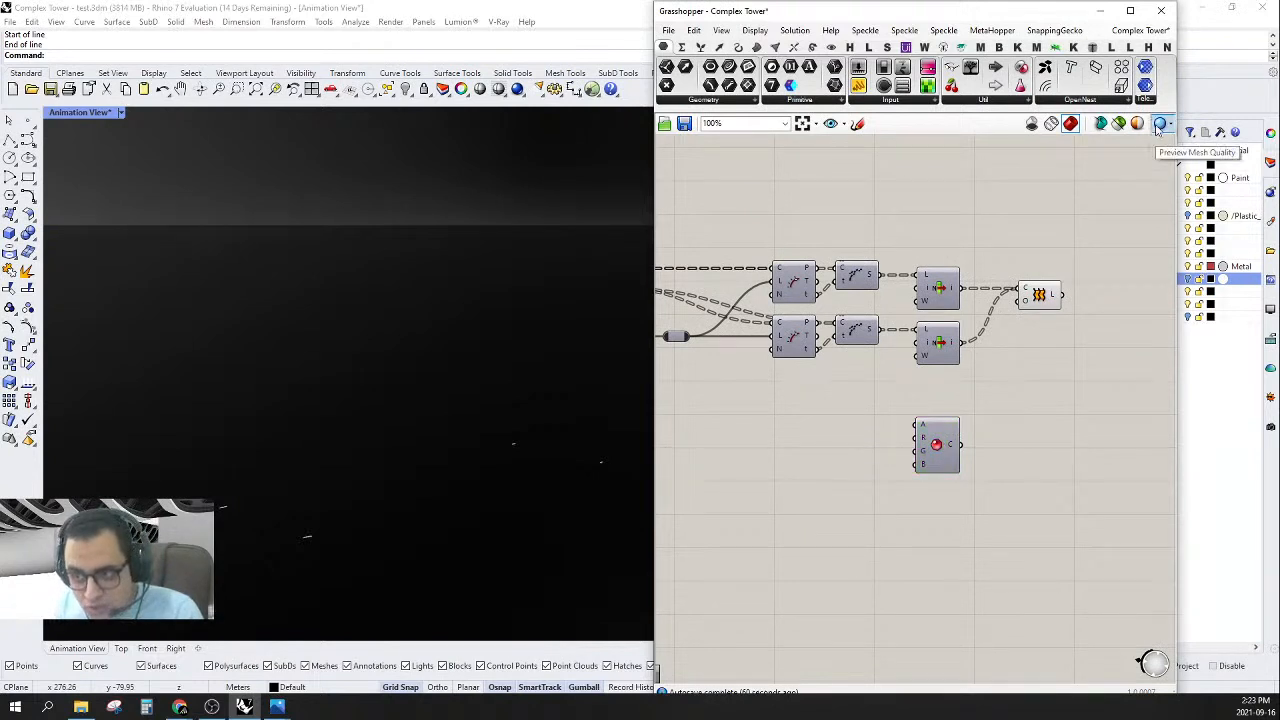
right_click_drag(1124, 411, 937, 385)
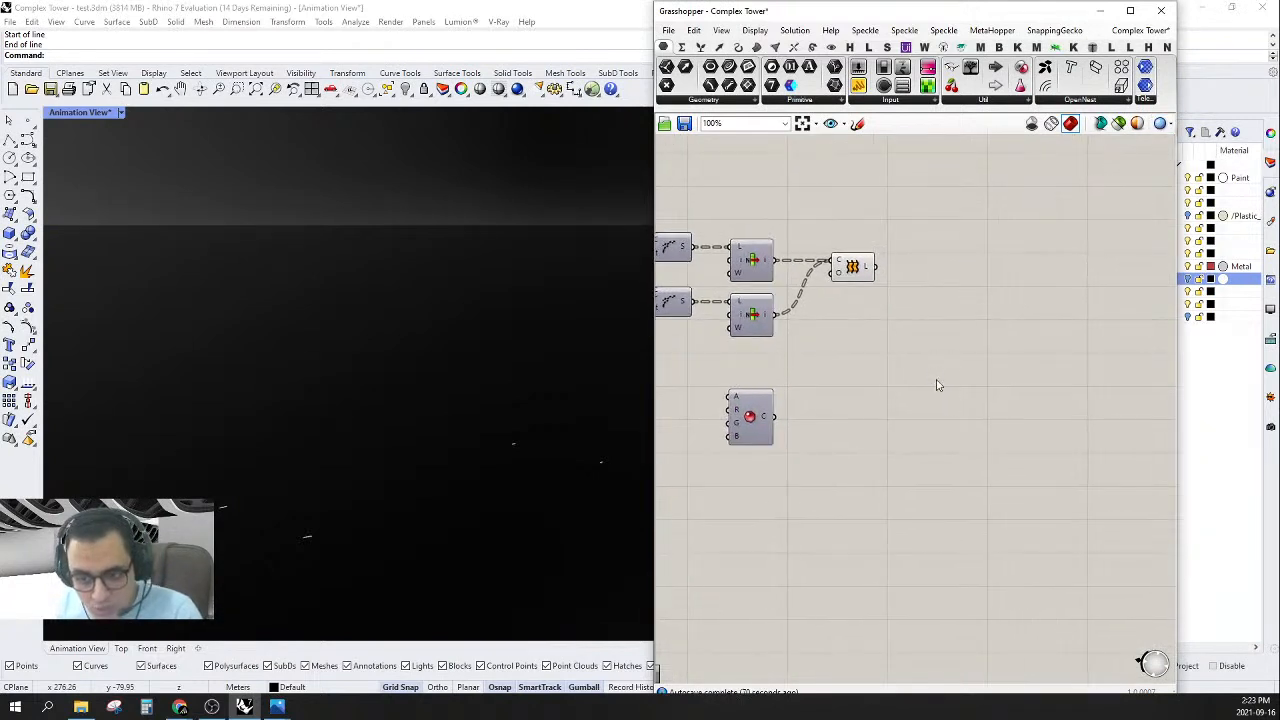
left_click_drag(905, 225, 808, 380)
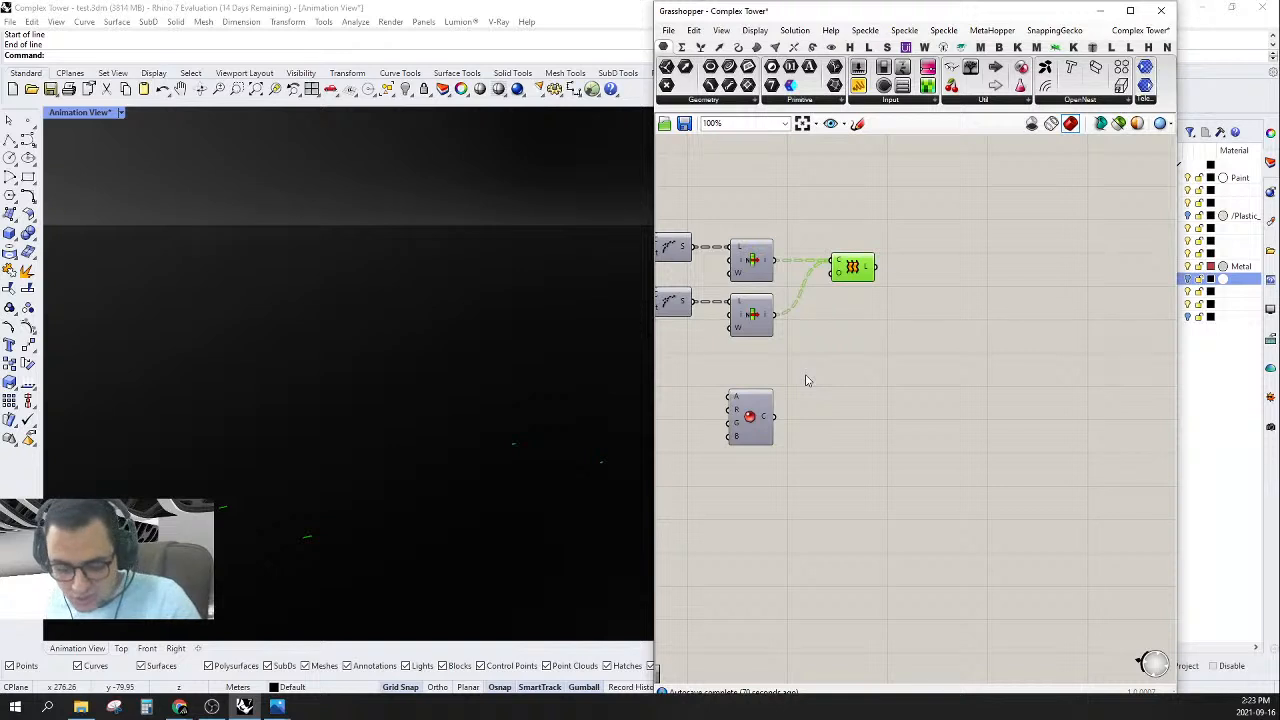
scroll(863, 268, "up", 3)
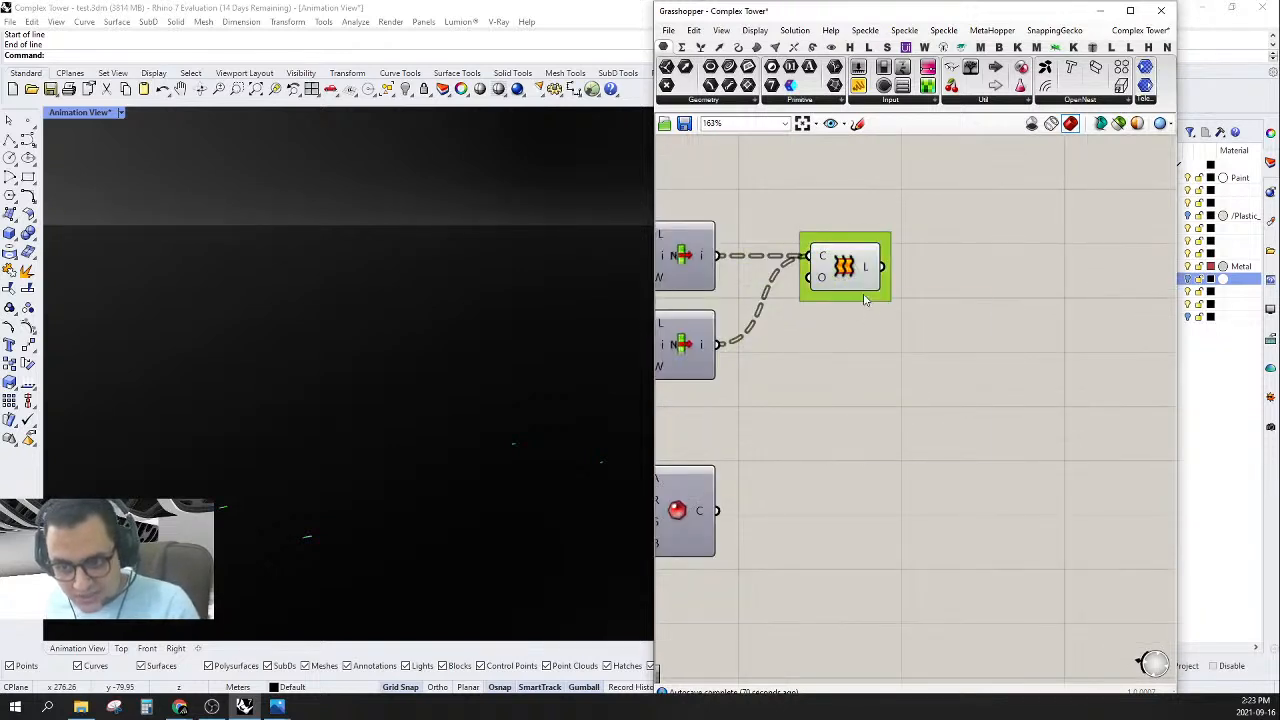
- Change the colour of the group around Loft to red, with hue 360°, saturation 100 and value 100
right_click(865, 299)
mouse_move(925, 444)
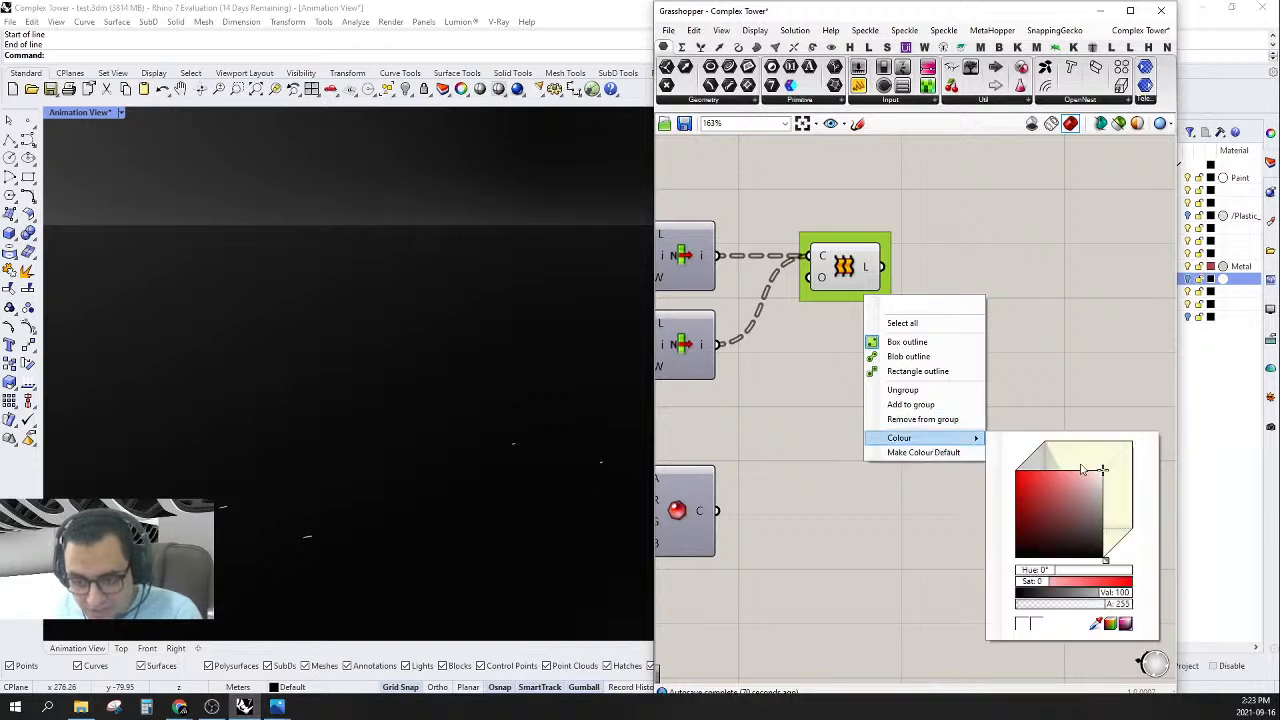
left_click_drag(1032, 575, 1112, 572)
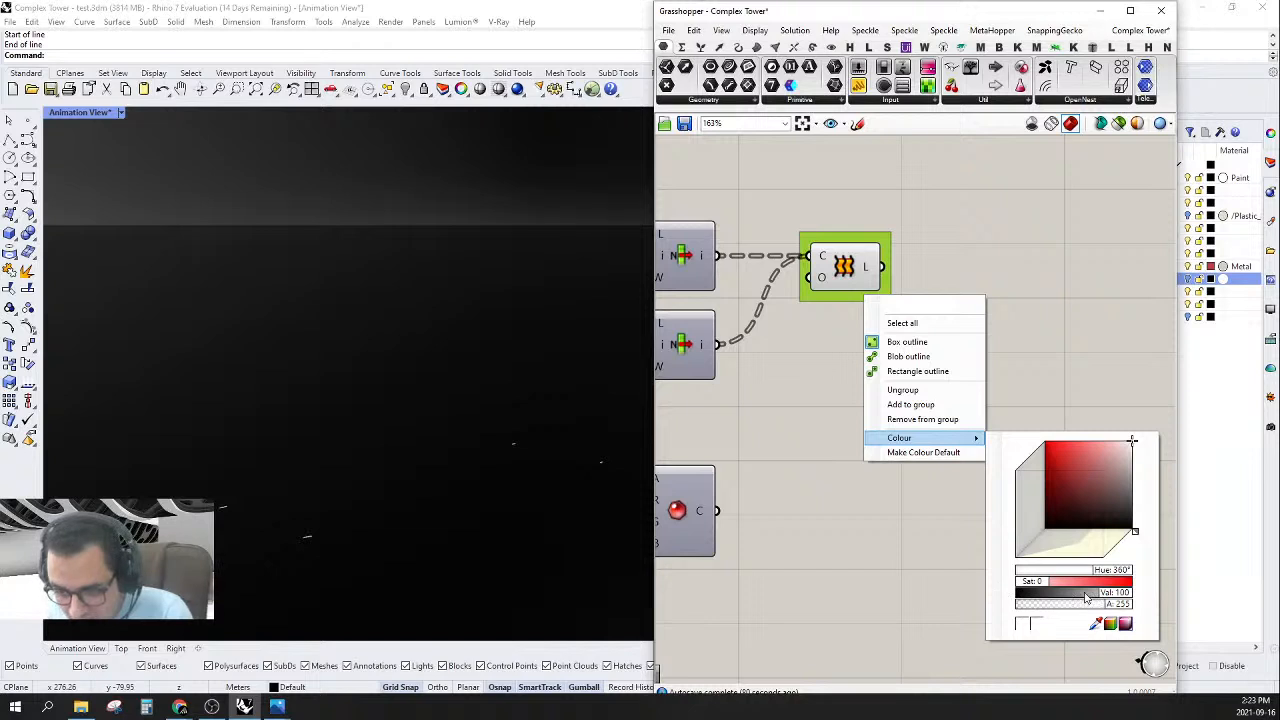
left_click_drag(1117, 593, 1026, 598)
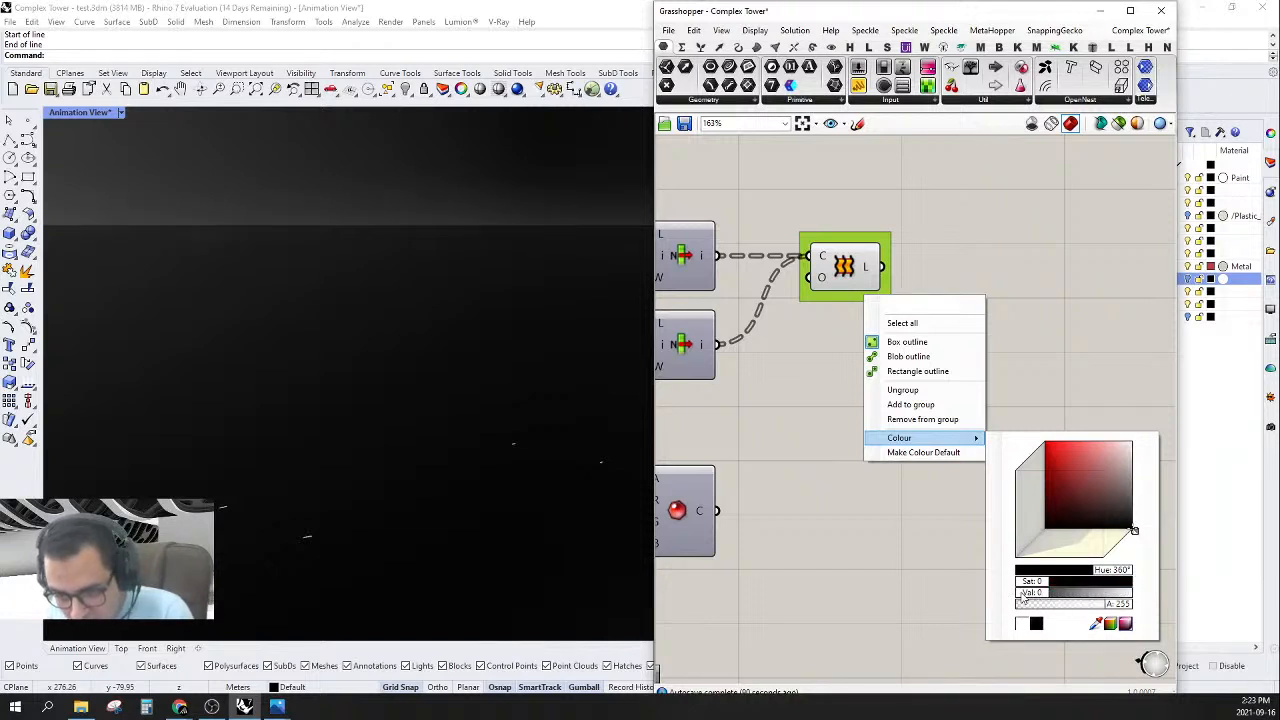
left_click_drag(1022, 598, 1130, 597)
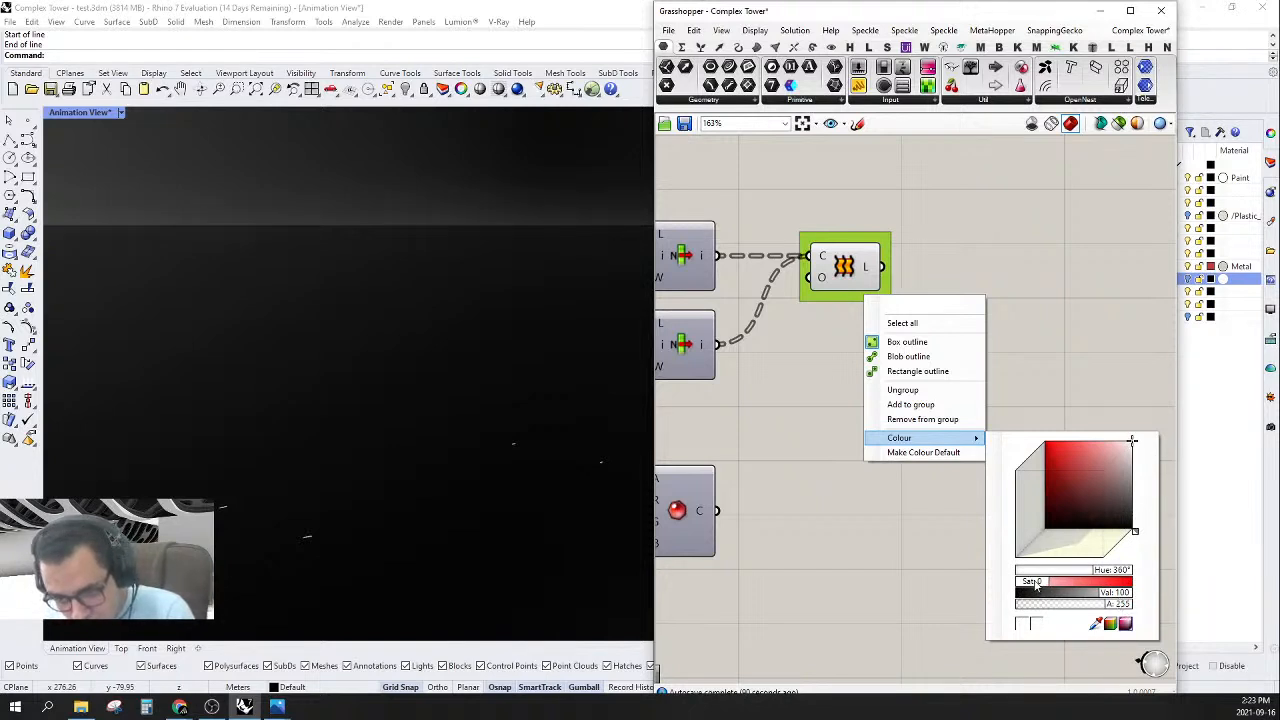
left_click_drag(1035, 585, 1135, 594)
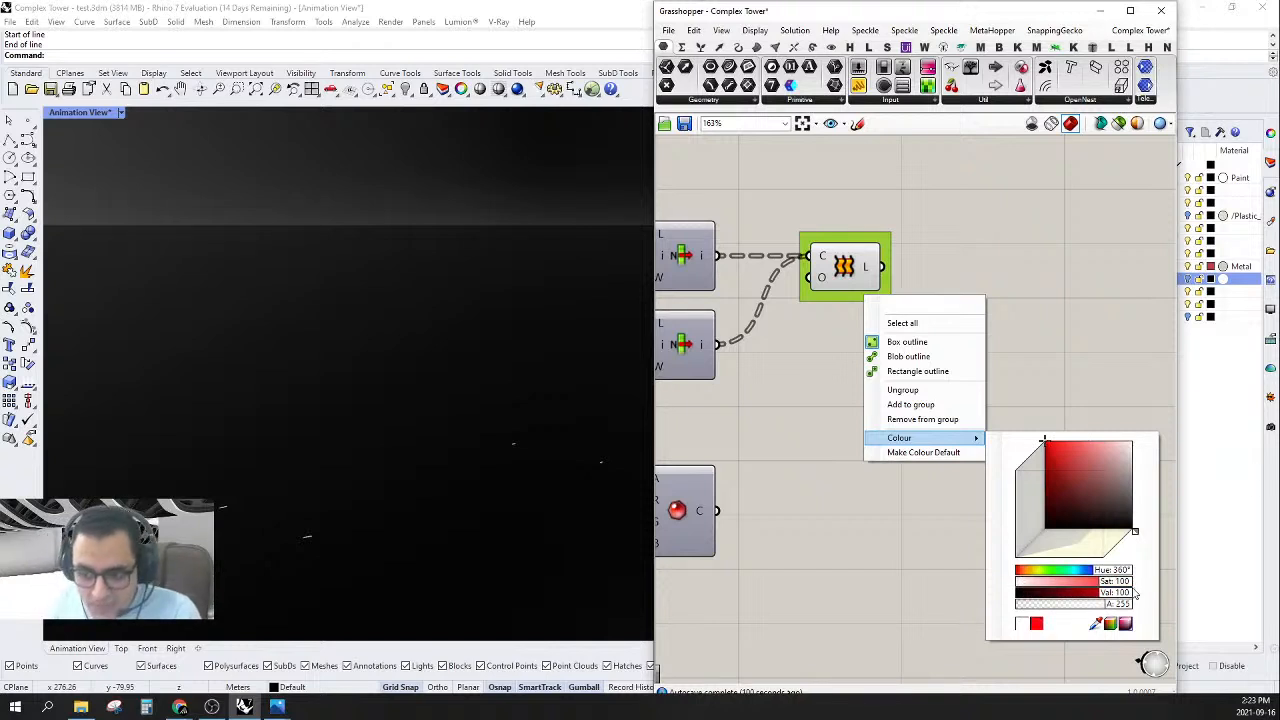
left_click(938, 541)
scroll(1012, 371, "down", 3)
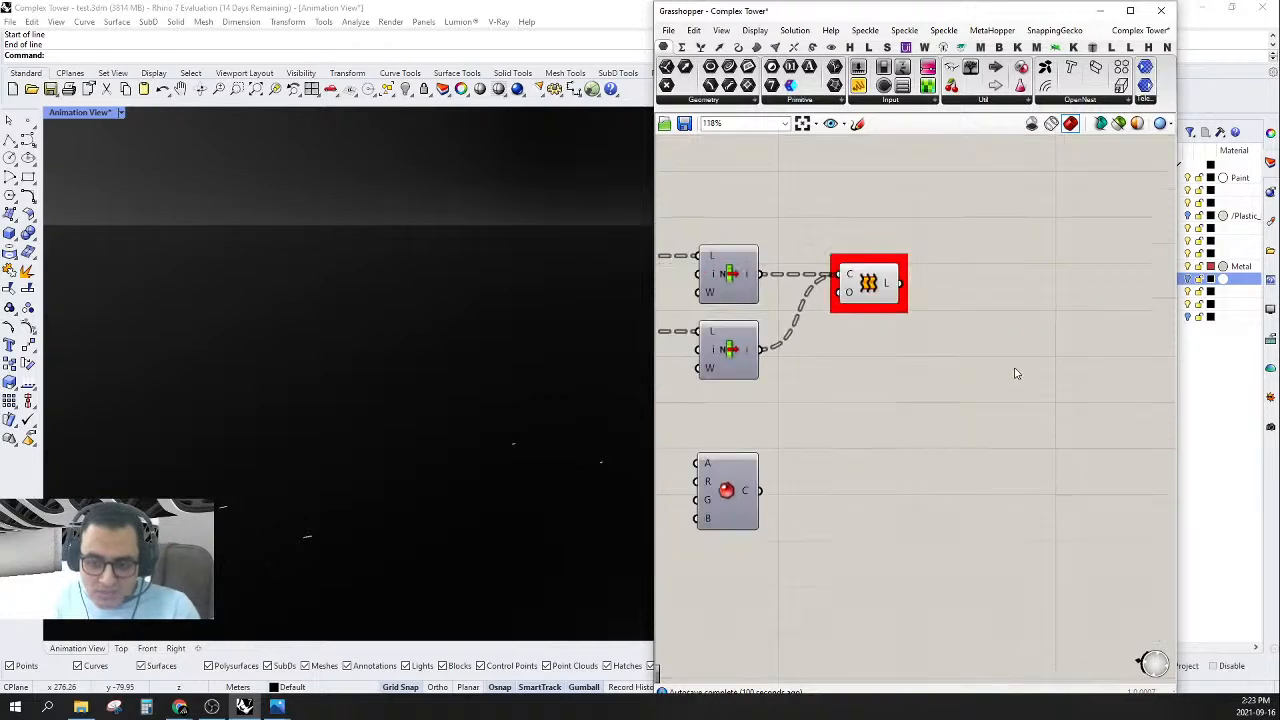
- Switch to Chrome and search Google for "white color code"
right_click_drag(888, 442, 926, 440)
scroll(925, 440, "up", 4)
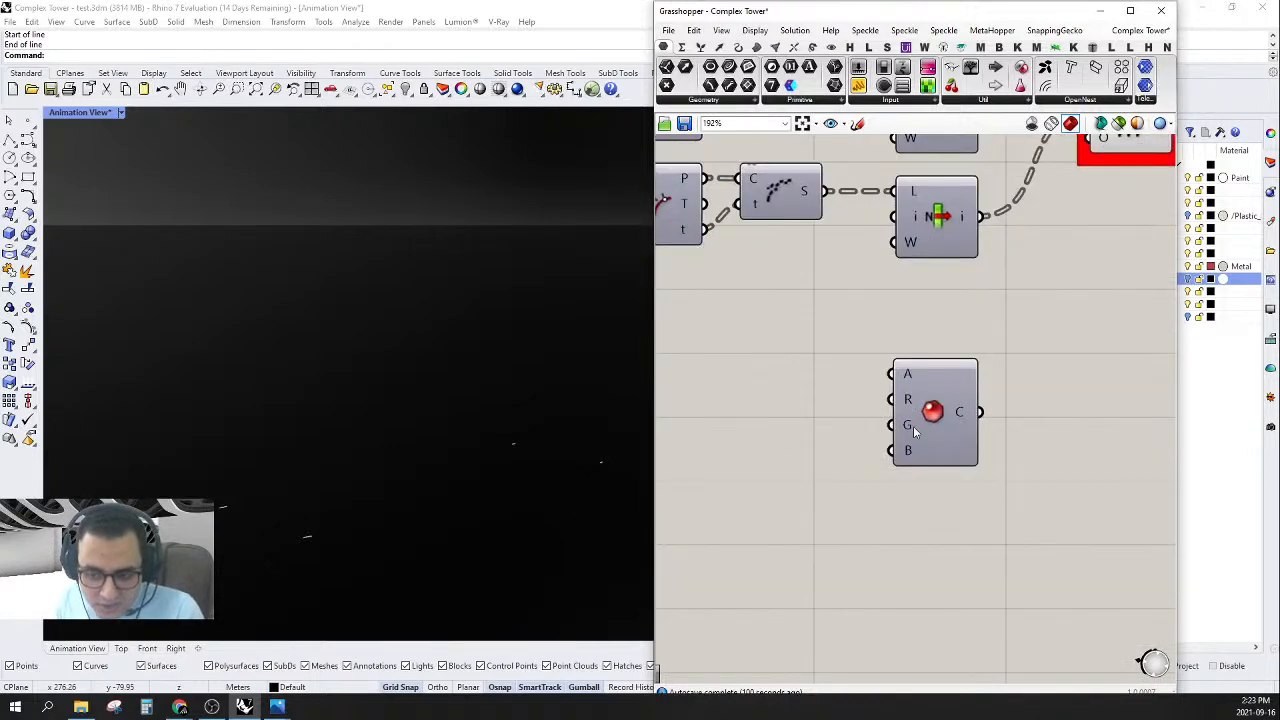
right_click(178, 708)
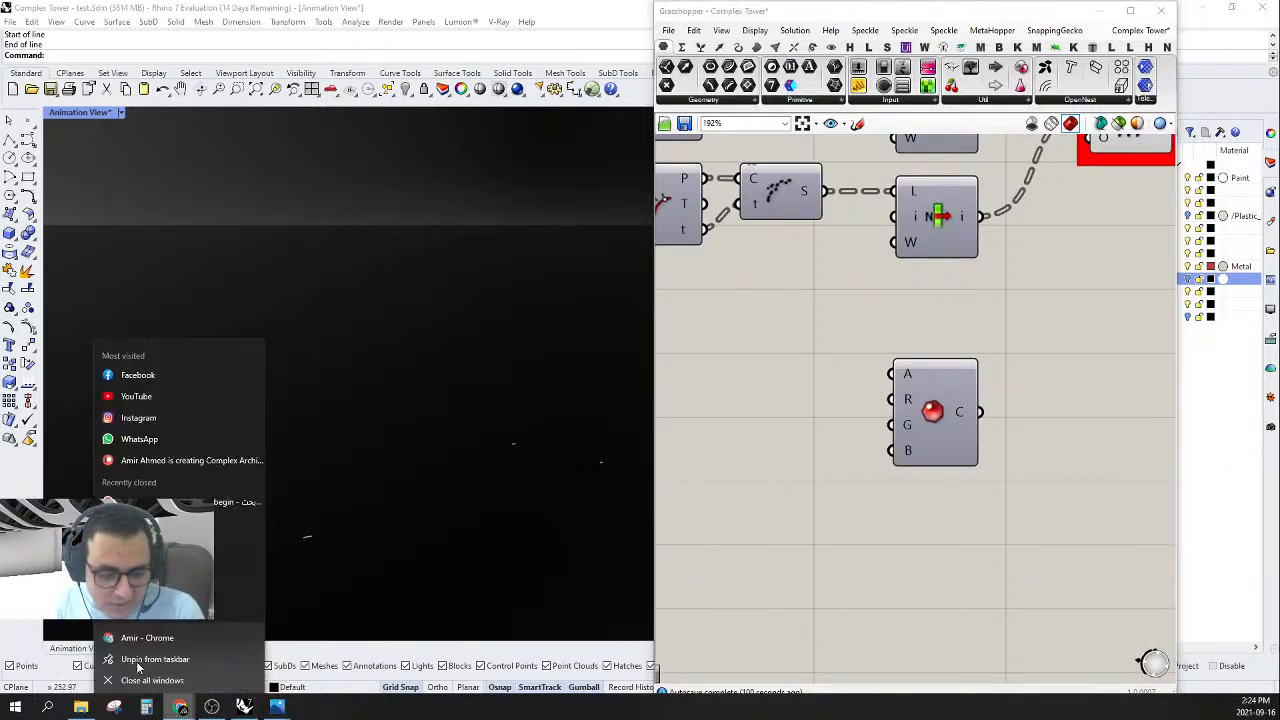
left_click(147, 636)
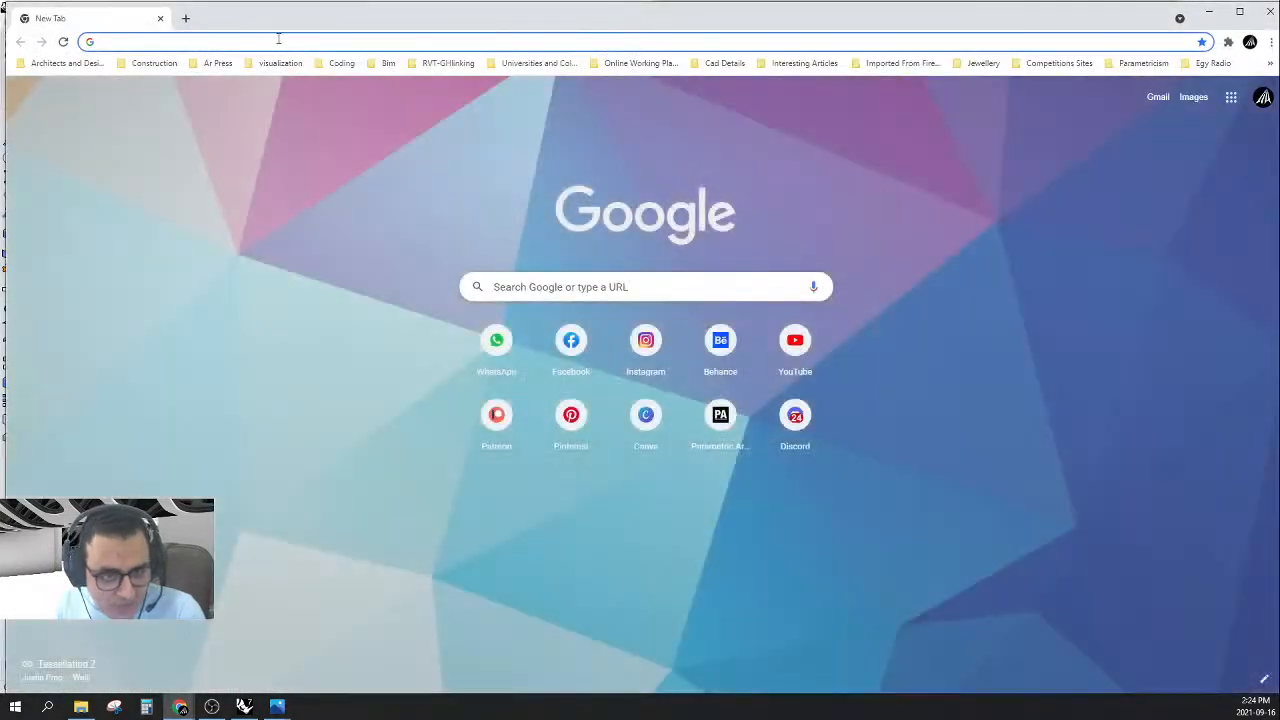
left_click(283, 42)
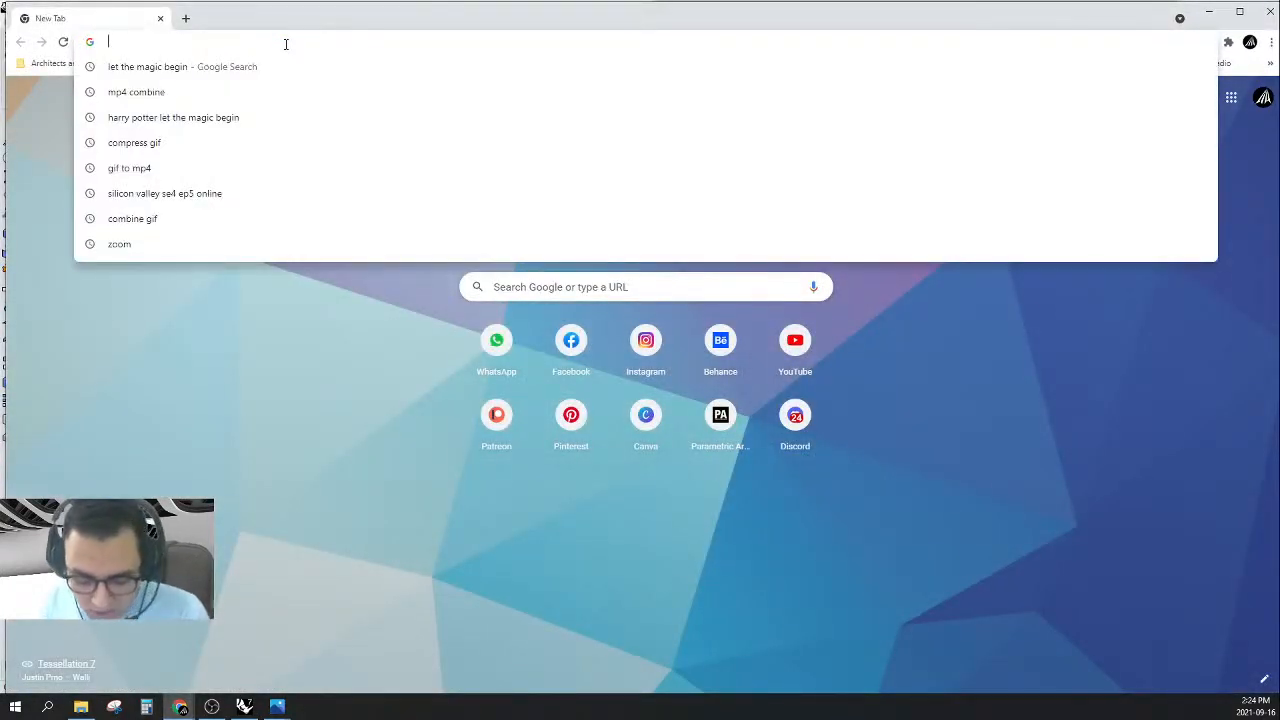
type("white")
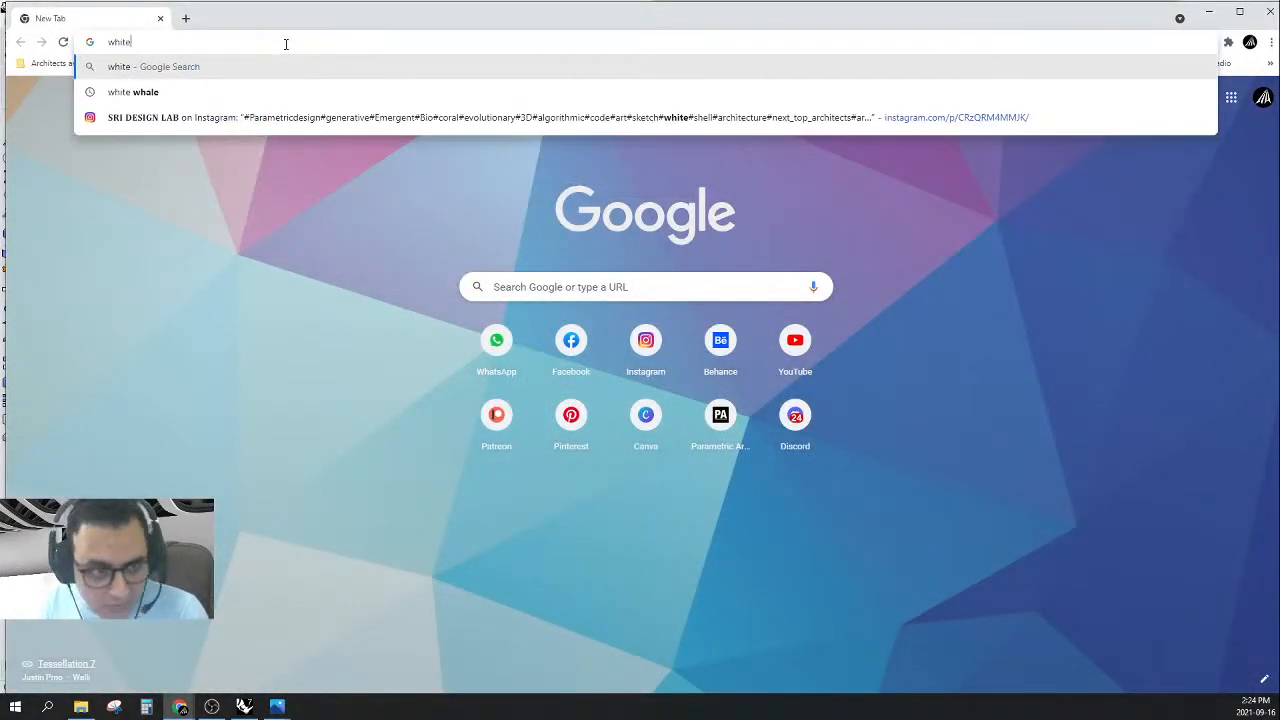
type(" col")
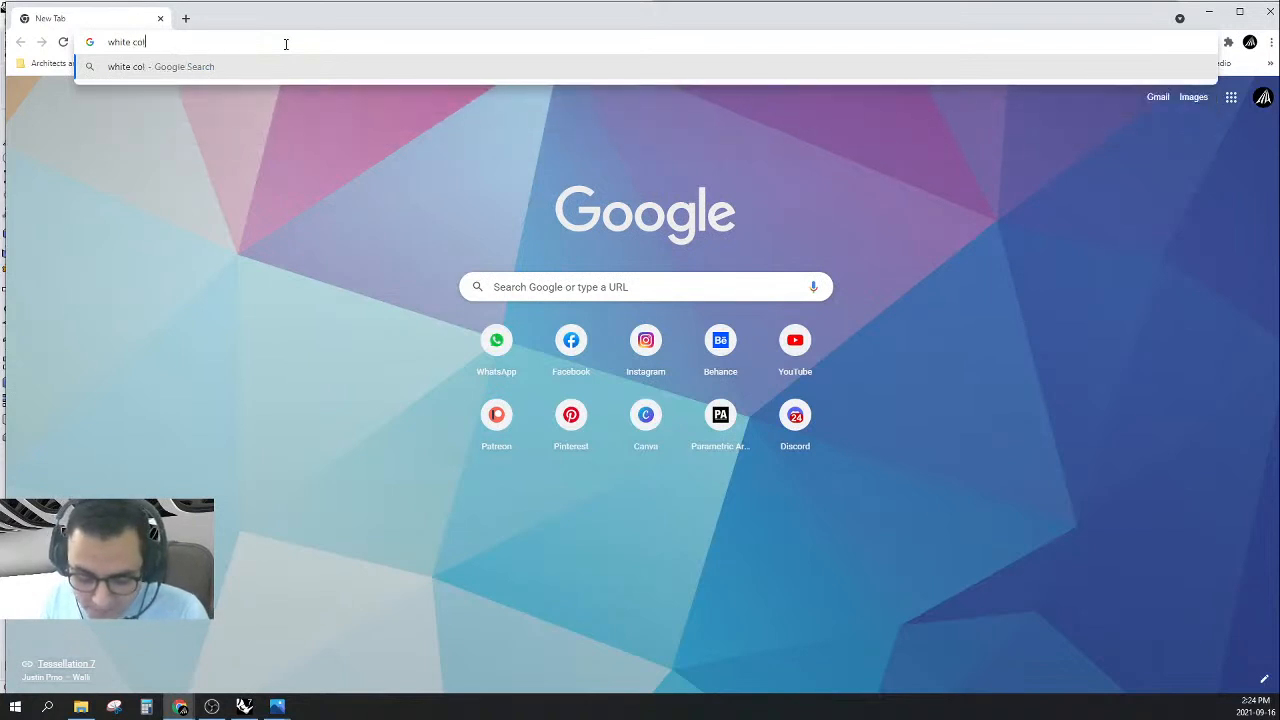
type("or code")
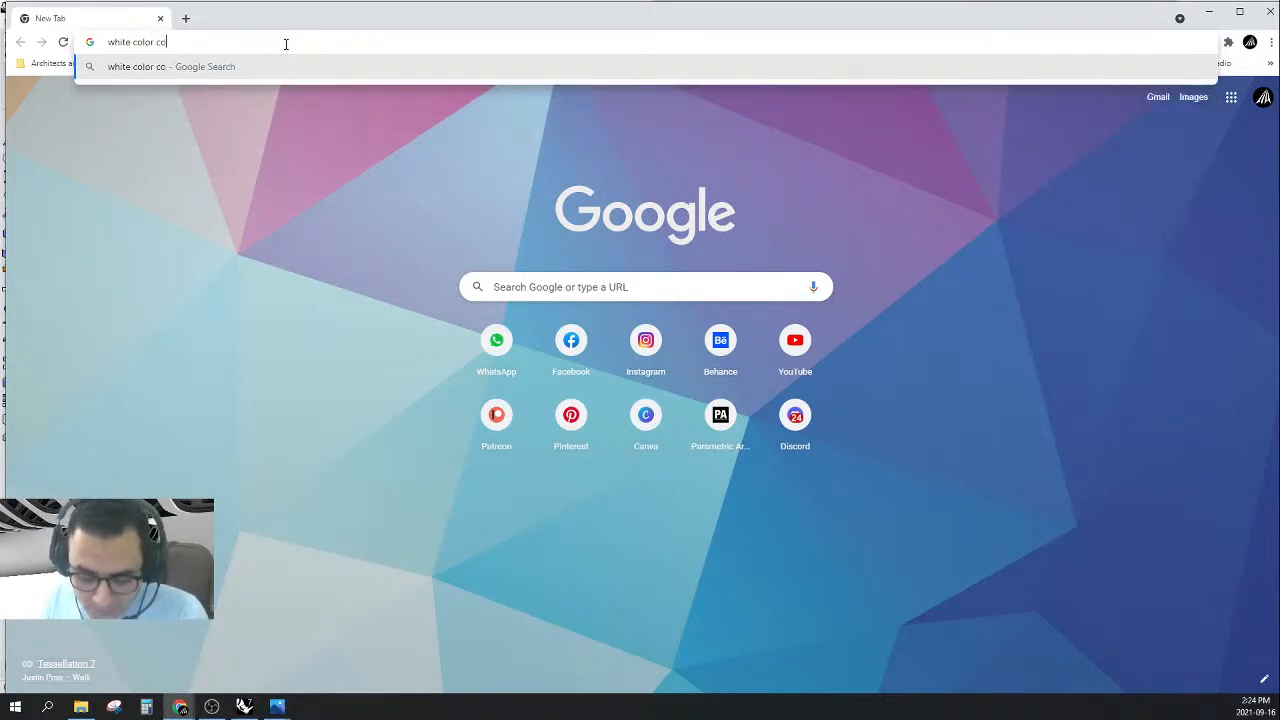
key("Return")
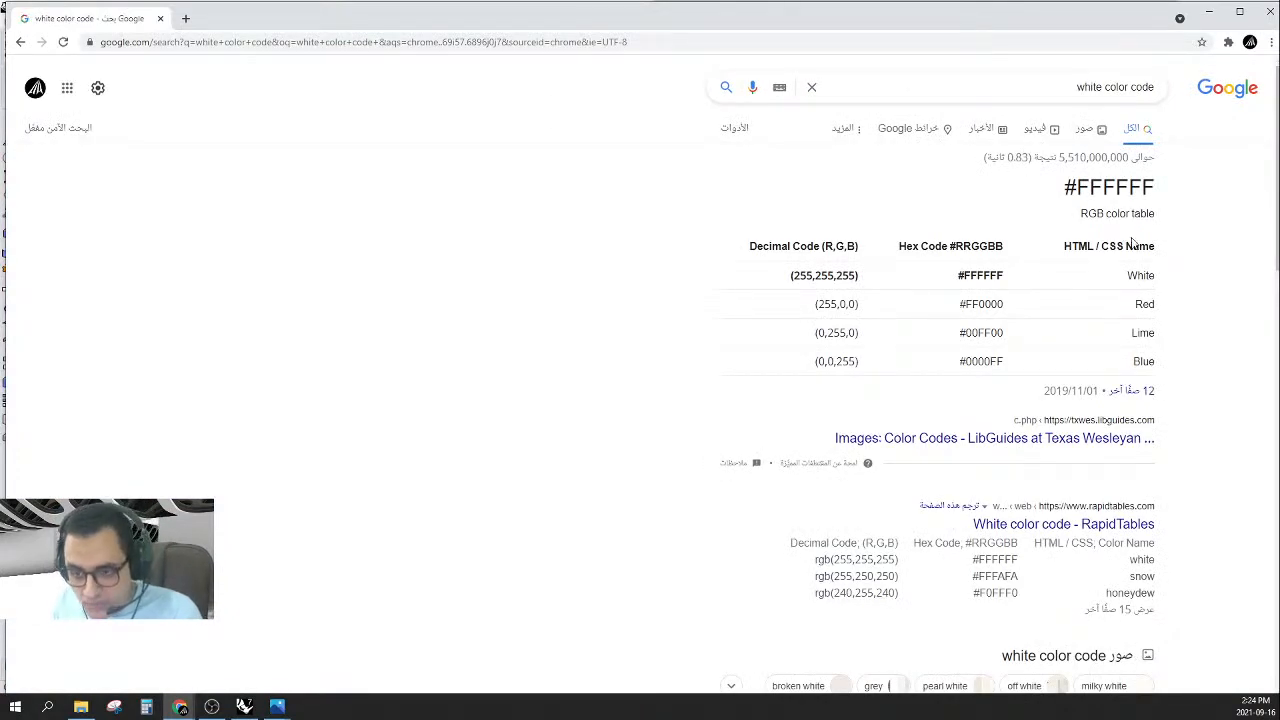
- Check the decimal R,G,B codes of red and white in the results' colour table, and put the browser away
double_click(822, 305)
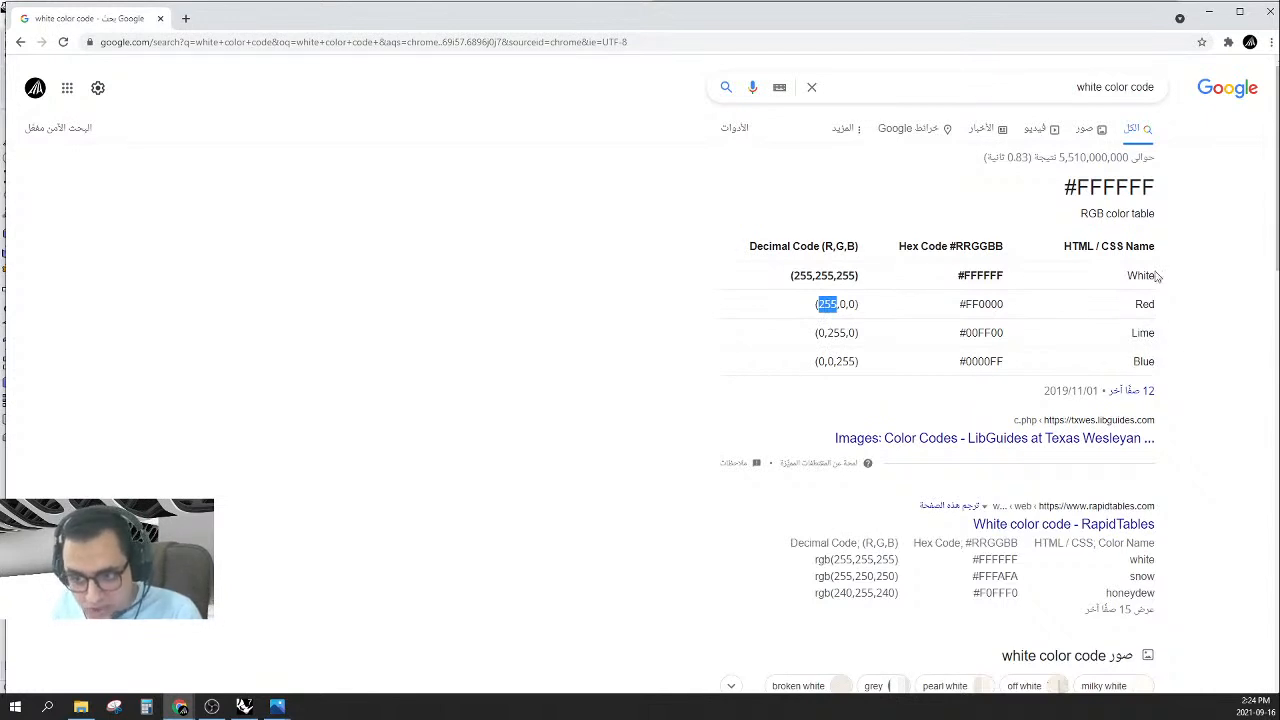
left_click_drag(860, 282, 791, 284)
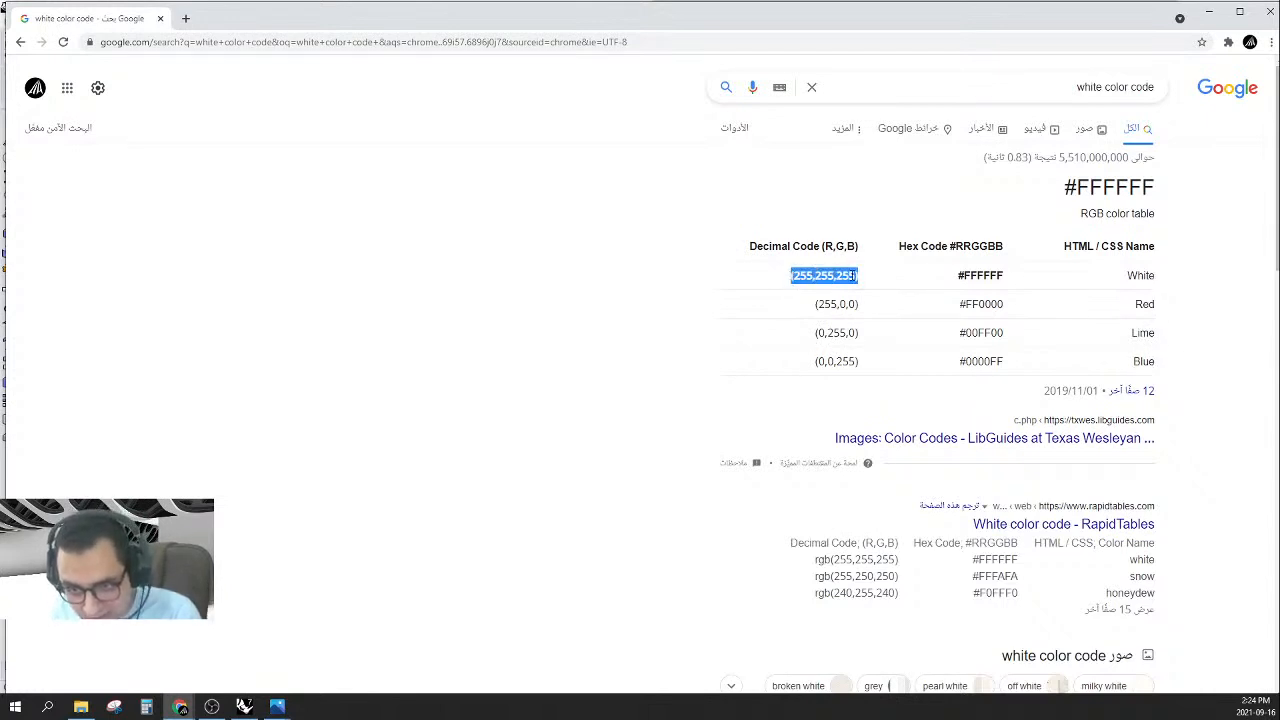
left_click(1208, 12)
- Examine the unconnected Colour RGB component and the limits of the number slider at the start of the definition
scroll(1001, 390, "down", 6)
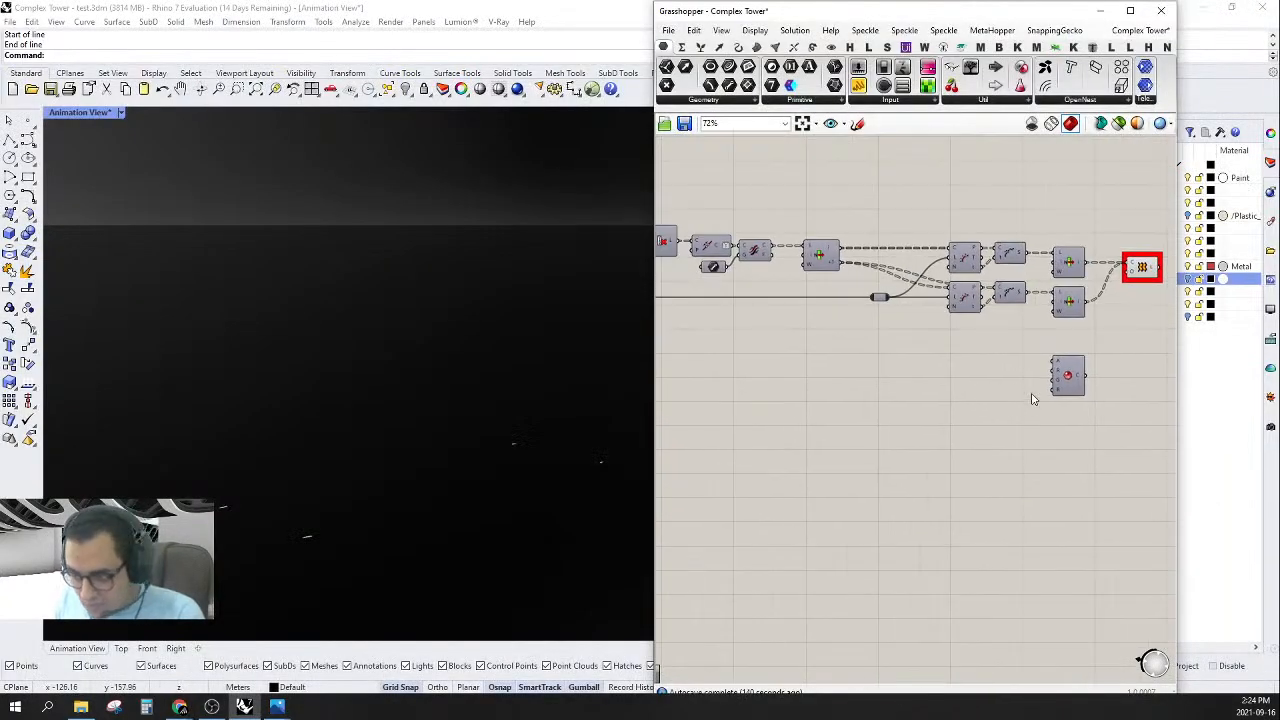
scroll(997, 400, "up", 3)
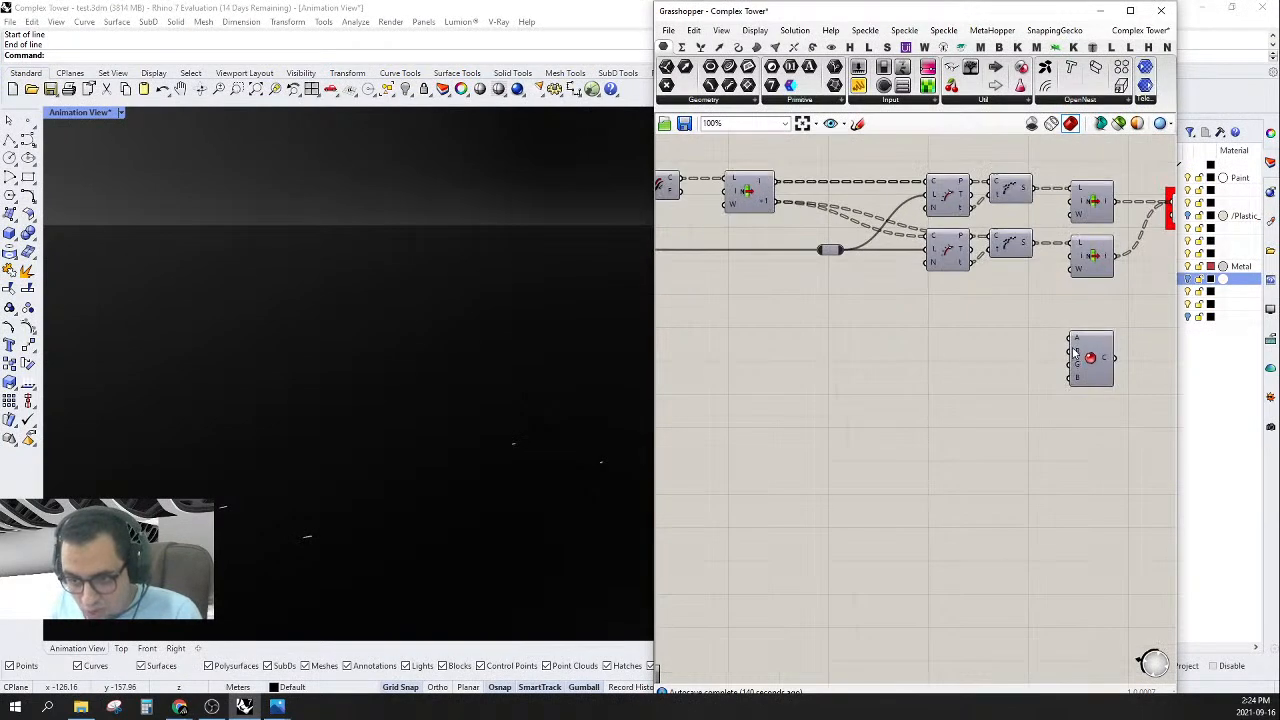
scroll(1055, 361, "down", 5)
right_click_drag(914, 383, 951, 343)
scroll(757, 303, "up", 3)
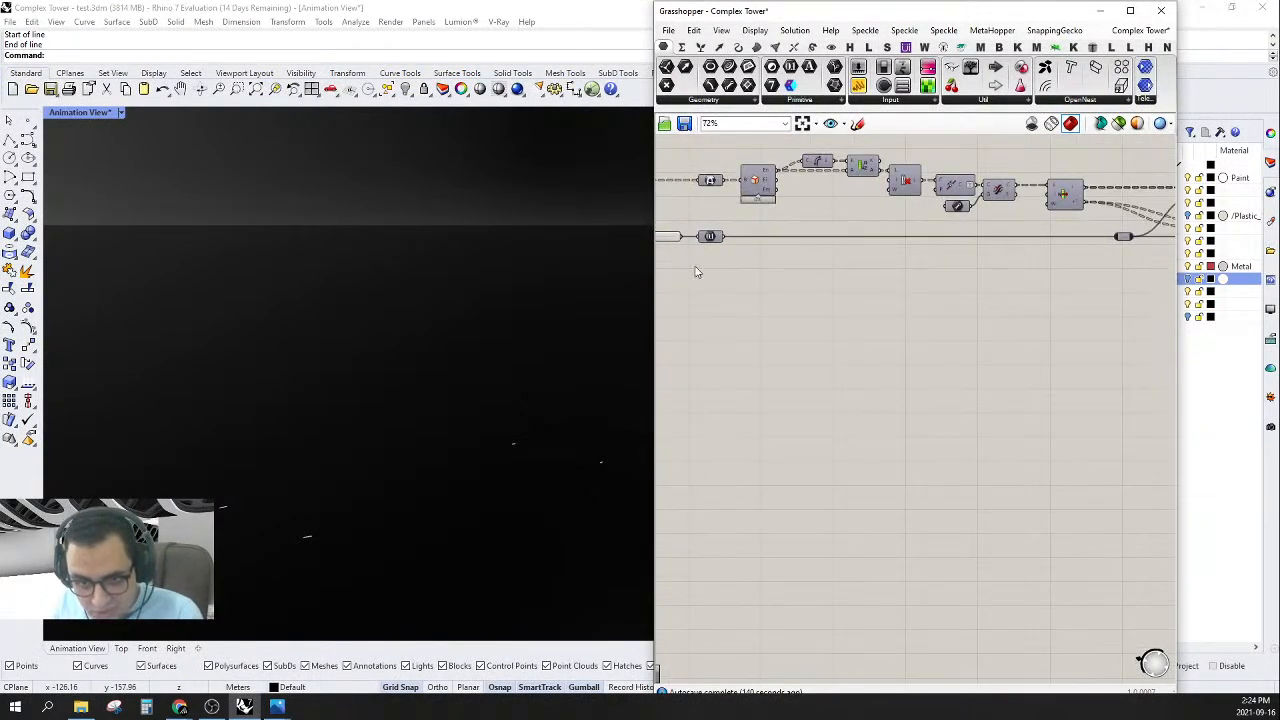
scroll(696, 275, "up", 4)
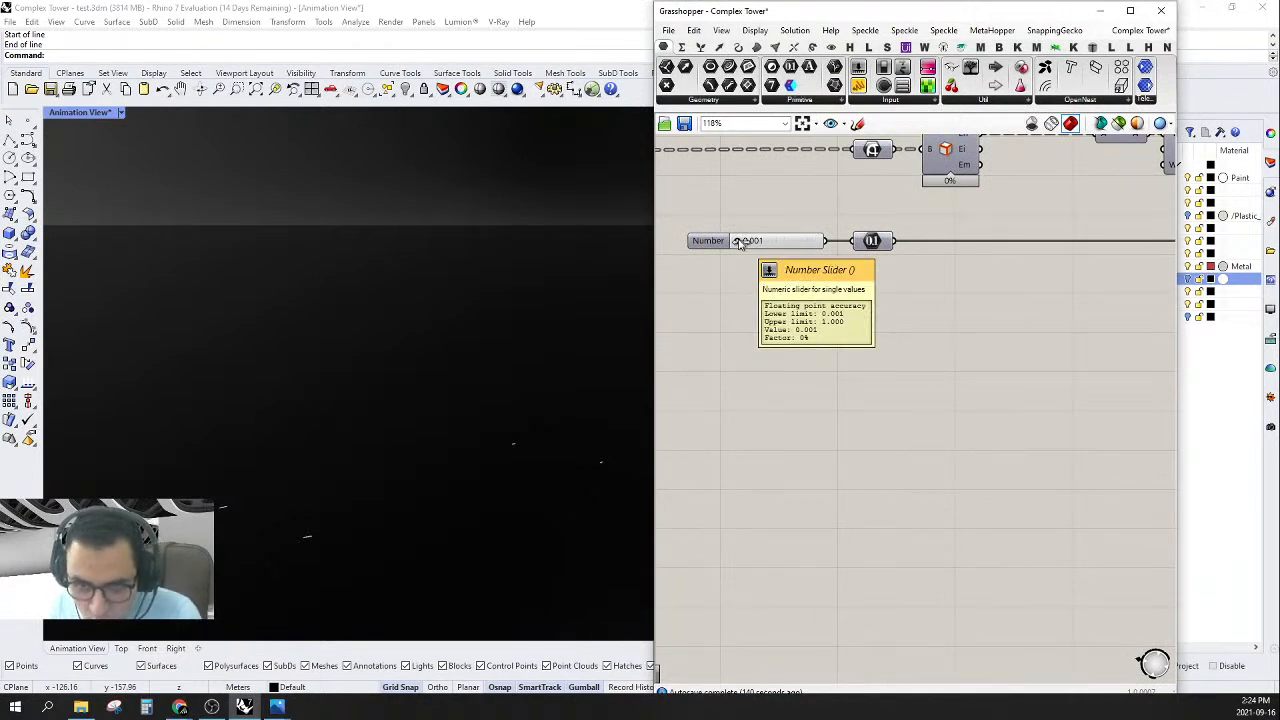
right_click_drag(960, 317, 905, 322)
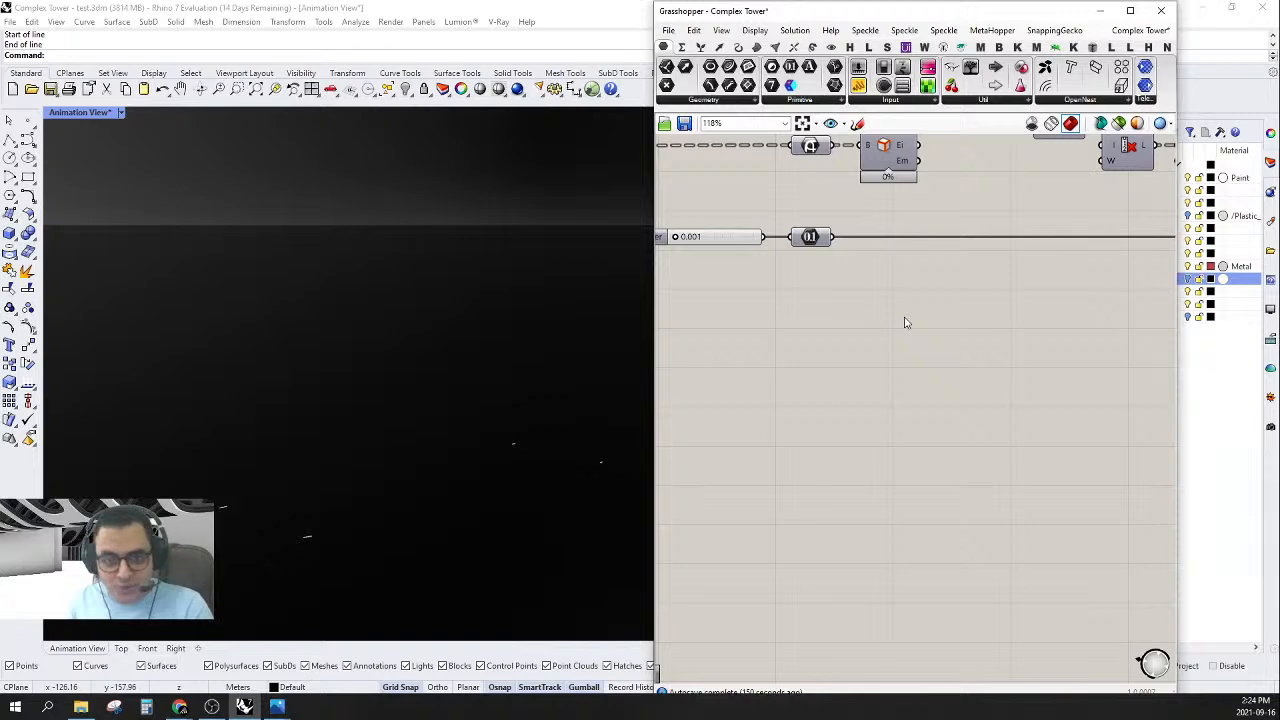
scroll(810, 280, "down", 5)
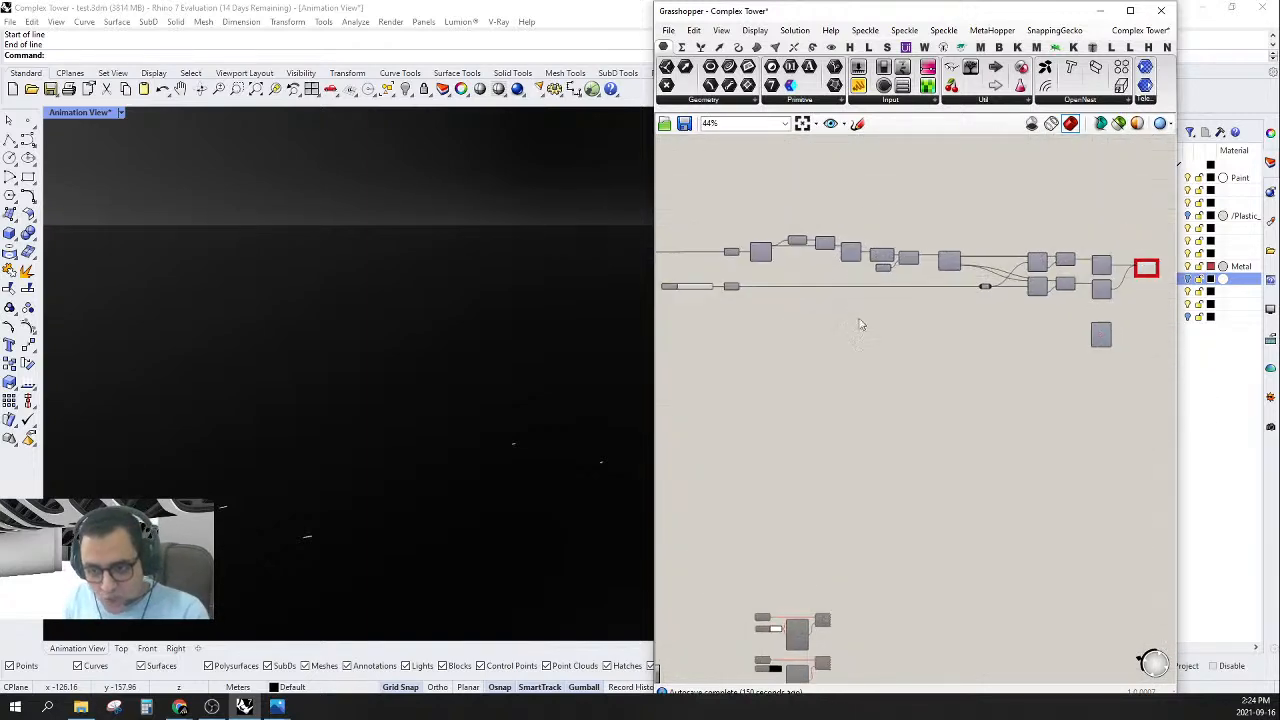
- Add a Remap Numbers component to the canvas and place it just before the unconnected Colour RGB component
scroll(1094, 340, "up", 3)
double_click(1011, 348)
scroll(973, 372, "down", 3)
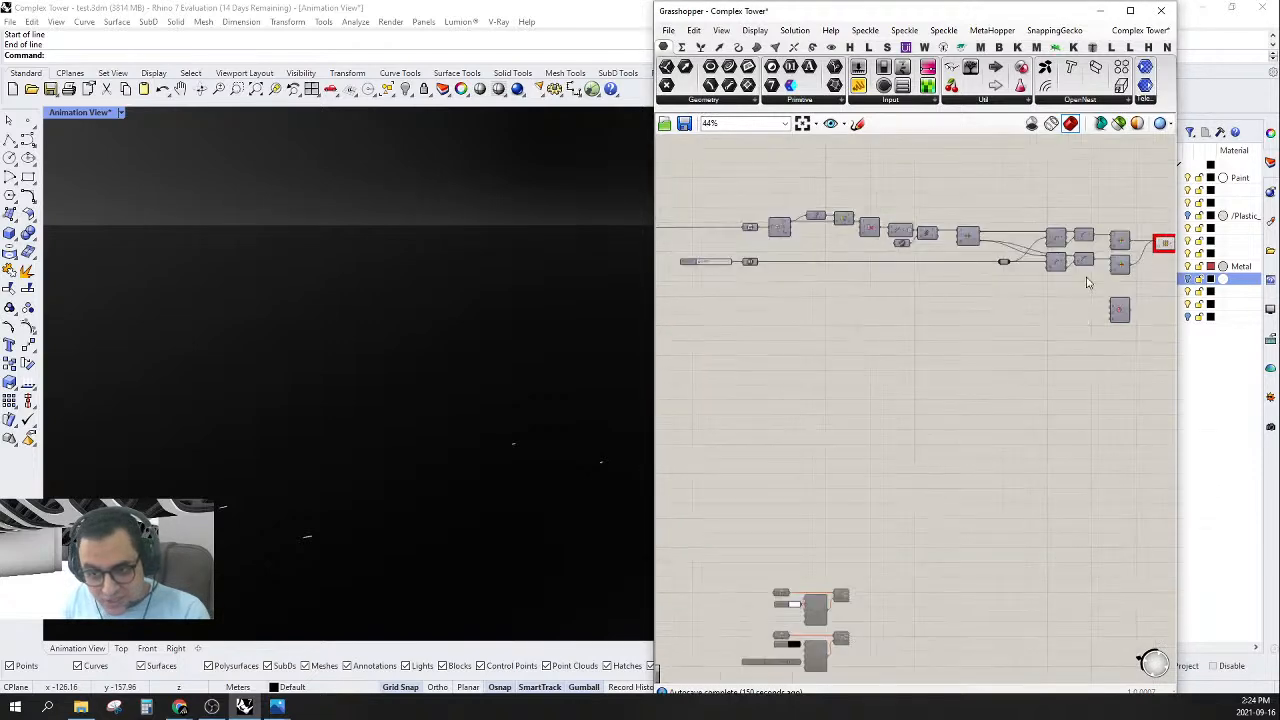
scroll(1044, 358, "up", 3)
right_click_drag(1044, 358, 982, 331)
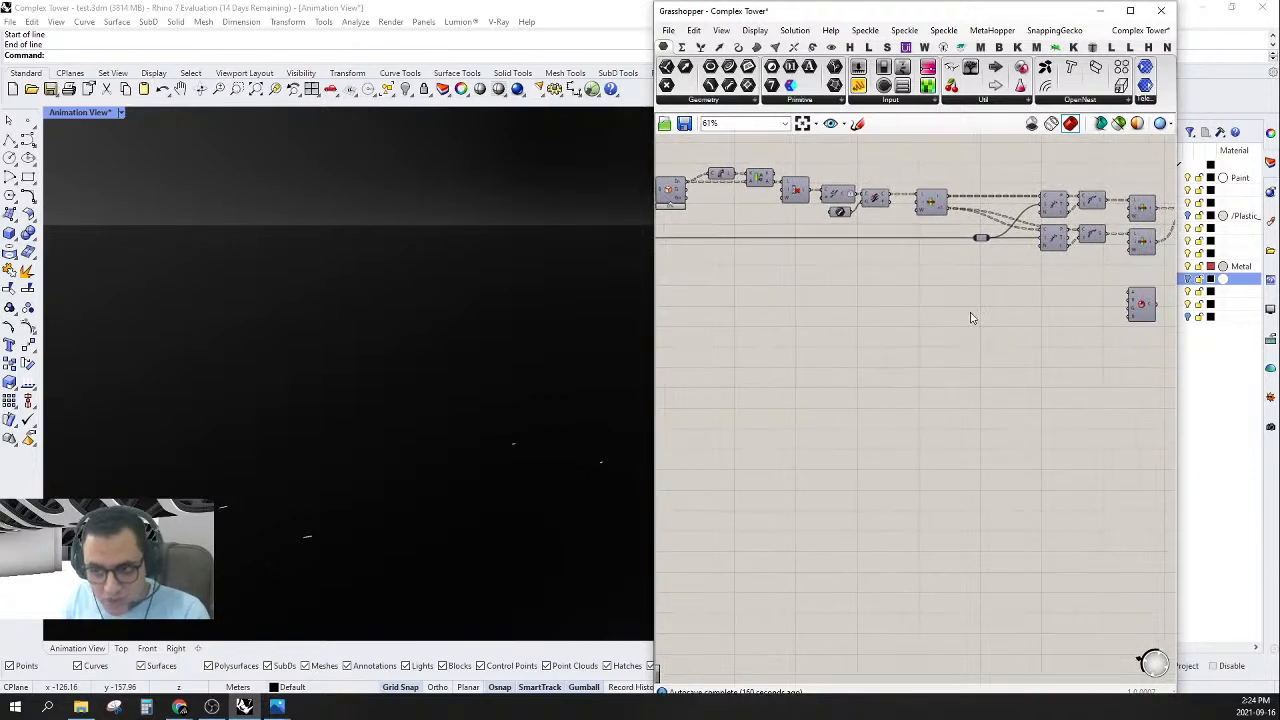
double_click(970, 312)
type("r")
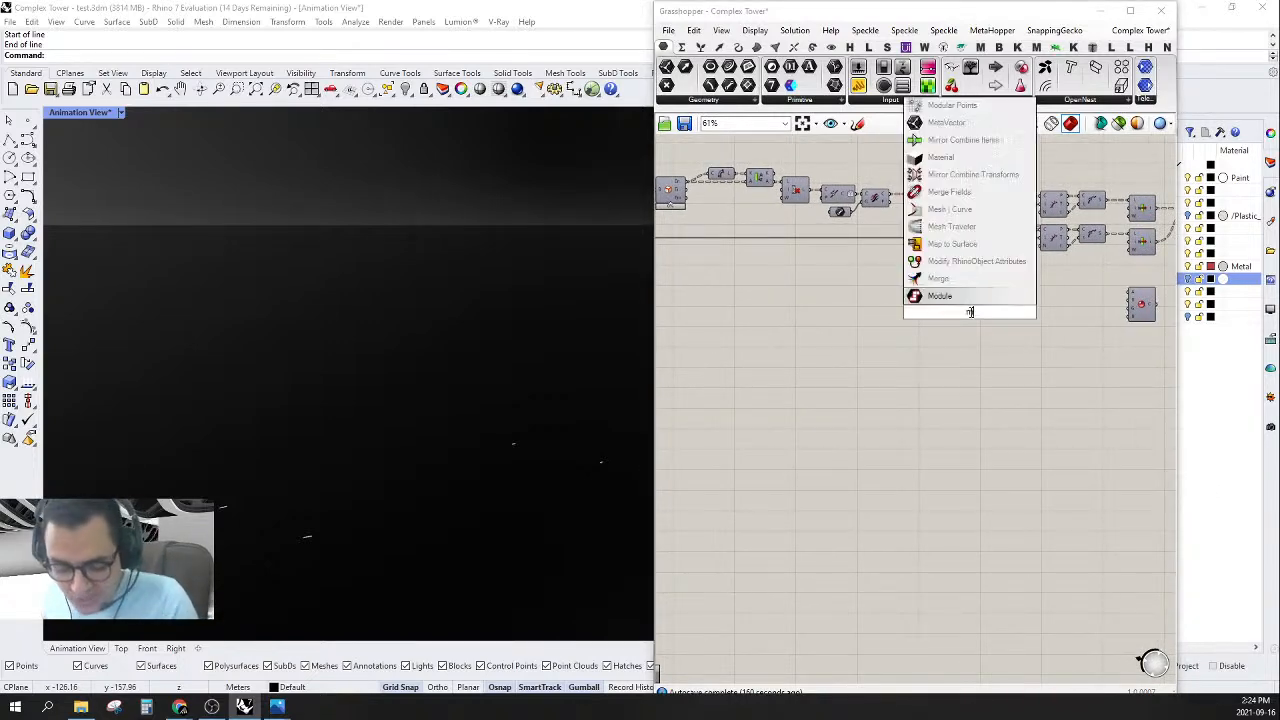
key("BackSpace")
type("rem")
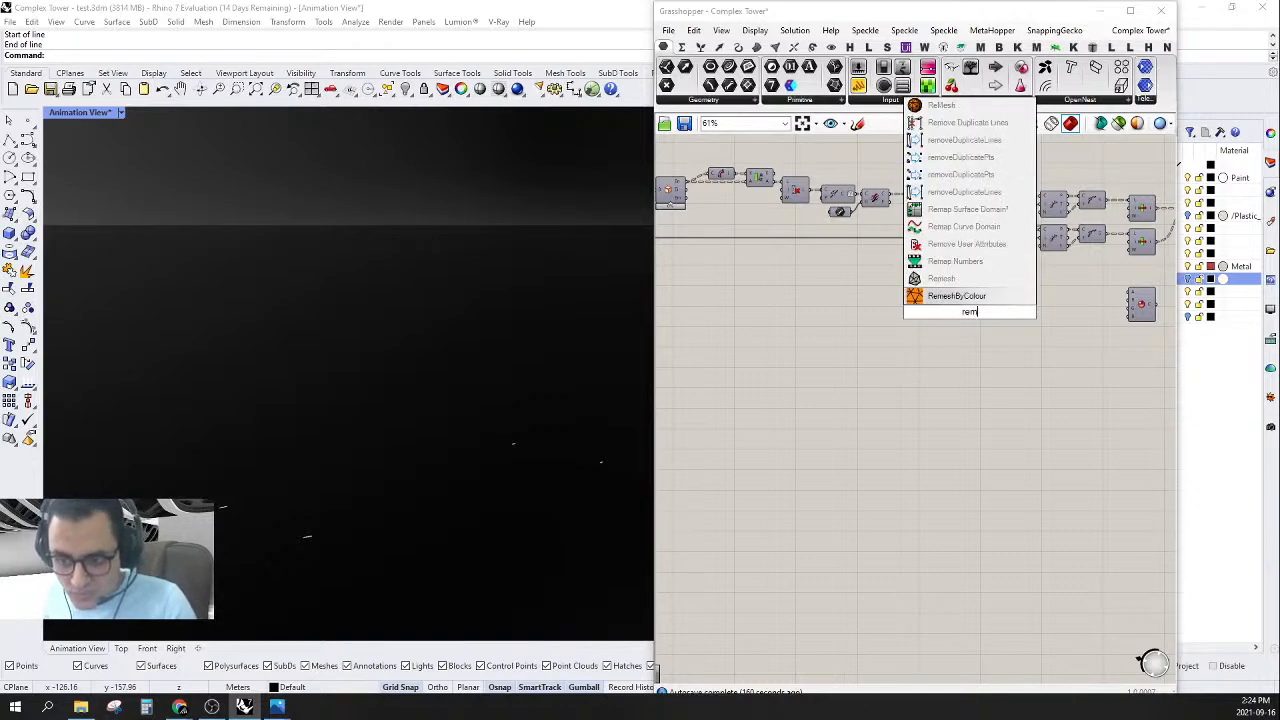
key("Return")
scroll(986, 330, "up", 1)
left_click_drag(968, 319, 1080, 329)
scroll(1070, 332, "up", 3)
right_click_drag(1081, 322, 1003, 314)
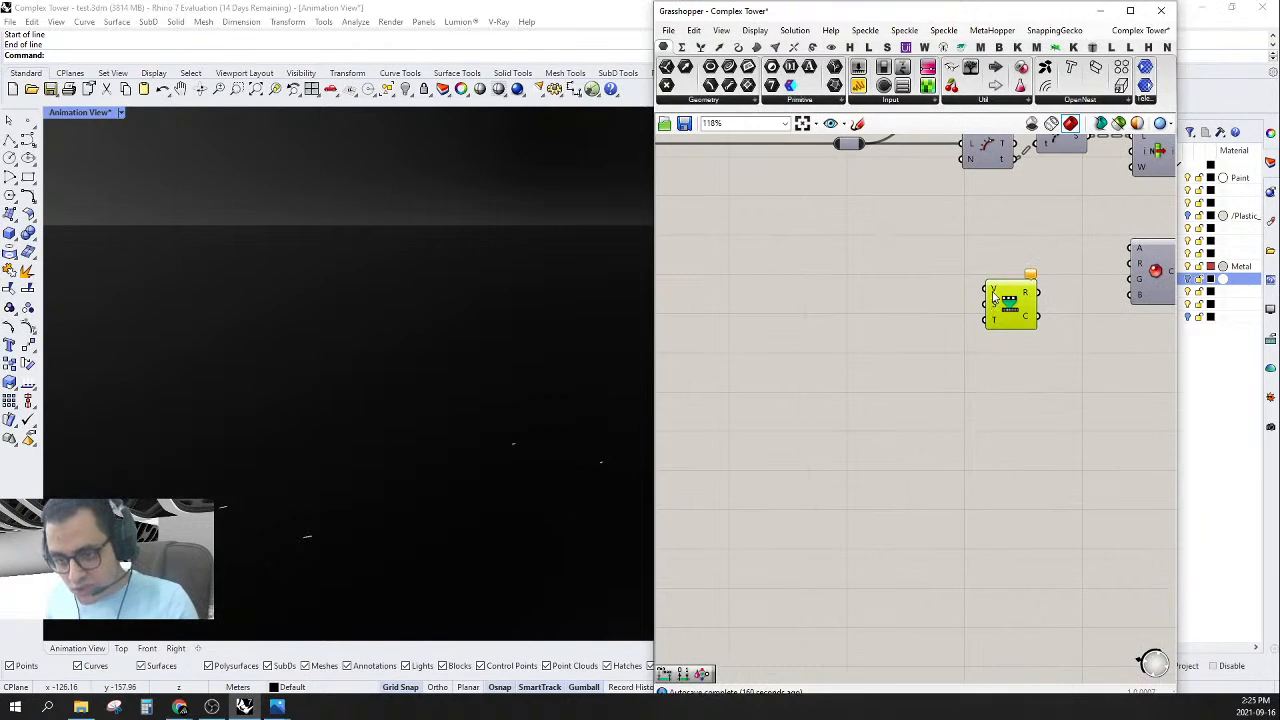
- Connect the relay on the number slider's wire to the Value input of Remap Numbers
scroll(992, 303, "down", 2)
left_click_drag(989, 291, 911, 200)
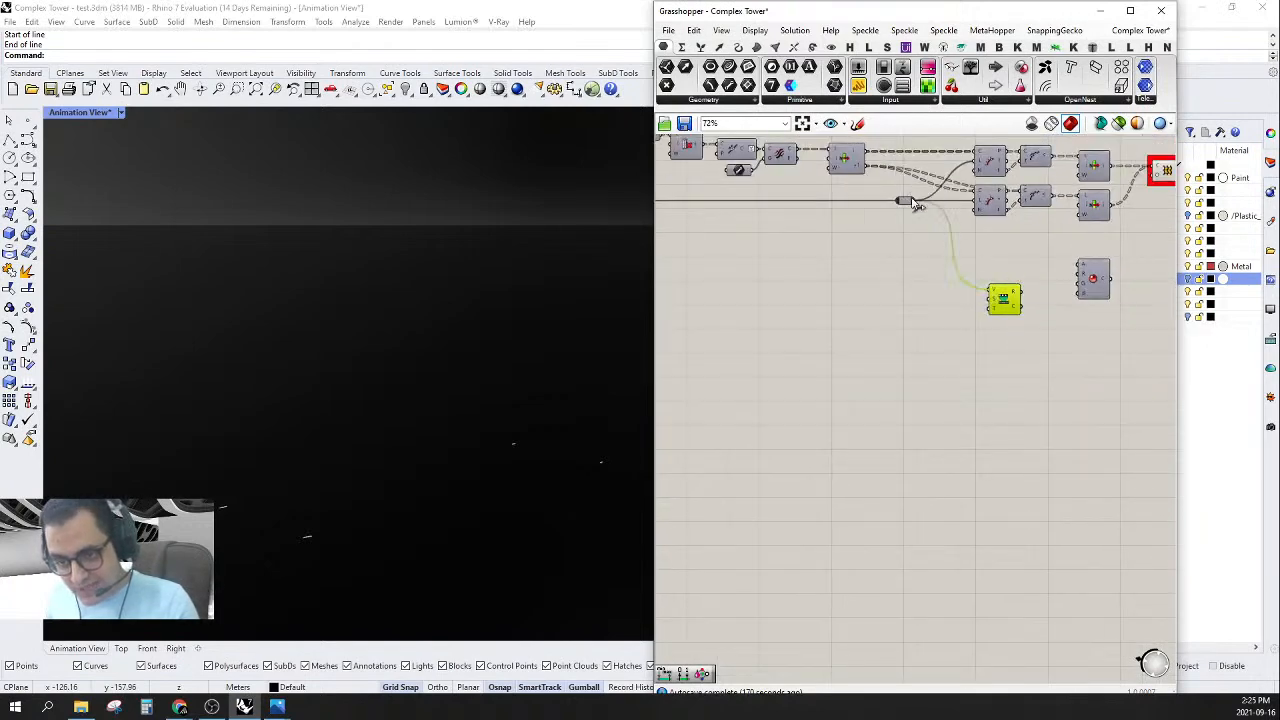
scroll(1061, 281, "up", 2)
scroll(1008, 304, "up", 1)
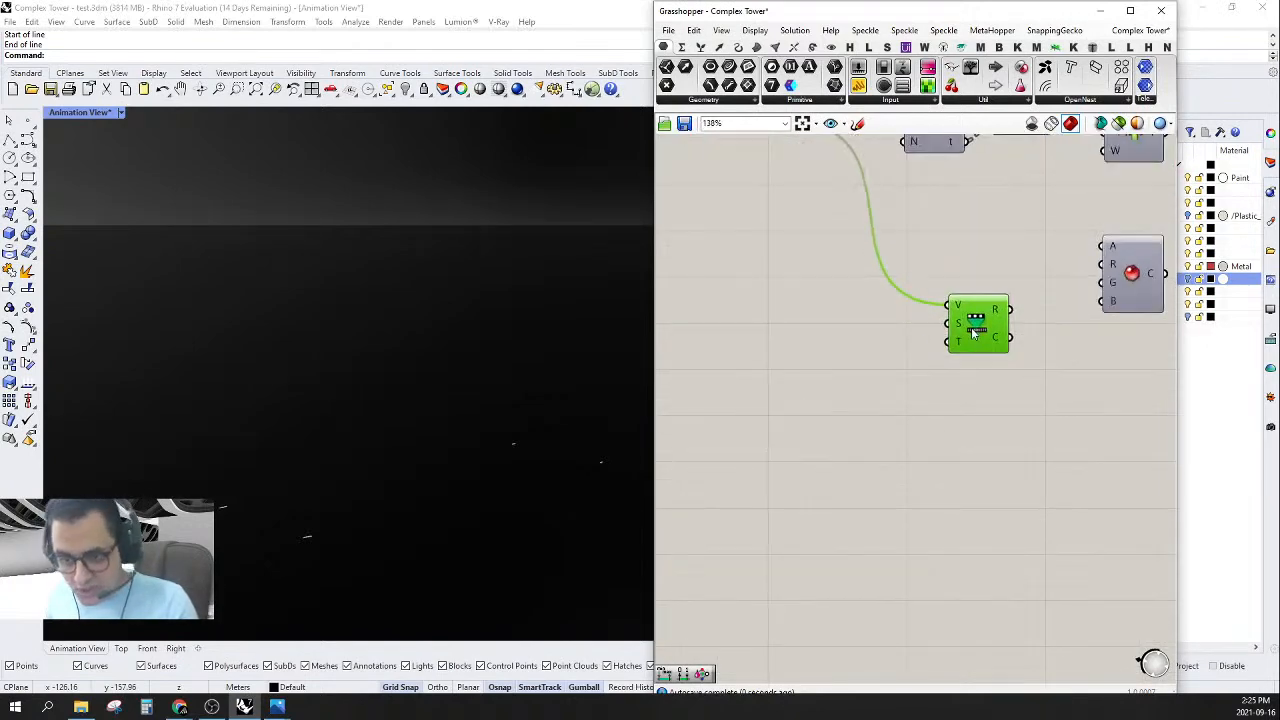
left_click(878, 344)
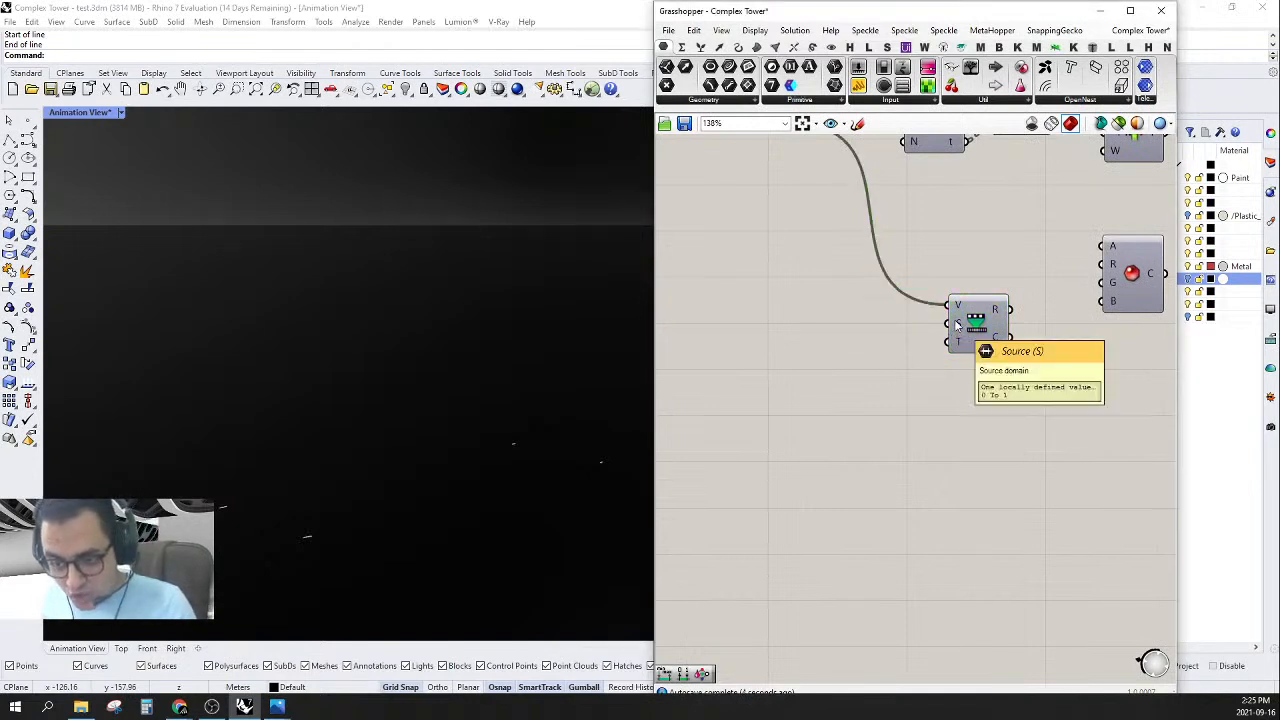
- Open the component search on the empty canvas beside the Source and Target inputs of Remap Numbers
double_click(817, 354)
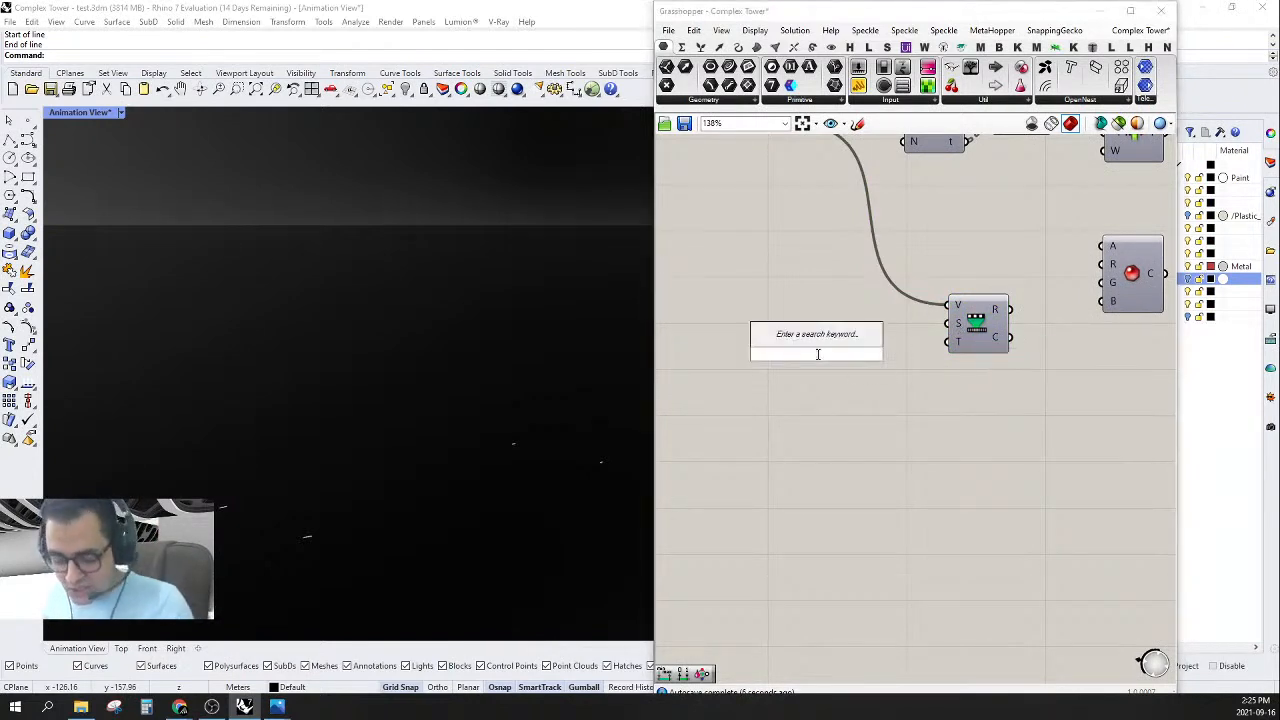
- Add a Construct Domain component, connect its output to the Source input of the remap component, and place it just beside that input
type("co")
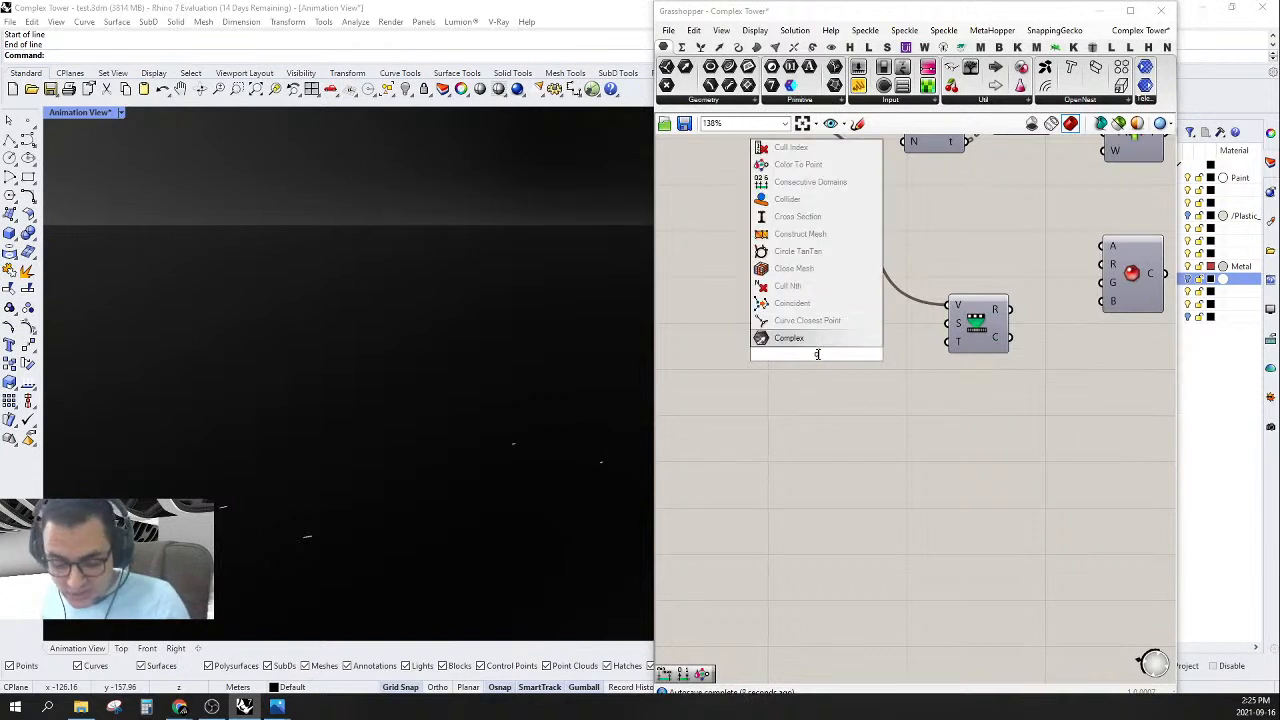
type(" do")
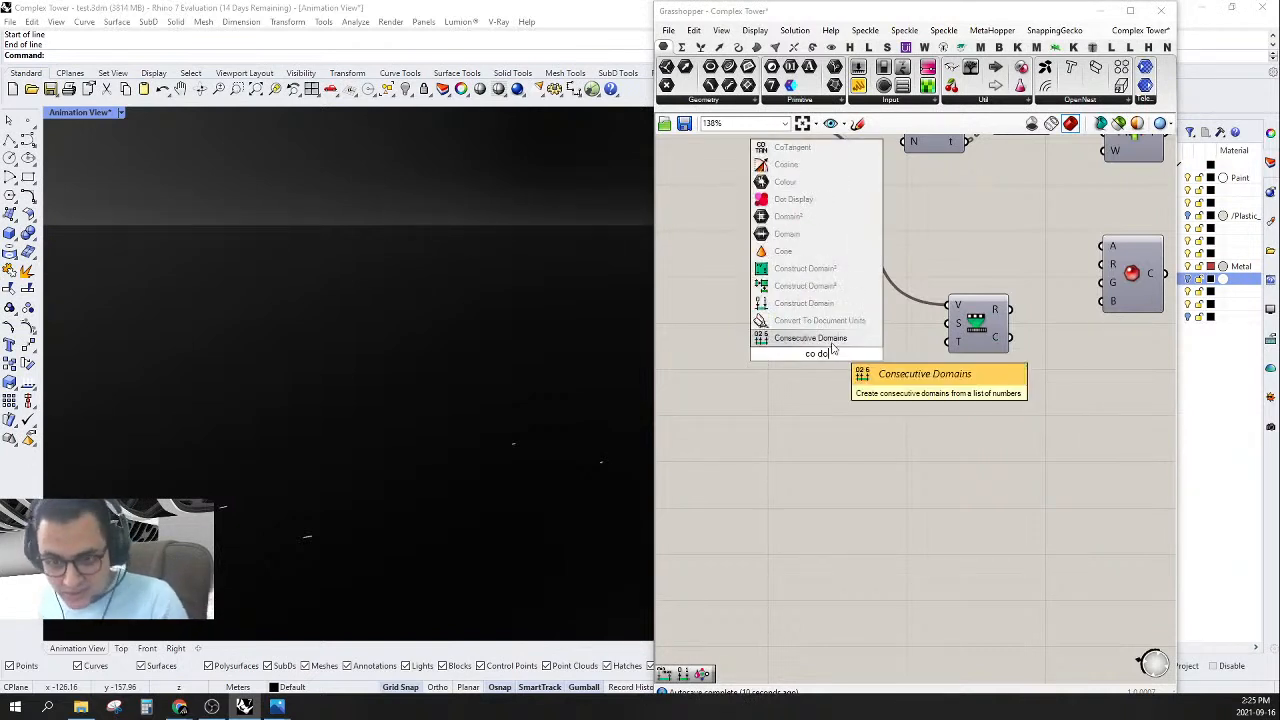
left_click(818, 303)
left_click_drag(846, 353, 947, 322)
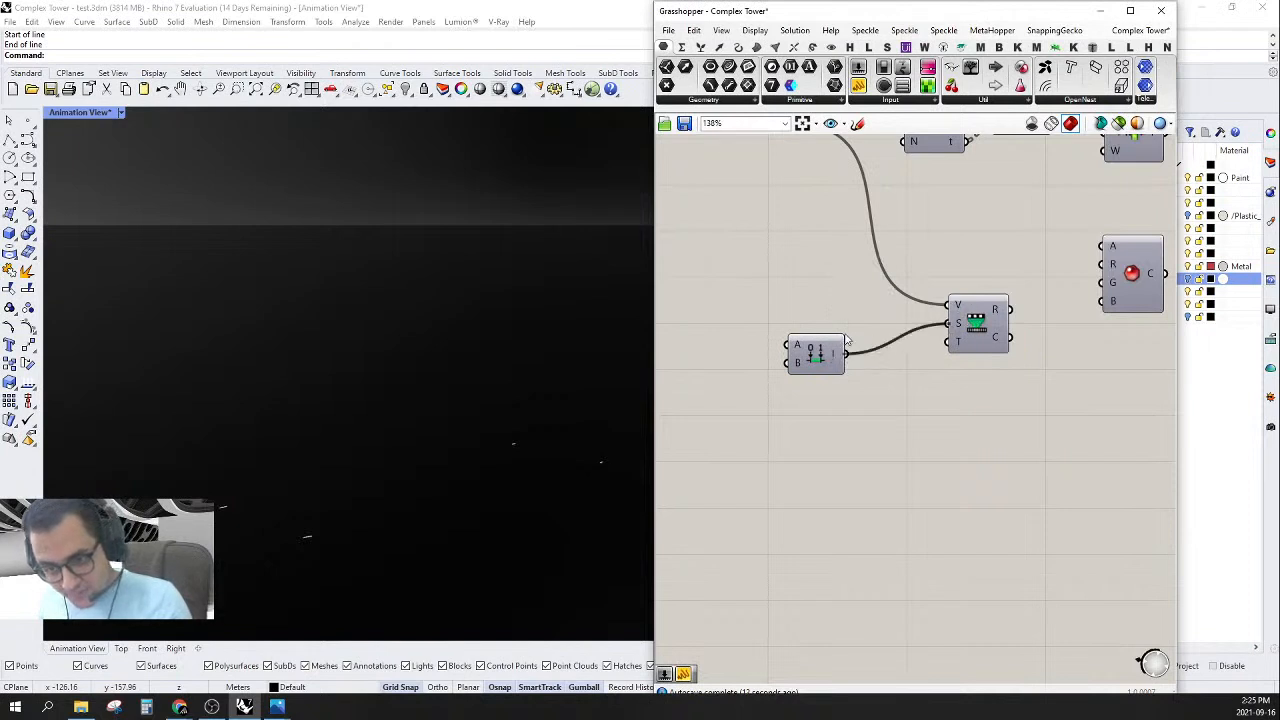
left_click_drag(788, 350, 838, 318)
right_click_drag(775, 323, 847, 321)
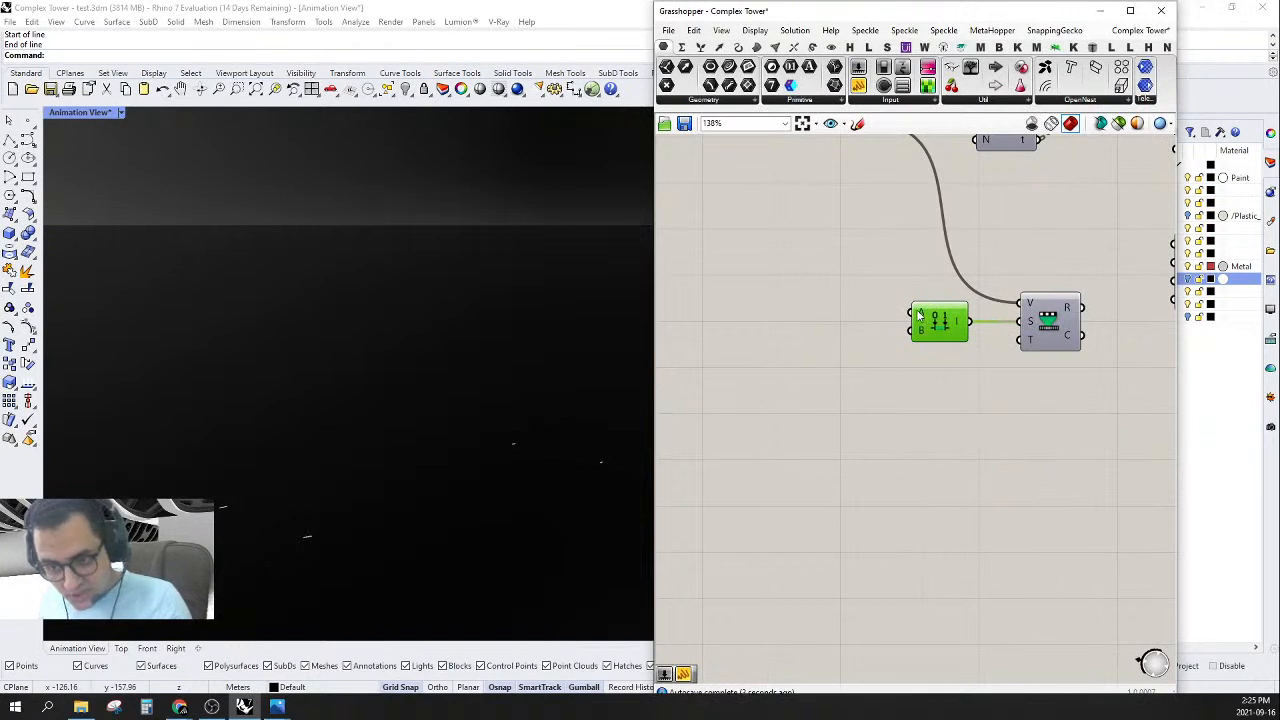
- Set input A of the source Construct Domain to 0.001, matching the Number slider's low end
right_click(921, 314)
mouse_move(1035, 442)
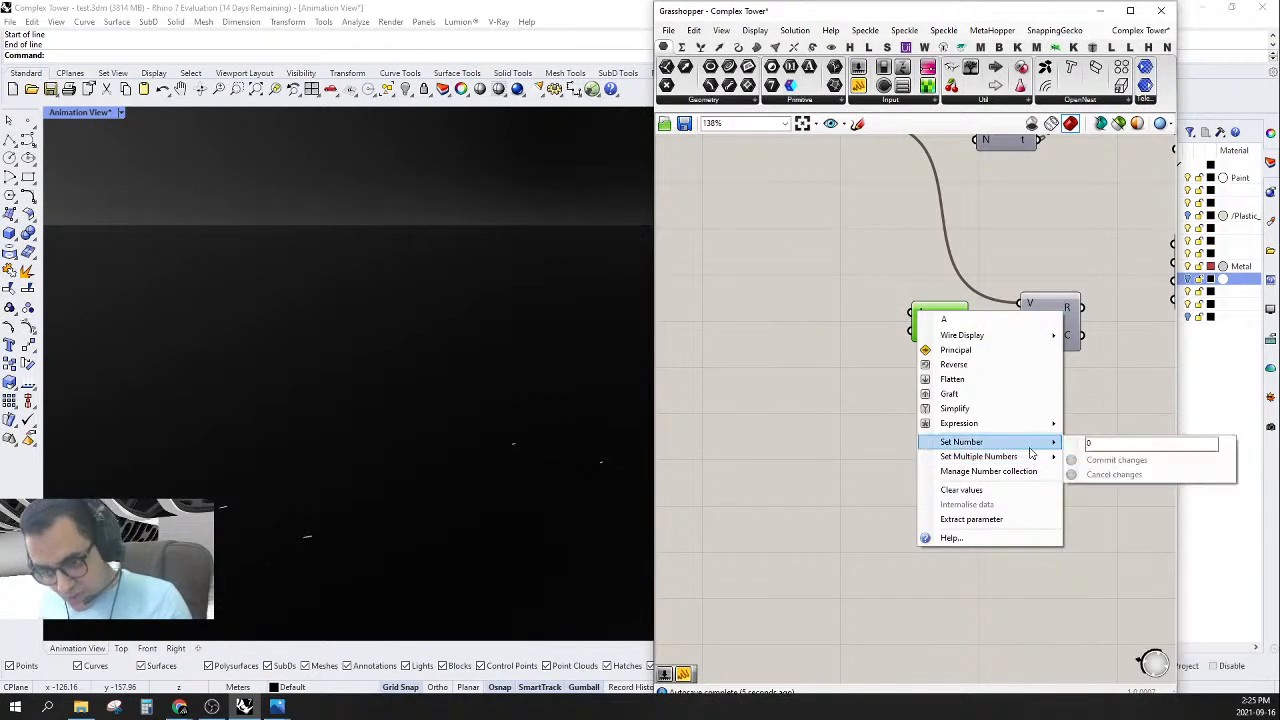
type(".01")
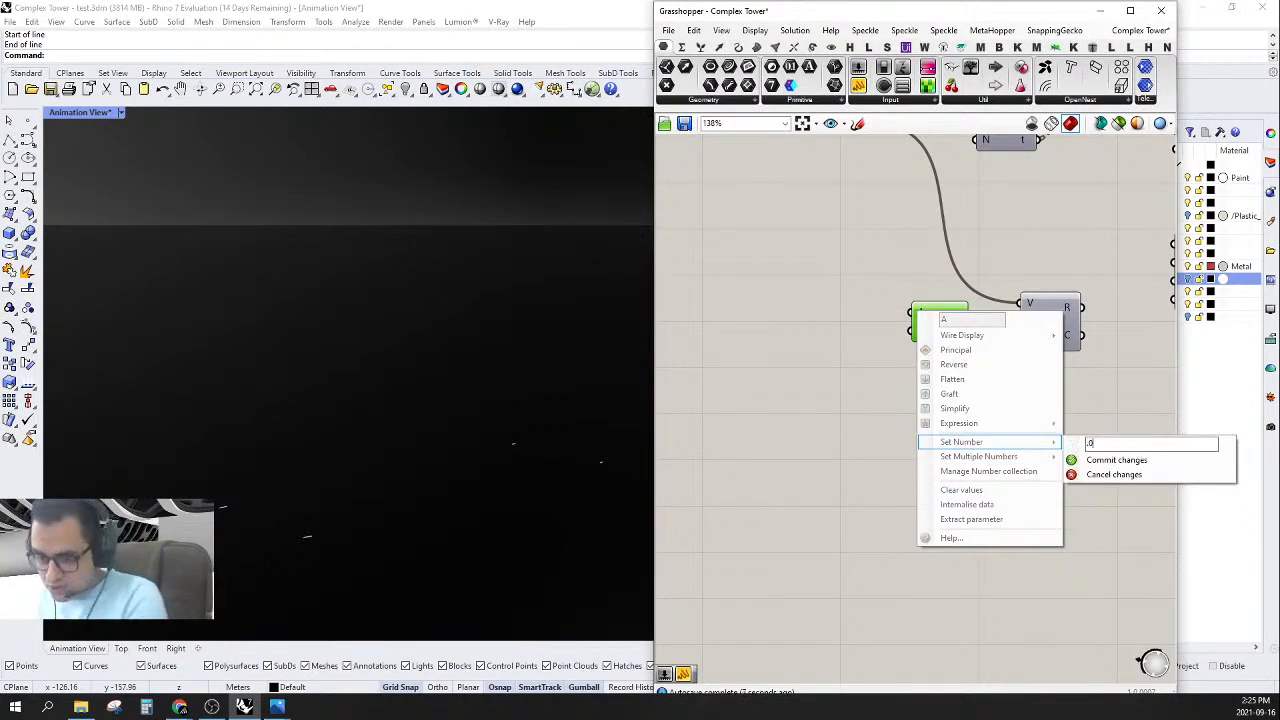
left_click(1140, 460)
left_click_drag(945, 323, 956, 323)
scroll(1018, 343, "down", 5)
right_click_drag(874, 350, 1010, 316)
scroll(820, 240, "up", 3)
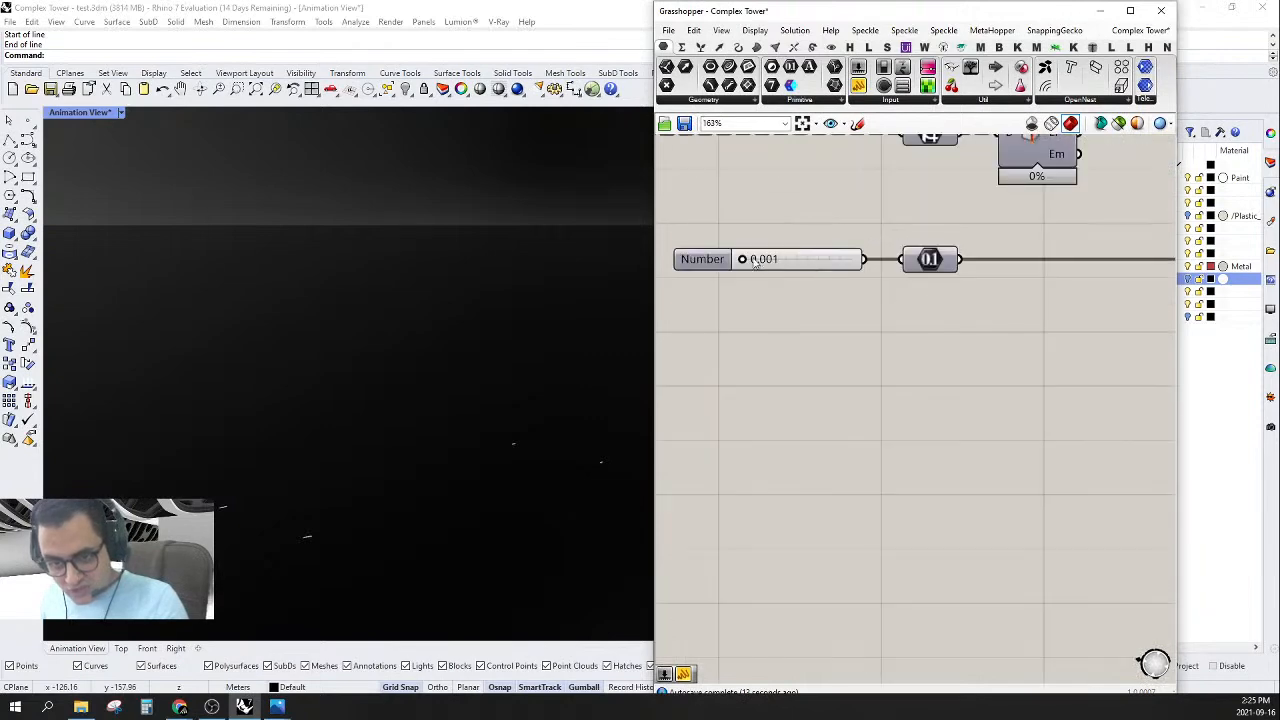
scroll(955, 362, "up", 4)
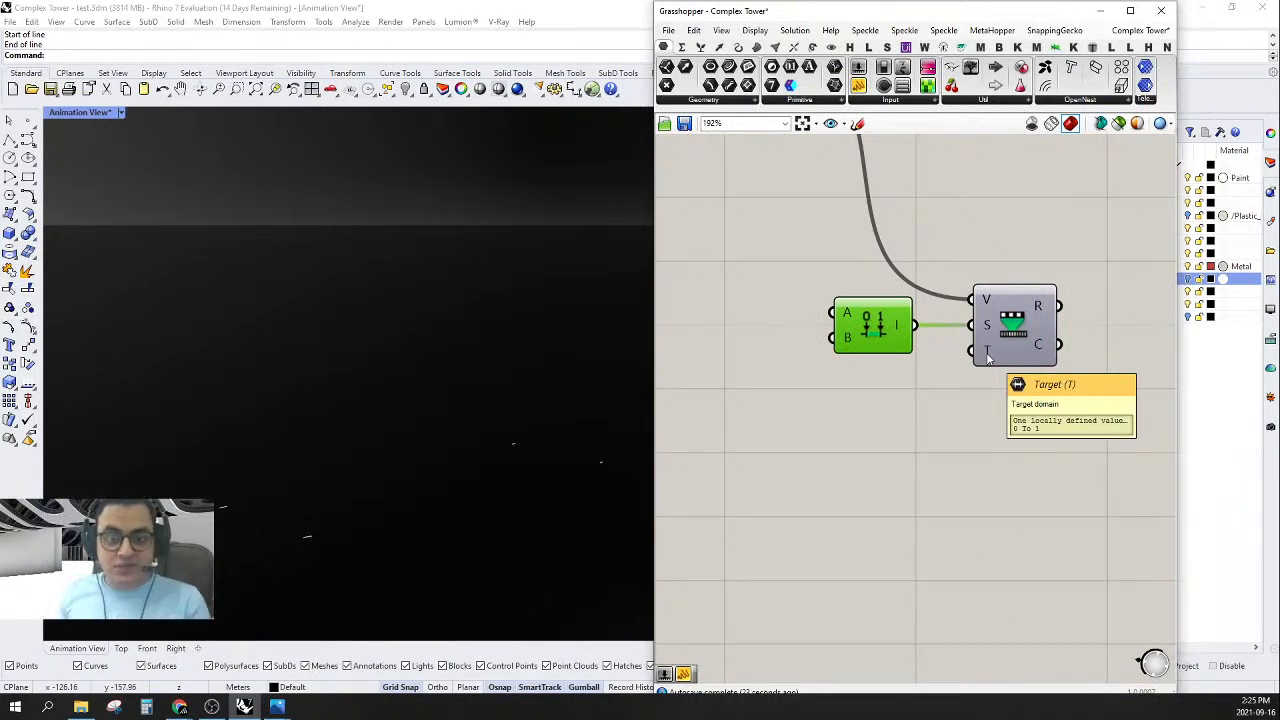
- Duplicate the Construct Domain component and place the copy directly below the original
scroll(987, 358, "down", 2)
double_click(937, 400)
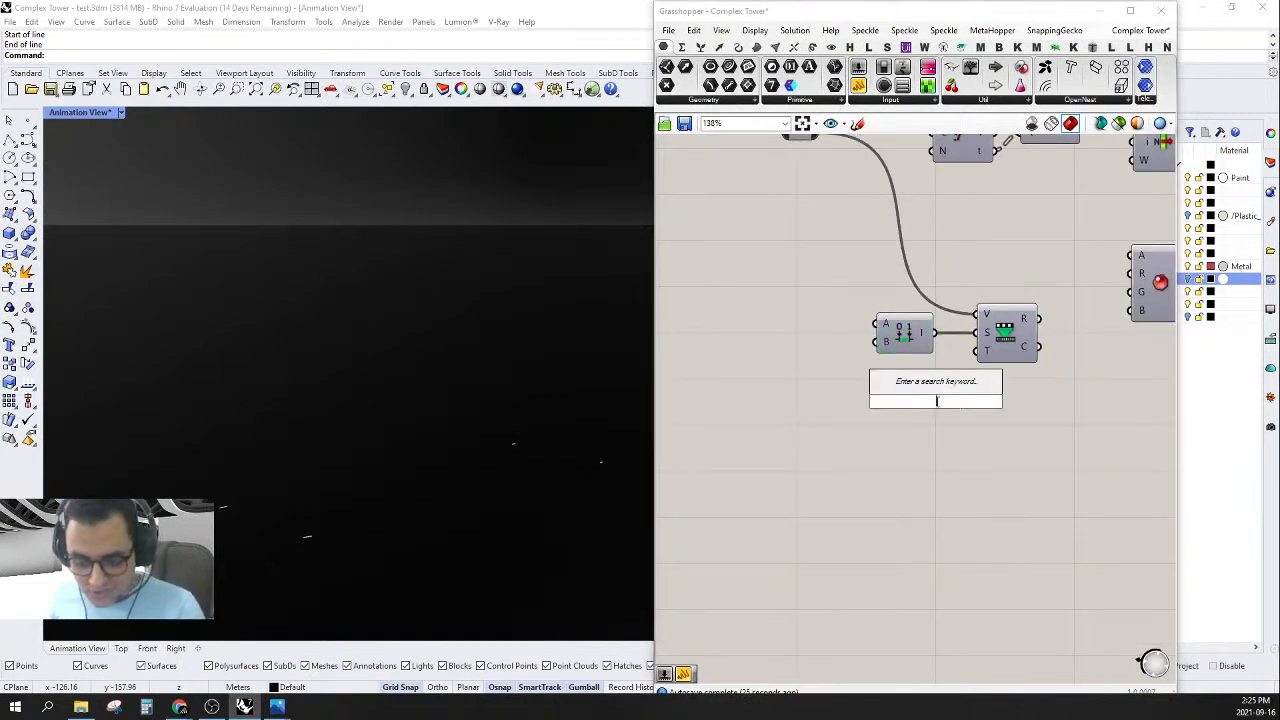
left_click(903, 335)
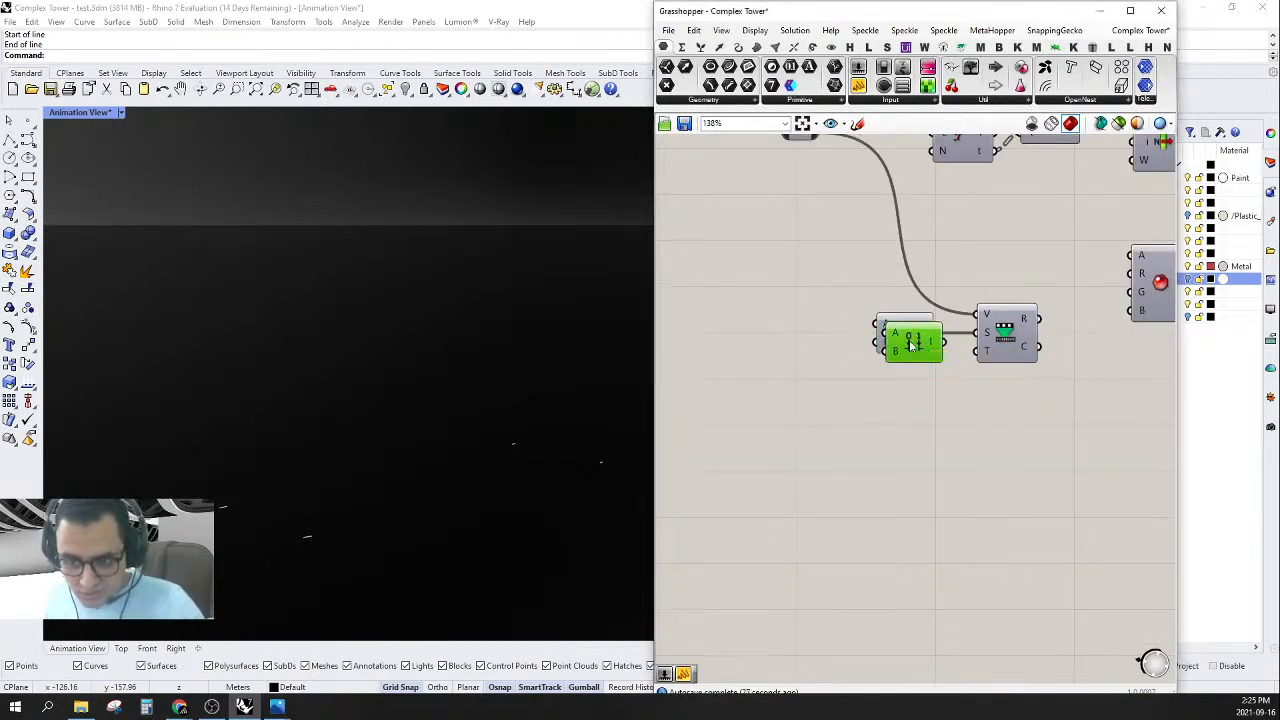
left_click_drag(903, 335, 902, 398, "alt")
- Add a panel containing 0 and connect it to input A of the lower Construct Domain
double_click(826, 393)
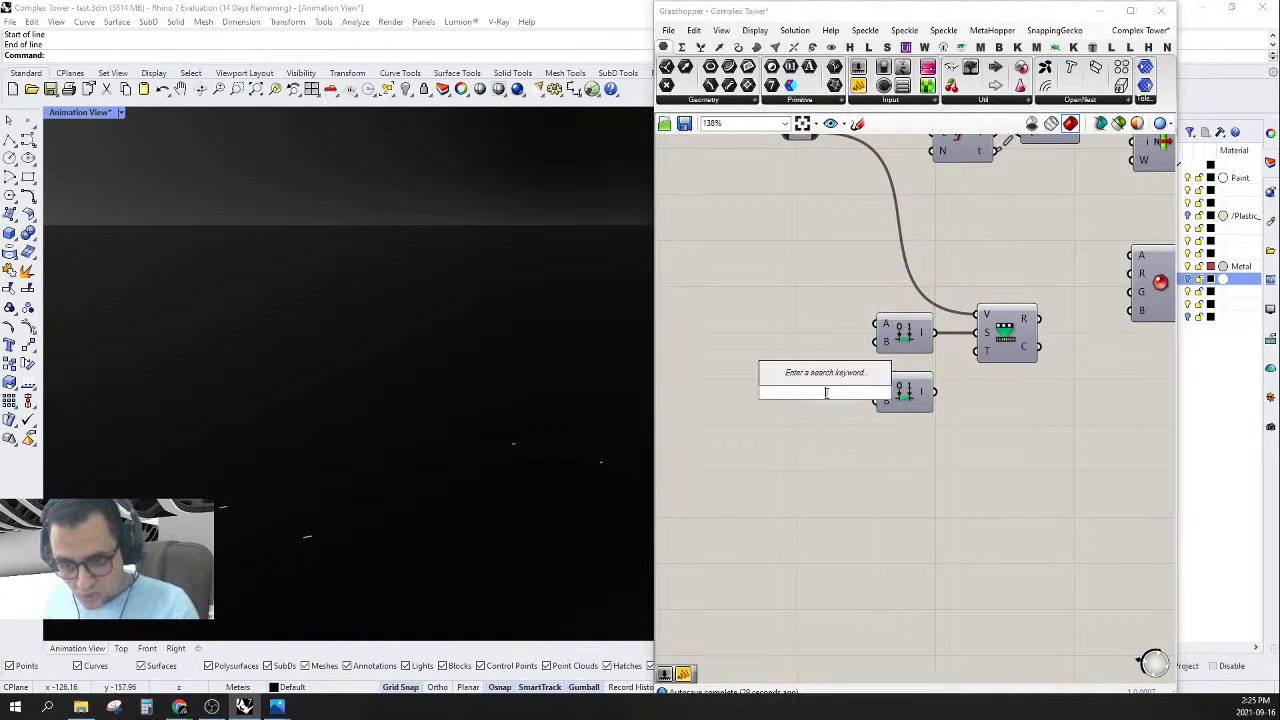
type("0")
key("Return")
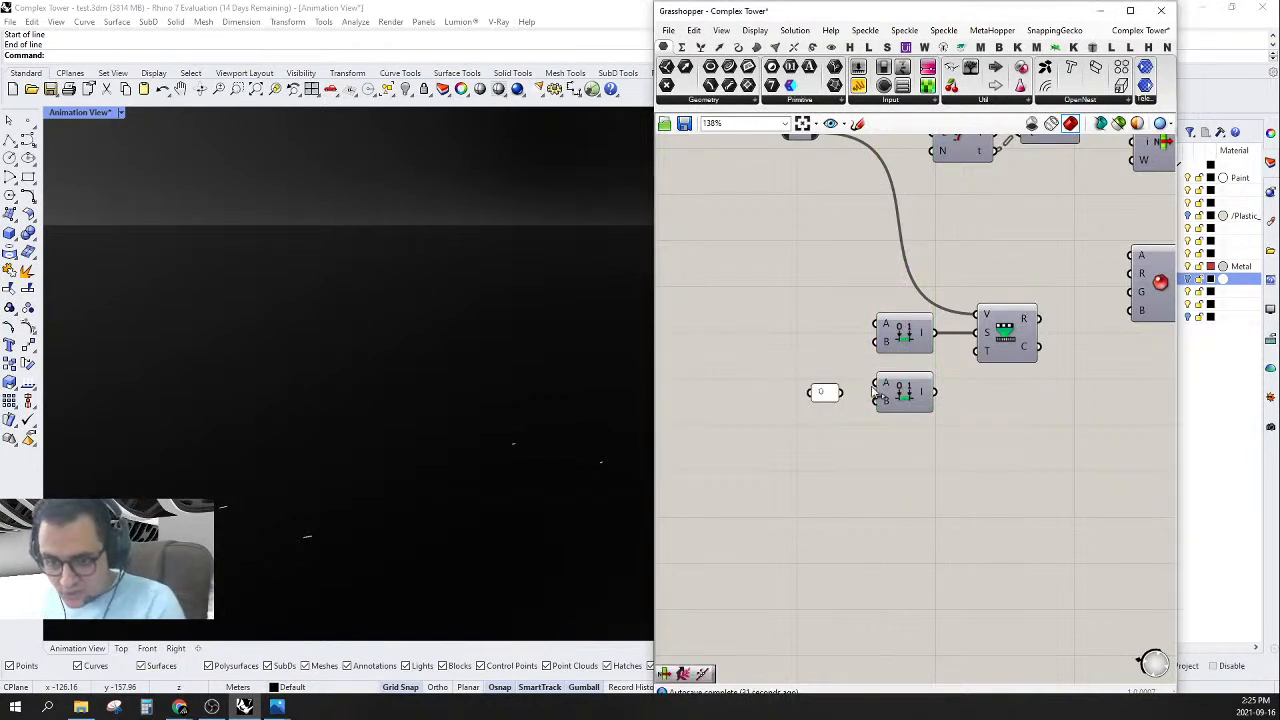
- Copy the 0 panel just below itself, set the copy to 255, and connect it to input B of the lower Construct Domain
mouse_move(823, 391)
left_mouse_down()
mouse_move(805, 385)
mouse_move(821, 404)
left_mouse_up()
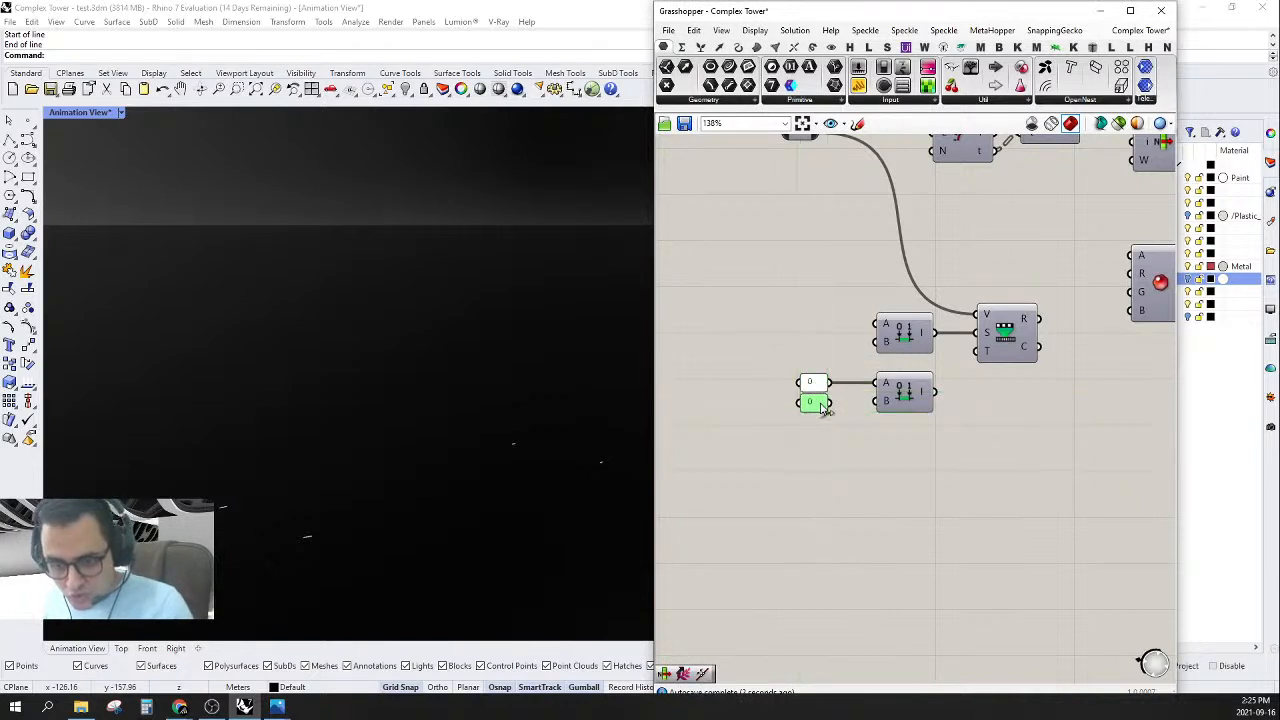
double_click(821, 404)
type("2")
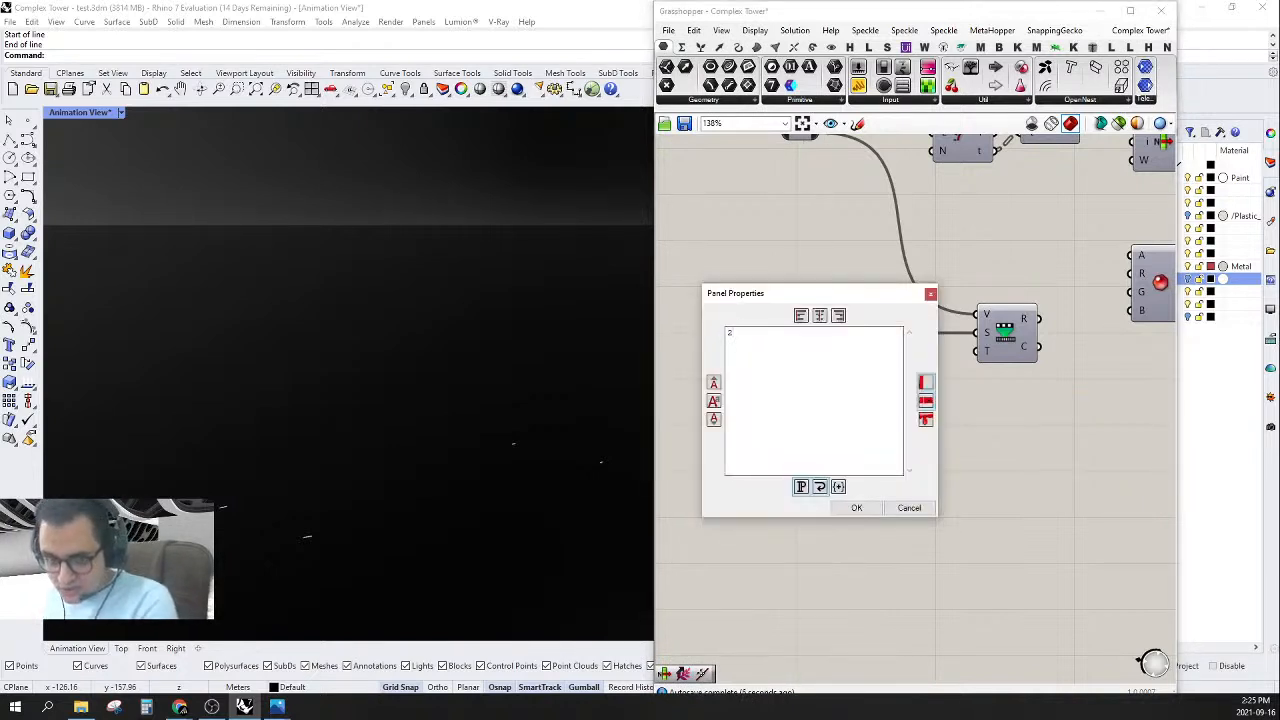
type(".2.55")
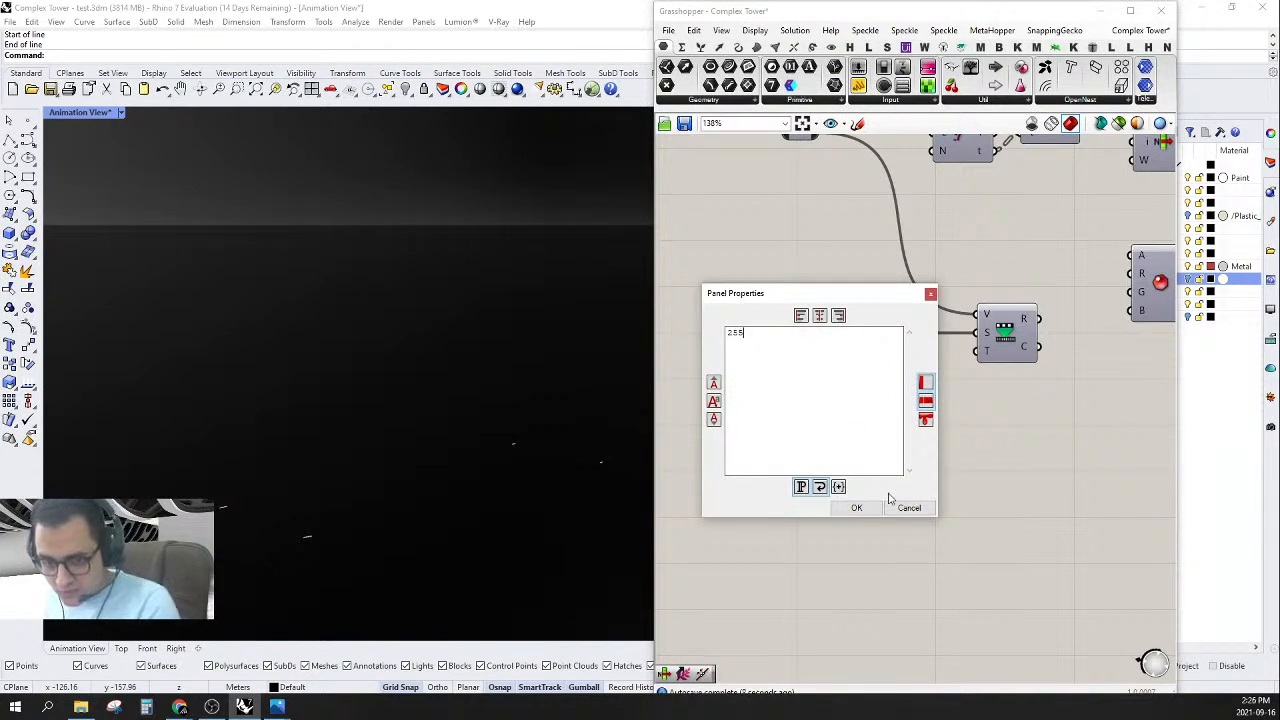
left_click(856, 508)
left_click_drag(874, 401, 828, 403)
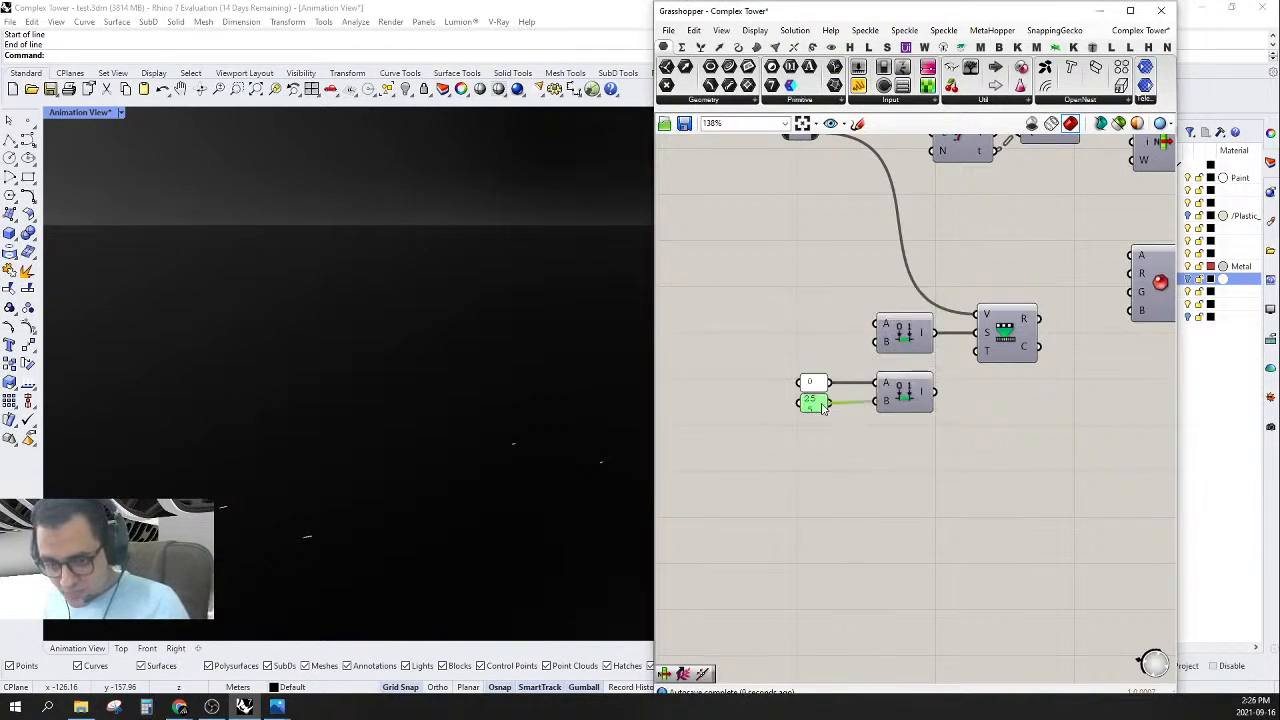
- Widen the 0 and 255 panels and connect the lower Construct Domain to the remap component's Target input
scroll(826, 404, "up", 5)
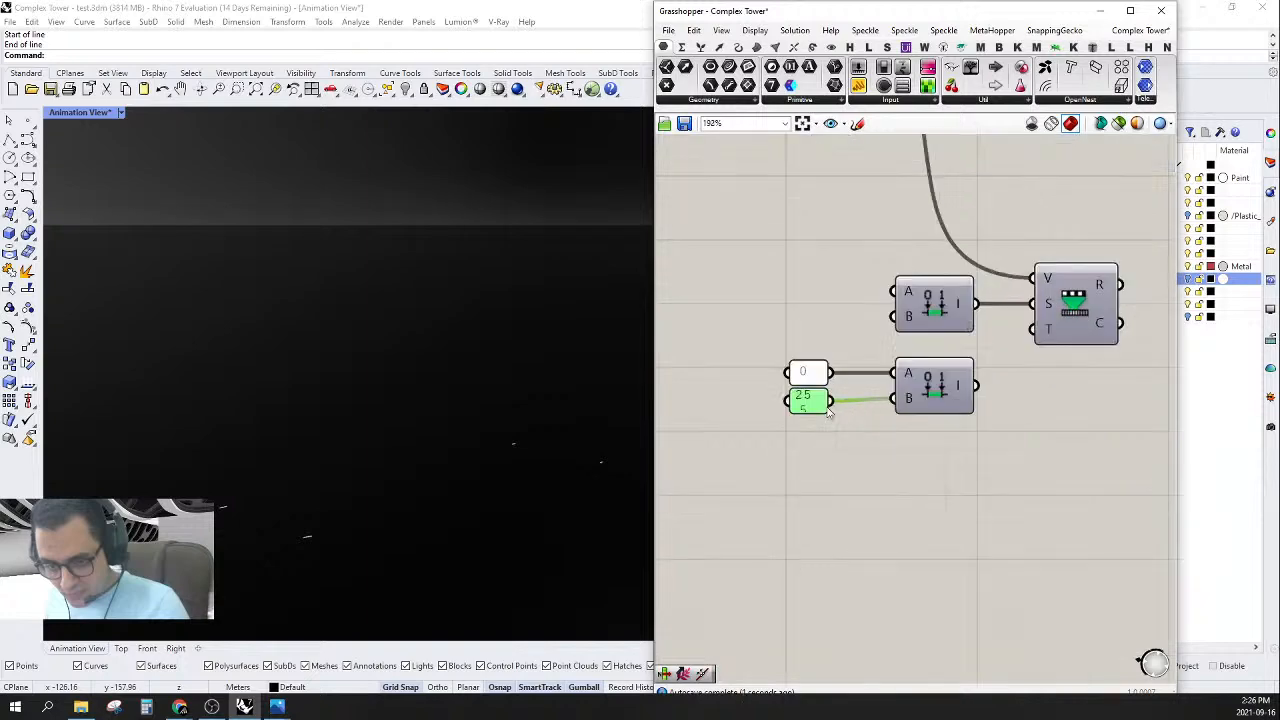
scroll(888, 391, "down", 2)
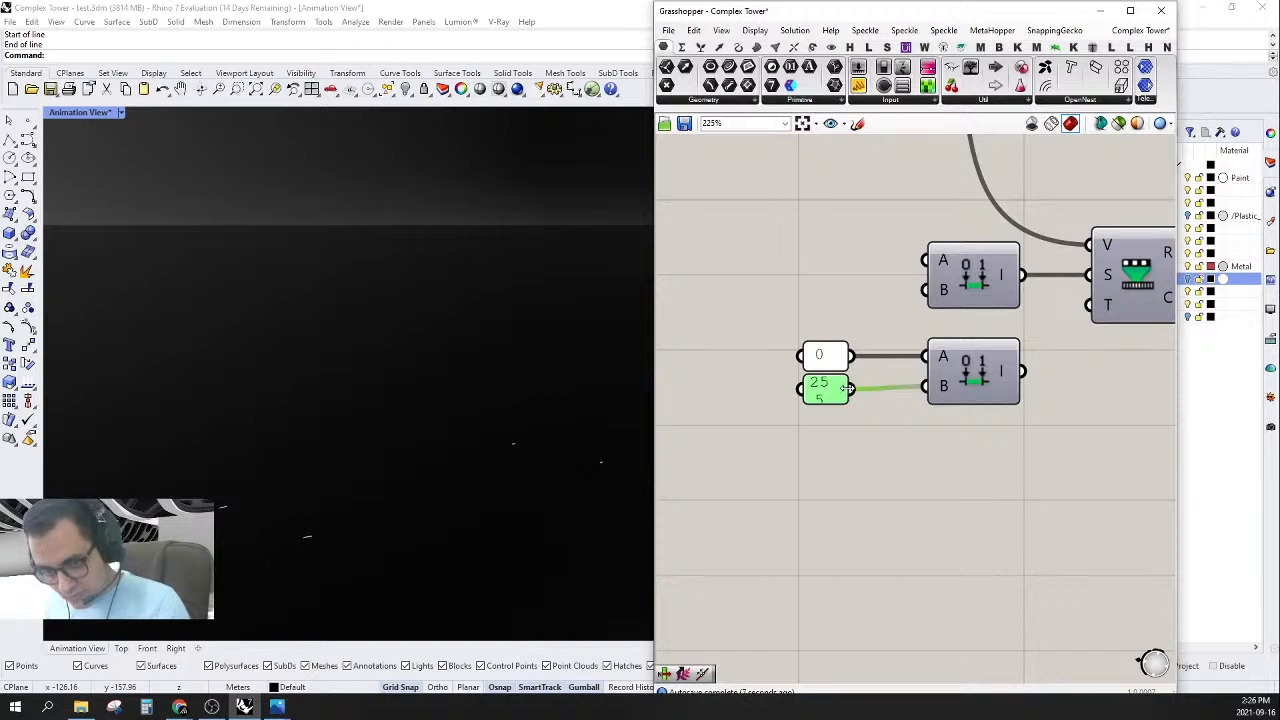
left_click_drag(846, 389, 880, 354)
scroll(855, 392, "down", 3)
scroll(920, 362, "up", 3)
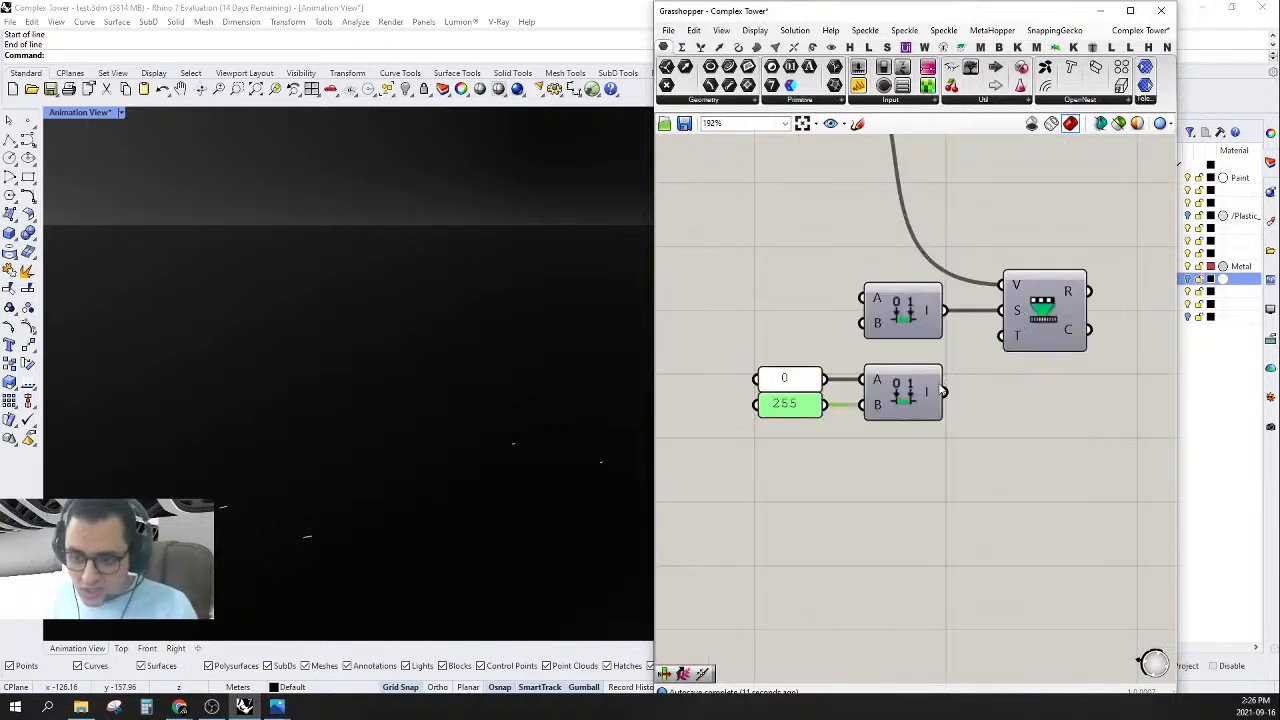
left_click_drag(943, 392, 1003, 338)
right_click_drag(1046, 417, 935, 445)
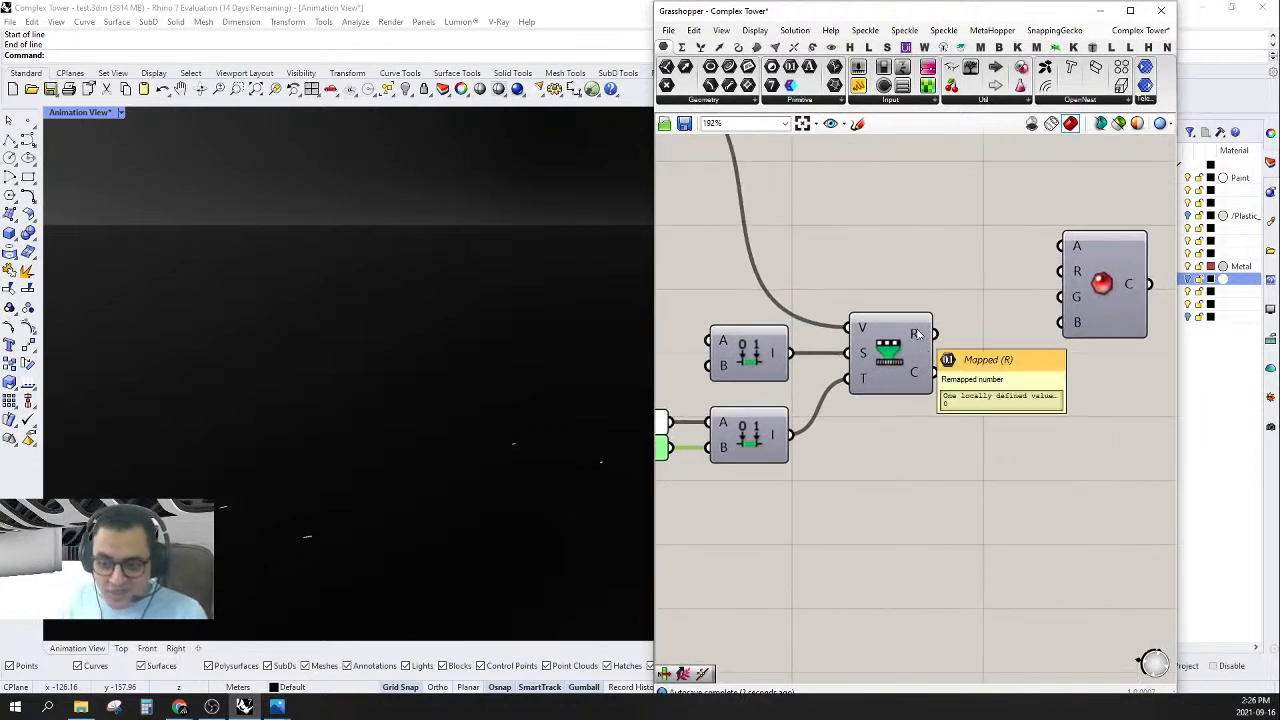
- Set the Number slider that drives the curves and the remap to 1
scroll(918, 333, "down", 1)
scroll(918, 333, "down", 7)
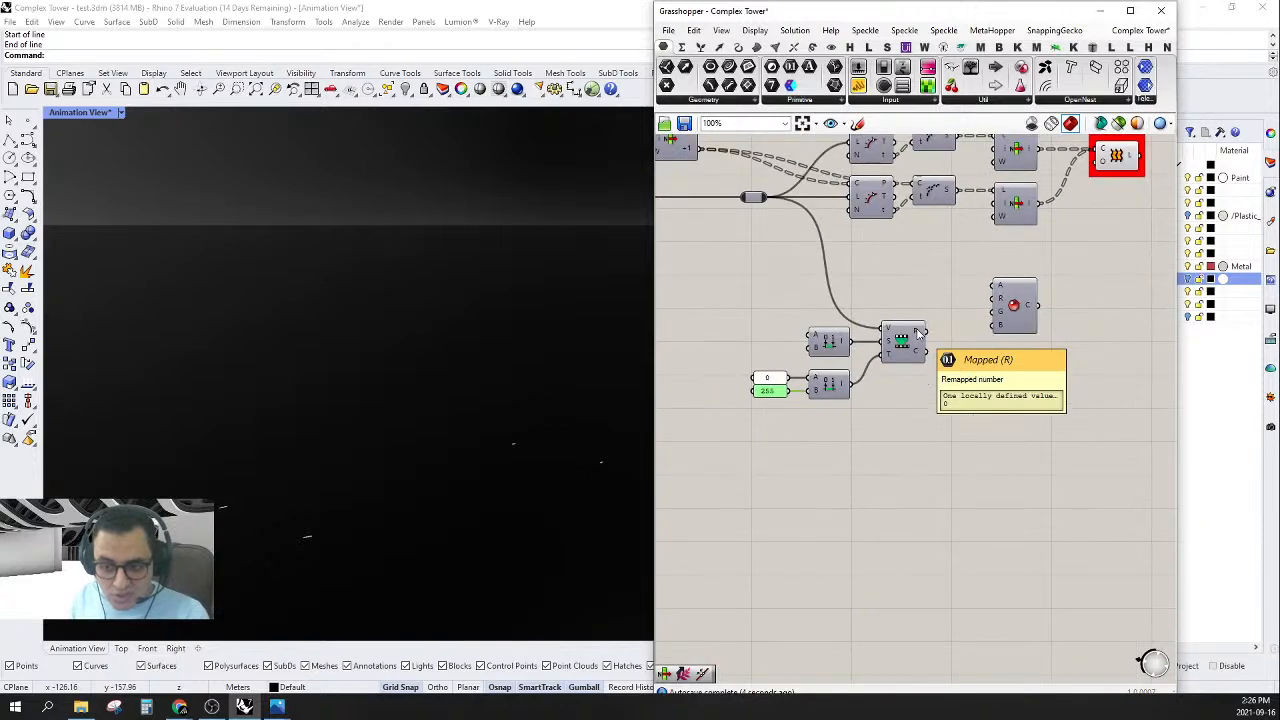
scroll(829, 303, "up", 5)
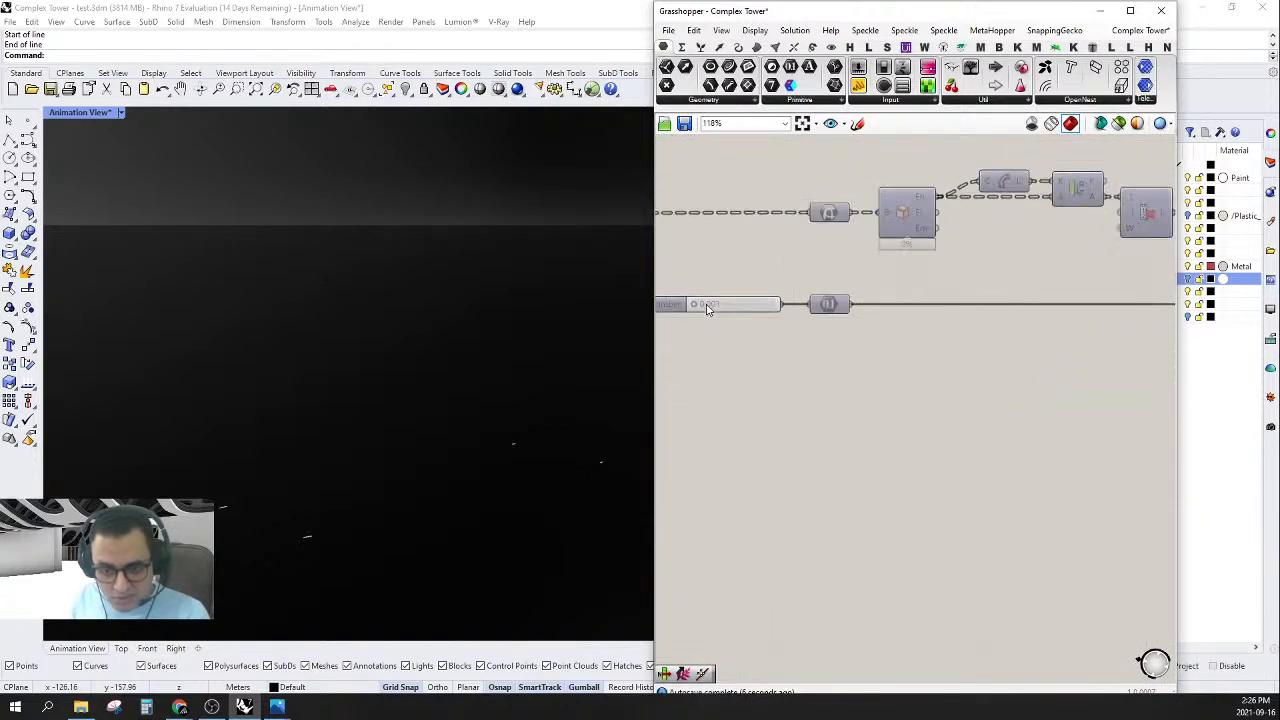
double_click(712, 304)
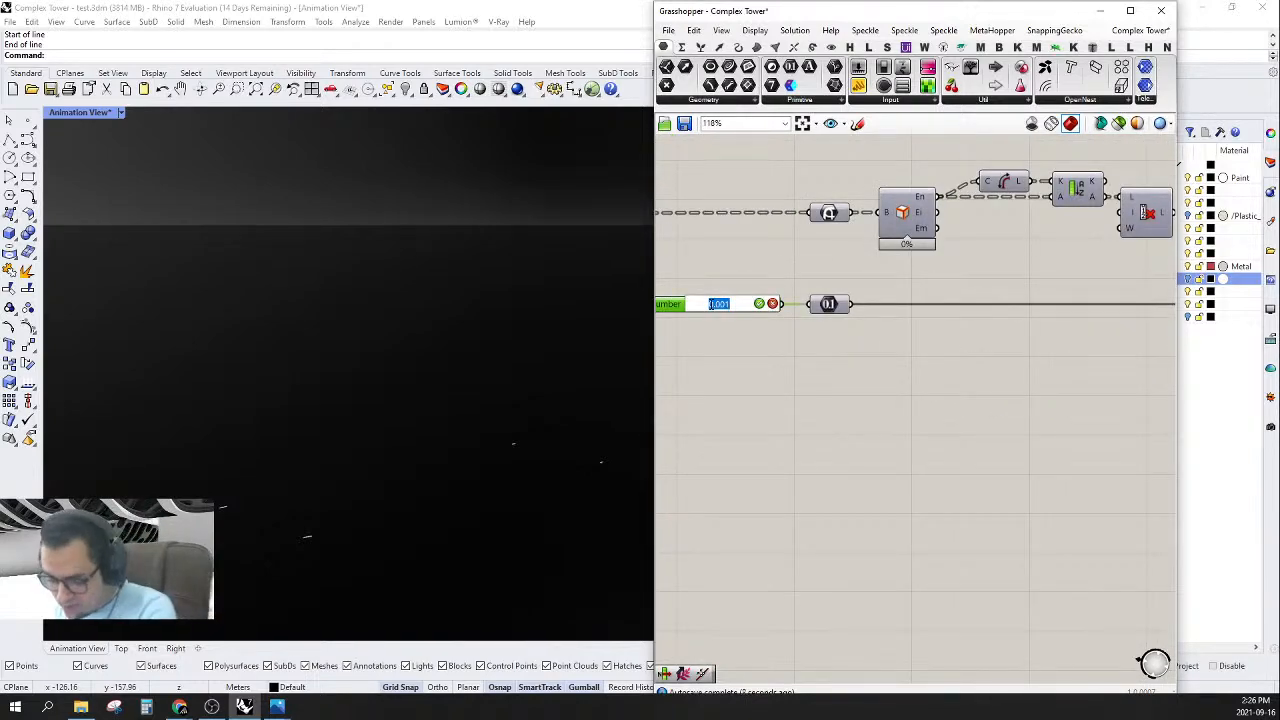
type("1")
key("Return")
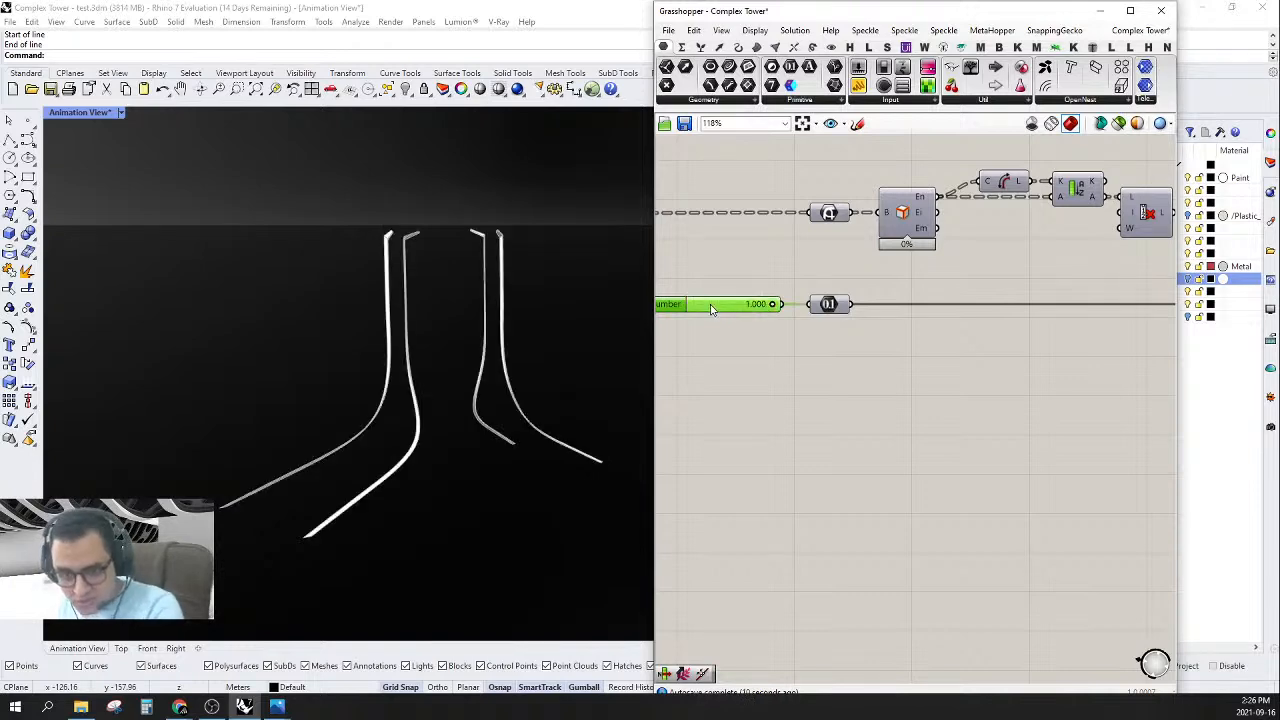
- Connect the remap component's Mapped output to the R, G and B inputs of the ARGB colour component
scroll(711, 304, "down", 4)
right_click_drag(1023, 423, 740, 402)
scroll(940, 392, "up", 4)
scroll(960, 392, "up", 3)
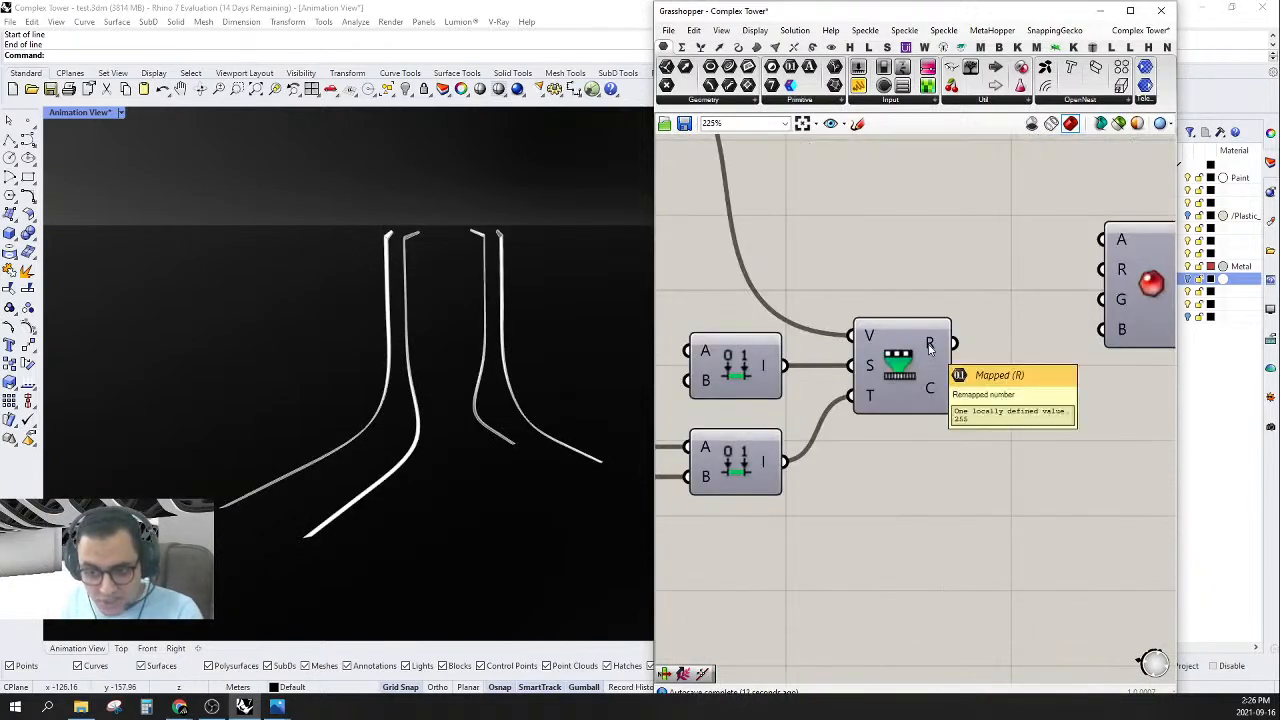
right_click_drag(1071, 261, 1022, 268)
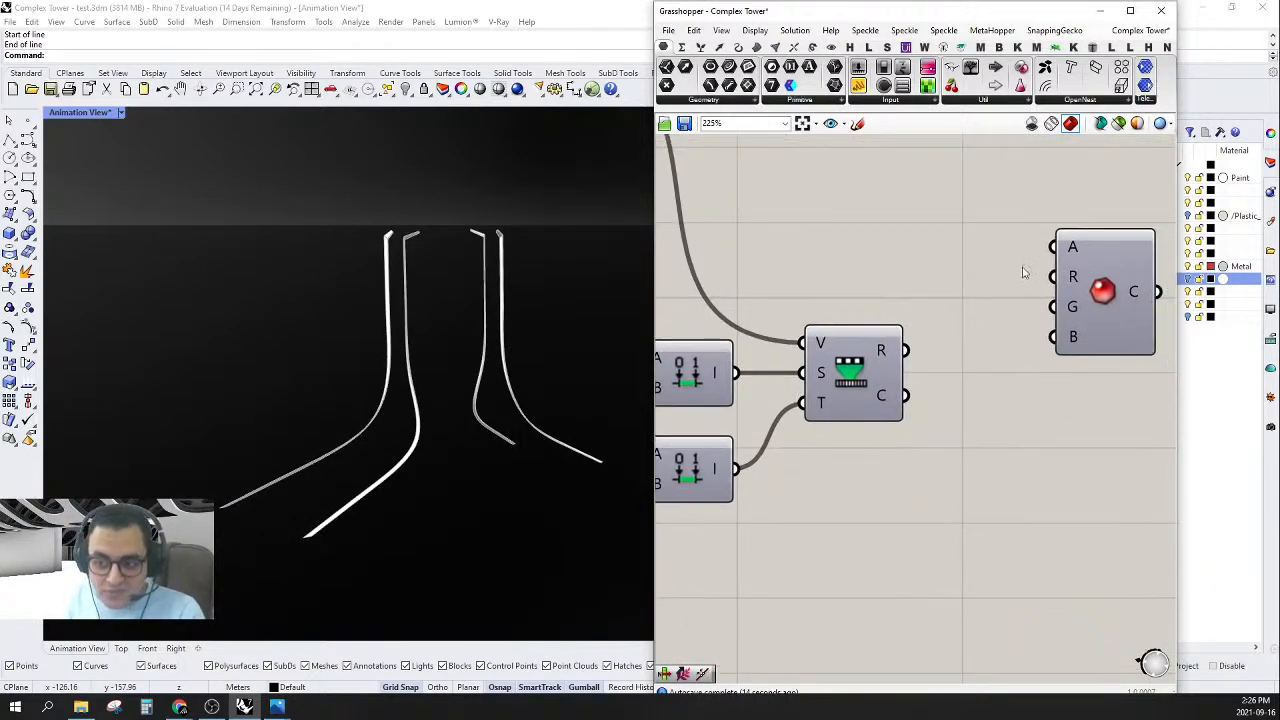
left_click_drag(1057, 276, 904, 350)
left_click_drag(1057, 307, 904, 350)
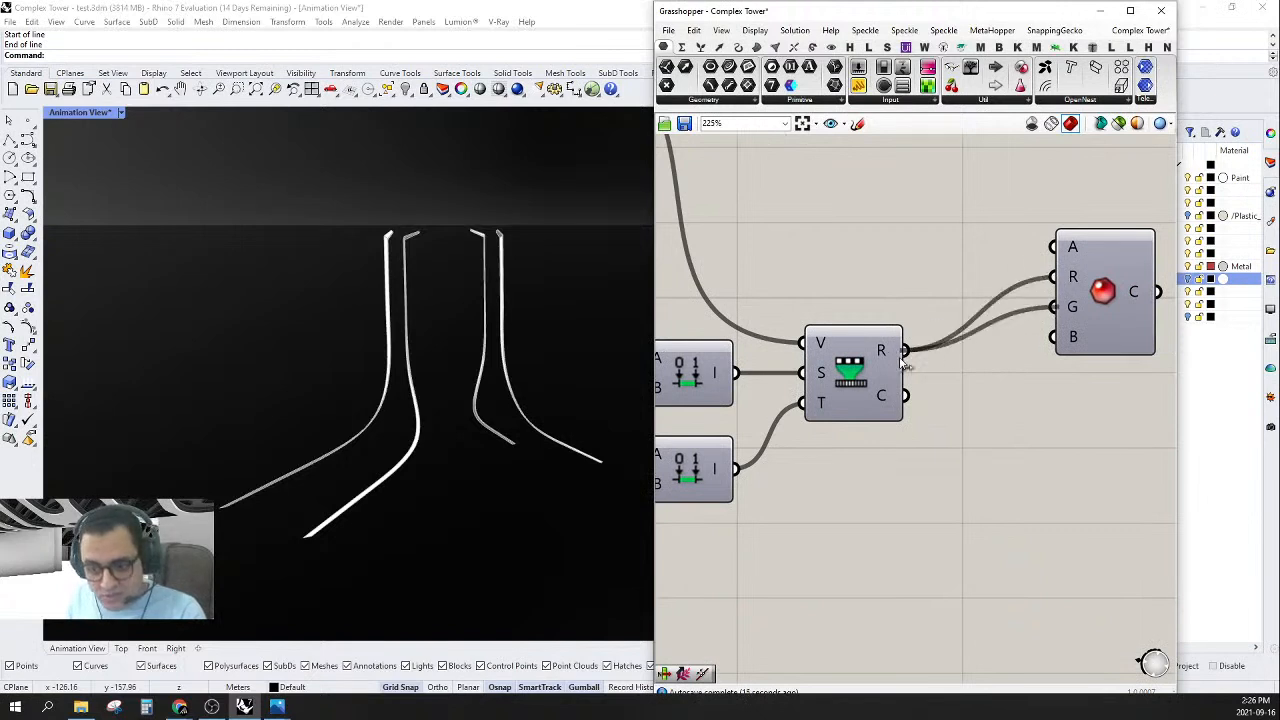
left_click_drag(1056, 337, 904, 350)
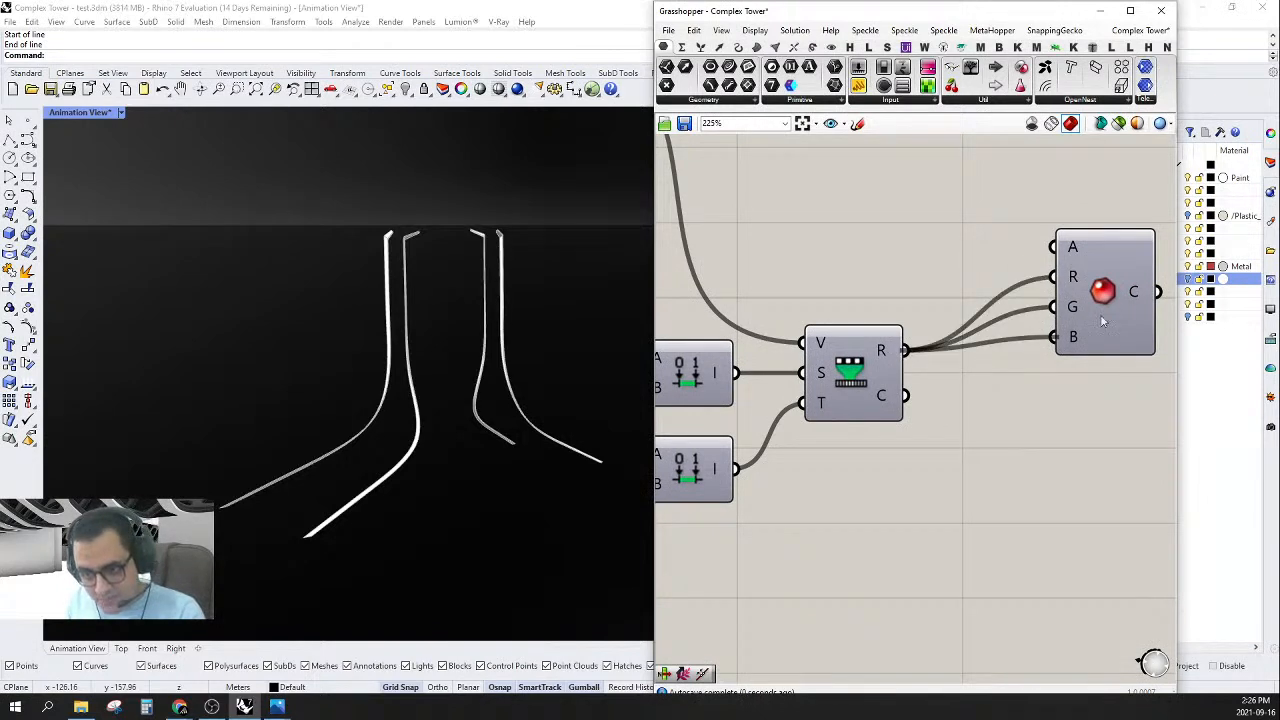
- Move the ARGB colour component close beside the remap component
left_click_drag(1118, 305, 1027, 346)
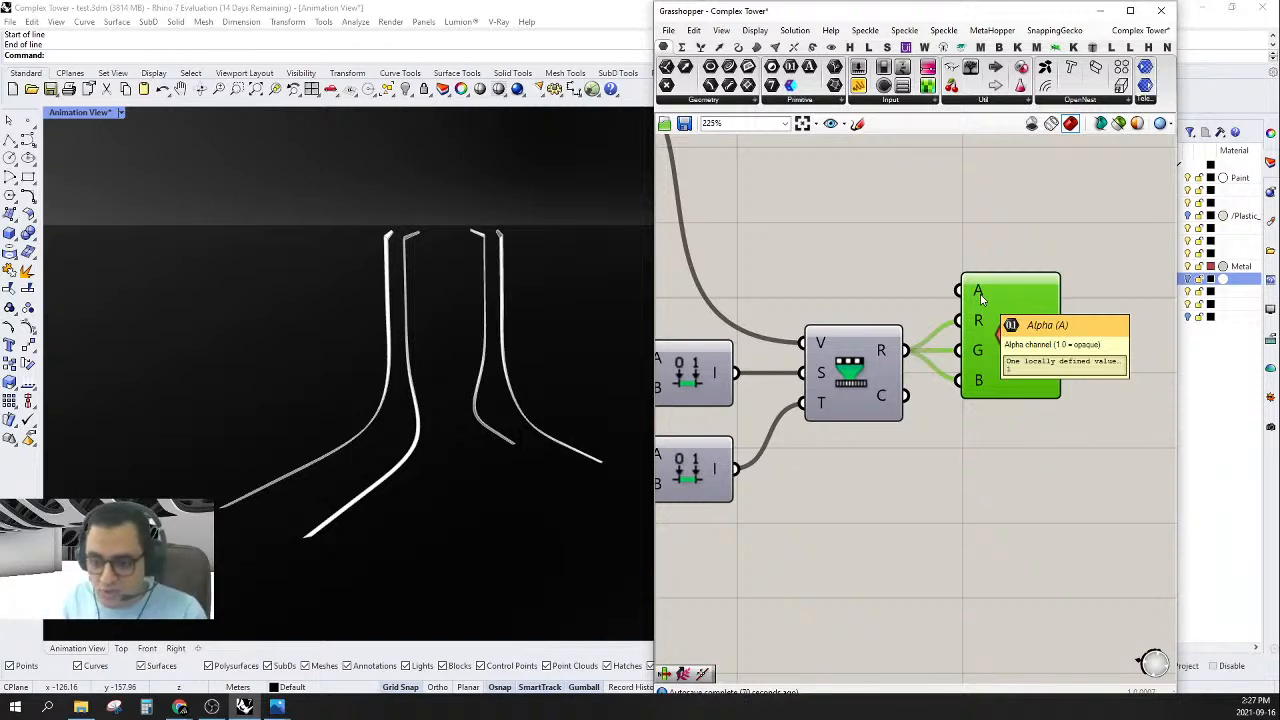
left_click_drag(1018, 345, 1010, 343)
right_click_drag(1056, 425, 1004, 420)
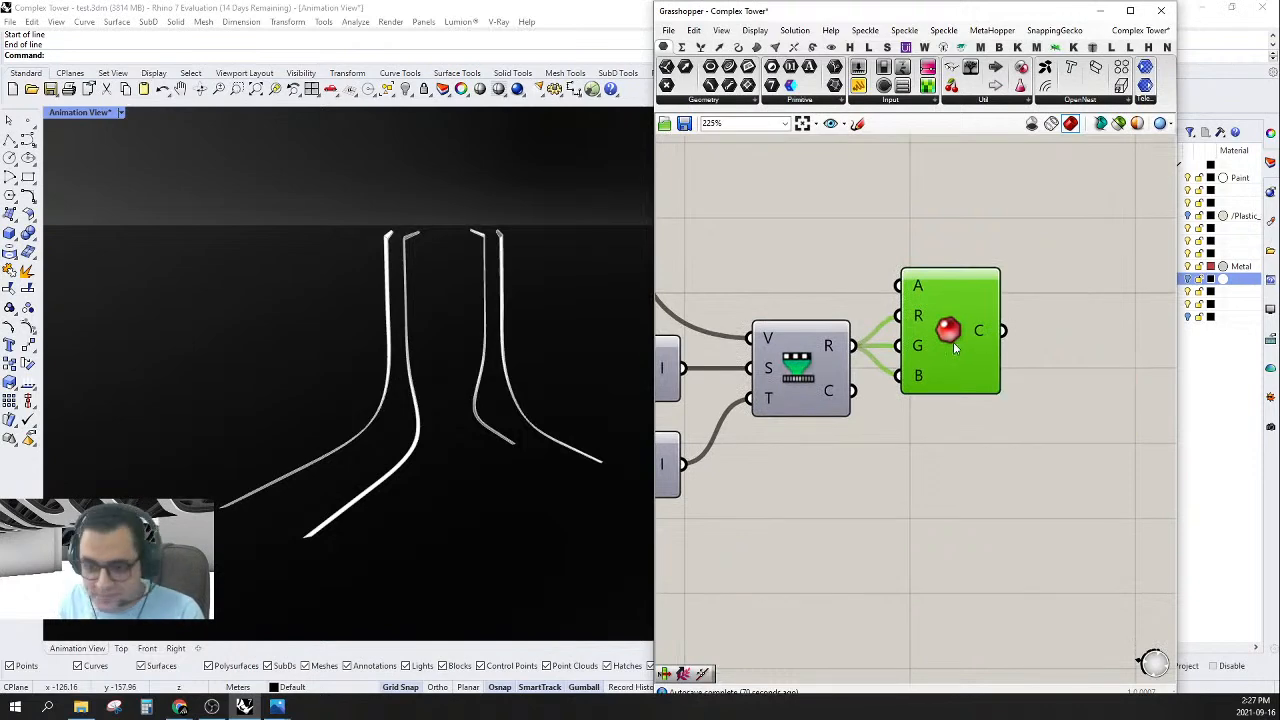
- Examine the remap and colour components and the Loft component's geometry preview
scroll(956, 387, "down", 5)
right_click_drag(956, 387, 904, 415)
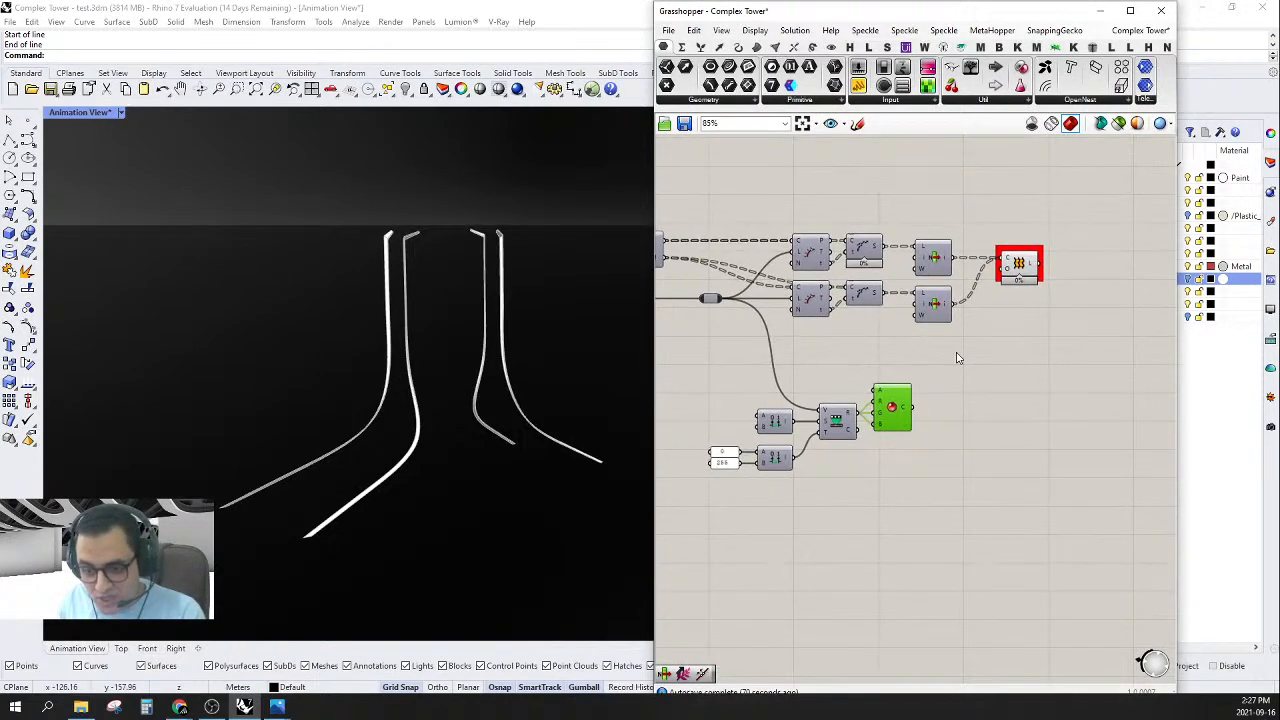
left_click_drag(955, 354, 676, 562)
scroll(848, 410, "up", 2)
left_click(850, 468)
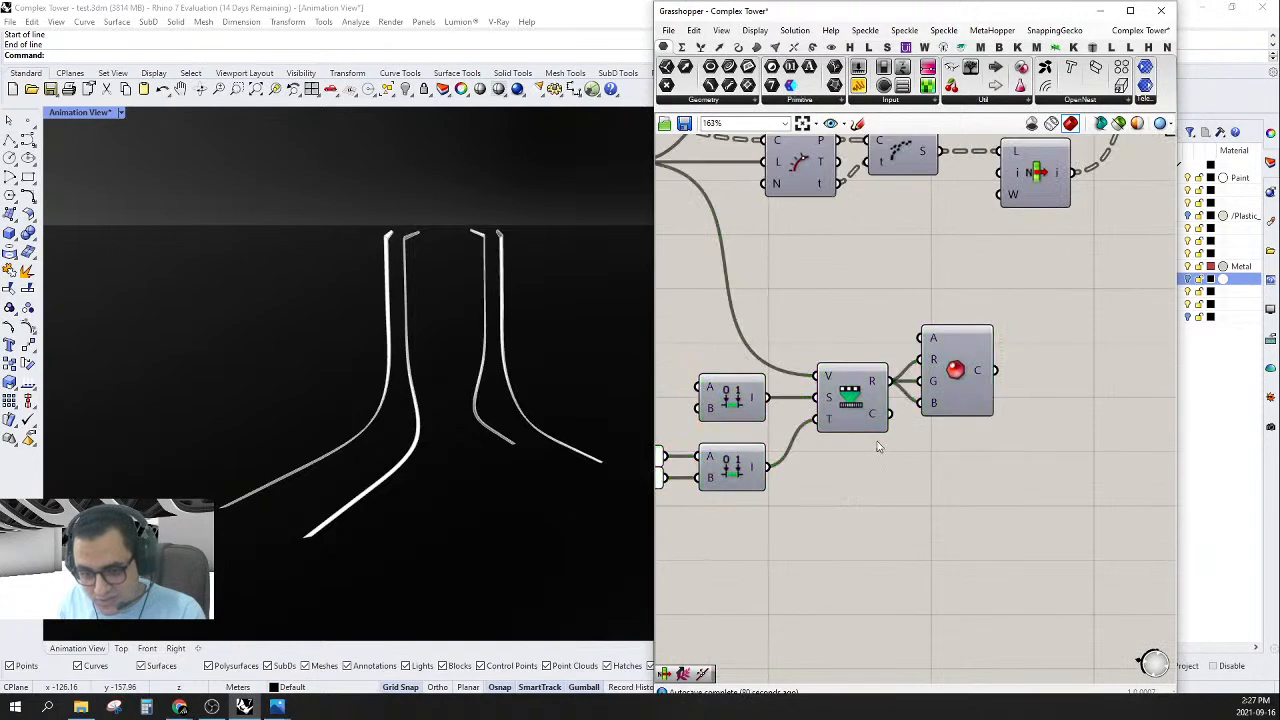
scroll(857, 453, "down", 2)
left_click(988, 262)
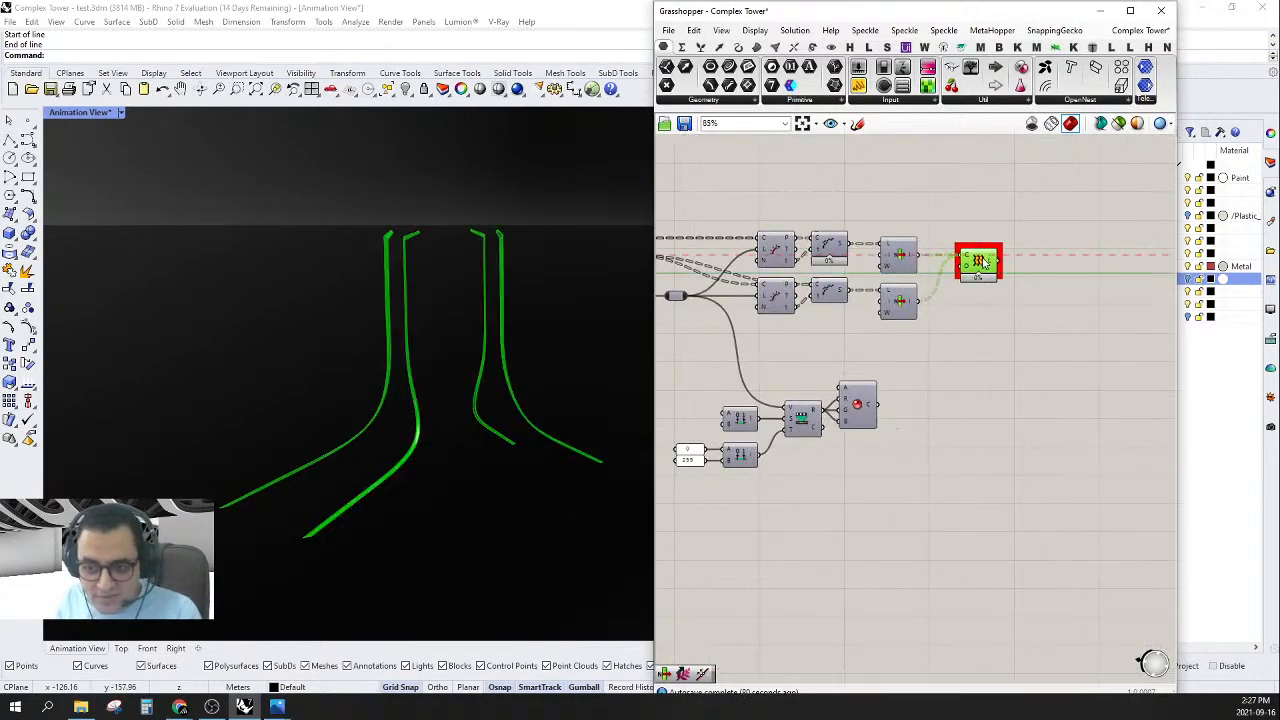
scroll(985, 255, "up", 4)
left_click(970, 310)
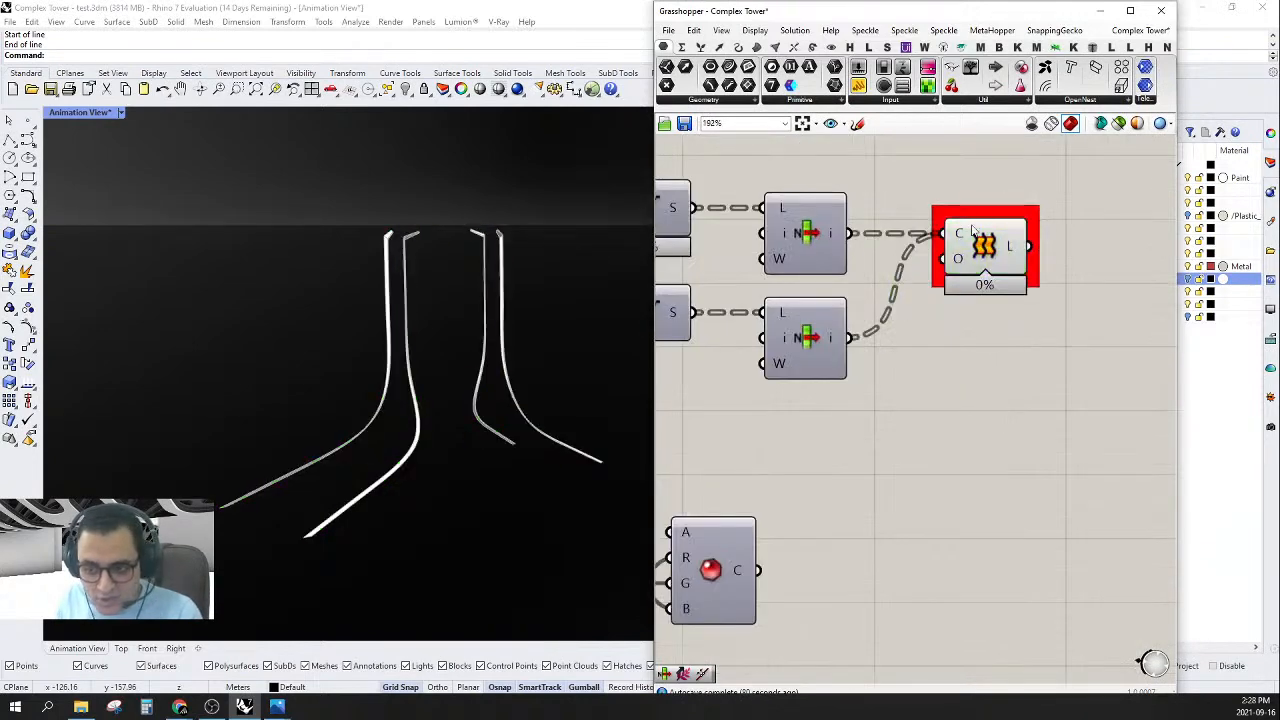
scroll(955, 307, "down", 3)
right_click_drag(980, 256, 1008, 258)
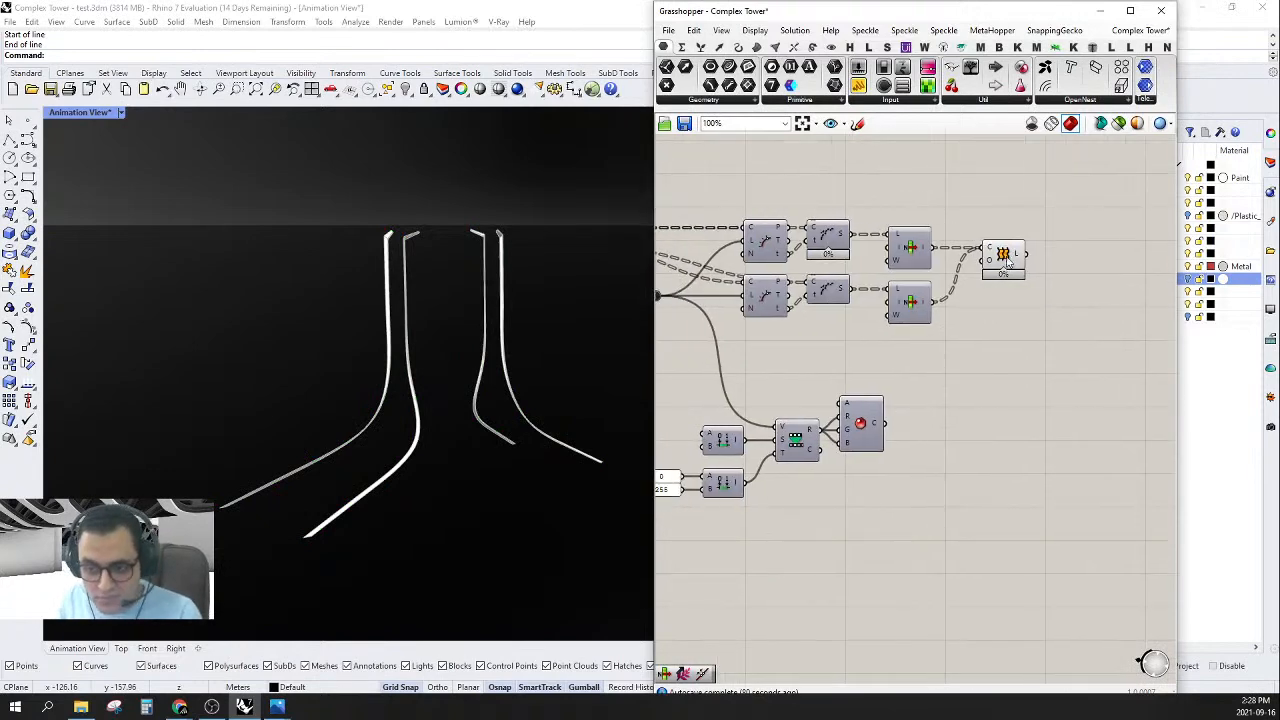
- Add a Custom Preview component to the canvas, beyond the Loft component
right_click_drag(976, 333, 919, 315)
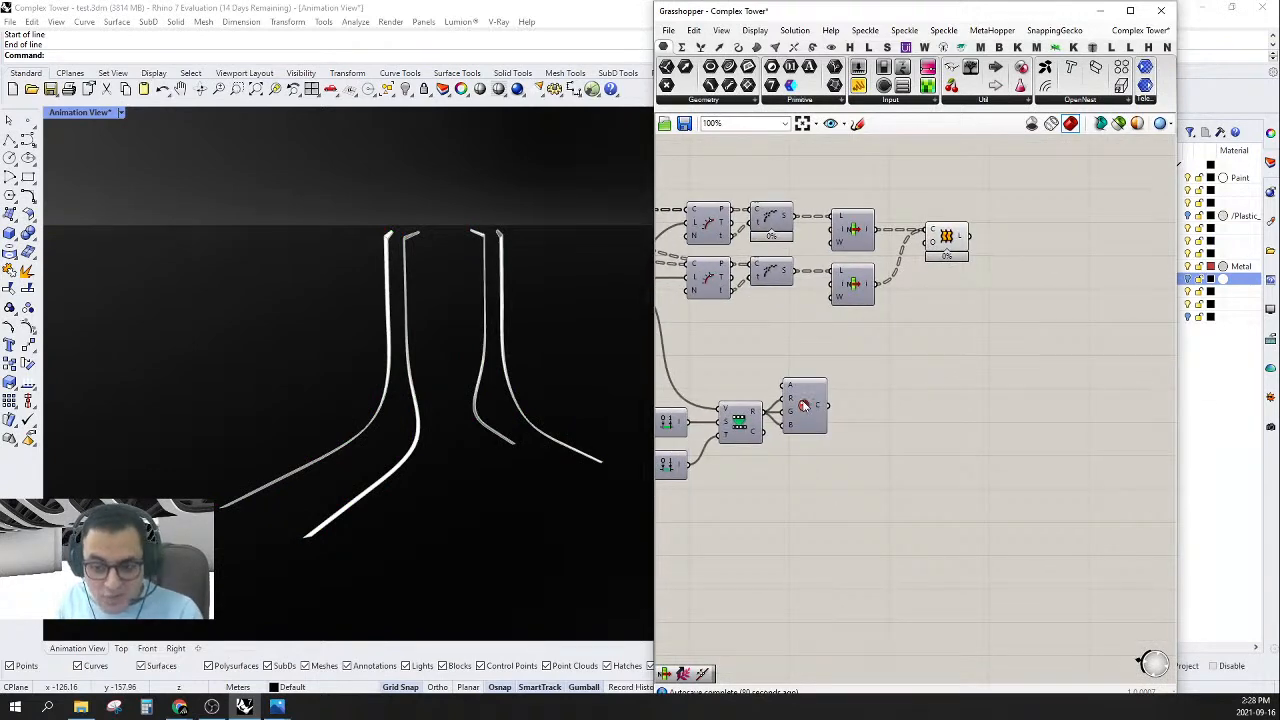
right_click_drag(951, 420, 988, 430)
double_click(1064, 375)
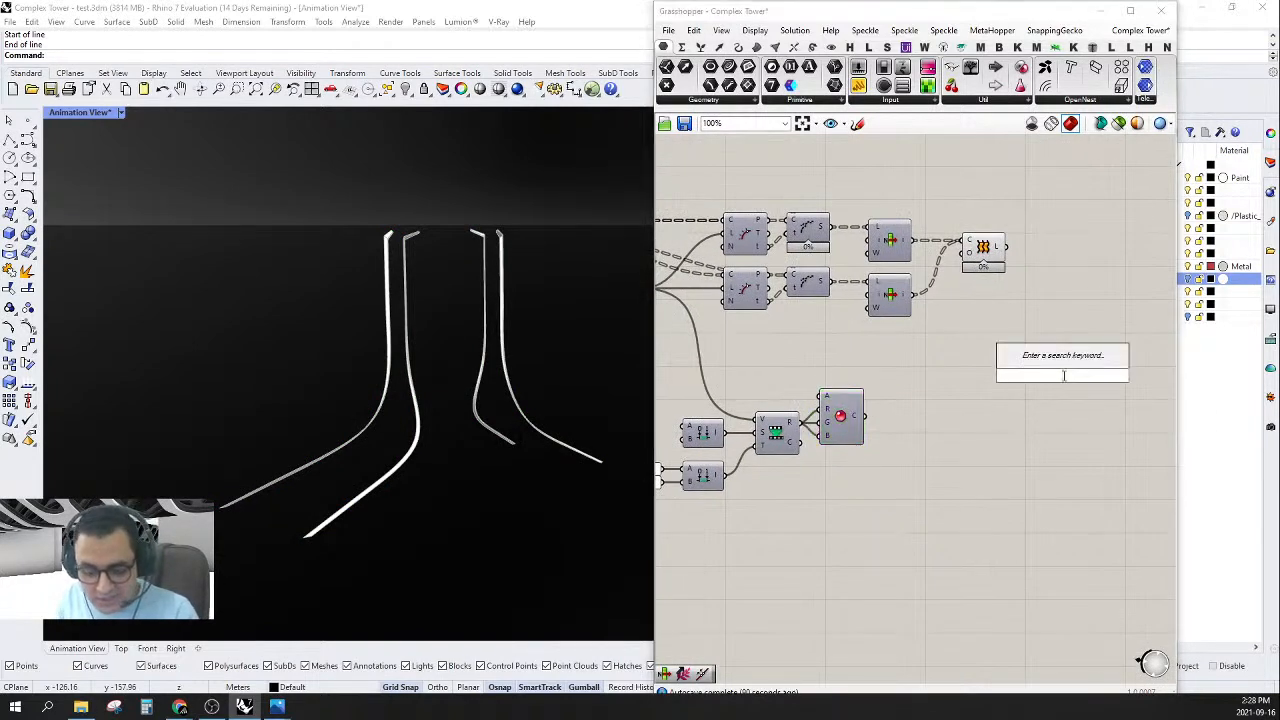
type("cus")
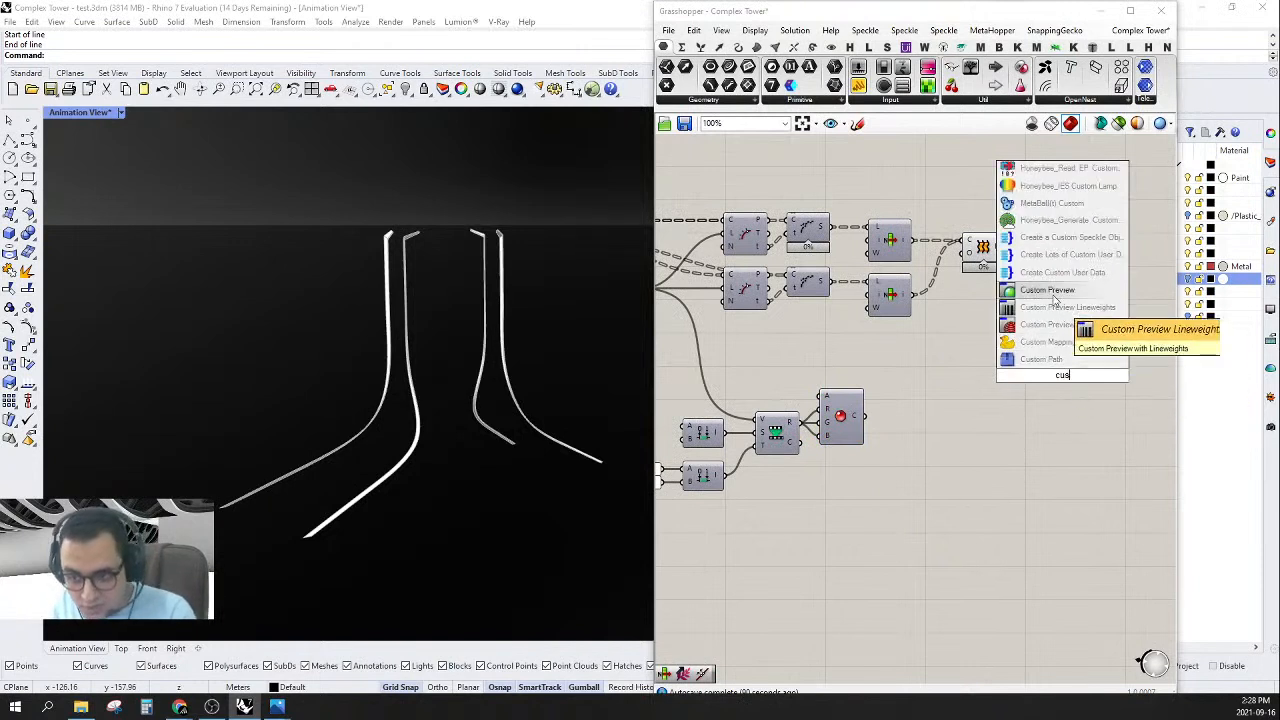
left_click(1050, 291)
left_click_drag(953, 390, 866, 417)
left_click_drag(1062, 372, 1140, 306)
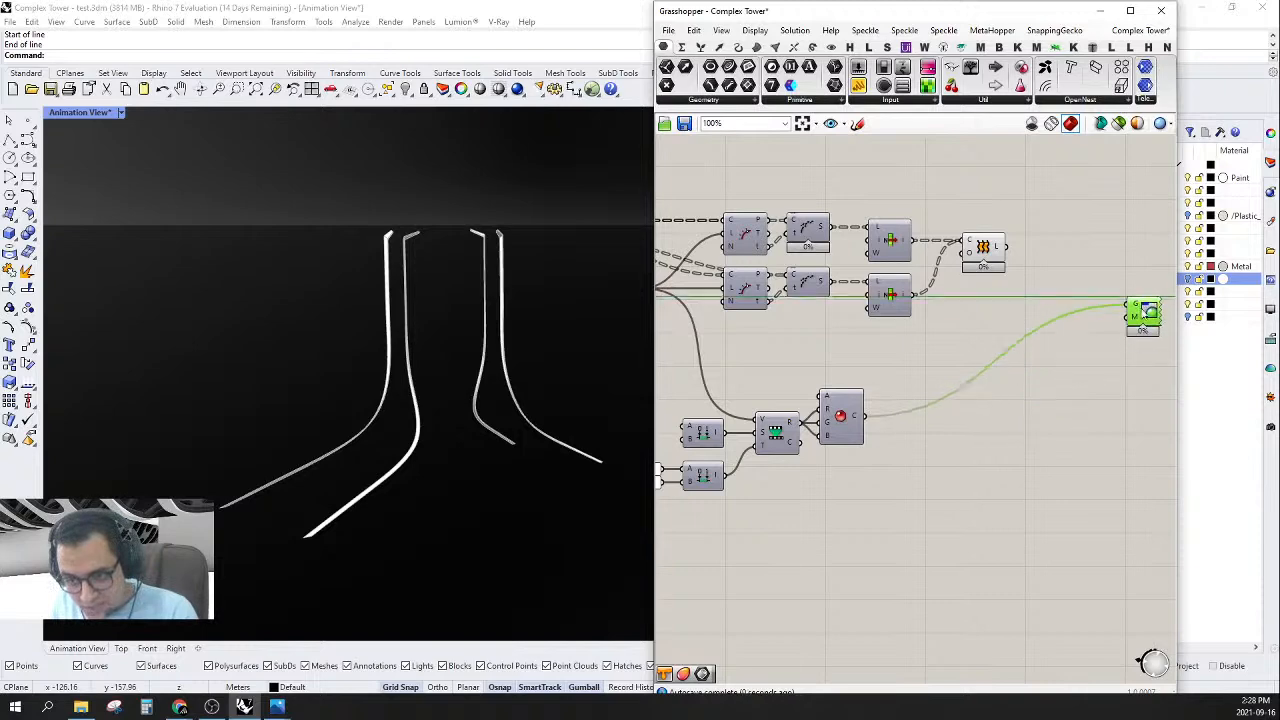
- Connect the Loft output to the Custom Preview's Geometry input and the ARGB colour output to its Material input
right_click_drag(1132, 354, 1017, 328)
left_click_drag(1040, 298, 1095, 378)
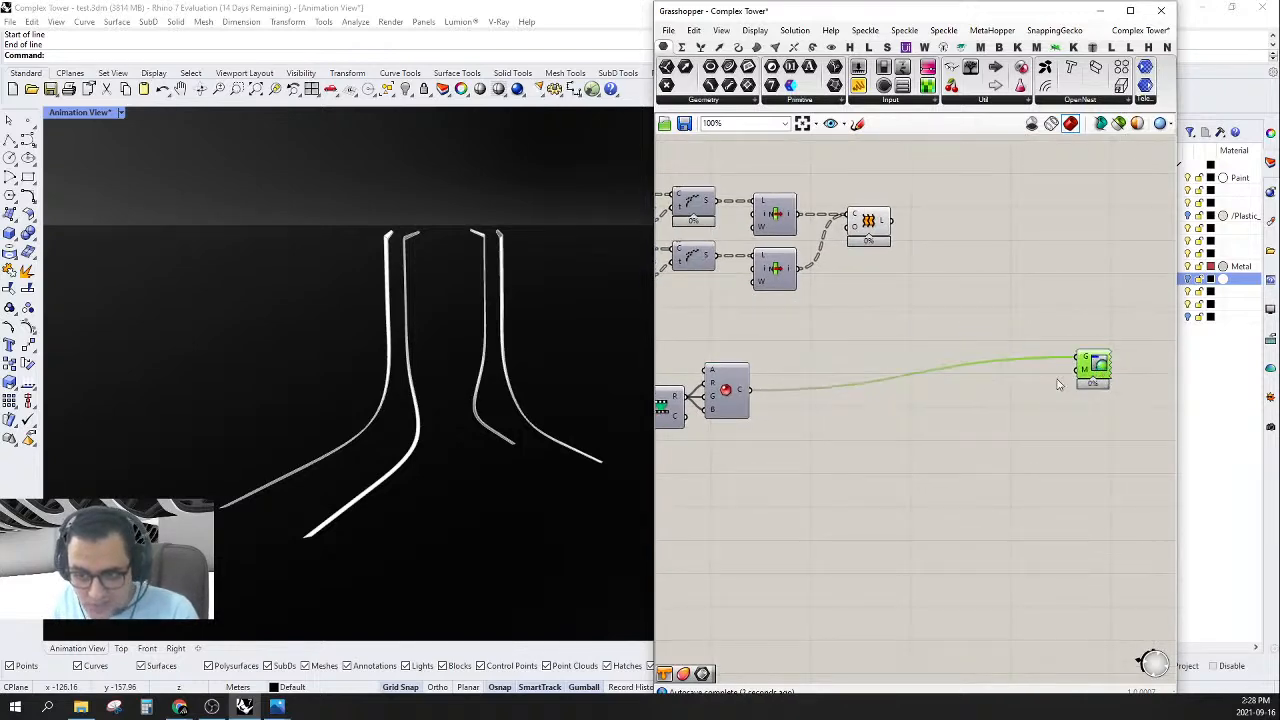
right_click_drag(1060, 381, 1097, 383)
left_click_drag(1017, 300, 912, 234)
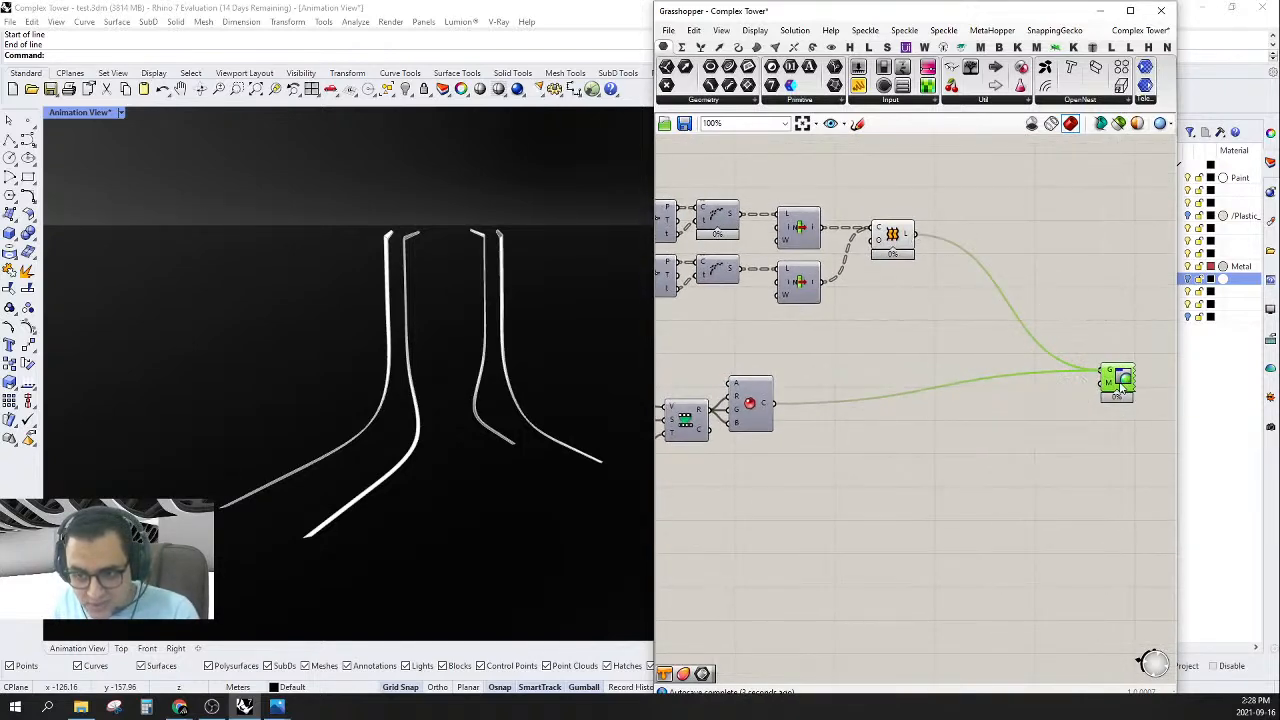
left_click_drag(1122, 388, 778, 401)
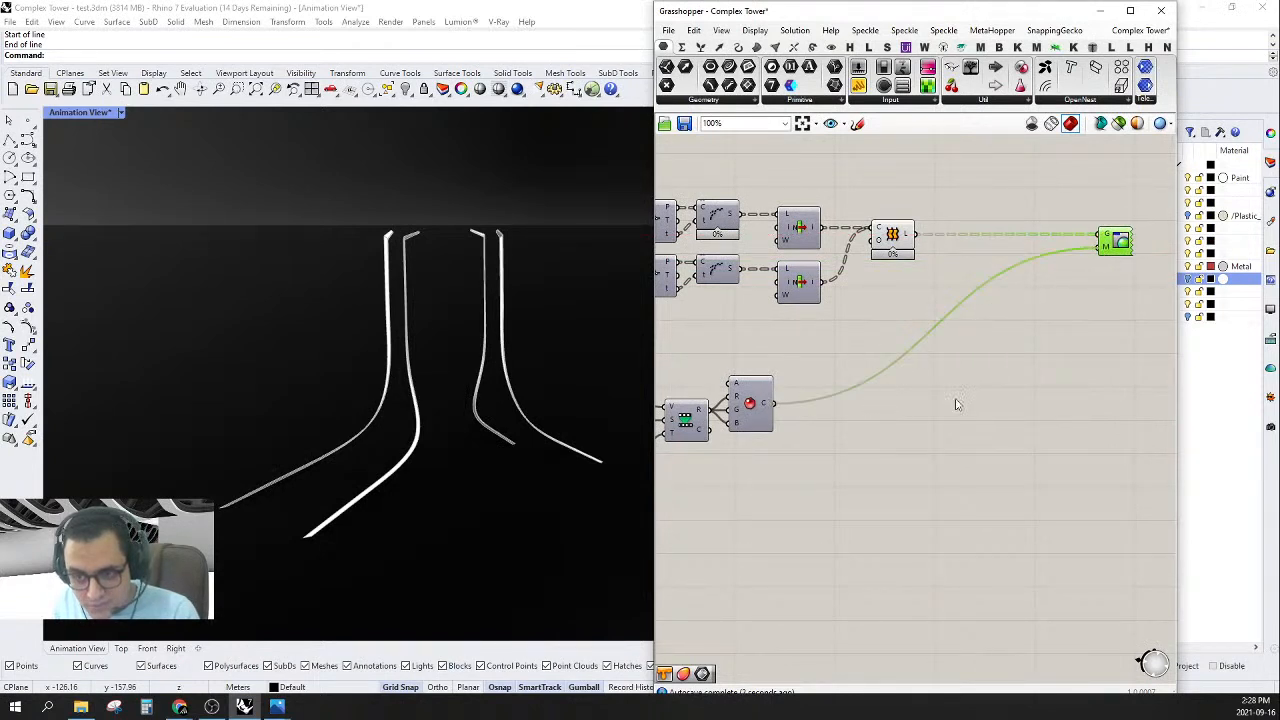
- Turn off the Loft component's own preview
scroll(1100, 262, "up", 2)
left_click_drag(1014, 311, 866, 175)
right_click(866, 175)
left_click(900, 191)
scroll(935, 358, "down", 5)
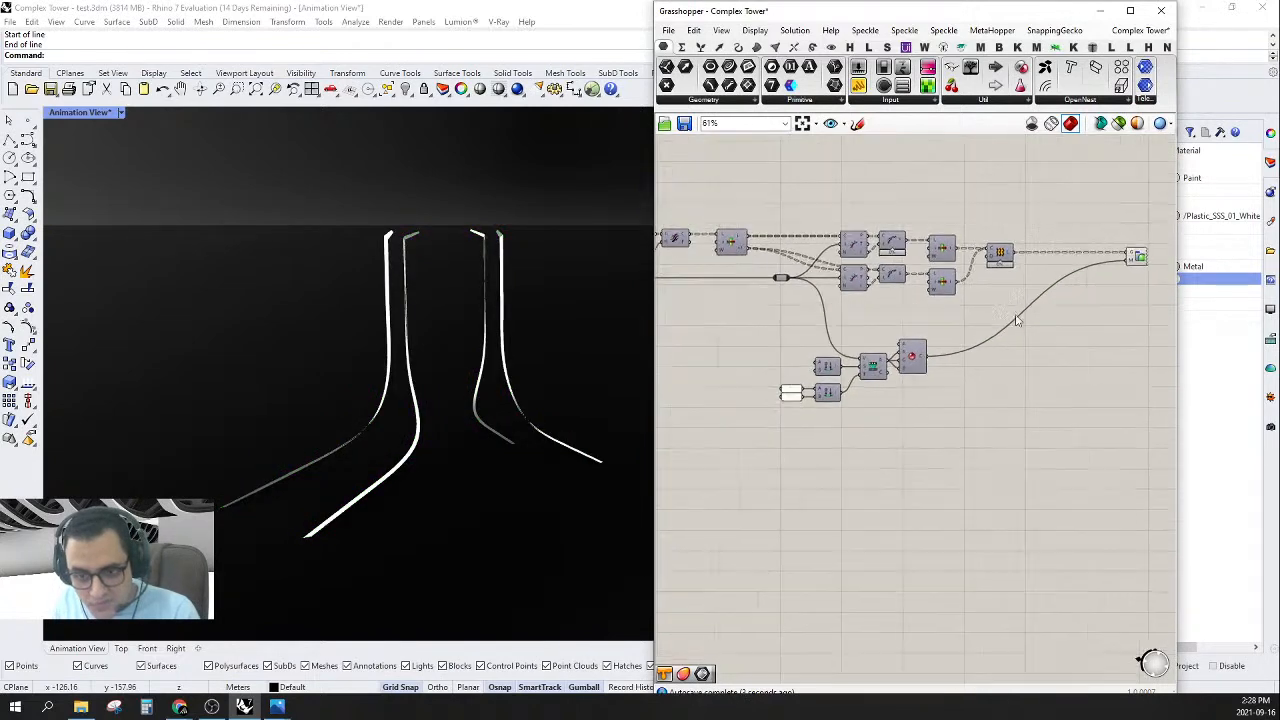
- Set the Number slider that drives the animation to 0.001, and raise it to 0.037
scroll(800, 365, "up", 6)
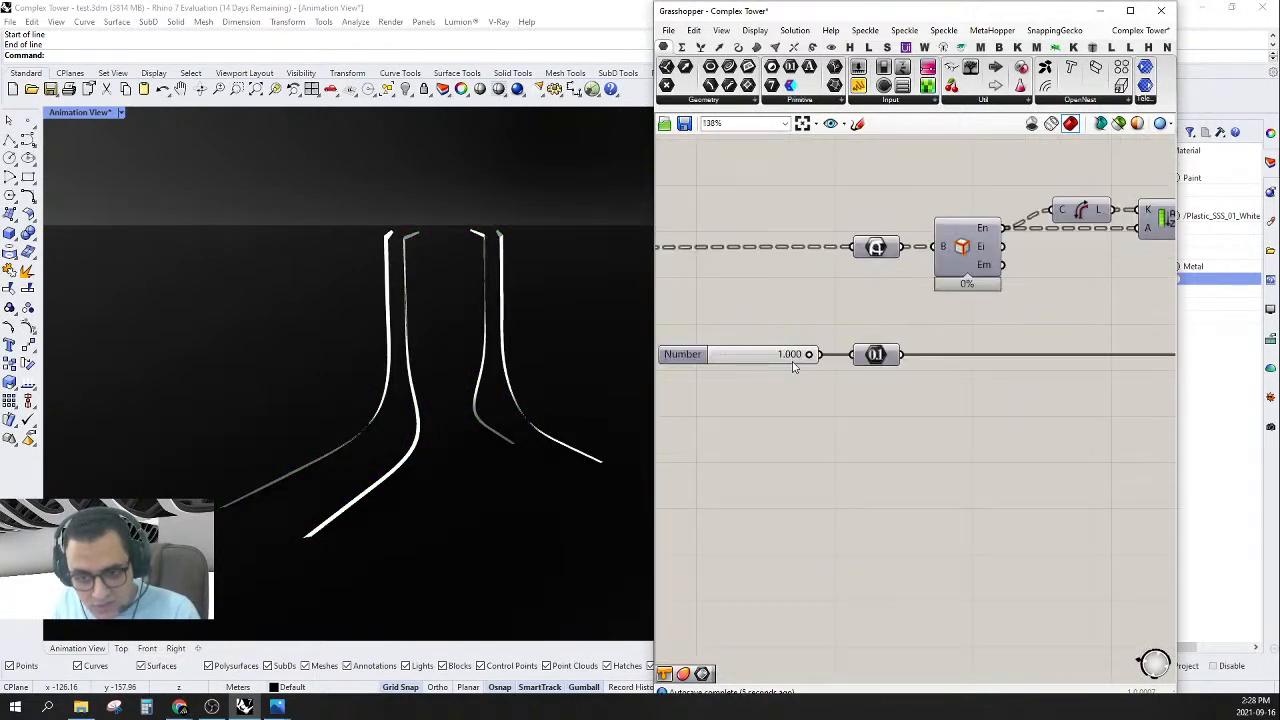
double_click(807, 357)
type("0.001")
key("Return")
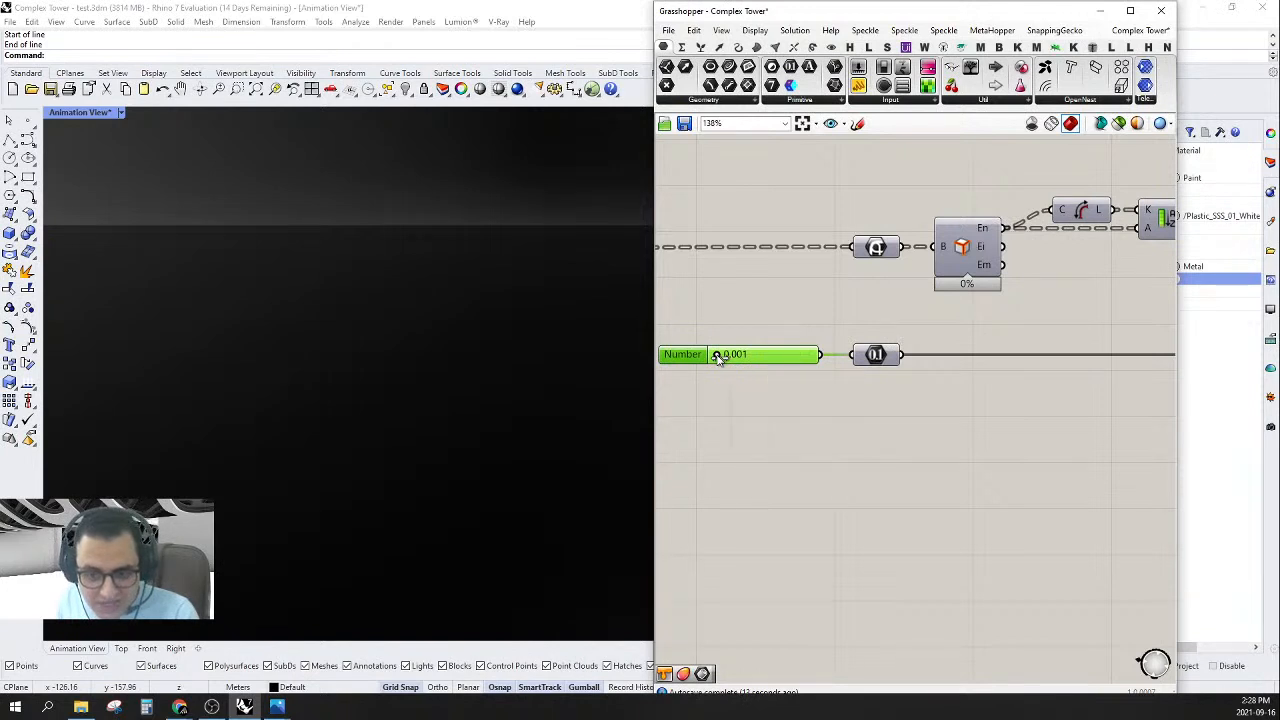
mouse_move(724, 359)
left_mouse_down()
mouse_move(797, 358)
mouse_move(725, 360)
left_mouse_up()
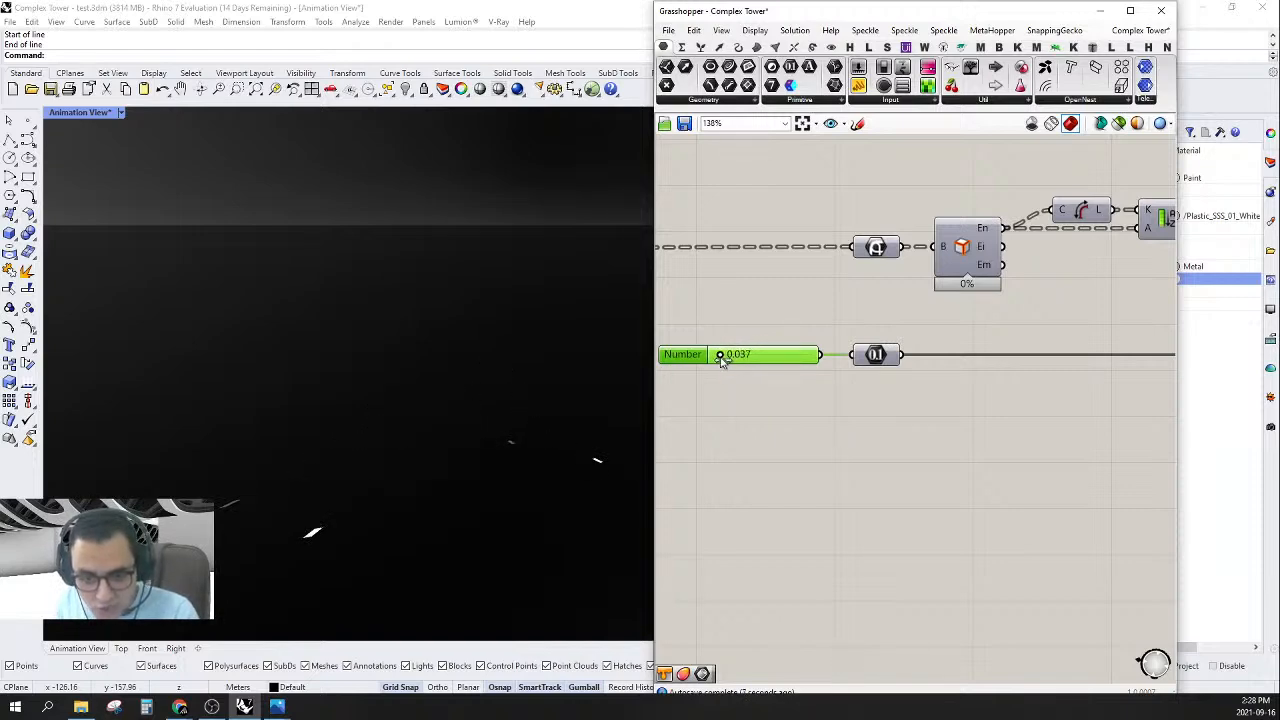
- Disconnect the ARGB colour output from the Custom Preview's Material input
scroll(711, 359, "down", 4)
scroll(711, 361, "up", 4)
scroll(711, 361, "down", 6)
right_click_drag(834, 401, 734, 397)
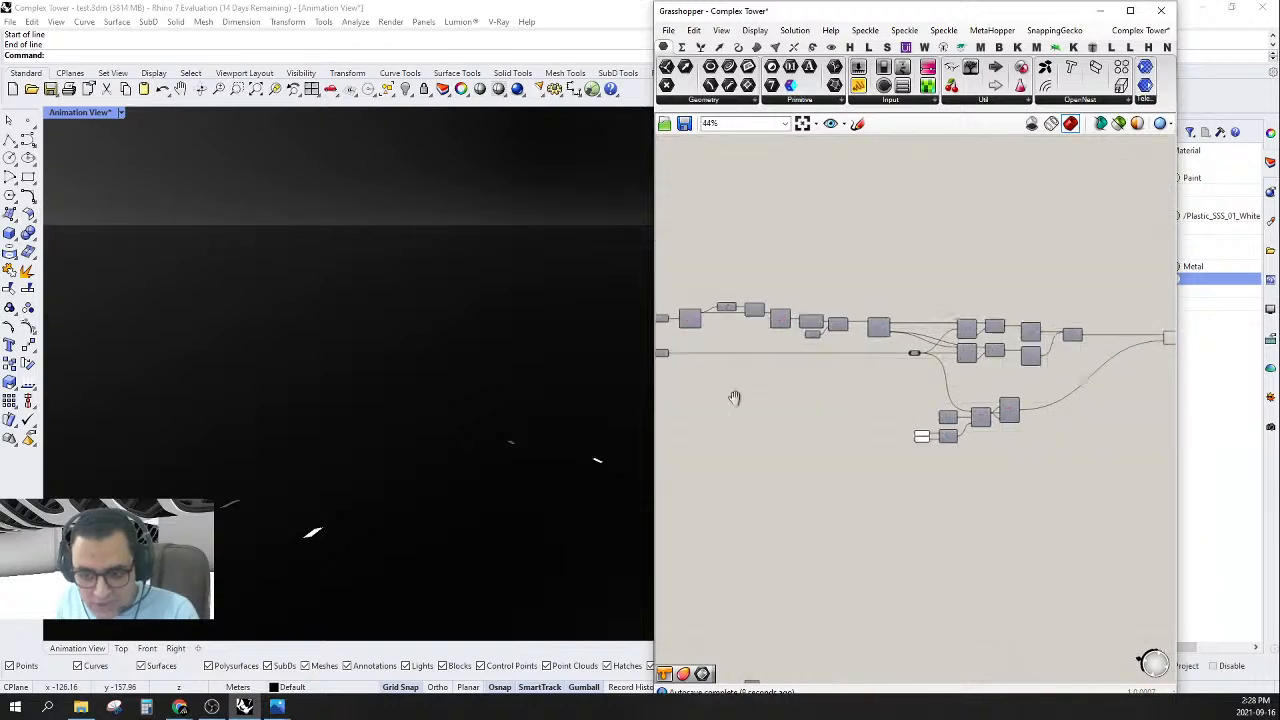
right_click_drag(1044, 406, 901, 402)
scroll(996, 384, "up", 4)
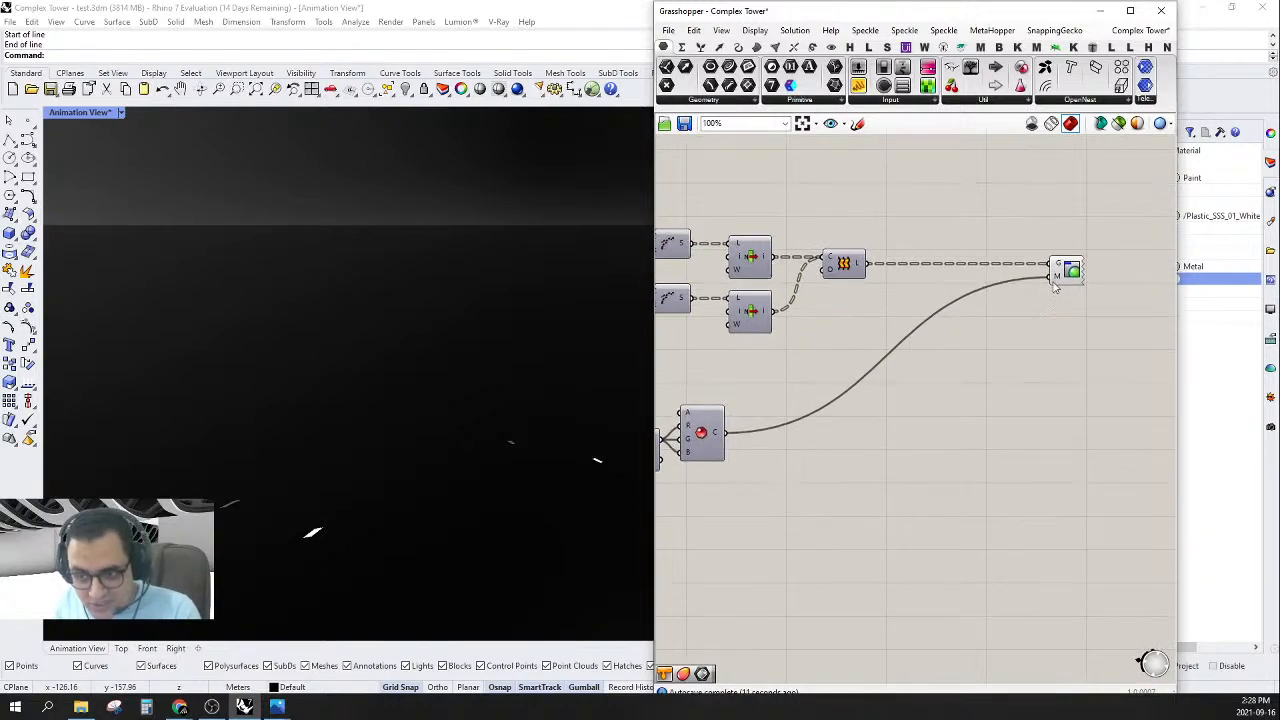
left_click_drag(1055, 287, 733, 447)
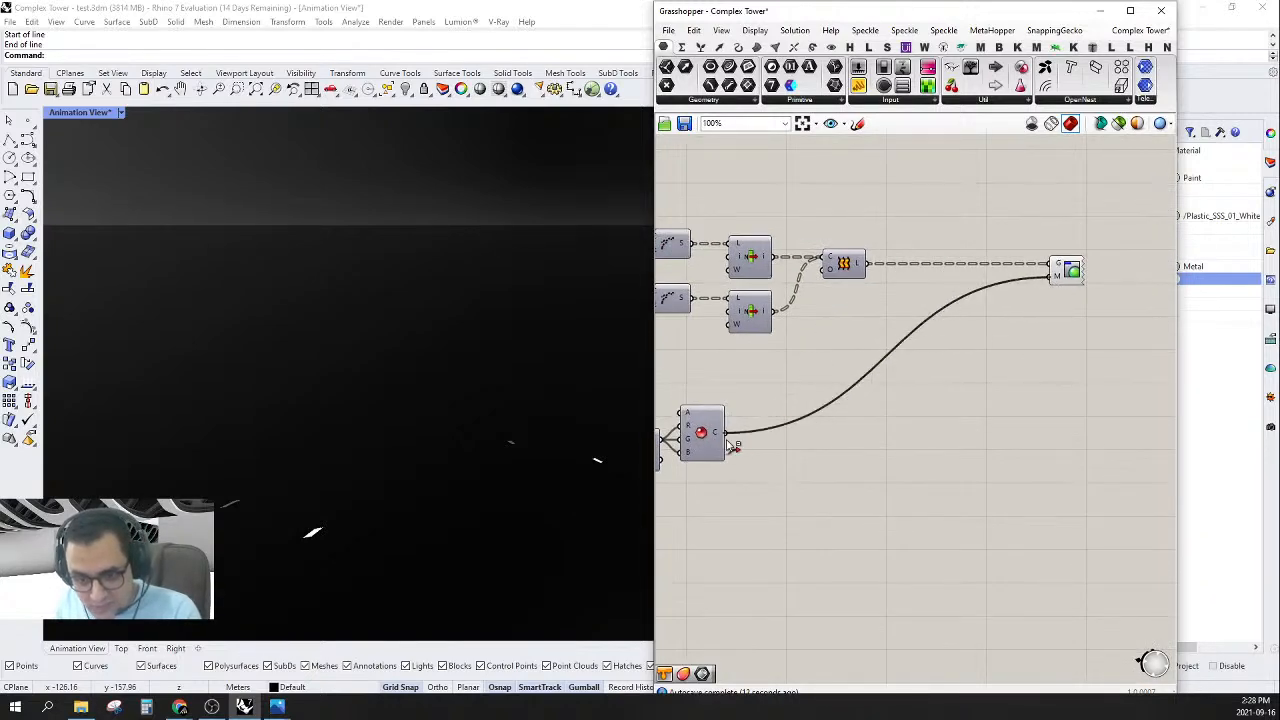
- Add a Create Material component and connect its Material output to the Custom Preview's Material input
double_click(968, 407)
type("mar")
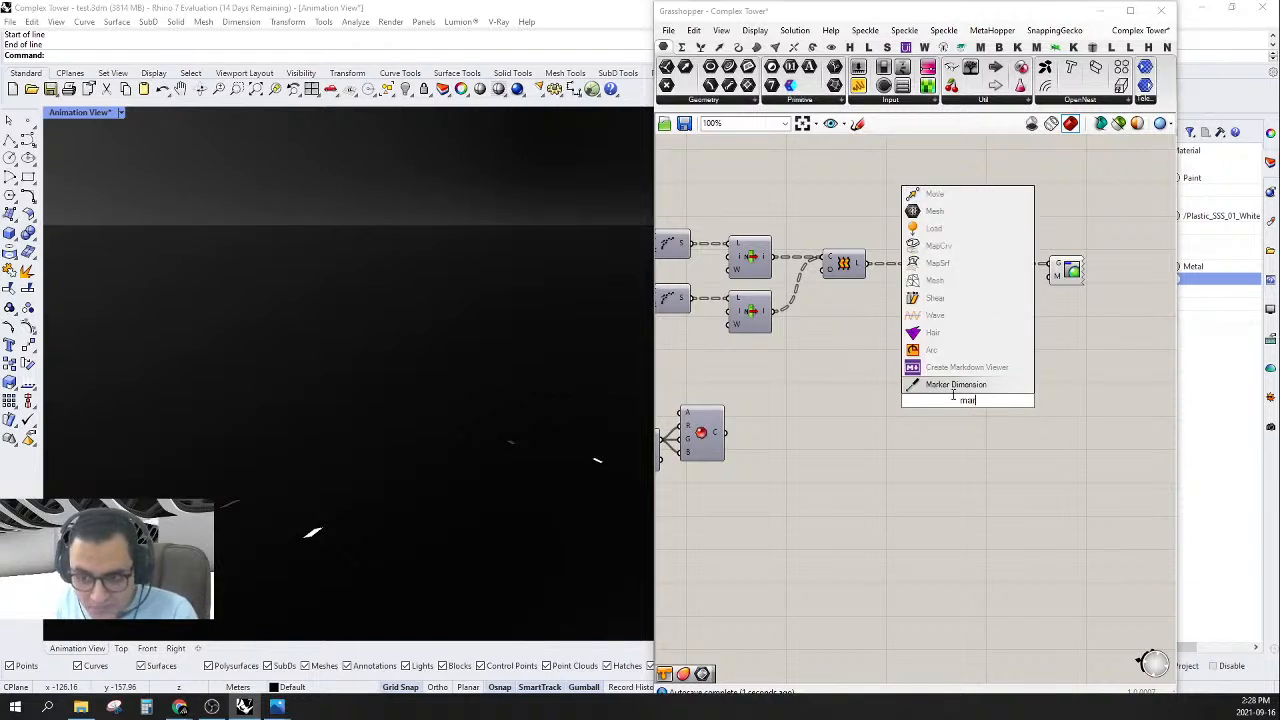
key("BackSpace")
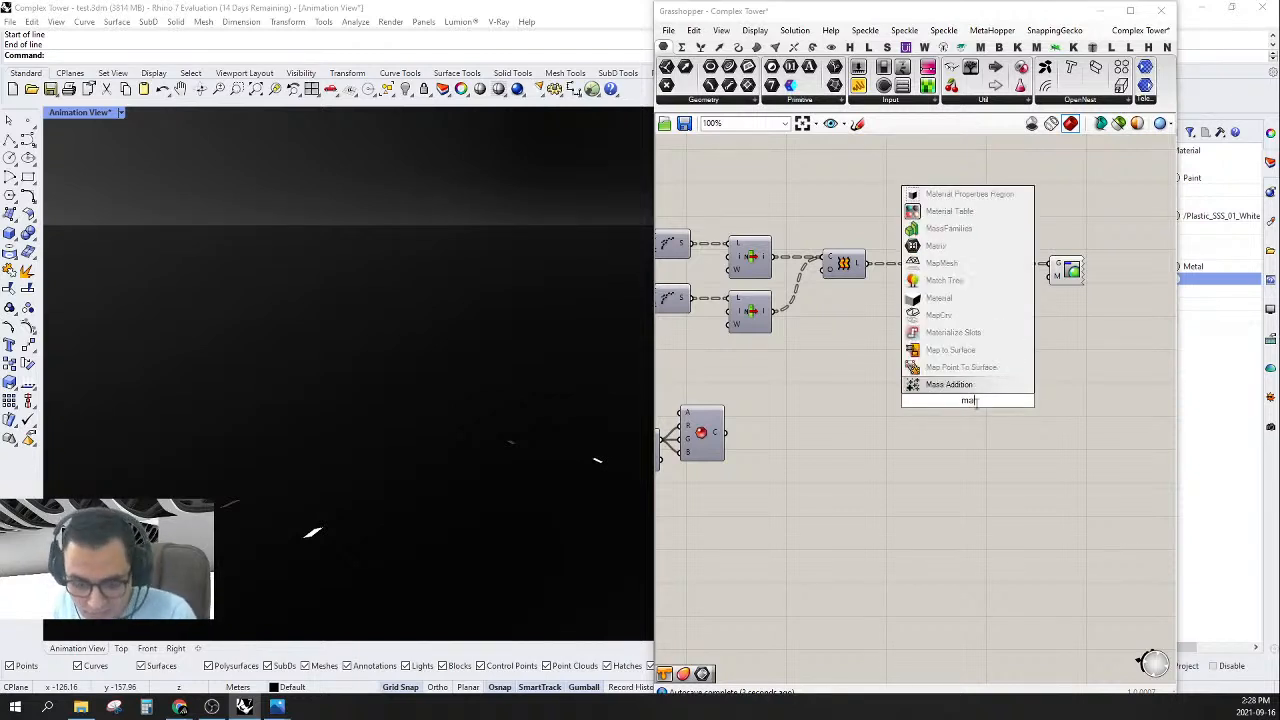
type("t")
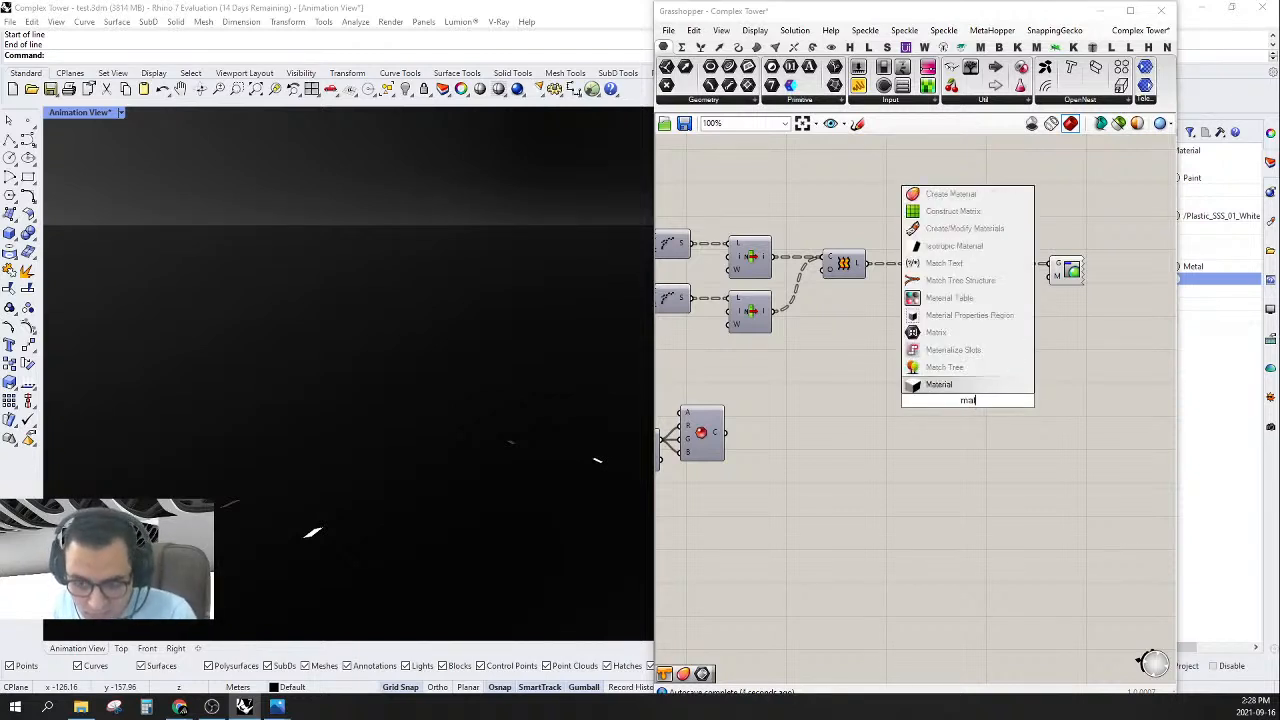
left_click(940, 194)
scroll(1048, 275, "up", 3)
left_click_drag(1048, 279, 960, 481)
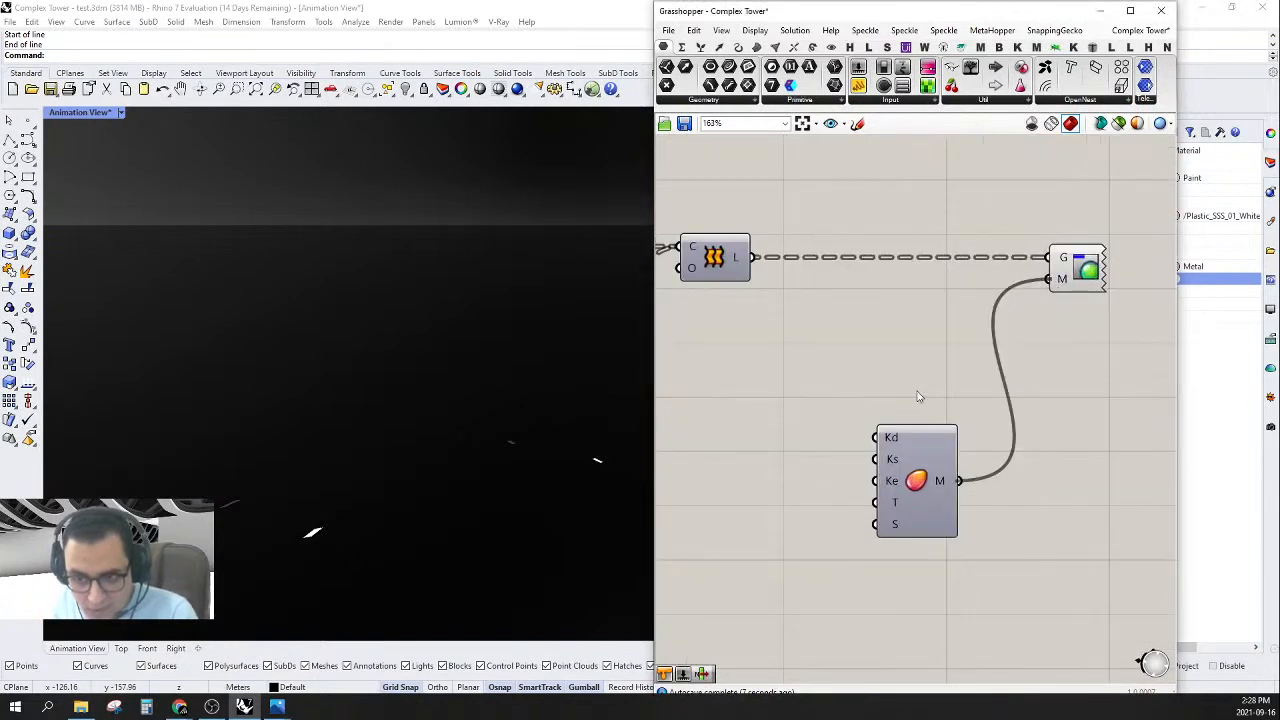
- Move the Custom Preview farther from the Loft and place the Create Material component just below it
scroll(919, 397, "down", 3)
left_click_drag(956, 308, 1020, 308)
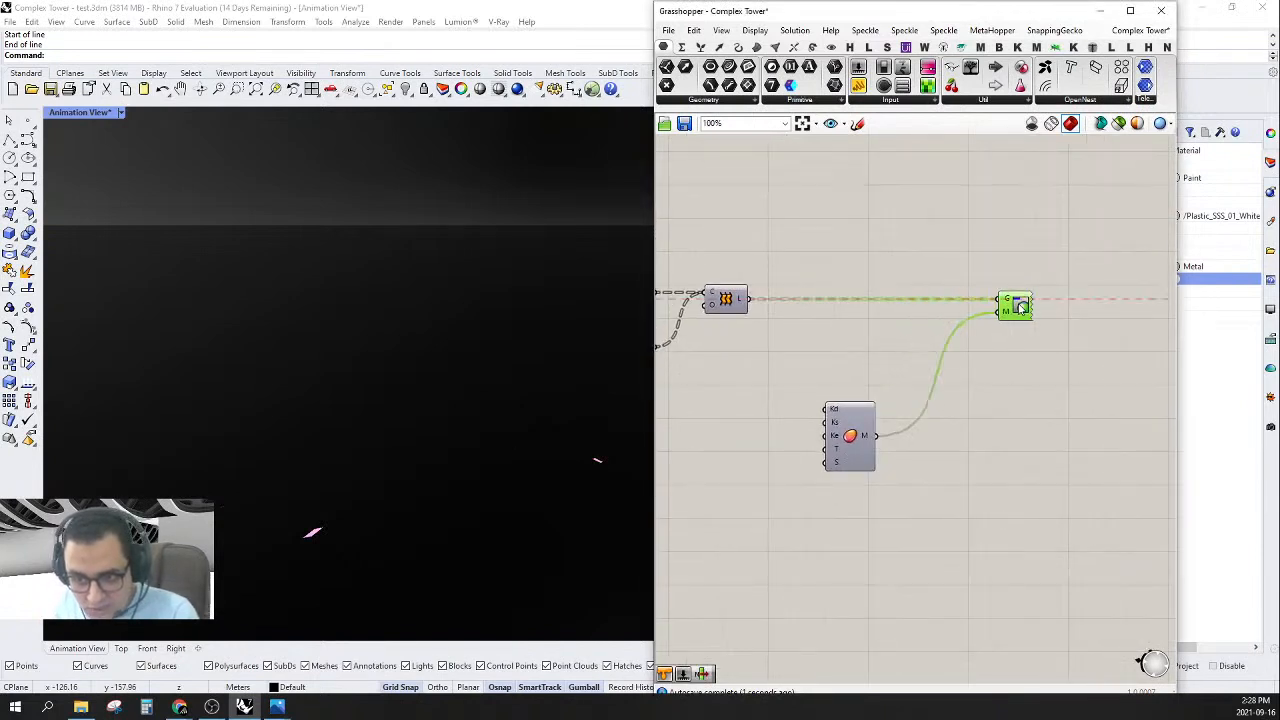
left_click_drag(846, 437, 988, 380)
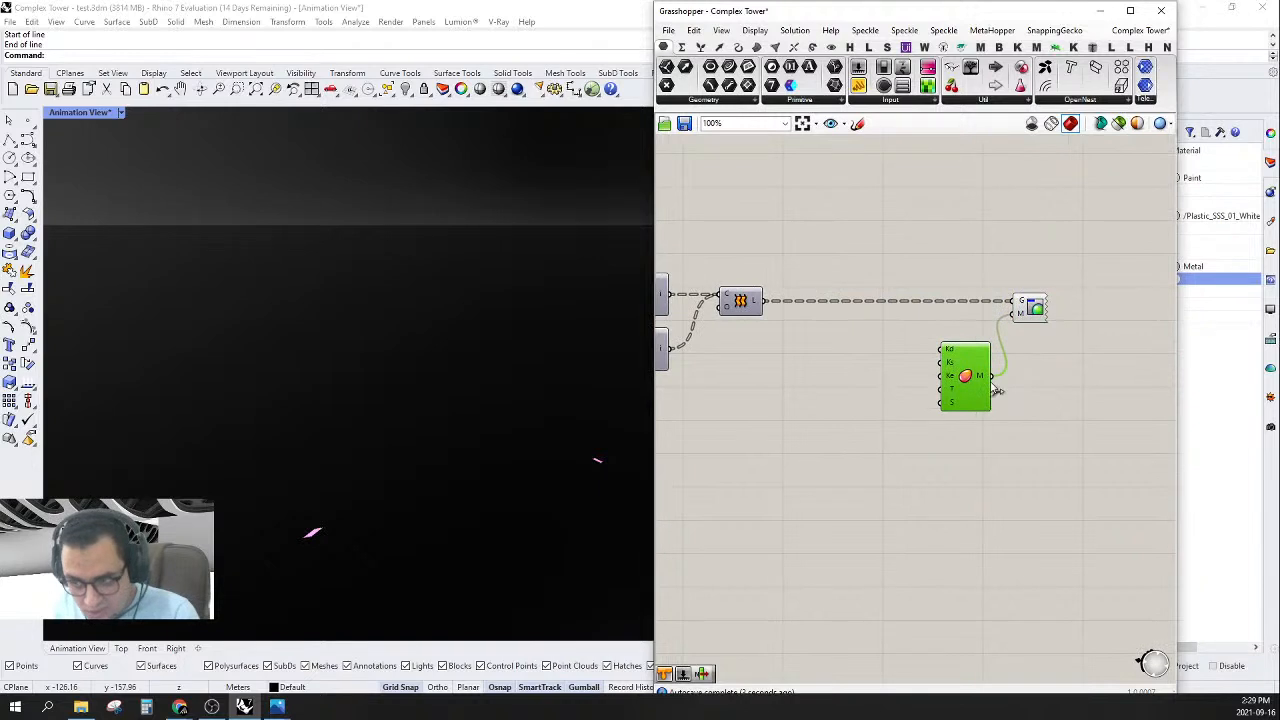
- Connect the ARGB colour output to the Create Material component's Diffuse (Kd) input
right_click_drag(968, 402, 1033, 391)
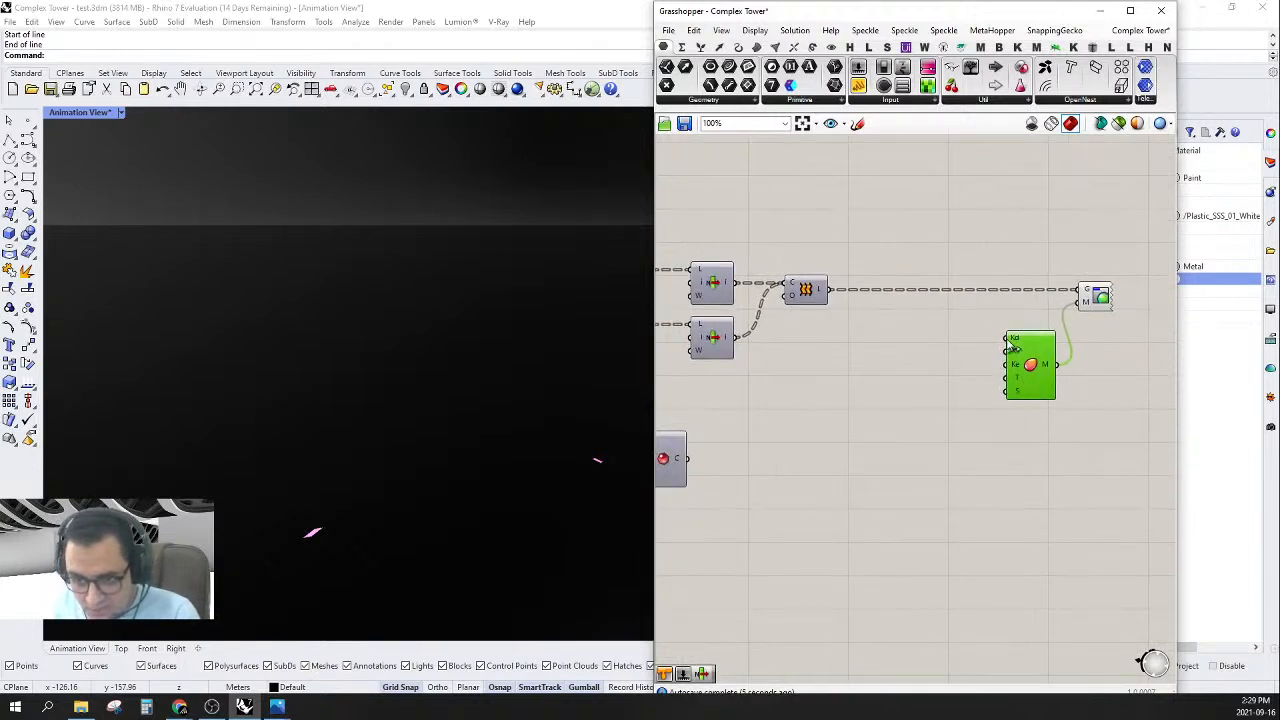
left_click_drag(1008, 340, 684, 461)
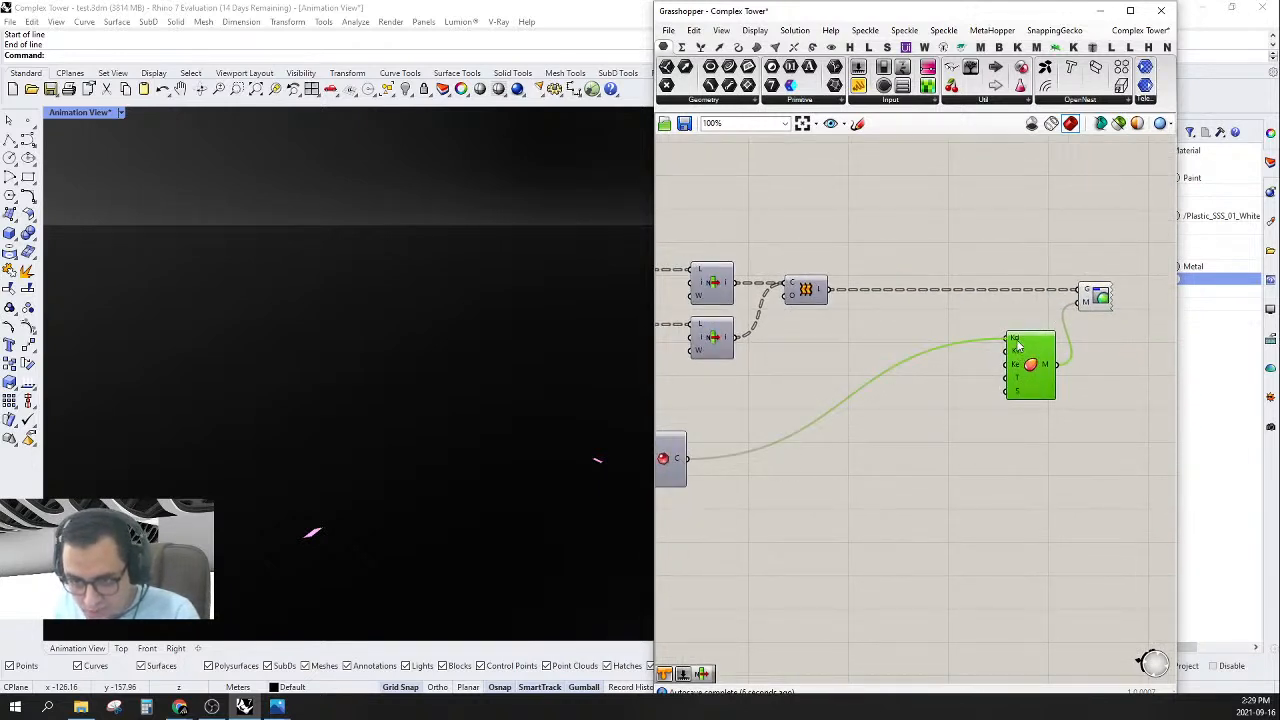
scroll(1017, 345, "up", 3)
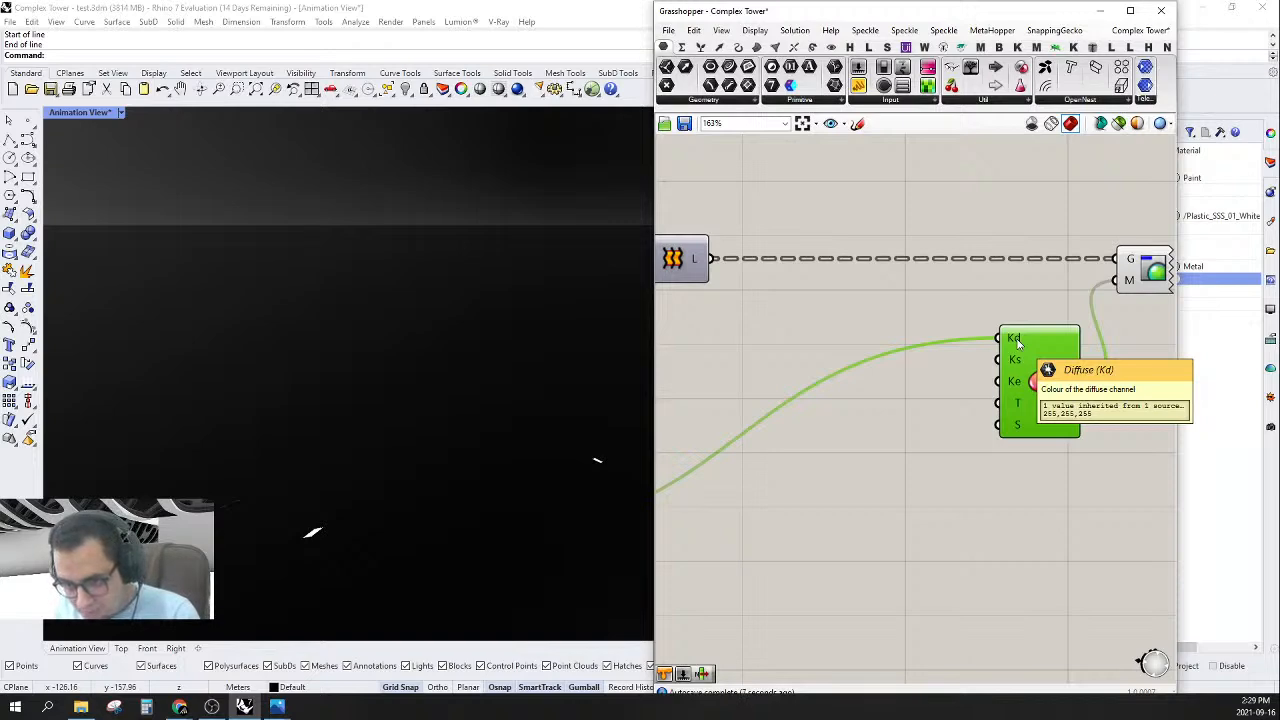
- Lower the Number slider that drives the animation to 0.014
scroll(1017, 345, "down", 6)
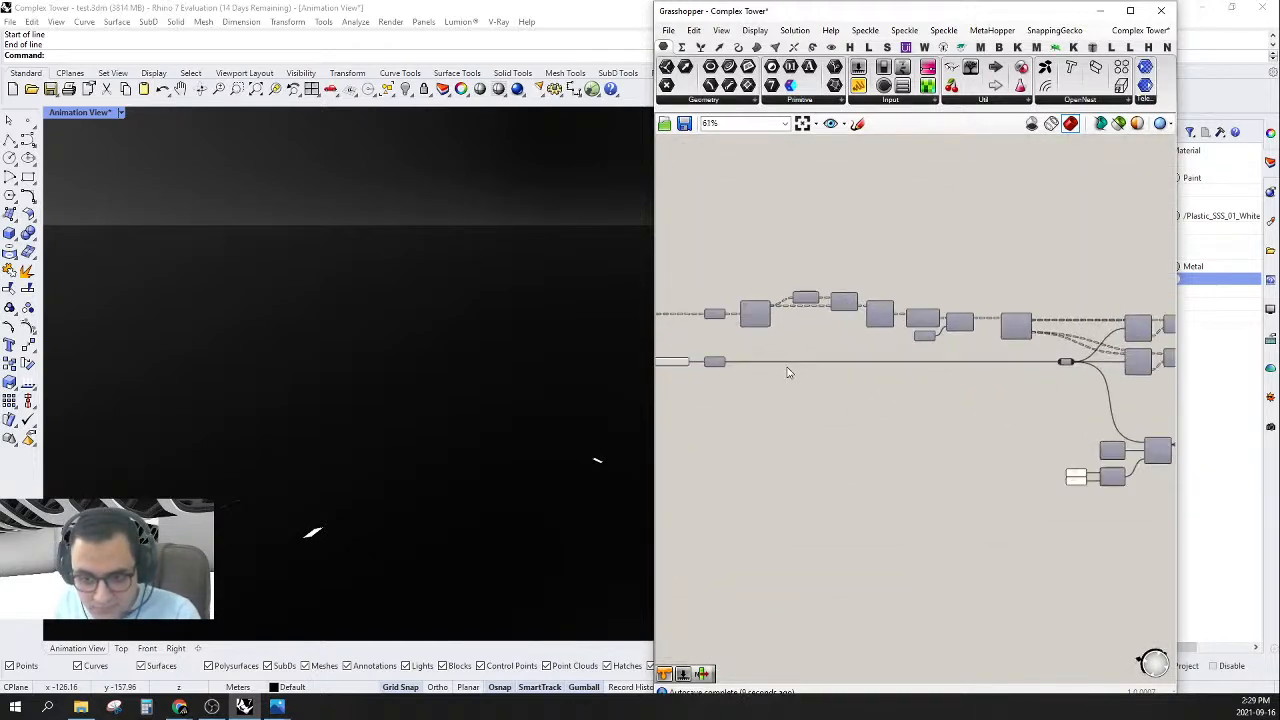
scroll(760, 378, "up", 8)
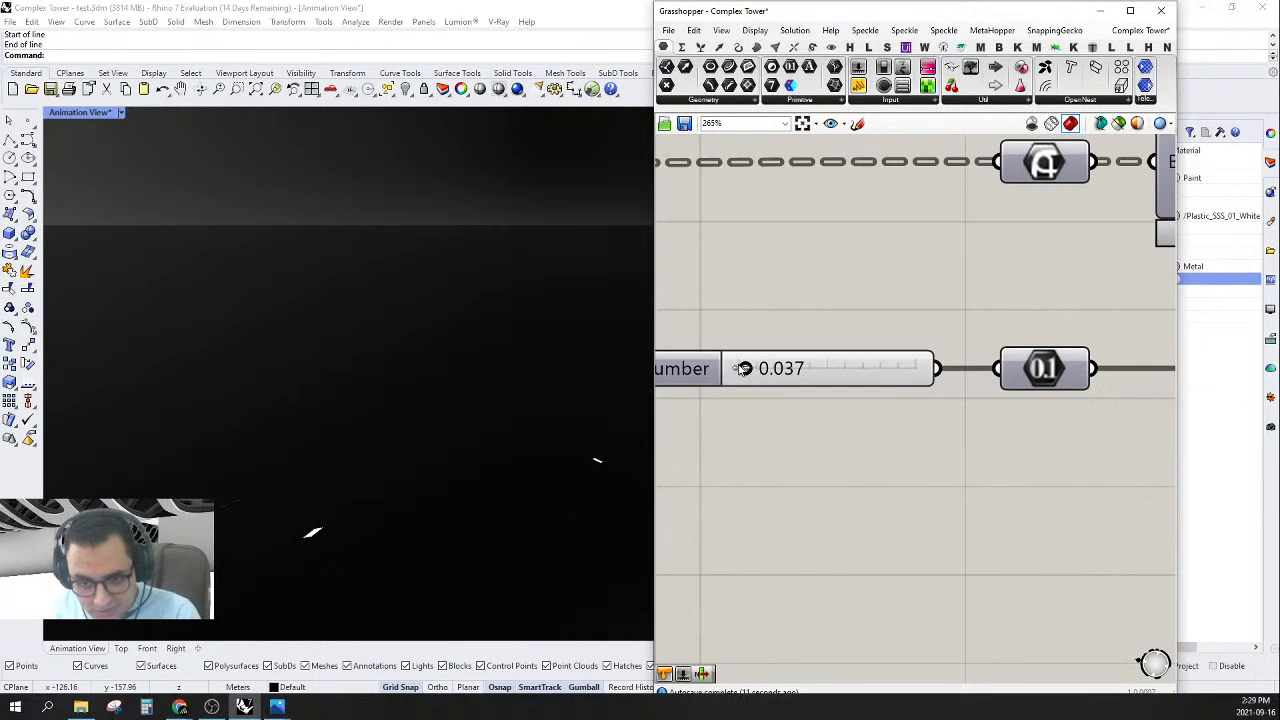
mouse_move(744, 368)
left_mouse_down()
mouse_move(726, 370)
mouse_move(871, 378)
mouse_move(743, 389)
left_mouse_up()
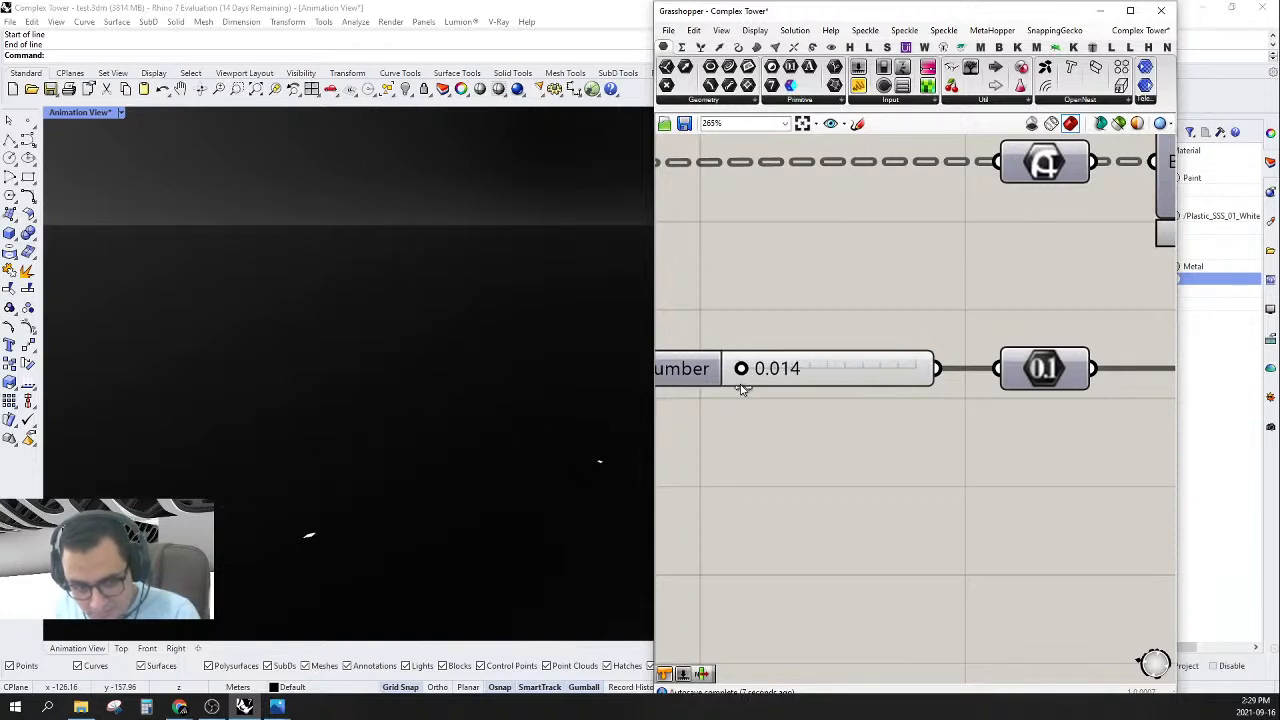
- Move the Create Material component down so its Diffuse wire runs straight from the ARGB colour component
scroll(741, 390, "down", 8)
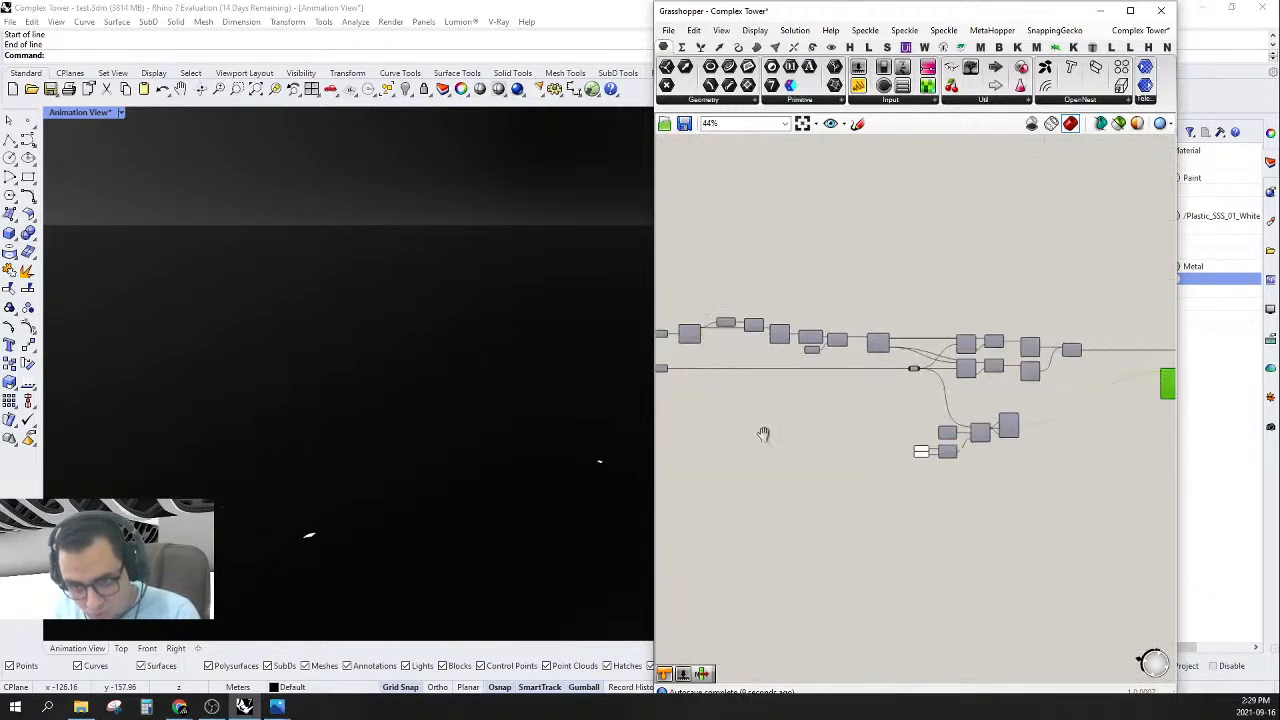
scroll(1023, 397, "up", 3)
scroll(1048, 330, "up", 3)
left_click_drag(1006, 380, 1051, 547)
right_click_drag(1046, 547, 1071, 406)
scroll(1071, 406, "down", 3)
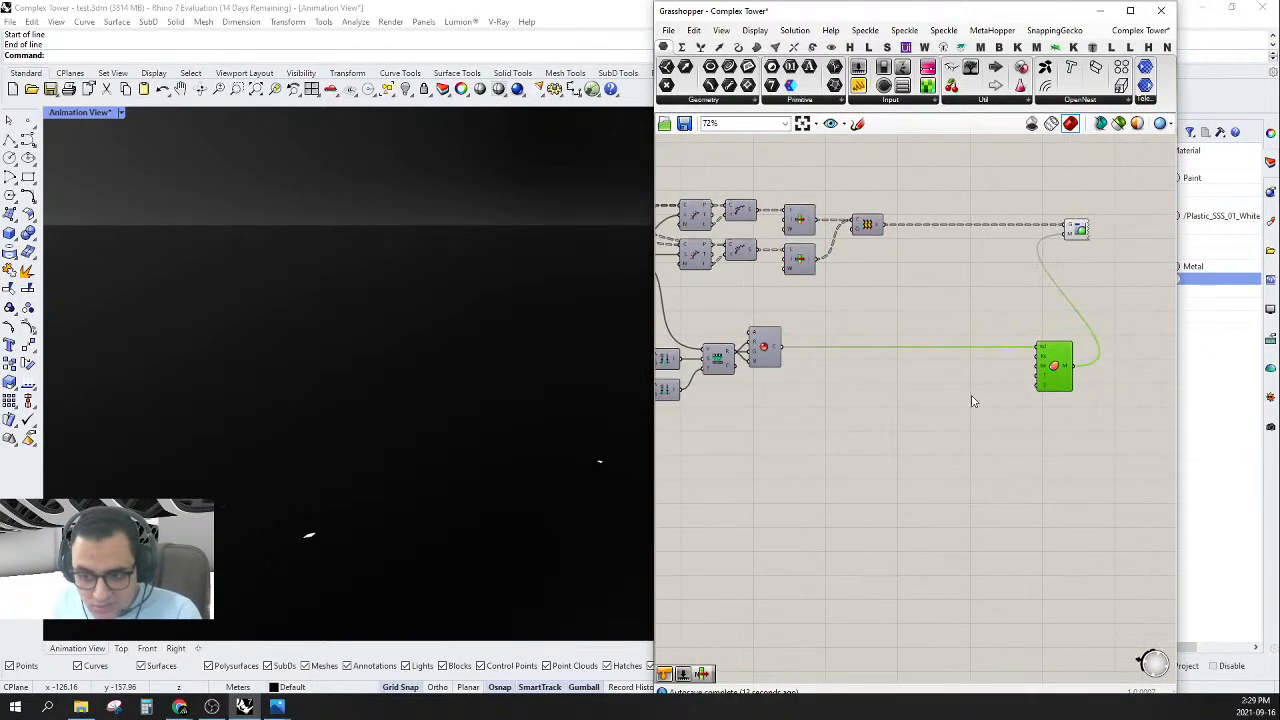
scroll(1051, 397, "up", 2)
scroll(1051, 397, "down", 3)
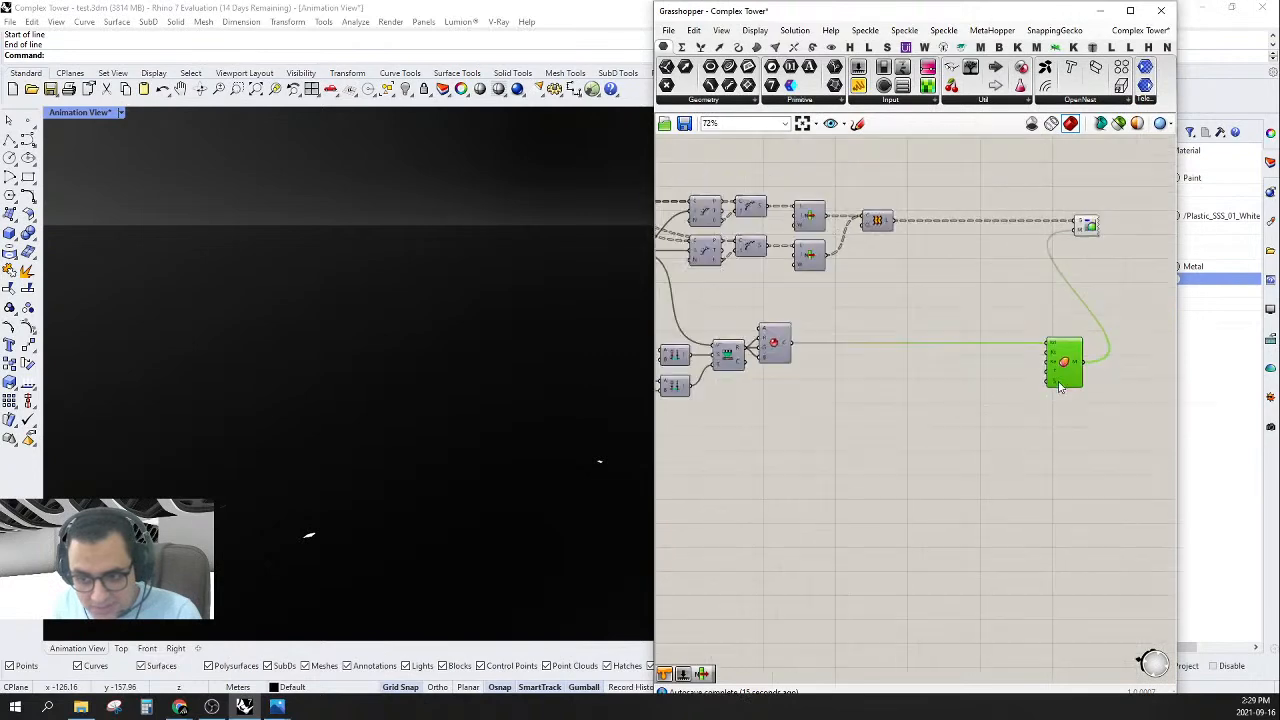
- Shift the Custom Preview and Create Material components horizontally, farther from the Loft and ARGB colour components
right_click_drag(1040, 395, 934, 428)
left_click_drag(994, 284, 1127, 284)
right_click_drag(1041, 404, 971, 397)
left_click(893, 413)
left_click_drag(893, 413, 1001, 413)
left_click(889, 457)
right_click_drag(812, 420, 895, 366)
scroll(952, 407, "down", 2)
scroll(848, 334, "up", 2)
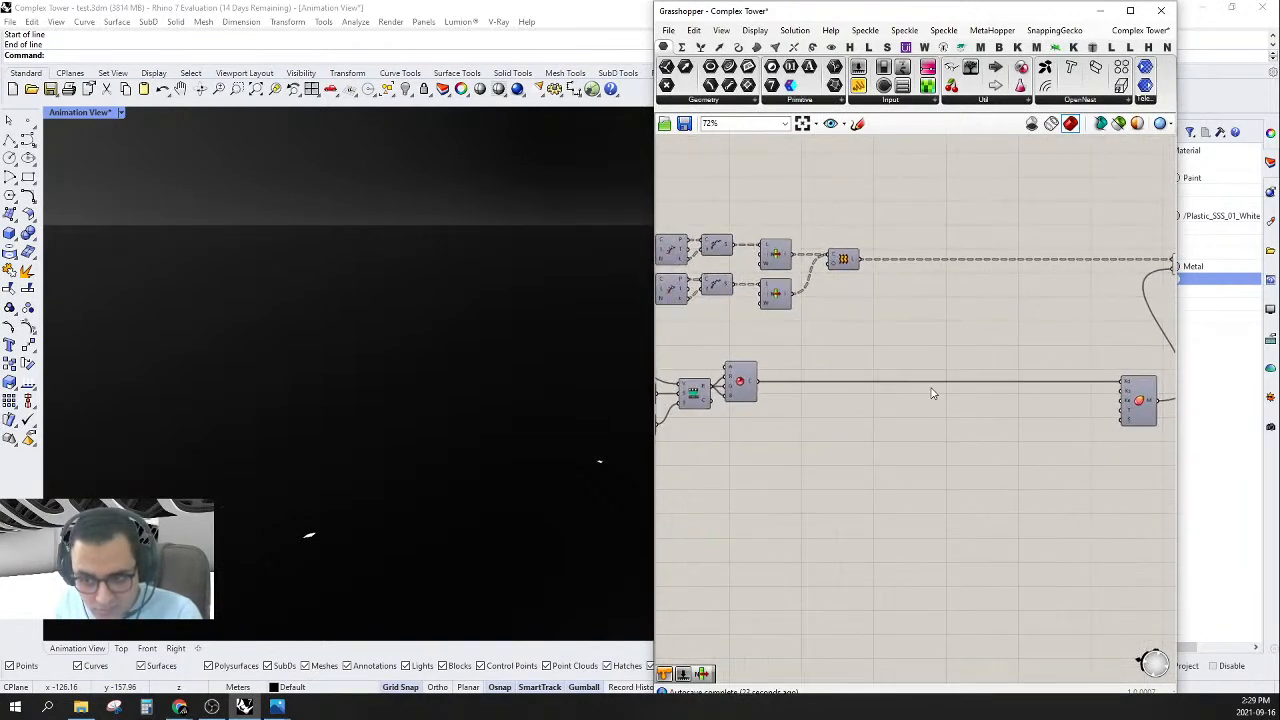
- Examine the Create Material component's Shine input and the remap and colour components feeding the material
right_click_drag(988, 439, 911, 426)
double_click(911, 425)
left_click(934, 485)
scroll(1012, 418, "up", 2)
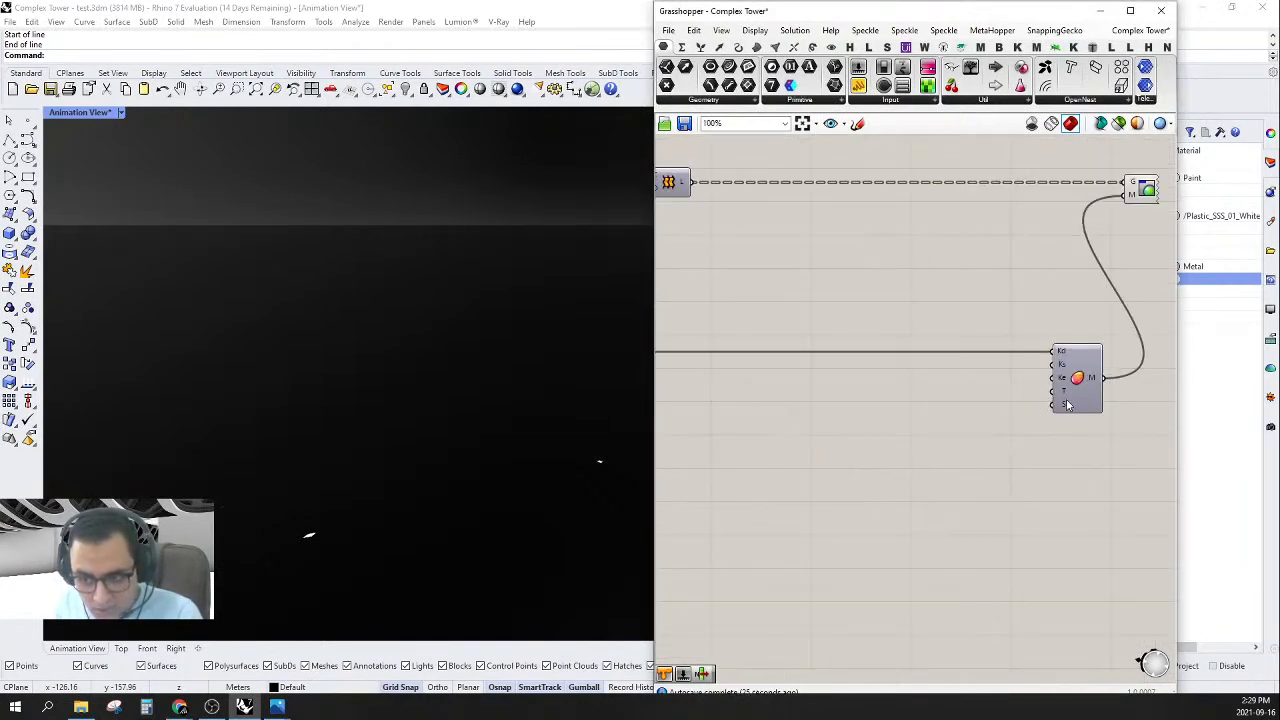
mouse_move(1065, 406)
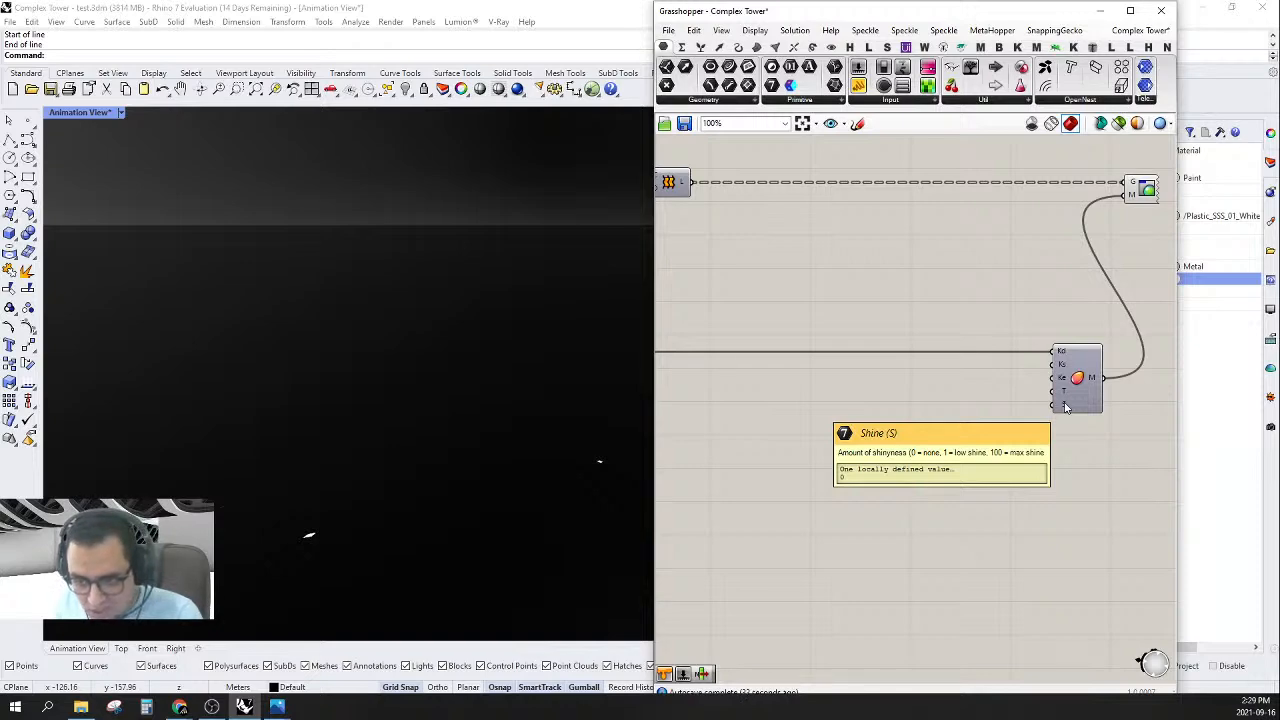
scroll(1065, 407, "down", 4)
right_click_drag(876, 393, 972, 402)
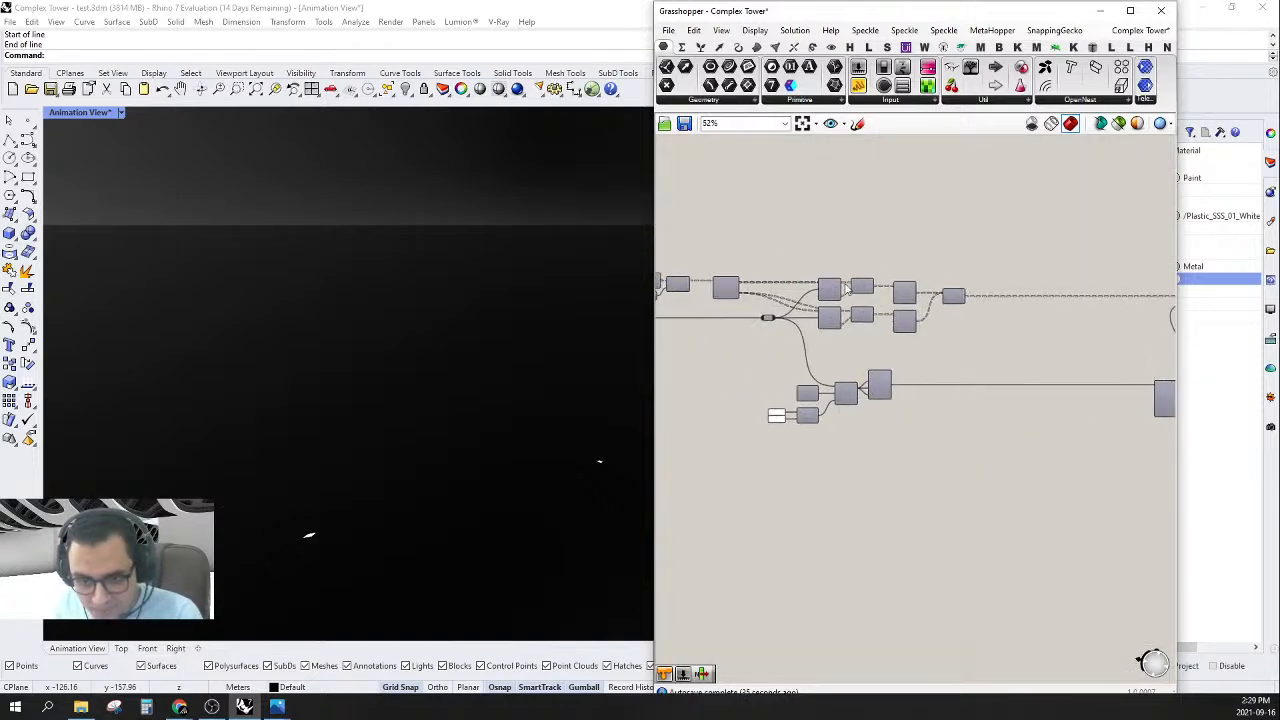
scroll(952, 404, "up", 2)
right_click_drag(918, 356, 990, 395)
right_click_drag(1053, 321, 935, 323)
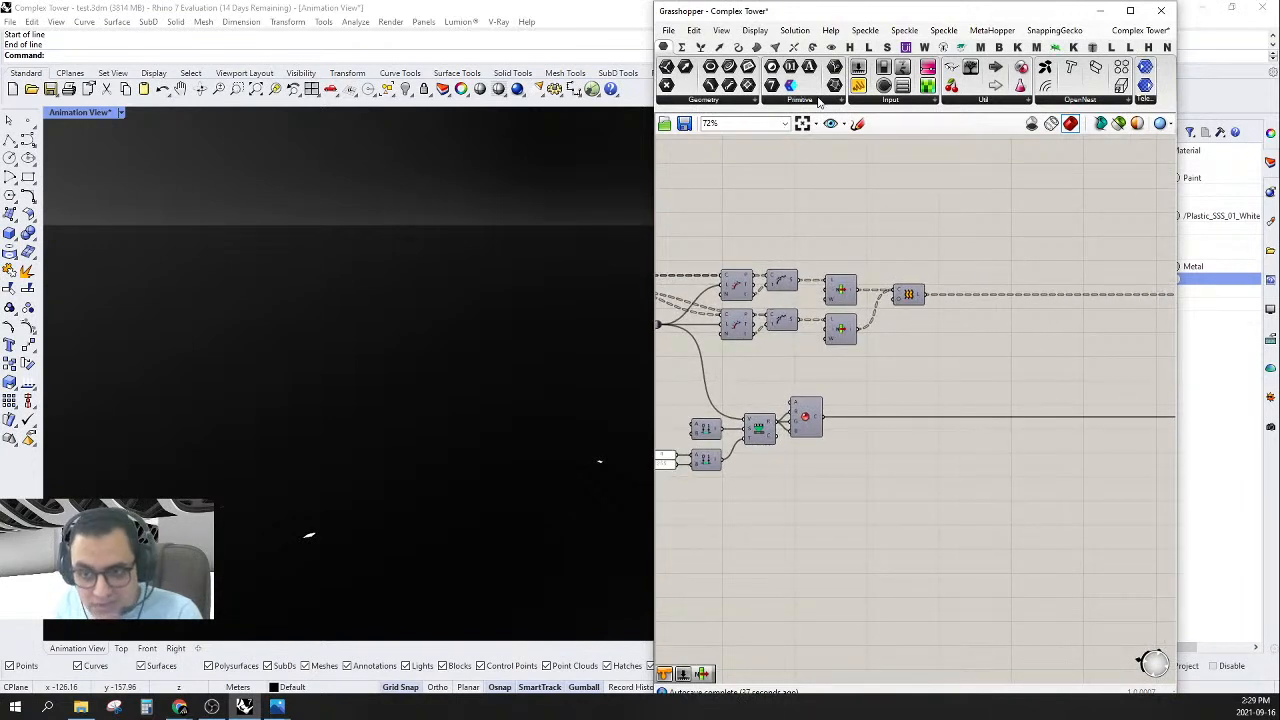
left_click(733, 101)
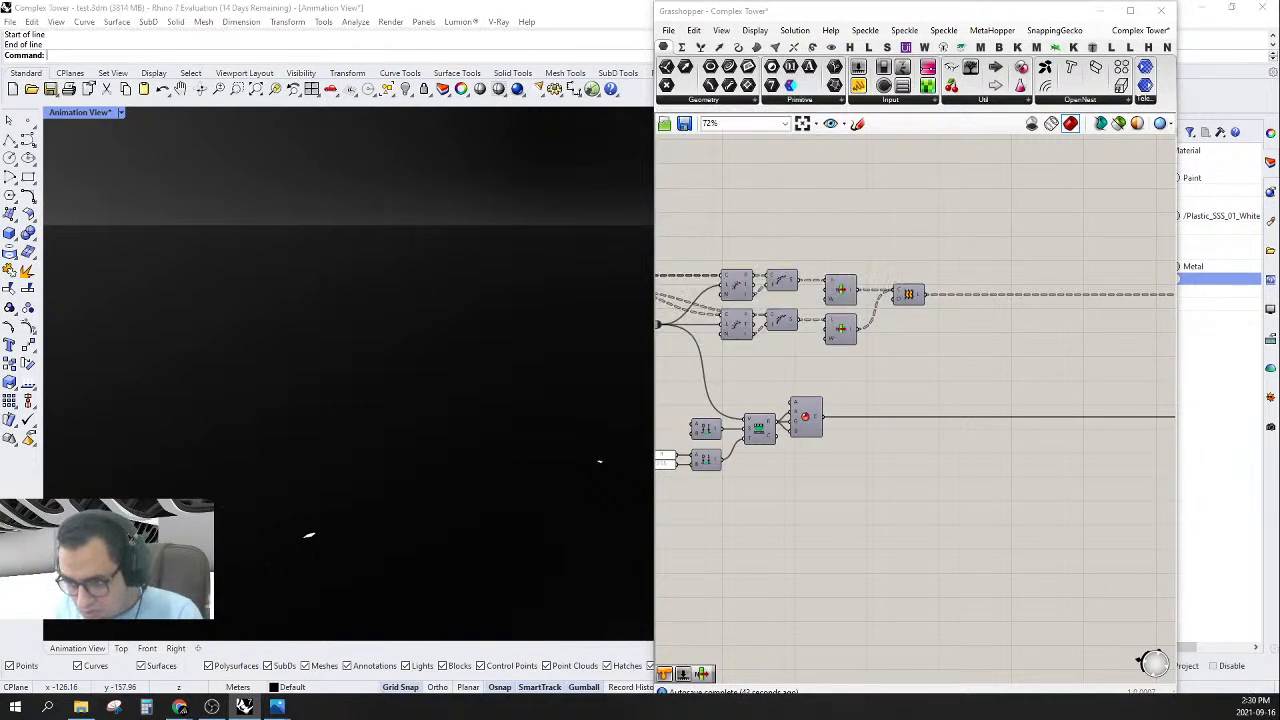
- Insert a Brep parameter between the Loft component and the Custom Preview's geometry input
left_click(920, 240)
left_click(745, 101)
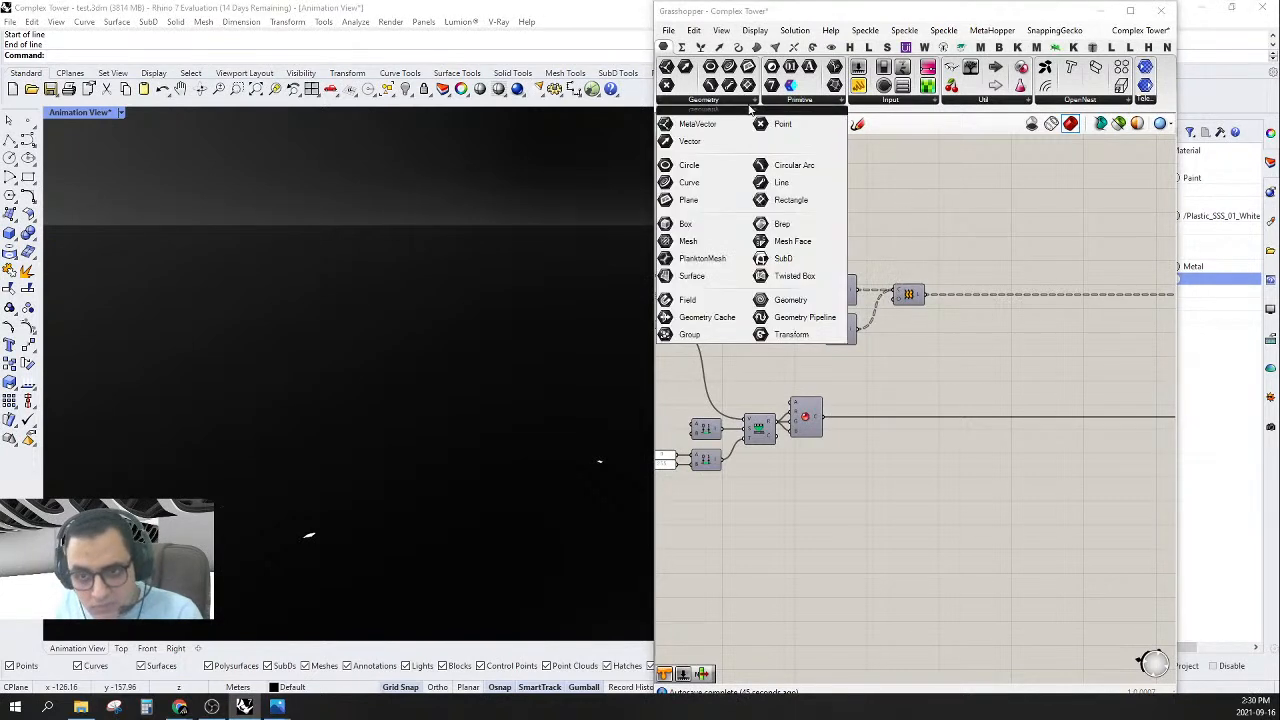
left_click_drag(790, 224, 922, 298)
left_click_drag(1066, 260, 1128, 297)
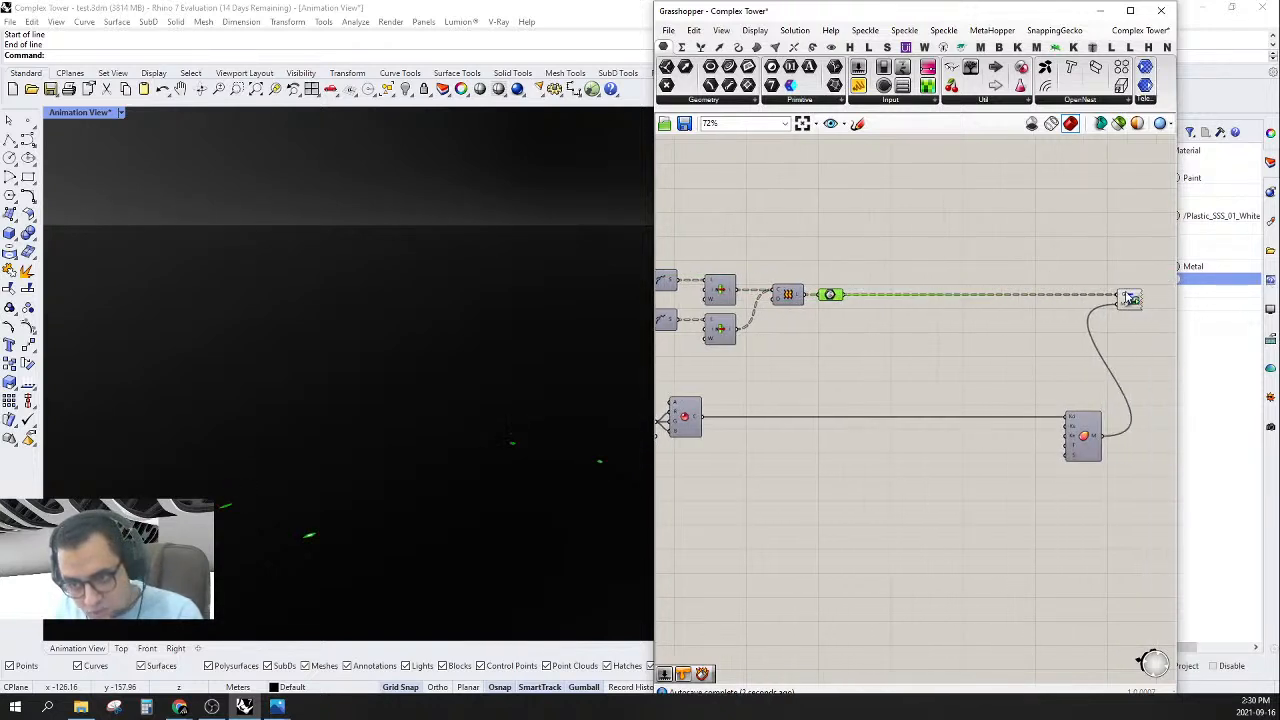
- Move the domain, remap and ARGB colour components up together, closer beneath the loft branch
scroll(1062, 343, "down", 1)
right_click_drag(918, 336, 1046, 340)
scroll(930, 322, "down", 2)
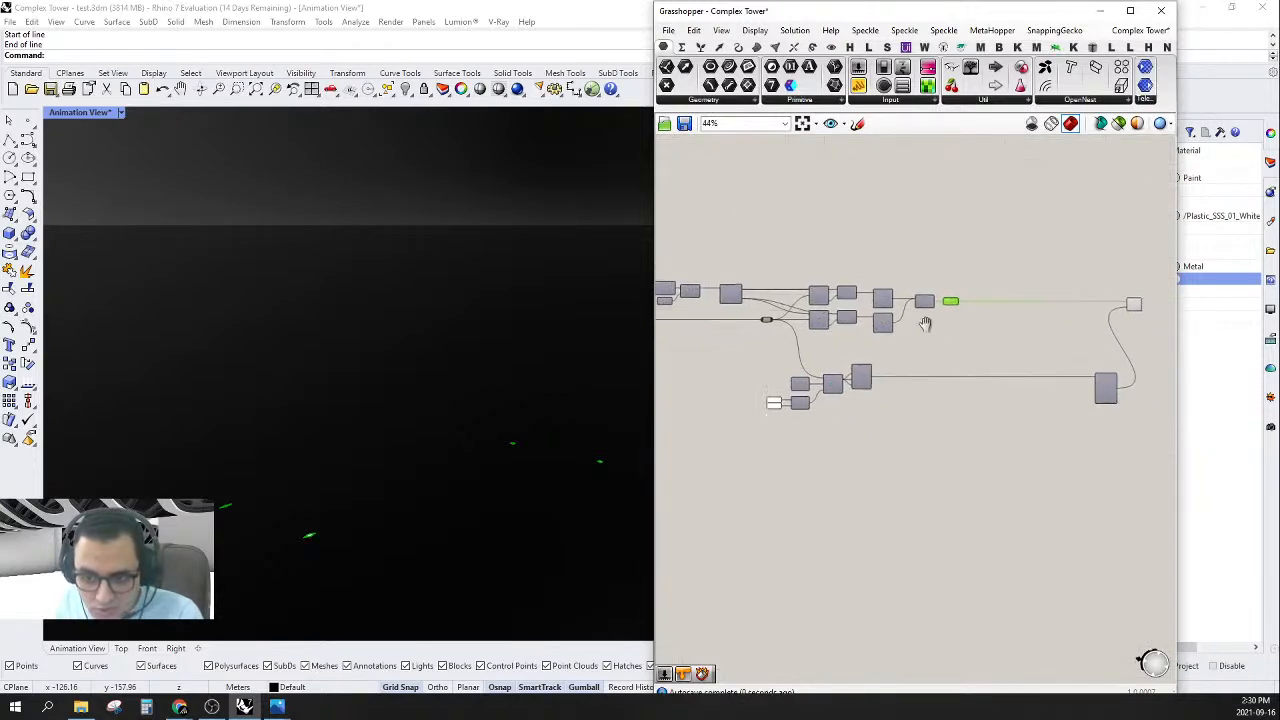
scroll(910, 324, "up", 2)
right_click_drag(872, 396, 904, 396)
left_click_drag(919, 350, 726, 509)
scroll(804, 411, "up", 2)
left_click_drag(831, 406, 831, 357)
right_click_drag(980, 403, 905, 437)
left_click(931, 403)
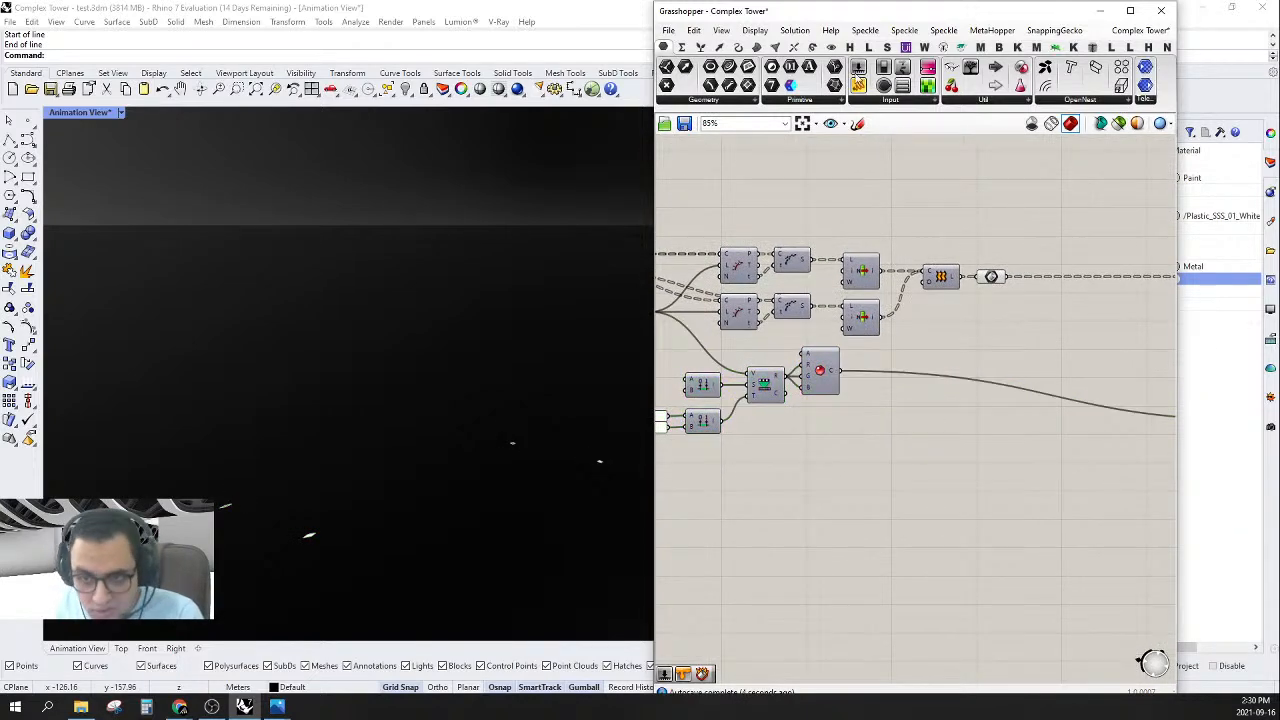
- Add a Colour parameter fed by the ARGB colour output and align it beneath the Brep parameter
left_click(802, 100)
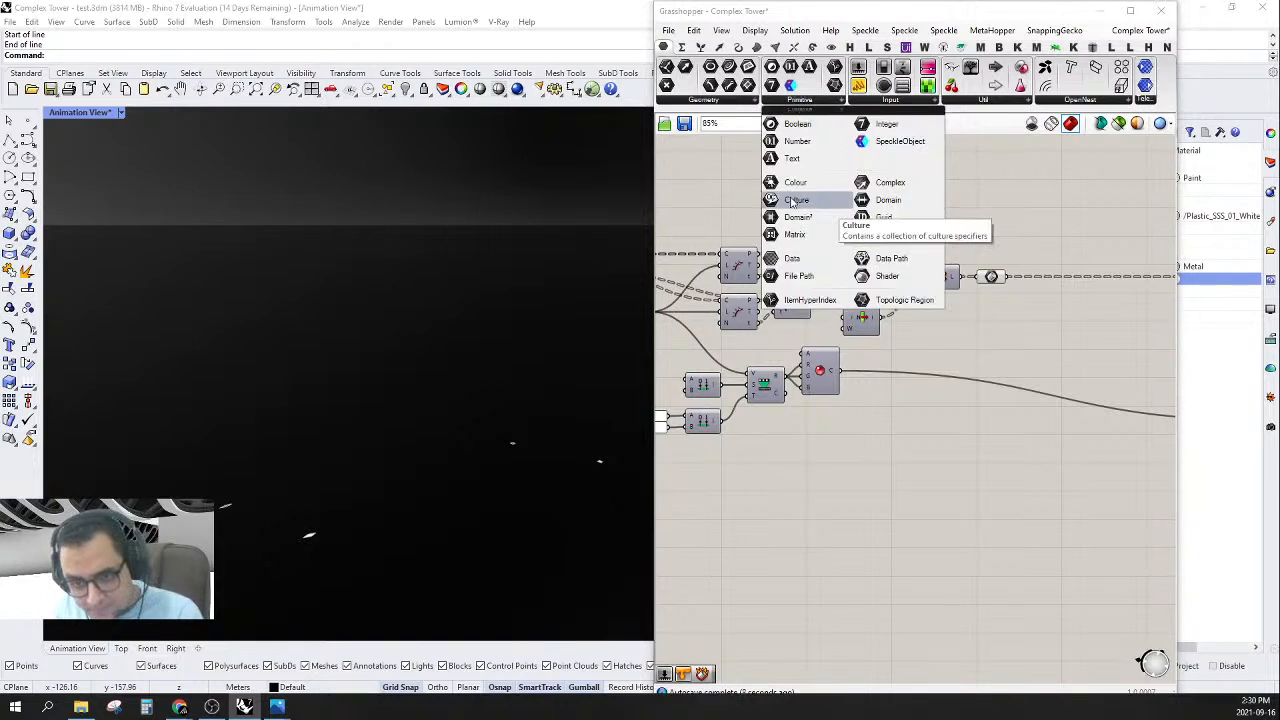
left_click(880, 235)
left_click(957, 343)
left_click_drag(944, 344, 875, 366)
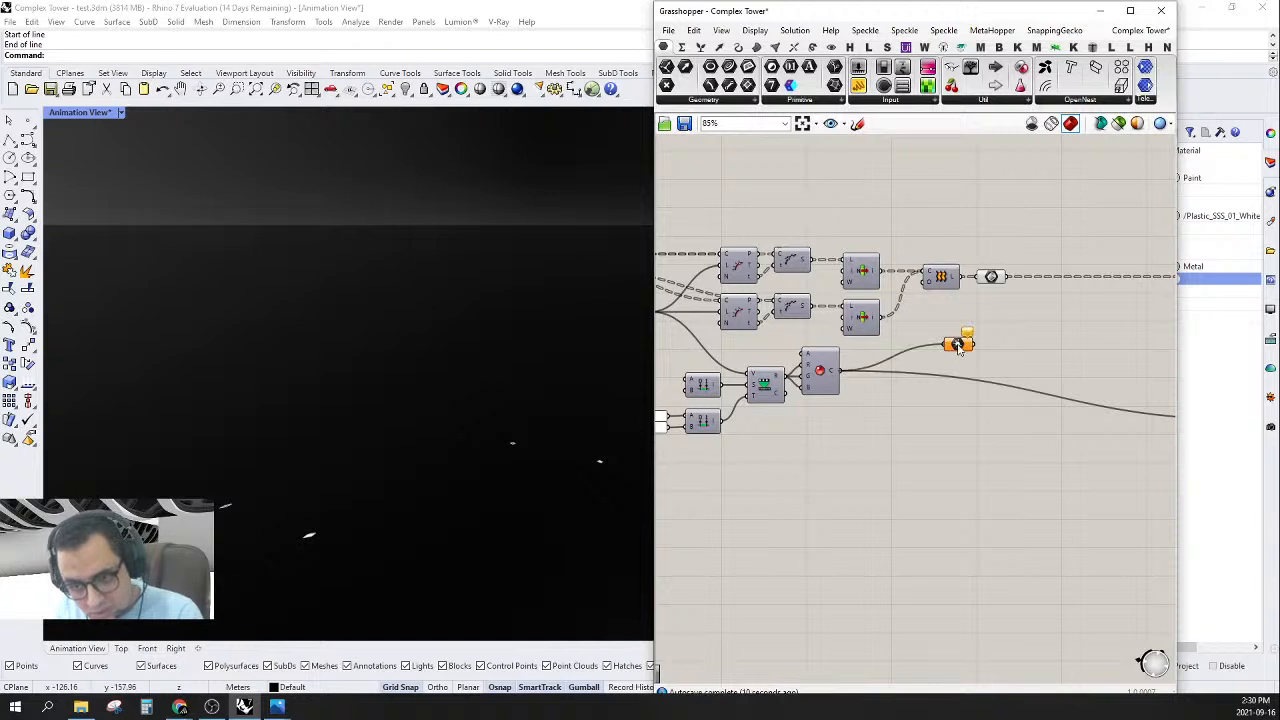
left_click_drag(957, 345, 991, 371)
right_click_drag(1042, 329, 964, 326)
left_click(913, 220)
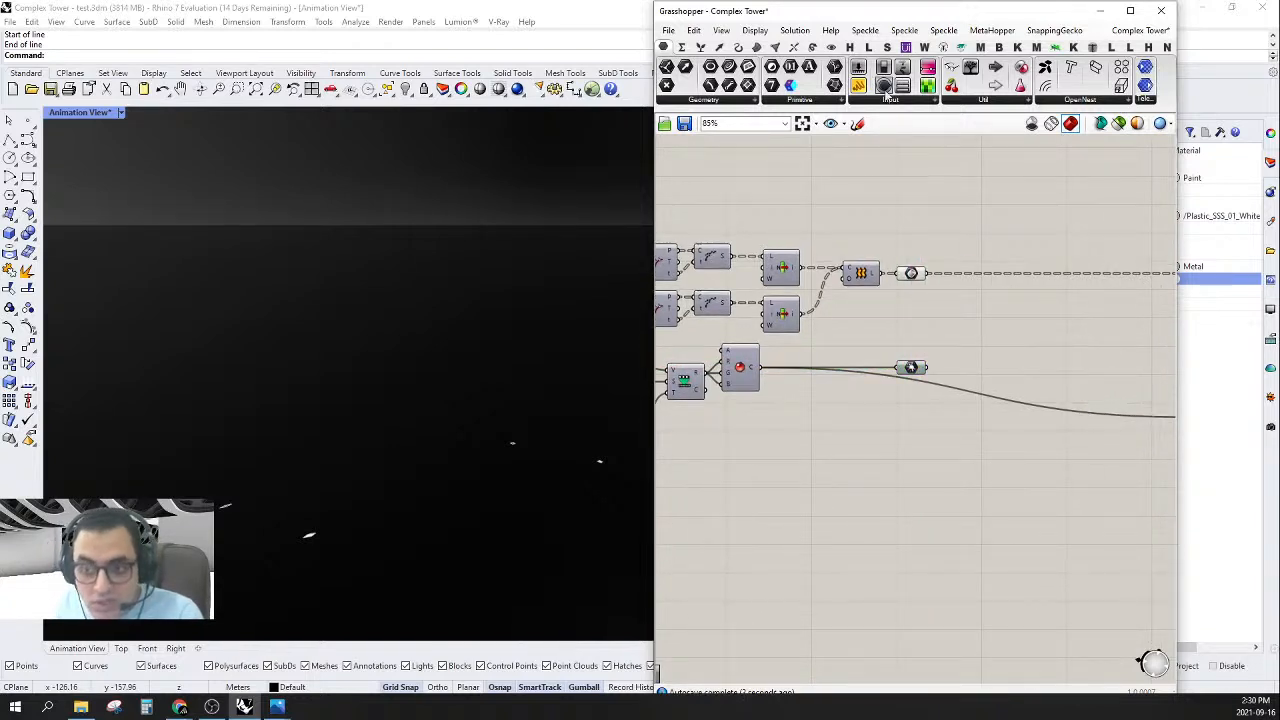
- Add a Cluster Output beside the new Colour parameter and connect the colour to it
left_click(840, 99)
left_click(876, 104)
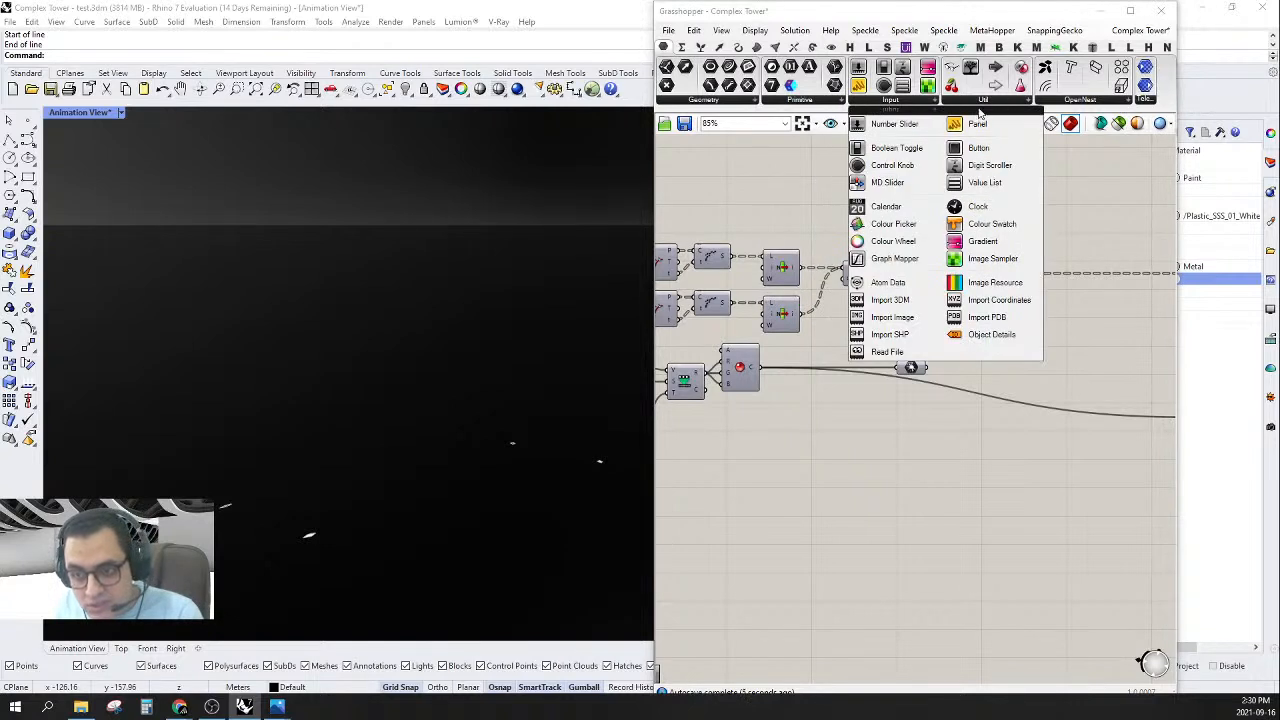
left_click_drag(996, 88, 979, 374)
scroll(979, 374, "down", 5)
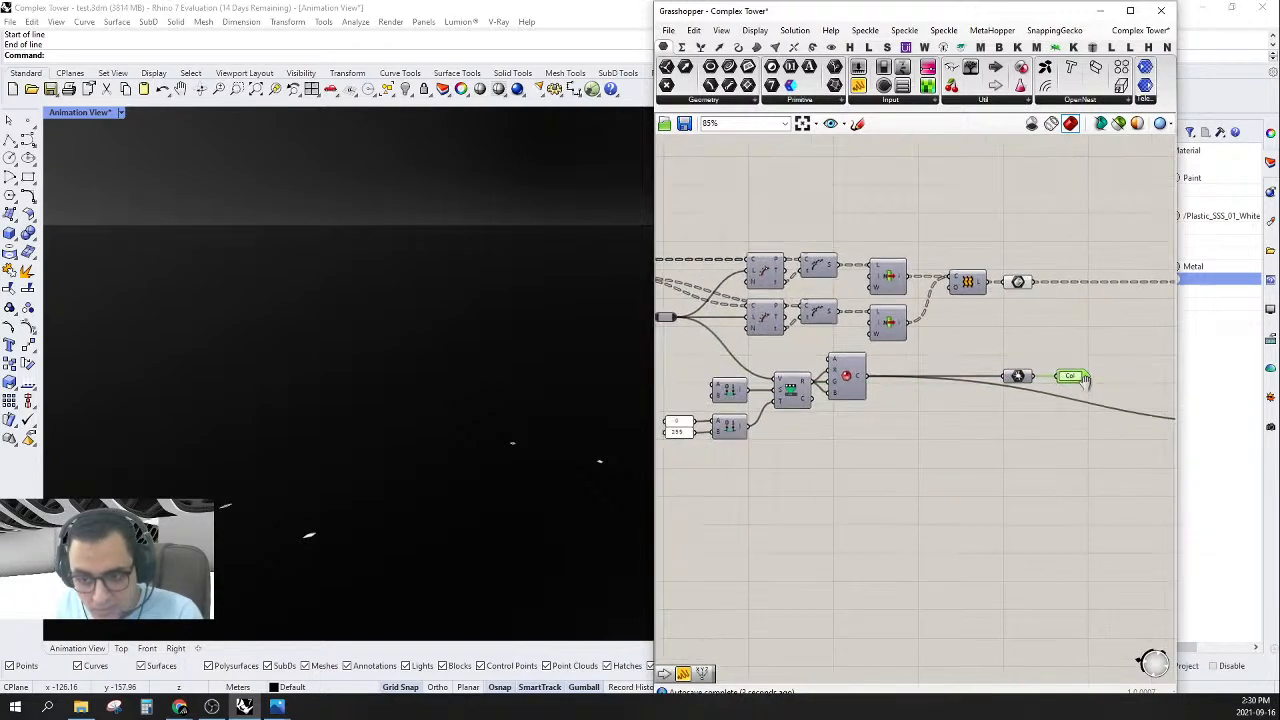
- Disconnect the ARGB colour output from the Create Material component's Diffuse input
scroll(1043, 353, "up", 1)
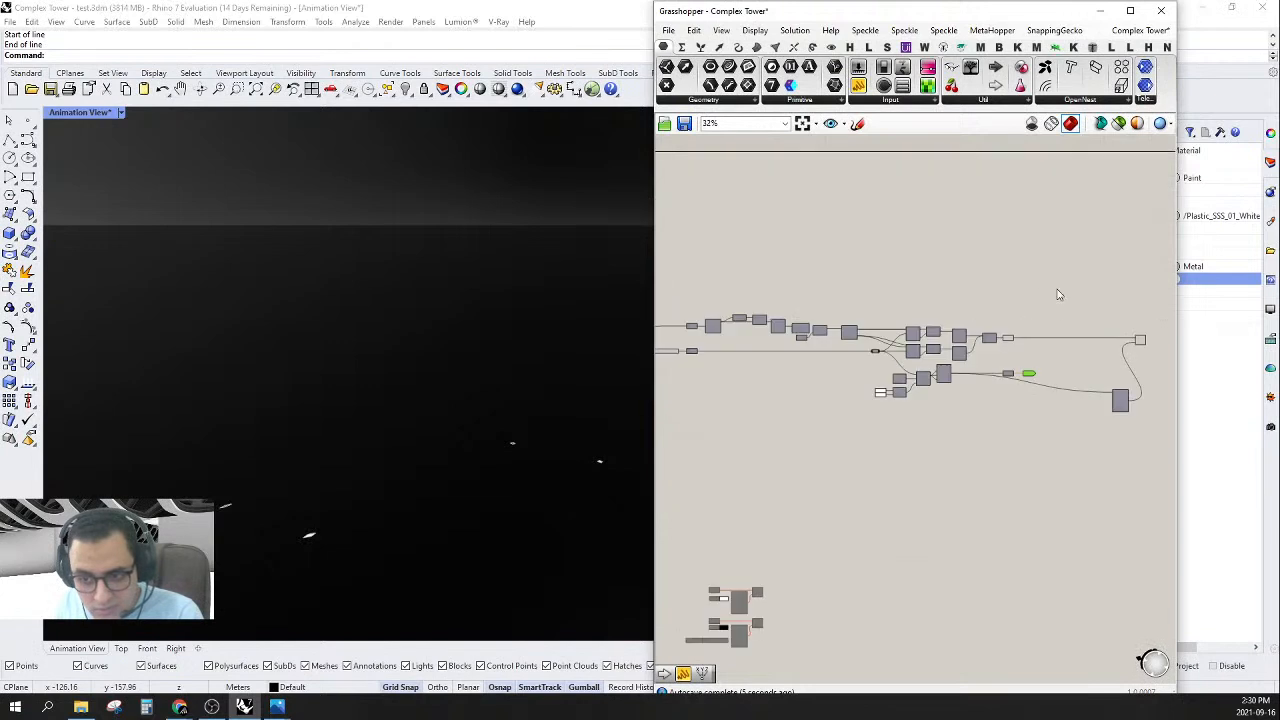
left_click_drag(1057, 289, 686, 431)
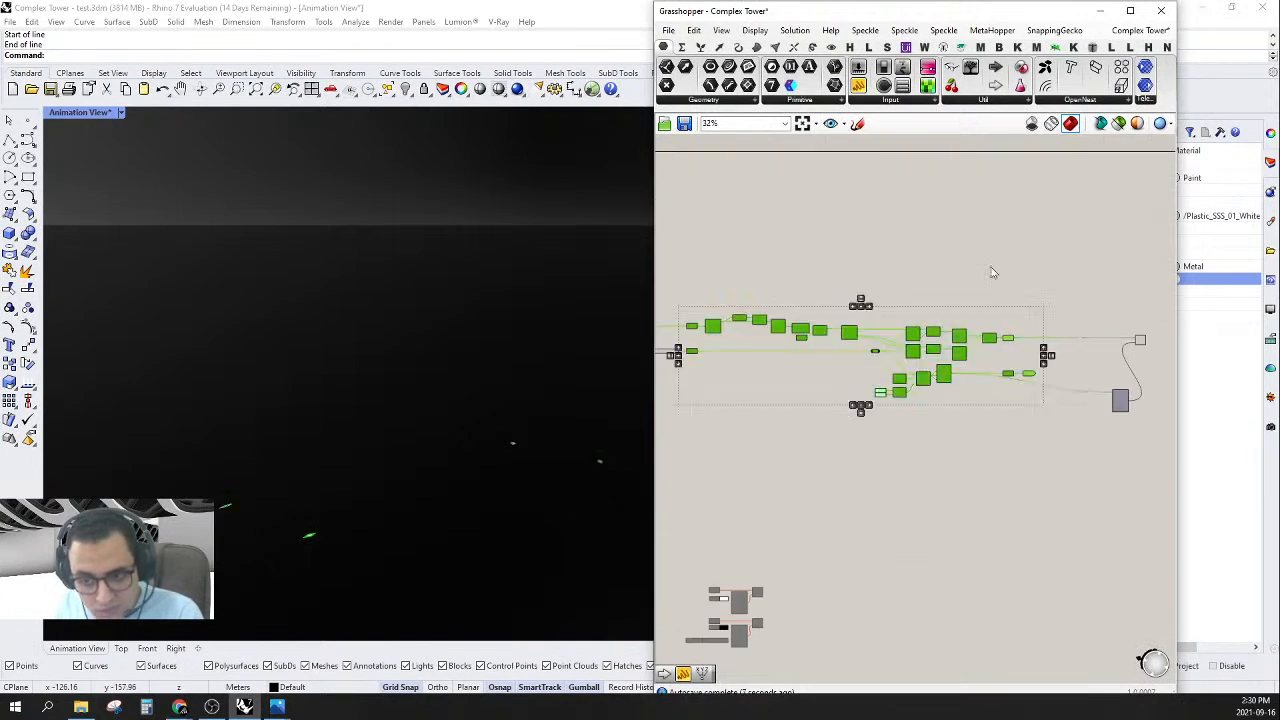
left_click(1048, 466)
scroll(1108, 398, "up", 2)
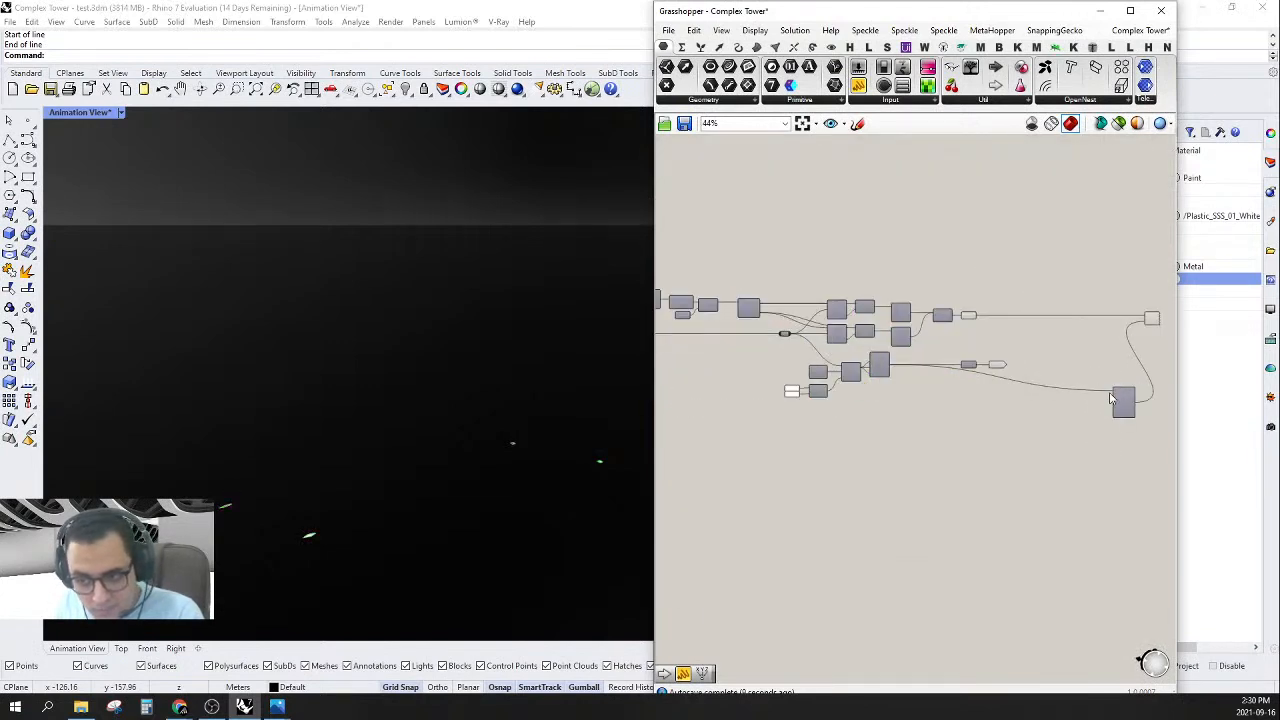
left_click_drag(1110, 398, 895, 370)
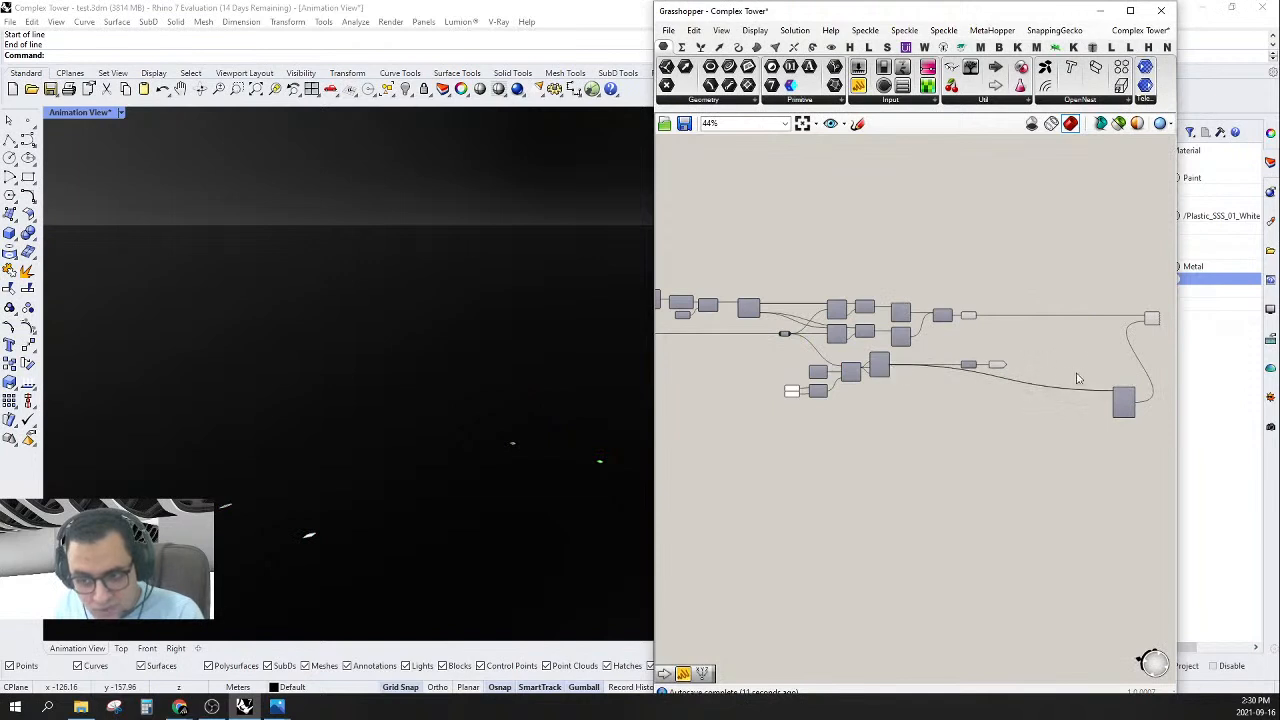
- Group the strip-generating, loft and colour components into a single cluster, leaving Create Material and Custom Preview outside
scroll(1078, 378, "down", 3)
left_click_drag(1057, 276, 737, 449)
middle_click(893, 229)
left_click(891, 167)
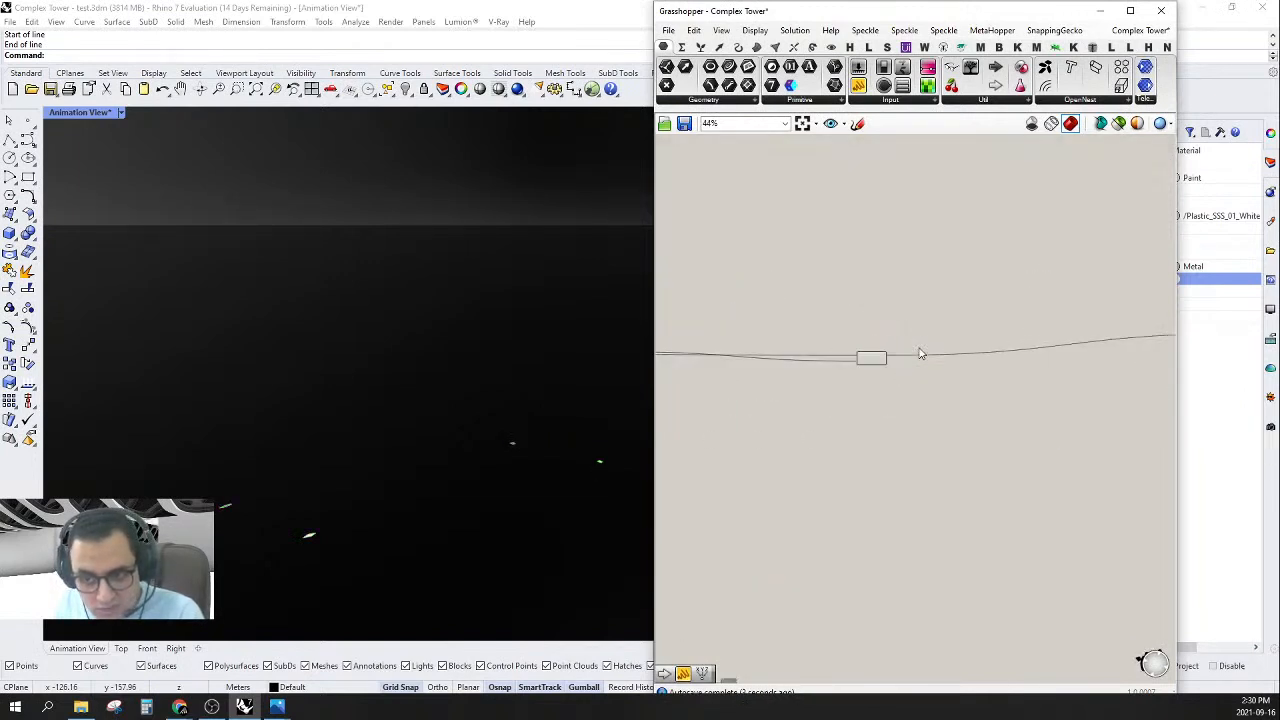
- Place the new cluster directly beside the Number slider that feeds its Num input
scroll(926, 361, "up", 5)
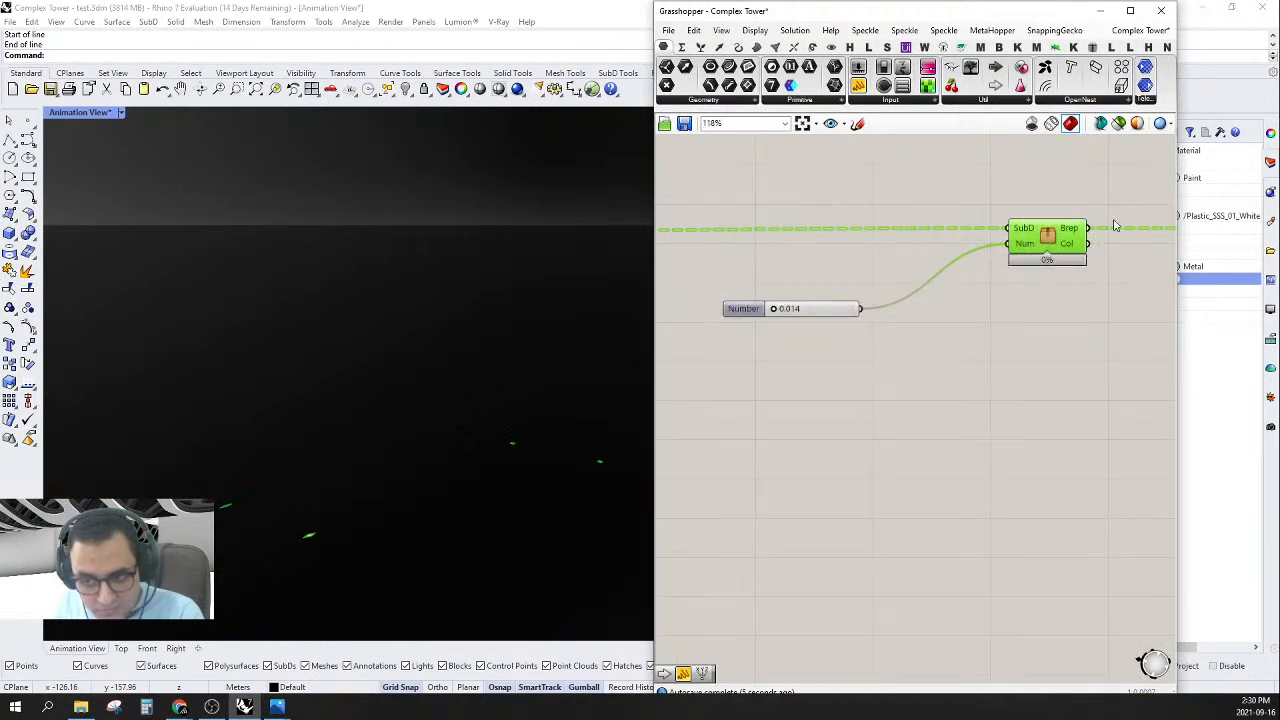
left_click_drag(1034, 248, 905, 308)
left_click(903, 249)
scroll(945, 281, "down", 4)
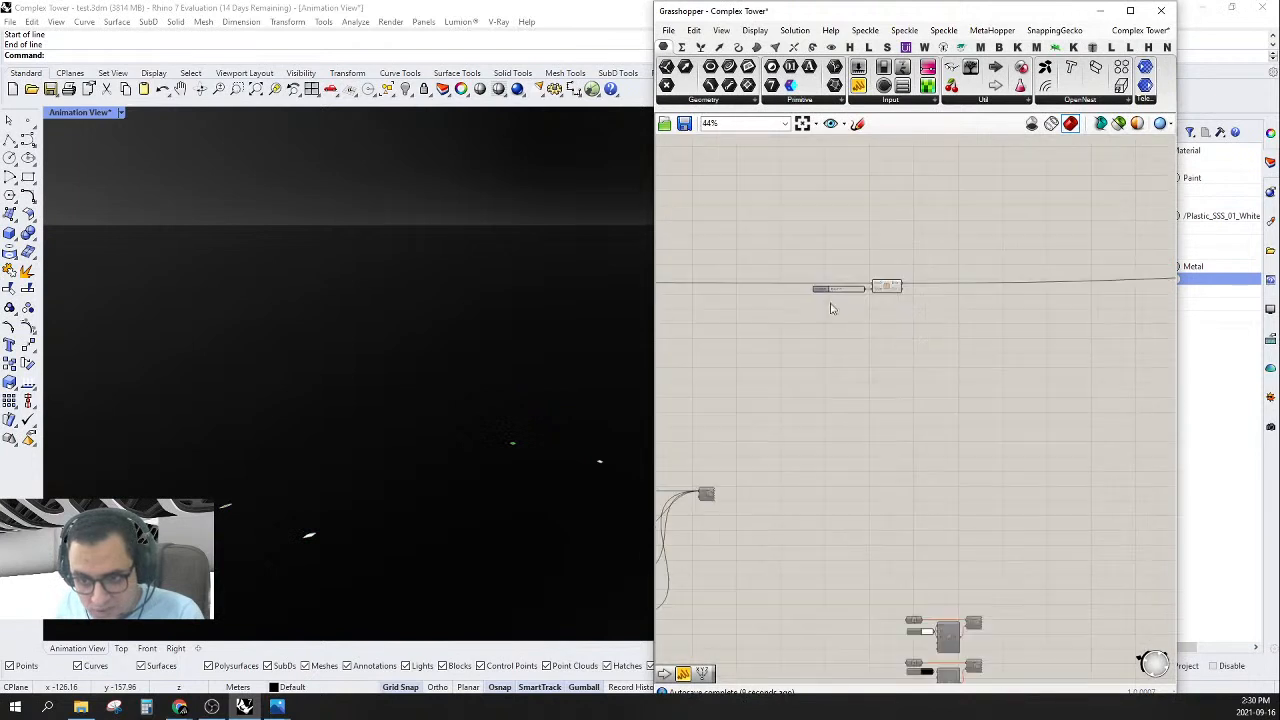
- Bring the Create Material and Custom Preview components together close to the new cluster
scroll(886, 334, "down", 5)
left_click(1096, 344)
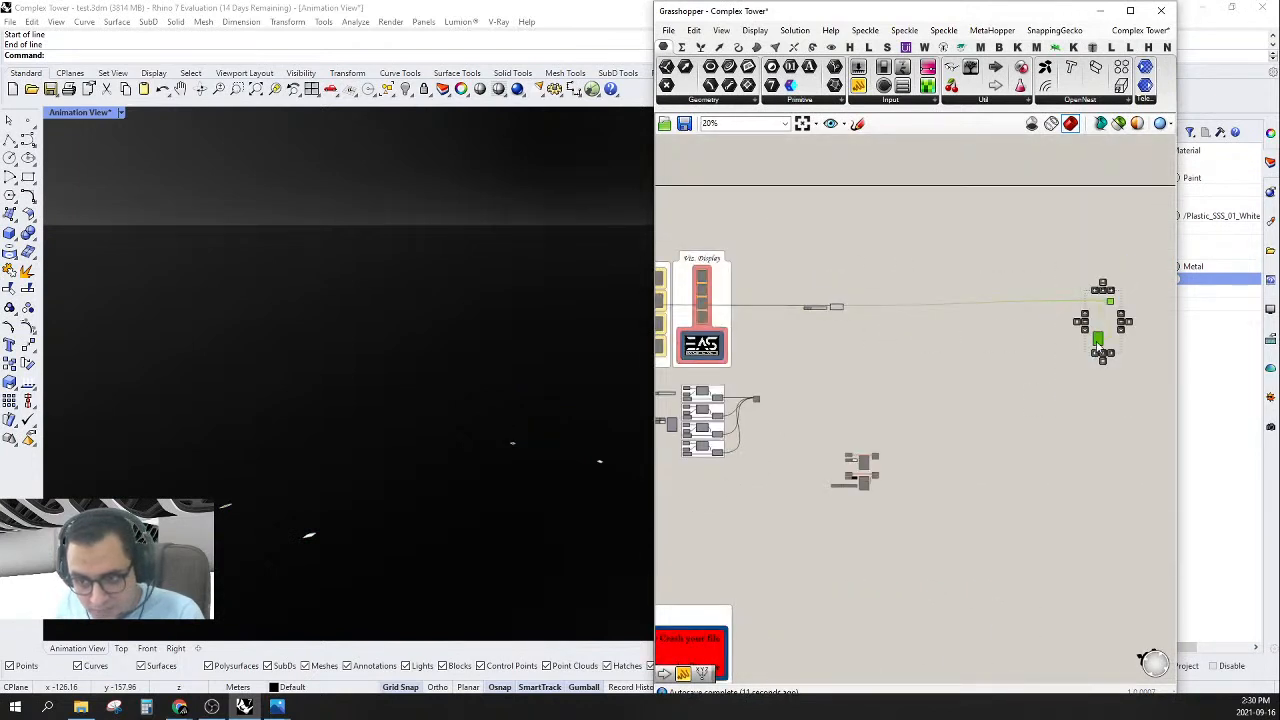
left_click_drag(1098, 344, 873, 334)
scroll(863, 314, "up", 9)
left_click(864, 314)
left_click_drag(1013, 195, 1079, 286)
right_click_drag(1043, 422, 915, 409)
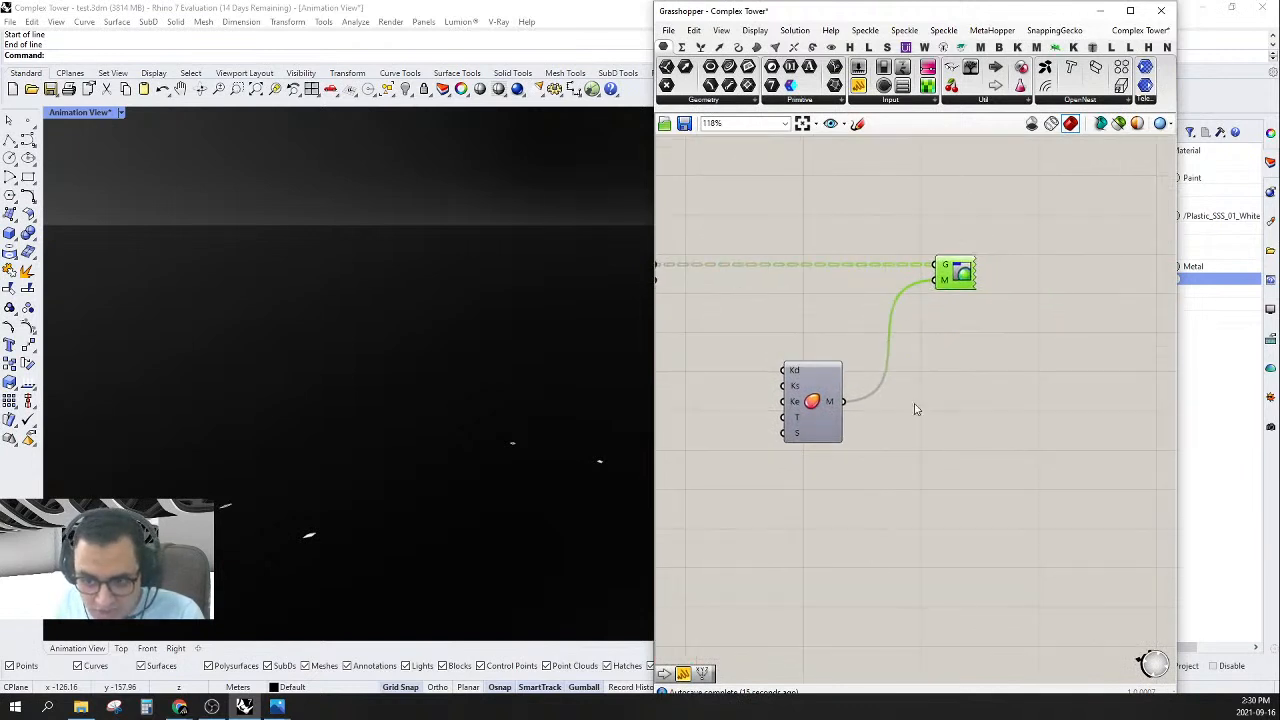
- Space the Custom Preview farther from the cluster and tuck Create Material just below its material input
left_click_drag(830, 405, 896, 392)
left_click_drag(957, 272, 1040, 272)
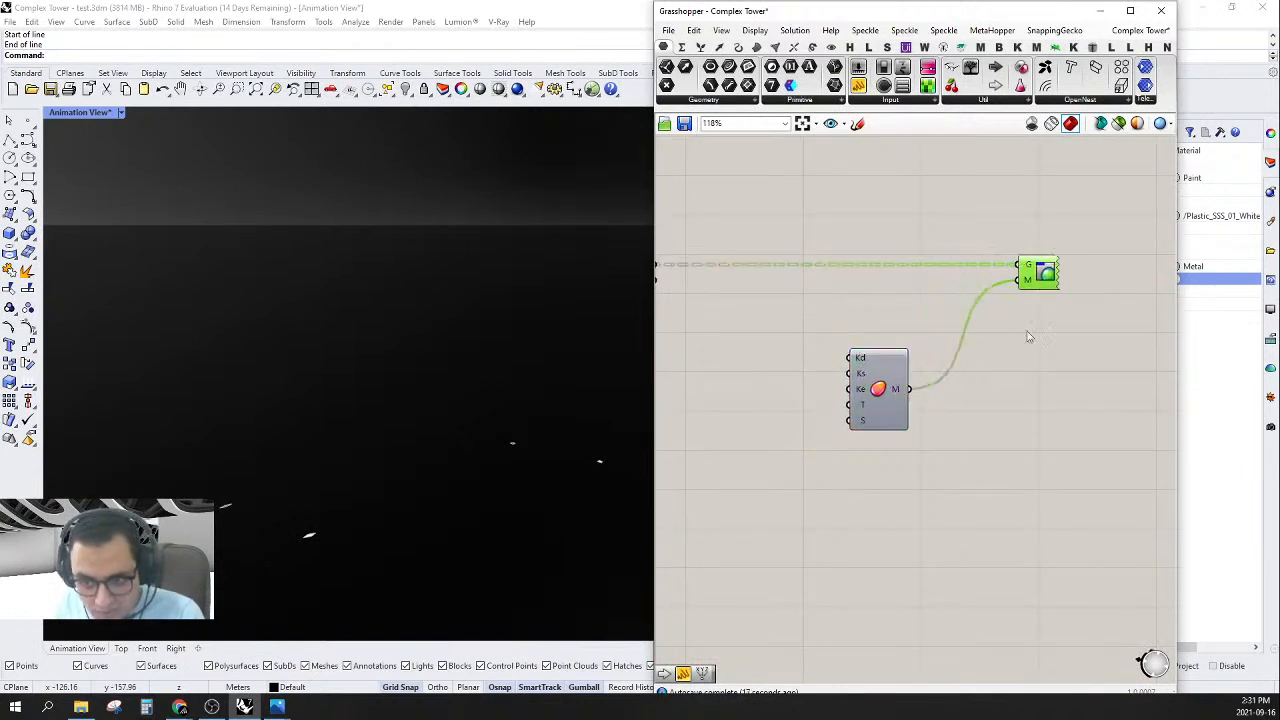
right_click_drag(1028, 336, 1057, 358)
left_click_drag(905, 420, 999, 386)
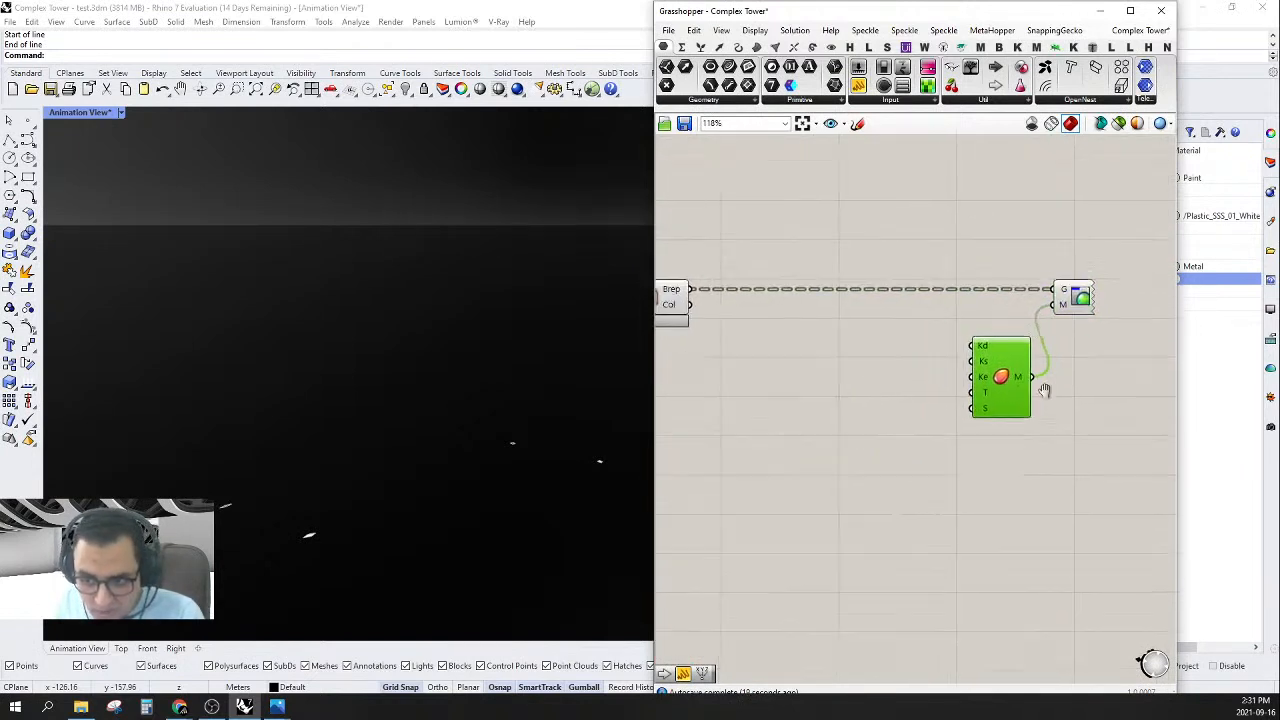
right_click_drag(1044, 390, 1071, 398)
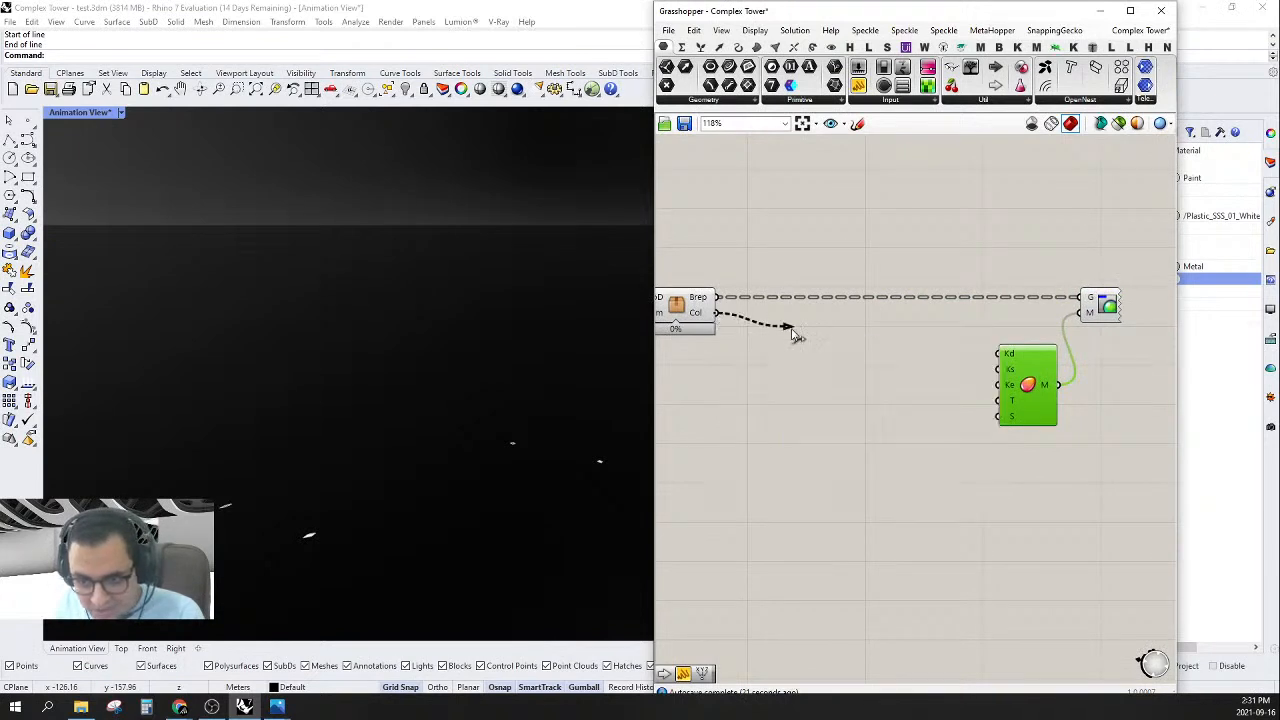
- Add a Colour parameter fed by the cluster's Col output, wire it to Create Material's Diffuse (Kd) input and place it near the cluster
left_click_drag(790, 335, 812, 373)
left_click(815, 100)
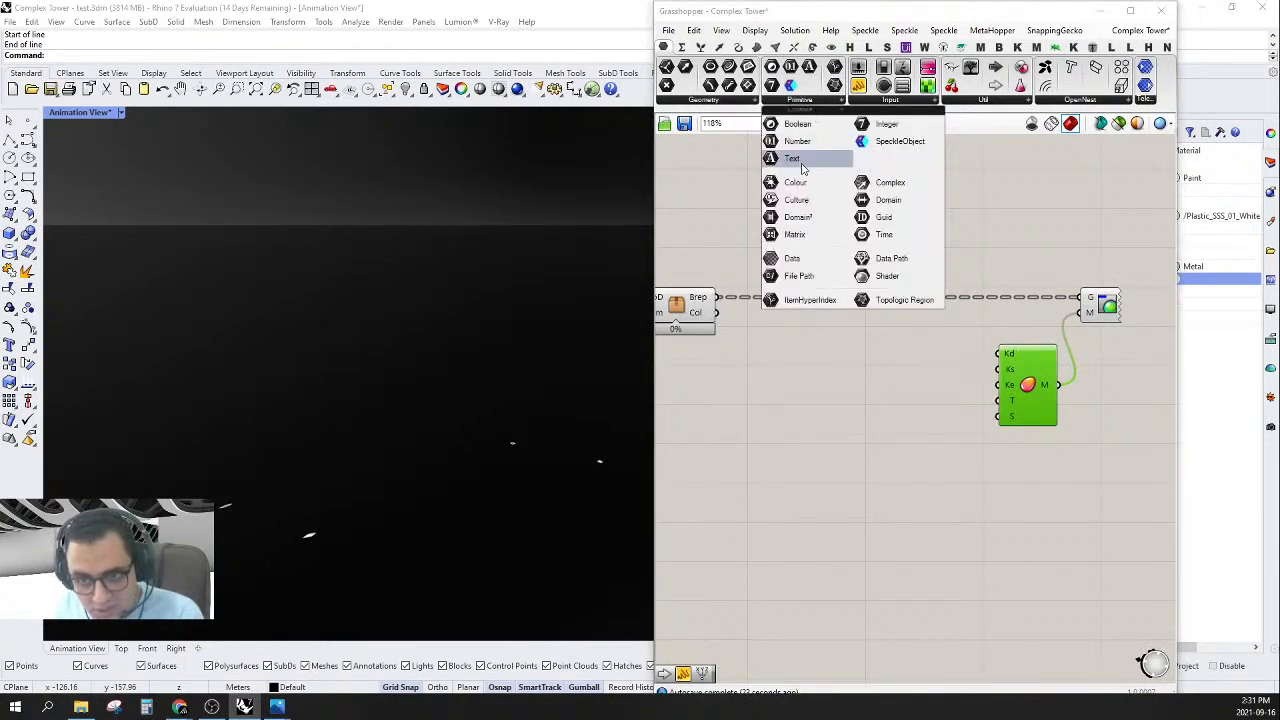
left_click(803, 167)
left_click(834, 388)
left_click_drag(704, 285, 716, 312)
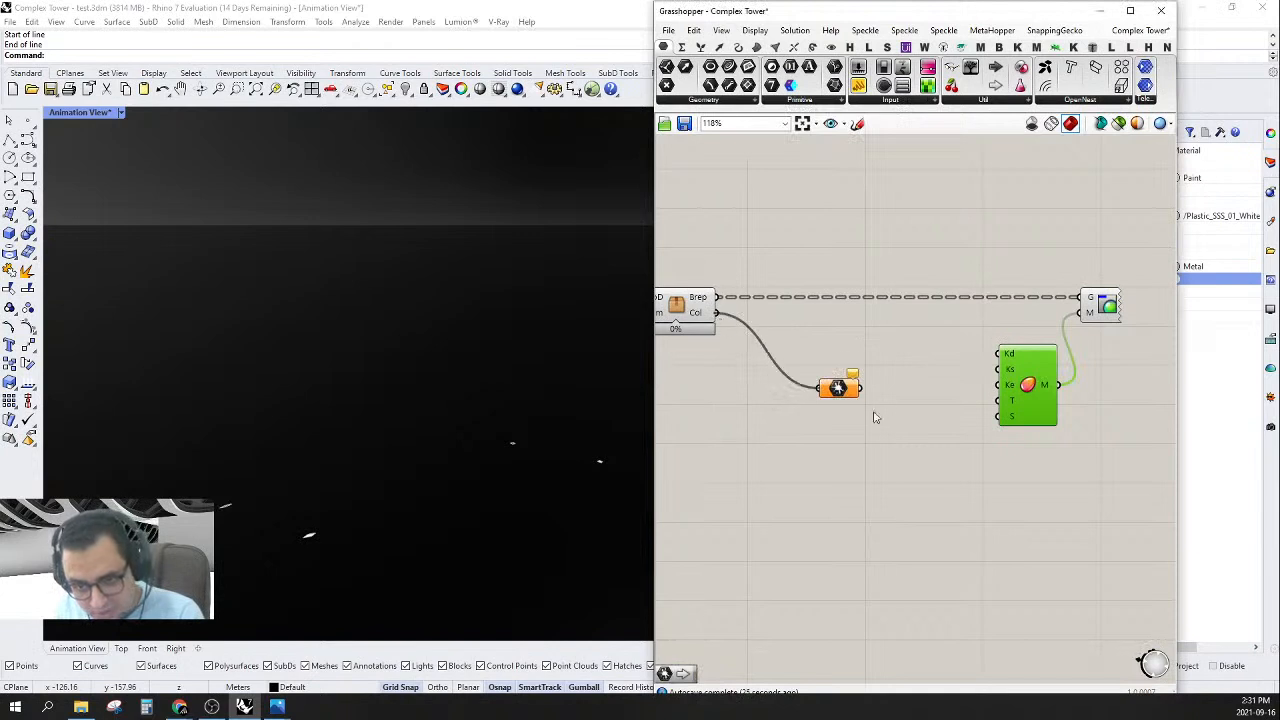
left_click_drag(858, 388, 998, 354)
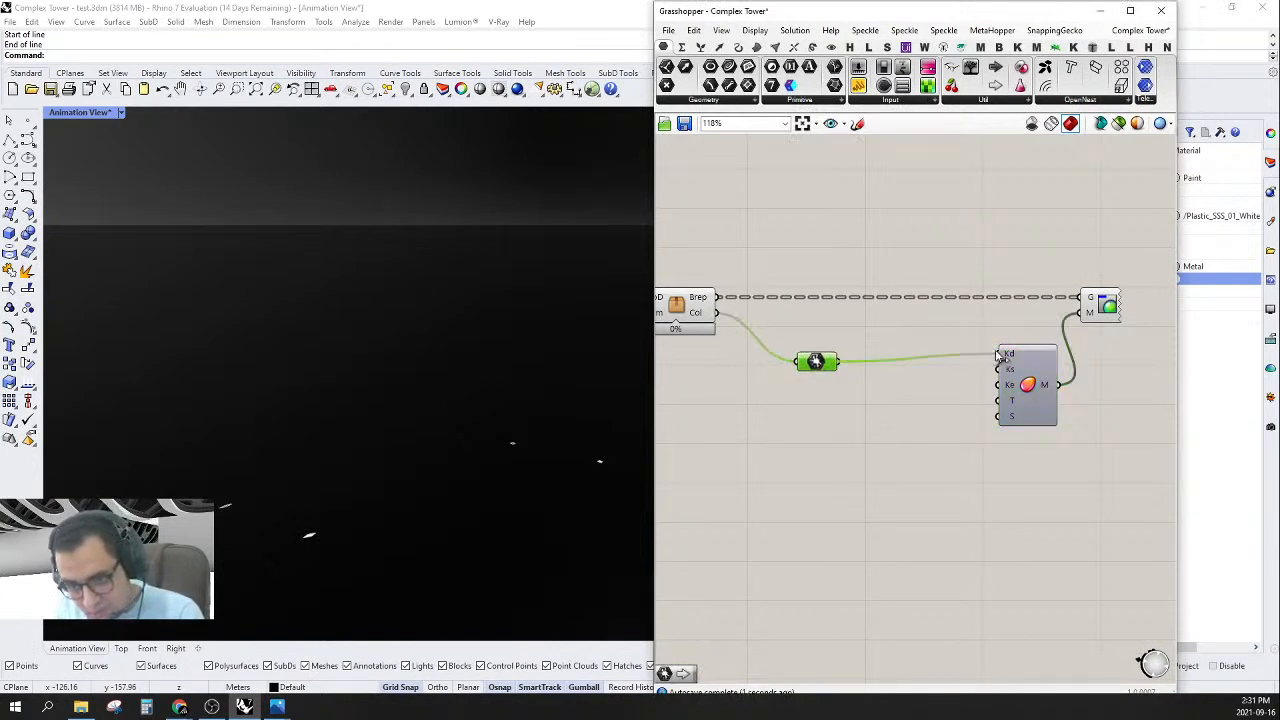
left_click_drag(809, 369, 756, 360)
- Shift the Create Material and Custom Preview components together, farther from the Colour parameter
right_click_drag(934, 408, 848, 395)
left_click_drag(1075, 246, 1104, 377)
scroll(1029, 357, "down", 4)
left_click(1026, 359)
scroll(1026, 359, "up", 5)
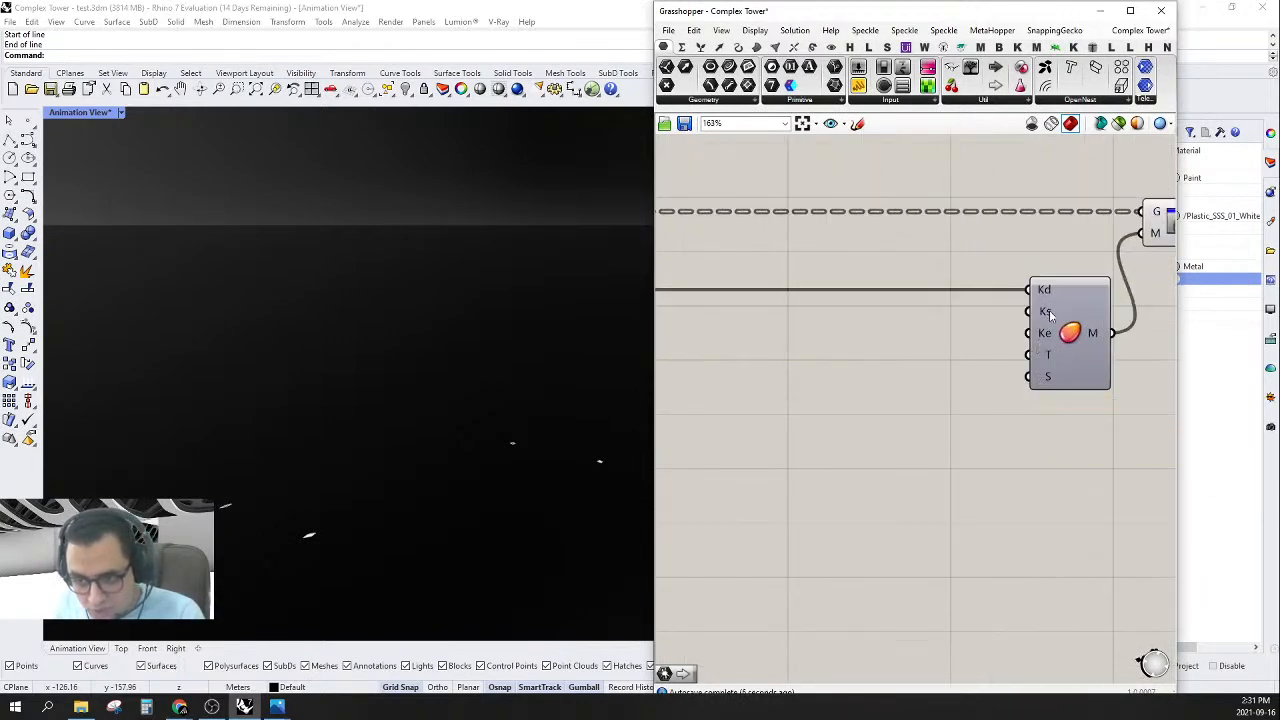
- Connect the Colour parameter to the Create Material component's Specular (Ks) input as well
mouse_move(1050, 315)
scroll(1050, 315, "down", 2)
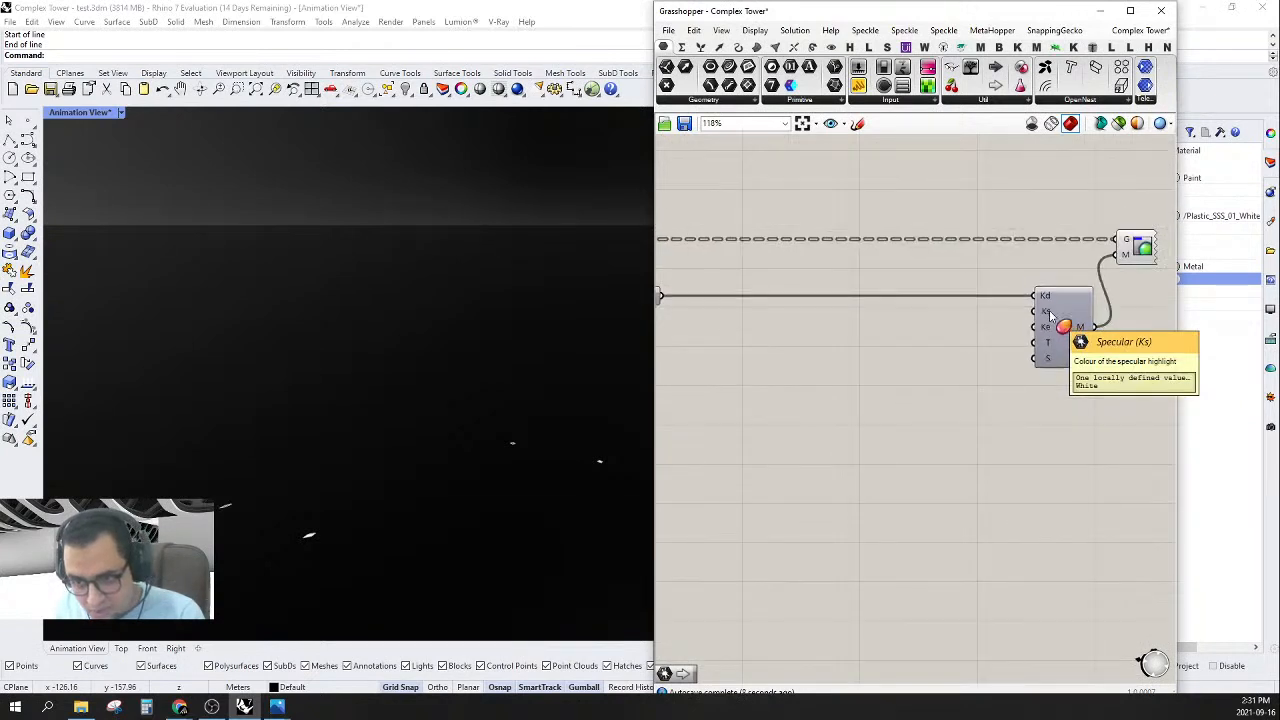
left_click_drag(1034, 311, 668, 297)
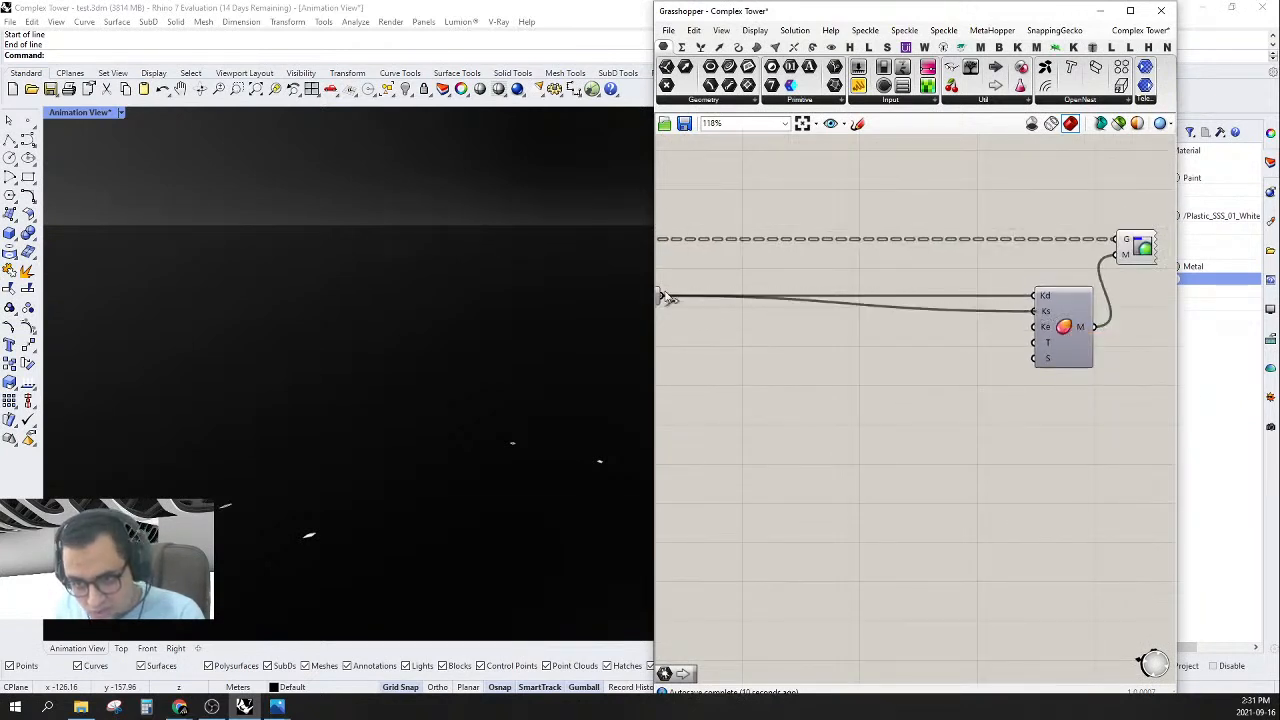
scroll(1009, 363, "down", 1)
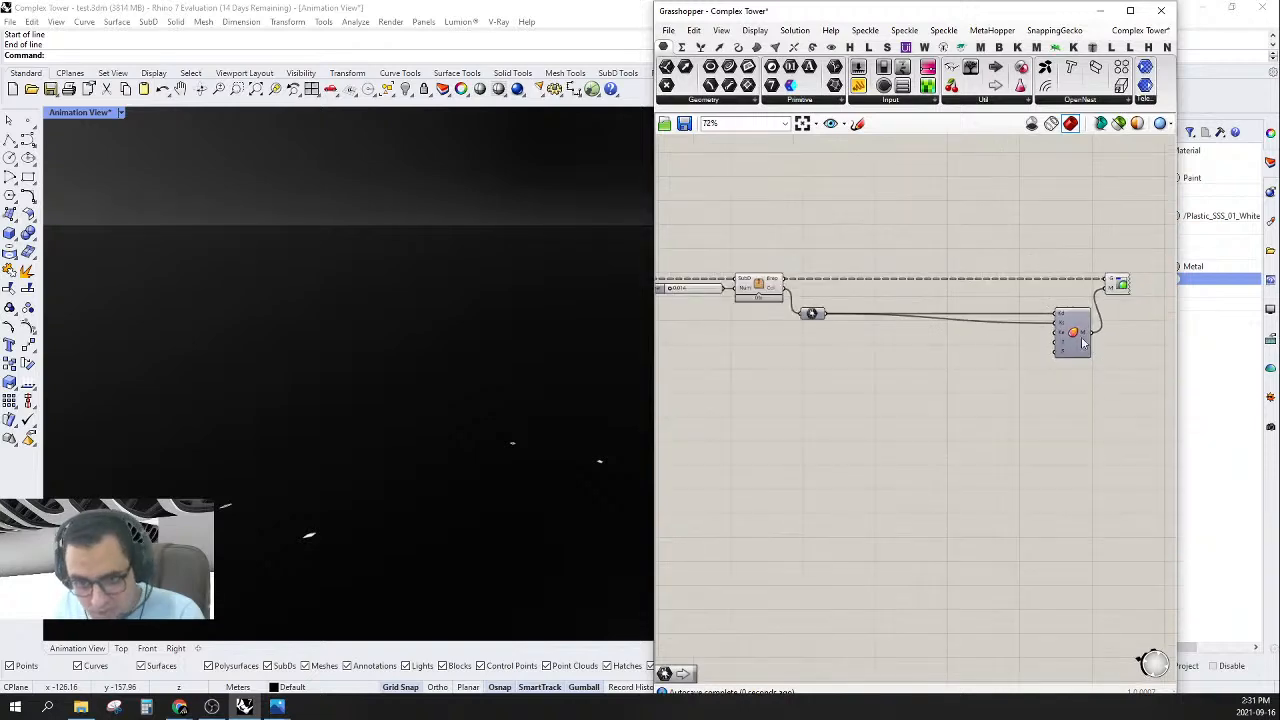
right_click_drag(1023, 346, 1065, 378)
- Add a Panel below the Colour parameter and wire the parameter to it to read the RGB values
mouse_move(1068, 378)
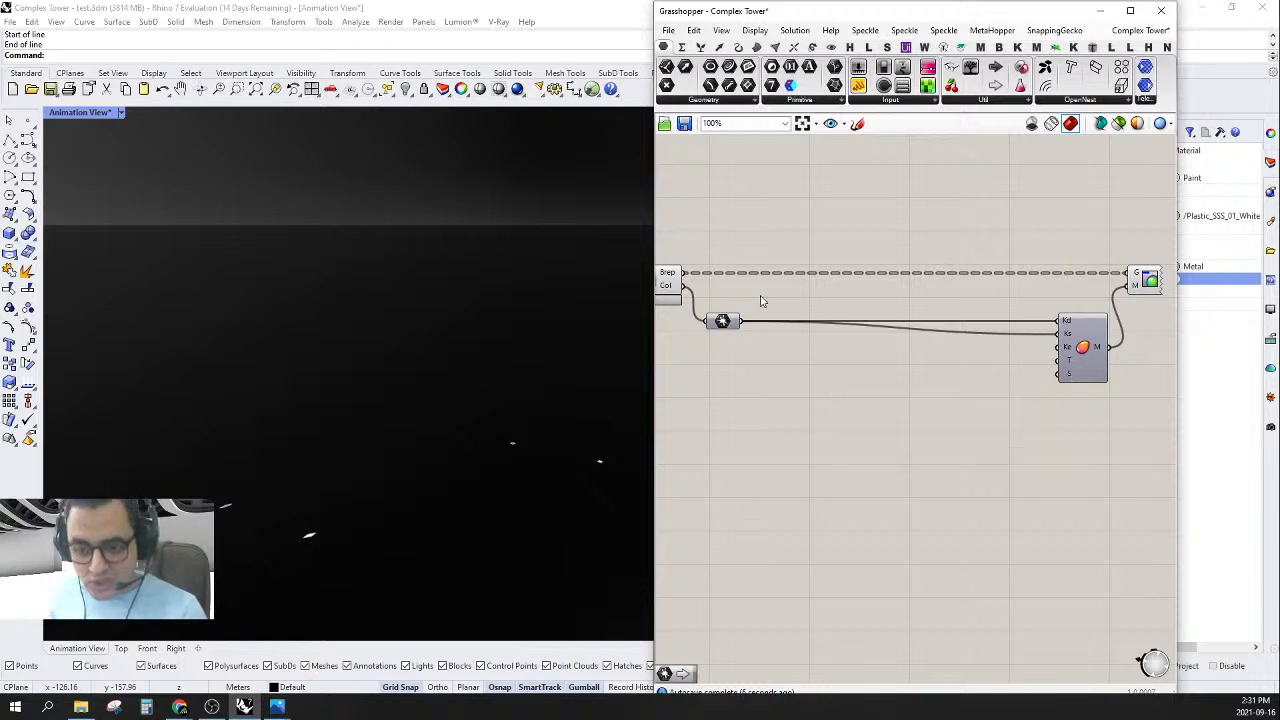
mouse_move(724, 328)
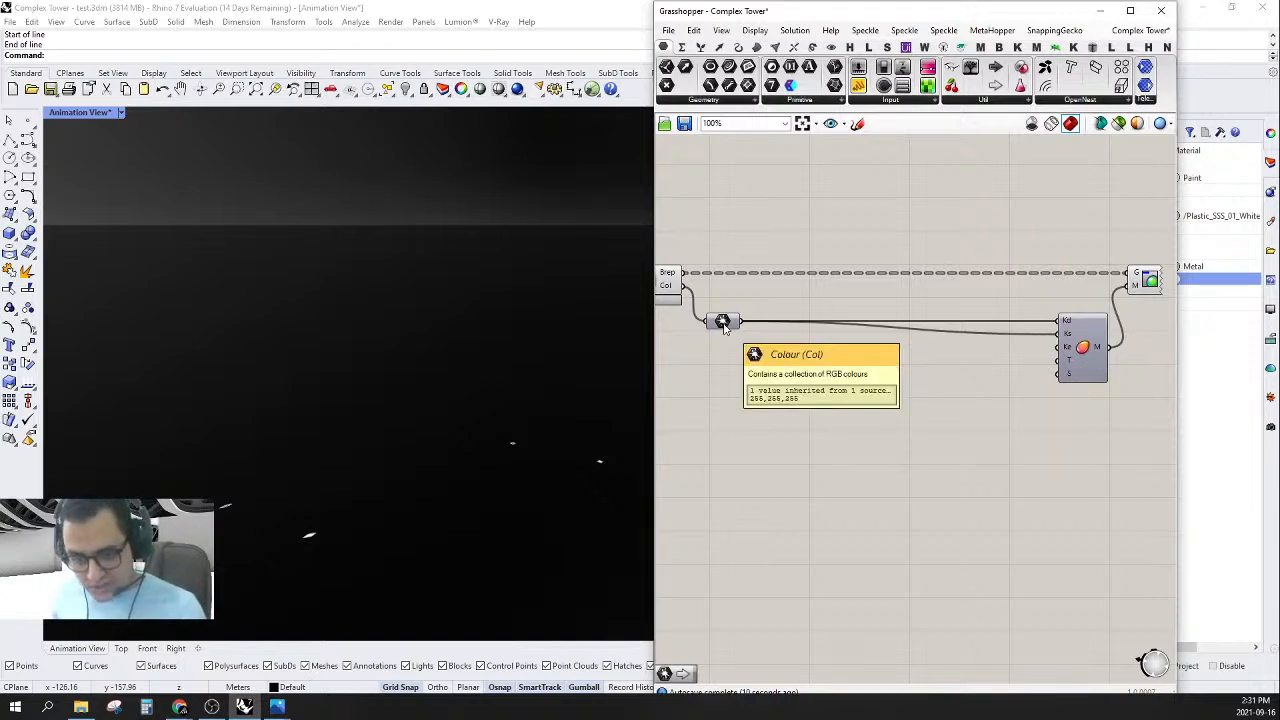
left_click_drag(858, 86, 741, 321)
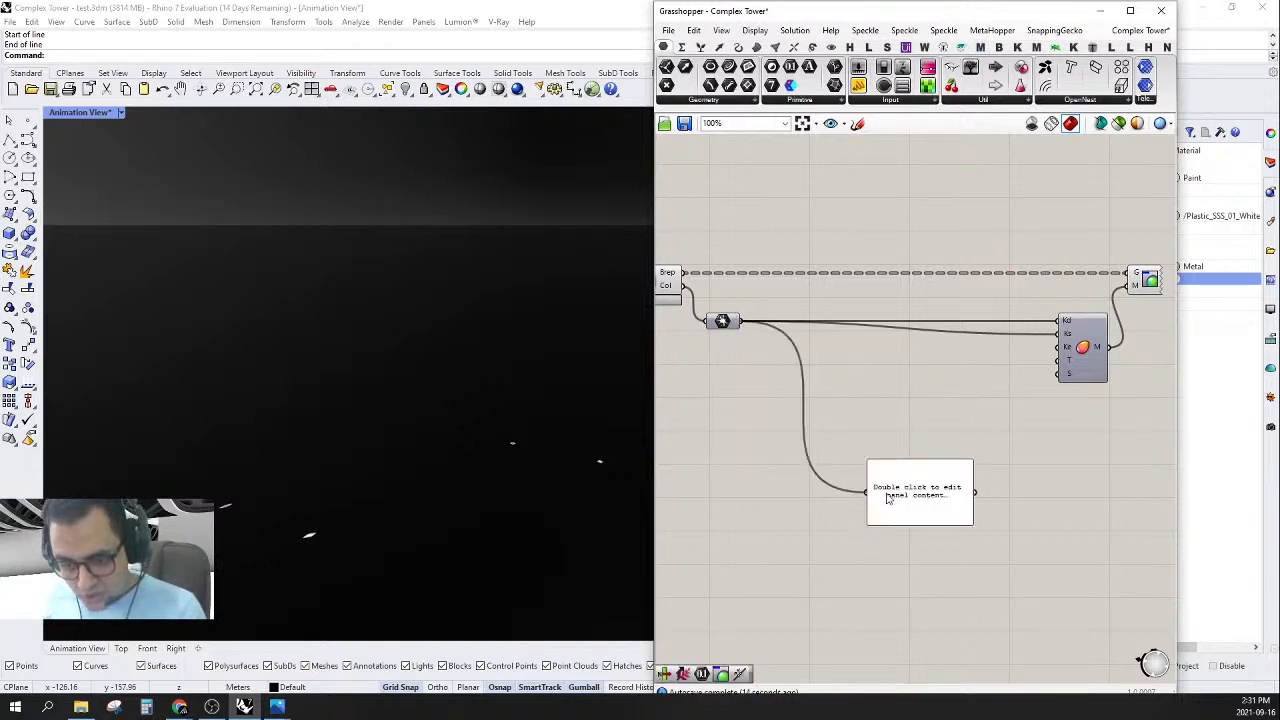
scroll(887, 499, "up", 3)
left_click(830, 418)
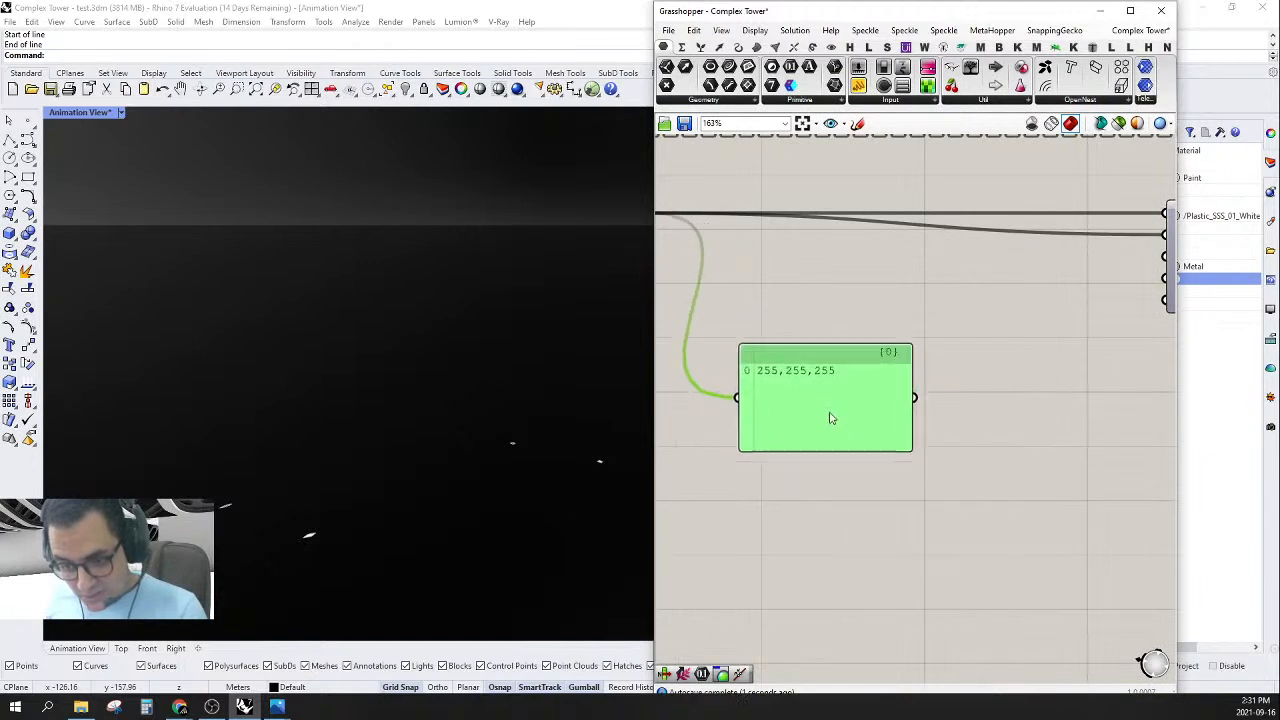
left_click_drag(830, 413, 822, 384)
right_click_drag(859, 396, 907, 417)
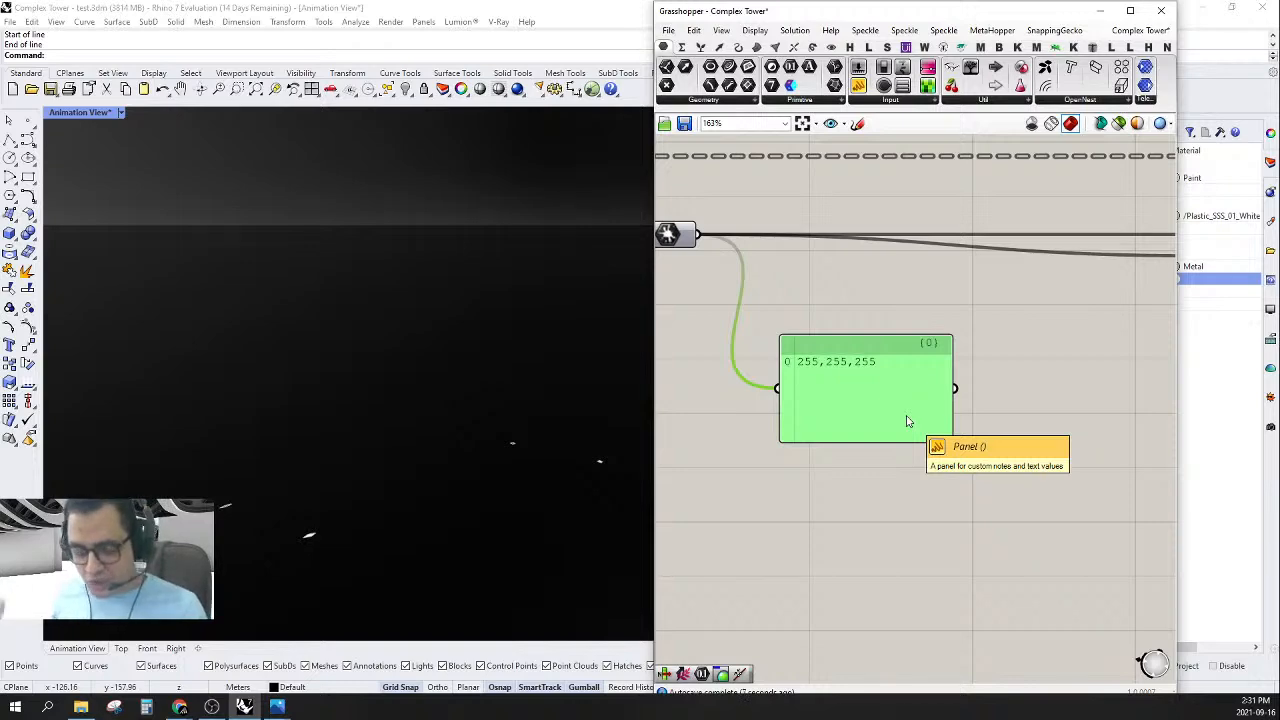
- Lower the Number slider feeding the cluster to its minimum of 0.001
scroll(907, 421, "down", 3)
right_click_drag(661, 277, 833, 287)
double_click(765, 281)
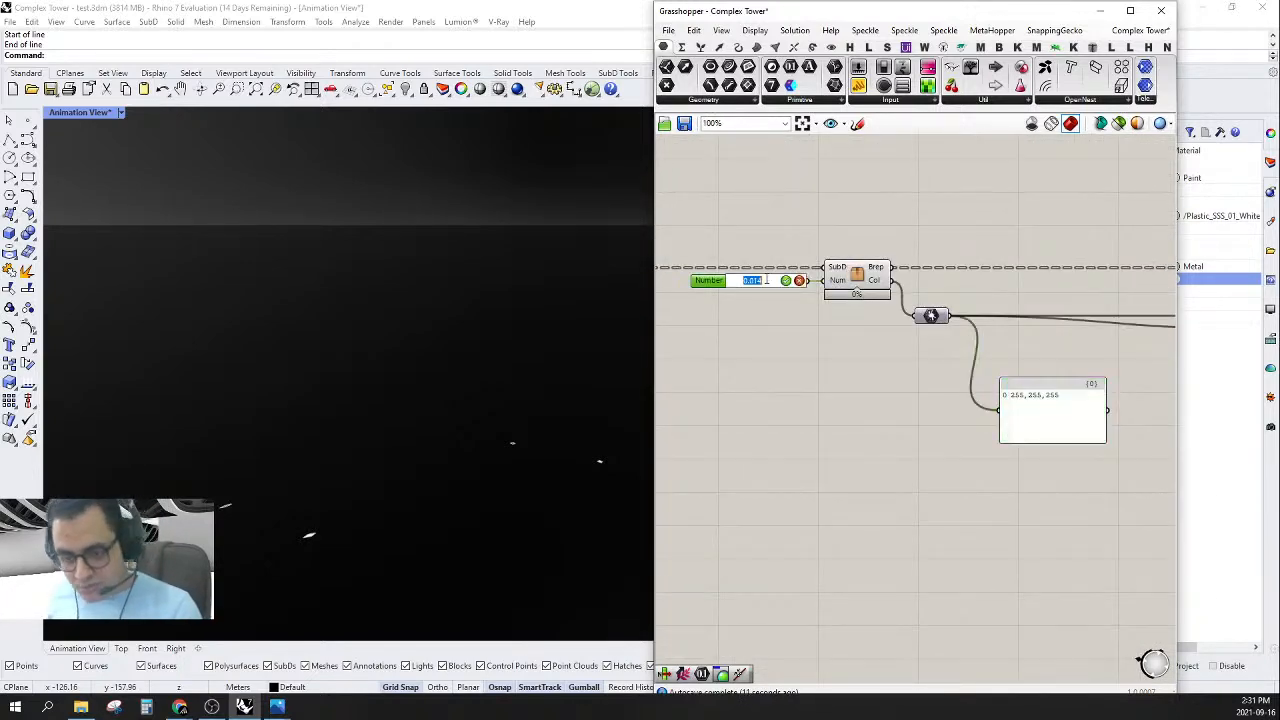
type("0")
key("Return")
- Test the Number slider feeding the cluster at 1 and leave it at 0.5
double_click(767, 282)
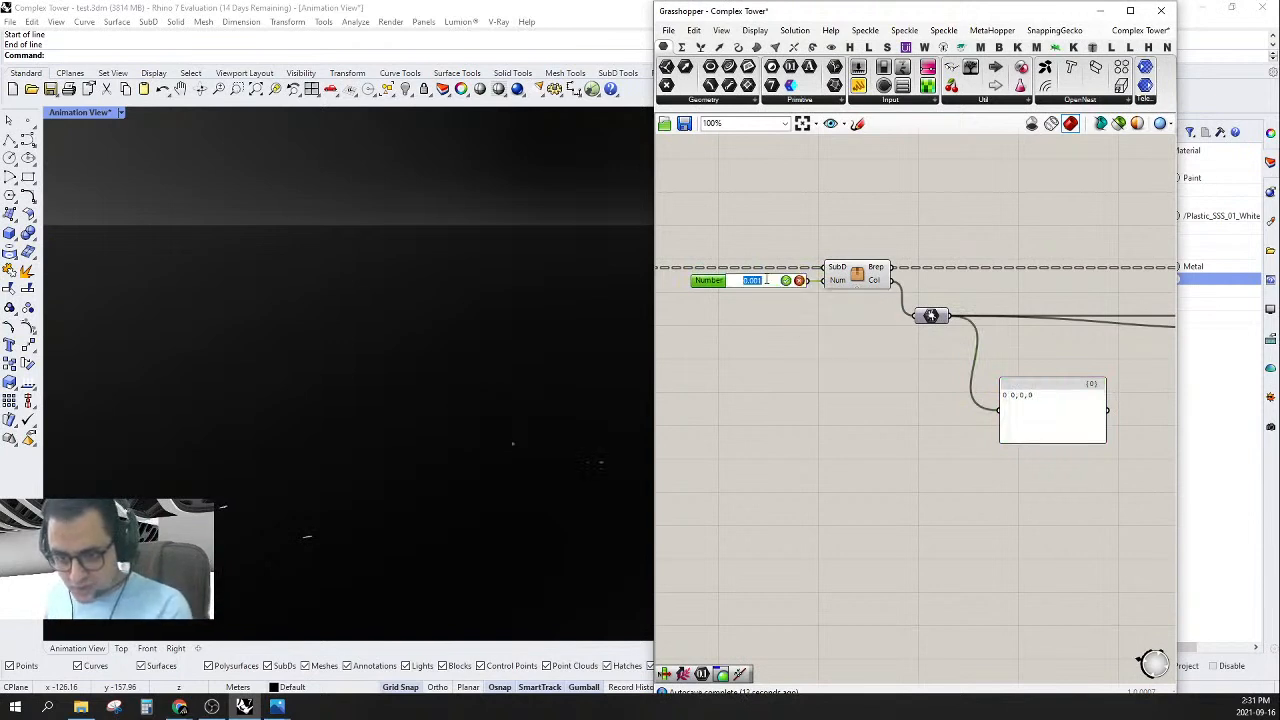
type("1")
key("Return")
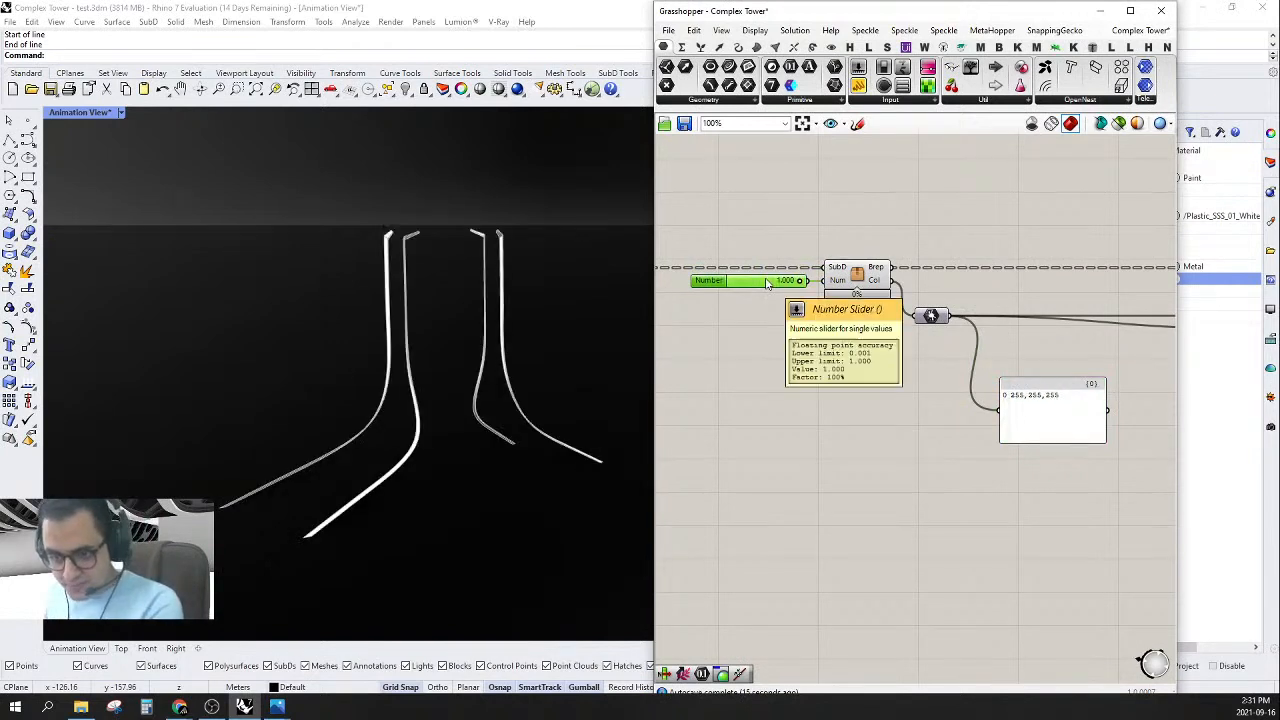
double_click(767, 281)
type("0.5")
key("Return")
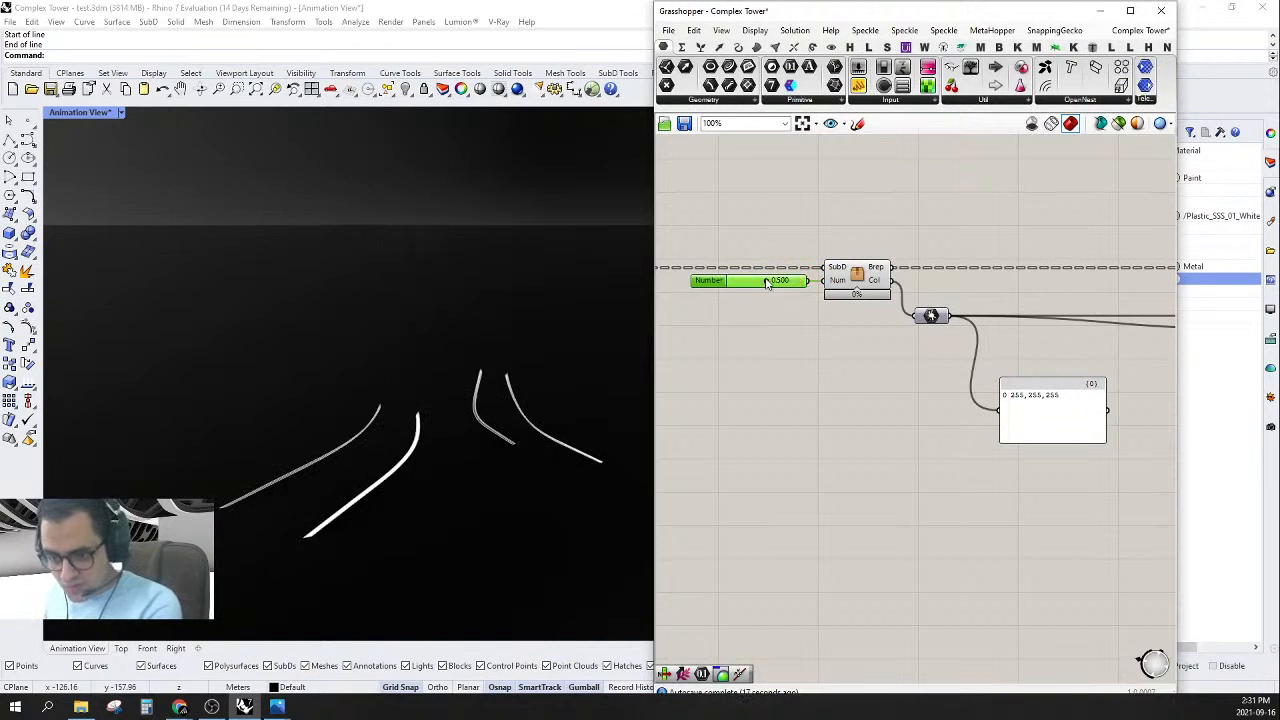
- Check the Colour parameter after the cluster and the RGB values in the Panel wired to it
right_click_drag(898, 358, 849, 361)
scroll(849, 361, "up", 2)
left_click(920, 449)
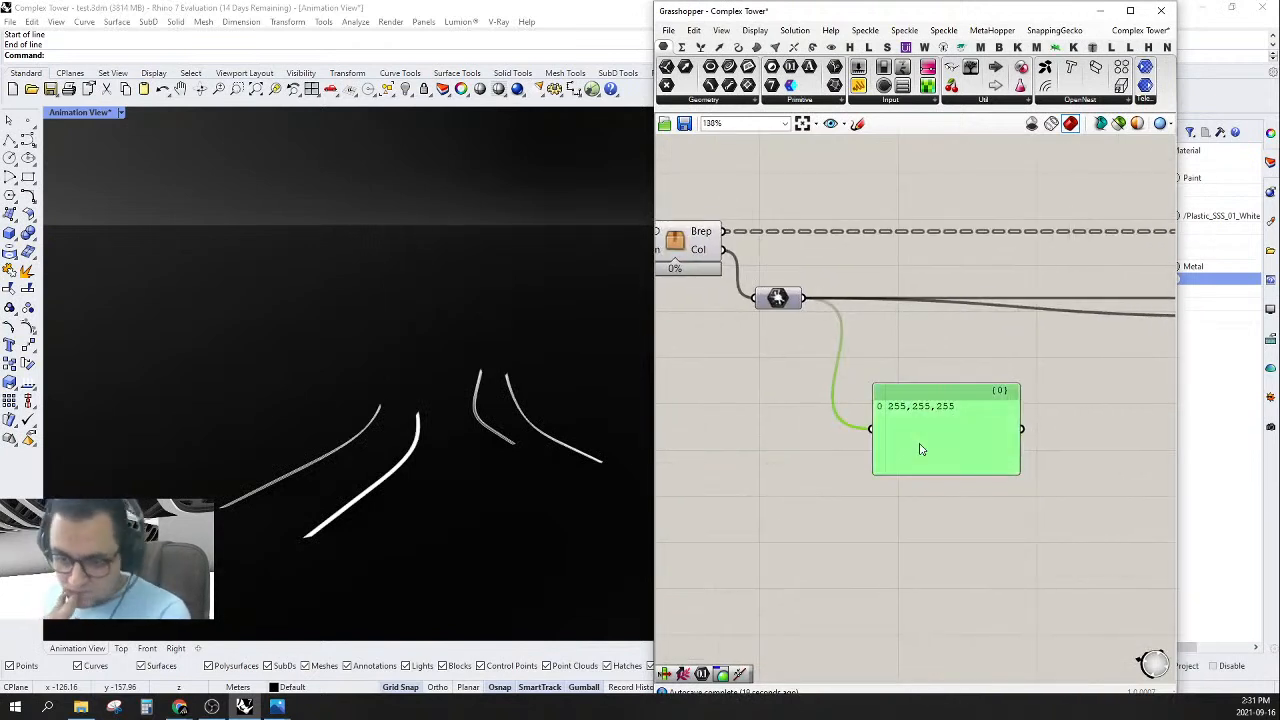
left_click(777, 297)
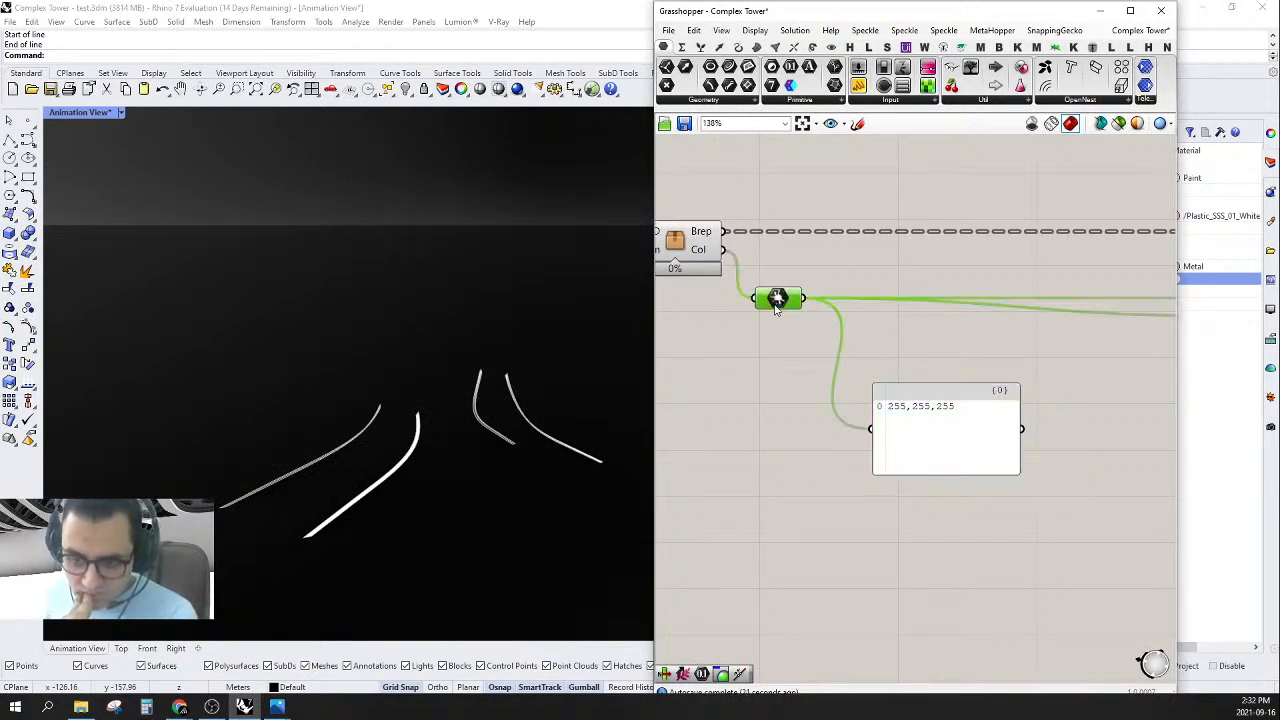
double_click(777, 312)
key("Escape")
- Open the cluster for editing and inspect the 0 and 255 panels feeding the remapping's target domain
right_click_drag(677, 250, 754, 270)
left_click(754, 270)
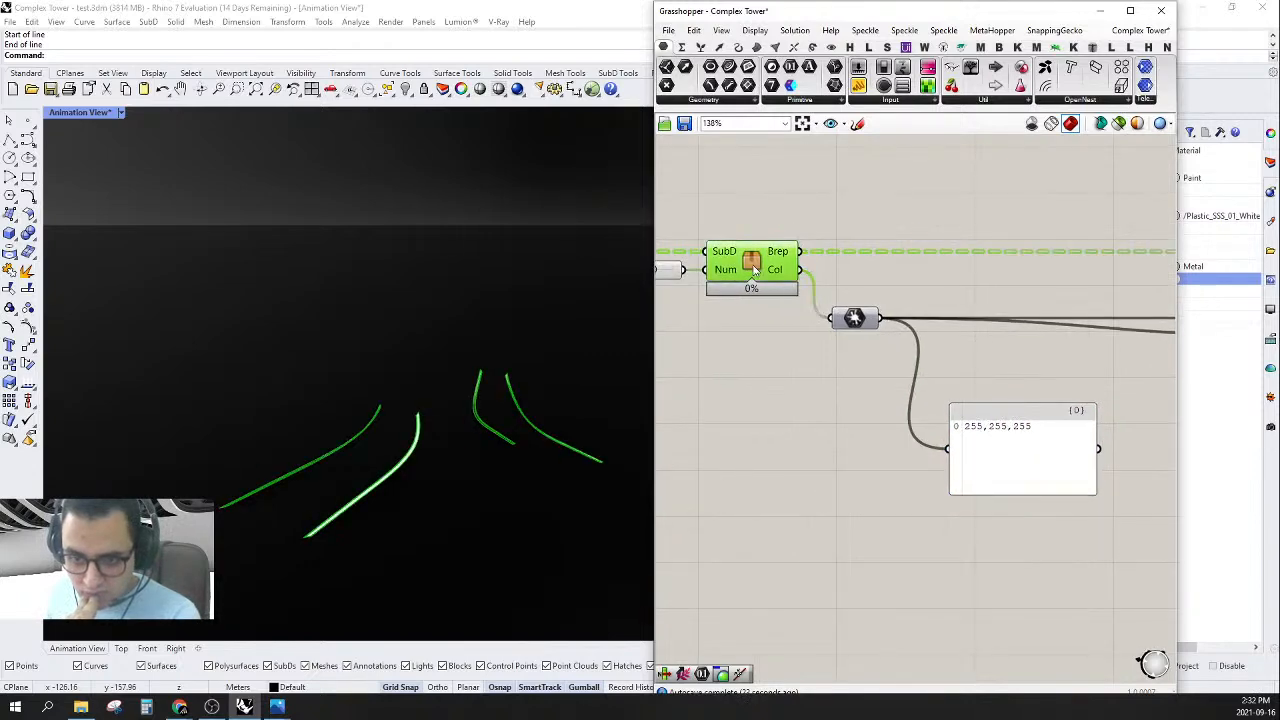
double_click(754, 270)
scroll(900, 380, "up", 4)
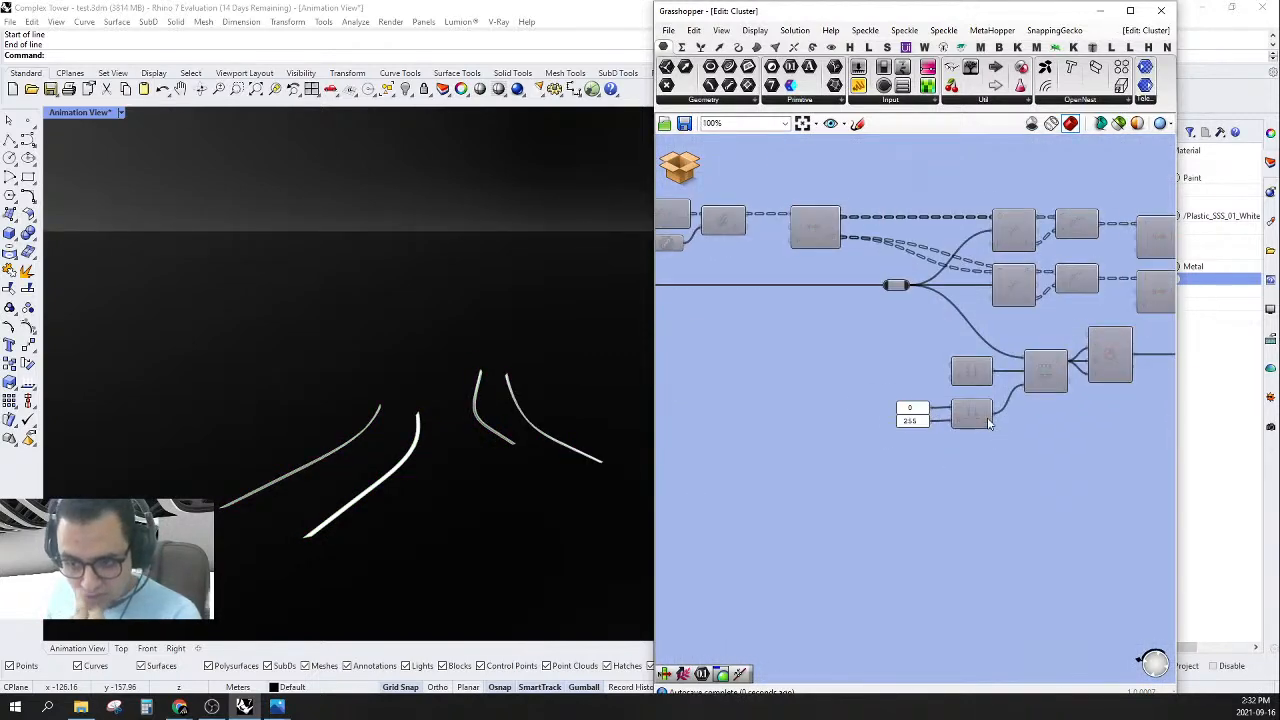
scroll(969, 399, "up", 3)
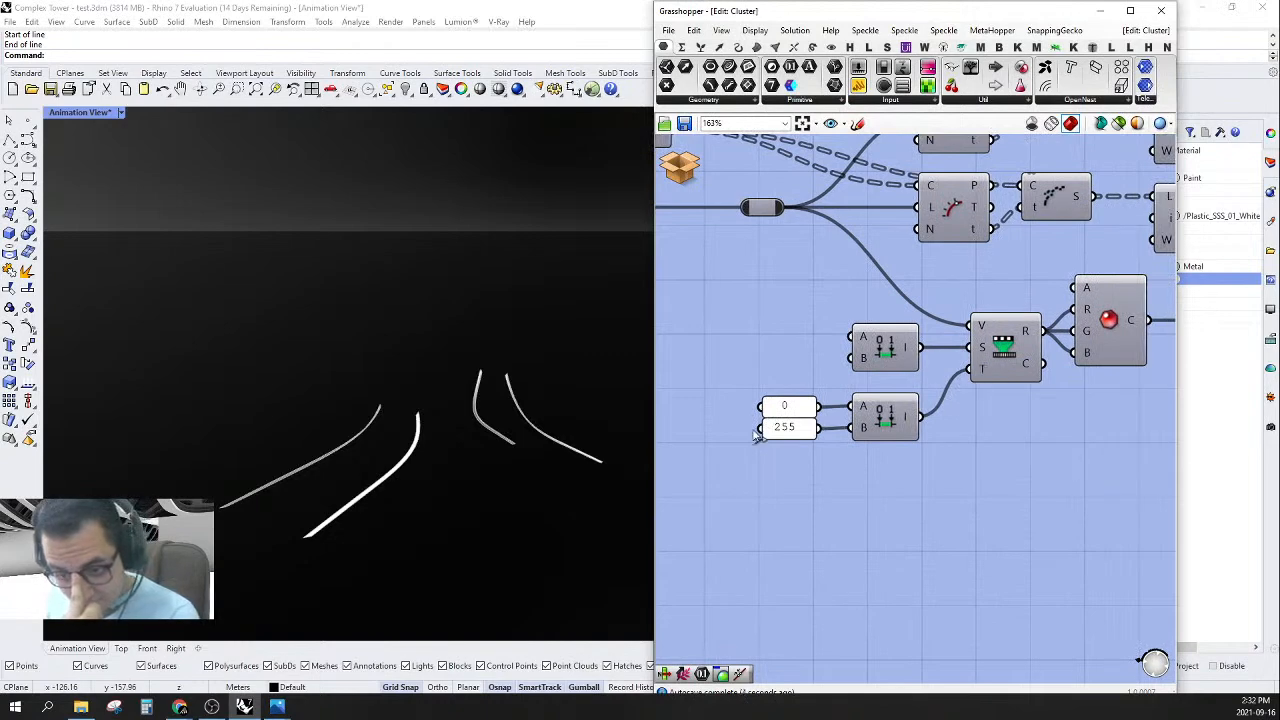
left_click(786, 408)
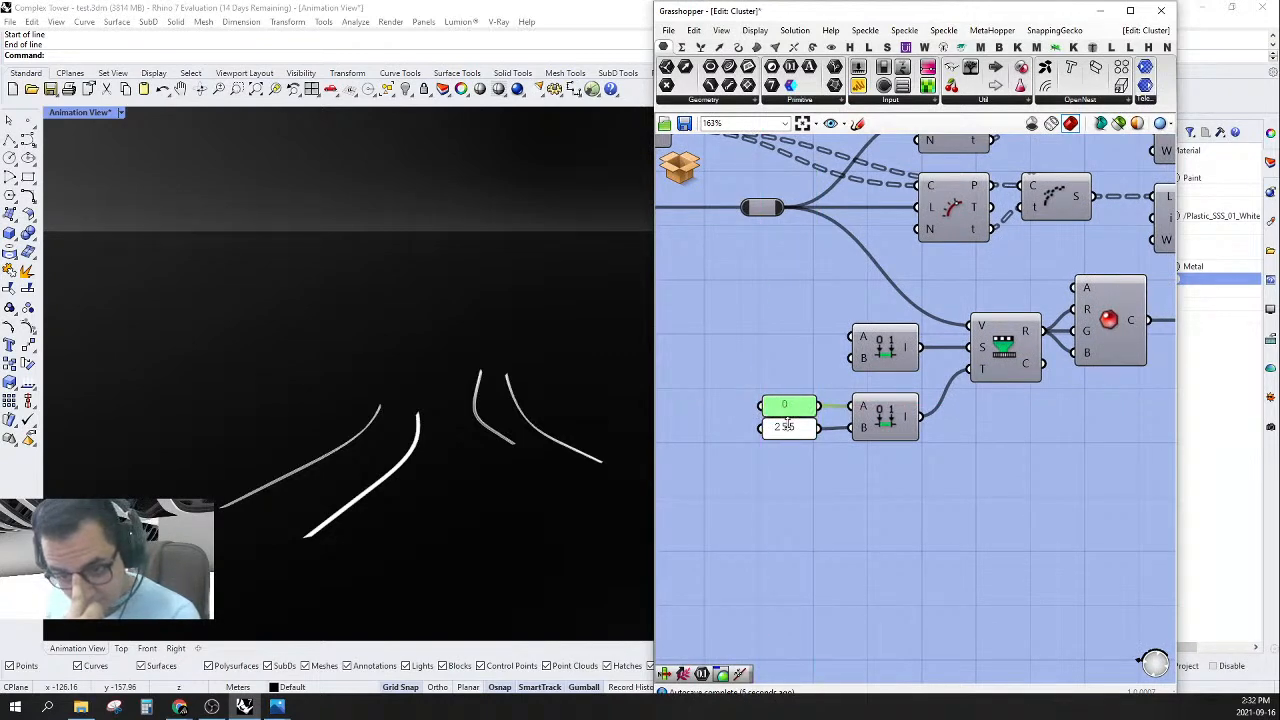
left_click(788, 427)
scroll(880, 430, "down", 5)
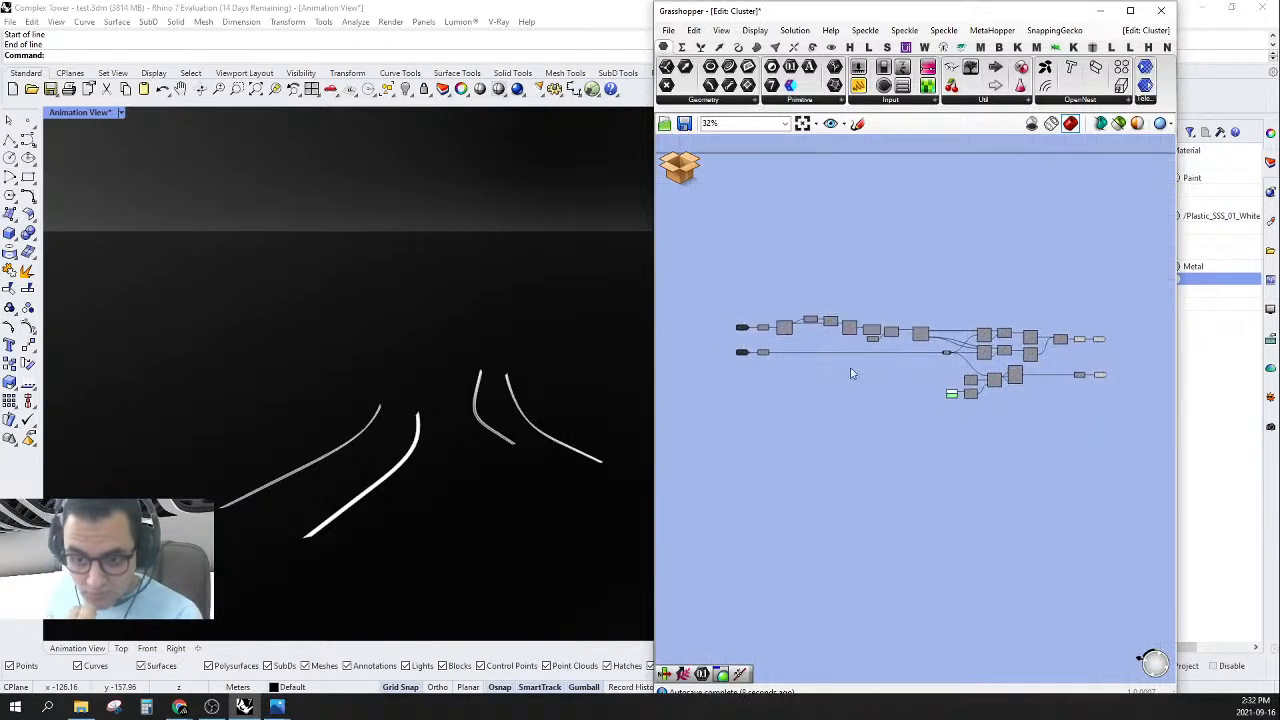
scroll(810, 355, "up", 4)
- Add a Number slider set to 0.5 inside the cluster and wire it to the Number parameter in place of the Num input
double_click(702, 381)
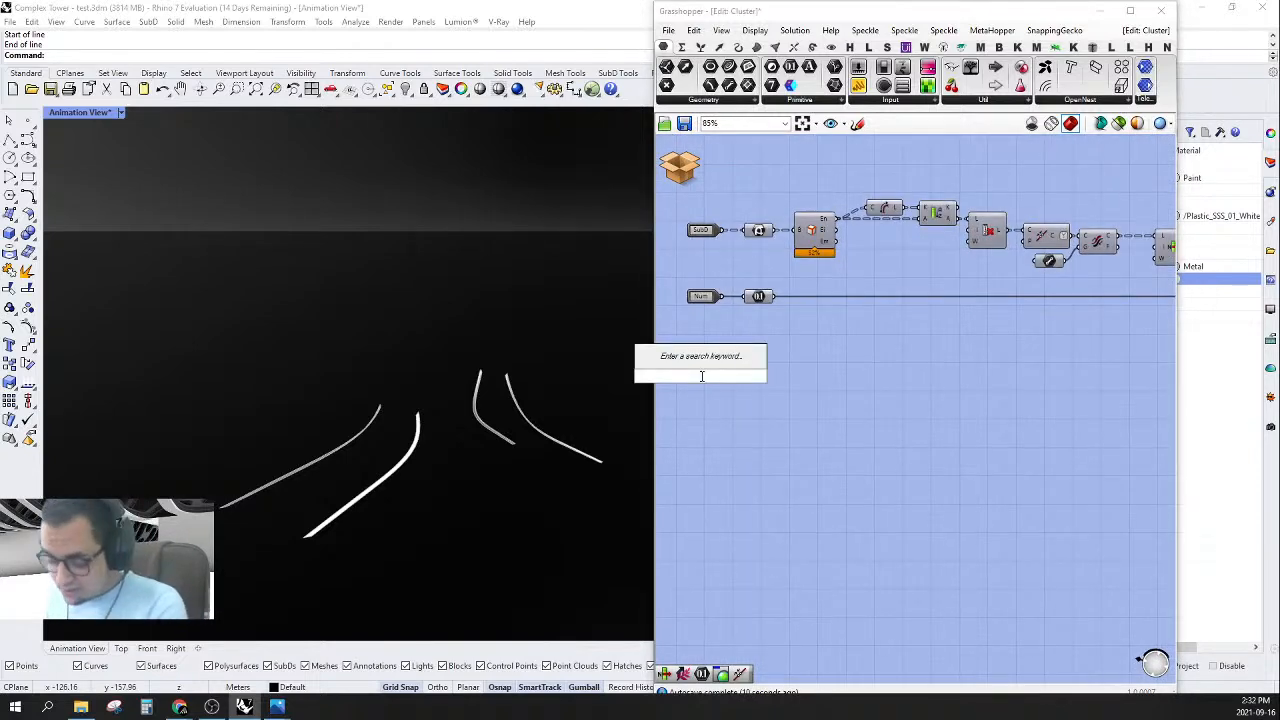
type("0.5")
key("Return")
left_click_drag(749, 301, 747, 381)
scroll(768, 352, "down", 3)
scroll(1050, 386, "up", 4)
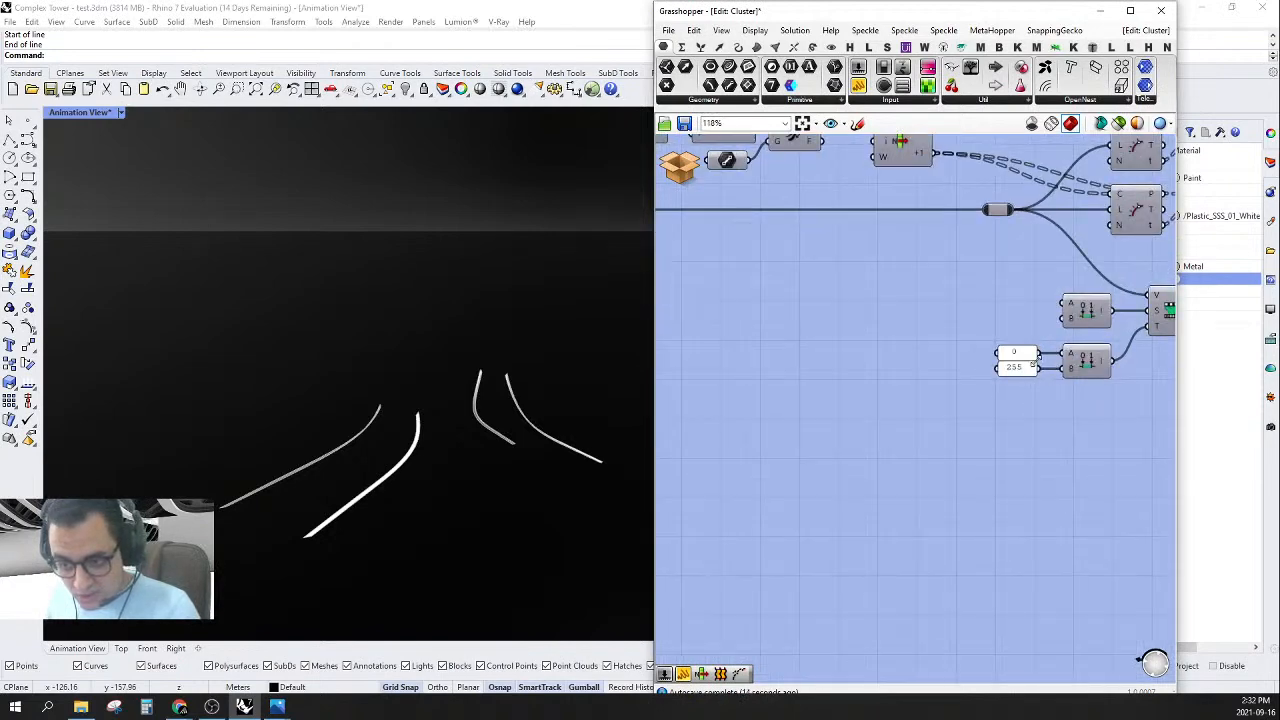
- Add a Panel that reads the remapping component's Mapped (R) output and place it beside the slider inside the cluster
right_click_drag(1025, 386, 767, 408)
scroll(912, 335, "up", 2)
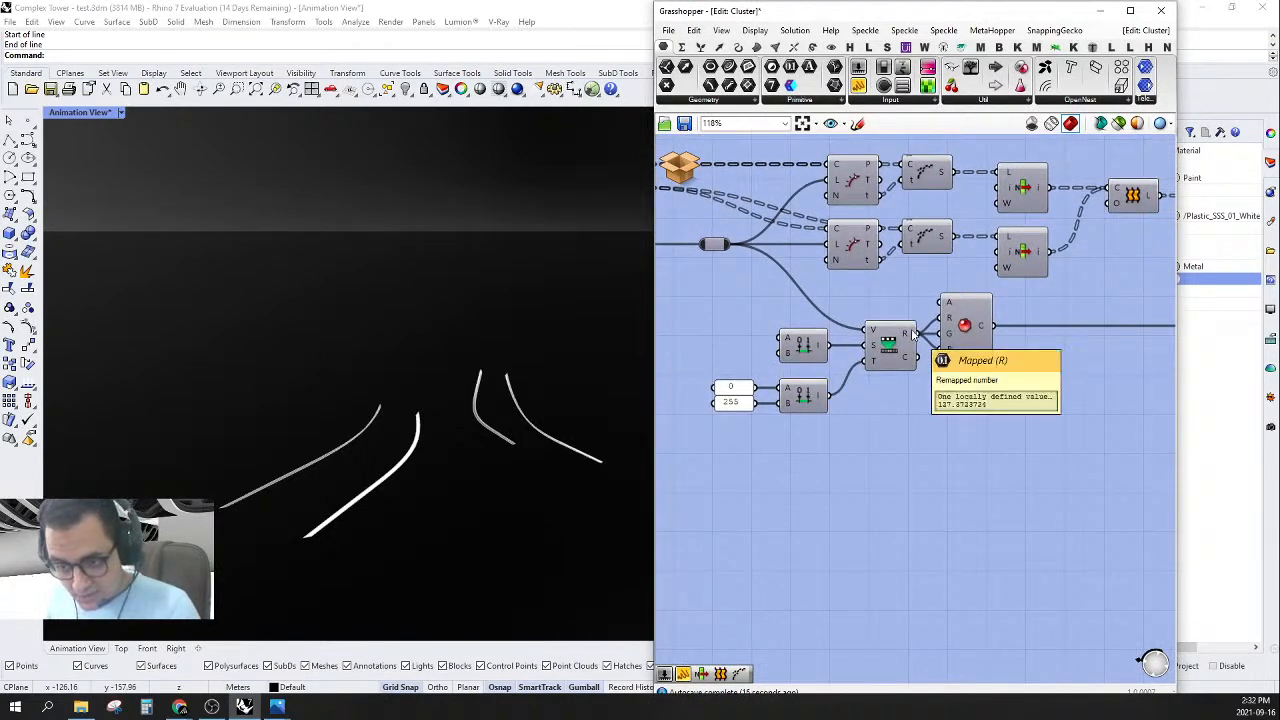
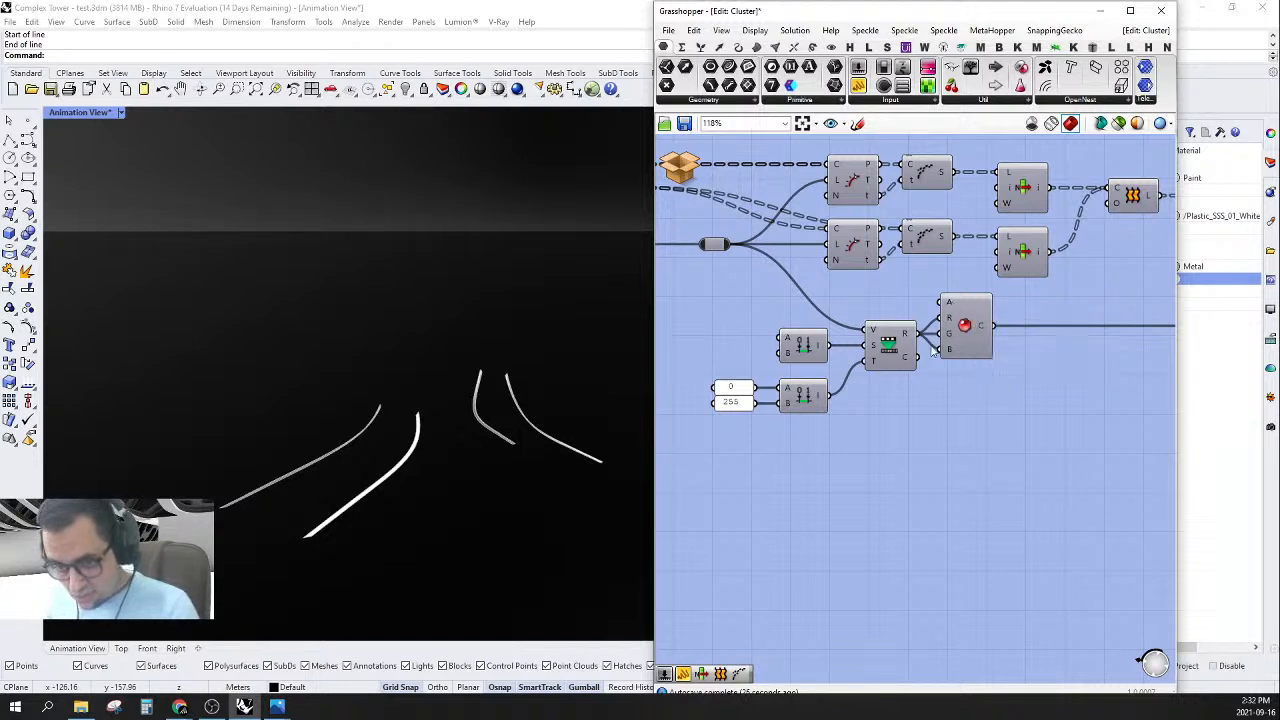
left_click_drag(858, 86, 985, 325)
scroll(1096, 381, "down", 3)
left_click_drag(1081, 426, 1051, 417)
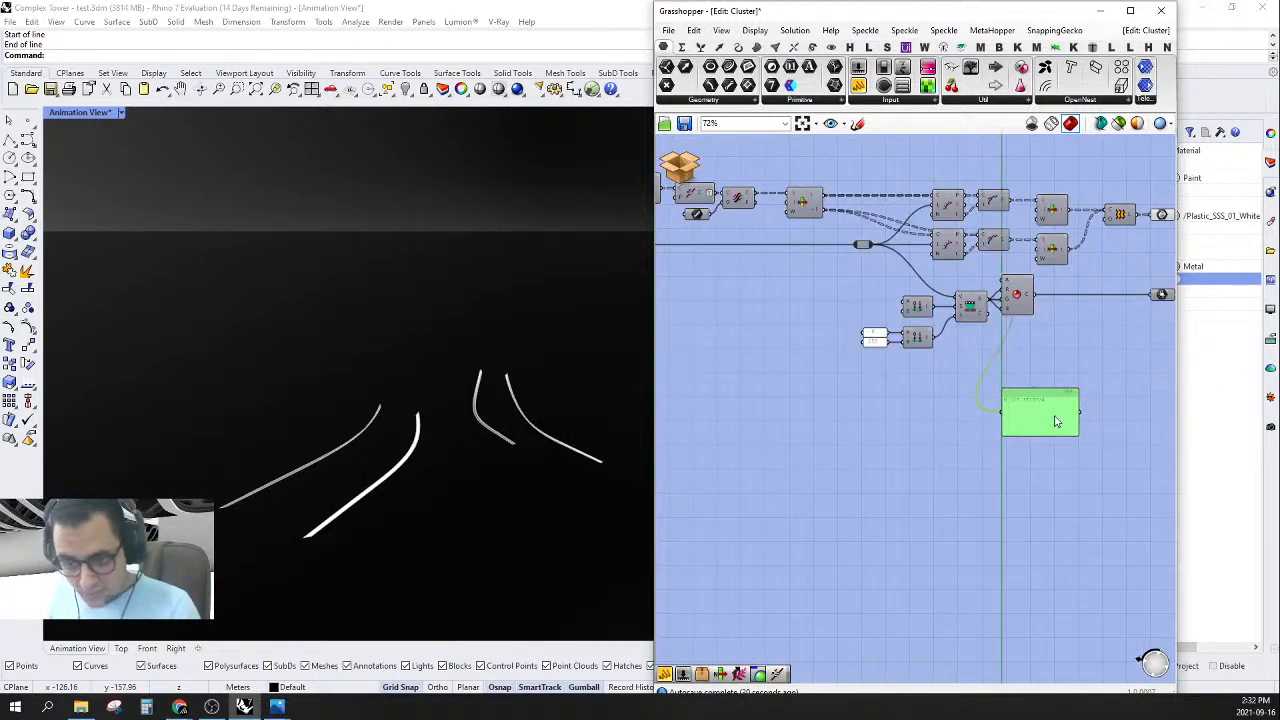
scroll(1020, 306, "up", 5)
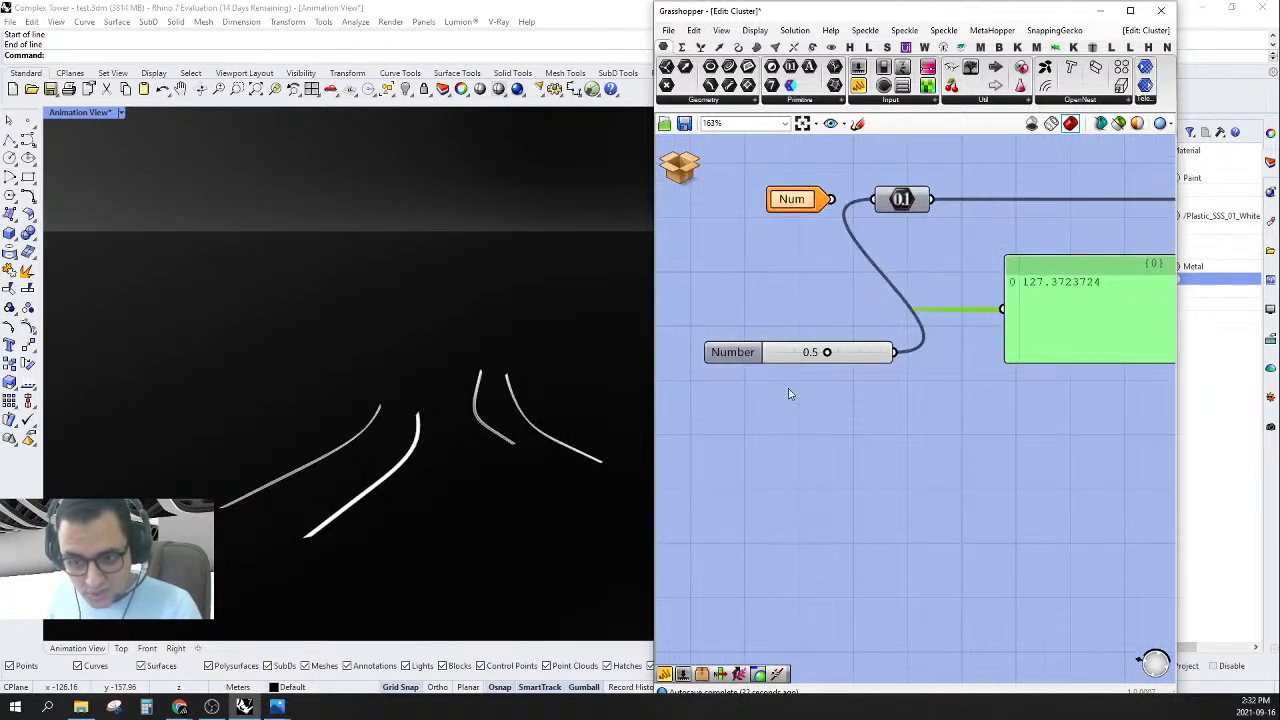
- Lower the slider inside the cluster to 0.0 to test the remapped value
left_click_drag(826, 353, 745, 356)
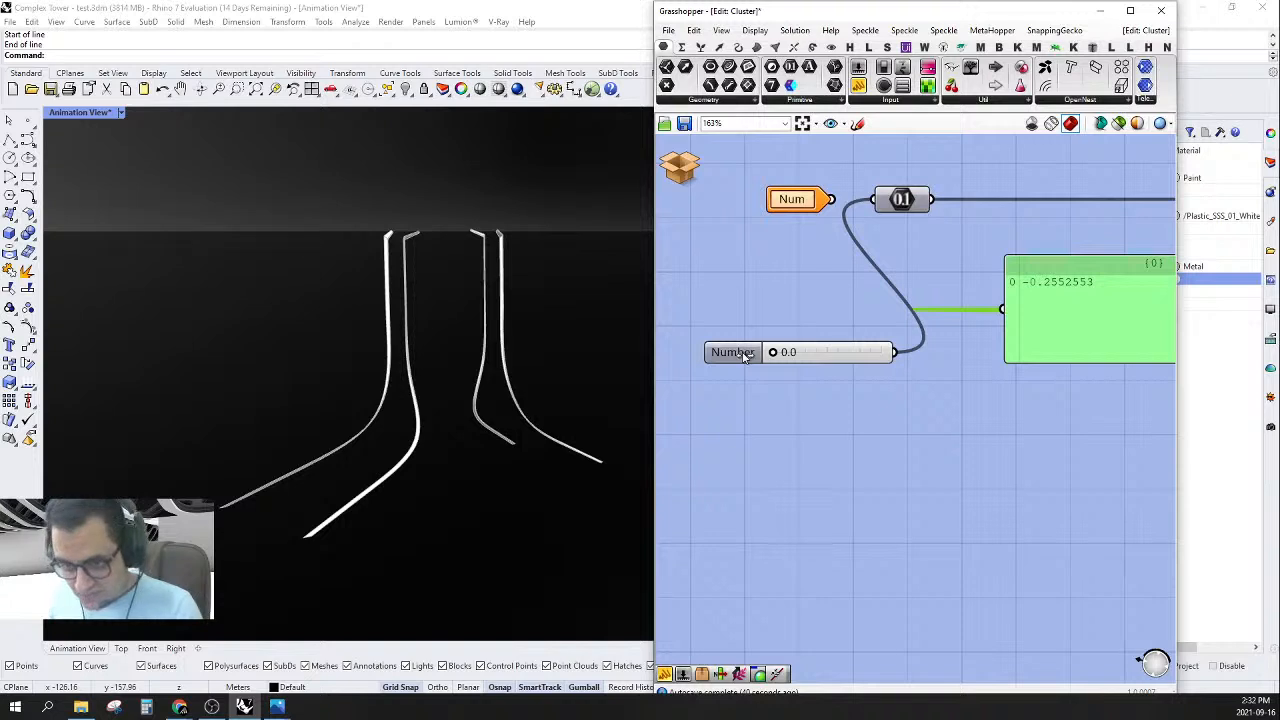
right_click_drag(745, 356, 702, 365)
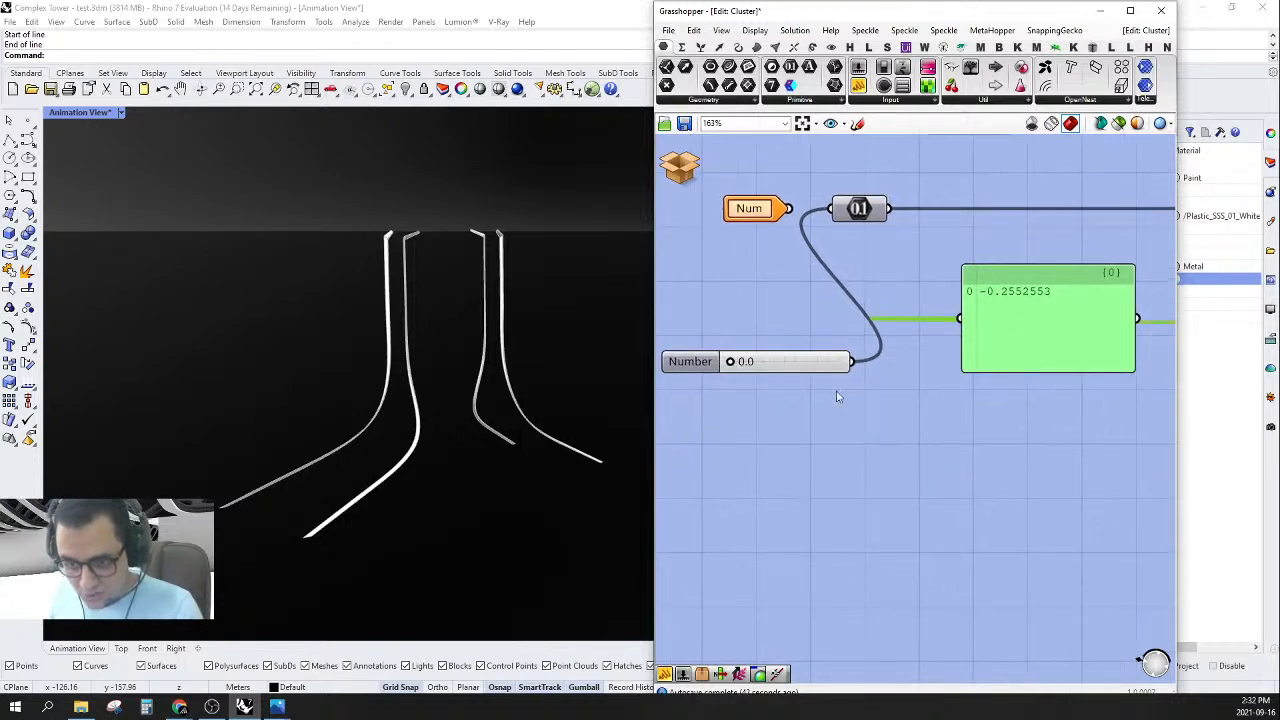
scroll(716, 376, "up", 3)
- Delete the test slider and Panel inside the cluster and reconnect the Num input to the Number parameter
left_click_drag(742, 353, 628, 381)
scroll(709, 336, "down", 5)
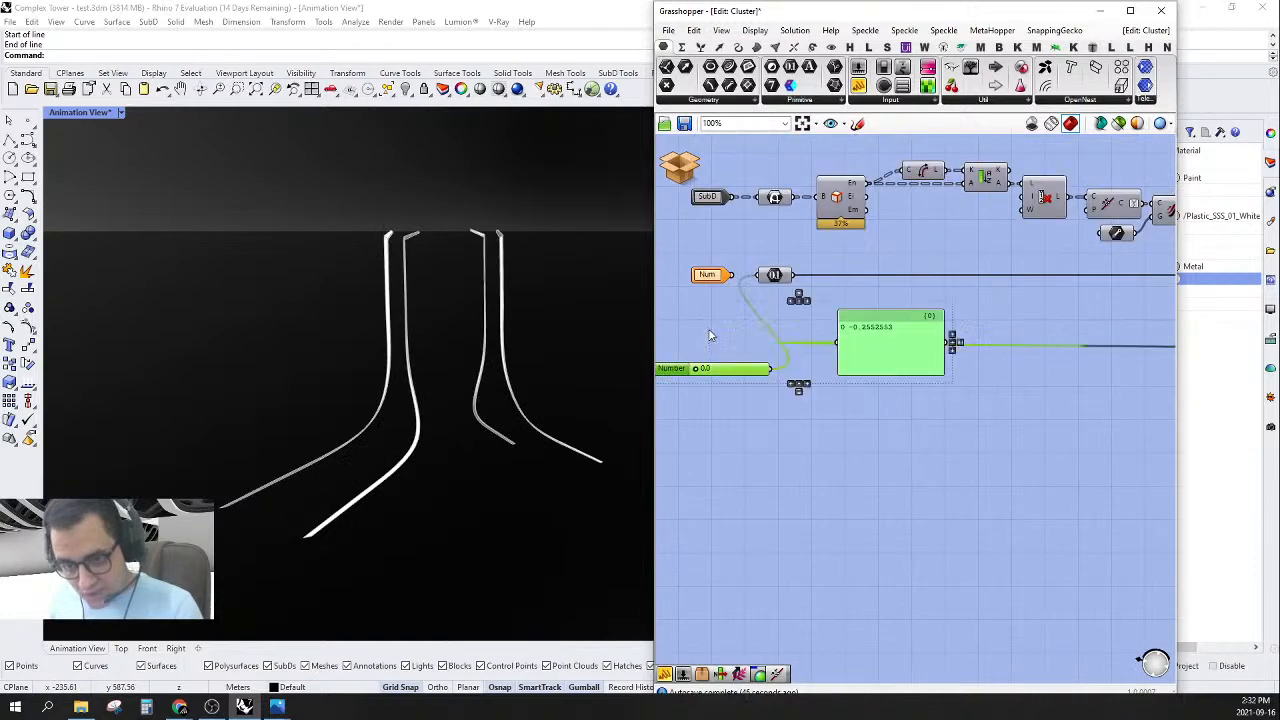
scroll(820, 391, "down", 2)
right_click_drag(797, 360, 742, 369)
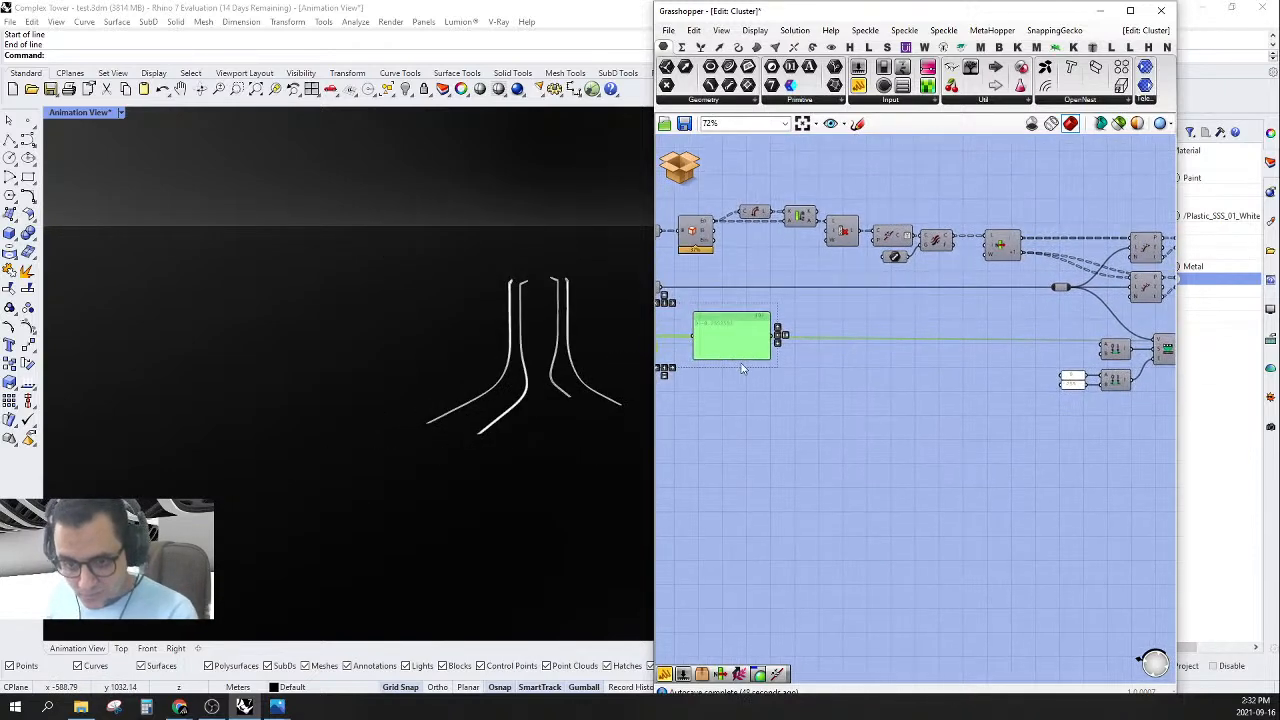
key("Delete")
scroll(800, 340, "up", 5)
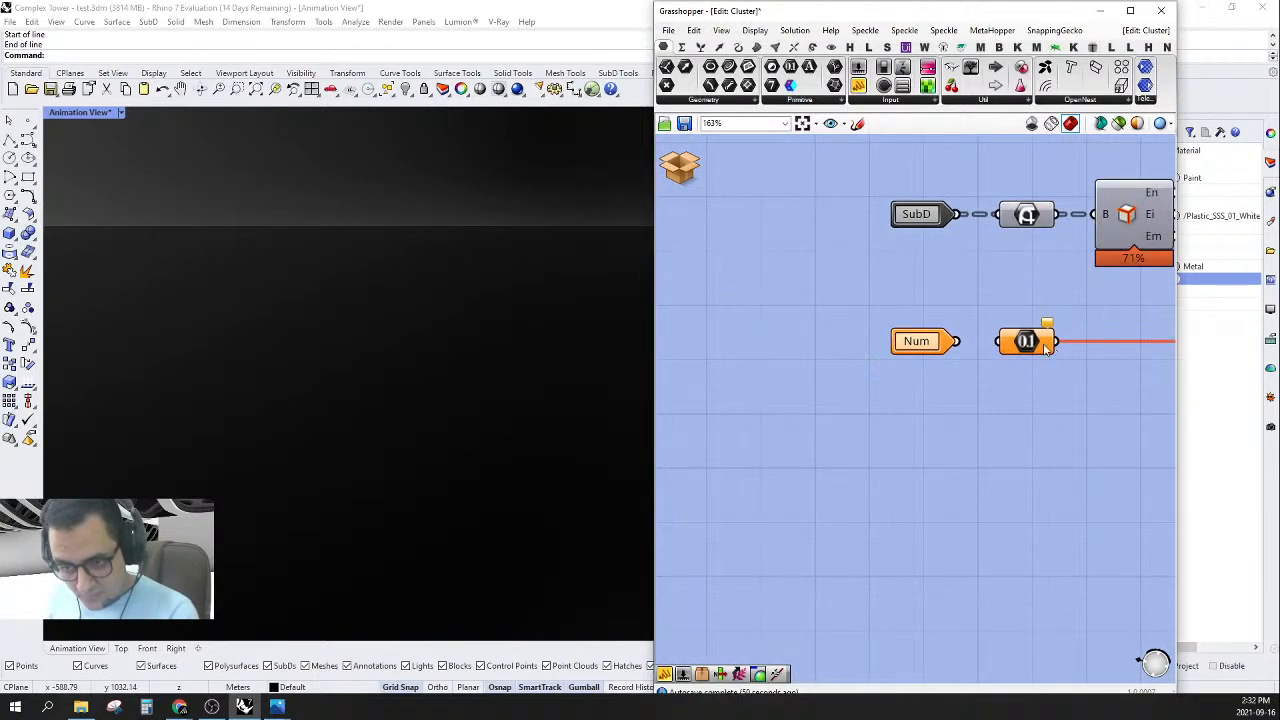
left_click_drag(998, 350, 952, 343)
scroll(851, 360, "down", 6)
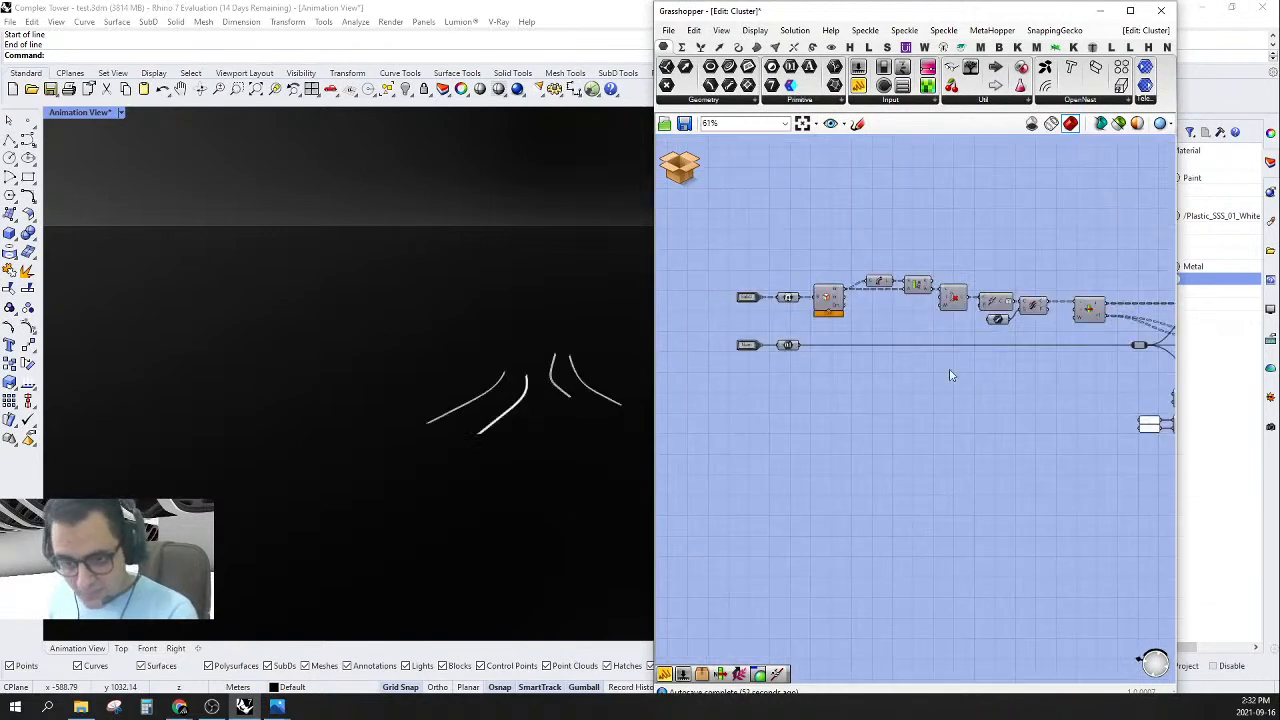
- Save the cluster's changes and close it to return to the parent definition
right_click_drag(951, 375, 737, 394)
scroll(909, 423, "up", 2)
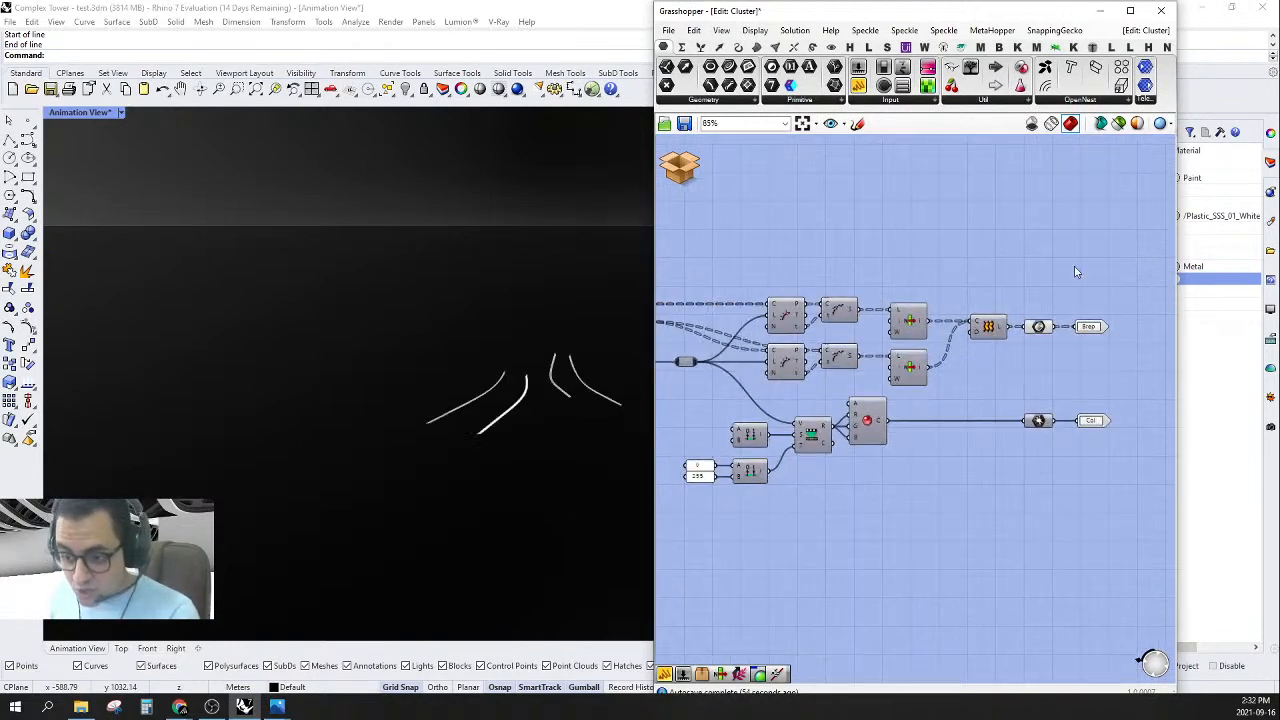
left_click_drag(1074, 267, 1030, 494)
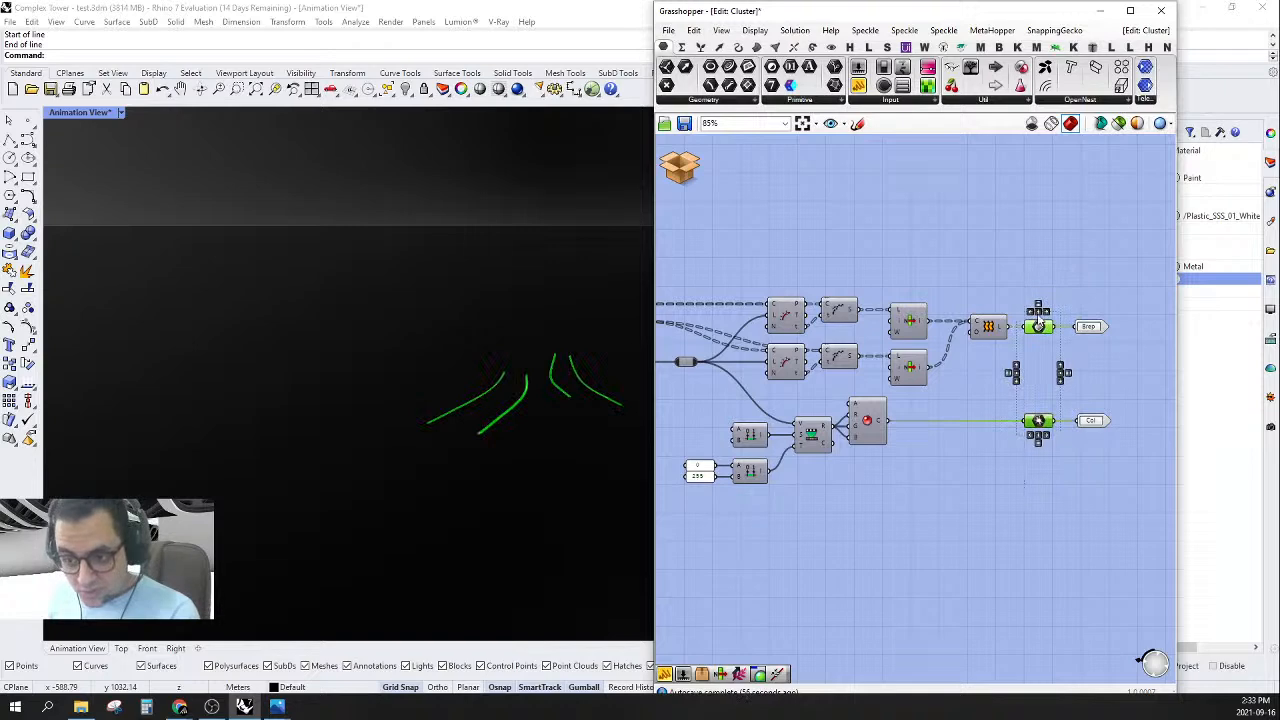
left_click(1039, 271)
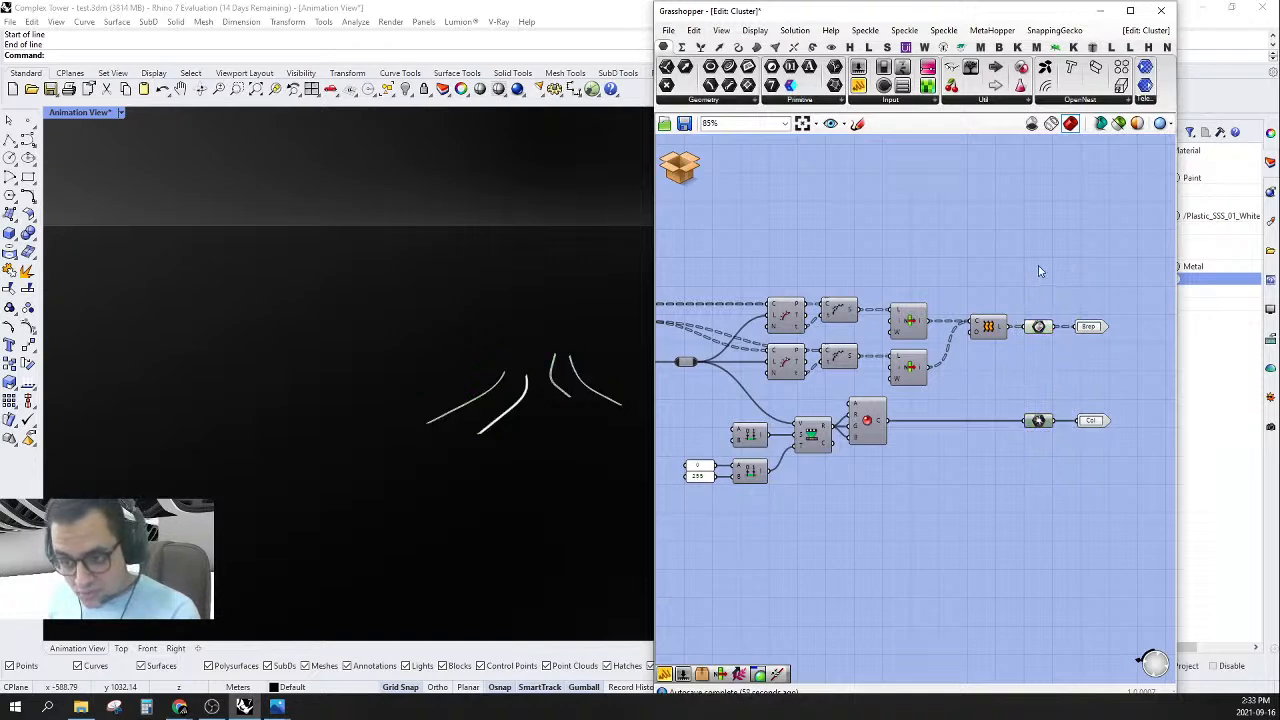
left_click(690, 184)
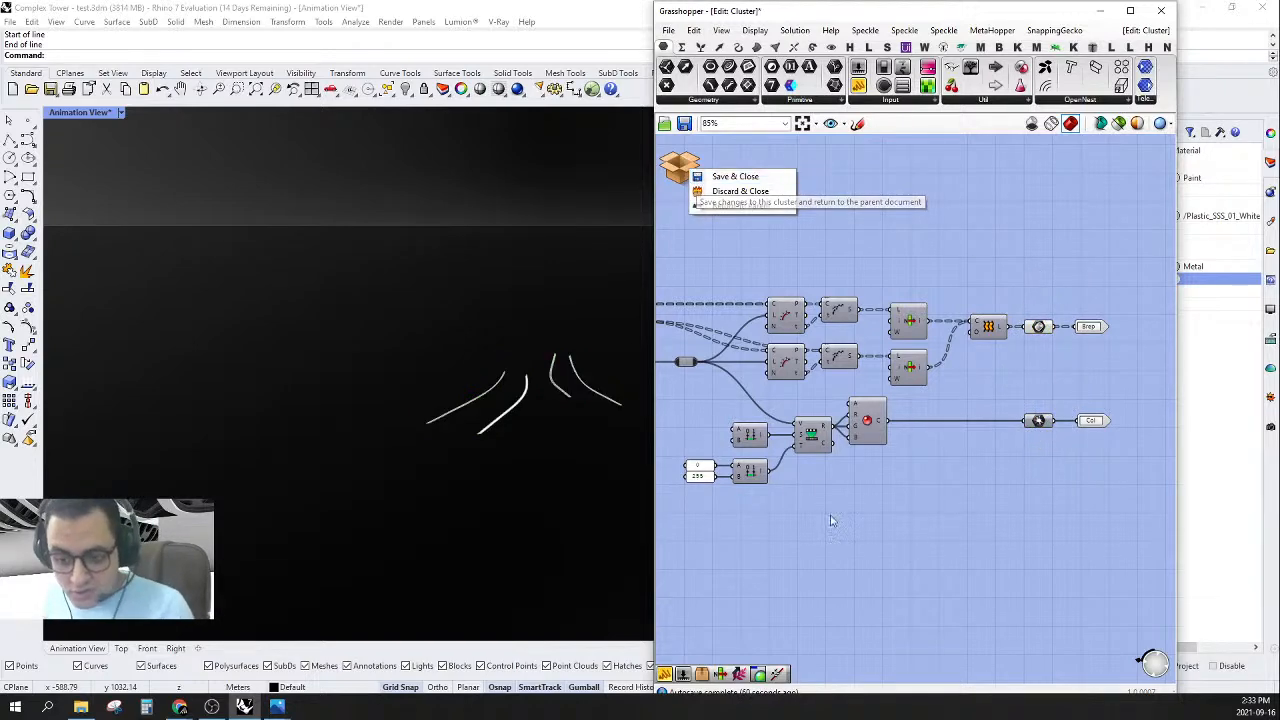
scroll(863, 441, "up", 2)
right_click_drag(895, 425, 1013, 399)
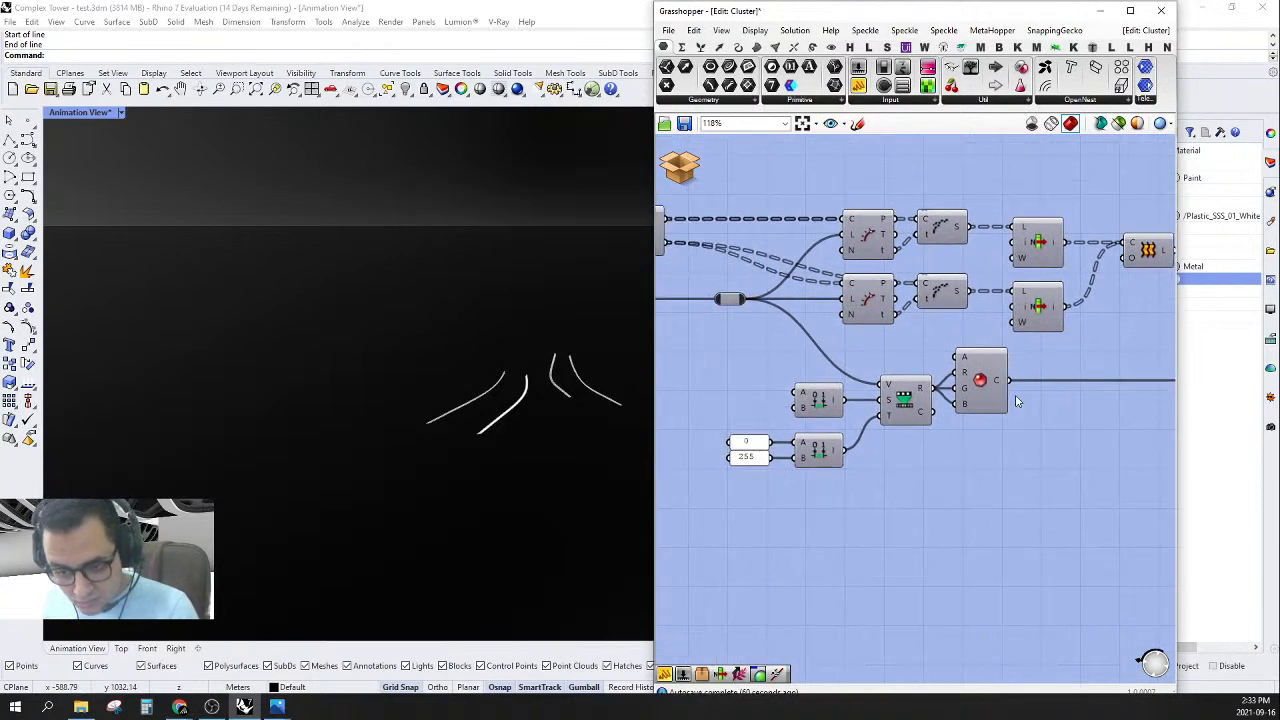
scroll(1013, 397, "down", 1)
left_click(688, 172)
left_click(693, 178)
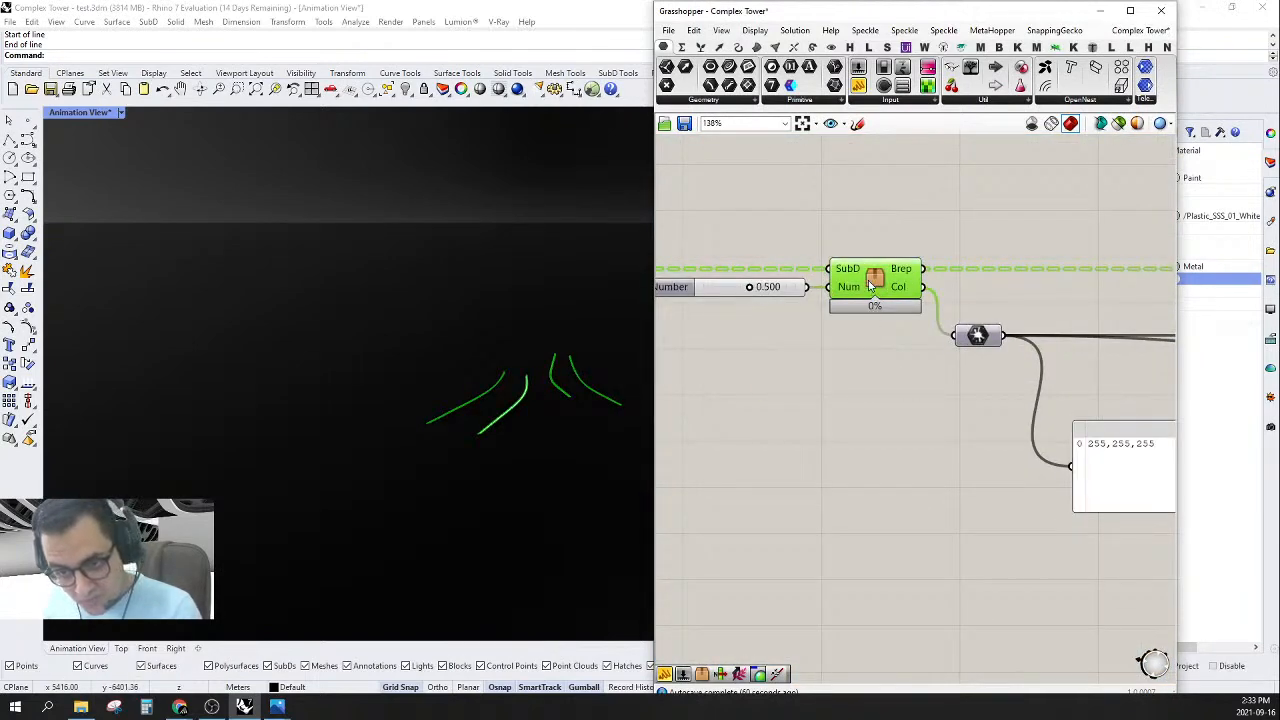
- Reopen the cluster and examine the remapping's Mapped output and the colour component's alpha, red, green and blue inputs
double_click(872, 284)
scroll(1100, 456, "up", 5)
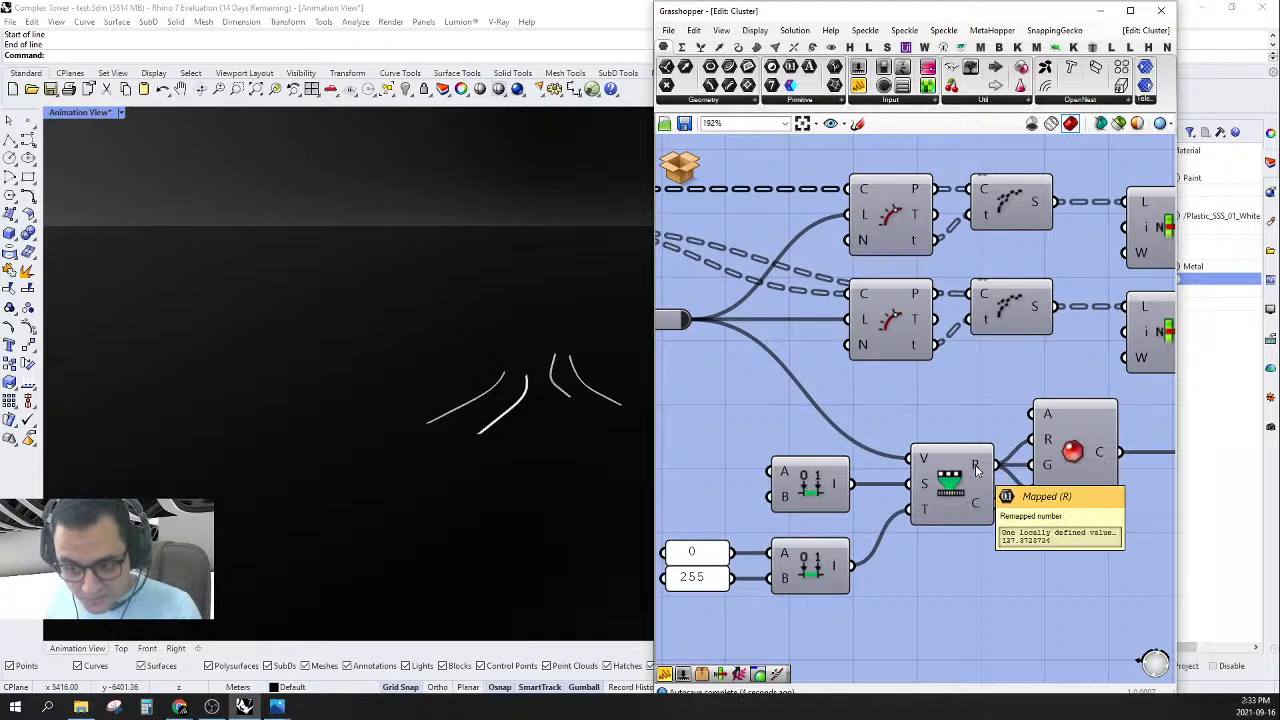
right_click_drag(1092, 494, 993, 469)
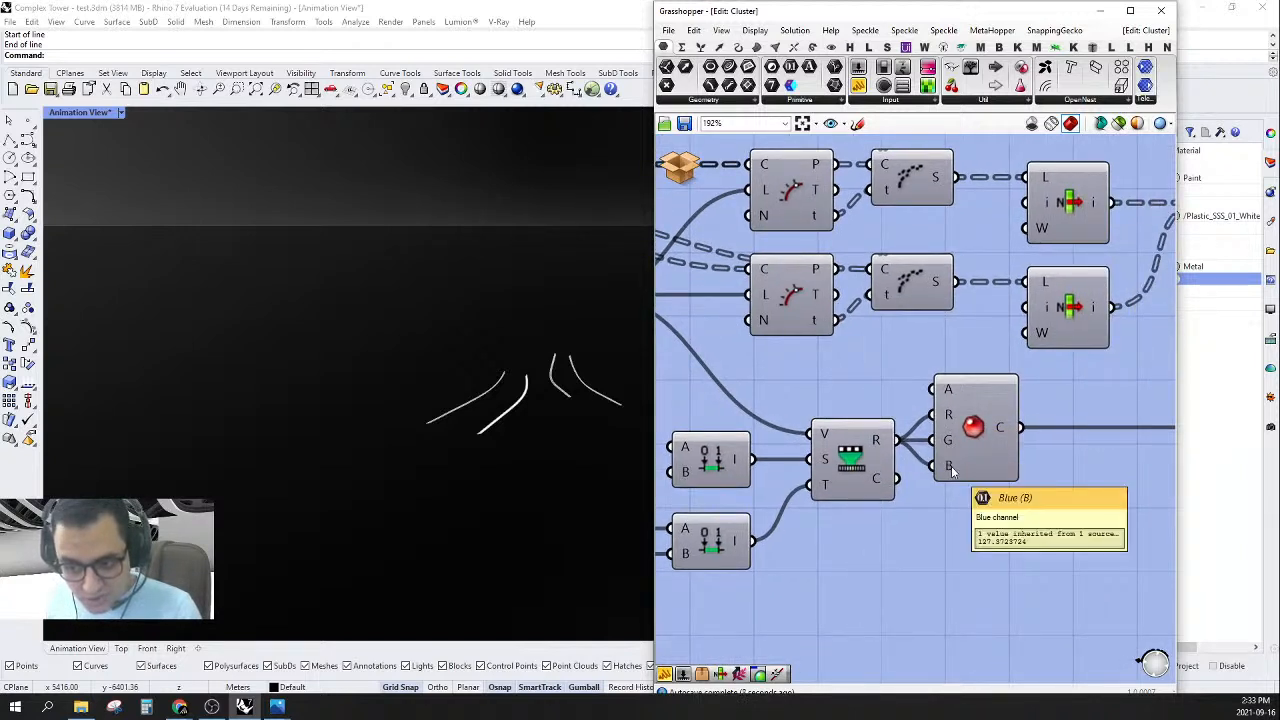
right_click(1003, 428)
right_click(944, 395)
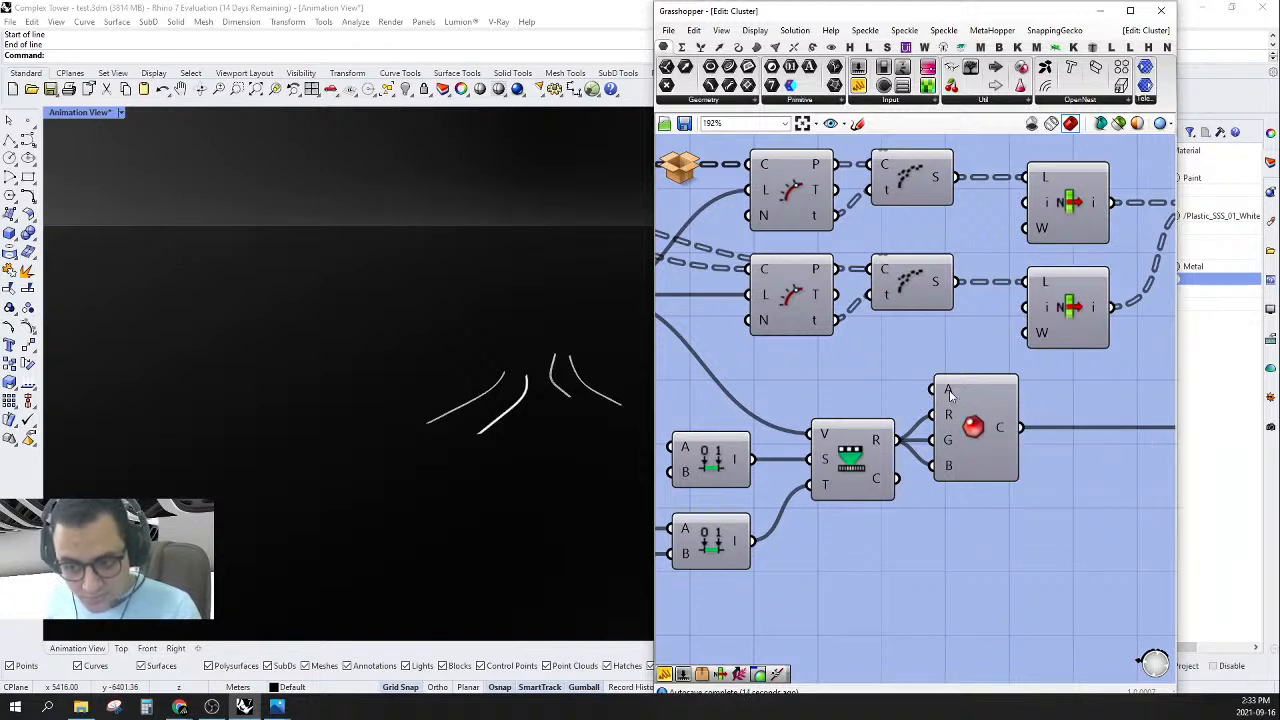
right_click(949, 393)
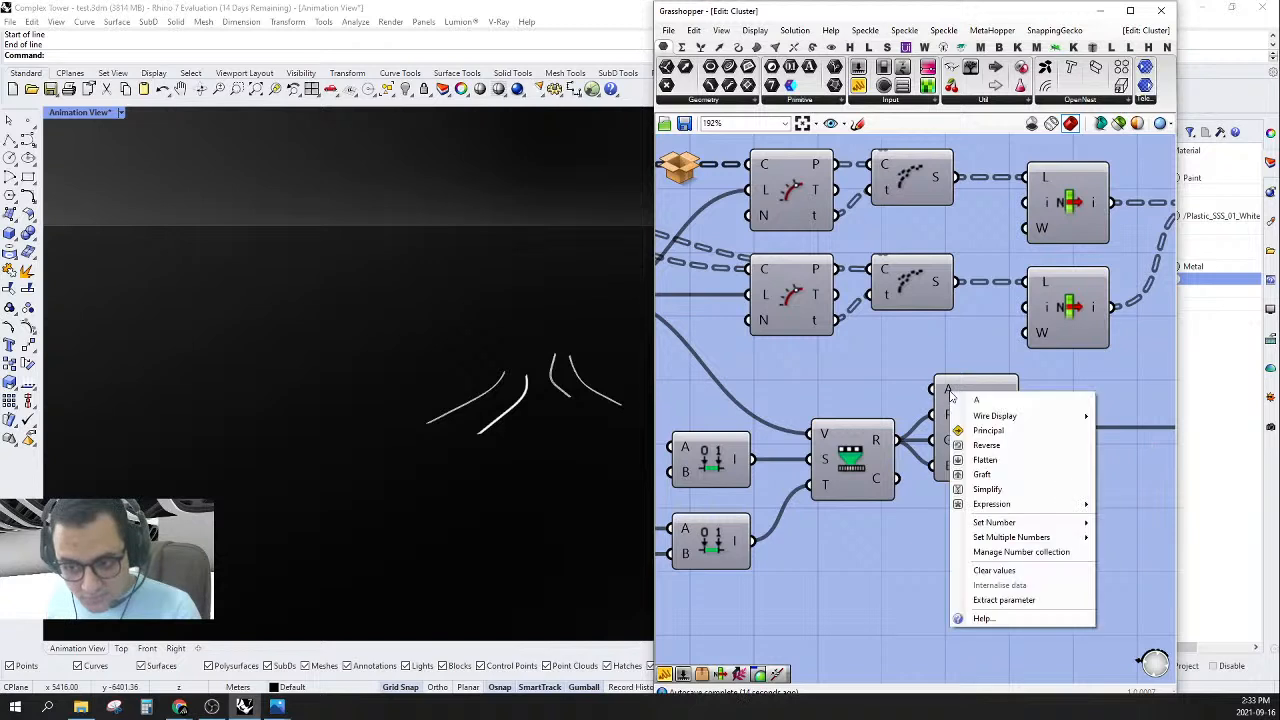
left_click(894, 378)
mouse_move(946, 387)
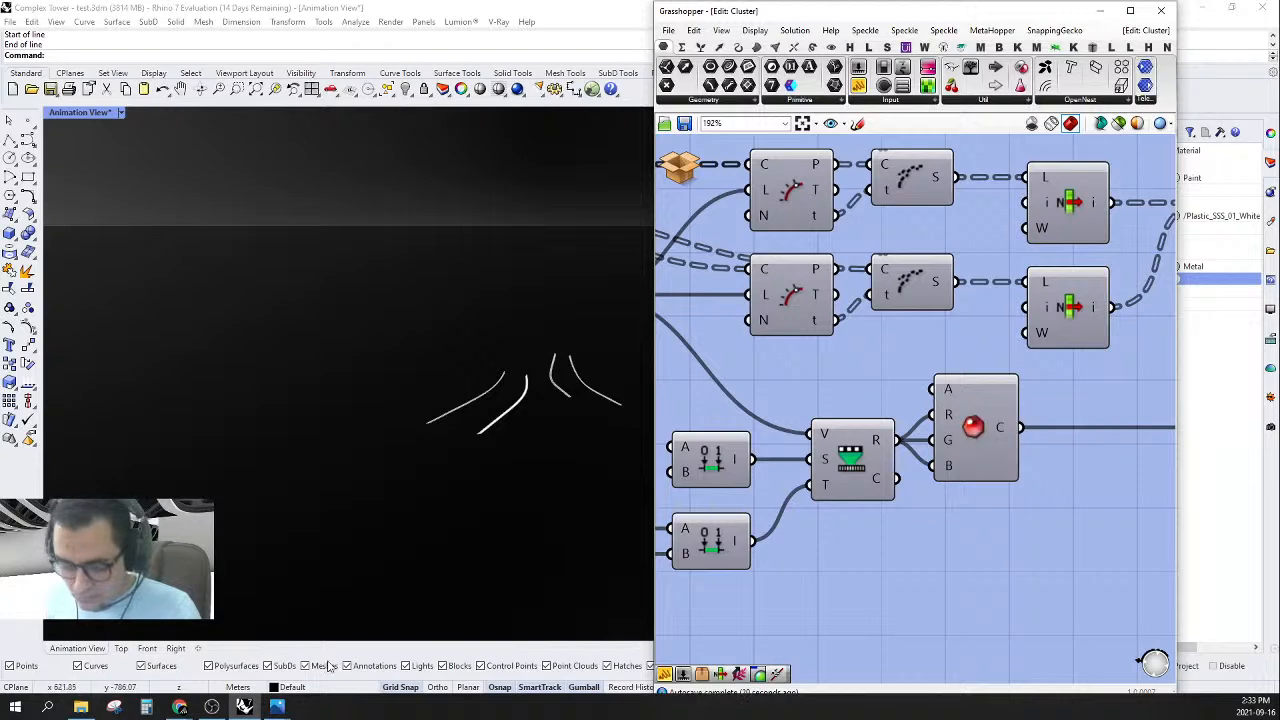
- Switch to Chrome and check the decimal RGB codes in the "white color code" search results
left_click(179, 707)
left_click(253, 660)
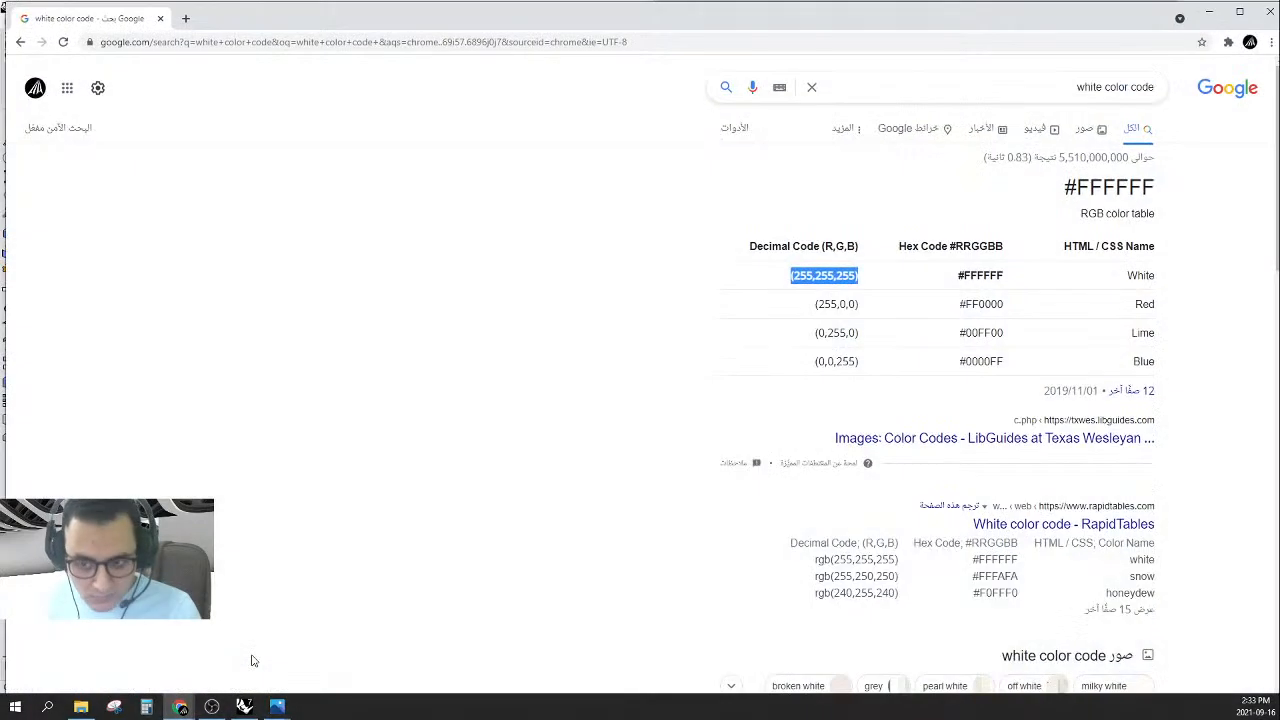
left_click(1198, 252)
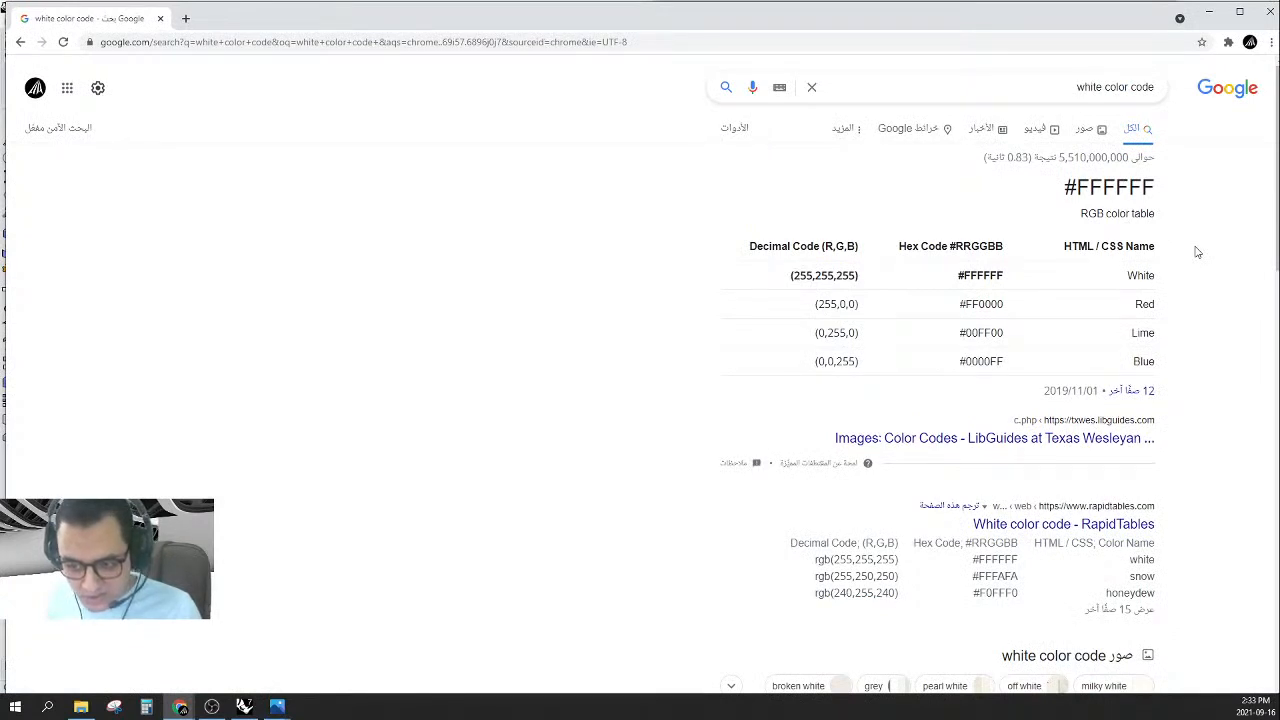
- Switch back to Grasshopper and examine the remapping's Mapped output and the colour component's Colour output inside the cluster
left_click(1209, 12)
left_click(48, 55)
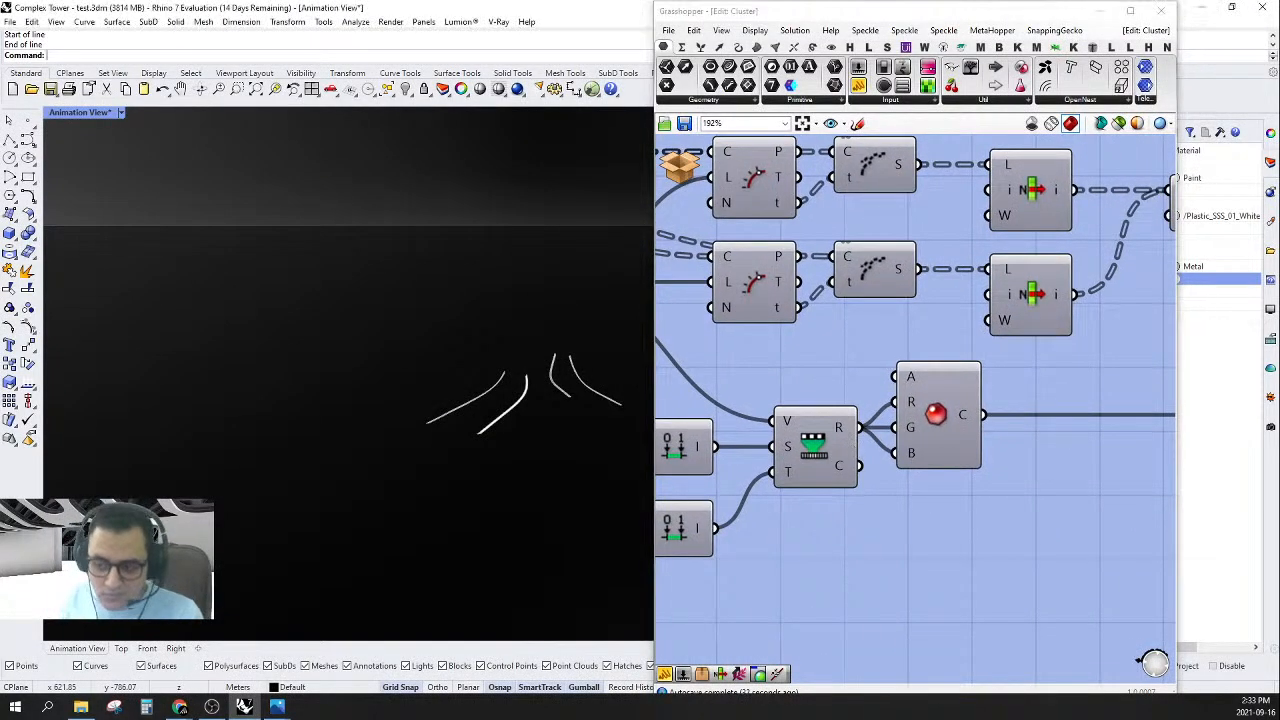
left_click(998, 485)
scroll(990, 427, "down", 4)
right_click_drag(992, 427, 925, 408)
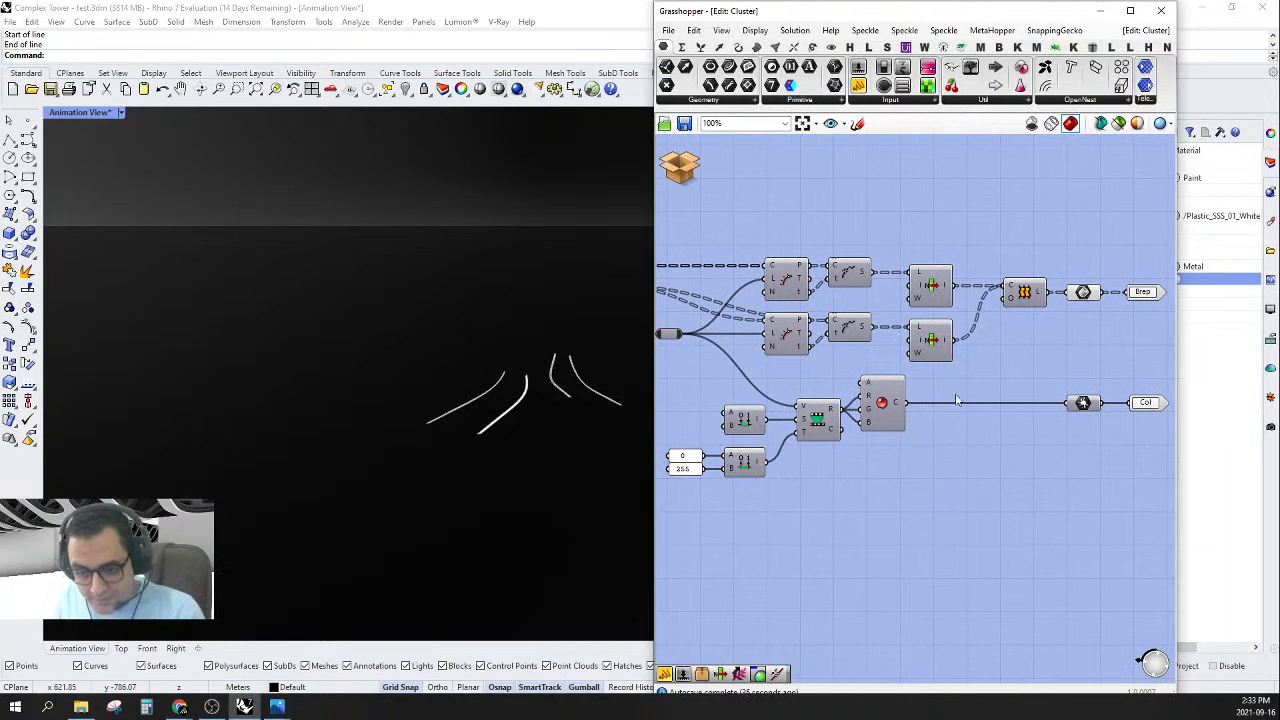
right_click_drag(919, 340, 948, 332)
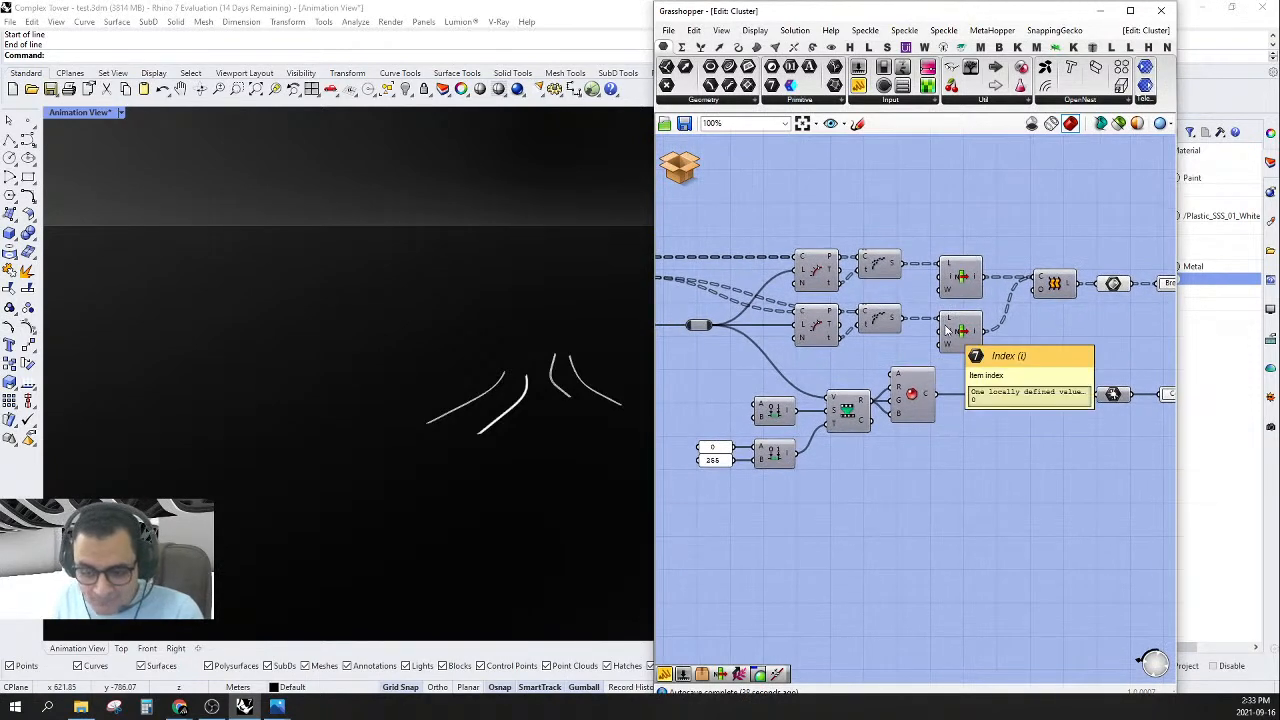
right_click_drag(831, 511, 908, 507)
scroll(830, 410, "up", 3)
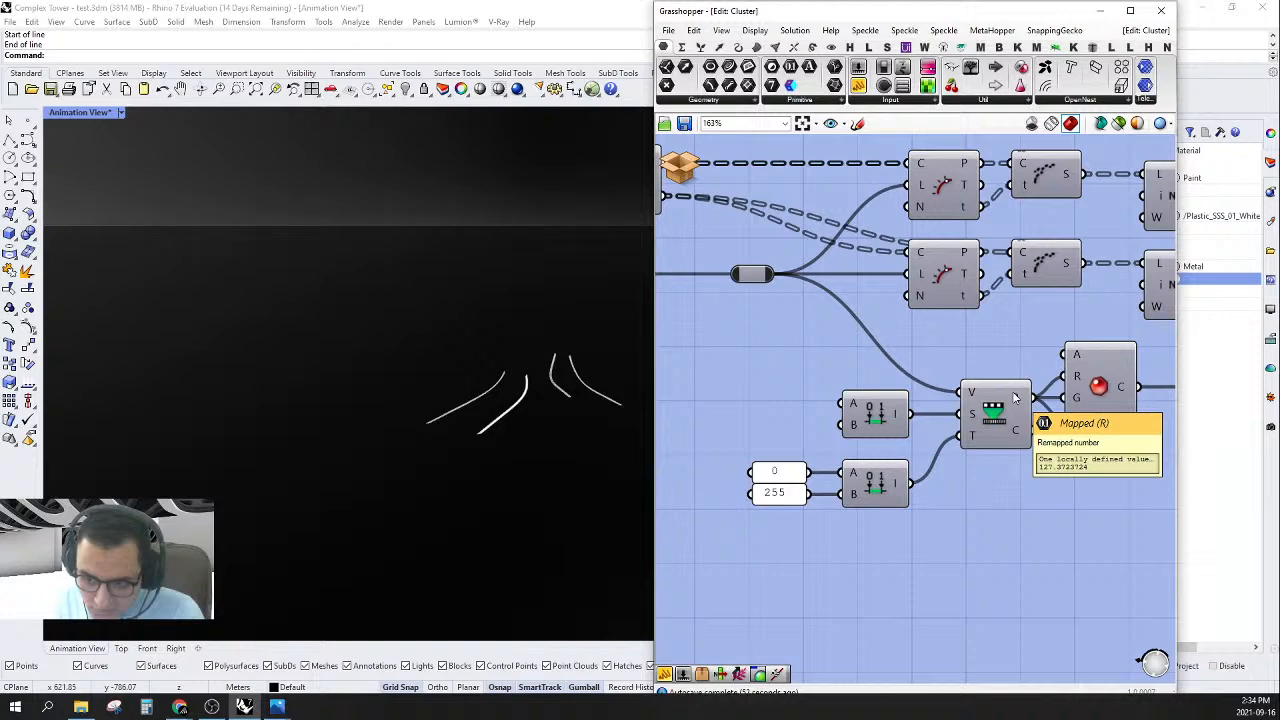
scroll(1014, 397, "up", 2)
mouse_move(966, 381)
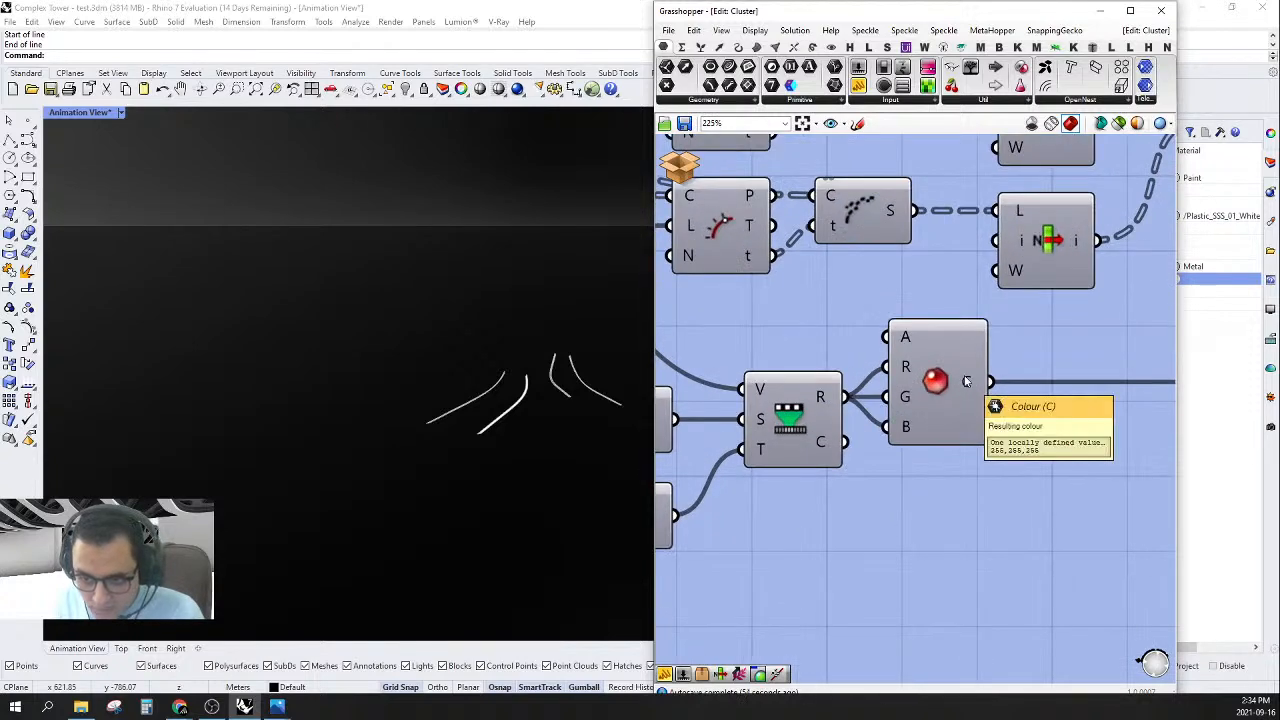
scroll(966, 381, "down", 3)
scroll(925, 352, "up", 2)
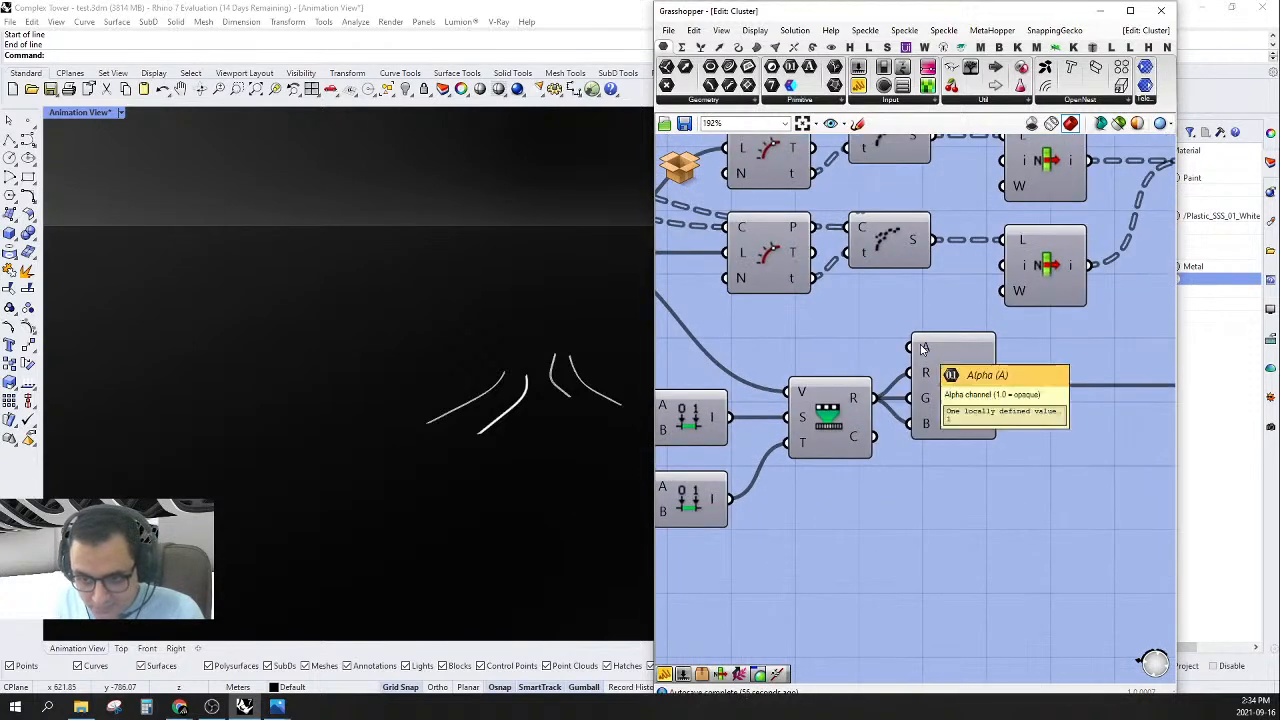
- Test the colour component with its Alpha input at 0, and set Alpha back to 1
right_click(922, 349)
mouse_move(1012, 480)
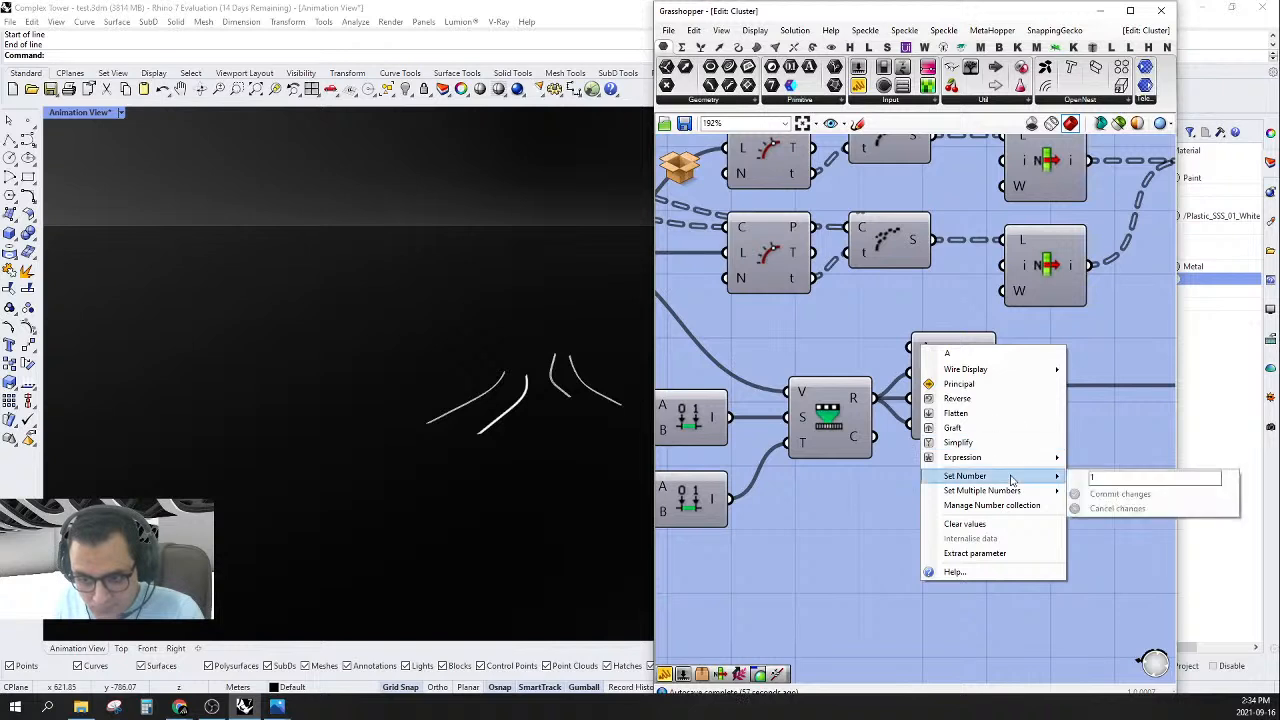
left_click(1115, 494)
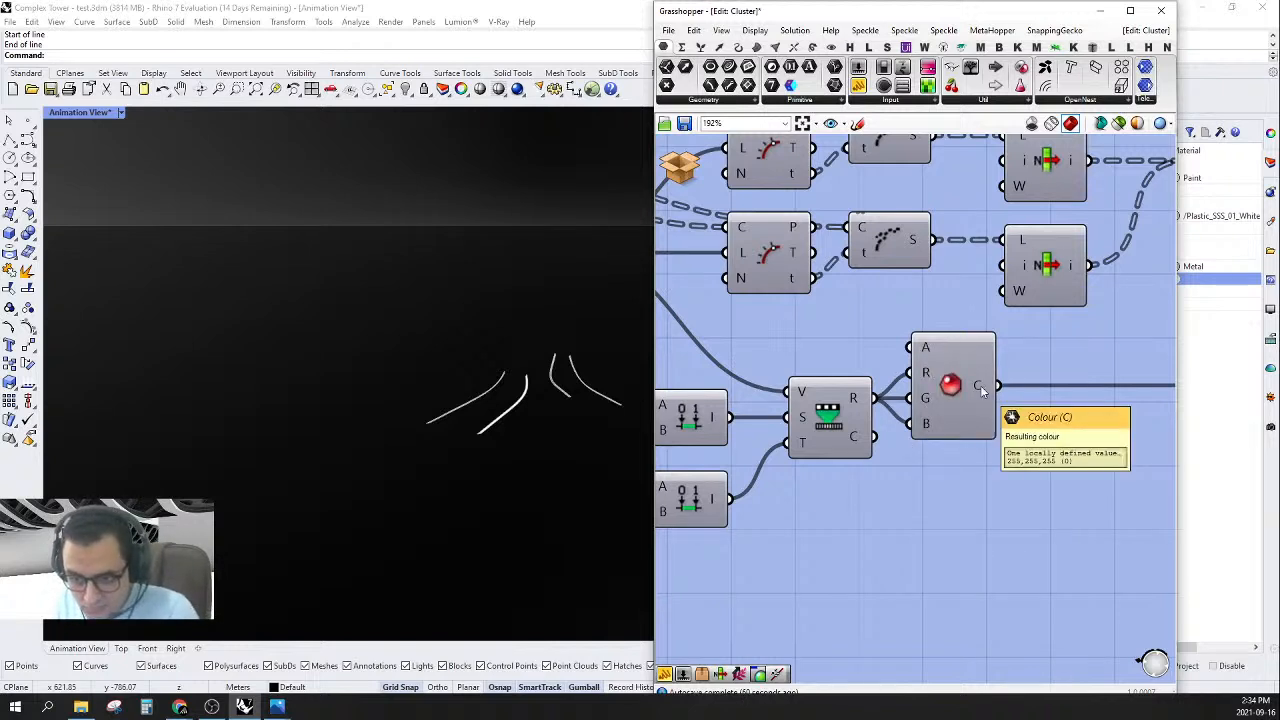
right_click(920, 347)
mouse_move(1062, 476)
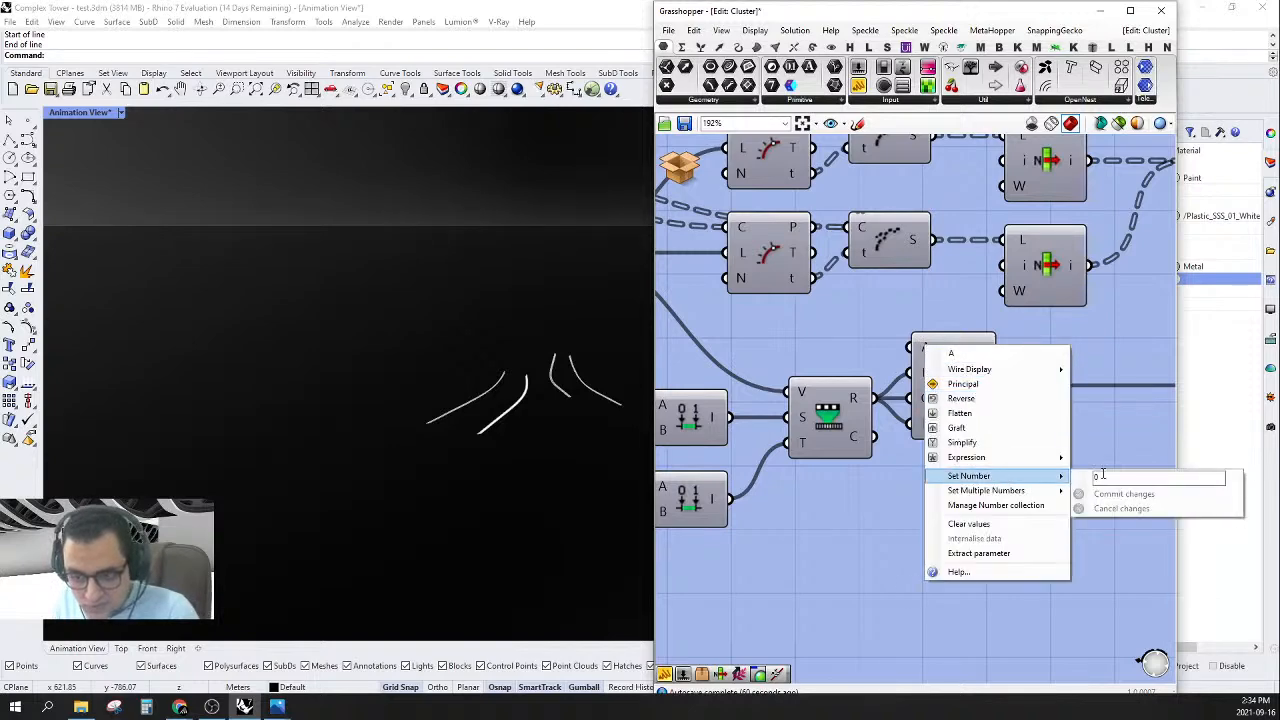
left_click_drag(1103, 477, 1043, 478)
type("1")
left_click(1078, 495)
- Save the cluster's changes and close it to return to the Complex Tower definition
scroll(1071, 455, "down", 8)
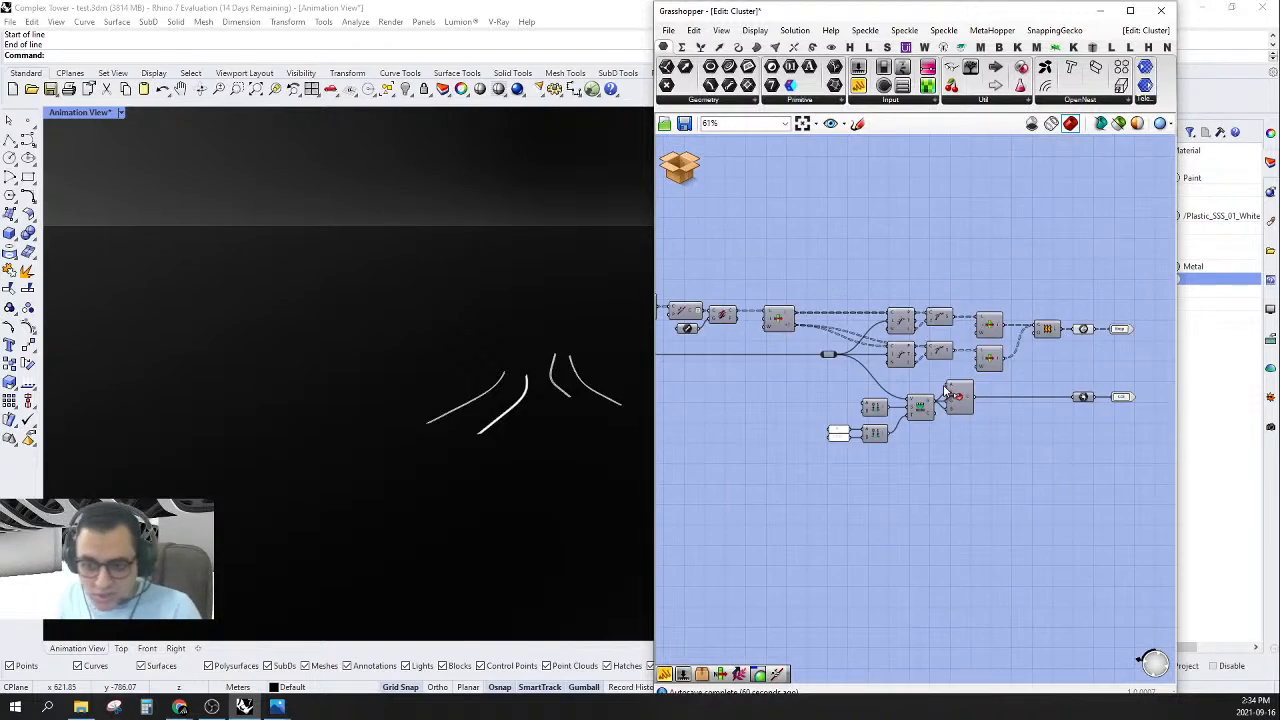
scroll(909, 394, "up", 3)
scroll(768, 383, "up", 3)
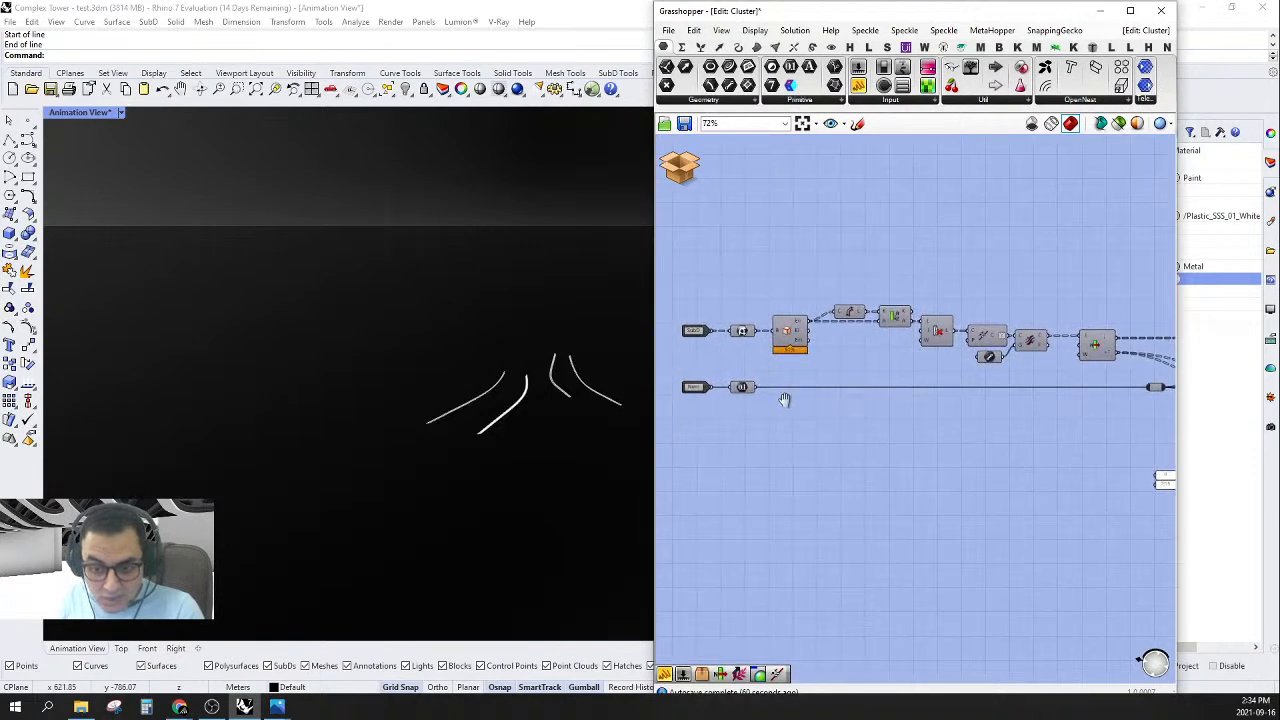
left_click(692, 180)
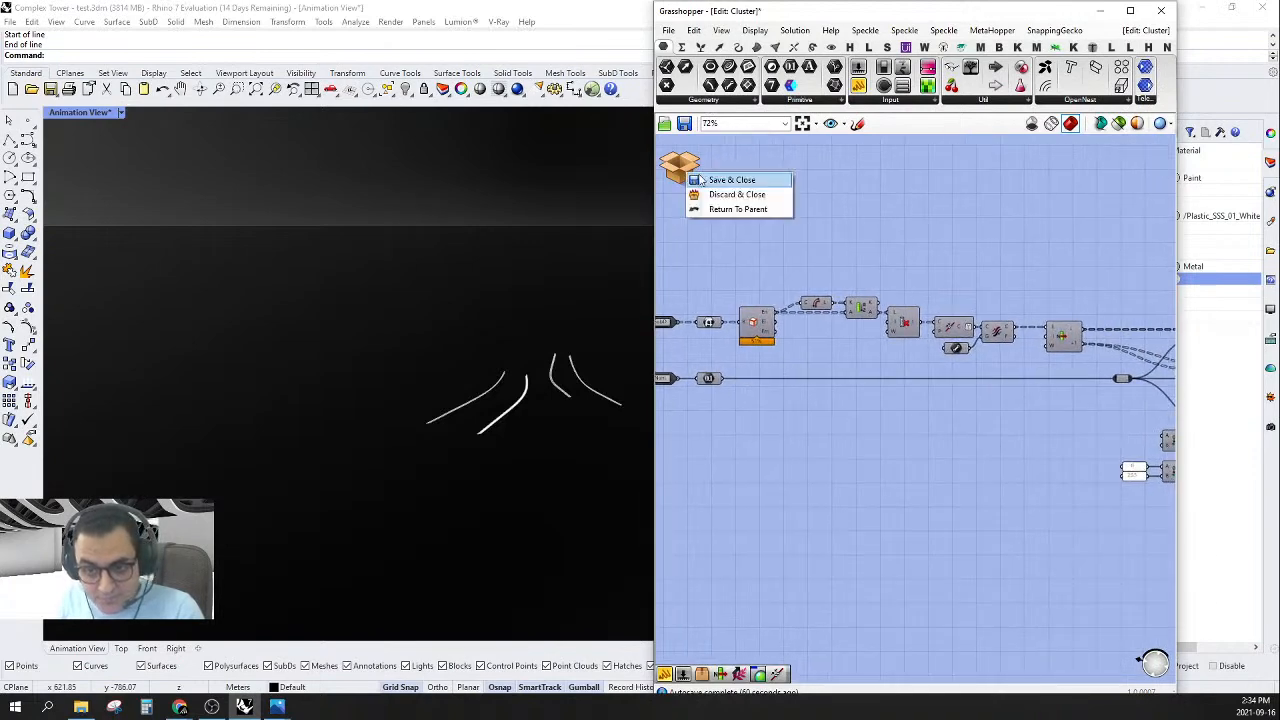
left_click(735, 178)
- Open the first Creases Anime cluster, examine its number remapping and colour output, and close it
scroll(1033, 355, "down", 4)
scroll(1033, 355, "up", 3)
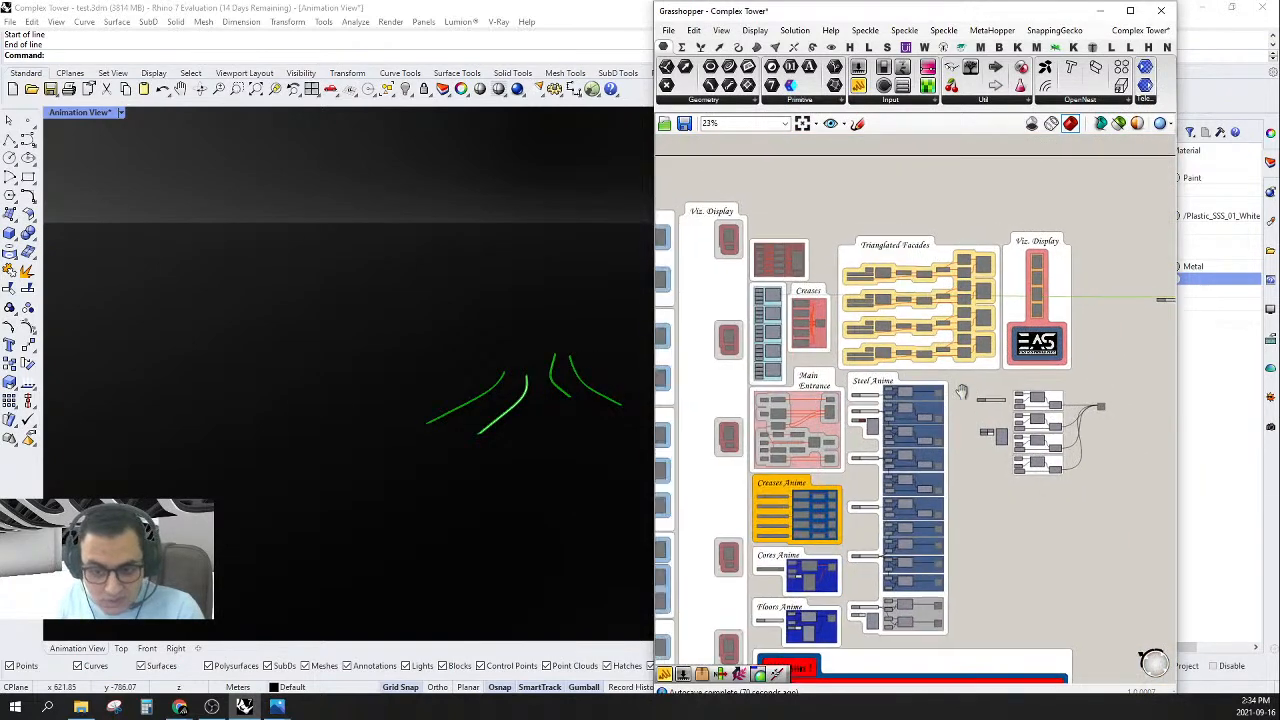
scroll(857, 280, "up", 3)
scroll(857, 280, "up", 3)
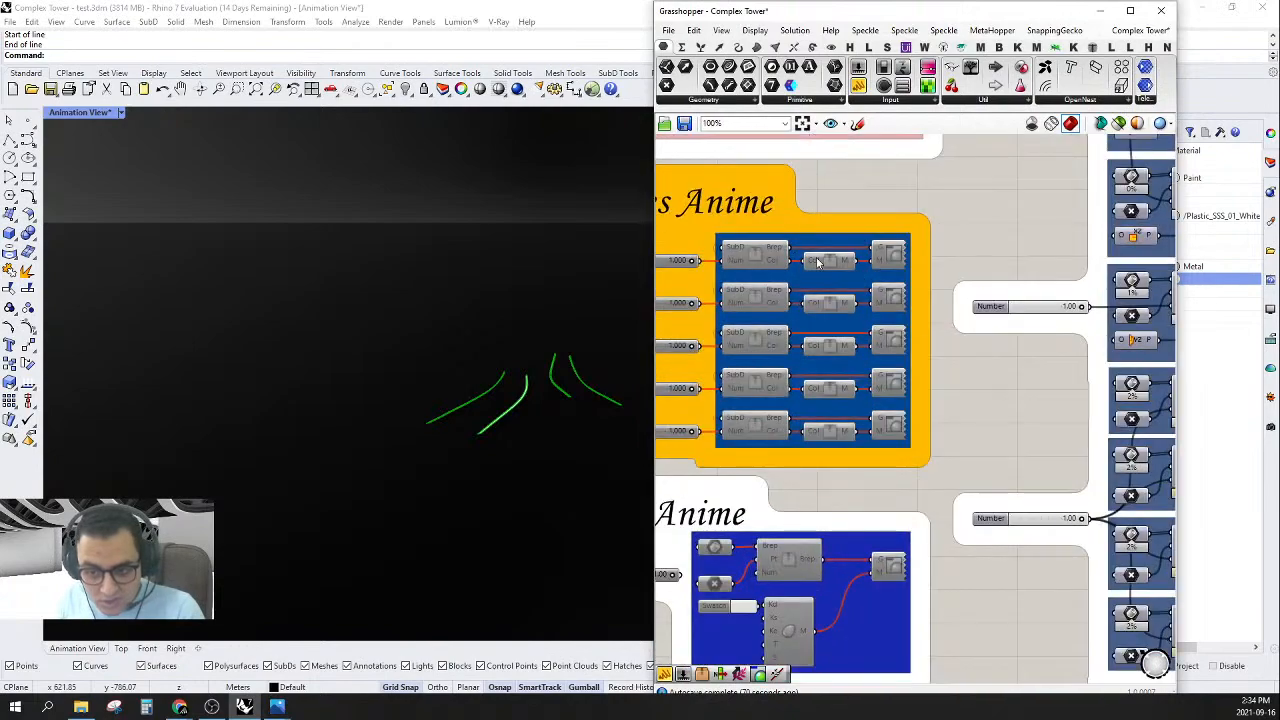
left_click(758, 258)
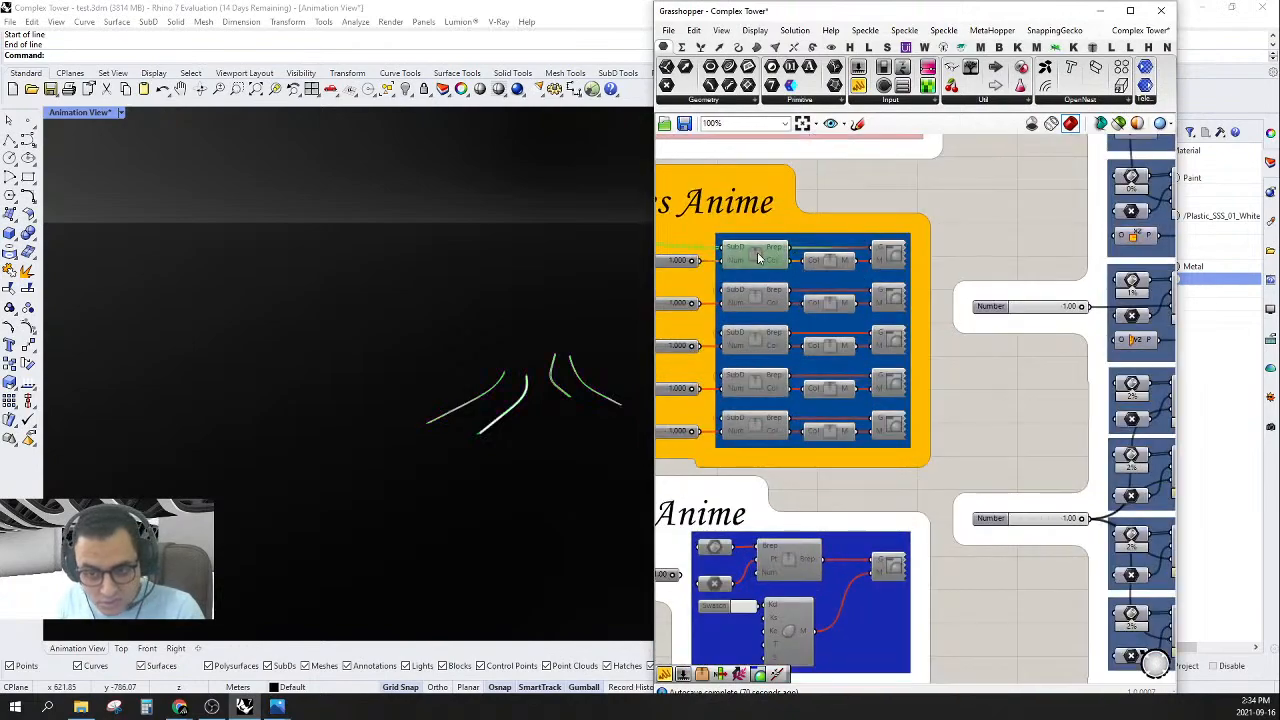
double_click(757, 252)
scroll(1050, 480, "down", 2)
scroll(1052, 425, "up", 4)
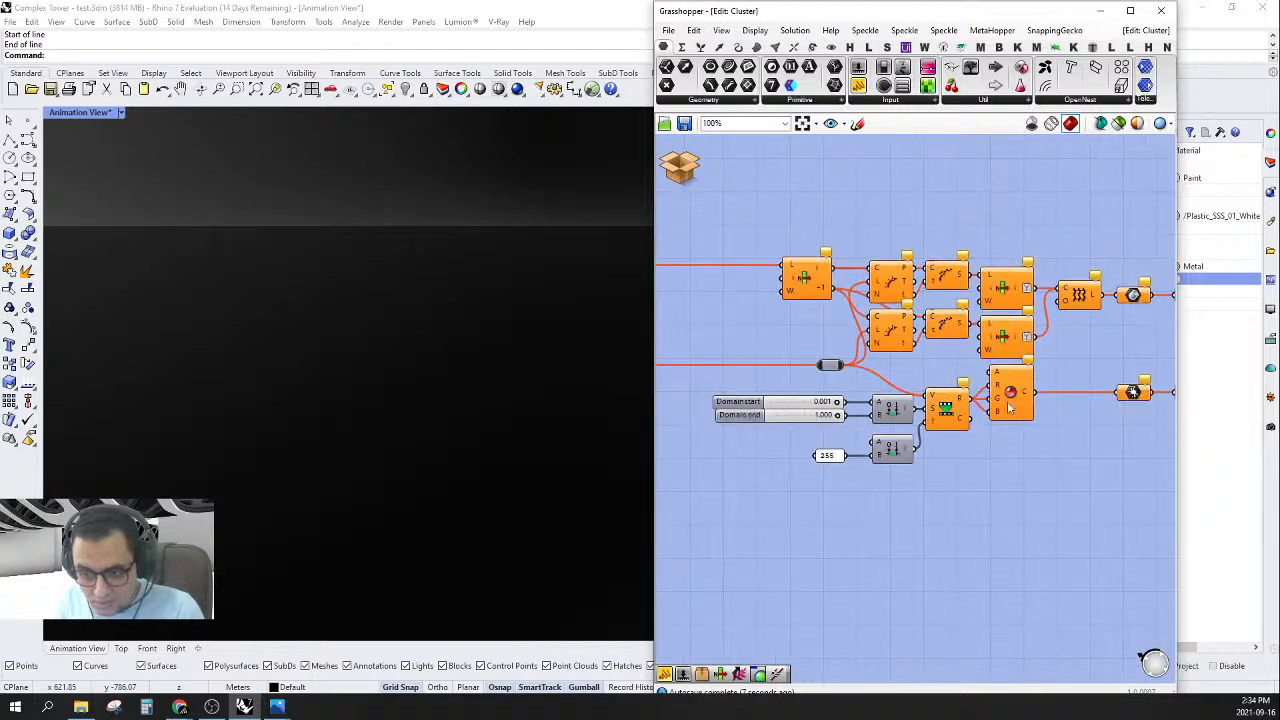
right_click_drag(1070, 410, 931, 413)
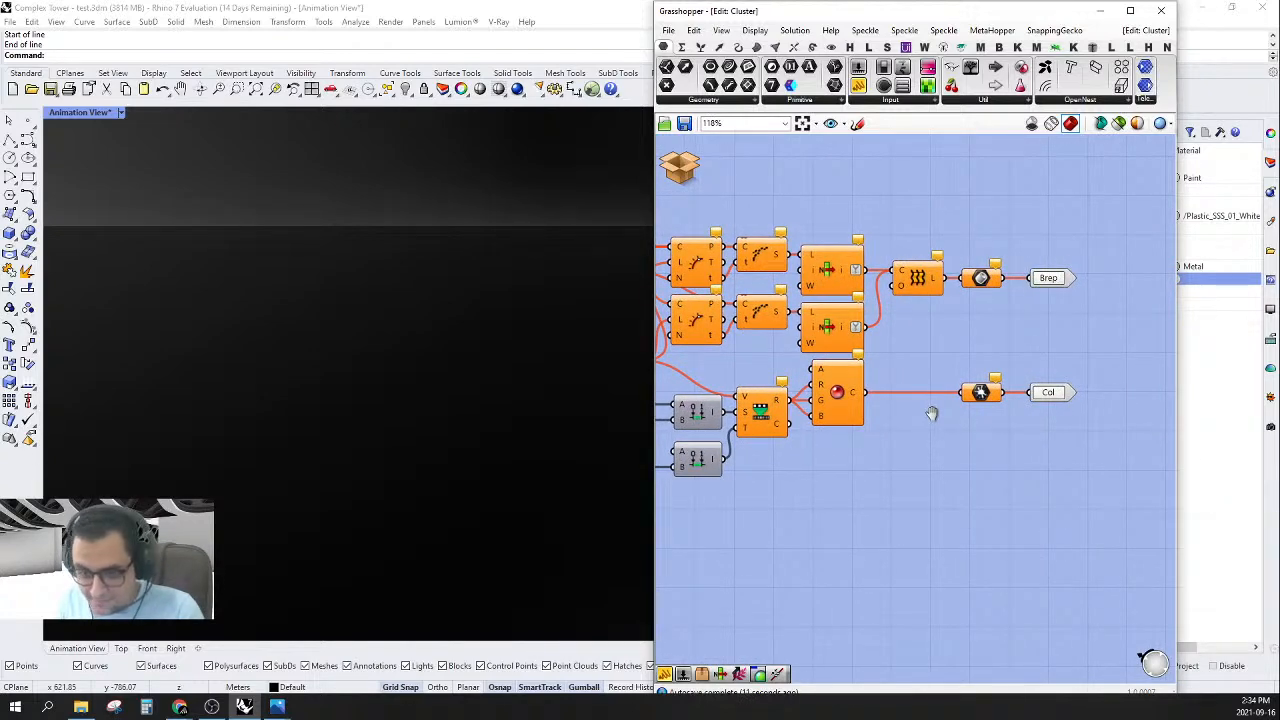
right_click_drag(931, 413, 993, 420)
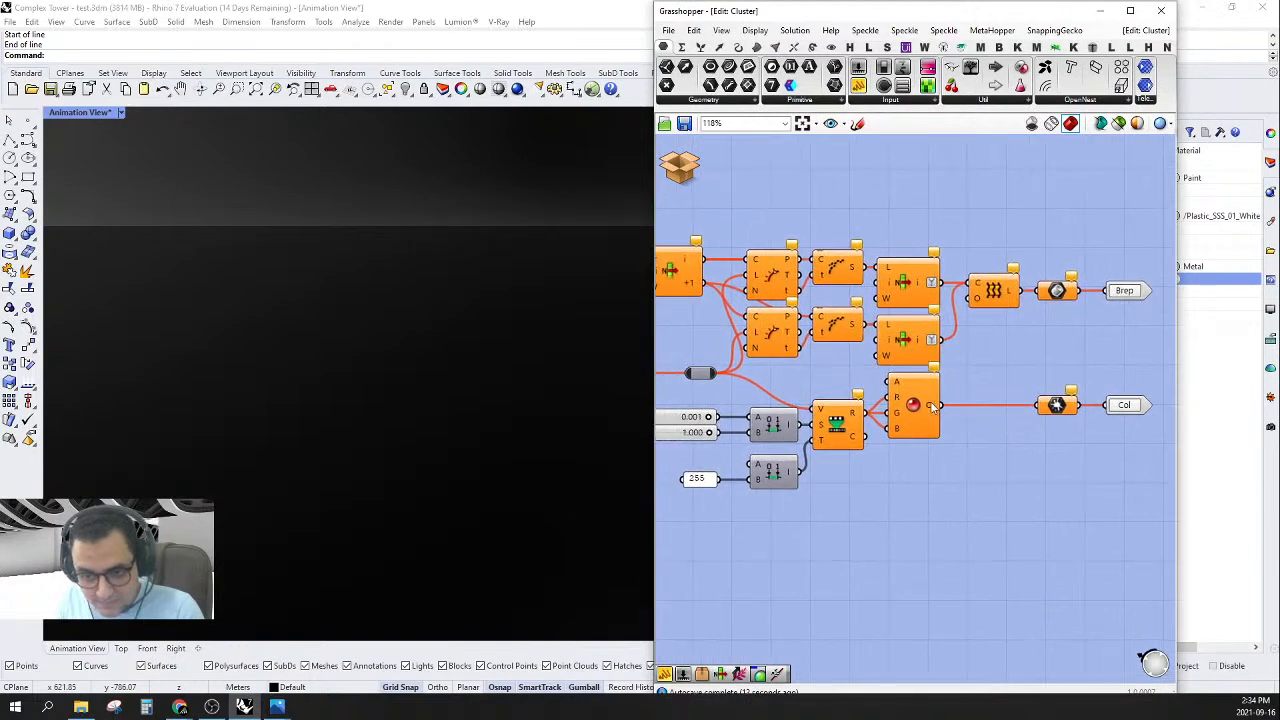
left_click(680, 167)
left_click(690, 180)
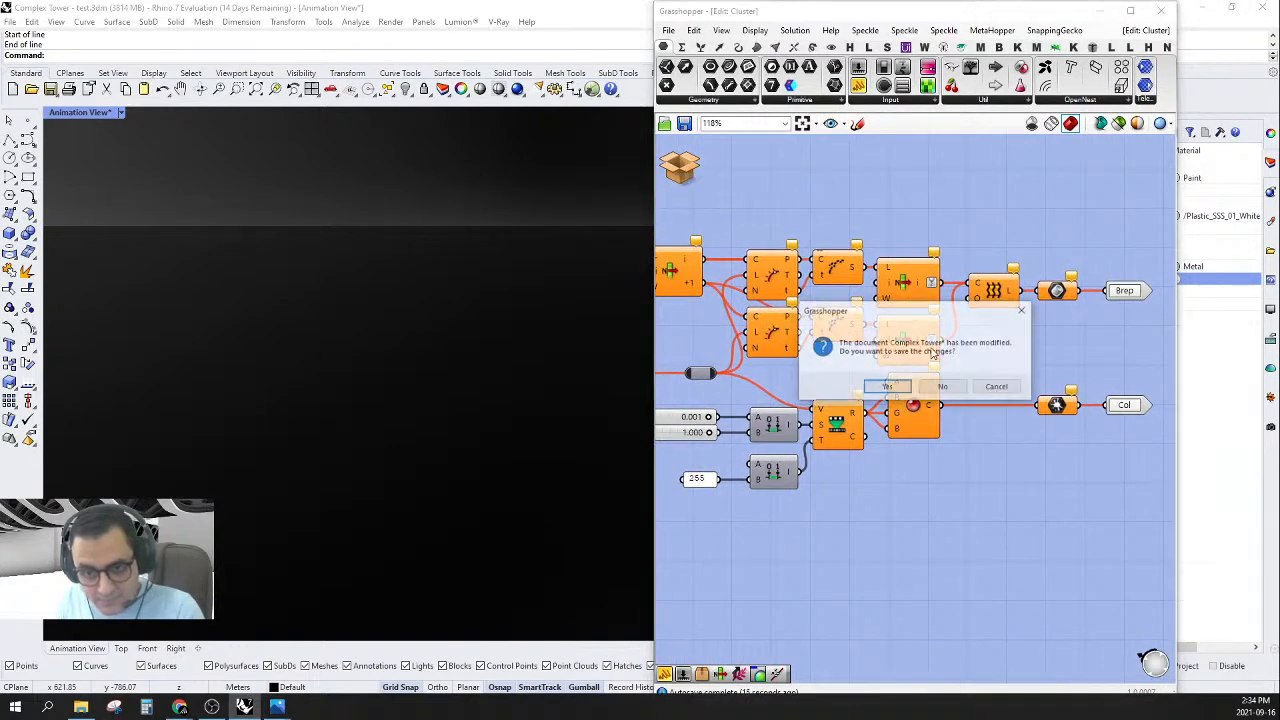
left_click(887, 386)
- Enable the first Creases Anime row, including its slider, both clusters and the preview component
scroll(700, 370, "up", 3)
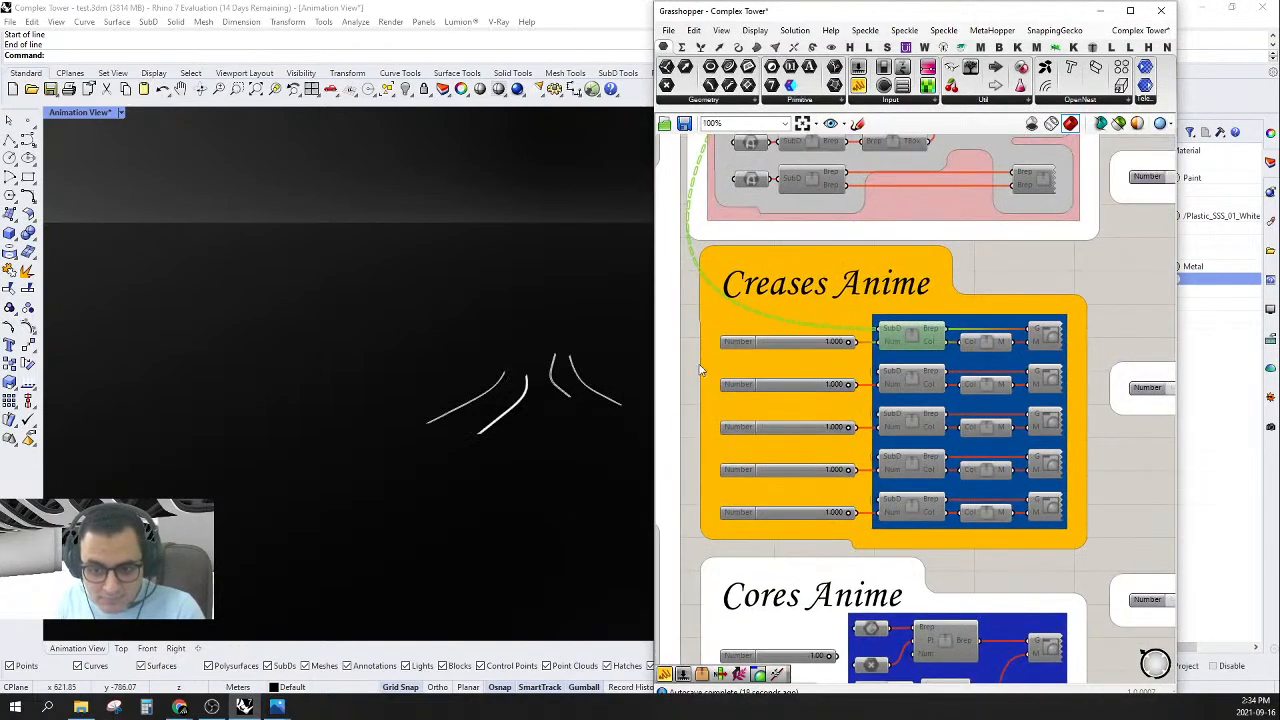
left_click_drag(683, 368, 1108, 284)
right_click(1108, 284)
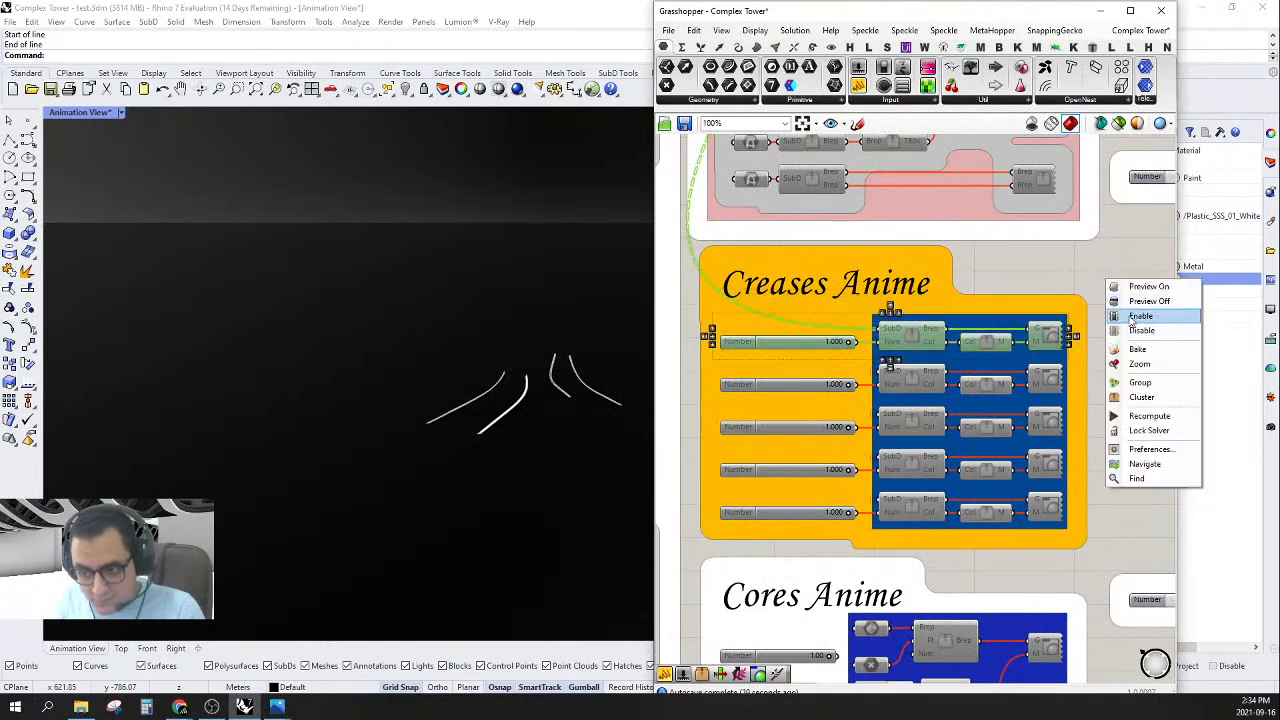
left_click(1131, 318)
double_click(1049, 340)
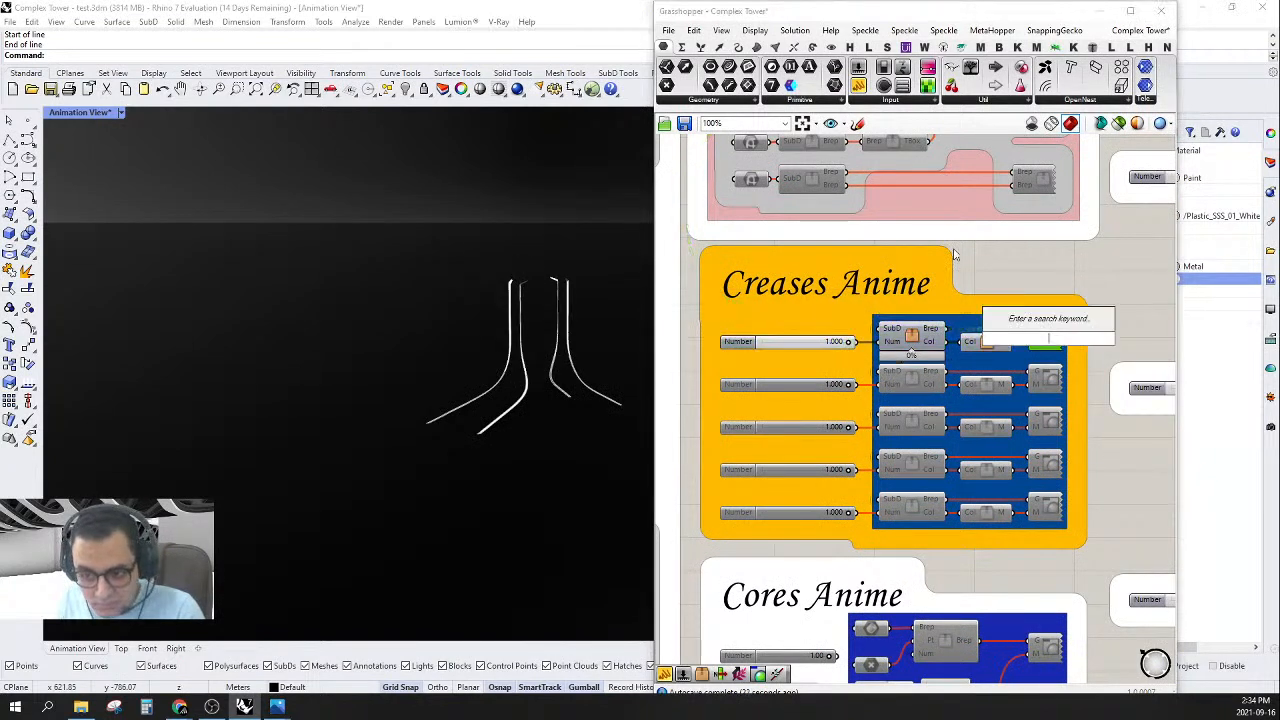
- Open the enabled Creases Anime cluster for a look and close it without saving changes
left_click(907, 341)
double_click(907, 341)
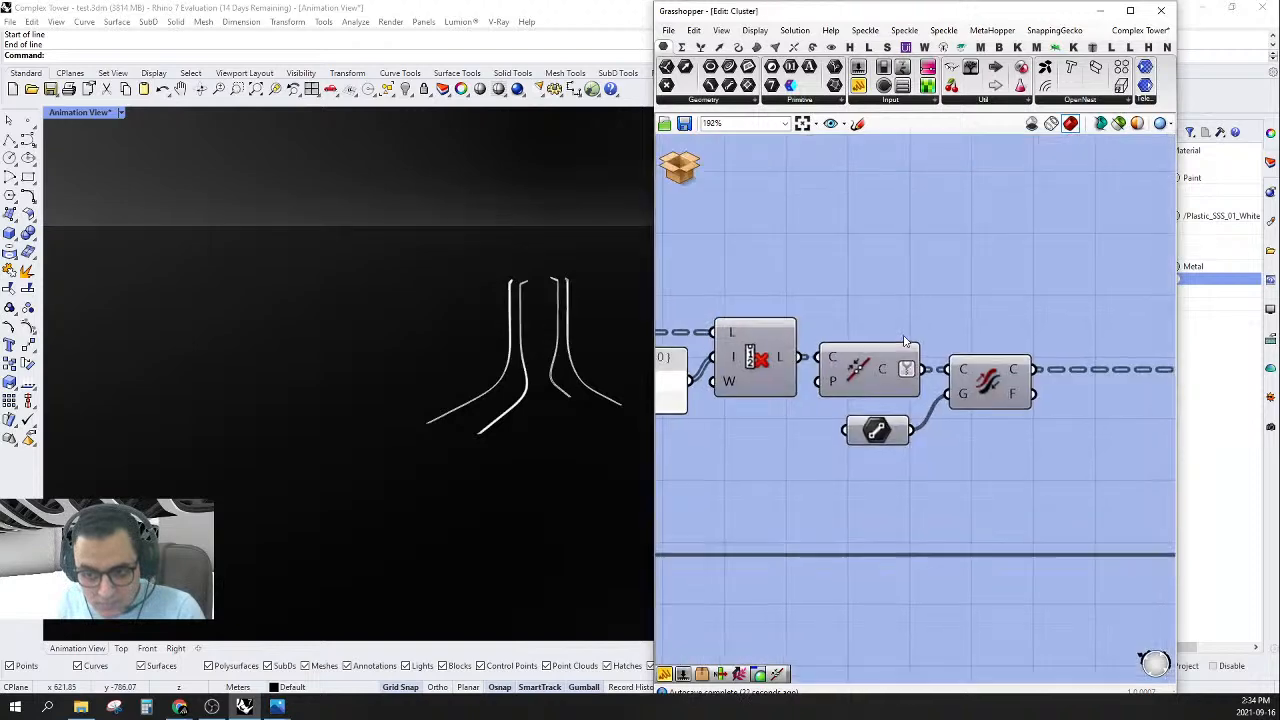
left_click(680, 166)
left_click(752, 183)
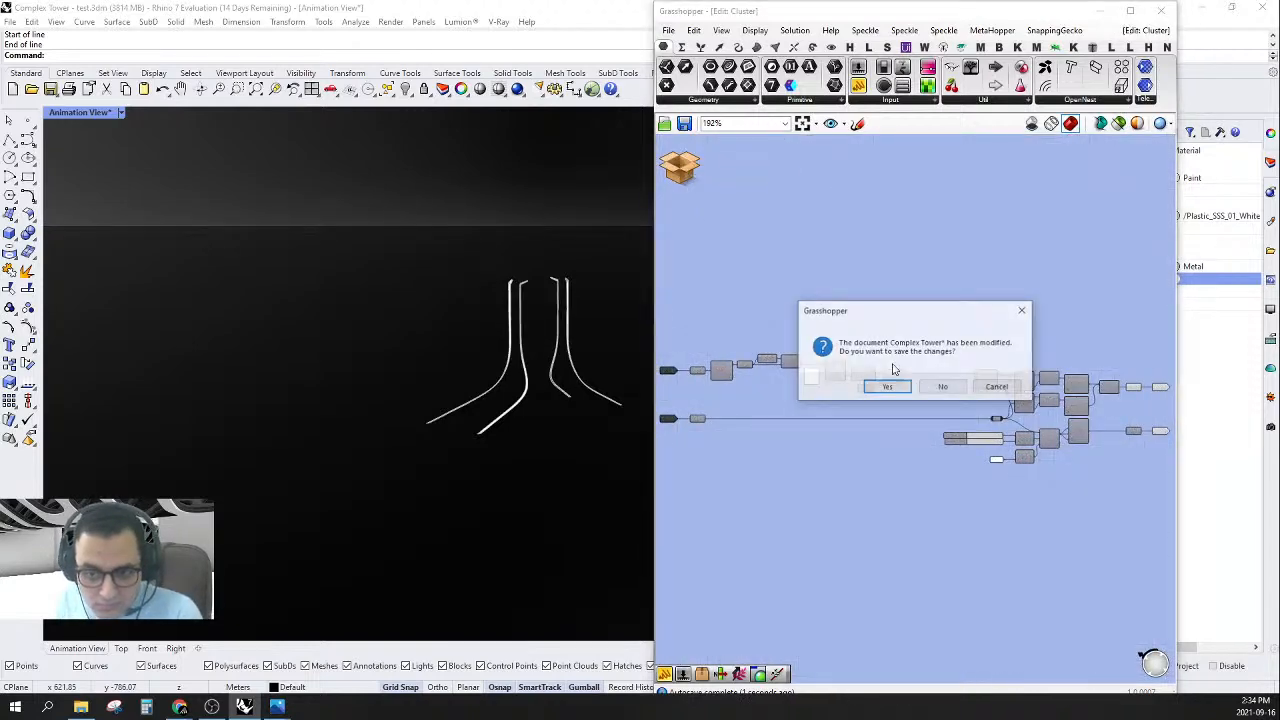
left_click(942, 386)
- Lower the first Creases Anime number slider to 0.159
scroll(852, 345, "up", 4)
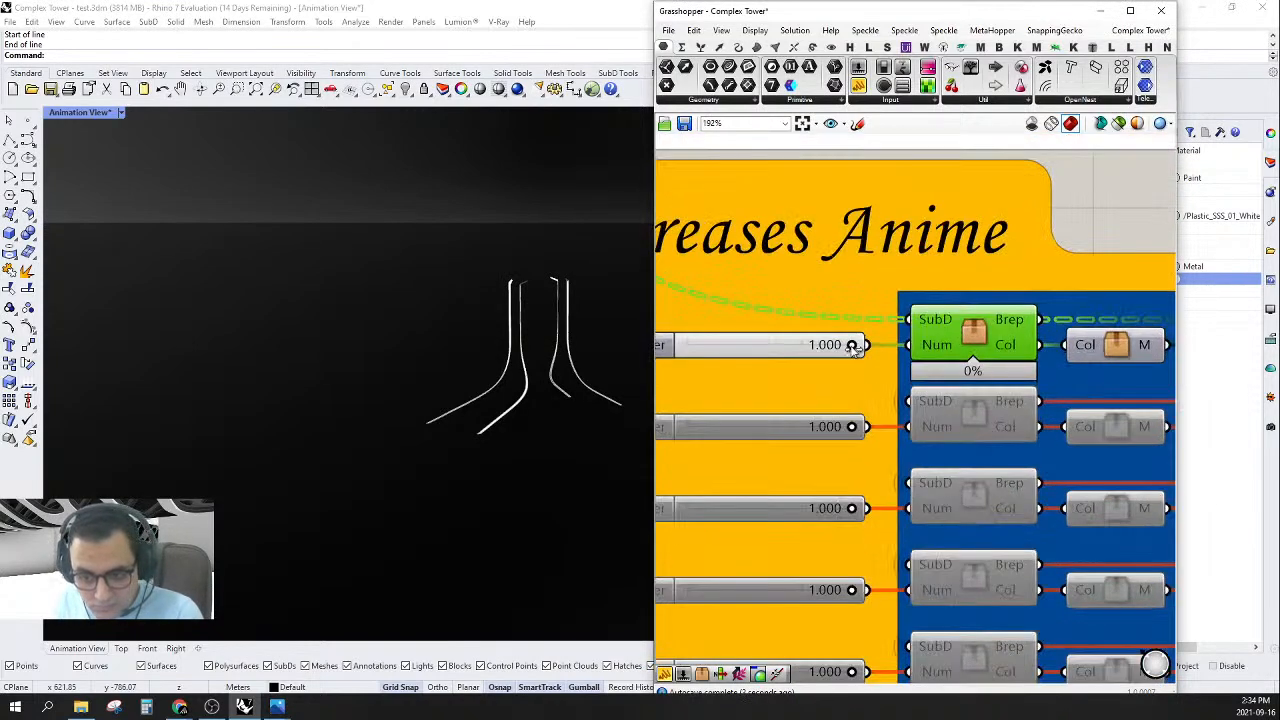
left_click_drag(818, 347, 714, 348)
scroll(900, 360, "down", 8)
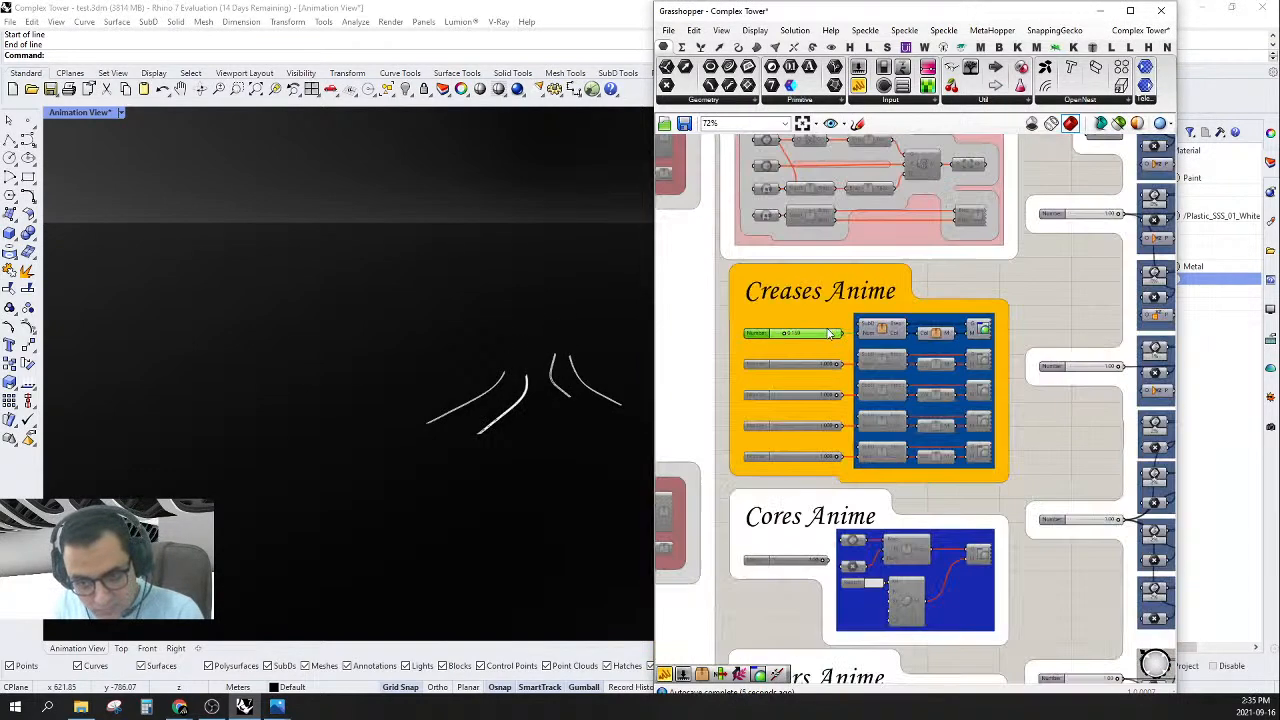
- Disable the Custom Preview of the ungrouped test setup beside the Viz. Display group
right_click_drag(1010, 310, 952, 378)
scroll(952, 378, "up", 3)
left_click_drag(1000, 256, 843, 350)
right_click(872, 224)
left_click(985, 234)
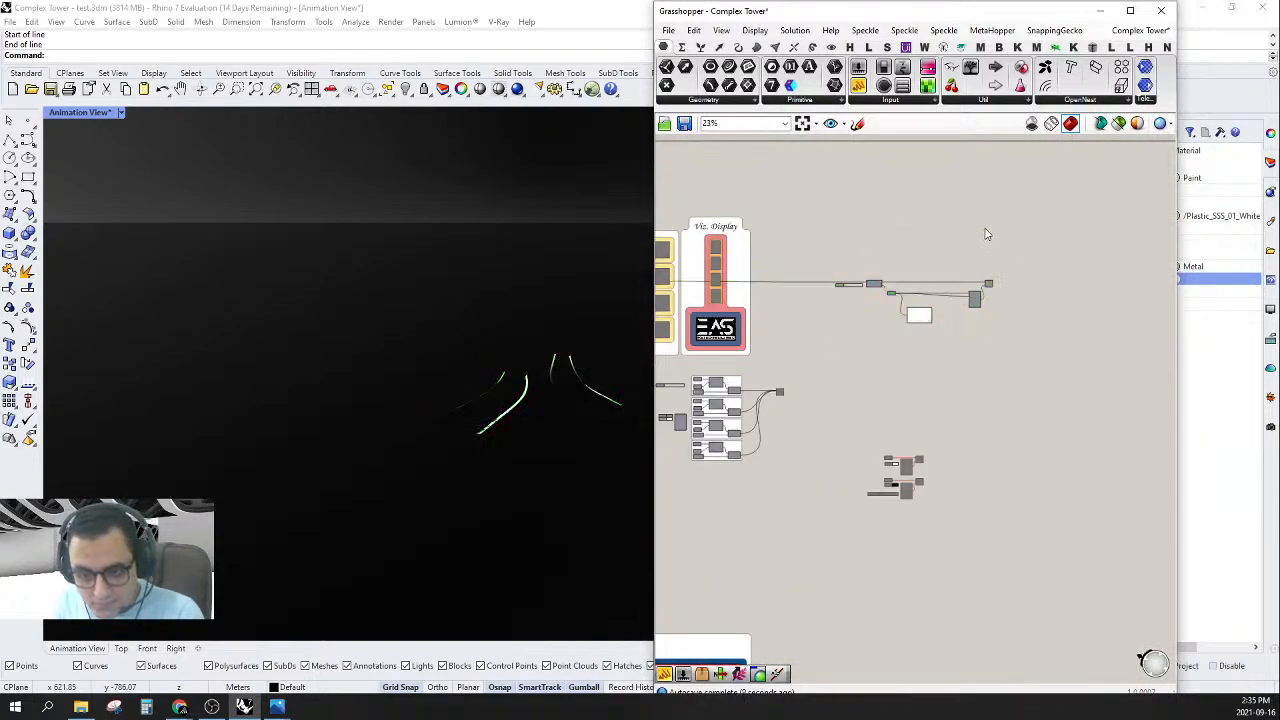
scroll(995, 245, "up", 3)
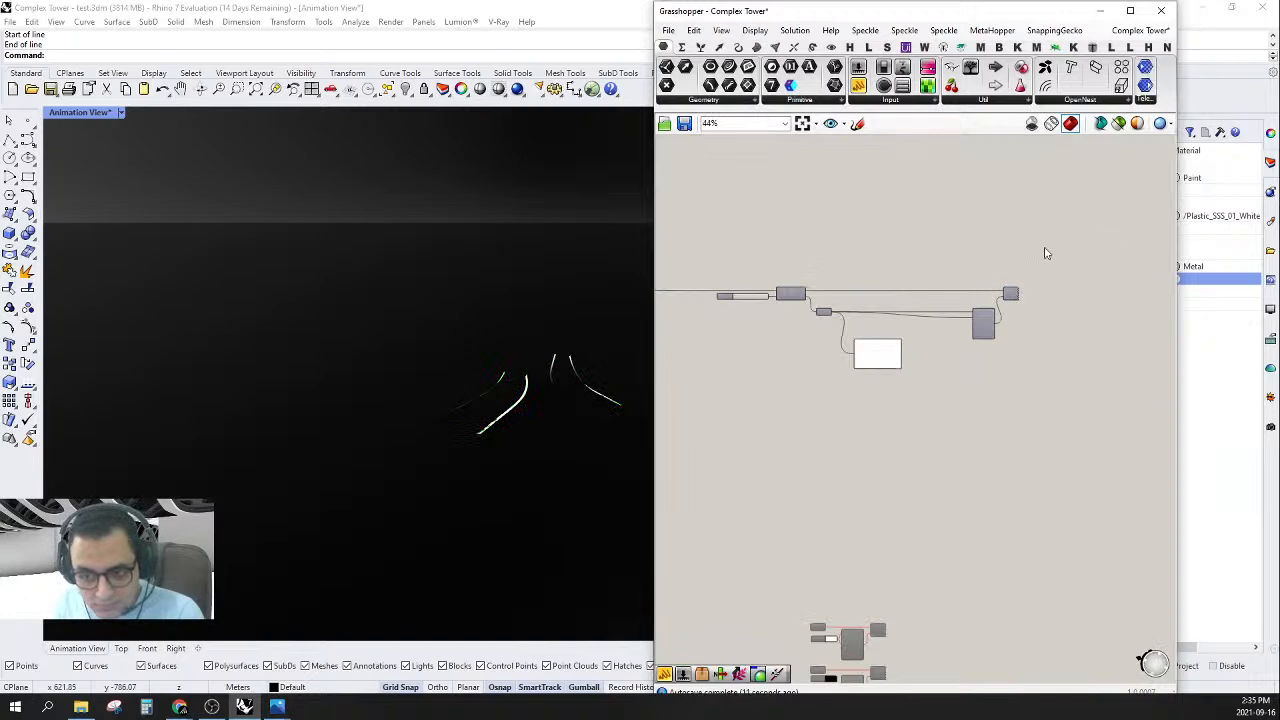
left_click_drag(1045, 253, 1017, 374)
right_click(1021, 209)
left_click(1068, 257)
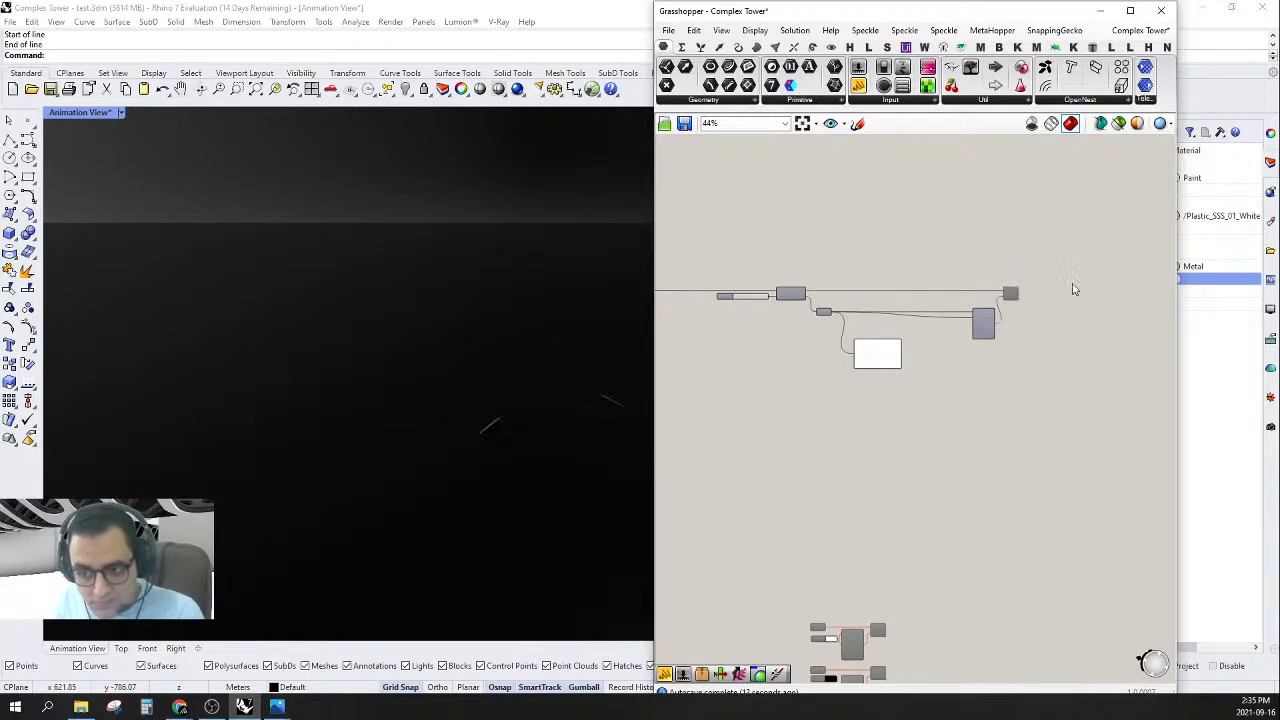
- Reopen the first Creases Anime cluster to view its component layout and close it, discarding changes
scroll(1073, 289, "down", 5)
scroll(975, 477, "up", 6)
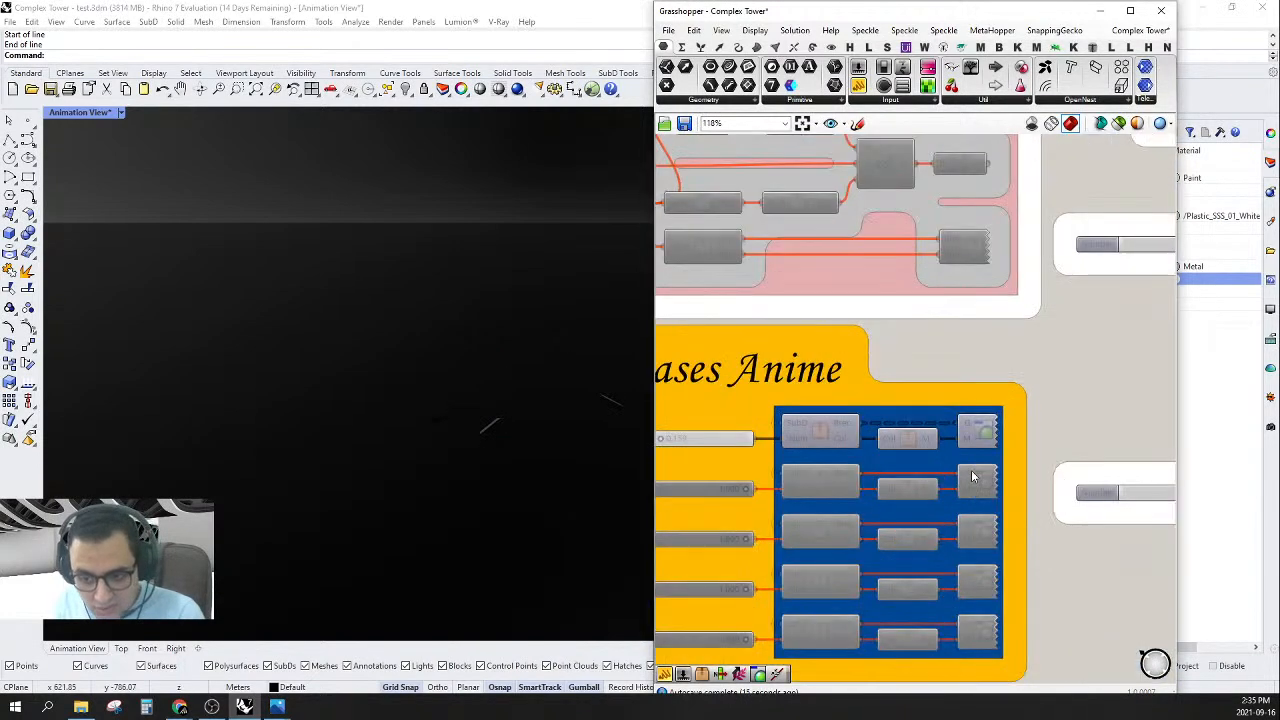
scroll(960, 445, "up", 3)
left_click(733, 424)
double_click(733, 424)
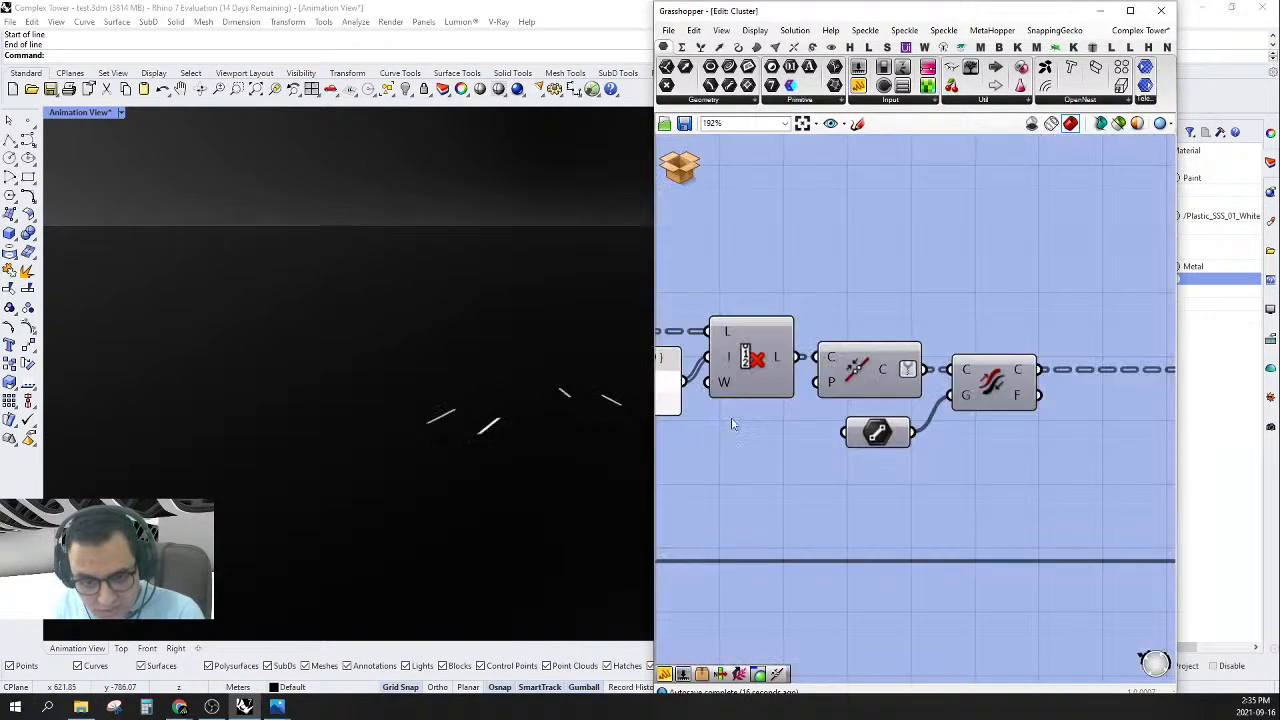
scroll(900, 420, "down", 4)
left_click(685, 182)
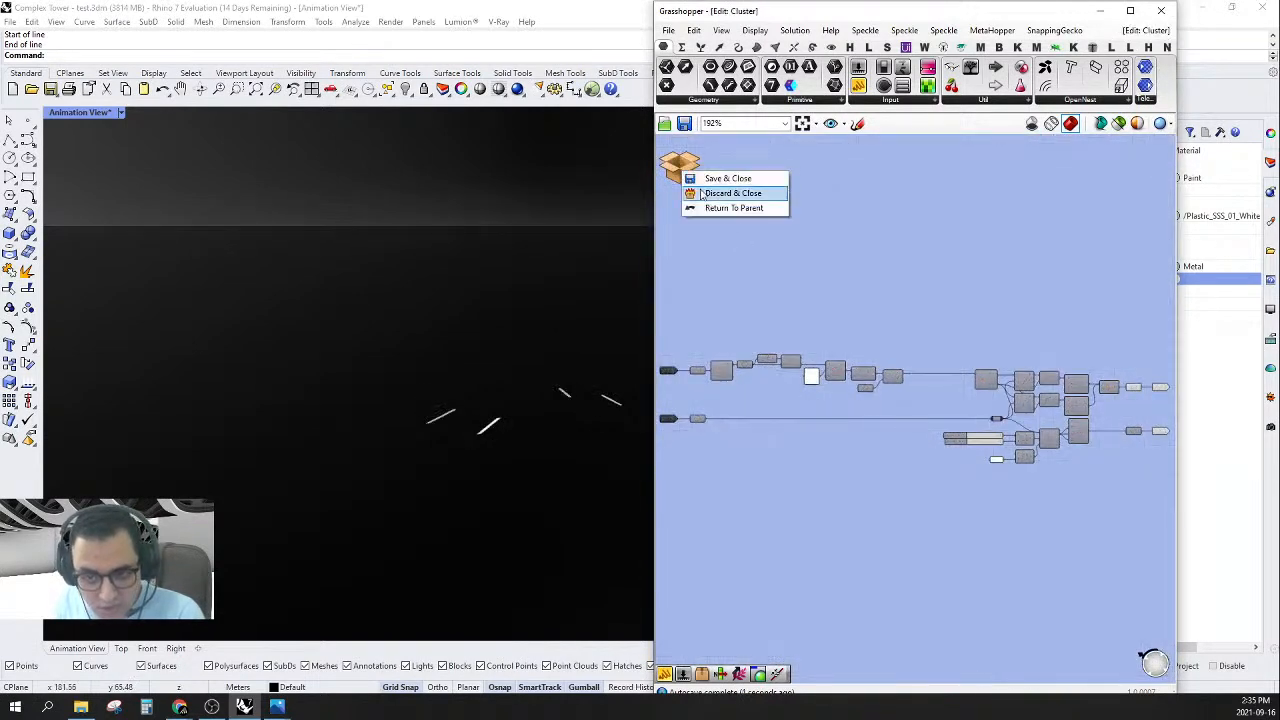
left_click(725, 195)
left_click(943, 388)
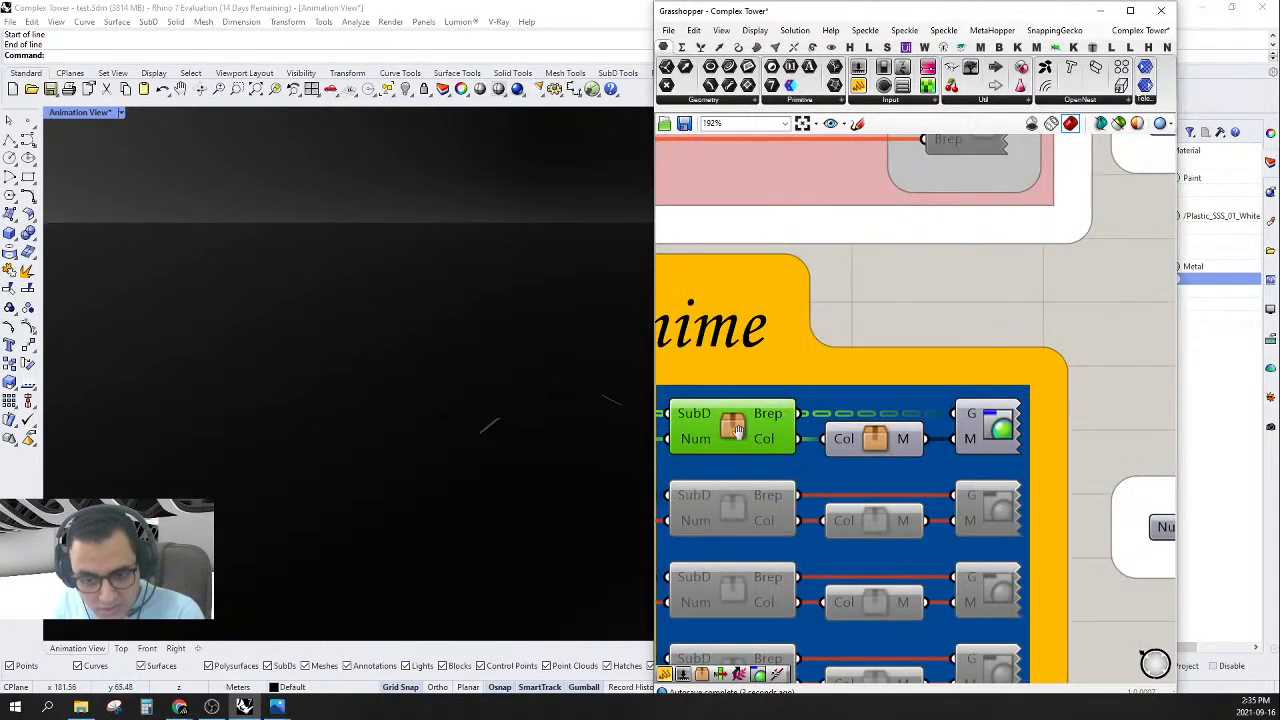
- Raise the first Creases Anime number slider to 1.000
scroll(769, 388, "up", 1)
scroll(769, 388, "up", 1)
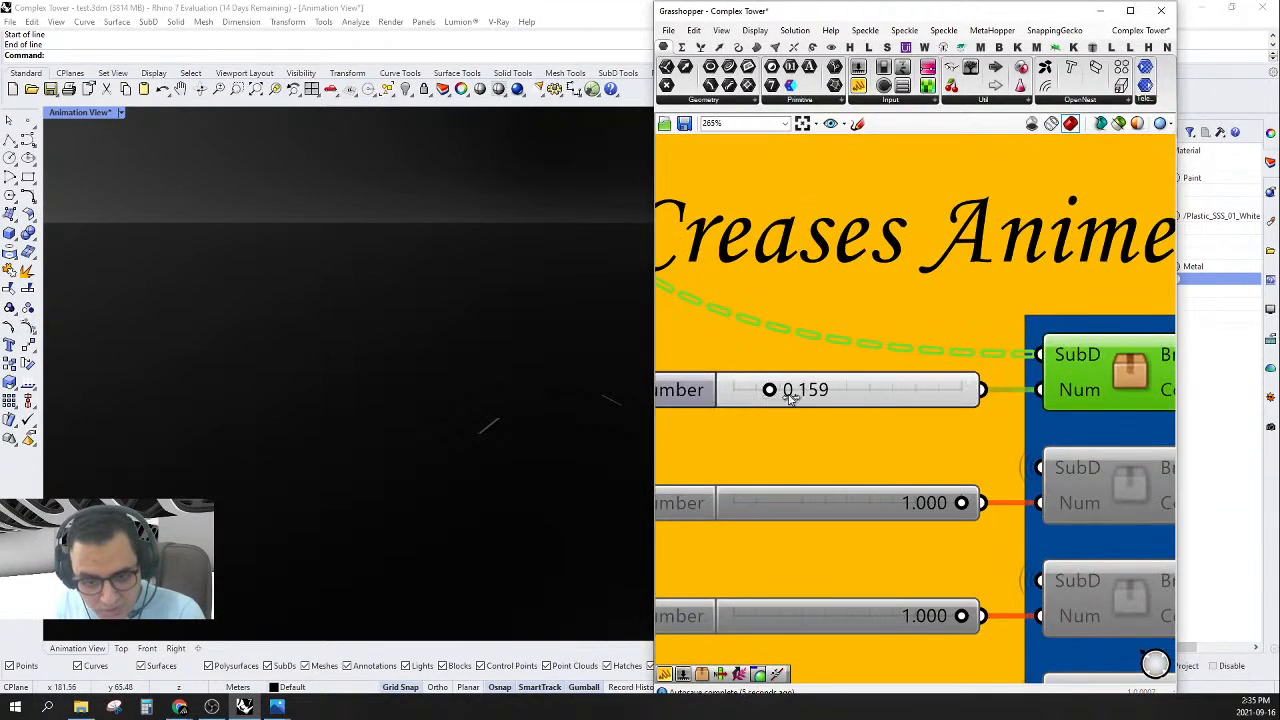
left_click_drag(813, 397, 982, 421)
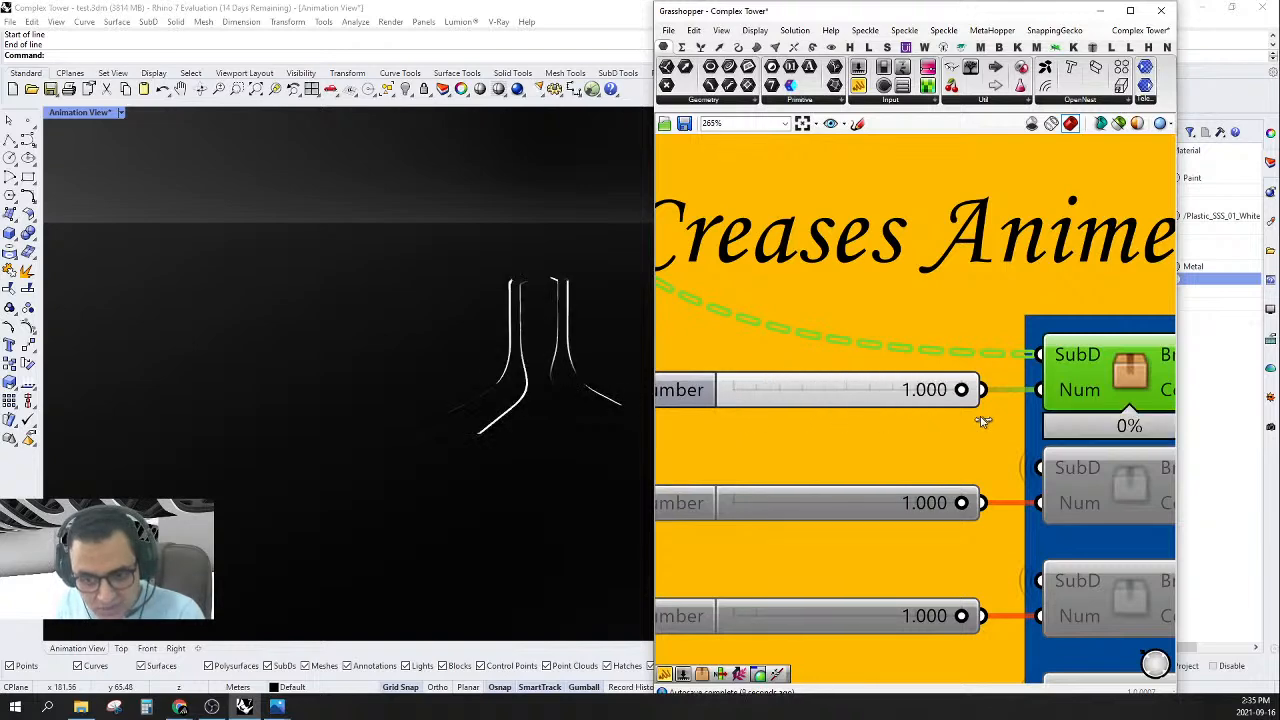
- Open the colour-to-material cluster of the first Creases Anime row to view its components, and return to the parent definition
mouse_move(1086, 416)
right_mouse_down()
mouse_move(869, 405)
mouse_move(779, 366)
right_mouse_up()
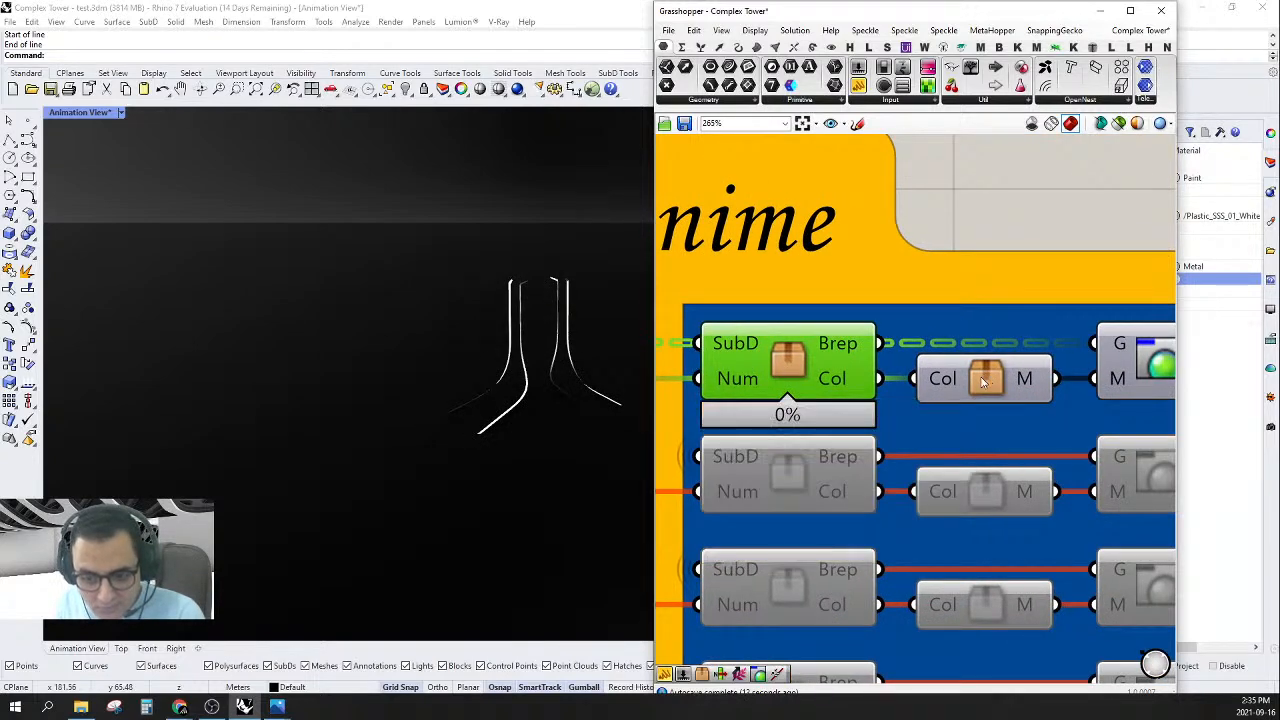
scroll(989, 385, "down", 5)
scroll(862, 402, "down", 8)
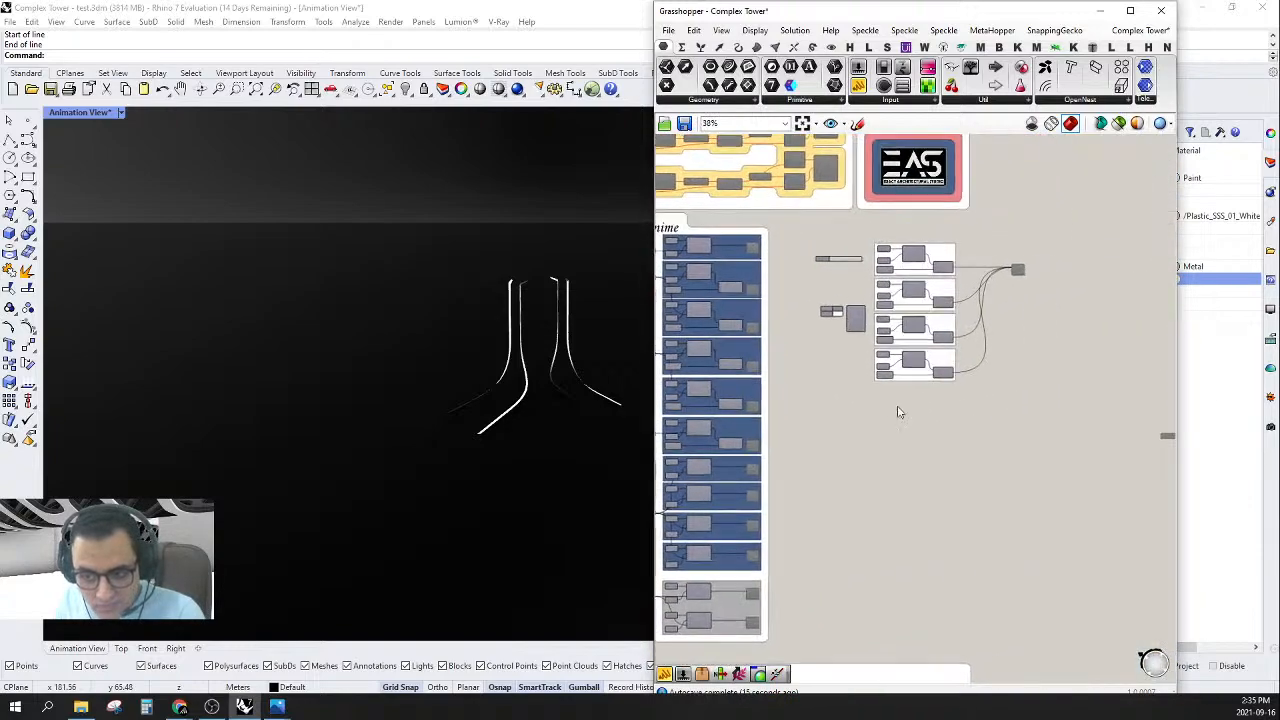
scroll(906, 417, "up", 9)
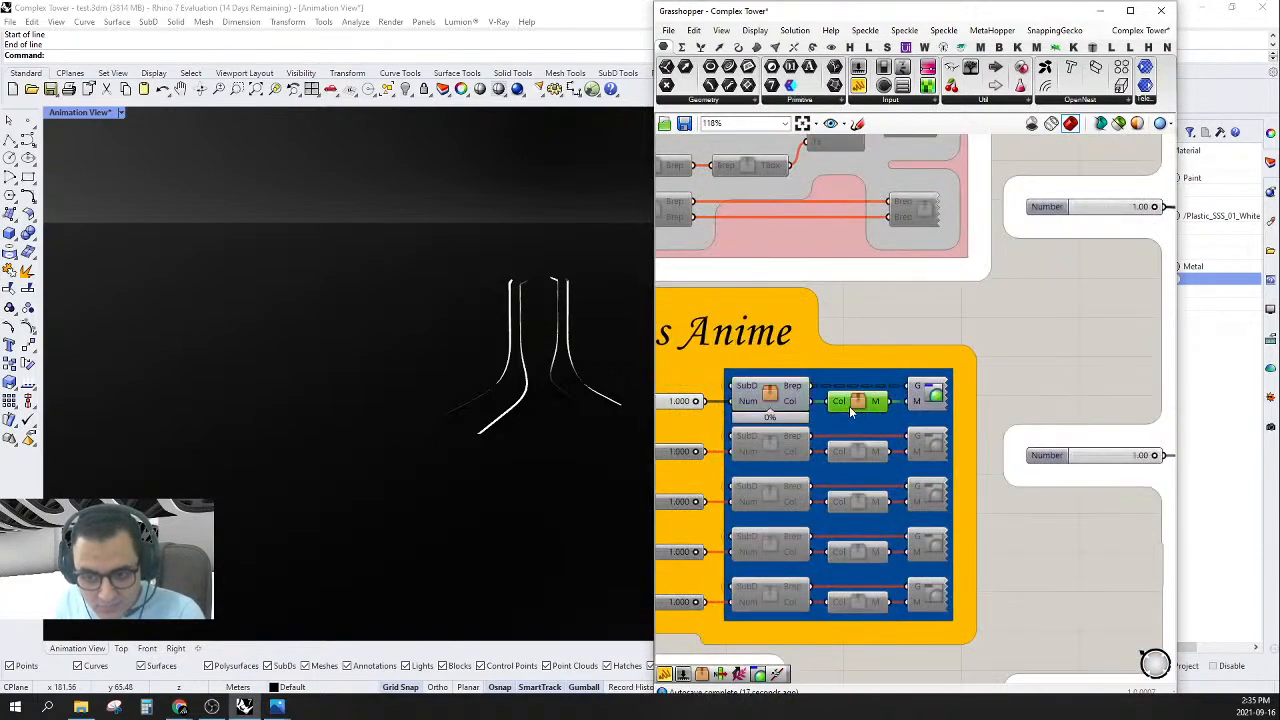
double_click(849, 406)
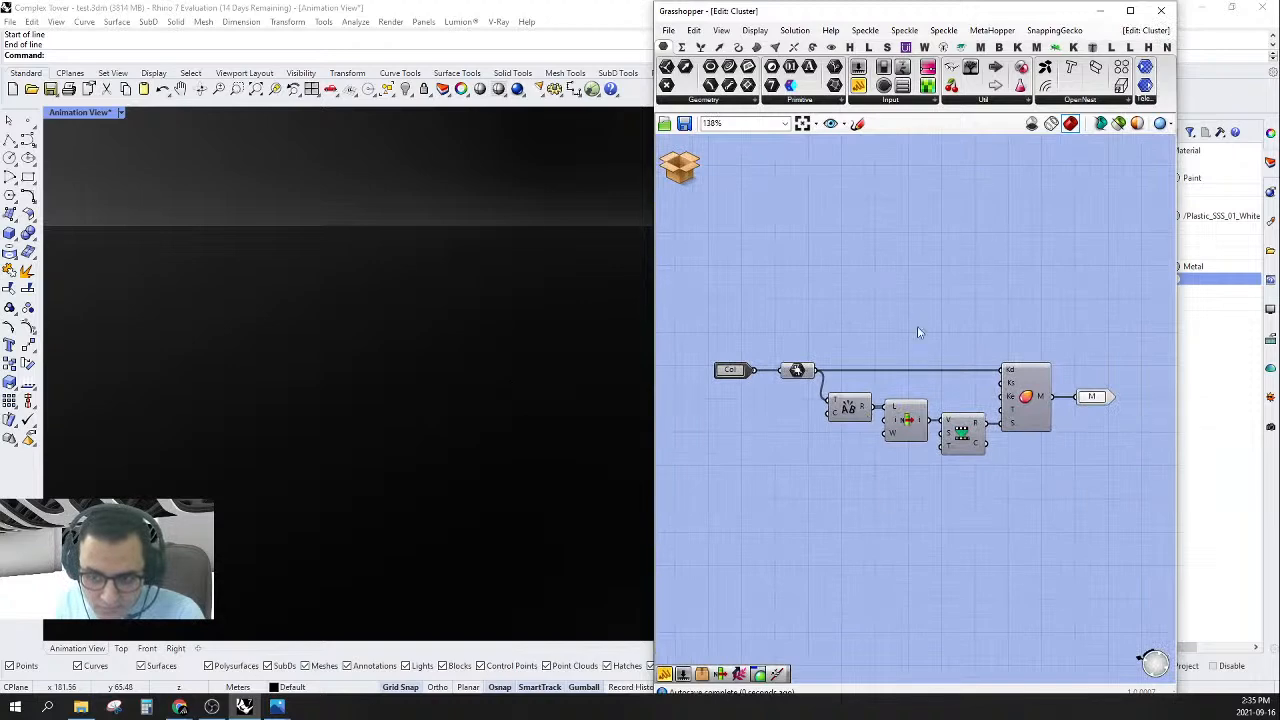
left_click(683, 165)
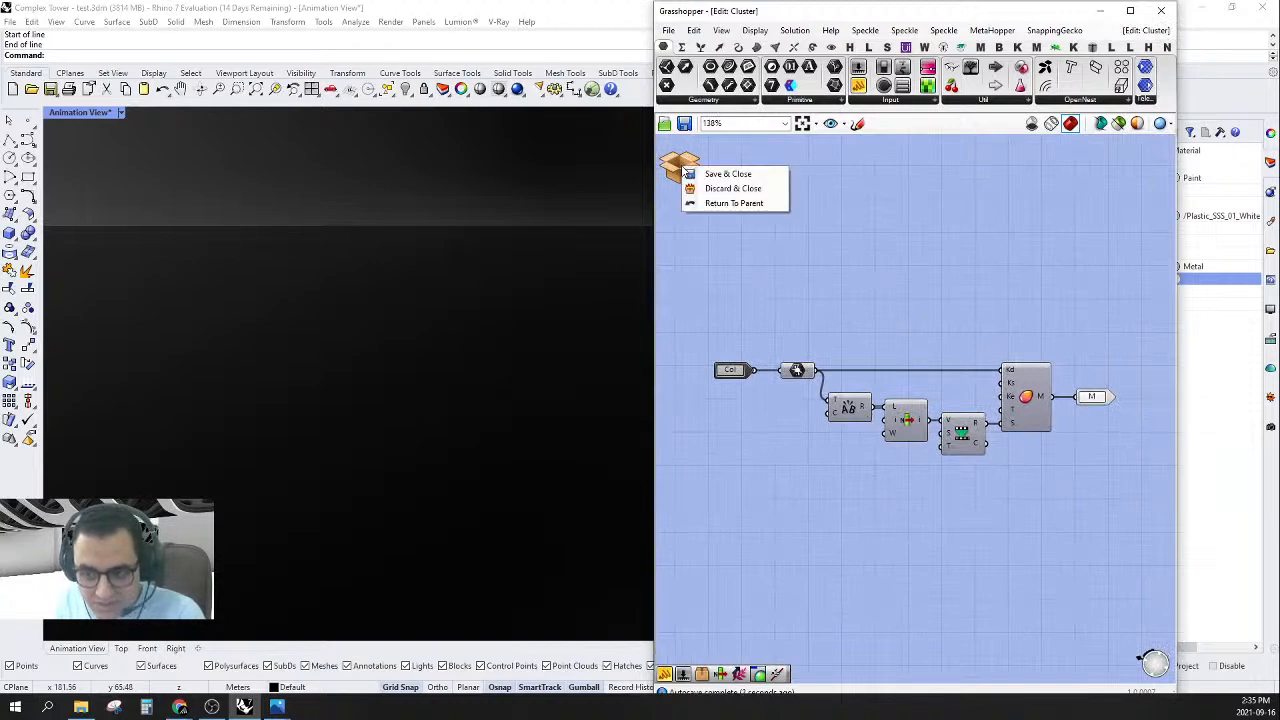
left_click(740, 200)
left_click(942, 386)
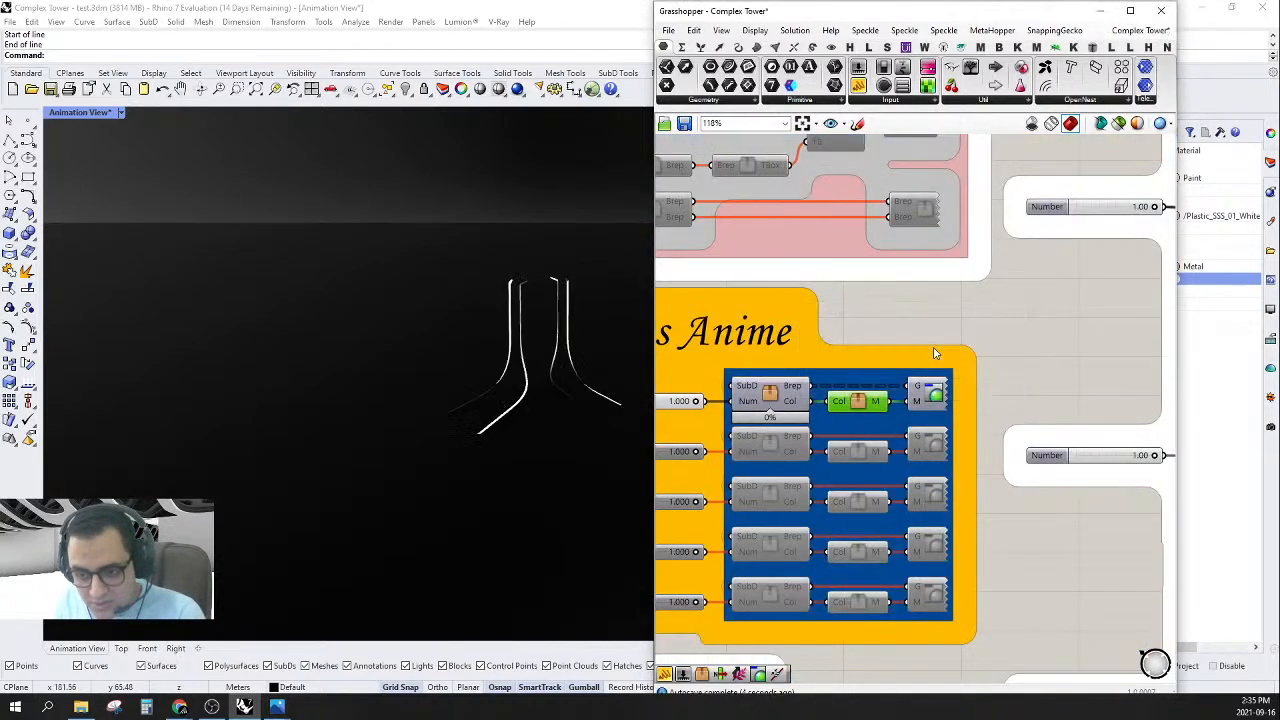
- Set the first Creases Anime number slider to 0.5
scroll(900, 330, "down", 6)
scroll(847, 280, "up", 3)
scroll(1014, 391, "up", 3)
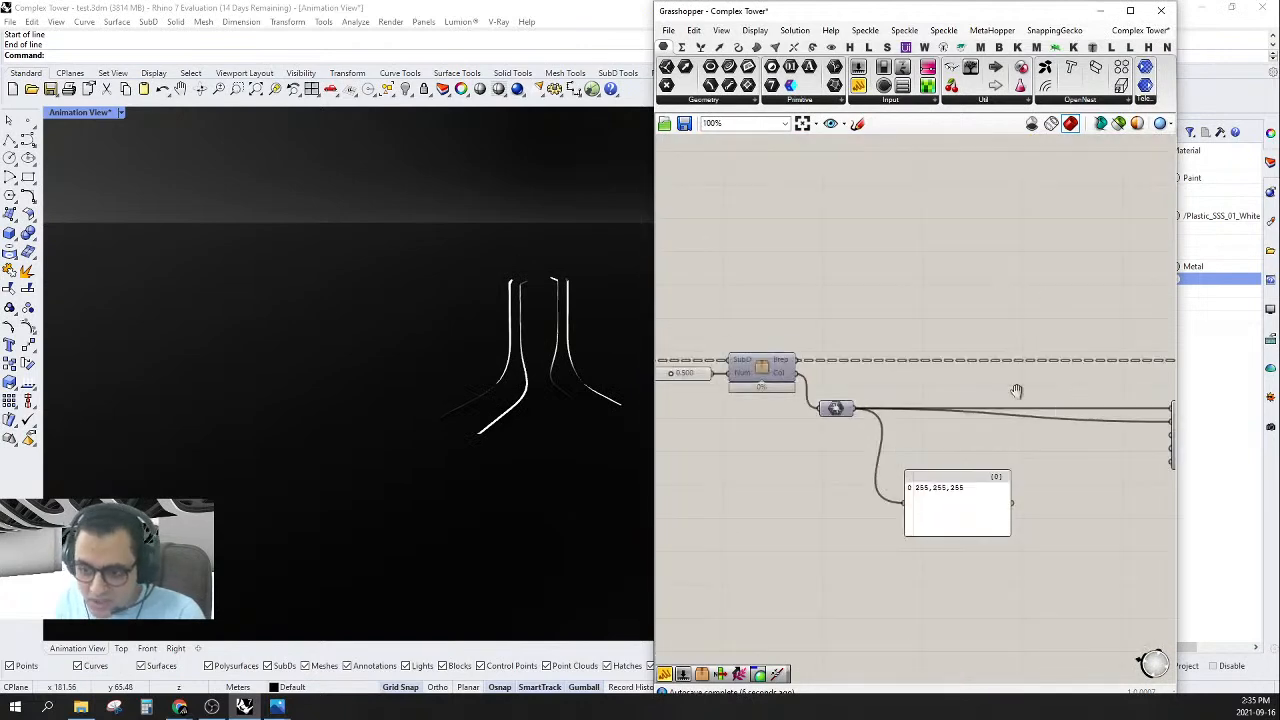
left_click_drag(1018, 357, 1021, 356)
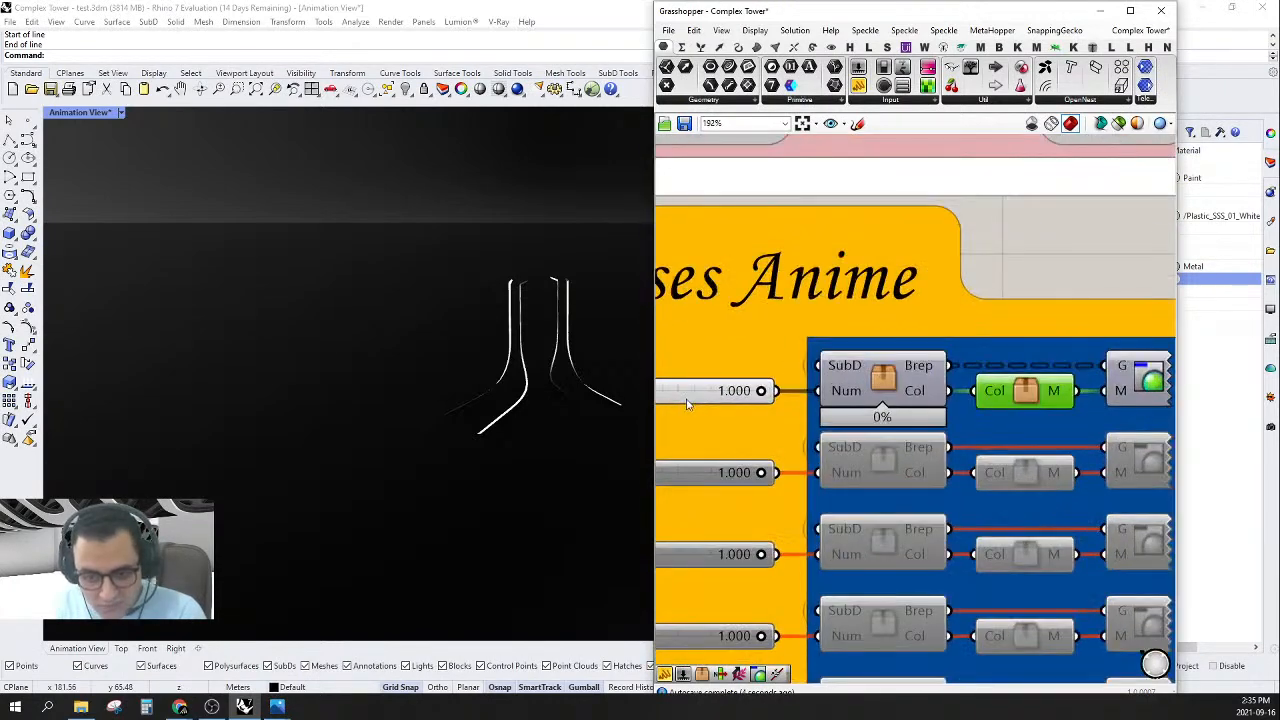
double_click(690, 395)
type("0.5")
key("Return")
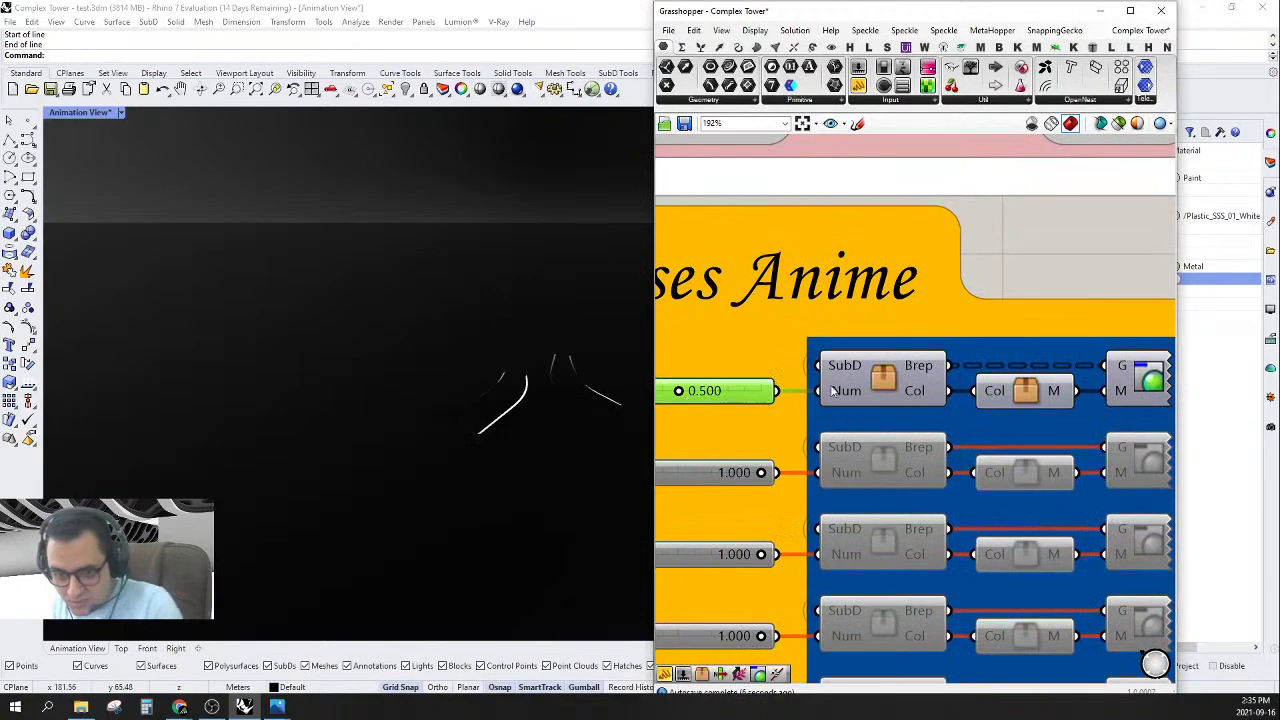
- Open the first Creases Anime SubD cluster, check its Colour RGB output, and close it discarding changes
left_click(887, 376)
double_click(887, 376)
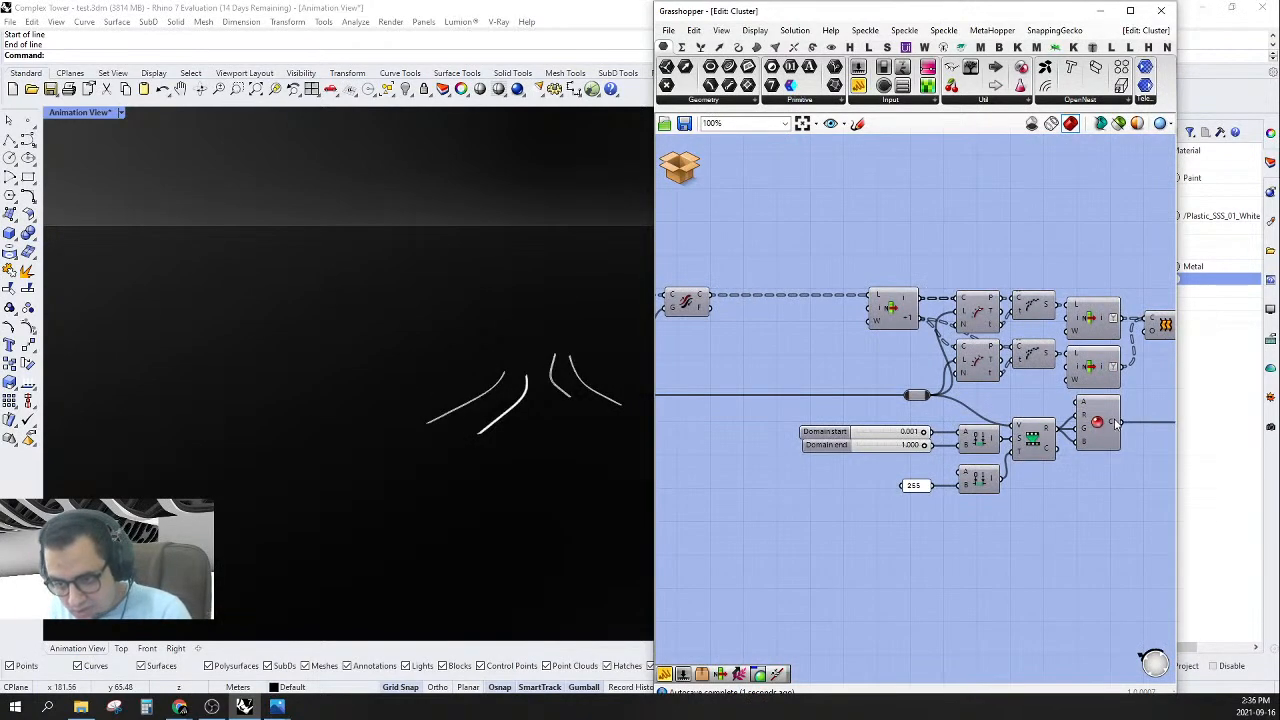
mouse_move(1117, 424)
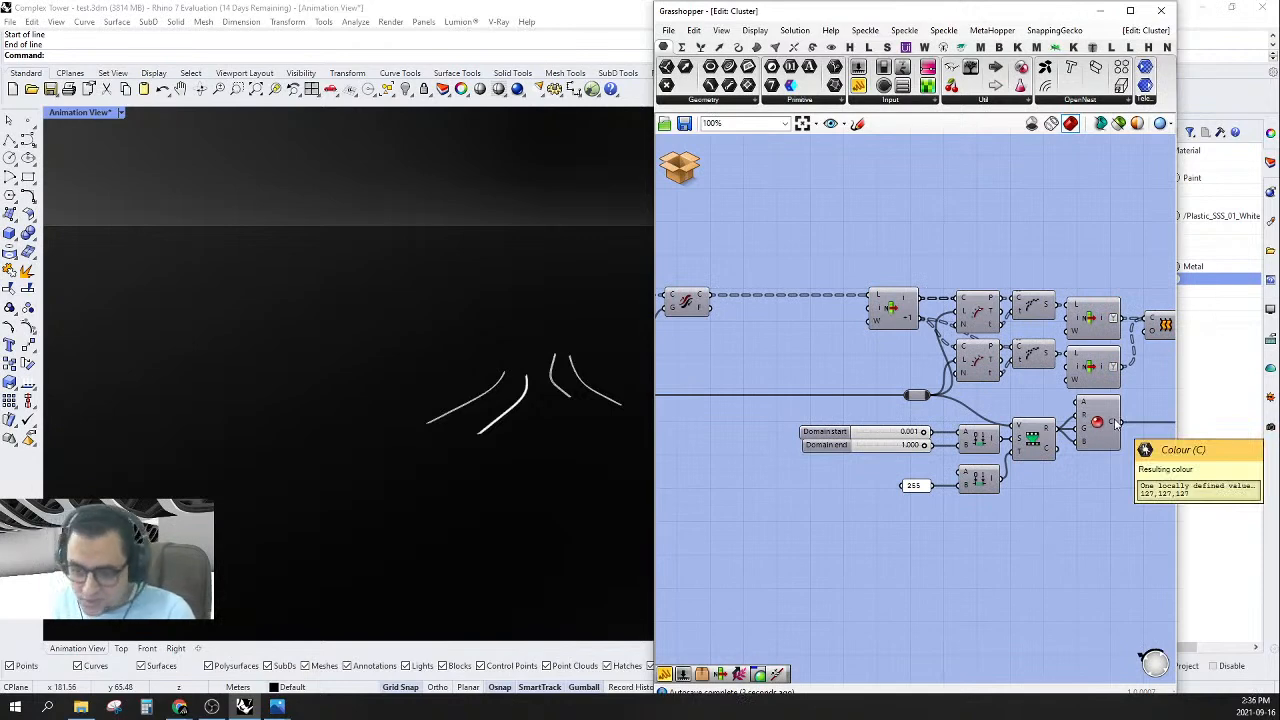
left_click(684, 172)
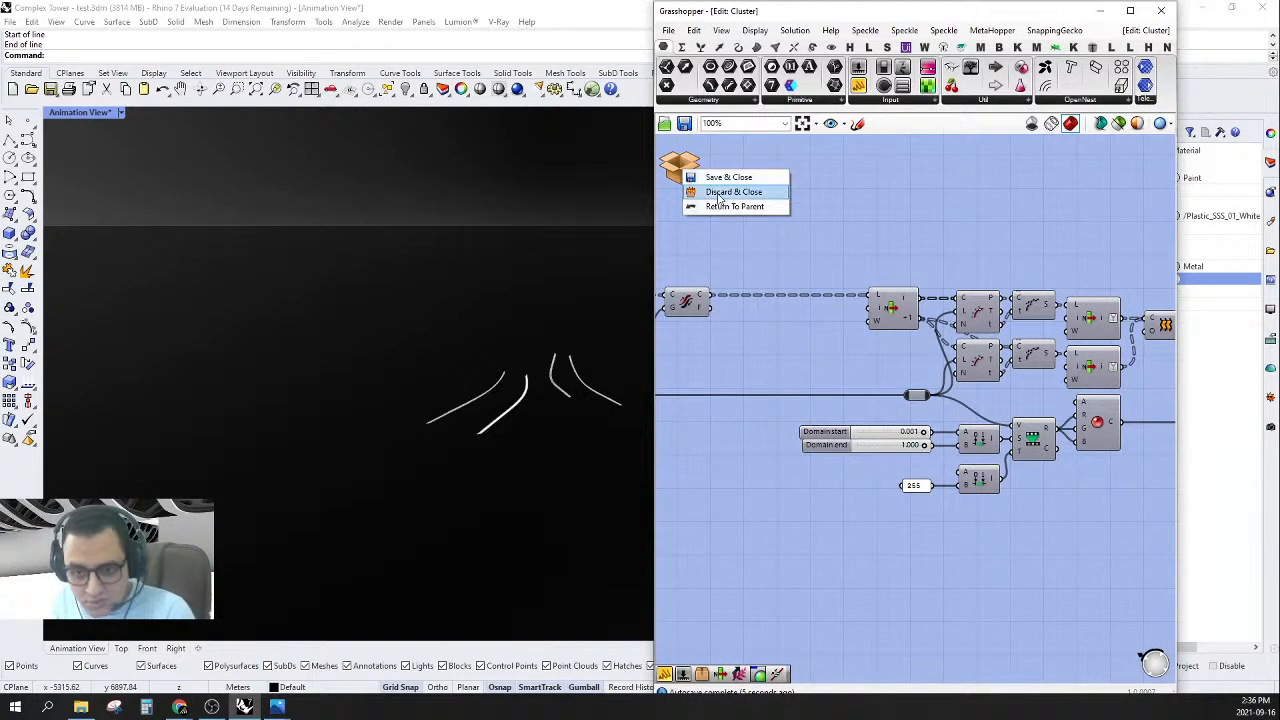
left_click(729, 191)
left_click(940, 387)
- Open the test setup's SubD cluster and examine the number relay, Remap Numbers inputs and Colour RGB channel values
scroll(940, 387, "down", 6)
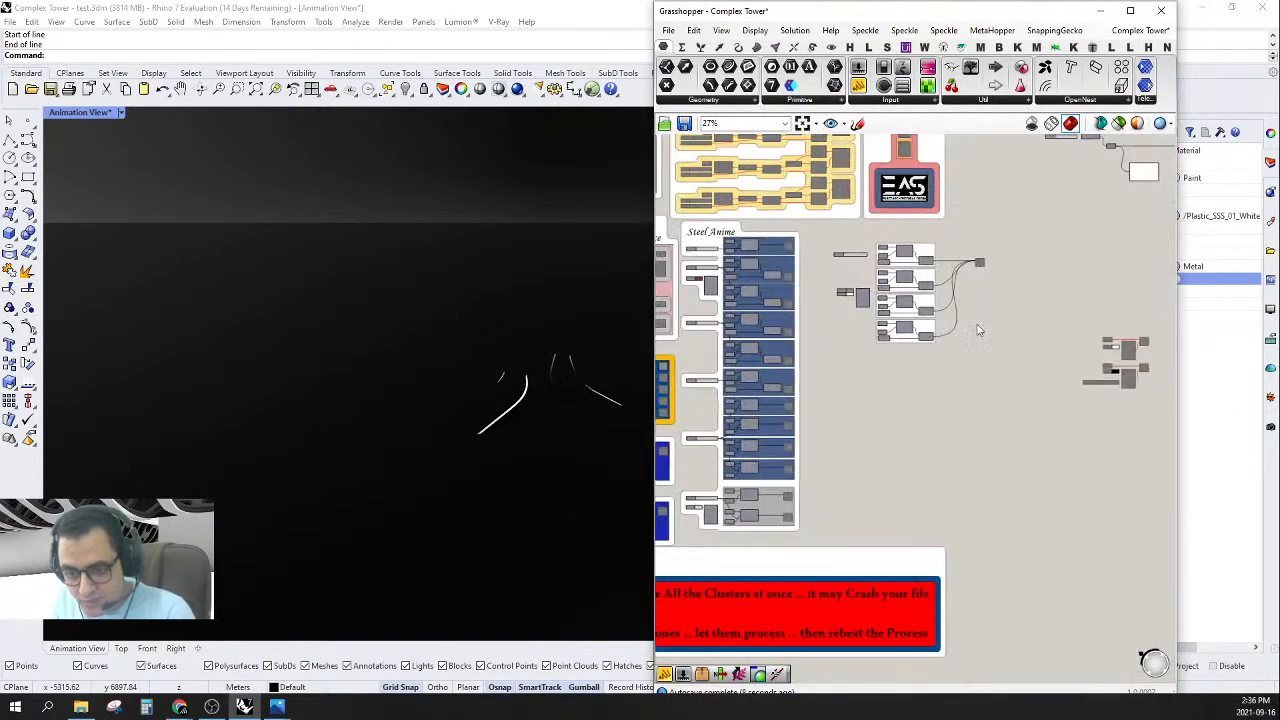
scroll(930, 370, "up", 4)
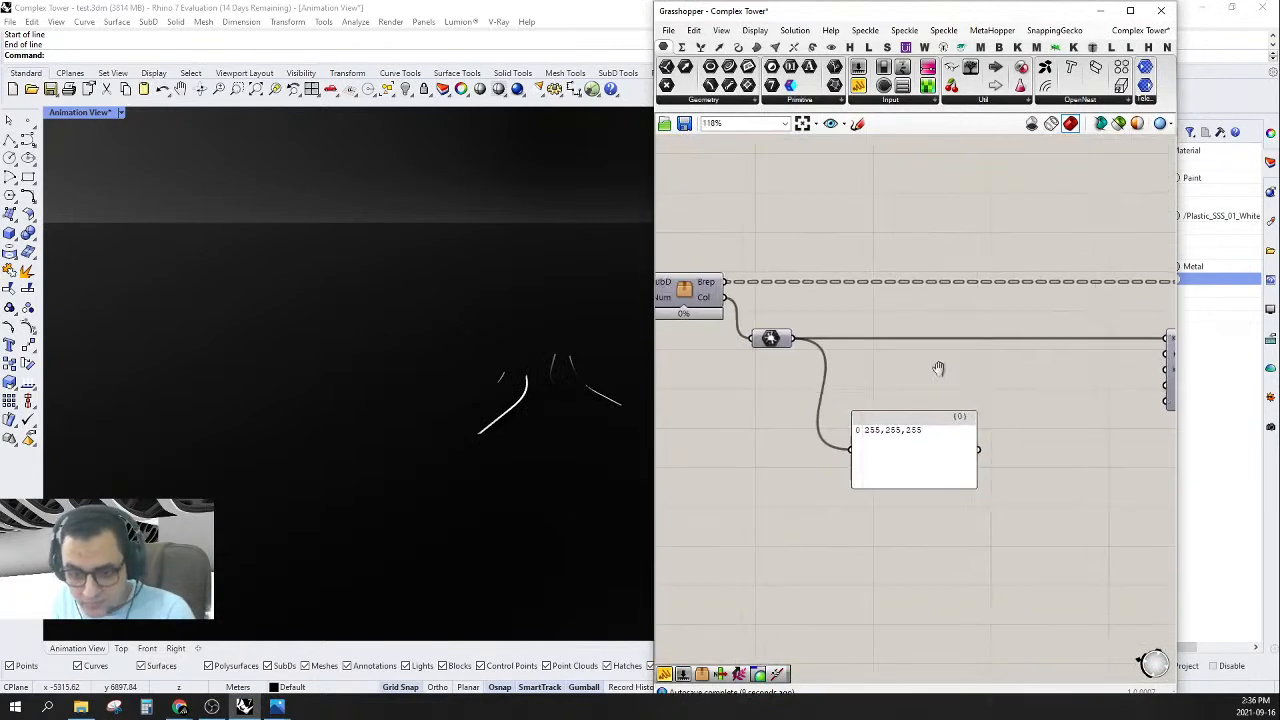
left_click(769, 315)
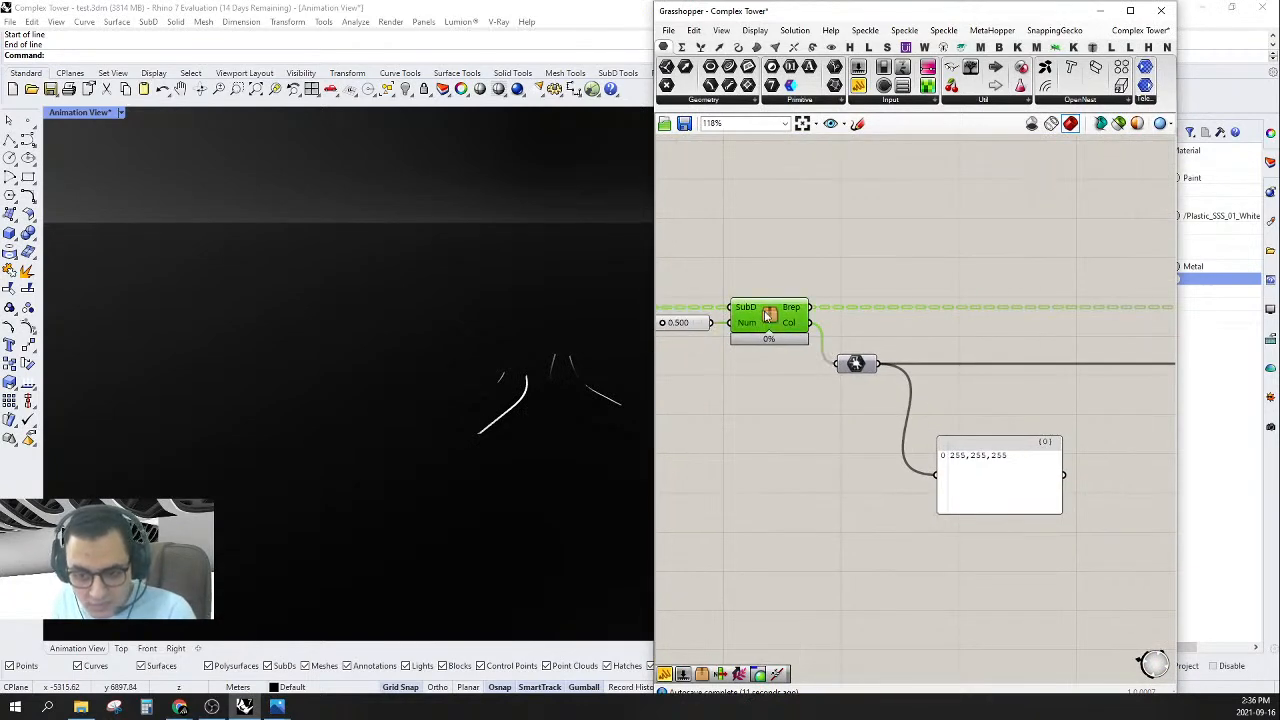
double_click(769, 315)
scroll(800, 400, "up", 3)
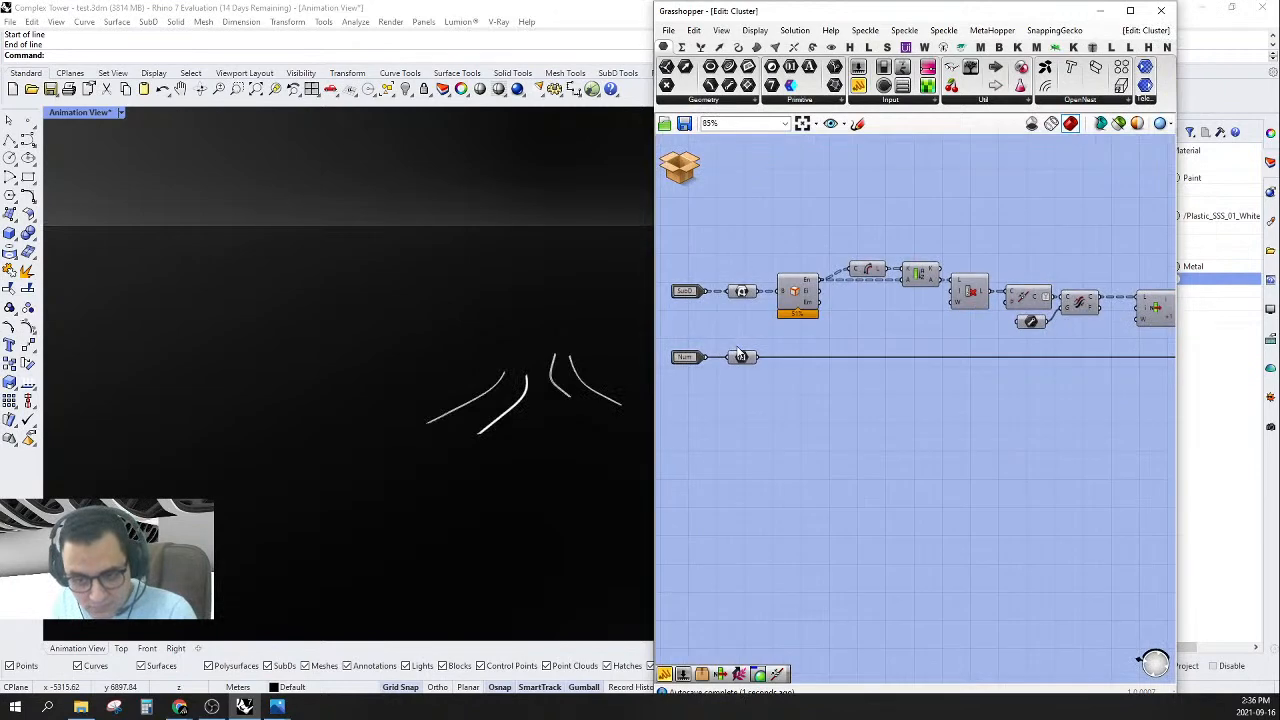
mouse_move(741, 362)
scroll(806, 354, "up", 4)
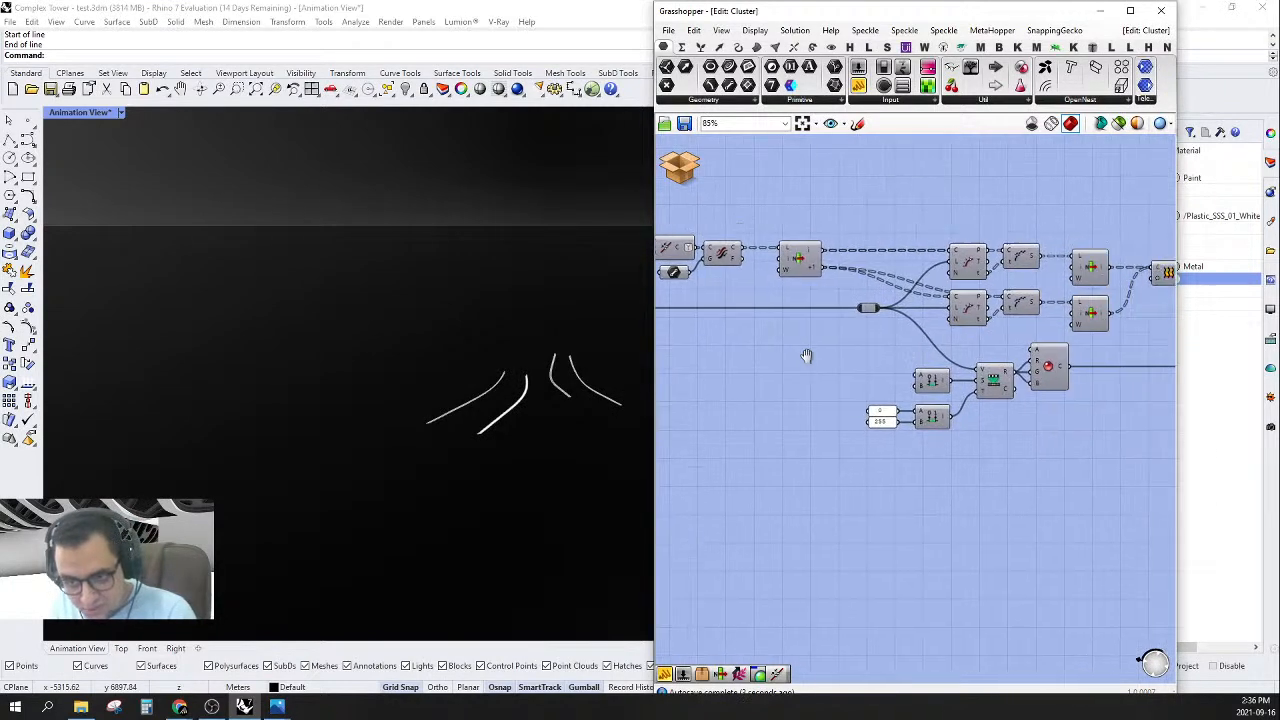
mouse_move(748, 327)
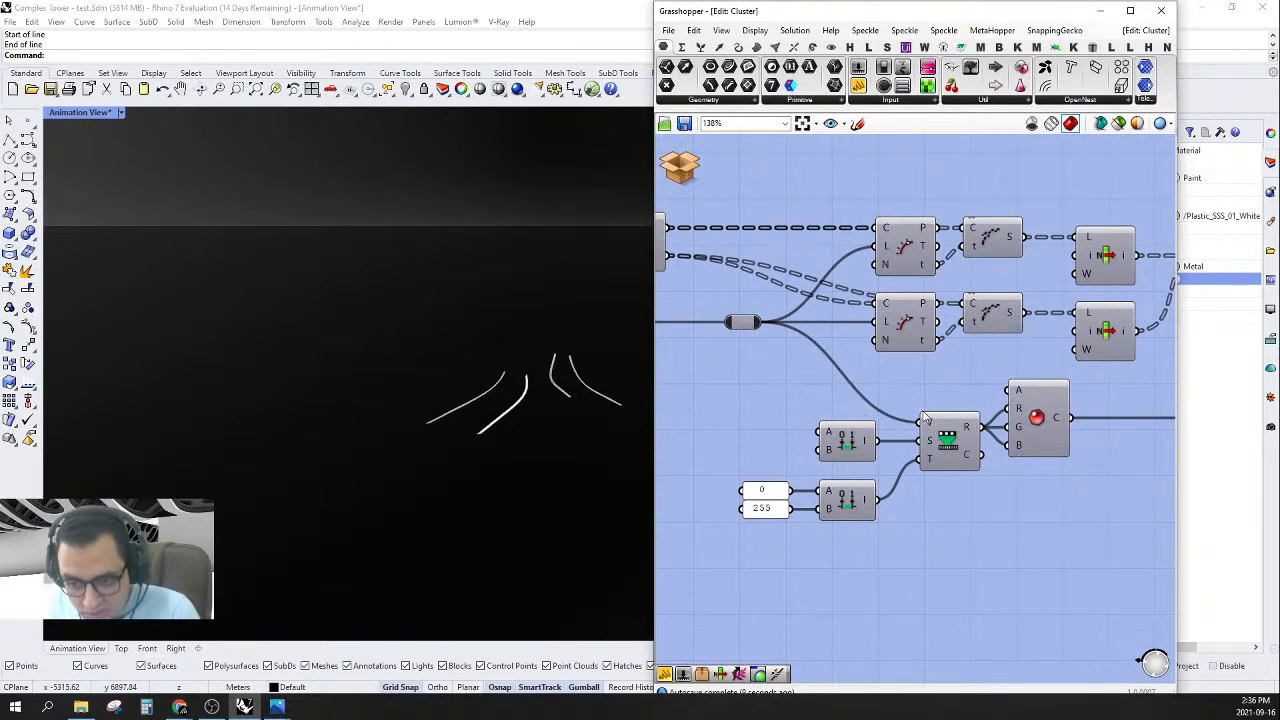
mouse_move(928, 424)
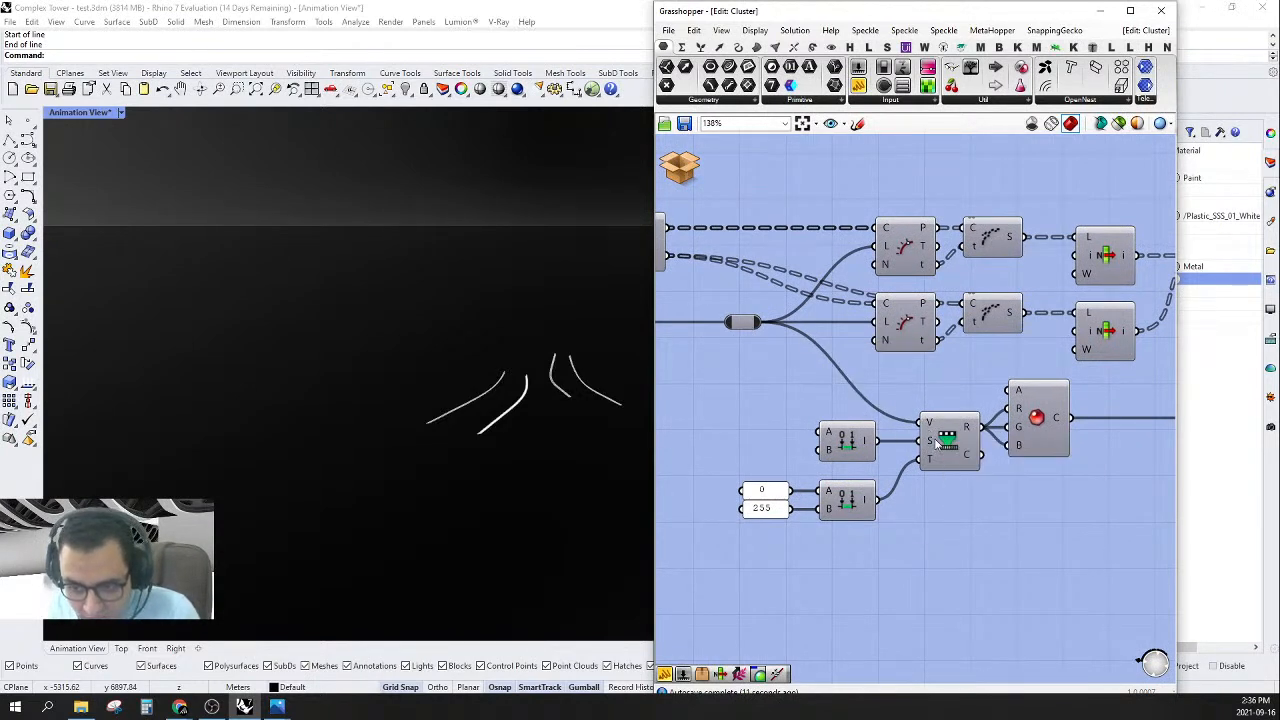
mouse_move(930, 447)
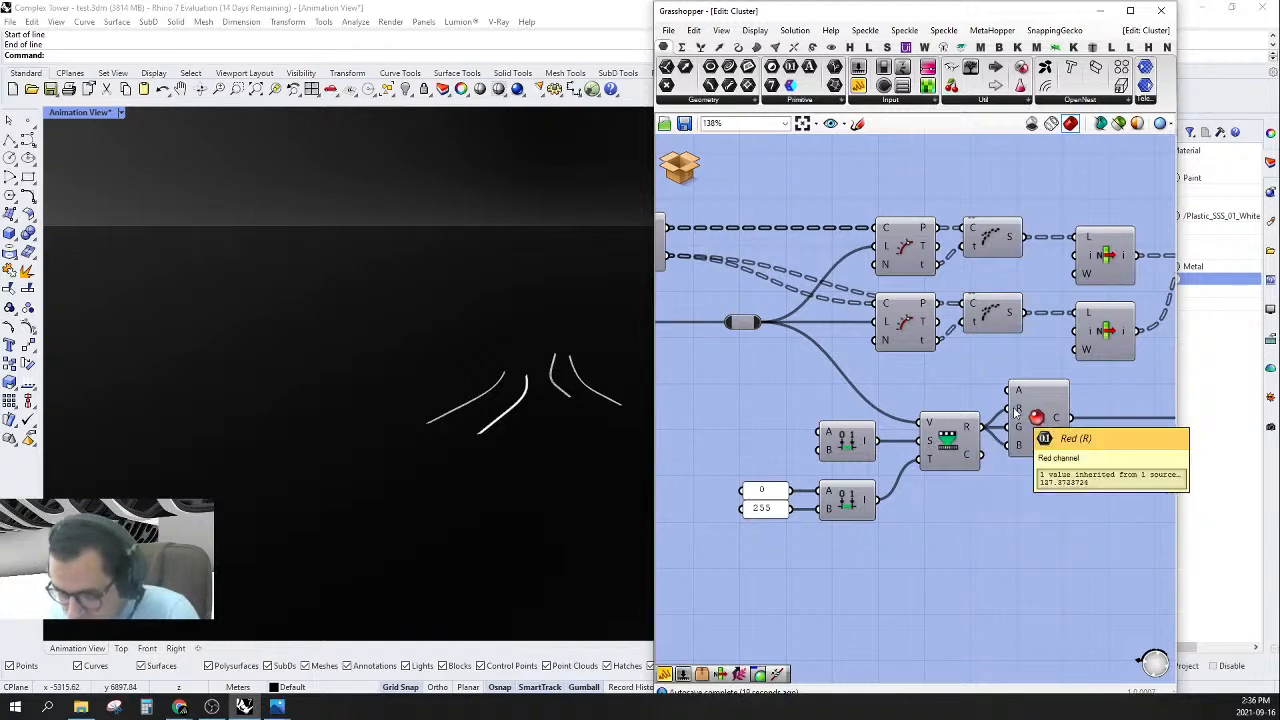
- Delete the Colour RGB component following Remap Numbers inside the test setup's cluster
right_click_drag(1014, 459, 888, 473)
scroll(926, 430, "up", 2)
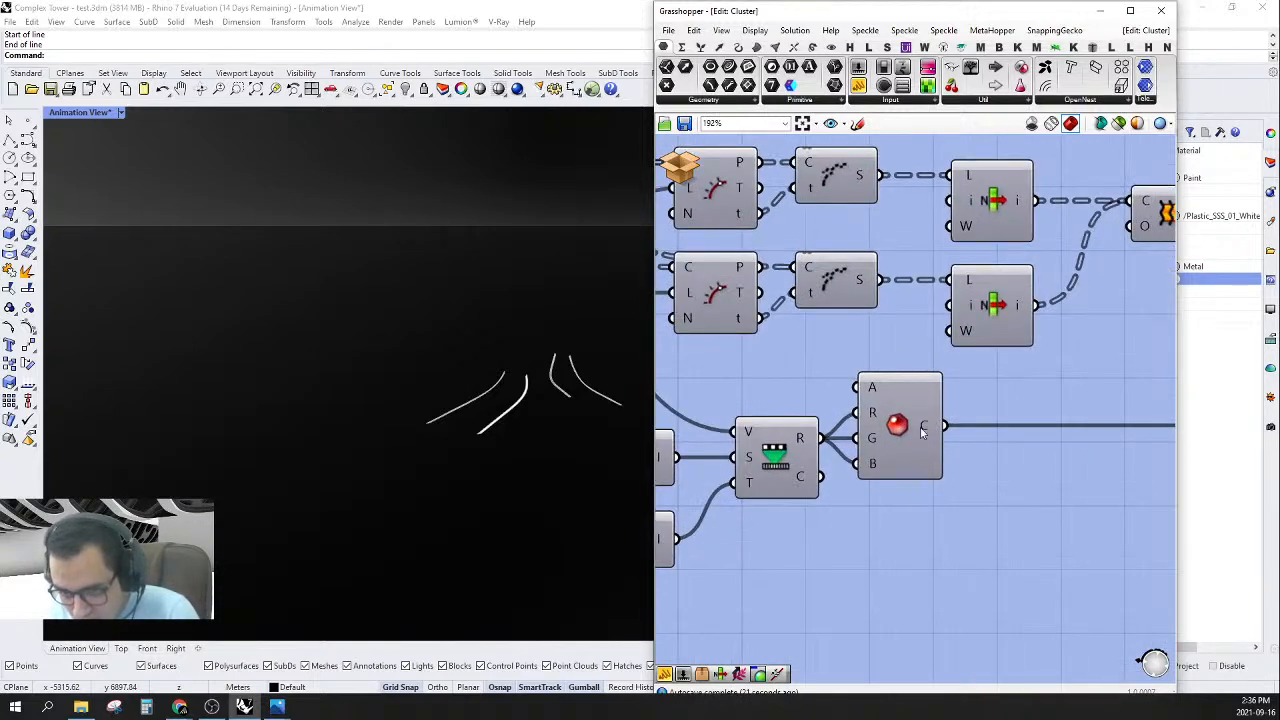
left_click(926, 428)
right_click_drag(925, 533, 1002, 436)
key("Delete")
right_click_drag(965, 336, 952, 391)
double_click(953, 395)
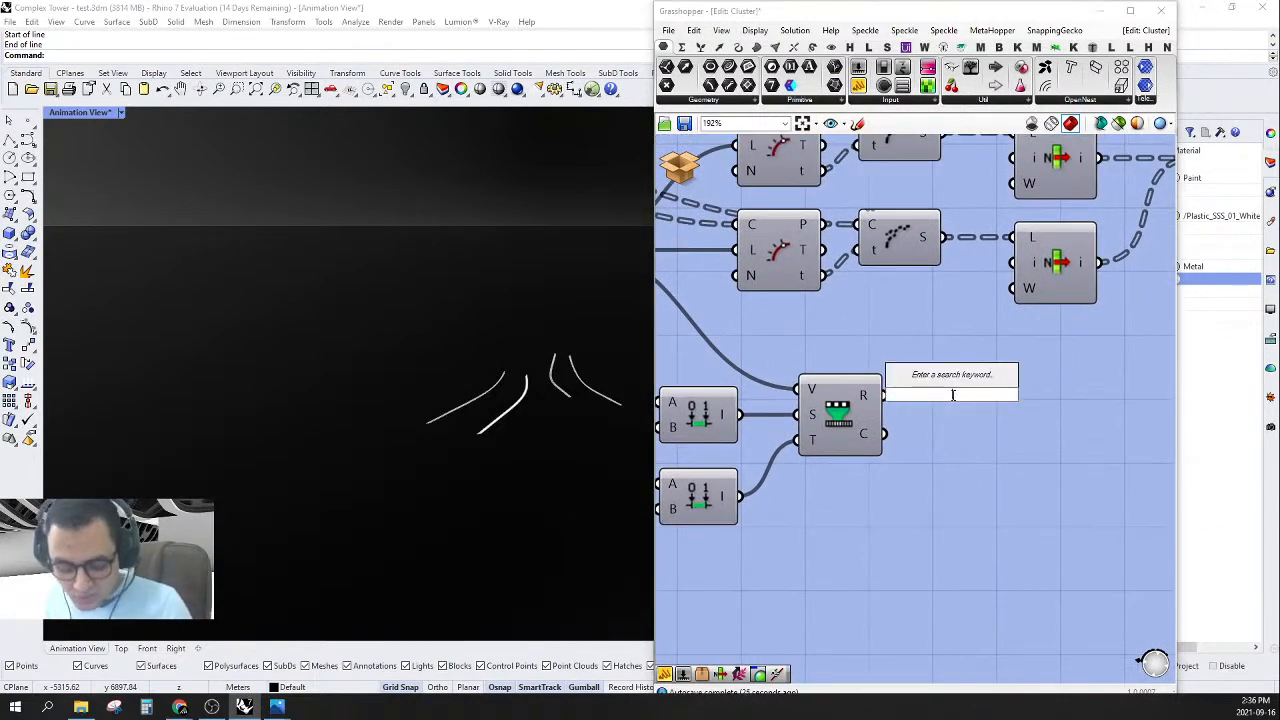
type("colo")
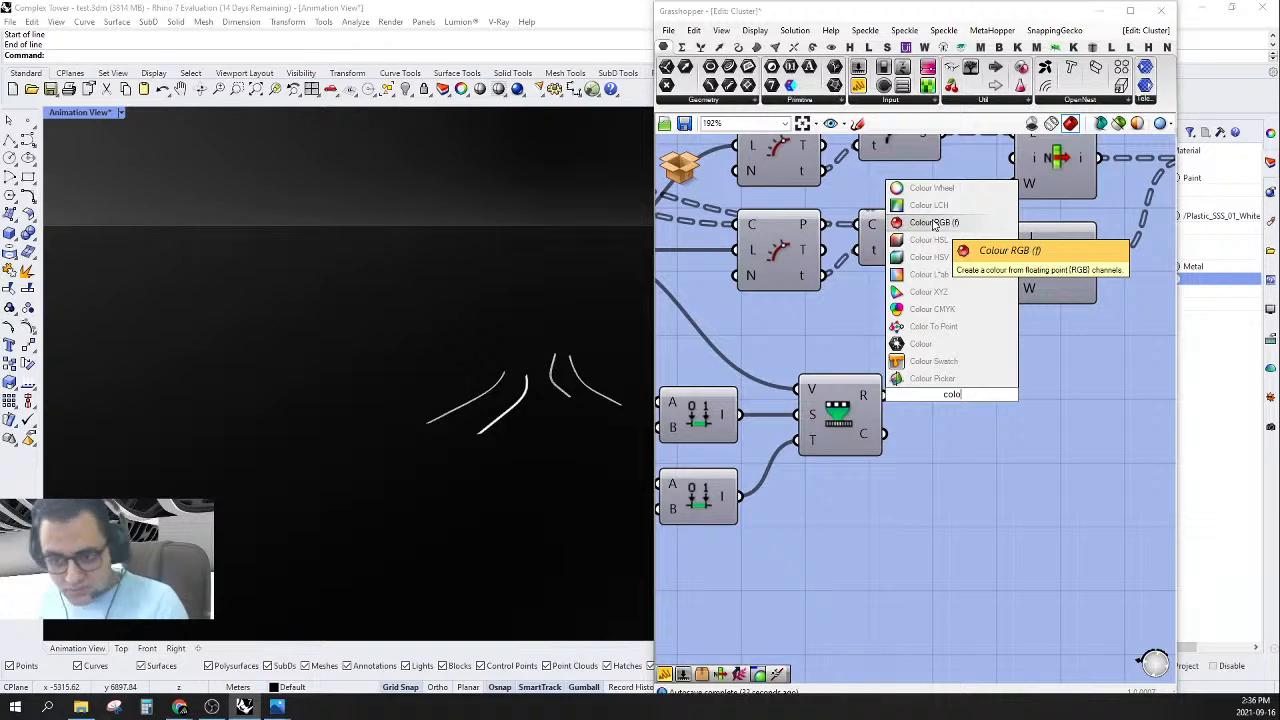
type("r")
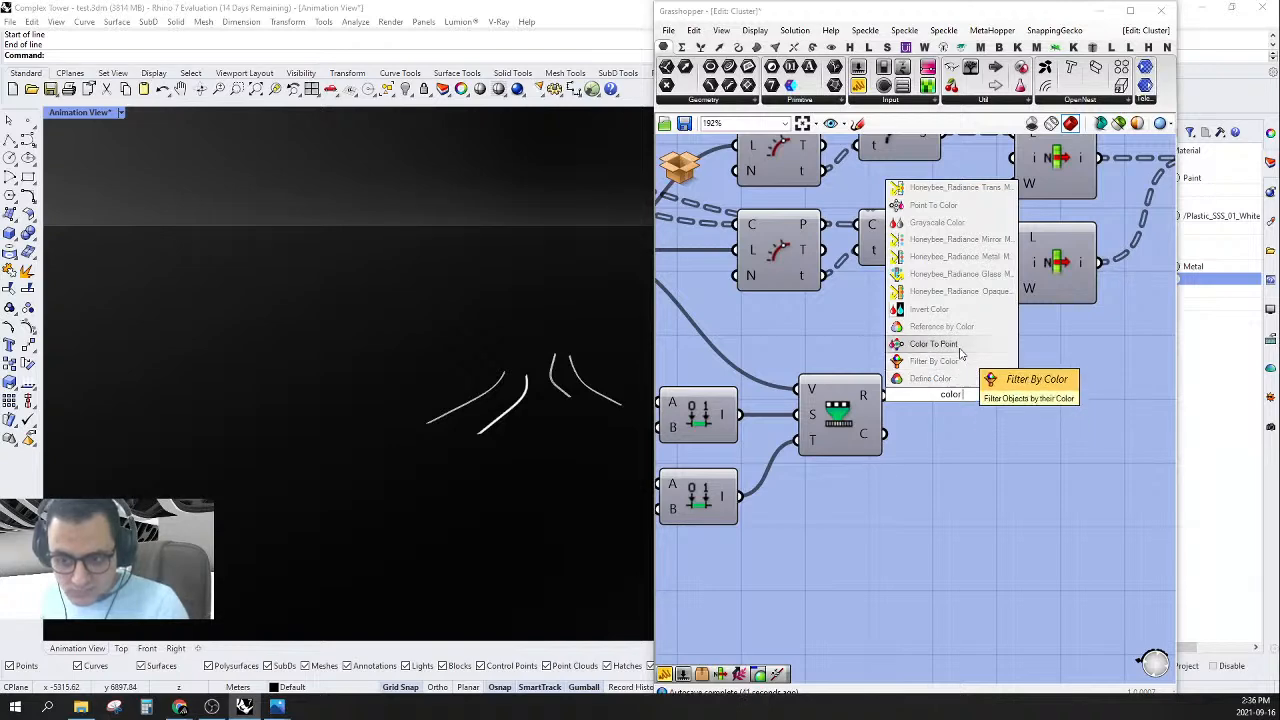
left_click(979, 487)
scroll(979, 487, "down", 4)
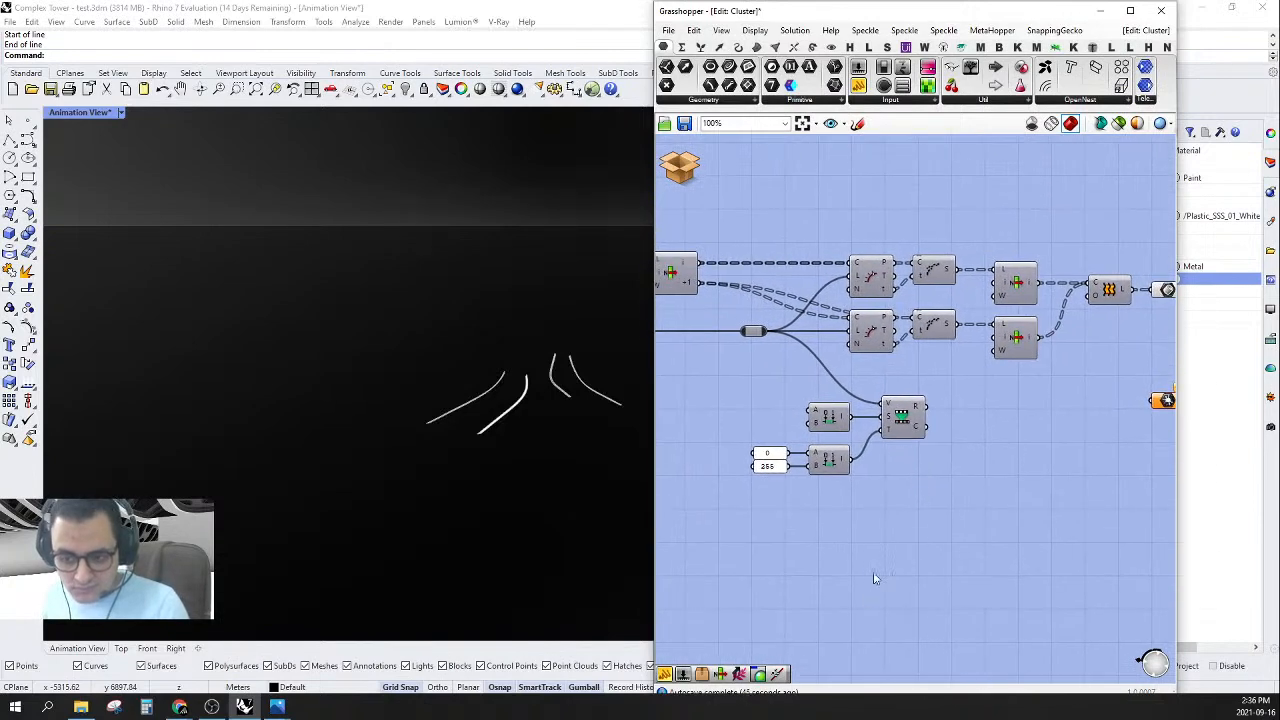
right_click_drag(904, 502, 951, 492)
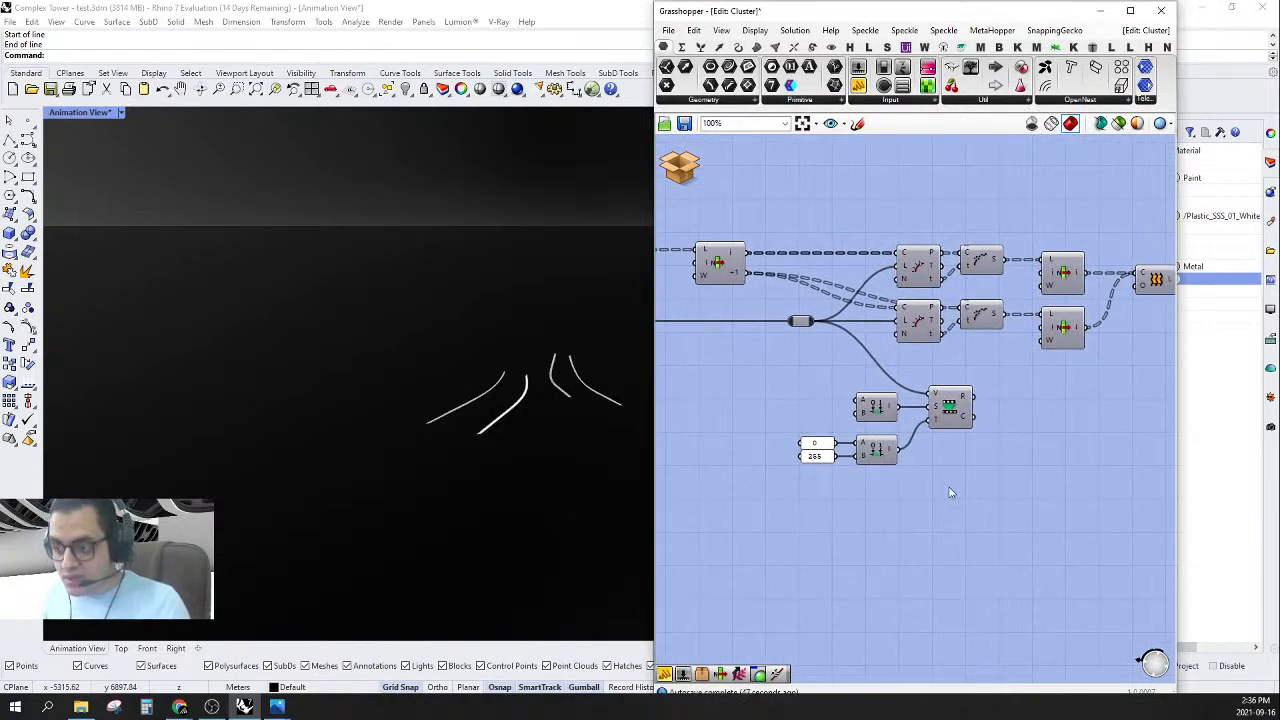
- Add a Tween Two Colors component inside the cluster and place it below and to the right of Remap Numbers
double_click(990, 522)
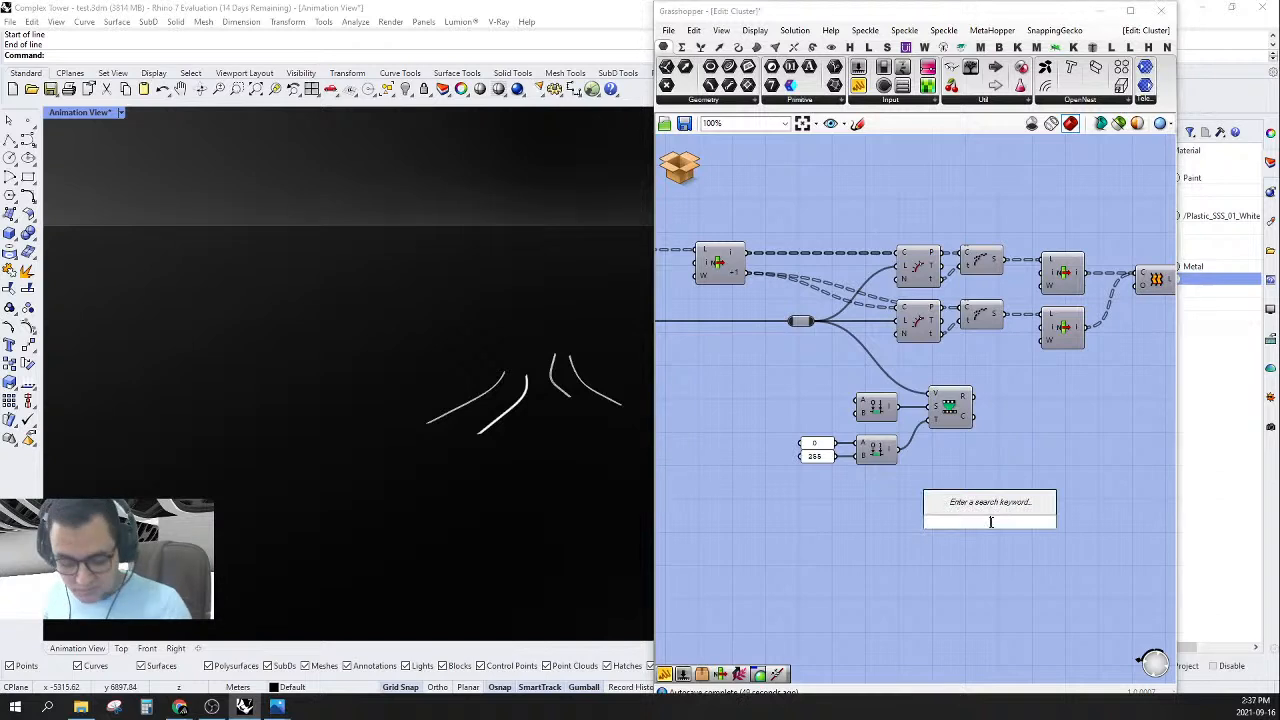
type("col")
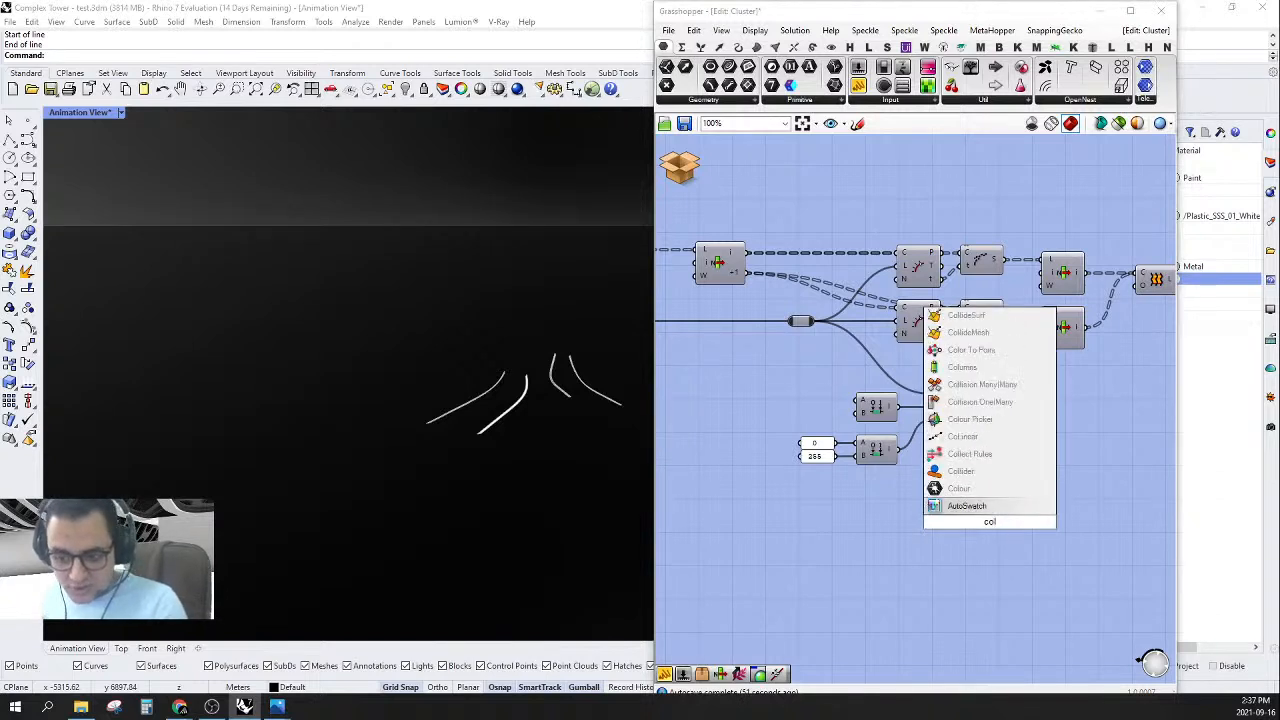
type("or")
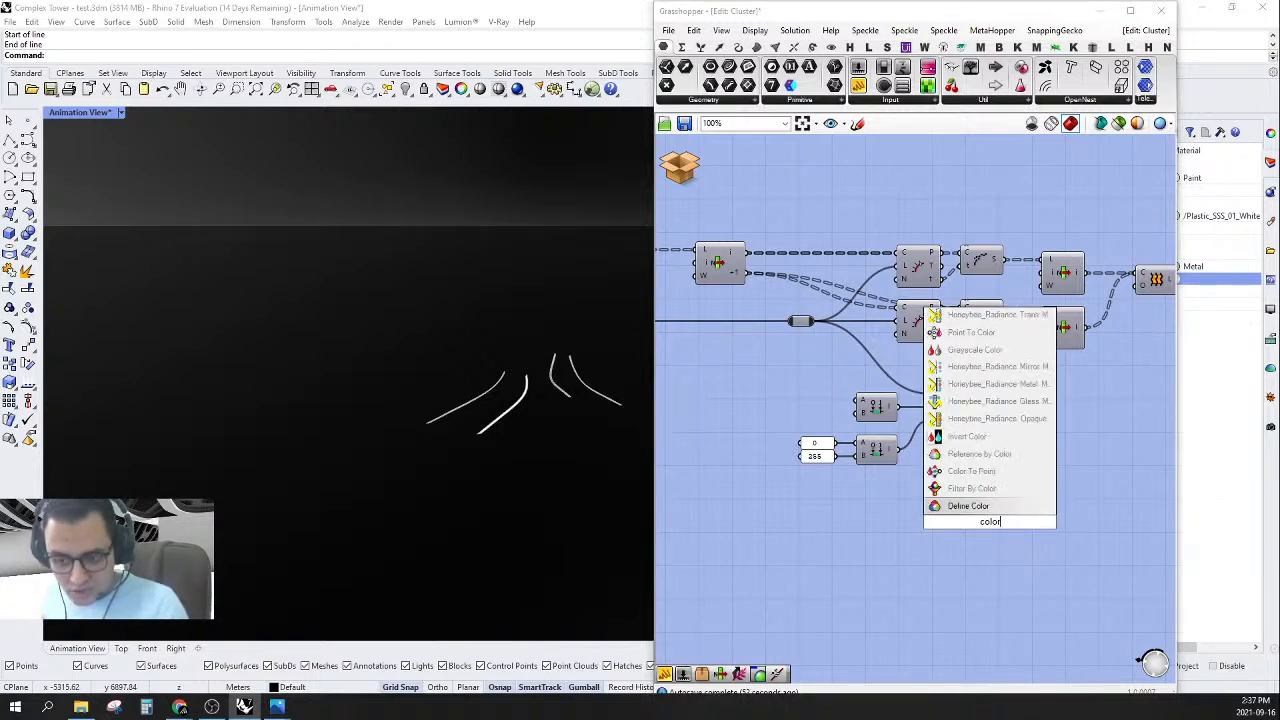
key("BackSpace")
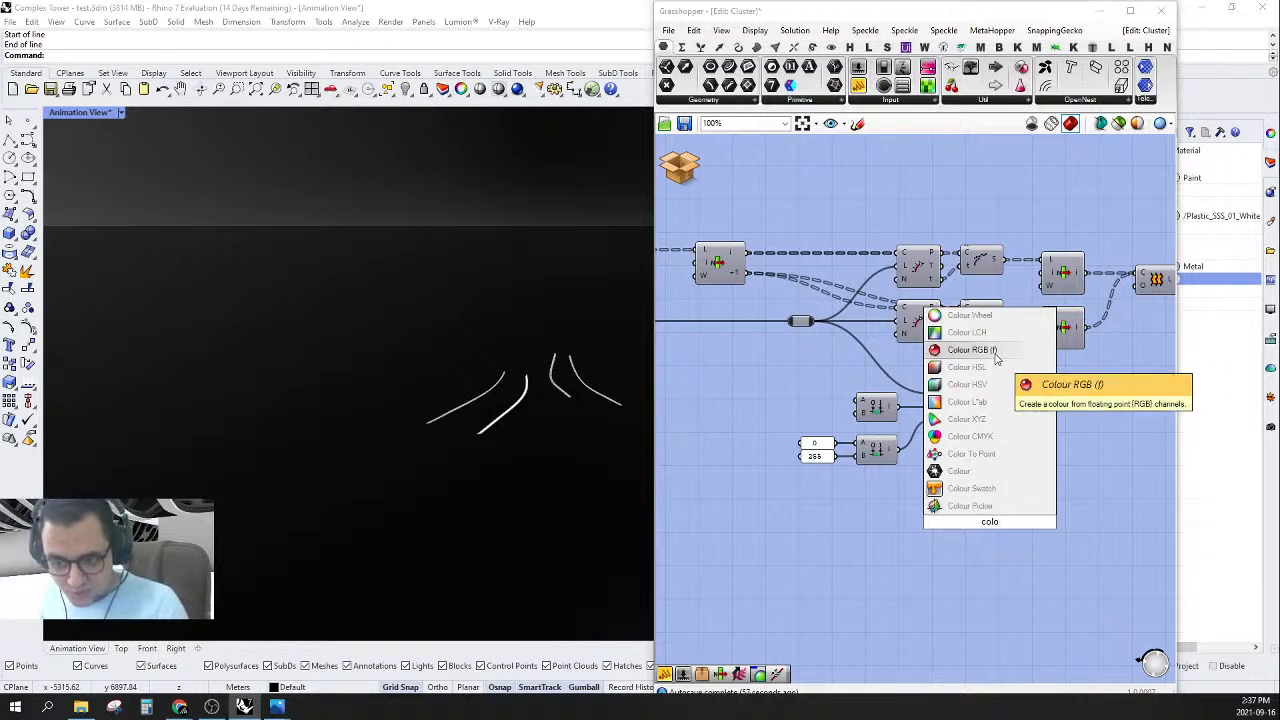
type("r")
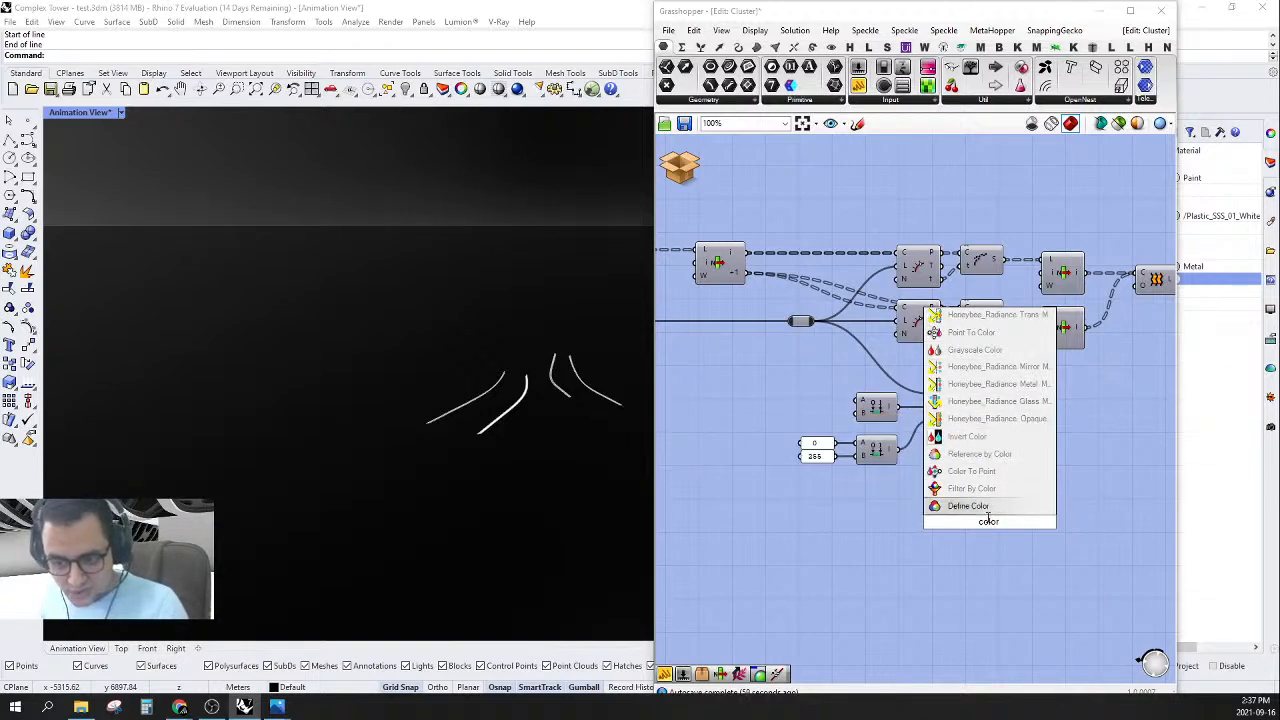
type(" twee")
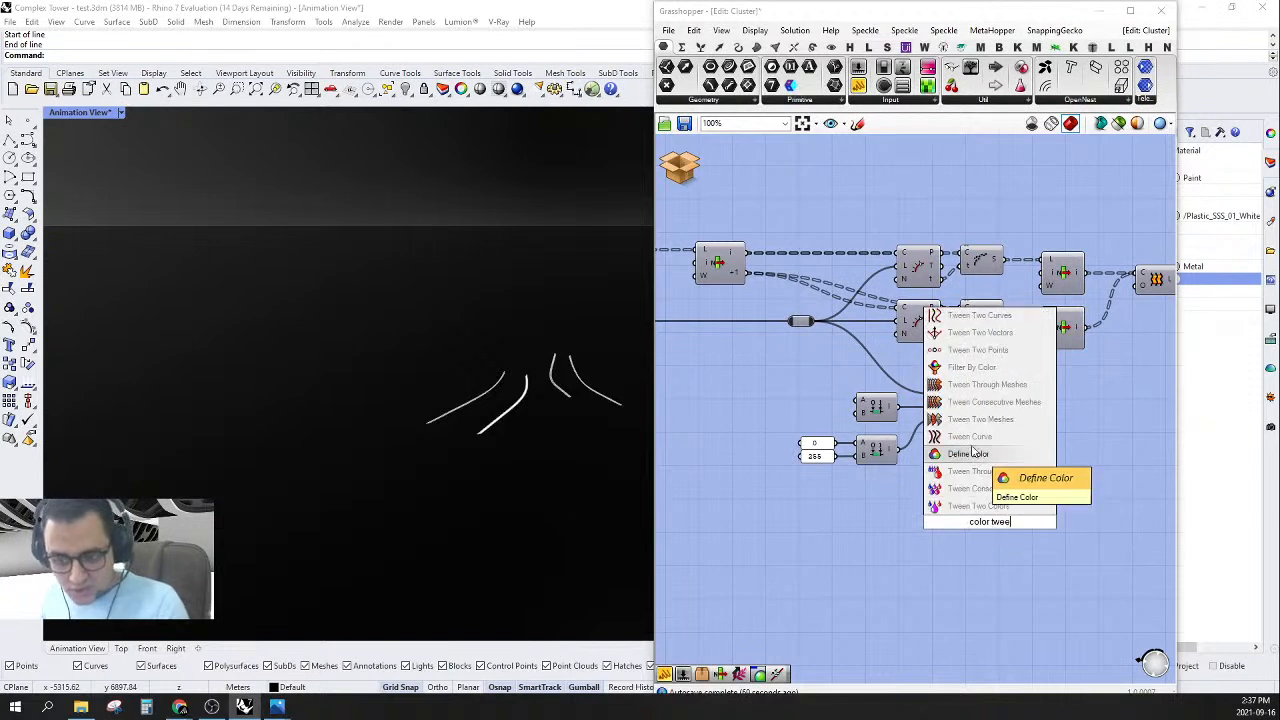
left_click(985, 505)
left_click_drag(984, 518, 1048, 487)
right_click_drag(949, 555, 918, 467)
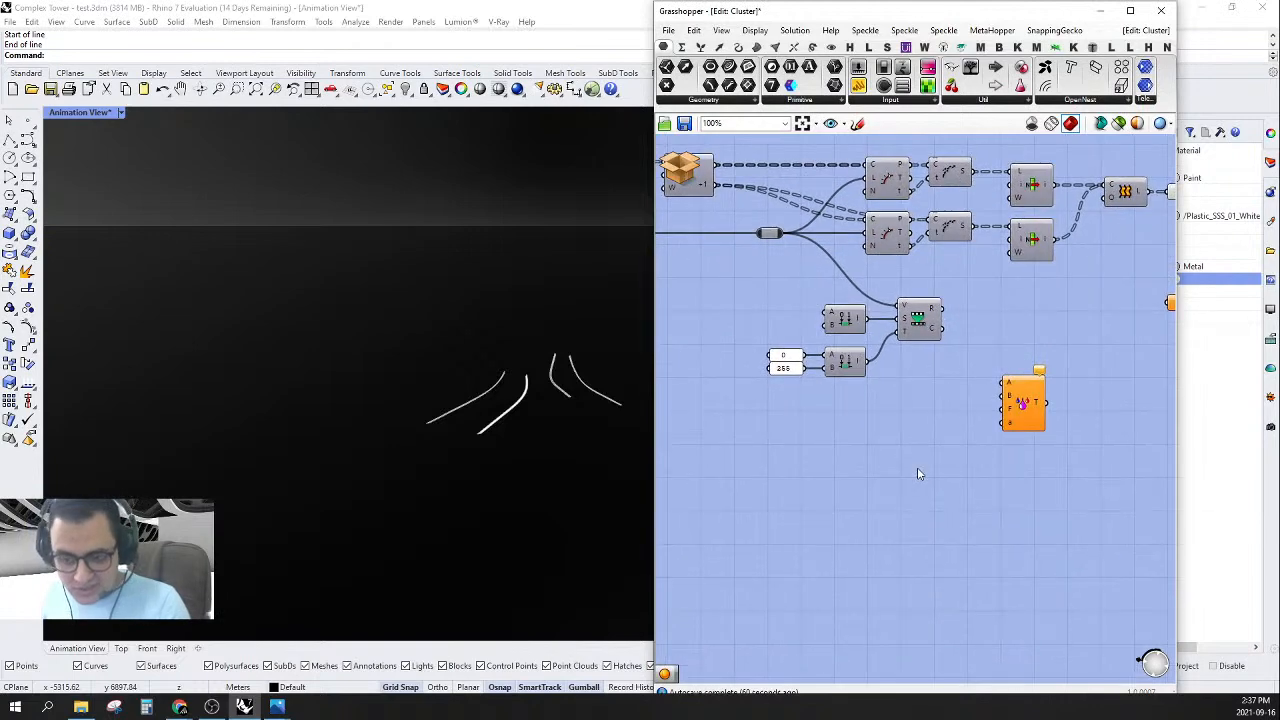
- Add a white Colour Swatch beside the Tween Two Colors component and wire it into the component's B input
double_click(918, 467)
type("swe")
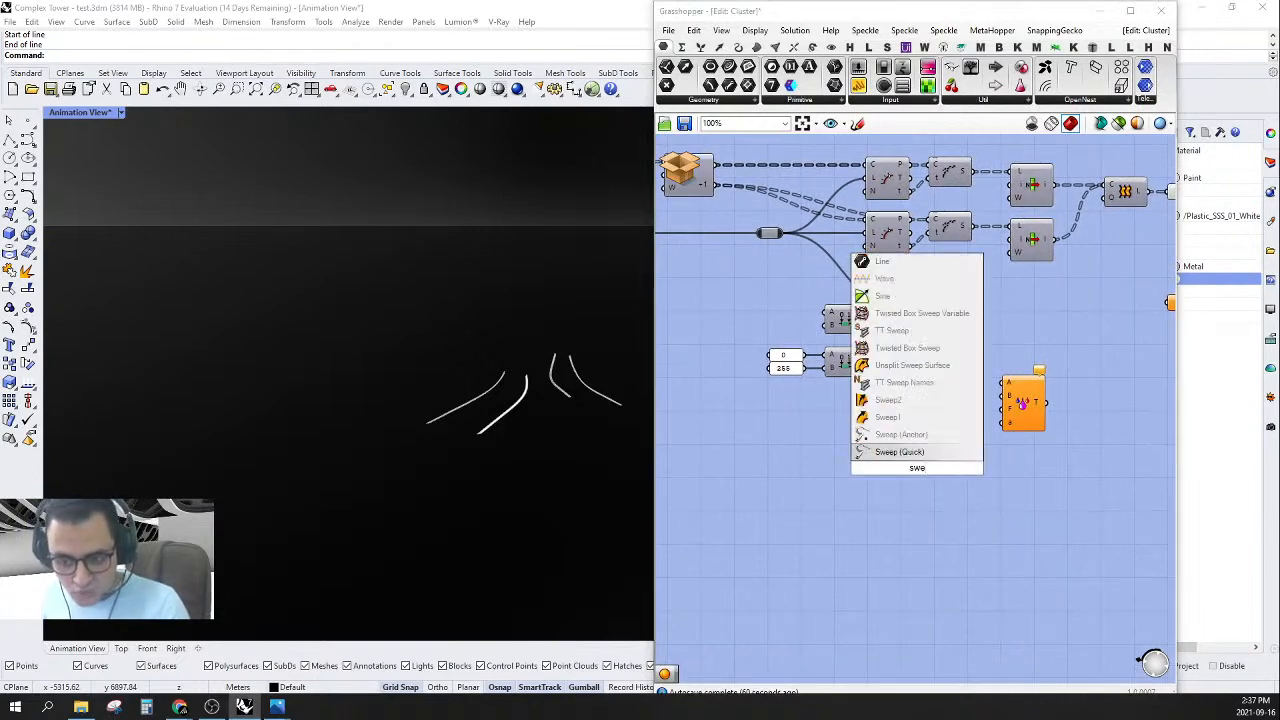
key("BackSpace")
type("at")
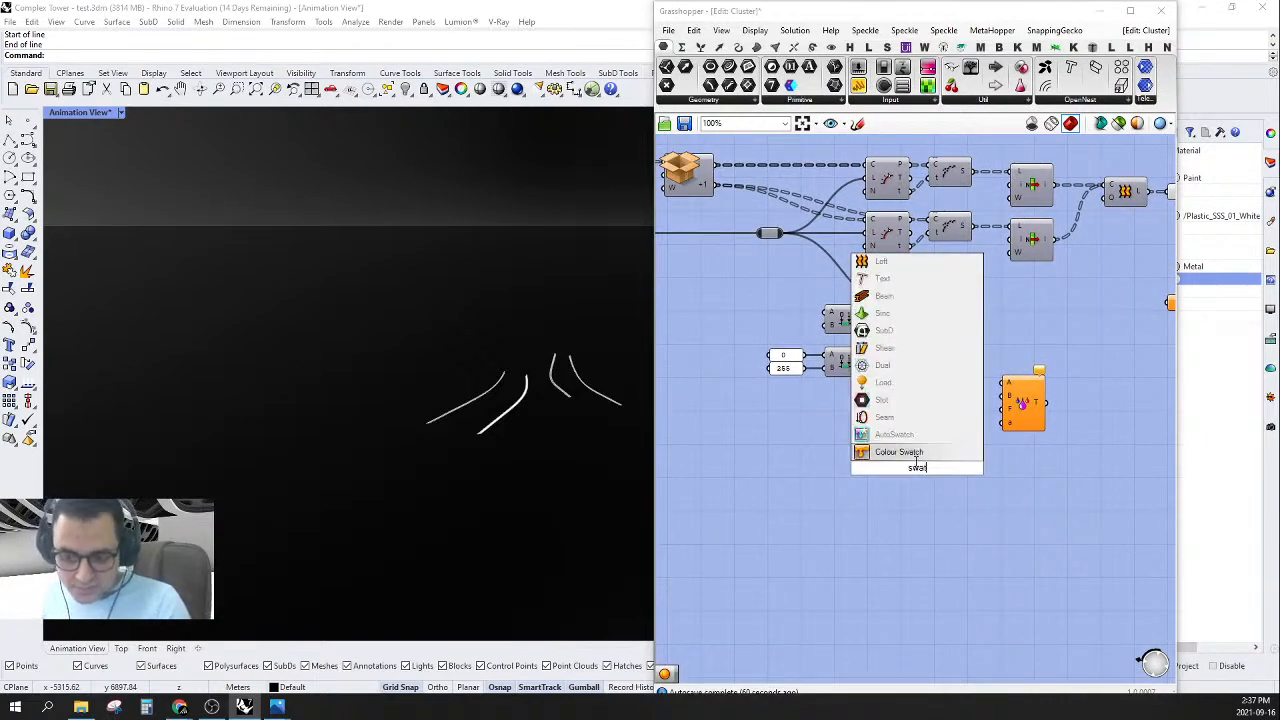
left_click(895, 452)
scroll(955, 477, "up", 3)
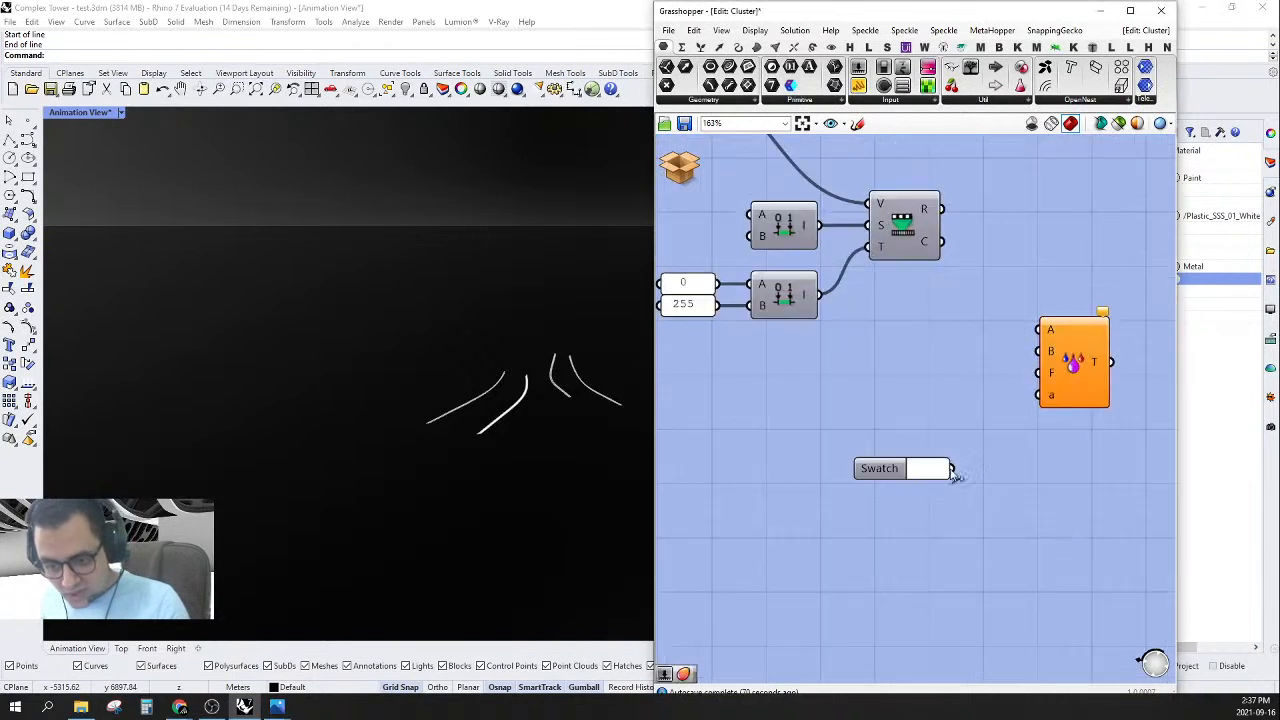
left_click_drag(955, 470, 1048, 482)
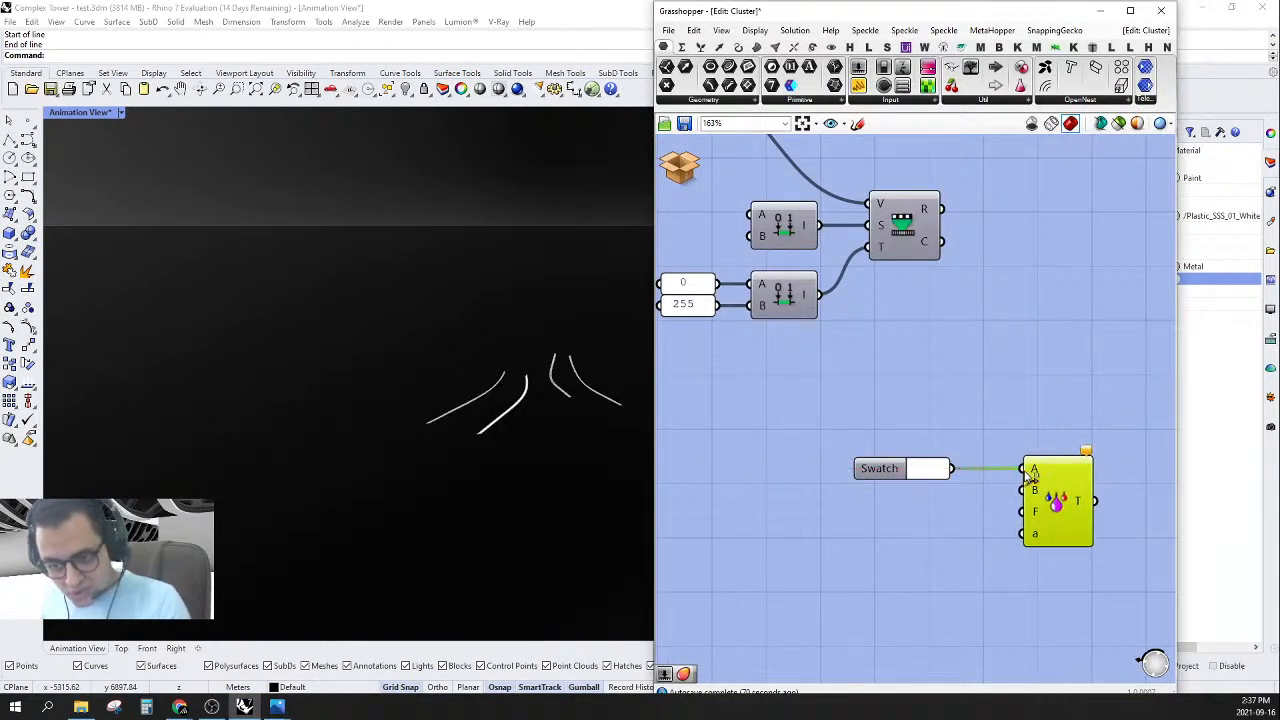
left_click_drag(1034, 490, 952, 468)
- Duplicate the Colour Swatch, set the upper one to black and wire it into the A input of Tween Two Colors
mouse_move(873, 478)
left_mouse_down()
mouse_move(882, 500)
mouse_move(884, 461)
left_mouse_up()
key("ctrl+c")
key("ctrl+v")
left_click(945, 471)
left_click_drag(996, 508, 990, 596)
left_click(975, 378)
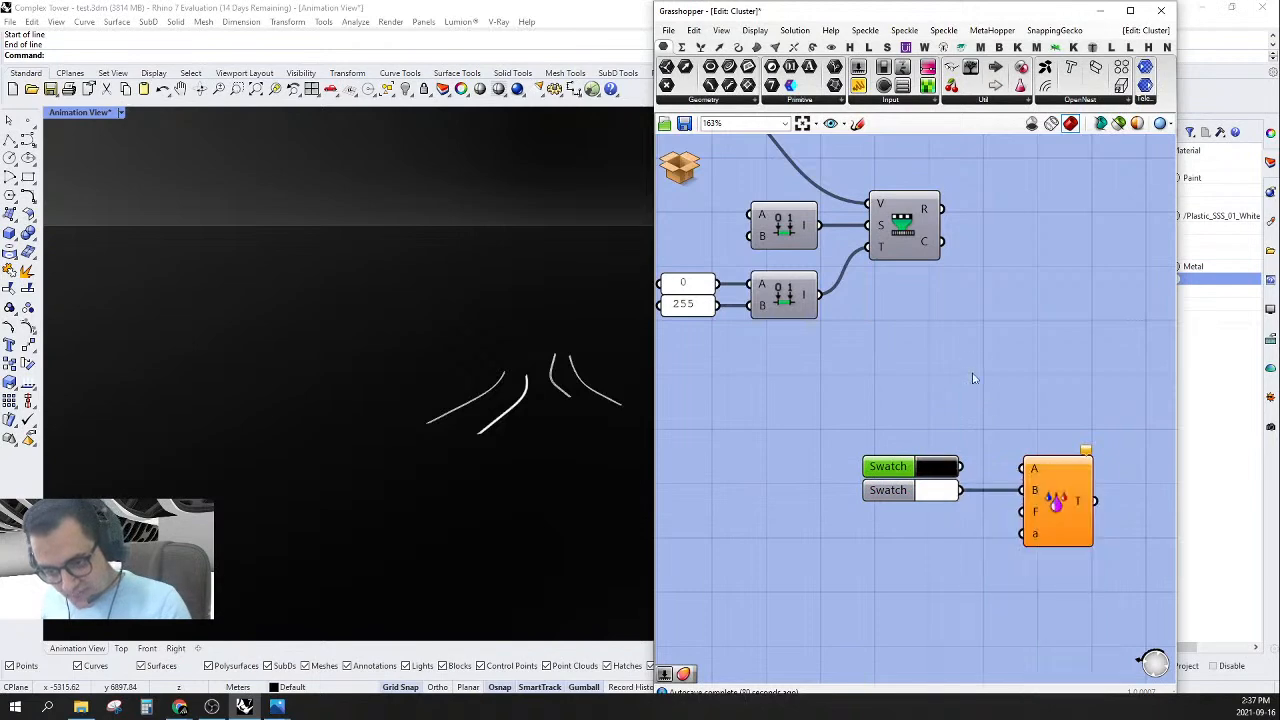
left_click_drag(964, 466, 1025, 474)
left_click_drag(868, 465, 870, 468)
- Open the 255 panel feeding the target domain of Remap Numbers, inspect its text and close it
scroll(890, 455, "down", 3)
scroll(890, 458, "down", 2)
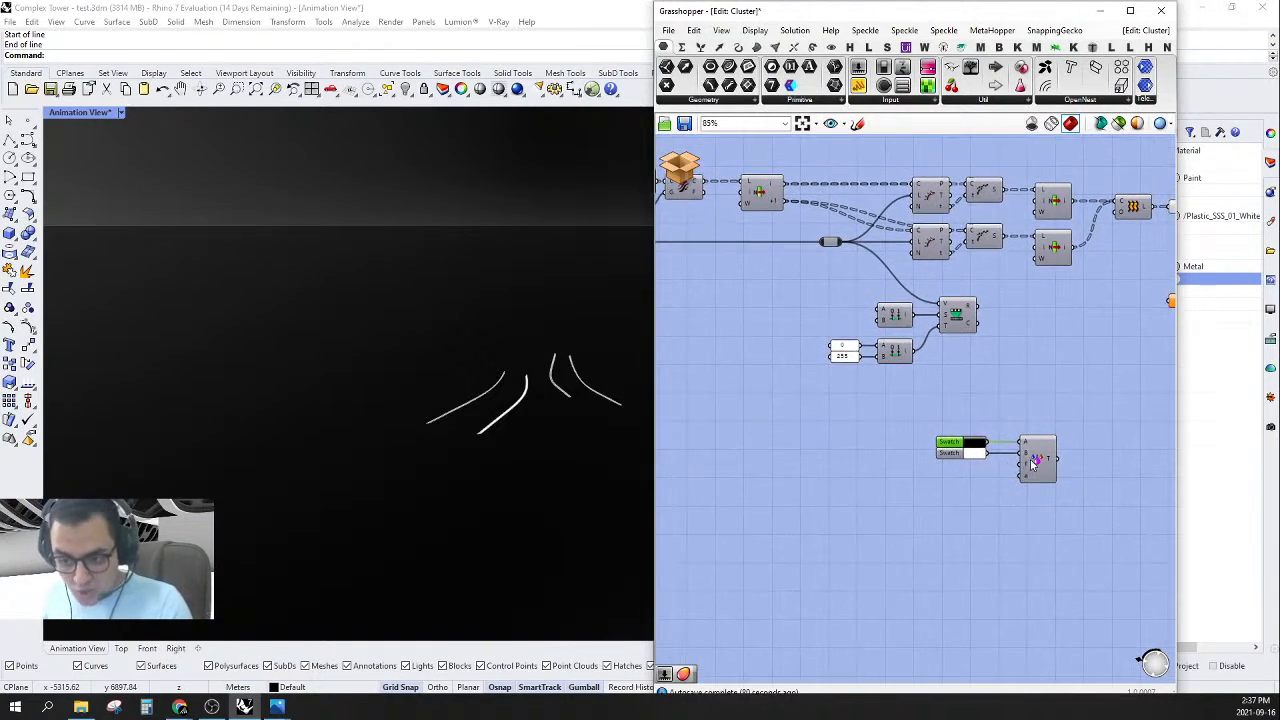
right_click_drag(831, 246, 914, 249)
scroll(906, 249, "down", 2)
mouse_move(1013, 314)
right_mouse_down()
mouse_move(1032, 315)
mouse_move(990, 318)
right_mouse_up()
scroll(990, 318, "up", 1)
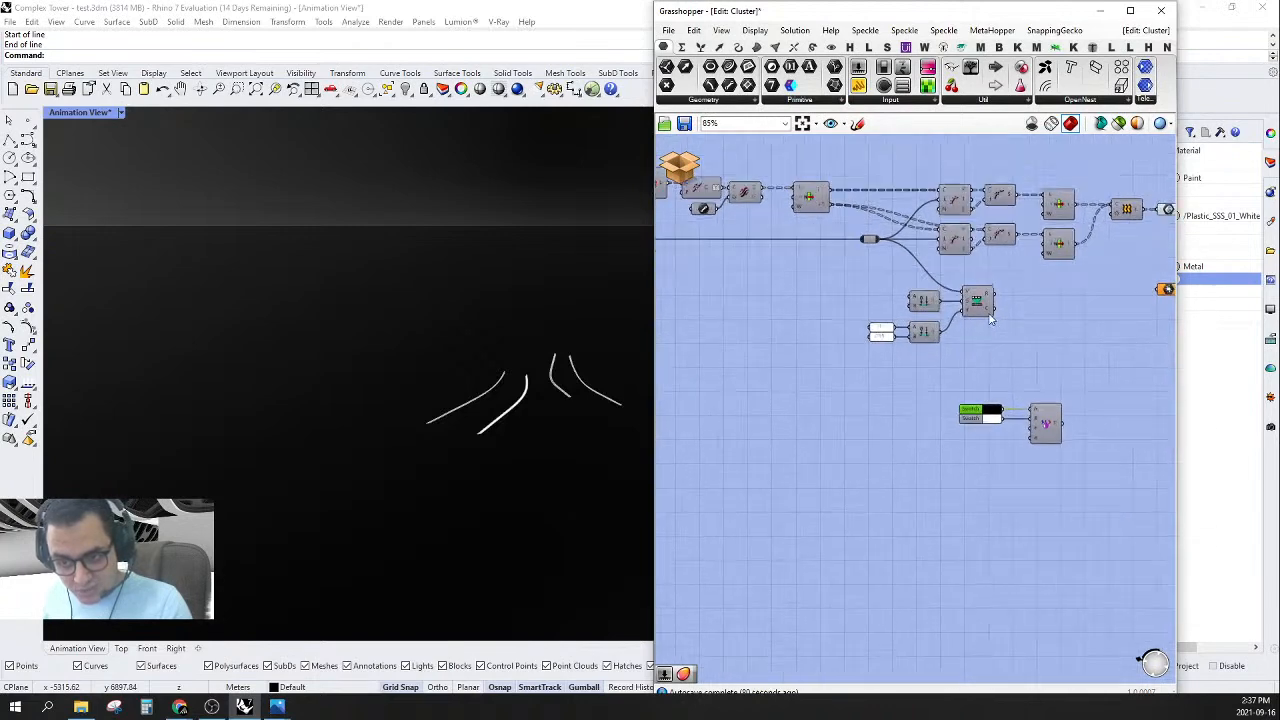
scroll(985, 305, "up", 2)
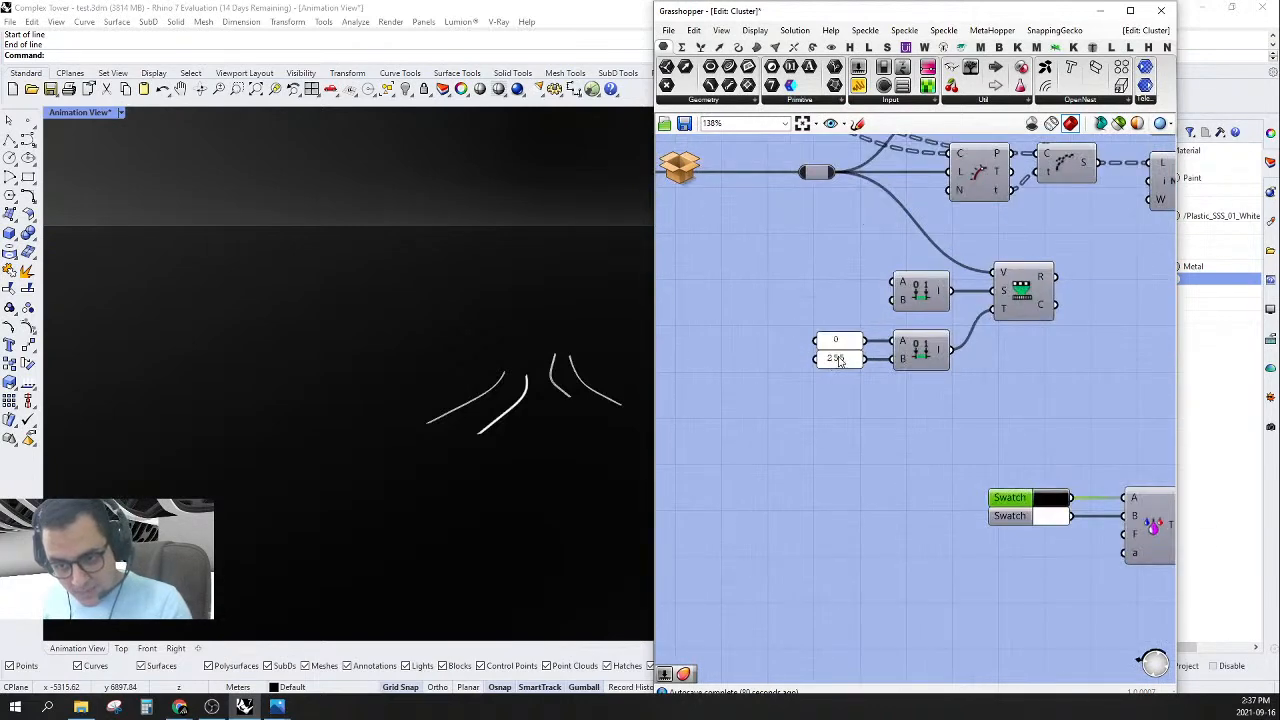
double_click(839, 360)
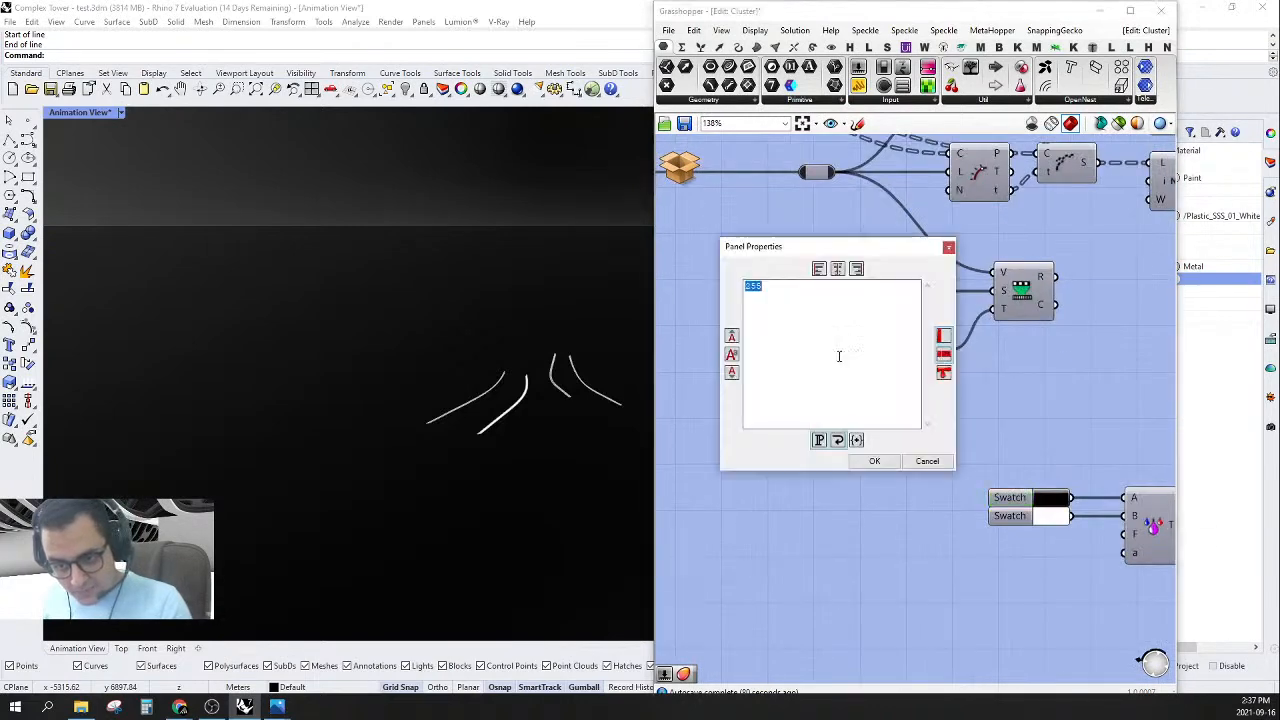
left_click(950, 248)
- Wire the cluster's number input into F of Tween Two Colors and its T output into the colour parameter feeding Col
scroll(971, 332, "down", 3)
scroll(992, 461, "up", 3)
right_click_drag(1015, 467, 961, 509)
scroll(978, 514, "down", 4)
scroll(992, 514, "up", 2)
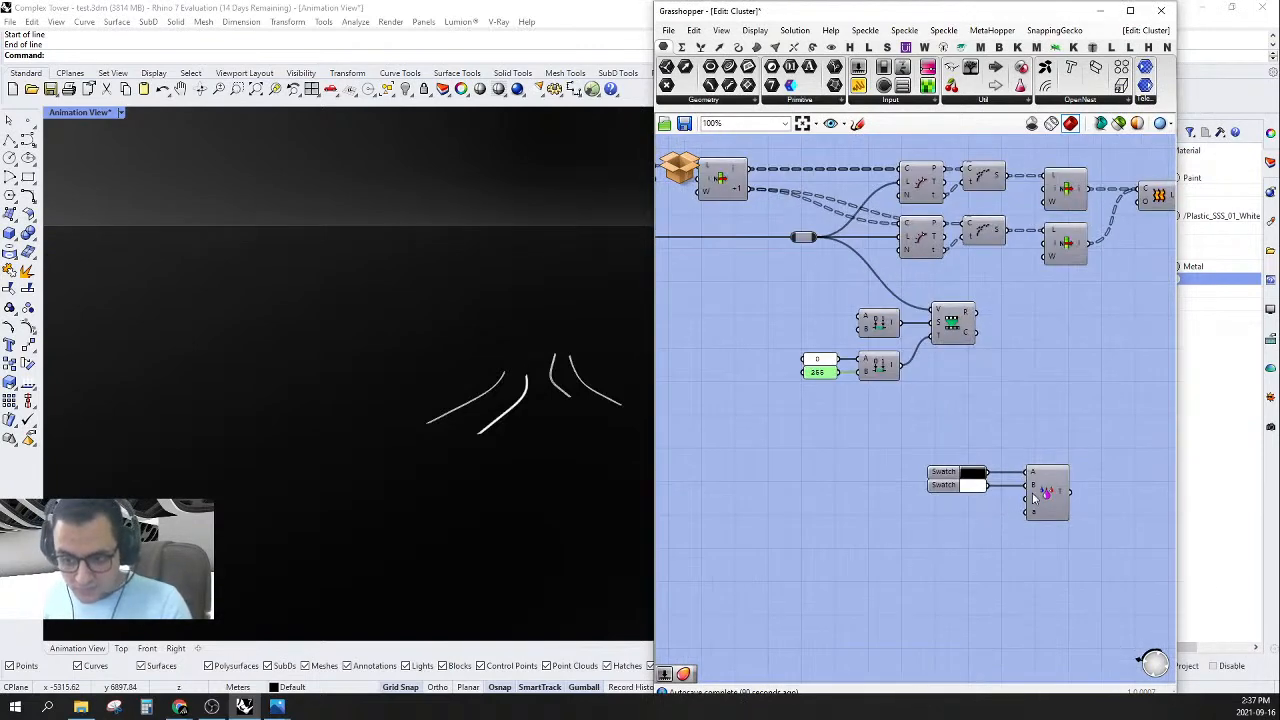
left_click_drag(1003, 483, 744, 237)
scroll(897, 400, "up", 6)
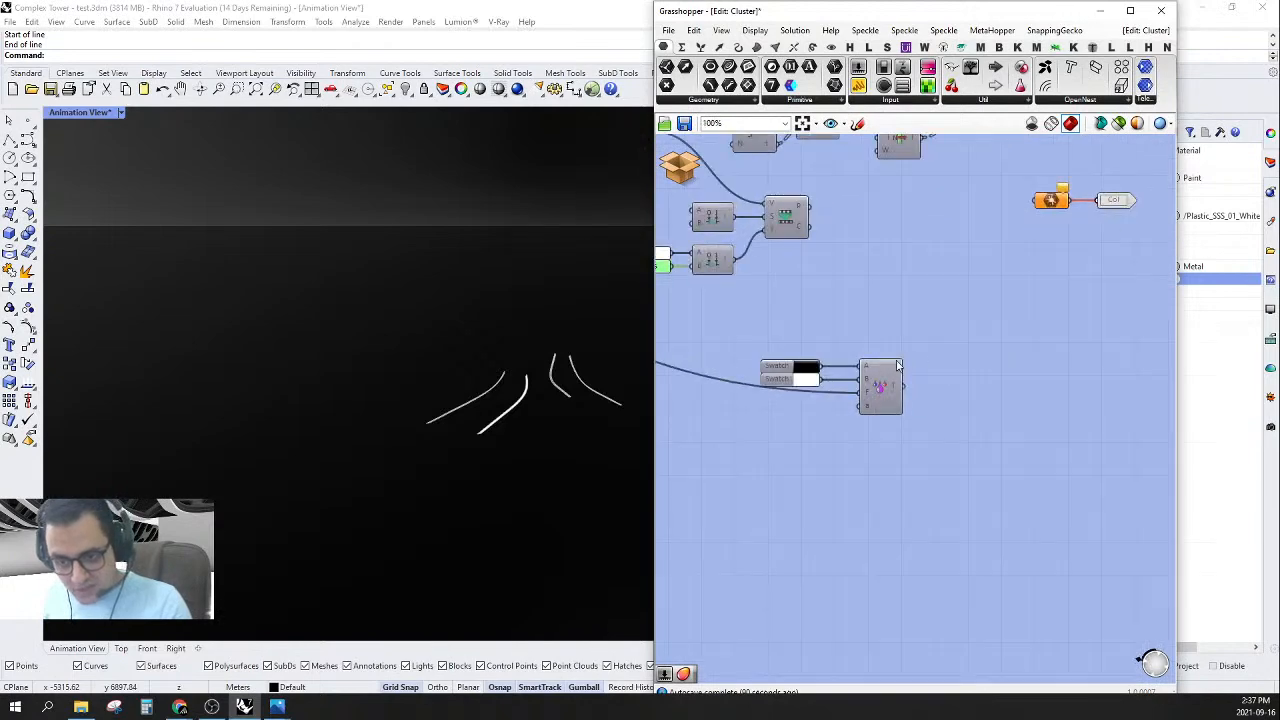
left_click_drag(907, 399, 1083, 168)
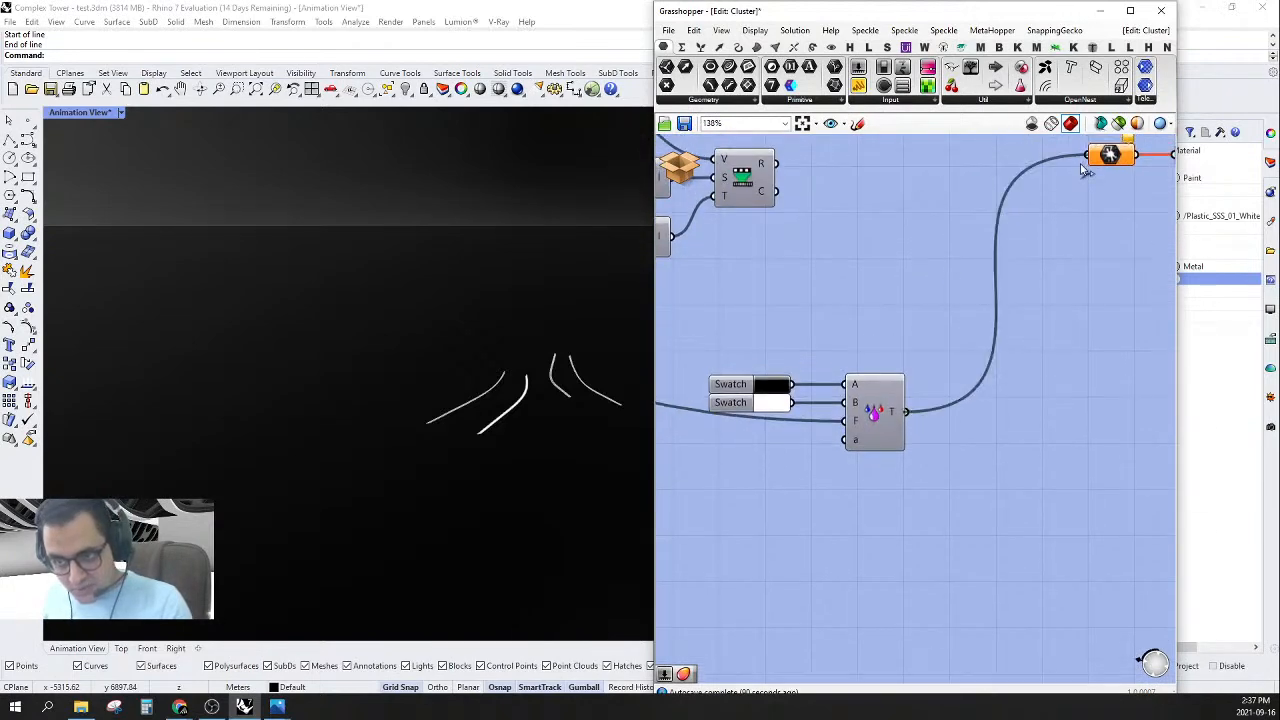
- Save and close the cluster, and lower the test setup's Number slider to try the new colour output
scroll(960, 290, "down", 3)
left_click(681, 168)
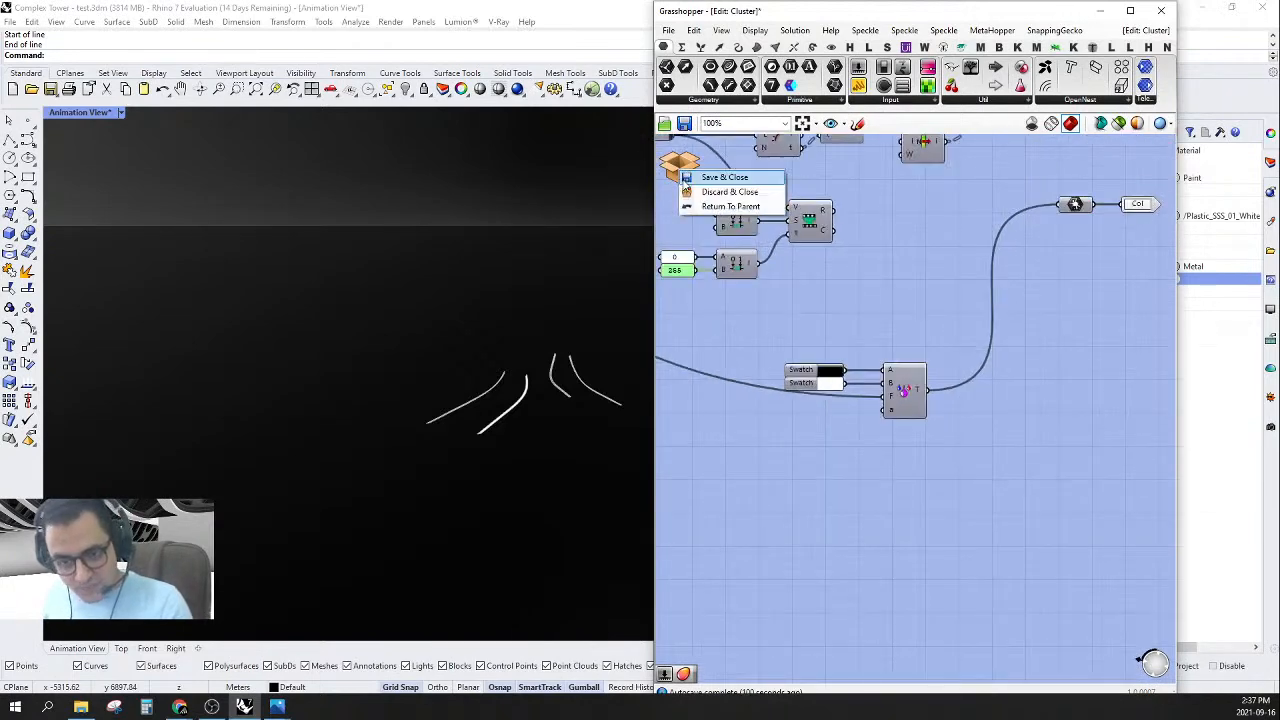
left_click(687, 186)
scroll(814, 423, "up", 3)
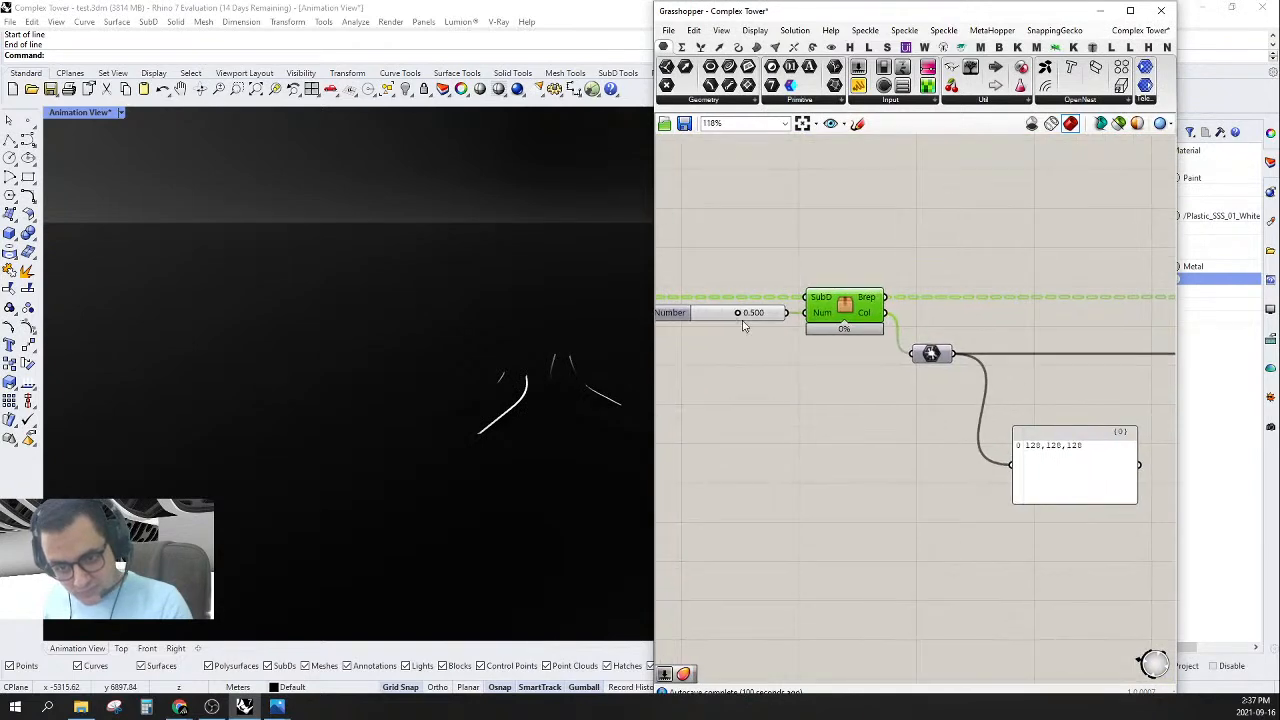
left_click_drag(722, 313, 686, 312)
- Disable the first row of components in the Creases Anime group, from its Number slider to its preview
scroll(1008, 318, "down", 15)
scroll(688, 437, "up", 10)
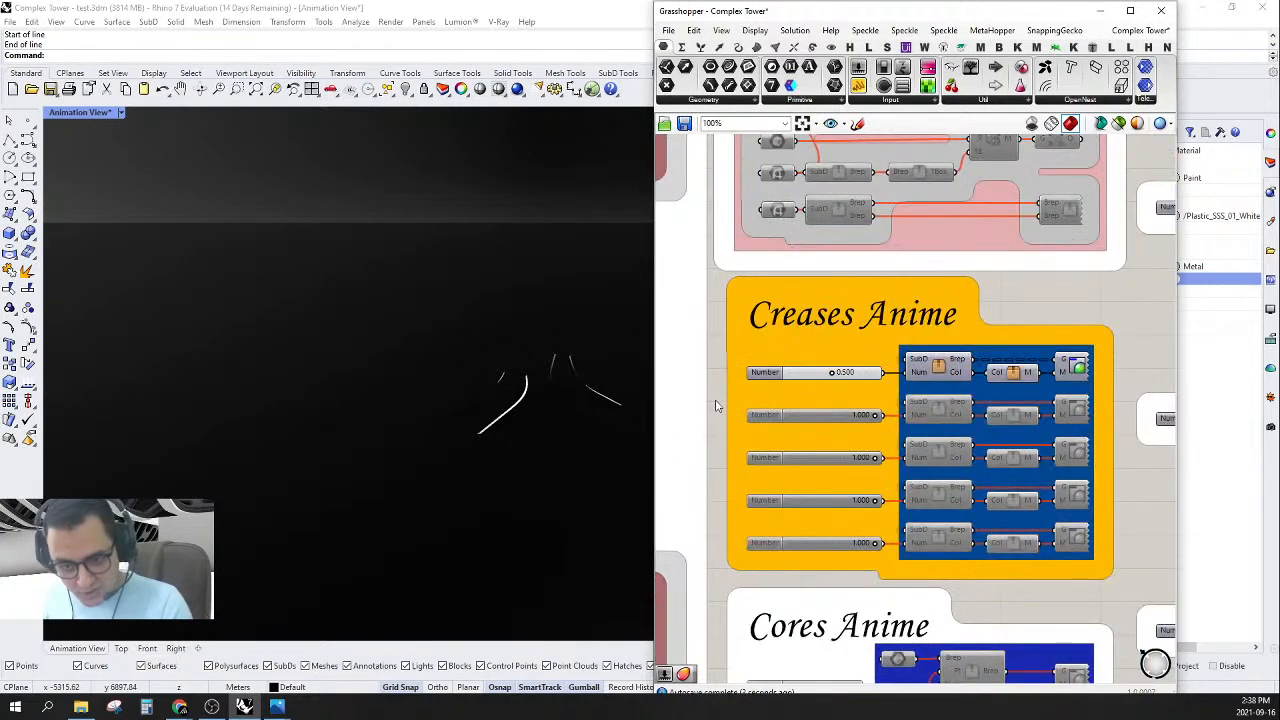
left_click_drag(716, 406, 1158, 285)
right_click(1112, 297)
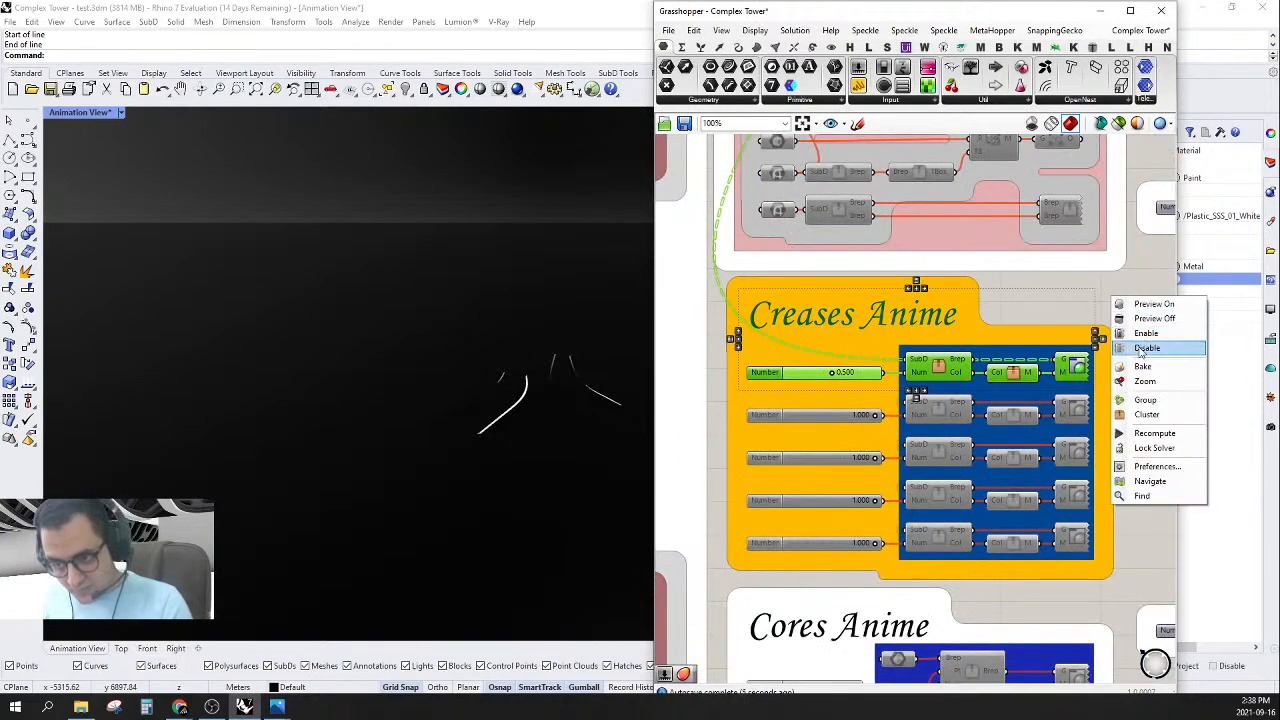
left_click(1145, 348)
- Return to the test setup and set its Number slider to 0.317
scroll(990, 335, "down", 10)
scroll(768, 370, "up", 6)
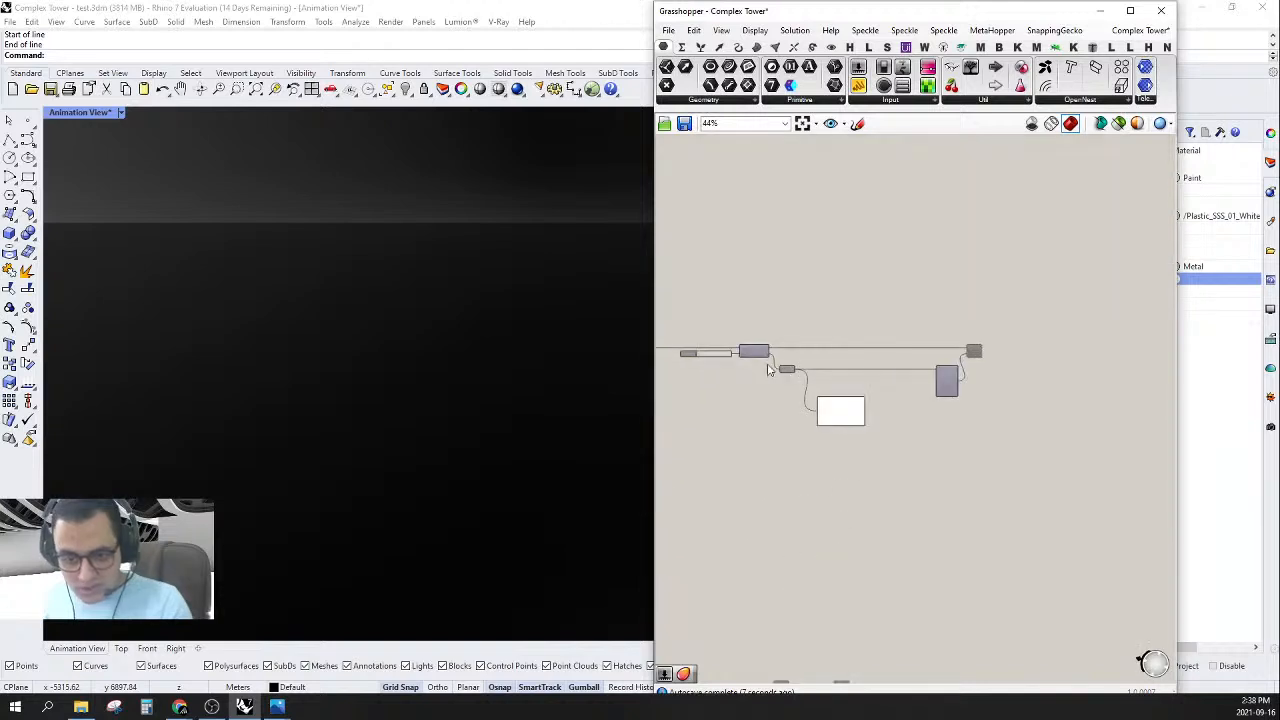
scroll(768, 370, "up", 9)
left_click_drag(831, 323, 886, 323)
scroll(886, 325, "down", 5)
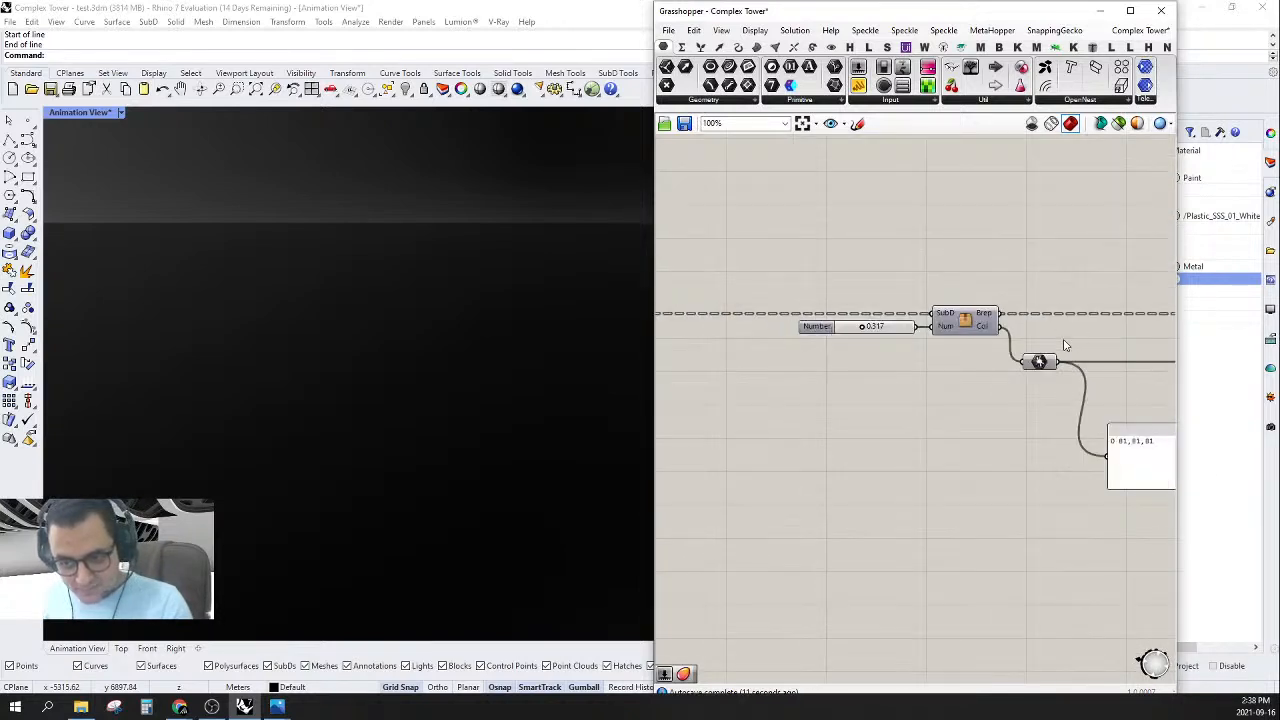
- Turn on the preview of the component that receives the test setup's geometry and material
mouse_move(1086, 337)
right_mouse_down()
mouse_move(899, 322)
mouse_move(790, 282)
right_mouse_up()
left_click(1128, 292)
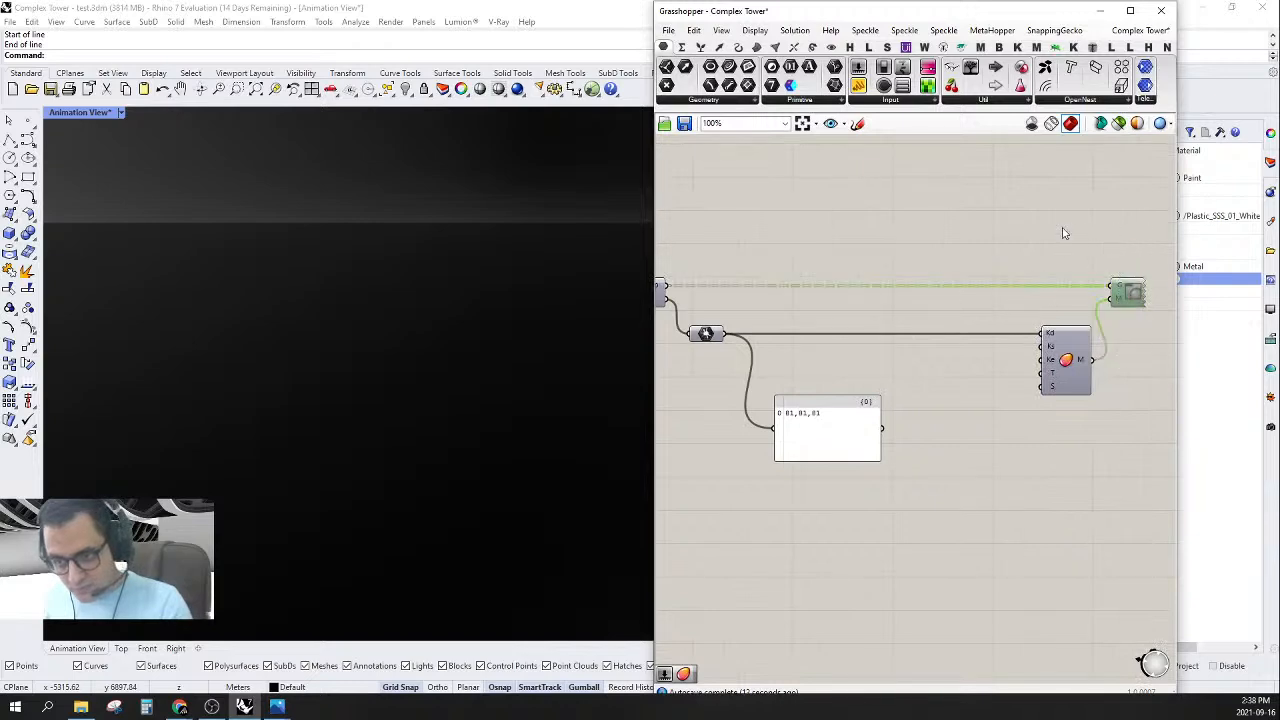
right_click(1063, 231)
left_click(1086, 234)
- Try the test setup's Number slider at 0.081, inspect the strips in the viewport, and set it to 0.433
right_click_drag(733, 353, 908, 371)
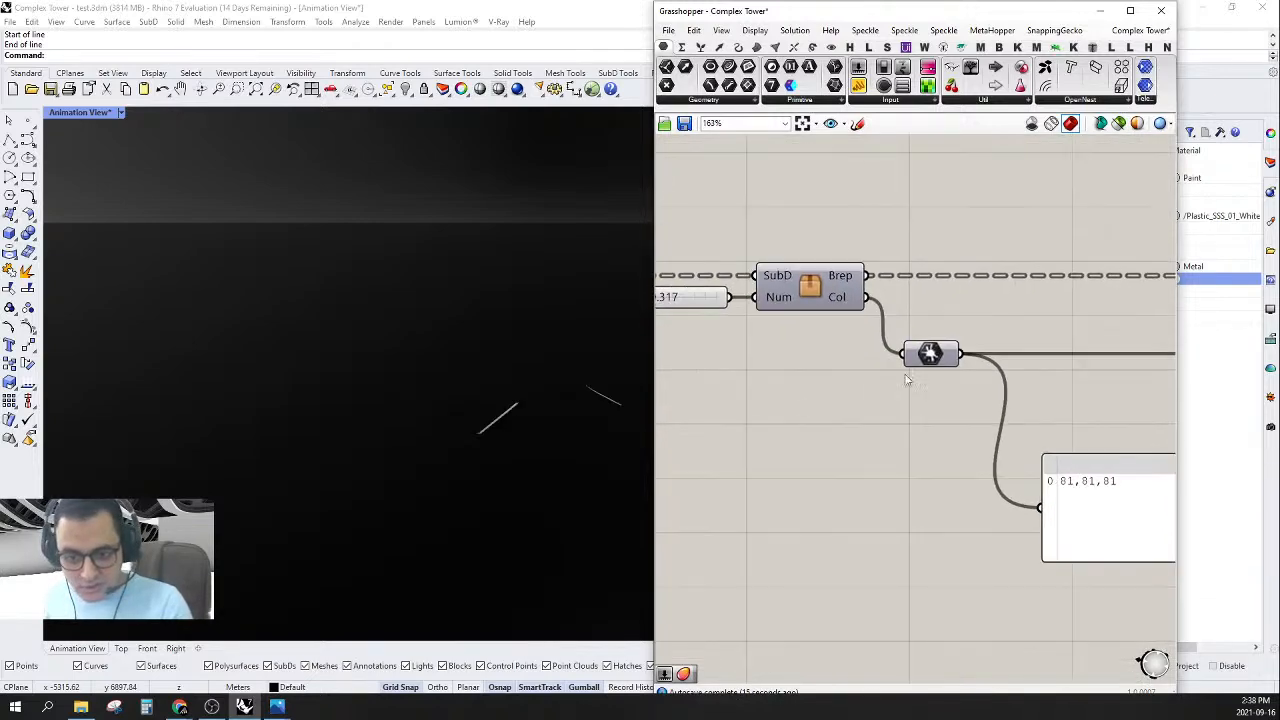
scroll(957, 375, "up", 6)
left_click_drag(957, 375, 886, 373)
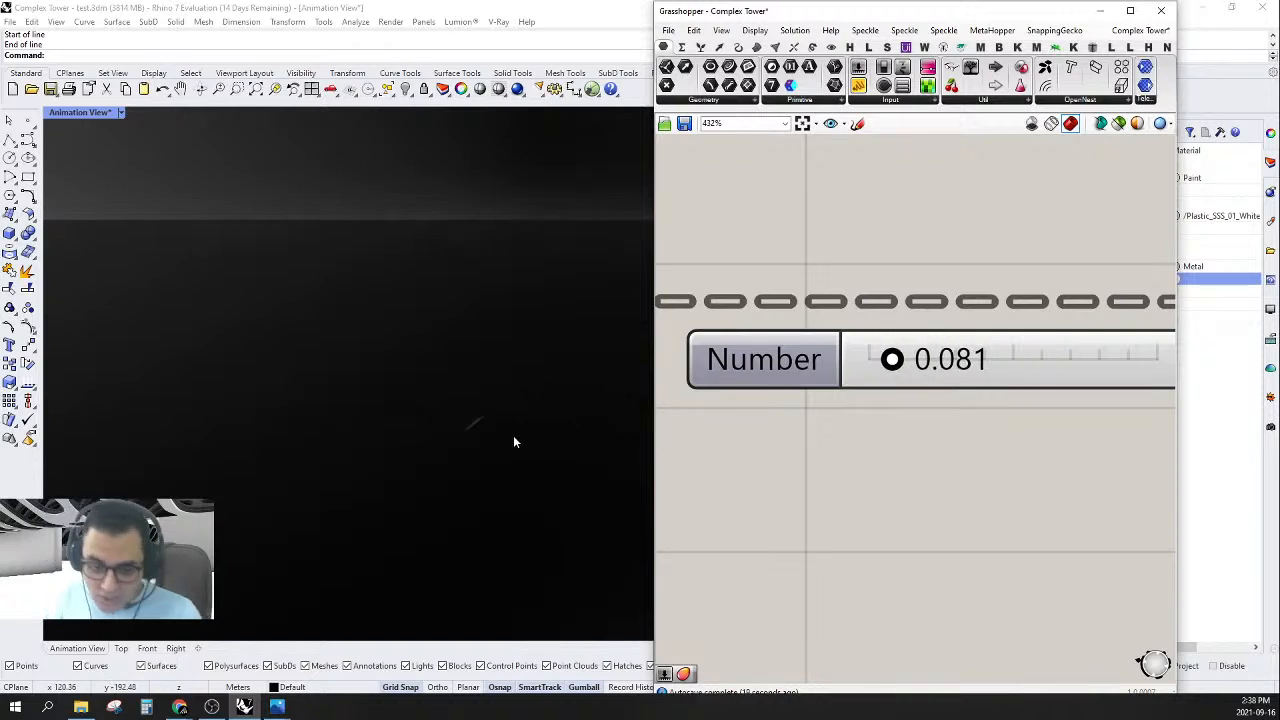
right_click_drag(514, 437, 357, 443)
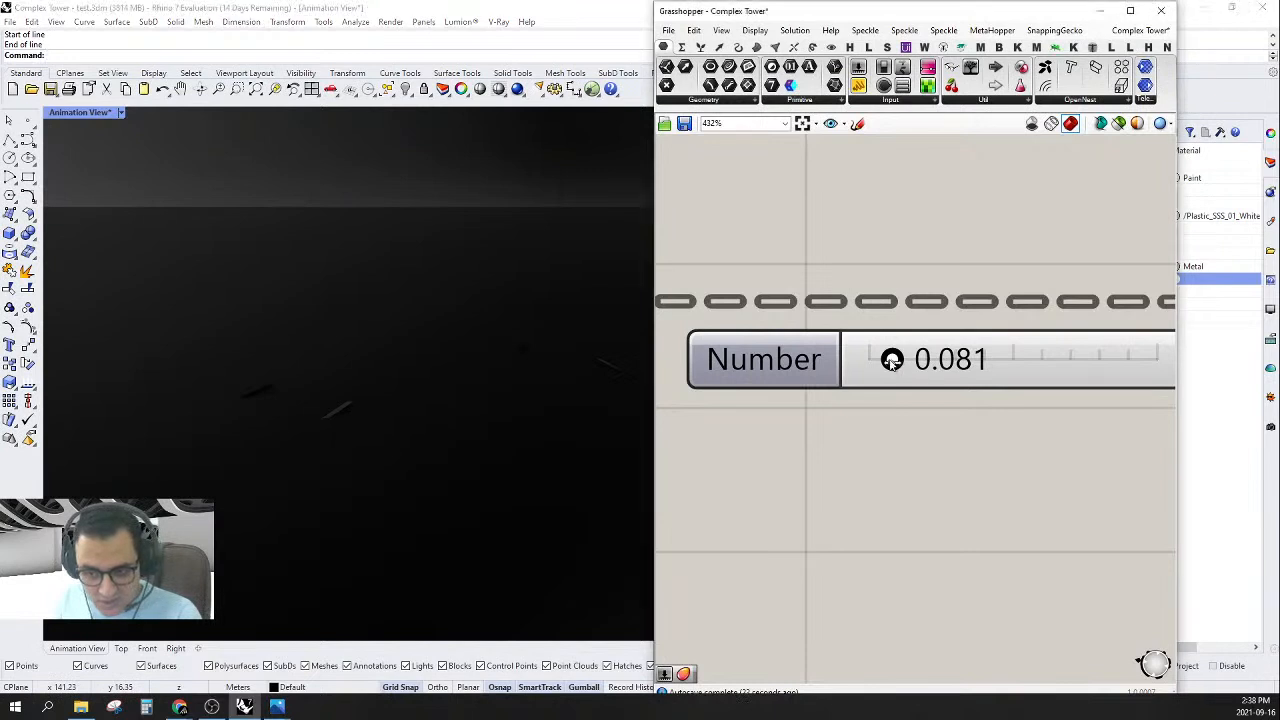
left_click_drag(898, 366, 994, 383)
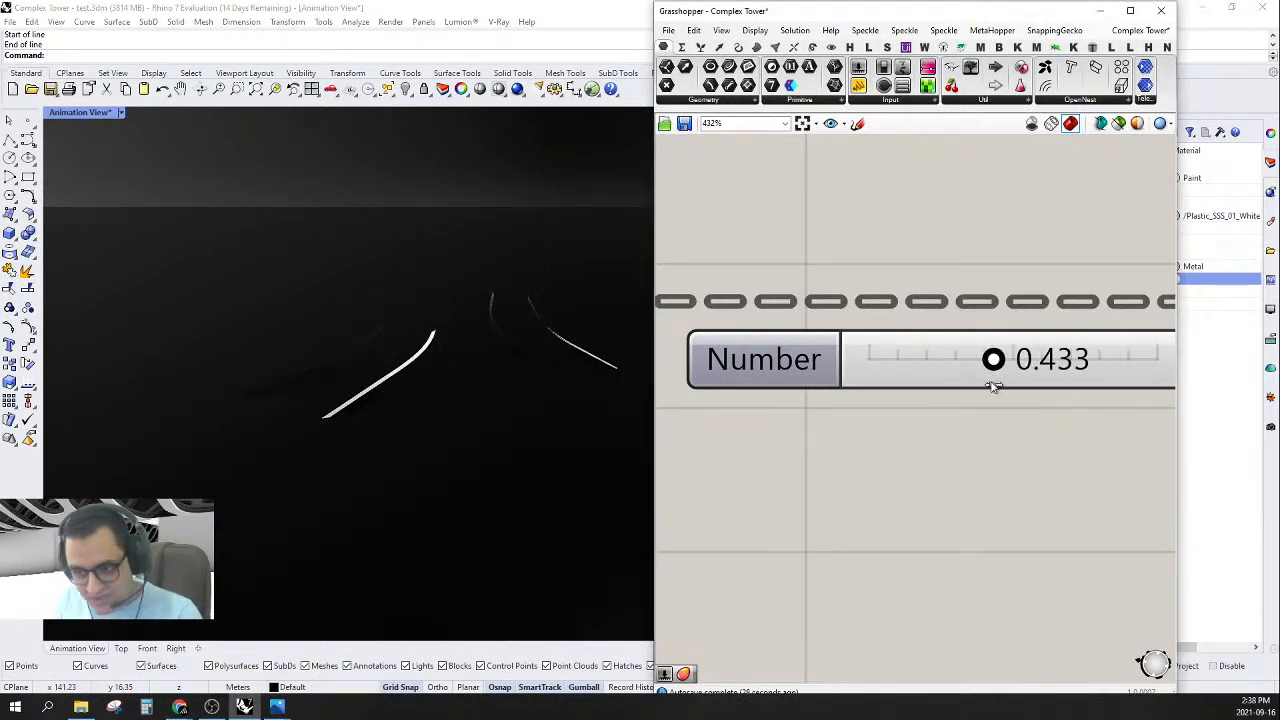
- Examine the colour value panel, the cluster's Col output and the colour parameter linking them
scroll(884, 357, "down", 4)
scroll(884, 357, "down", 5)
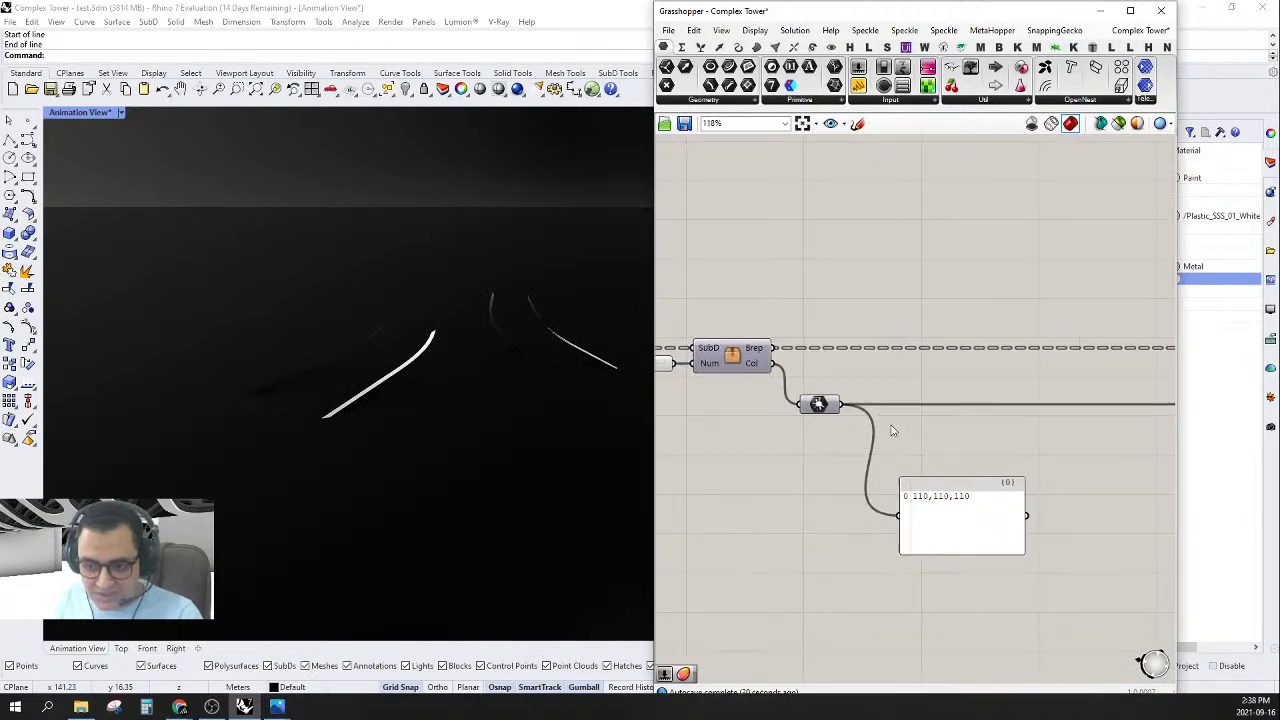
scroll(843, 399, "up", 2)
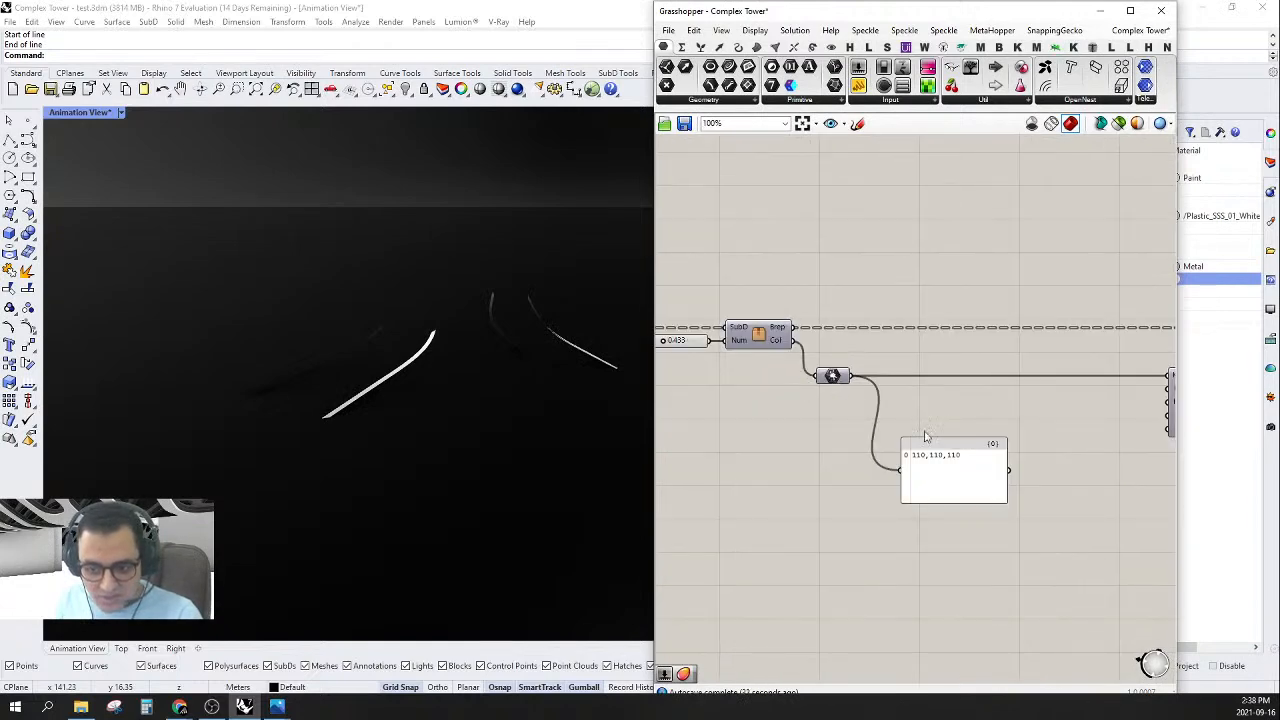
left_click(938, 483)
right_click_drag(943, 457, 977, 447)
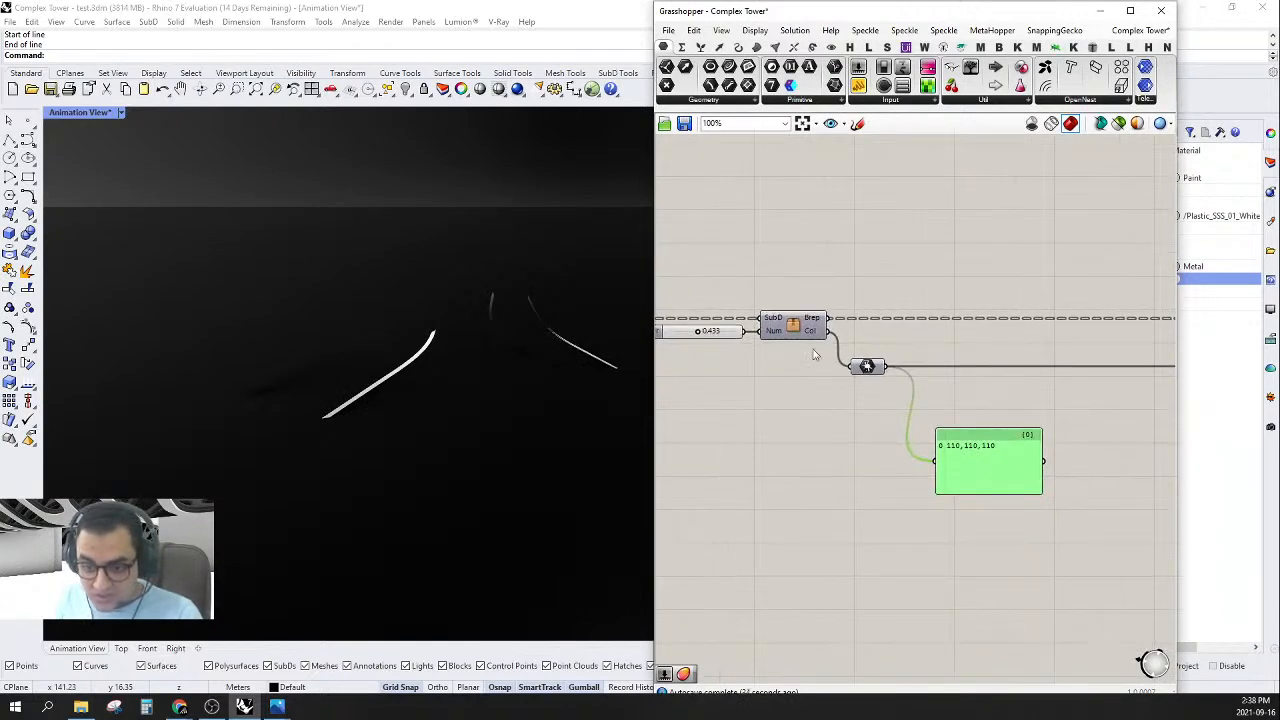
right_click_drag(821, 429, 862, 426)
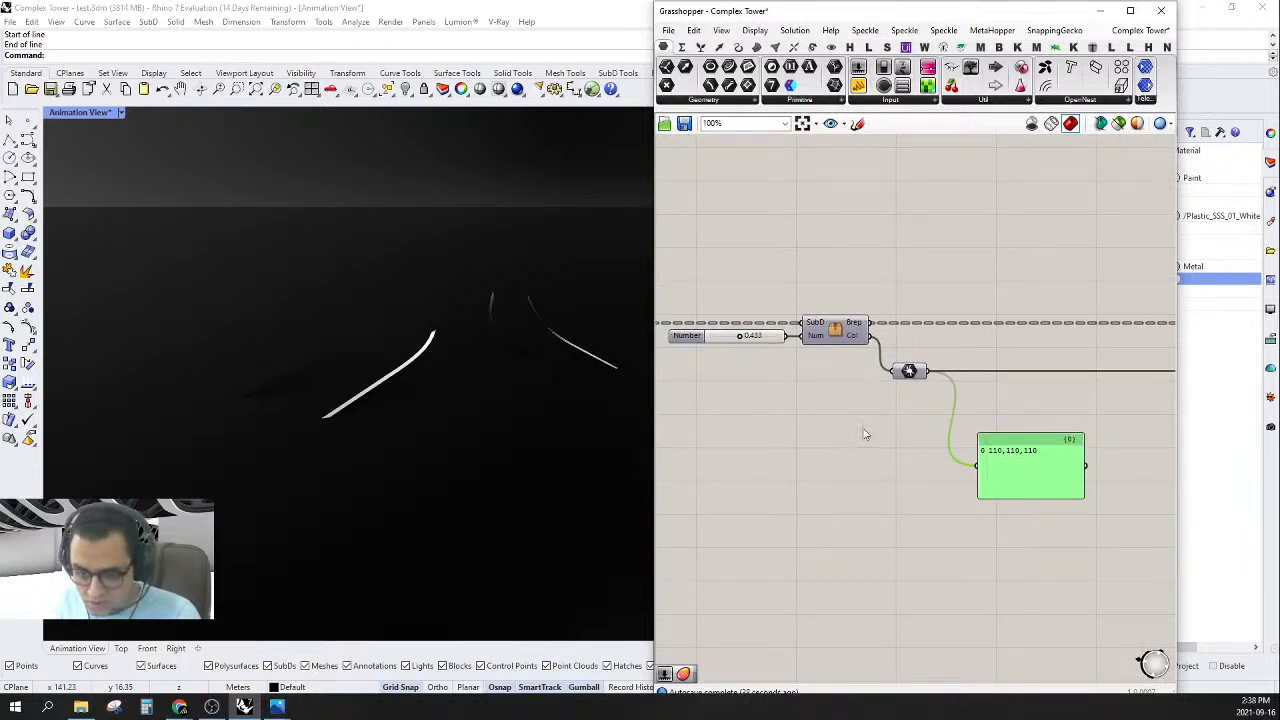
scroll(850, 358, "up", 3)
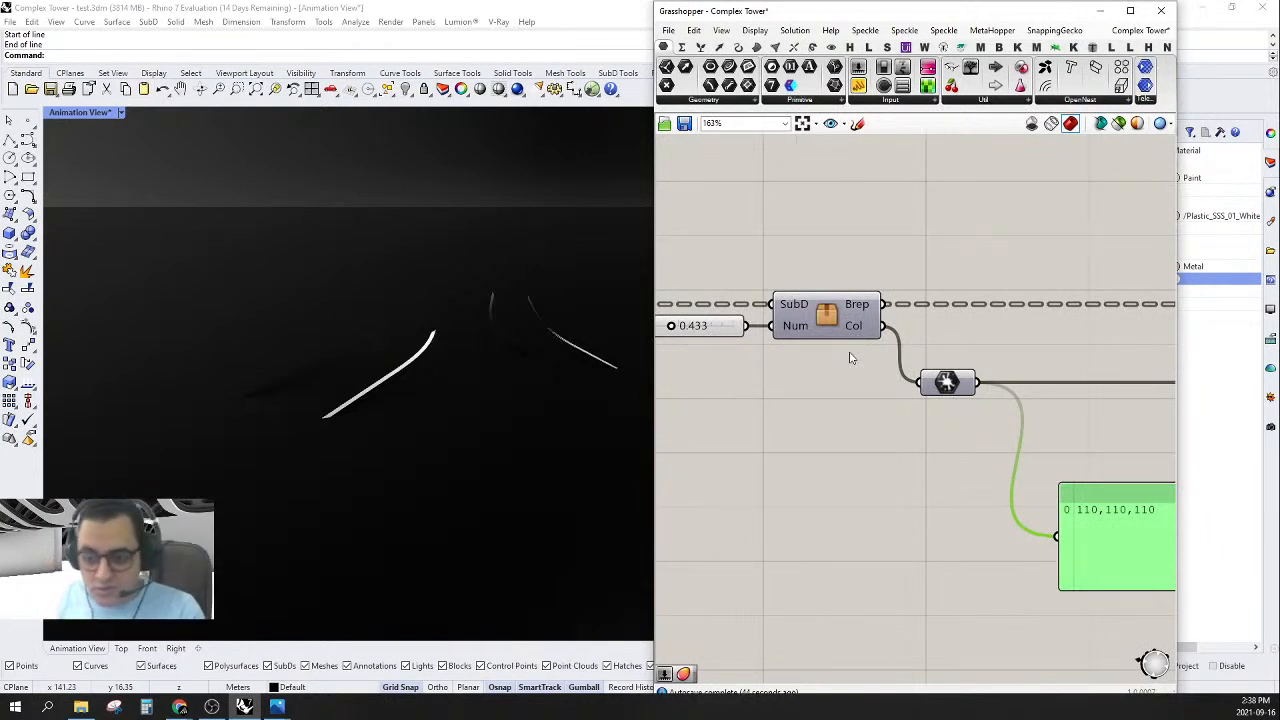
left_click(840, 326)
scroll(897, 390, "down", 3)
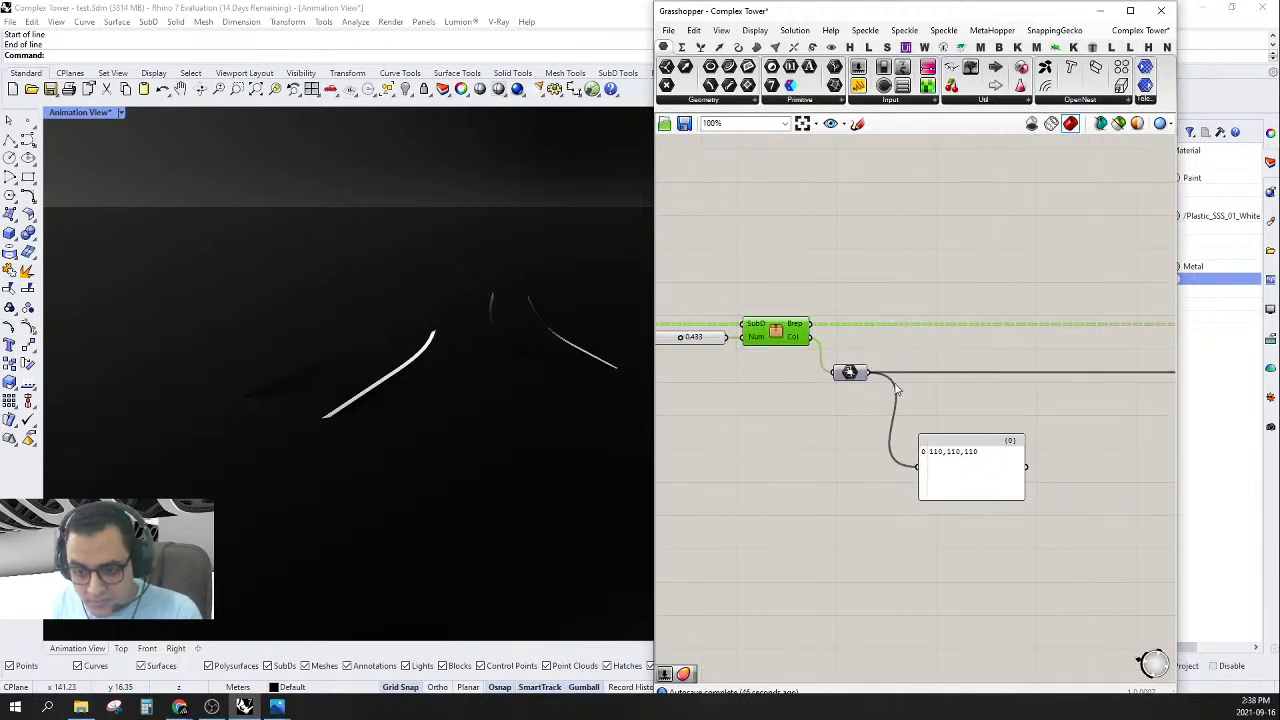
left_click(852, 372)
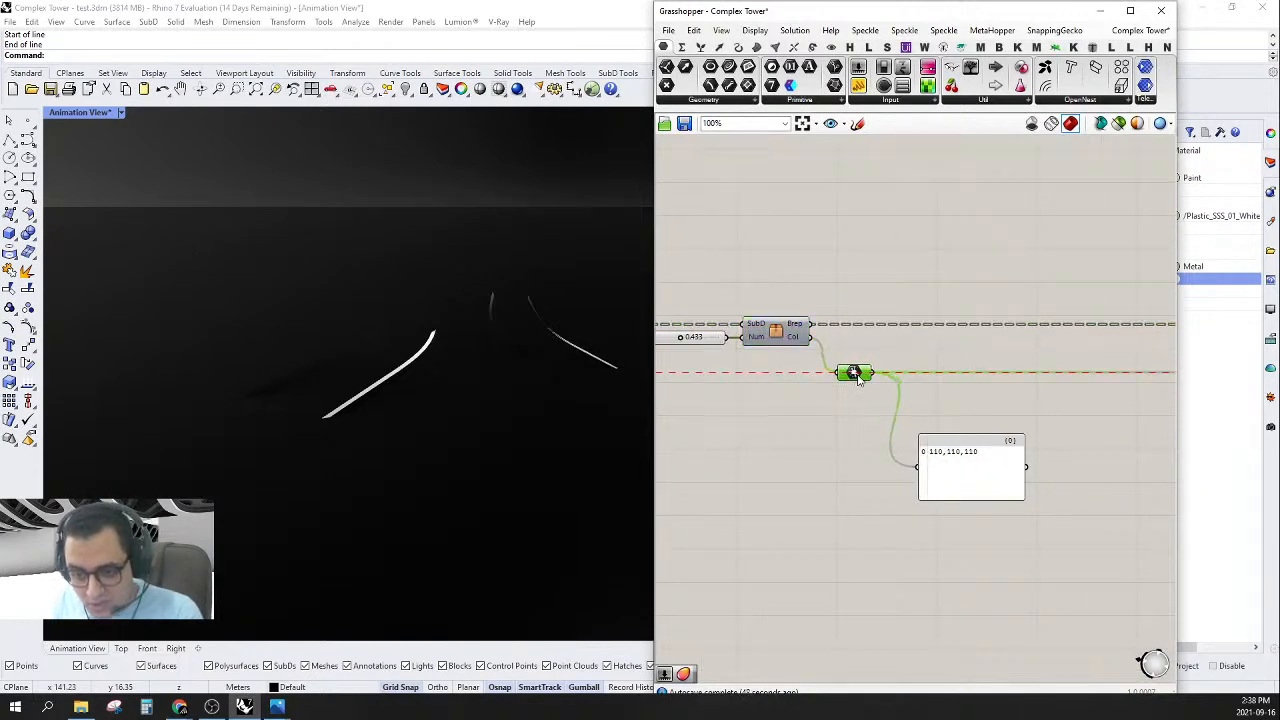
mouse_move(880, 409)
right_mouse_down()
mouse_move(908, 425)
mouse_move(860, 385)
mouse_move(876, 397)
right_mouse_up()
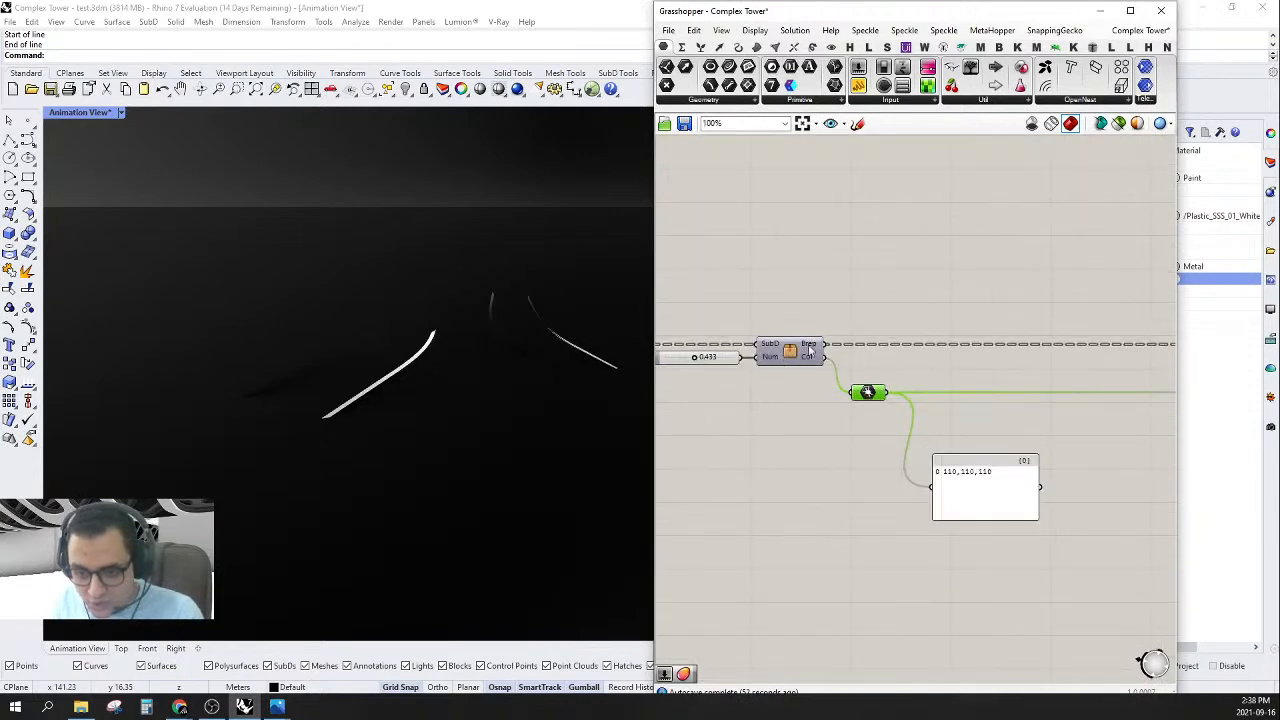
- Reopen the test cluster, examine how the two swatches and Tween Two Colors feed the Col output, and close it
left_click(799, 357)
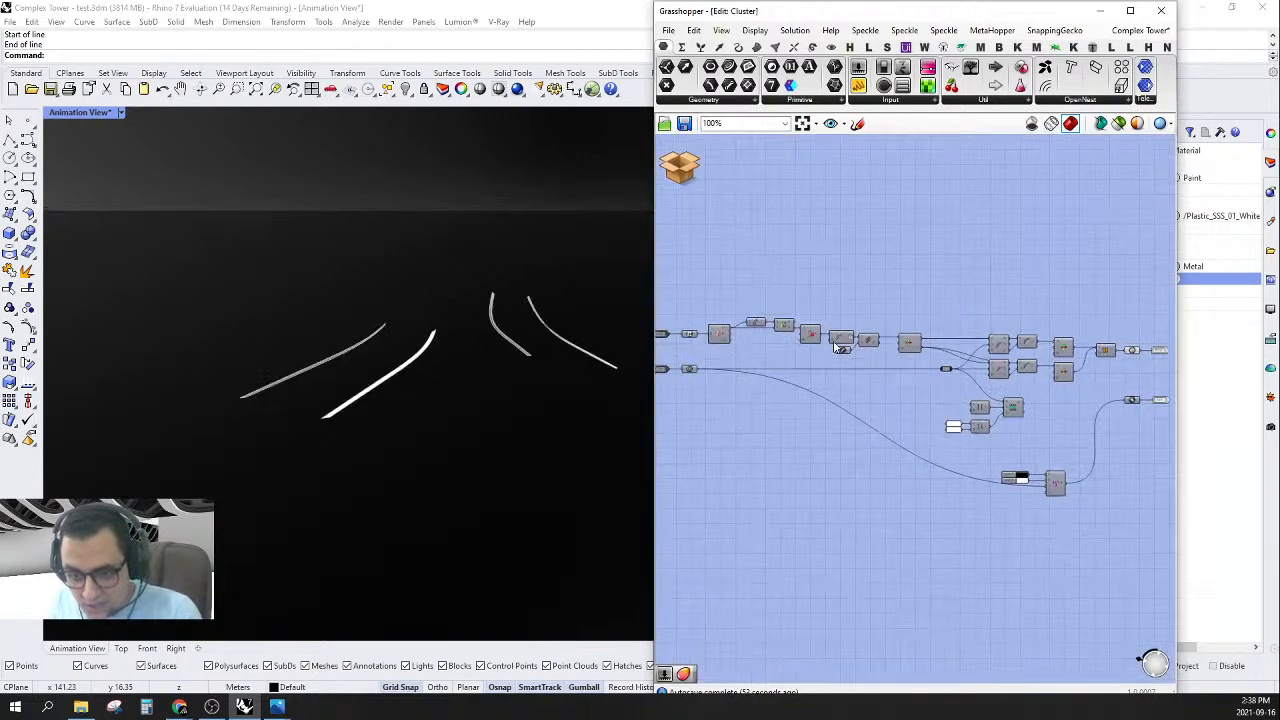
right_click_drag(1031, 404, 957, 363)
scroll(1004, 406, "up", 4)
left_click_drag(997, 412, 687, 664)
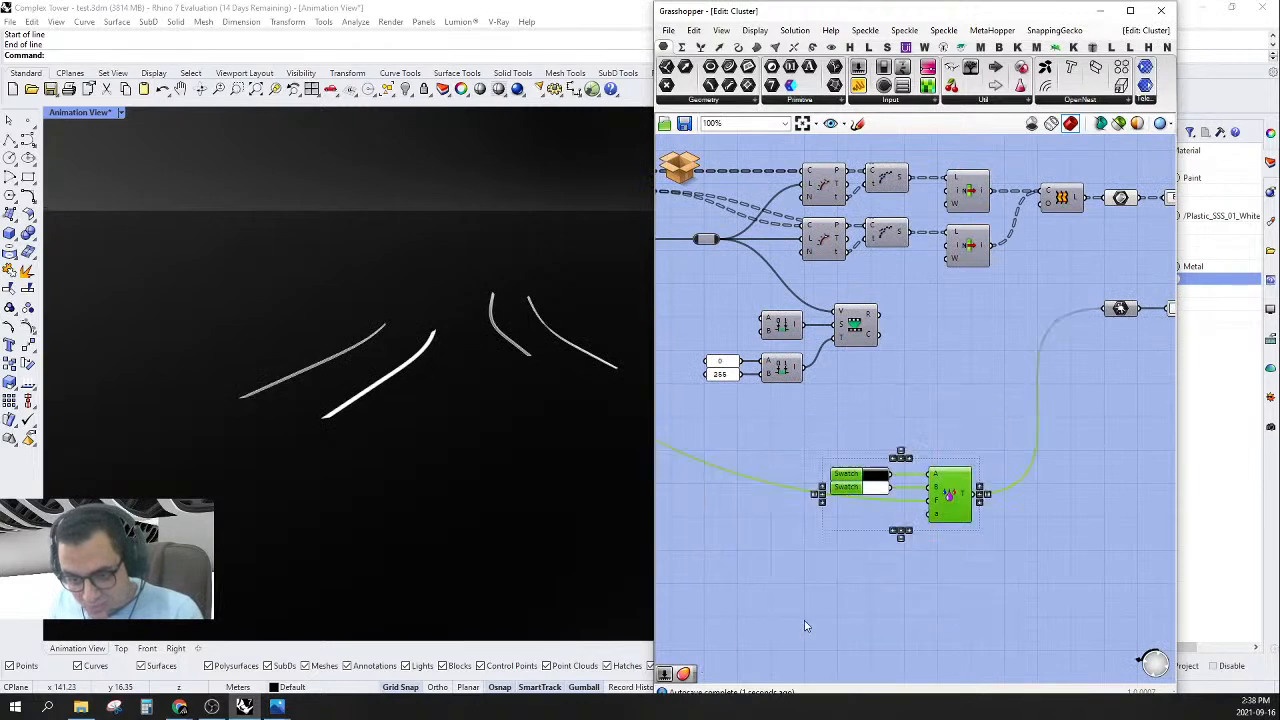
right_click_drag(992, 396, 938, 432)
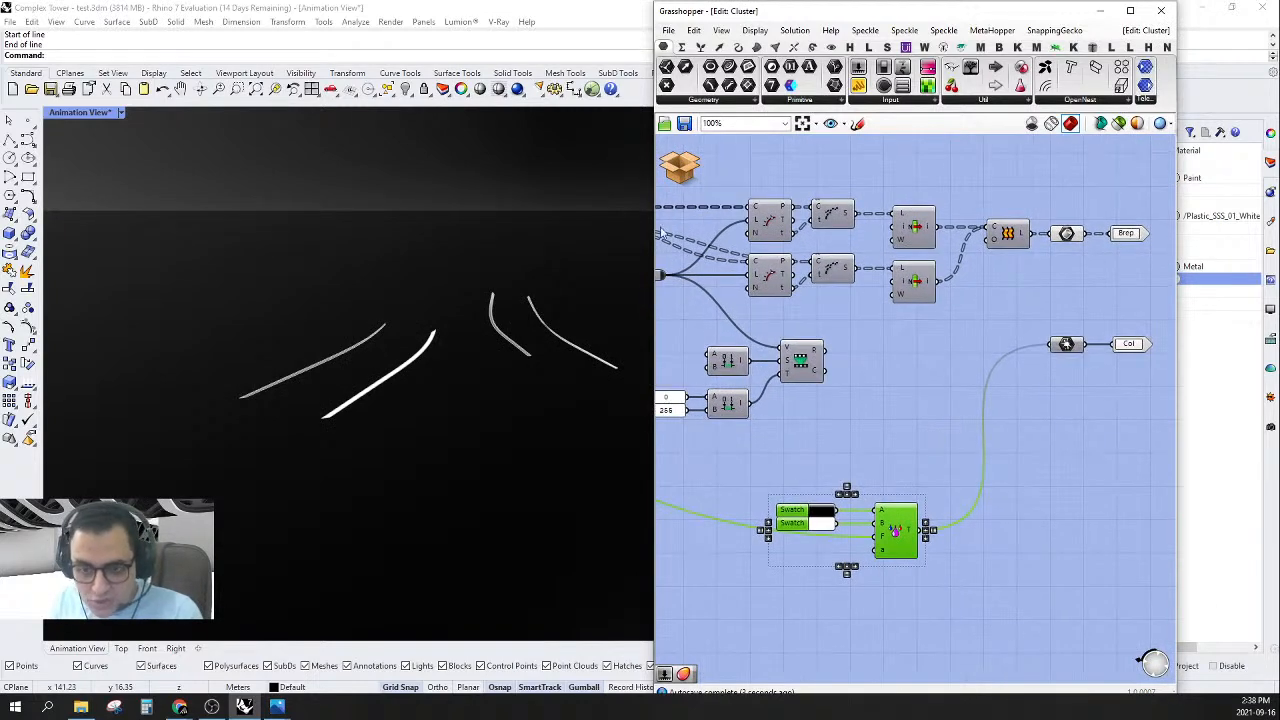
left_click(678, 166)
left_click(702, 187)
left_click(943, 391)
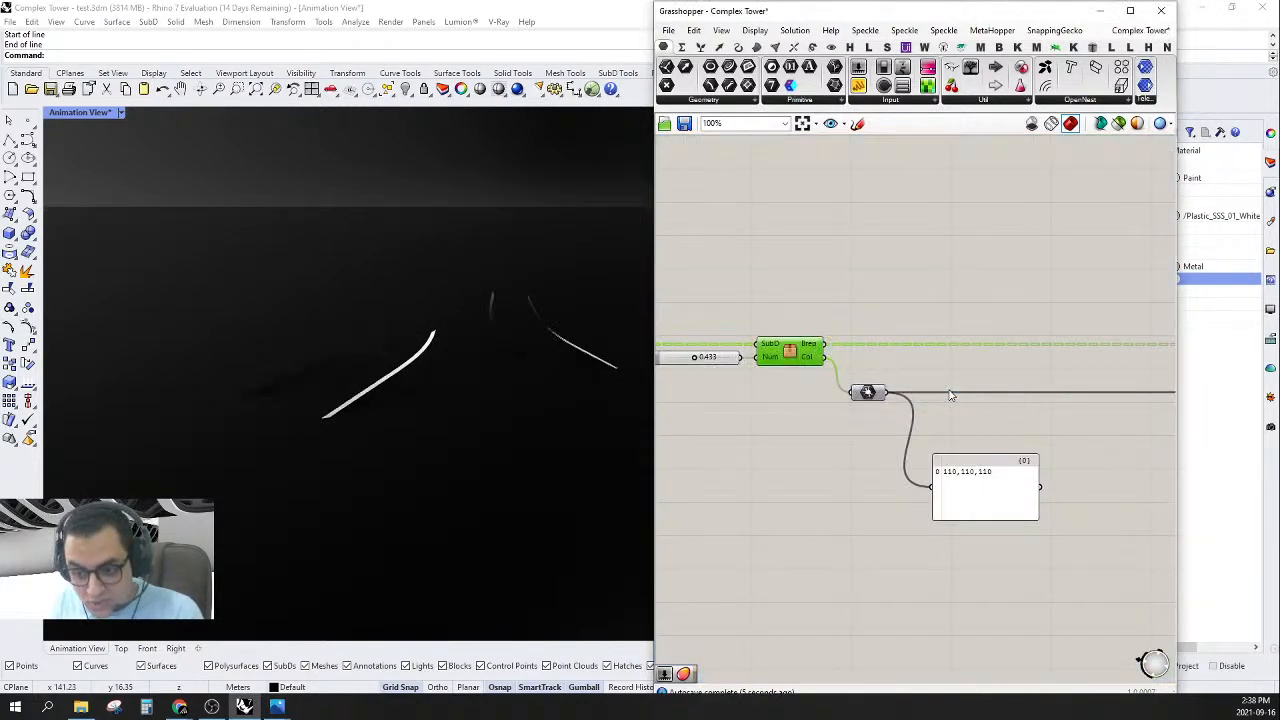
- Examine the material component's Shine input and move the colour value panel lower, away from the colour wire
scroll(976, 396, "up", 3)
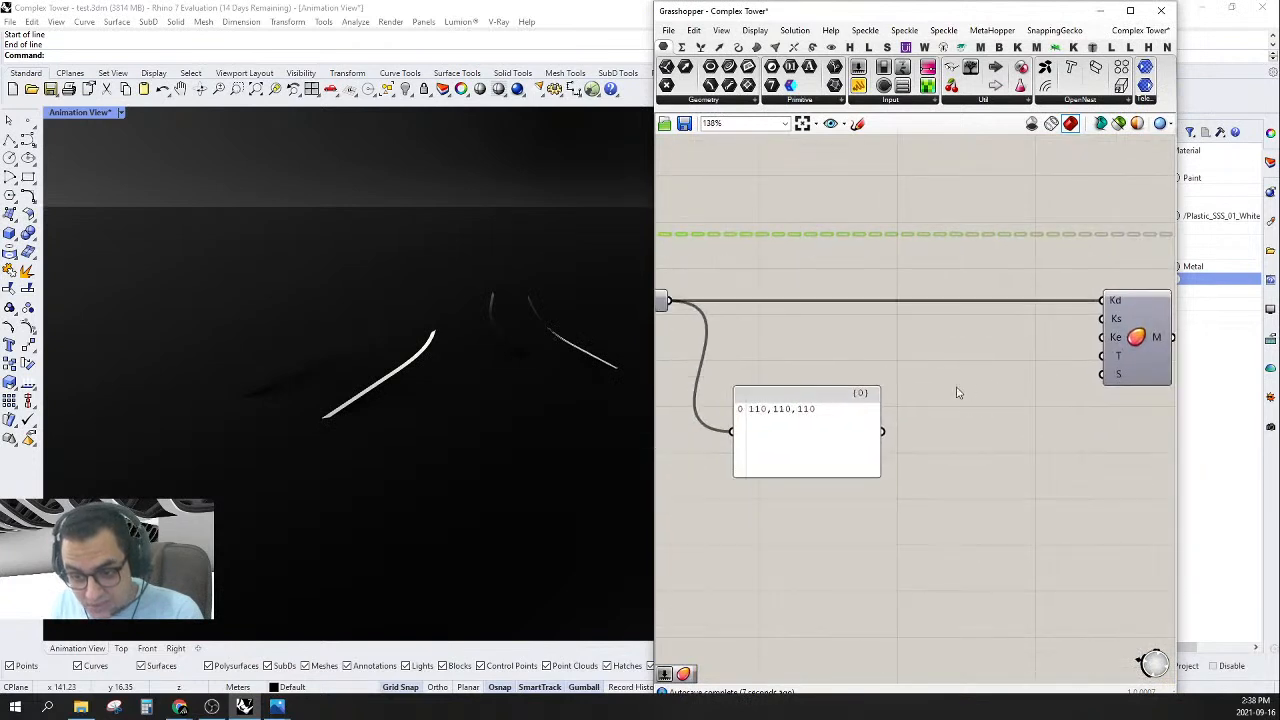
left_click(878, 470)
left_click(1216, 351)
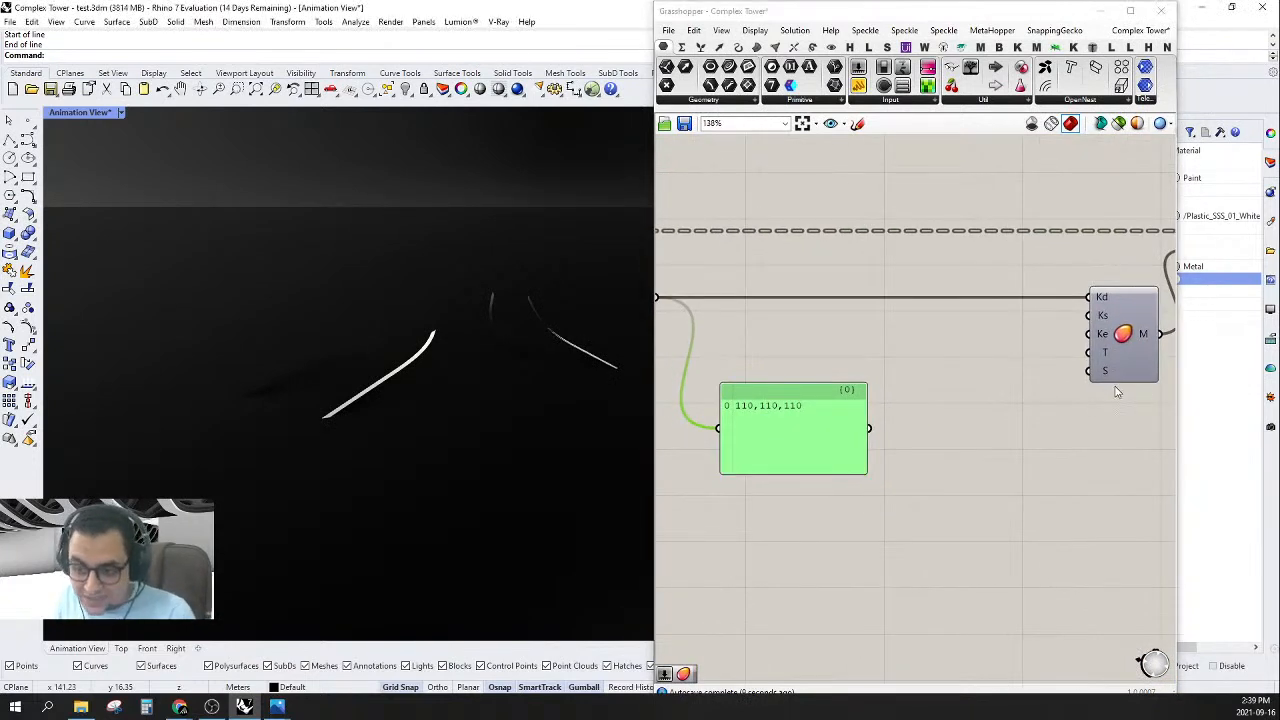
mouse_move(1105, 374)
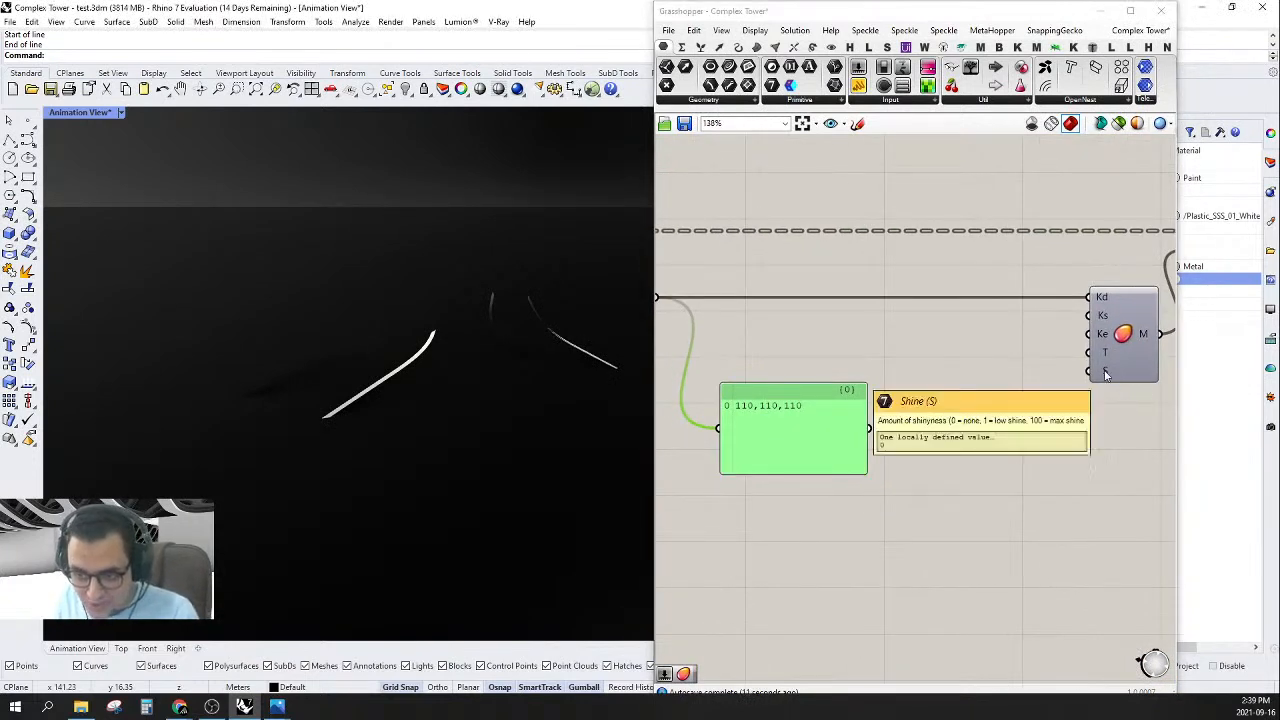
left_click_drag(826, 384, 771, 392)
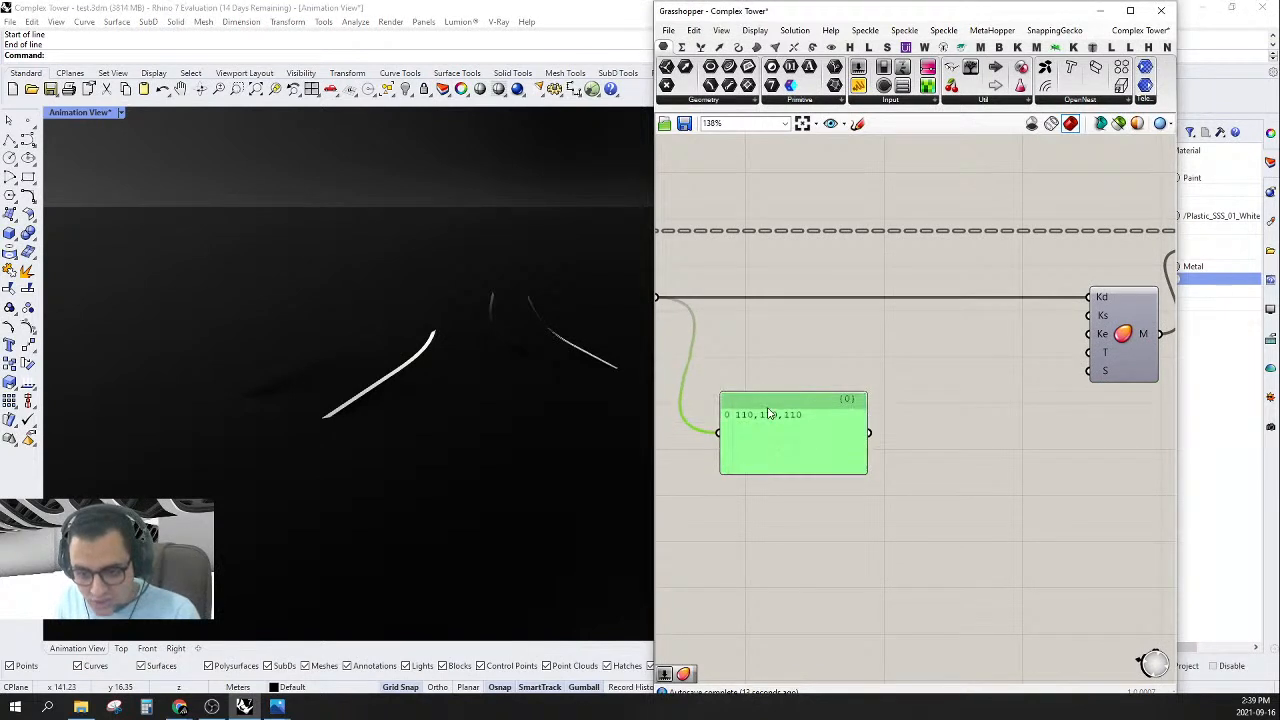
left_click_drag(775, 438, 709, 506)
right_click_drag(820, 500, 860, 491)
scroll(758, 460, "down", 1)
right_click_drag(783, 451, 797, 461)
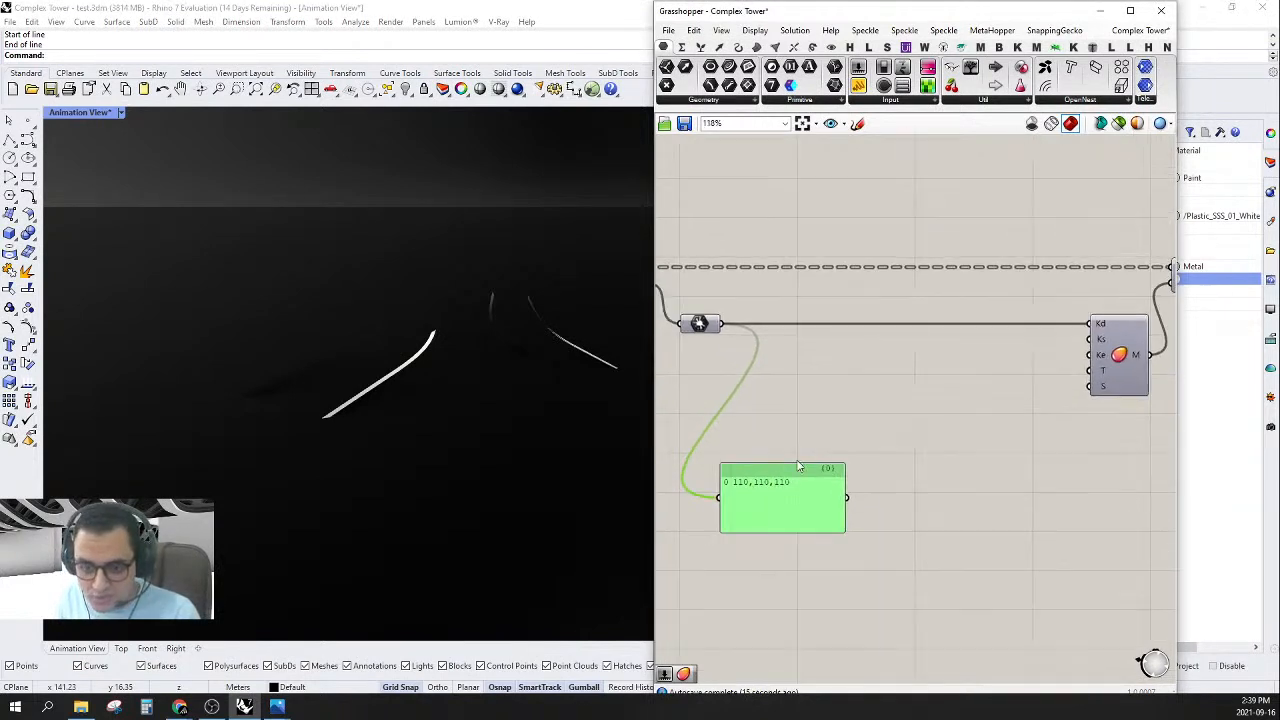
scroll(862, 410, "up", 1)
double_click(866, 399)
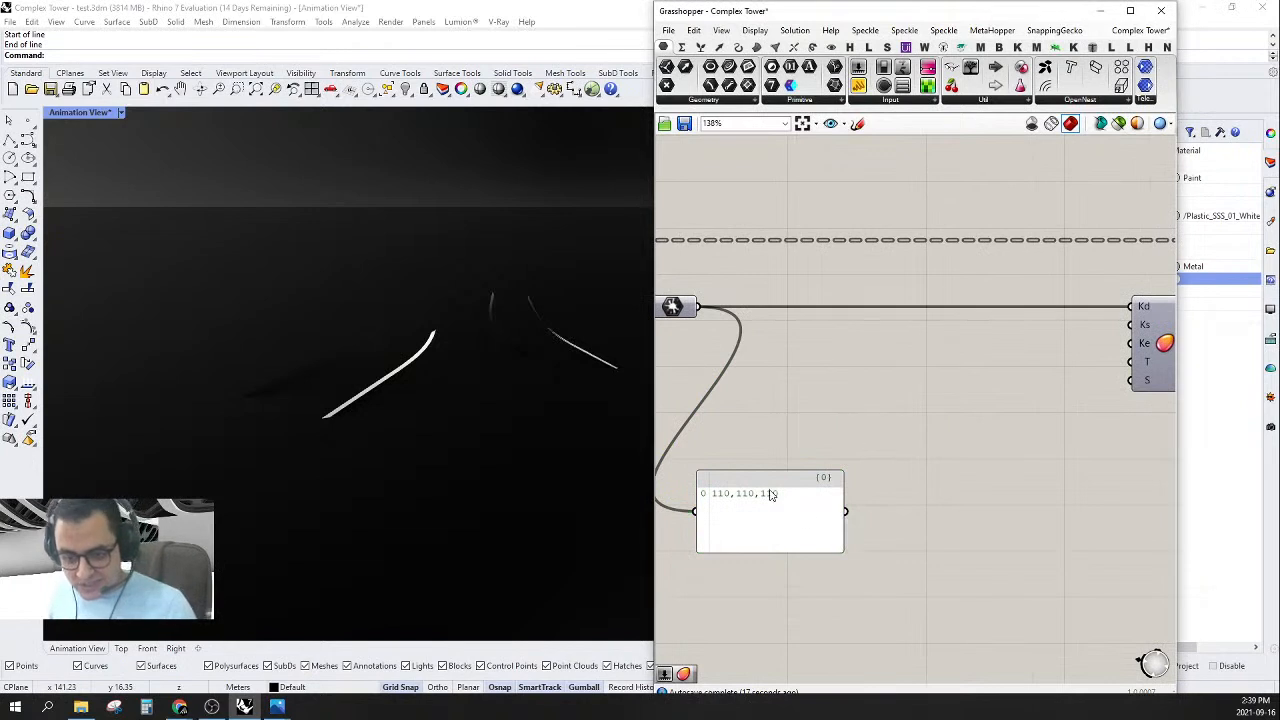
- Add a Remap Numbers component and connect its mapped result to the material component's Shine input
right_click_drag(1163, 403, 1080, 398)
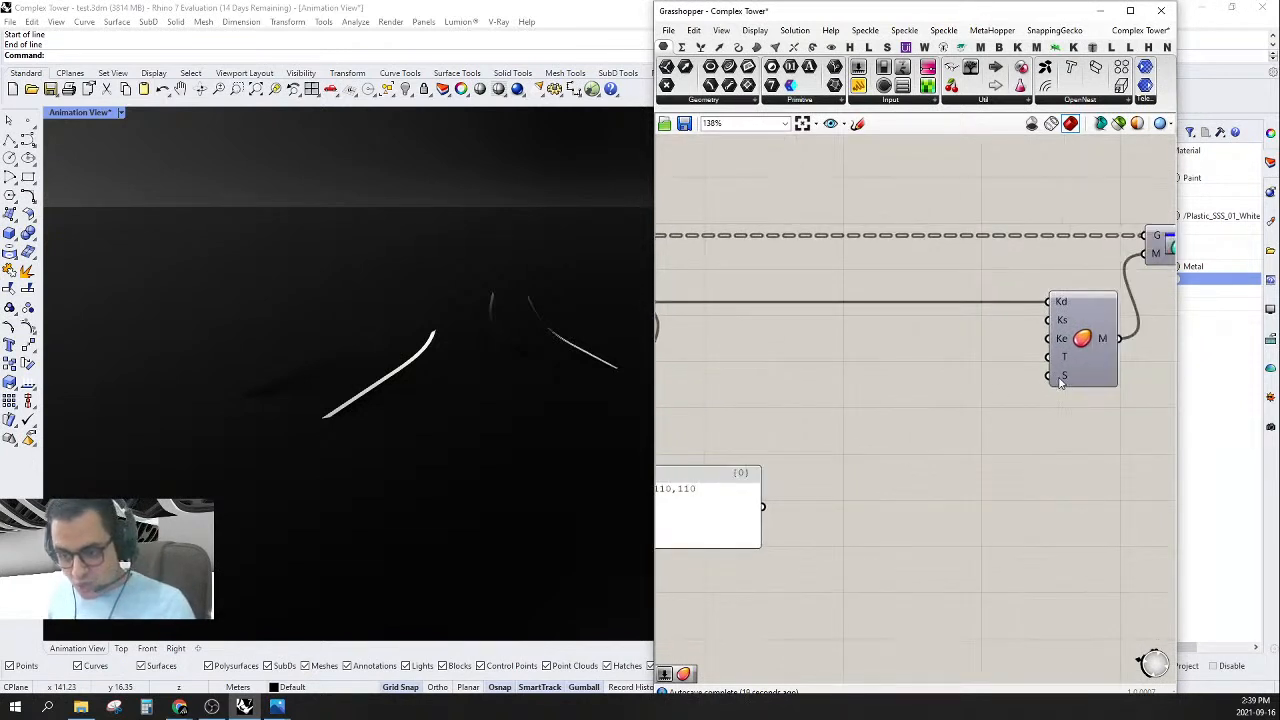
mouse_move(1062, 383)
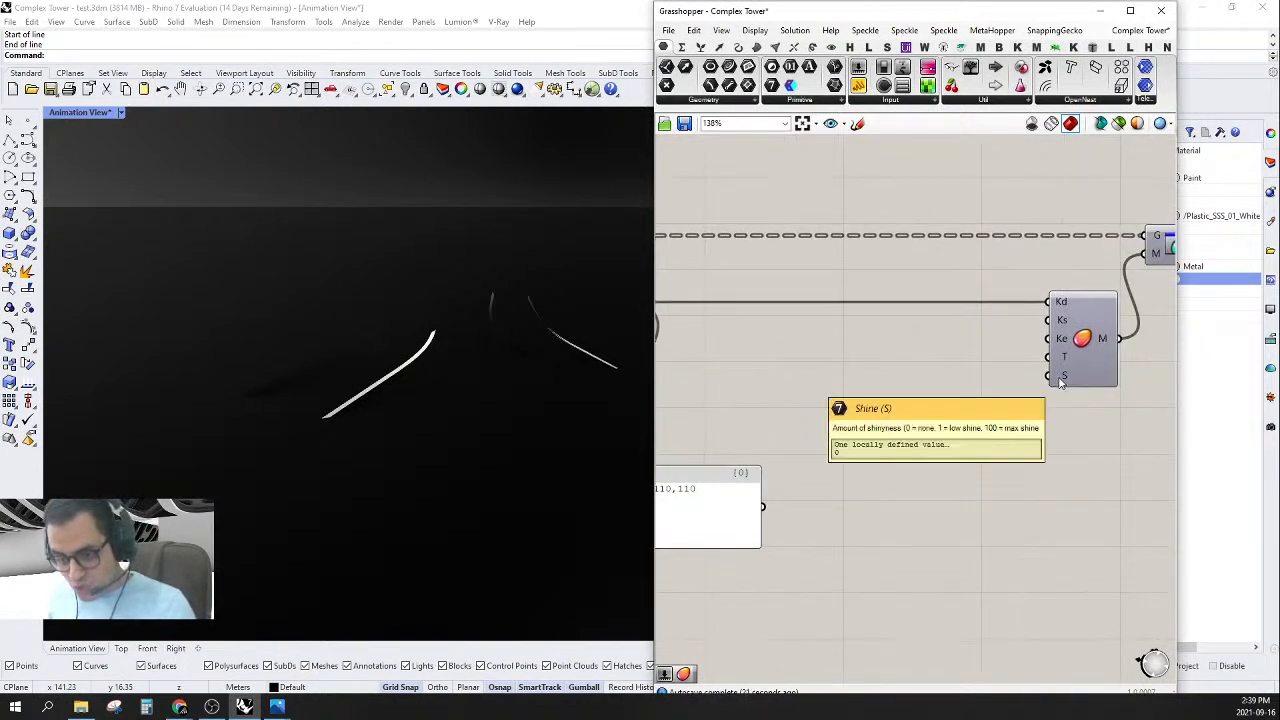
double_click(926, 360)
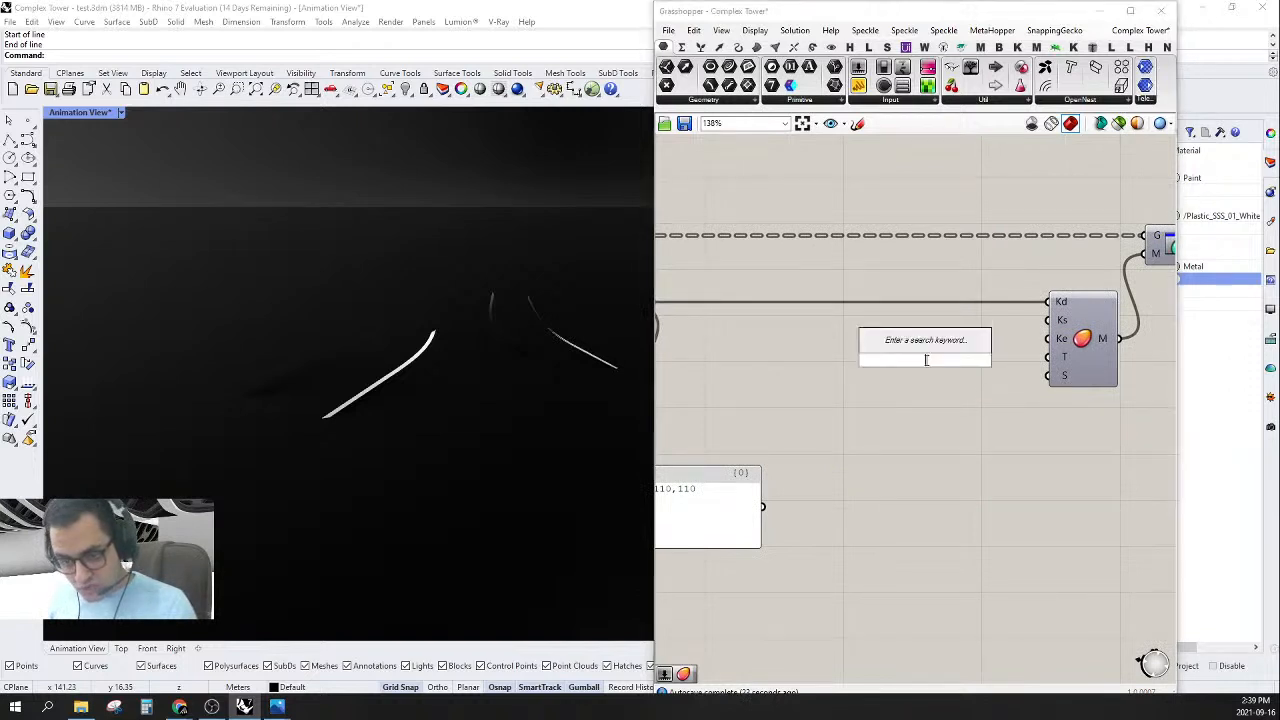
type("remap")
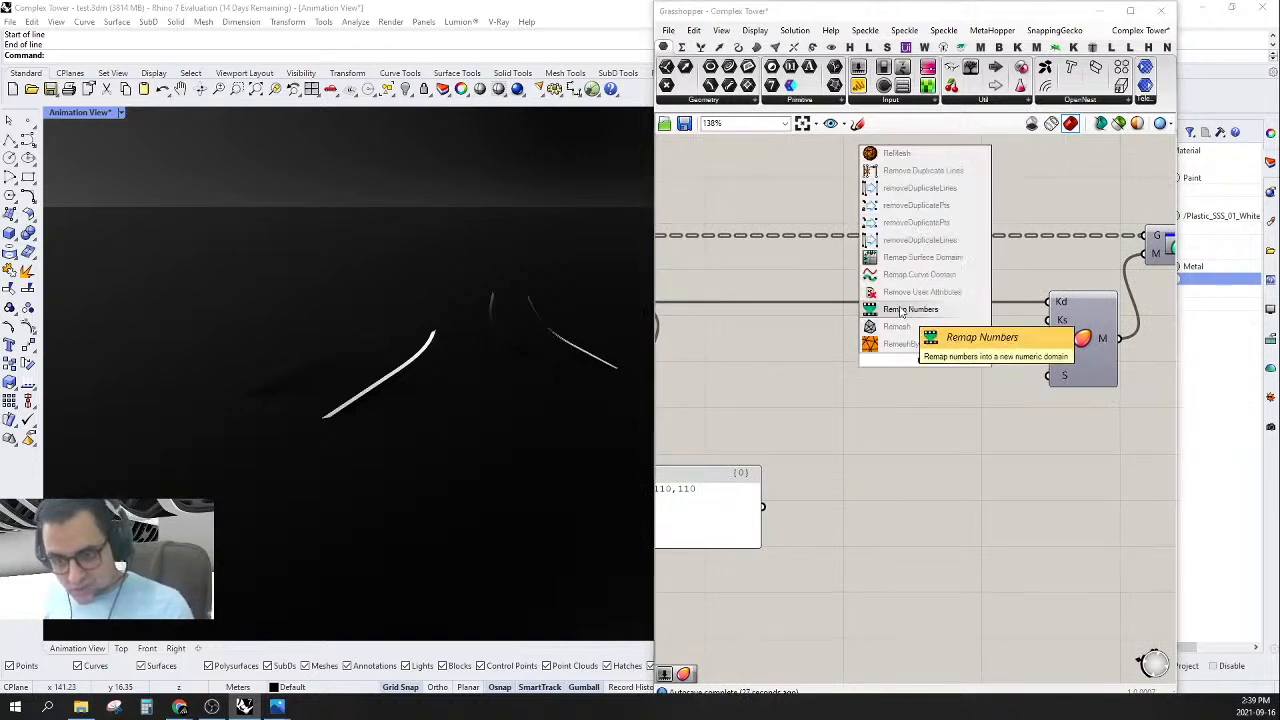
left_click(902, 312)
right_click_drag(920, 360, 942, 352)
left_click_drag(955, 360, 1080, 383)
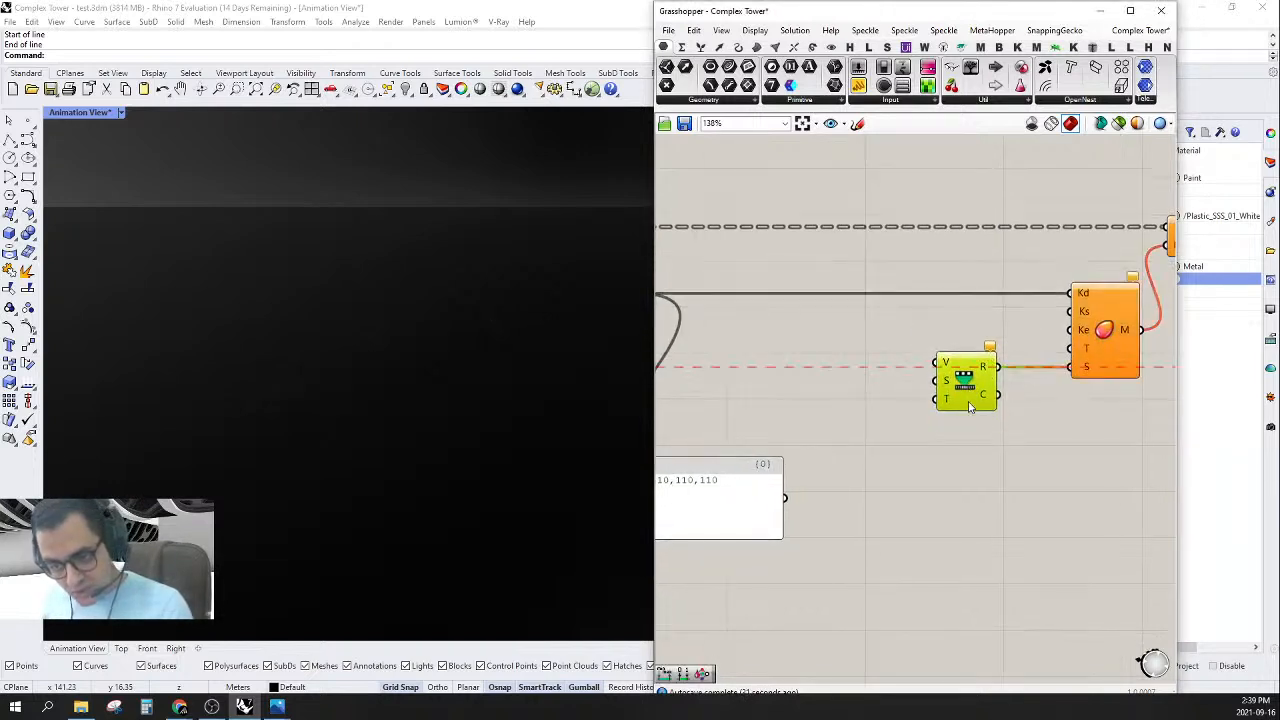
left_click_drag(968, 401, 996, 404)
- Try to feed the colour parameter directly into the value input of Remap Numbers
right_click_drag(977, 444, 1009, 456)
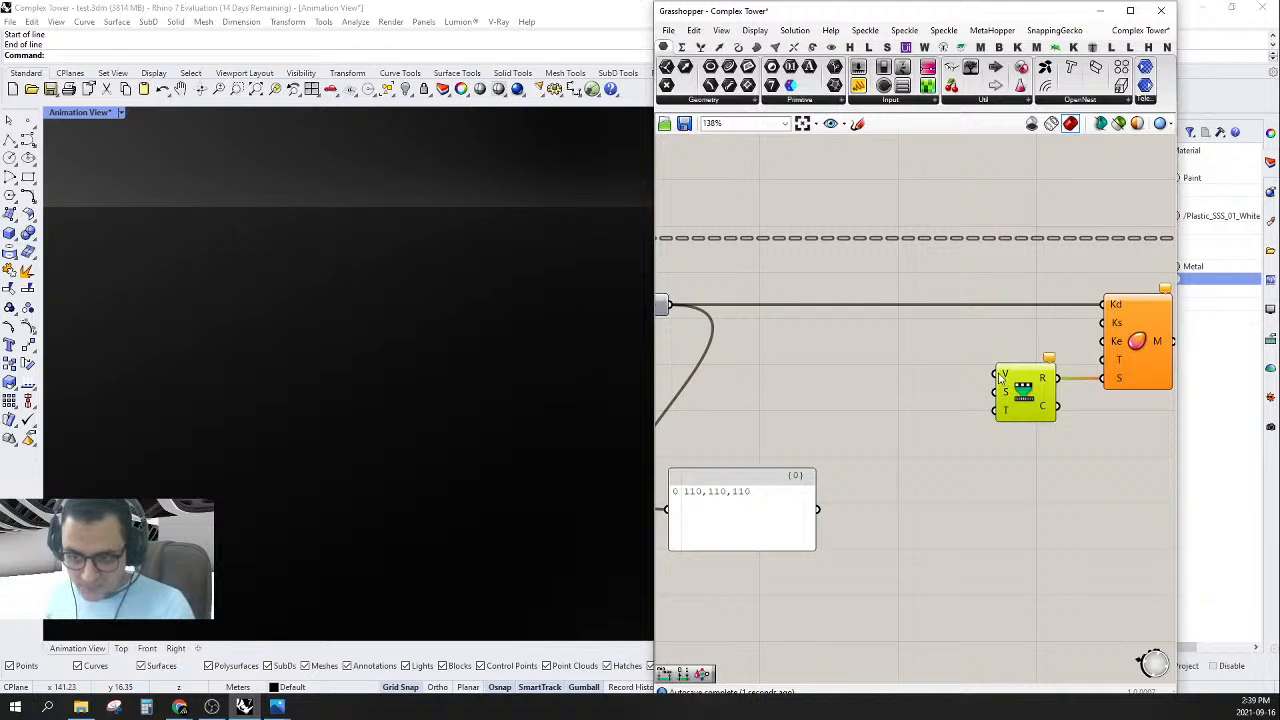
right_click_drag(947, 400, 955, 430)
left_click_drag(1003, 405, 680, 338)
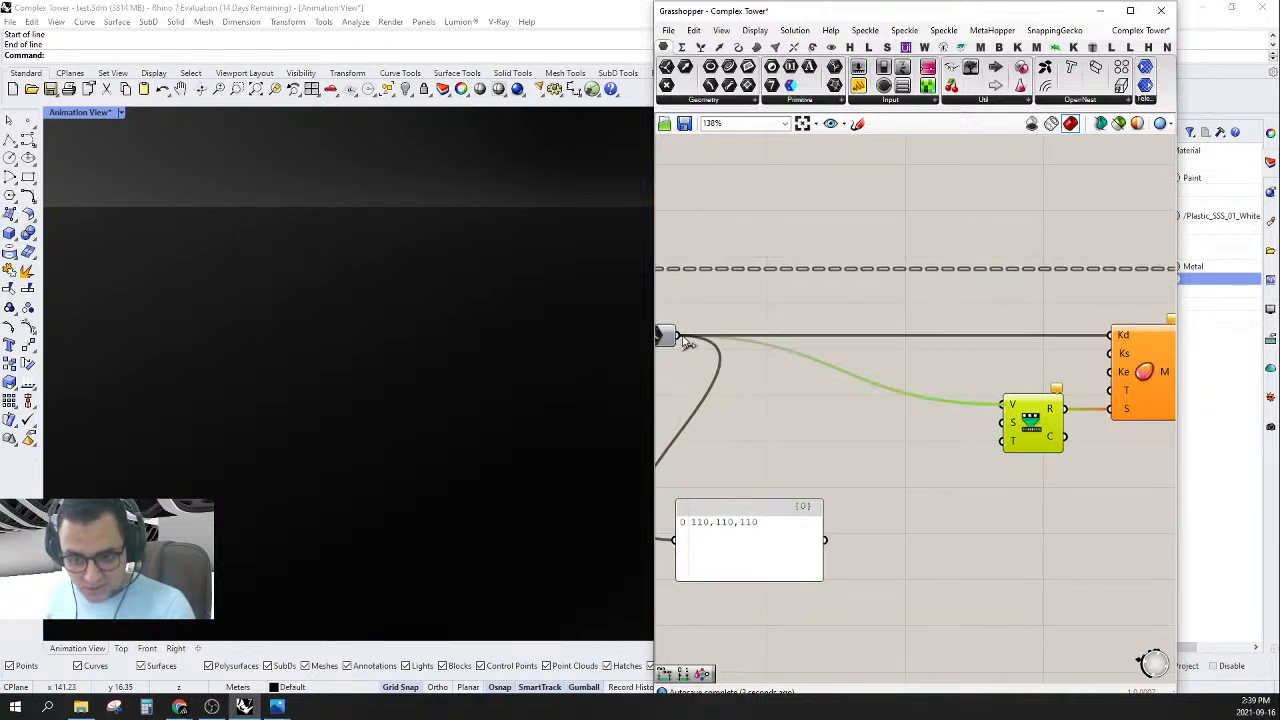
key("ctrl+z")
- Add a Text Split component and connect the colour parameter to its text input
right_click_drag(828, 427, 854, 429)
double_click(853, 421)
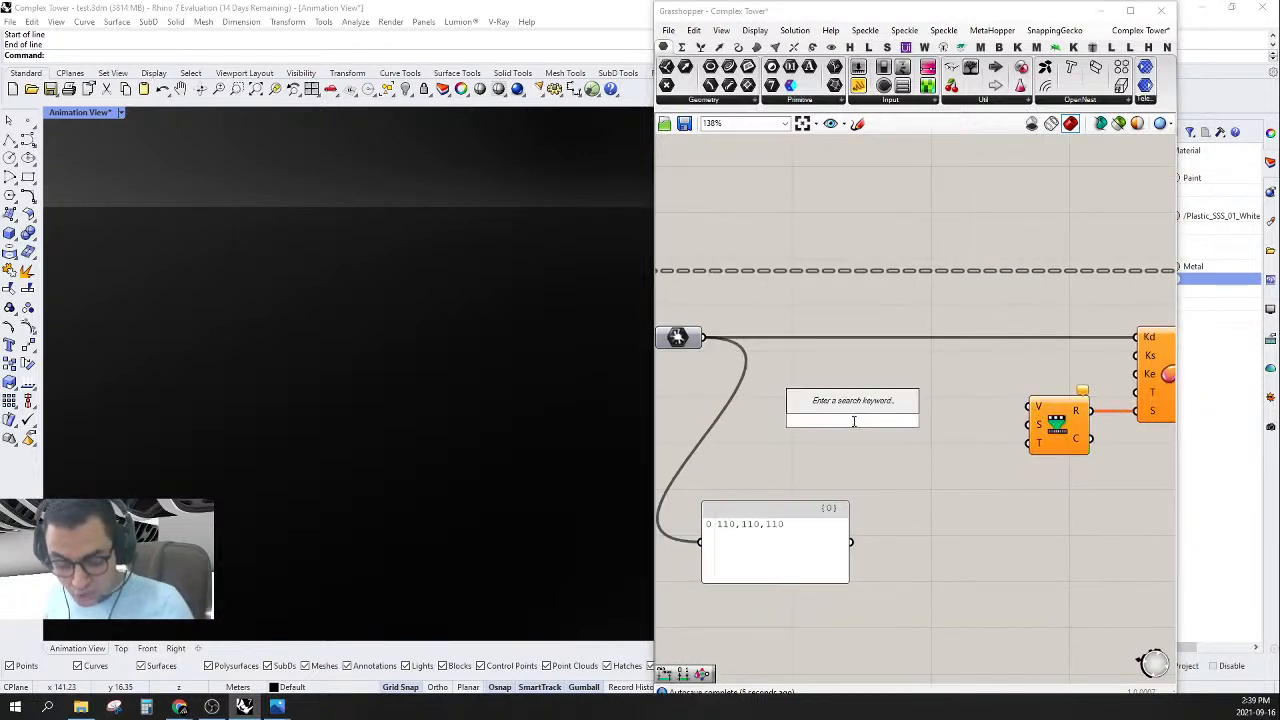
type("sp")
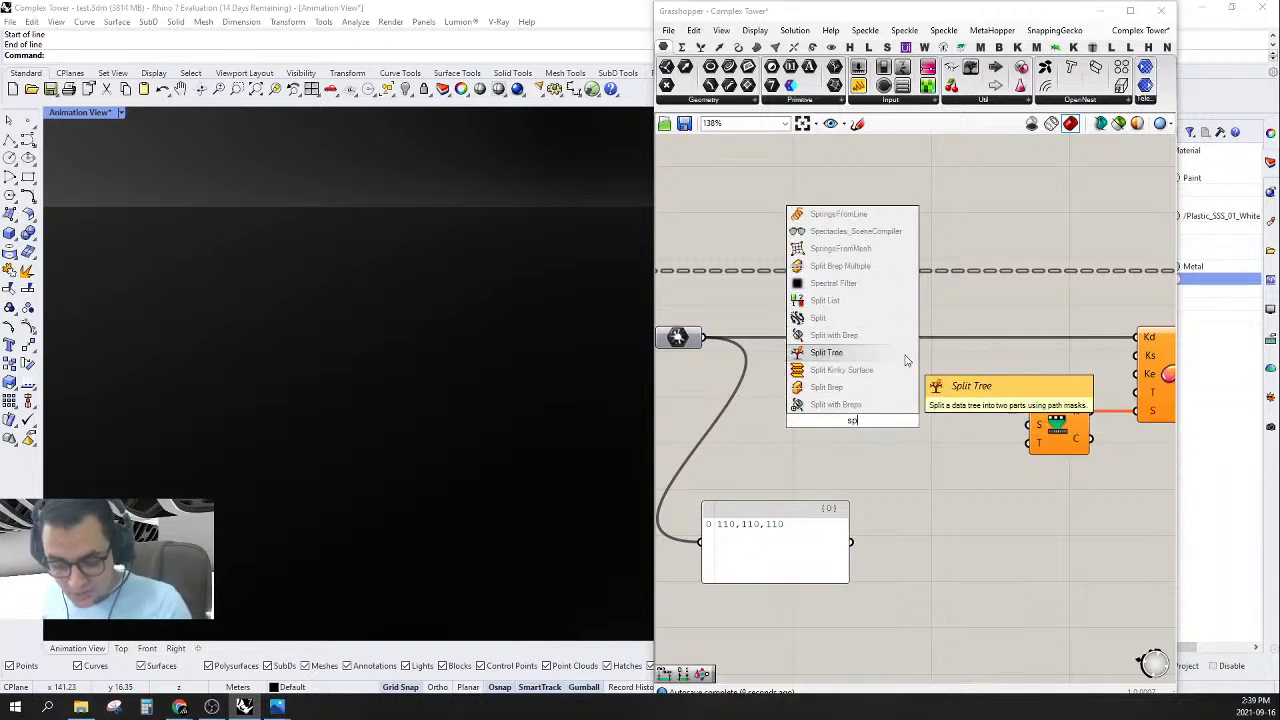
type("li")
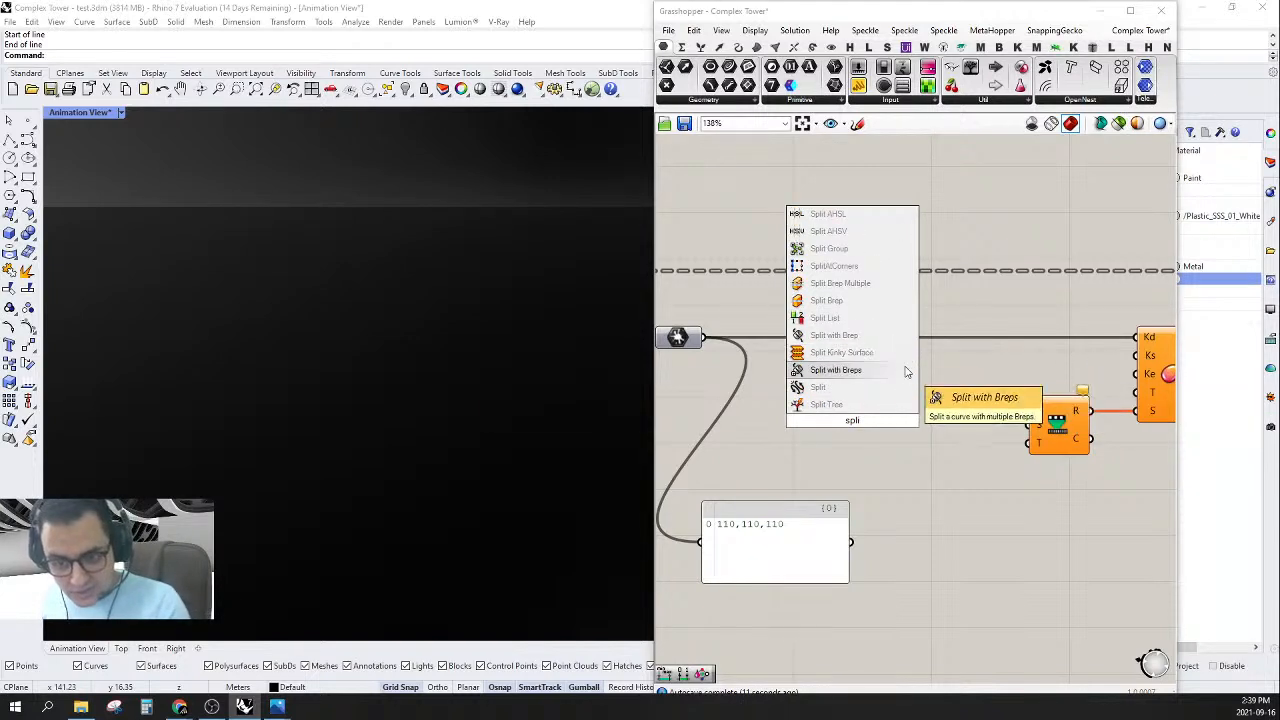
type(" te")
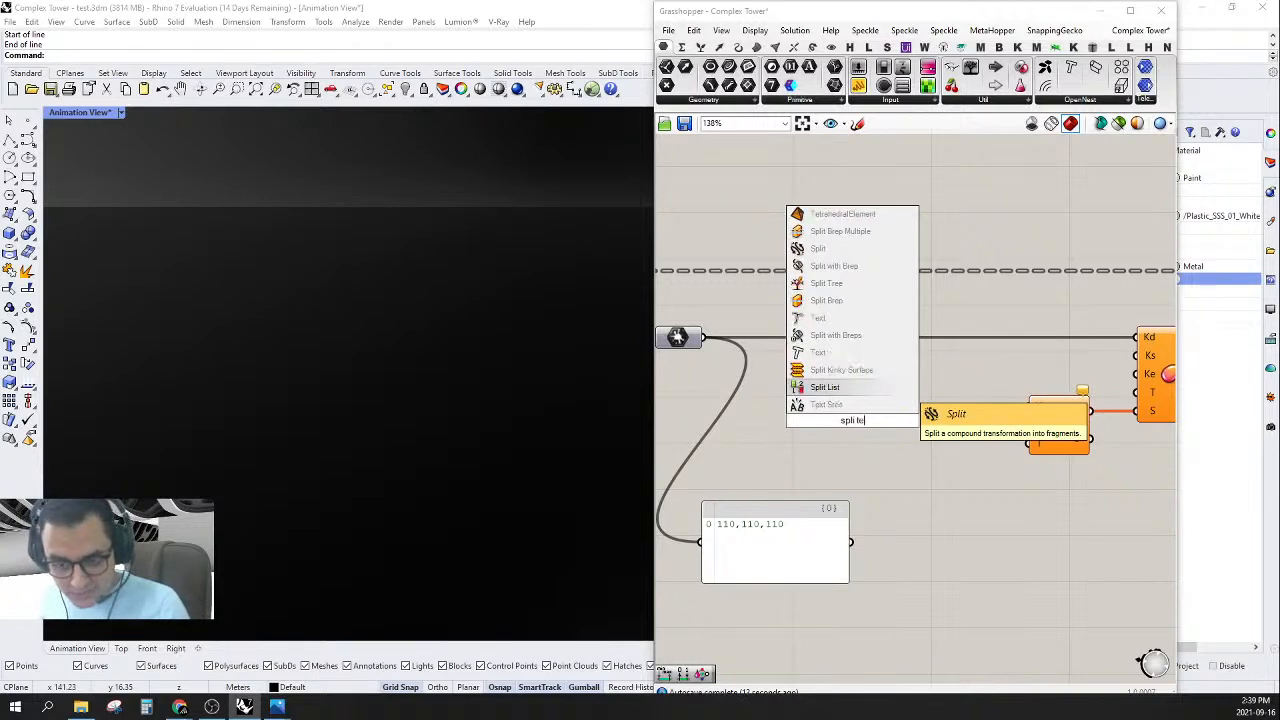
left_click(849, 404)
left_click_drag(826, 418, 690, 352)
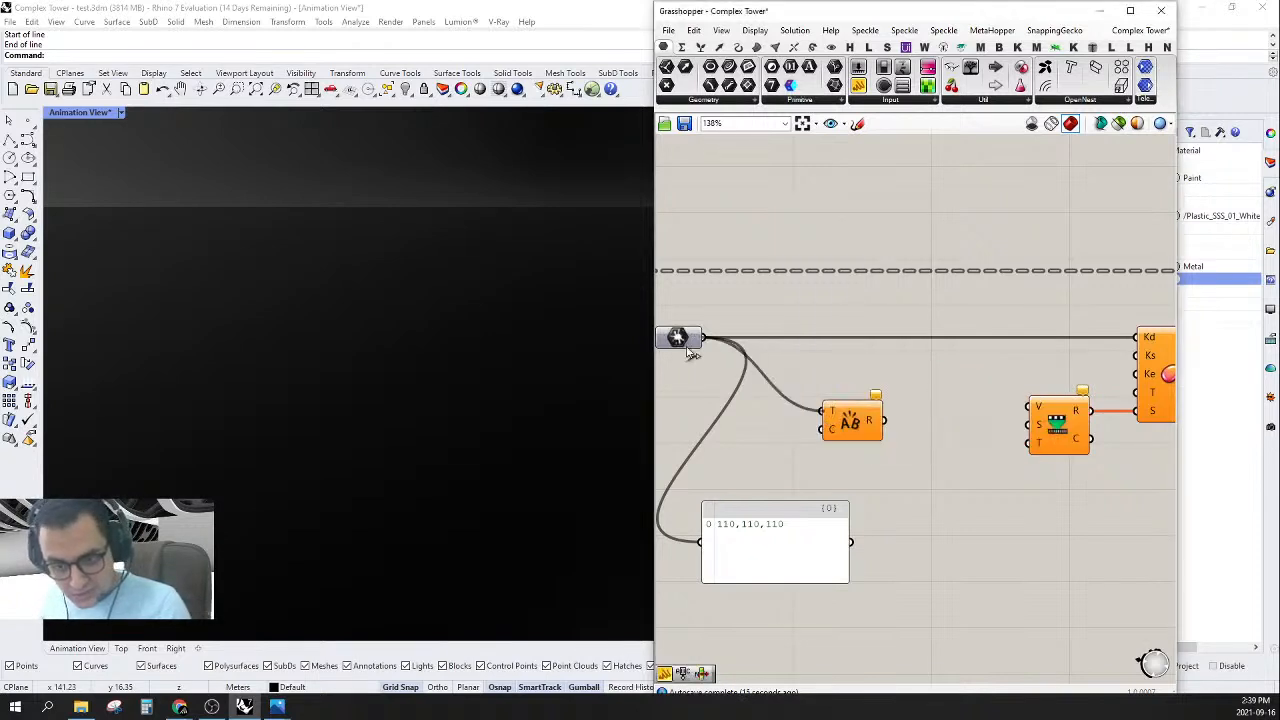
- Add a small text panel beside Text Split and connect it to the component's separator input
scroll(848, 451, "up", 4)
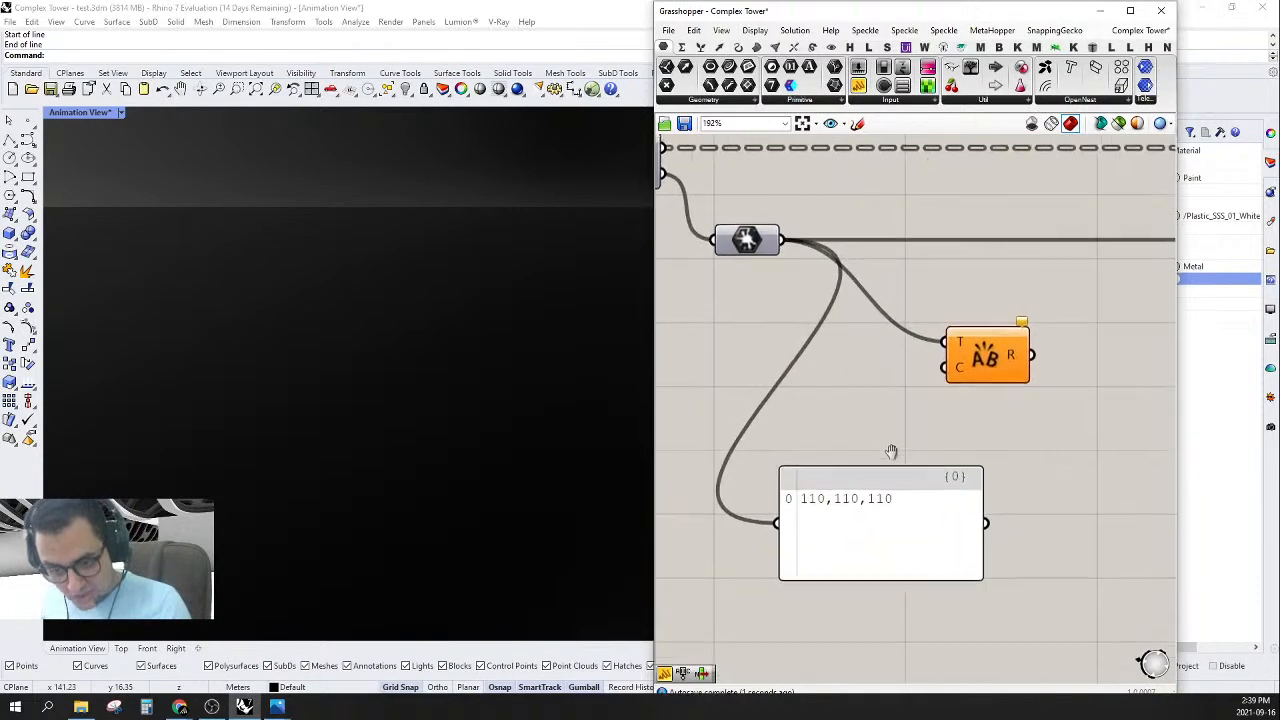
scroll(848, 497, "up", 4)
scroll(801, 489, "down", 2)
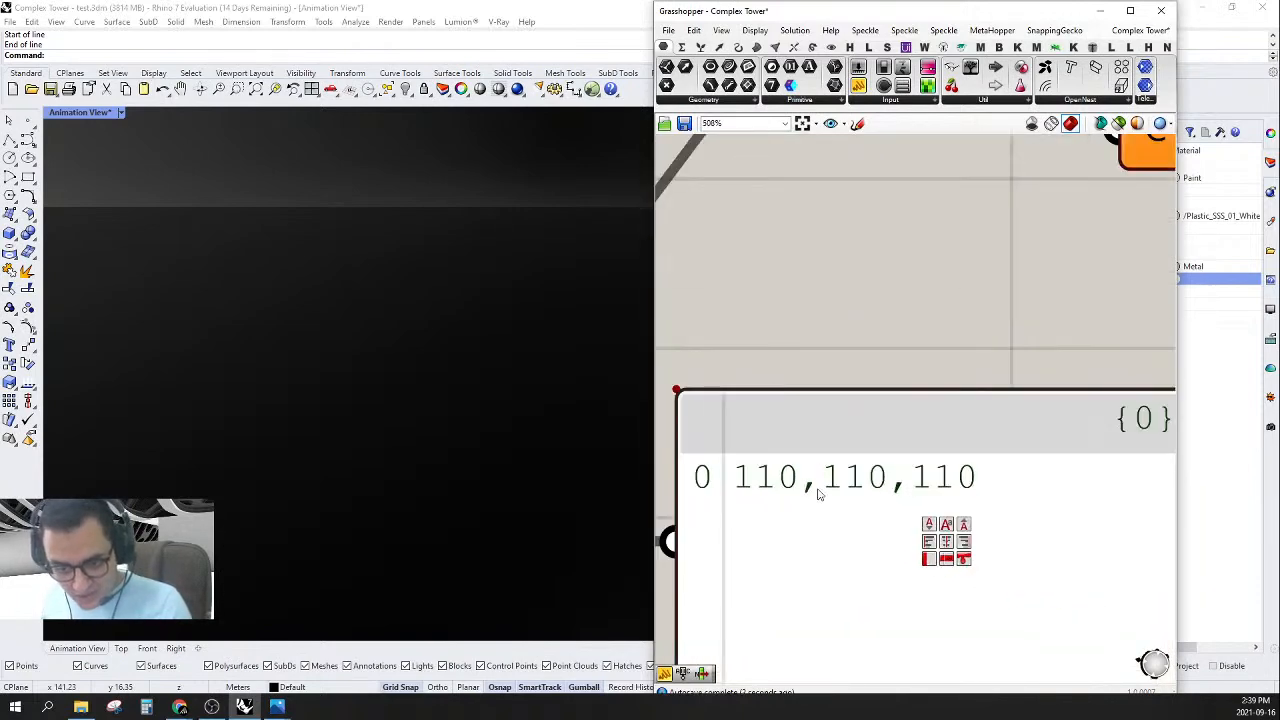
scroll(815, 492, "down", 3)
scroll(950, 285, "up", 2)
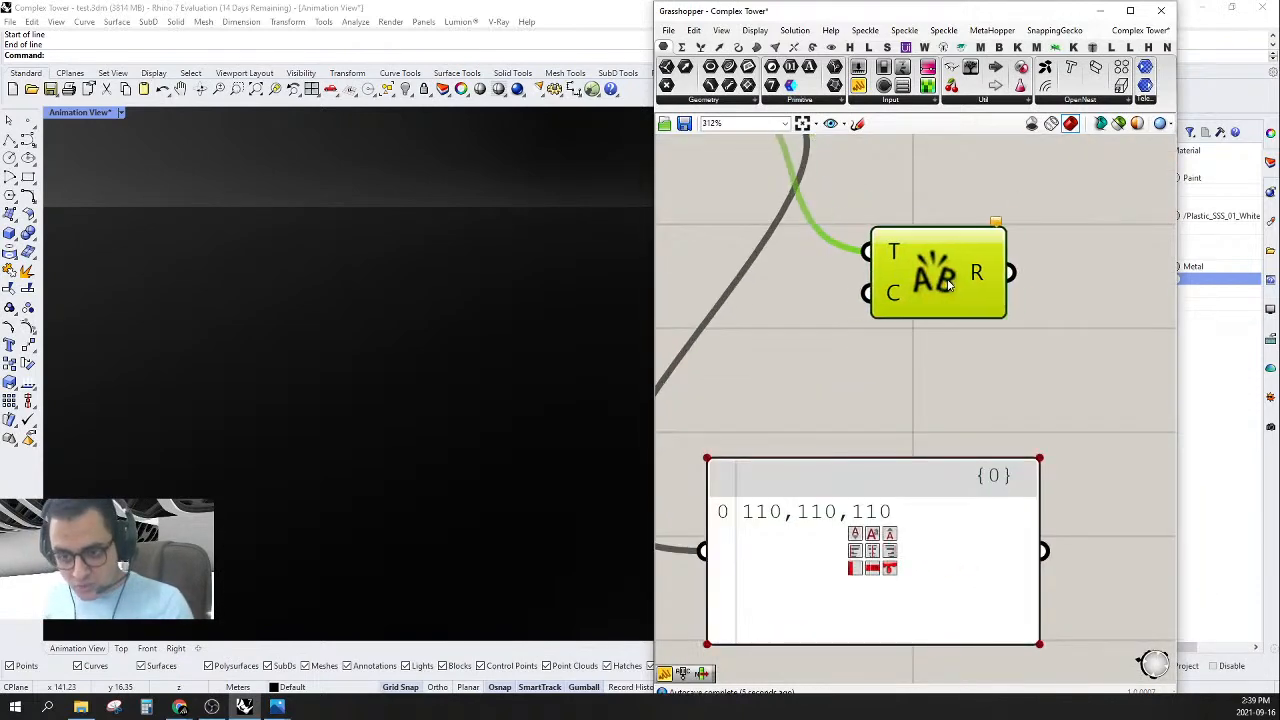
double_click(857, 368)
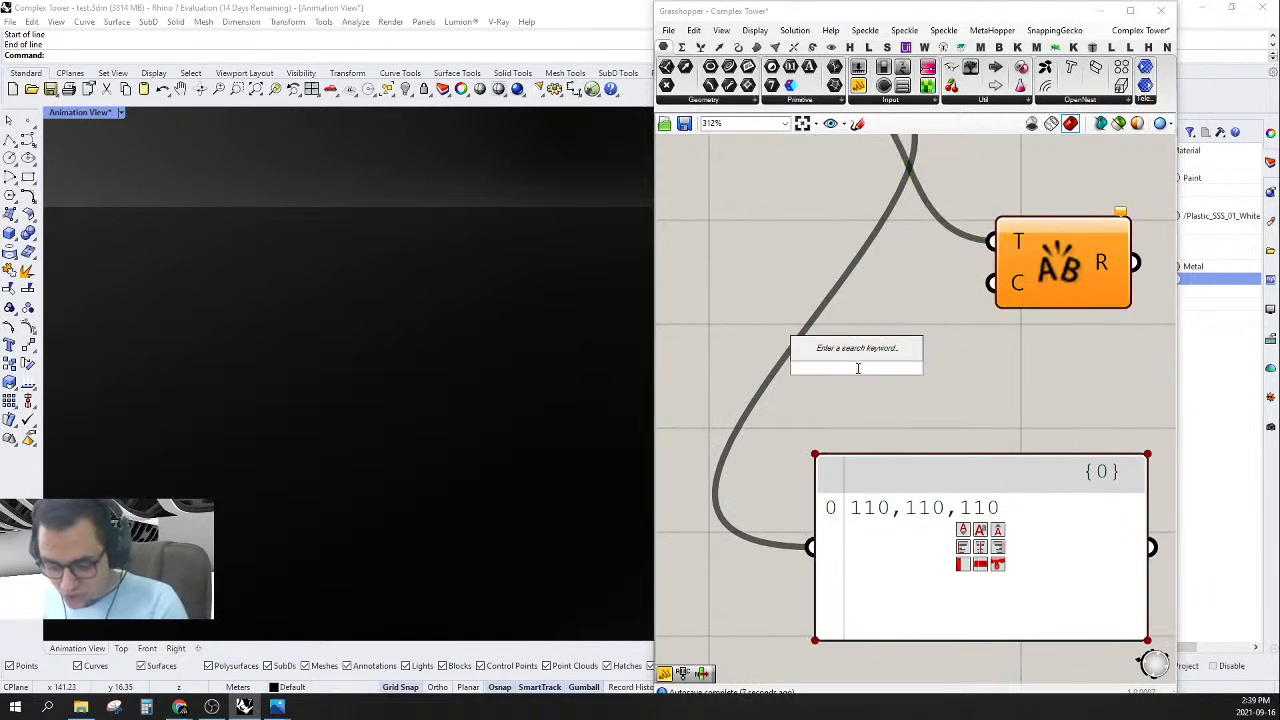
type("\"")
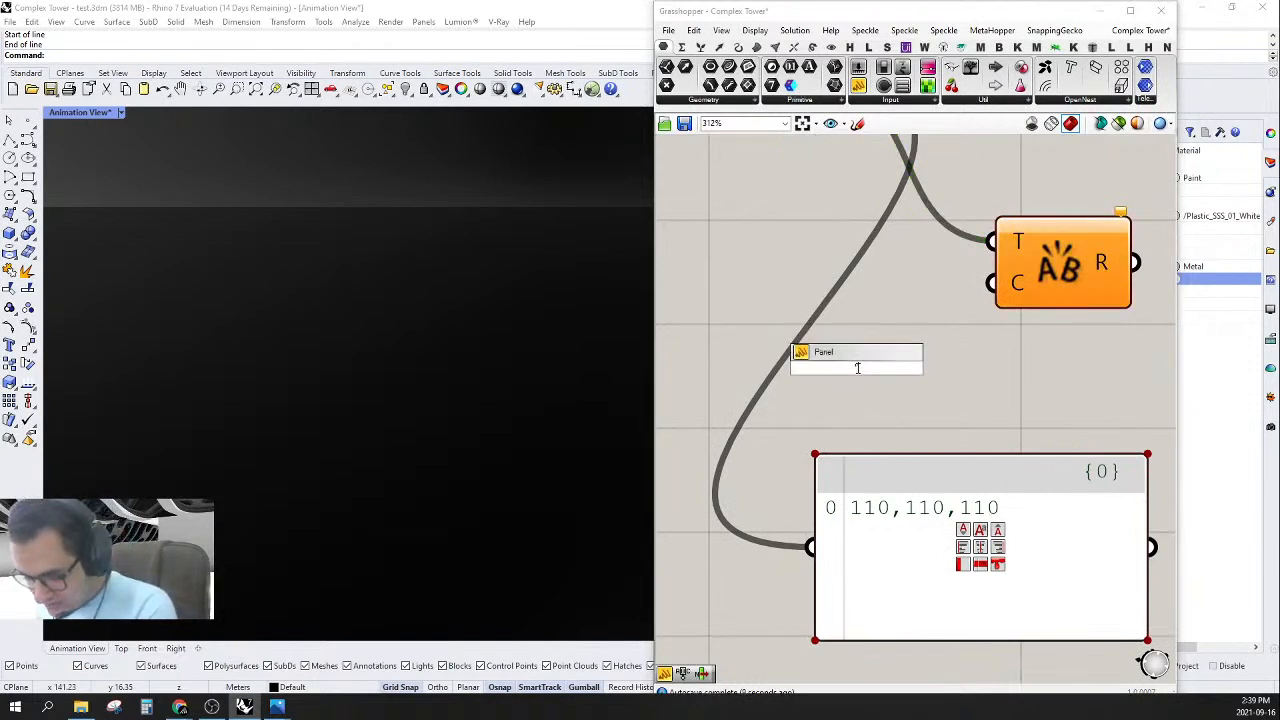
key("Return")
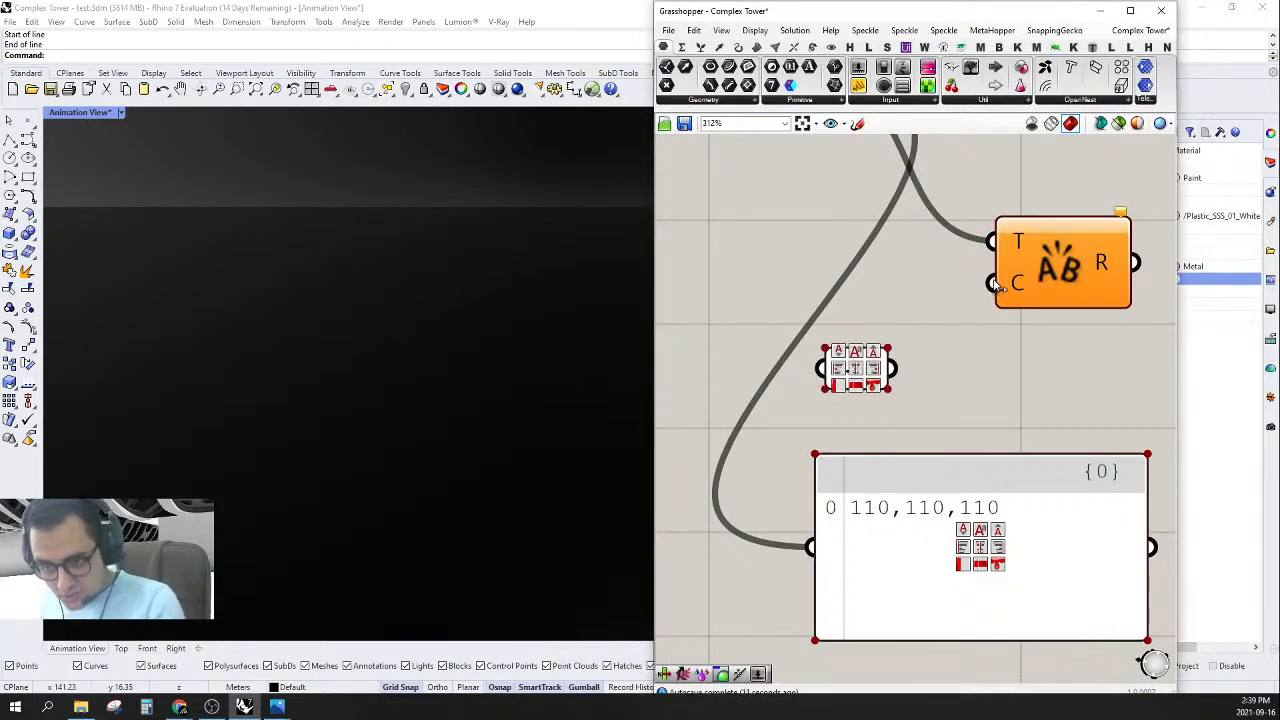
left_click_drag(993, 284, 893, 369)
- Set the separator panel's text to a comma, move Text Split closer to it and check the split result
scroll(938, 398, "down", 3)
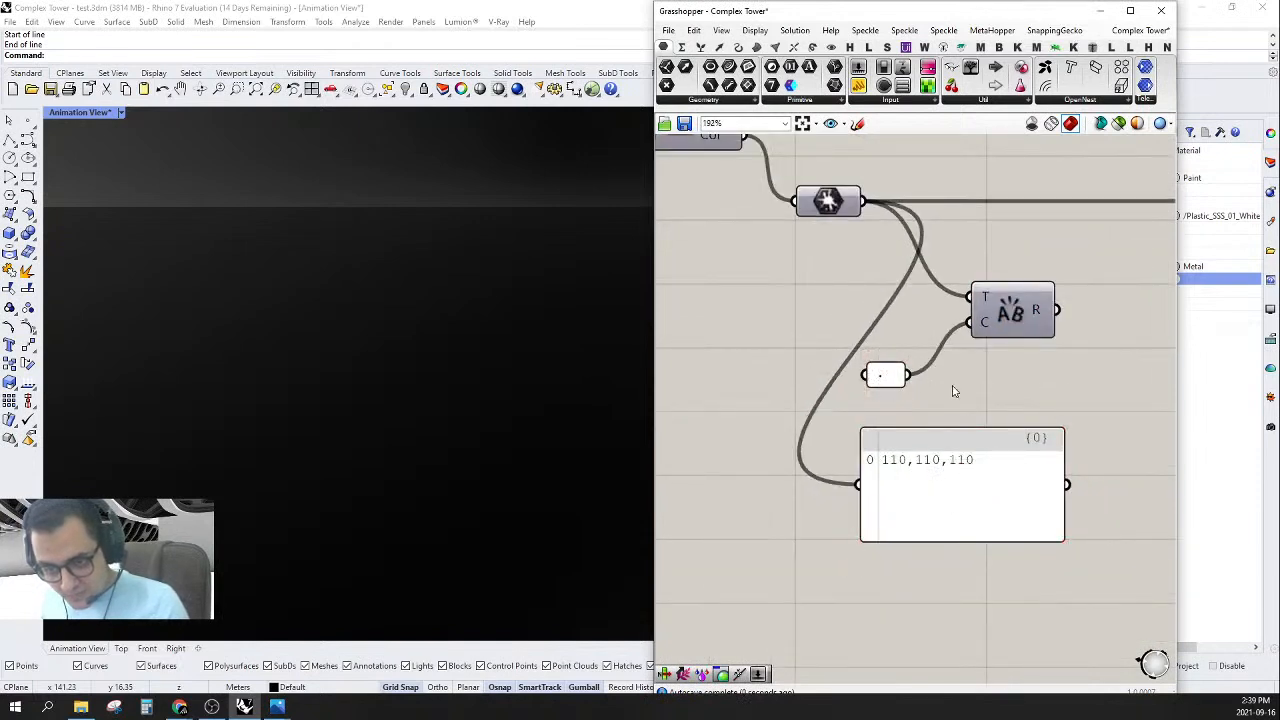
double_click(893, 380)
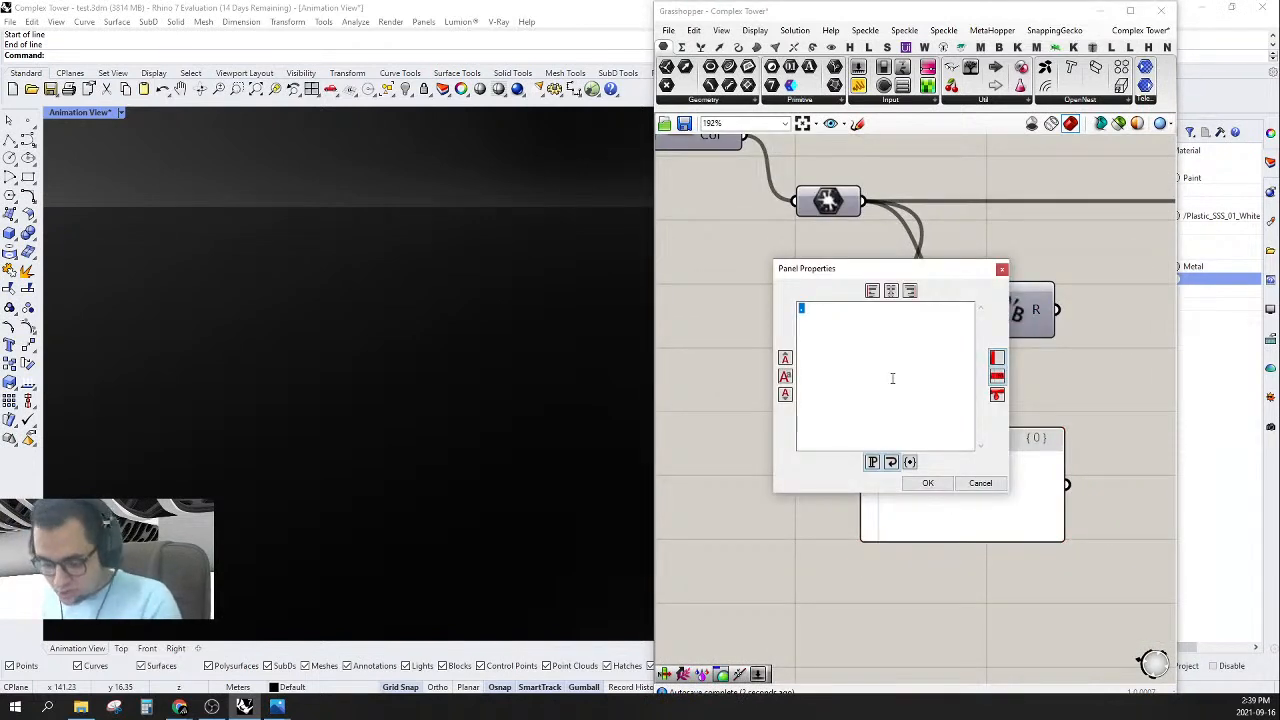
type(",")
left_click(920, 484)
left_click_drag(1008, 307, 985, 345)
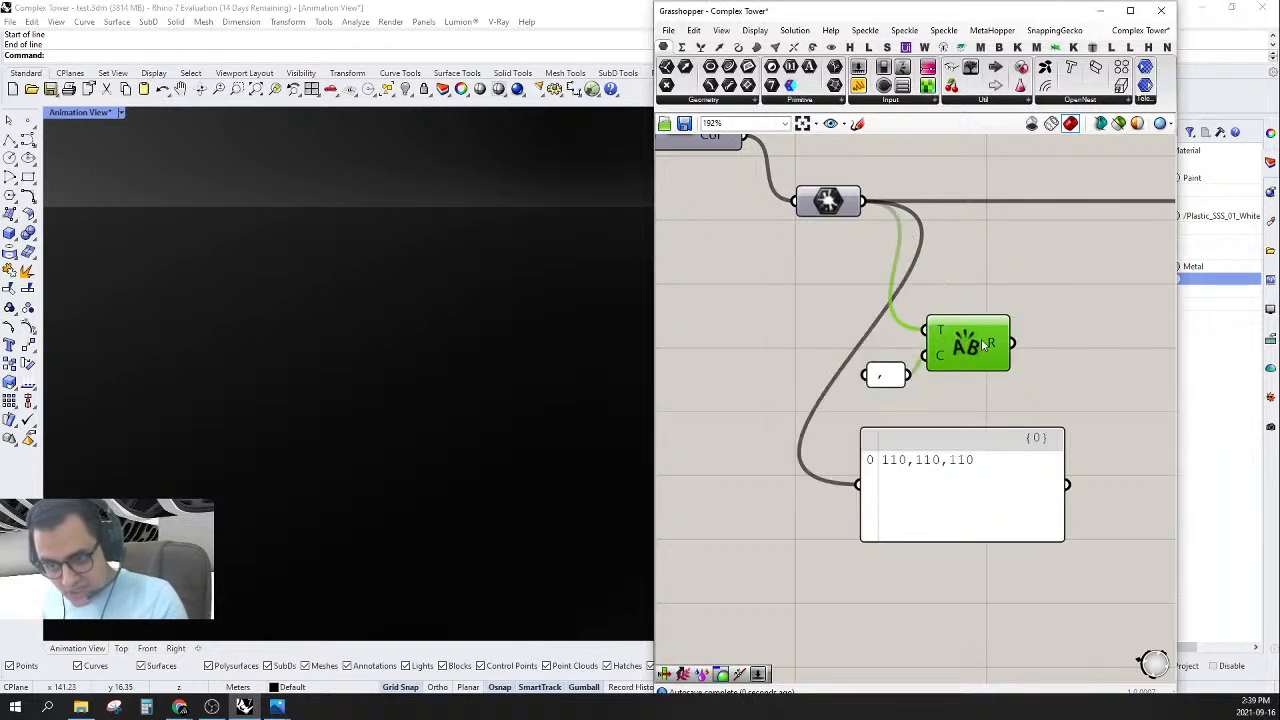
mouse_move(997, 343)
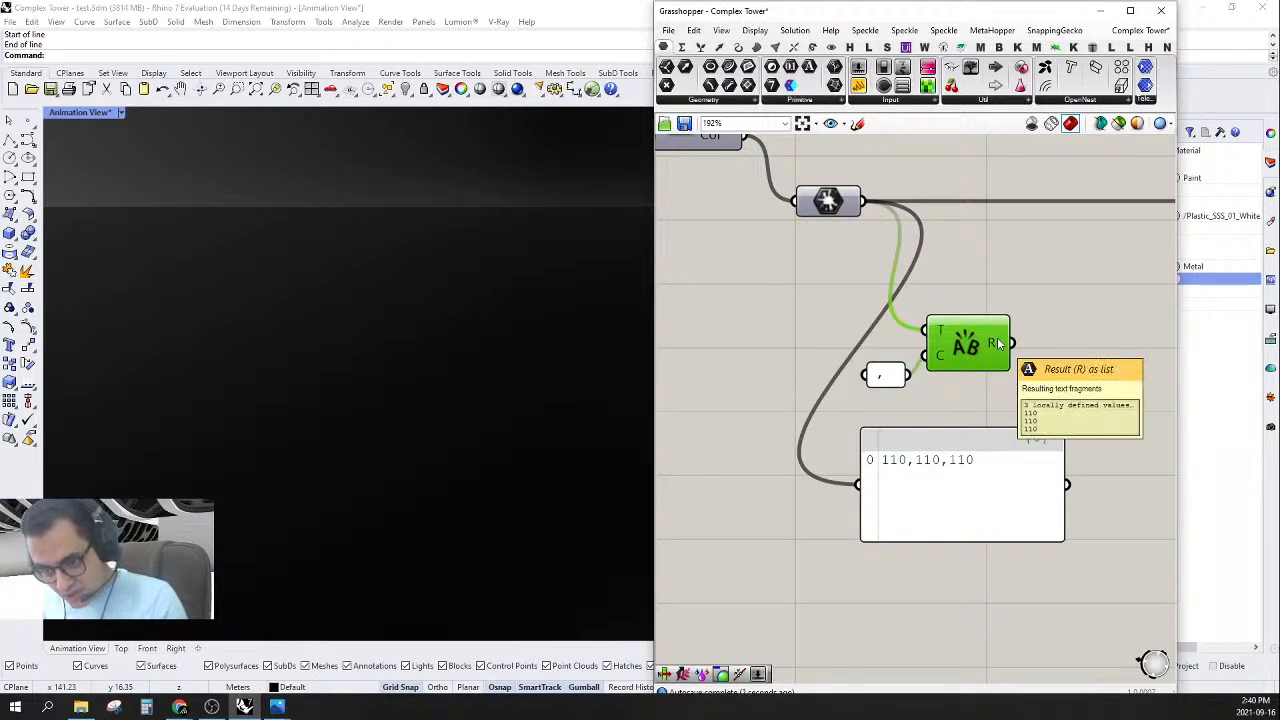
- Add a List Item component fed by the Text Split result and connect its item output to Remap Numbers' value input
right_click_drag(1063, 360, 867, 377)
double_click(867, 376)
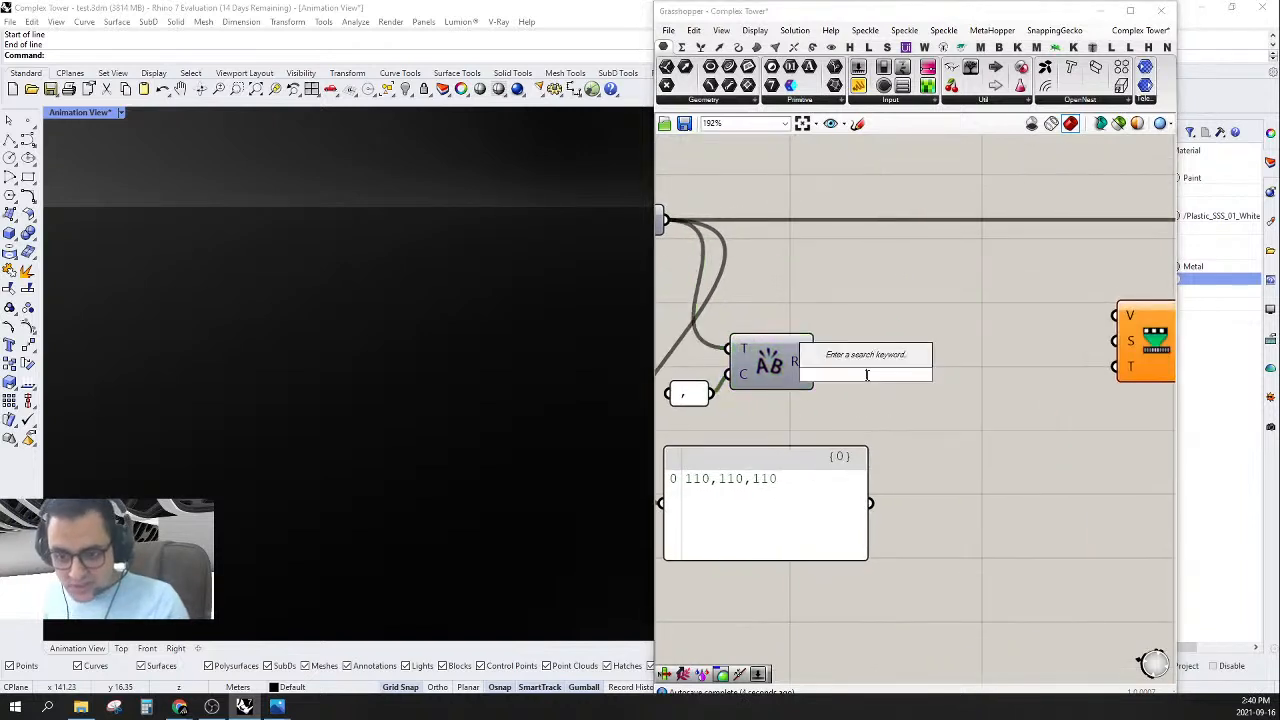
type("list item")
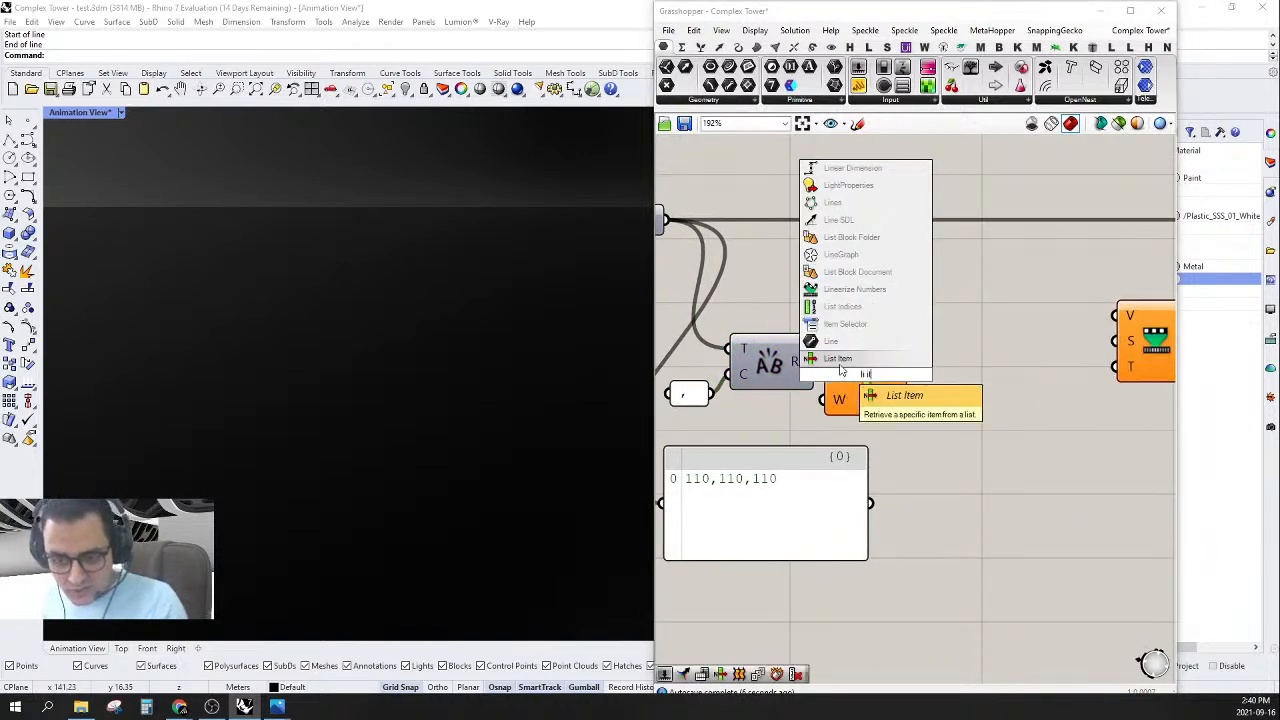
key("Return")
left_click_drag(865, 357, 1127, 316)
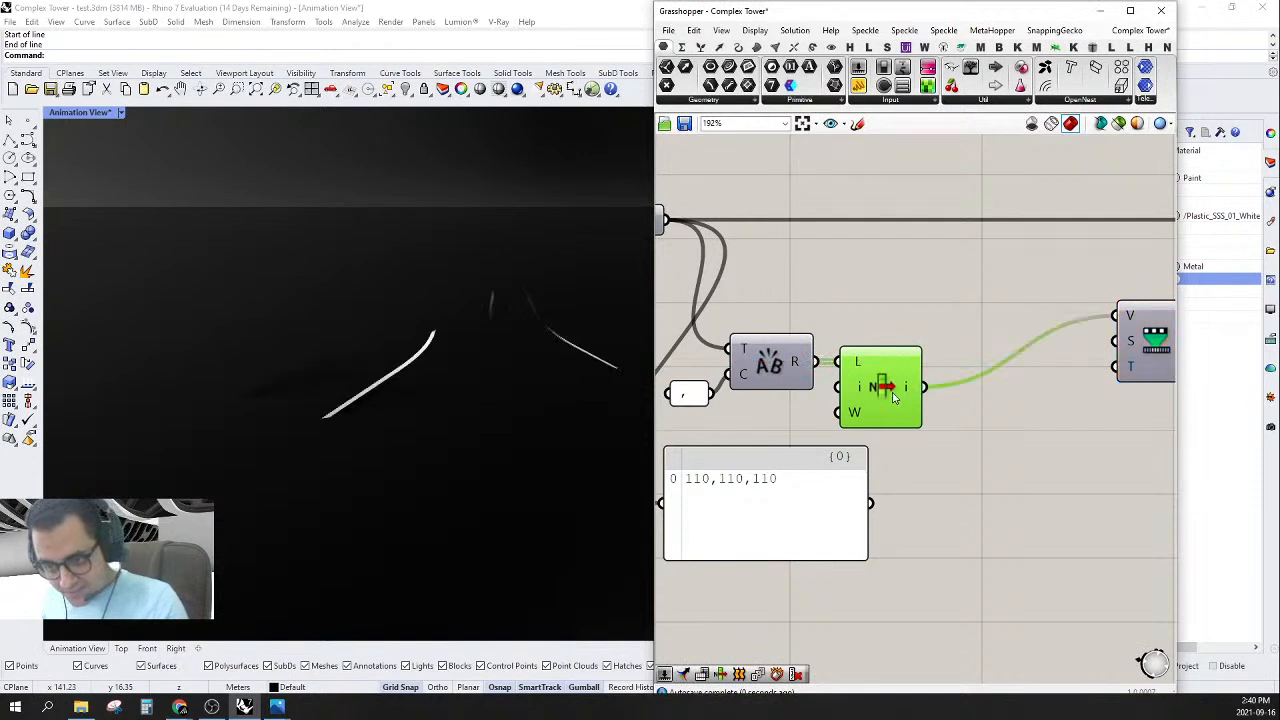
- Arrange List Item, Text Split and the comma panel in a tidy row in front of Remap Numbers
left_click_drag(894, 397, 968, 318)
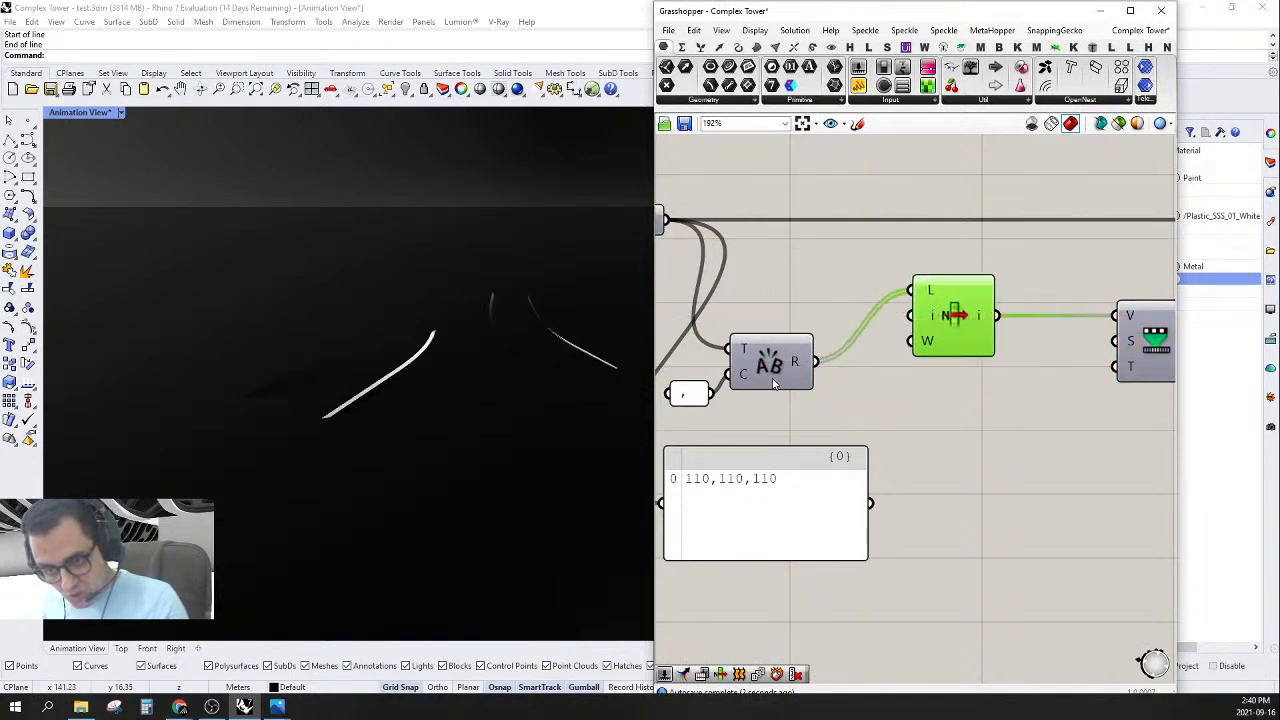
left_click_drag(768, 367, 823, 295)
right_click_drag(684, 401, 747, 403)
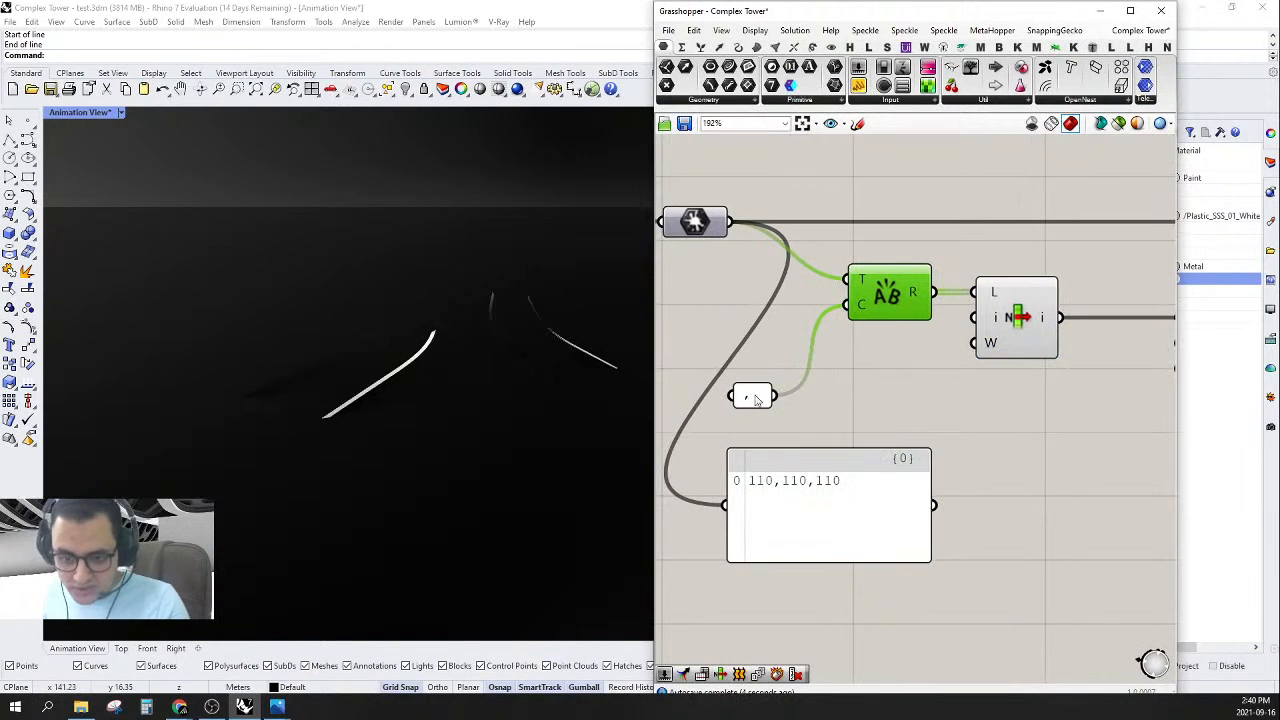
left_click_drag(757, 400, 805, 306)
right_click_drag(1034, 325, 932, 320)
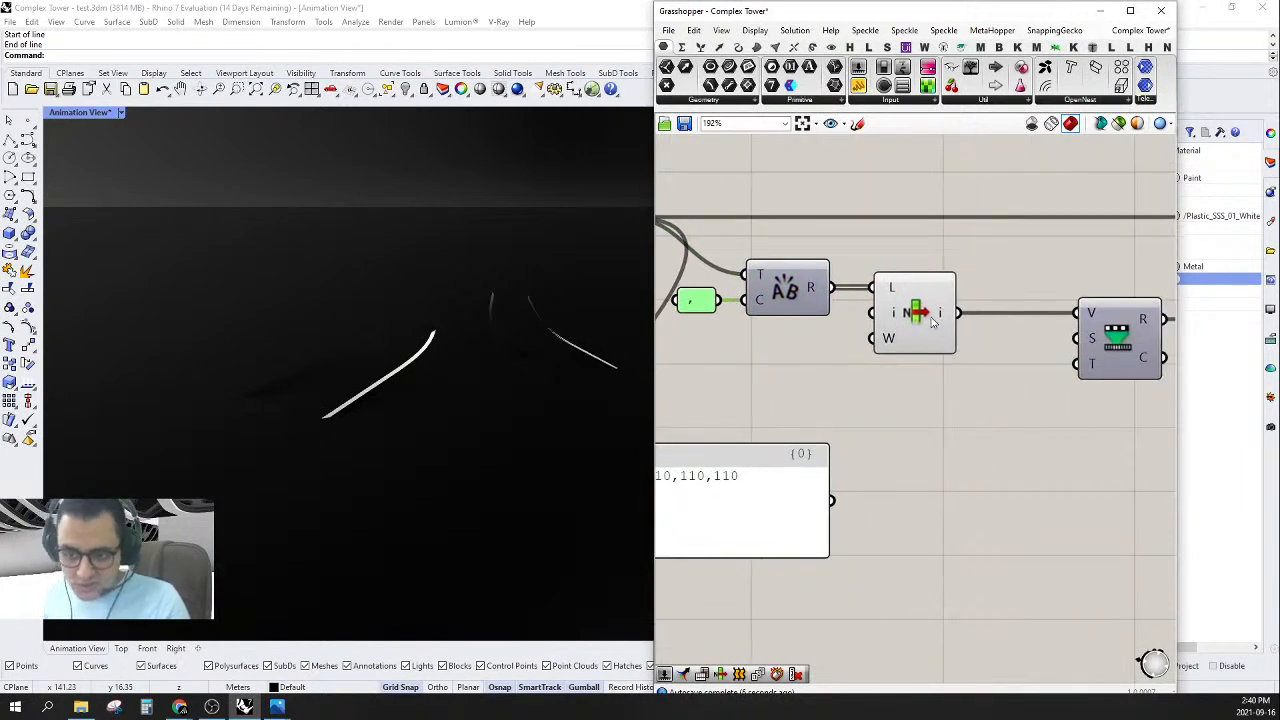
left_click_drag(932, 320, 946, 320)
right_click_drag(1101, 360, 1022, 310)
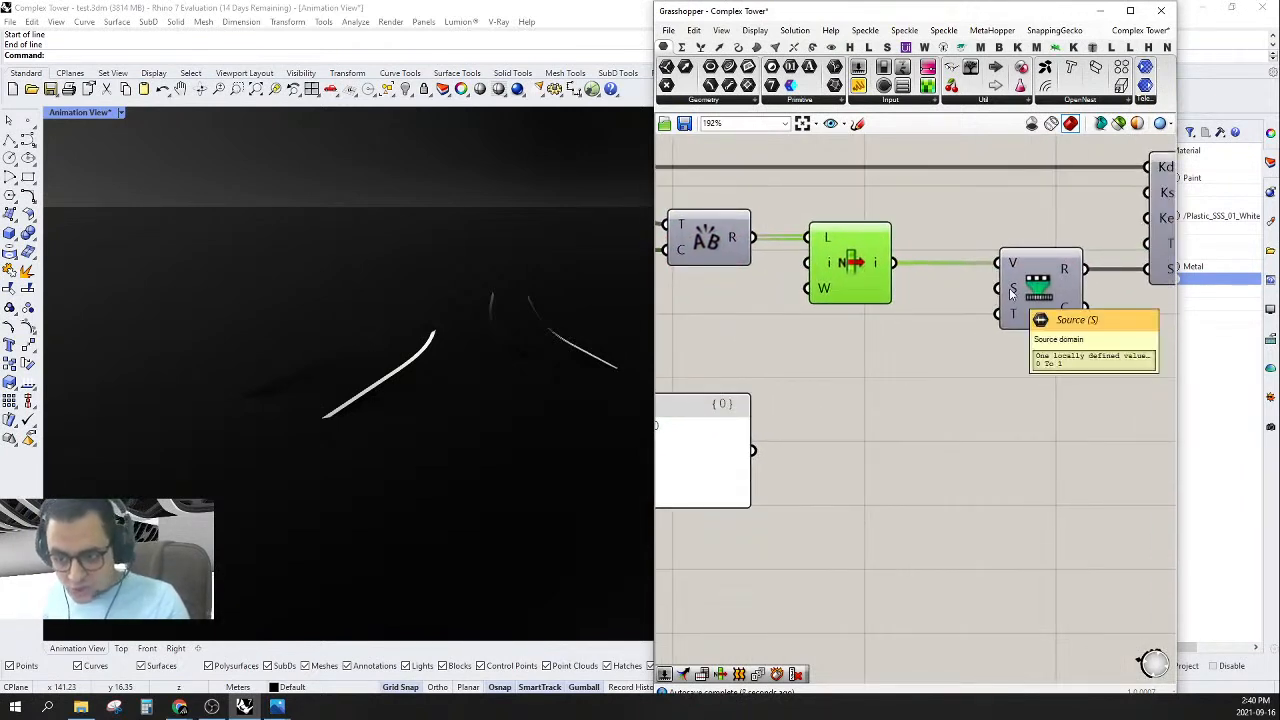
- Set the source domain of Remap Numbers to 0 To 255
right_click(1011, 291)
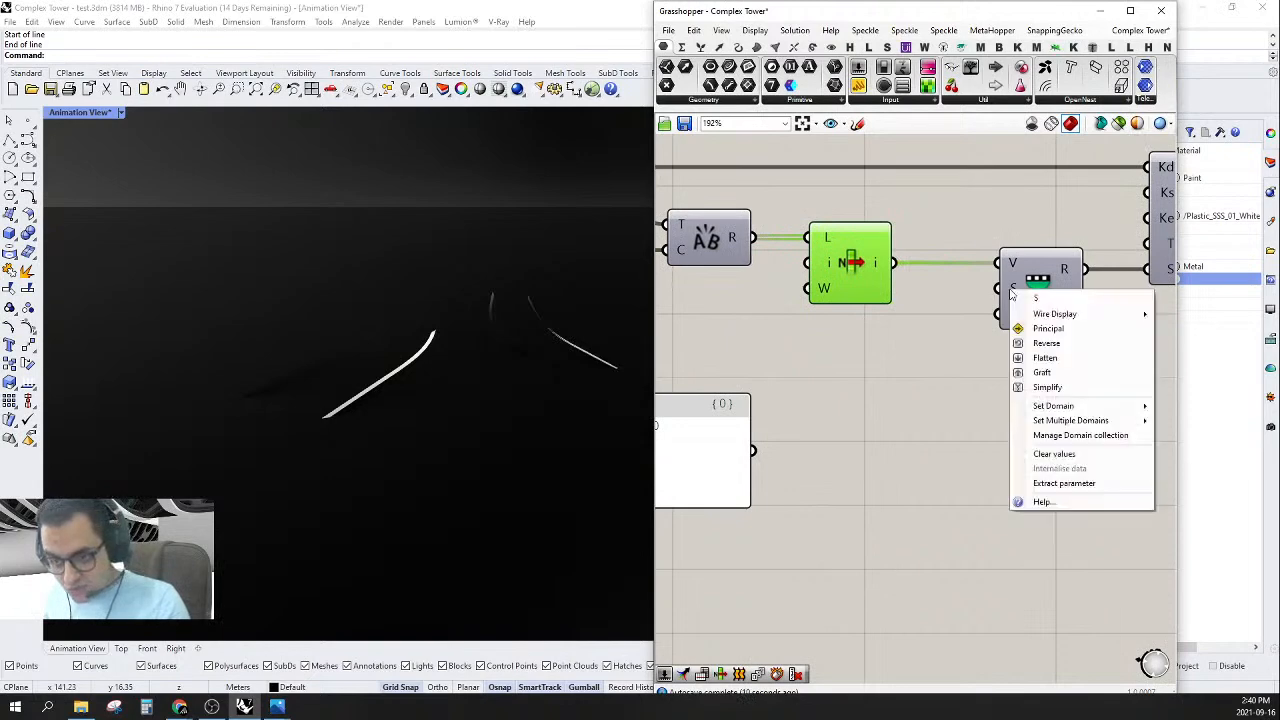
left_click(963, 380)
right_click_drag(994, 311, 966, 368)
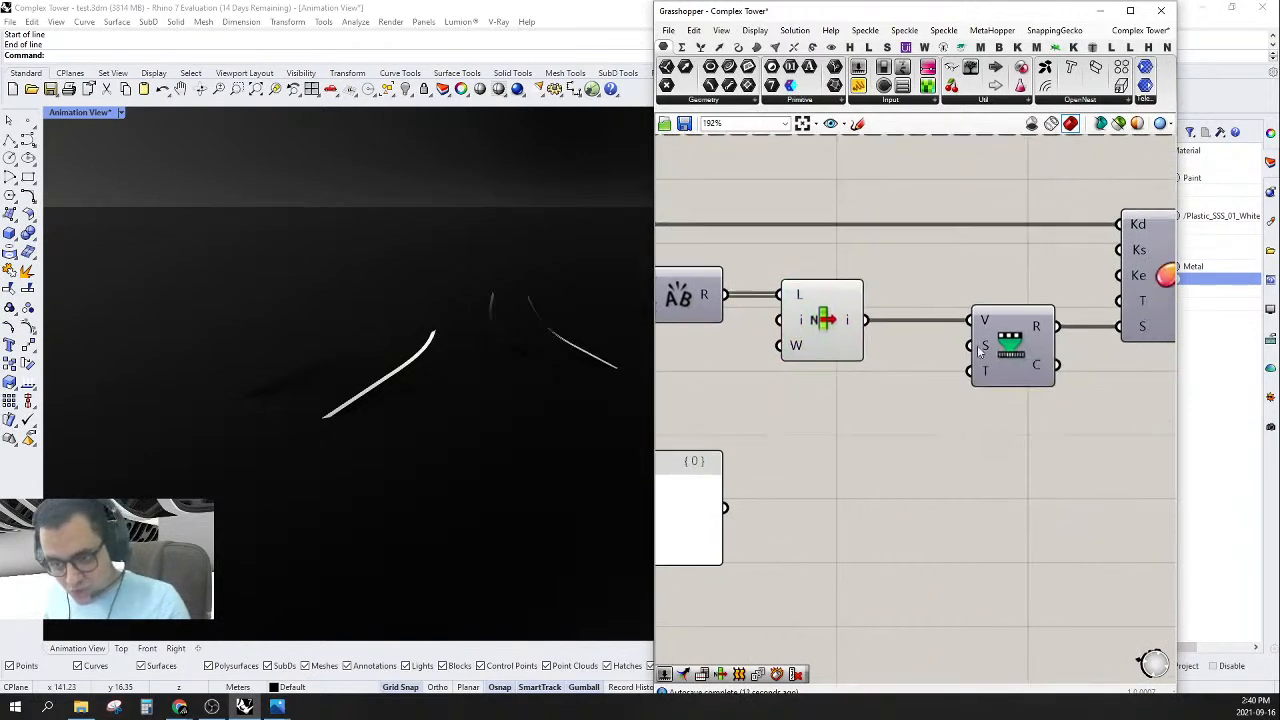
scroll(979, 349, "down", 3)
scroll(979, 349, "up", 2)
right_click(980, 349)
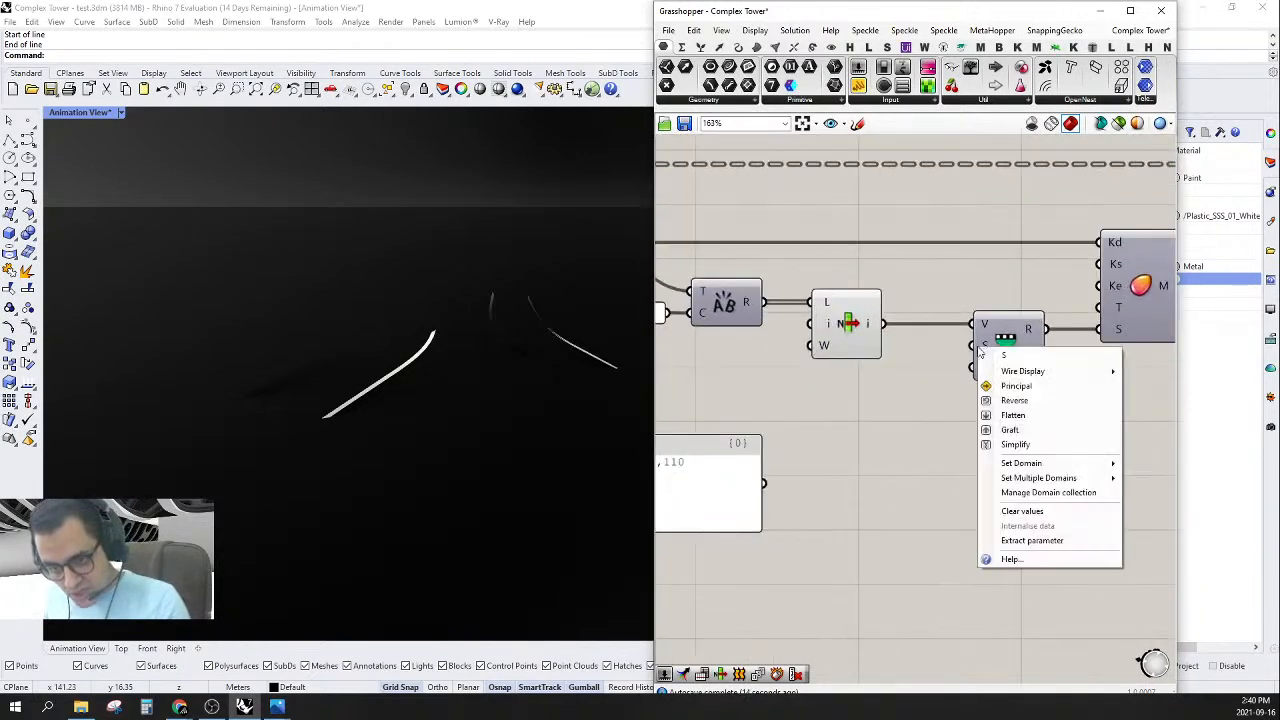
mouse_move(1040, 478)
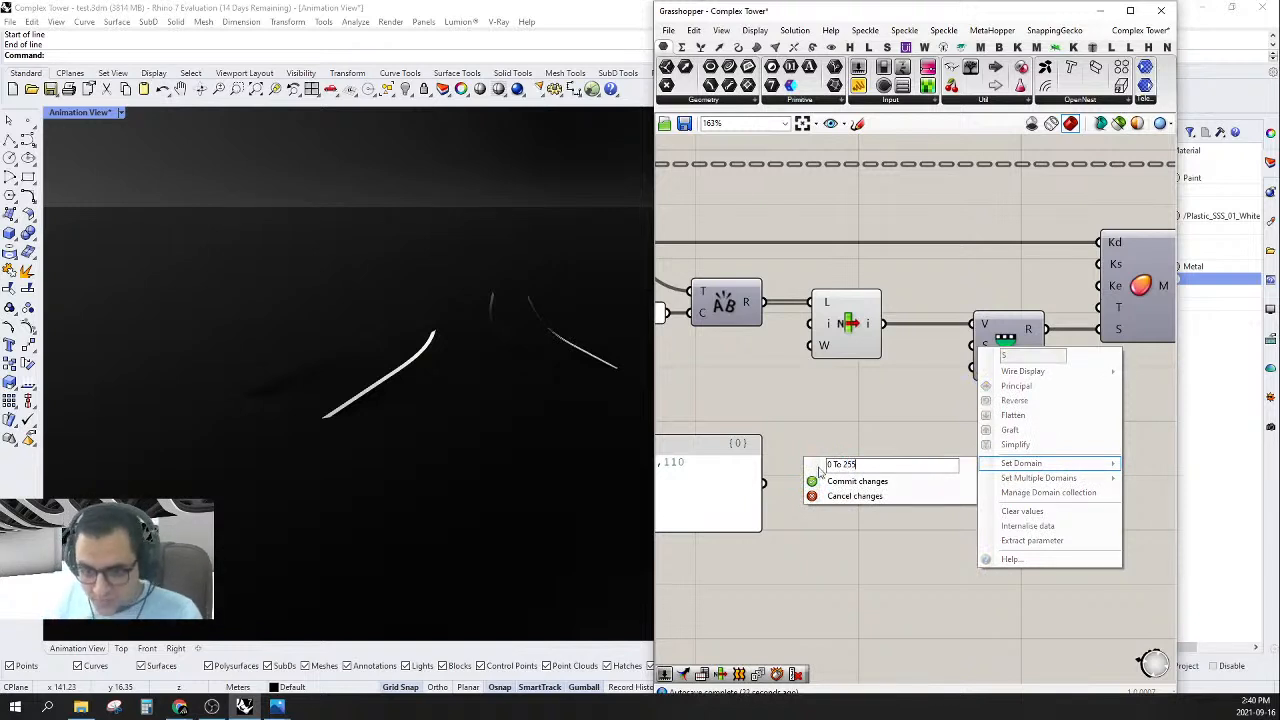
left_click(860, 481)
- Set the target domain of Remap Numbers to 0 To 100
right_click(978, 370)
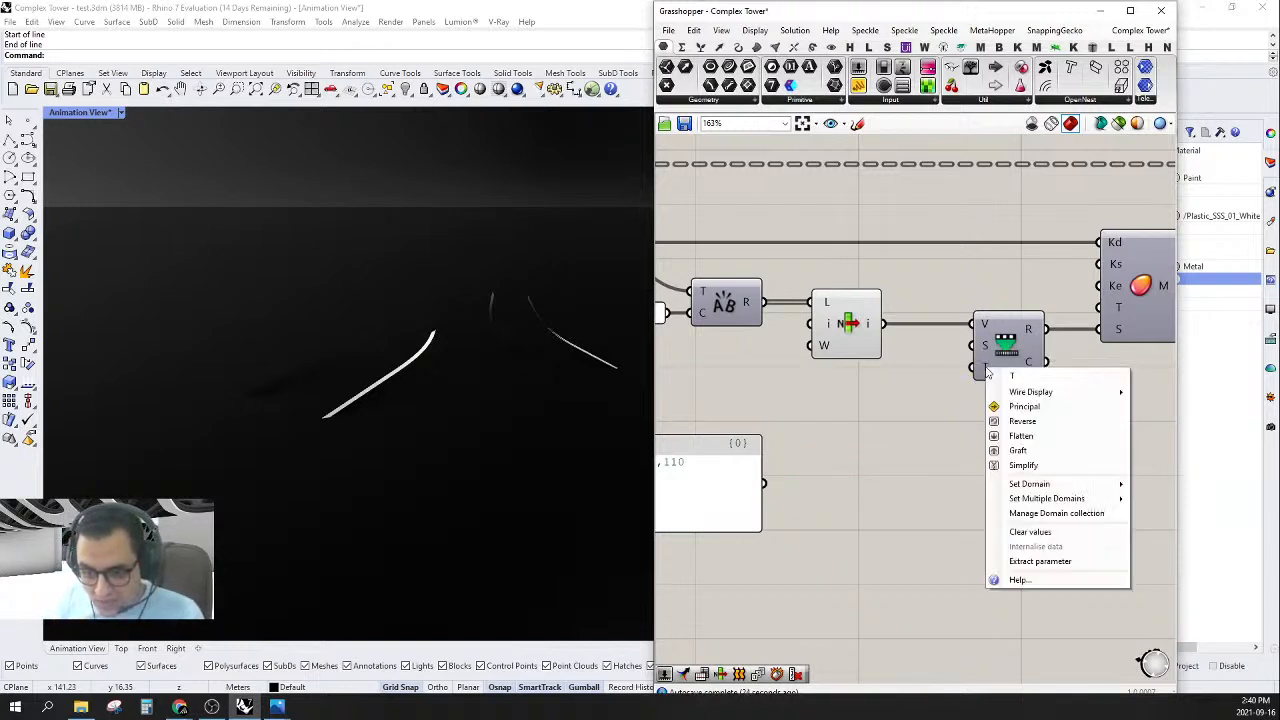
left_click(903, 486)
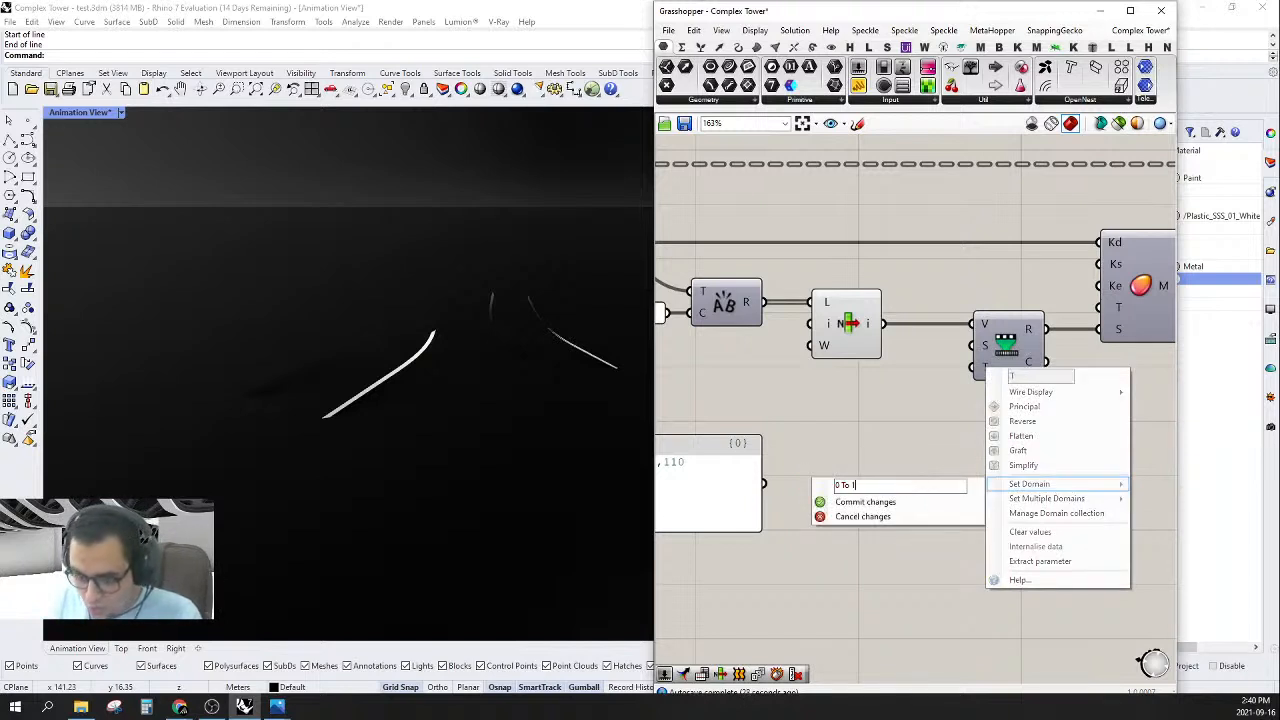
type("00")
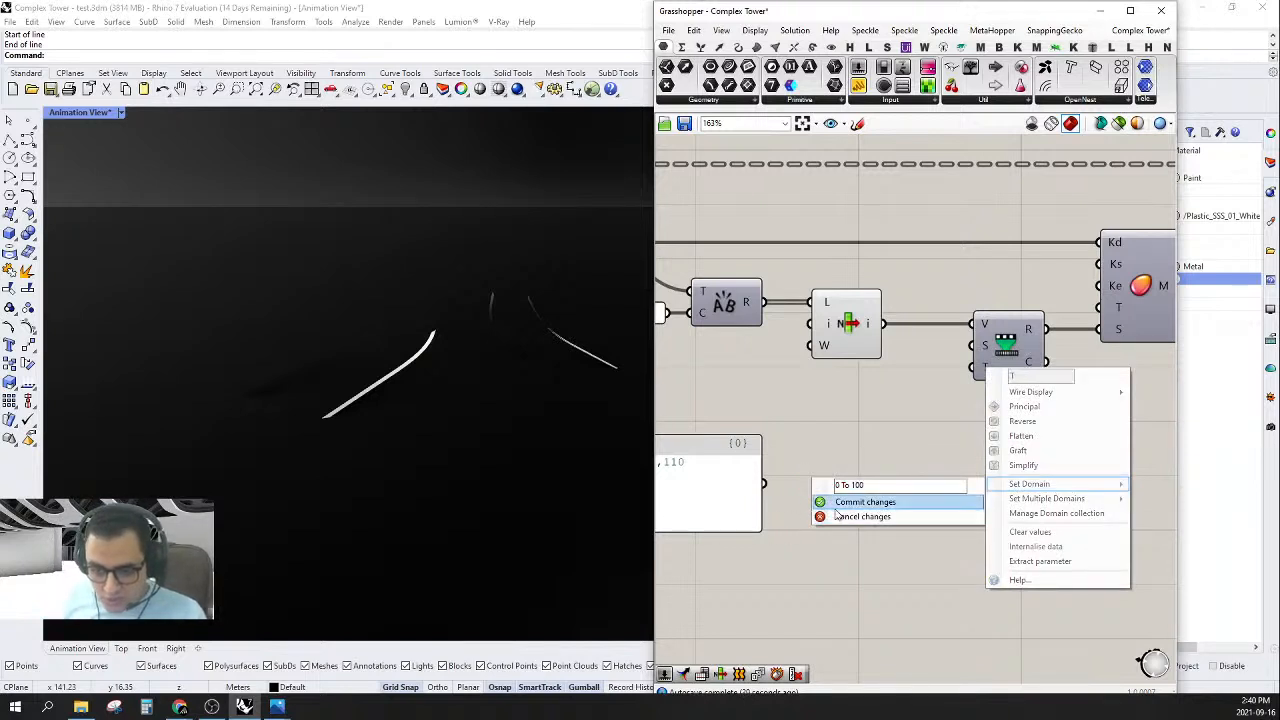
left_click(836, 502)
- Move the Text Split to material chain closer to the colour parameter and delete the panel that displays the colour values
scroll(1006, 318, "down", 5)
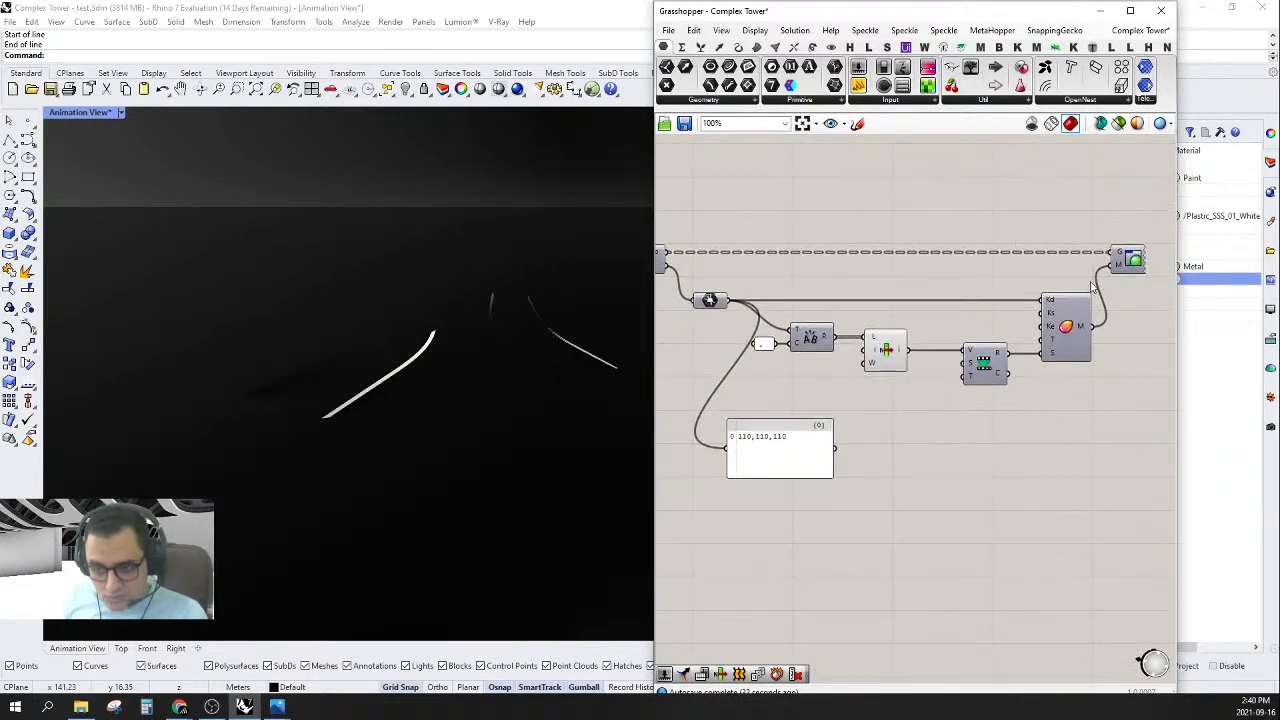
left_click_drag(1080, 270, 758, 400)
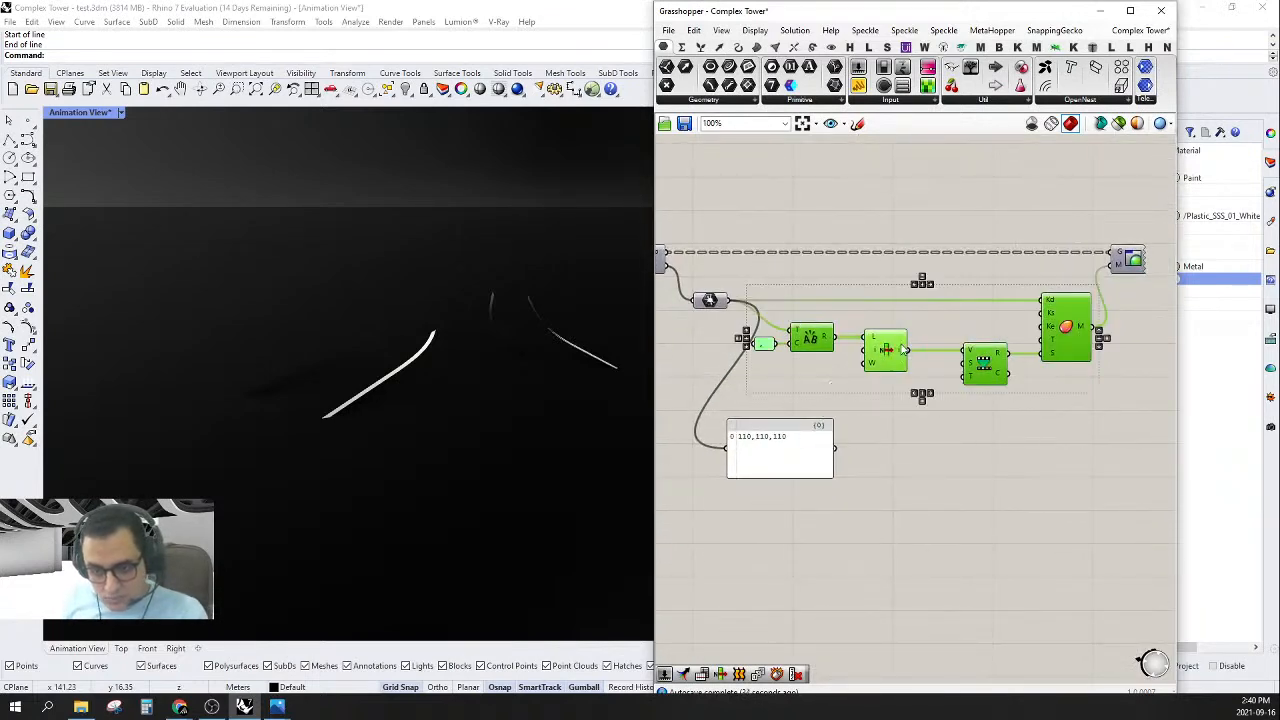
left_click_drag(884, 350, 823, 350)
left_click_drag(882, 409, 703, 573)
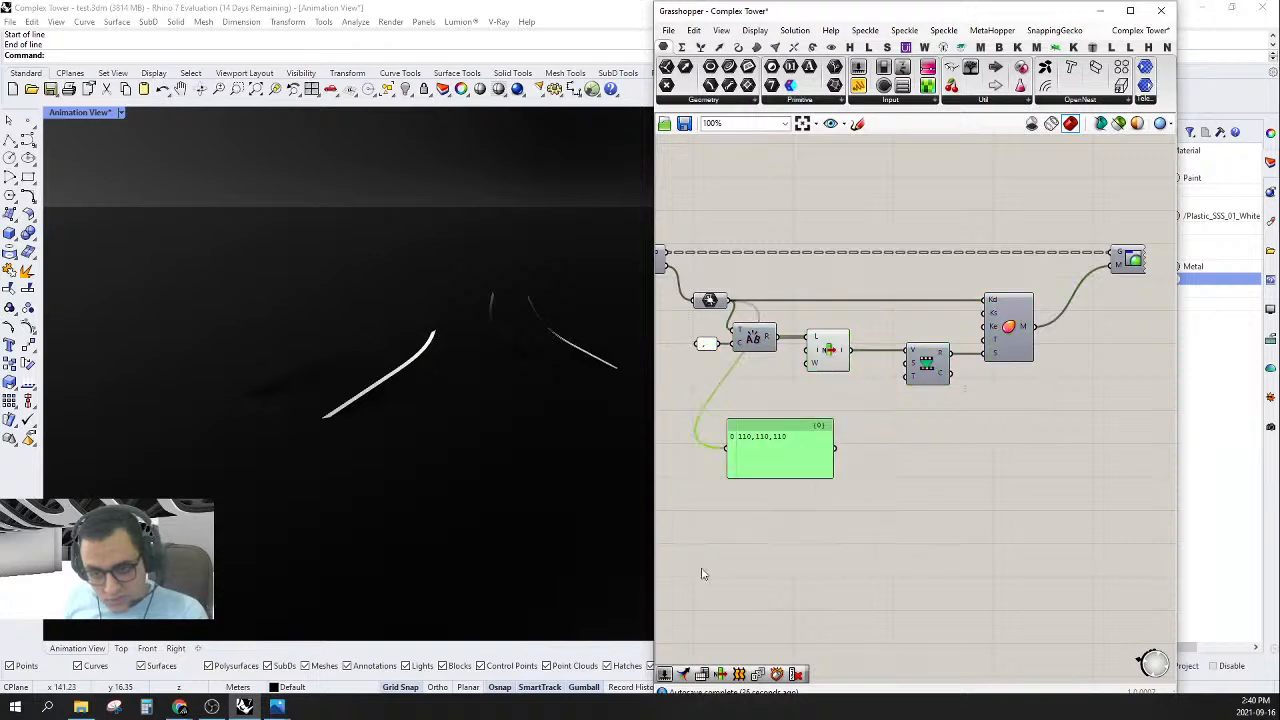
right_click_drag(900, 442, 914, 463)
key("Delete")
- Move Remap Numbers up against List Item and bring the material component close behind it
left_click_drag(962, 378, 916, 378)
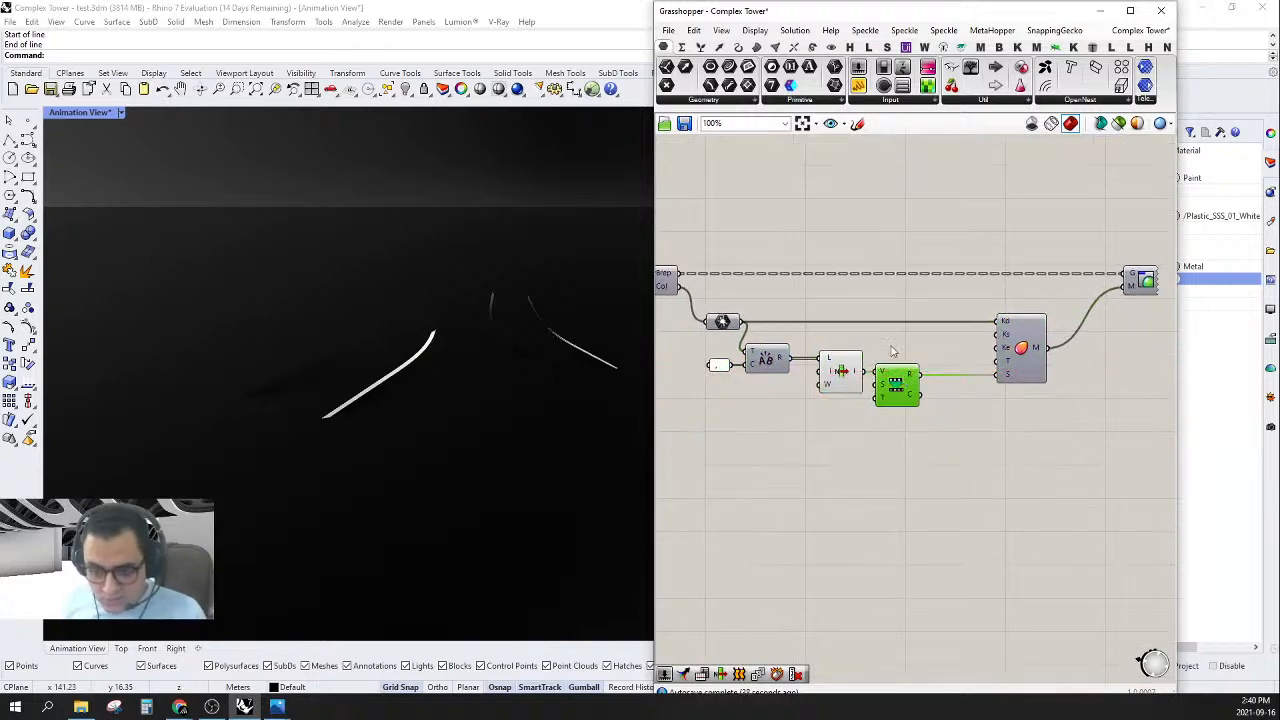
left_click_drag(1017, 357, 953, 357)
left_click(1021, 302)
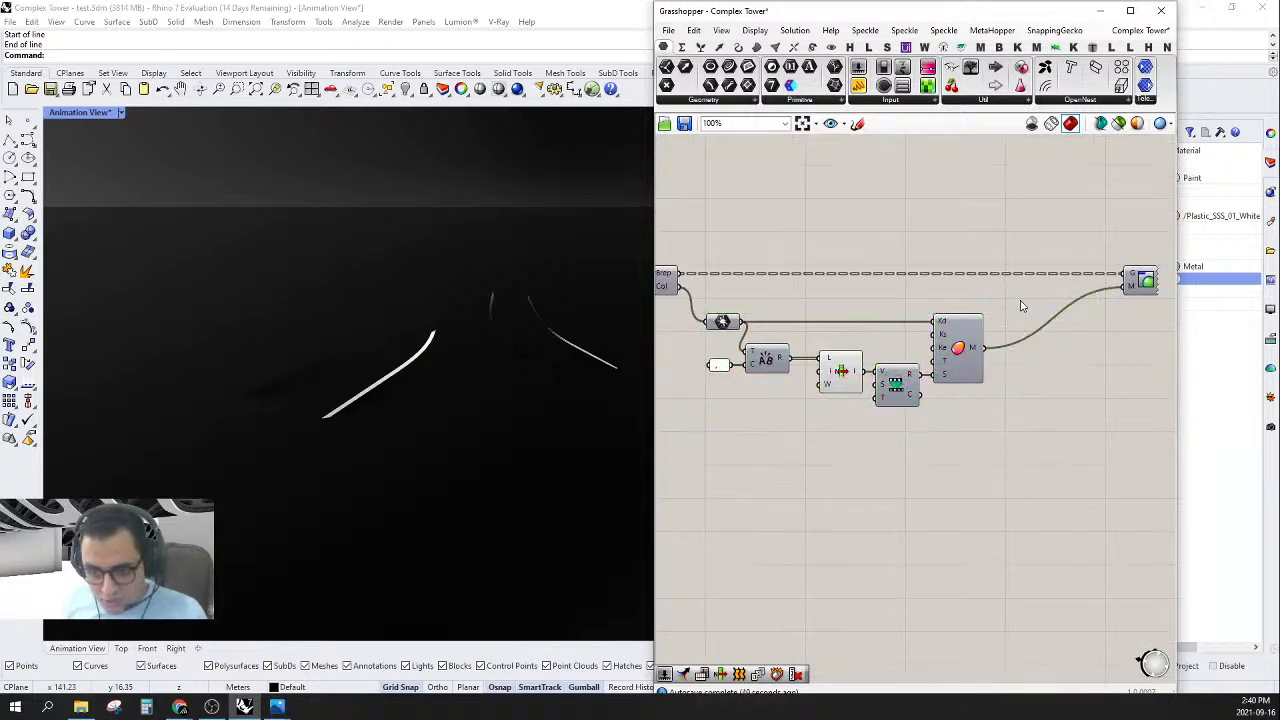
right_click_drag(1021, 358, 1008, 421)
scroll(767, 434, "up", 2)
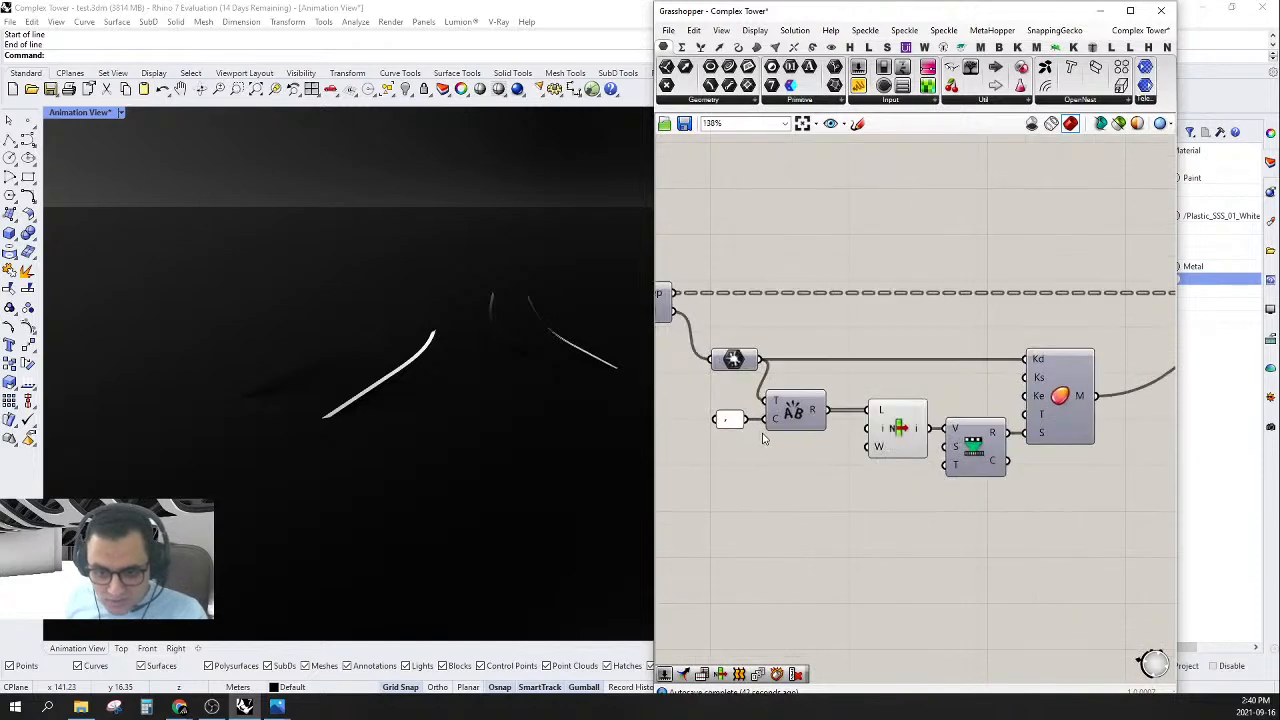
- Close the remaining gaps between Text Split, List Item, Remap Numbers and the material component to form a compact row
left_click_drag(750, 446, 708, 342)
left_click(734, 340)
left_click(874, 382)
right_click_drag(875, 382, 806, 403)
left_click_drag(926, 386, 839, 528)
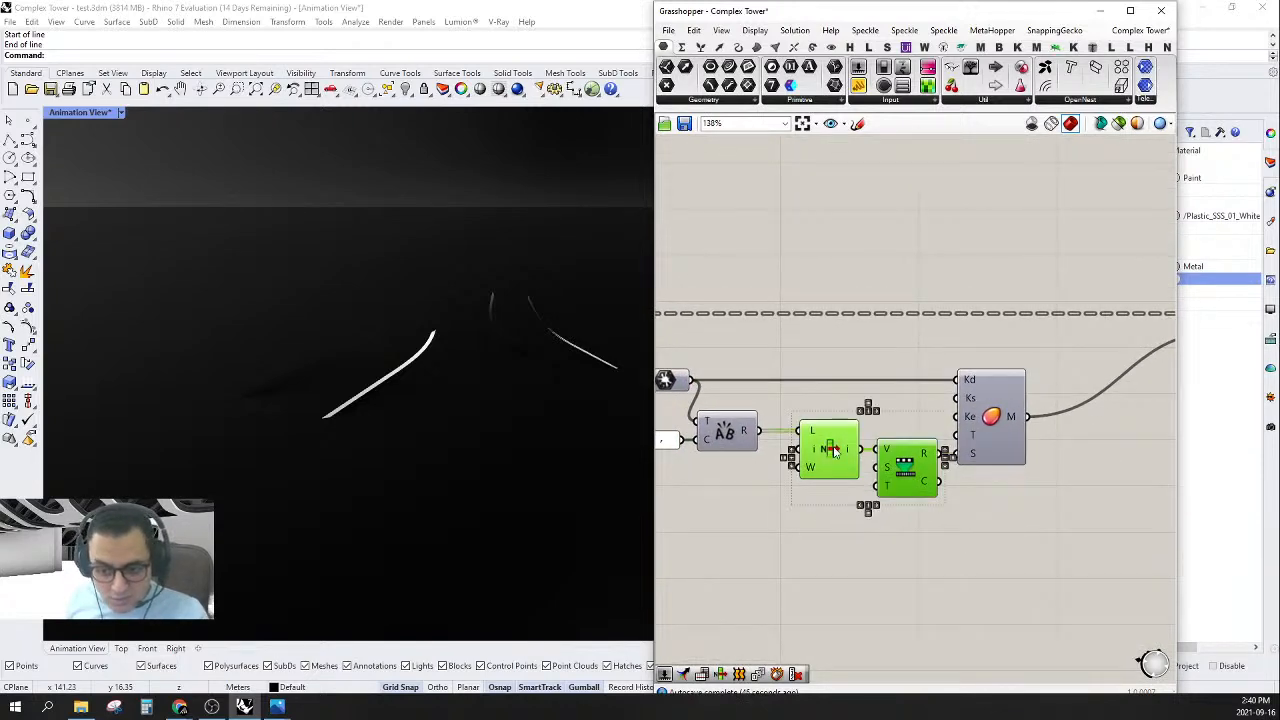
left_click_drag(833, 450, 811, 450)
left_click_drag(995, 421, 973, 422)
left_click(889, 360)
scroll(1043, 426, "down", 2)
right_click_drag(1043, 427, 935, 445)
scroll(1016, 443, "up", 2)
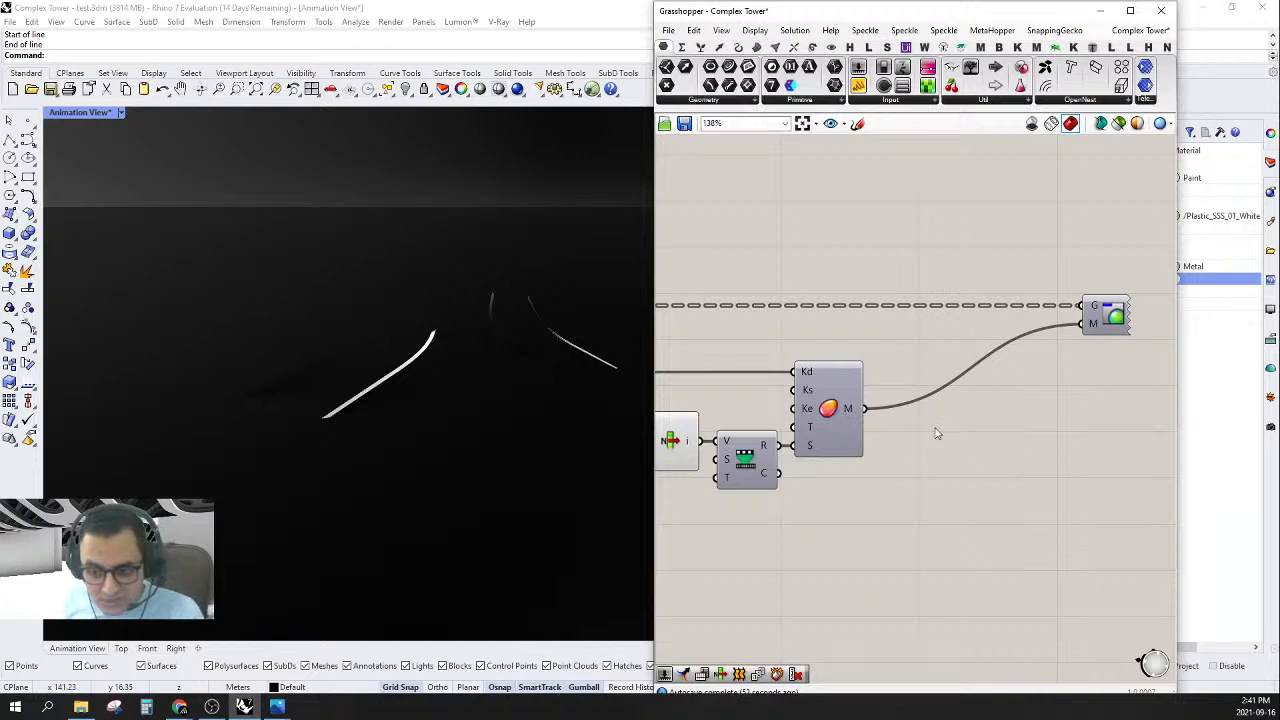
left_click(800, 100)
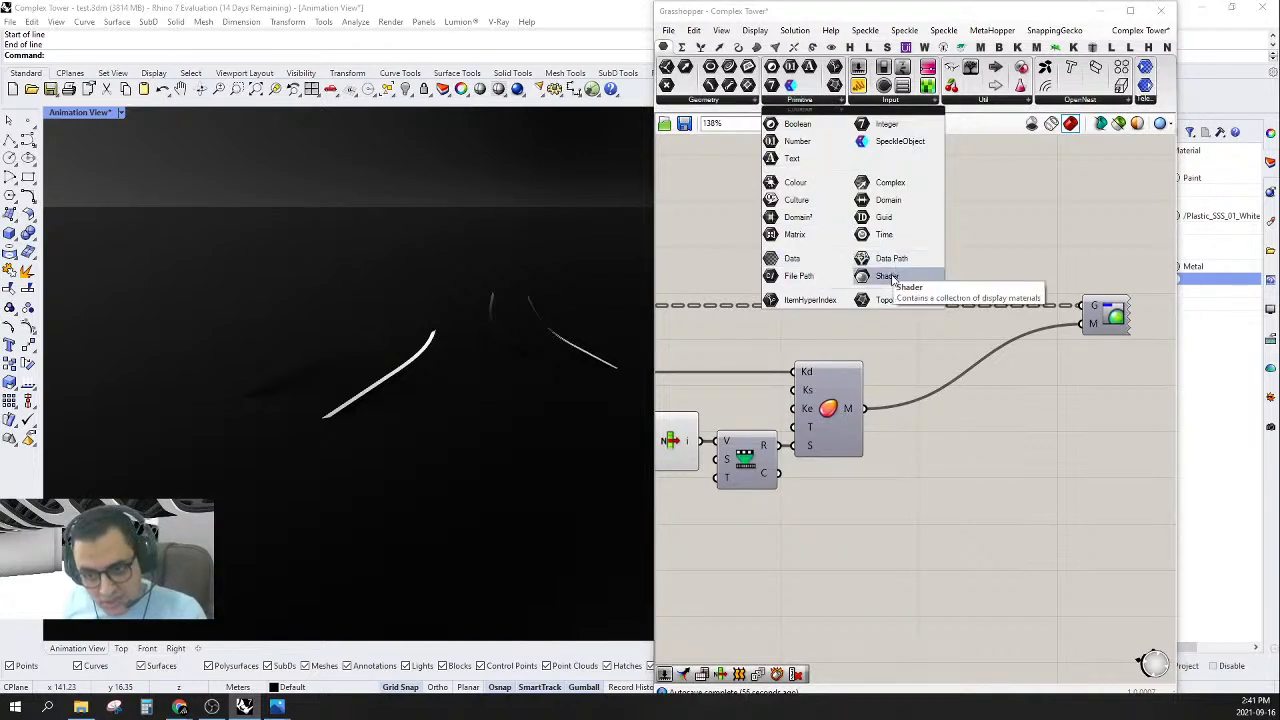
- Cluster the components from the colour parameter through the material, and place the new cluster and Custom Preview directly after the test cluster
scroll(966, 500, "down", 3)
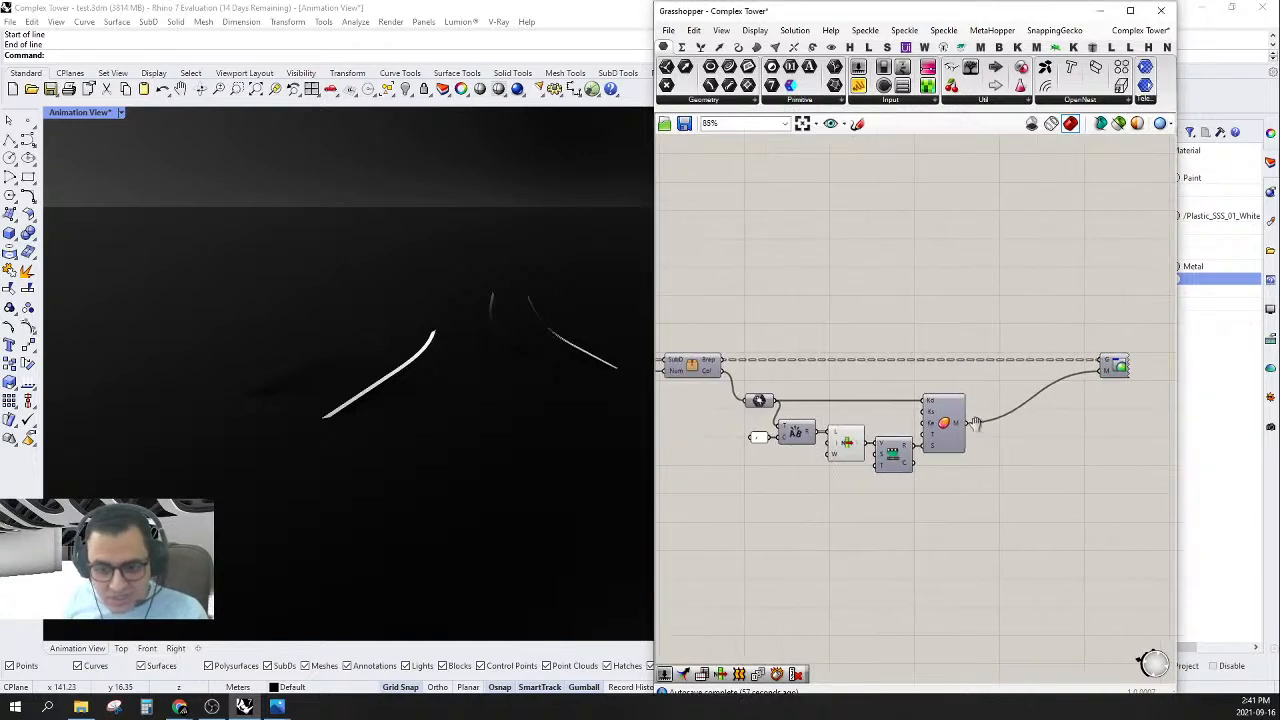
left_click_drag(1015, 517, 768, 399)
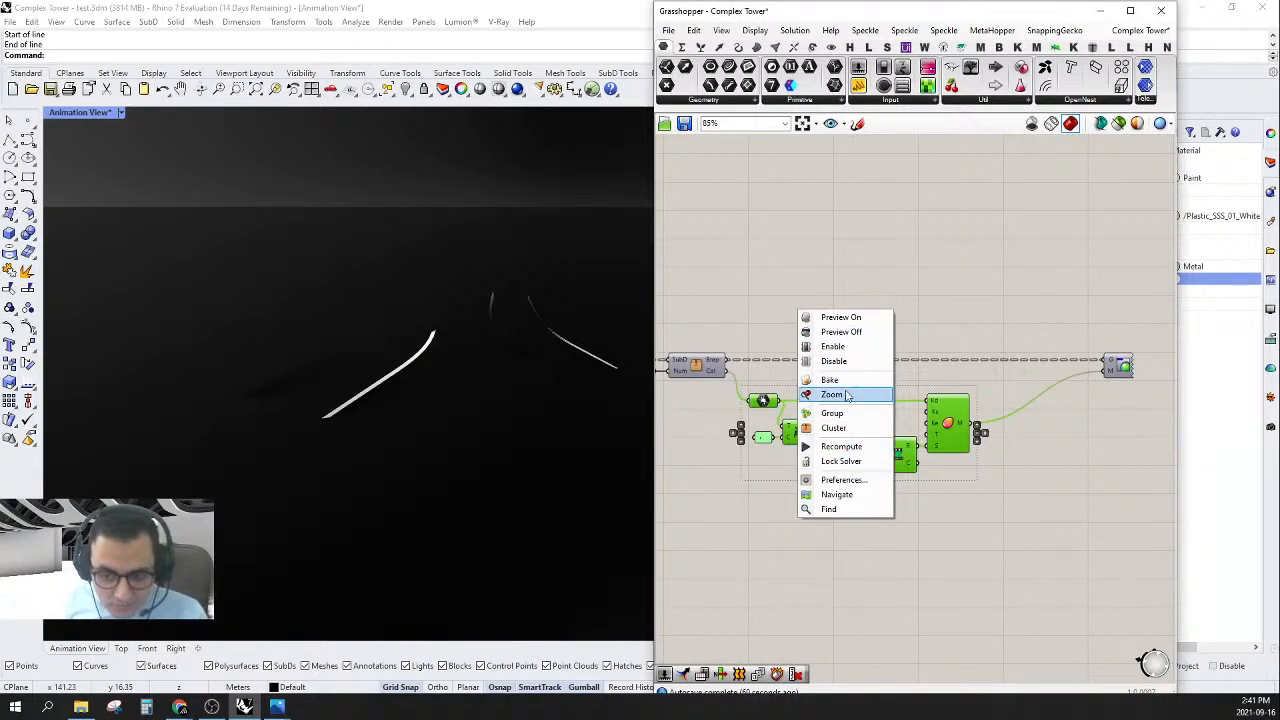
key("Escape")
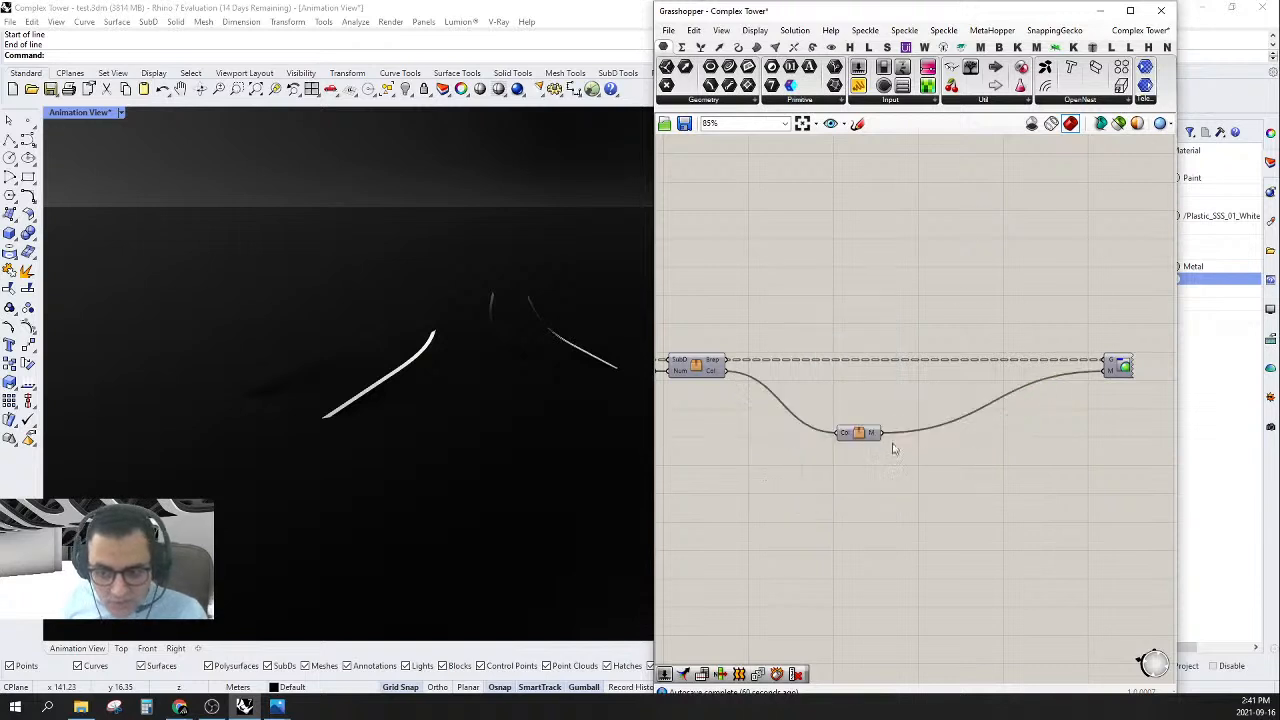
left_click_drag(856, 432, 762, 371)
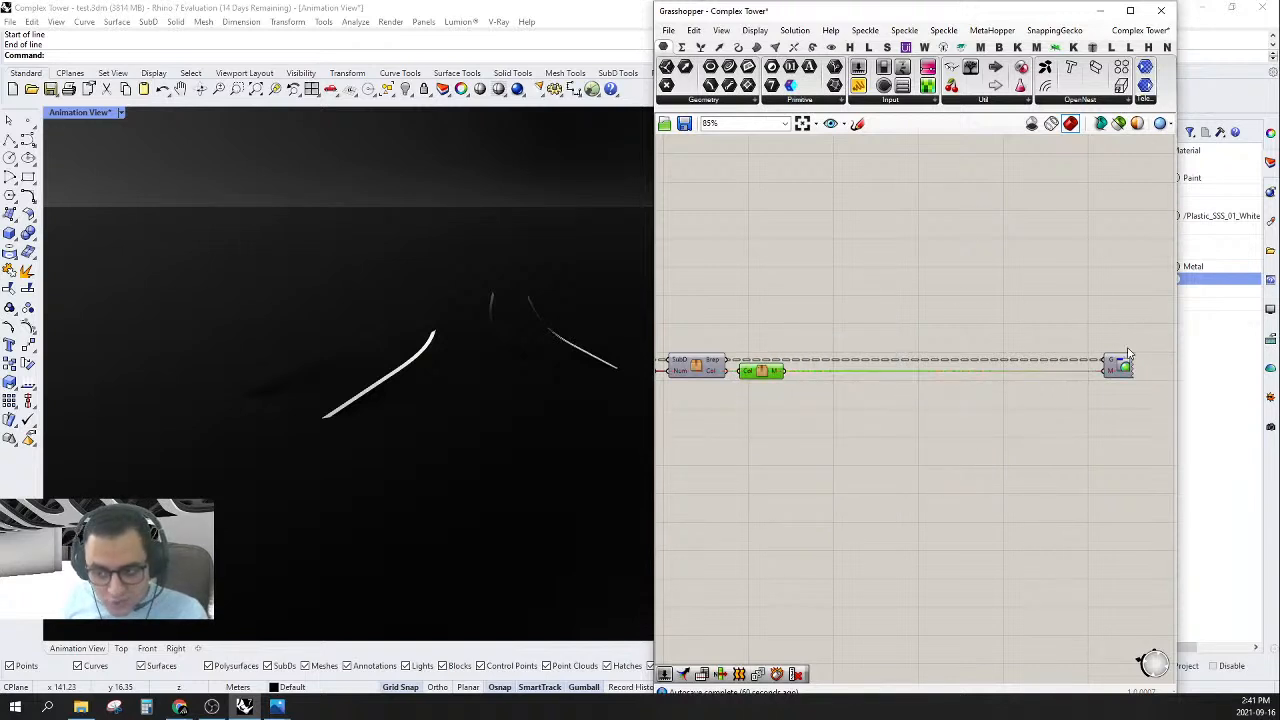
left_click_drag(1128, 355, 821, 352)
- Set the test cluster's number slider to 0.273 to try the growth and material of the strips
right_click_drag(839, 419, 982, 431)
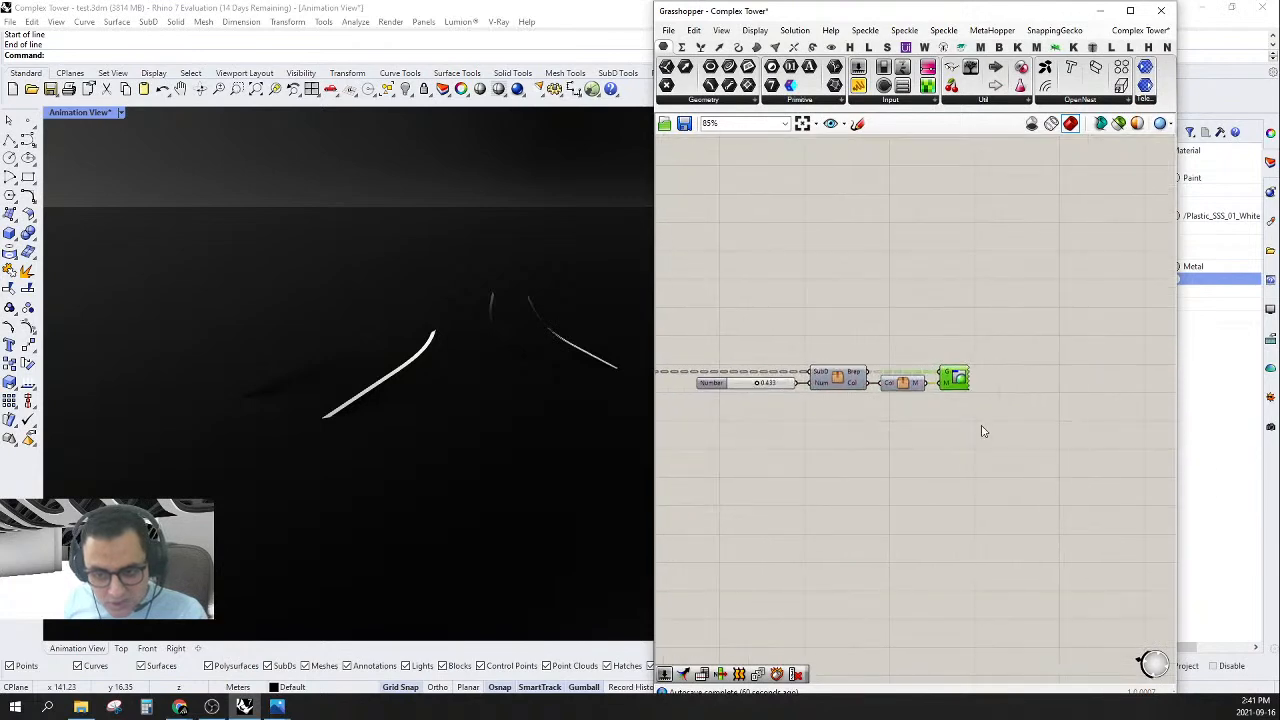
scroll(975, 388, "up", 3)
right_click(964, 370)
left_click(985, 389)
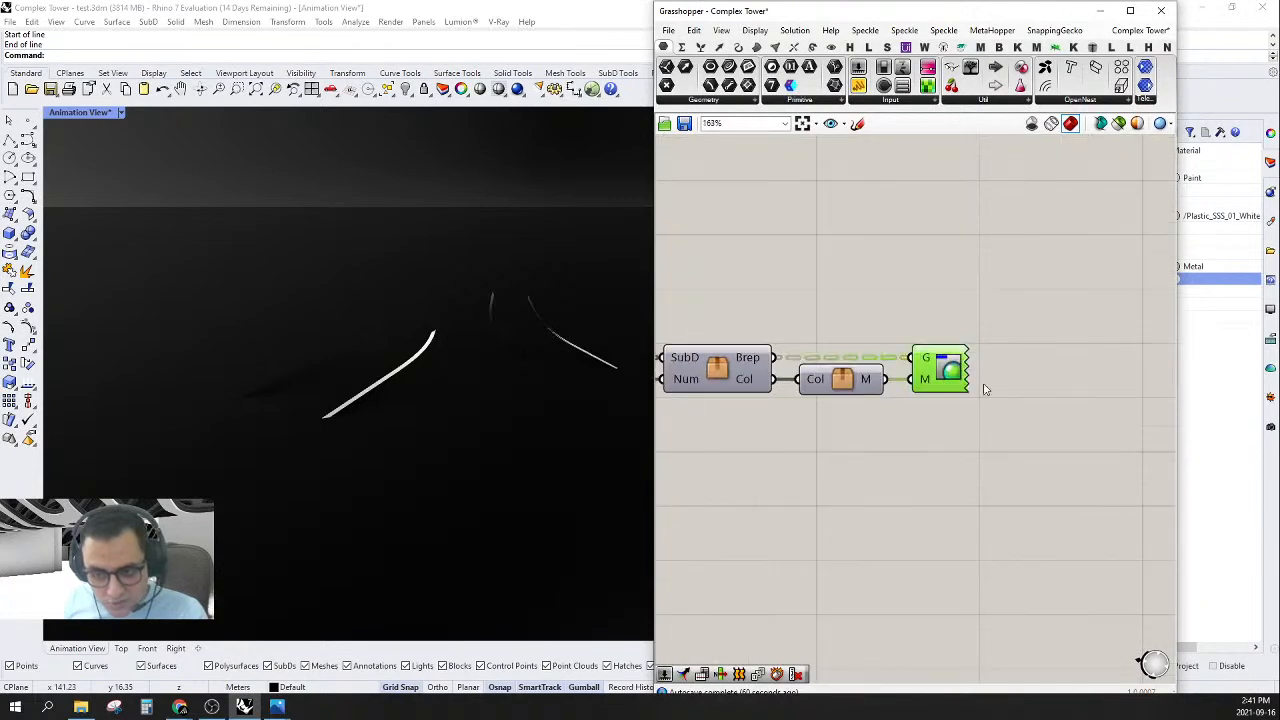
right_click_drag(990, 322, 1150, 310)
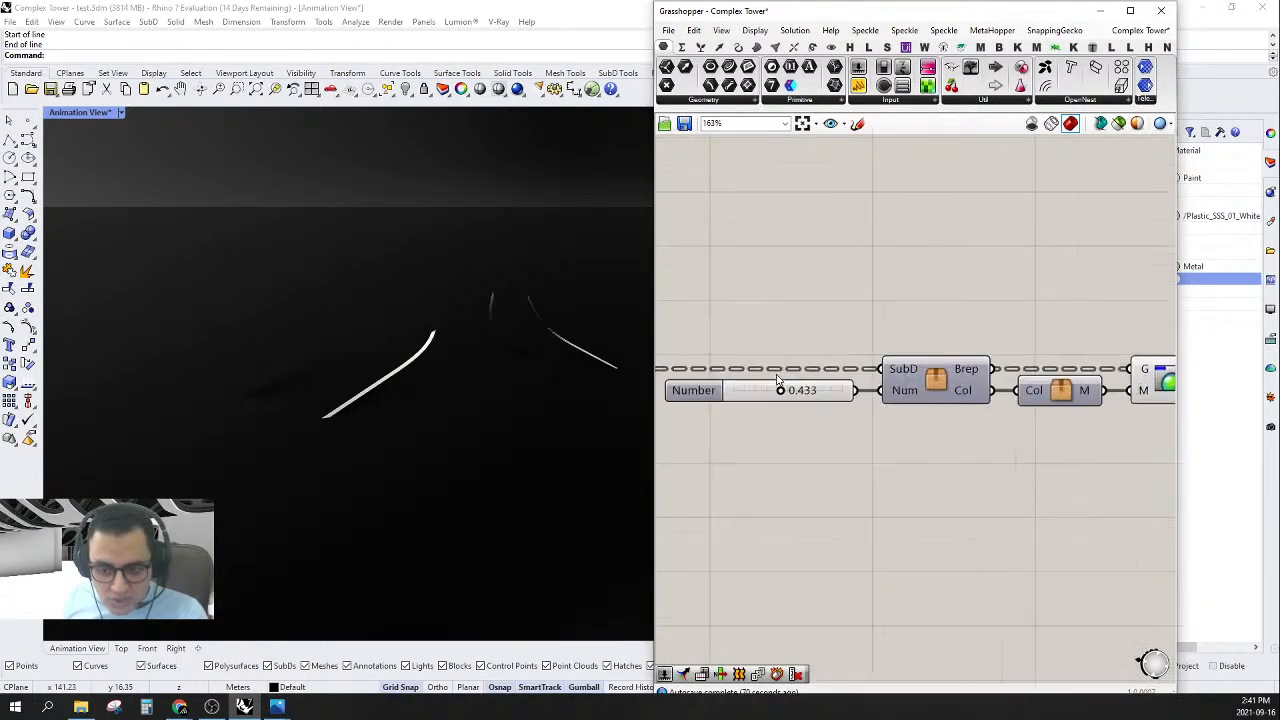
mouse_move(757, 392)
left_mouse_down()
mouse_move(745, 392)
mouse_move(870, 395)
mouse_move(763, 392)
left_mouse_up()
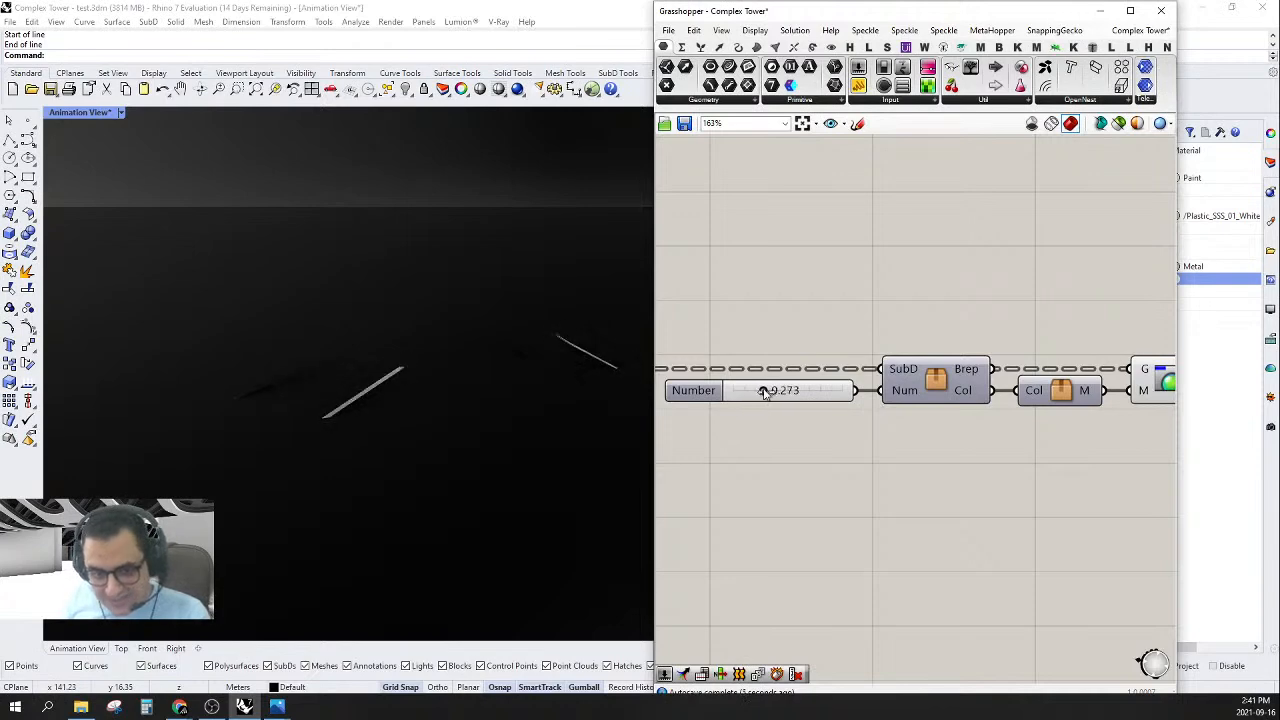
- Duplicate the whole row of slider, test cluster, material cluster and Custom Preview directly below the original
scroll(880, 422, "down", 3)
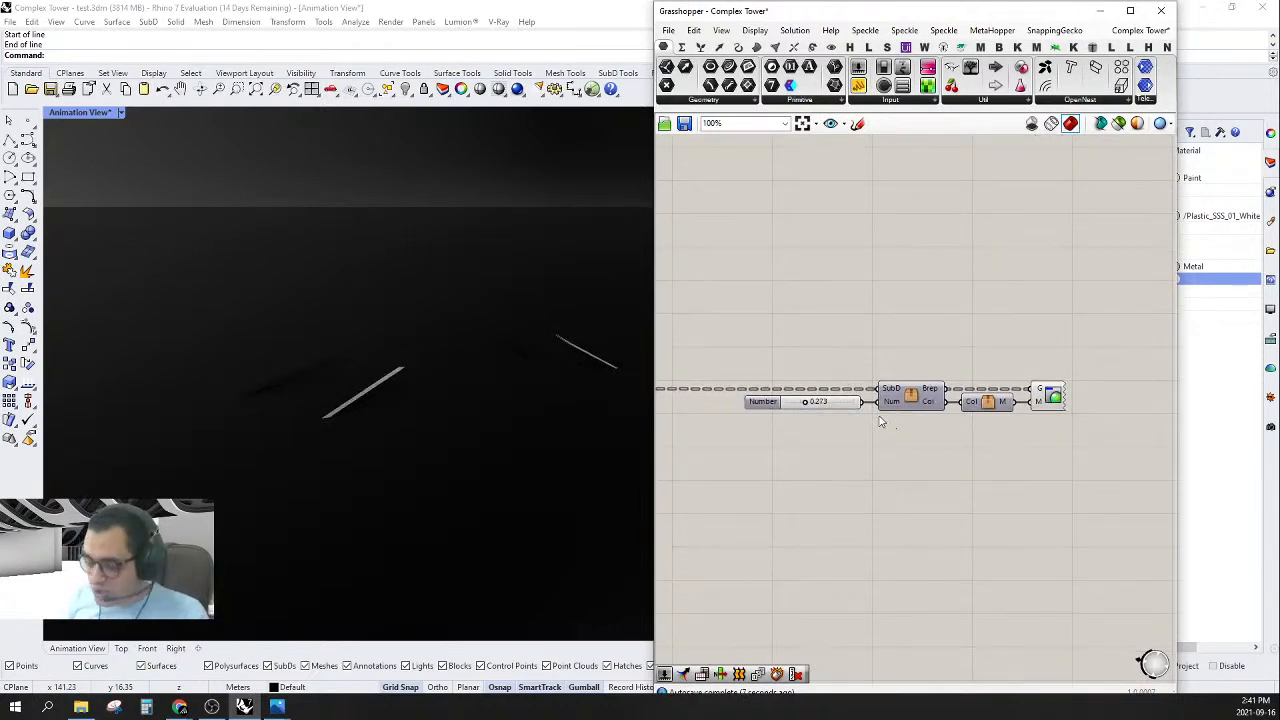
scroll(880, 422, "down", 5)
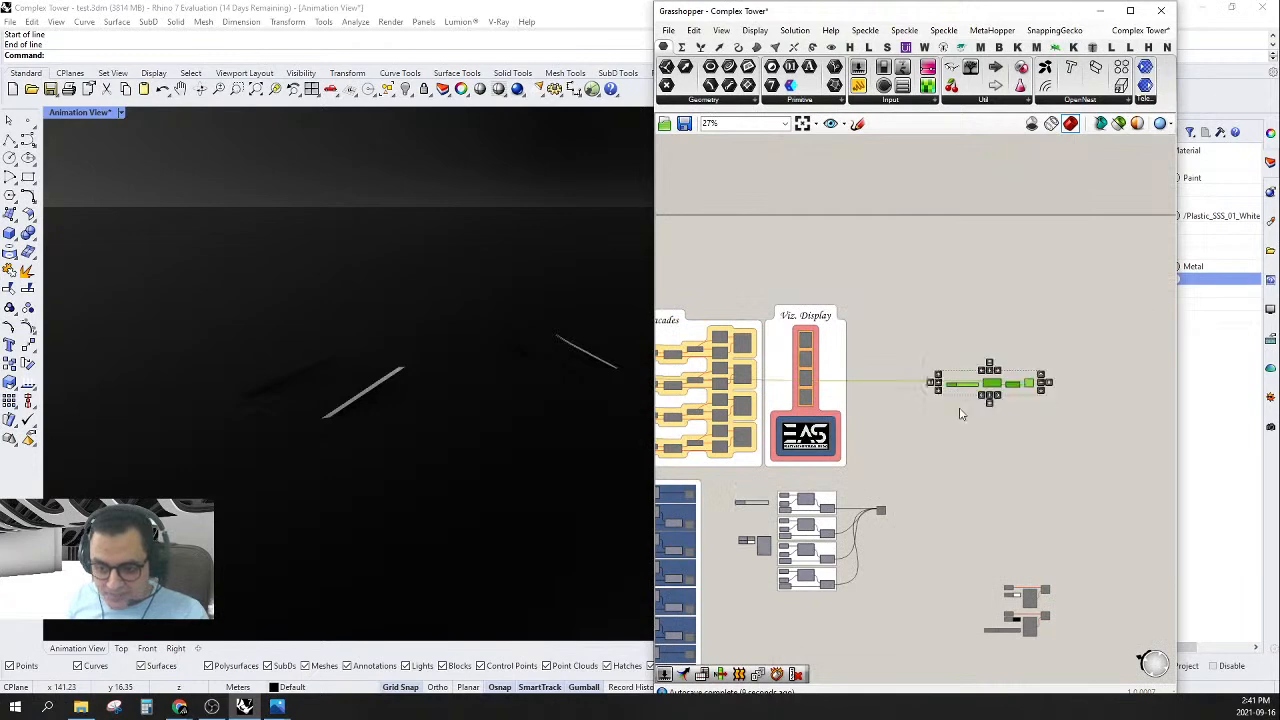
scroll(930, 413, "up", 3)
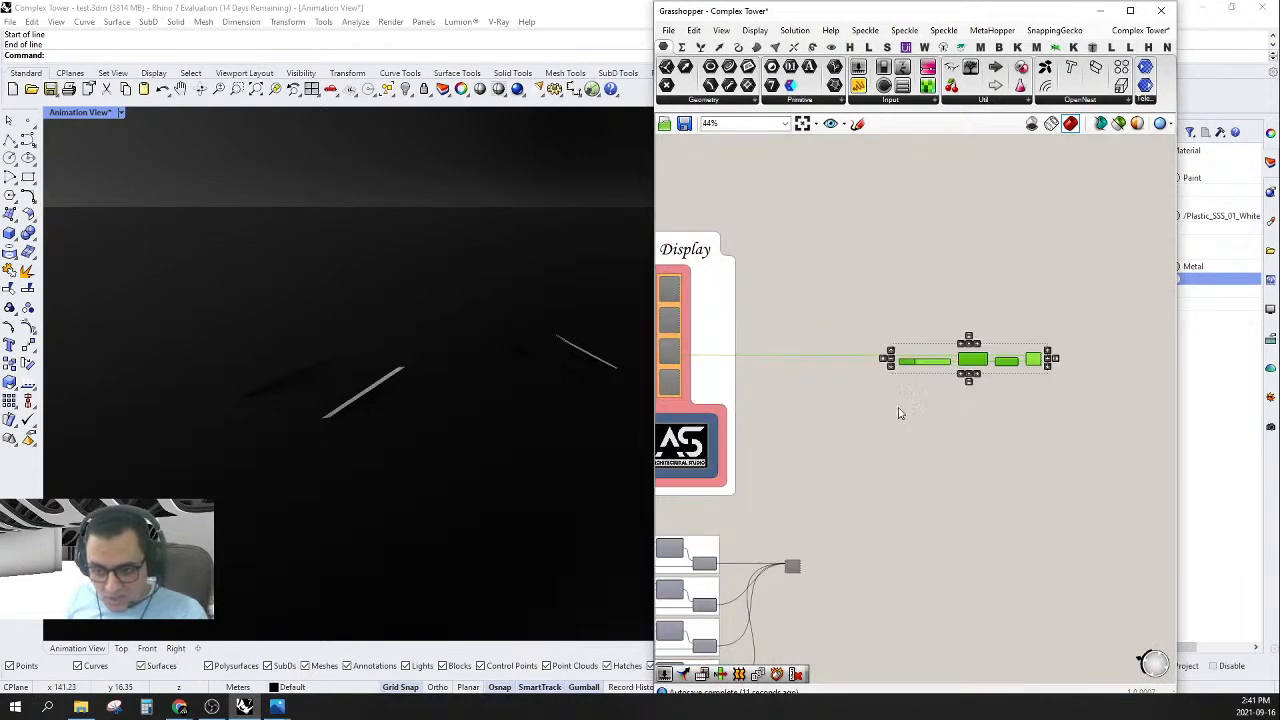
right_click_drag(899, 413, 899, 371)
scroll(1080, 331, "up", 3)
left_click_drag(906, 323, 903, 368, "alt")
- Connect the duplicated cluster's SubD input to the output of the second component in the blue column beside the Creases group
left_click(891, 448)
right_click_drag(891, 448, 957, 397)
scroll(950, 385, "down", 1)
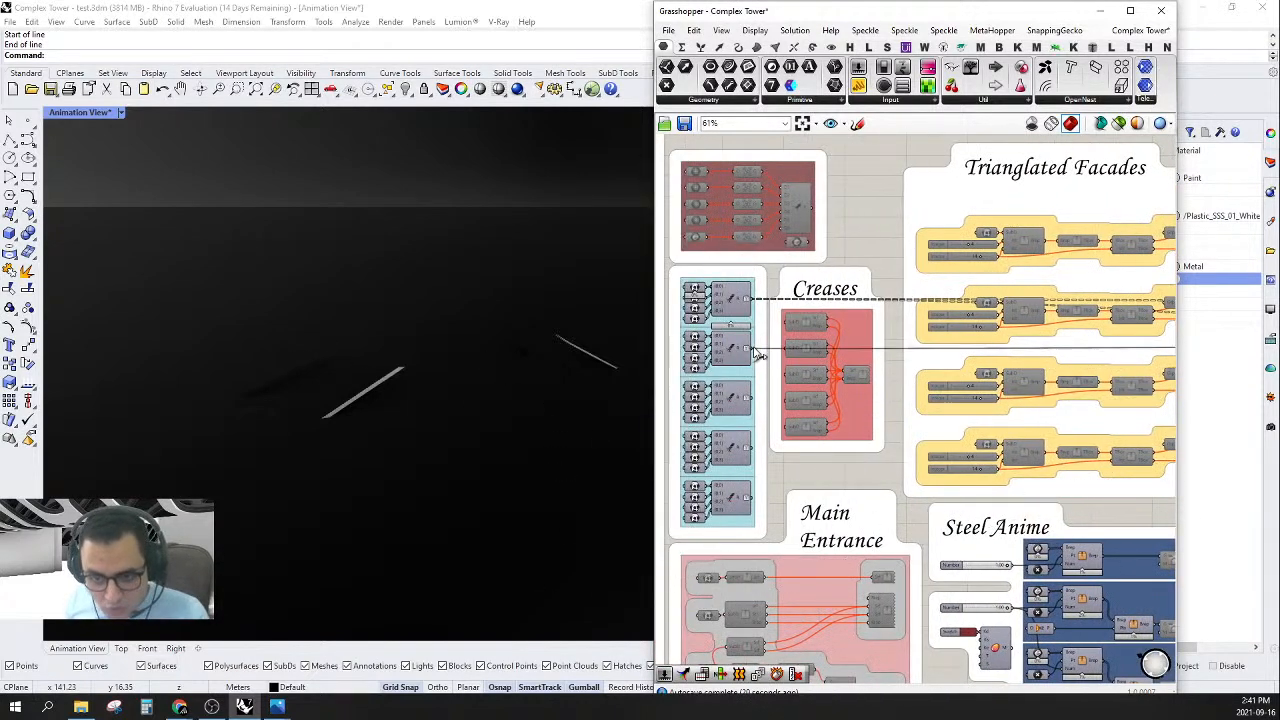
scroll(738, 345, "down", 10)
scroll(845, 351, "up", 8)
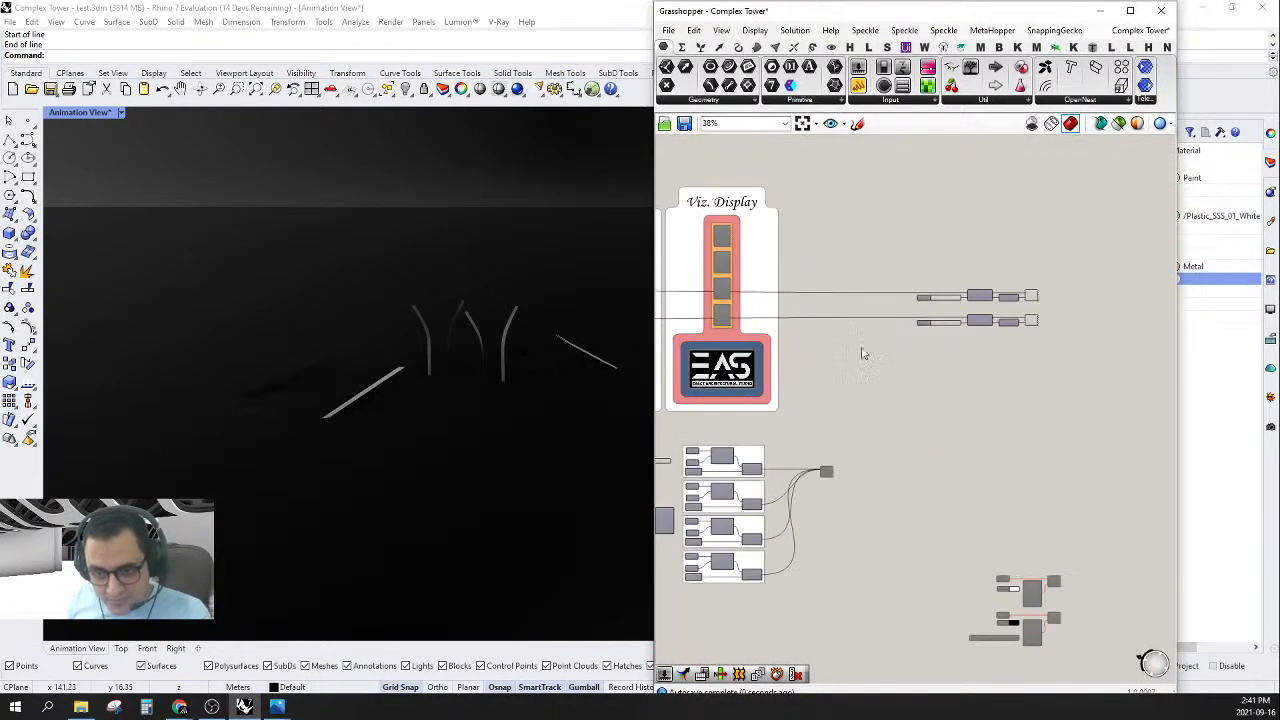
- Set the duplicated row's number slider to 0.078 and the original row's slider to 1.000
scroll(1012, 333, "up", 2)
left_click_drag(1041, 380, 842, 300)
left_click(878, 346)
scroll(900, 348, "up", 4)
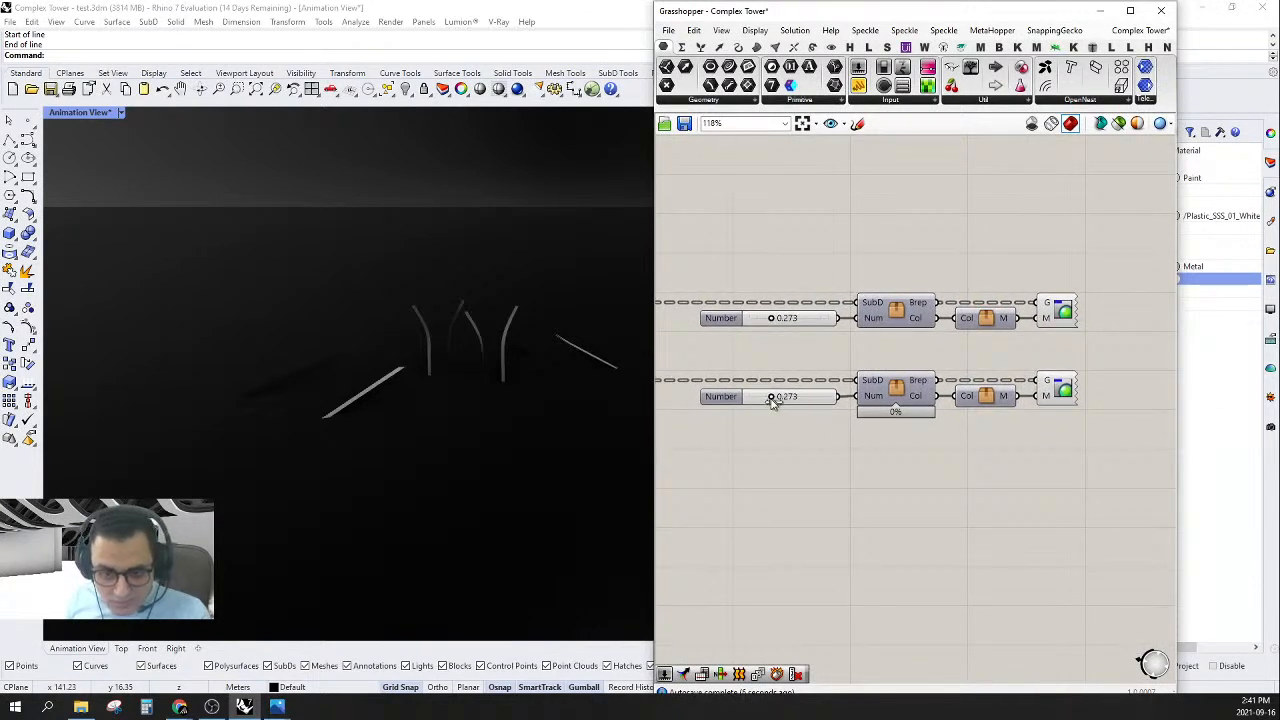
left_click_drag(784, 398, 761, 399)
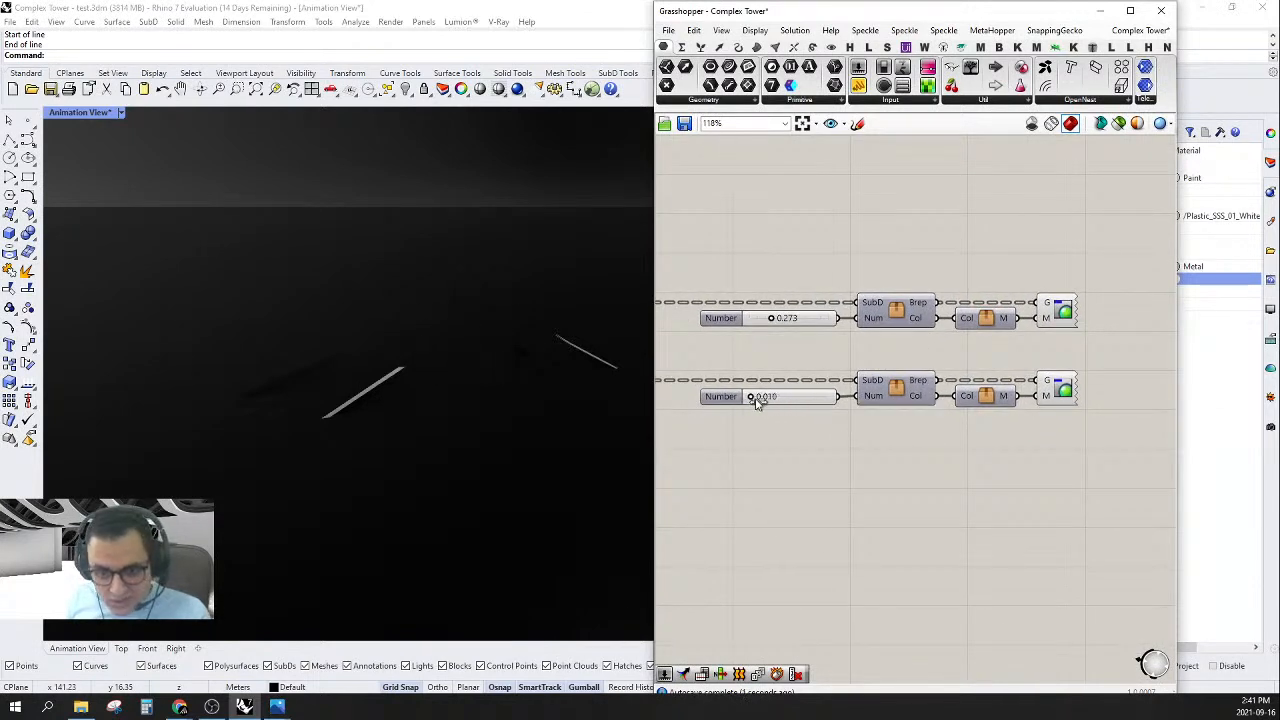
left_click_drag(840, 320, 851, 320)
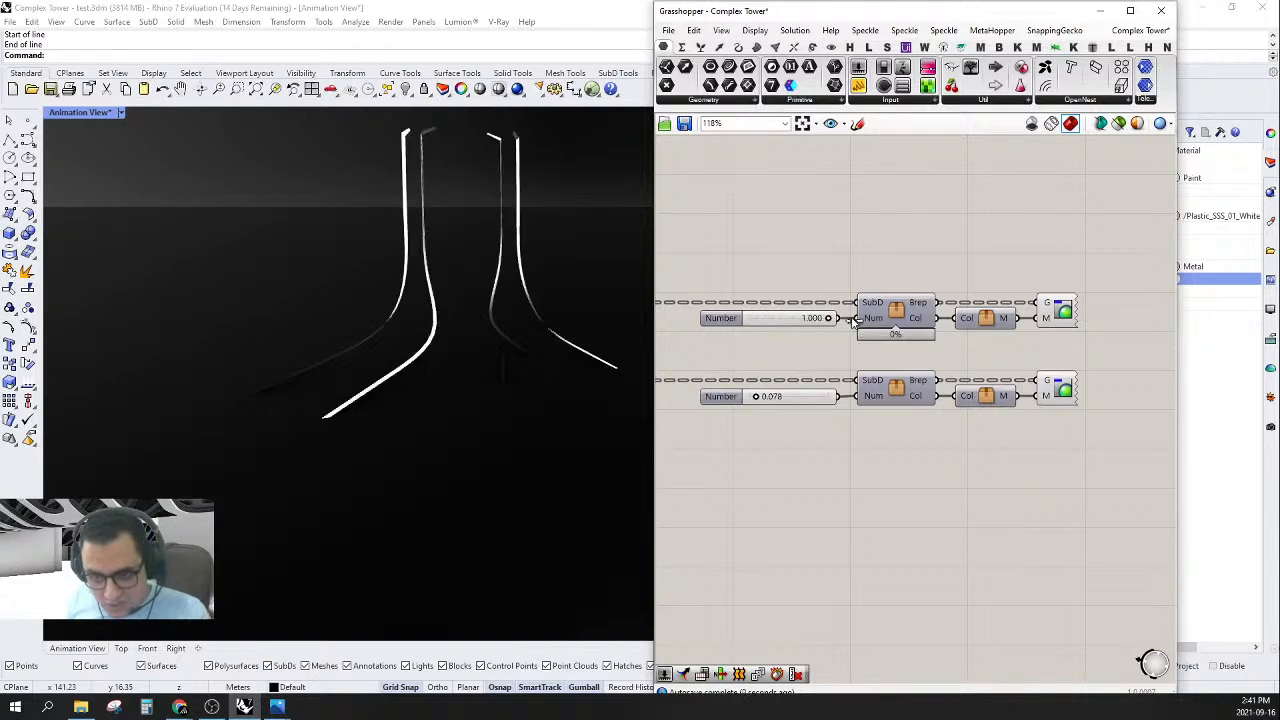
- Inspect the strips in the Animation View and set the duplicated row's number slider to 0.001
right_click_drag(745, 354, 760, 363)
scroll(428, 372, "down", 4)
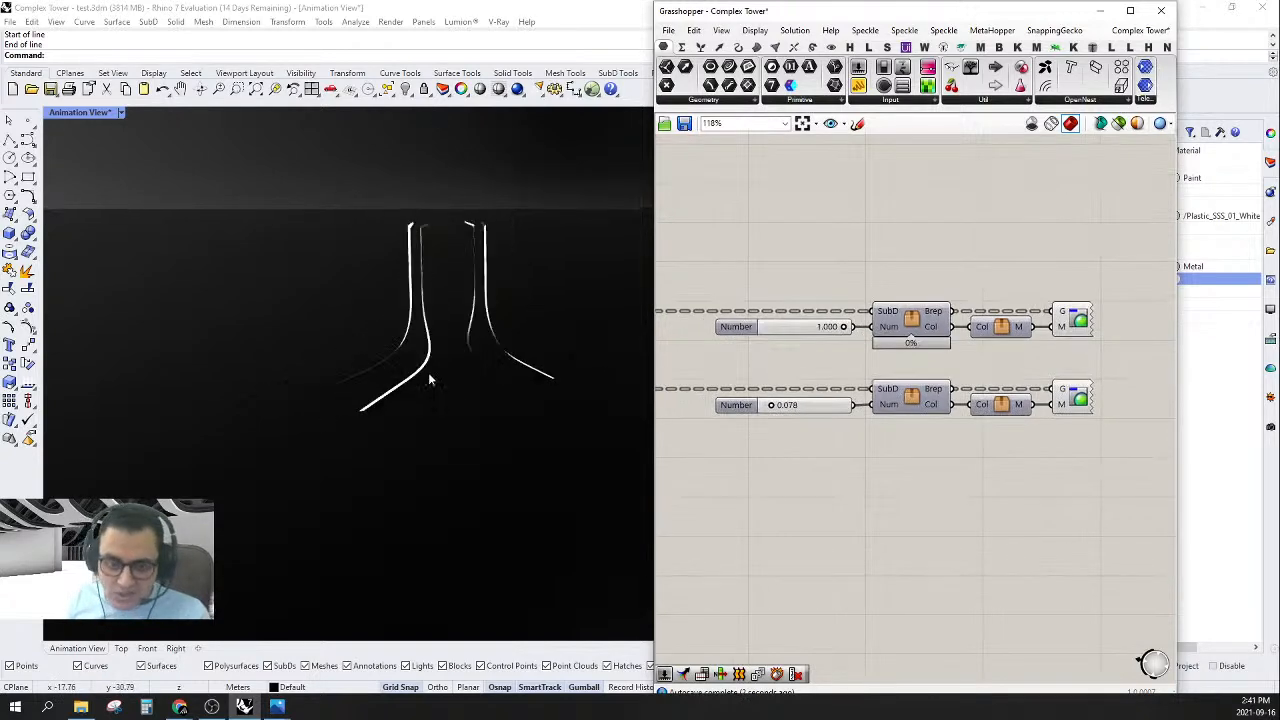
scroll(430, 372, "up", 2)
mouse_move(430, 372)
right_mouse_down()
mouse_move(443, 346)
mouse_move(450, 376)
right_mouse_up()
scroll(793, 326, "up", 2)
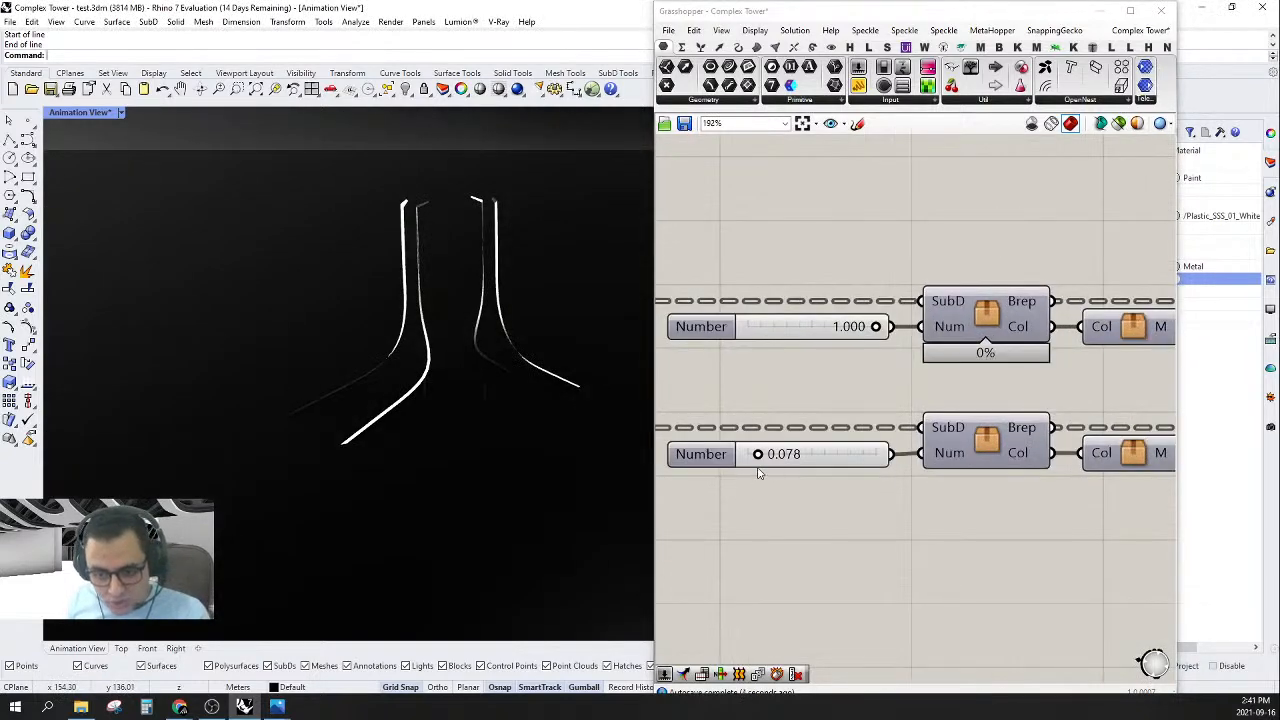
left_click_drag(758, 456, 742, 459)
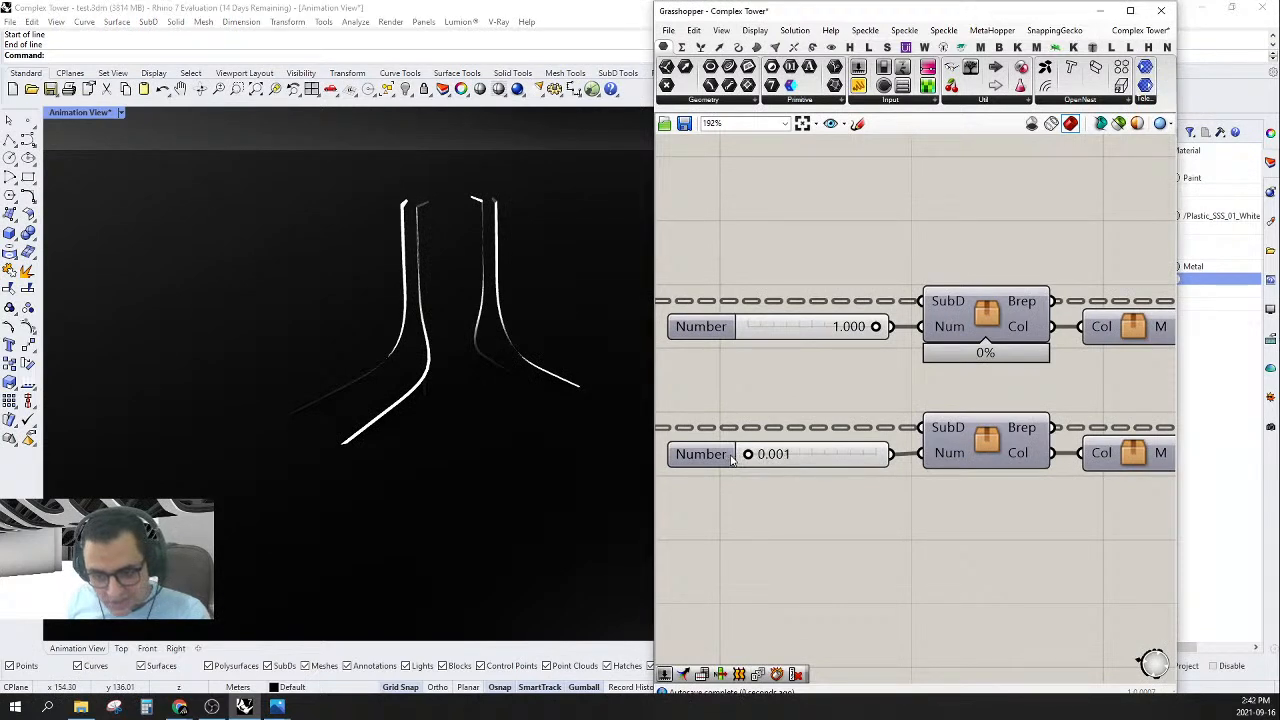
- Set the duplicated row's number slider to 1.000 and copy the whole row directly below as a third row
left_click_drag(757, 458, 890, 458)
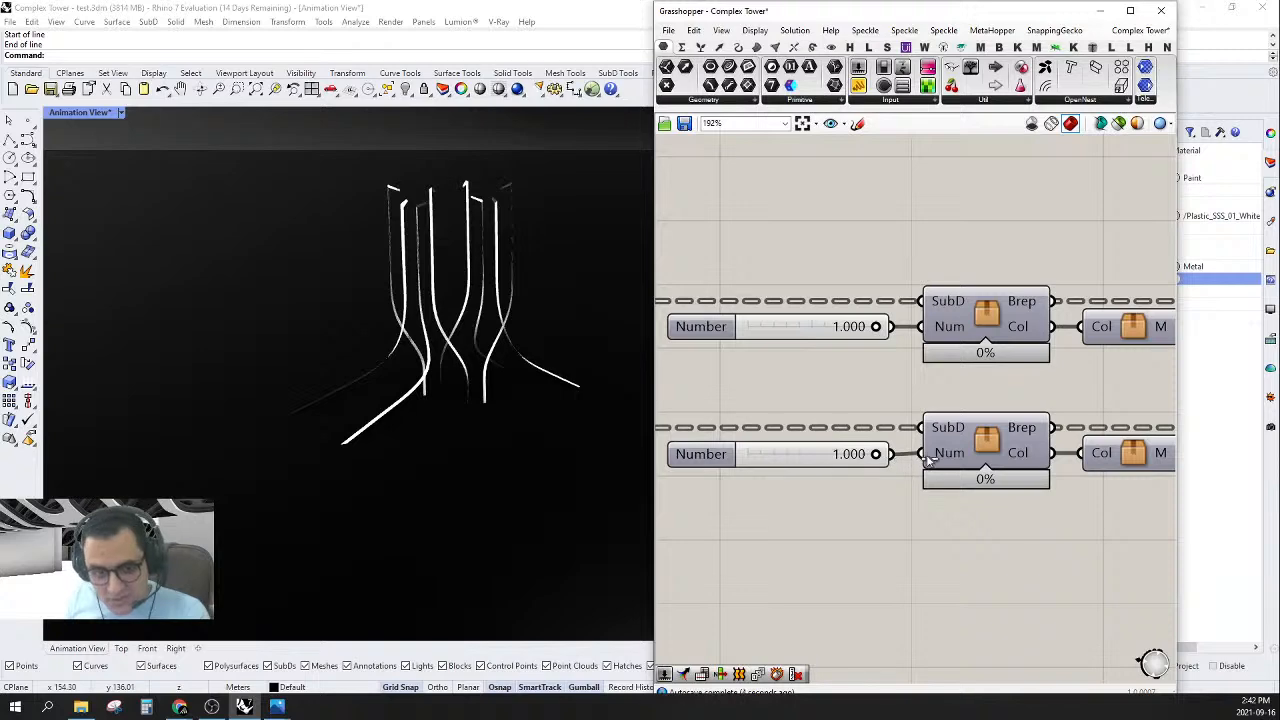
scroll(928, 457, "down", 5)
left_click_drag(1096, 478, 857, 398)
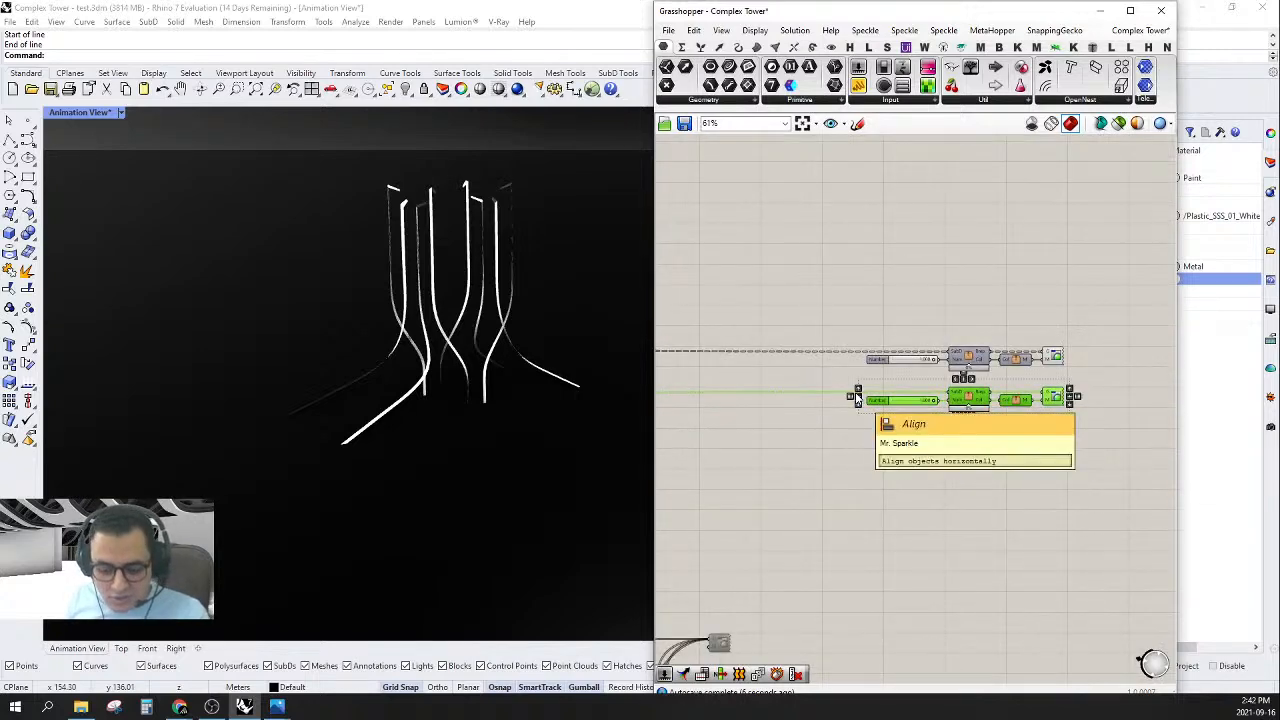
left_click(857, 398)
left_click_drag(964, 404, 709, 453)
- Connect the third row's SubD input to the output of the third component in the blue column beside the Creases group
left_click(945, 430)
left_click_drag(686, 343, 686, 343)
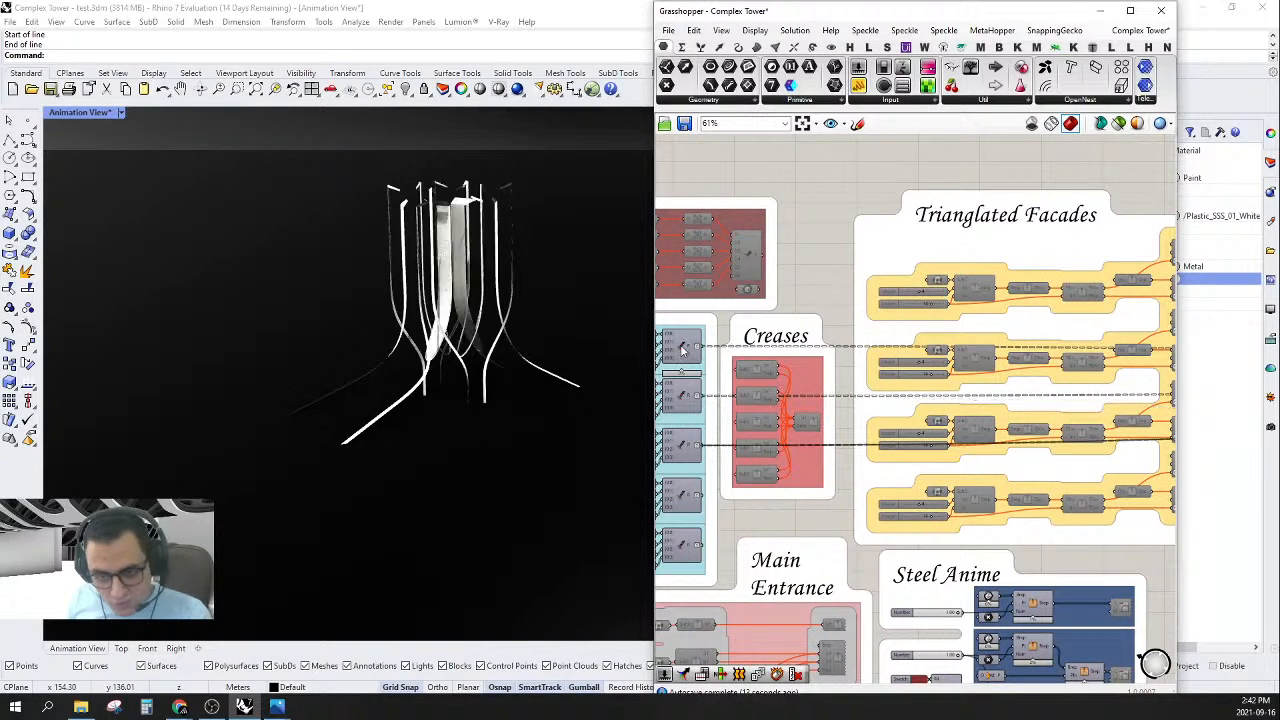
scroll(868, 422, "down", 6)
scroll(955, 362, "up", 7)
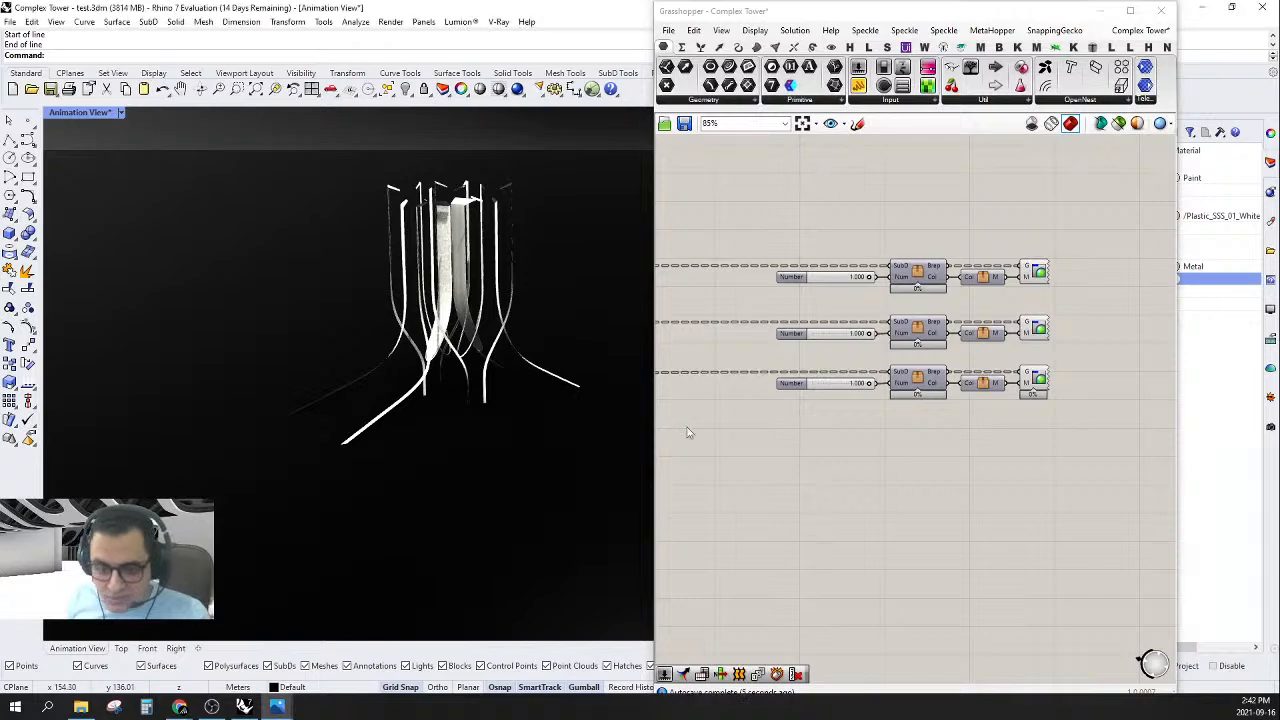
scroll(447, 323, "up", 5)
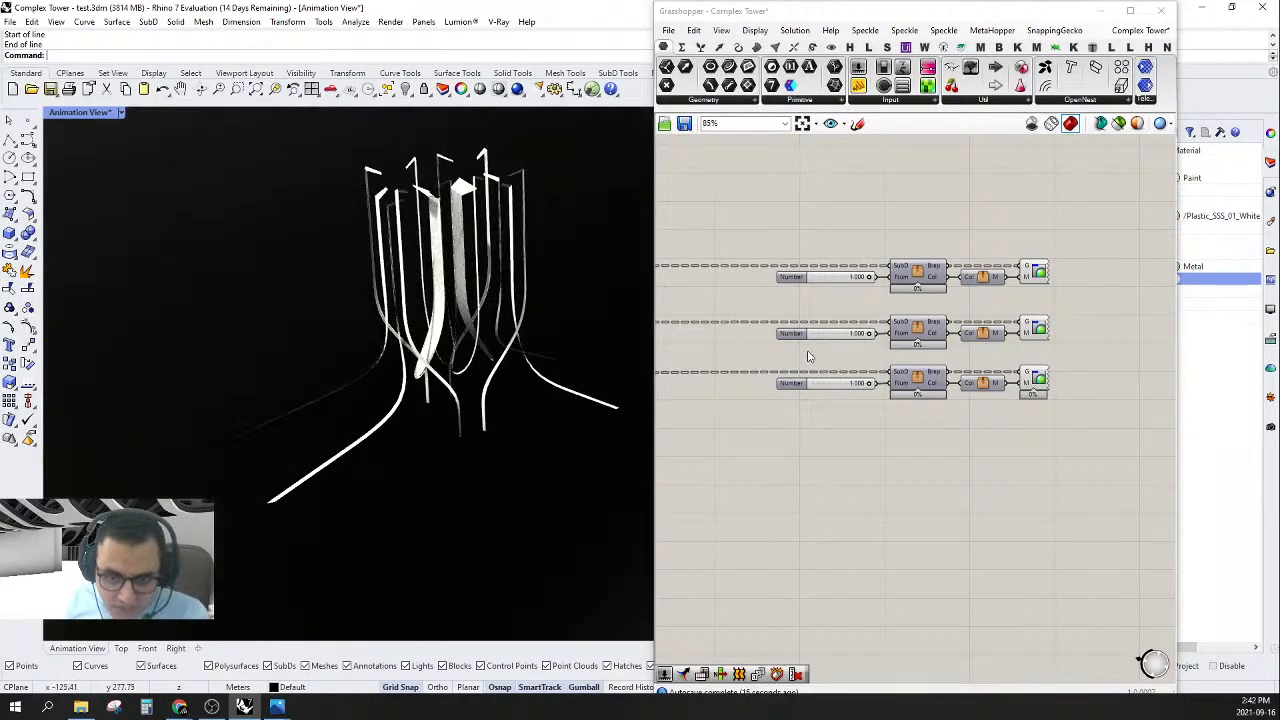
- Open the third row's test cluster for editing and hide the preview of all its components
scroll(993, 372, "down", 3)
left_click(990, 372)
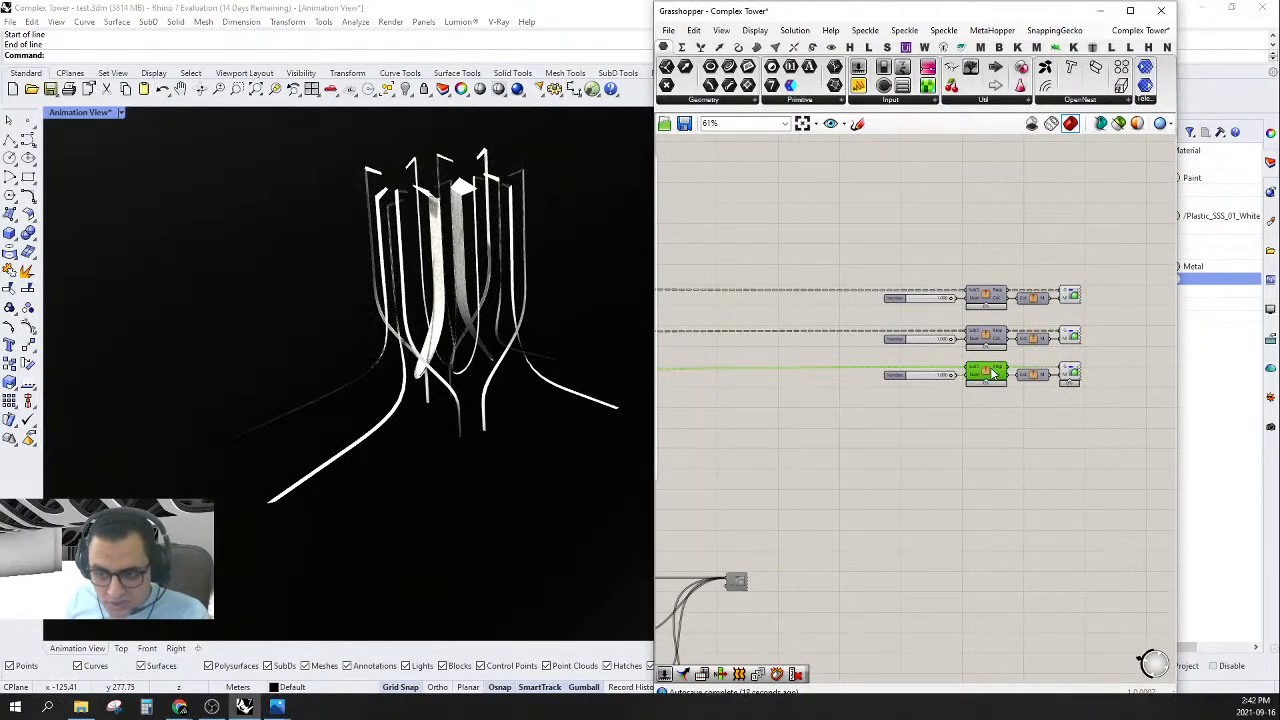
double_click(990, 372)
right_click(1063, 505)
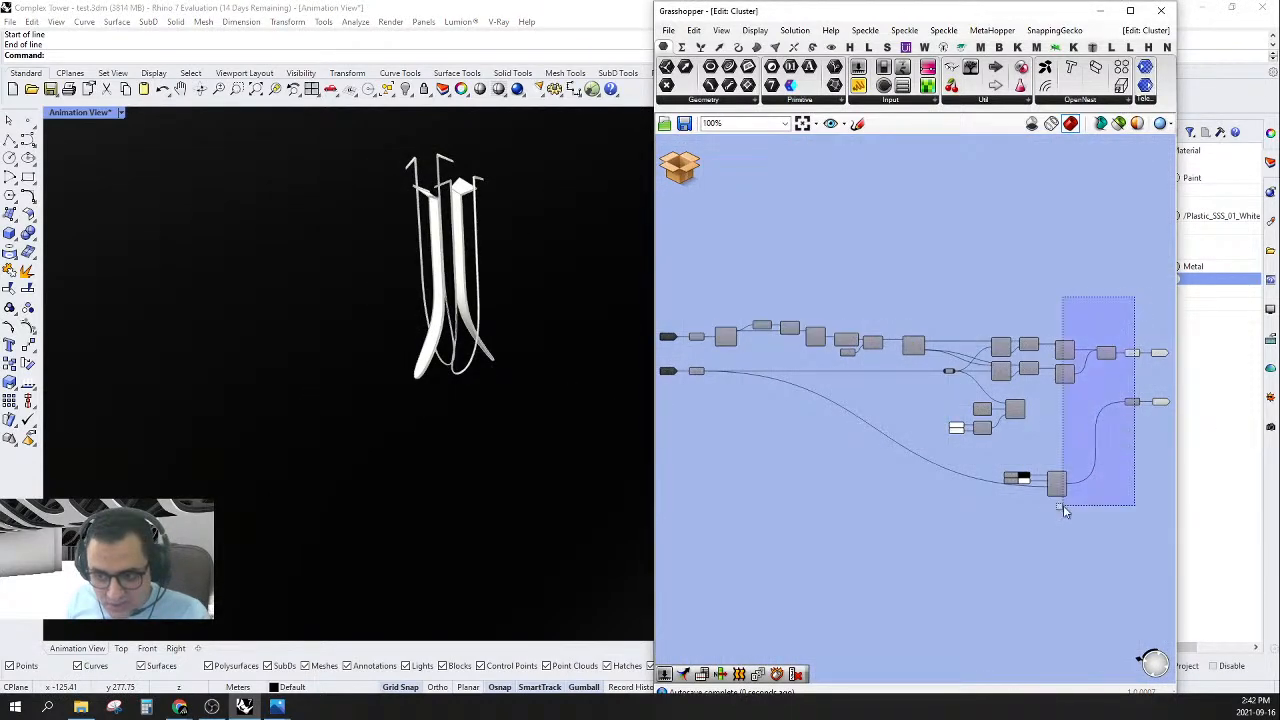
left_click(1063, 325)
- Turn on the preview of the geometry parameter feeding the brep edges component and inspect the strips in the Animation View
scroll(778, 355, "up", 3)
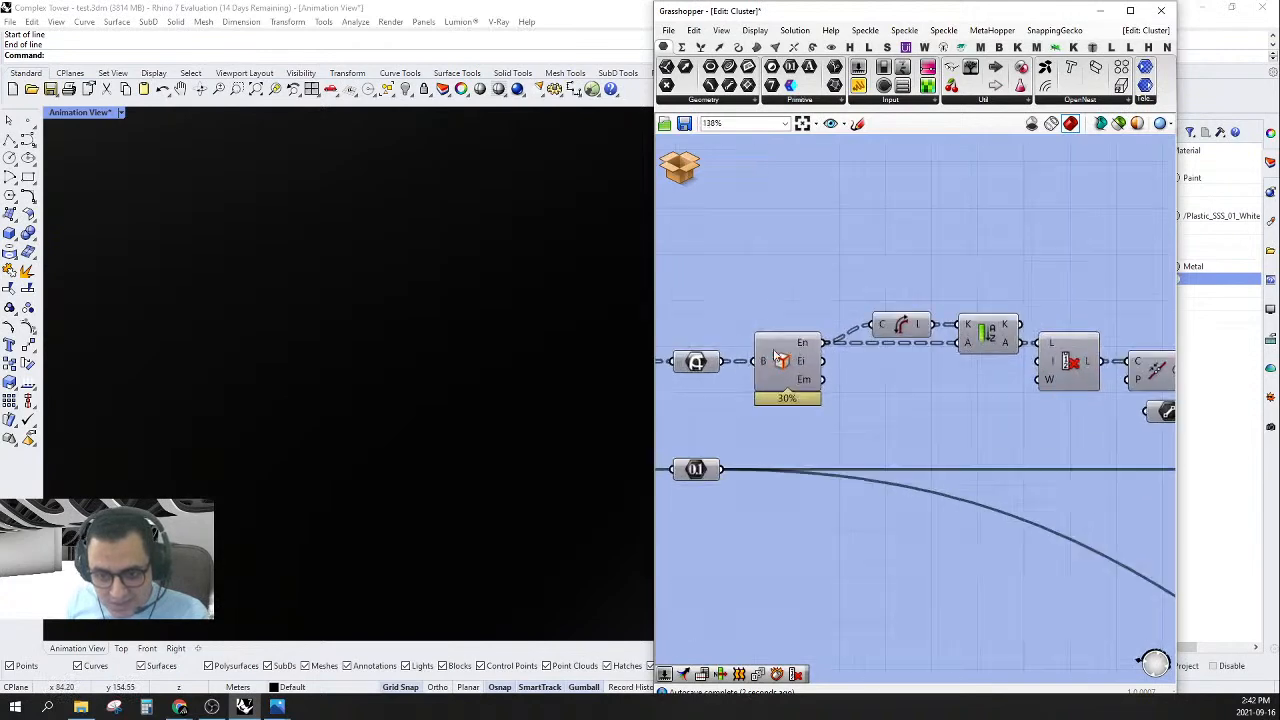
right_click(696, 361)
left_click(729, 384)
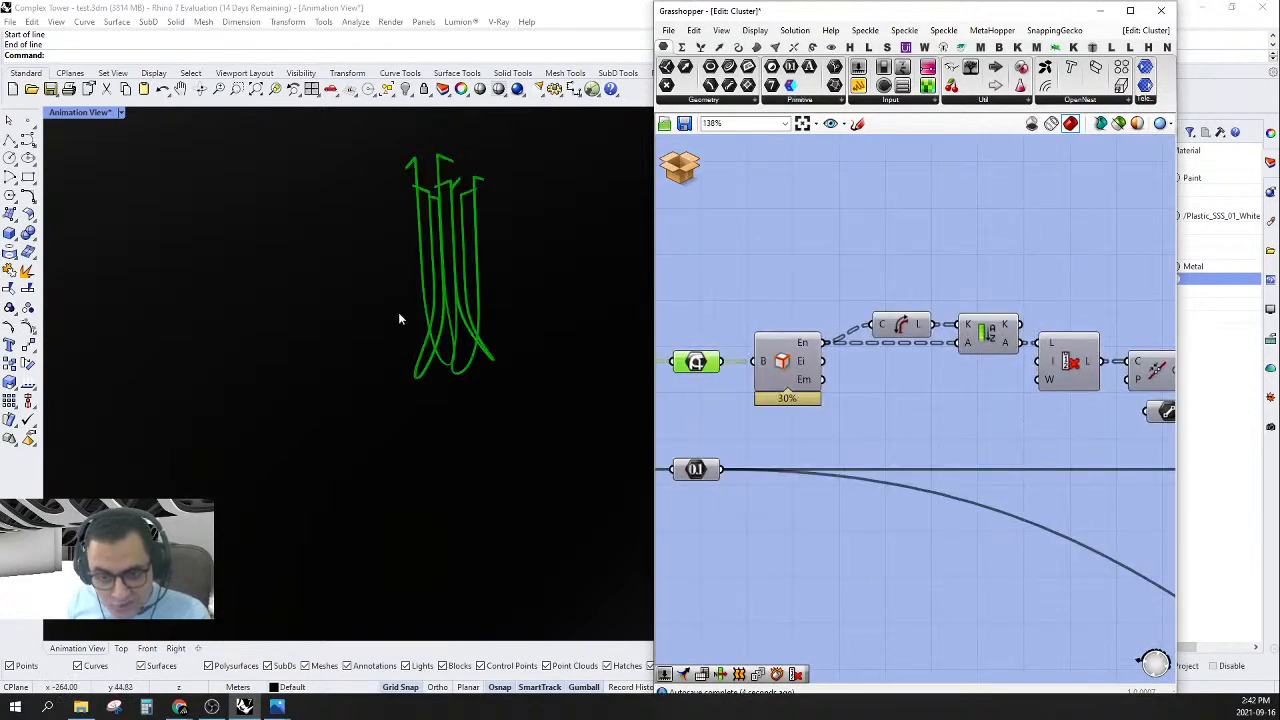
right_click_drag(398, 313, 243, 300)
scroll(340, 234, "up", 6)
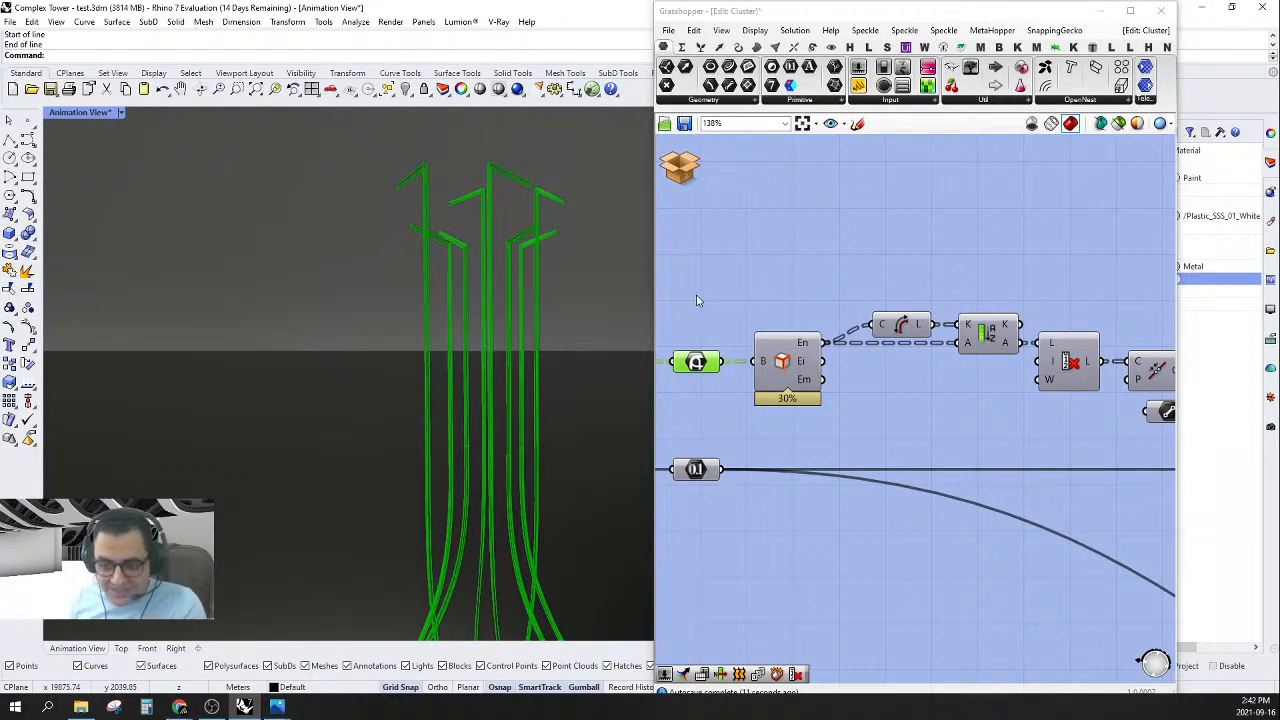
- Open up space between the Join Curves and Flip Curve components and move the guide line parameter beside Flip Curve
scroll(971, 214, "down", 5)
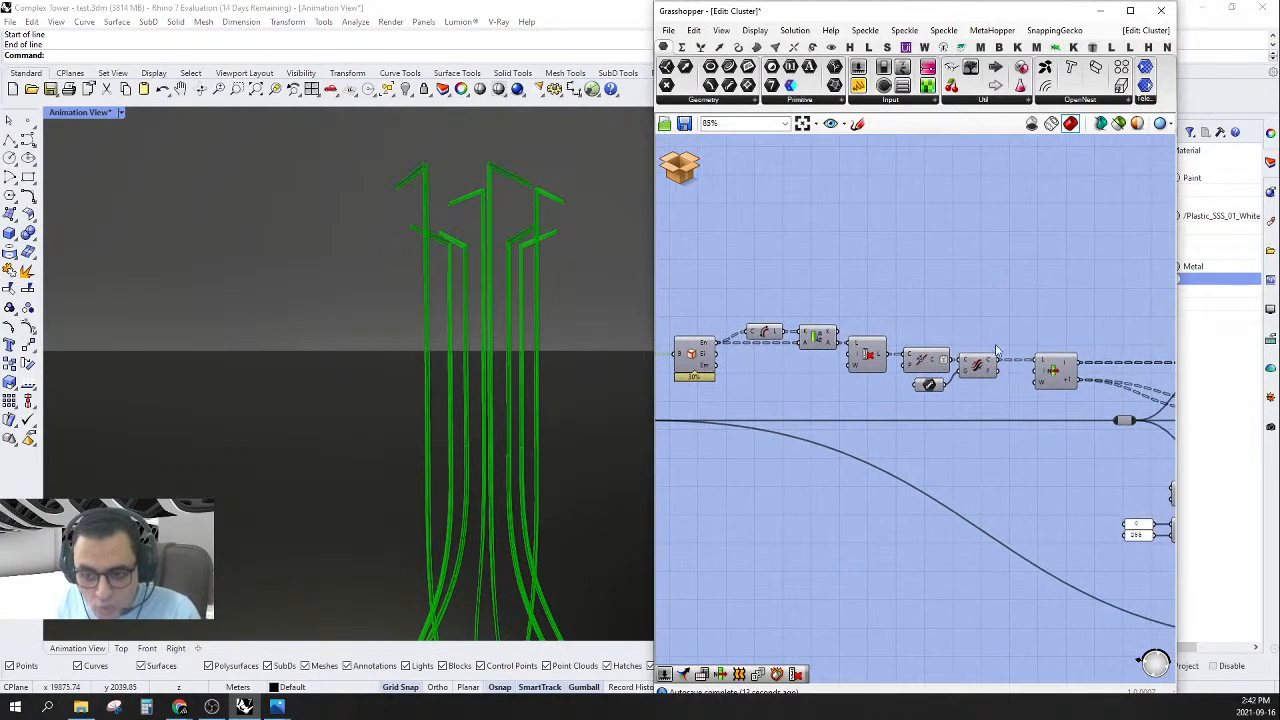
scroll(996, 350, "up", 3)
left_click(845, 360)
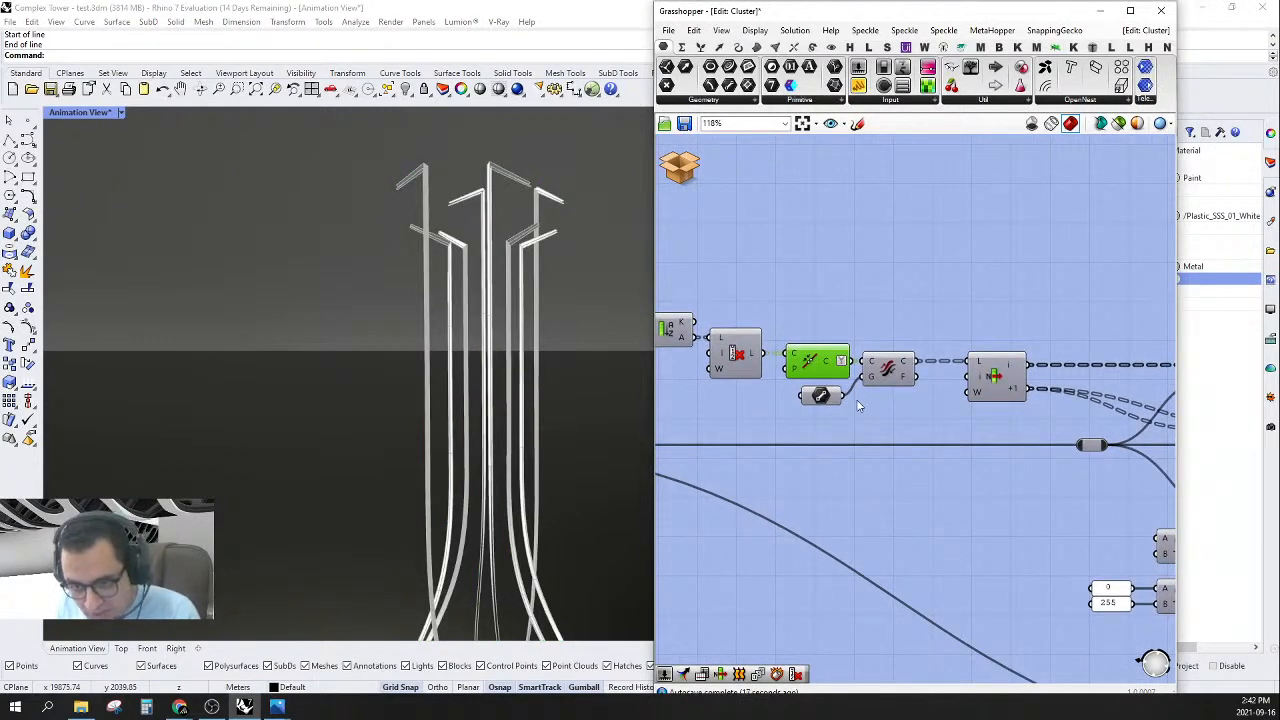
left_click_drag(838, 427, 955, 400, "alt")
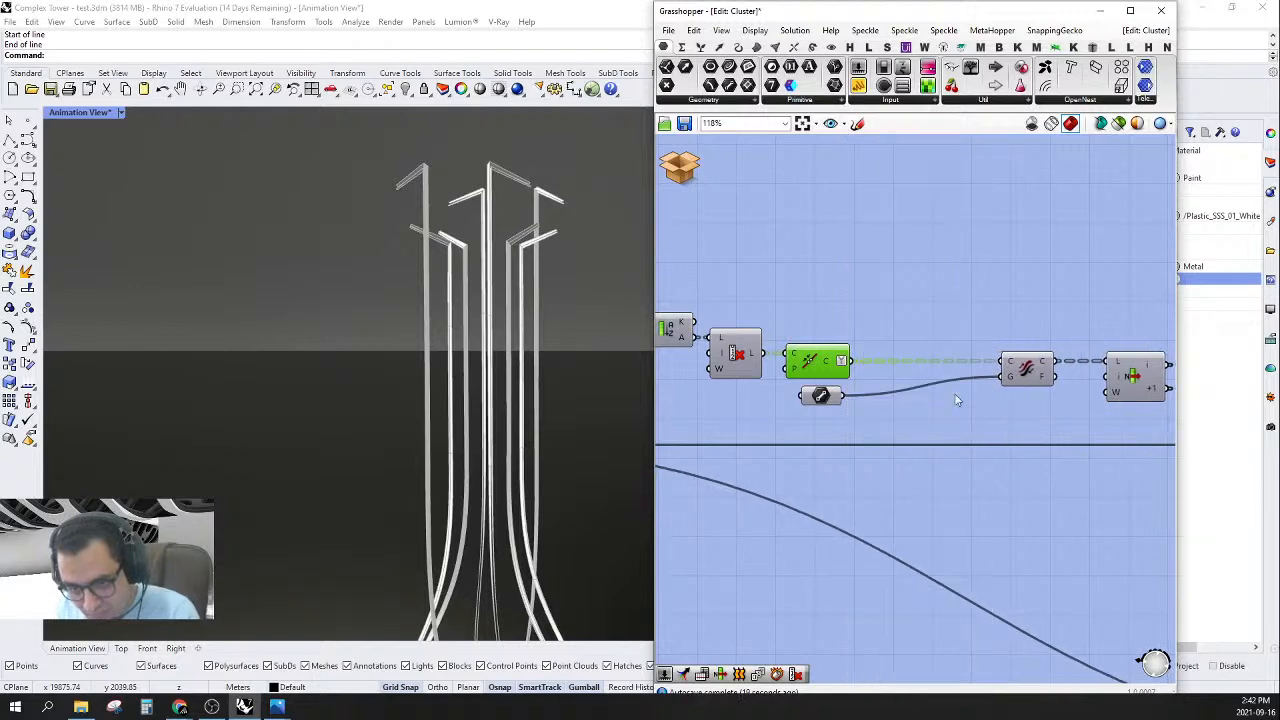
left_click_drag(820, 397, 965, 413)
- Add a Shatter component to the cluster and place it above the wire between Join Curves and Flip Curve
right_click_drag(935, 265, 889, 342)
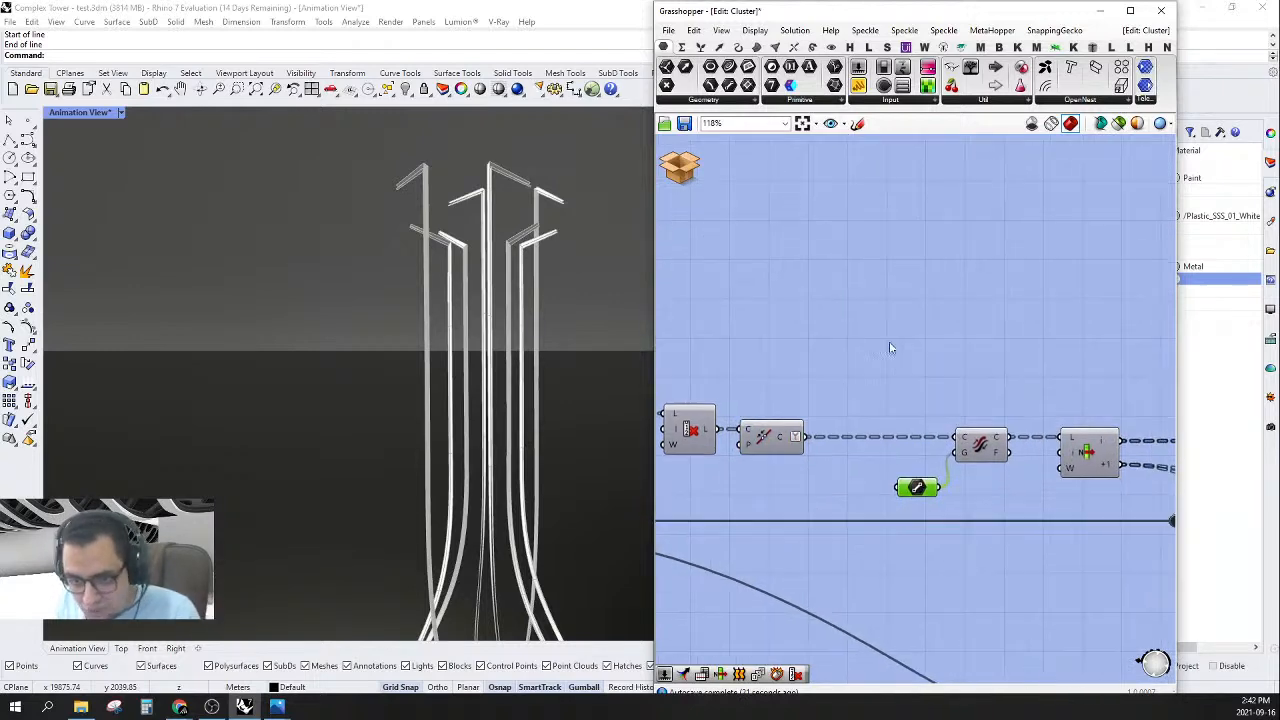
scroll(886, 368, "up", 2)
left_click(817, 386)
double_click(817, 390)
right_click_drag(837, 406, 866, 367)
double_click(868, 366)
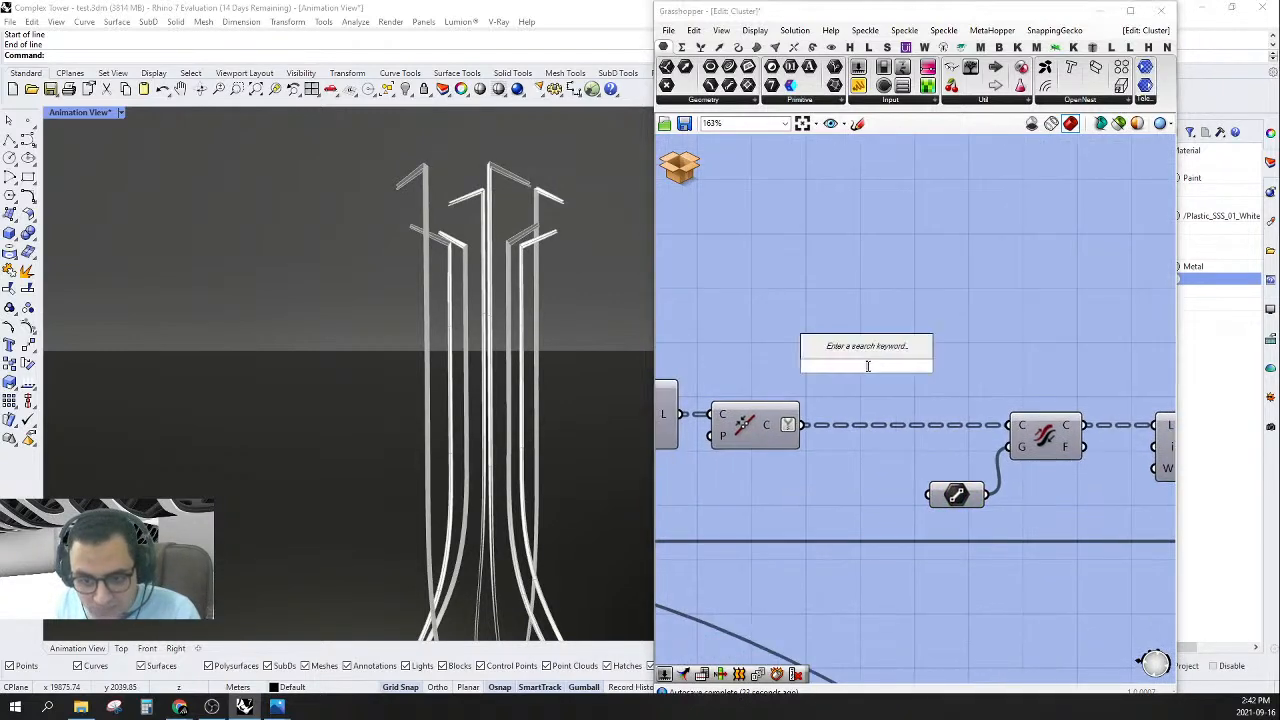
type("sha")
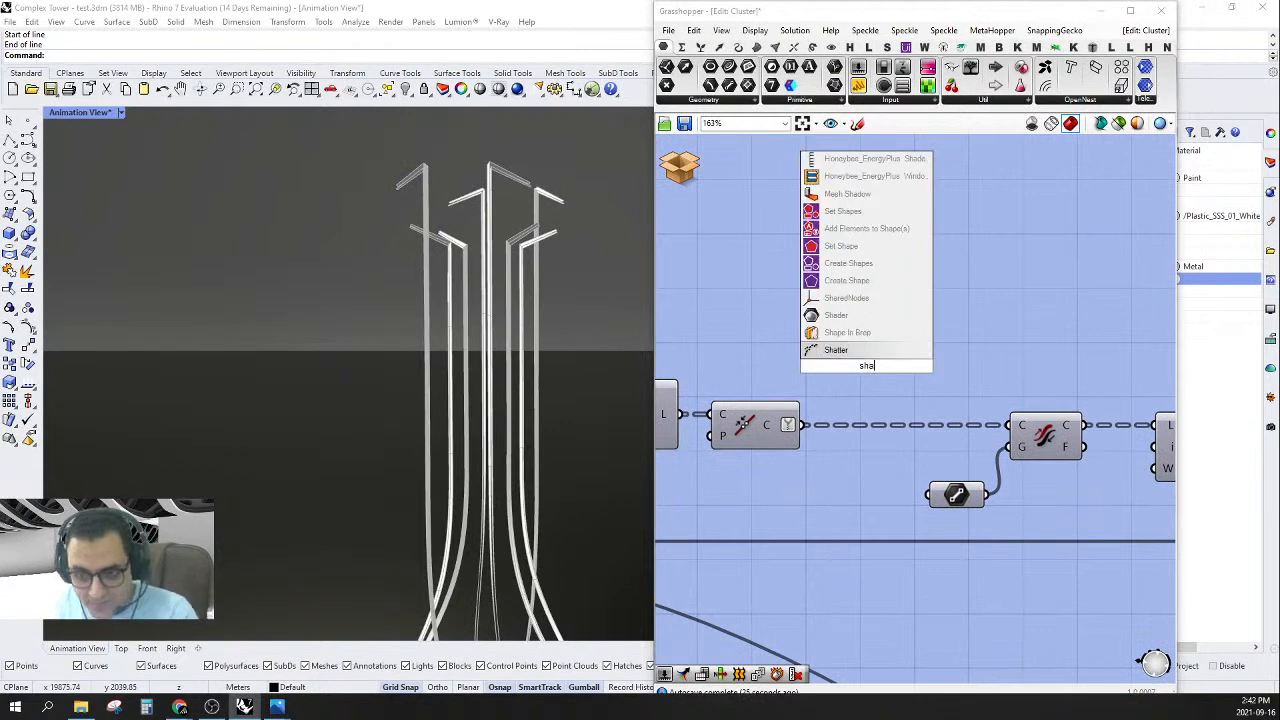
left_click(860, 349)
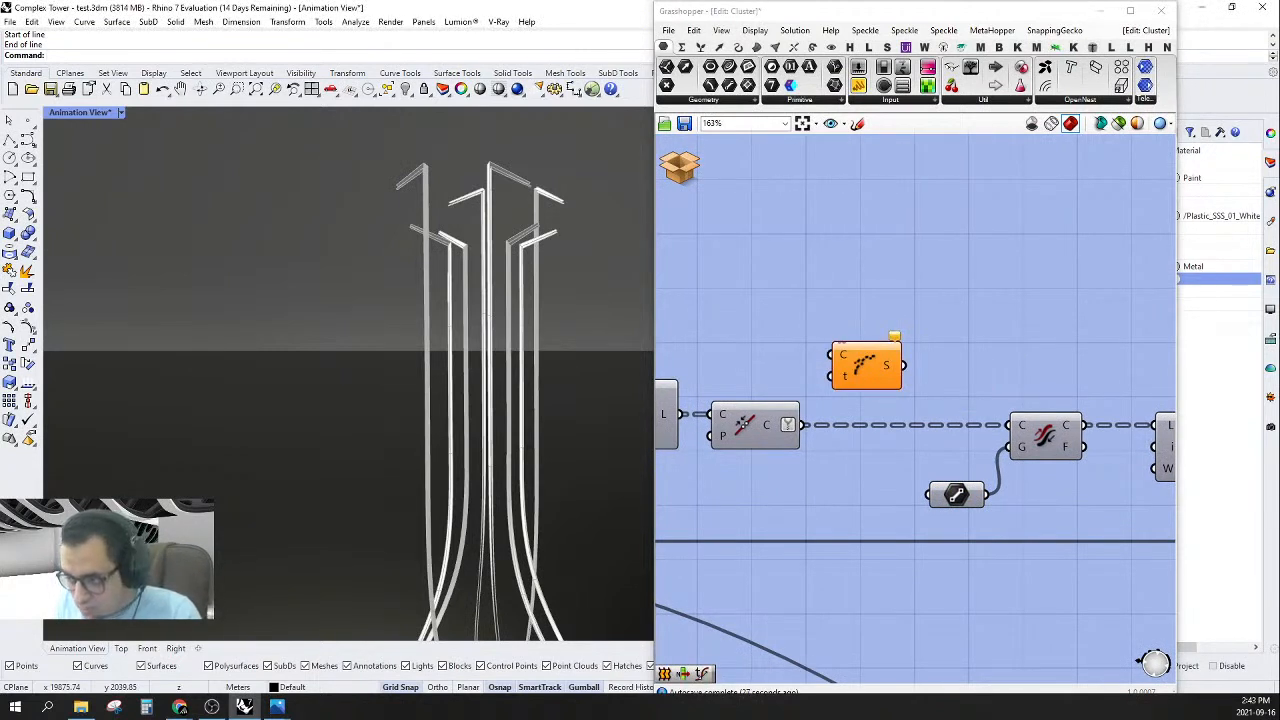
key("alt+Tab")
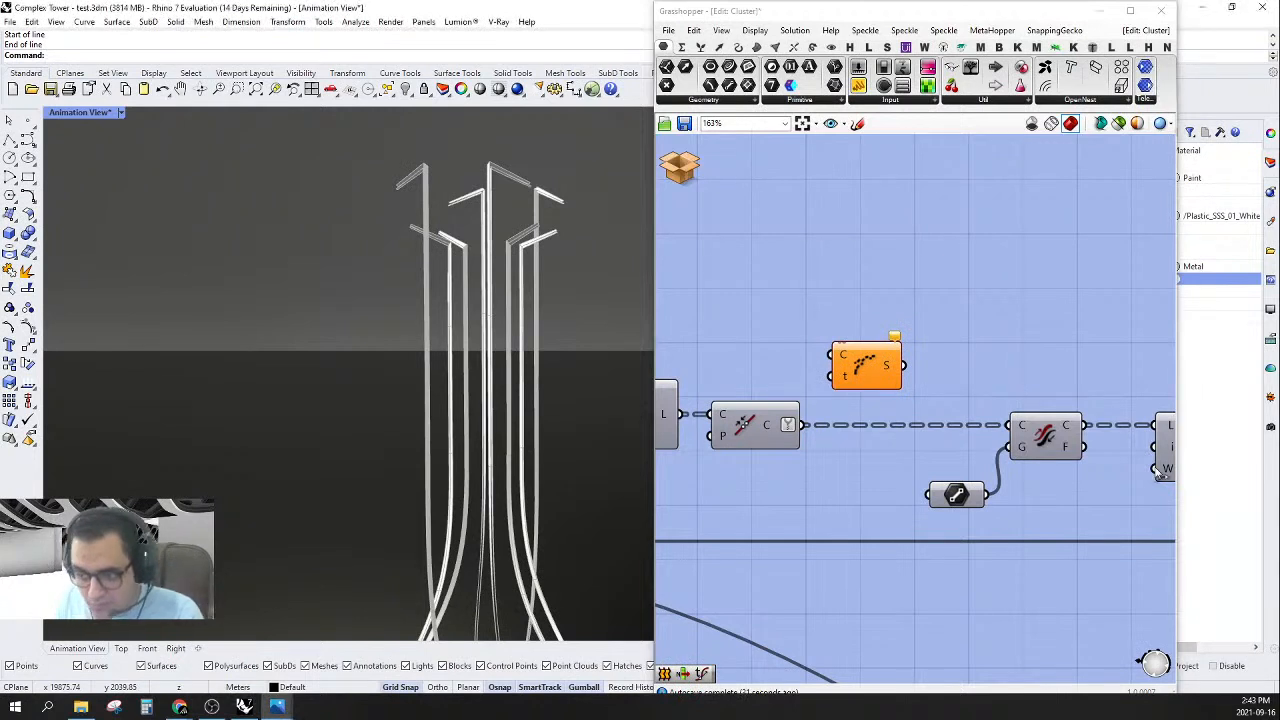
left_click_drag(857, 373, 915, 250)
- Examine how the downstream Evaluate Length and Shatter components are wired inside the cluster
double_click(877, 328)
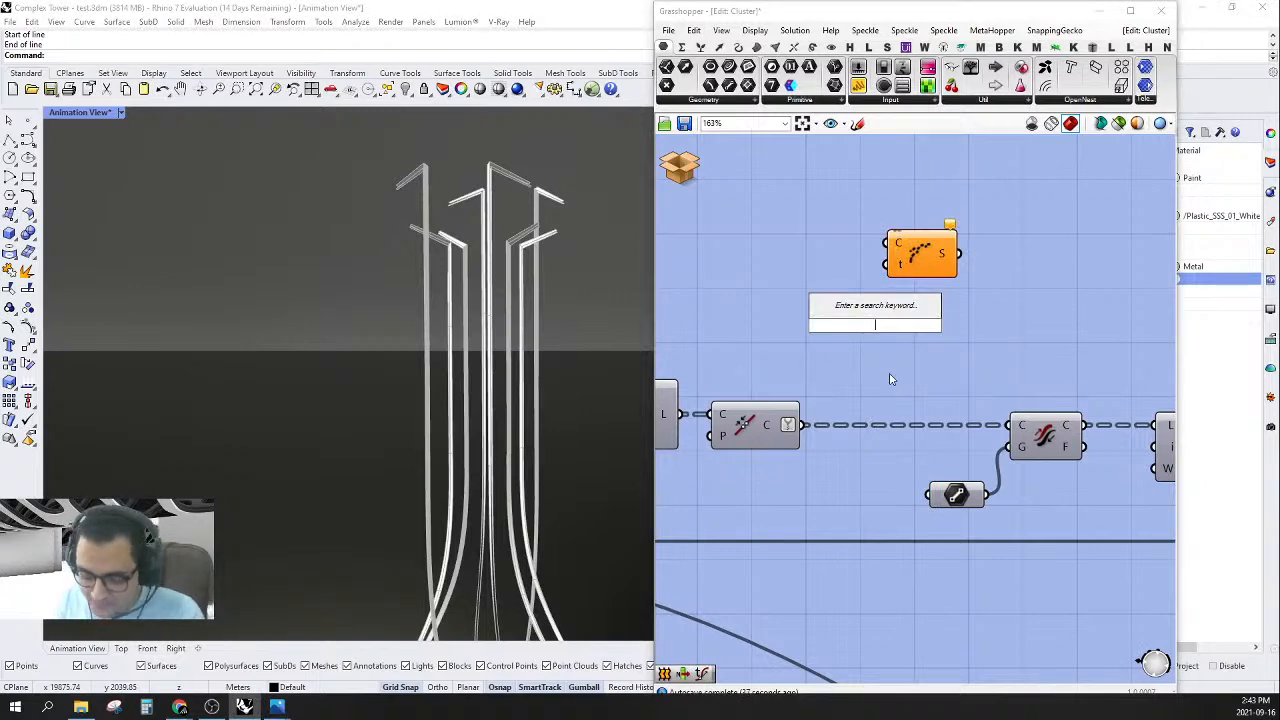
scroll(910, 416, "down", 4)
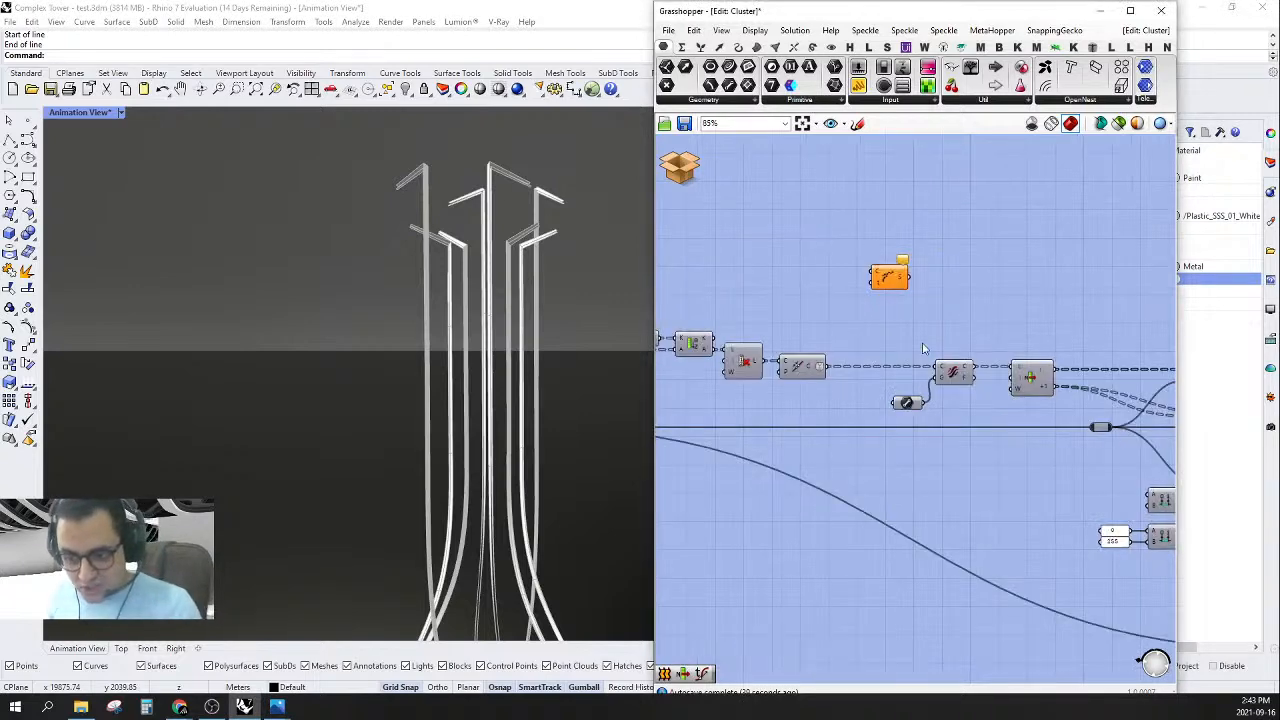
left_click(954, 362)
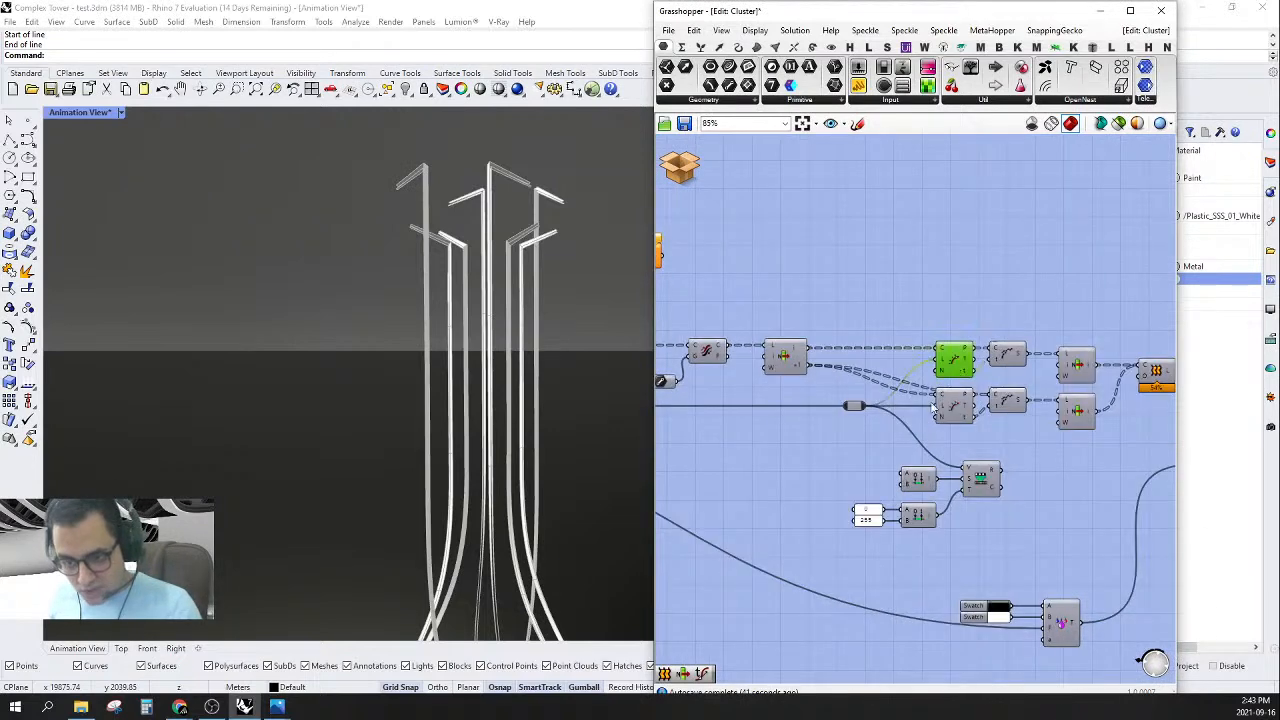
right_click_drag(933, 407, 983, 407)
scroll(838, 350, "up", 3)
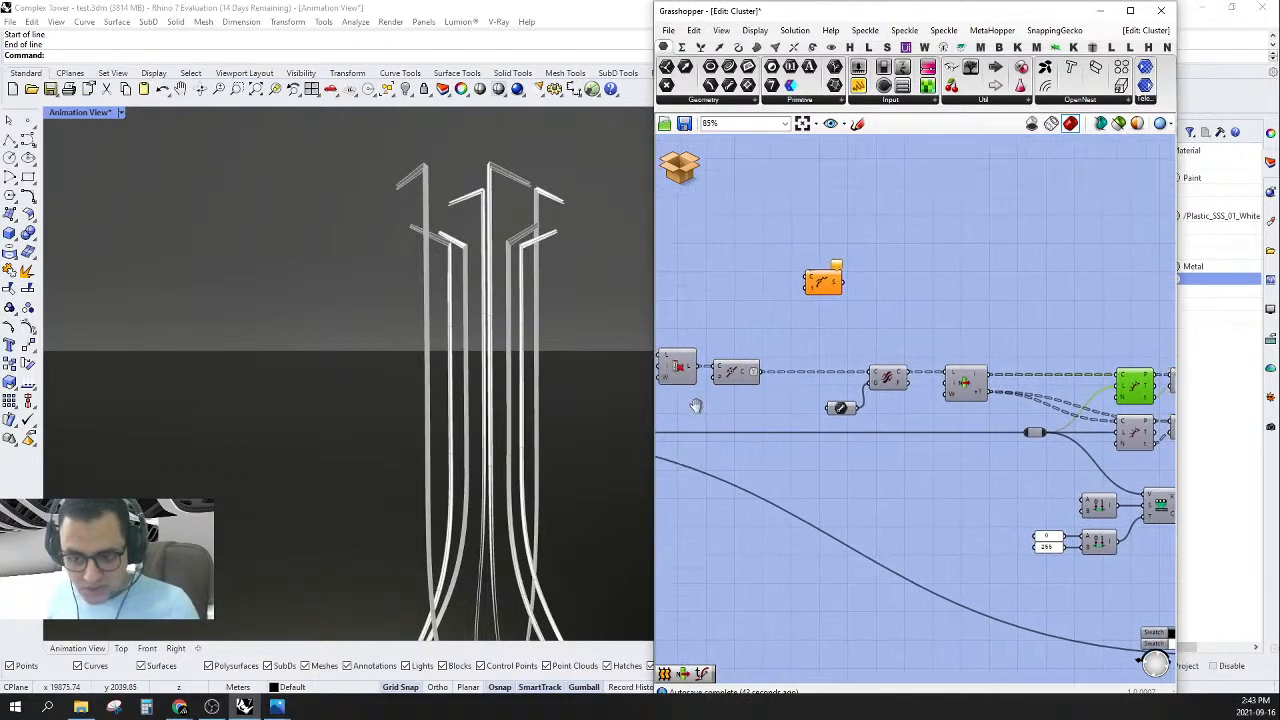
double_click(821, 333)
scroll(893, 371, "down", 2)
scroll(838, 352, "up", 2)
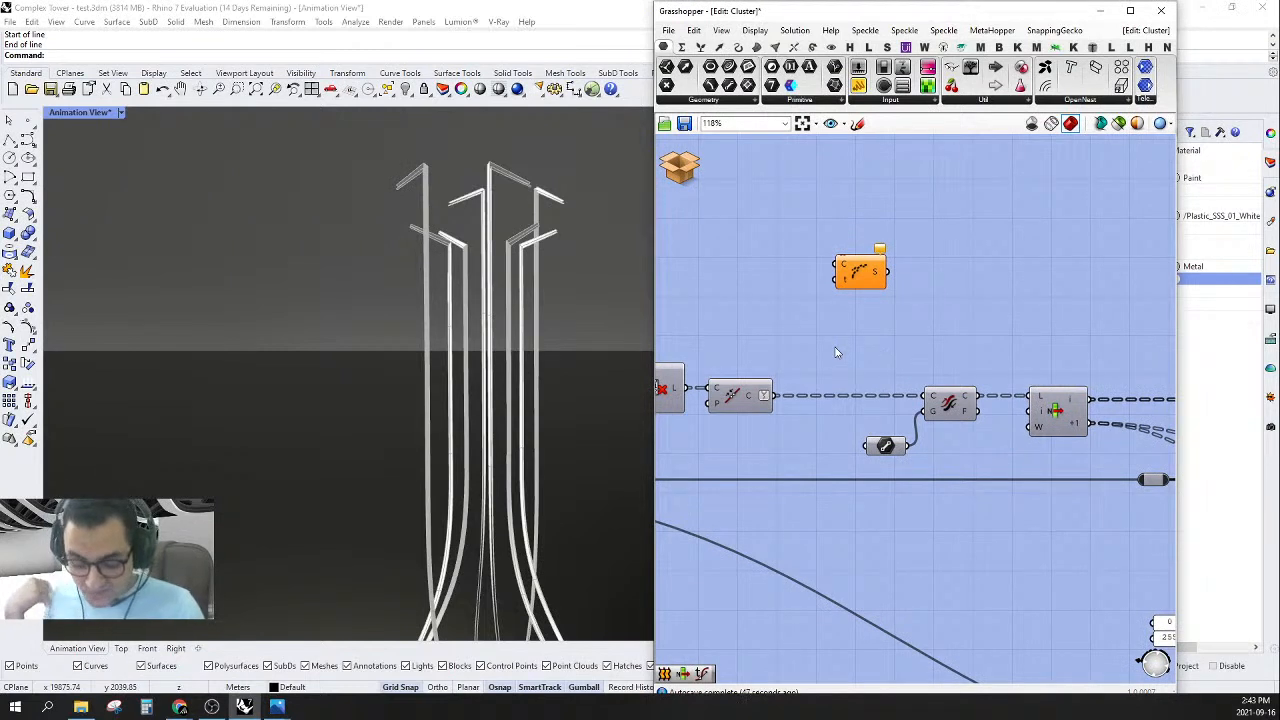
key("Escape")
- Add an Evaluate Length component below the Join Curves wire and feed its curve input from the Join Curves output
double_click(835, 347)
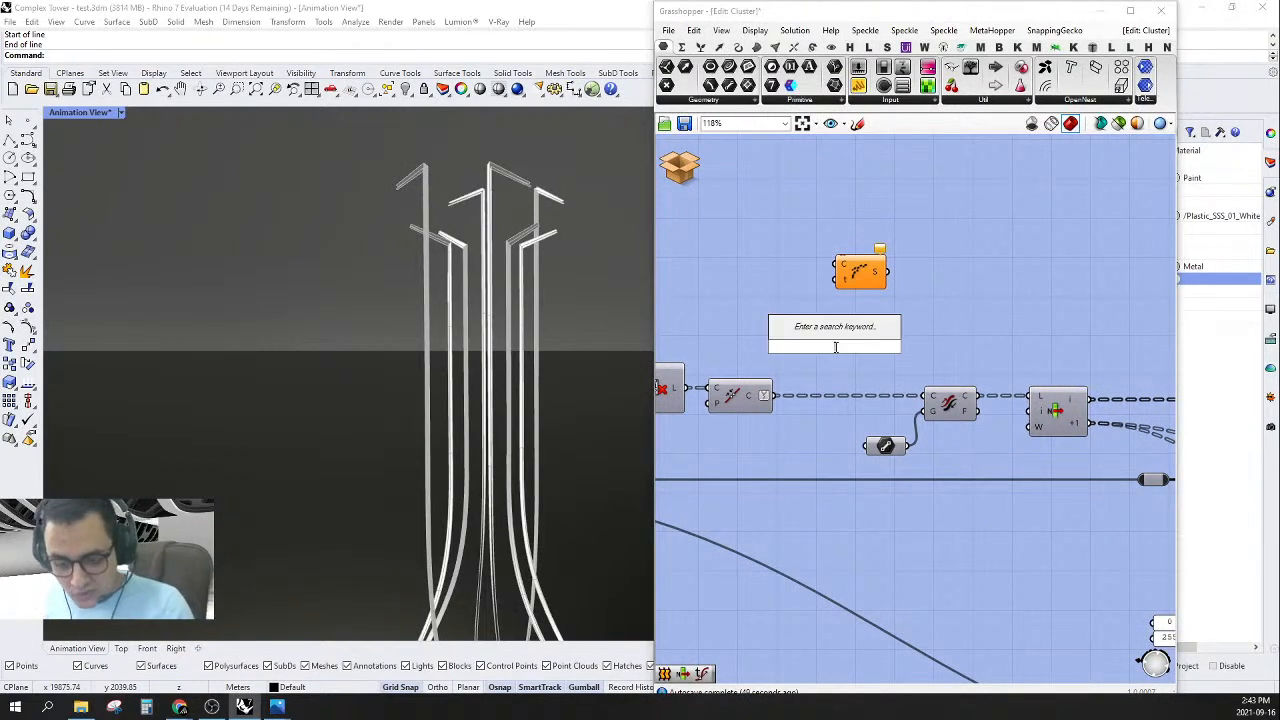
type("eval")
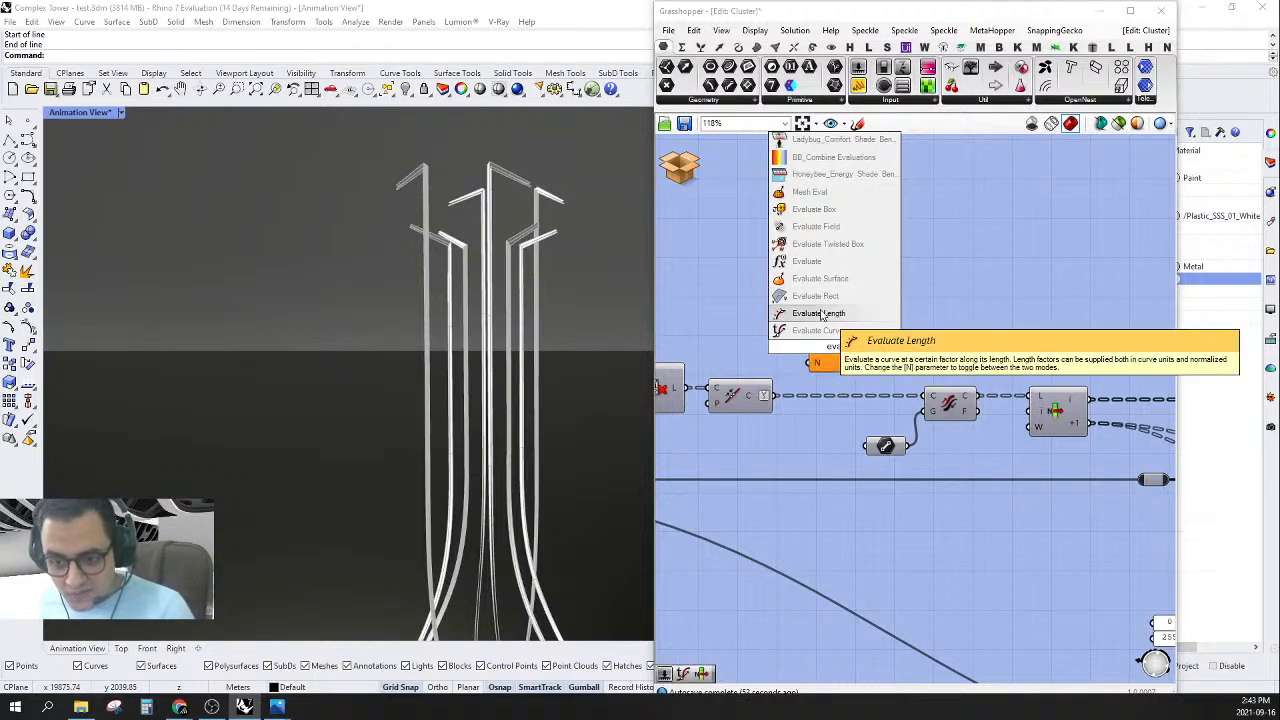
left_click(818, 313)
scroll(797, 342, "up", 2)
left_click_drag(799, 319, 737, 432)
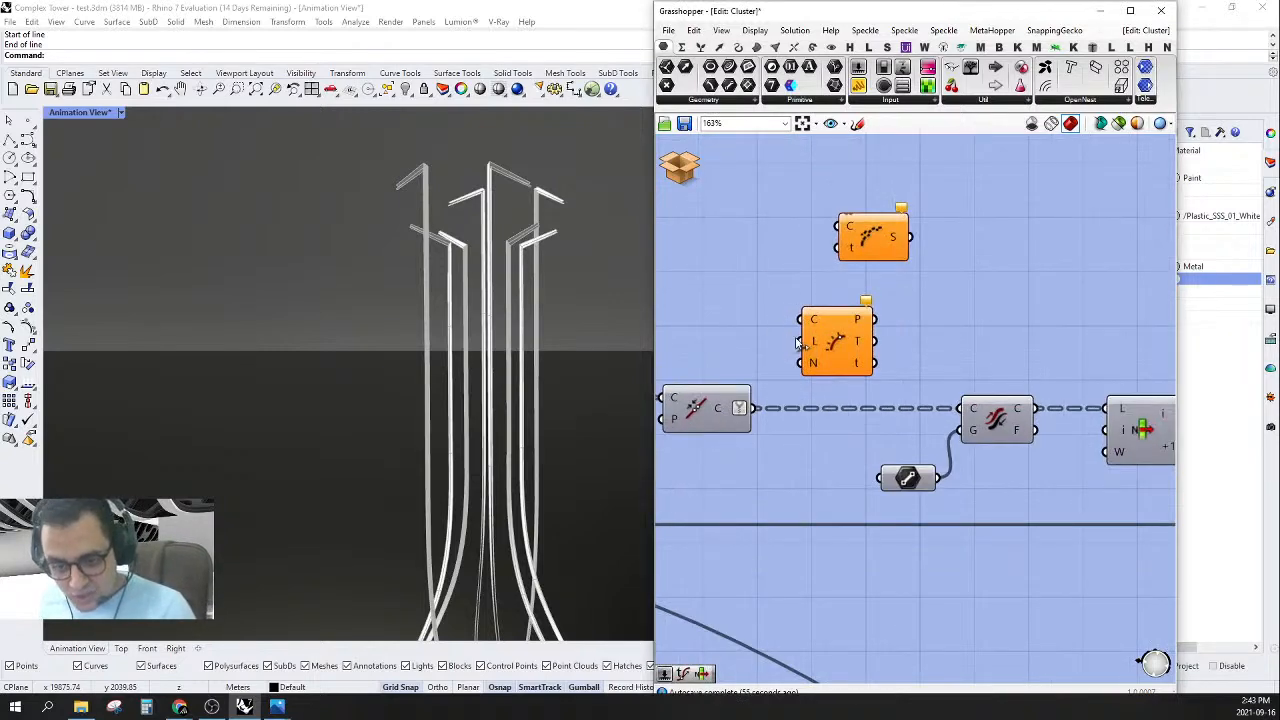
left_click_drag(828, 343, 902, 444)
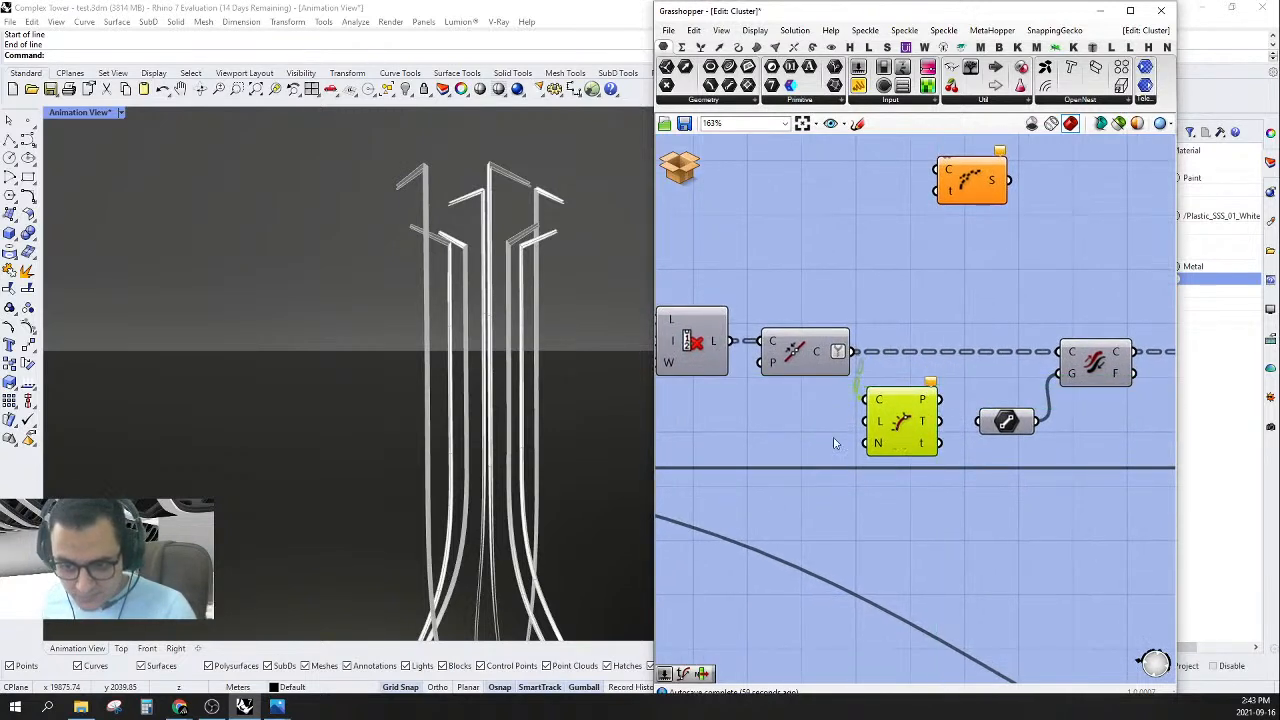
- Create a panel containing 0.5 and connect it to the Length input of the new Evaluate Length component
double_click(802, 437)
type("\"")
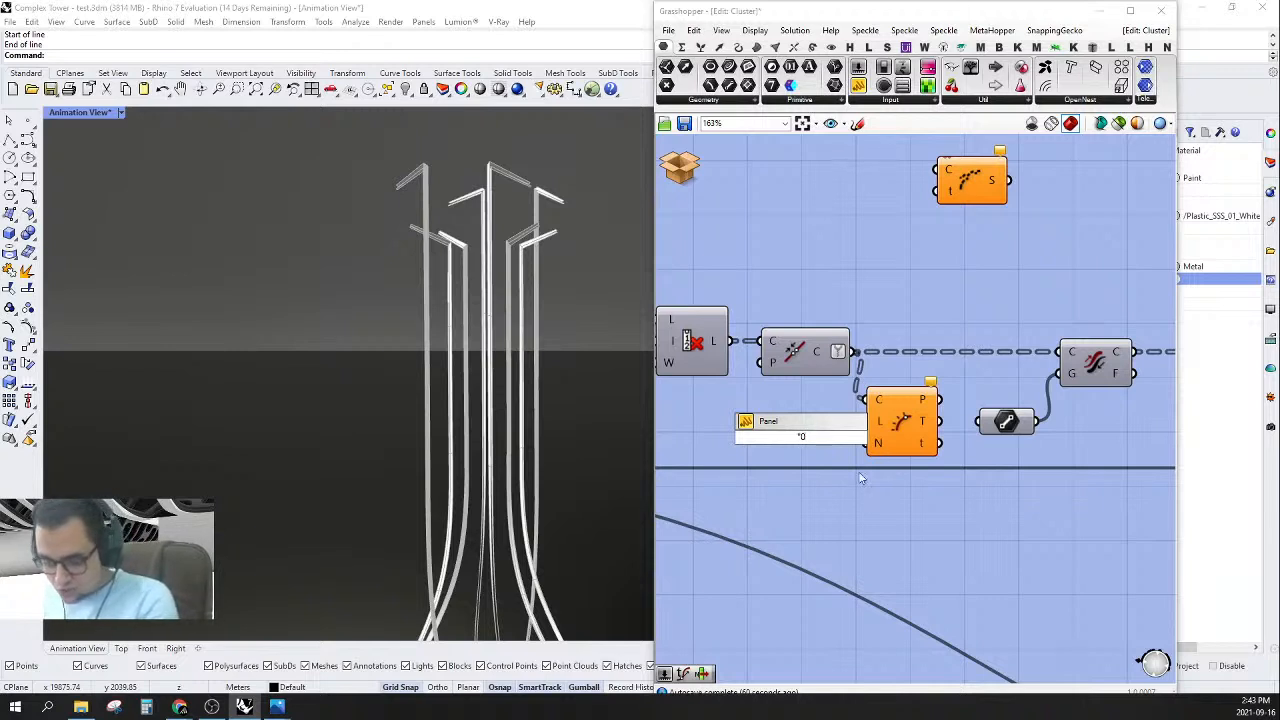
type("0.5")
key("Return")
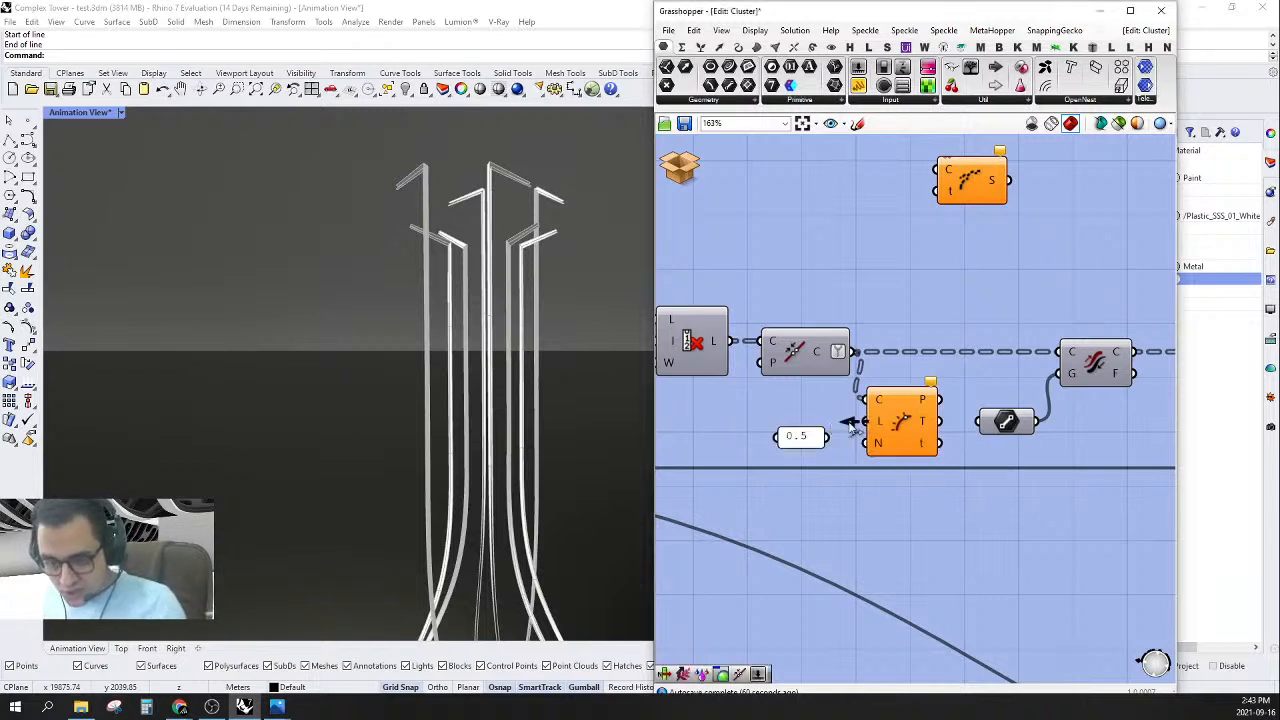
left_click_drag(851, 428, 811, 424)
- Select the Evaluate Length component and inspect its evaluated points at the lower bends of the strips
left_click(901, 424)
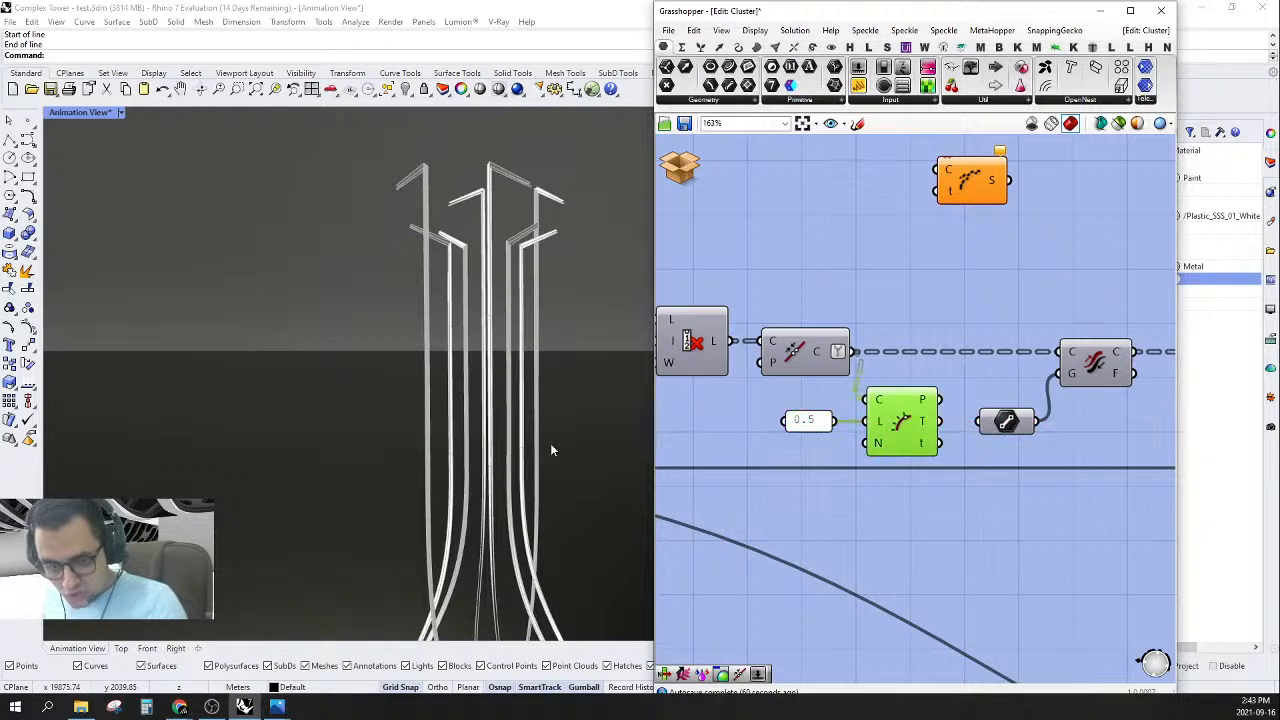
scroll(550, 450, "down", 2)
scroll(357, 517, "up", 10)
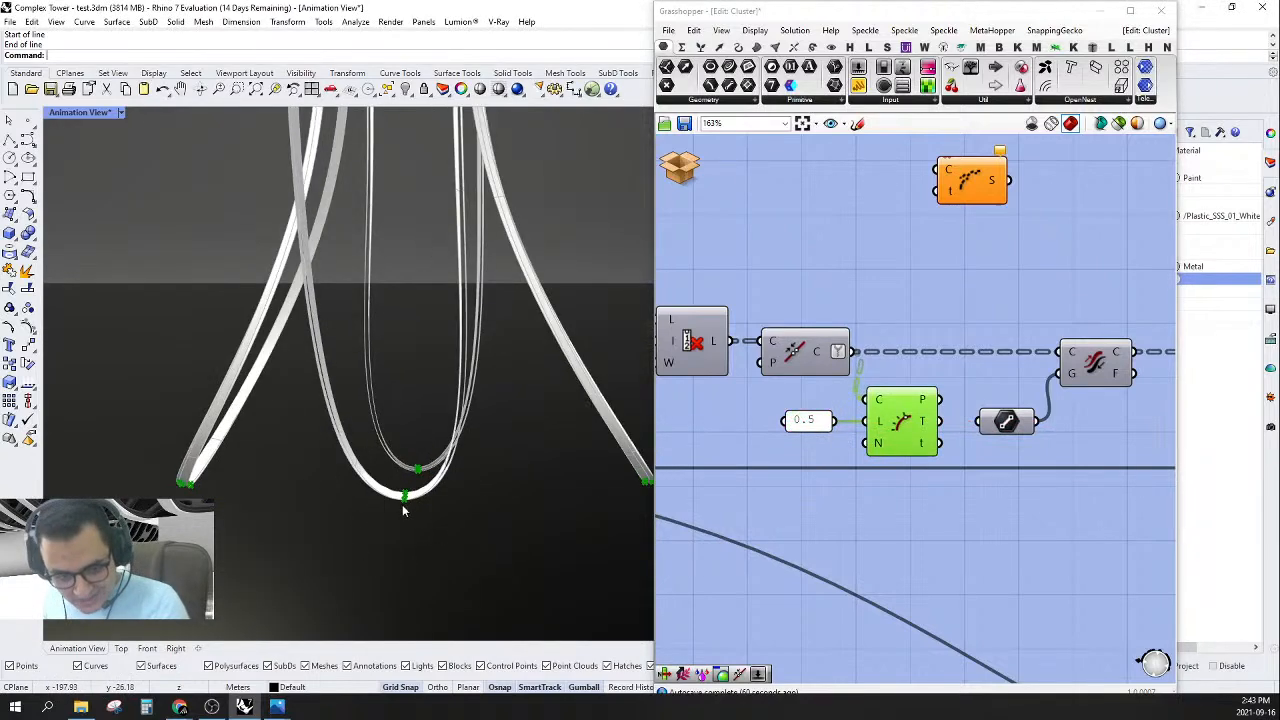
scroll(620, 482, "down", 1)
right_click_drag(808, 446, 769, 478)
scroll(892, 426, "up", 1)
right_click_drag(912, 431, 910, 476)
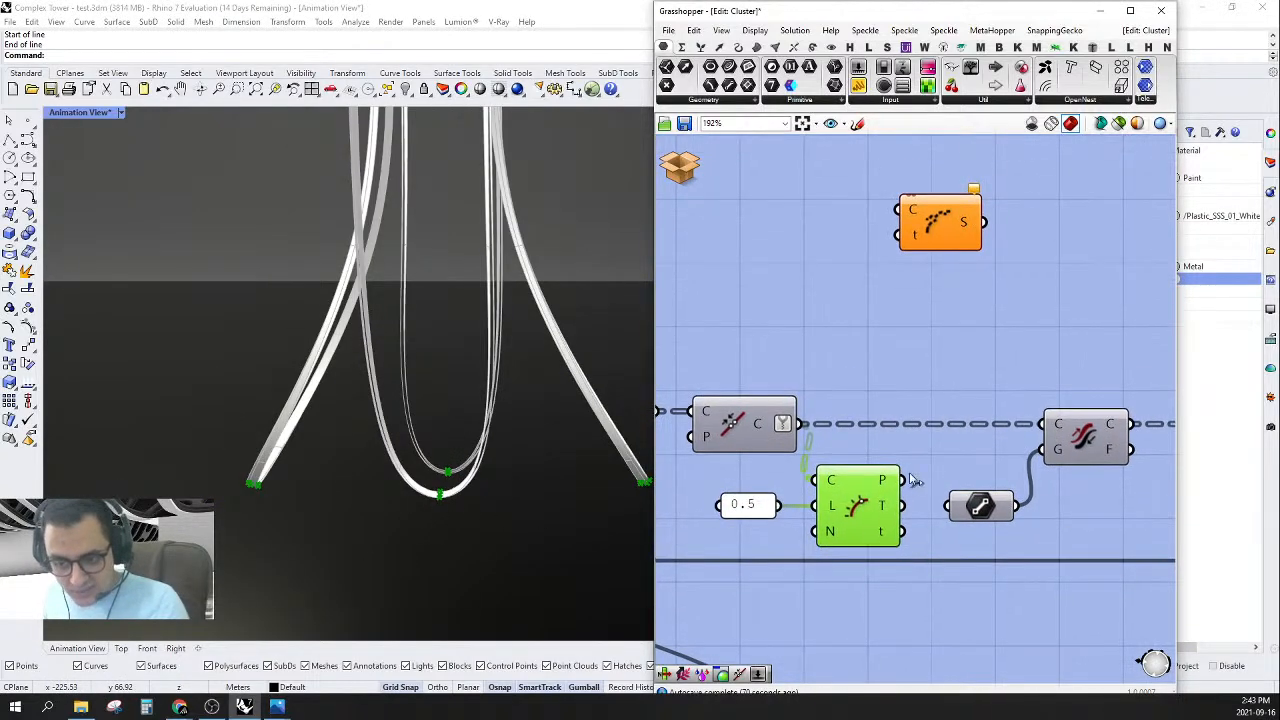
- Wire the Join Curves output and Evaluate Length's t output into the Shatter component, then place it just before Flip Curve
left_click_drag(888, 249, 810, 423)
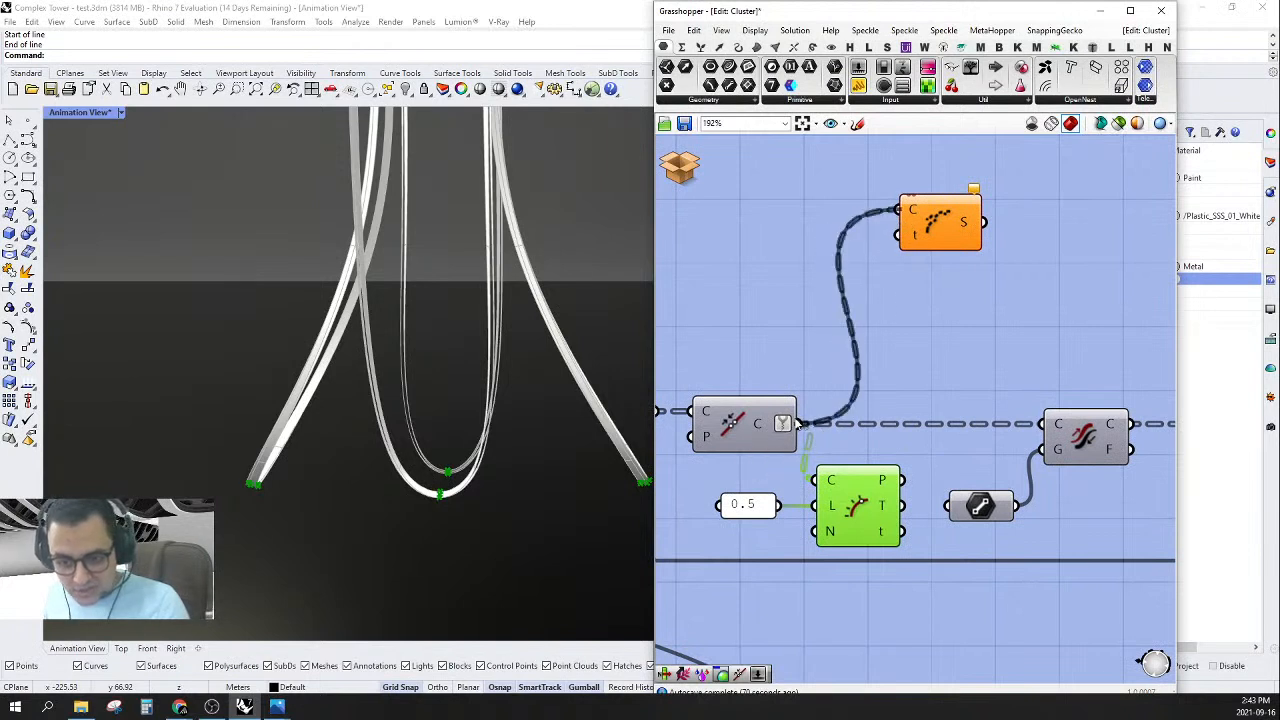
left_click_drag(937, 238, 902, 480)
right_click_drag(936, 353, 975, 309)
left_click_drag(1003, 251, 988, 393)
right_click_drag(988, 392, 981, 374)
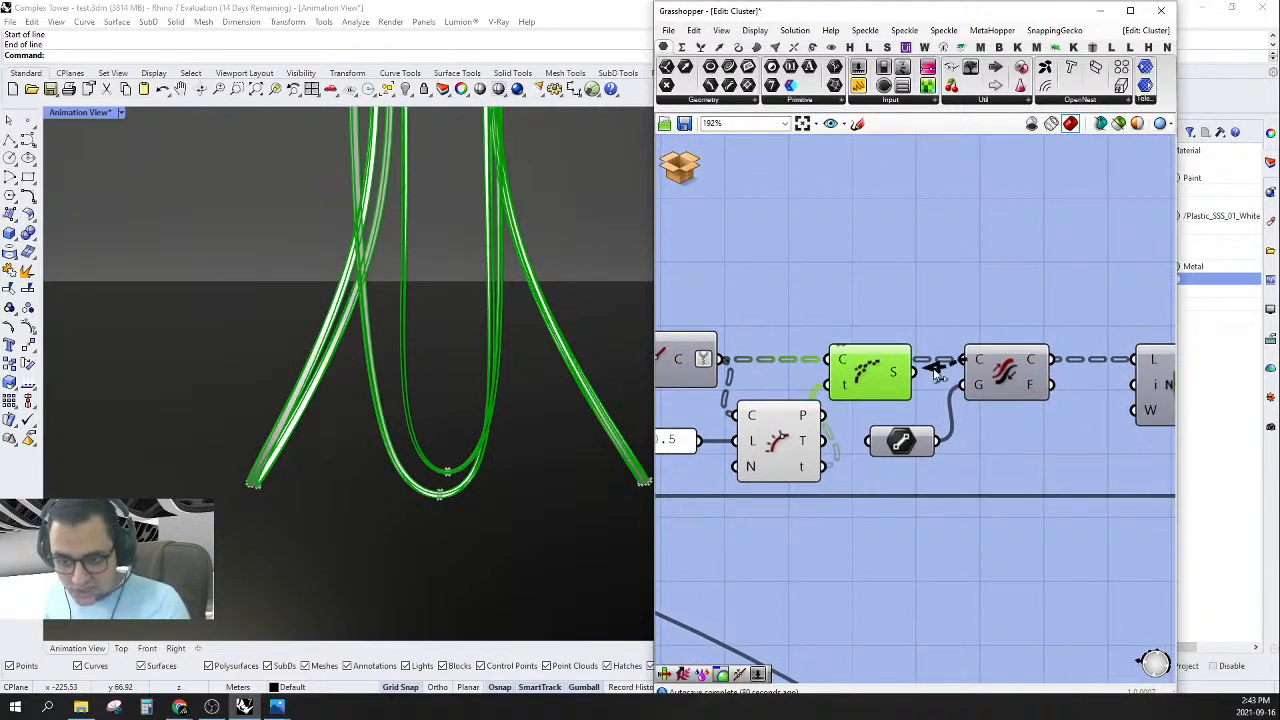
- Replace Flip Curve's curve input with the segments output of Shatter and view the full strips in the Animation View
left_click_drag(921, 375, 921, 376)
scroll(860, 351, "down", 2)
right_click_drag(988, 366, 873, 392)
left_click(920, 269)
right_click_drag(470, 460, 434, 390)
scroll(985, 385, "down", 1)
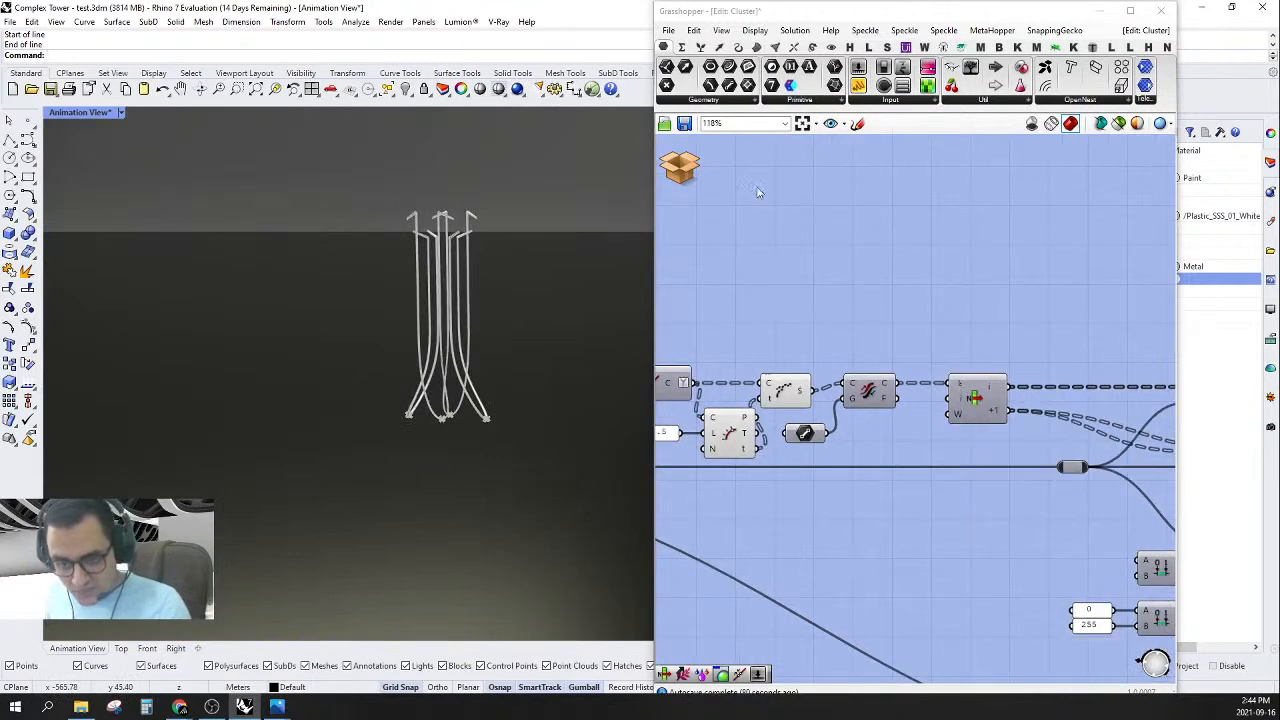
- Select the Join Curves, Evaluate Length, Shatter and Flip Curve components with their inputs, and return to the parent document without saving the changes
right_click_drag(778, 282, 896, 287)
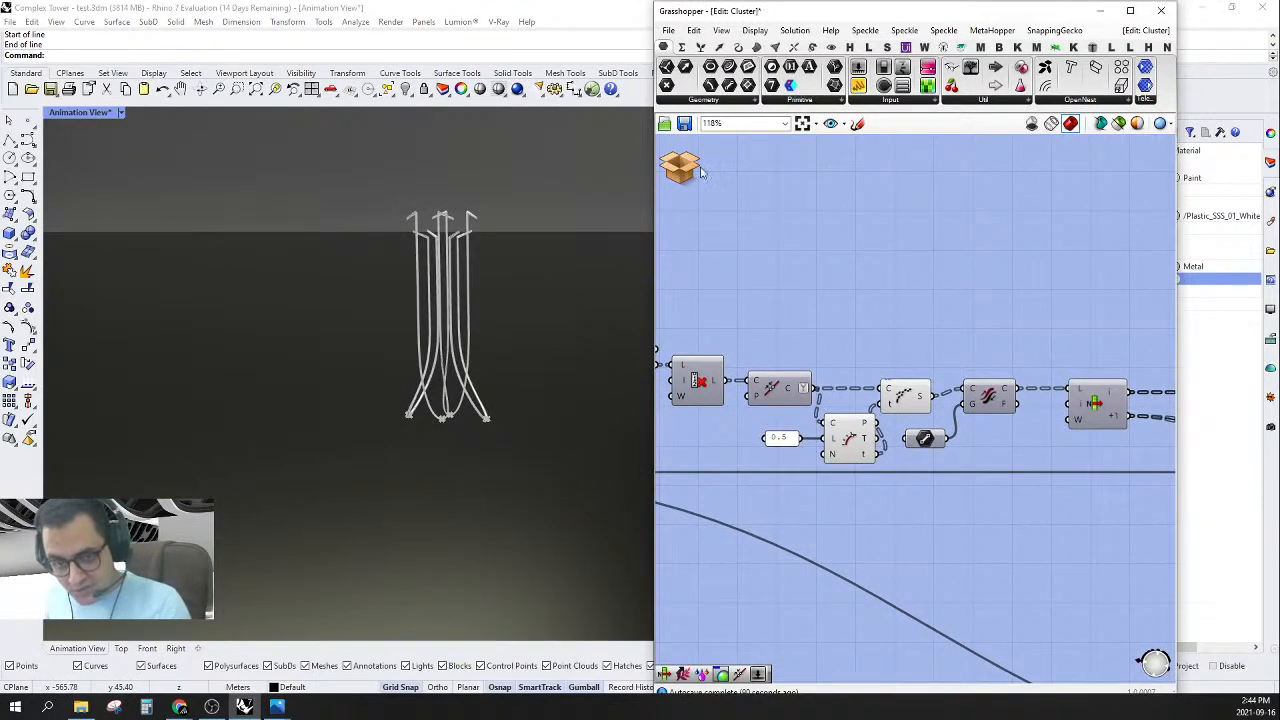
left_click(701, 173)
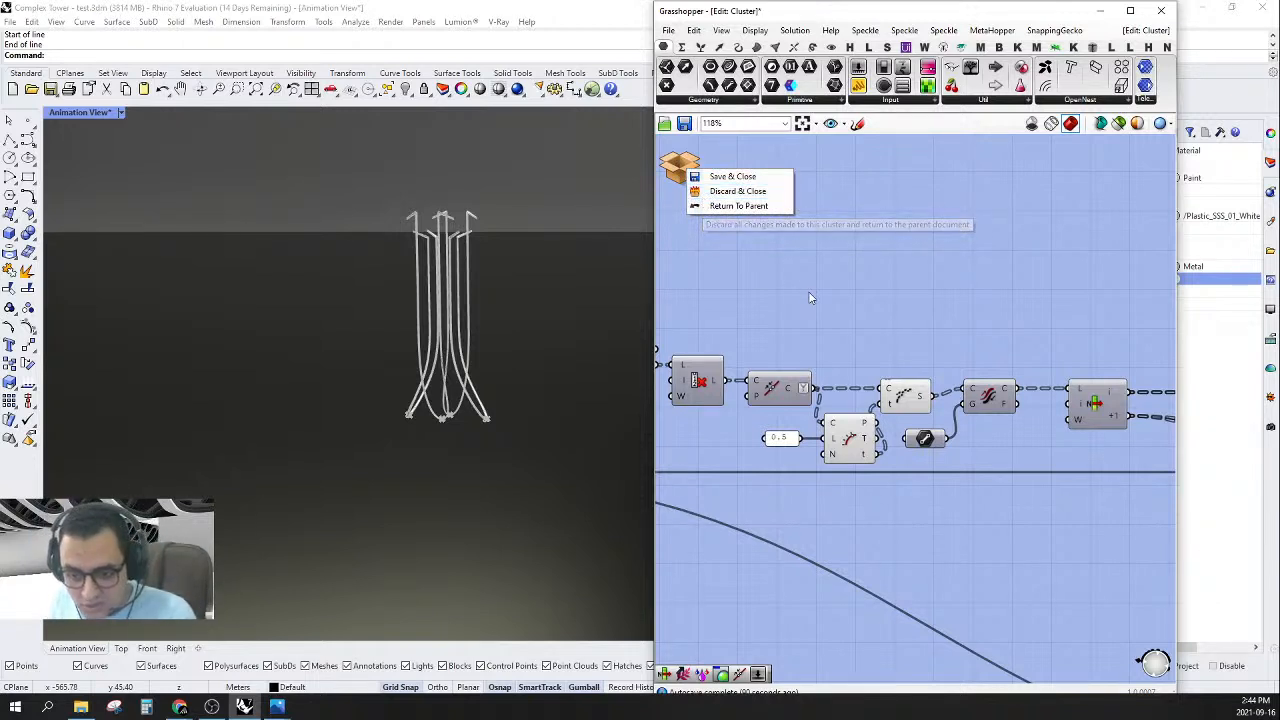
left_click_drag(1040, 326, 747, 563)
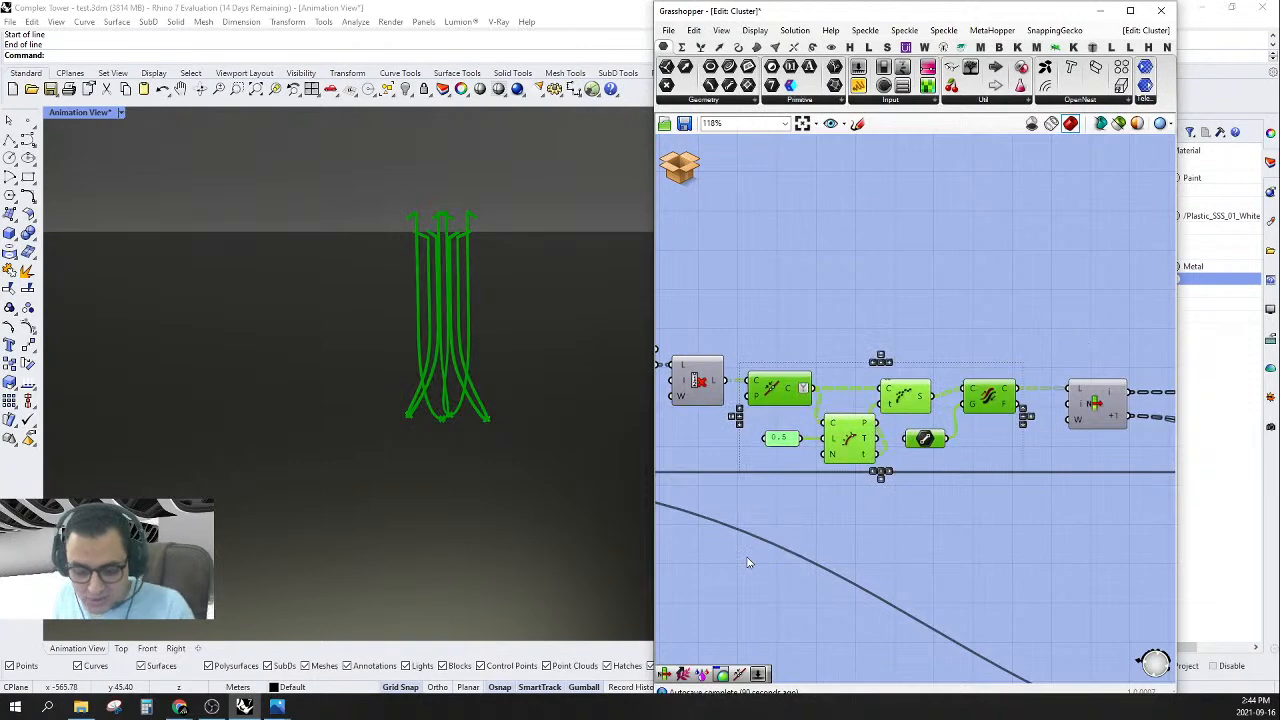
left_click(685, 177)
left_click(722, 211)
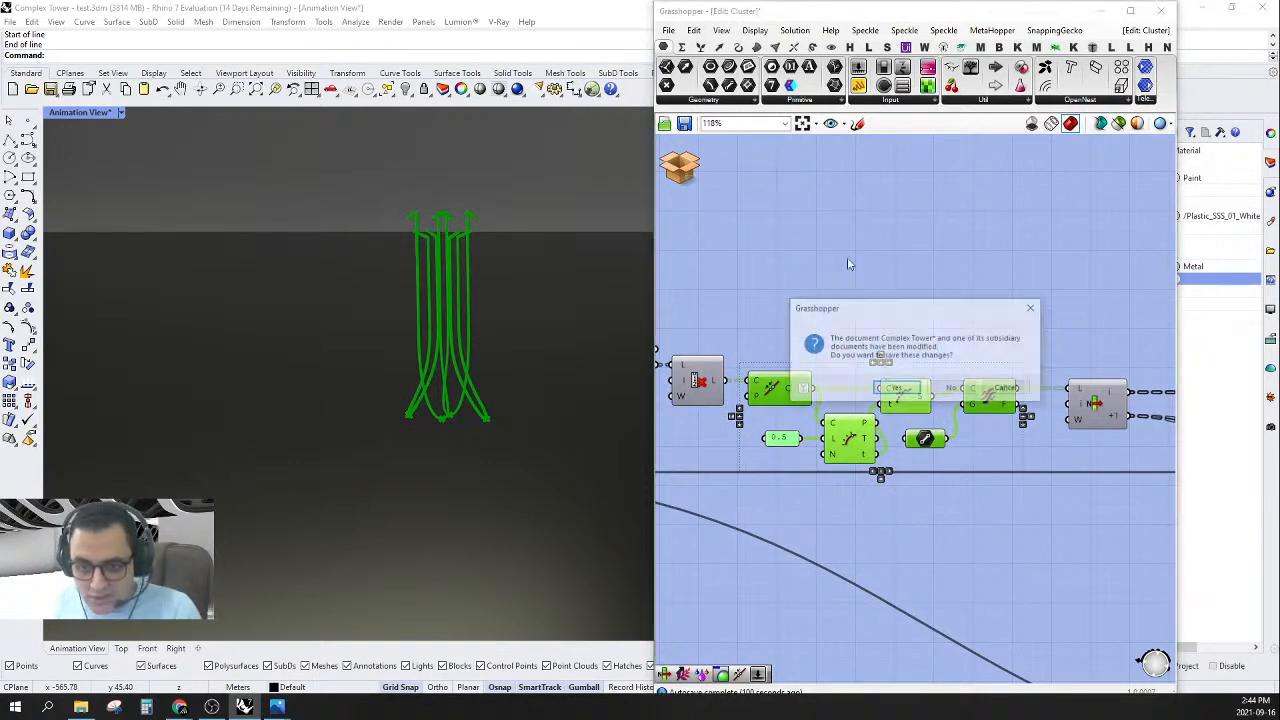
left_click(952, 390)
- Disentangle the third strip's cluster from its copies in the parent definition
scroll(952, 393, "up", 5)
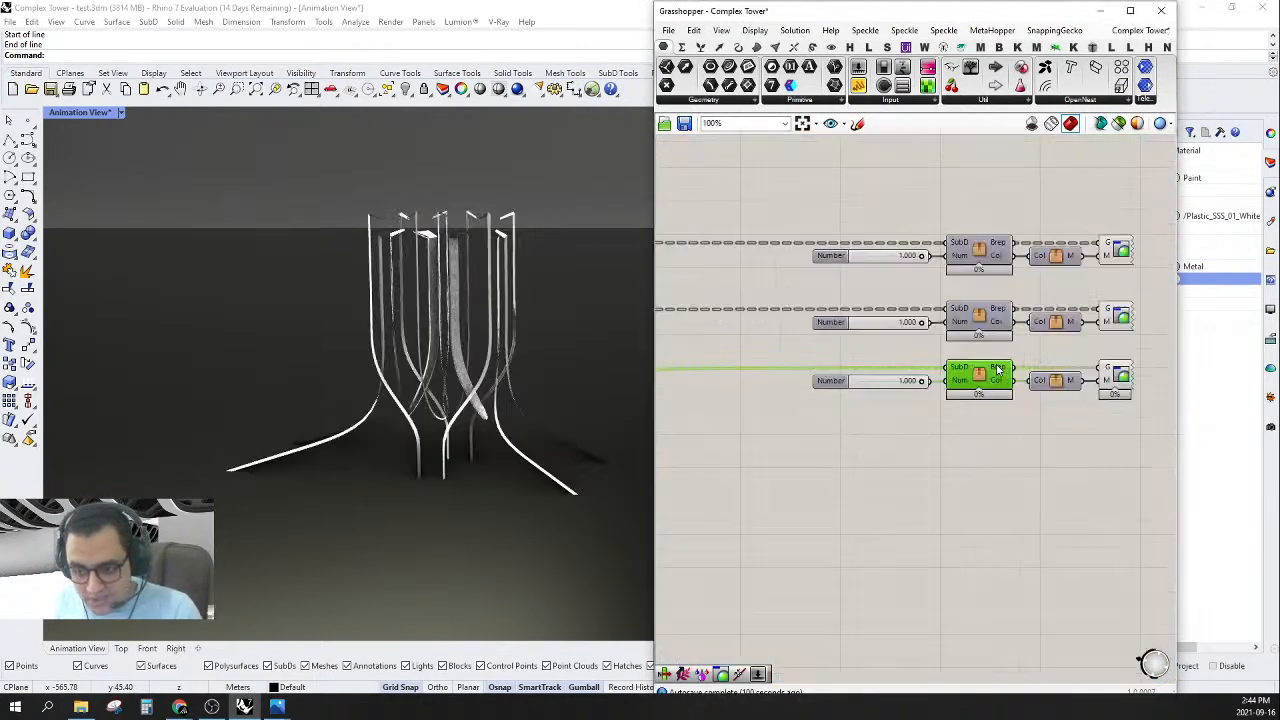
right_click(975, 382)
left_click(1024, 531)
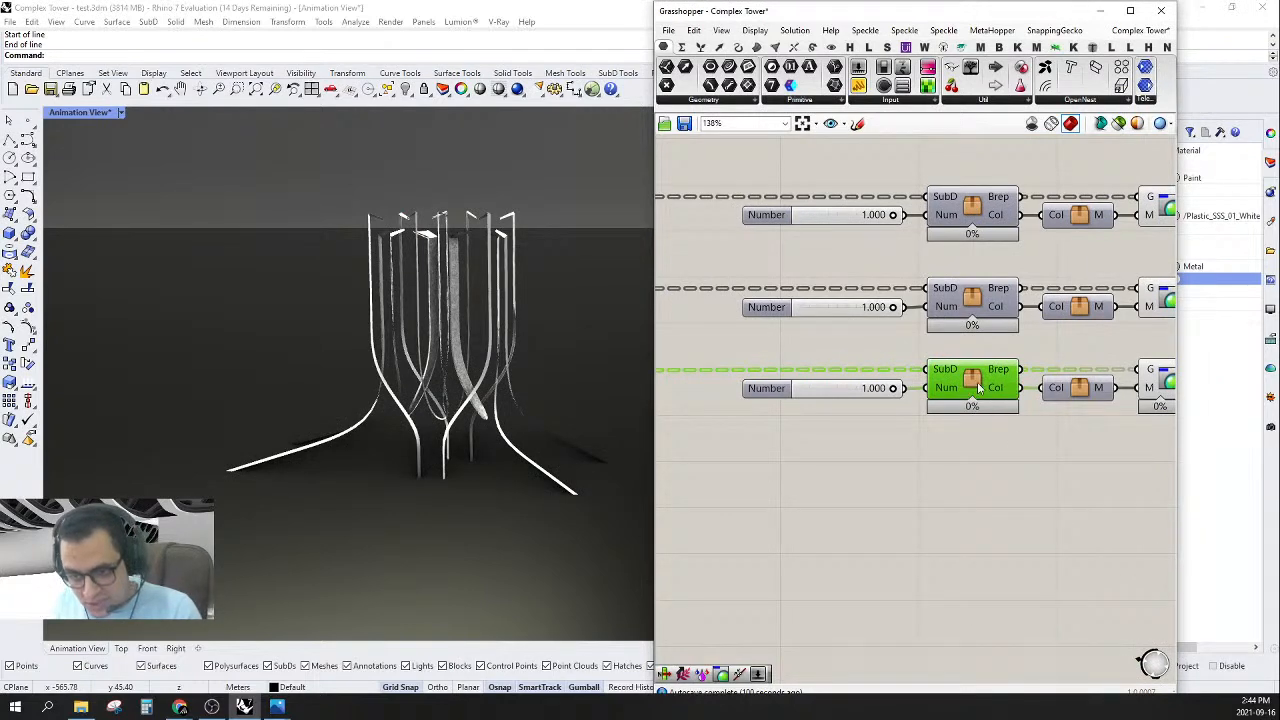
- Open the third SubD cluster for editing, paste the copied curve-splitting components above its chain, and widen the gap after both Join Curves components
double_click(978, 388)
scroll(870, 320, "up", 4)
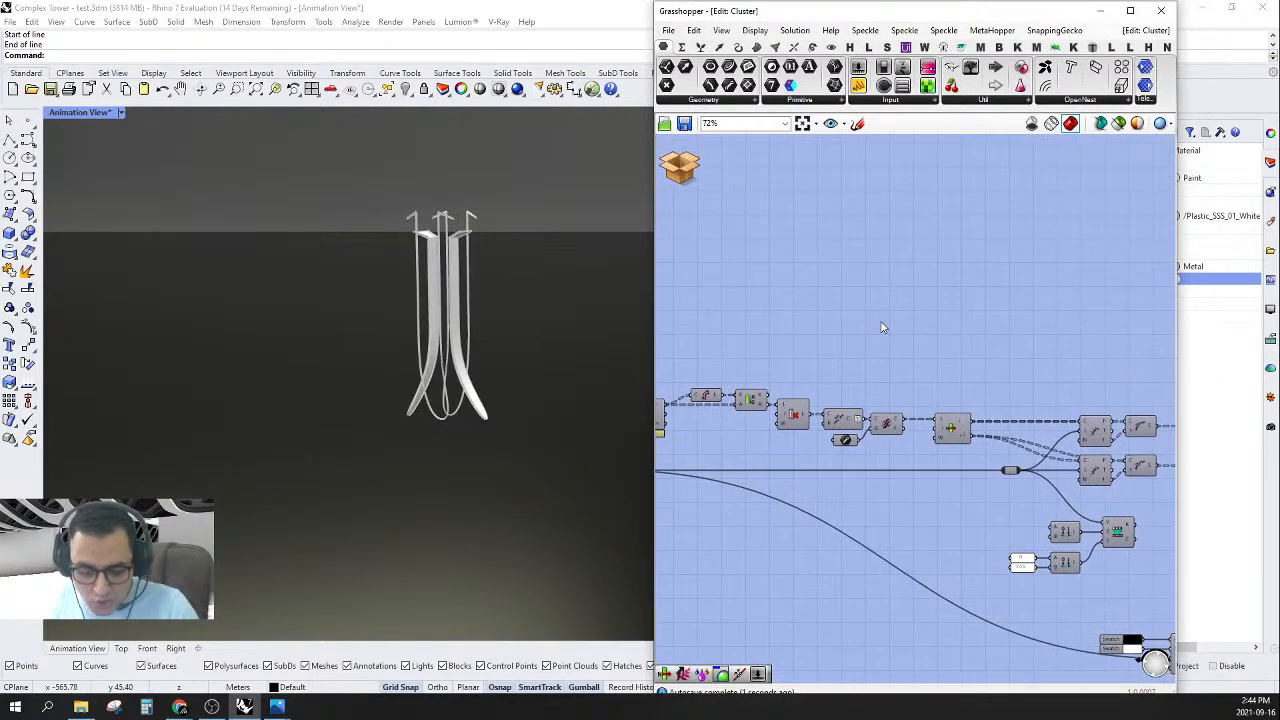
scroll(883, 330, "up", 4)
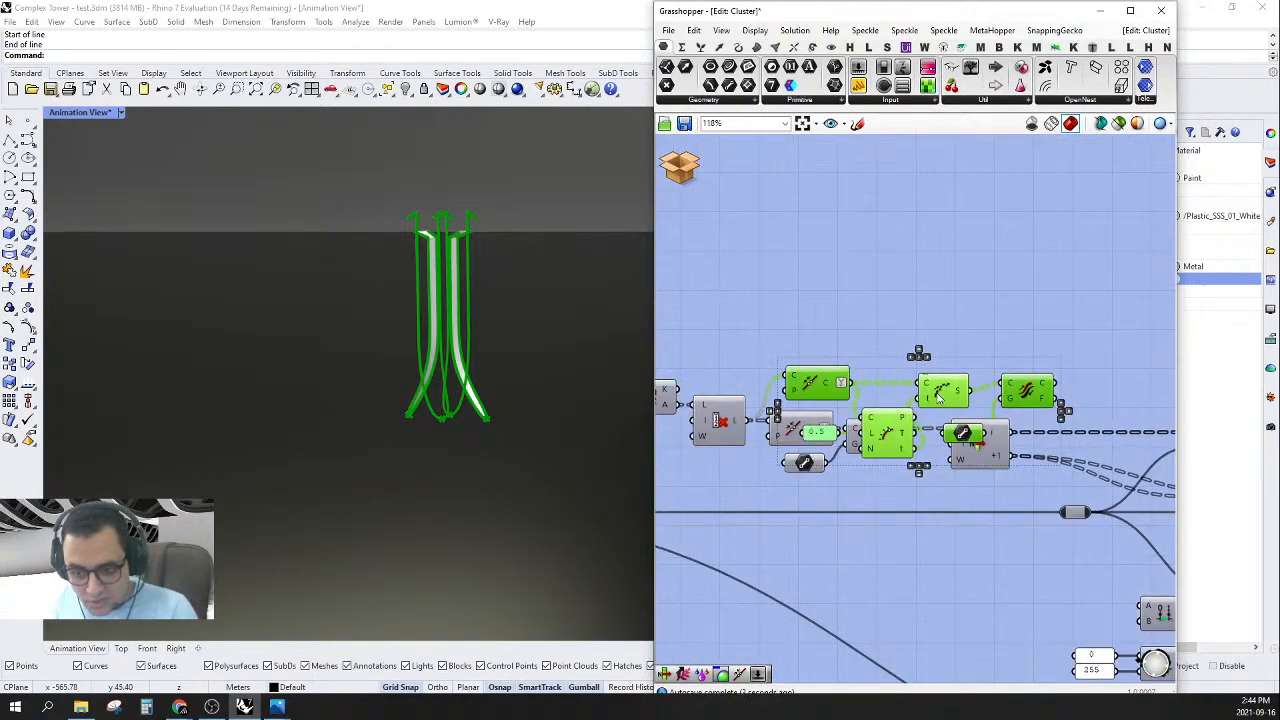
scroll(885, 401, "up", 4)
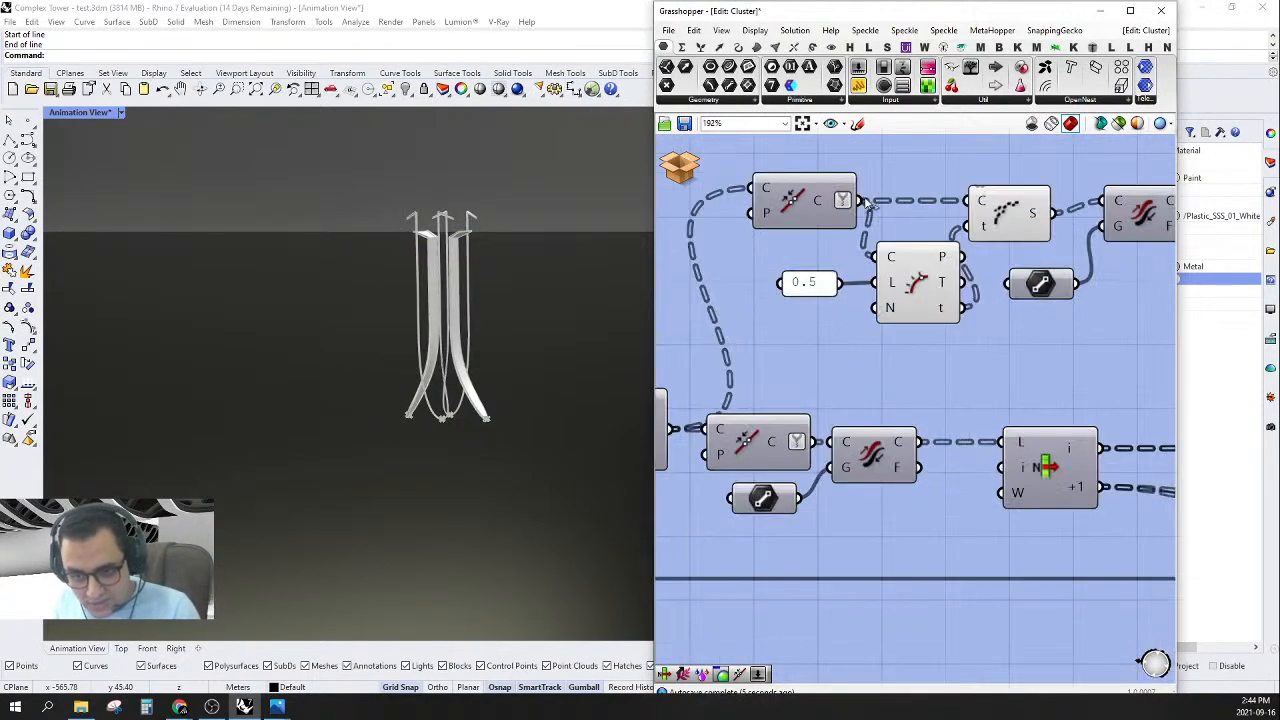
left_click_drag(887, 530, 888, 528, "alt")
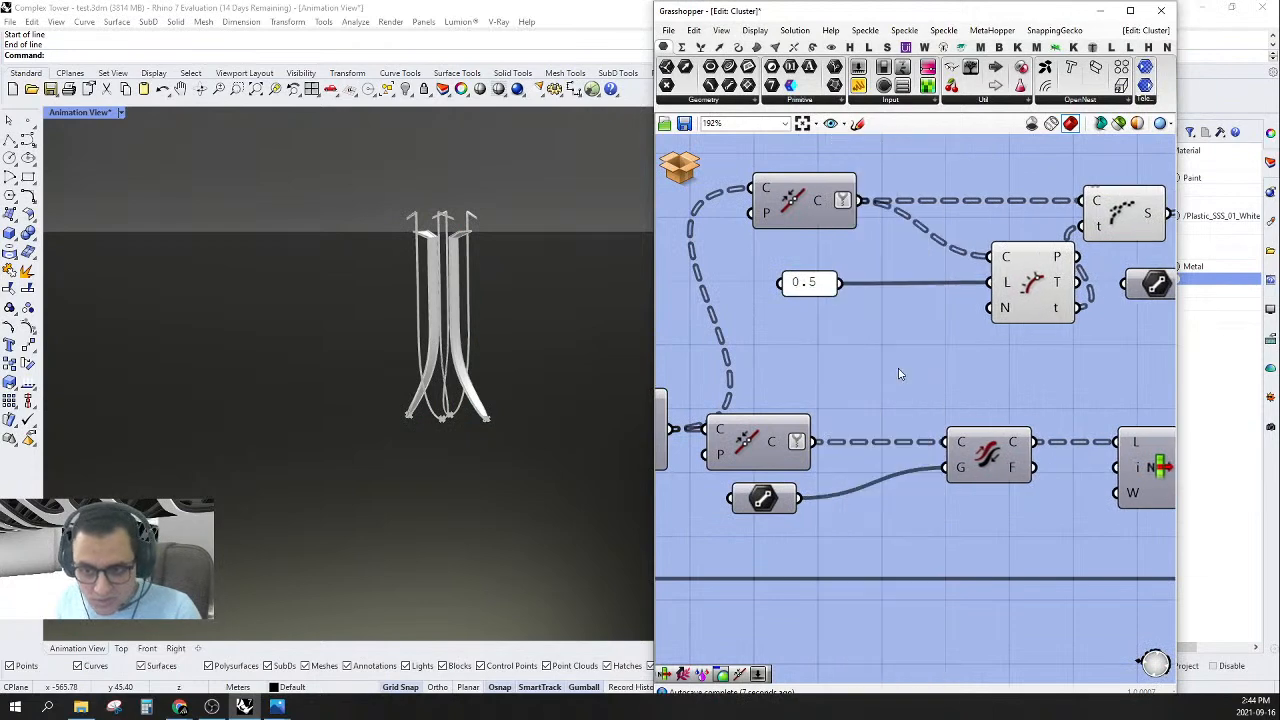
- Transfer the upper Join Curves output wires to the lower Join Curves, and feed the Shatter segments into the original Flip Curve
right_click_drag(851, 276, 875, 298)
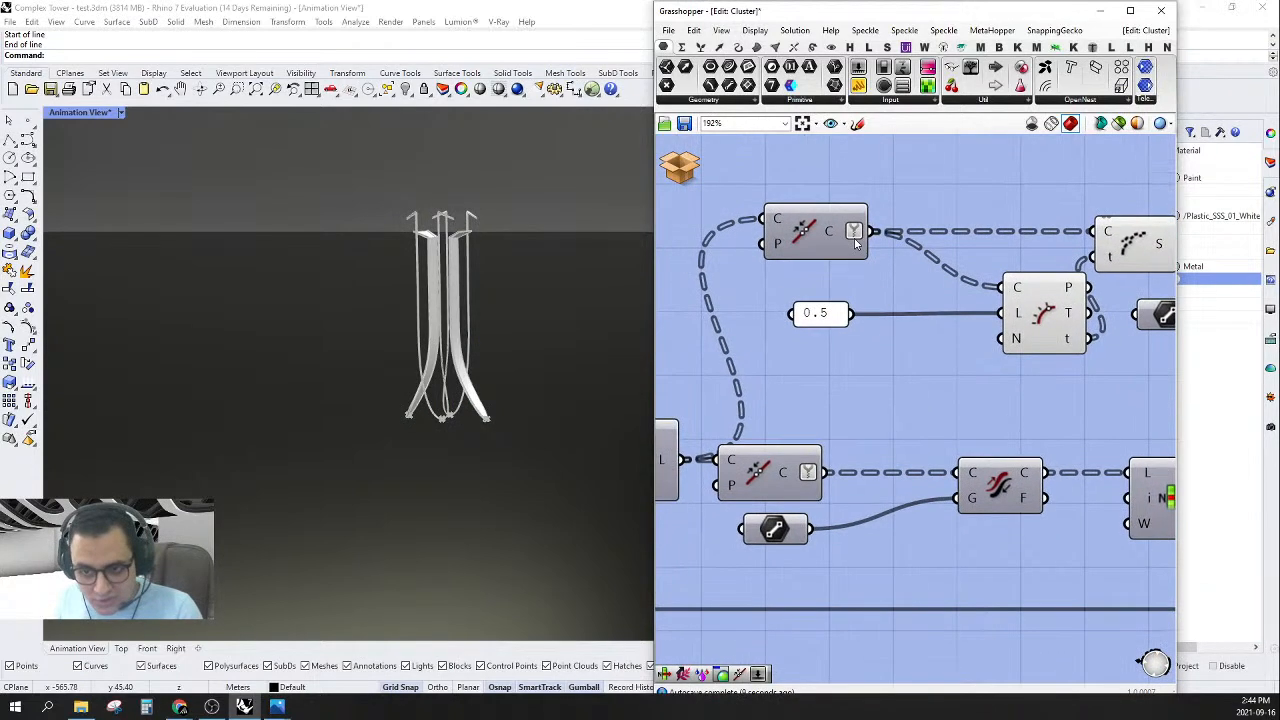
left_click_drag(872, 231, 825, 473, "ctrl+shift")
right_click_drag(1046, 424, 893, 405)
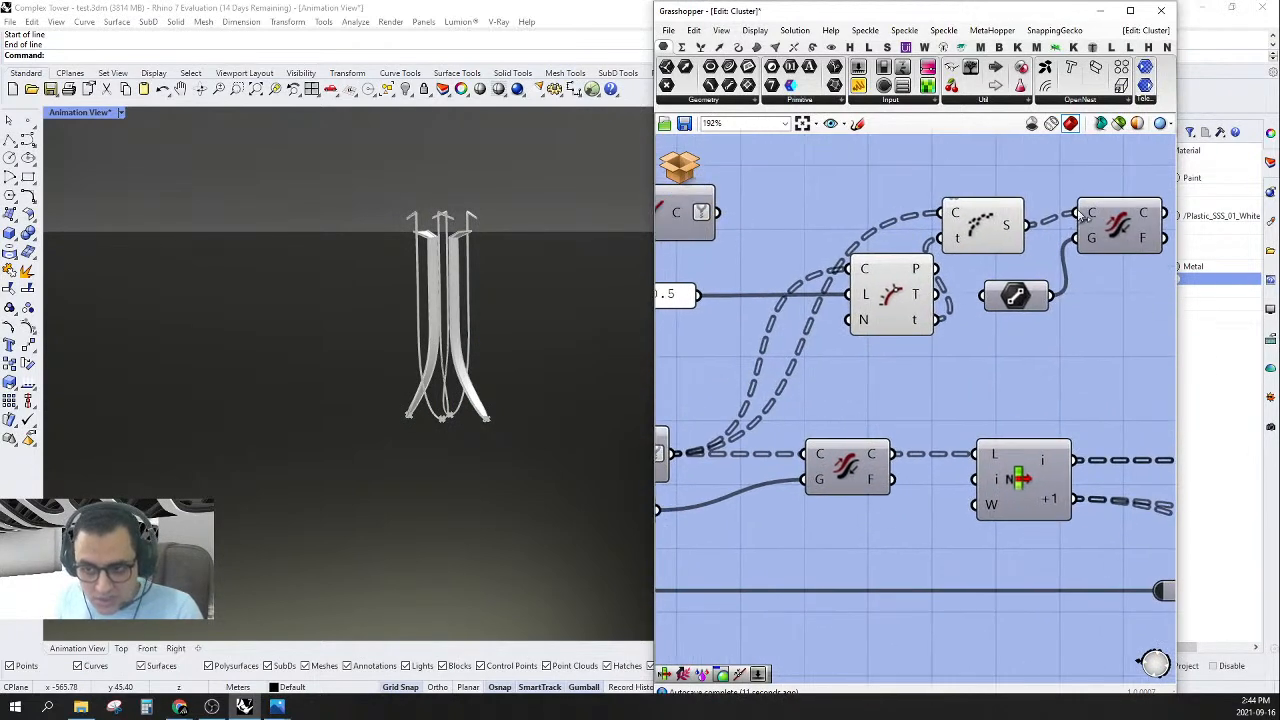
left_click_drag(1027, 226, 818, 447, "shift")
scroll(930, 360, "down", 4)
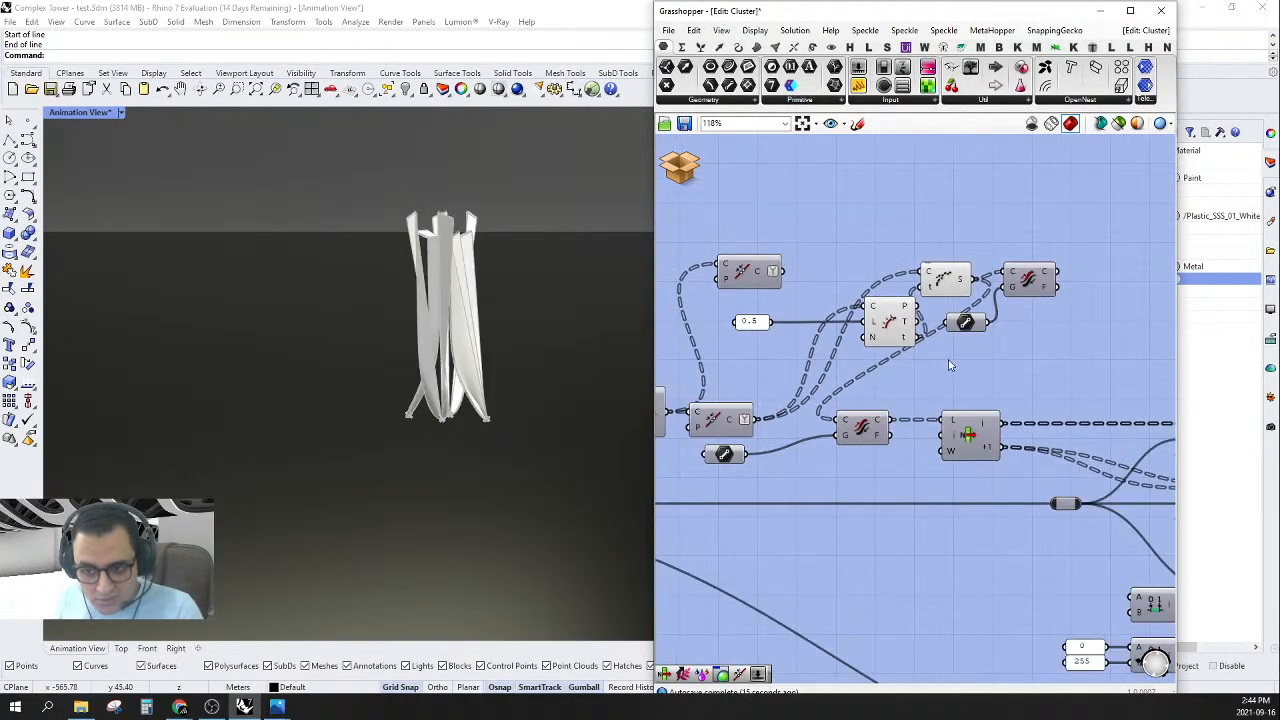
- Delete the pasted duplicate Flip Curve and its guide curve parameter
left_click_drag(1071, 203, 856, 358)
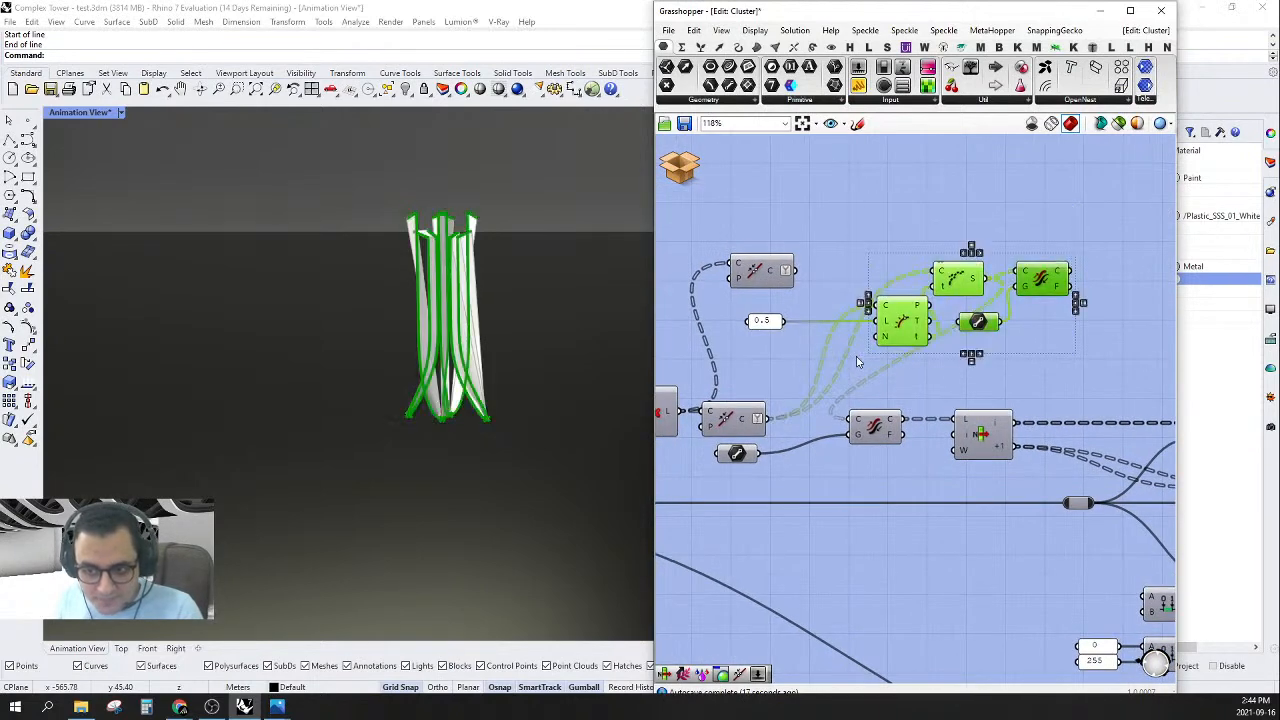
left_click(1022, 393)
left_click_drag(1094, 271, 984, 345)
key("Delete")
right_click_drag(975, 363, 828, 435)
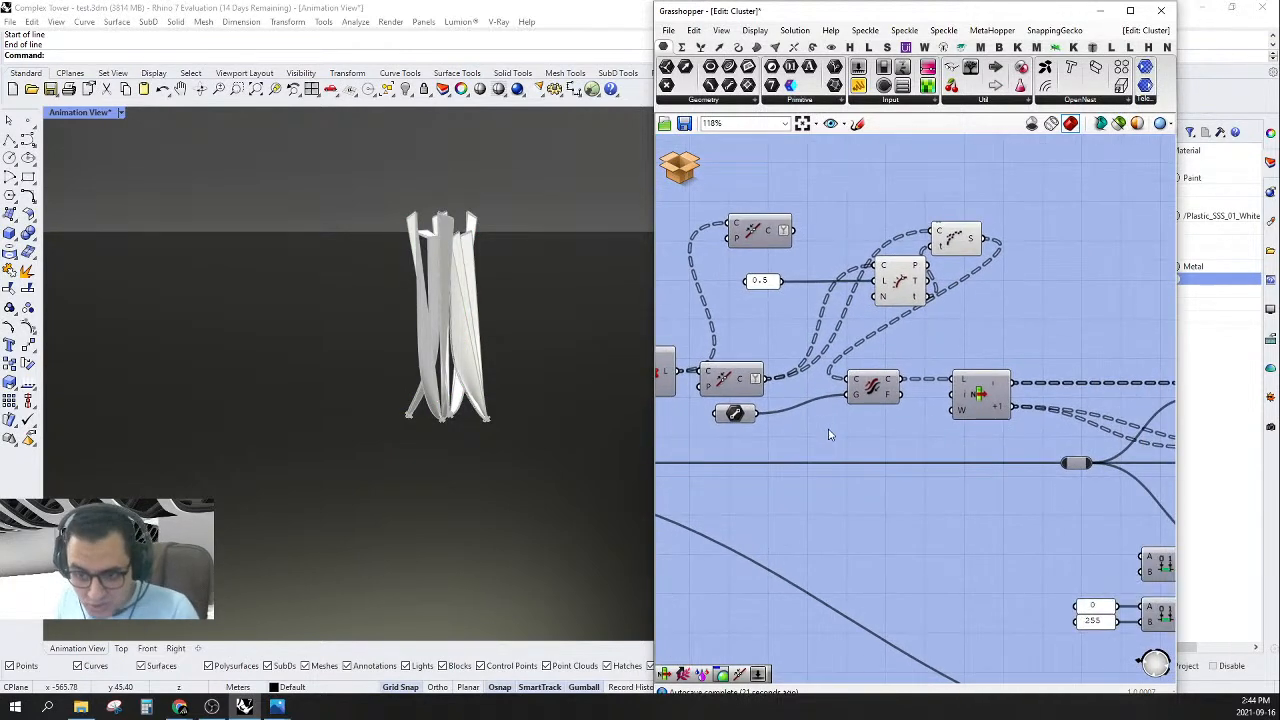
- Make room after the lower Join Curves and place Evaluate Length, Shatter and the 0.5 panel in line before Flip Curve
left_click_drag(828, 435, 943, 435, "alt")
left_click(1010, 278)
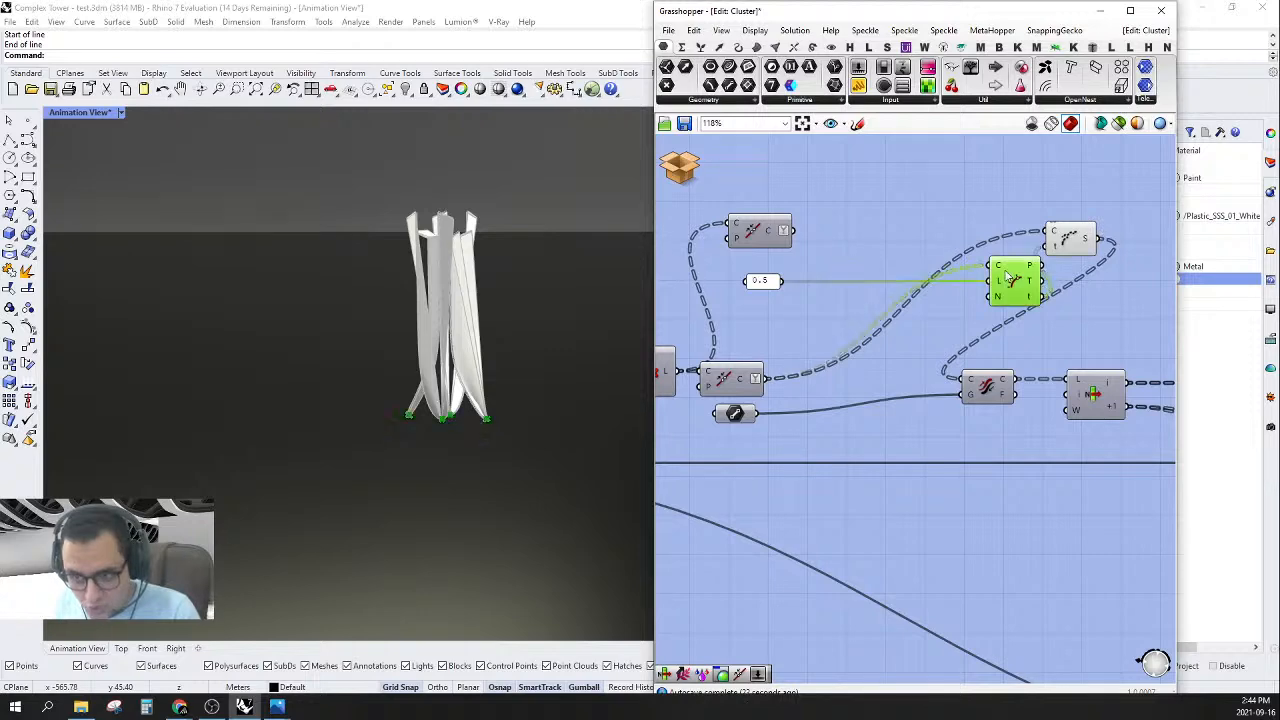
left_click_drag(1010, 278, 813, 414)
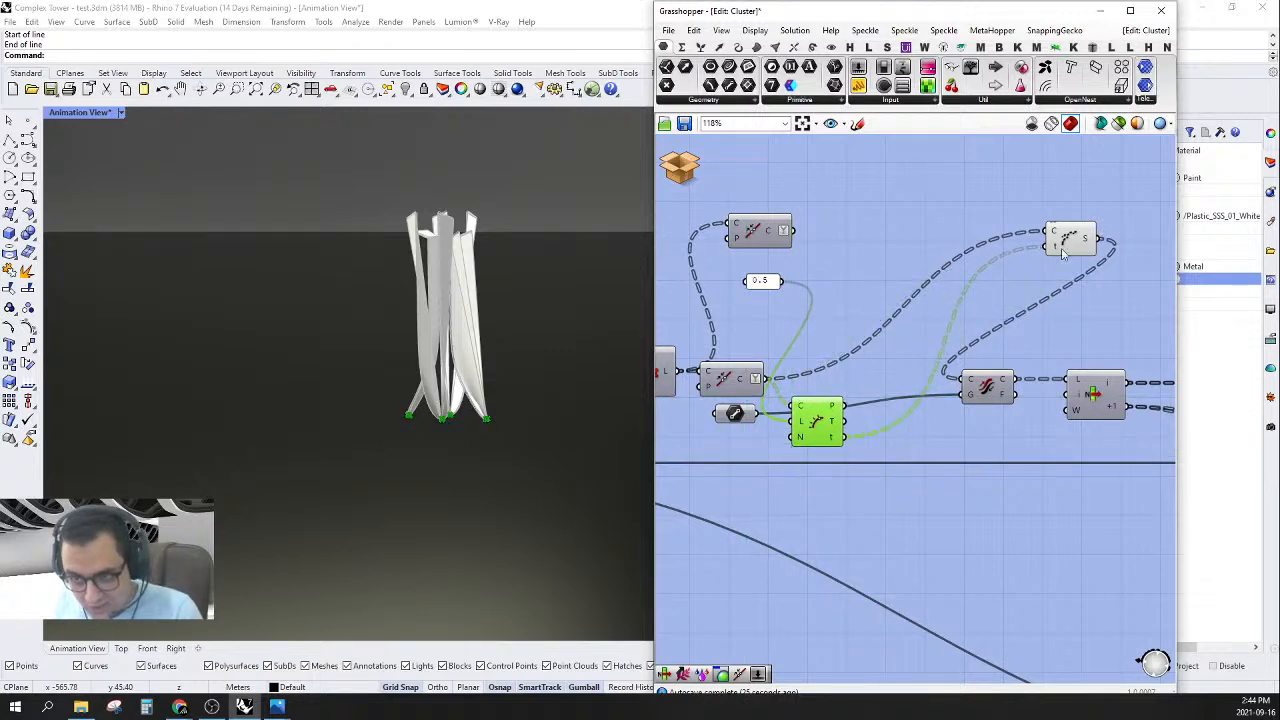
left_click_drag(1064, 253, 897, 390)
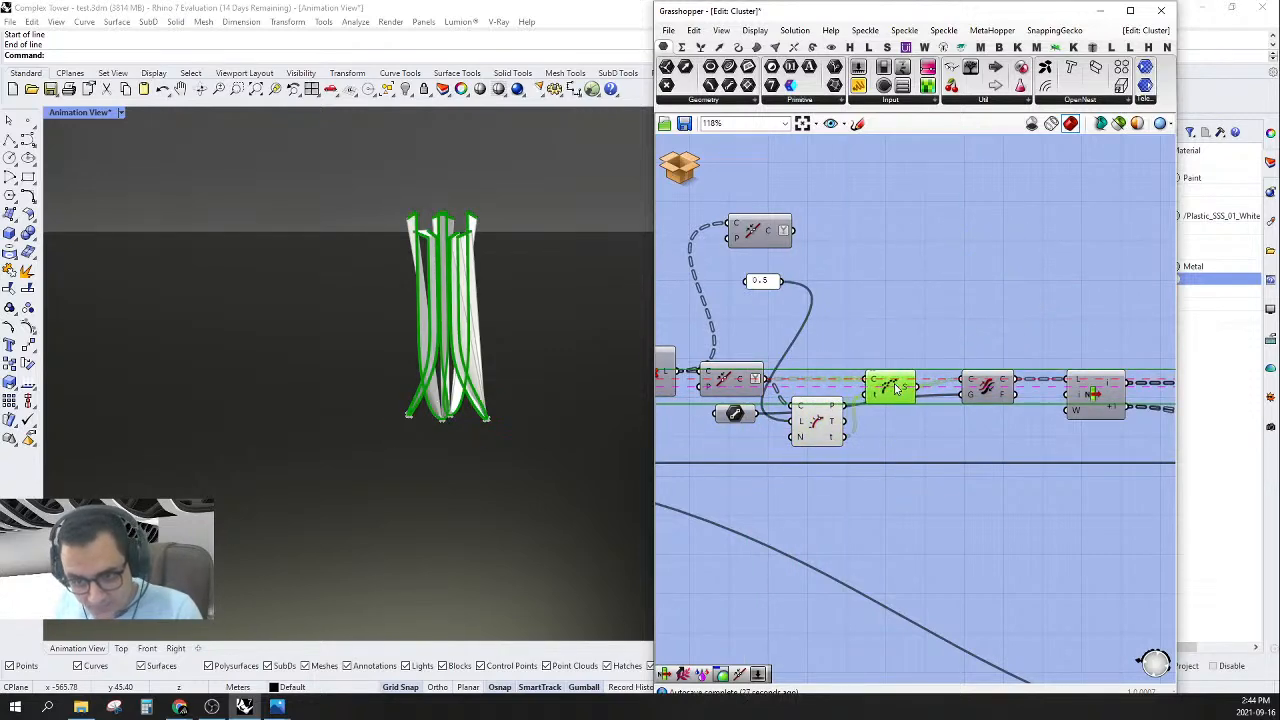
scroll(810, 228, "up", 4)
left_click_drag(800, 218, 755, 470)
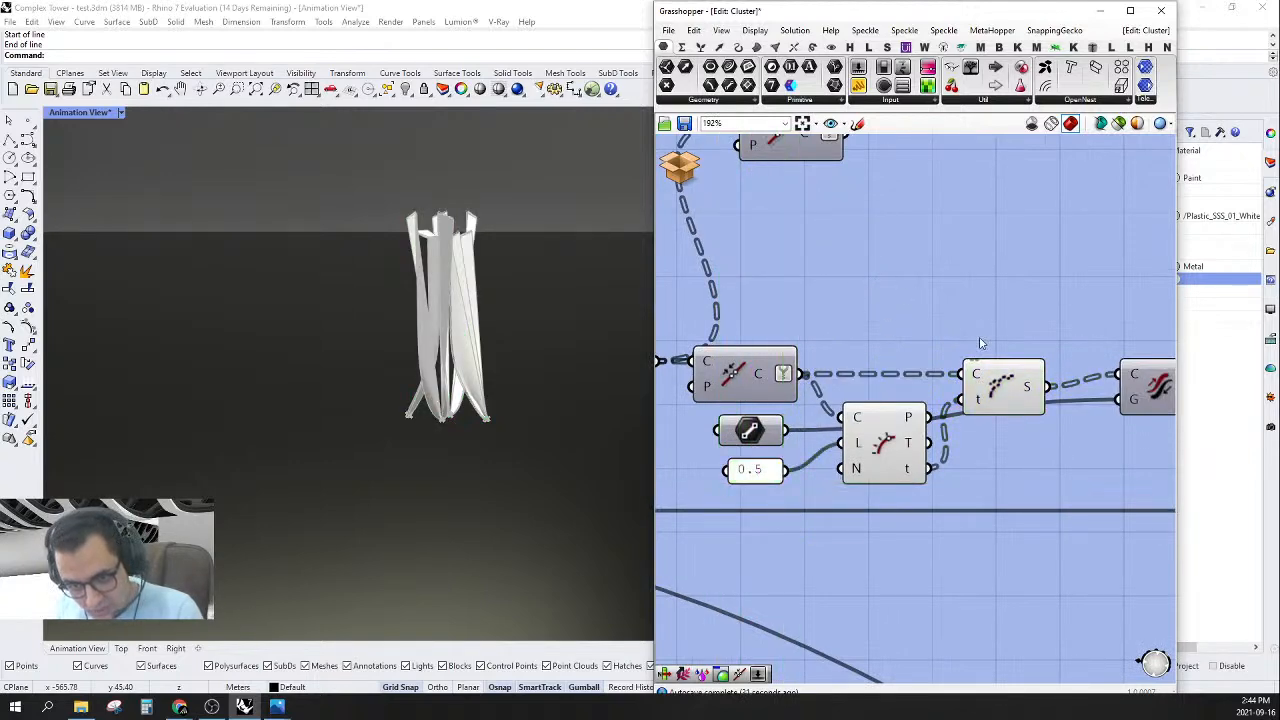
- Examine the ribbon geometry in the Rhino viewport from several angles after the Shatter components' insertion
right_click_drag(900, 560, 840, 566)
left_click(940, 388)
left_click(880, 580)
right_click_drag(384, 407, 451, 474)
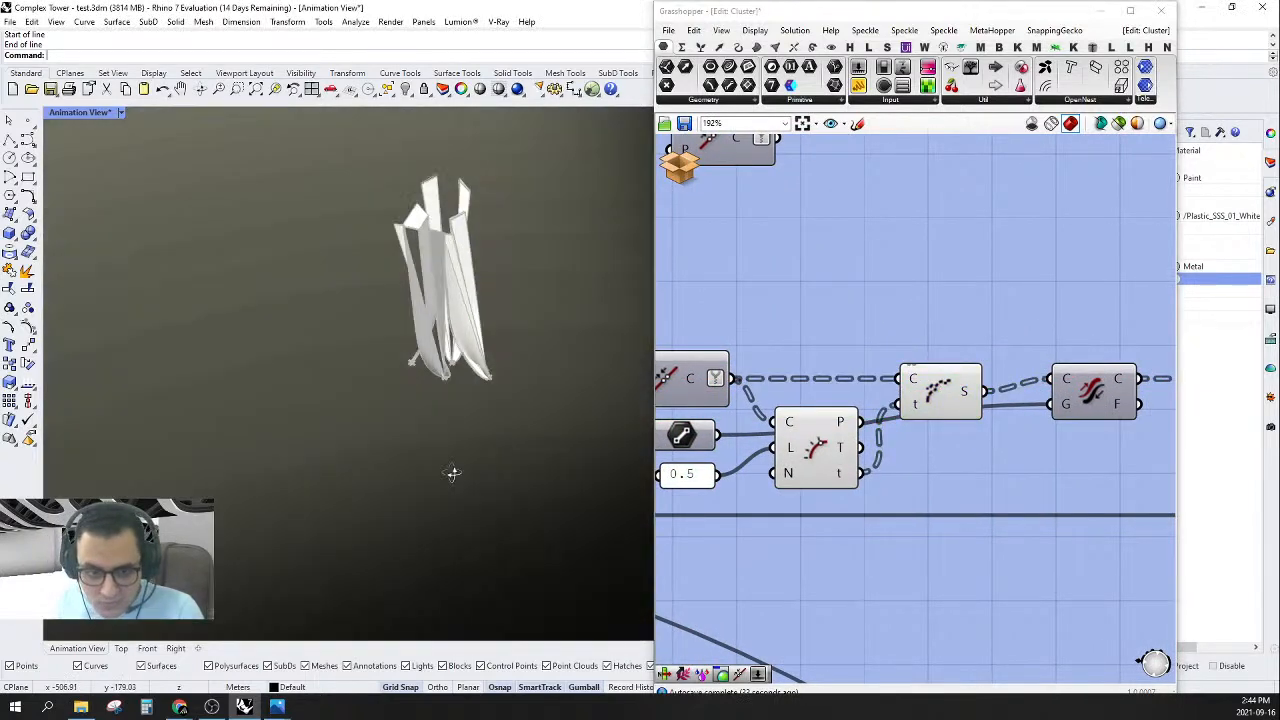
scroll(474, 223, "up", 5)
scroll(282, 283, "up", 3)
scroll(282, 283, "down", 5)
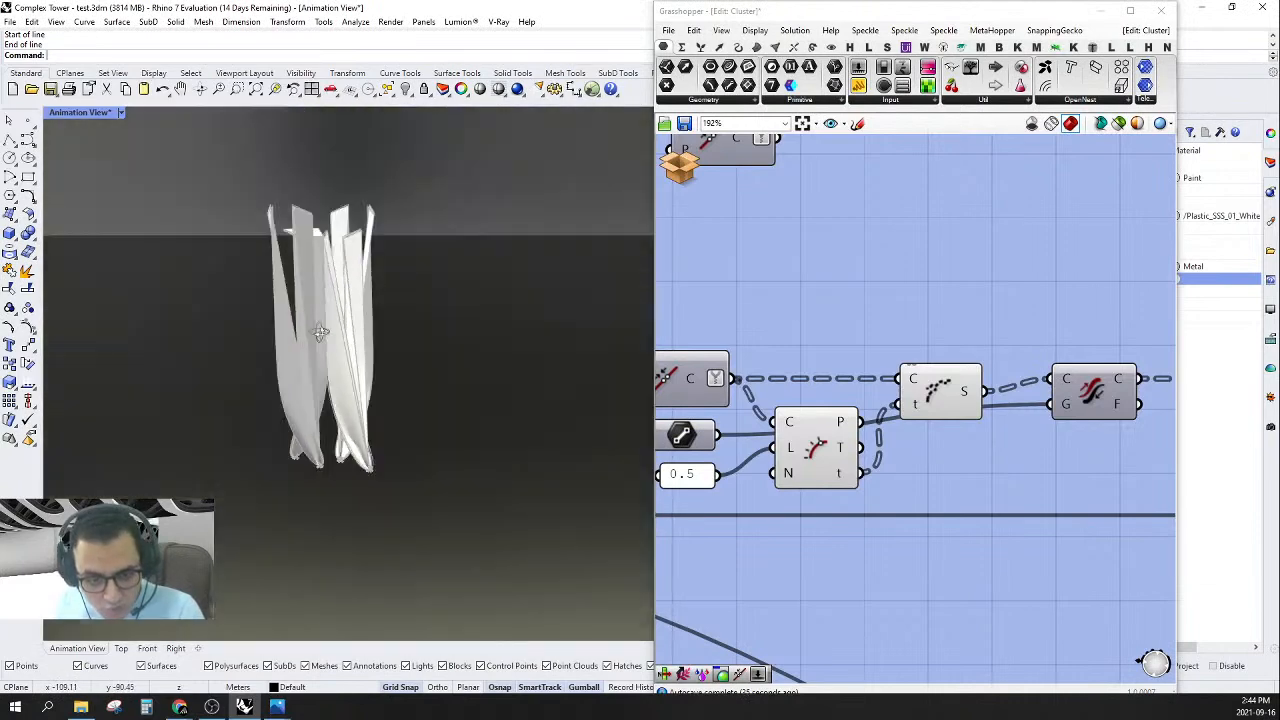
right_click_drag(330, 300, 385, 340)
- Examine the data structure of the Shatter component's segments and the curves it produces on the model
right_click_drag(920, 320, 902, 358)
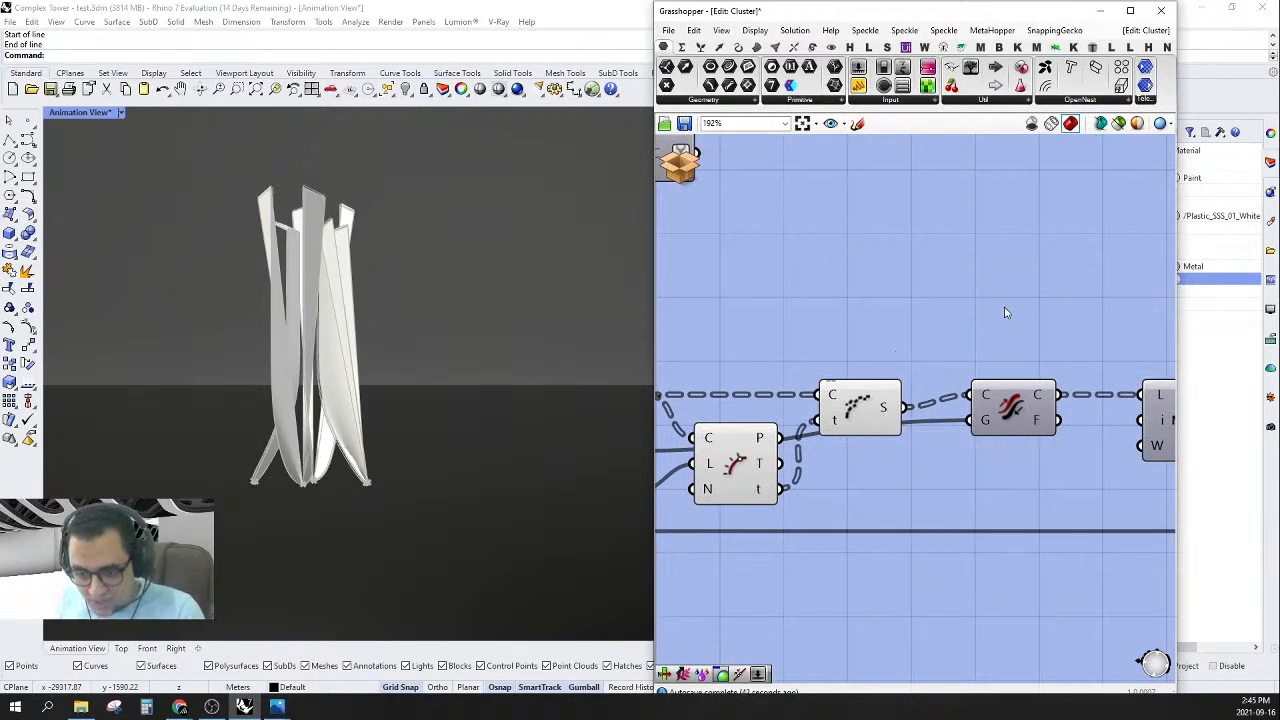
right_click_drag(1006, 313, 1069, 325)
right_click_drag(945, 416, 1015, 382)
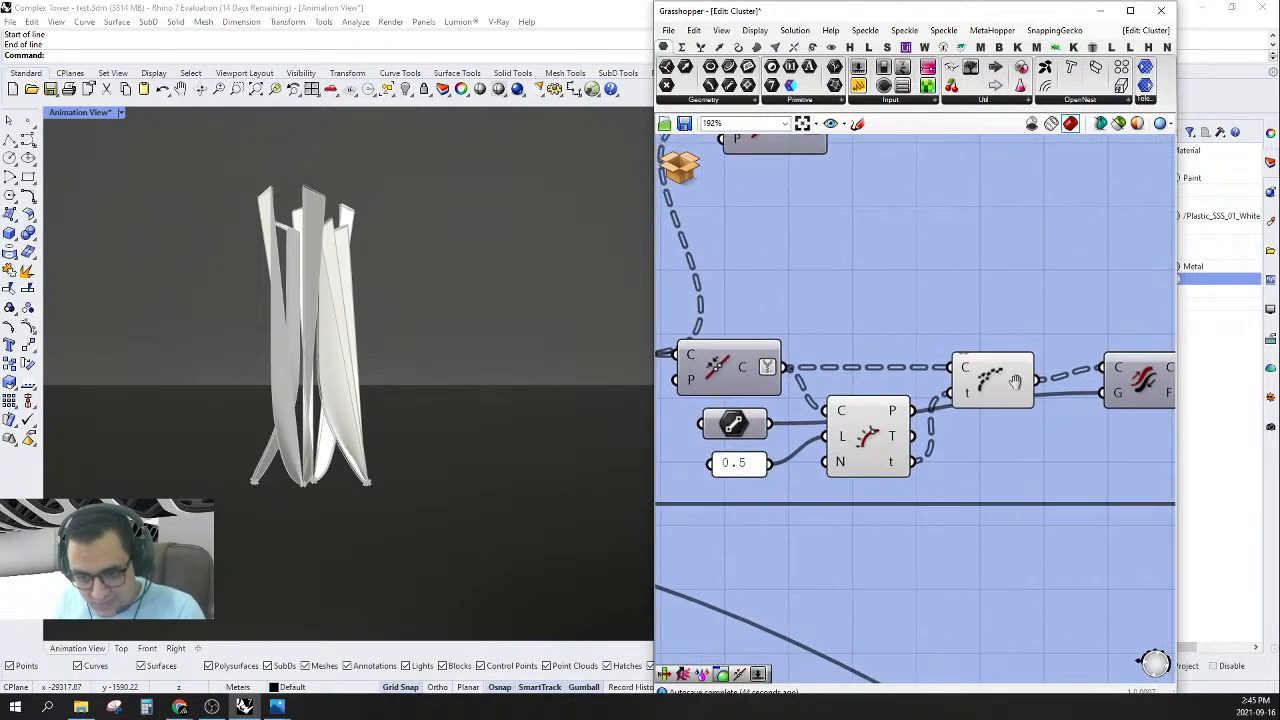
mouse_move(1019, 388)
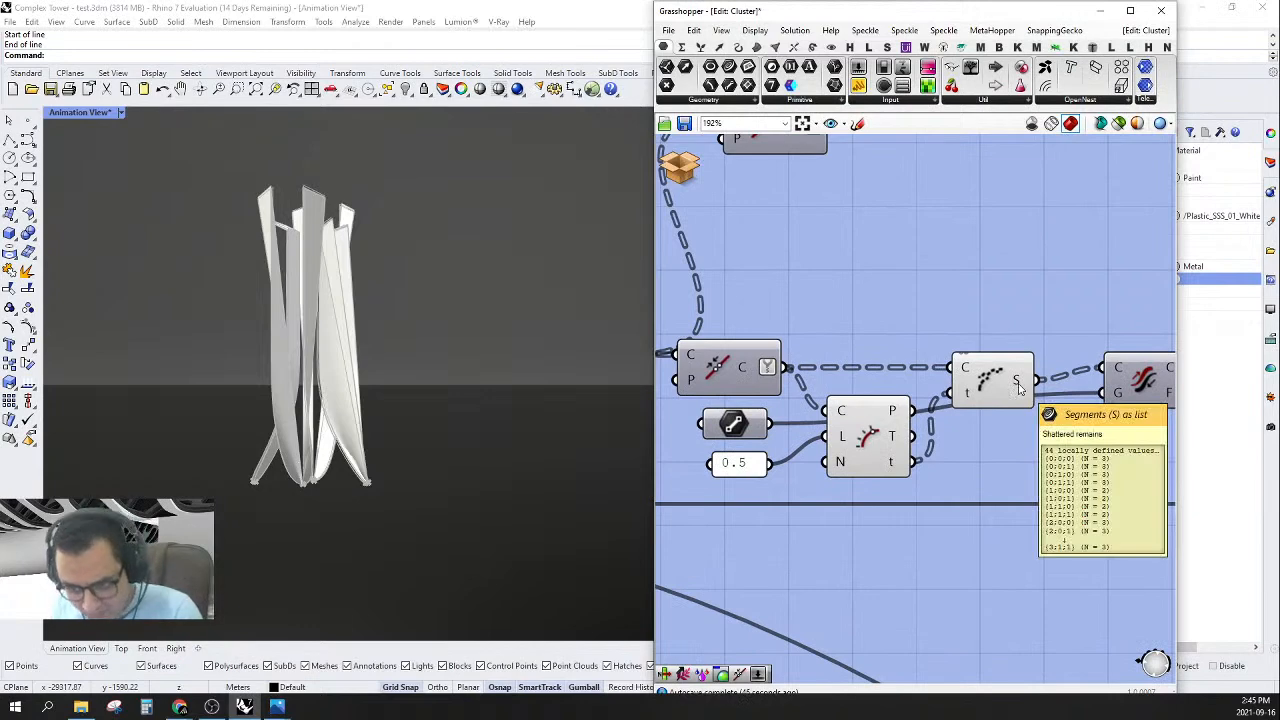
left_click(990, 380)
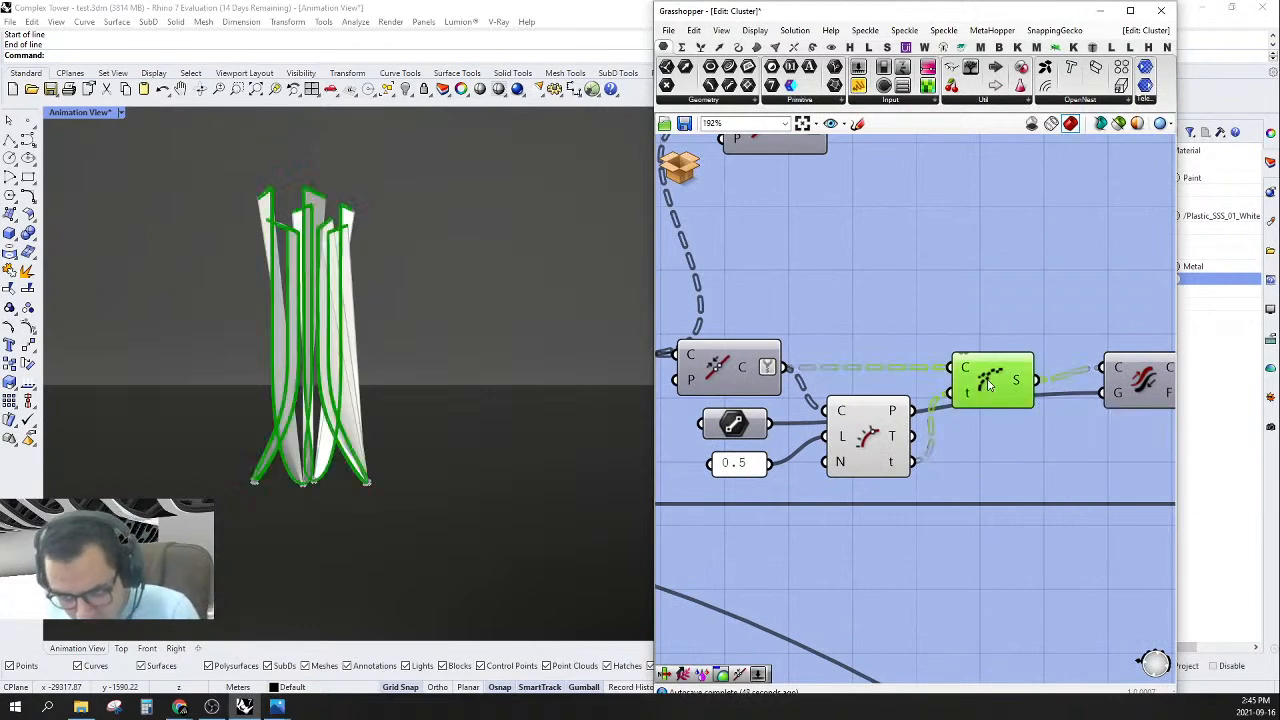
right_click_drag(907, 383, 840, 415)
scroll(893, 396, "down", 2)
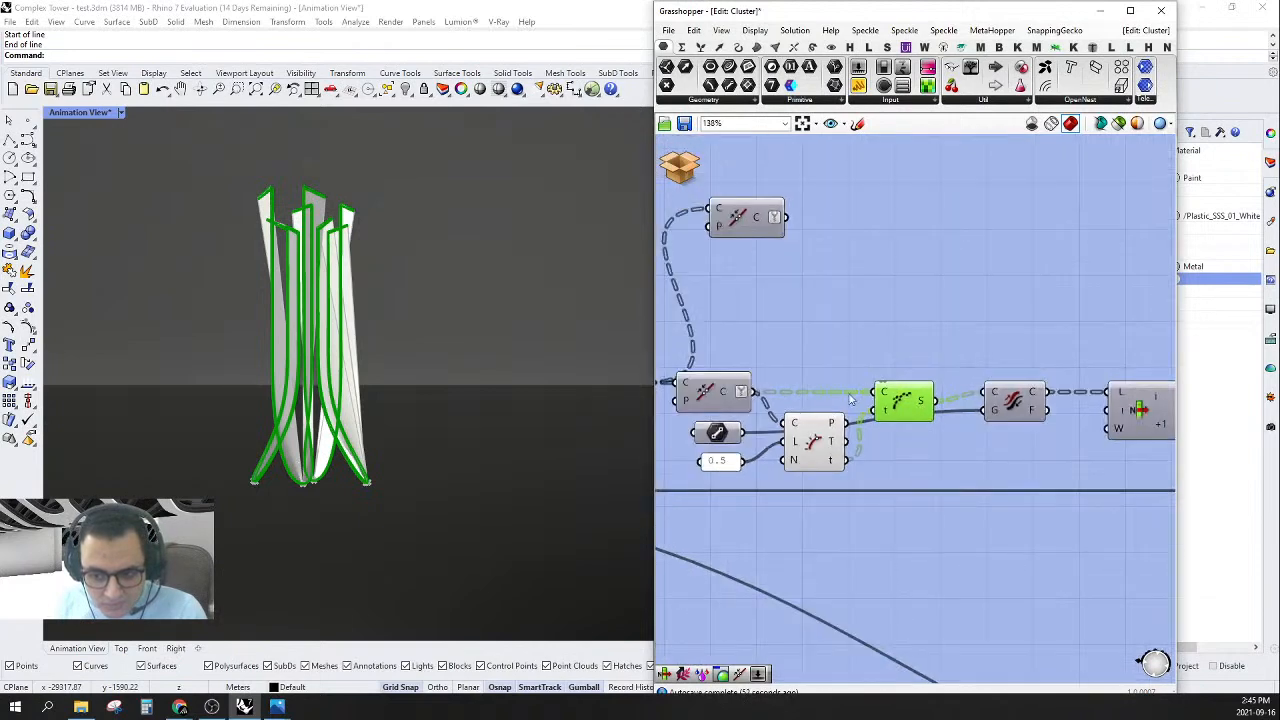
- Move the guide curve parameter beneath Shatter, beside the guide input of Flip Curve
scroll(727, 443, "up", 2)
left_click_drag(708, 433, 977, 454)
right_click_drag(1015, 332, 955, 373)
right_click_drag(981, 279, 951, 346)
left_click(891, 429)
right_click_drag(891, 429, 949, 372)
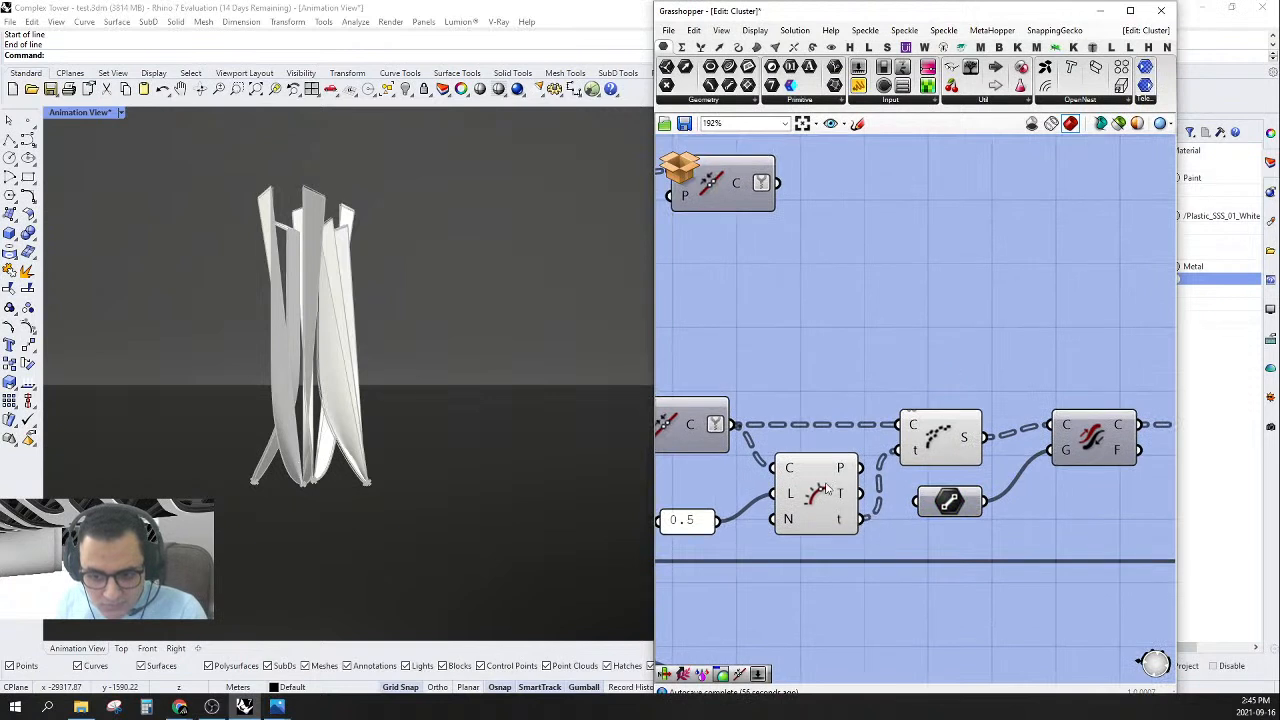
- Compare the data trees of the joined curves, Shatter's curve input and its segments, and inspect the ribbon ends up close
mouse_move(689, 428)
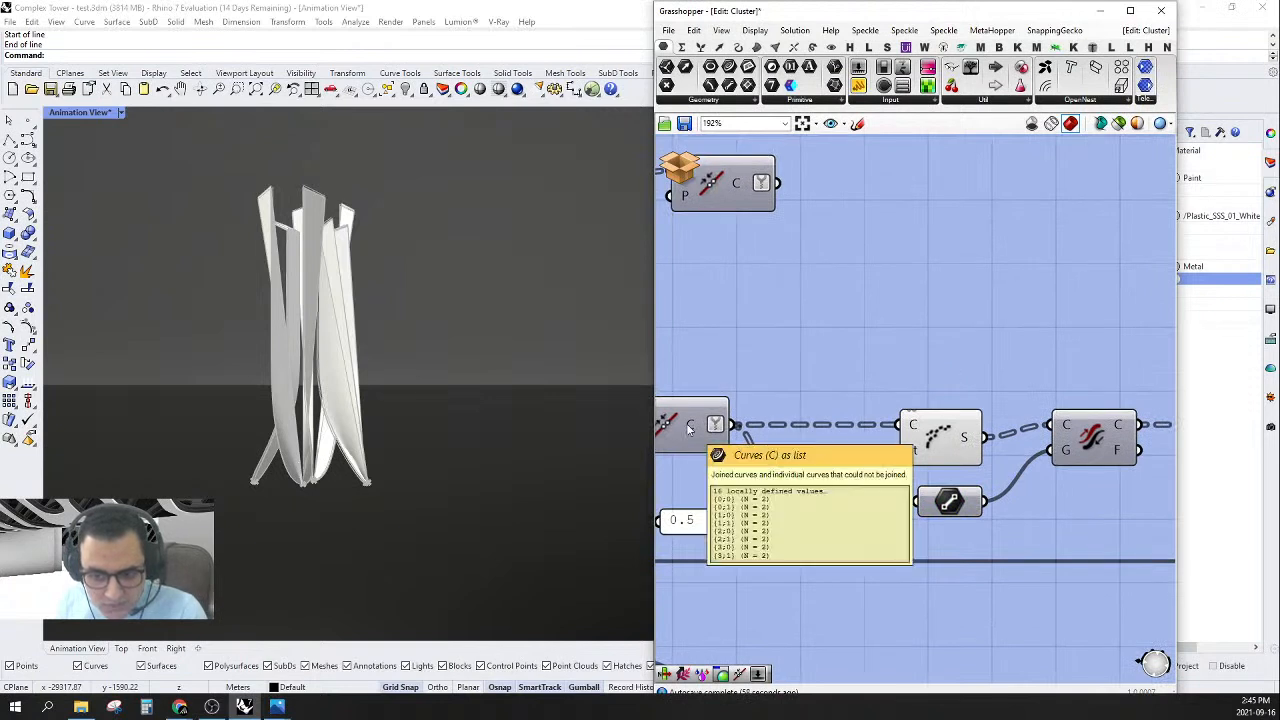
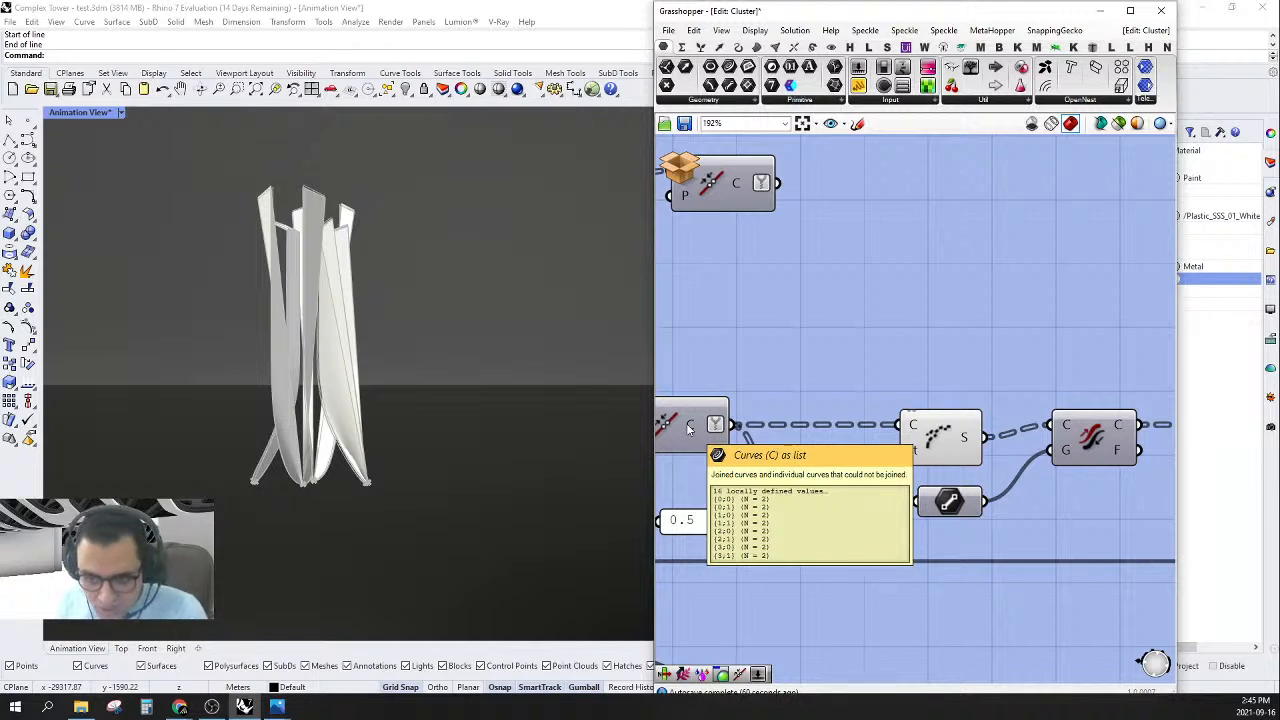
right_click_drag(882, 475, 893, 464)
mouse_move(927, 416)
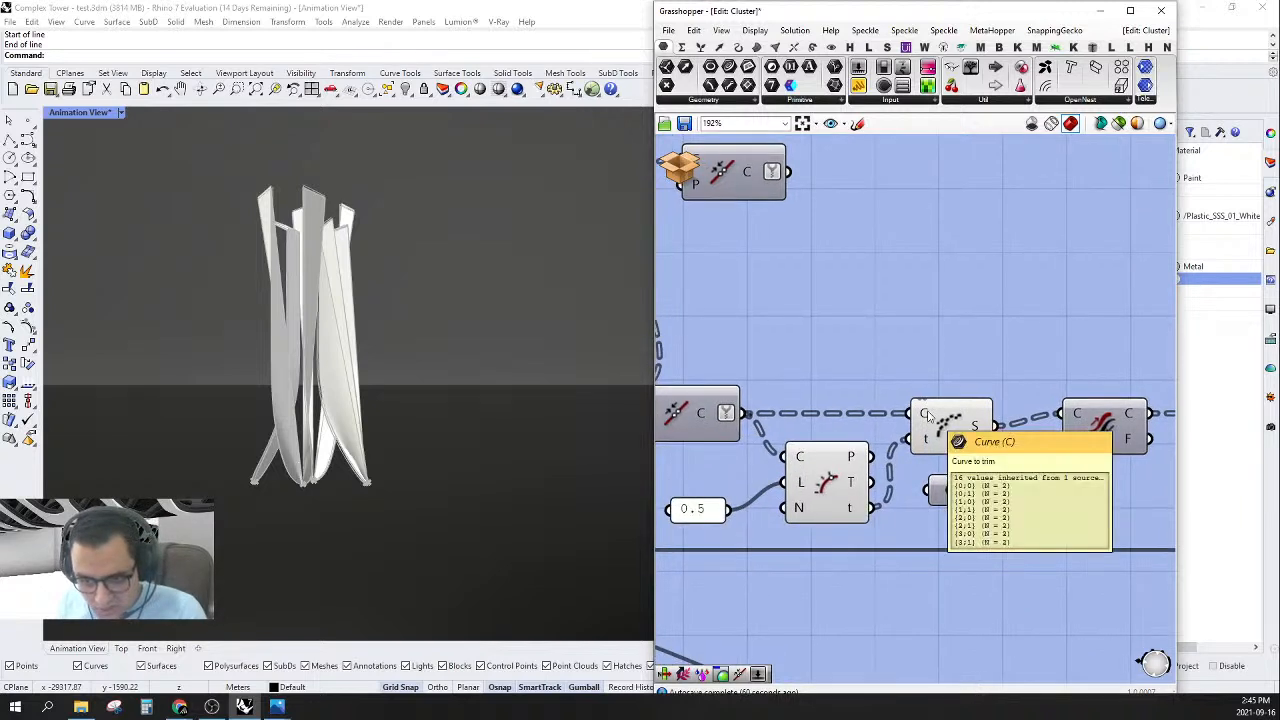
mouse_move(976, 428)
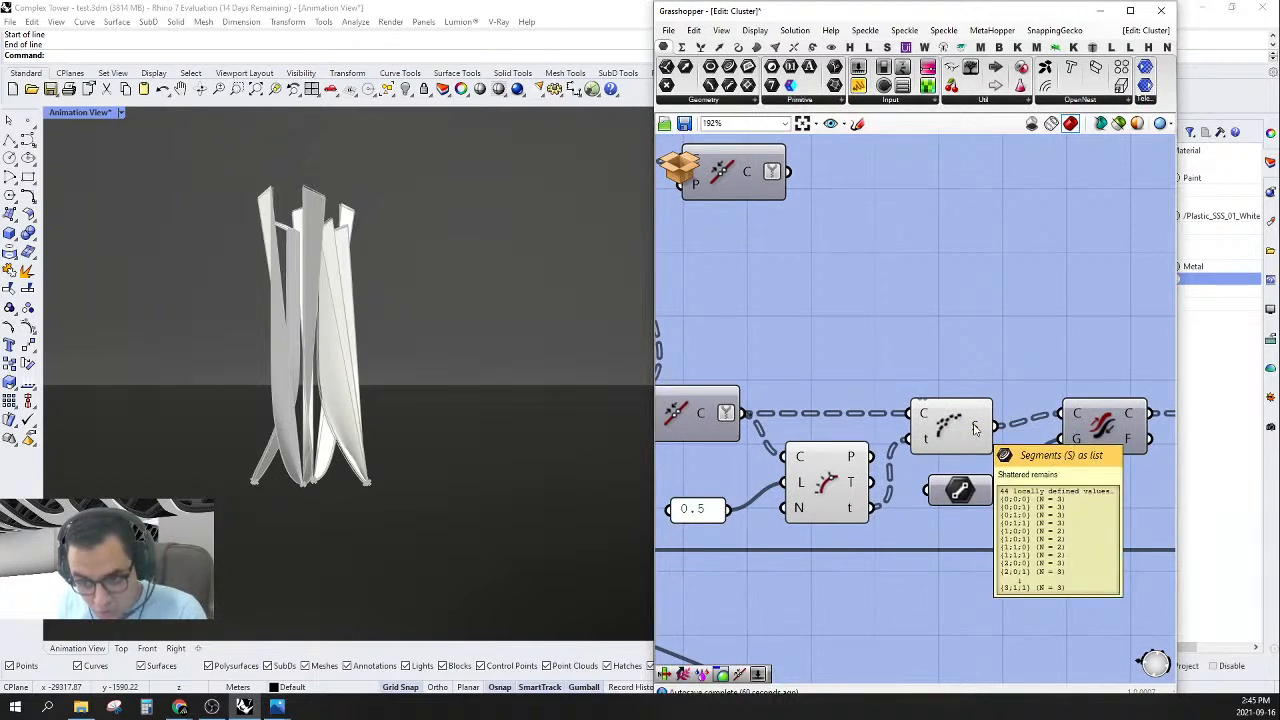
right_click_drag(580, 520, 231, 468)
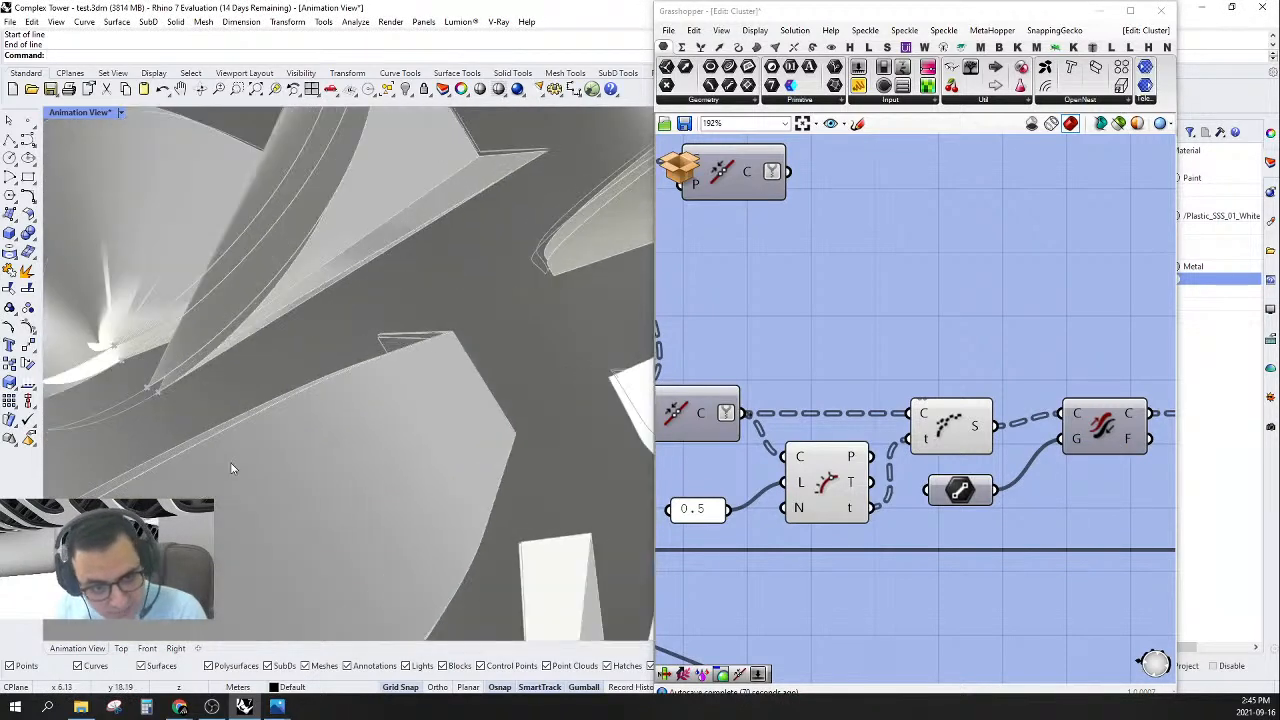
right_click_drag(941, 562, 901, 556)
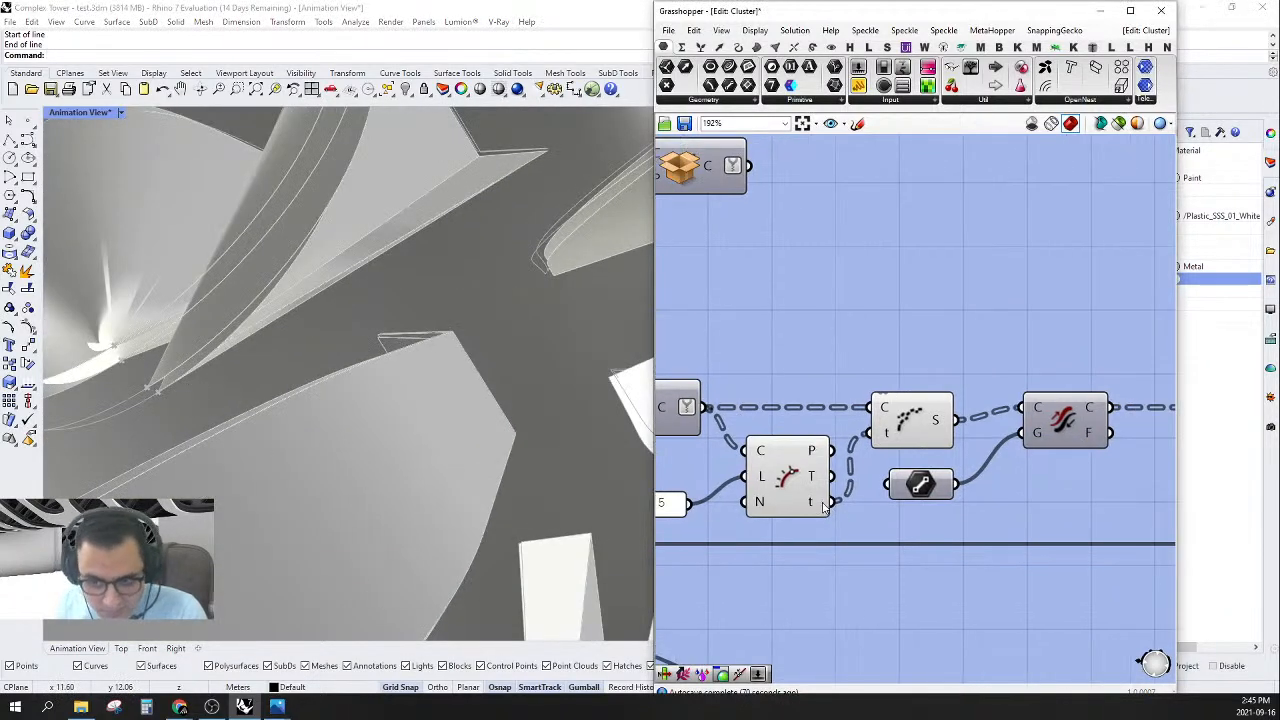
mouse_move(824, 508)
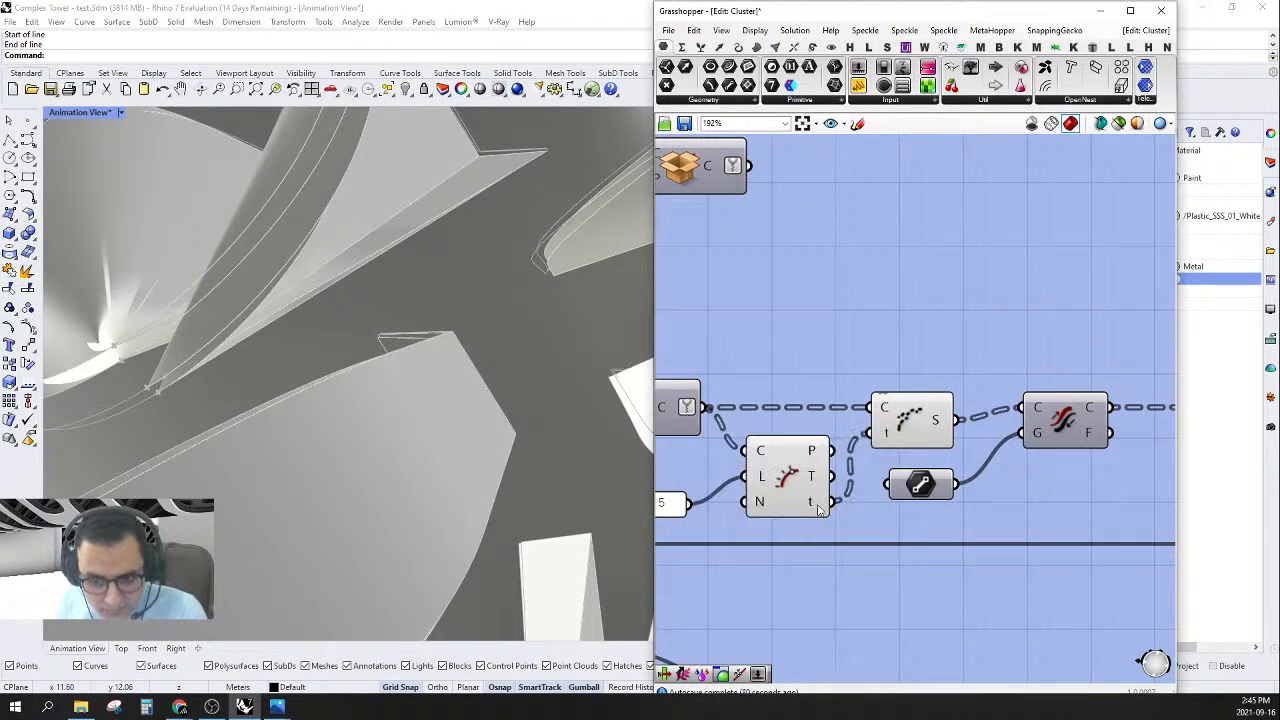
scroll(818, 510, "up", 2)
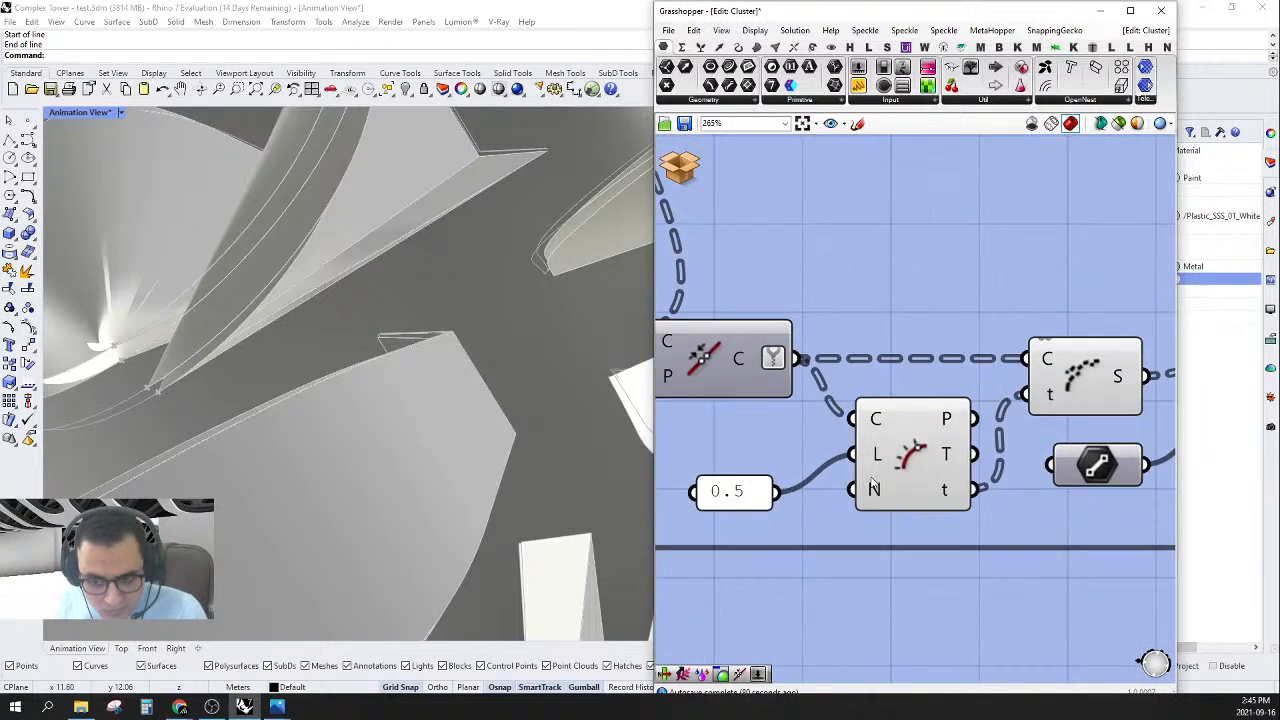
right_click_drag(871, 480, 936, 476)
left_click_drag(917, 451, 842, 489, "ctrl")
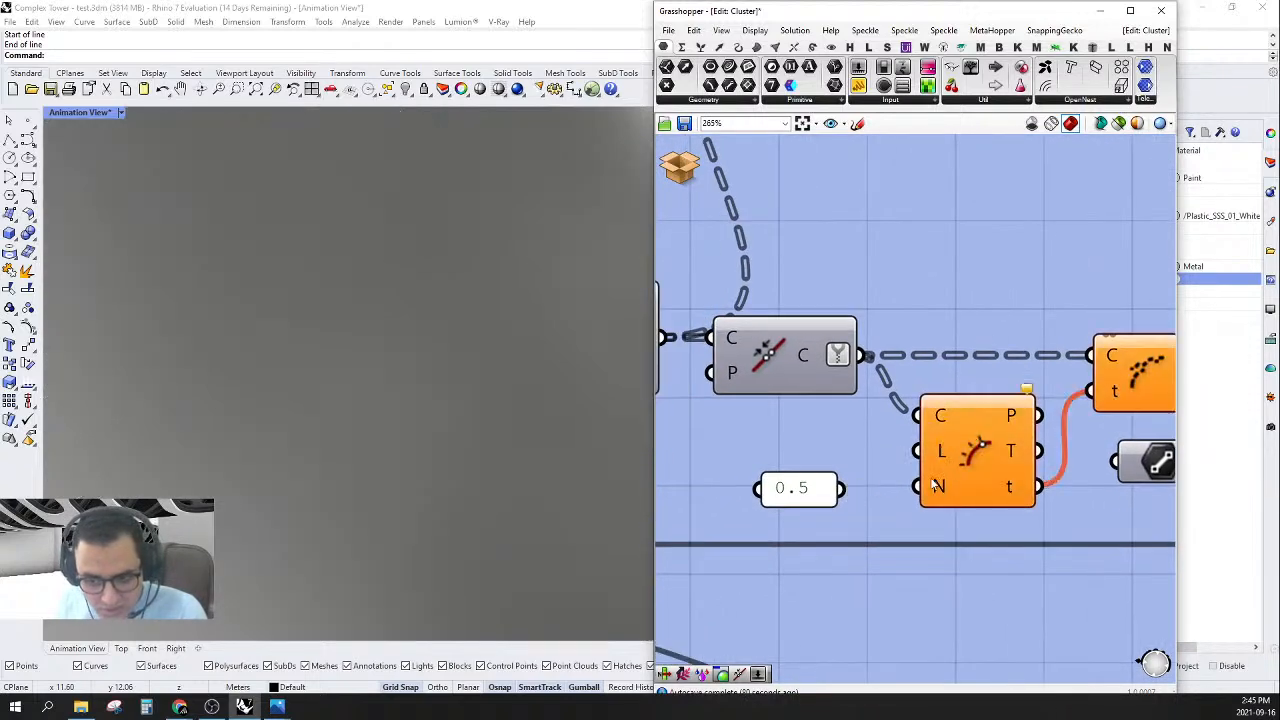
left_click_drag(924, 451, 842, 488)
- Add a panel above the Shatter component and connect it to the t output of Evaluate Length to show the curve parameters
right_click_drag(950, 452, 812, 457)
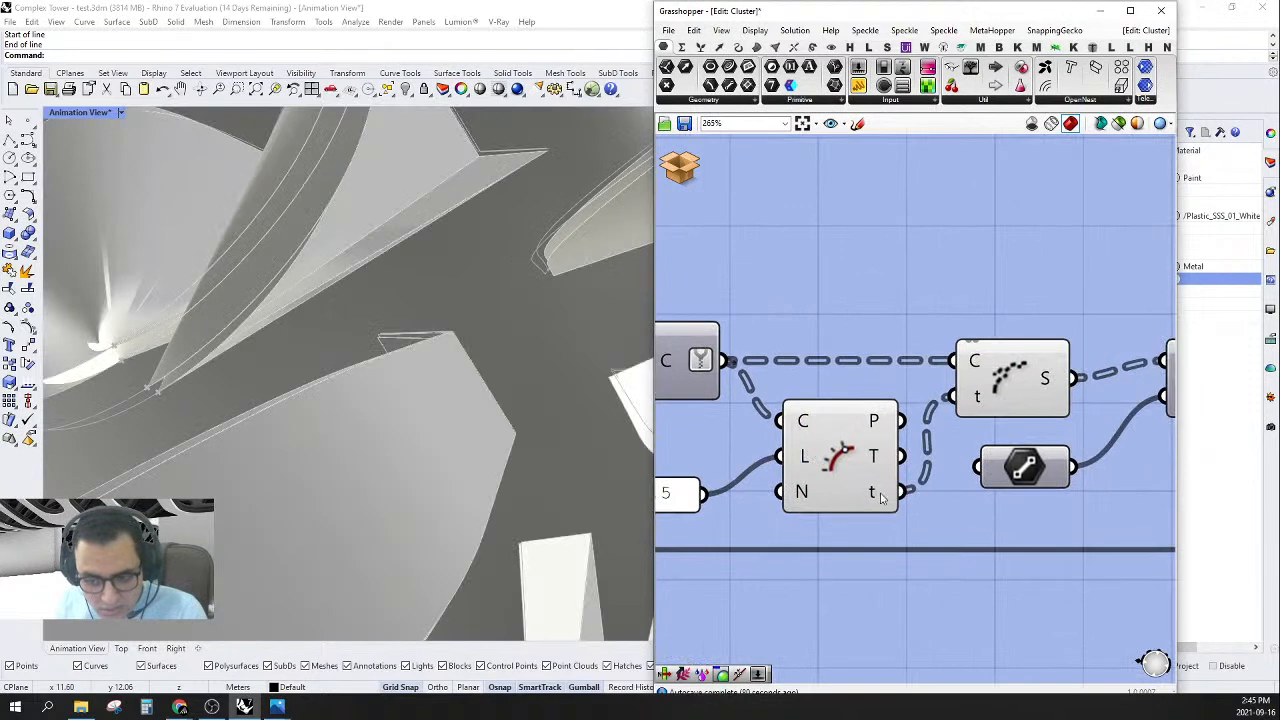
mouse_move(881, 498)
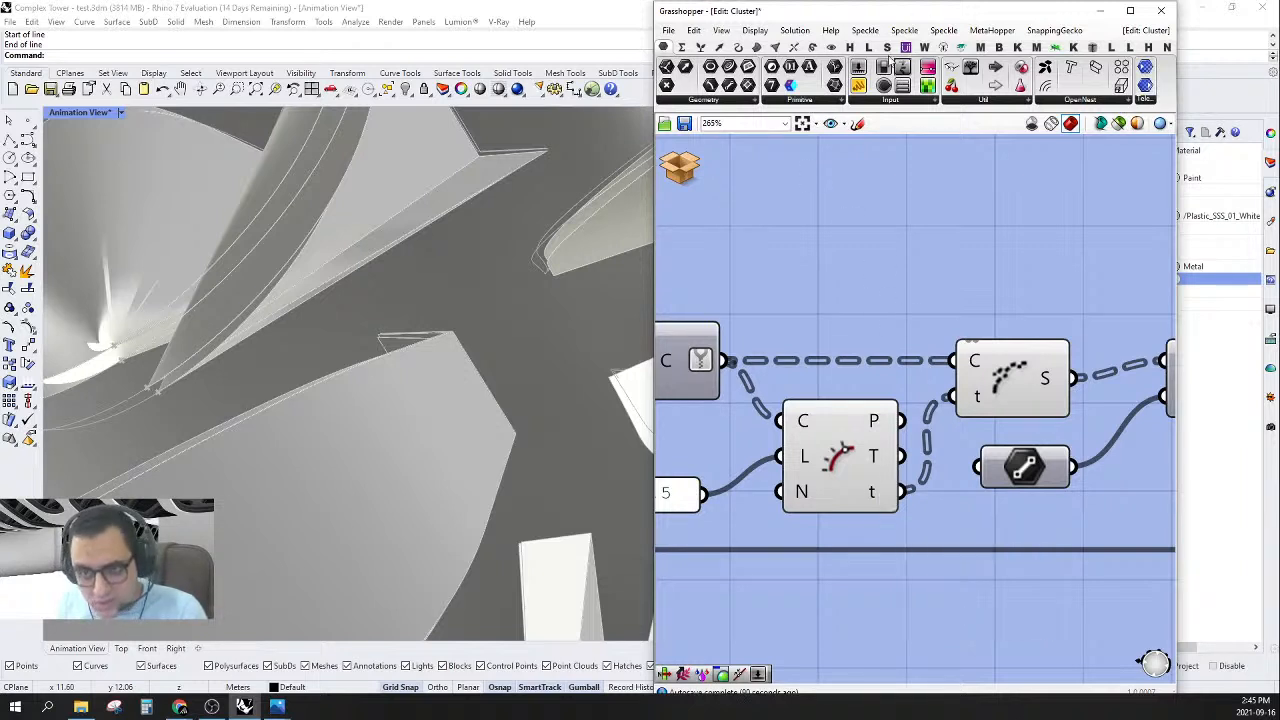
left_click_drag(858, 85, 985, 288)
left_click_drag(842, 281, 918, 496)
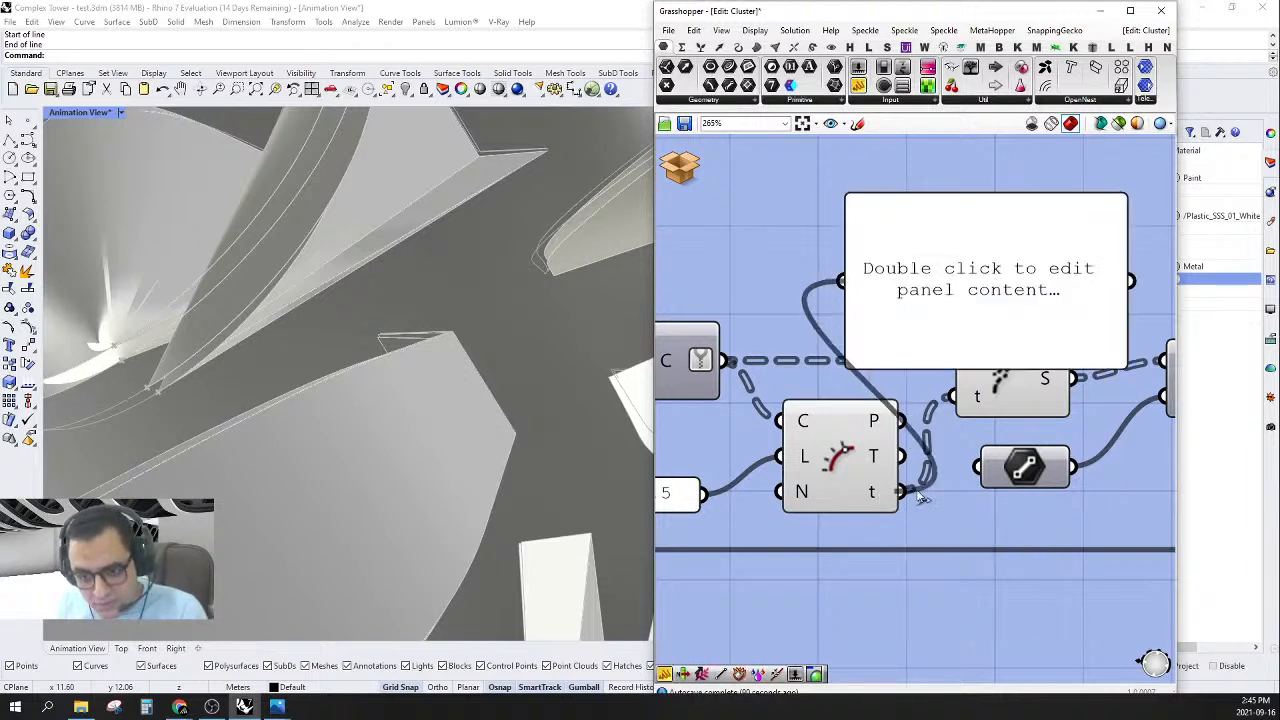
scroll(953, 305, "down", 1)
left_click_drag(994, 283, 1083, 212)
right_click_drag(954, 335, 1008, 330)
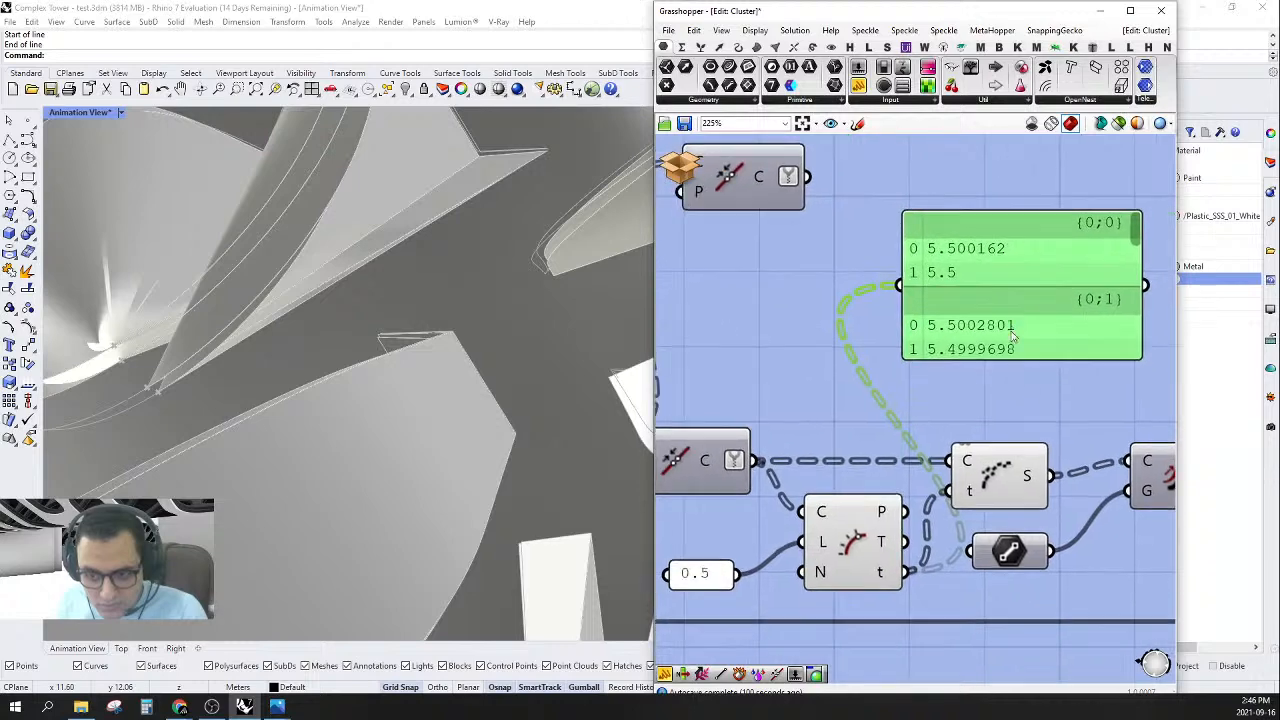
left_click_drag(1008, 330, 1028, 301)
right_click_drag(1028, 301, 984, 288)
right_click_drag(936, 474, 1097, 420)
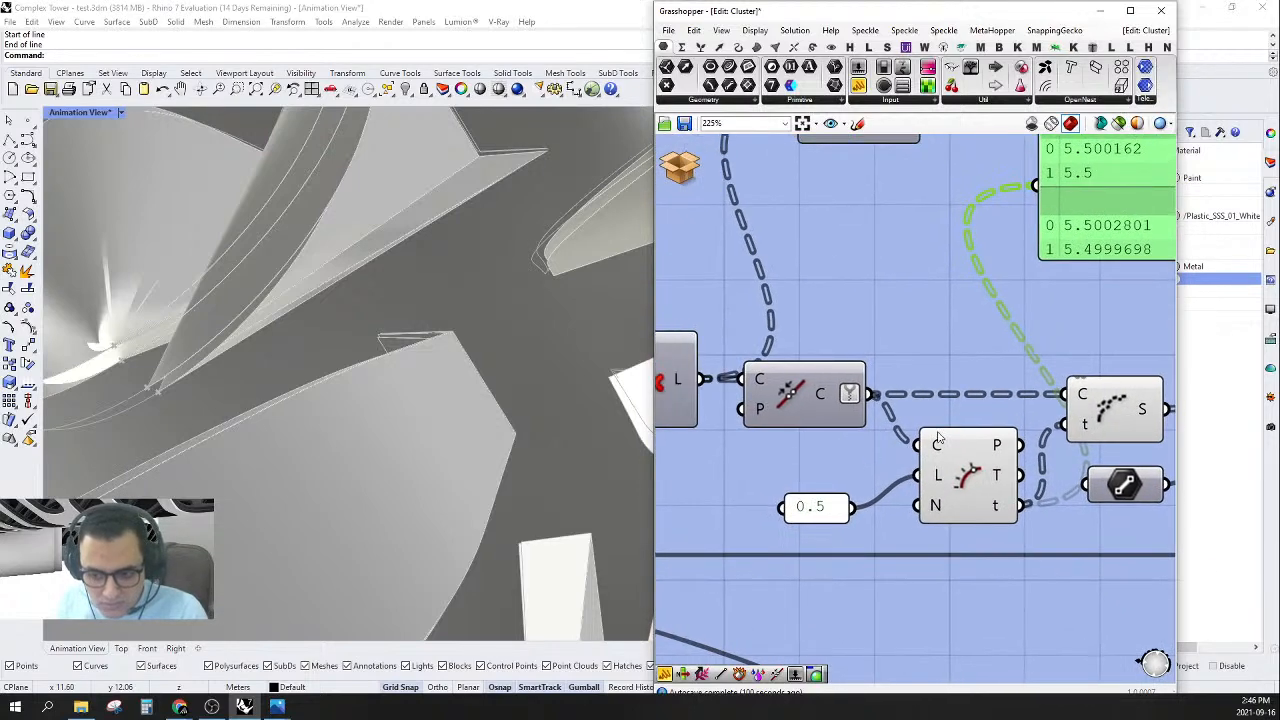
- Try reparameterizing the curve input of Evaluate Length, check its t output, and switch the reparameterization off again
mouse_move(936, 452)
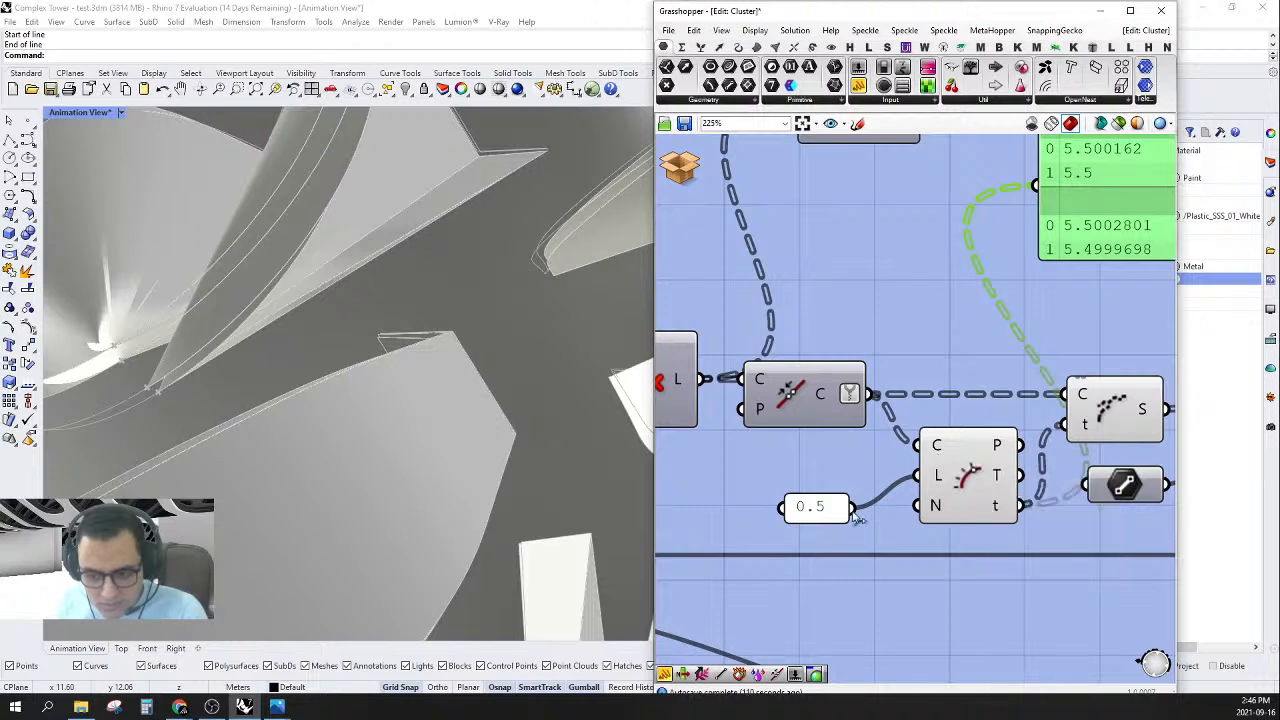
right_click(936, 447)
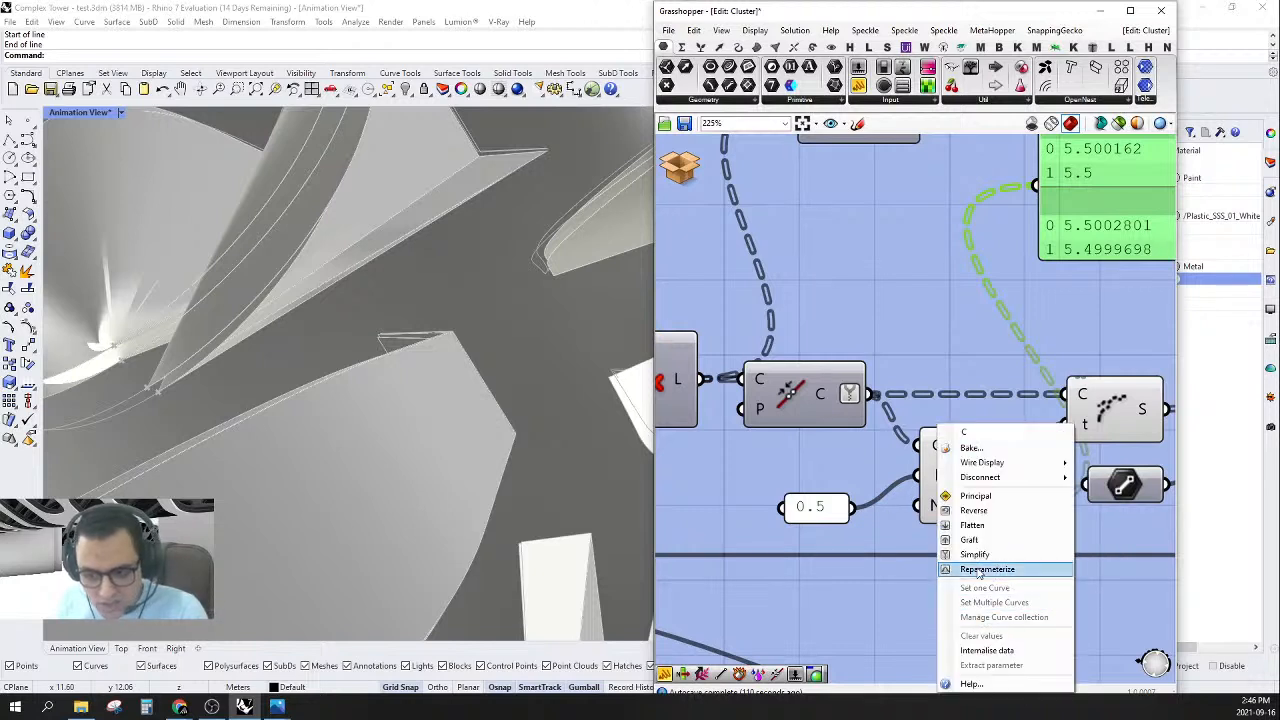
left_click(979, 573)
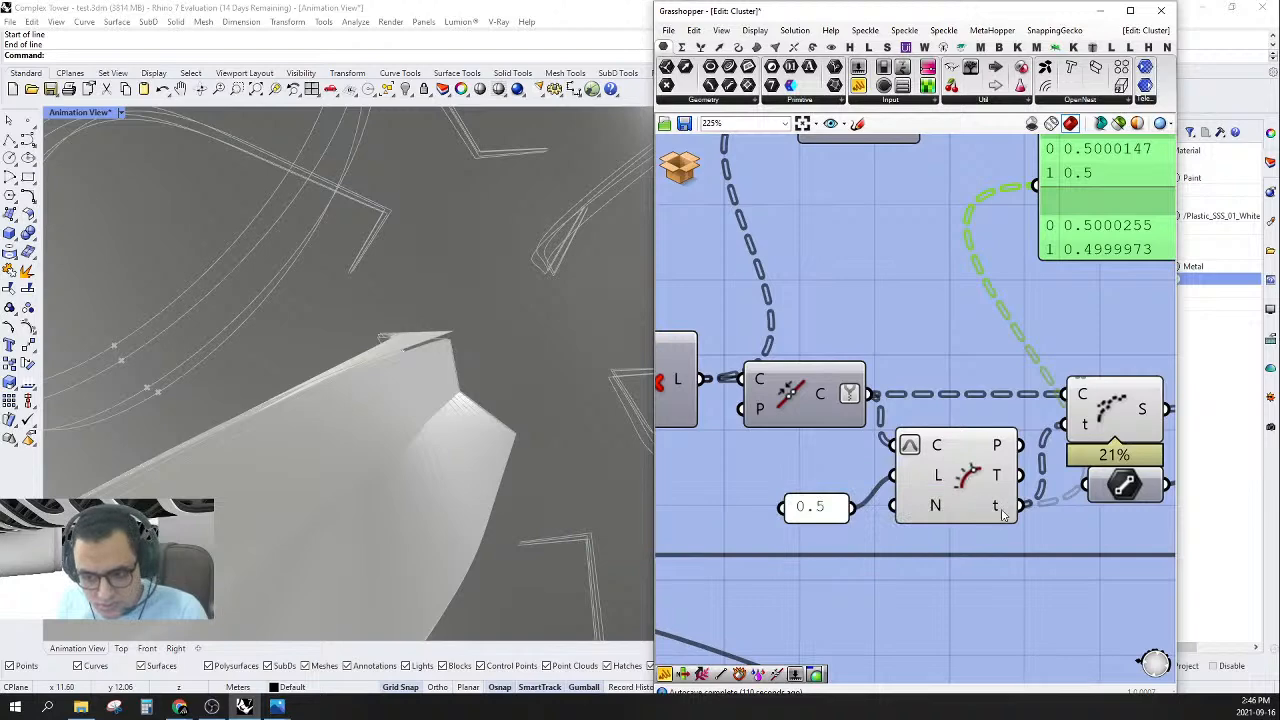
mouse_move(1003, 514)
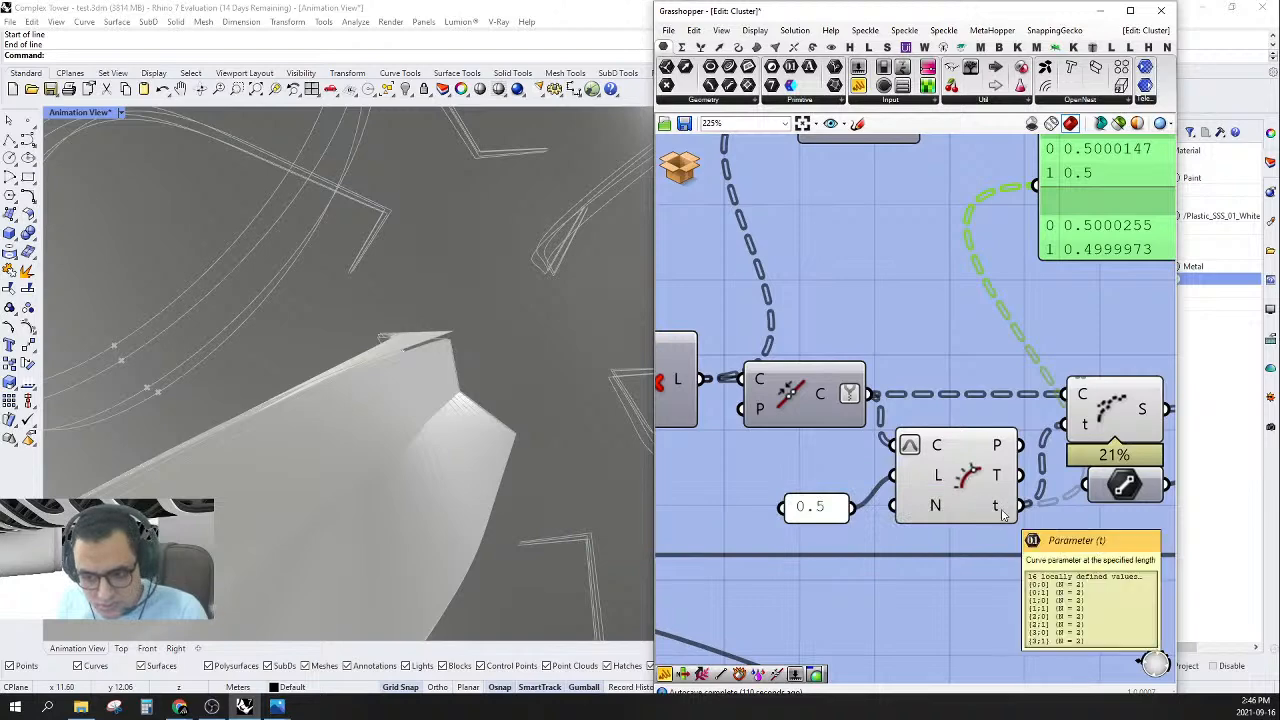
right_click(910, 450)
left_click(962, 556)
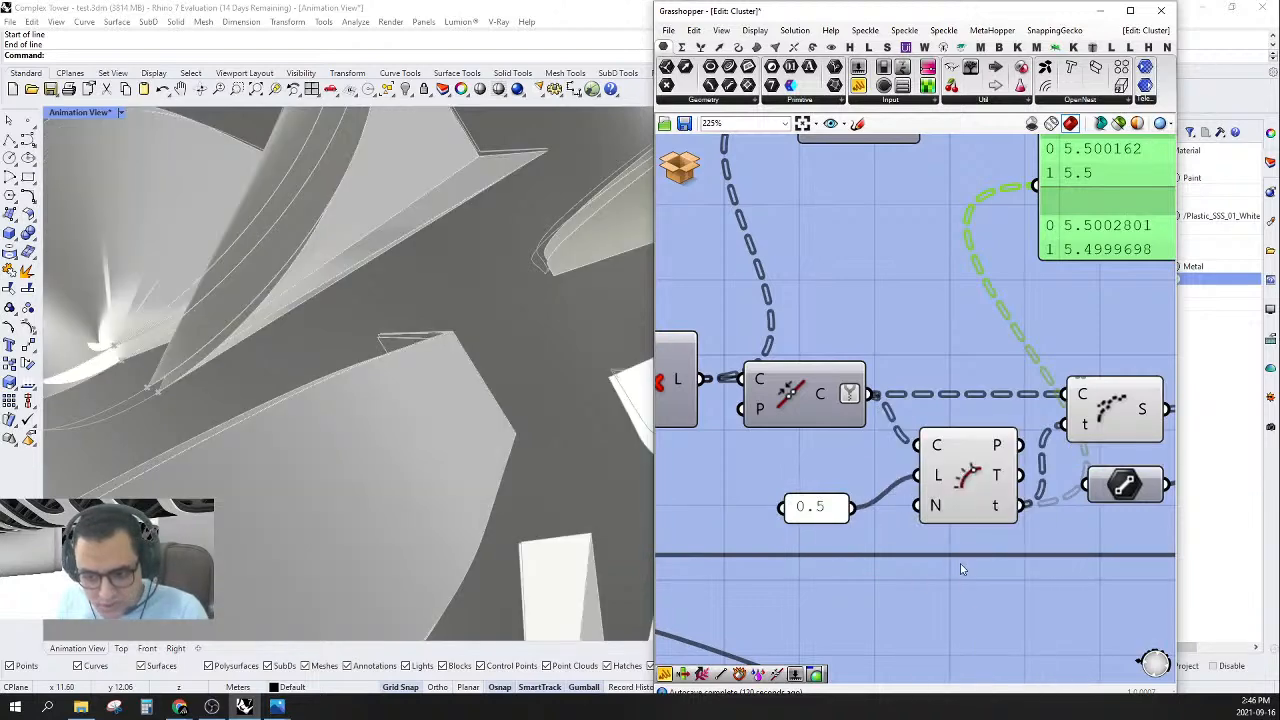
- Try inverting the N (normalized) input of Evaluate Length
right_click(932, 506)
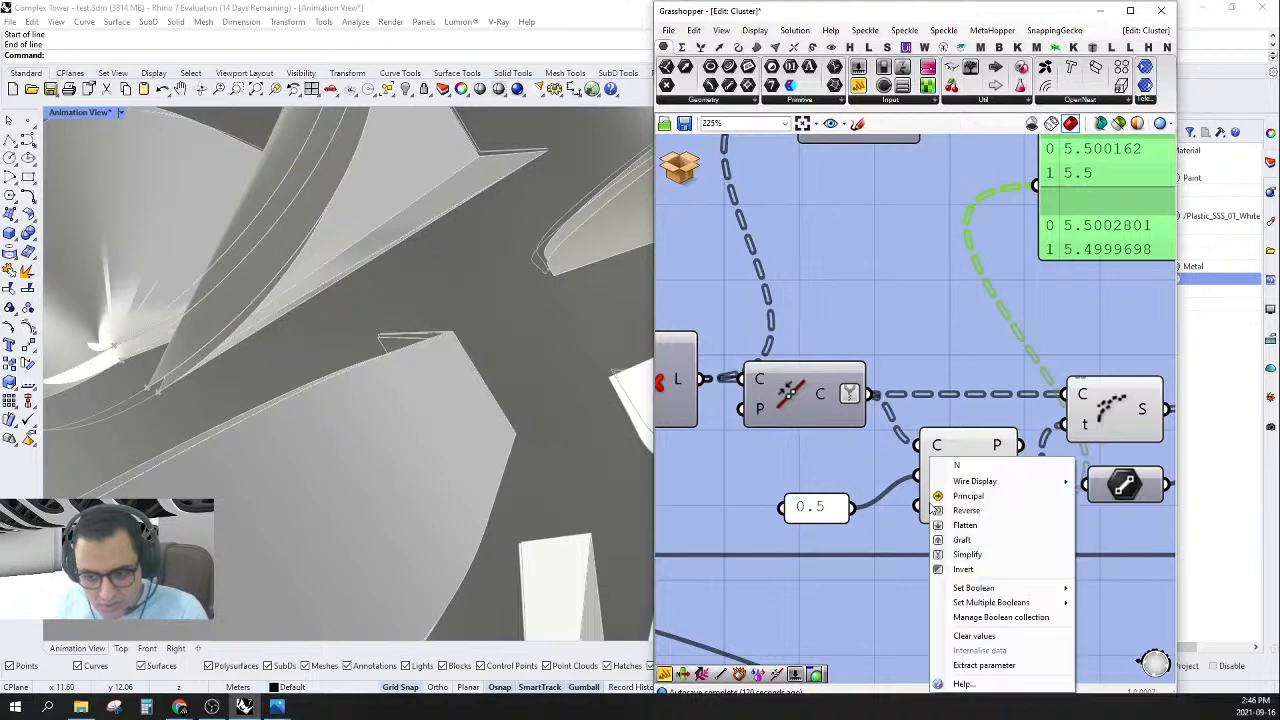
left_click(970, 571)
right_click(929, 507)
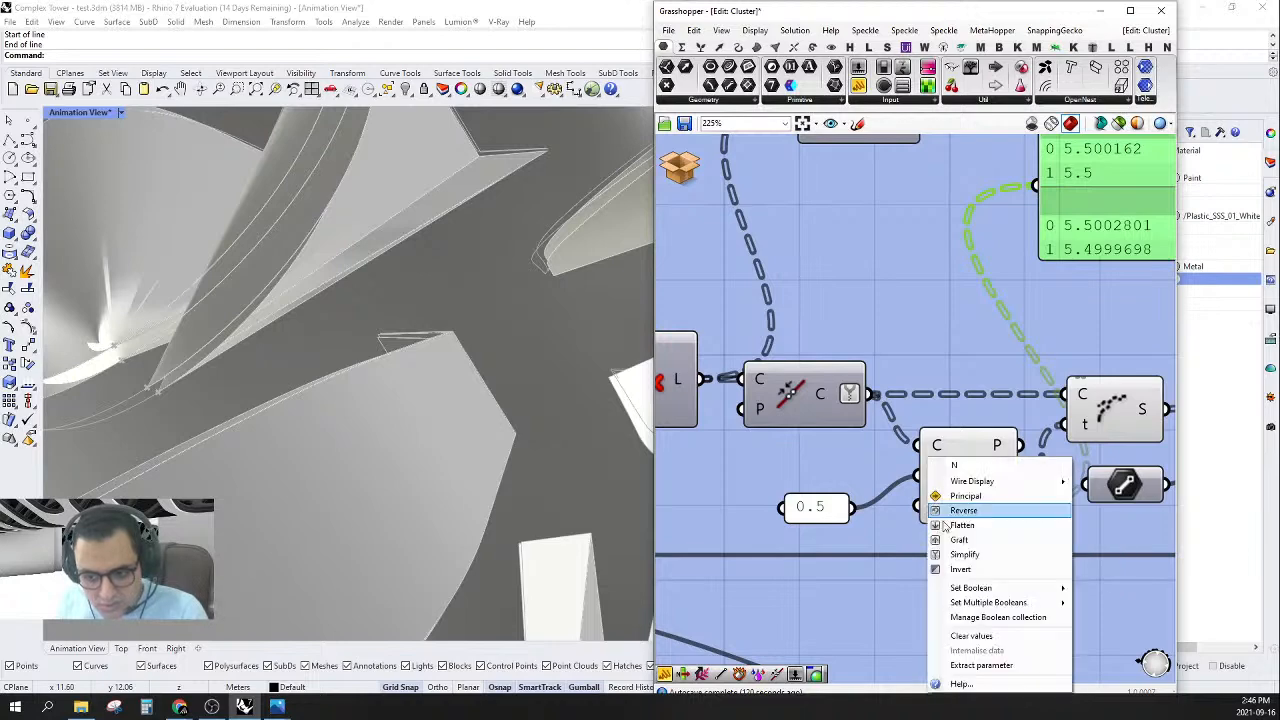
left_click(958, 570)
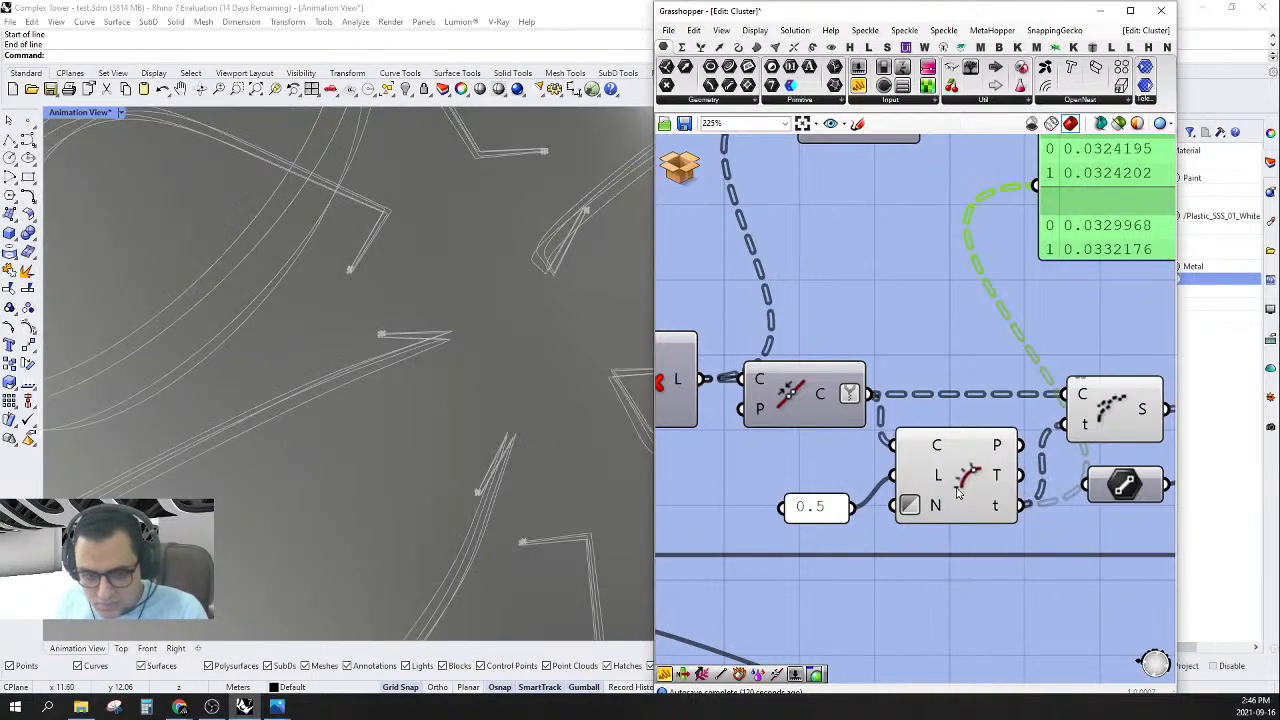
- Examine the whole tower's curves and the data structure of Shatter's segments with the inverted Evaluate Length setting
scroll(411, 403, "down", 10)
right_click_drag(406, 320, 434, 523)
scroll(449, 474, "down", 7)
right_click_drag(1134, 417, 951, 444)
left_click(1048, 390)
mouse_move(951, 444)
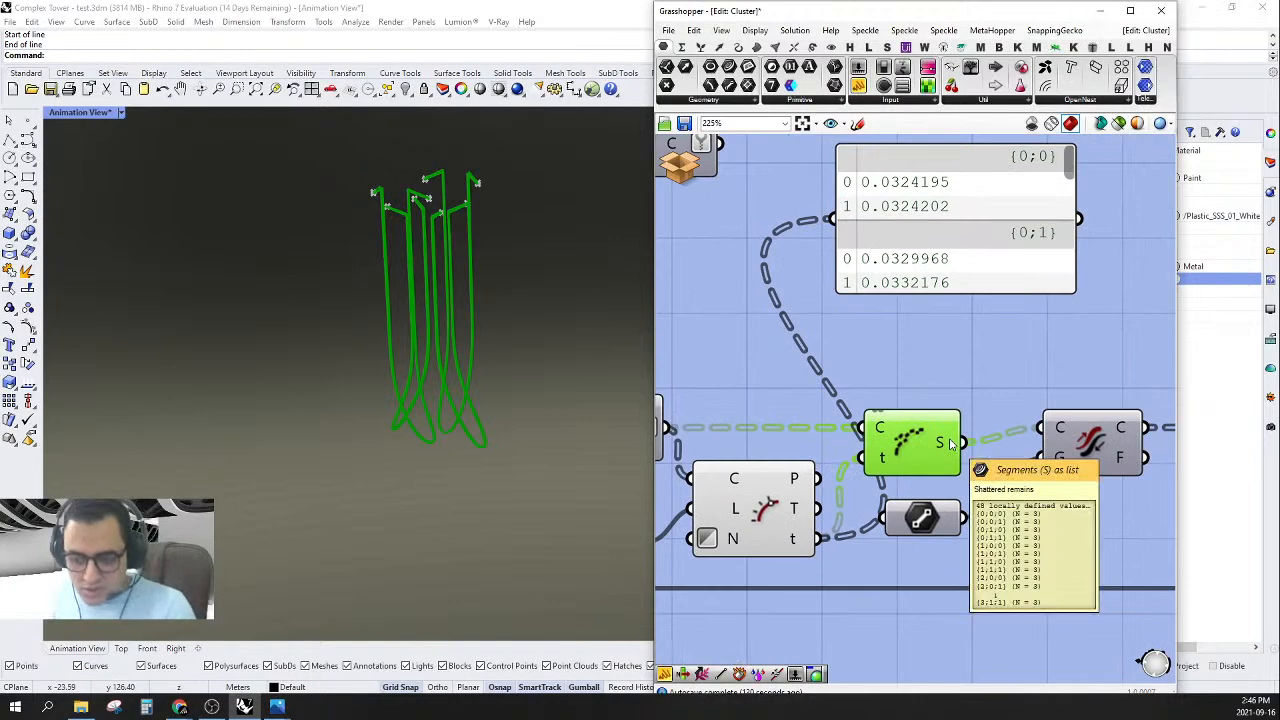
scroll(951, 444, "down", 3)
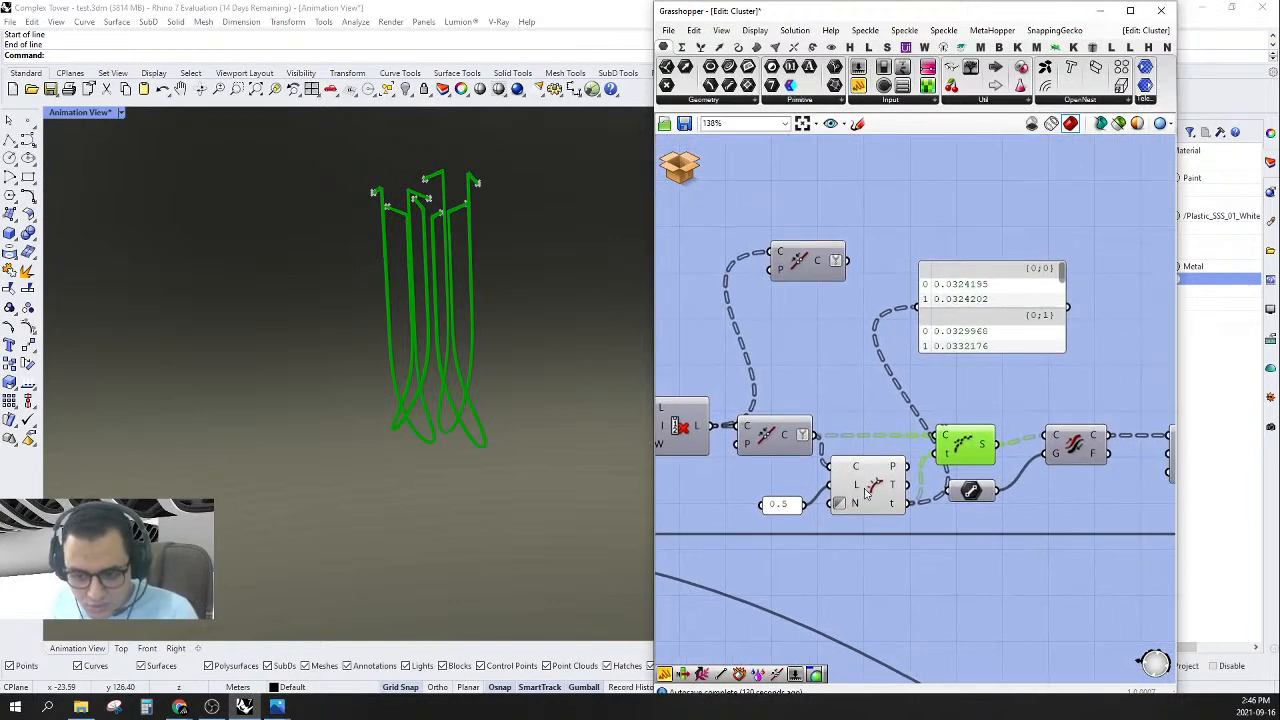
scroll(868, 492, "up", 3)
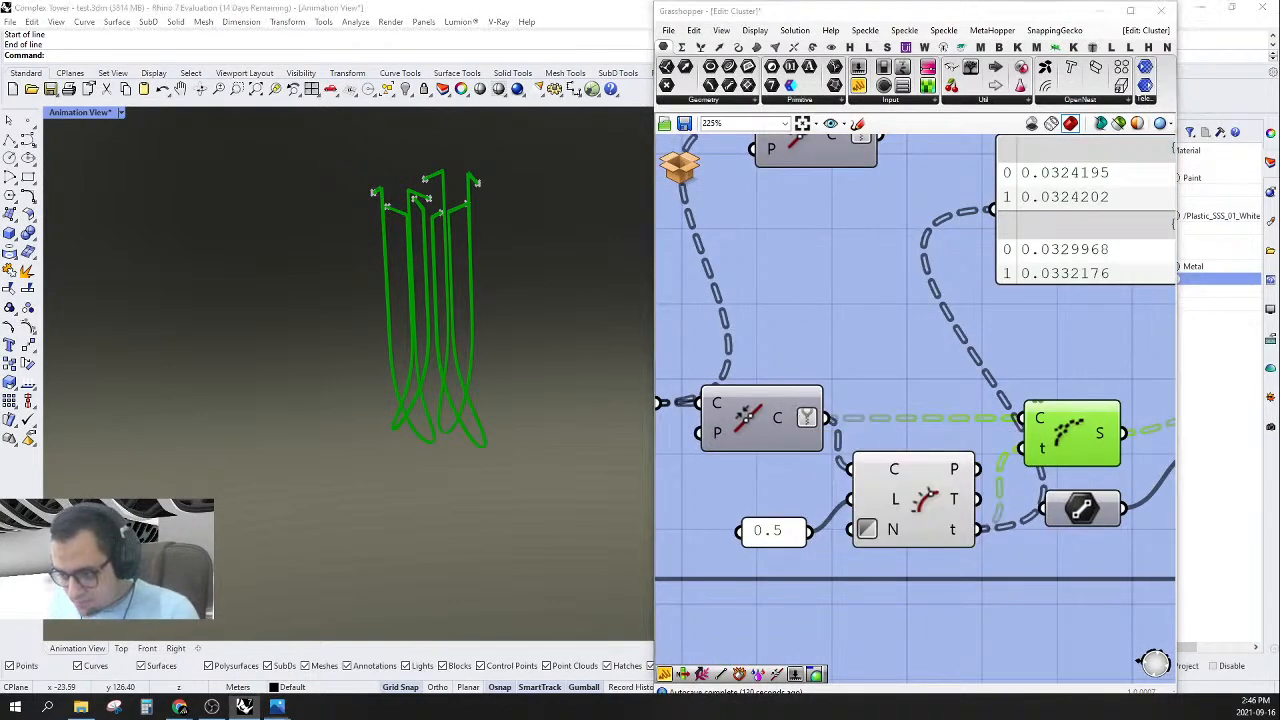
key("alt+Tab")
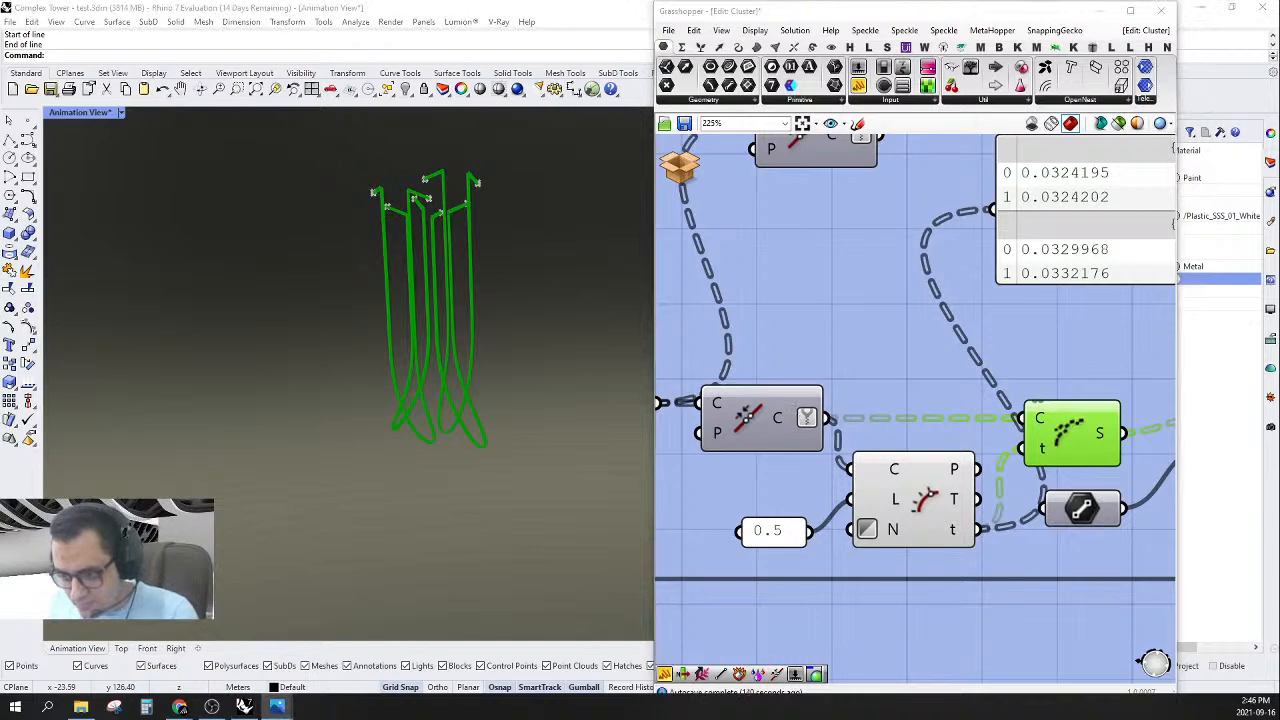
- Move the parameter panel farther away from Shatter and delete the Evaluate Length component
scroll(750, 608, "down", 4)
left_click(930, 420)
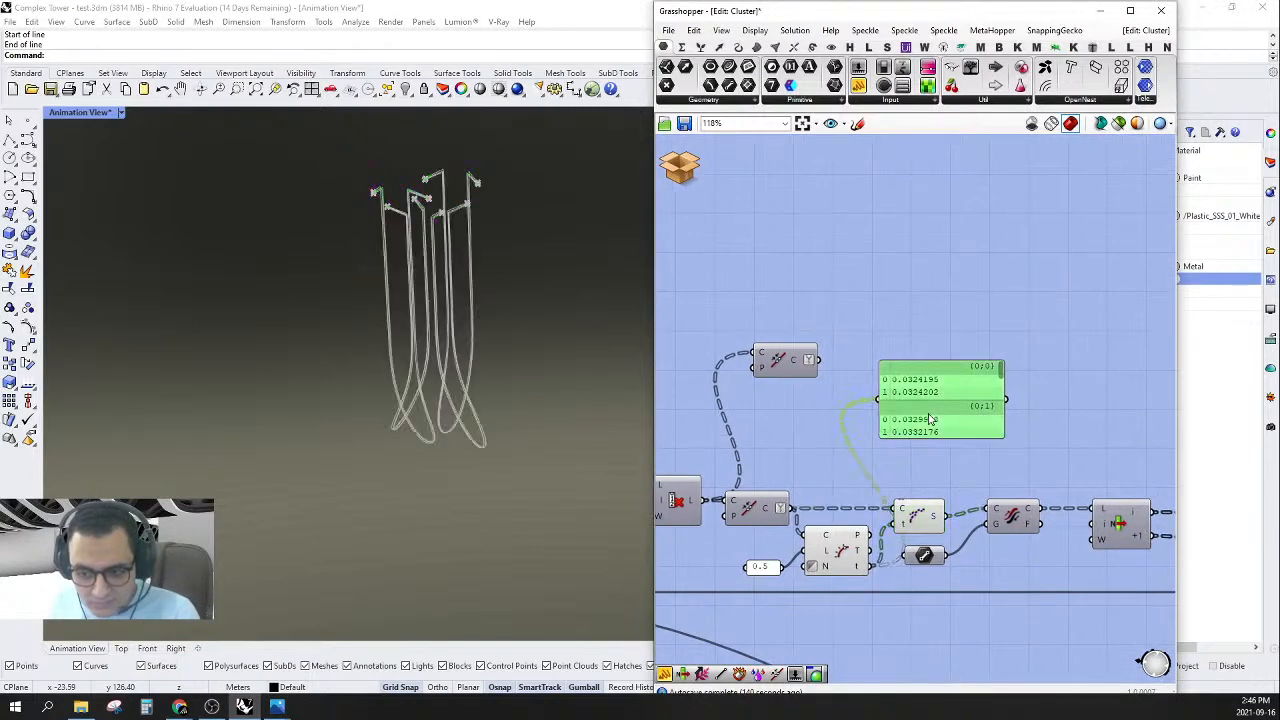
left_click_drag(930, 420, 1030, 325)
right_click_drag(851, 528, 889, 395)
scroll(889, 395, "up", 3)
left_click_drag(922, 339, 840, 568)
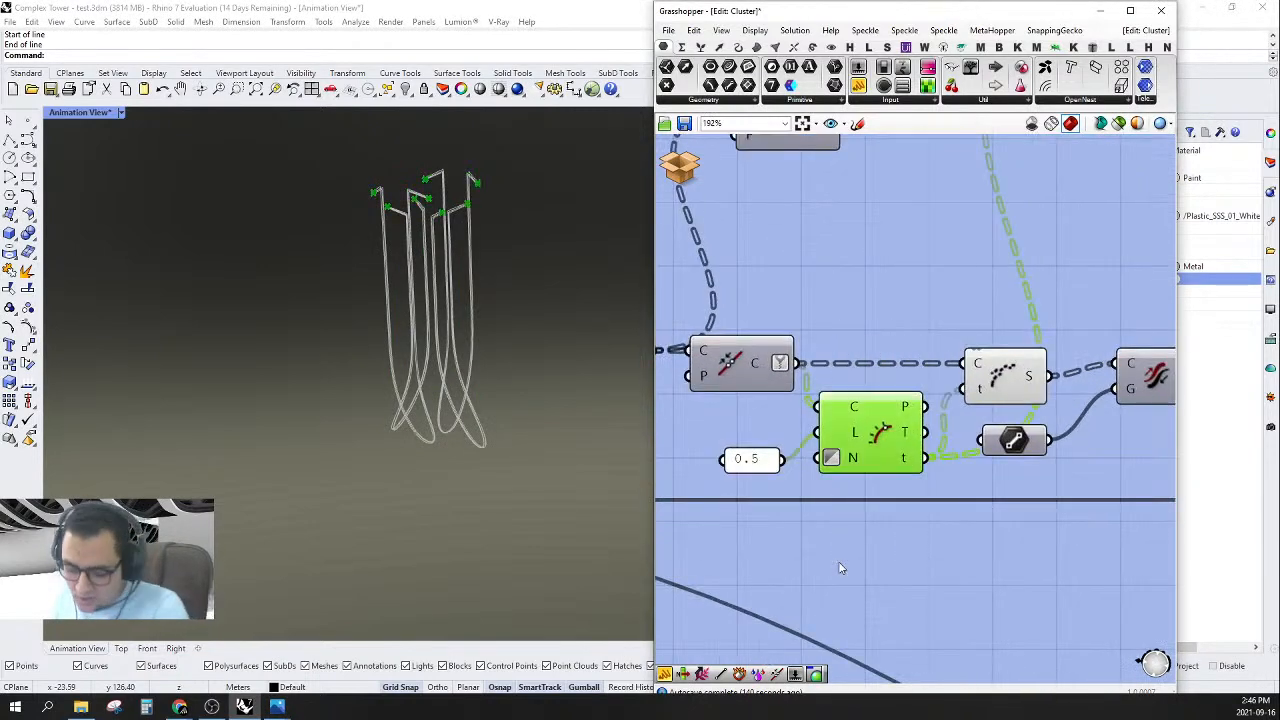
key("Delete")
right_click_drag(858, 429, 860, 500)
double_click(846, 481)
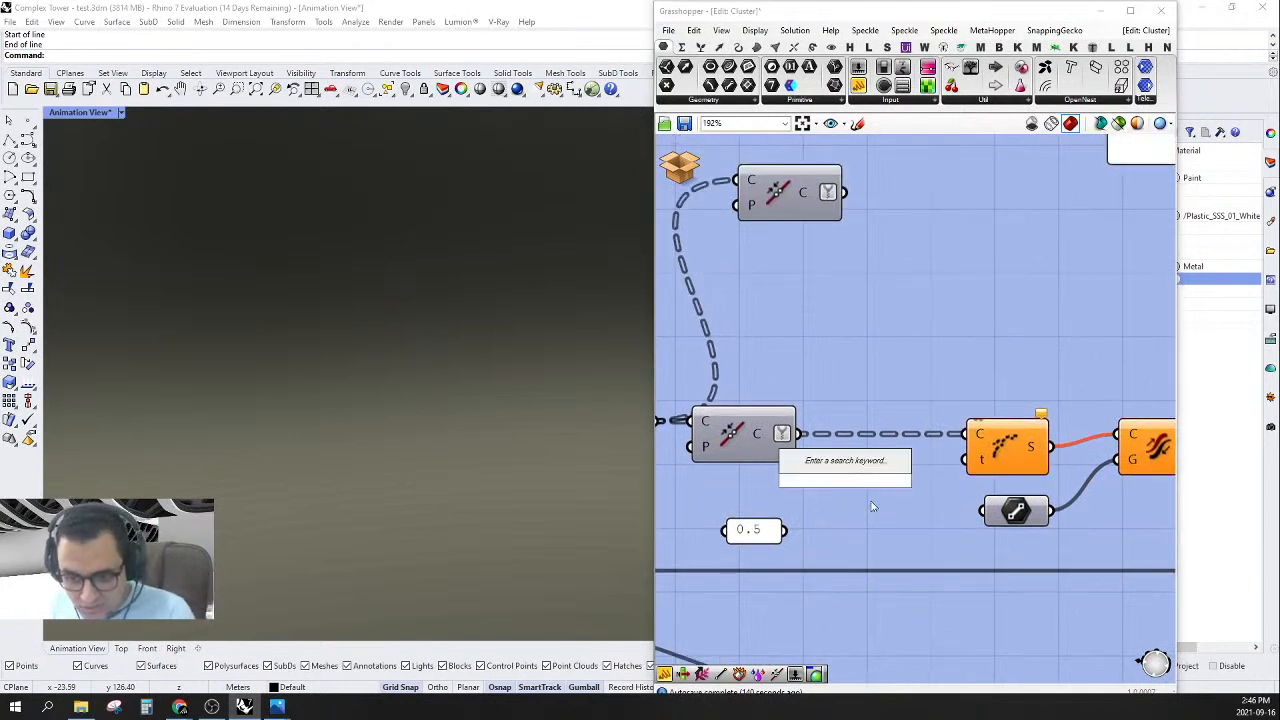
left_click(884, 541)
left_click(1014, 450)
- Disconnect Shatter's segments output from the curve input of Flip Curve
right_click_drag(987, 484, 771, 460)
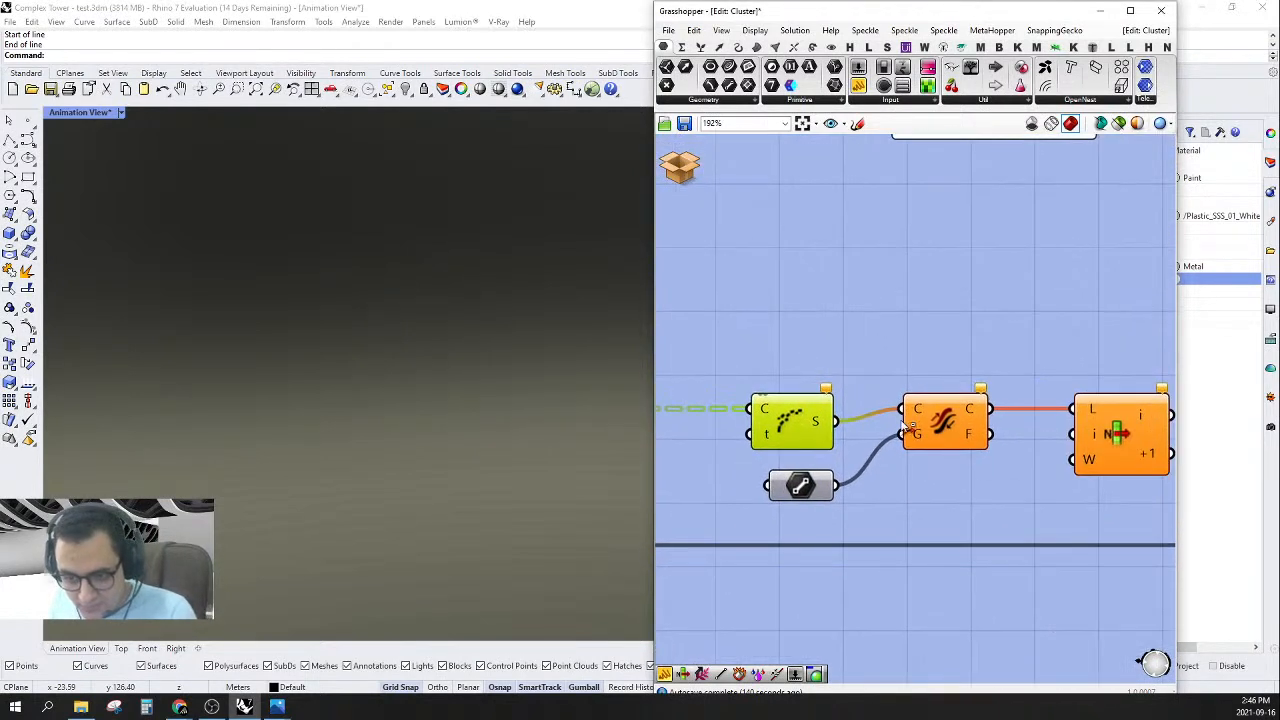
left_click_drag(903, 412, 838, 420, "ctrl")
right_click_drag(879, 496, 911, 443)
right_click_drag(815, 379, 1020, 417)
left_click(880, 454)
- Add a new Evaluate Length component below the joined curves, feeding it those curves and the 0.5 panel as length
double_click(879, 454)
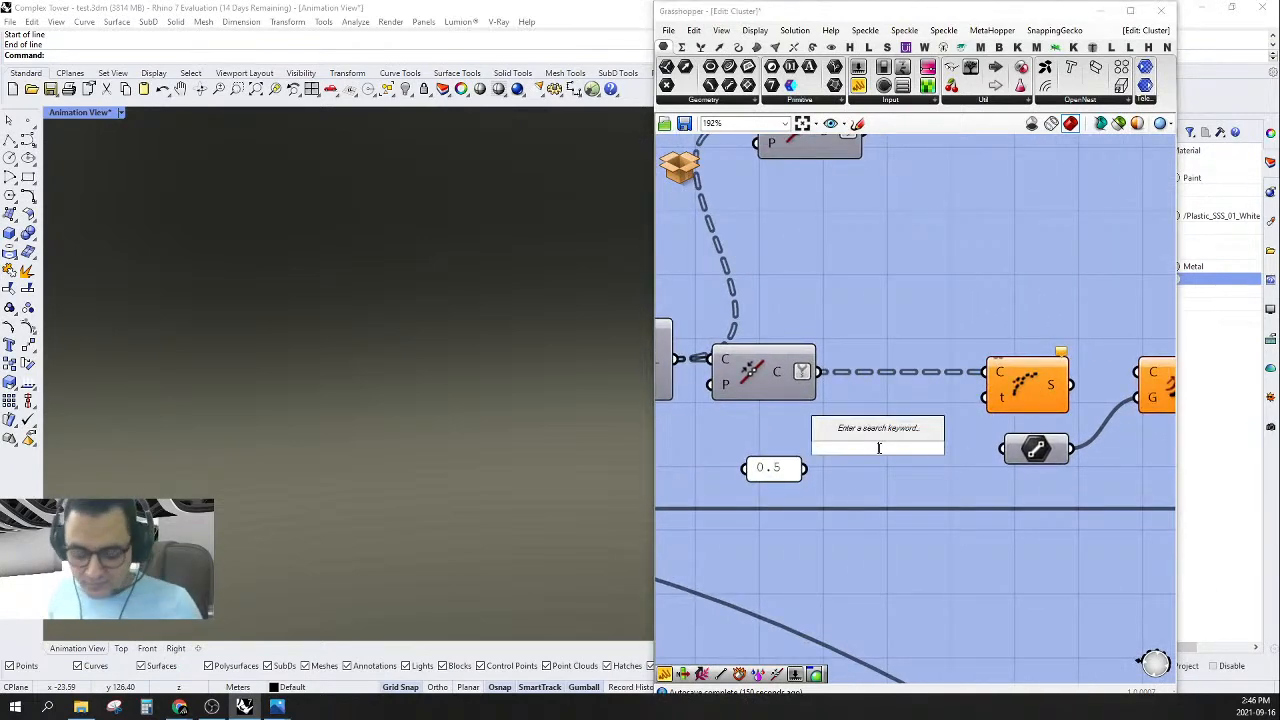
type("eval")
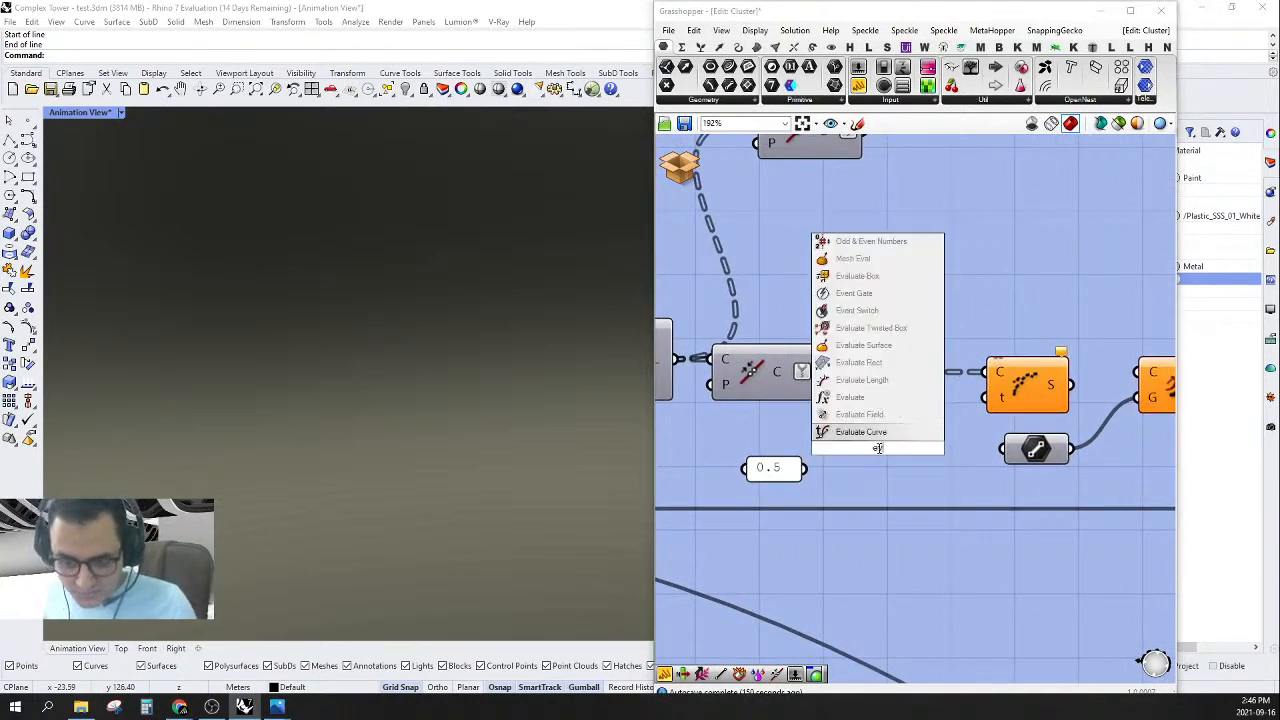
left_click(870, 417)
left_click_drag(881, 447, 818, 373)
left_click_drag(884, 474, 880, 473)
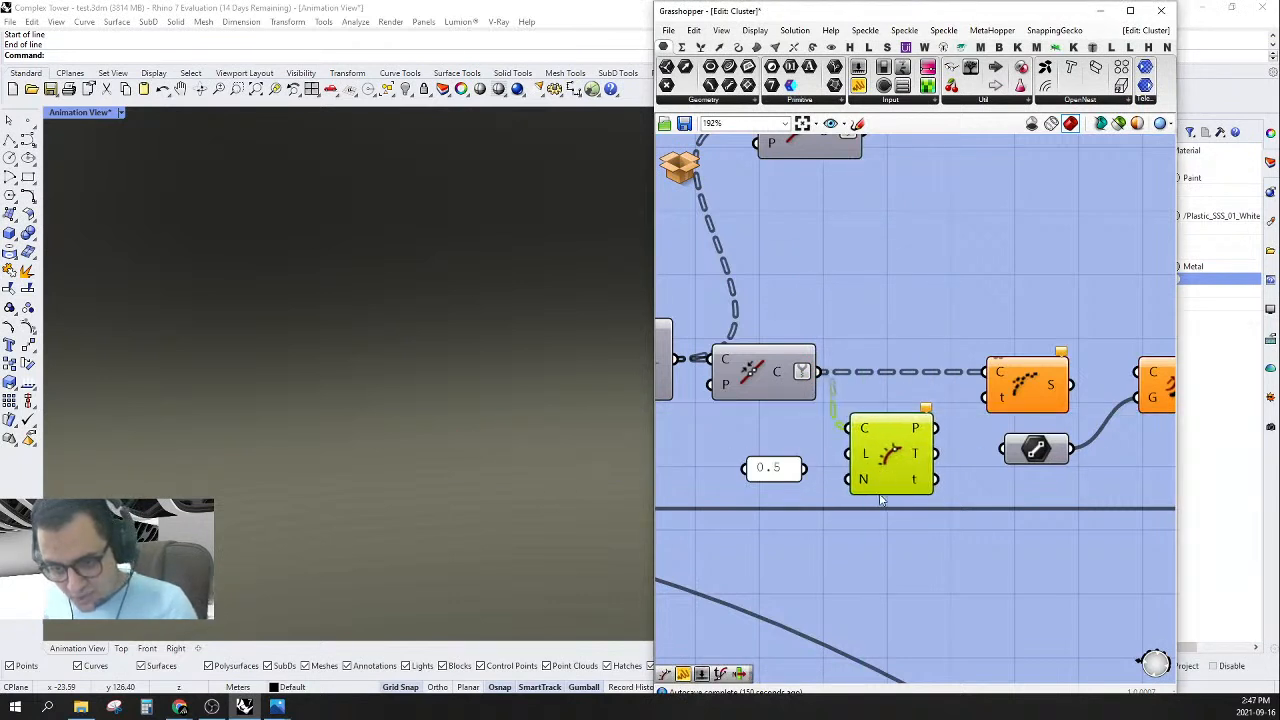
right_click_drag(880, 496, 914, 479)
left_click_drag(882, 436, 821, 463)
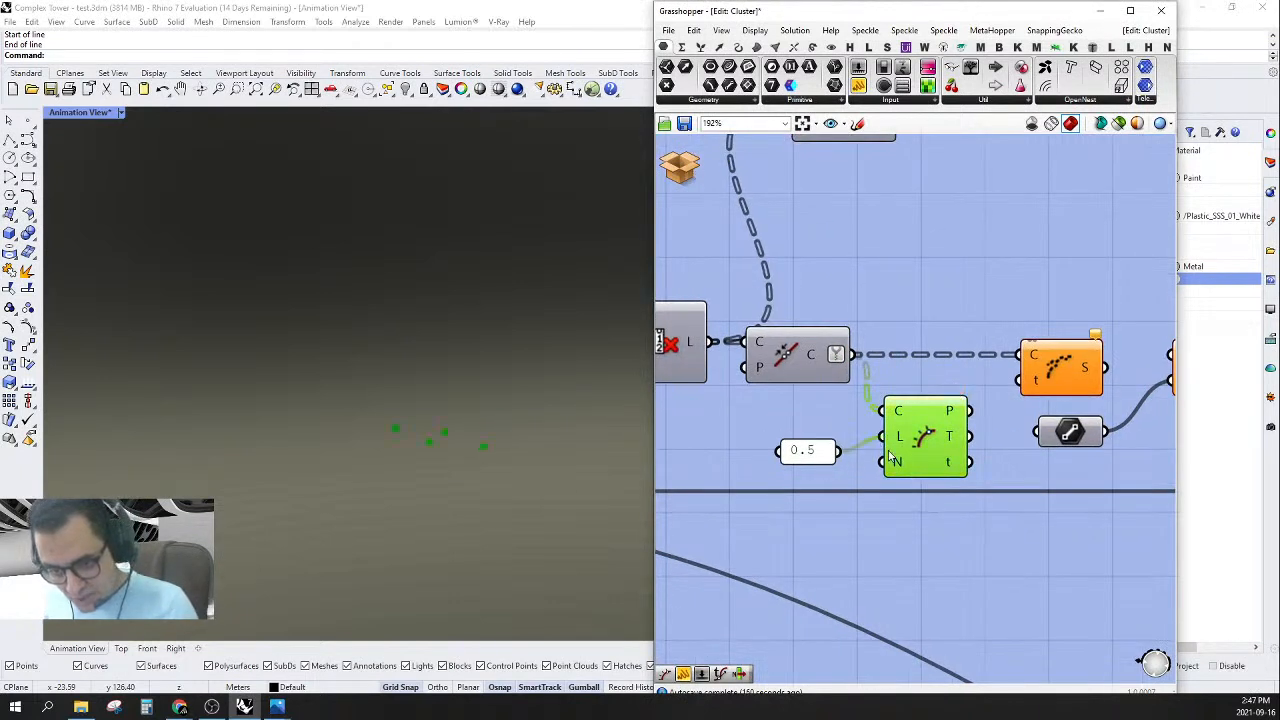
- Delete the 0.5 panel and the new Evaluate Length component
right_click_drag(815, 480, 842, 463)
scroll(842, 463, "up", 2)
left_click_drag(871, 382, 810, 477)
right_click_drag(866, 501, 892, 487)
key("Delete")
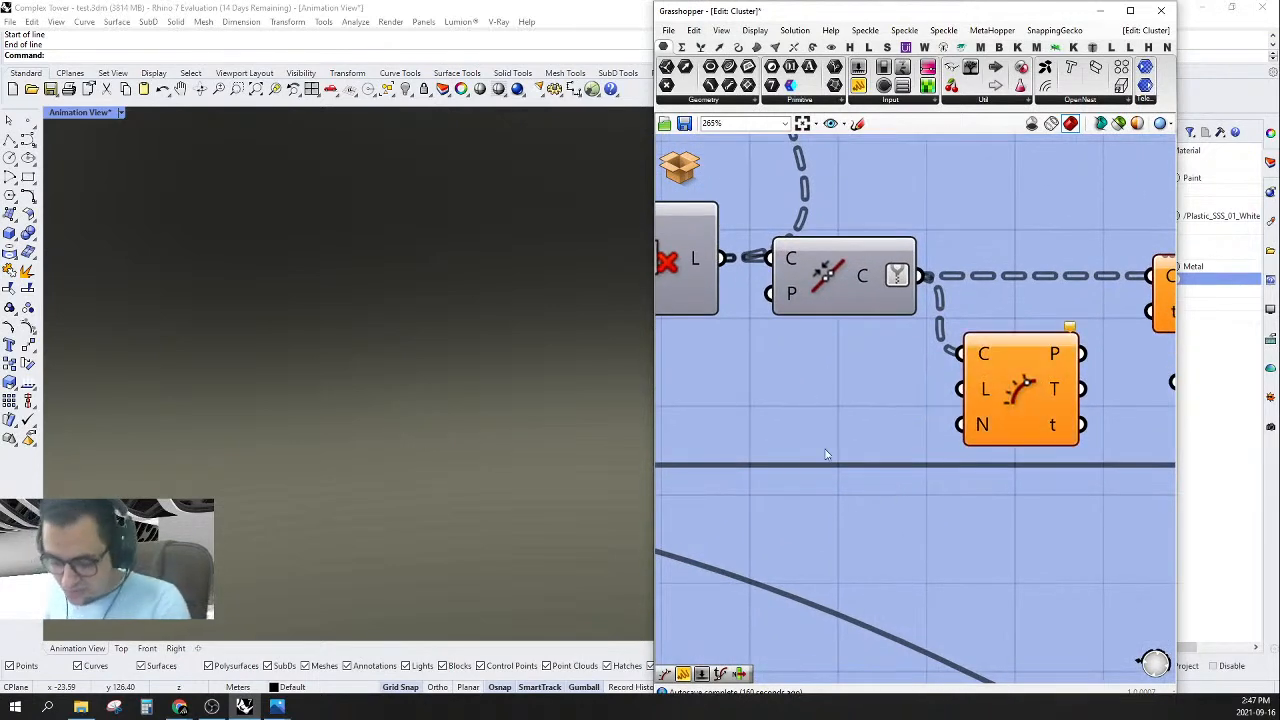
double_click(793, 383)
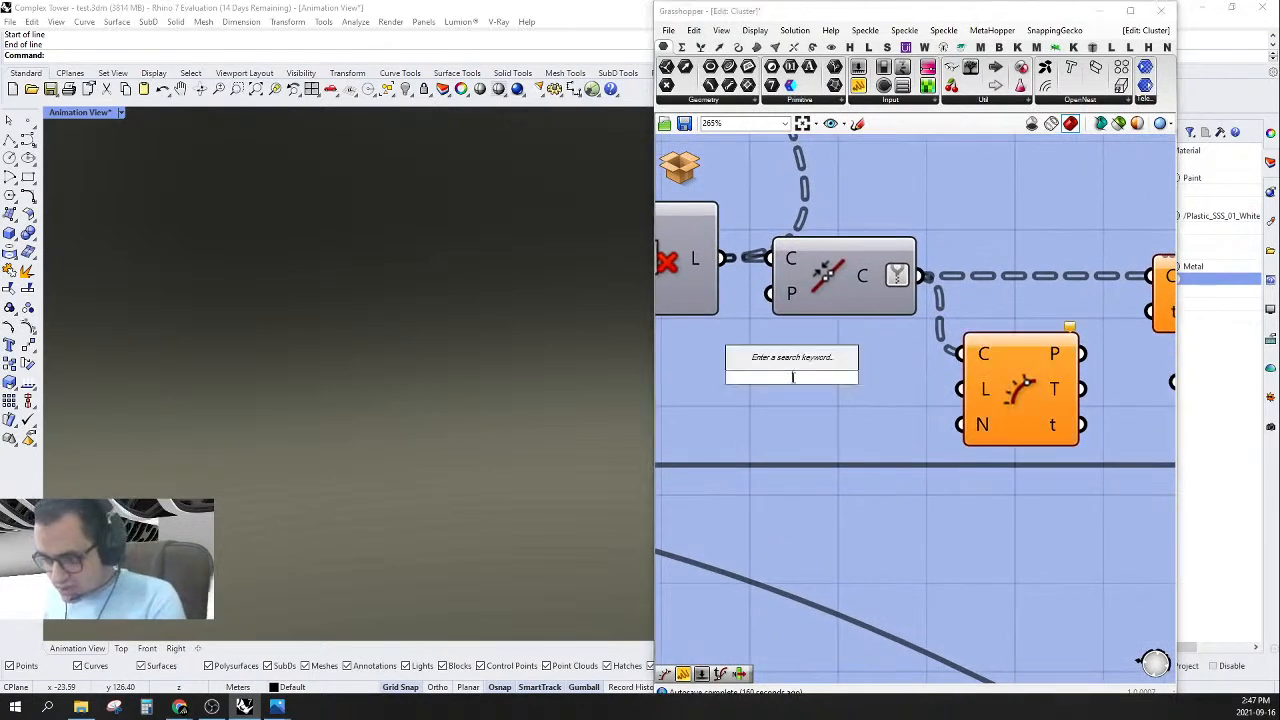
mouse_move(979, 396)
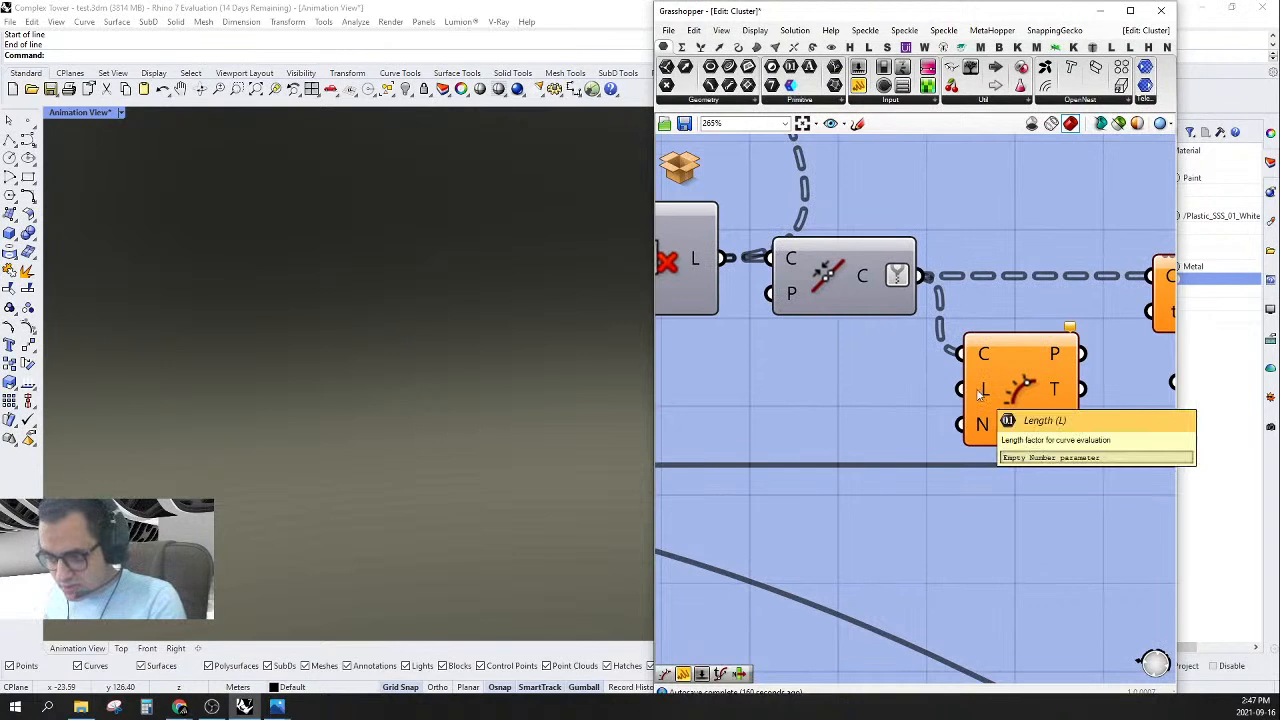
left_click(1027, 342)
right_click_drag(1027, 342, 940, 358)
key("Delete")
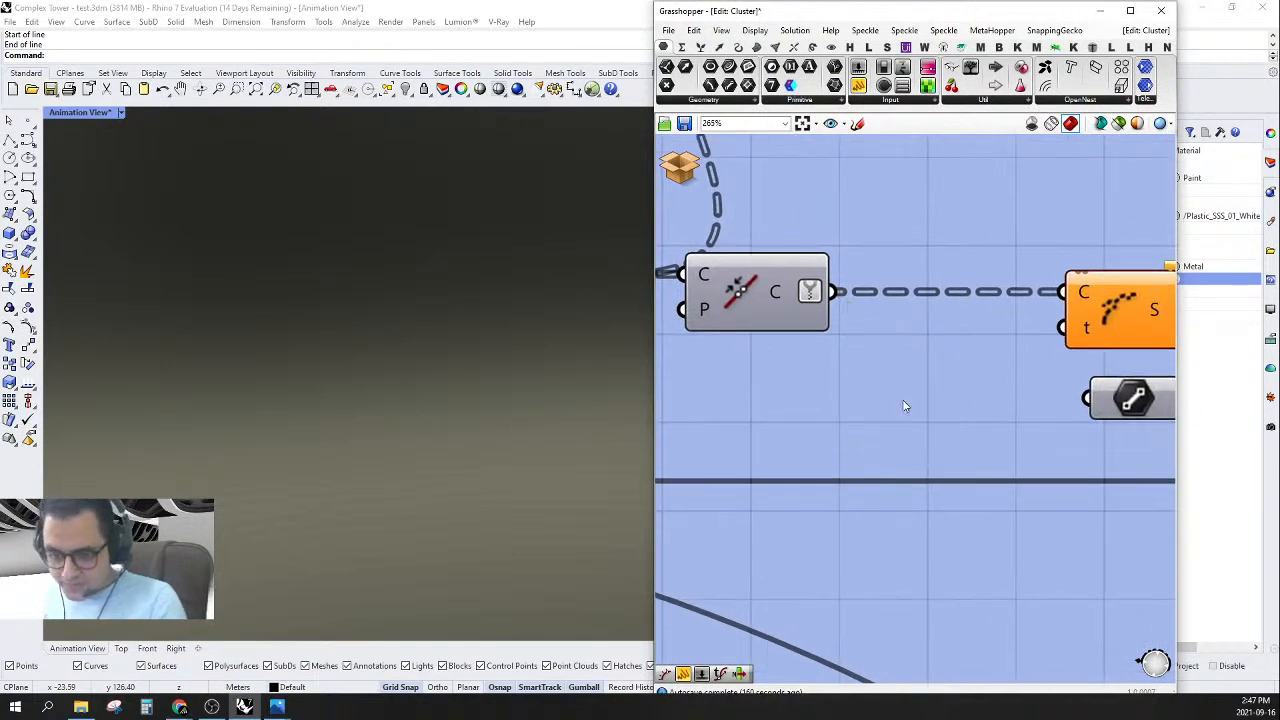
- Add a Divide Curve component between the Join Curves and Shatter components and connect the joined curves to its curve input
double_click(903, 406)
type("div")
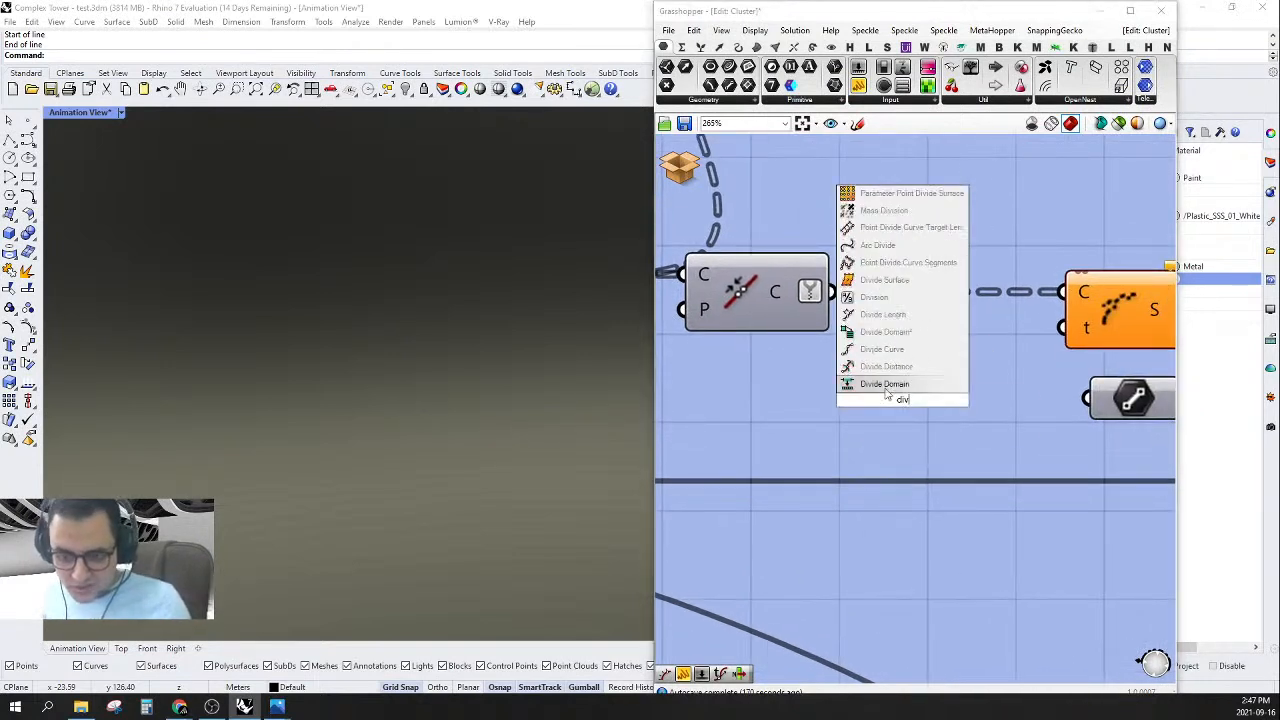
left_click(882, 349)
left_click_drag(841, 364, 837, 291)
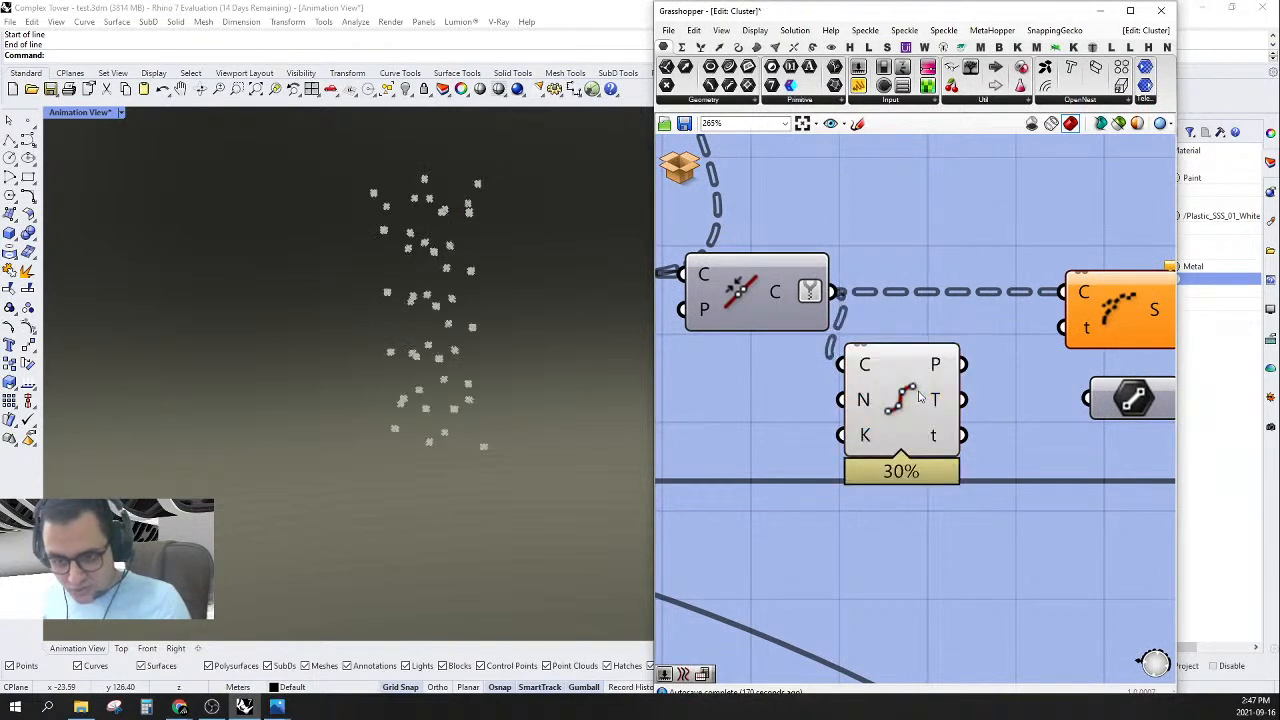
left_click_drag(918, 398, 949, 386)
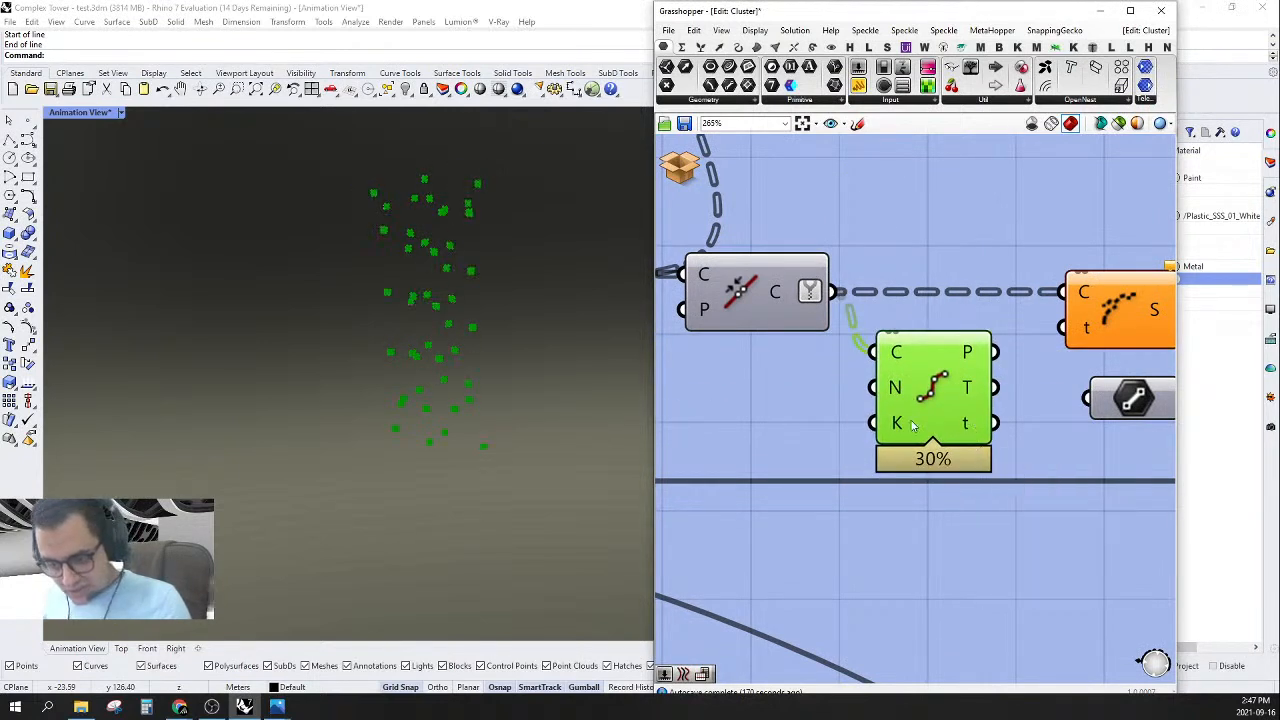
- Add a panel containing 2 and connect it to the N input of Divide Curve
left_click(752, 406)
double_click(751, 401)
type("\"")
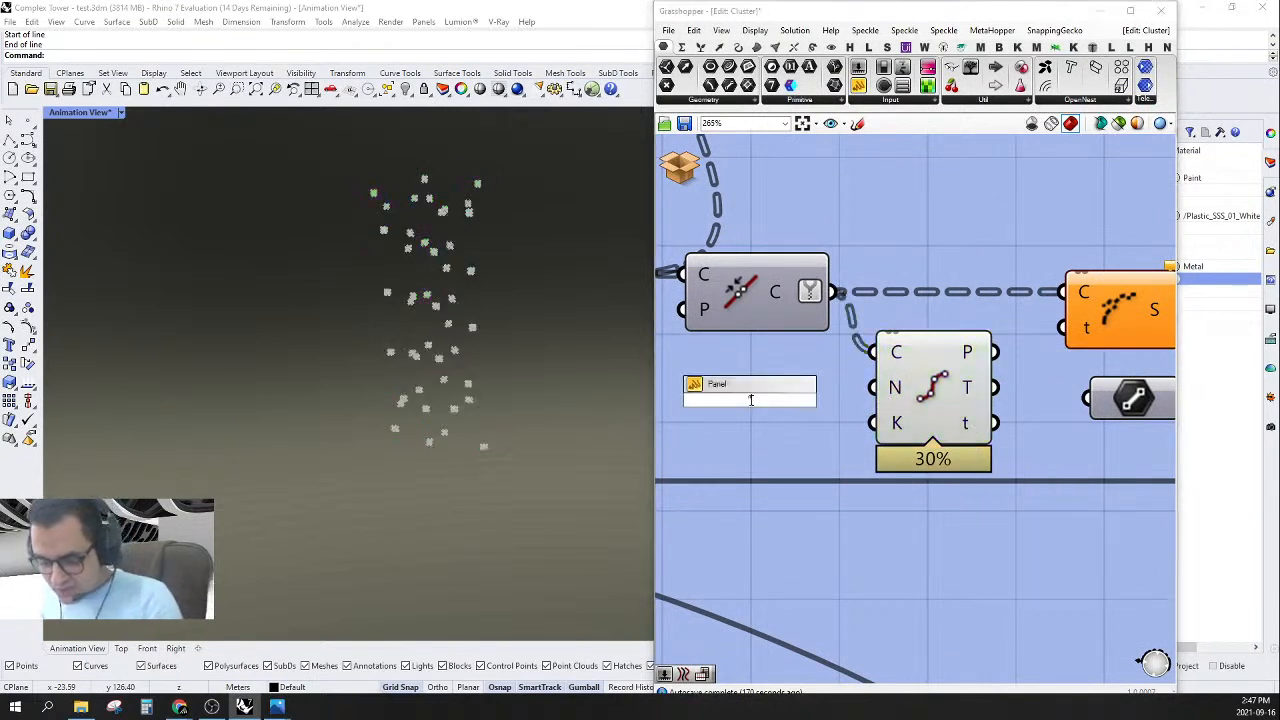
type("2")
key("Return")
left_click_drag(875, 388, 761, 389)
right_click_drag(935, 412, 911, 420)
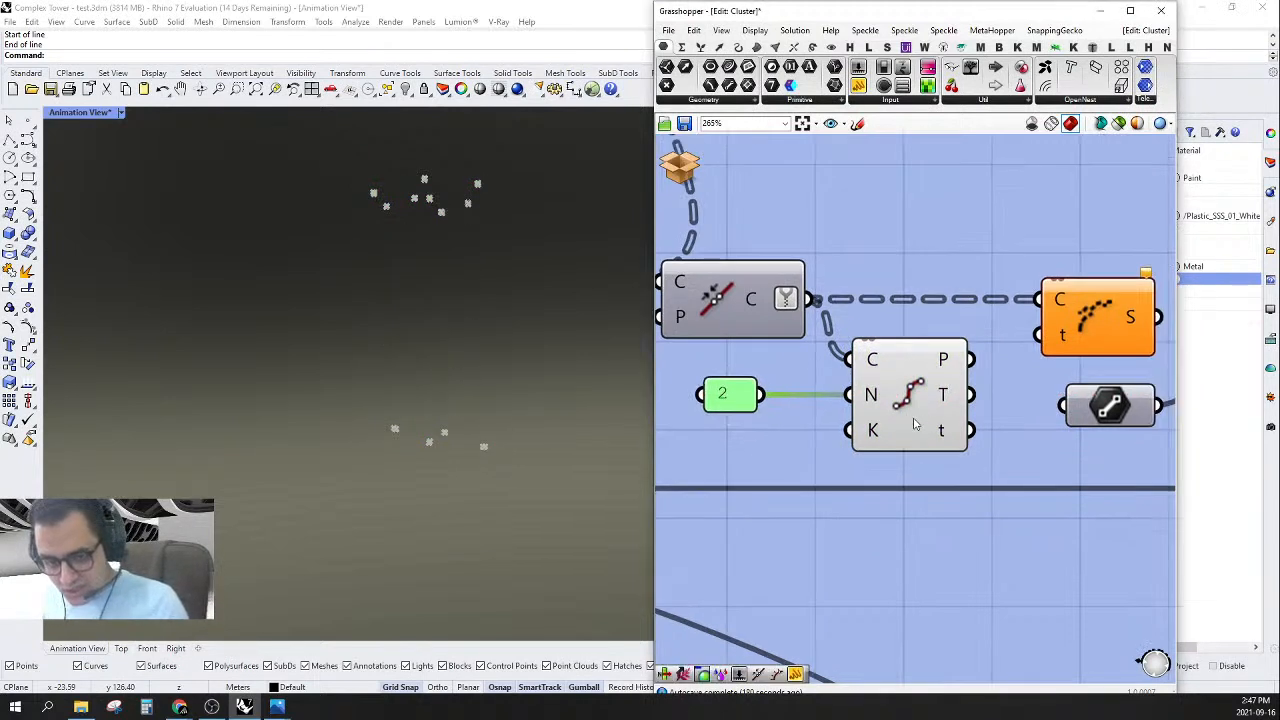
- Connect the t output of Divide Curve to Shatter's t input and check the data structure of the segments
left_click(920, 408)
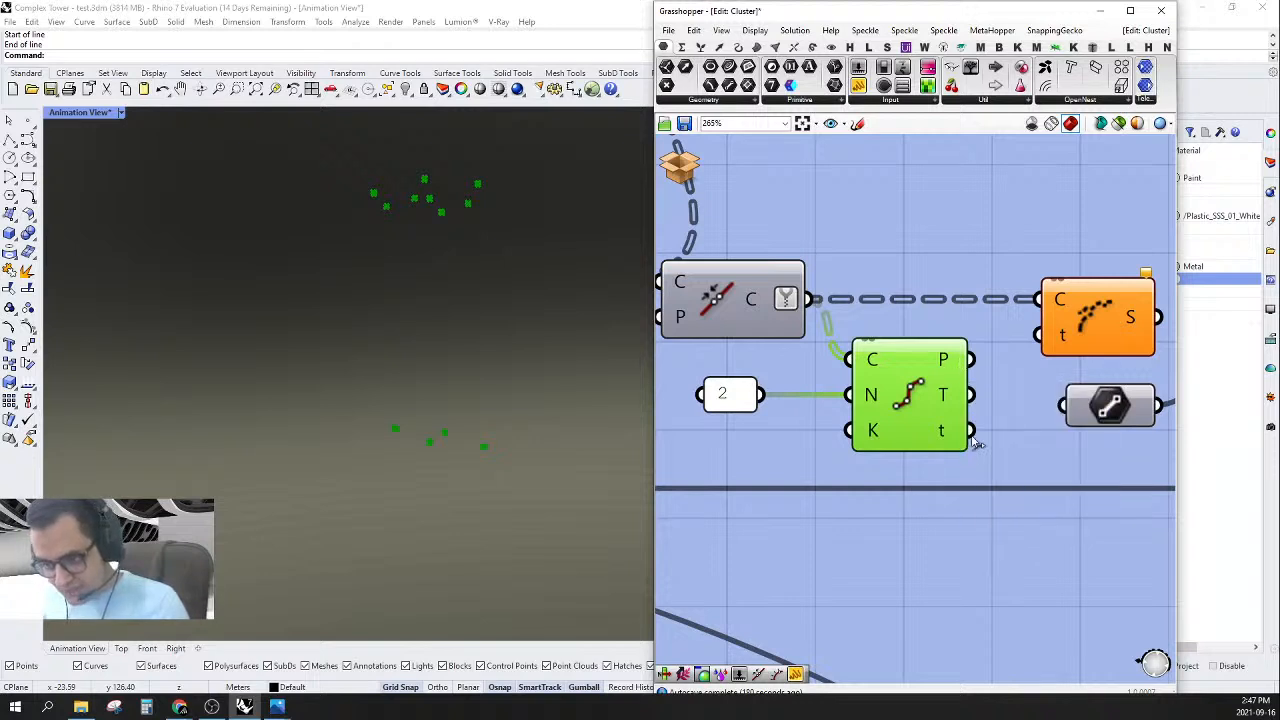
left_click_drag(972, 432, 1040, 336)
left_click(1055, 335)
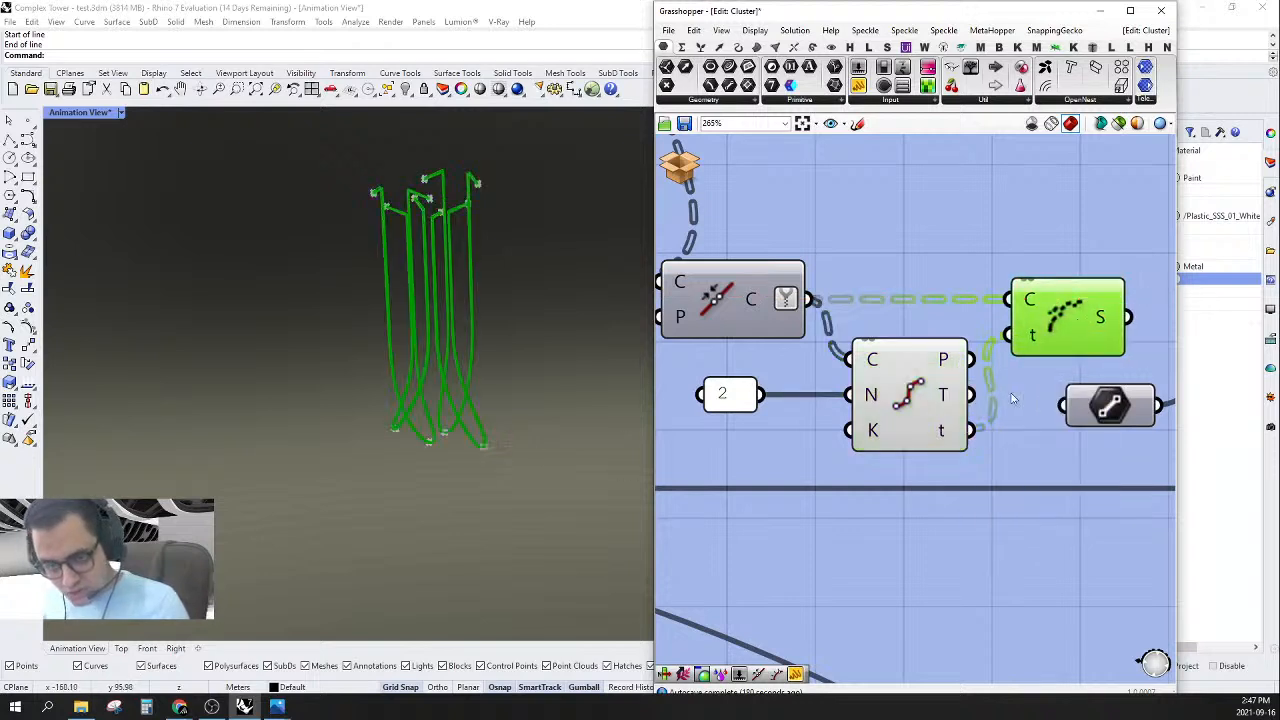
right_click_drag(1105, 350, 985, 358)
mouse_move(1018, 330)
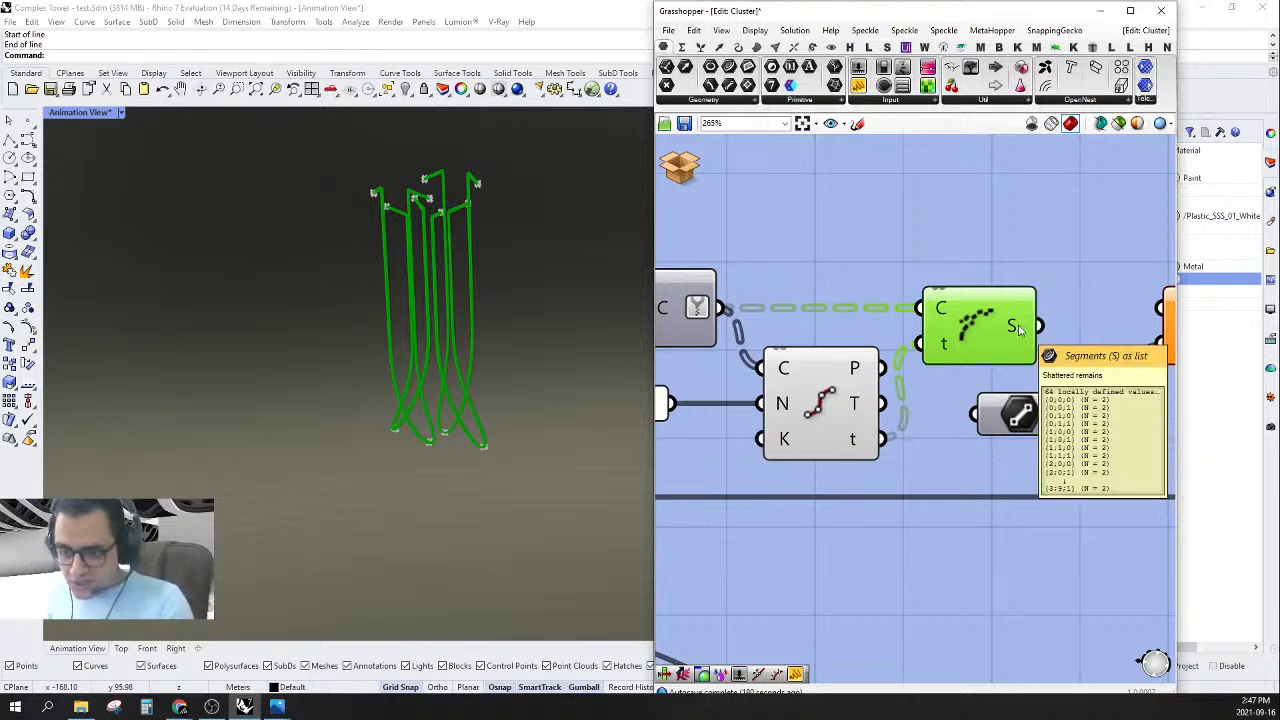
right_click_drag(1018, 330, 863, 382)
- Connect Shatter's segments to the curve input of Flip Curve and move Flip Curve closer to Shatter
left_click_drag(1004, 362, 885, 378)
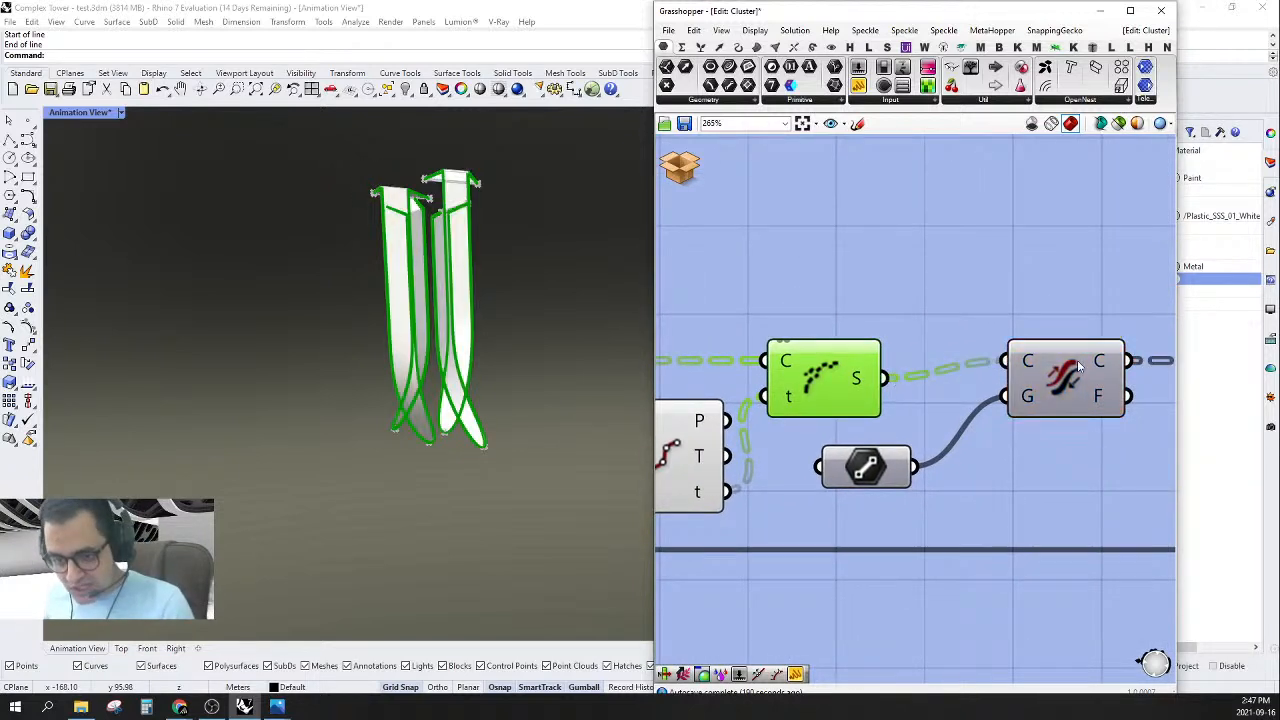
left_click_drag(1068, 375, 1018, 392)
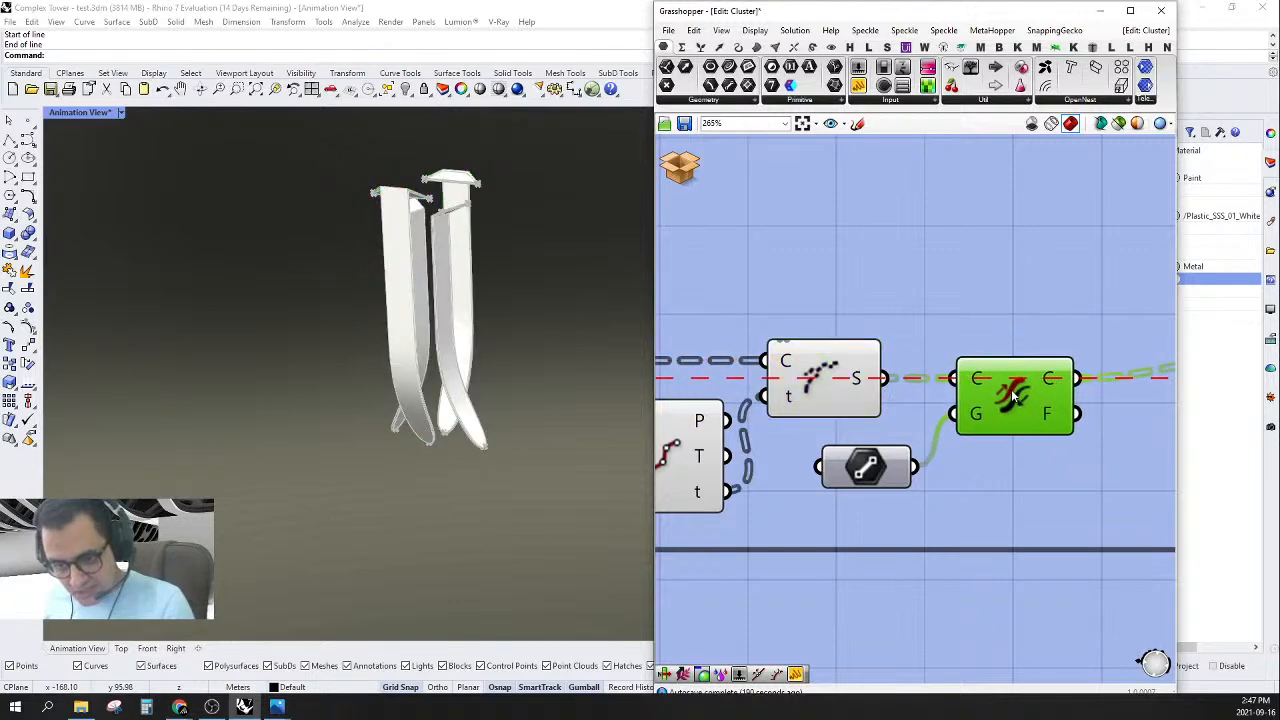
right_click_drag(960, 306, 1010, 309)
left_click(1010, 309)
scroll(1010, 318, "down", 2)
right_click_drag(1052, 370, 857, 474)
right_click_drag(946, 422, 903, 460)
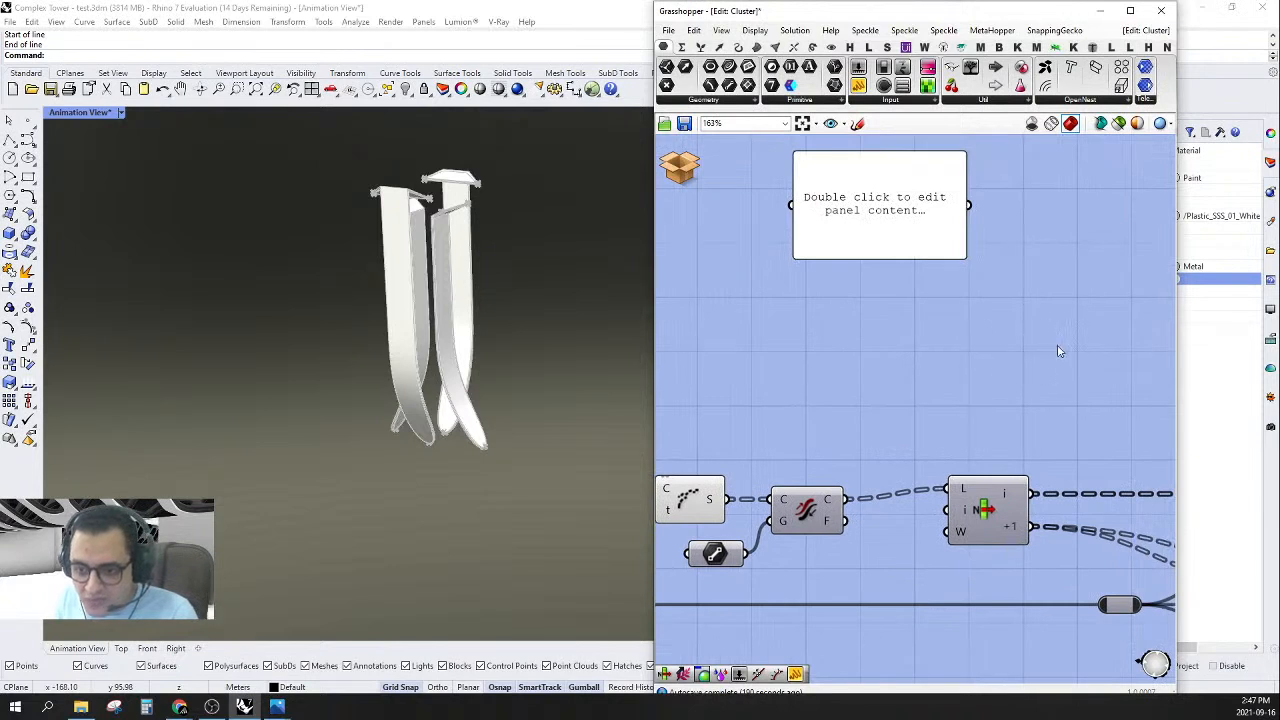
- Delete the empty panel above the components and check the data structure of Flip Curve's curve output
left_click(905, 245)
key("Delete")
right_click_drag(820, 454, 848, 446)
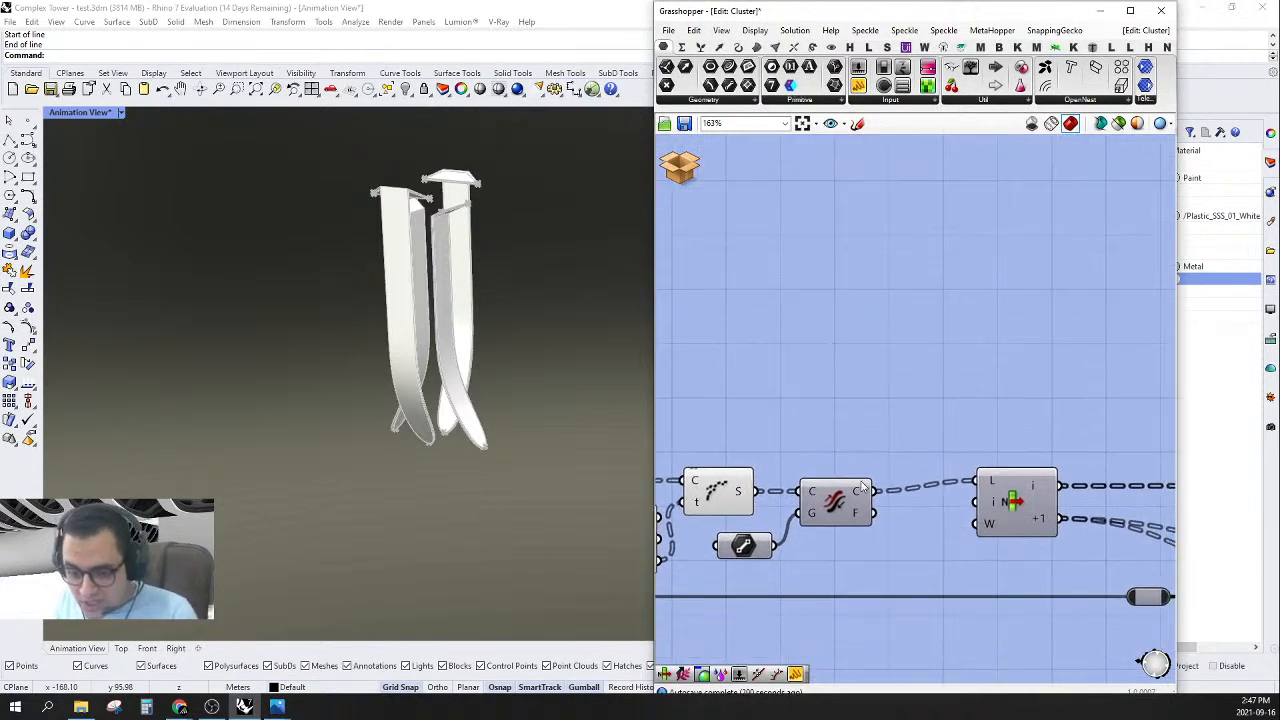
mouse_move(865, 498)
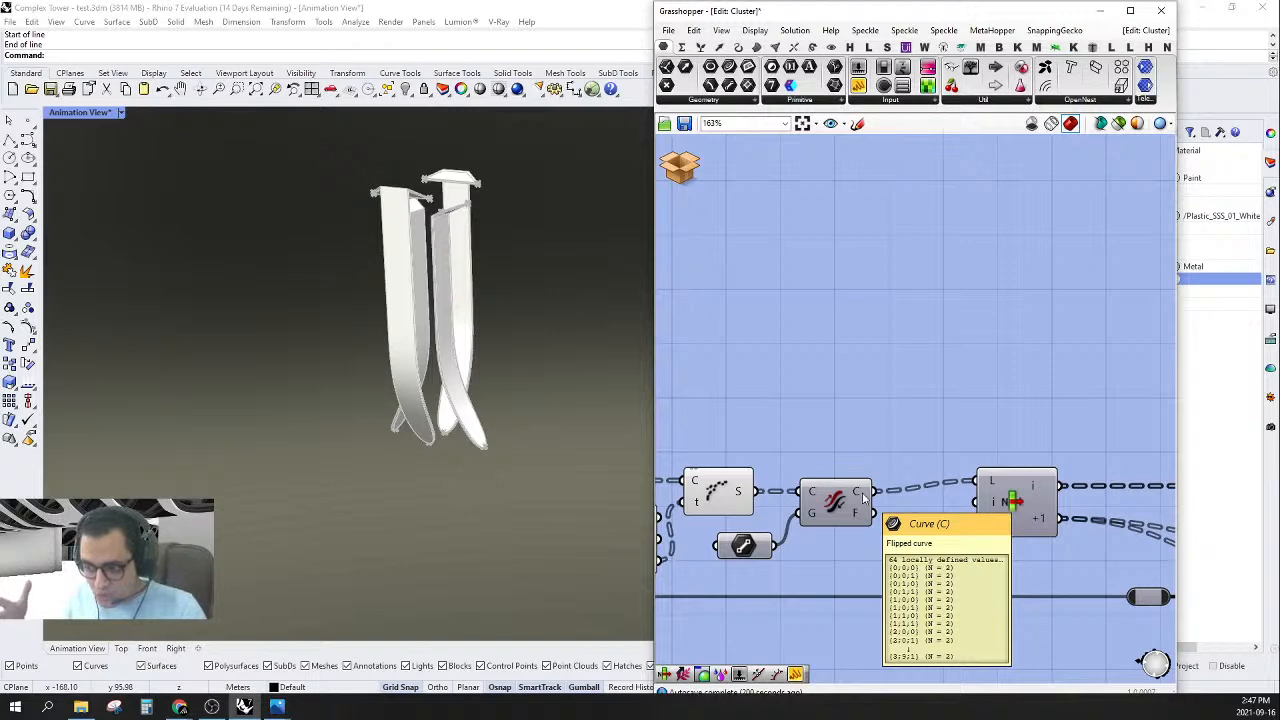
- Add a Tree Branch Check cluster above the List Item, connect the flipped curves to its Data input and examine the curves on the model
scroll(903, 487, "up", 1)
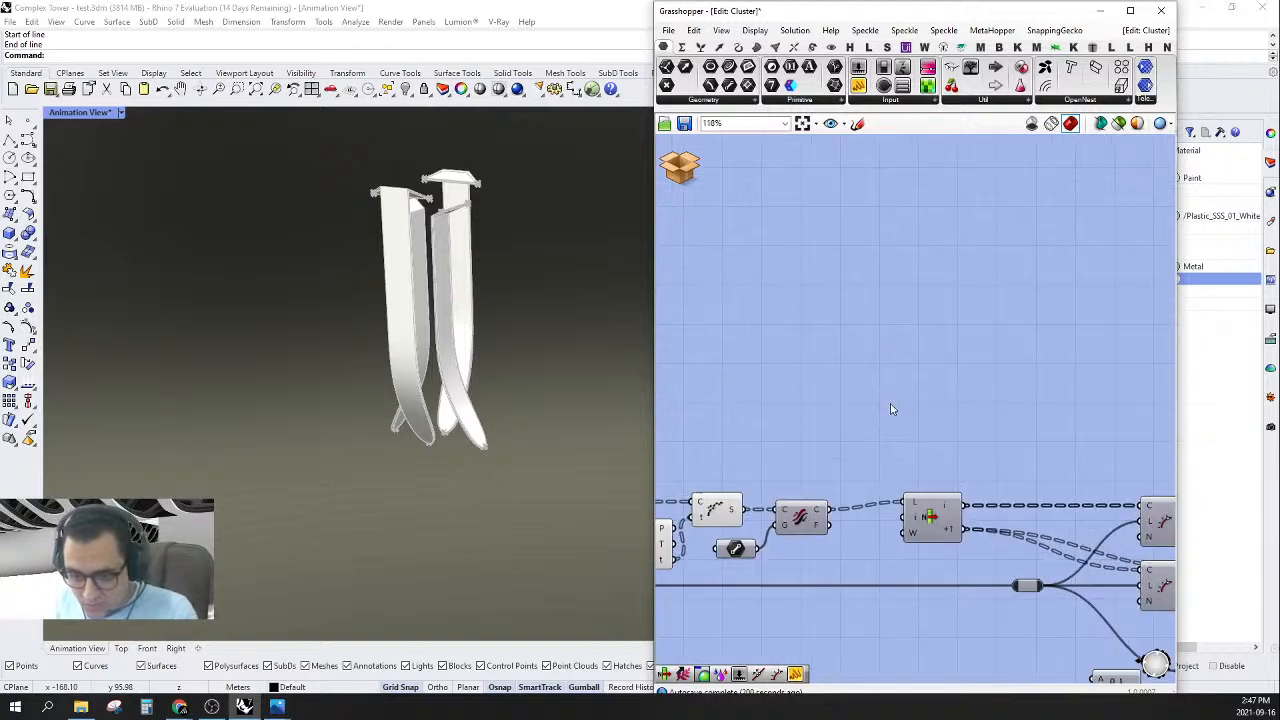
double_click(912, 368)
left_click(921, 396)
double_click(906, 395)
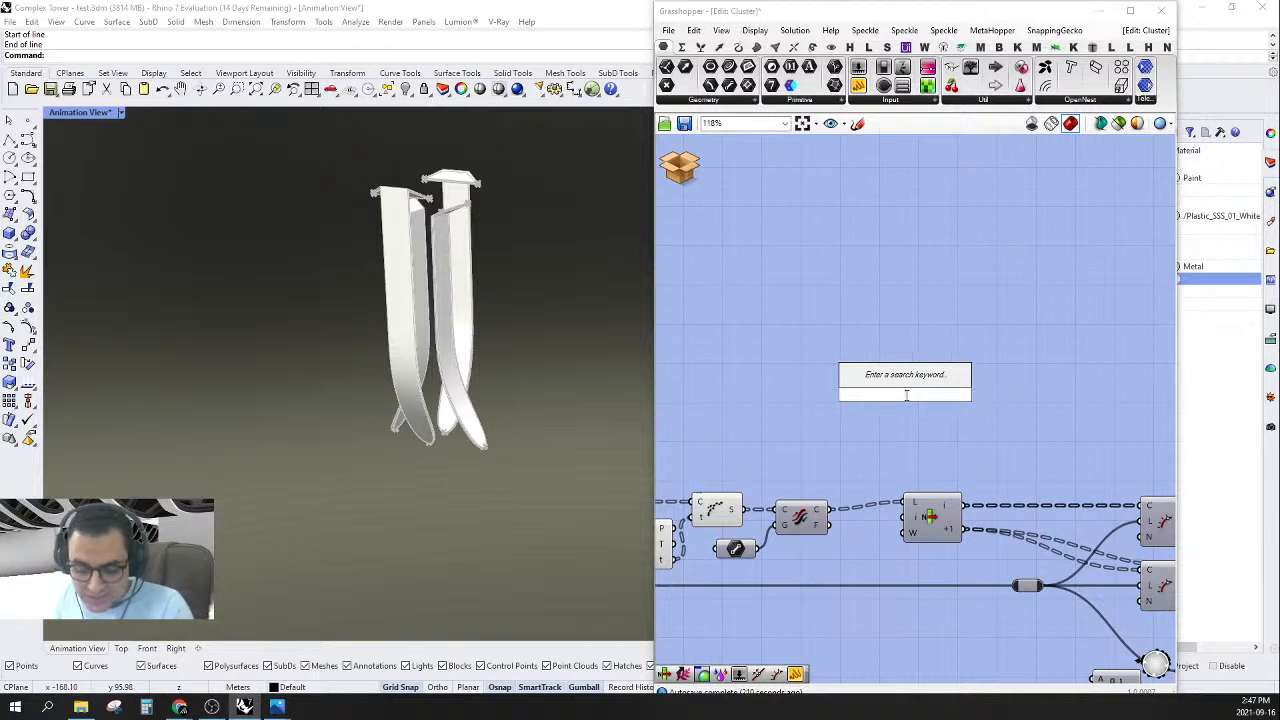
type("tr br")
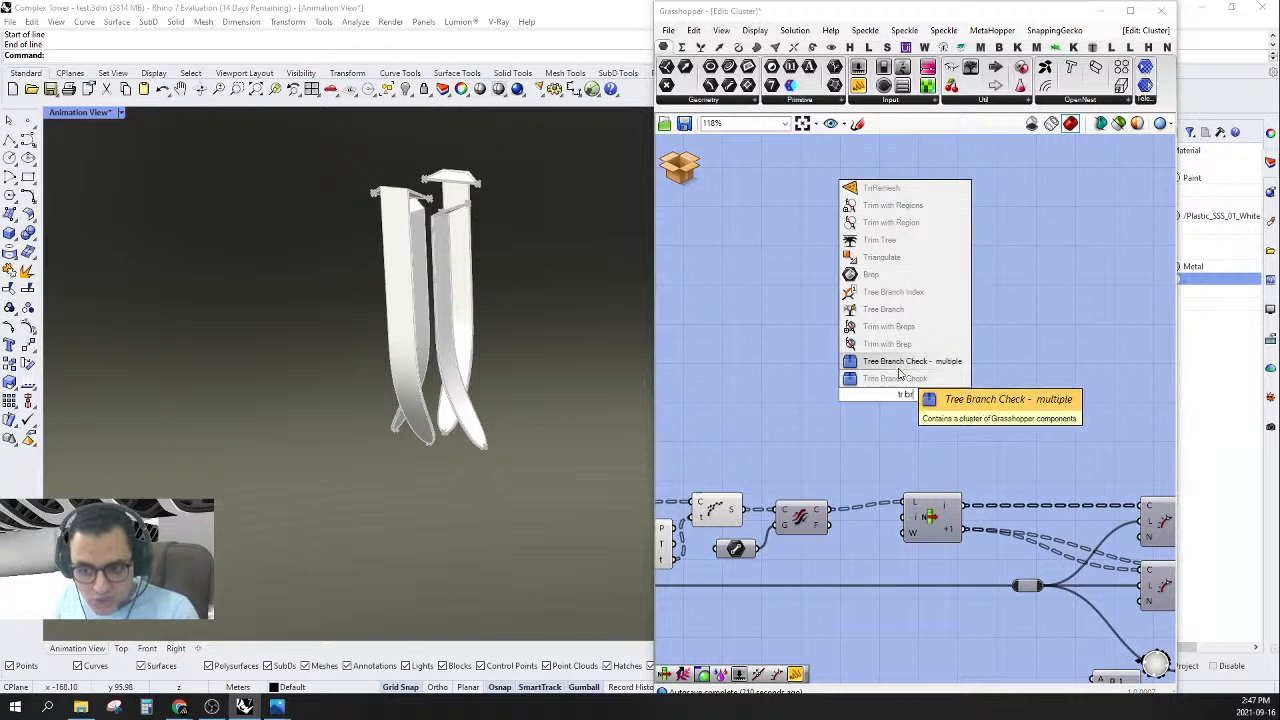
left_click(898, 369)
left_click_drag(876, 393, 940, 389)
scroll(567, 423, "up", 10)
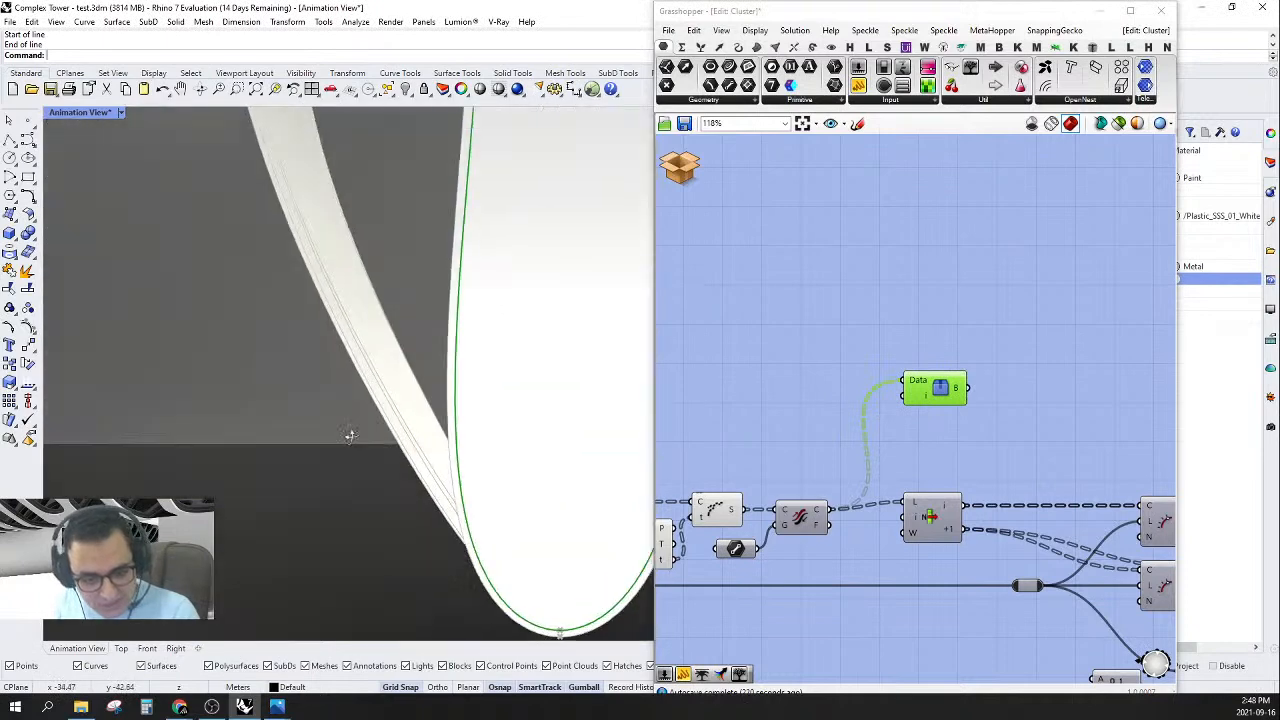
right_click_drag(350, 435, 630, 460)
right_click_drag(927, 443, 900, 386)
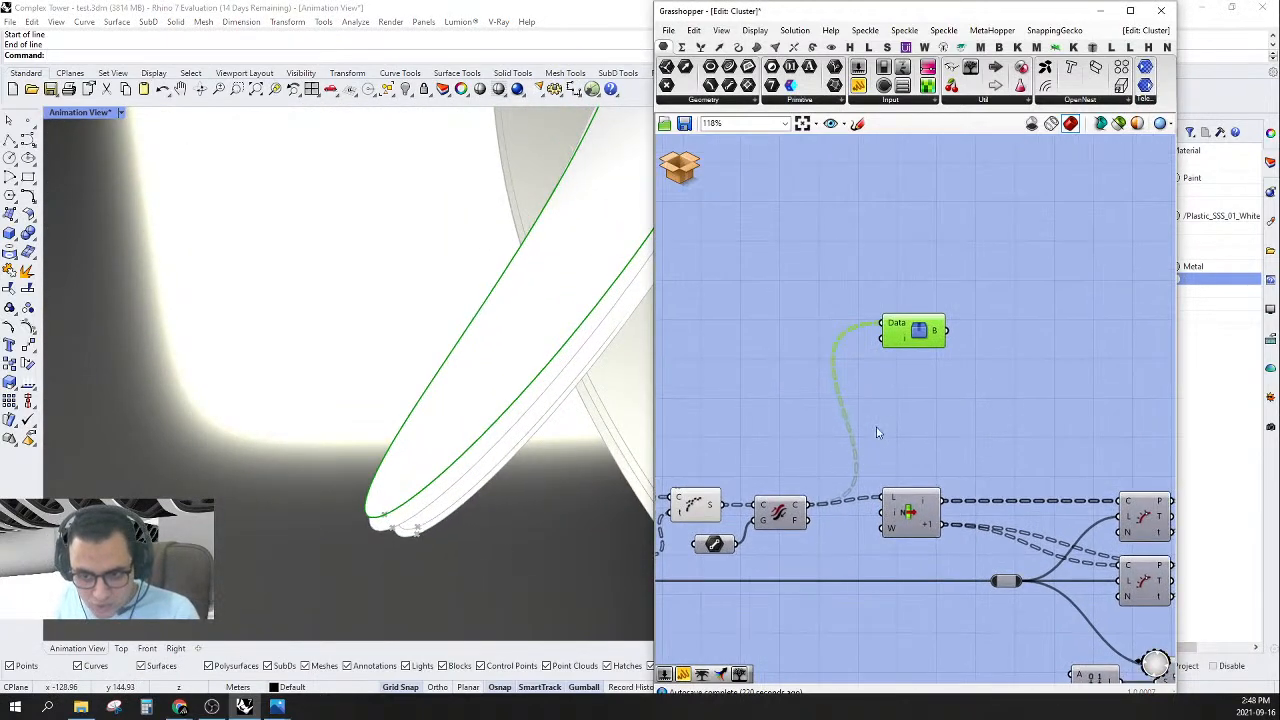
double_click(910, 421)
type("list item")
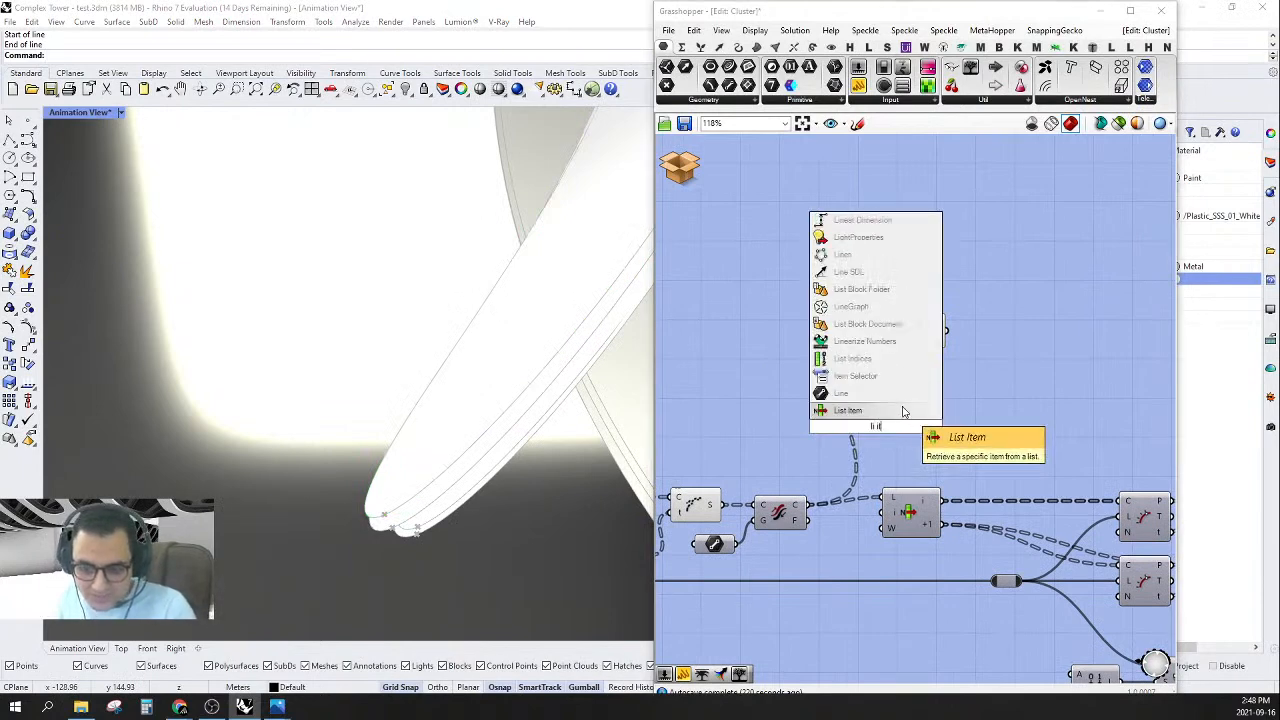
left_click(853, 414)
left_click_drag(853, 414, 806, 508)
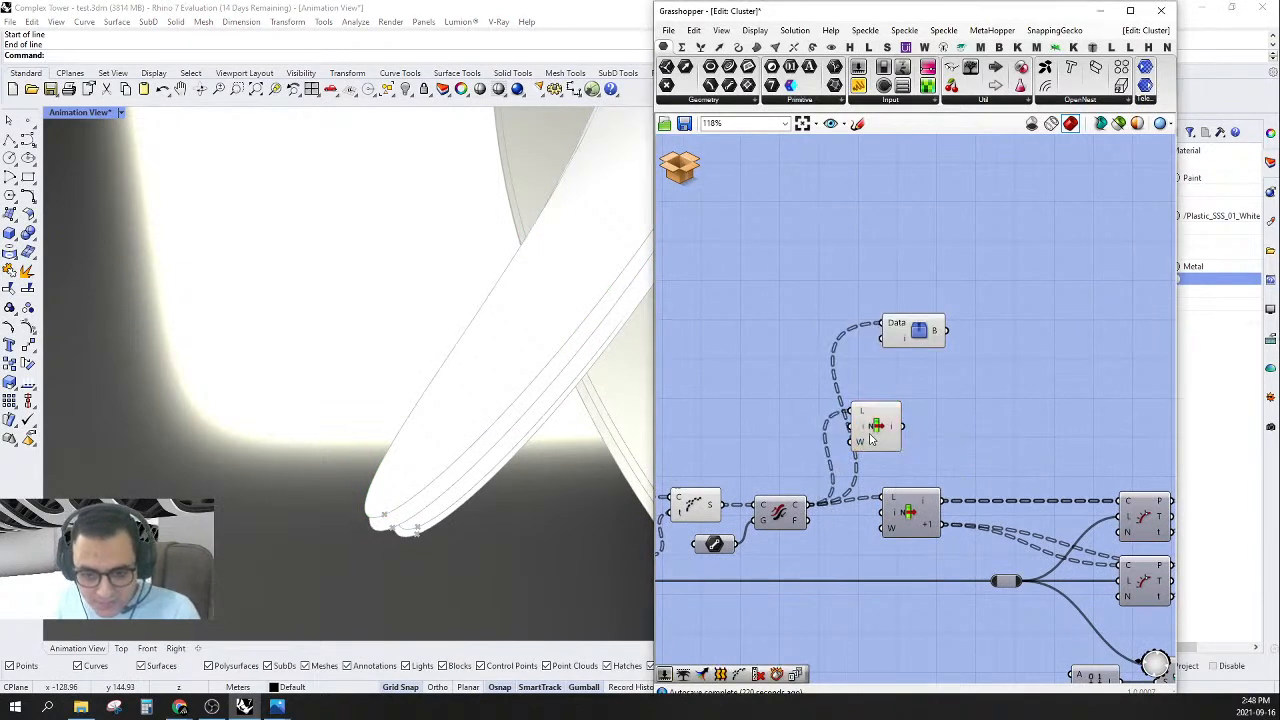
left_click_drag(868, 445, 908, 407)
mouse_move(600, 440)
right_mouse_down()
mouse_move(477, 451)
mouse_move(526, 432)
mouse_move(417, 491)
mouse_move(590, 417)
right_mouse_up()
scroll(920, 400, "up", 8)
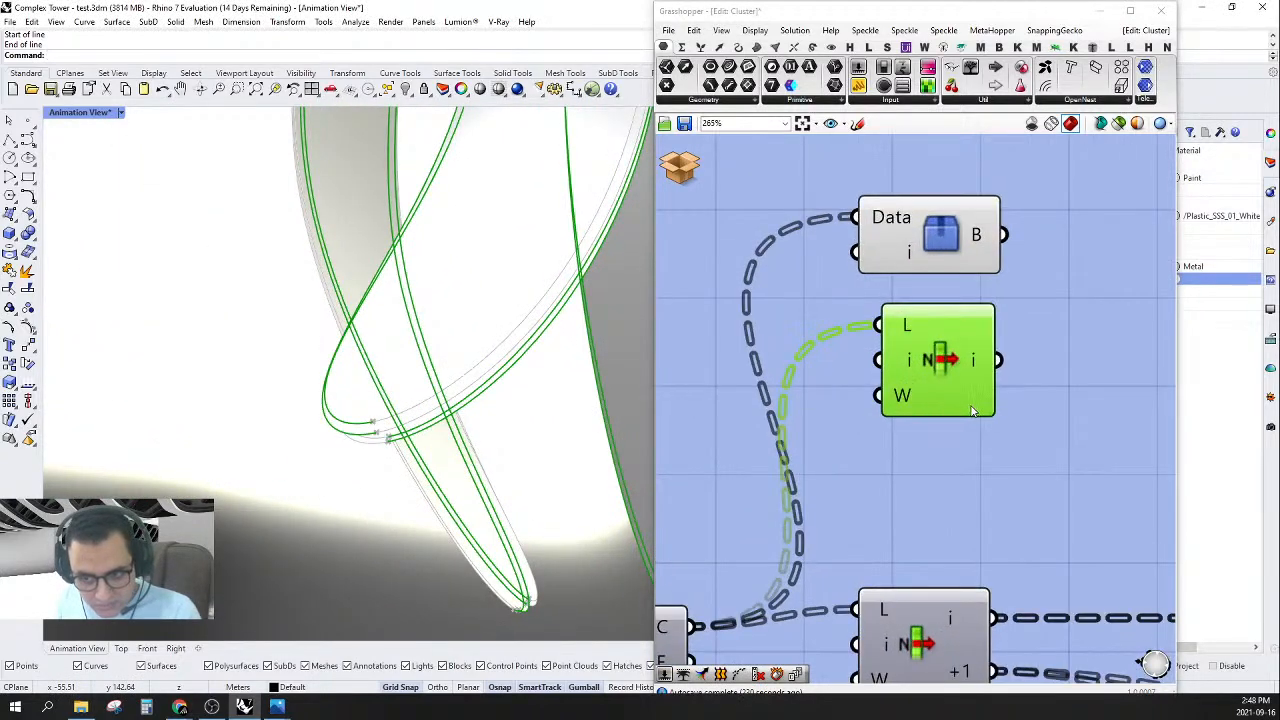
scroll(904, 326, "down", 5)
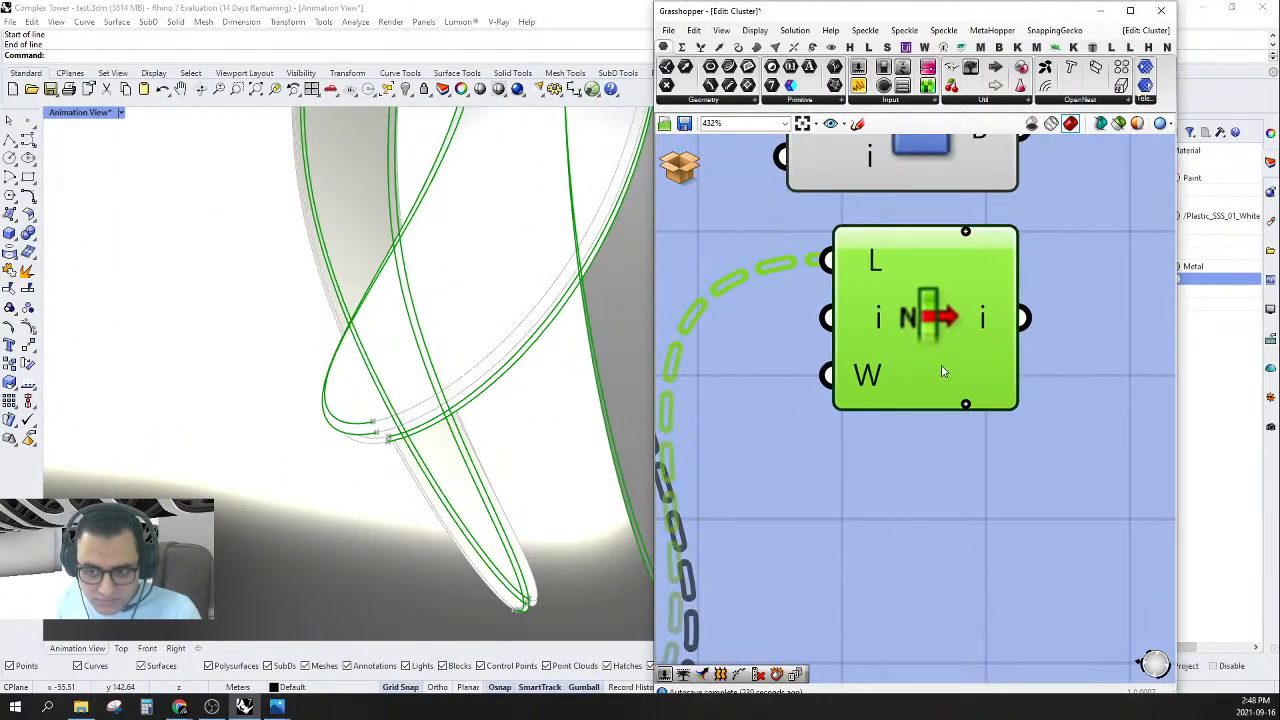
left_click_drag(912, 338, 1012, 350)
key("Delete")
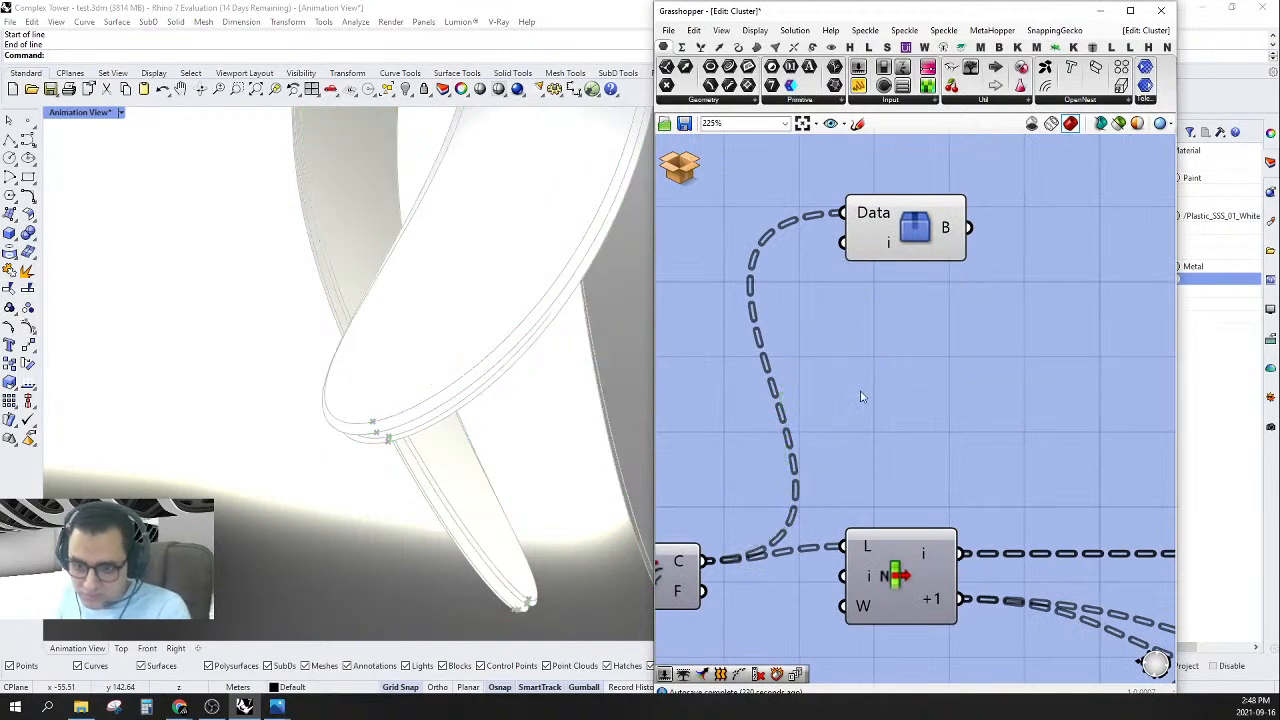
- Connect a number slider set to 2 to the branch check's i input and inspect the curves of that branch on the model
double_click(862, 395)
type("2")
key("Return")
left_click_drag(842, 243, 983, 390)
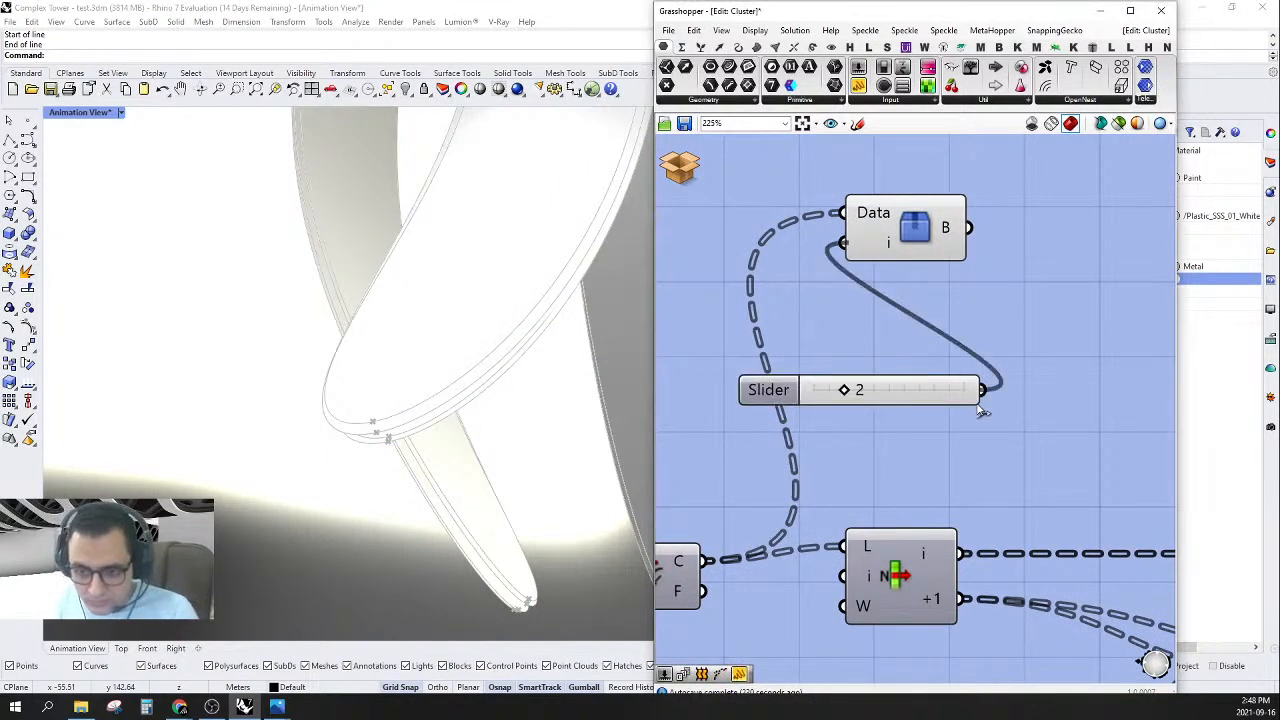
left_click_drag(905, 390, 743, 310)
left_click(907, 243)
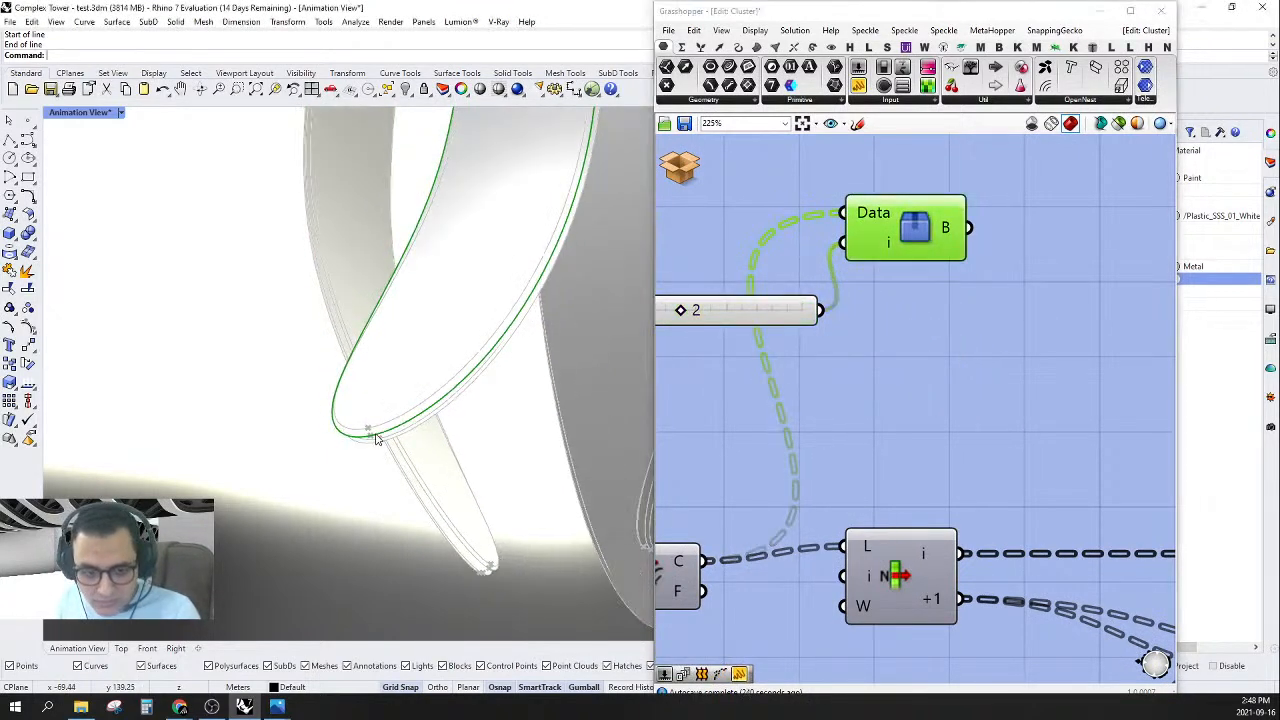
scroll(880, 440, "down", 3)
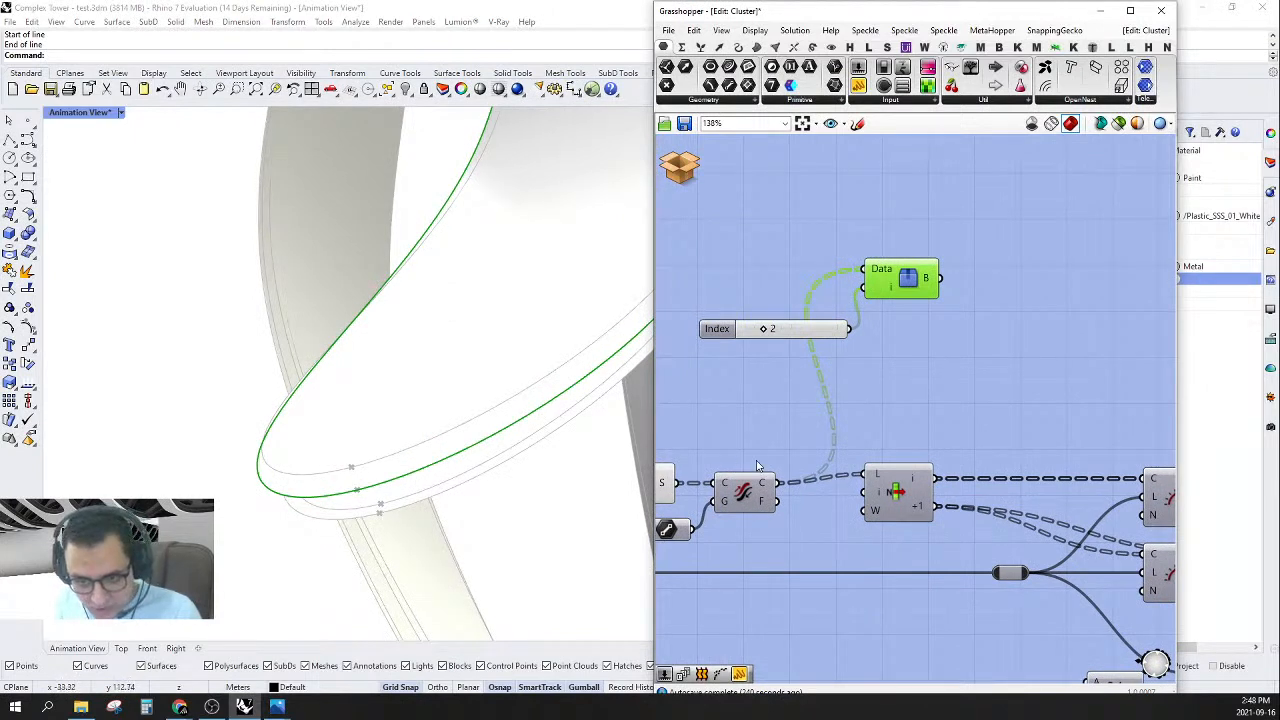
right_click_drag(758, 465, 752, 461)
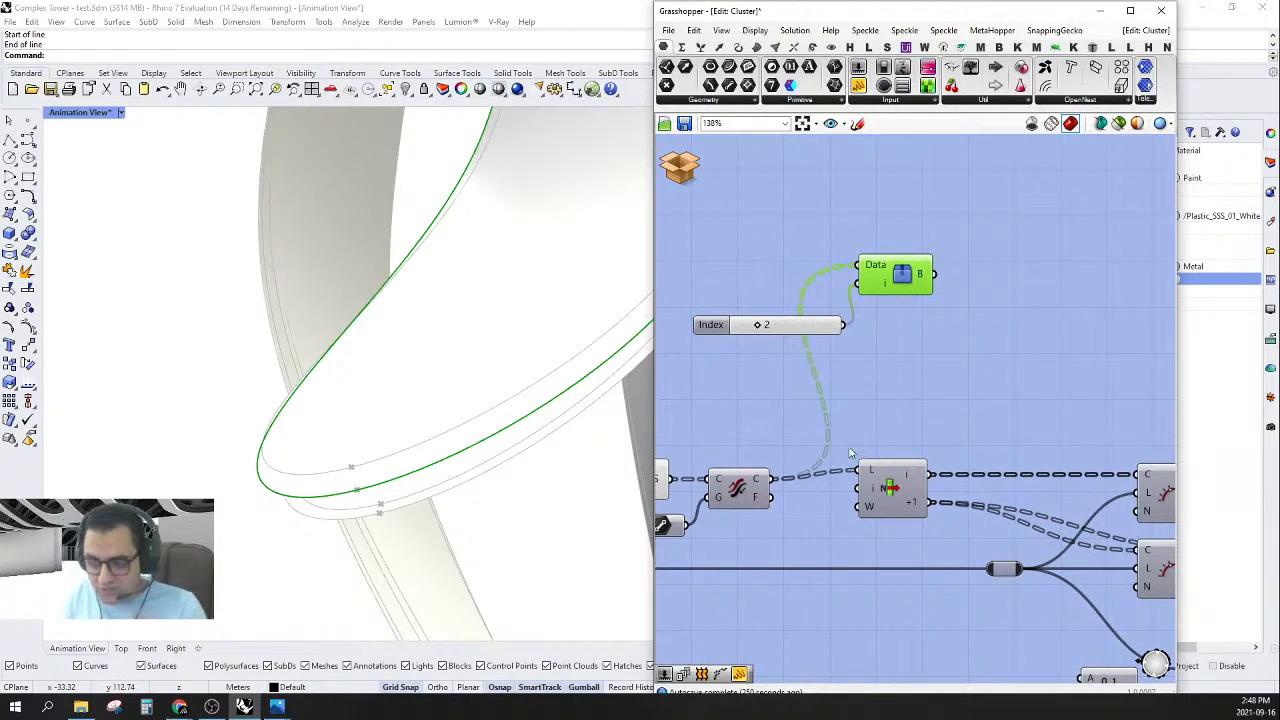
- Delete the branch check cluster together with its index slider
scroll(850, 453, "down", 3)
left_click_drag(966, 397, 817, 308)
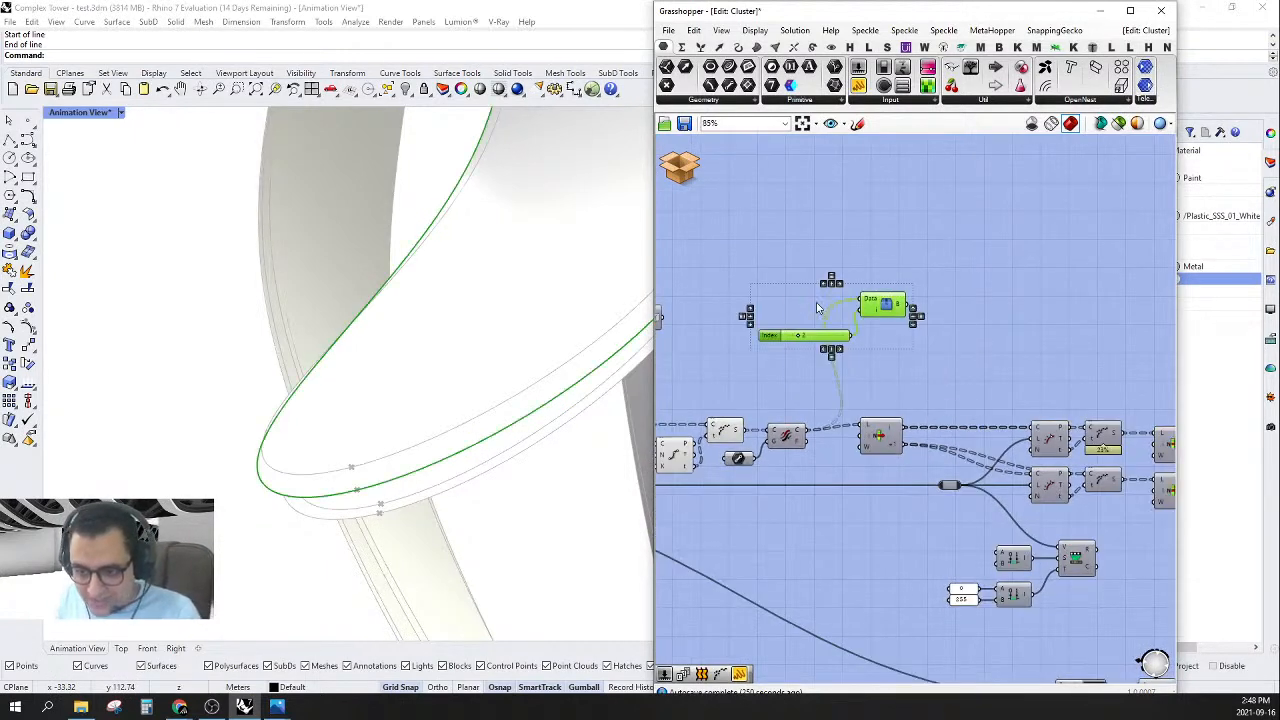
key("Delete")
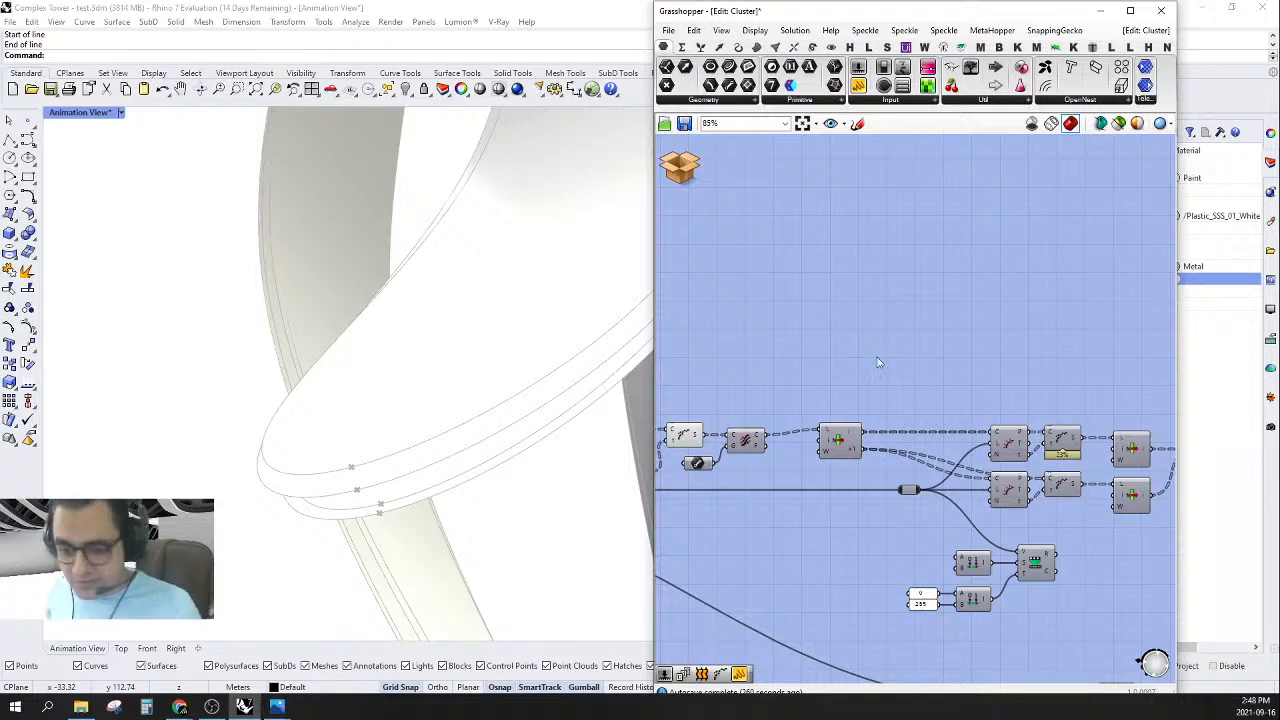
- Place a Param Viewer on the canvas above the List Item component
mouse_move(878, 363)
right_mouse_down()
mouse_move(919, 368)
mouse_move(886, 391)
mouse_move(878, 381)
right_mouse_up()
right_click_drag(812, 357, 856, 397)
double_click(901, 351)
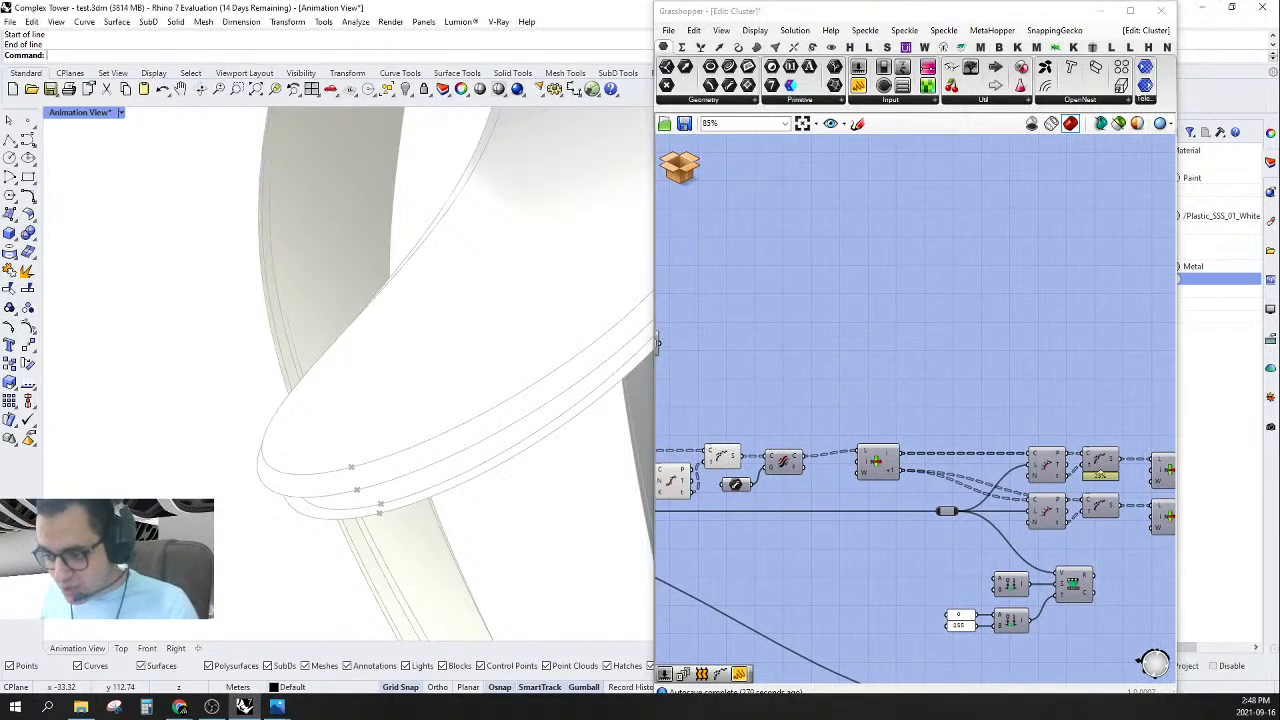
right_click_drag(849, 430, 876, 458)
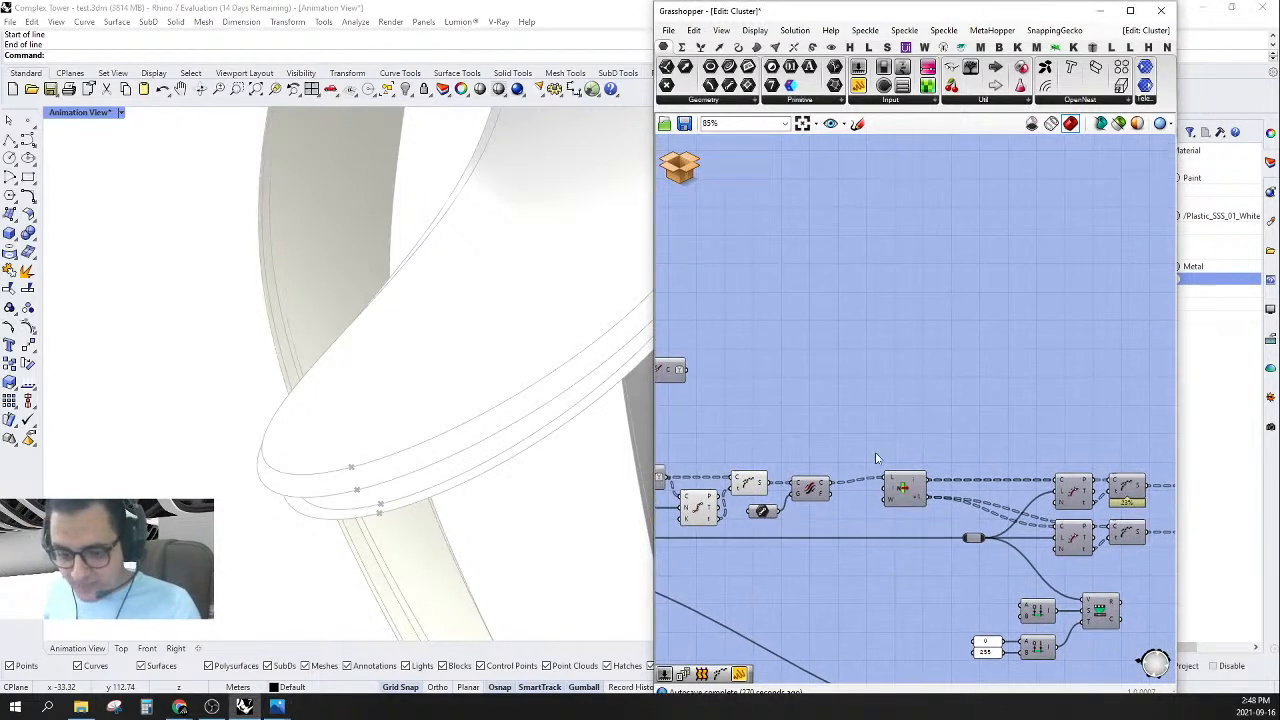
left_click_drag(970, 66, 960, 341)
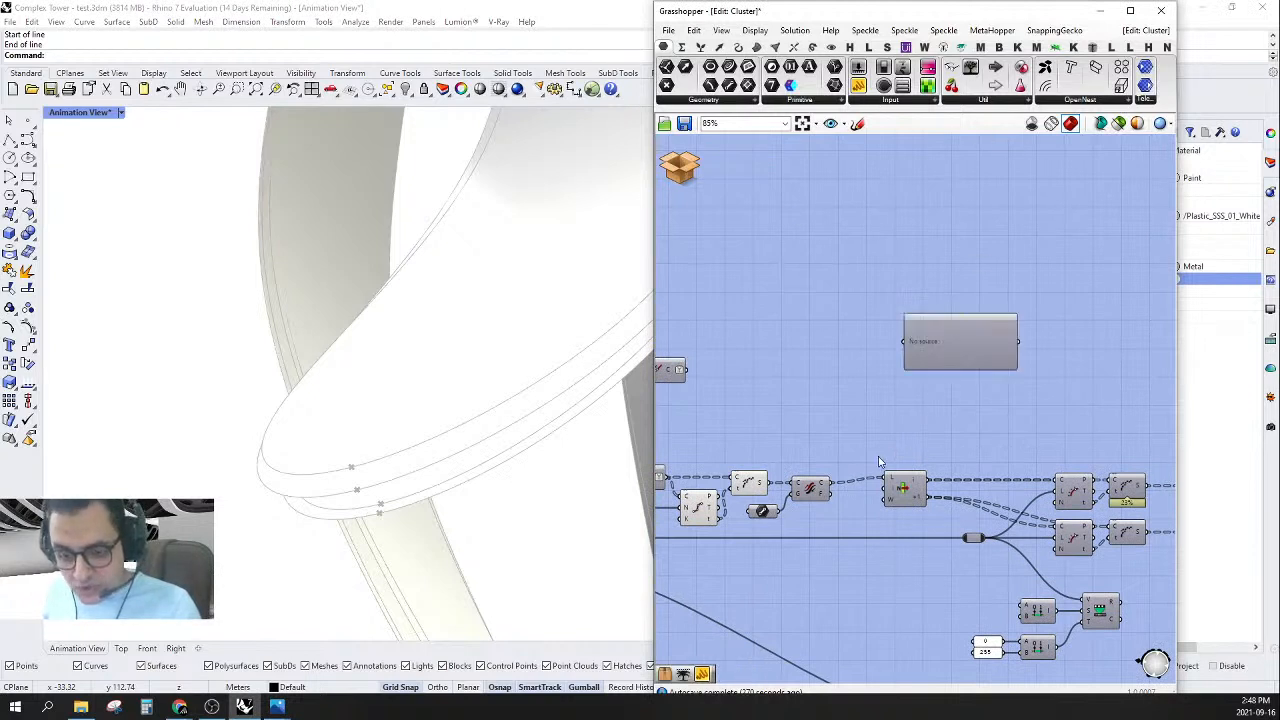
- Simplify Flip Curve's curve output, connect it to the Param Viewer and check the branch paths
right_click(823, 490)
right_click(823, 490)
right_click(823, 490)
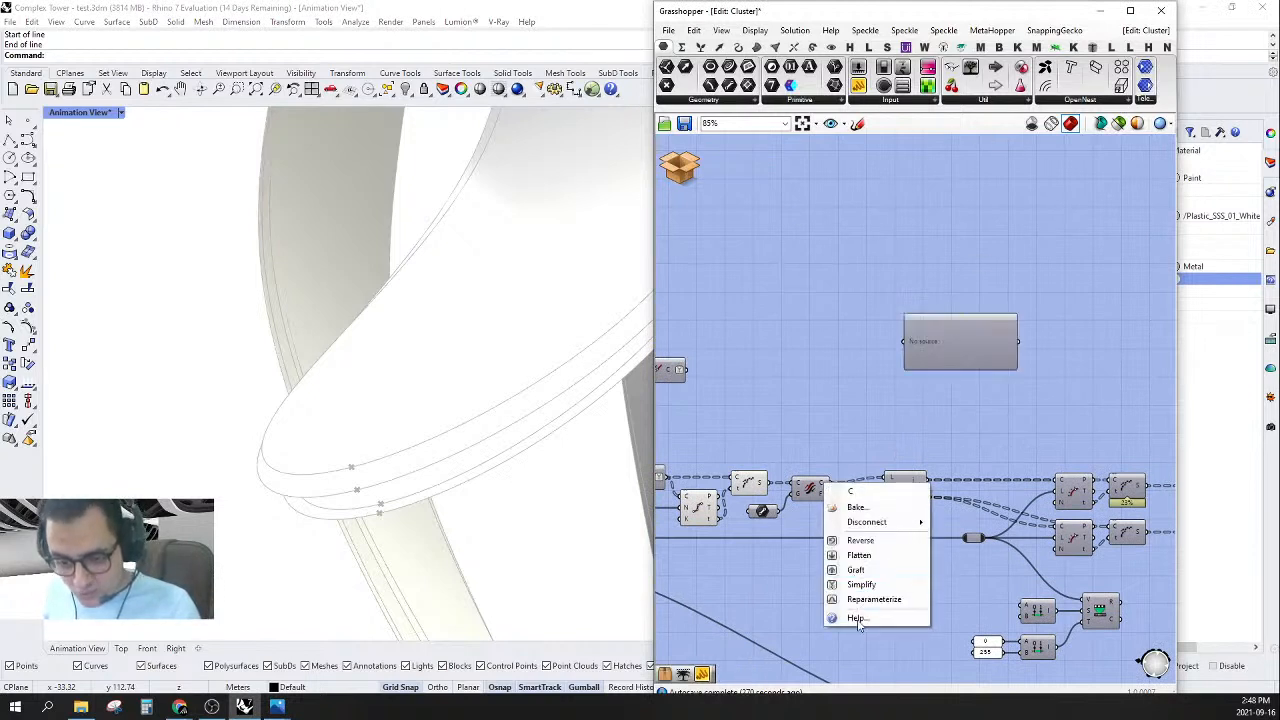
left_click(853, 587)
scroll(814, 503, "up", 1)
left_click_drag(844, 481, 930, 316)
right_click_drag(1020, 303, 975, 380)
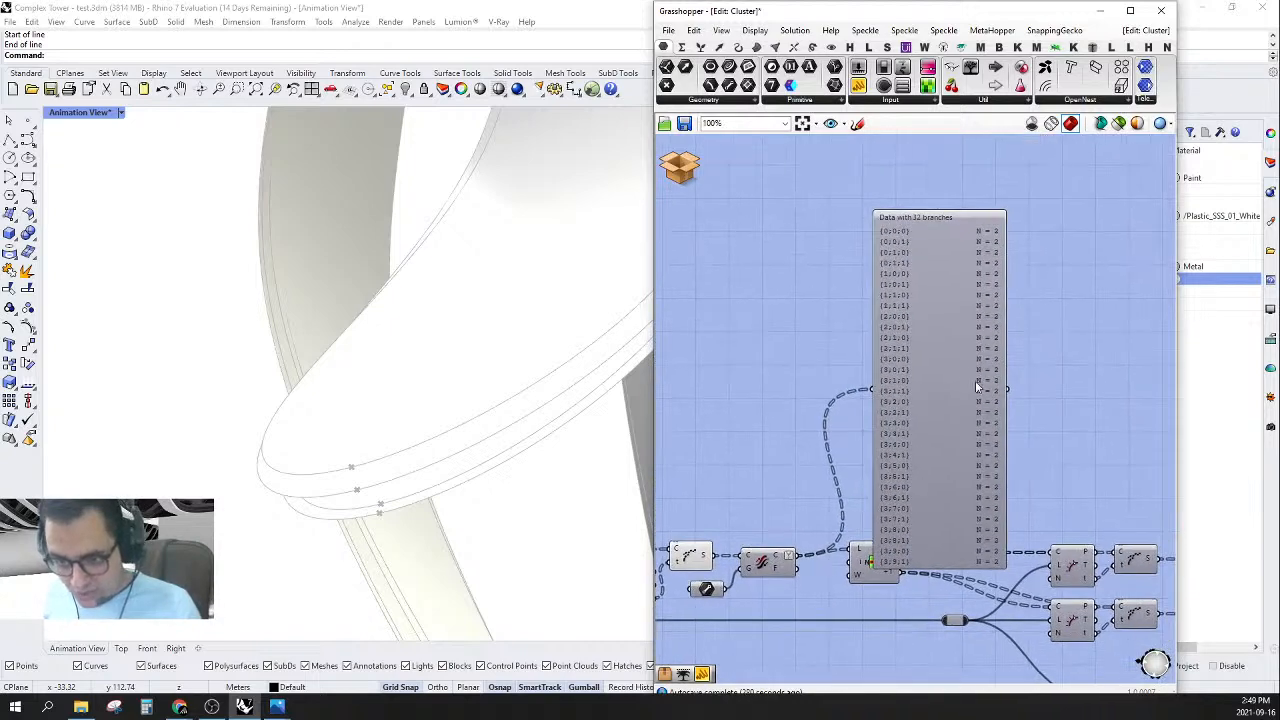
scroll(937, 232, "up", 3)
scroll(904, 215, "down", 3)
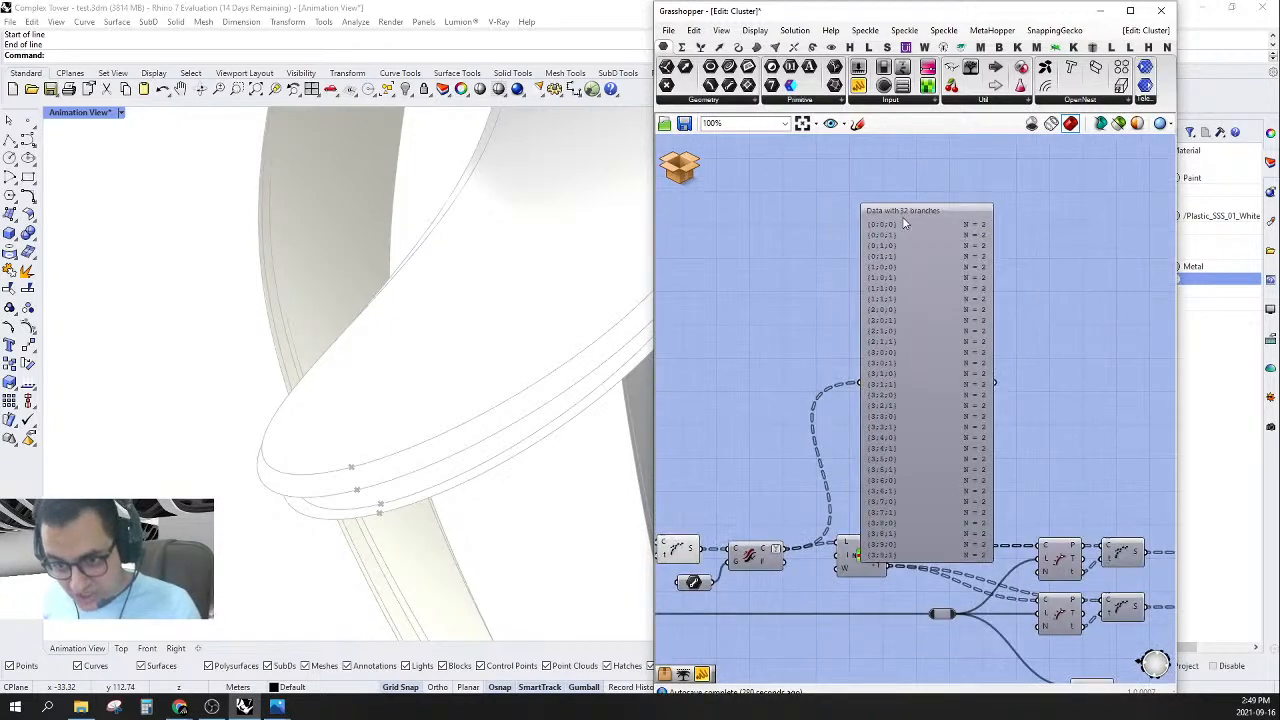
- Move the Param Viewer and the List Item component together farther from Flip Curve, toward the downstream components
scroll(893, 470, "up", 3)
left_click(900, 607)
scroll(995, 323, "down", 4)
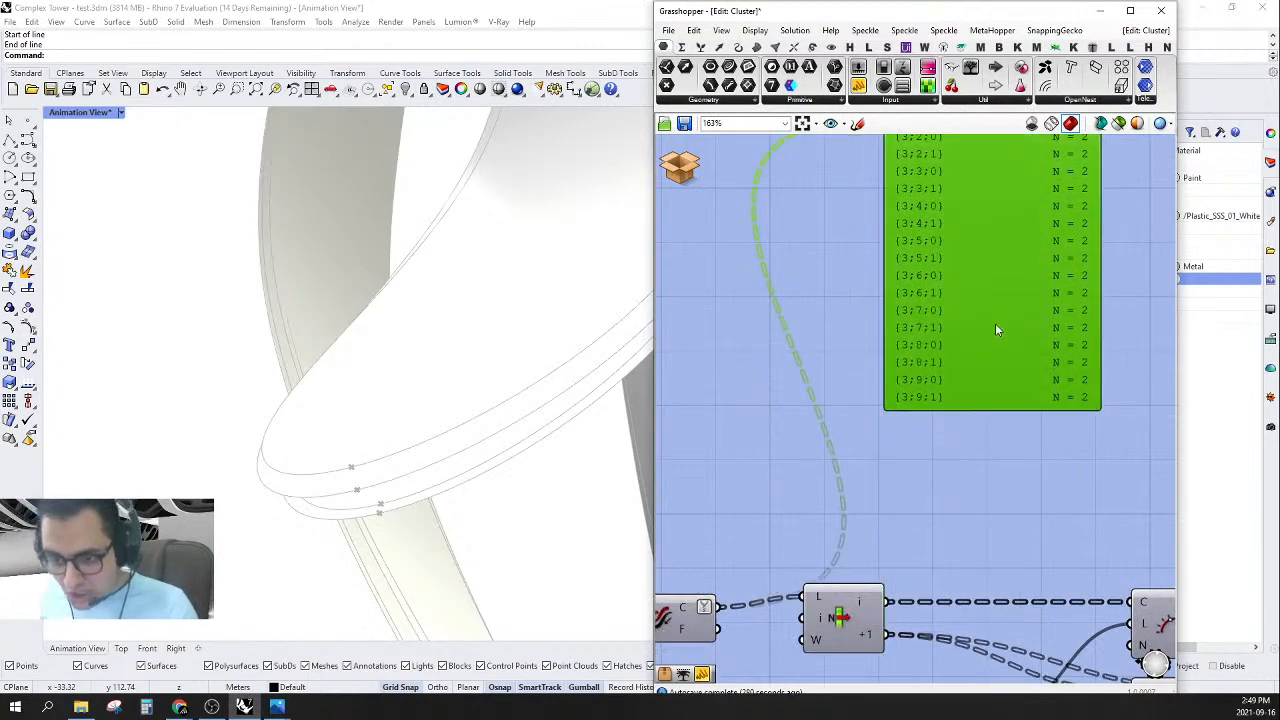
scroll(955, 568, "up", 2)
left_click(834, 466, "shift")
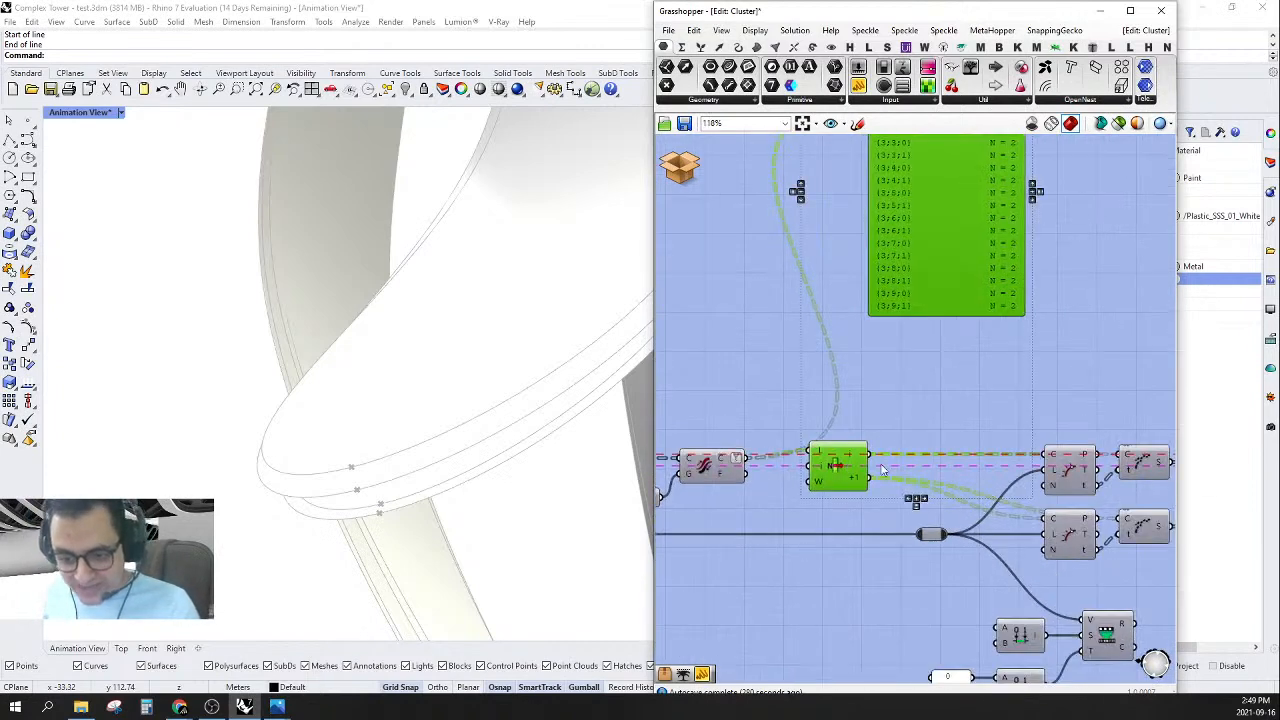
left_click_drag(834, 466, 940, 466)
right_click_drag(947, 372, 963, 397)
scroll(963, 397, "down", 3)
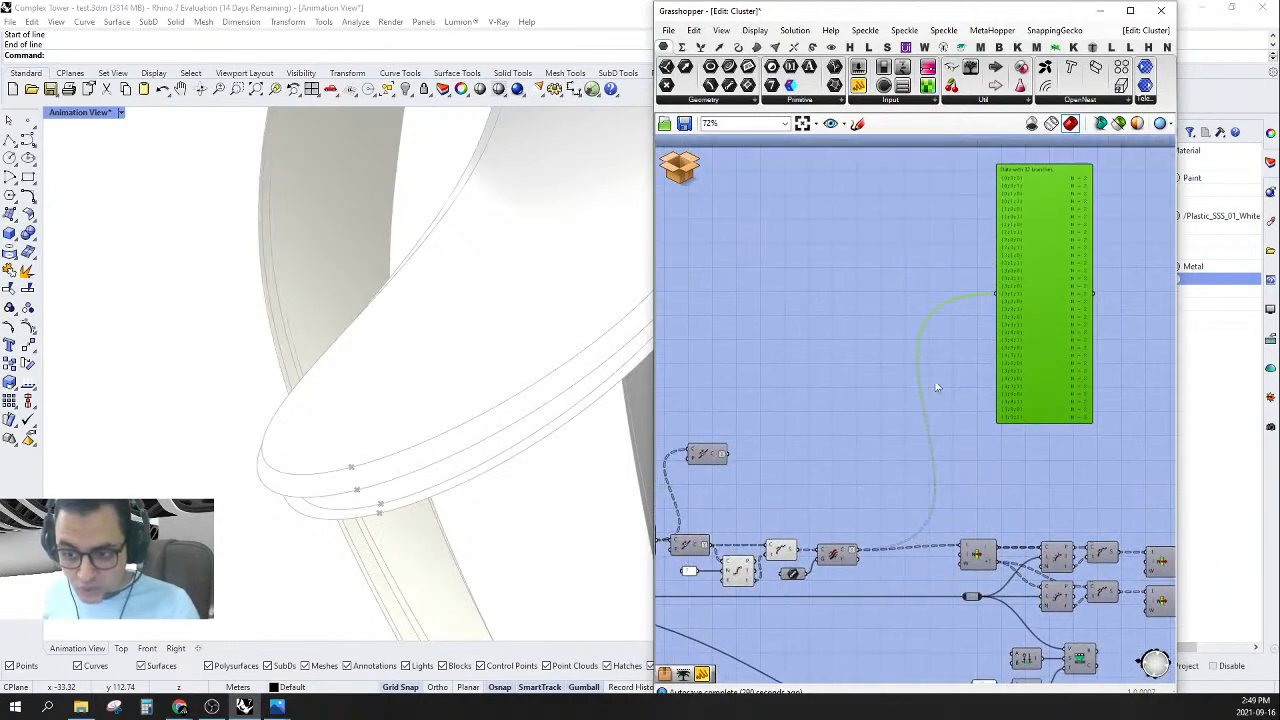
- Add a Split Tree component between Flip Curve and the Param Viewer and connect the flipped curves to its D input
double_click(829, 412)
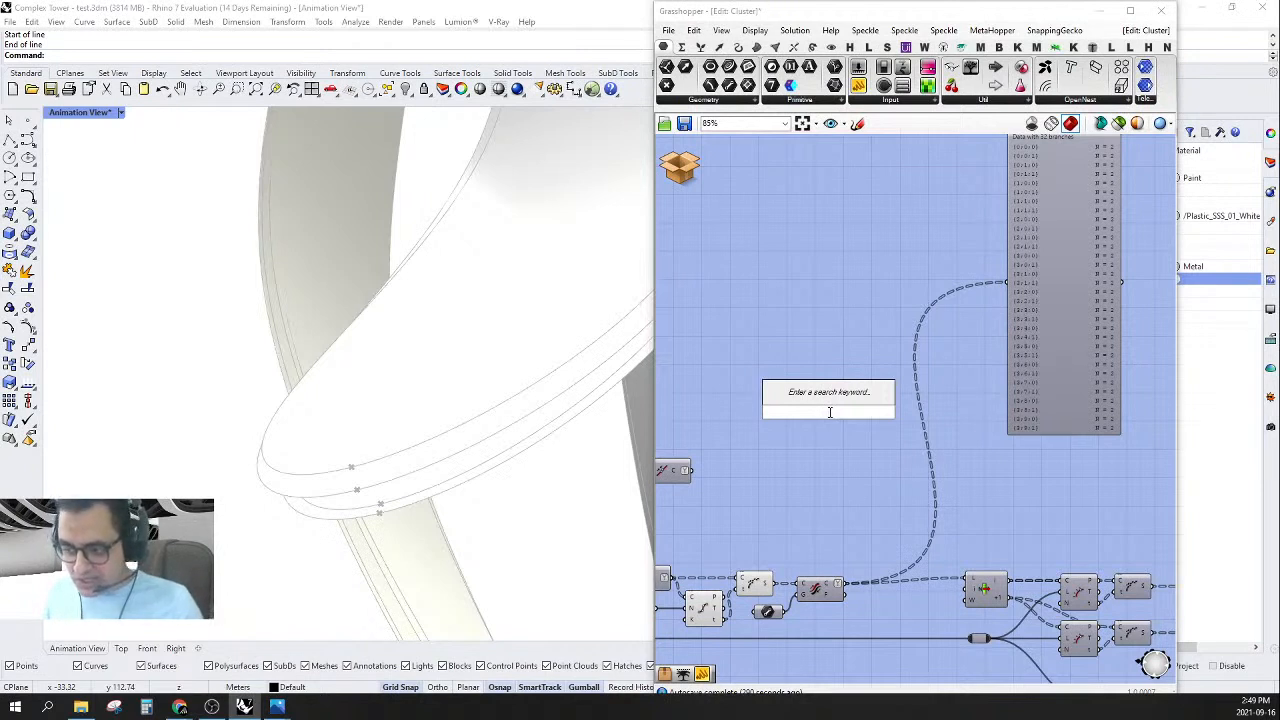
double_click(881, 468)
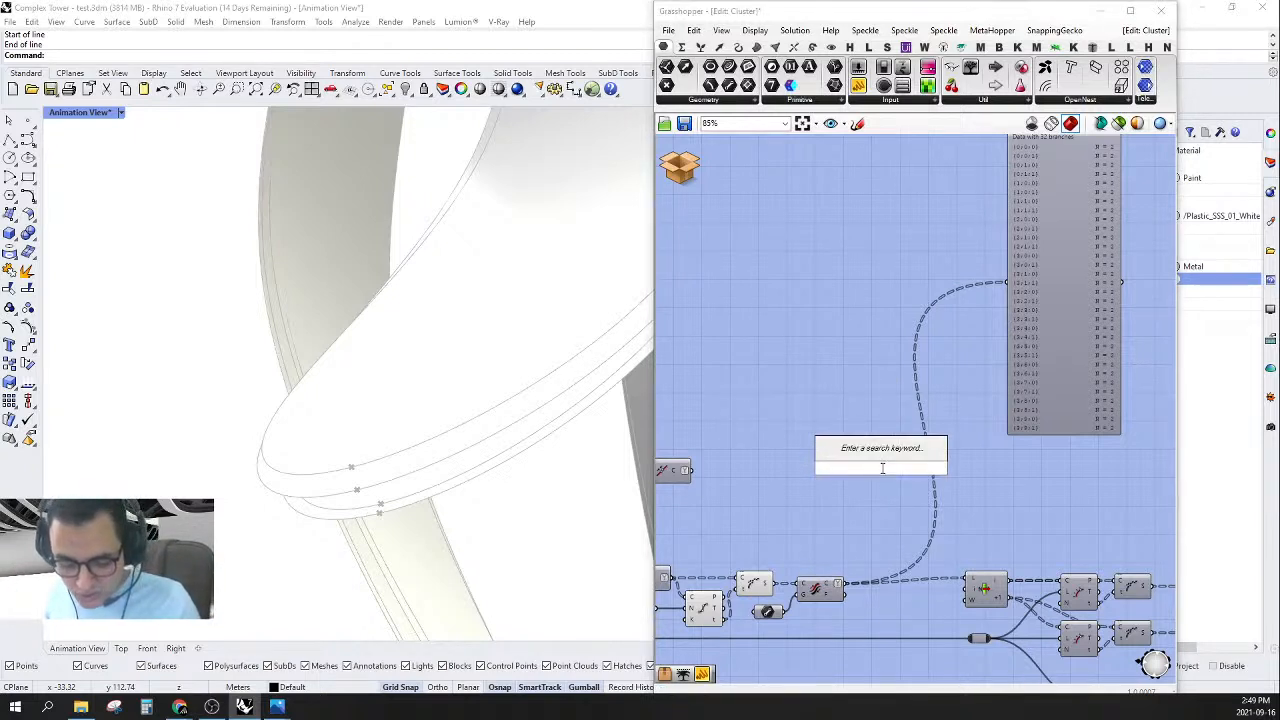
type("tre s")
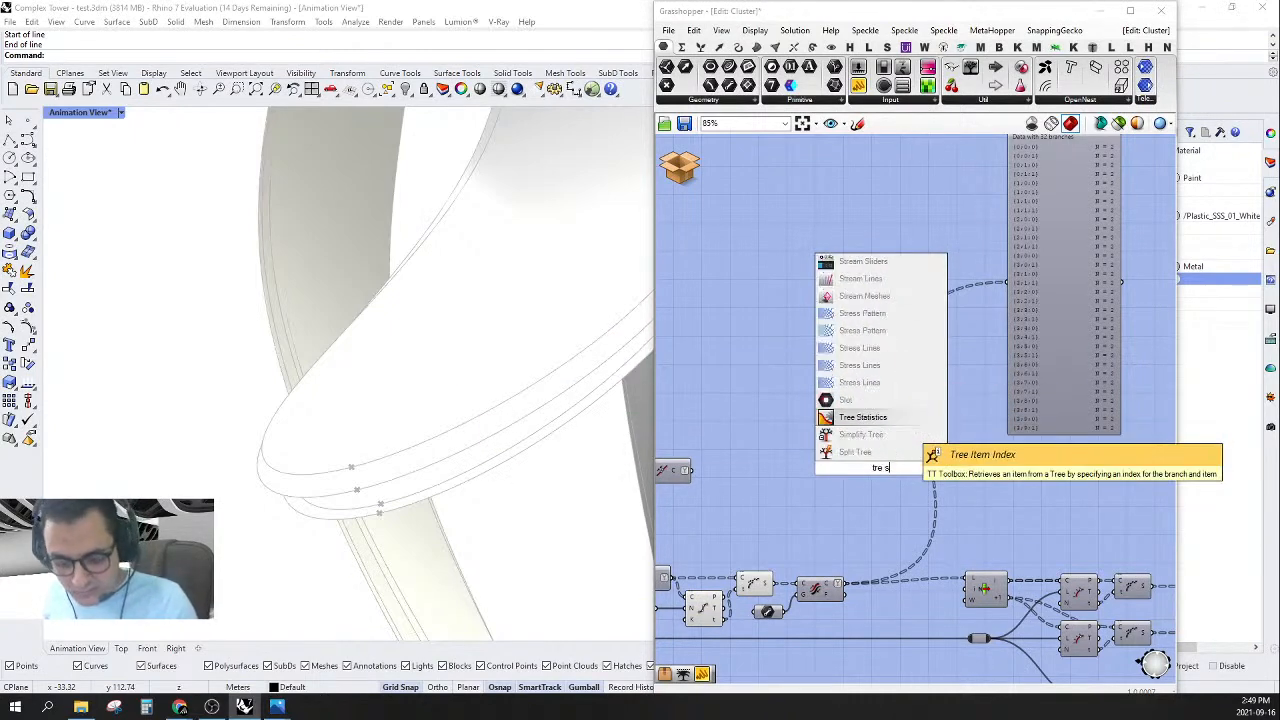
left_click(880, 451)
left_click_drag(861, 473, 904, 436)
right_click_drag(911, 484, 888, 472)
left_click_drag(920, 426, 954, 433)
mouse_move(847, 468)
right_mouse_down()
mouse_move(888, 480)
mouse_move(883, 462)
mouse_move(869, 465)
right_mouse_up()
left_click(815, 421)
scroll(926, 451, "up", 2)
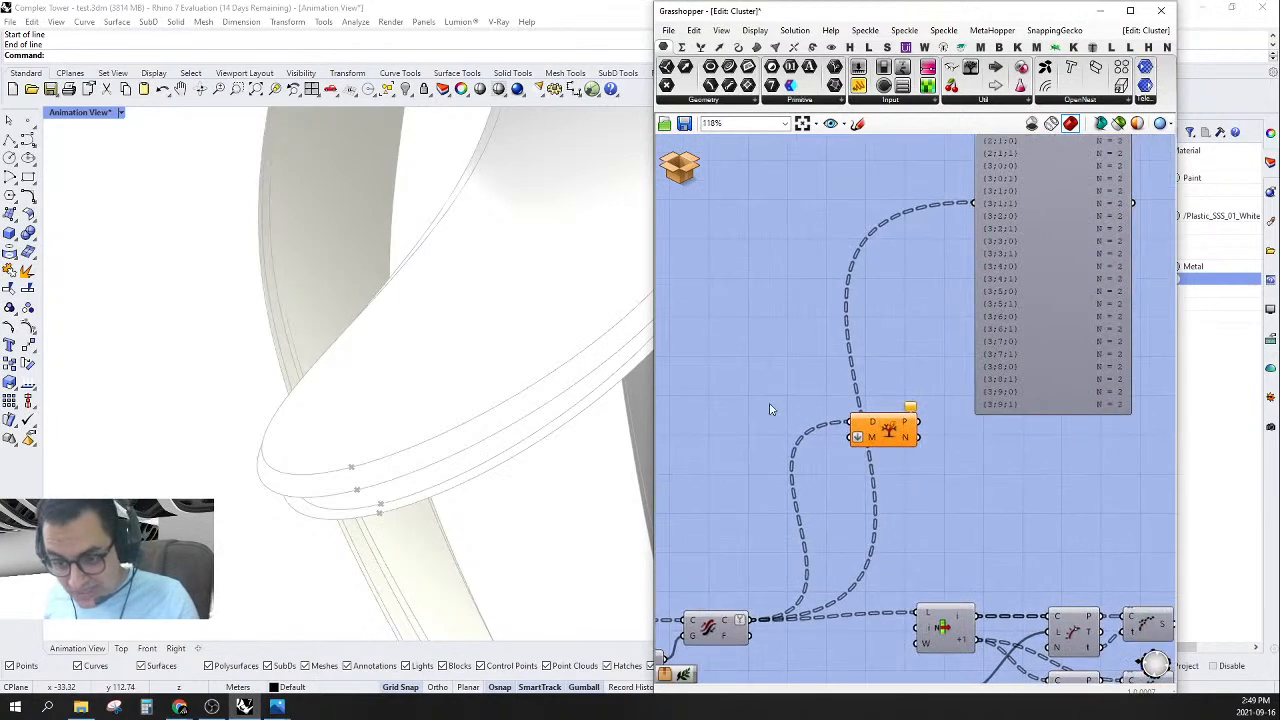
- Add a Custom Path cluster beside the Split Tree component
right_click_drag(770, 408, 820, 374)
double_click(818, 370)
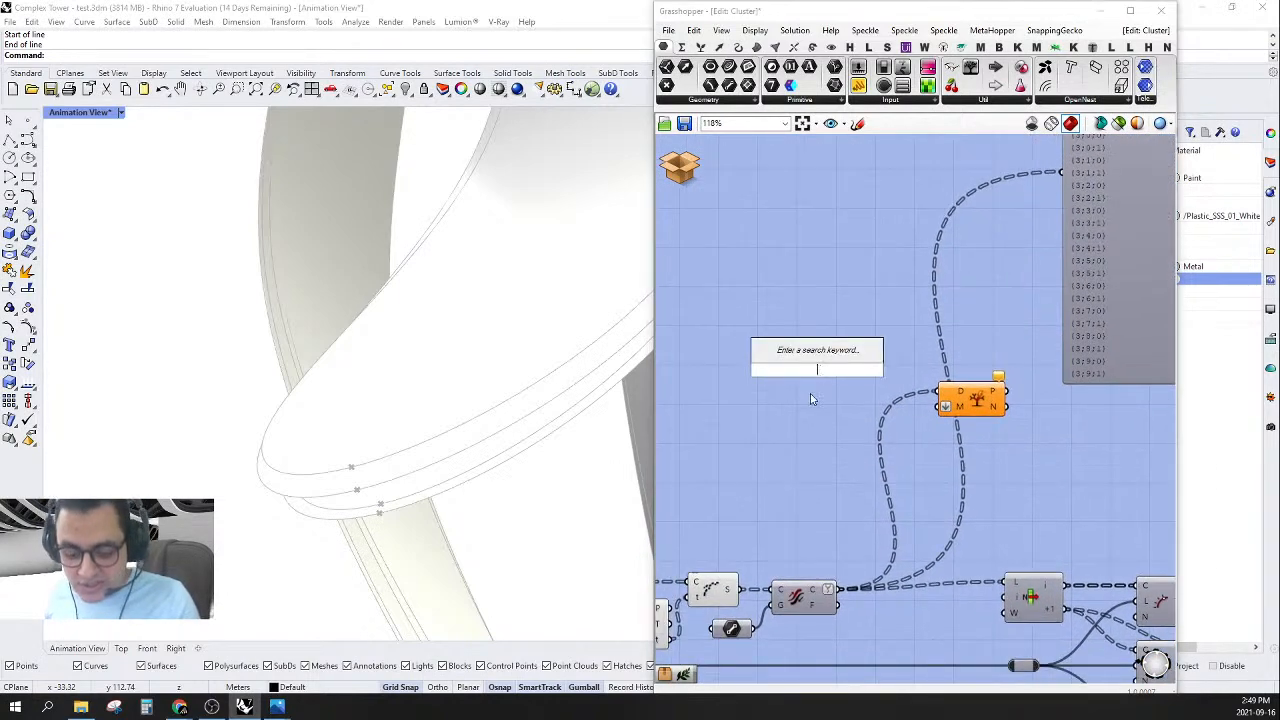
type("cu")
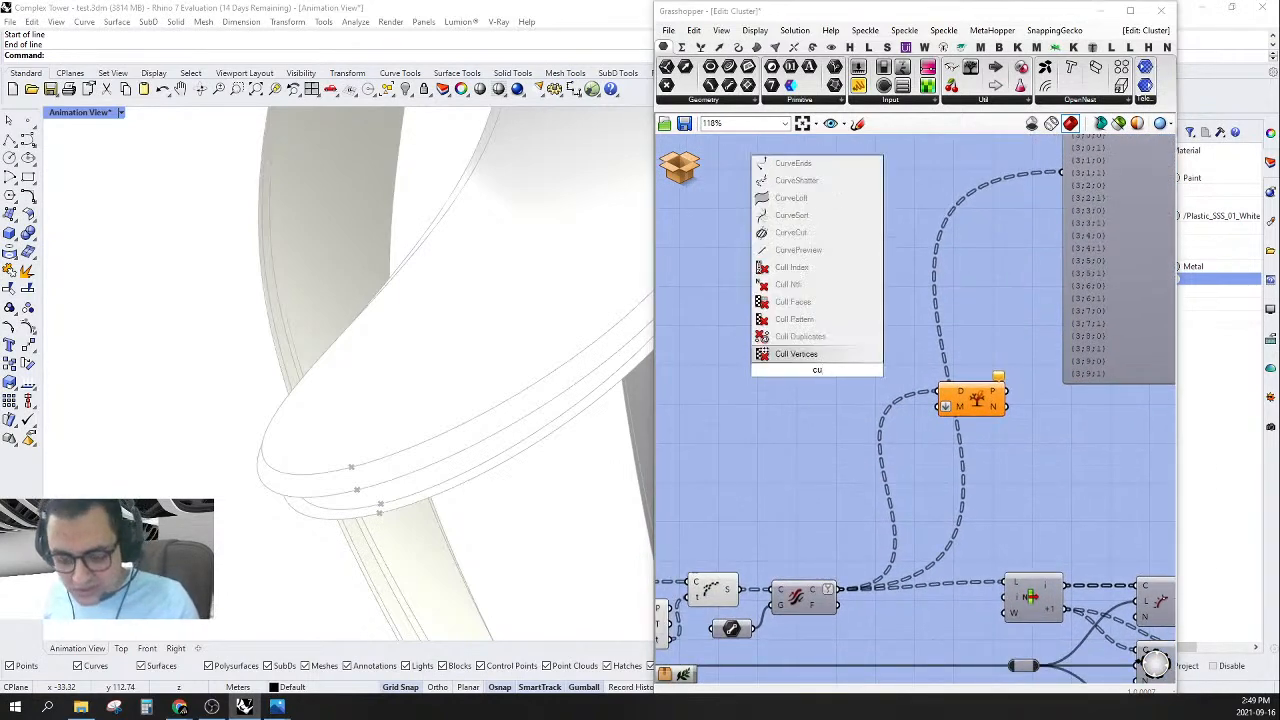
type("s")
left_click(798, 358)
scroll(817, 380, "up", 2)
left_click(823, 363)
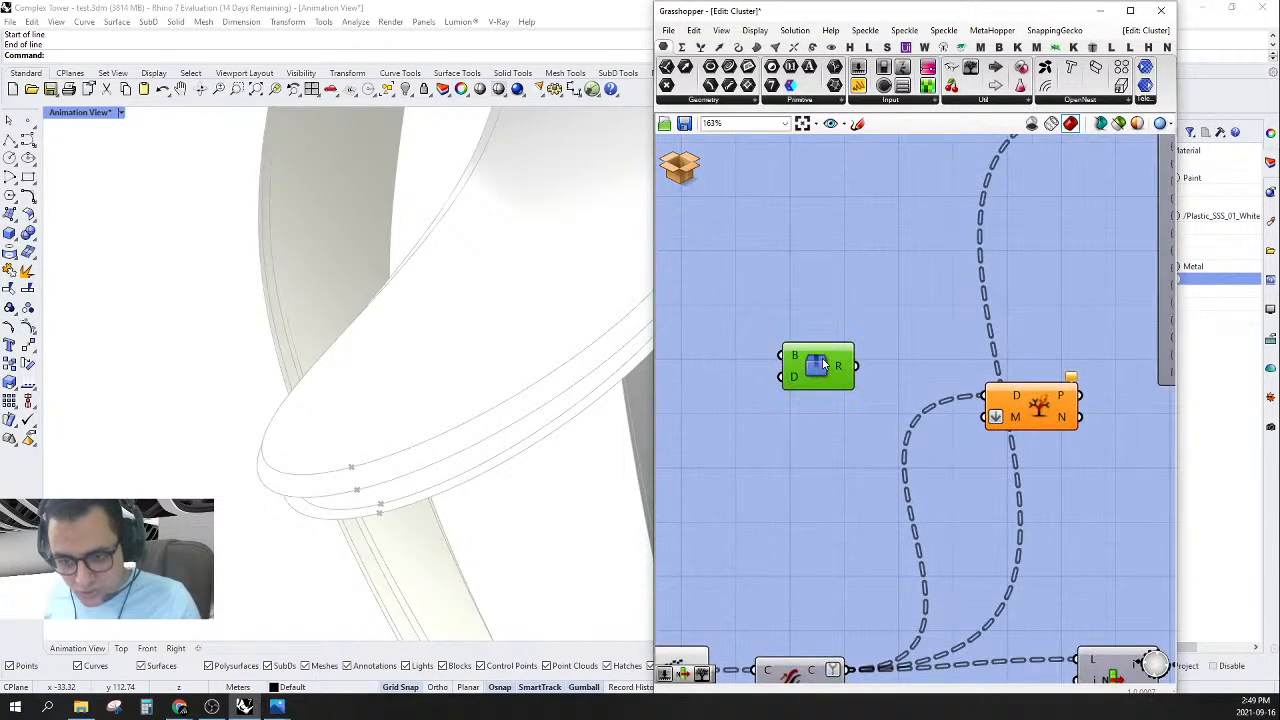
- Copy the Concatenate component and its three text panels from inside the Custom Path cluster and paste them into the parent cluster
double_click(823, 365)
left_click_drag(1022, 296, 830, 586)
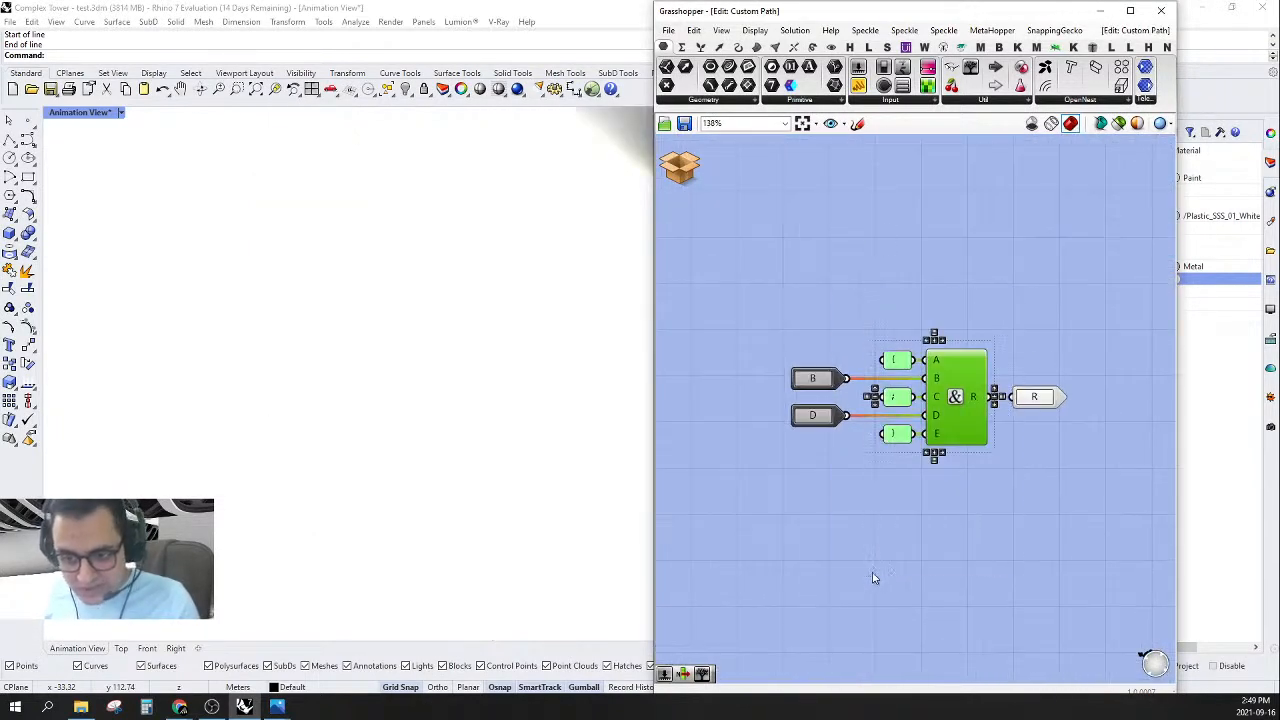
left_click(667, 161)
left_click(722, 173)
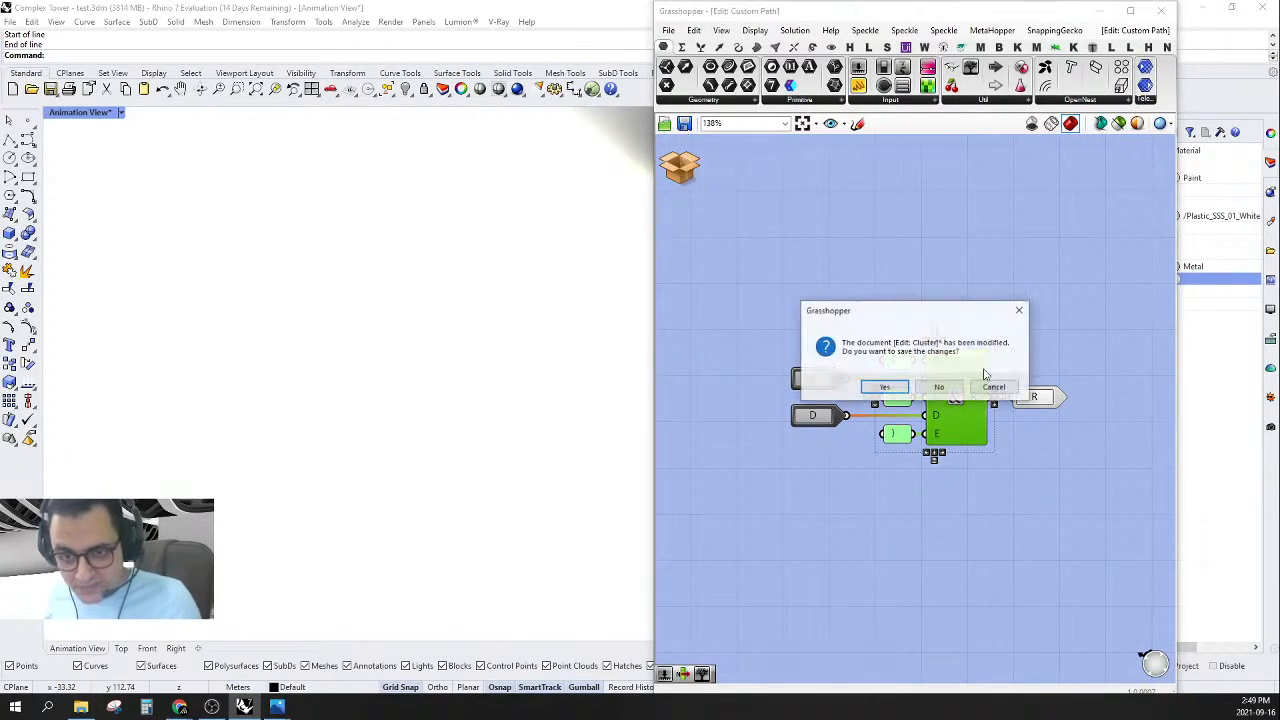
left_click(935, 387)
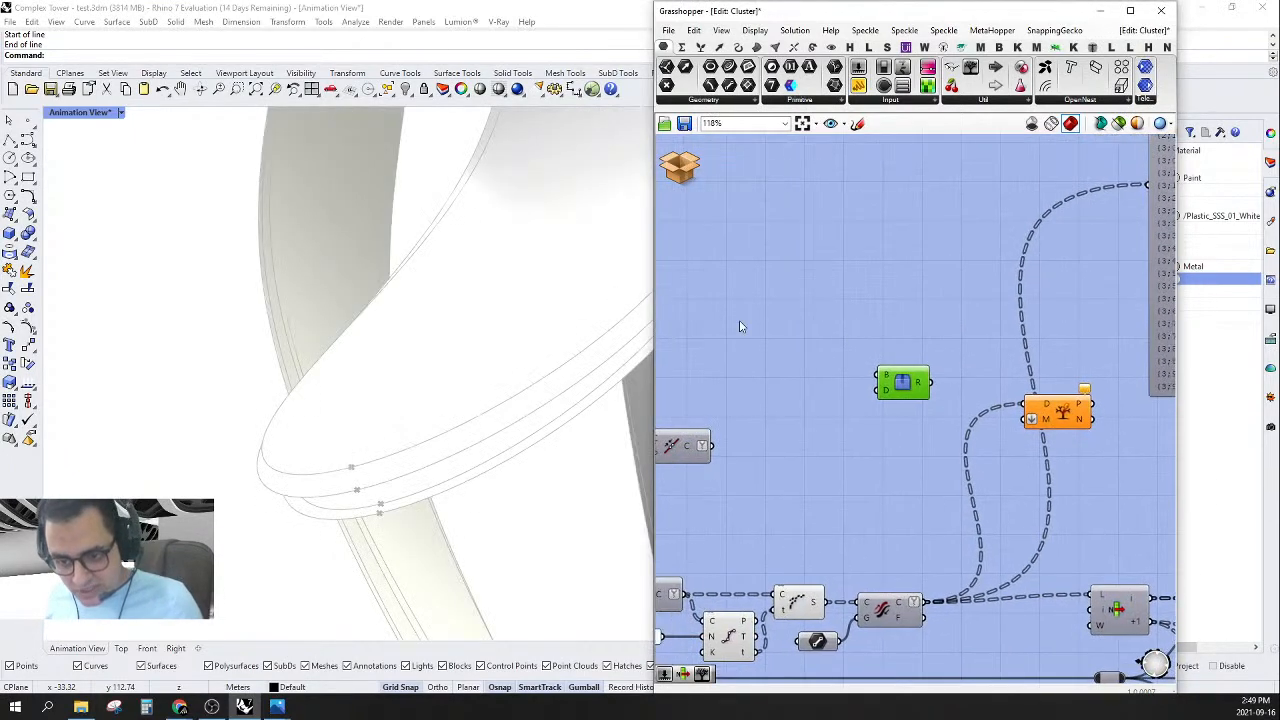
key("ctrl+v")
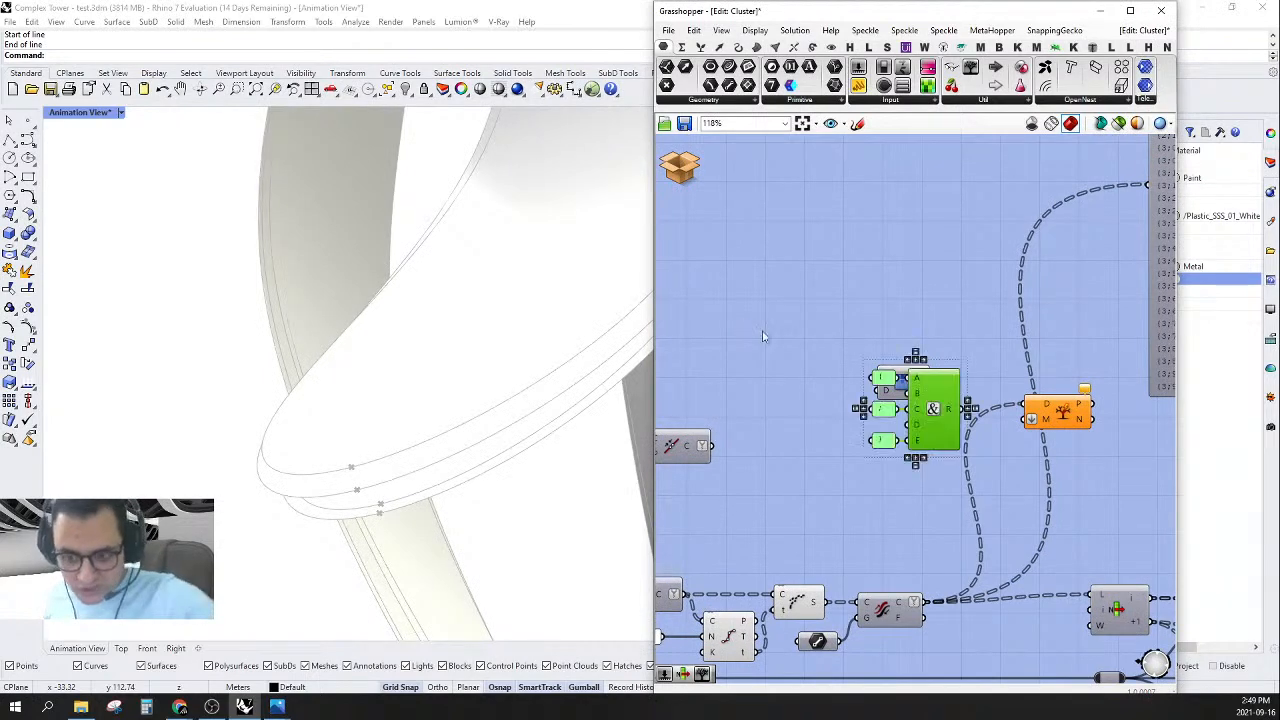
- Move the pasted Concatenate group clear of the Custom Path cluster and delete that cluster
left_click_drag(944, 420, 822, 370)
left_click_drag(908, 323, 884, 420)
key("Delete")
right_click_drag(902, 453, 885, 396)
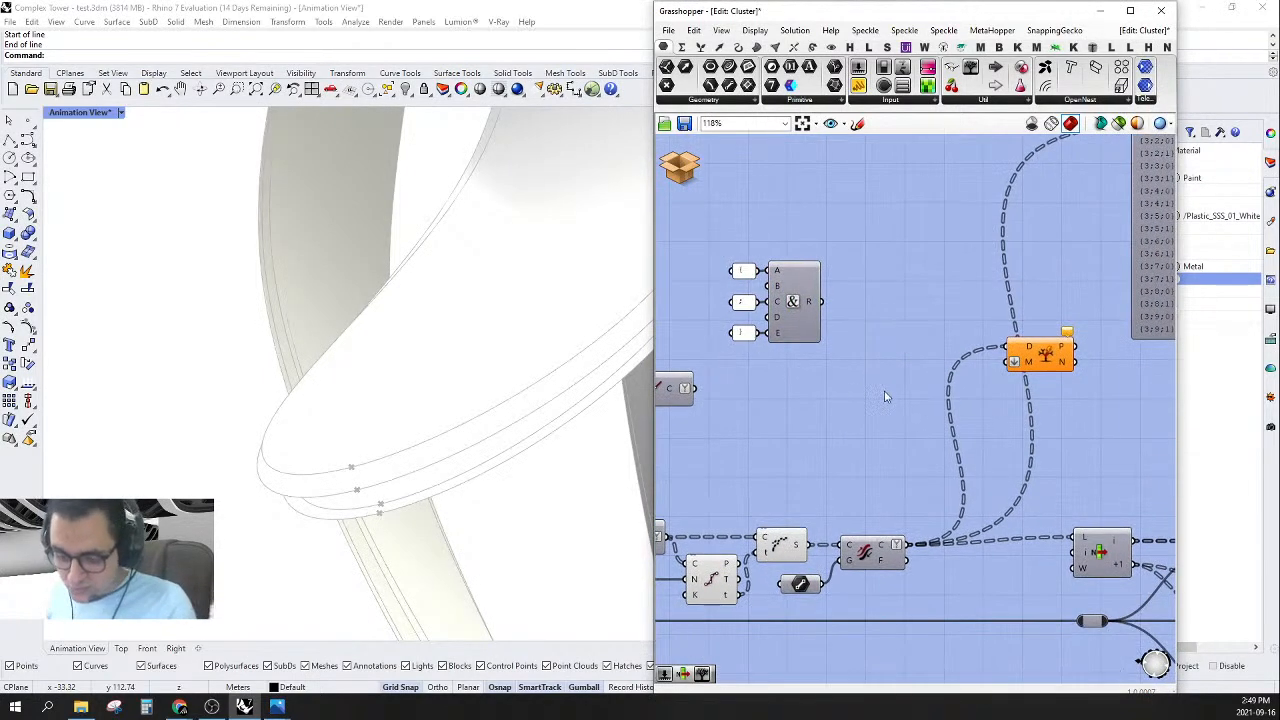
- Connect Concatenate's R output to Split Tree's M input and move Concatenate closer to Split Tree
left_click_drag(810, 308, 1006, 362)
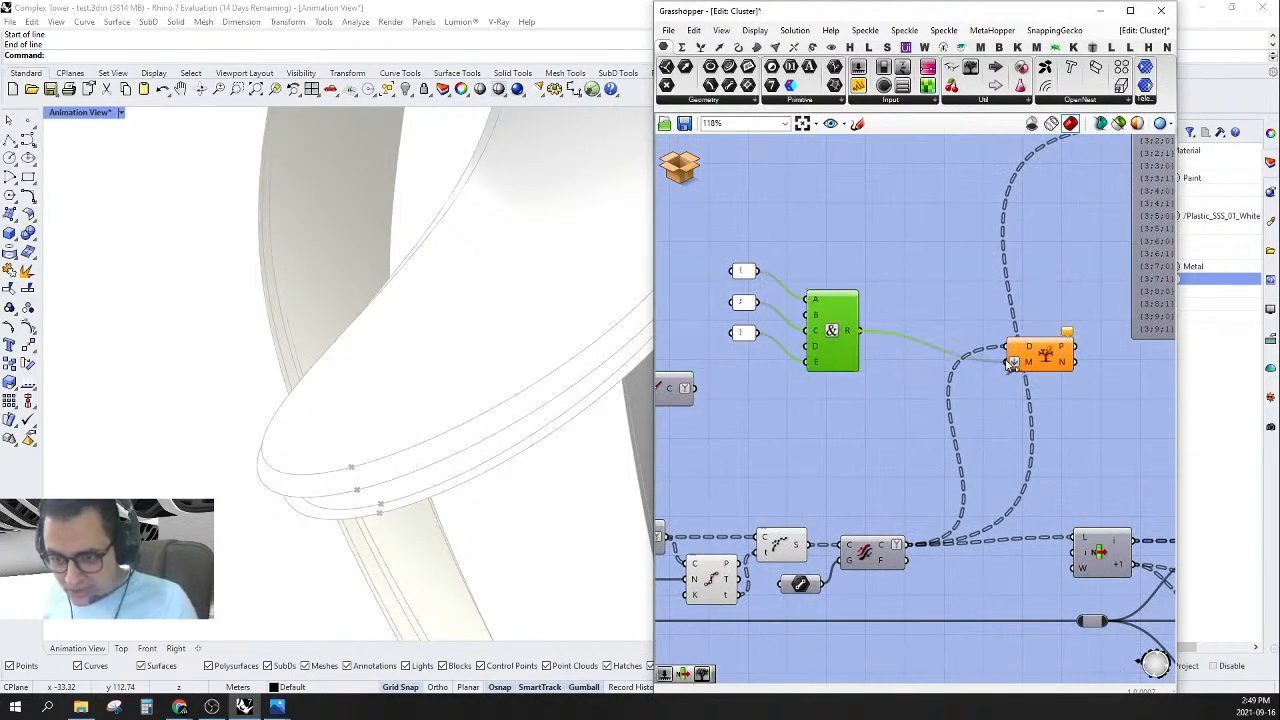
scroll(780, 350, "up", 2)
left_click_drag(836, 322, 972, 366)
right_click_drag(930, 450, 932, 413)
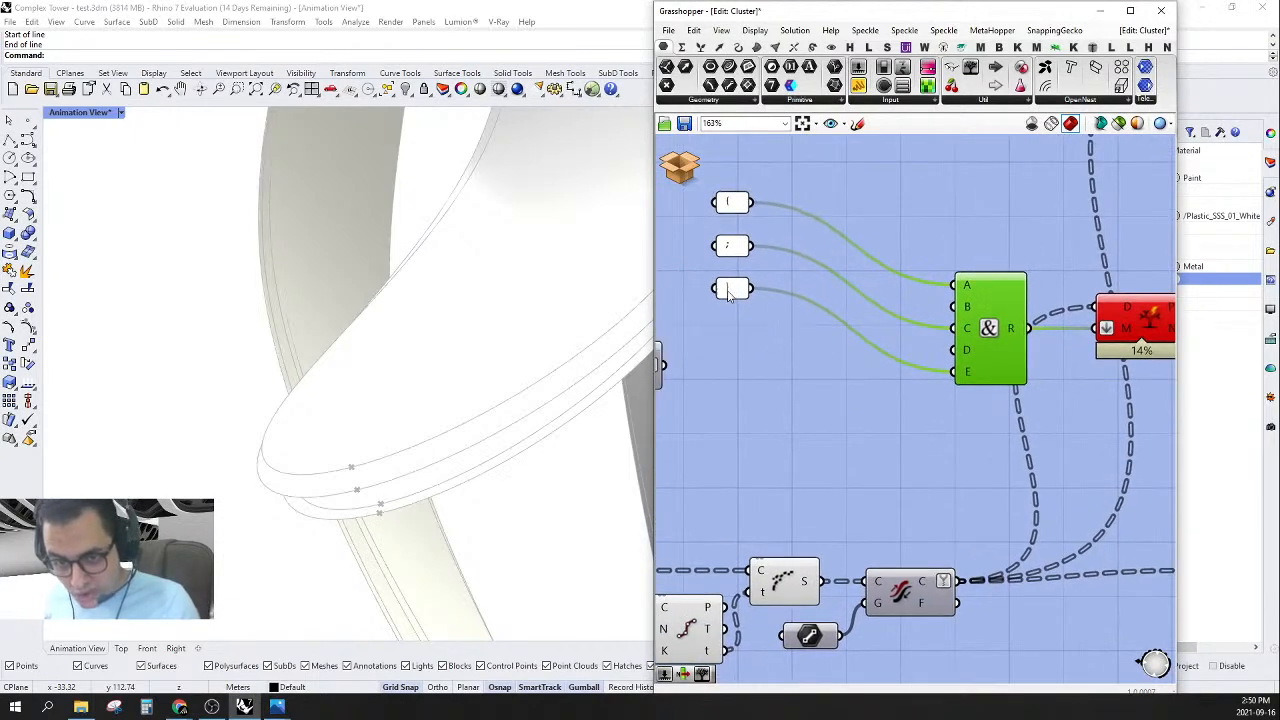
- Insert two extra inputs, F and G, between Concatenate's D and E inputs
scroll(982, 362, "up", 6)
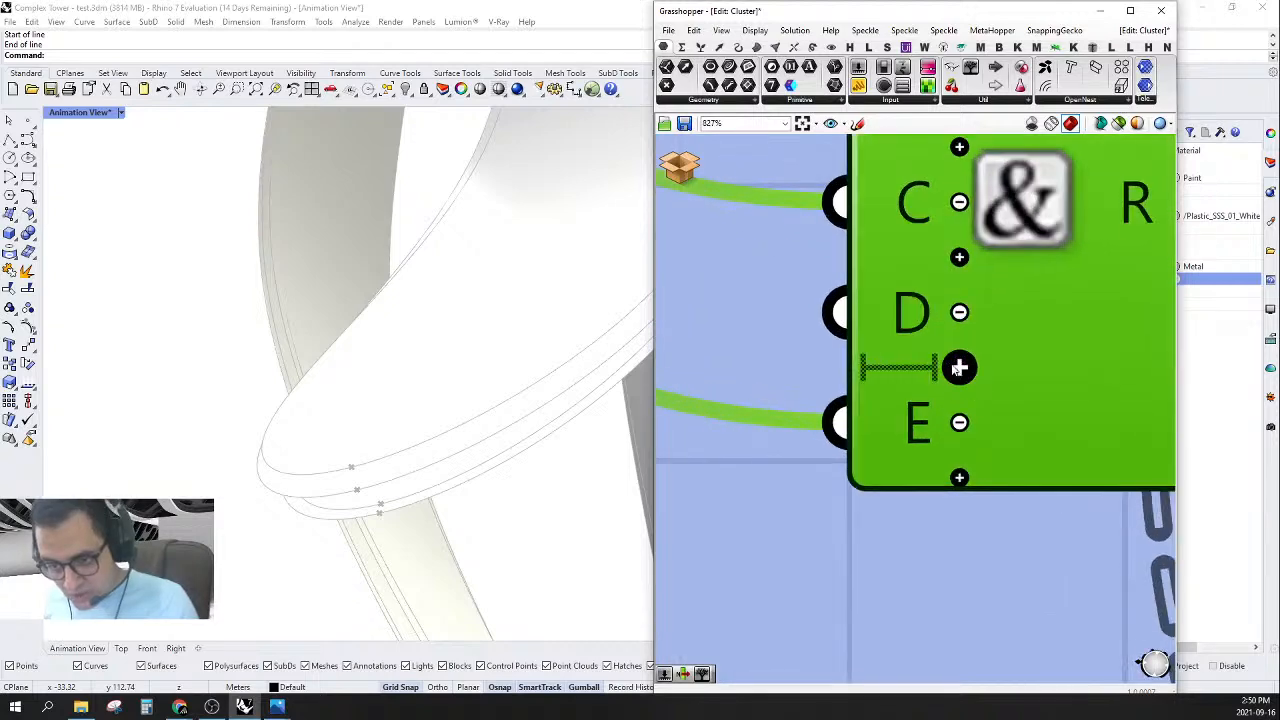
left_click(959, 368)
left_click(960, 423)
scroll(941, 400, "down", 5)
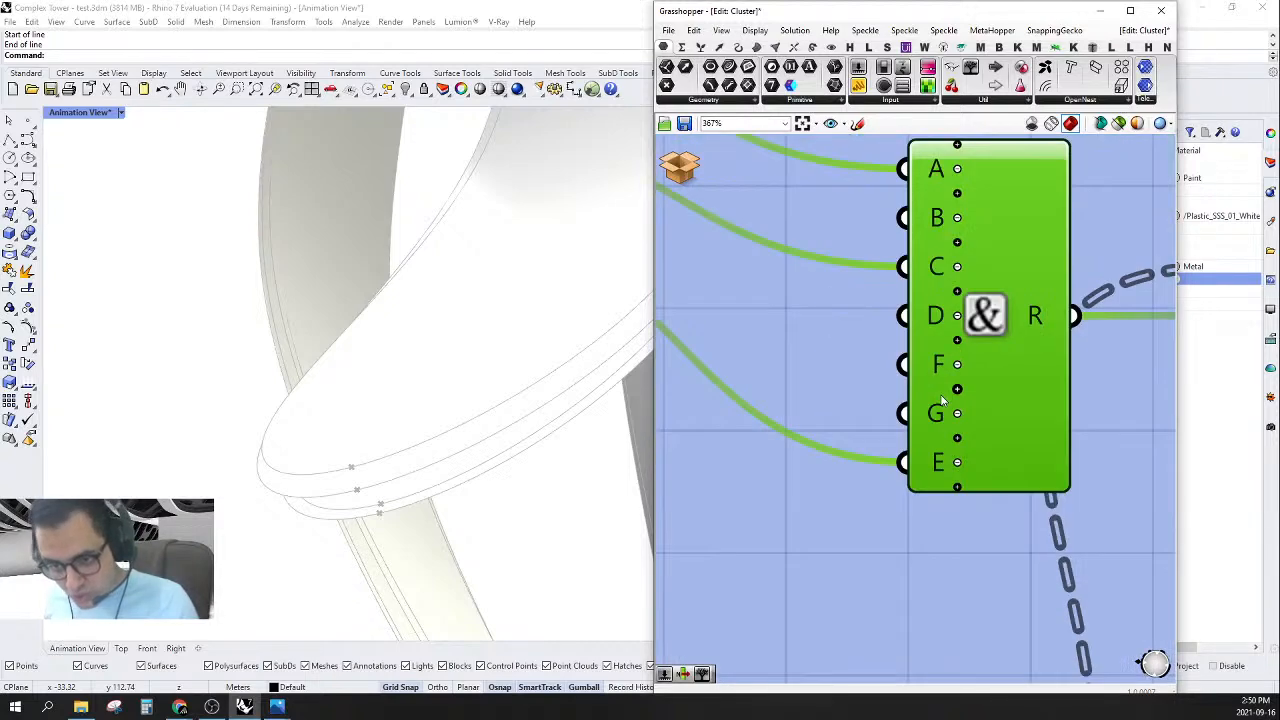
scroll(880, 390, "down", 4)
scroll(692, 335, "up", 1)
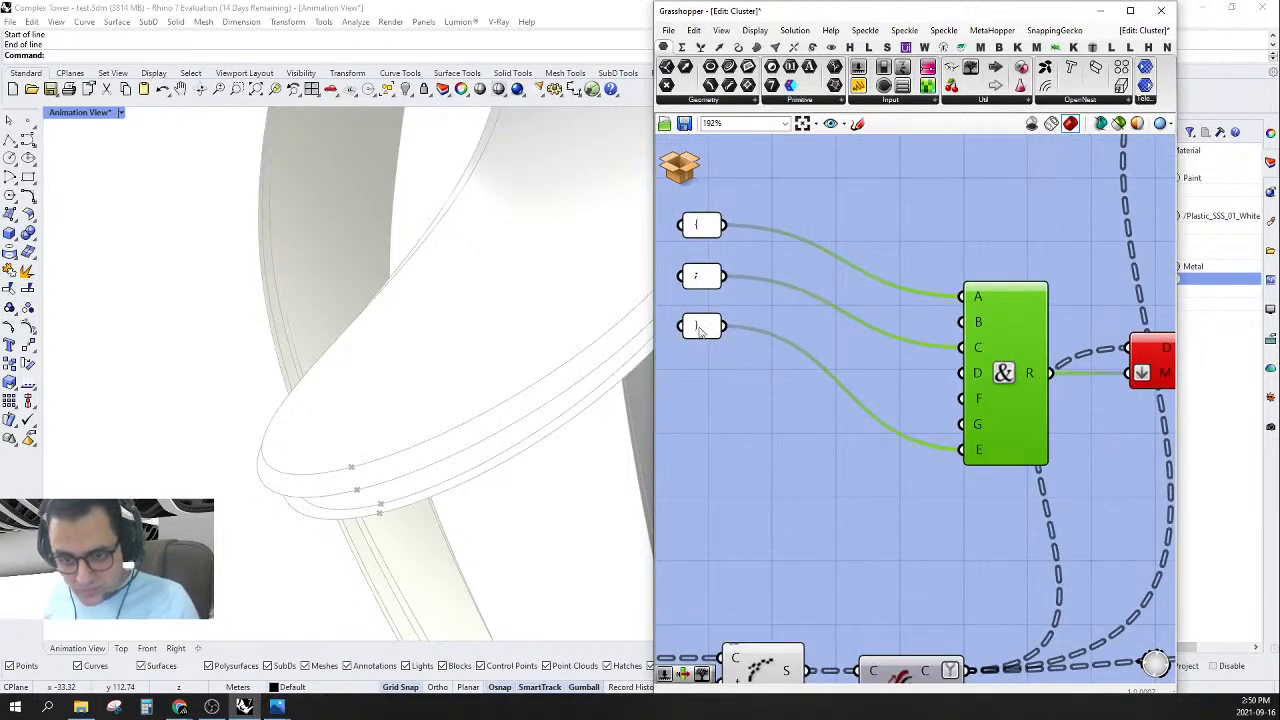
- Line up the brace and semicolon panels beside their Concatenate inputs and also connect the semicolon panel to input F
left_click_drag(700, 330, 836, 453)
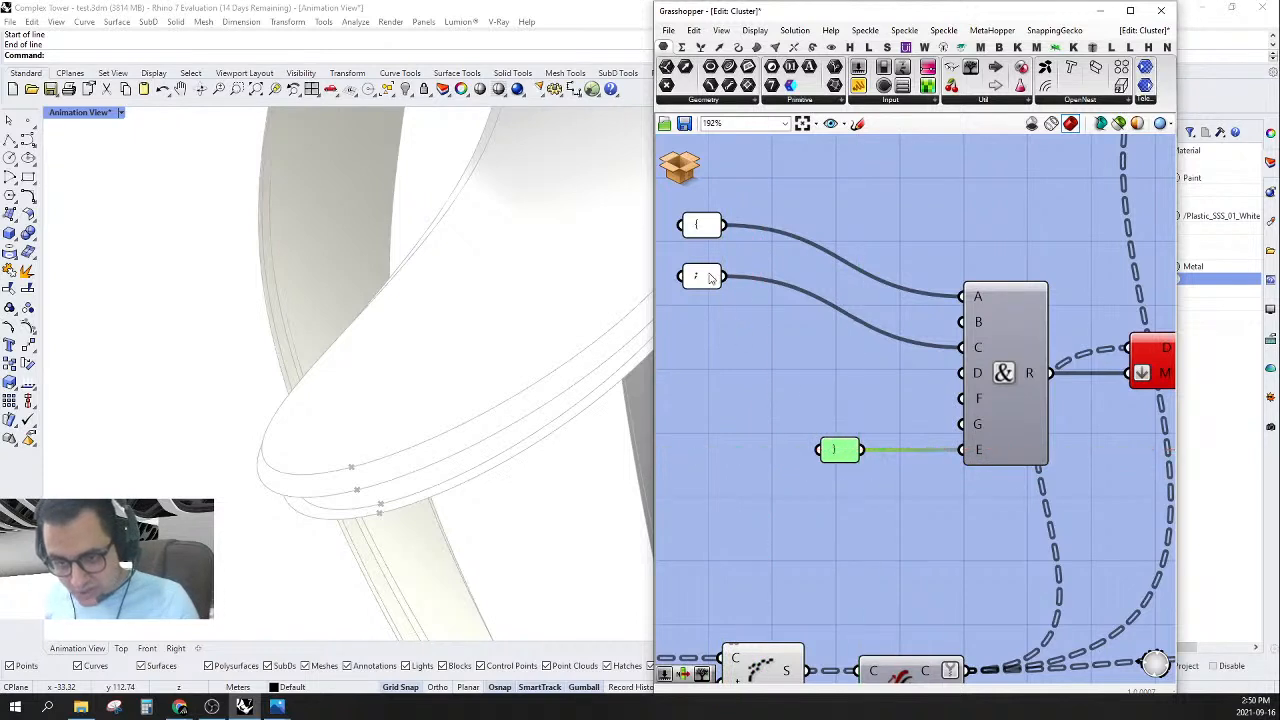
left_click_drag(710, 279, 858, 348)
left_click_drag(876, 348, 962, 399)
left_click_drag(694, 224, 848, 302)
left_click_drag(840, 453, 851, 453)
left_click(860, 336)
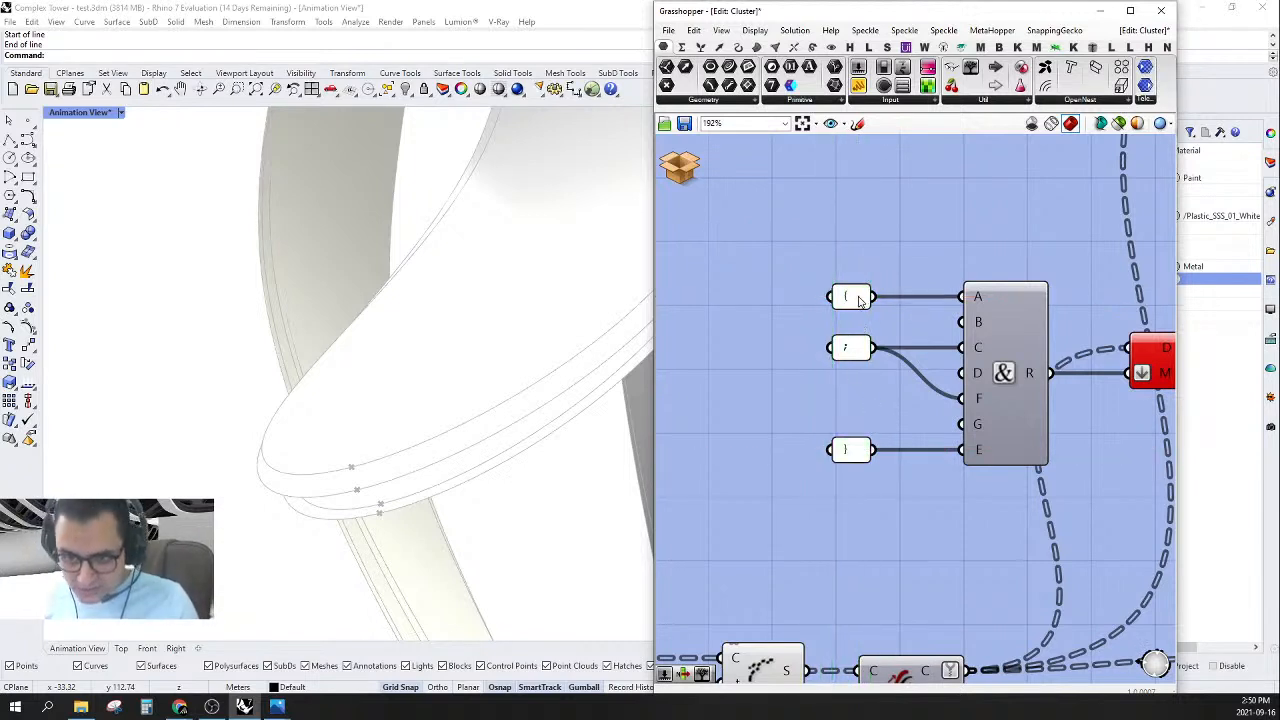
- Duplicate the opening-brace panel, connect the copy to Concatenate's B input and change its text to "*"
left_click(858, 302)
left_click_drag(858, 302, 954, 338)
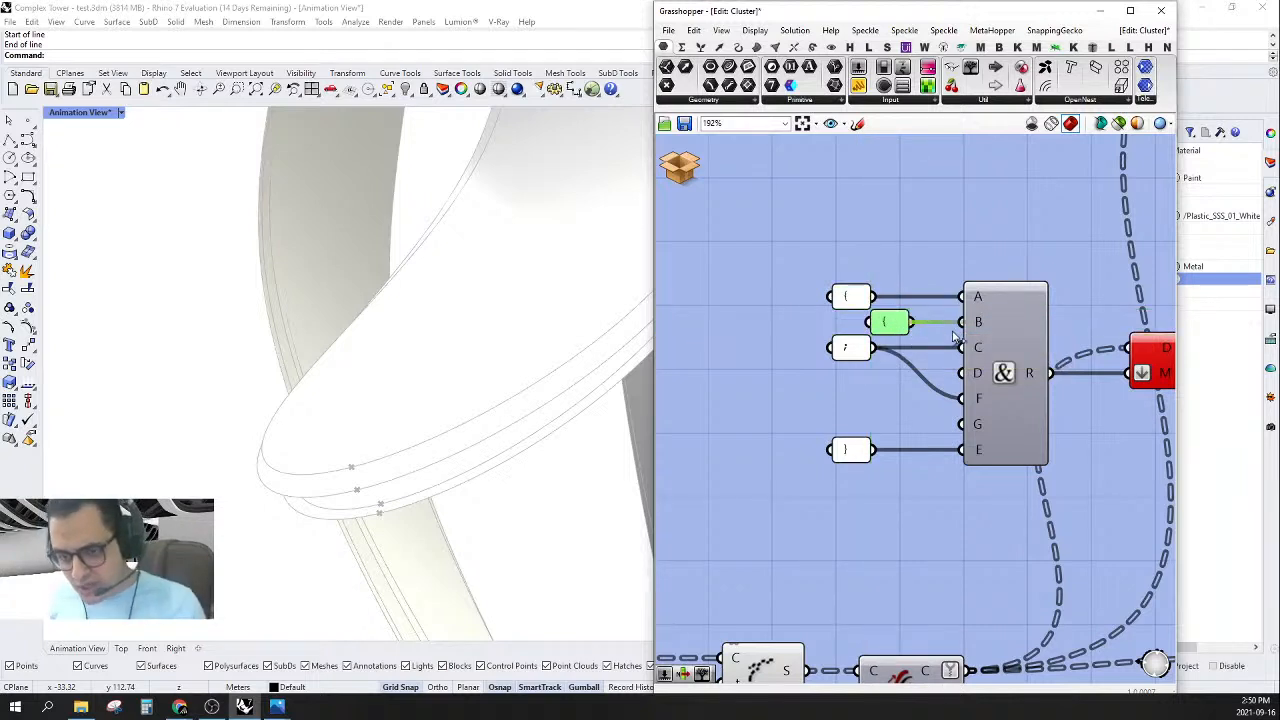
double_click(895, 325)
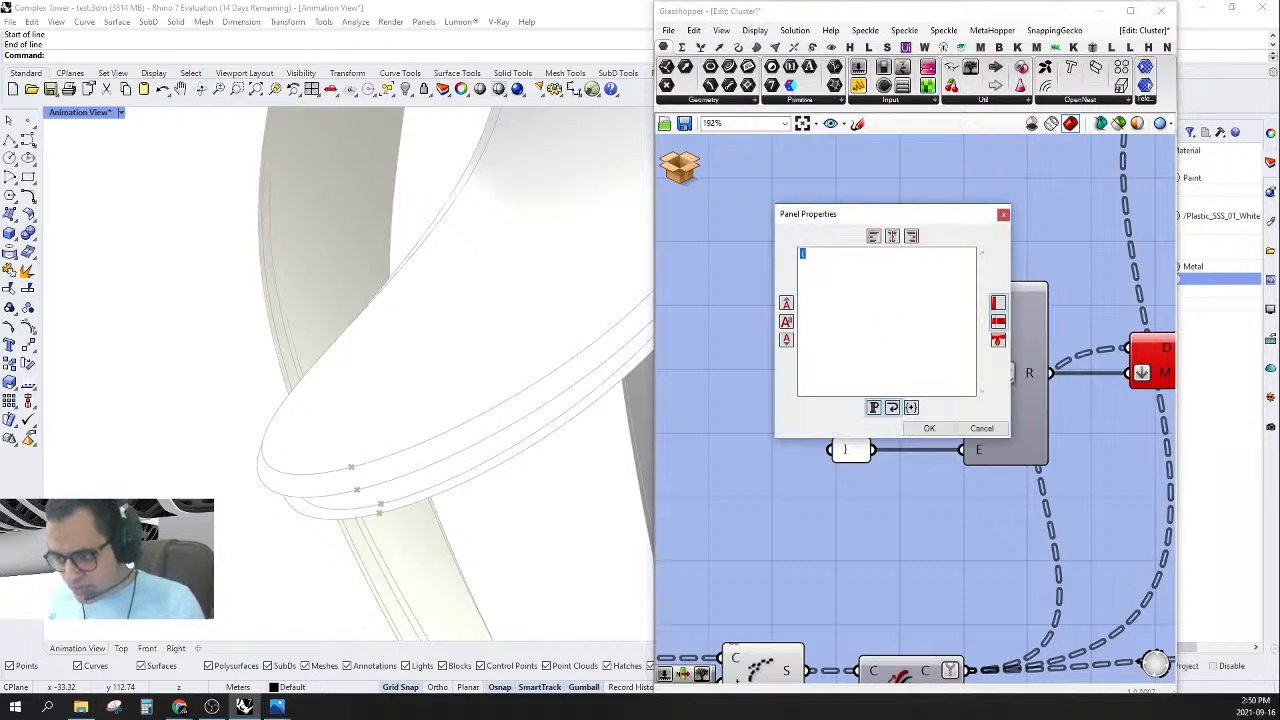
key("alt+Tab")
left_click(856, 267)
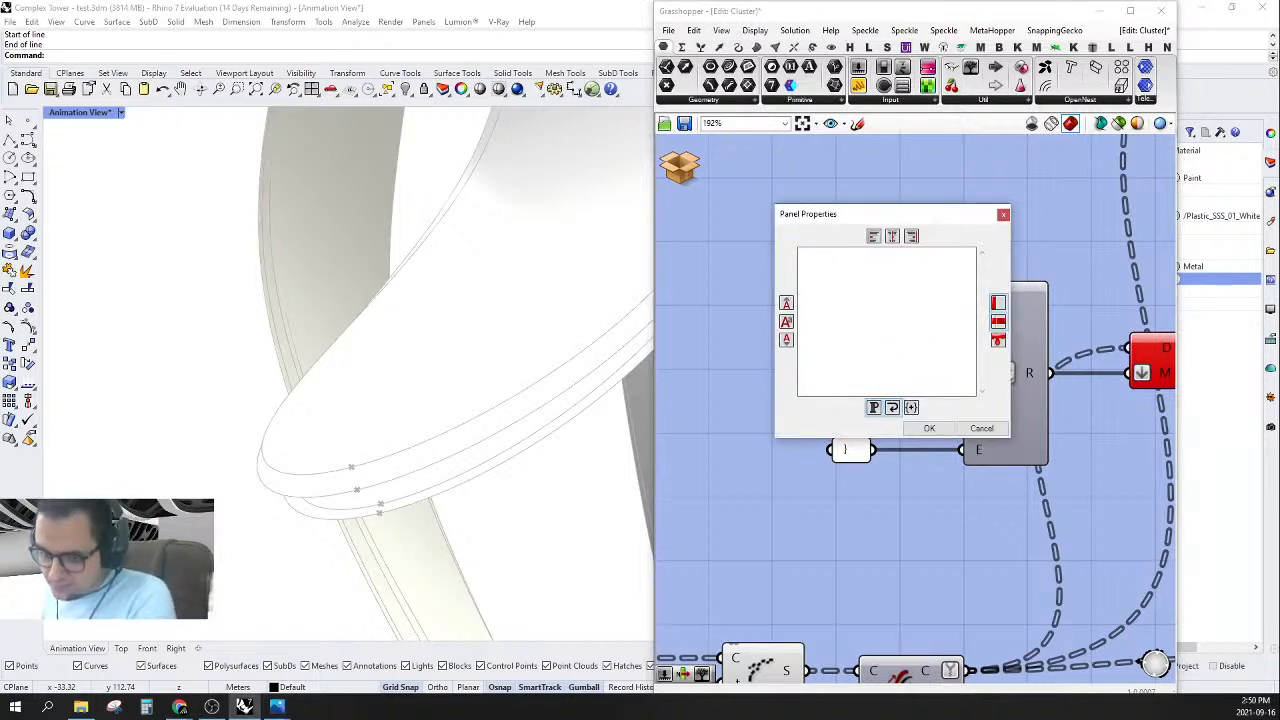
left_click(929, 428)
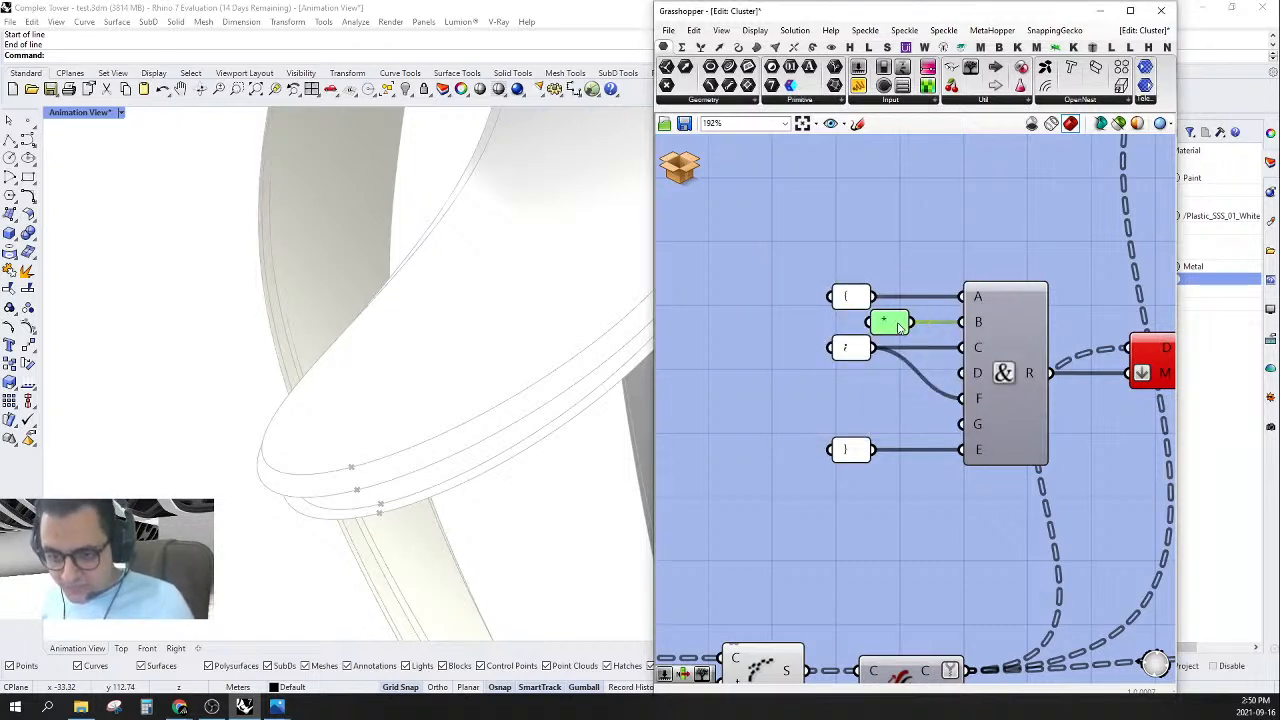
mouse_move(893, 325)
left_mouse_down()
mouse_move(881, 322)
mouse_move(893, 322)
left_mouse_up()
- Add a panel containing 0 beside Concatenate and connect the "*" panel to input D as well
double_click(880, 405)
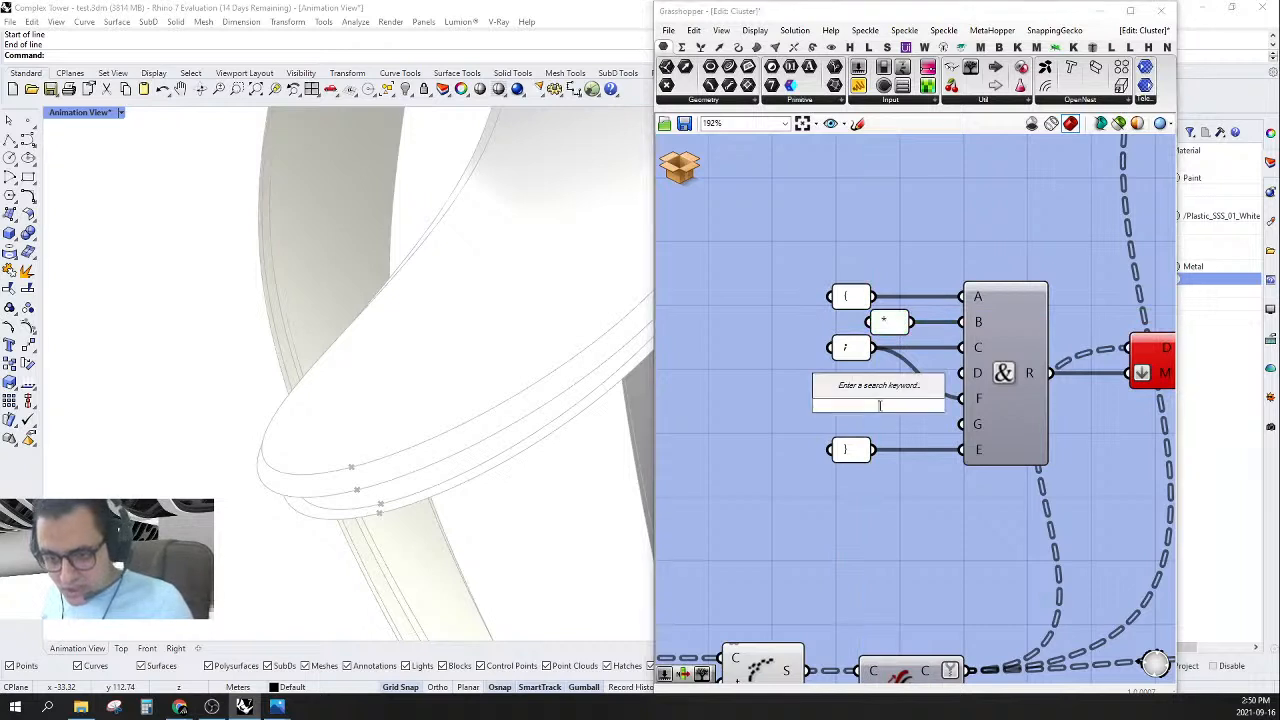
type("0")
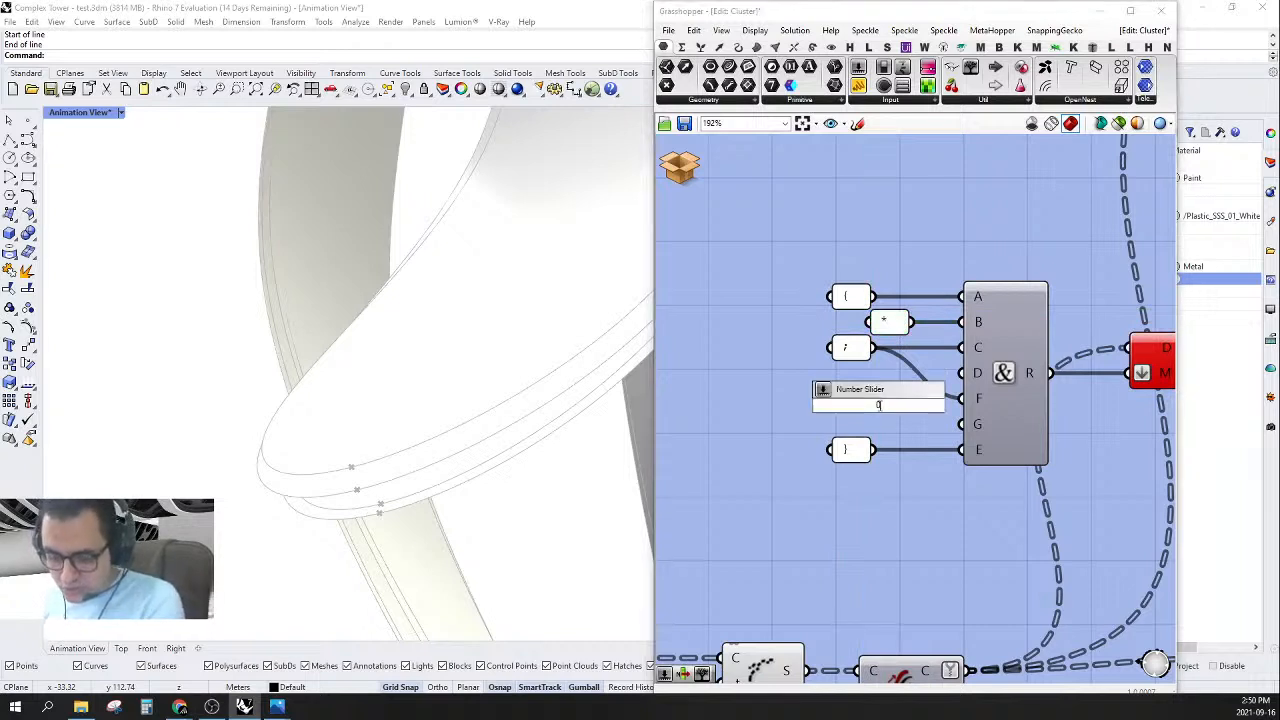
key("BackSpace")
type("\"")
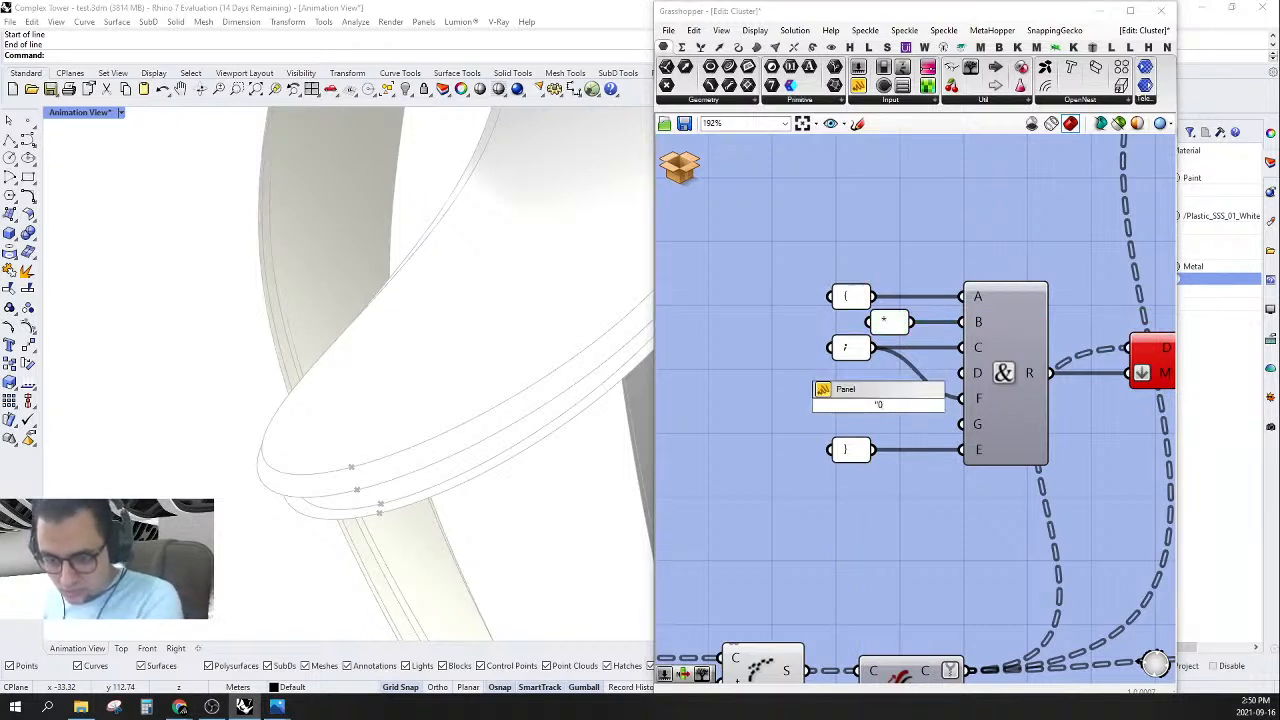
type("0")
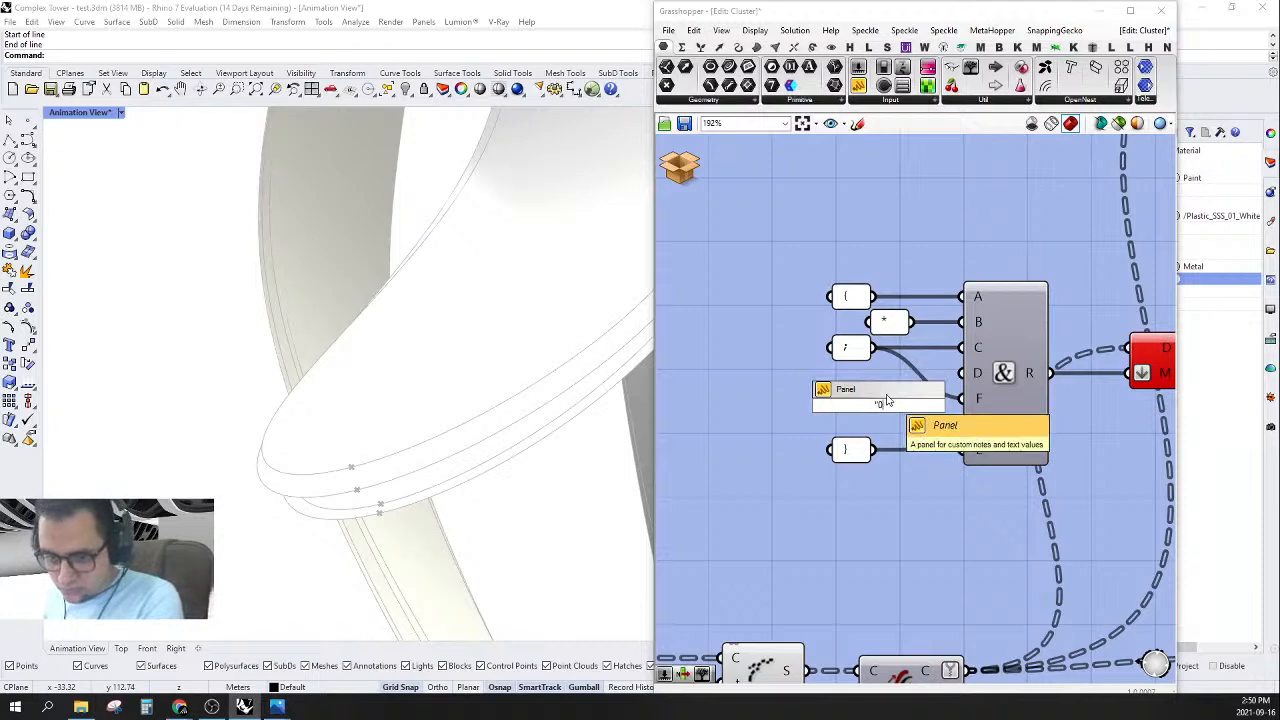
key("Return")
left_click_drag(912, 322, 970, 388)
- Examine the flipped curves' branch paths in the Param Viewer to see how the mask must be written
scroll(857, 392, "down", 5)
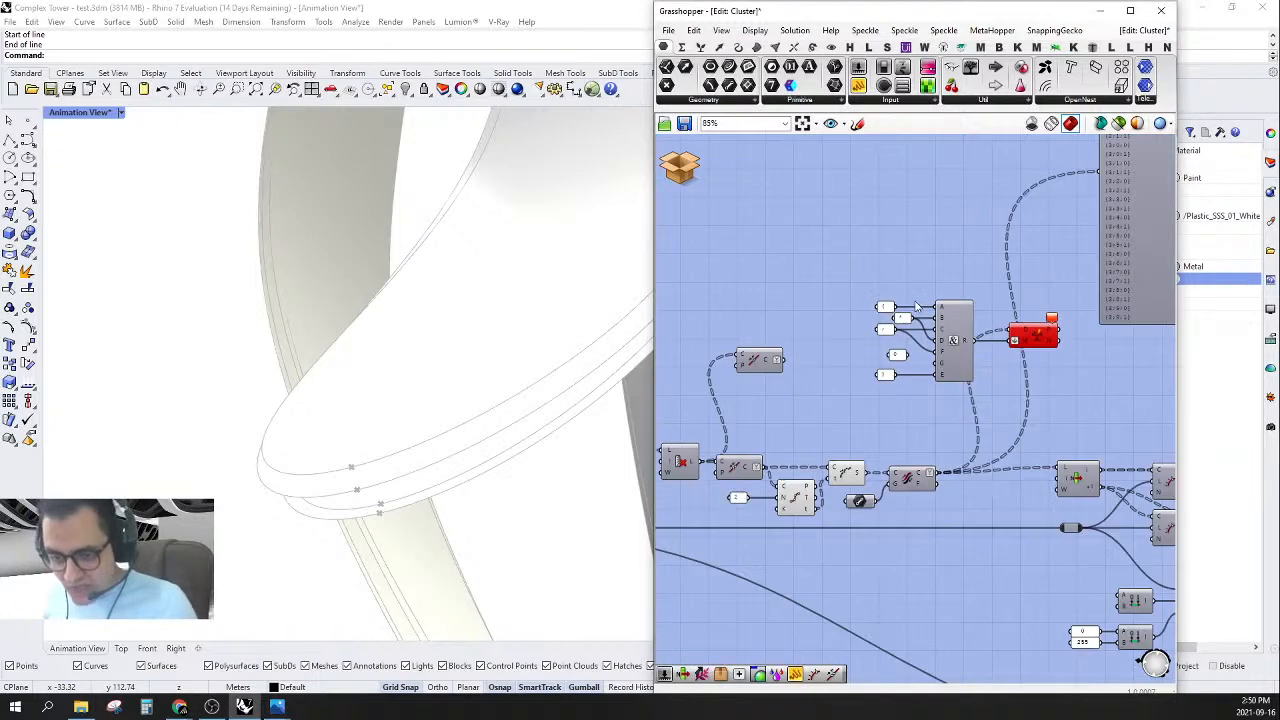
right_click_drag(857, 392, 824, 434)
scroll(869, 408, "up", 1)
right_click_drag(1097, 233, 838, 505)
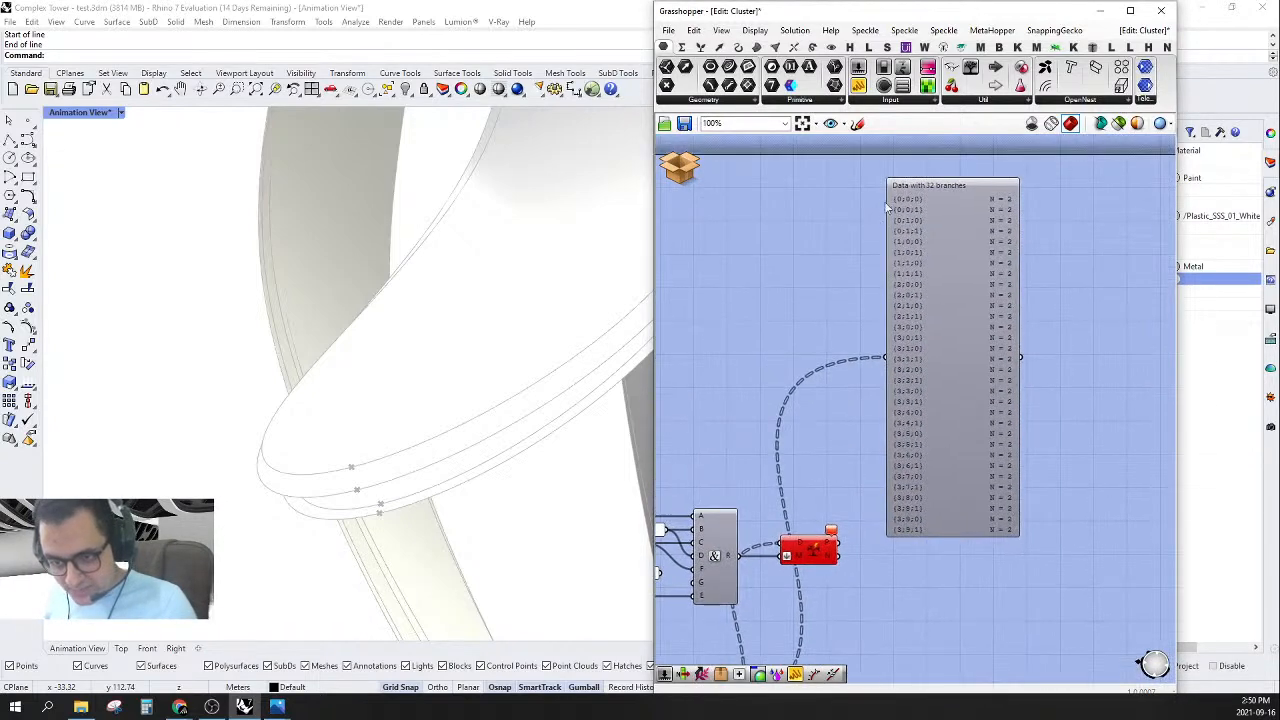
scroll(928, 207, "up", 3)
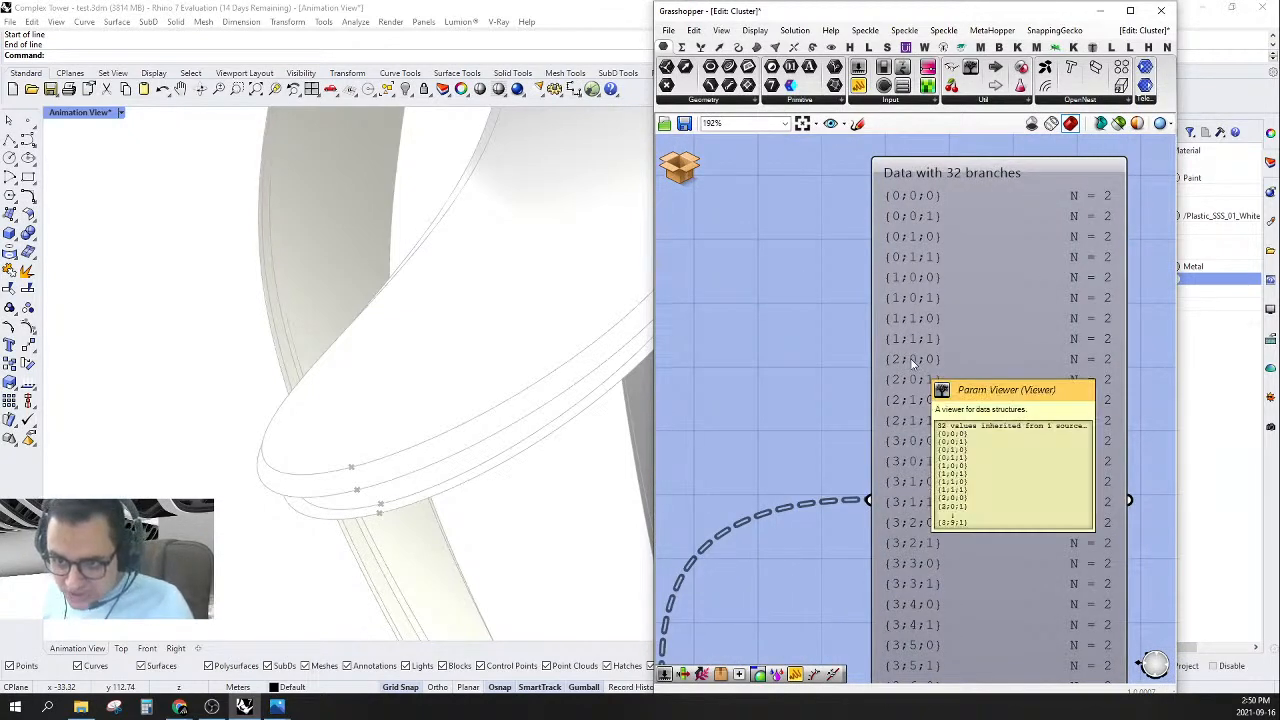
scroll(1007, 185, "up", 2)
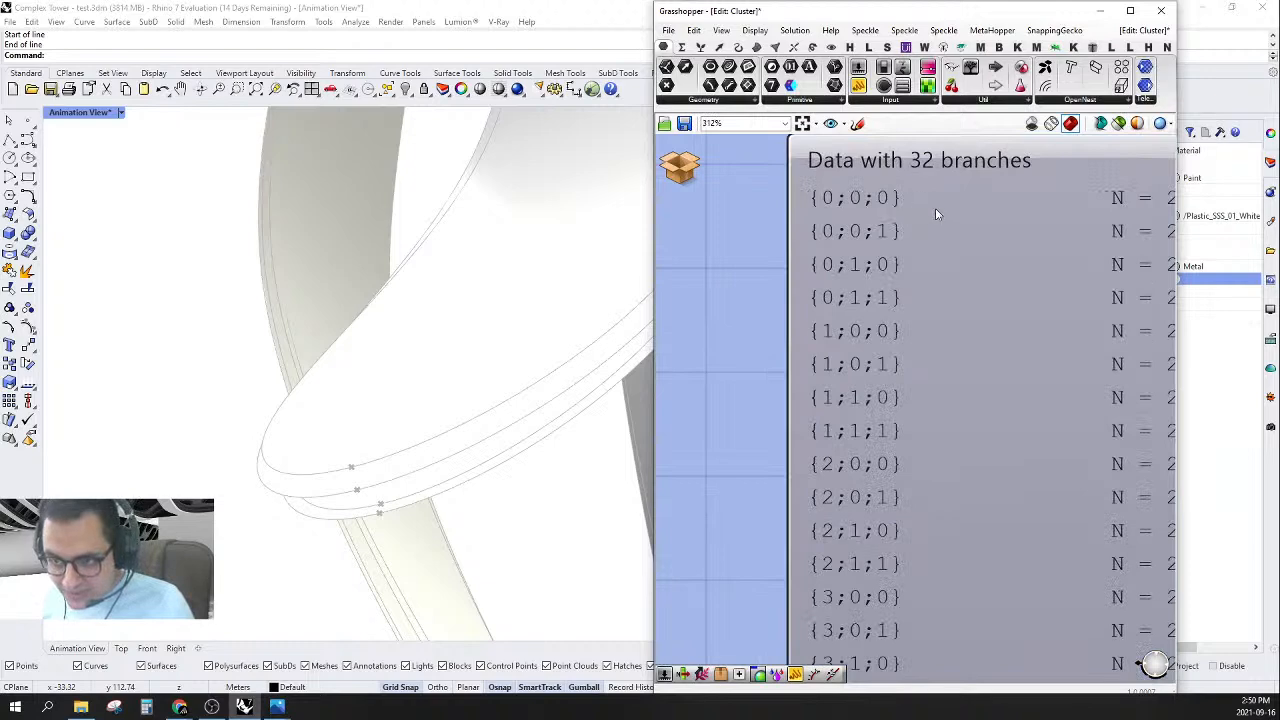
scroll(901, 204, "down", 5)
scroll(958, 291, "up", 2)
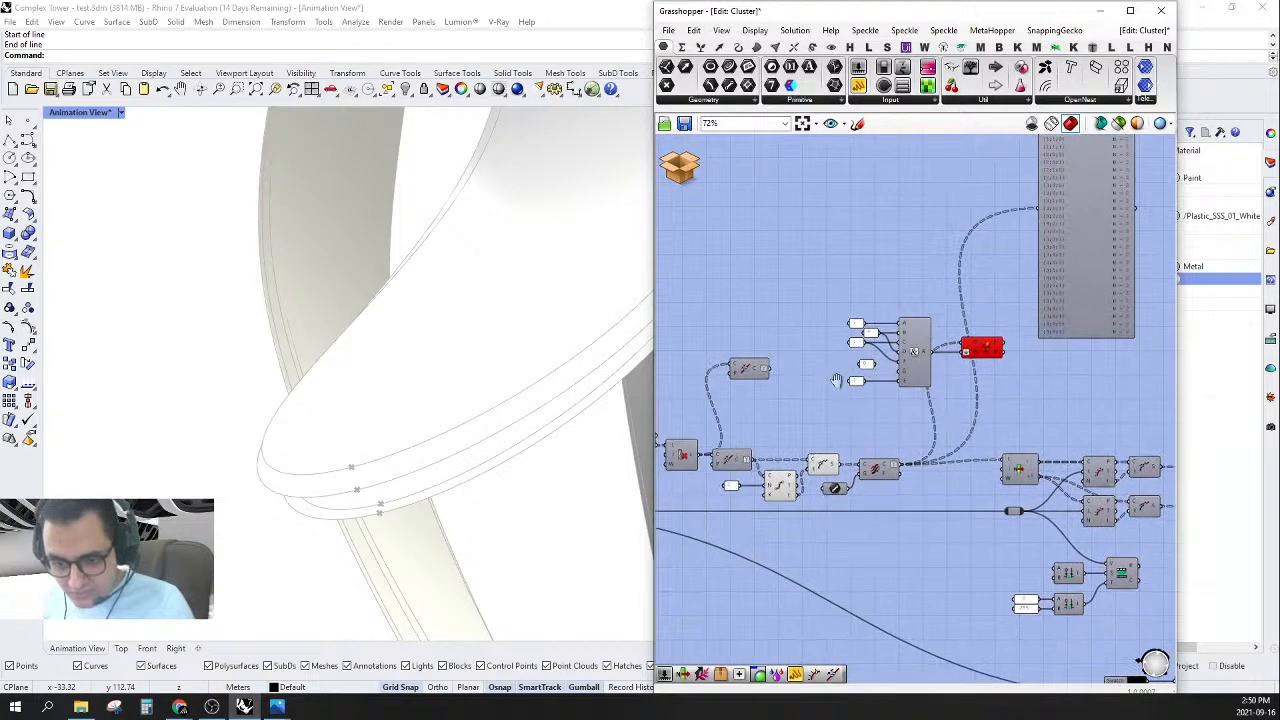
scroll(840, 305, "up", 1)
- Add a Tree Branch Check - multiple cluster above the Concatenate component
double_click(827, 305)
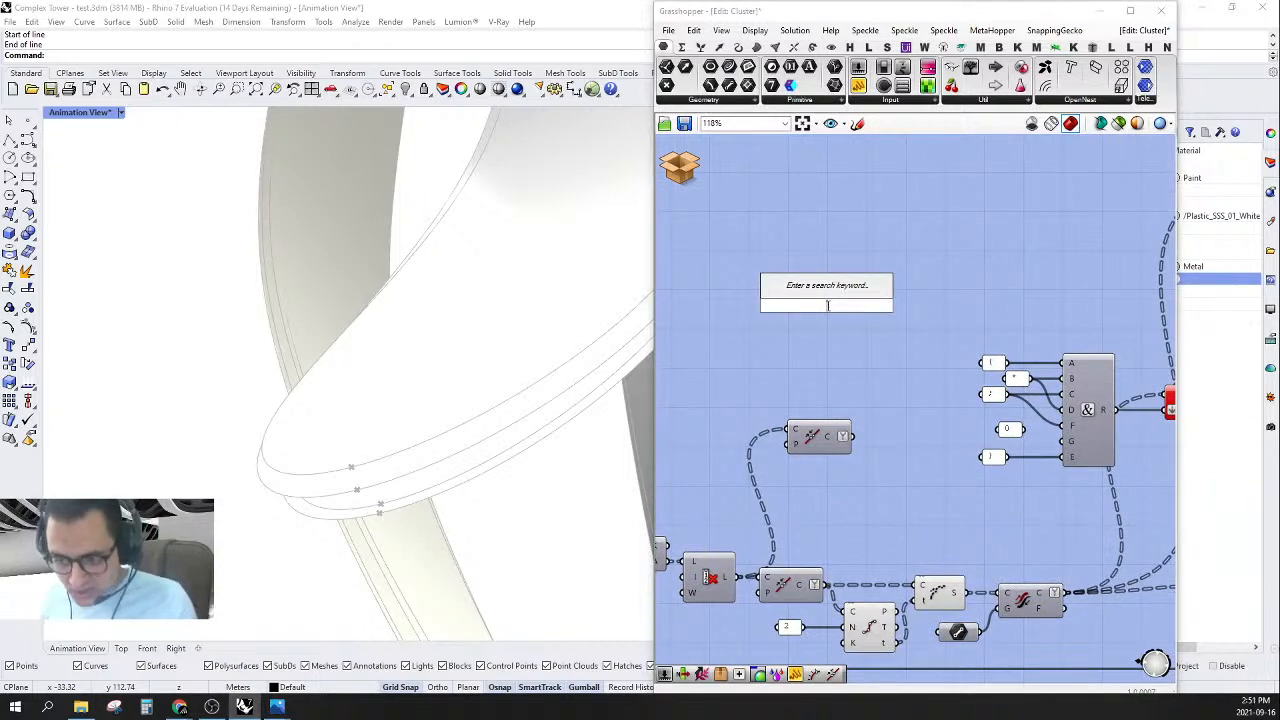
key("Escape")
double_click(827, 306)
type("t")
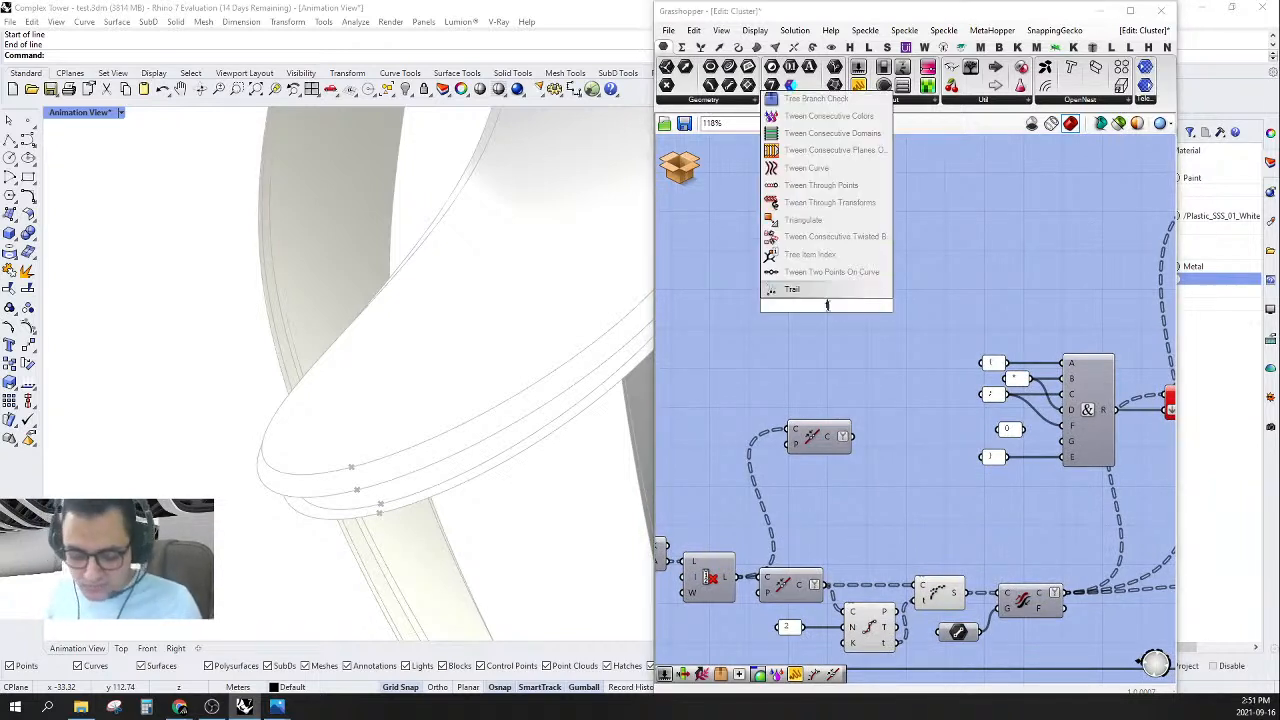
type("re")
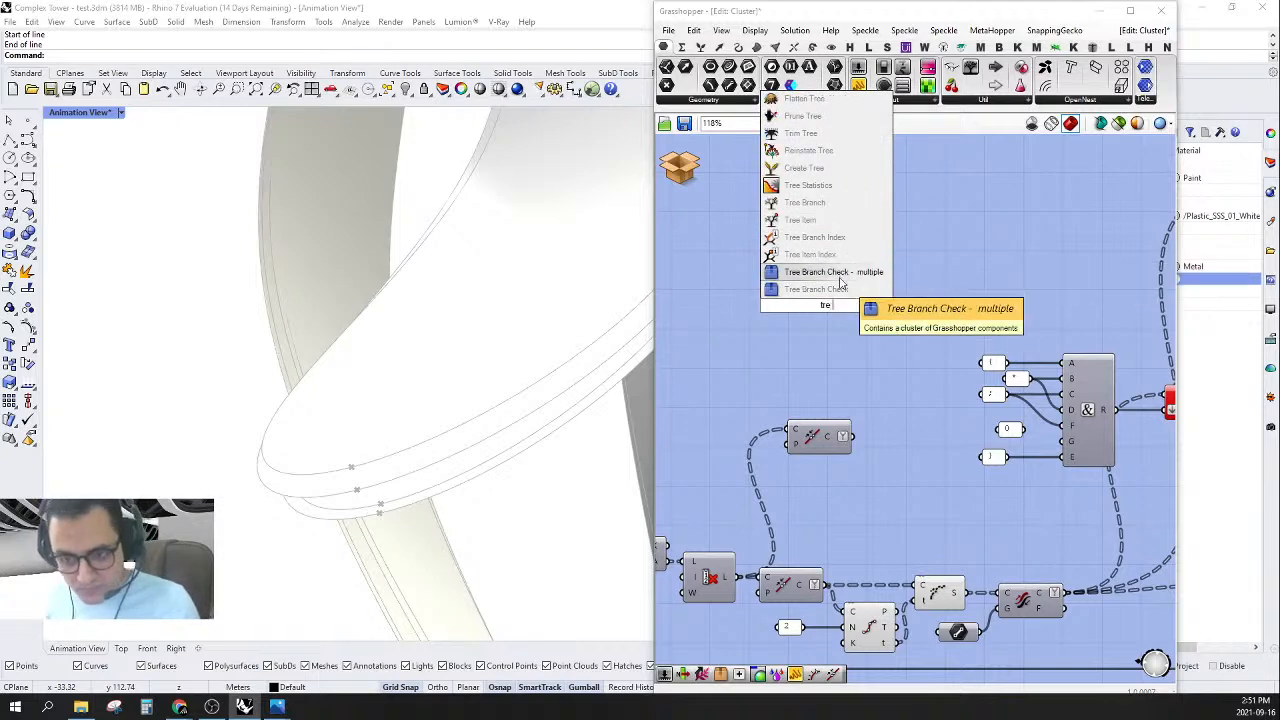
left_click(841, 276)
left_click_drag(837, 317, 932, 282)
scroll(960, 325, "down", 3)
right_click_drag(963, 327, 895, 330)
scroll(895, 330, "up", 2)
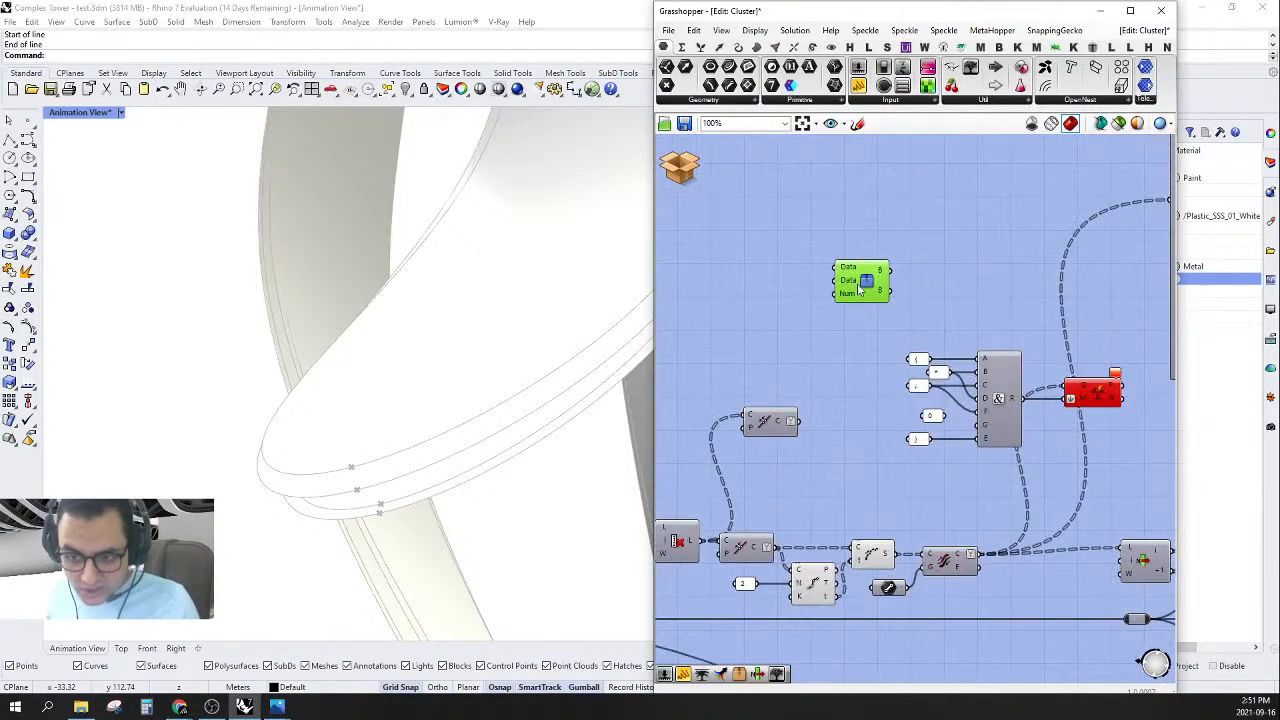
left_click_drag(852, 284, 926, 267)
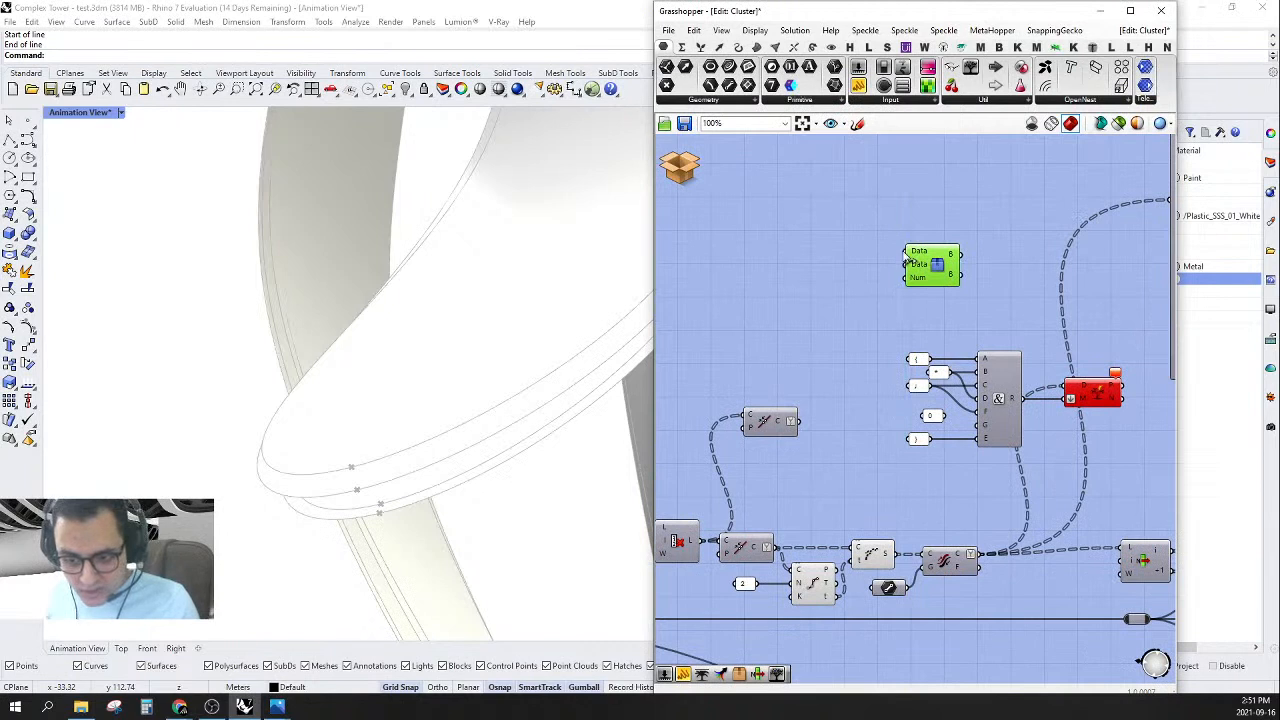
- Add a Tree Branch Check cluster above Concatenate and connect Flip Curve's curve output to its Data input
double_click(908, 283)
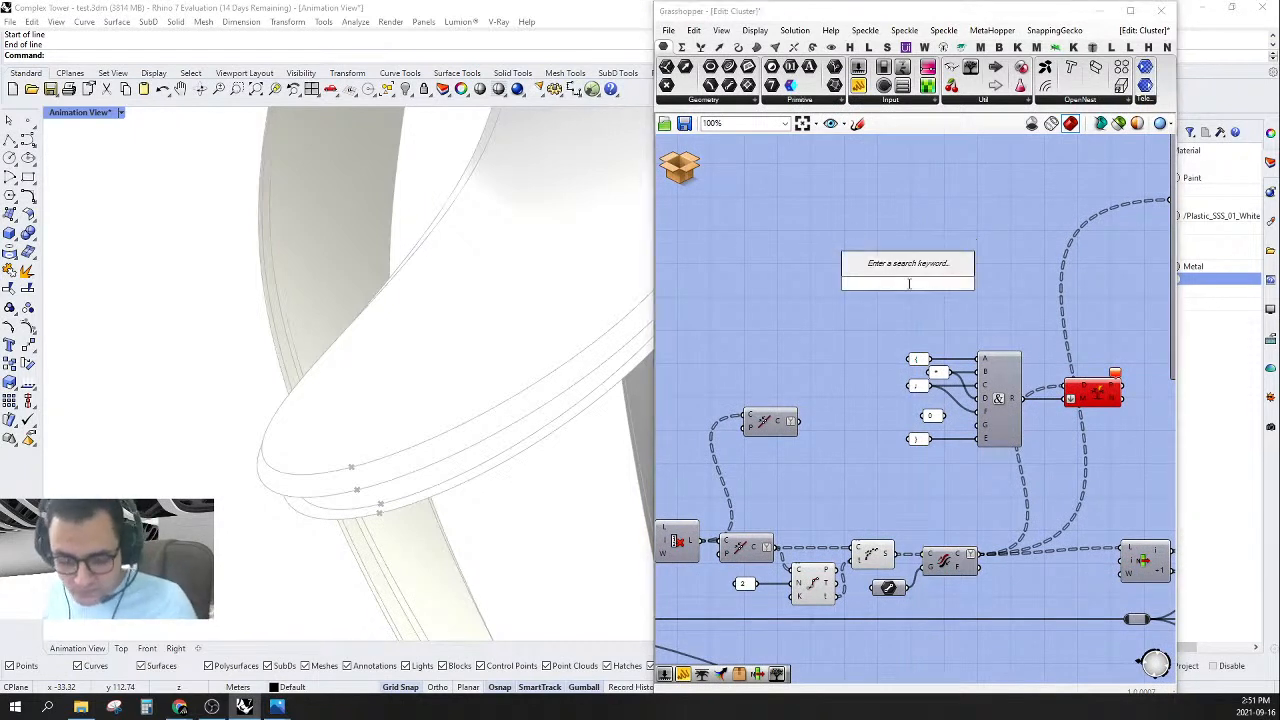
type("tri")
key("BackSpace")
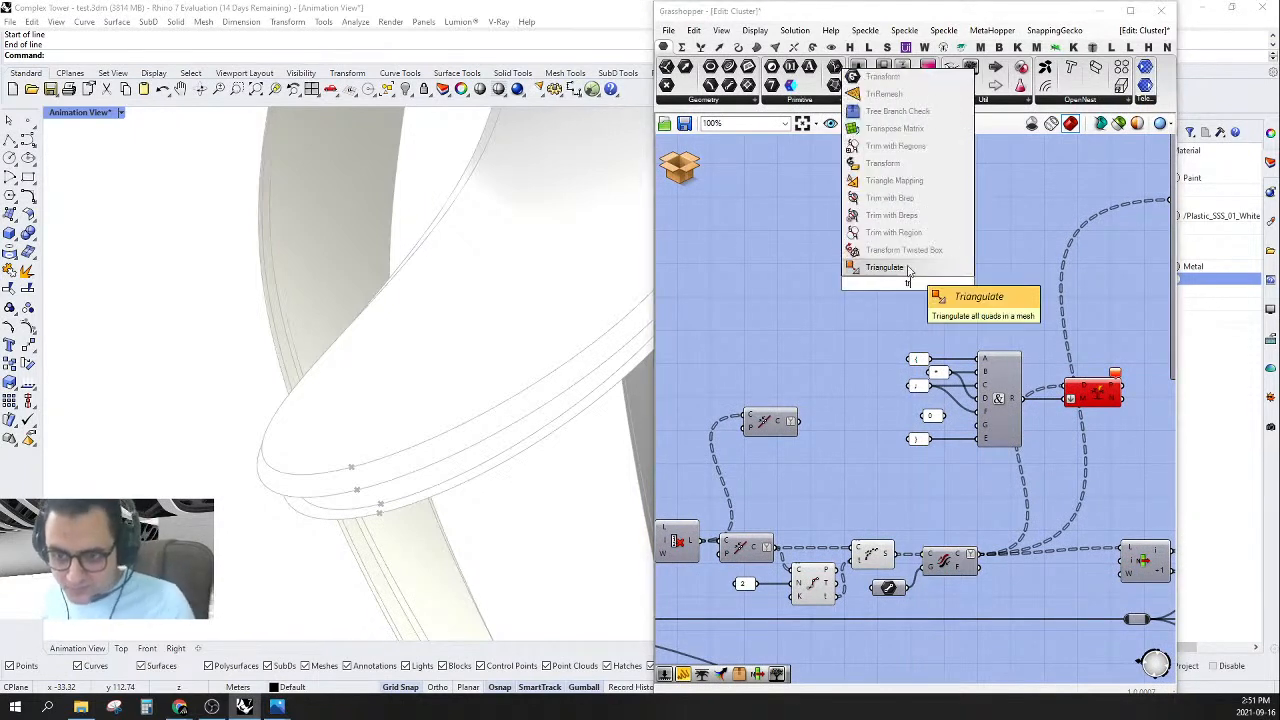
left_click(894, 114)
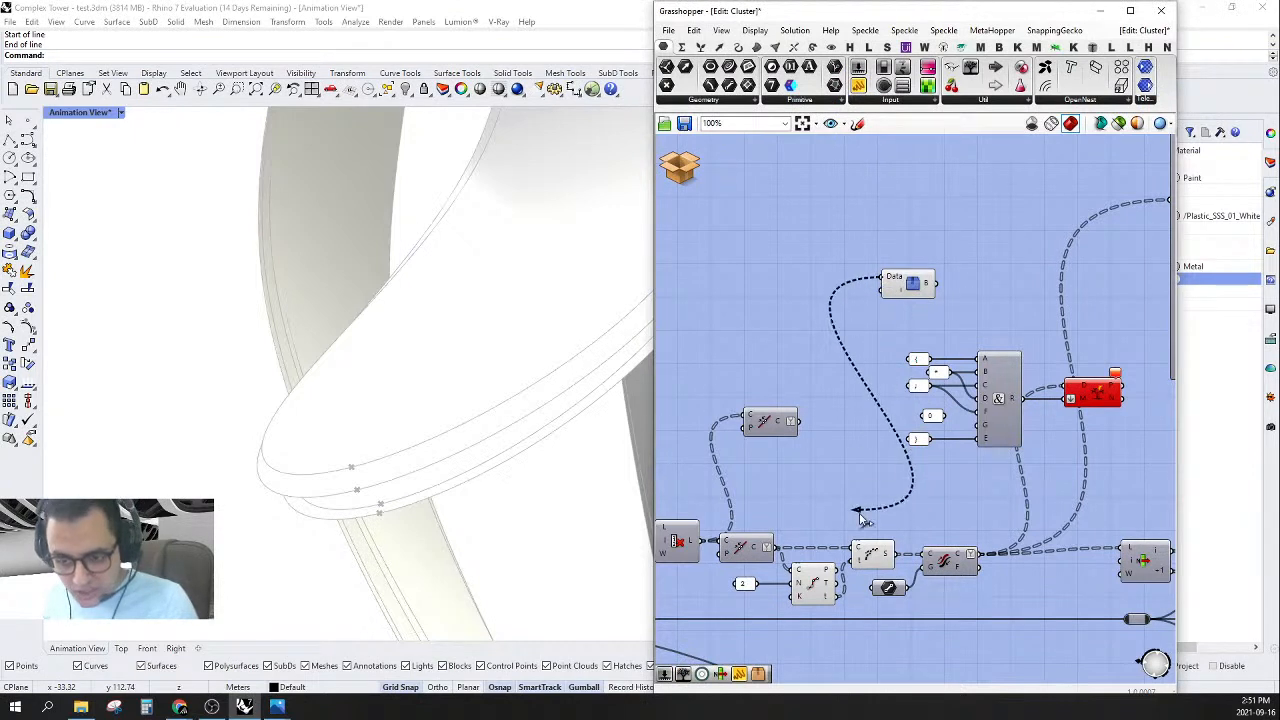
left_click_drag(860, 517, 956, 552)
left_click_drag(911, 284, 918, 263)
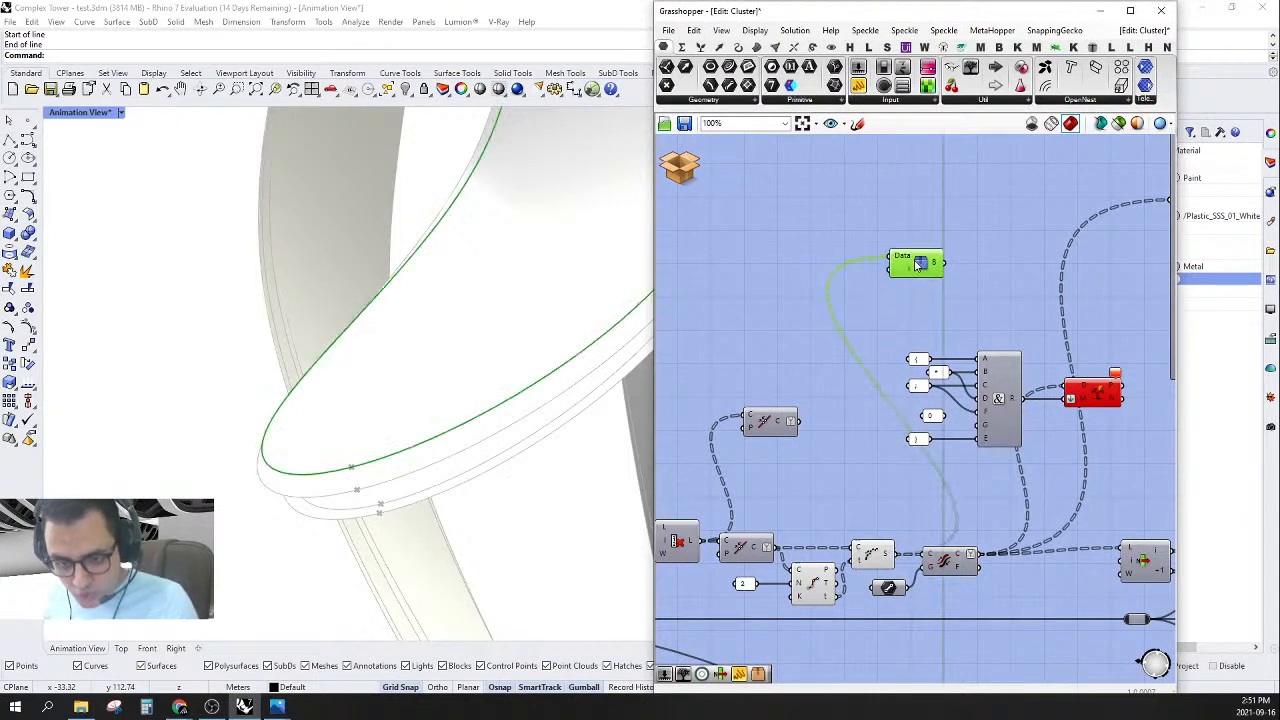
- Duplicate the Tree Branch Check cluster directly below the original, keeping its Data connection to the flipped curves
double_click(794, 304)
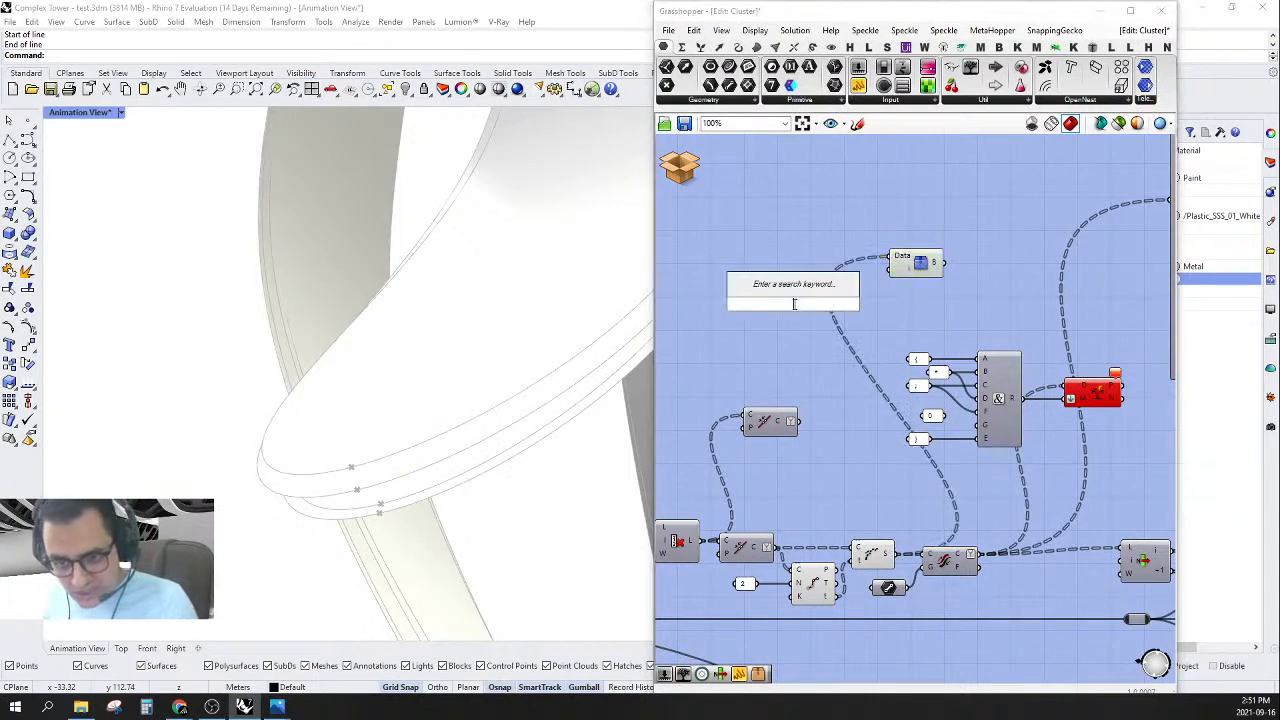
double_click(743, 347)
left_click(920, 262)
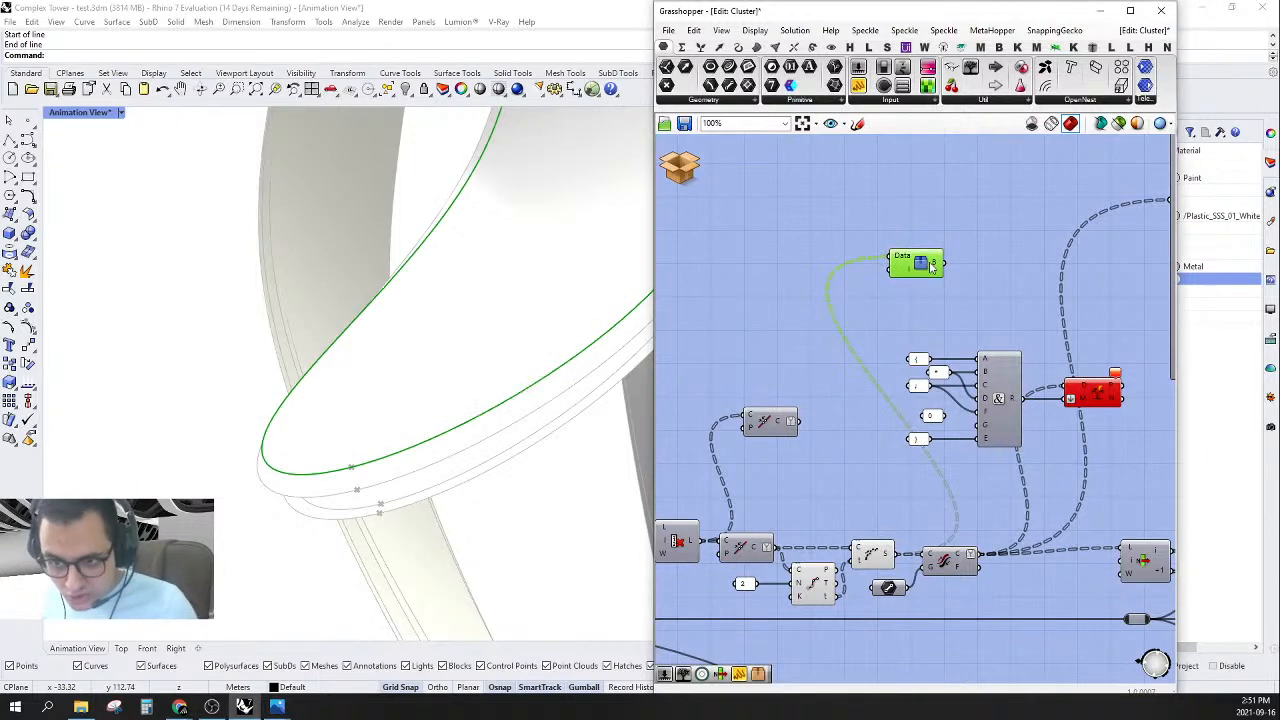
mouse_move(920, 262)
left_mouse_down()
mouse_move(920, 232)
mouse_move(926, 281)
left_mouse_up()
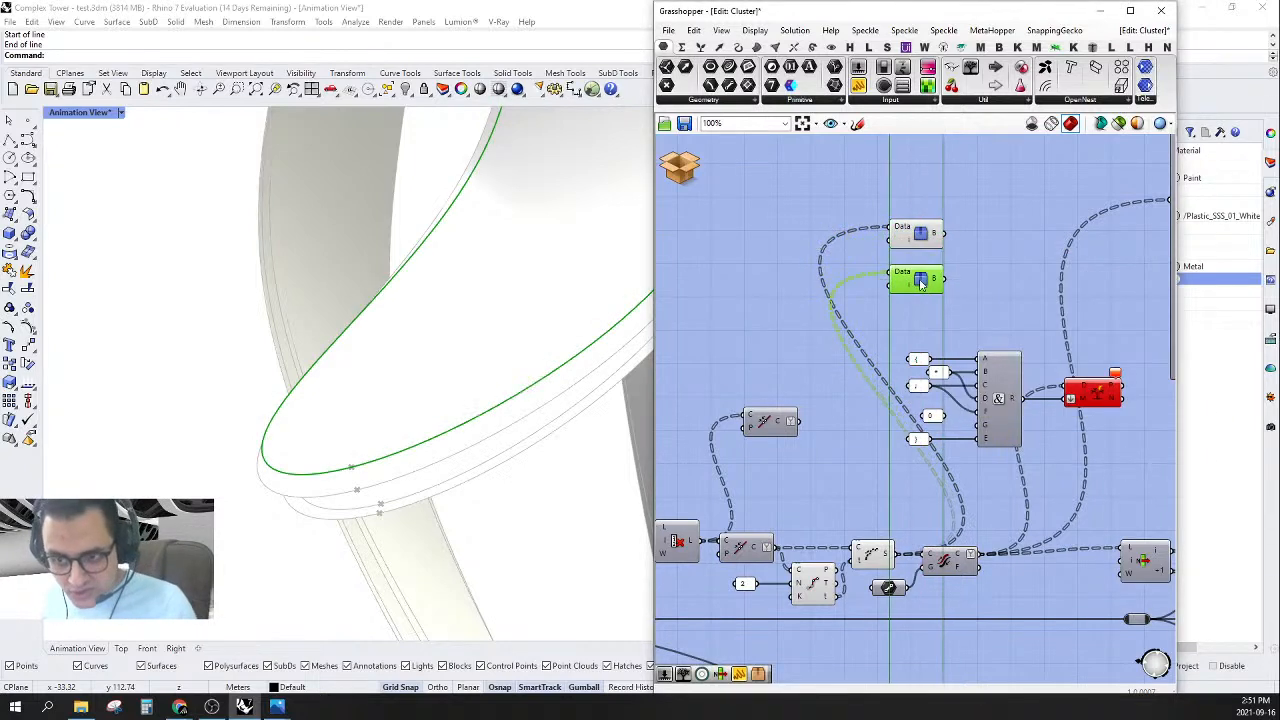
- Add an integer number slider set to 0 and connect it to the upper Tree Branch Check cluster's i input
double_click(672, 236)
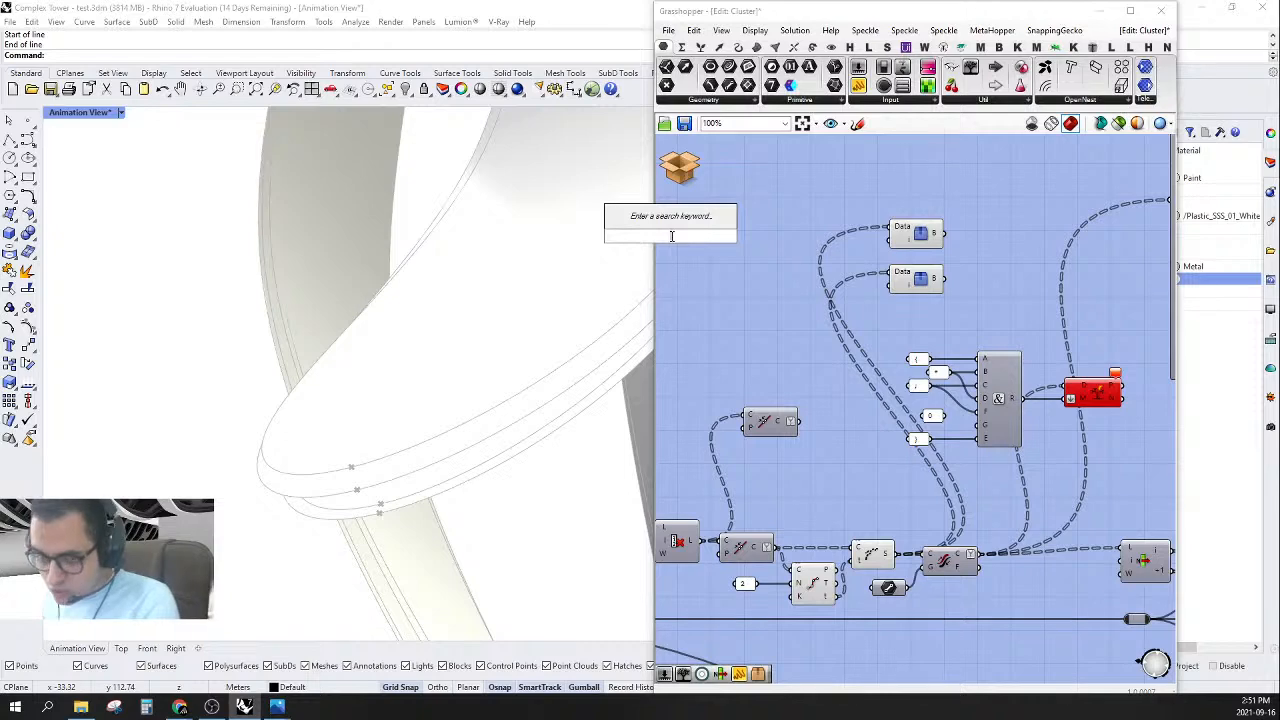
scroll(870, 245, "up", 3)
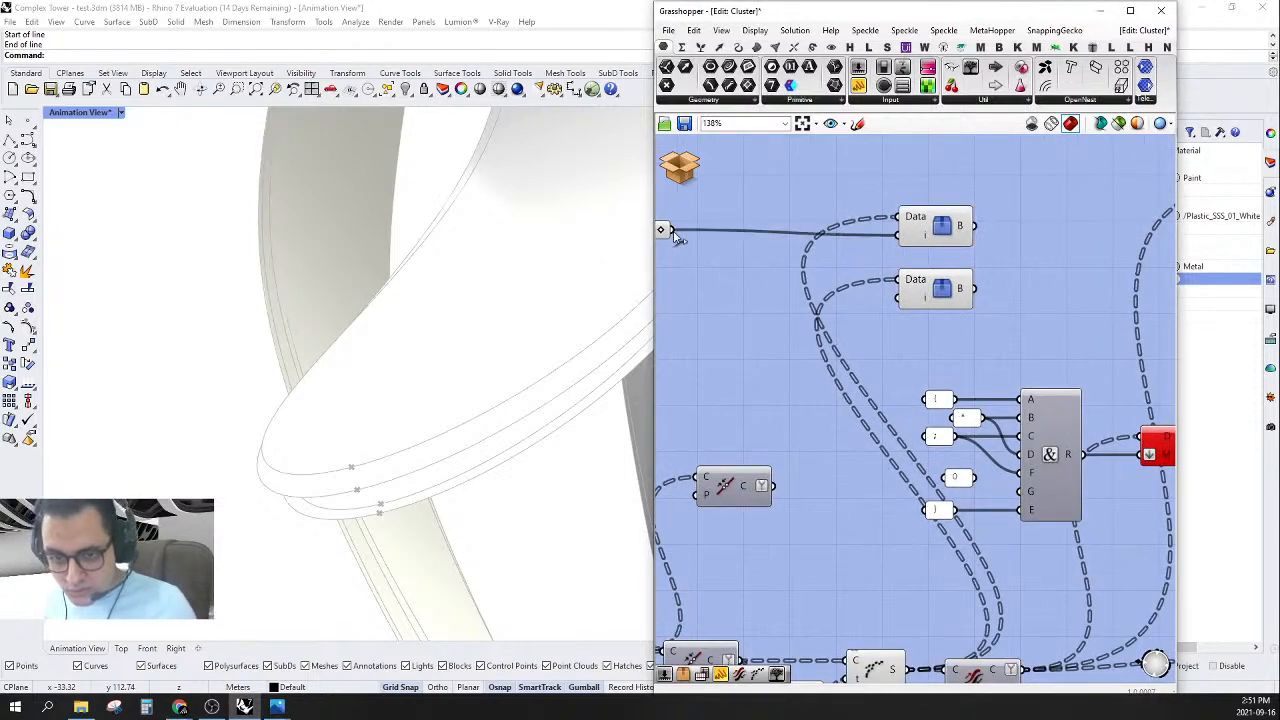
right_click_drag(676, 236, 730, 246)
left_click_drag(728, 246, 772, 246)
right_click_drag(772, 246, 813, 270)
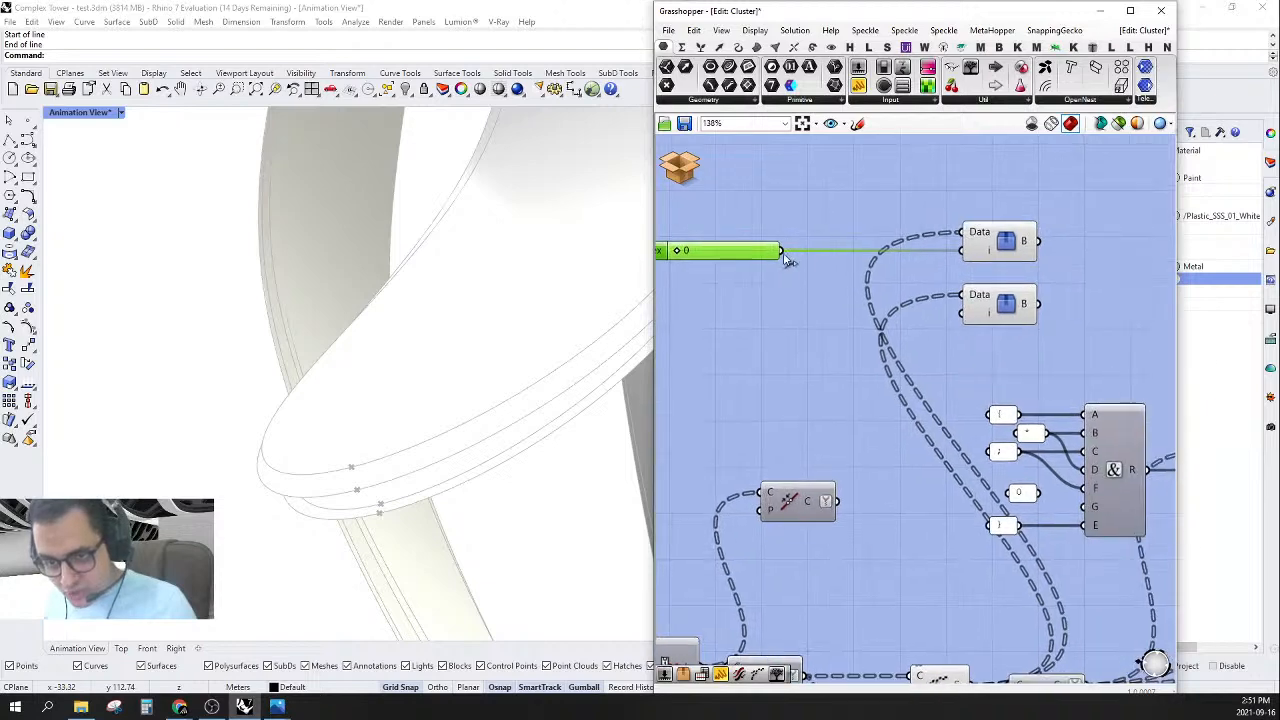
- Connect the slider to the lower cluster's i input as well and give that input an expression based on x
right_click(977, 318)
mouse_move(1010, 446)
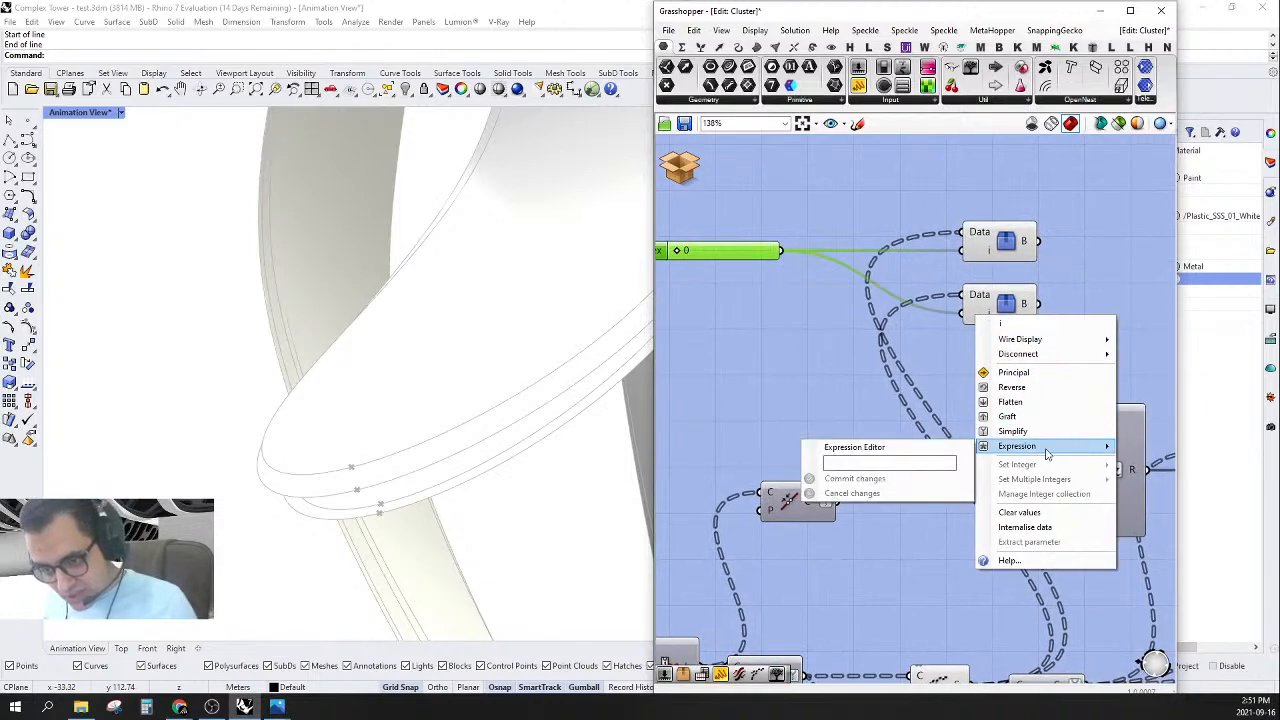
left_click(935, 465)
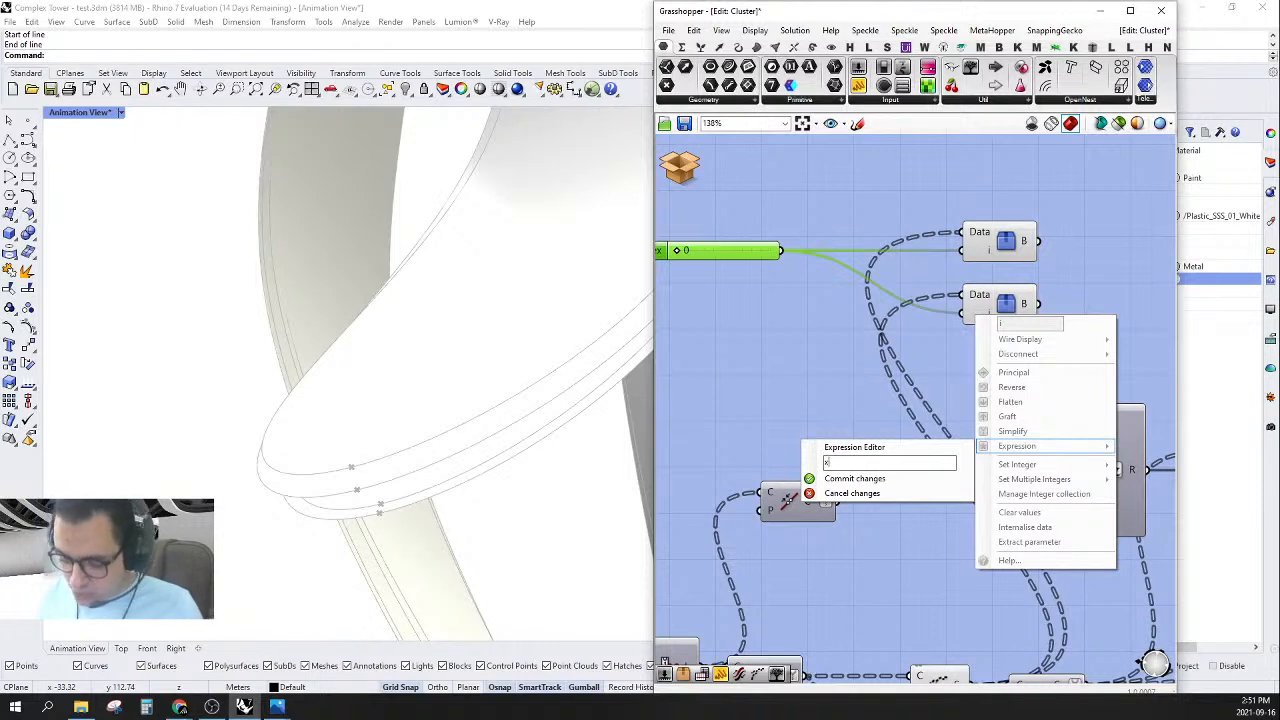
left_click(900, 478)
- Highlight both Tree Branch Check clusters together and compare their two curves in the Rhino viewport
left_click(1005, 235)
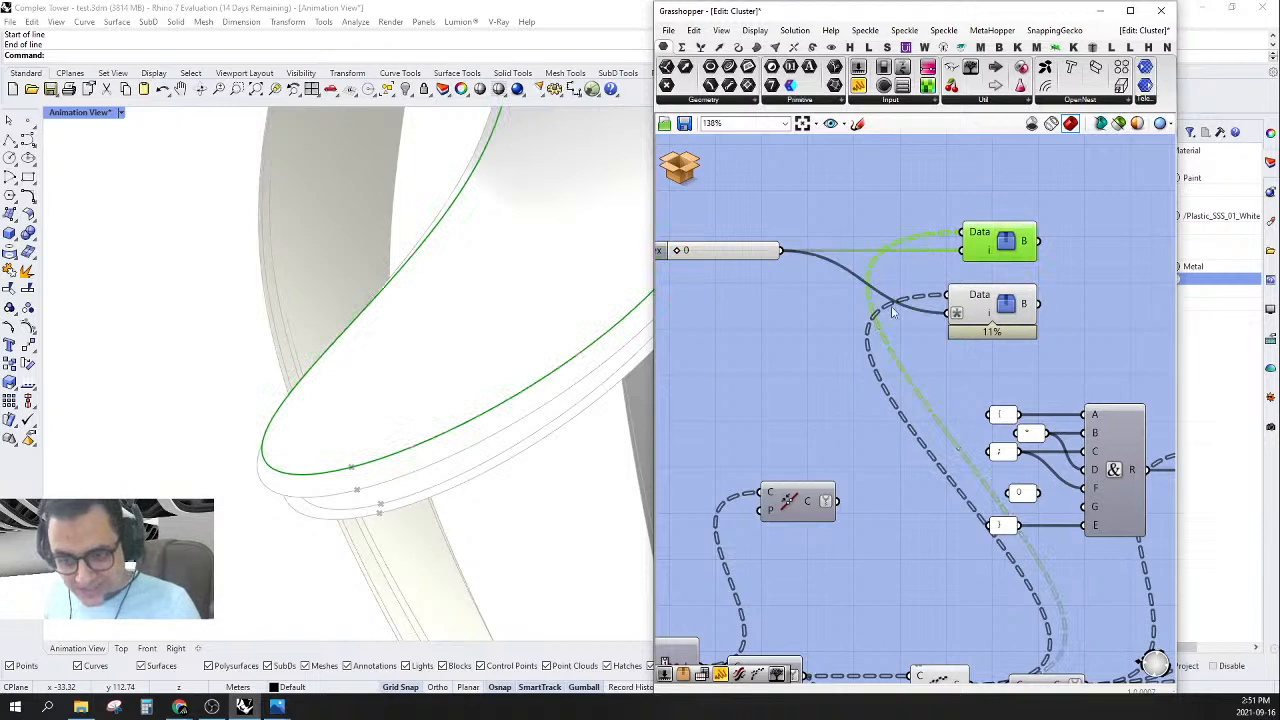
left_click(985, 305, "shift")
right_click_drag(986, 310, 819, 360)
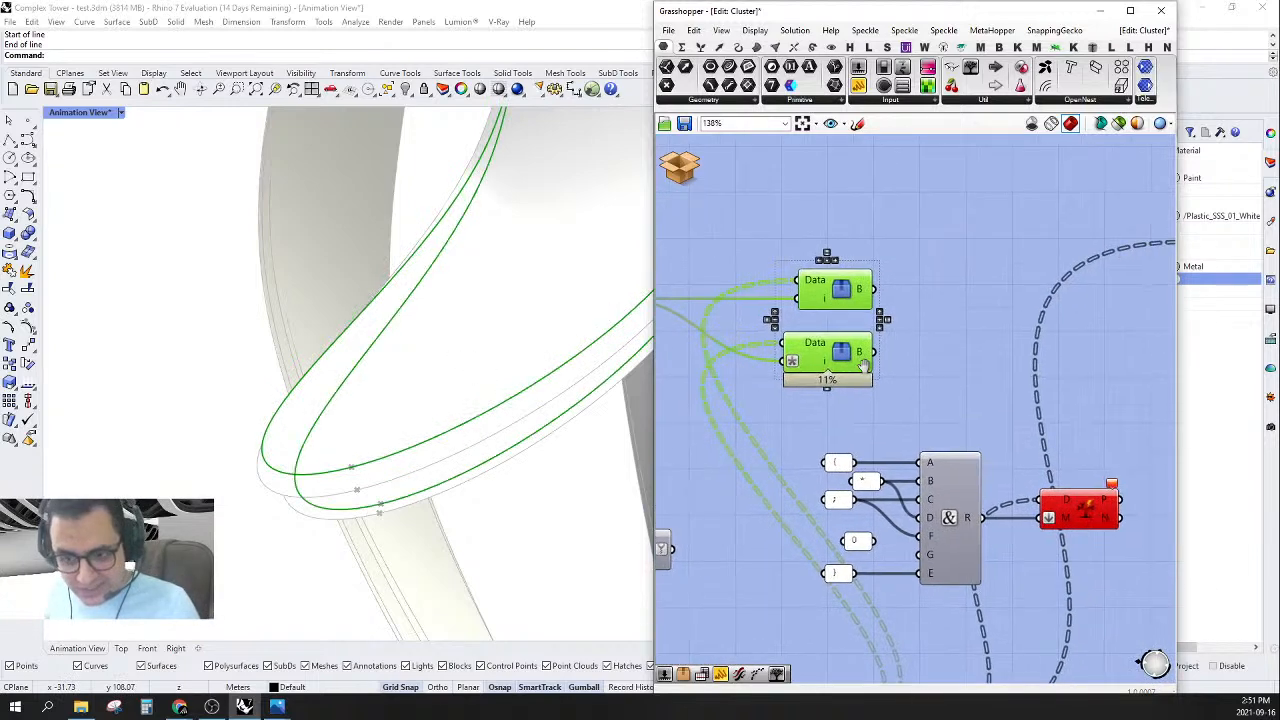
right_click_drag(408, 444, 480, 536)
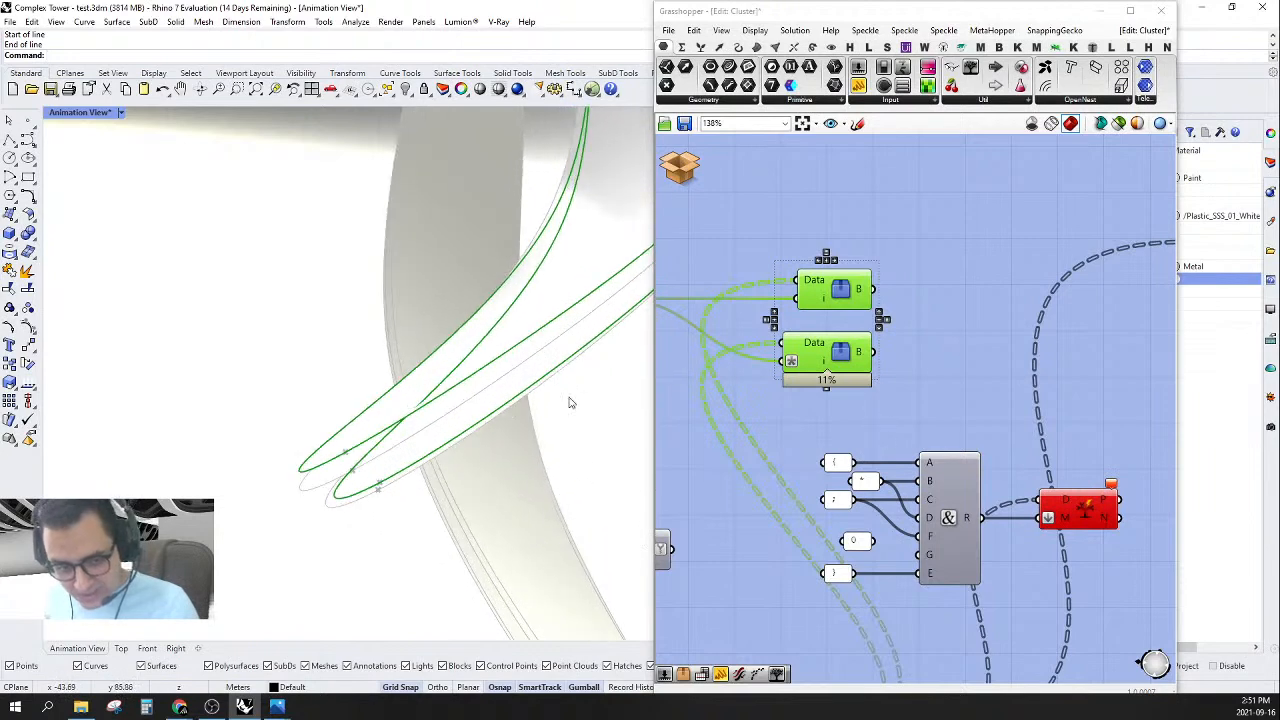
- Turn off the preview of the surface components at the output end of the definition
scroll(930, 359, "down", 6)
scroll(986, 457, "up", 3)
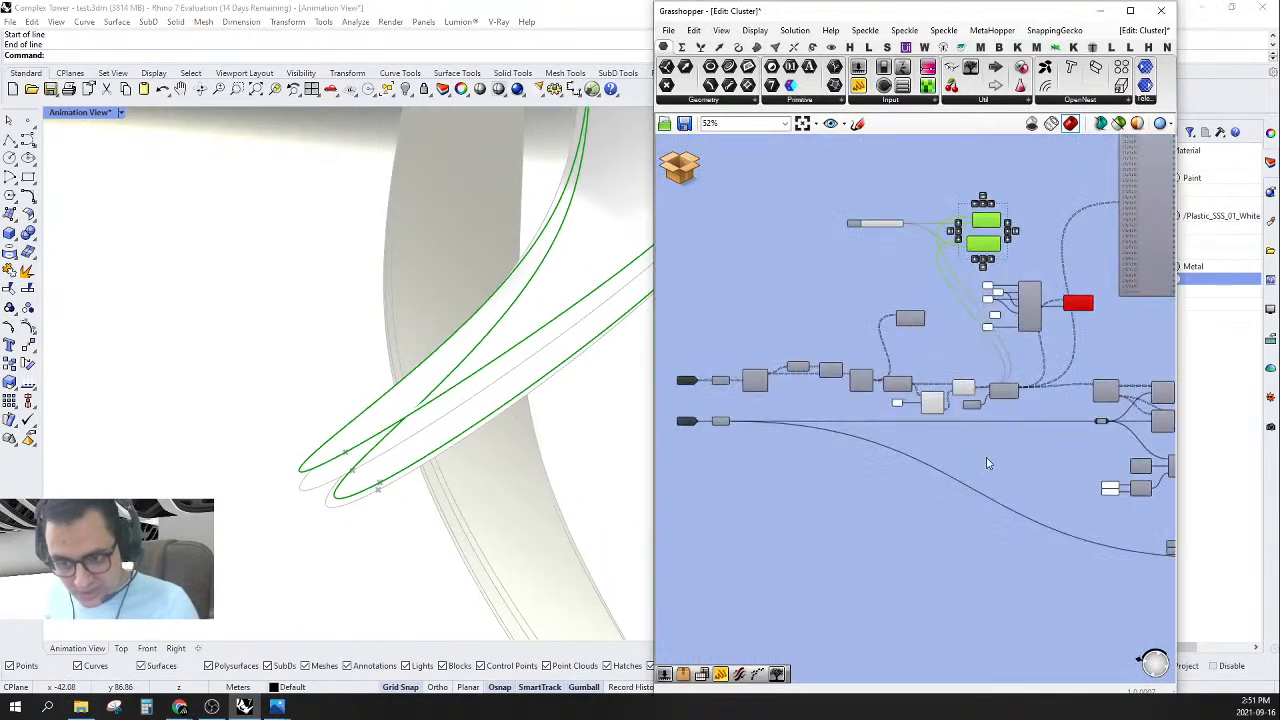
right_click(892, 357)
left_click(926, 374)
scroll(876, 417, "down", 4)
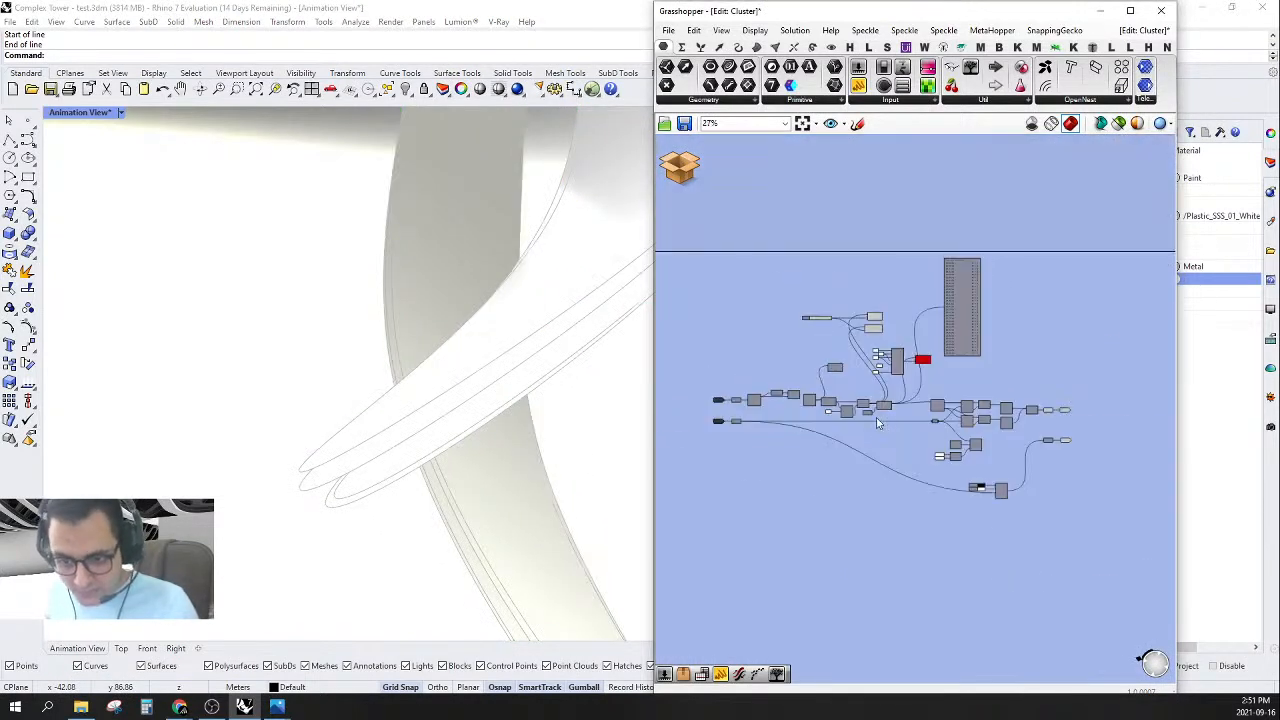
scroll(971, 419, "up", 3)
left_click_drag(1042, 361, 977, 572)
right_click(996, 387)
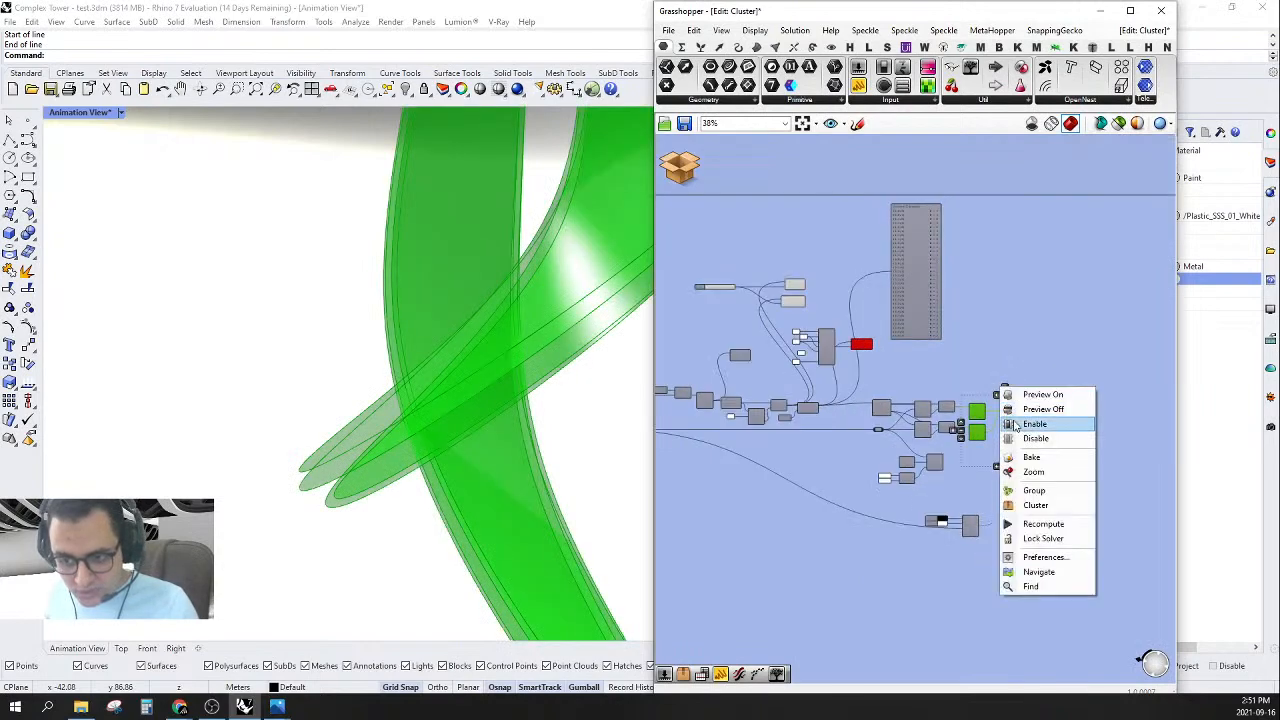
left_click(1014, 410)
- Highlight both Tree Branch Check clusters and examine the pair of curves up close without the surfaces
right_click_drag(274, 349, 420, 440)
scroll(971, 366, "up", 6)
left_click(918, 287)
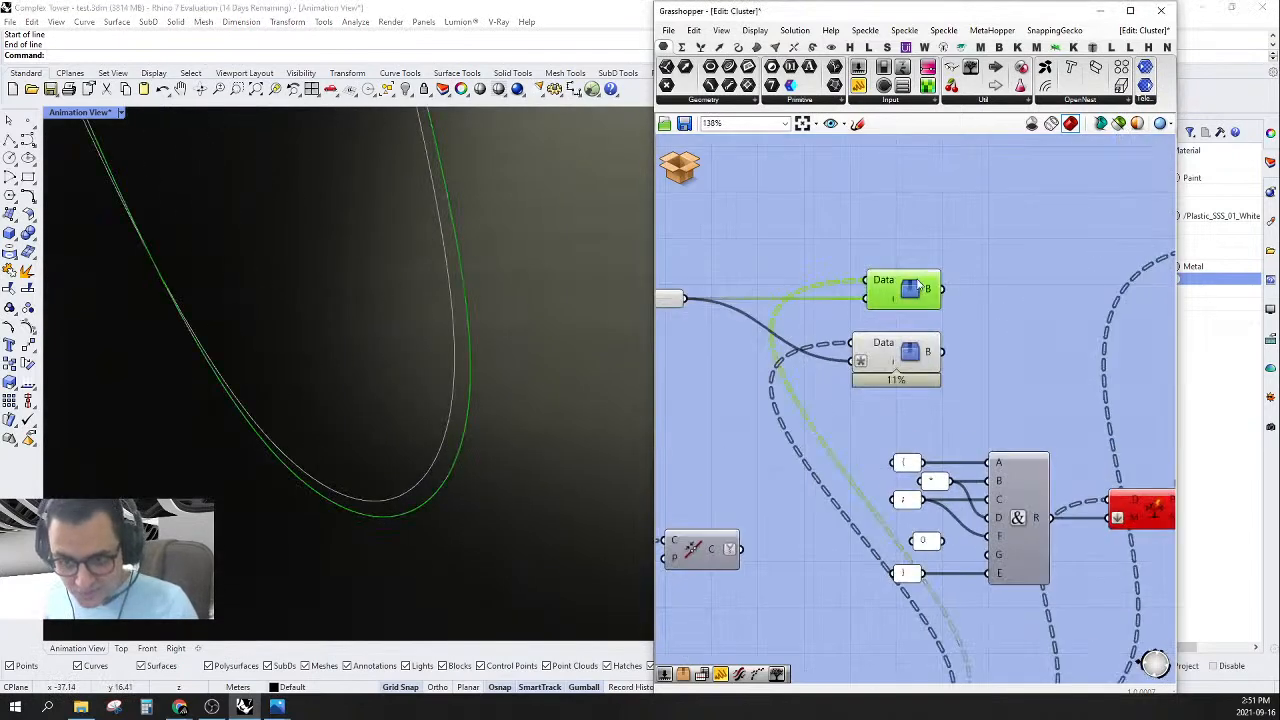
left_click(905, 378, "shift")
right_click_drag(968, 345, 920, 343)
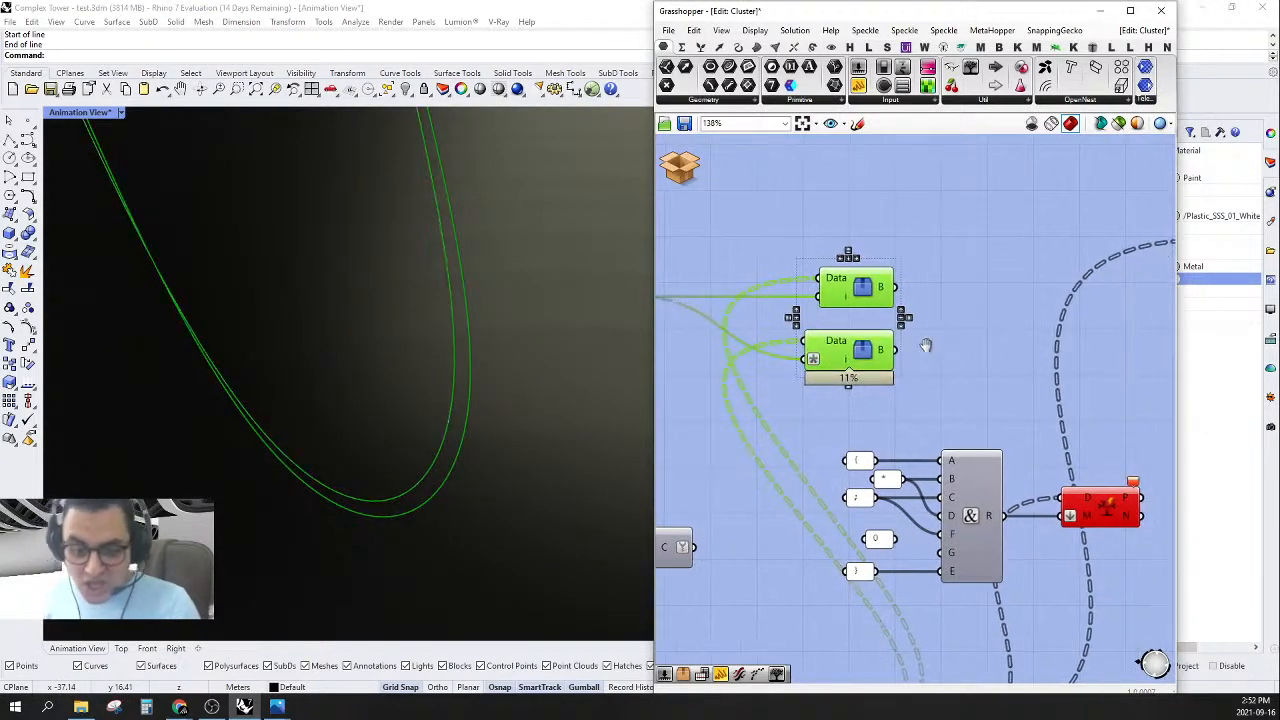
right_click_drag(631, 477, 430, 445)
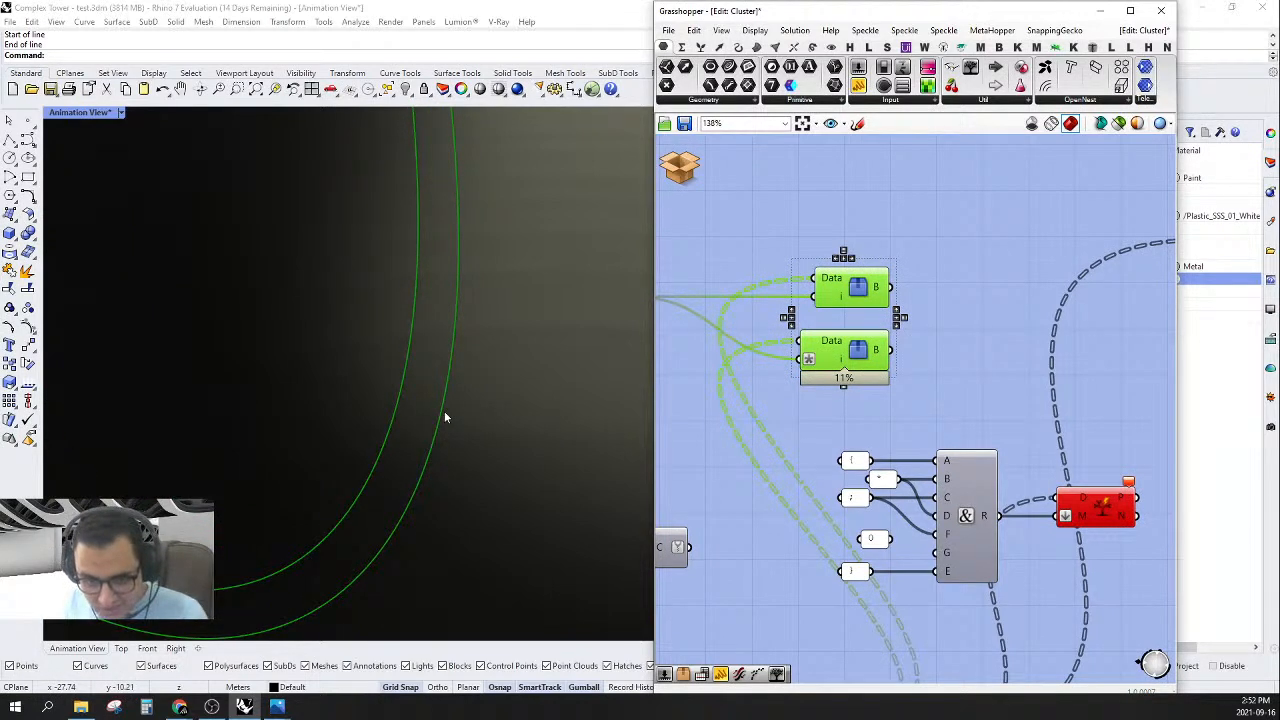
- Add a List Item component to the upper cluster's B output and a duplicate to the lower cluster's B output
double_click(993, 309)
type("li")
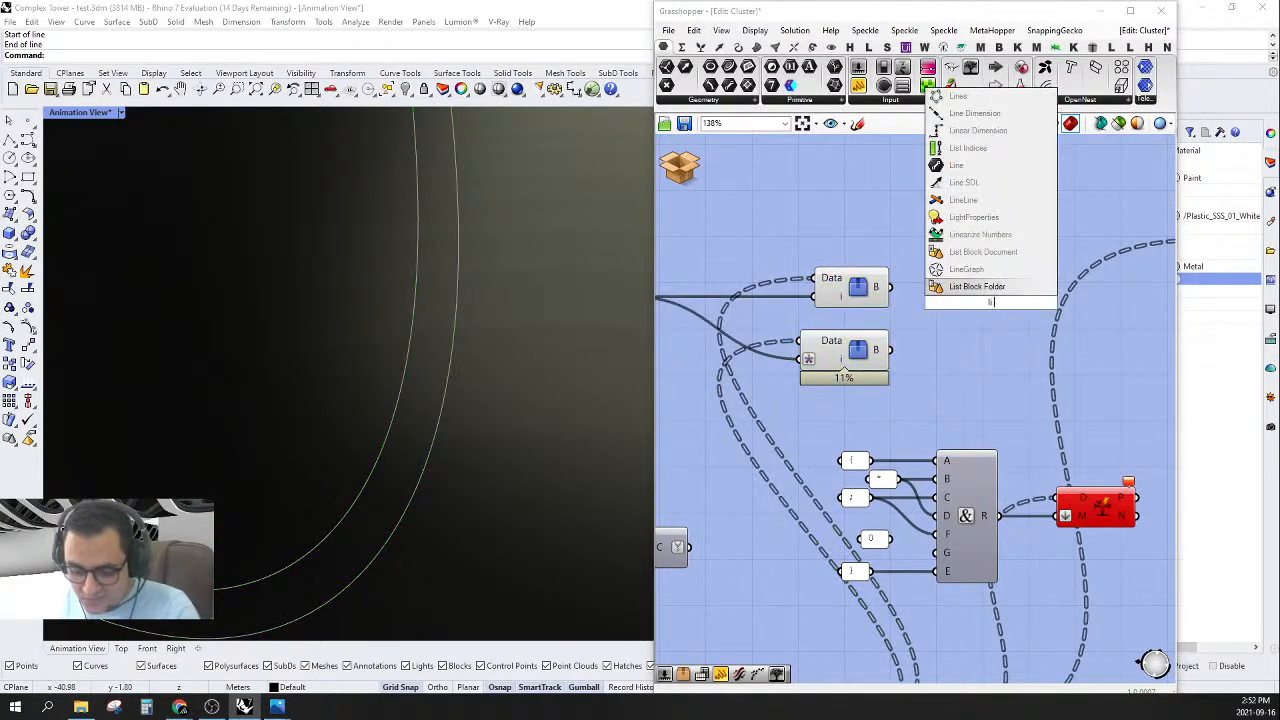
left_click(950, 295)
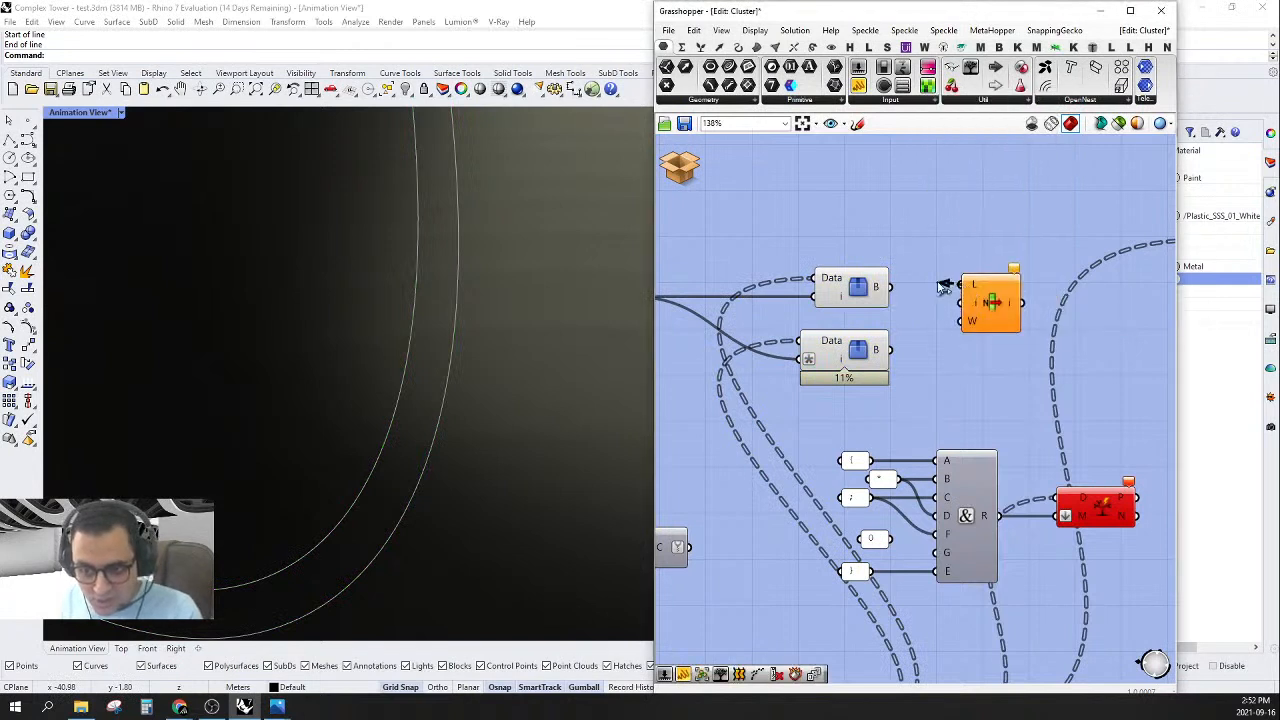
left_click_drag(944, 287, 968, 307)
right_click_drag(442, 378, 508, 499)
left_click_drag(965, 312, 986, 387)
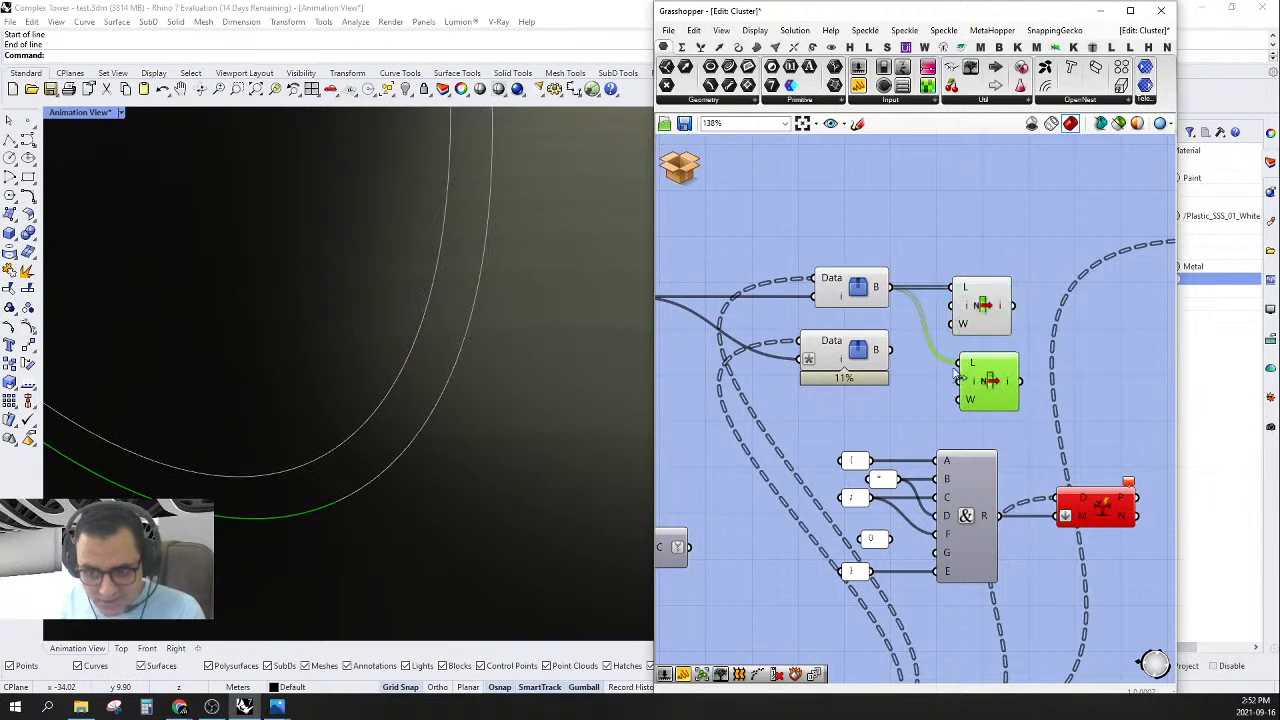
- Highlight both List Item components and compare which curve segments they pick out in the viewport
left_click(982, 307)
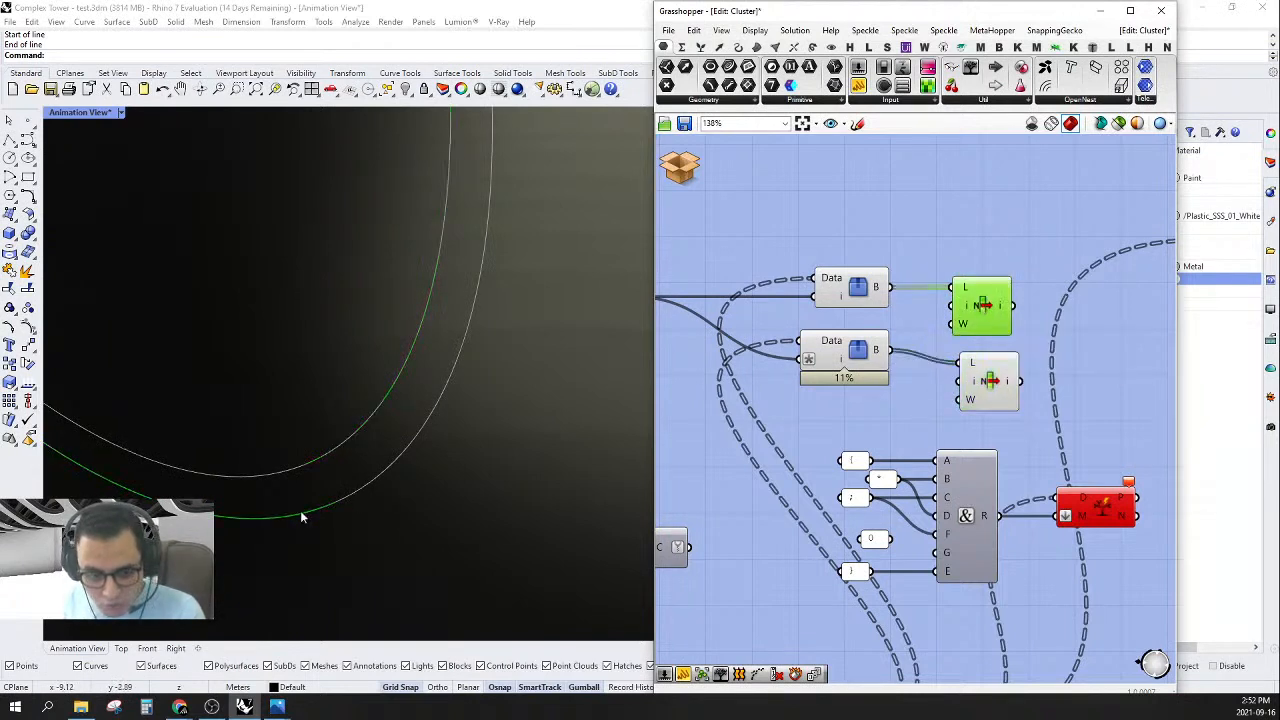
left_click(980, 405, "shift")
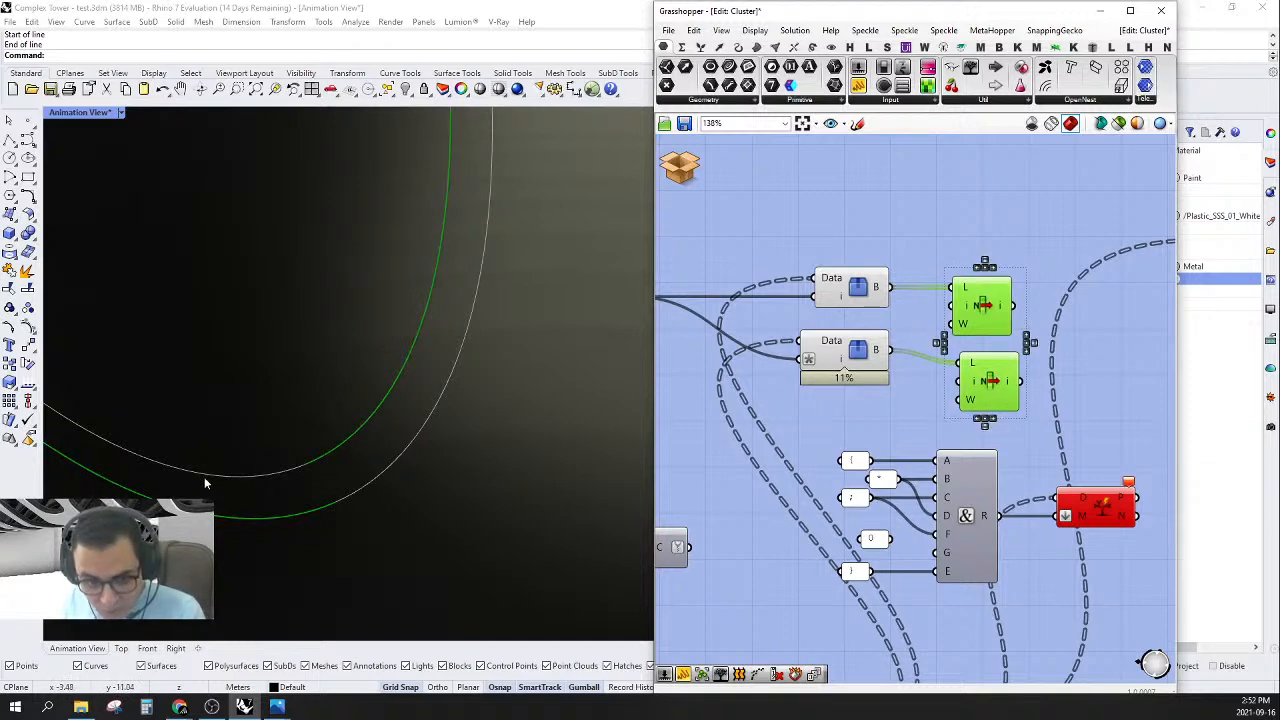
right_click_drag(1027, 375, 982, 363)
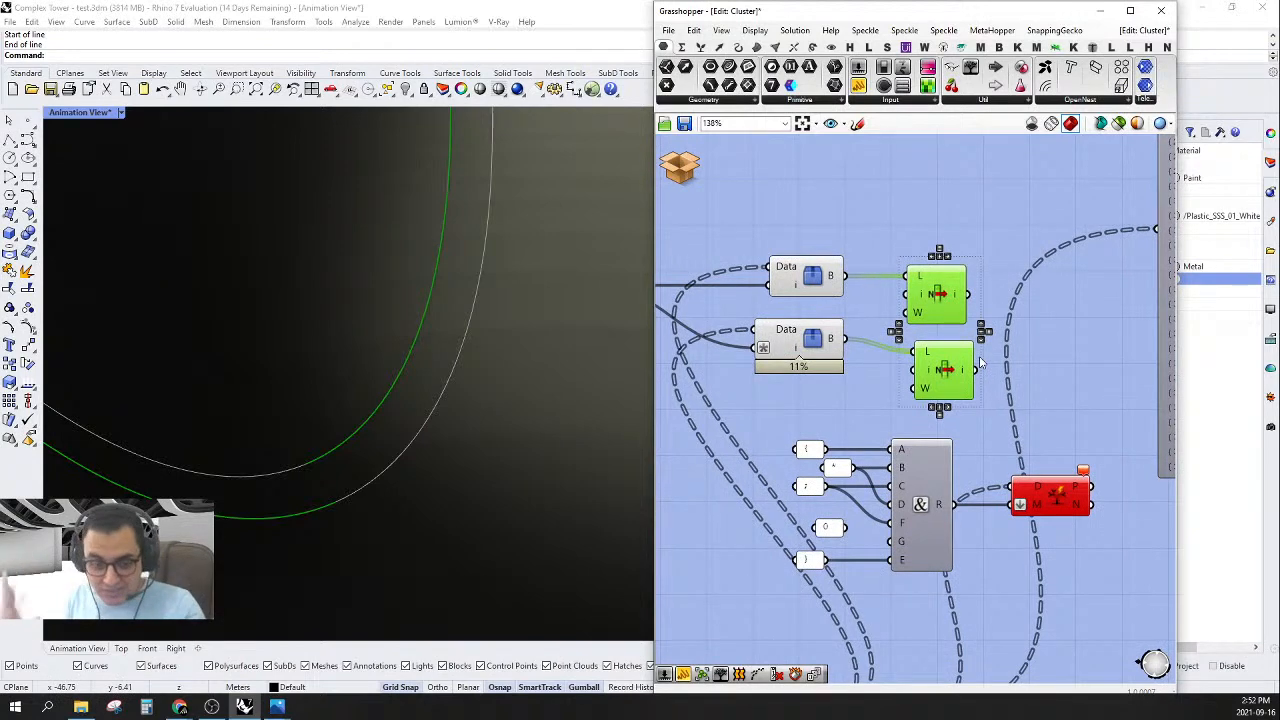
- Try to set the Index slider to a value beyond its current range
scroll(923, 309, "down", 1)
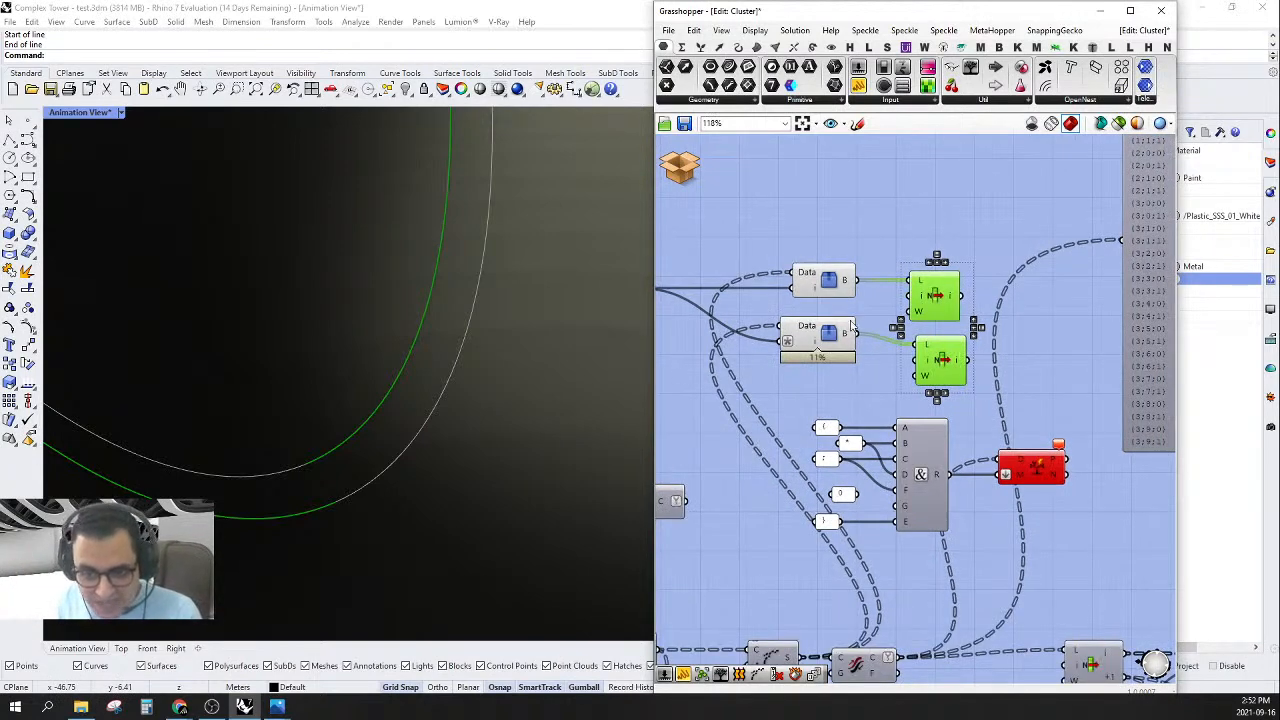
scroll(930, 275, "down", 2)
scroll(687, 307, "up", 3)
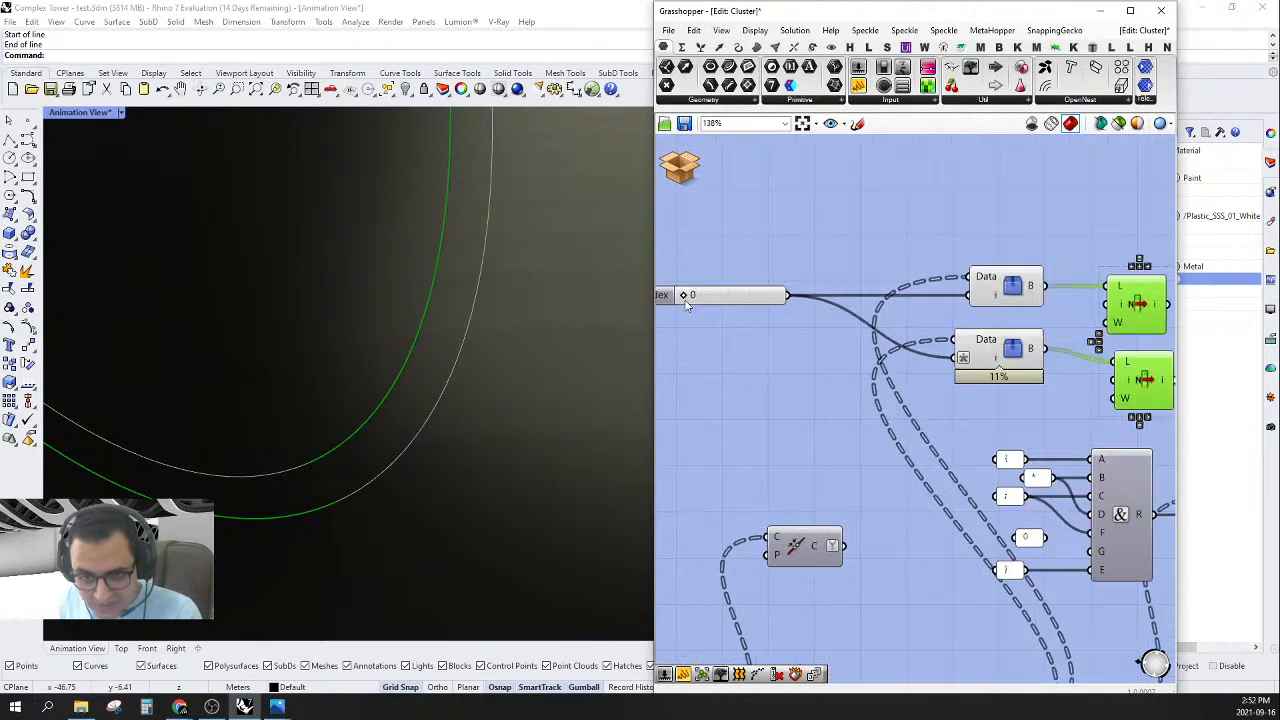
scroll(687, 307, "up", 2)
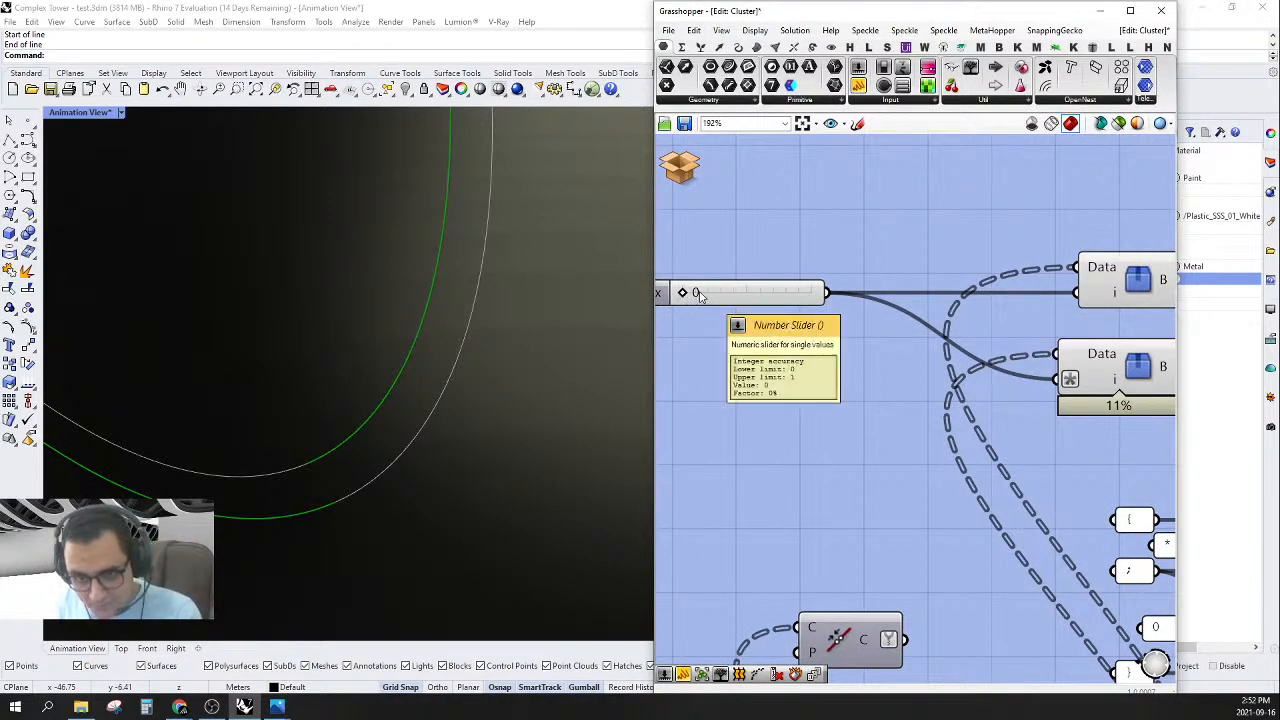
scroll(680, 296, "up", 3)
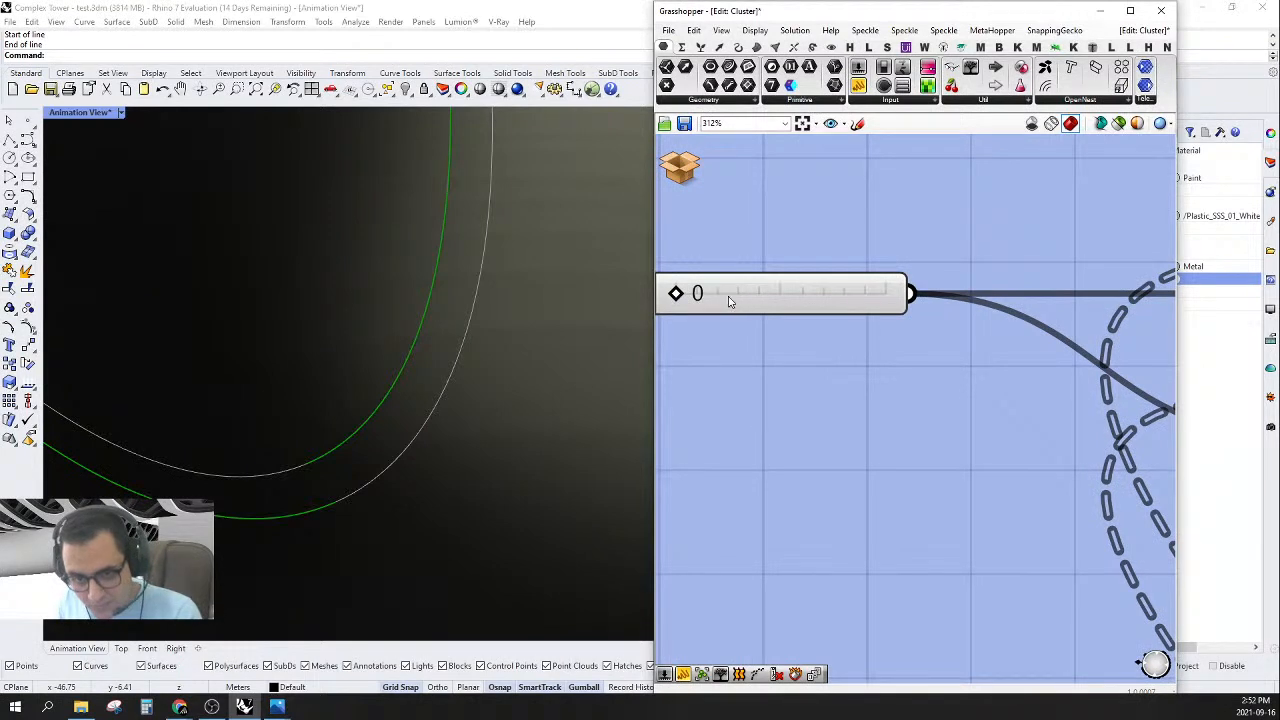
scroll(729, 301, "down", 3)
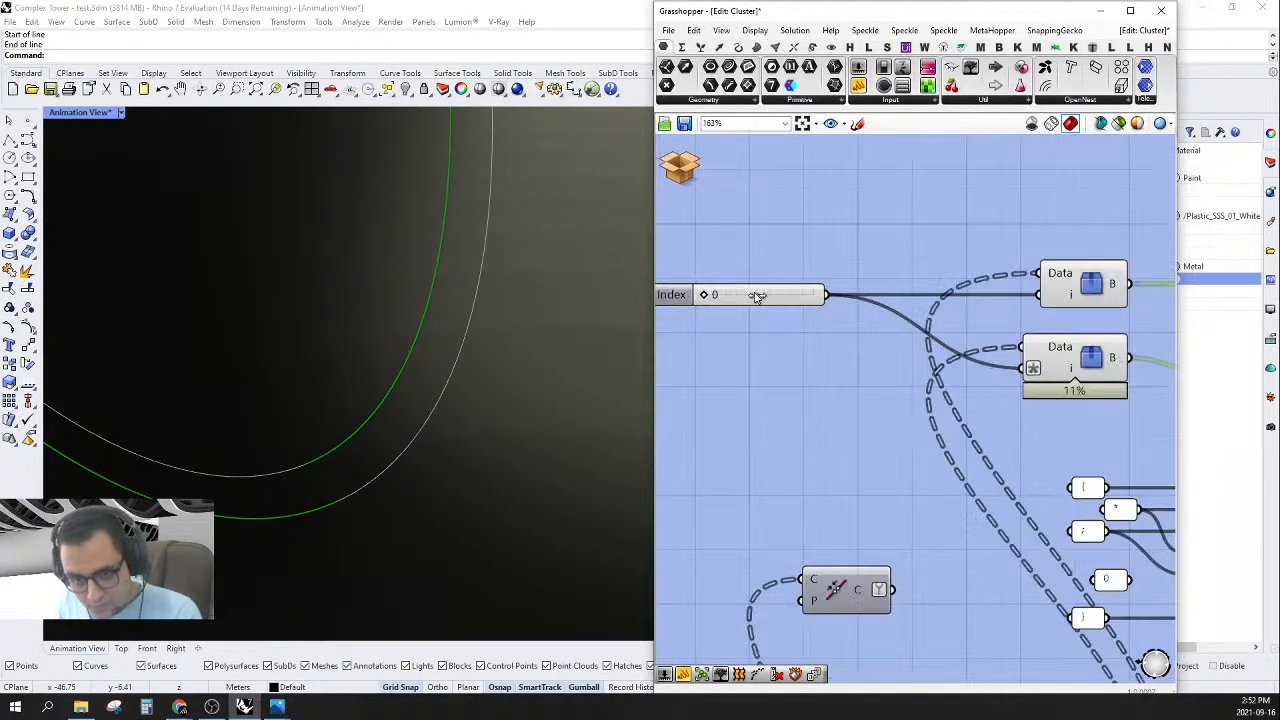
double_click(735, 295)
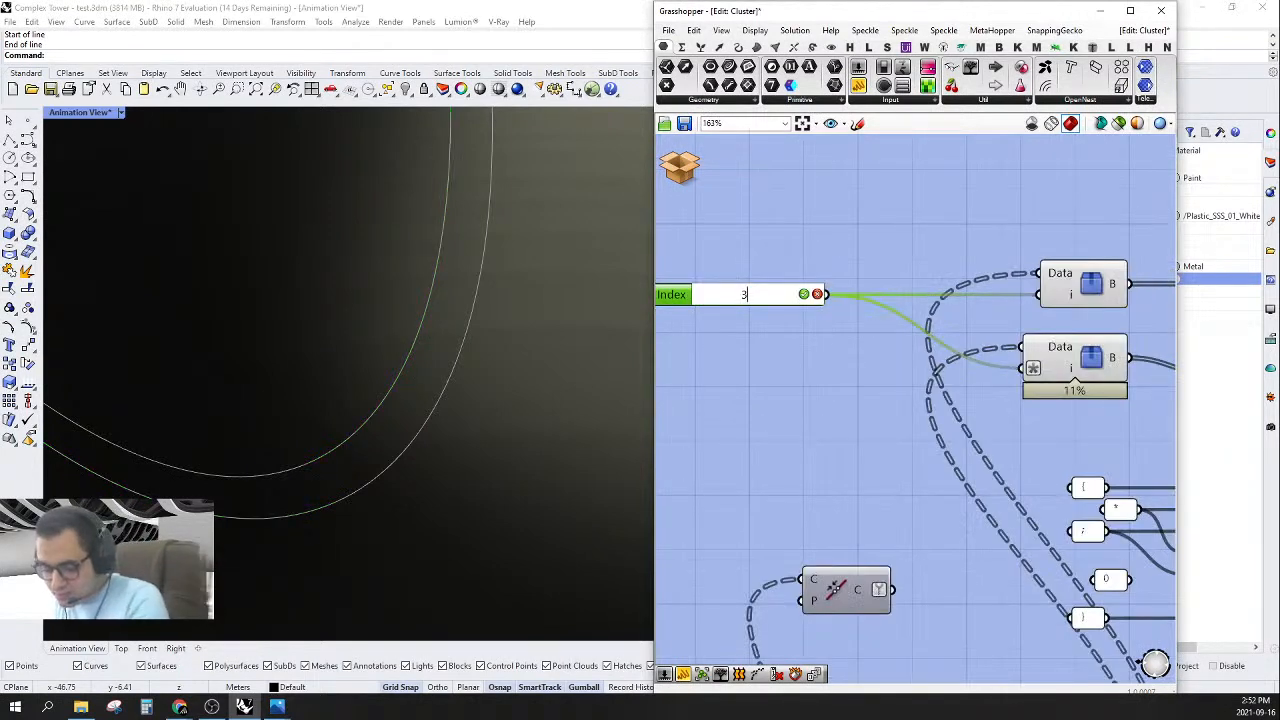
type("2")
key("Return")
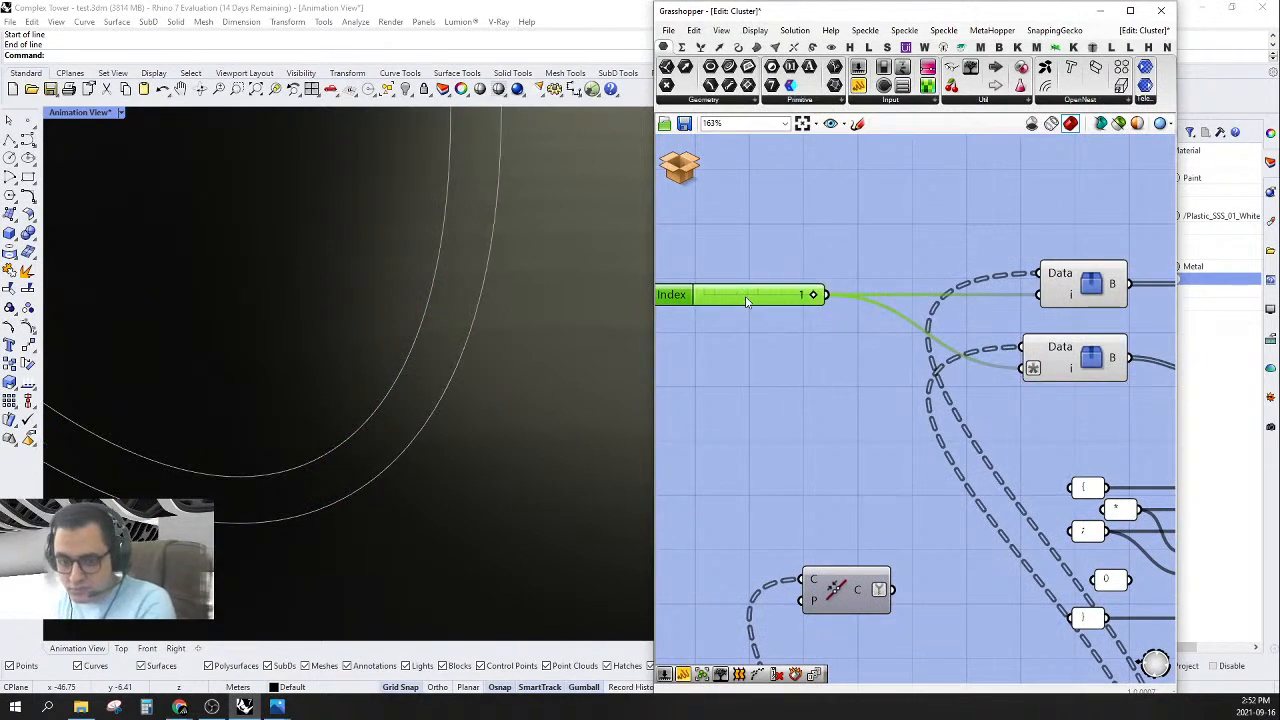
- Set the Index slider's maximum to 10 and its rounding to even numbers
double_click(680, 298)
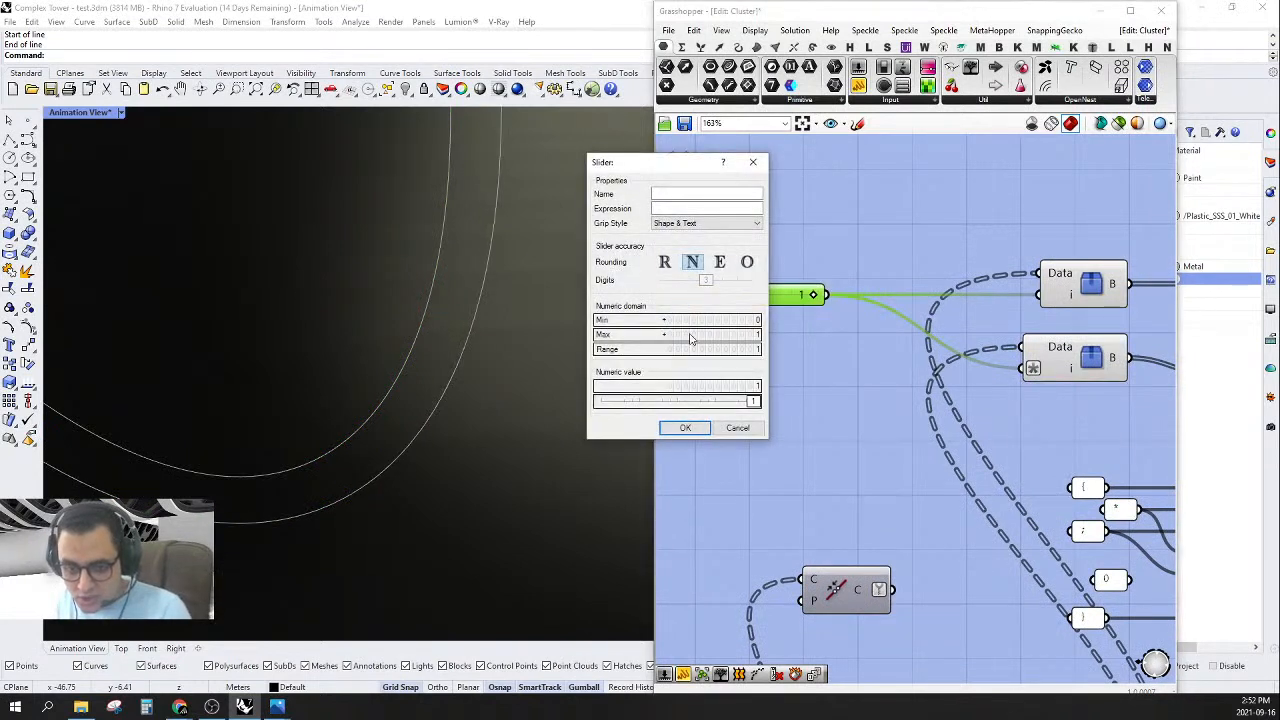
double_click(690, 334)
type("10")
key("Return")
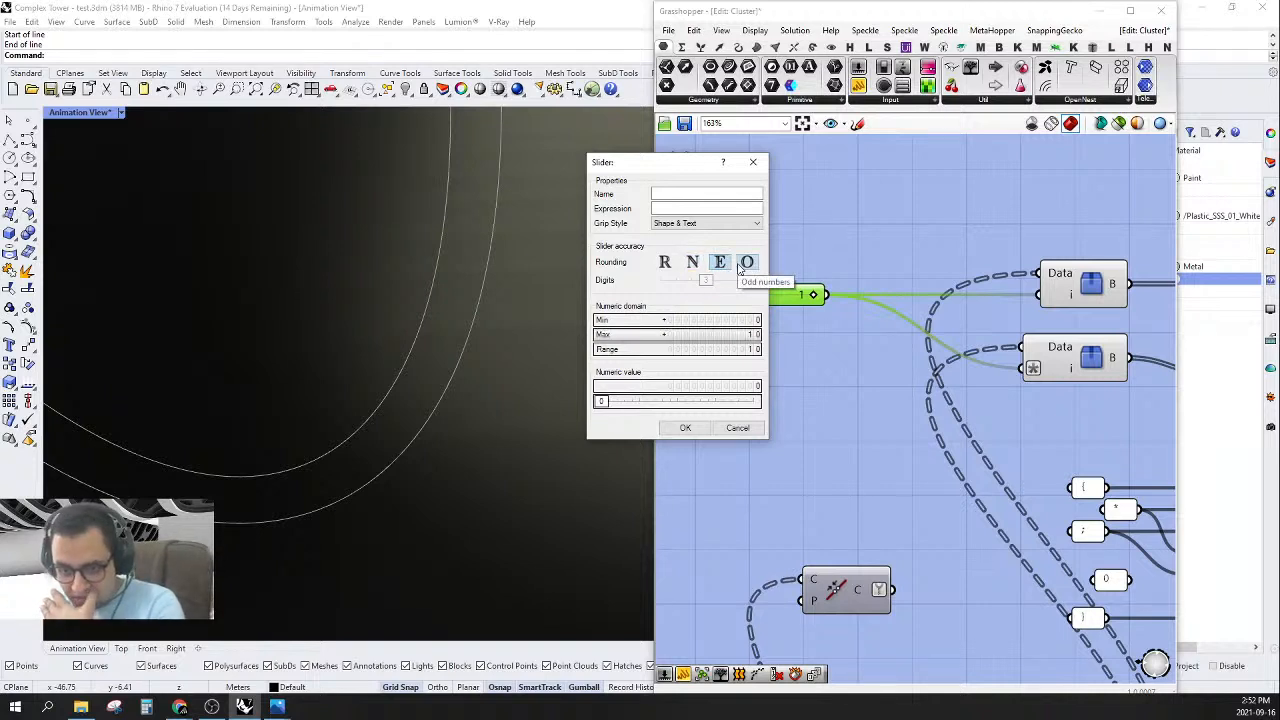
left_click(685, 427)
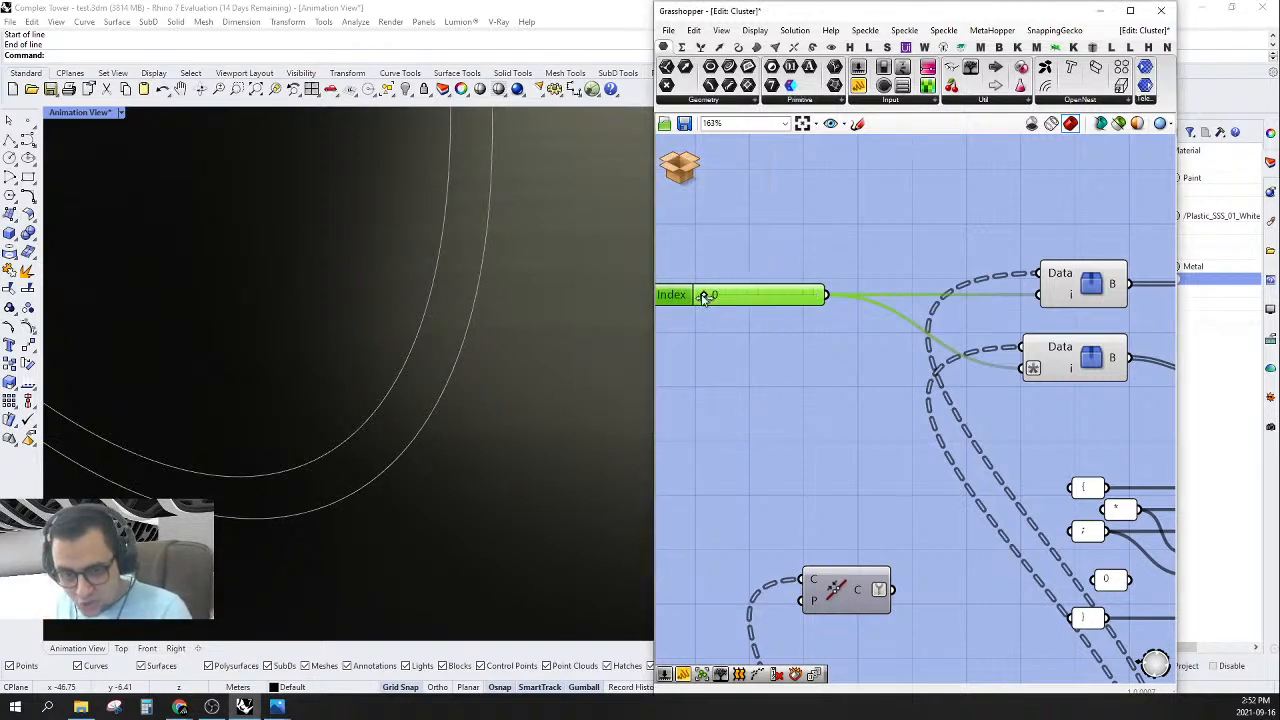
- Set the Index slider to 2 and inspect the resulting curve pair in the viewport
left_click_drag(703, 297, 724, 297)
scroll(488, 484, "down", 8)
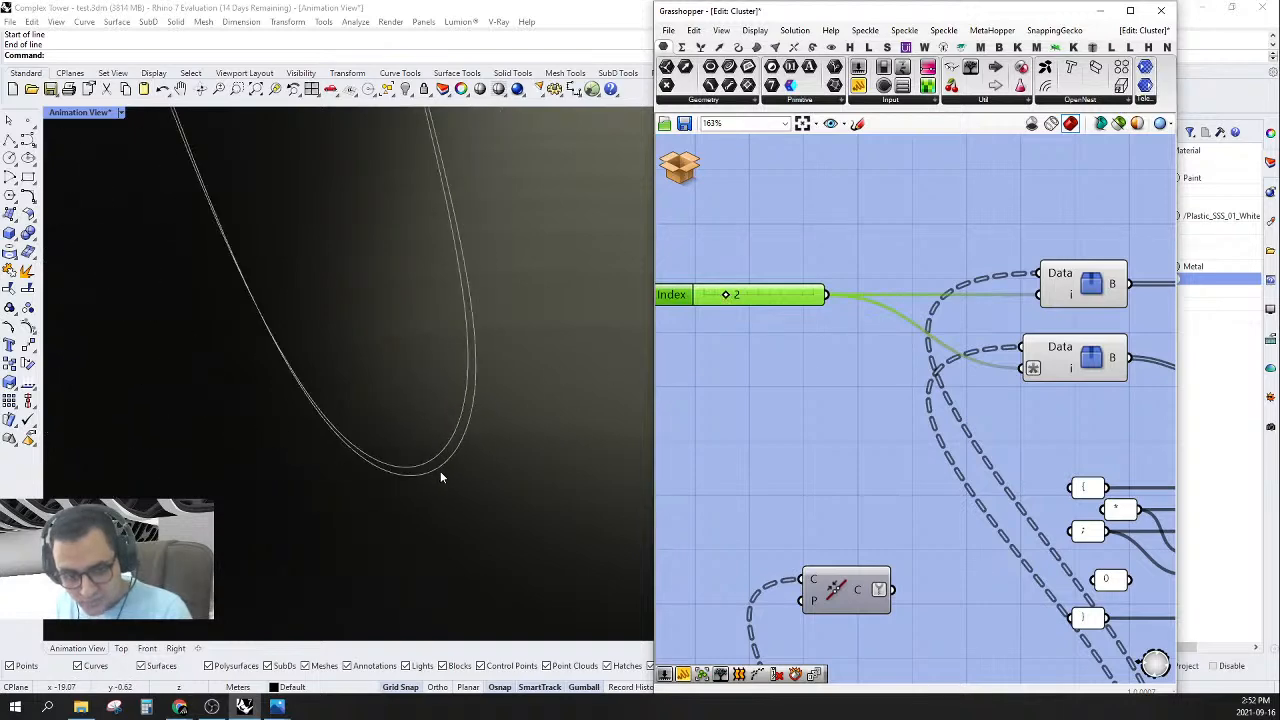
right_click_drag(528, 286, 620, 300)
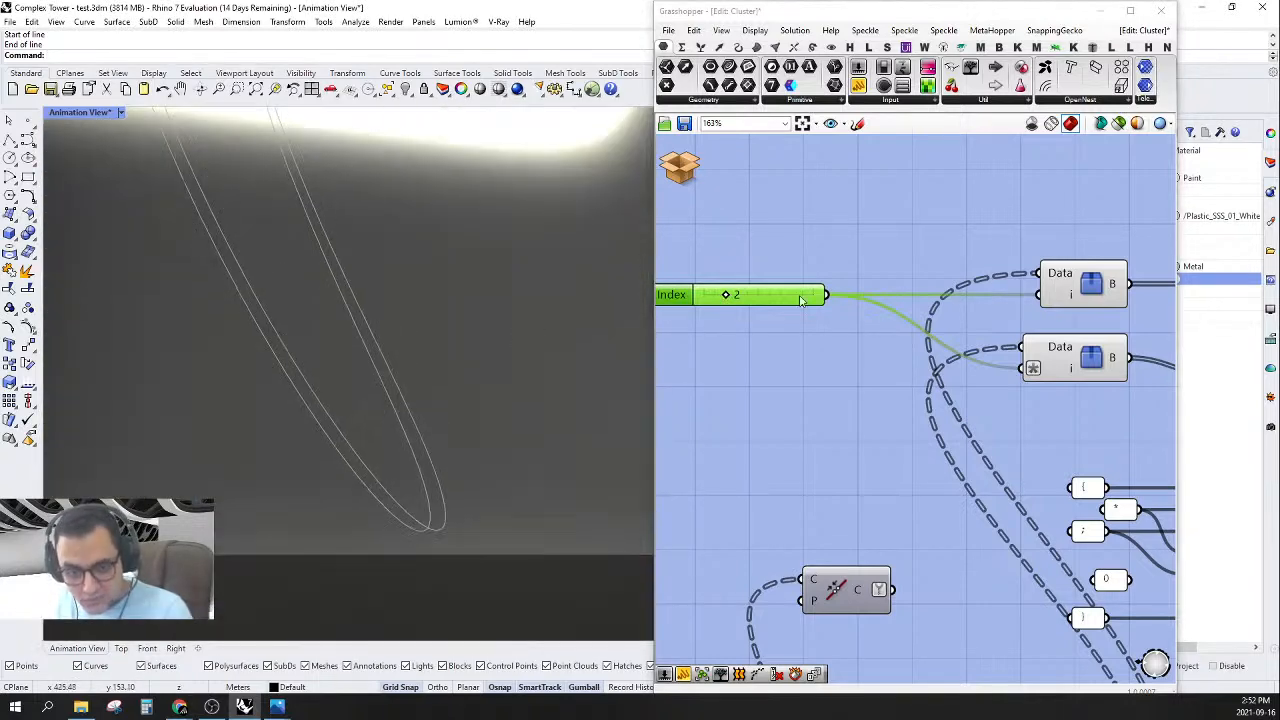
- Set the Index slider to 4 and highlight both List Item components to inspect the resulting curve pair
scroll(720, 301, "up", 2)
left_click_drag(737, 302, 746, 300)
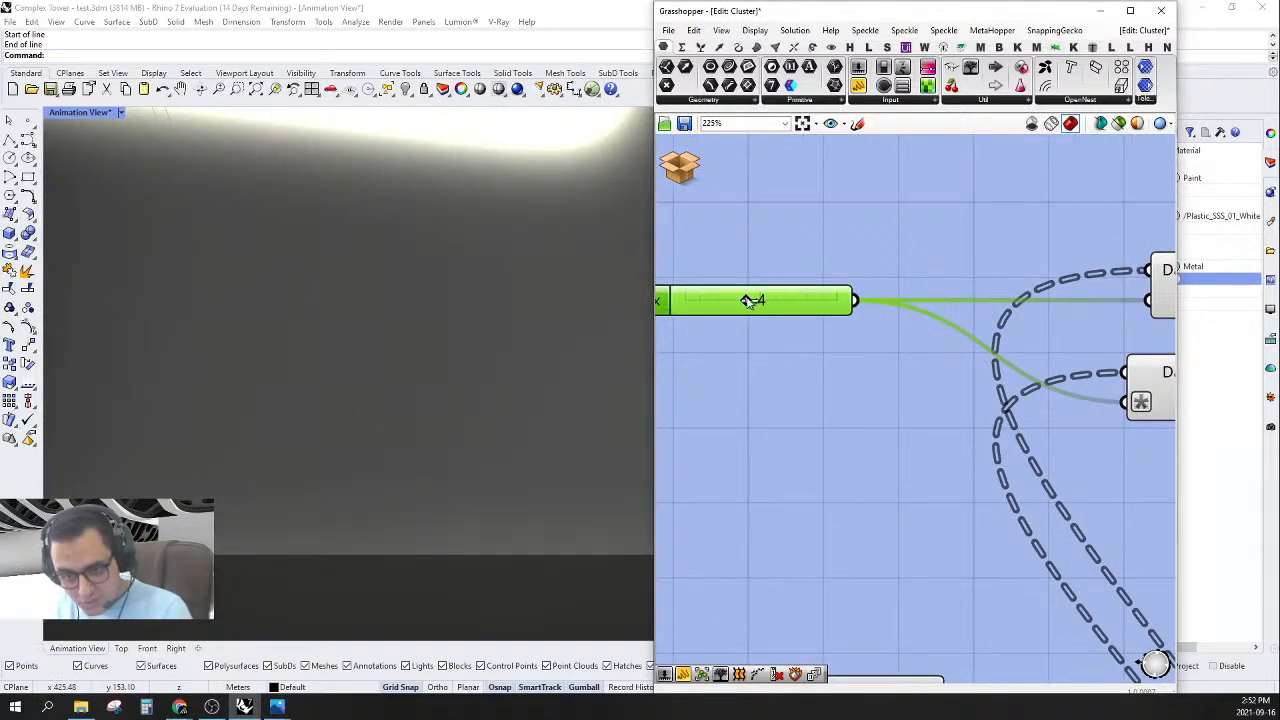
right_click_drag(430, 466, 376, 546)
right_click_drag(1170, 405, 709, 416)
left_click(973, 337)
left_click(962, 447, "shift")
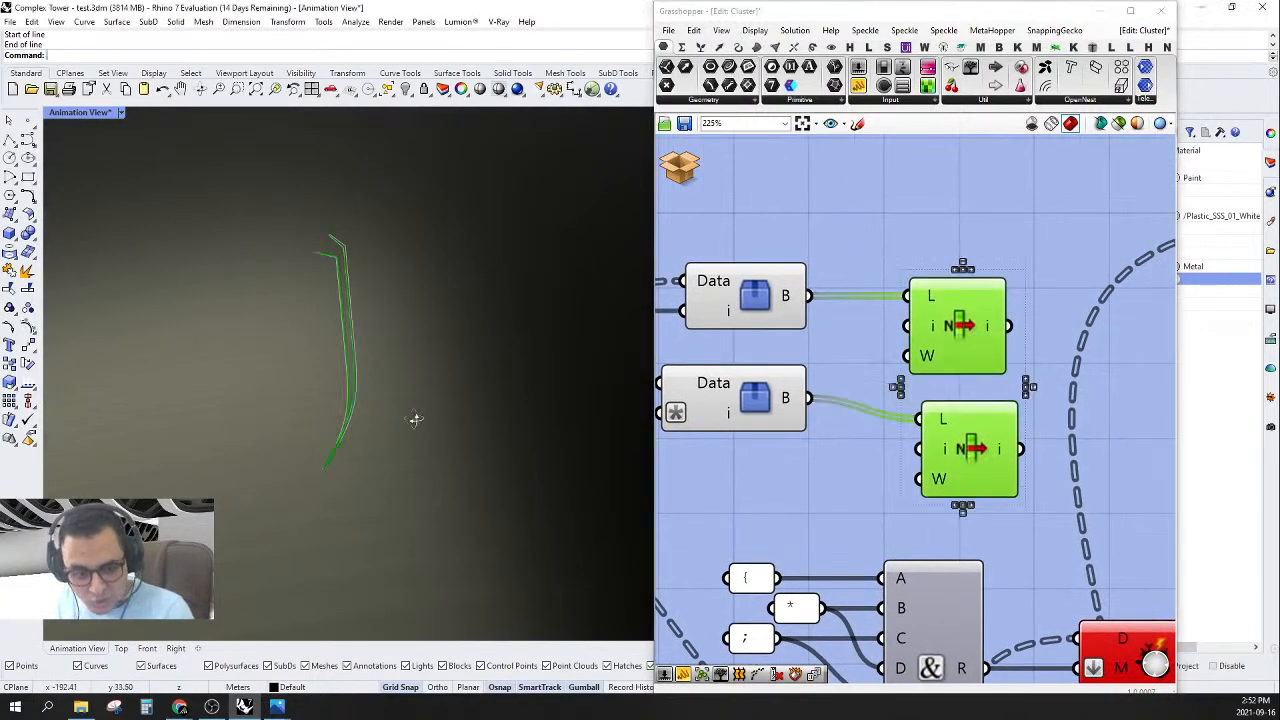
right_click_drag(414, 420, 500, 397)
scroll(1010, 410, "down", 3)
scroll(972, 340, "down", 2)
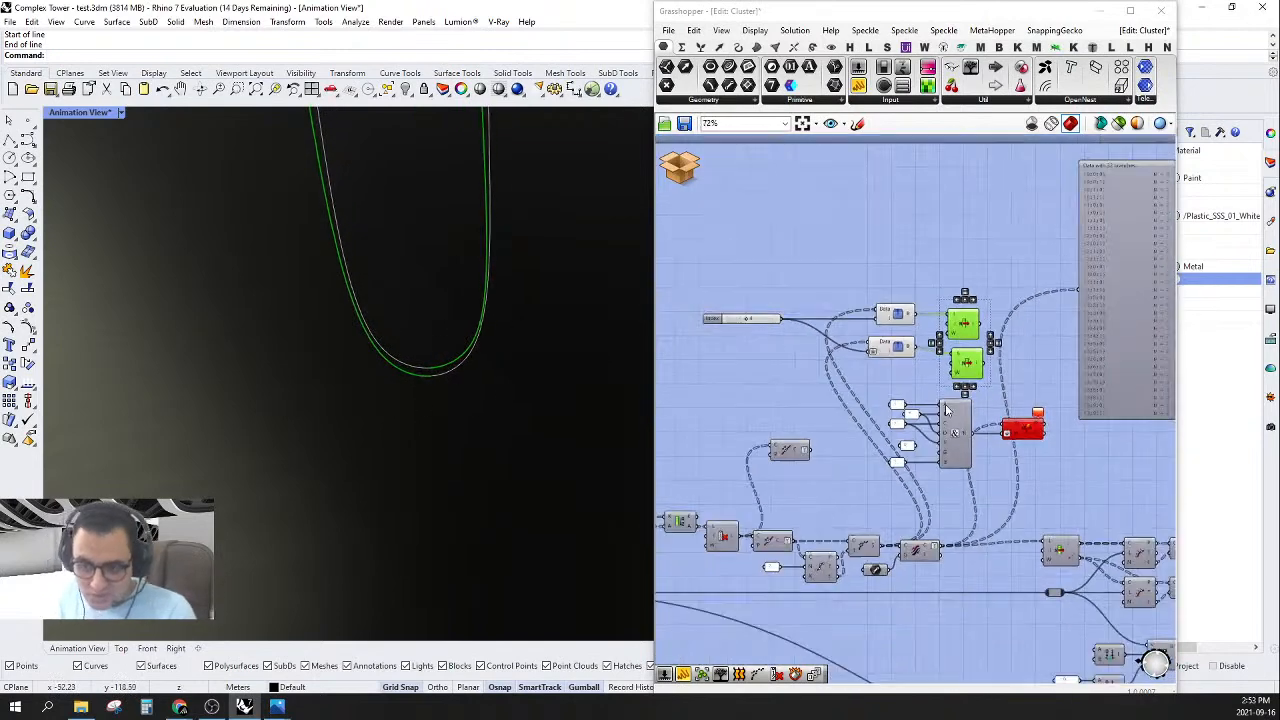
- Align the two List Item components one above the other beside their Tree Branch components
right_click_drag(954, 370, 923, 337)
scroll(923, 337, "up", 3)
left_click_drag(955, 324, 955, 311)
left_click(900, 176)
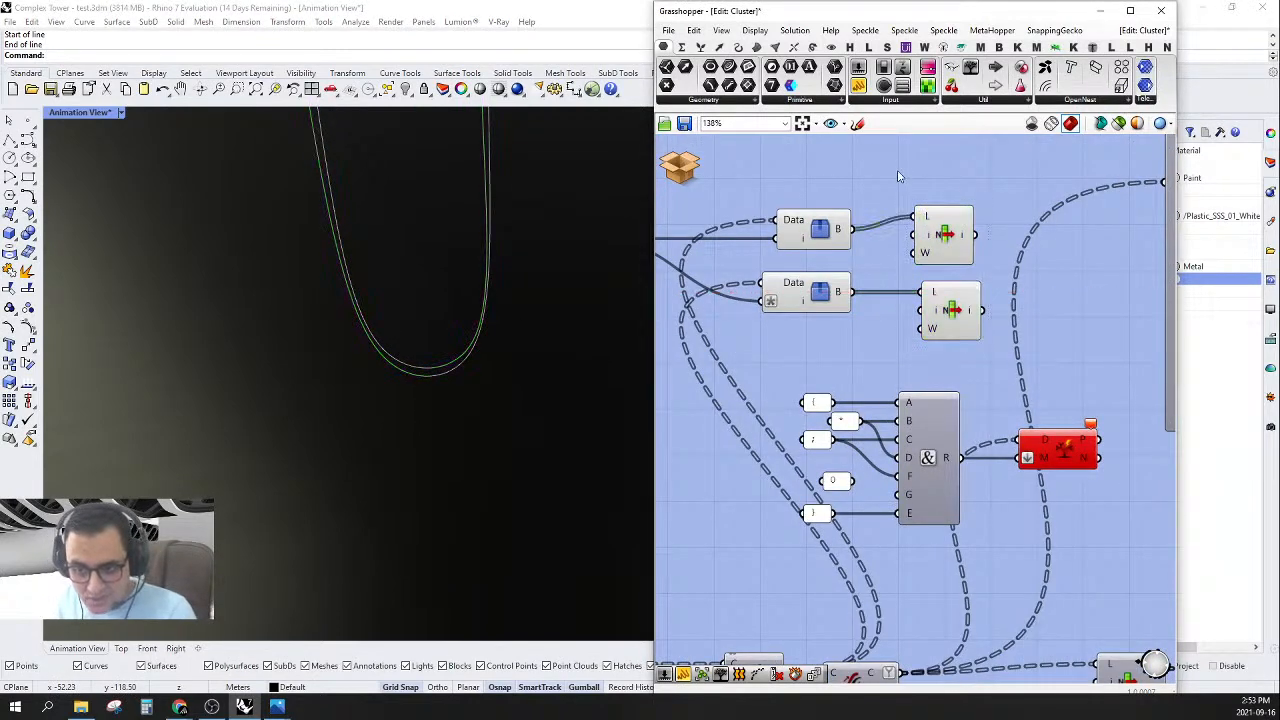
left_click_drag(938, 246, 945, 260)
- Examine the Param Viewer's branch paths to see which index tells the paired curves apart
scroll(1025, 380, "down", 3)
right_click_drag(1025, 380, 880, 359)
scroll(933, 361, "up", 3)
scroll(944, 357, "up", 2)
scroll(1110, 358, "down", 3)
right_click_drag(1110, 358, 923, 394)
scroll(1036, 387, "up", 3)
right_click_drag(1036, 387, 1008, 443)
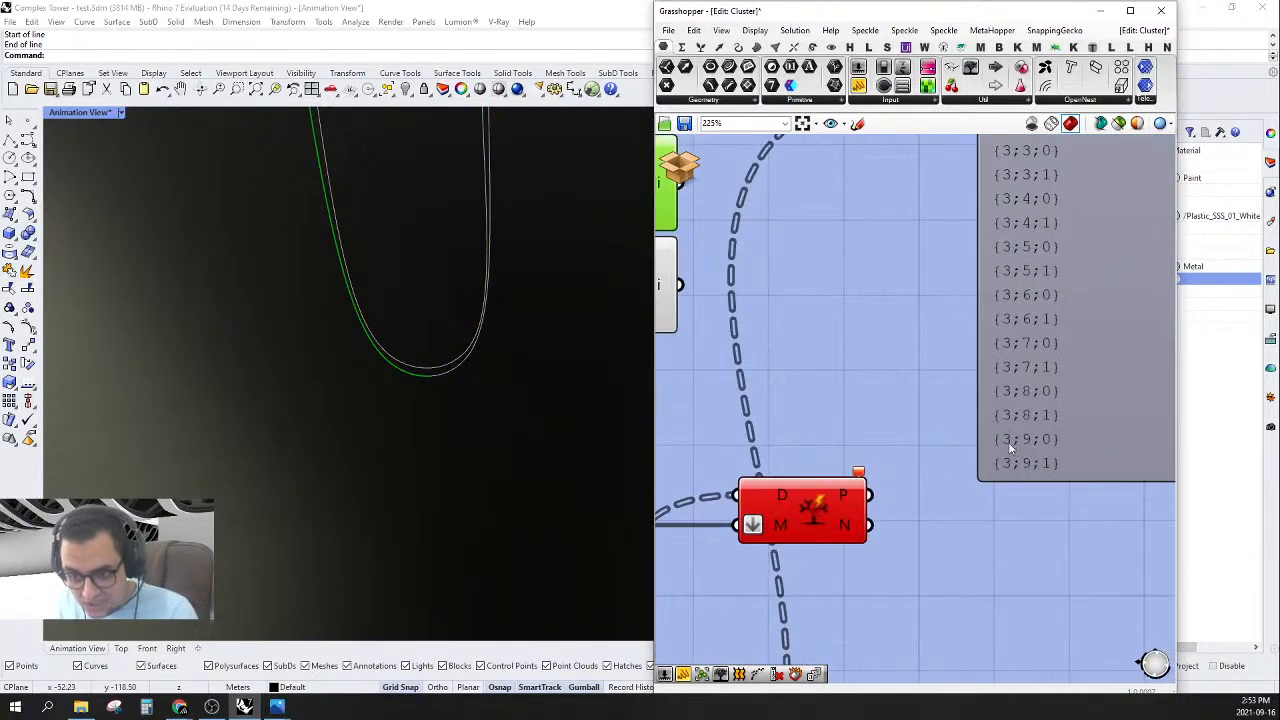
mouse_move(1031, 376)
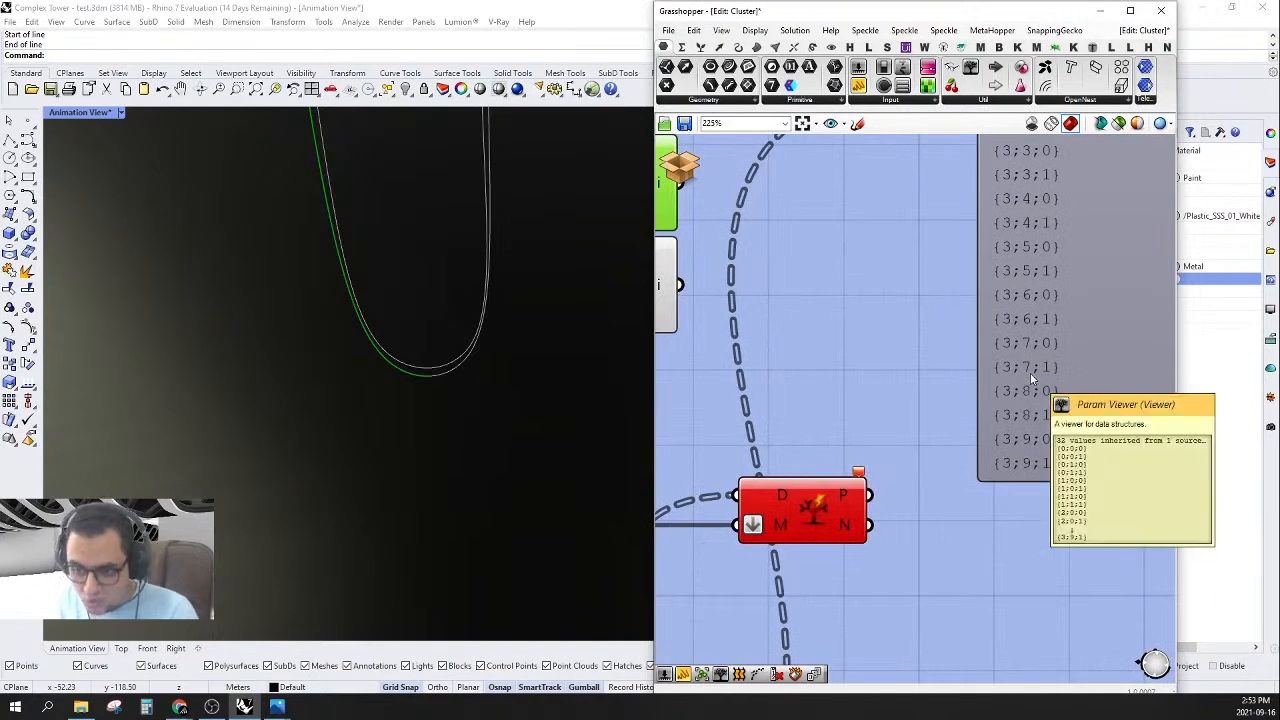
scroll(1062, 395, "up", 2)
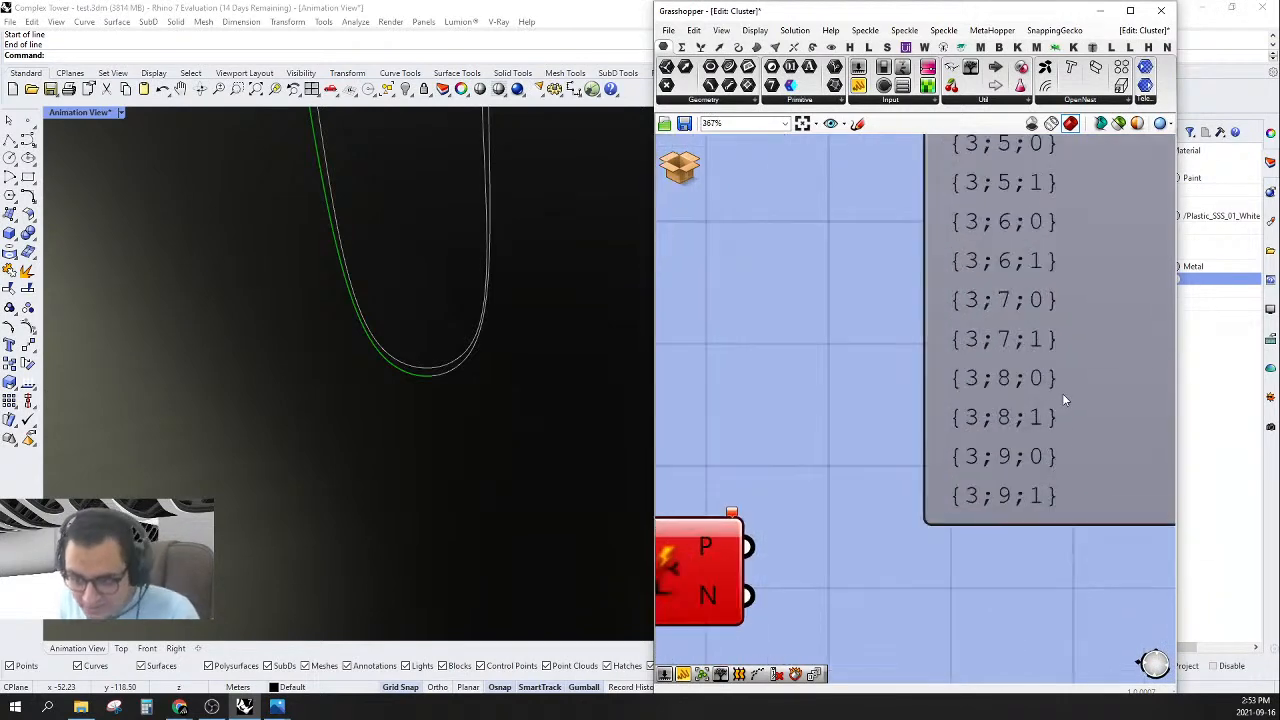
scroll(1040, 378, "down", 5)
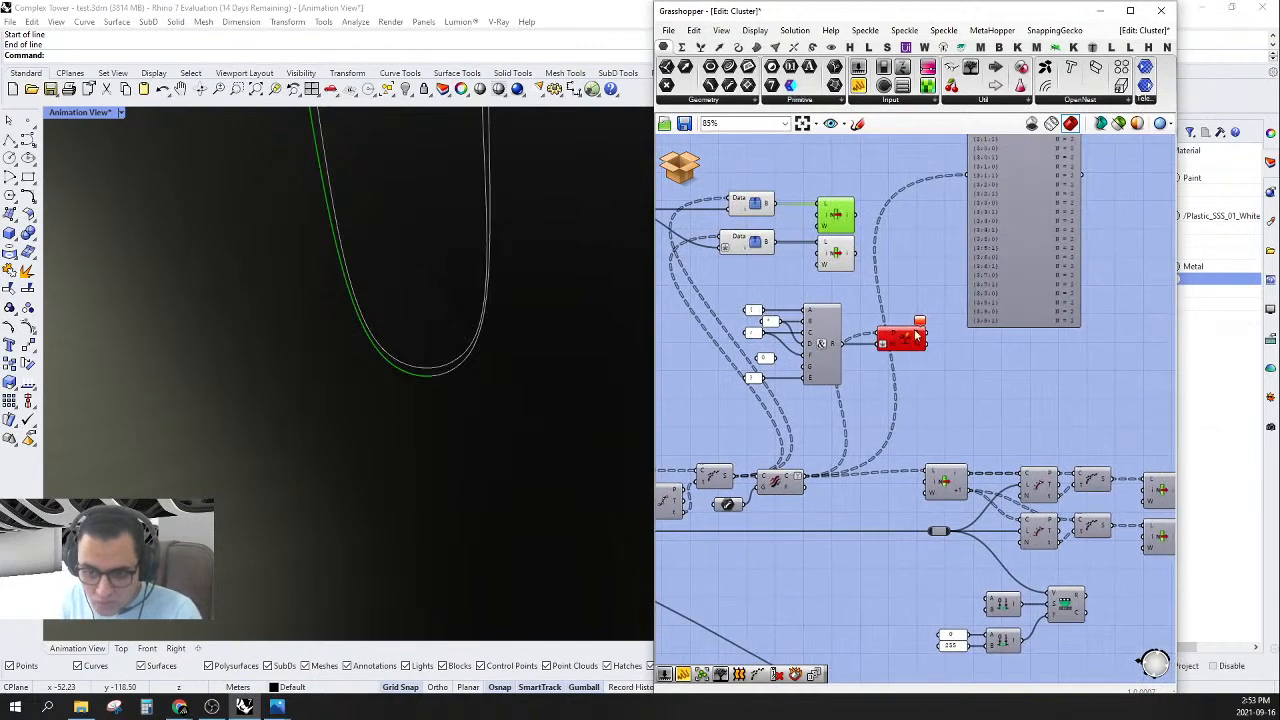
- Connect the 0 panel to the concatenation's G input and align the 0 and * panels with the other mask panels
scroll(853, 387, "up", 2)
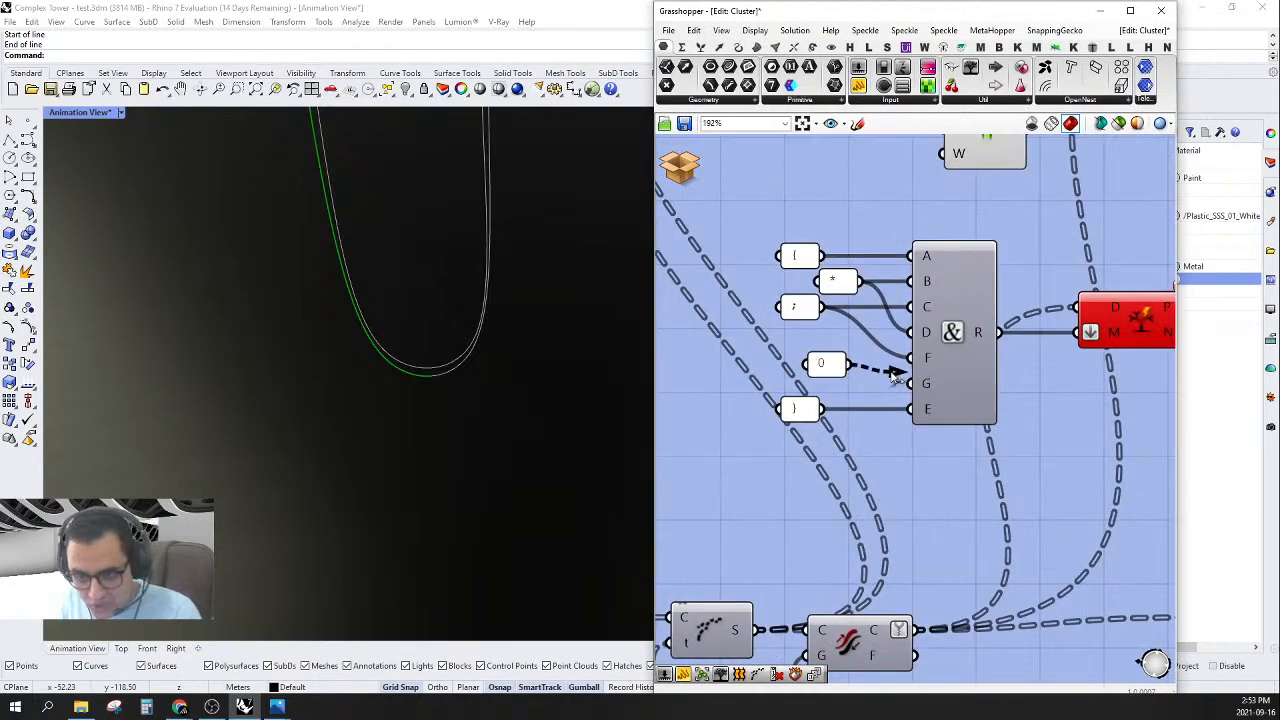
left_click_drag(818, 362, 797, 380)
right_click_drag(839, 282, 825, 296)
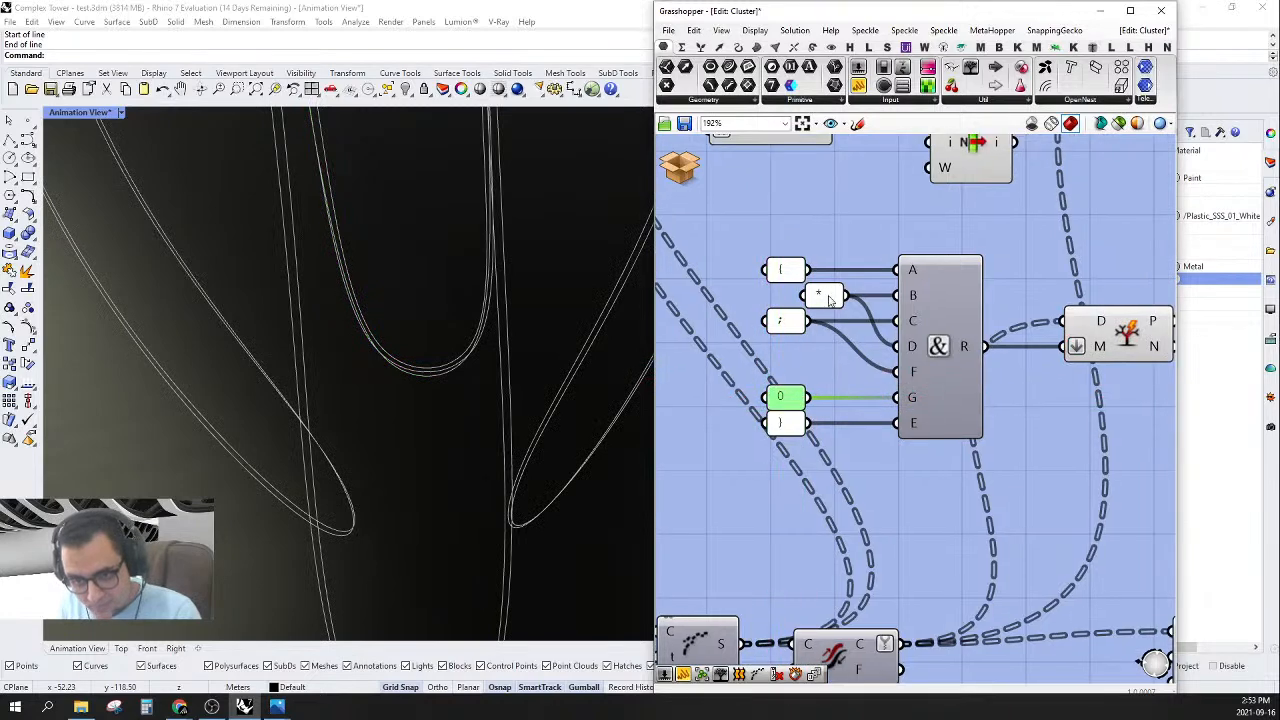
left_click_drag(827, 300, 794, 300)
- Compare the Split Tree's positive output with the Param Viewer's paths, and move the Param Viewer farther from the Split Tree
scroll(857, 418, "down", 4)
scroll(928, 402, "up", 4)
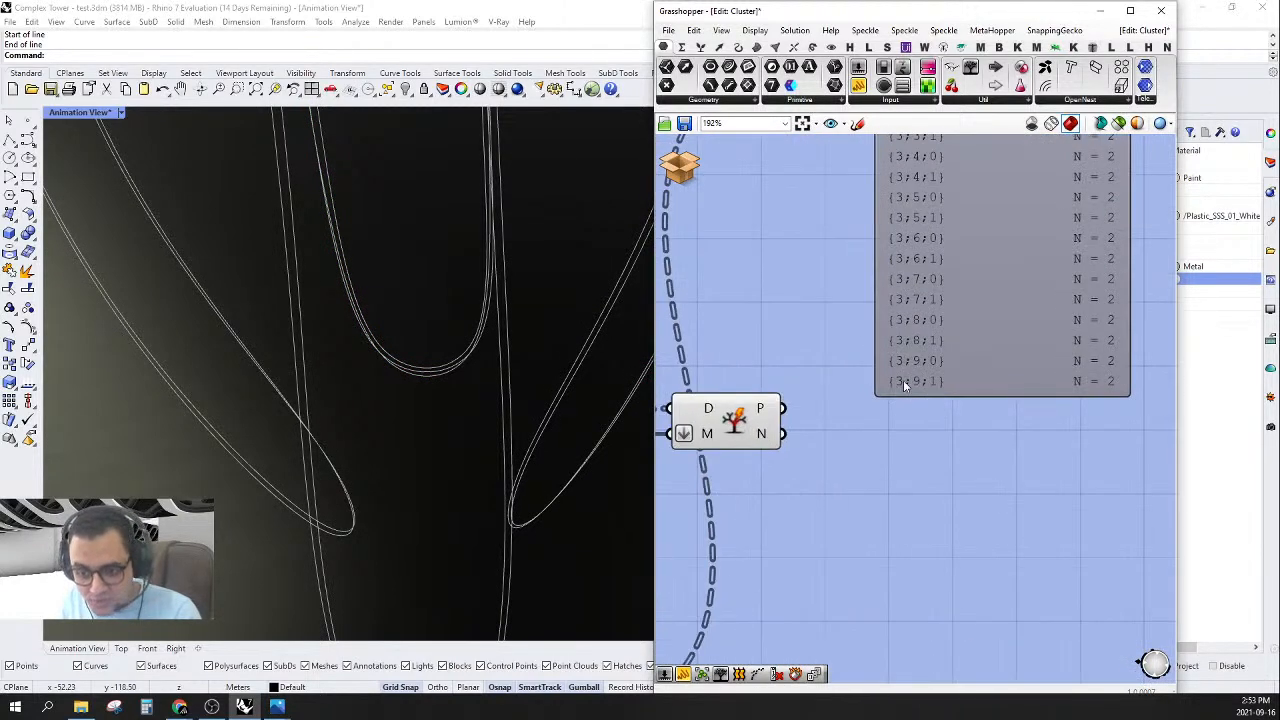
scroll(918, 296, "down", 4)
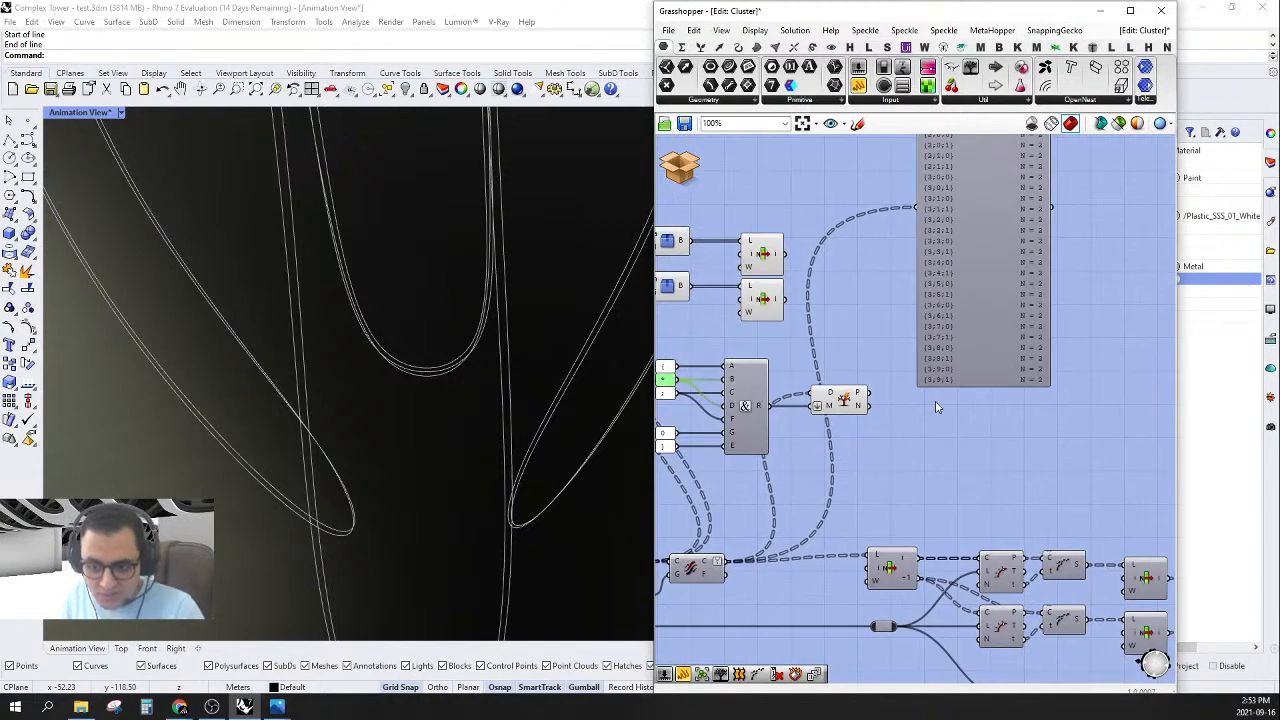
scroll(930, 408, "up", 2)
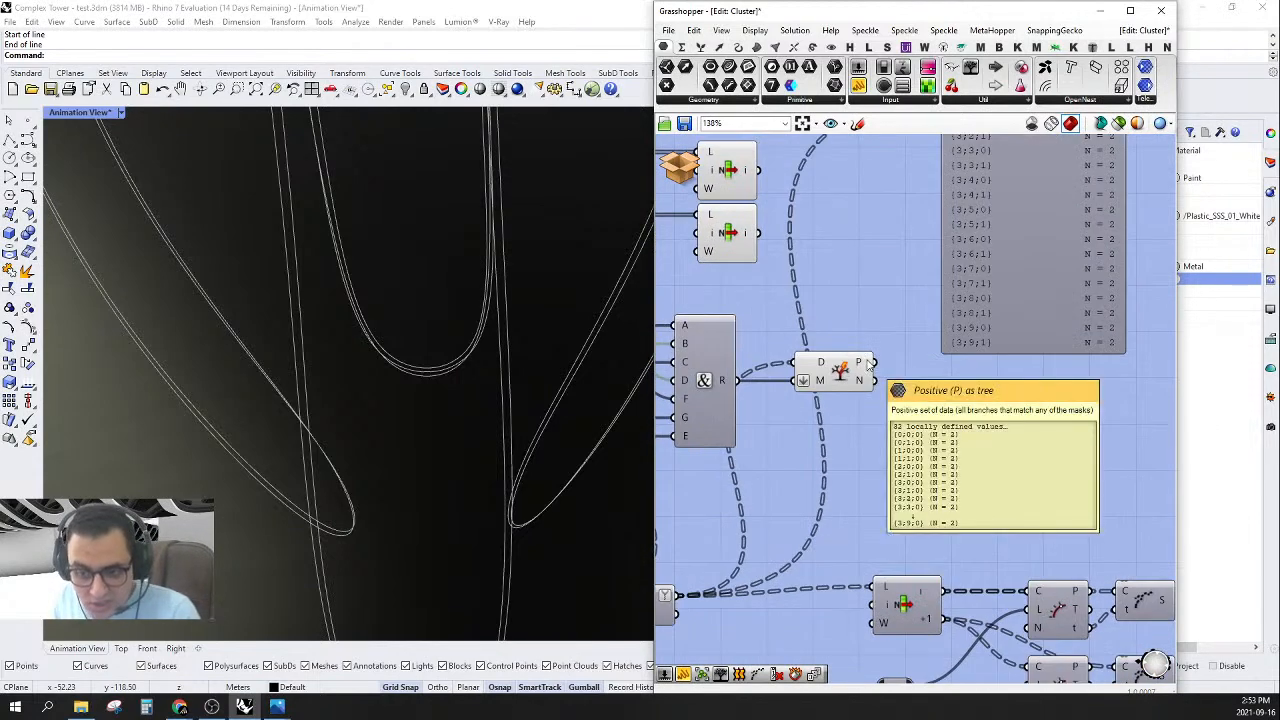
right_click_drag(870, 360, 852, 362)
right_click_drag(977, 313, 902, 428)
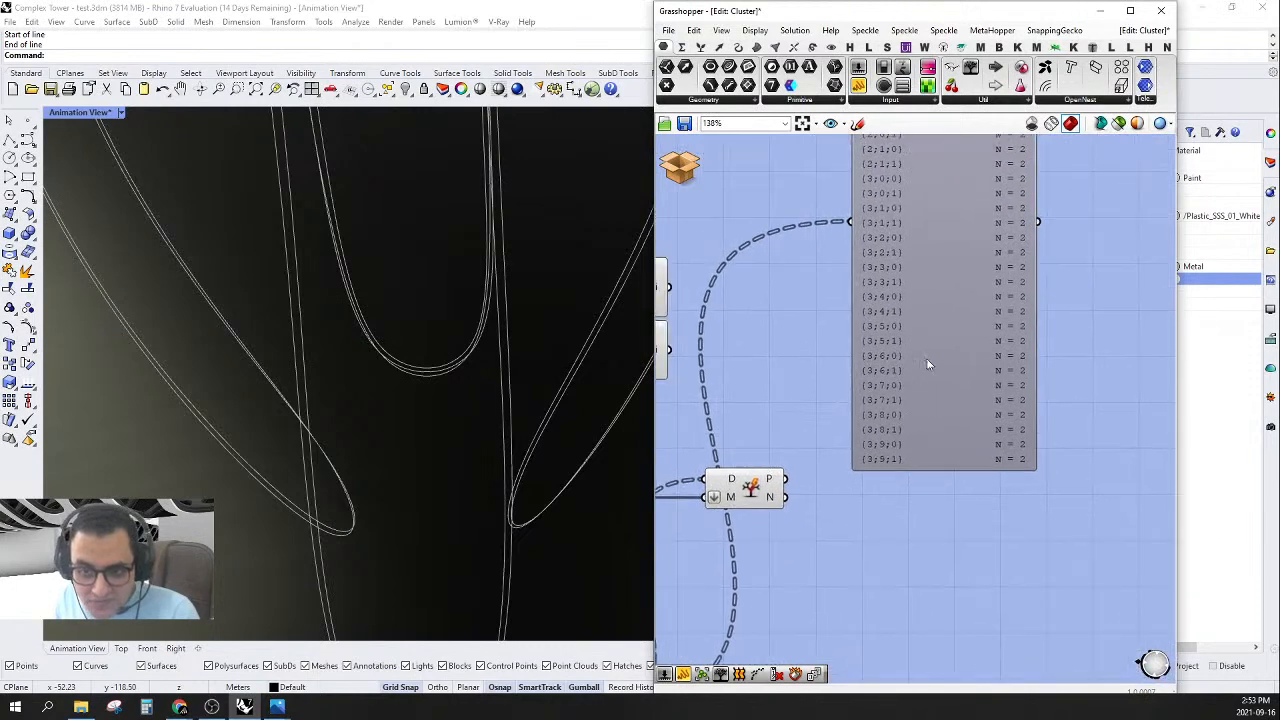
left_click_drag(882, 369, 1038, 316)
right_click_drag(1038, 316, 1008, 306)
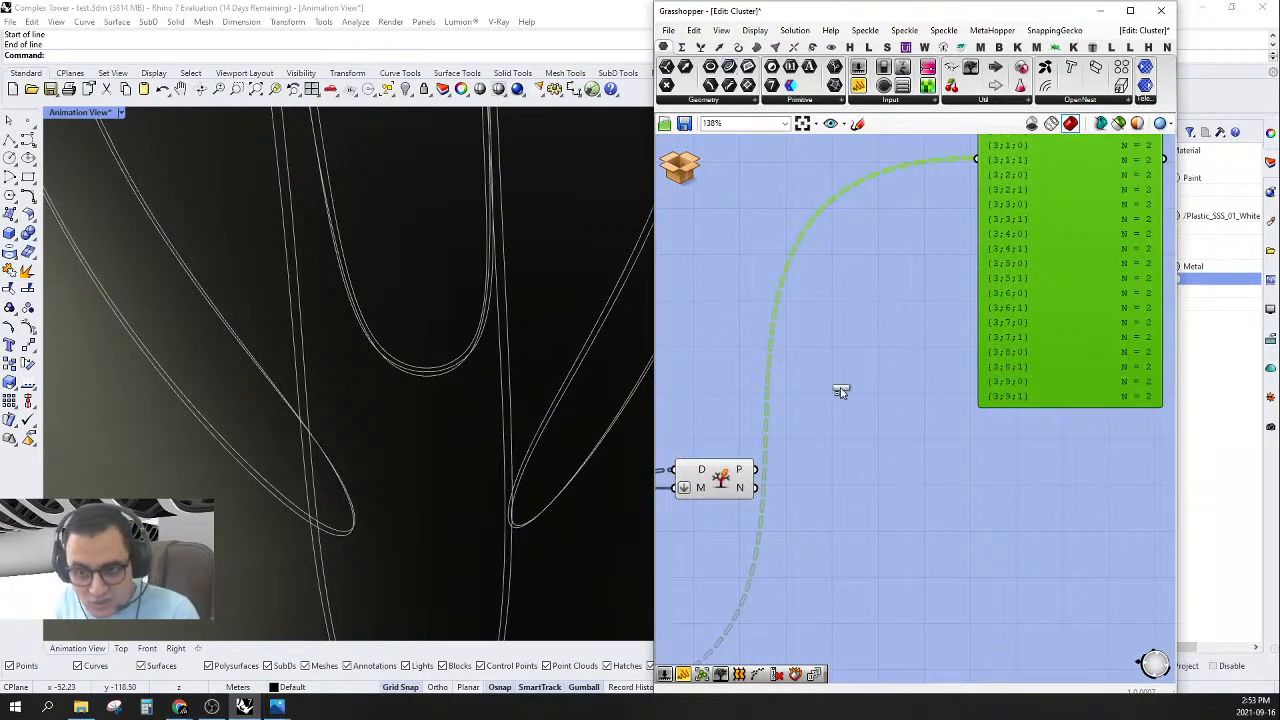
- Connect one Curve parameter to each of the Split Tree's positive and negative outputs and inspect the negative curves in the viewport
left_click_drag(840, 392, 840, 390)
left_click_drag(816, 388, 760, 469)
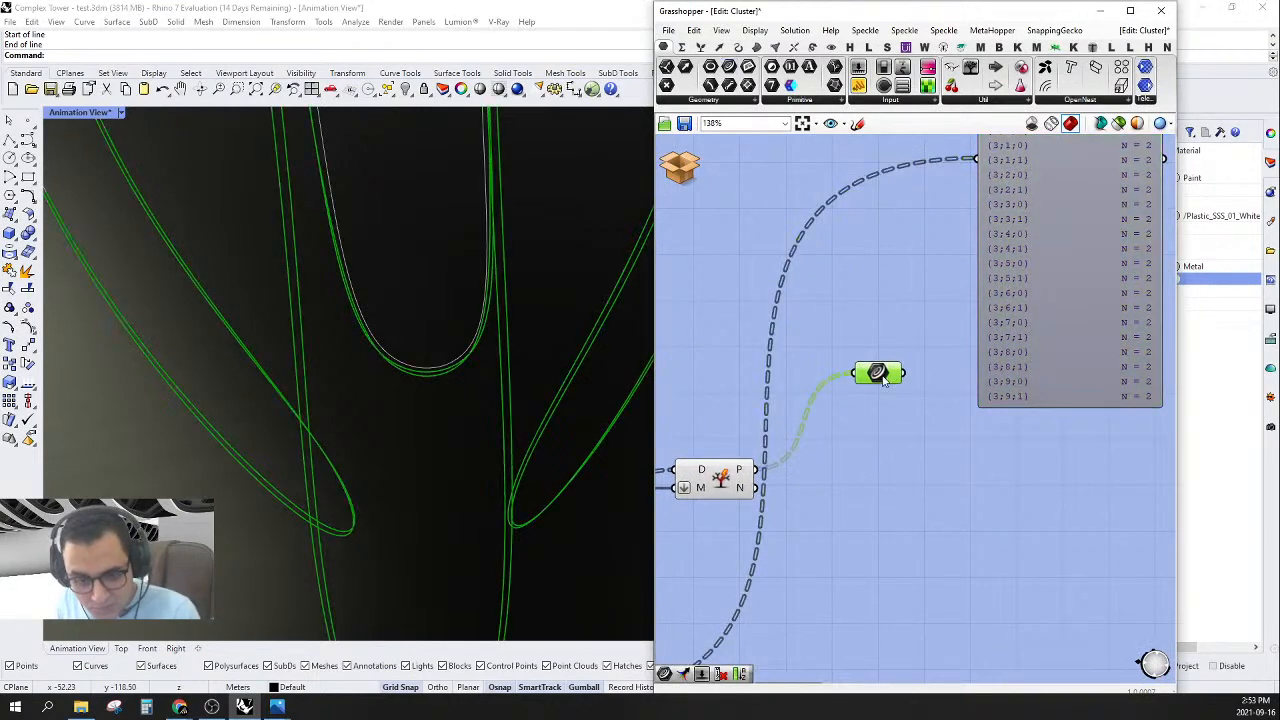
right_click_drag(850, 396, 885, 345)
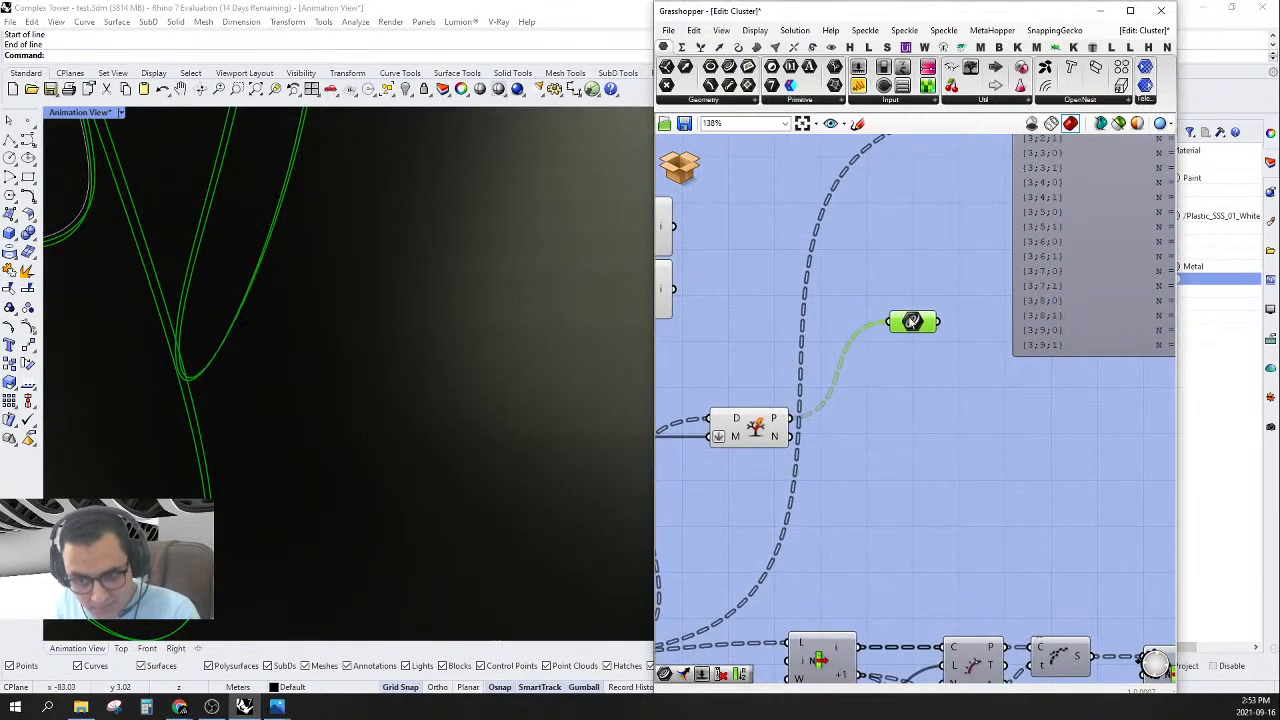
left_click_drag(905, 327, 901, 387)
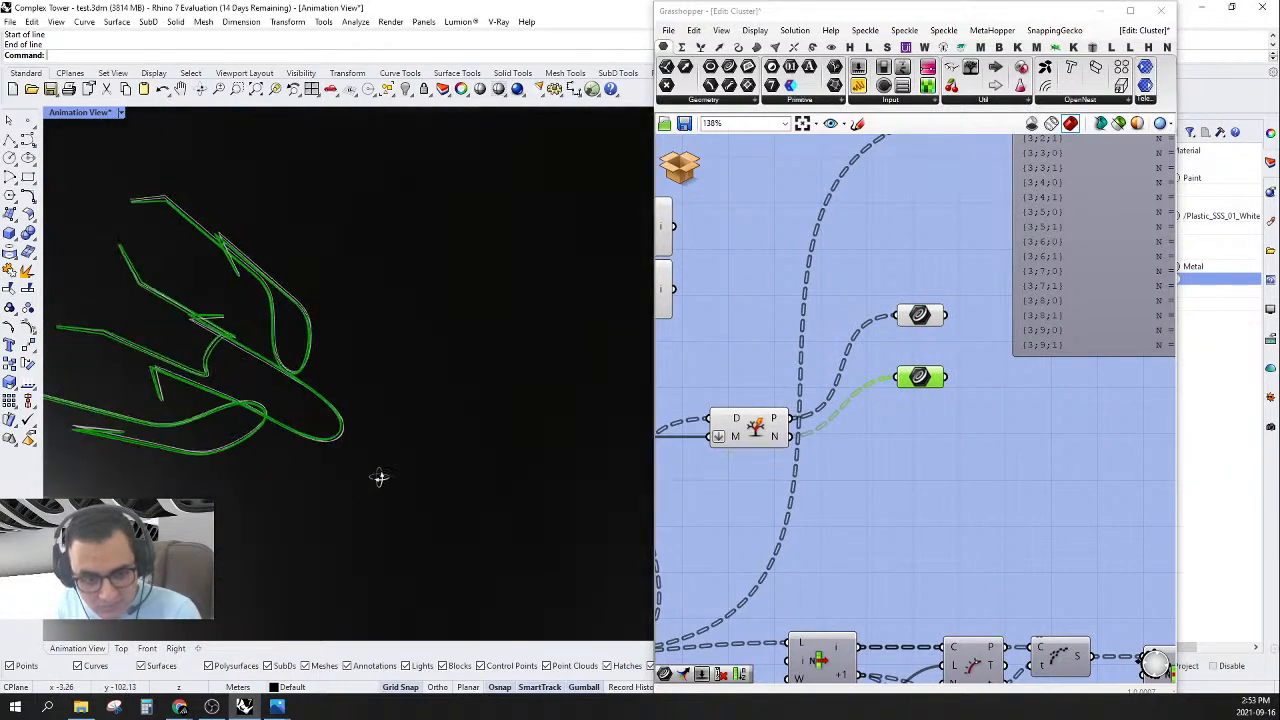
scroll(206, 405, "up", 6)
right_click_drag(243, 460, 381, 366)
scroll(283, 402, "down", 4)
scroll(320, 224, "up", 7)
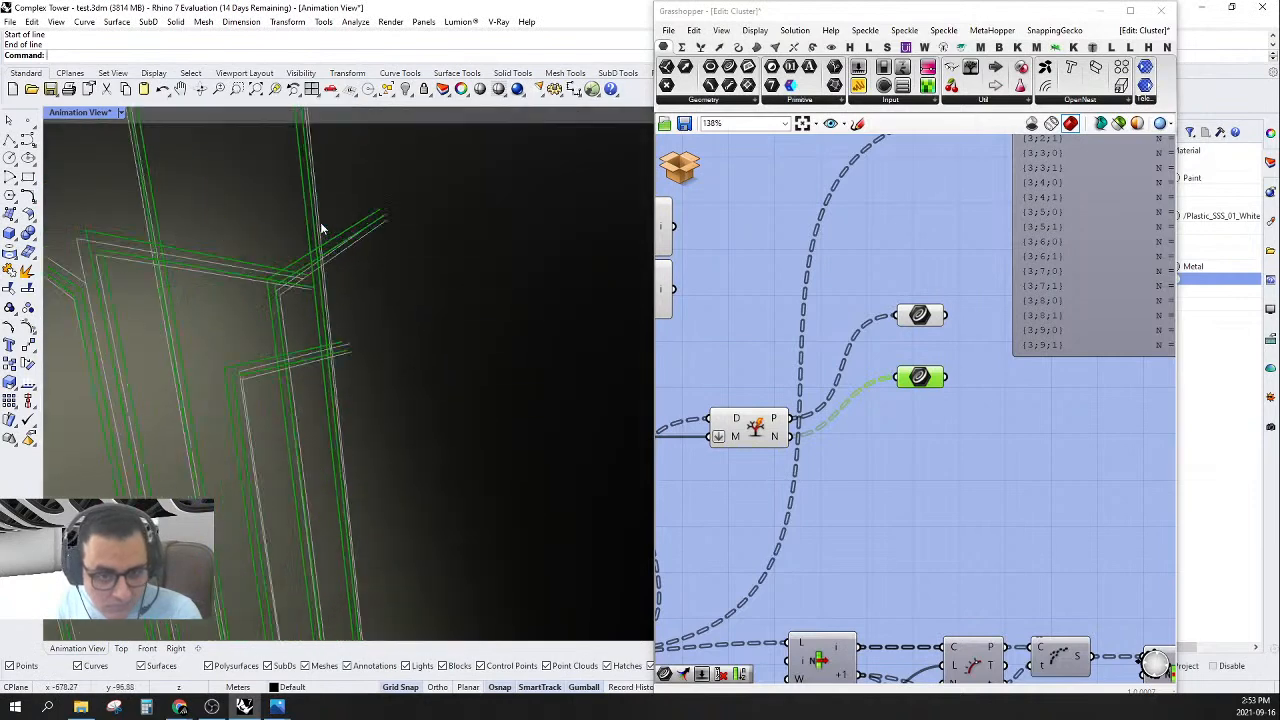
- Stack the two Curve parameters beside the Split Tree and inspect the positive curves around the tower's base
right_click_drag(946, 353, 937, 264)
left_click_drag(912, 289, 912, 350)
left_click_drag(910, 223, 910, 319)
scroll(343, 323, "down", 6)
scroll(343, 323, "down", 6)
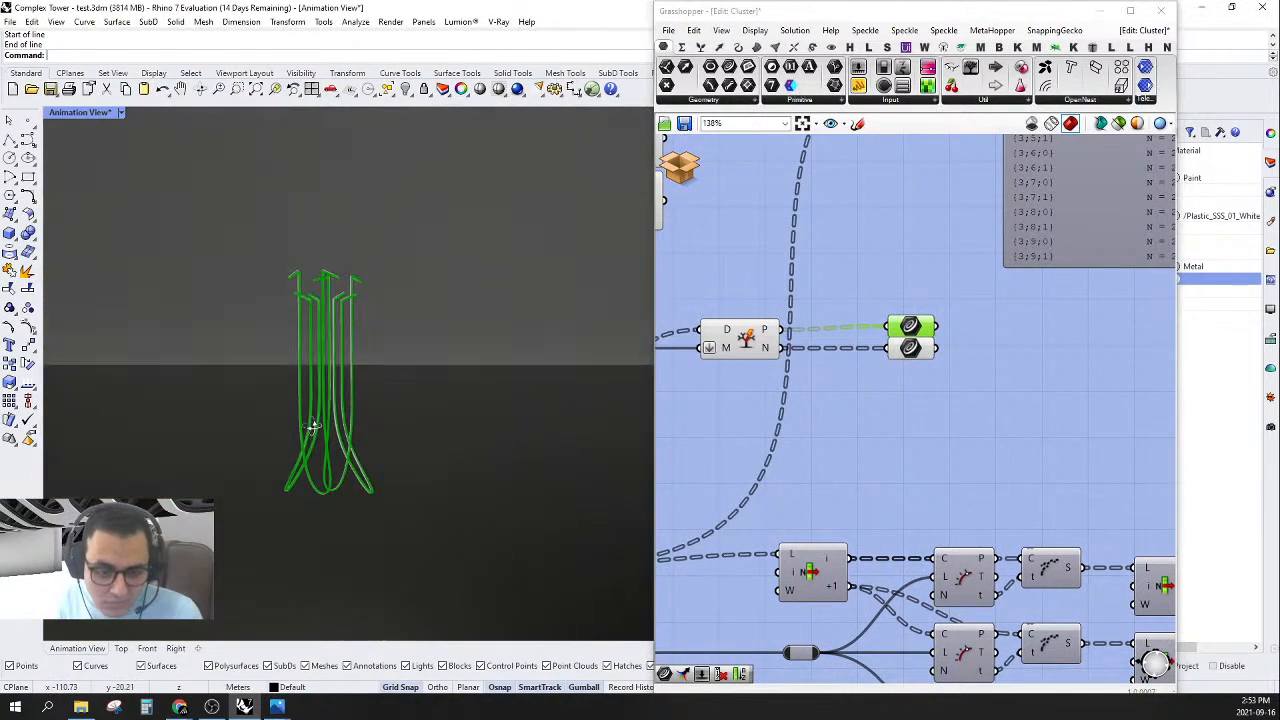
scroll(336, 500, "up", 8)
right_click_drag(284, 474, 314, 505)
scroll(952, 372, "down", 4)
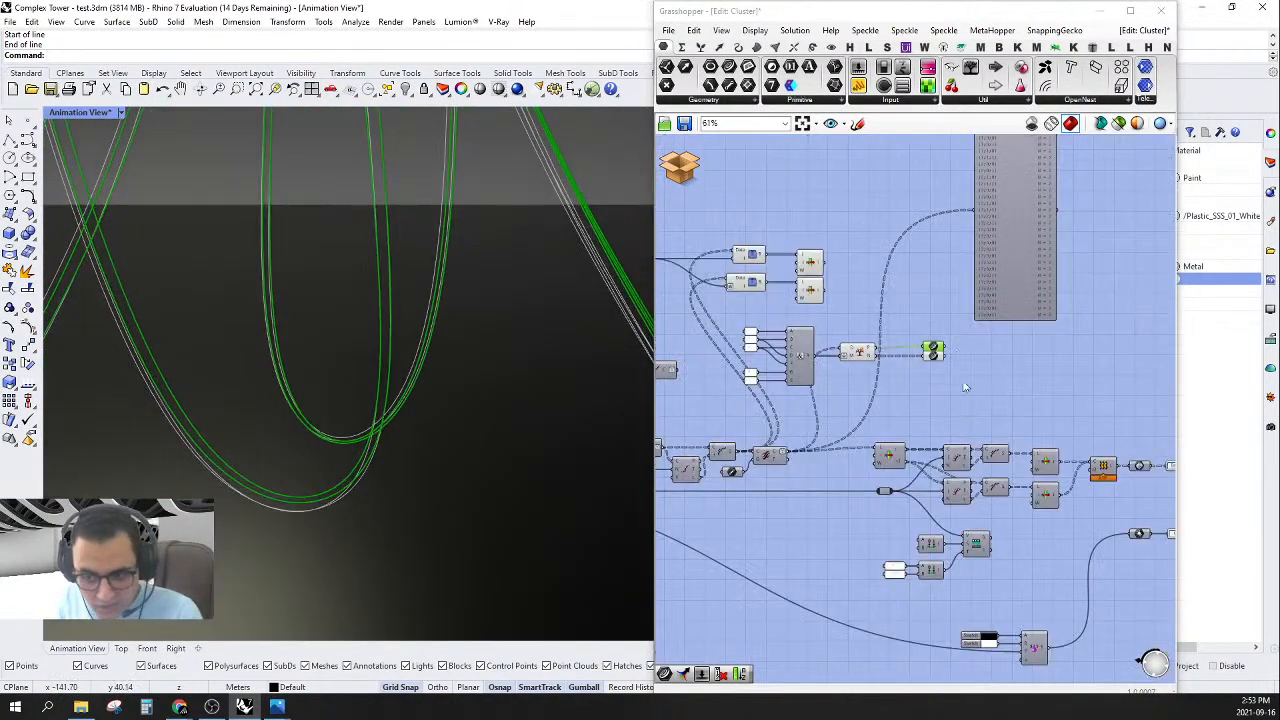
- Add a Merge component below the two Curve parameters
right_click_drag(963, 386, 918, 338)
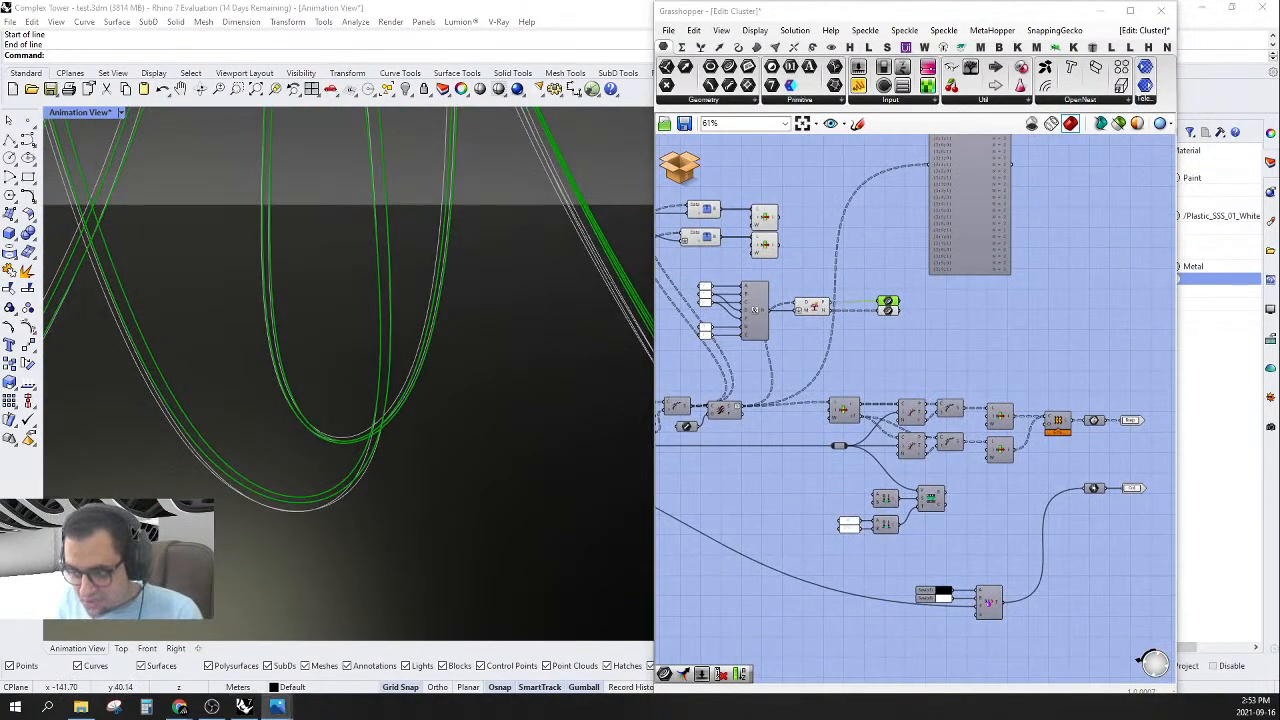
scroll(913, 451, "up", 3)
double_click(913, 451)
type("m")
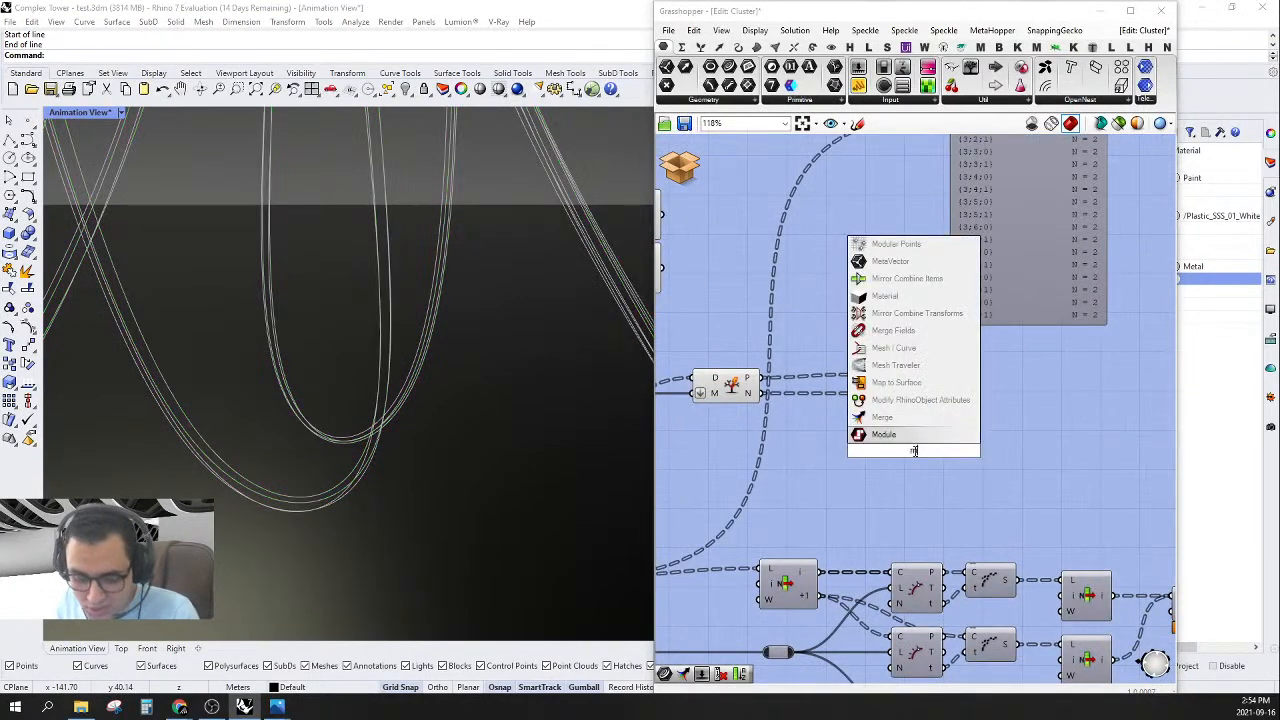
type("er")
key("Return")
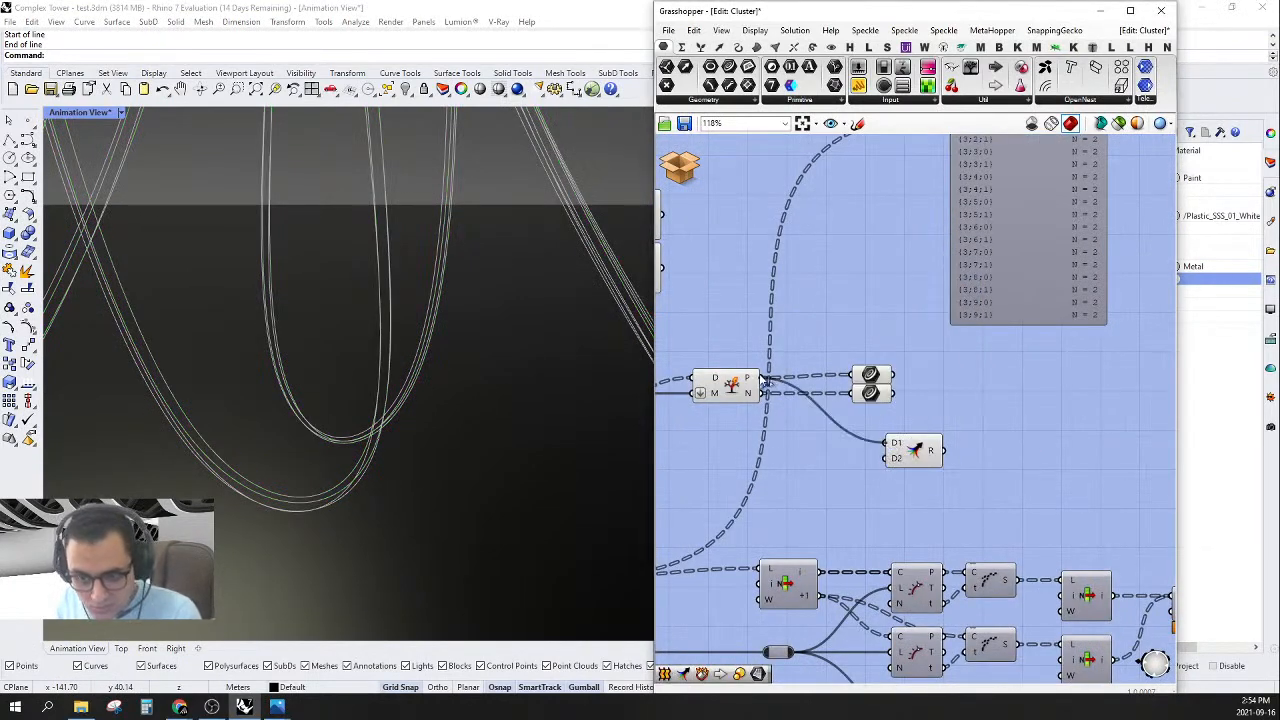
- Connect the Split Tree's positive output to the Merge's D1 input and its negative output to D2
left_click_drag(765, 381, 765, 381)
scroll(928, 466, "up", 5)
left_click_drag(883, 471, 722, 397)
left_click(822, 480)
scroll(921, 477, "down", 3)
left_click(883, 460)
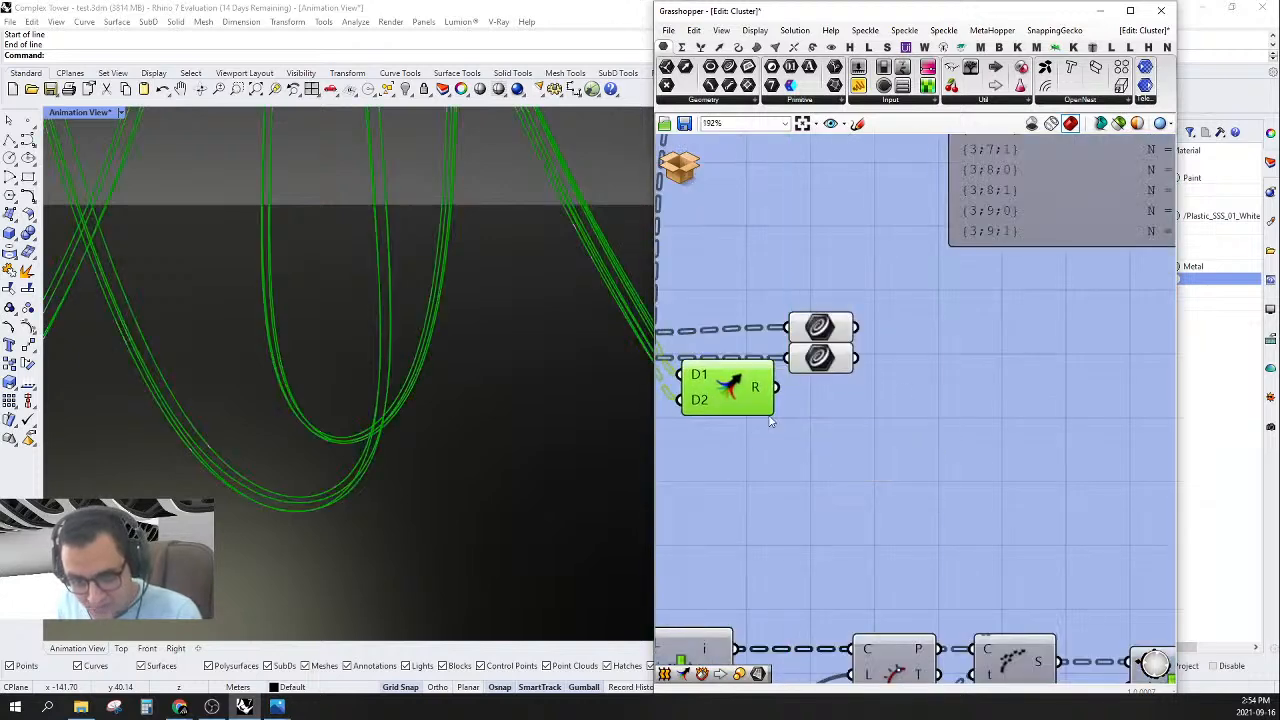
- Delete the two Curve parameters and place the Merge component directly beside the Split Tree
right_click_drag(790, 423, 924, 434)
left_click_drag(985, 438, 892, 206)
mouse_move(948, 322)
right_mouse_down()
mouse_move(951, 333)
mouse_move(936, 327)
right_mouse_up()
left_click_drag(1021, 296, 947, 471)
right_click_drag(959, 480, 934, 457)
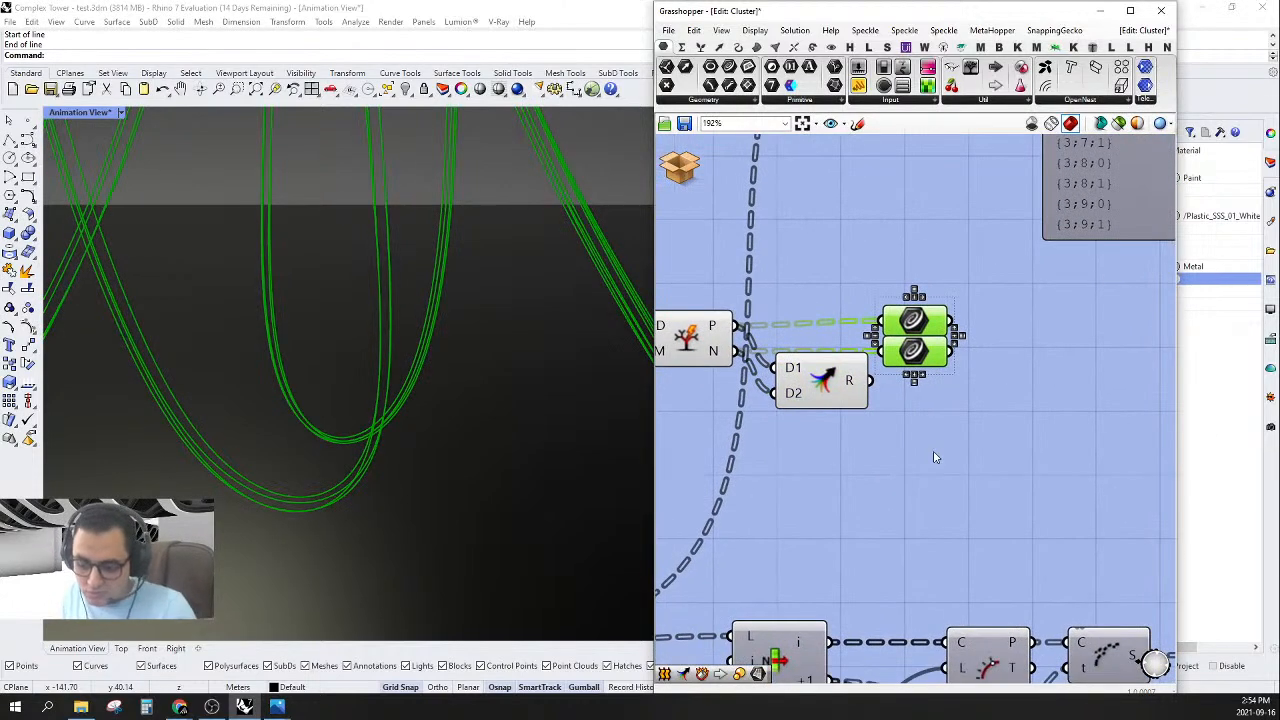
key("Delete")
left_click_drag(823, 384, 815, 341)
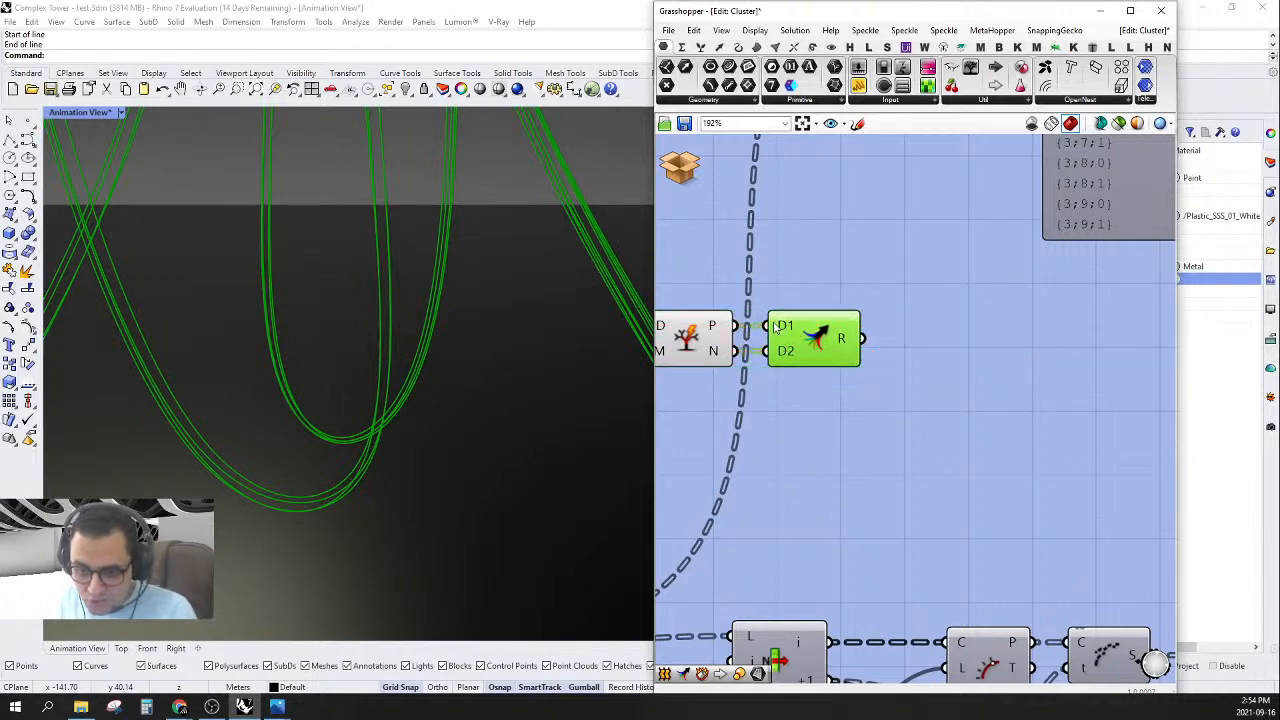
- Simplify the Merge's D1 and D2 inputs and shift the component slightly away from the Split Tree
right_click(776, 328)
left_click(810, 453)
right_click(756, 349)
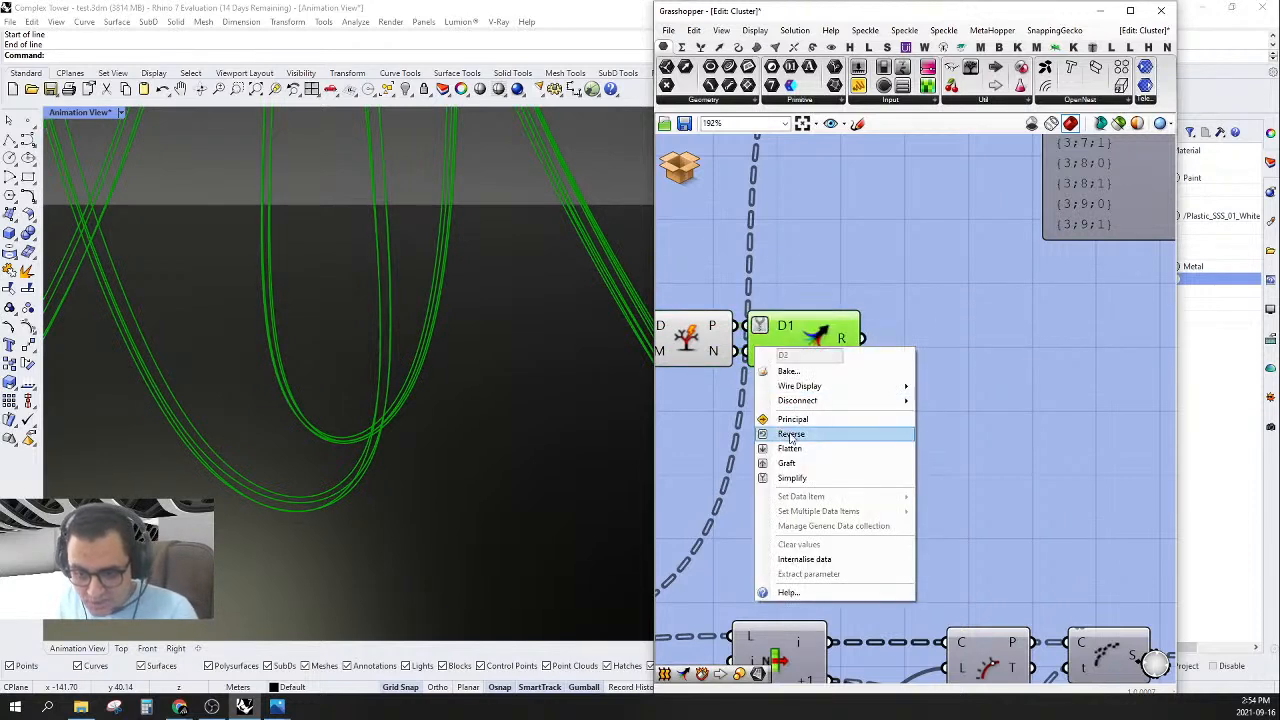
left_click(792, 477)
left_click_drag(801, 356, 829, 352)
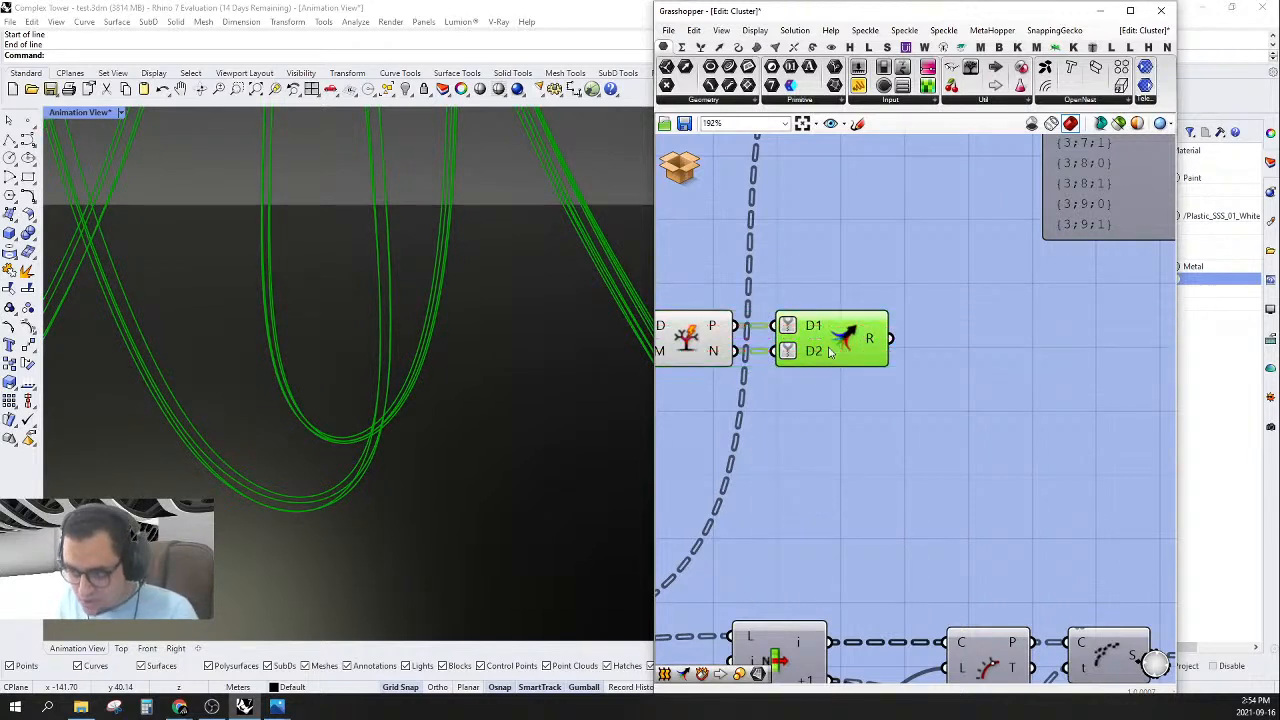
- Examine the merged curves in the viewport and the downstream part of the cluster definition
mouse_move(872, 370)
right_mouse_down()
mouse_move(886, 386)
mouse_move(859, 391)
mouse_move(877, 374)
right_mouse_up()
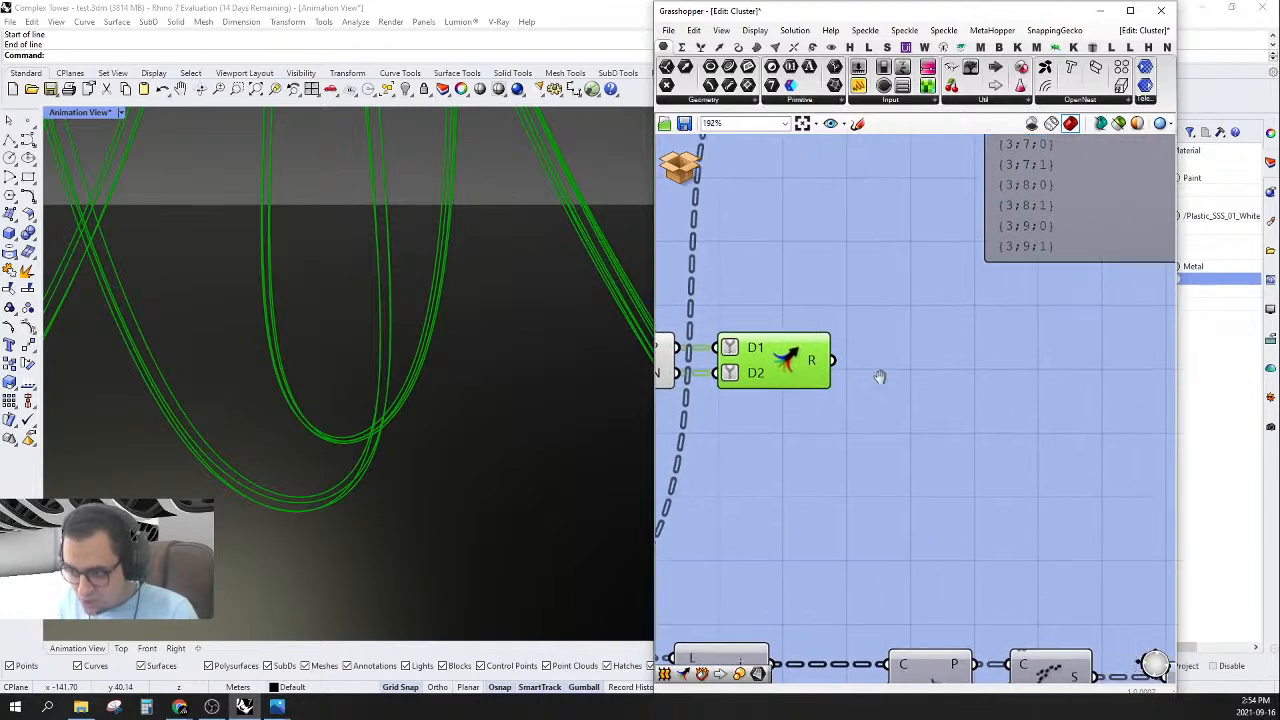
scroll(960, 334, "down", 2)
scroll(1035, 405, "down", 2)
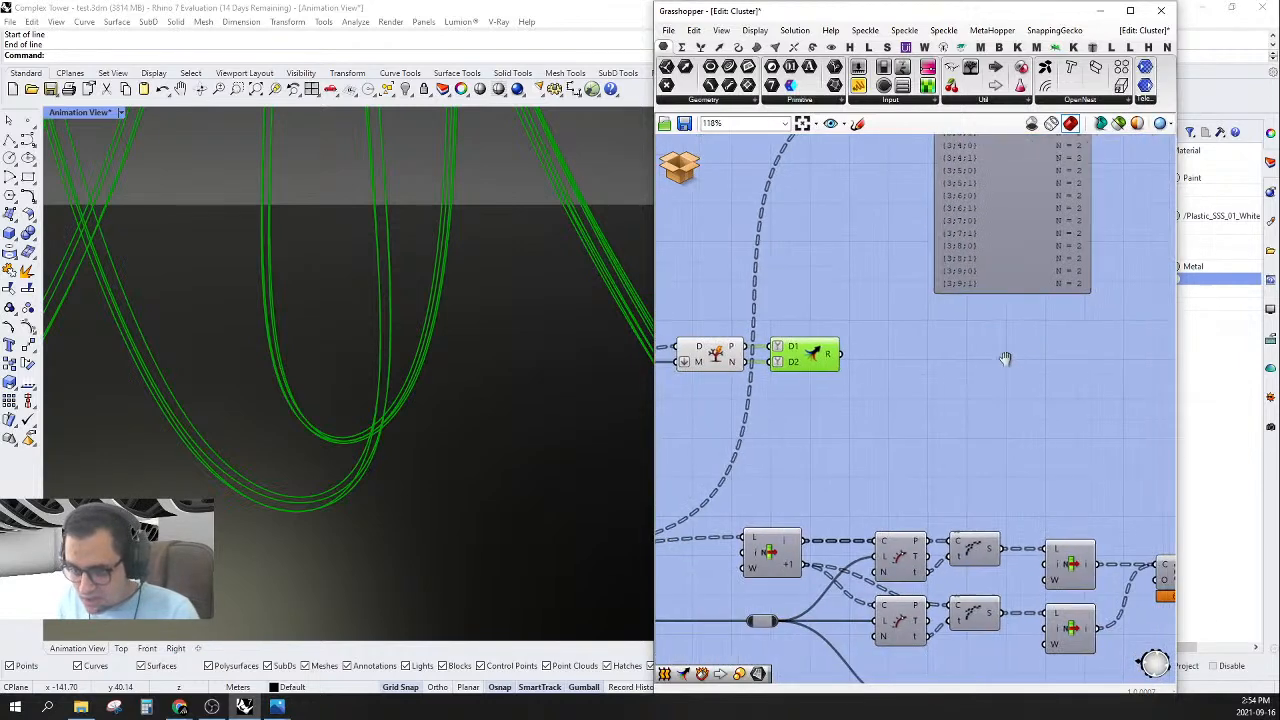
scroll(362, 354, "down", 3)
right_click_drag(400, 440, 429, 556)
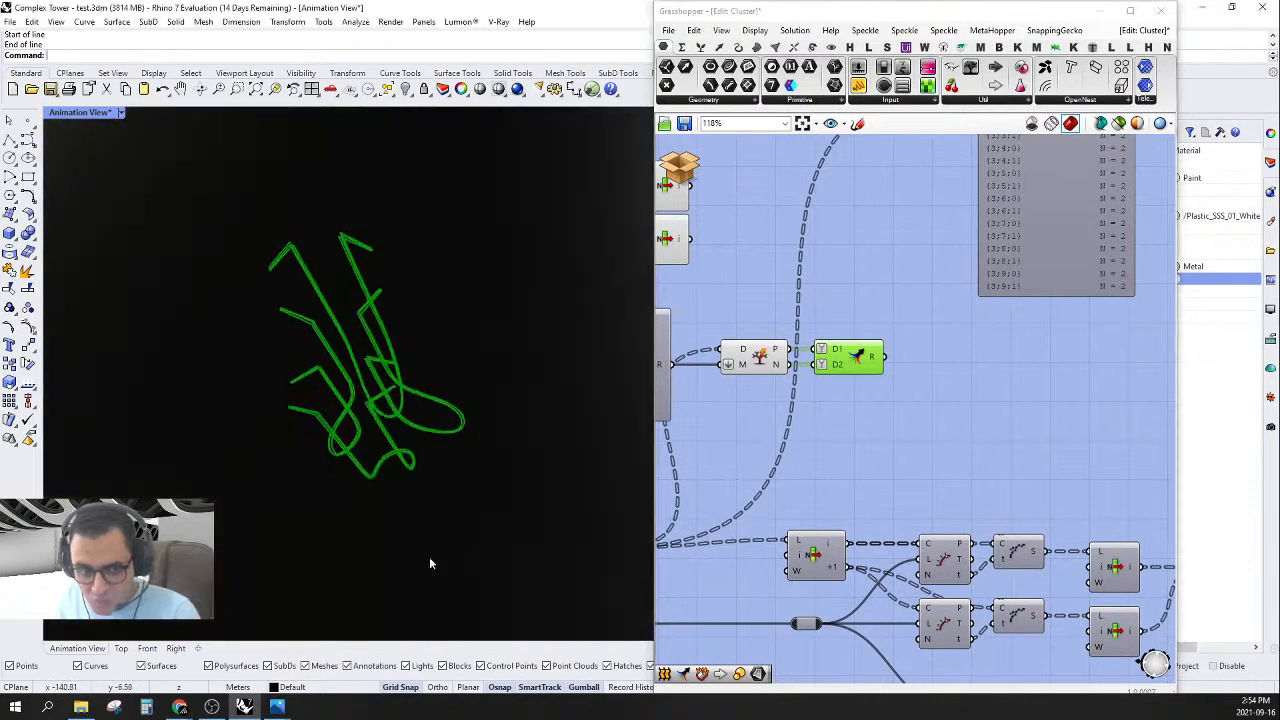
scroll(455, 471, "up", 5)
right_click_drag(455, 471, 492, 445)
right_click_drag(957, 406, 901, 377)
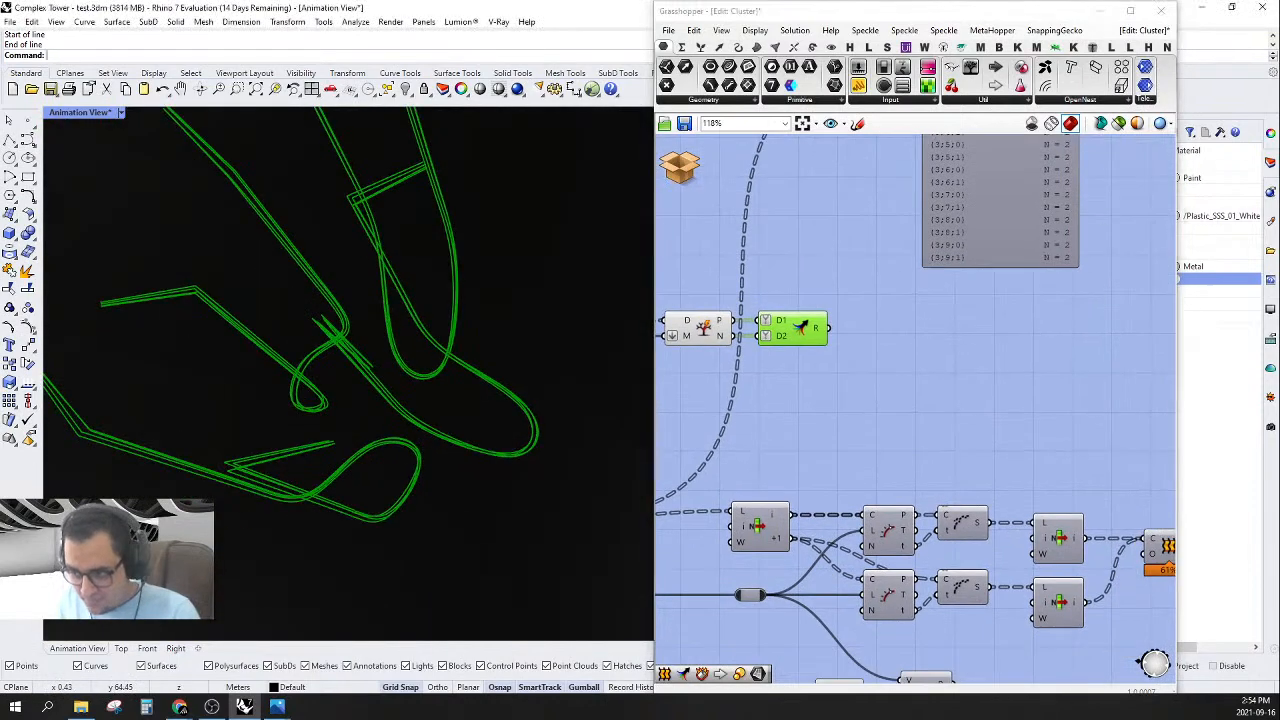
scroll(1044, 421, "down", 2)
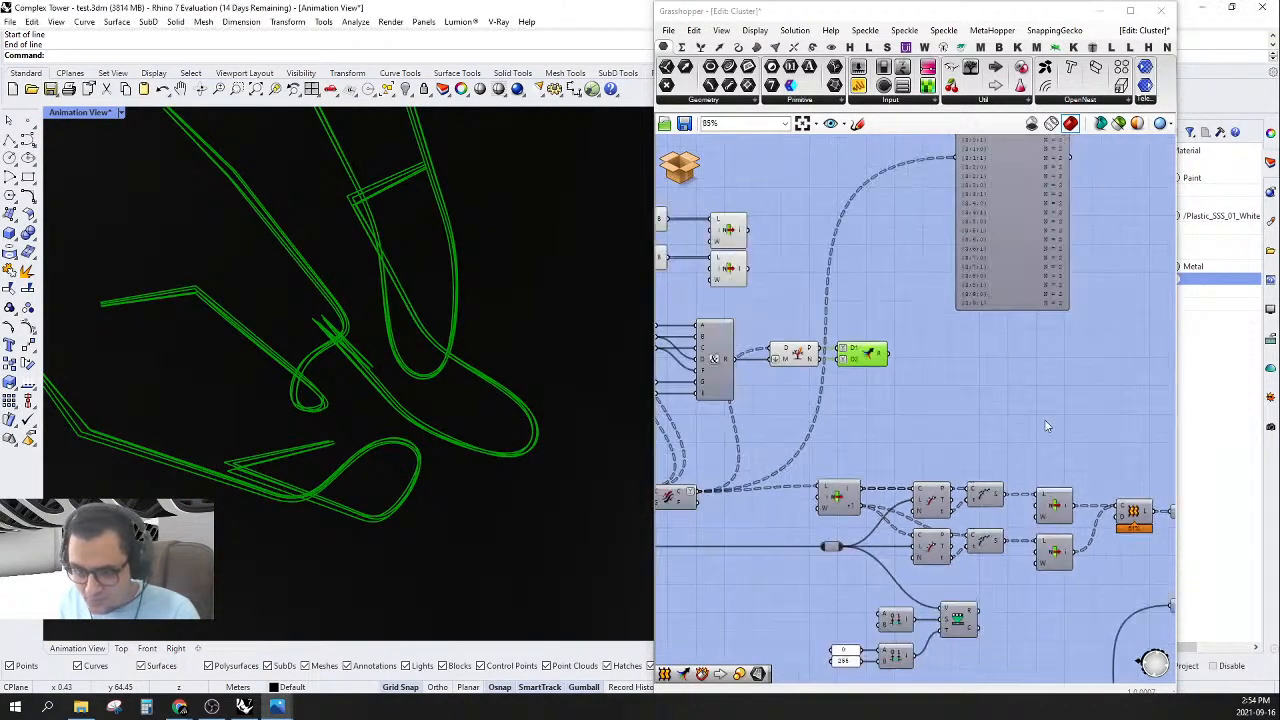
right_click_drag(840, 336, 816, 313)
scroll(816, 312, "up", 3)
right_click_drag(891, 367, 924, 389)
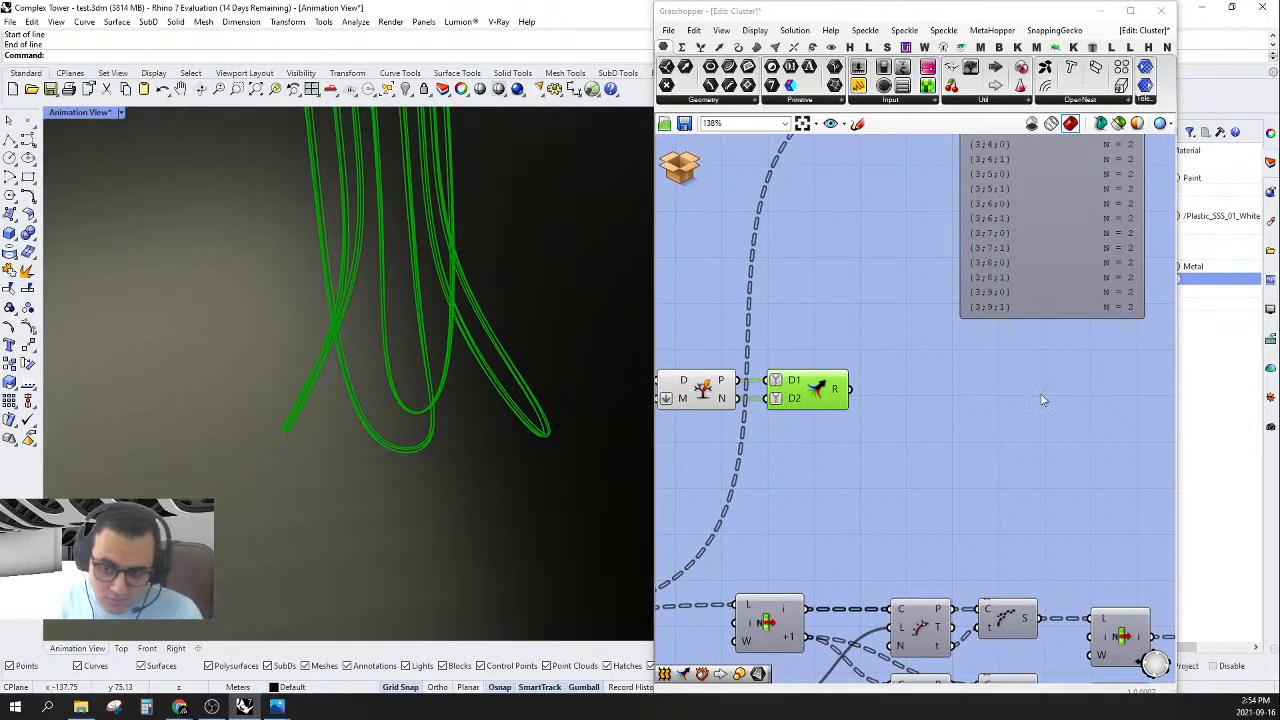
- Add a Loft component beyond the Merge and connect the Merge's result to its curves input
scroll(1042, 400, "up", 2)
double_click(983, 399)
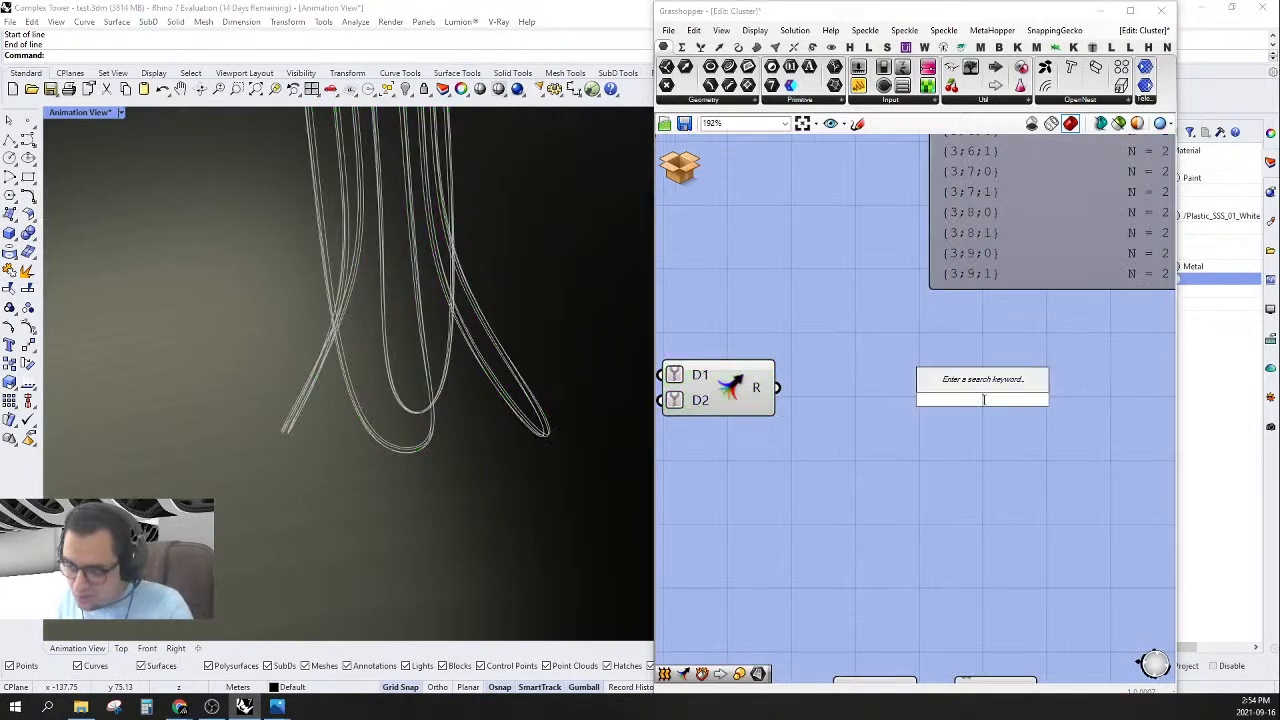
type("lo")
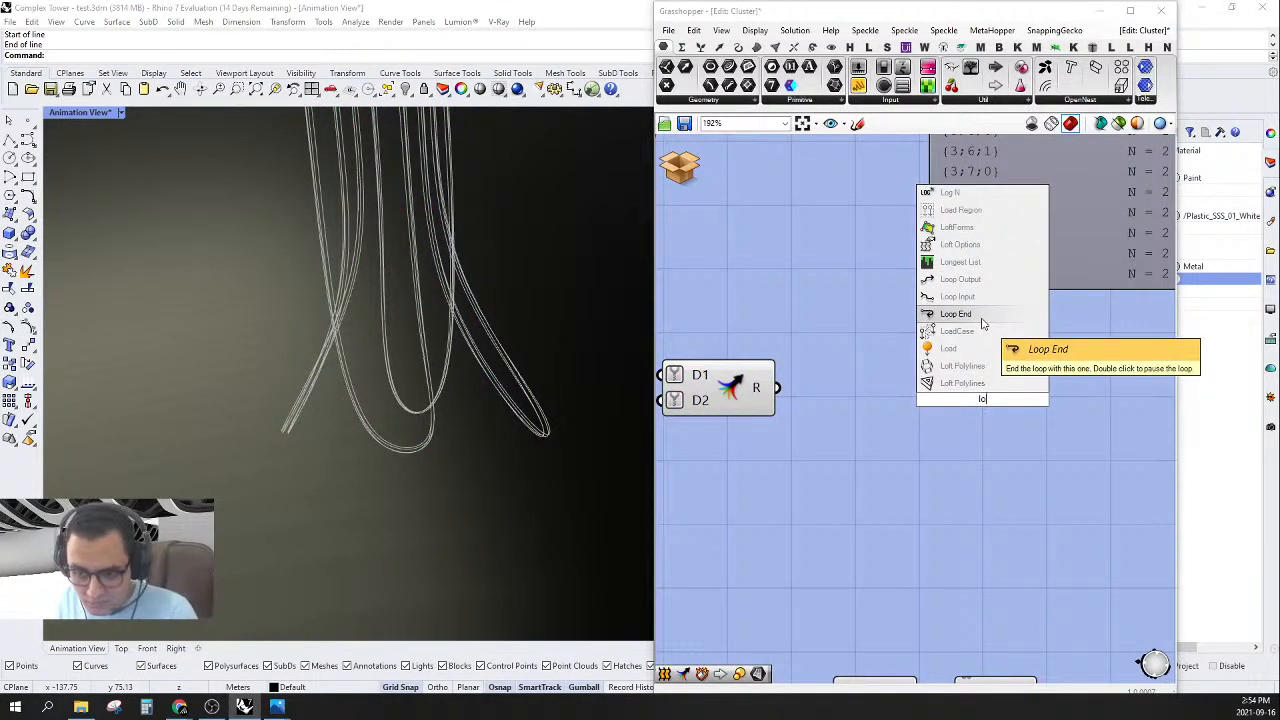
type("ft")
left_click(953, 382)
left_click_drag(942, 386, 778, 388)
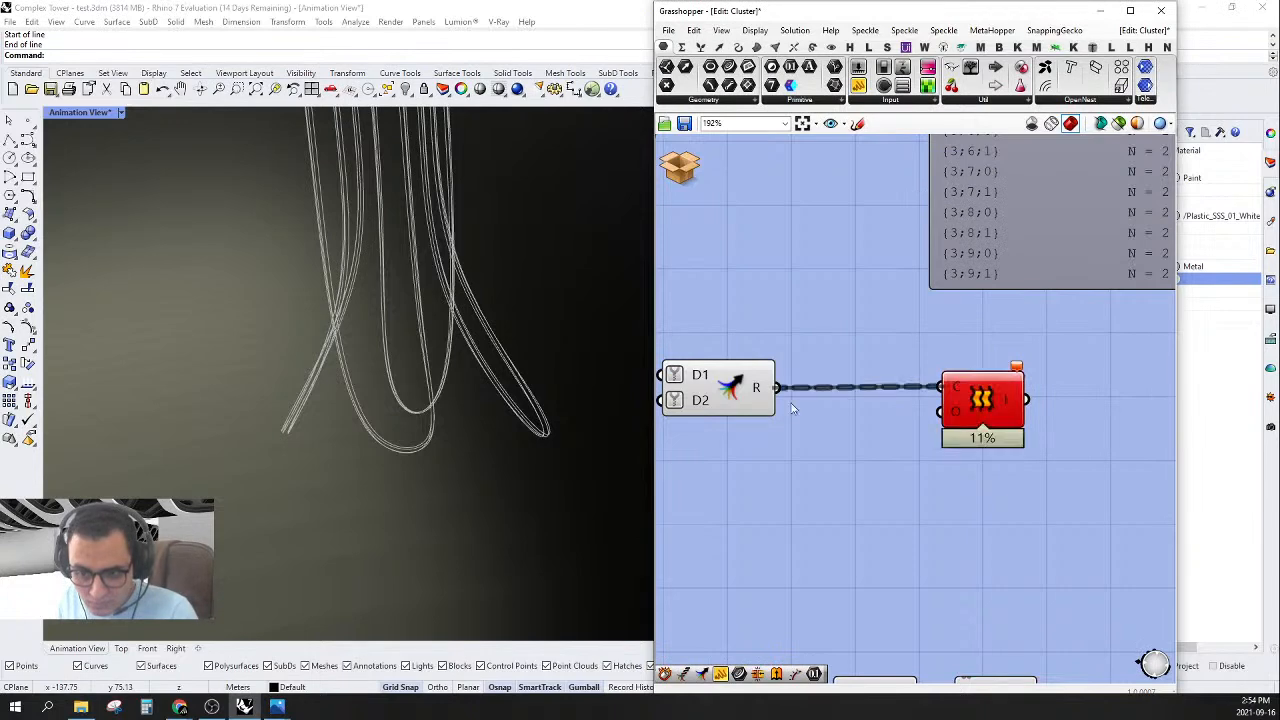
left_click_drag(992, 410, 1005, 410)
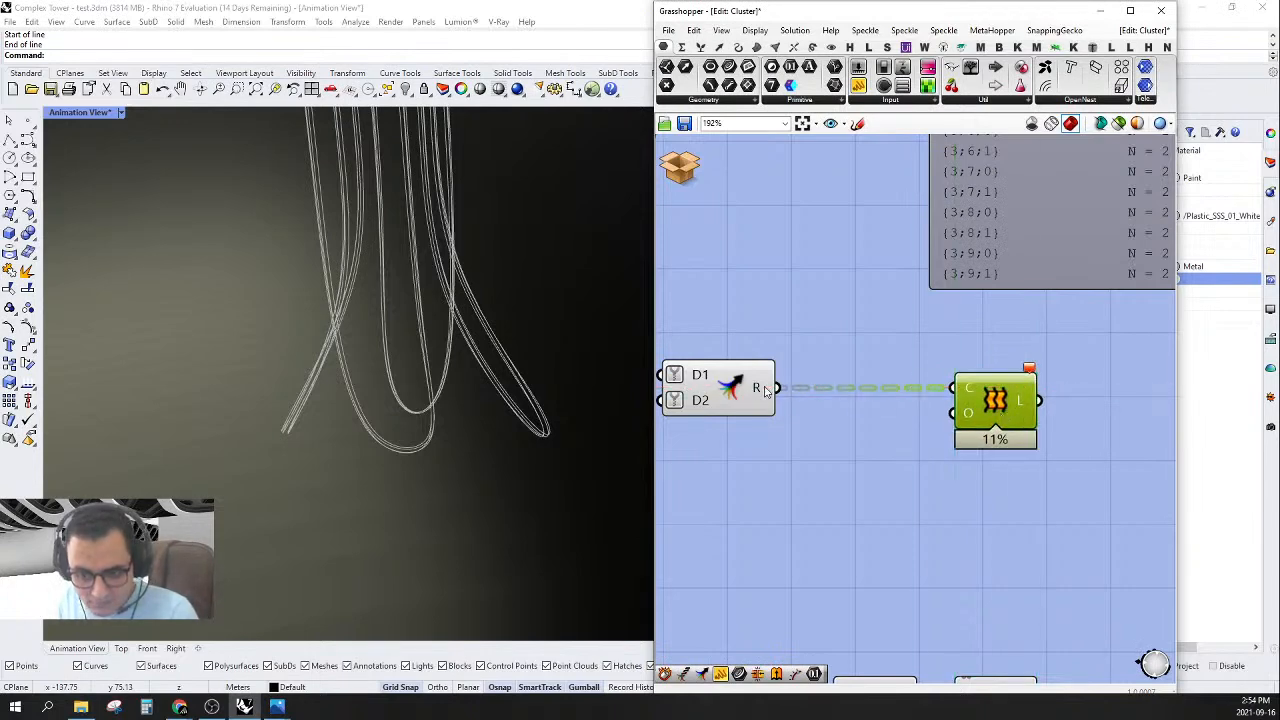
- Examine the merged curves in the viewport, close up at the lower ends of the strands
mouse_move(766, 391)
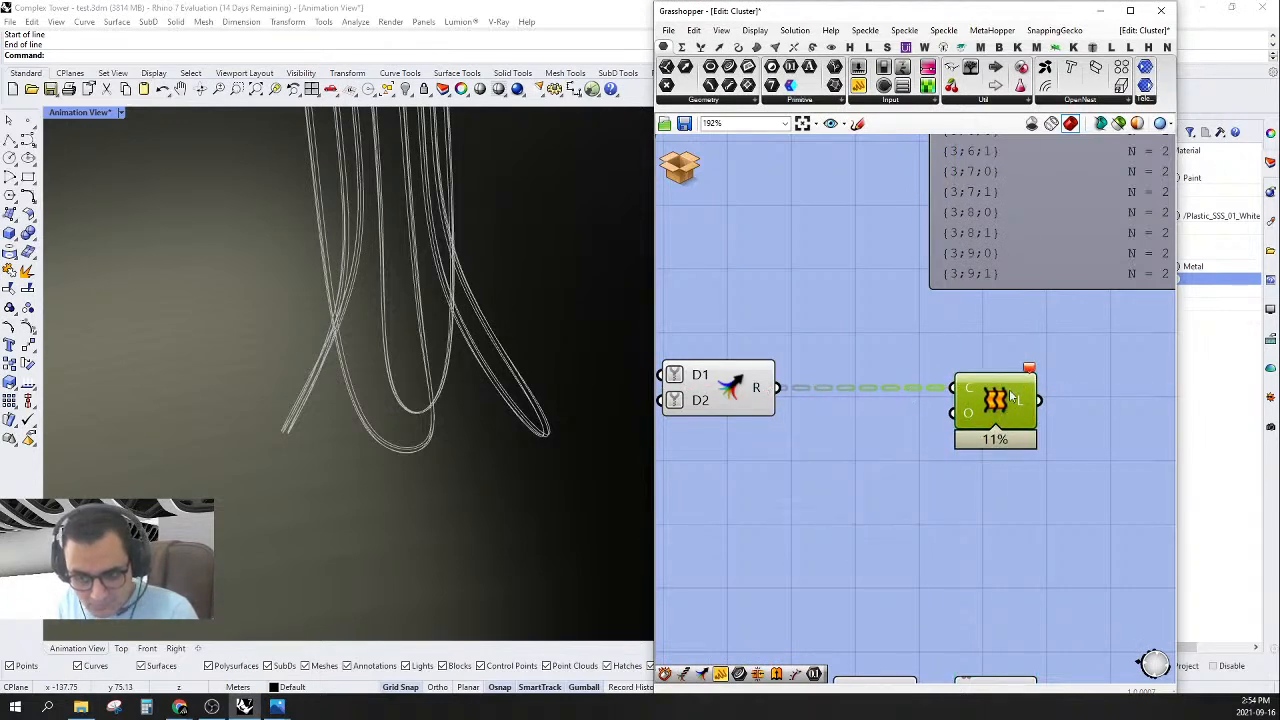
scroll(978, 387, "down", 2)
left_click(893, 393)
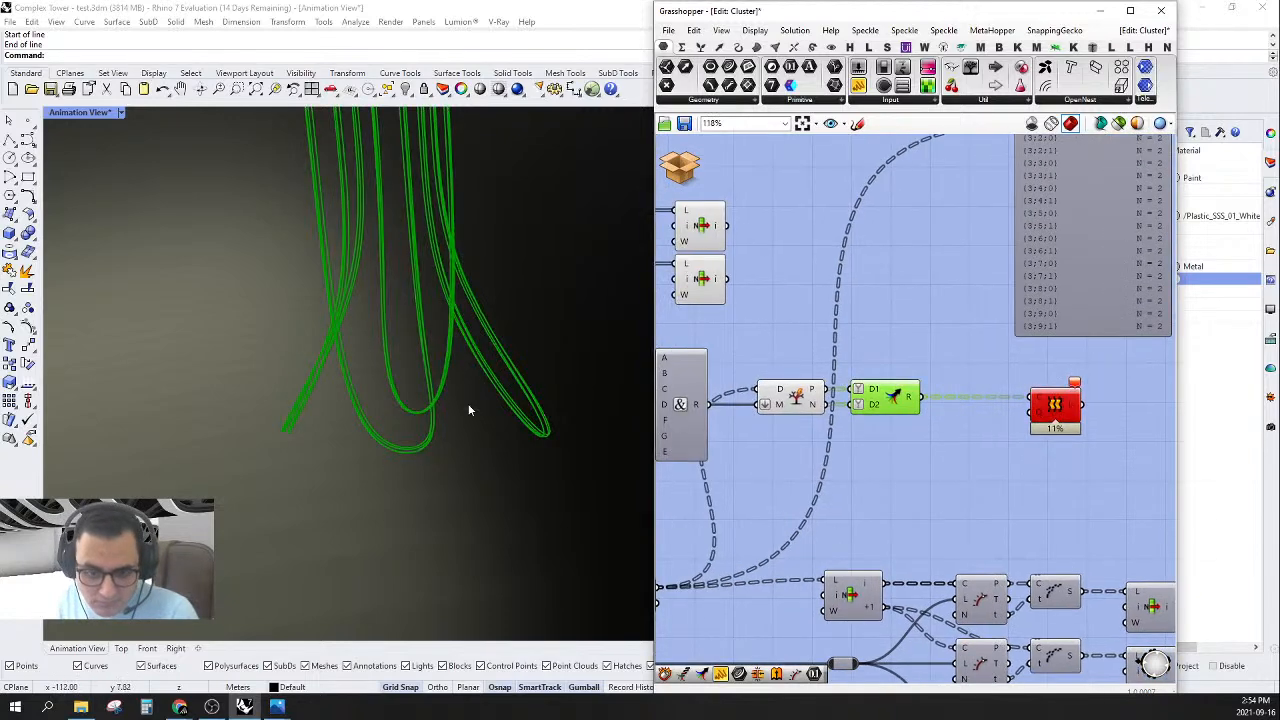
scroll(468, 405, "up", 8)
scroll(694, 342, "up", 1)
scroll(600, 347, "down", 8)
right_click_drag(593, 350, 525, 367)
scroll(475, 404, "down", 8)
scroll(498, 410, "up", 14)
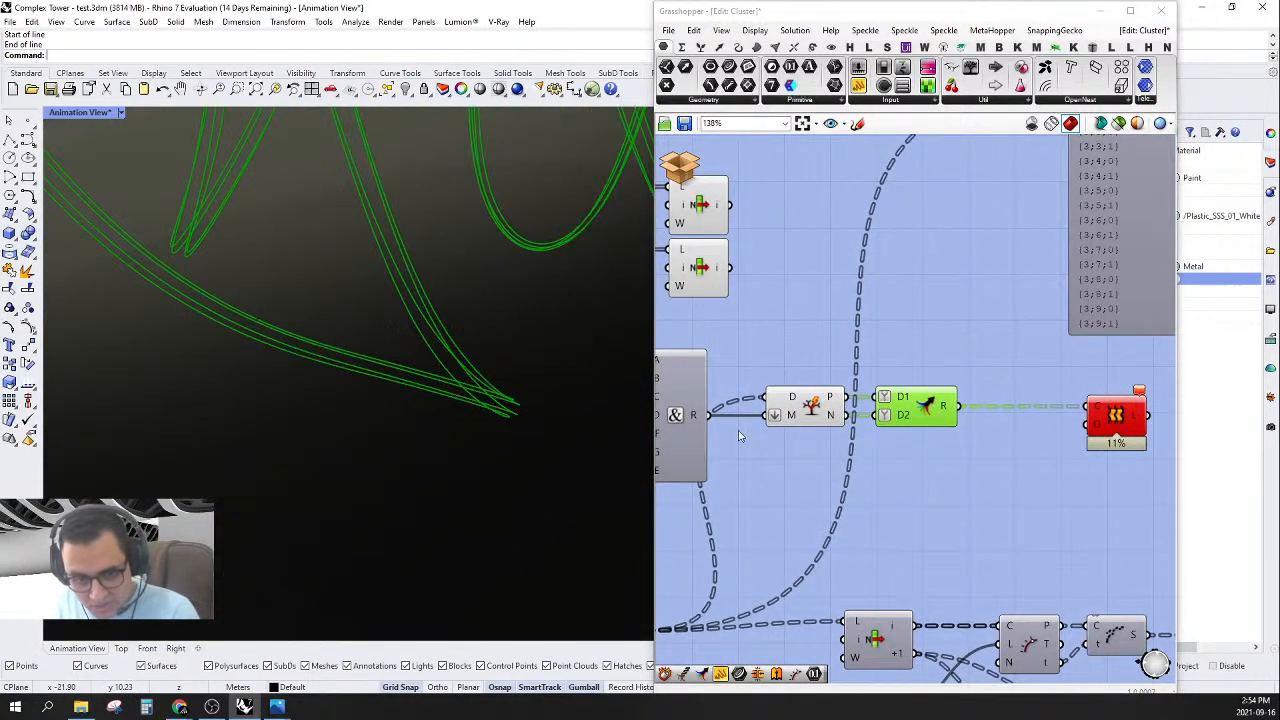
- Delete the Loft component connected to the Merge
right_click_drag(1055, 429, 949, 392)
left_click_drag(997, 328, 930, 484)
right_click_drag(974, 422, 922, 421)
key("Delete")
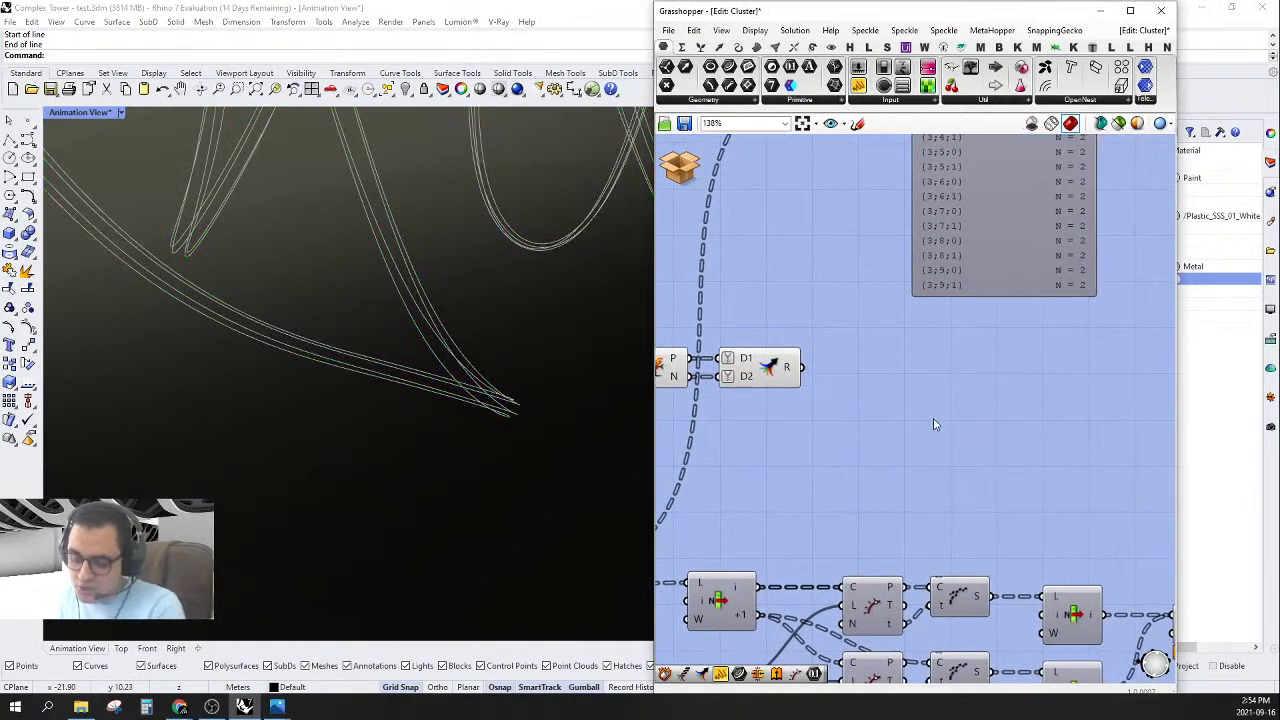
- Add a Curve Middle component, connect the Merge's result to it and align it directly beside the Merge
right_click_drag(919, 373, 894, 398)
double_click(894, 395)
left_click(904, 424)
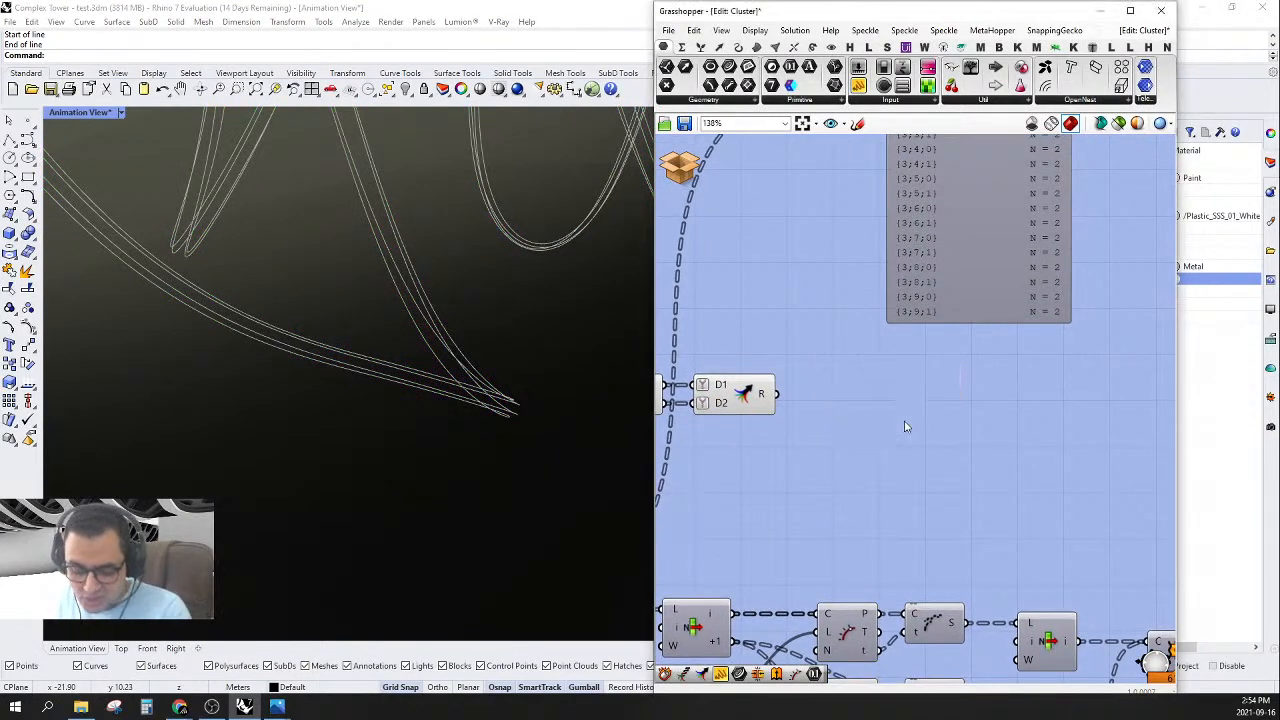
double_click(904, 421)
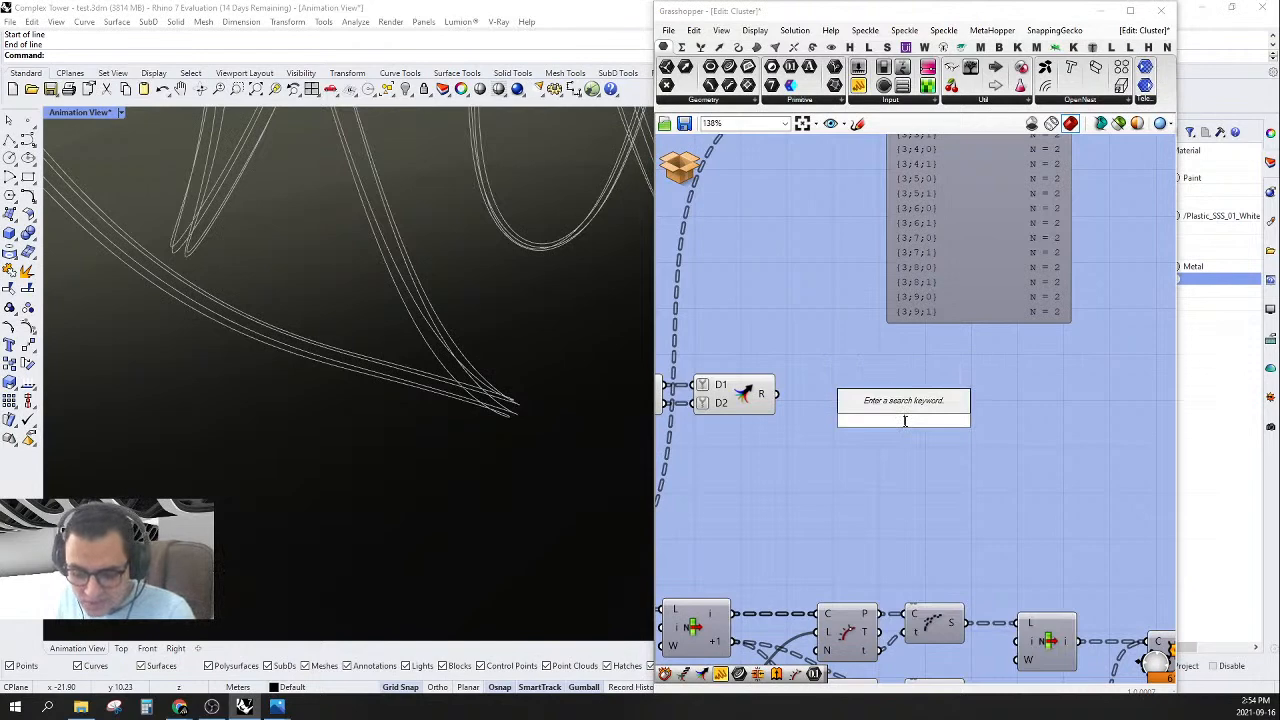
type("mid")
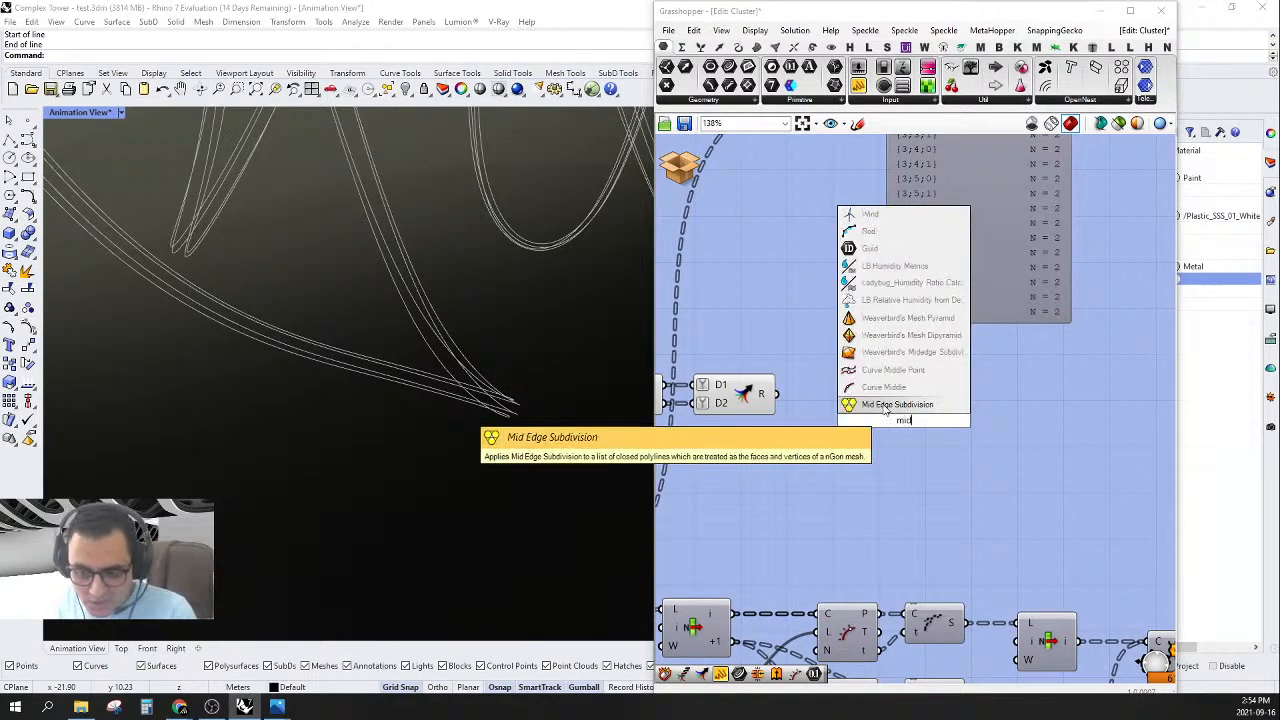
left_click(880, 388)
left_click_drag(785, 398, 783, 397)
left_click_drag(888, 428, 814, 401)
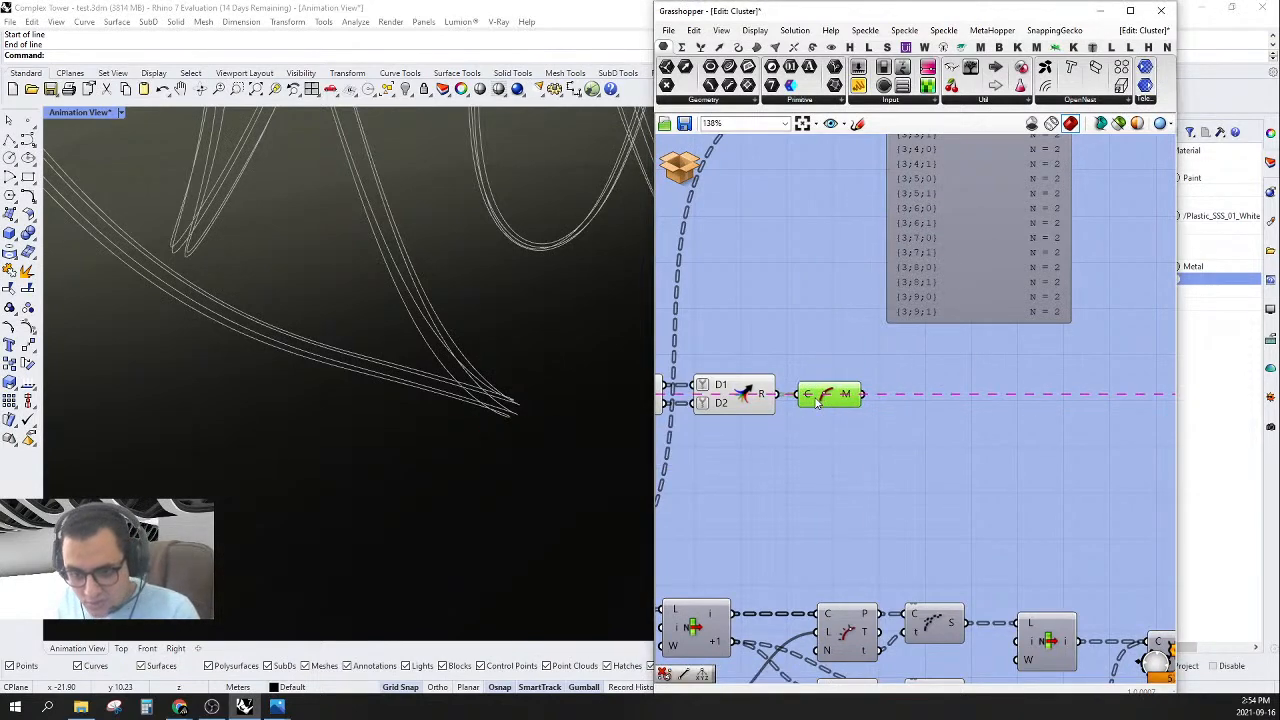
- Shift the text-joining component, its panels, the Split Tree, Merge and Curve Middle together slightly away from the downstream components
right_click_drag(934, 417, 956, 431)
left_click(921, 336)
right_click_drag(921, 339, 922, 343)
scroll(988, 391, "down", 5)
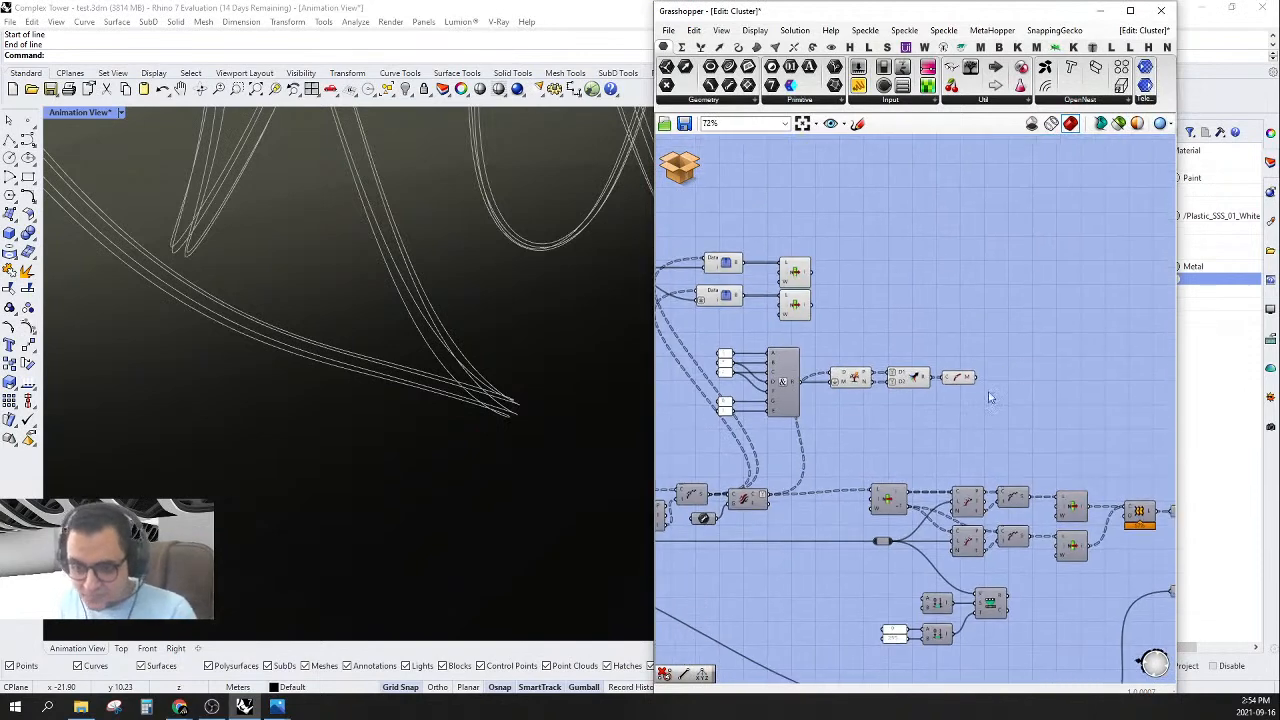
left_click_drag(1072, 313, 673, 470)
left_click_drag(785, 371, 724, 371)
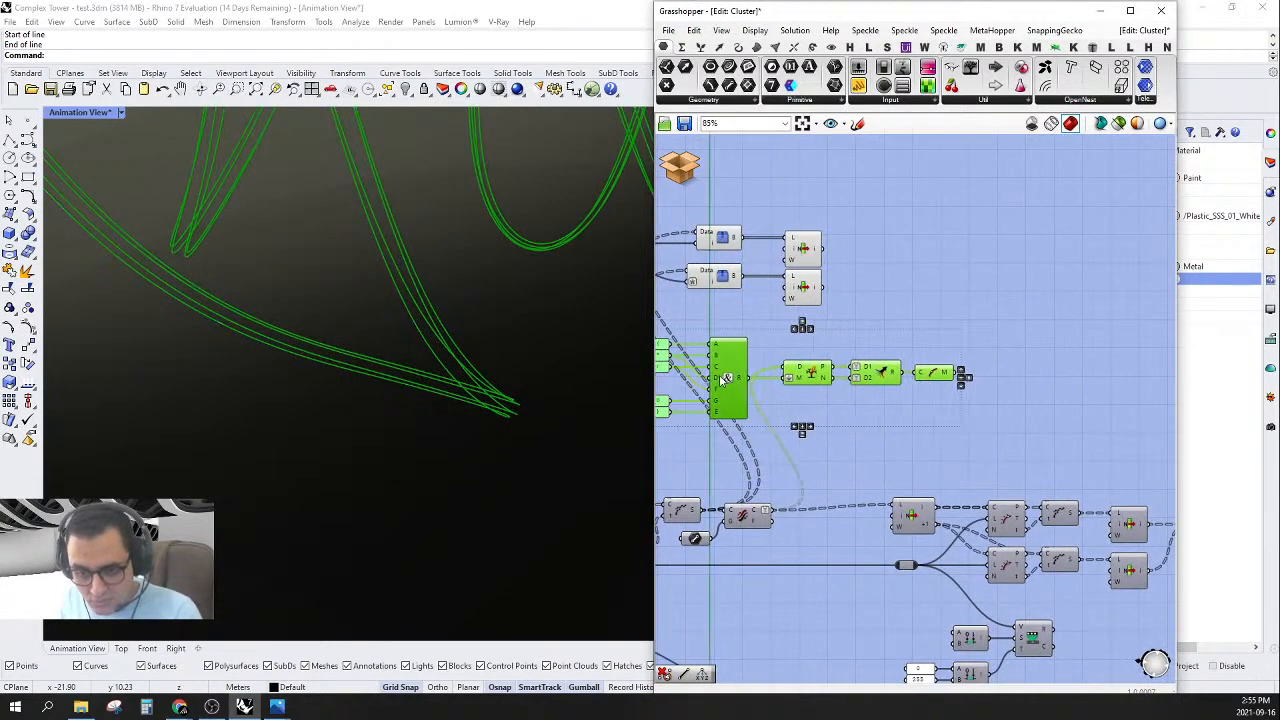
- Move the Curve Middle component below the line of the Merge to free space beside it
right_click_drag(822, 424, 802, 440)
right_click_drag(445, 430, 434, 376)
scroll(895, 397, "up", 4)
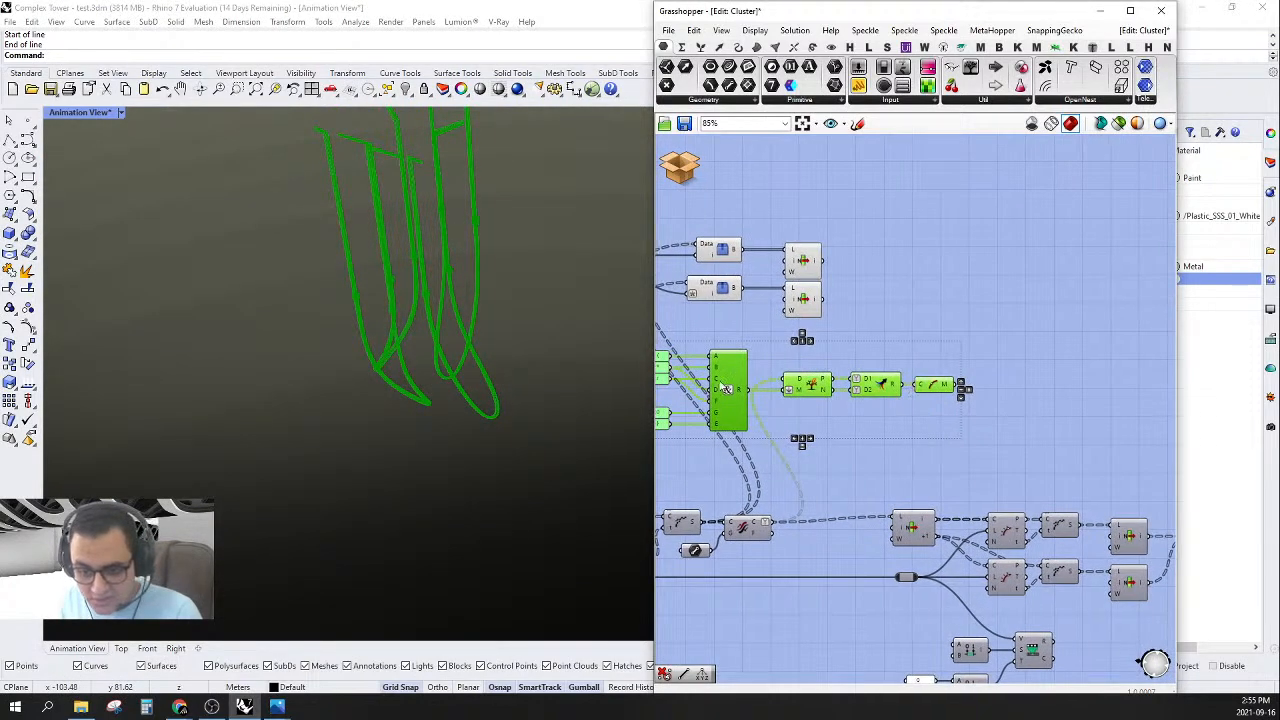
right_click_drag(950, 437, 834, 437)
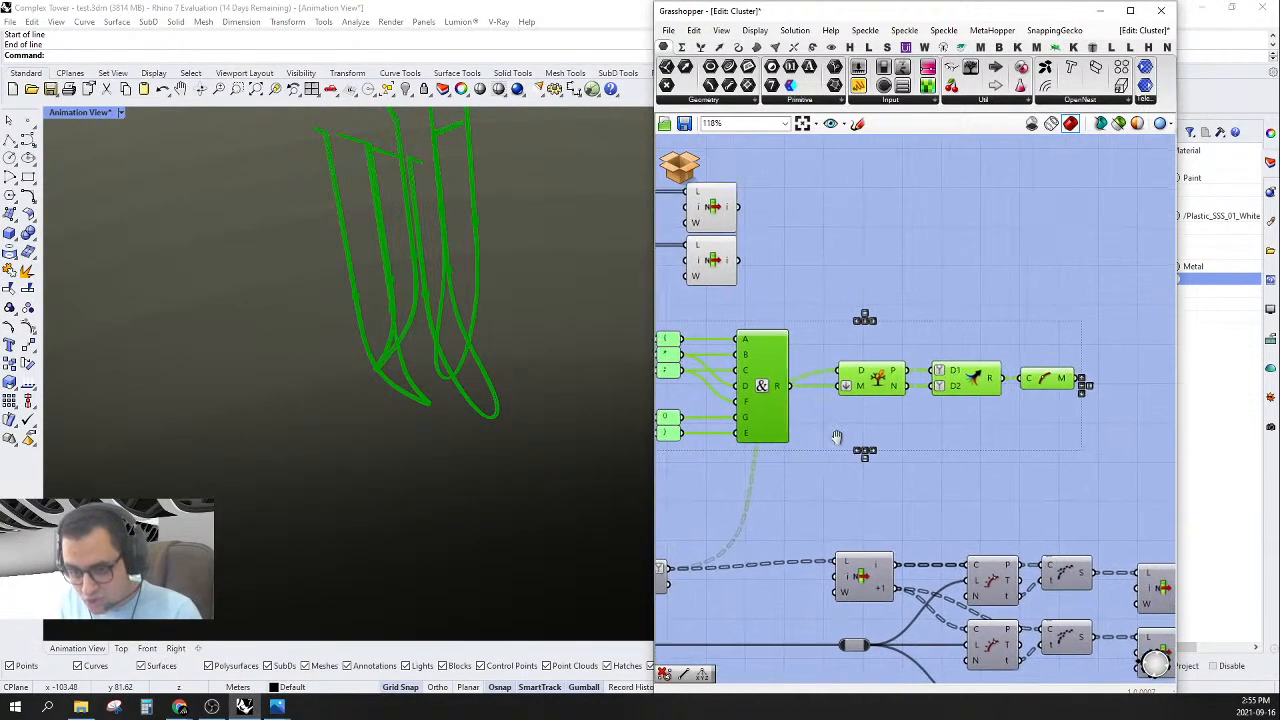
right_click_drag(943, 449, 984, 477)
right_click_drag(966, 401, 1010, 407)
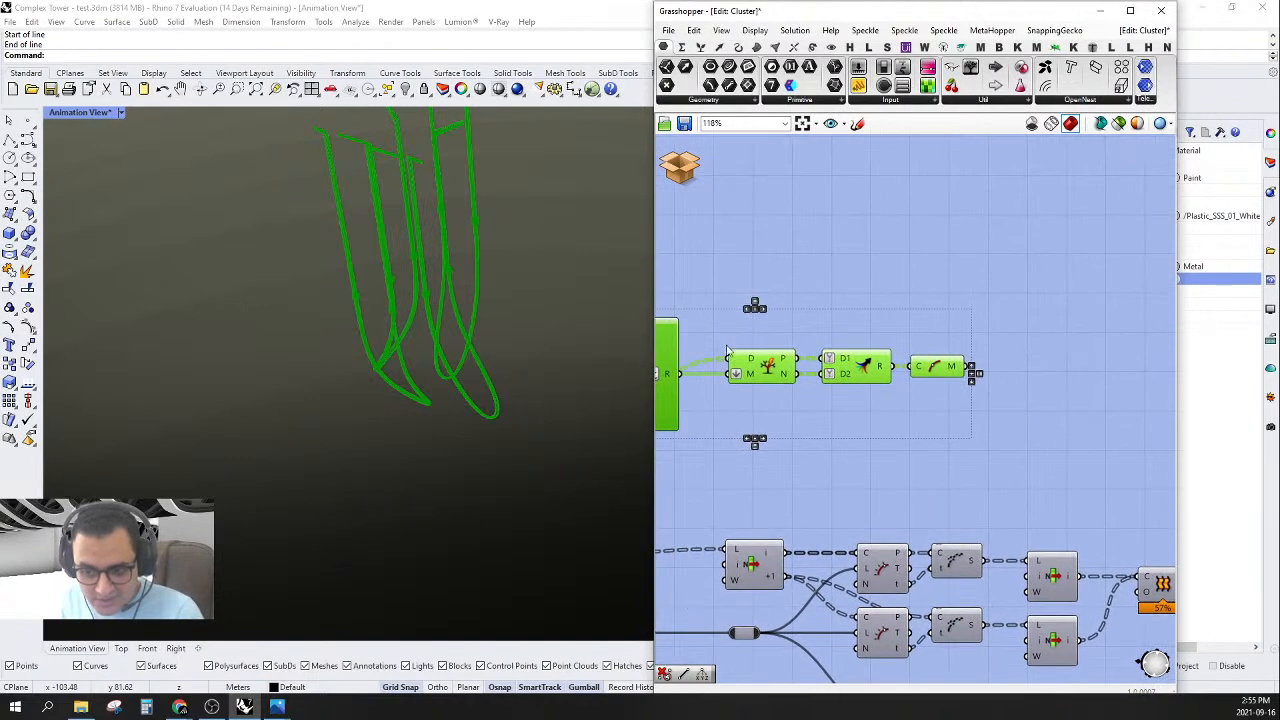
left_click(1000, 449)
scroll(975, 385, "up", 3)
double_click(924, 411)
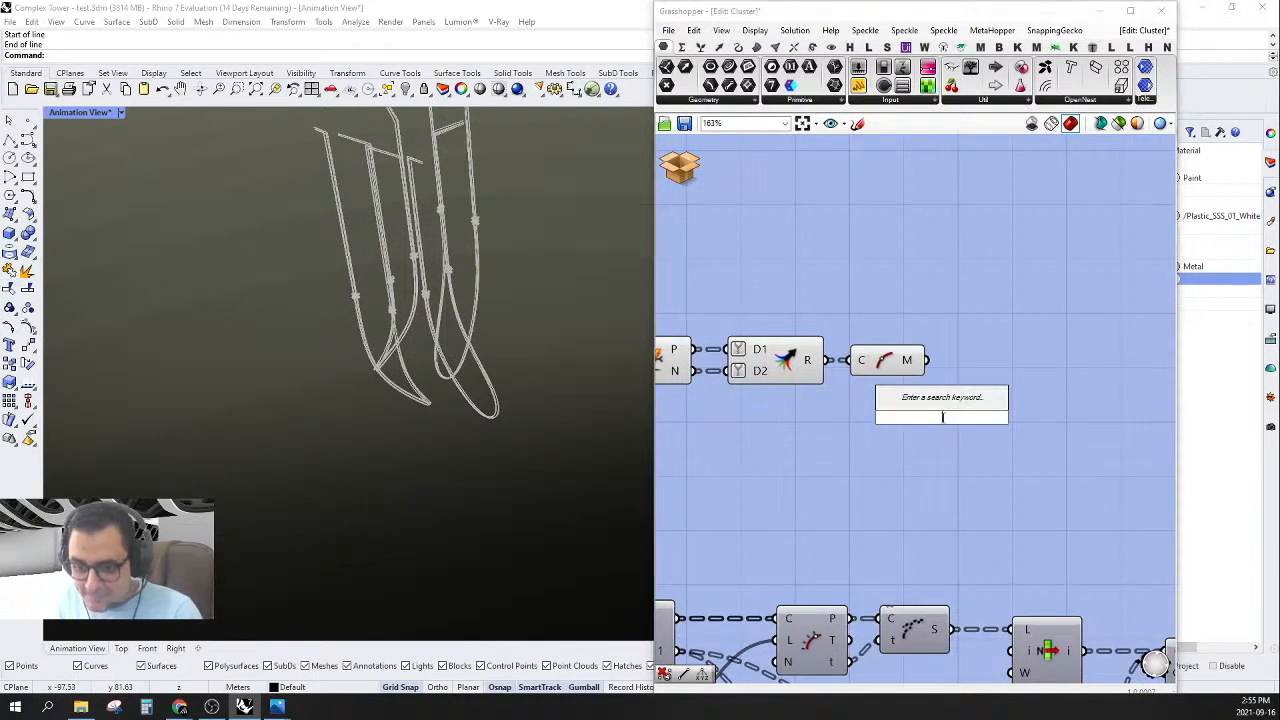
right_click_drag(990, 432, 904, 430)
left_click_drag(818, 366, 856, 457)
- Add a Circle Fit component, connect the Curve Middle's midpoints to its points input and place it beside the Curve Middle
double_click(922, 322)
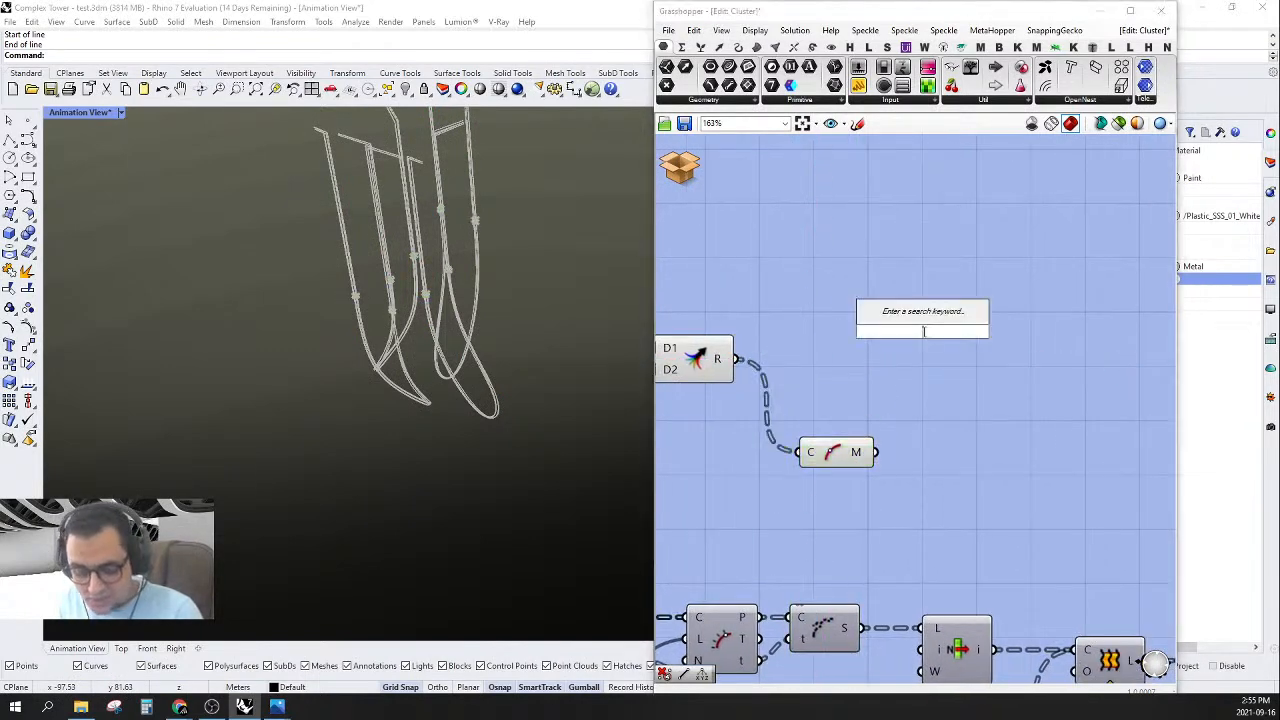
type("cr")
key("BackSpace")
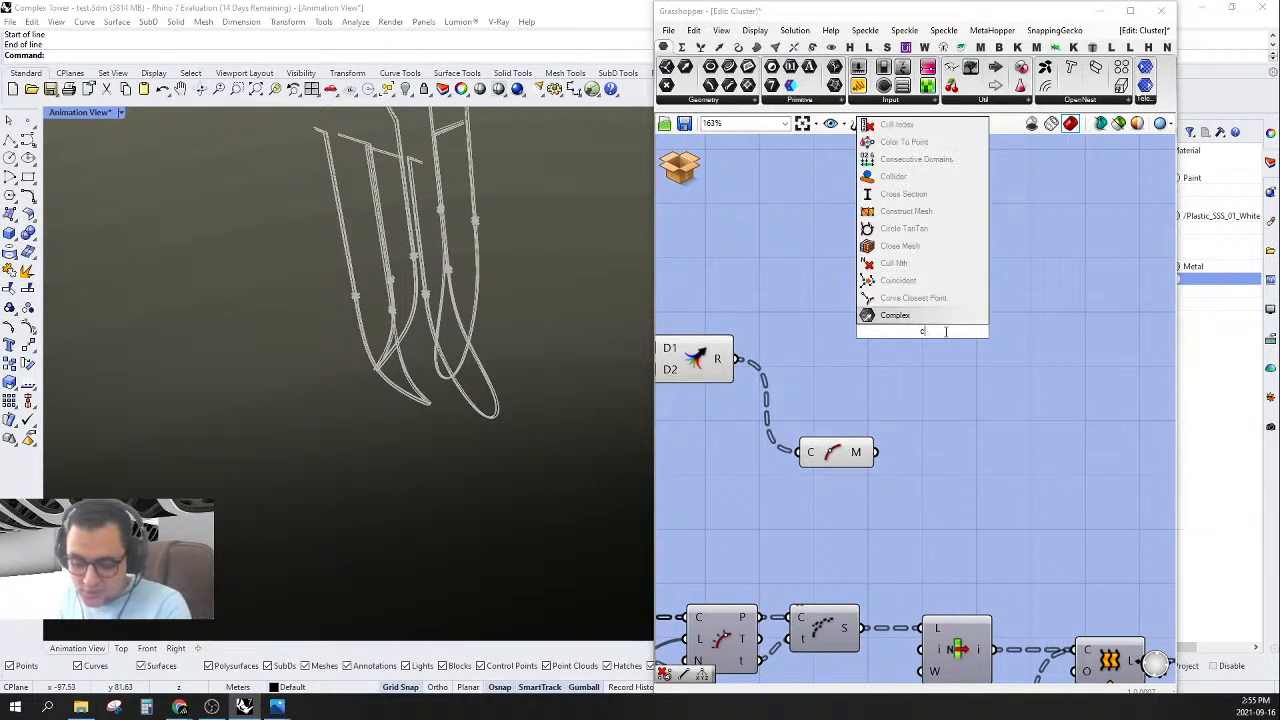
type("i")
key("Up")
key("Up")
key("Up")
key("Up")
key("Up")
key("Up")
key("Up")
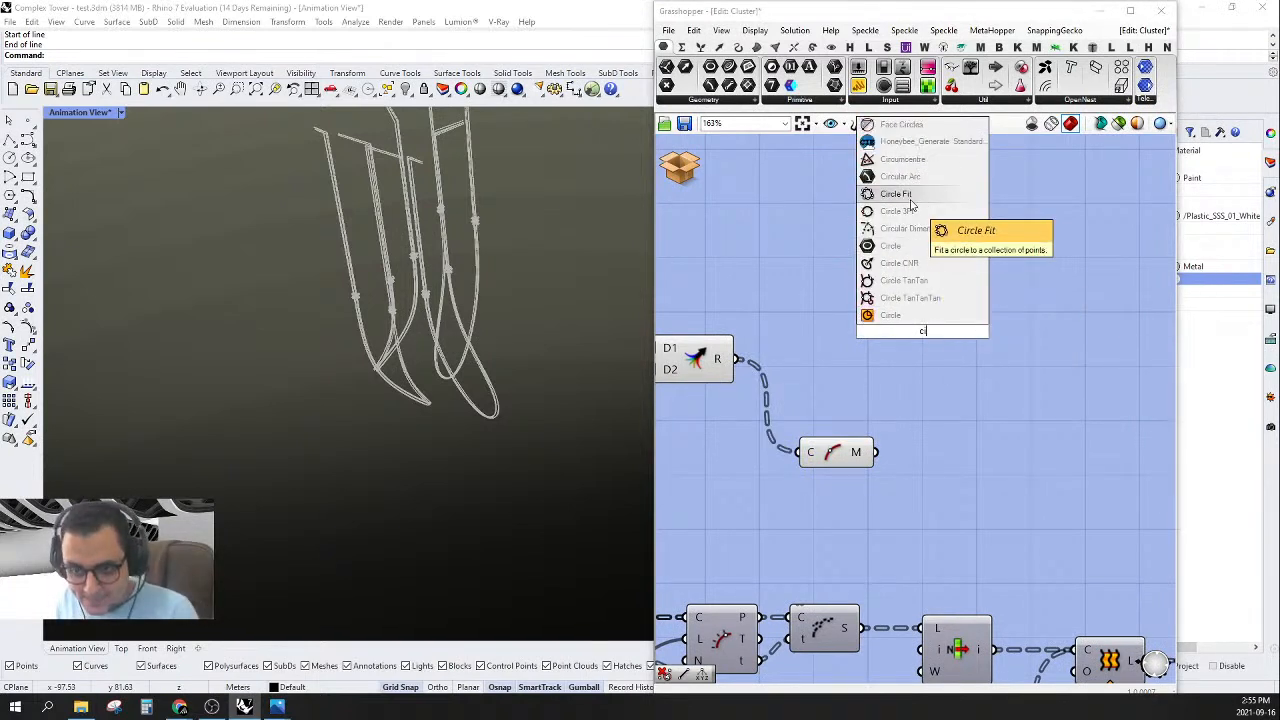
key("Return")
left_click_drag(885, 410, 876, 452)
left_click_drag(914, 355, 935, 477)
- Add a Sort Along Curve component beyond the Circle Fit and connect the Merge's result to its points input
double_click(957, 391)
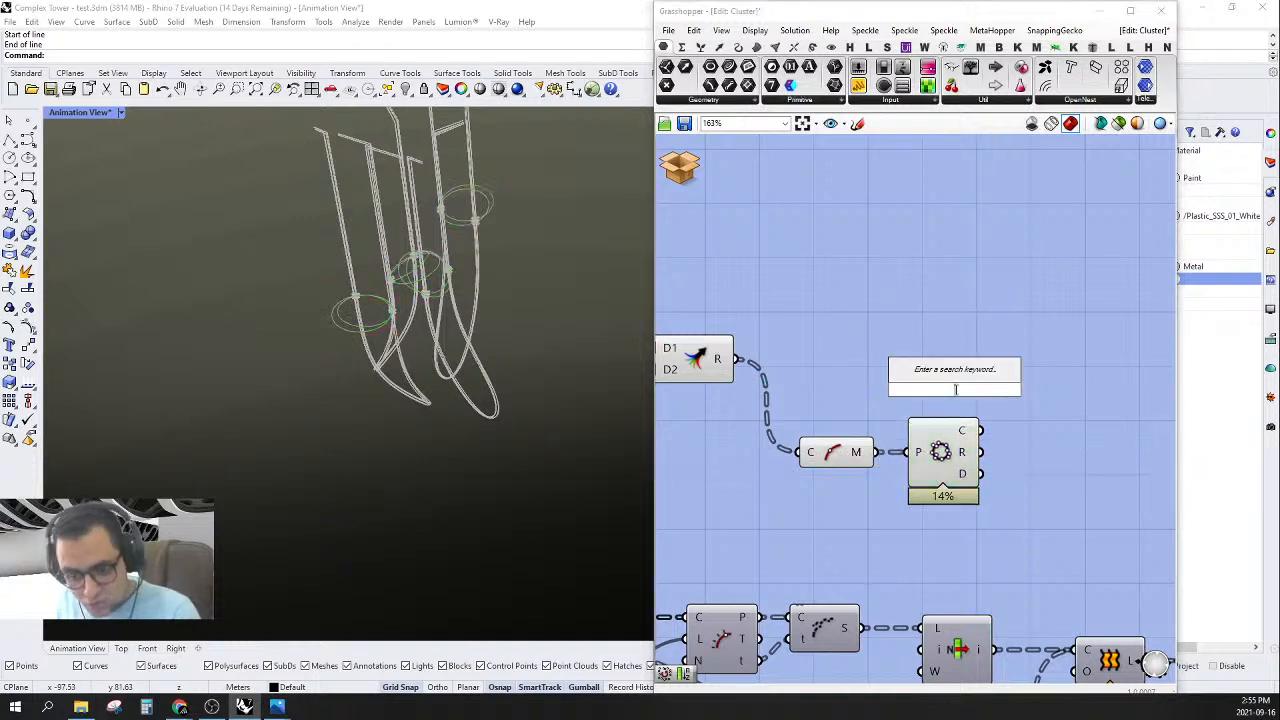
type("sort")
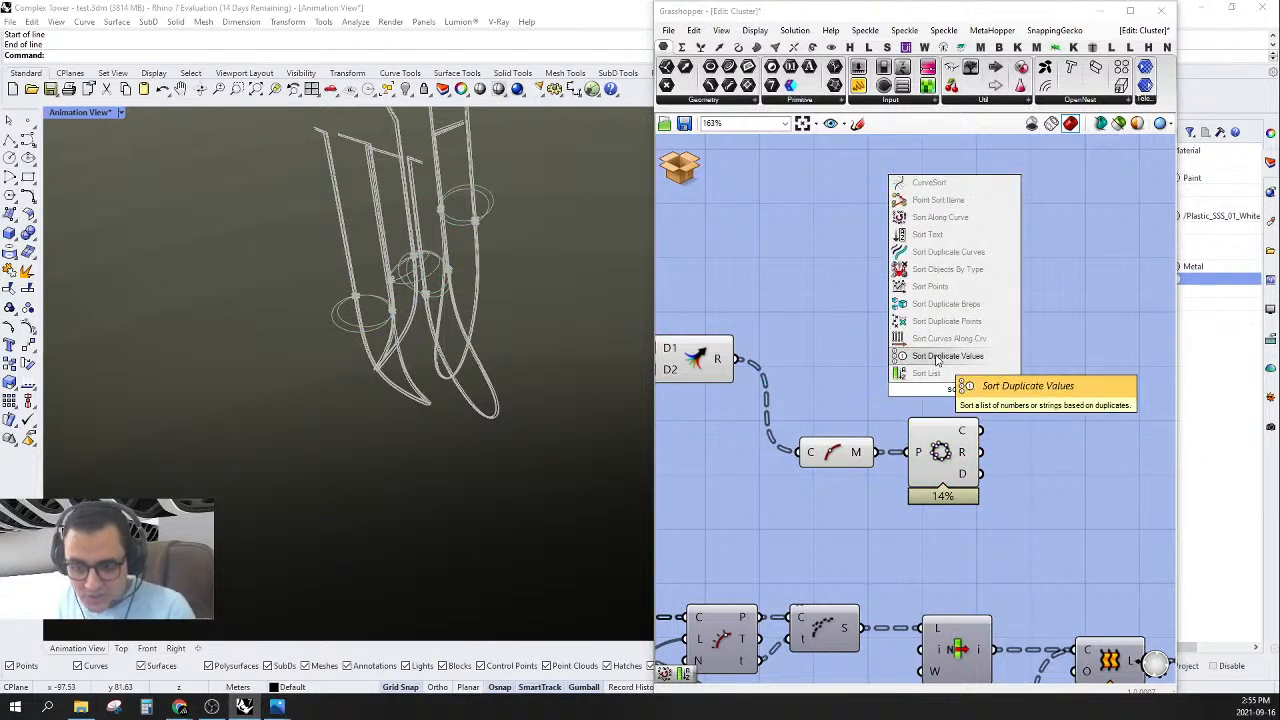
left_click(941, 202)
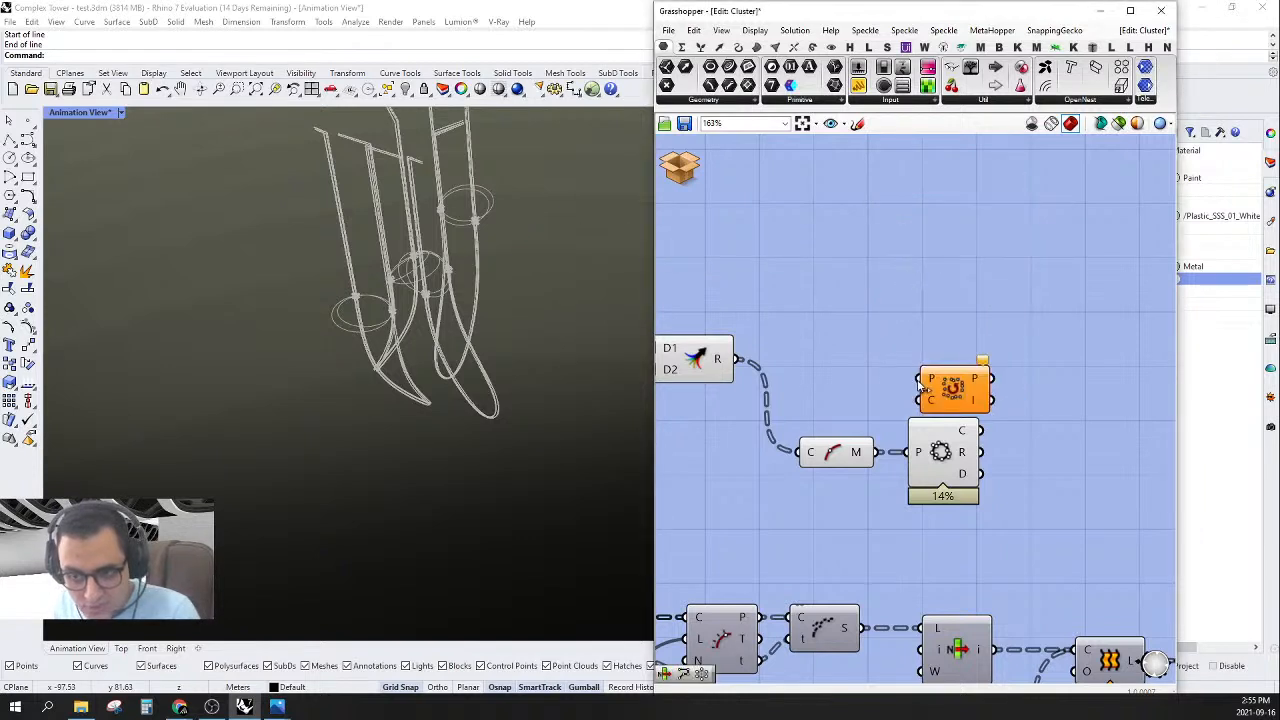
left_click_drag(724, 344, 728, 352)
left_click_drag(960, 402, 1083, 383)
right_click_drag(962, 405, 964, 424)
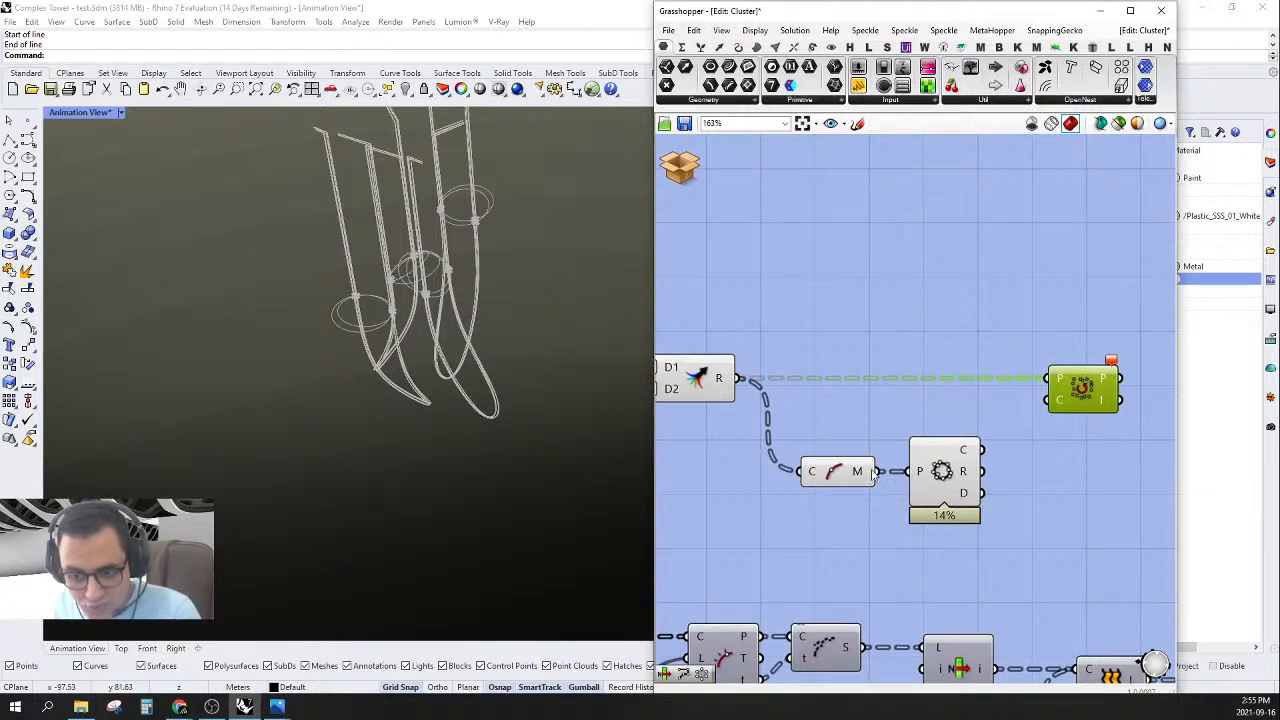
- Rewire the sort's points input to the curve midpoints, connect the fitted circle as its curve, and align the components
left_click_drag(1060, 380, 1053, 408, "ctrl")
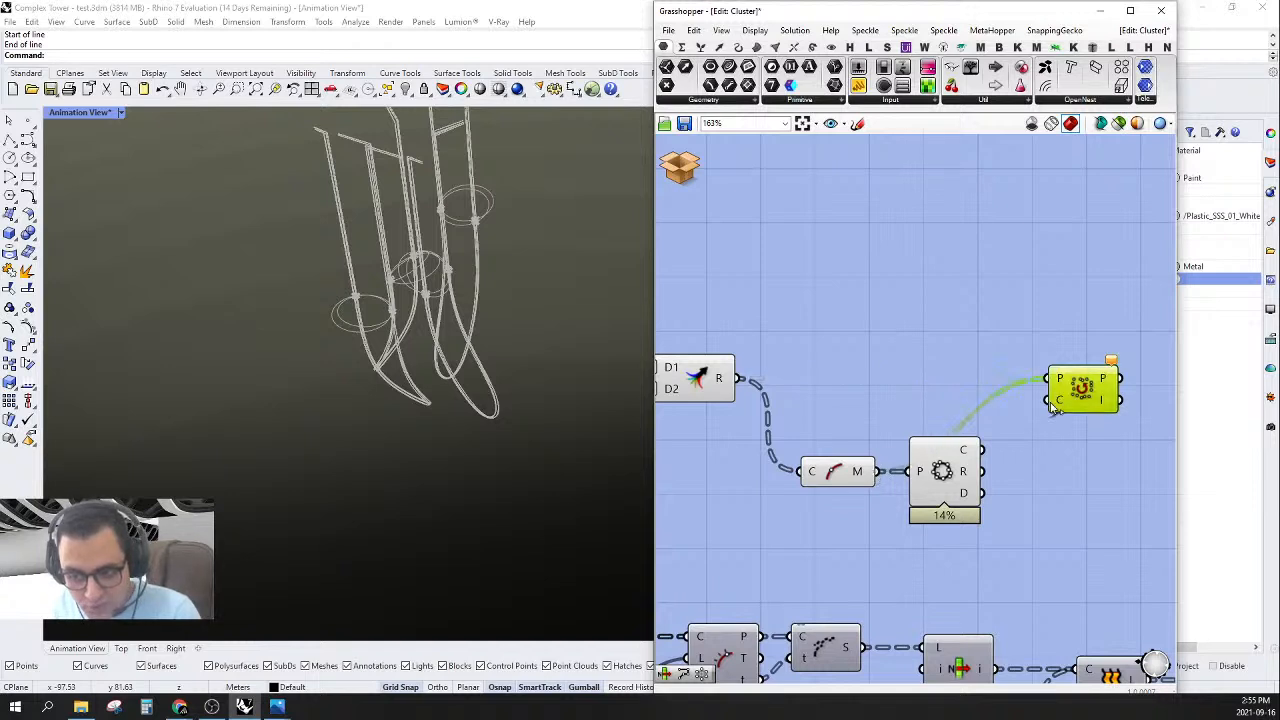
left_click_drag(1012, 474, 984, 471)
left_click_drag(1080, 392, 1059, 440)
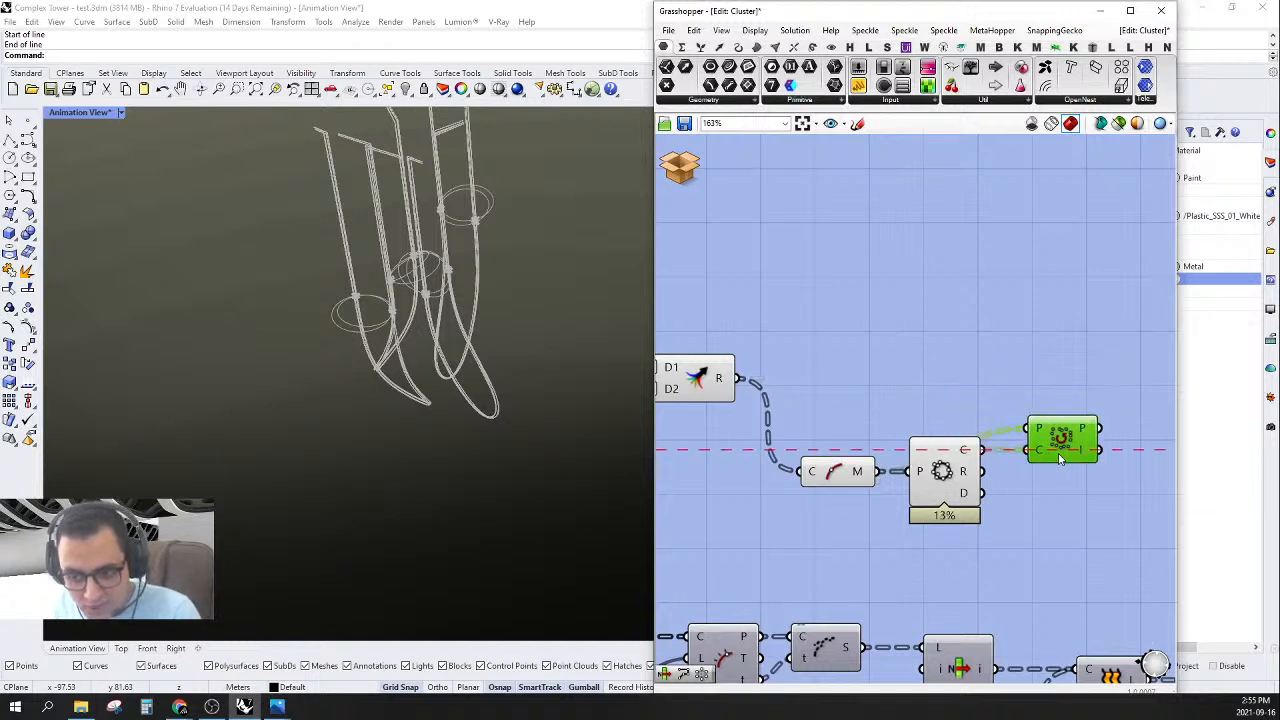
left_click(840, 474)
left_click_drag(840, 474, 840, 429)
- Add a List Item component with the Merge's curves as its list and the sort's indices as its index
right_click_drag(1050, 362, 1020, 374)
double_click(971, 353)
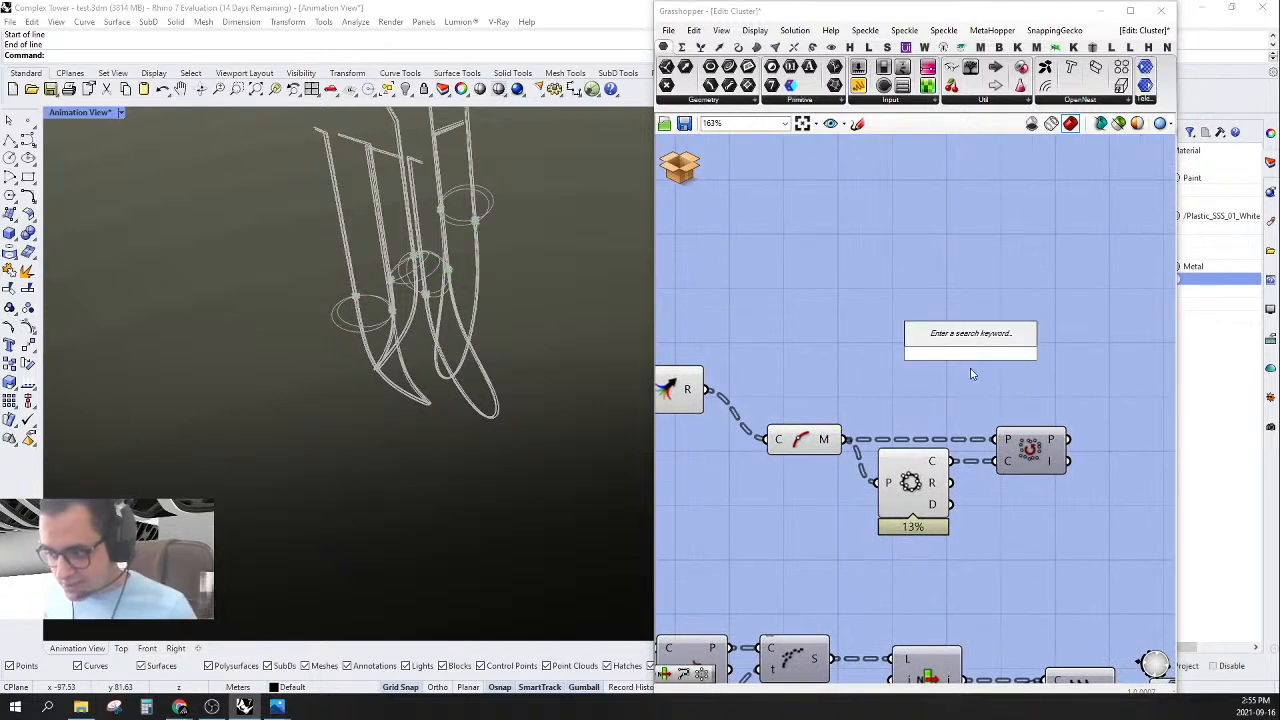
double_click(958, 386)
type("li i")
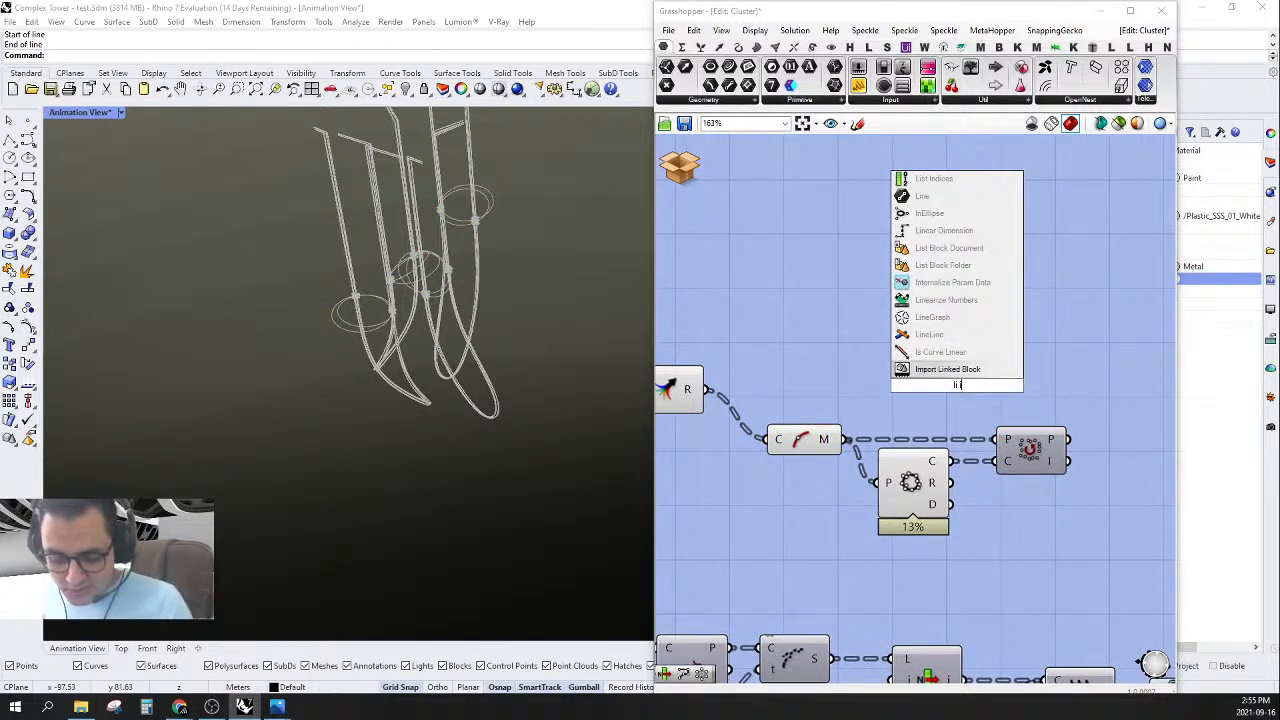
type("t")
left_click(964, 369)
left_click_drag(953, 384, 1133, 415)
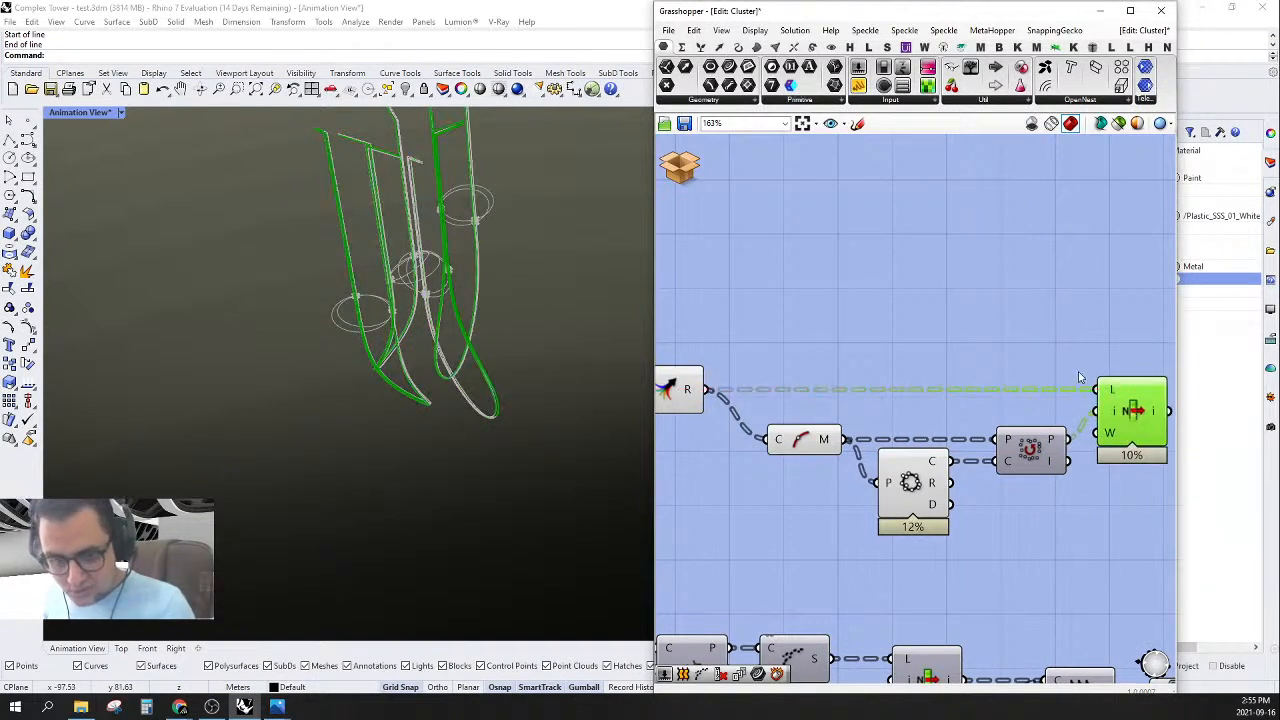
- Examine the List Item's curves and the fitted circles in the viewport from several angles
left_click(1023, 284)
left_click(1149, 432)
scroll(451, 361, "down", 6)
right_click_drag(451, 361, 448, 425)
scroll(413, 328, "up", 8)
right_click_drag(413, 328, 352, 360)
right_click_drag(950, 408, 890, 373)
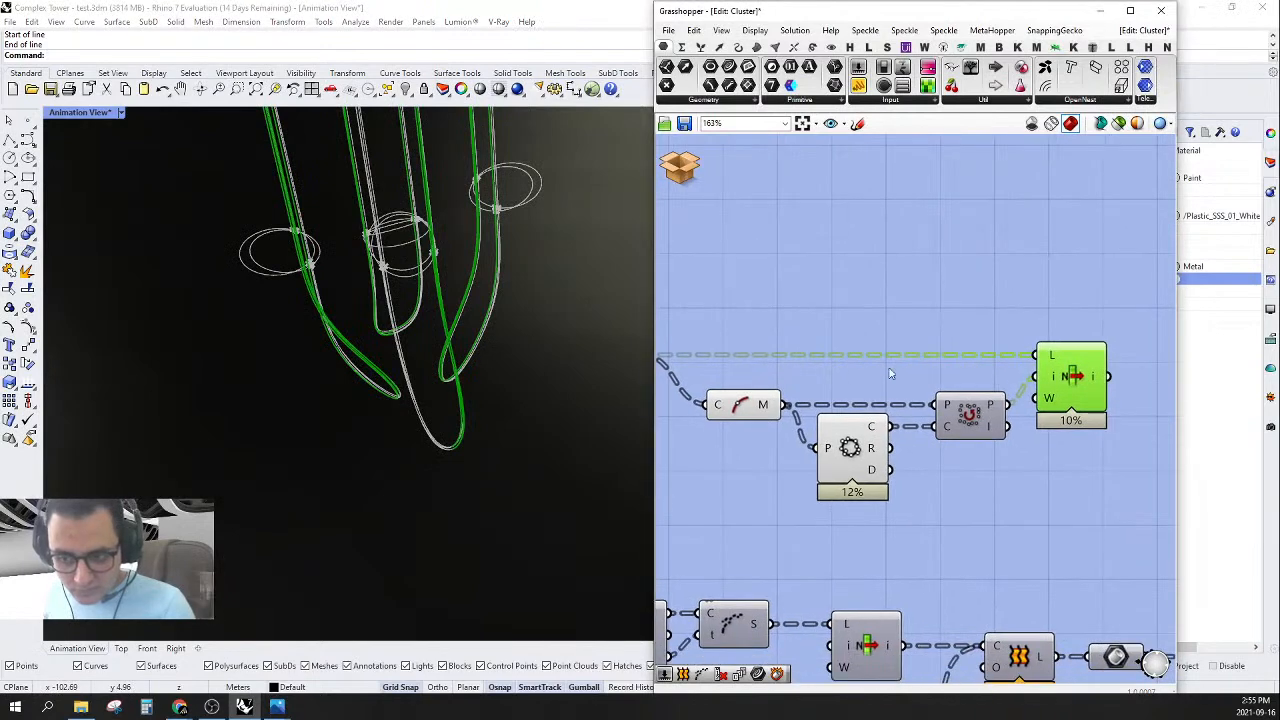
- Nudge the List Item closer to the sort component and flatten the Circle Fit's points input
left_click_drag(1064, 391, 1064, 385)
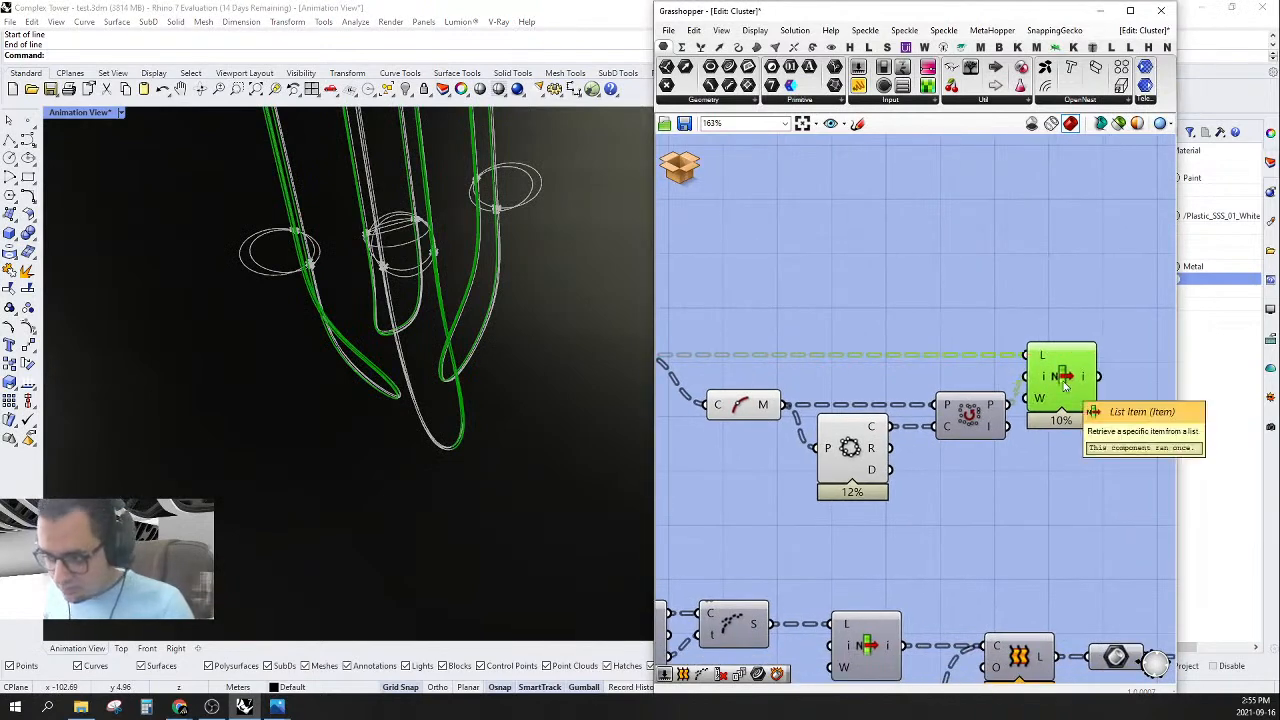
right_click_drag(795, 462, 922, 459)
right_click(951, 452)
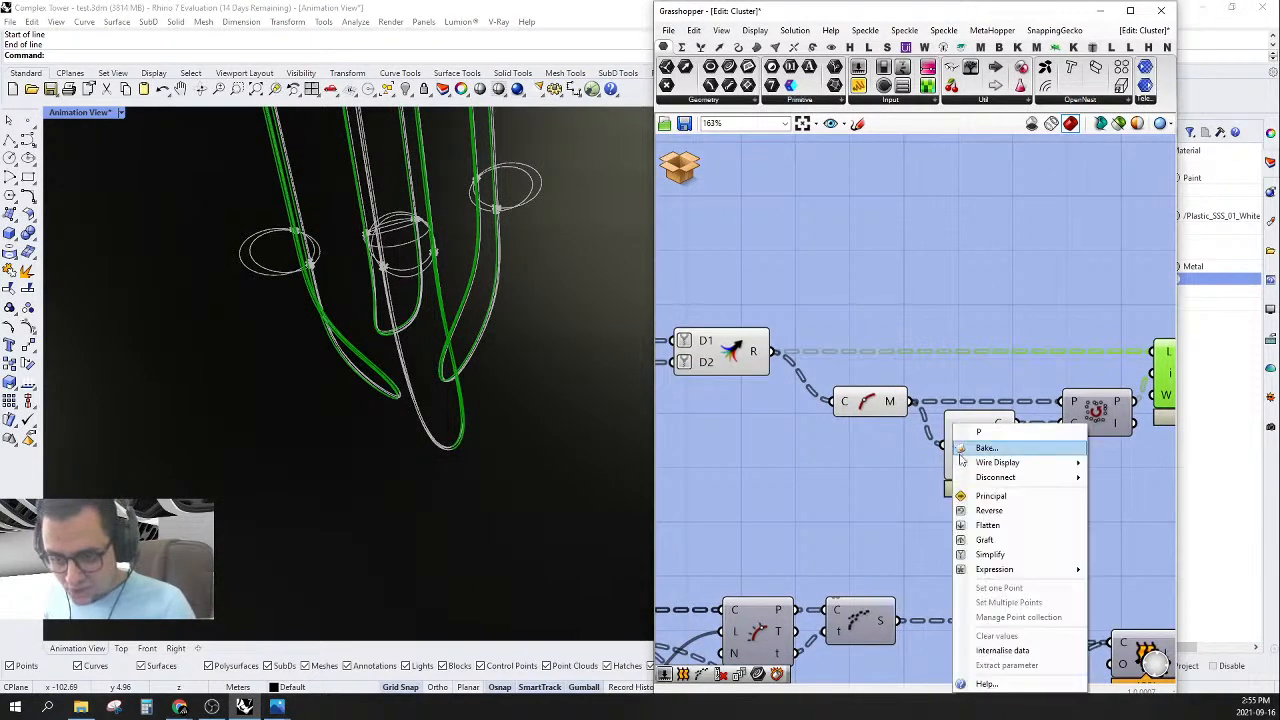
left_click(983, 540)
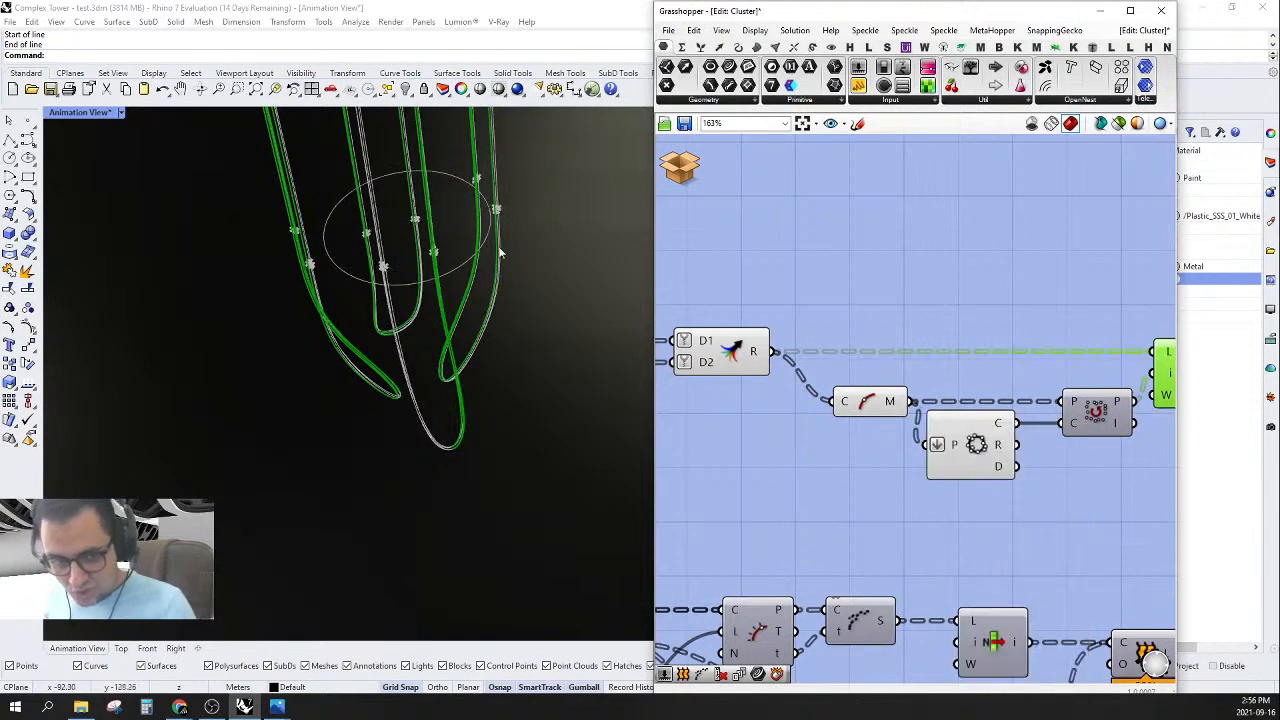
right_click_drag(500, 253, 530, 330)
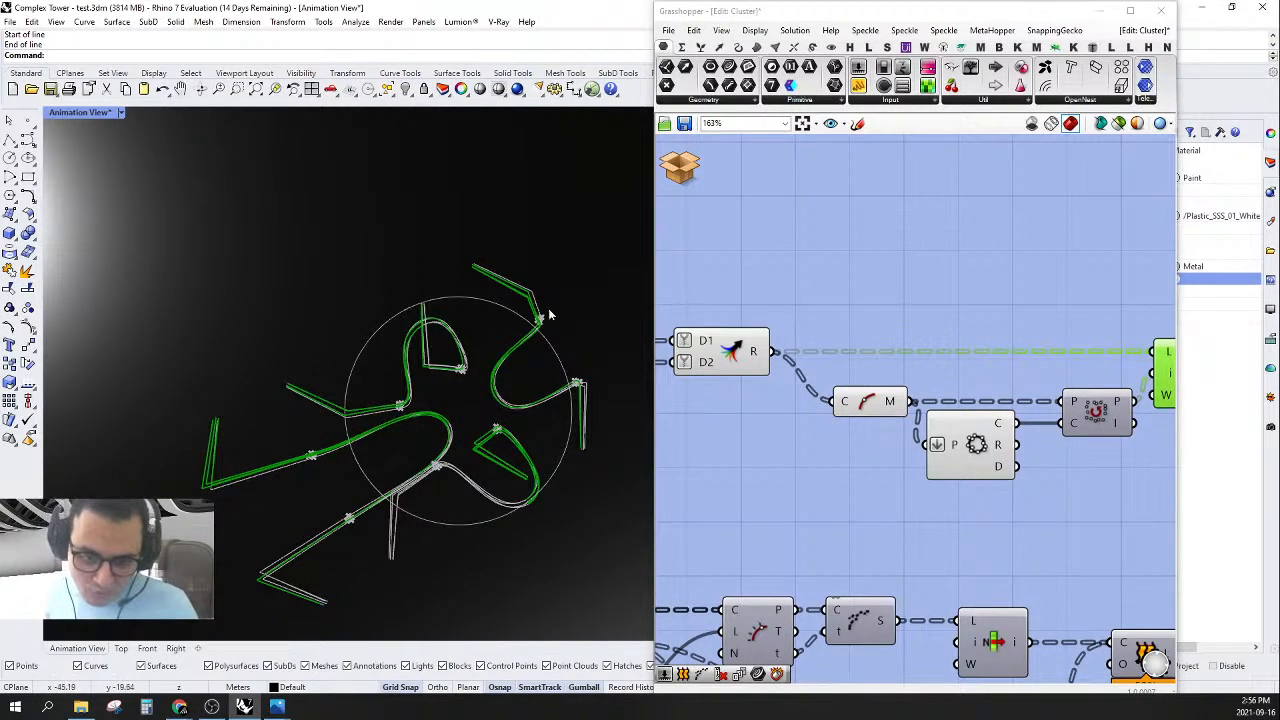
- Add a second List Item component fed by the sorted List Item's output and place it beside that component
scroll(848, 328, "down", 4)
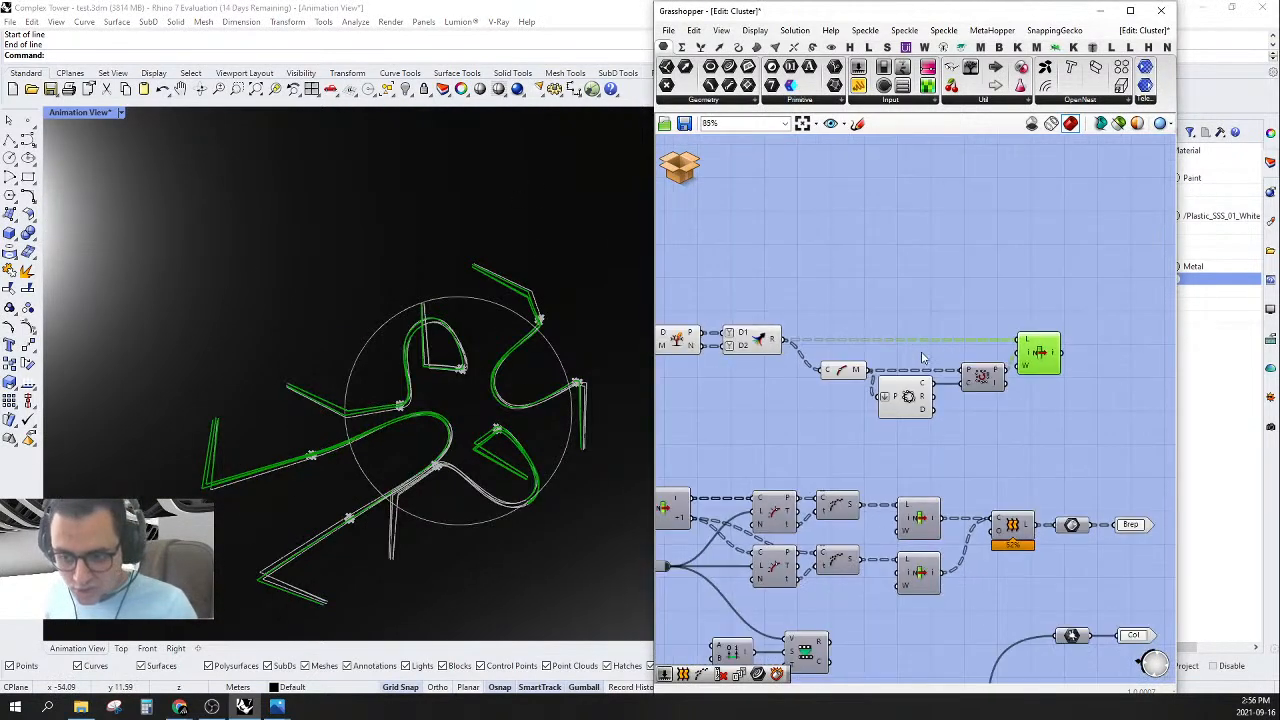
left_click_drag(1016, 358, 1021, 355)
right_click_drag(1021, 355, 977, 344)
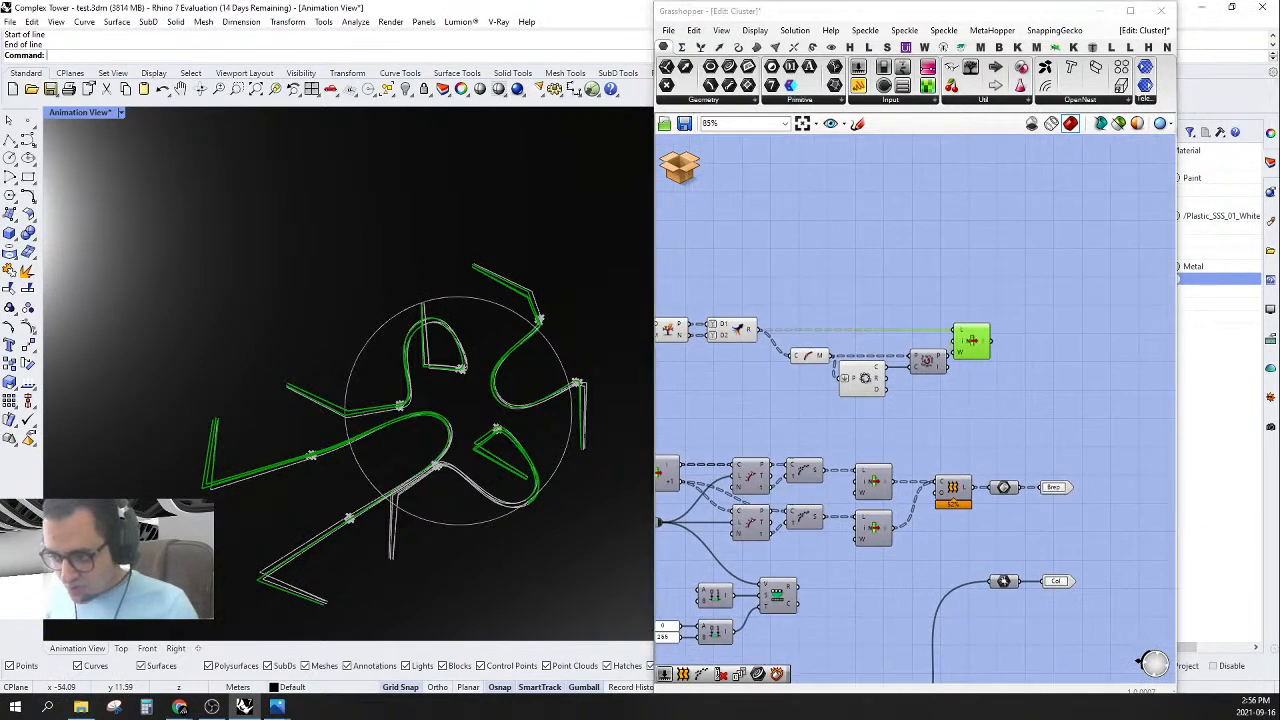
scroll(906, 429, "up", 5)
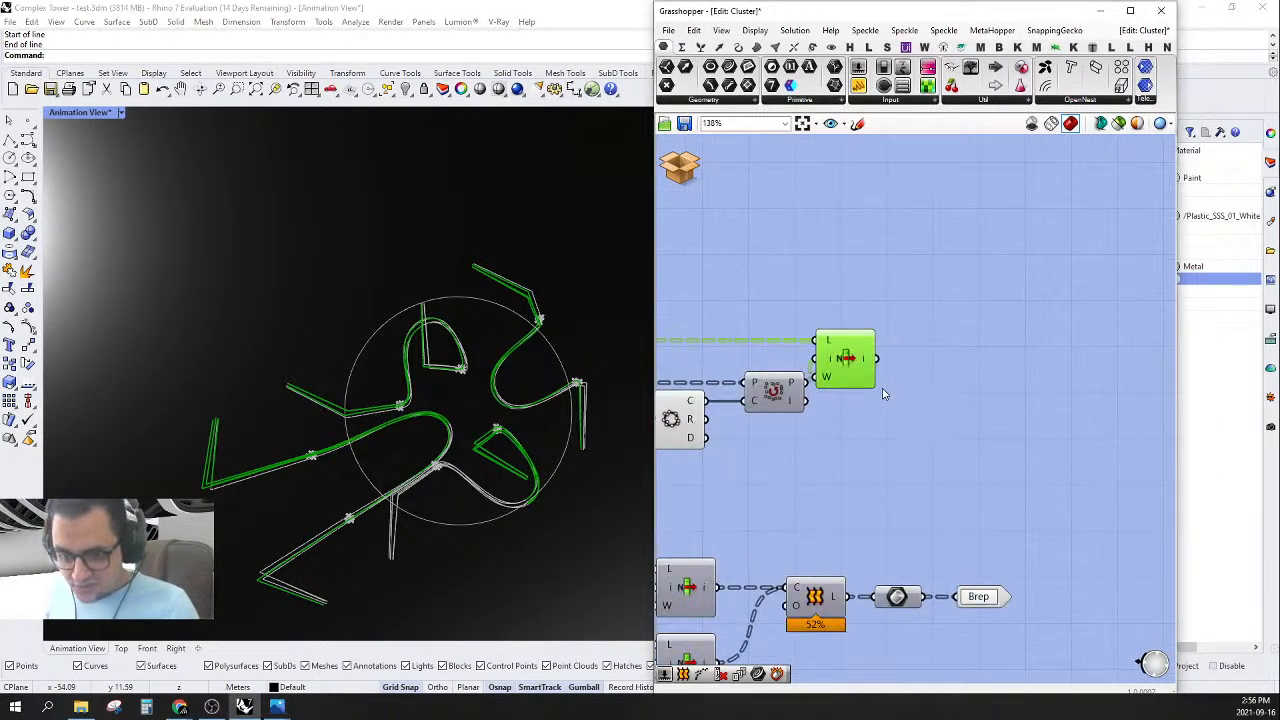
double_click(833, 381)
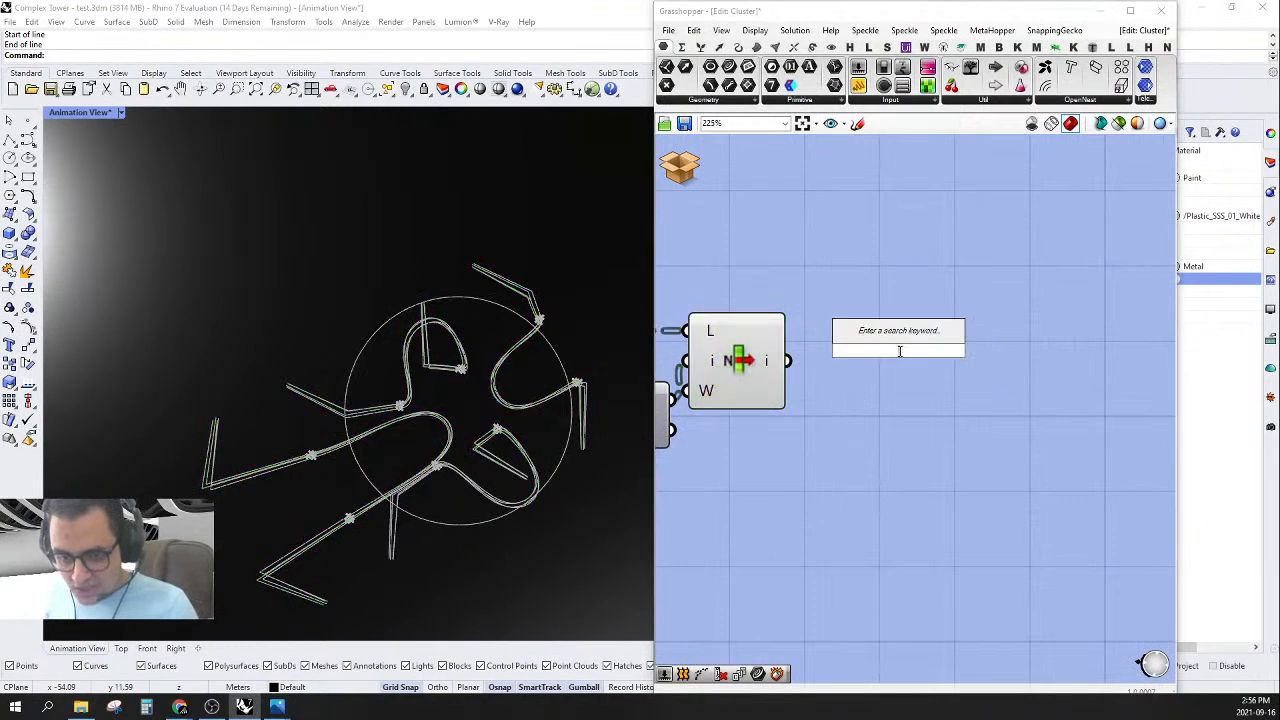
type("li")
left_click(897, 337)
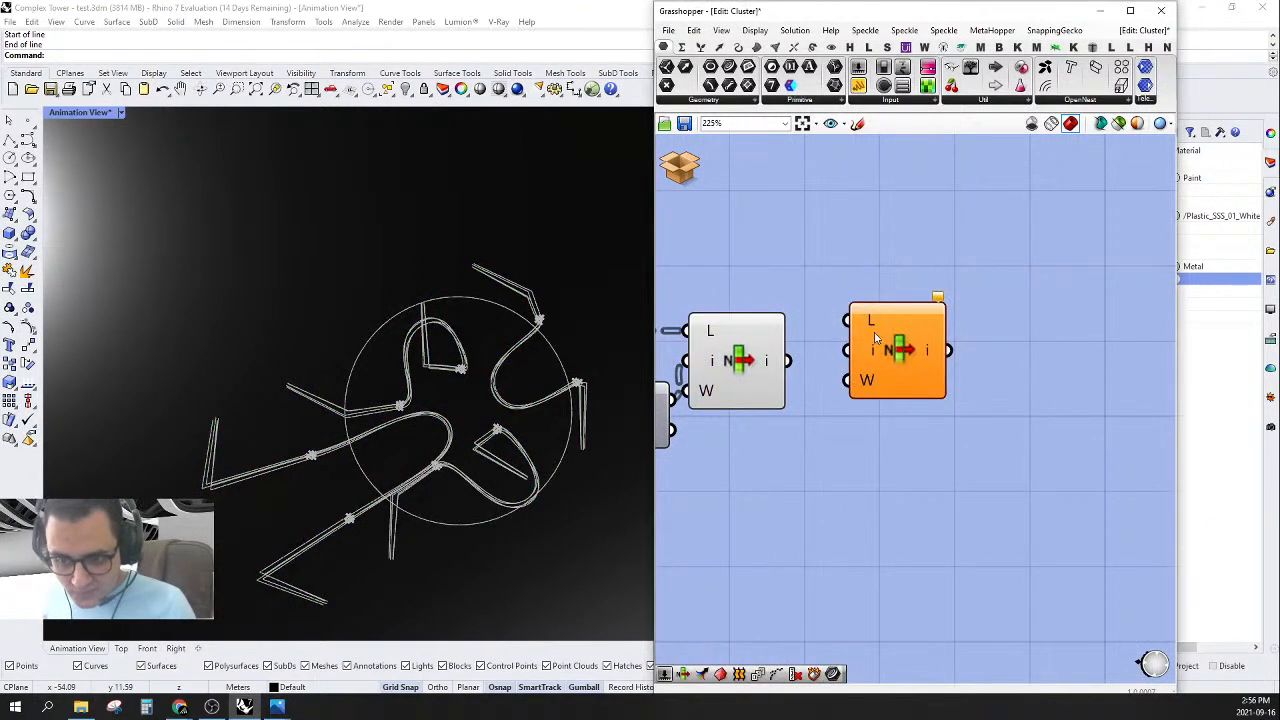
left_click_drag(850, 321, 788, 360)
left_click_drag(902, 353, 922, 393)
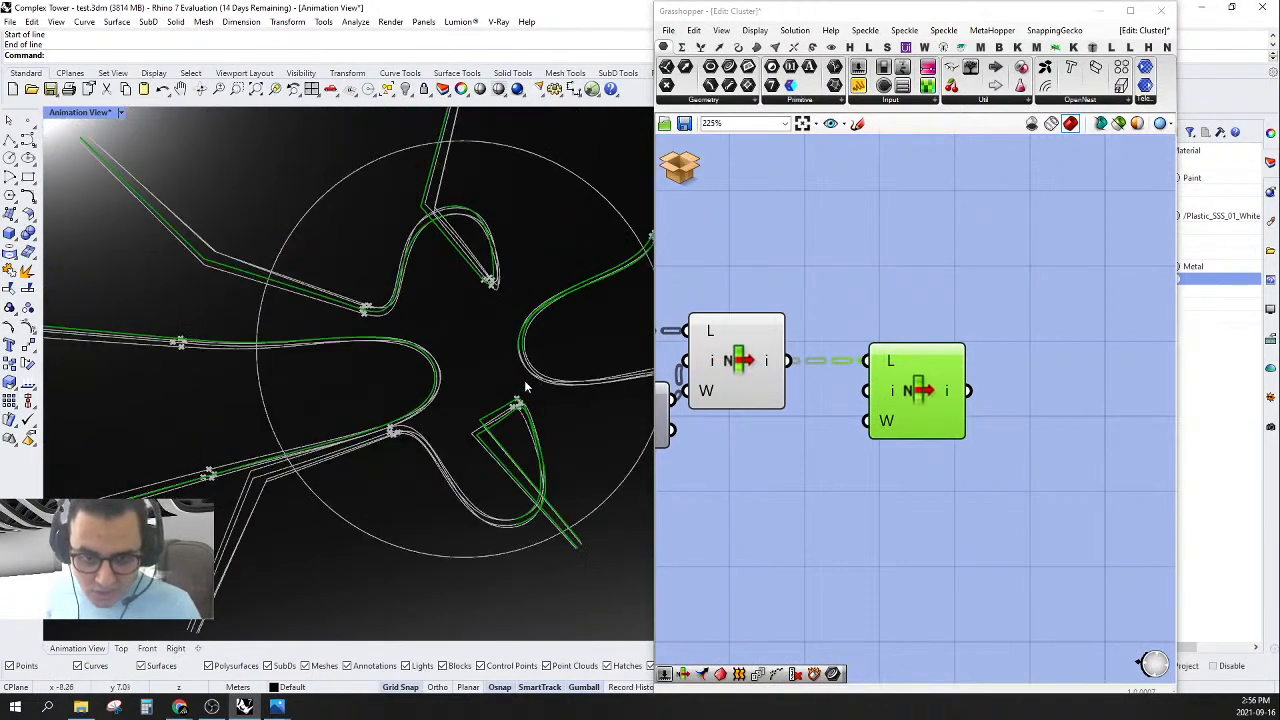
- Add the +1, +2 and +3 outputs to the second List Item
scroll(926, 464, "up", 3)
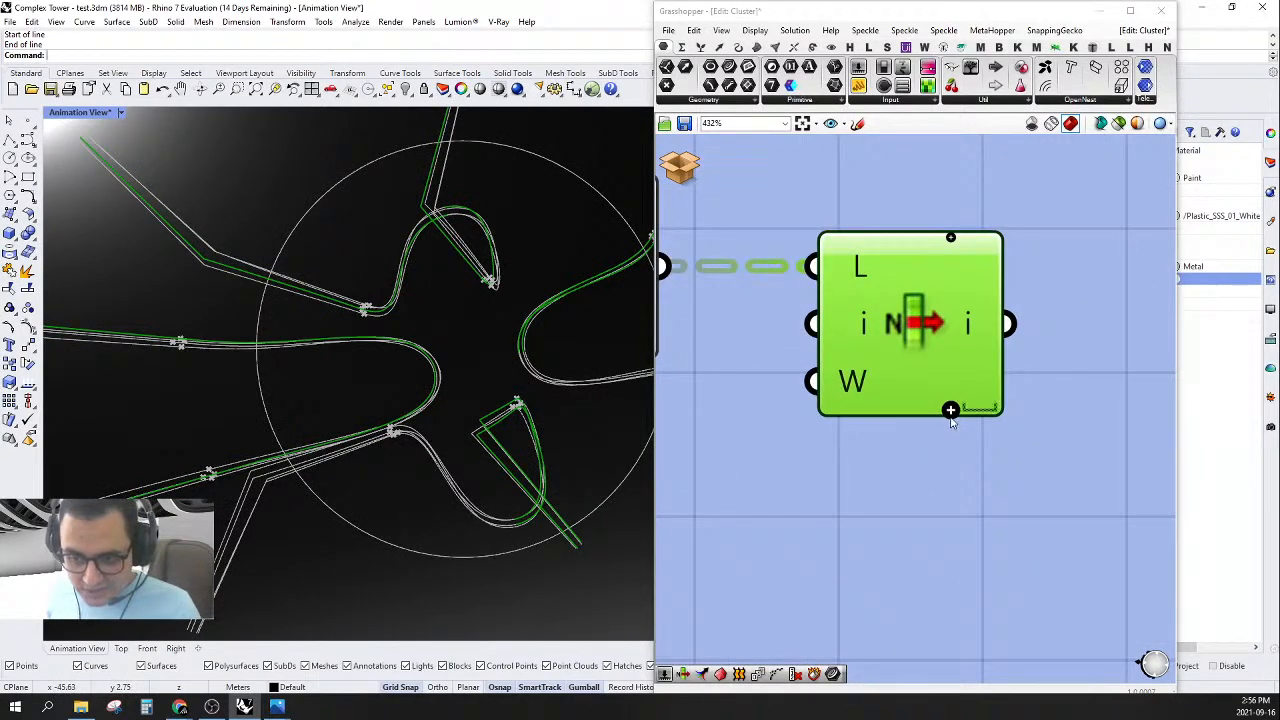
left_click(951, 420)
left_click(950, 410)
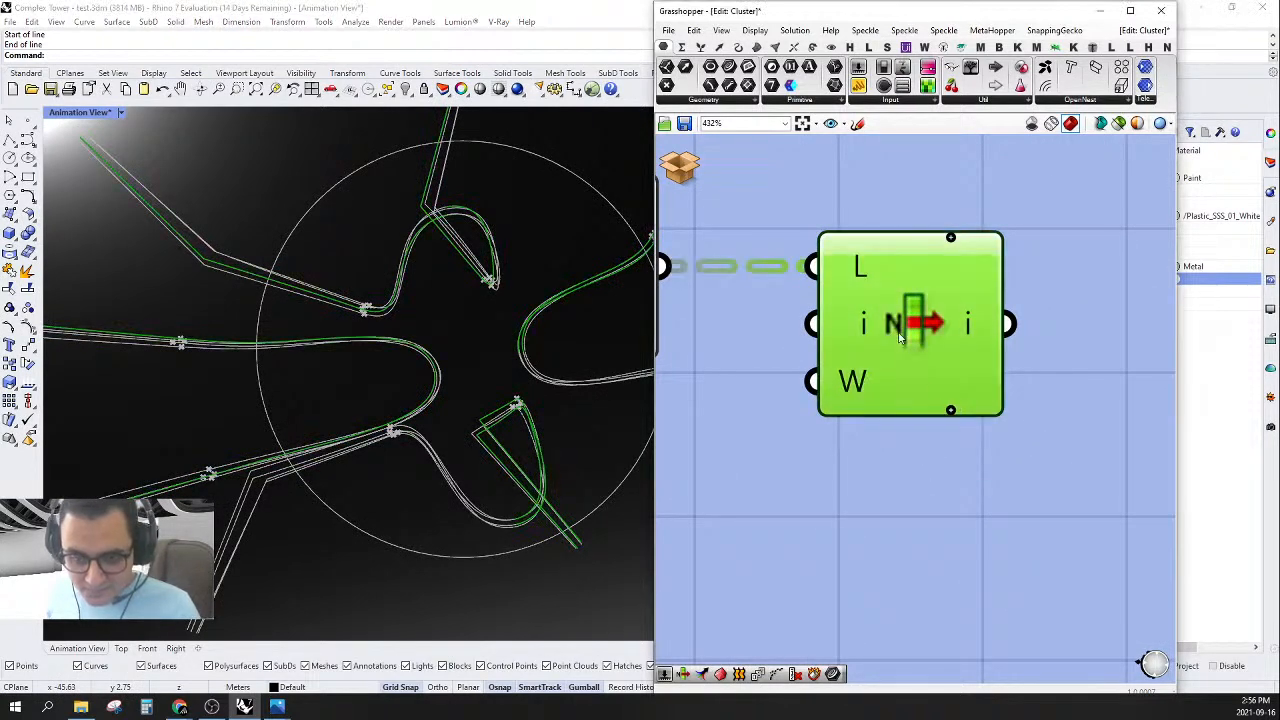
left_click(950, 410)
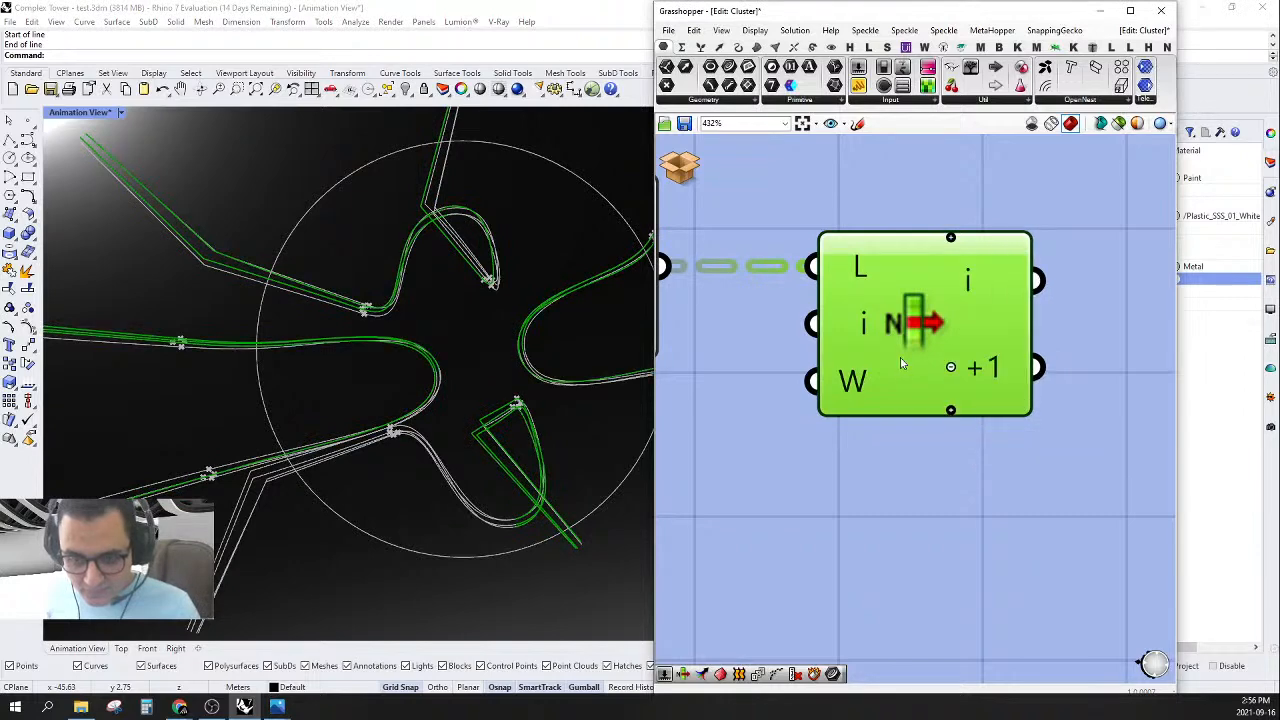
left_click(951, 411)
left_click(951, 411)
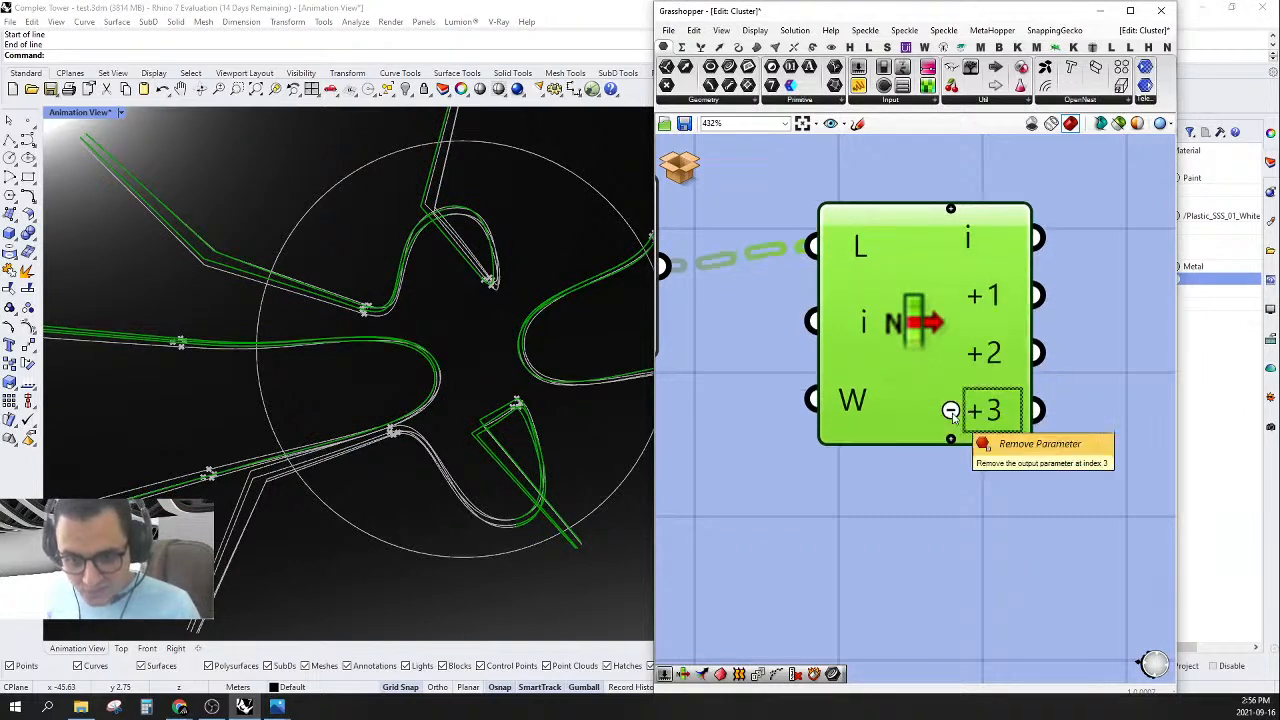
- Delete the second List Item component with its extra outputs
scroll(955, 415, "down", 4)
left_click_drag(955, 345, 920, 345)
scroll(914, 375, "down", 3)
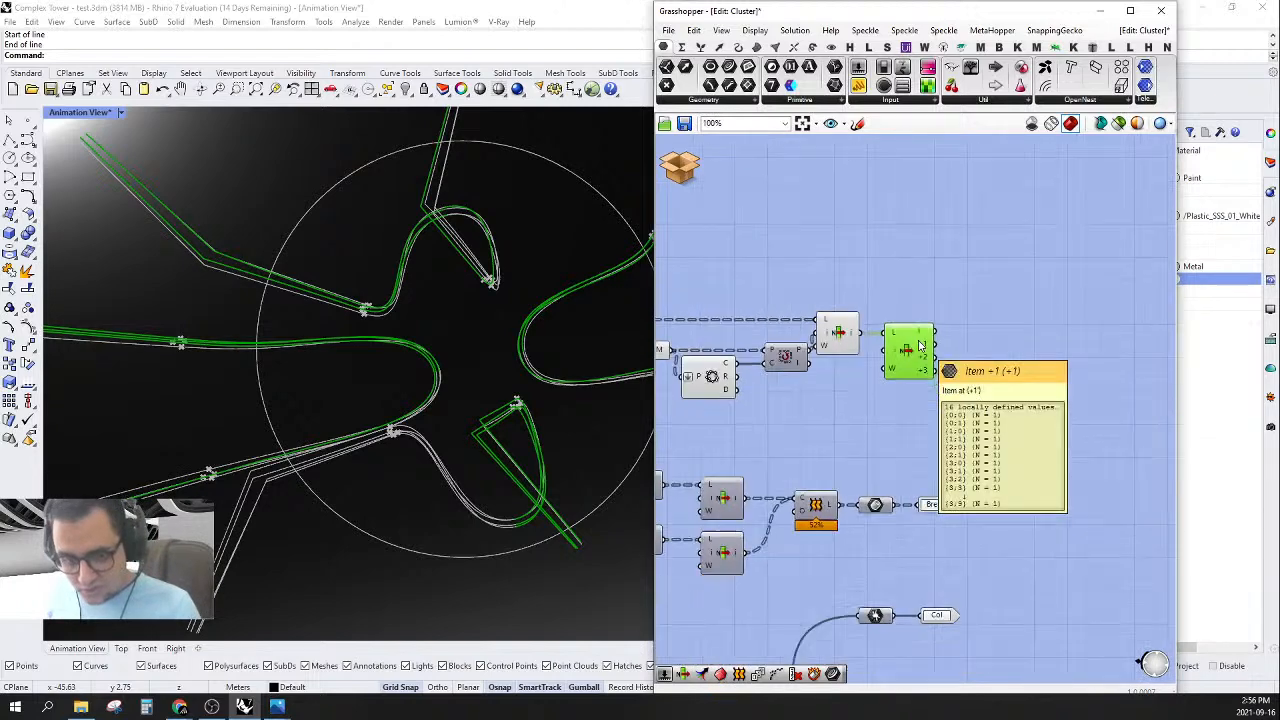
key("Delete")
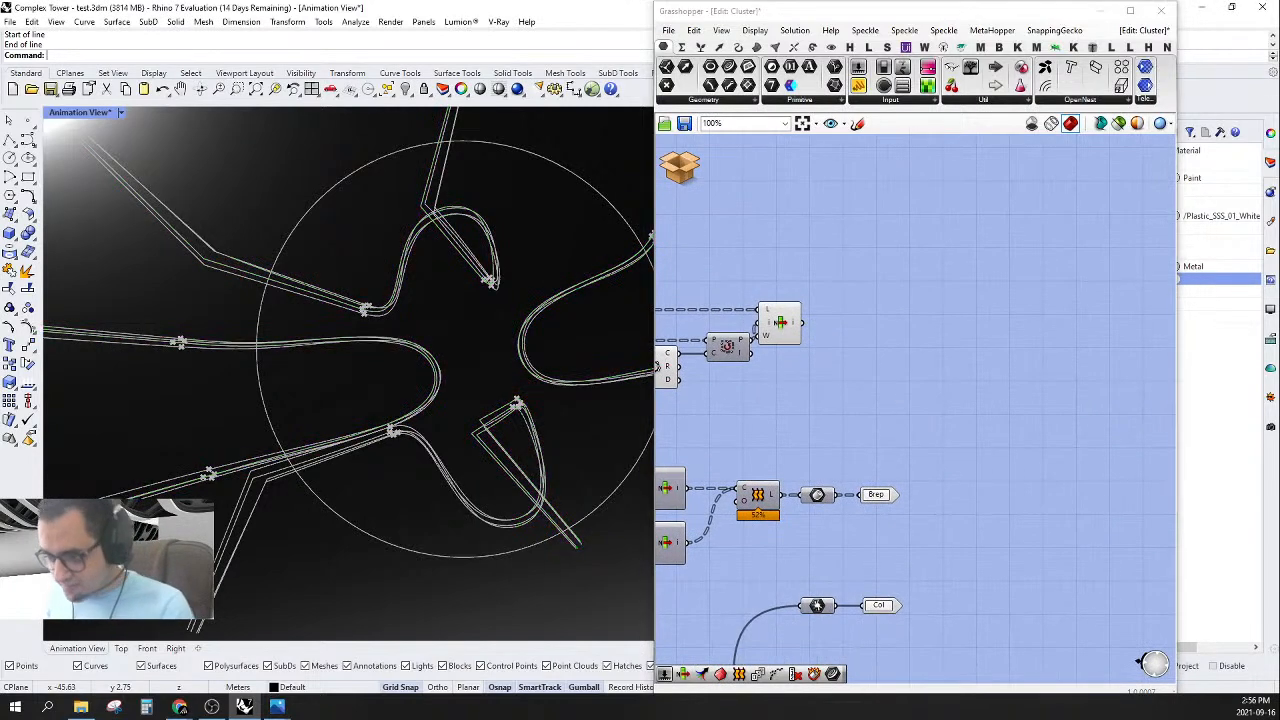
- Add a Partition List component with the sorted List Item's output as its list
scroll(767, 328, "up", 2)
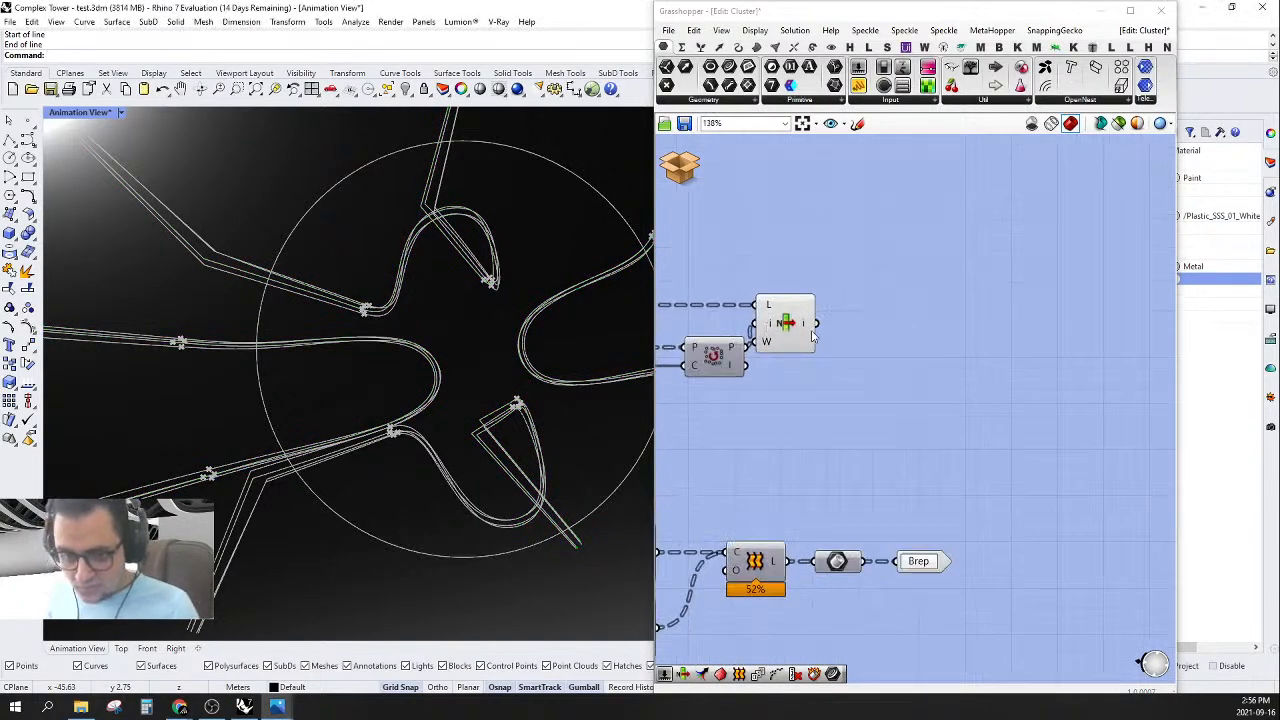
mouse_move(813, 334)
double_click(928, 334)
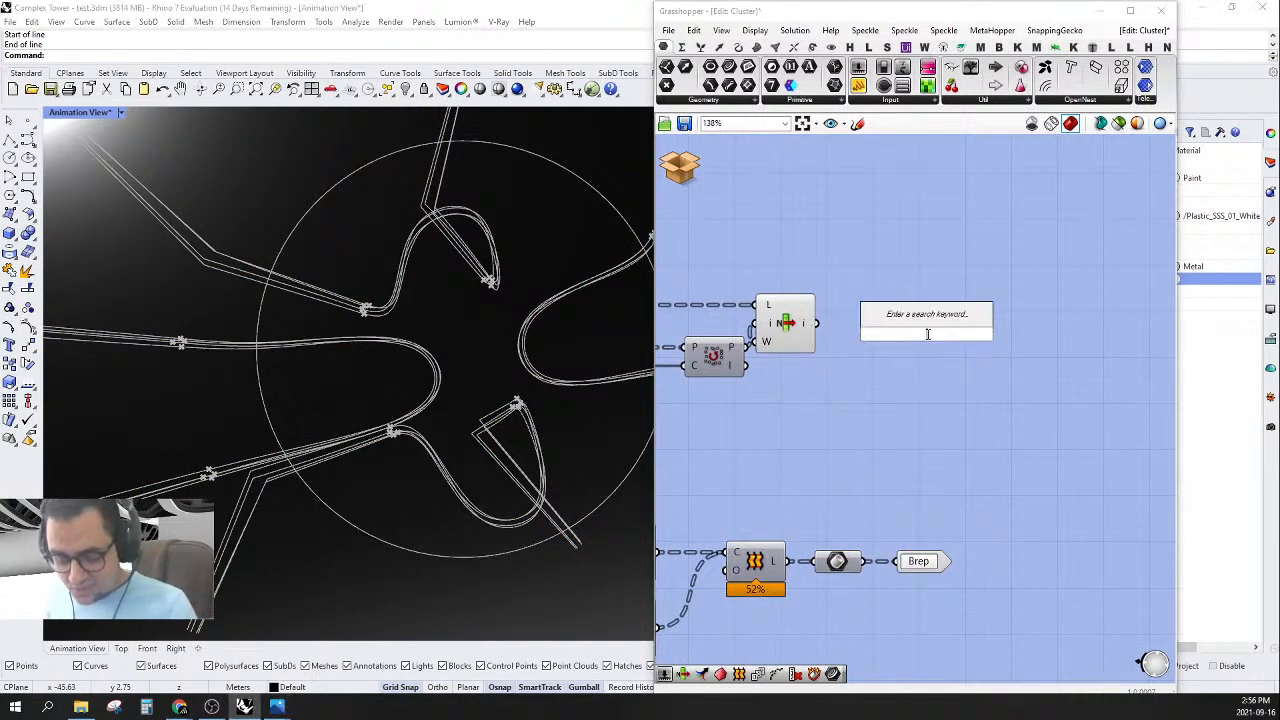
type("pat")
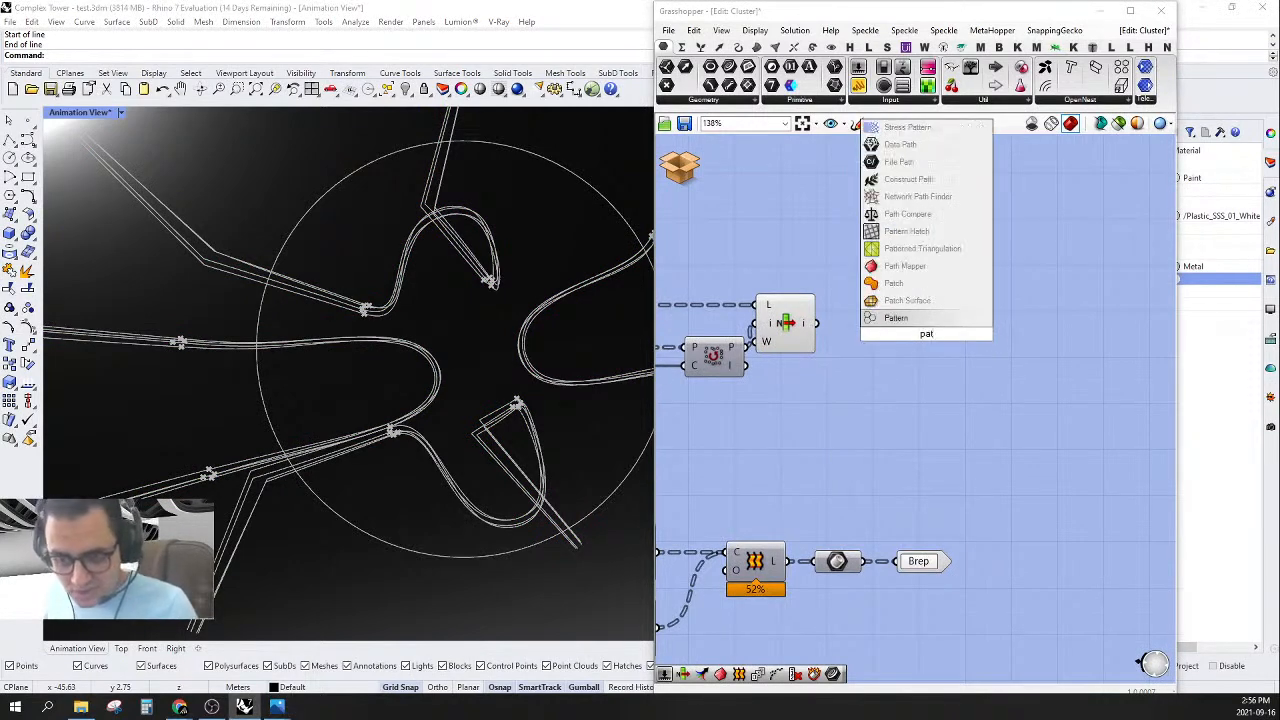
key("BackSpace")
type("r")
left_click(920, 301)
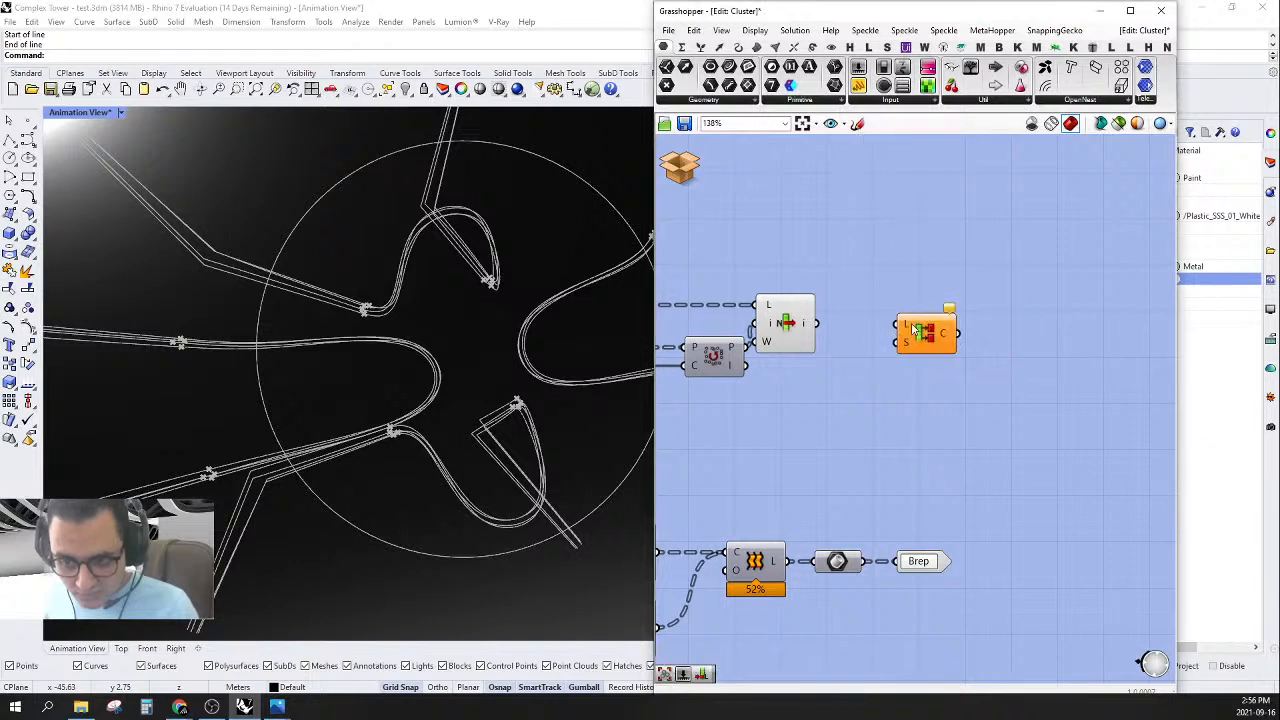
left_click_drag(908, 338, 1010, 336)
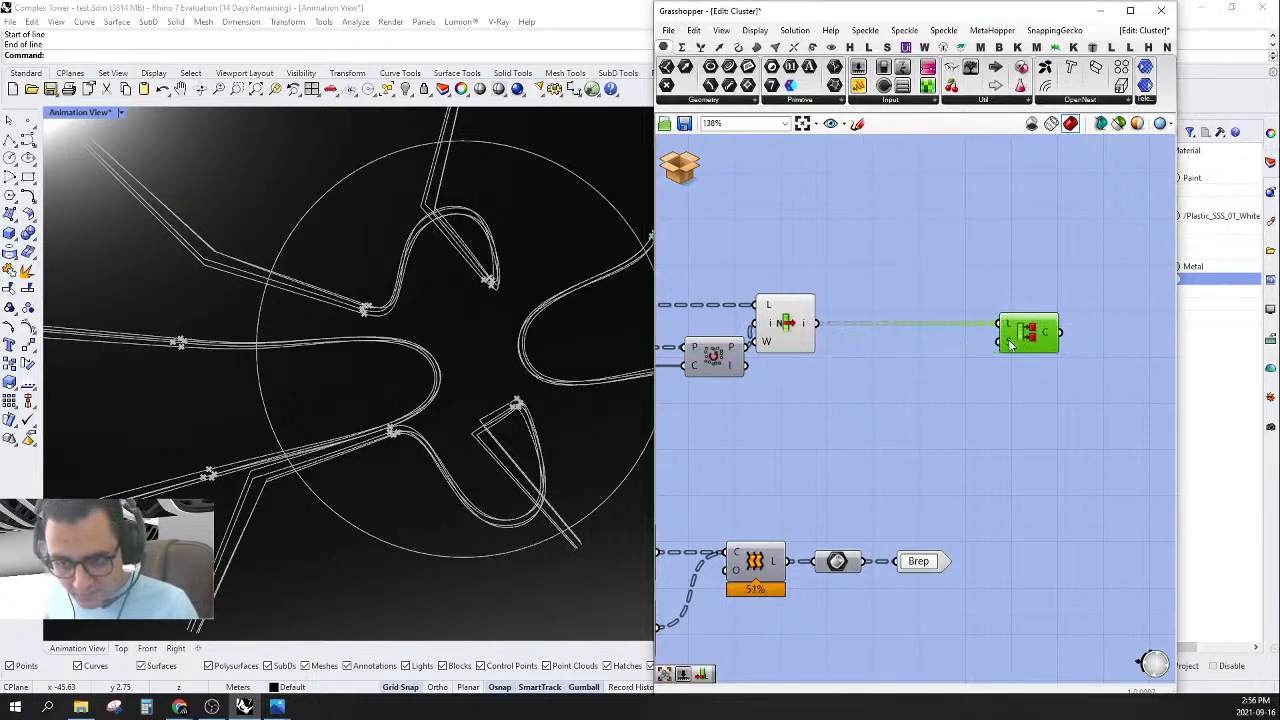
- Set the Partition List's size to 2 and move the component closer to the List Item
right_click(1010, 343)
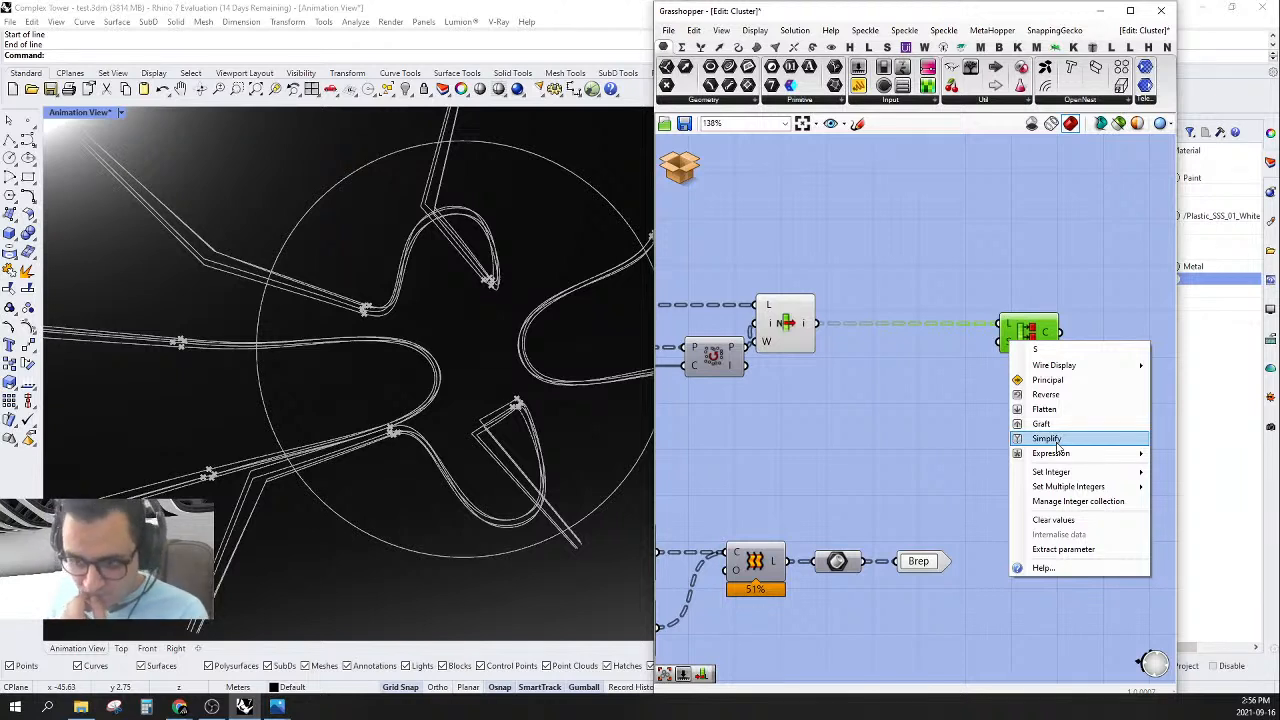
left_click(945, 388)
right_click(1007, 342)
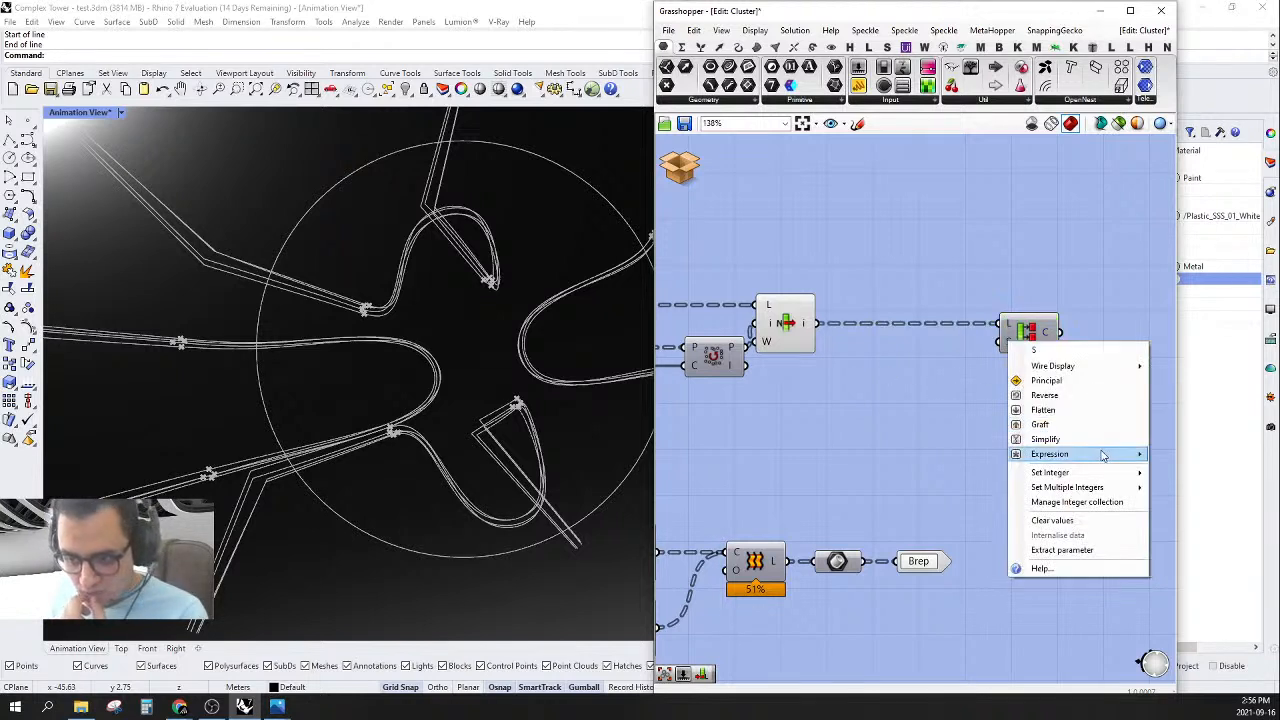
mouse_move(1100, 475)
left_click(967, 475)
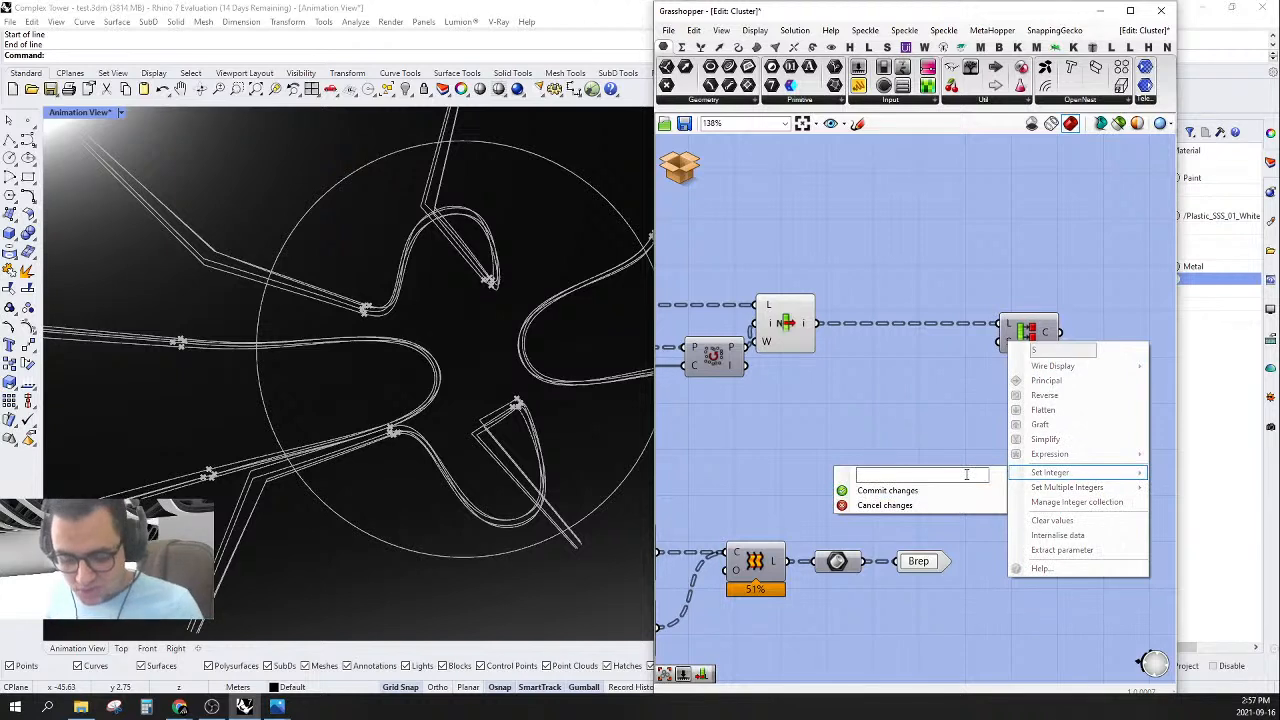
left_click(892, 493)
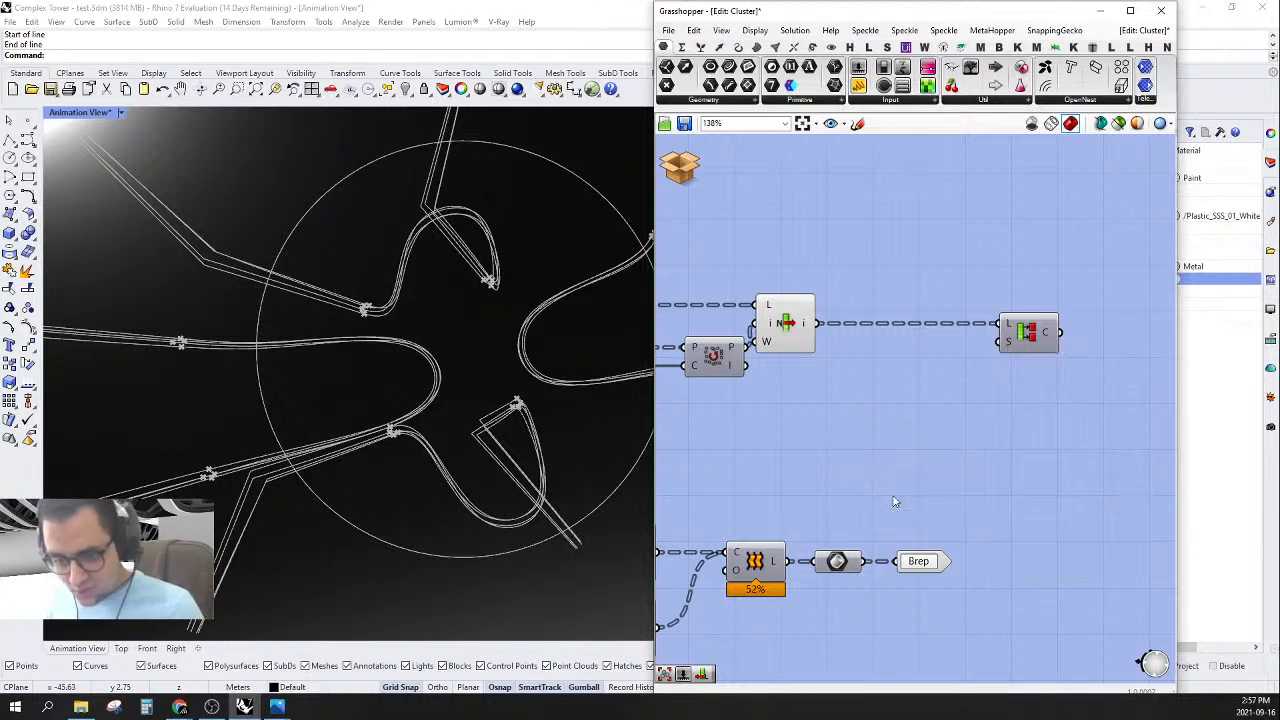
left_click_drag(1040, 330, 901, 330)
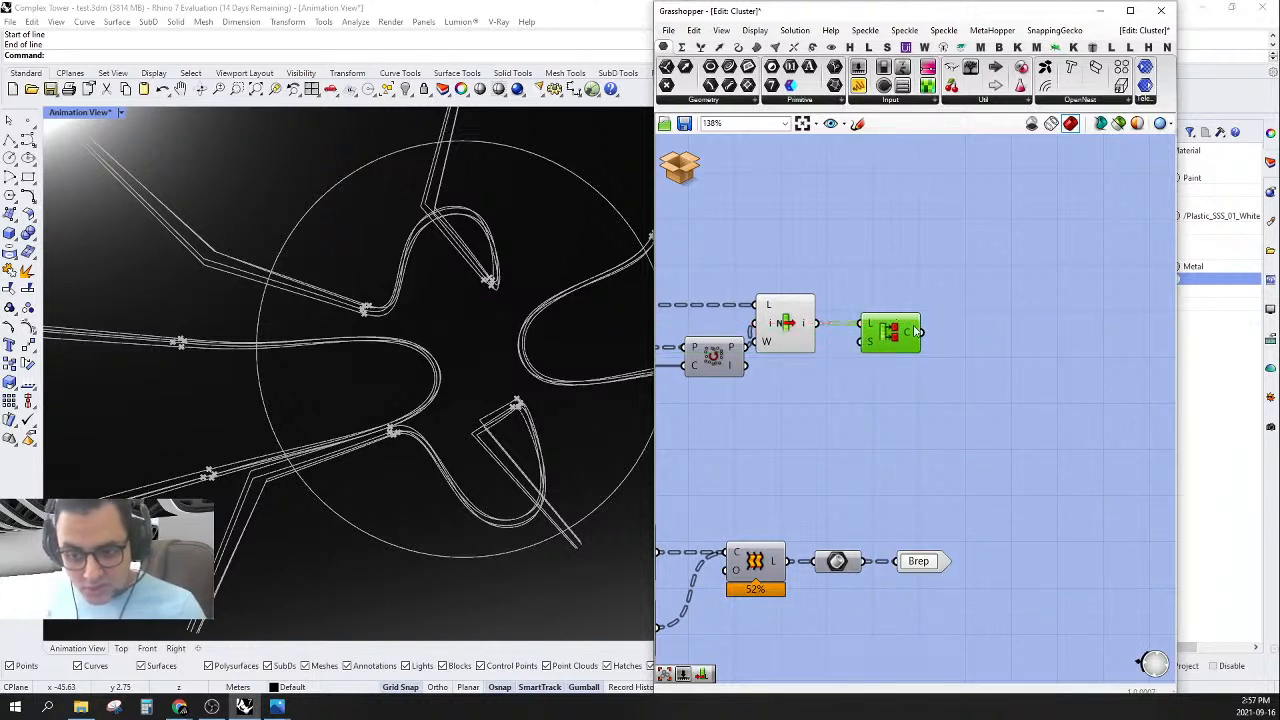
- Add a Tree Branch Check component with the Partition List's chunks as its data
double_click(969, 341)
type("tre")
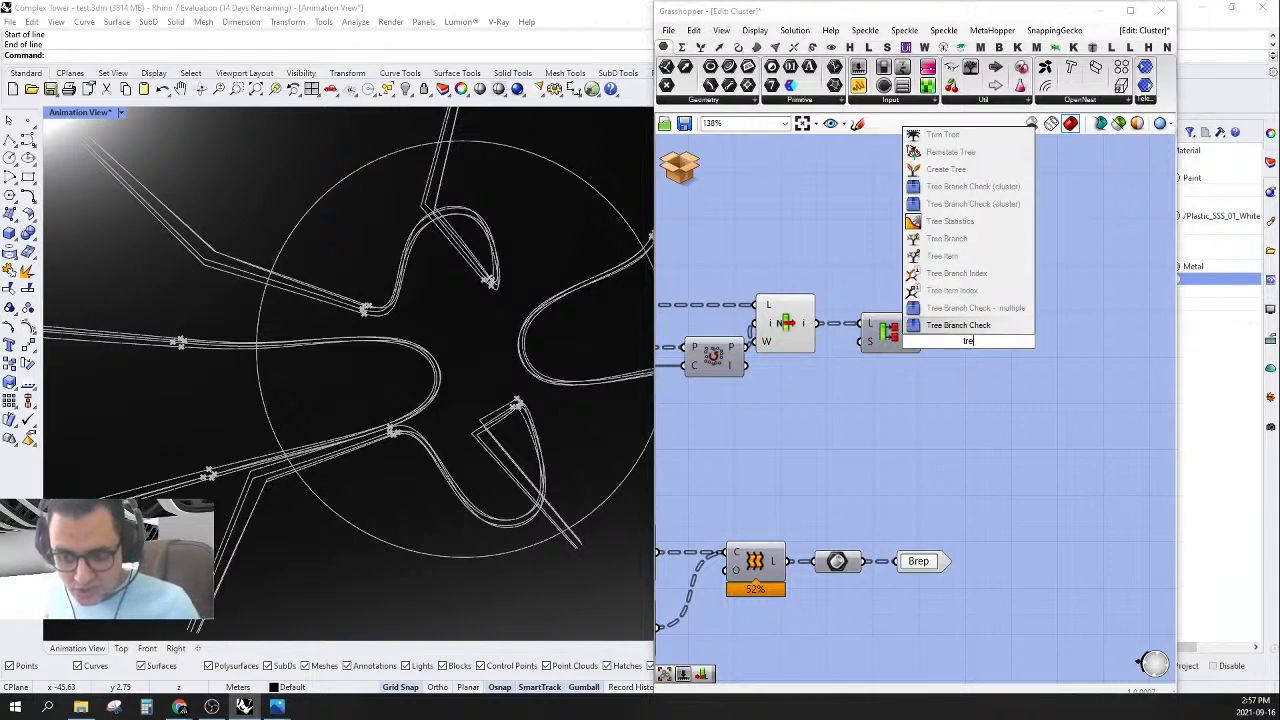
left_click(976, 325)
left_click_drag(949, 348, 970, 349)
scroll(483, 439, "up", 5)
scroll(496, 391, "down", 3)
right_click_drag(496, 391, 451, 386)
right_click_drag(1054, 374, 901, 382)
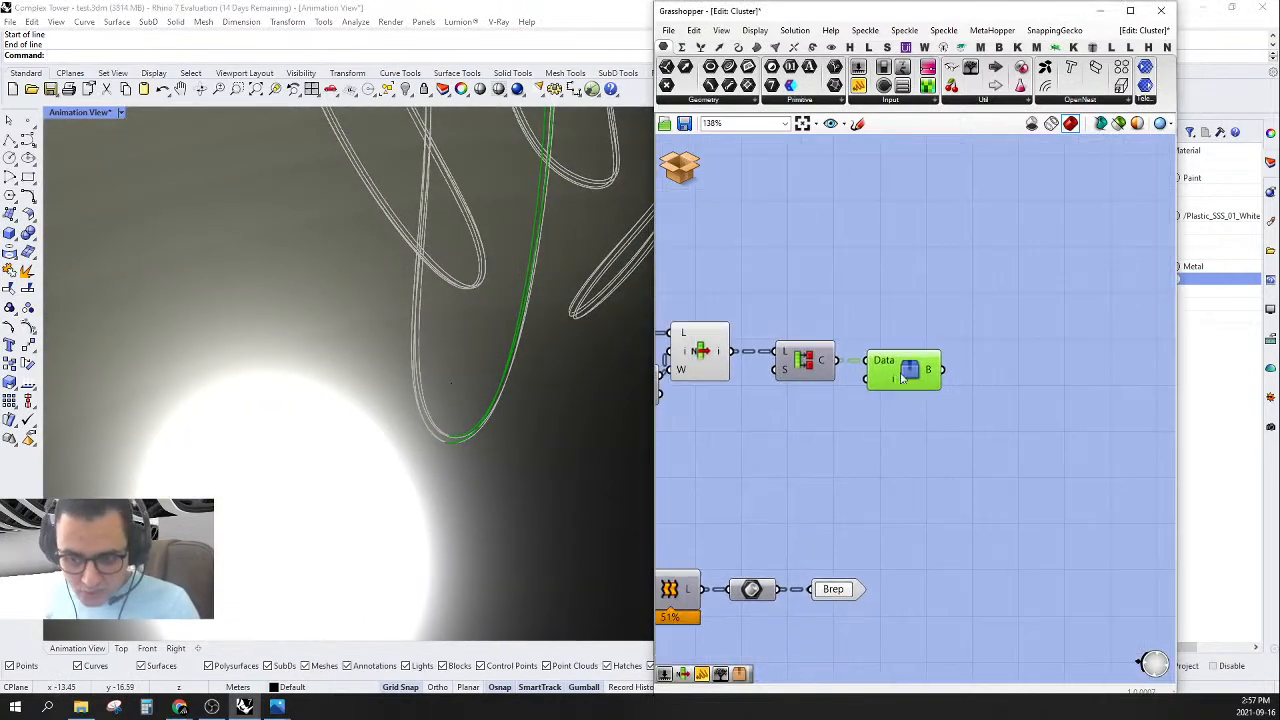
- Move the Tree Branch Check further along and connect a number slider set to 5 to its index
scroll(894, 374, "up", 1)
left_click_drag(918, 368, 1054, 369)
double_click(928, 427)
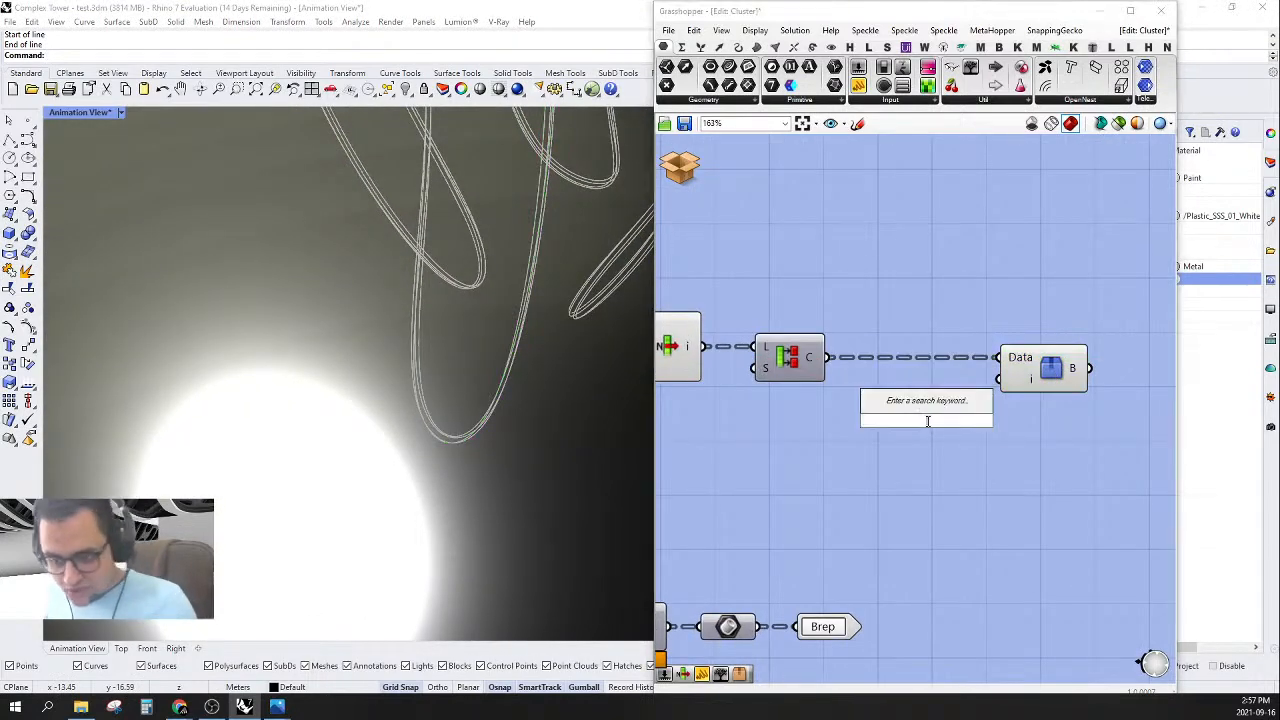
type("5")
key("Return")
left_click_drag(1023, 429, 1023, 429)
left_click(1034, 372)
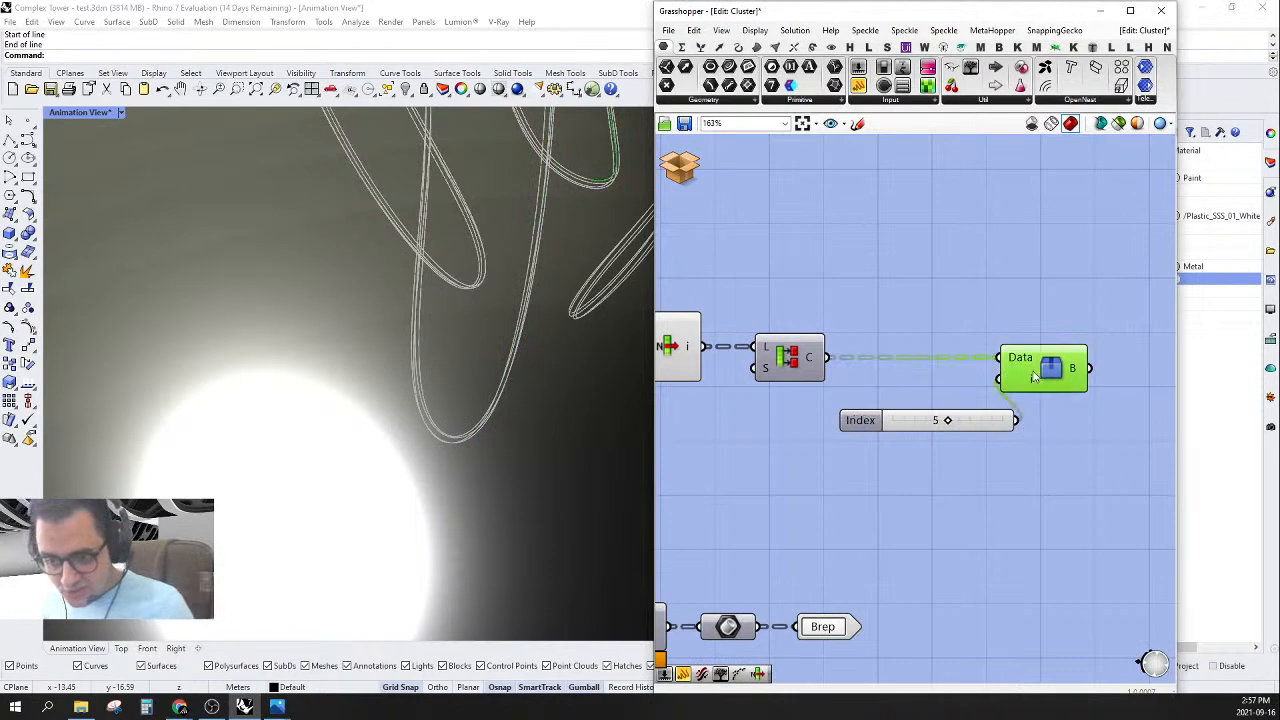
- Examine the curves of the checked branch in the viewport from several angles and distances
scroll(514, 392, "down", 10)
right_click_drag(514, 392, 528, 440)
scroll(529, 347, "up", 5)
scroll(522, 307, "up", 9)
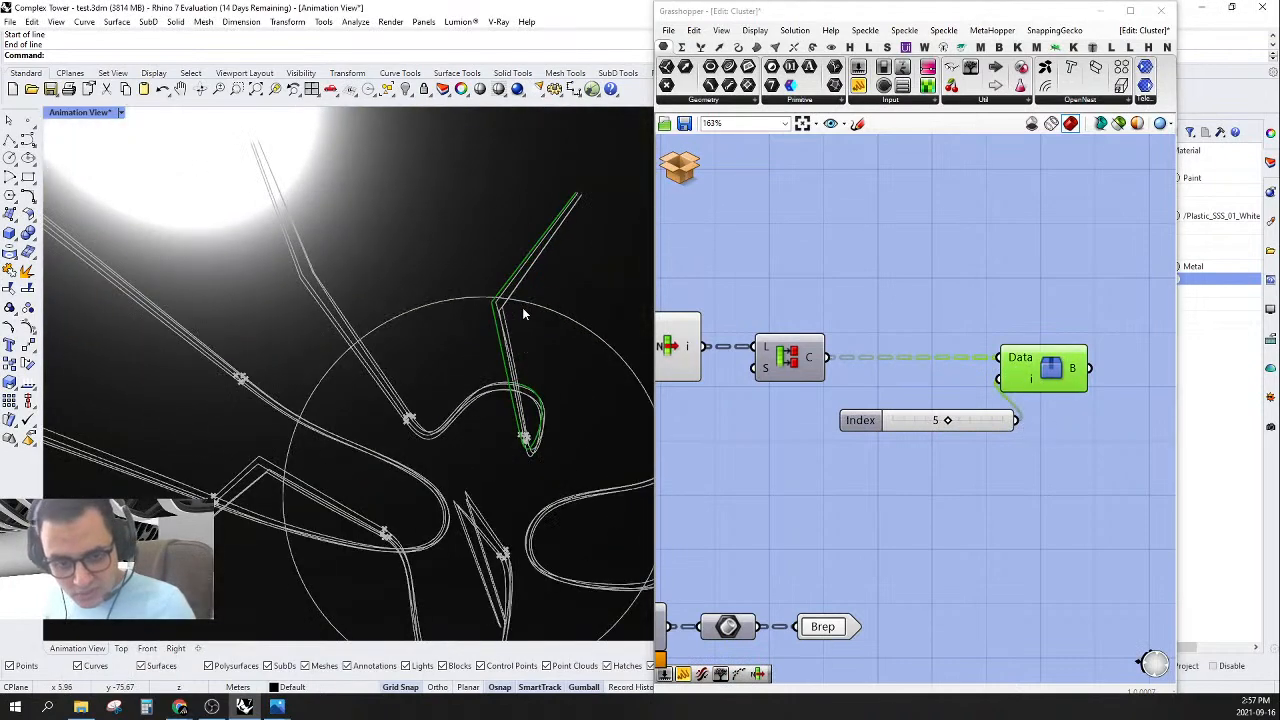
right_click_drag(520, 321, 833, 447)
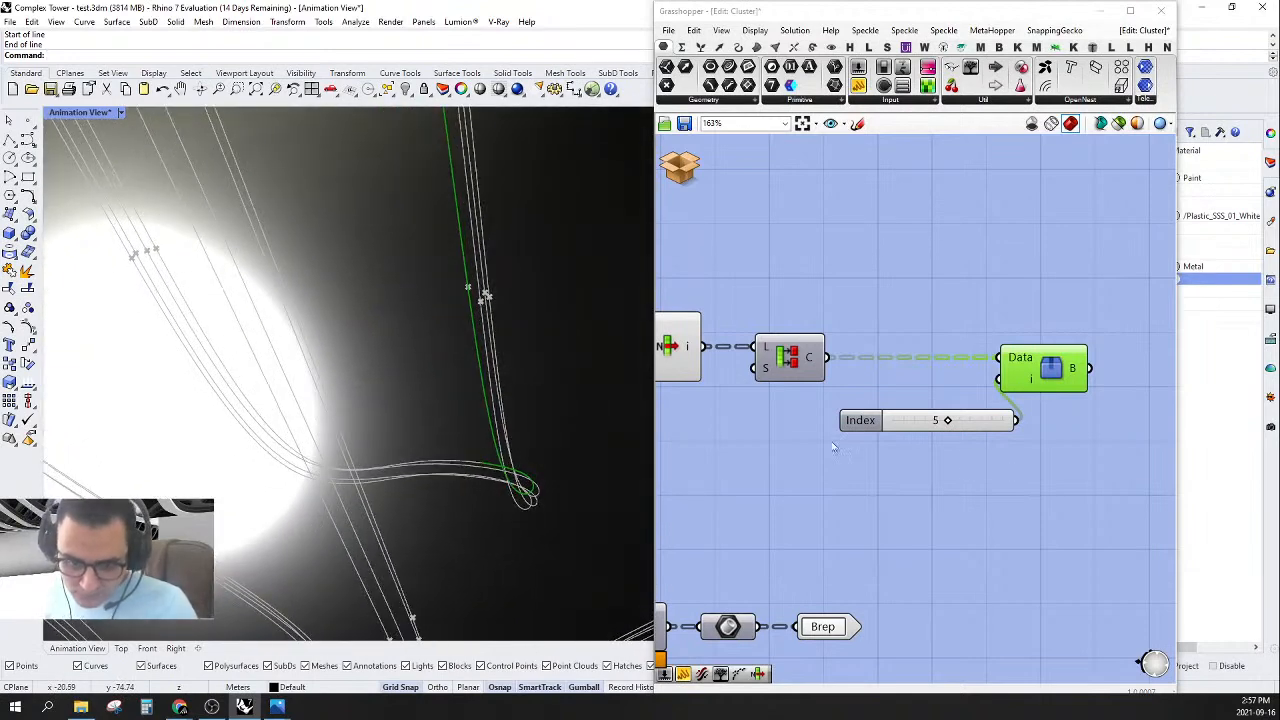
mouse_move(945, 421)
left_mouse_down()
mouse_move(958, 422)
mouse_move(947, 422)
left_mouse_up()
scroll(947, 422, "down", 4)
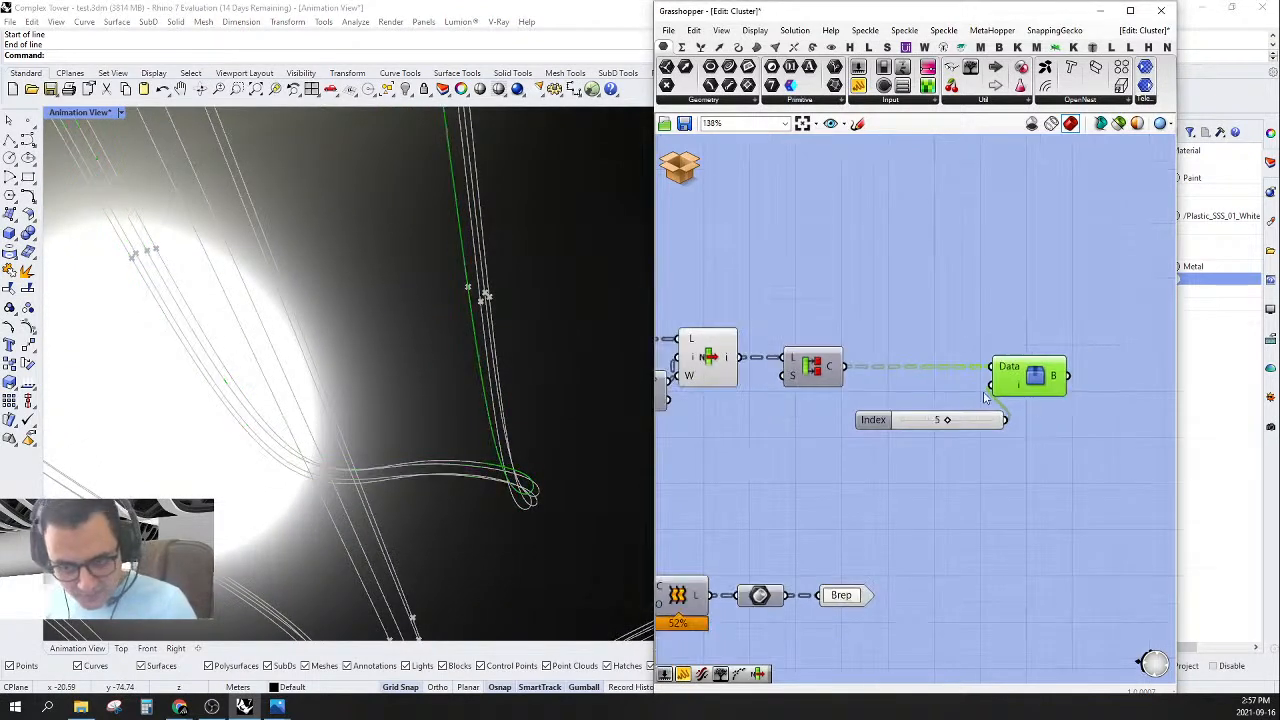
right_click_drag(455, 403, 443, 437)
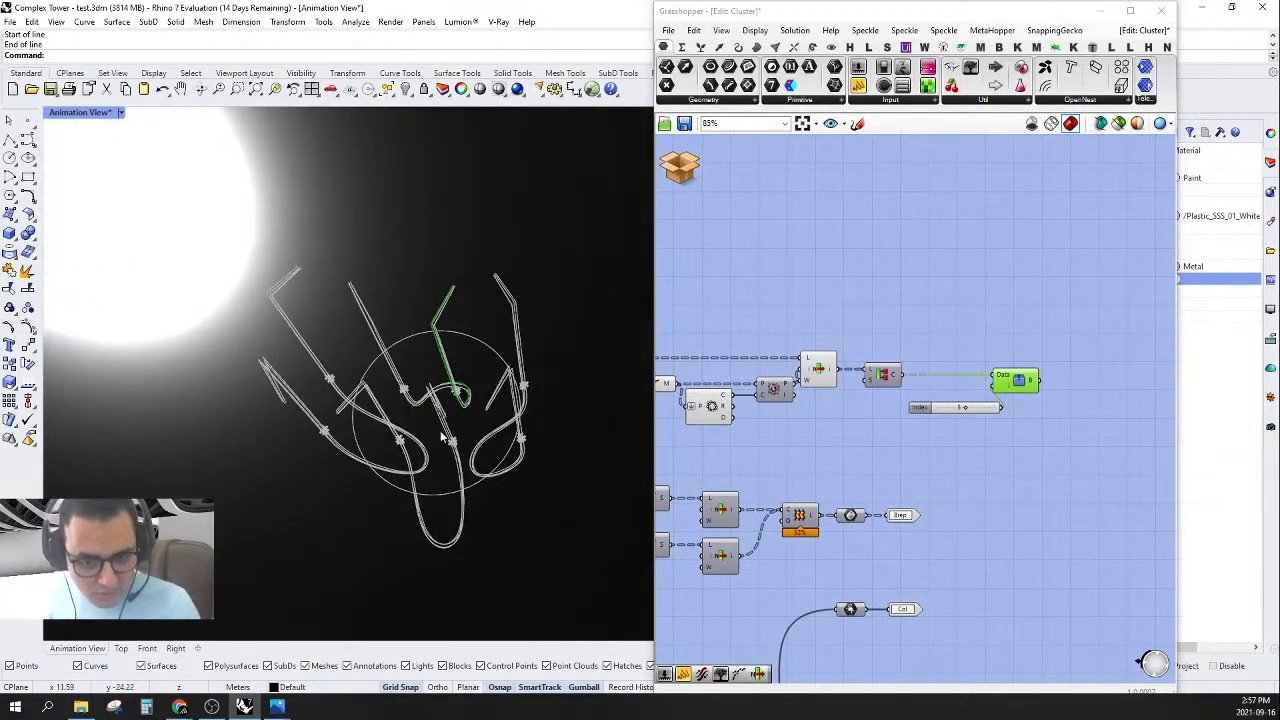
- Turn off the preview of the components upstream of the Partition List
right_click_drag(895, 363, 1028, 343)
left_click_drag(977, 305, 642, 491)
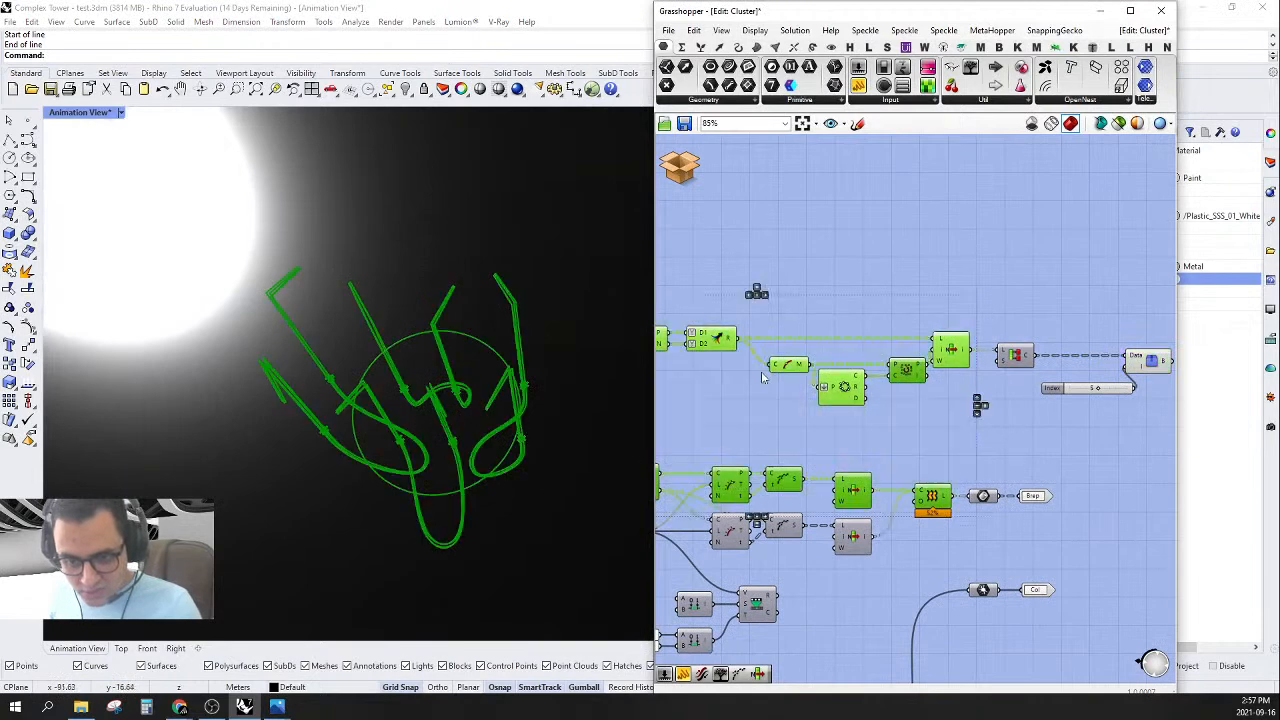
middle_click(807, 289)
left_click(826, 316)
- Inspect the checked branch's curves in the viewport and compare the Partition List's chunks with the branch output
scroll(995, 355, "up", 3)
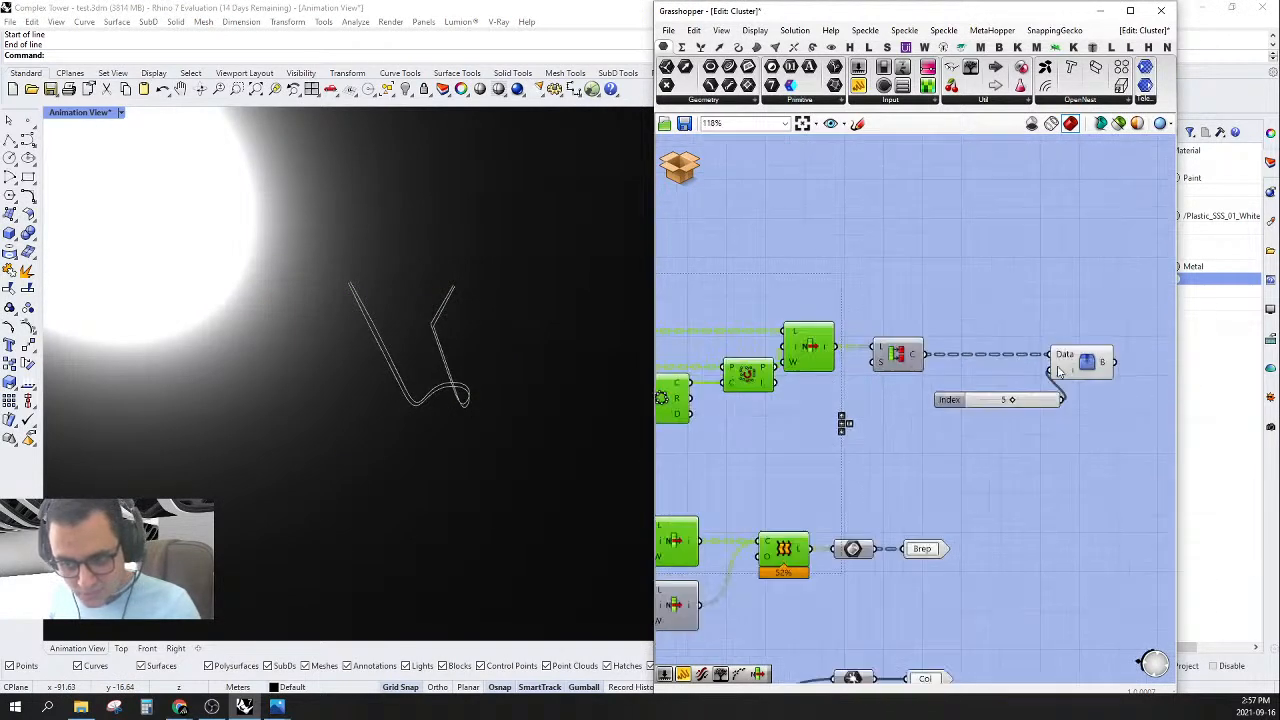
left_click(1097, 360)
scroll(397, 350, "up", 5)
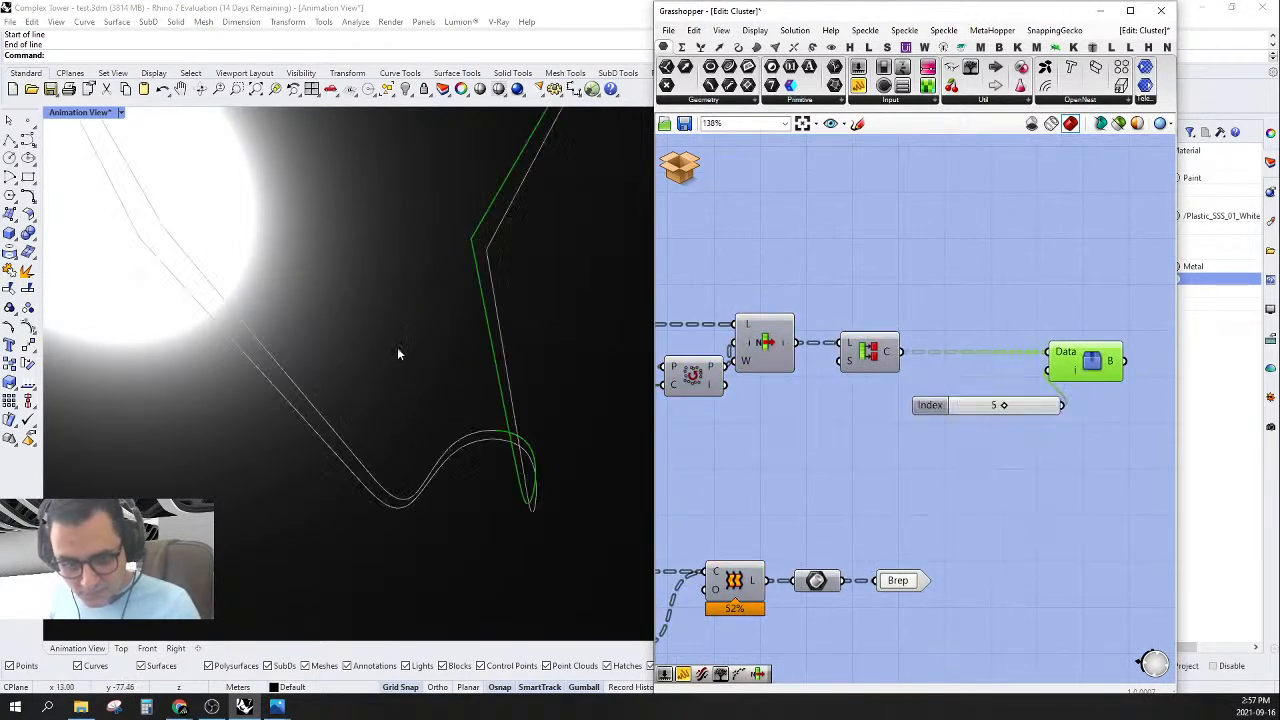
scroll(535, 500, "up", 2)
mouse_move(896, 355)
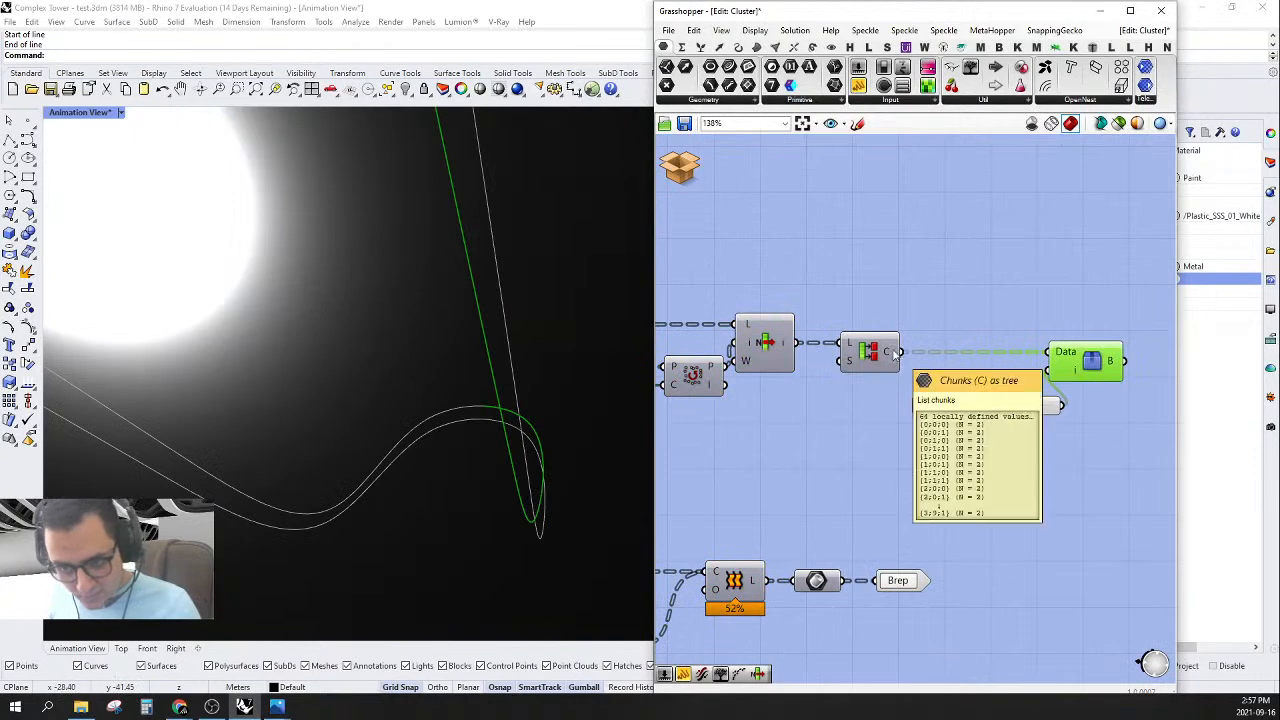
mouse_move(1114, 365)
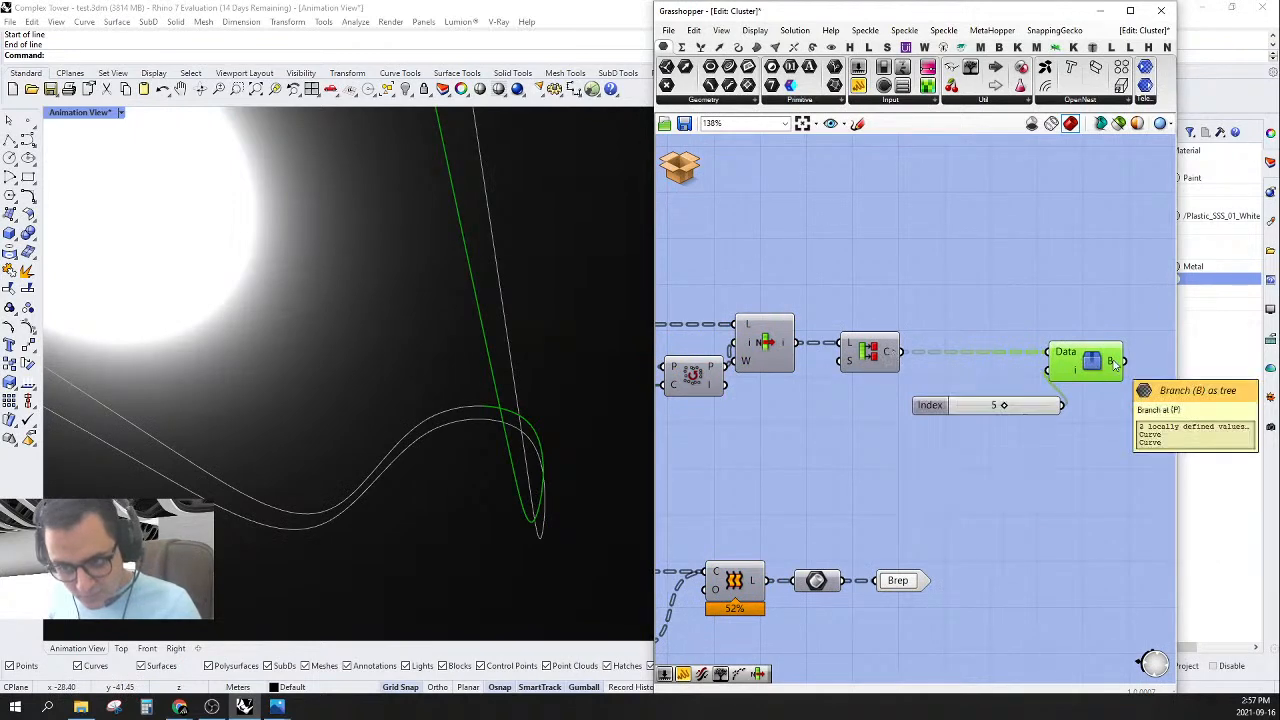
- Turn off the preview of the two Tree Branch Checks and two List Items in the upper part of the definition
right_click_drag(790, 430, 738, 420)
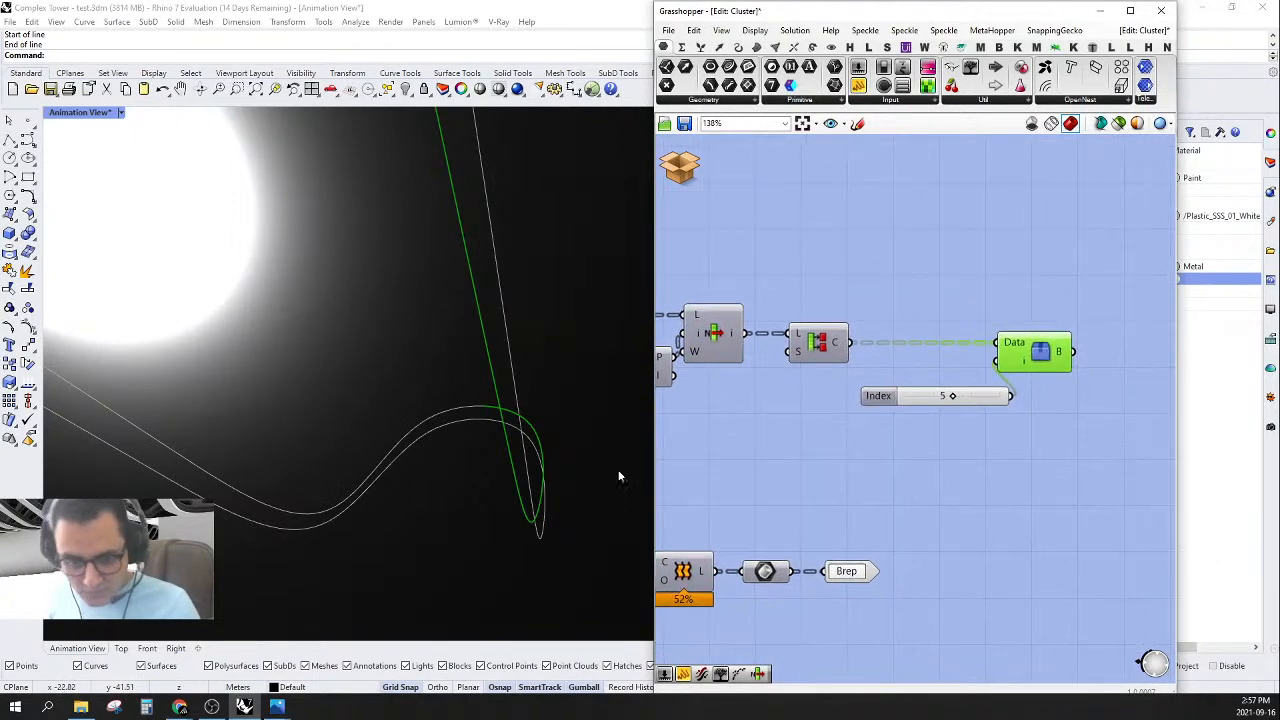
right_click_drag(590, 460, 243, 429)
scroll(888, 295, "down", 7)
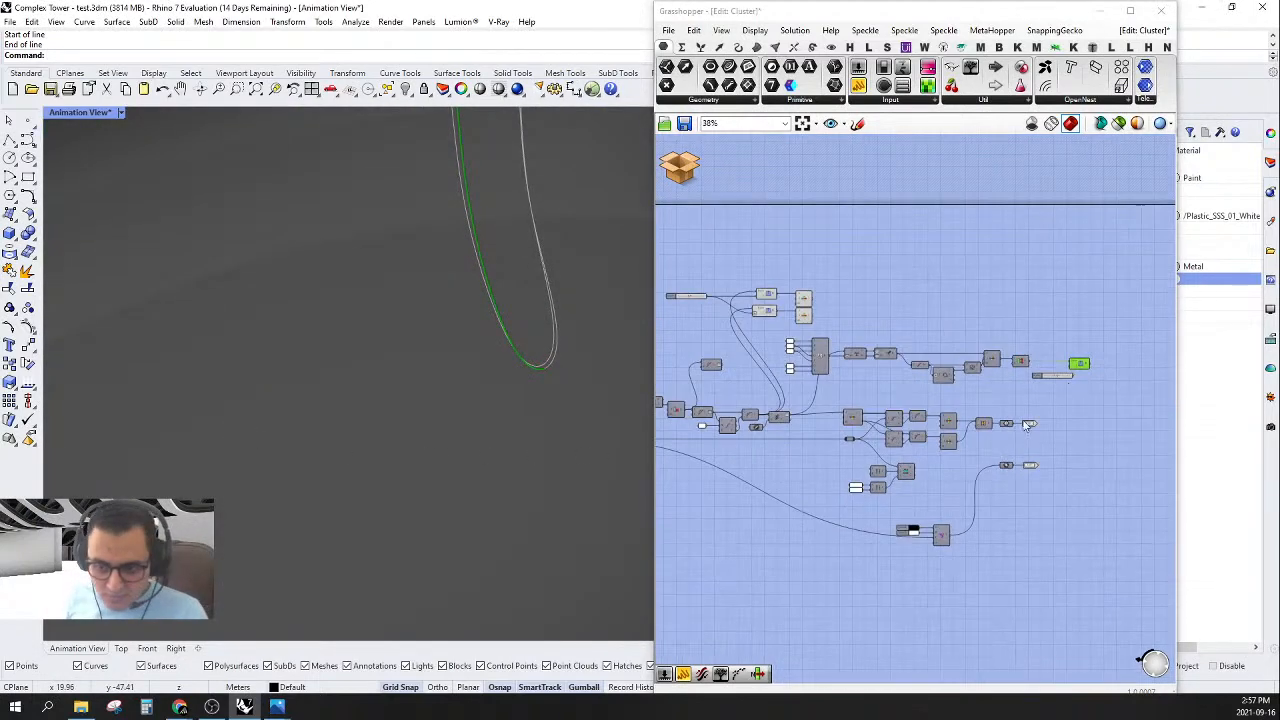
left_click_drag(904, 248, 790, 321)
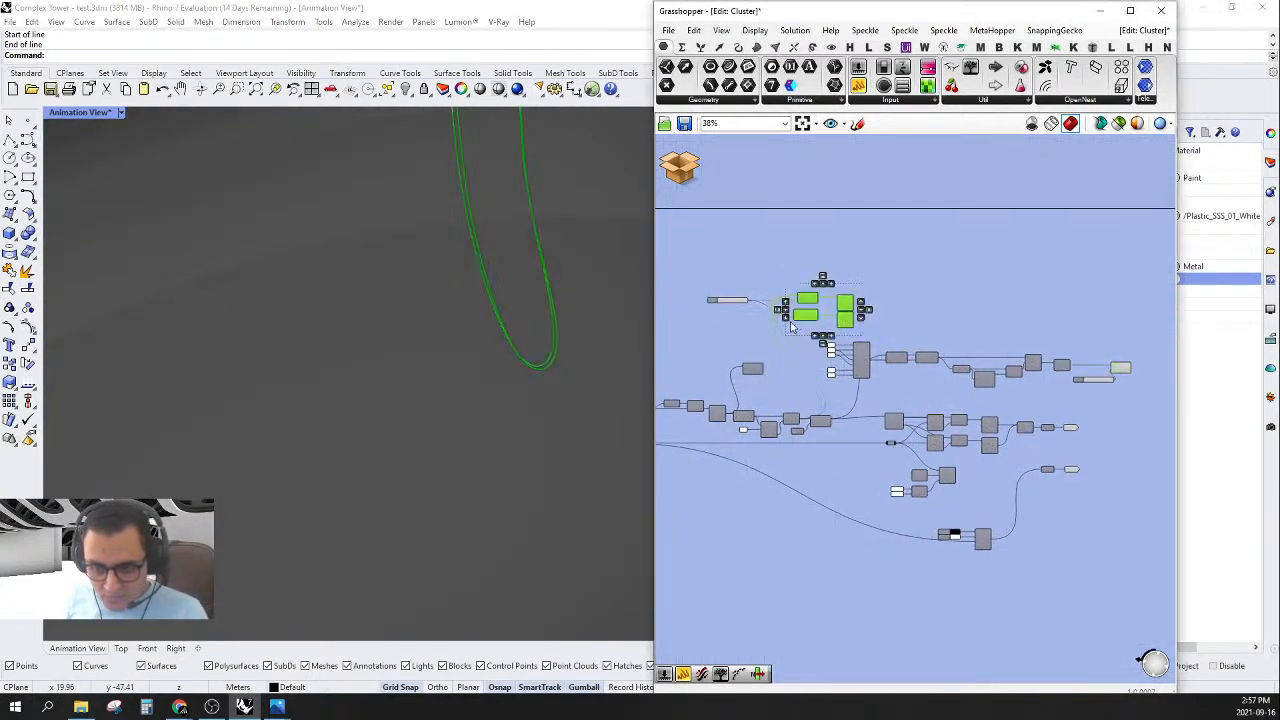
right_click(908, 286)
left_click(935, 308)
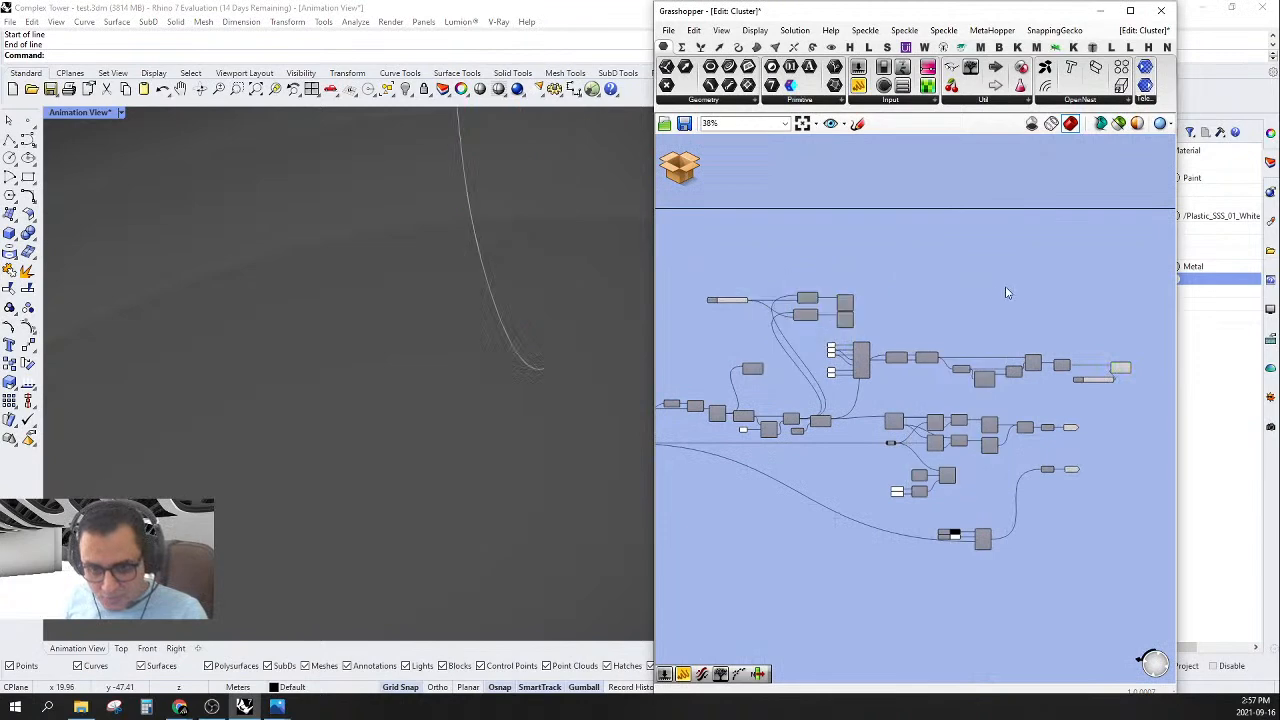
- Align the Tree Branch Check with the Partition List and move its index slider in between, checking the chunks and branch outputs
scroll(960, 390, "up", 5)
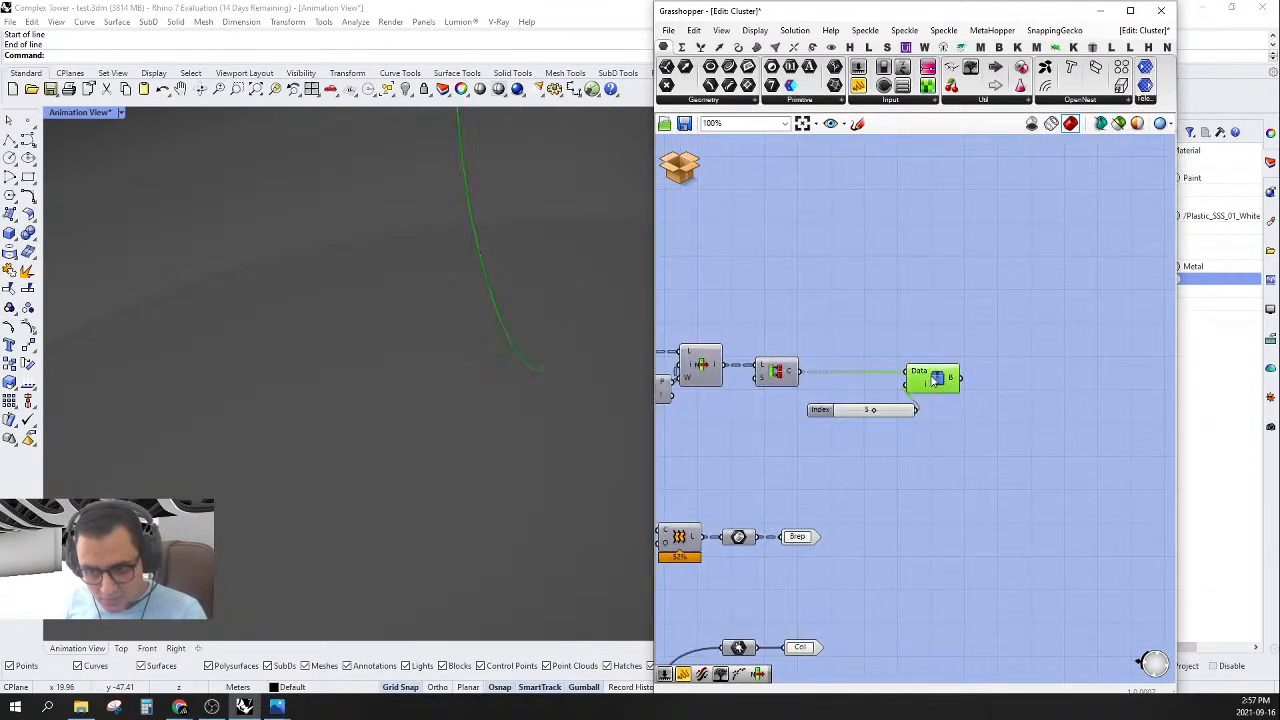
left_click_drag(935, 378, 975, 378)
right_click_drag(972, 432, 1053, 437)
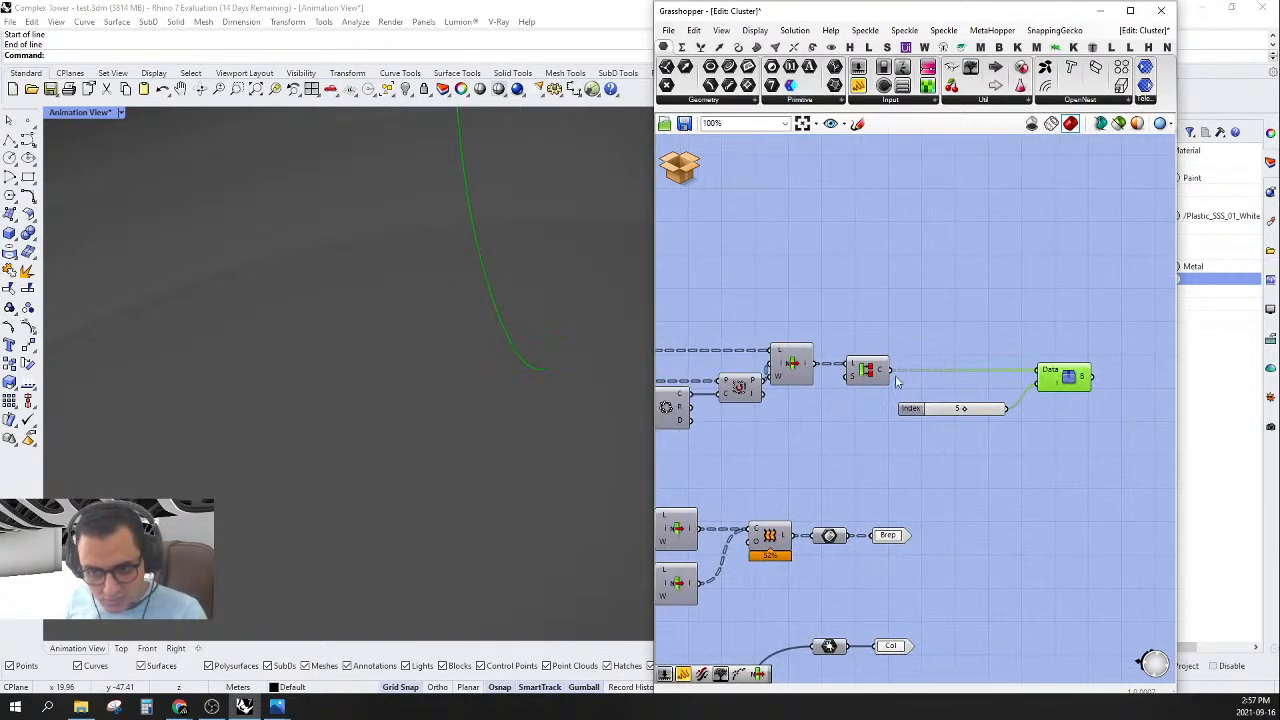
scroll(896, 380, "up", 2)
mouse_move(882, 372)
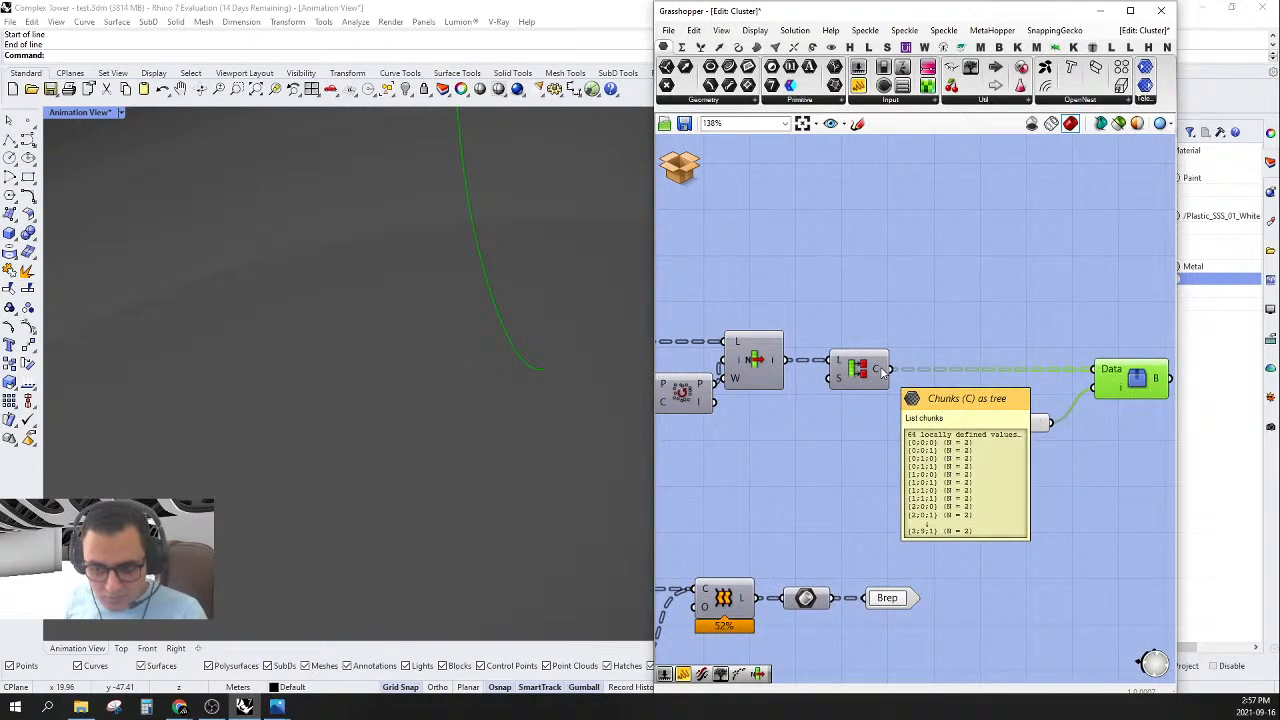
right_click_drag(882, 372, 767, 385)
left_click_drag(1034, 406, 996, 406)
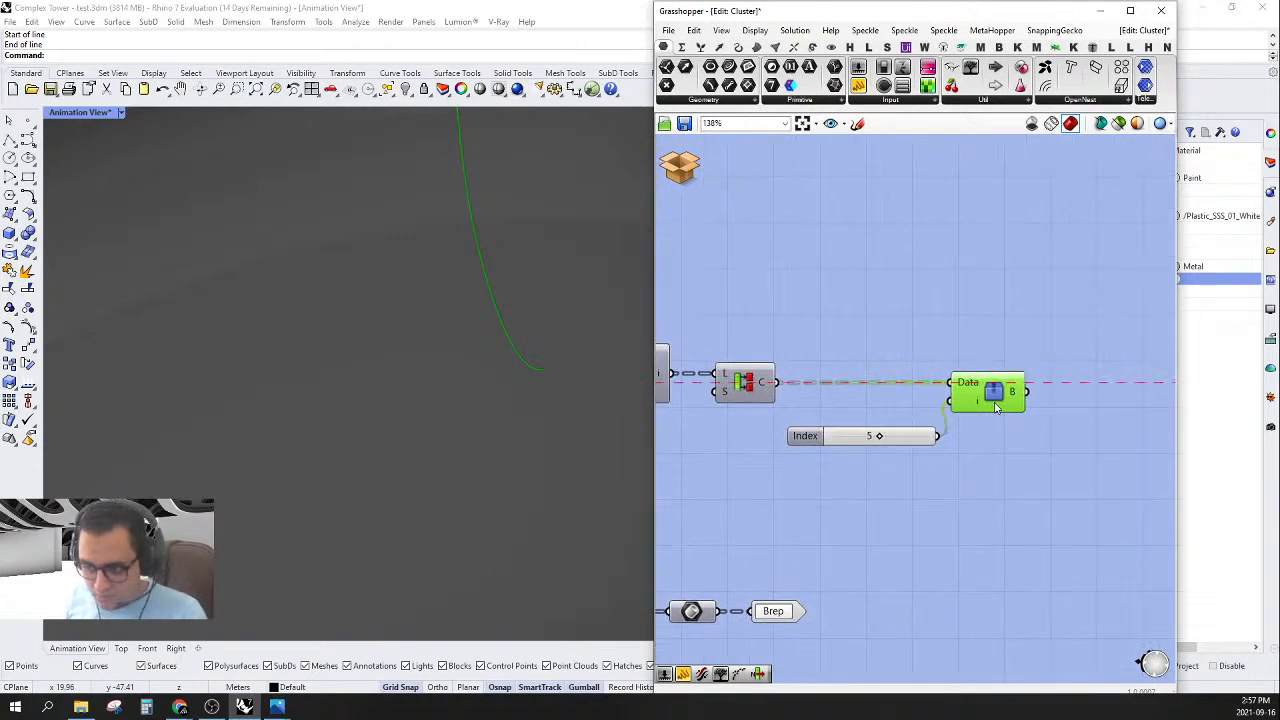
right_click_drag(1000, 407, 1070, 385)
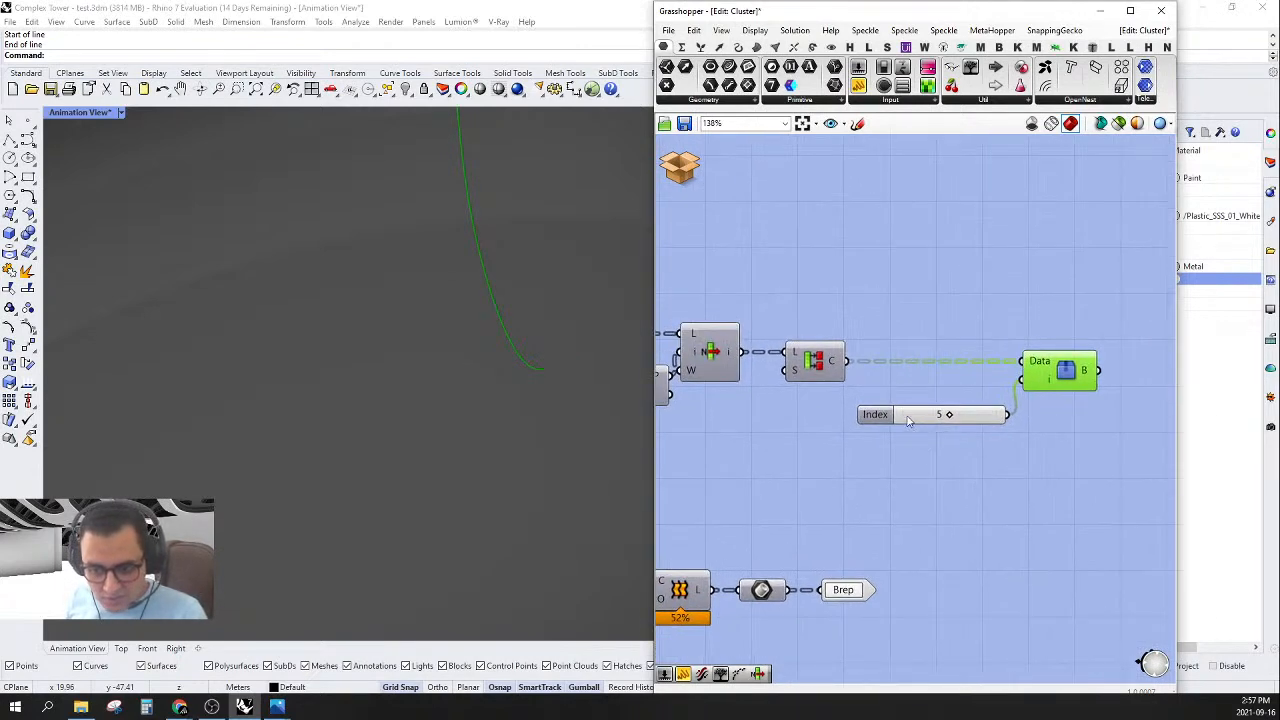
left_click_drag(913, 413, 908, 380)
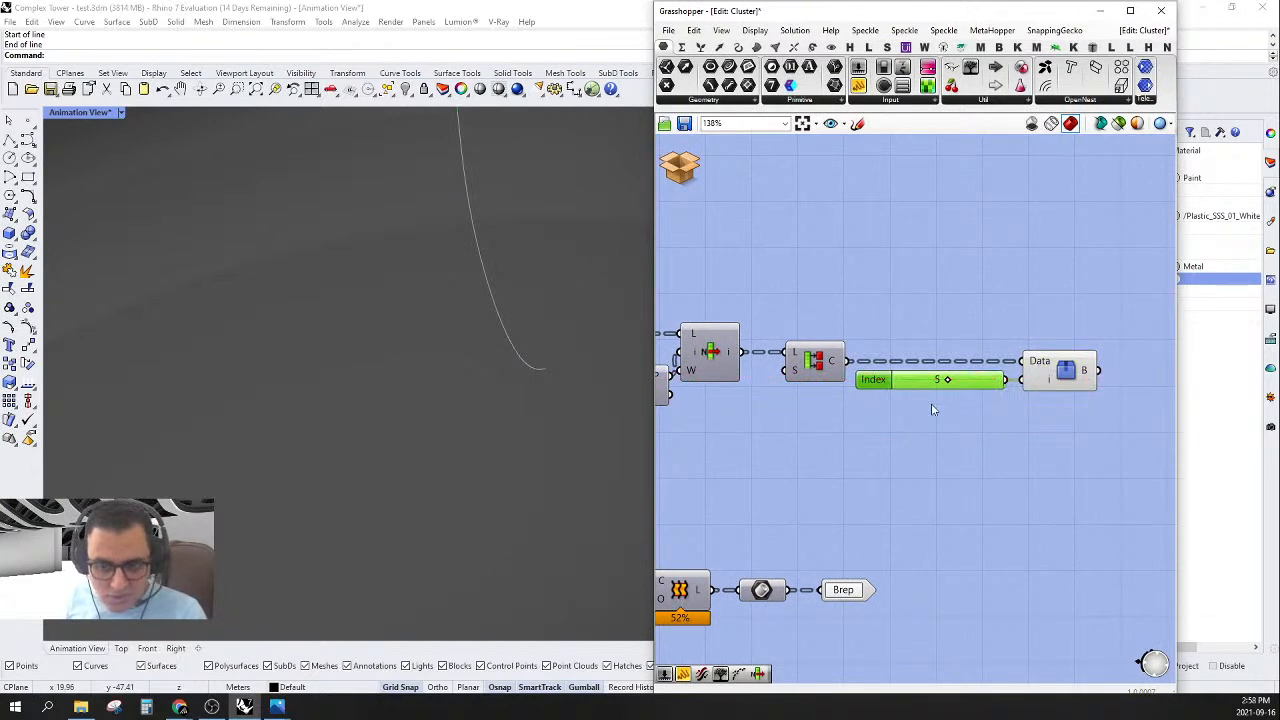
right_click_drag(962, 379, 1000, 383)
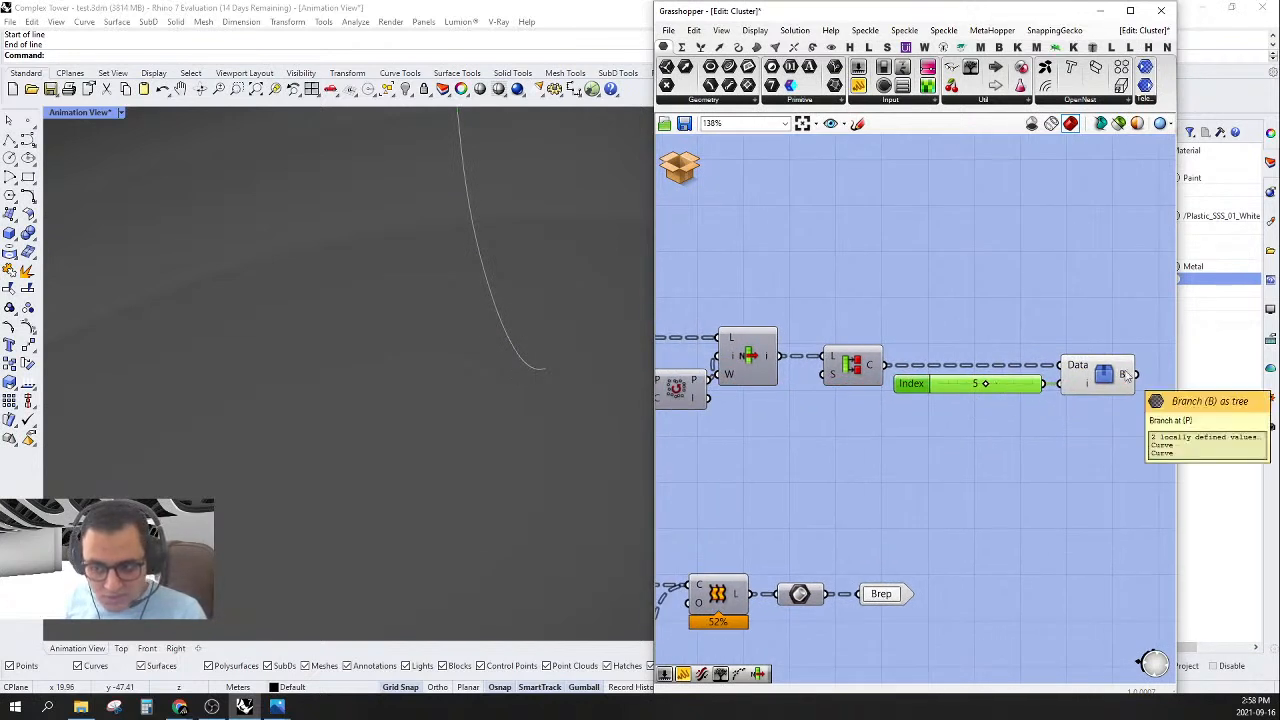
scroll(1040, 380, "down", 4)
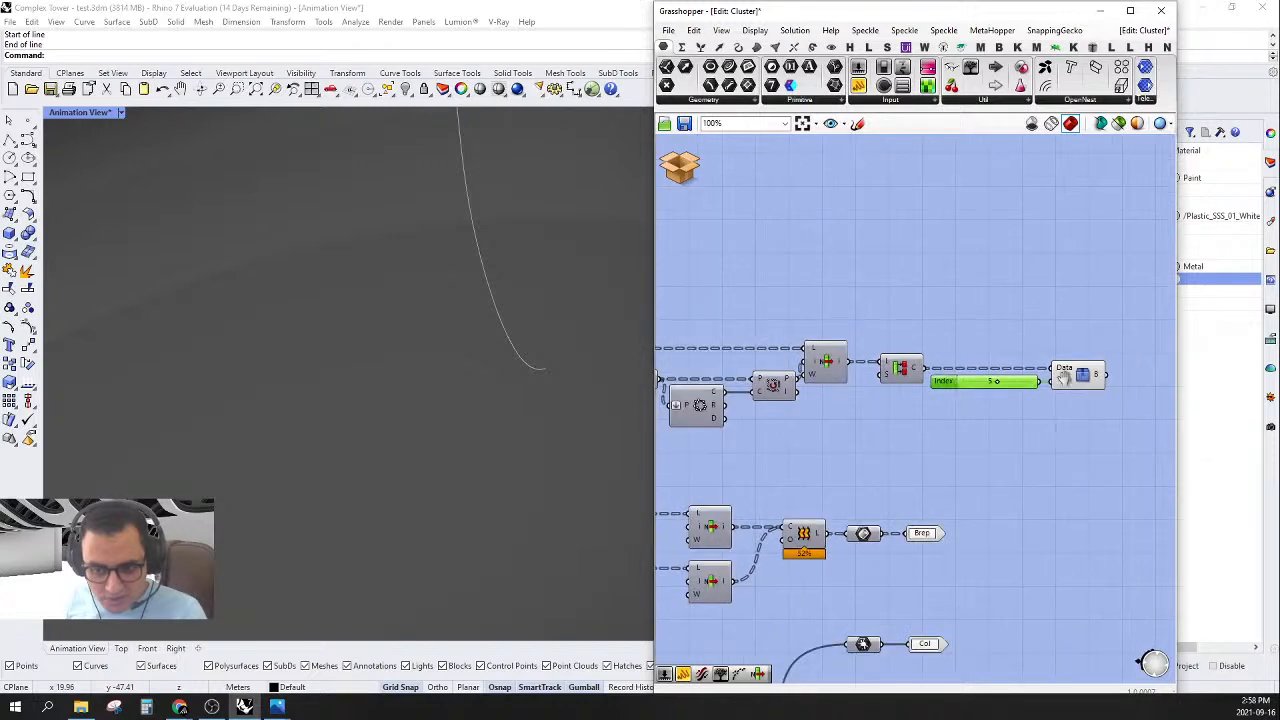
- Examine the highlighted curves of the checked branch in the viewport from several angles
left_click(1075, 377)
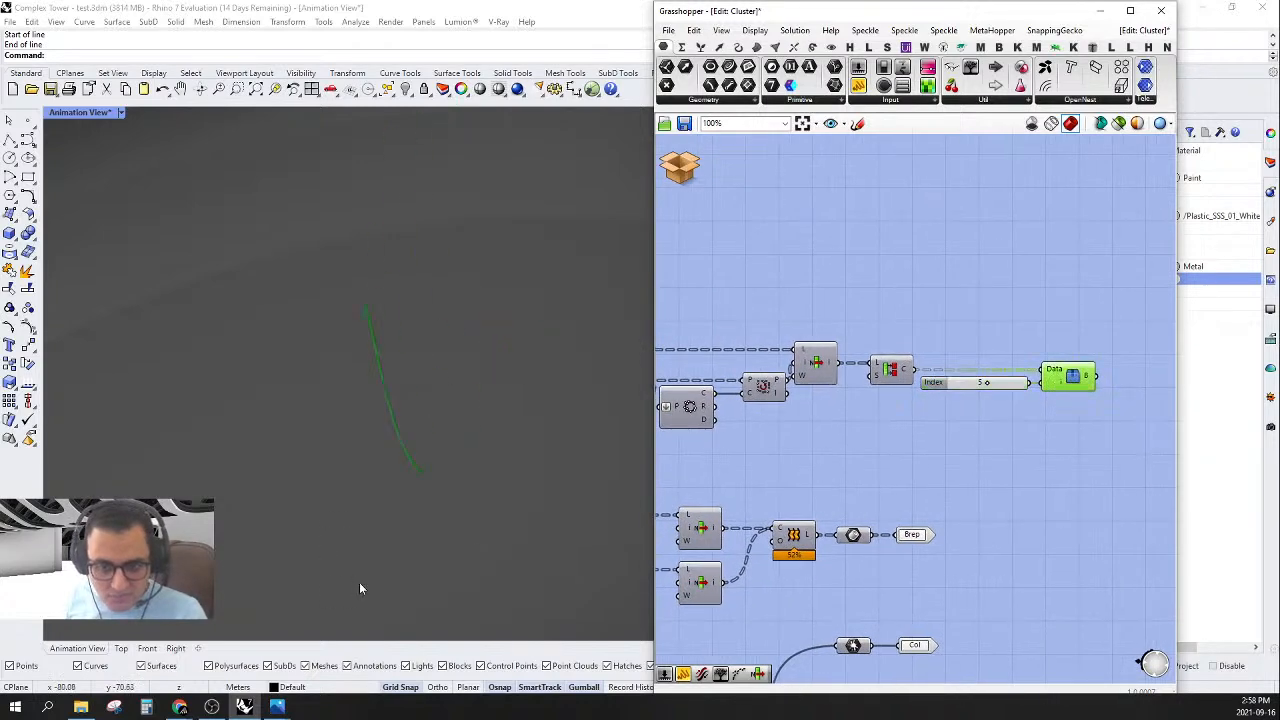
left_click(365, 460)
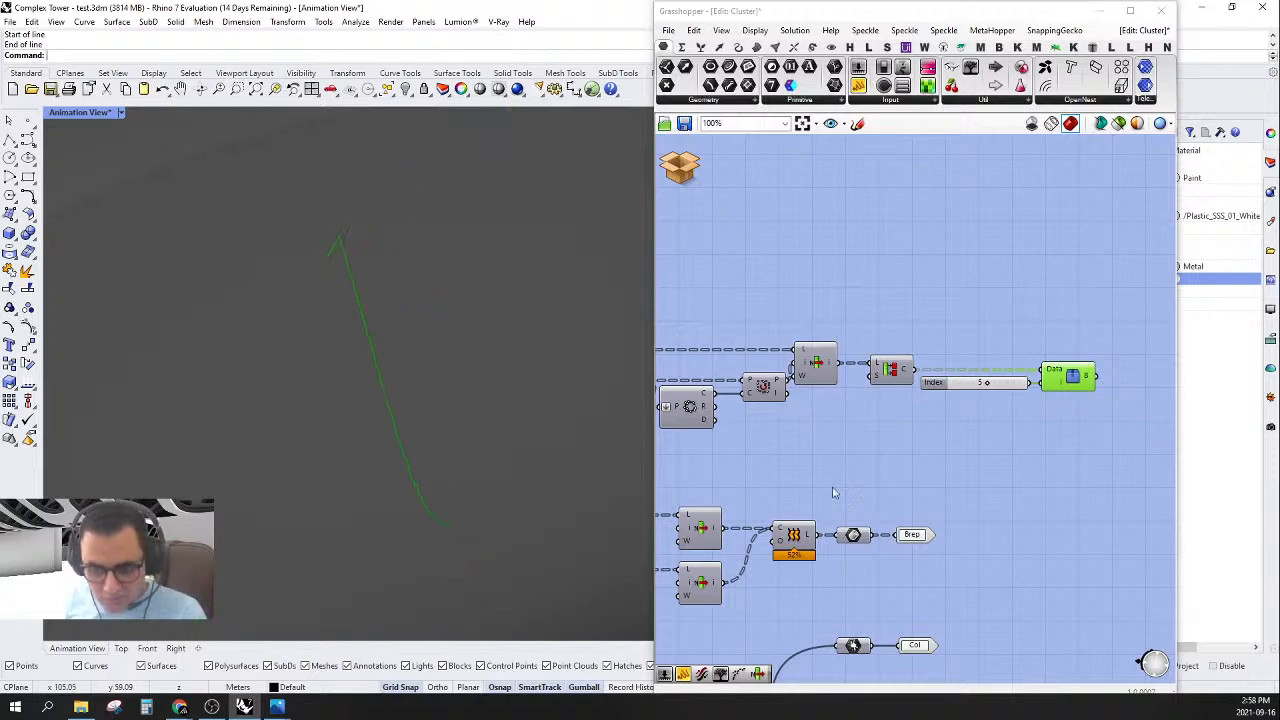
scroll(1003, 489, "up", 5)
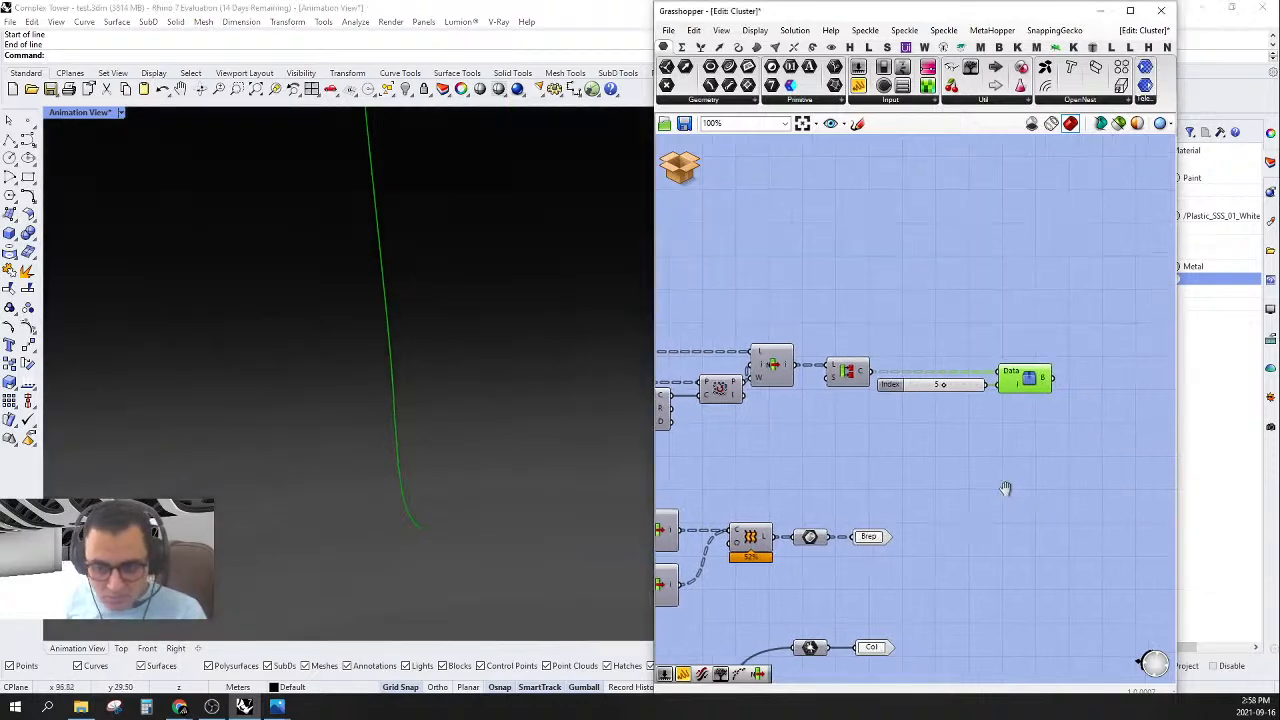
double_click(1000, 309)
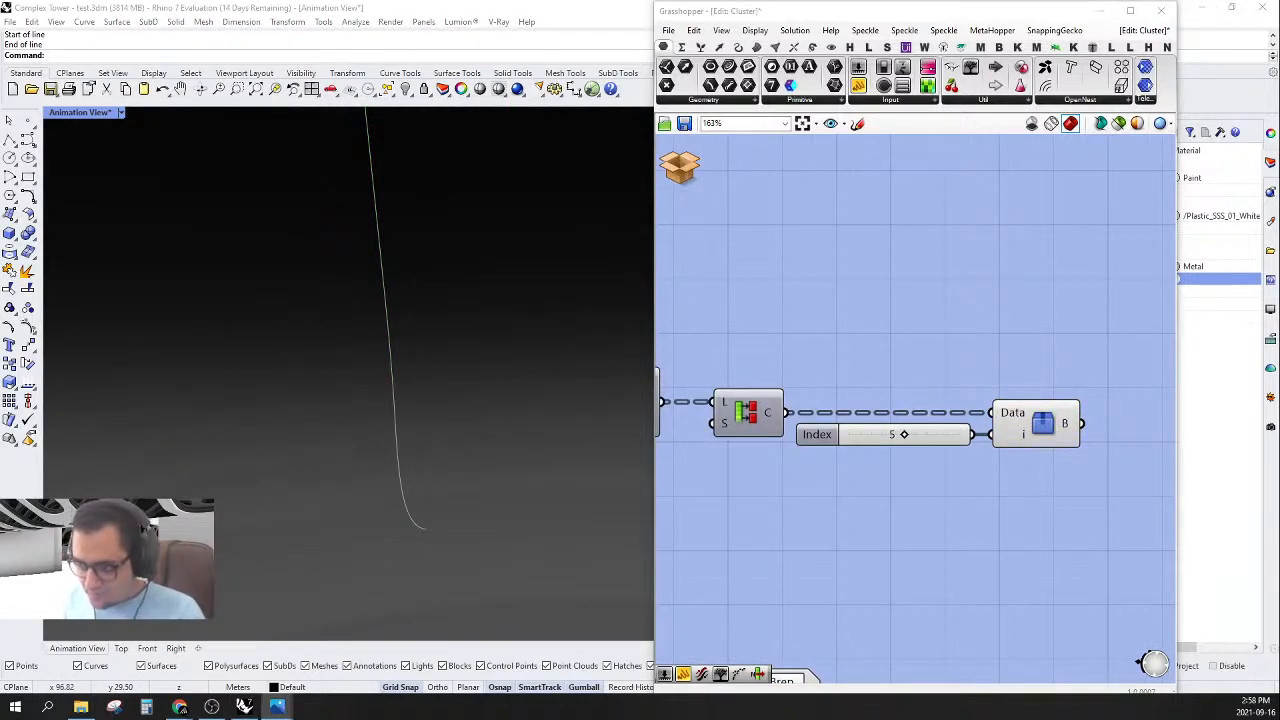
left_click(1056, 444)
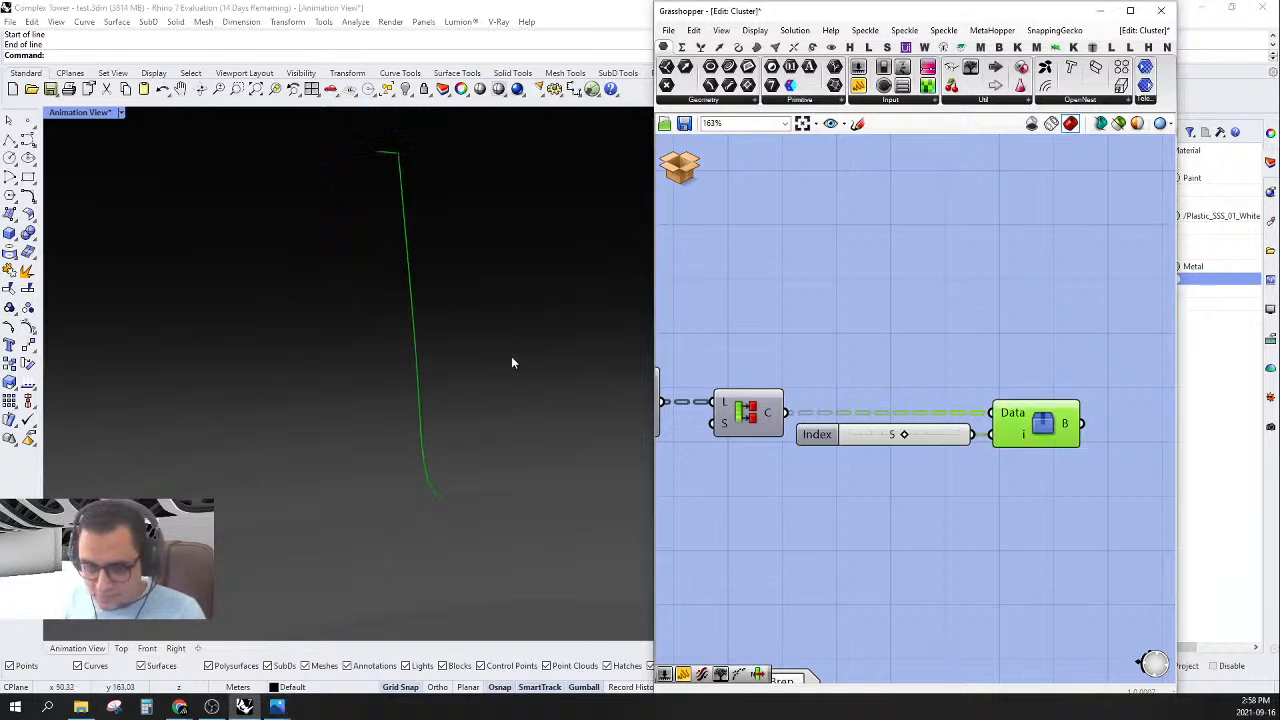
scroll(1040, 435, "up", 3)
- Delete the Tree Branch Check and its index slider after the Partition List
left_click_drag(1070, 335, 828, 597)
scroll(955, 350, "down", 5)
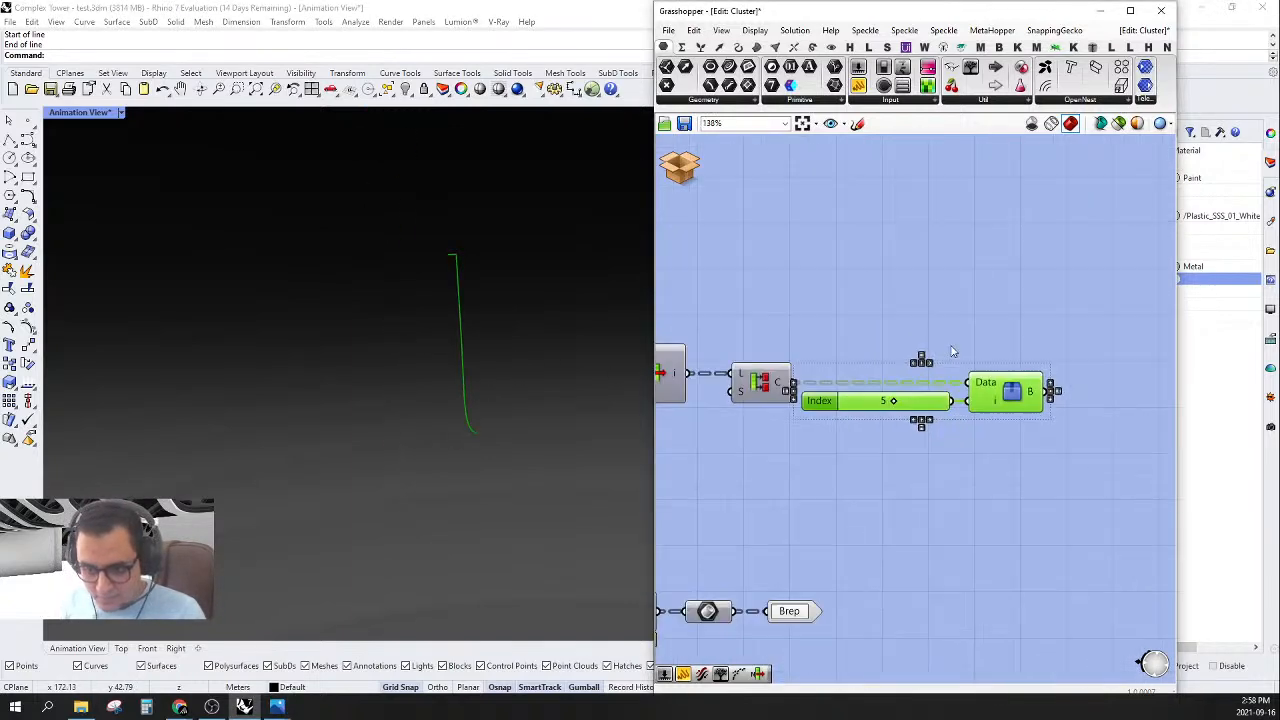
left_click(929, 310)
double_click(929, 309)
left_click_drag(1013, 337, 912, 462)
right_click_drag(942, 478, 977, 486)
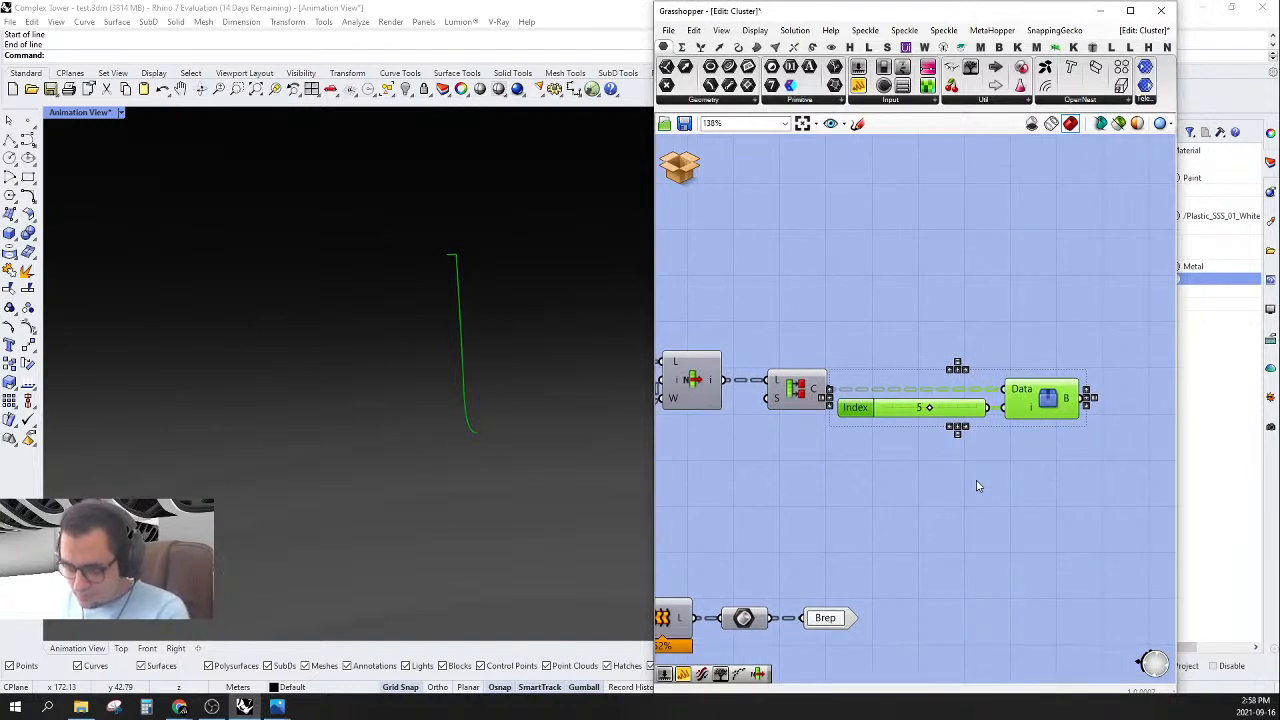
scroll(977, 486, "down", 5)
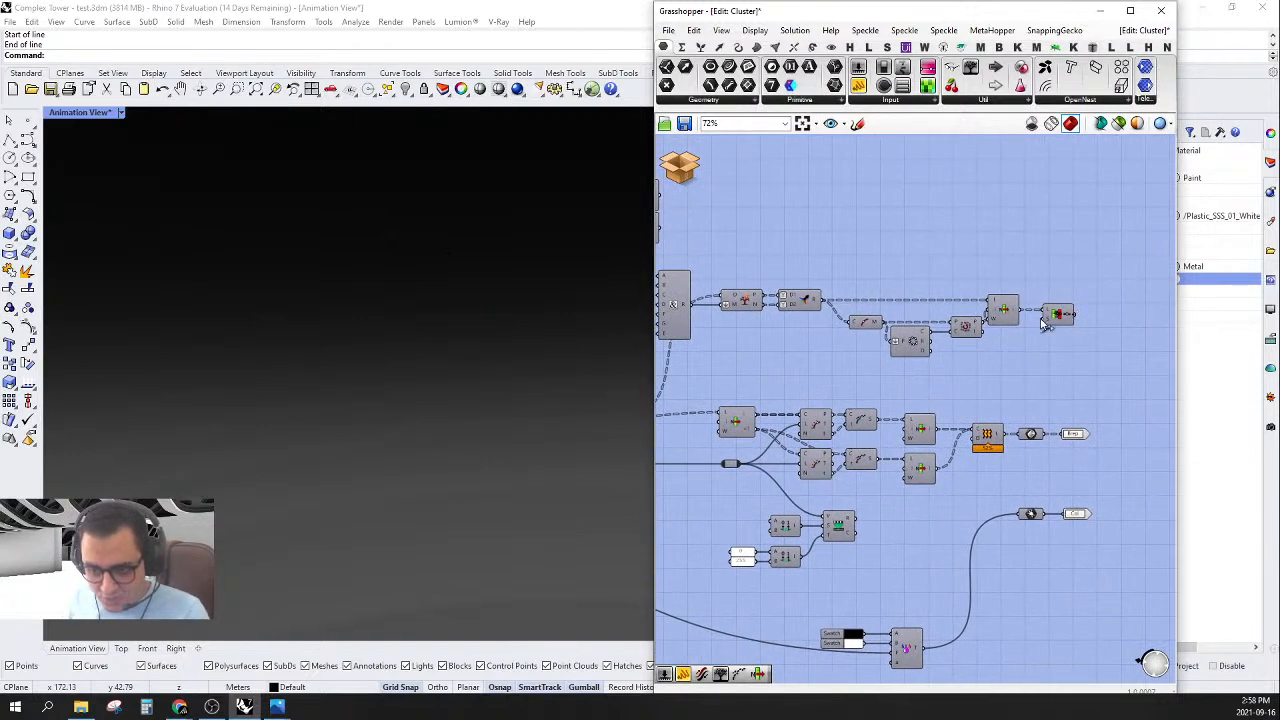
- Replace the list input of the i/+1 List Item with the Partition List's chunks and turn on the preview of the lofted geometry
left_click_drag(1074, 314, 733, 422)
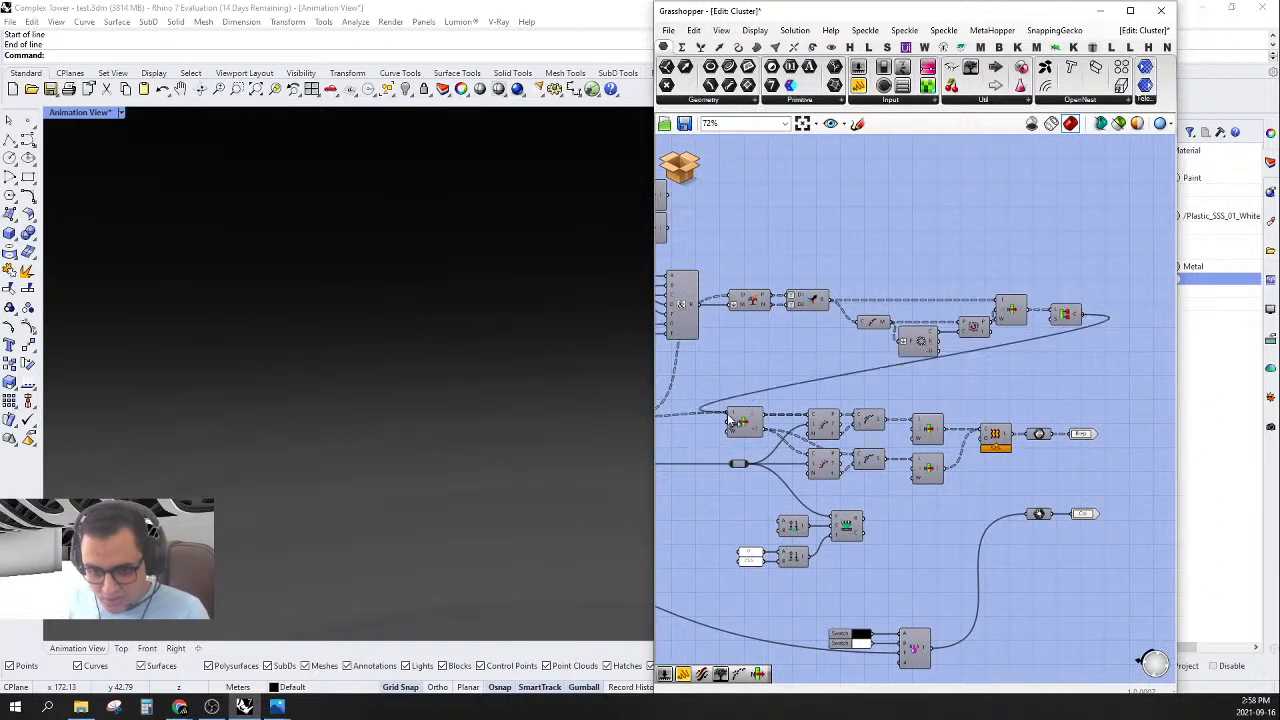
right_click(1056, 421)
left_click(1077, 433)
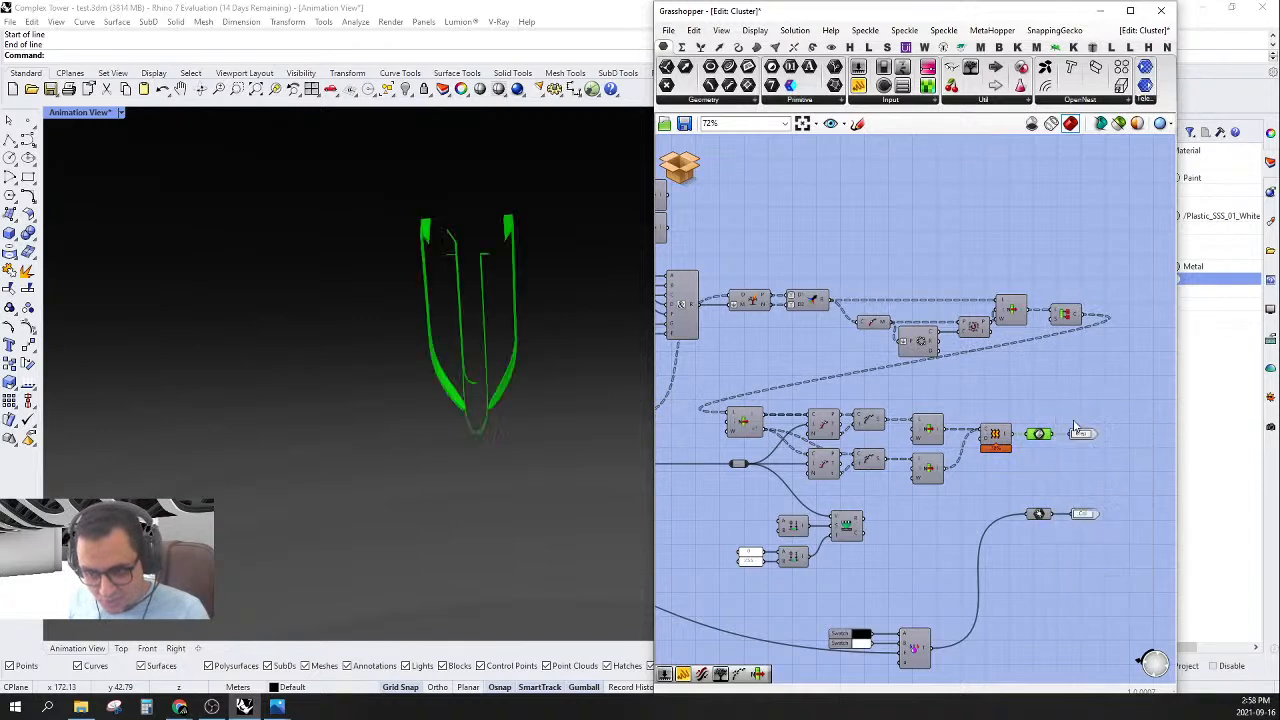
- Inspect the lofted tower surfaces and their lower ends in the viewport from several angles and distances
right_click_drag(600, 260, 534, 340)
scroll(547, 238, "up", 5)
scroll(502, 281, "down", 8)
right_click_drag(502, 283, 494, 449)
scroll(488, 560, "up", 9)
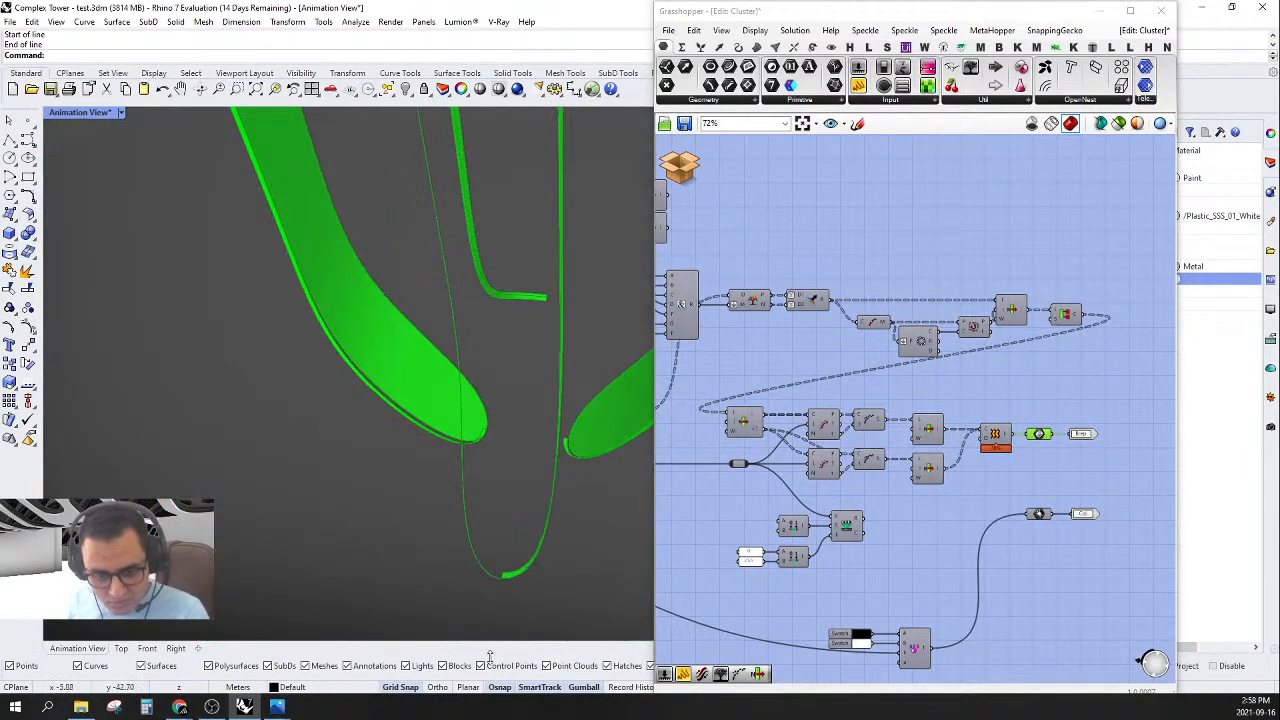
scroll(482, 566, "down", 5)
right_click_drag(499, 548, 375, 470)
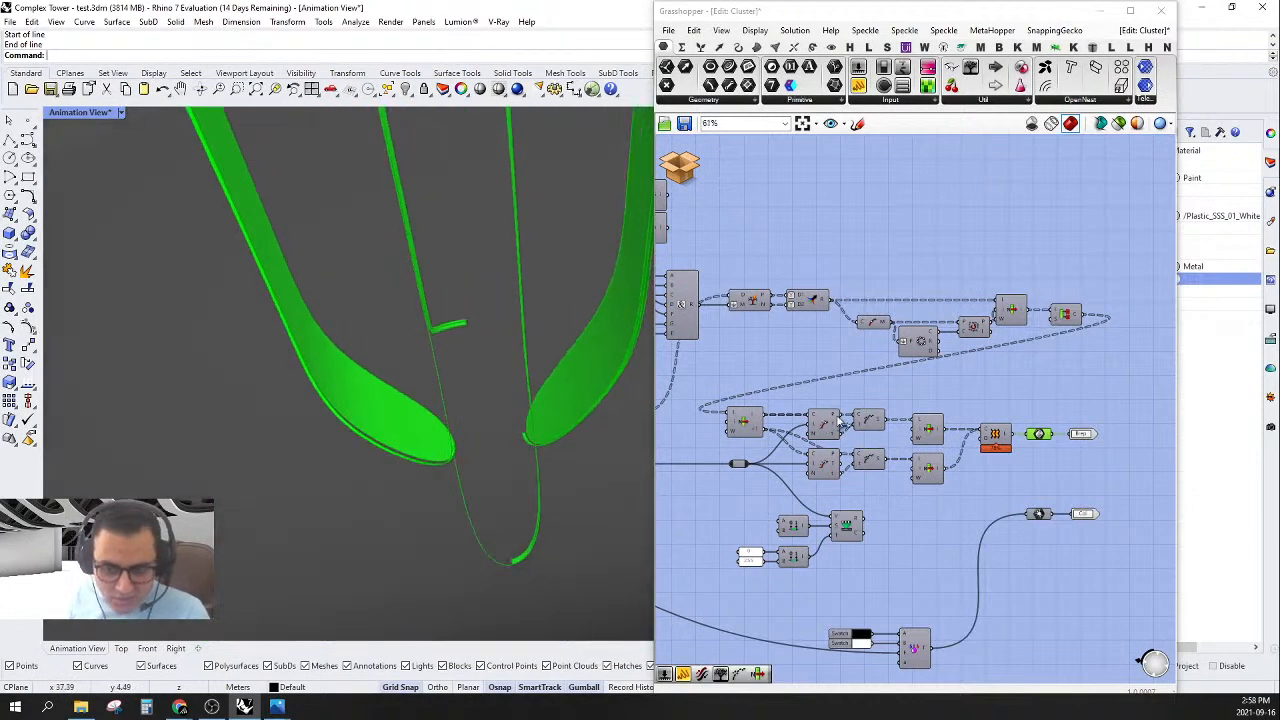
- Trace the definition from the text Concatenate through the tree split and branch combination to the circle sorting, and compare it with the lofts
scroll(965, 412, "down", 4)
scroll(834, 366, "up", 10)
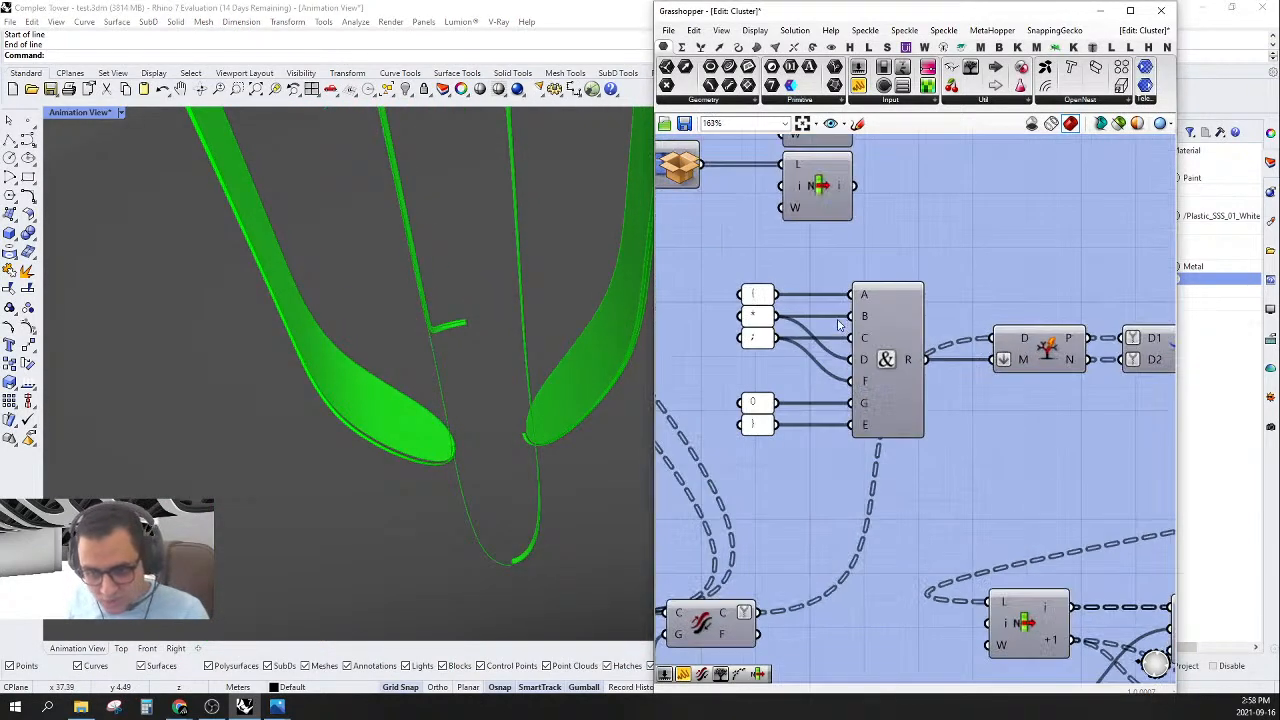
right_click_drag(867, 370, 876, 389)
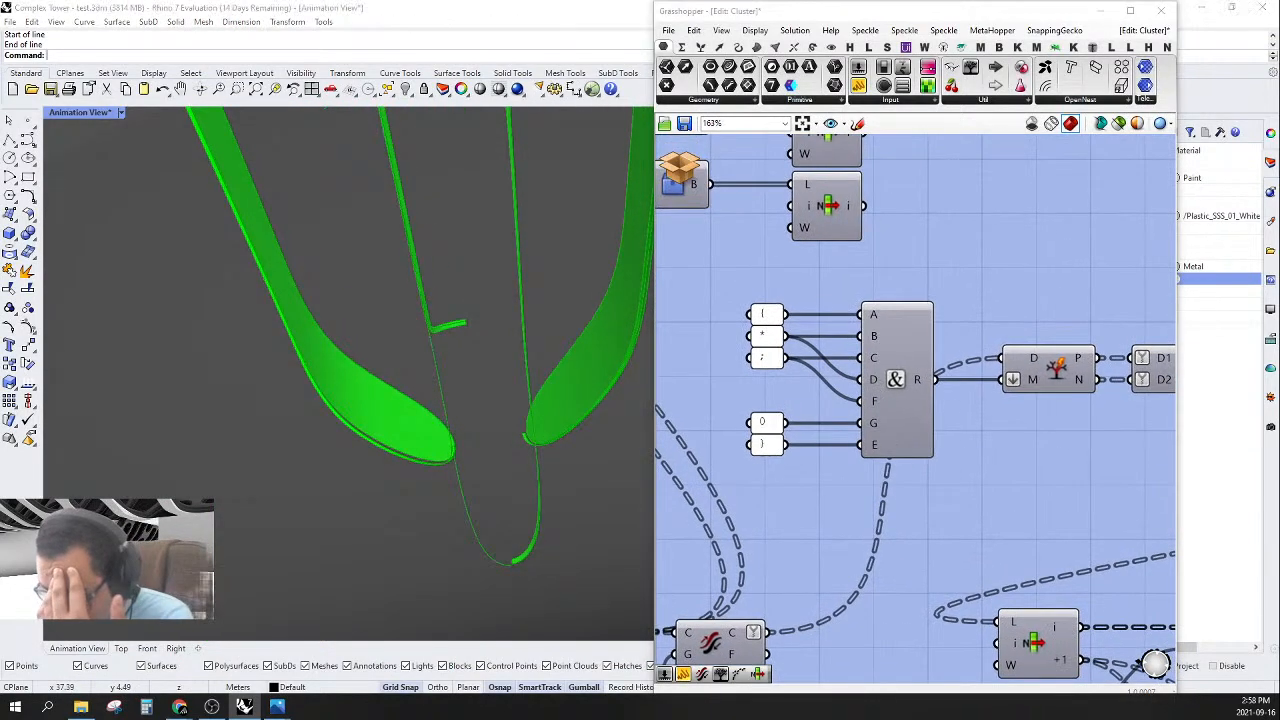
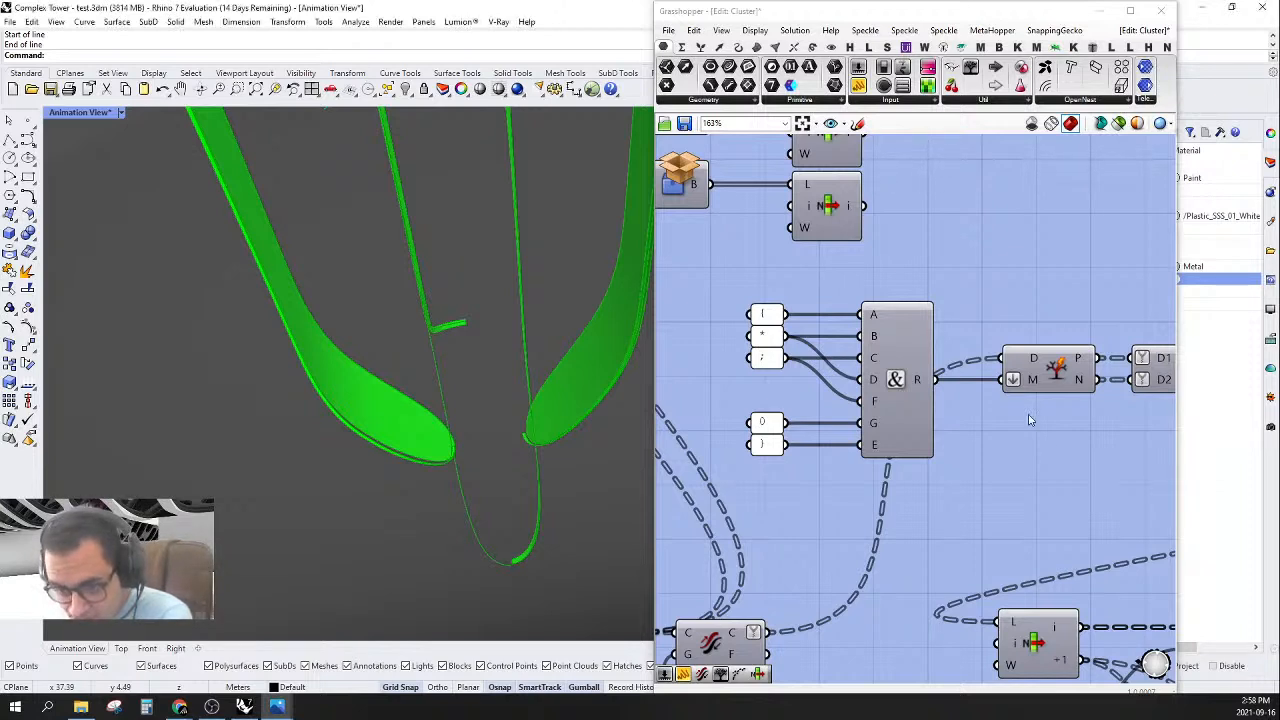
left_click_drag(1051, 377, 1035, 377)
right_click_drag(1126, 404, 989, 405)
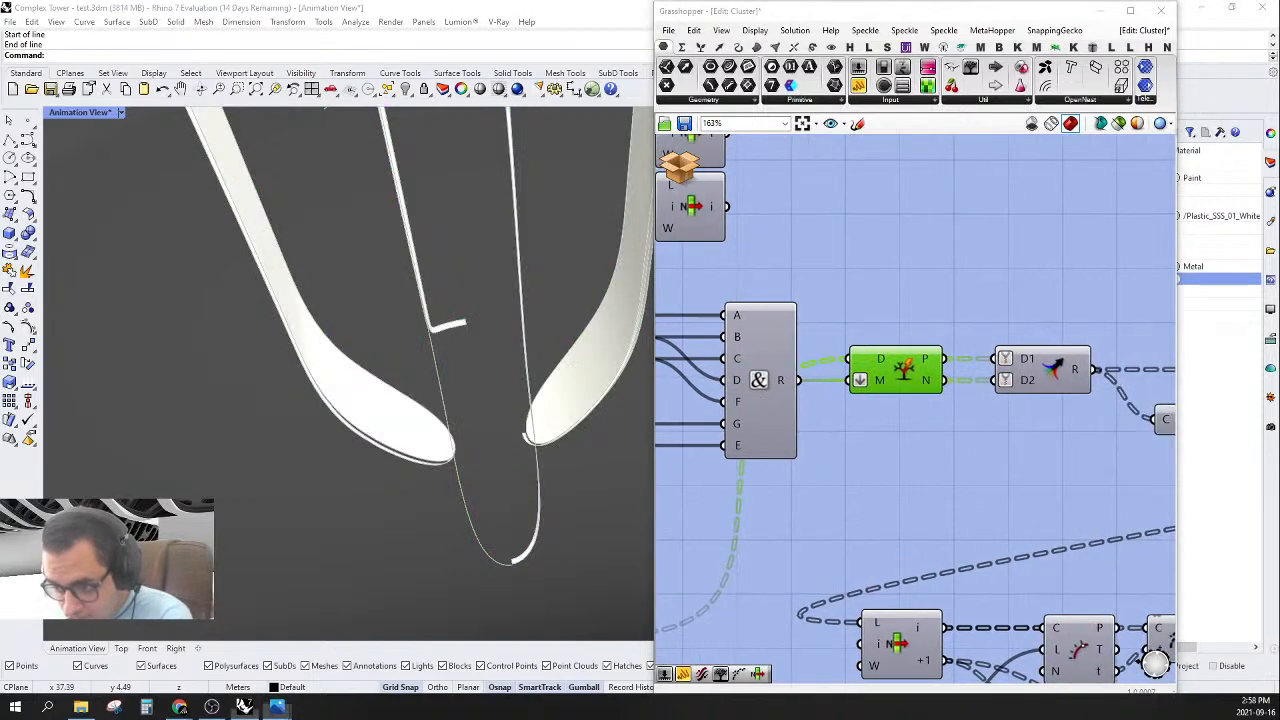
right_click_drag(953, 470, 746, 446)
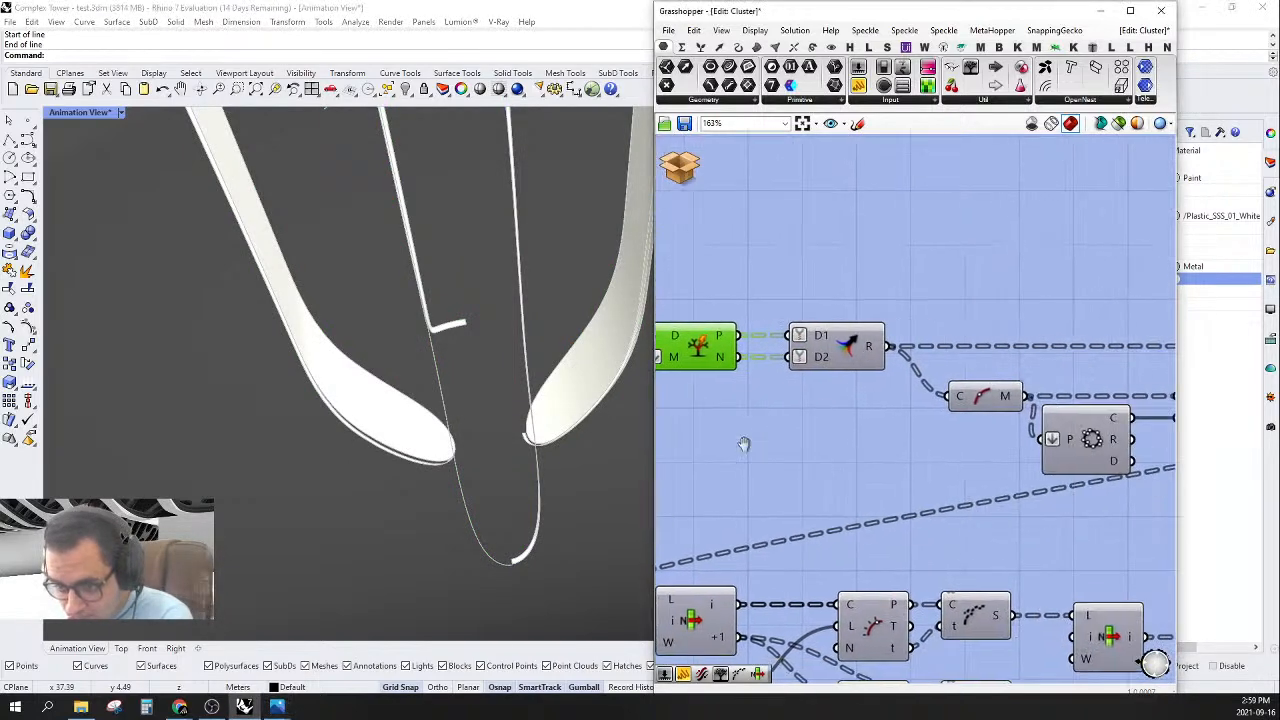
mouse_move(1014, 454)
right_mouse_down()
mouse_move(883, 449)
mouse_move(905, 452)
right_mouse_up()
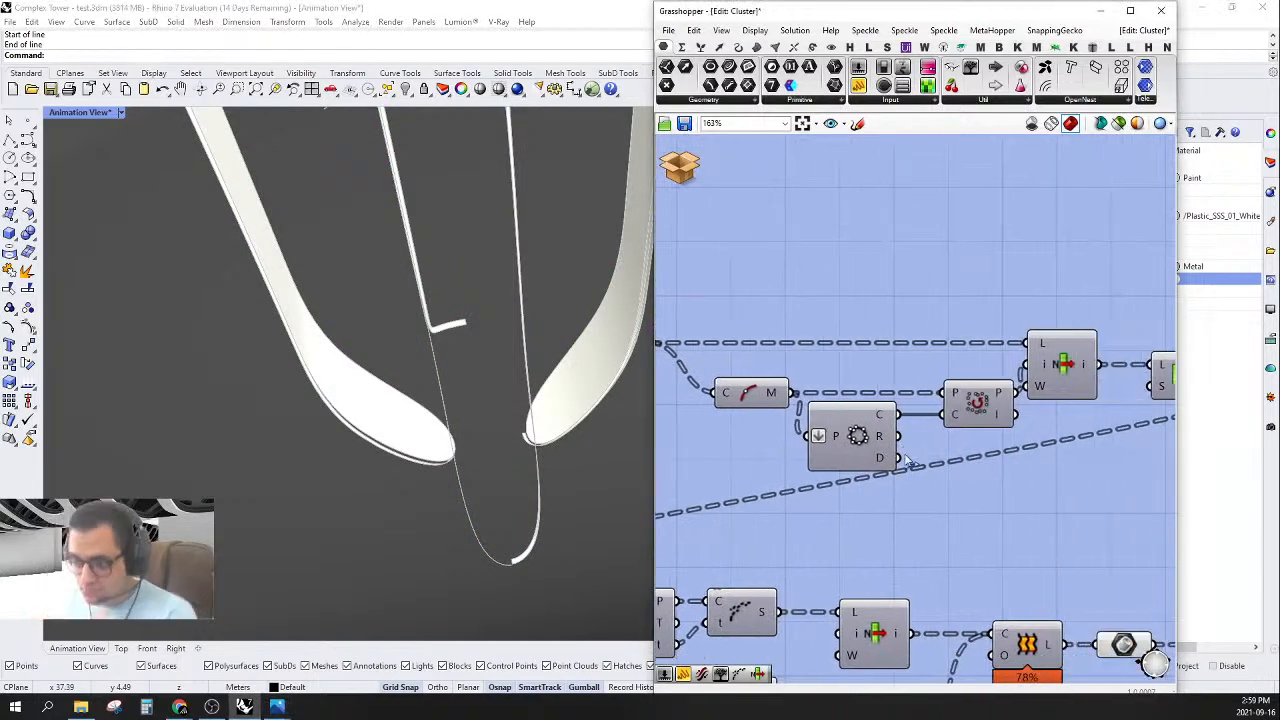
scroll(880, 450, "down", 6)
right_click_drag(360, 420, 485, 412)
scroll(868, 511, "up", 5)
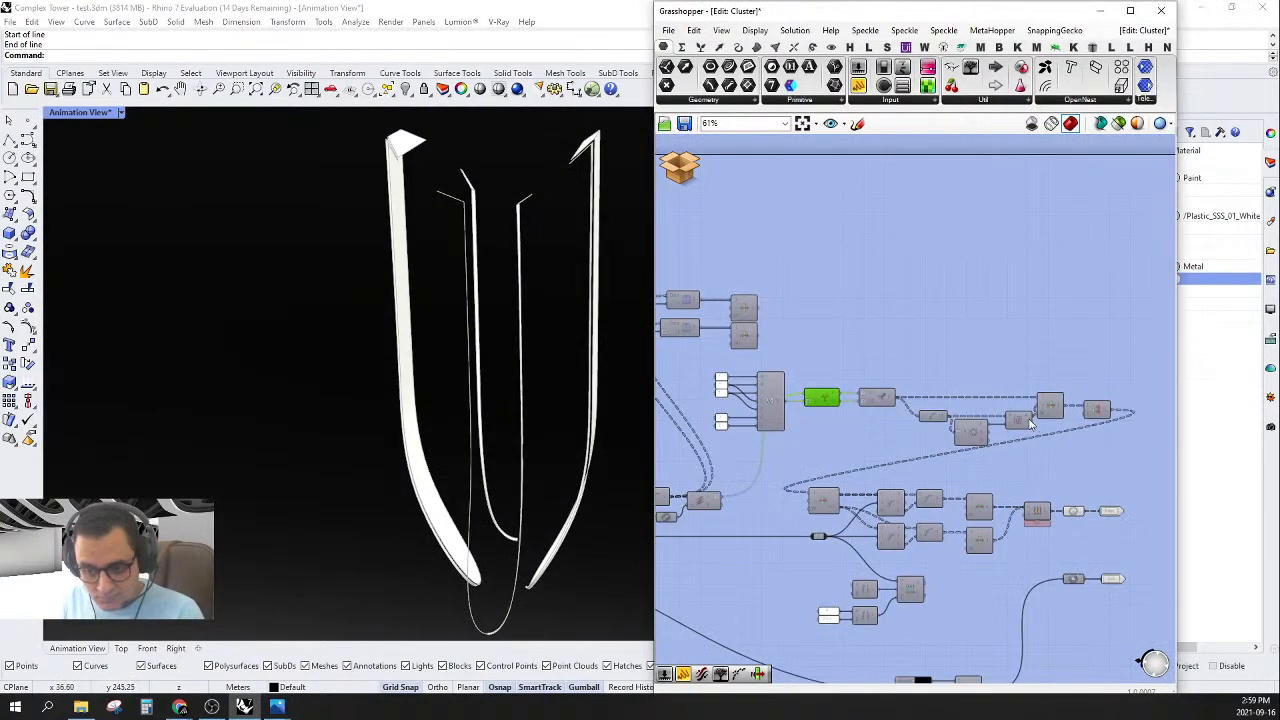
- Turn on the preview of the List Item that reorders the curves before the Partition List
right_click_drag(1018, 404, 930, 350)
scroll(928, 365, "up", 4)
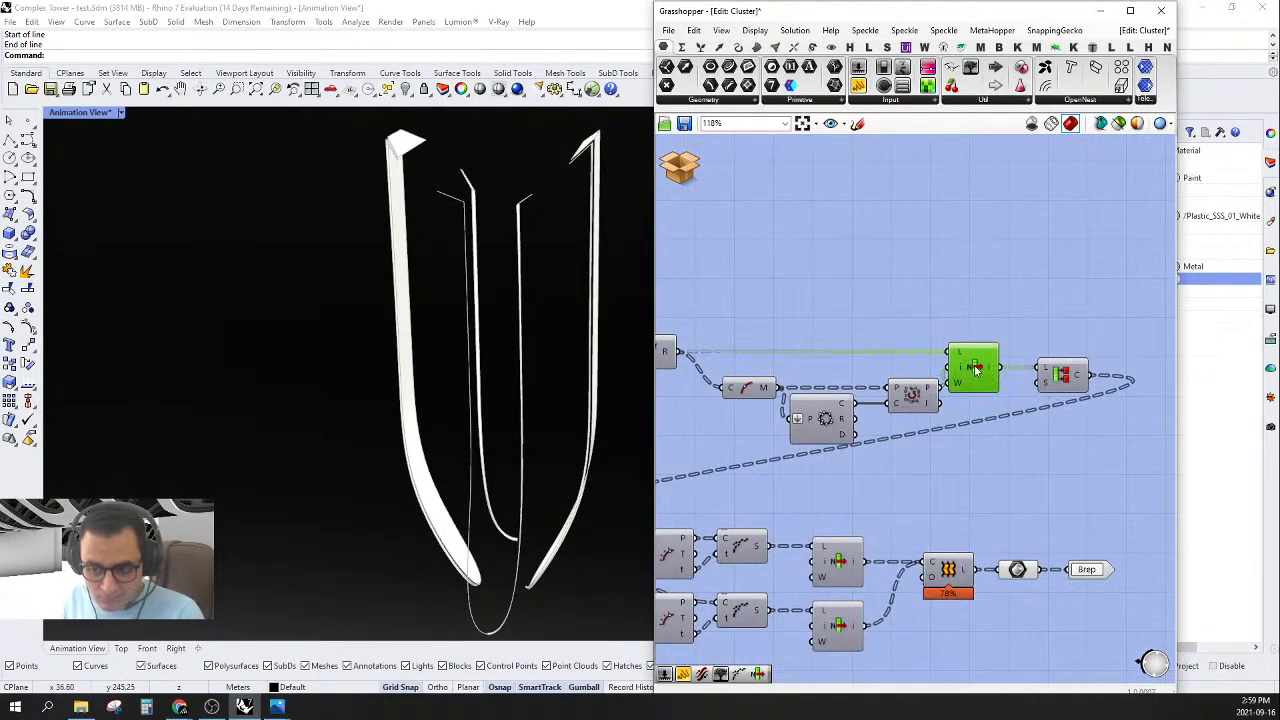
right_click(975, 370)
left_click(1000, 386)
- Check which output of the component sorting points along the fitted circle feeds the List Item's index
right_click_drag(870, 333, 890, 362)
scroll(908, 393, "up", 3)
left_click(985, 398)
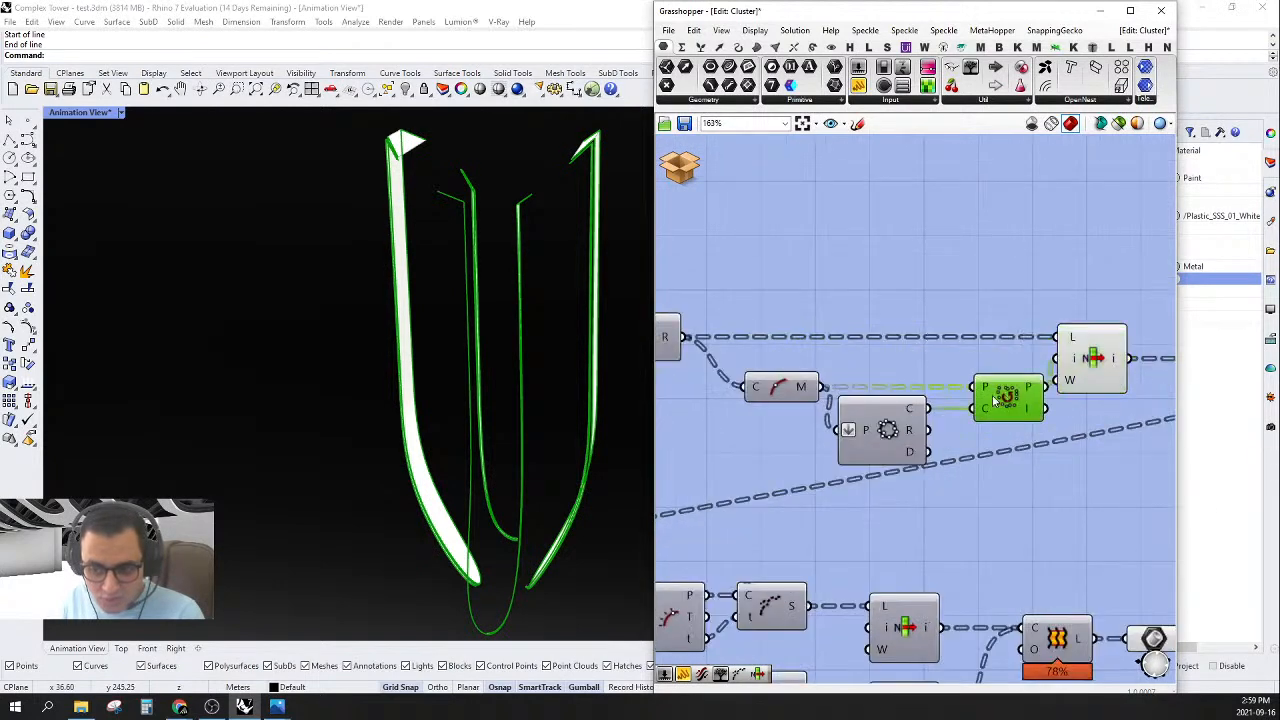
left_click(1000, 326)
right_click_drag(1000, 326, 959, 316)
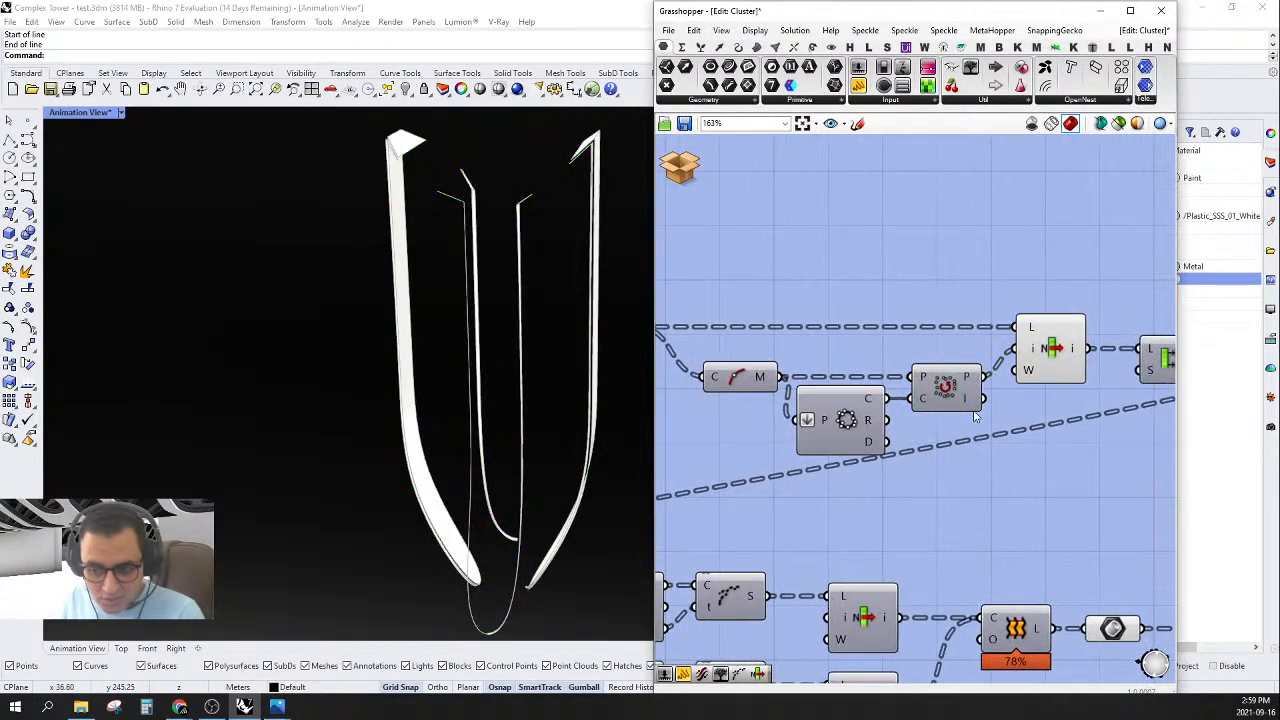
scroll(983, 400, "up", 7)
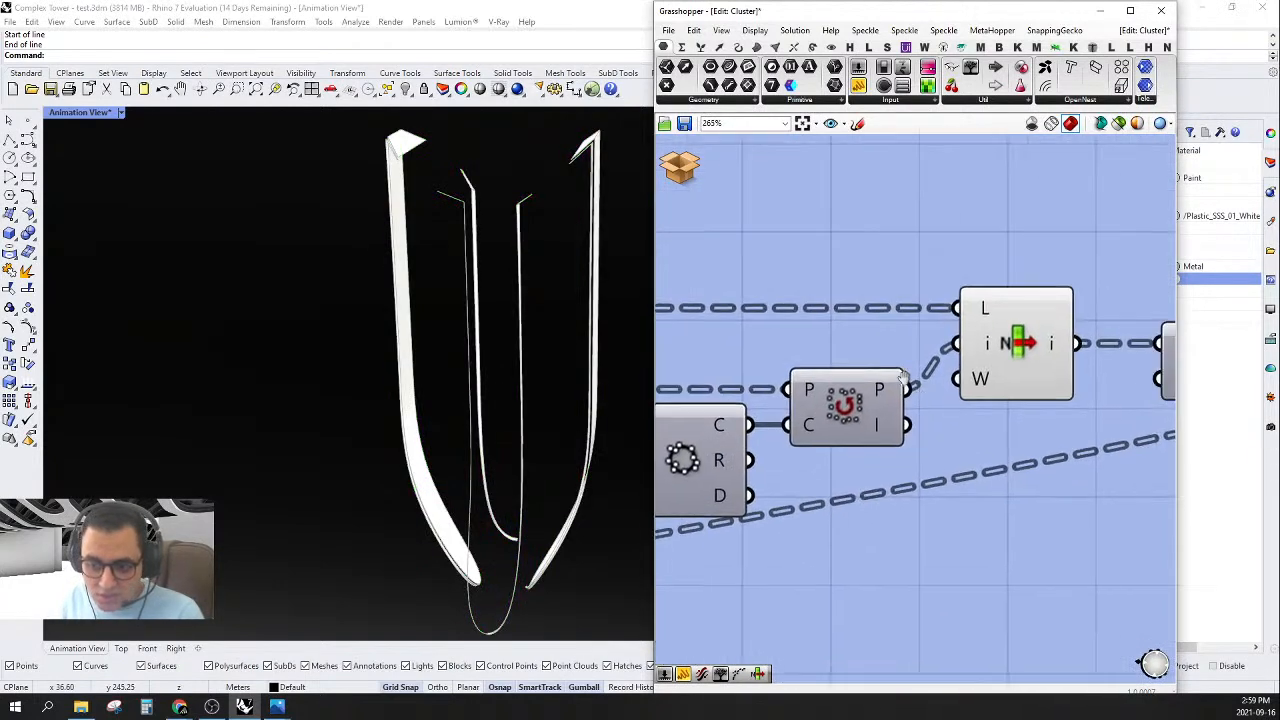
- Feed the index output of the sort-along-curve component into the List Item's index and check the curves in the viewport
scroll(879, 381, "up", 1)
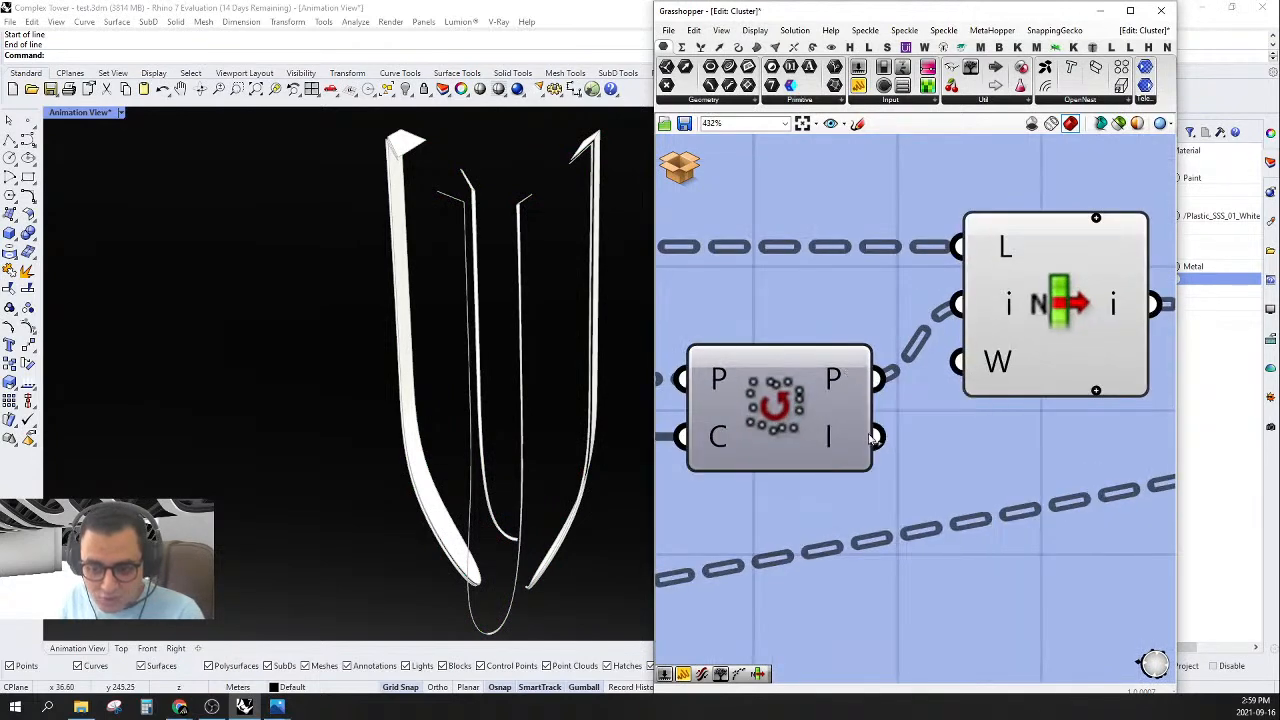
left_click_drag(930, 307, 930, 307)
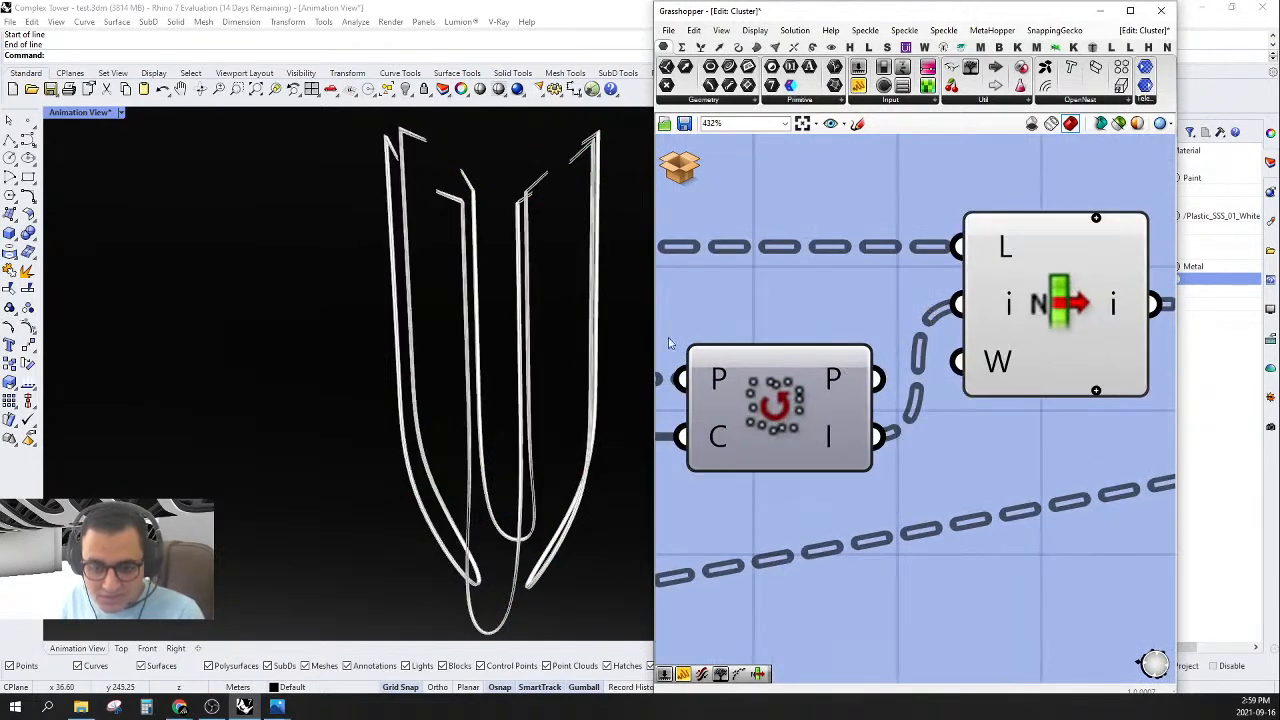
right_click_drag(560, 380, 443, 366)
scroll(929, 347, "down", 5)
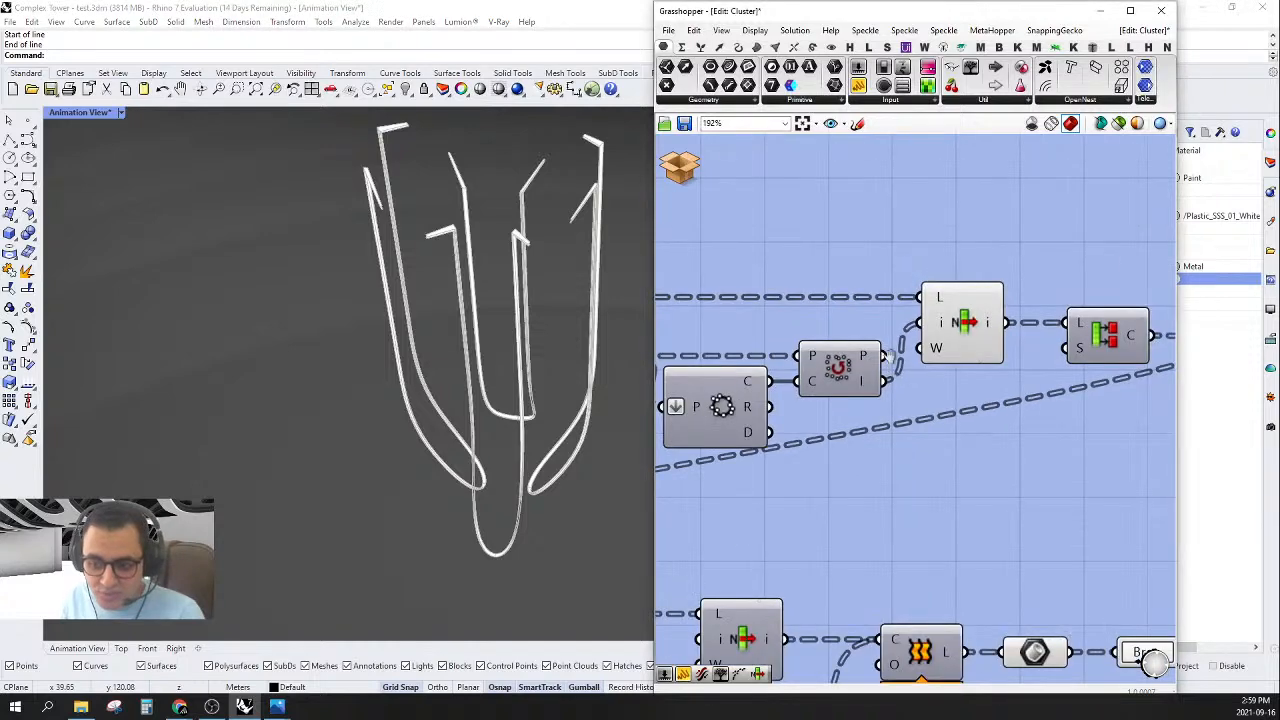
- Shift the chain from the curve midpoint and circle fit through List Item and Partition List slightly closer to the branch combination
right_click_drag(1000, 400, 1010, 368)
left_click(1093, 312)
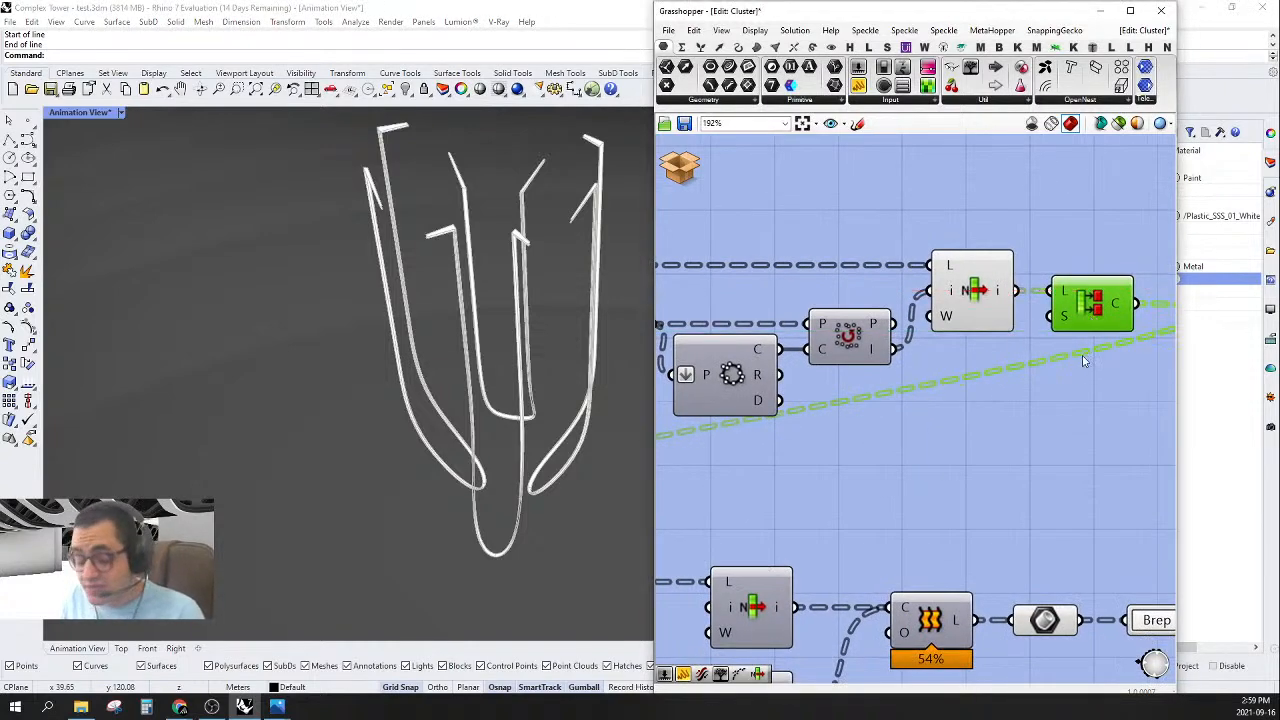
scroll(1045, 372, "down", 4)
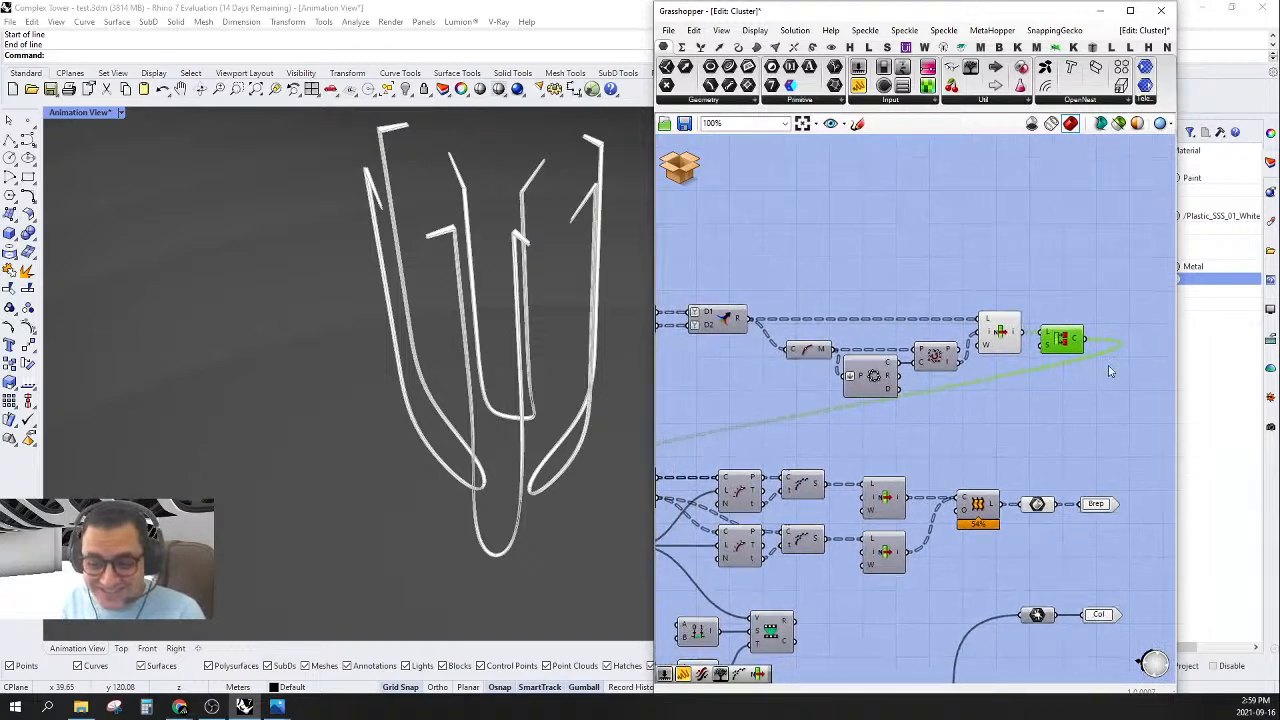
mouse_move(1108, 371)
right_mouse_down()
mouse_move(1156, 360)
mouse_move(1064, 380)
mouse_move(1101, 380)
right_mouse_up()
left_click_drag(1060, 275, 780, 455)
right_click(822, 280)
left_click(838, 268)
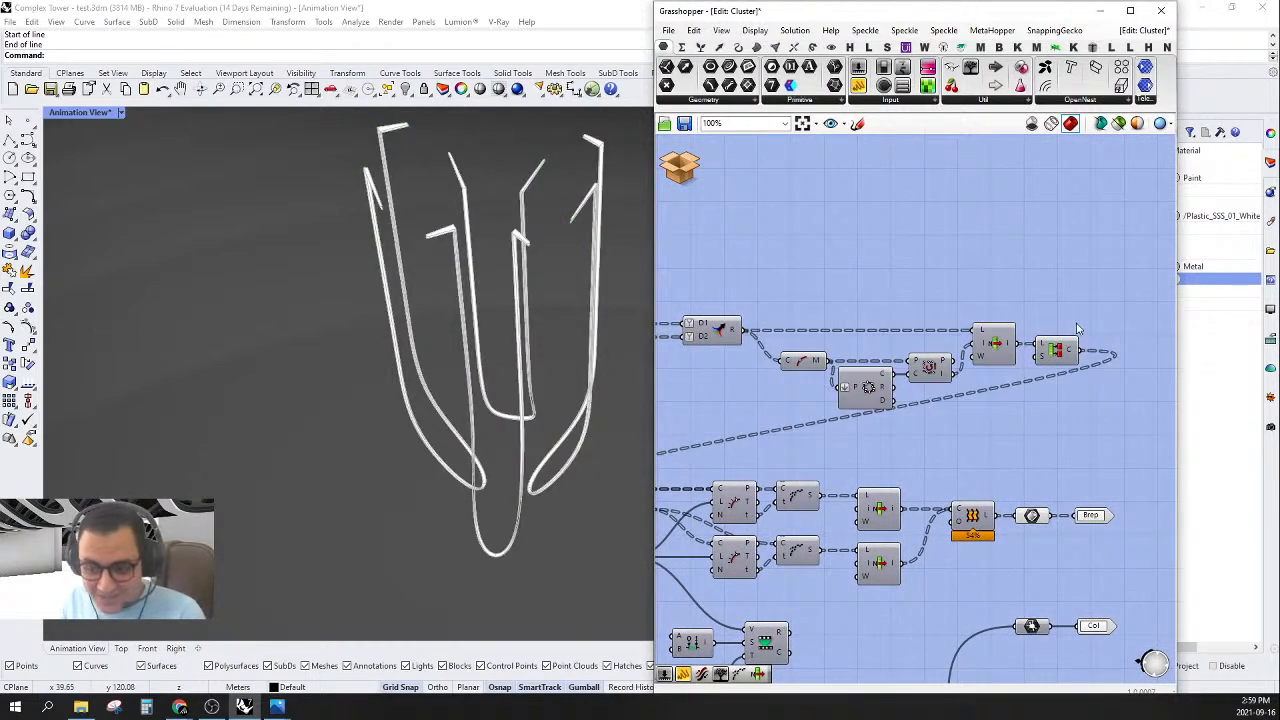
left_click_drag(1078, 328, 762, 452)
left_click_drag(860, 392, 841, 392)
left_click(866, 270)
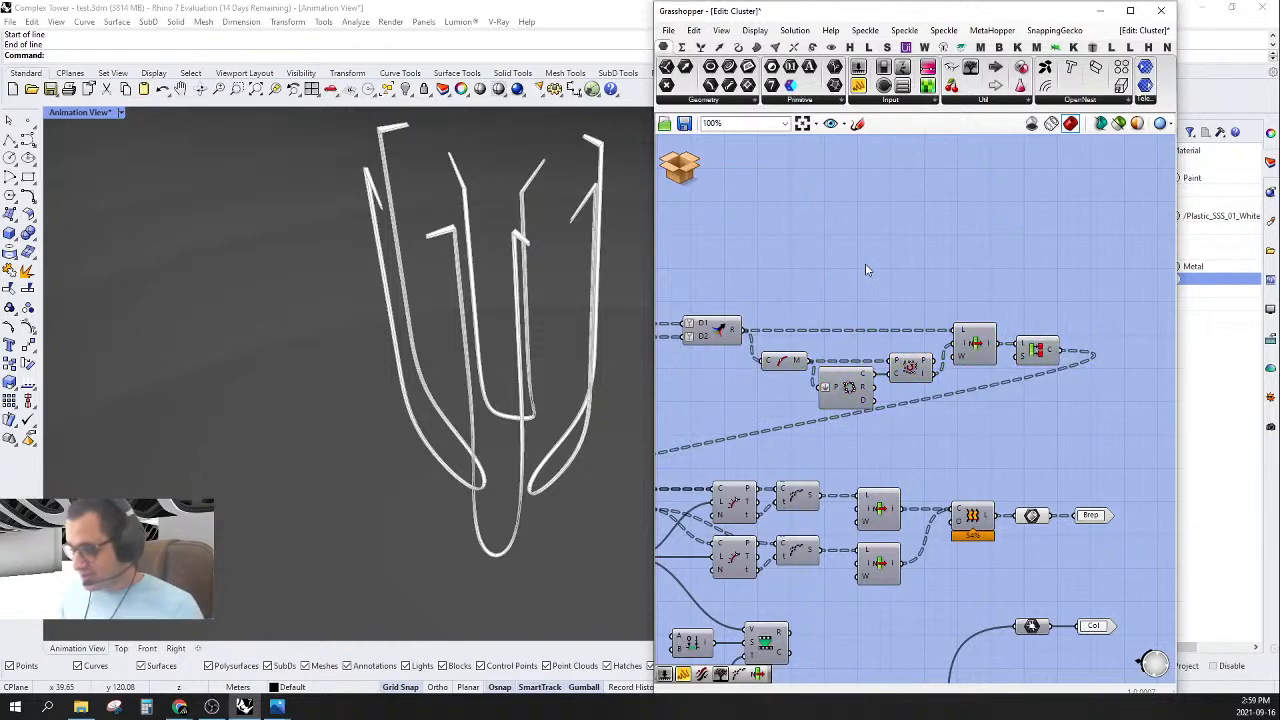
- Move the whole loft and colour section with its Brep and Col outputs farther away from the branch-pairing chain
scroll(866, 268, "down", 5)
left_click_drag(1125, 307, 1012, 395)
left_click_drag(1063, 354, 768, 567)
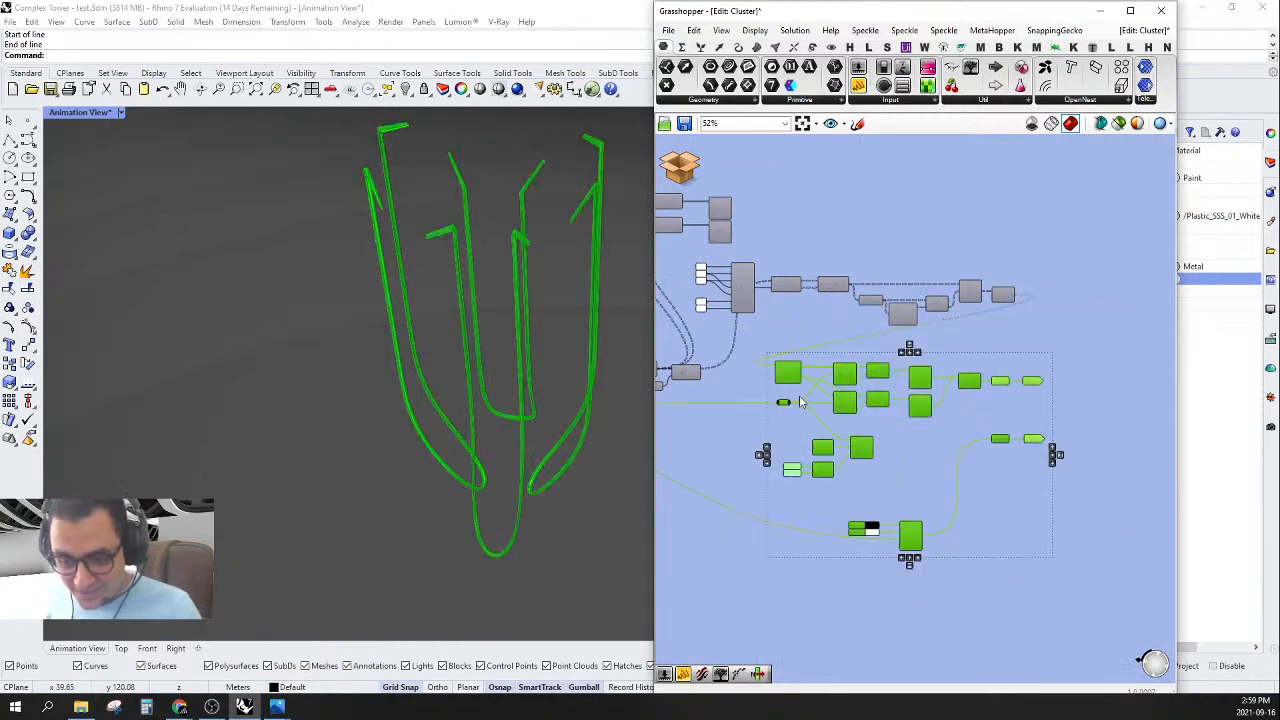
left_click_drag(787, 378, 1074, 378)
scroll(1100, 396, "down", 4)
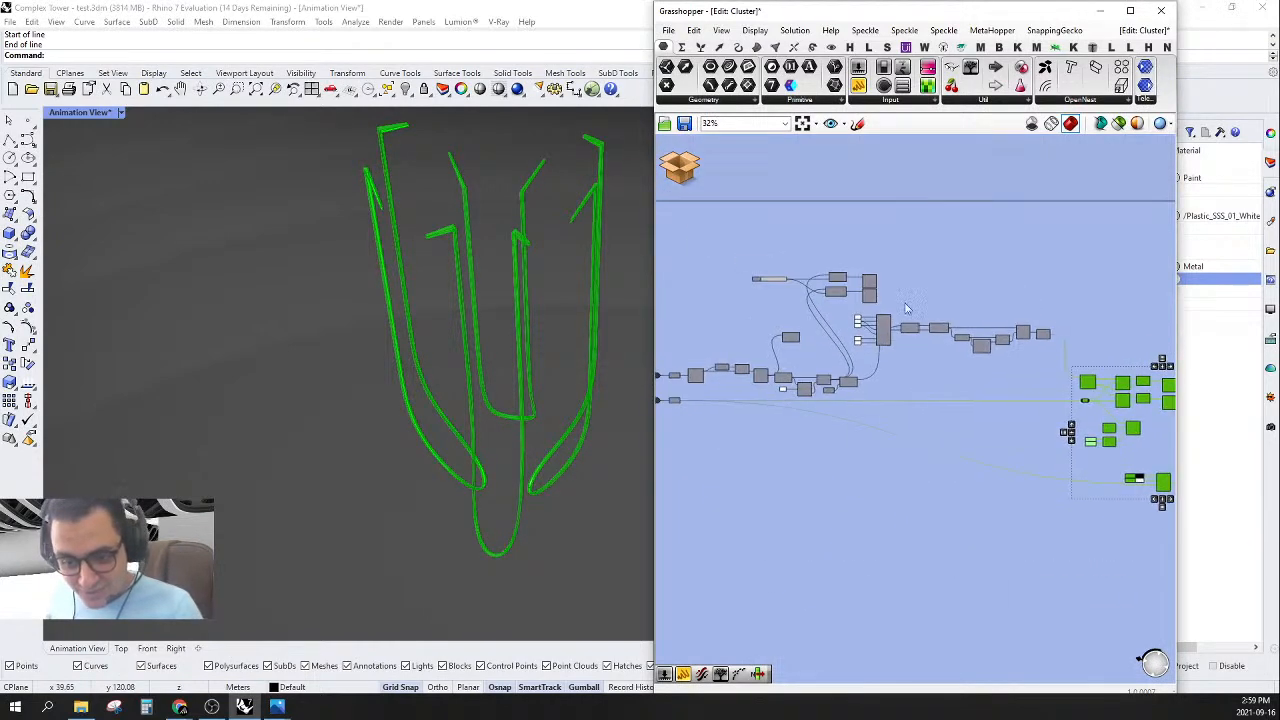
- Delete the leftover slider with its connected components and the spare component above the curve-splitting chain
scroll(864, 288, "up", 4)
left_click_drag(898, 231, 665, 346)
right_click_drag(819, 343, 810, 298)
key("Delete")
right_click_drag(916, 362, 984, 372)
left_click_drag(829, 303, 738, 358)
right_click_drag(784, 371, 760, 307)
key("Delete")
scroll(759, 305, "down", 3)
right_click_drag(916, 360, 914, 357)
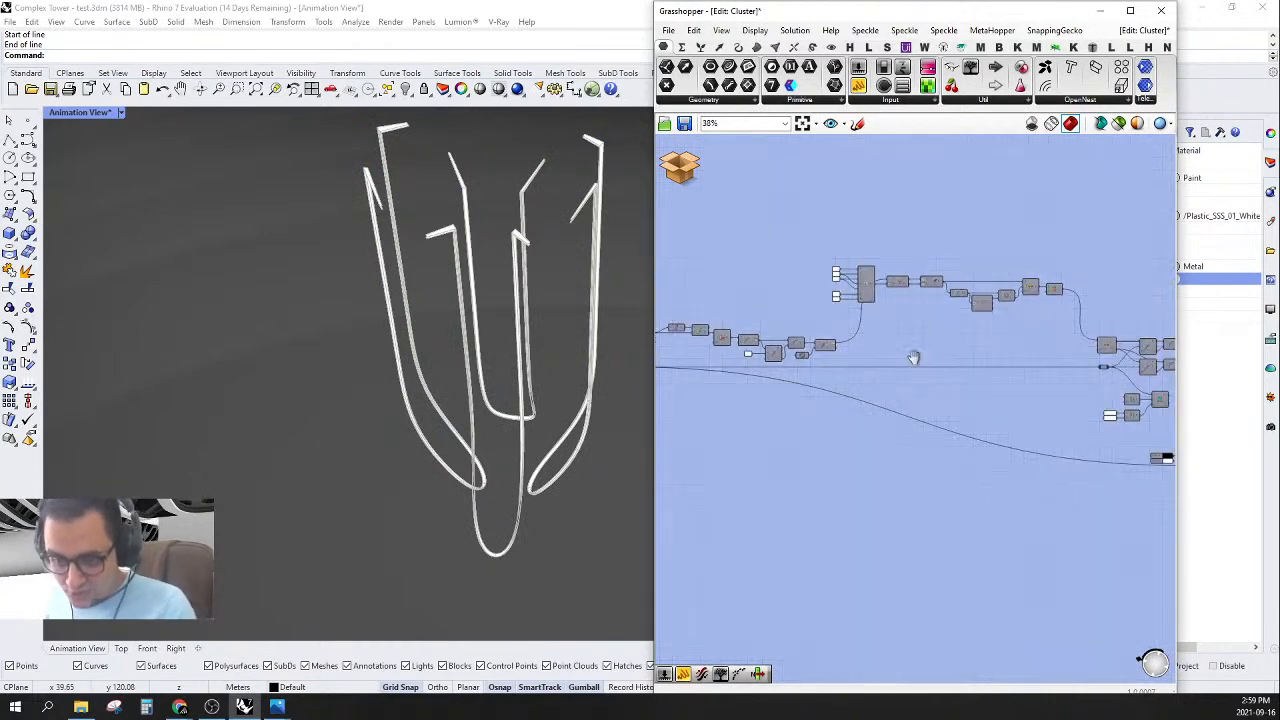
- Group the branch-pairing chain from the text Concatenate and its panels through the Partition List
scroll(1006, 229, "up", 2)
left_click_drag(1075, 213, 704, 368)
right_click_drag(858, 367, 970, 298)
scroll(901, 325, "up", 1)
middle_click(971, 296)
left_click(918, 272)
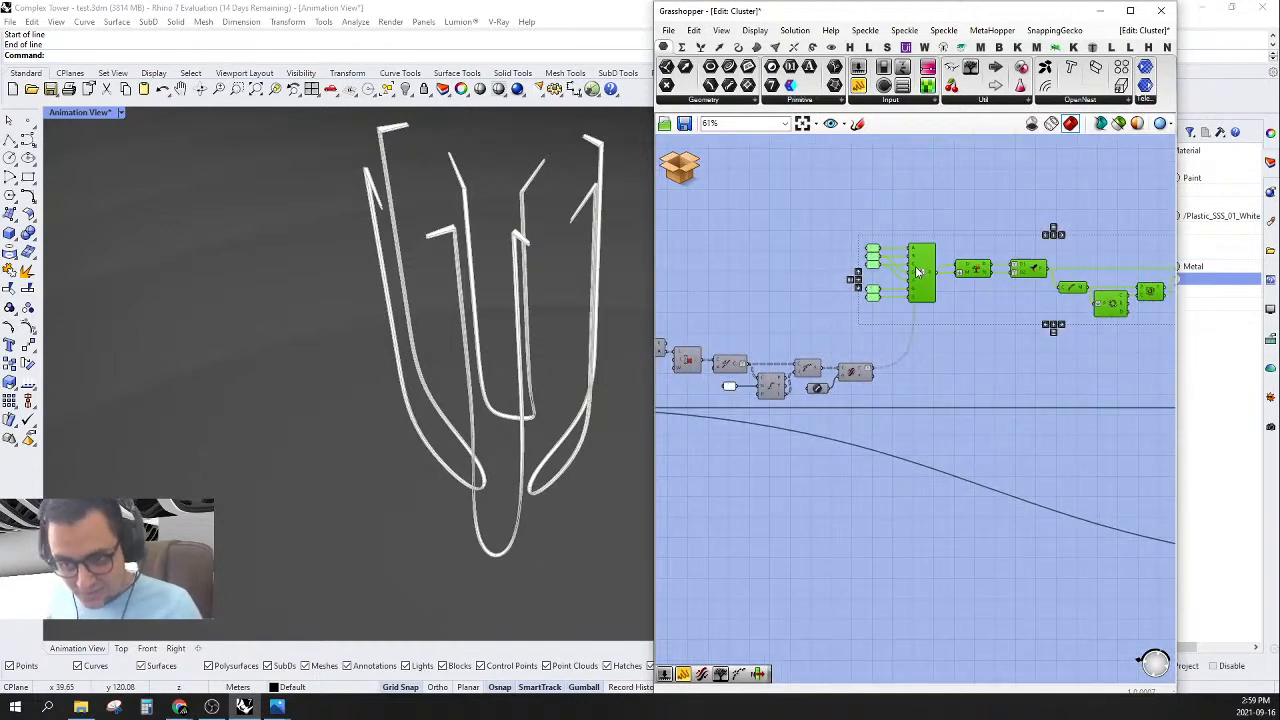
middle_click(979, 198)
left_click(985, 159)
left_click(954, 369)
scroll(954, 369, "down", 3)
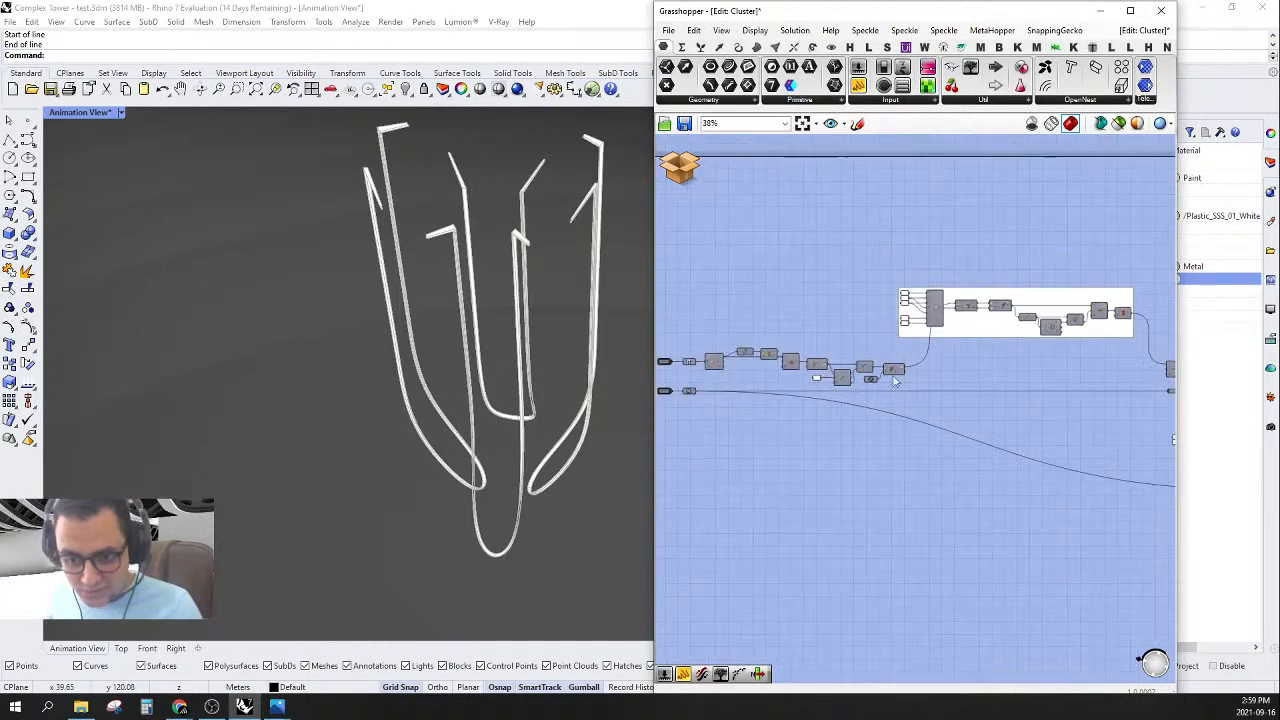
- Group the Divide Curve component together with its division-count panel of 2
scroll(857, 371, "up", 7)
left_click_drag(834, 312, 712, 494)
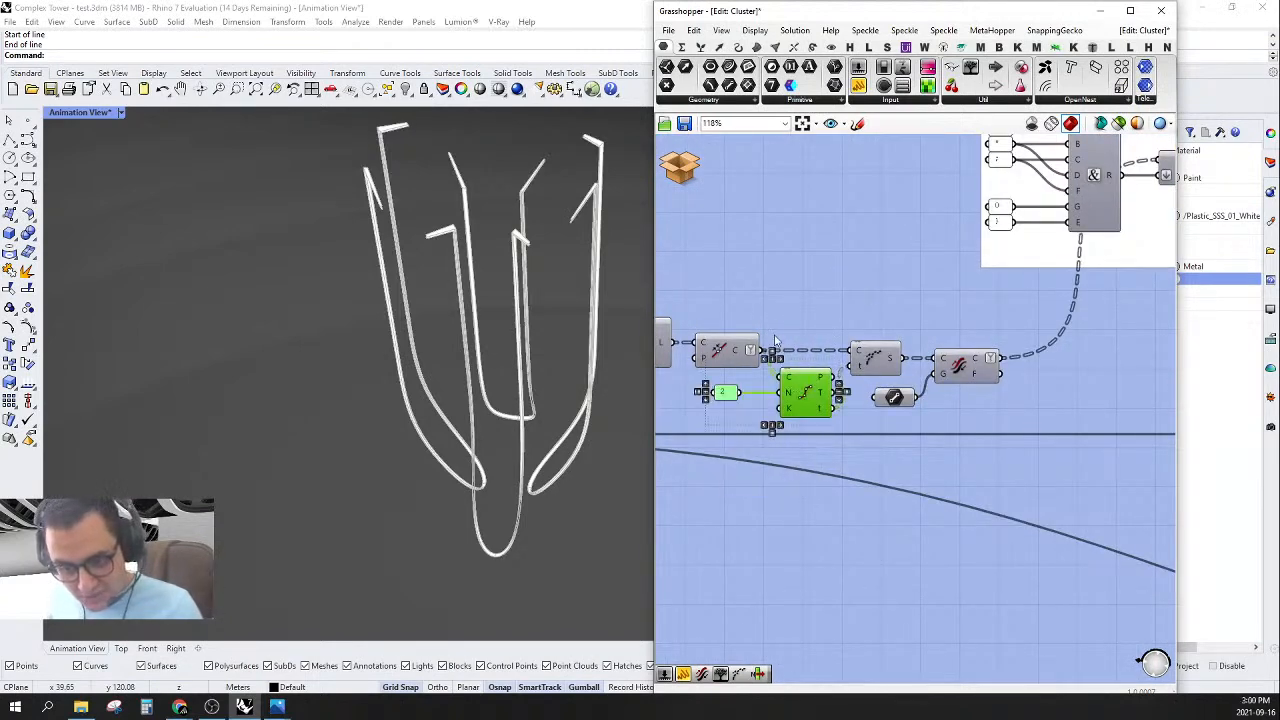
middle_click(784, 293)
left_click(783, 262)
left_click(760, 282)
- Review the cluster's definition, following the flow from the curve splitting through the grouped Concatenate, tree split and circle sorting
scroll(763, 345, "down", 8)
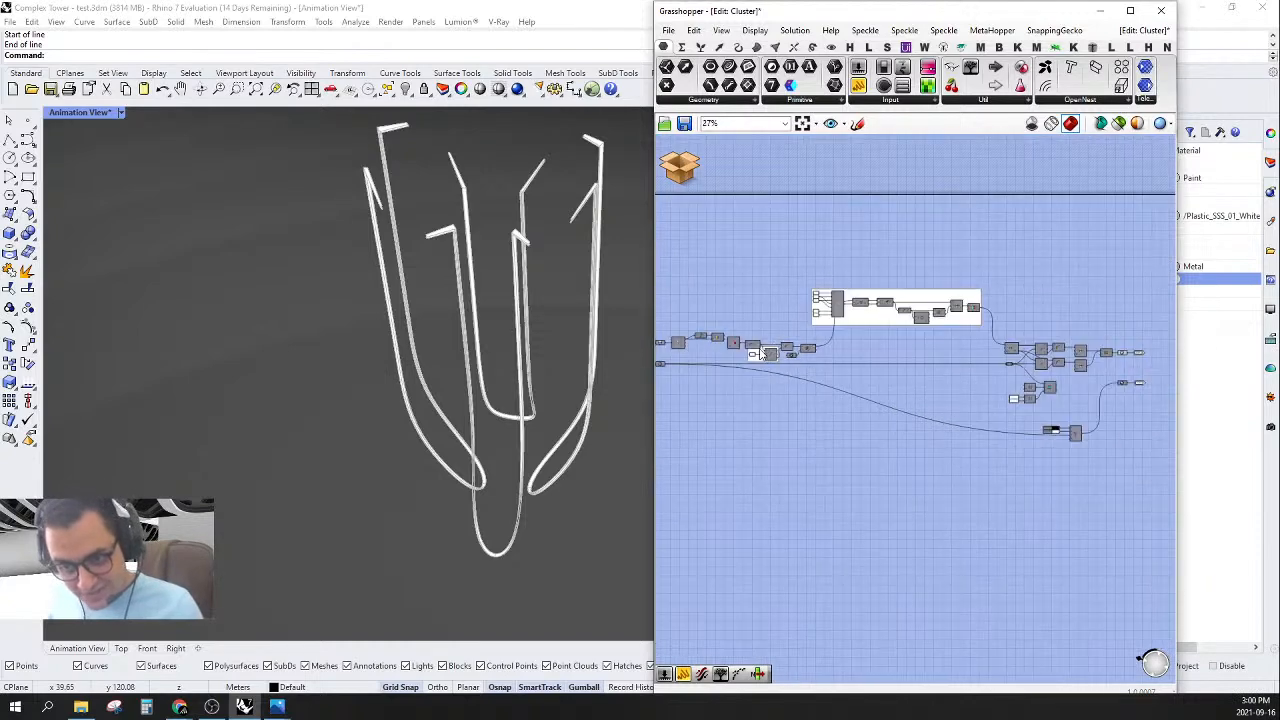
scroll(1008, 294, "up", 3)
scroll(1034, 397, "up", 1)
scroll(1034, 397, "down", 4)
scroll(848, 360, "up", 6)
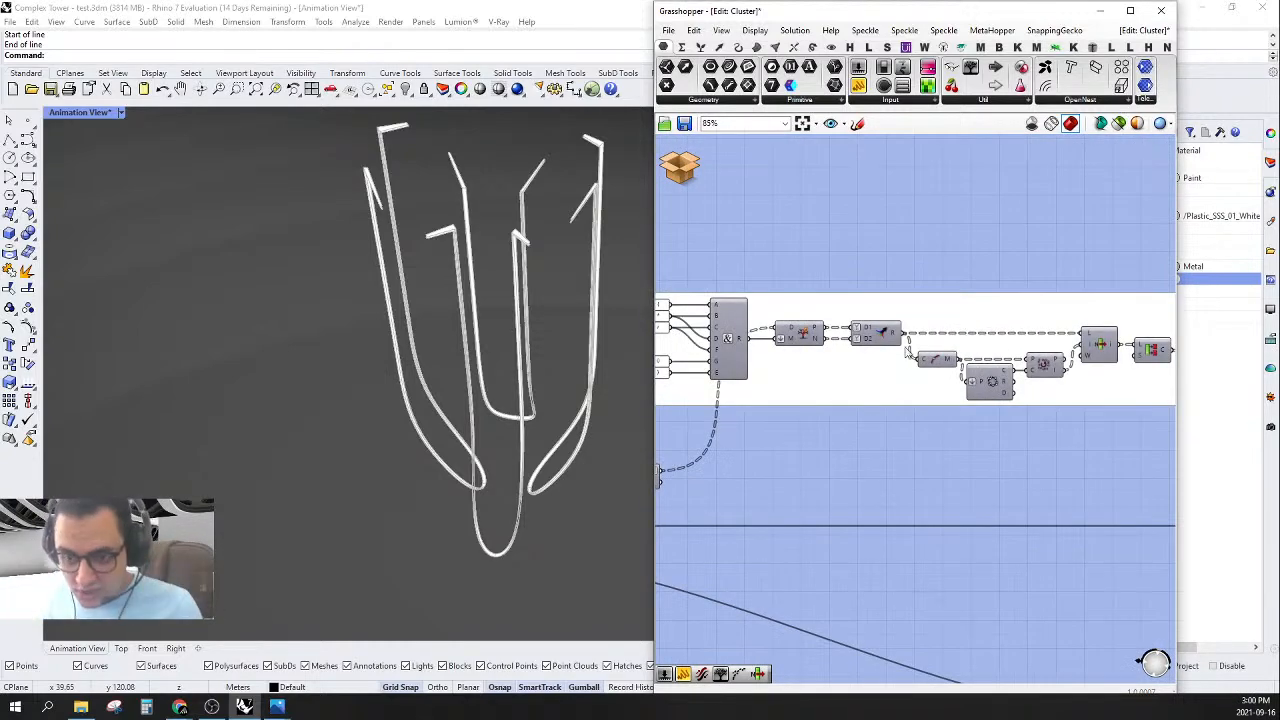
scroll(828, 355, "down", 1)
scroll(860, 343, "up", 2)
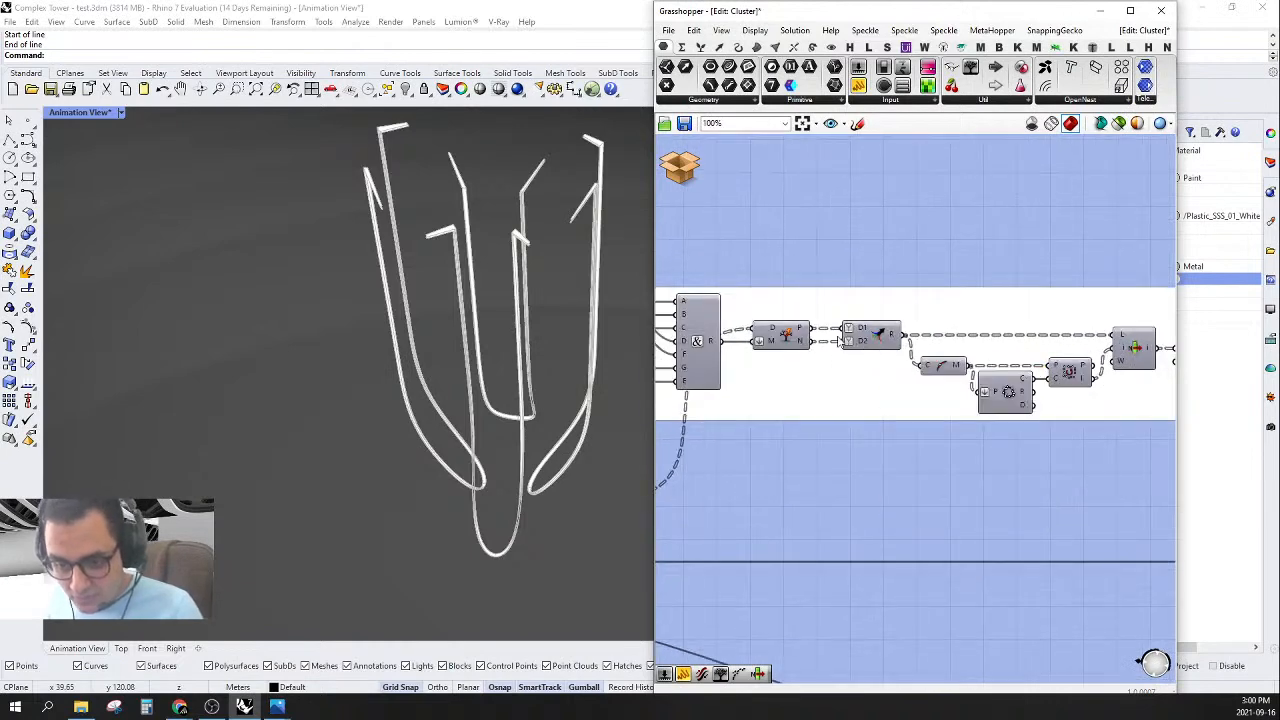
scroll(882, 332, "down", 2)
right_click_drag(866, 430, 849, 391)
right_click_drag(818, 459, 948, 440)
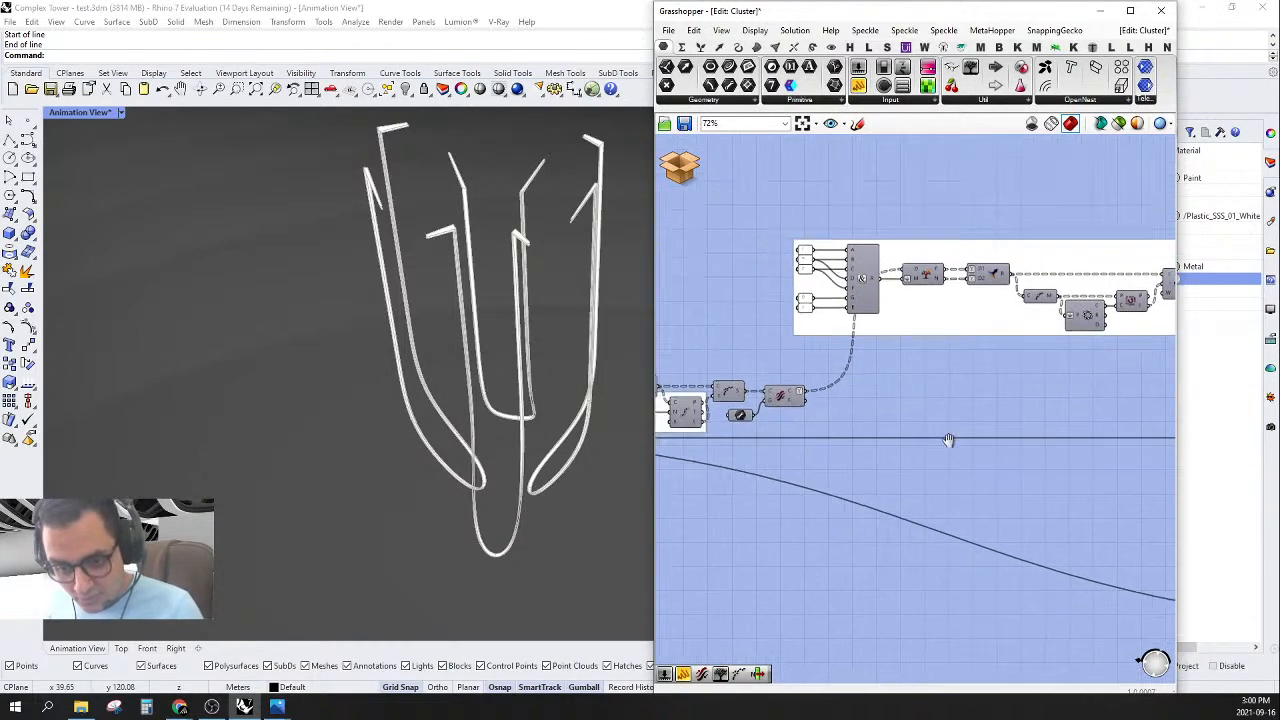
scroll(795, 394, "up", 2)
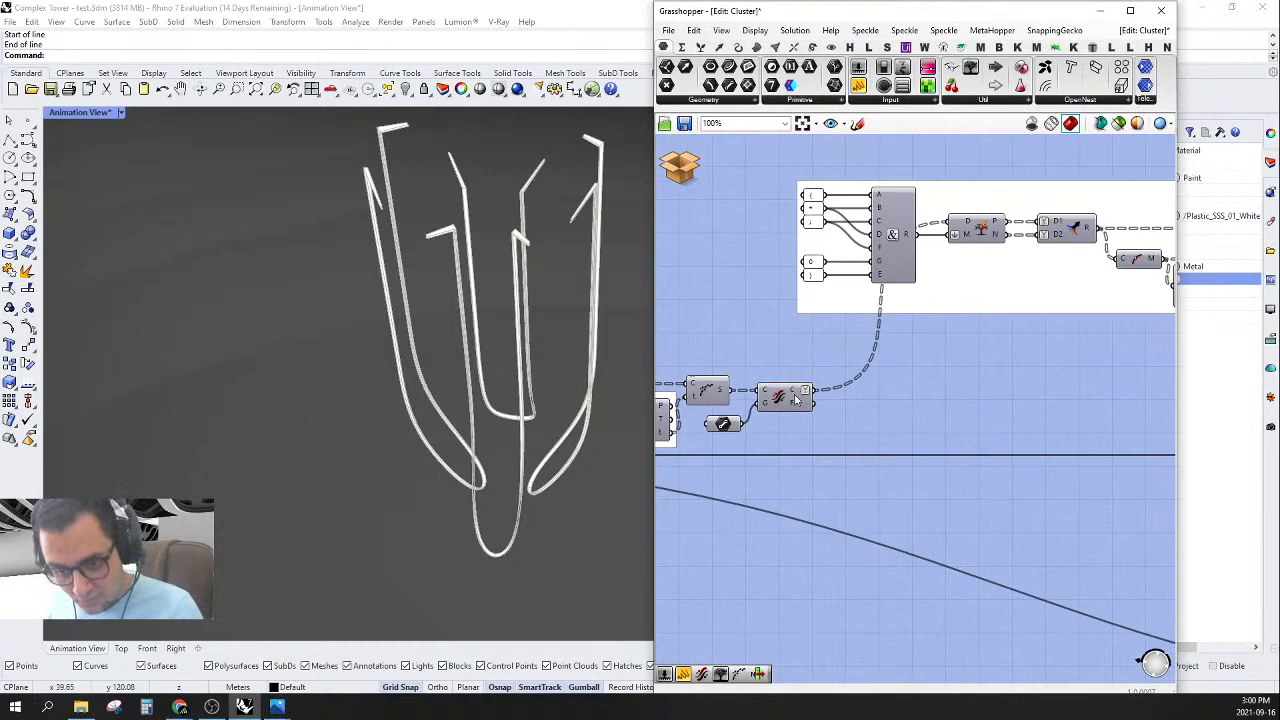
scroll(882, 400, "down", 3)
- Save and close the cluster, and set the third cluster's Num slider to 1.000 in the parent document
left_click(680, 168)
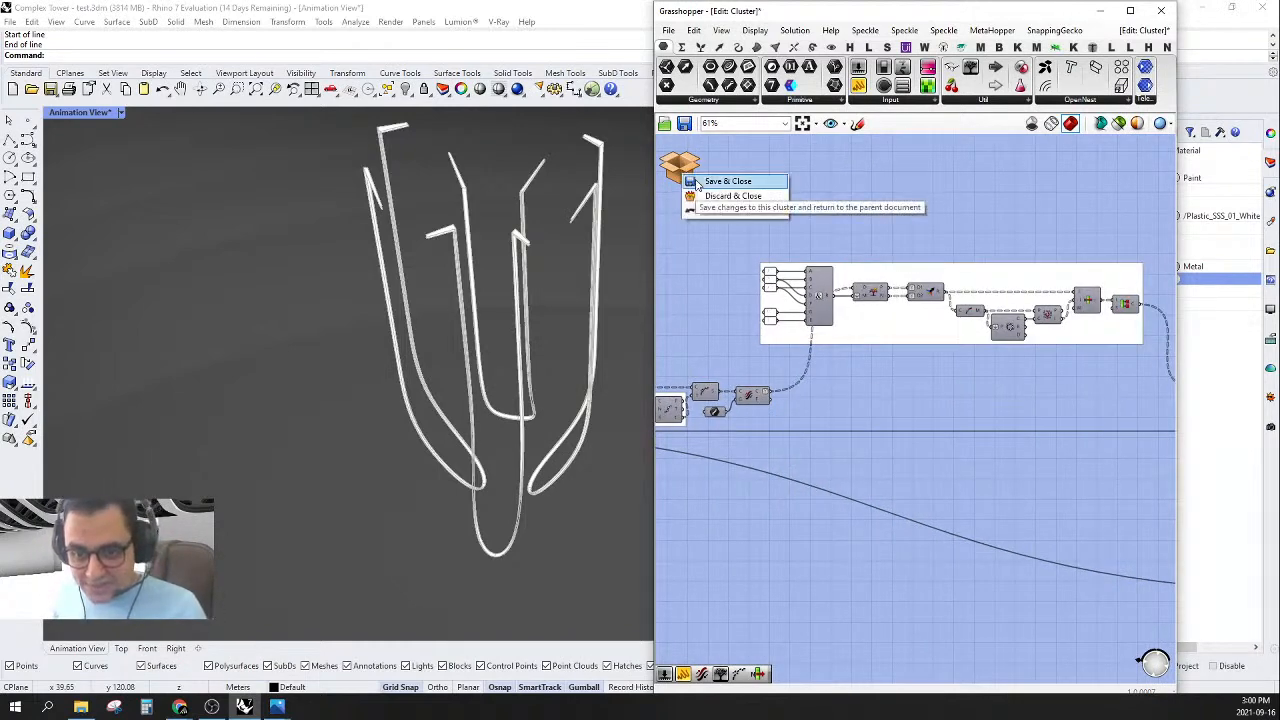
left_click(727, 181)
scroll(460, 490, "down", 6)
right_click_drag(462, 485, 434, 434)
scroll(537, 534, "up", 8)
scroll(876, 390, "up", 3)
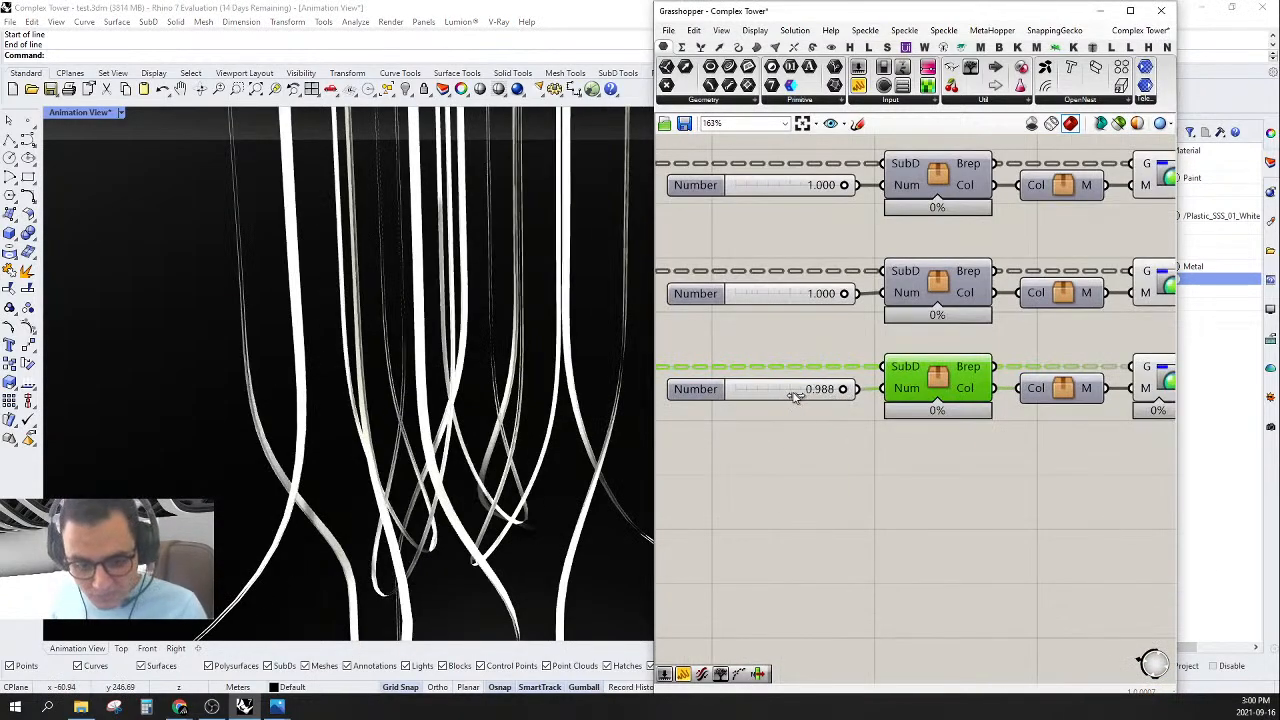
left_click_drag(792, 396, 891, 414)
scroll(491, 553, "down", 6)
right_click_drag(491, 553, 396, 478)
scroll(396, 478, "down", 5)
scroll(836, 376, "down", 6)
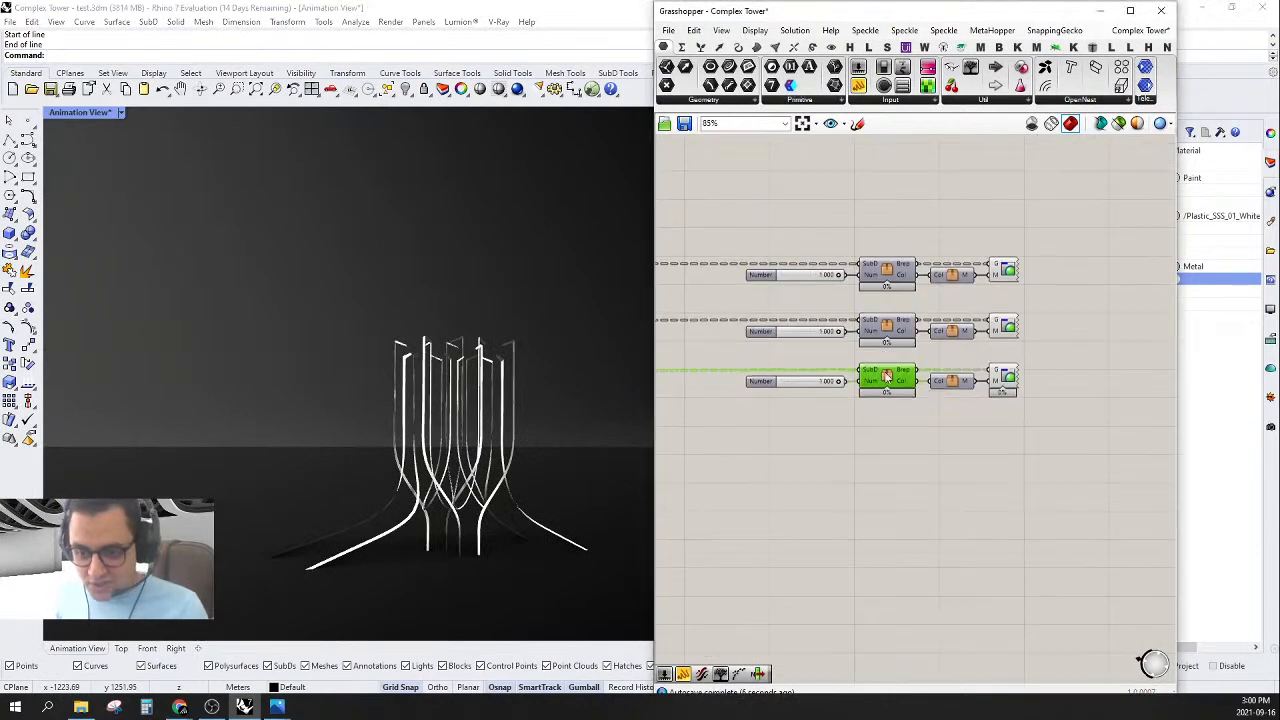
- Duplicate the third row of slider, cluster, colour and preview components directly below it
left_click_drag(1049, 439, 746, 381)
right_click_drag(895, 447, 924, 429)
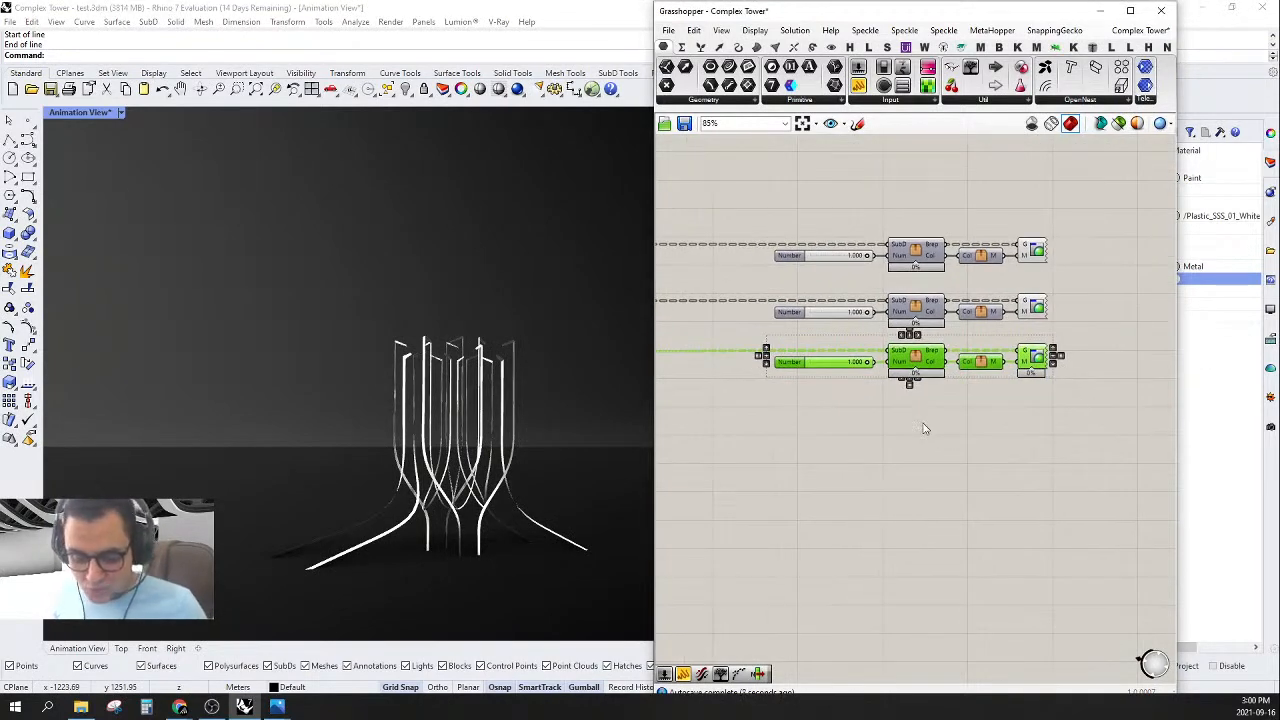
left_click_drag(914, 358, 914, 413, "alt")
left_click(918, 490)
- Connect the fourth flattened Entwine's output to the SubD input of the duplicated cluster
right_click_drag(918, 492, 962, 488)
left_click_drag(199, 395, 783, 352)
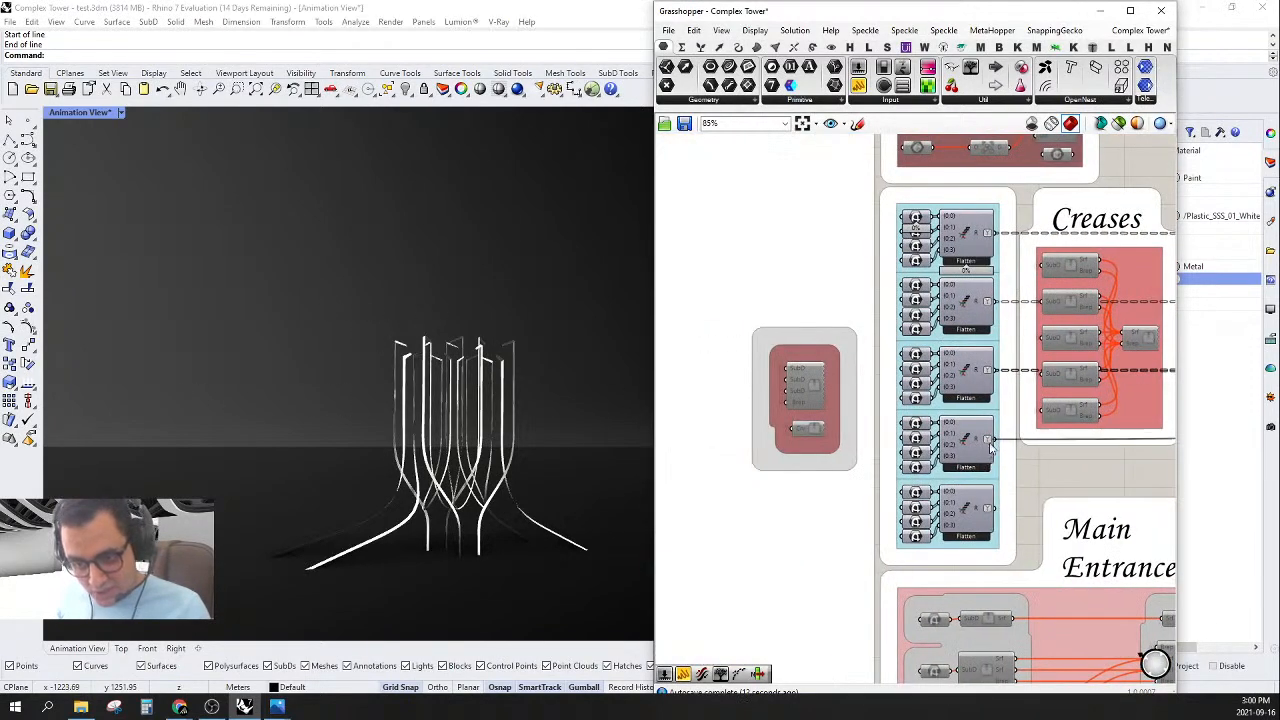
left_click_drag(990, 447, 990, 447)
scroll(990, 447, "down", 4)
right_click_drag(1160, 480, 627, 422)
- Examine the tower's strips in the viewport from above and up close
key("alt+Tab")
key("alt+Tab")
right_click_drag(412, 400, 409, 480)
scroll(471, 325, "up", 8)
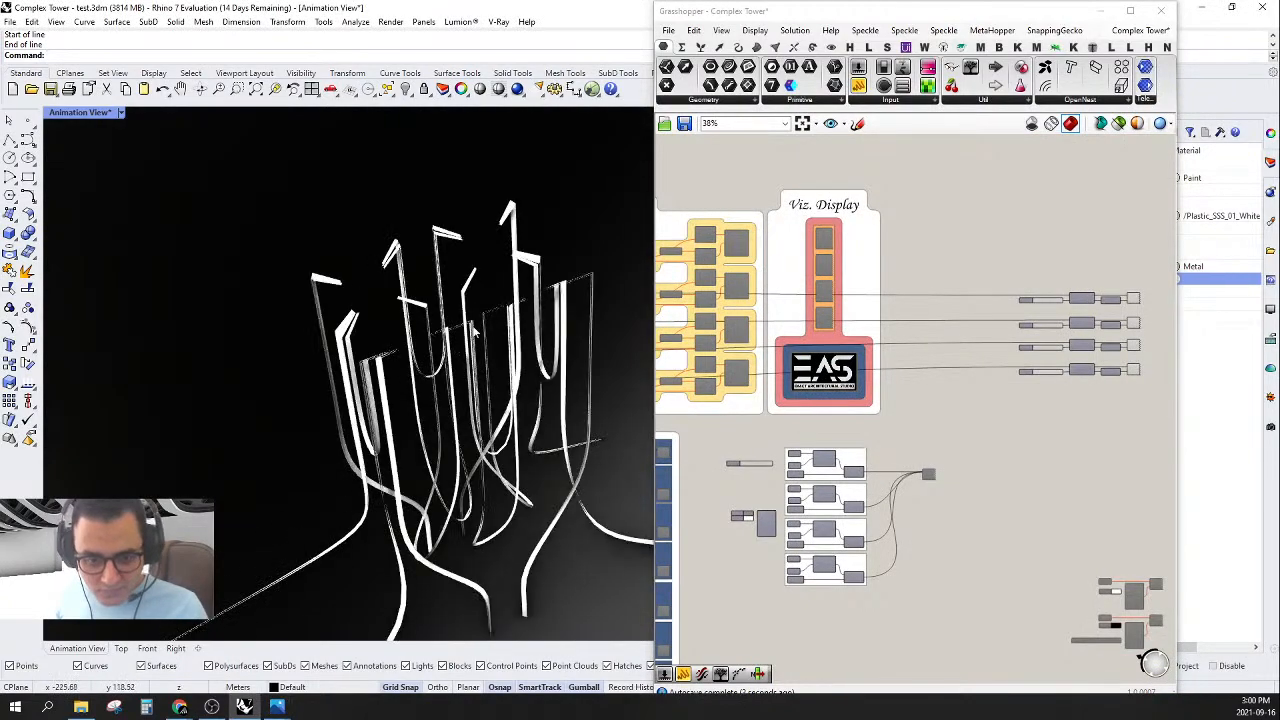
right_click_drag(471, 325, 518, 573)
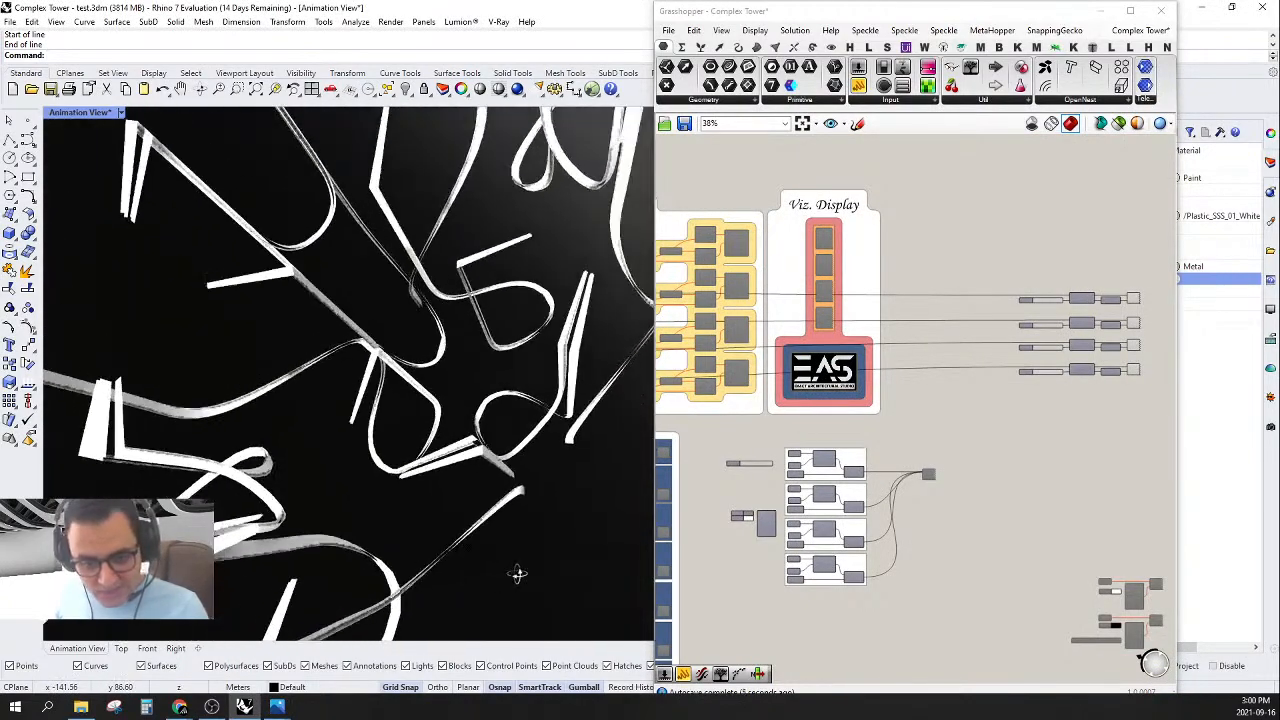
scroll(1035, 322, "up", 7)
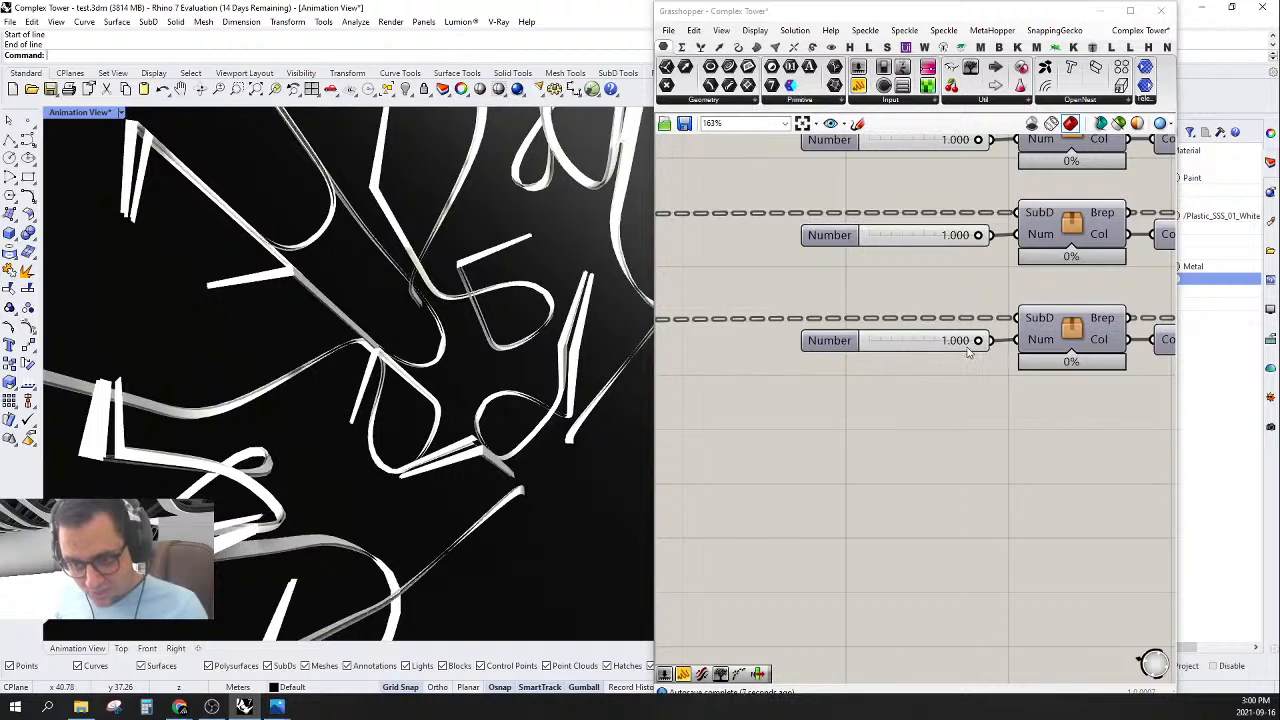
- Test the fourth cluster's Num slider at 0.368, inspect the strips from several distances, and return it to 1.000
left_click_drag(978, 341, 908, 342)
right_click_drag(430, 520, 354, 403)
scroll(409, 420, "down", 9)
scroll(420, 447, "up", 4)
scroll(400, 450, "down", 5)
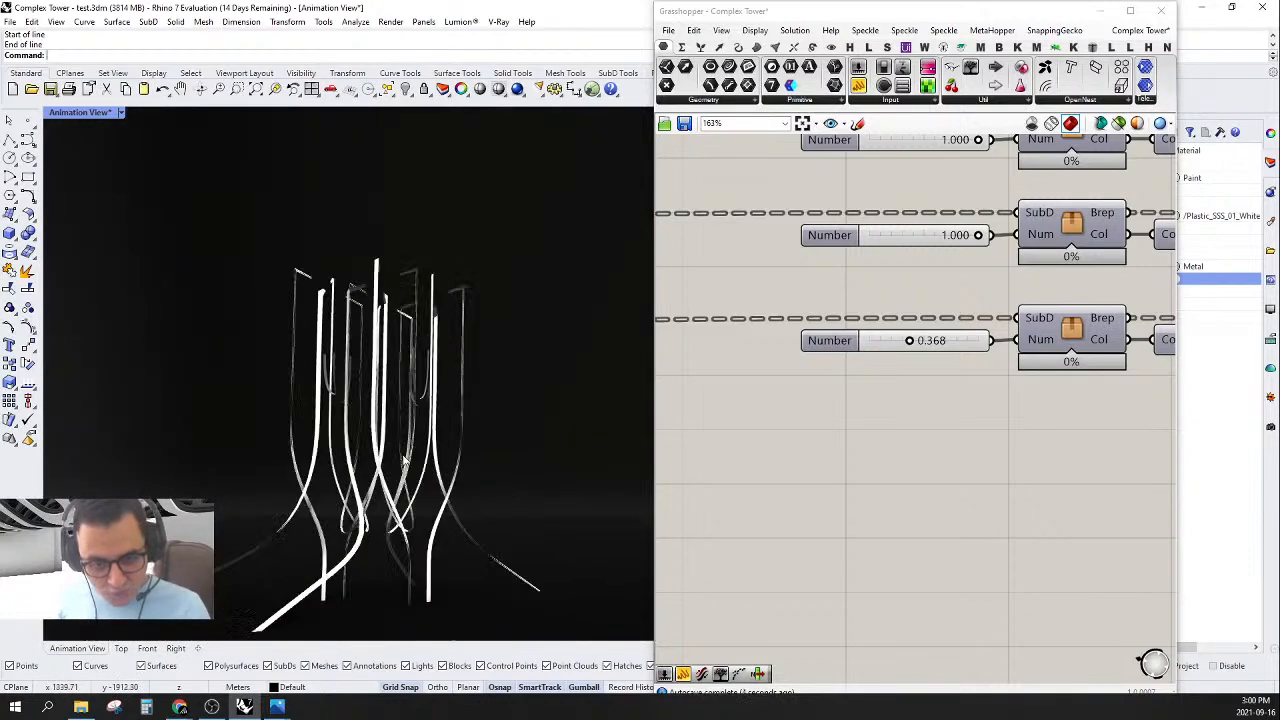
right_click_drag(403, 457, 338, 471)
scroll(338, 470, "up", 8)
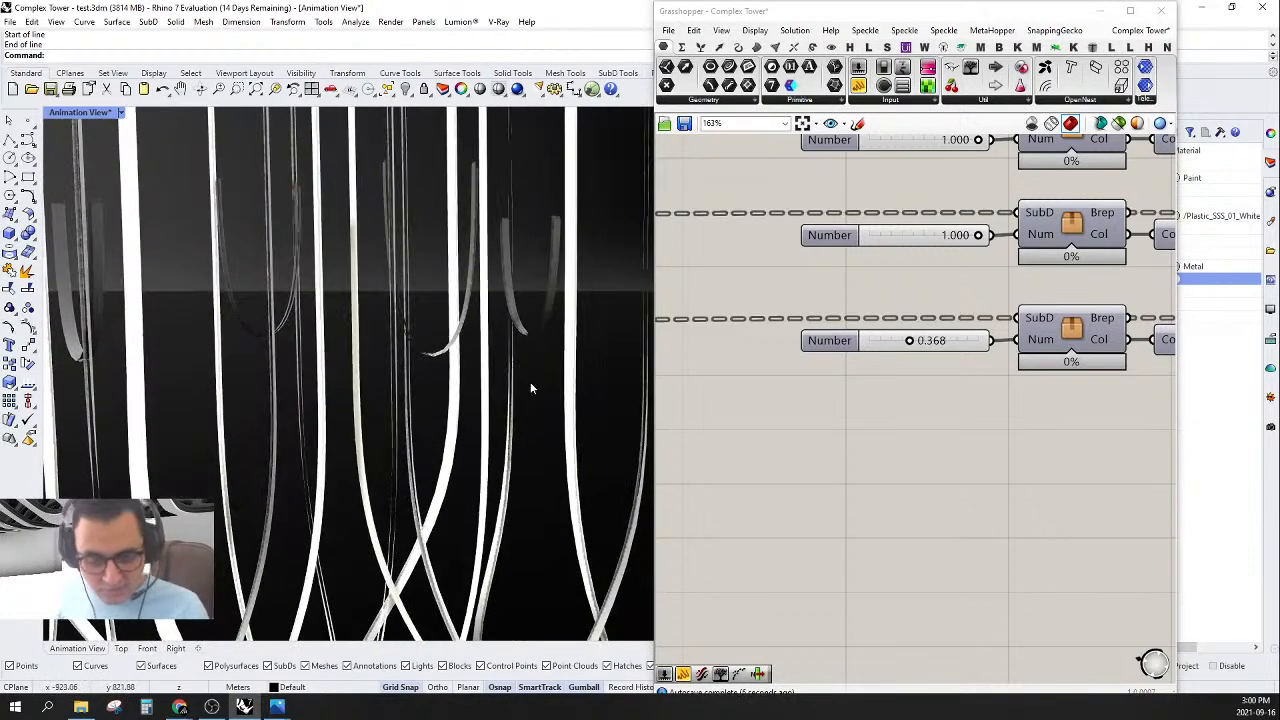
left_click_drag(912, 343, 994, 393)
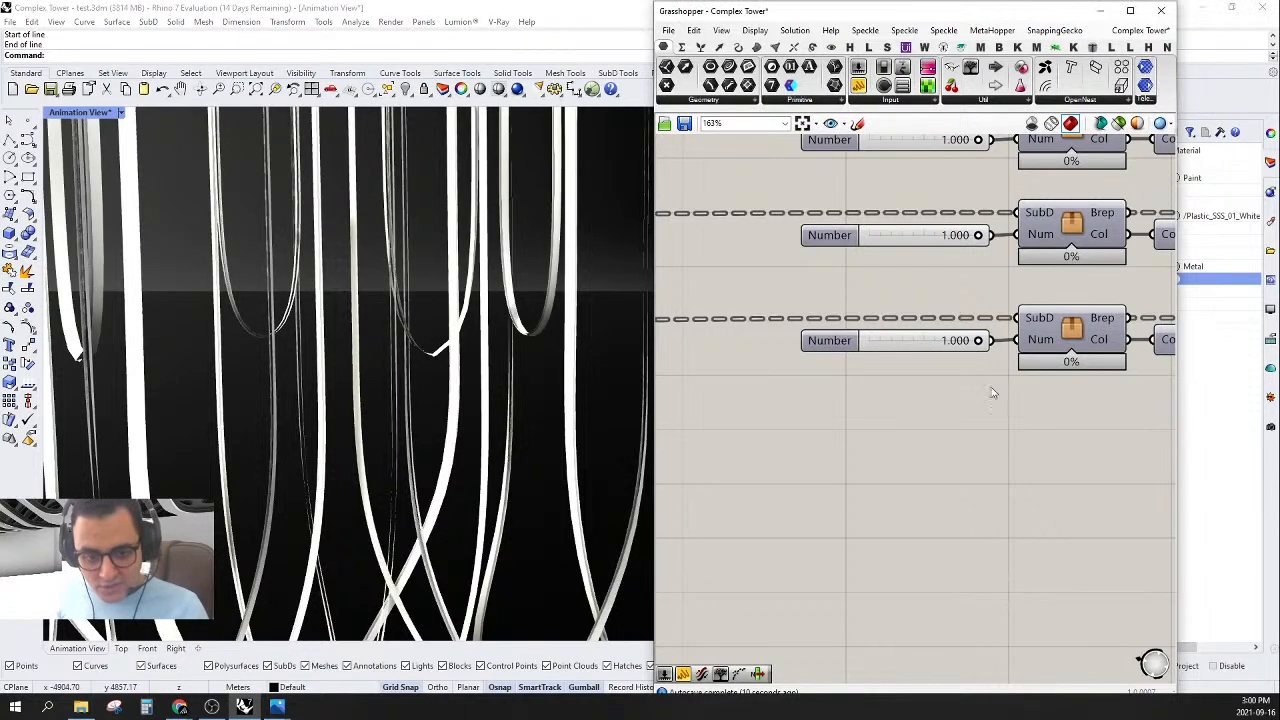
scroll(380, 457, "down", 8)
right_click_drag(381, 456, 436, 408)
scroll(898, 361, "down", 5)
scroll(1037, 385, "down", 3)
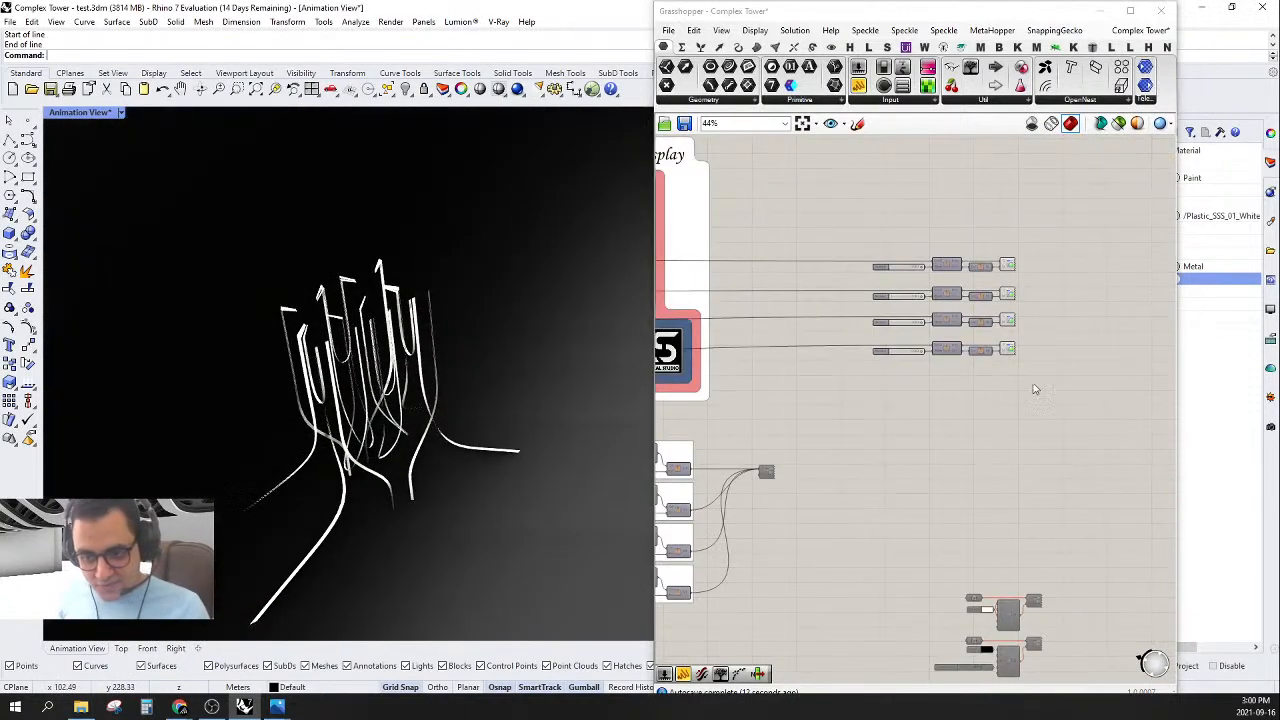
- Duplicate the fourth row of slider, cluster, colour and preview components below it as a fifth row
scroll(1029, 371, "up", 3)
left_click_drag(1025, 366, 852, 334)
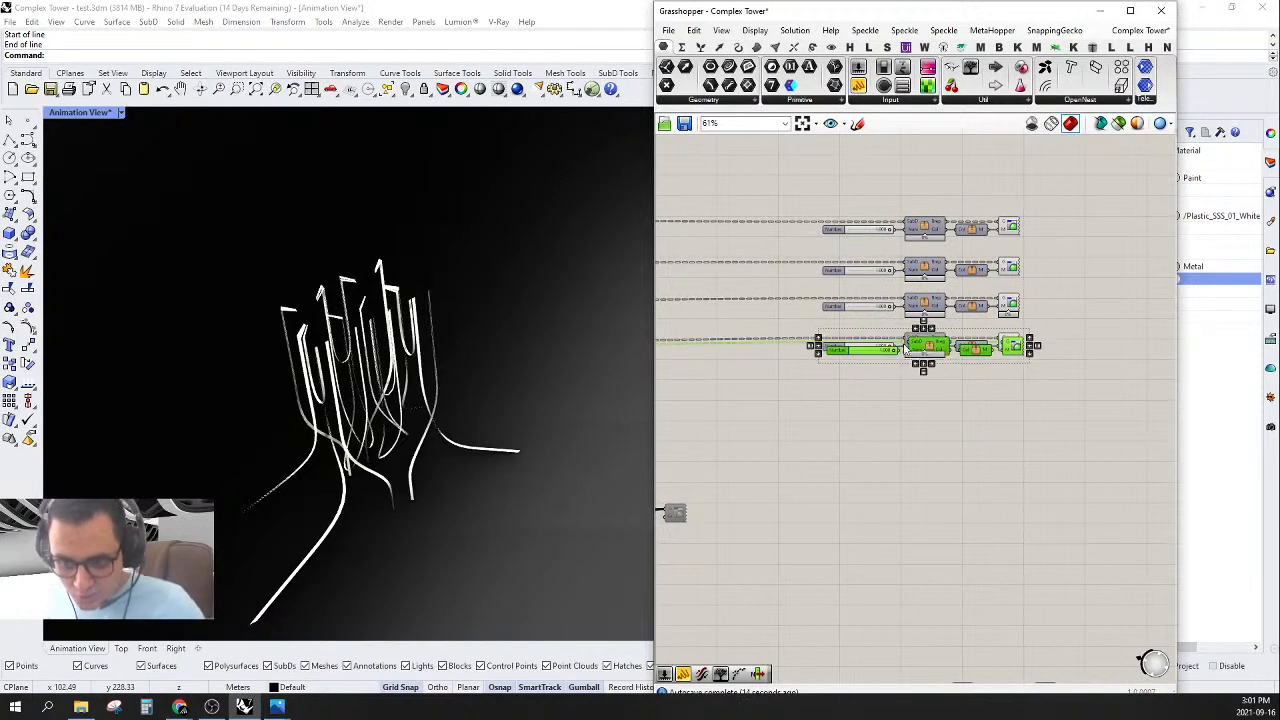
left_click_drag(928, 351, 932, 356, "alt")
scroll(913, 368, "up", 2)
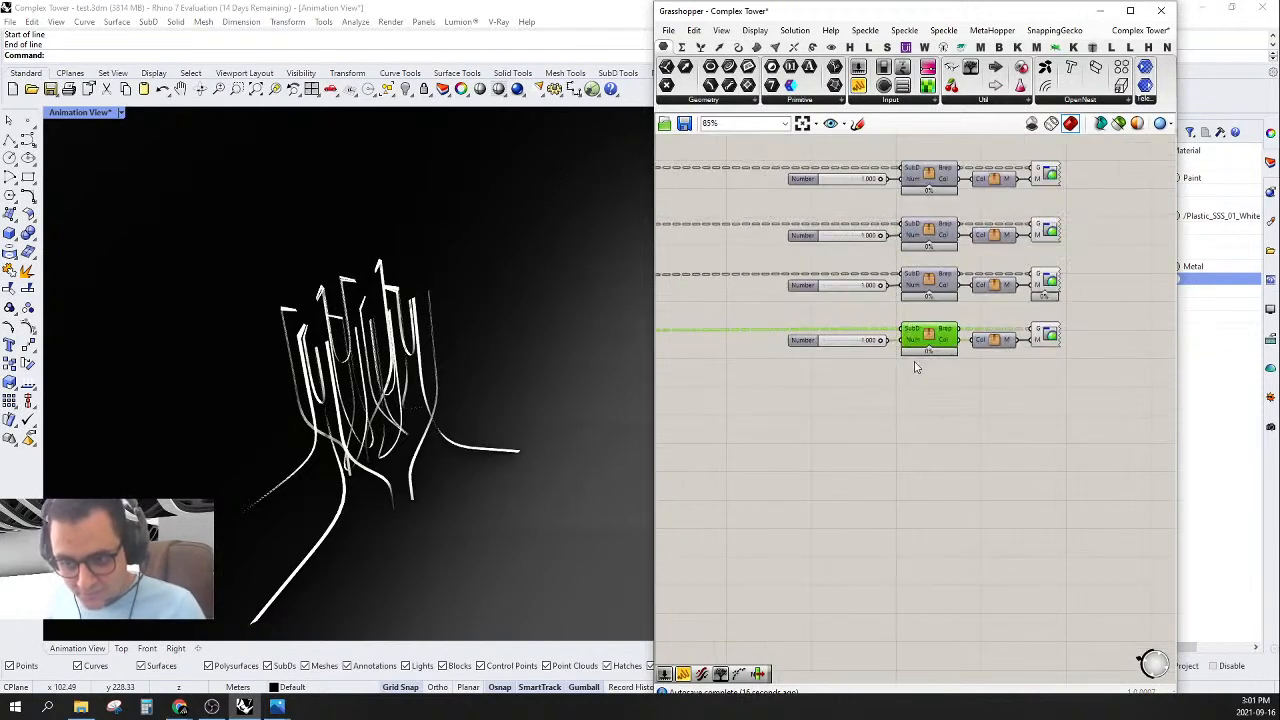
left_click_drag(1076, 360, 827, 309)
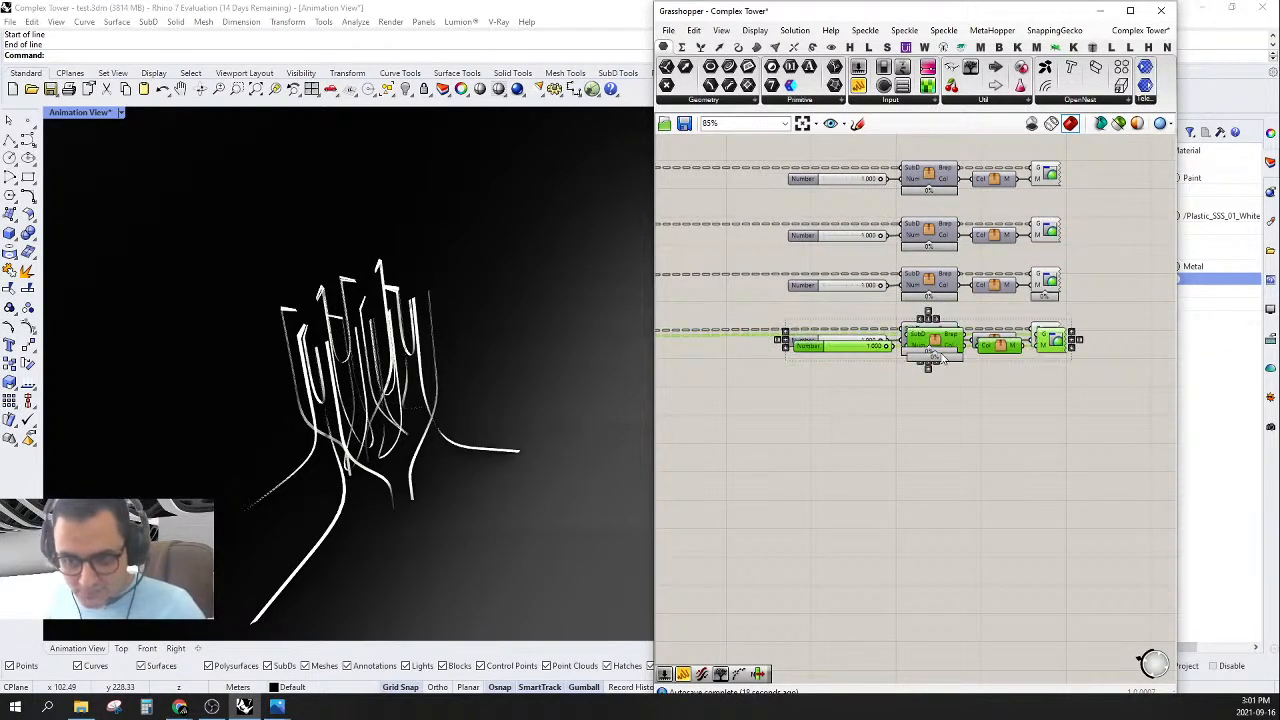
left_click_drag(929, 332, 929, 406, "alt")
left_click(903, 434)
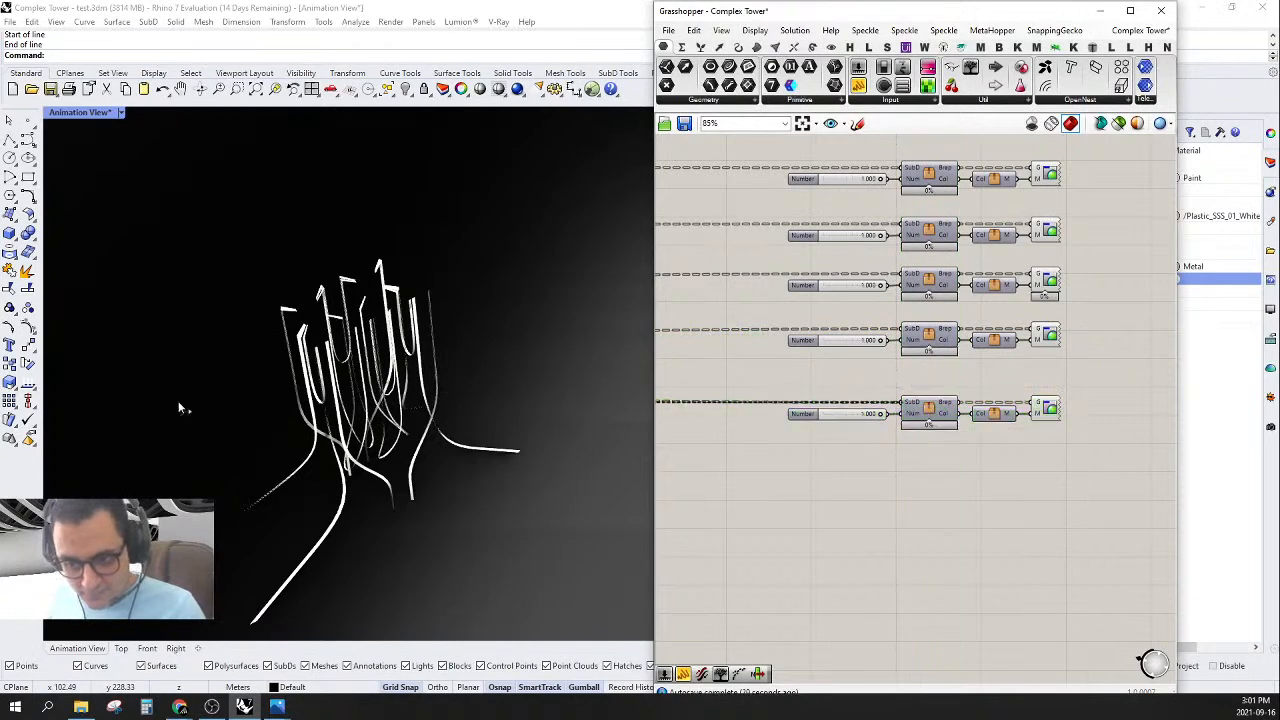
- Connect the fifth flattened Entwine's output to the SubD input of the fifth row's cluster and view the tower
left_click_drag(178, 401, 216, 532)
mouse_move(740, 415)
left_mouse_down()
mouse_move(766, 388)
mouse_move(745, 434)
left_mouse_up()
right_click_drag(364, 325, 352, 302)
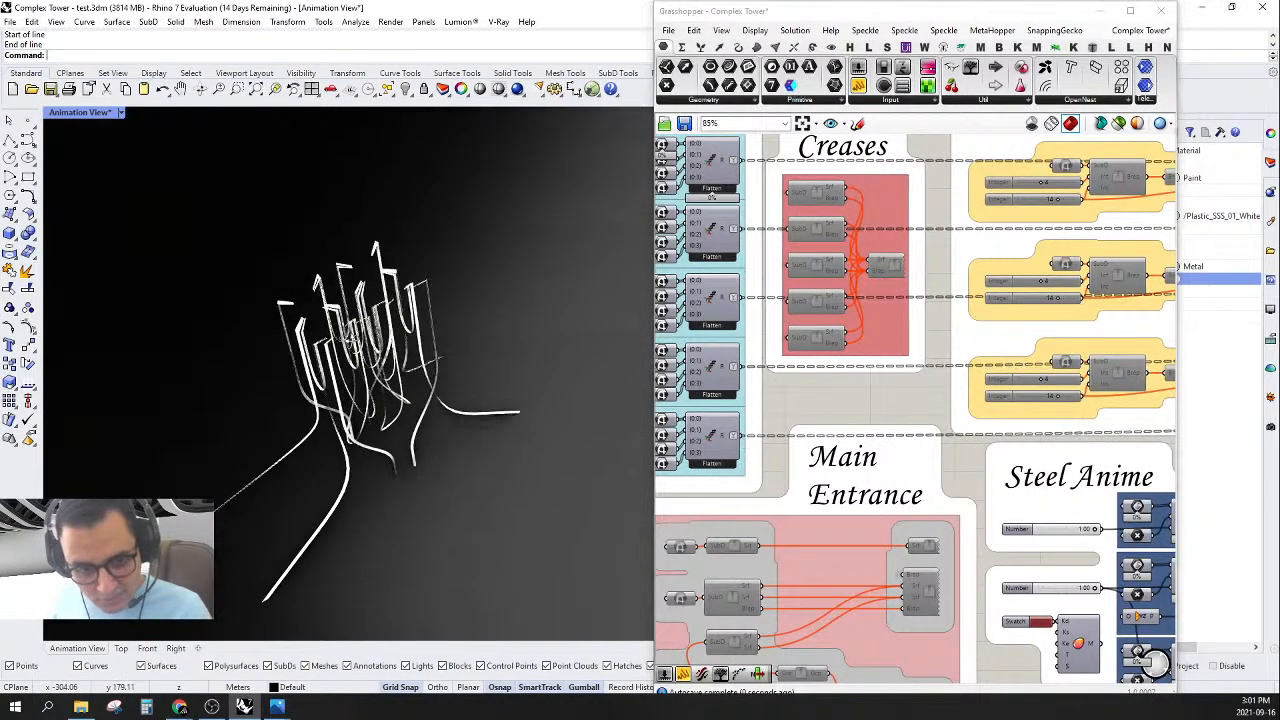
- Select the fifth row's preview component and examine the tower's strips in the viewport from a distance, up close and from above
scroll(324, 309, "up", 10)
scroll(515, 500, "up", 4)
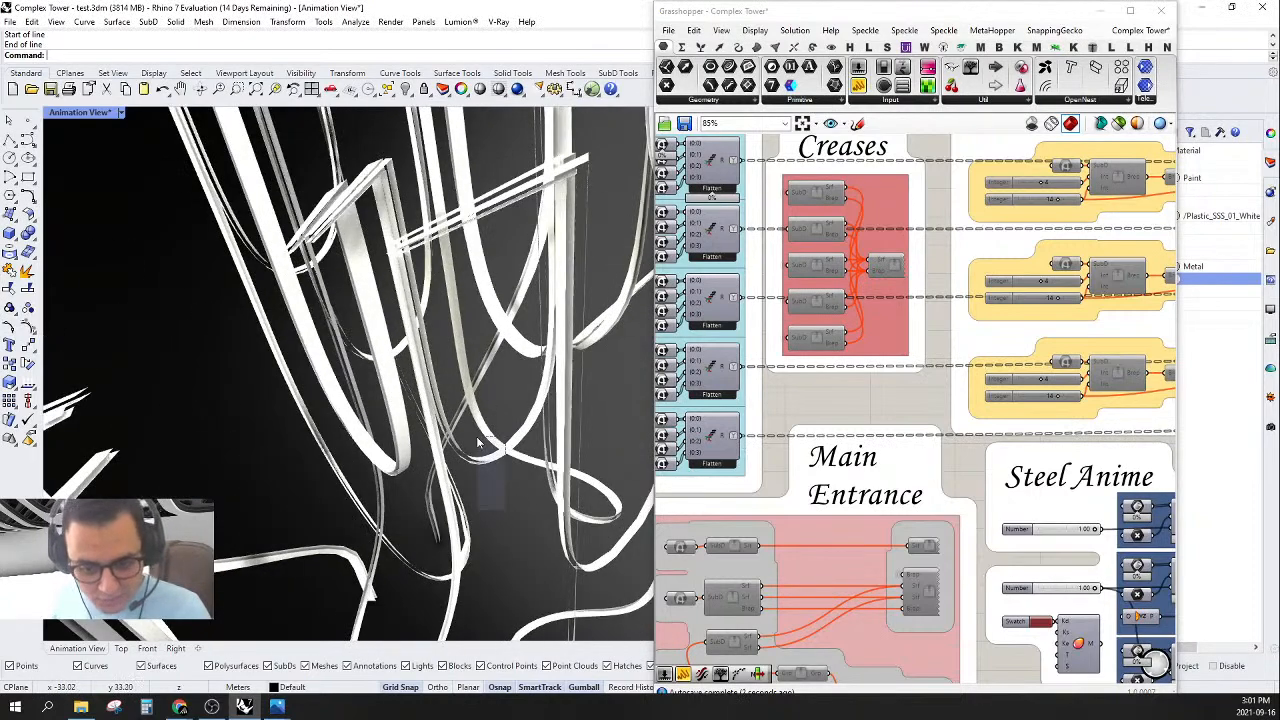
scroll(478, 444, "down", 10)
scroll(1016, 366, "down", 6)
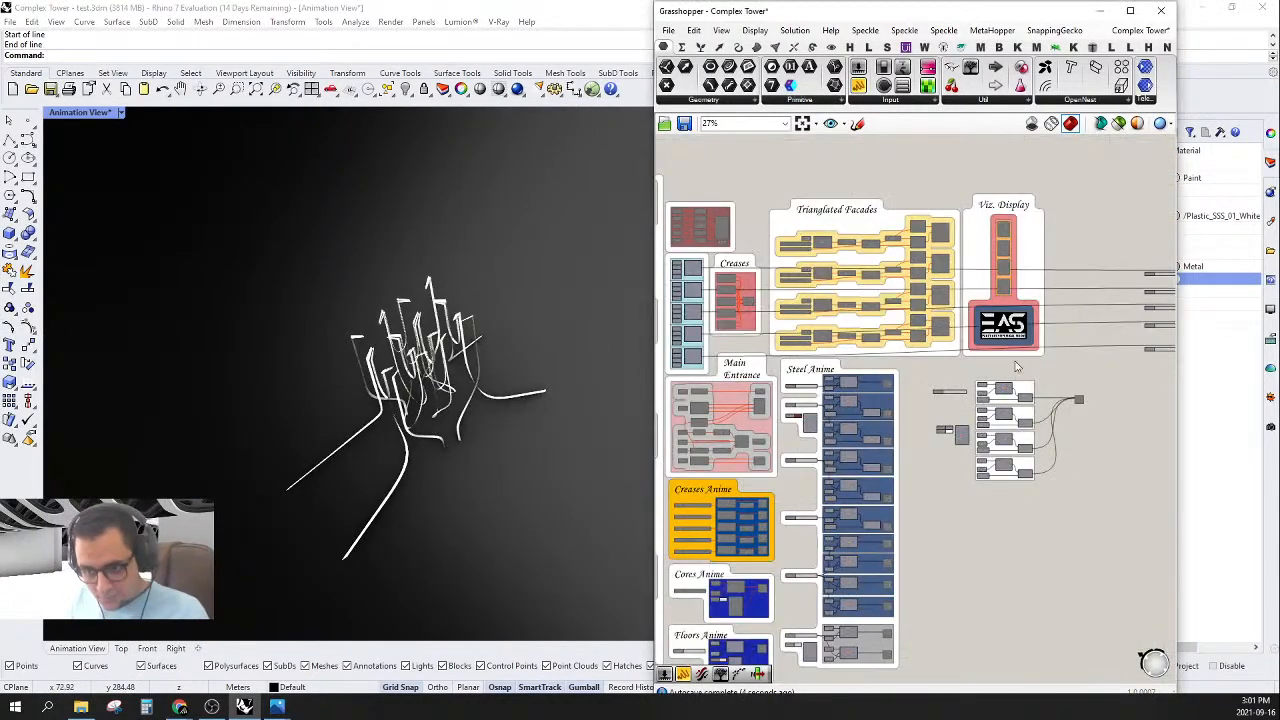
scroll(1016, 366, "up", 7)
left_click(928, 392)
scroll(372, 390, "up", 5)
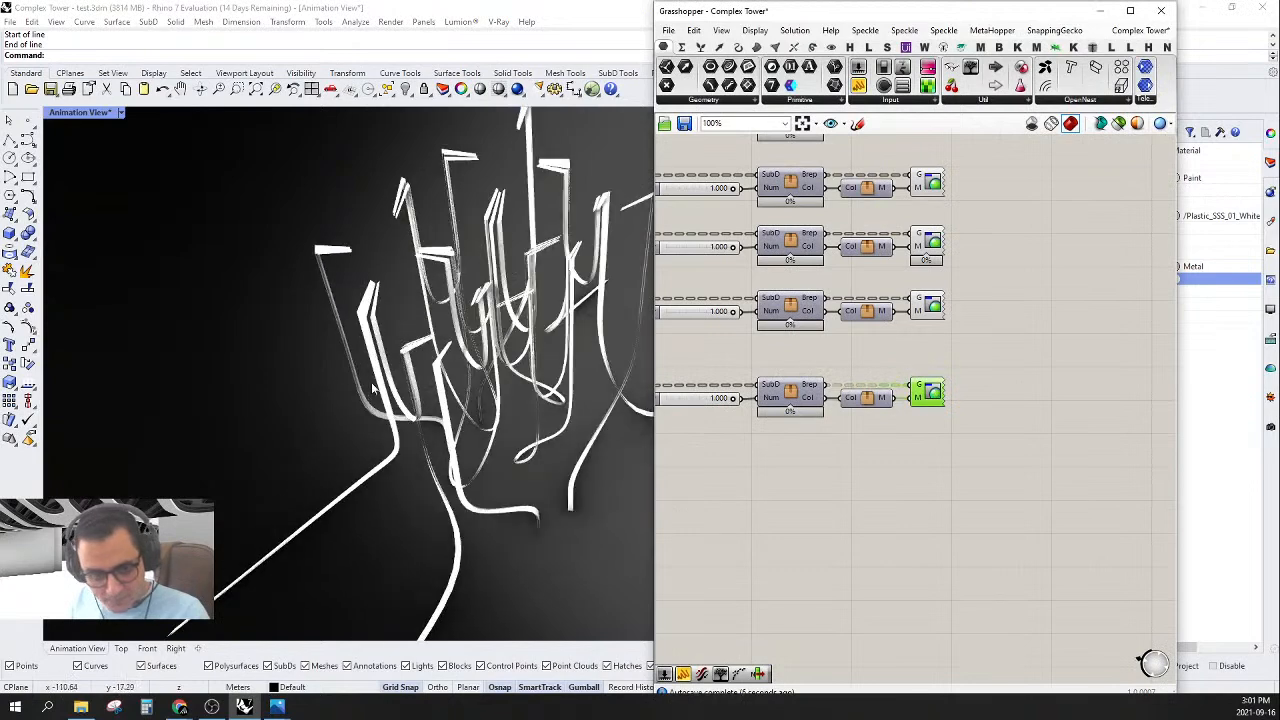
right_click_drag(372, 390, 529, 403)
scroll(529, 395, "up", 6)
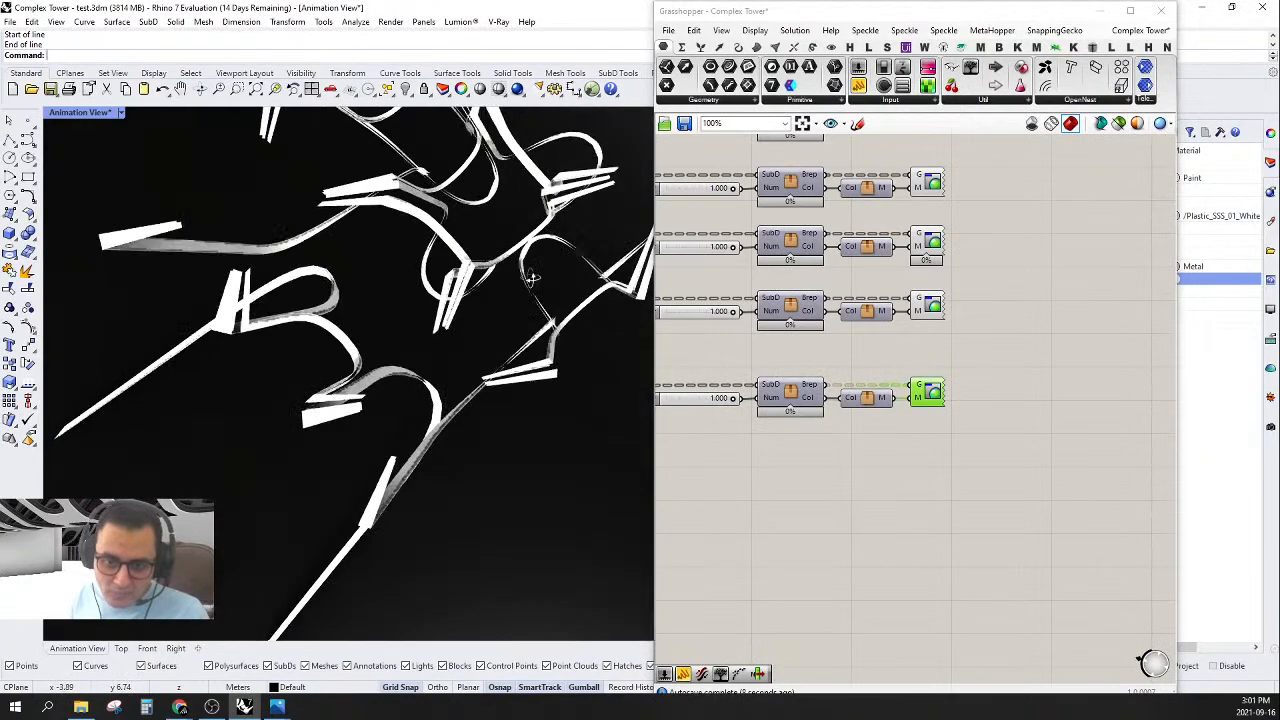
- Test the fifth cluster's Num slider, ending at its maximum of 1.000, and view all five cluster rows together
scroll(848, 371, "up", 5)
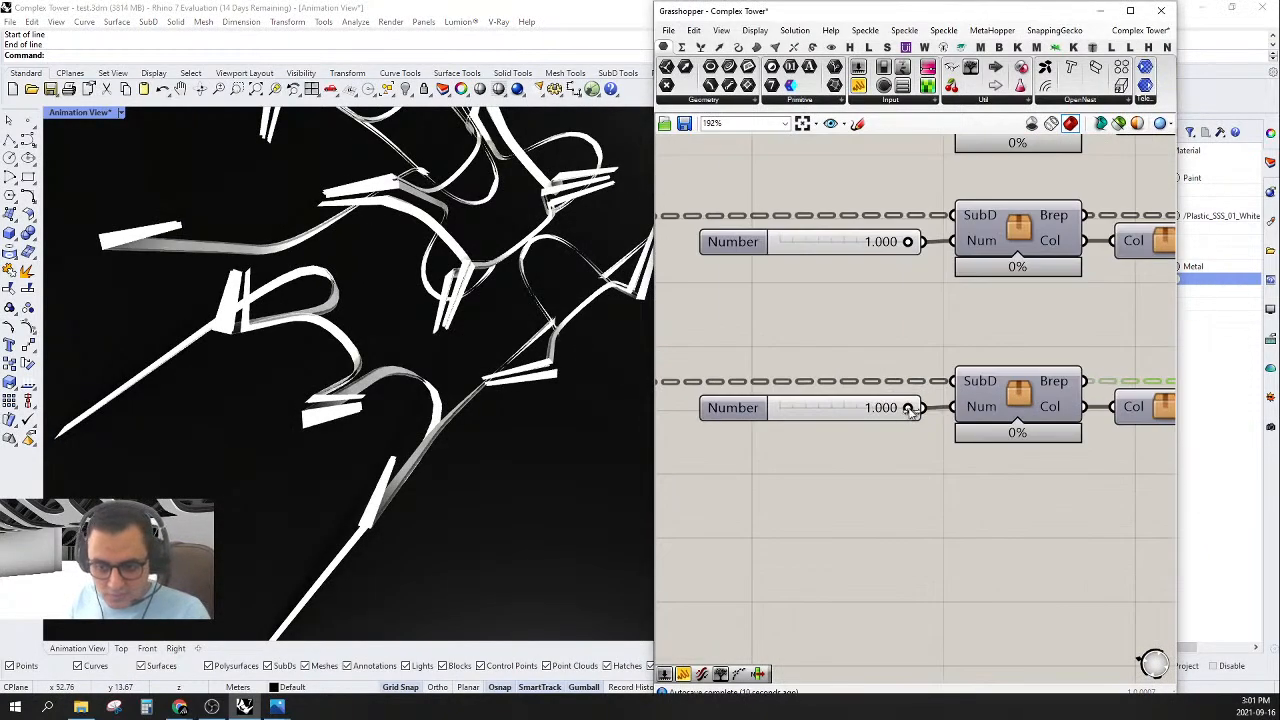
left_click_drag(907, 408, 985, 410)
scroll(987, 408, "down", 8)
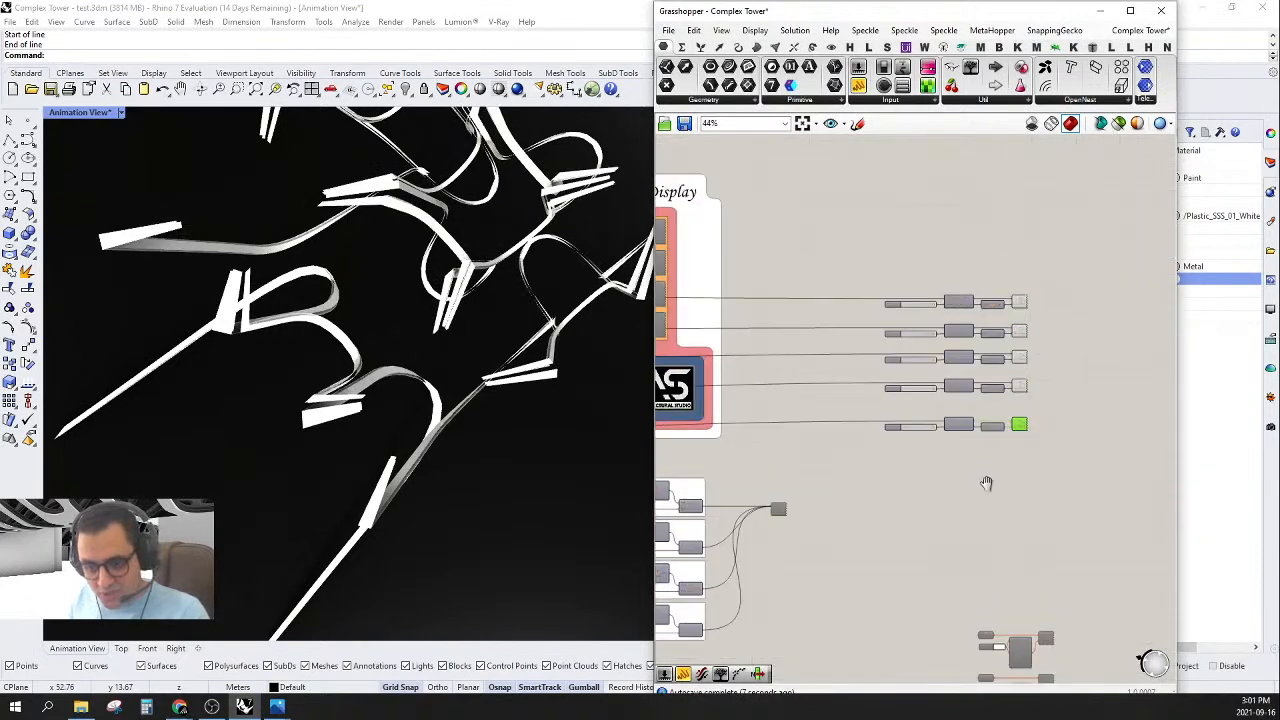
- Move the lowest row of slider, cluster and preview components up close beneath the fourth row
left_click_drag(1070, 512, 800, 434)
scroll(967, 437, "up", 4)
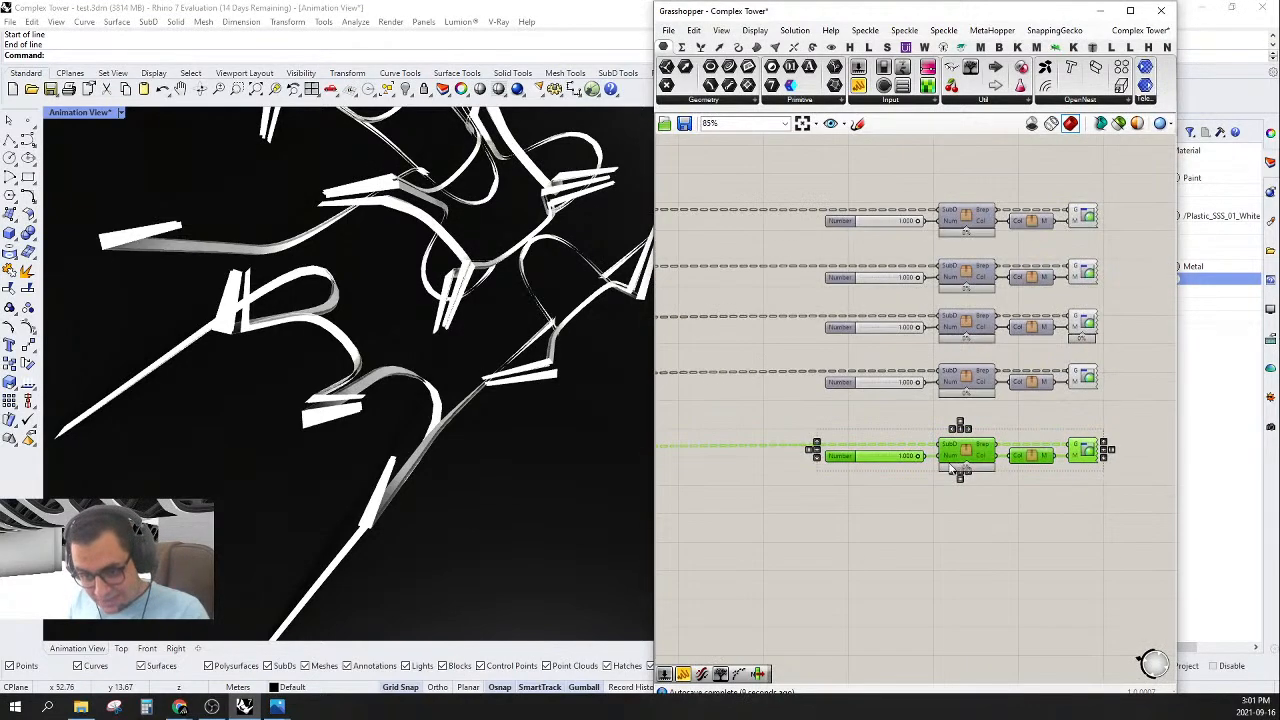
left_click_drag(967, 437, 967, 422)
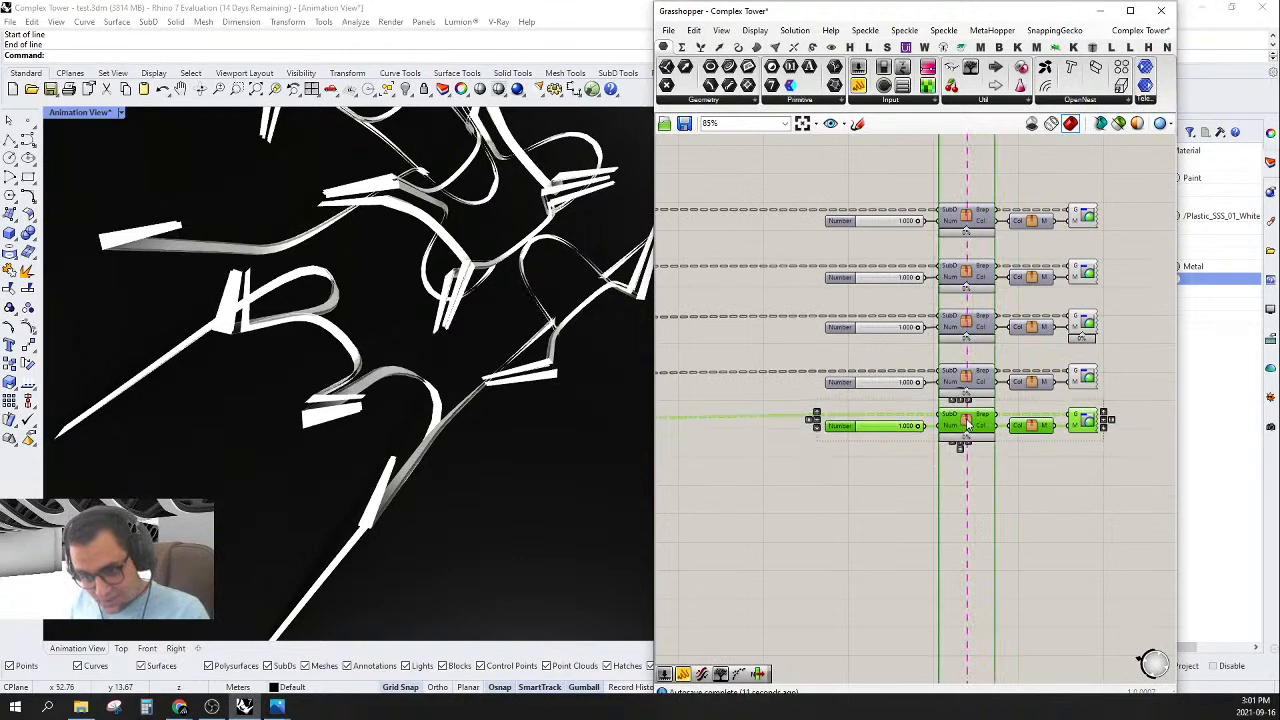
left_click(912, 482)
left_click_drag(872, 436, 887, 319)
scroll(870, 436, "up", 1)
left_click(890, 352)
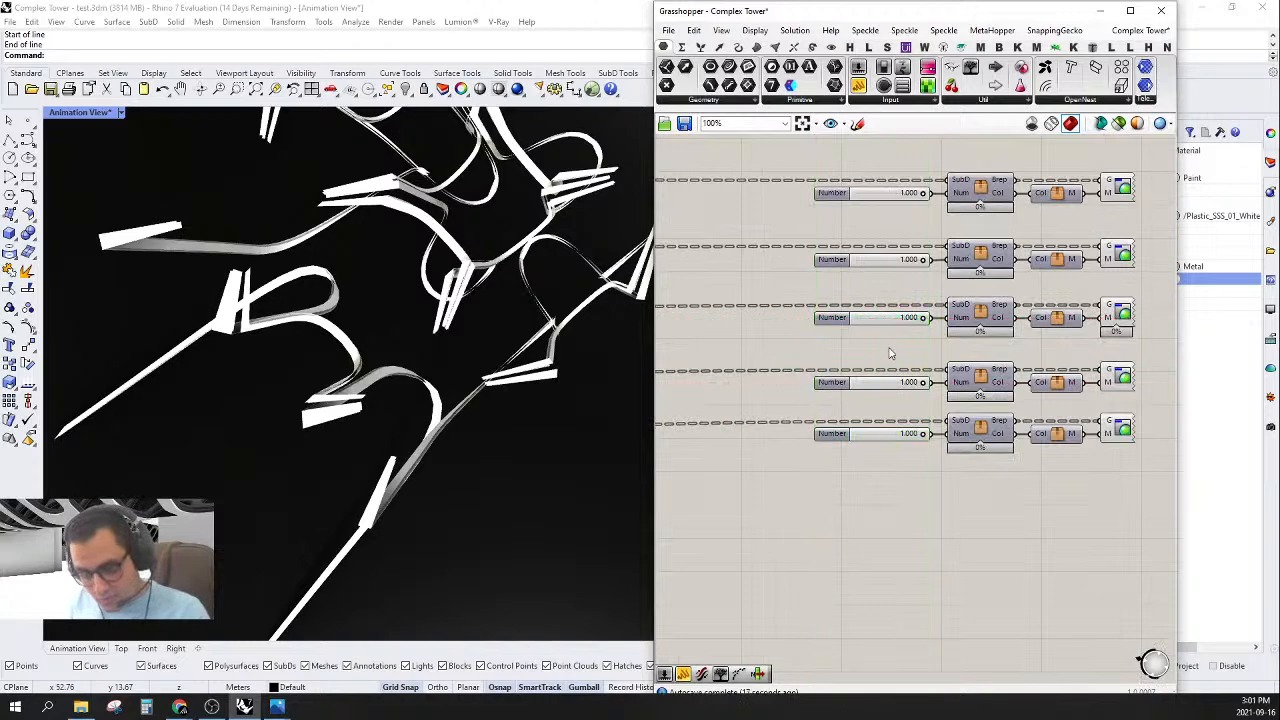
- Examine the grouped sections of the definition around the five preview rows, including the facade, steel and creases groups
scroll(971, 356, "down", 2)
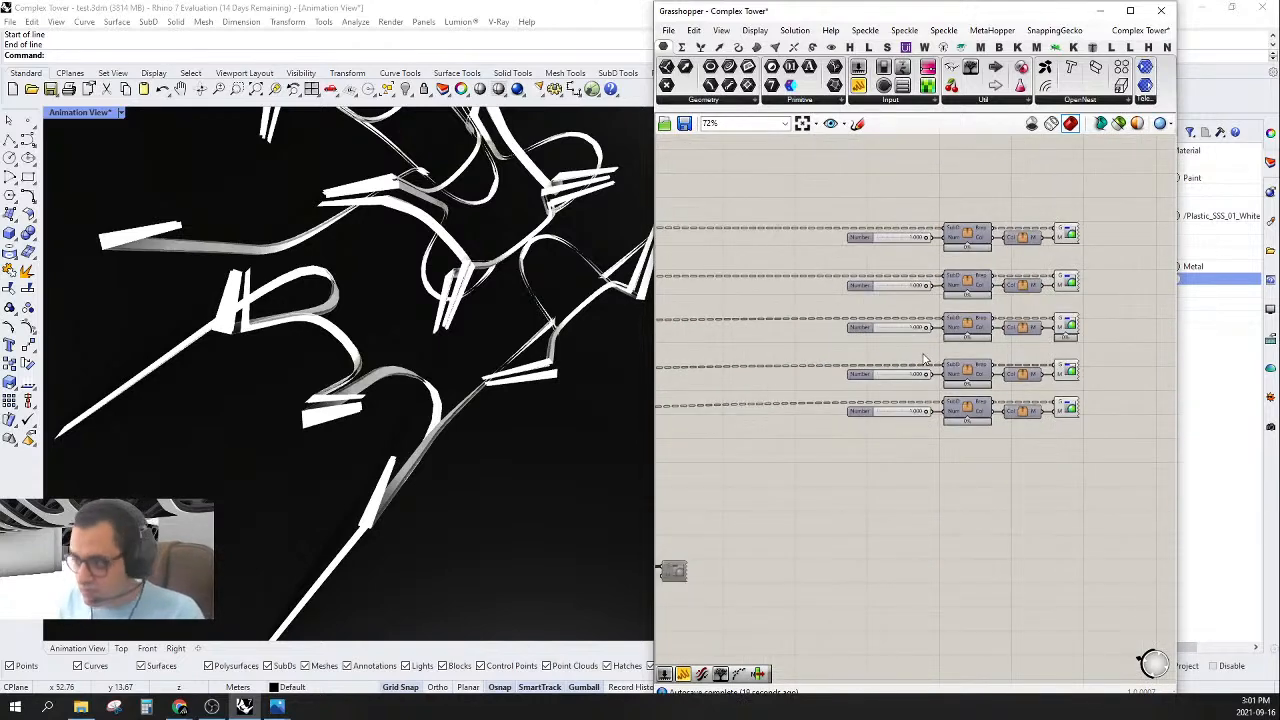
scroll(955, 362, "down", 2)
scroll(951, 431, "down", 2)
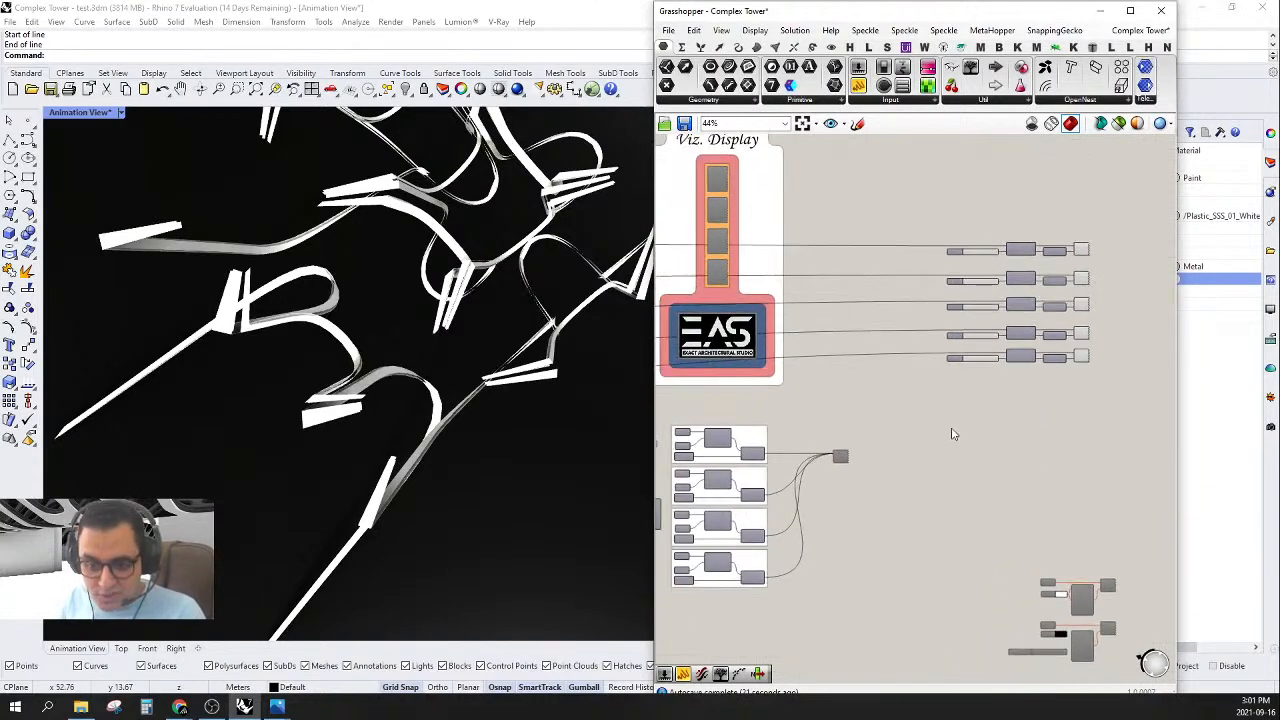
right_click_drag(1043, 406, 947, 398)
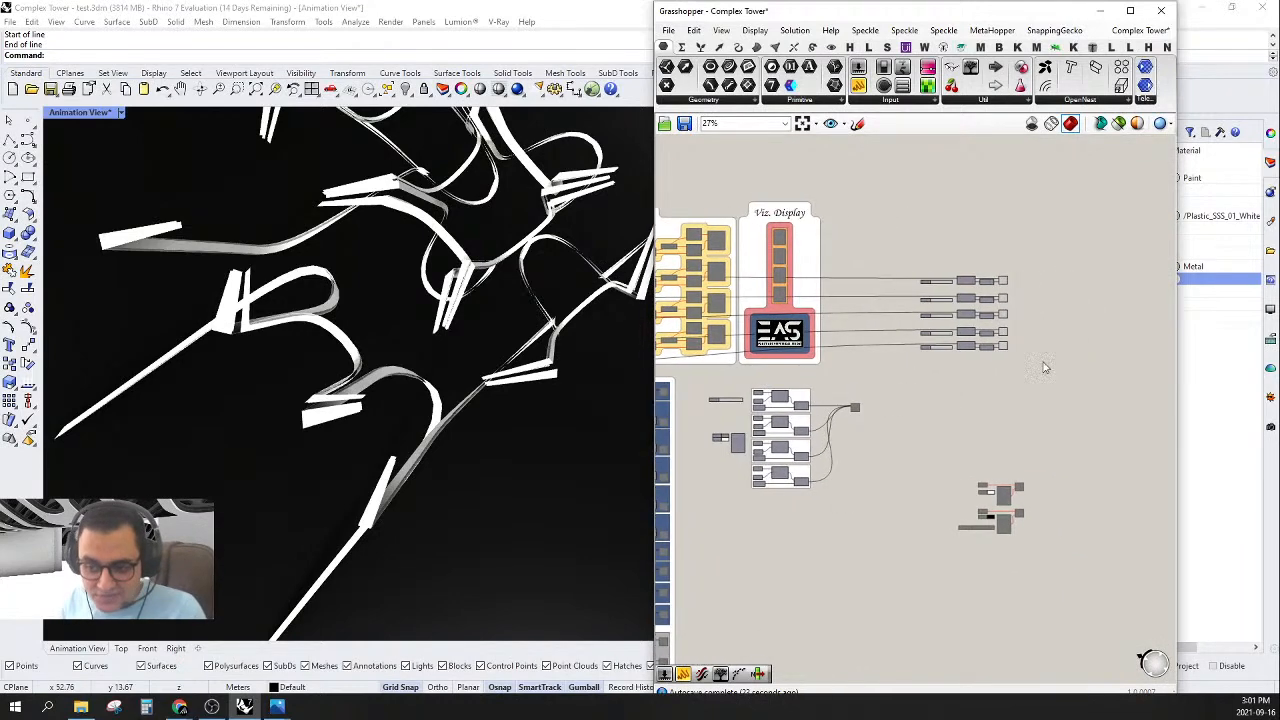
left_click_drag(1056, 250, 886, 384)
right_click_drag(926, 380, 1049, 329)
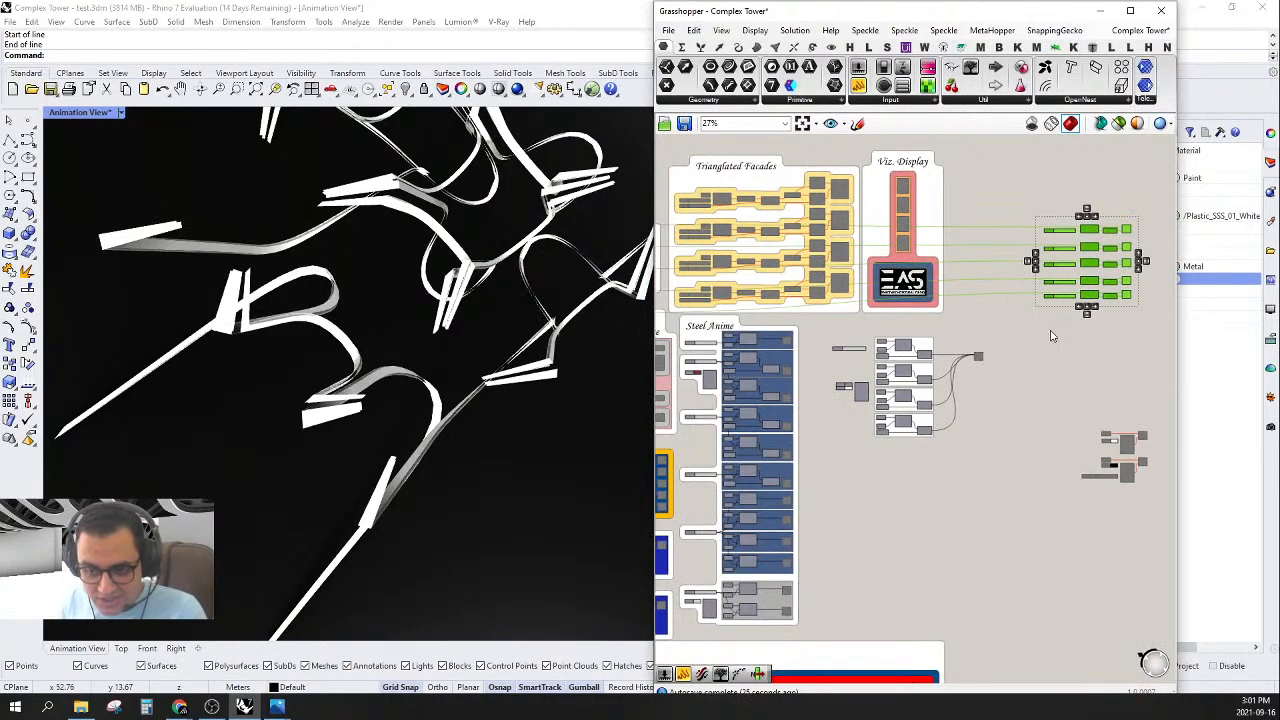
scroll(1051, 336, "down", 1)
scroll(743, 444, "up", 4)
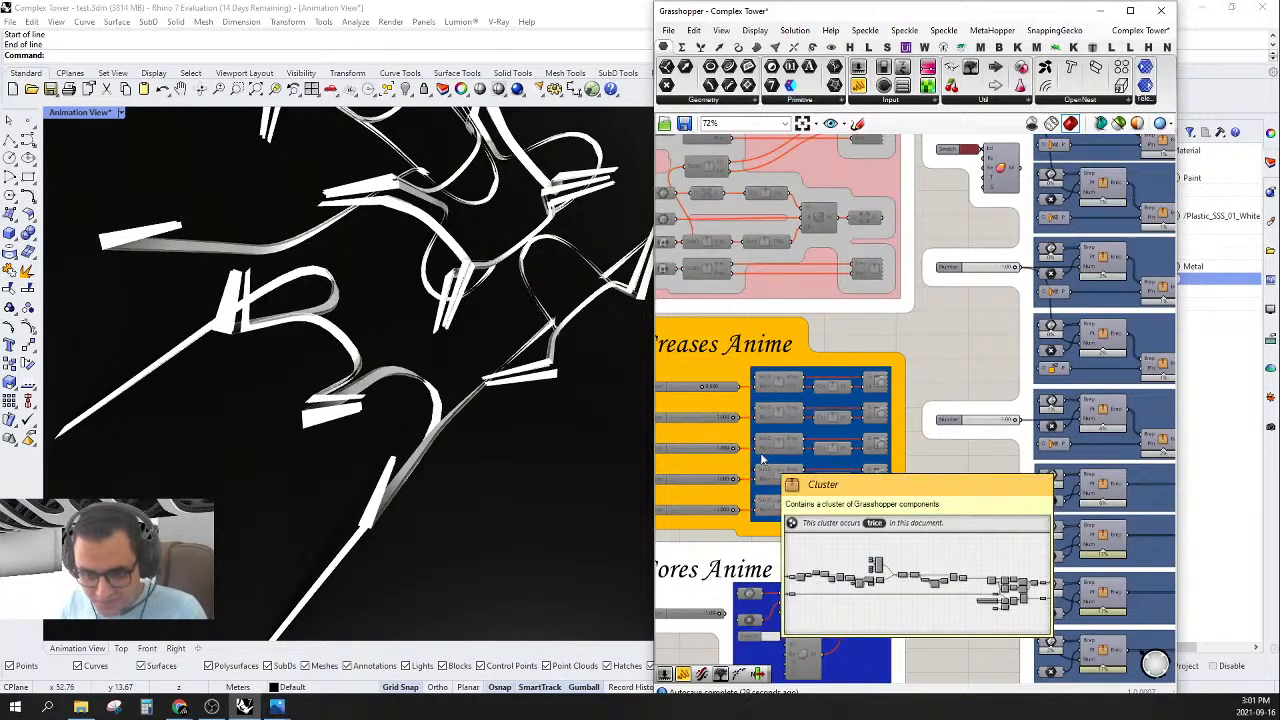
scroll(762, 460, "down", 5)
right_click_drag(903, 449, 794, 466)
right_click_drag(1117, 309, 823, 486)
scroll(949, 376, "up", 3)
right_click_drag(949, 376, 957, 378)
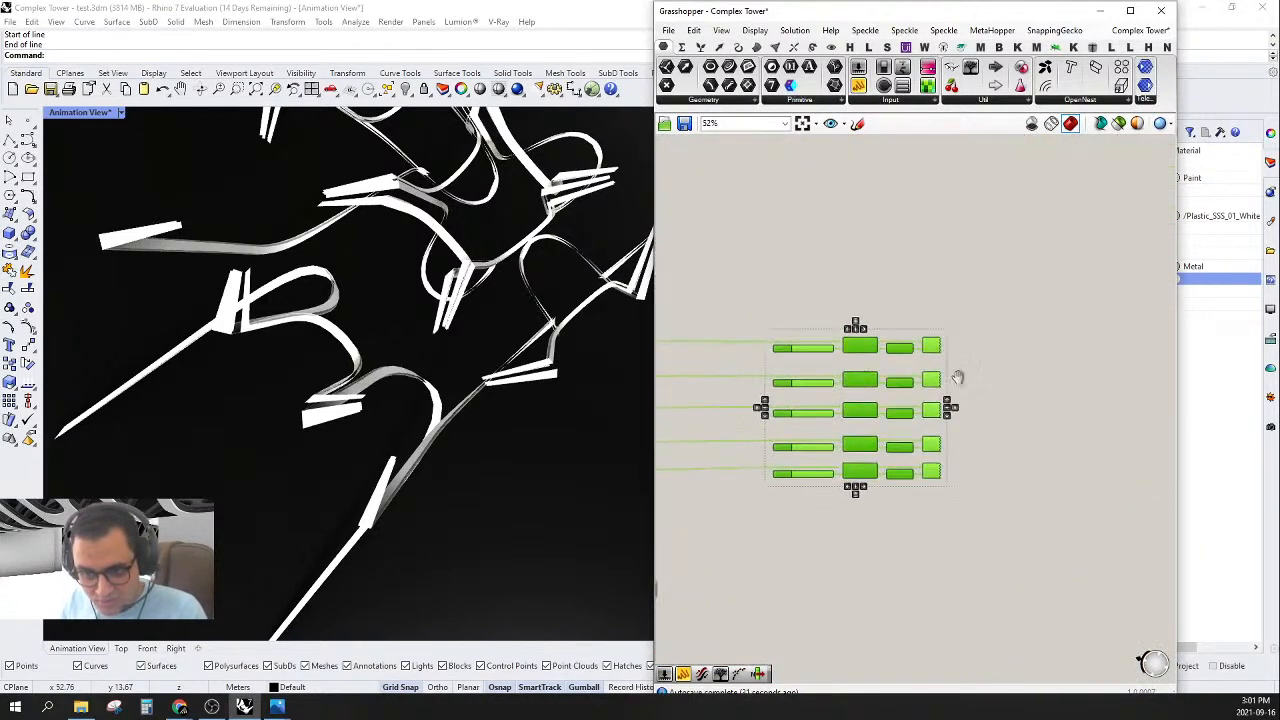
scroll(800, 410, "up", 2)
left_click_drag(1092, 222, 717, 596)
scroll(827, 452, "down", 2)
right_click_drag(829, 455, 881, 440)
scroll(941, 346, "up", 2)
left_click(912, 326)
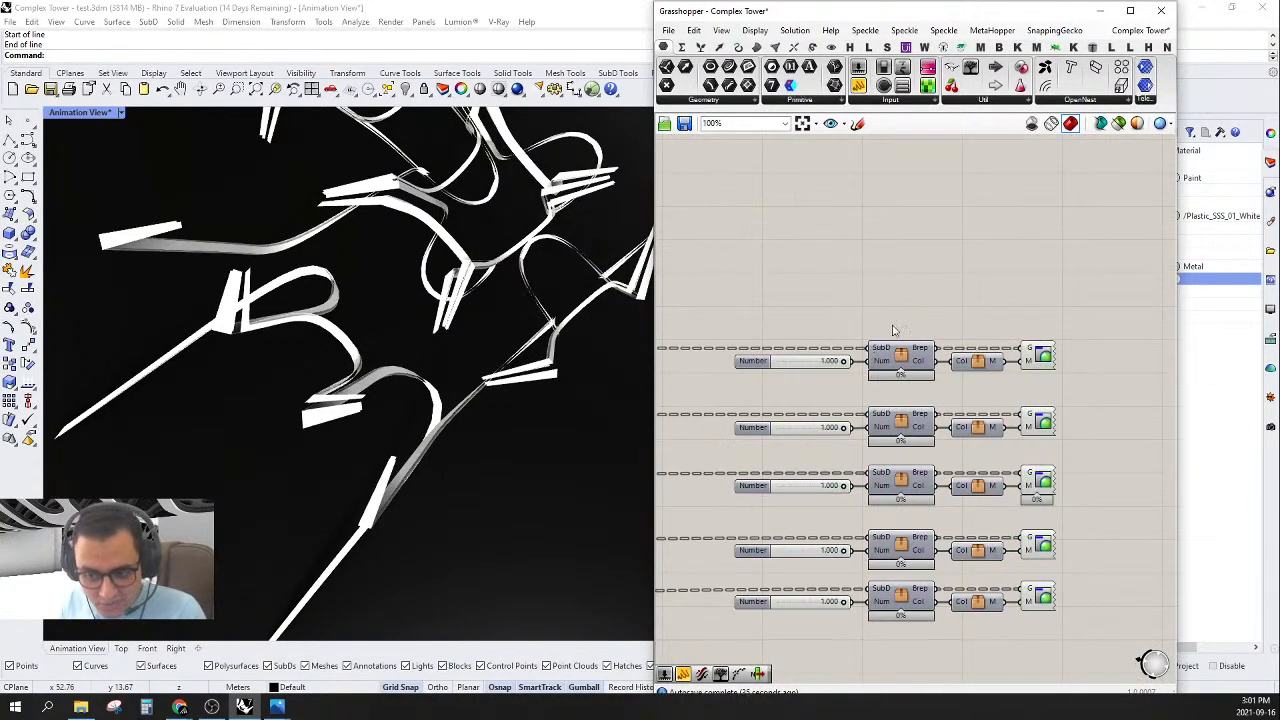
left_click_drag(926, 306, 876, 638)
right_click_drag(937, 446, 948, 357)
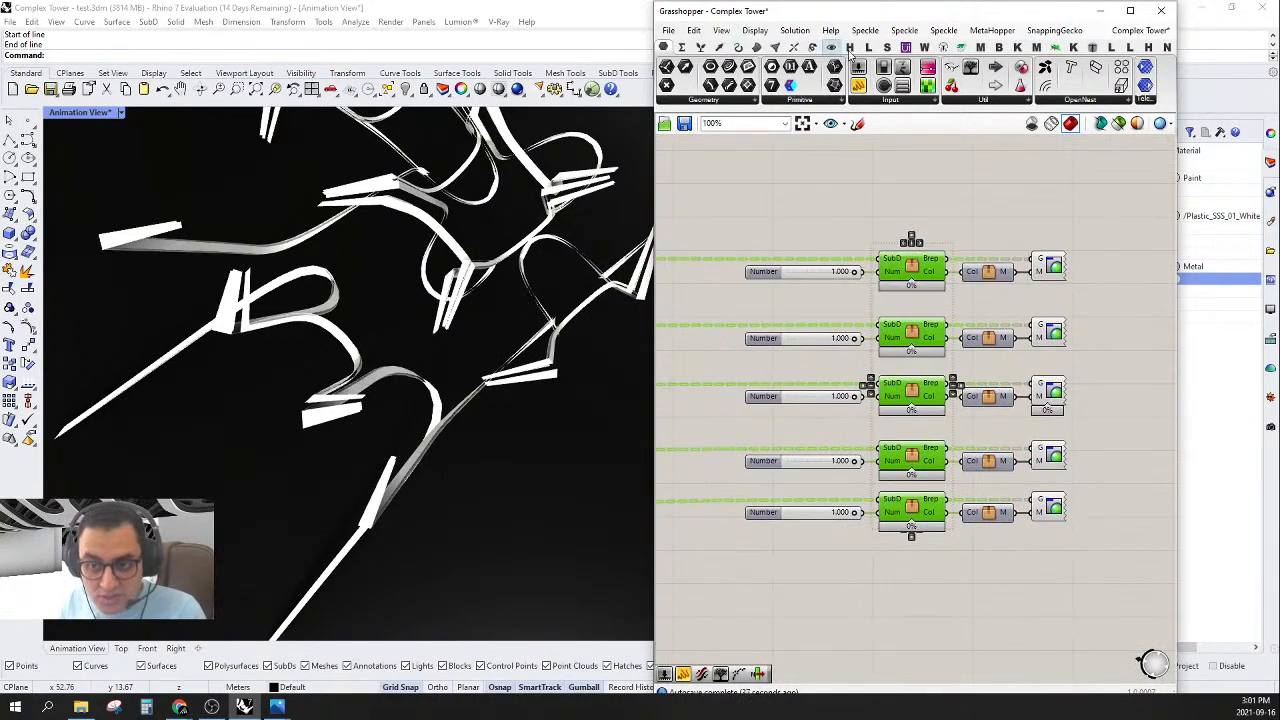
- Group each of the five slider, cluster and preview rows separately, with one group per row
left_click(1054, 48)
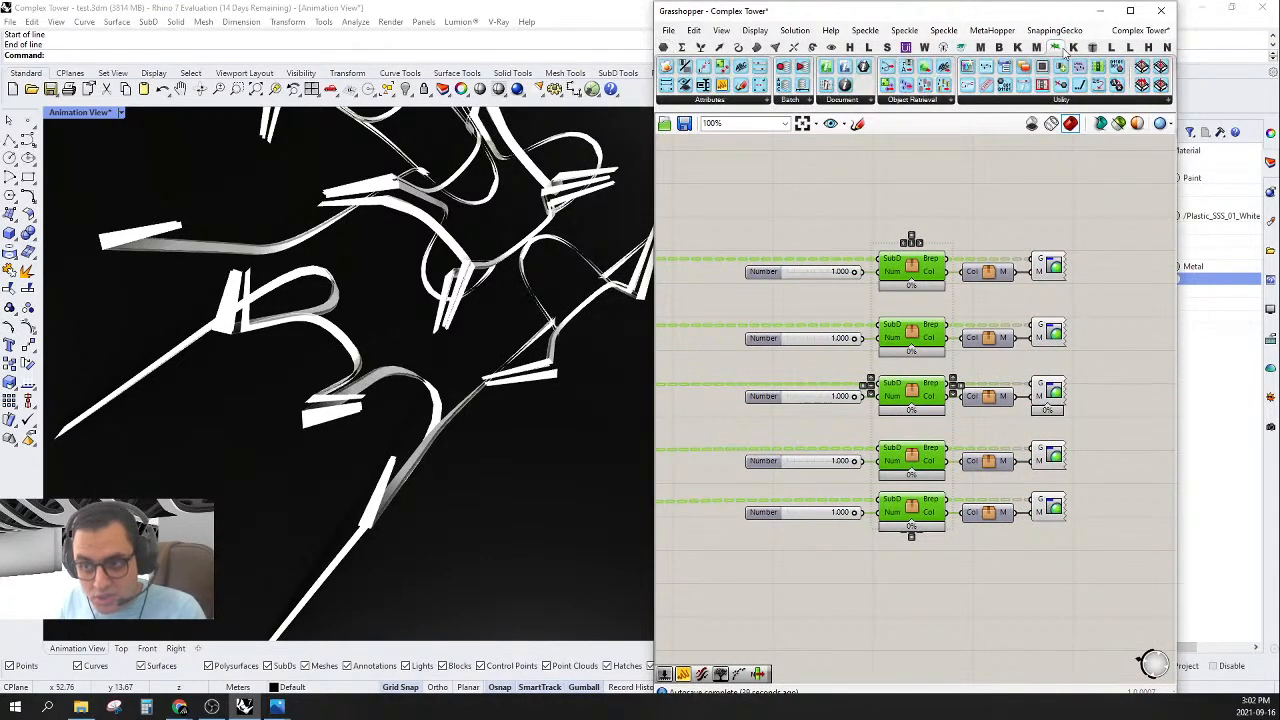
left_click_drag(1112, 207, 705, 300)
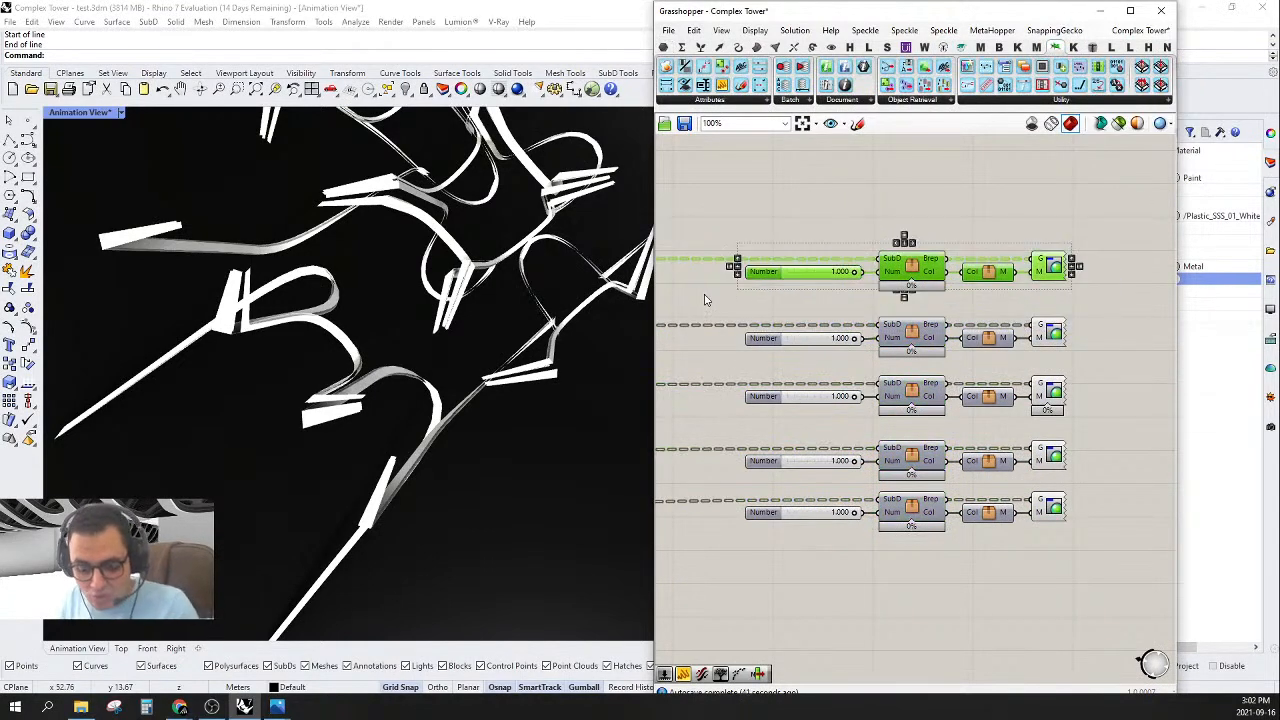
key("ctrl+g")
left_click_drag(1090, 322, 711, 362)
key("ctrl+g")
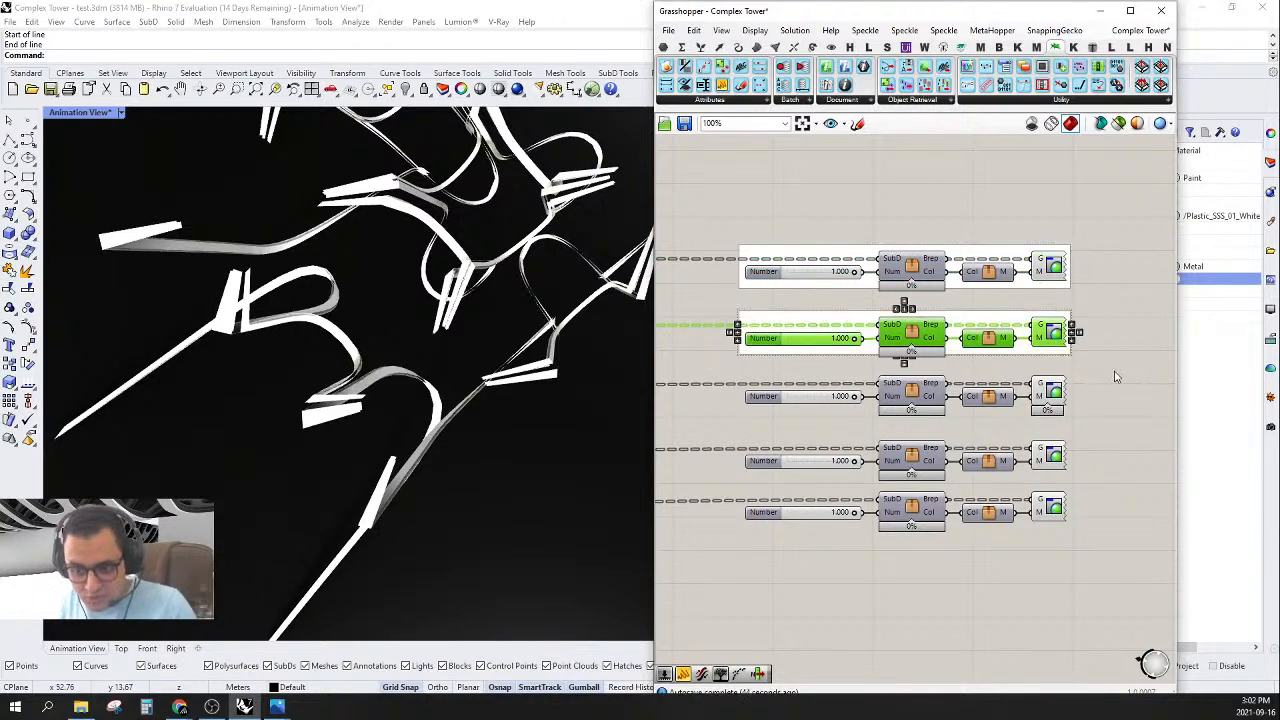
left_click_drag(1106, 360, 663, 430)
key("ctrl+g")
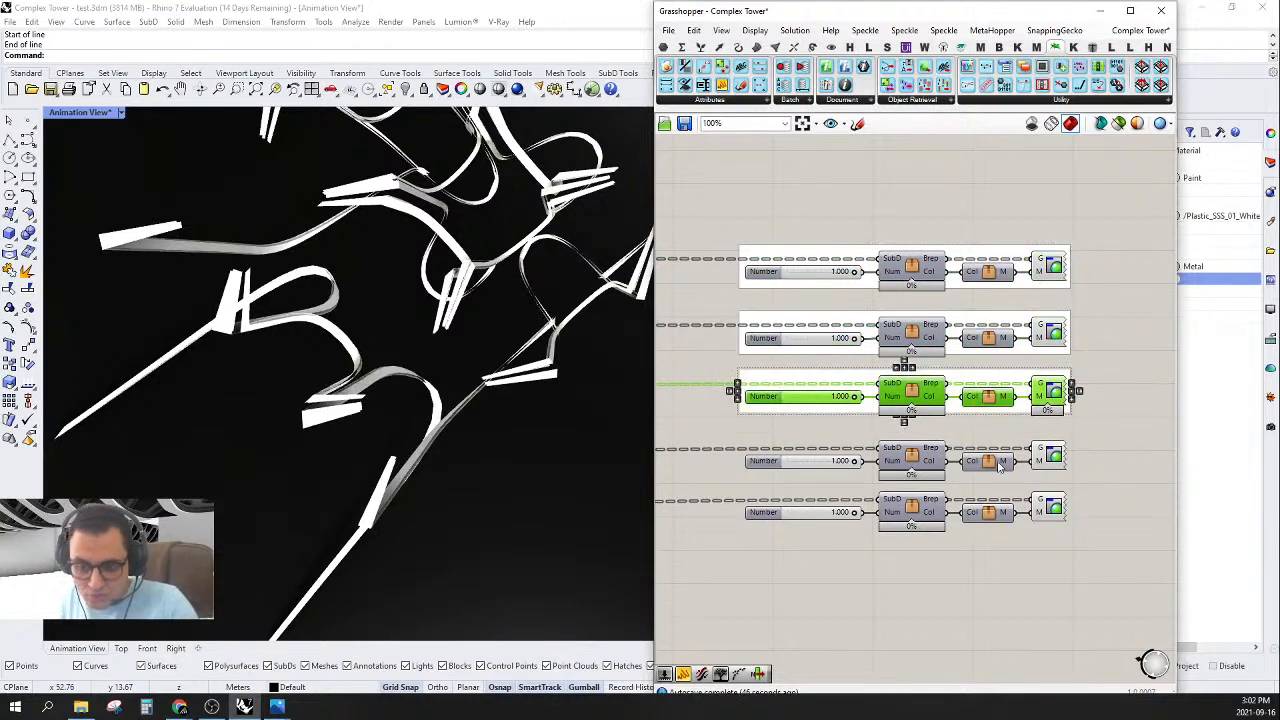
left_click_drag(1128, 422, 703, 472)
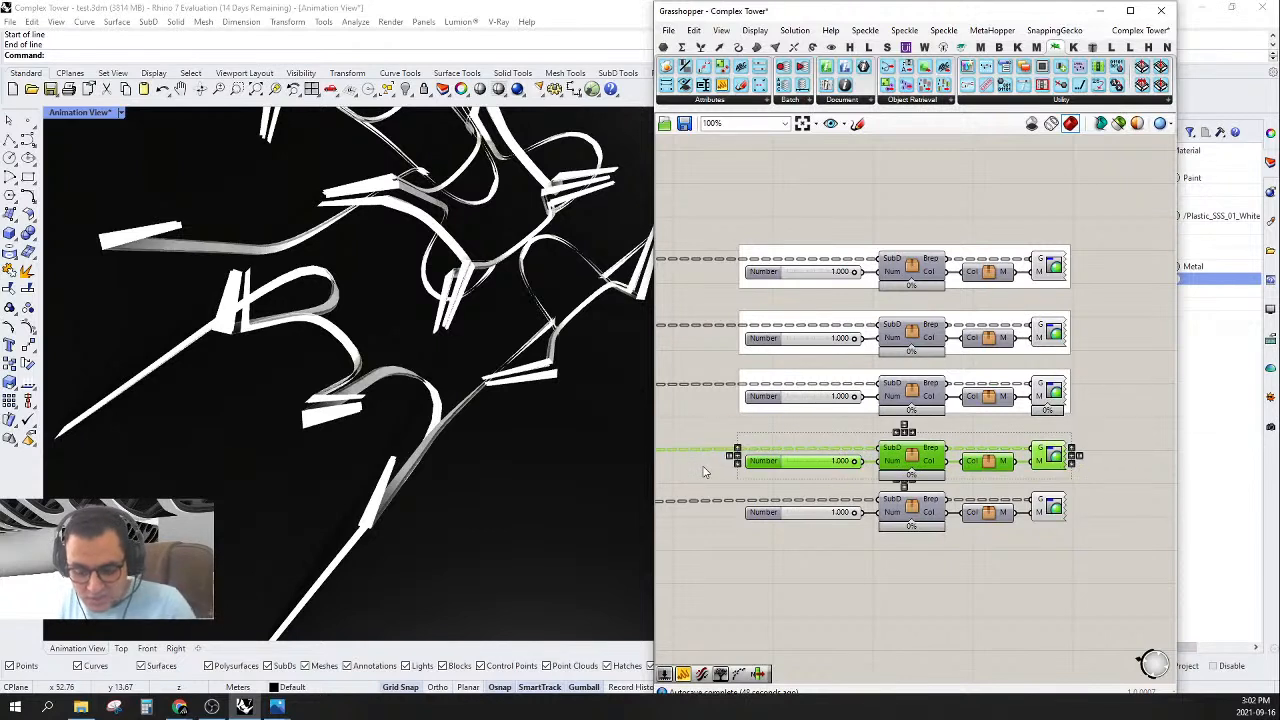
key("ctrl+g")
left_click_drag(1106, 500, 715, 580)
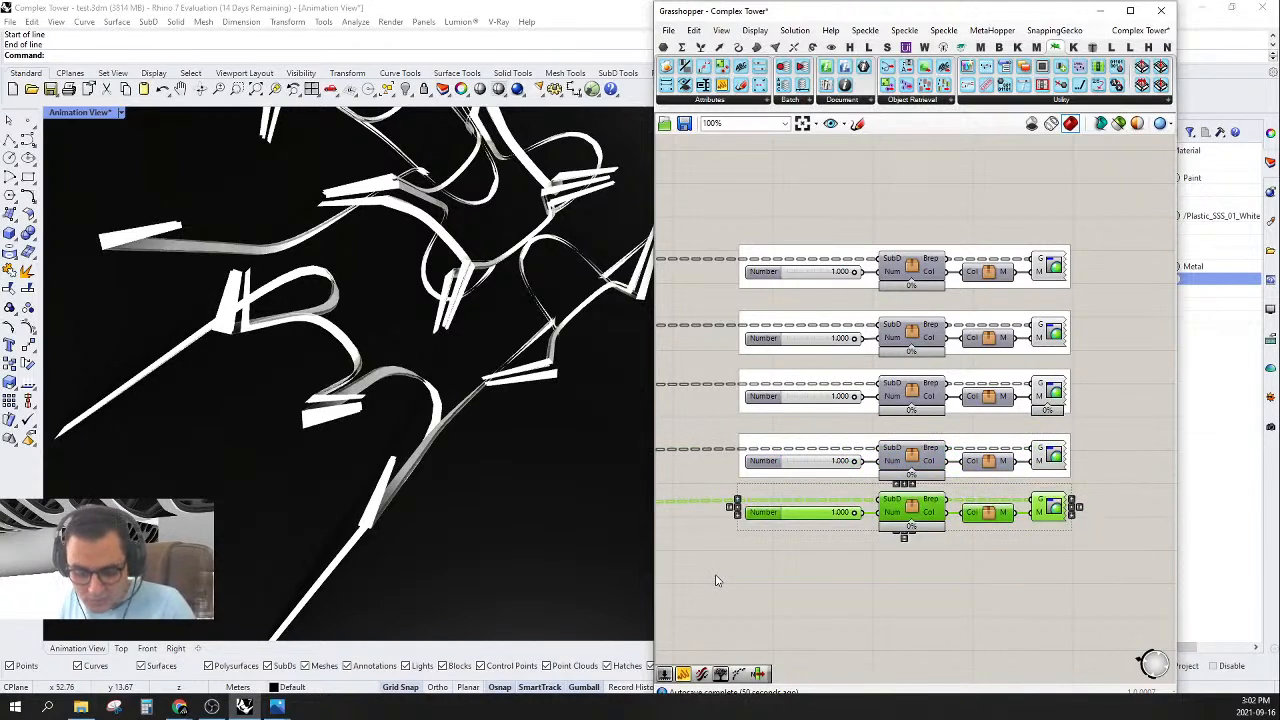
key("ctrl+g")
left_click(840, 596)
- Select all five row groups and assign them to a new component for group style, nickname and colour, placed above the rows
left_click(1017, 497)
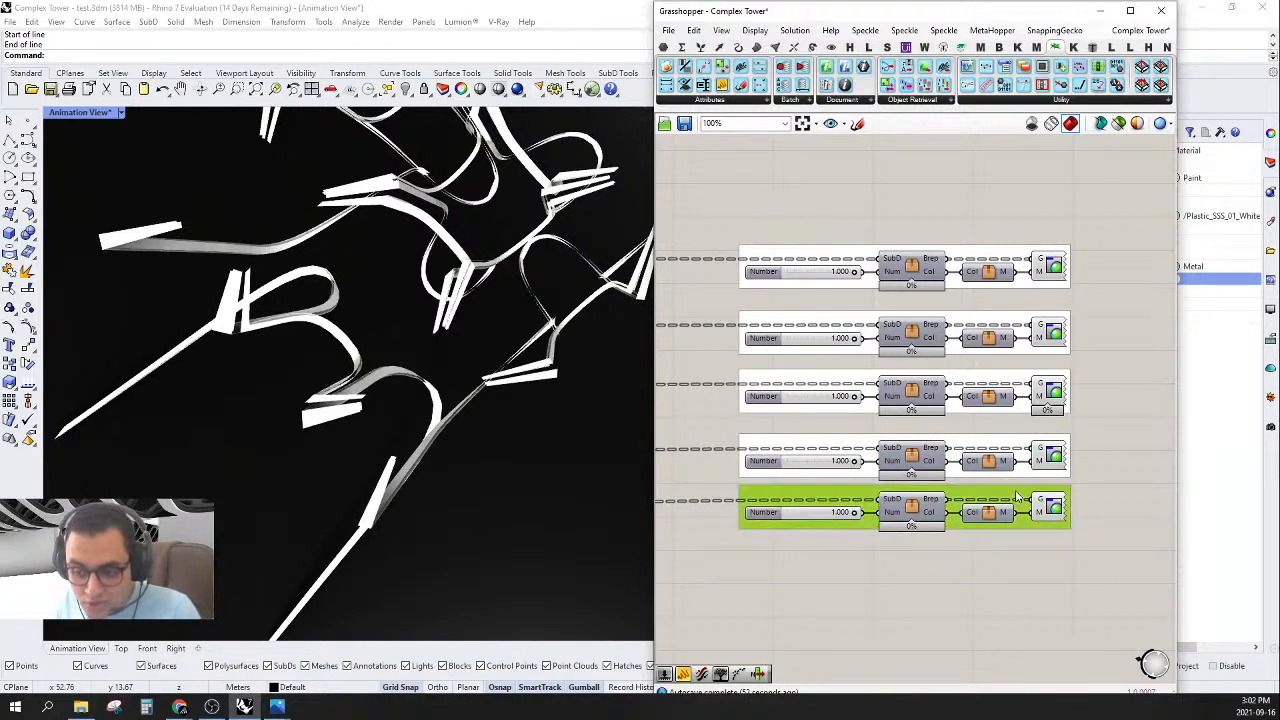
left_click(980, 446, "shift")
left_click(970, 383, "shift")
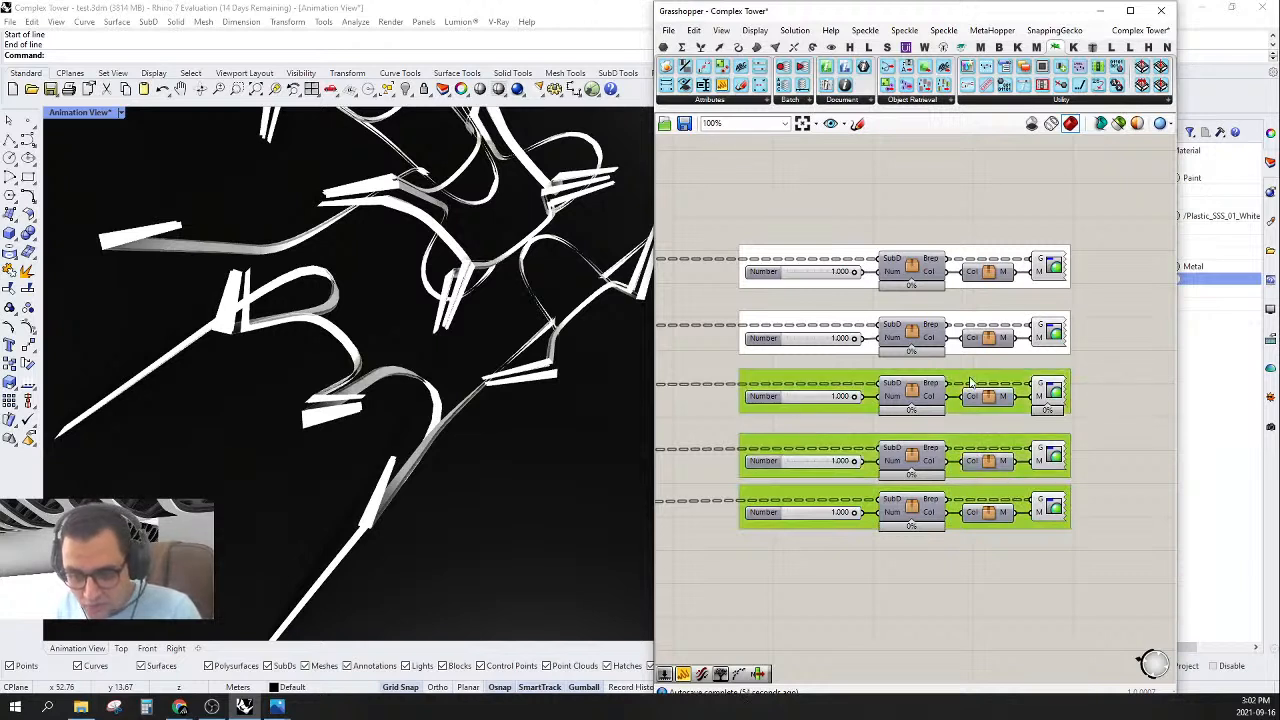
left_click(977, 322, "shift")
left_click(973, 260, "shift")
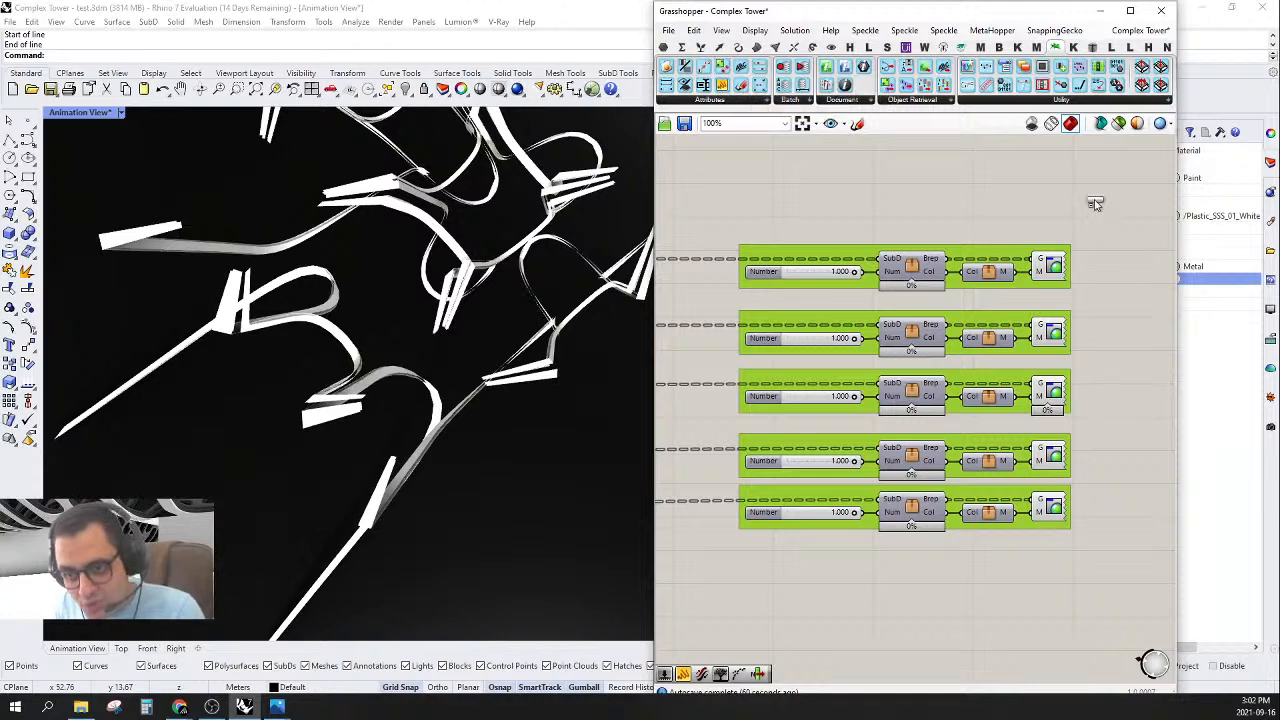
left_click_drag(1095, 203, 1000, 285)
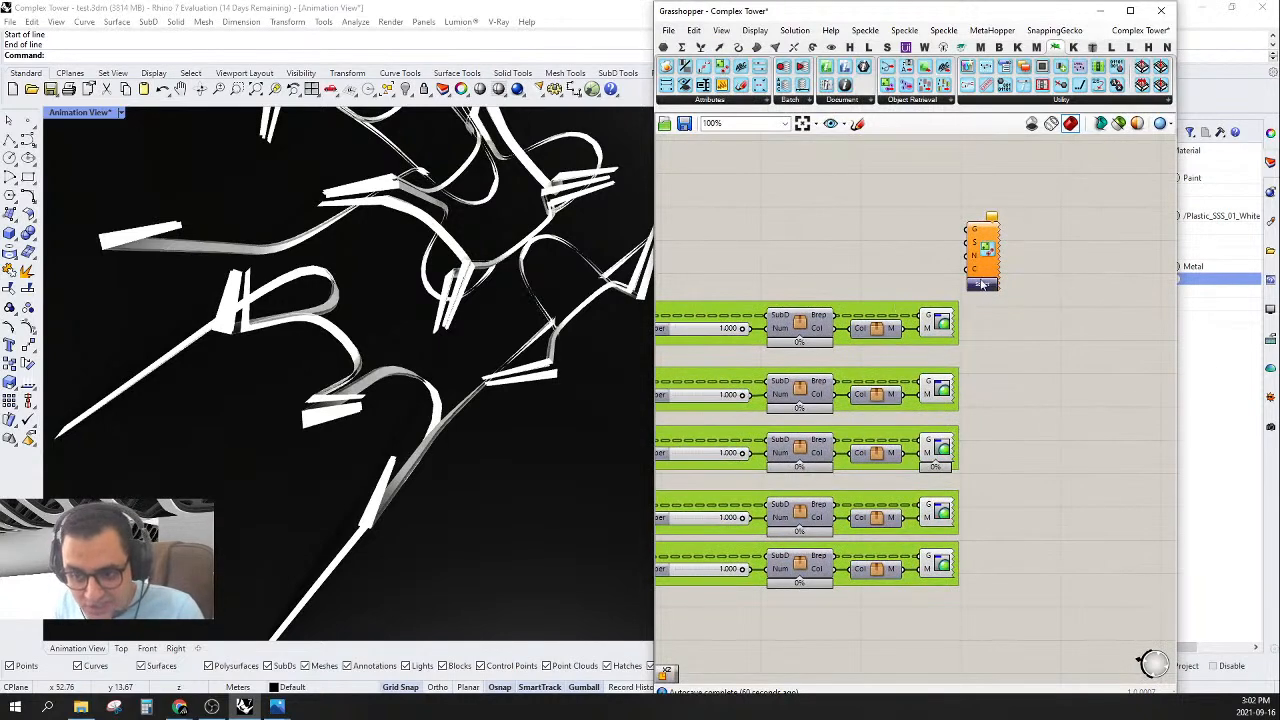
scroll(998, 238, "up", 2)
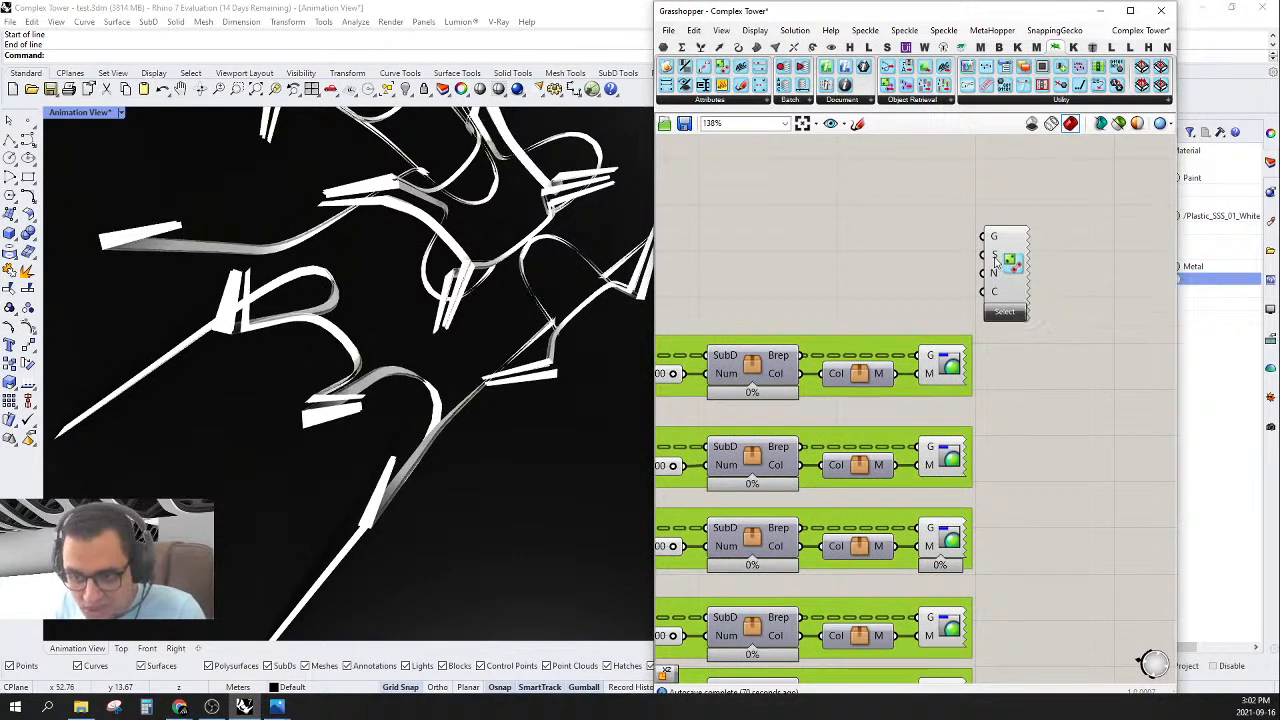
- Try the Blob and Rectangles styles on the five groups through the component's style input
right_click(998, 260)
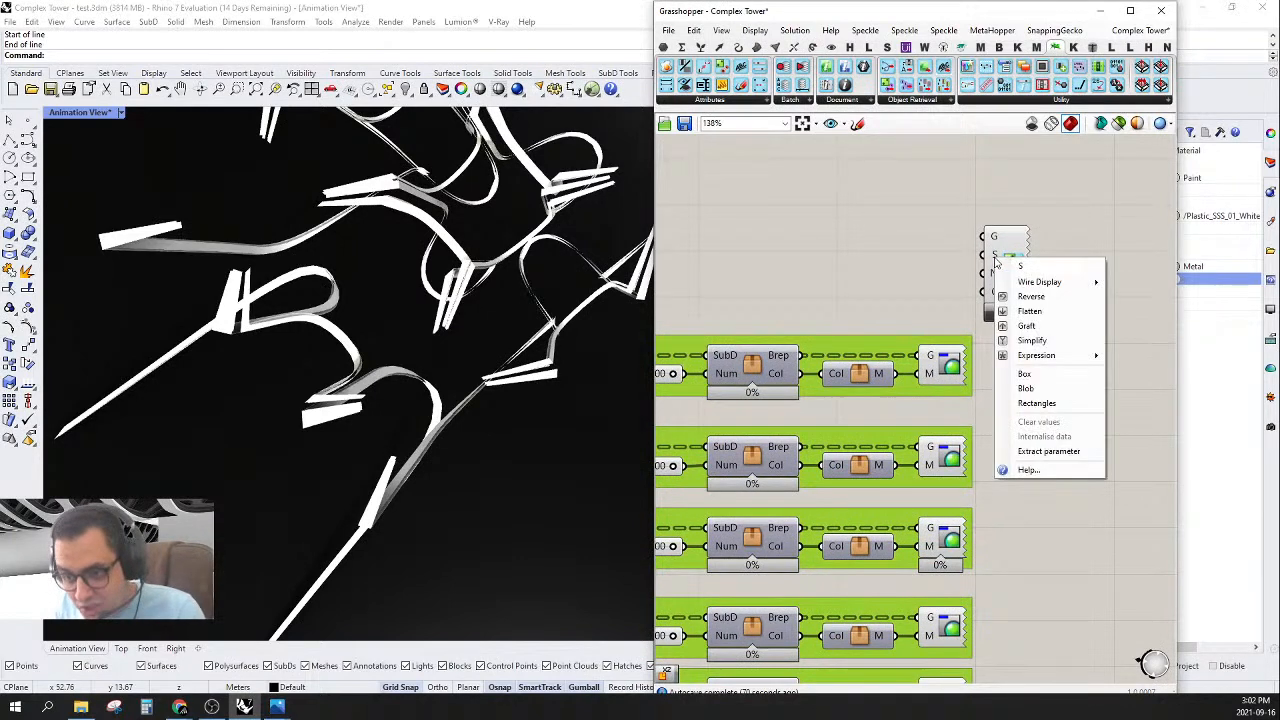
left_click(1026, 388)
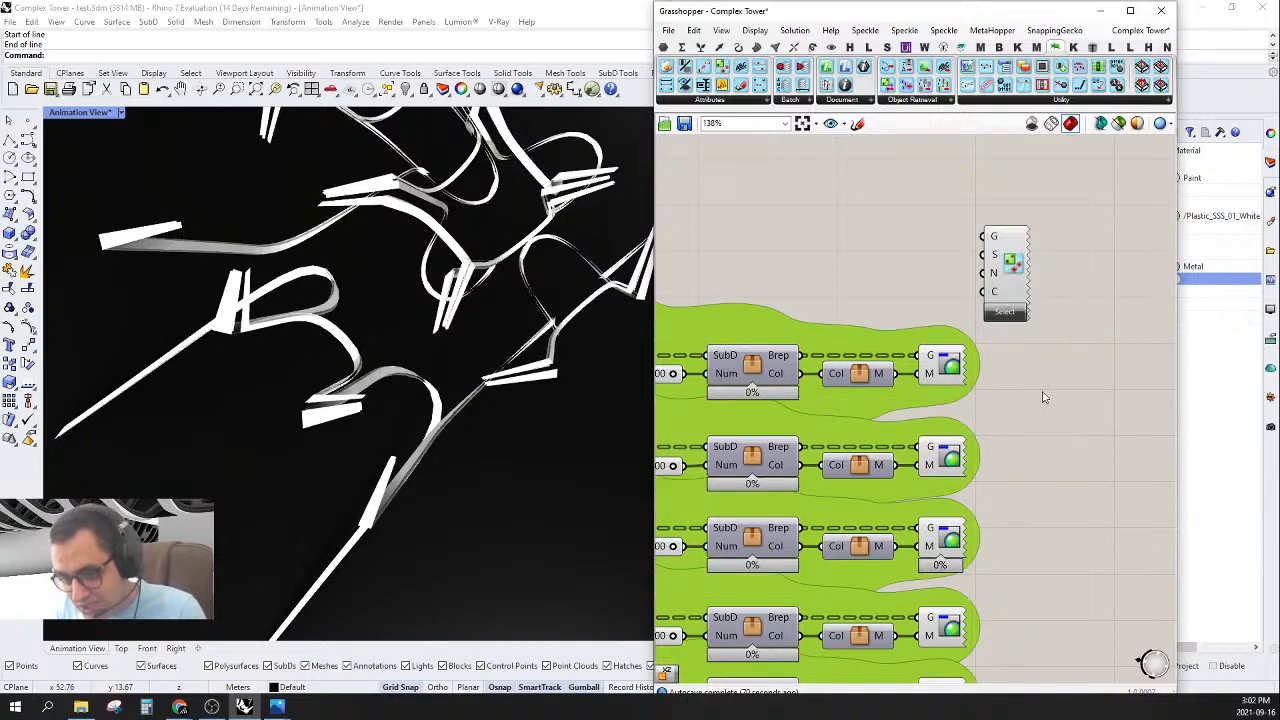
right_click_drag(1041, 358, 1079, 320)
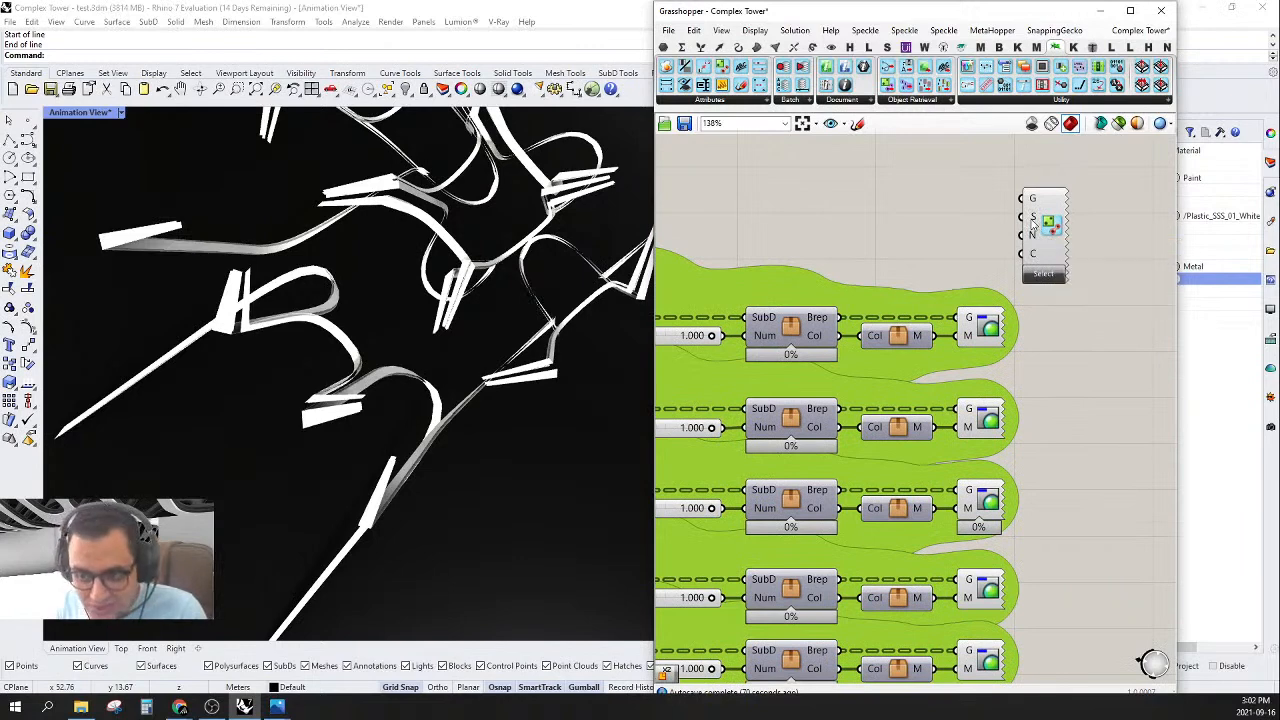
right_click(1032, 222)
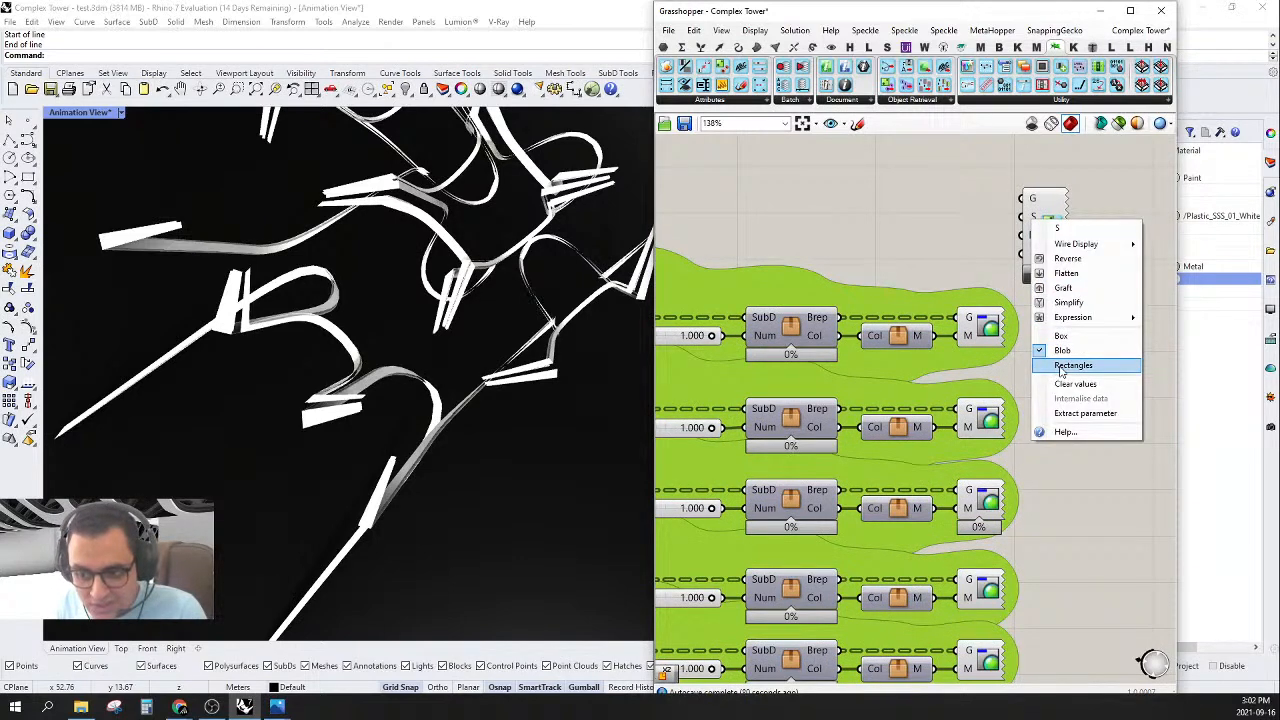
left_click(1062, 368)
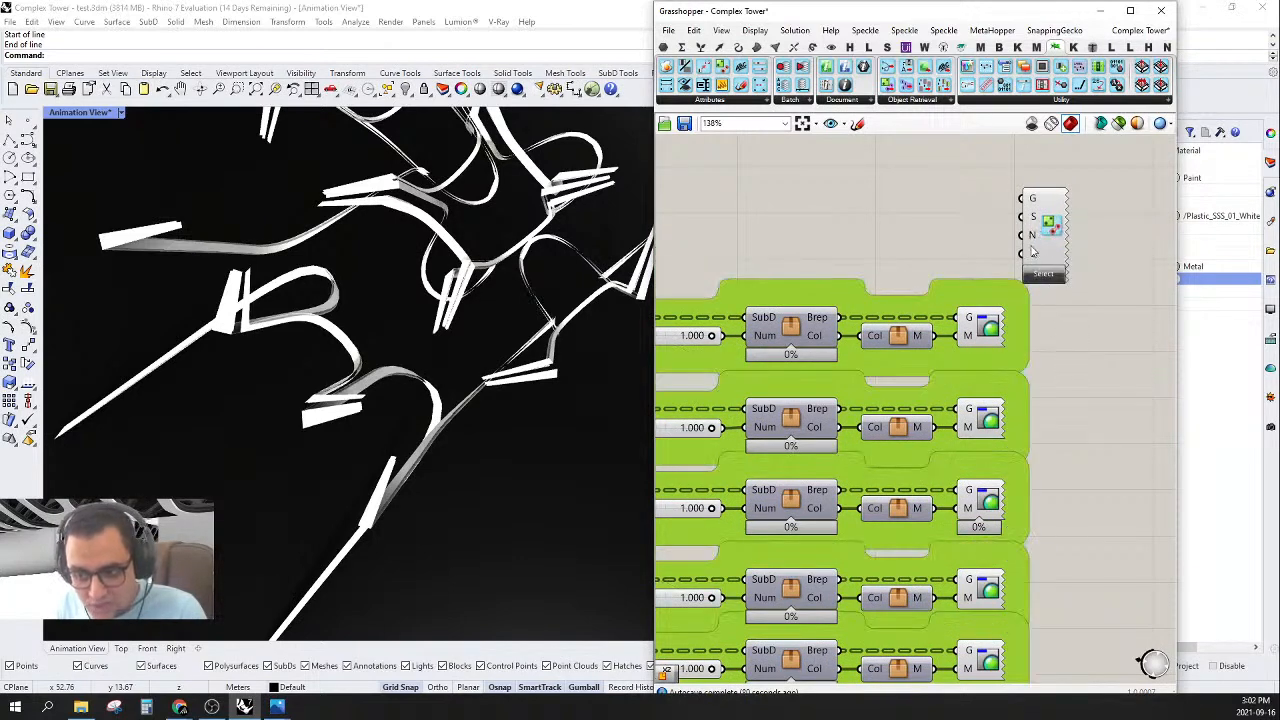
- Set the style of the five groups to Box
right_click(1033, 252)
right_click(1033, 220)
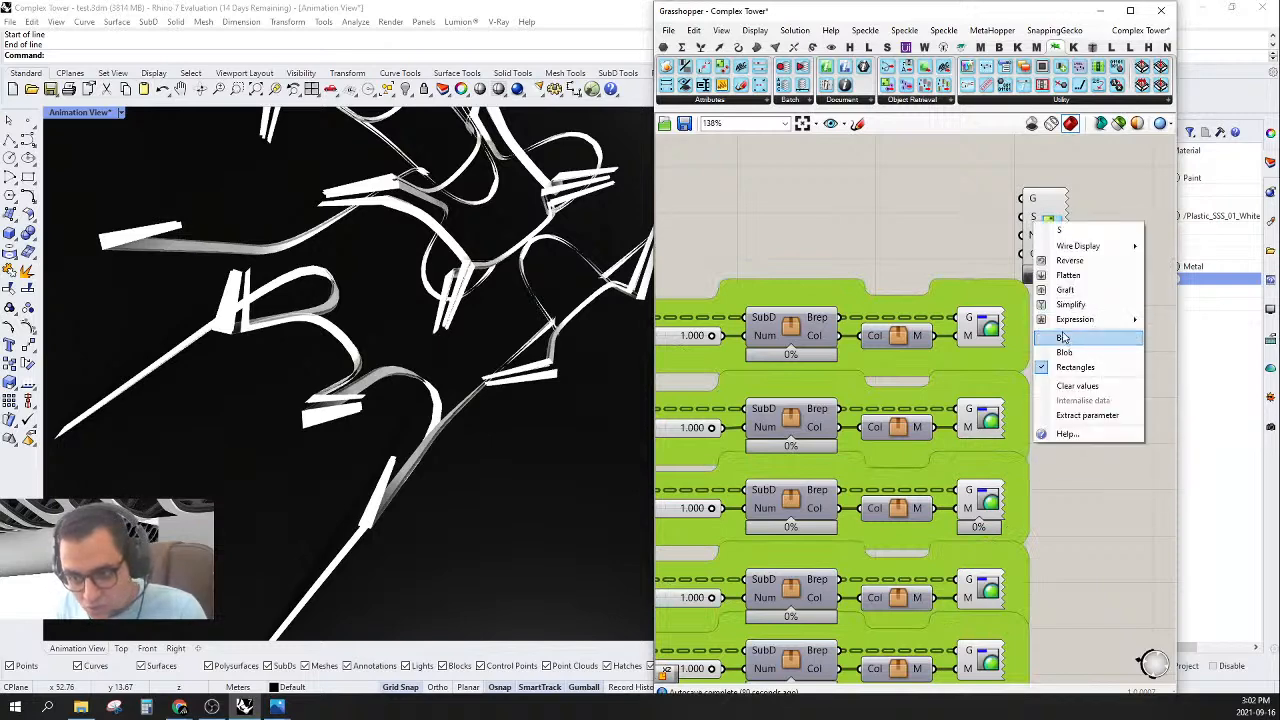
left_click(1063, 337)
right_click(1030, 222)
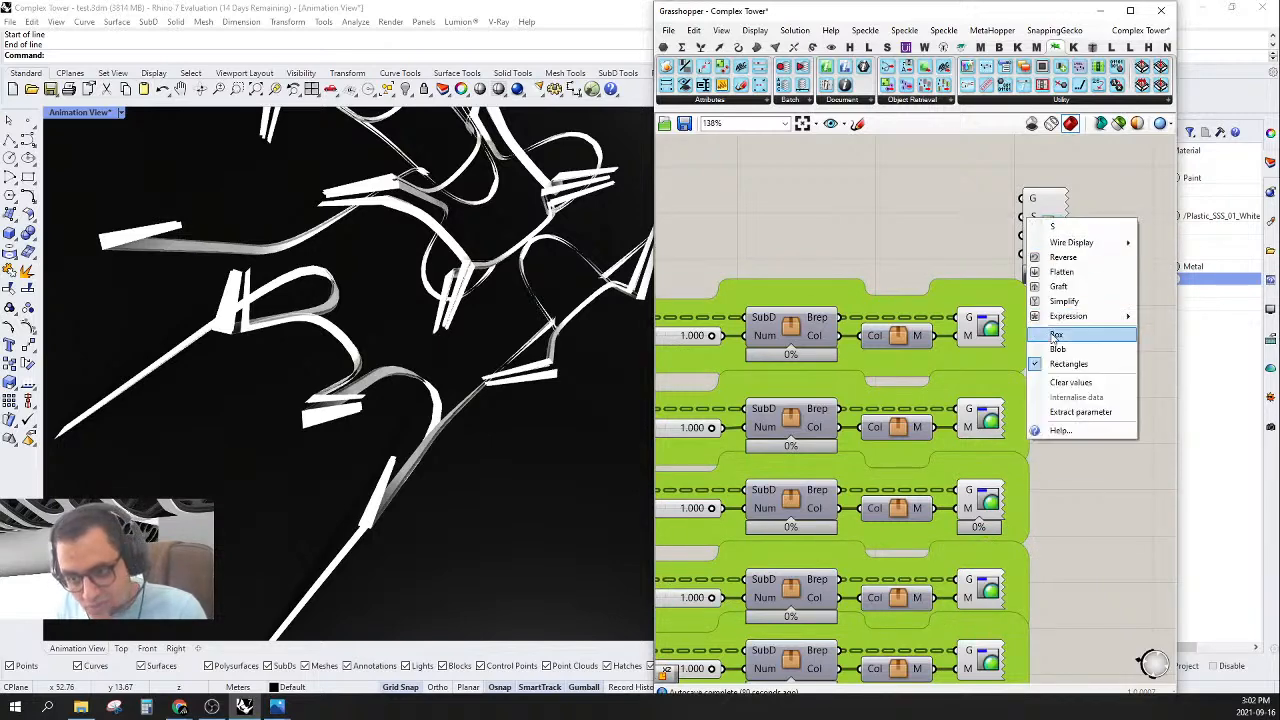
left_click(1063, 335)
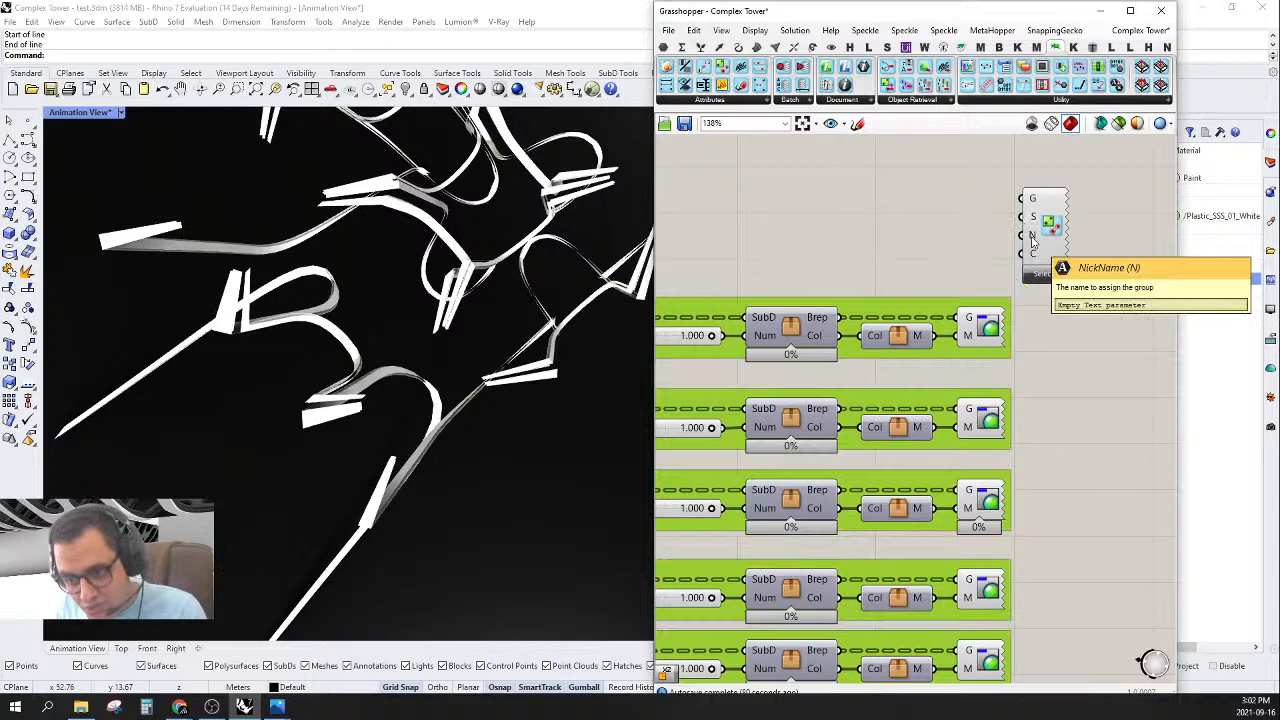
- Set the colour of the five groups to dark blue with hue 204, saturation 73 and value 47
right_click(1034, 256)
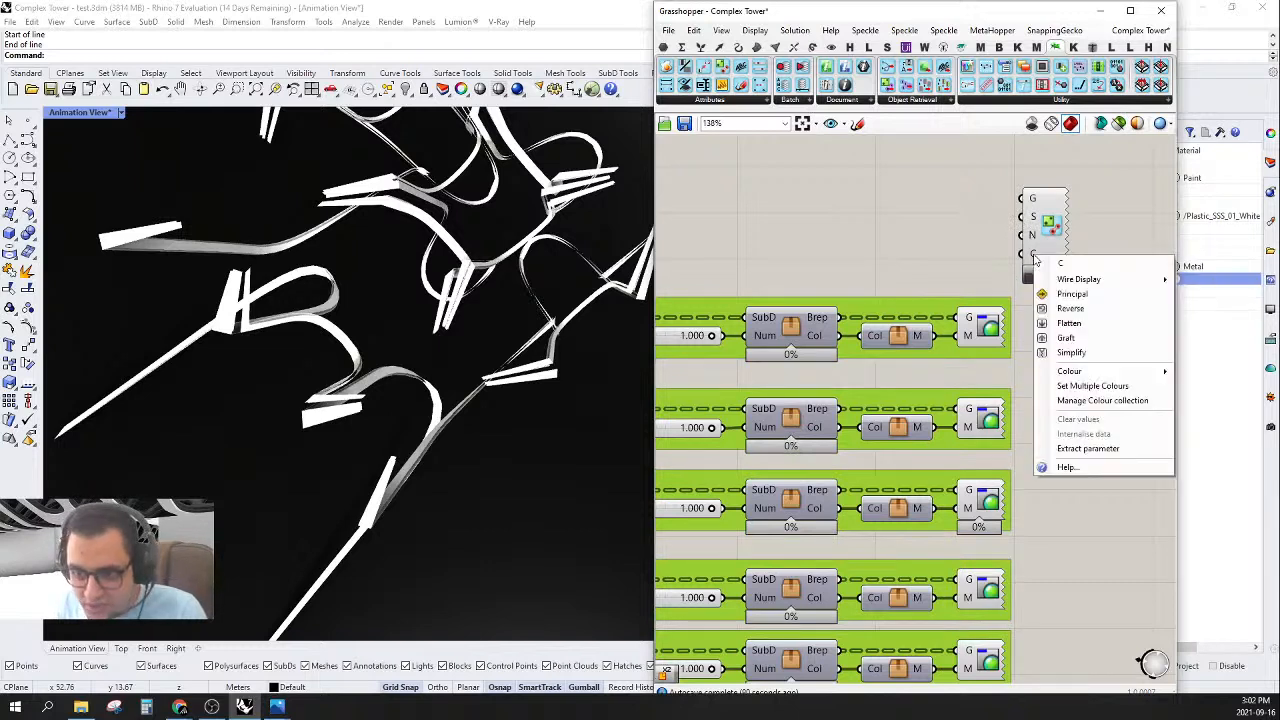
mouse_move(1070, 374)
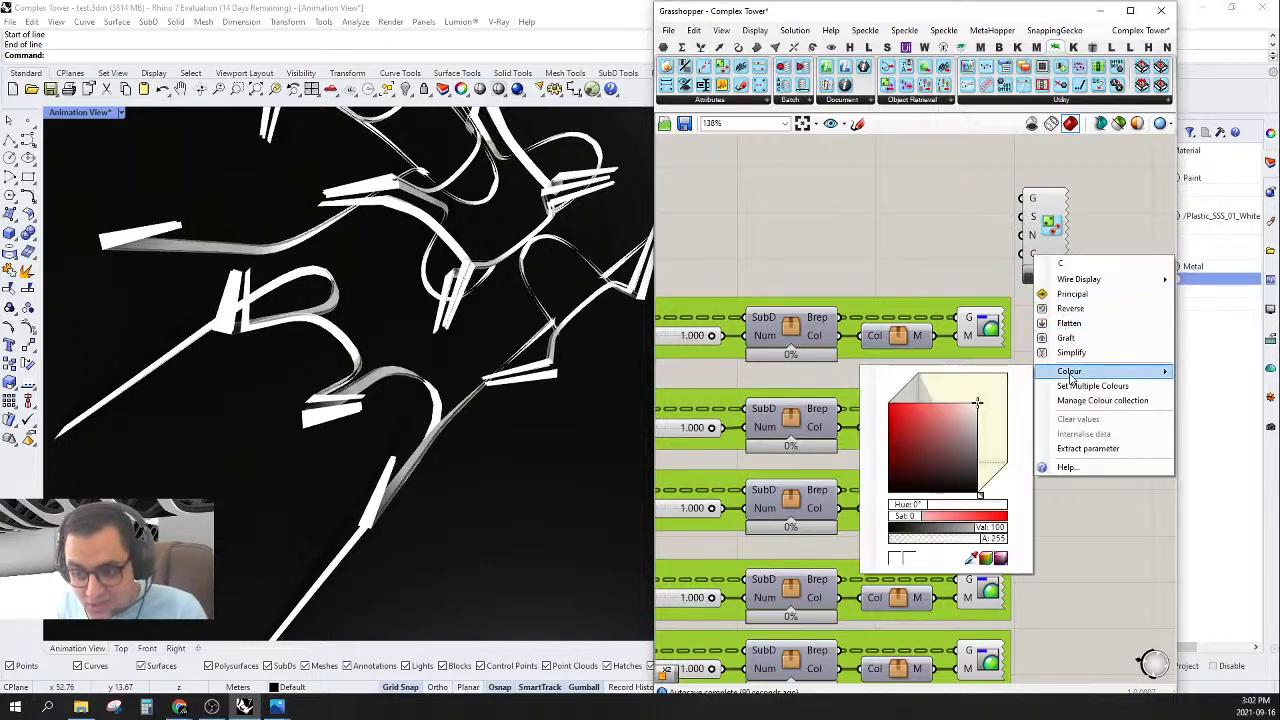
left_click_drag(972, 444, 950, 460)
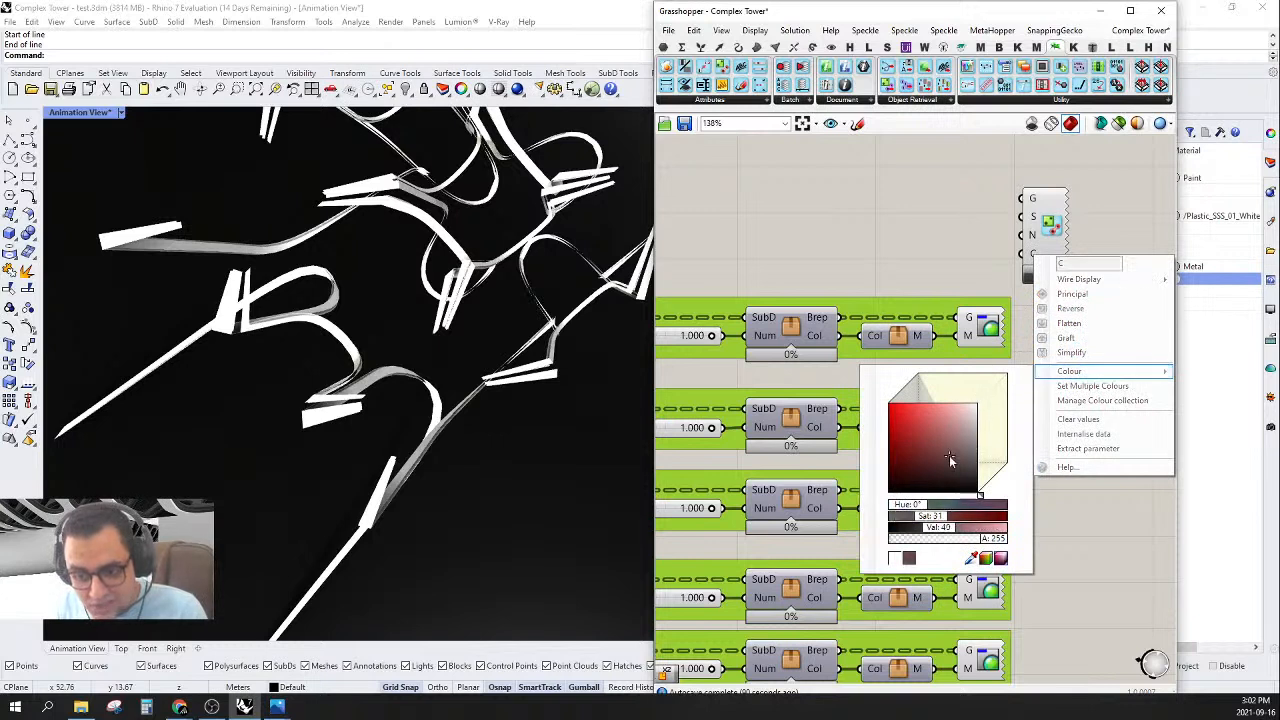
left_click_drag(917, 509, 952, 509)
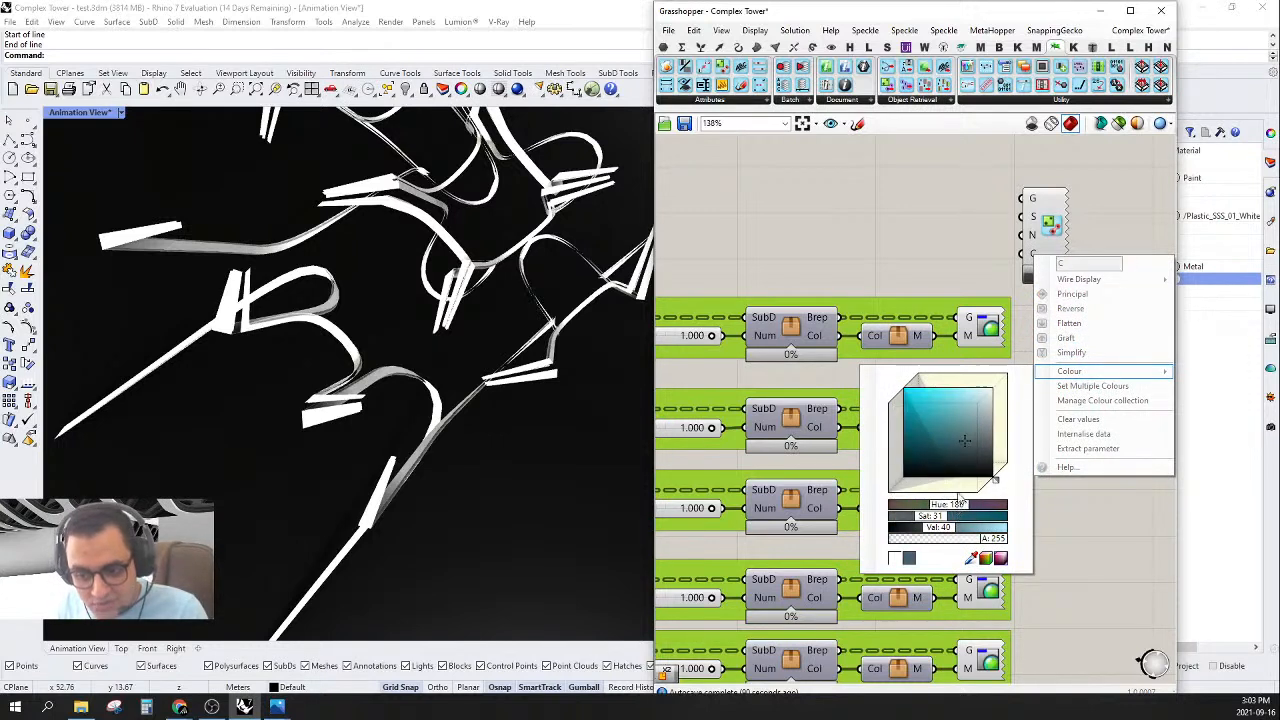
left_click(942, 437)
left_click_drag(942, 437, 944, 446)
left_click_drag(947, 506, 952, 506)
left_click(934, 430)
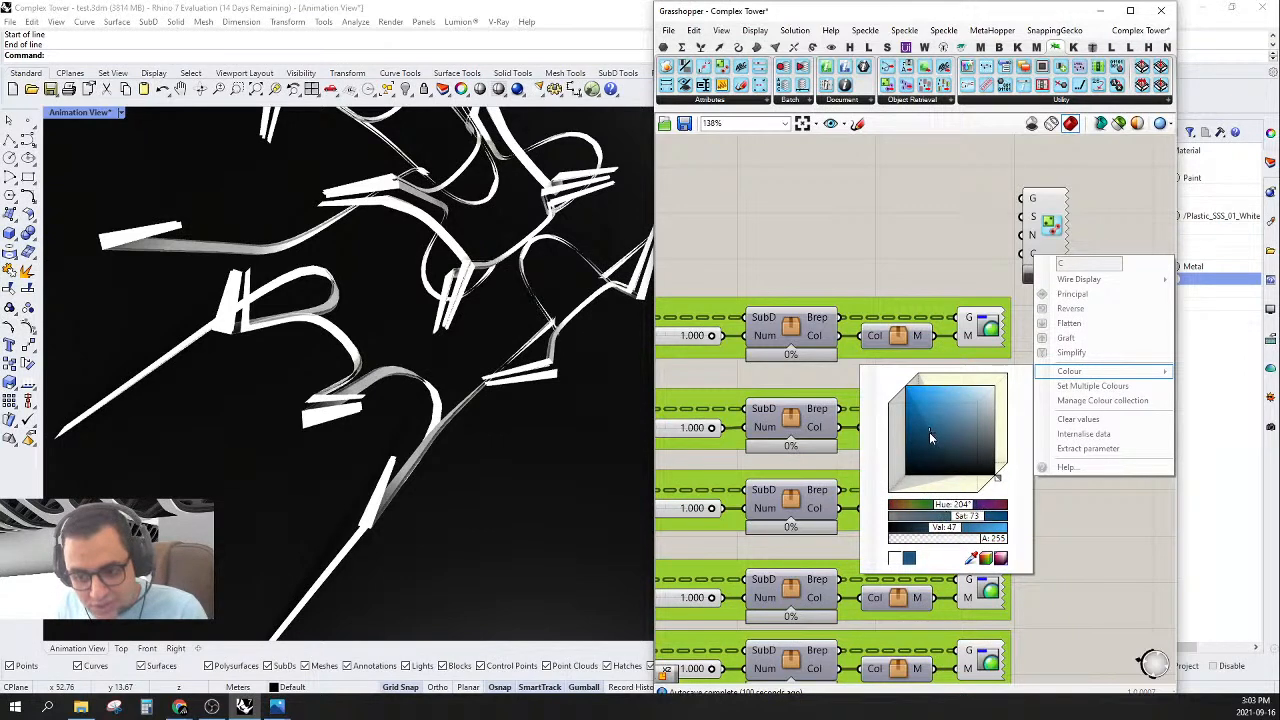
left_click(883, 197)
scroll(1040, 290, "down", 5)
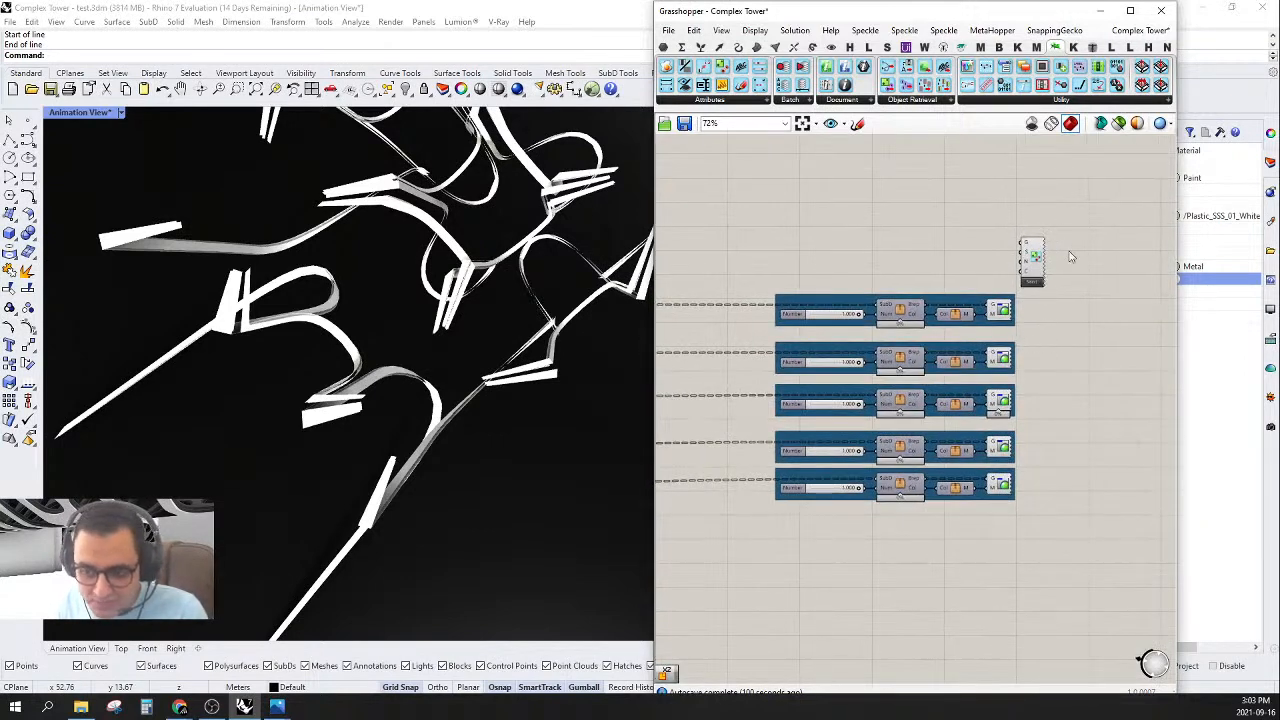
- Delete the group-style component above the five row groups
left_click_drag(1038, 261, 1059, 261)
key("Delete")
right_click_drag(1047, 358, 1057, 309)
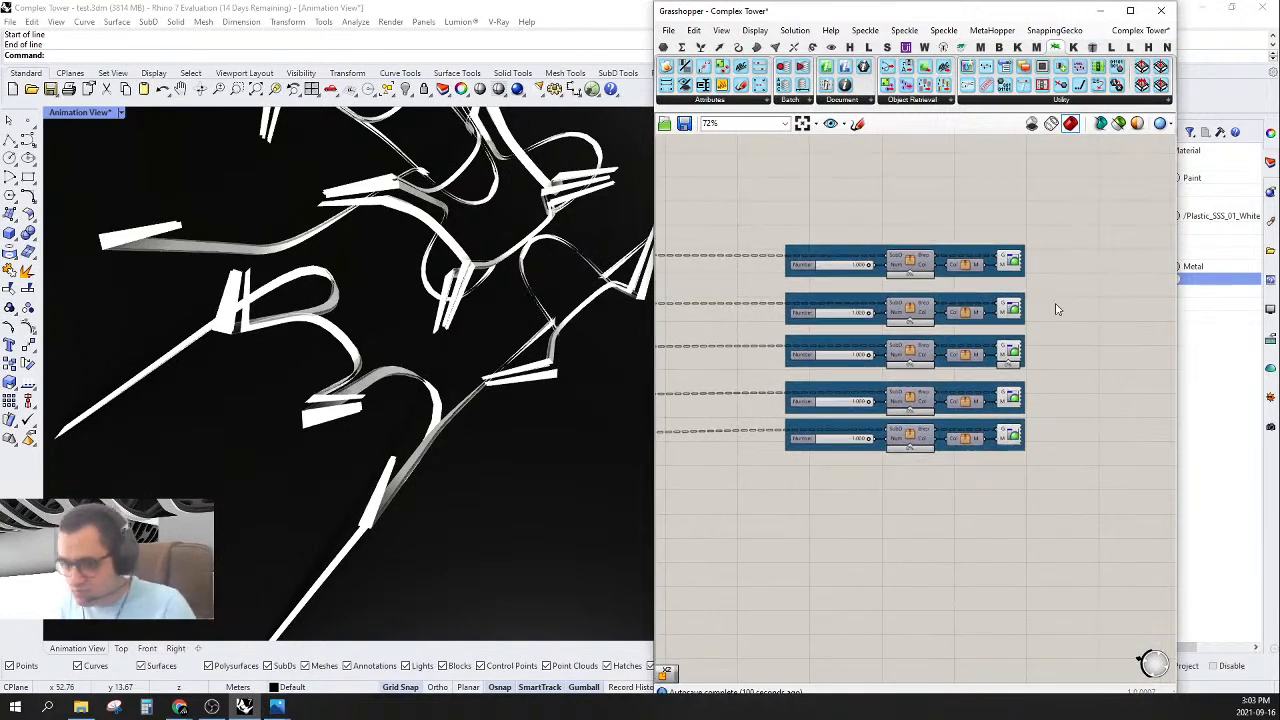
- Select the five clusters in the row groups, assign them to a new wire-display component above the rows, and hide their incoming wires
left_click_drag(1075, 178, 676, 593)
right_click_drag(830, 535, 867, 535)
right_click_drag(871, 438, 896, 482)
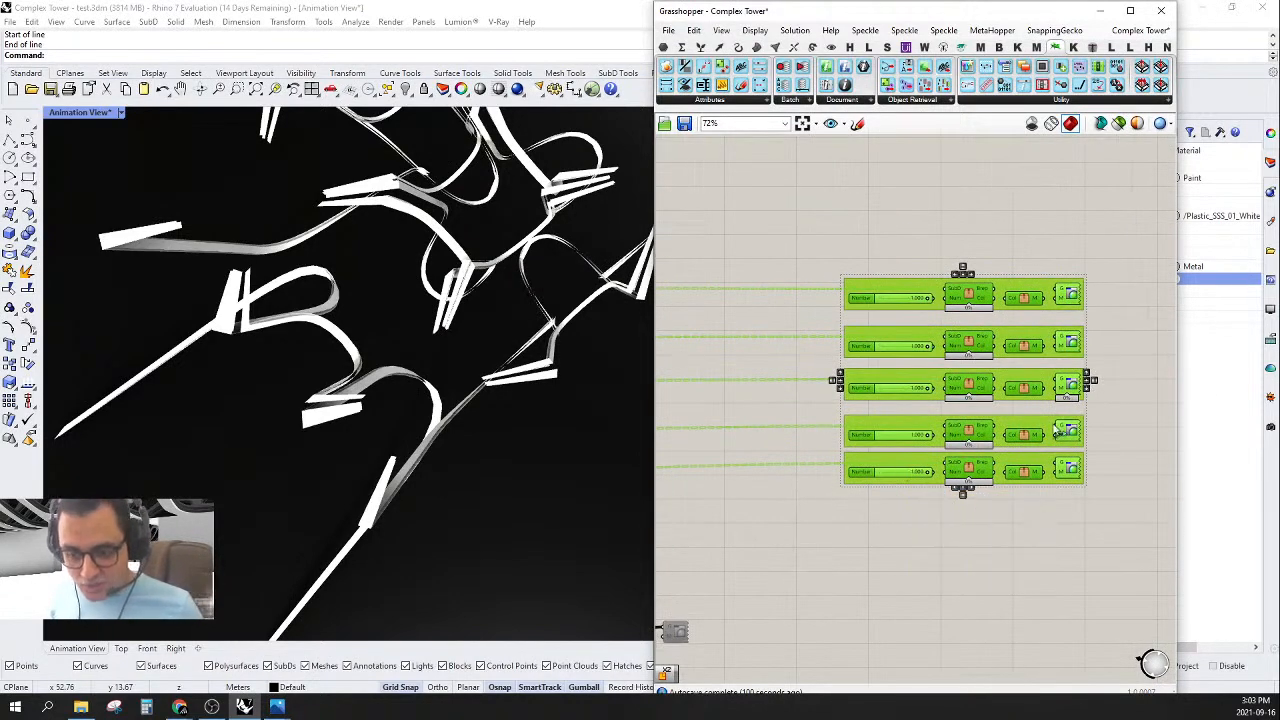
scroll(1018, 456, "down", 3)
right_click_drag(1010, 458, 1014, 374)
scroll(1008, 230, "up", 4)
left_click_drag(985, 183, 943, 640)
left_click_drag(899, 236, 1012, 660)
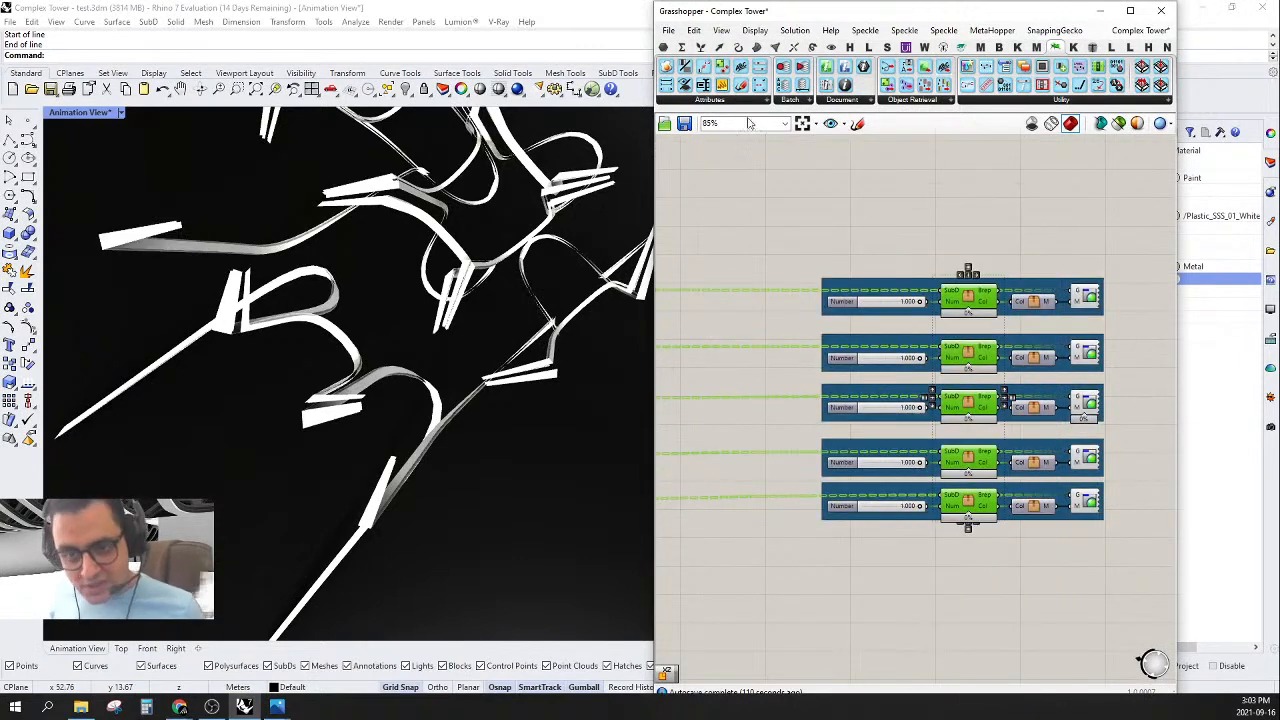
left_click(1018, 171)
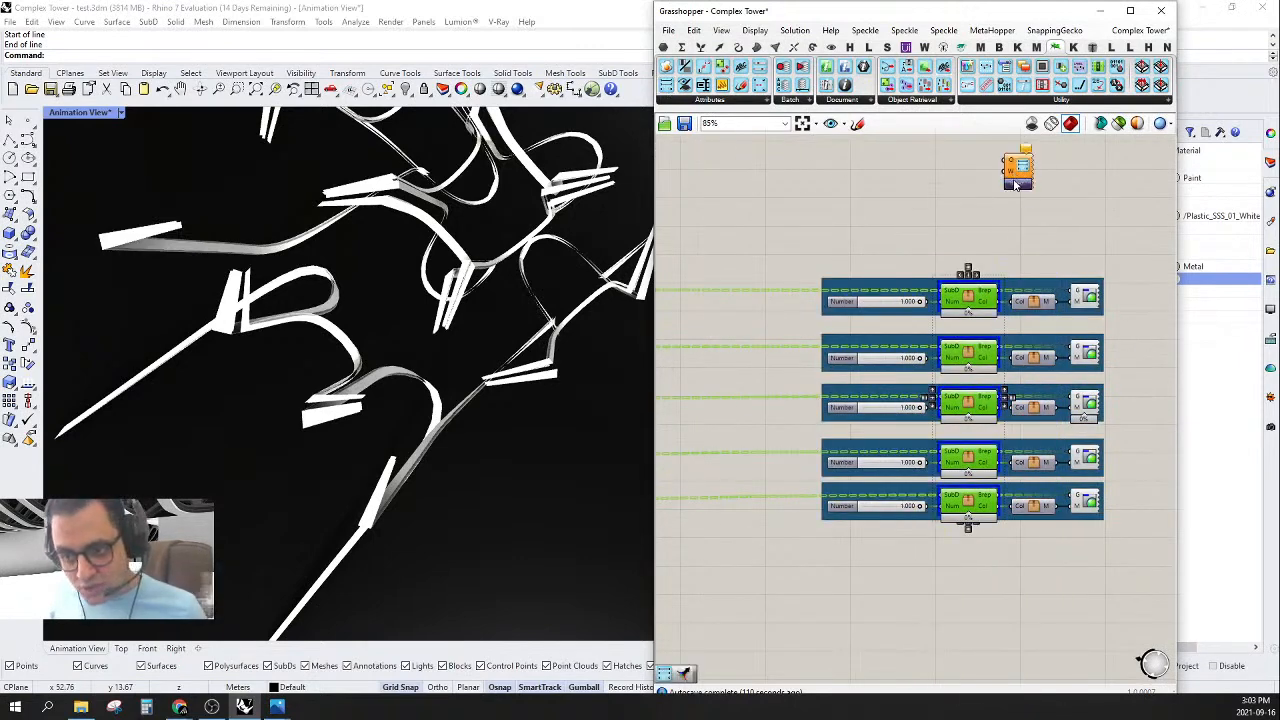
right_click(1011, 172)
left_click(1045, 345)
left_click(912, 165)
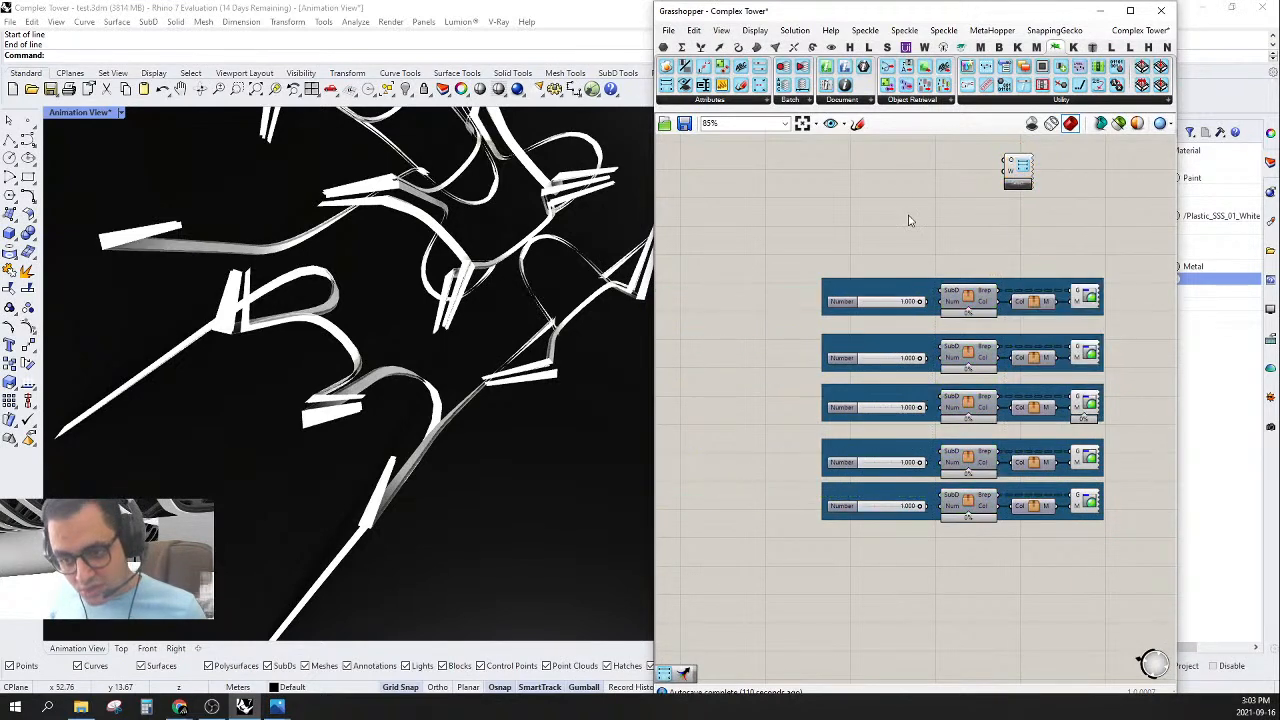
- Delete the wire-display component above the five row groups
right_click_drag(1017, 218, 967, 286)
left_click_drag(990, 277, 938, 194)
key("Delete")
right_click_drag(971, 269, 971, 237)
scroll(1003, 245, "down", 3)
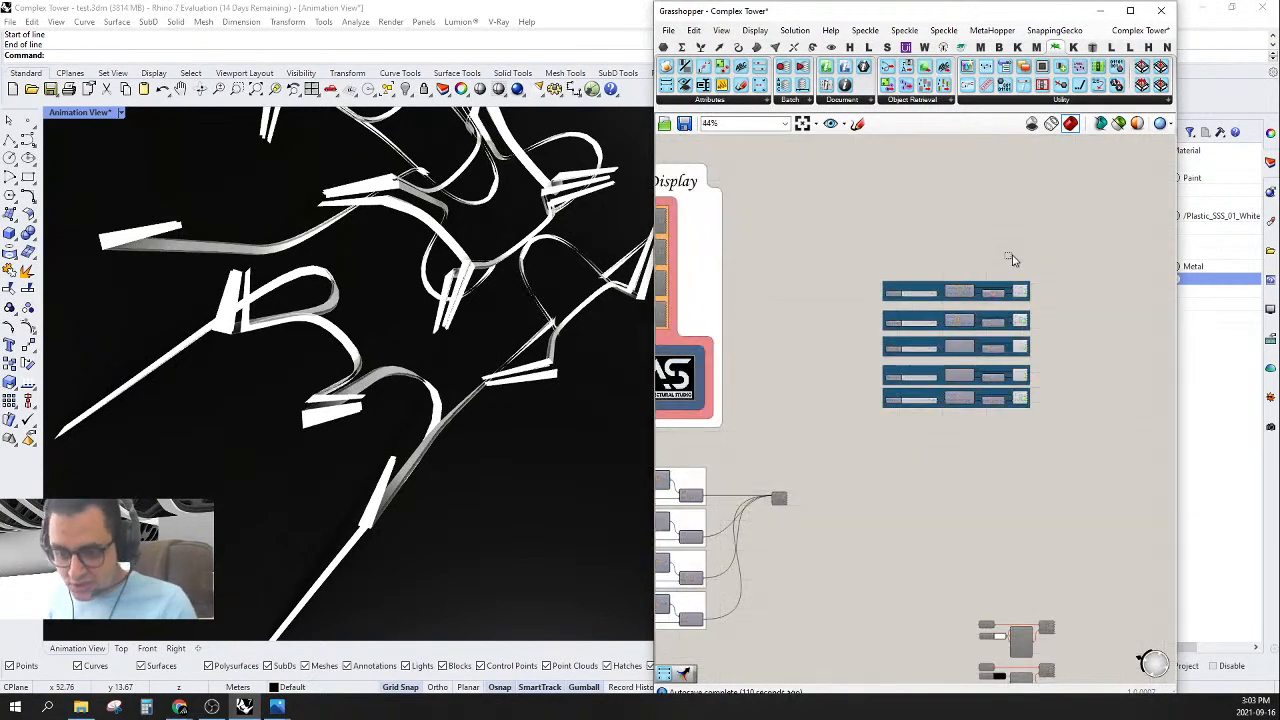
- Examine the definition around the five rows and the finished animation groups, and view the whole steel structure of the tower in the viewport
left_click_drag(1013, 260, 885, 500)
left_click_drag(936, 401, 935, 228)
left_click_drag(962, 380, 1021, 255)
left_click(1059, 372)
scroll(1060, 372, "down", 2)
right_click_drag(981, 530, 928, 408)
right_click_drag(960, 470, 1007, 424)
right_click_drag(872, 516, 980, 507)
scroll(403, 492, "down", 3)
right_click_drag(404, 496, 374, 334)
scroll(374, 334, "down", 6)
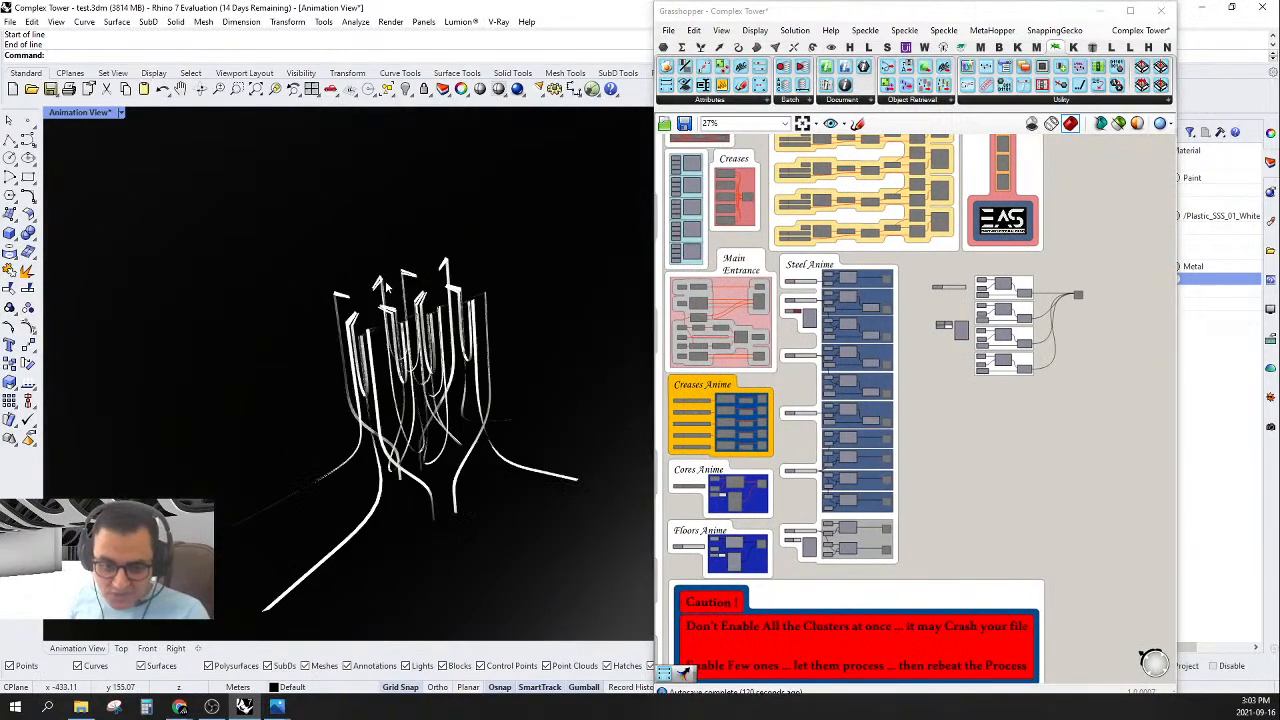
right_click_drag(390, 570, 414, 531)
scroll(408, 492, "down", 2)
scroll(408, 492, "up", 5)
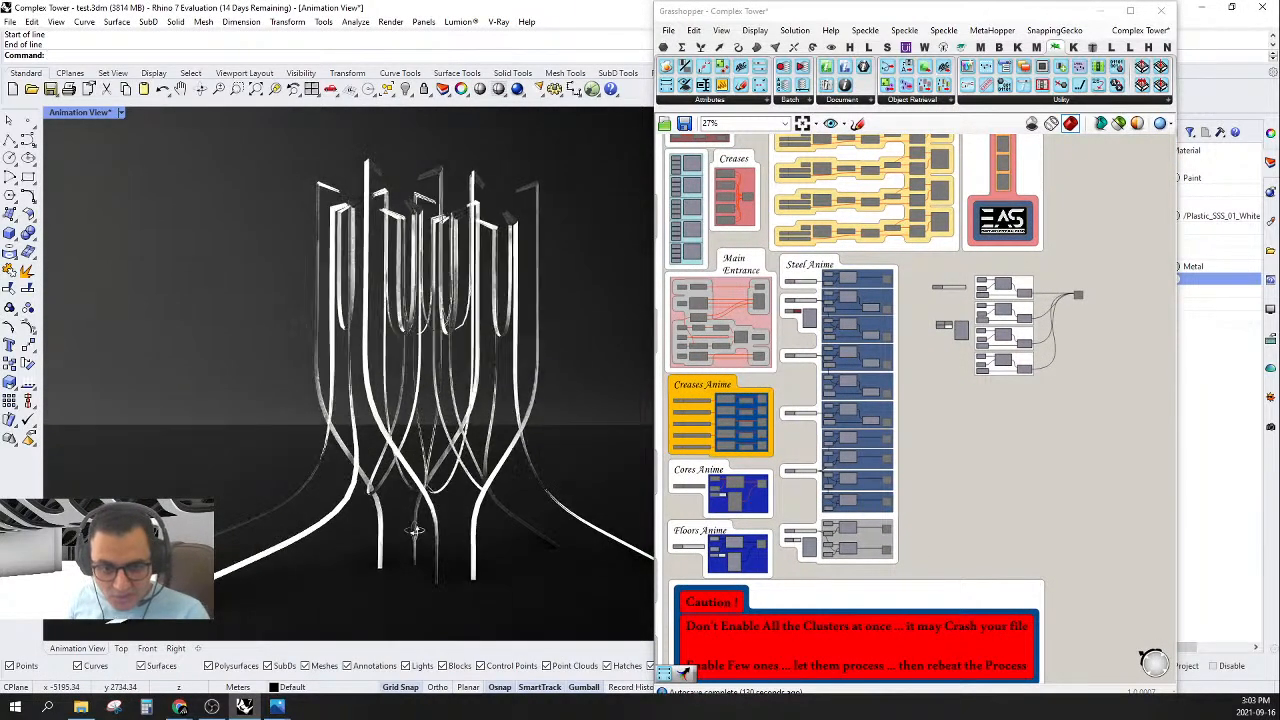
- Enable the disabled components of the Cores Anime group
right_click_drag(888, 304, 961, 273)
scroll(753, 477, "up", 2)
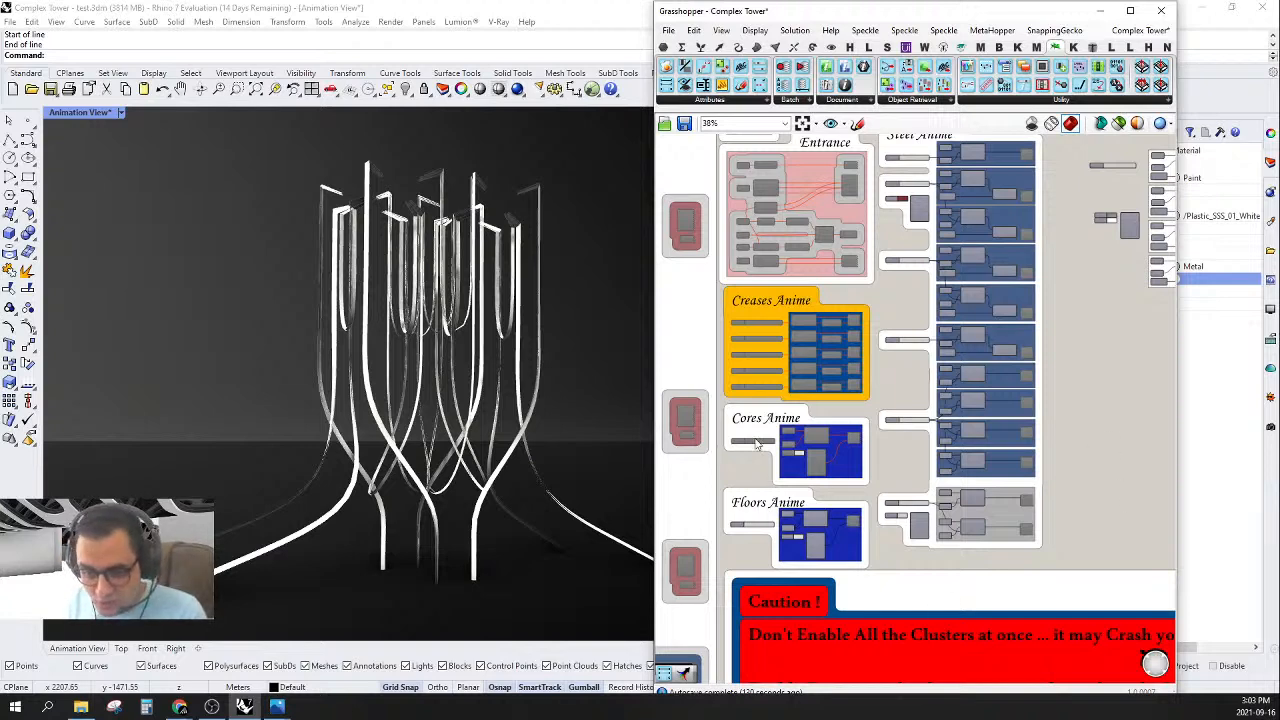
scroll(757, 444, "up", 5)
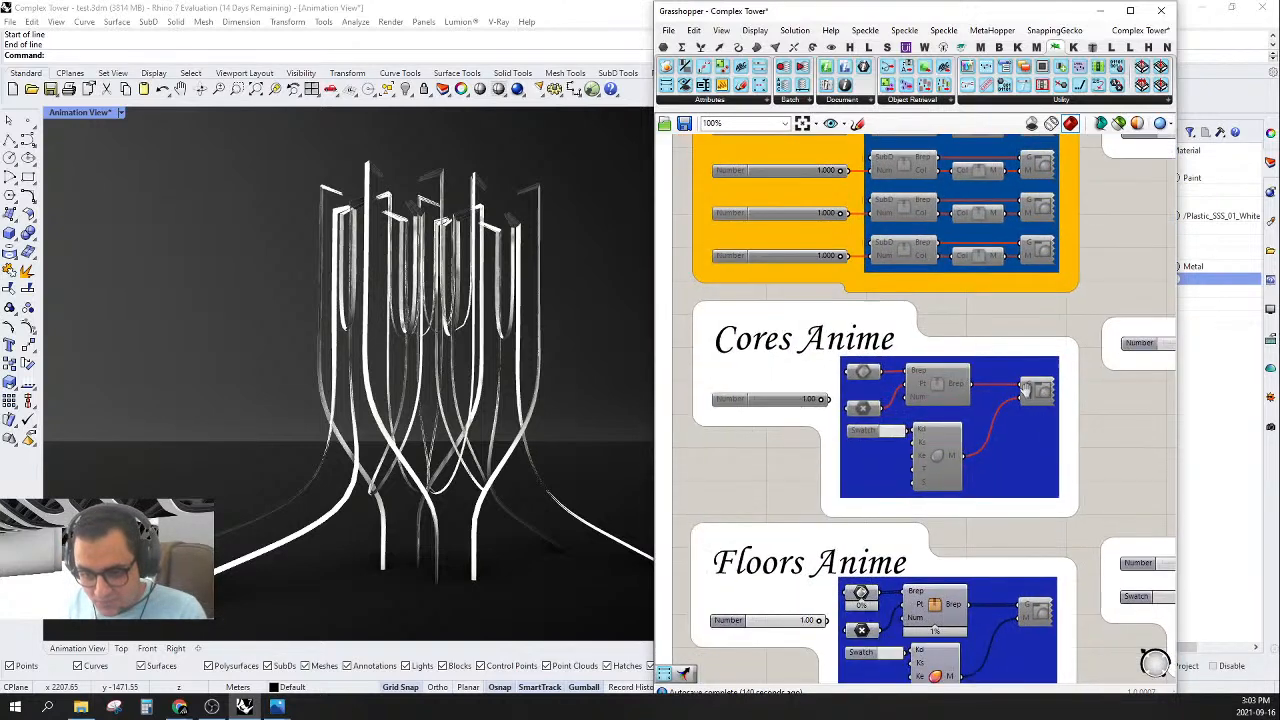
right_click_drag(1025, 390, 1045, 378)
left_click_drag(704, 494, 1120, 302)
right_click(1033, 298)
left_click(1048, 324)
left_click(1032, 309)
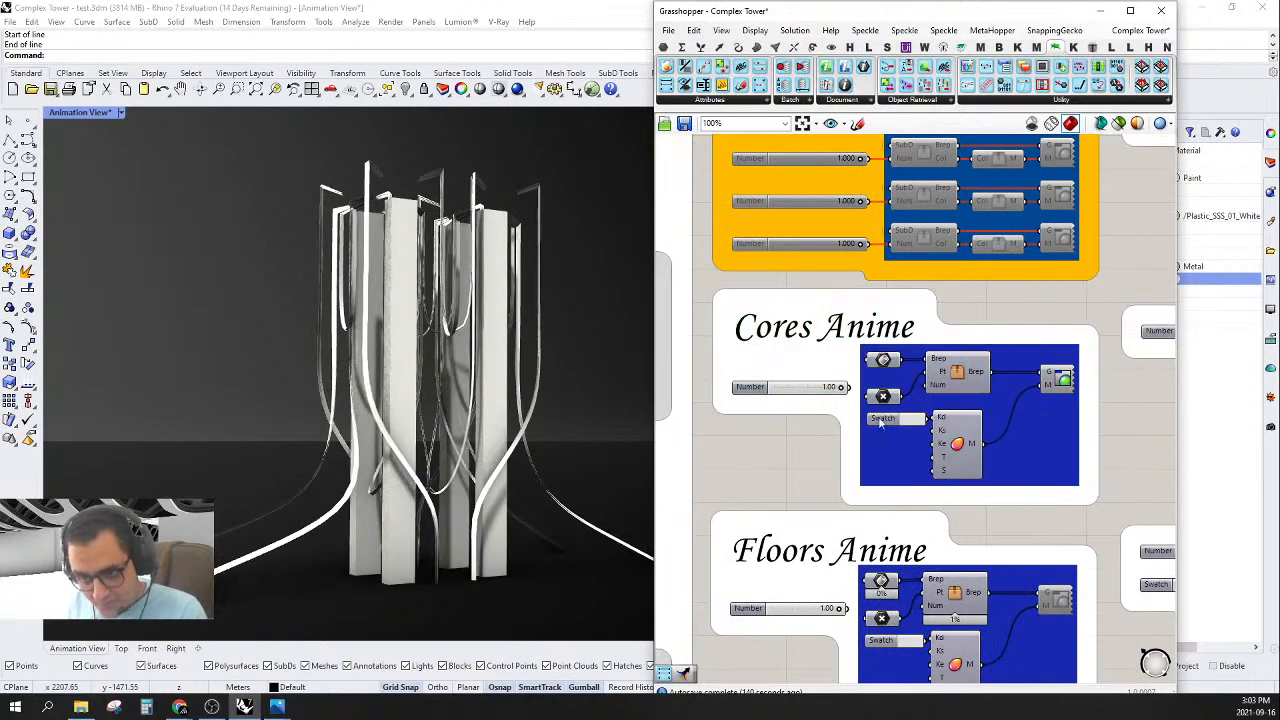
- Test the core animation by setting the Cores Anime number slider to 0 and sweeping it back up to 1.00
scroll(811, 405, "up", 1)
double_click(799, 393)
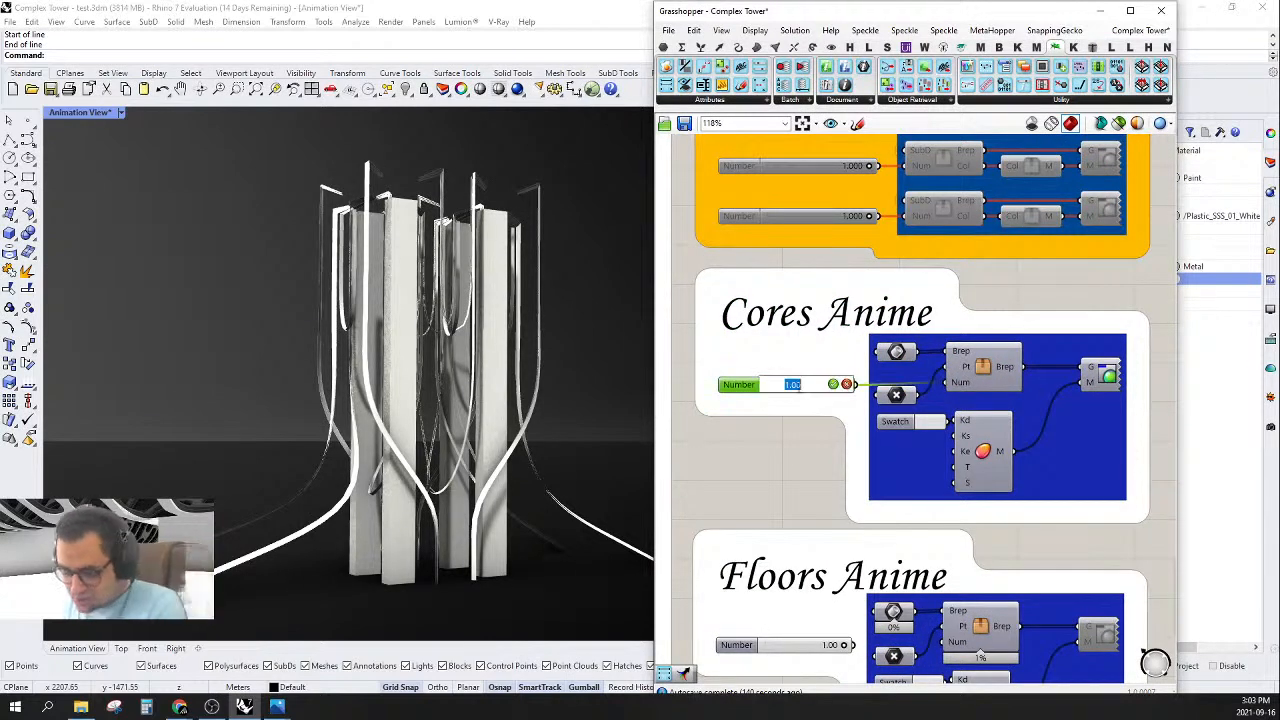
type("0")
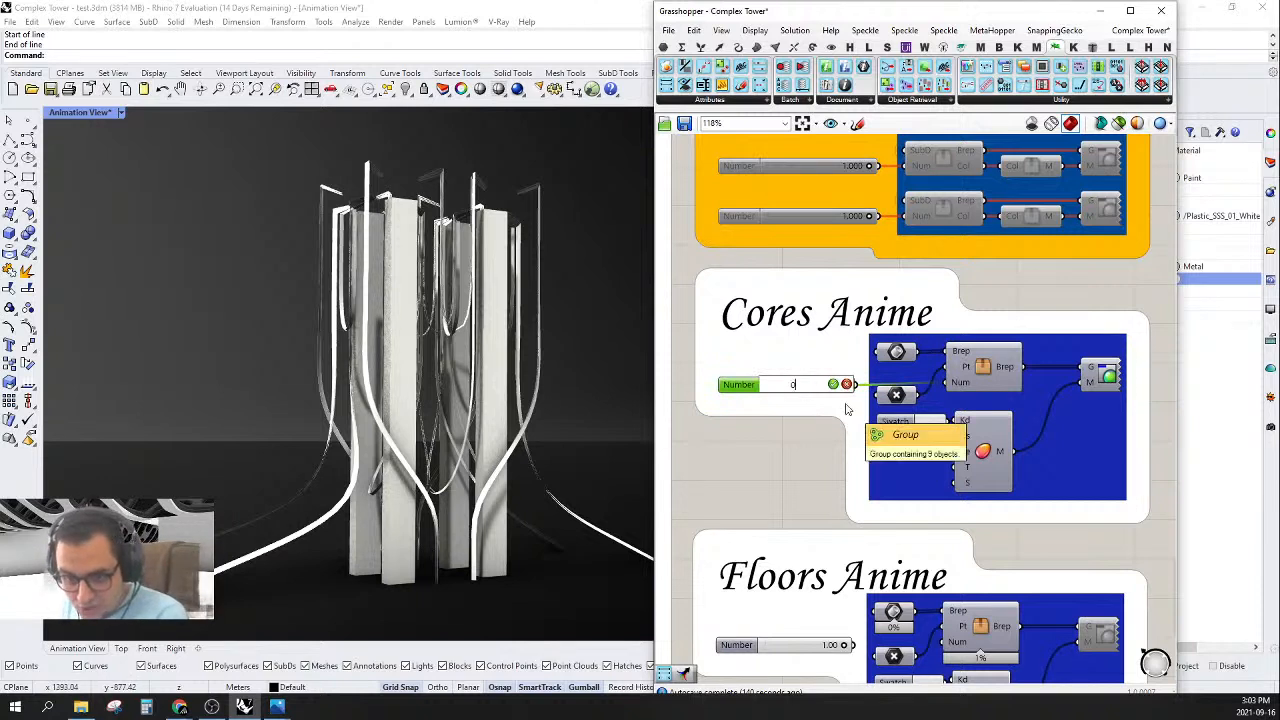
key("Return")
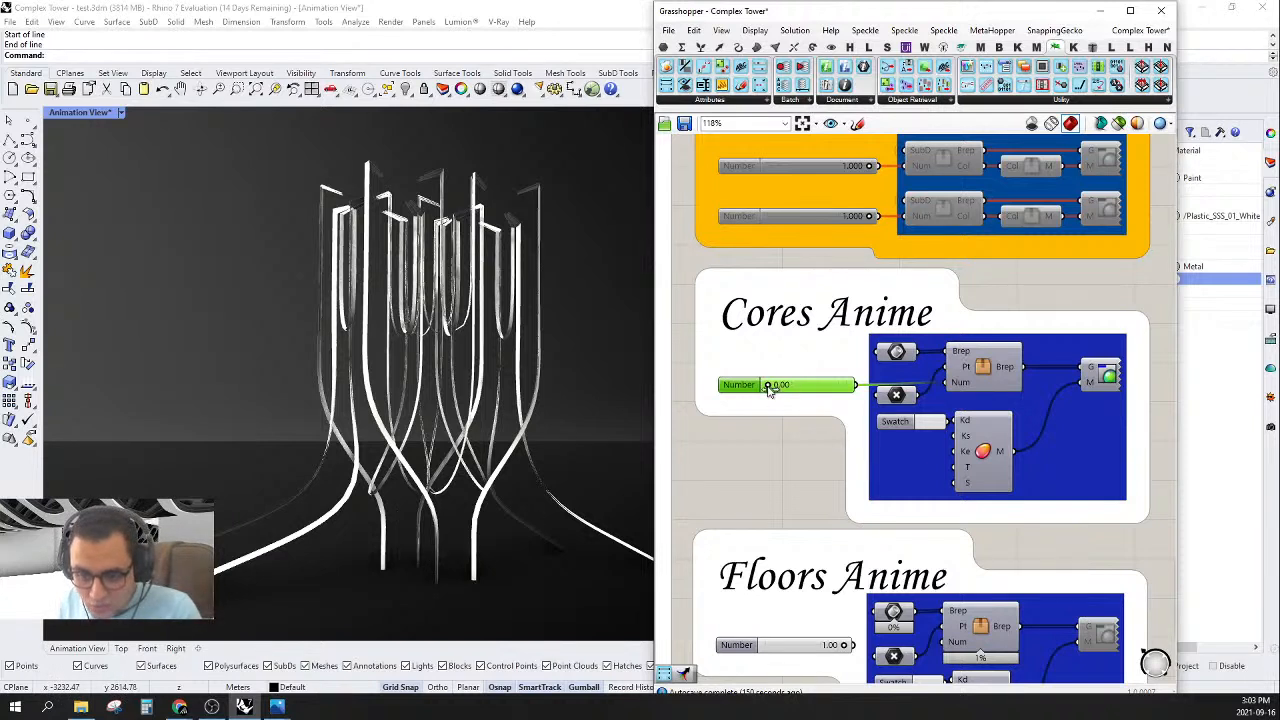
left_click_drag(775, 390, 856, 389)
scroll(886, 395, "up", 1)
scroll(886, 395, "down", 3)
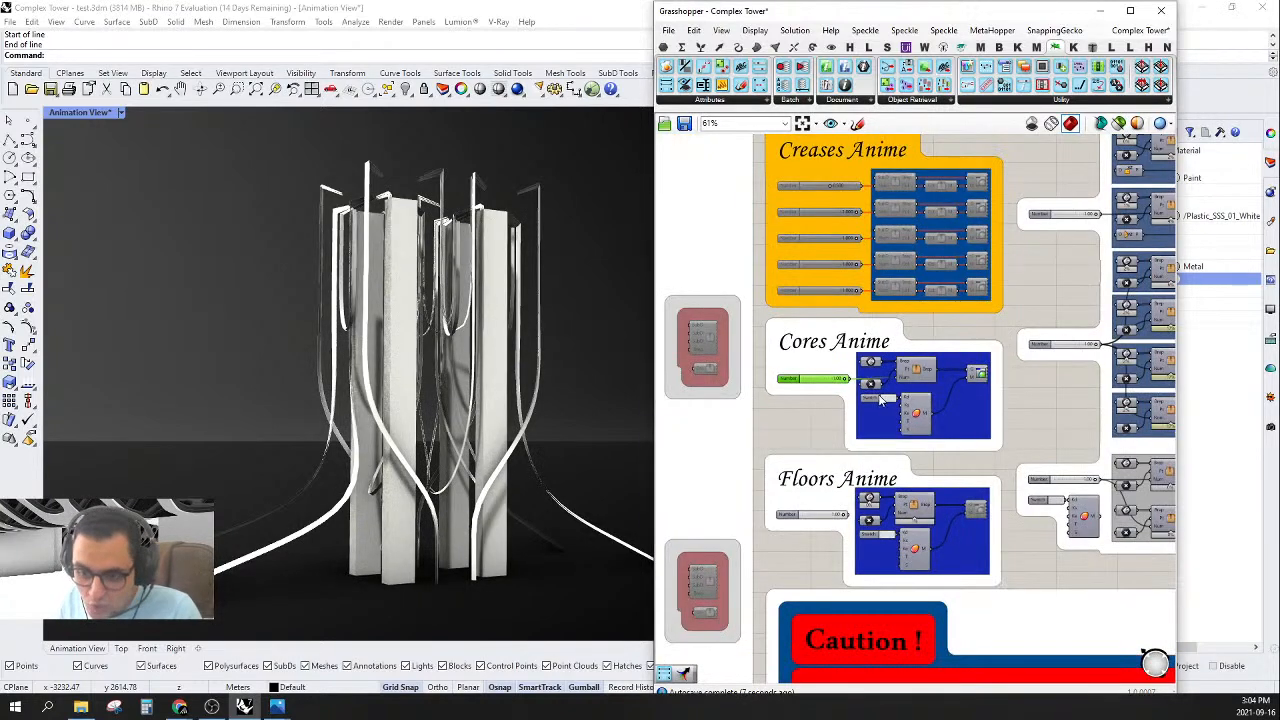
- Copy the Brep parameter from the Cores Anime group to an empty canvas area beyond the five row groups
scroll(870, 370, "up", 3)
left_click(858, 352)
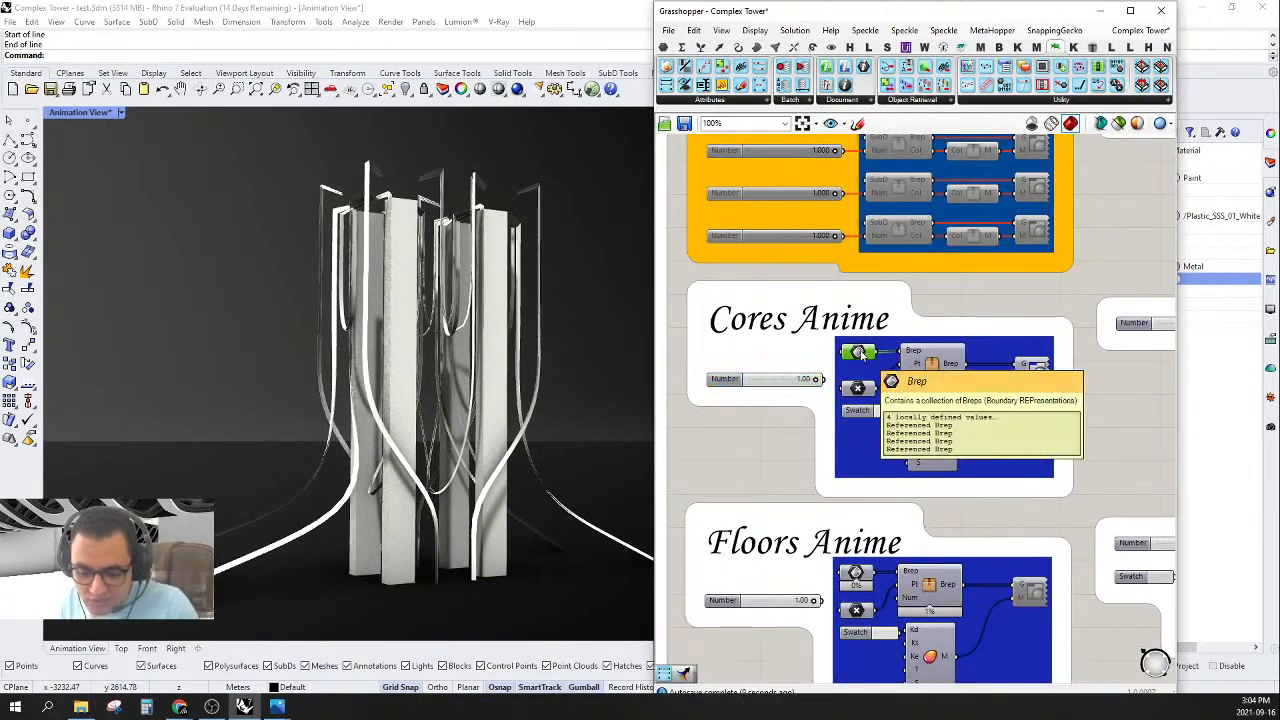
scroll(862, 356, "down", 6)
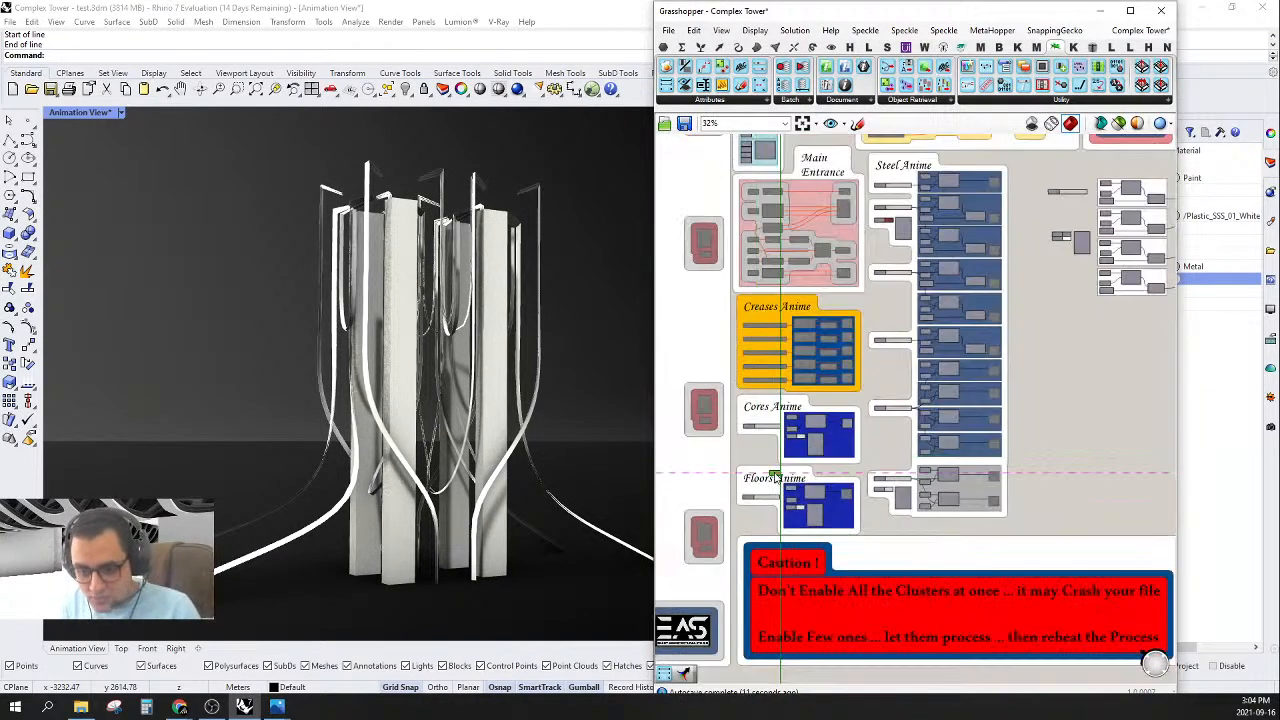
scroll(900, 255, "up", 5)
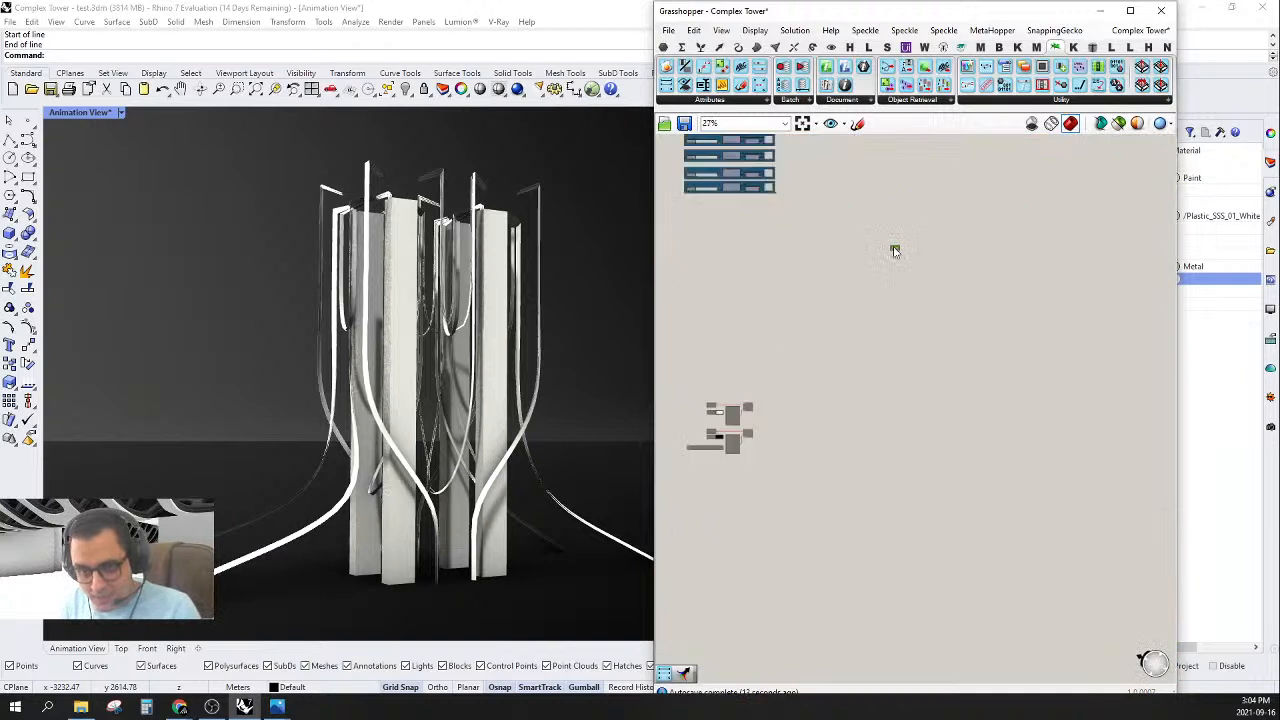
left_click(901, 271)
scroll(901, 268, "up", 2)
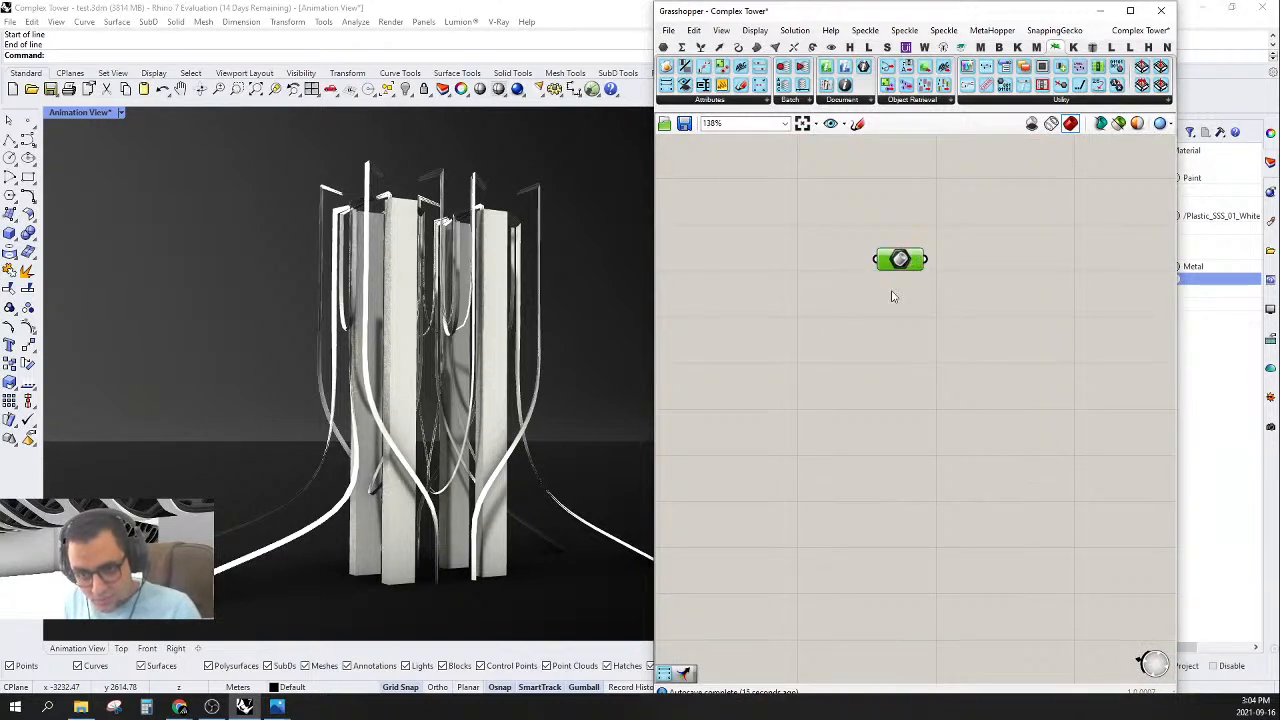
right_click_drag(893, 296, 942, 248)
left_click_drag(938, 222, 910, 216)
right_click_drag(954, 260, 706, 377)
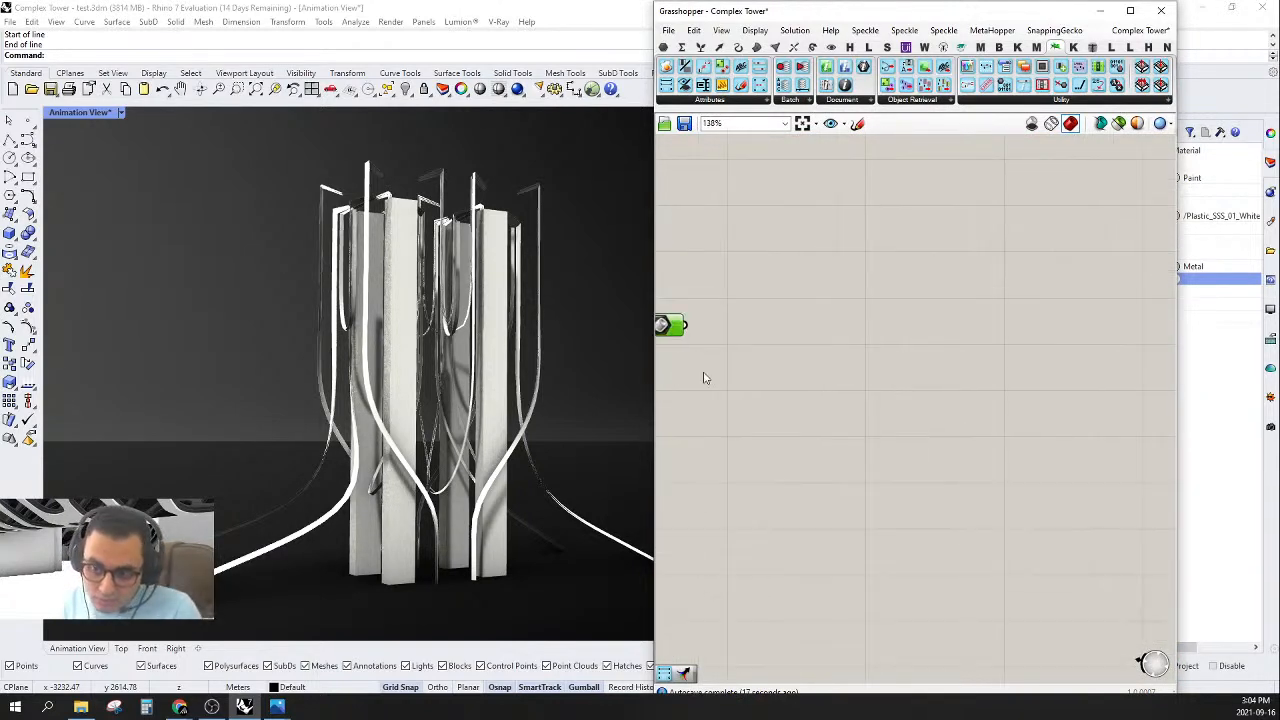
scroll(706, 377, "up", 1)
right_click_drag(738, 335, 929, 303)
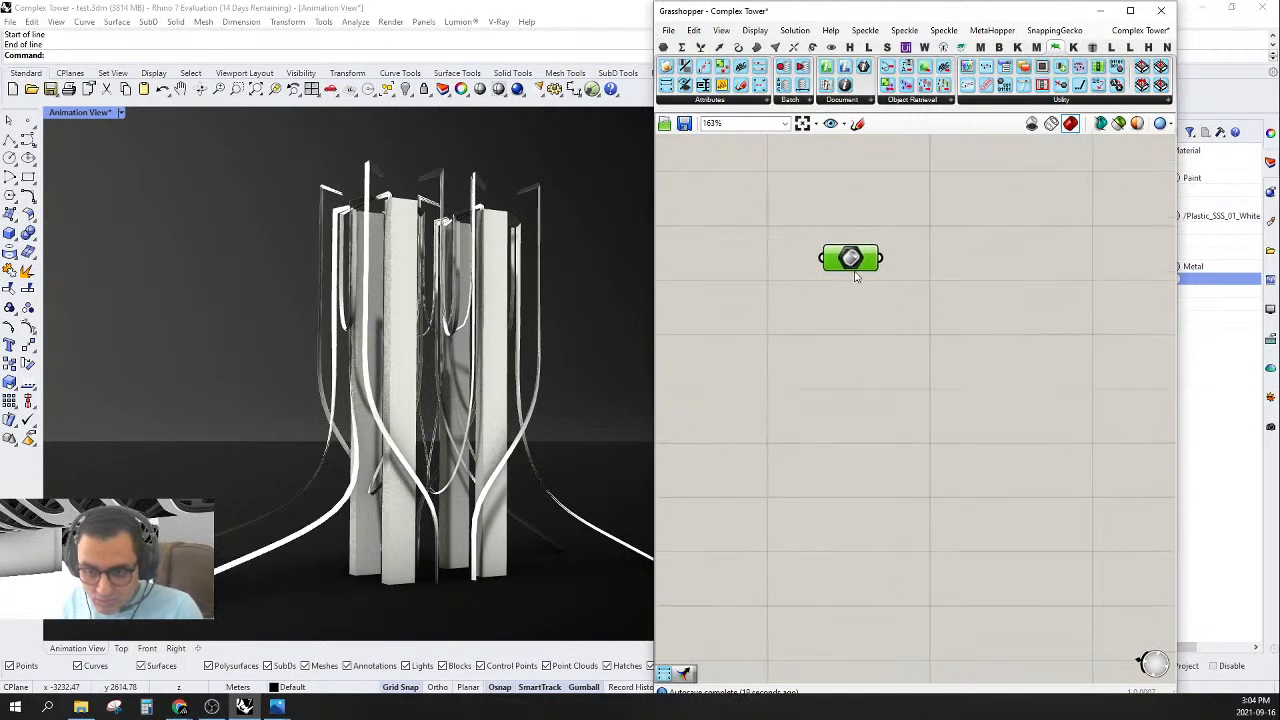
right_click_drag(1007, 275, 920, 326)
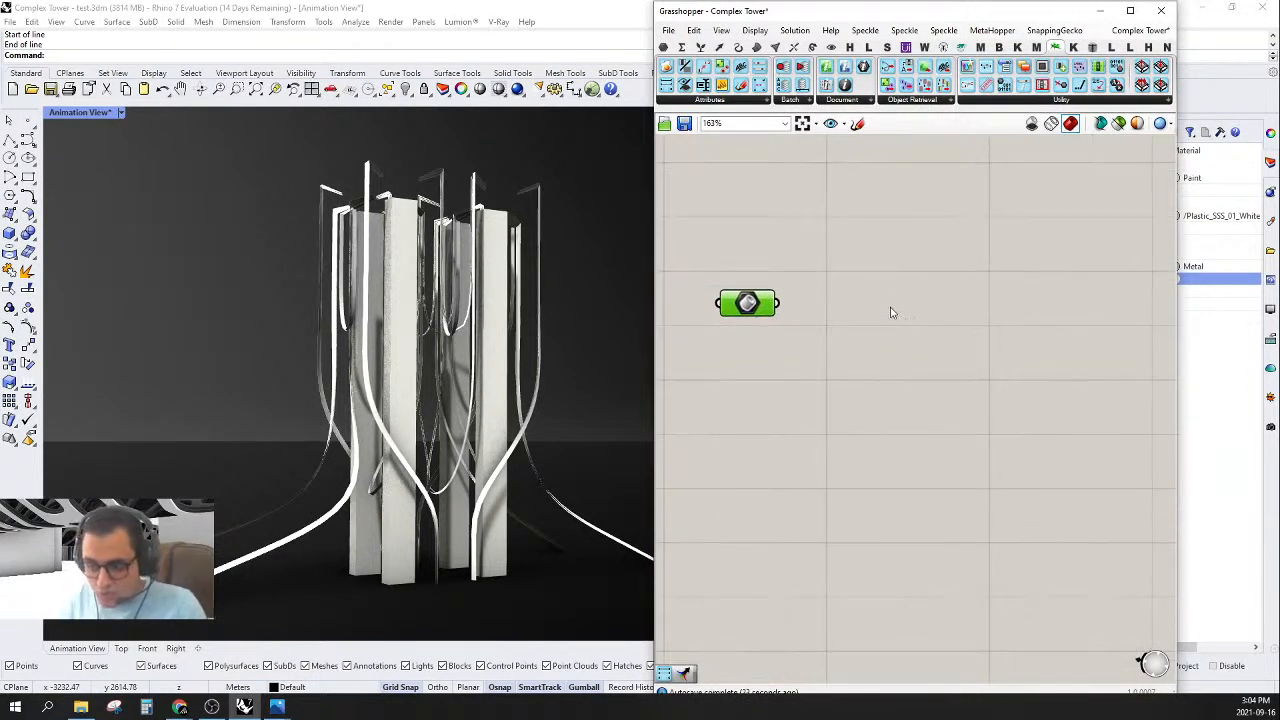
key("alt+Tab")
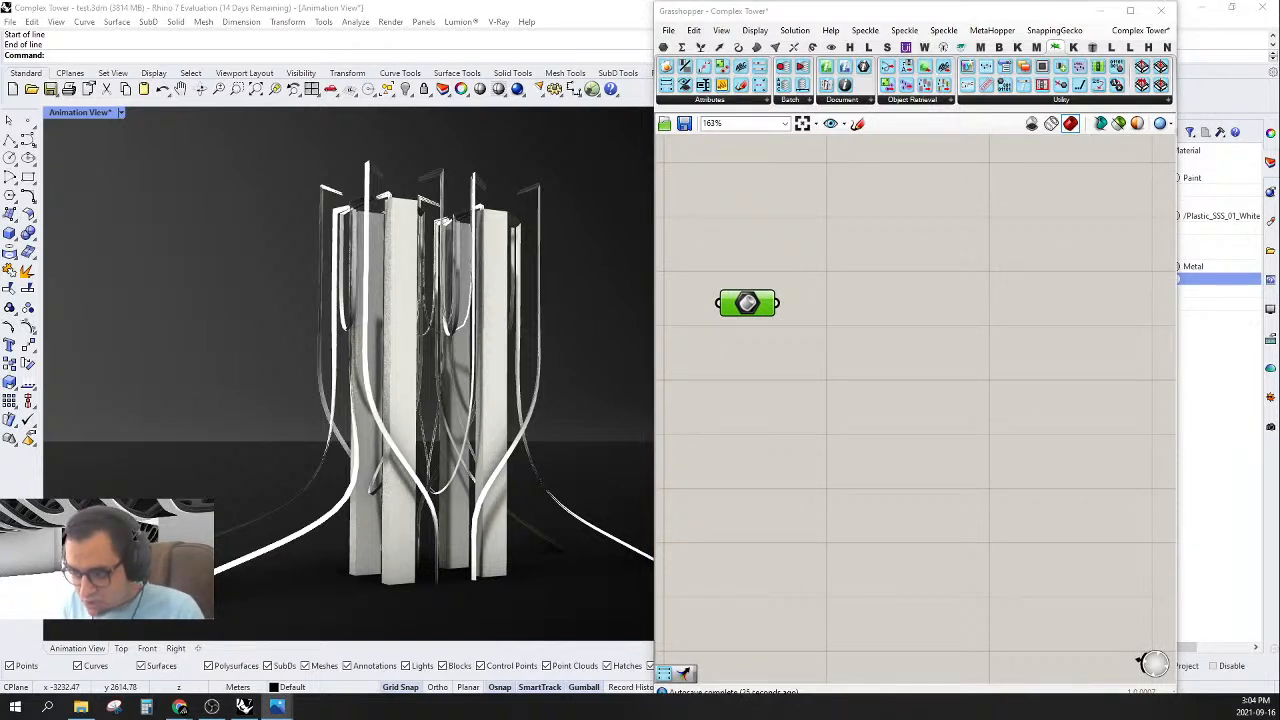
key("alt+Tab")
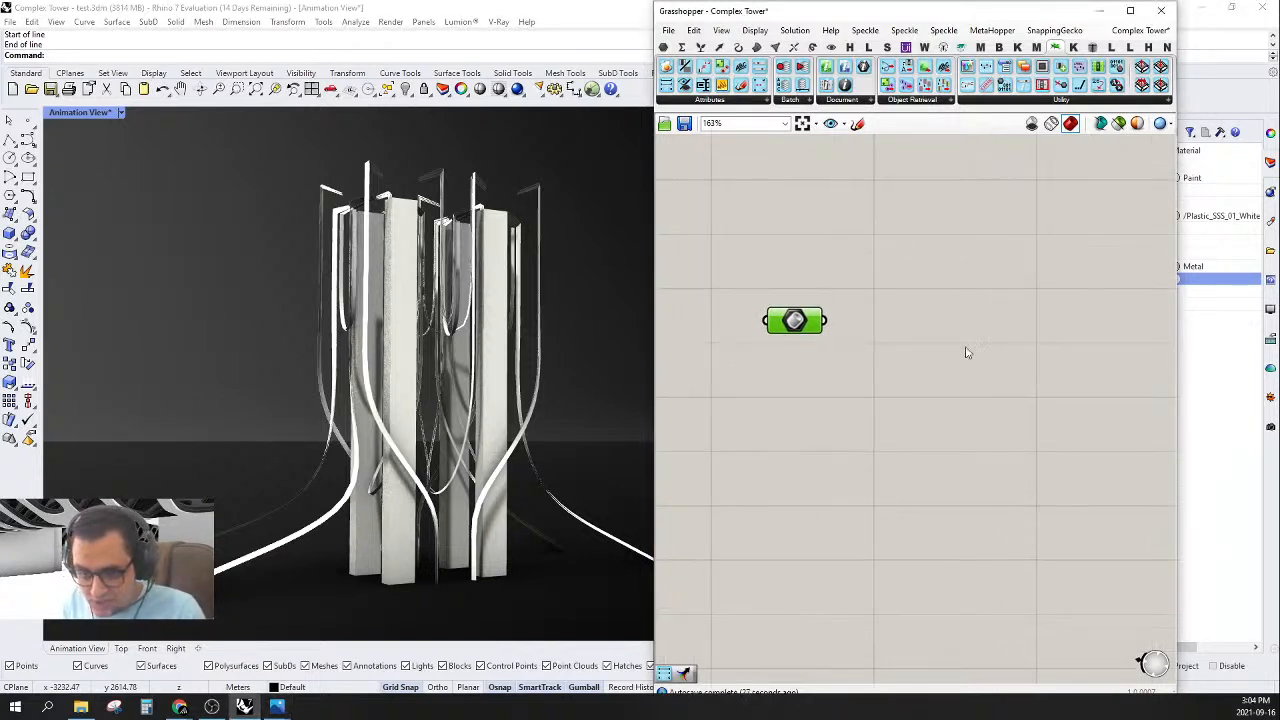
- Add a Move component, connect the copied Brep parameter to its geometry input, and place it well to the right of the parameter
double_click(966, 350)
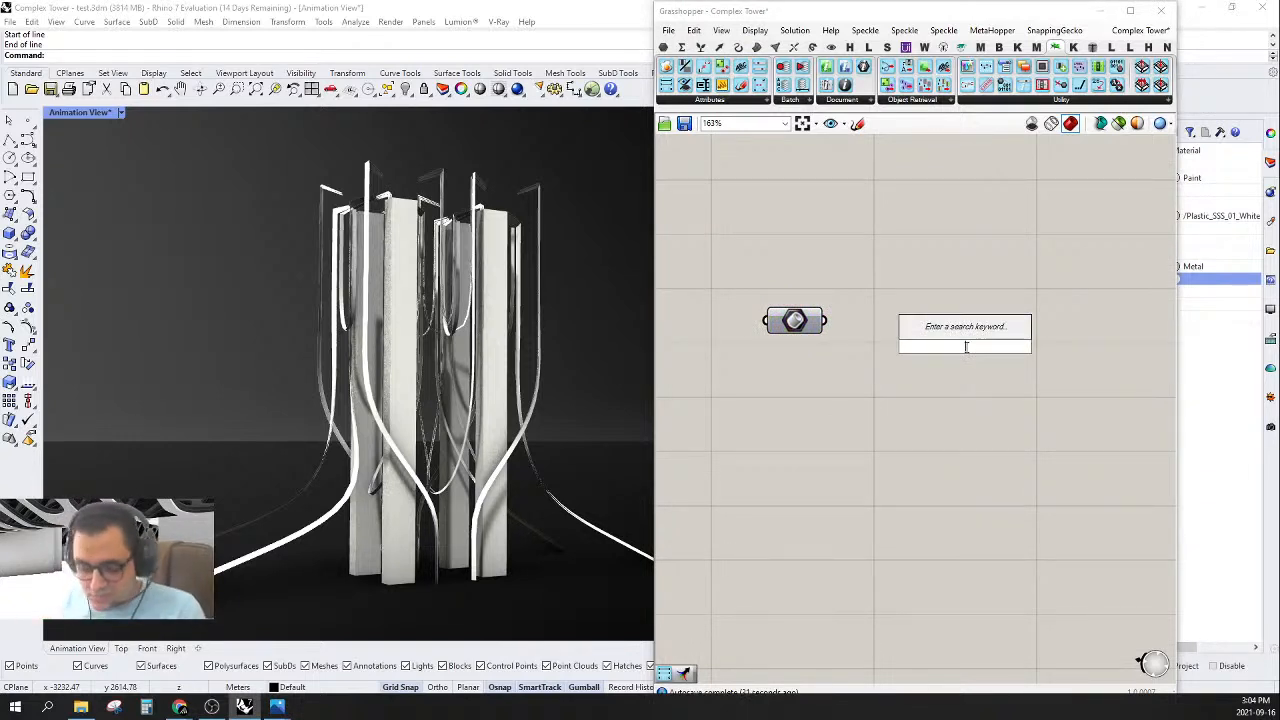
right_click_drag(968, 374, 920, 380)
double_click(920, 374)
type("m")
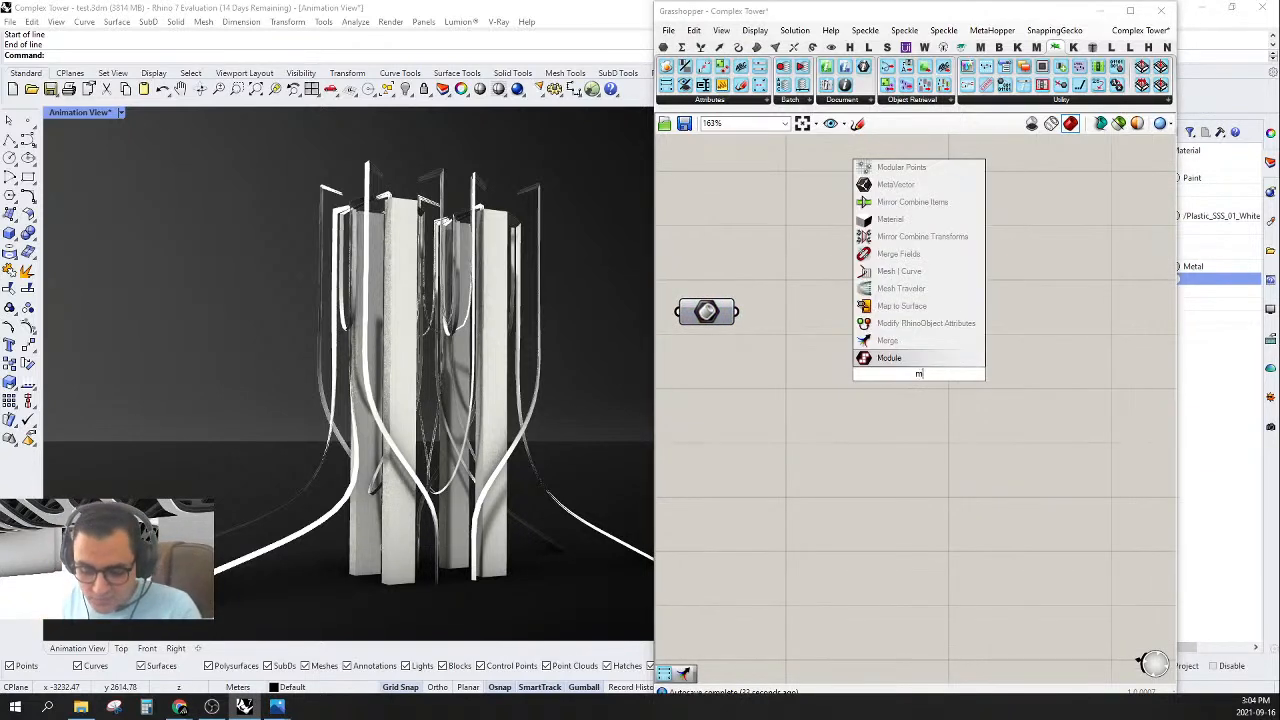
type("o")
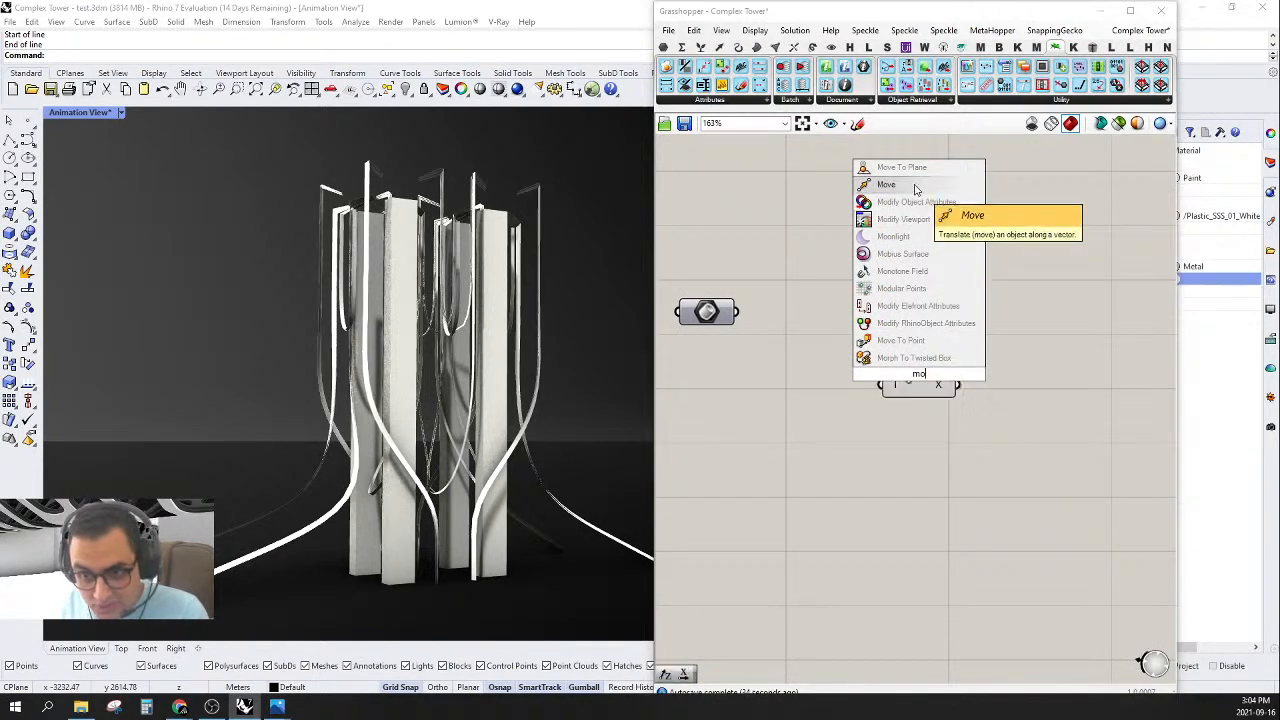
left_click(914, 186)
left_click_drag(882, 362, 725, 310)
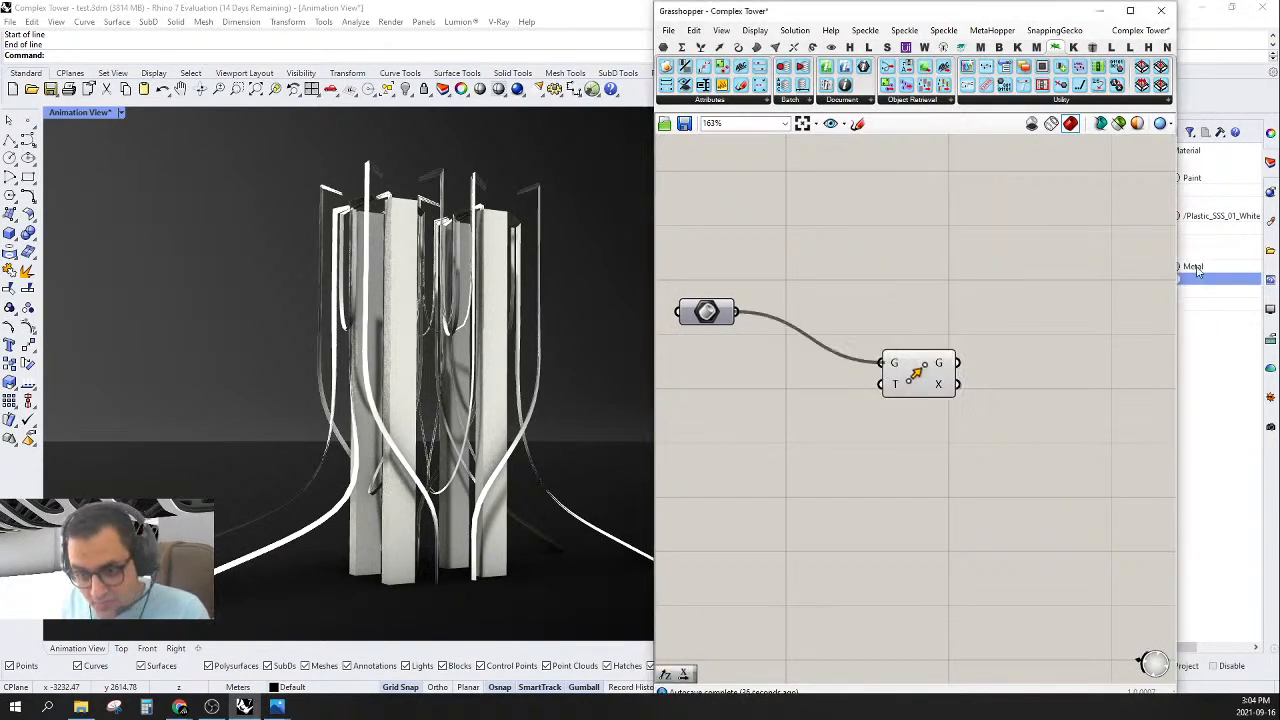
left_click_drag(918, 372, 1150, 310)
scroll(972, 380, "down", 4)
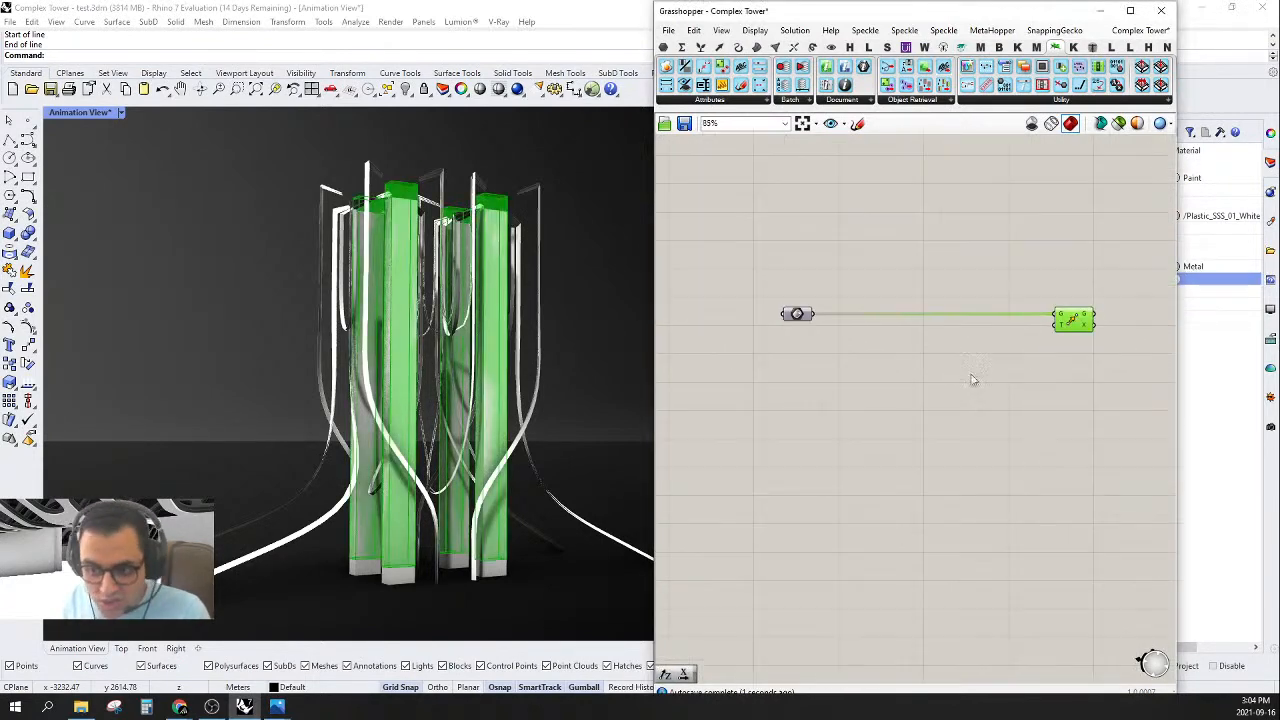
left_click(960, 382)
right_click_drag(951, 383, 894, 391)
double_click(893, 387)
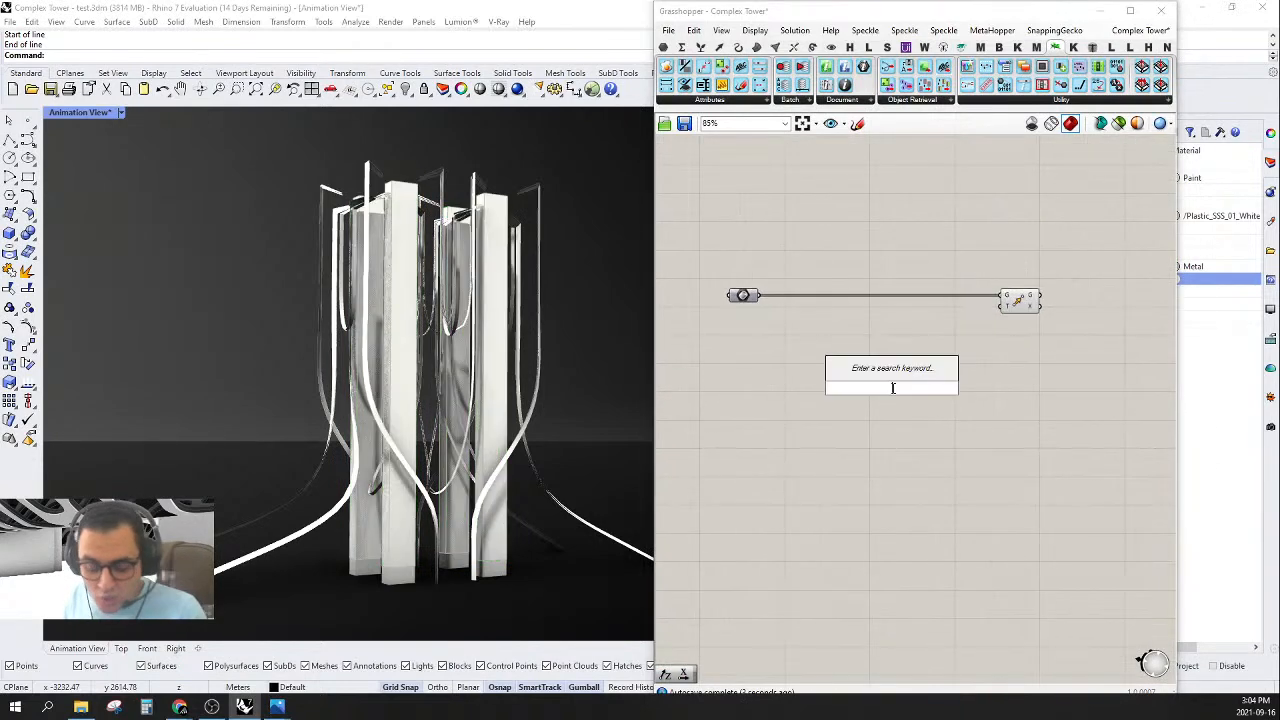
type("m")
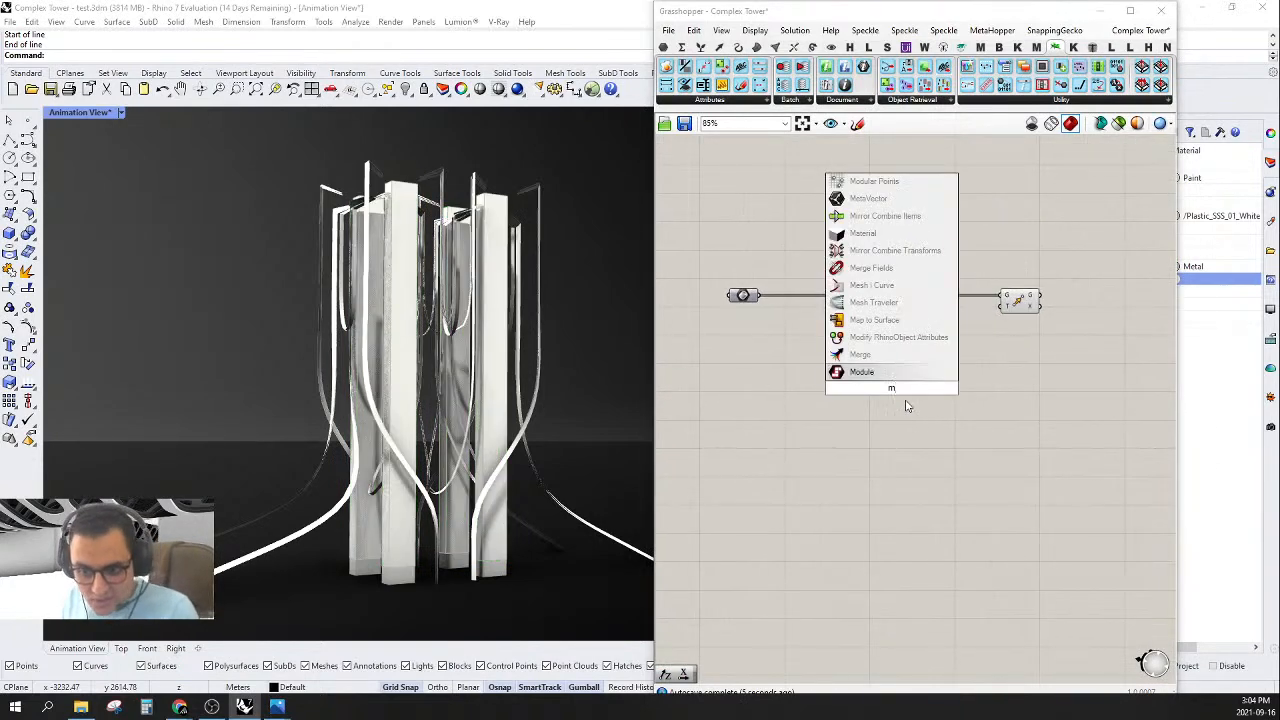
key("Escape")
left_click(1016, 310)
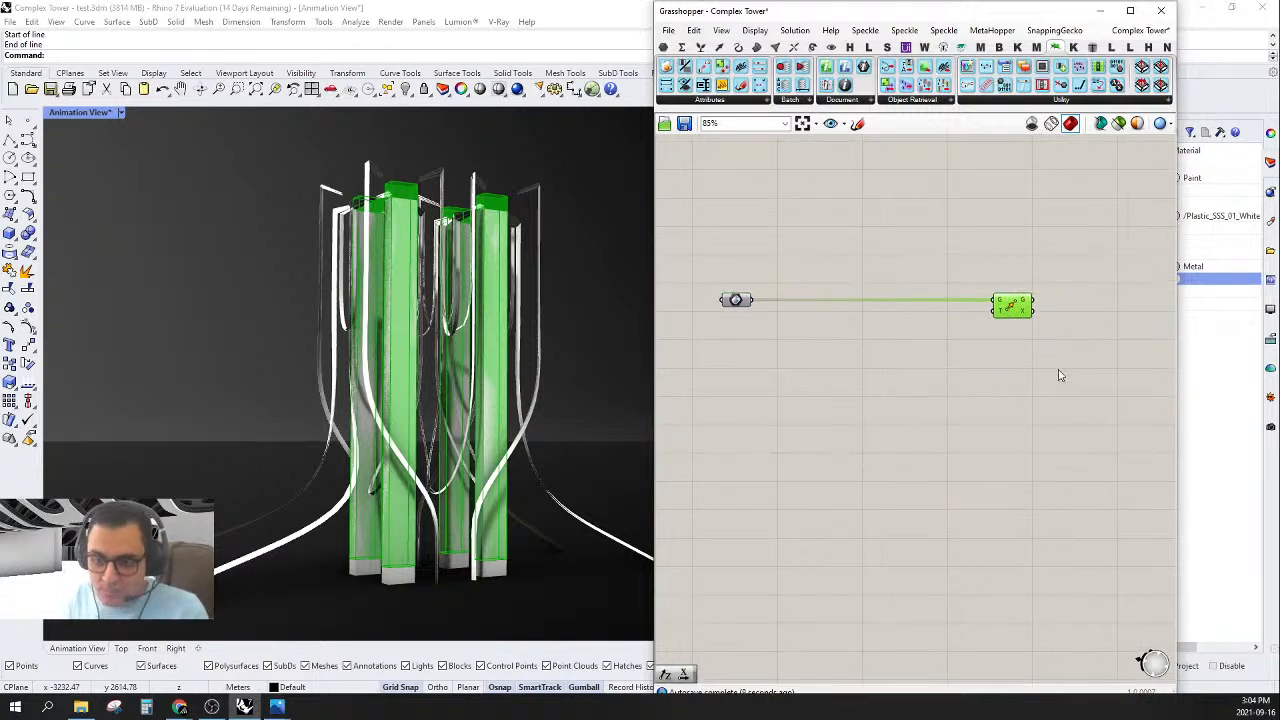
double_click(940, 355)
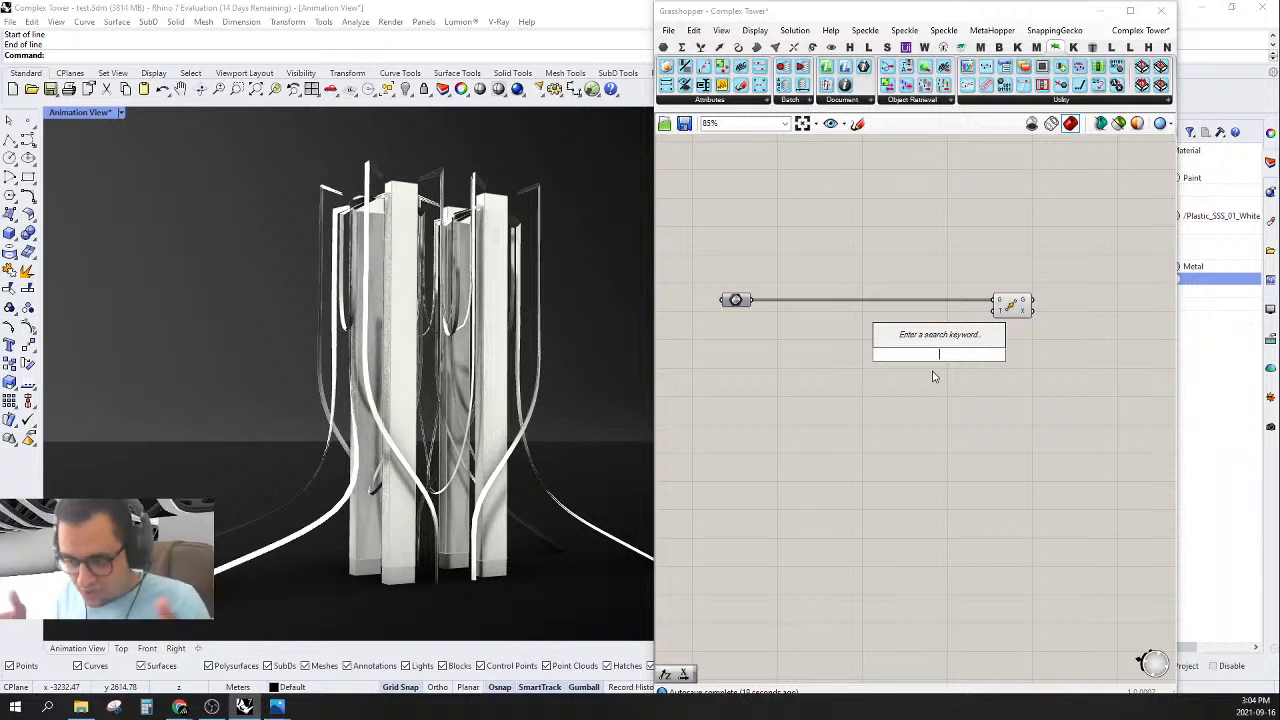
key("Escape")
right_click_drag(931, 374, 923, 357)
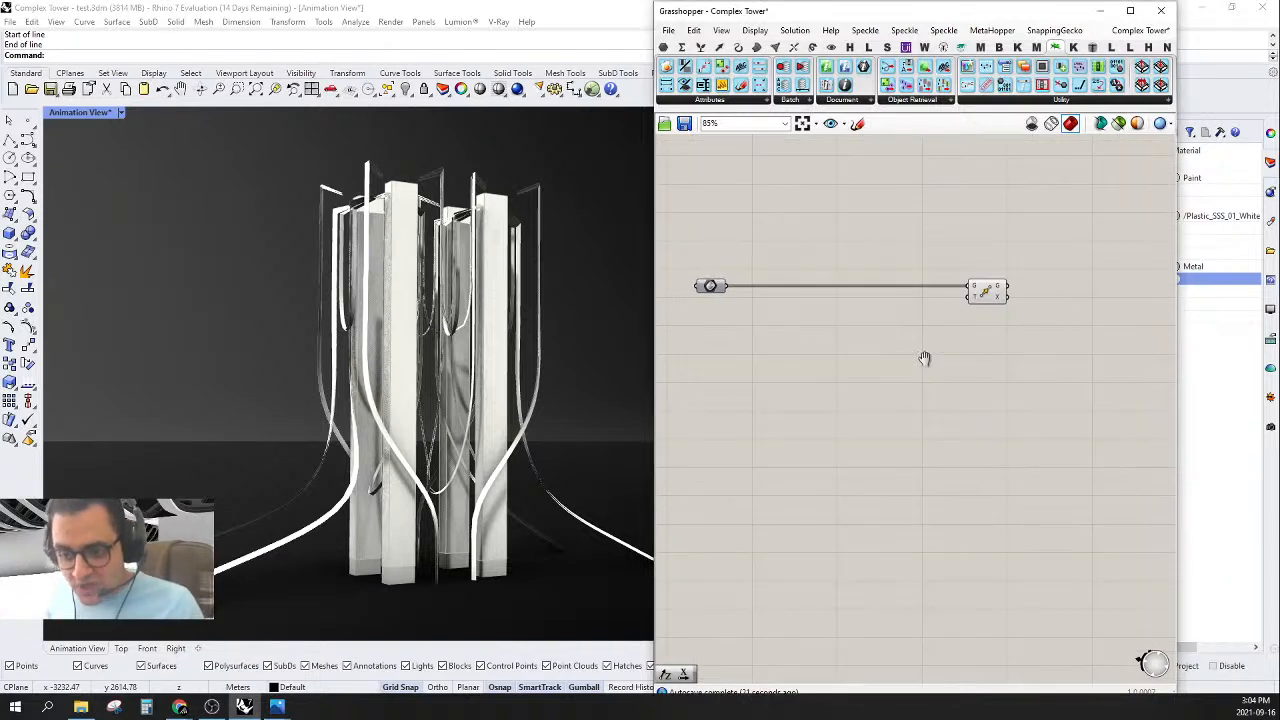
left_click(985, 292)
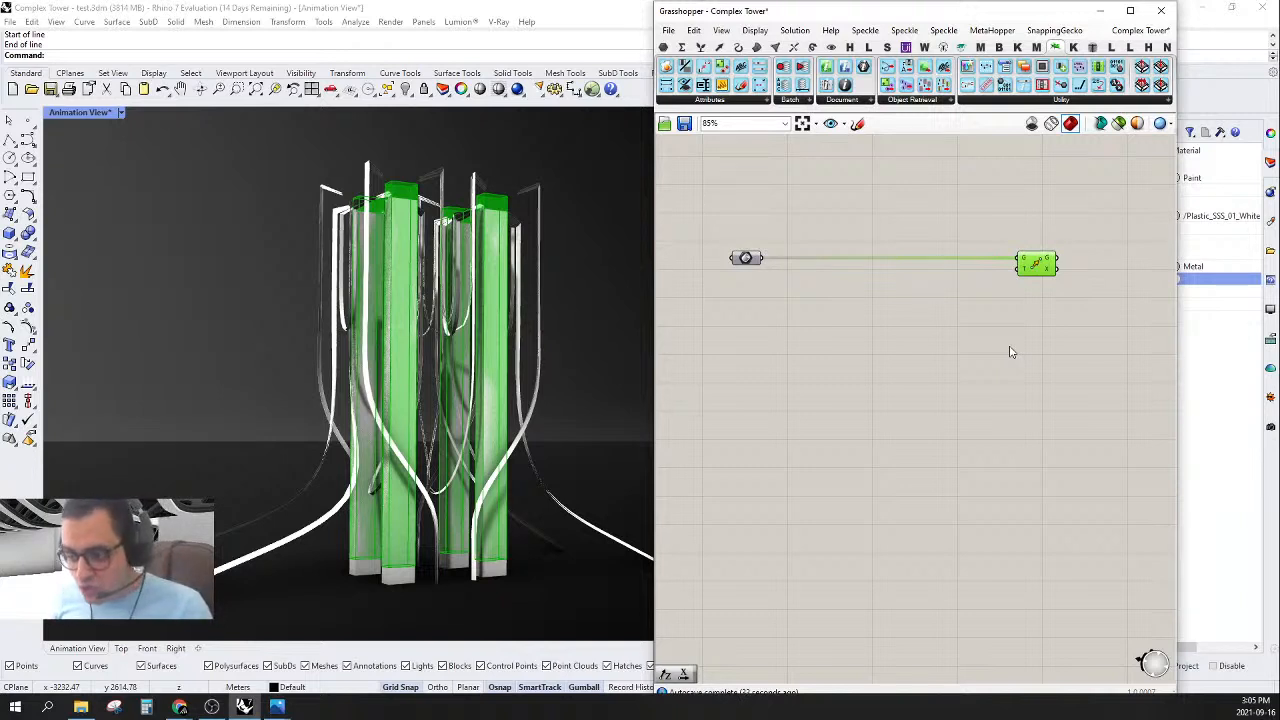
- Add a Construct Point component below the wire between the Brep parameter and the Move component
double_click(904, 311)
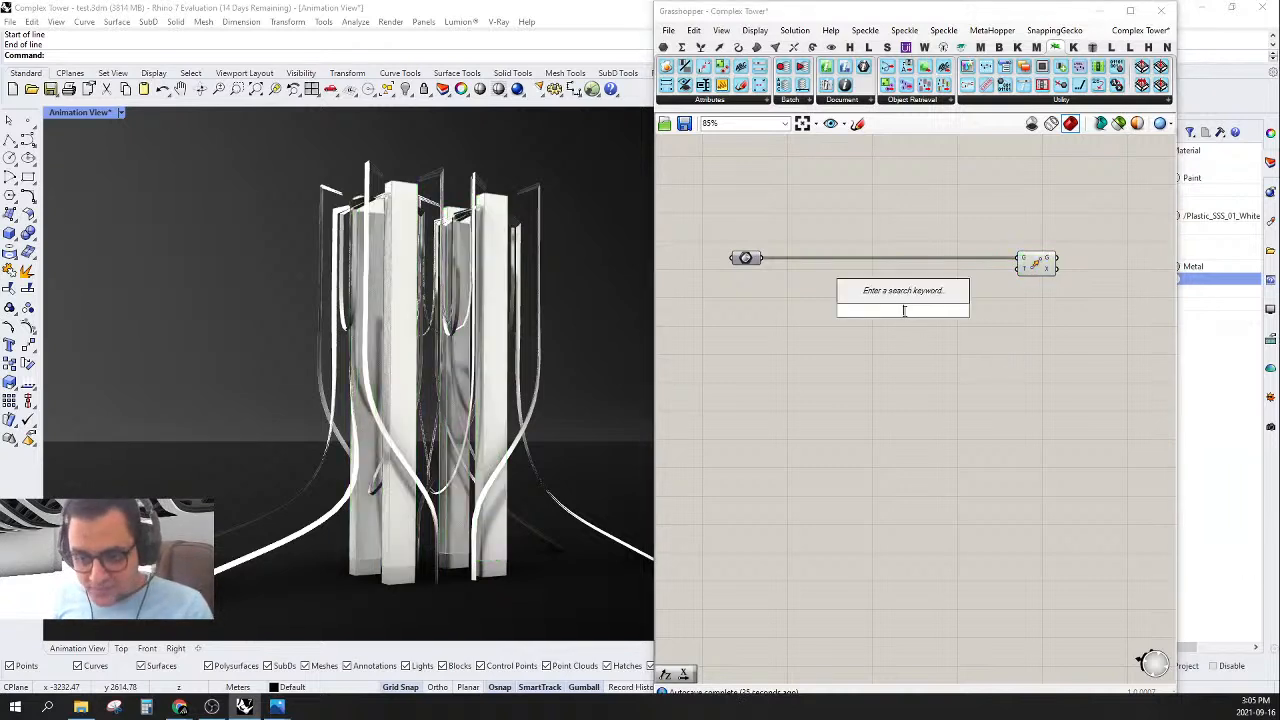
type("point")
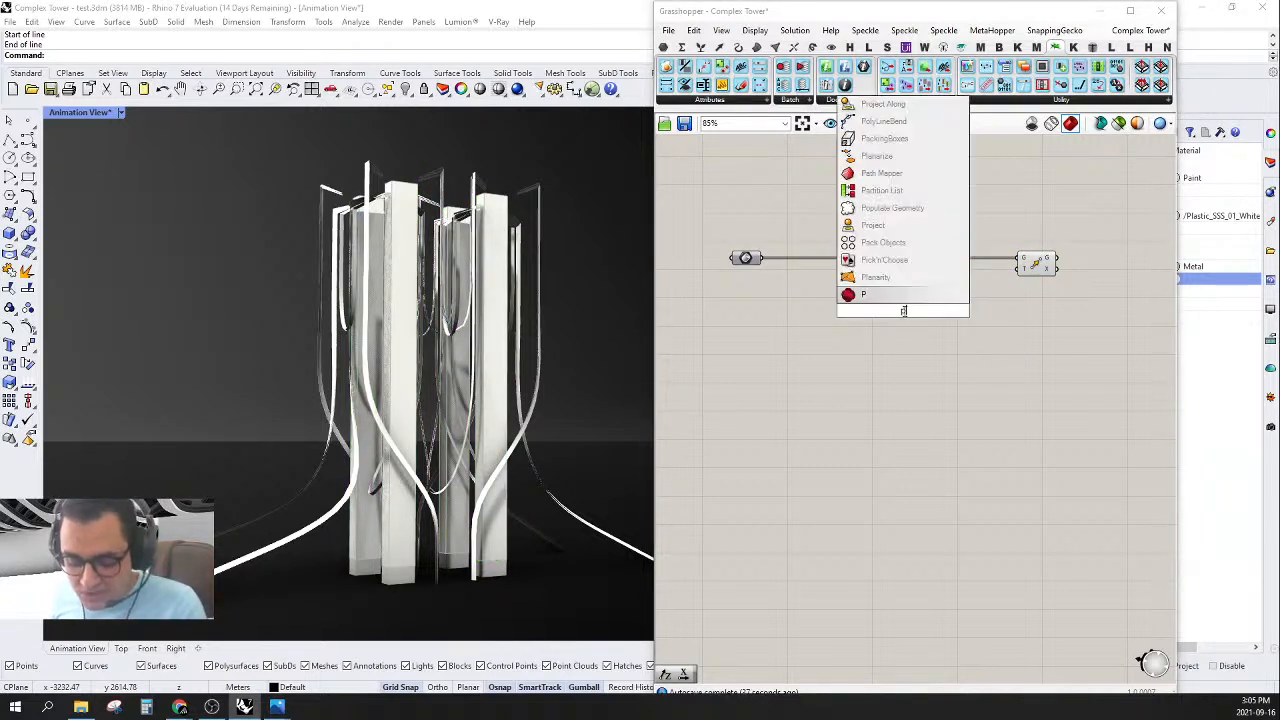
left_click(897, 262)
scroll(897, 262, "up", 3)
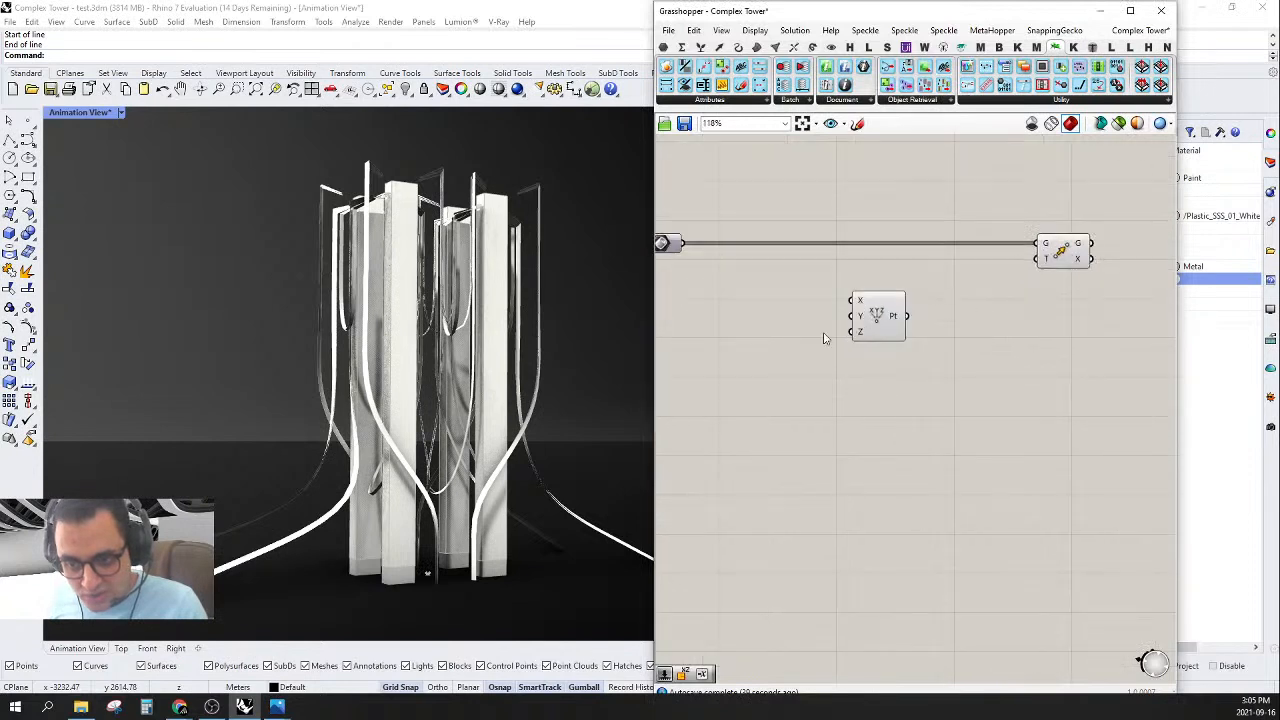
left_click_drag(883, 319, 868, 315)
right_click_drag(908, 351, 868, 352)
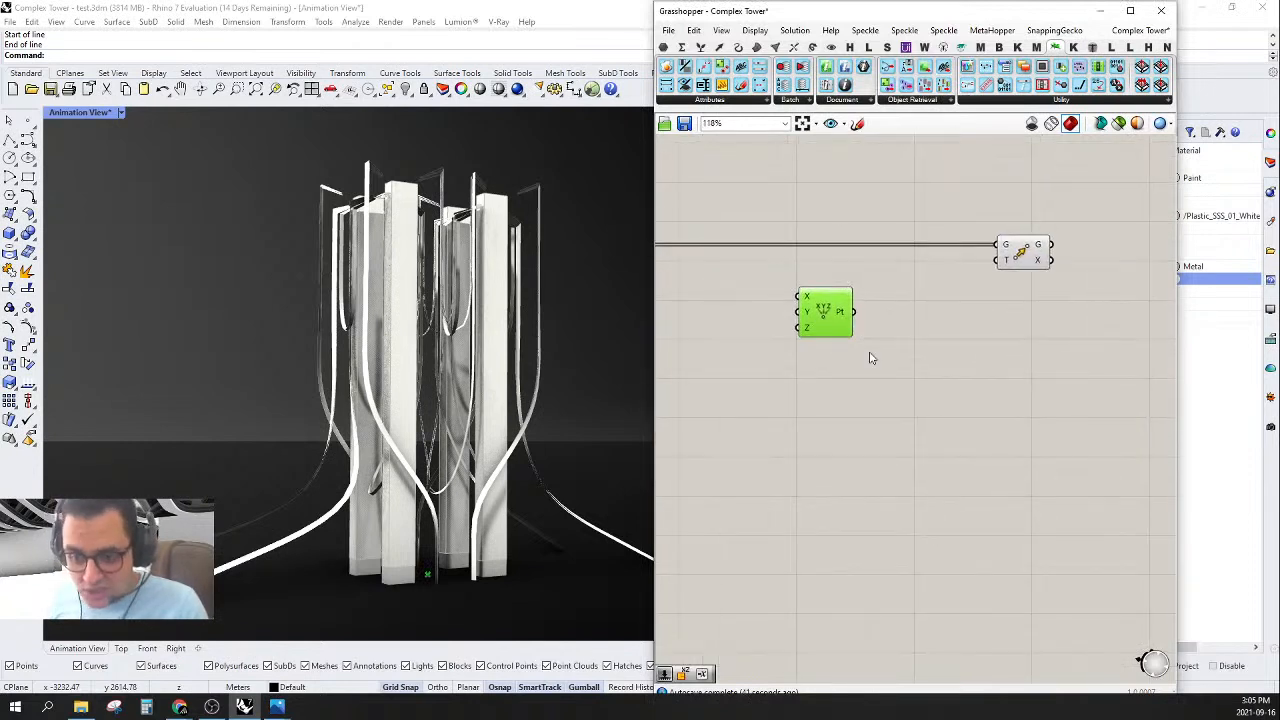
- Add a Vector 2Pt component beside Construct Point and feed the constructed point into its A input
double_click(885, 329)
type("vec")
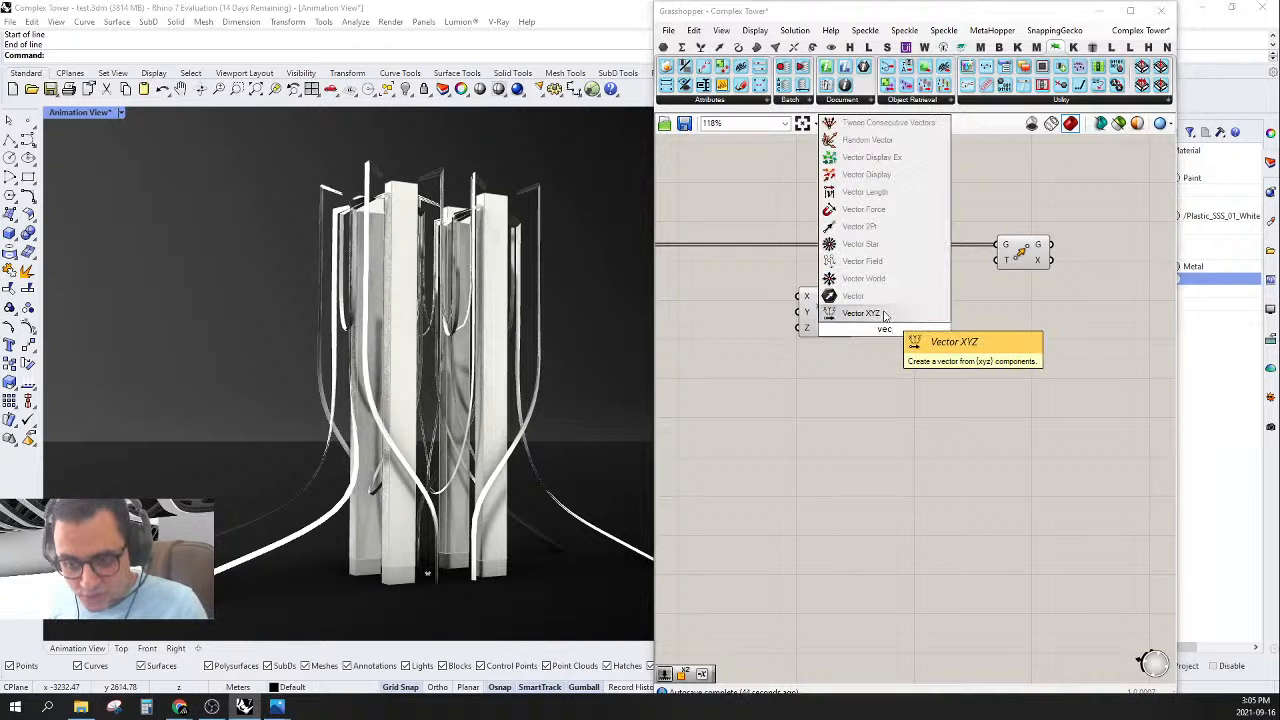
left_click(870, 226)
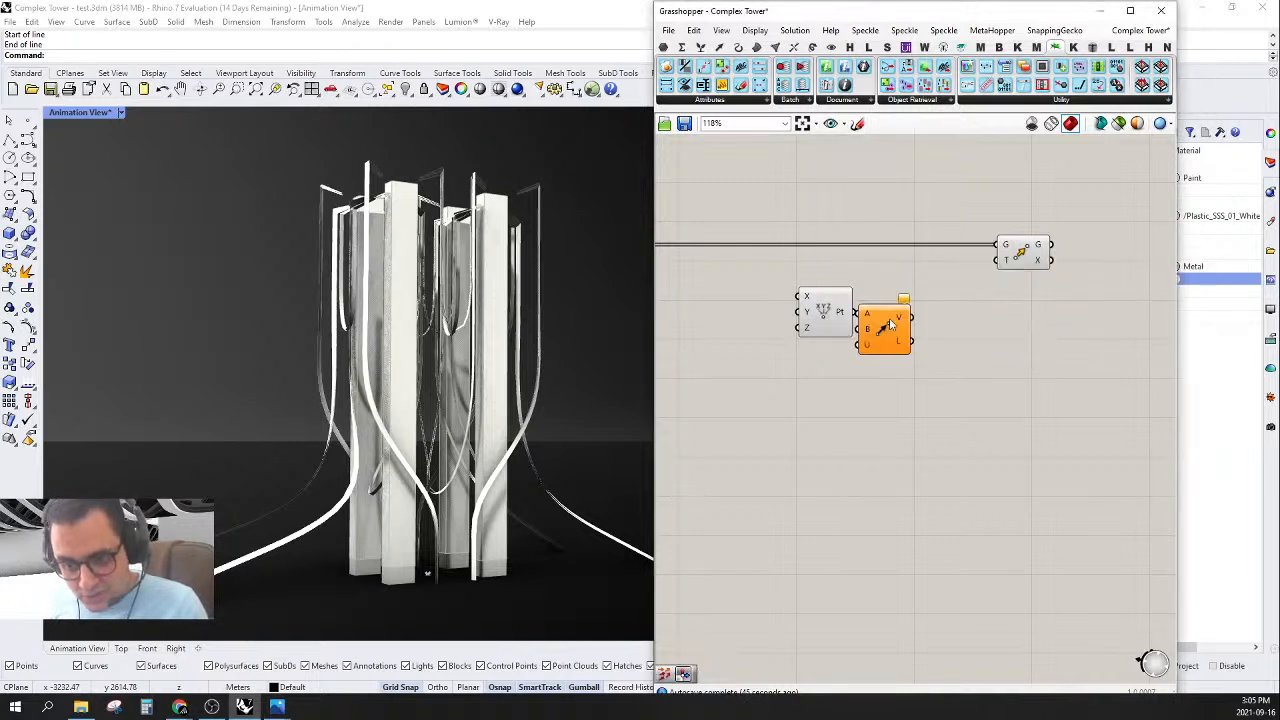
left_click_drag(861, 338, 884, 355)
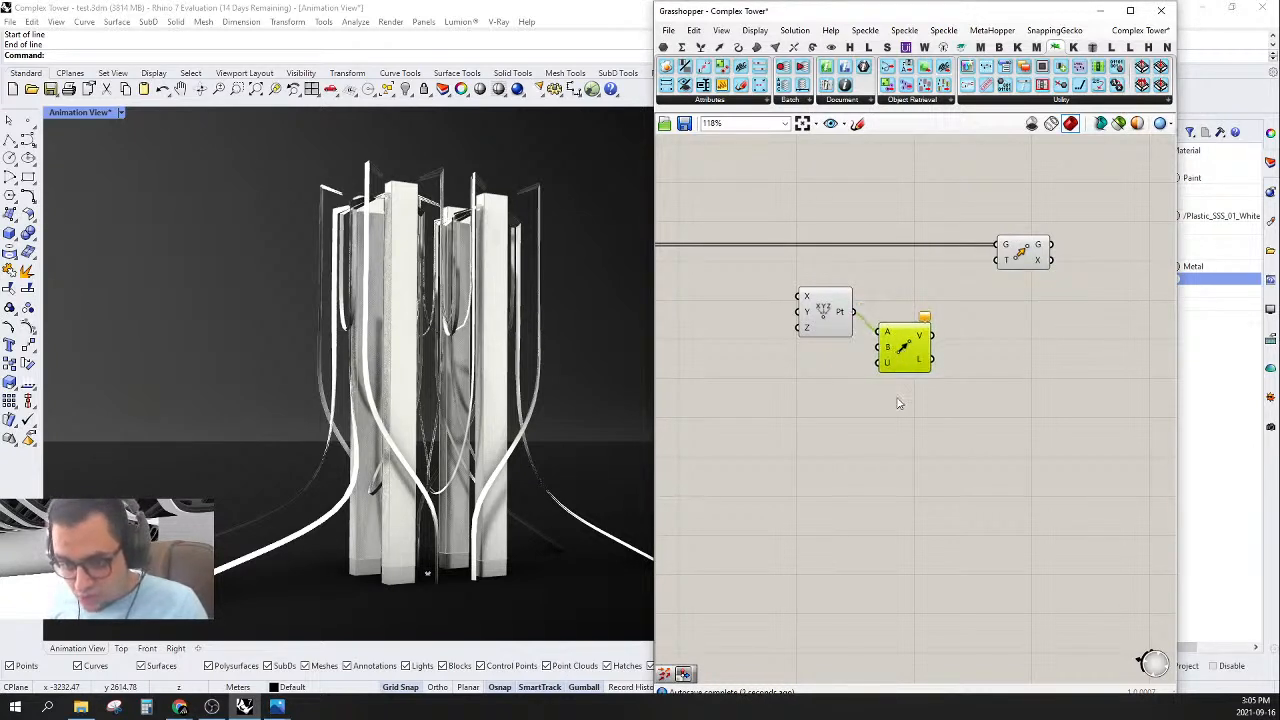
- Add a Point parameter below Construct Point and try to set one point for it in the Rhino viewport
right_click_drag(900, 400, 924, 421)
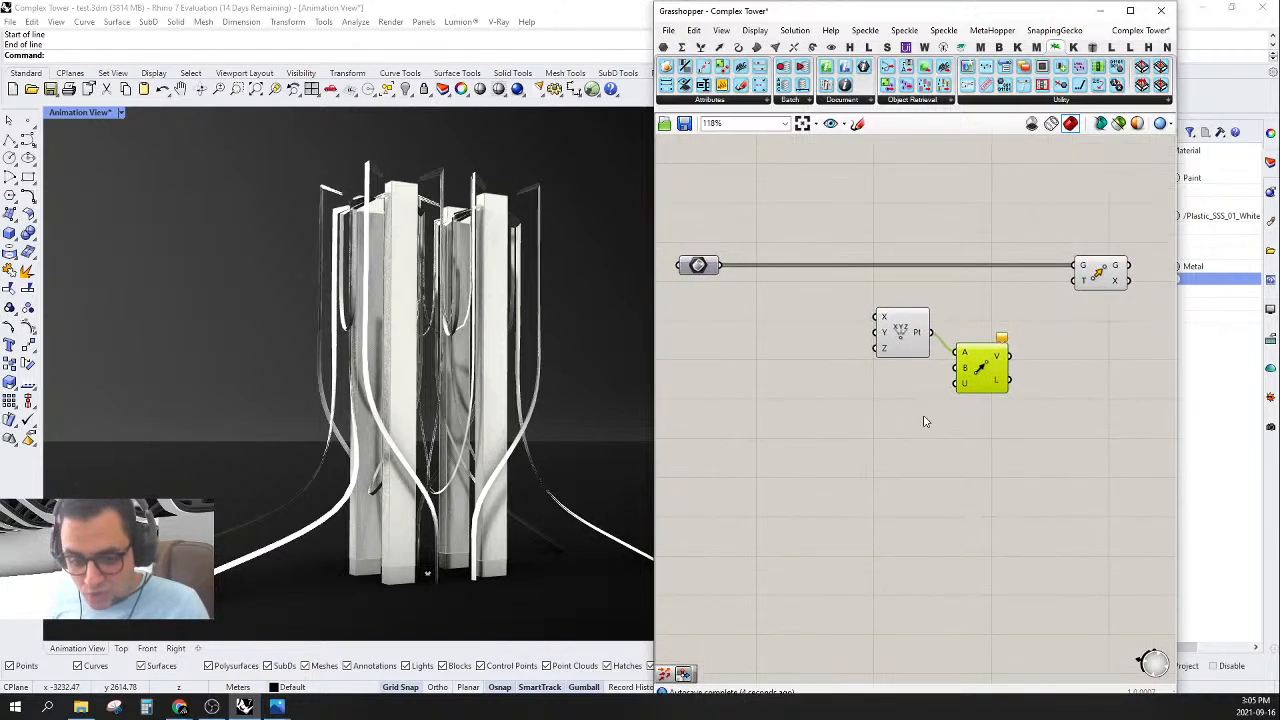
right_click_drag(815, 450, 861, 444)
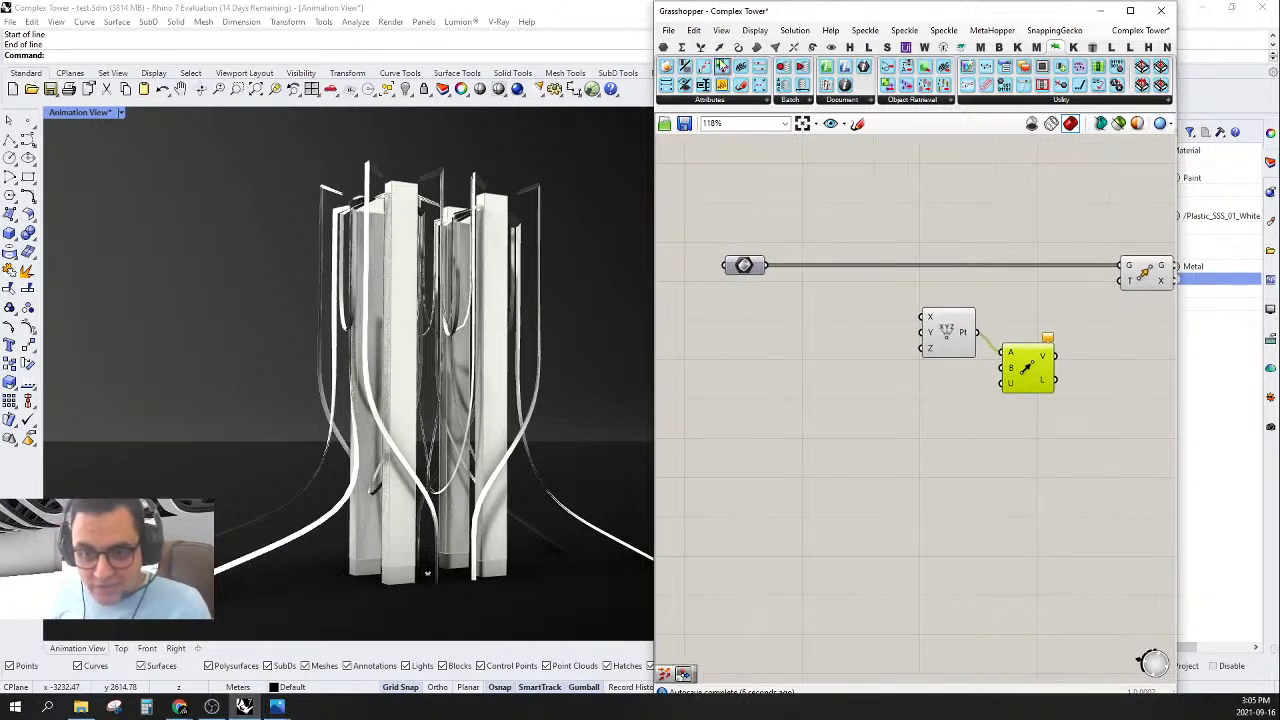
left_click(664, 47)
left_click_drag(711, 88, 860, 384)
right_click(862, 384)
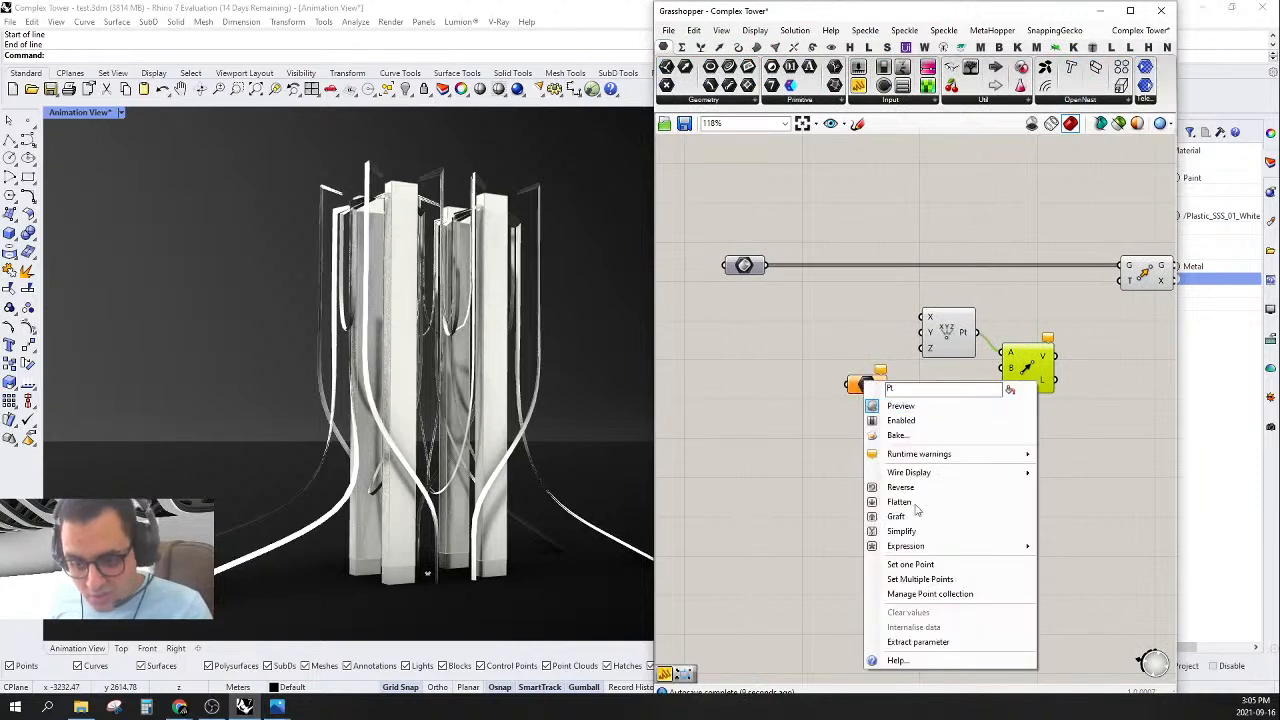
left_click(940, 566)
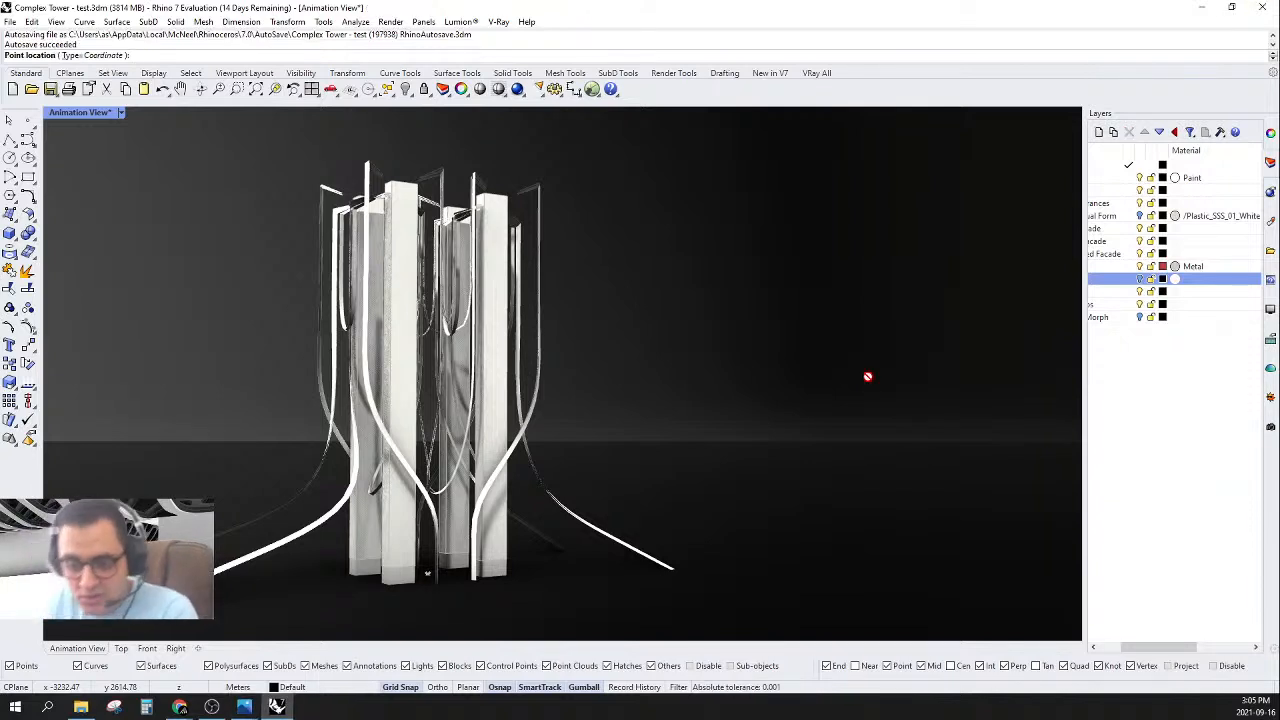
key("Escape")
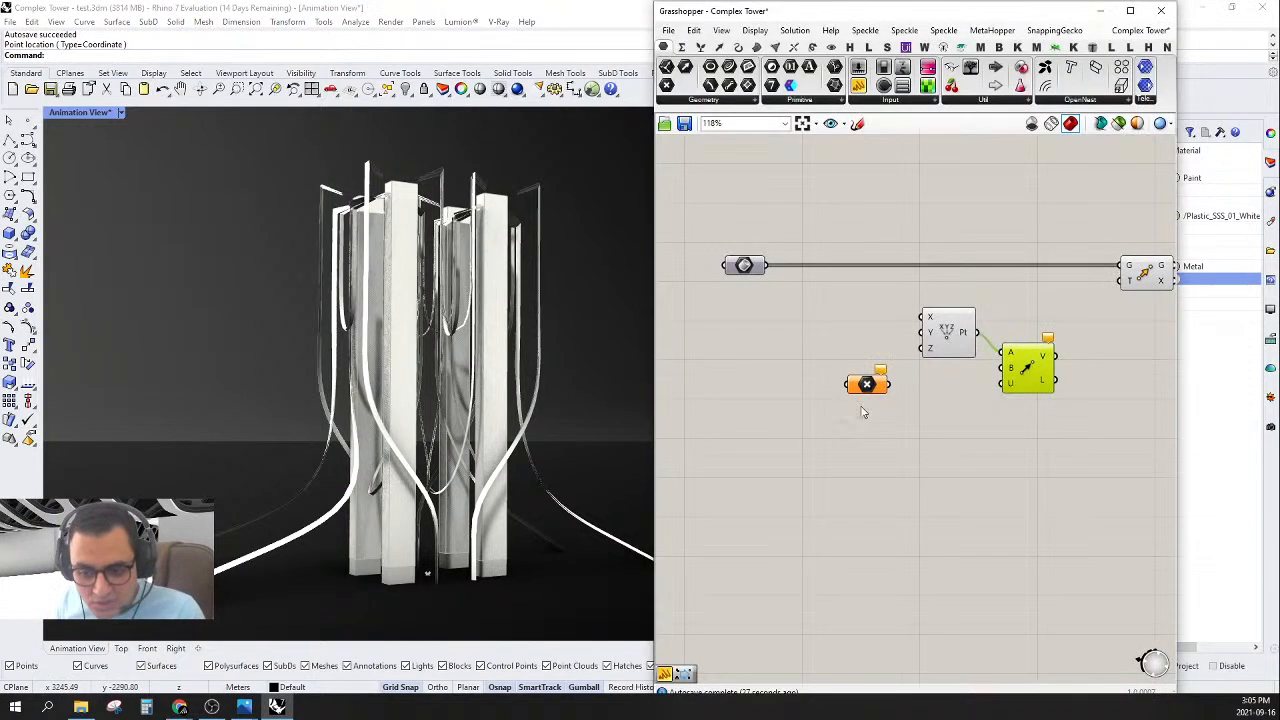
- Feed a copy of Construct Point into the Point parameter and internalise the parameter's data
left_click_drag(869, 390, 827, 414)
left_click_drag(951, 347, 803, 390)
right_click(843, 416)
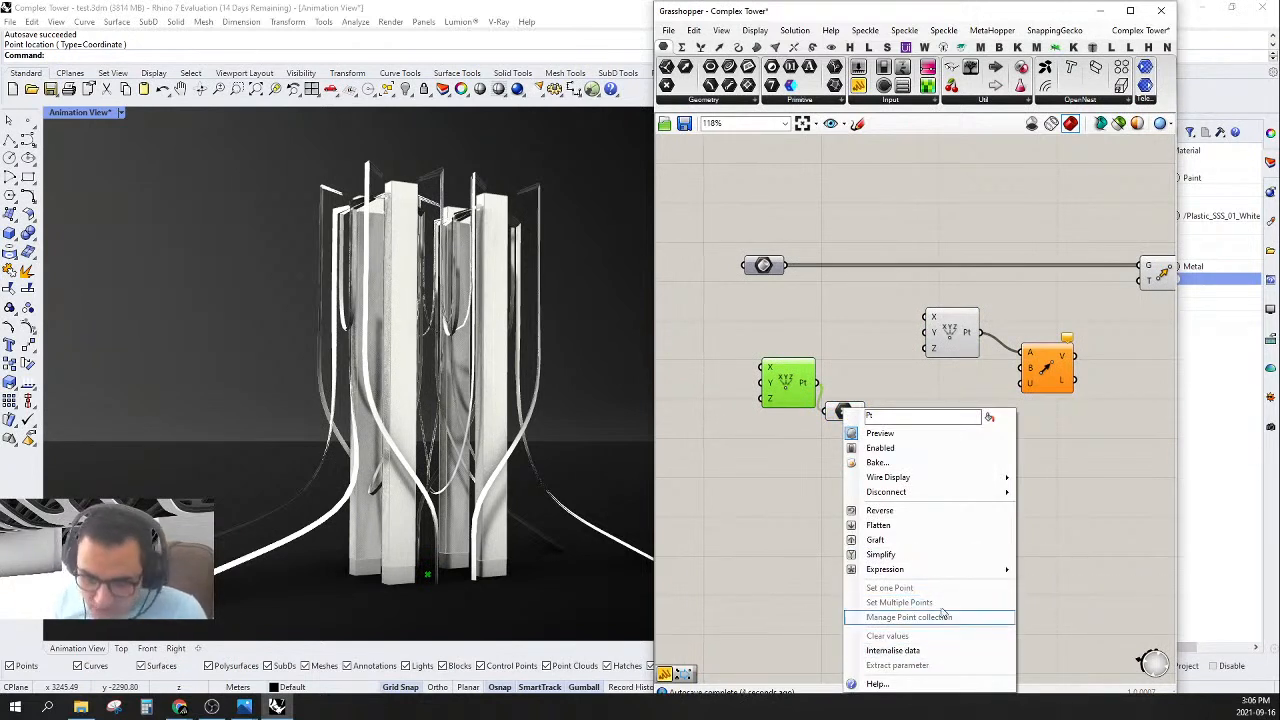
left_click(892, 650)
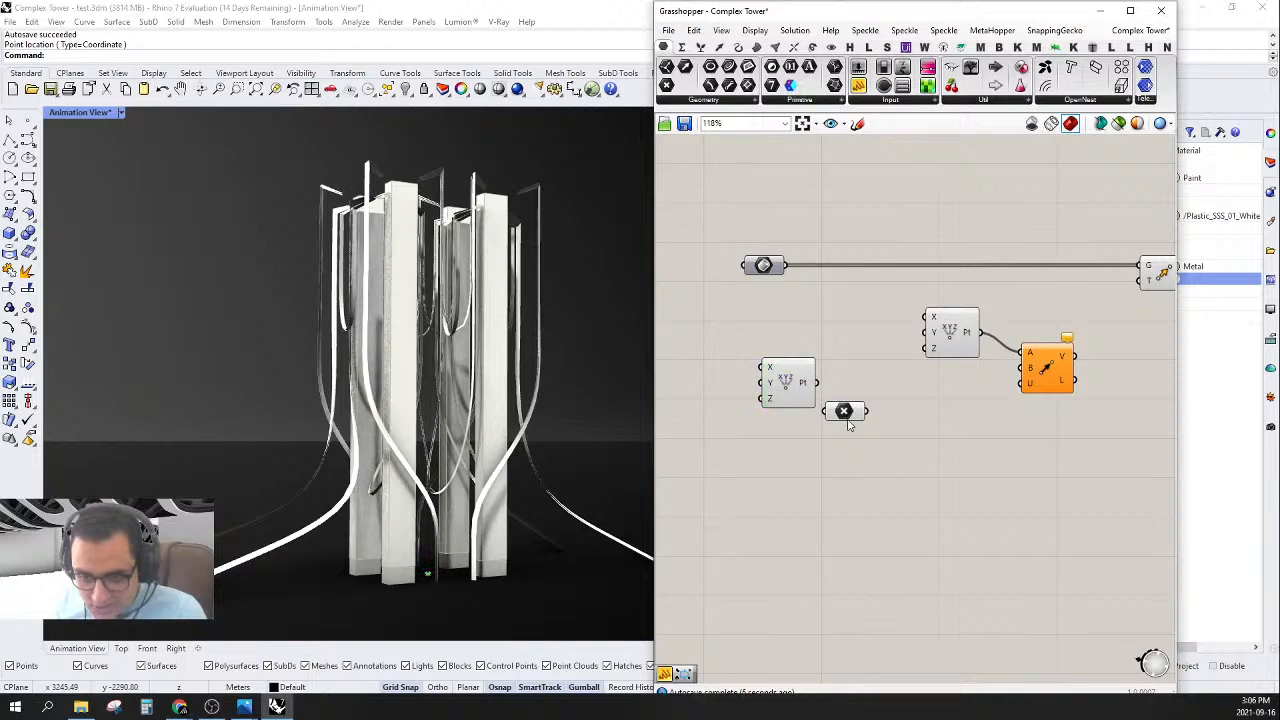
- Place the Point parameter under the original Construct Point and delete the copied Construct Point
left_click_drag(843, 411, 947, 407)
left_click(783, 391)
right_click_drag(807, 388, 732, 417)
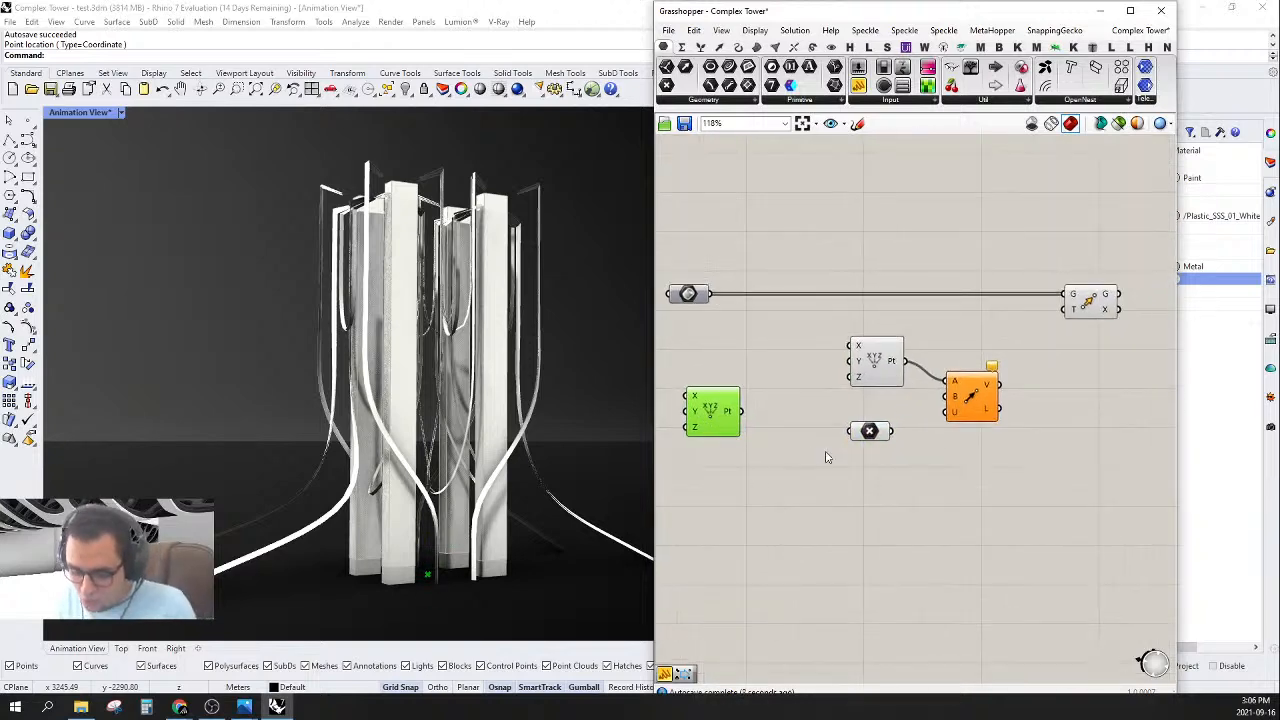
right_click_drag(822, 446, 802, 422)
key("Delete")
left_click(849, 408)
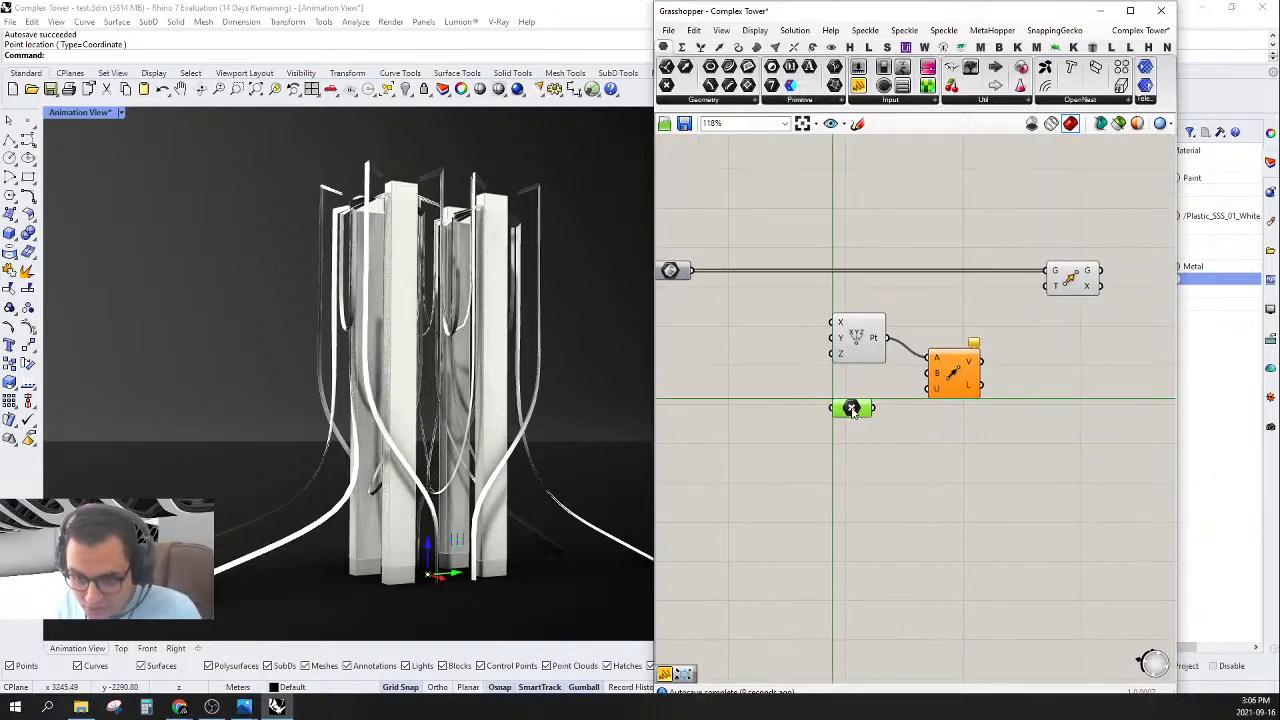
right_click_drag(911, 453, 850, 438)
scroll(846, 384, "up", 2)
right_click(882, 377)
left_click(848, 471)
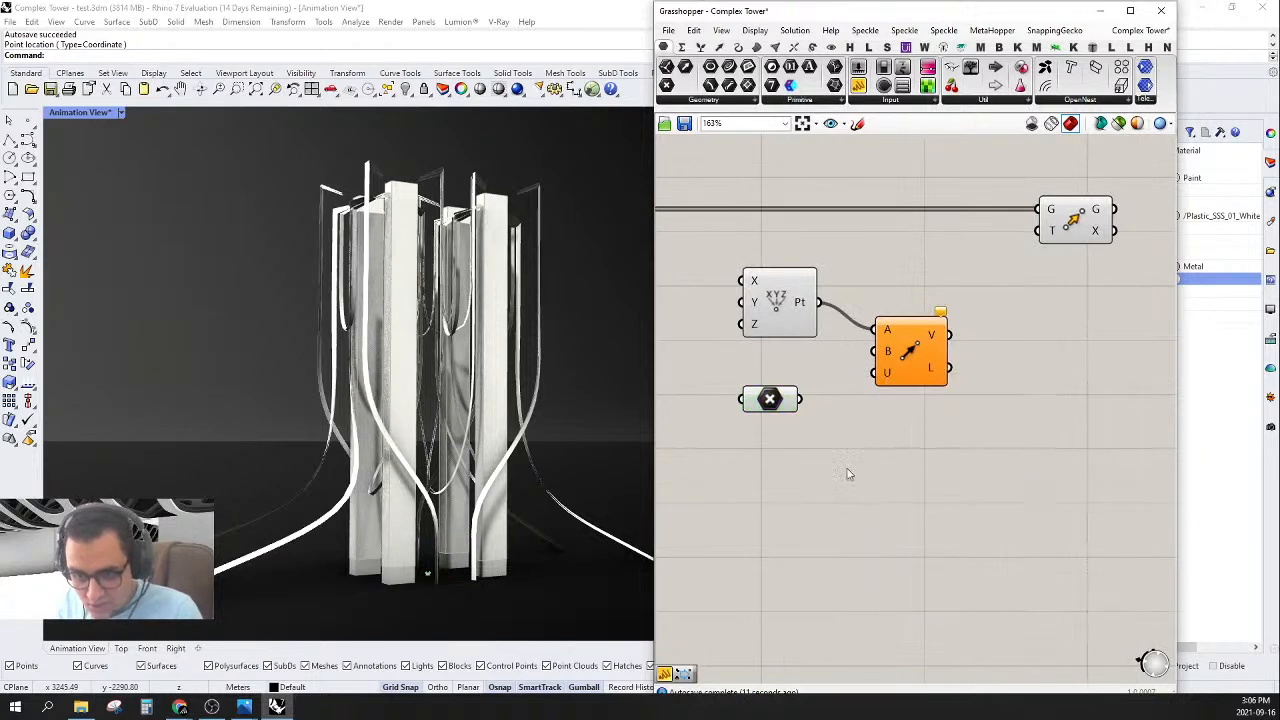
- Make room by shifting Vector 2Pt away from Construct Point and aligning the Point parameter under the Brep parameter
left_click_drag(908, 352, 979, 356)
right_click_drag(902, 357, 1016, 351)
left_click_drag(843, 392, 630, 415)
left_click_drag(1135, 395, 884, 380)
right_click_drag(976, 446, 821, 446)
- Add a second Move component below Construct Point and connect the Point parameter to its geometry input
double_click(840, 409)
type("mov")
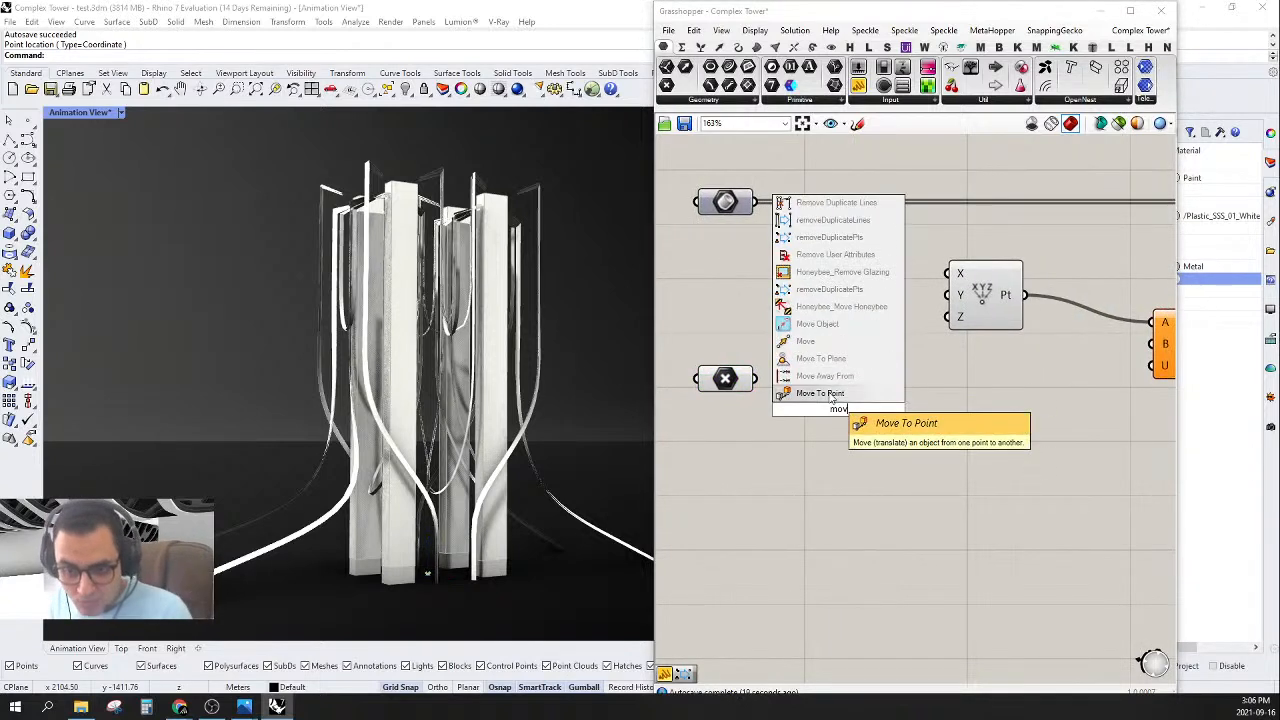
left_click(812, 343)
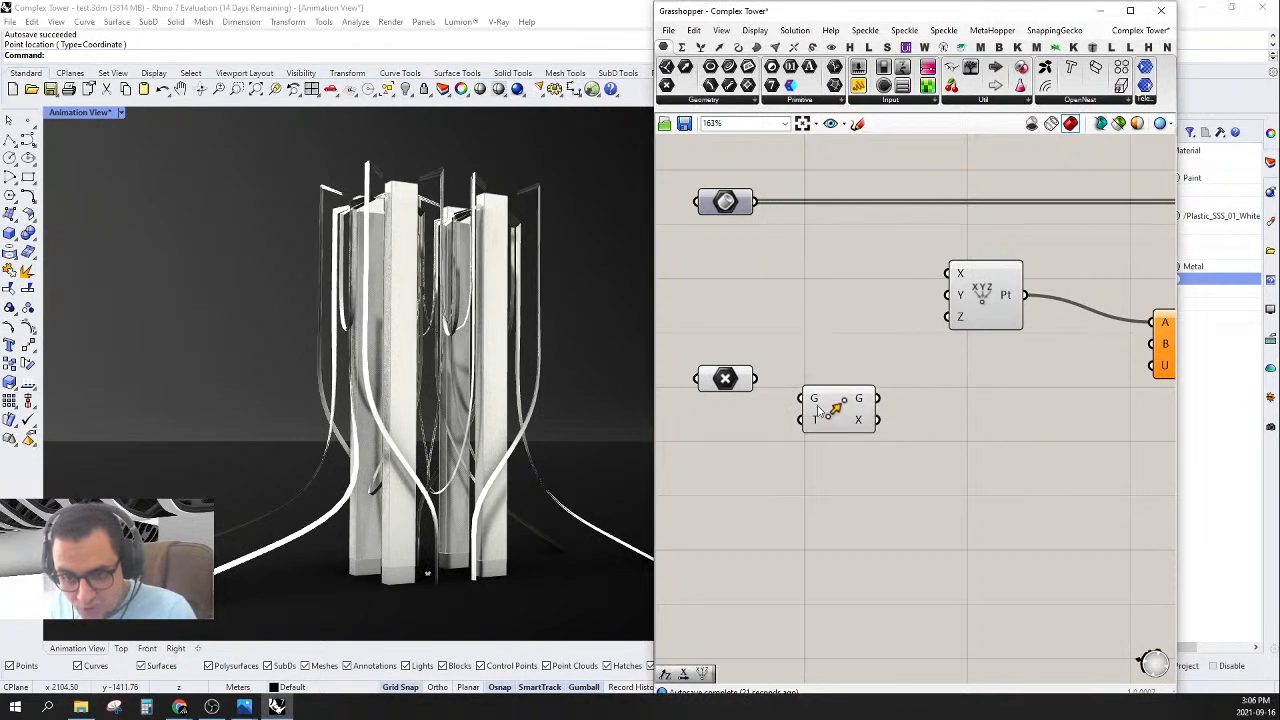
left_click_drag(801, 398, 757, 378)
left_click_drag(838, 408, 880, 437)
- Drive the second Move's translation with a Unit Z vector whose factor comes from a number slider set to 250
double_click(831, 448)
type("z")
left_click(822, 432)
double_click(760, 458)
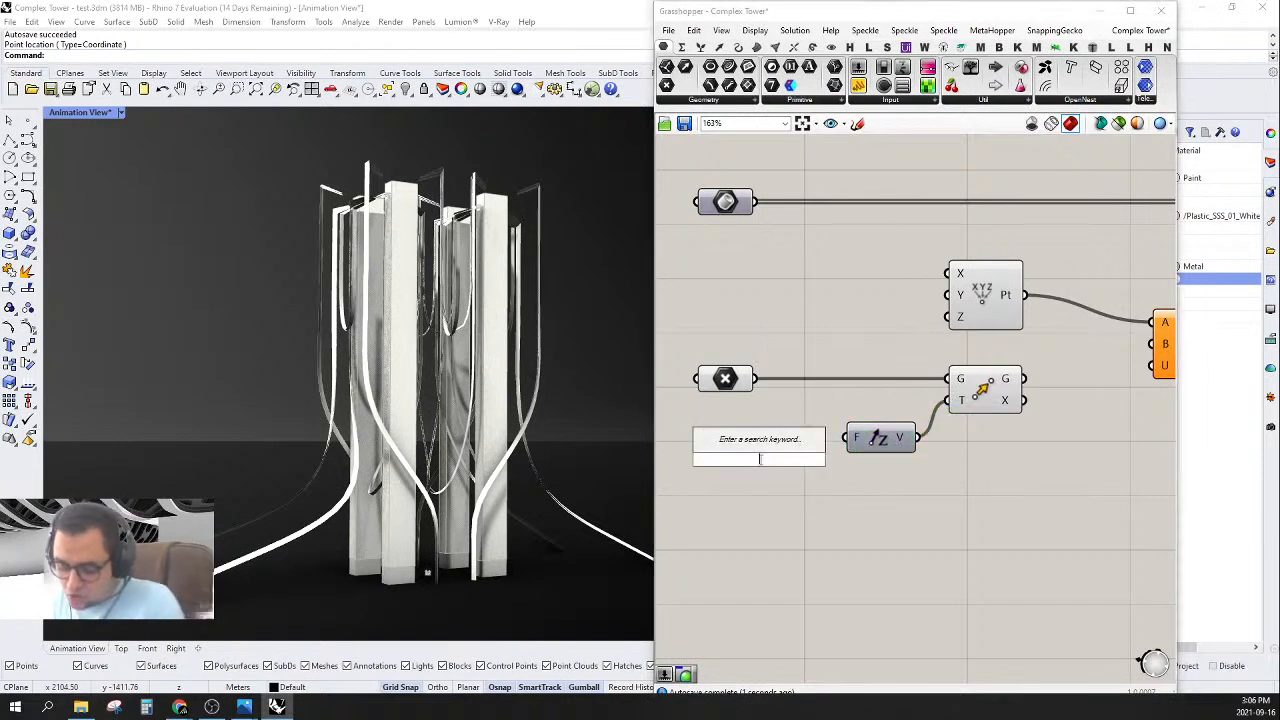
type("250")
key("Return")
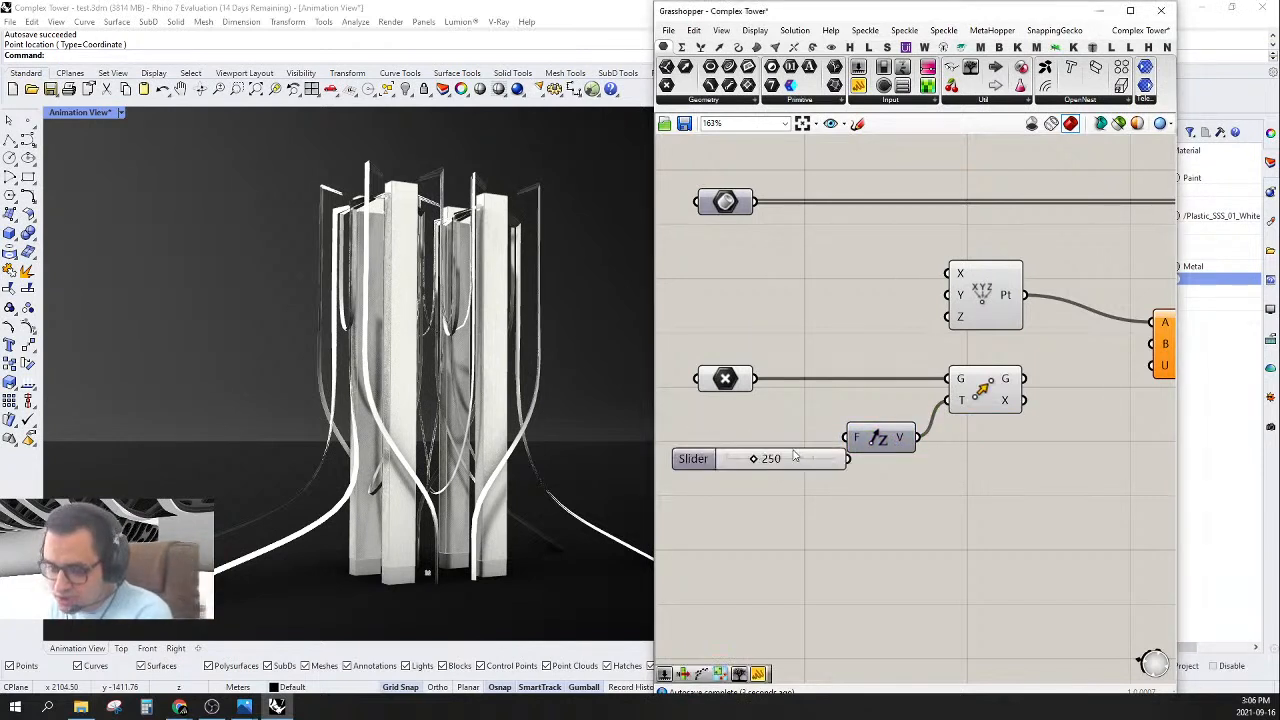
left_click_drag(847, 458, 799, 490)
- Shift the Brep and Point parameters further left together and line the 250 slider up beside Unit Z
right_click_drag(1030, 387, 941, 425)
scroll(940, 425, "down", 3)
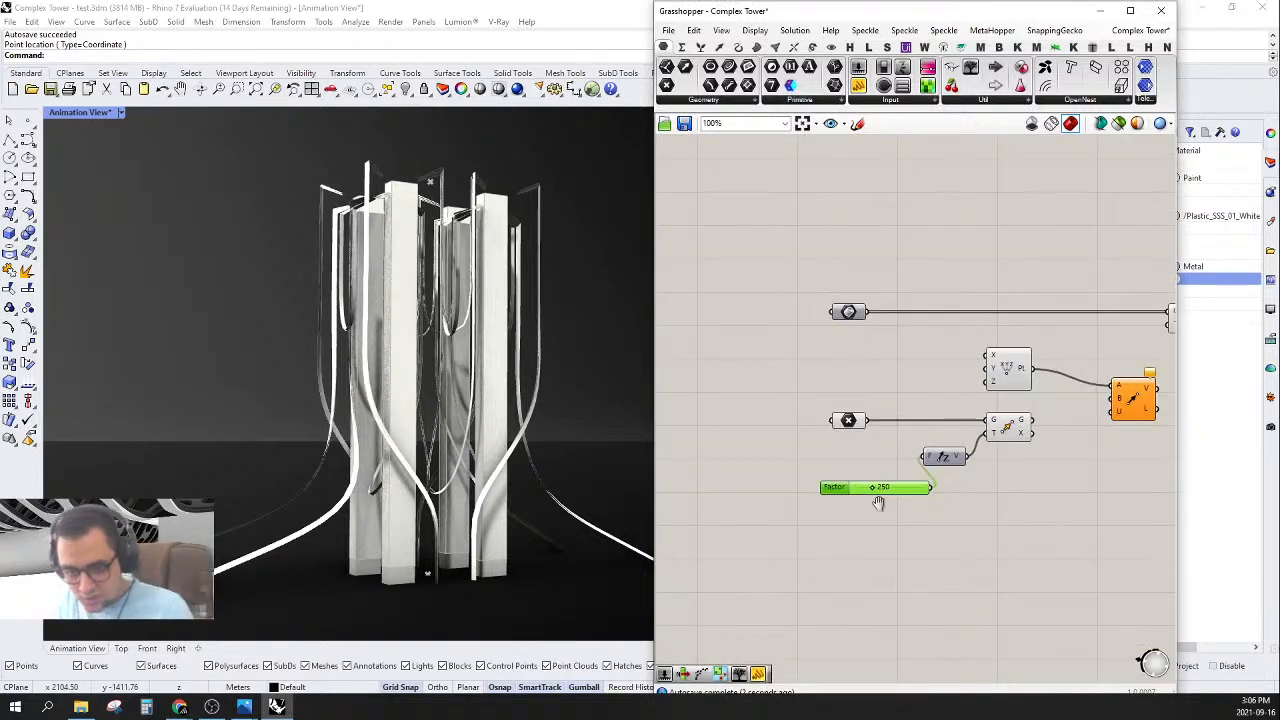
left_click_drag(920, 254, 824, 460)
left_click_drag(879, 421, 721, 400)
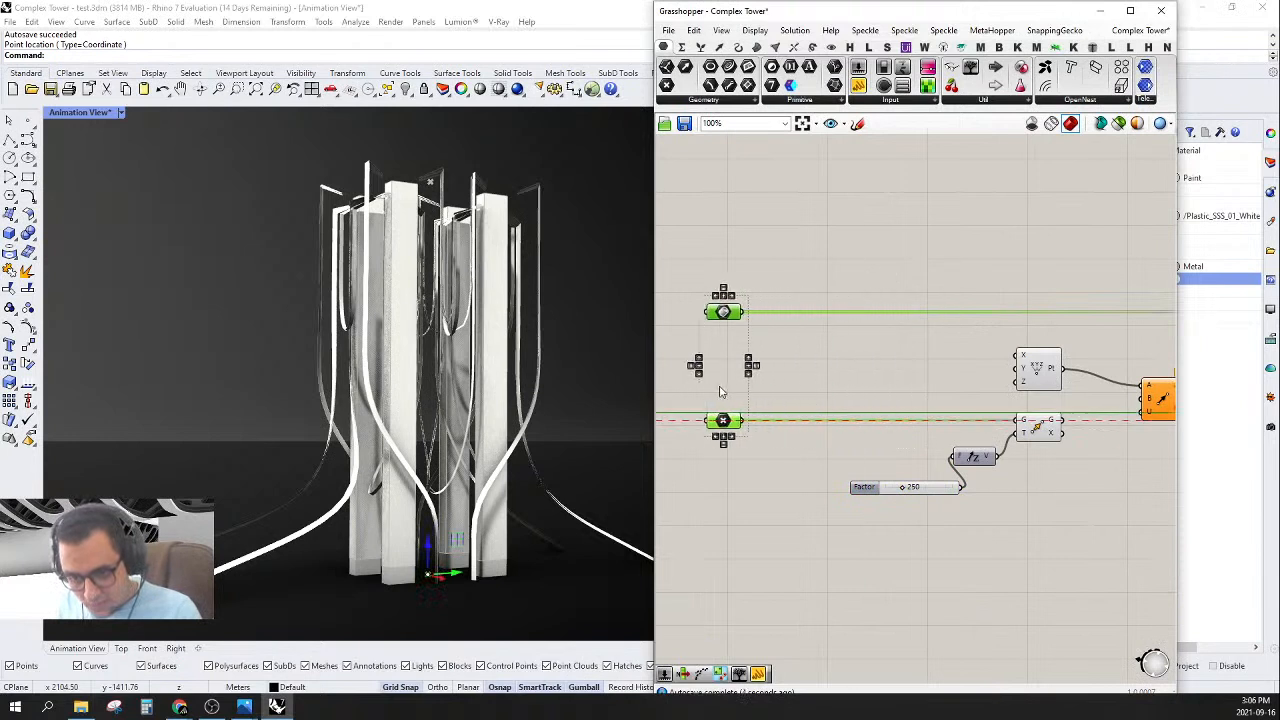
left_click(908, 462)
scroll(930, 501, "up", 2)
right_click_drag(933, 503, 883, 503)
left_click_drag(870, 482, 843, 438)
- Connect the moved point to the B input of Vector 2Pt and place that component beside Construct Point
right_click_drag(1174, 363, 1066, 372)
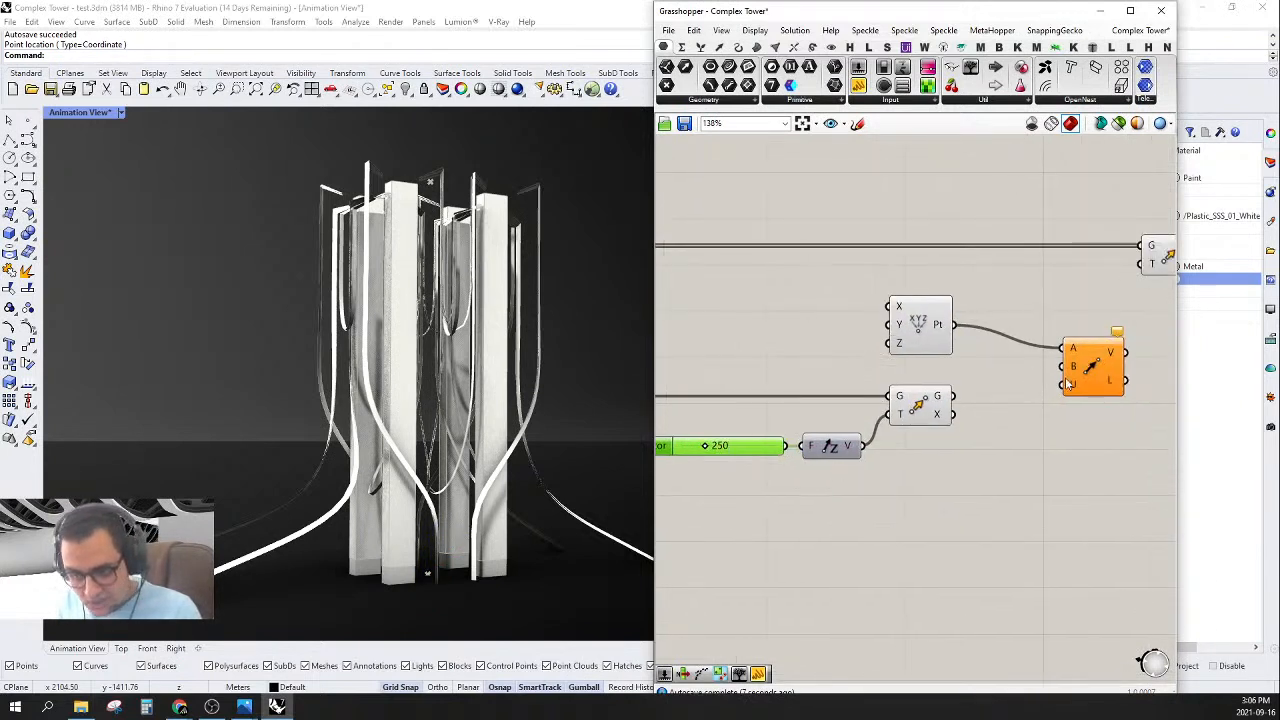
left_click_drag(1066, 366, 950, 397)
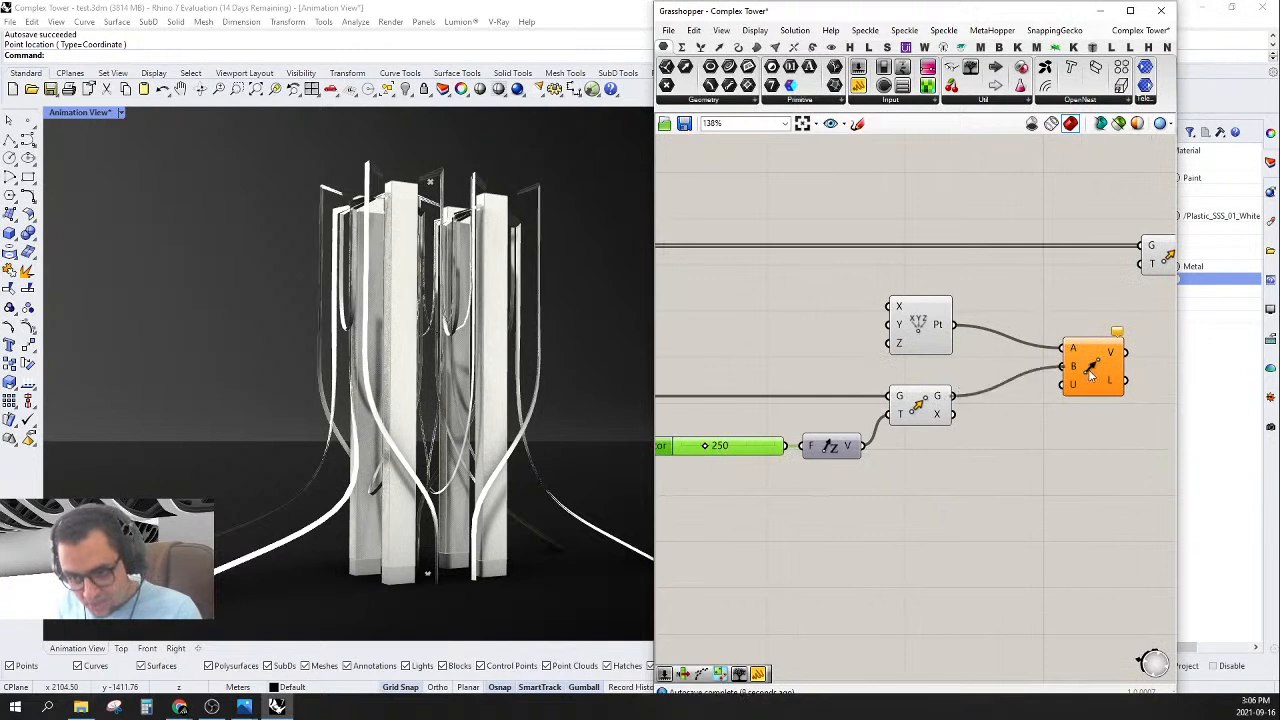
left_click_drag(1090, 373, 1009, 349)
left_click(1012, 385)
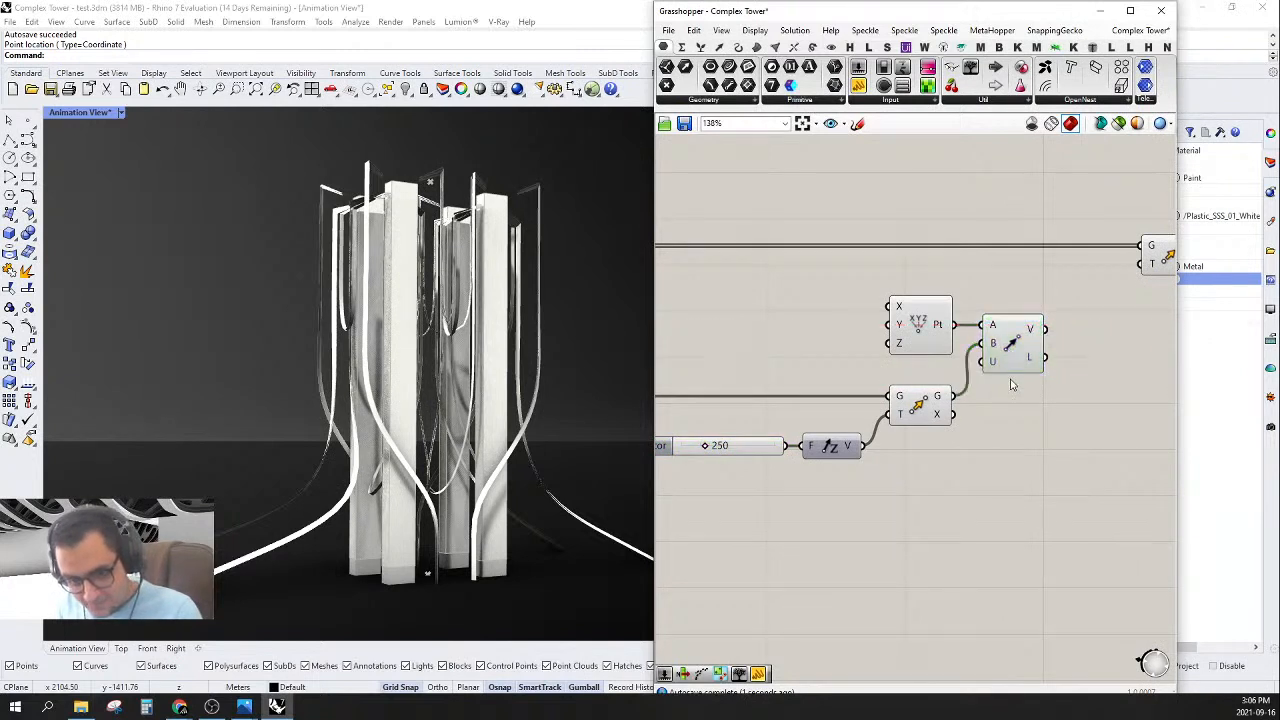
- Check the moved point's height against the tower top in the viewport, with its Move component selected
right_click_drag(1012, 385, 1026, 378)
left_click(1018, 358)
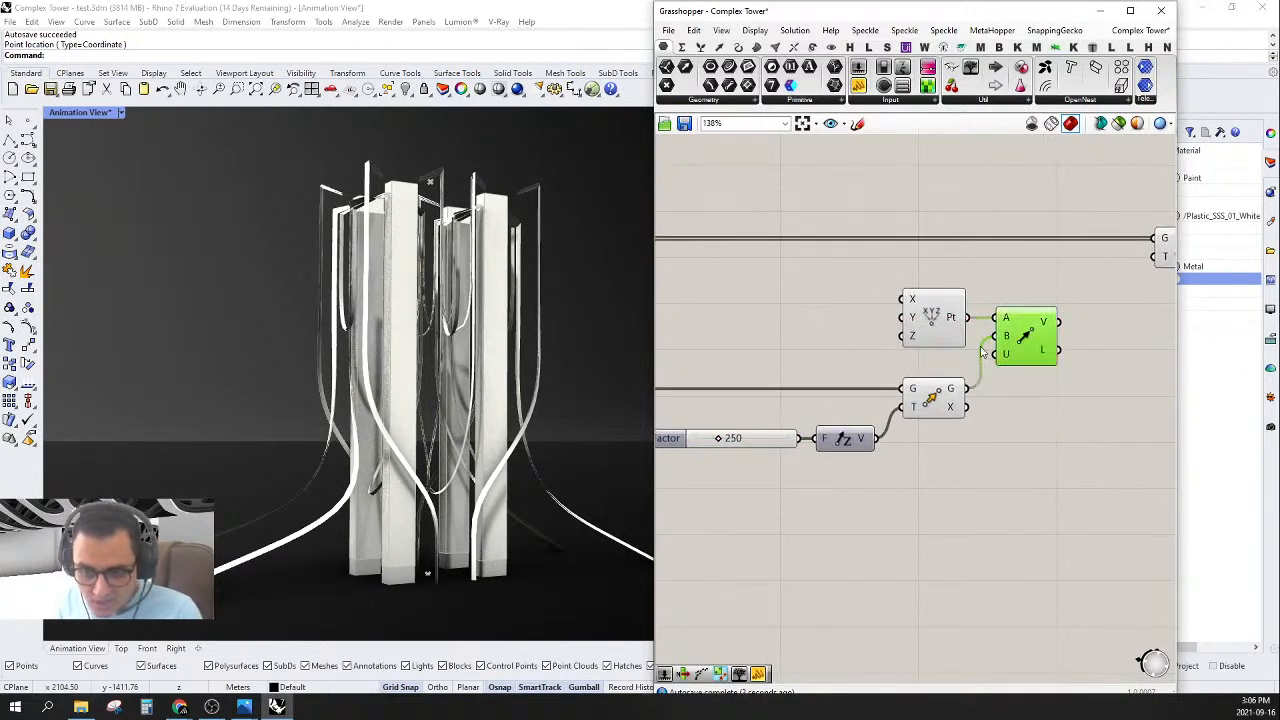
left_click(935, 397)
scroll(252, 496, "down", 5)
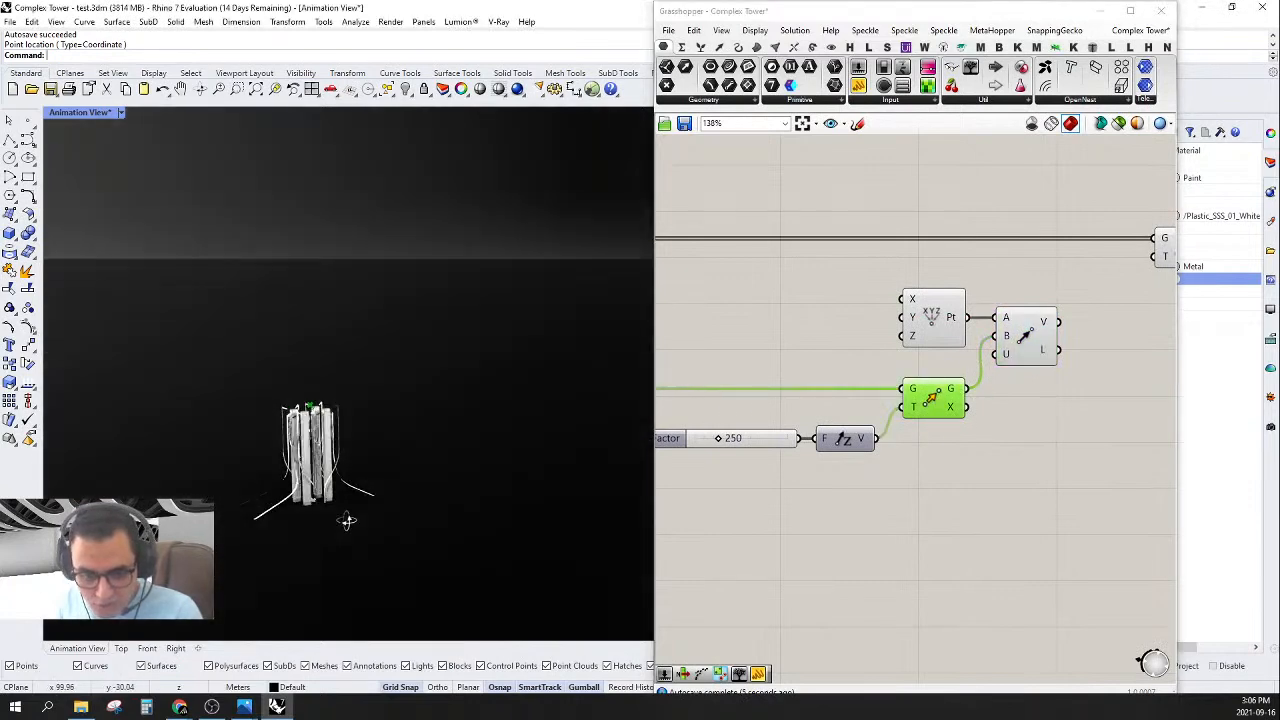
scroll(300, 468, "up", 6)
right_click_drag(703, 417, 794, 425)
scroll(835, 446, "up", 2)
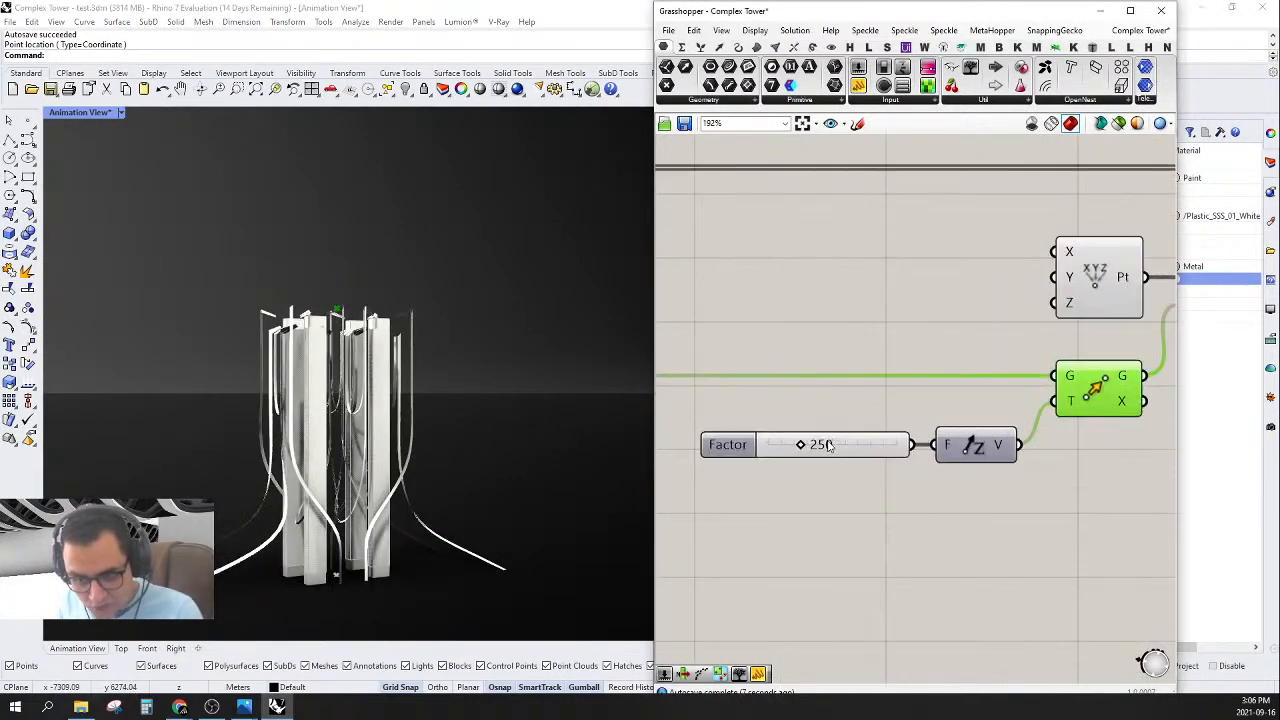
- Move the 250 slider well away from Unit Z to make room between the two components
left_click_drag(882, 444, 759, 445)
right_click_drag(870, 485, 997, 454)
left_click_drag(857, 420, 684, 420)
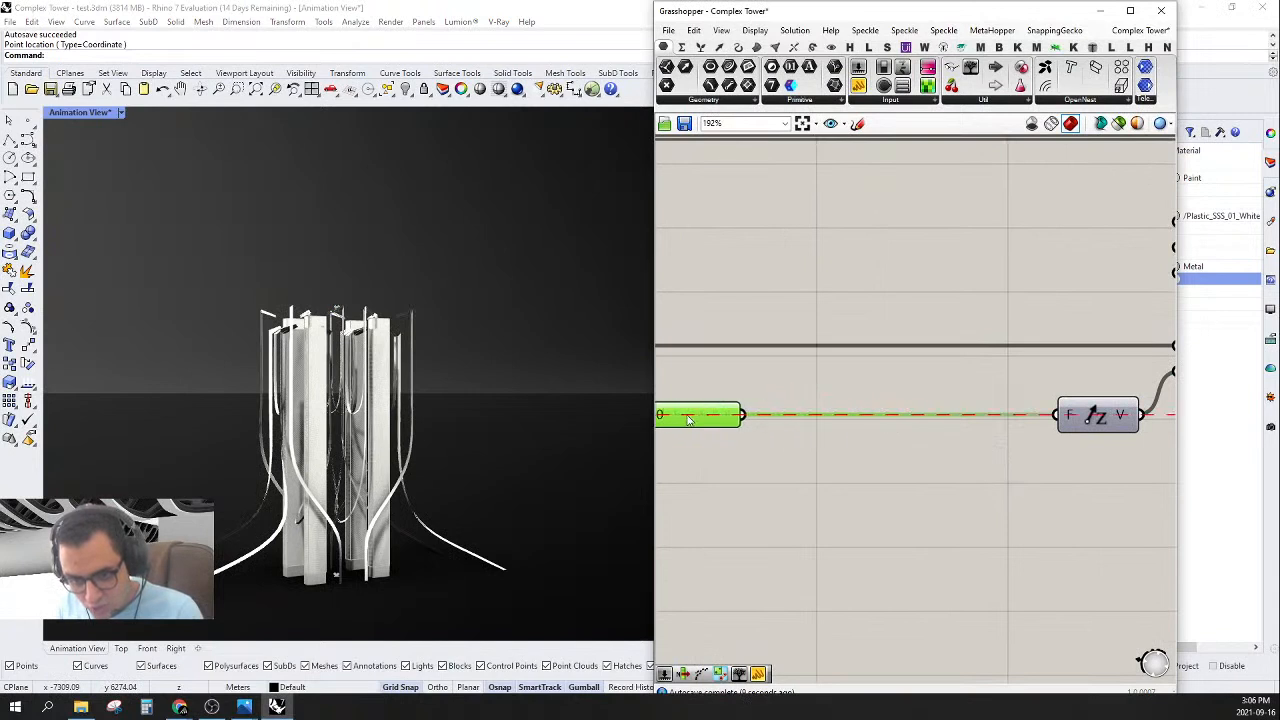
right_click_drag(917, 459, 866, 449)
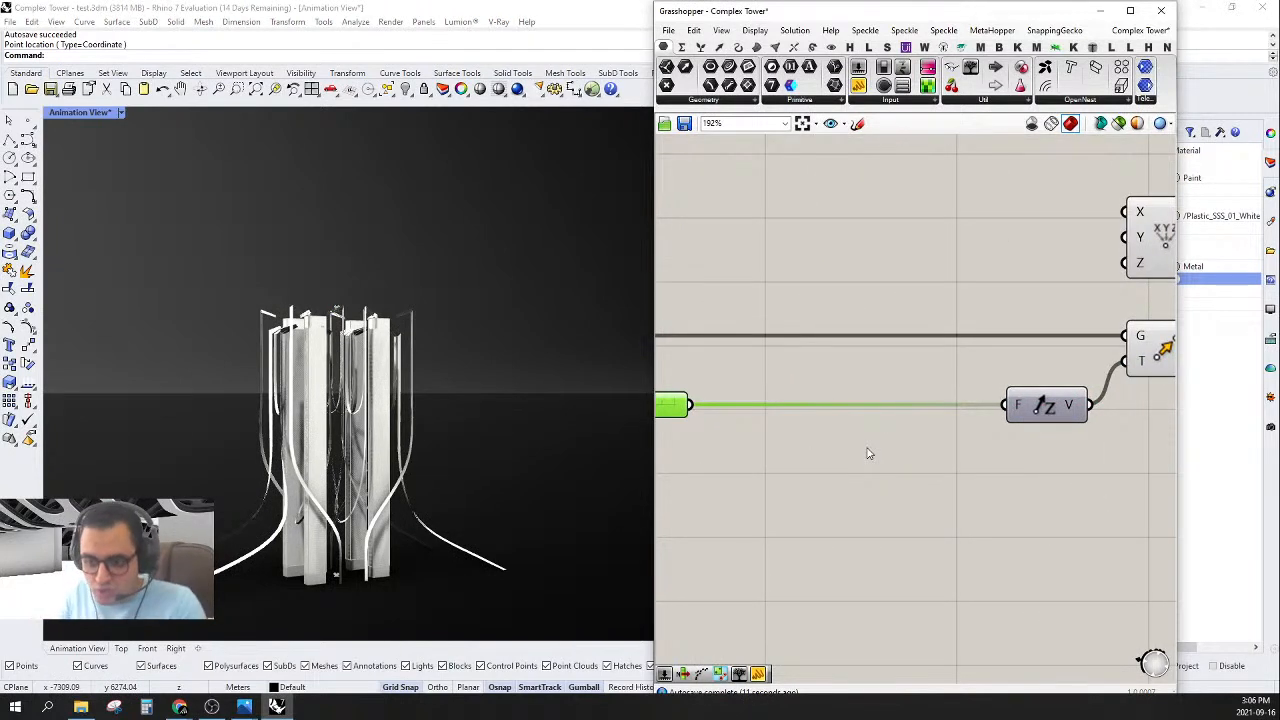
- Insert a Negative component between the 250 slider and Unit Z's factor input, and line it up with both
double_click(868, 453)
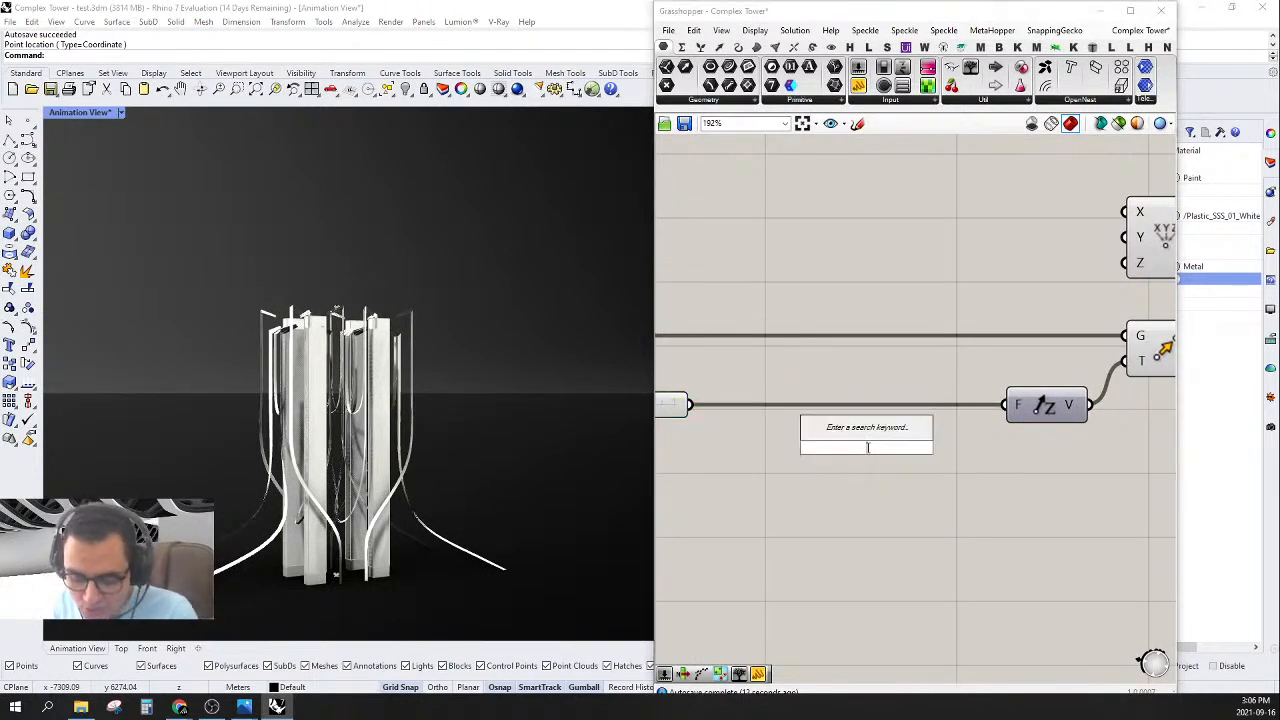
type("ne")
left_click(843, 296)
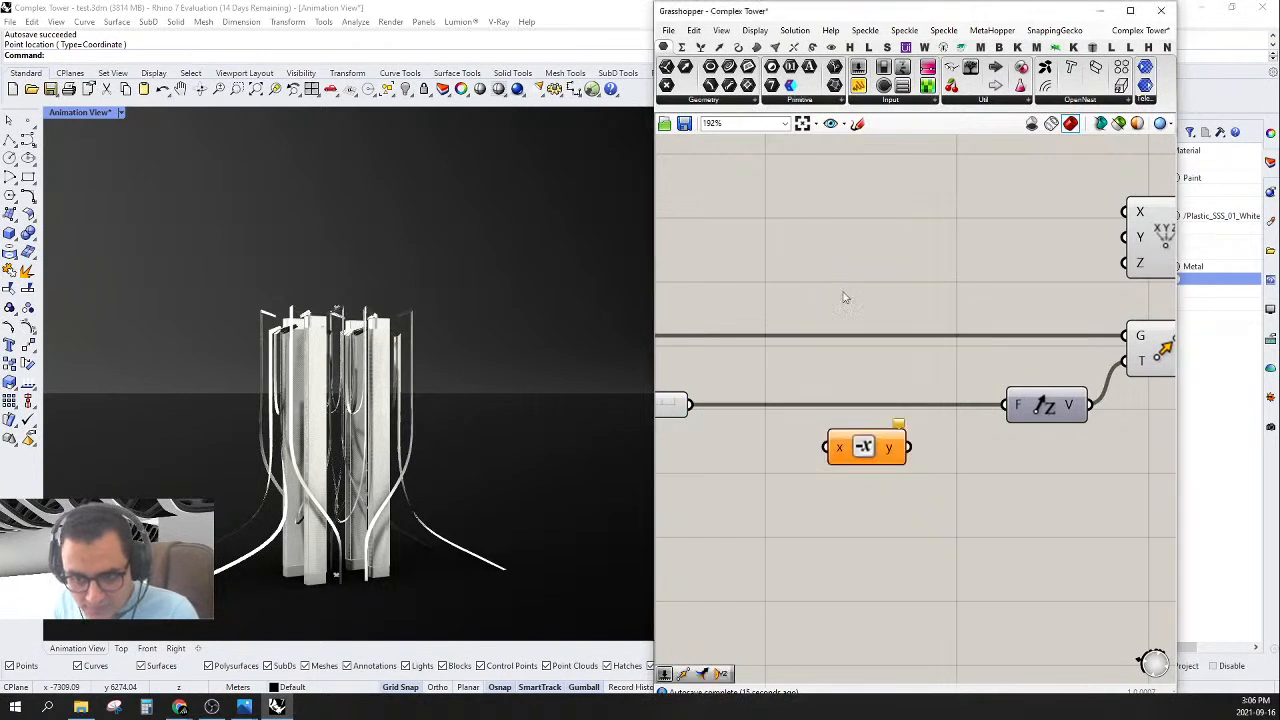
left_click_drag(828, 447, 708, 424)
left_click_drag(909, 448, 997, 412)
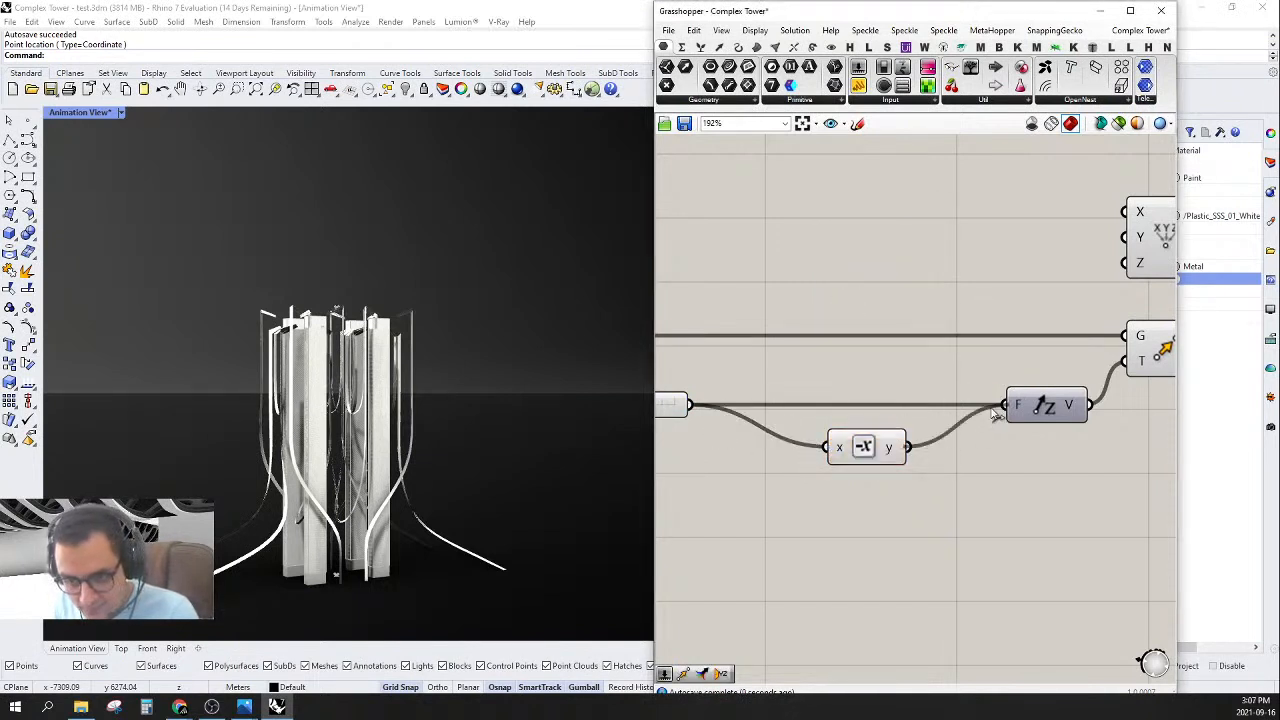
left_click_drag(865, 449, 874, 405)
- Turn off the preview of all the newly built core animation components
scroll(888, 469, "down", 4)
right_click_drag(928, 466, 978, 477)
scroll(926, 480, "down", 4)
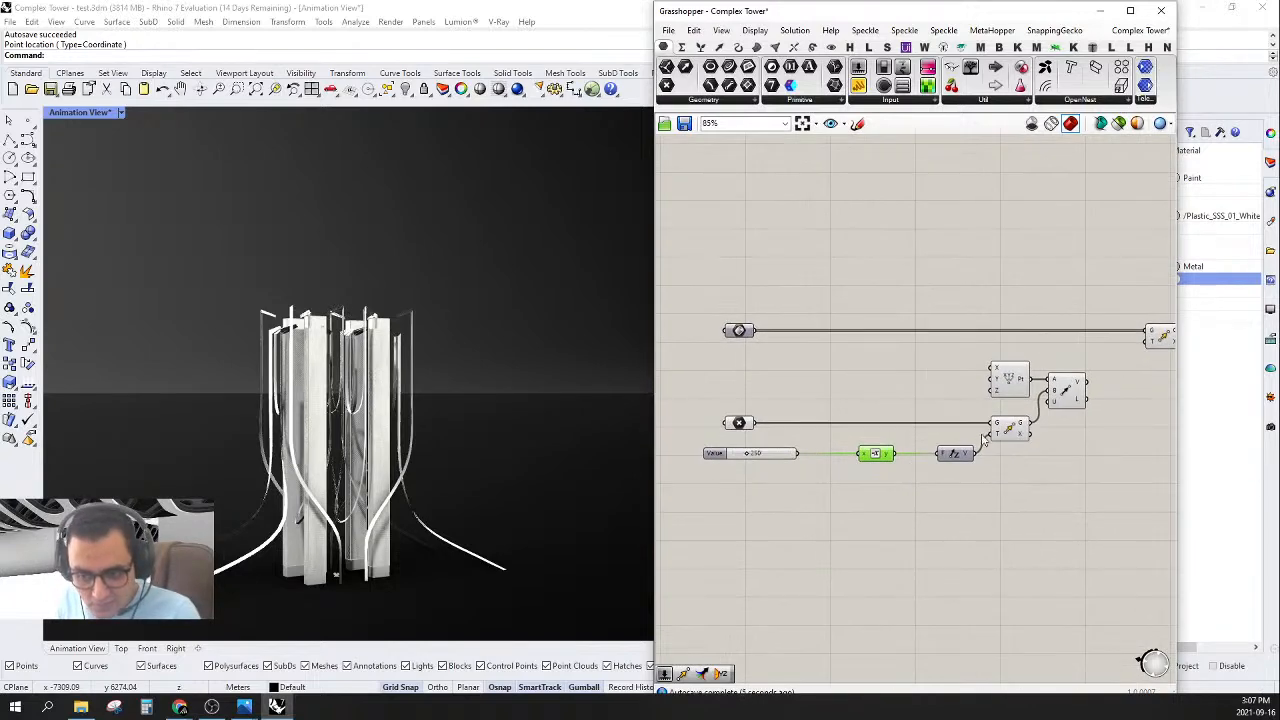
scroll(1024, 418, "up", 1)
left_click_drag(1108, 486, 670, 219)
middle_click(863, 296)
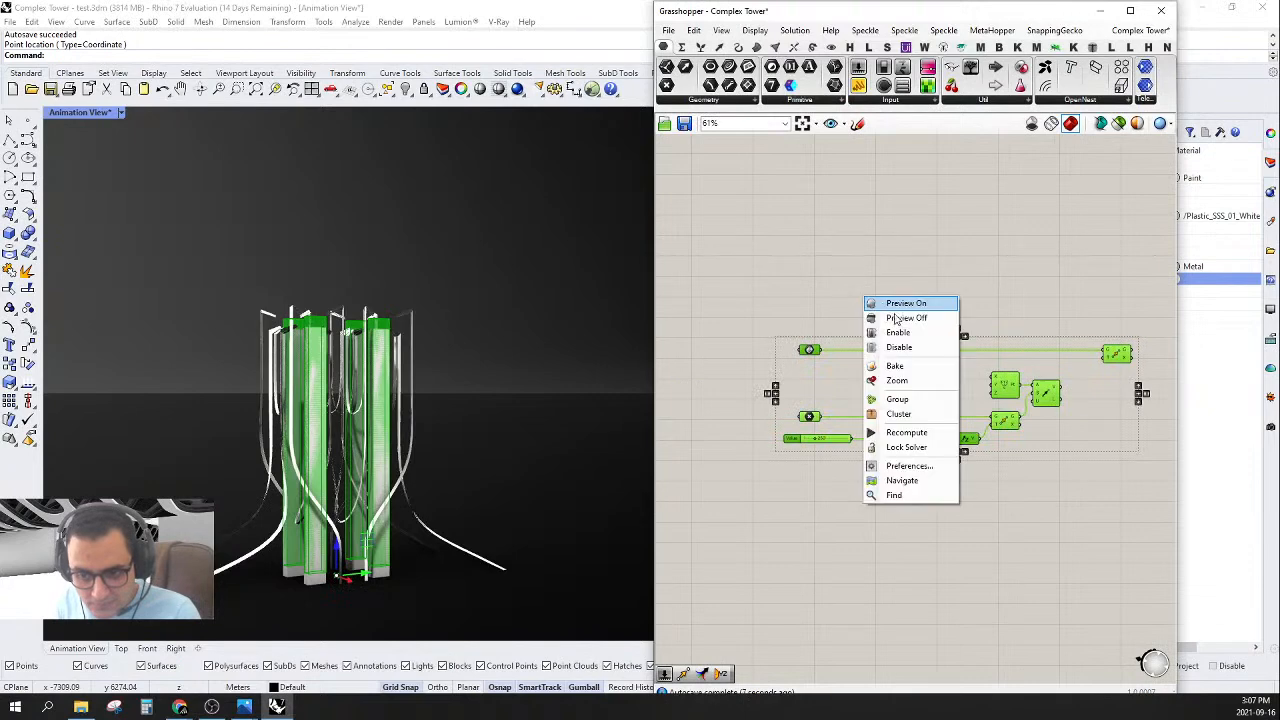
left_click(895, 318)
left_click(896, 302)
- Disable all components in the existing Cores Anime group
scroll(964, 374, "down", 8)
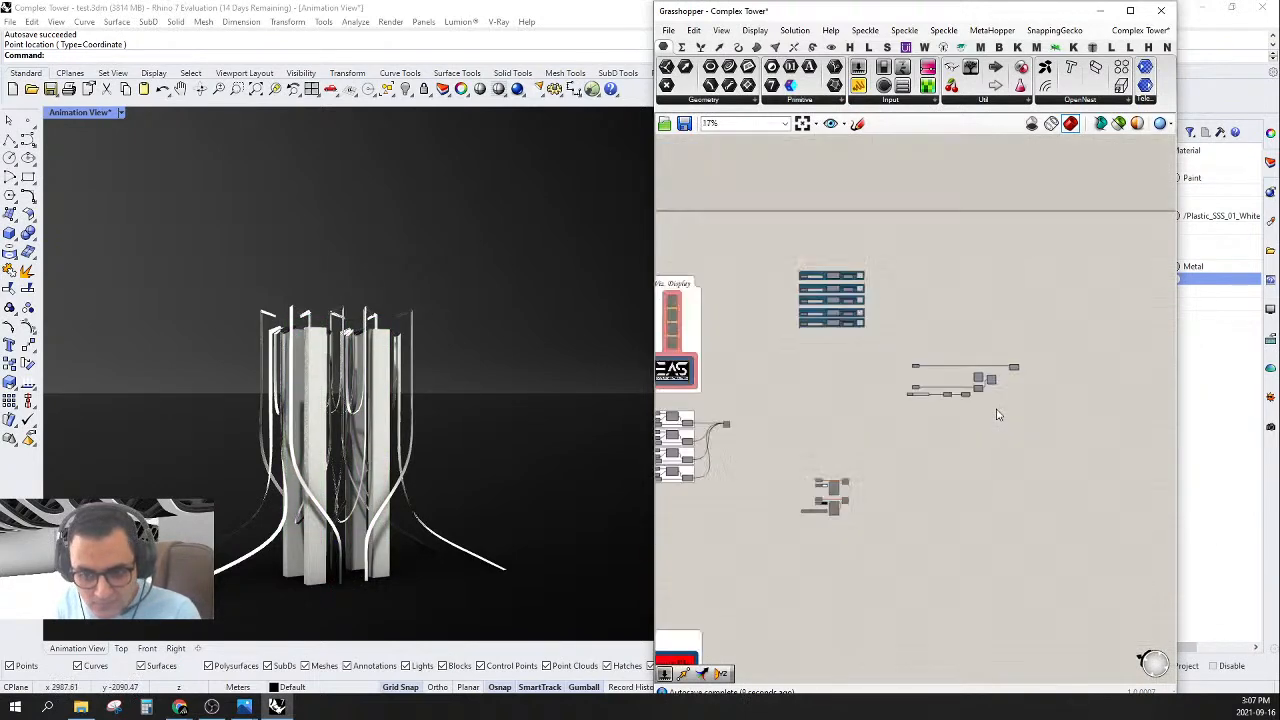
right_click_drag(709, 474, 797, 477)
scroll(797, 477, "up", 9)
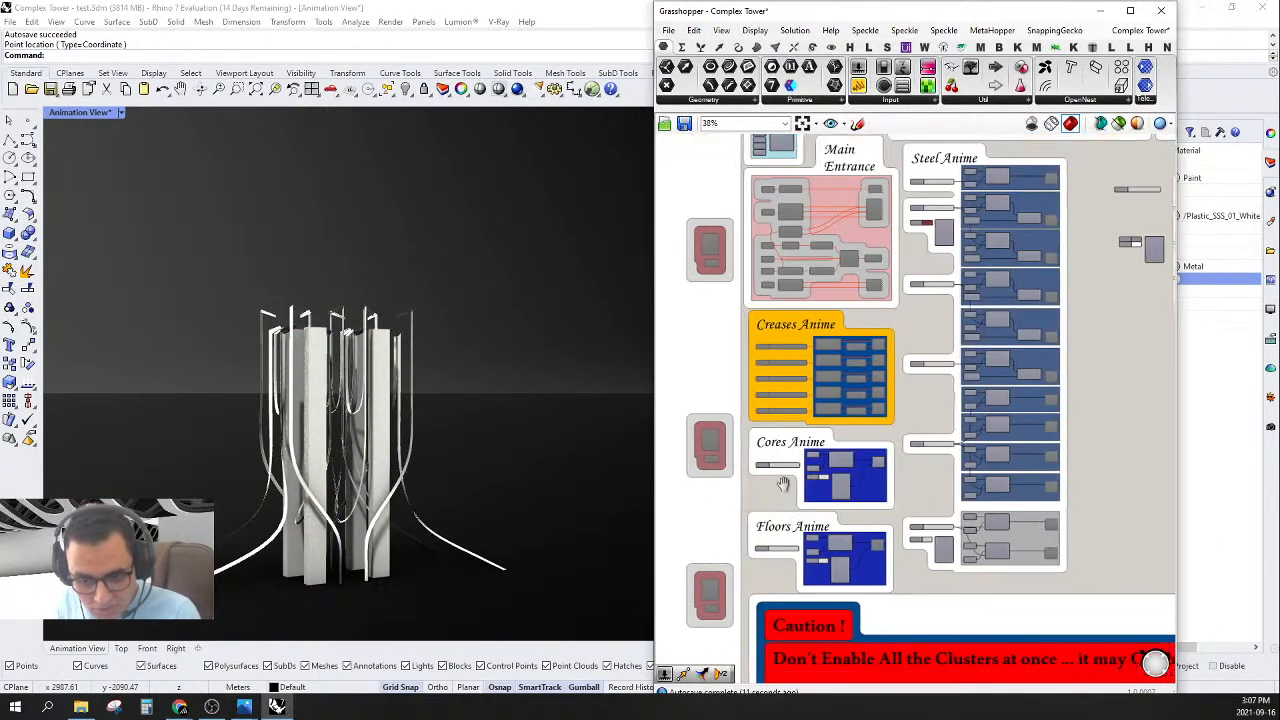
scroll(806, 478, "up", 2)
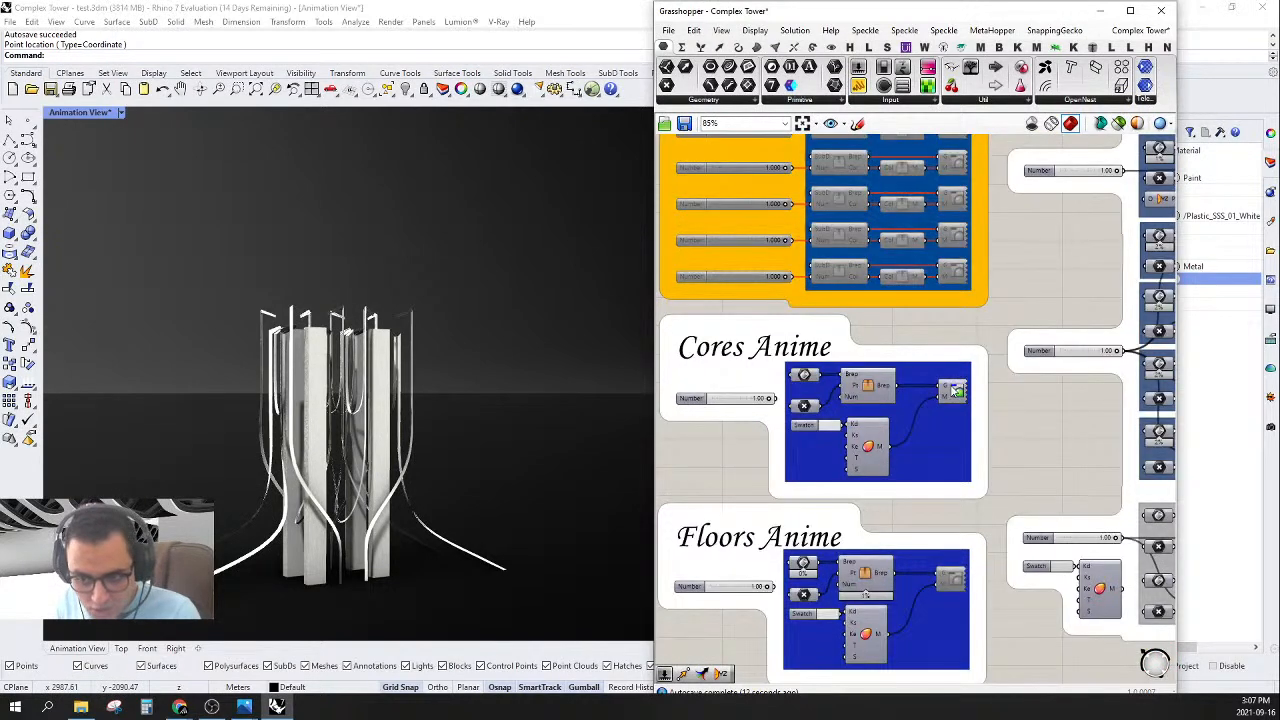
middle_click(964, 335)
left_click(913, 332)
right_click_drag(707, 478, 770, 451)
left_click_drag(733, 295, 1060, 478)
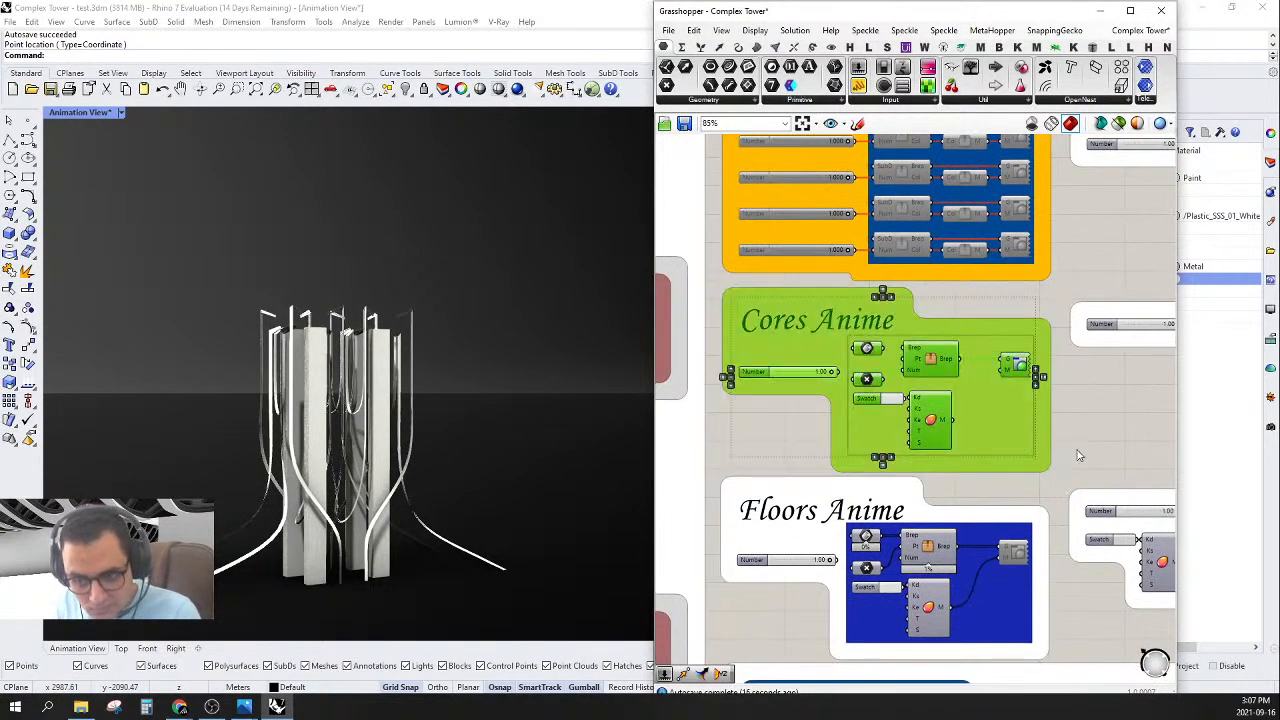
right_click(1079, 451)
left_click(1113, 502)
- Connect the Vector 2Pt vector to the T input of the core Breps' Move component and bring that Move closer
scroll(954, 450, "down", 6)
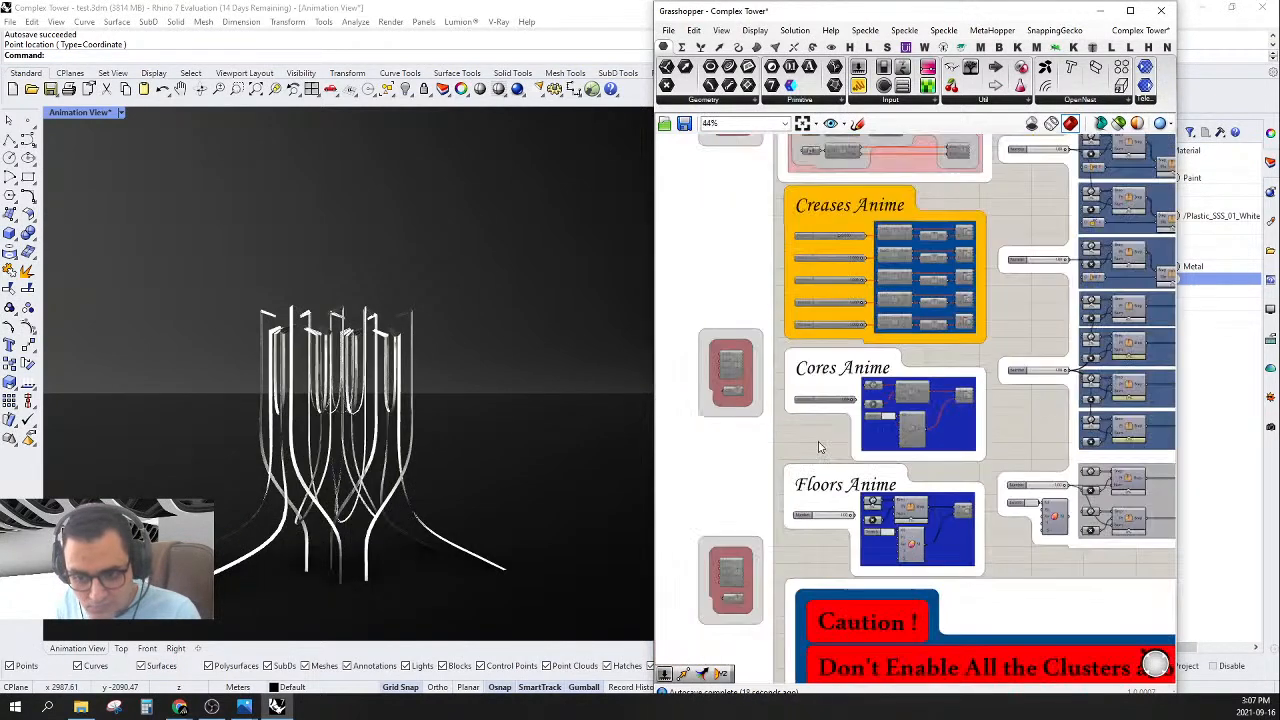
scroll(952, 449, "up", 6)
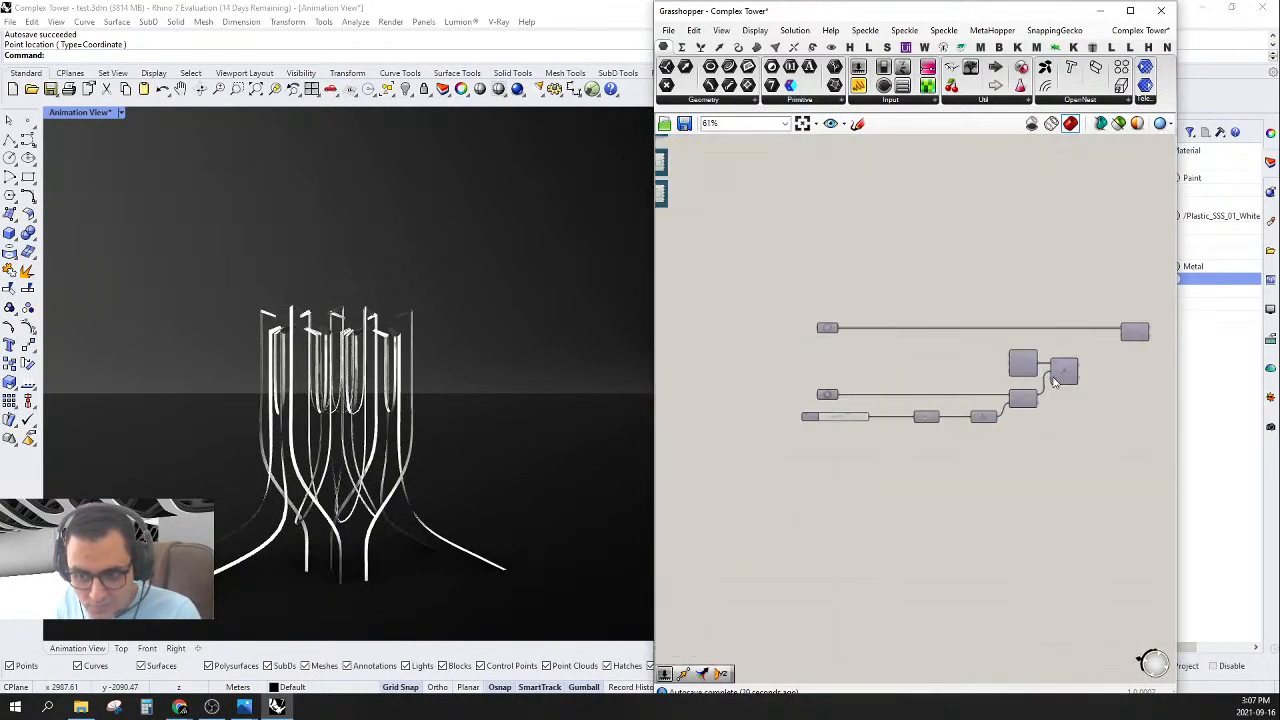
scroll(928, 394, "up", 1)
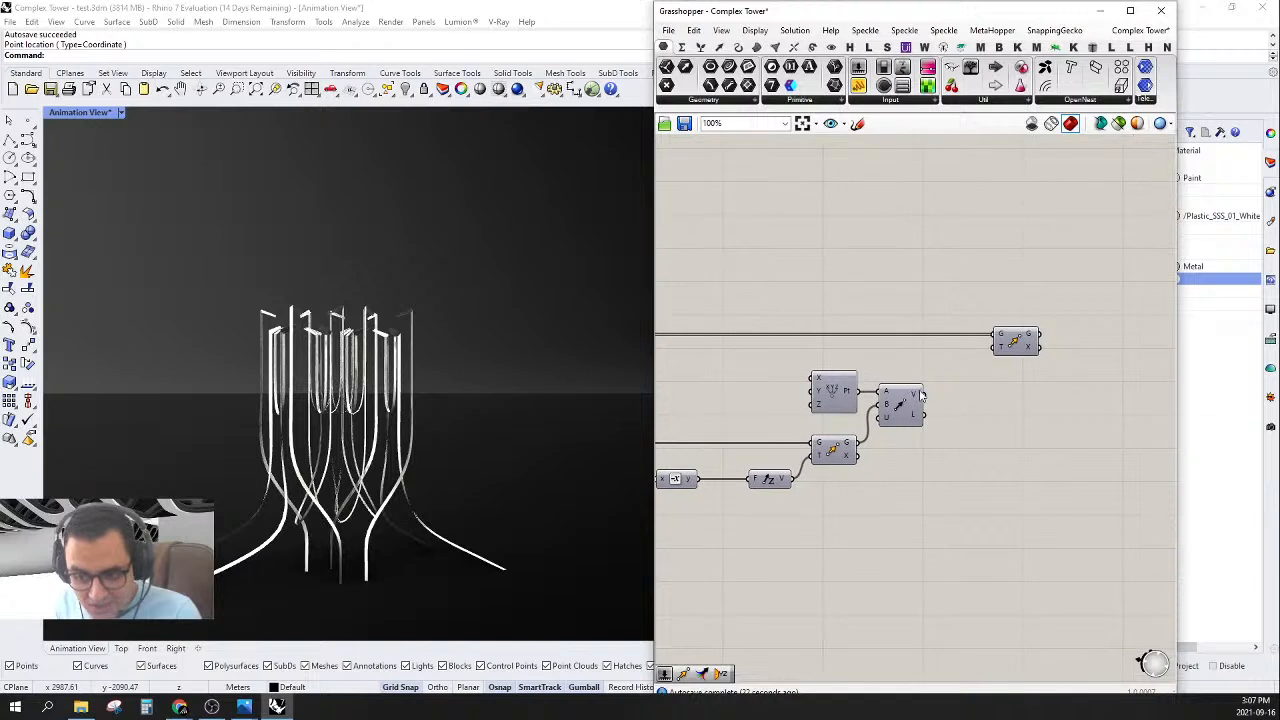
left_click_drag(928, 394, 998, 350)
right_click_drag(1034, 387, 1061, 376)
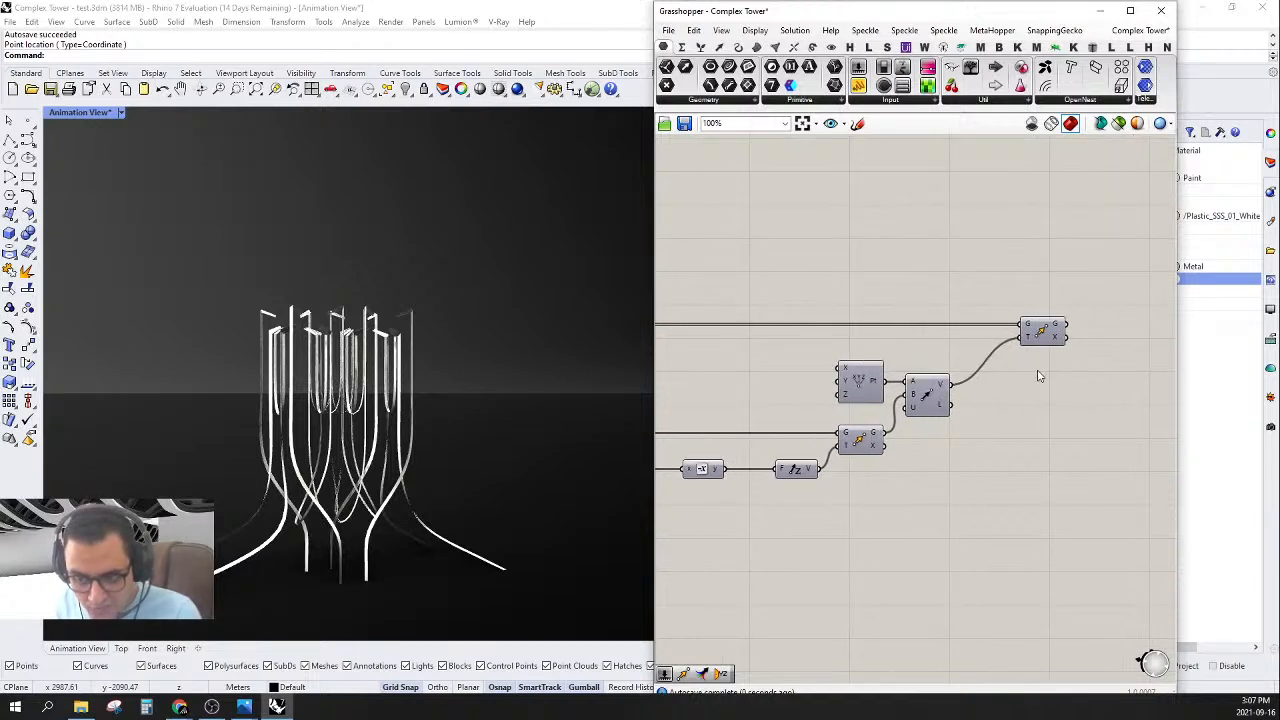
scroll(1040, 375, "down", 3)
scroll(817, 429, "up", 4)
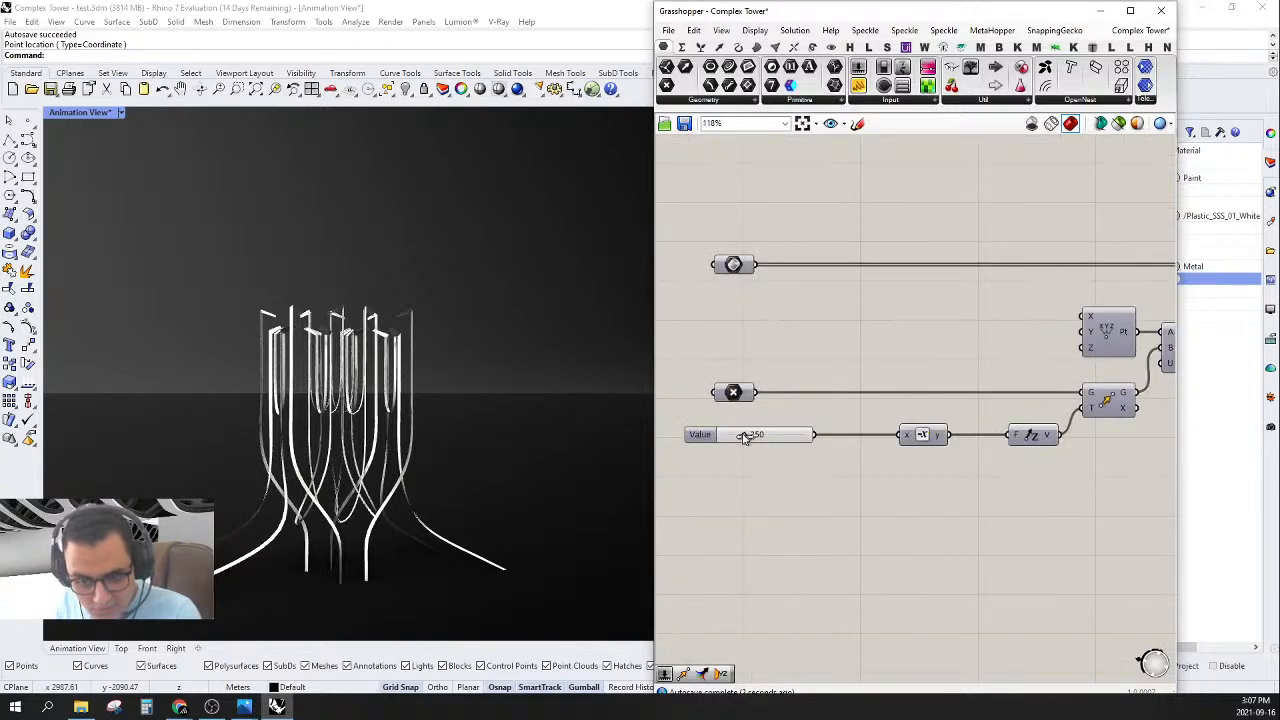
right_click_drag(831, 423, 885, 430)
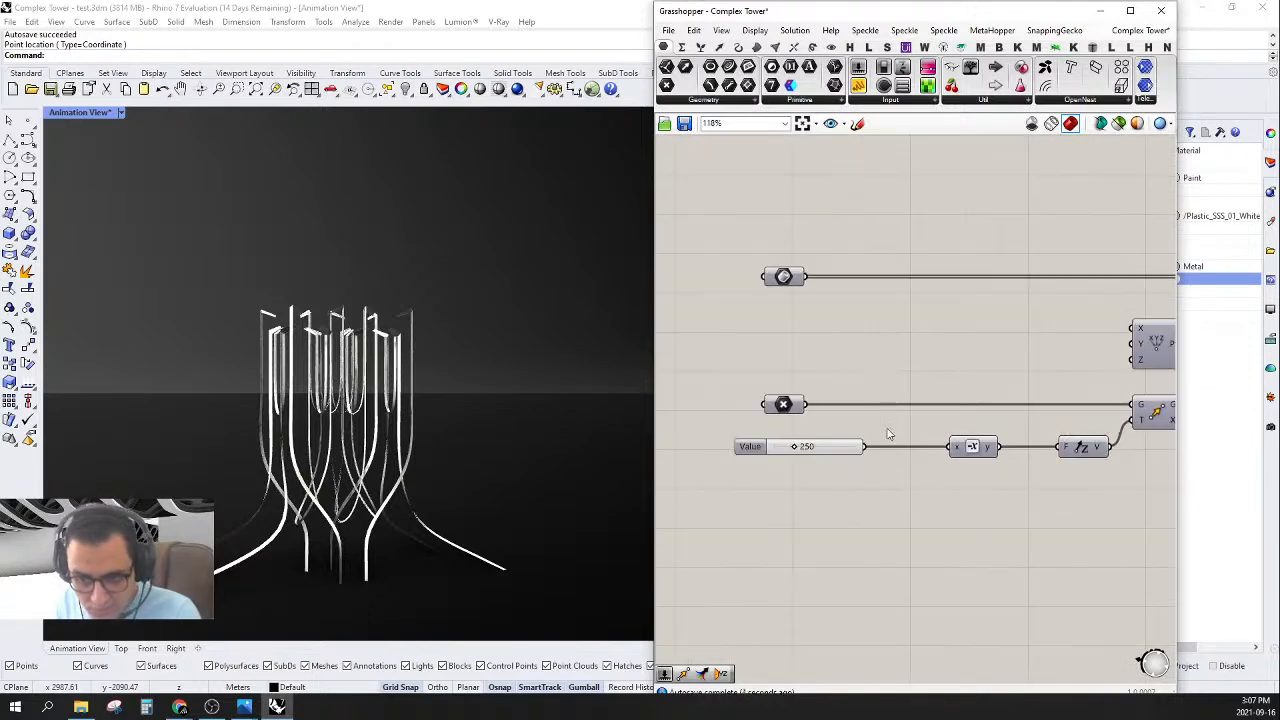
right_click_drag(1088, 384, 778, 451)
left_click_drag(1062, 362, 1010, 365)
right_click_drag(1096, 308, 1106, 344)
double_click(1106, 330)
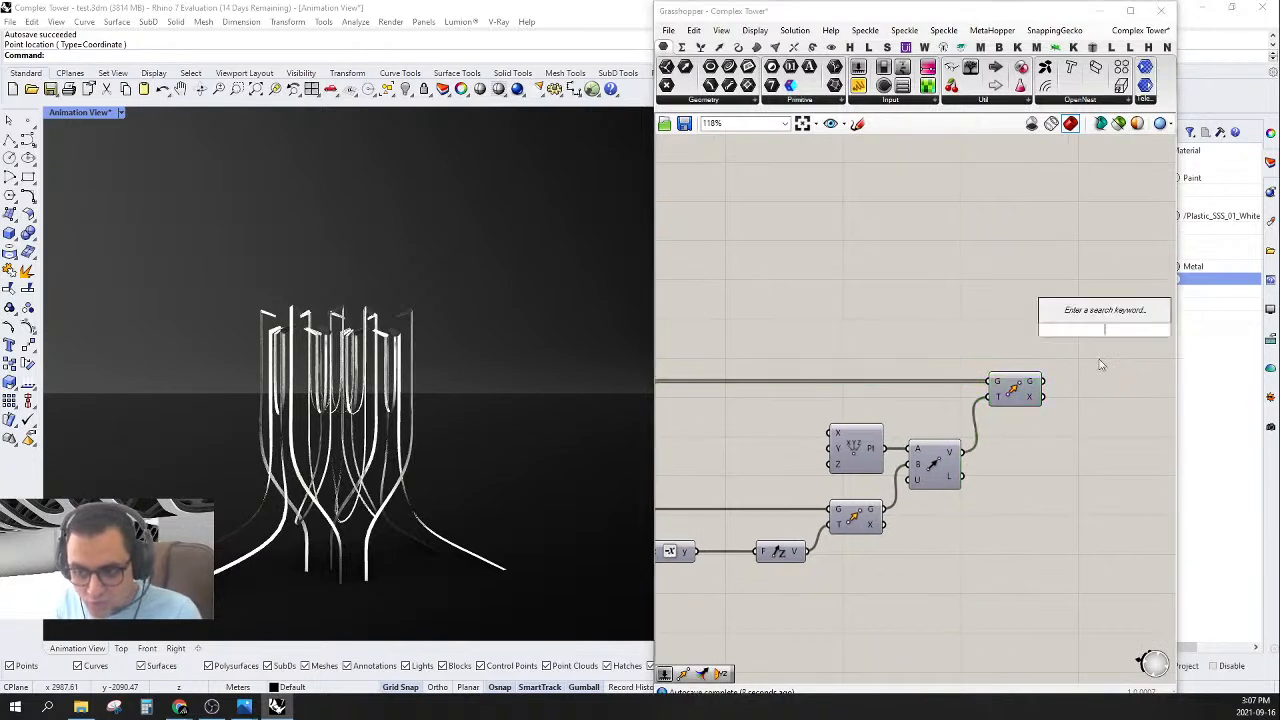
left_click(1100, 365)
double_click(1100, 362)
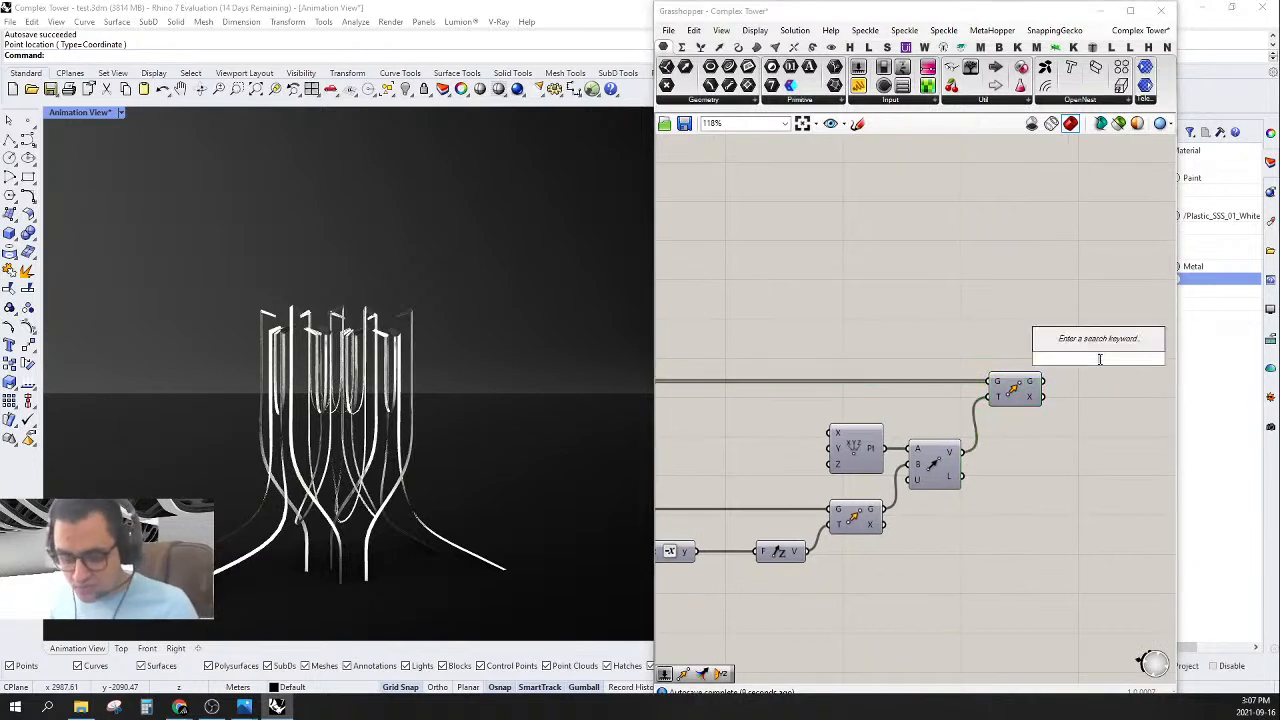
- Set the Animation View to Wireframe and turn on the preview of the core Breps' Move component
left_click(1010, 393)
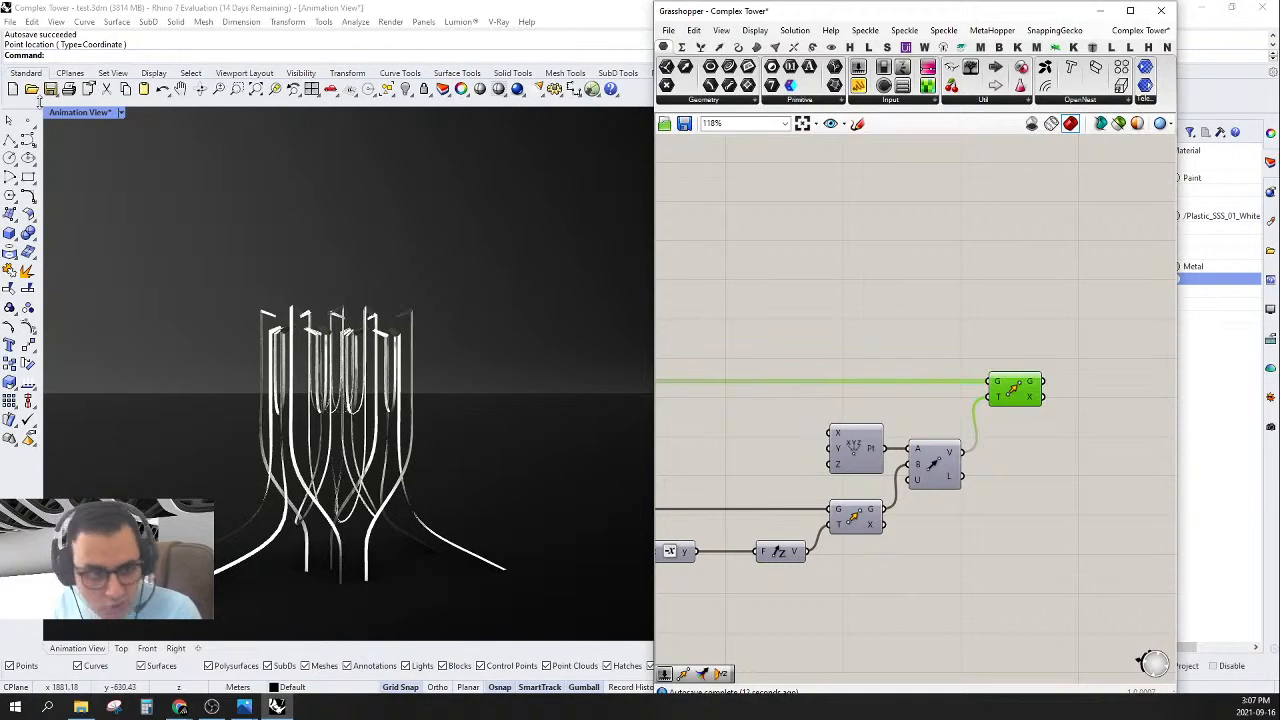
left_click(121, 113)
left_click(123, 168)
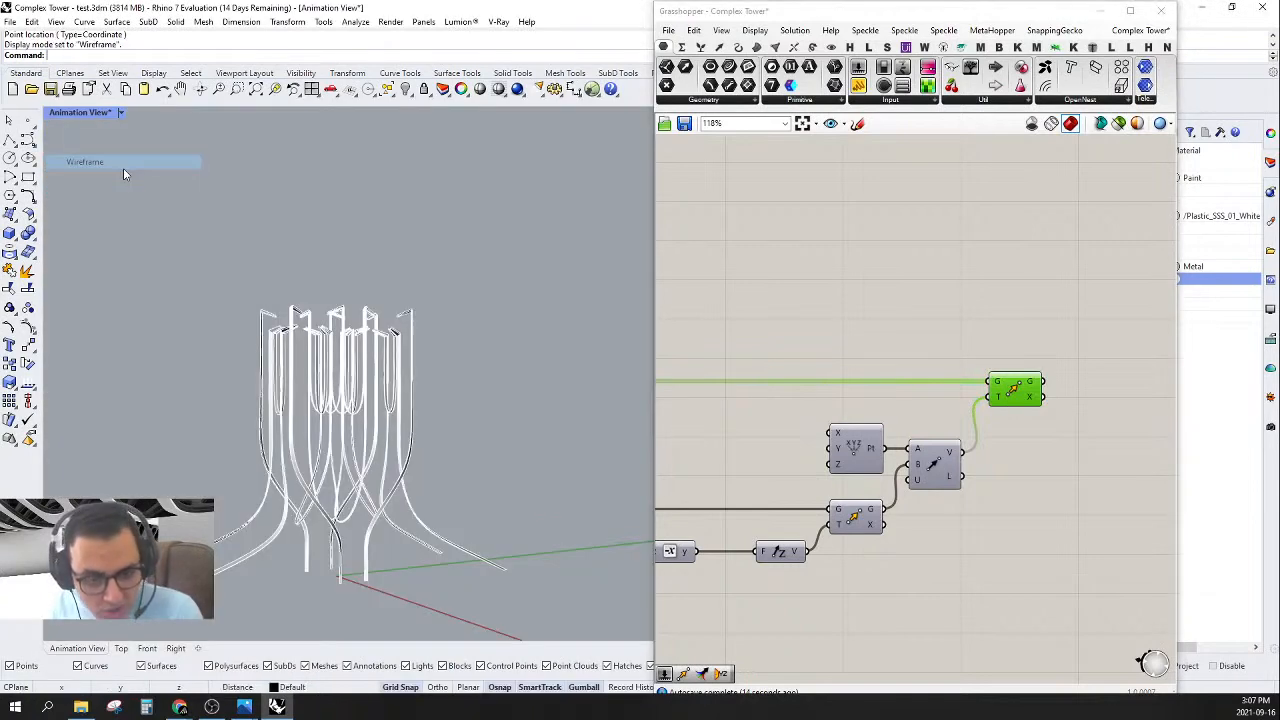
right_click(1005, 388)
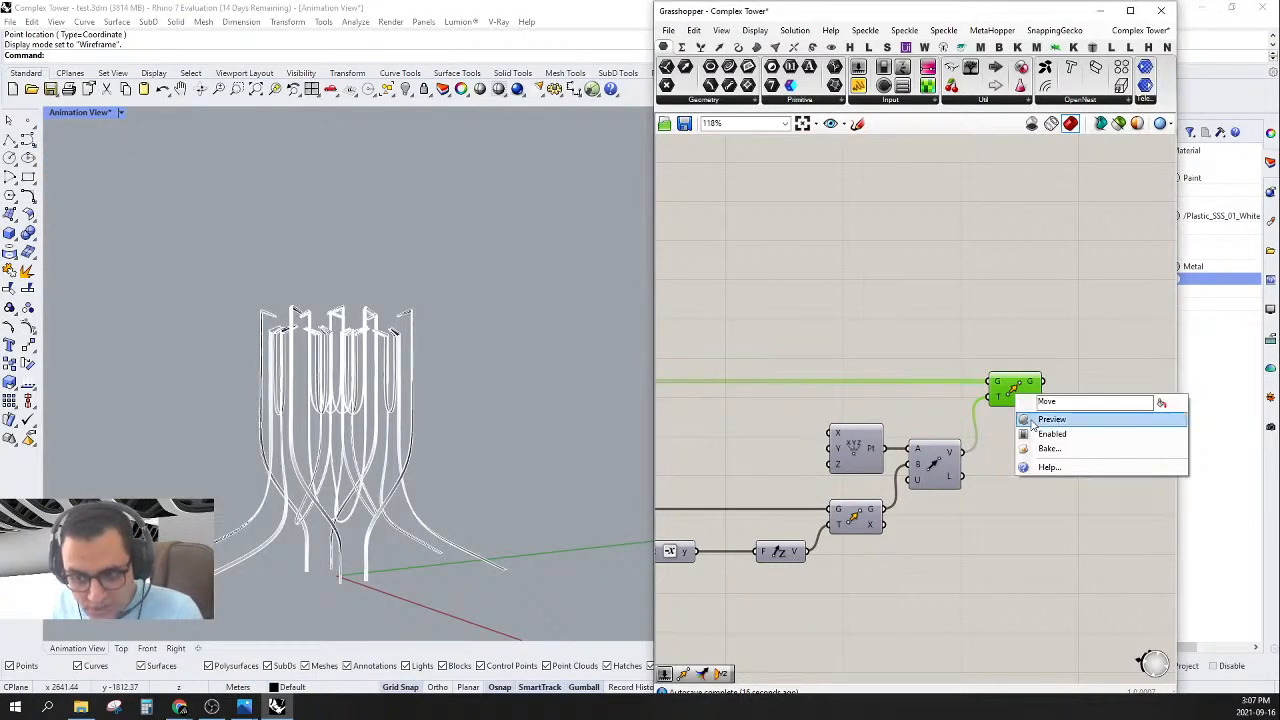
left_click(1032, 420)
right_click_drag(462, 318, 512, 224)
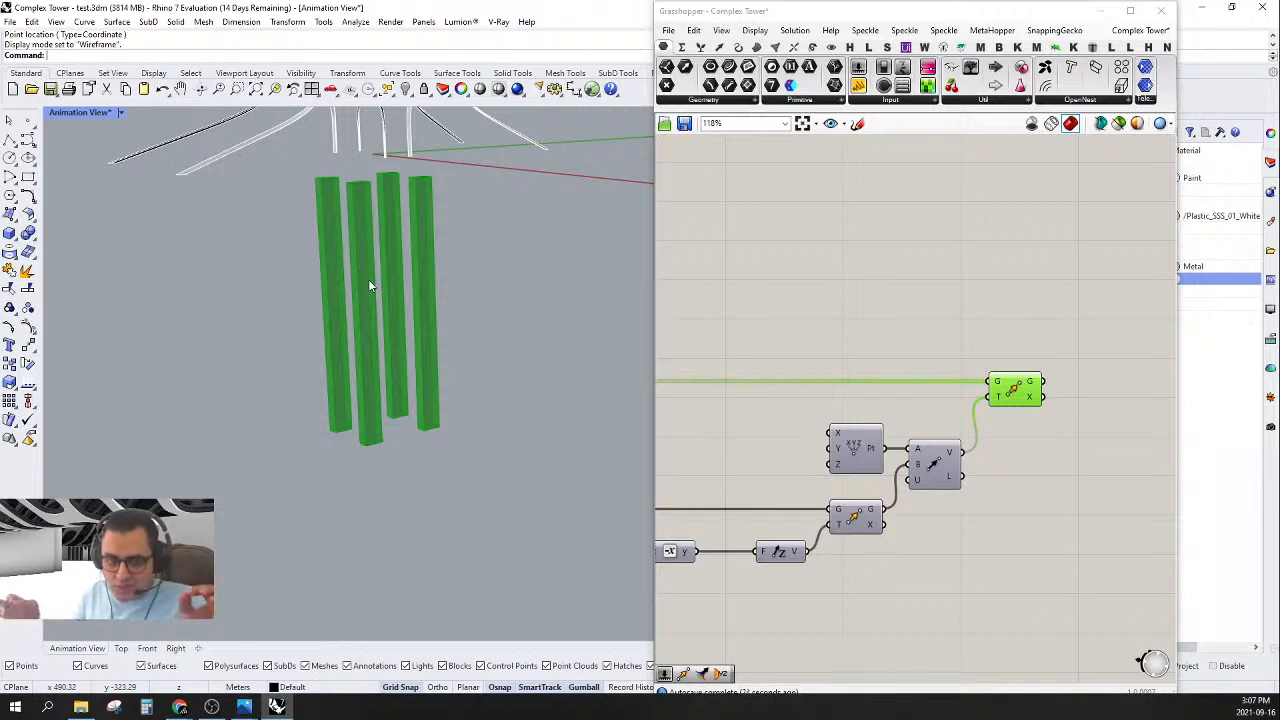
- Add a Move To Point component and connect the moved core Breps to its G input
right_click_drag(755, 463, 935, 407)
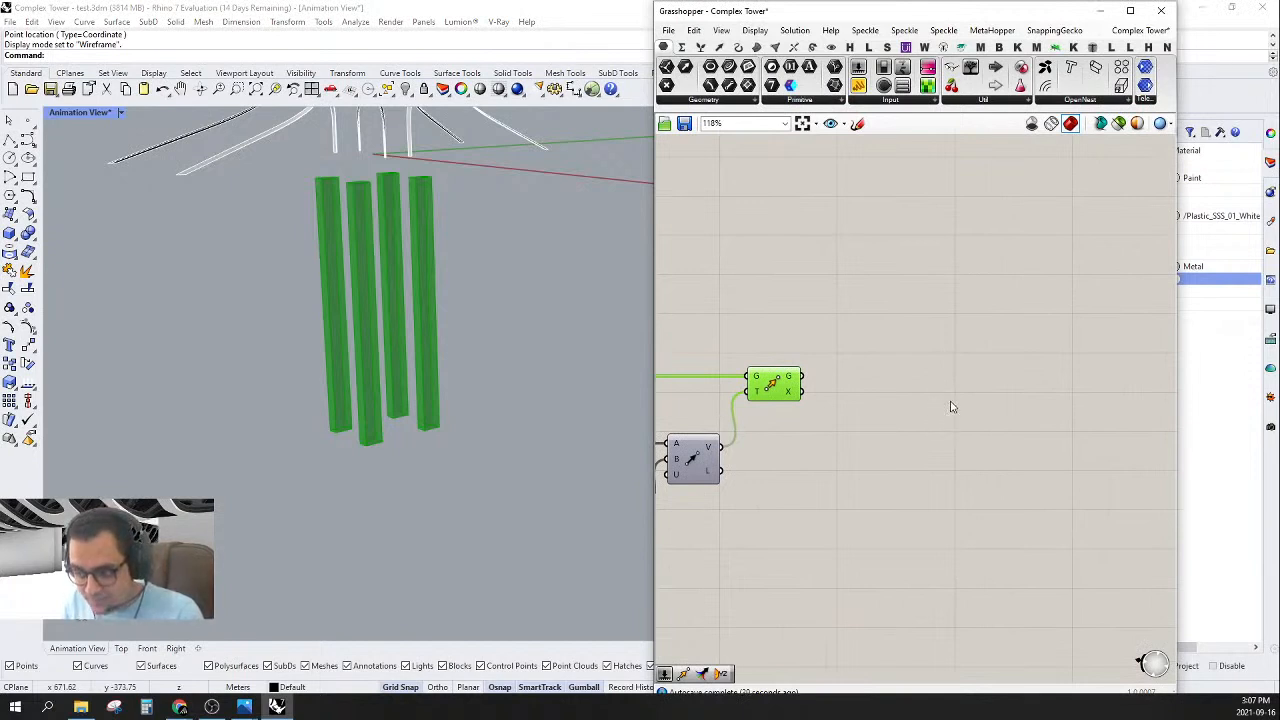
double_click(952, 407)
double_click(855, 405)
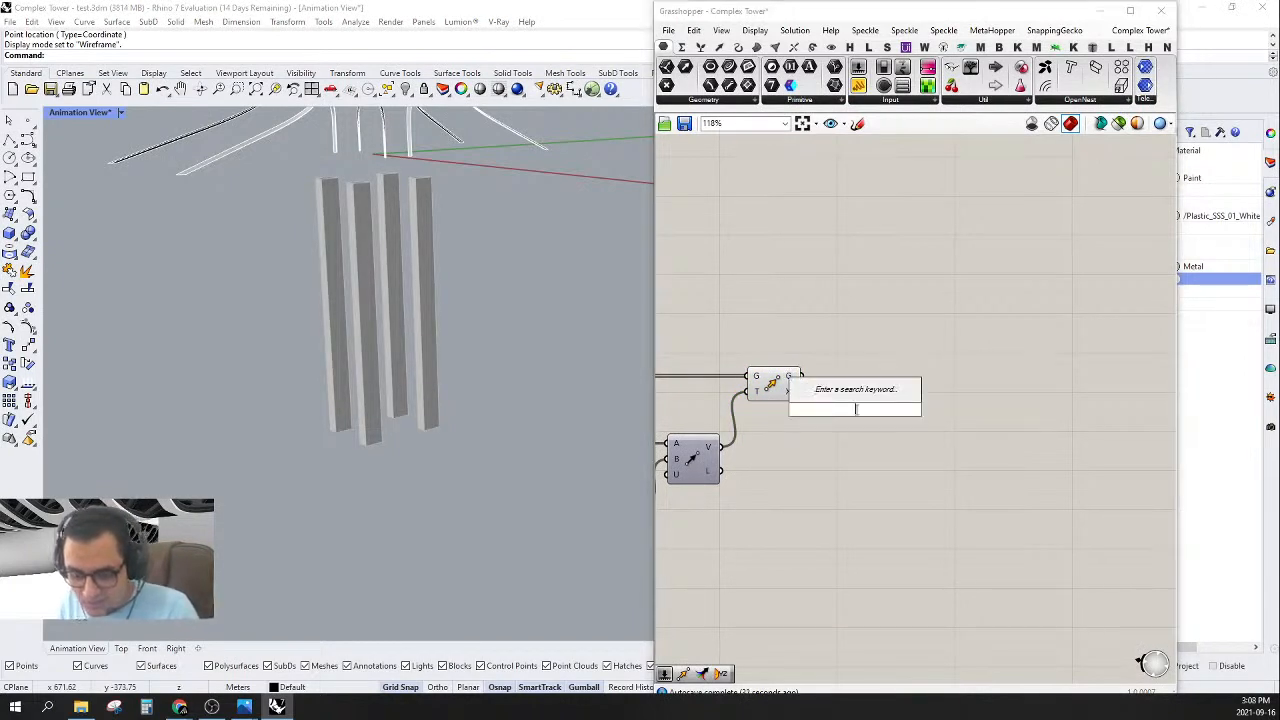
type("move")
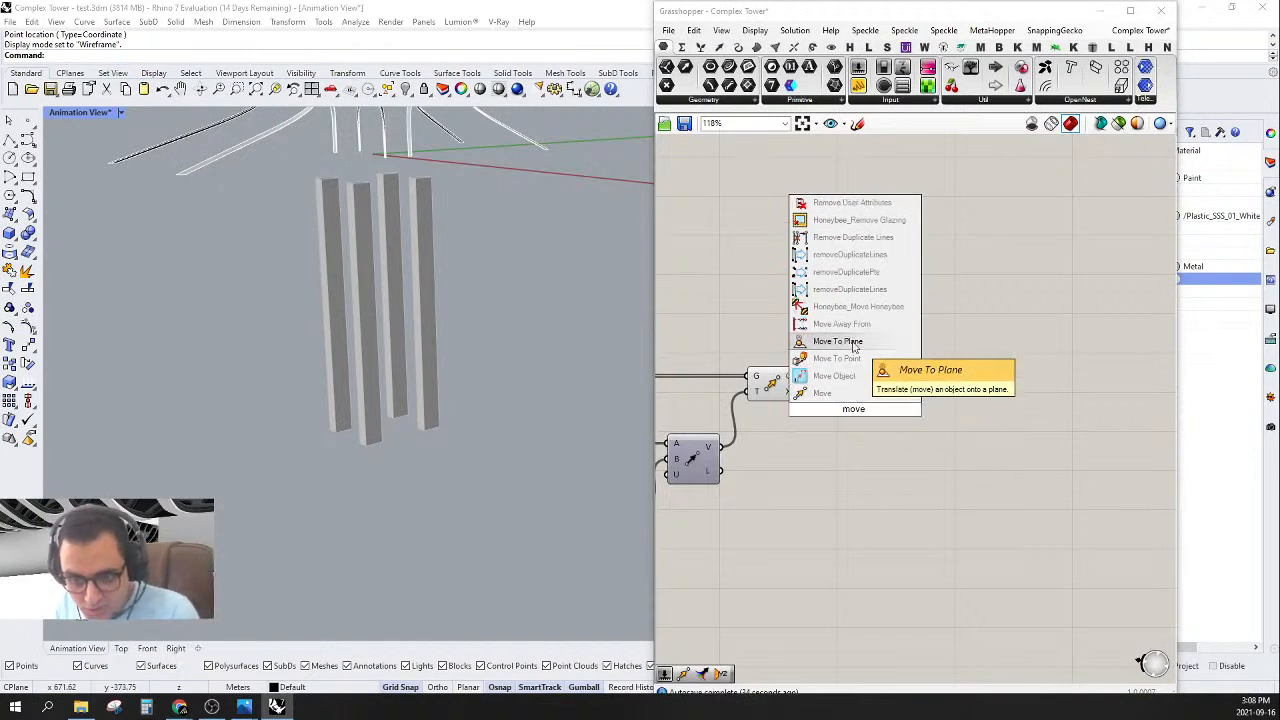
left_click(855, 342)
left_click_drag(1015, 393, 802, 377)
scroll(1040, 420, "up", 1)
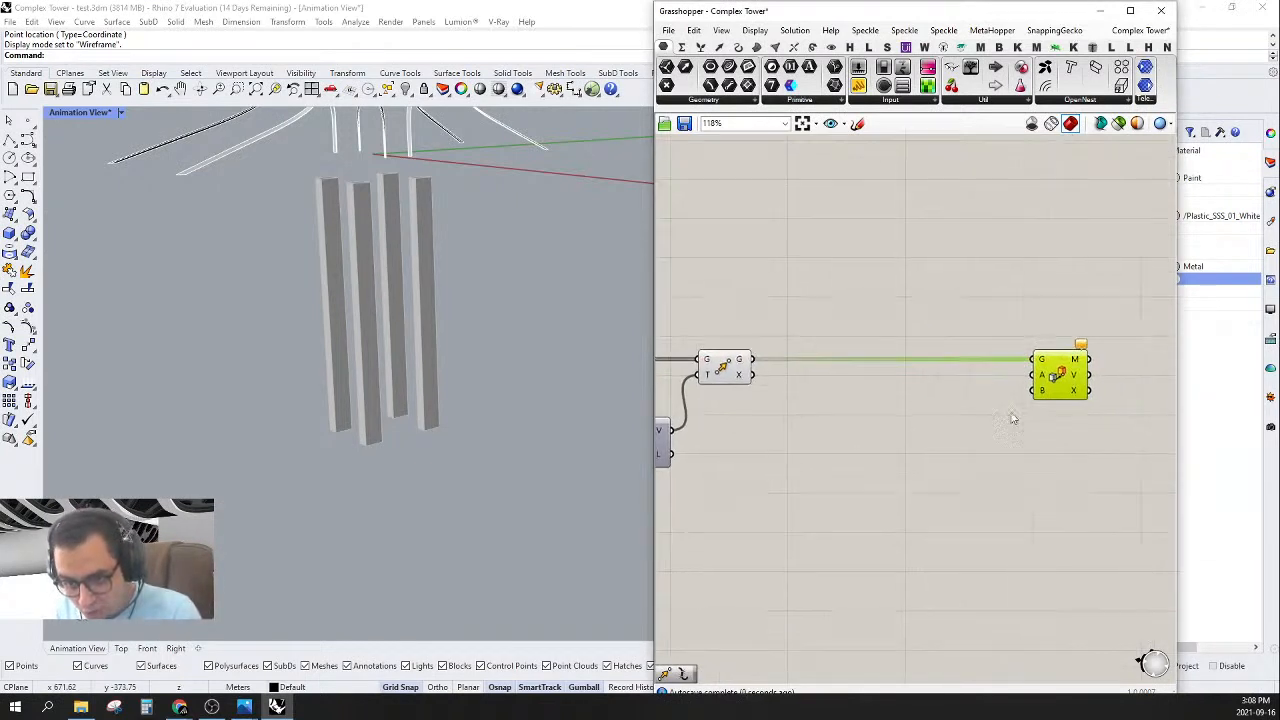
- Add a center component and feed it the original core Breps from the Brep parameter
right_click_drag(790, 374, 849, 380)
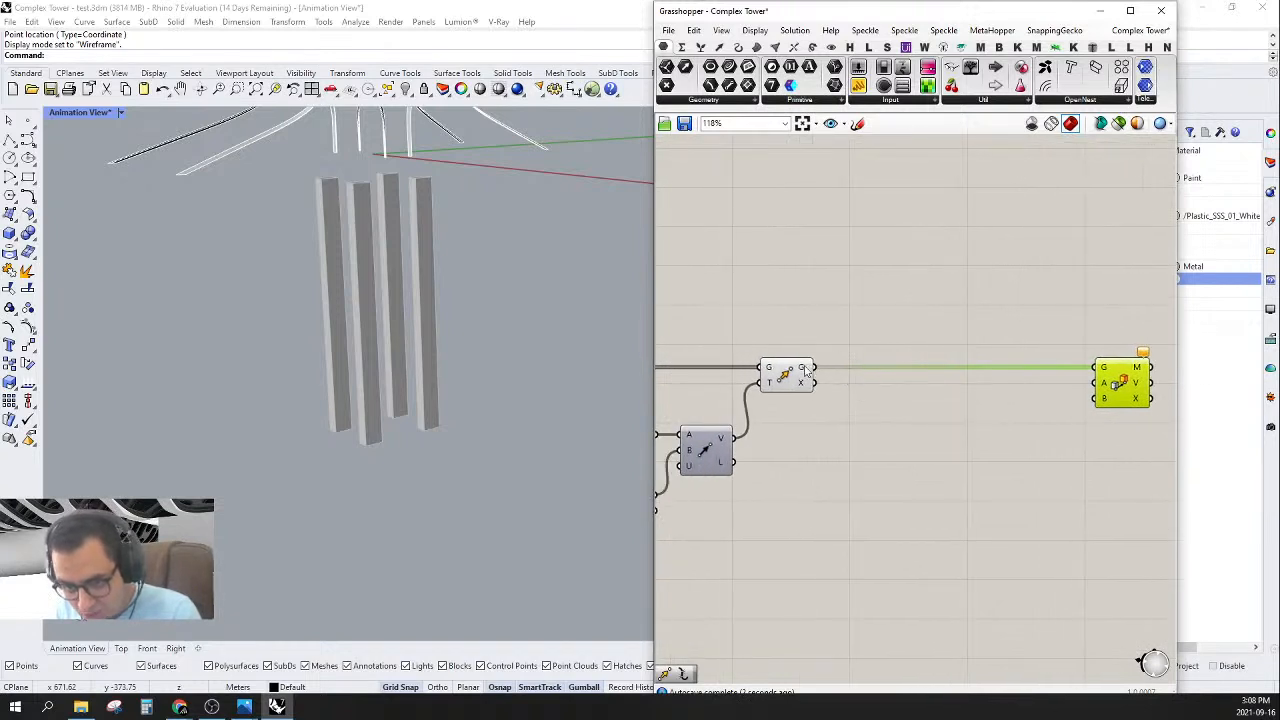
left_click(975, 438)
double_click(975, 438)
type("center")
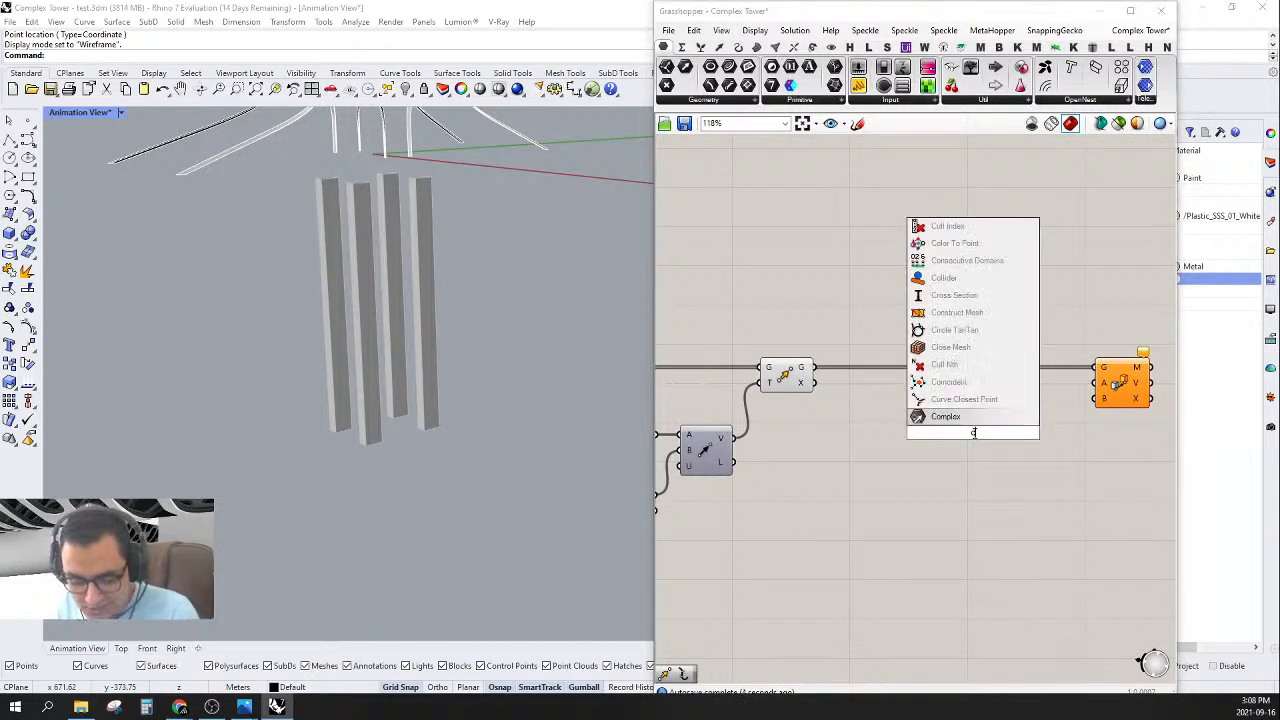
left_click(975, 425)
left_click_drag(952, 432, 770, 316)
right_click_drag(855, 378, 417, 270)
left_click_drag(860, 402, 810, 392)
right_click_drag(838, 387, 895, 399)
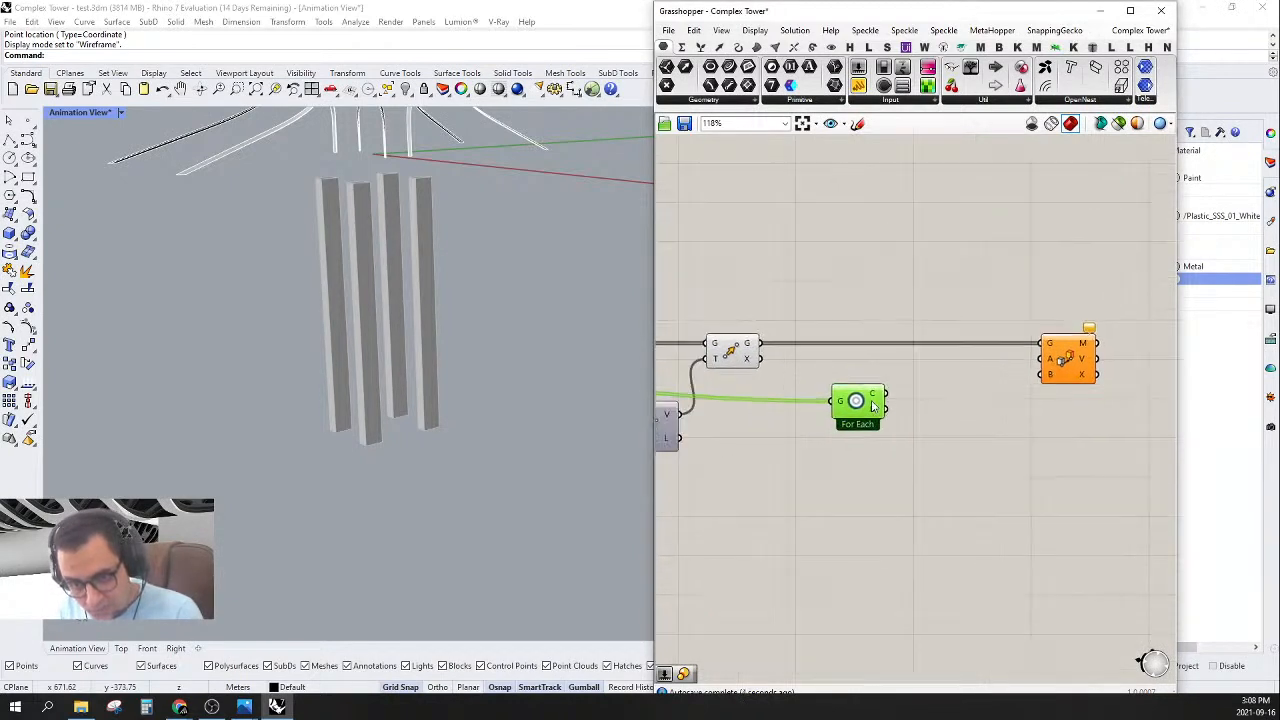
- Add a second center component above the first one and feed it the moved core Breps
left_click_drag(862, 403, 874, 451)
left_click(869, 396)
double_click(869, 396)
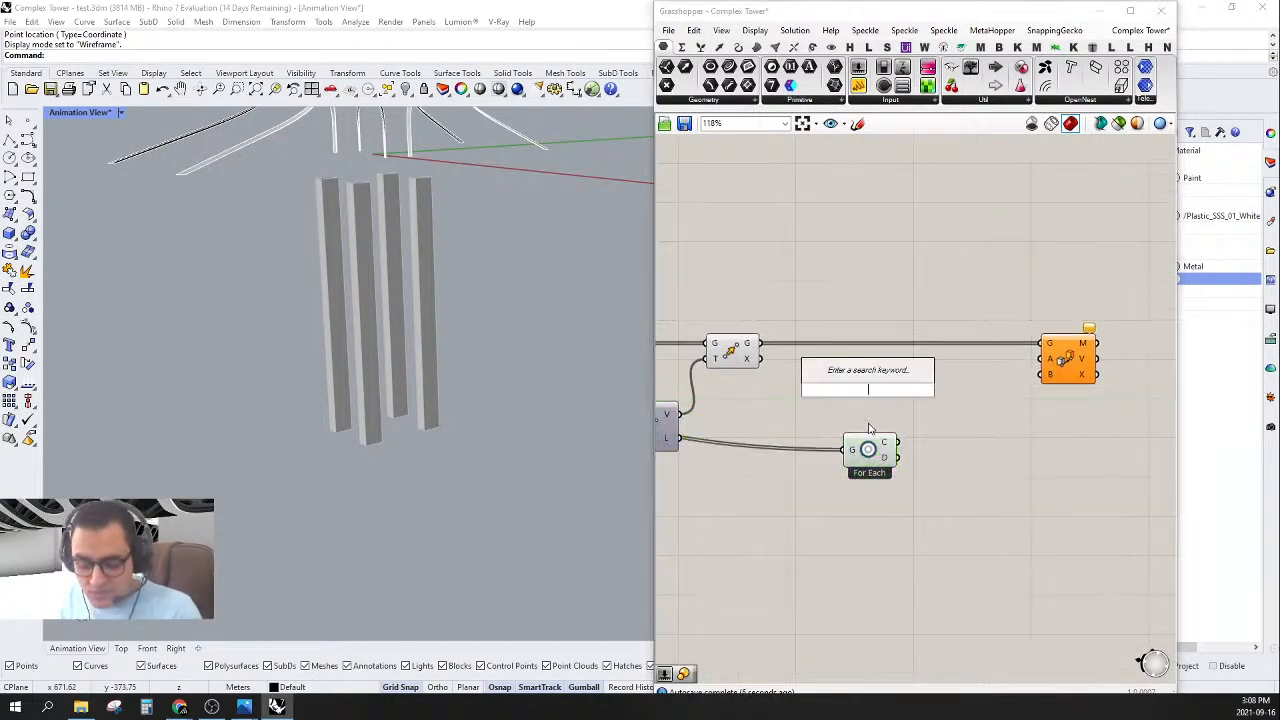
type("ce")
left_click(850, 358)
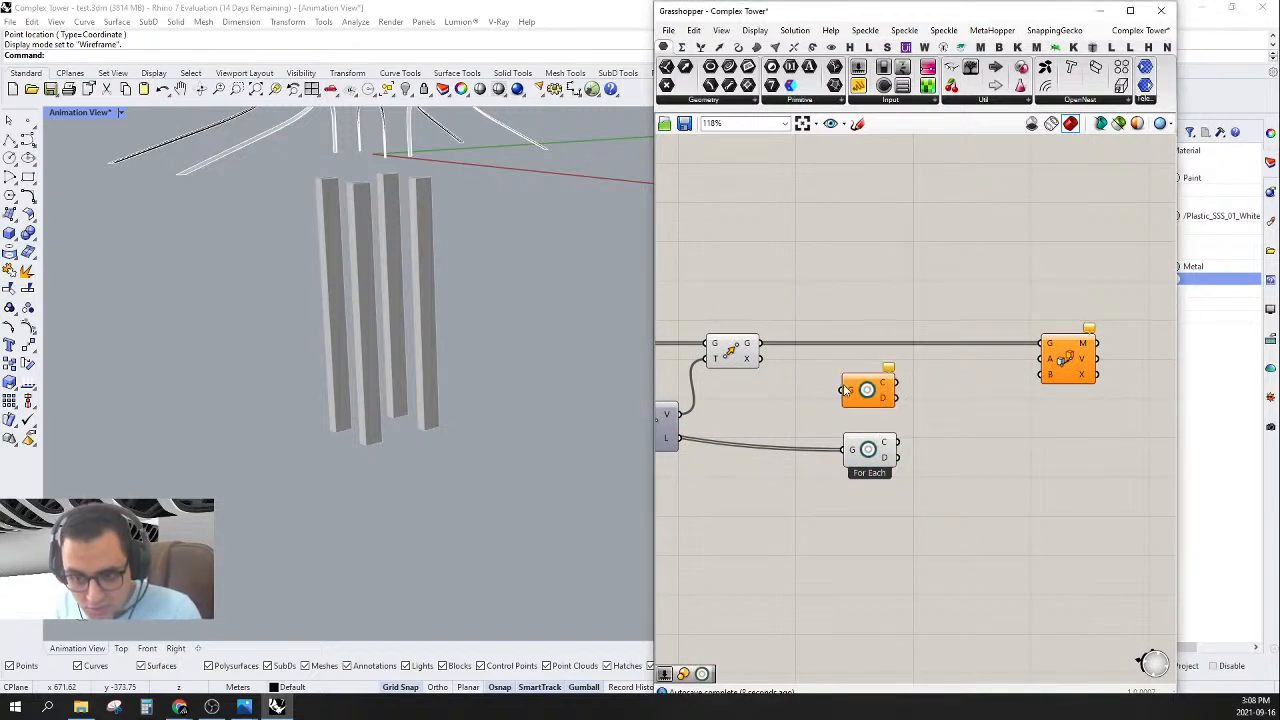
left_click_drag(845, 389, 760, 343)
- Connect the moved Breps' centers to input A and the original Breps' centers to input B of Move To Point, bringing it closer
left_click_drag(885, 387, 1044, 362)
left_click_drag(898, 441, 1040, 372)
left_click(1068, 360)
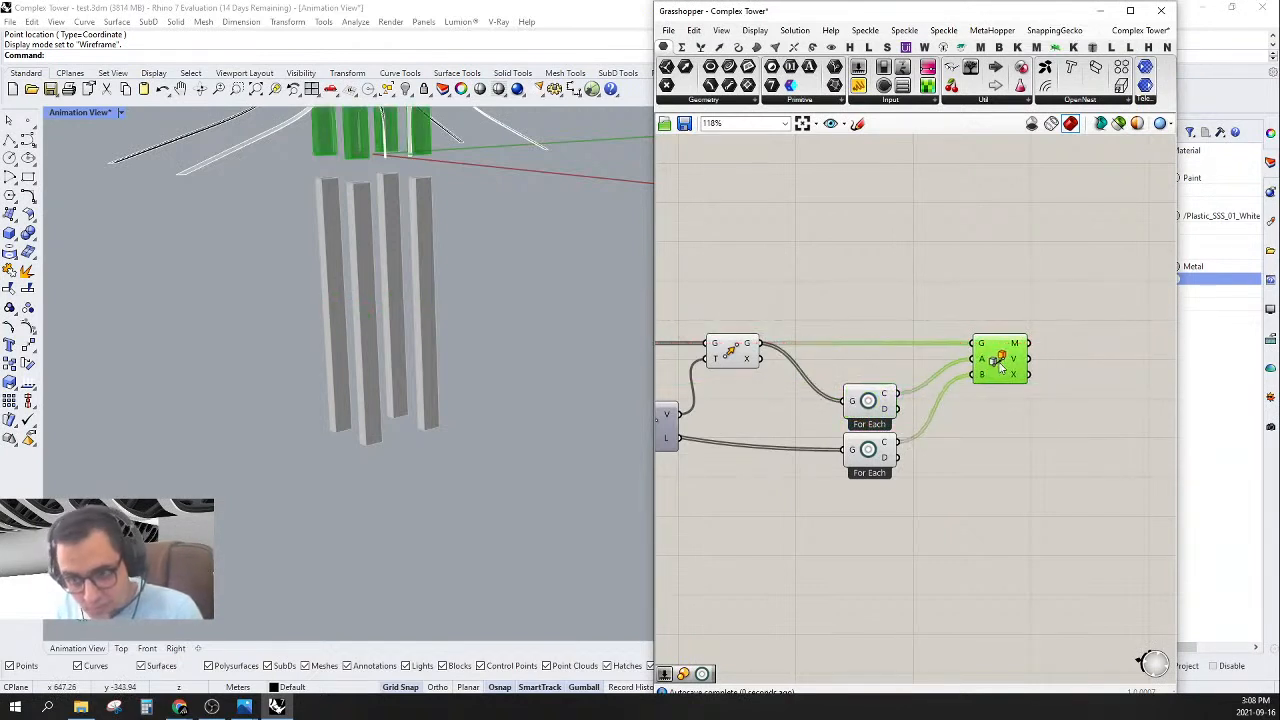
- Turn off the preview of Vector 2Pt, the core Breps' Move and both center components
scroll(977, 329, "down", 3)
left_click_drag(969, 308, 813, 446)
right_click(808, 302)
left_click(962, 290)
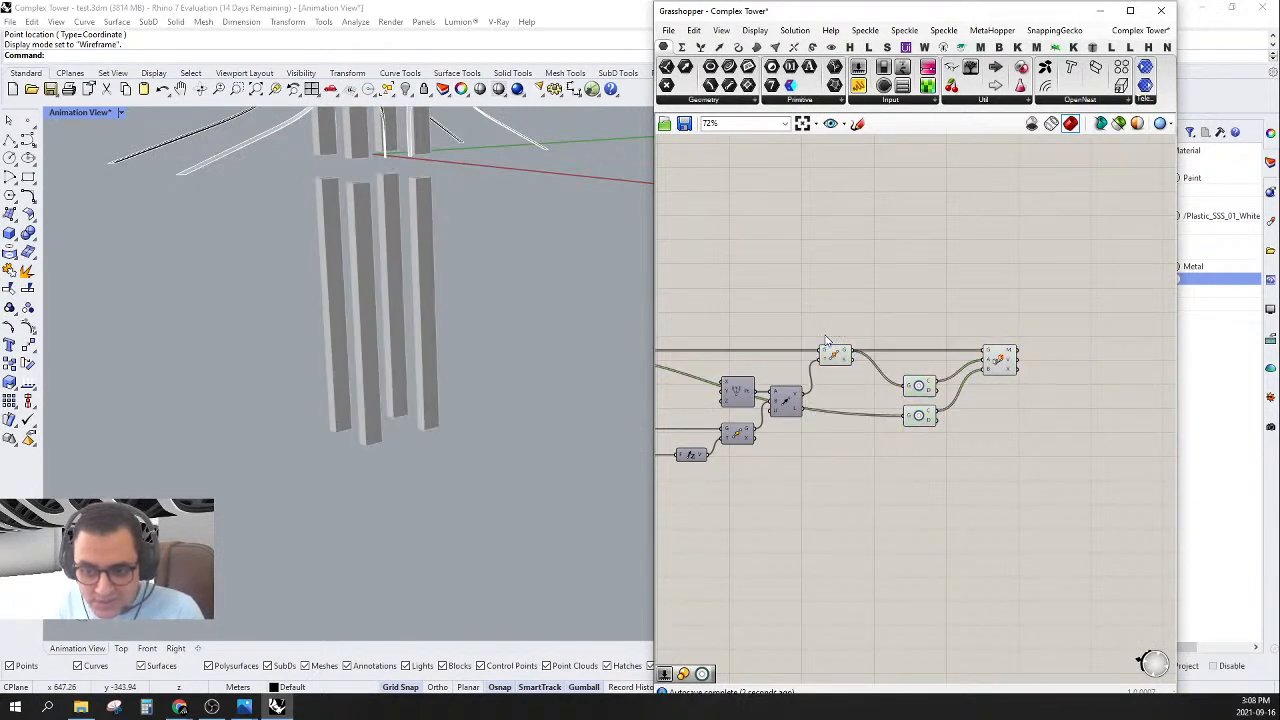
left_click_drag(962, 290, 785, 556)
right_click(871, 187)
left_click(908, 206)
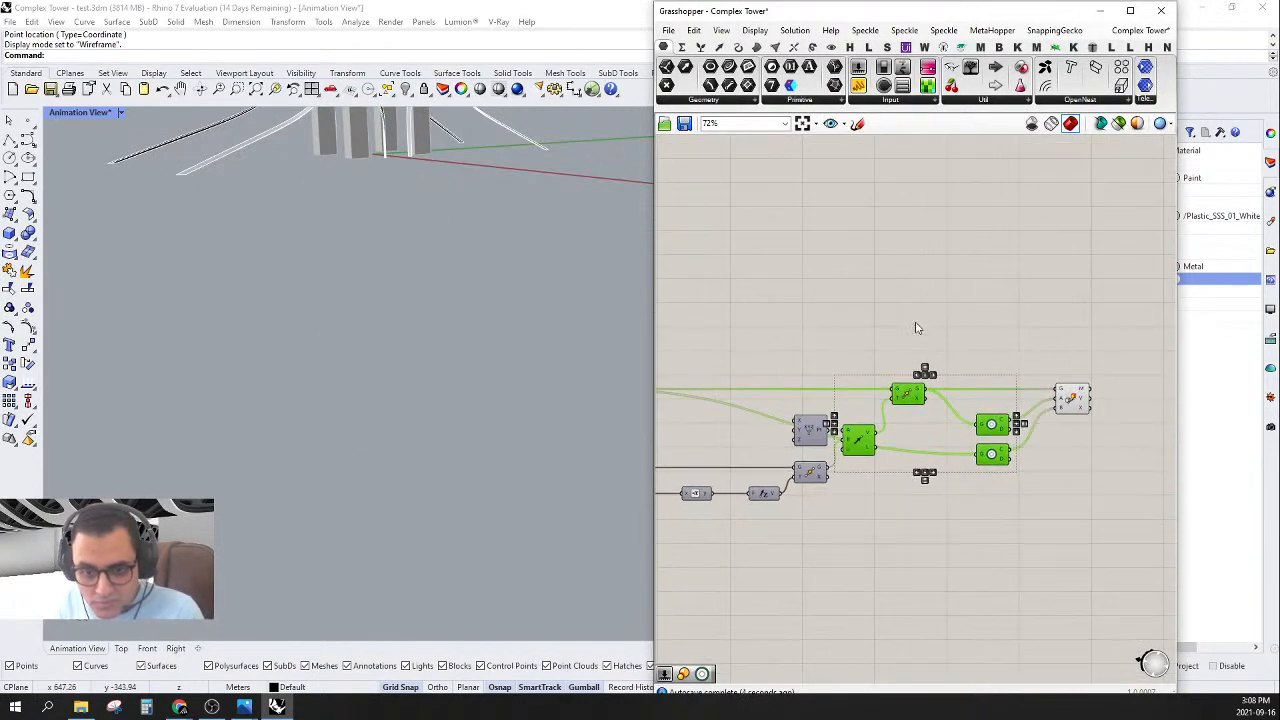
- Examine the core Brep chain and the existing animation groups, including the options available for a group's number slider
scroll(917, 335, "down", 2)
scroll(872, 434, "up", 2)
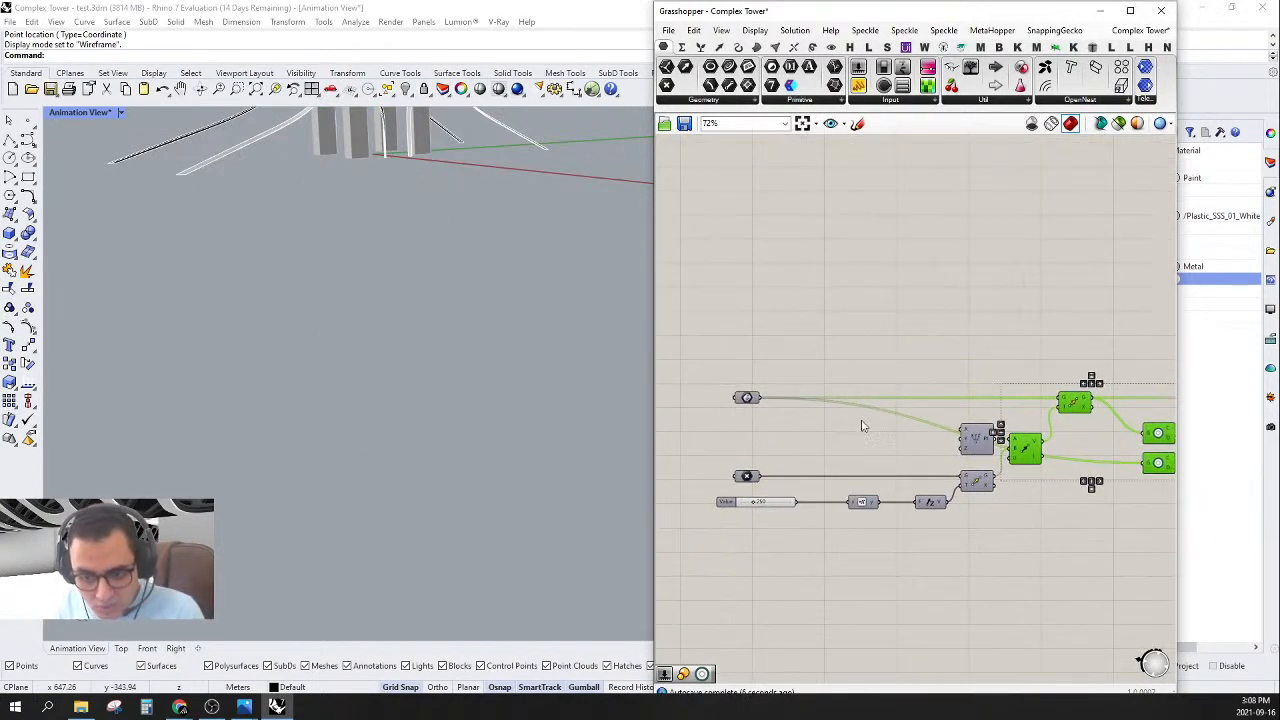
right_click_drag(783, 391, 813, 399)
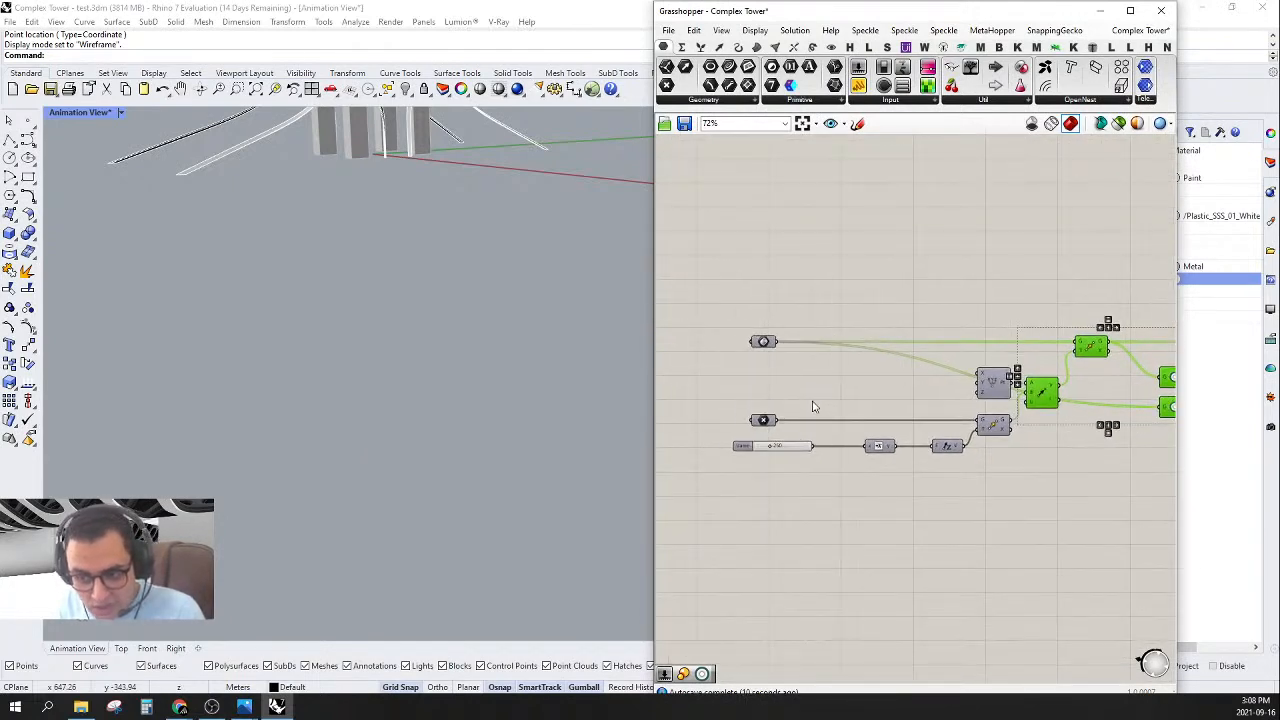
left_click(813, 407)
right_click_drag(1062, 404, 876, 418)
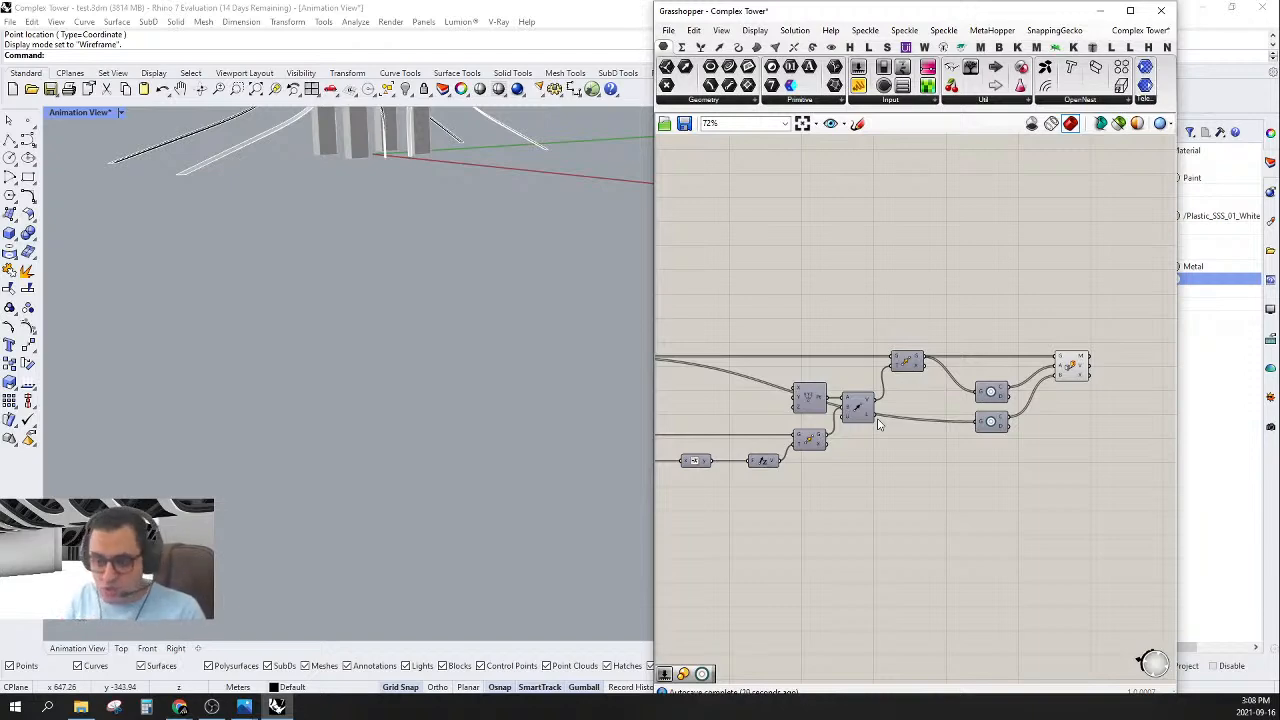
scroll(918, 424, "down", 6)
scroll(1116, 303, "up", 6)
right_click_drag(839, 349, 952, 309)
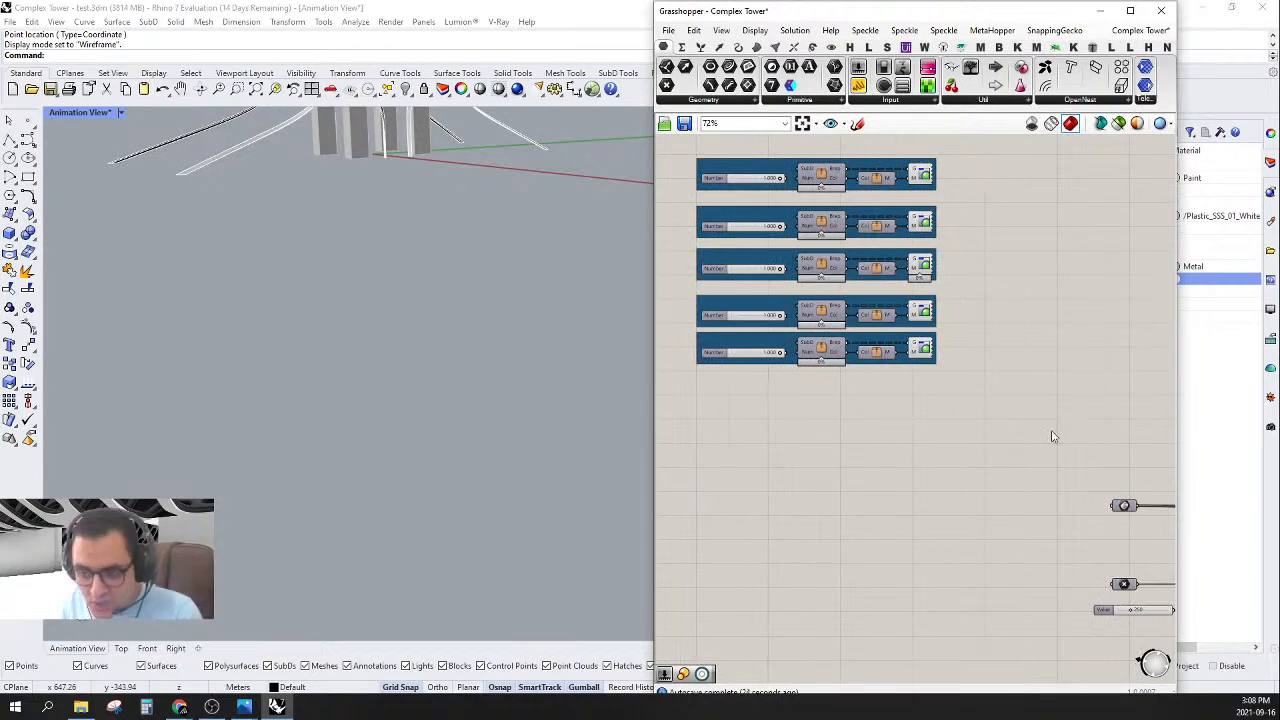
right_click_drag(1052, 436, 988, 423)
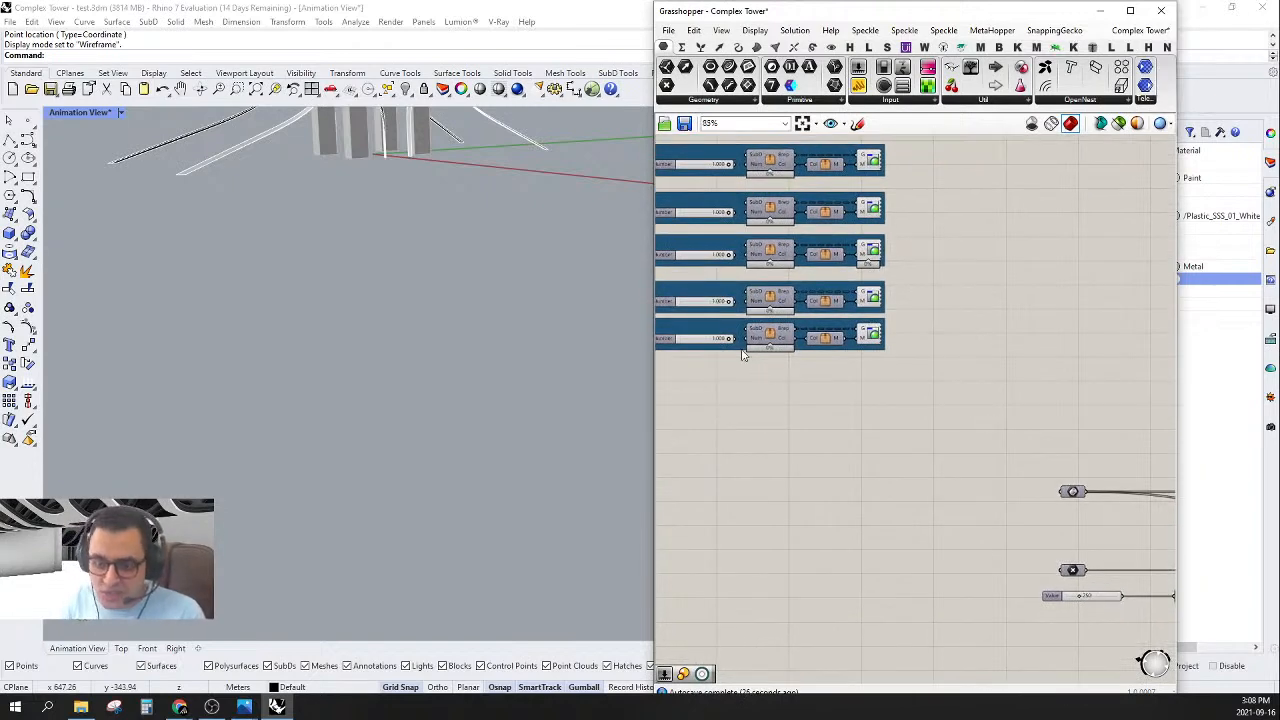
scroll(742, 354, "up", 1)
right_click(684, 341)
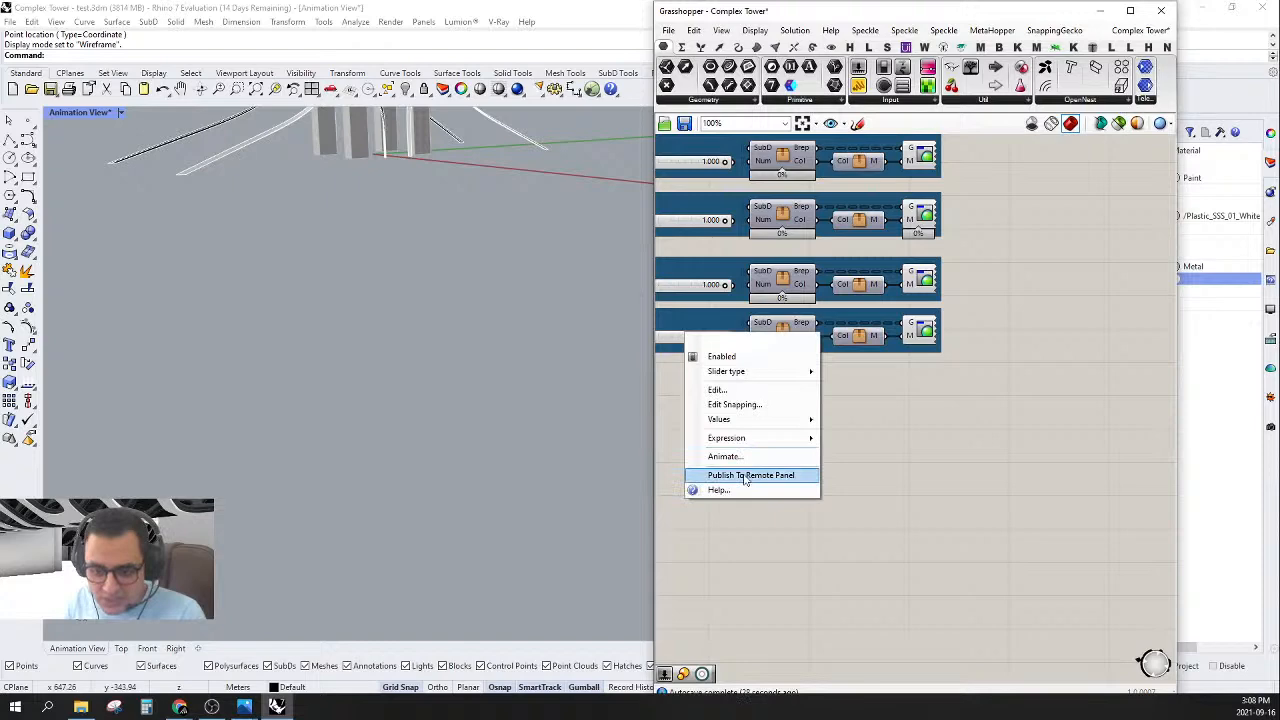
left_click(987, 470)
scroll(763, 363, "down", 6)
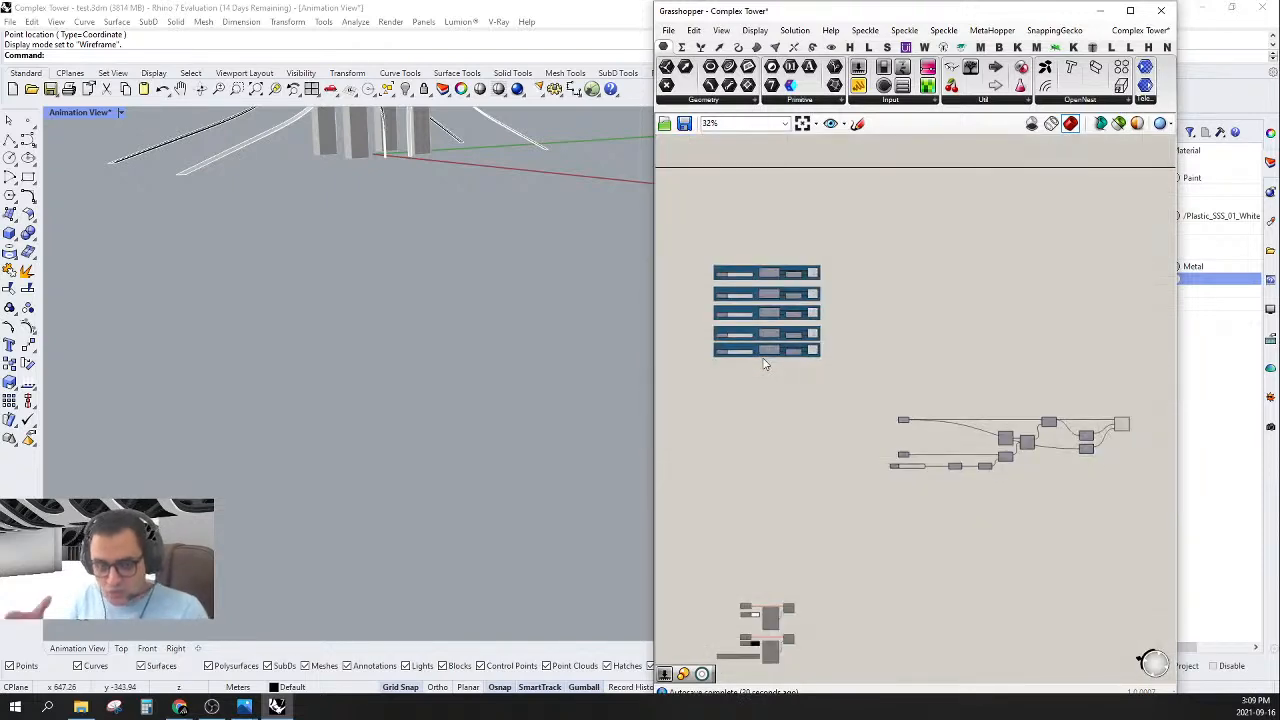
scroll(992, 430, "up", 5)
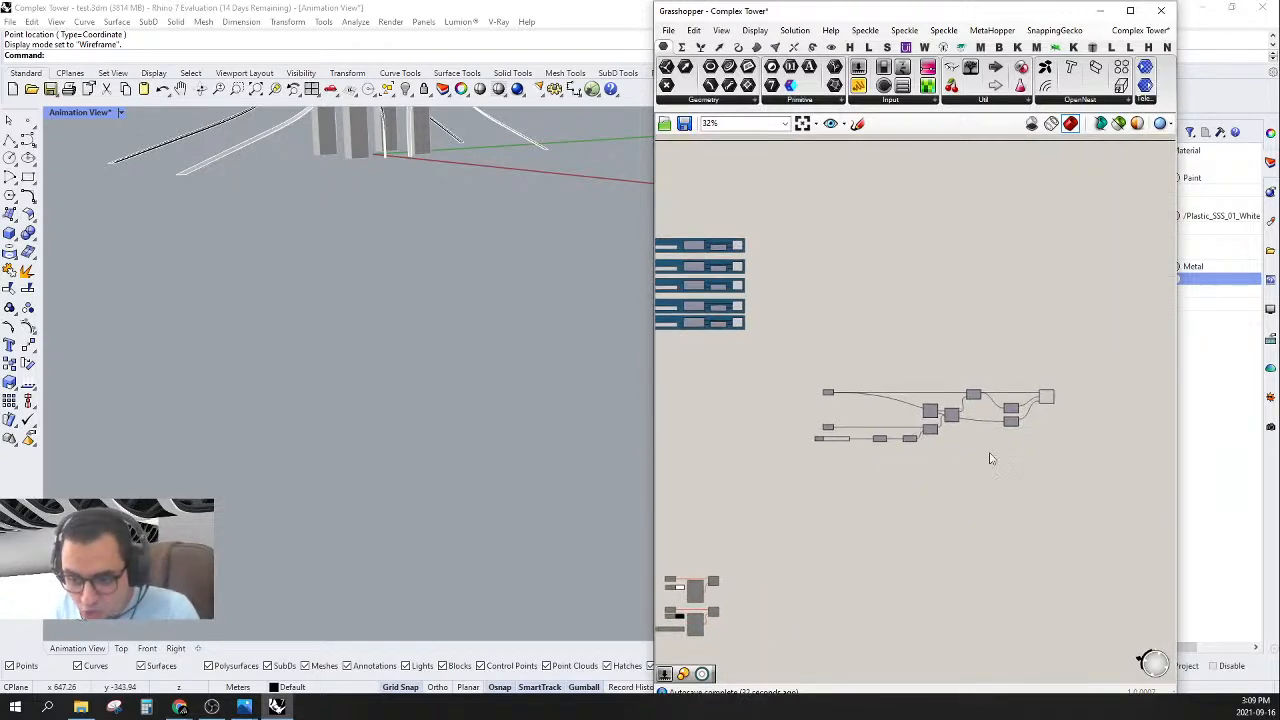
- Move the Move To Point component farther from the two center components to make room between them
left_click(1080, 355)
scroll(971, 434, "up", 2)
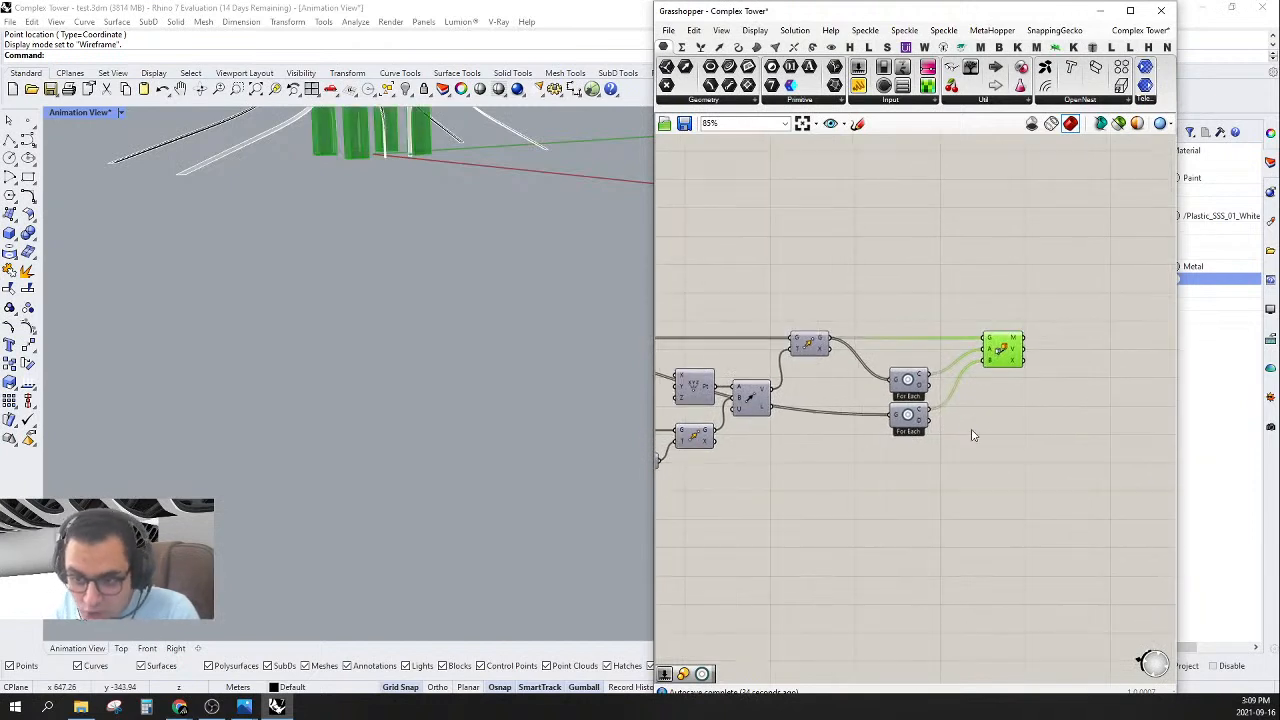
left_click_drag(1010, 330, 1105, 330)
left_click(1071, 387)
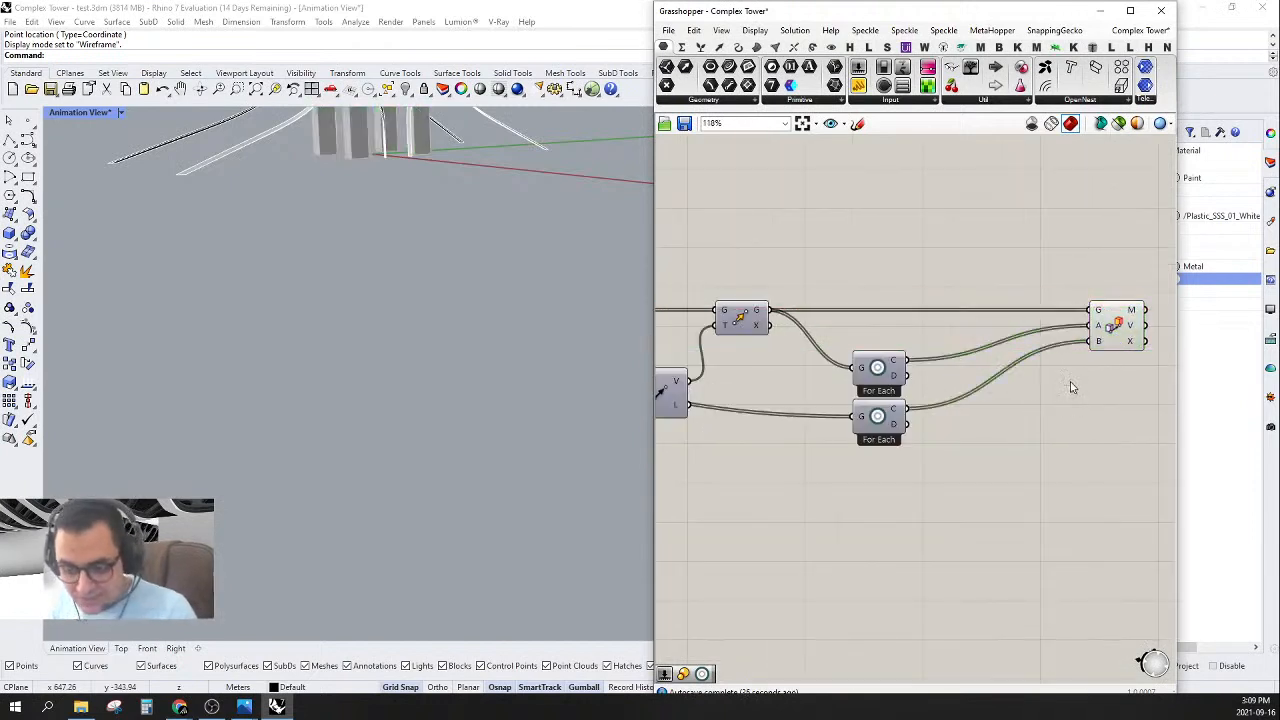
- Add a Line component beside the center components, with the moved Breps' centers in A and the original Breps' centers in B
double_click(1071, 387)
type("line")
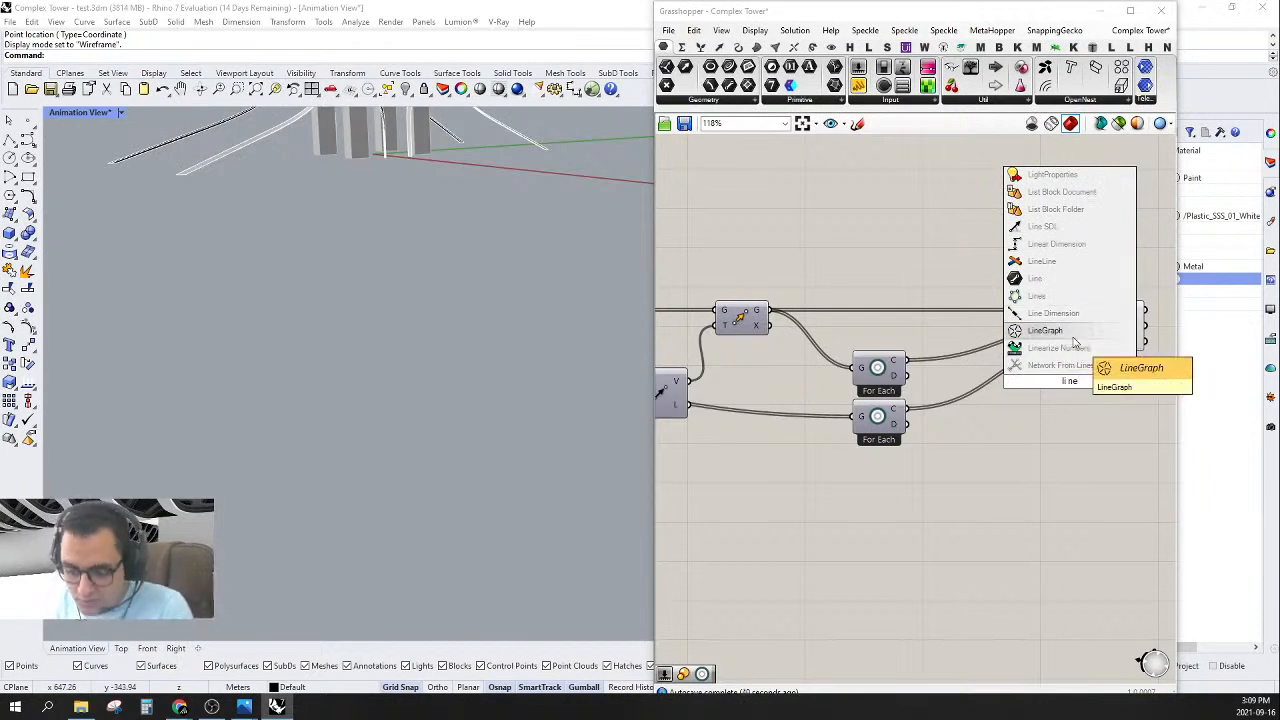
key("BackSpace")
key("BackSpace")
key("BackSpace")
key("BackSpace")
type("ln")
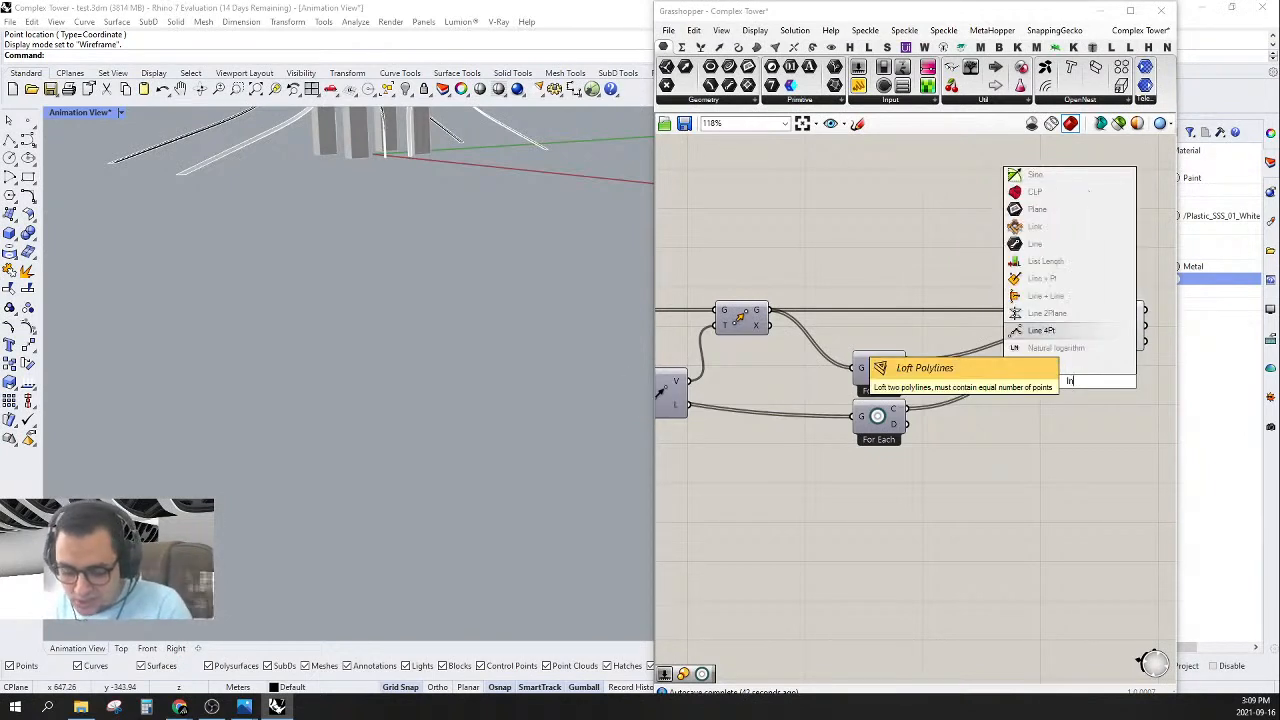
key("Return")
left_click_drag(1047, 375, 892, 368)
left_click_drag(1047, 390, 896, 419)
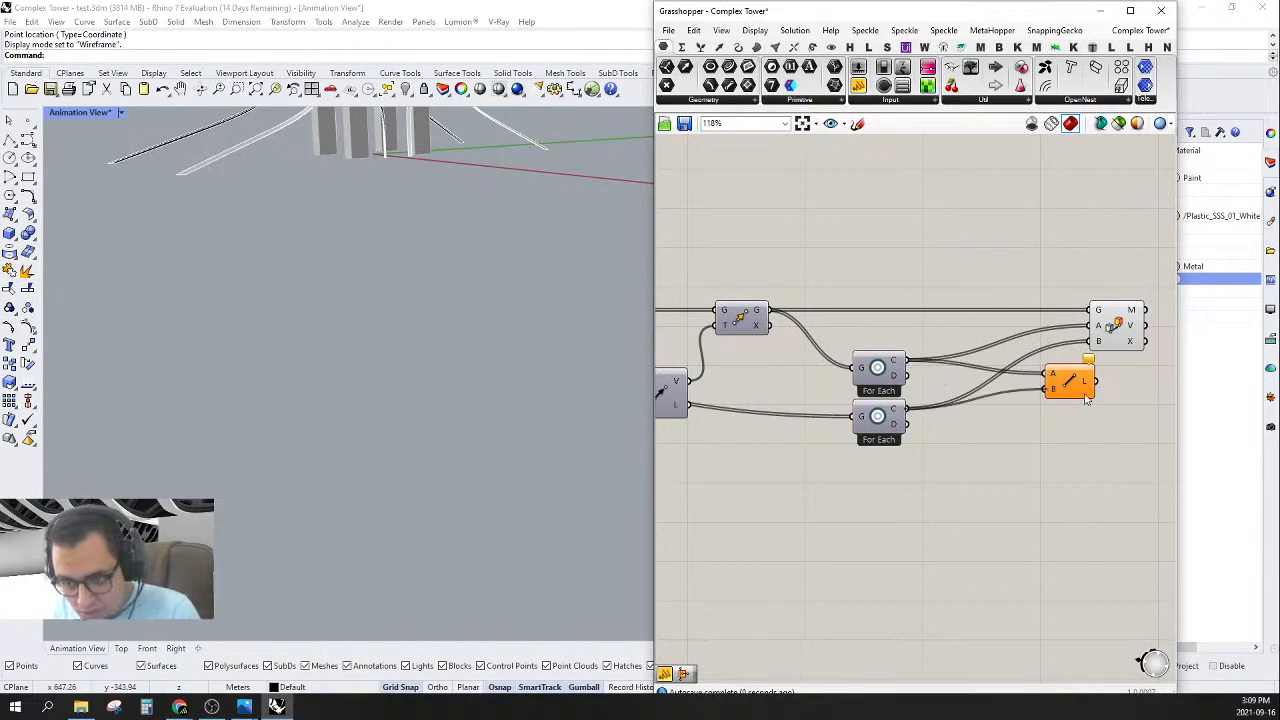
left_click_drag(1087, 398, 968, 401)
right_click_drag(1003, 411, 1006, 441)
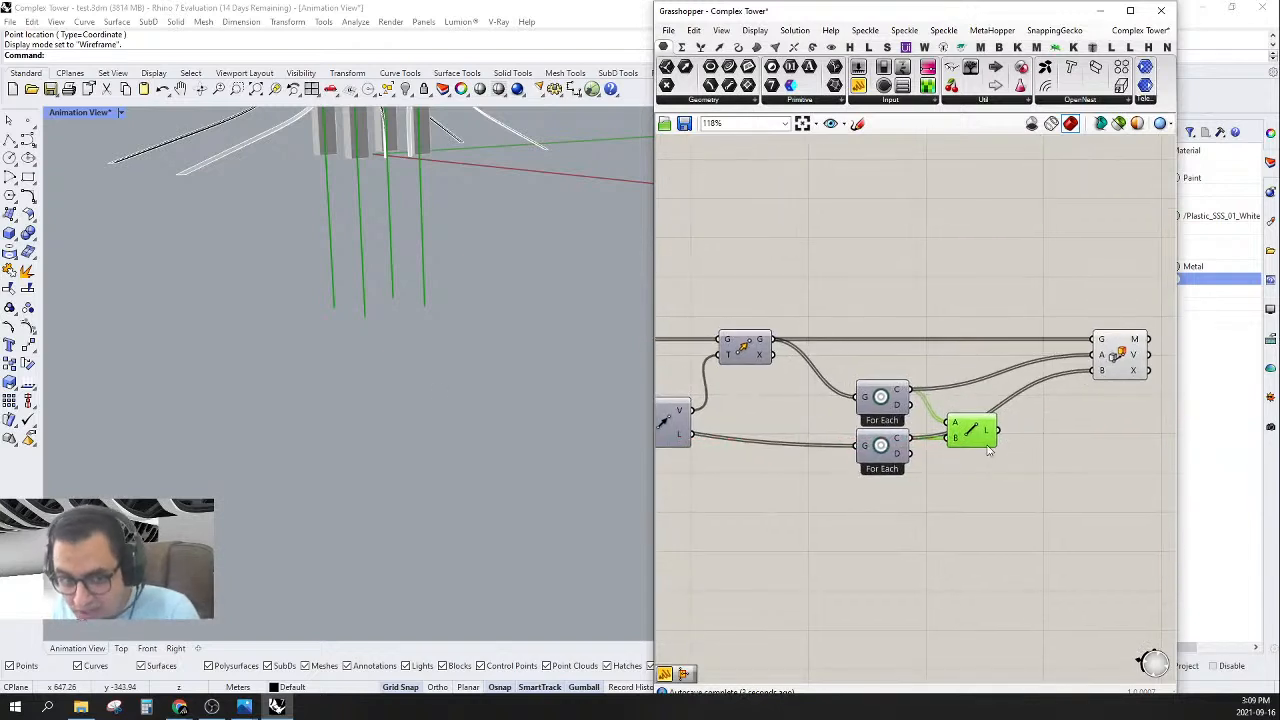
- Turn on the preview of both center components
left_click_drag(910, 527, 840, 373)
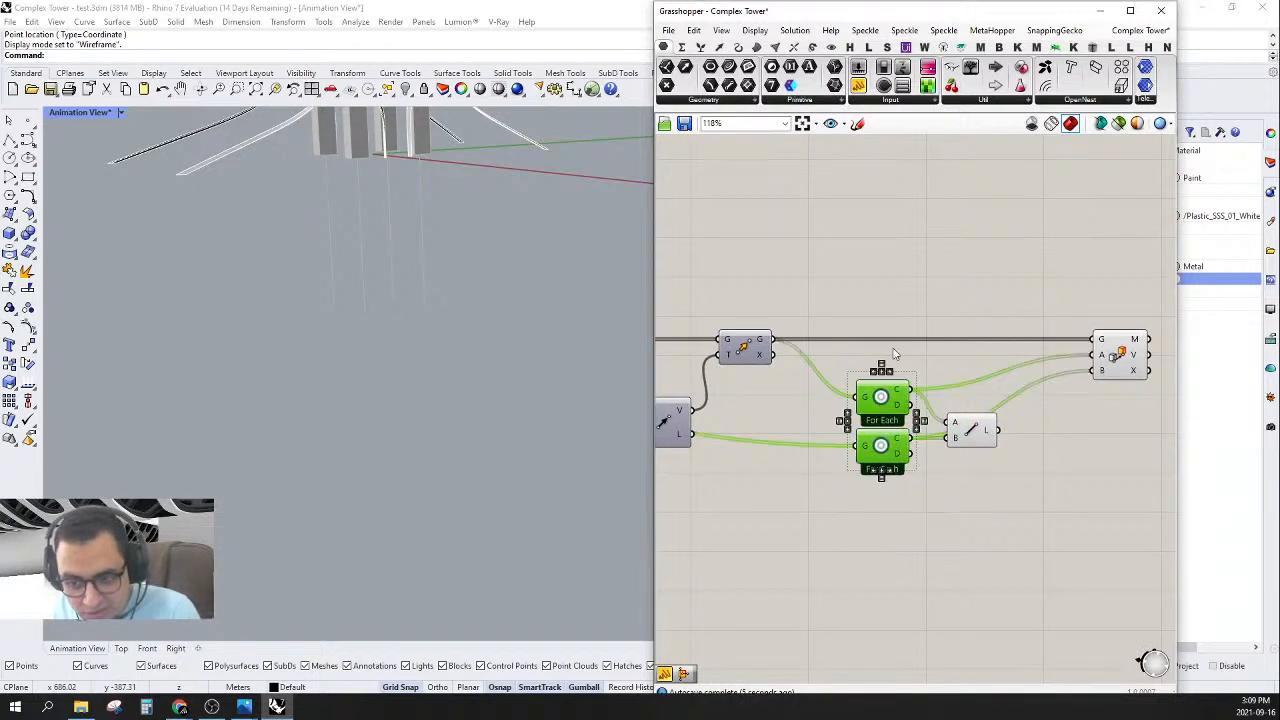
left_click(1032, 244)
right_click_drag(1032, 244, 1010, 250)
scroll(946, 451, "up", 3)
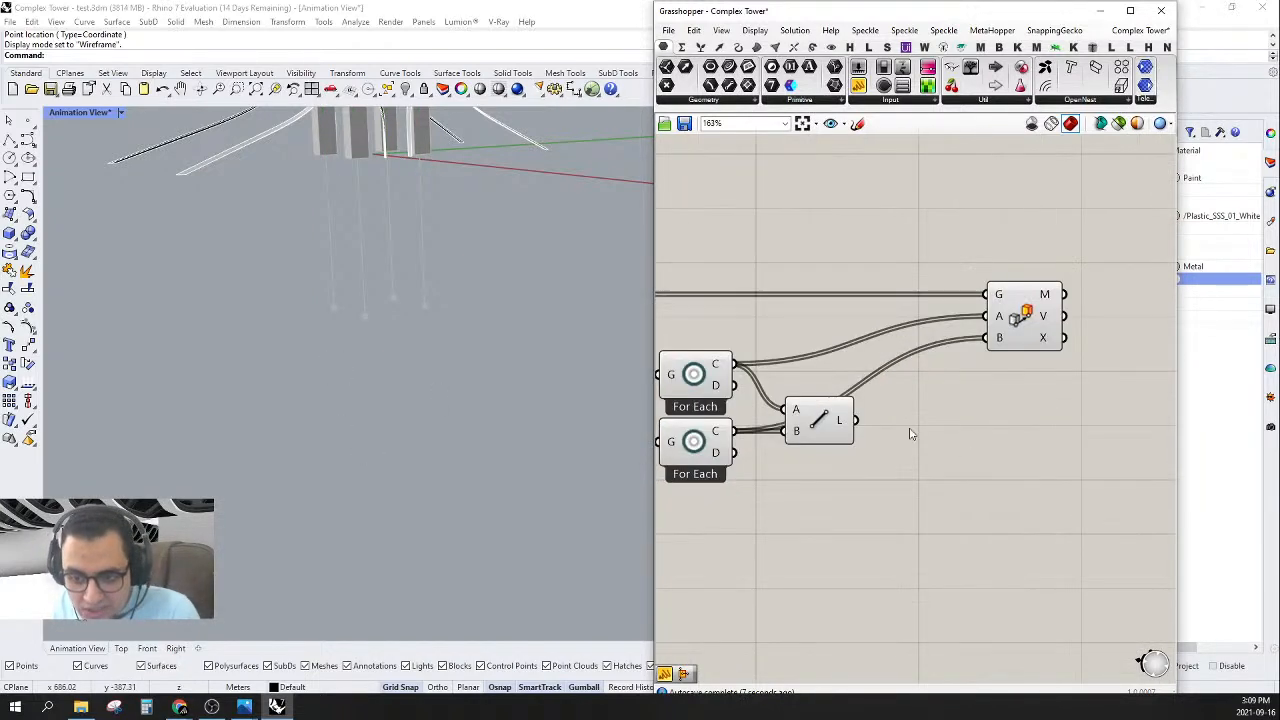
- Add an Evaluate Curve component fed by the center lines and reparameterize its curve input
double_click(955, 436)
type("evaz")
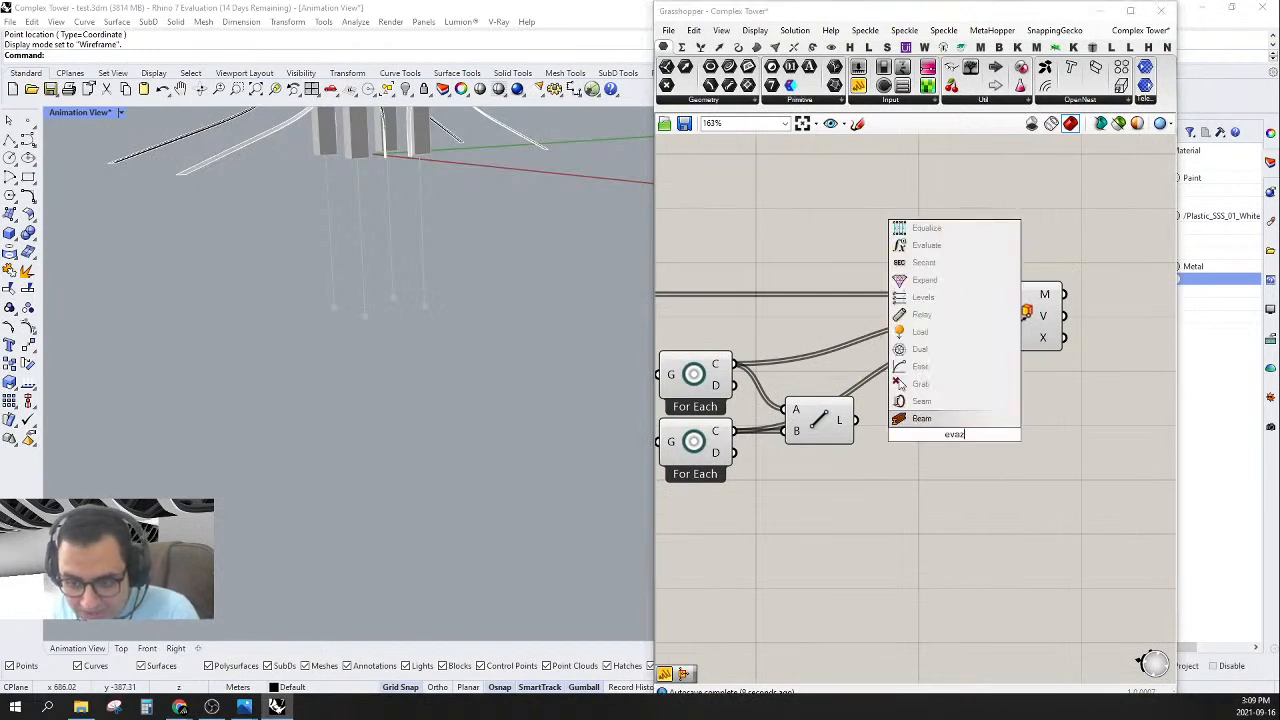
key("BackSpace")
type("l")
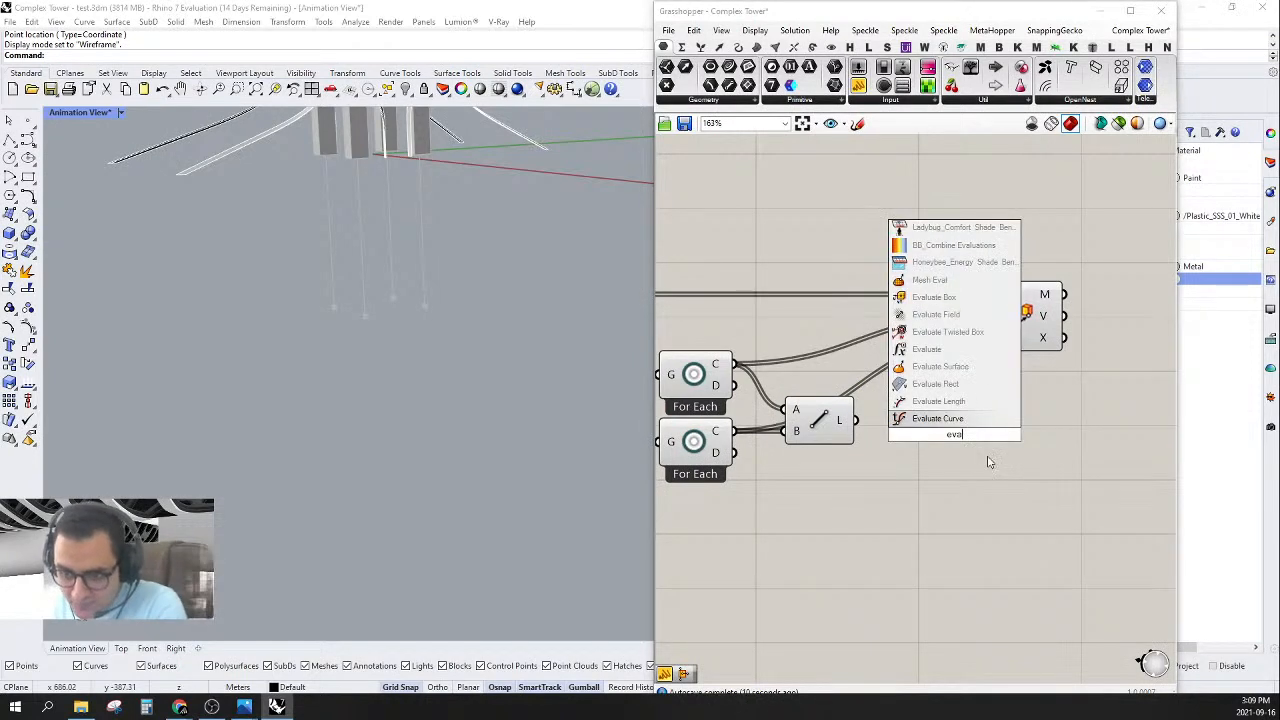
left_click(945, 419)
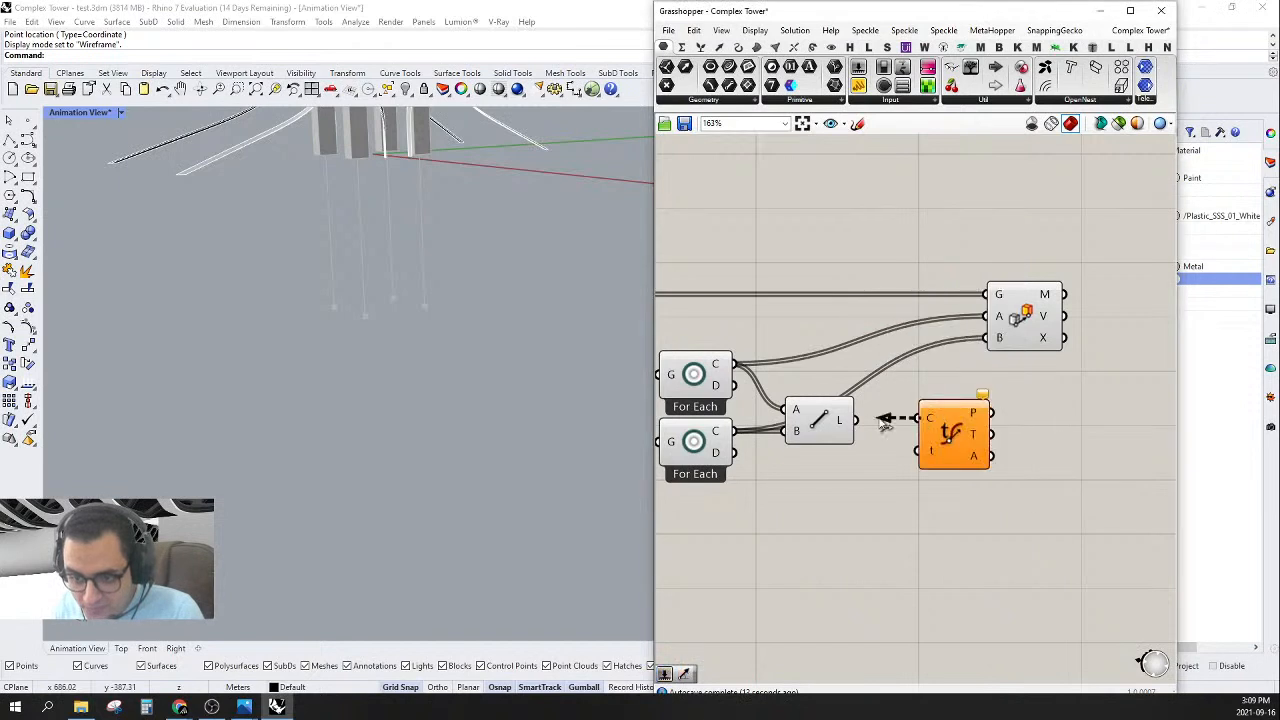
left_click_drag(945, 440, 917, 440)
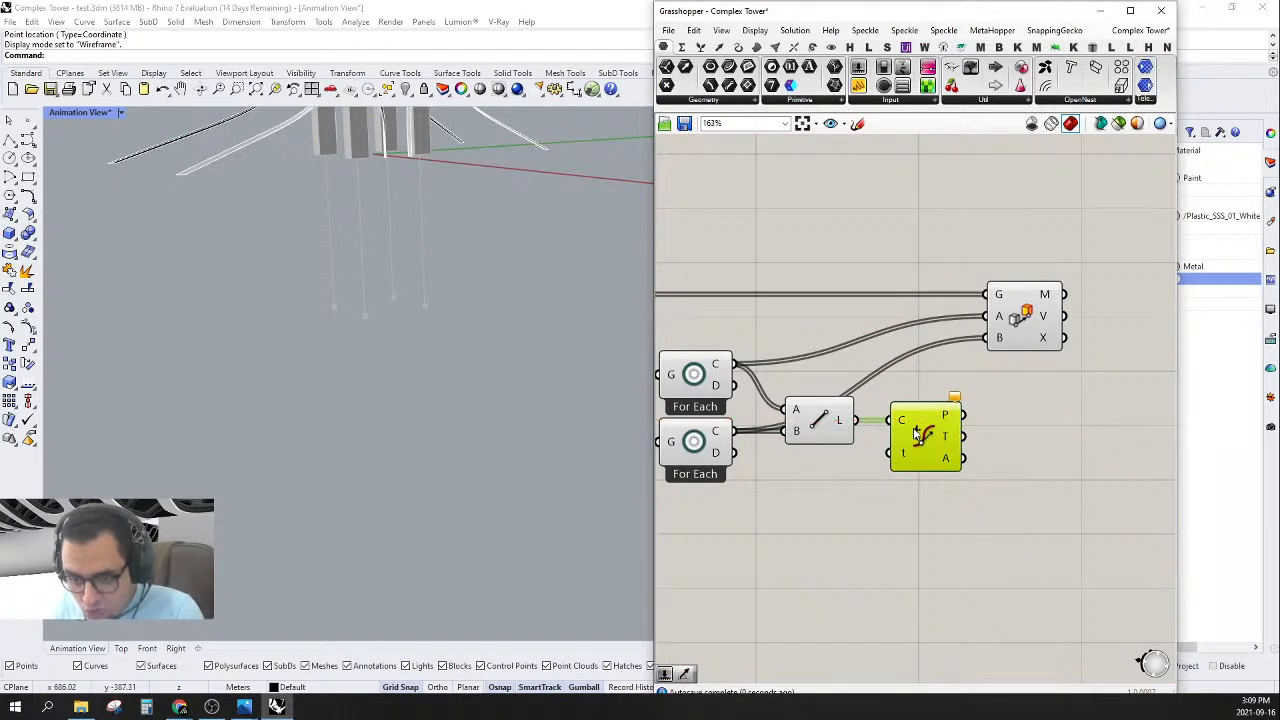
right_click(898, 421)
left_click(925, 566)
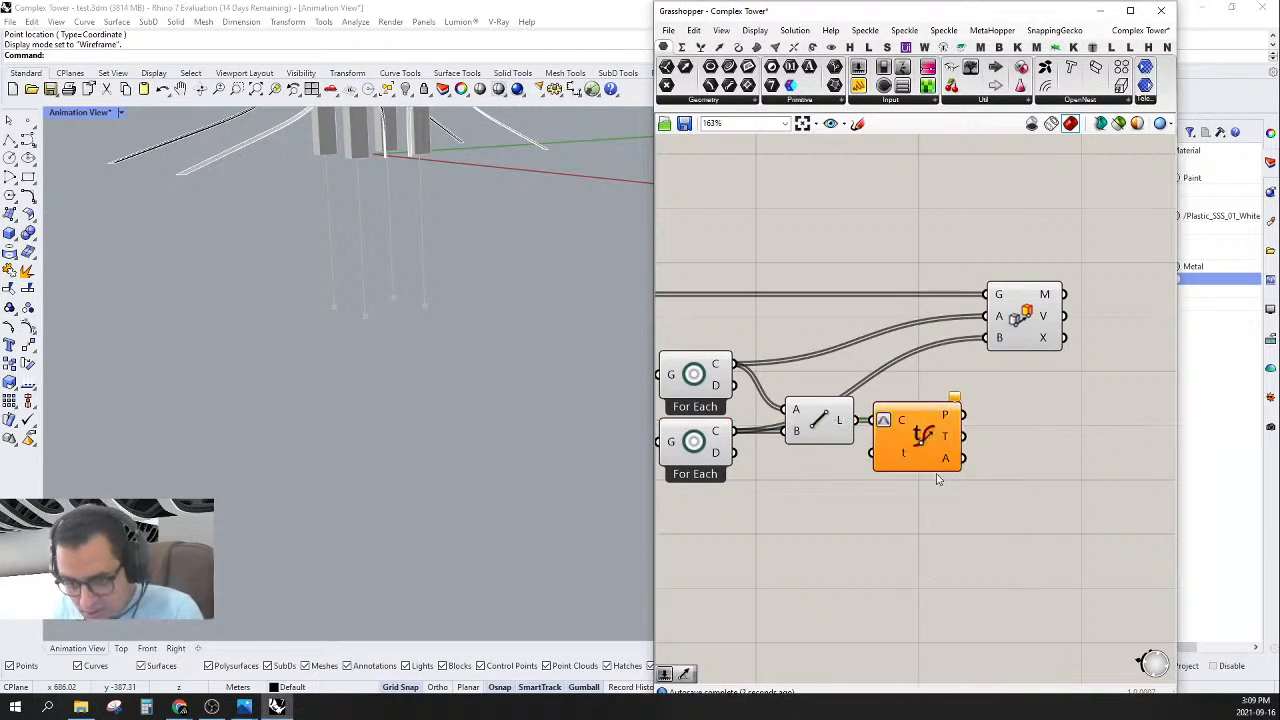
- Add a number slider set to 0.5 and connect it to the t input of Evaluate Curve
right_click_drag(923, 514, 1000, 453)
scroll(1000, 453, "down", 2)
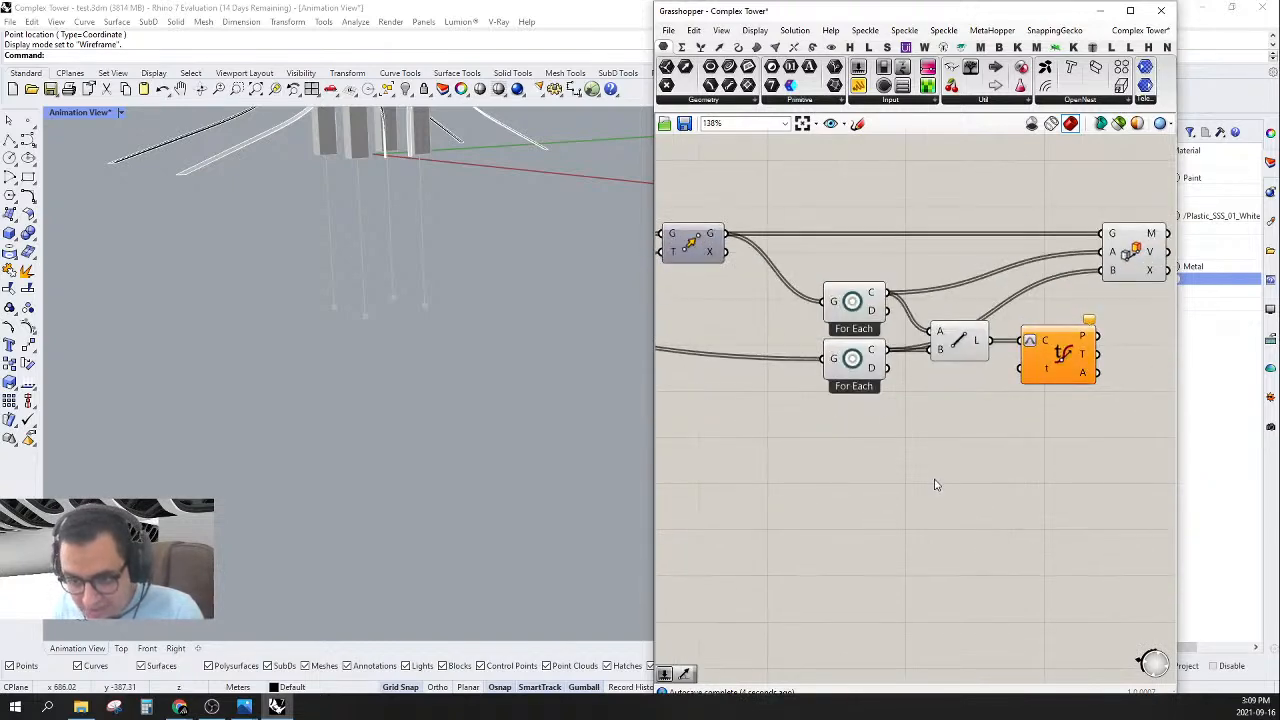
double_click(934, 478)
type("0.5")
key("Return")
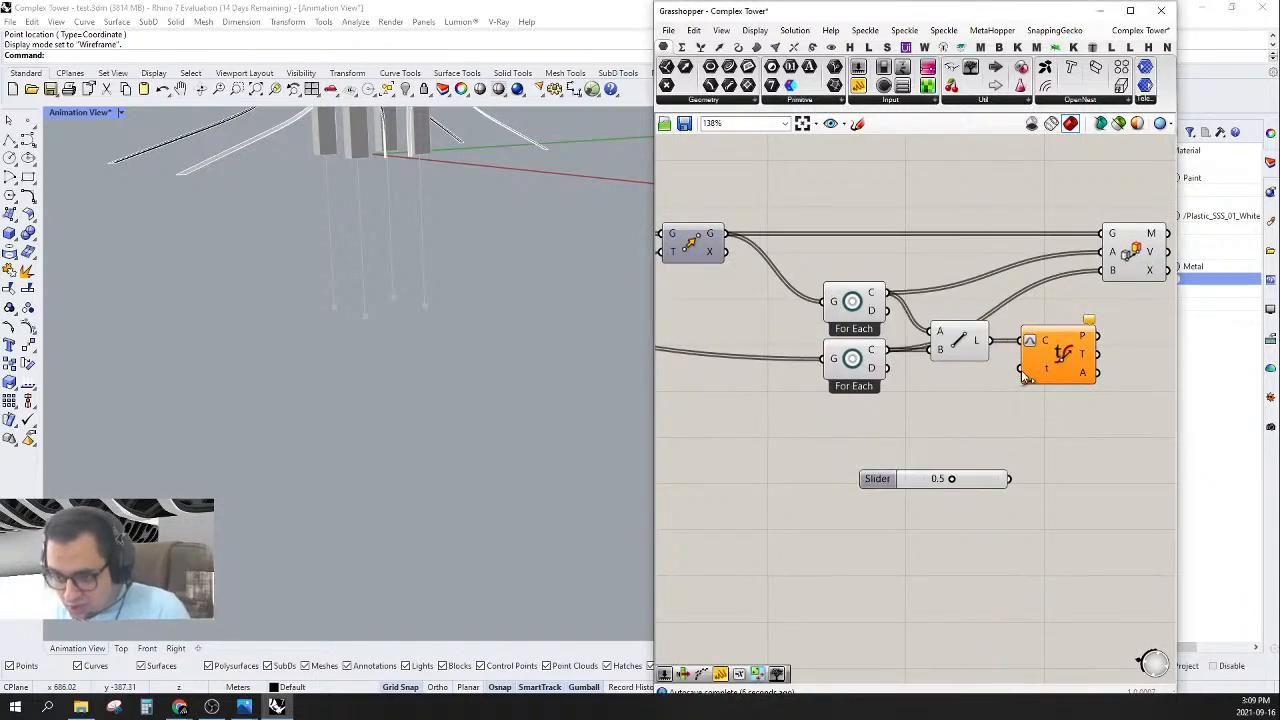
left_click_drag(1020, 368, 1010, 480)
right_click_drag(1003, 458, 947, 496)
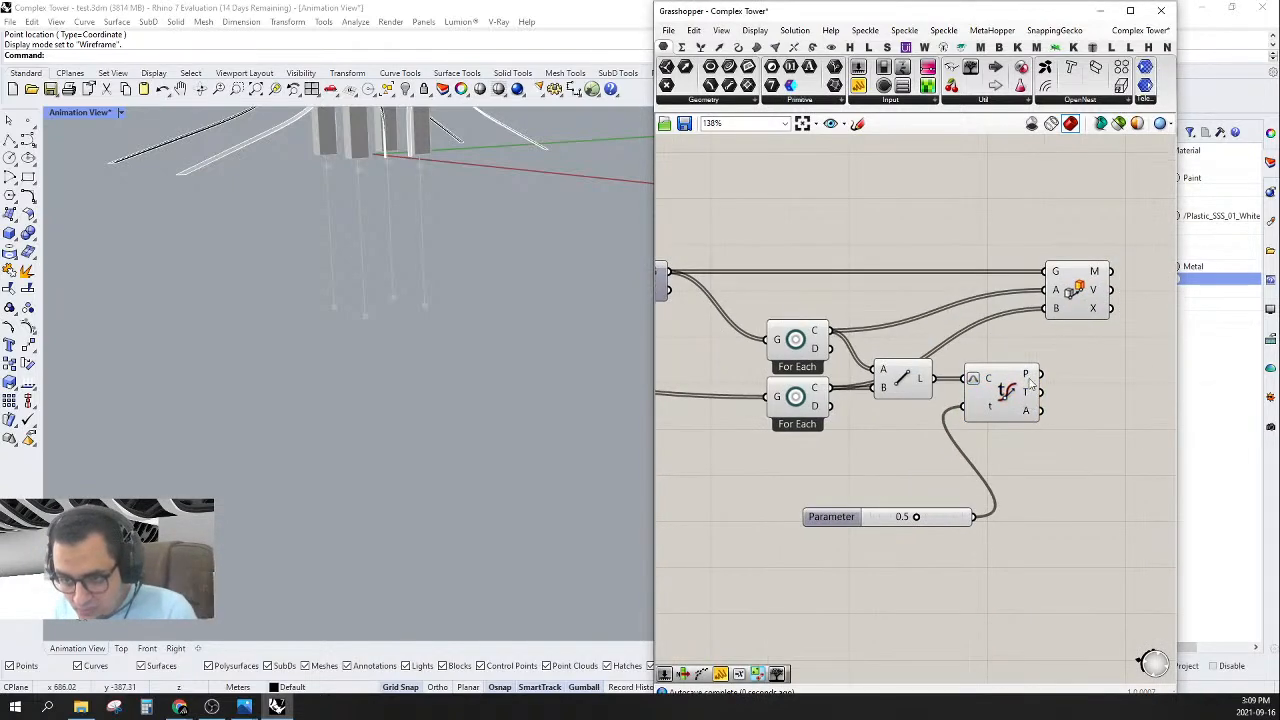
- Set the parameter slider's accuracy to two decimal digits and its value to 0.00
left_click(836, 517)
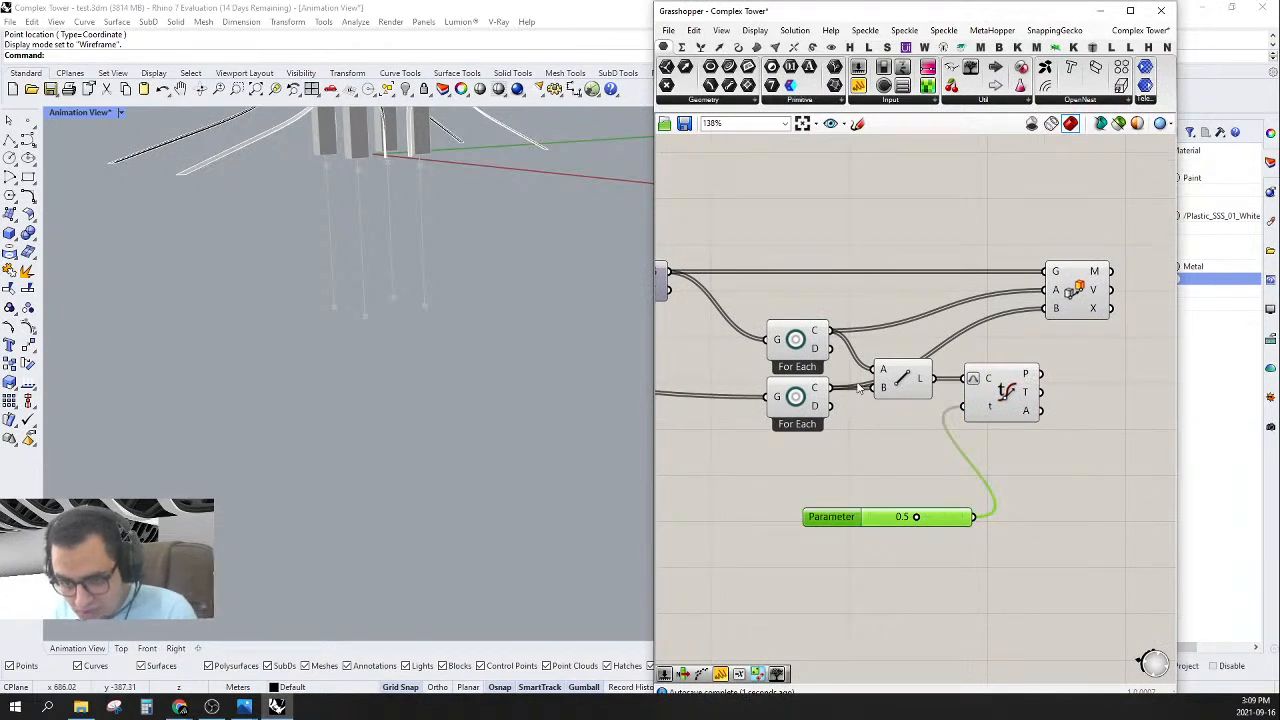
left_click(872, 349)
left_click(848, 349)
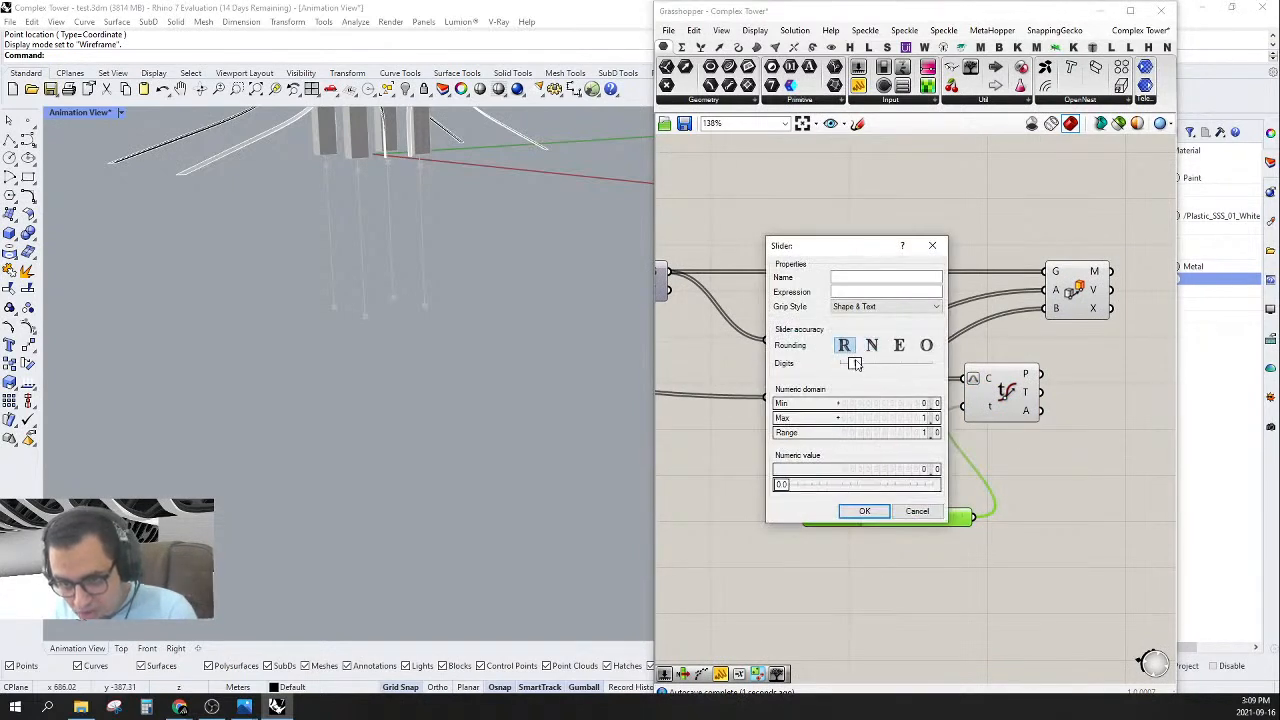
left_click_drag(855, 364, 869, 366)
left_click(864, 511)
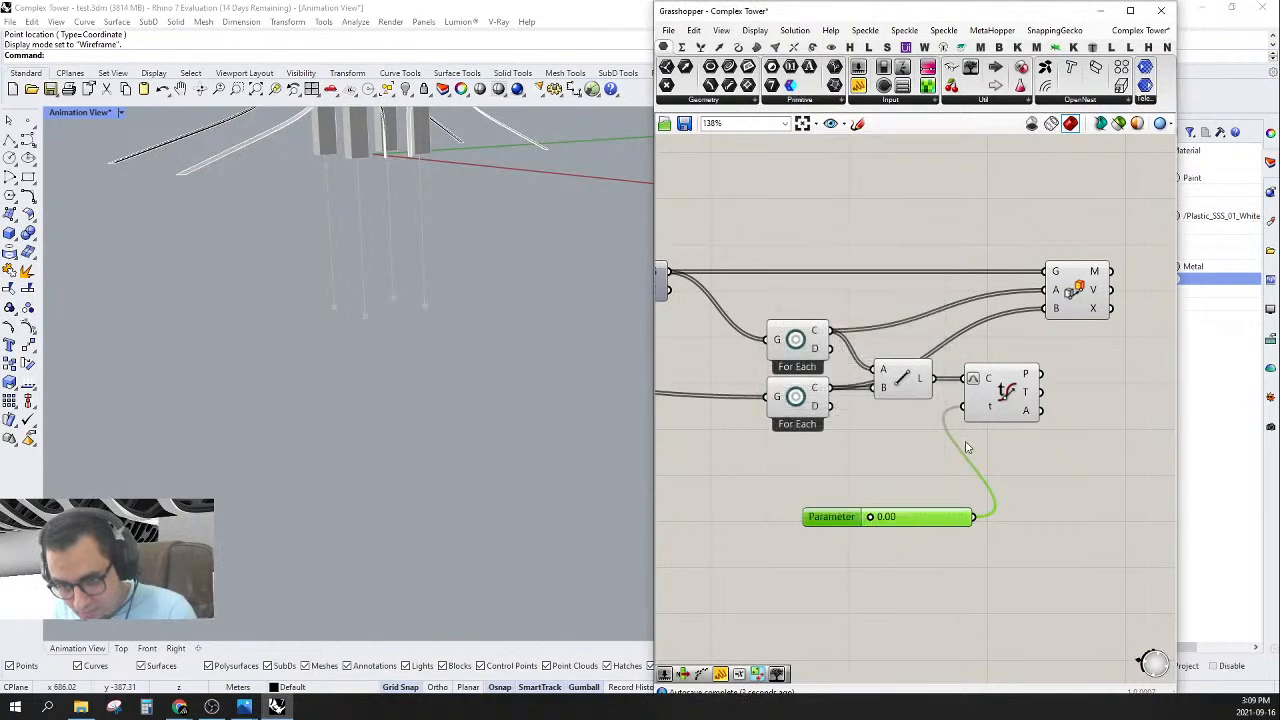
- Replace the B input of Move To Point with the evaluated points from Evaluate Curve
right_click_drag(969, 447, 925, 464)
left_click_drag(992, 392, 998, 328)
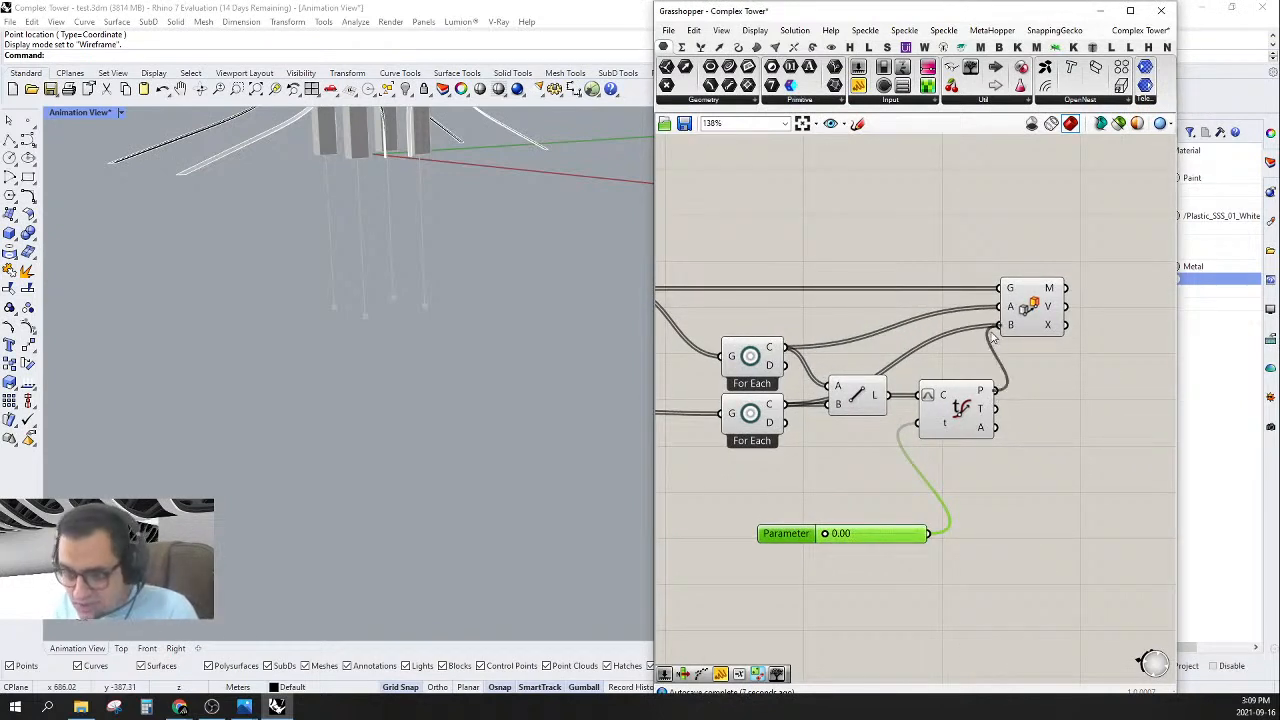
scroll(1068, 357, "down", 2)
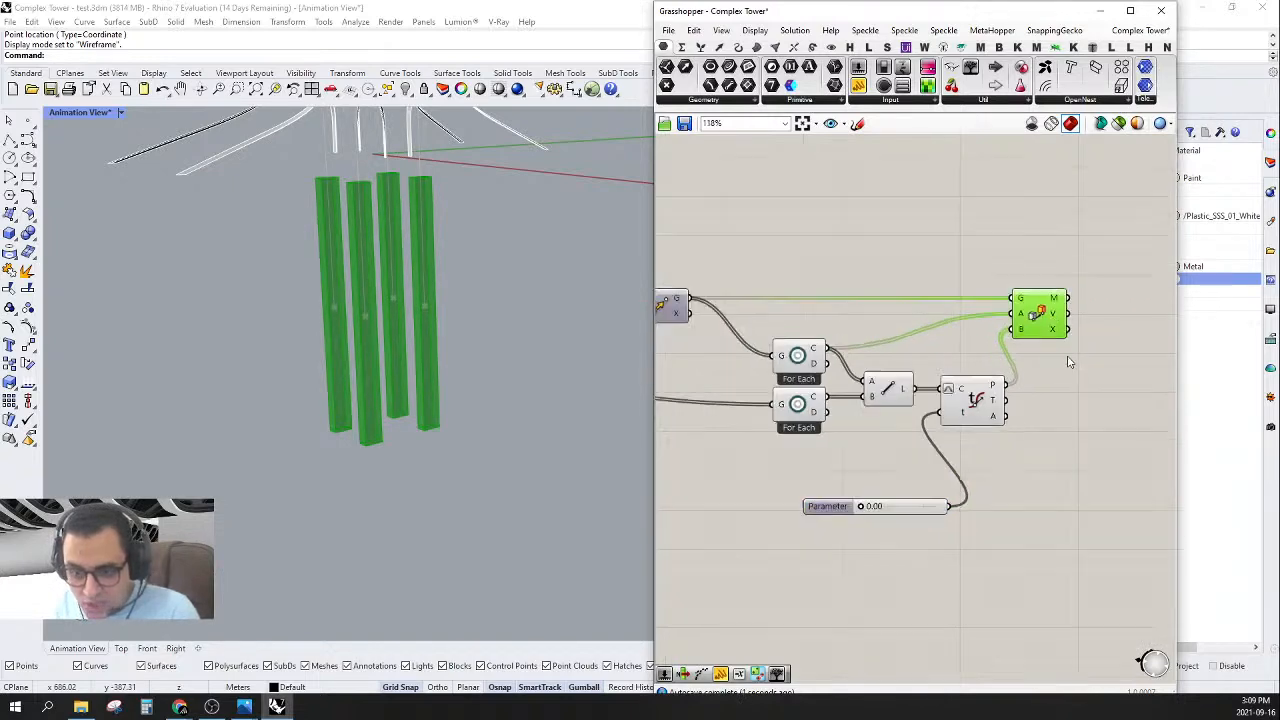
- Raise the parameter slider through 0.36 to 1.00 to move the cores up, and collapse the Grasshopper window to view the tower
scroll(990, 463, "up", 2)
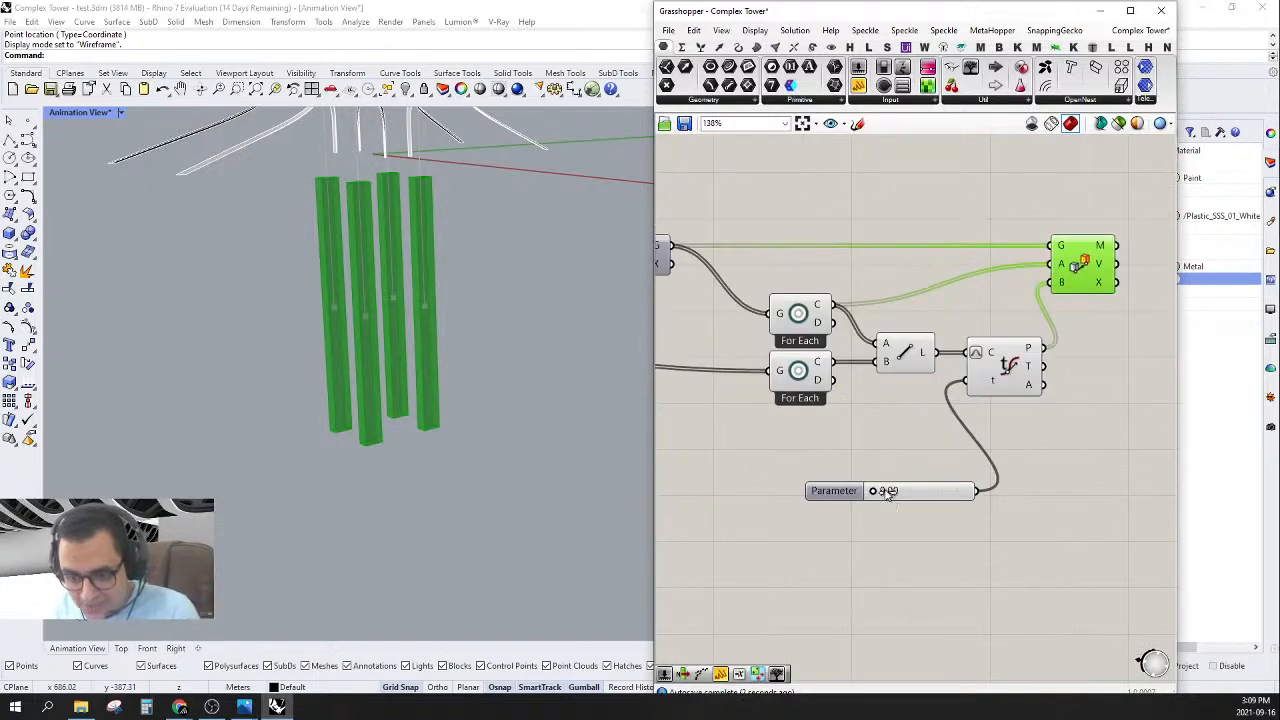
left_click_drag(876, 491, 906, 490)
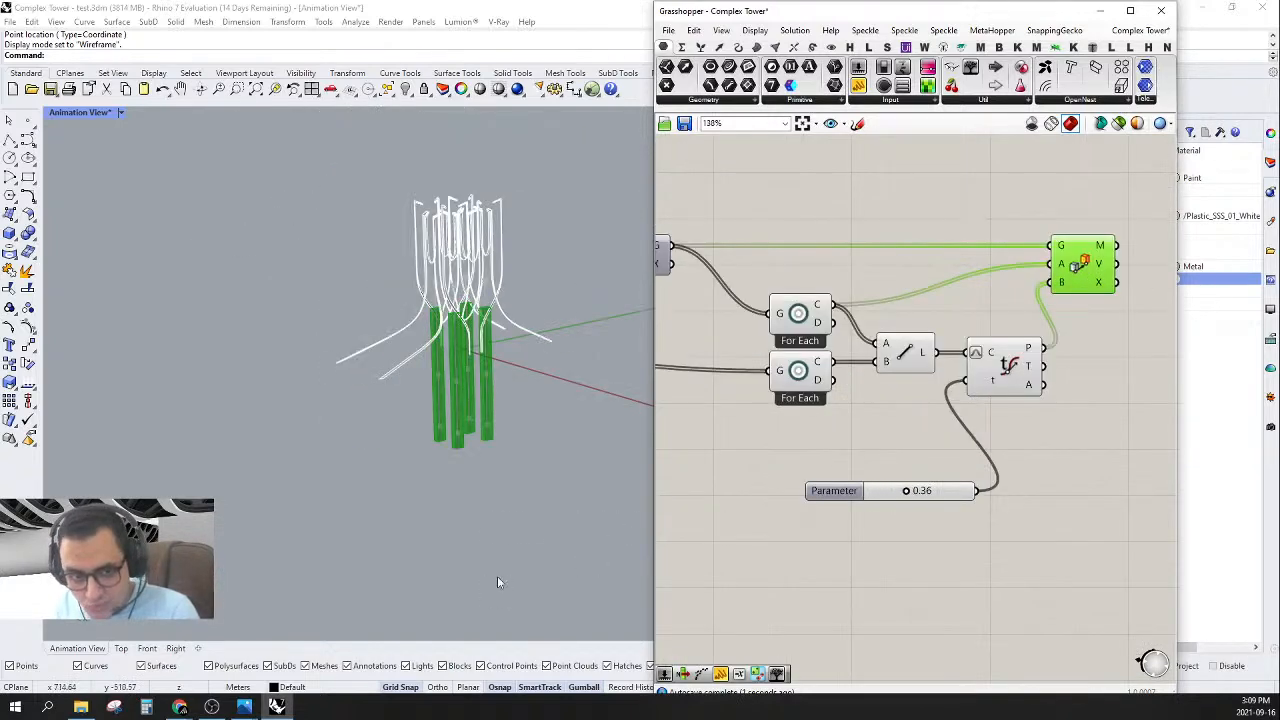
scroll(515, 384, "up", 2)
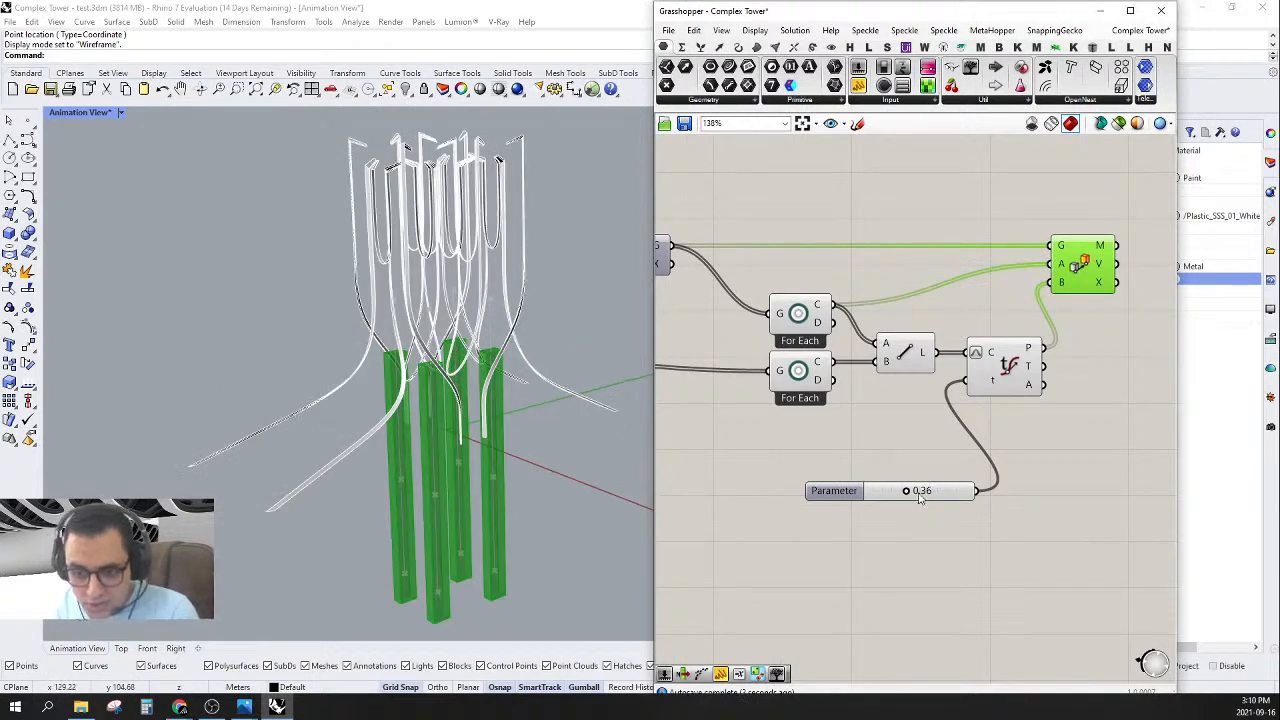
left_click_drag(906, 490, 1010, 490)
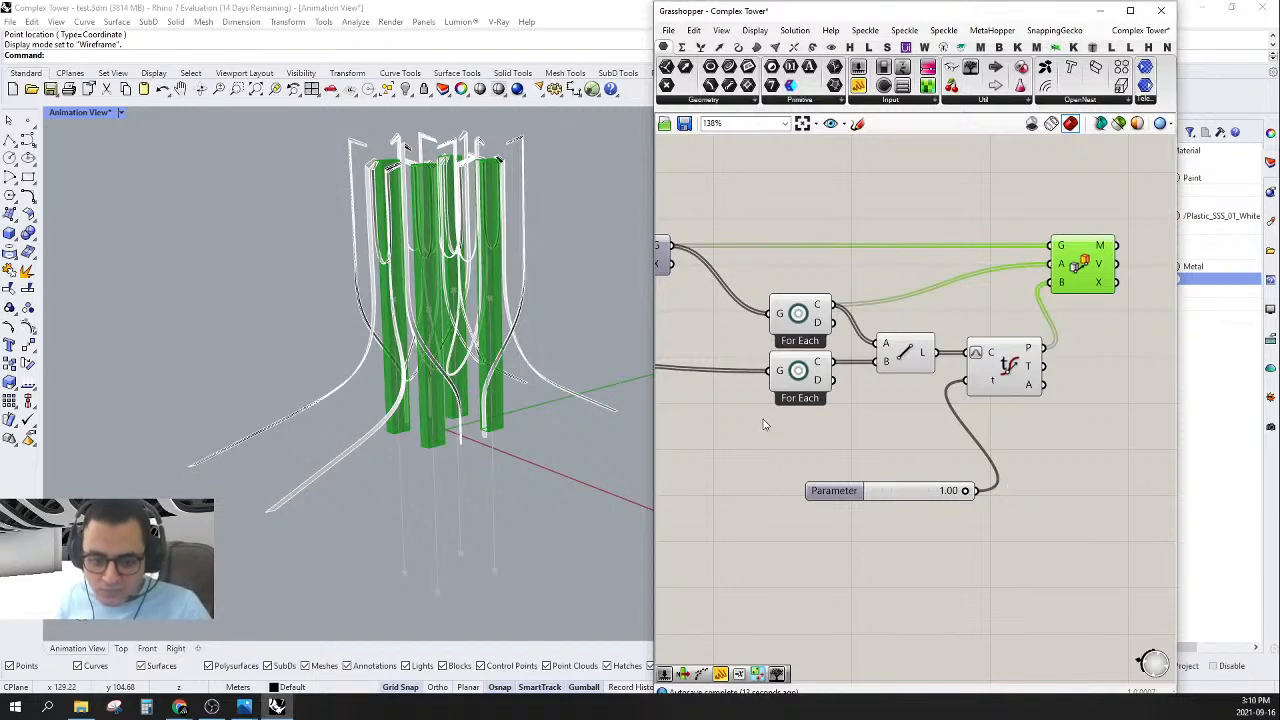
double_click(946, 14)
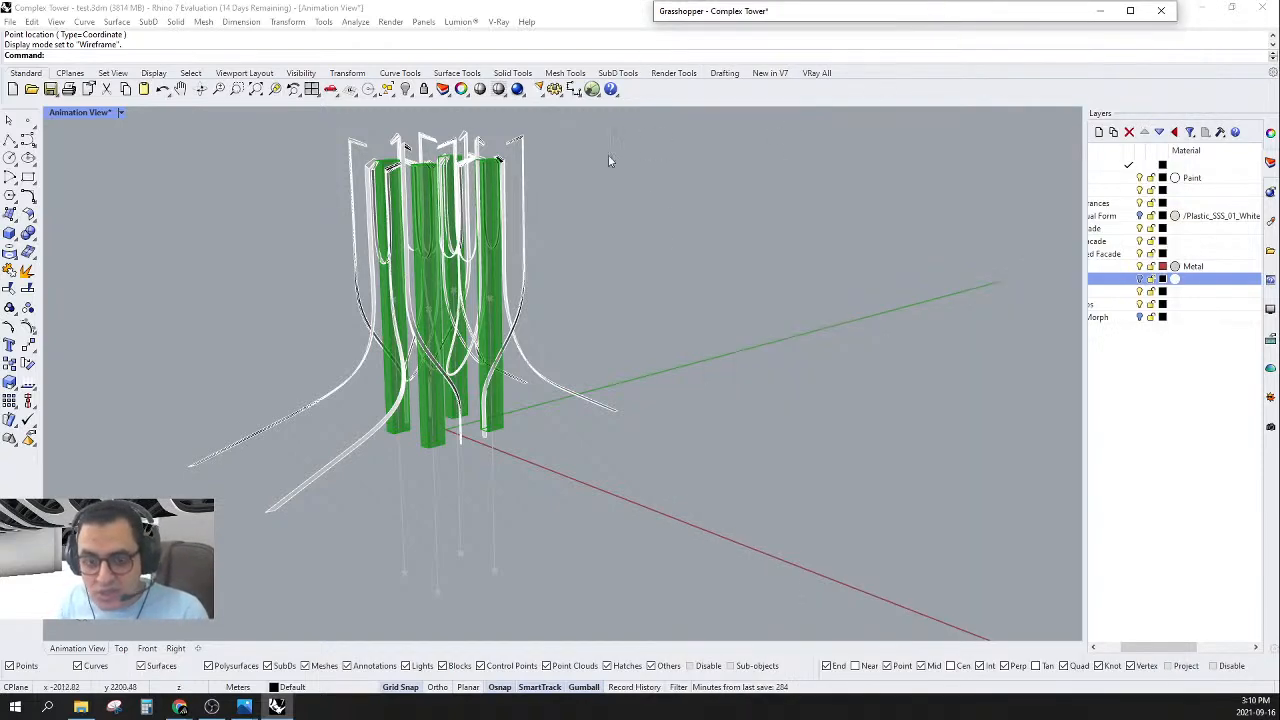
right_click_drag(622, 359, 622, 366)
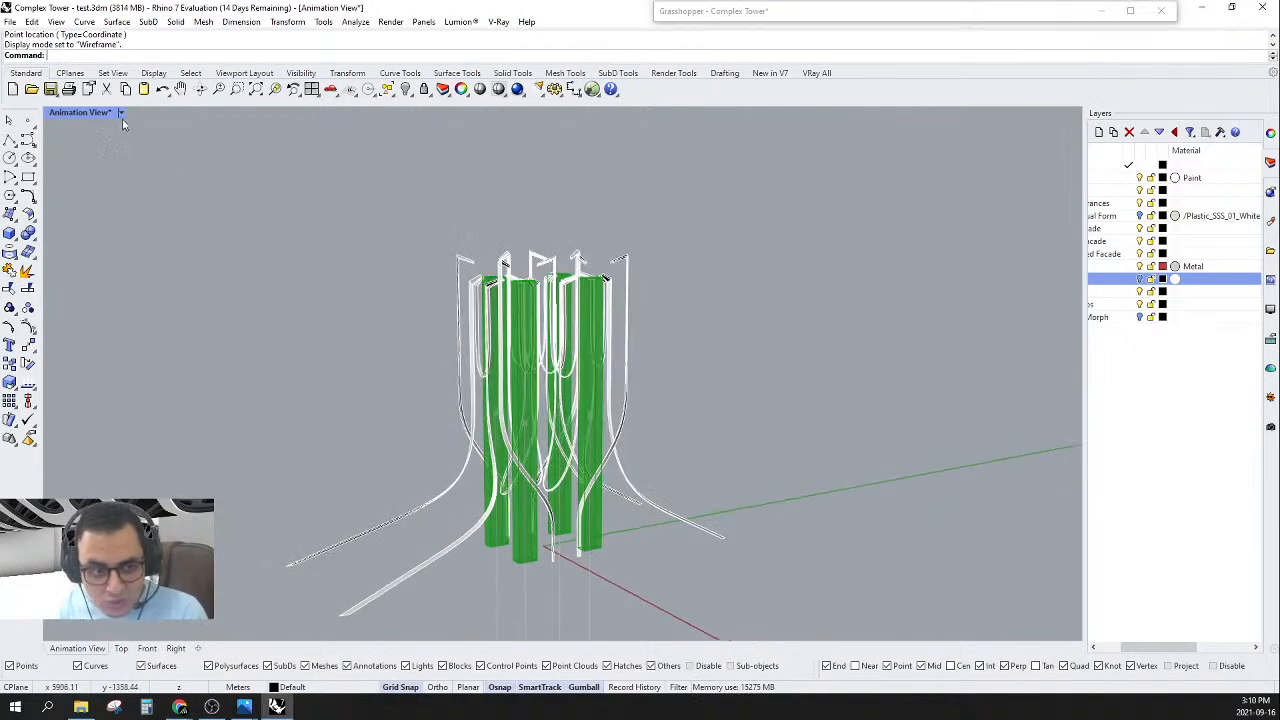
- Check the ground plane's height and material settings, and restore the full Grasshopper canvas
left_click(1171, 429)
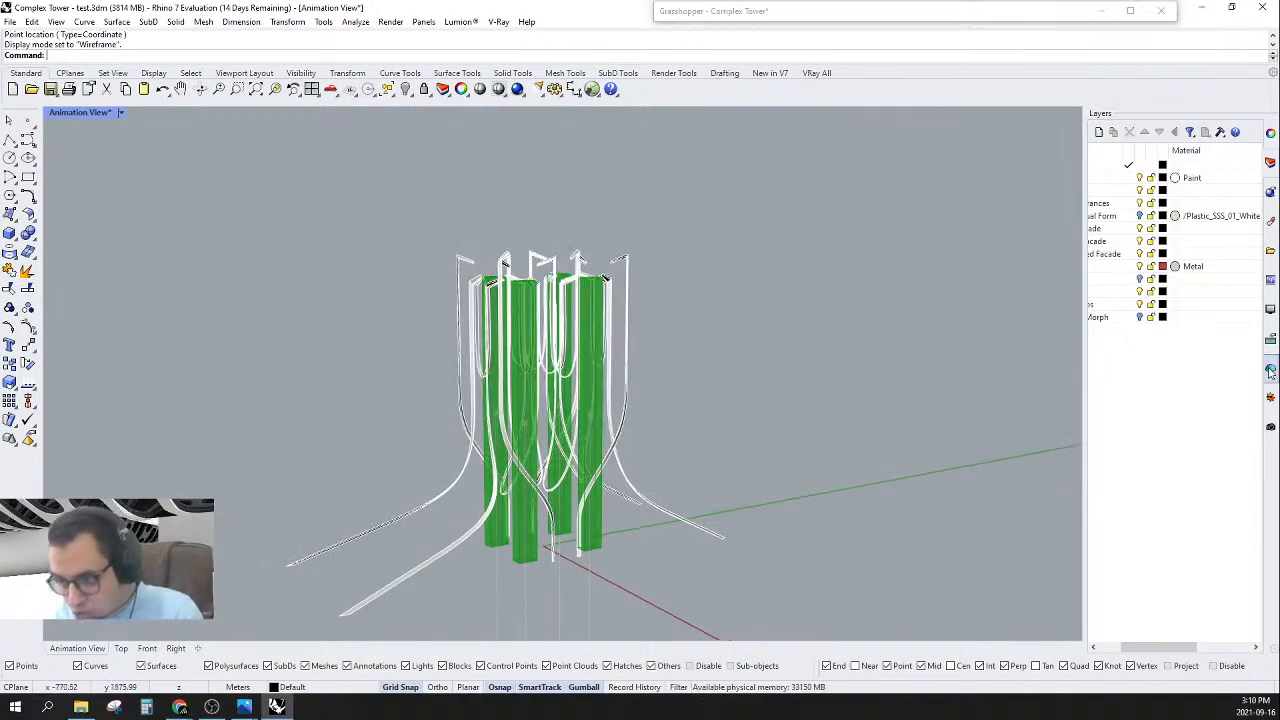
left_click(1270, 345)
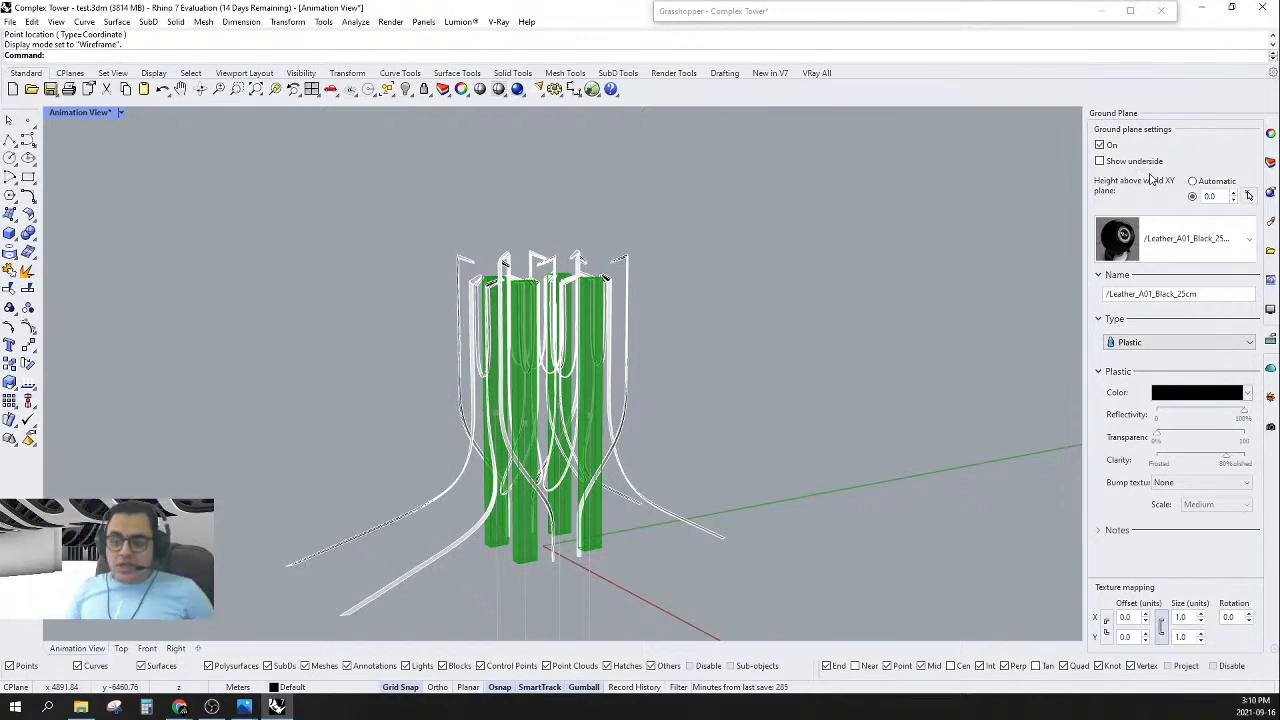
left_click(903, 22)
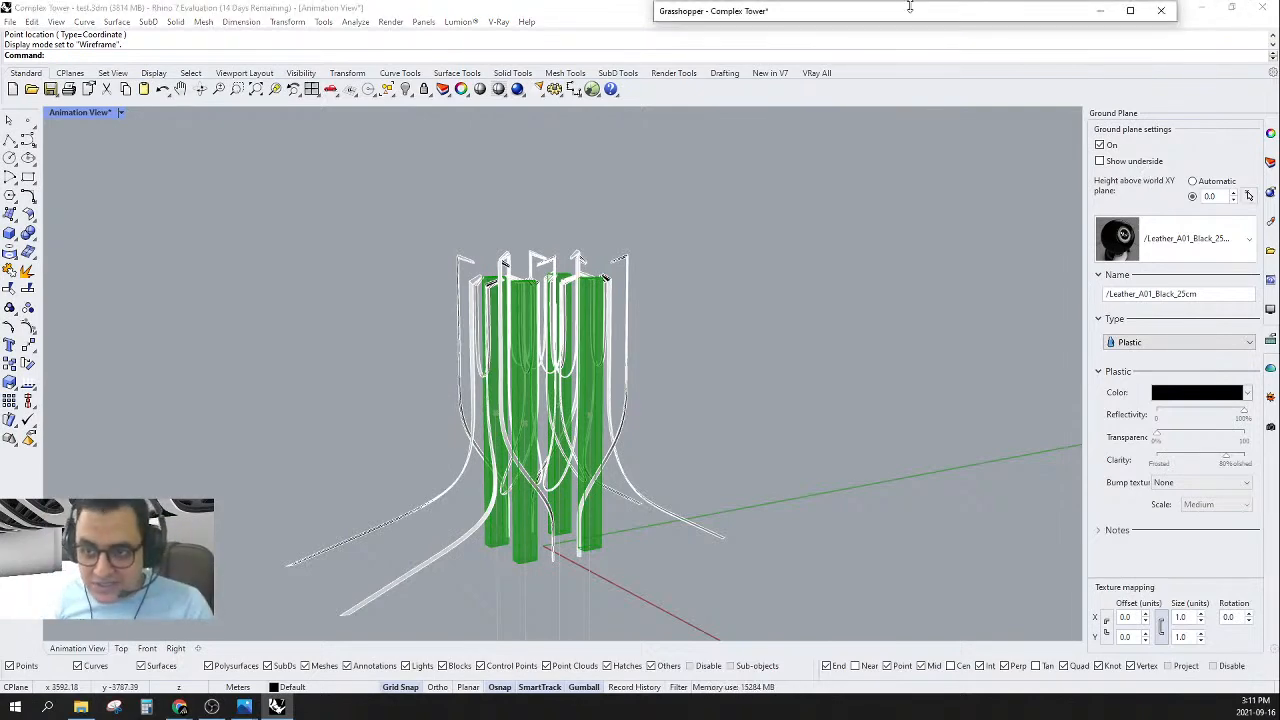
double_click(924, 12)
scroll(1092, 372, "down", 3)
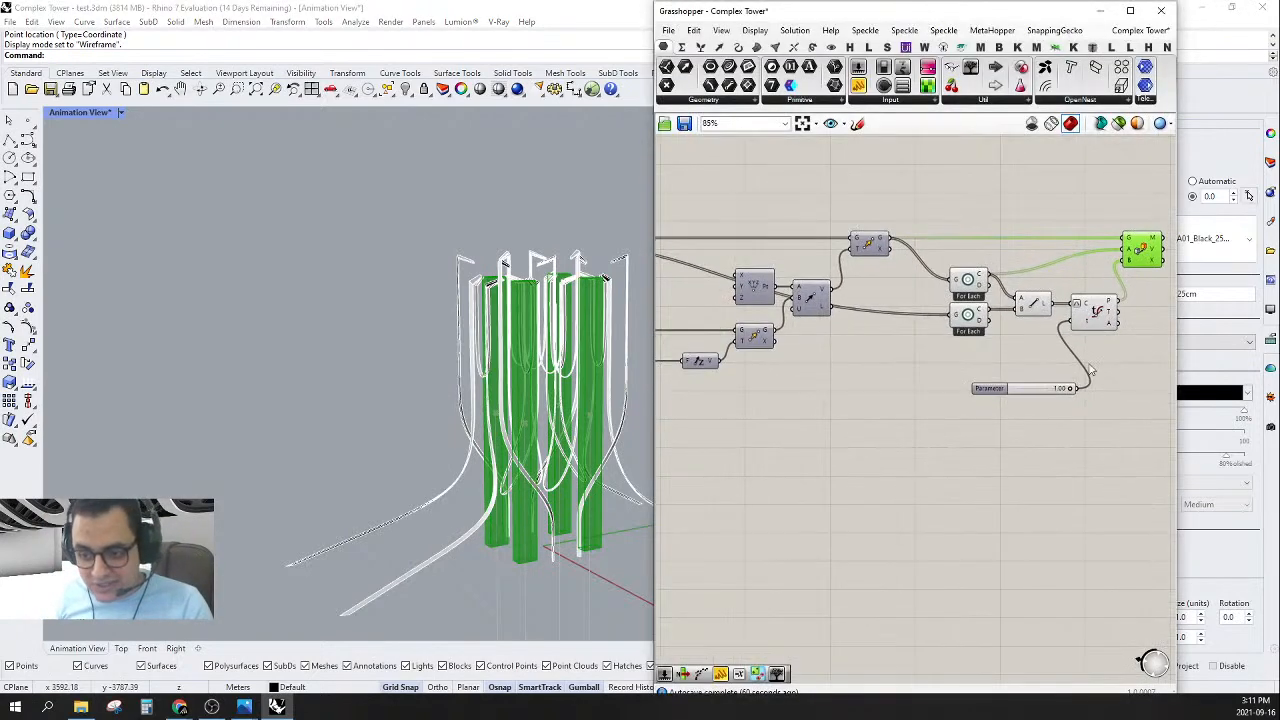
- Move the parameter slider back towards the definition's start and route its wire through a relay just below Evaluate Curve
left_click_drag(1027, 392, 725, 442)
double_click(958, 354)
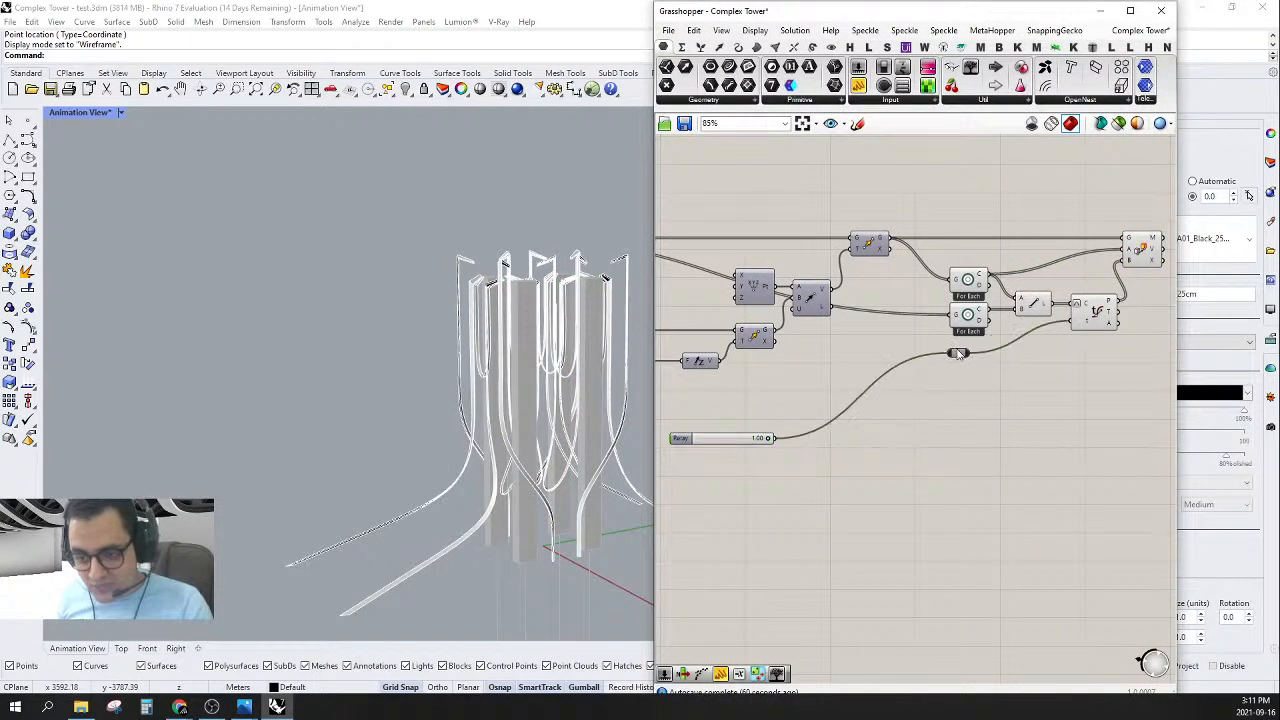
left_click_drag(961, 356, 1034, 367)
key("Delete")
scroll(1048, 377, "down", 4)
scroll(1015, 366, "up", 3)
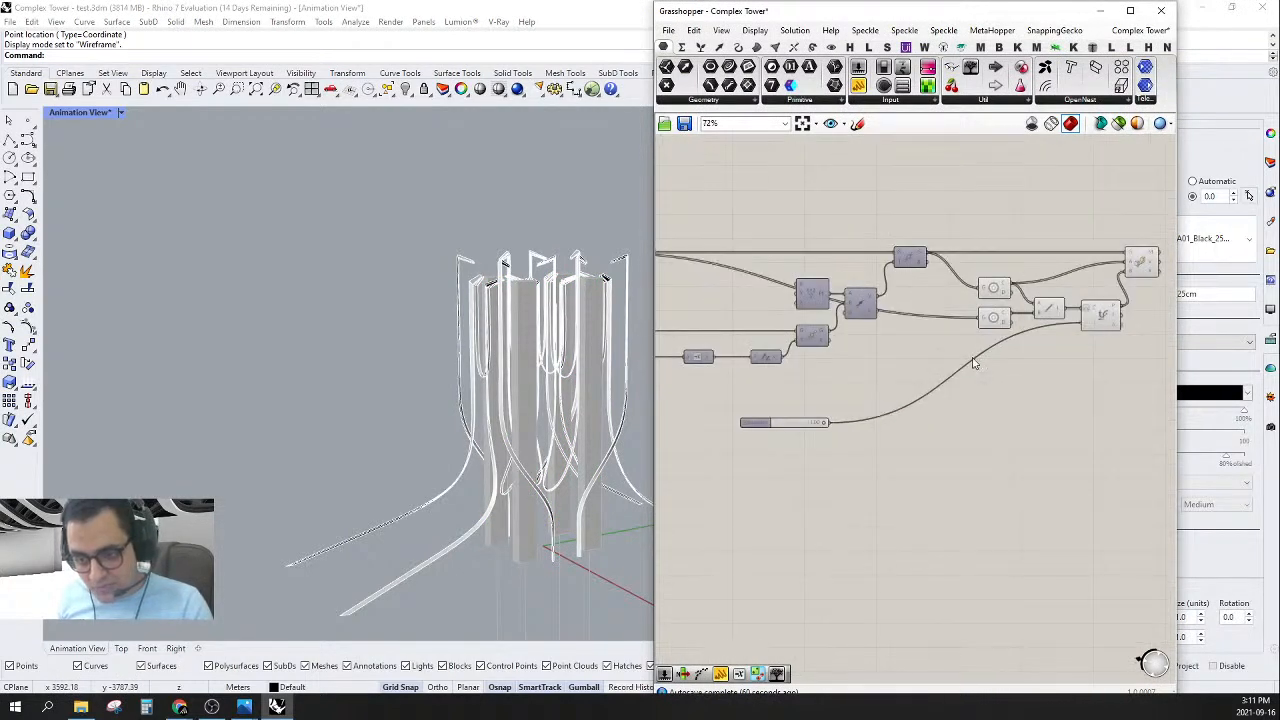
double_click(974, 361)
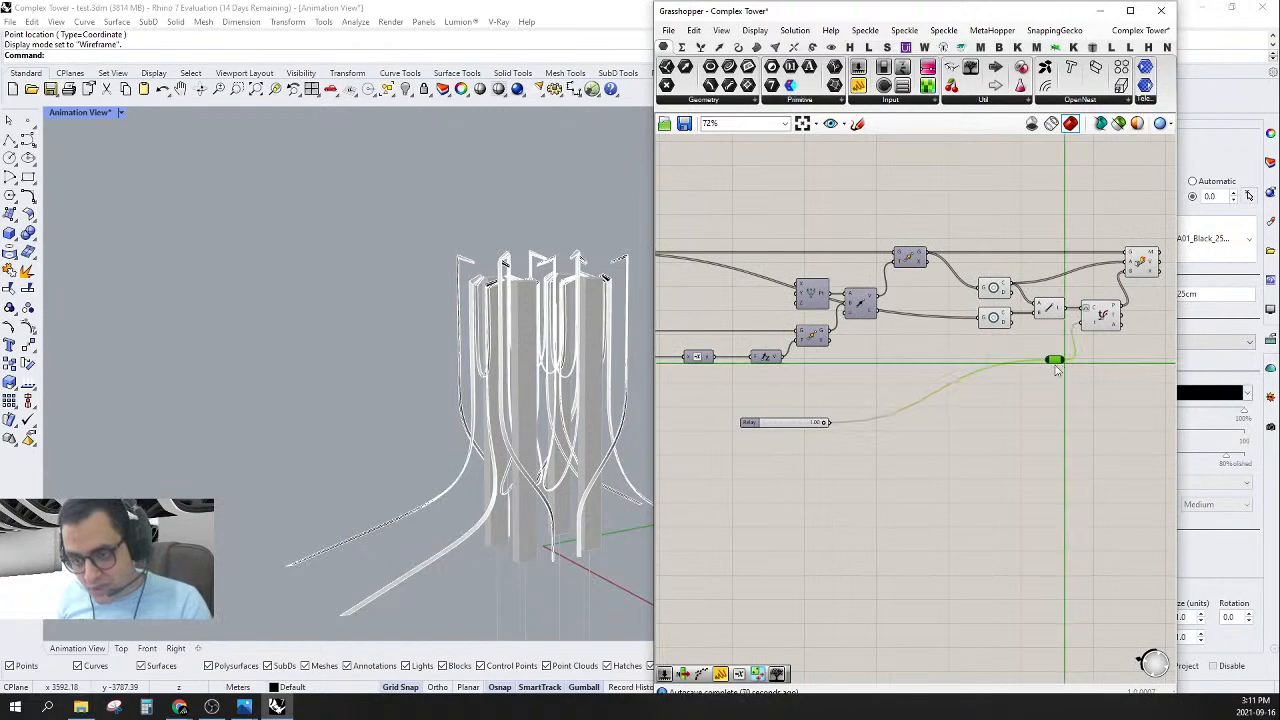
scroll(1034, 283, "up", 3)
scroll(1047, 350, "up", 2)
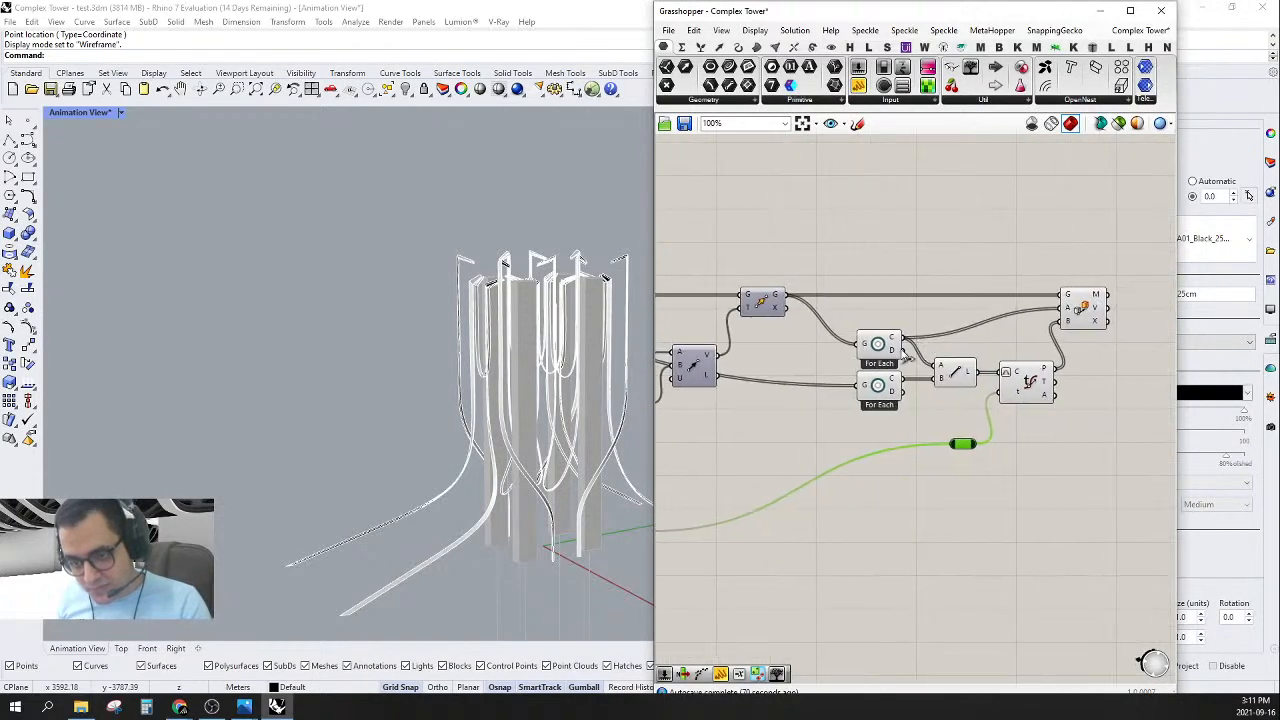
- Raise the upper Area component in line with Move To Point, and turn off the preview of Area, Line and Evaluate Curve
left_click_drag(886, 343, 886, 305)
right_click_drag(1029, 364, 981, 357)
scroll(981, 357, "down", 3)
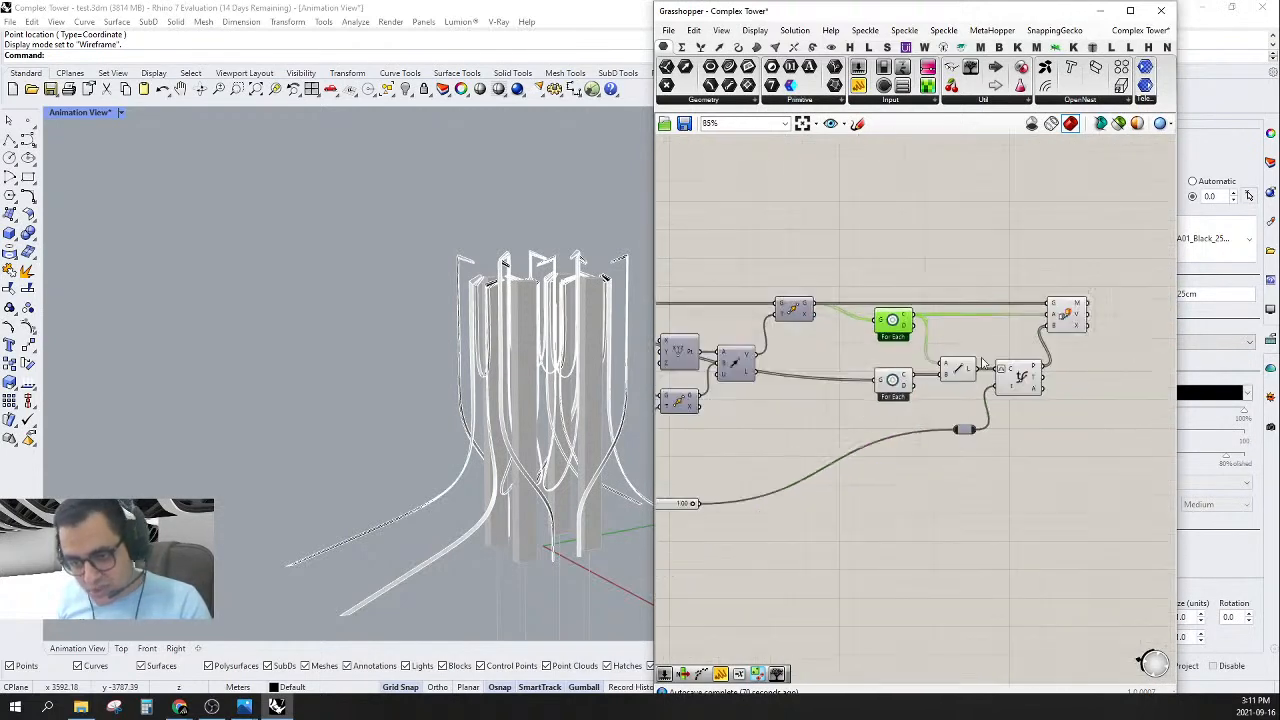
left_click_drag(1019, 456, 864, 267)
middle_click(905, 277)
left_click(931, 302)
left_click(1066, 286)
- Add a Brep parameter fed by the M output of Move To Point and align it with that output
scroll(1030, 295, "up", 1)
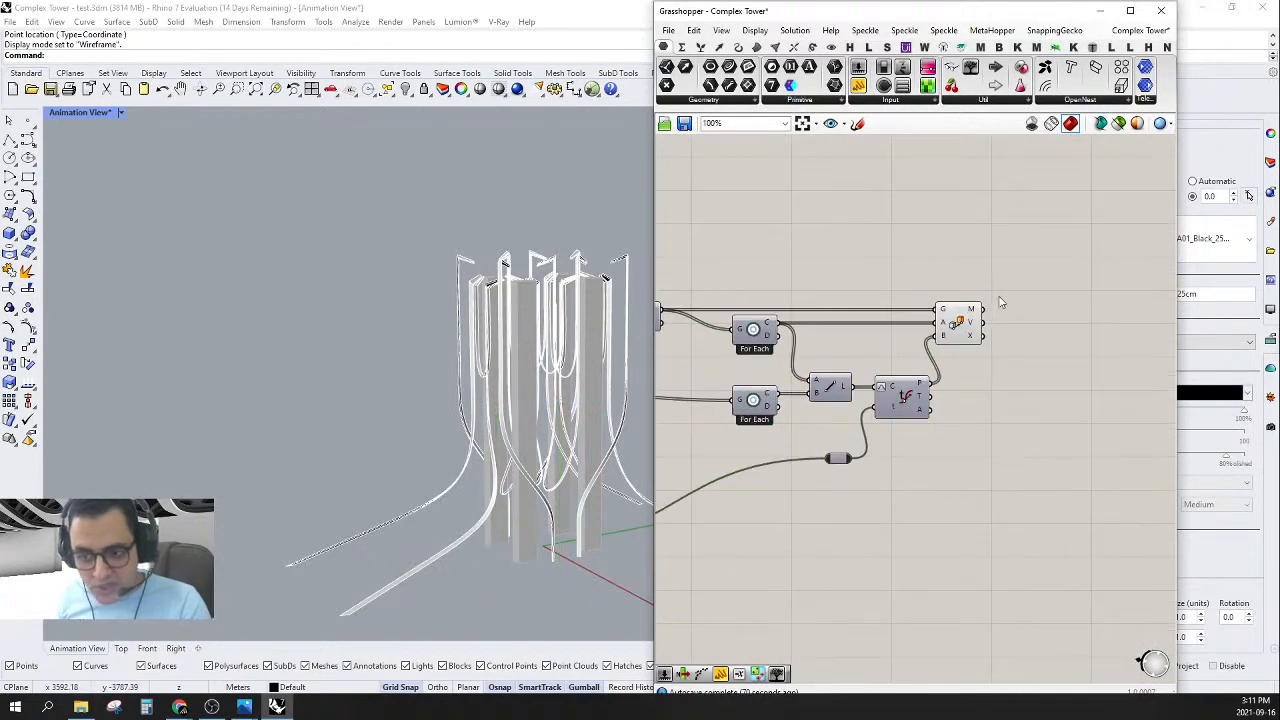
left_click(741, 100)
left_click(782, 203)
left_click(1059, 325)
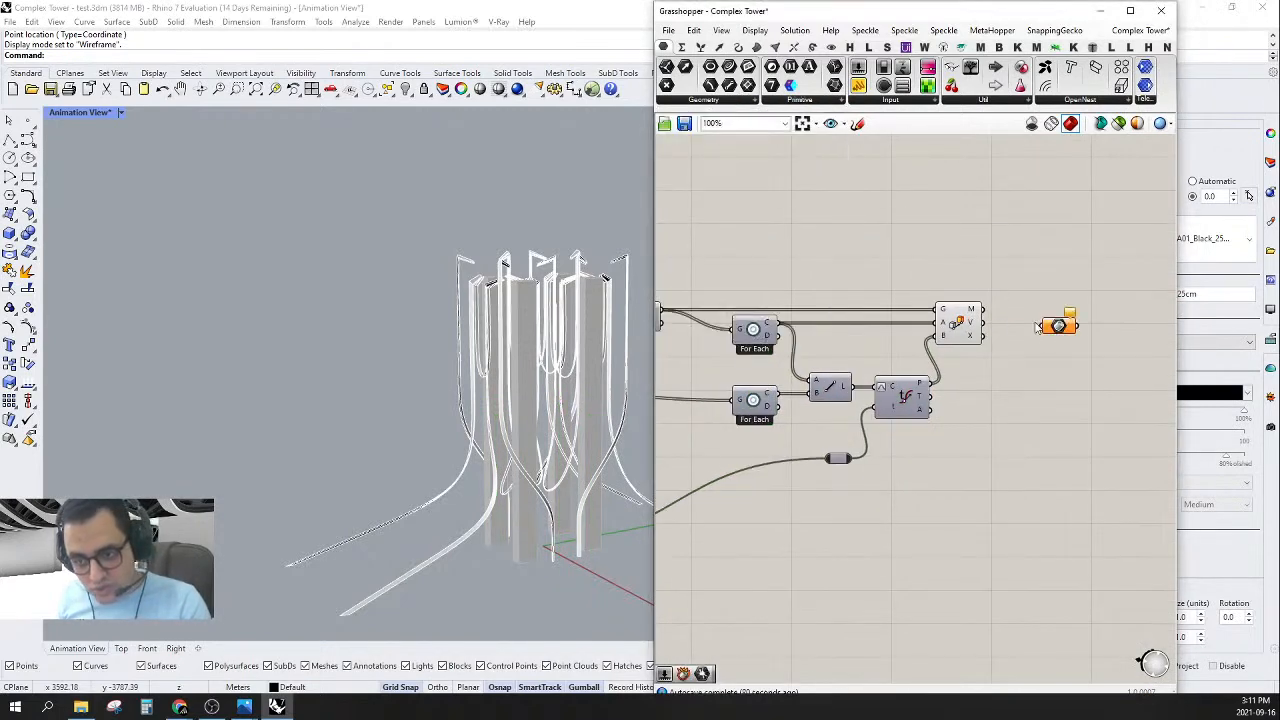
left_click_drag(1044, 325, 980, 305)
left_click_drag(1068, 333, 1026, 318)
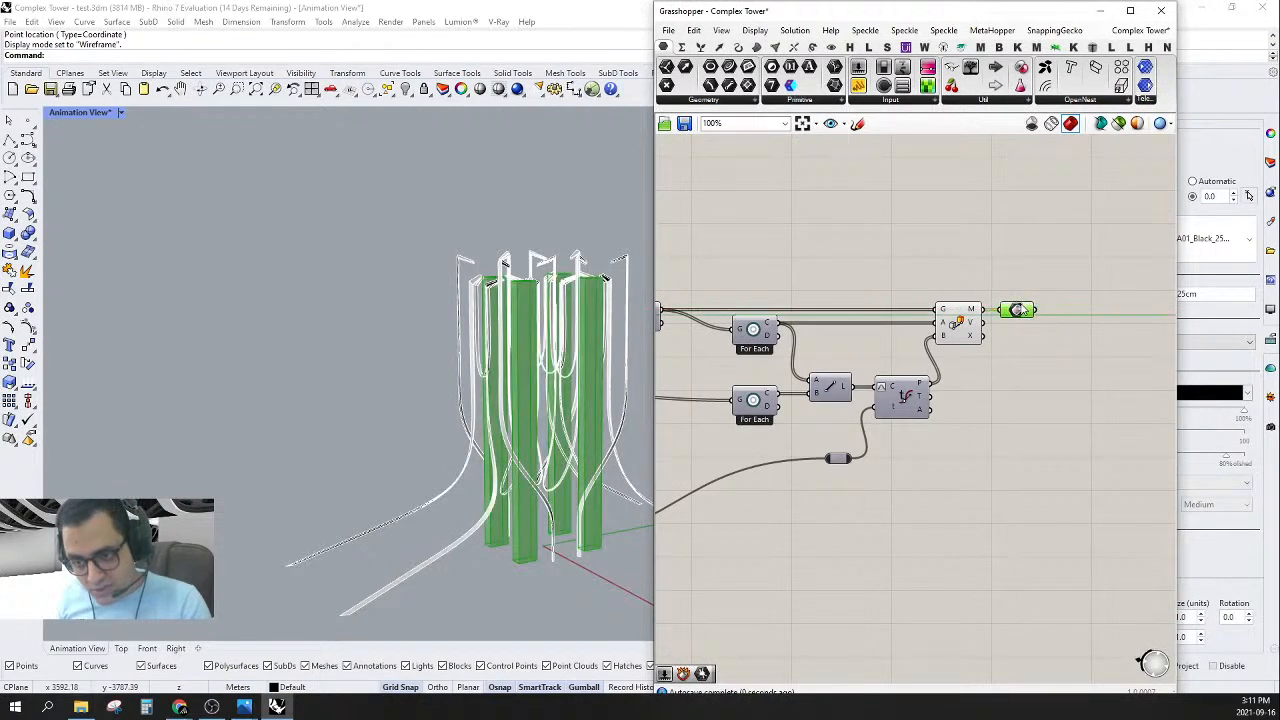
- Connect a Cluster Output to the new Brep parameter, and turn off the preview of Move To Point and that parameter
left_click_drag(997, 88, 1078, 309)
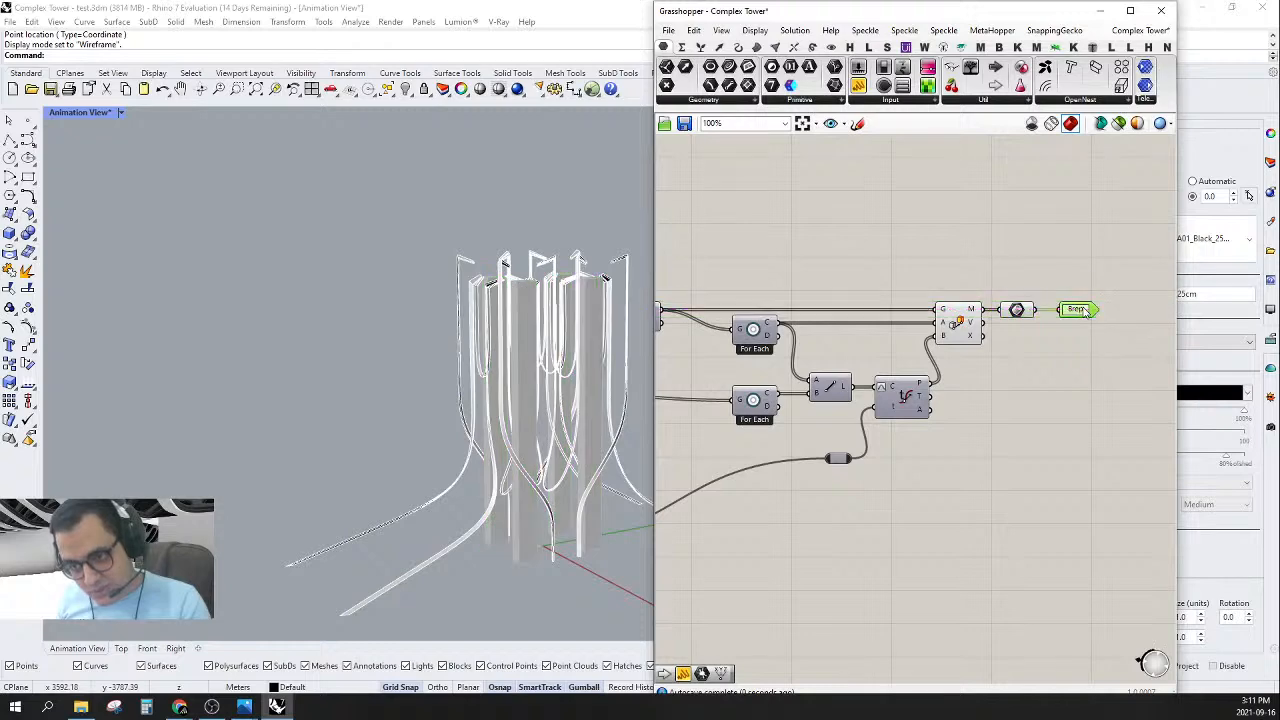
left_click_drag(1030, 256, 940, 392)
right_click(955, 305)
left_click(949, 251)
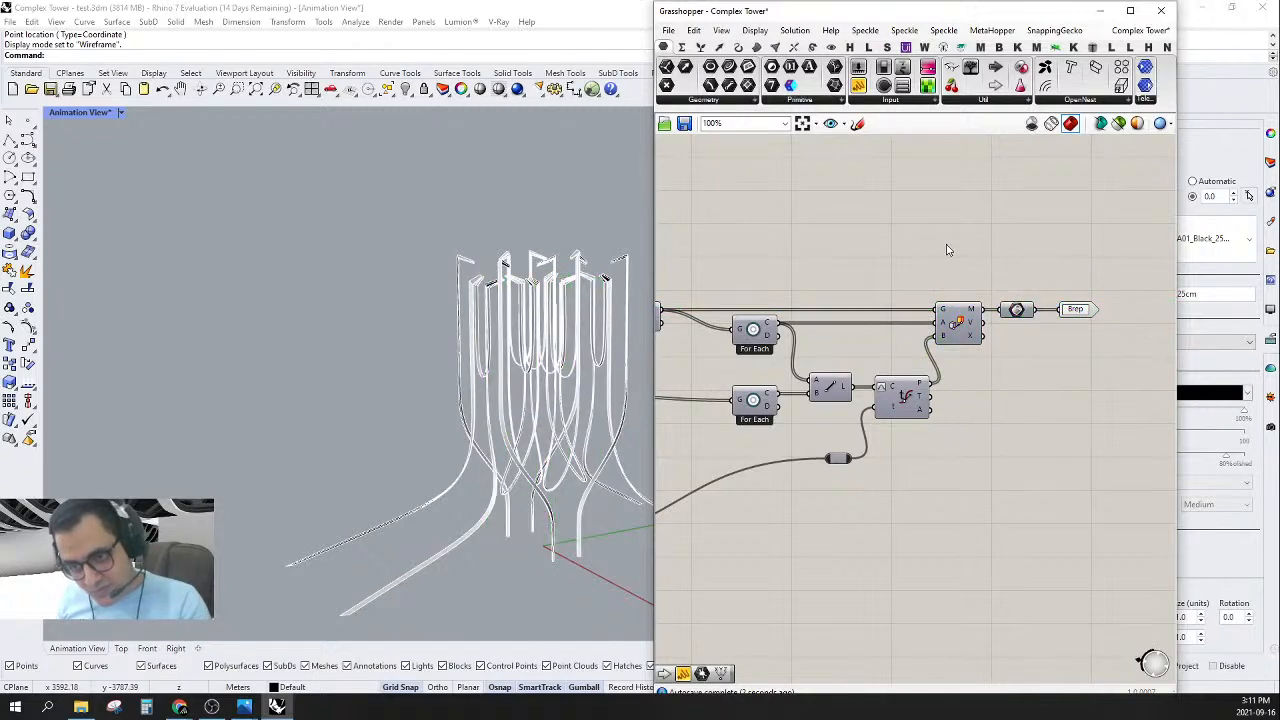
- Shift the parameter slider and the core Brep and Point parameters further away from the downstream components to make room
scroll(1023, 291, "down", 4)
right_click_drag(790, 445, 898, 410)
left_click_drag(888, 413, 692, 412)
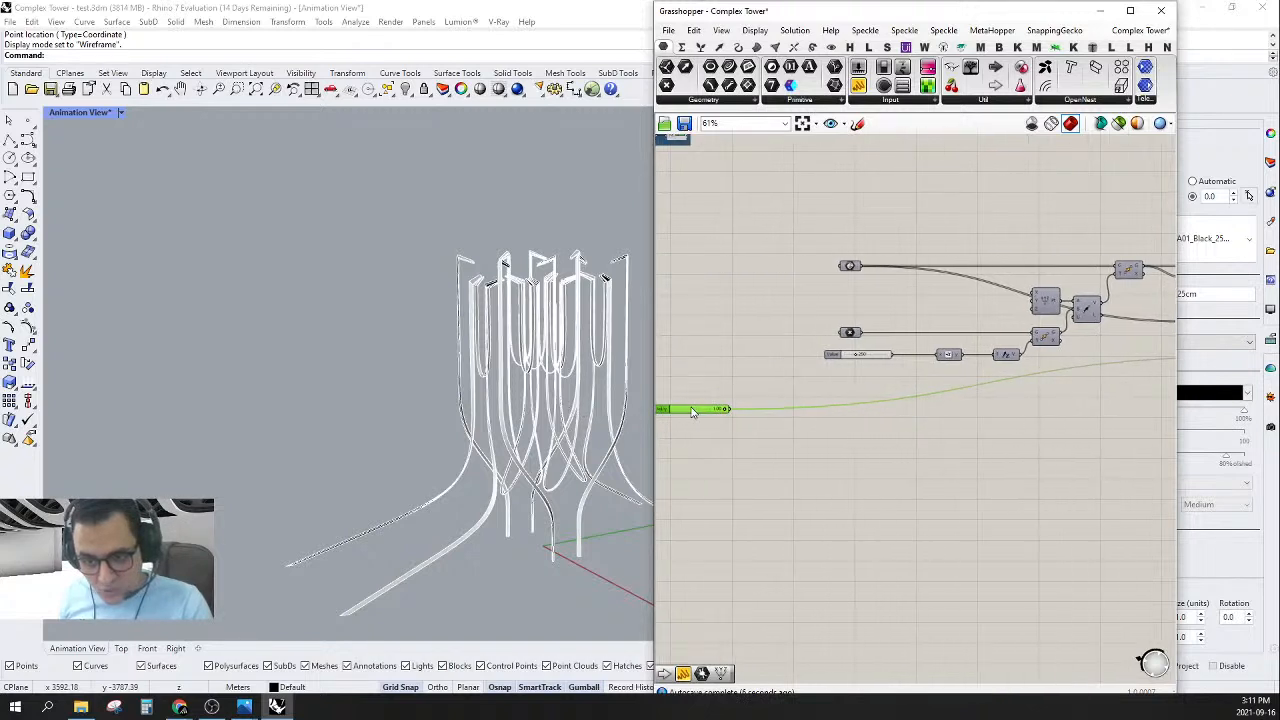
left_click_drag(871, 219, 767, 330)
left_click(790, 400)
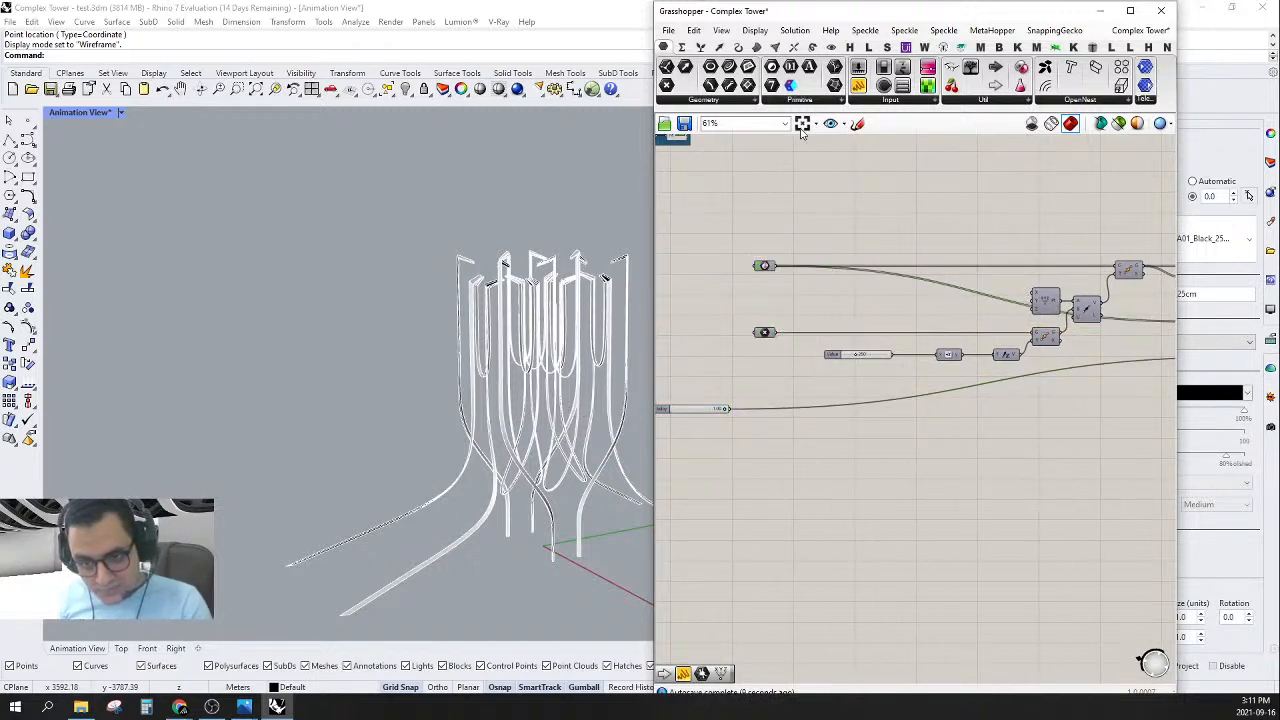
- Insert a second Brep parameter between the original core Brep parameter and its downstream components, and line the two up
left_click(735, 100)
left_click(790, 200)
left_click(880, 218)
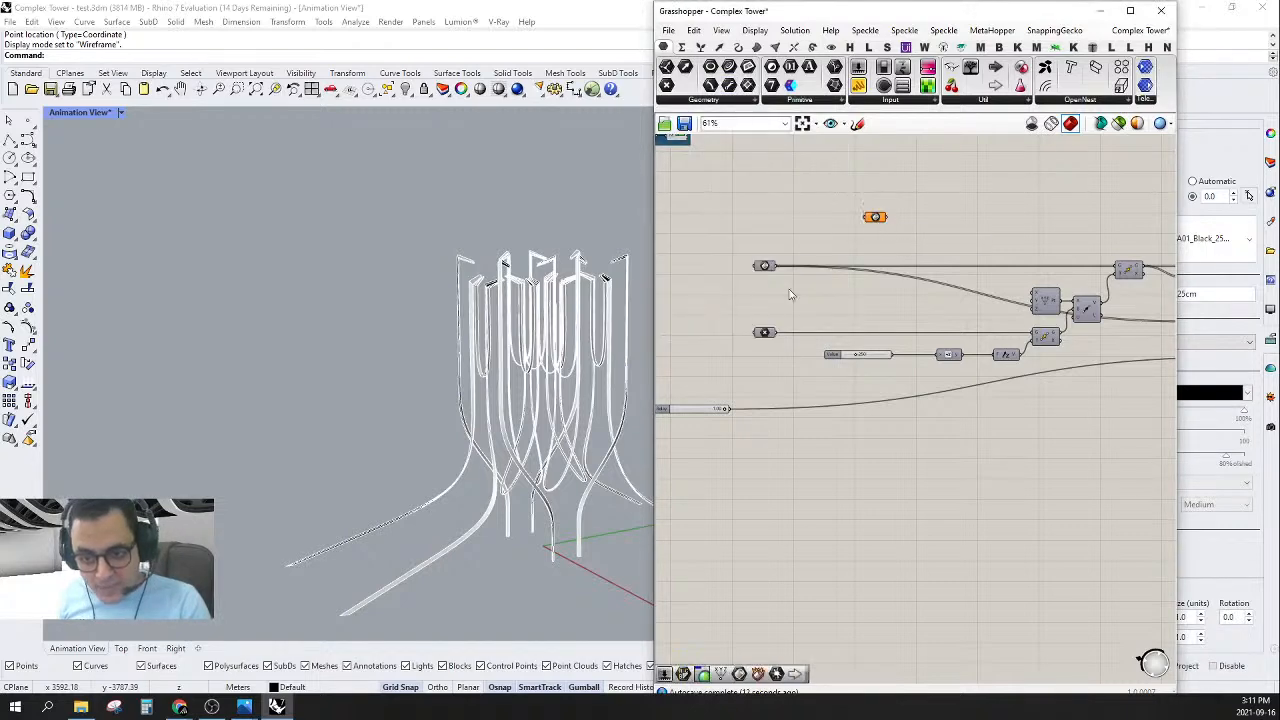
scroll(783, 270, "up", 2)
mouse_move(806, 259)
left_mouse_down("ctrl+shift")
mouse_move(957, 190)
mouse_move(806, 253)
left_mouse_up("ctrl+shift")
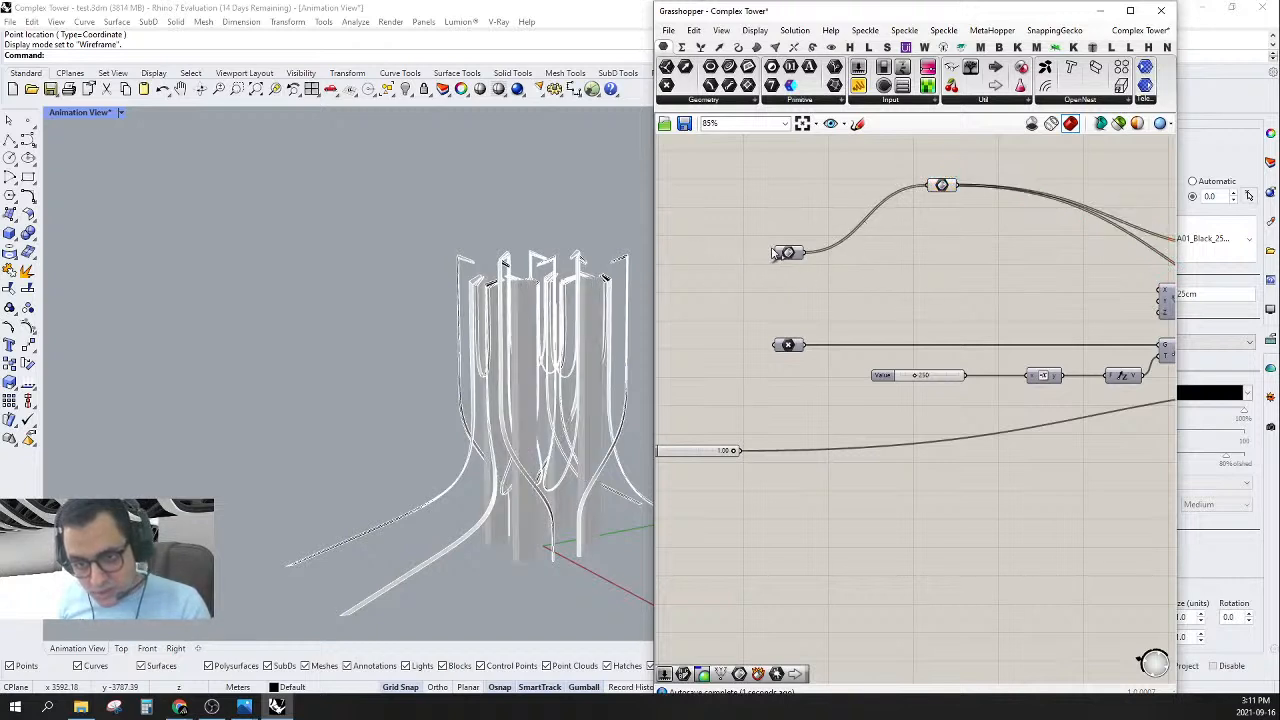
left_click_drag(787, 255, 687, 253)
left_click_drag(942, 188, 789, 252)
- Insert a Number parameter between the parameter slider and the relay, and align the slider with it
right_click_drag(738, 451, 776, 435)
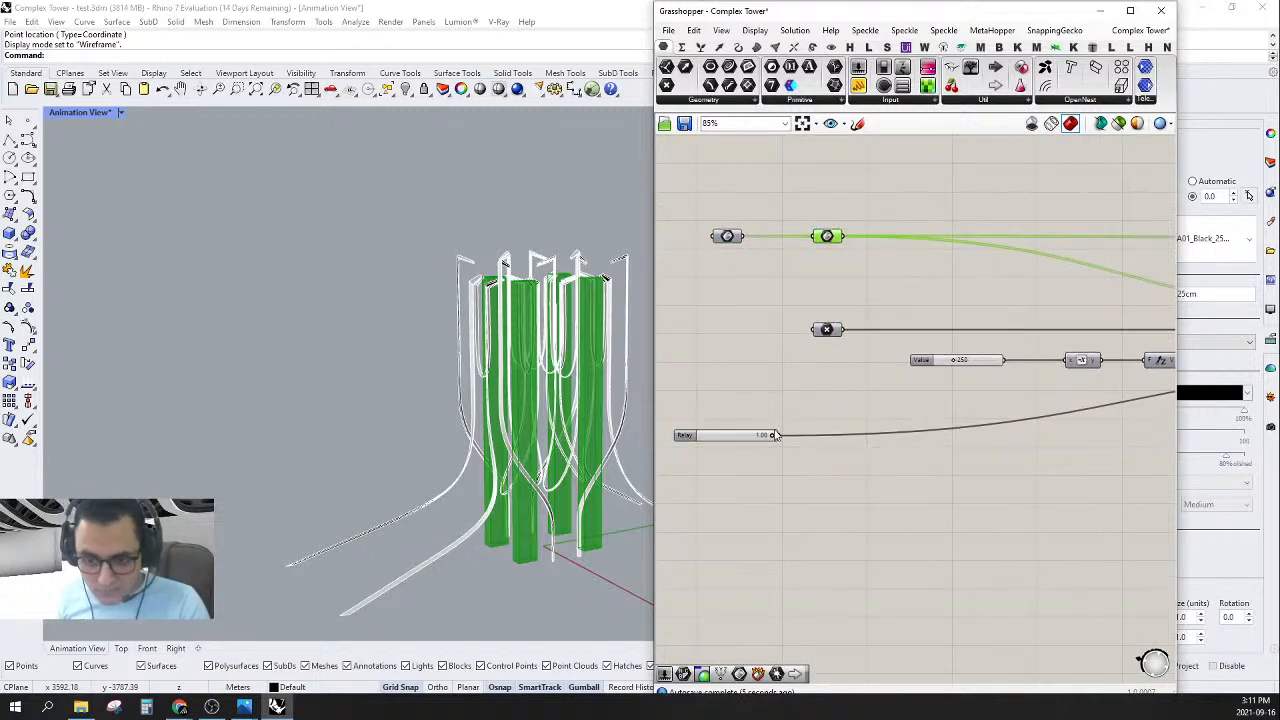
left_click_drag(790, 66, 826, 390)
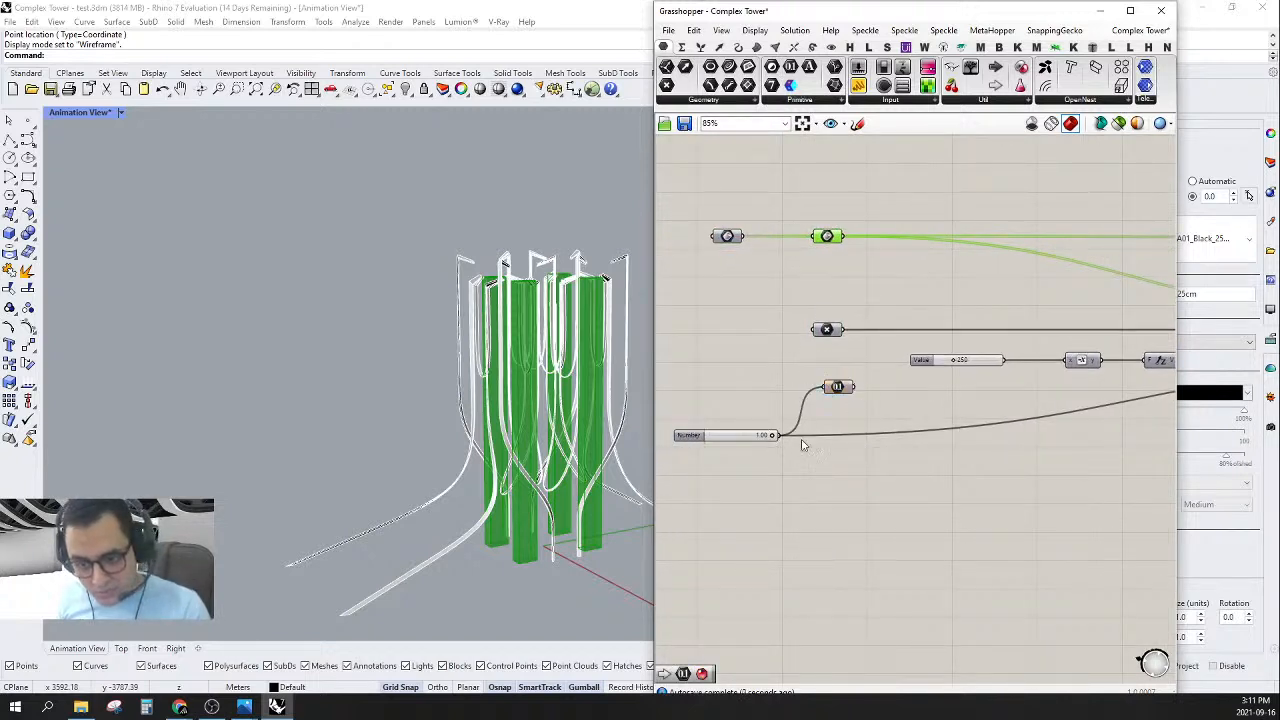
left_click_drag(775, 434, 829, 405)
key("ctrl+z")
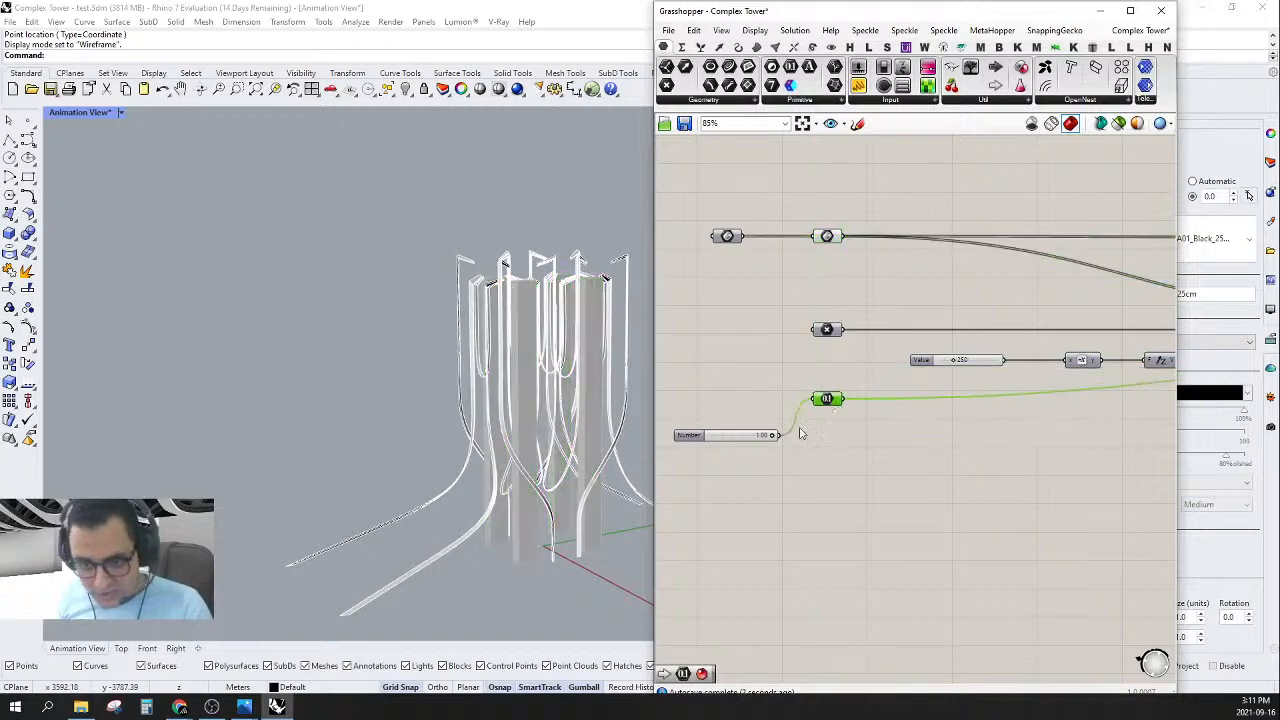
left_click_drag(740, 444, 724, 408)
- Turn off the preview of the input parameters, and align the relay with the Number parameter
scroll(747, 373, "down", 4)
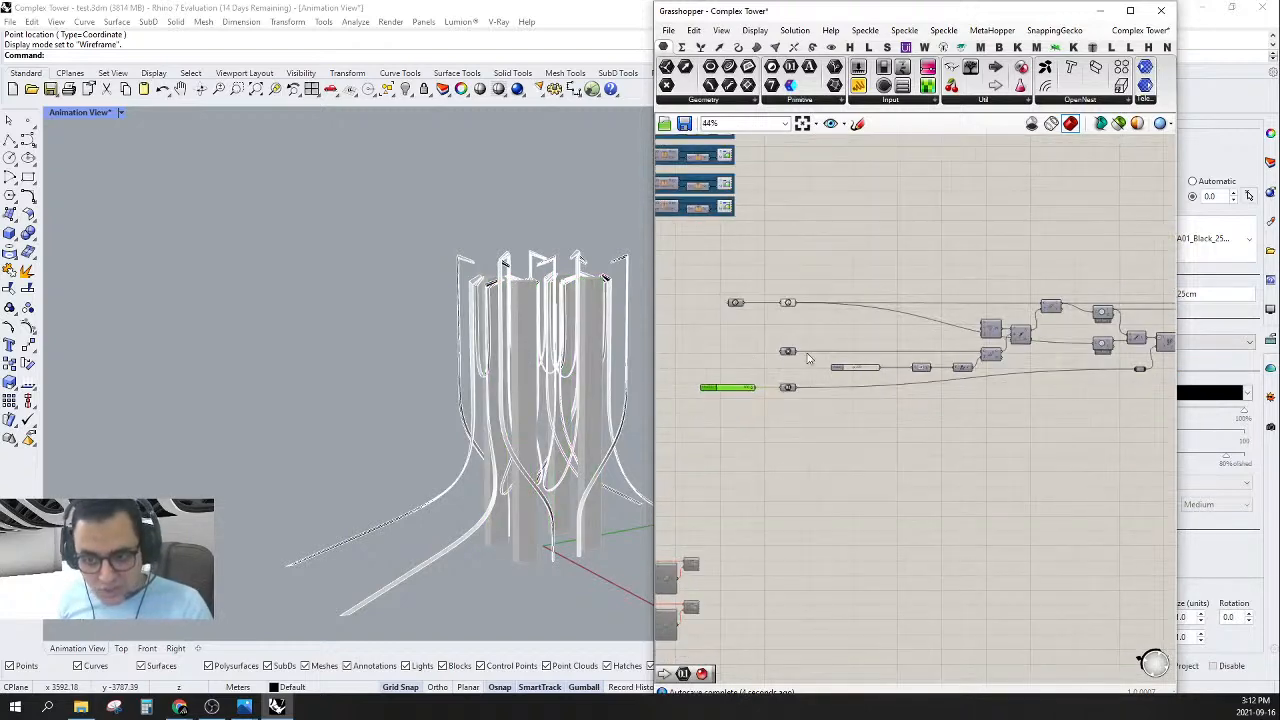
left_click_drag(820, 258, 800, 384)
right_click(805, 340)
left_click(852, 286)
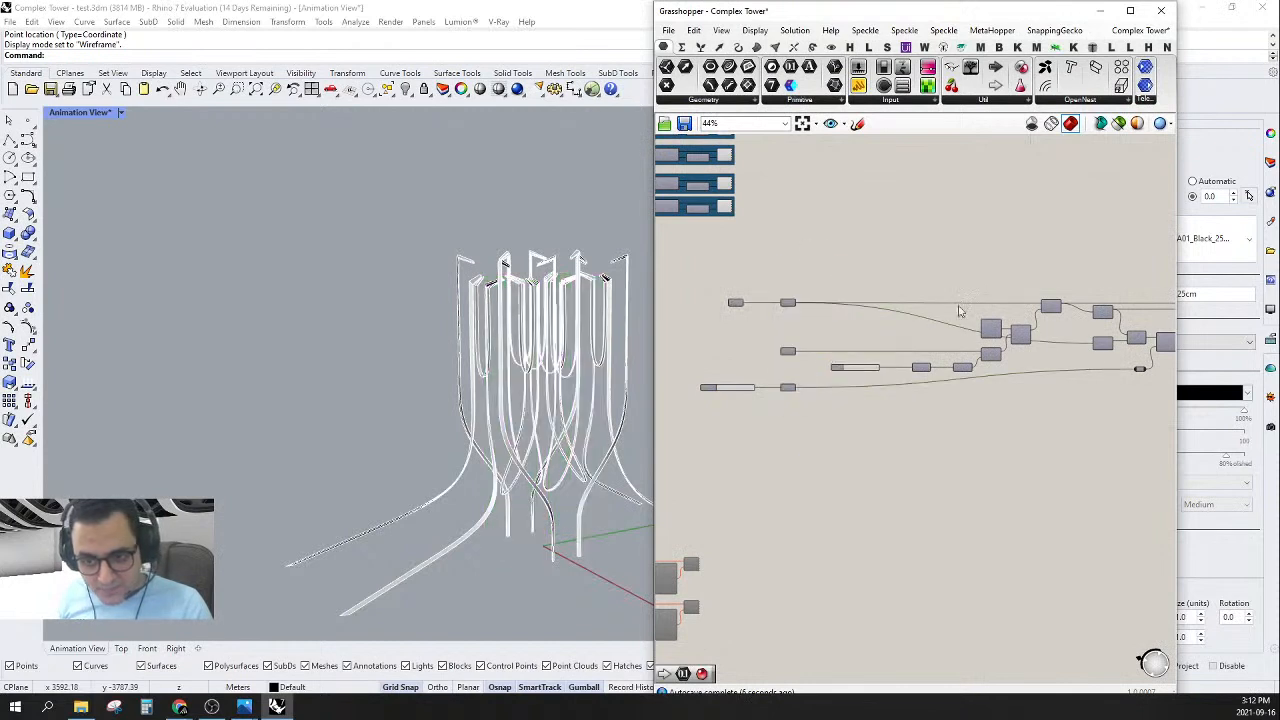
scroll(1066, 370, "up", 1)
left_click_drag(1091, 348, 1090, 370)
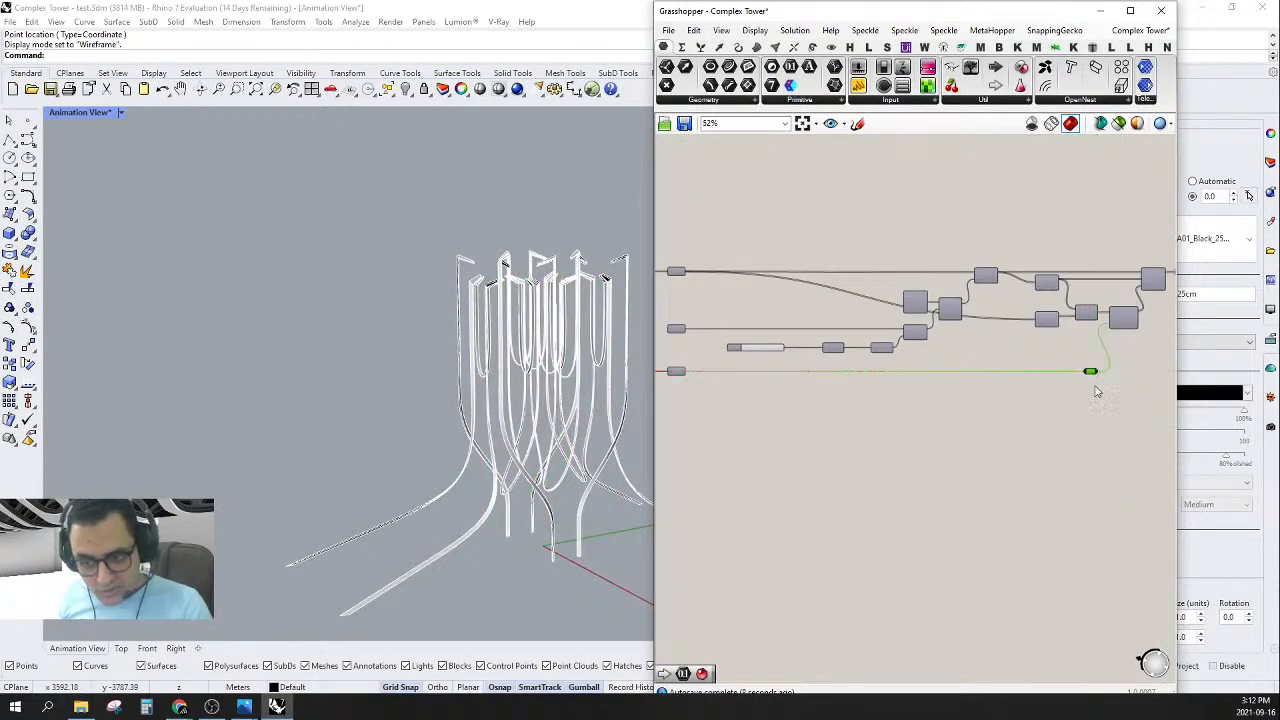
- Group all components from the inner input parameters to the Cluster Output into a cluster and place it beside the Brep parameter
right_click_drag(1108, 384, 1056, 432)
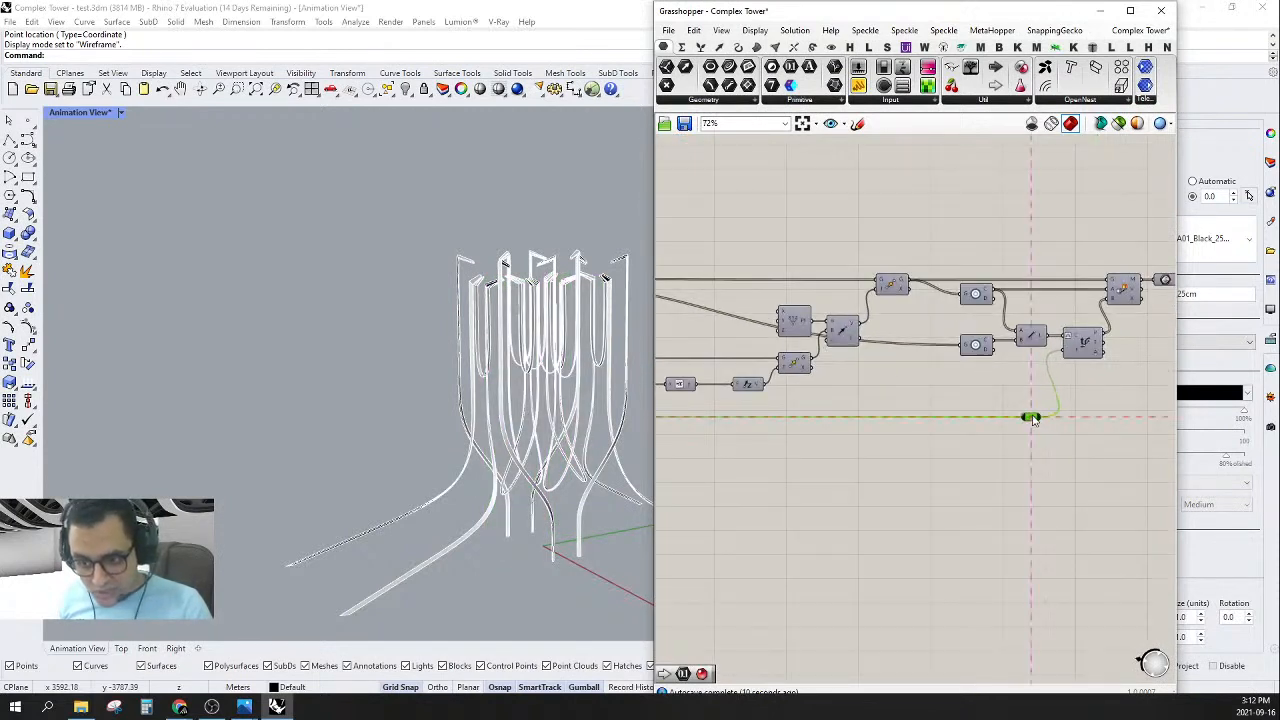
scroll(1050, 406, "down", 1)
left_click_drag(1148, 294, 656, 506)
middle_click(838, 290)
left_click(838, 230)
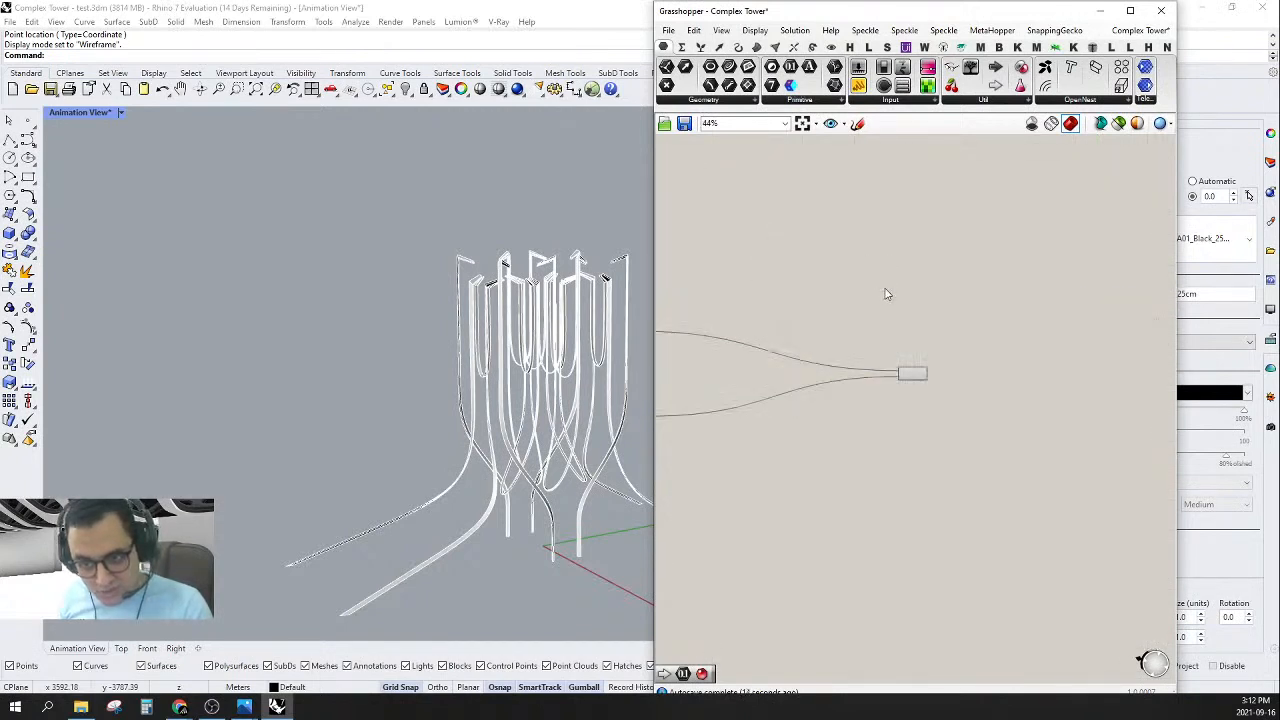
left_click_drag(921, 367, 790, 343)
scroll(790, 343, "up", 4)
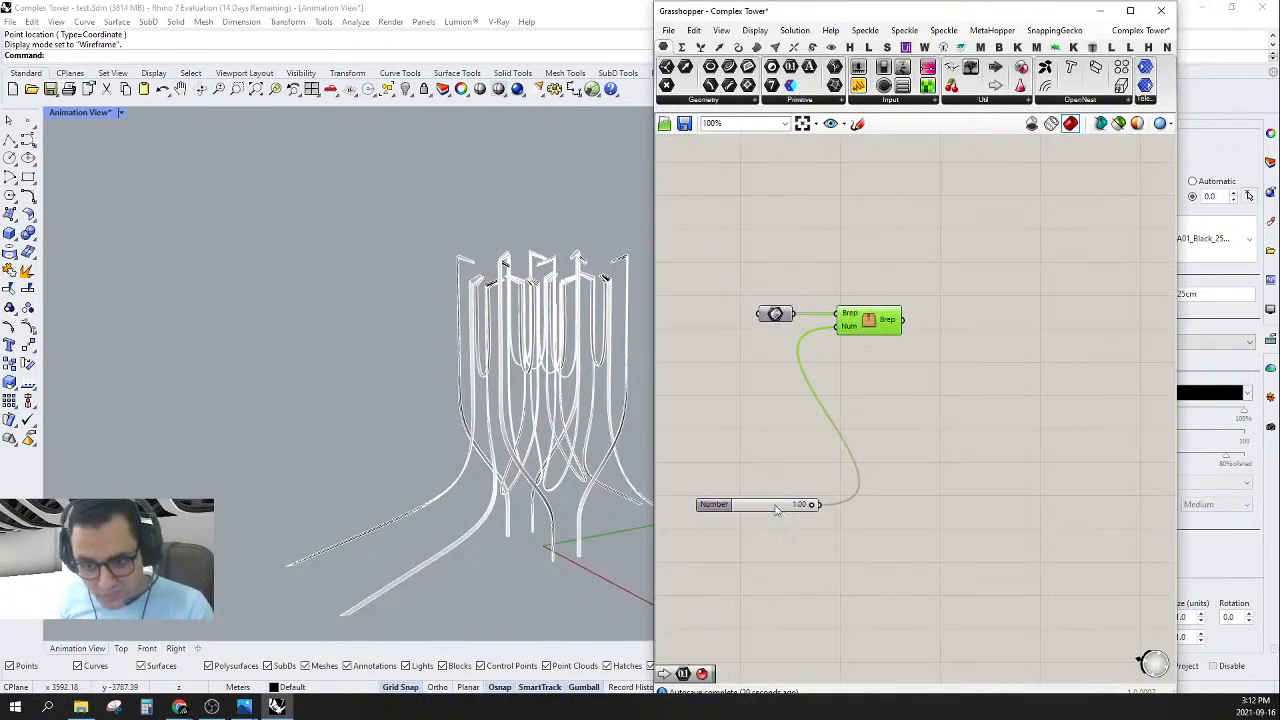
- Place the slider below the Brep parameter next to the cluster's Num input, and tidy the cluster's position
left_click_drag(772, 508, 744, 346)
right_click_drag(864, 327, 892, 380)
scroll(892, 380, "up", 3)
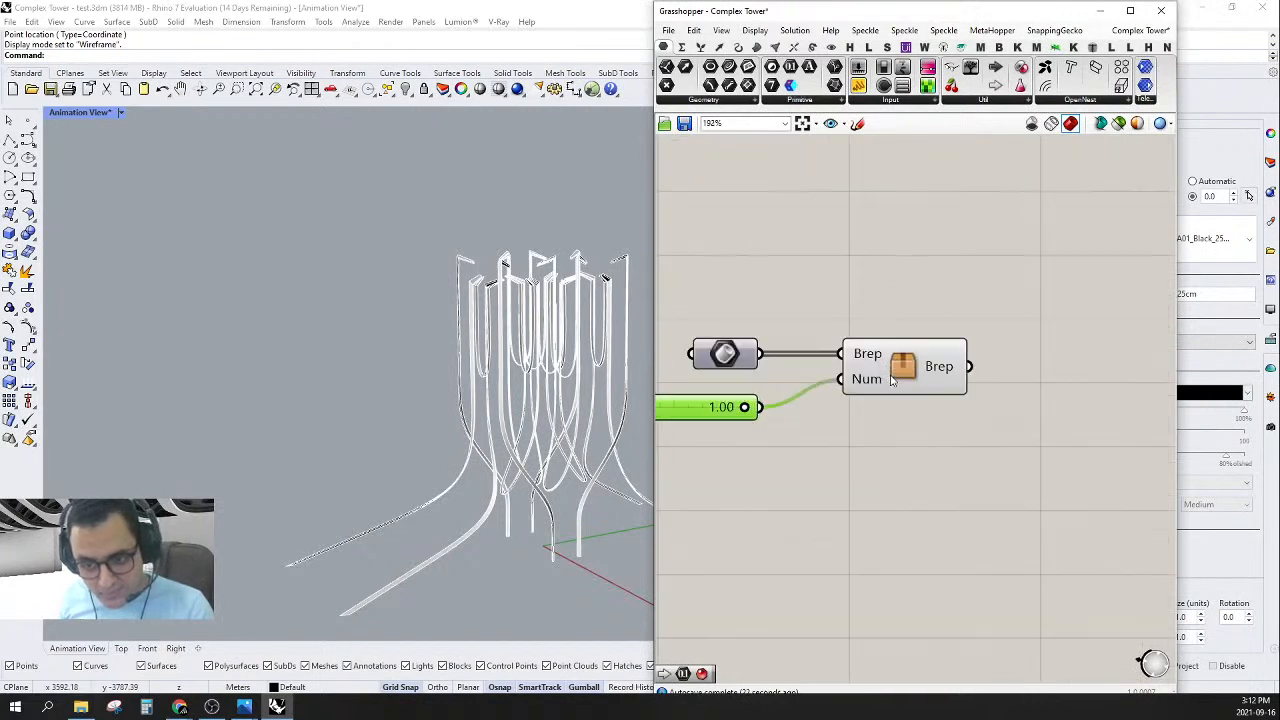
left_click_drag(900, 367, 852, 367)
left_click(887, 417)
right_click_drag(931, 503, 896, 493)
right_click_drag(771, 425, 857, 357)
left_click(862, 370)
scroll(857, 357, "up", 1)
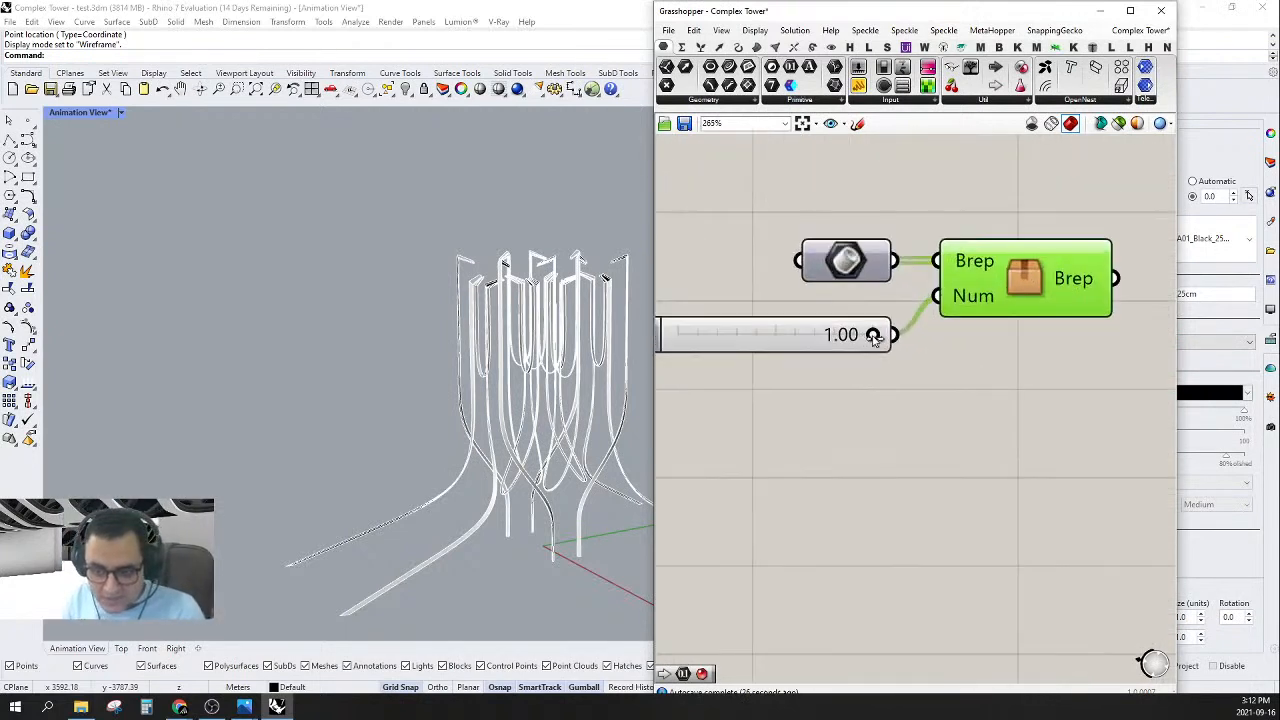
left_click_drag(848, 338, 913, 359)
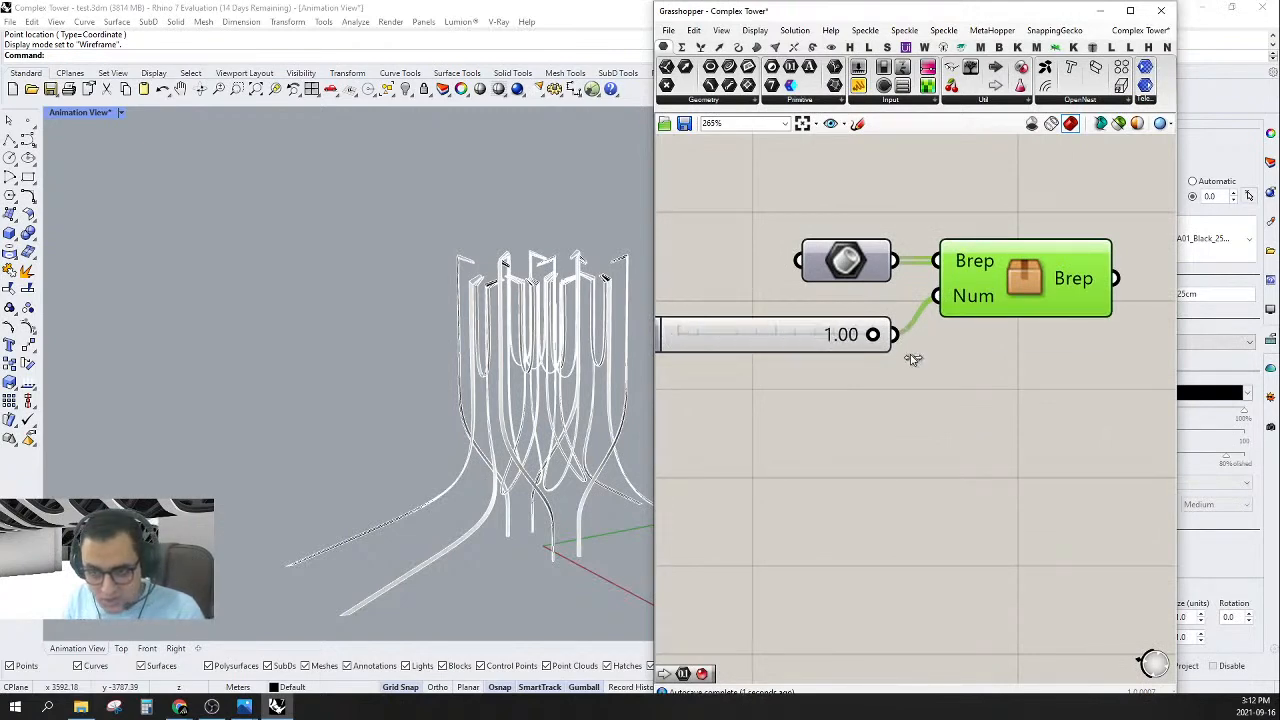
- Open the cluster to inspect the components inside it, and return to the main definition
double_click(1021, 282)
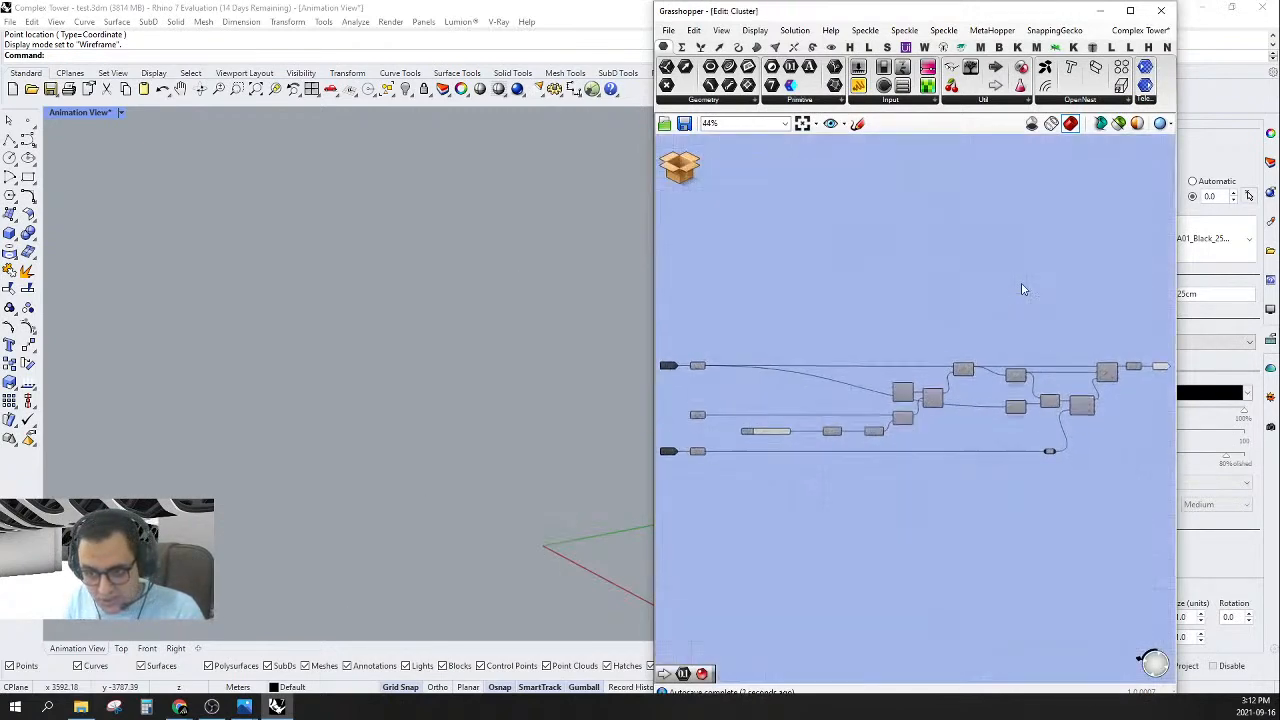
right_click(1131, 406)
left_click(1165, 346)
left_click(684, 168)
left_click(722, 180)
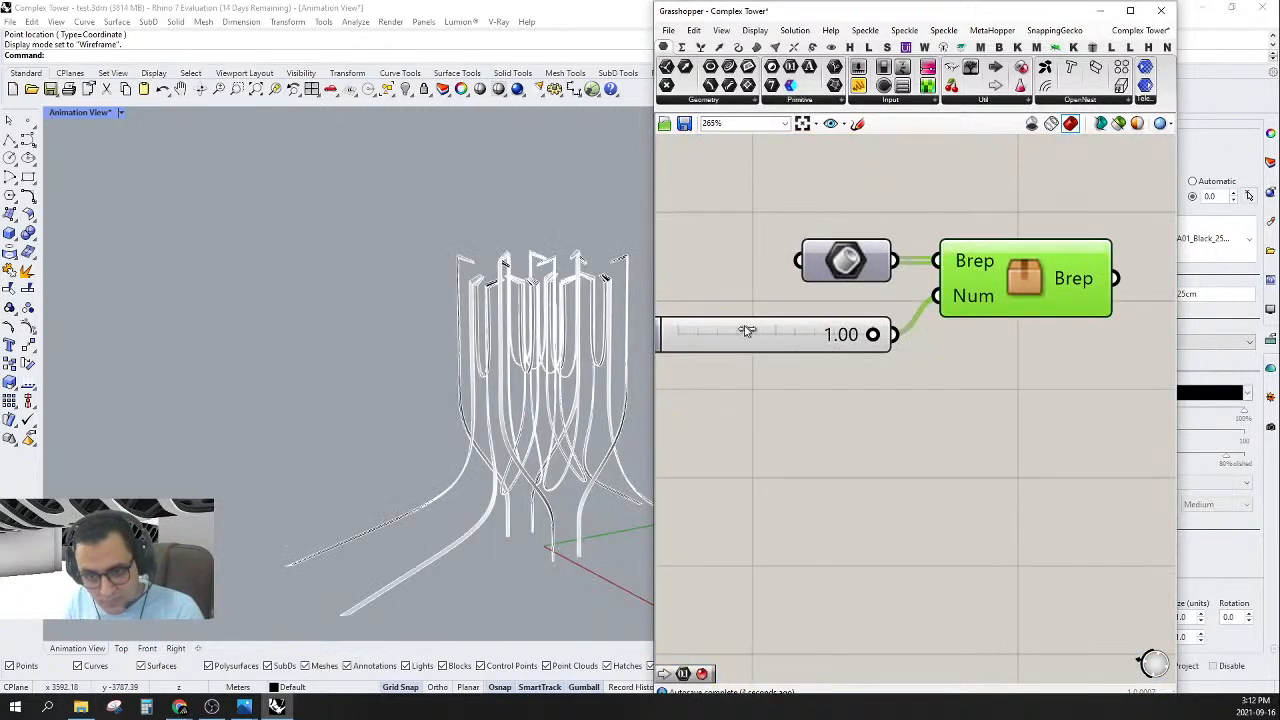
mouse_move(747, 331)
left_mouse_down()
mouse_move(688, 332)
mouse_move(747, 332)
left_mouse_up()
right_click_drag(1021, 381, 855, 449)
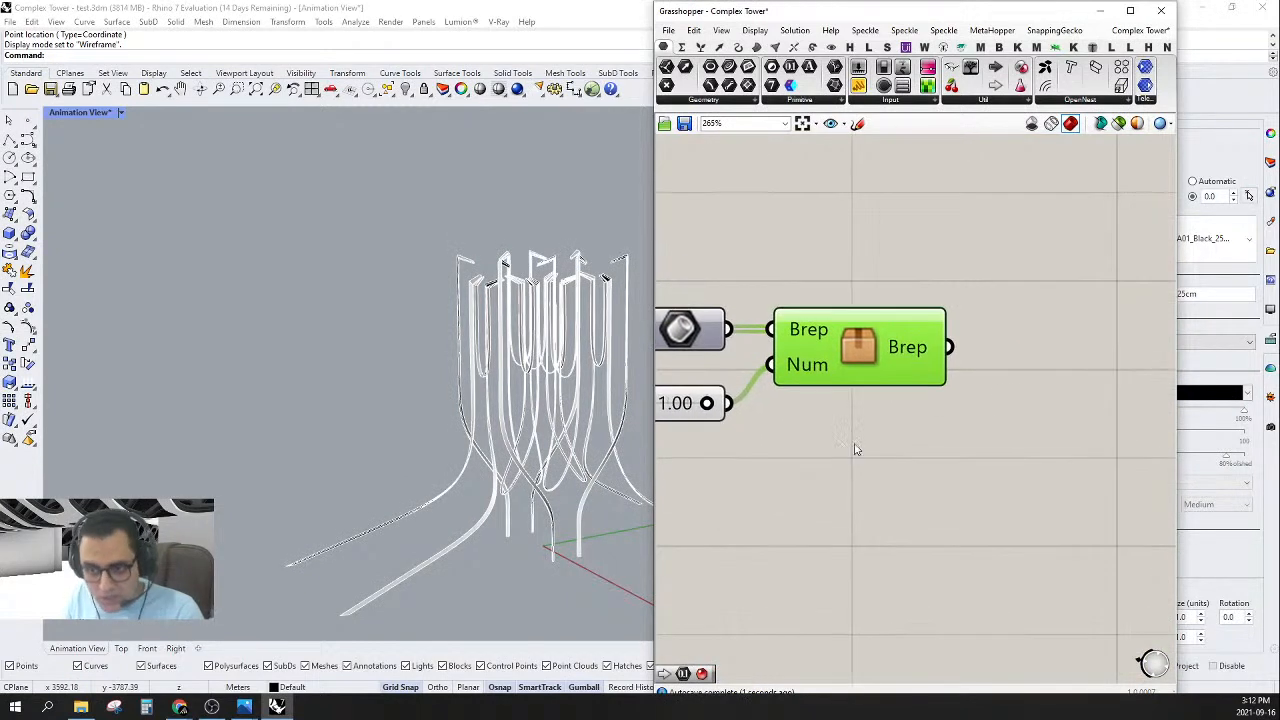
double_click(1074, 354)
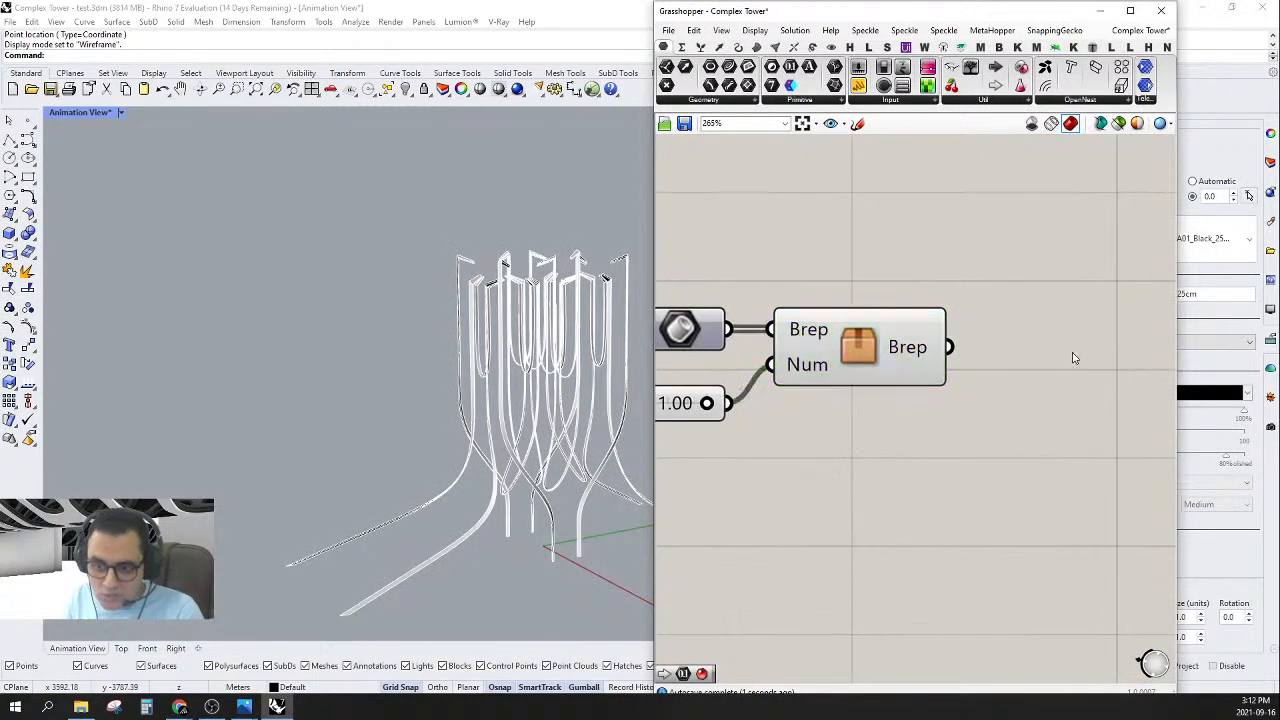
left_click(981, 380)
double_click(1014, 346)
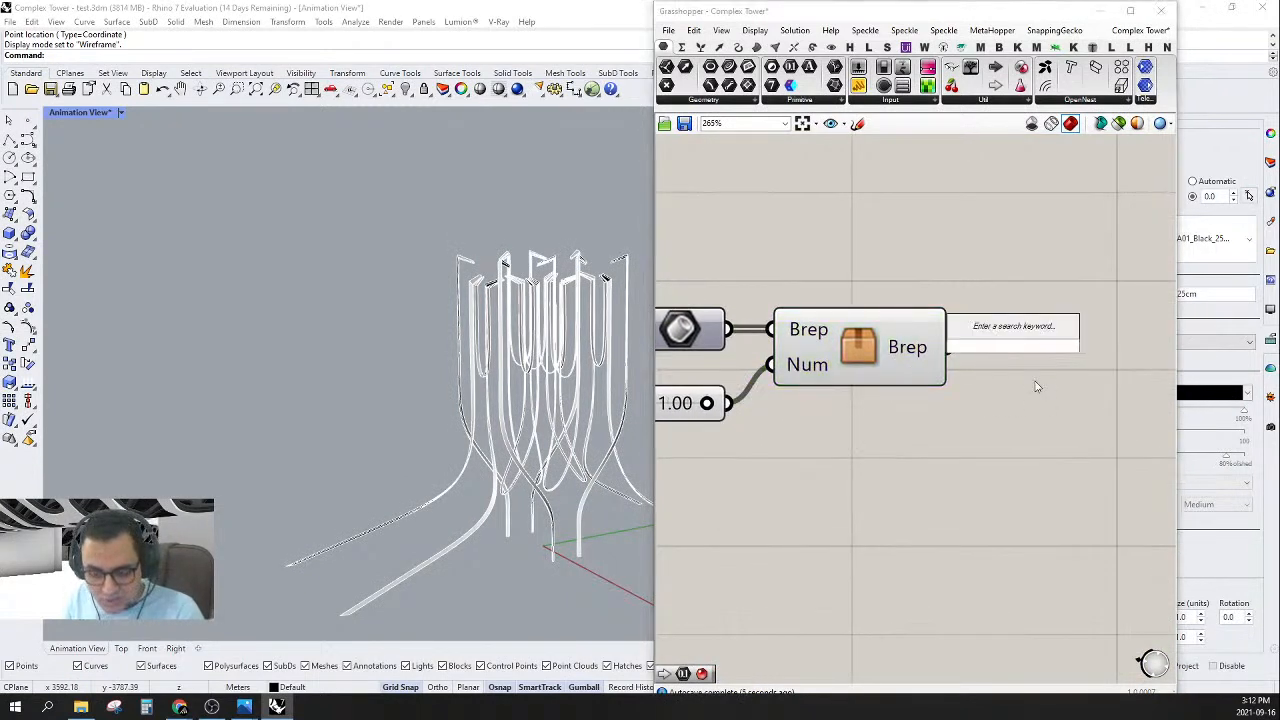
type("cu")
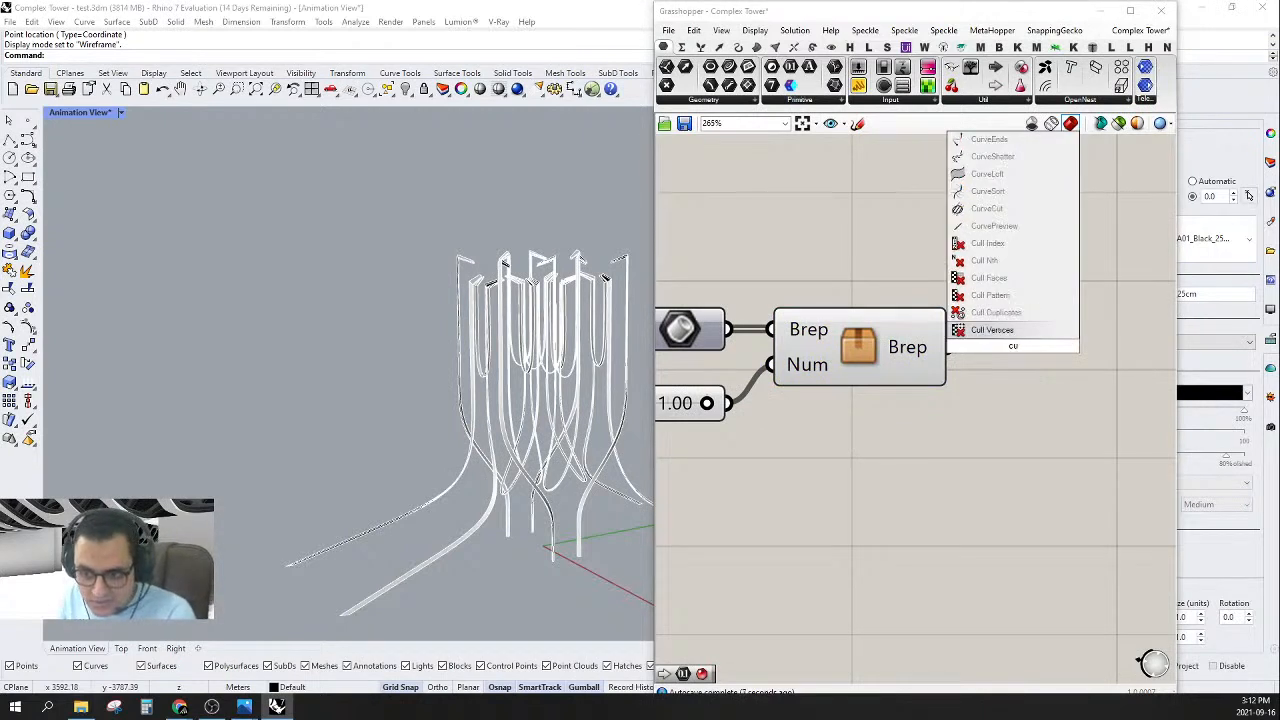
type("stom")
key("Return")
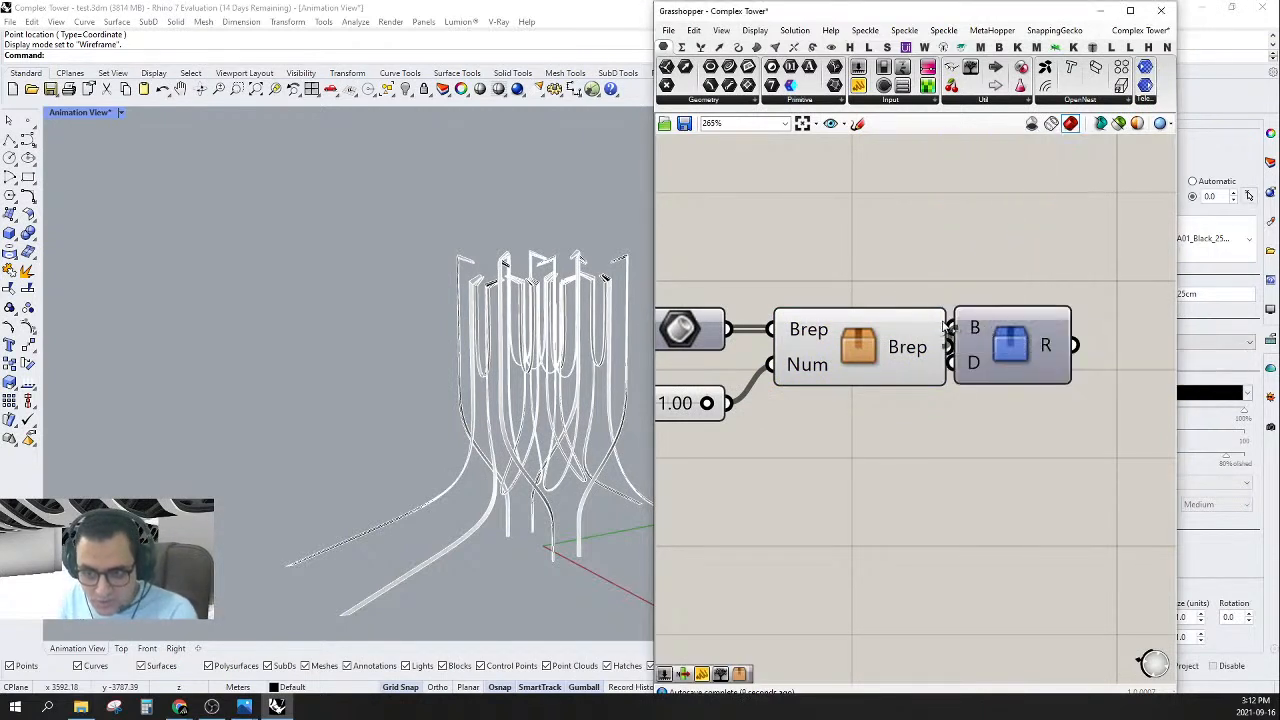
left_click(1060, 340)
key("Delete")
- Add a Custom Preview component beside the cluster and connect the cluster's Brep output to its geometry input
double_click(1051, 362)
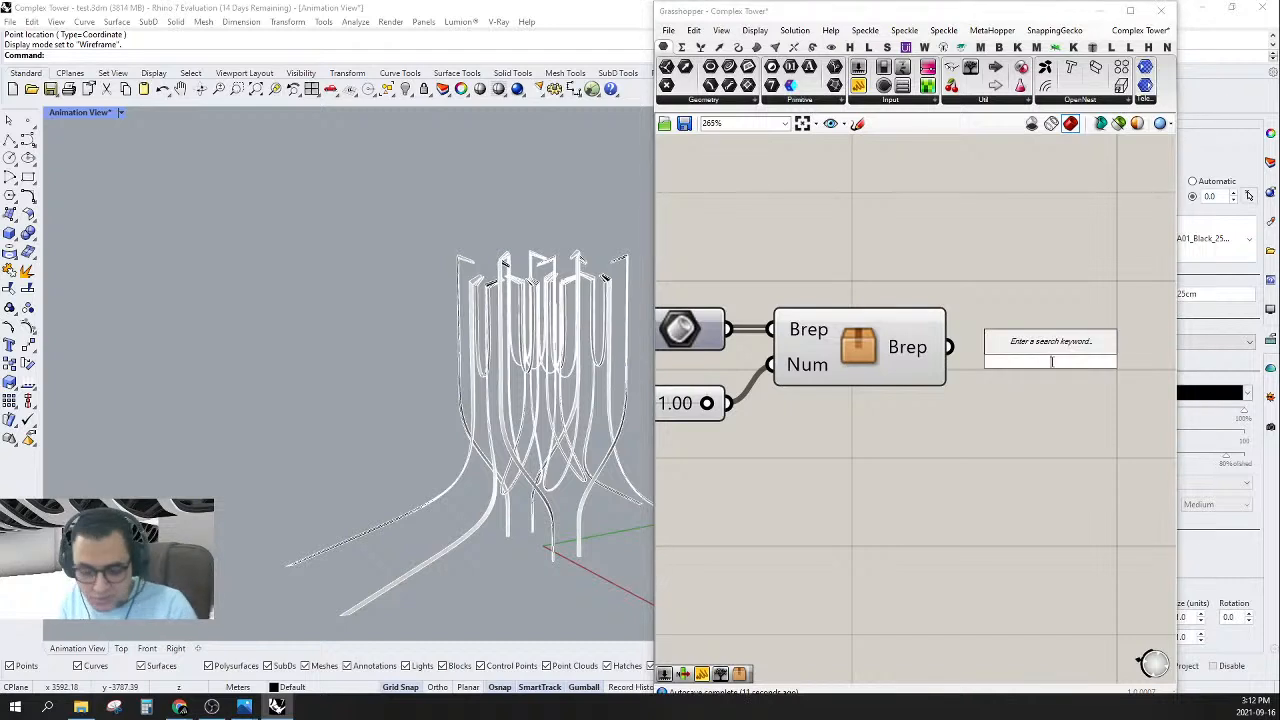
type("cus")
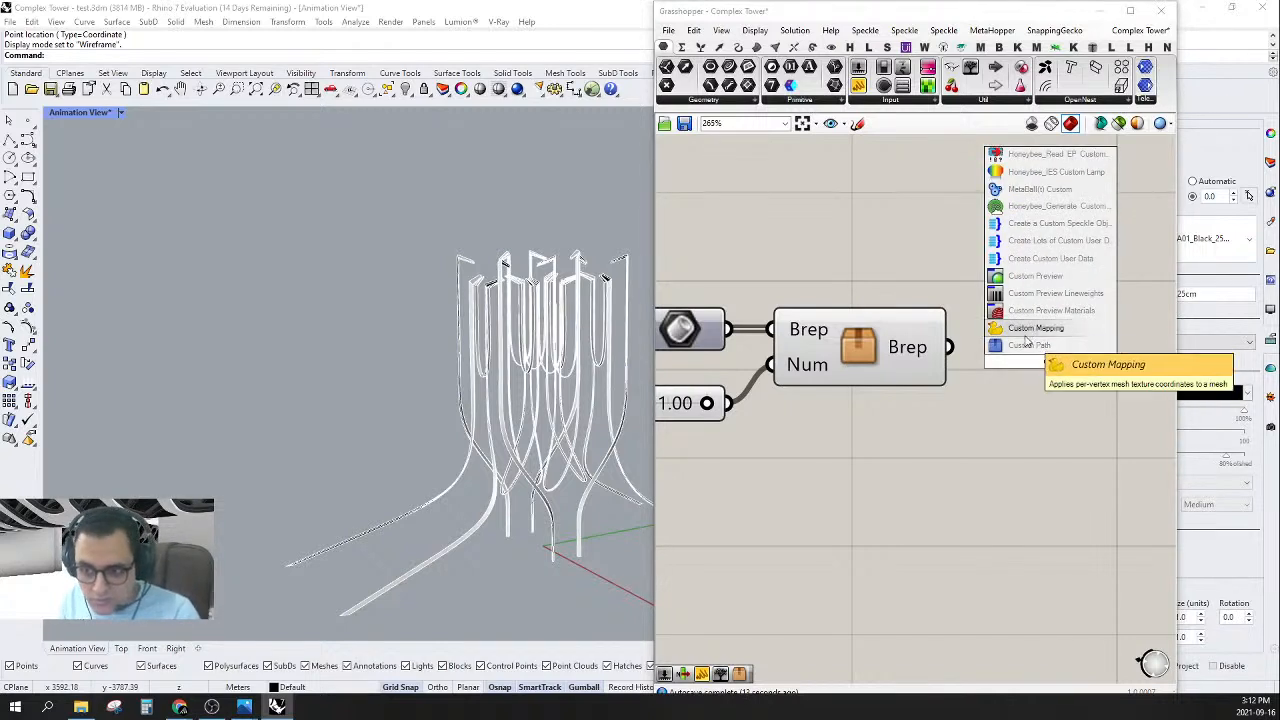
left_click(1018, 285)
left_click_drag(1005, 344, 950, 347)
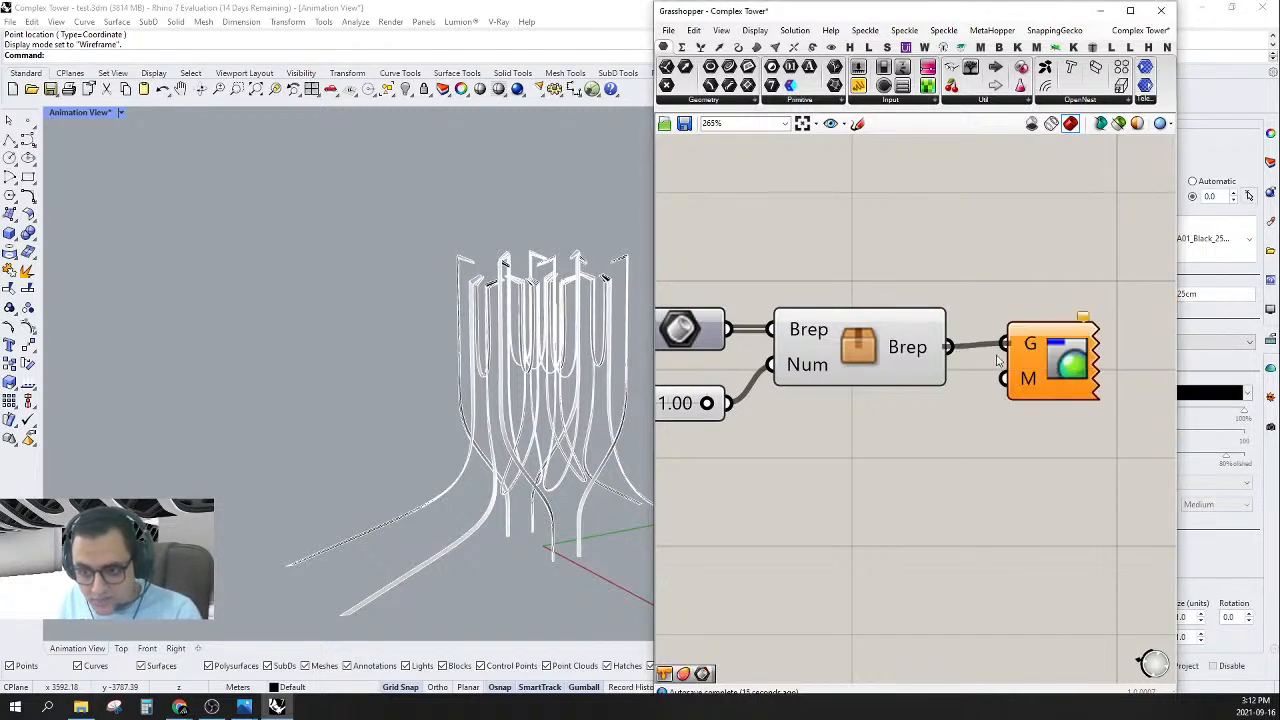
left_click(864, 588)
scroll(1020, 372, "down", 4)
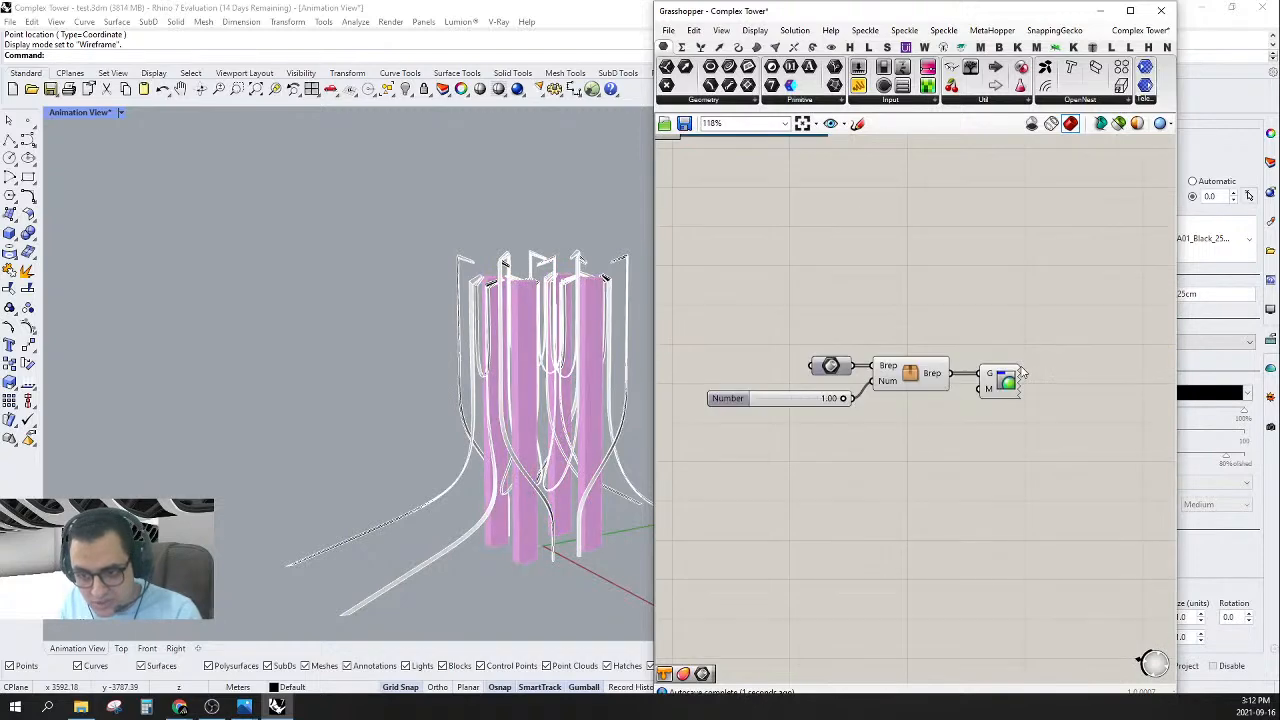
- Add a Create Material component below the cluster
scroll(900, 465, "up", 2)
double_click(894, 462)
type("mat")
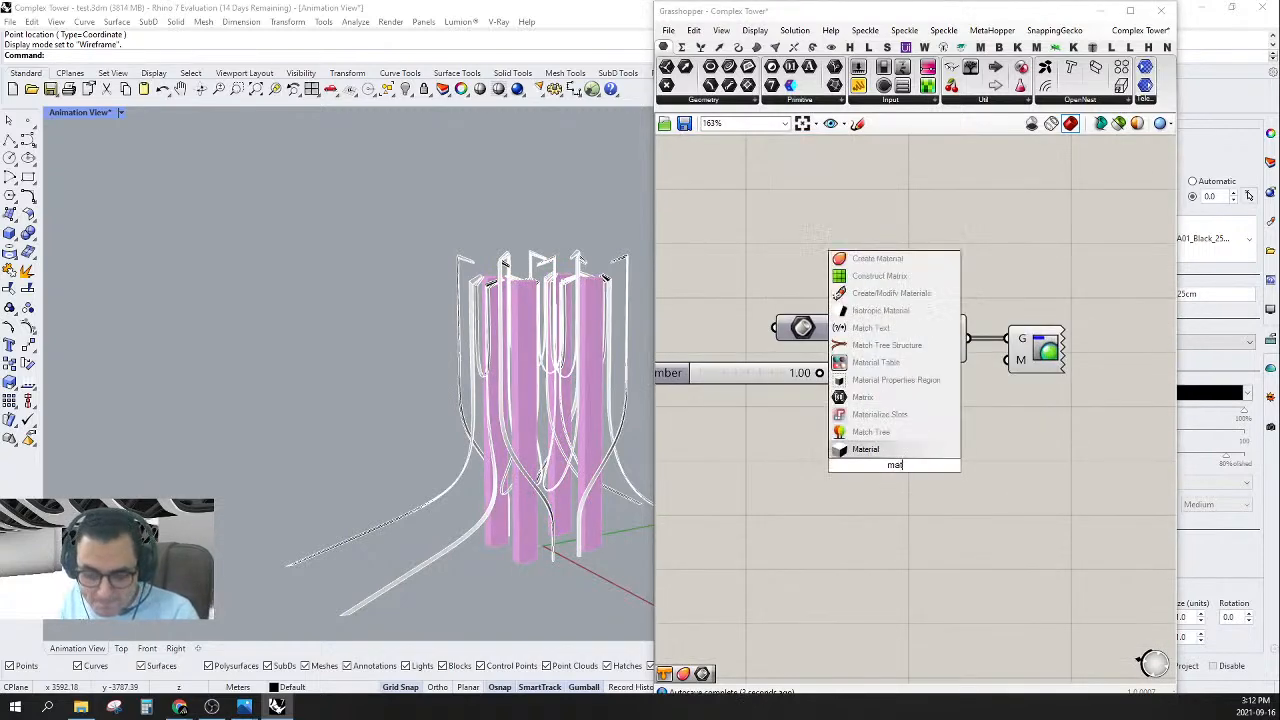
left_click(878, 259)
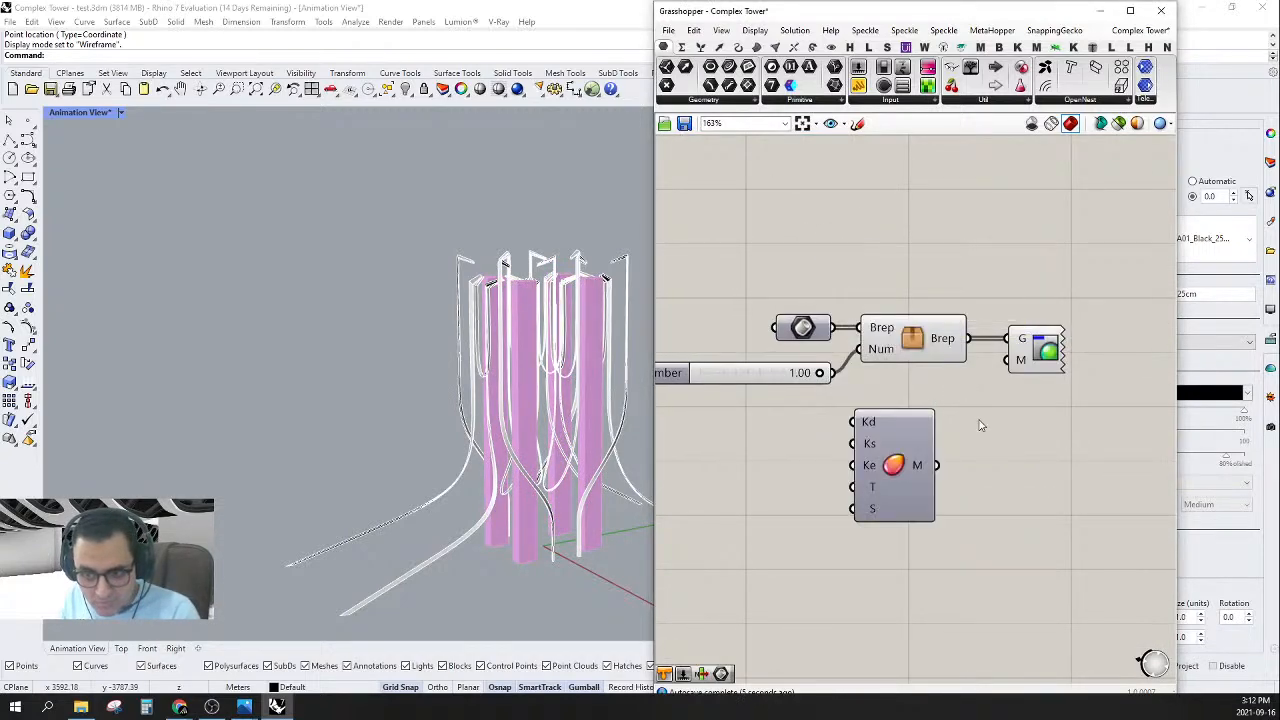
- Add a Colour Swatch, connect it to the material's Kd input and align it beside that input
scroll(960, 432, "up", 1)
double_click(763, 467)
type("sw")
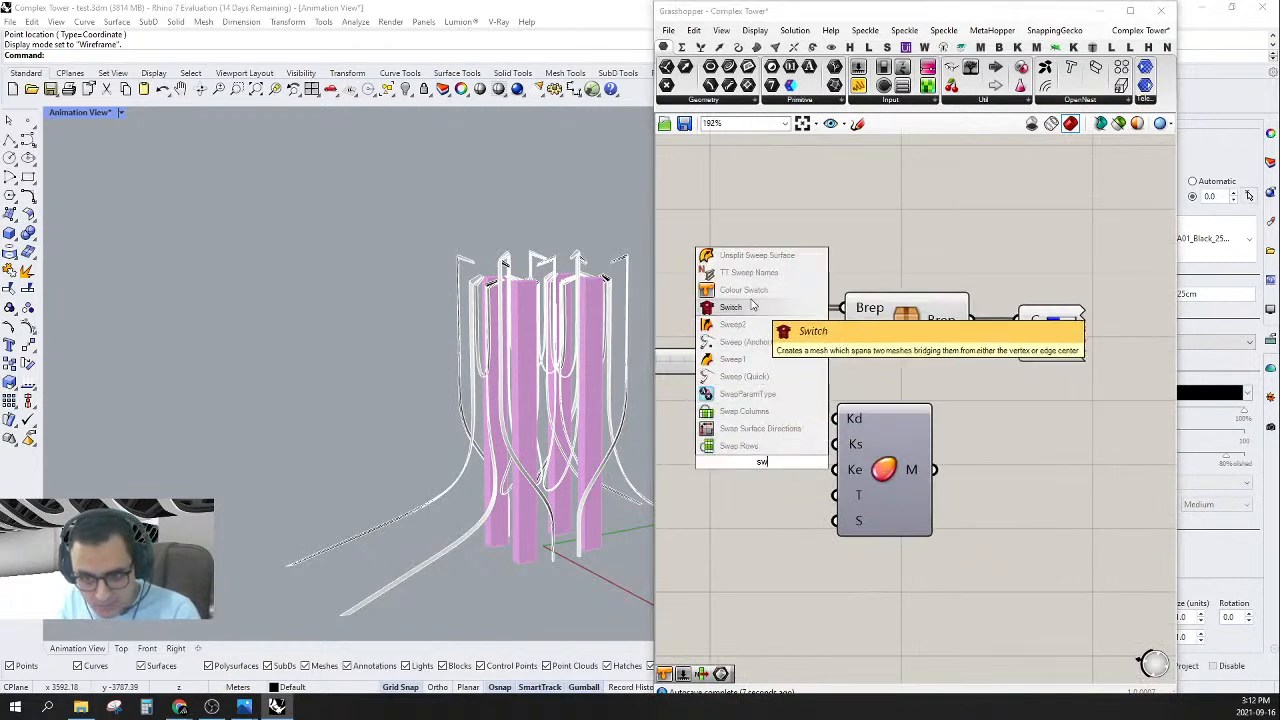
left_click(752, 289)
left_click_drag(837, 418, 820, 462)
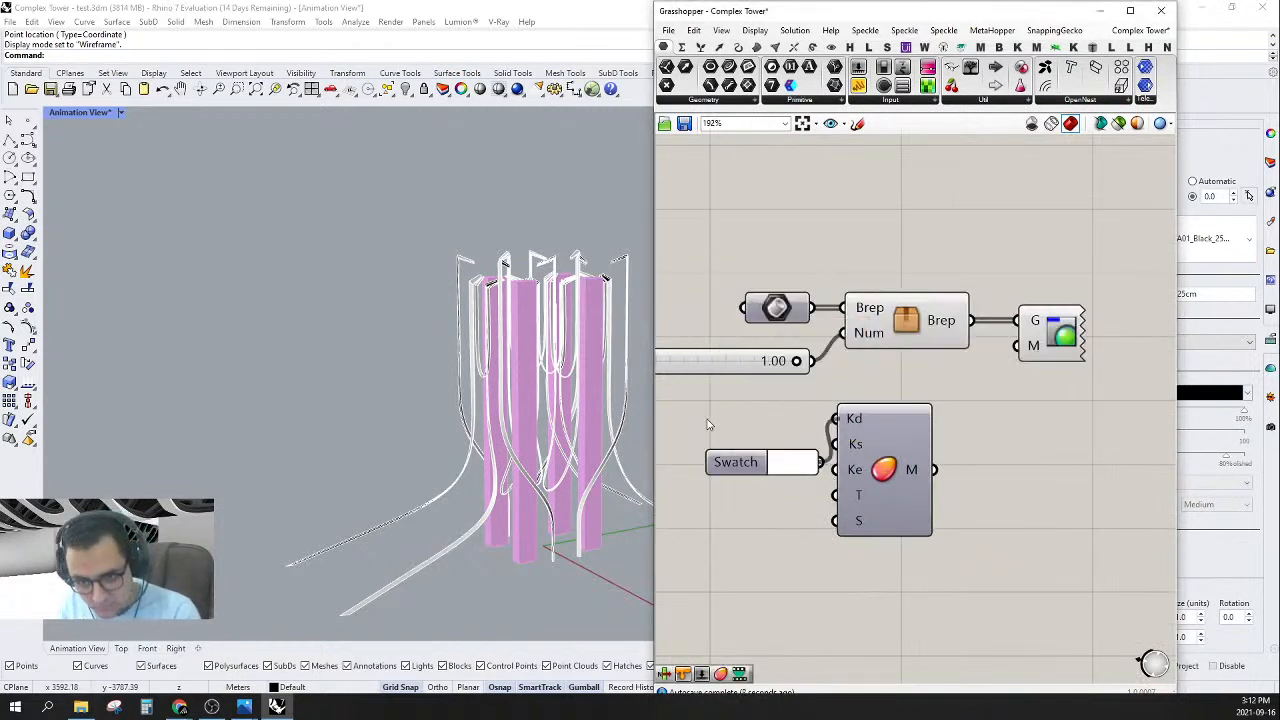
left_click_drag(722, 462, 713, 418)
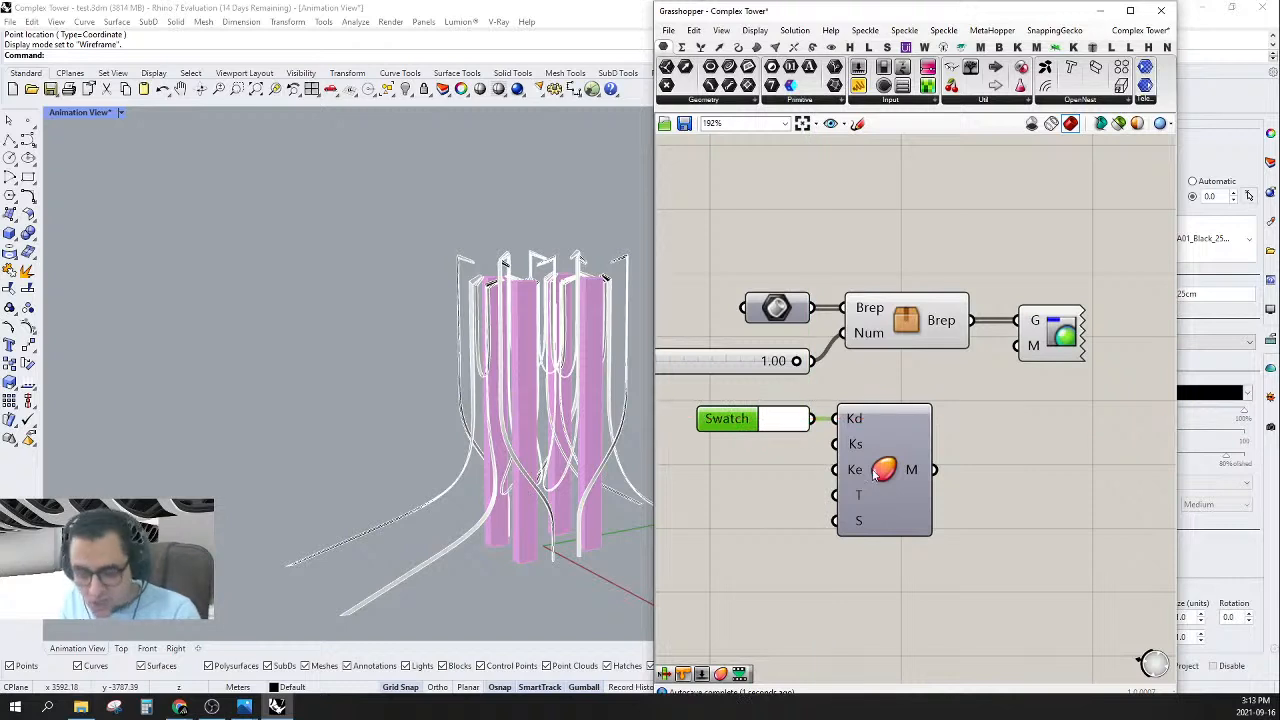
- Connect the material output to the Custom Preview's M input, and tidy the material and swatch below the cluster
left_click_drag(875, 476, 896, 476)
right_click_drag(997, 442, 989, 466)
left_click_drag(948, 492, 1019, 370)
left_click(1043, 366)
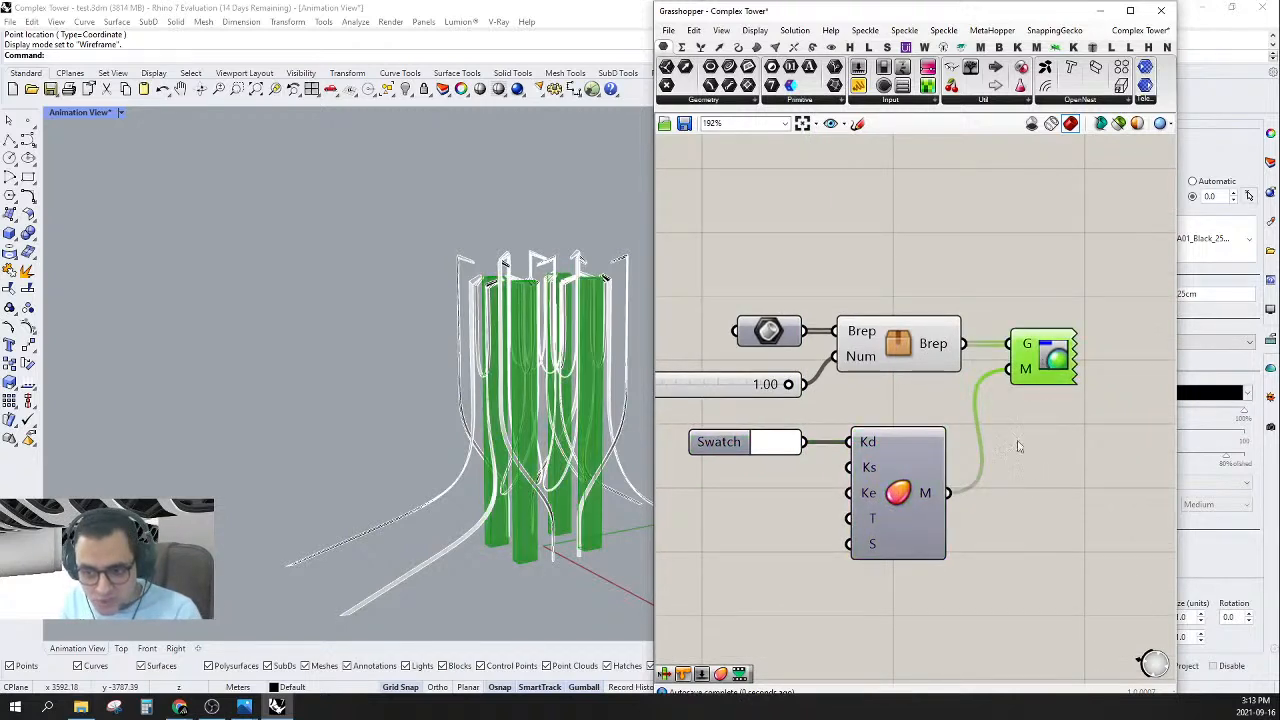
left_click_drag(1008, 424, 656, 576)
mouse_move(920, 494)
left_mouse_down()
mouse_move(920, 477)
mouse_move(920, 503)
left_mouse_up()
left_click(897, 260)
- Open the cluster for editing and select the Point parameter between the Brep and Num inputs
left_click(903, 345)
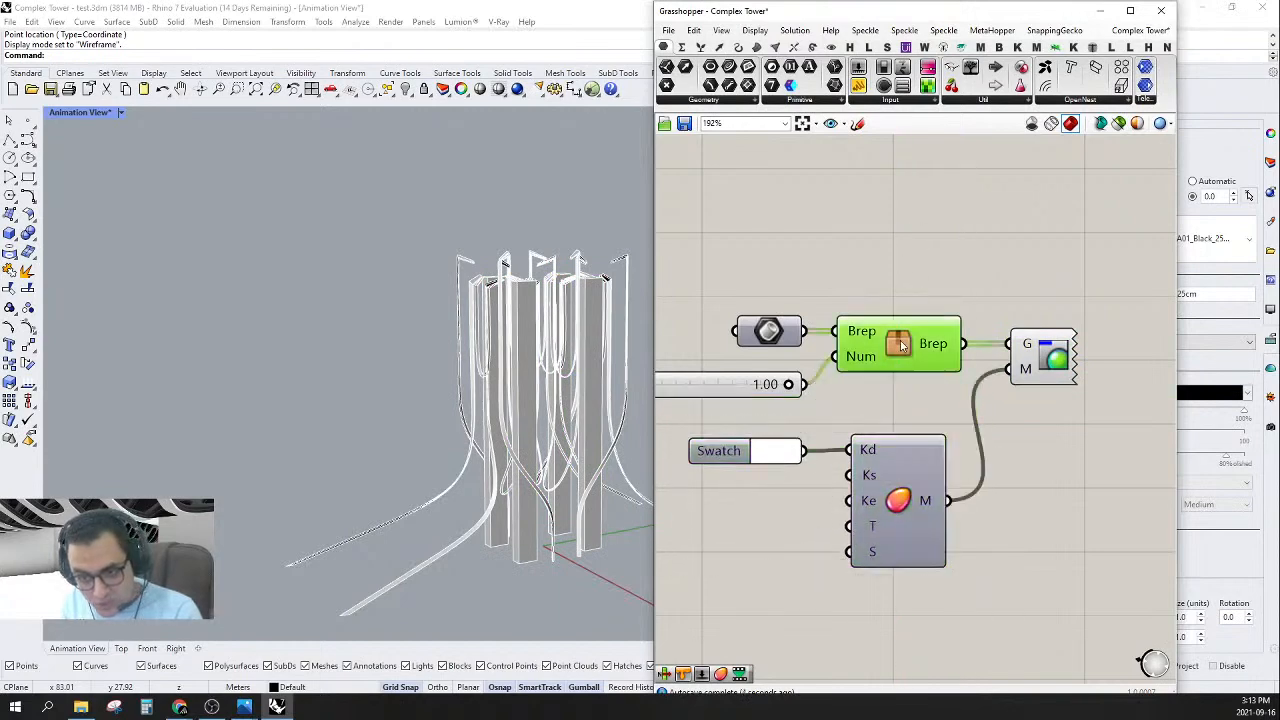
double_click(903, 345)
scroll(808, 433, "up", 3)
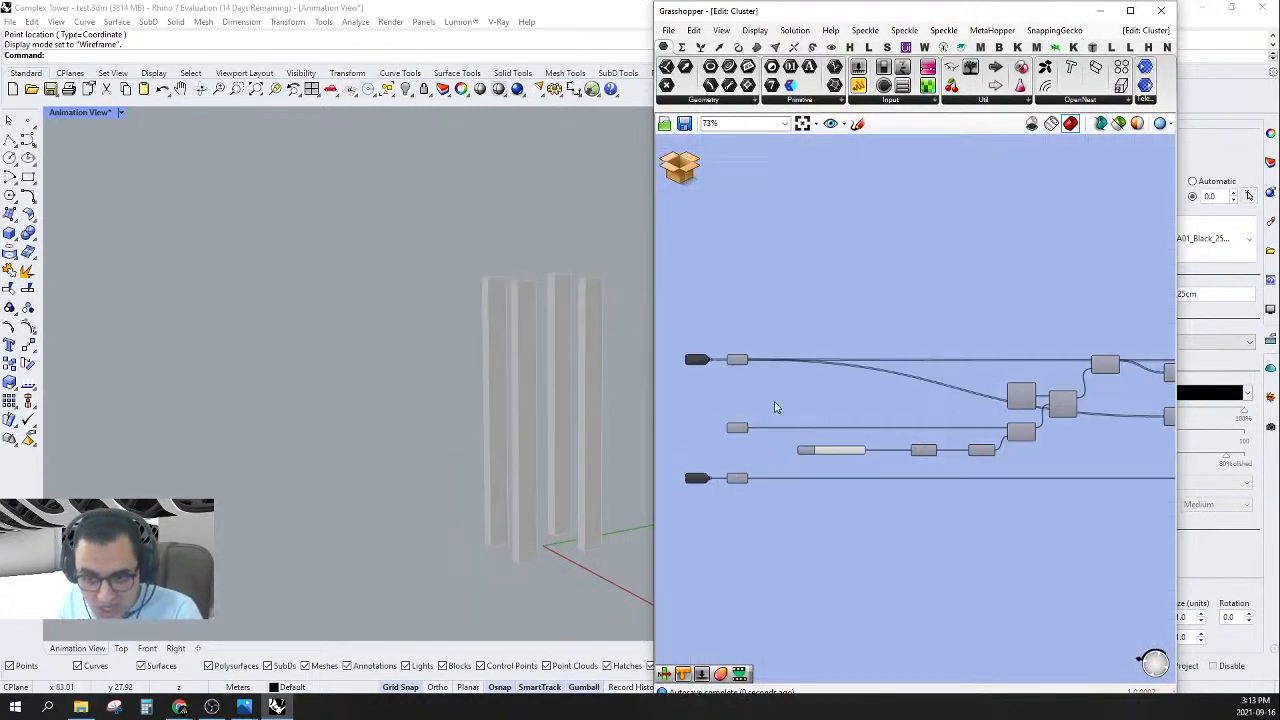
scroll(808, 433, "up", 2)
left_click_drag(806, 380, 757, 503)
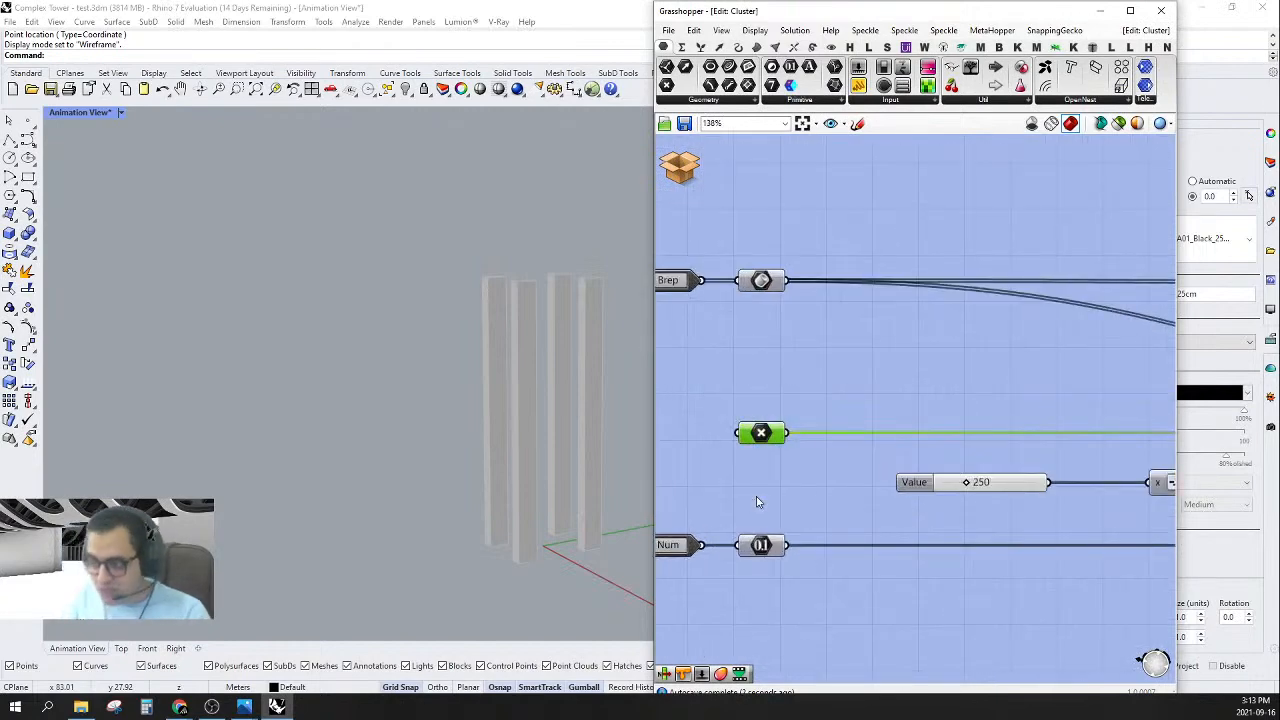
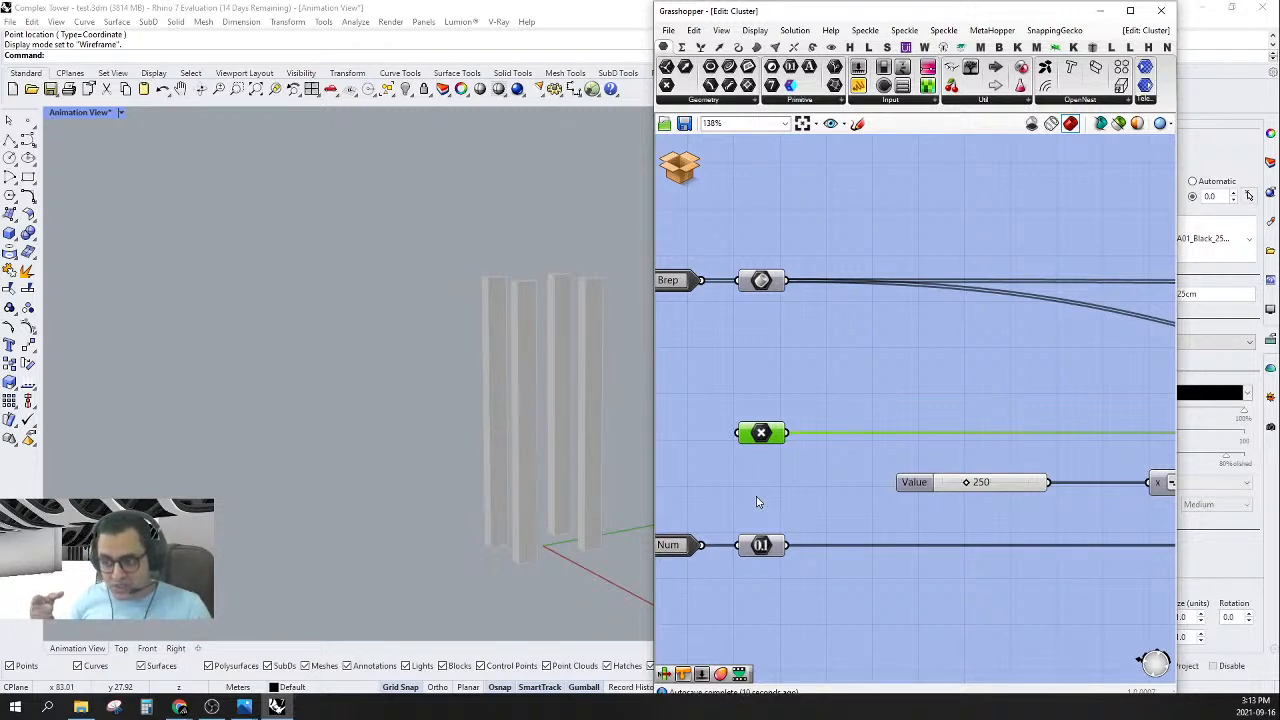
scroll(998, 354, "down", 2)
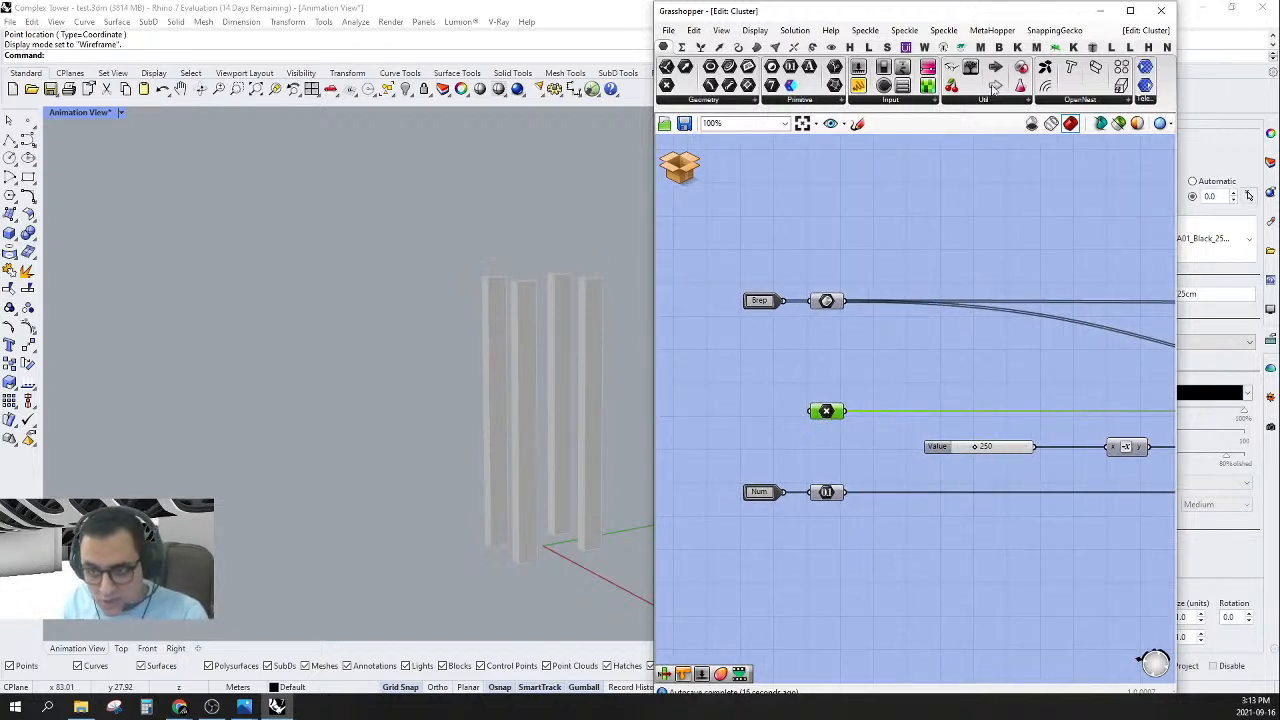
- Add a Cluster Input wired to the Point parameter, and save the cluster changes back to the main definition
double_click(826, 411)
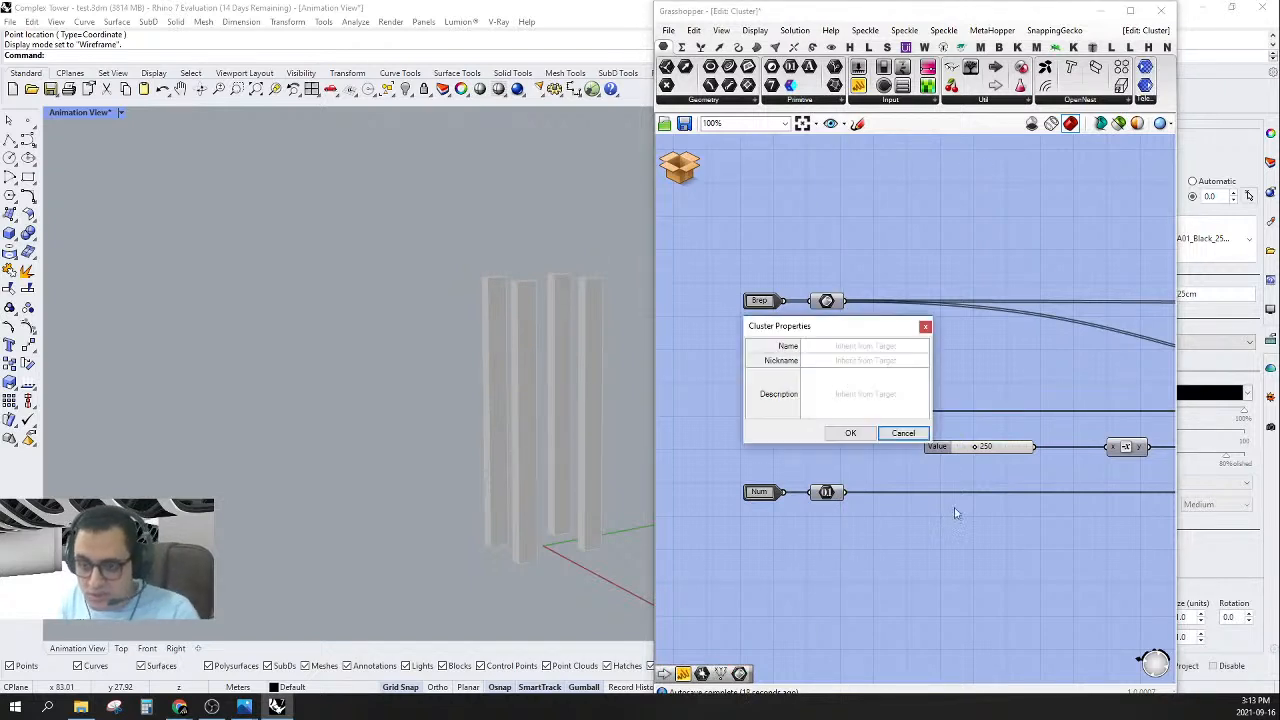
left_click(925, 327)
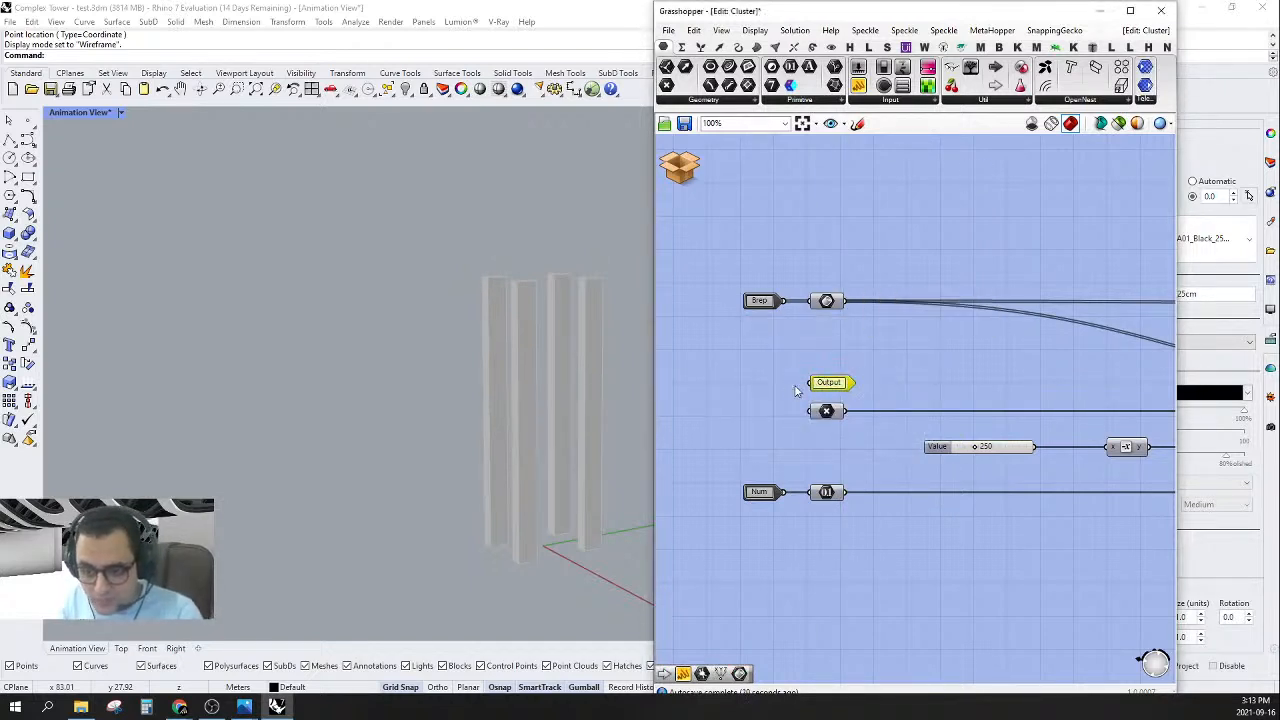
left_click(996, 67)
left_click(896, 438)
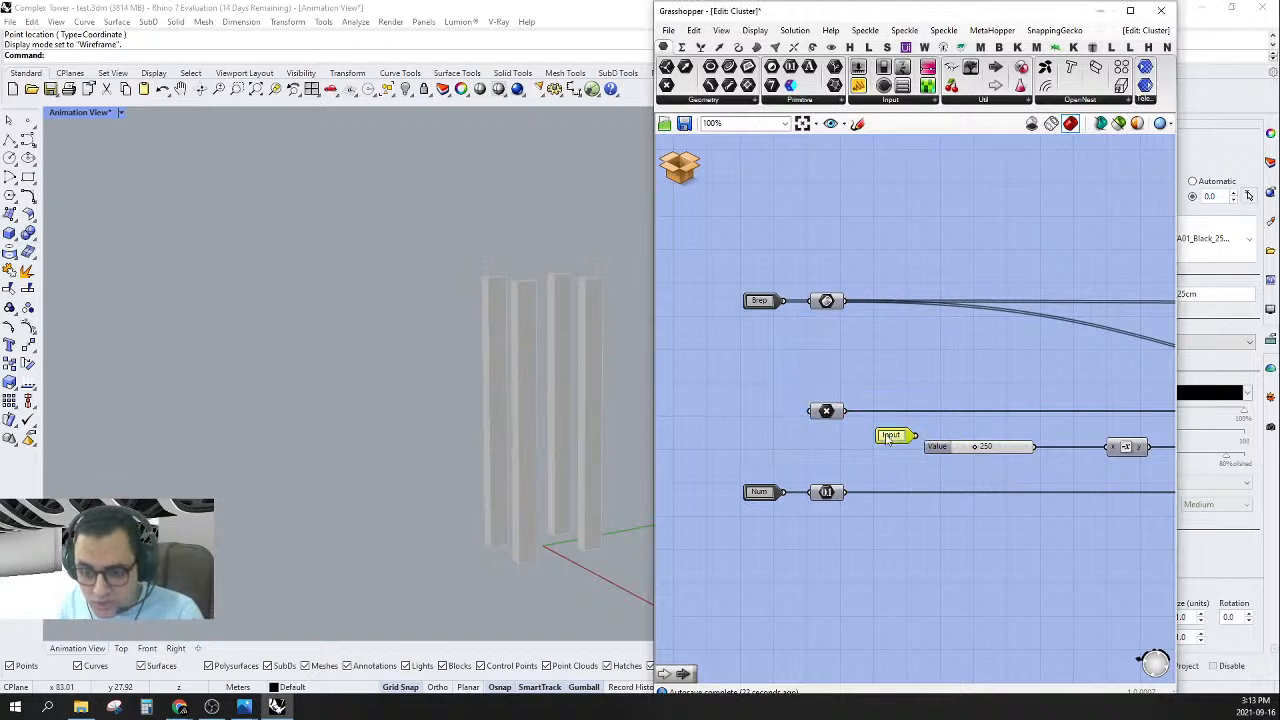
left_click_drag(896, 438, 700, 433)
left_click(825, 412)
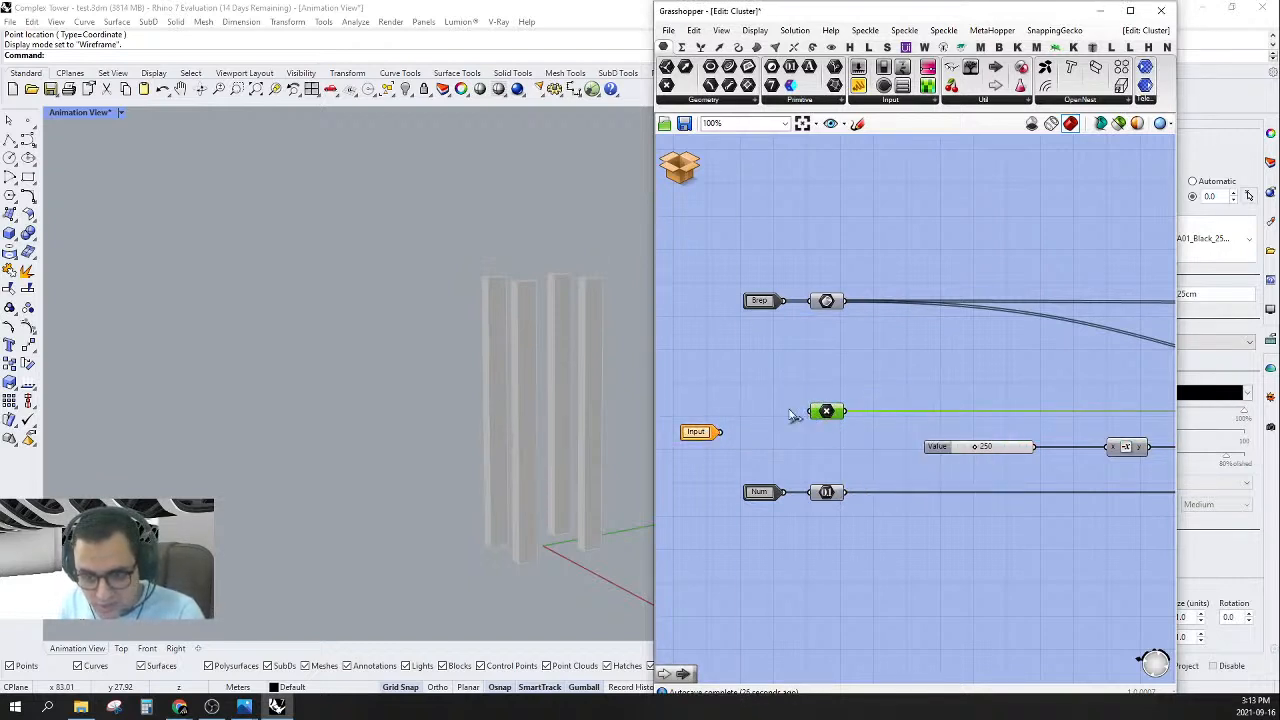
left_click_drag(810, 411, 760, 411)
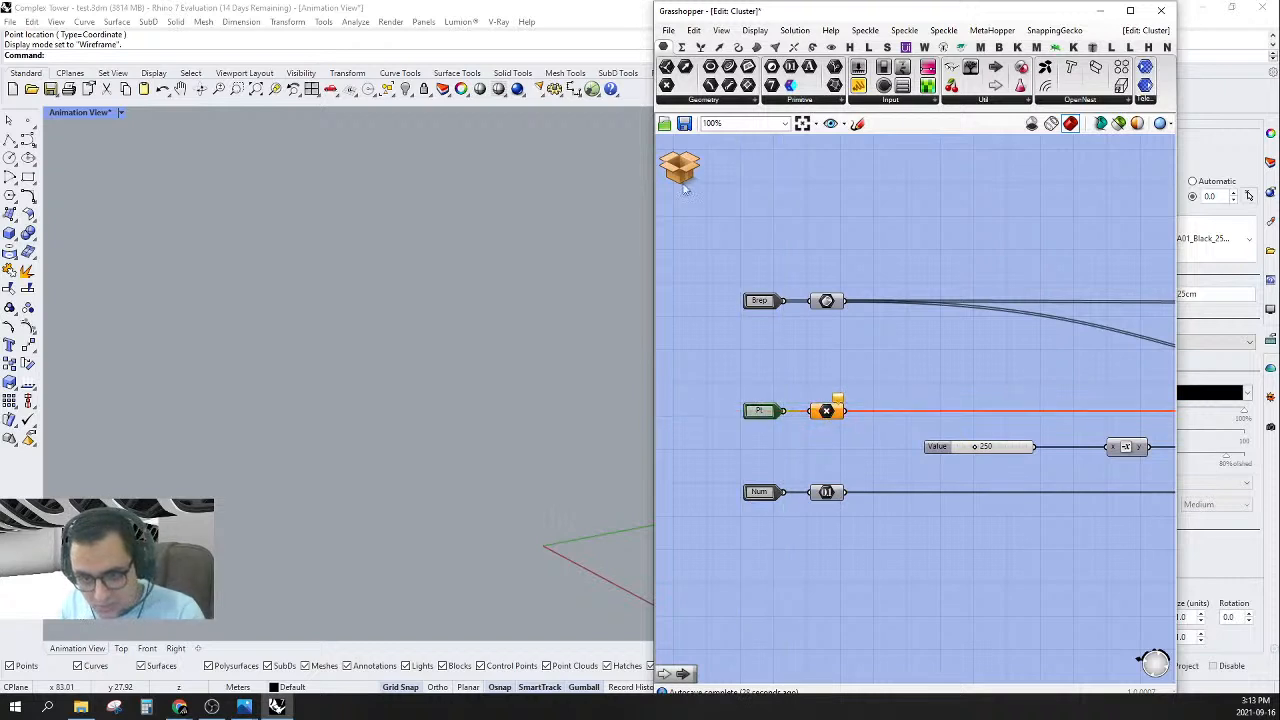
left_click(690, 168)
left_click(730, 180)
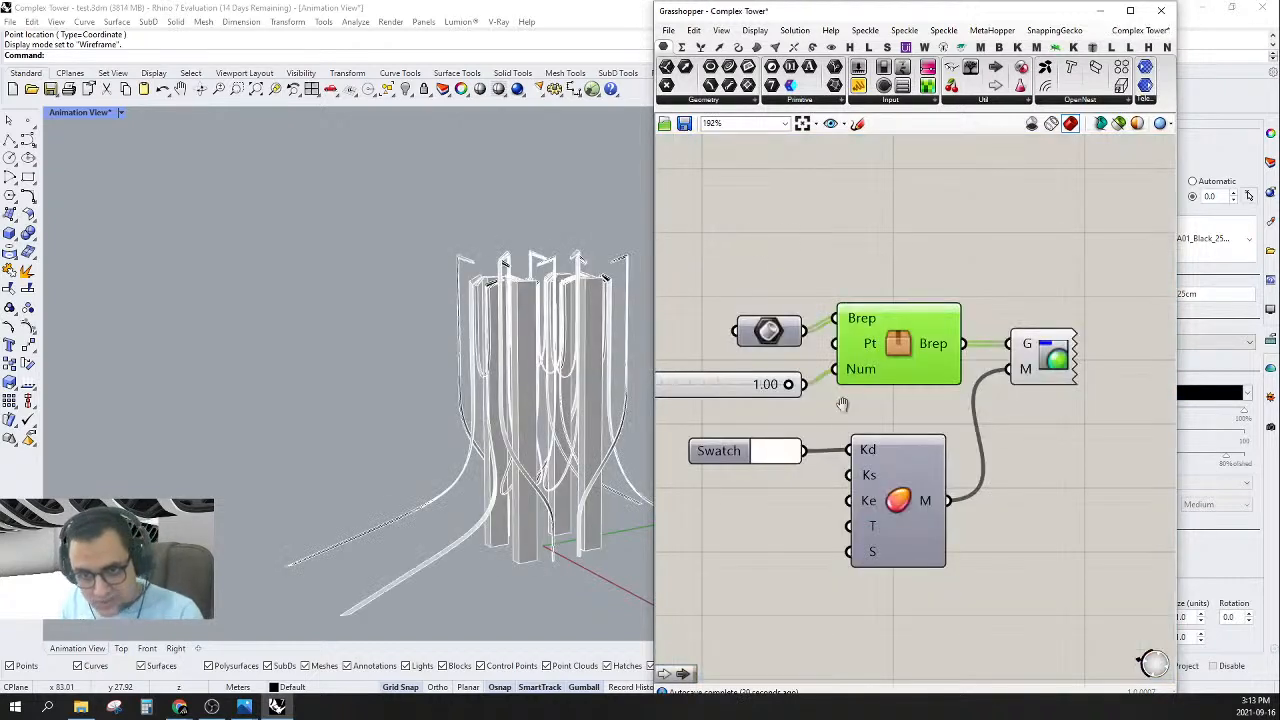
- Make room between the Brep parameter and the slider, paste the Point parameter there and connect it to the cluster's Pt input
scroll(820, 264, "up", 2)
mouse_move(806, 378)
left_mouse_down()
mouse_move(771, 364)
mouse_move(786, 366)
left_mouse_up()
left_click_drag(750, 432, 750, 453)
left_click(738, 414)
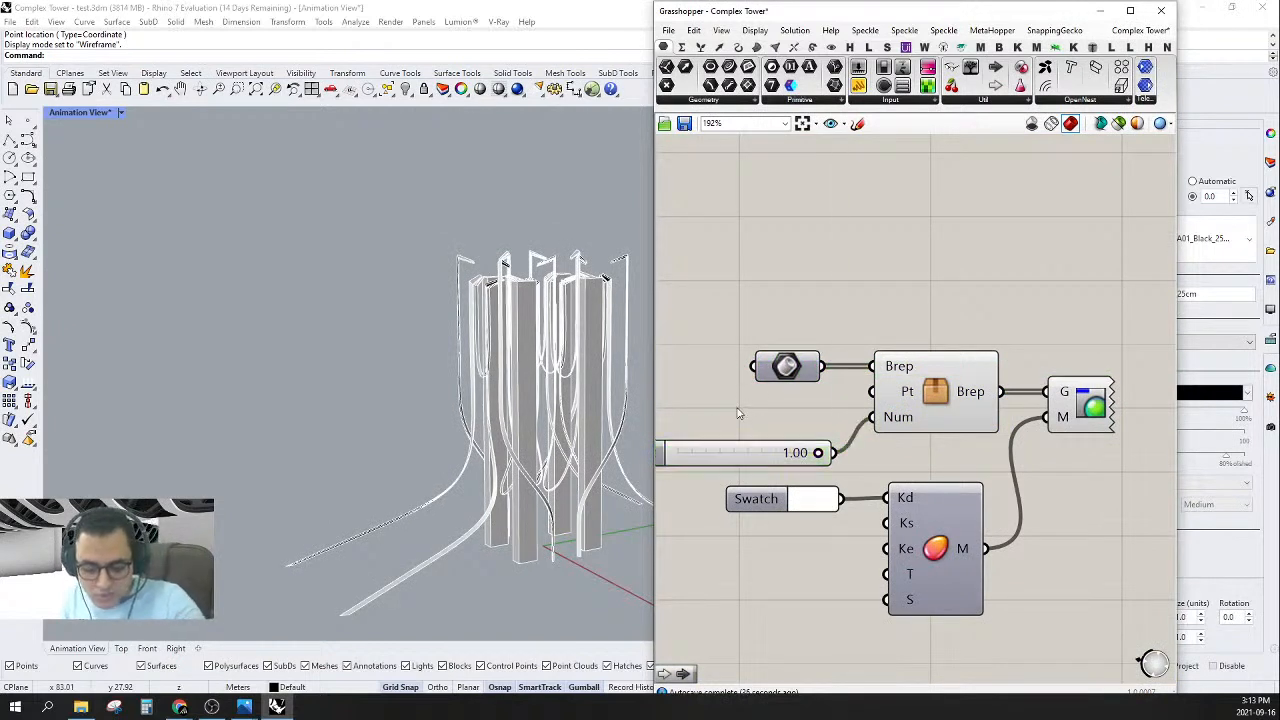
key("ctrl+v")
left_click_drag(906, 416, 872, 391)
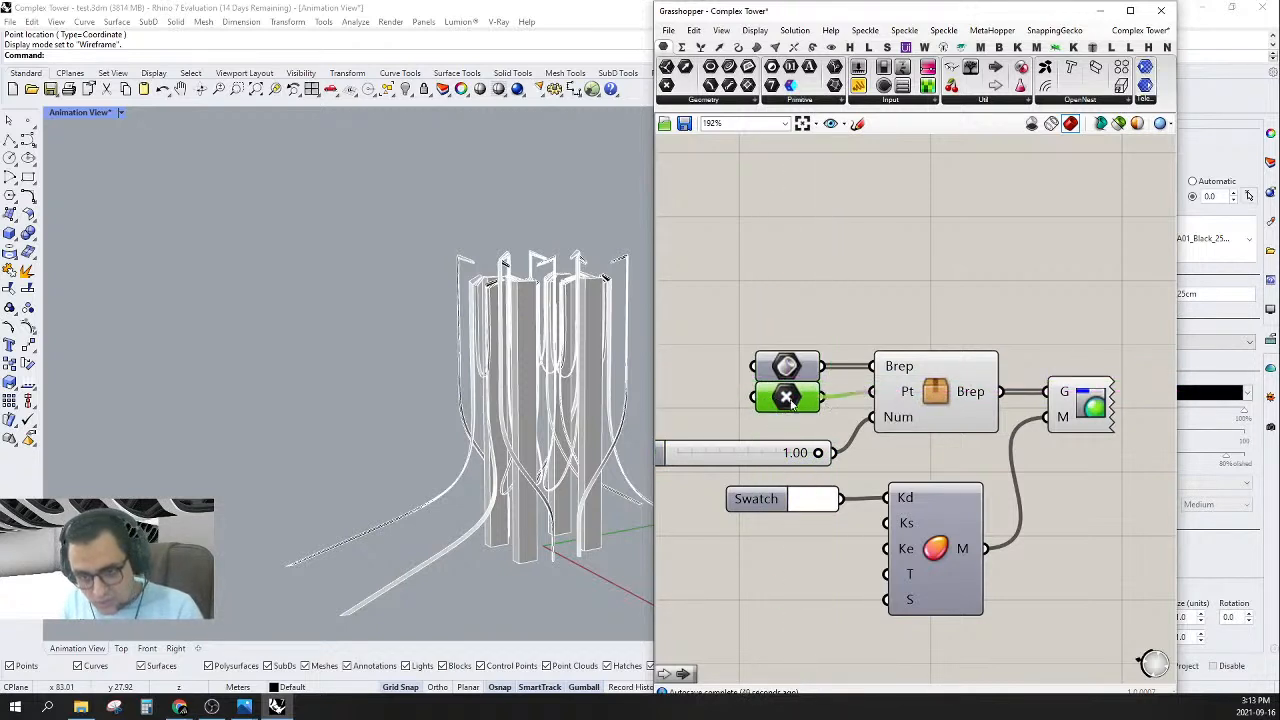
left_click_drag(790, 401, 789, 407)
- Align the number slider and the colour swatch with the parameters above them
left_click(786, 453)
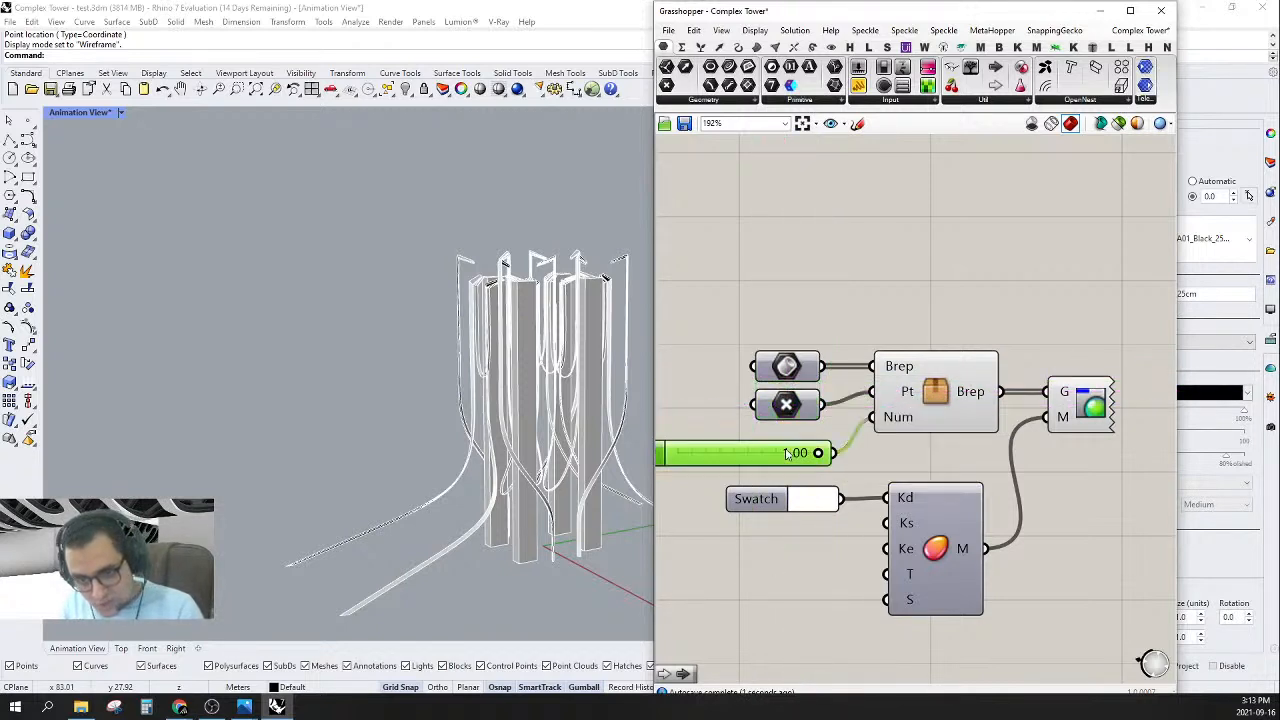
left_click_drag(786, 453, 774, 452)
left_click_drag(790, 499, 771, 498)
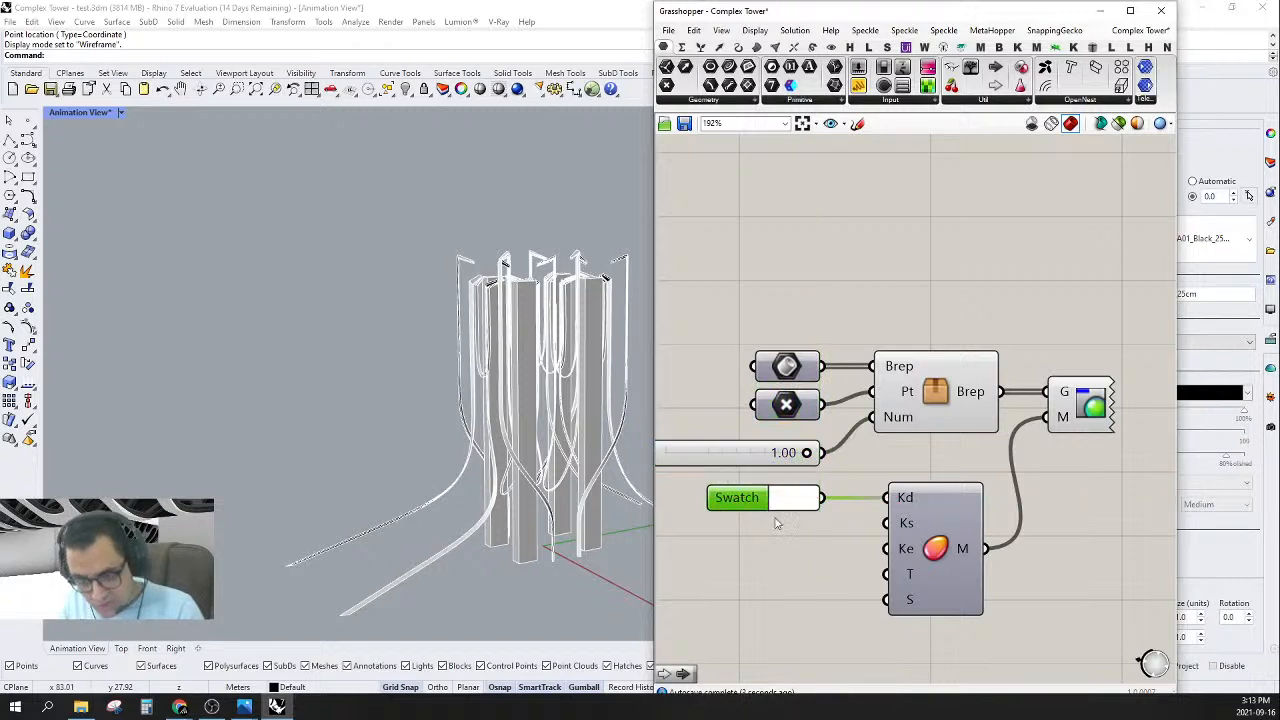
right_click_drag(775, 521, 840, 525)
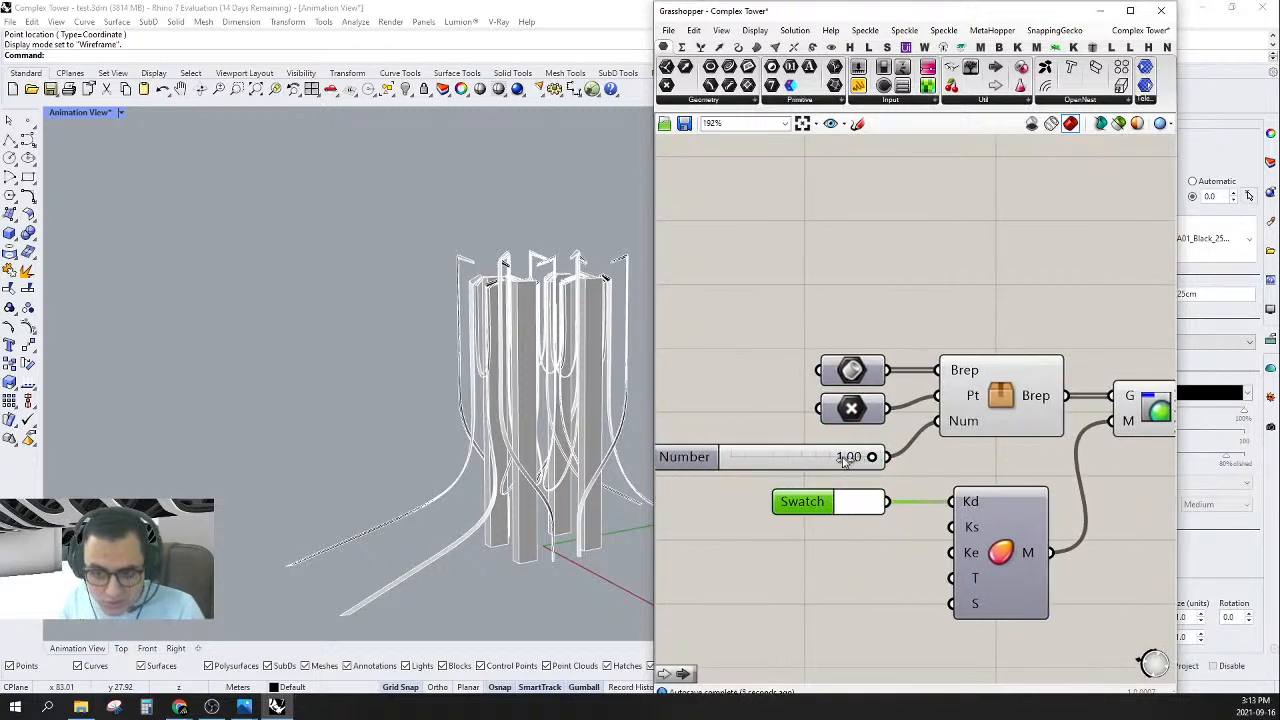
left_click_drag(845, 458, 897, 460)
- Turn off the preview of the input parameters, cluster and material component, leaving the Custom Preview out of the selection
scroll(961, 424, "down", 2)
left_click_drag(1003, 336, 866, 508)
middle_click(881, 345)
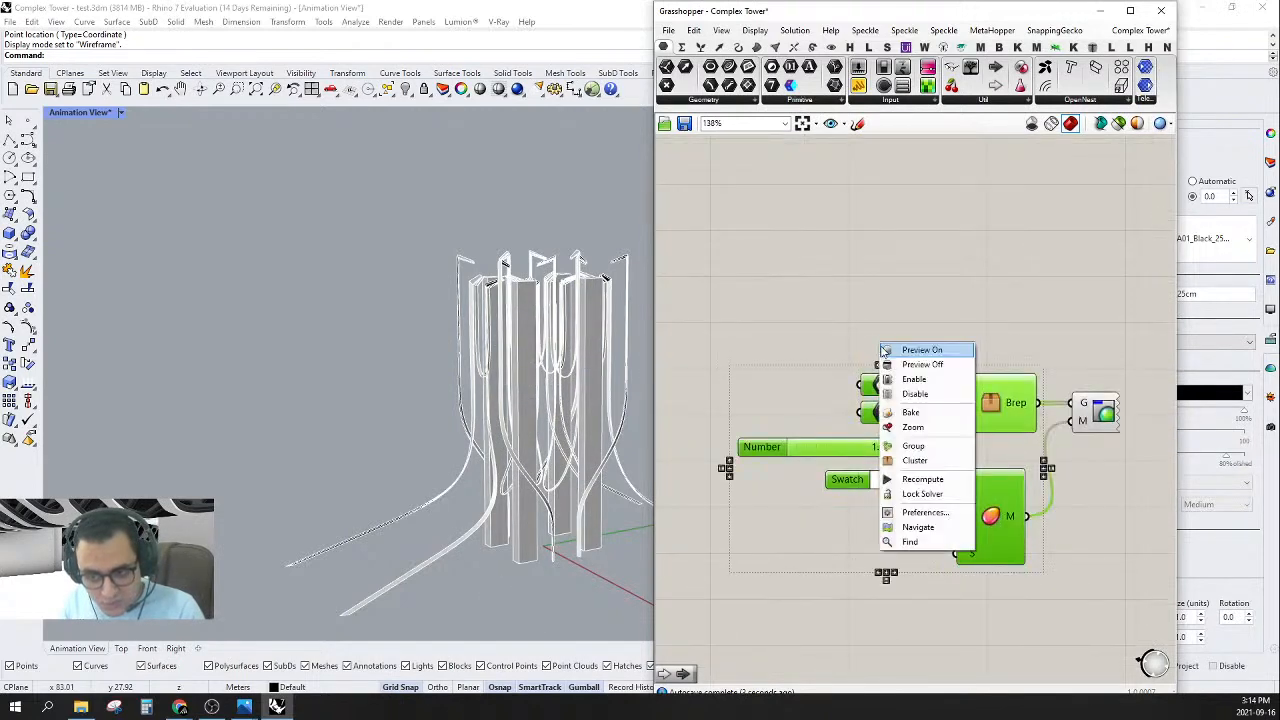
left_click(884, 352)
left_click(878, 300)
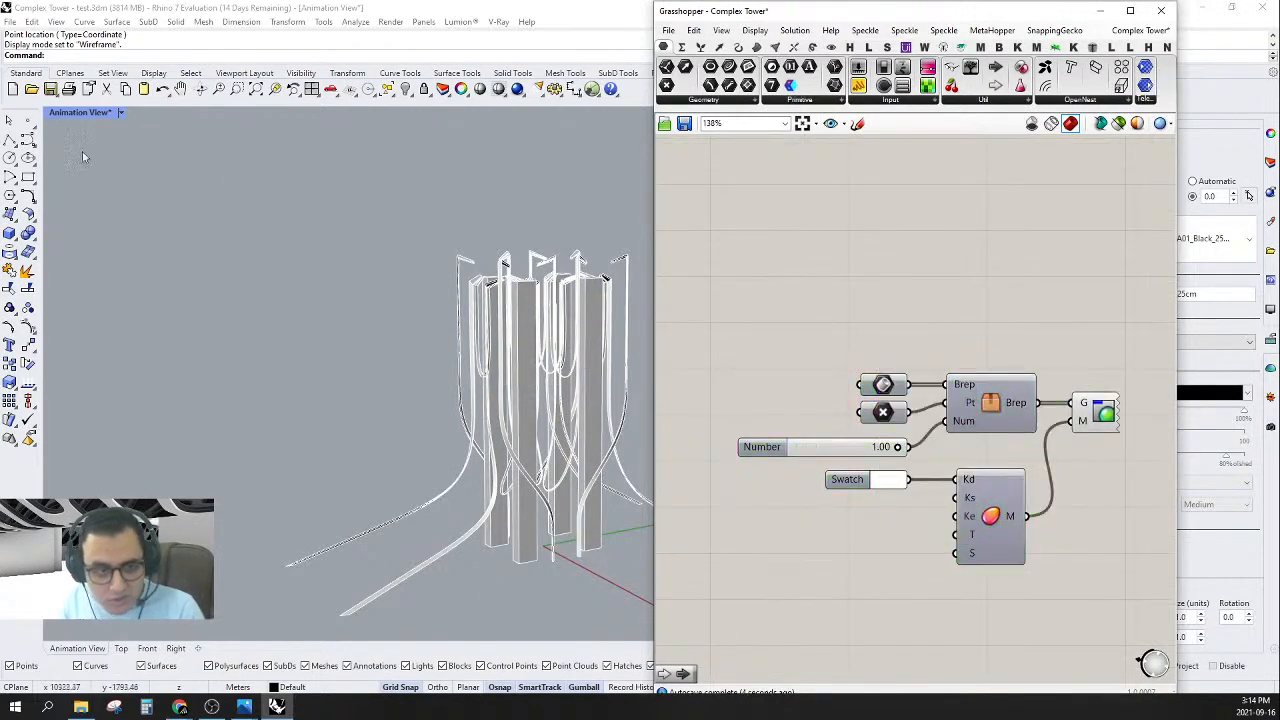
- Switch the Animation View to the Rendered display mode and collapse the Grasshopper window
left_click(120, 113)
left_click(253, 233)
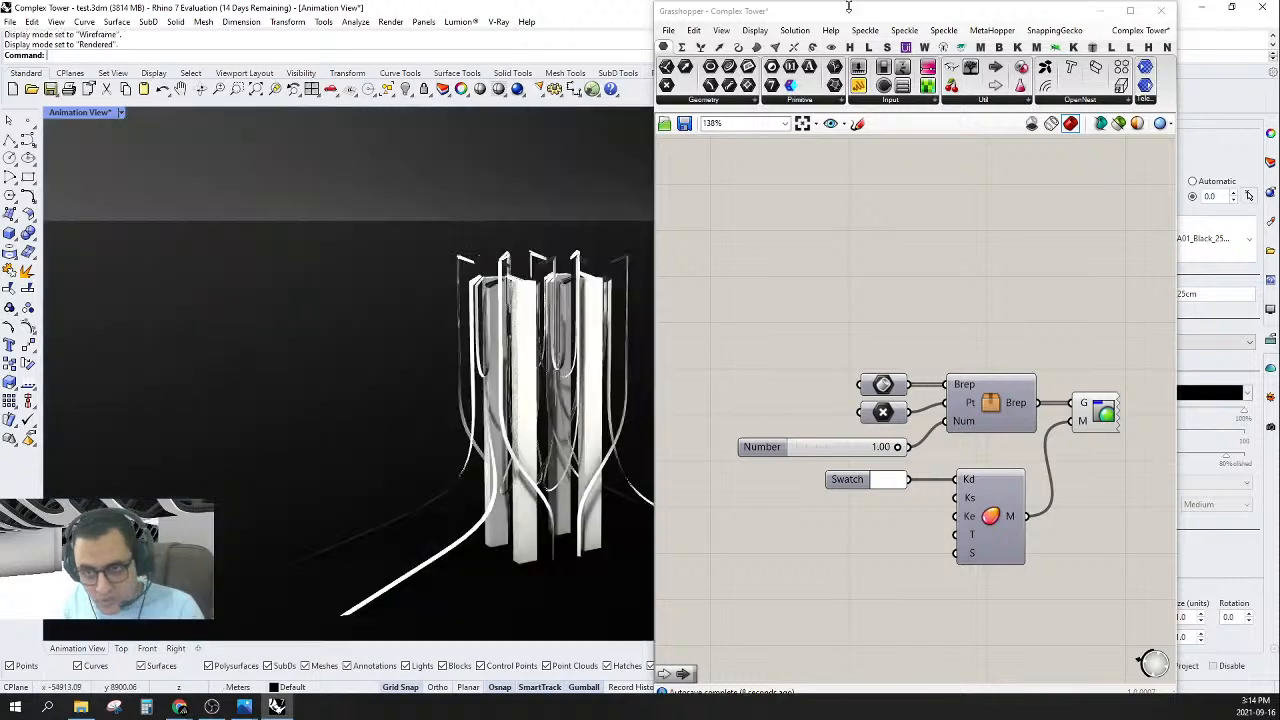
double_click(856, 12)
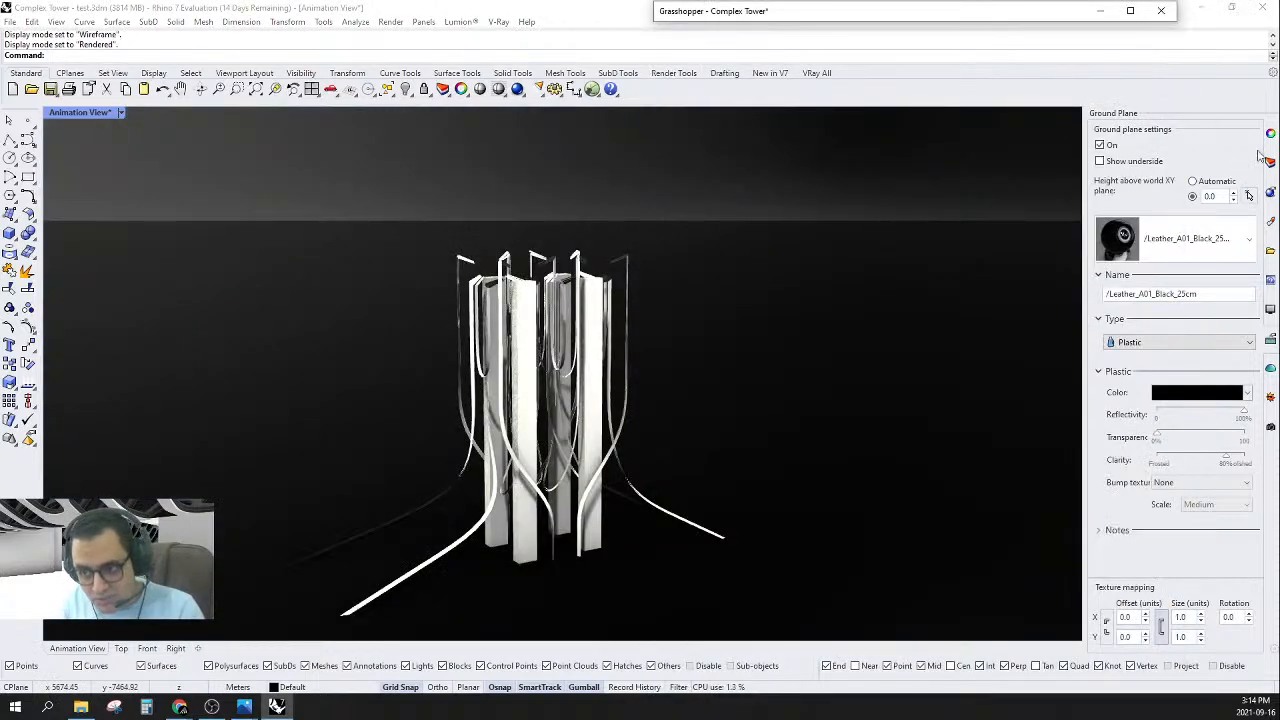
- Restore the saved Animation View and expand the Grasshopper window, narrowing it to leave the tower visible
left_click(1270, 427)
double_click(1140, 208)
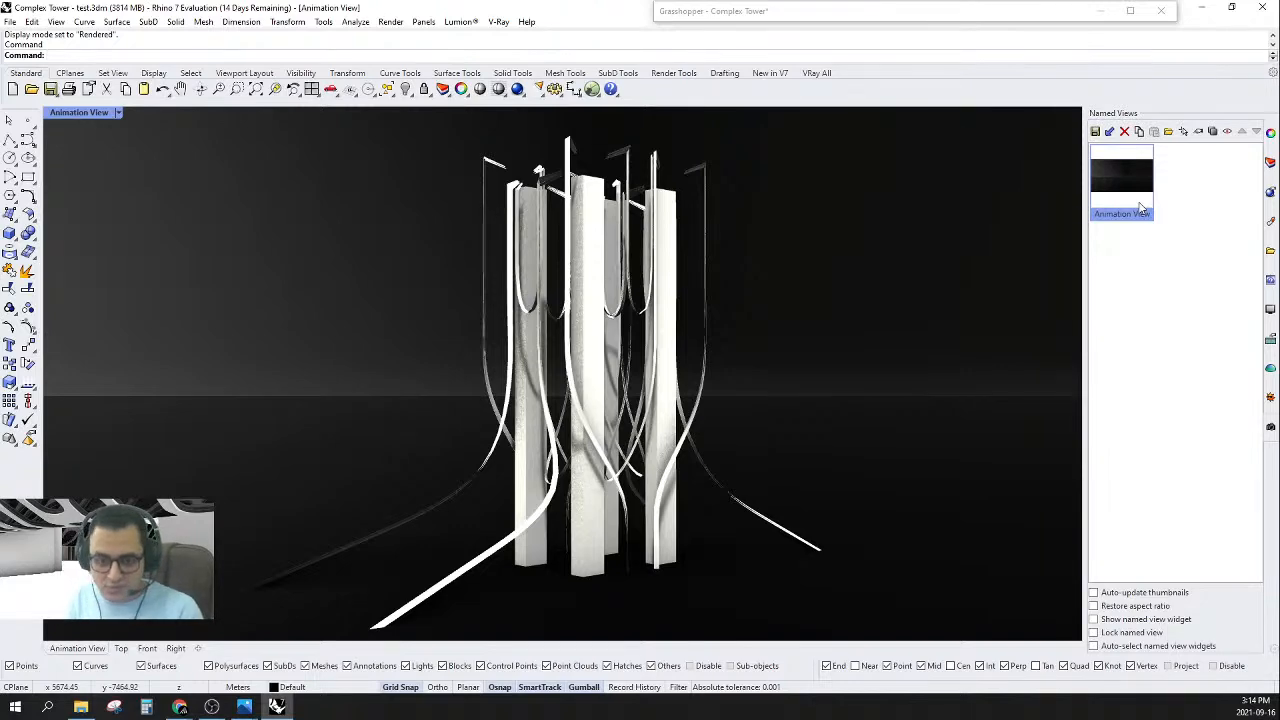
left_click(941, 12)
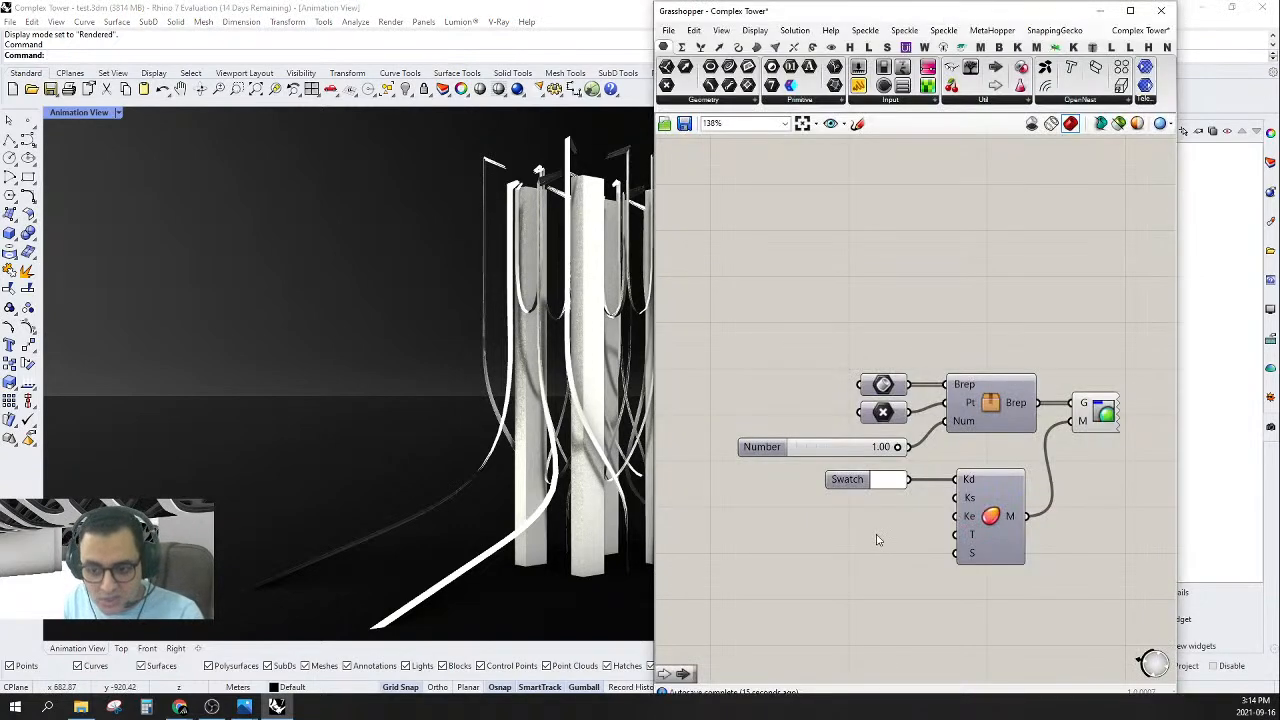
left_click_drag(657, 346, 871, 346)
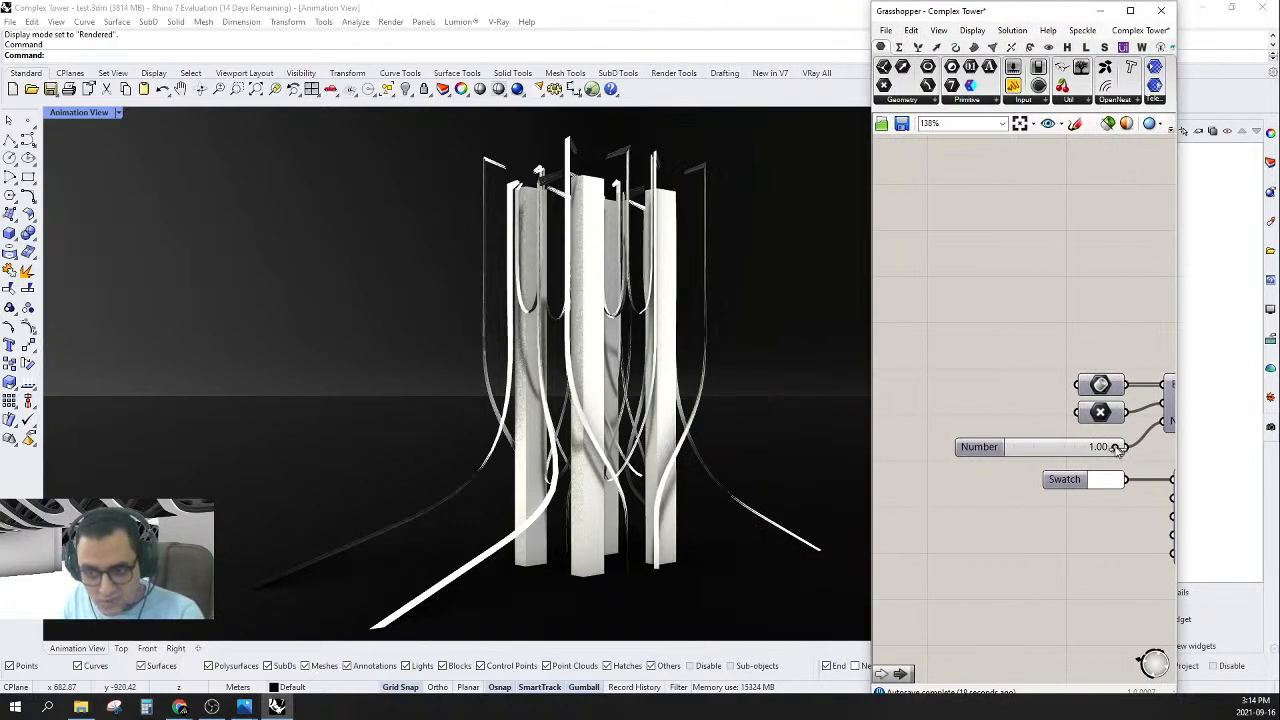
left_click_drag(1118, 449, 1153, 462)
- Duplicate the cores animation setup, with its parameters, slider, swatch, cluster and preview components, directly below the original
scroll(1091, 356, "down", 5)
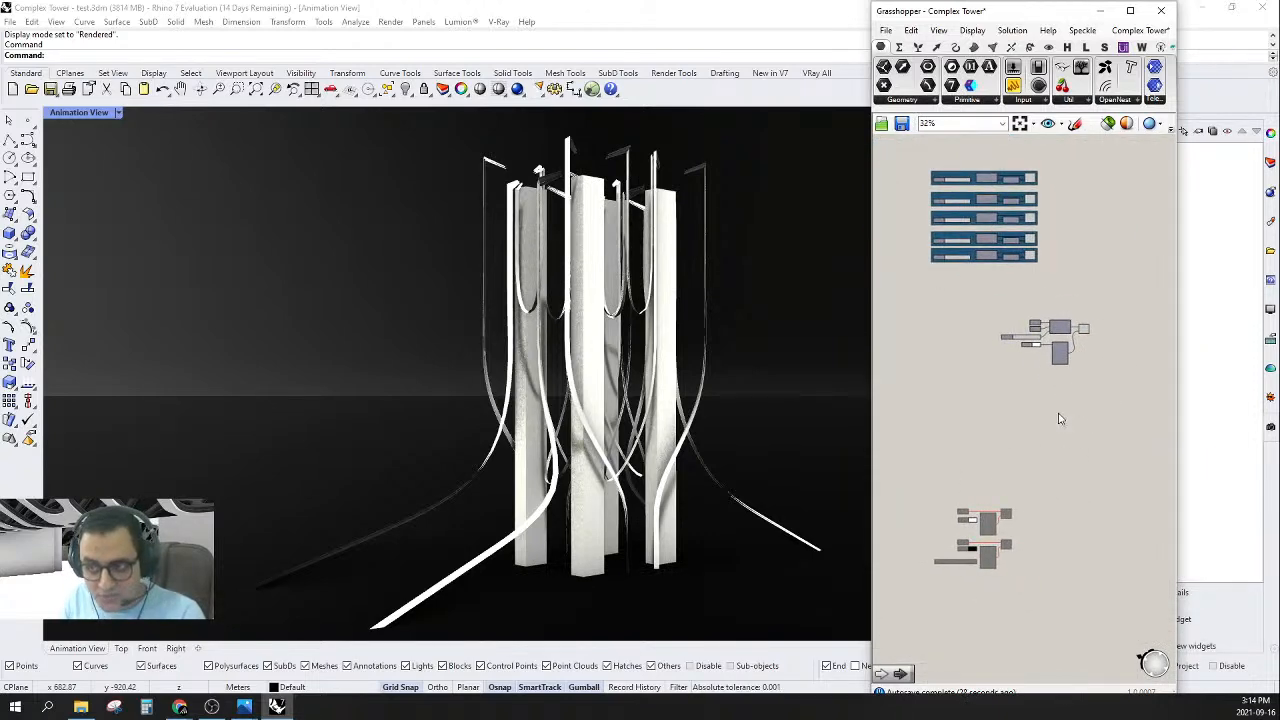
scroll(1060, 418, "up", 4)
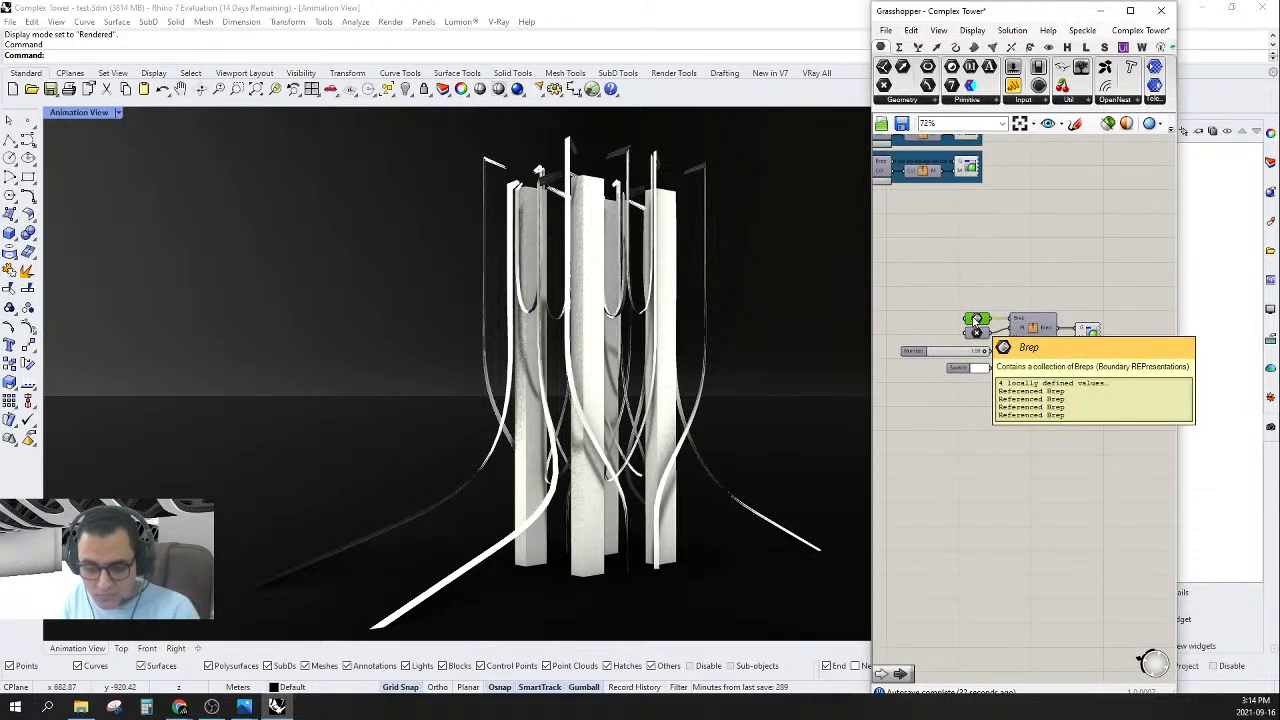
left_click_drag(1088, 276, 951, 461)
left_click_drag(1063, 345, 1041, 491)
right_click_drag(1055, 628, 1064, 628)
scroll(1064, 628, "down", 3)
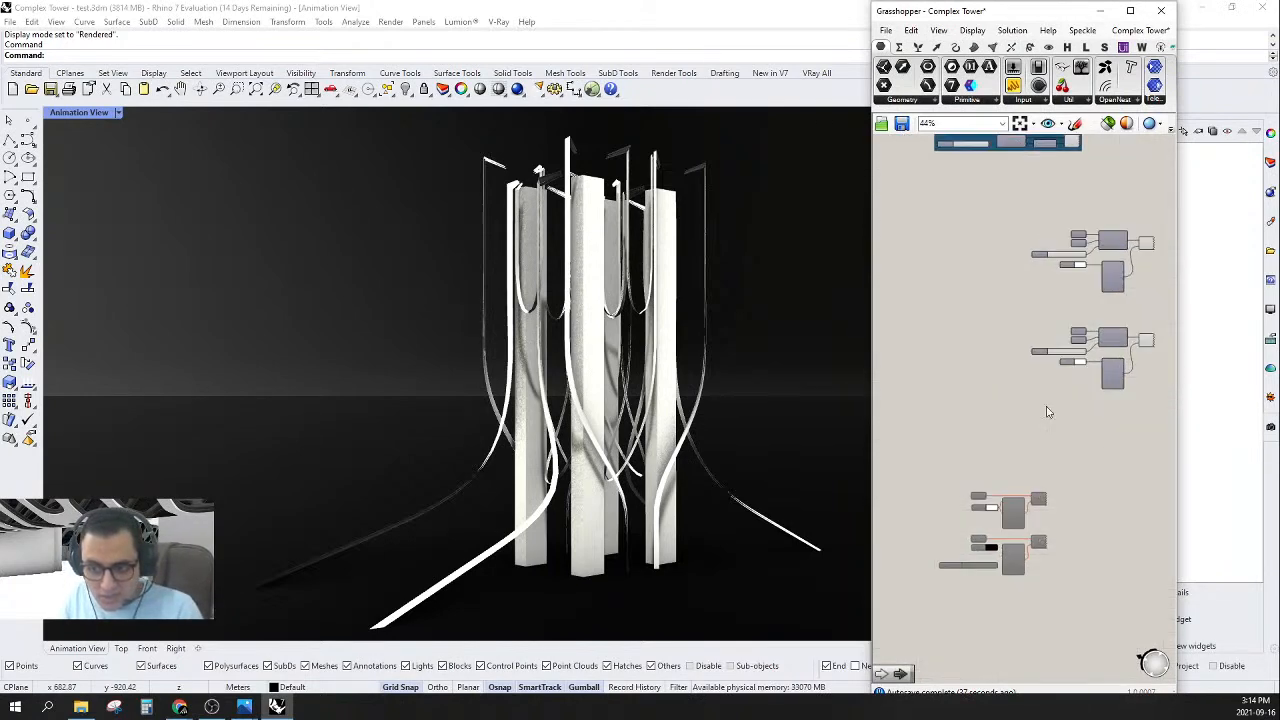
- Turn on the preview of the Floors Anime group's Brep parameter and place a copy of it above the duplicated setup
scroll(1080, 350, "down", 5)
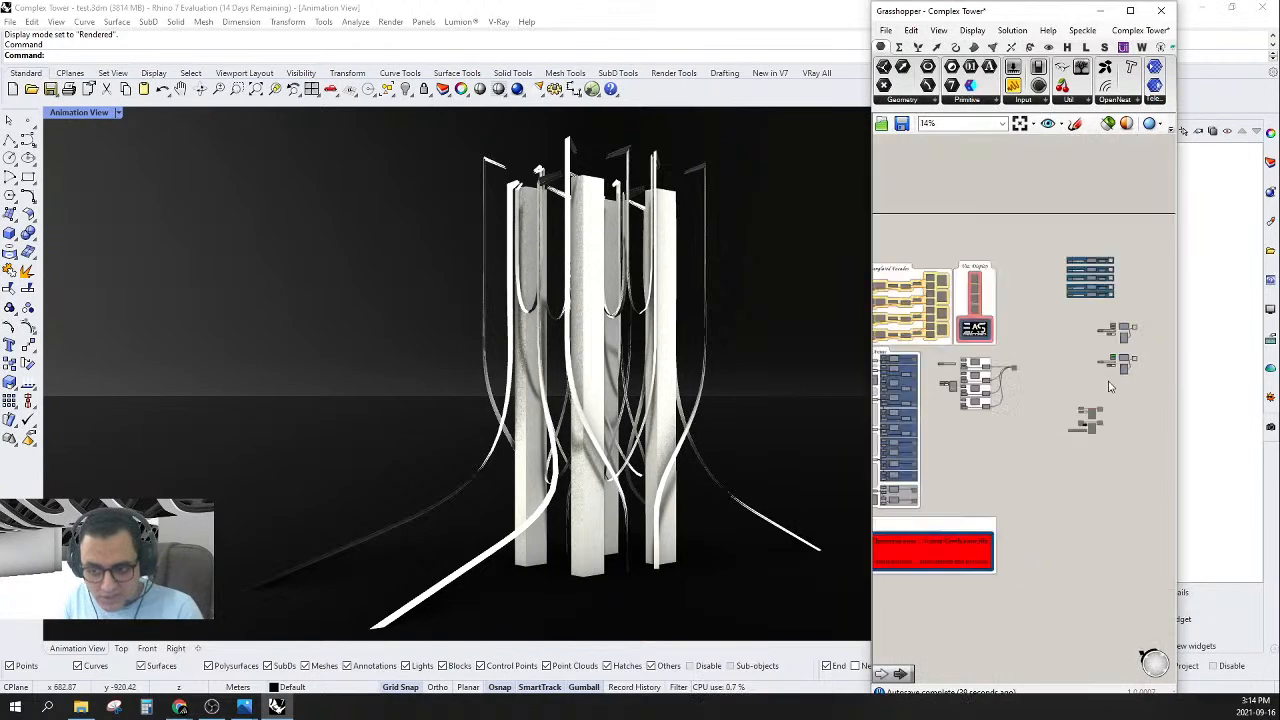
scroll(1124, 398, "up", 8)
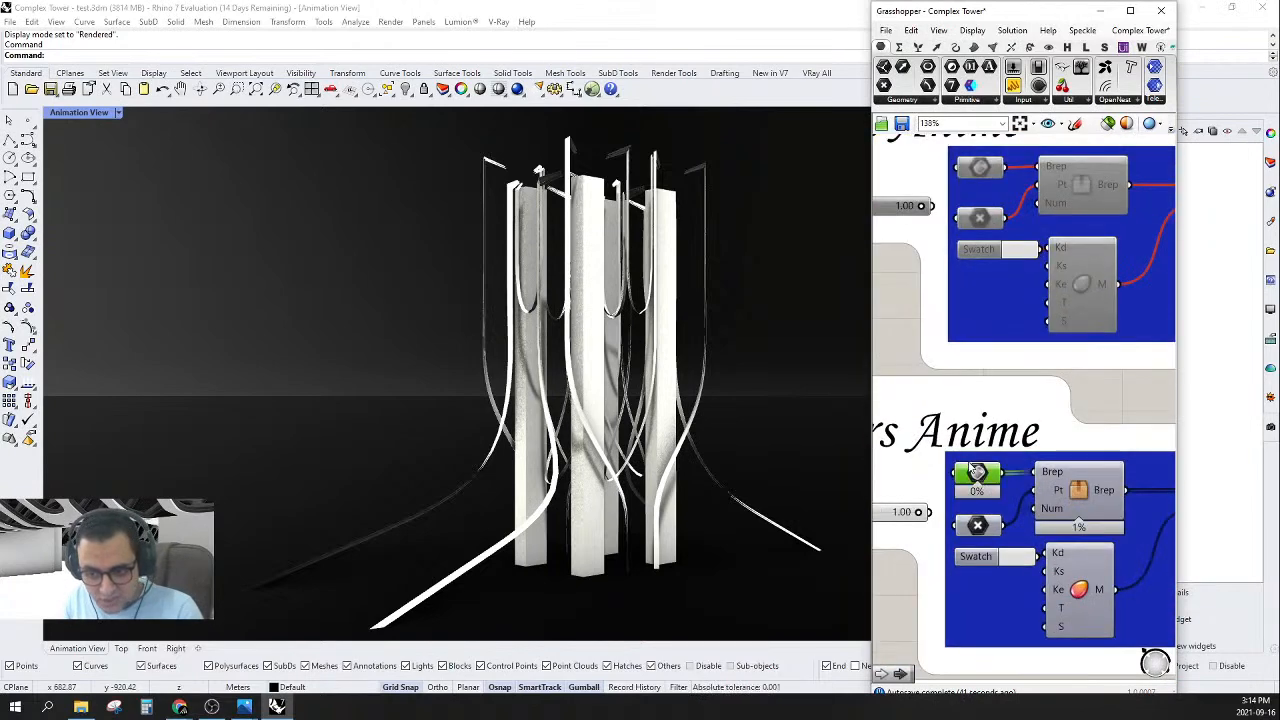
right_click(974, 472)
left_click(1005, 448)
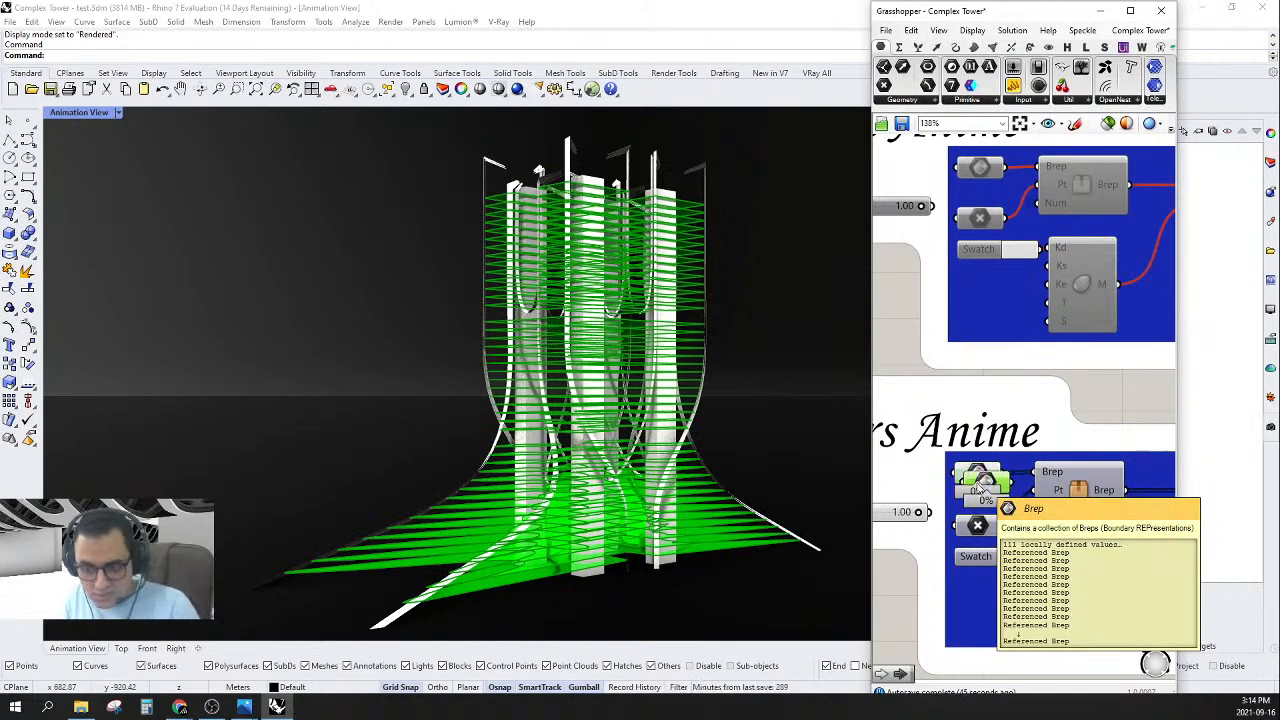
scroll(977, 482, "down", 5)
right_click_drag(1150, 250, 850, 270)
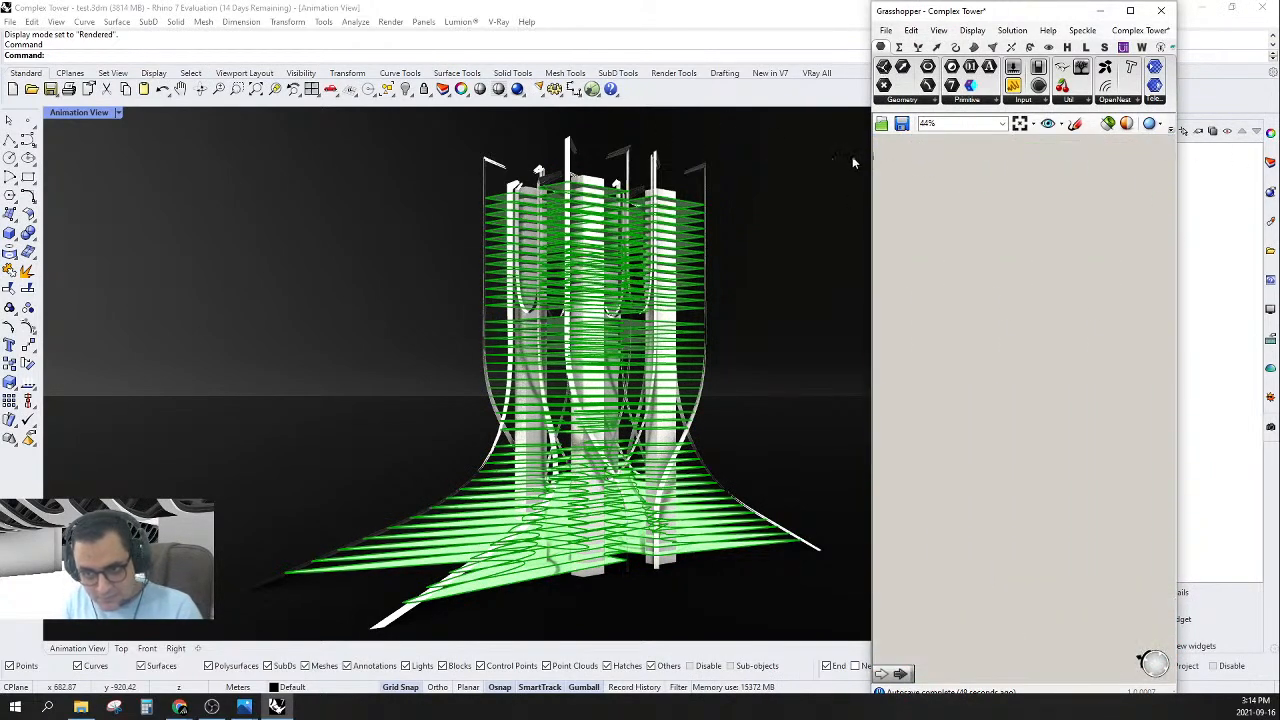
scroll(996, 210, "up", 6)
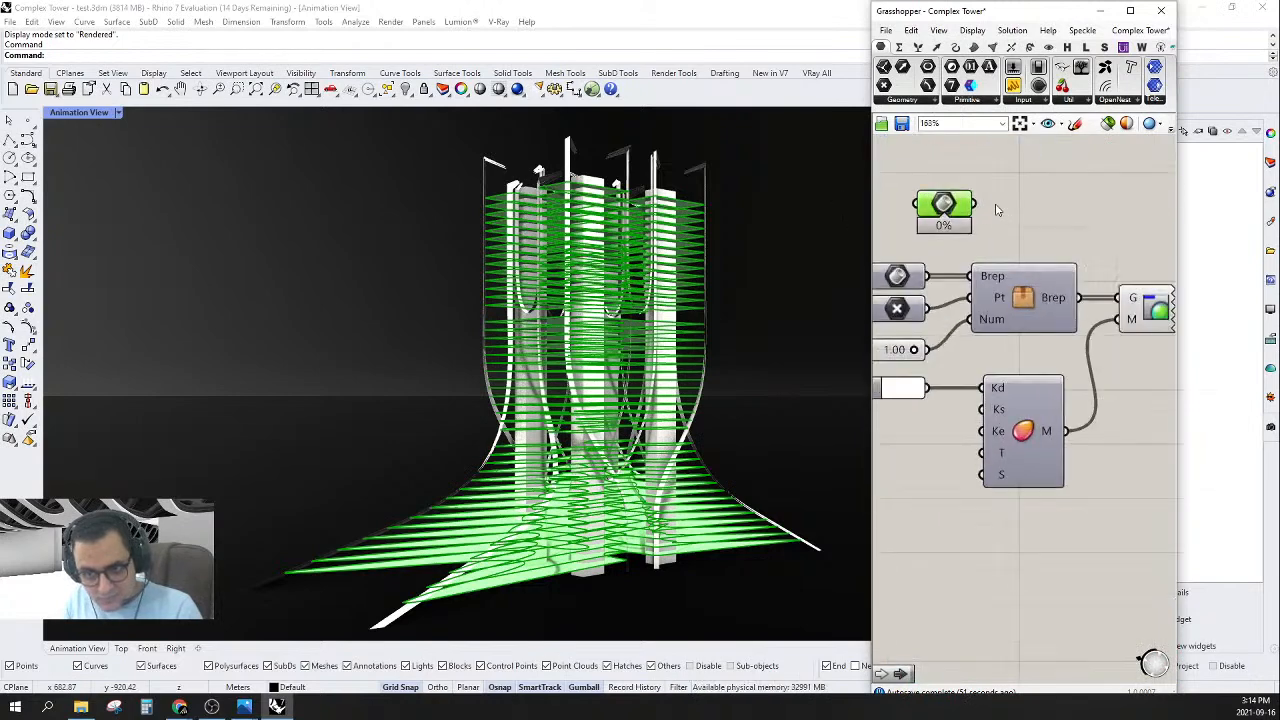
- Connect the floors' Brep parameter to the duplicated cluster's Brep input in place of the cores, and turn off the parameter's preview
right_click_drag(996, 210, 1021, 234)
left_click_drag(999, 228, 1003, 306)
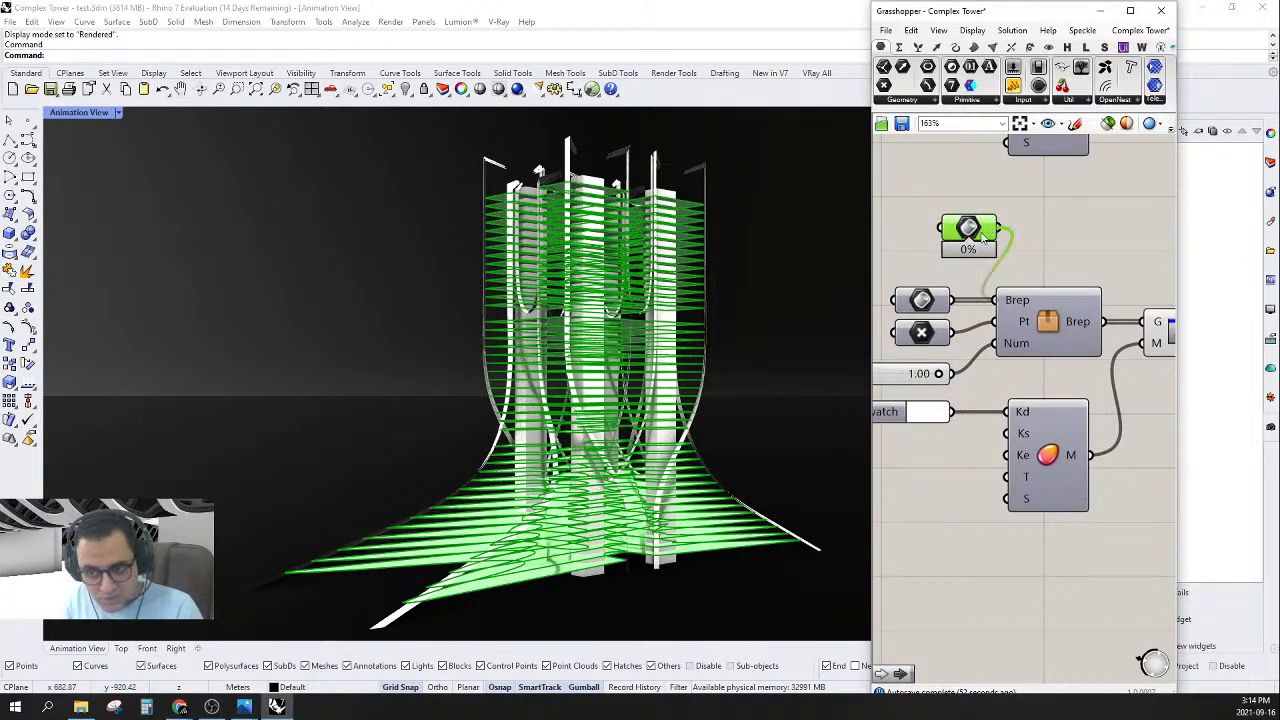
left_click_drag(968, 229, 909, 235)
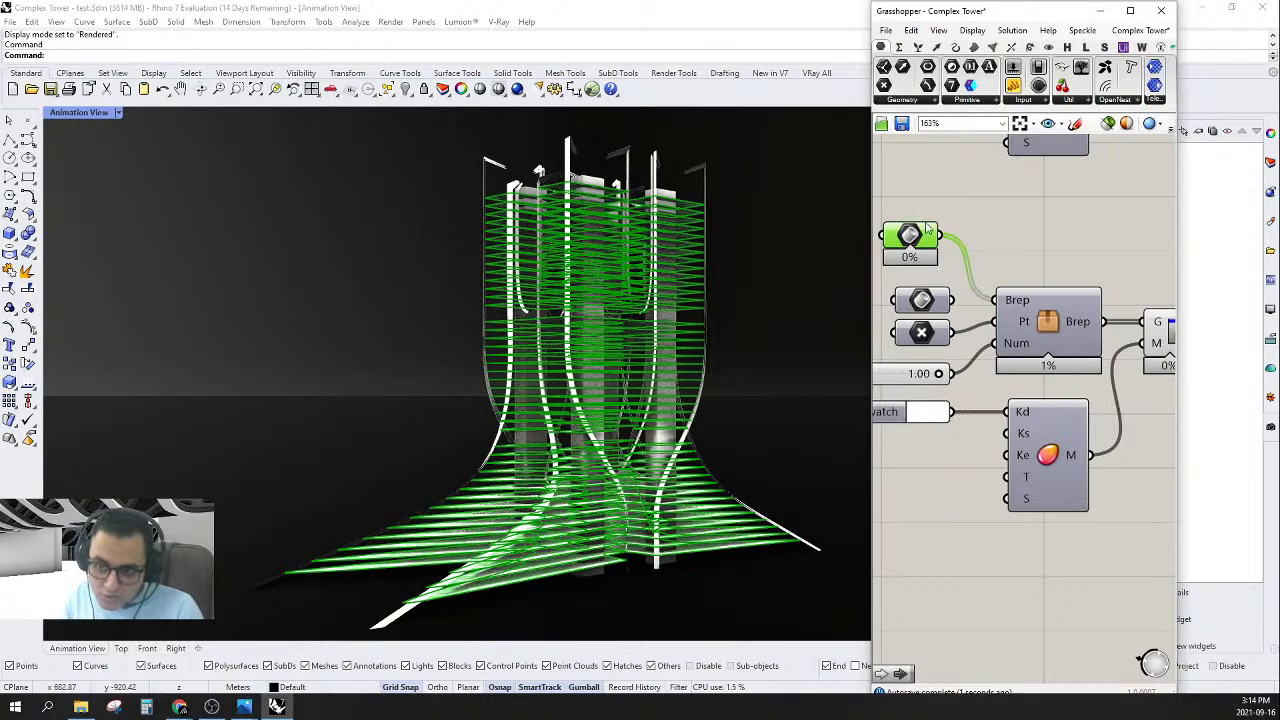
right_click(928, 228)
left_click(926, 246)
right_click_drag(921, 246, 1001, 235)
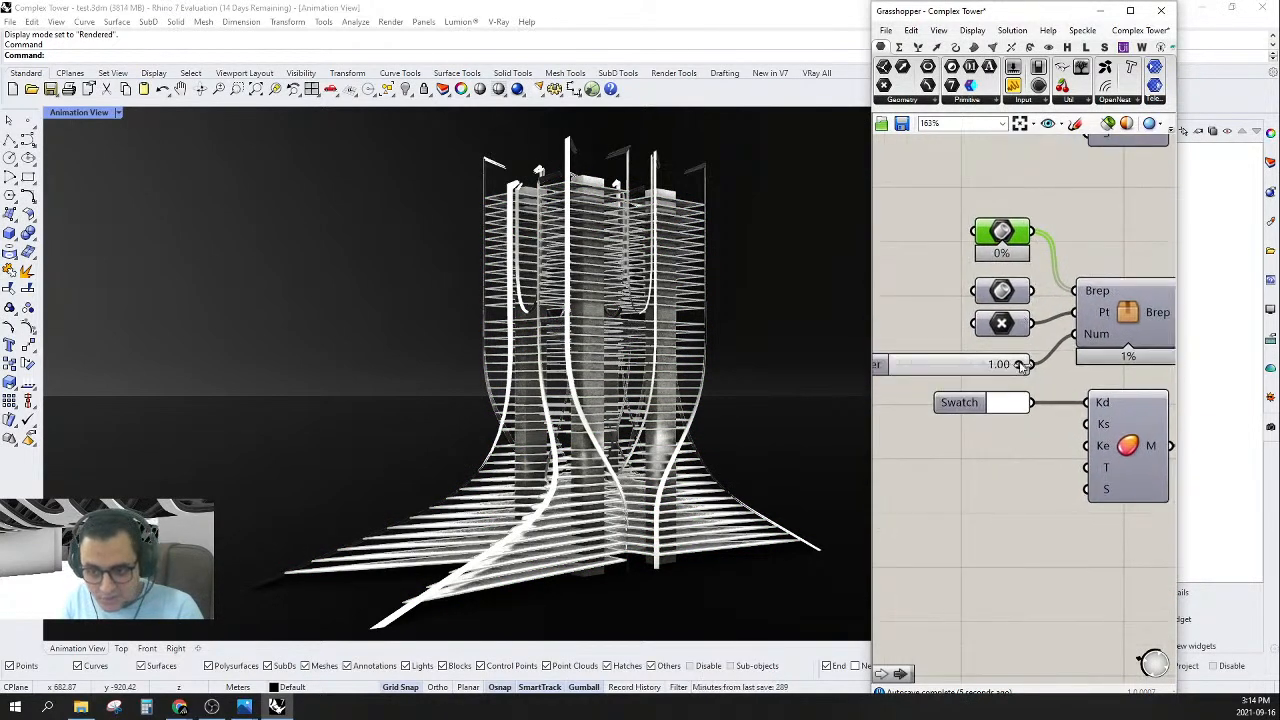
- Set the duplicated setup's number slider to 0.49 and turn off the preview of the Brep parameter in the Floors Anime group
left_click_drag(997, 367, 953, 367)
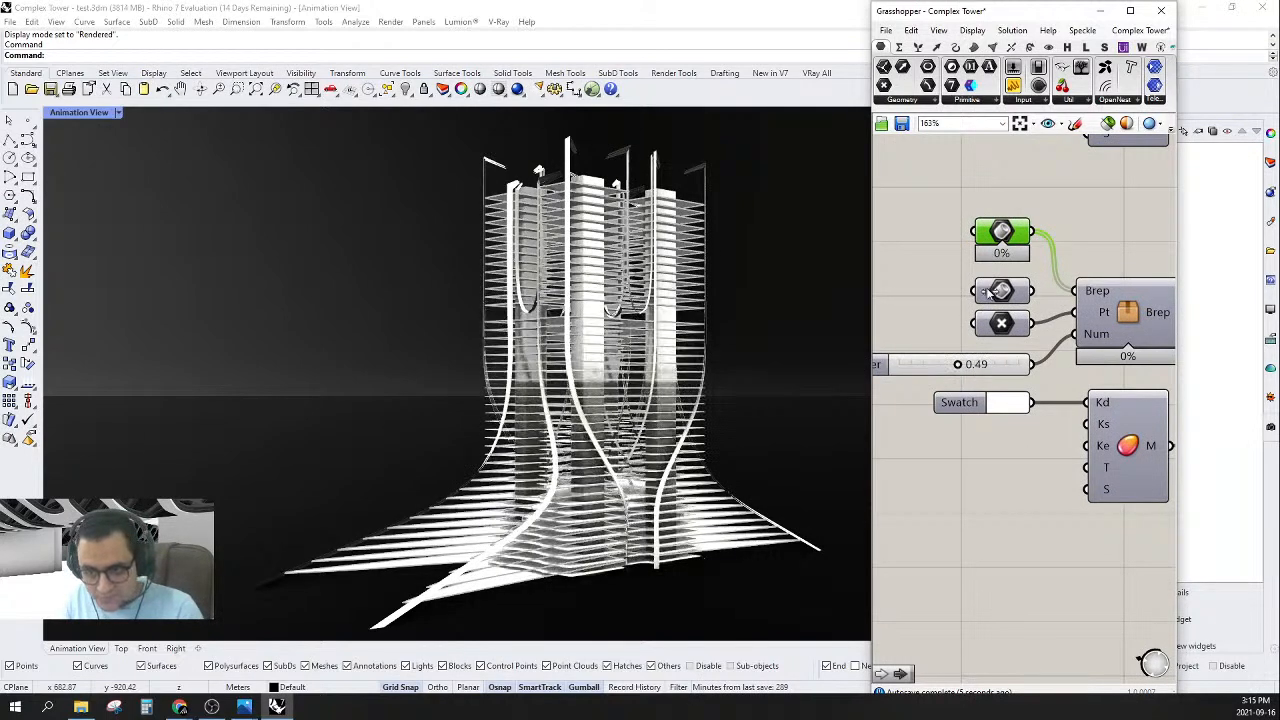
scroll(1018, 307, "down", 6)
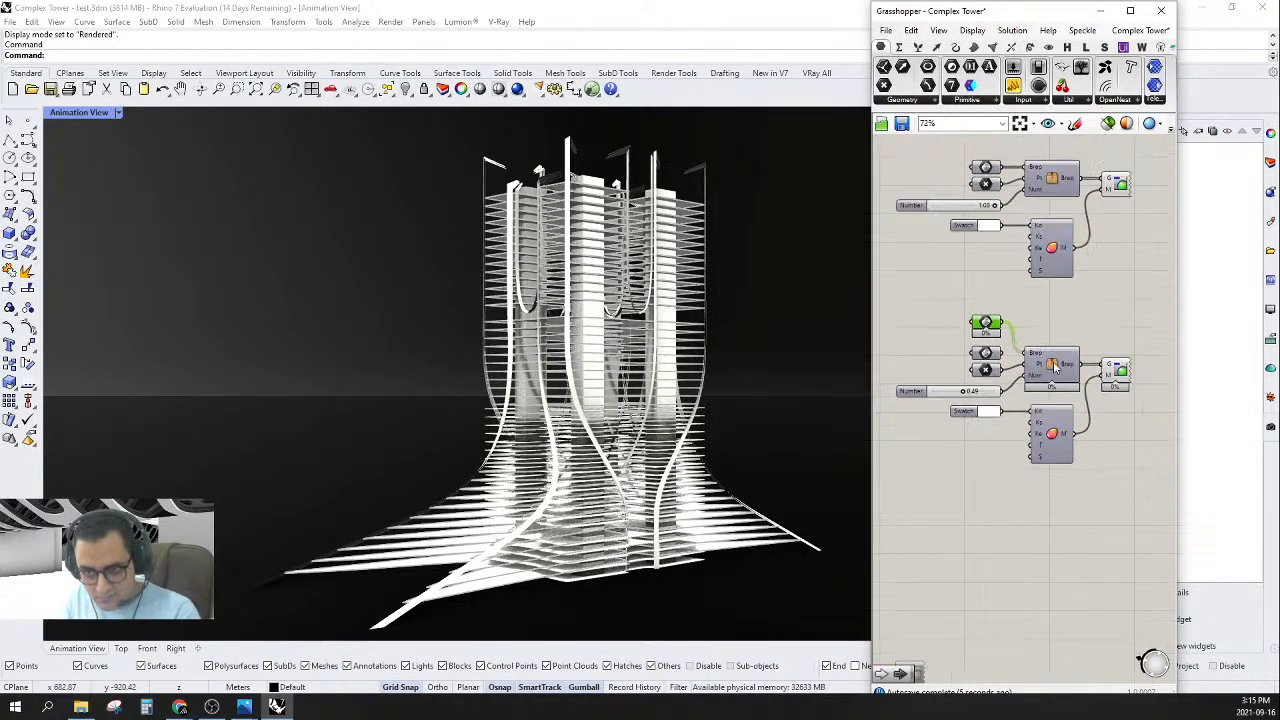
scroll(1066, 352, "down", 3)
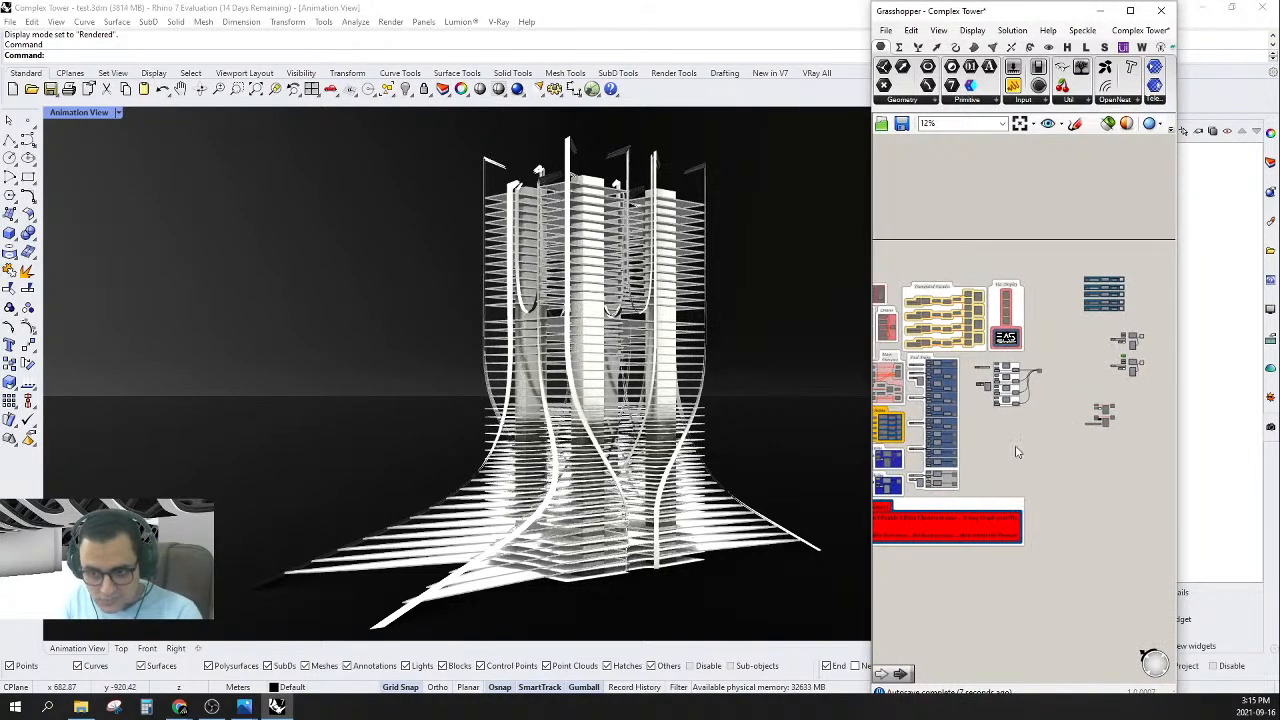
scroll(933, 473, "up", 4)
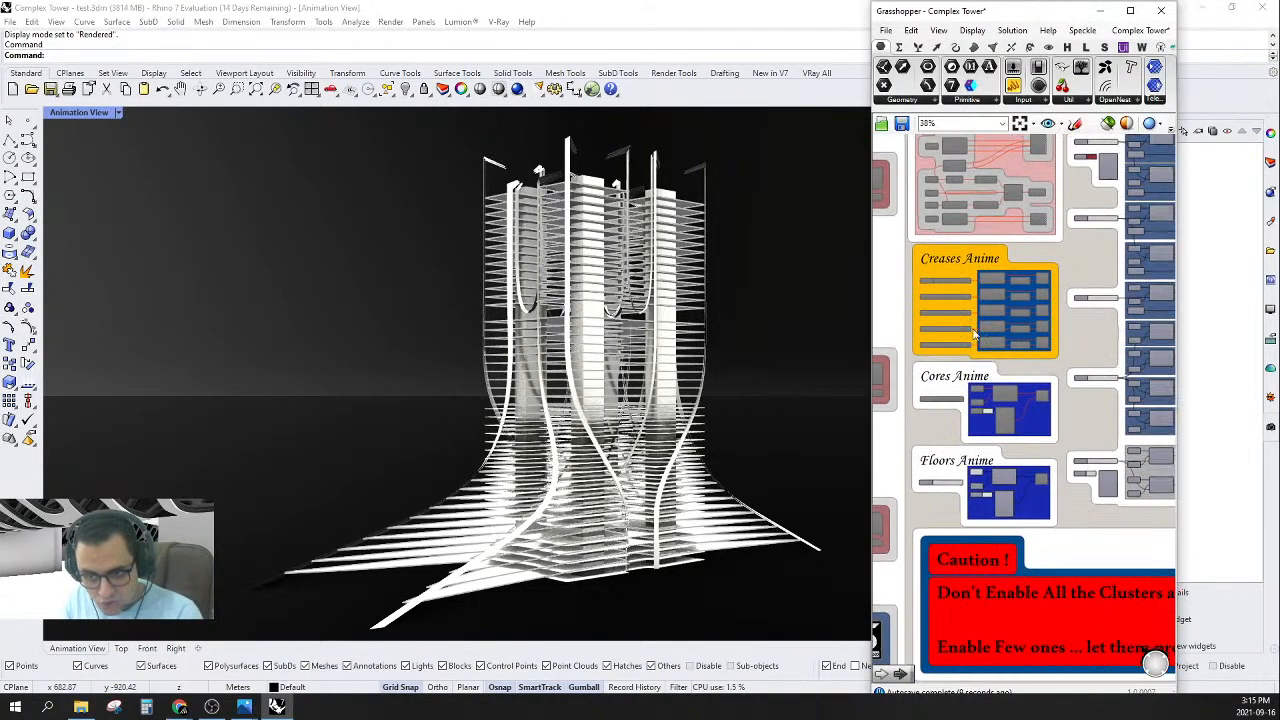
right_click(983, 479)
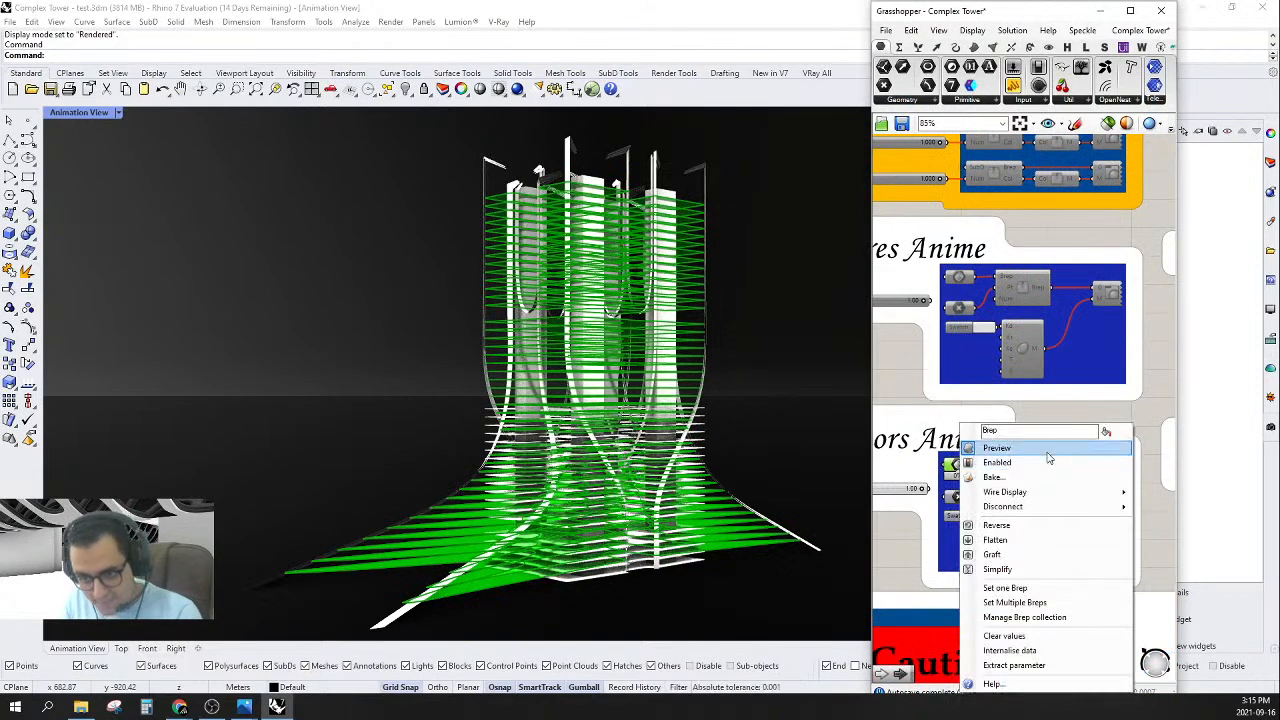
left_click(985, 440)
scroll(970, 450, "down", 1)
double_click(975, 450)
scroll(1044, 252, "up", 4)
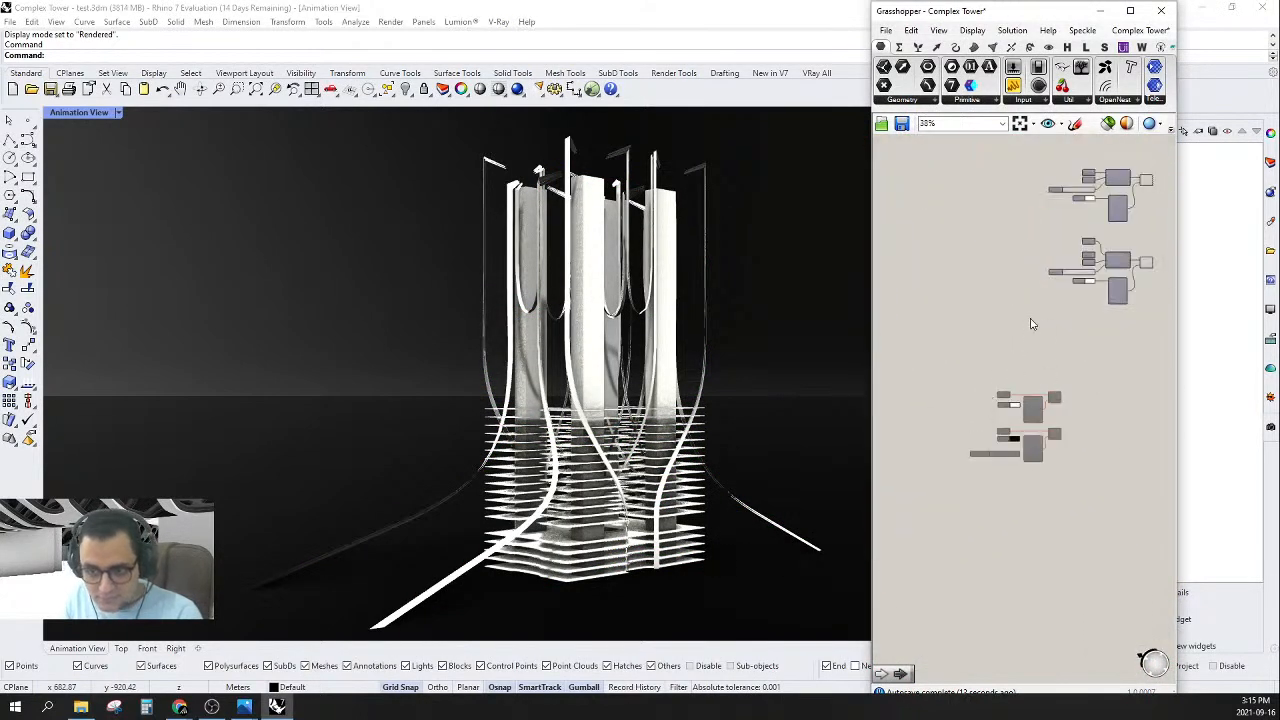
- Play the floors' growth by raising the duplicated setup's number slider through 0.86 to 1.00
scroll(968, 410, "up", 3)
left_click_drag(955, 399, 1004, 401)
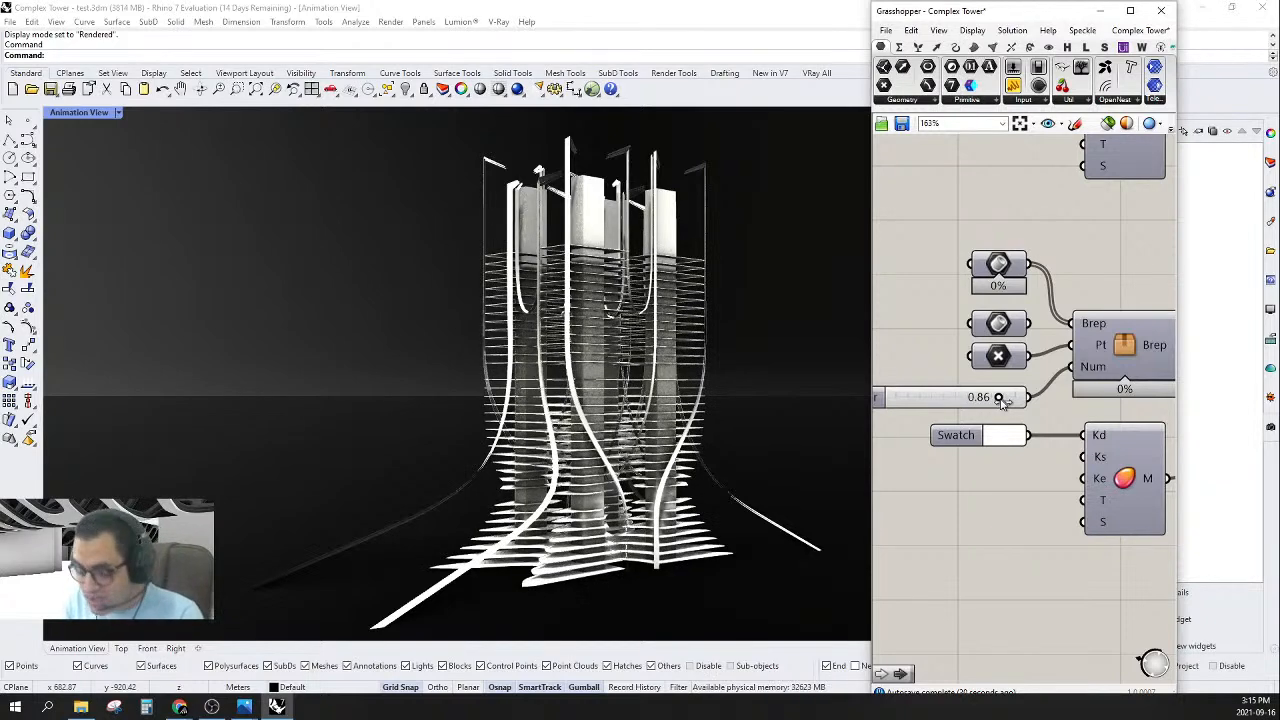
left_click_drag(1004, 401, 1040, 401)
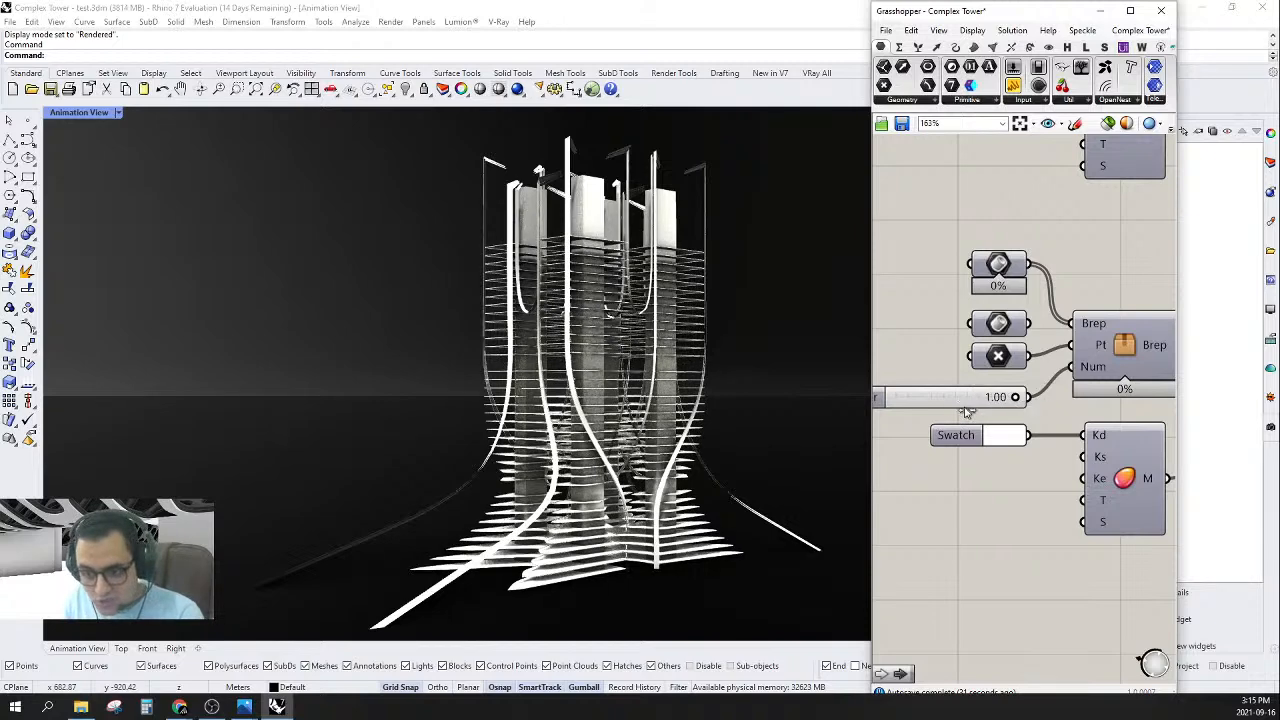
- Delete the disconnected cores Brep parameter and move the floors' Brep parameter into its place above the Point parameter
scroll(1013, 332, "down", 2)
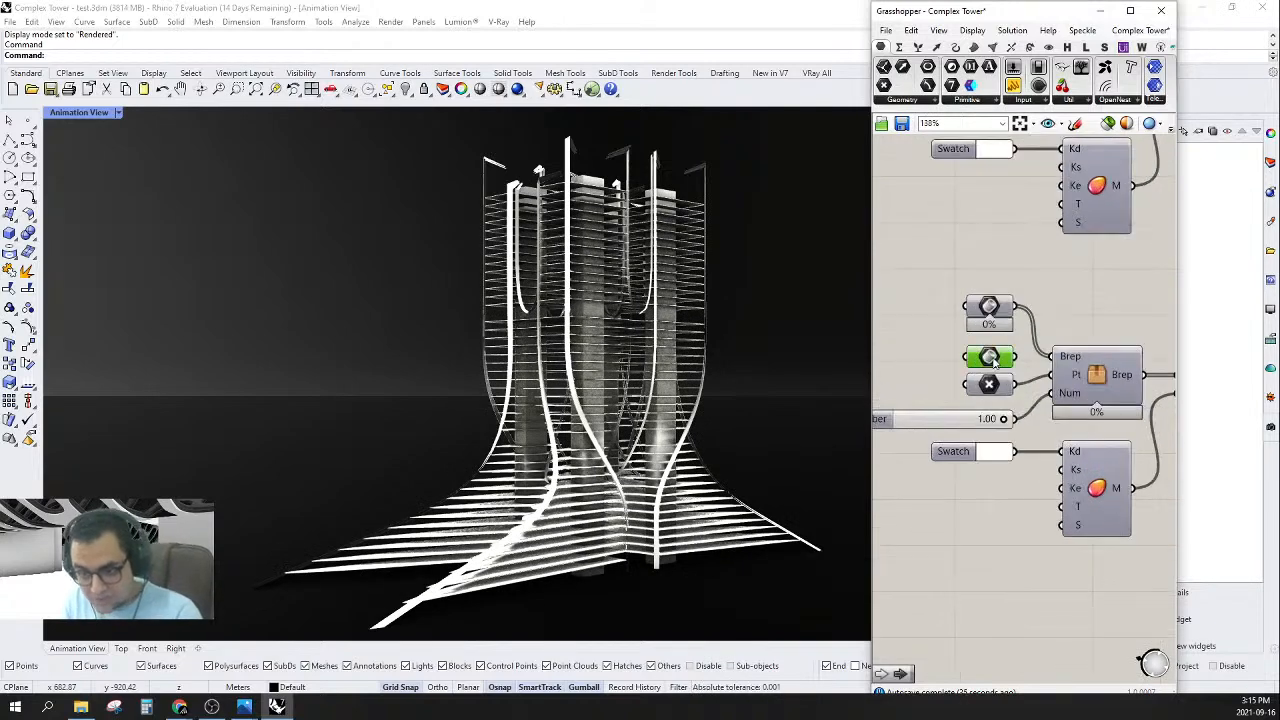
key("Delete")
right_click_drag(1039, 436, 960, 432)
left_click_drag(914, 309, 915, 359)
left_click(917, 386)
scroll(996, 395, "down", 1)
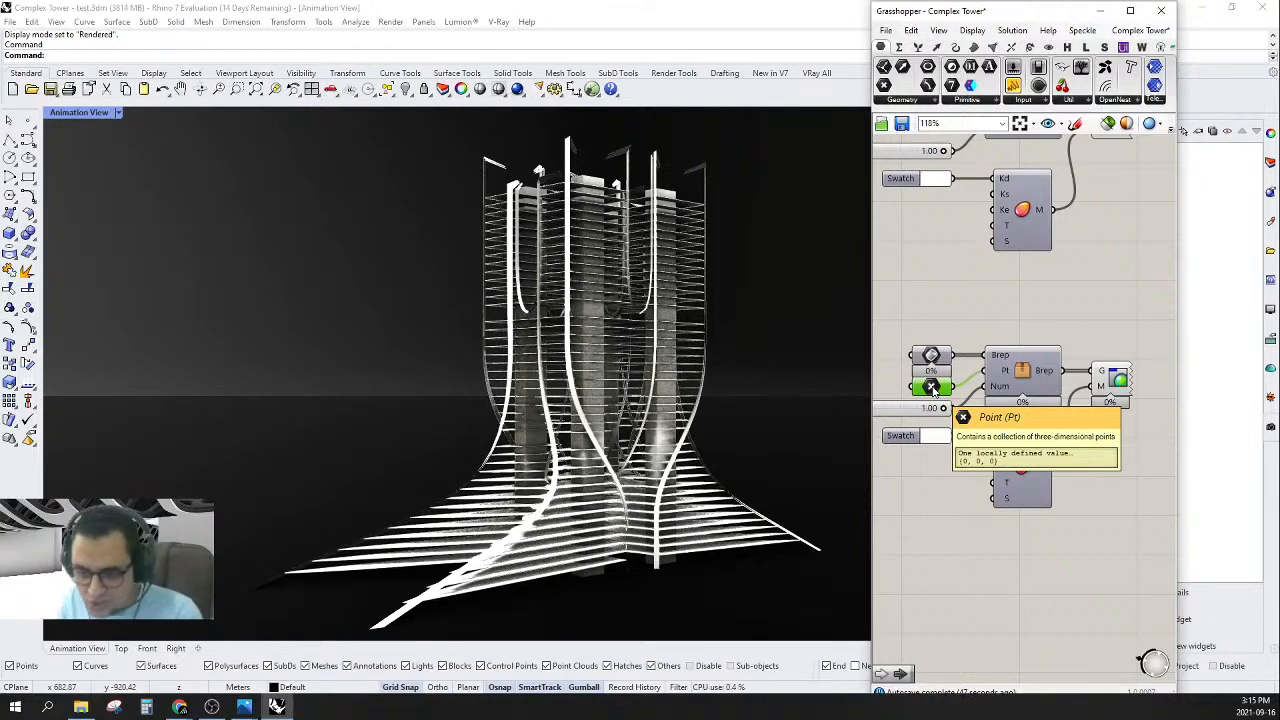
- Review the finished Cores Anime, Floors Anime and Steel Anime groups on the canvas
scroll(933, 390, "down", 3)
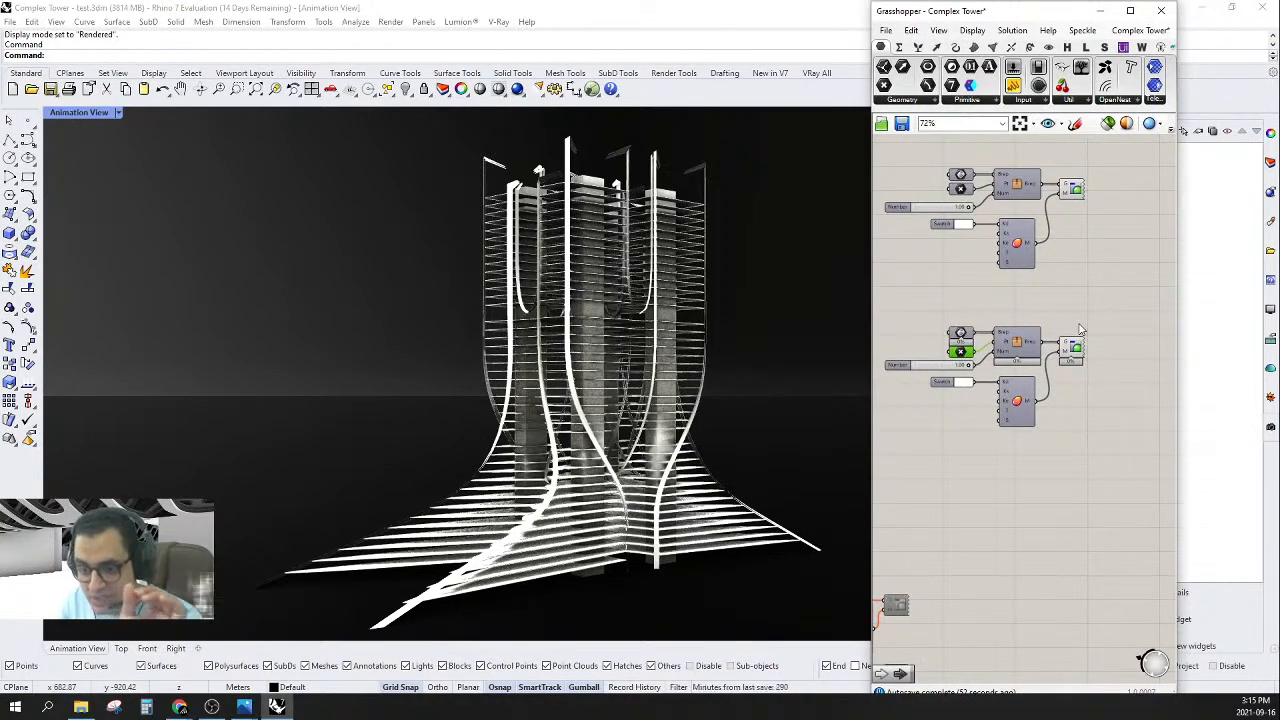
scroll(1079, 330, "down", 5)
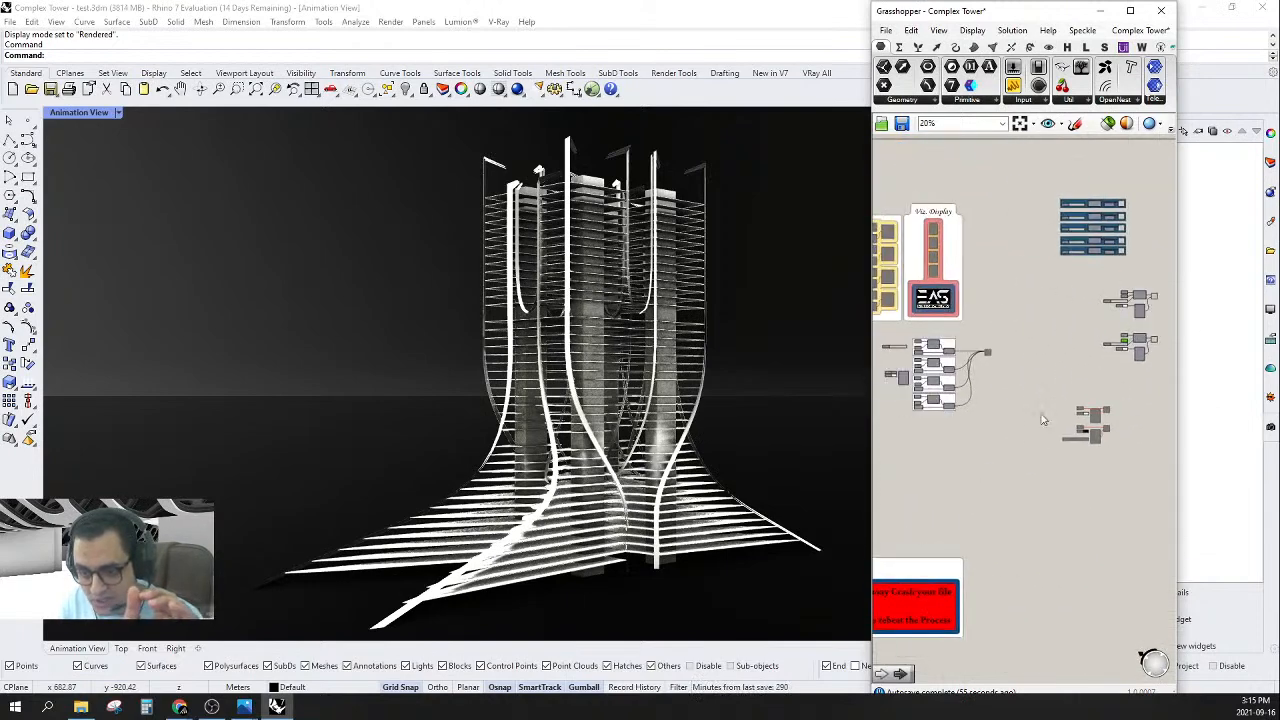
scroll(1043, 420, "up", 4)
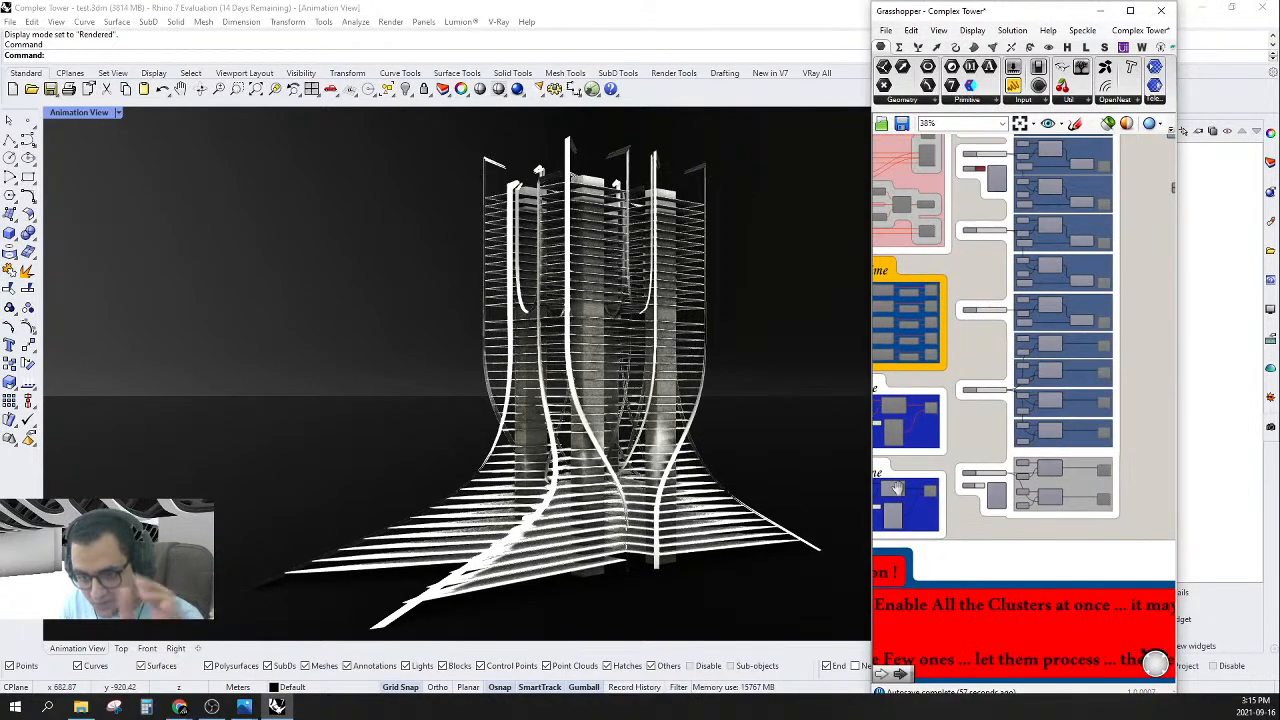
right_click_drag(897, 488, 960, 465)
scroll(1023, 432, "up", 2)
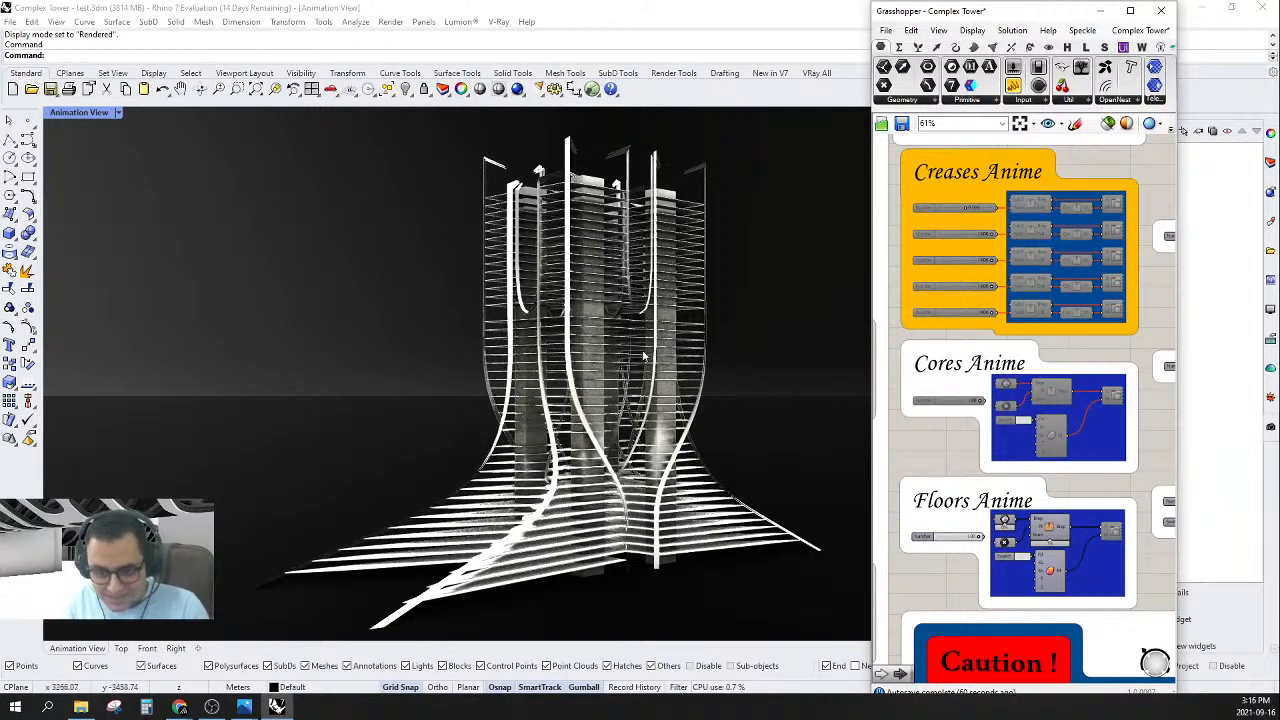
right_click_drag(1031, 593, 985, 490)
right_click_drag(1058, 448, 986, 447)
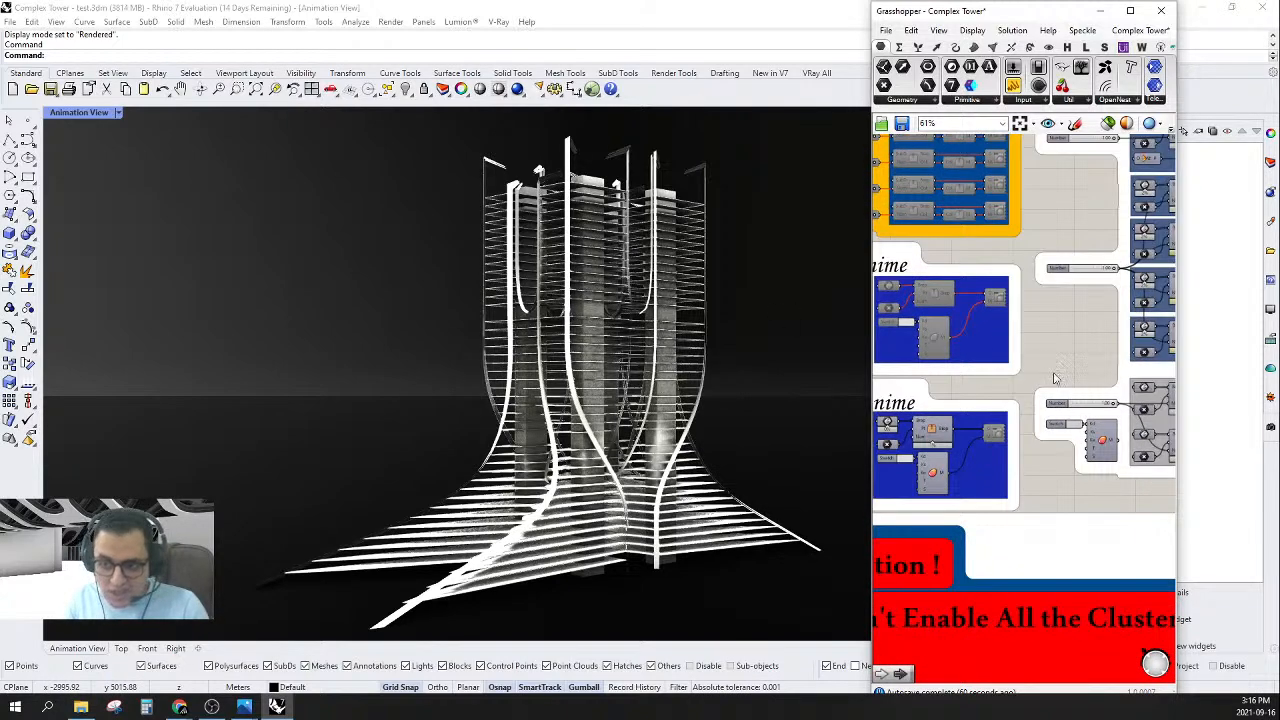
mouse_move(1055, 378)
right_mouse_down()
mouse_move(934, 491)
mouse_move(932, 535)
right_mouse_up()
right_click_drag(1106, 337, 1028, 410)
mouse_move(1062, 204)
right_mouse_down()
mouse_move(1060, 360)
mouse_move(1083, 404)
right_mouse_up()
- Preview the first Steel Anime setup's Brep parameter, examine the steel member ends up close, and open the second Brep parameter's options
left_click(970, 263)
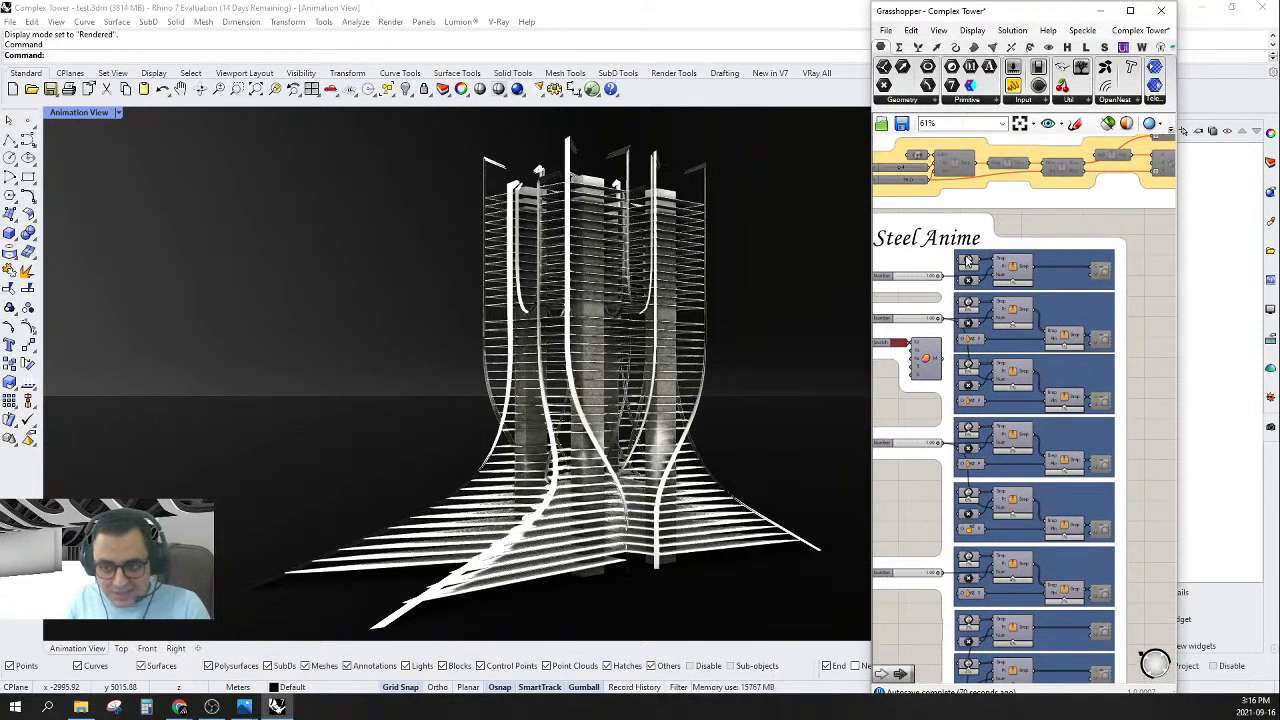
right_click(970, 263)
left_click(993, 284)
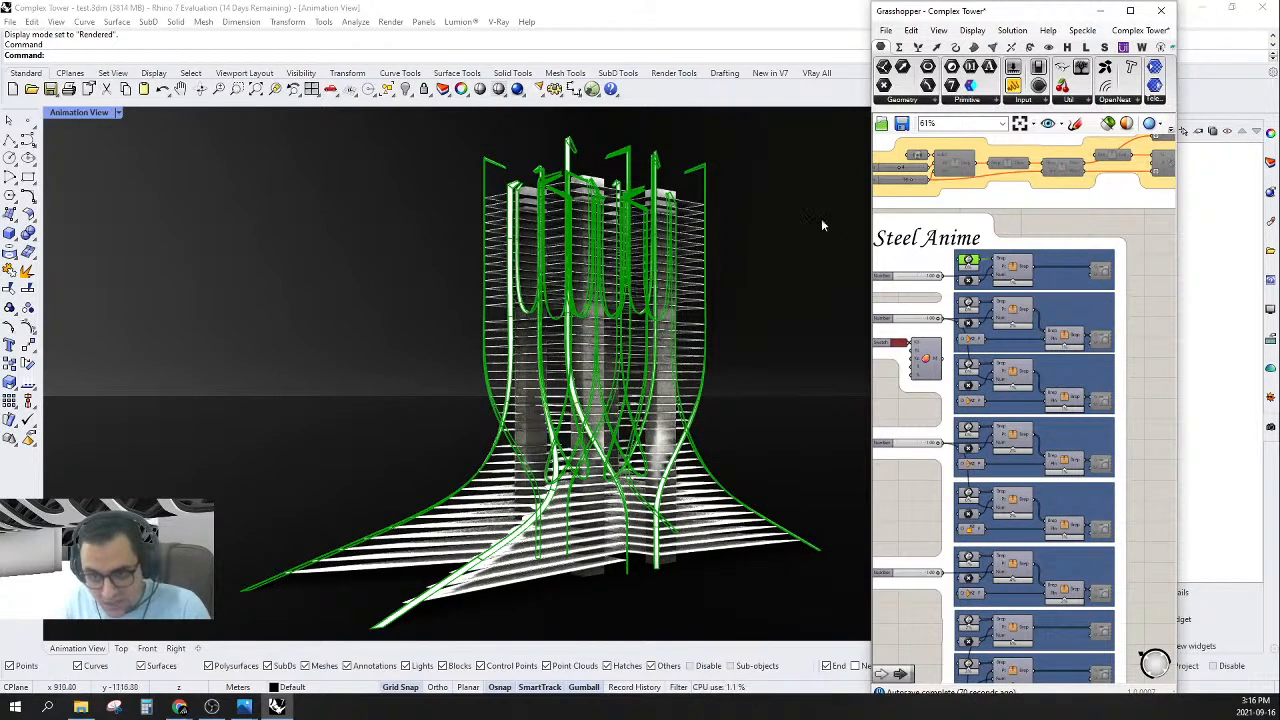
scroll(658, 167, "up", 15)
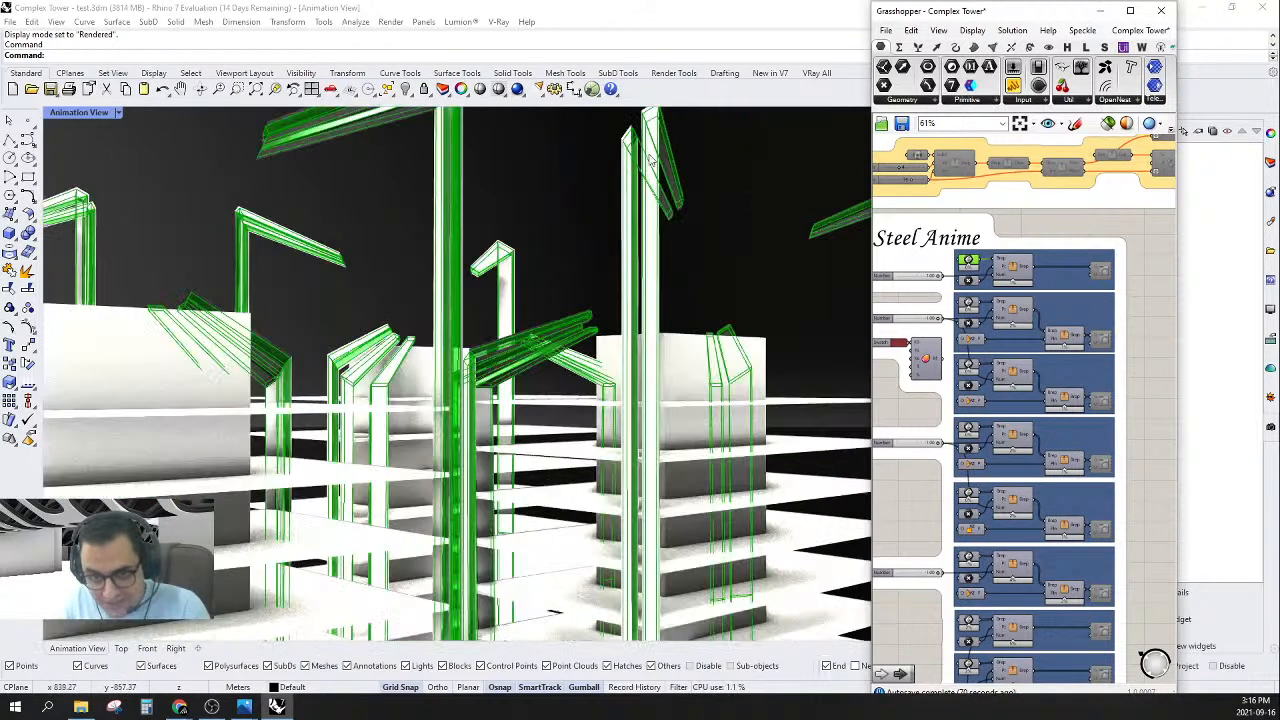
right_click(966, 303)
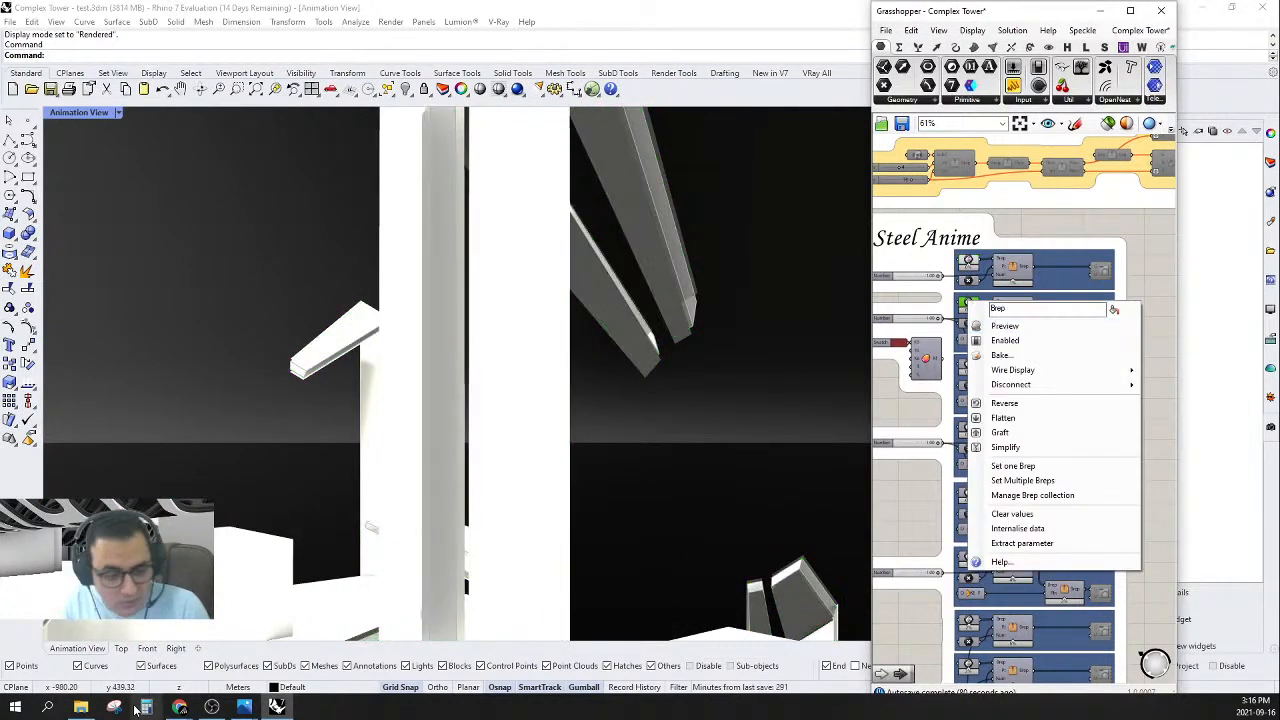
- Switch to File Explorer and display the Final - Complex Tower folder's animations as extra large icons
left_click(81, 707)
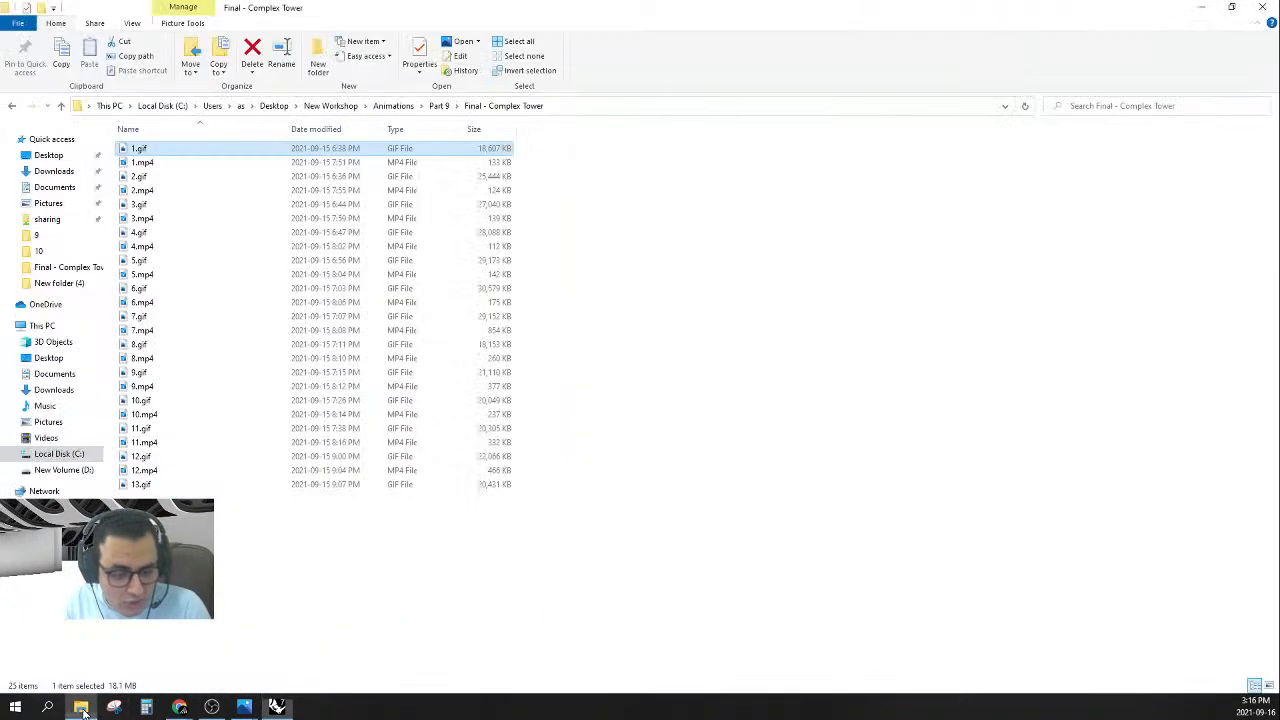
left_click(130, 24)
left_click(157, 42)
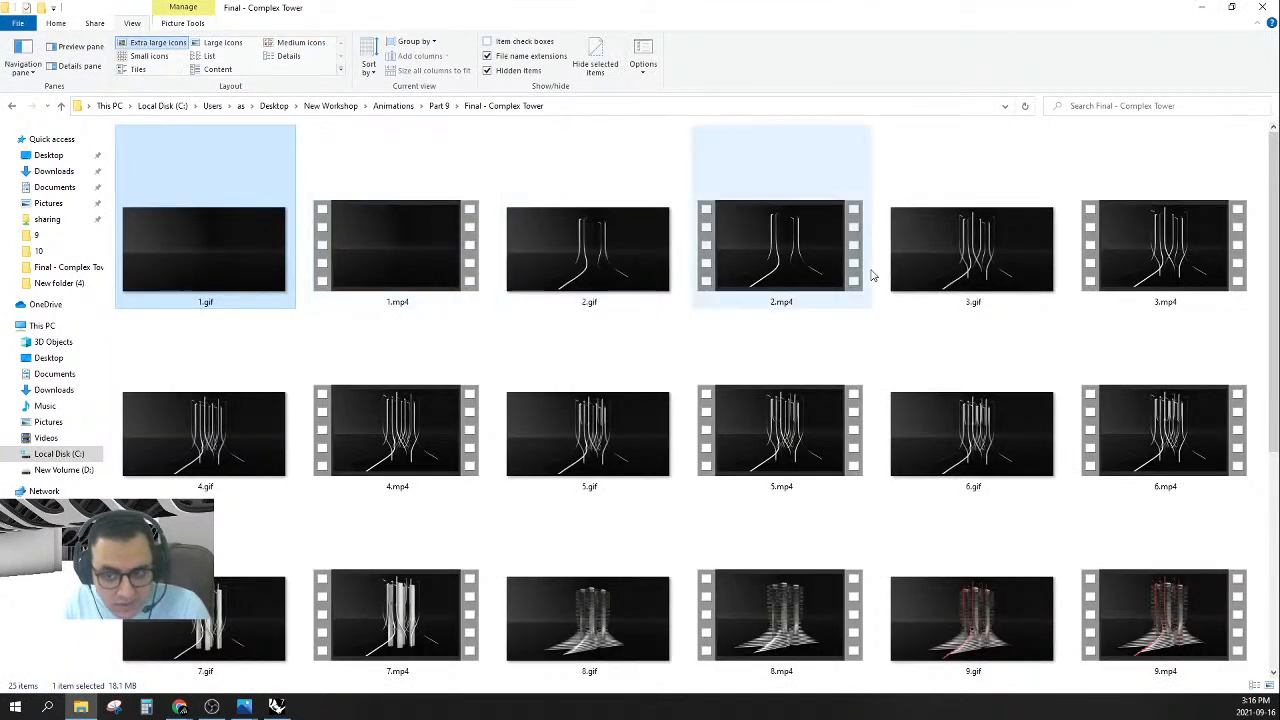
- Look through the tower animation files and play 9.gif and 8.gif to compare how the steel members move
scroll(340, 440, "down", 3)
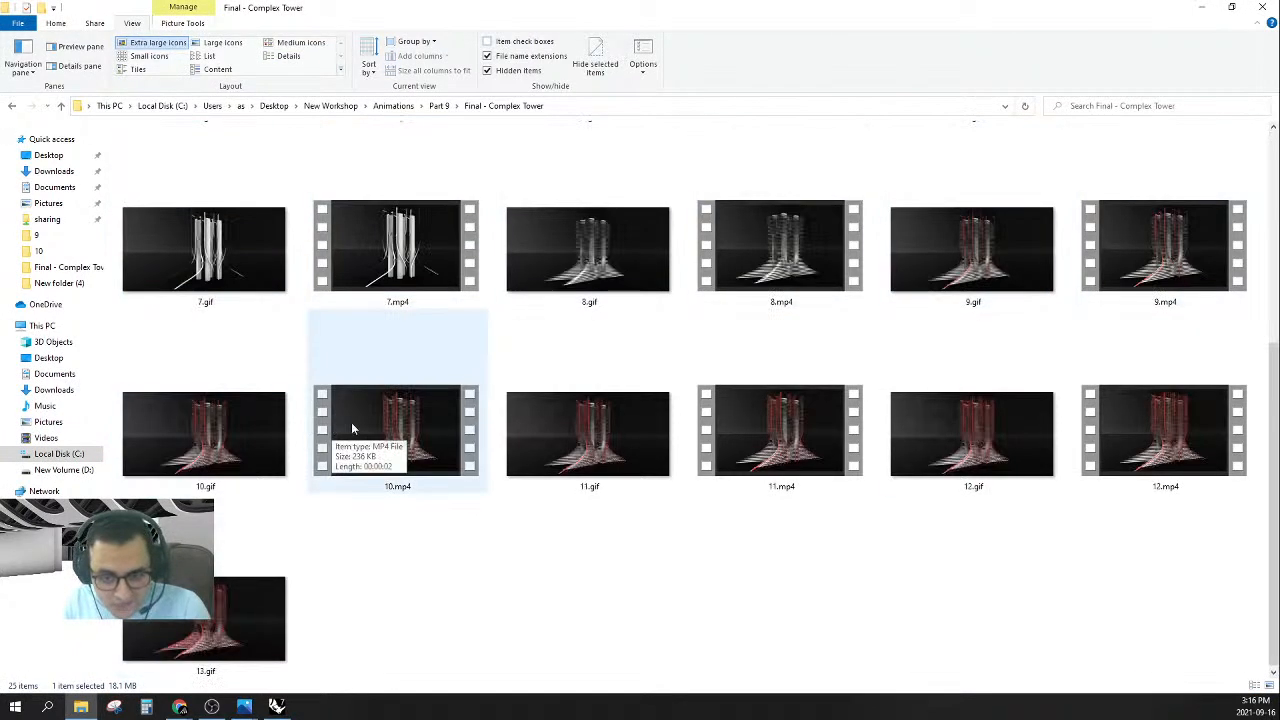
scroll(780, 430, "up", 2)
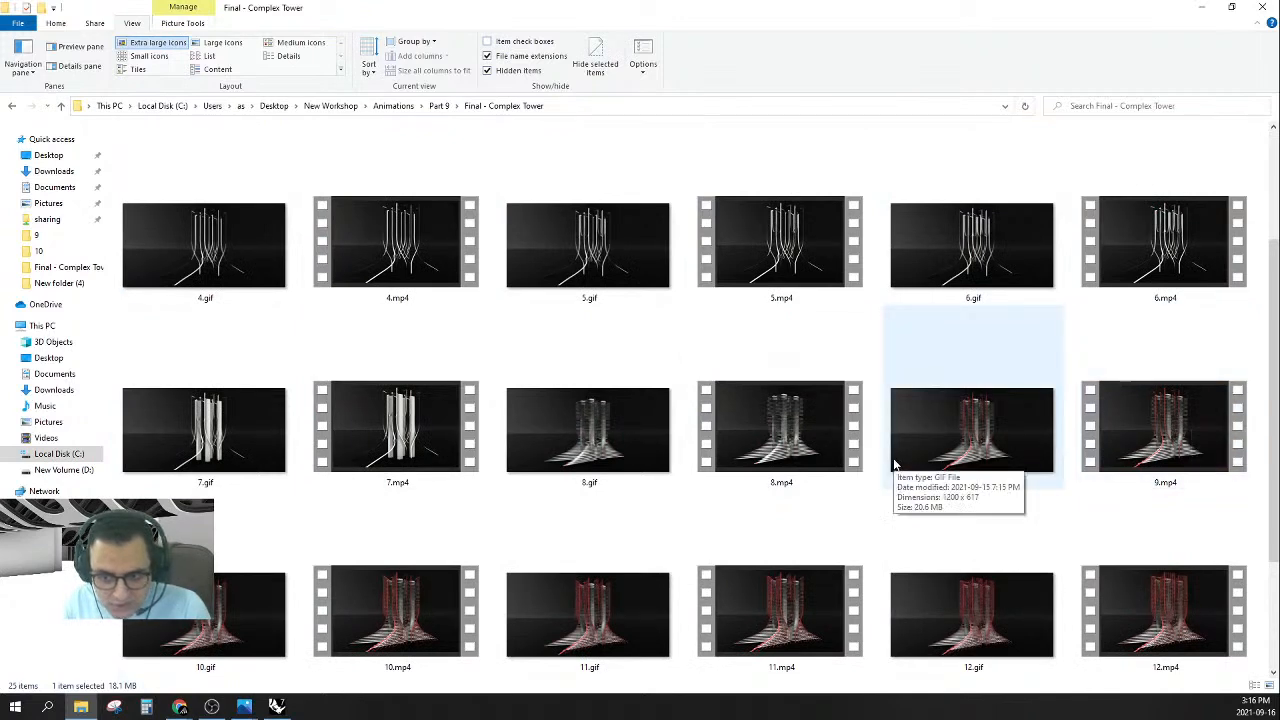
double_click(954, 425)
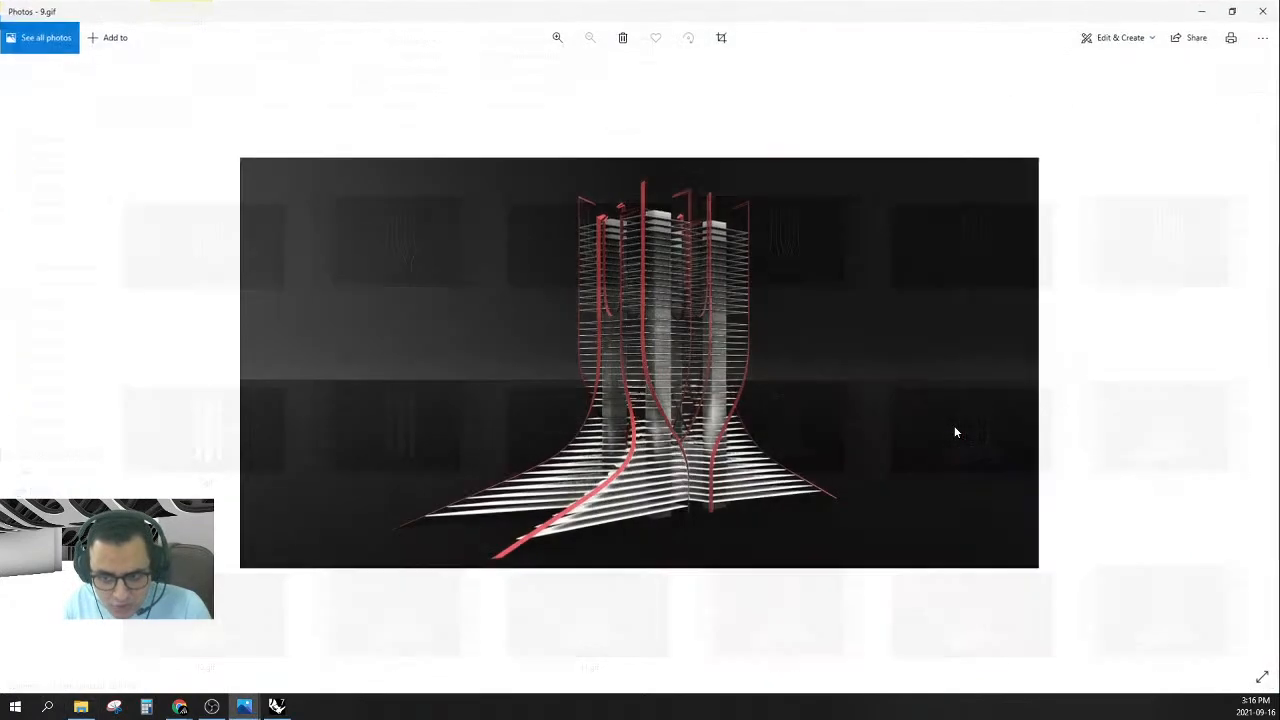
left_click(1264, 10)
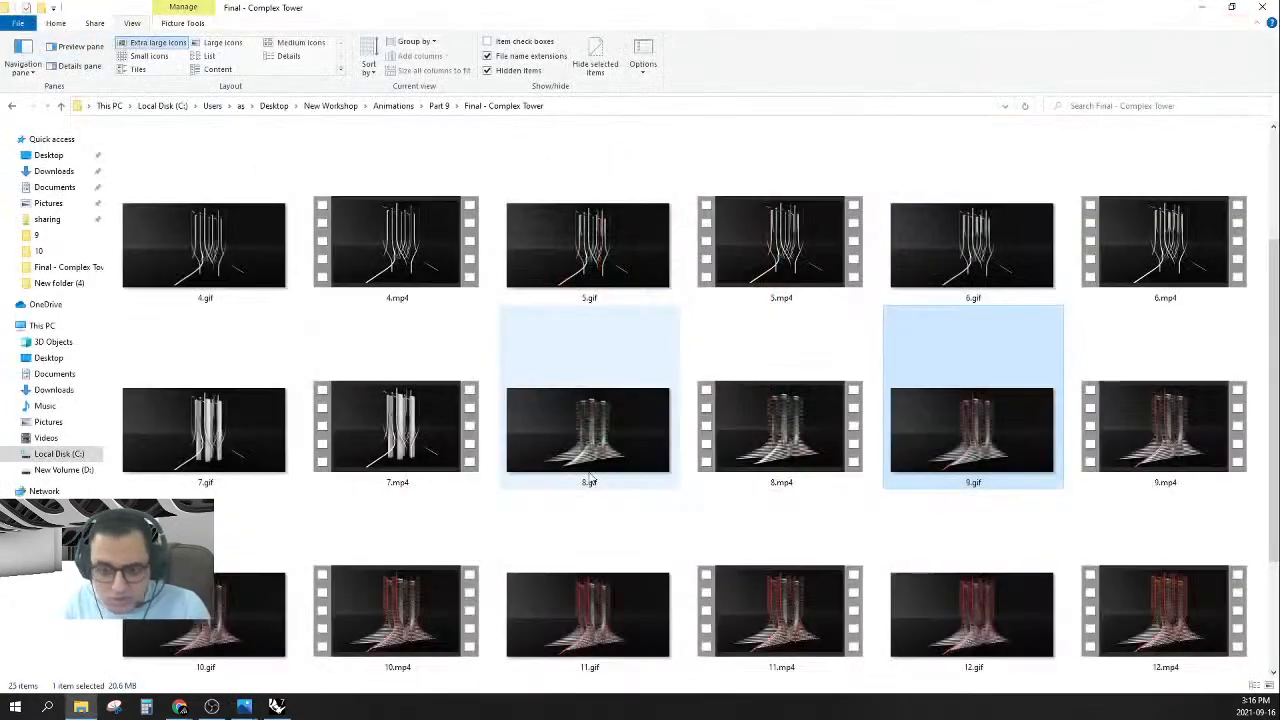
double_click(585, 432)
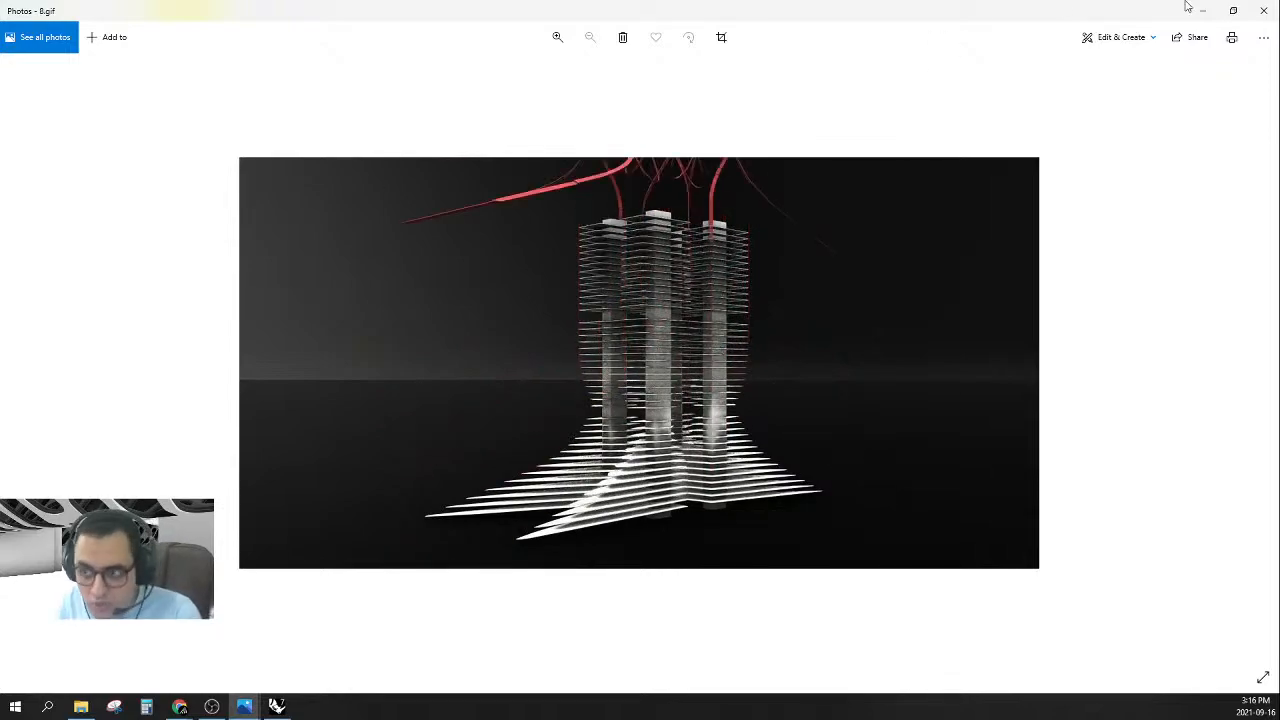
left_click(1264, 10)
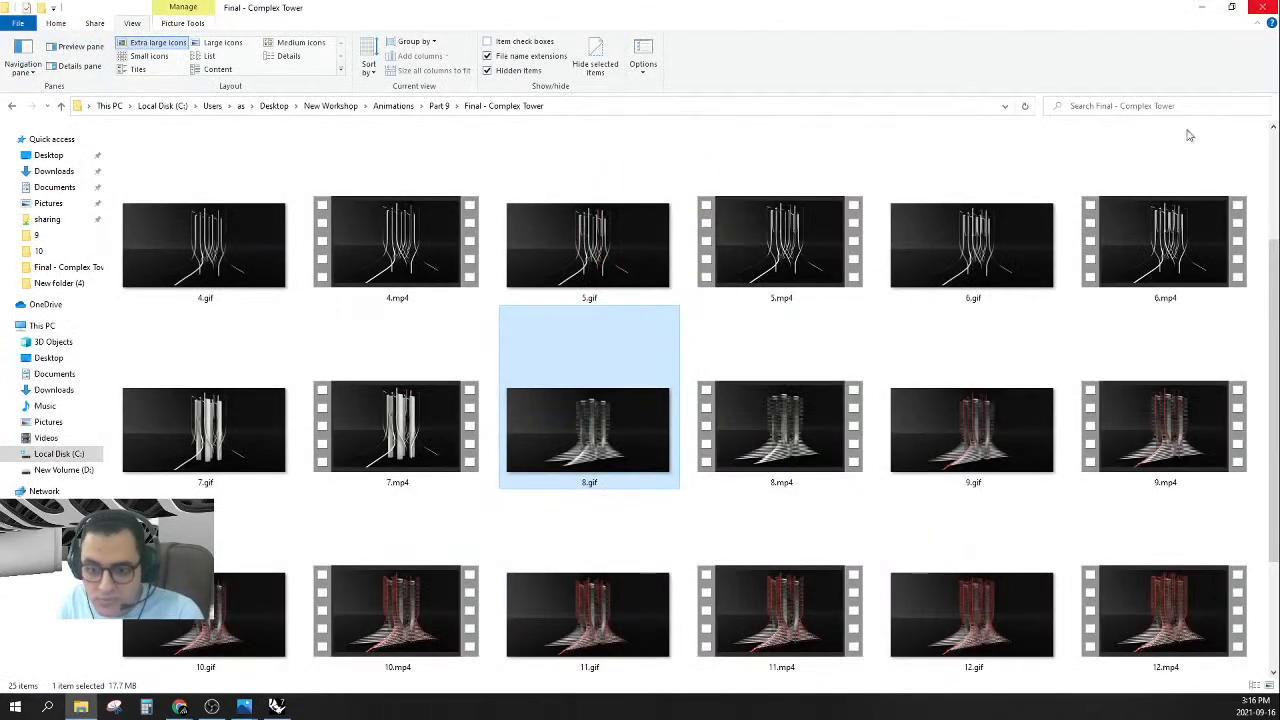
- Switch back to Grasshopper, duplicate the lower Brep-raising cluster setup with its material and preview, and place the copy in an empty canvas area
left_click(1203, 8)
scroll(985, 378, "down", 4)
right_click_drag(1100, 414, 992, 387)
left_click_drag(866, 350, 524, 350)
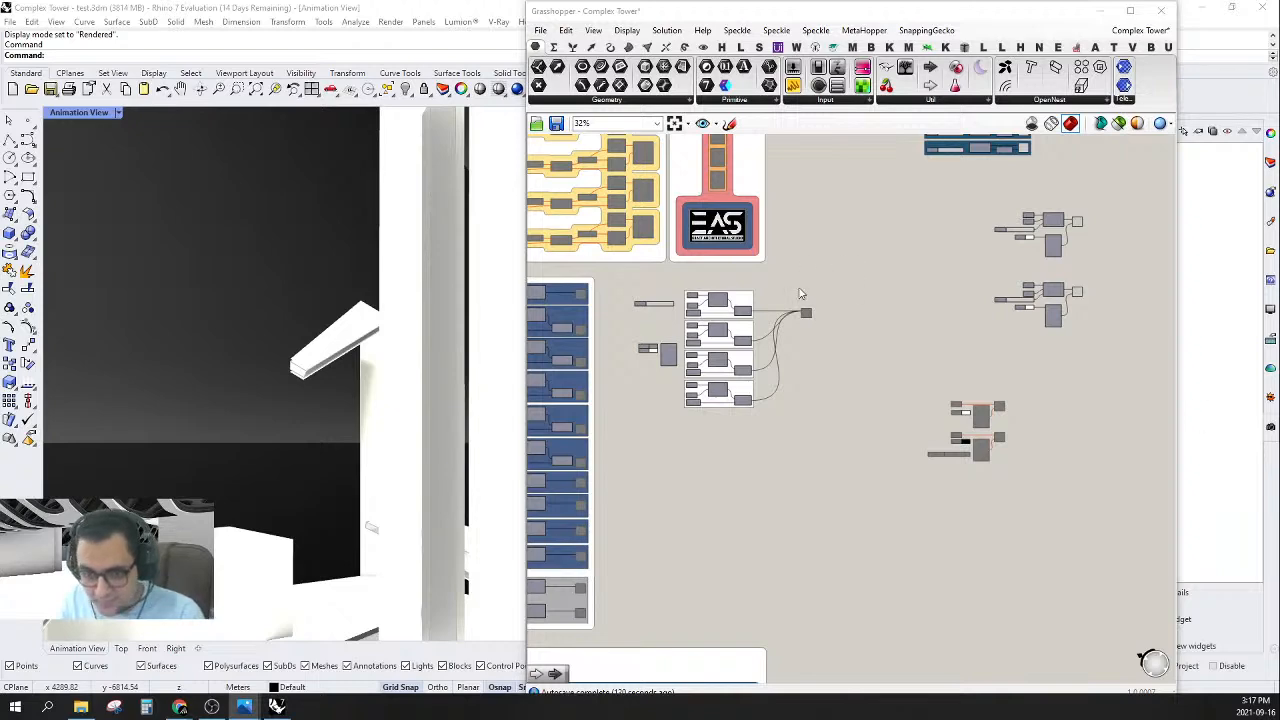
right_click_drag(798, 352, 863, 408)
right_click_drag(1094, 266, 934, 234)
right_click_drag(1014, 485, 926, 374)
right_click_drag(916, 175, 911, 284)
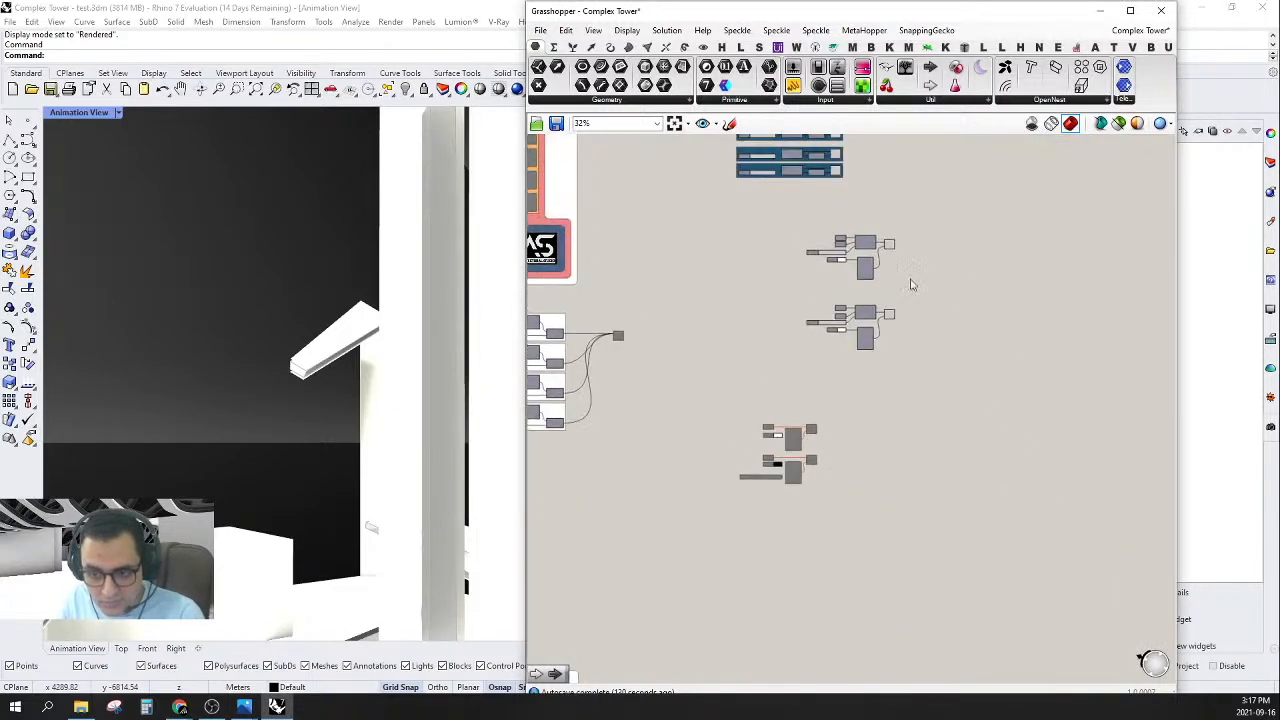
scroll(911, 284, "up", 4)
left_click_drag(987, 248, 680, 458)
right_click_drag(918, 362, 862, 374)
left_click_drag(840, 347, 845, 352)
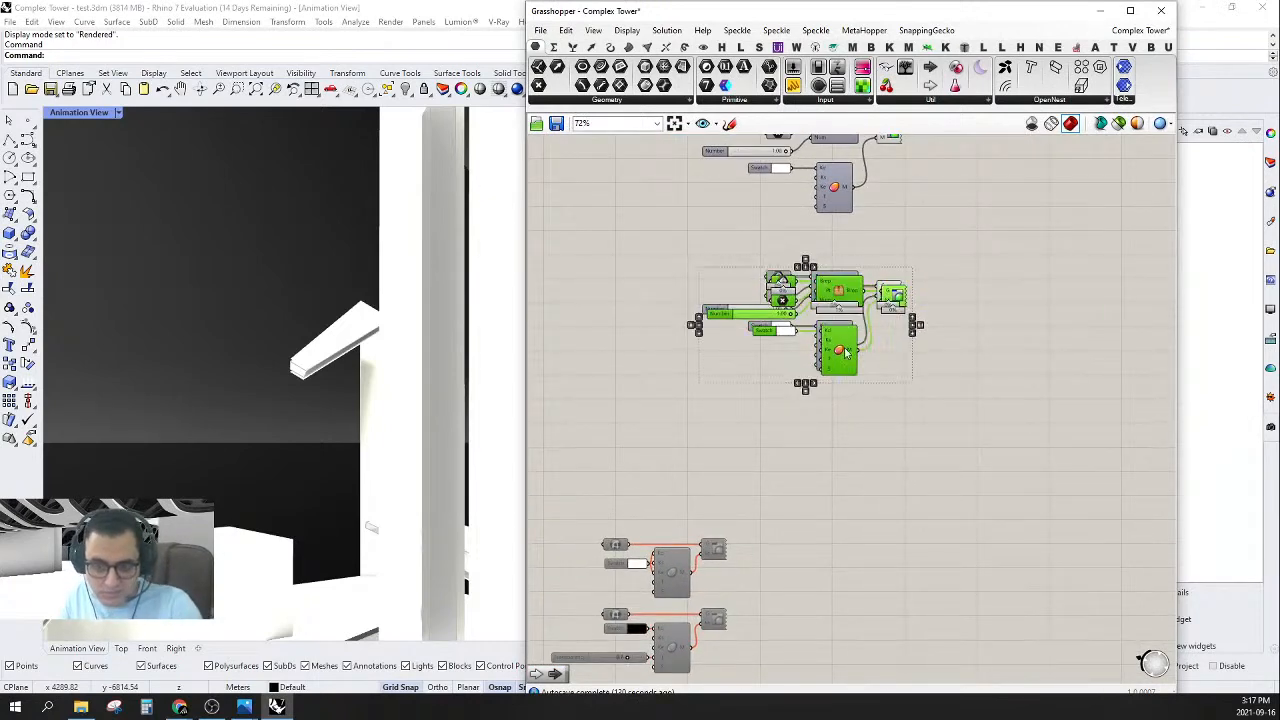
left_click_drag(1159, 333, 821, 273)
left_click(913, 403)
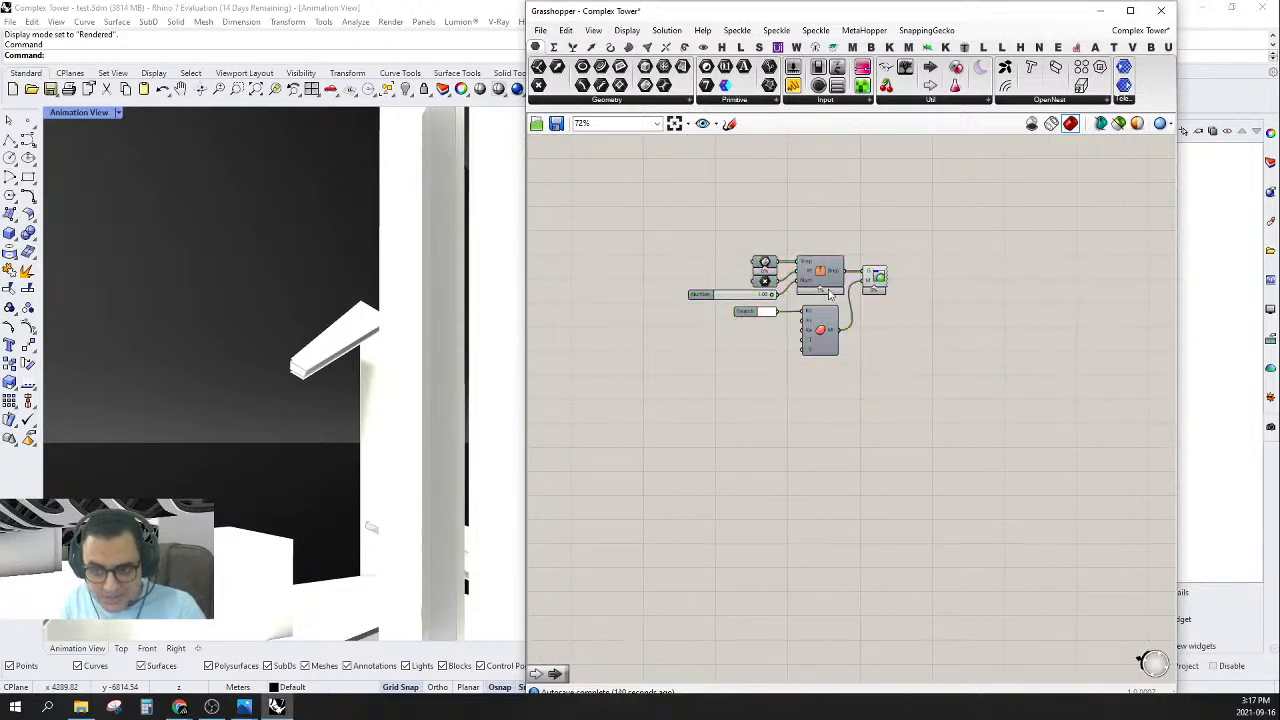
- Disentangle the copied cluster from its other instances
scroll(829, 284, "up", 3)
right_click(814, 263)
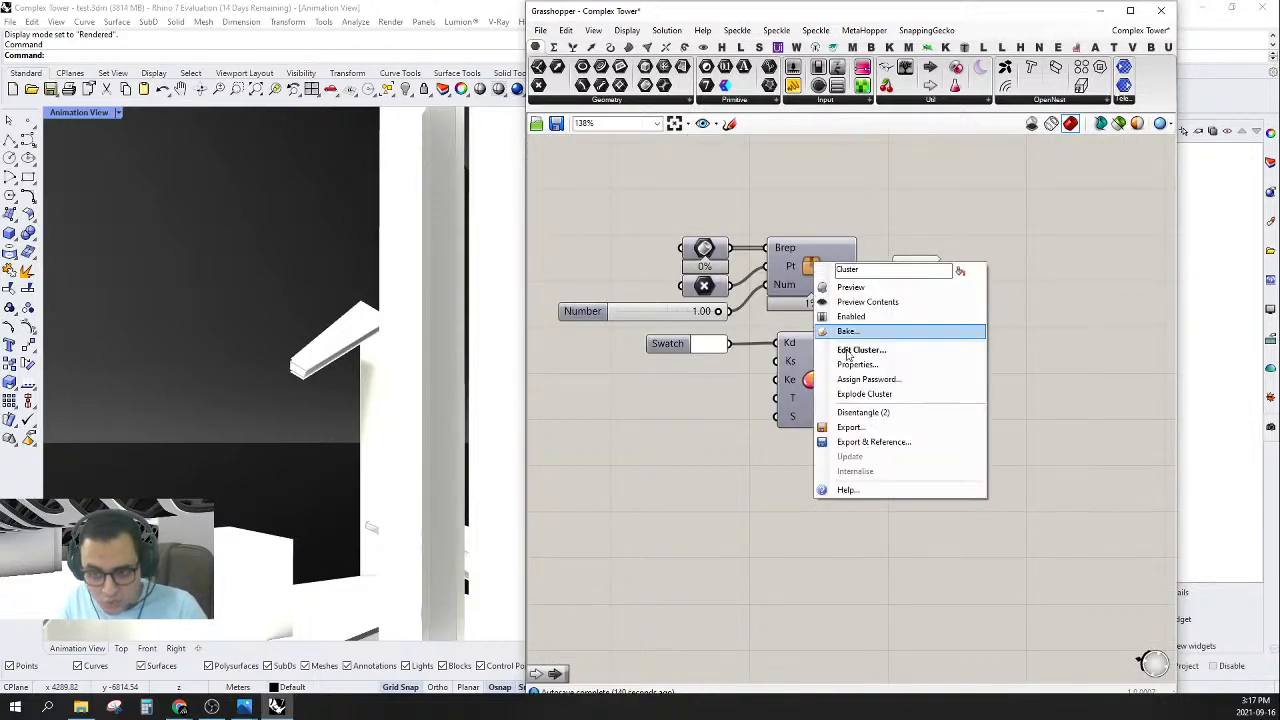
left_click(862, 412)
- Copy the first Steel Anime Brep parameter beside the duplicated setup and connect it to the cluster's Brep input
scroll(968, 377, "down", 3)
scroll(968, 377, "down", 6)
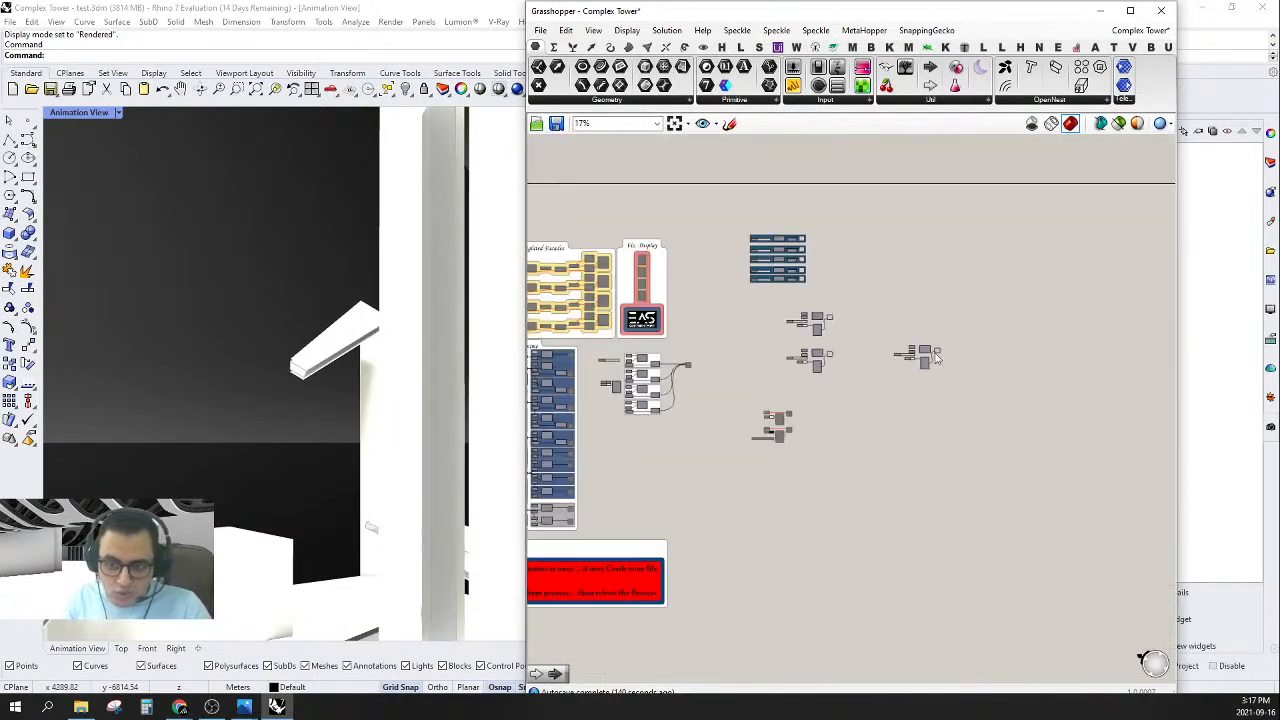
scroll(650, 372, "up", 5)
left_click(668, 349)
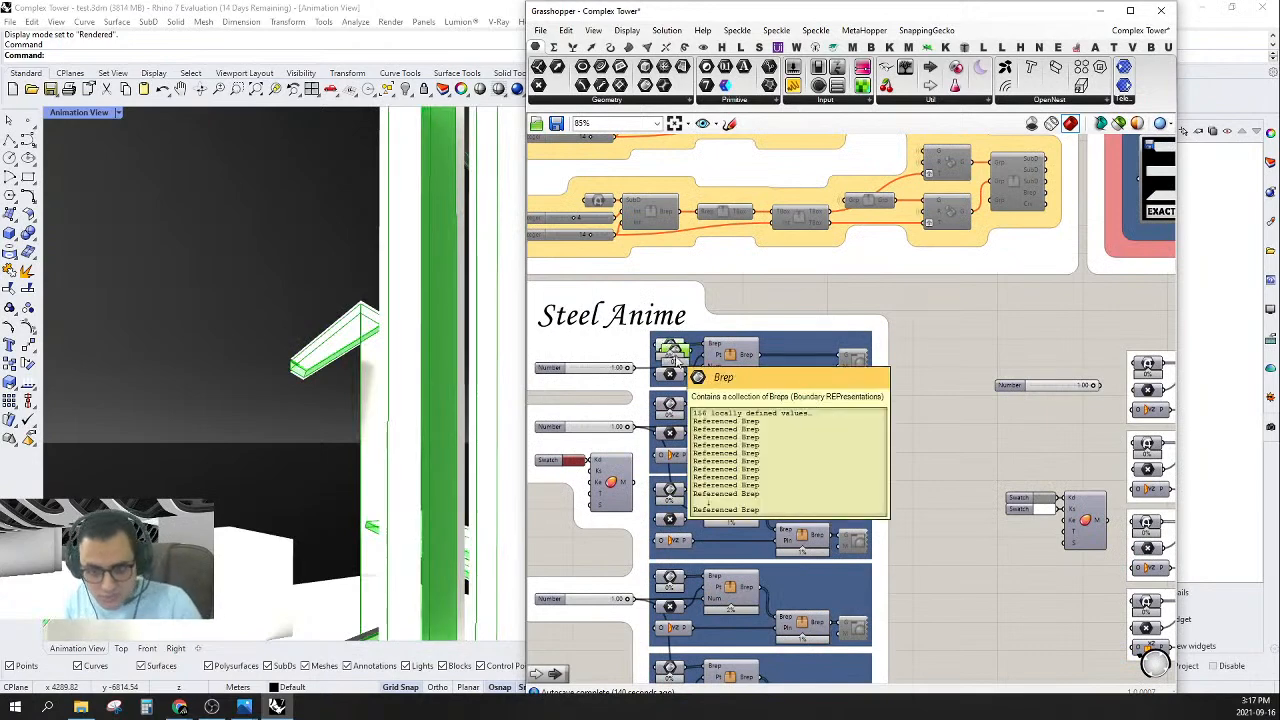
scroll(868, 370, "down", 8)
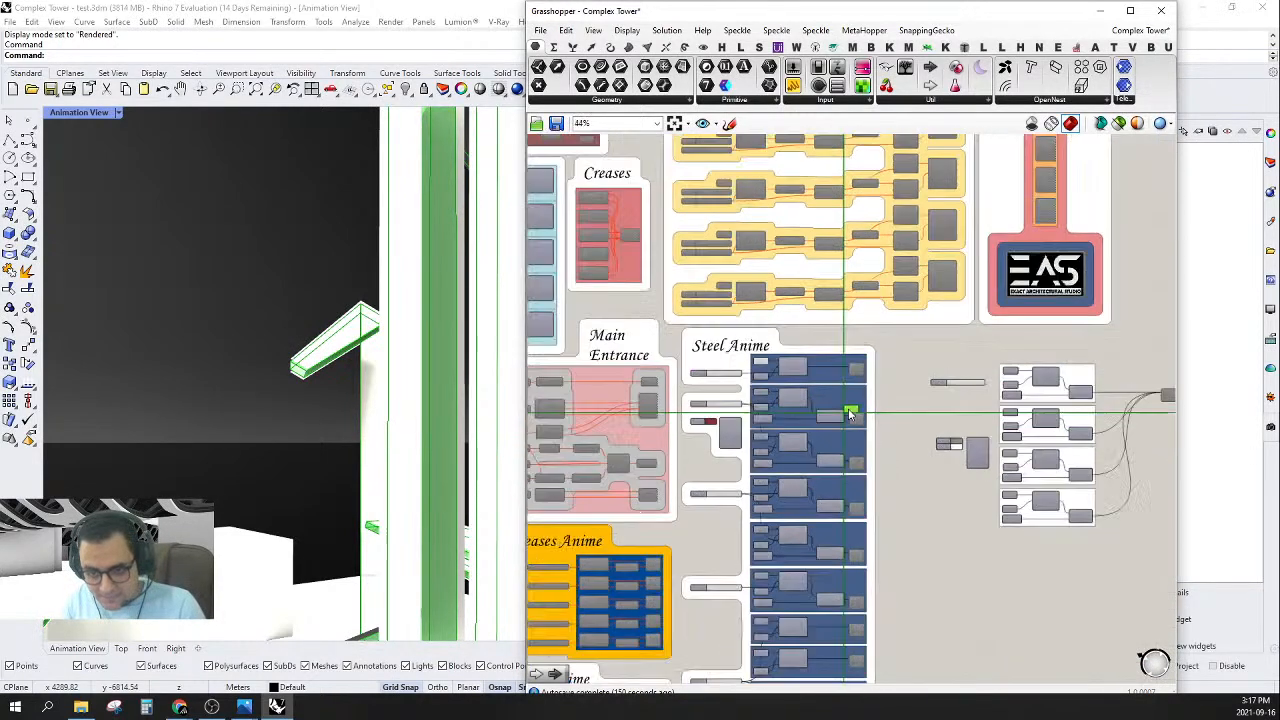
scroll(806, 466, "up", 7)
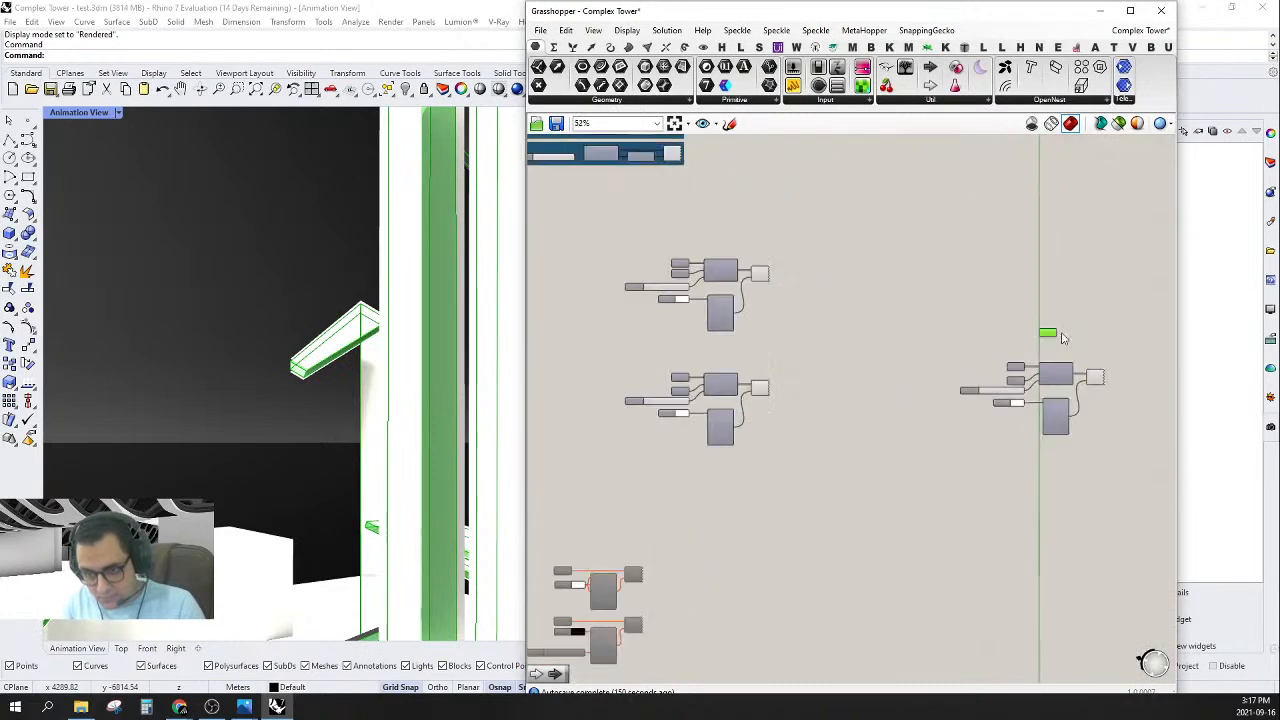
left_click_drag(1141, 367, 726, 332)
scroll(715, 376, "up", 6)
left_click_drag(853, 357, 814, 218)
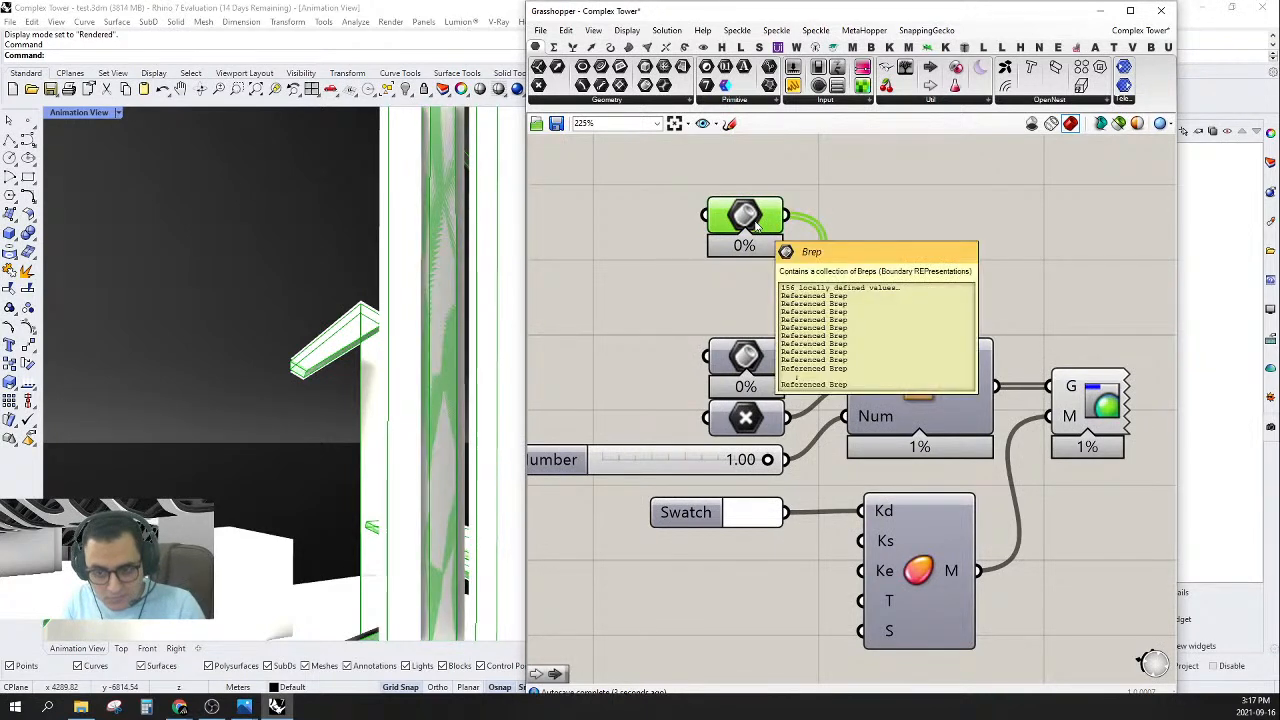
- Delete the copied setup's original Brep parameter and put the steel Brep parameter in its place above the Point parameter
left_click_drag(755, 225, 745, 353)
left_click(753, 360)
key("Delete")
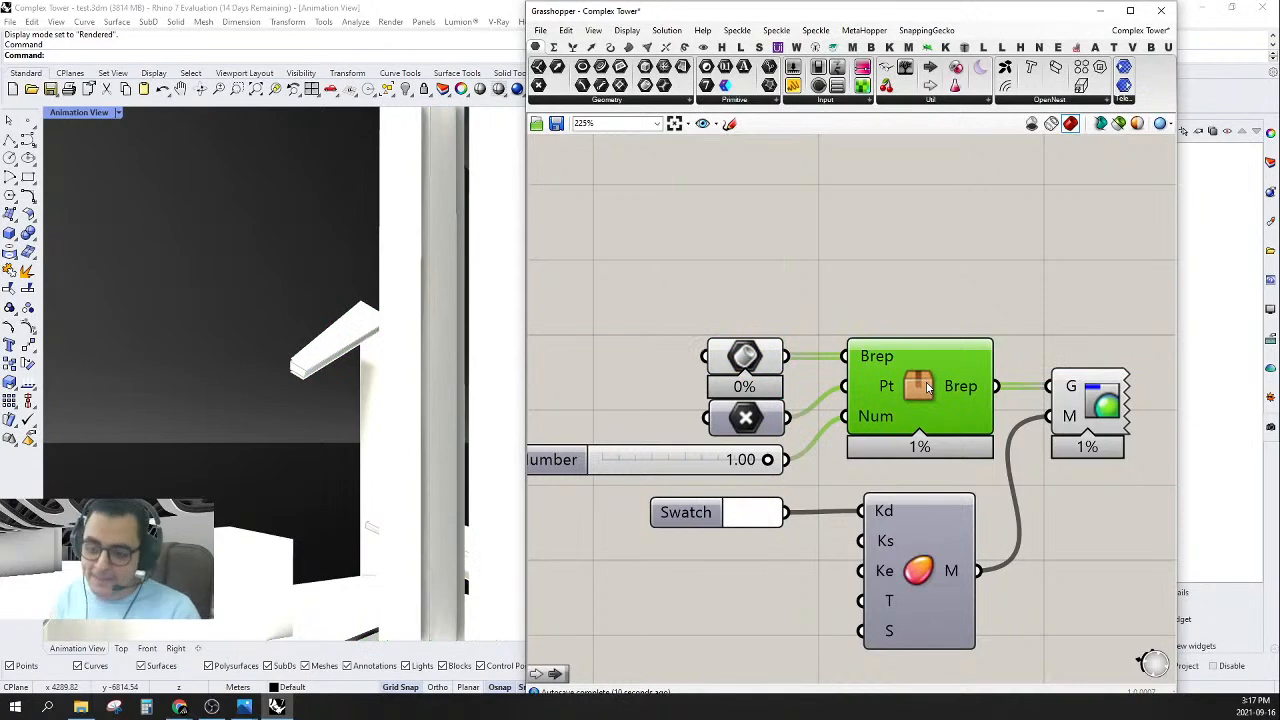
- Open the copied cluster for editing and examine how its number relay, Evaluate Curve, Move and vector components are connected
double_click(927, 388)
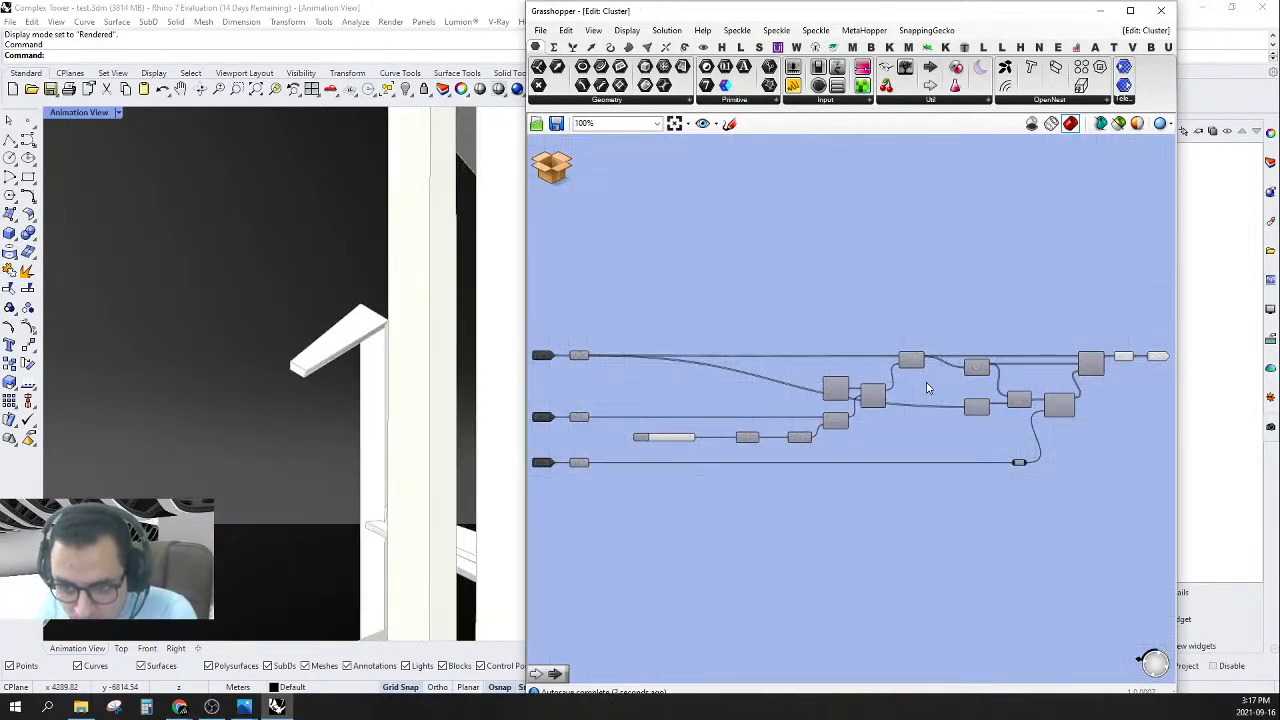
scroll(927, 388, "up", 2)
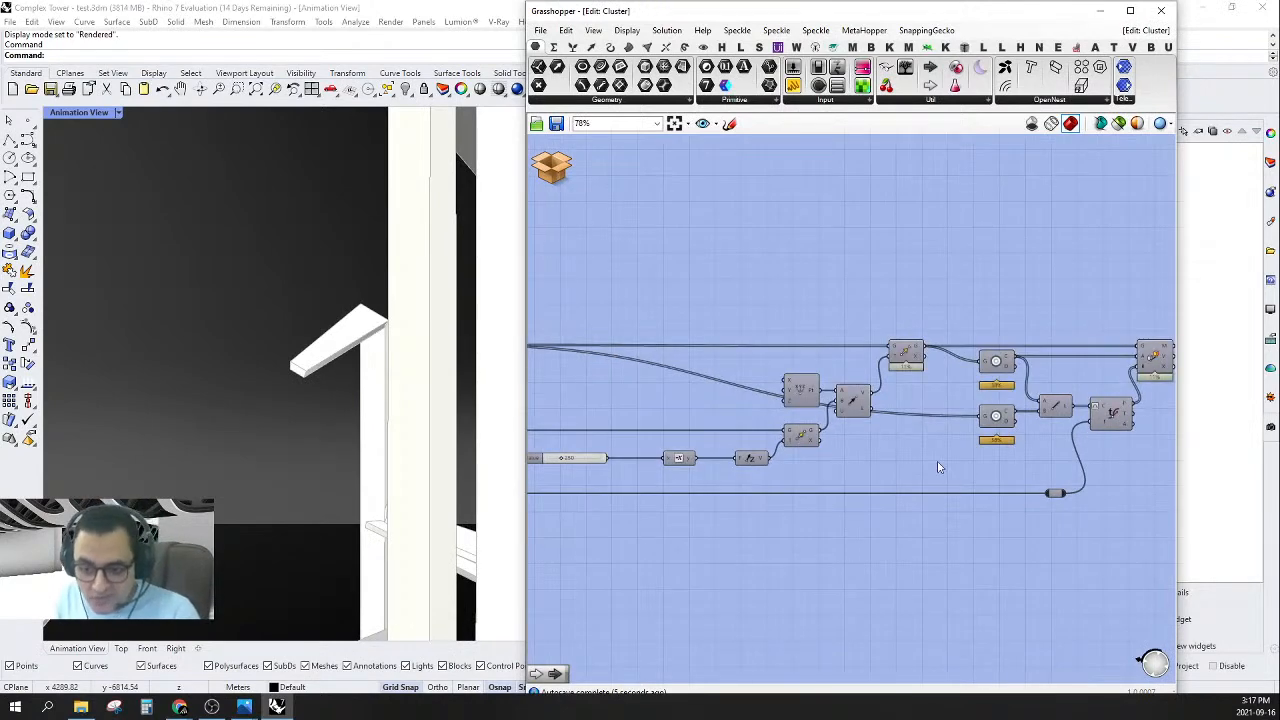
scroll(1078, 530, "up", 1)
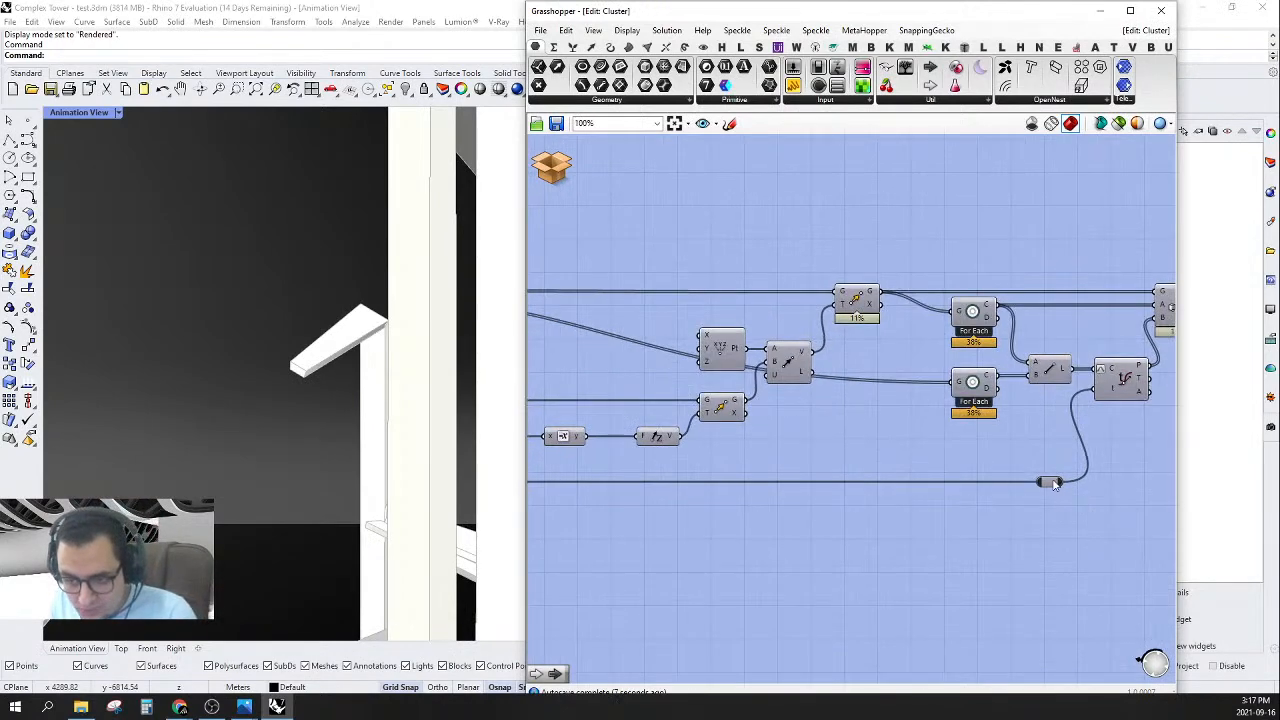
left_click_drag(1051, 482, 1050, 490)
scroll(1040, 460, "down", 1)
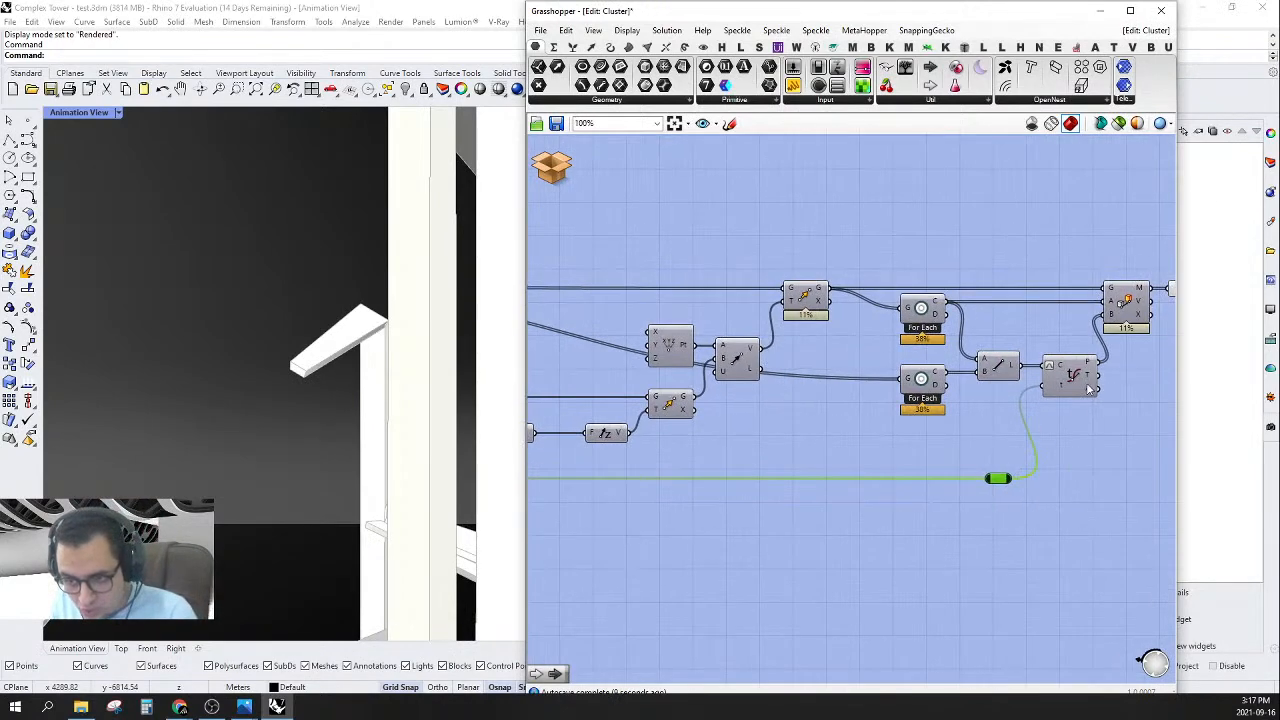
mouse_move(1090, 390)
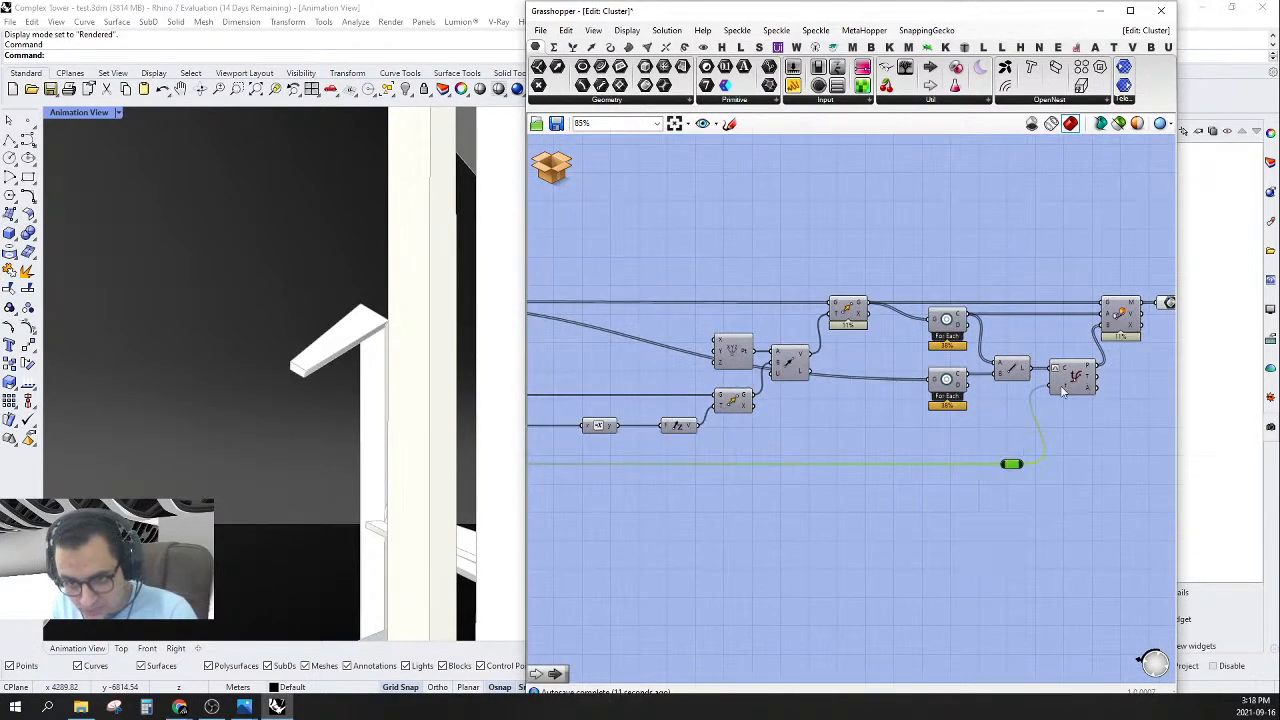
scroll(910, 380, "up", 2)
right_click_drag(905, 393, 969, 387)
- Toggle the preview of the Move component fed by the Unit Z vector, check the vector's Unitize input, and leave the cluster editor
left_click(881, 444)
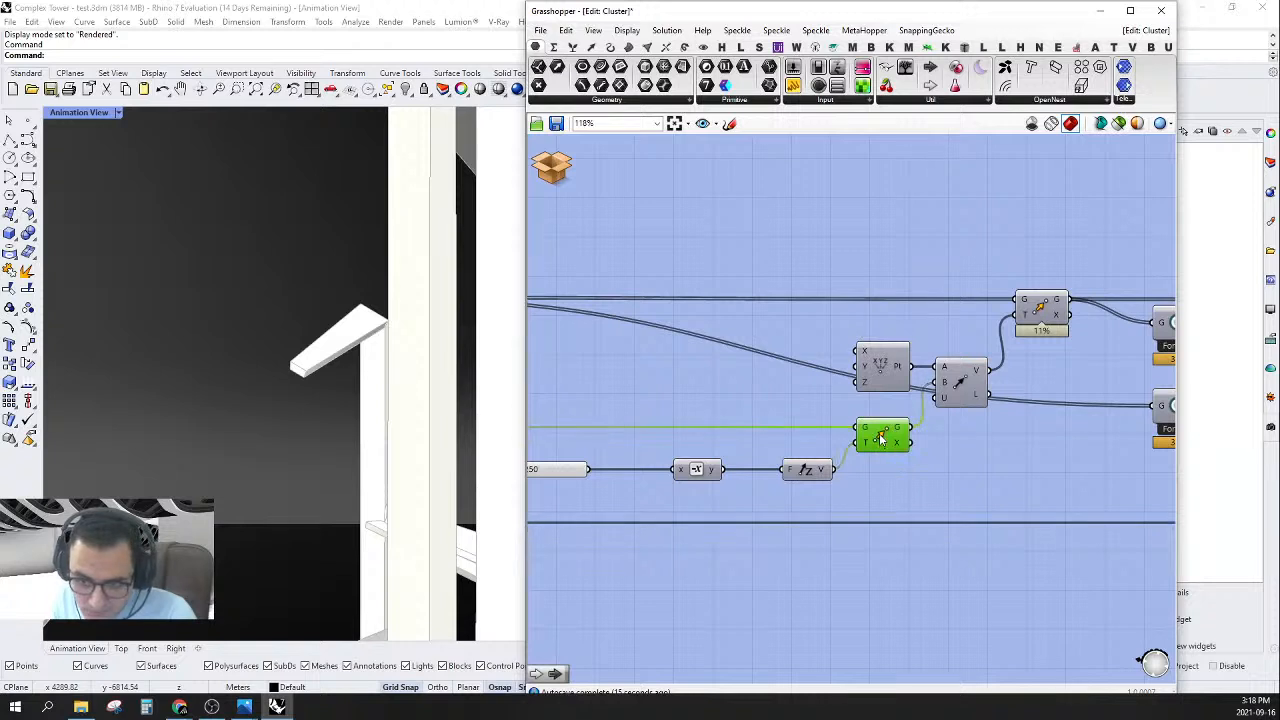
right_click(882, 440)
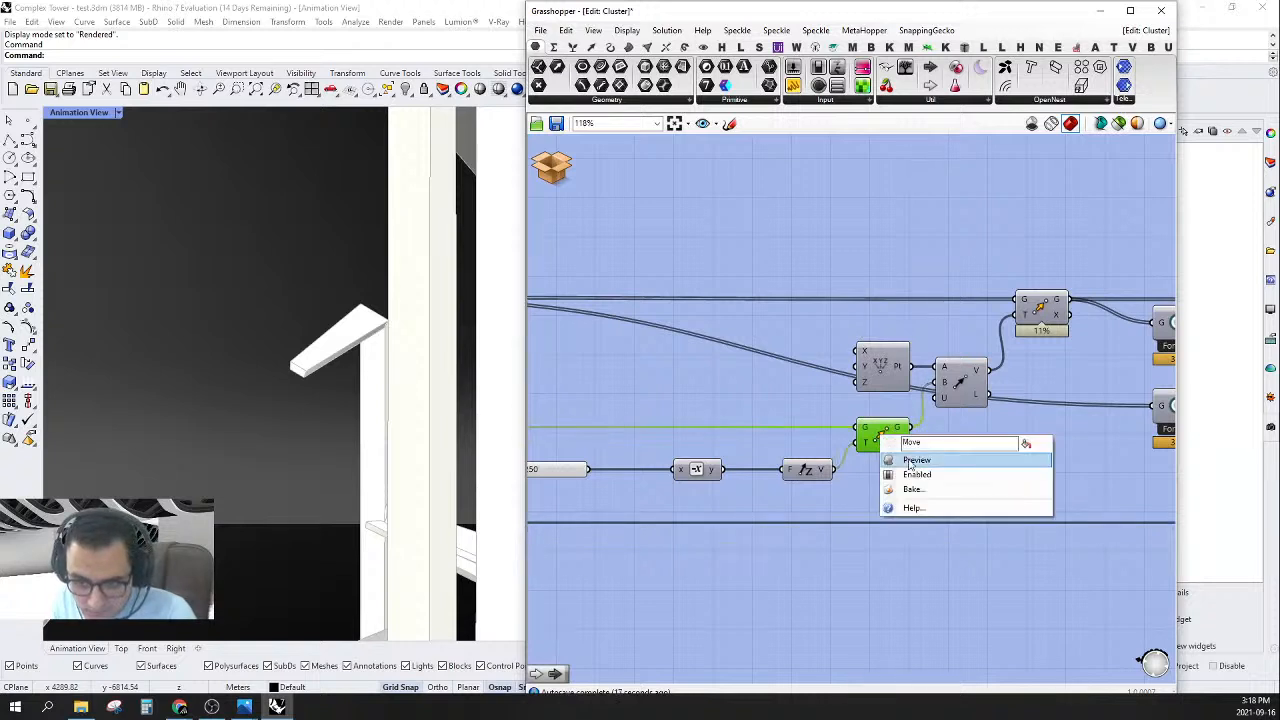
left_click(909, 461)
mouse_move(941, 399)
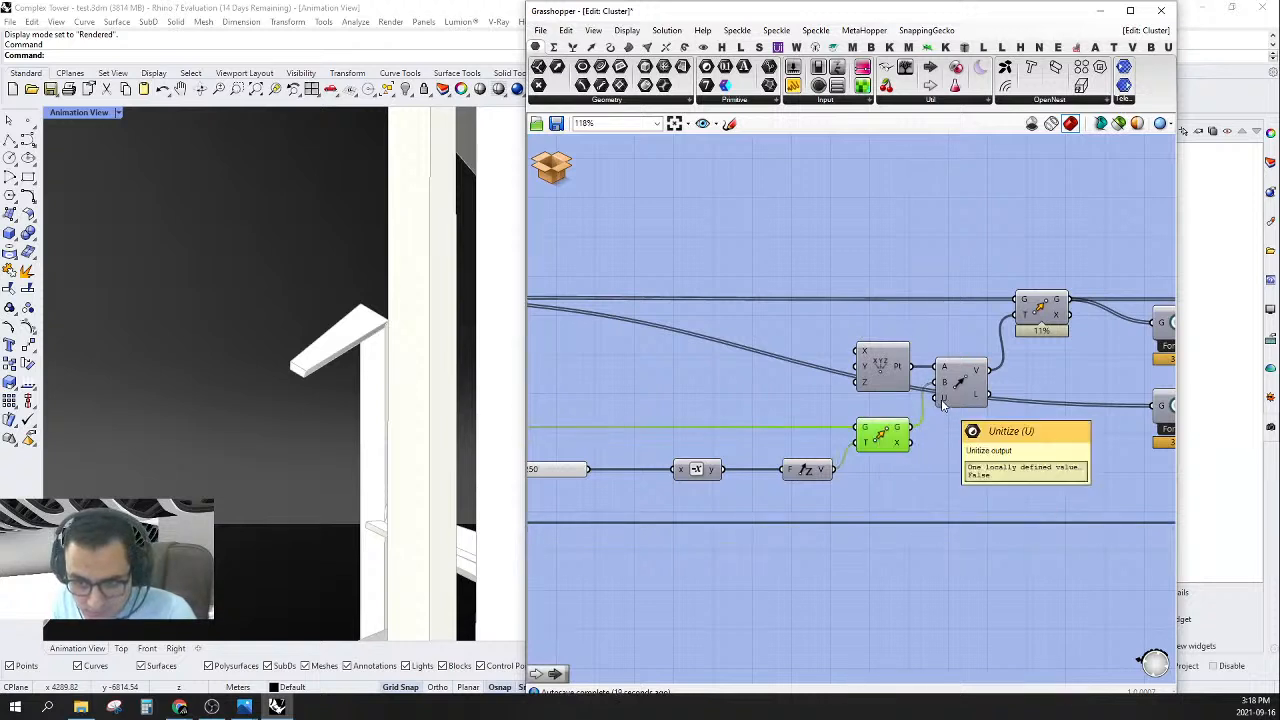
left_click(560, 170)
left_click(600, 183)
left_click(885, 384)
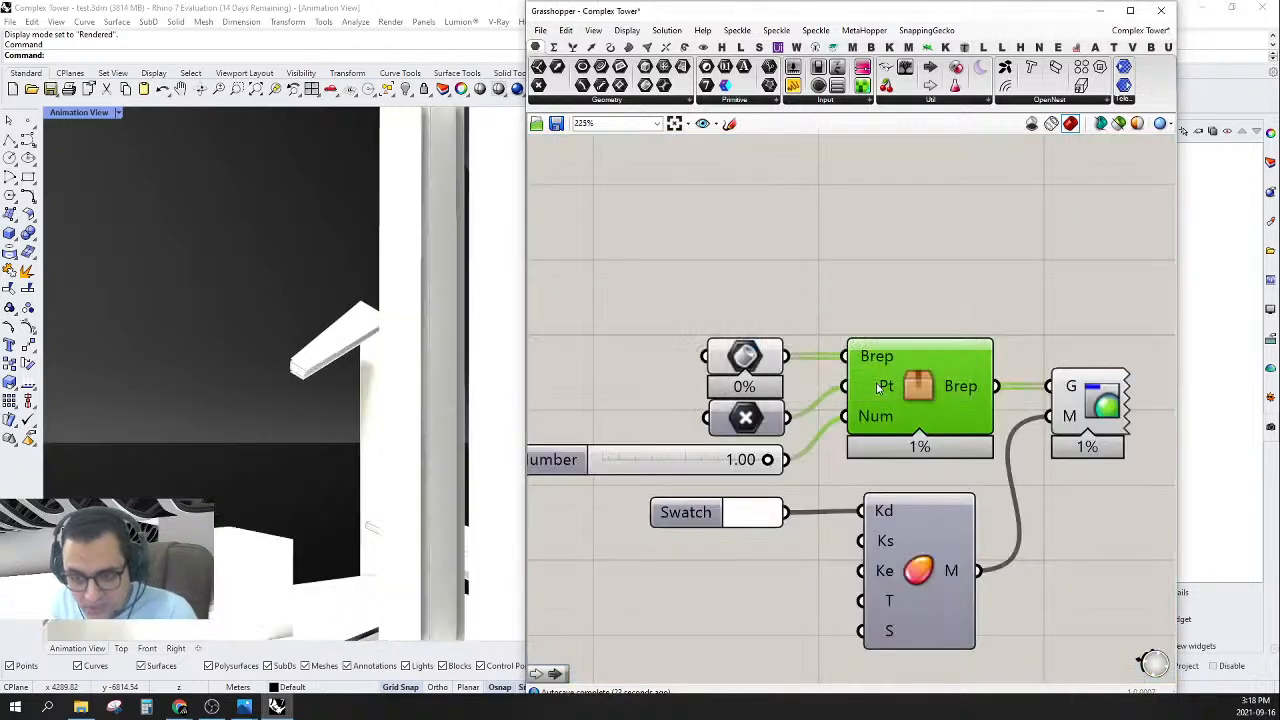
- Open the upper of the two original Brep-raising clusters for editing and locate its Vector 2Pt component
scroll(909, 392, "down", 7)
right_click_drag(934, 394, 1000, 380)
right_click_drag(789, 377, 906, 434)
scroll(762, 333, "up", 3)
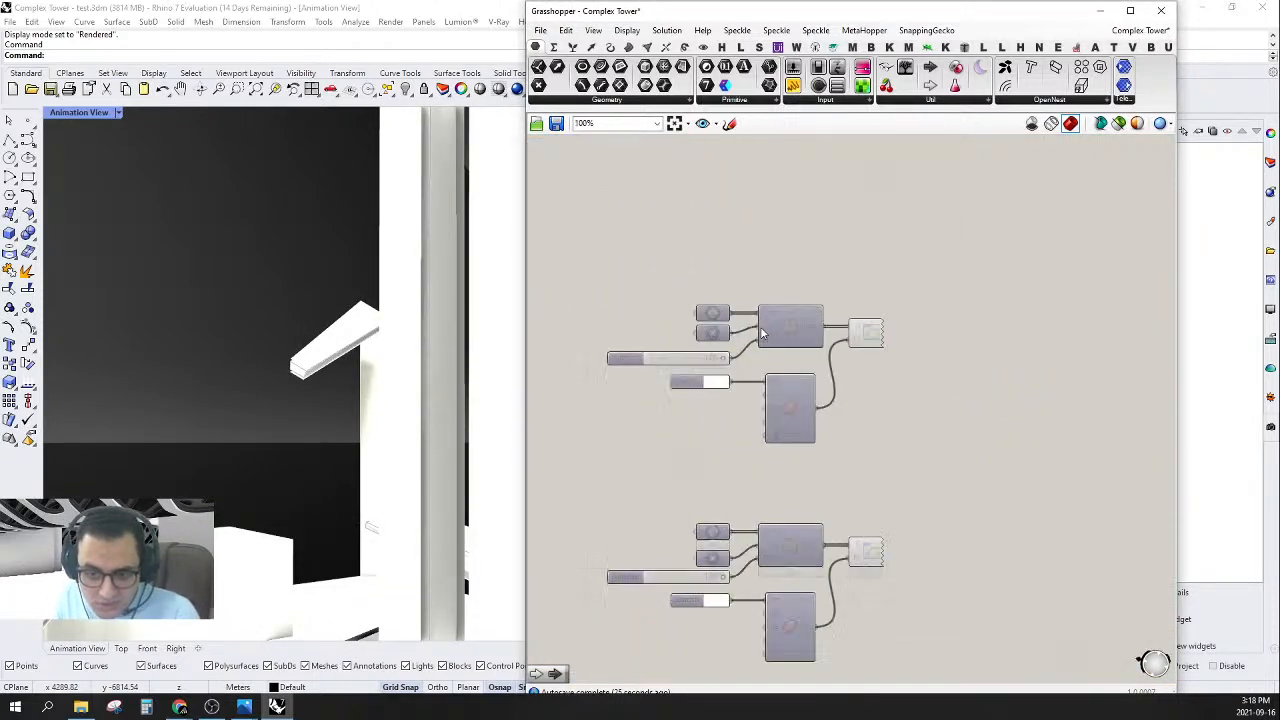
left_click(788, 328)
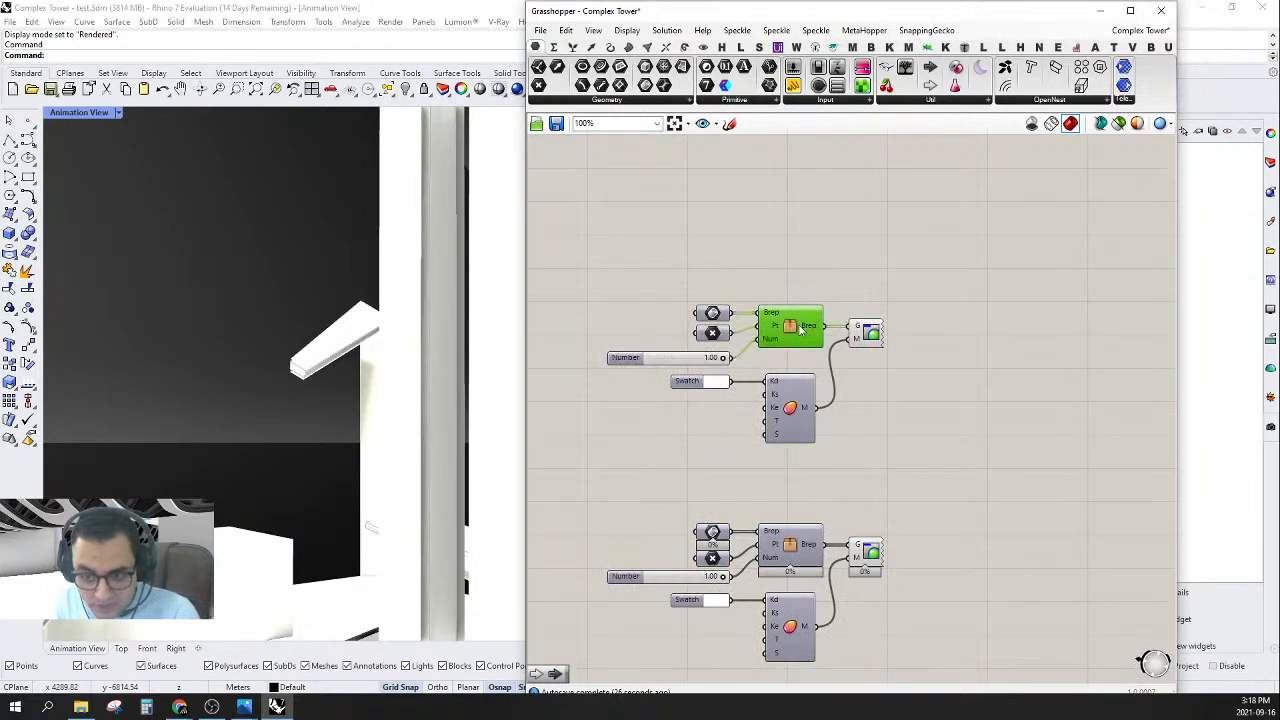
double_click(800, 330)
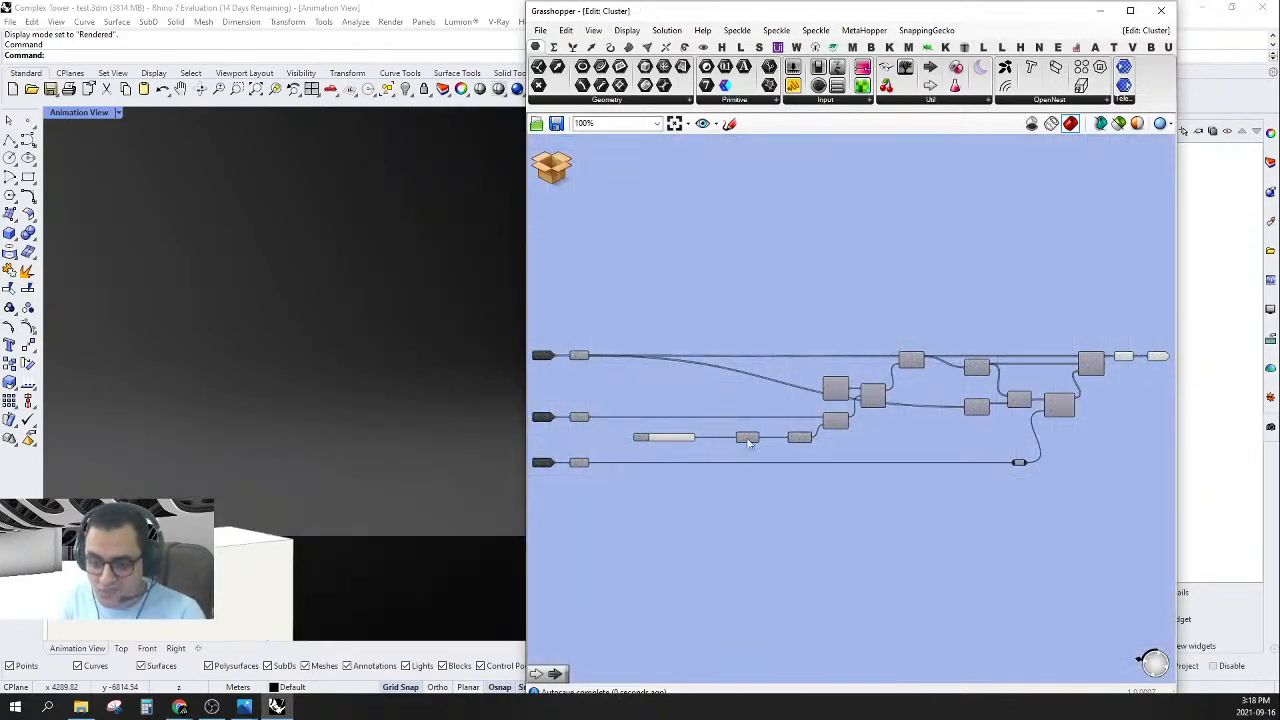
scroll(857, 425, "up", 3)
right_click_drag(860, 430, 829, 439)
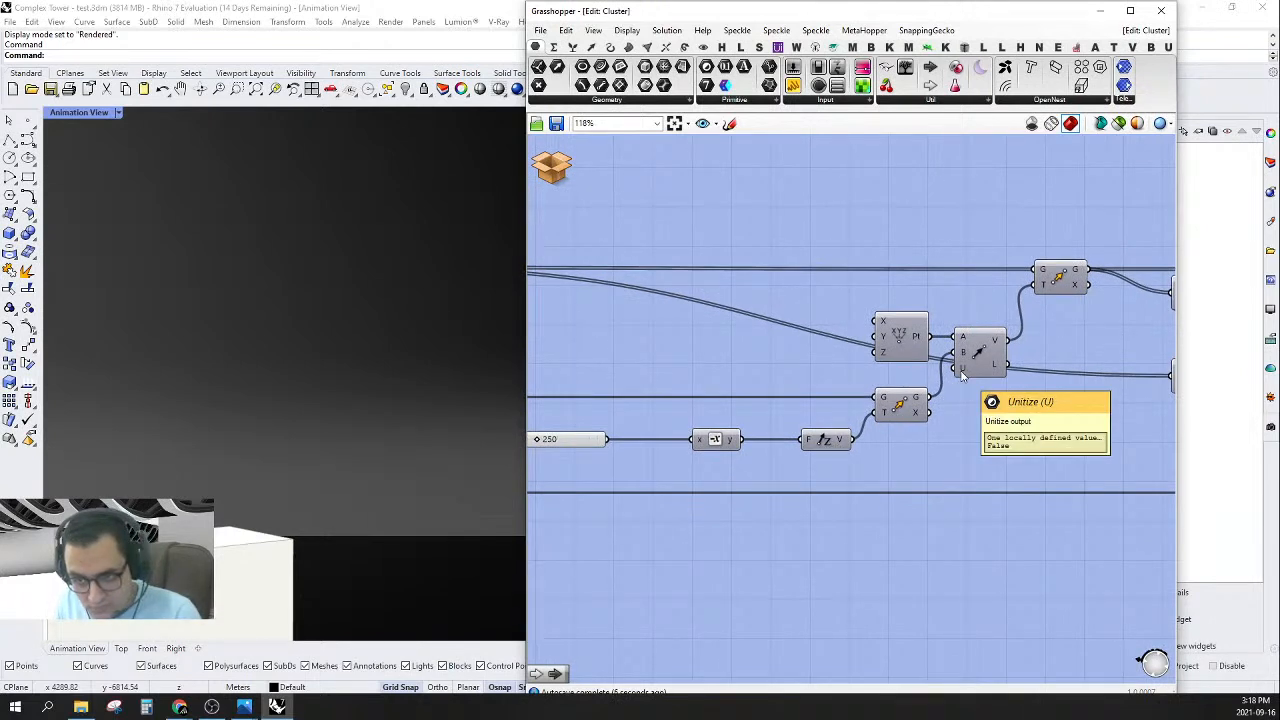
- Invert the Unitize input of the Vector 2Pt component so that it outputs a unit vector
right_click(962, 372)
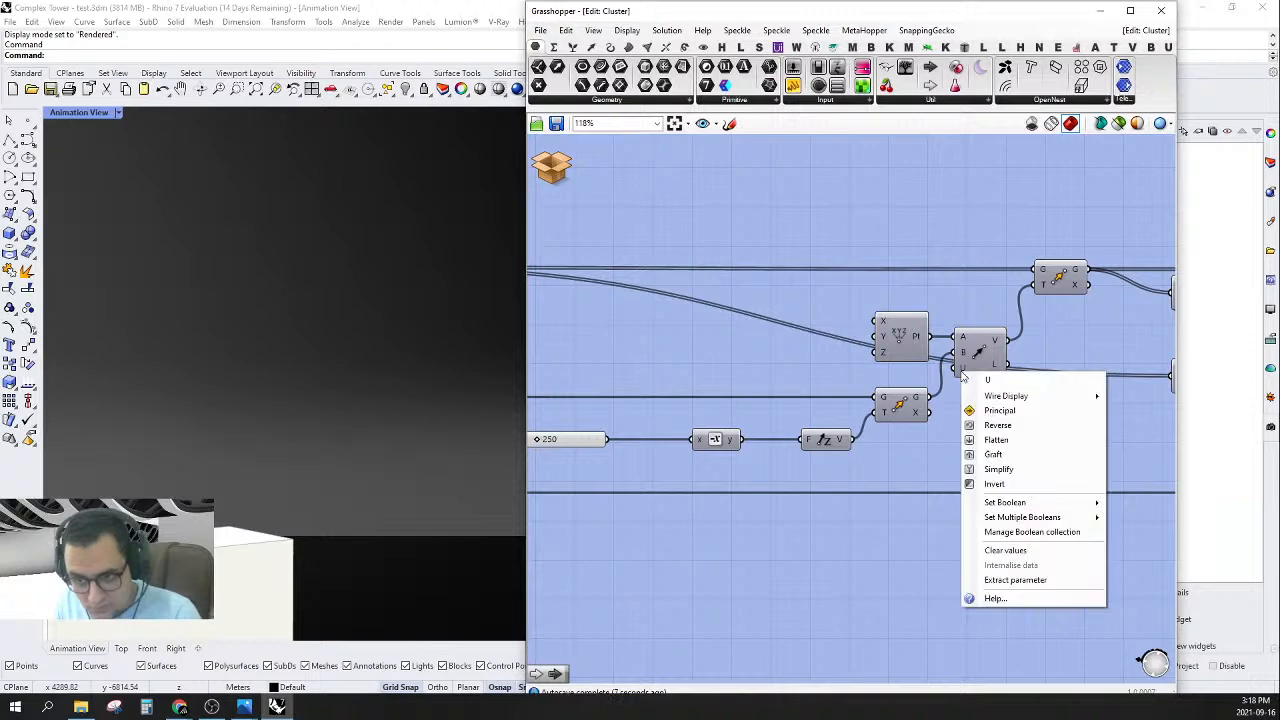
left_click(995, 485)
scroll(912, 360, "up", 3)
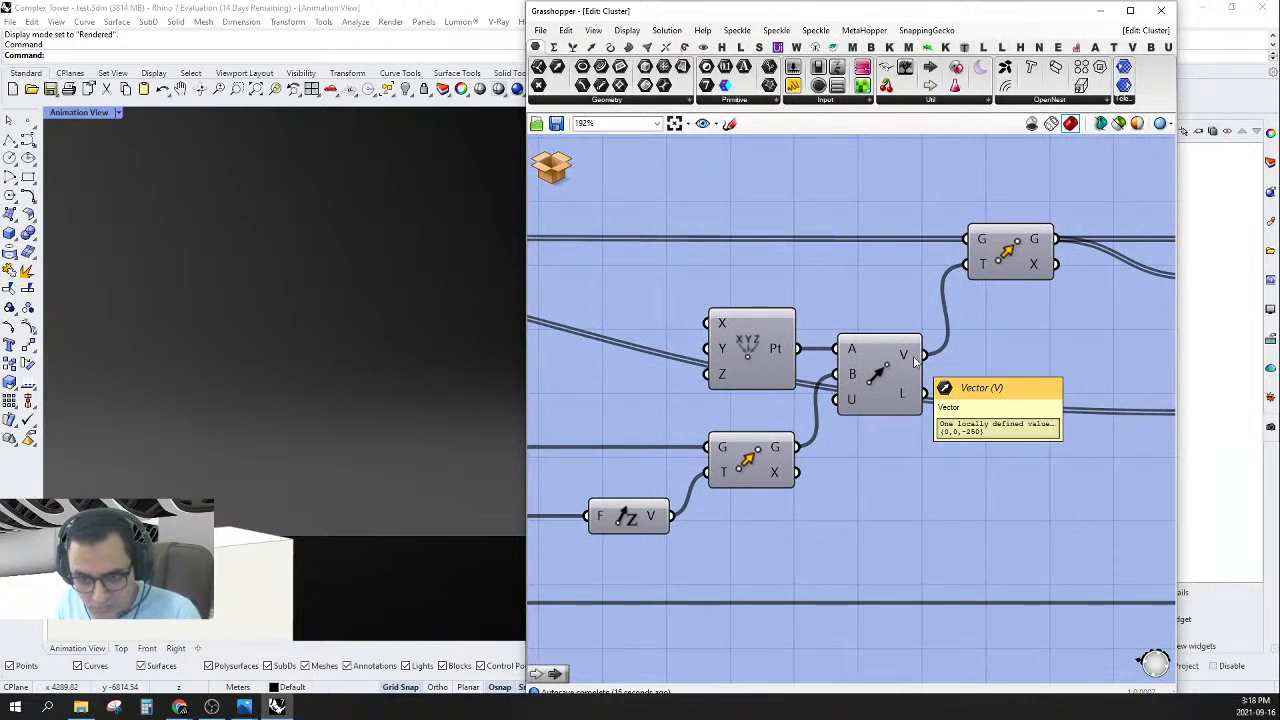
right_click(846, 401)
left_click(895, 514)
right_click_drag(964, 509, 883, 480)
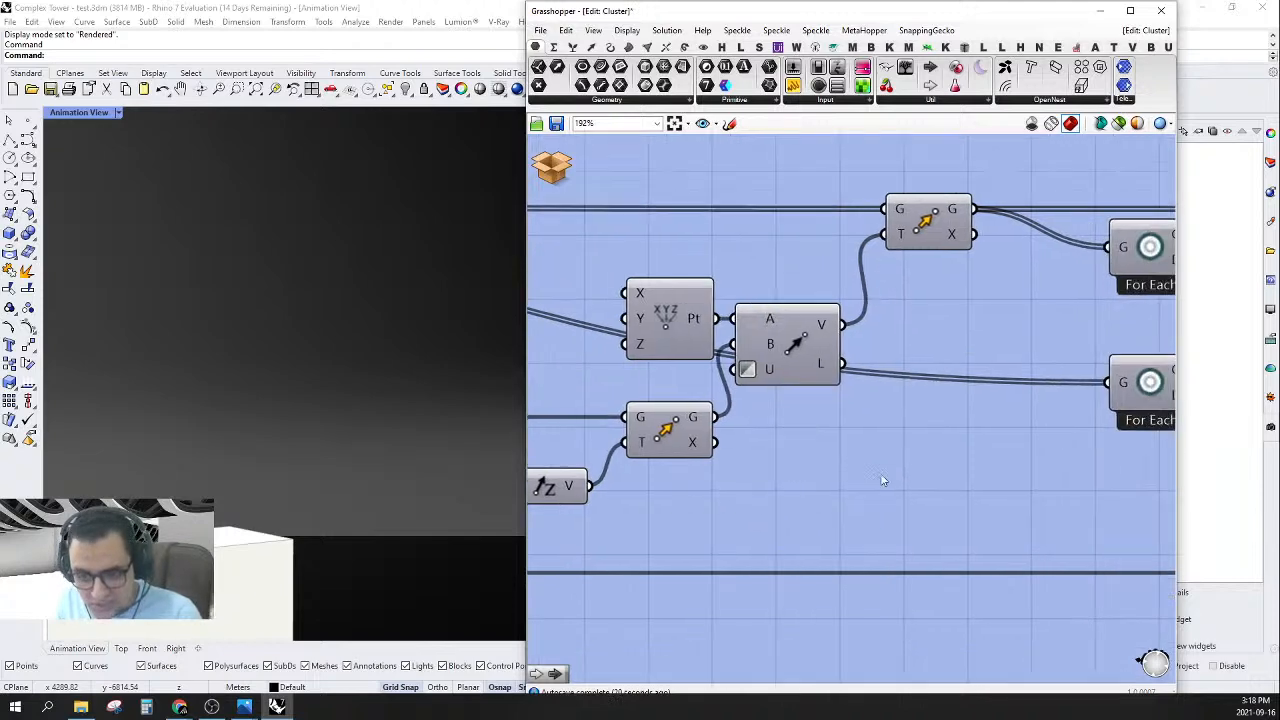
- Add a Multiplication component below the Vector 2Pt component and connect the vector output to its A input
left_click_drag(804, 338, 817, 338)
right_click_drag(908, 437, 937, 374)
double_click(953, 396)
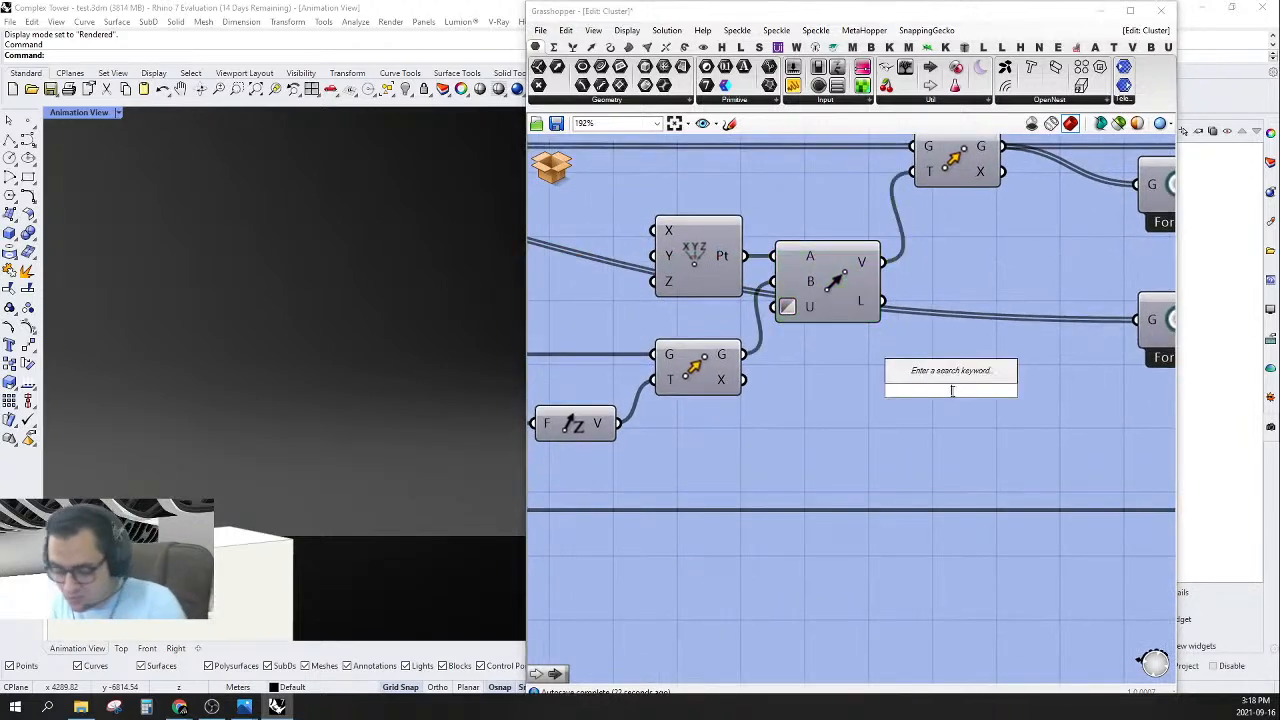
type("*")
key("Return")
left_click_drag(912, 378, 890, 258)
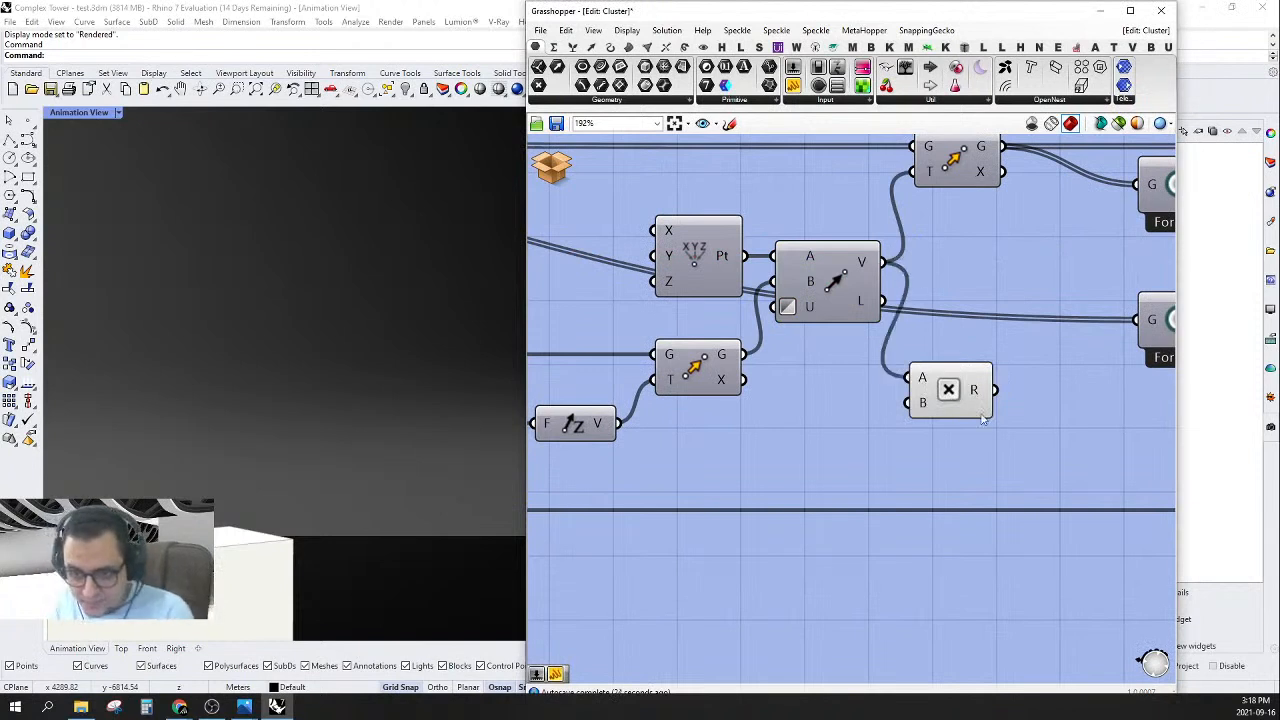
- Add a number slider with the value 250 and connect it to the B input of the Multiplication component
left_click_drag(960, 410, 1022, 419)
double_click(875, 450)
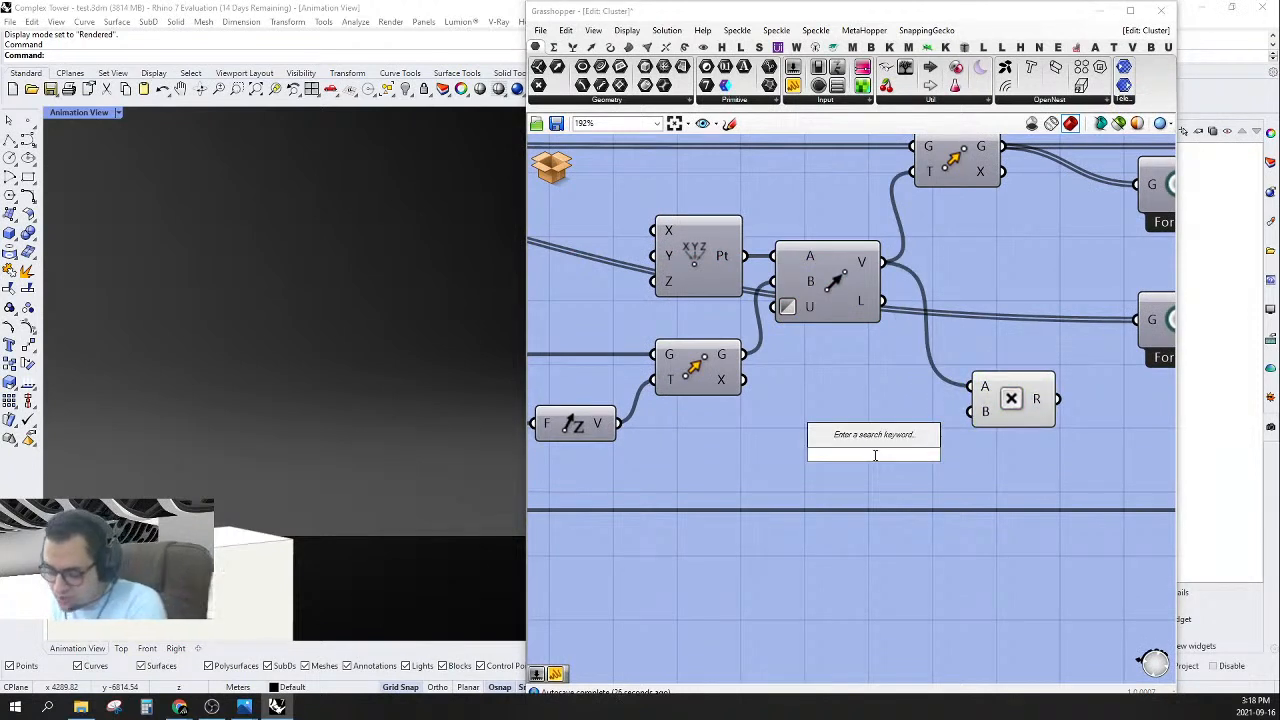
type("25")
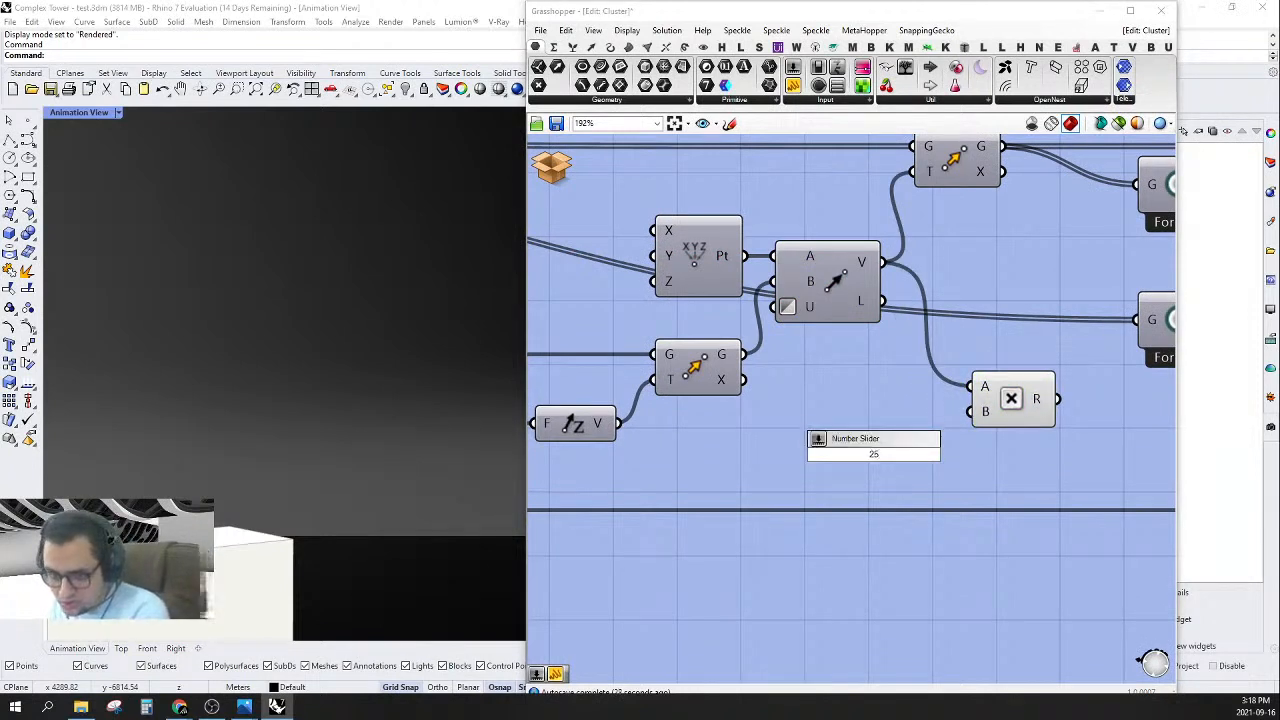
type("0")
key("Return")
left_click_drag(970, 414, 977, 454)
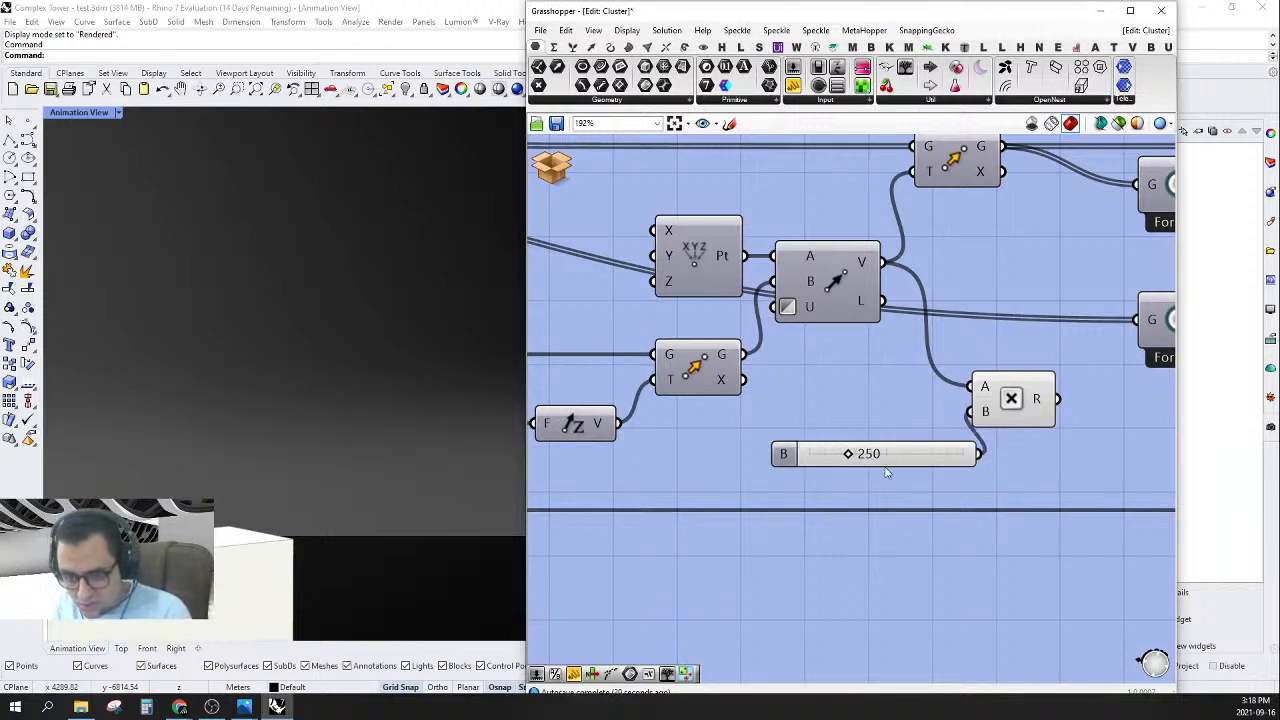
- Connect the Multiplication result to the T input of the Move component, replacing the direct vector connection
left_click_drag(885, 462, 792, 462)
left_click_drag(990, 418, 915, 171)
scroll(1000, 398, "down", 2)
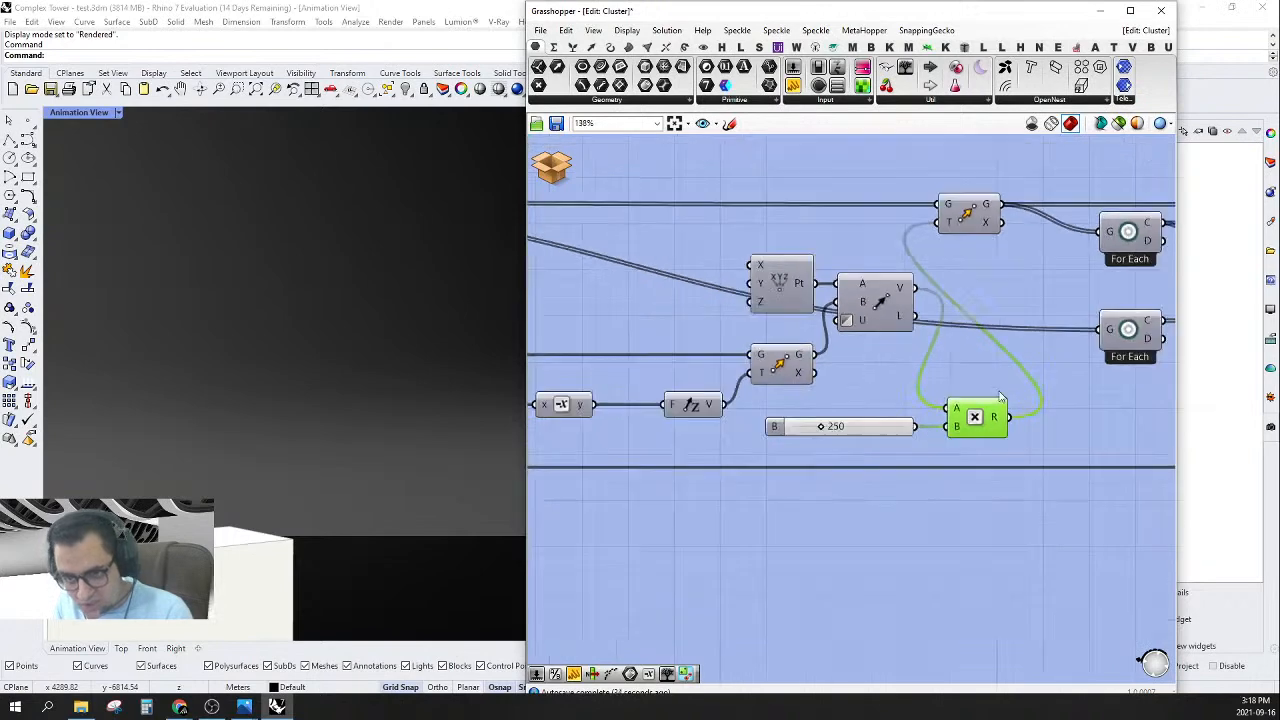
scroll(998, 391, "down", 2)
left_click_drag(986, 468, 910, 238)
middle_click(926, 151)
left_click(938, 160)
left_click(955, 282)
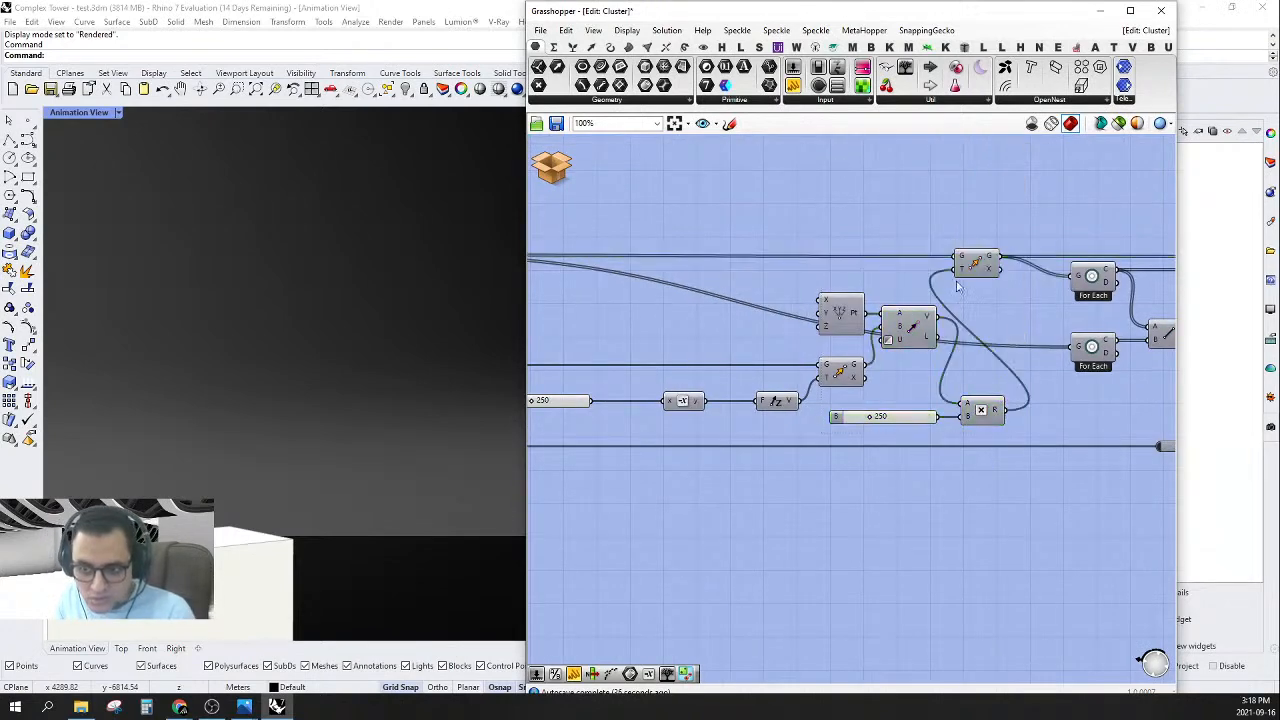
- Arrange the Multiplication component between the Vector 2Pt and Move components, and save and close the cluster
left_click_drag(962, 331, 1017, 350, "alt")
left_click_drag(1030, 414, 988, 326)
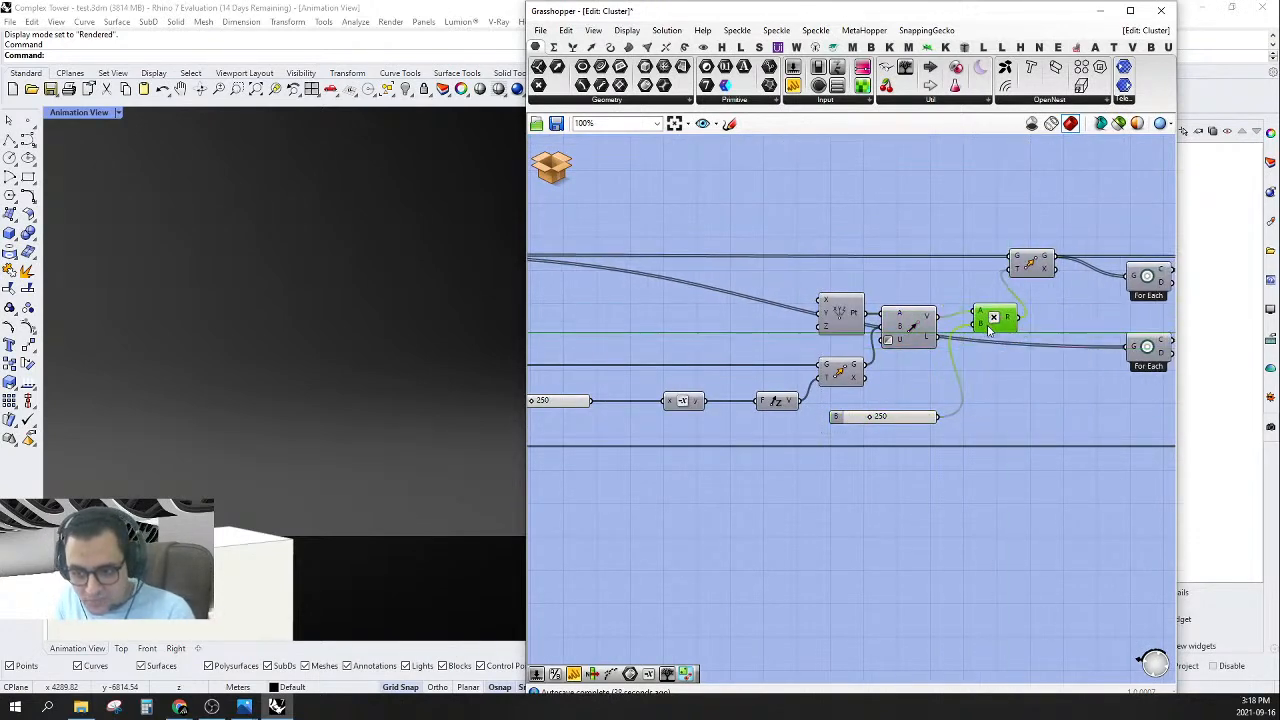
left_click(984, 417)
right_click_drag(984, 417, 1001, 423)
left_click(553, 165)
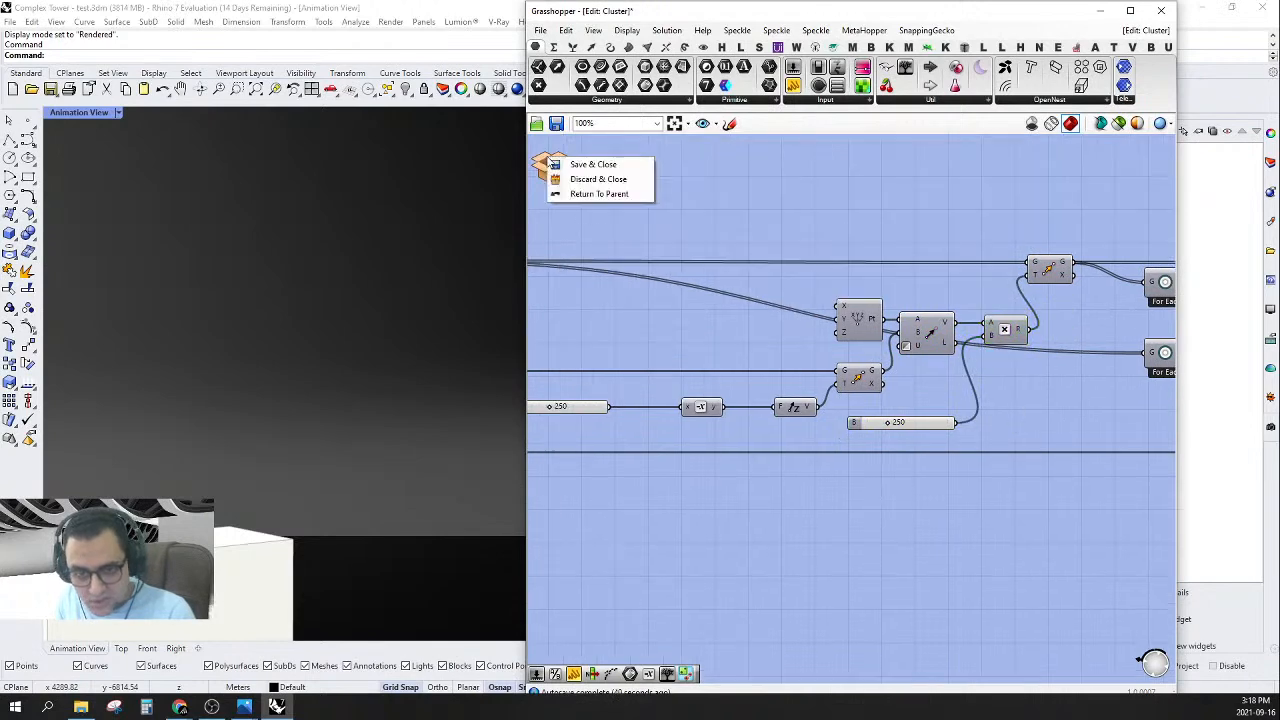
left_click(592, 164)
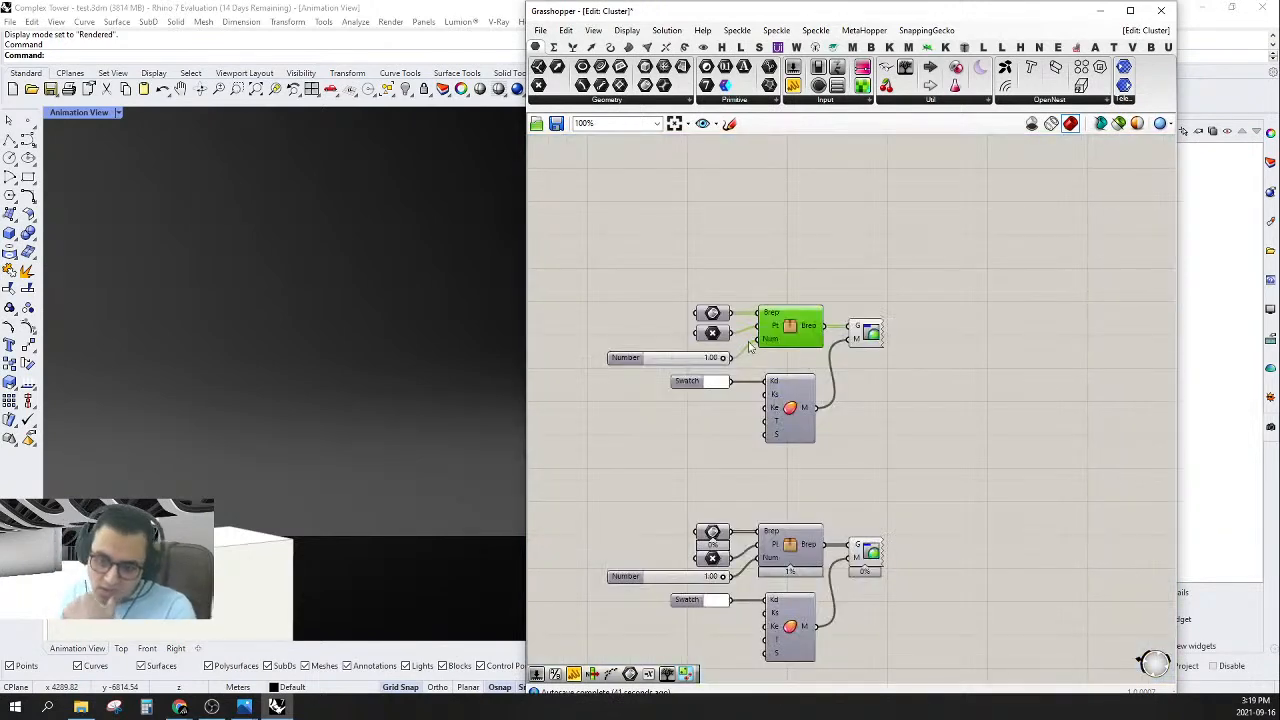
- Open the lower of the two original Brep-raising clusters and invert the Unitize input of its Vector 2Pt component
scroll(730, 345, "down", 4)
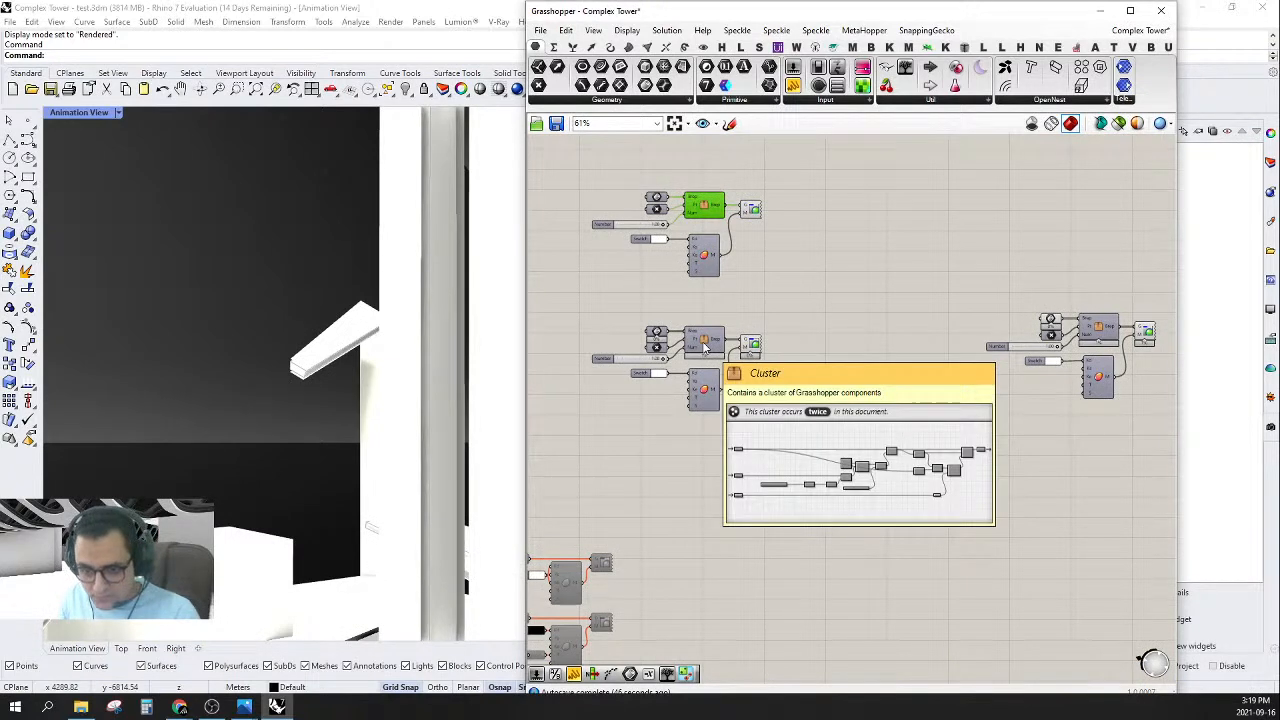
scroll(820, 340, "up", 3)
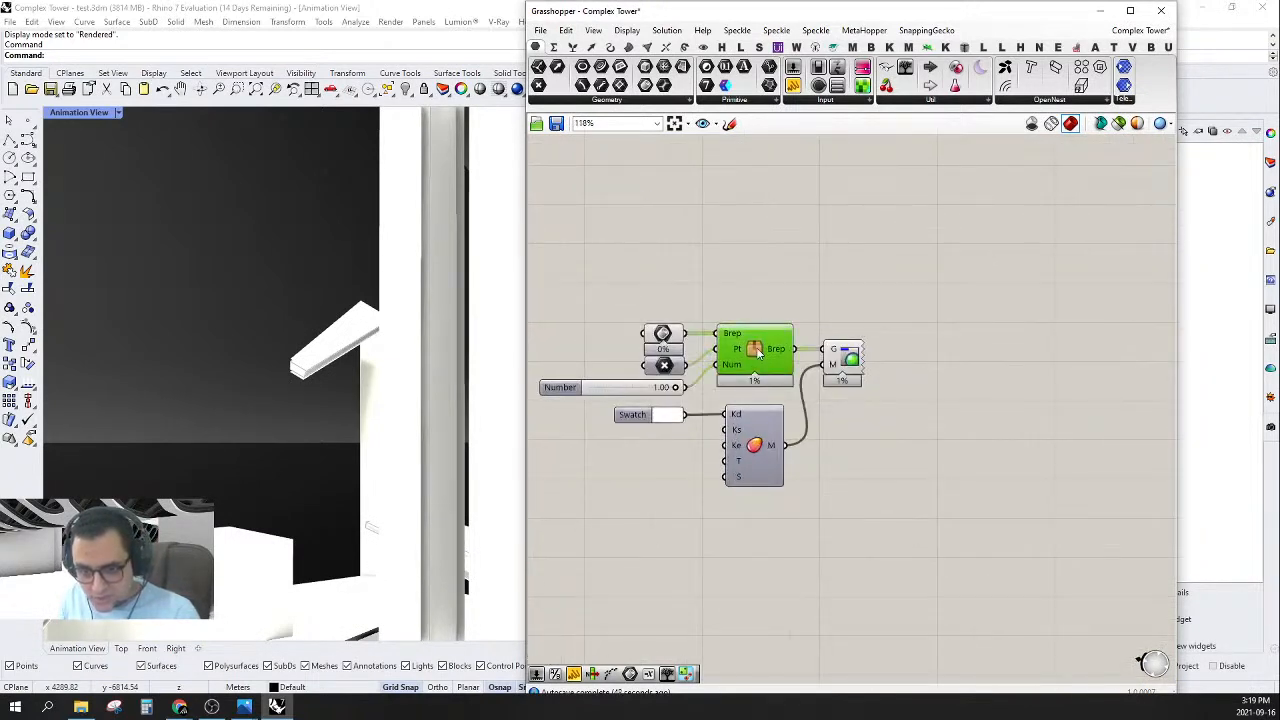
double_click(757, 352)
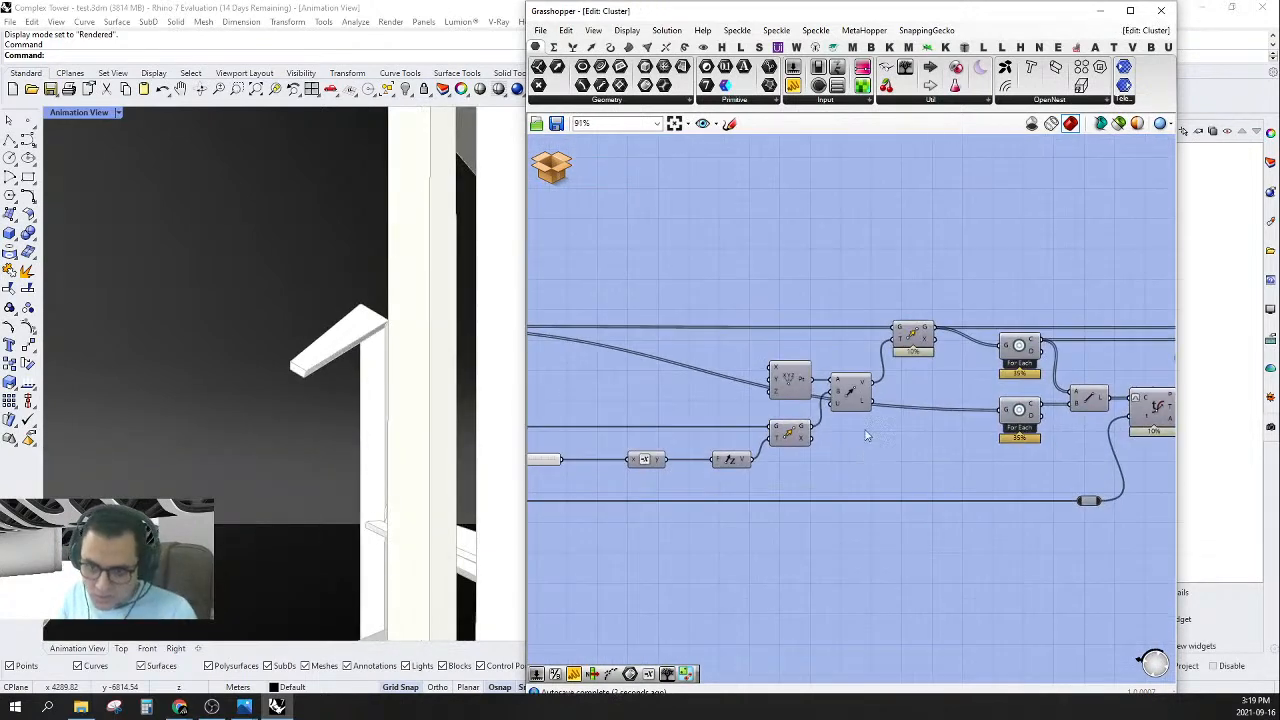
right_click(818, 408)
left_click(835, 525)
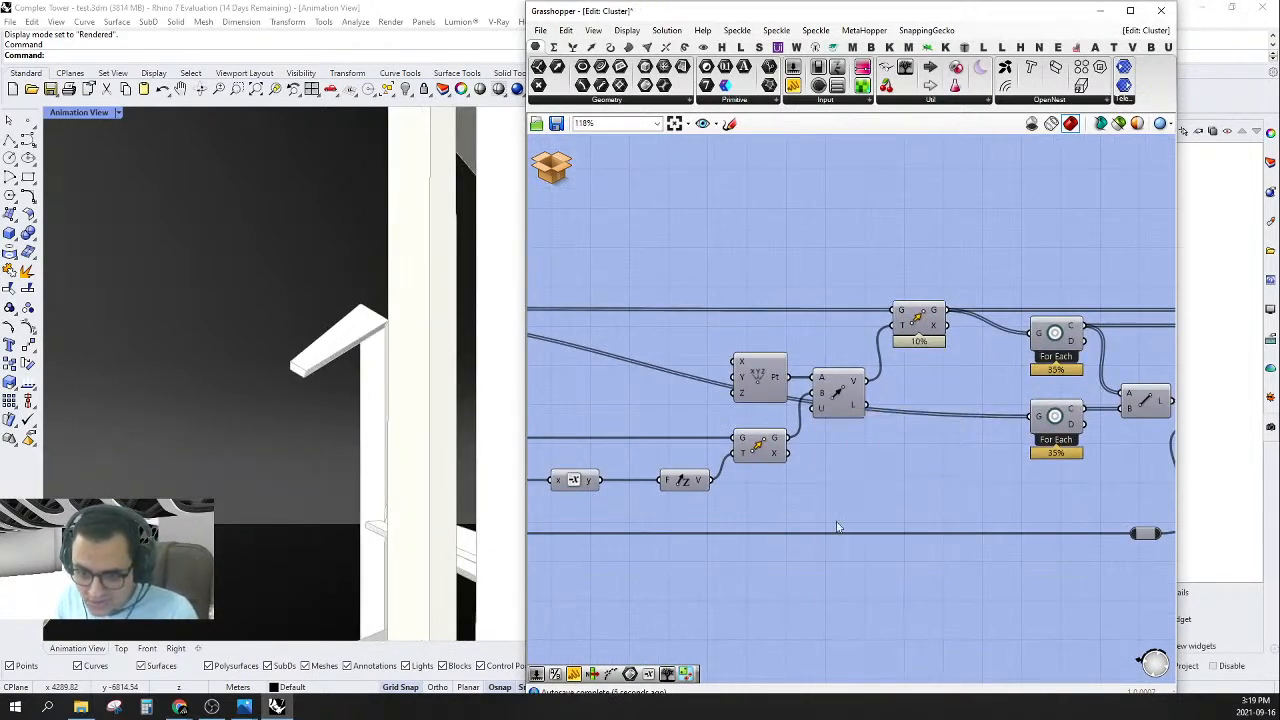
- Add a Multiplication component in this cluster and connect the Vector 2Pt vector output to its A input
double_click(911, 464)
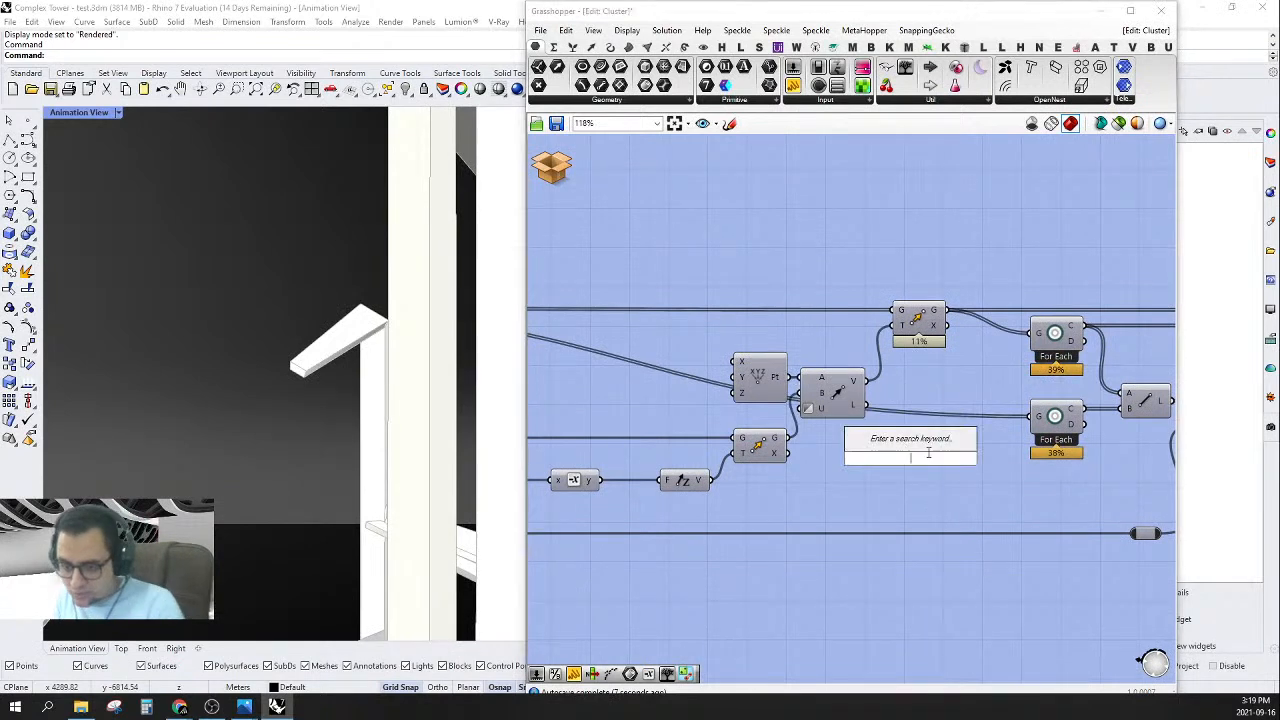
type("multiplication")
key("Return")
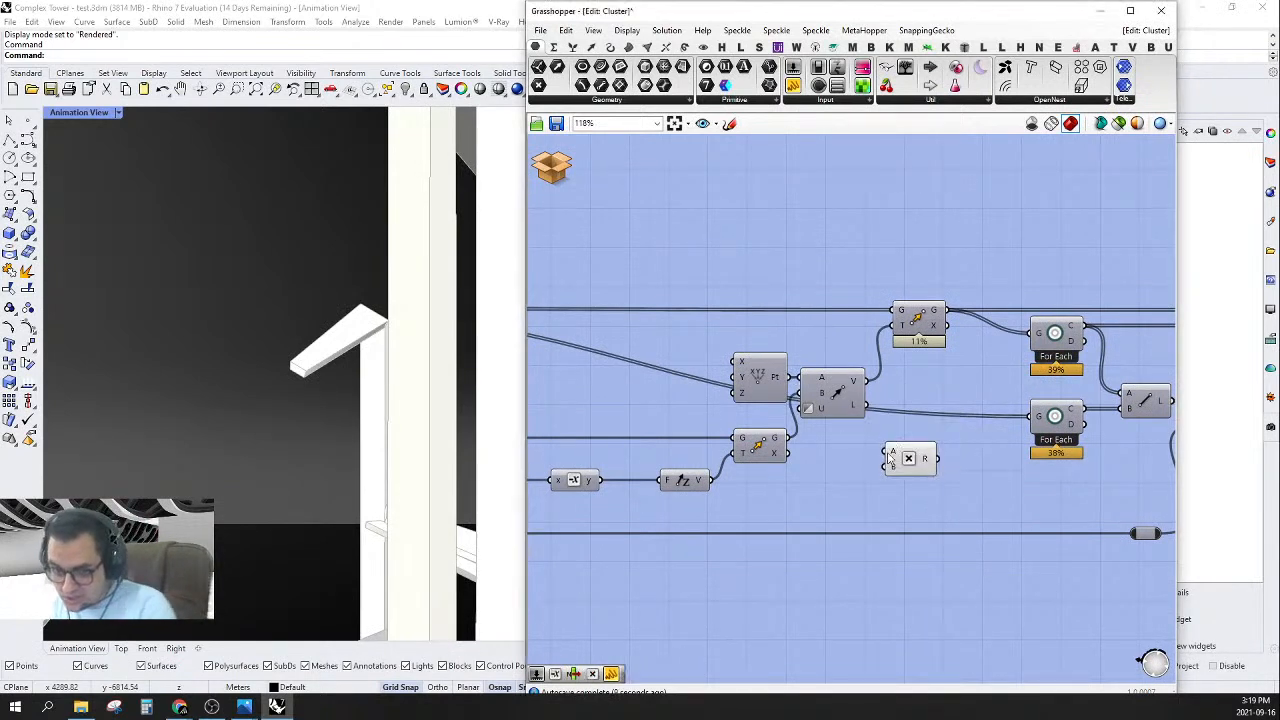
left_click_drag(867, 405, 932, 452)
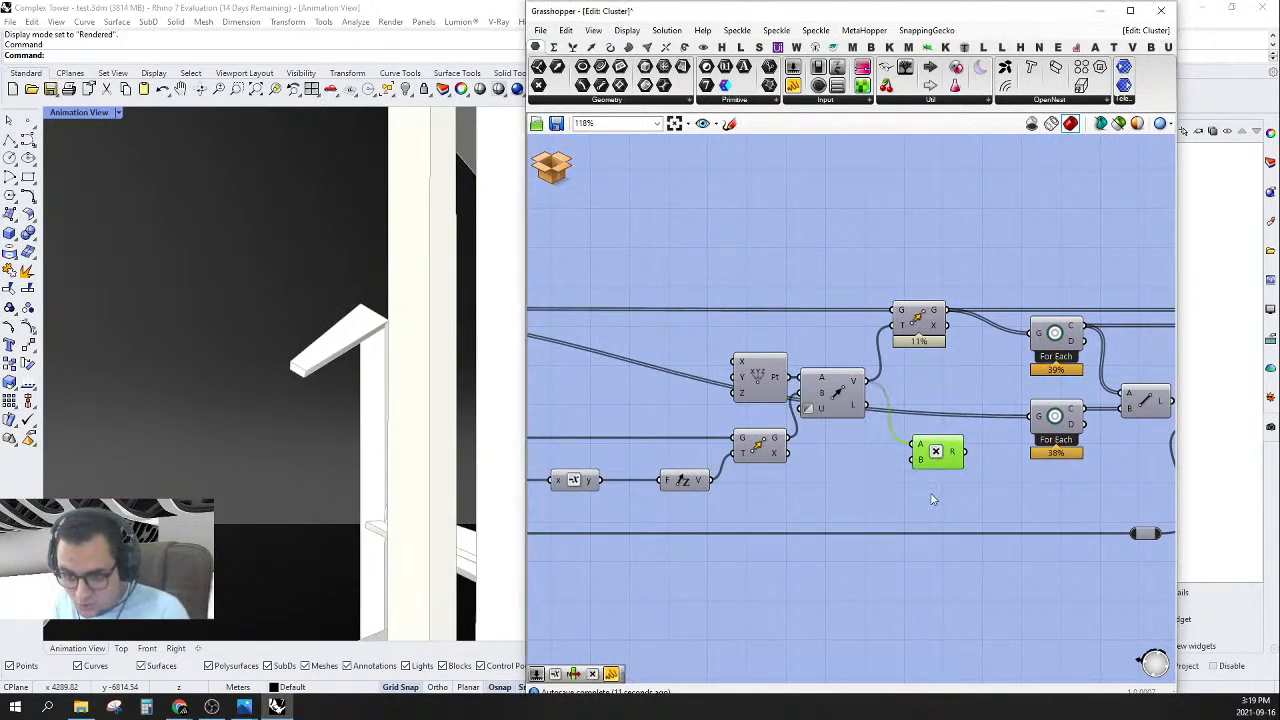
right_click_drag(915, 458, 978, 390)
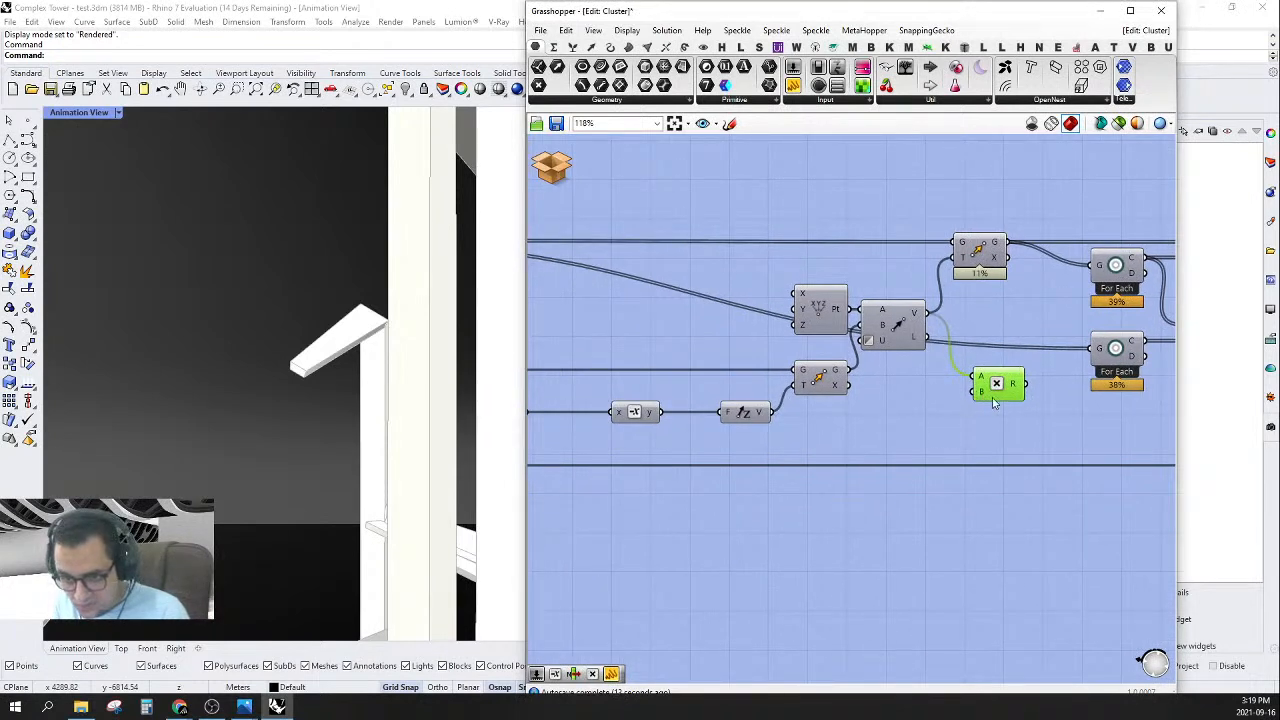
left_click_drag(998, 387, 993, 432)
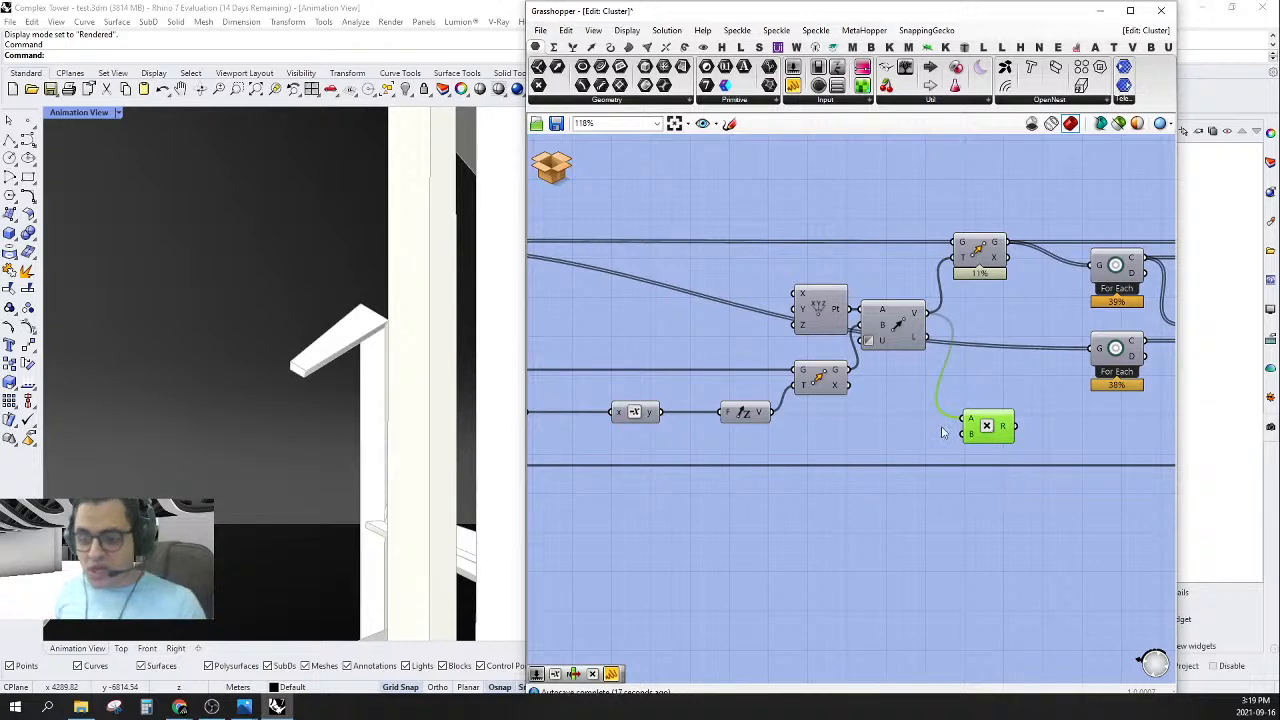
- Add a Series component below the cluster's existing component chain
scroll(863, 523, "down", 2)
double_click(855, 517)
type("series")
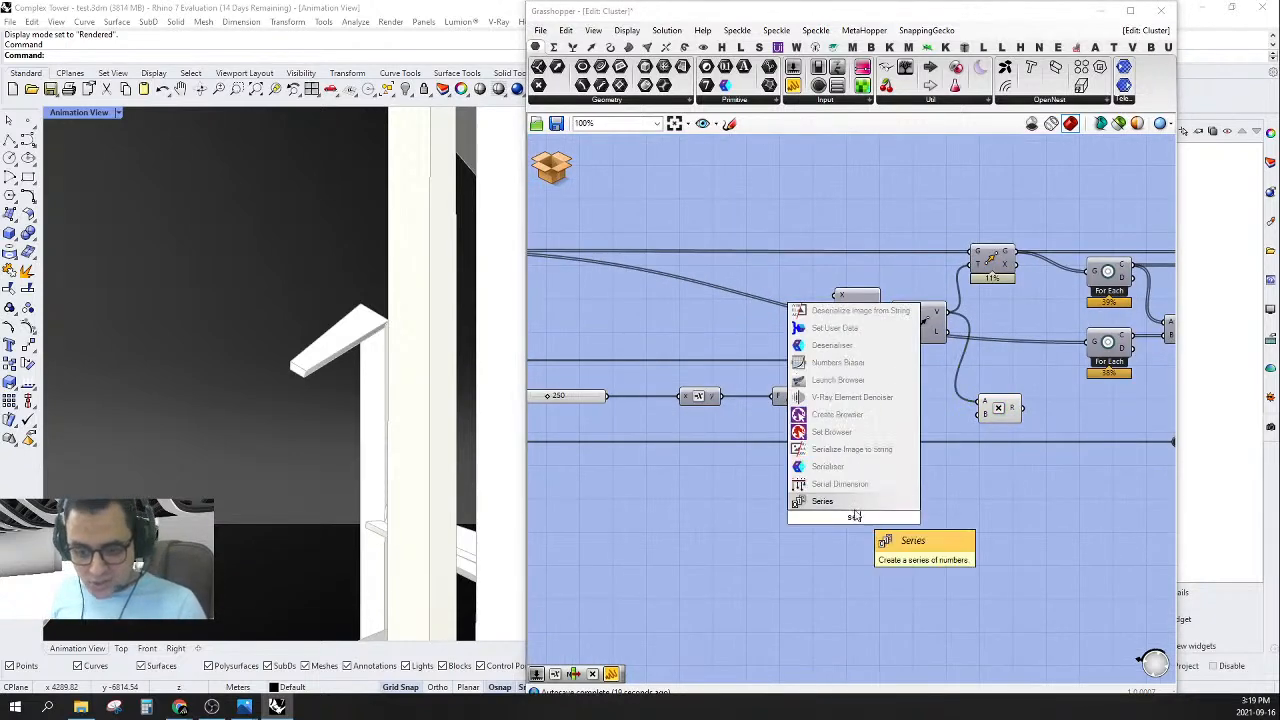
key("Return")
right_click_drag(856, 514, 945, 500)
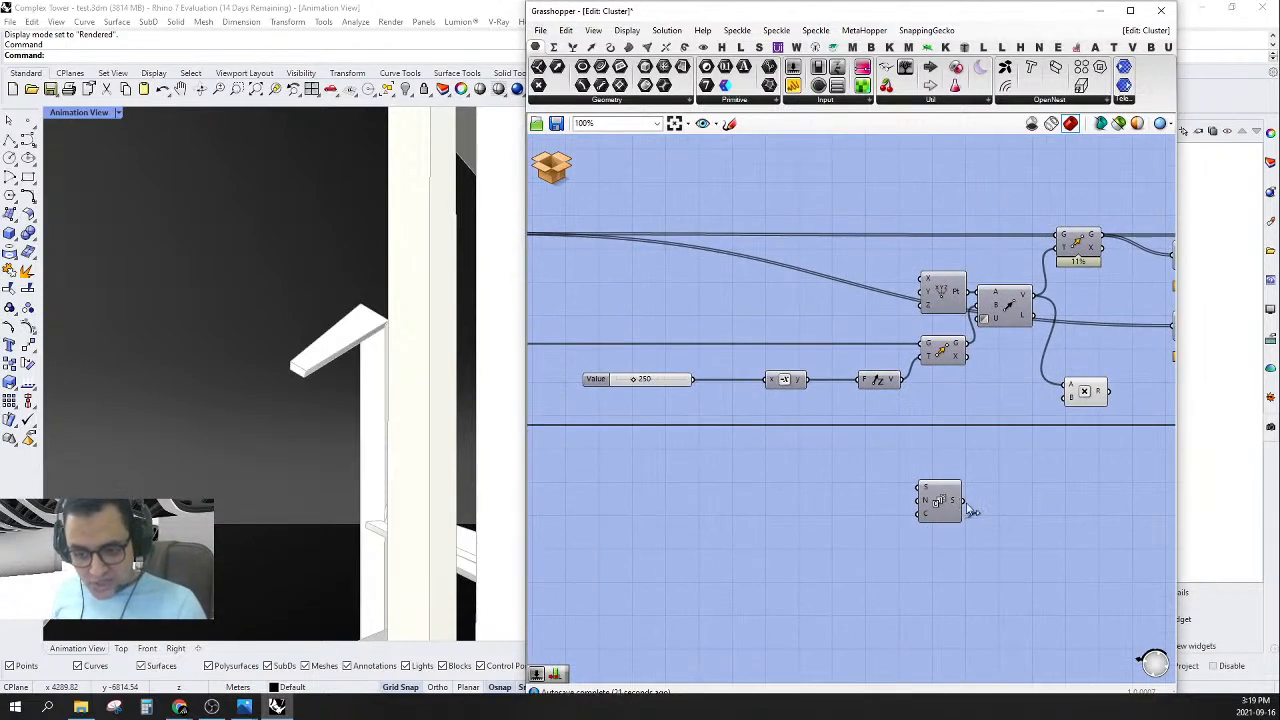
- Add a List Length component fed by the Brep parameter, connect it to the Series count input, and place it beside Series
scroll(900, 512, "down", 1)
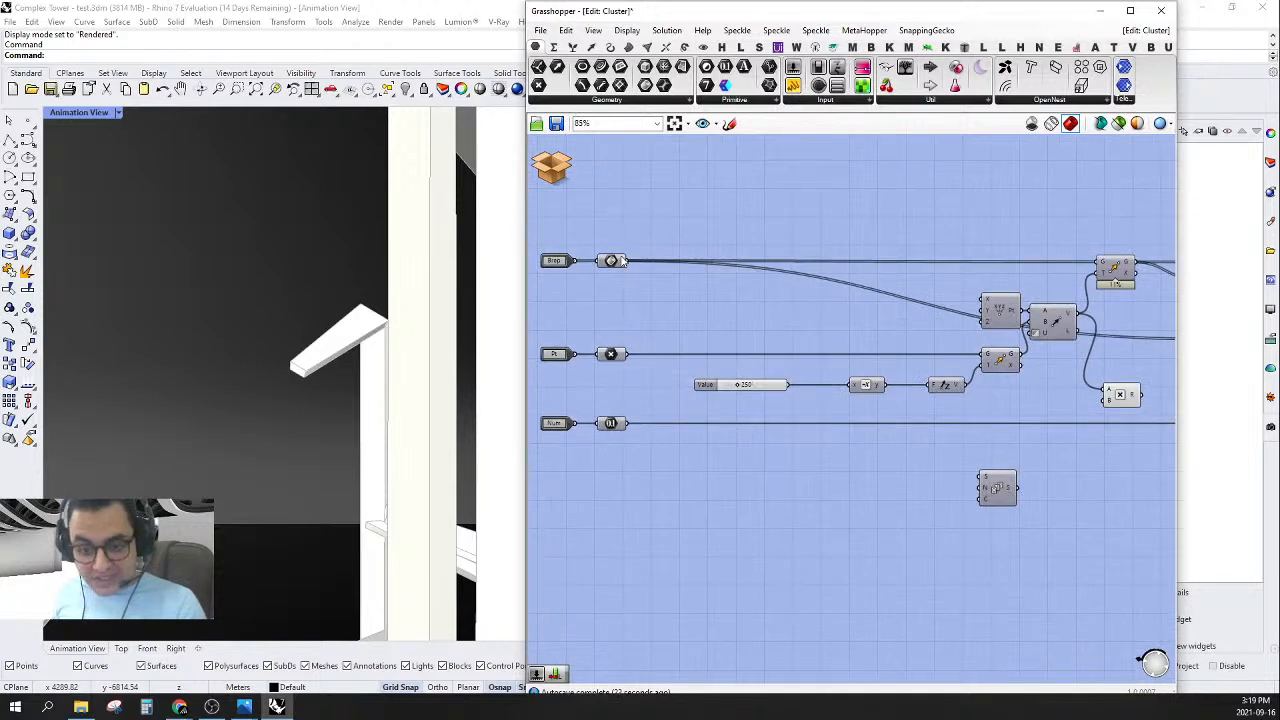
mouse_move(622, 261)
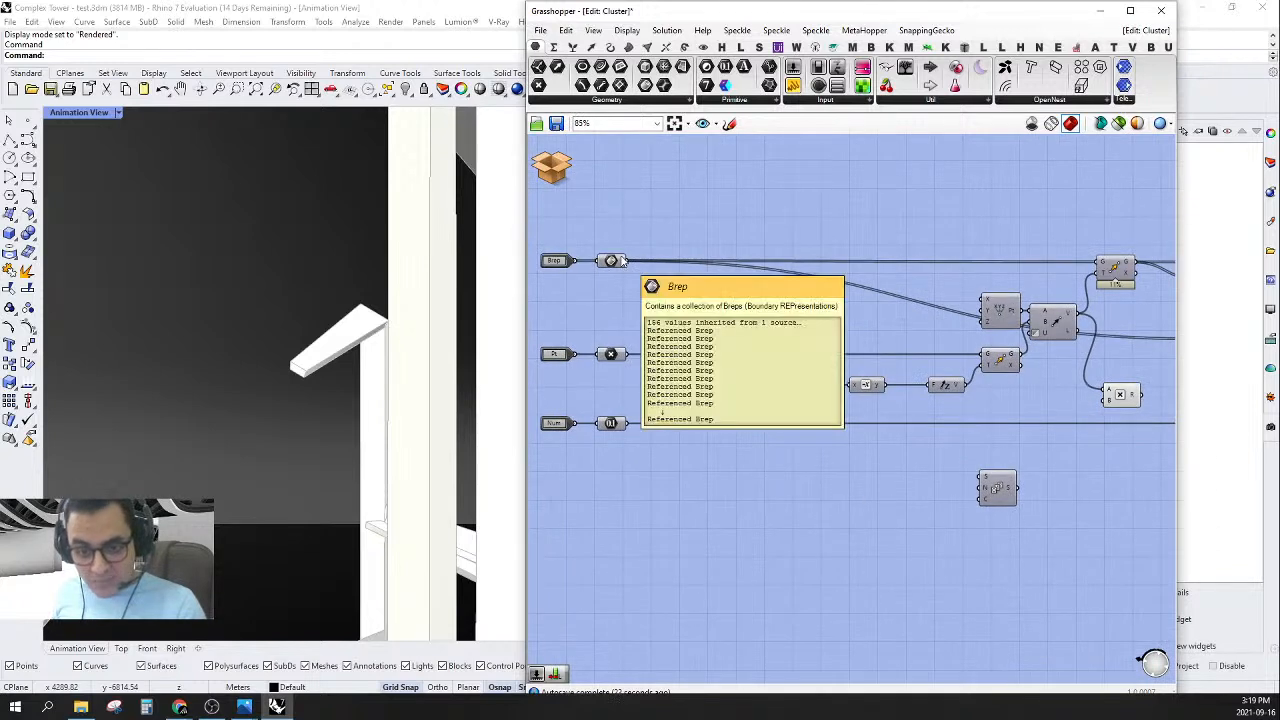
double_click(706, 236)
type("li")
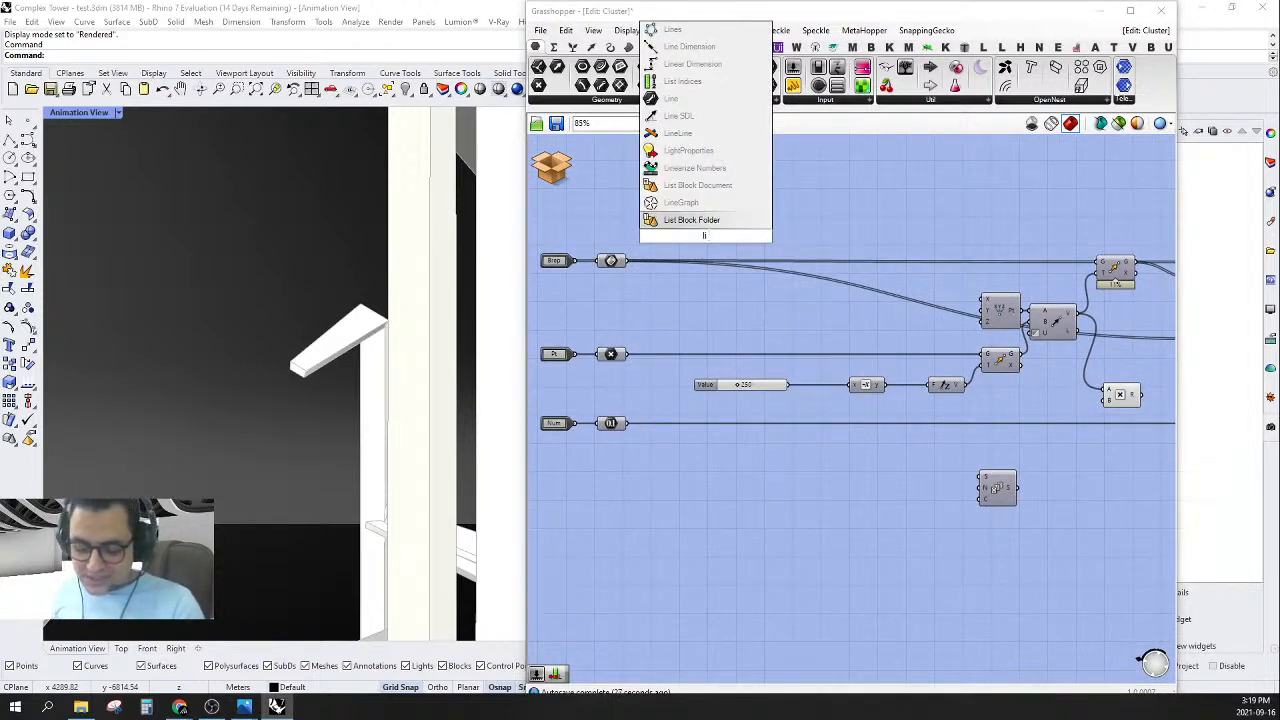
type(" le")
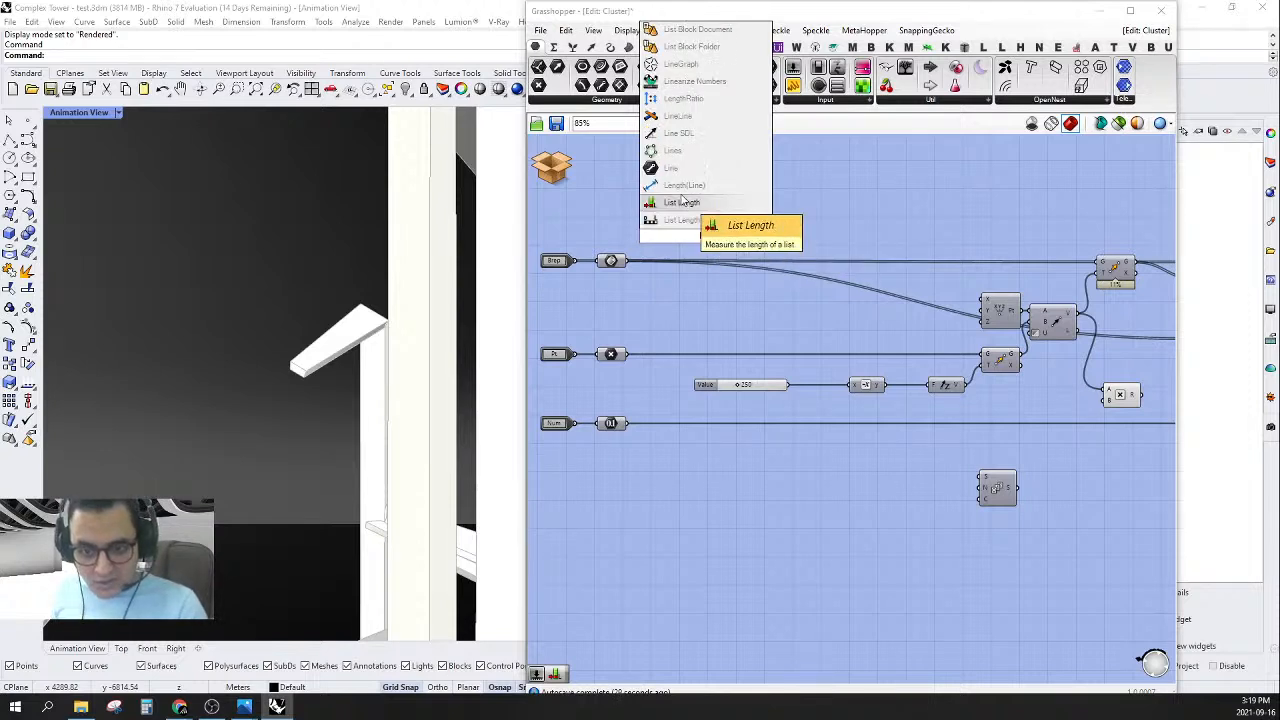
left_click(690, 204)
left_click_drag(684, 240, 614, 270)
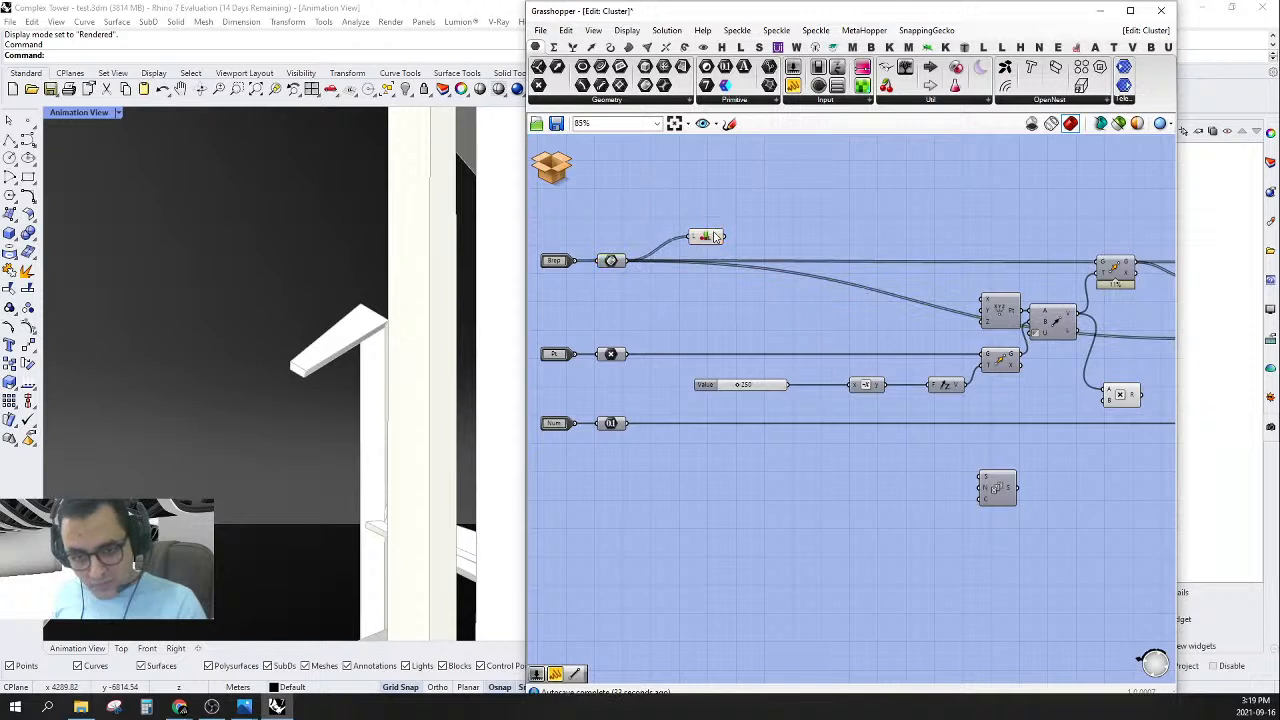
left_click_drag(722, 237, 984, 488)
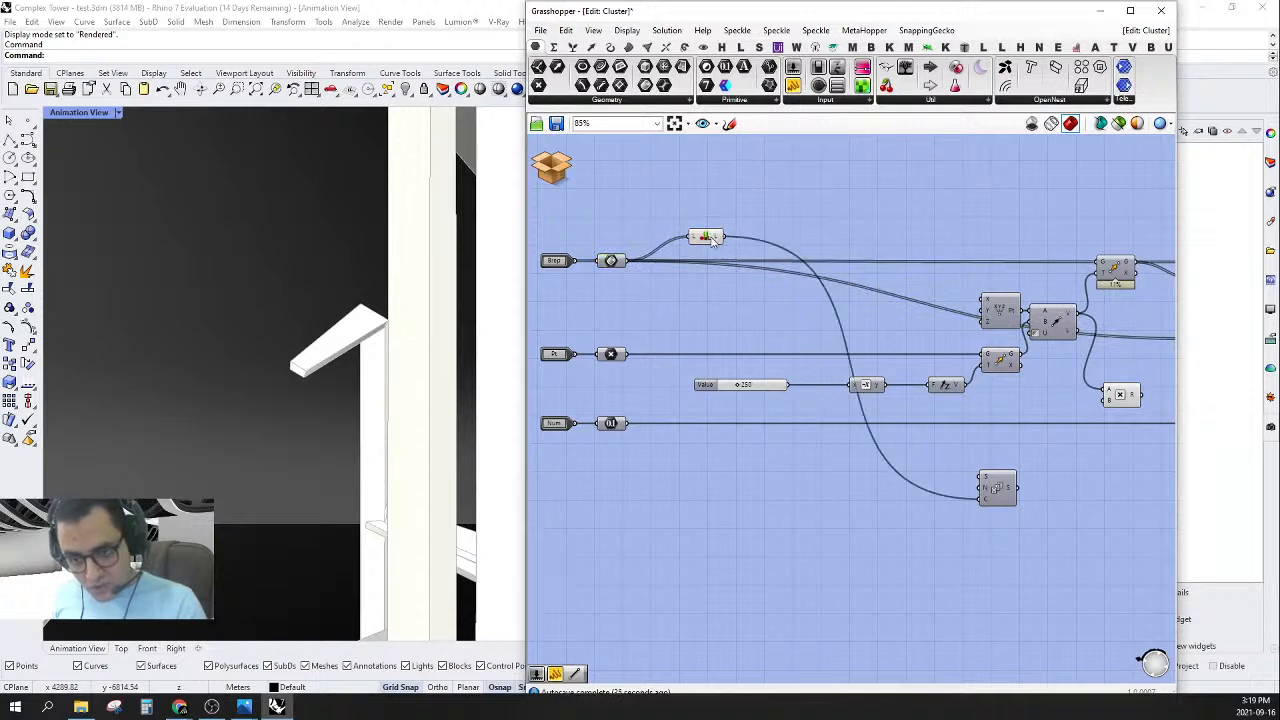
left_click_drag(706, 237, 962, 510)
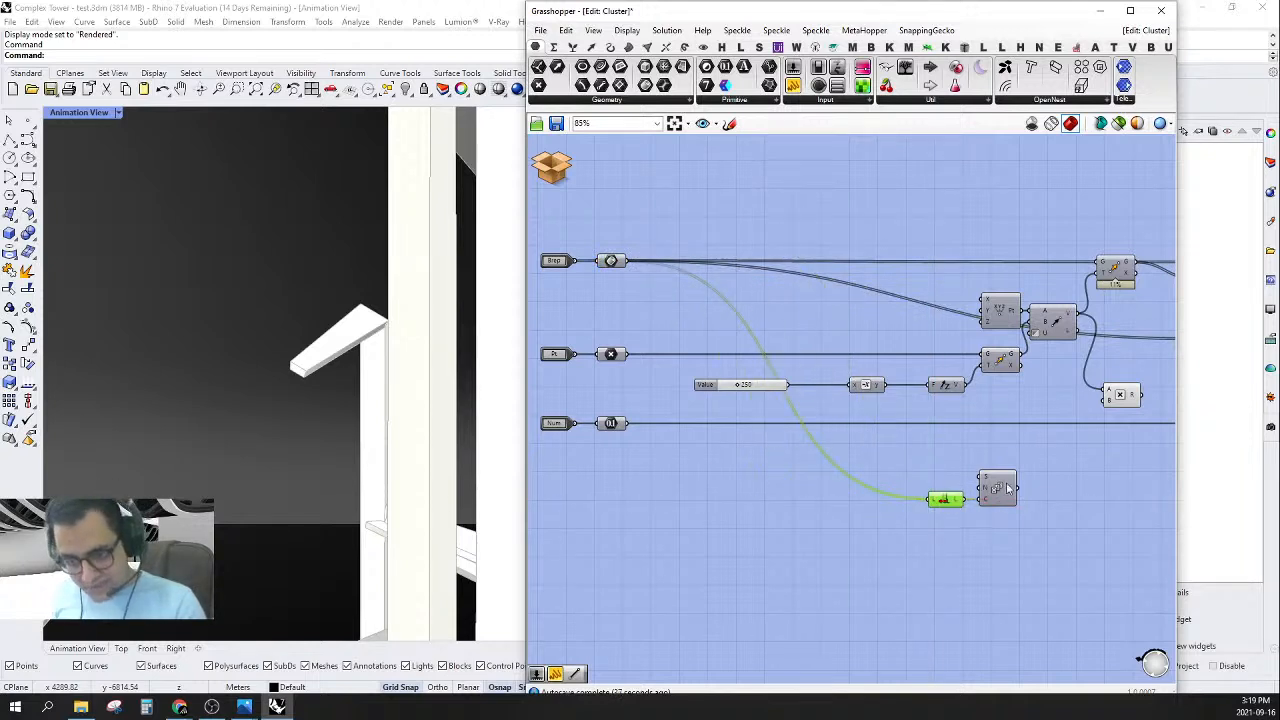
- Connect the Series output to the B input of Multiplication and place Multiplication beside the Series component
mouse_move(1008, 490)
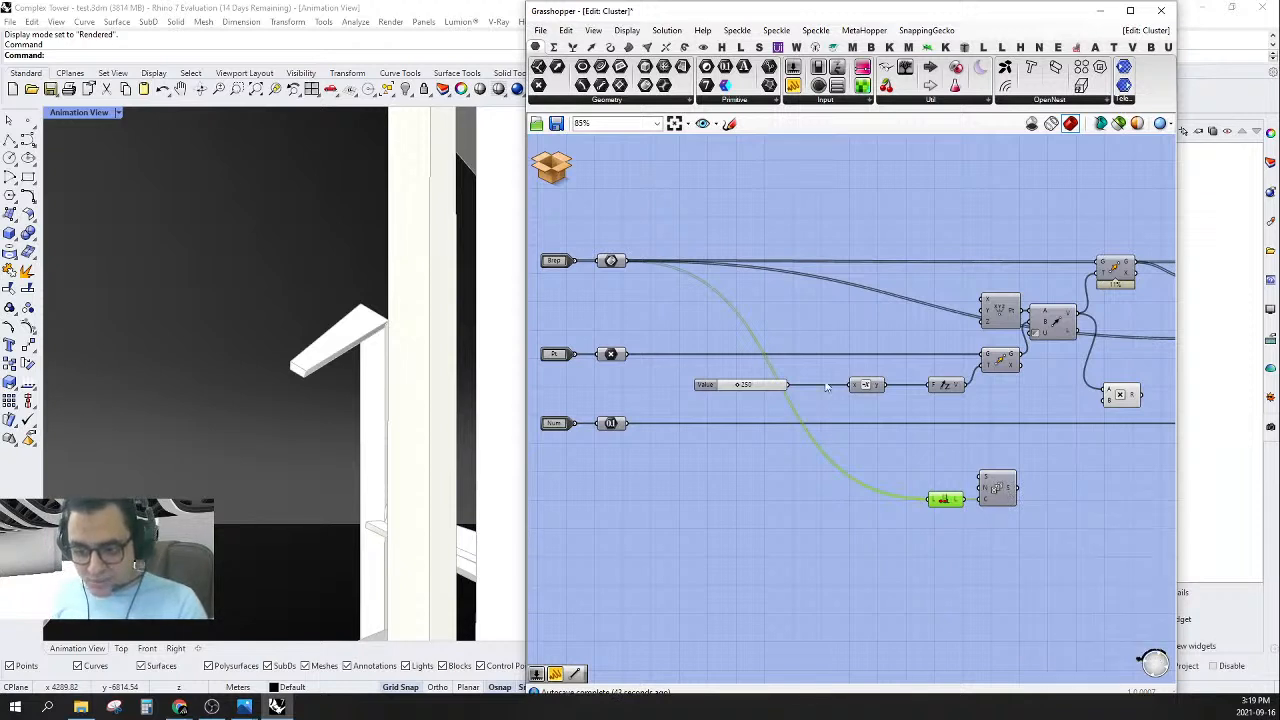
mouse_move(613, 263)
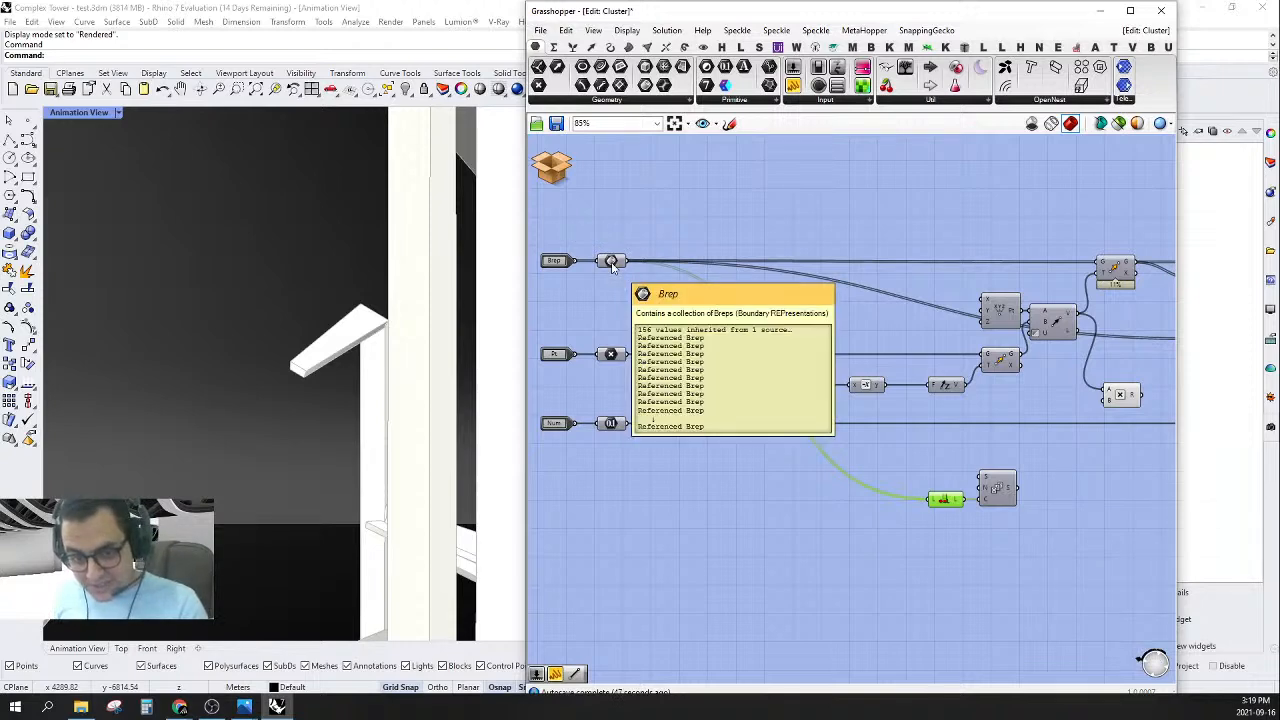
scroll(1062, 488, "up", 3)
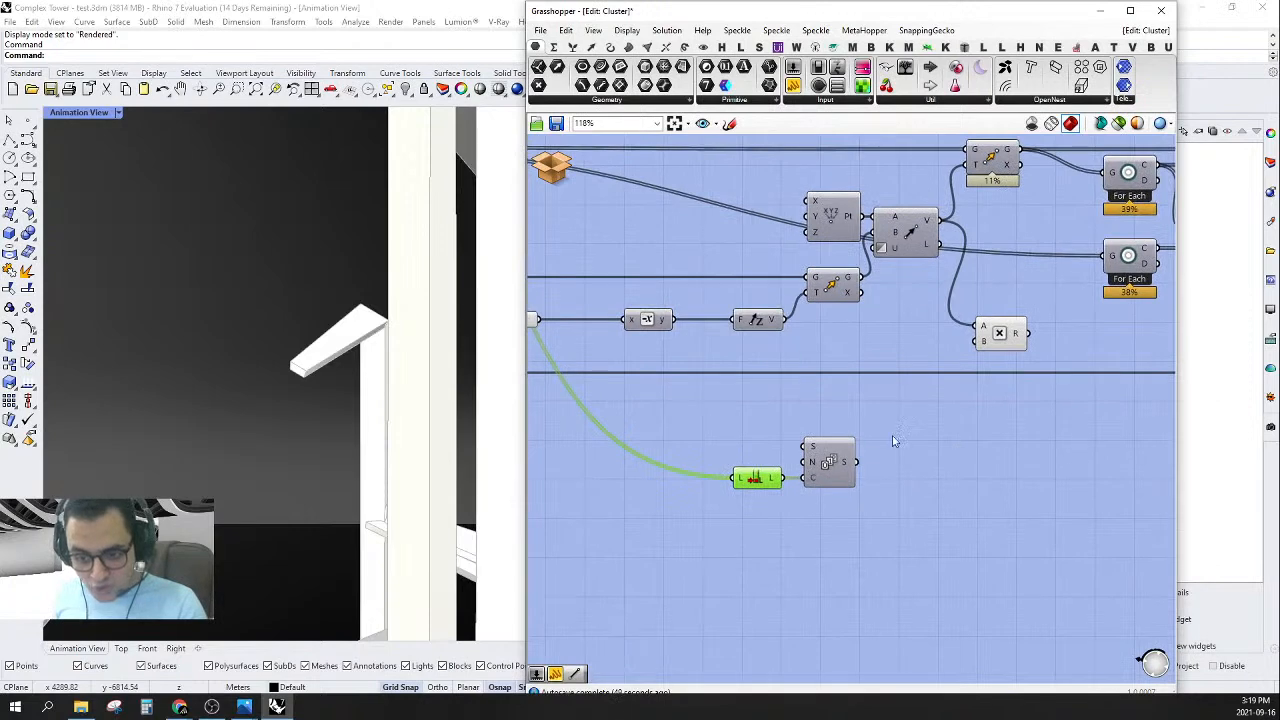
scroll(893, 440, "up", 1)
left_click_drag(851, 465, 1005, 338)
scroll(893, 325, "down", 2)
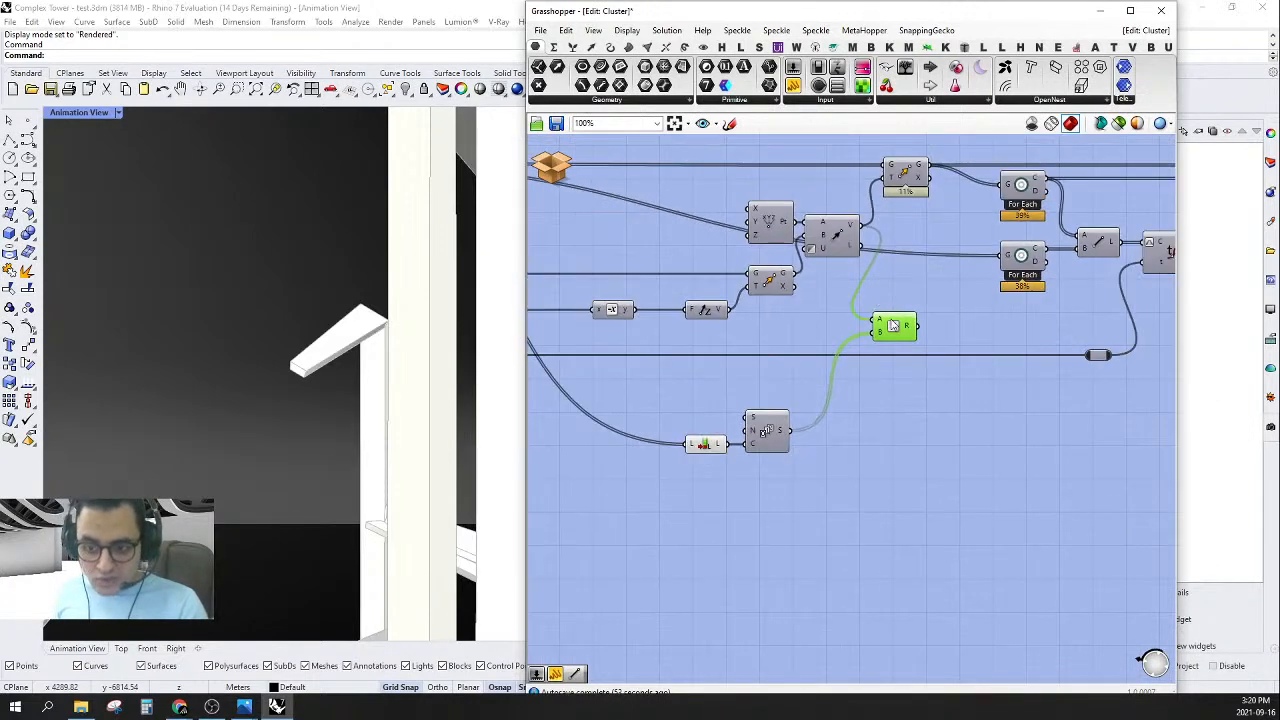
left_click_drag(893, 325, 860, 424)
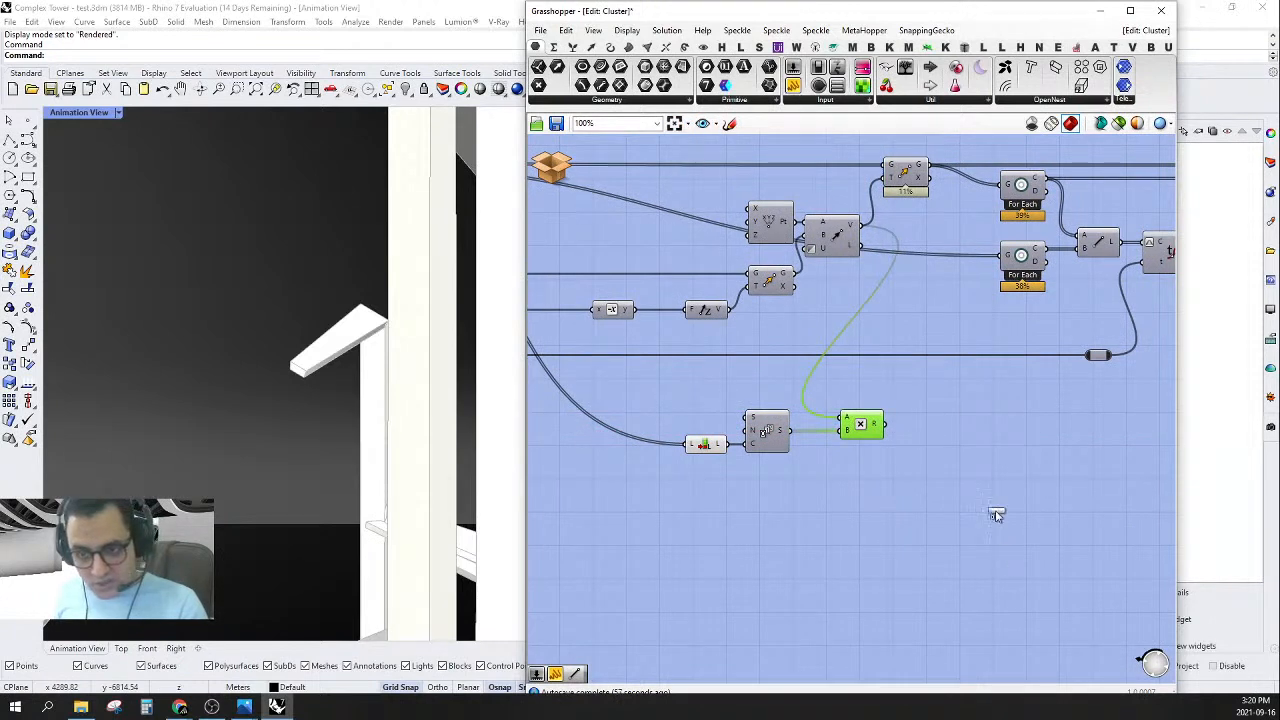
- Add a panel fed by the Series output, place it below the Multiplication component, and enlarge it to inspect the number list
left_click_drag(996, 514, 887, 462)
mouse_move(789, 431)
left_mouse_down()
mouse_move(954, 509)
mouse_move(789, 431)
left_mouse_up()
right_click_drag(894, 502, 868, 388)
mouse_move(960, 349)
left_mouse_down()
mouse_move(949, 305)
mouse_move(960, 347)
mouse_move(950, 368)
left_mouse_up()
right_click_drag(938, 478, 961, 468)
scroll(981, 403, "up", 1)
left_click_drag(981, 416, 989, 675)
right_click_drag(987, 594, 964, 476)
left_click_drag(997, 247, 1001, 600)
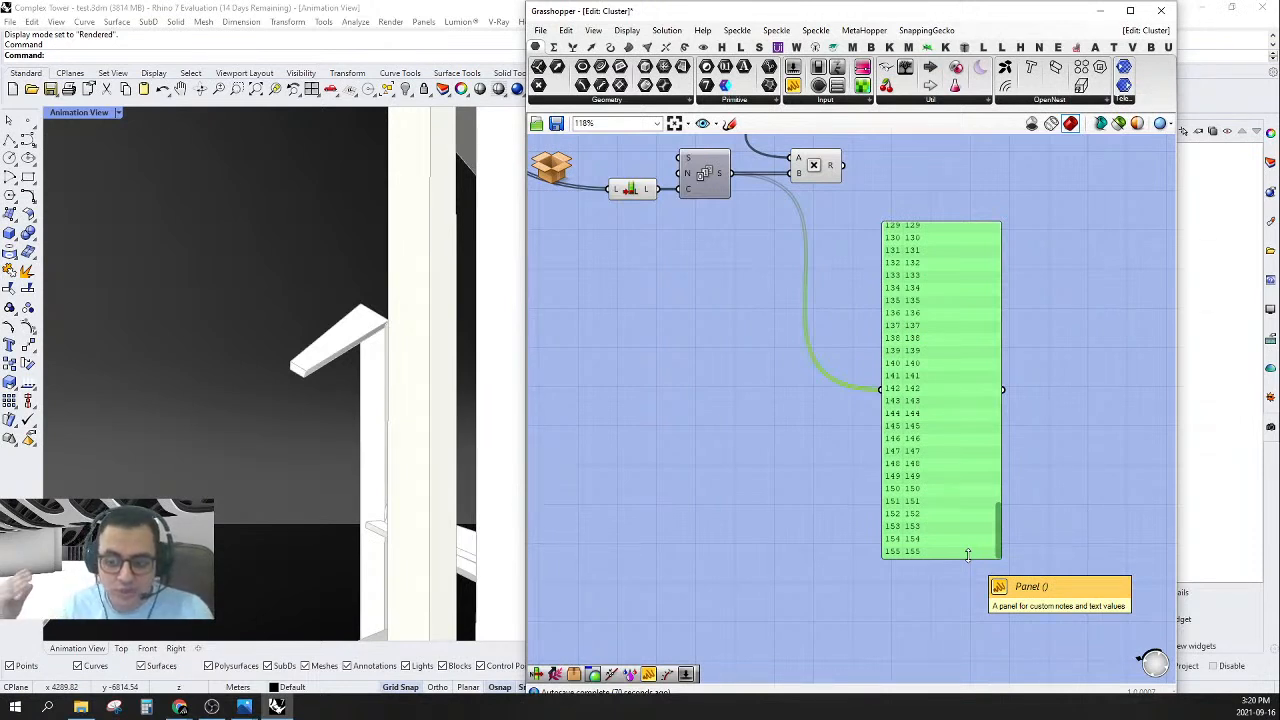
left_click(865, 516)
scroll(875, 490, "down", 4)
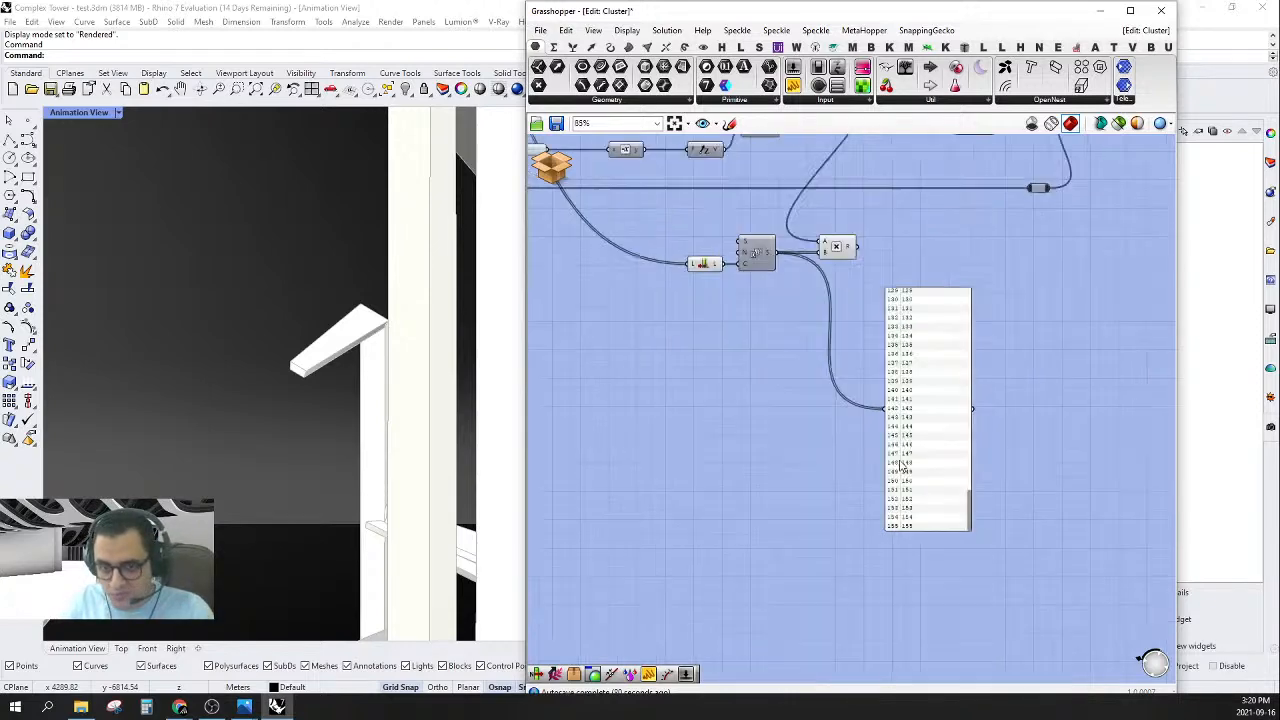
right_click_drag(880, 472, 888, 512)
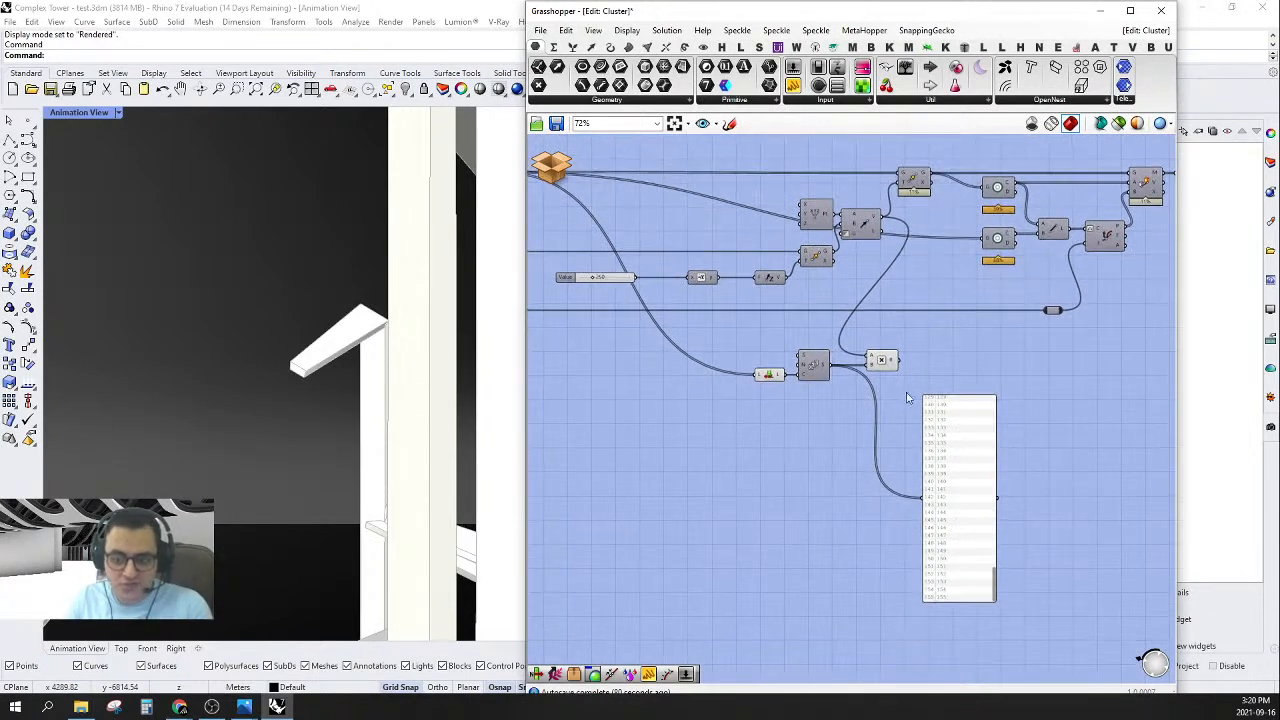
scroll(830, 355, "up", 4)
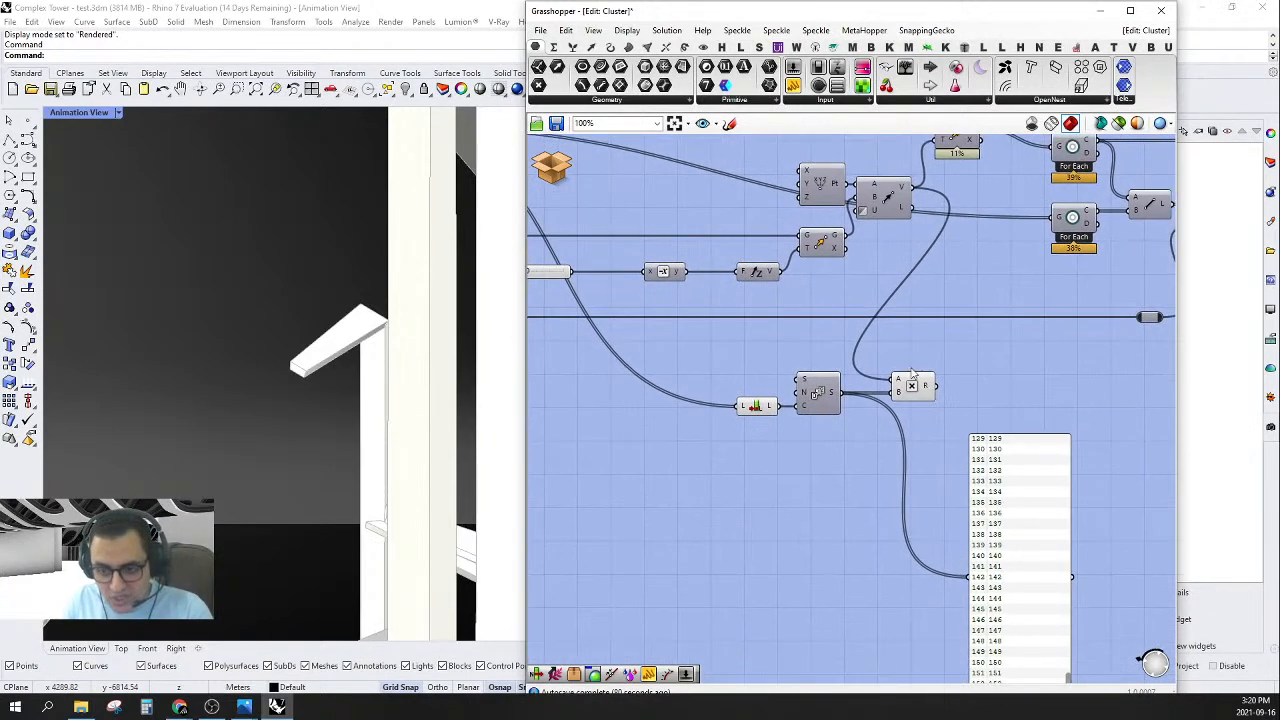
- Set the Series component's start value to 300
scroll(815, 390, "up", 4)
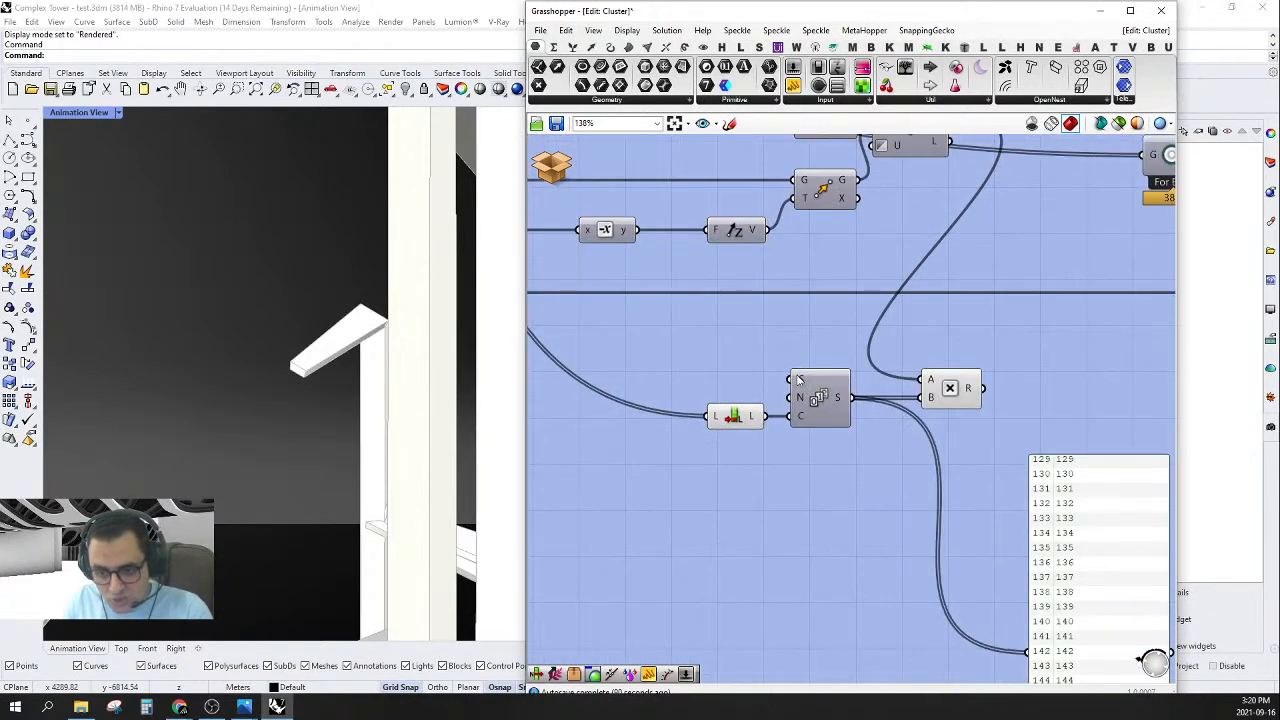
right_click(798, 381)
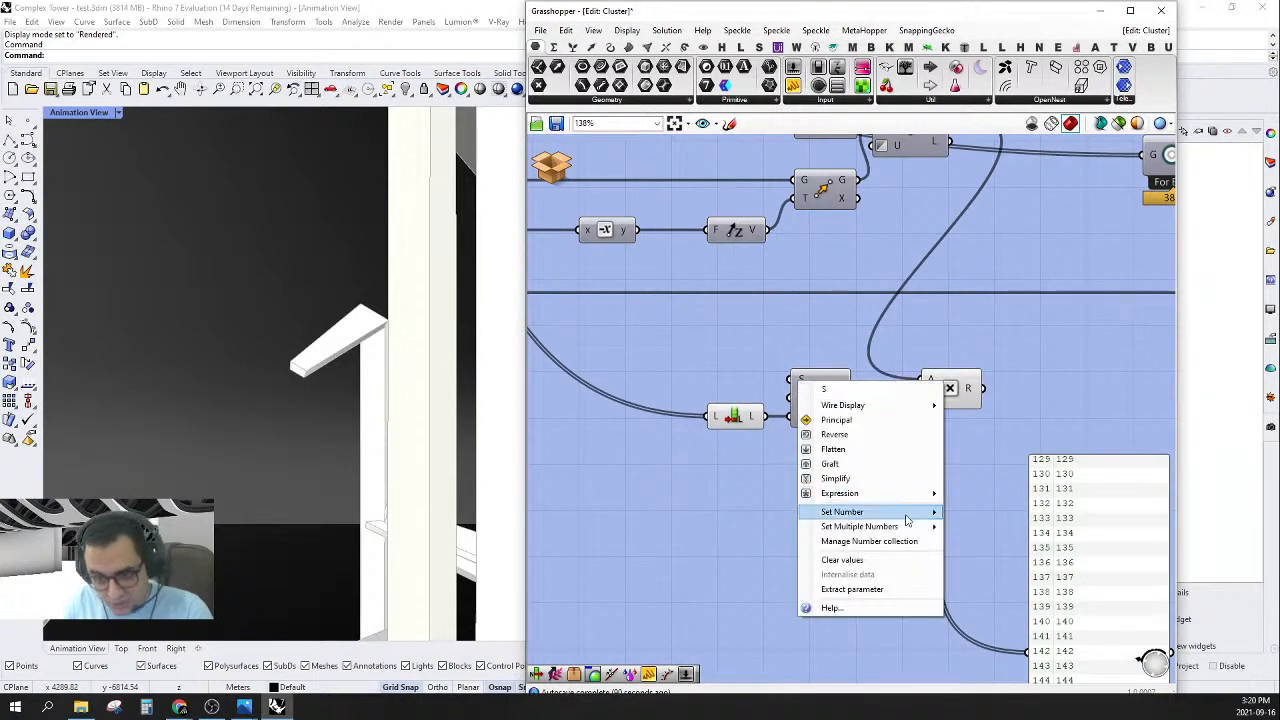
mouse_move(932, 512)
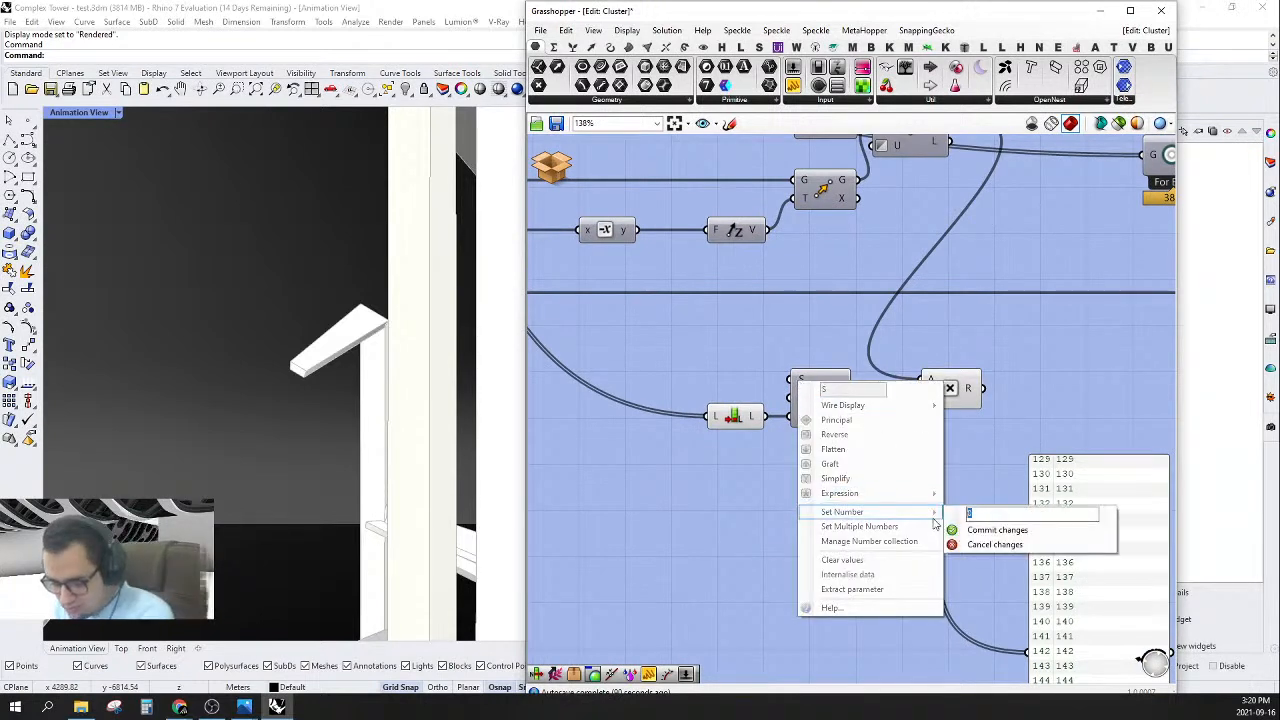
type("300")
left_click(996, 529)
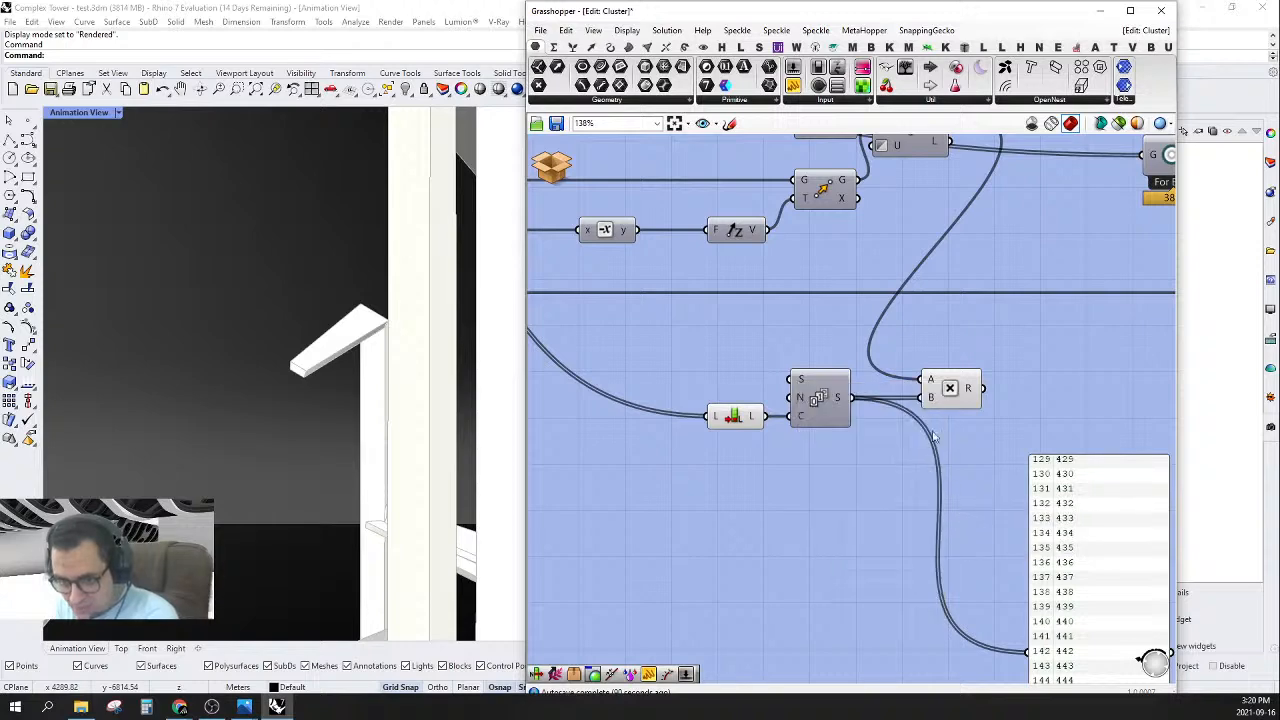
- Feed the Multiplication result into the Move component's T input, make room for Multiplication beside the vector component, and shift List Length and Series closer
left_click(948, 390)
scroll(950, 390, "down", 3)
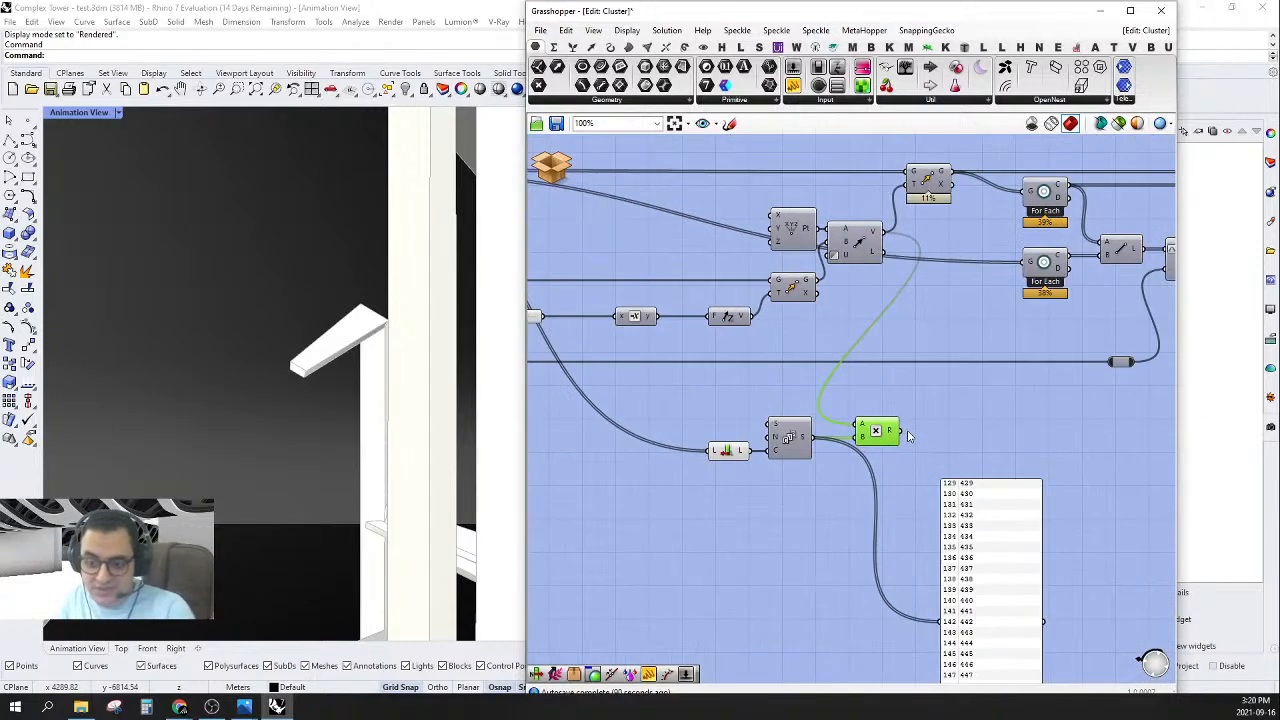
left_click_drag(903, 432, 975, 208)
left_click_drag(895, 224, 1022, 230, "alt")
right_click_drag(1015, 240, 908, 276)
left_click_drag(763, 473, 846, 281)
scroll(846, 323, "down", 3)
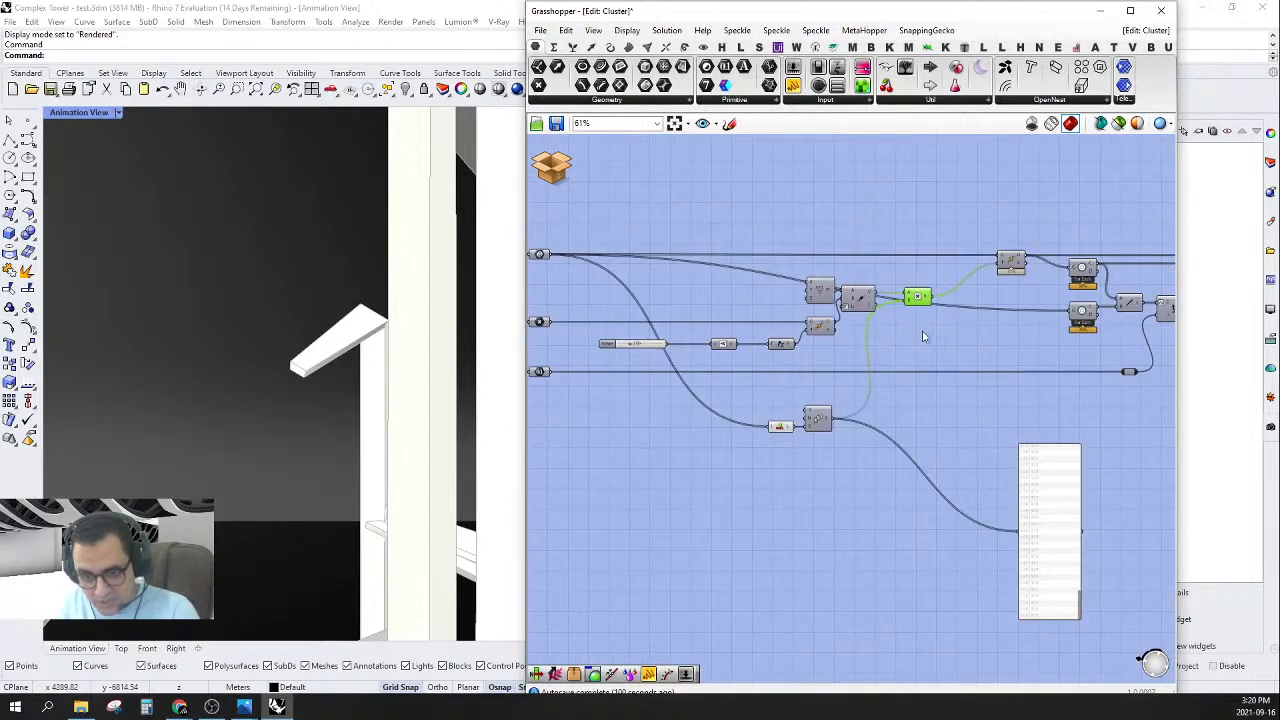
left_click_drag(923, 534, 884, 428)
- Turn off preview for the selected vector, Series and Multiplication components, and close the cluster keeping its changes
left_click_drag(1004, 521, 790, 189)
right_click(794, 187)
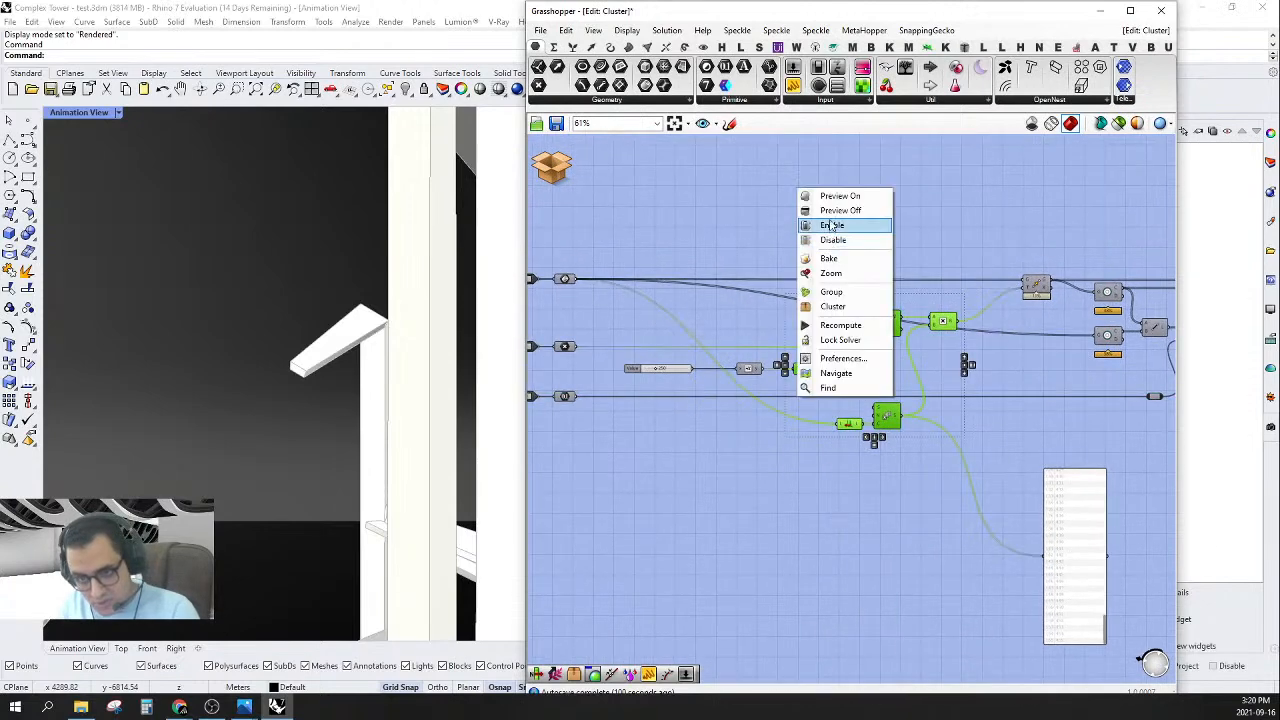
left_click(819, 209)
left_click(815, 197)
left_click(574, 177)
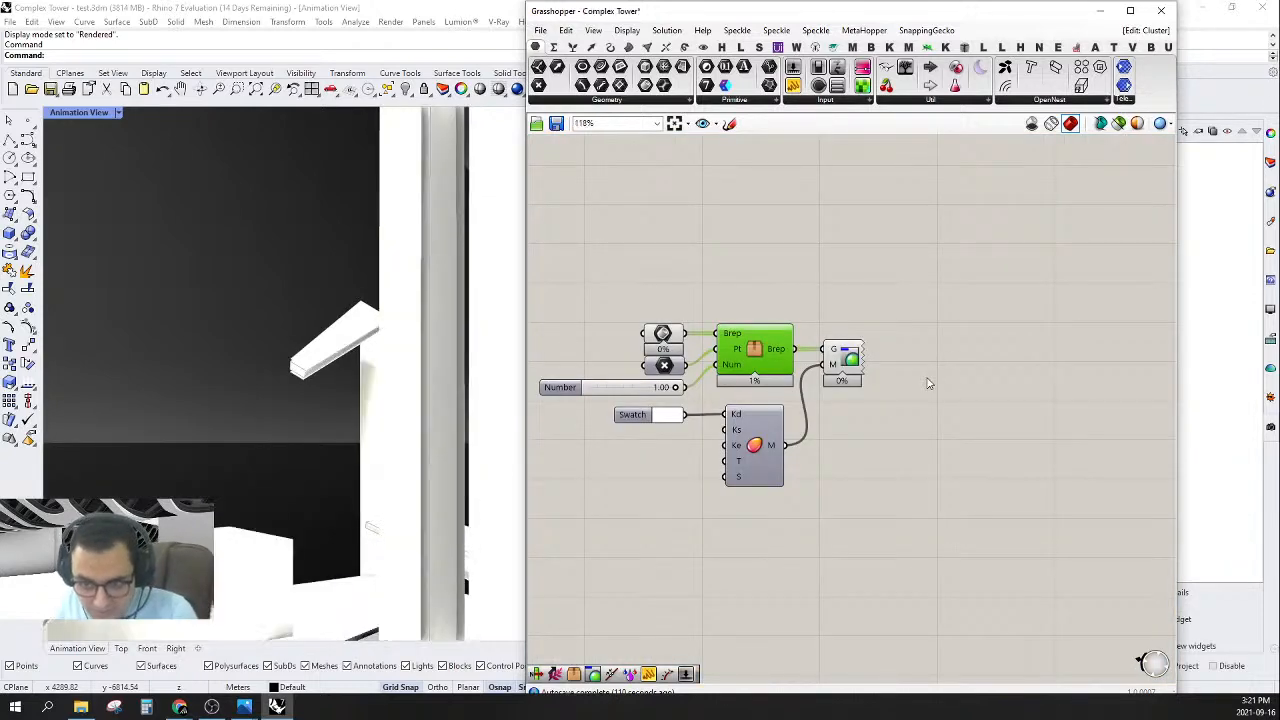
- Disable the five stacked slider component groups above the Brep-raising definitions
scroll(975, 388, "down", 9)
scroll(848, 299, "up", 5)
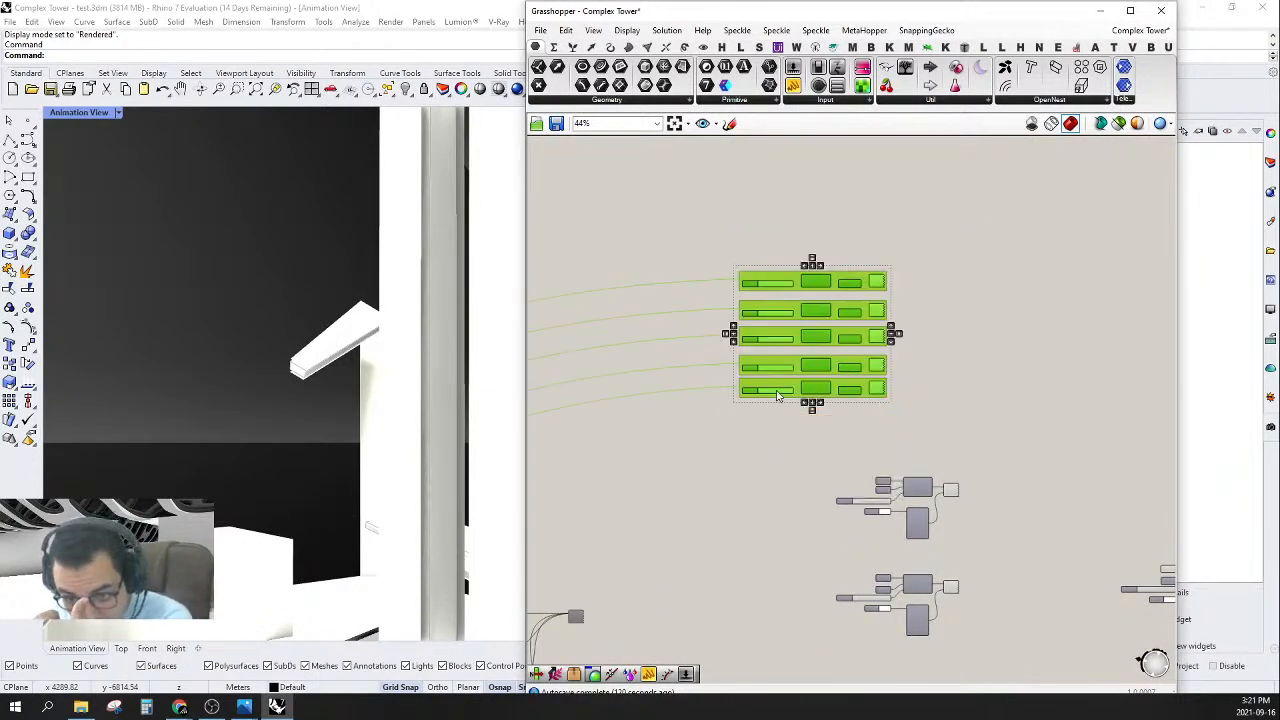
right_click(940, 336)
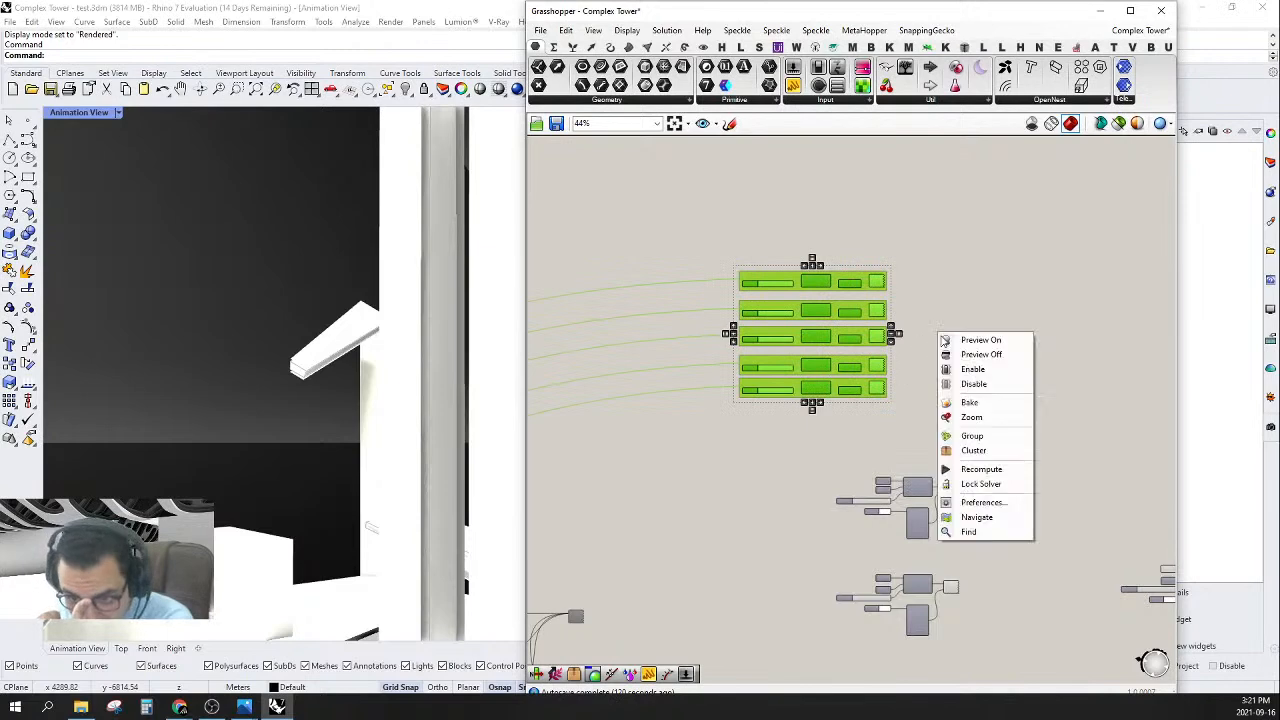
left_click(971, 384)
scroll(958, 341, "down", 3)
scroll(950, 330, "up", 3)
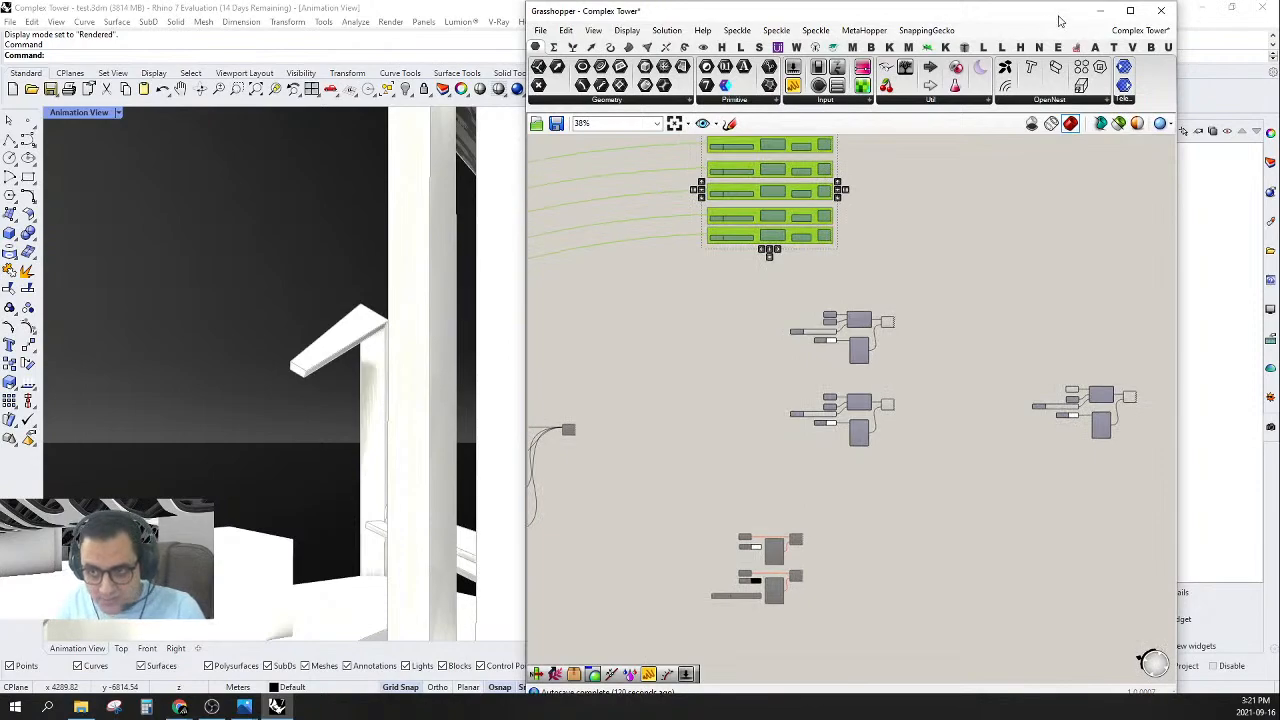
scroll(954, 290, "down", 2)
scroll(936, 350, "up", 2)
left_click(936, 355)
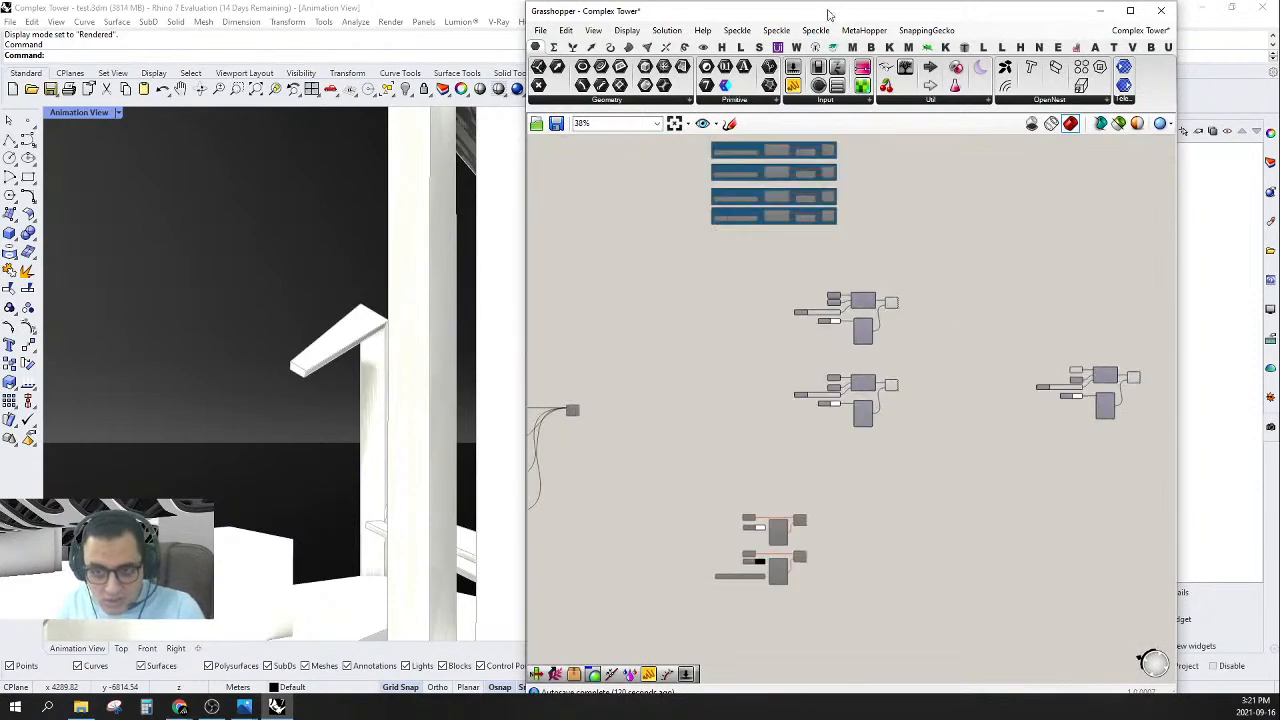
- Examine the whole tower in the rendered Animation View, then bring the Grasshopper definition back into view
double_click(828, 15)
scroll(506, 236, "down", 10)
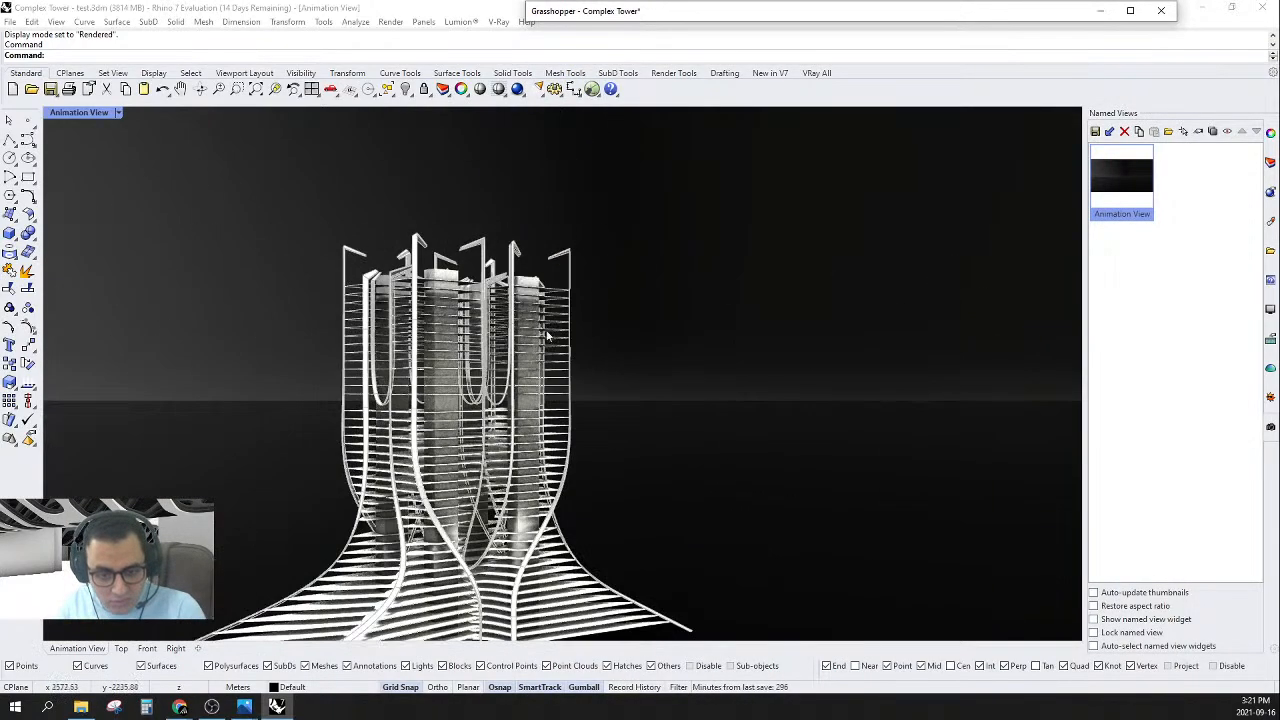
right_click_drag(548, 337, 600, 330)
scroll(600, 330, "down", 3)
scroll(600, 330, "up", 4)
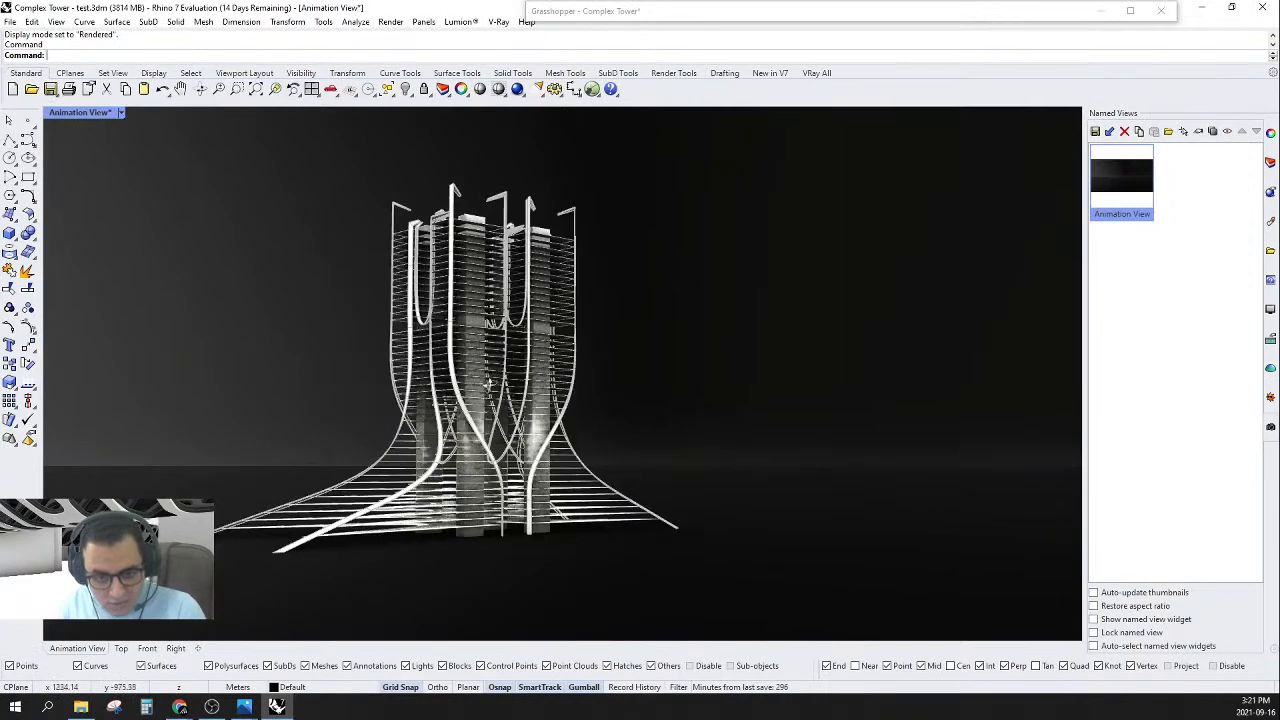
double_click(745, 6)
right_click_drag(532, 397, 1000, 330)
scroll(812, 287, "up", 5)
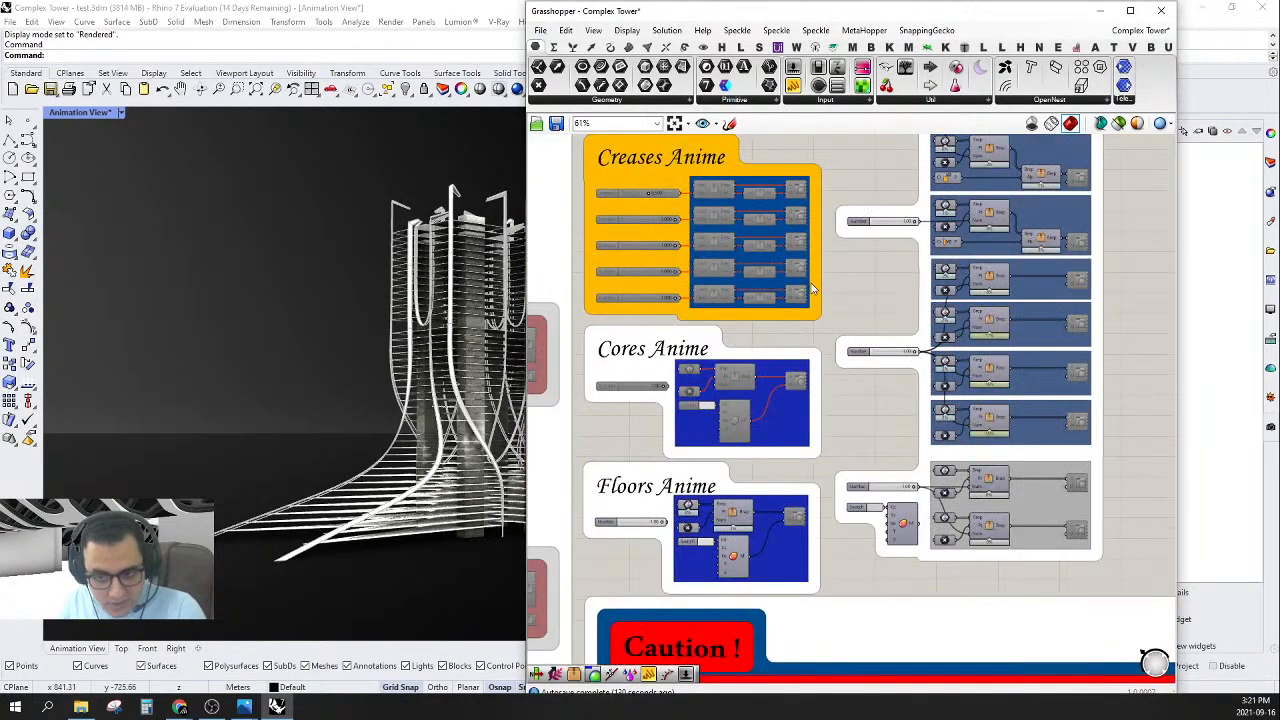
- Switch the Animation View to the Wireframe display mode
scroll(909, 184, "down", 3)
right_click_drag(986, 257, 848, 344)
right_click_drag(505, 230, 440, 154)
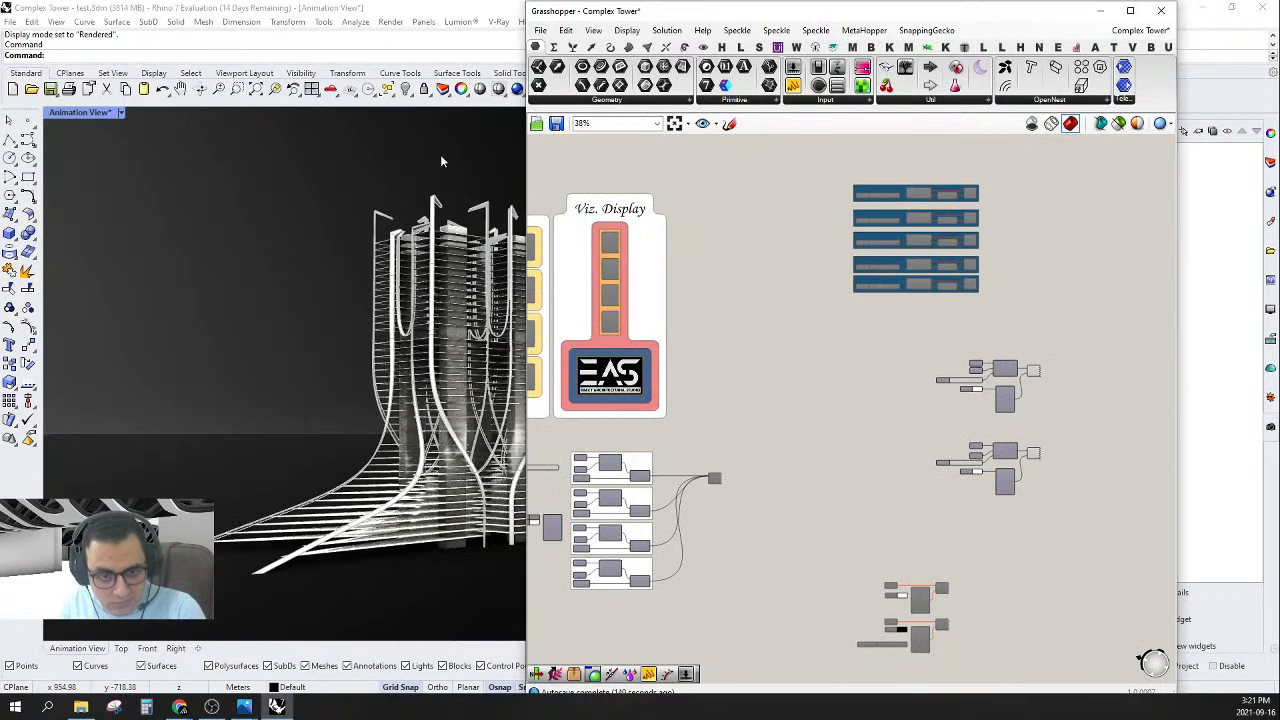
left_click(121, 113)
left_click(112, 162)
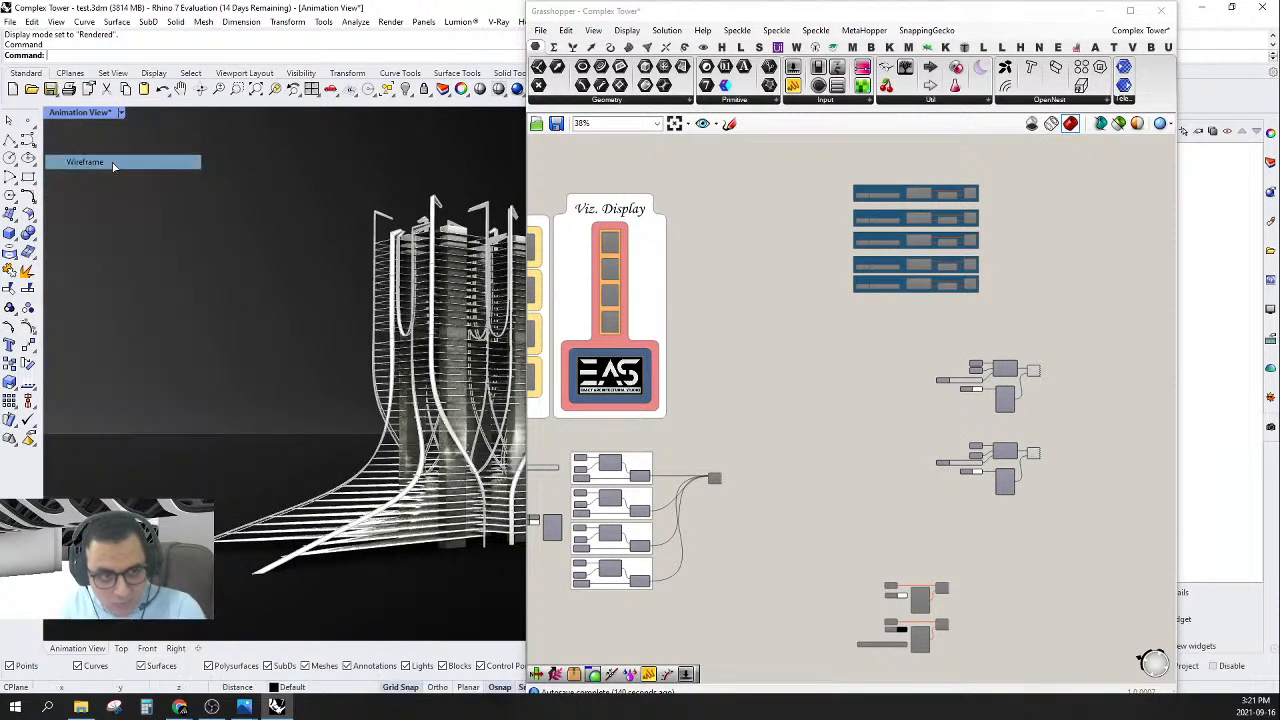
- Check which tower geometry each of the two stacked custom preview setups outside the main groups displays
right_click_drag(726, 277, 780, 257)
scroll(780, 257, "down", 4)
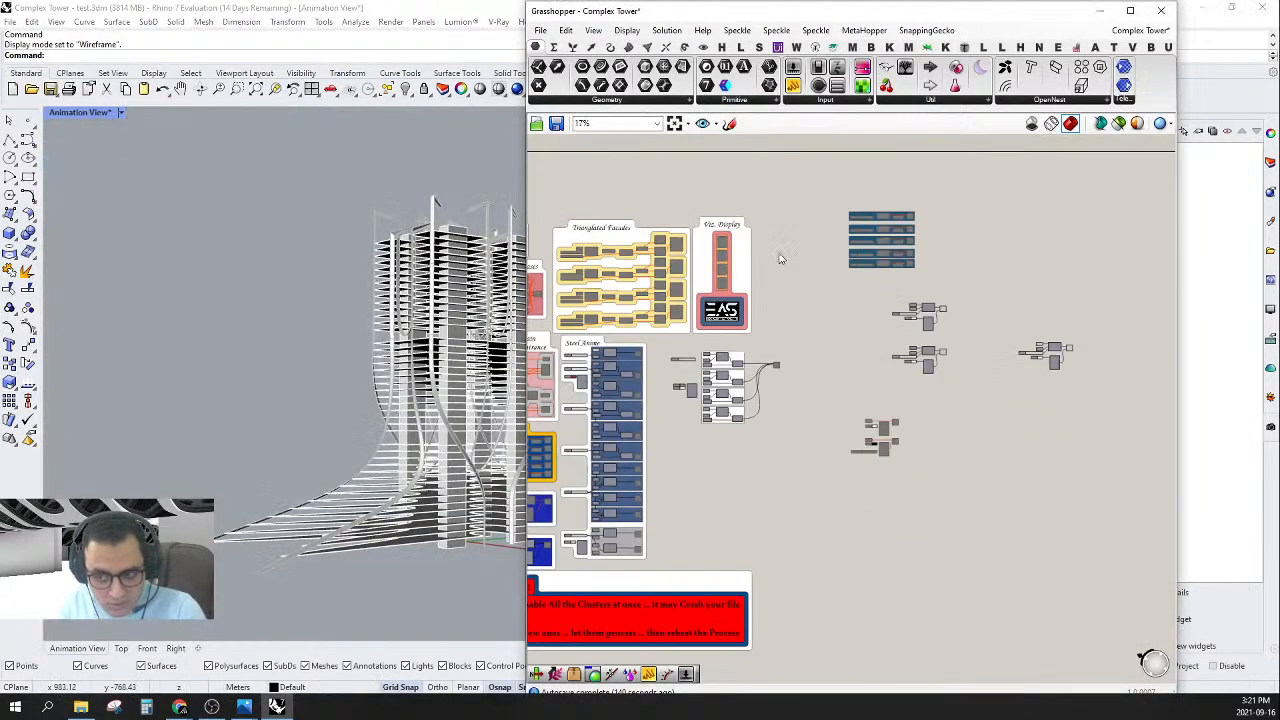
right_click_drag(910, 350, 862, 366)
scroll(862, 366, "up", 4)
scroll(867, 255, "up", 2)
left_click(870, 270)
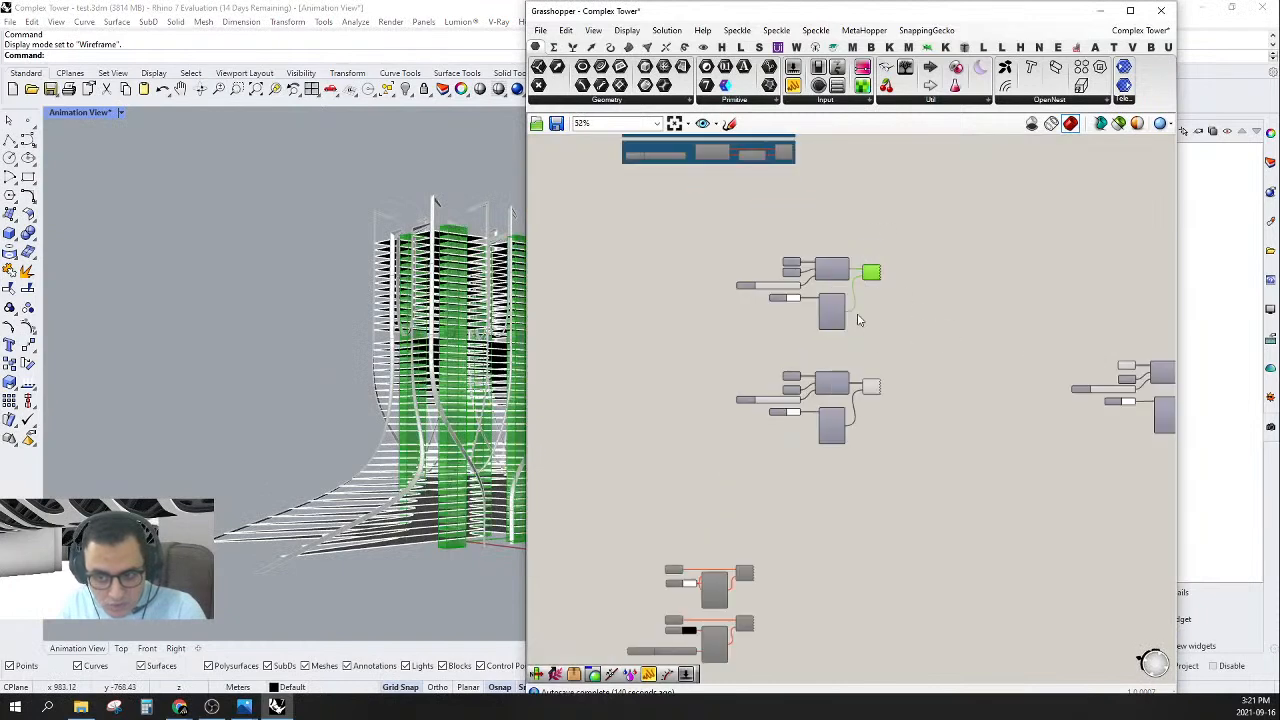
left_click(860, 325)
left_click(871, 386)
scroll(905, 404, "down", 3)
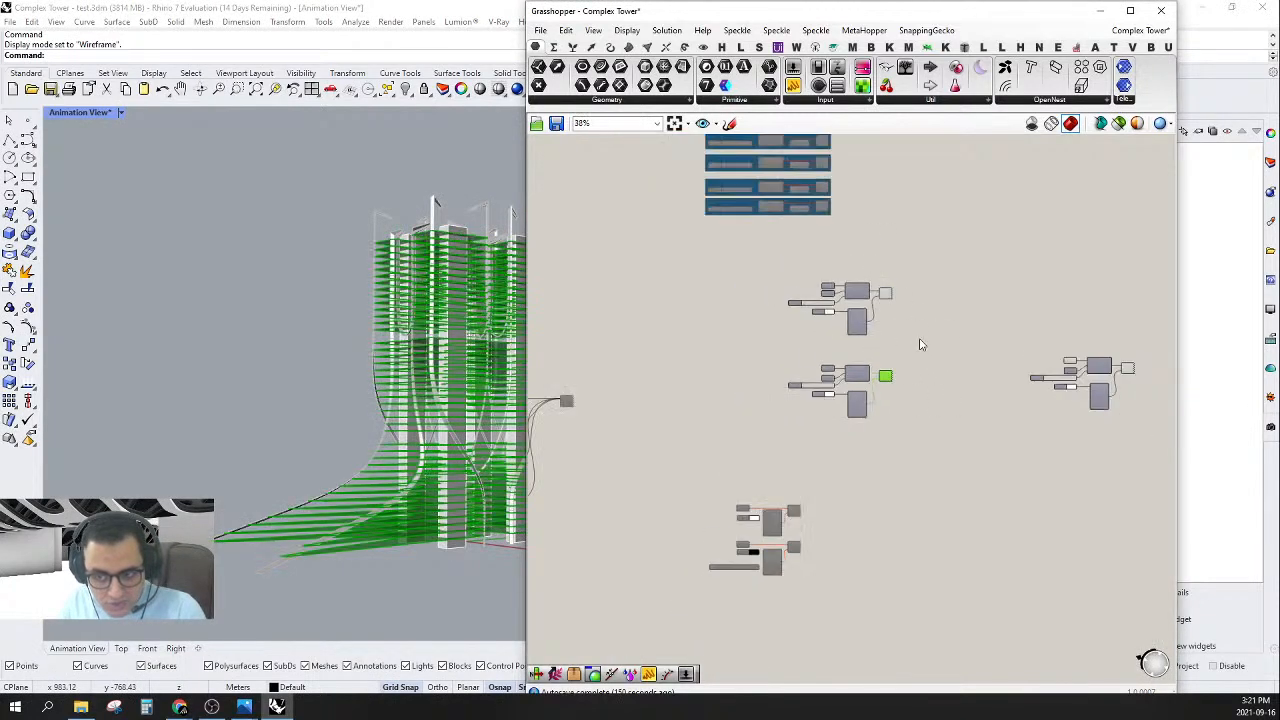
left_click(812, 509)
- Turn off the preview of the entire main block of groups, including the four-row setup beside Steel Anime
right_click_drag(652, 486, 972, 355)
right_click_drag(709, 463, 754, 466)
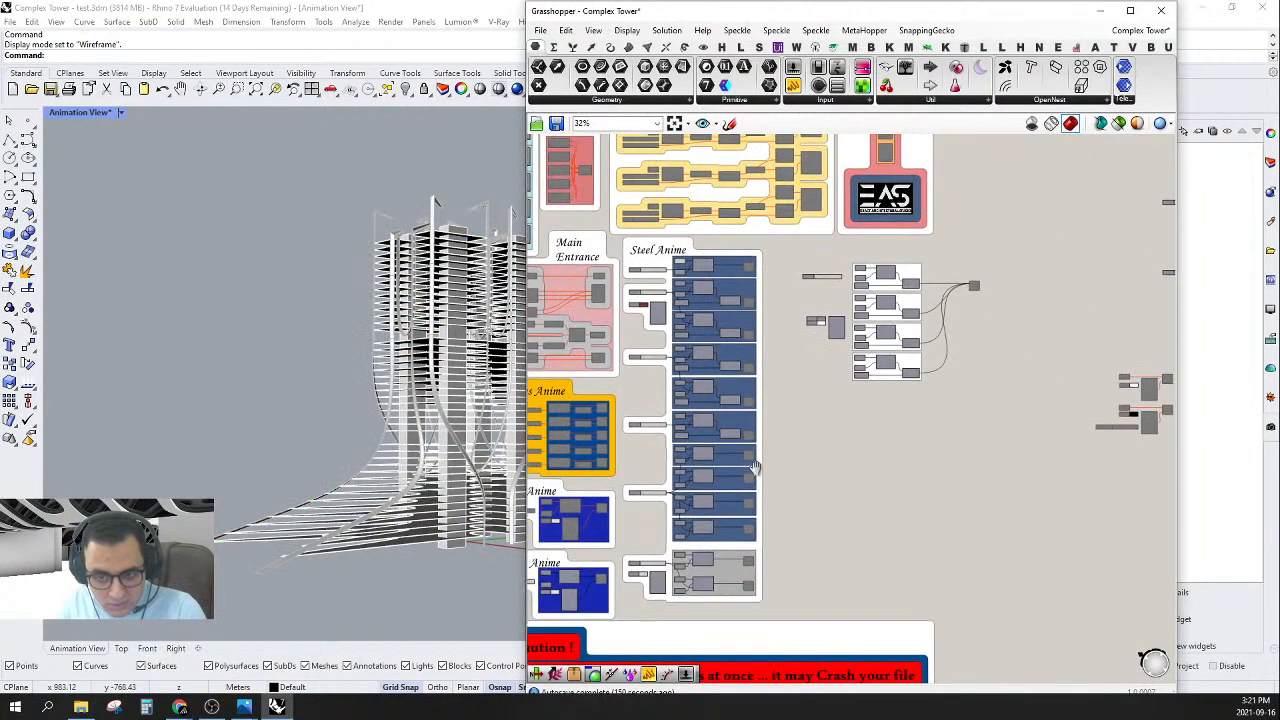
right_click_drag(569, 412, 776, 446)
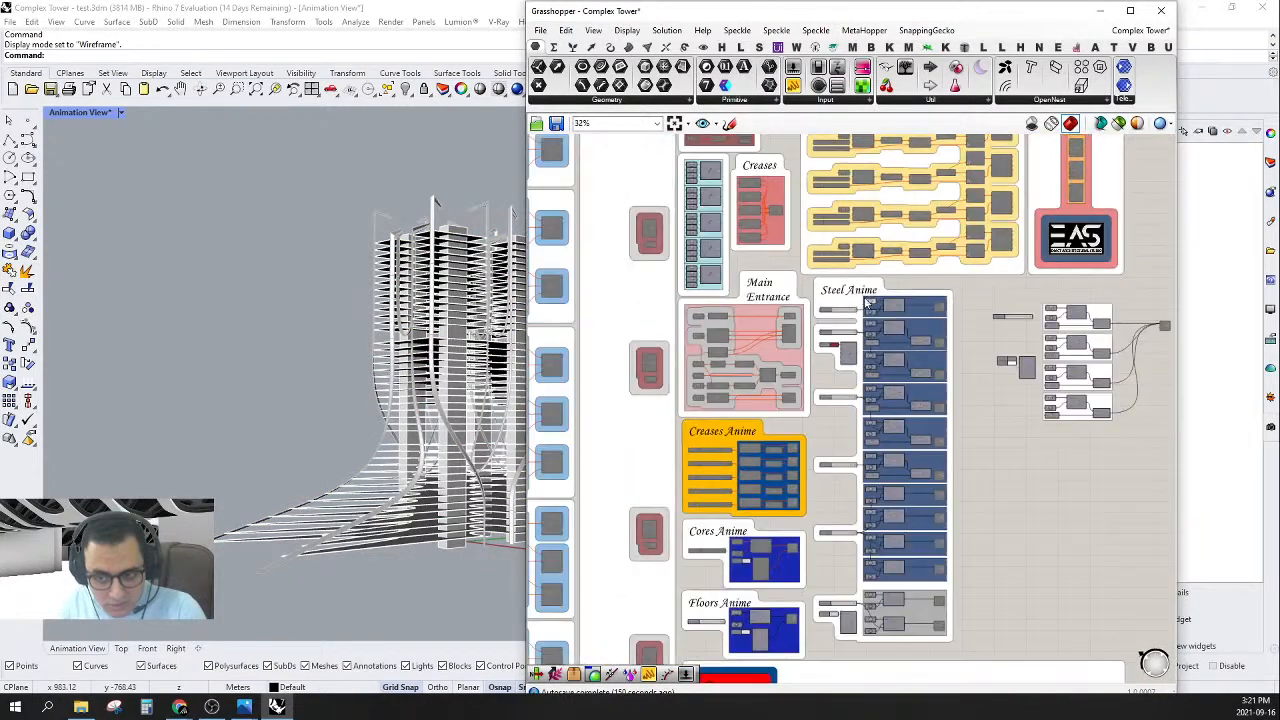
right_click_drag(901, 454, 895, 330)
scroll(812, 347, "down", 5)
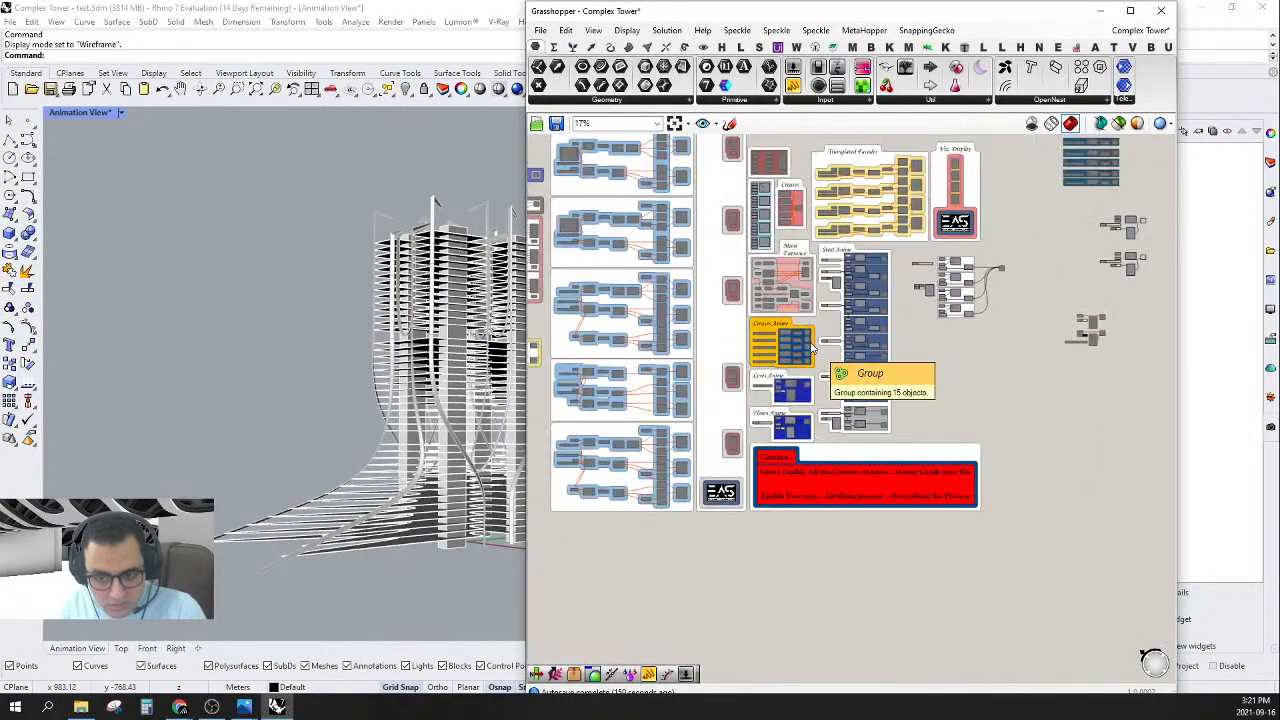
left_click_drag(575, 578, 940, 214)
right_click(903, 207)
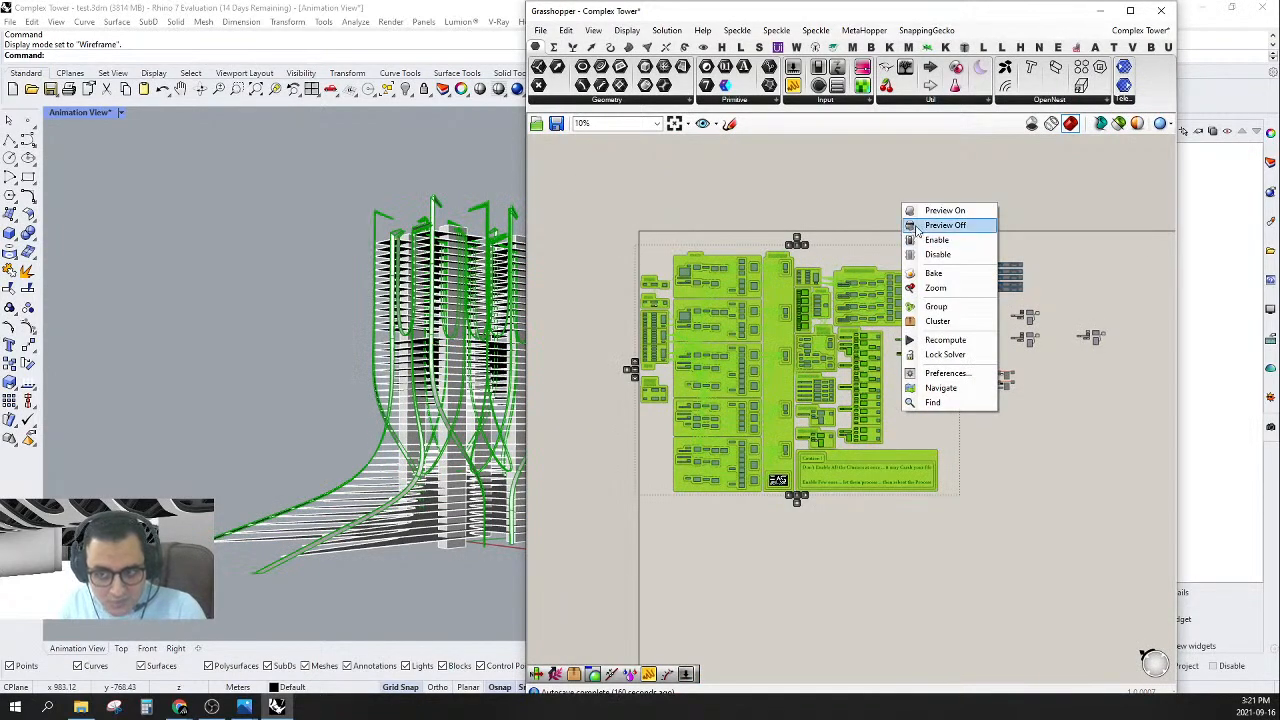
left_click(940, 225)
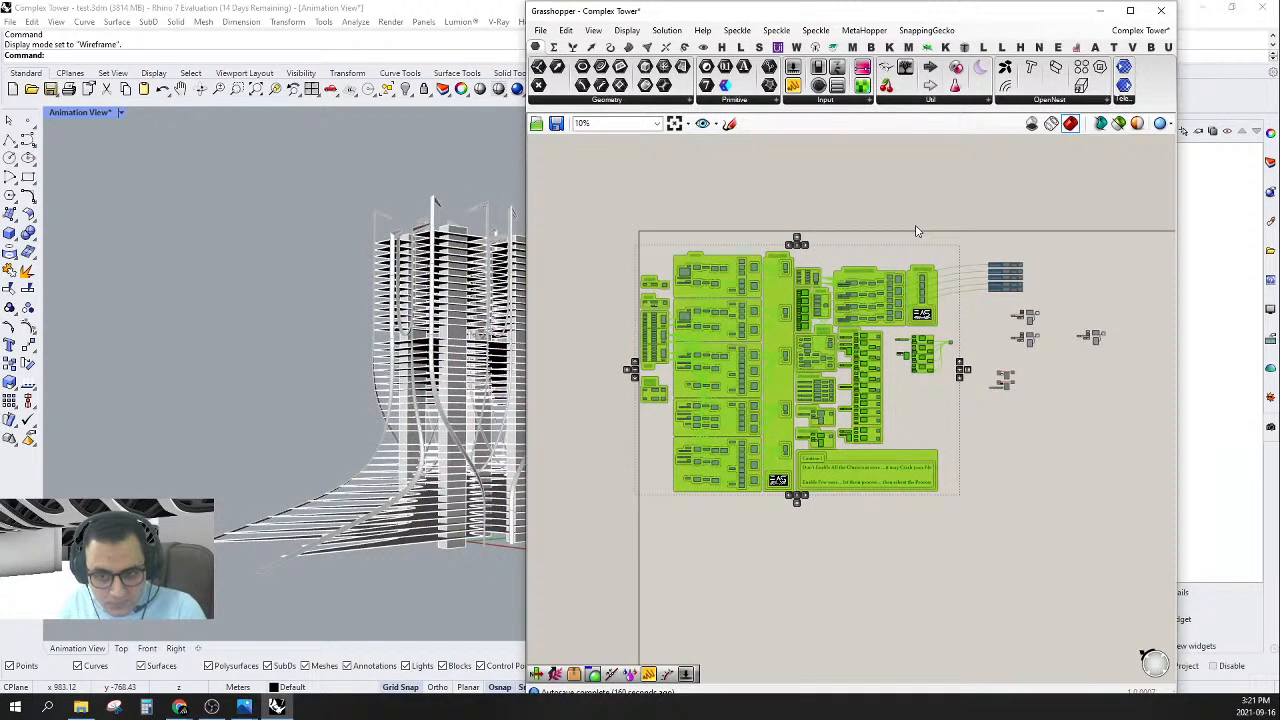
left_click(938, 197)
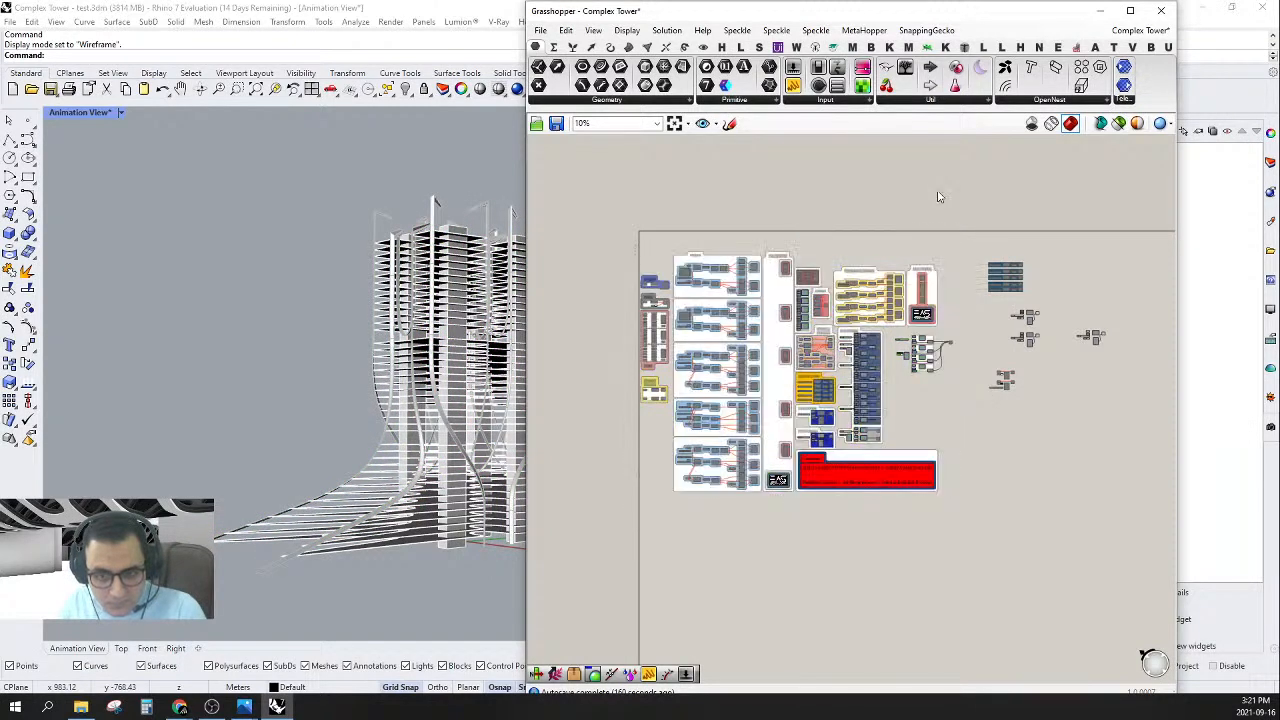
- Inspect the beams at the tower's top and check which geometry the two stacked custom preview components show there
scroll(985, 297, "up", 2)
scroll(423, 200, "up", 5)
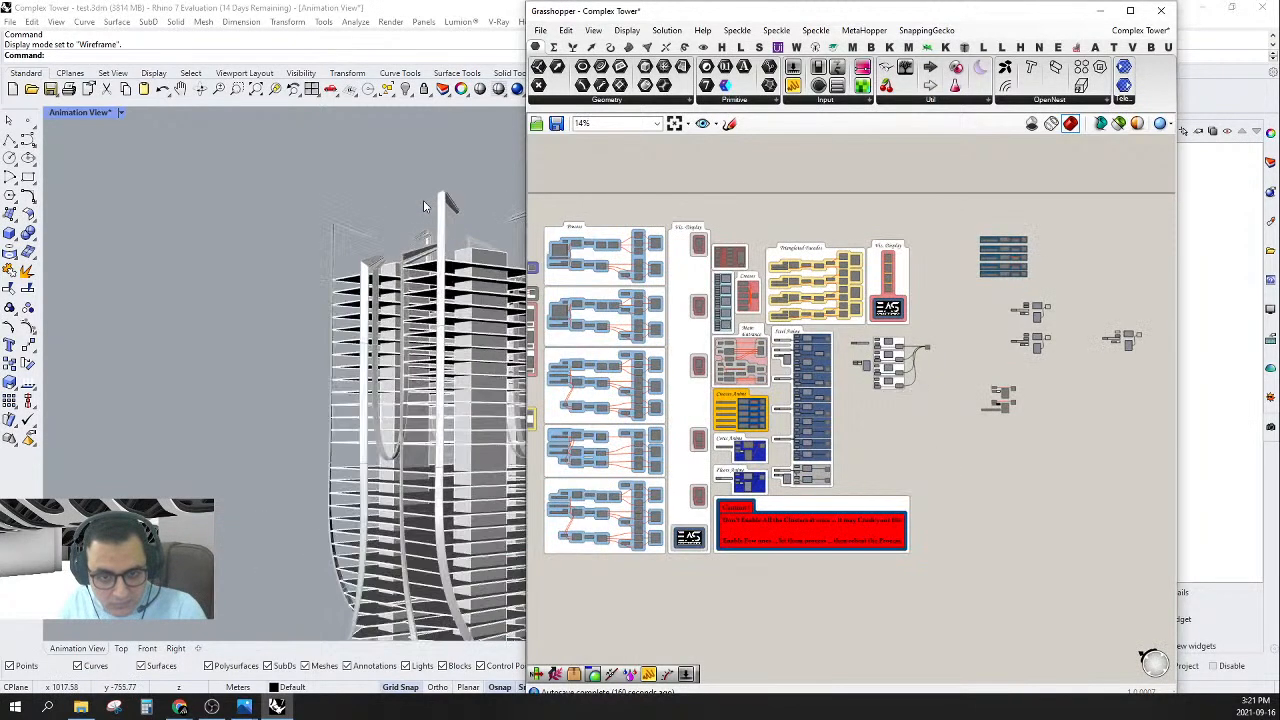
left_click(505, 243)
scroll(374, 195, "down", 6)
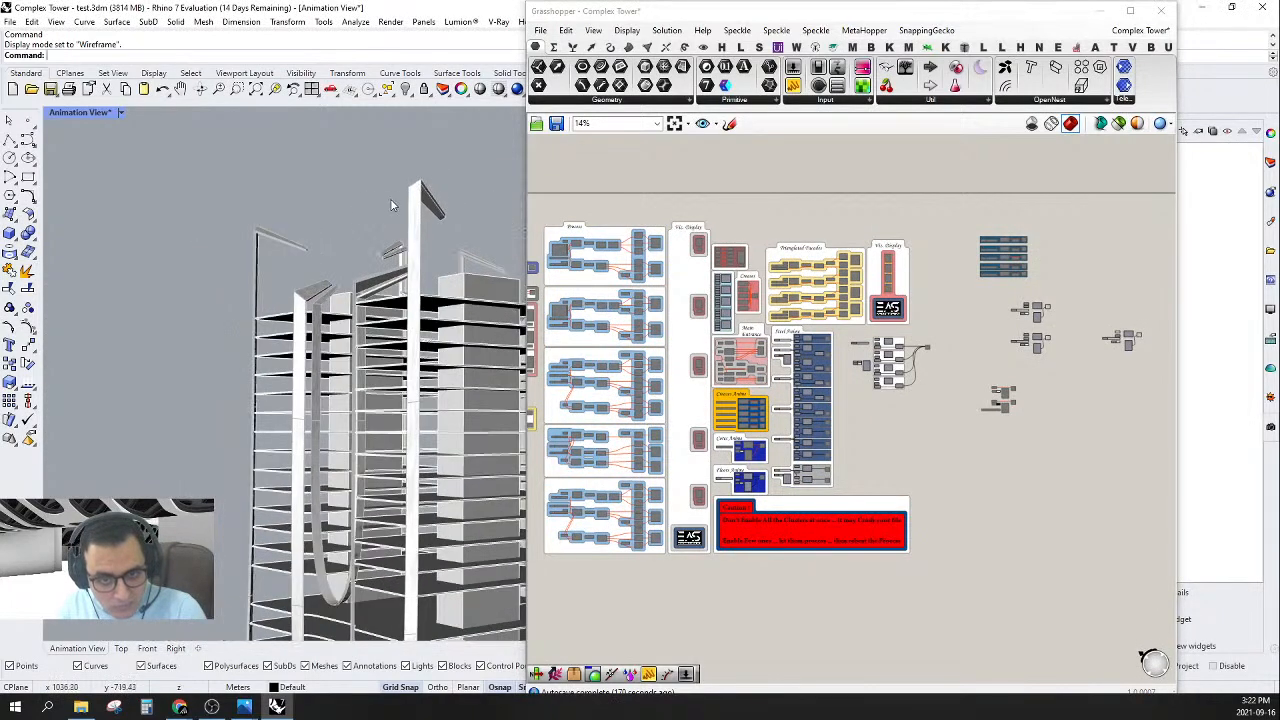
scroll(442, 207, "up", 6)
scroll(442, 205, "up", 3)
scroll(878, 312, "up", 8)
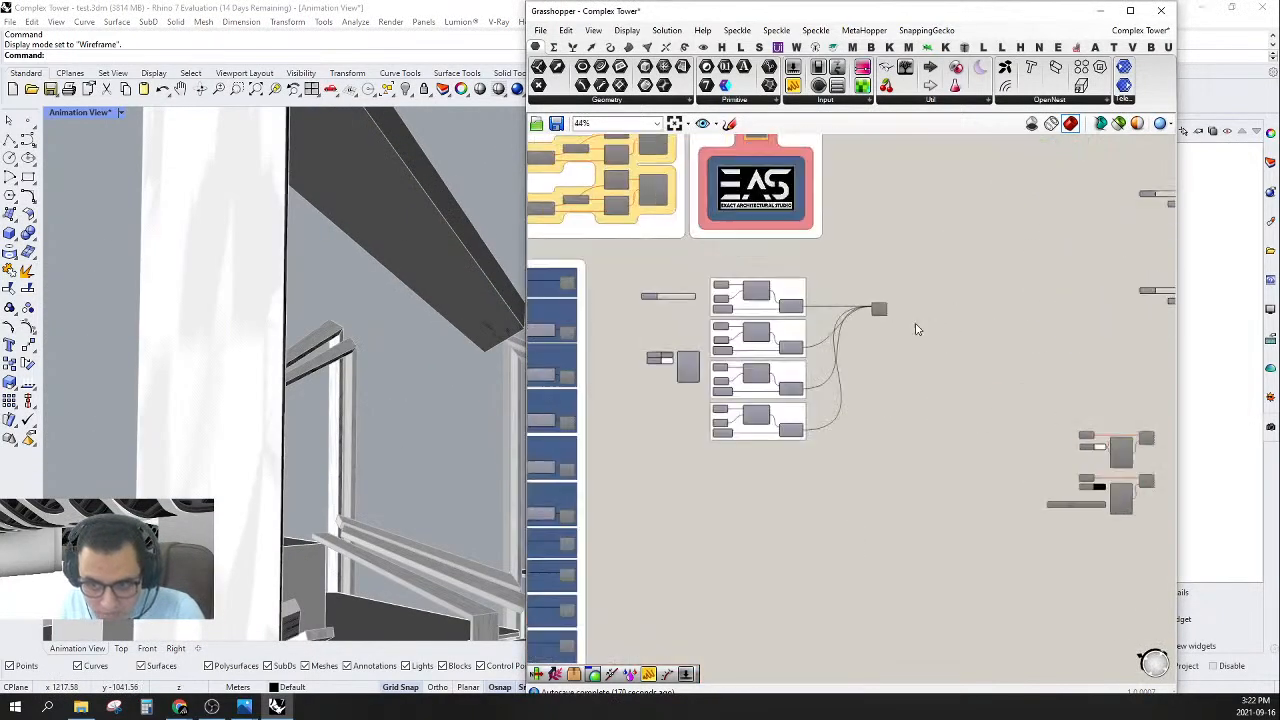
scroll(879, 314, "down", 3)
right_click_drag(1016, 346, 634, 425)
scroll(820, 363, "up", 4)
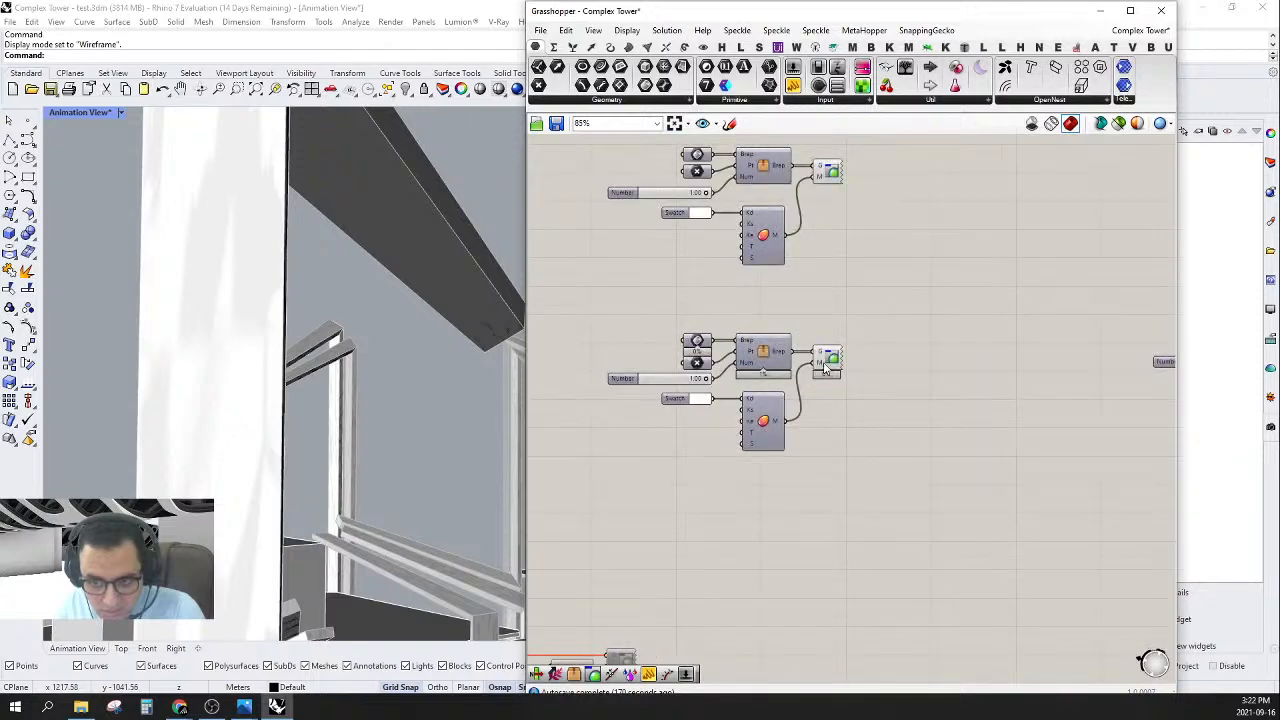
left_click(822, 364)
right_click_drag(842, 301, 878, 372)
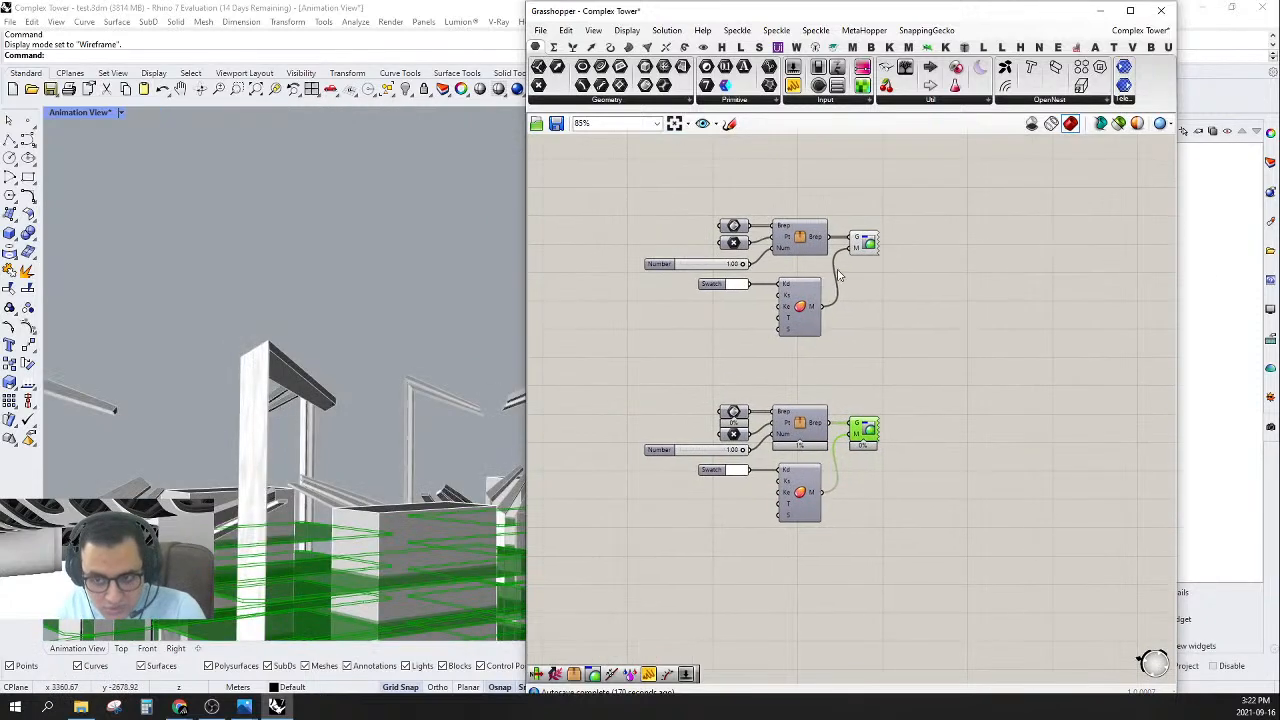
left_click(865, 241, "shift")
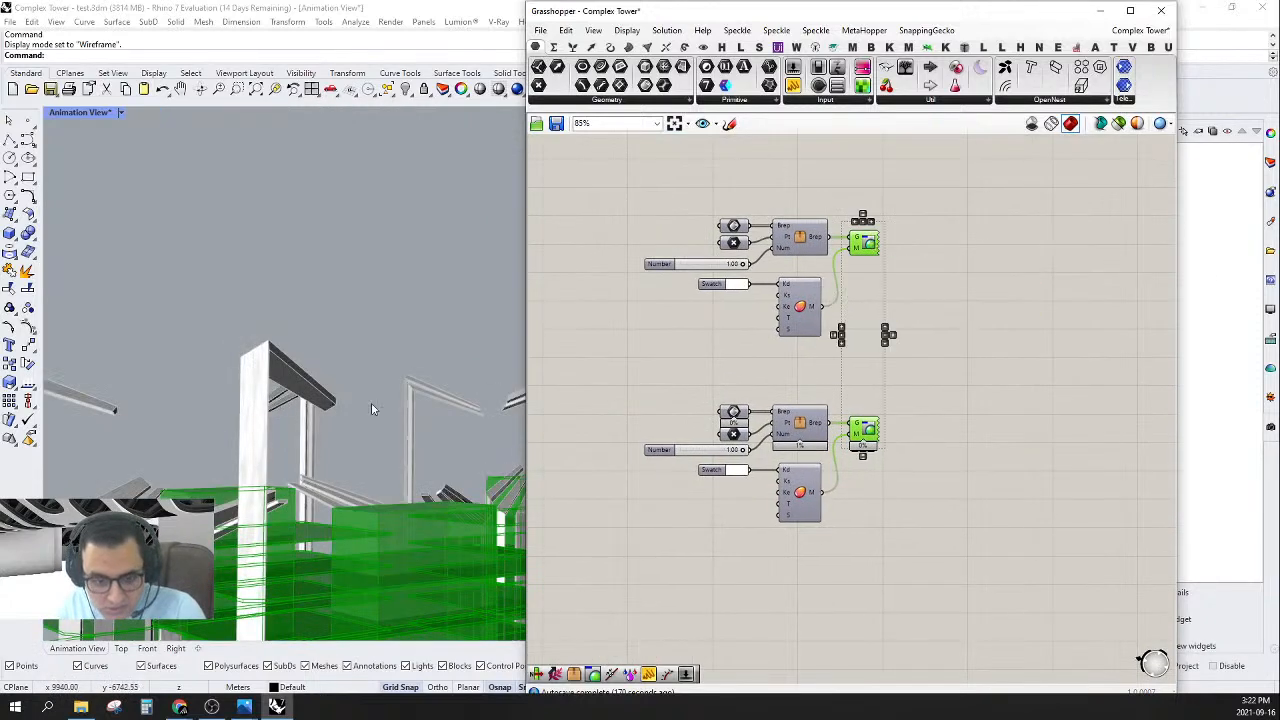
- Inspect the tower geometry behind the separate third setup's custom preview and Brep parameter, up close at the top beams
scroll(335, 316, "down", 4)
scroll(765, 400, "down", 4)
right_click_drag(1000, 390, 809, 366)
scroll(932, 387, "up", 6)
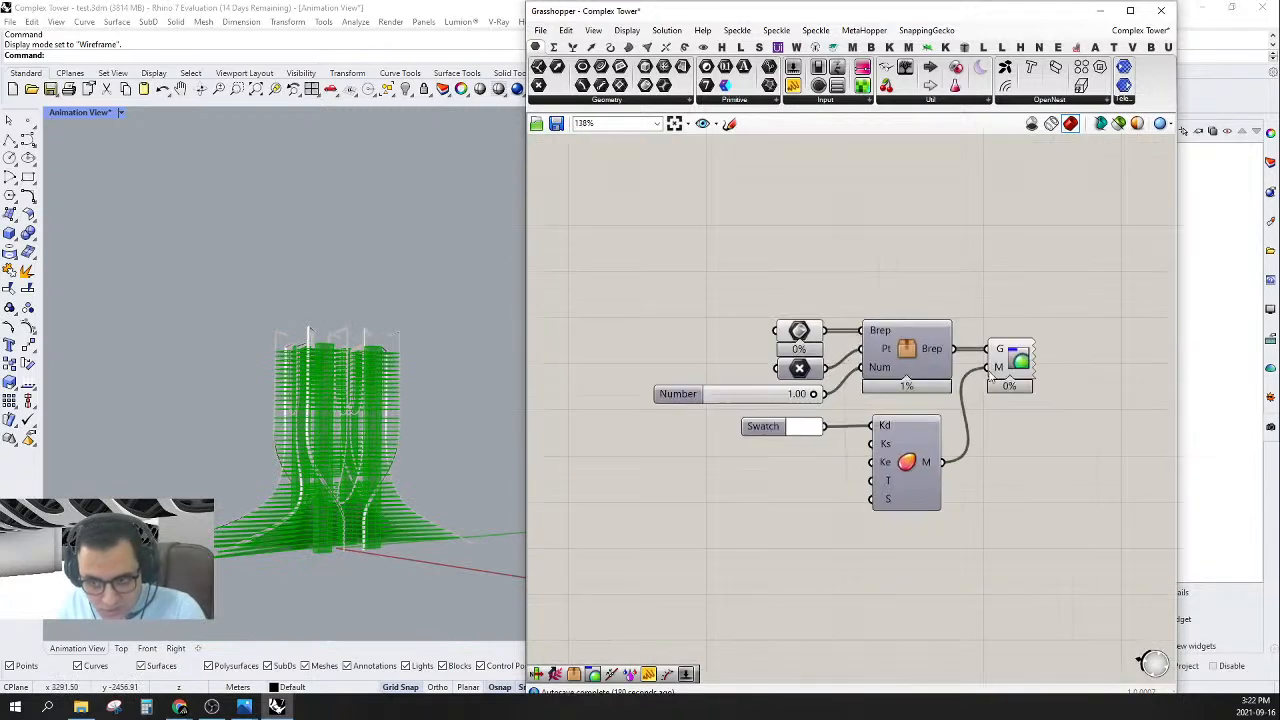
left_click(1013, 358)
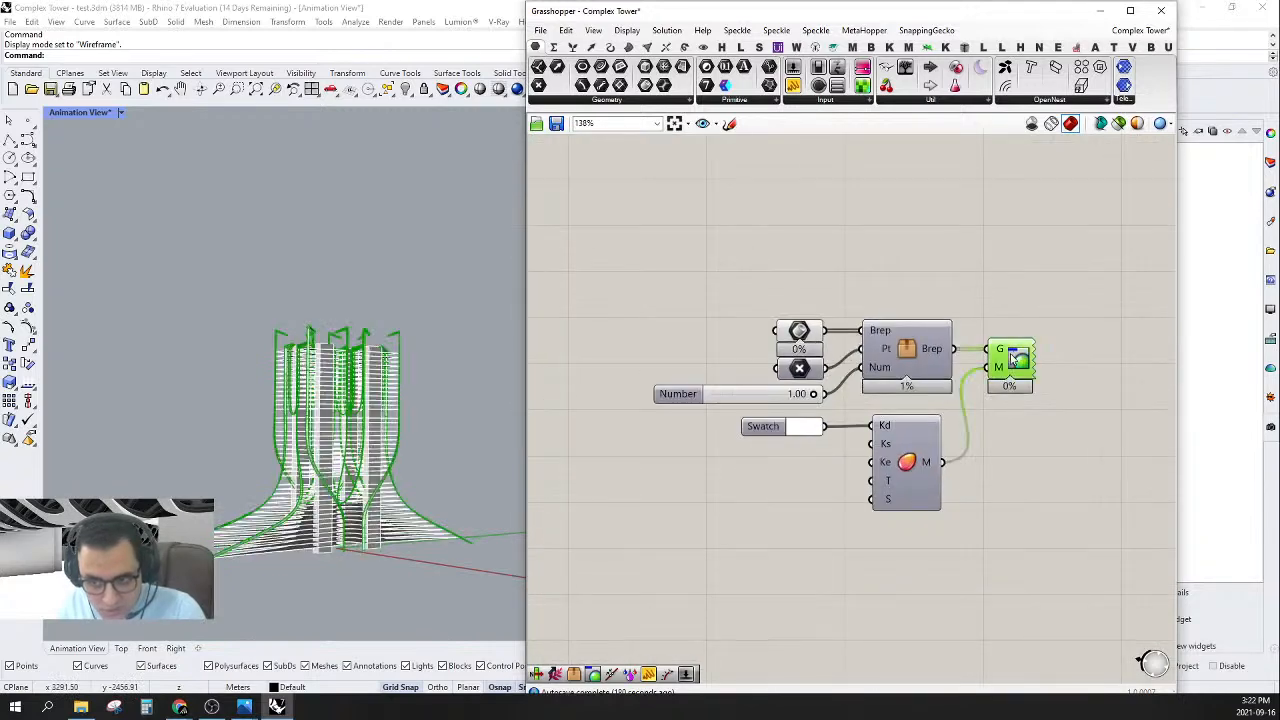
left_click(797, 335)
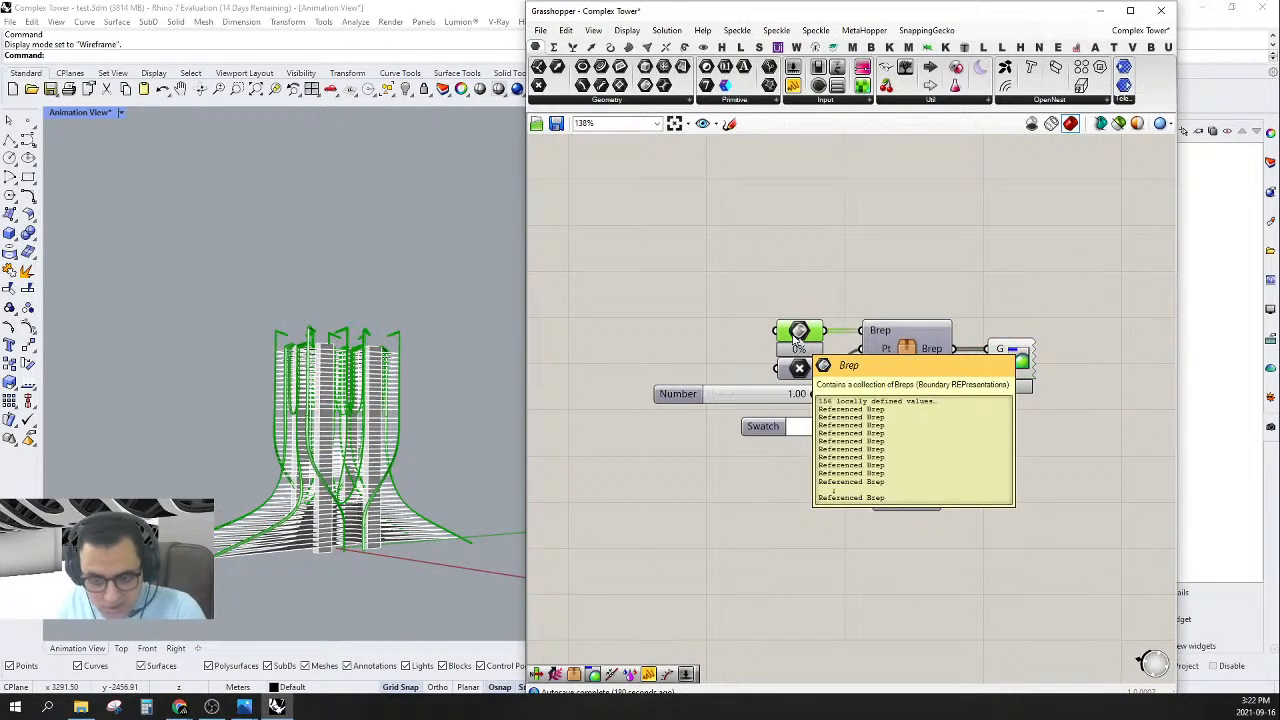
scroll(930, 420, "down", 3)
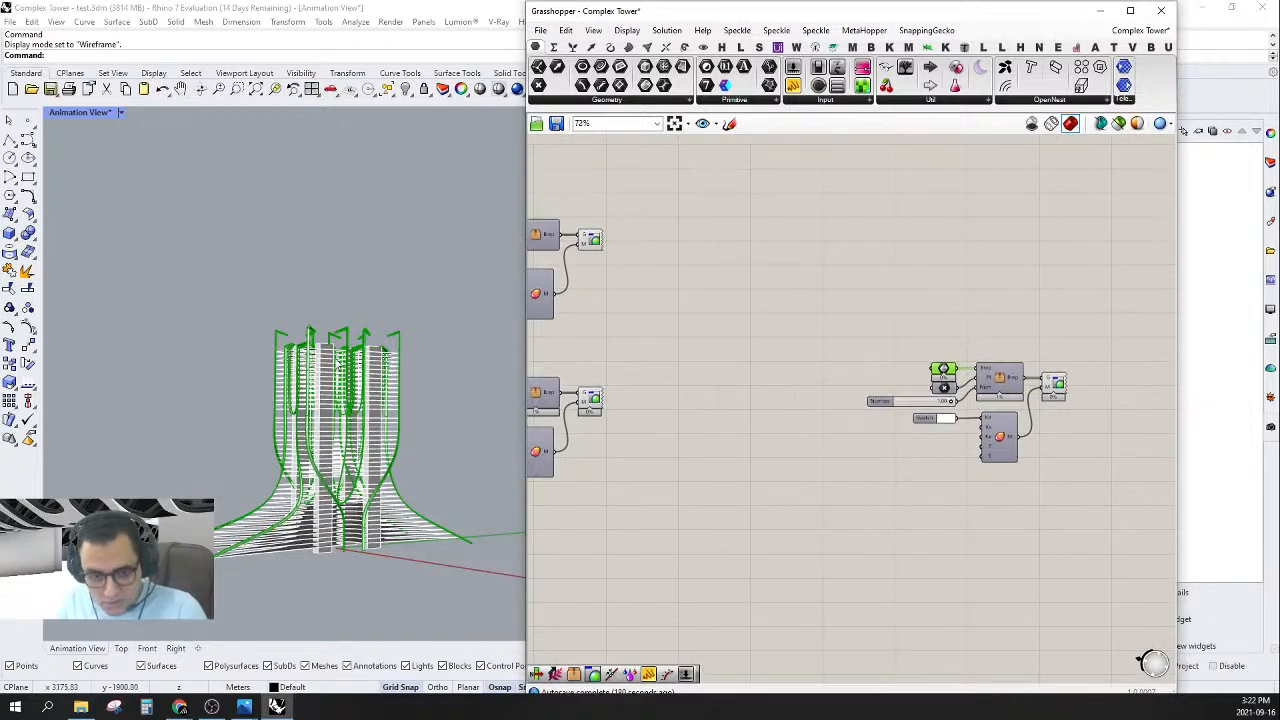
scroll(339, 364, "up", 10)
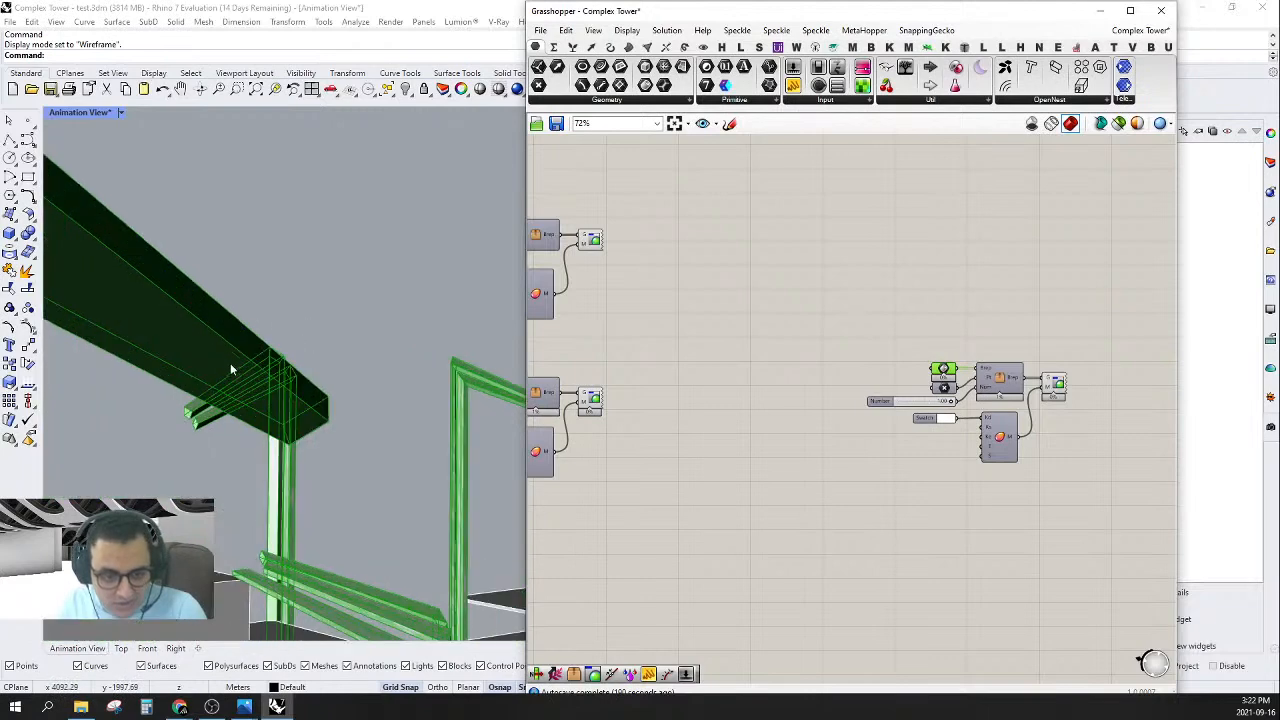
scroll(960, 410, "up", 5)
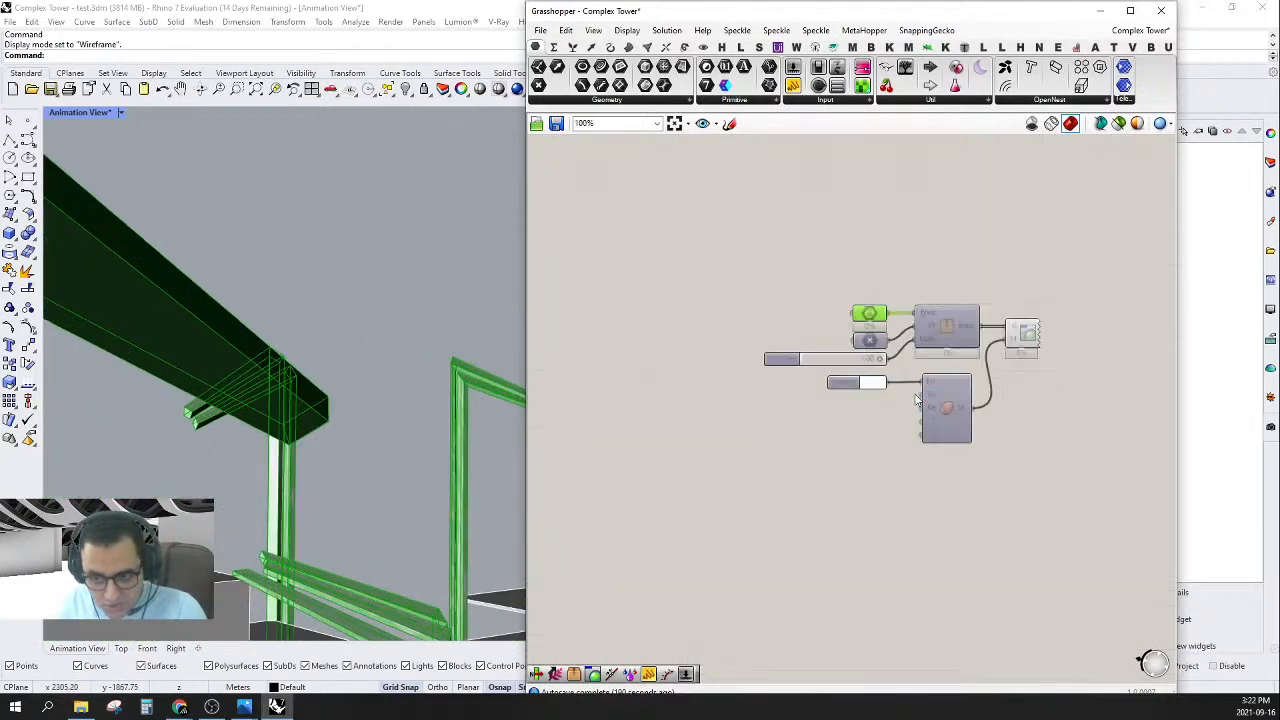
- Copy the dark red colour swatch from the Steel Anime group to beside the separate third setup's material component
left_click(976, 405)
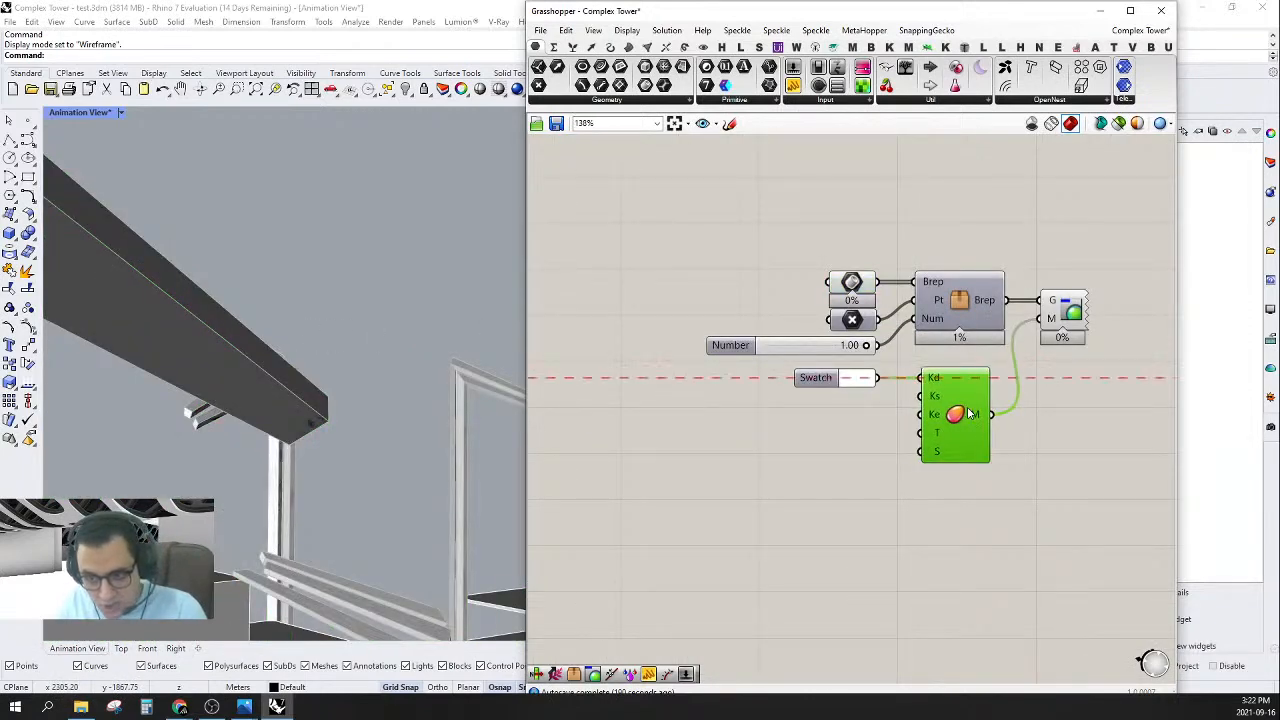
scroll(950, 412, "down", 5)
right_click_drag(925, 418, 708, 412)
scroll(708, 412, "up", 2)
scroll(883, 306, "down", 4)
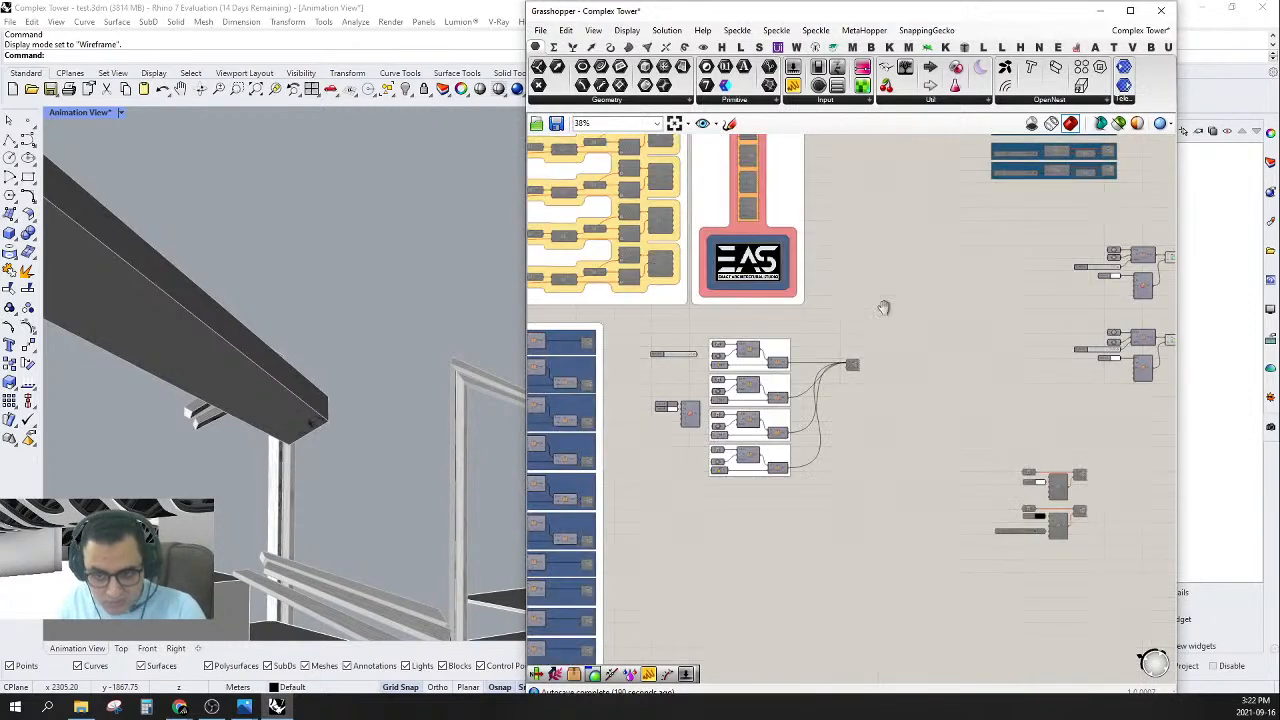
scroll(911, 366, "up", 2)
right_click_drag(758, 483, 900, 380)
scroll(641, 345, "up", 5)
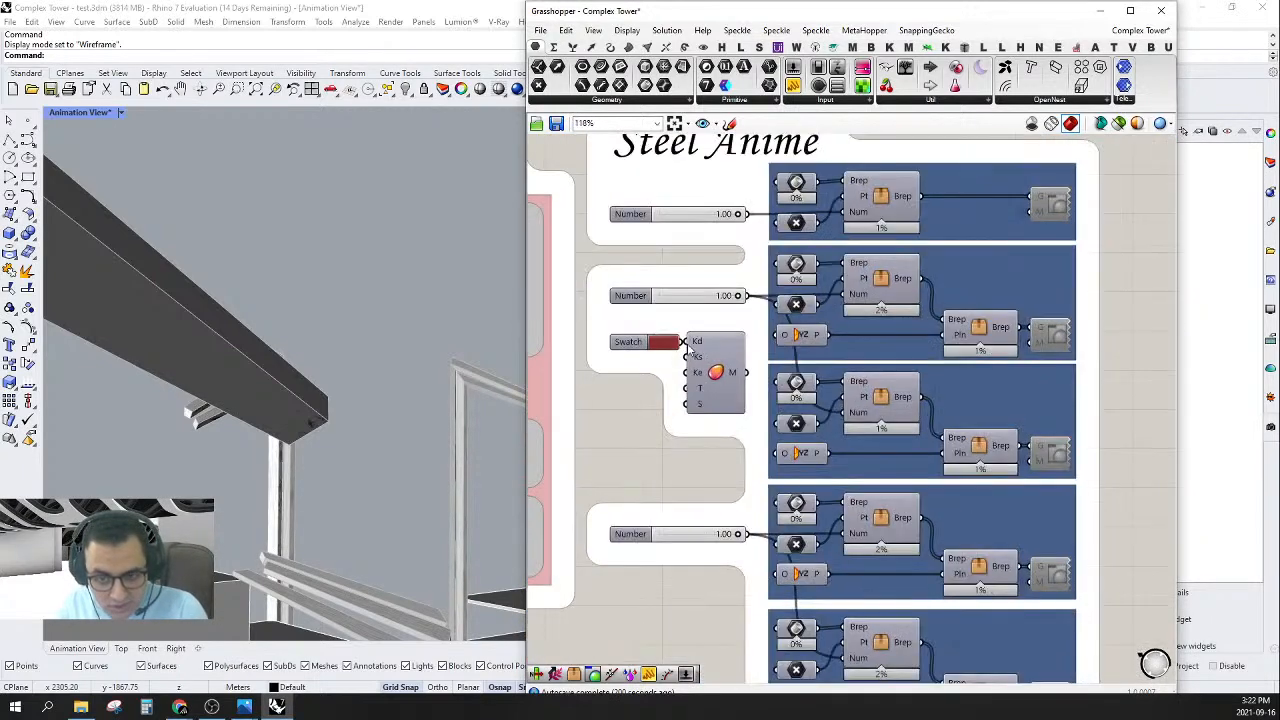
left_click_drag(641, 345, 848, 371)
scroll(731, 416, "down", 3)
scroll(731, 416, "down", 3)
scroll(838, 365, "up", 4)
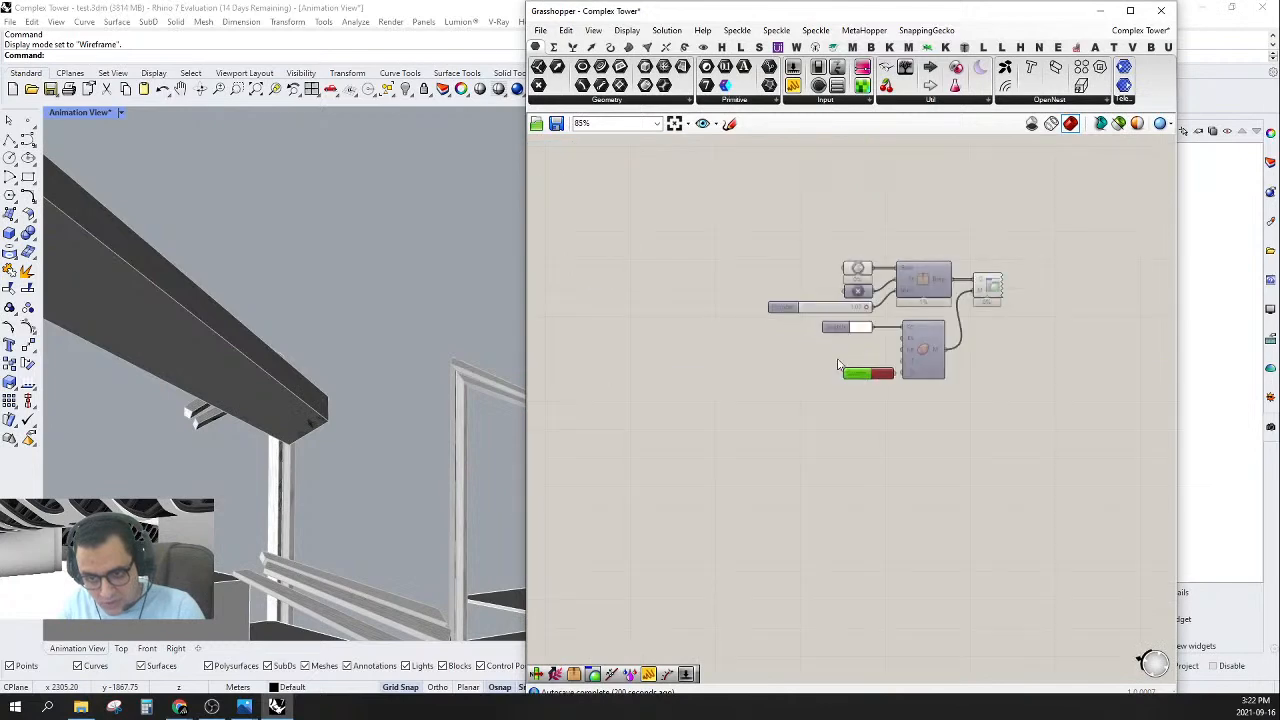
- Replace the white swatch feeding the material's Kd input with the dark red swatch and align it there
left_click_drag(954, 316, 827, 364)
left_click(833, 318)
left_click(838, 313)
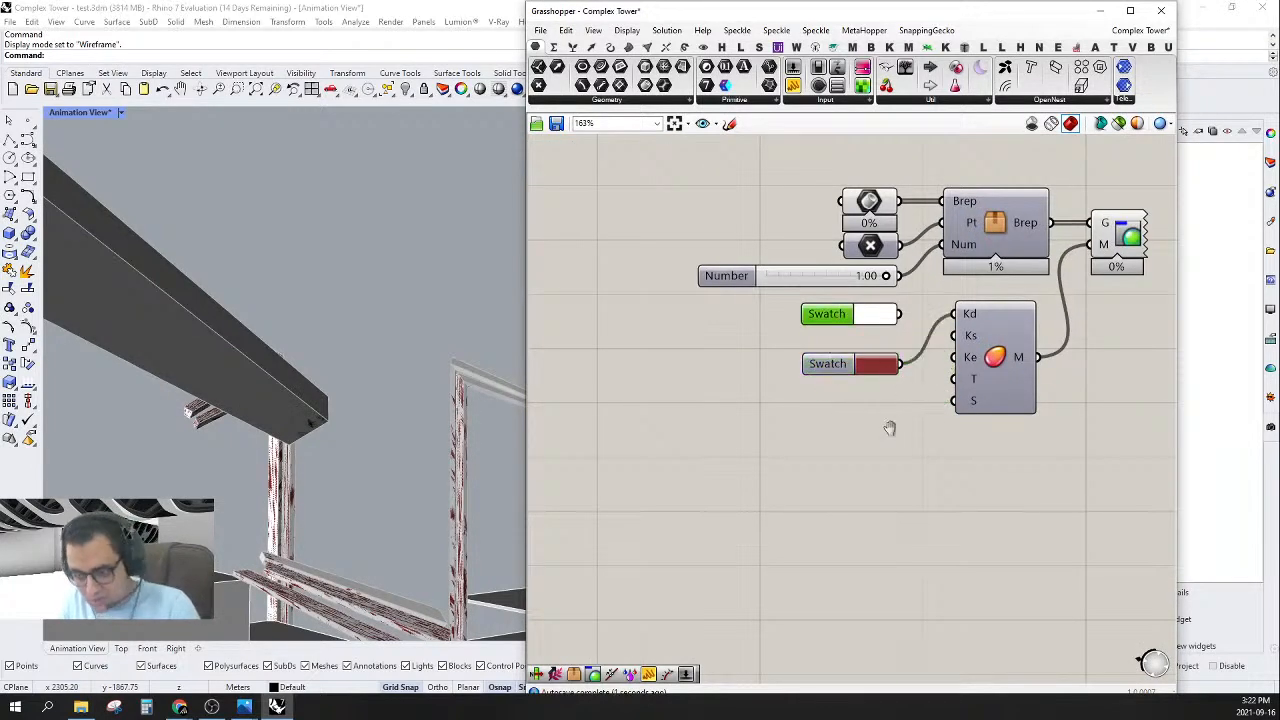
right_click_drag(889, 428, 874, 469)
key("Delete")
left_click_drag(815, 404, 815, 355)
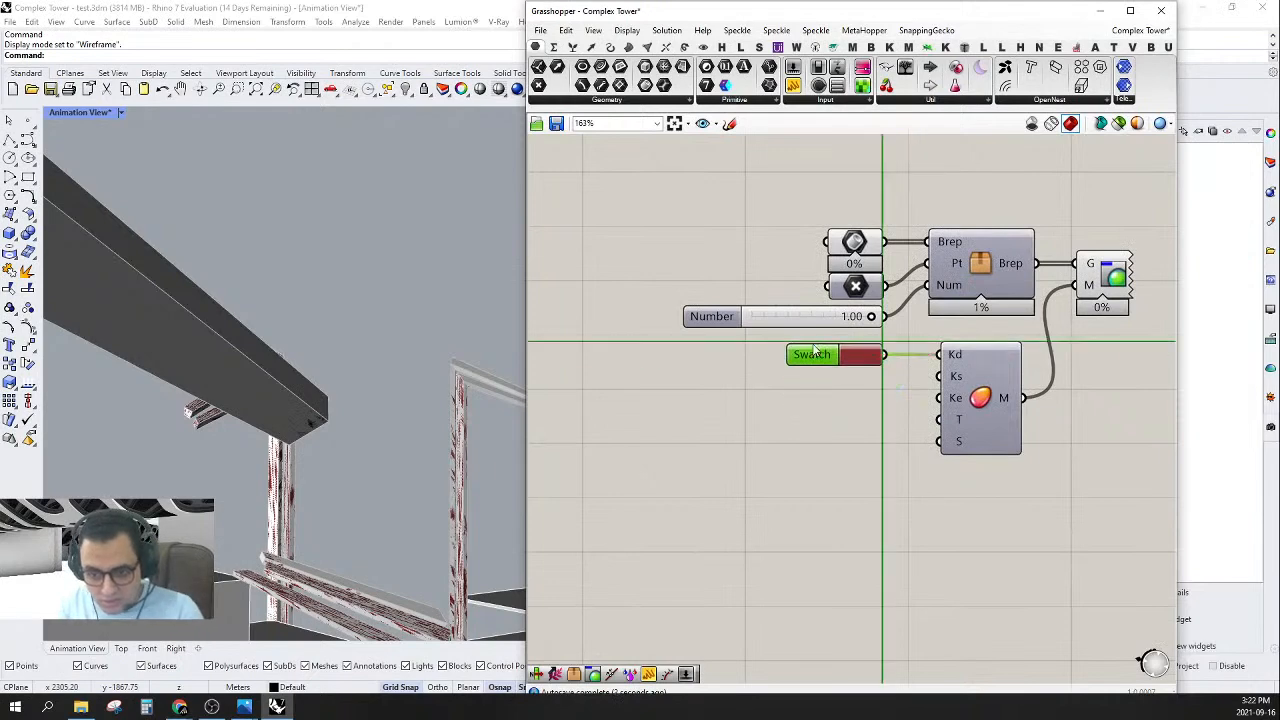
- Turn off the preview of the setup's Brep parameter and check the dark red steel frame on the whole tower
right_click(857, 240)
left_click(877, 200)
scroll(341, 306, "down", 10)
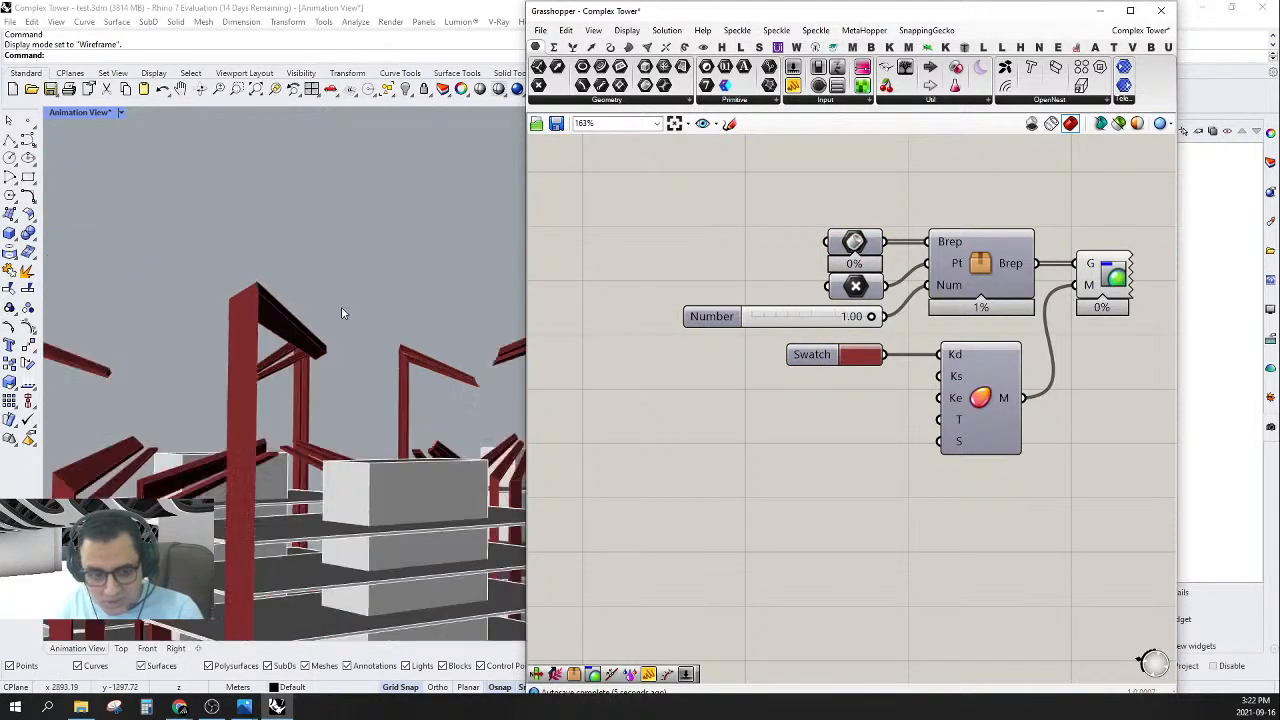
right_click_drag(320, 268, 500, 380)
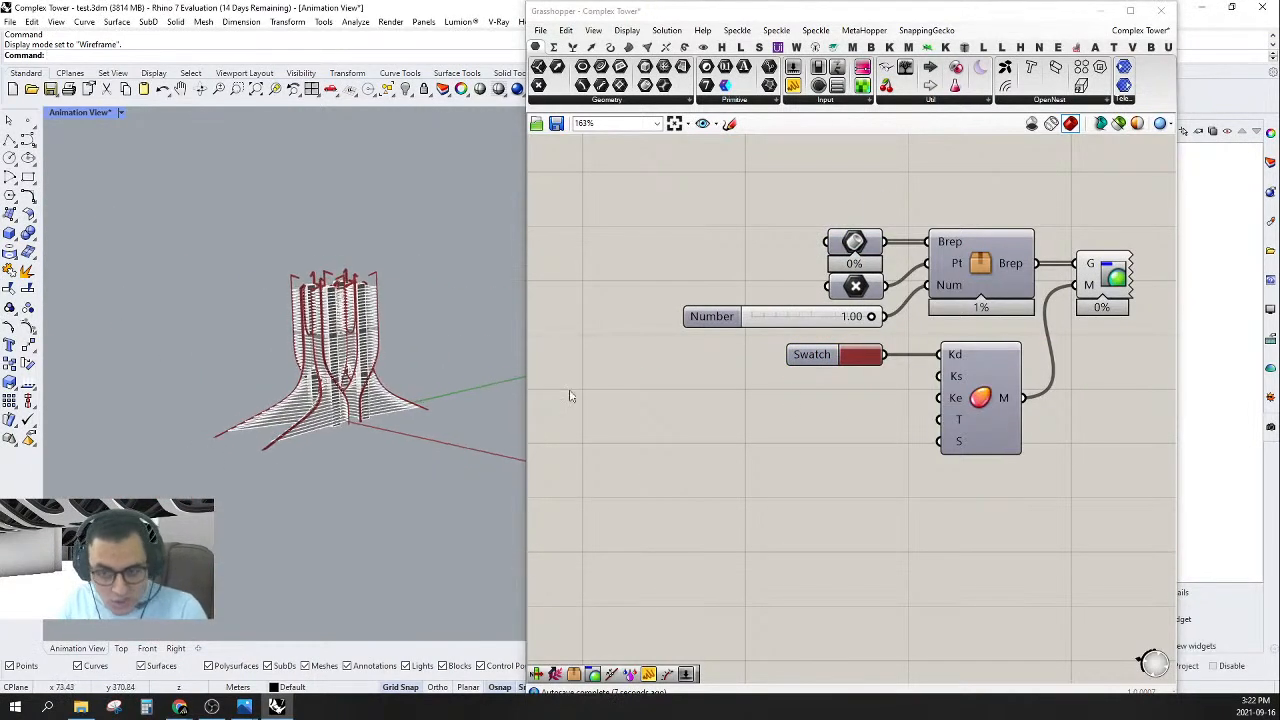
scroll(950, 268, "up", 3)
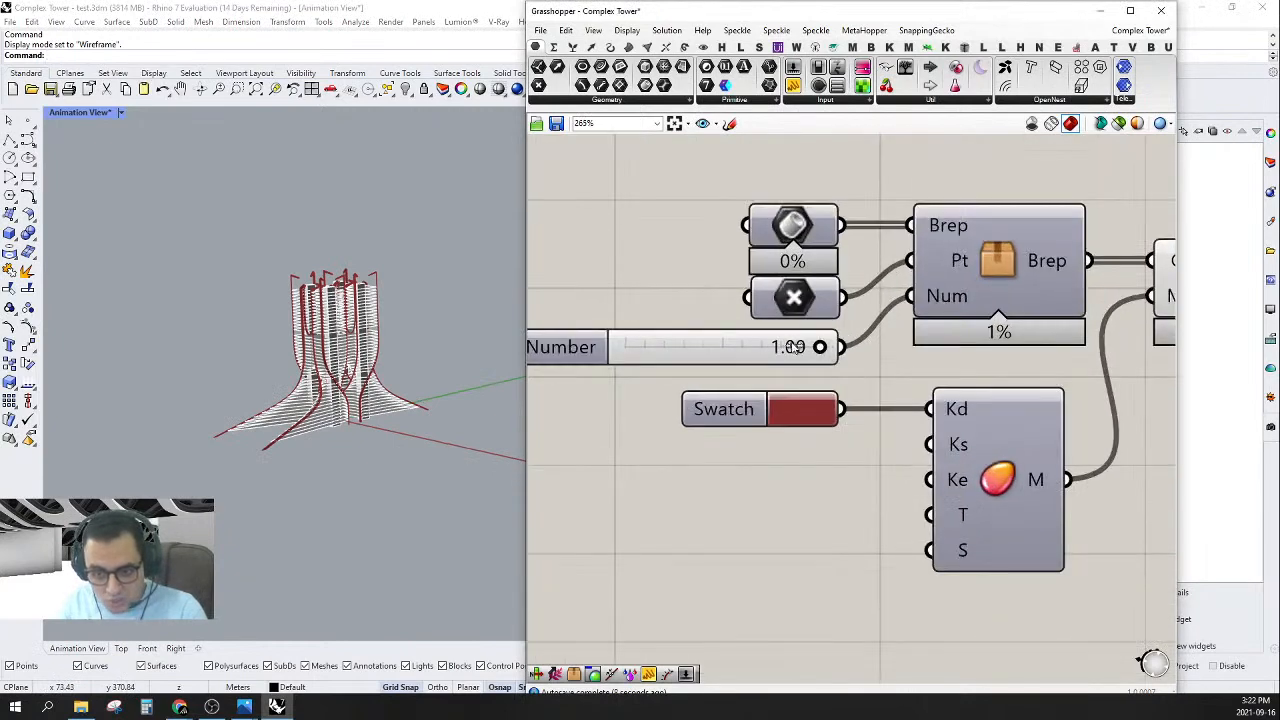
- Set the dark red setup's number slider to 0.00 and examine the displaced steel frame pieces against the tower from several angles
left_click_drag(792, 346, 612, 342)
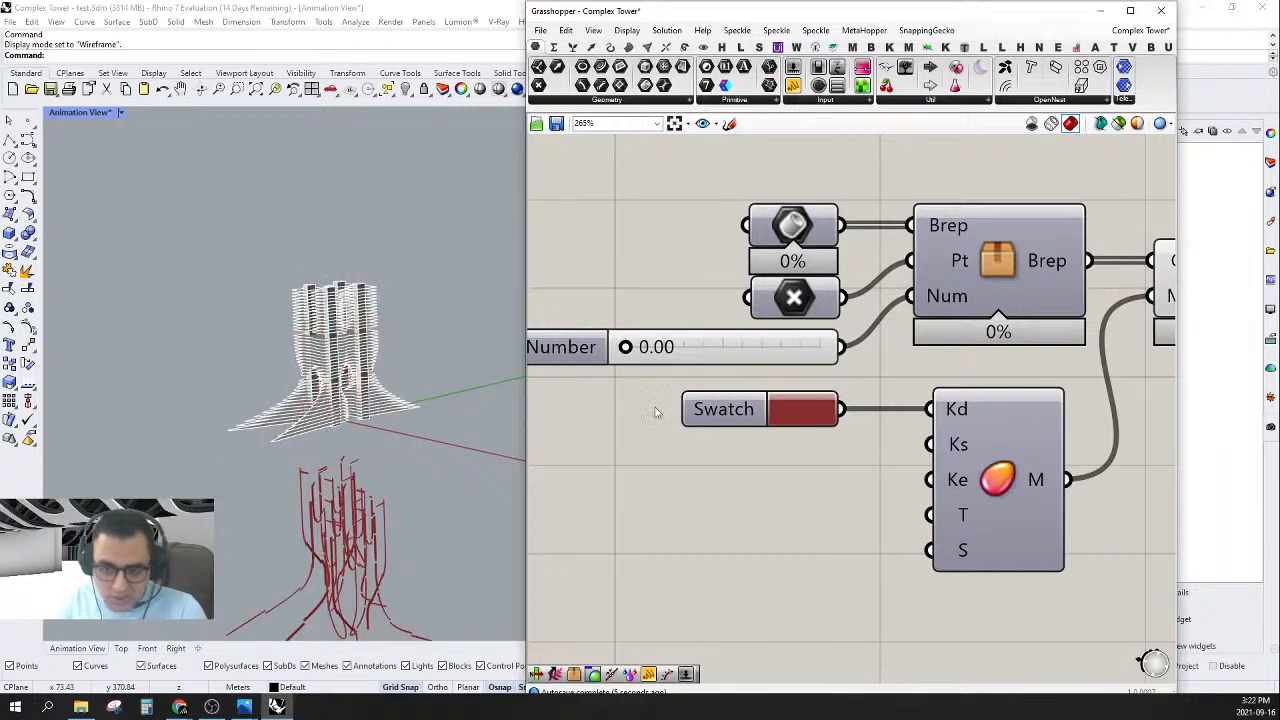
right_click_drag(655, 411, 697, 430)
scroll(345, 620, "up", 5)
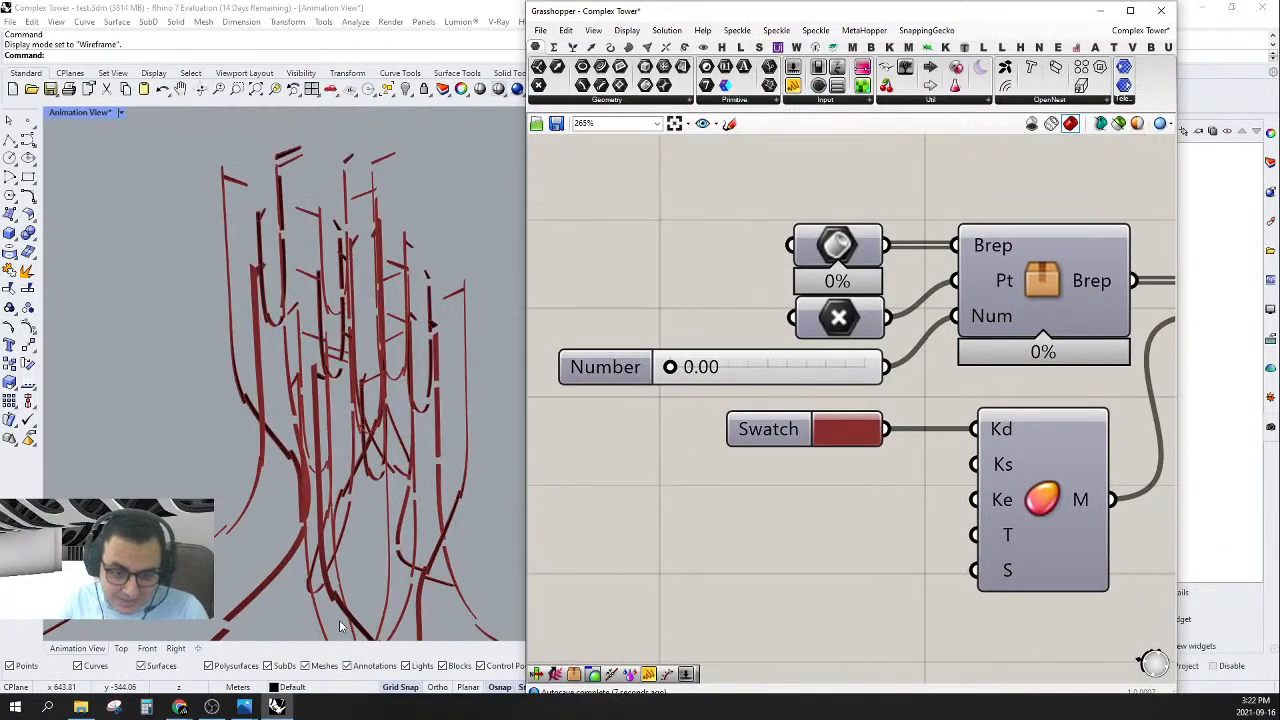
scroll(340, 626, "down", 4)
right_click_drag(341, 612, 293, 530)
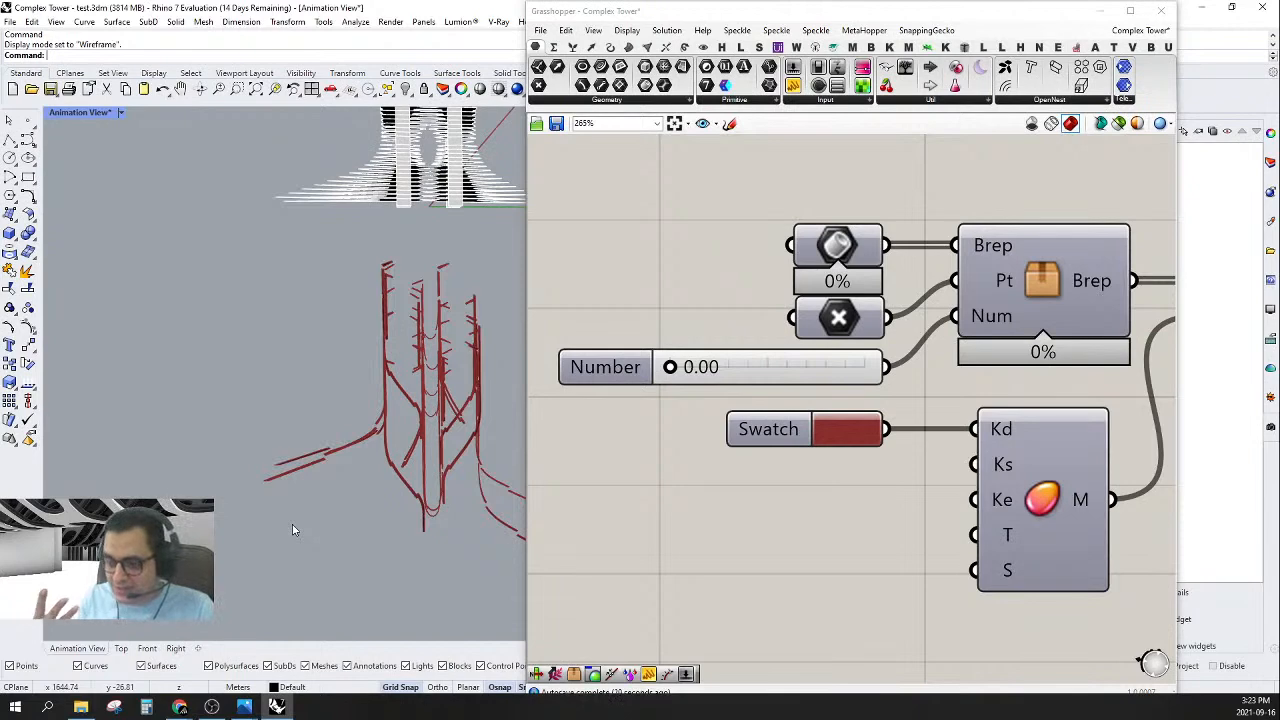
scroll(600, 480, "down", 4)
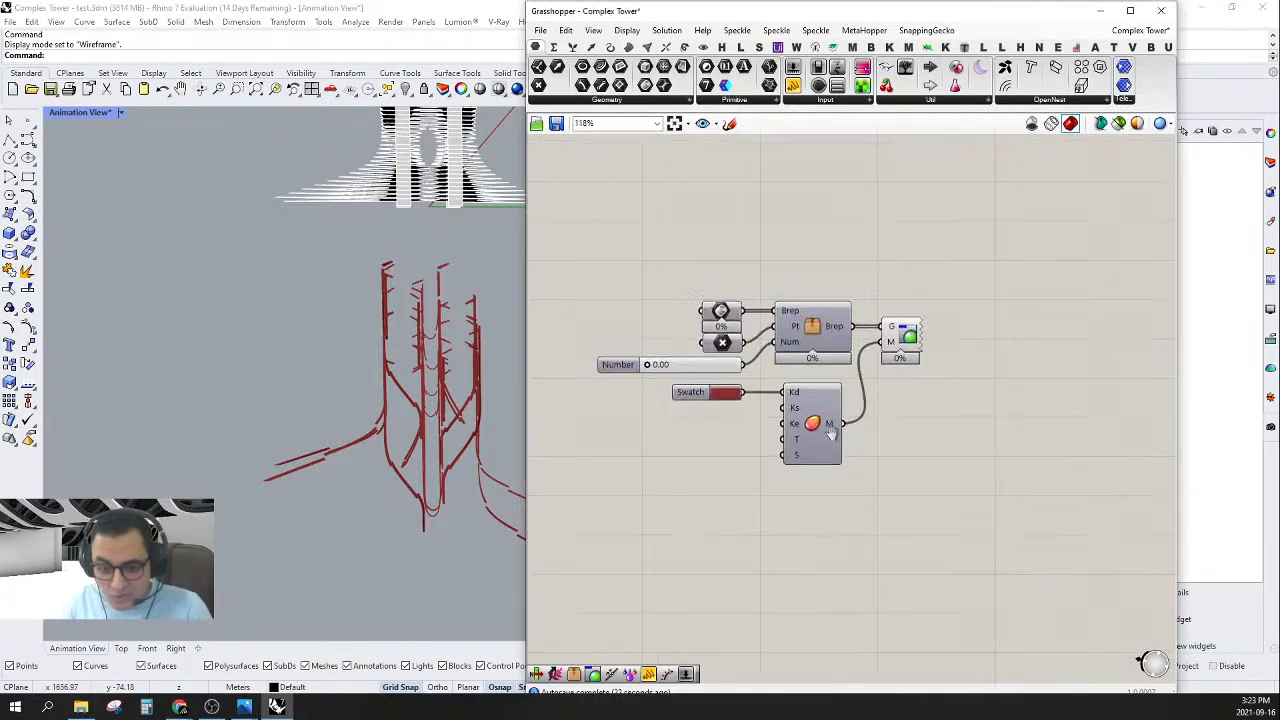
scroll(800, 402, "up", 3)
scroll(424, 398, "down", 10)
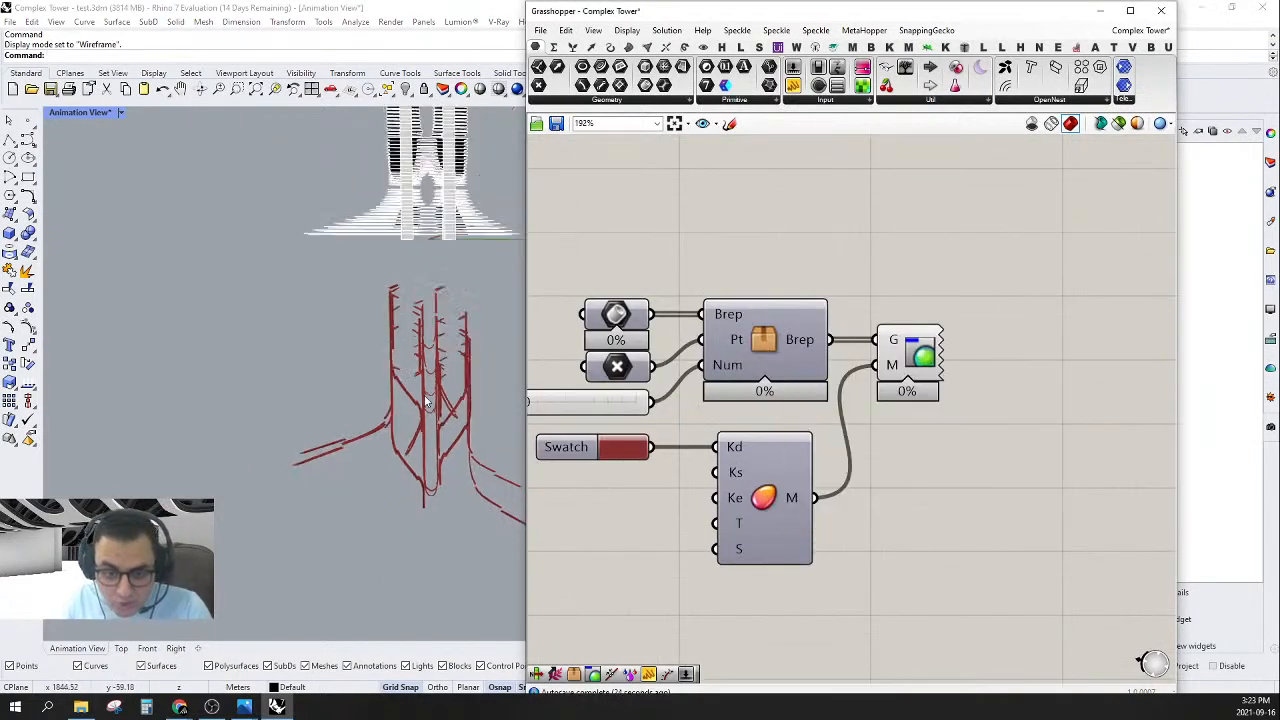
right_click_drag(424, 406, 448, 384)
scroll(448, 384, "up", 2)
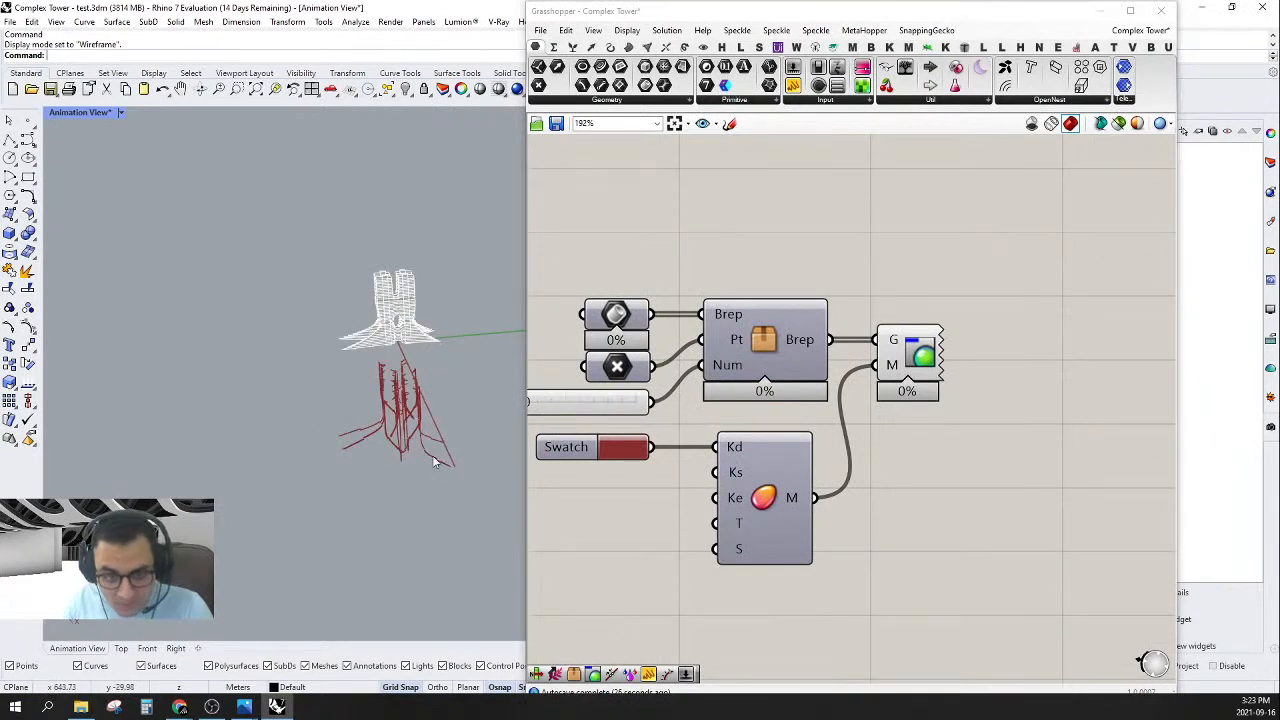
- Open the cluster with the Brep, Pt and Num inputs in the dark red setup for editing
right_click_drag(650, 462, 703, 463)
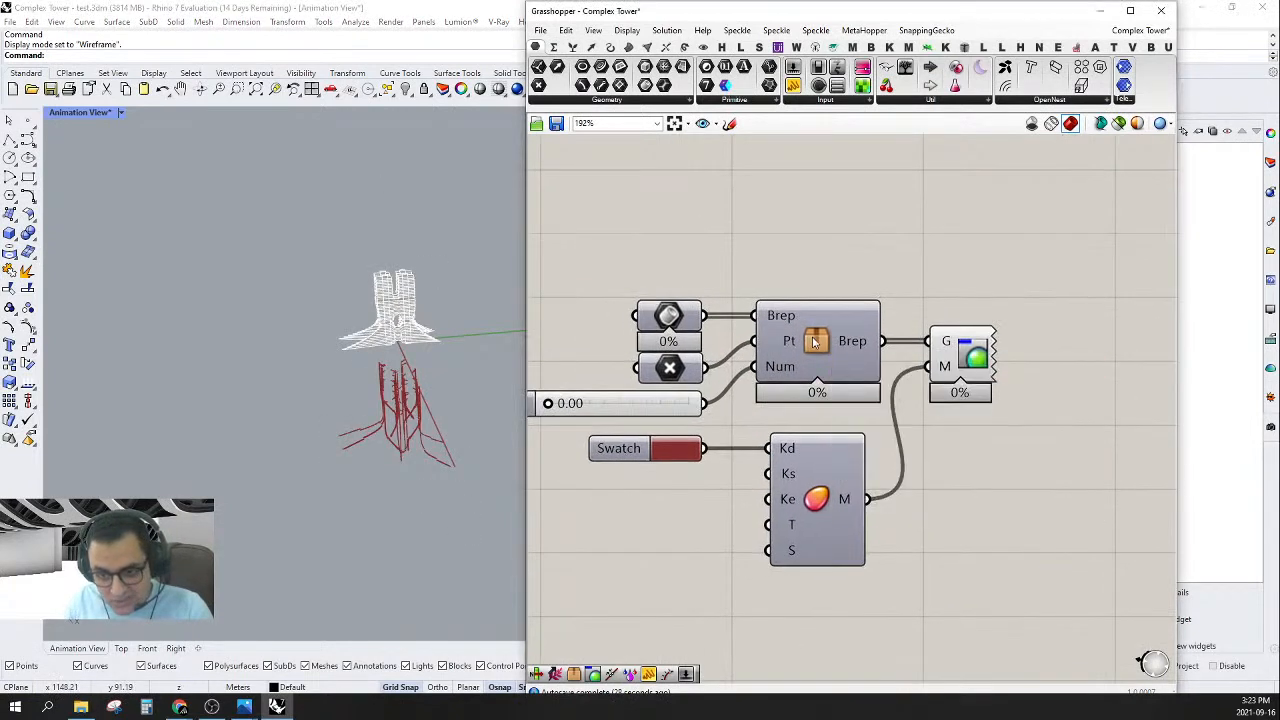
right_click(814, 341)
left_click(810, 339)
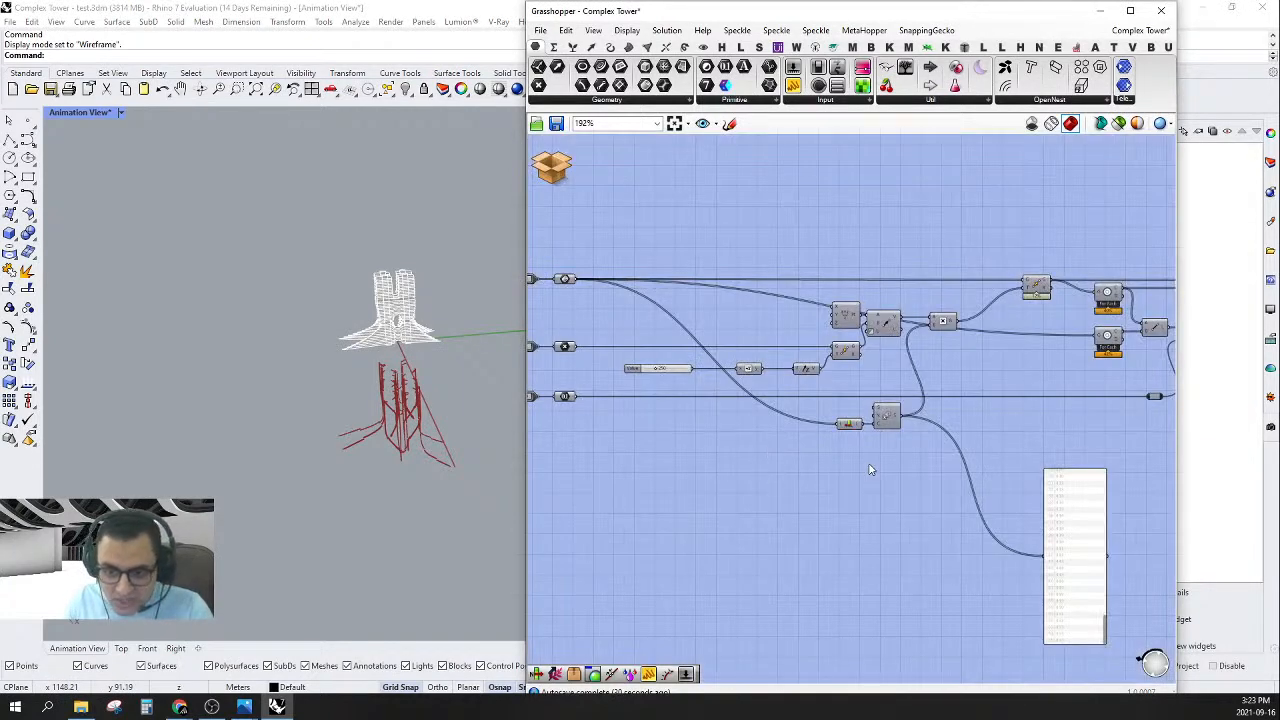
right_click_drag(849, 432, 947, 425)
scroll(816, 402, "up", 2)
right_click_drag(862, 376, 866, 399)
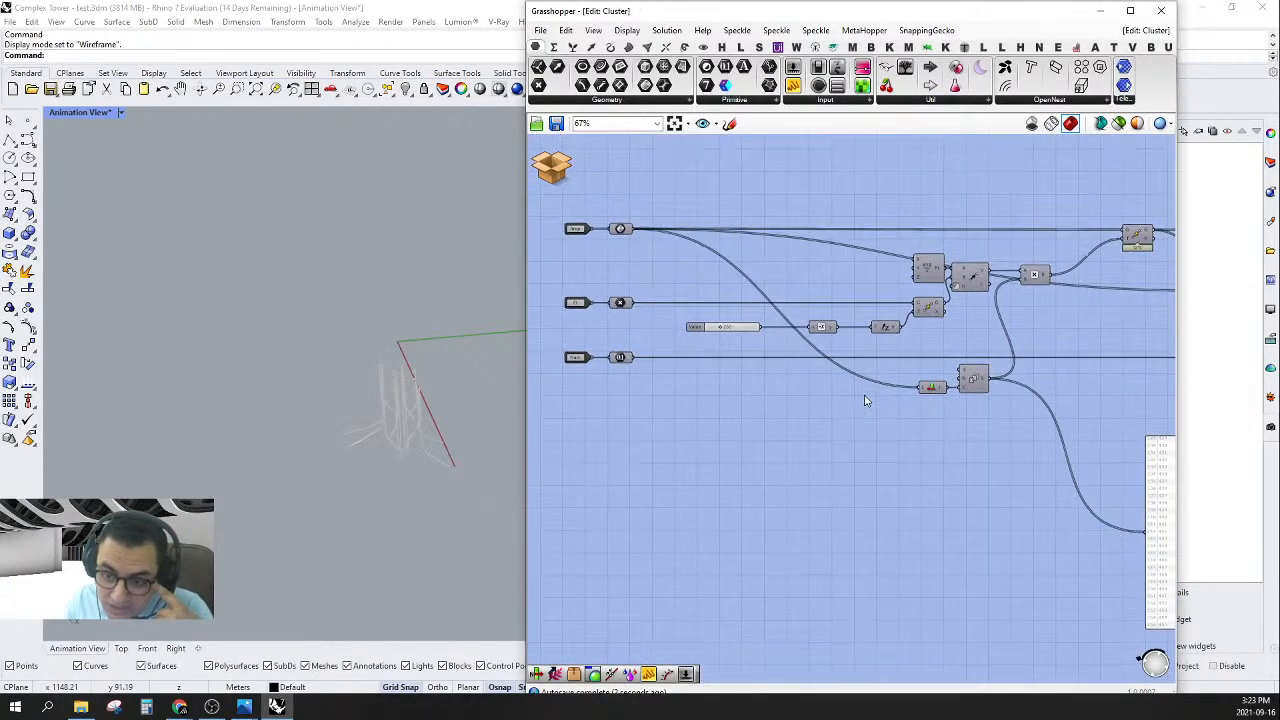
- Connect the 250 value slider directly to the Unit Z component and delete the Negative component between them
scroll(823, 326, "up", 2)
mouse_move(825, 334)
right_mouse_down()
mouse_move(855, 386)
mouse_move(816, 350)
right_mouse_up()
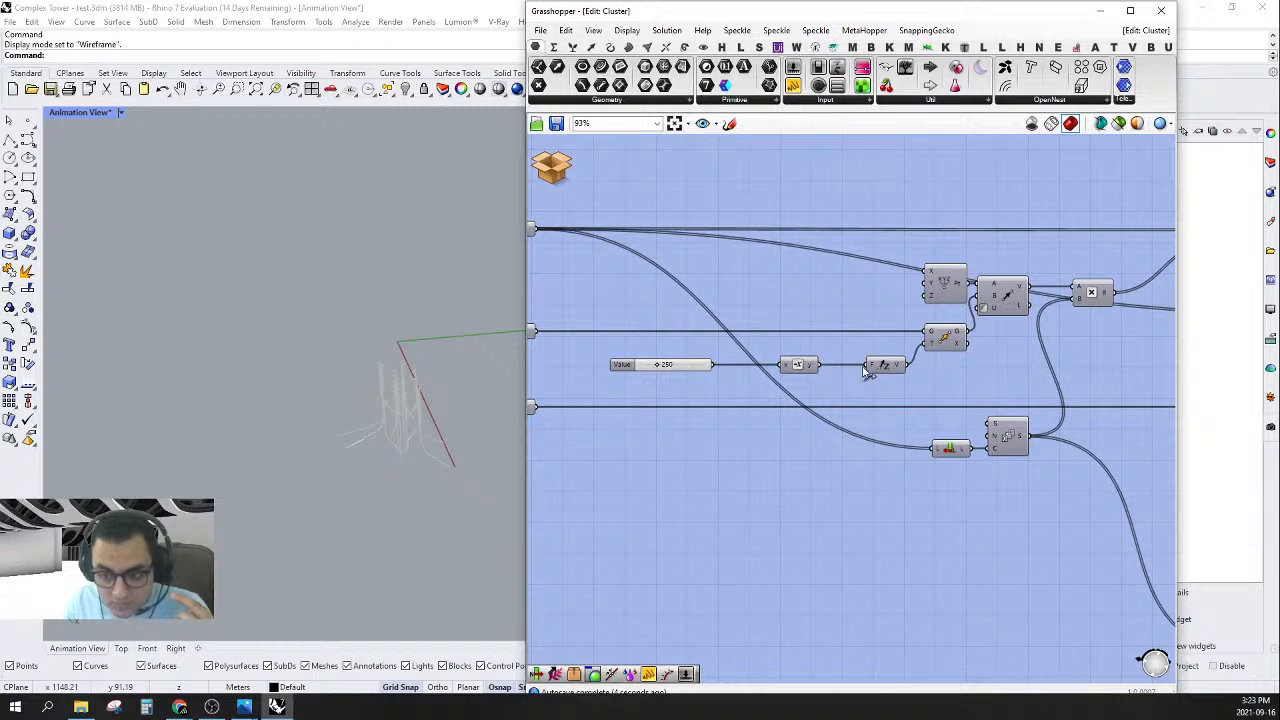
left_click_drag(866, 366, 714, 365)
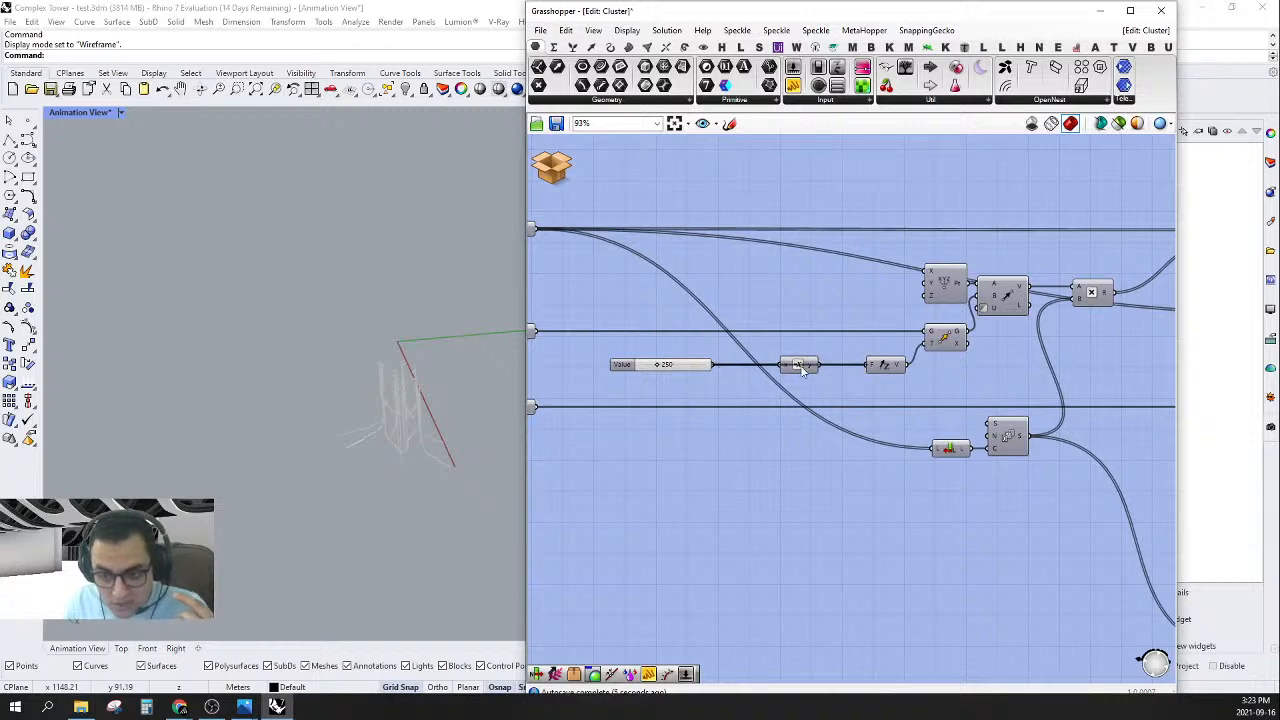
left_click_drag(800, 370, 785, 303)
right_click_drag(779, 321, 787, 329)
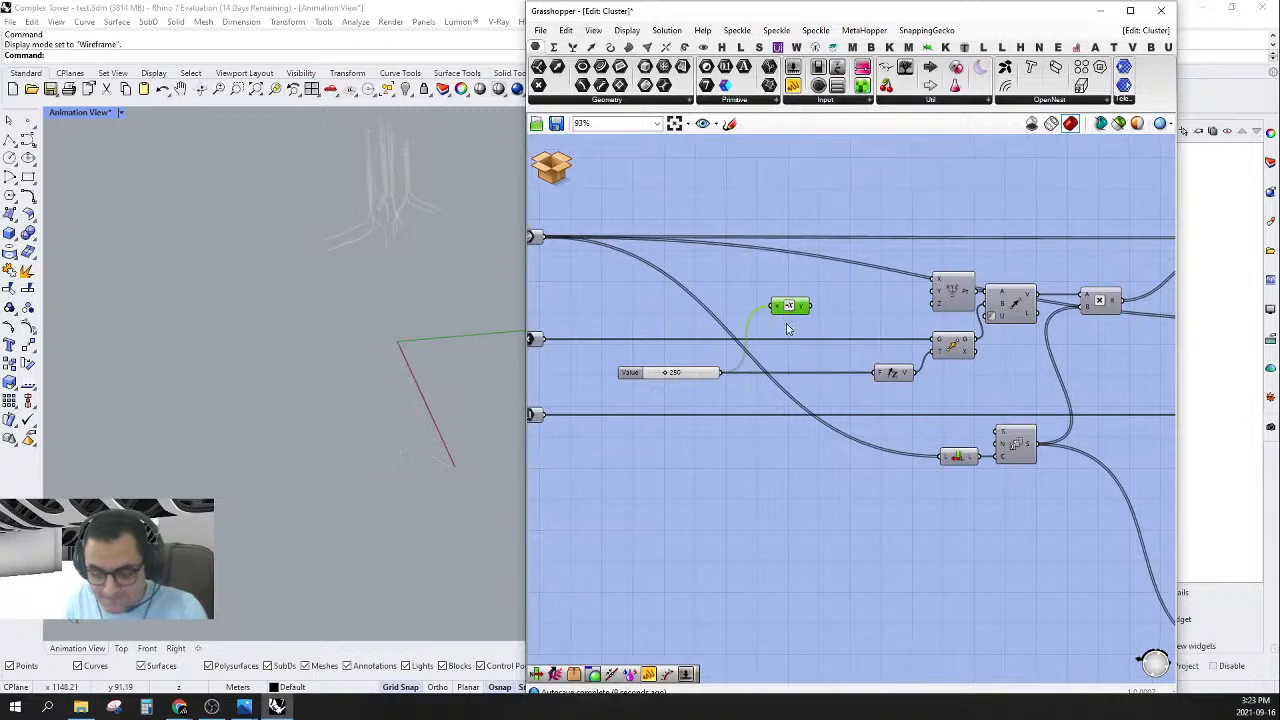
key("Delete")
- Add a Jitter component after the Series component, feed its values into the multiplication's B input, and align it beside the Series
right_click_drag(903, 440, 700, 406)
double_click(876, 511)
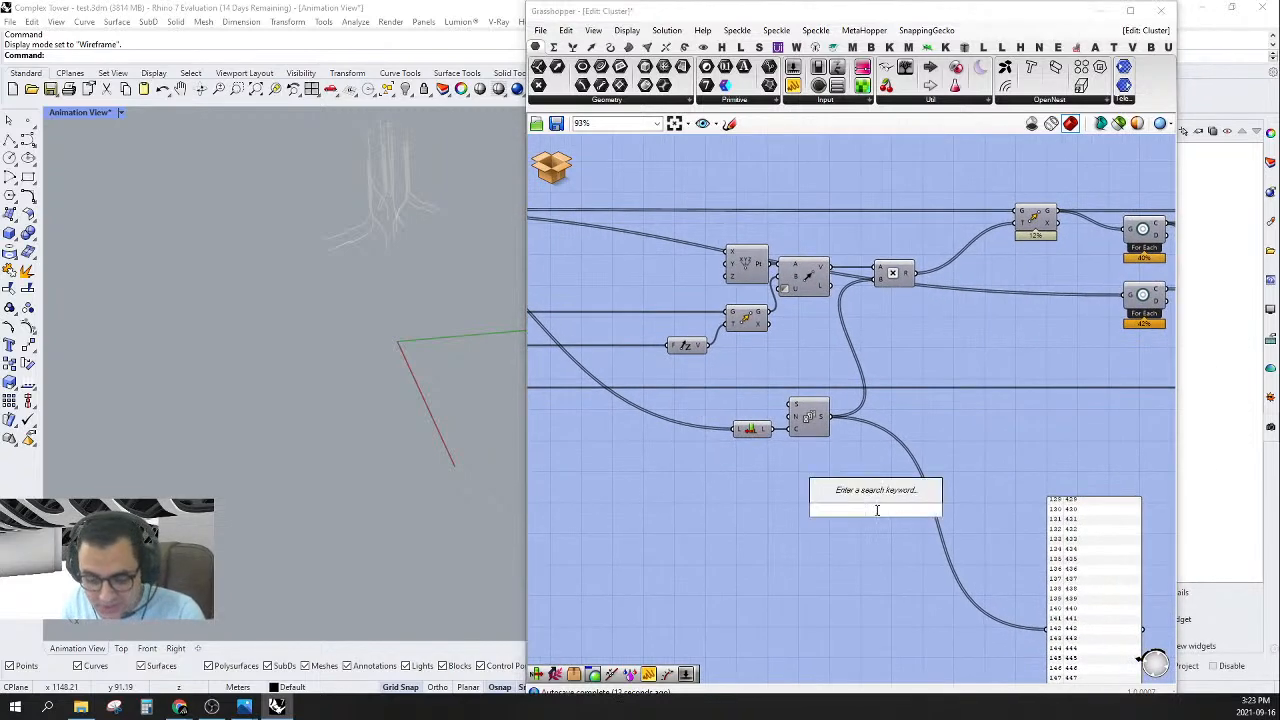
type("je")
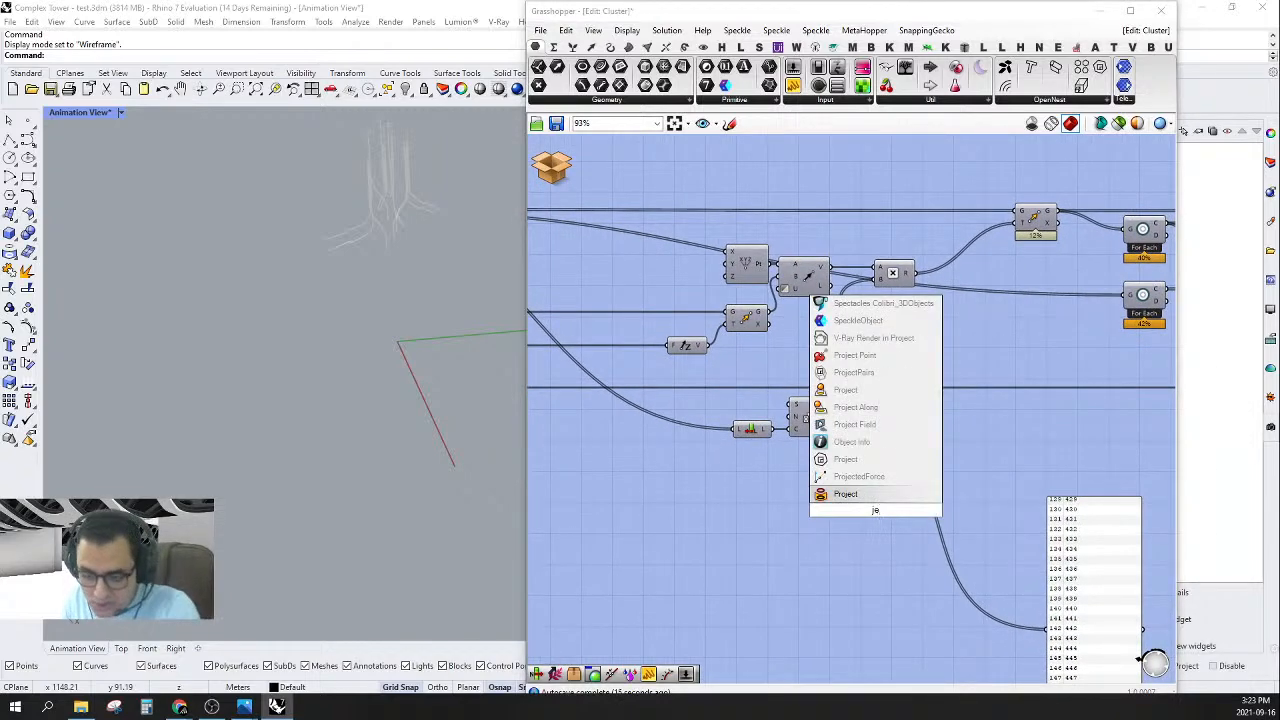
key("BackSpace")
type("i")
left_click(867, 494)
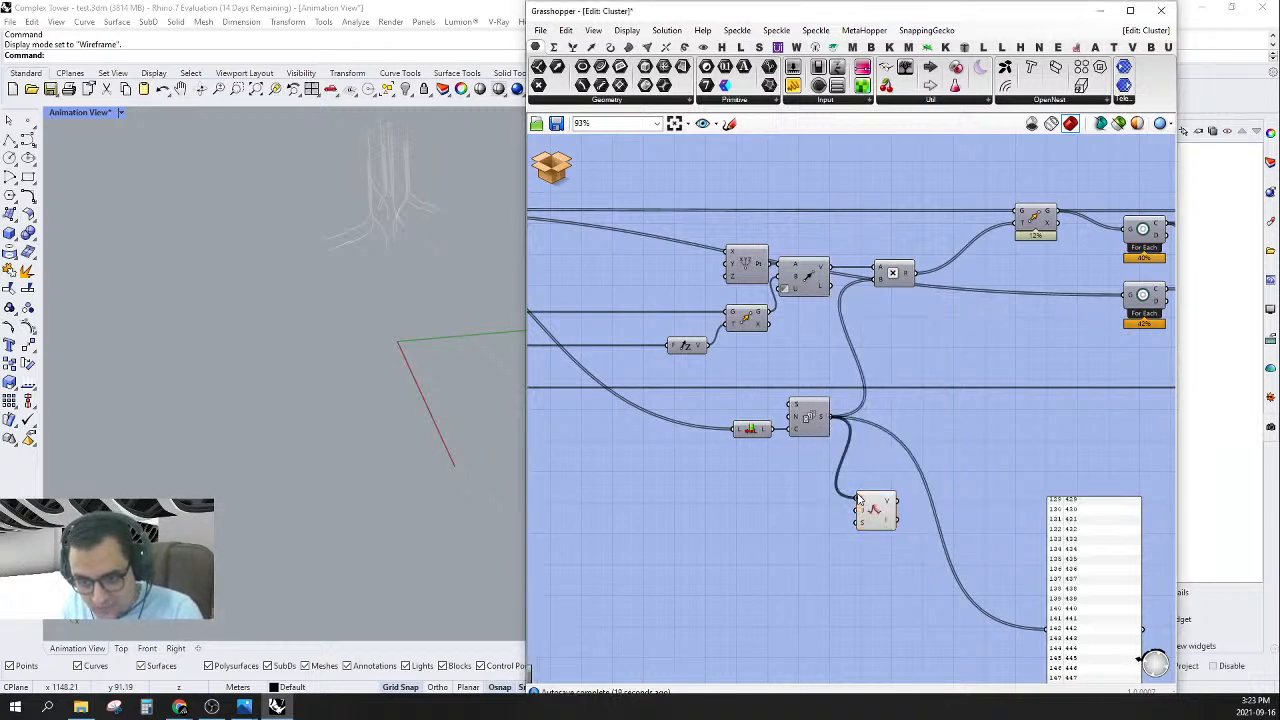
left_click_drag(874, 517, 871, 279)
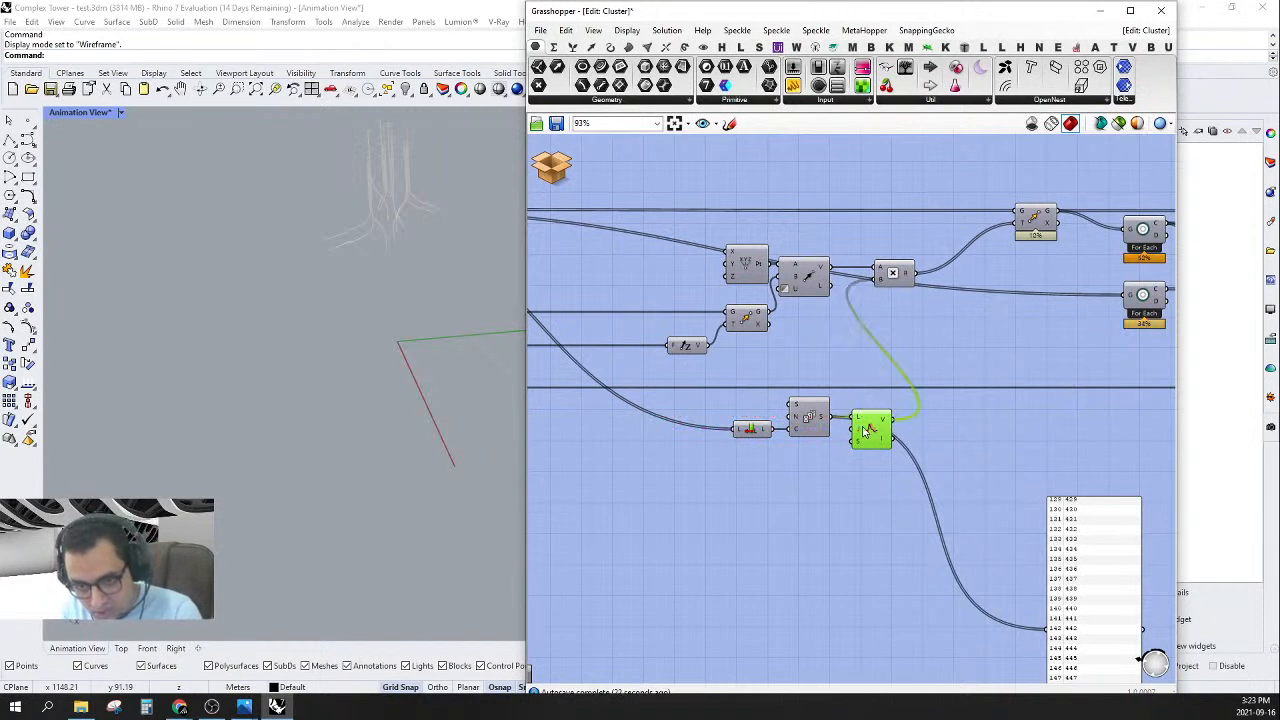
mouse_move(882, 428)
left_mouse_down()
mouse_move(901, 428)
mouse_move(868, 427)
left_mouse_up()
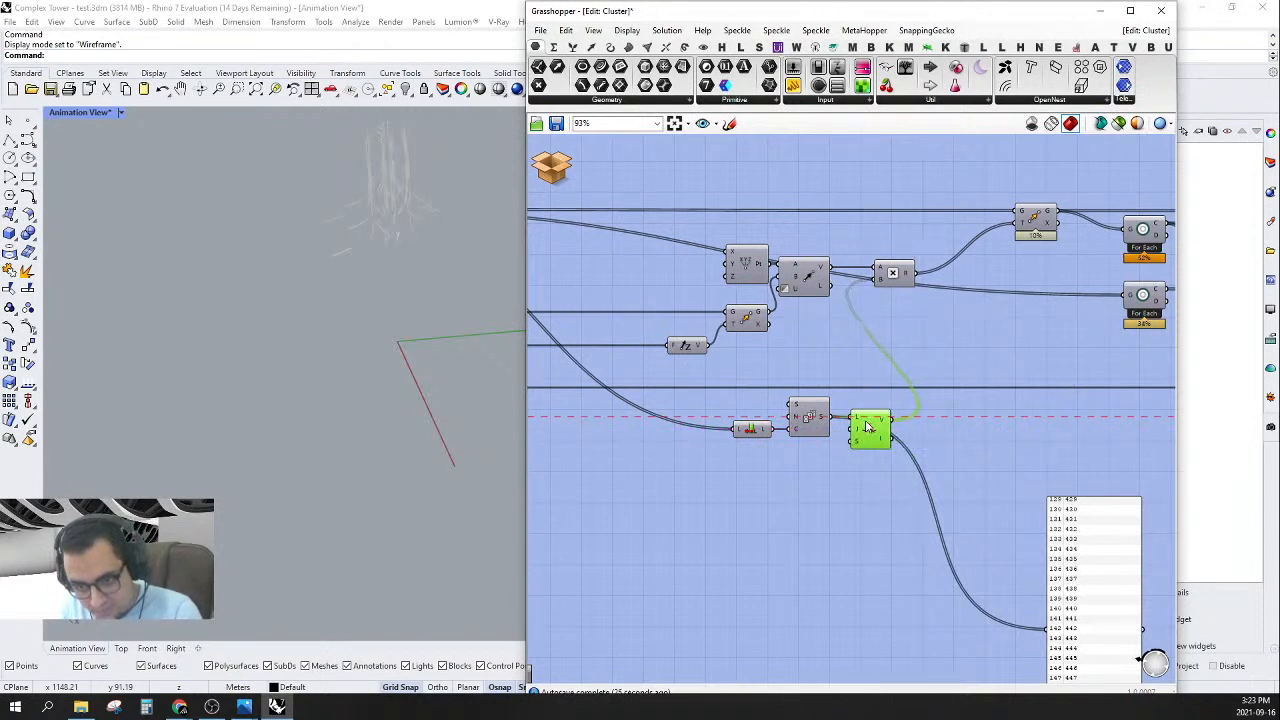
left_click(894, 340)
- Turn off the preview of the Series and Jitter components, and close the cluster editor back to the main definition
right_click_drag(917, 342, 984, 367)
left_click_drag(1014, 371, 876, 486)
right_click(873, 393)
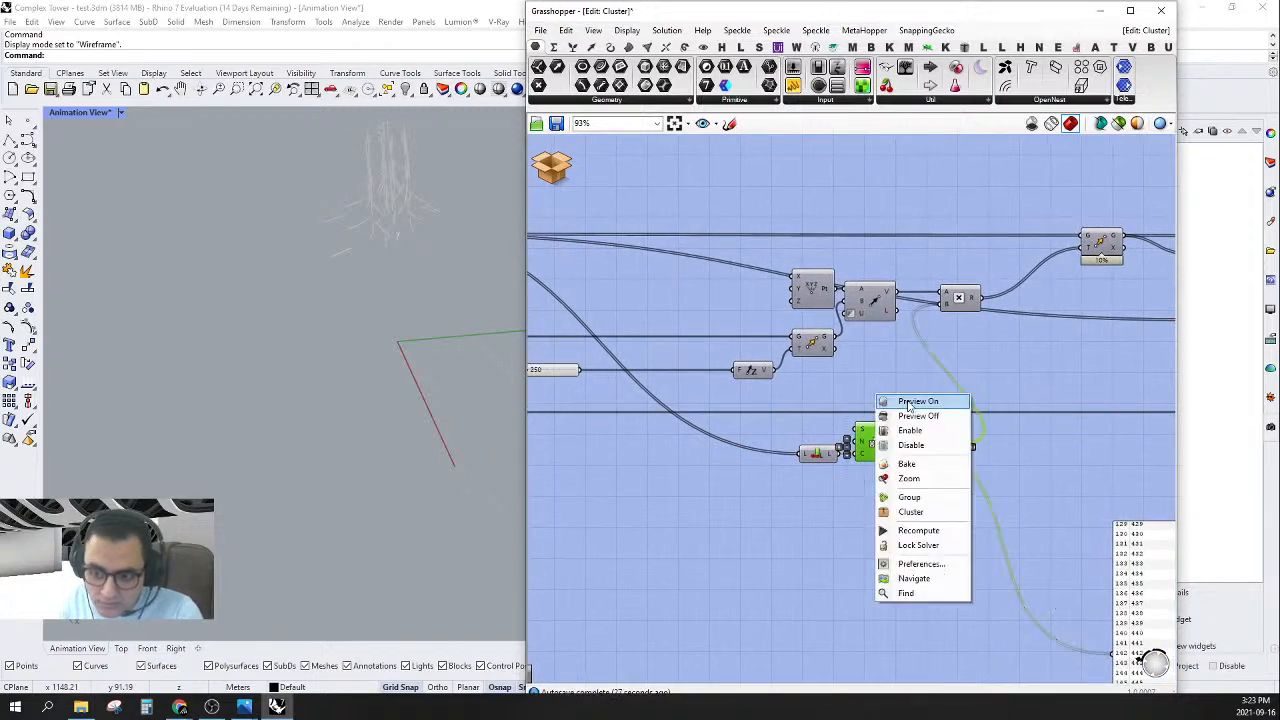
left_click(897, 413)
left_click(897, 390)
left_click(545, 167)
left_click(558, 171)
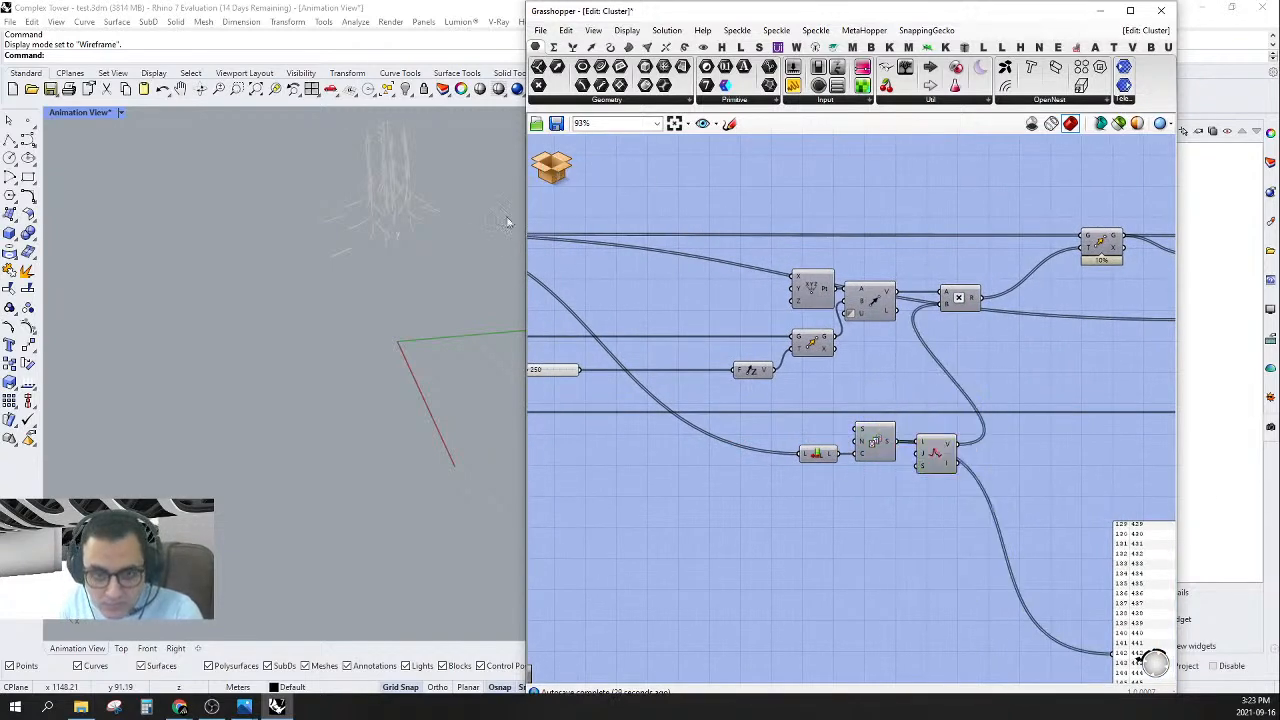
- Raise the dark red setup's number slider to 1.00 and check the frame pieces assembling onto the tower
left_click(451, 281)
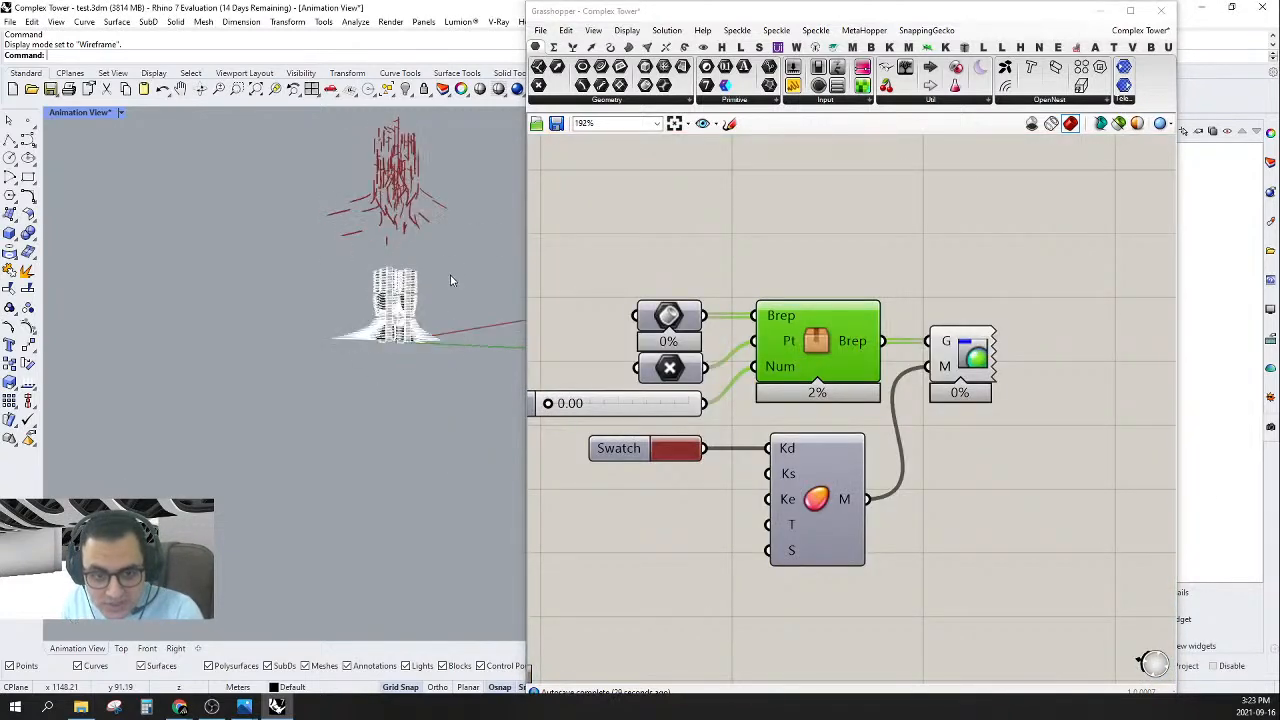
right_click_drag(411, 294, 417, 322)
scroll(440, 252, "up", 3)
mouse_move(442, 250)
right_mouse_down()
mouse_move(461, 297)
mouse_move(443, 263)
right_mouse_up()
right_click_drag(855, 437, 929, 410)
scroll(697, 421, "up", 2)
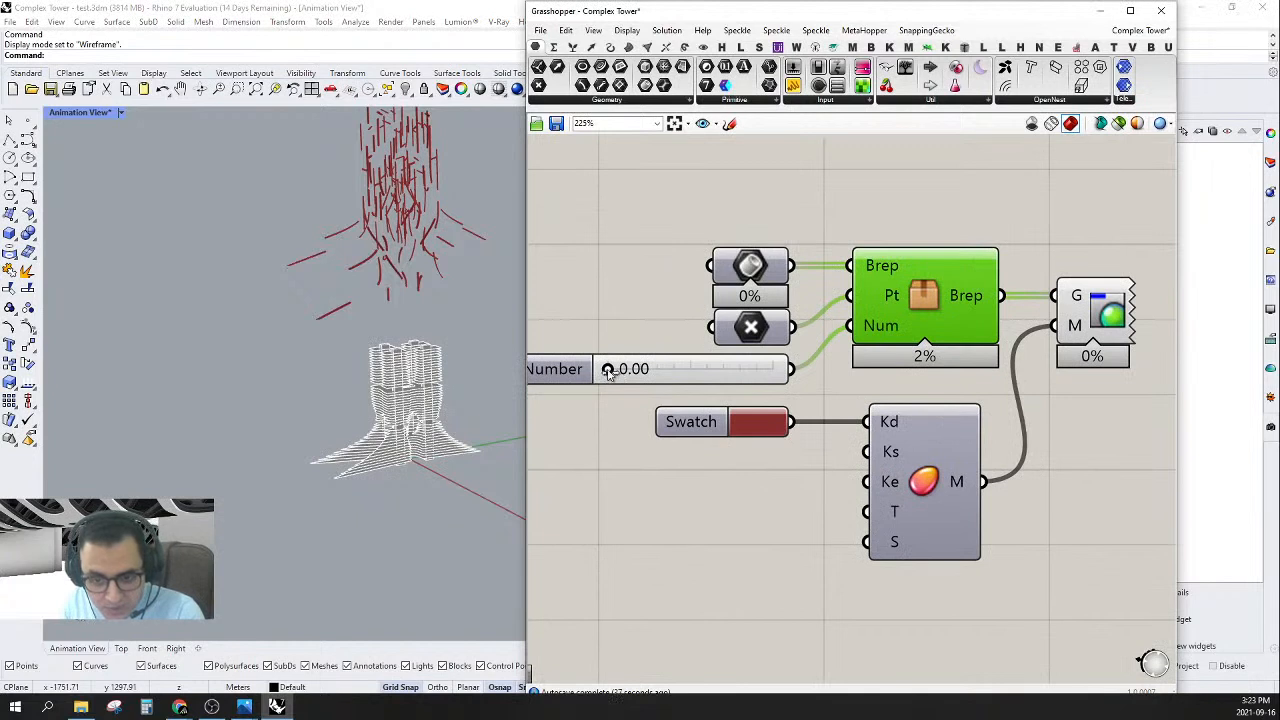
left_click_drag(625, 373, 800, 373)
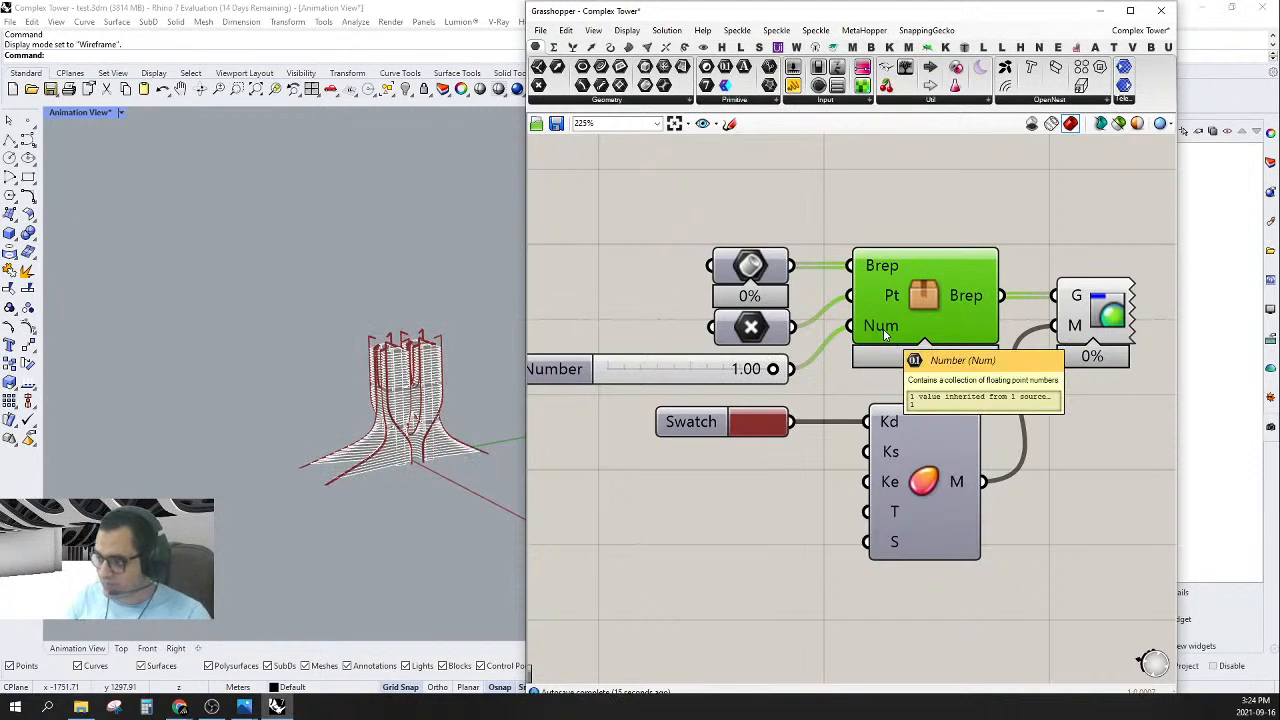
right_click_drag(884, 335, 788, 332)
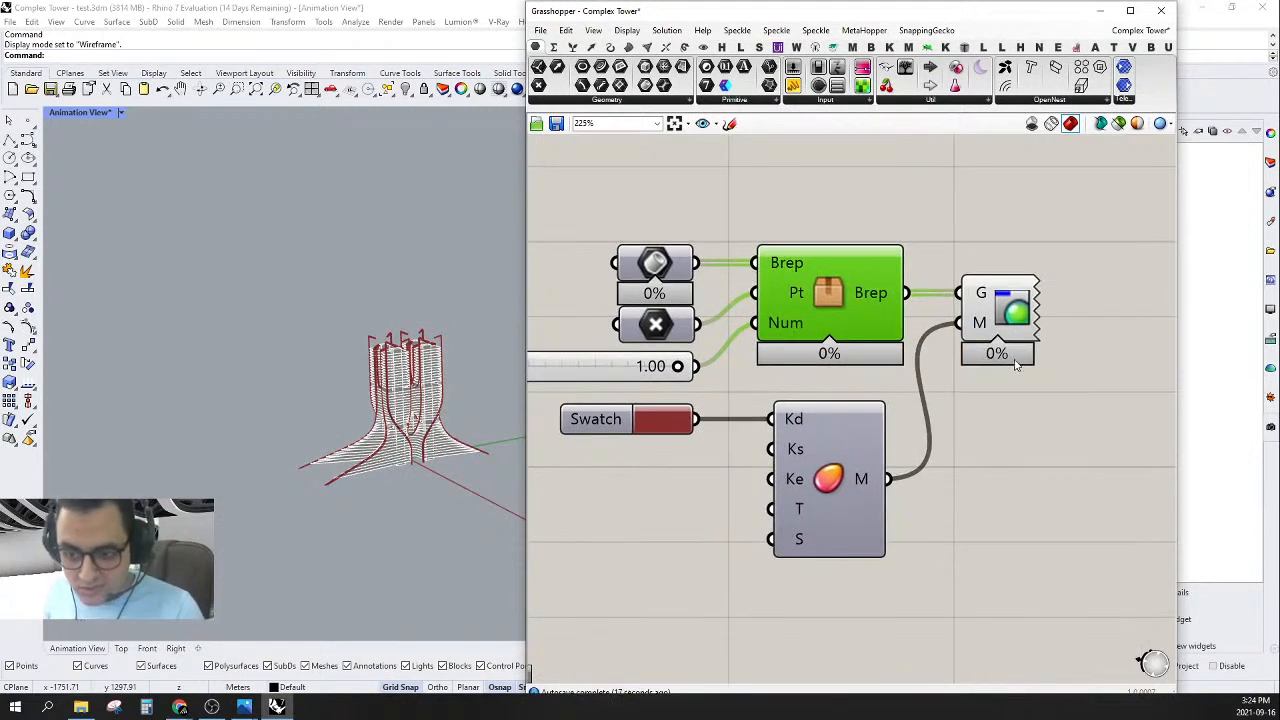
left_click(1000, 300)
right_click_drag(956, 479, 966, 466)
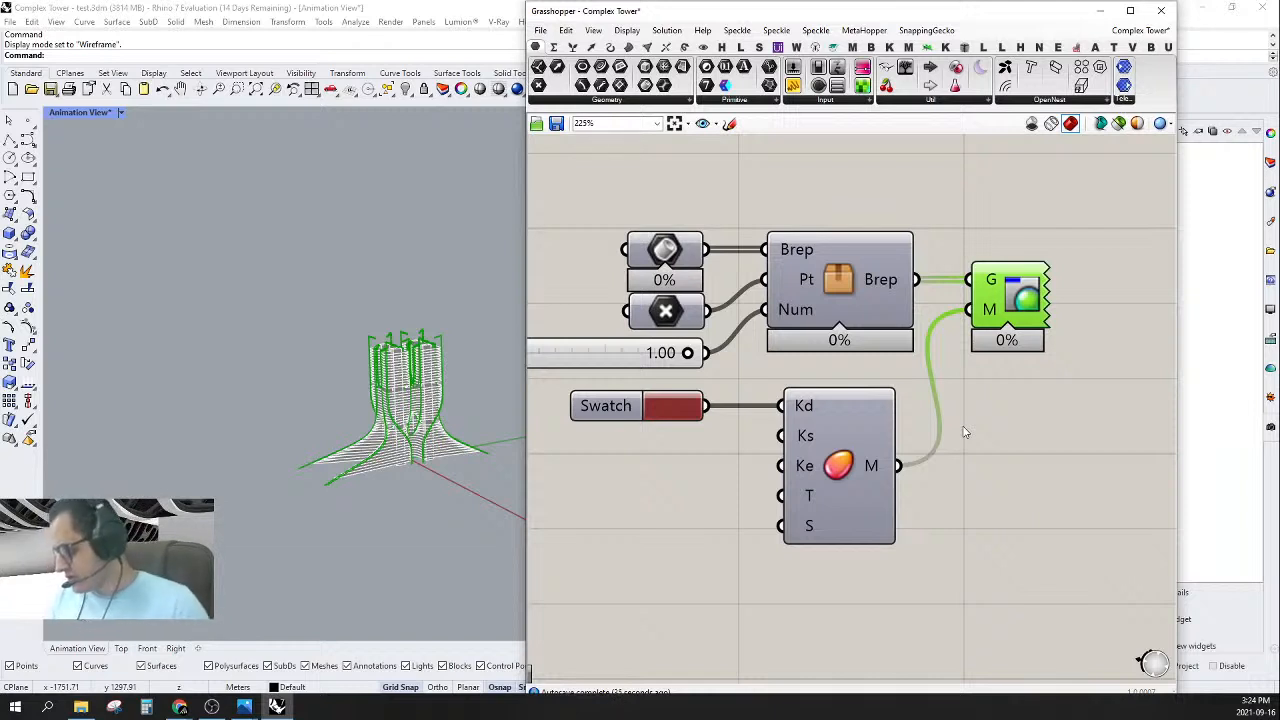
scroll(975, 438, "down", 10)
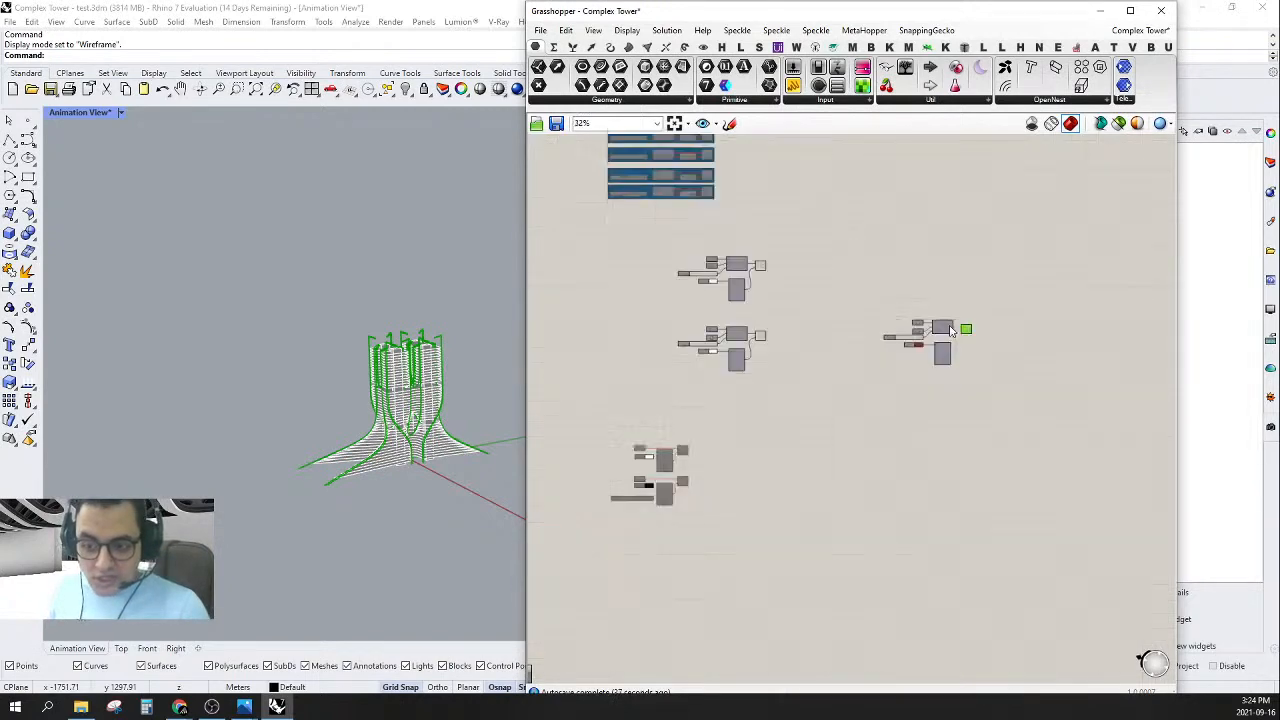
left_click(1008, 300)
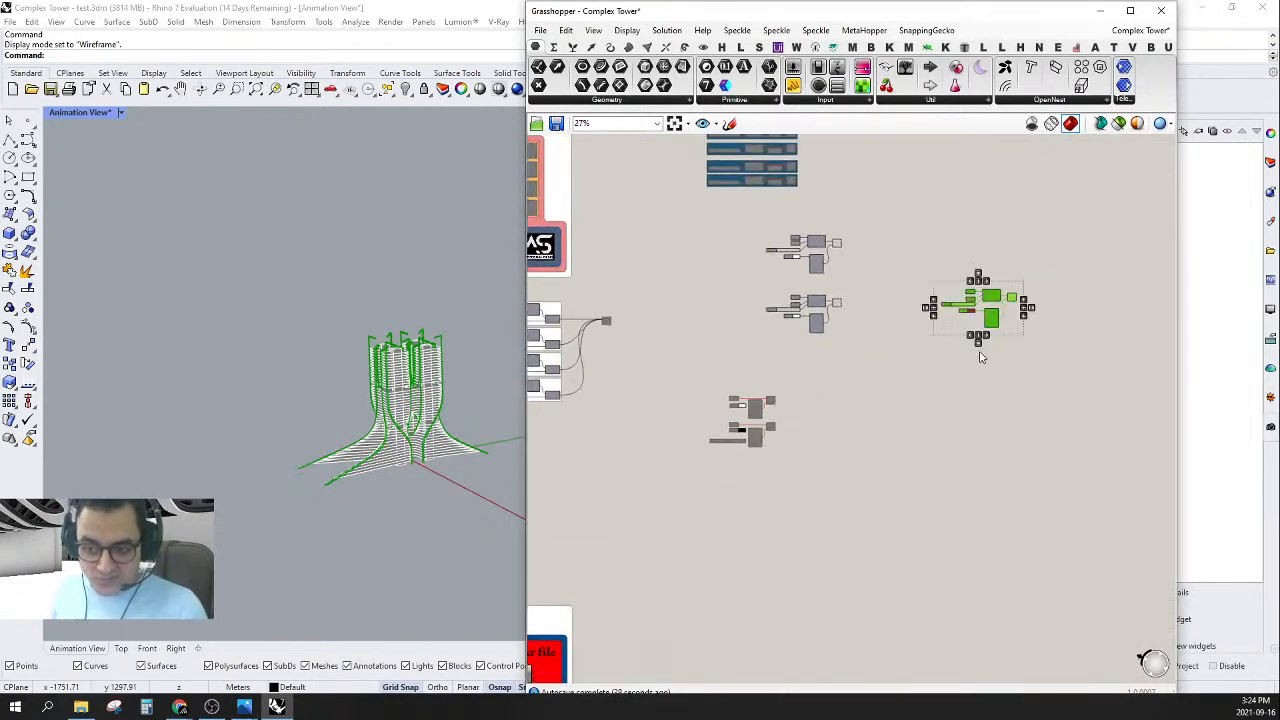
scroll(1017, 287, "up", 4)
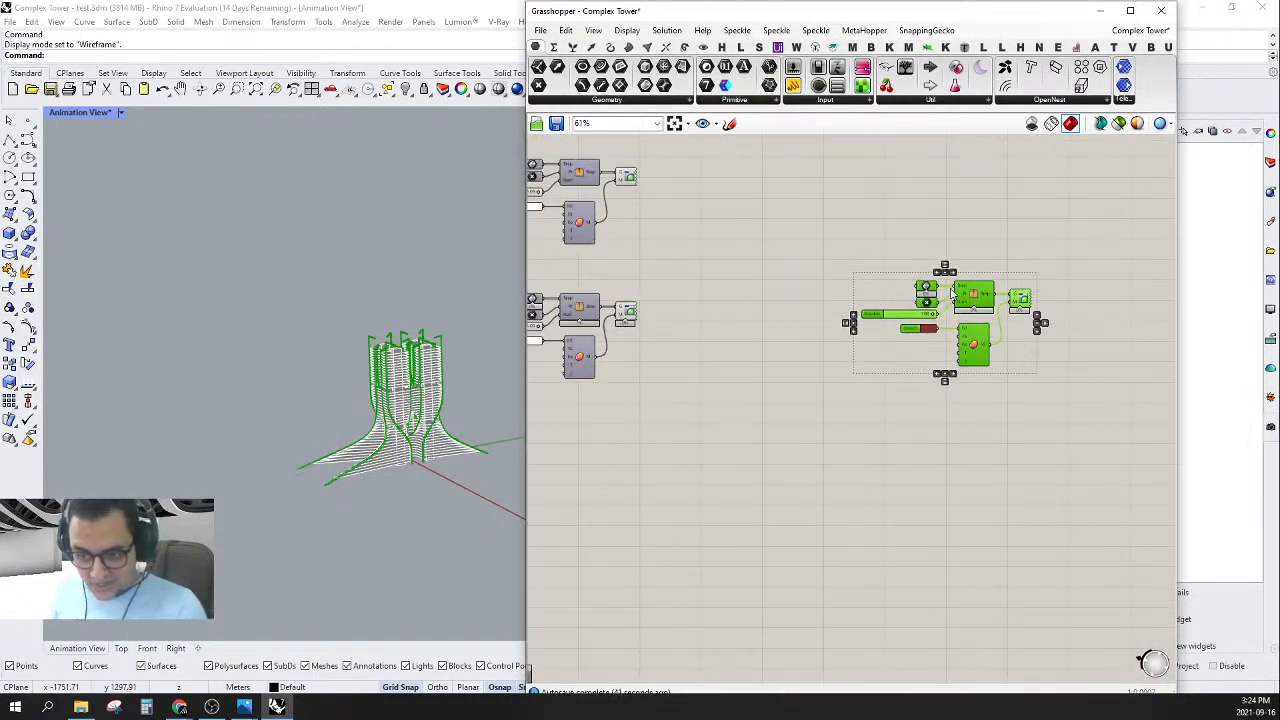
left_click(970, 259)
scroll(1035, 220, "up", 3)
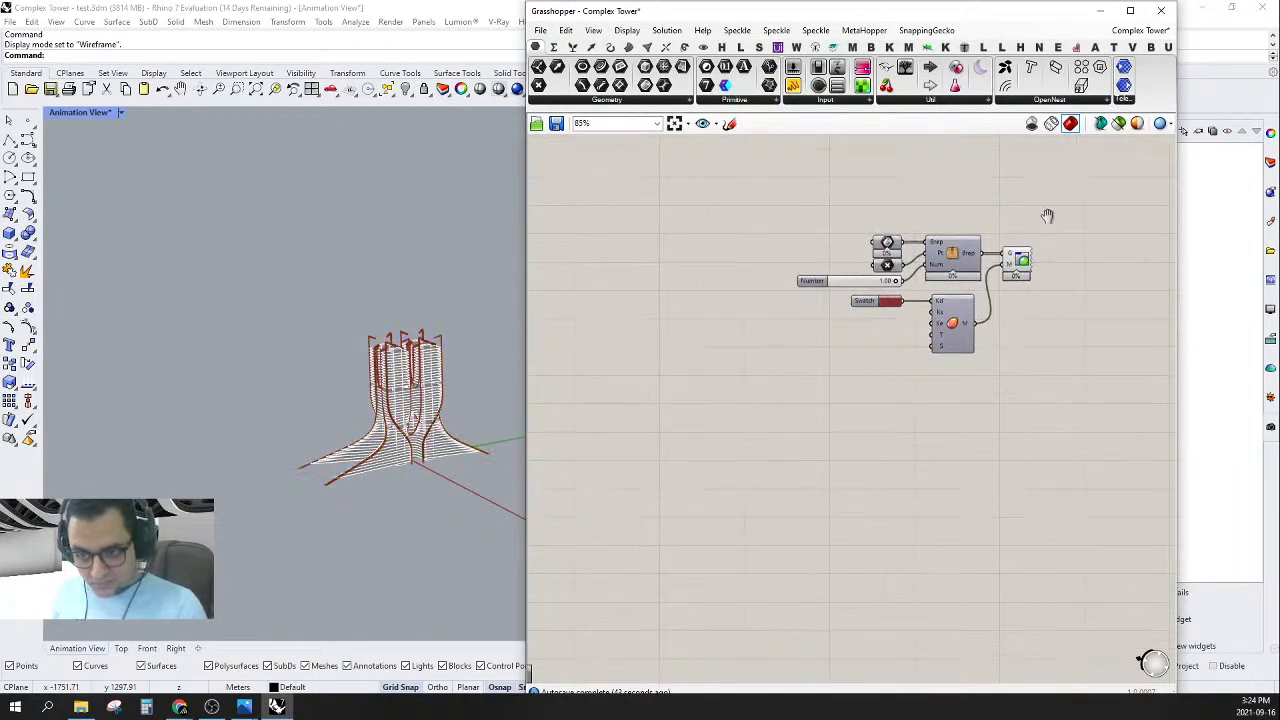
- Duplicate the whole dark red setup and place the copy directly beneath the original
left_click_drag(1056, 210, 786, 461)
right_click_drag(833, 464, 893, 422)
scroll(995, 320, "down", 3)
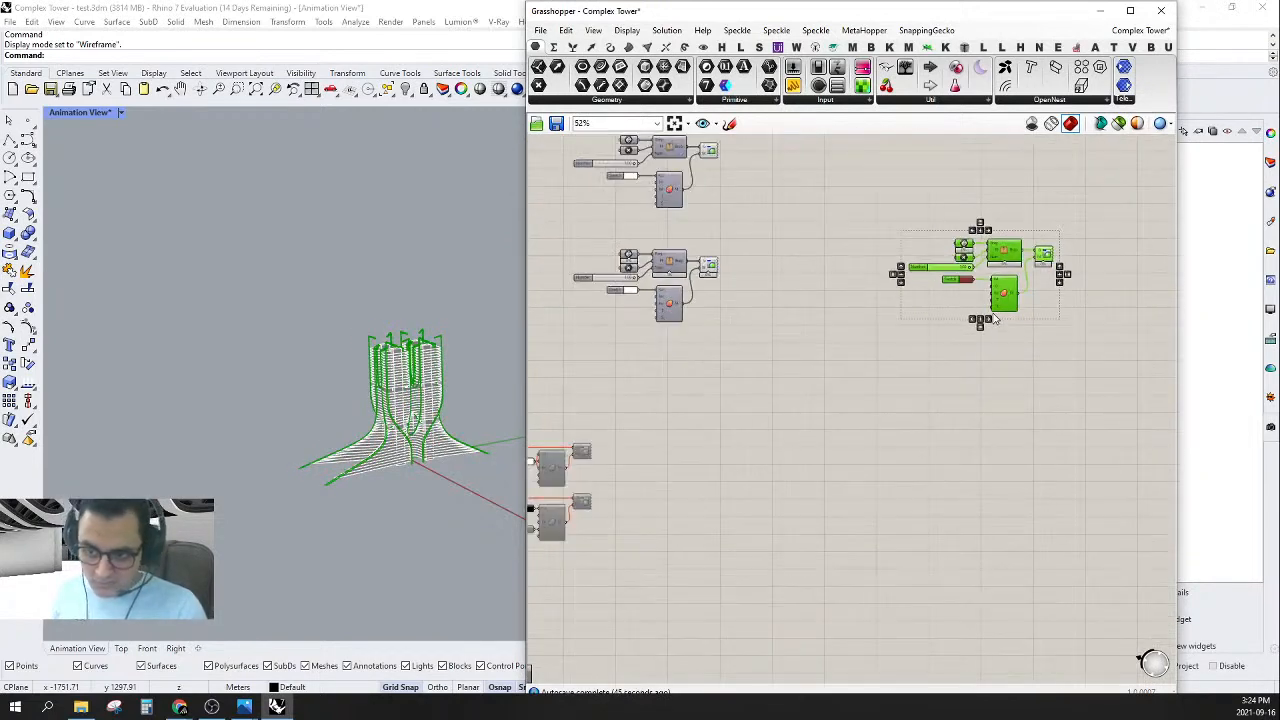
scroll(978, 240, "up", 2)
key("ctrl+c")
key("ctrl+v")
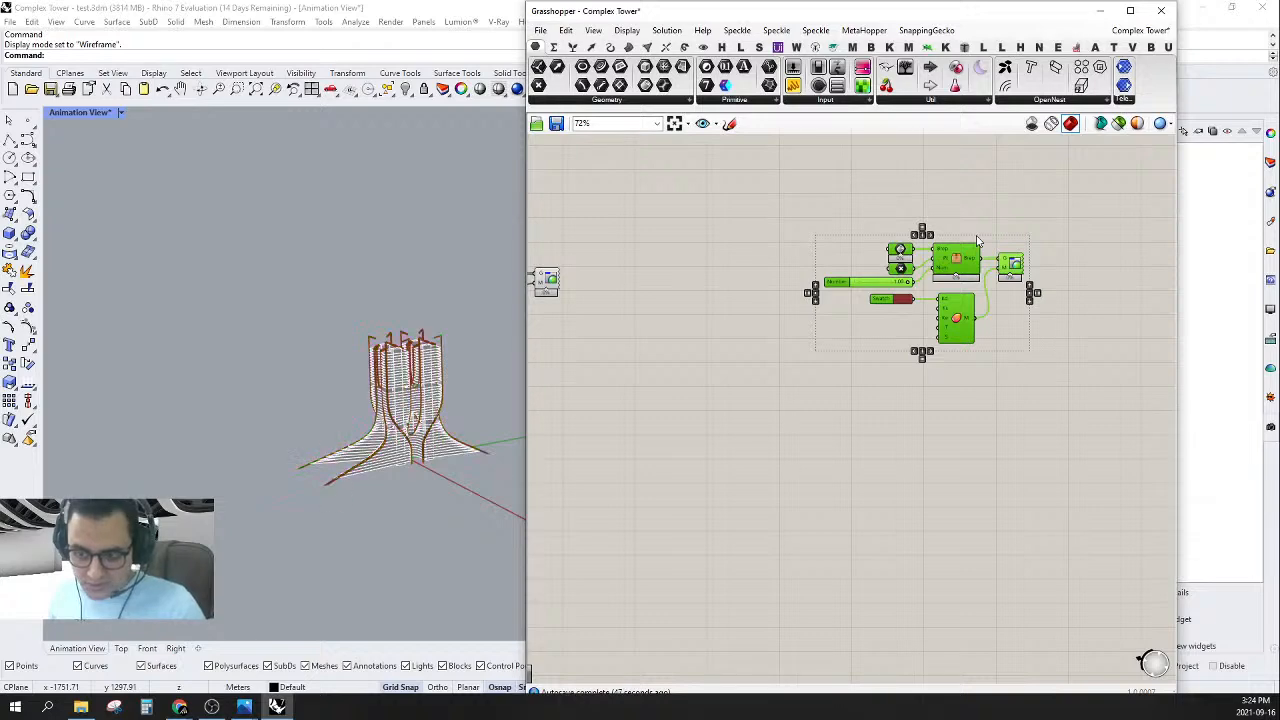
left_click_drag(960, 266, 958, 400)
scroll(957, 412, "up", 1)
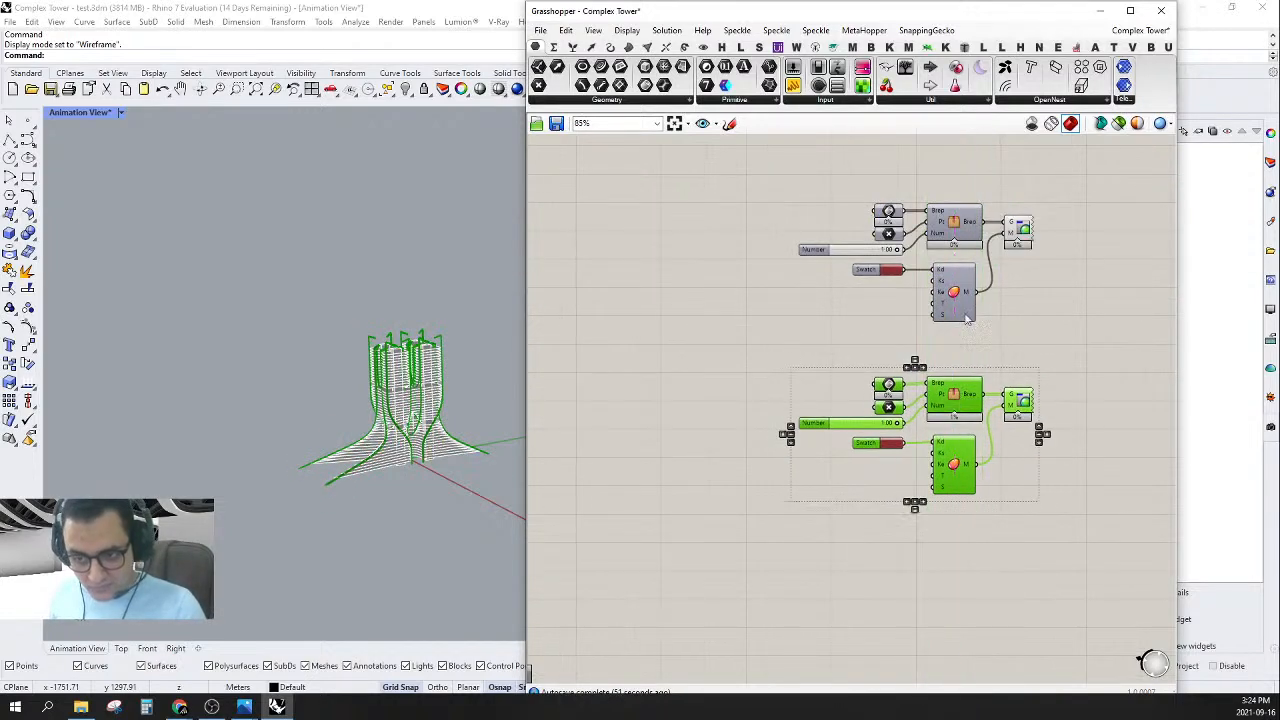
- Move the upper setup's red swatch and material out in front of both setups, and connect that material to the lower custom preview too
left_click_drag(1035, 360, 871, 258)
left_click_drag(975, 295, 710, 308)
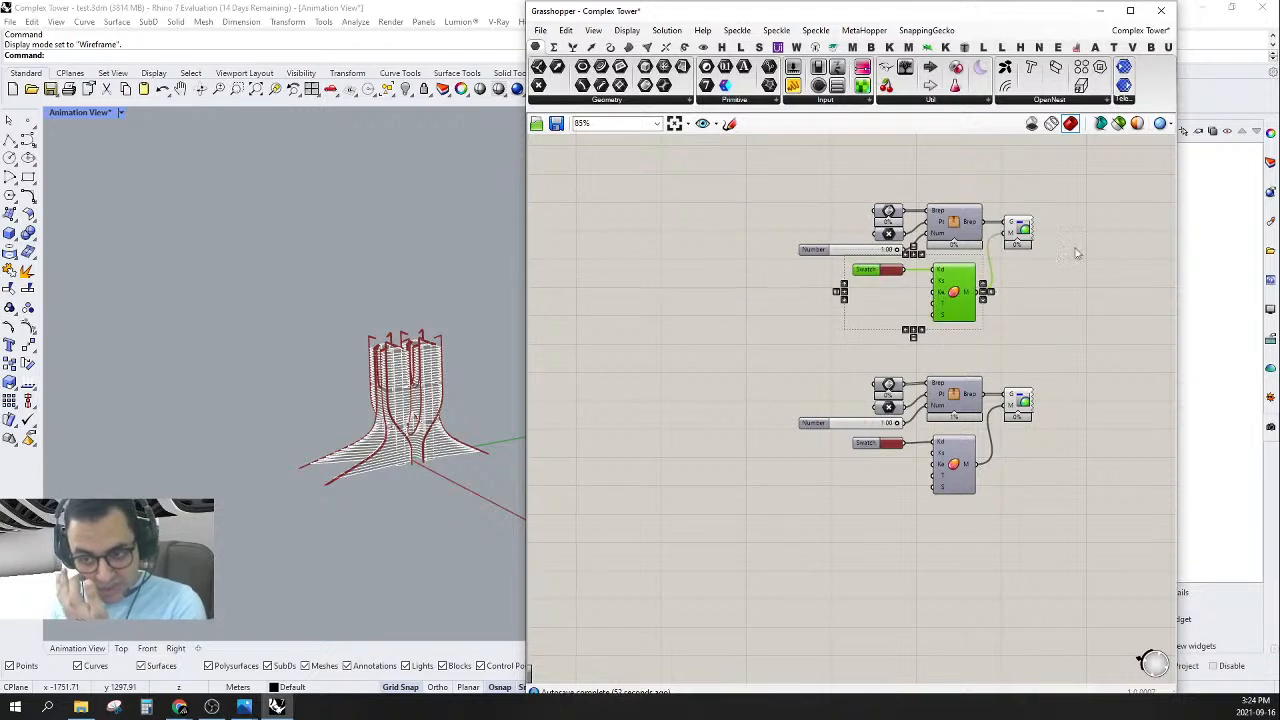
left_click_drag(950, 303, 1008, 412)
left_click(748, 331)
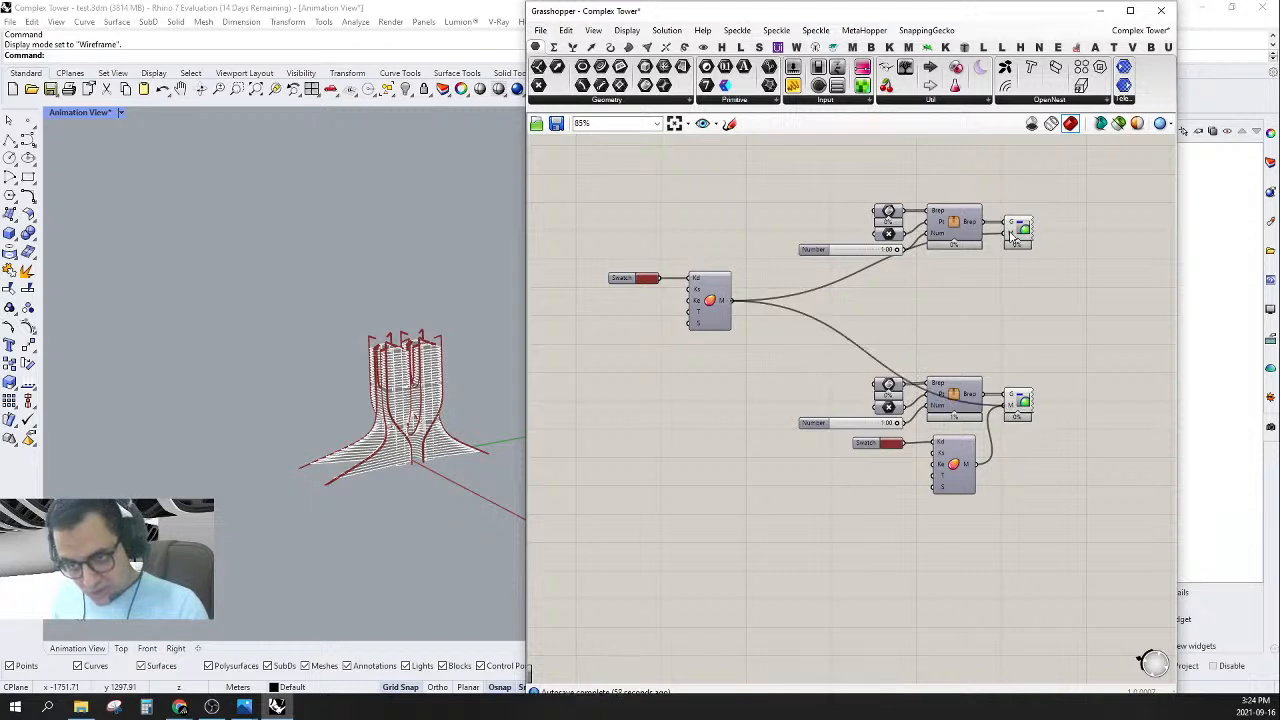
- Set the wire display of the material inputs on both custom previews to Hidden
right_click(1012, 236)
mouse_move(1090, 257)
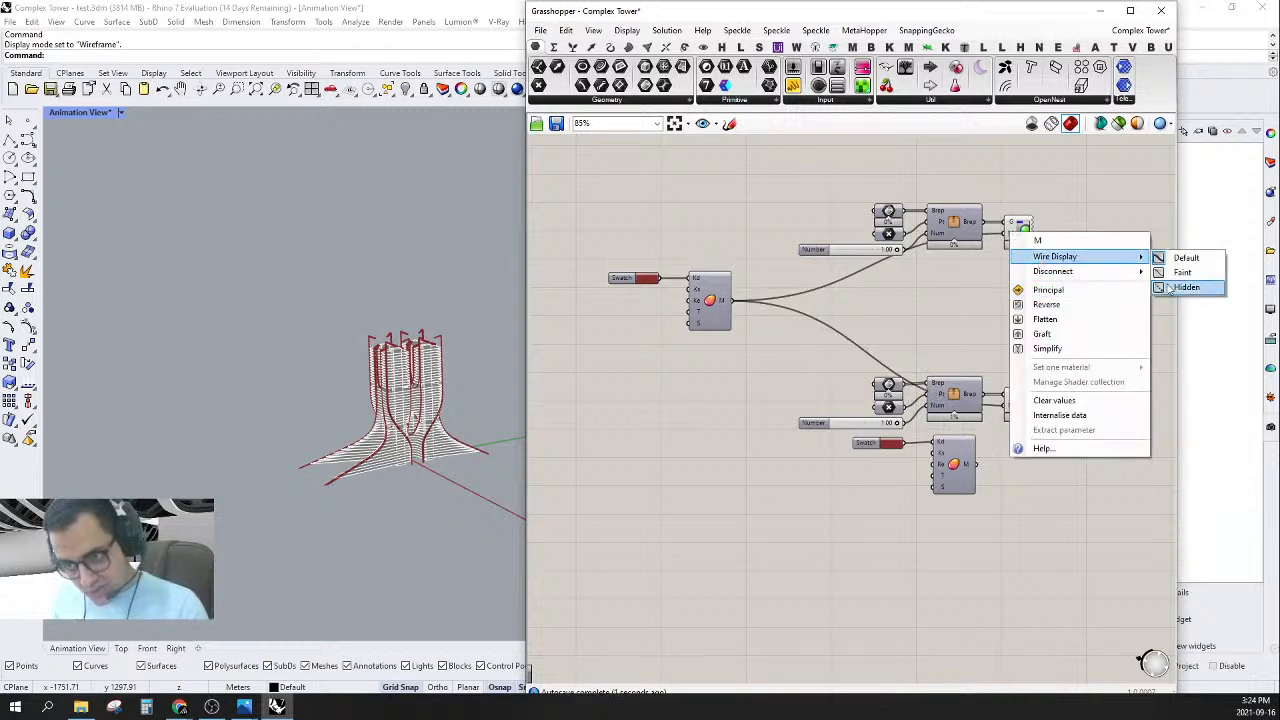
left_click(1184, 287)
right_click(1012, 414)
mouse_move(1090, 435)
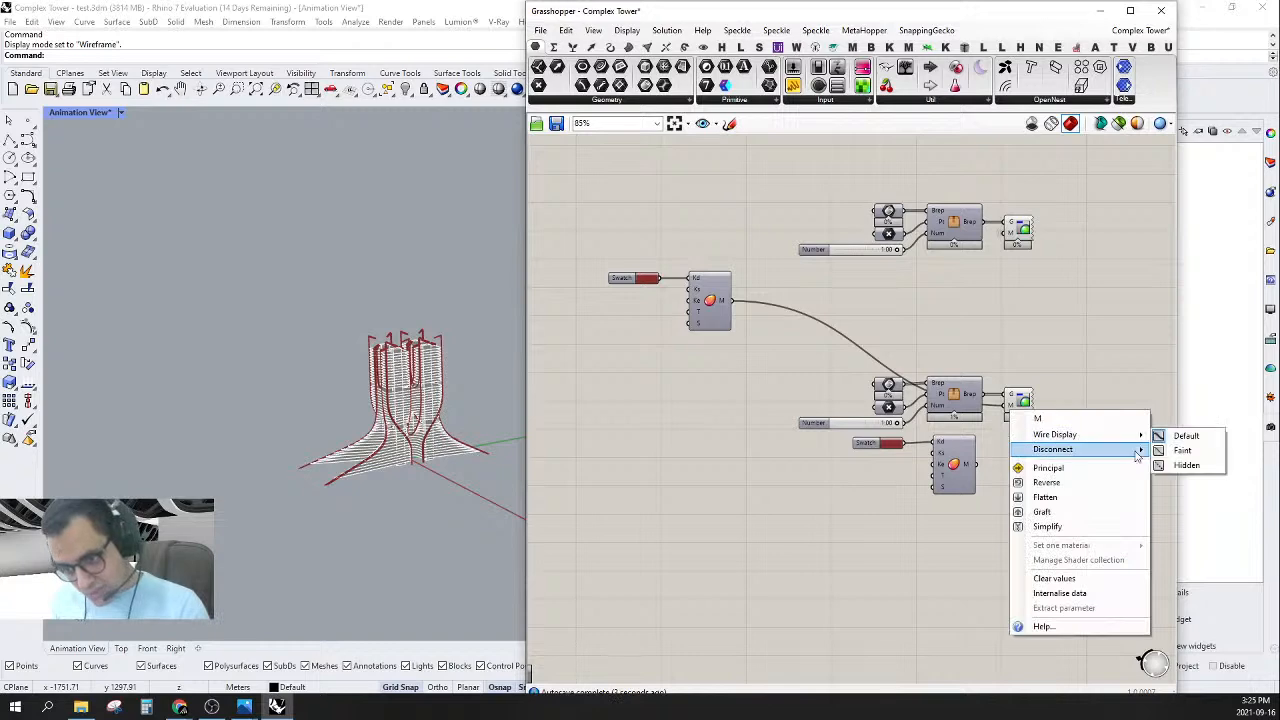
left_click(1184, 465)
- Nudge the shared material slightly away from the two setups, and delete the lower setup's own swatch and material
right_click_drag(746, 285, 810, 313)
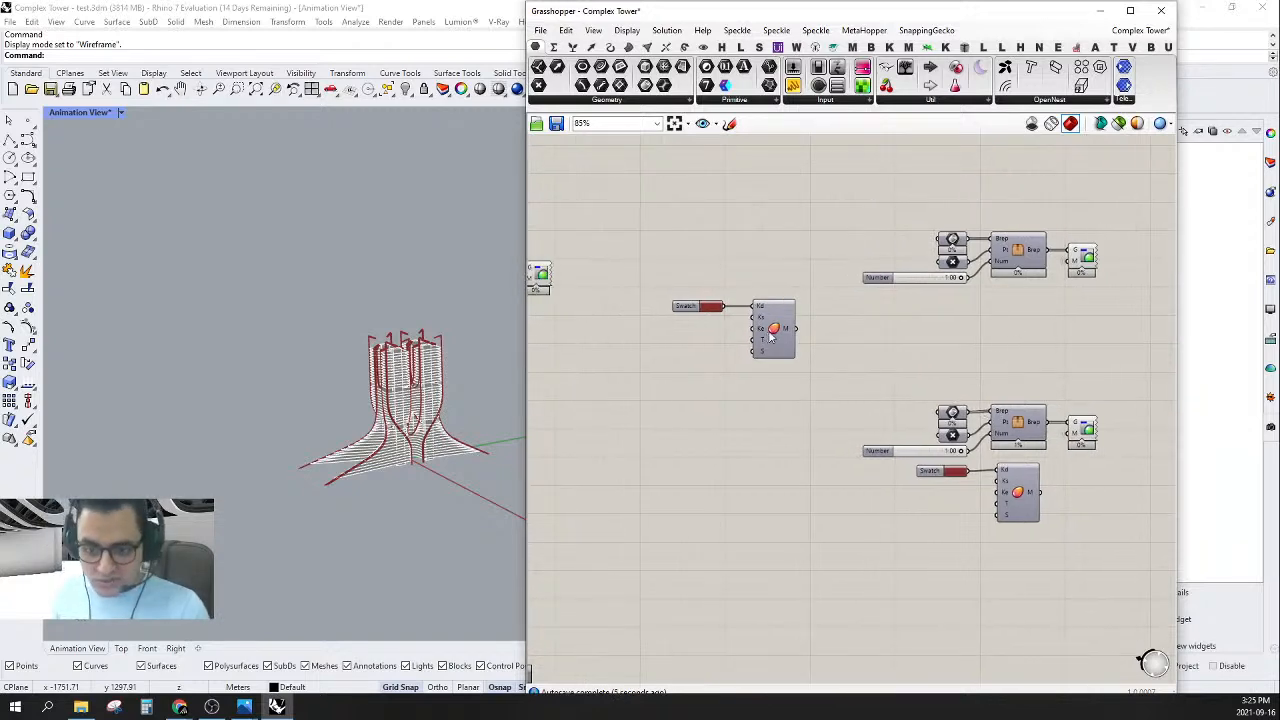
left_click_drag(770, 338, 755, 338)
left_click(846, 314)
right_click_drag(1017, 433, 906, 390)
right_click_drag(960, 448, 997, 449)
left_click_drag(991, 420, 842, 428)
key("Delete")
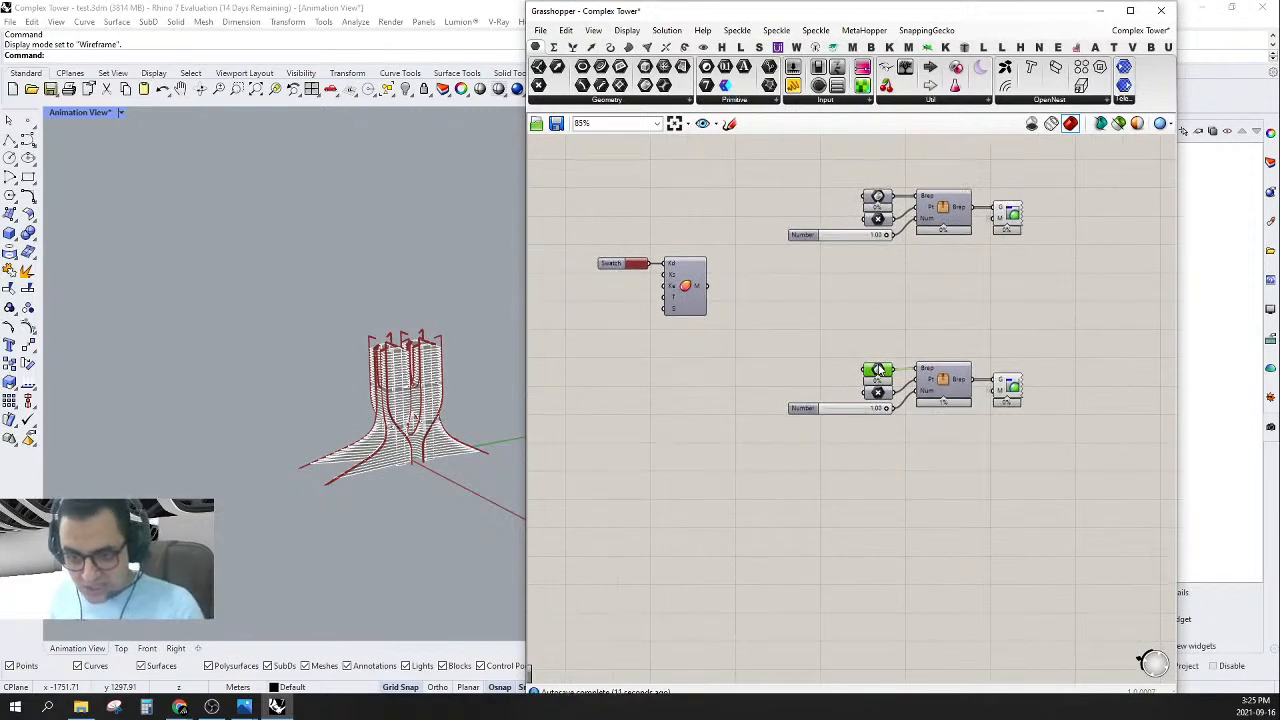
- Copy the second Steel Anime block's Brep parameter into the lower setup, connect it to the cluster's Brep input, and check the frame on the tower
scroll(878, 370, "down", 6)
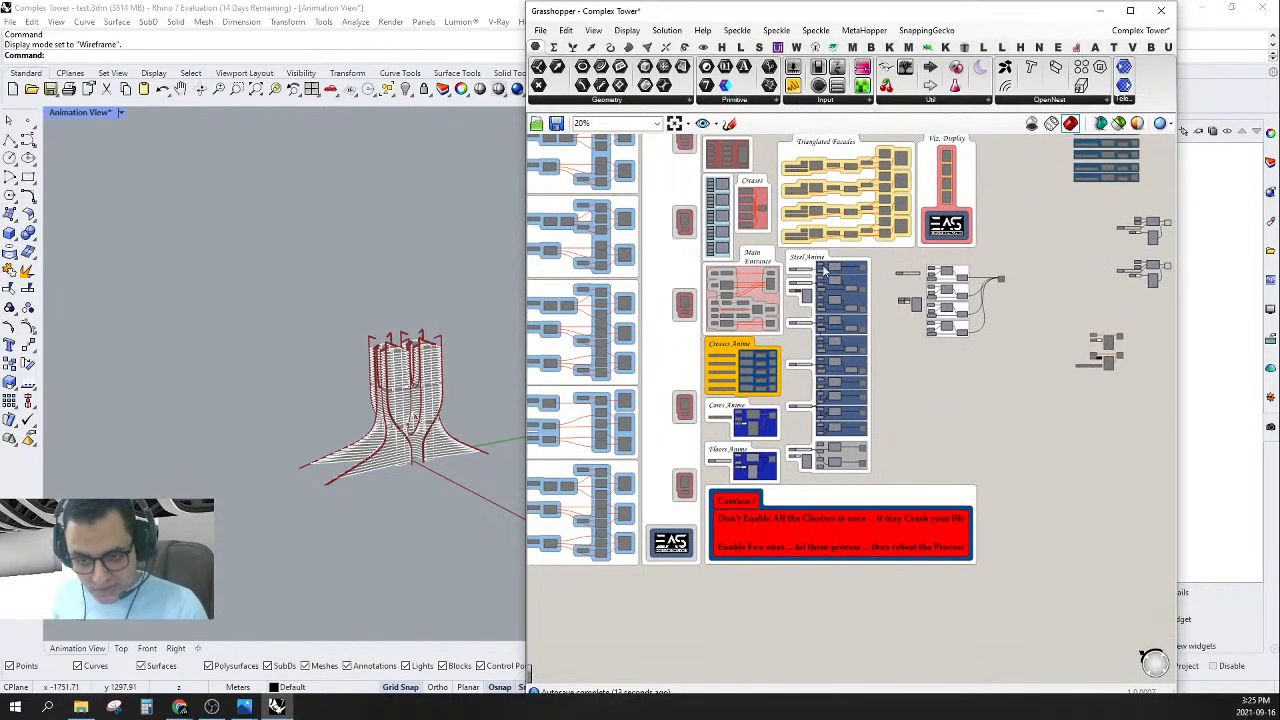
scroll(824, 270, "up", 5)
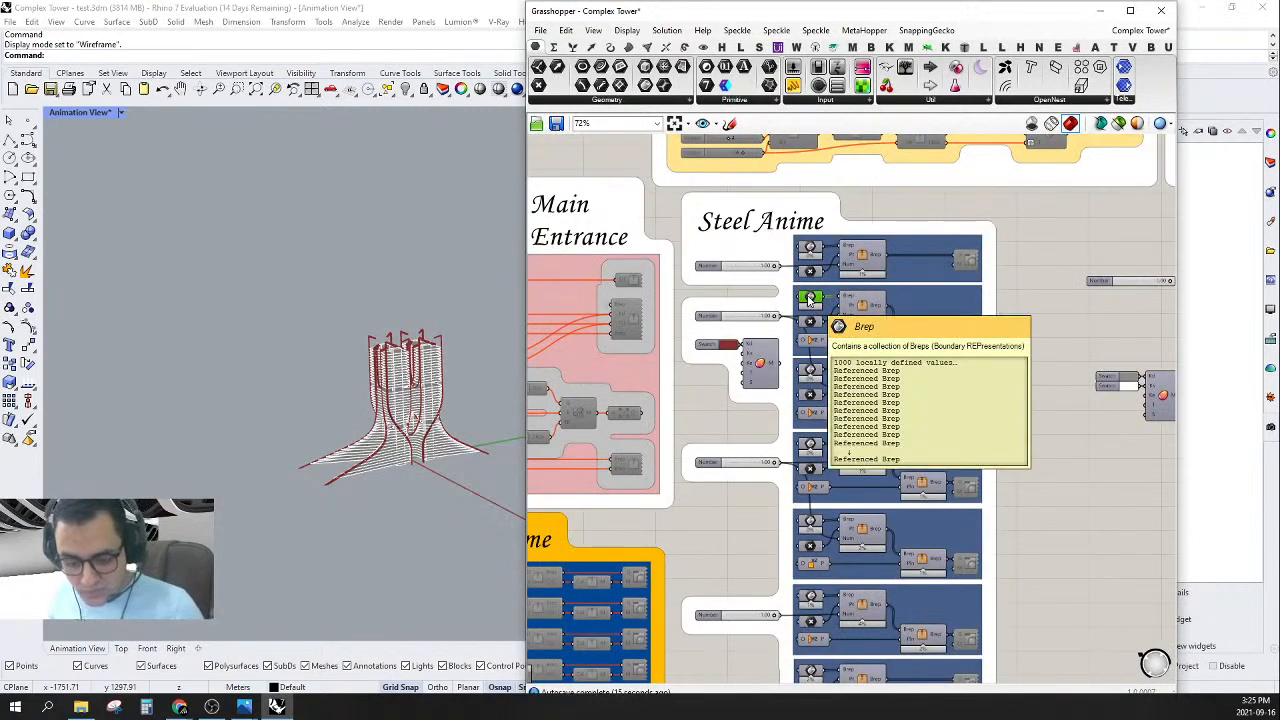
left_click_drag(810, 301, 912, 313)
key("ctrl+z")
scroll(822, 443, "up", 3)
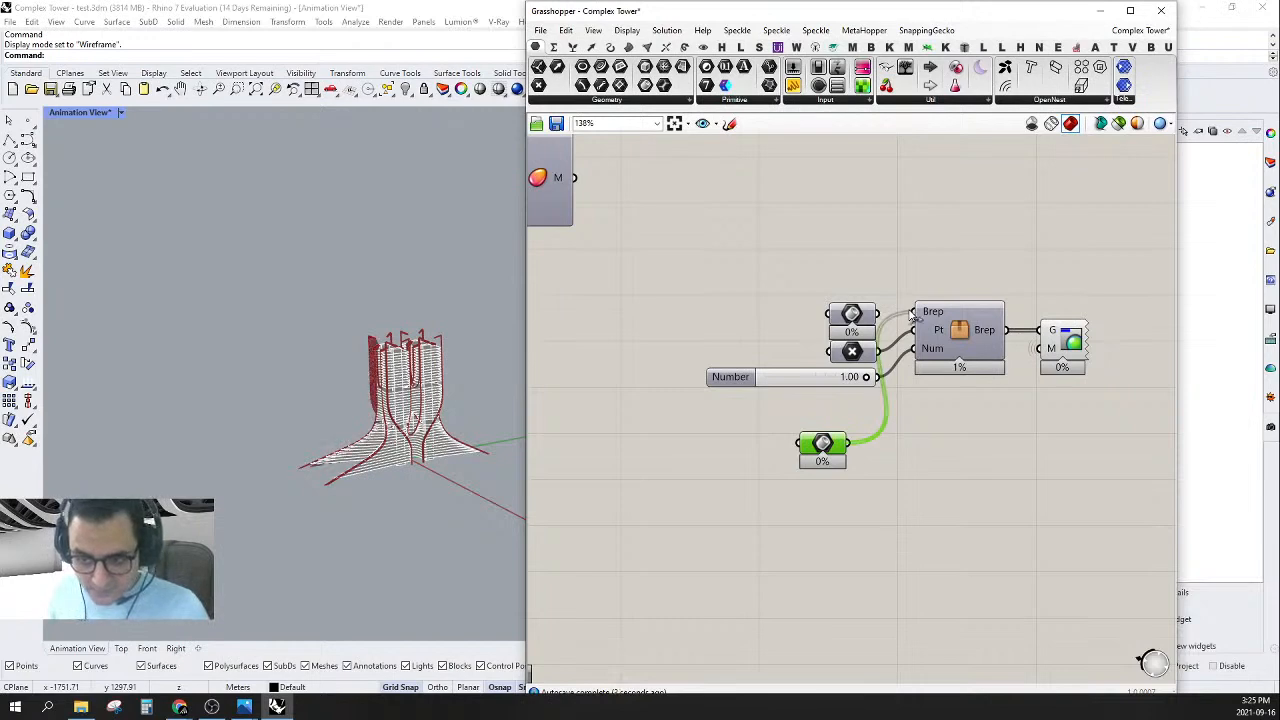
scroll(440, 406, "up", 10)
scroll(231, 351, "down", 8)
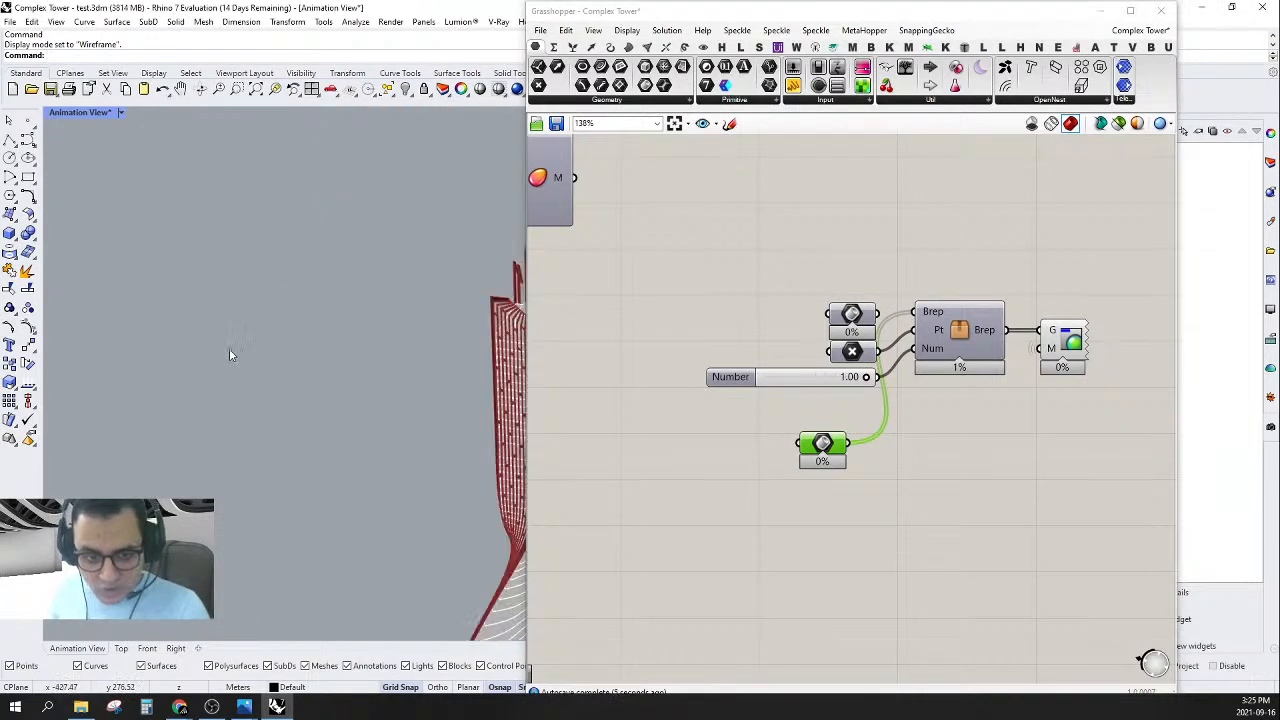
scroll(381, 345, "up", 8)
right_click_drag(378, 346, 318, 372)
scroll(318, 172, "down", 7)
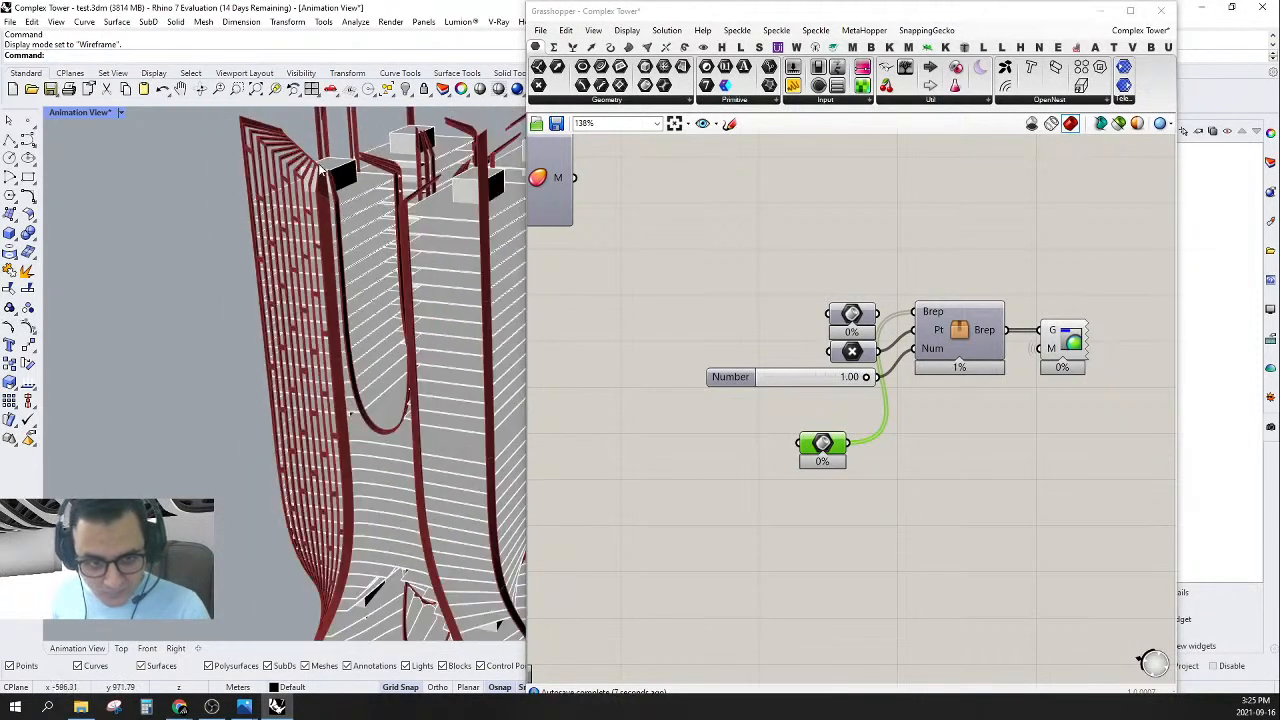
right_click_drag(315, 168, 284, 152)
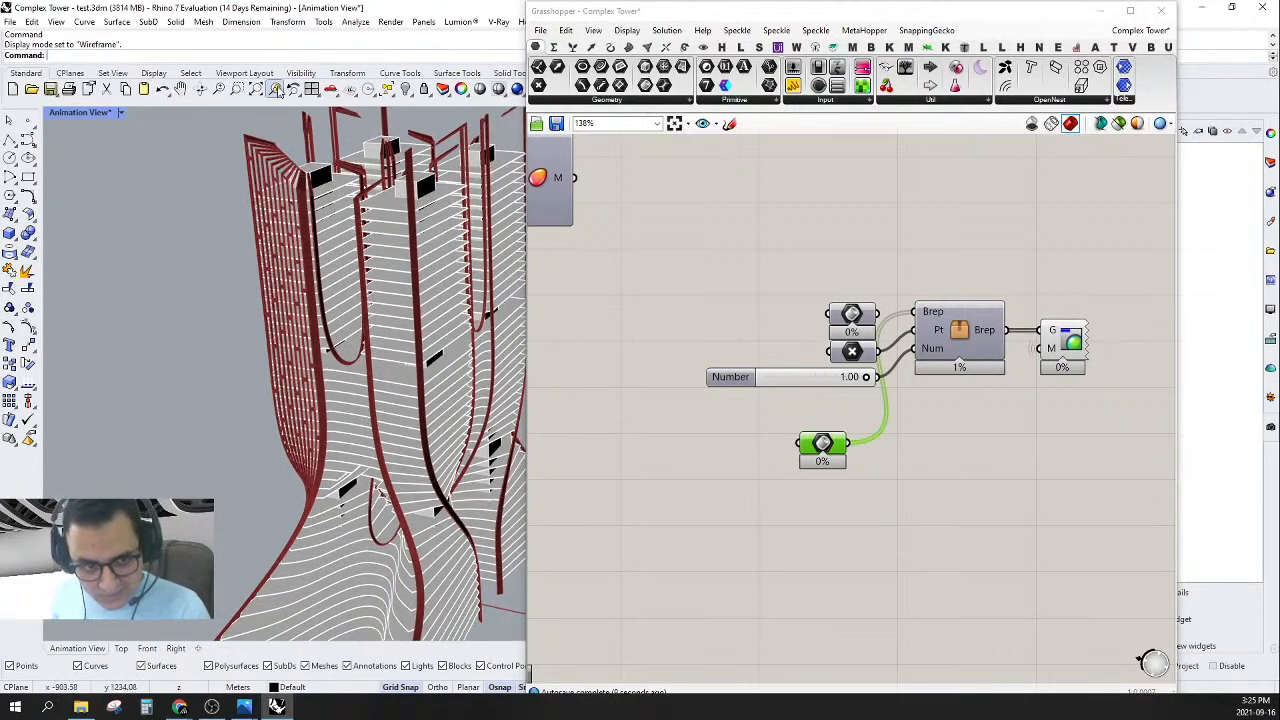
- Delete the lower setup's old Brep parameter and line up the new Brep, the point parameter and the number slider before the cluster
right_click_drag(855, 348, 847, 408)
left_click(815, 318)
key("Delete")
left_click_drag(816, 378, 816, 357)
left_click_drag(797, 400, 797, 376)
left_click_drag(790, 470, 816, 337)
left_click_drag(845, 441, 808, 383)
left_click(932, 452)
right_click_drag(932, 452, 961, 446)
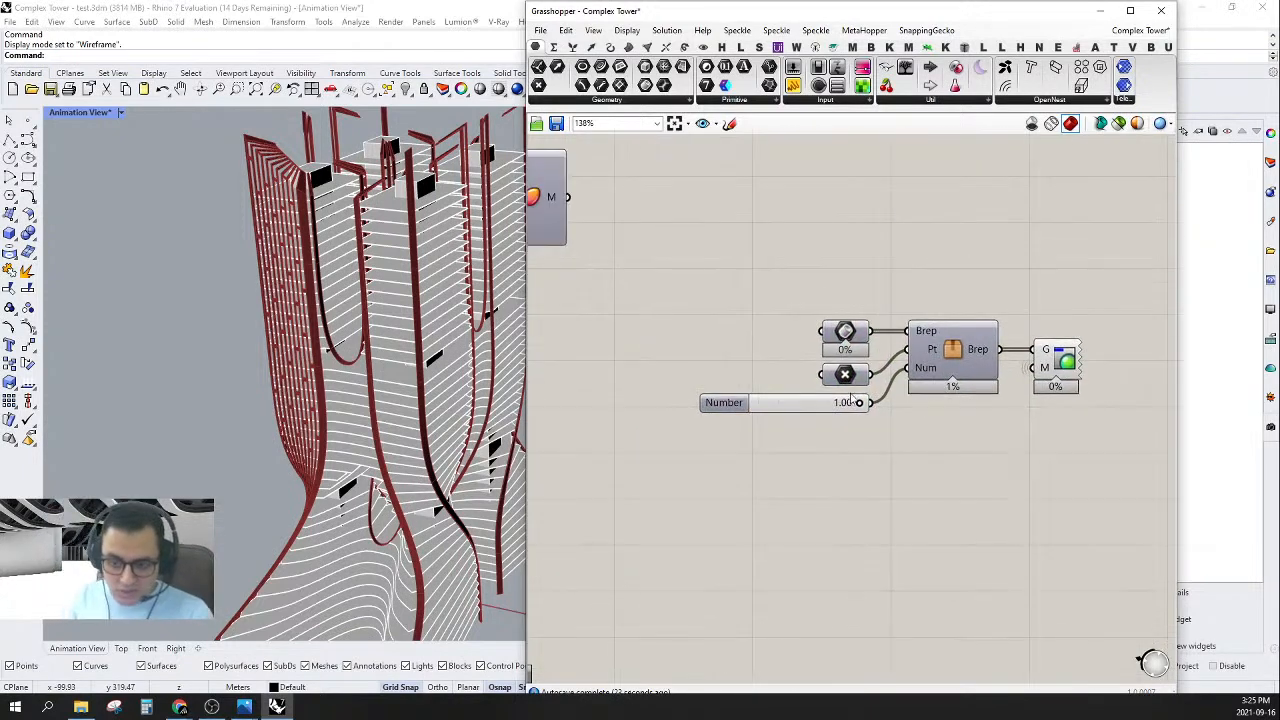
- Spread out the lower setup by moving its number slider before the parameters and its custom preview farther past the cluster
left_click_drag(792, 399, 689, 362)
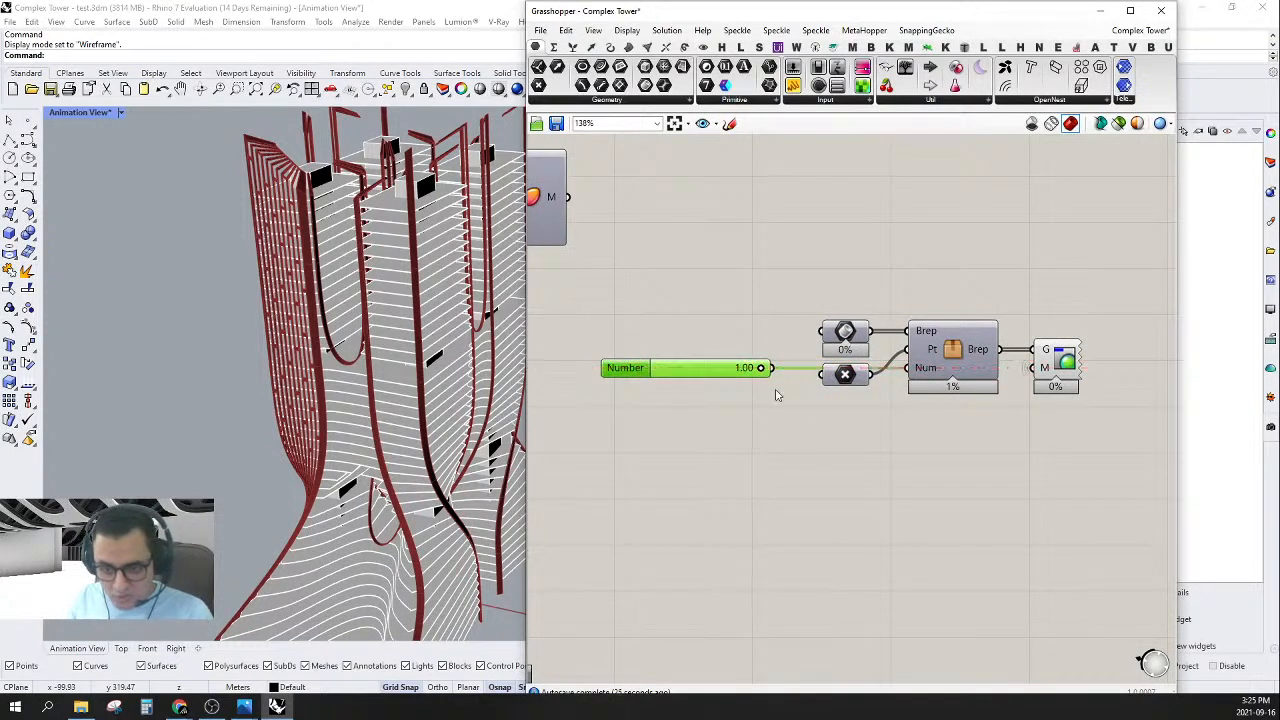
left_click(897, 455)
right_click_drag(897, 455, 818, 447)
right_click_drag(957, 434, 840, 418)
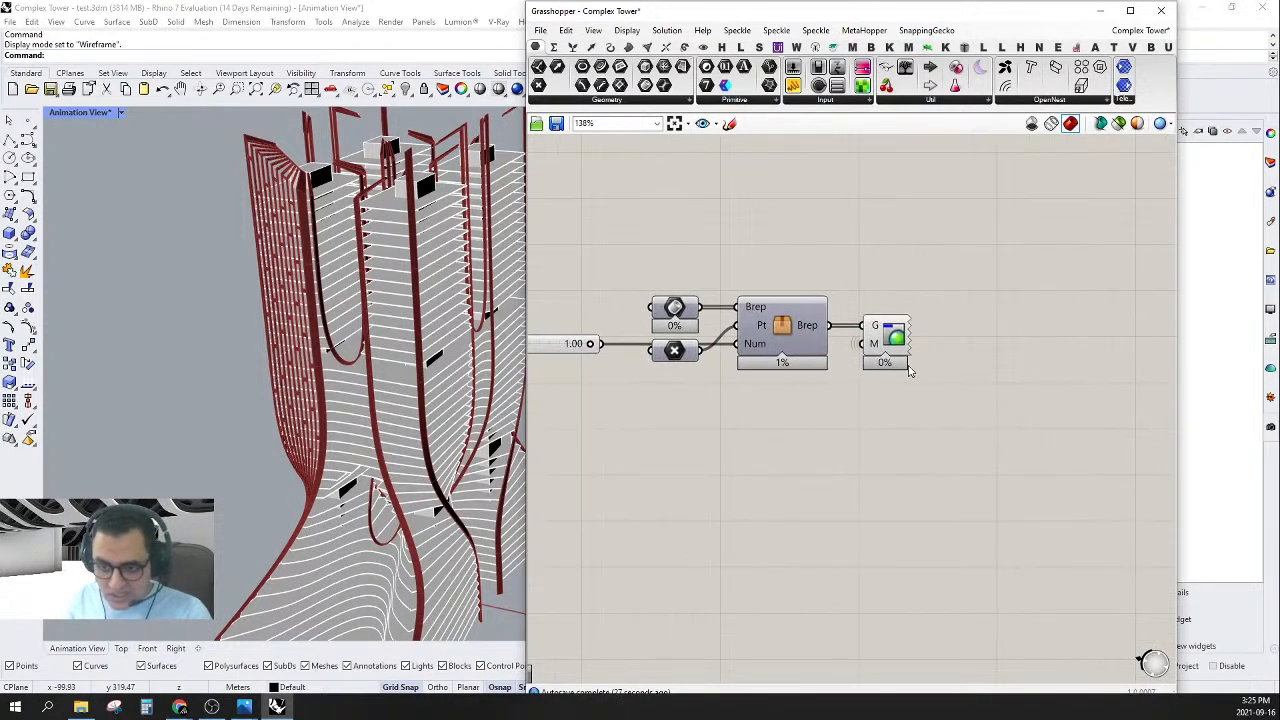
left_click_drag(903, 352, 1035, 352)
left_click(937, 434)
right_click_drag(818, 390, 1023, 363)
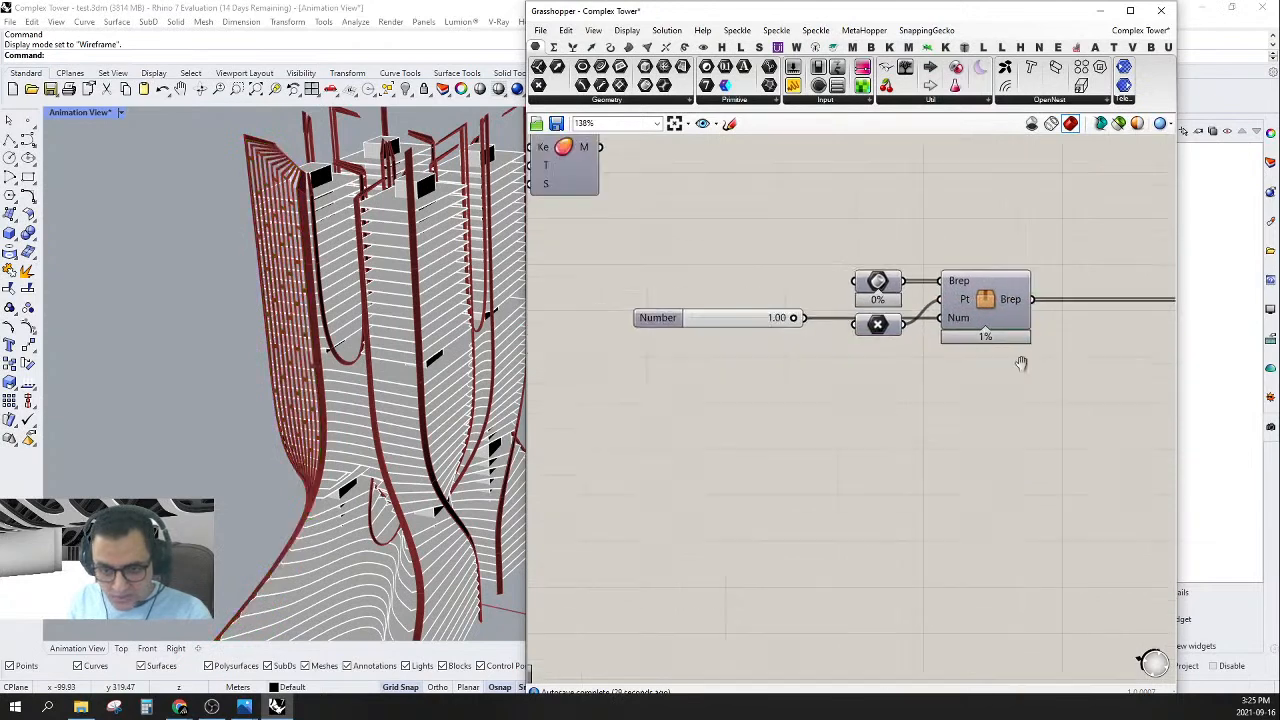
- Set the lower setup's number slider to 0.50 and then 0.00, checking how the frame pieces scatter above the tower
double_click(725, 327)
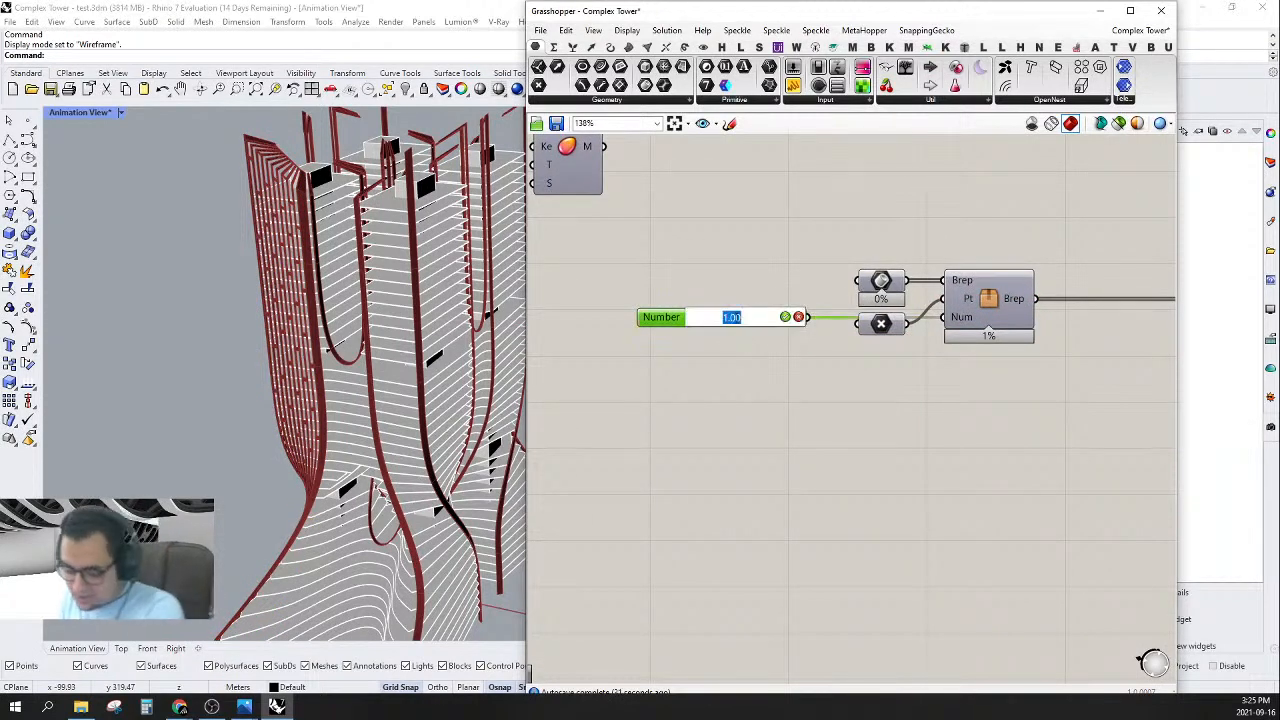
key("Return")
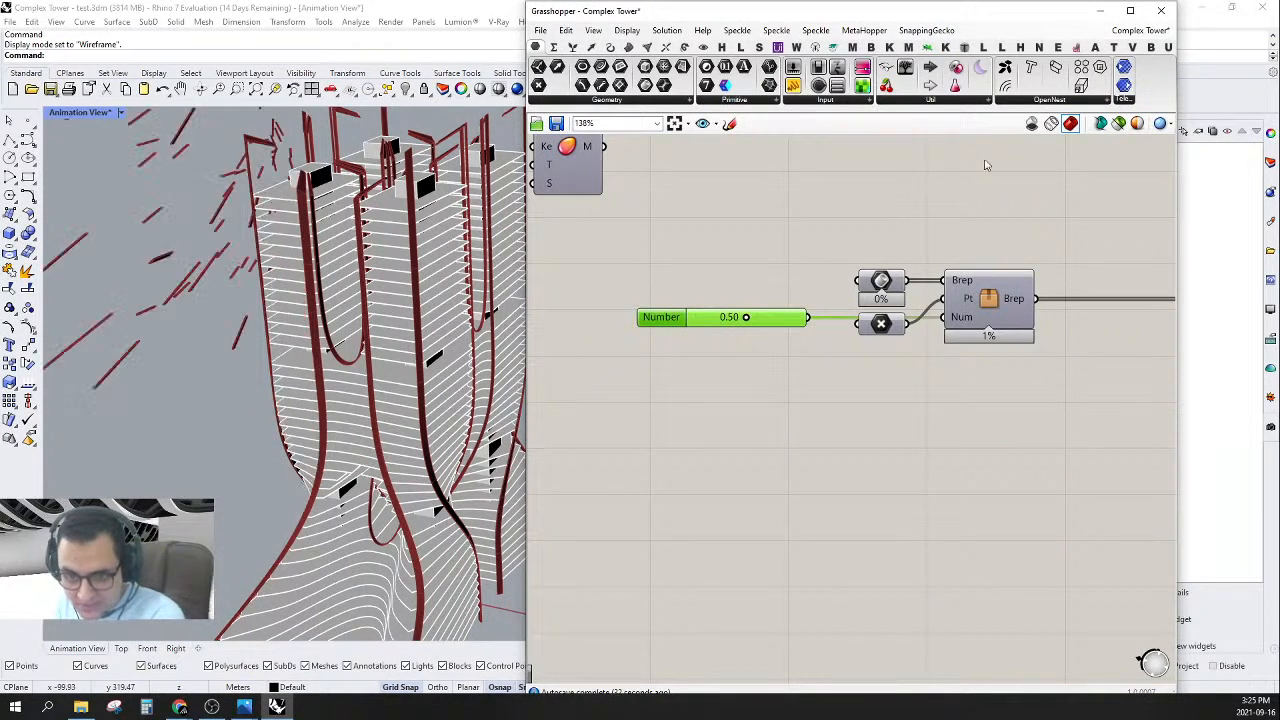
double_click(763, 321)
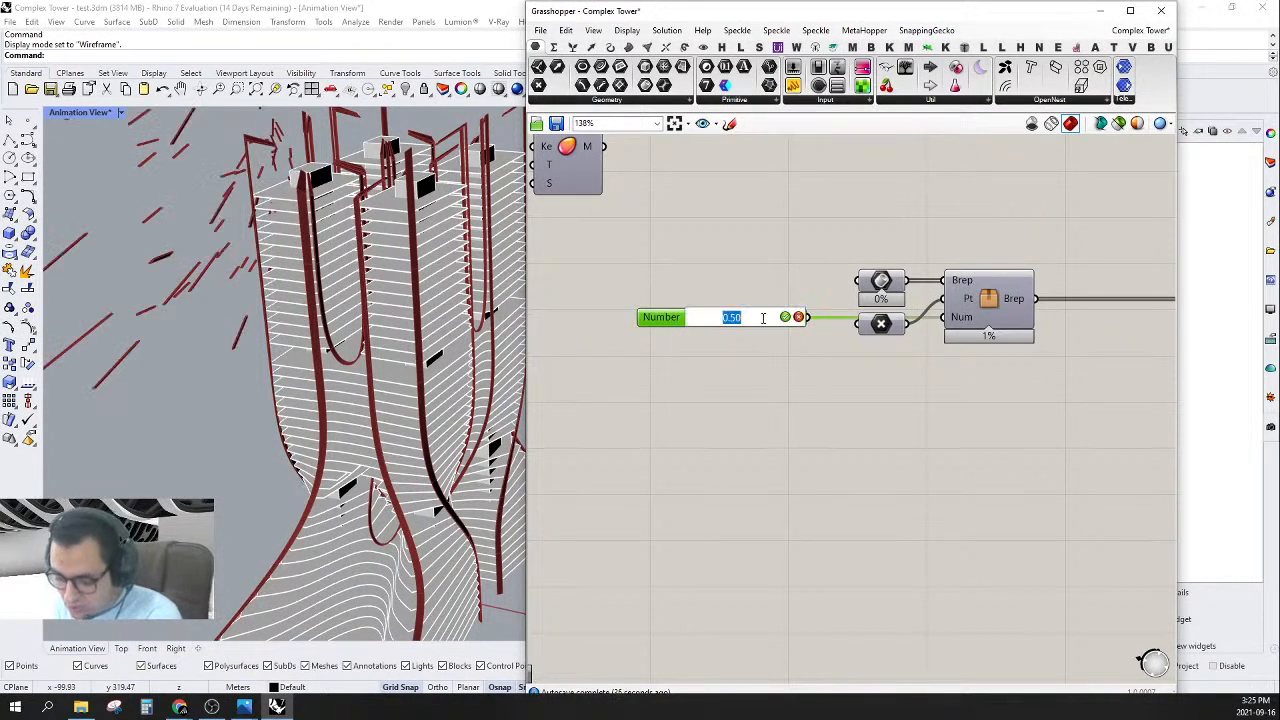
type("0")
key("Return")
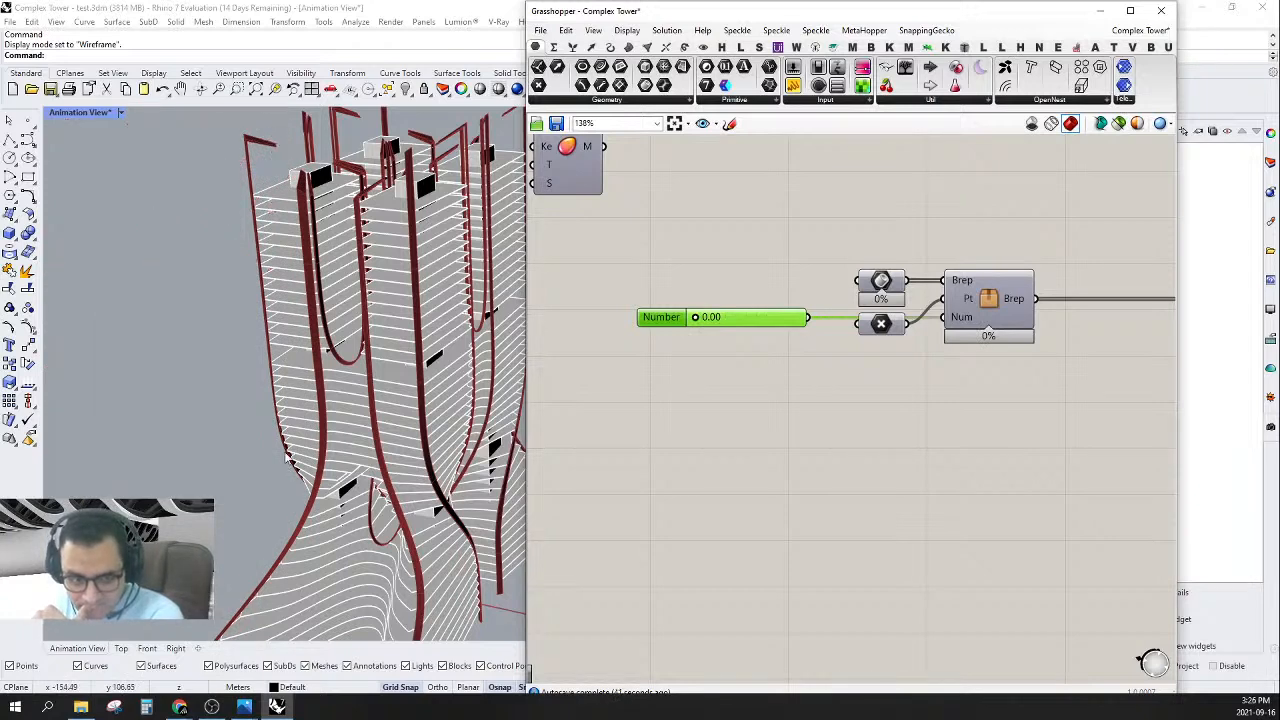
scroll(309, 490, "down", 5)
right_click_drag(309, 490, 307, 463)
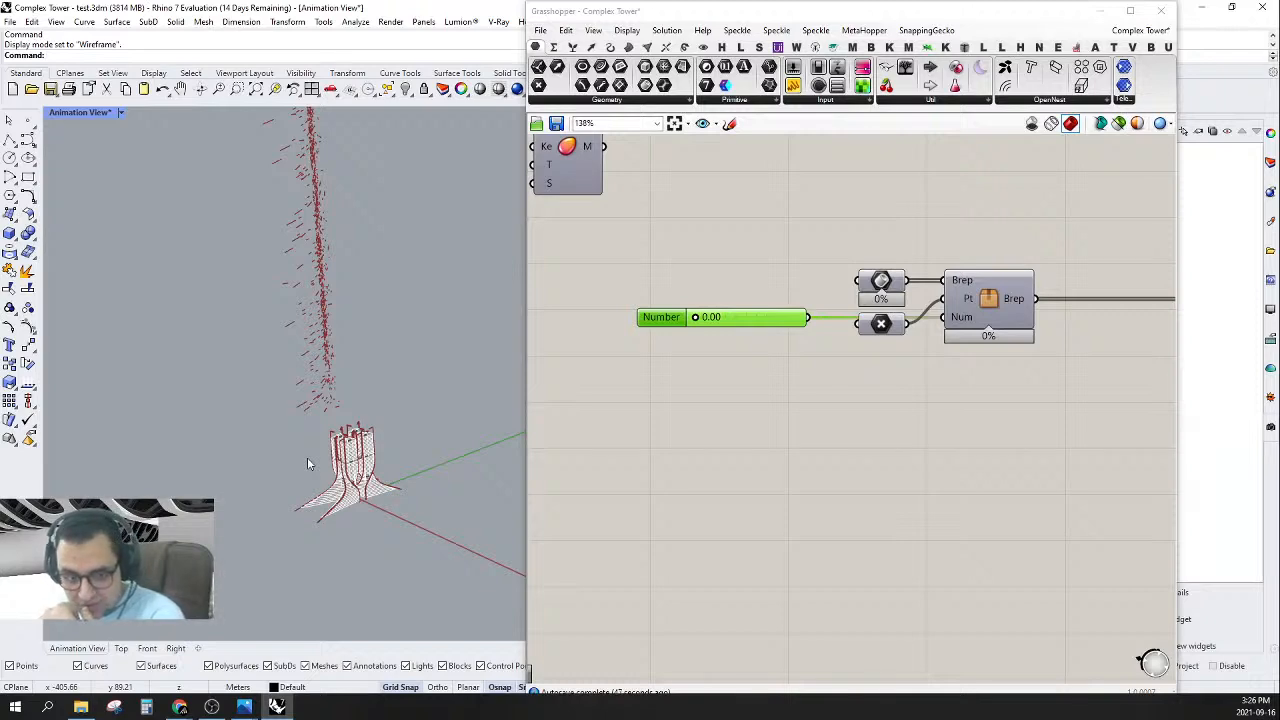
scroll(326, 432, "up", 5)
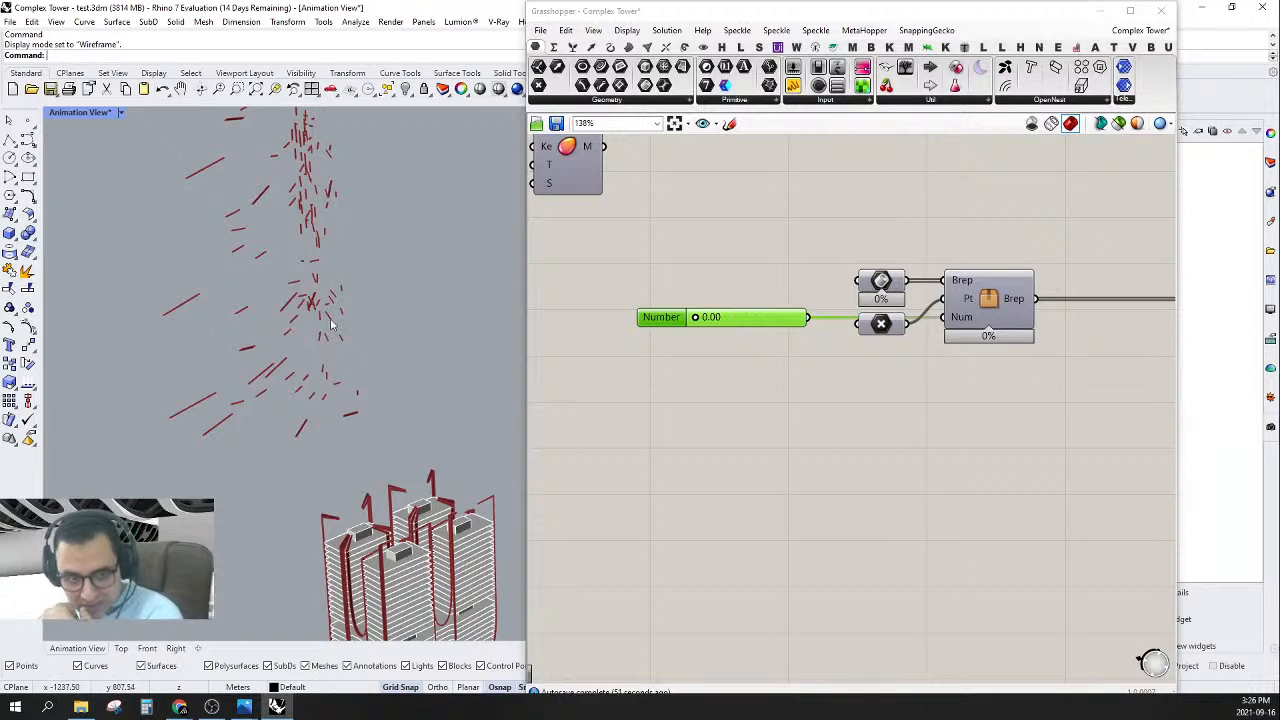
right_click_drag(937, 355, 858, 345)
left_click(848, 336)
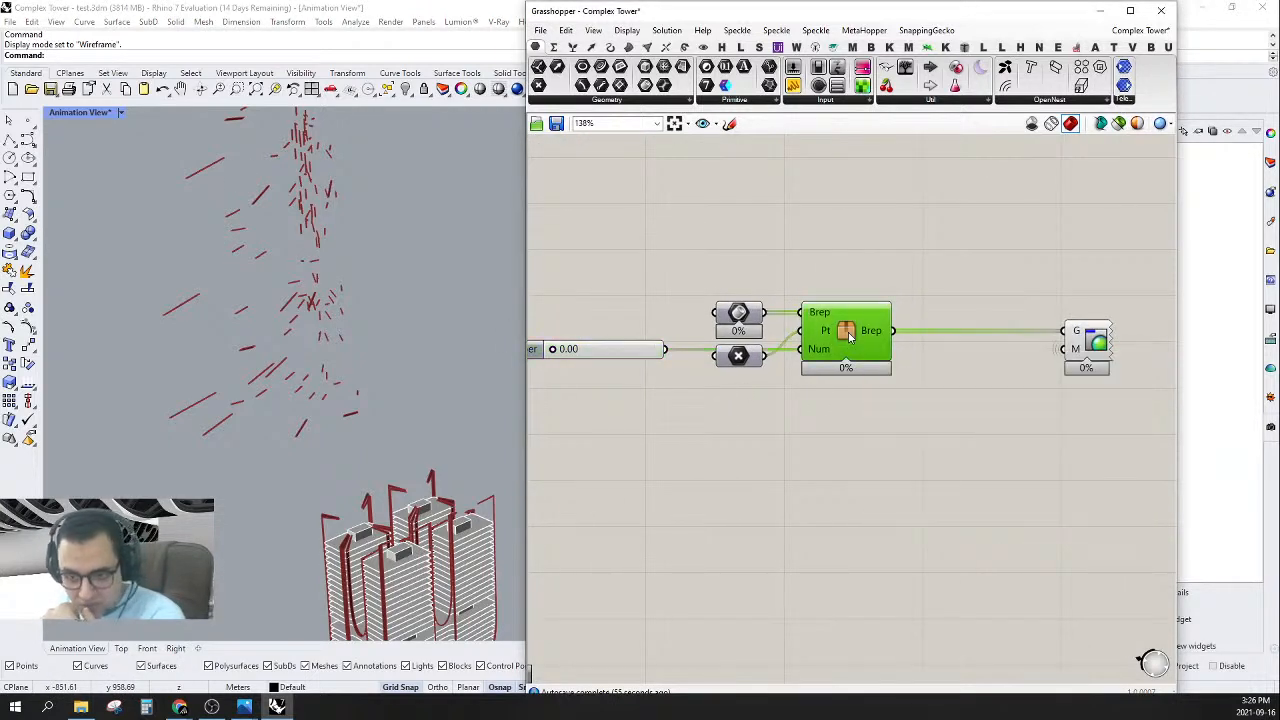
double_click(848, 336)
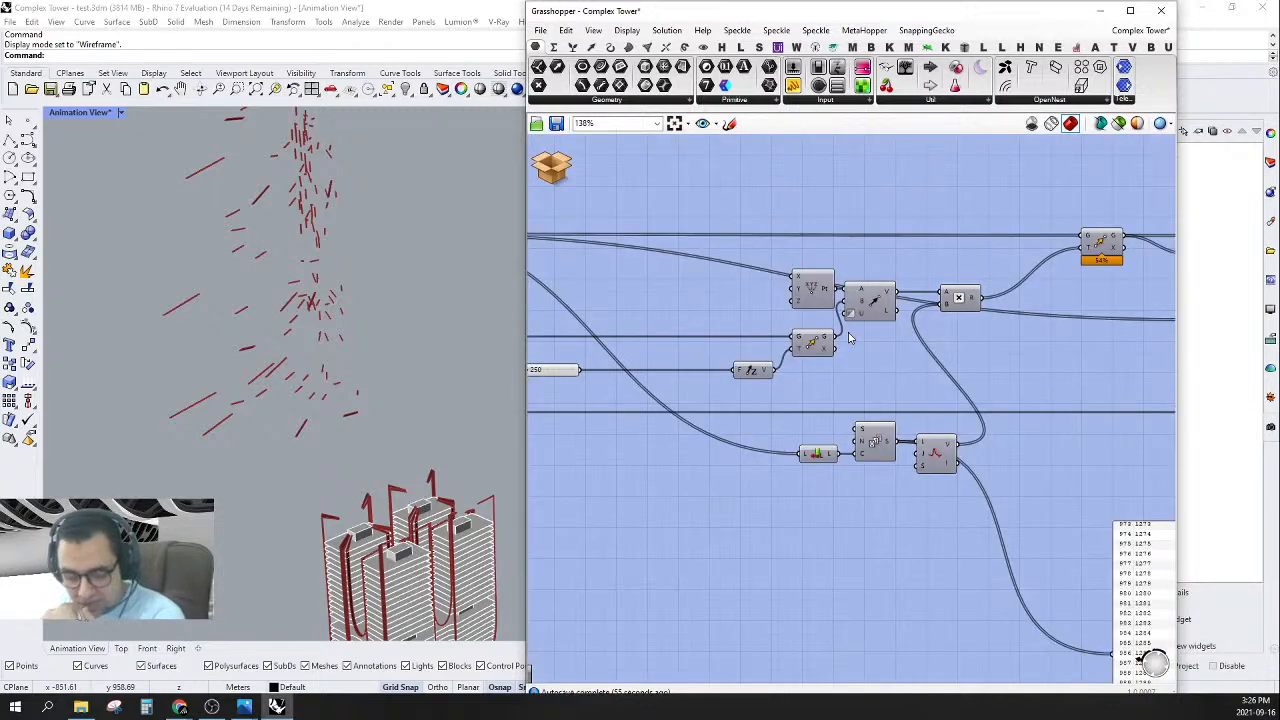
left_click(558, 174)
left_click(605, 189)
left_click(860, 387)
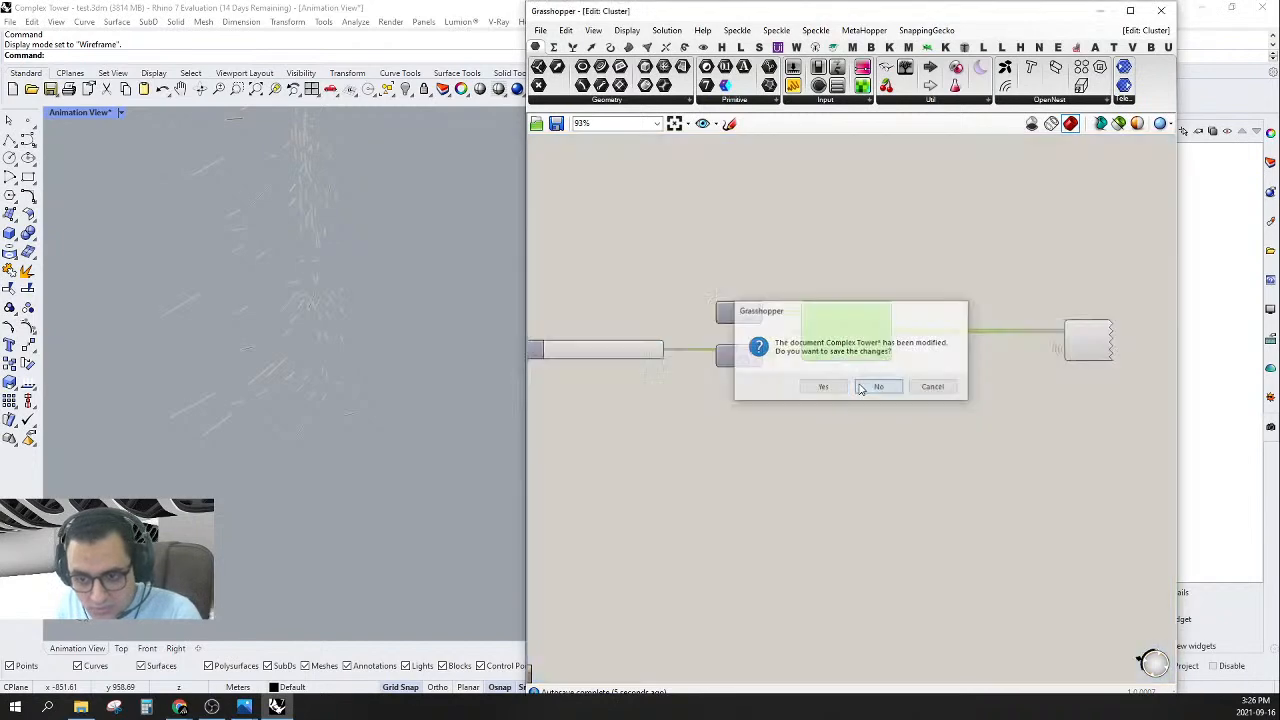
- Disentangle the lower setup's cluster from its copies and open it for editing
right_click(847, 328)
left_click(882, 493)
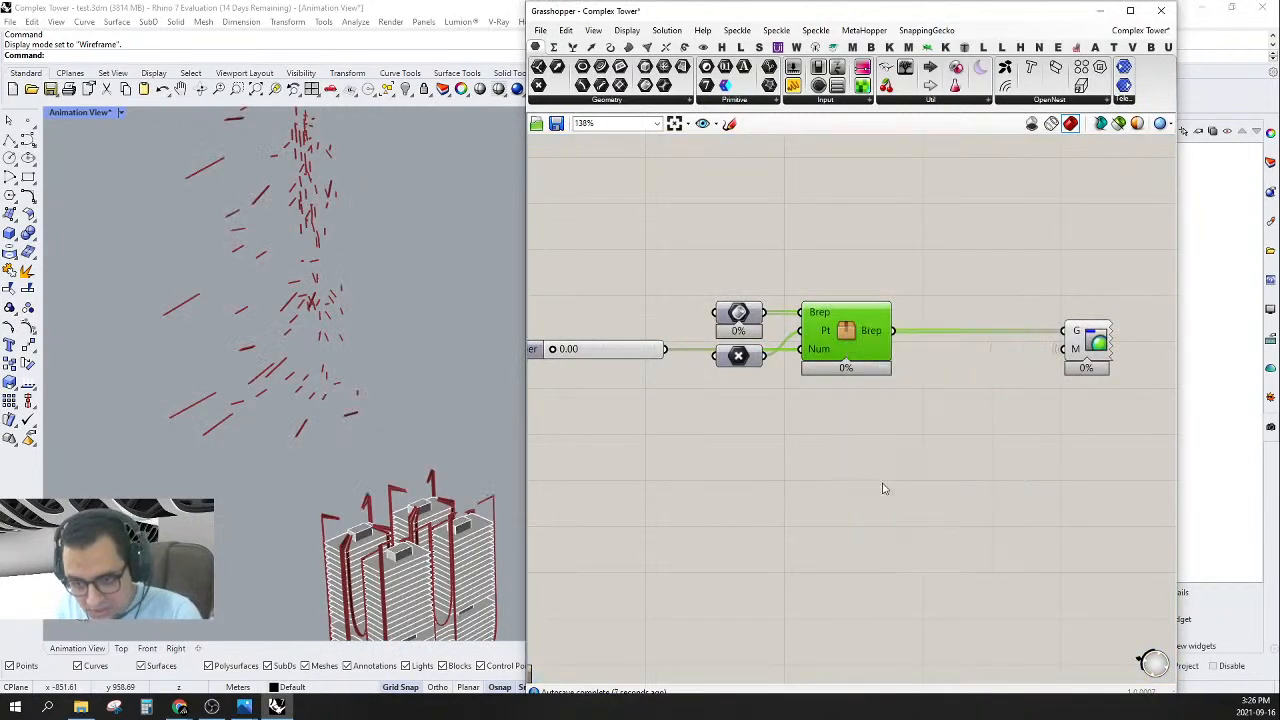
double_click(847, 331)
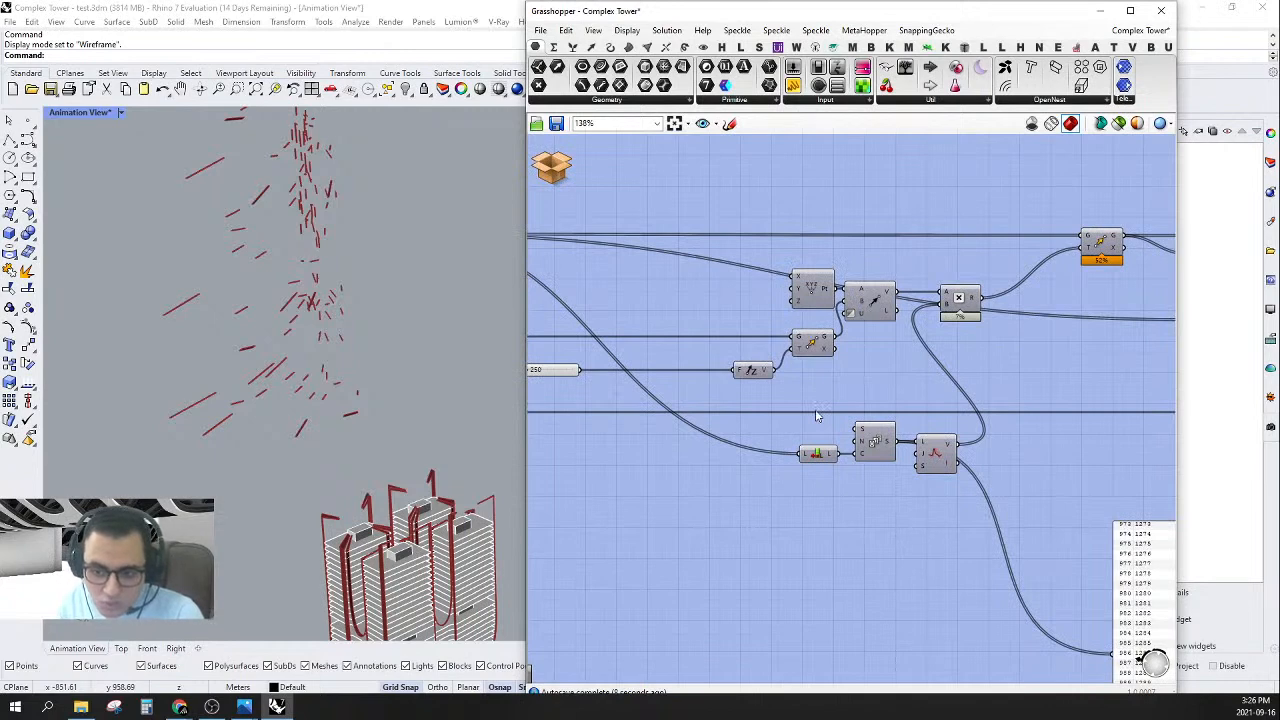
- Set the step input N of the Series component inside the cluster to 0.1
scroll(816, 416, "down", 4)
scroll(866, 420, "up", 3)
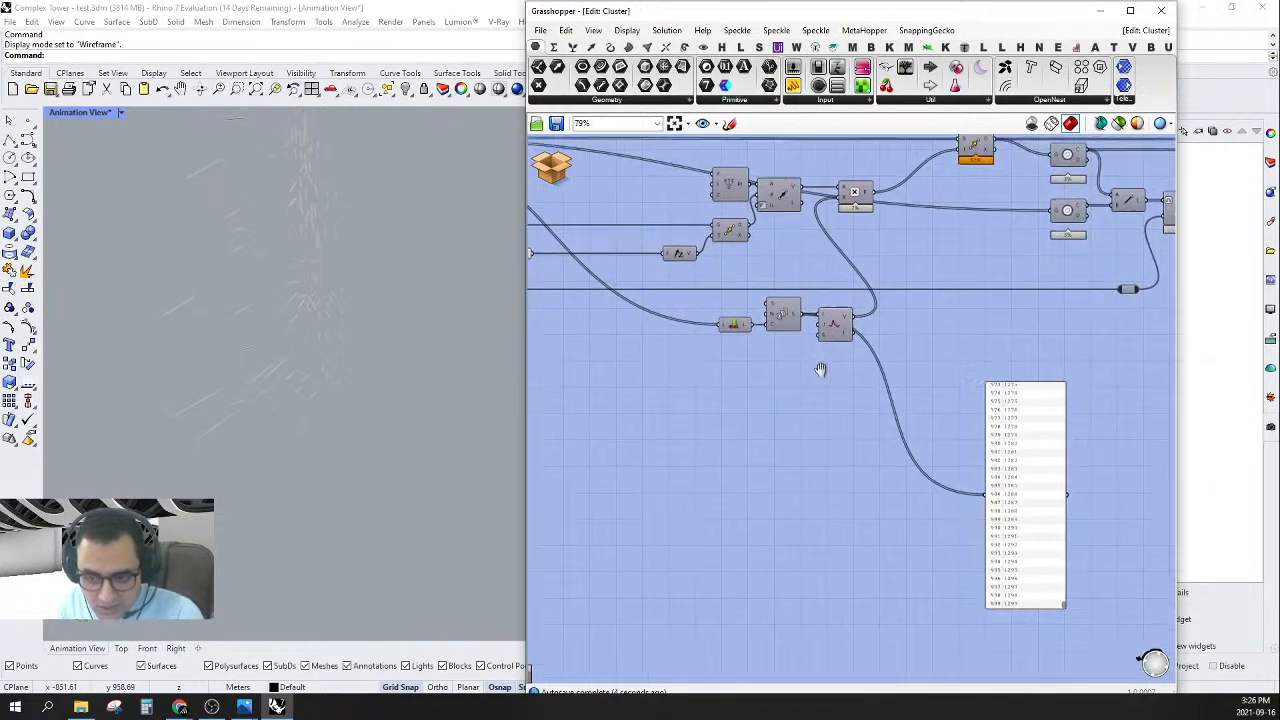
mouse_move(790, 312)
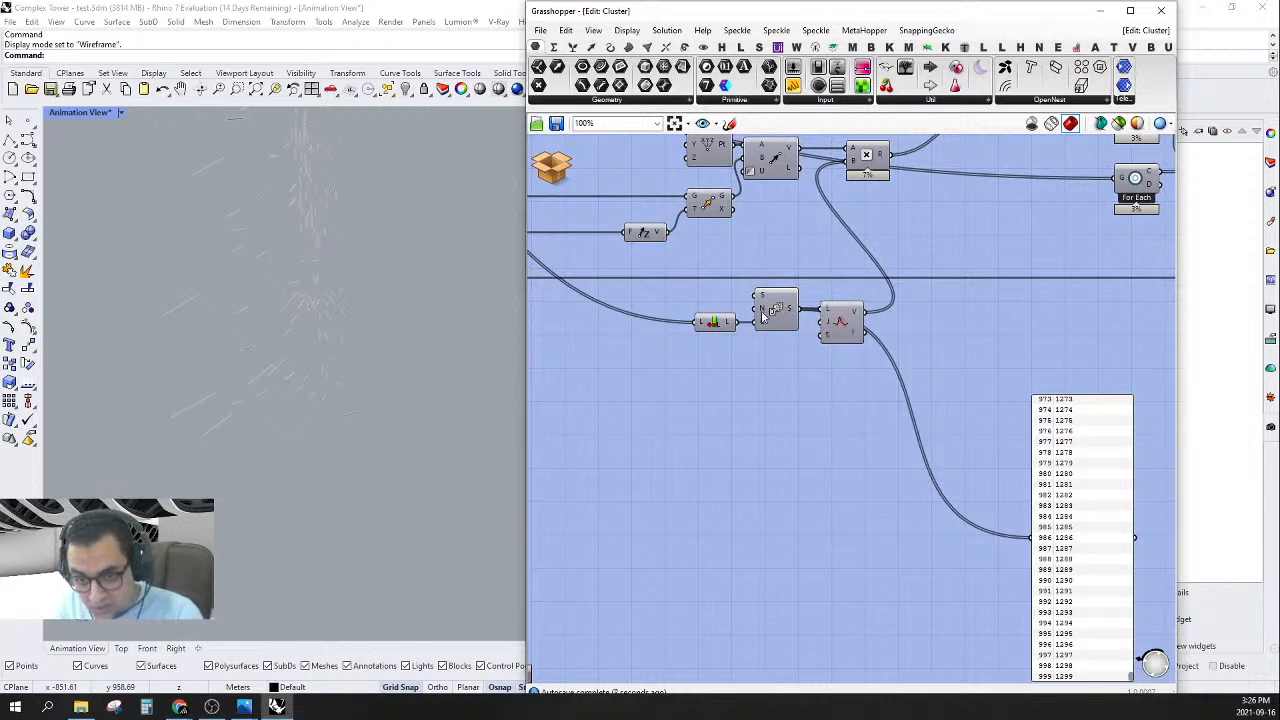
right_click(764, 314)
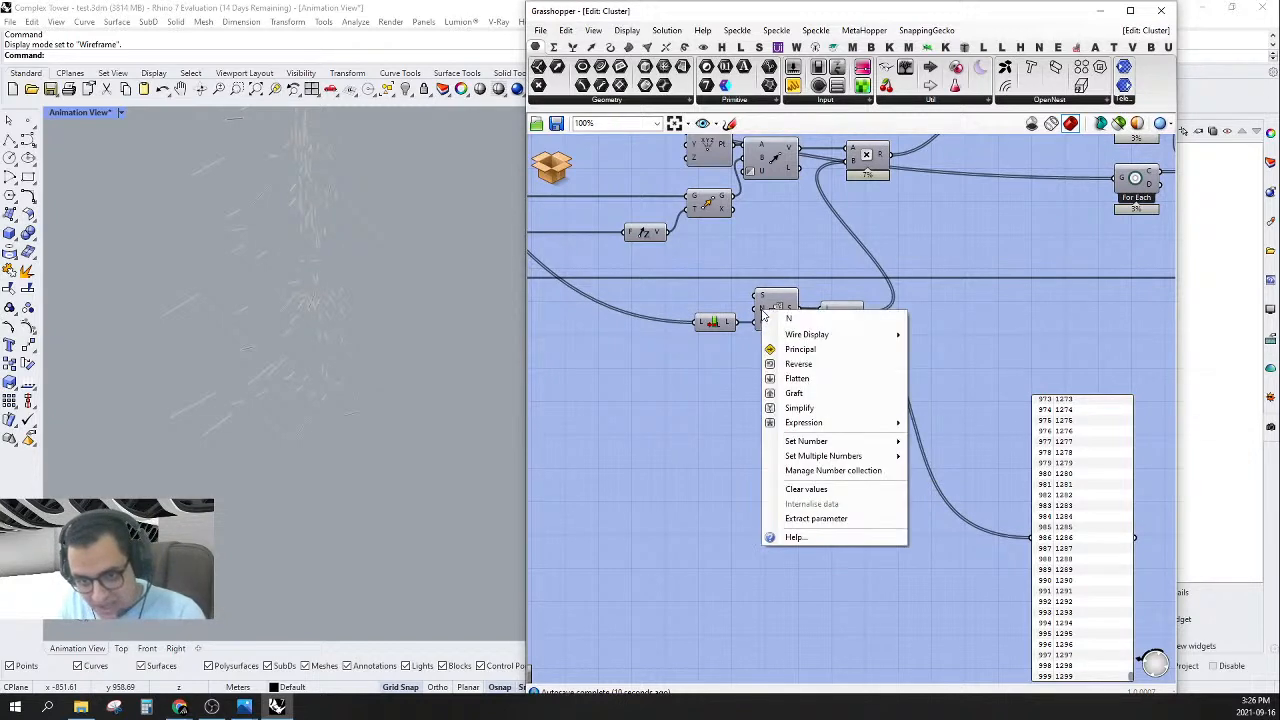
mouse_move(860, 455)
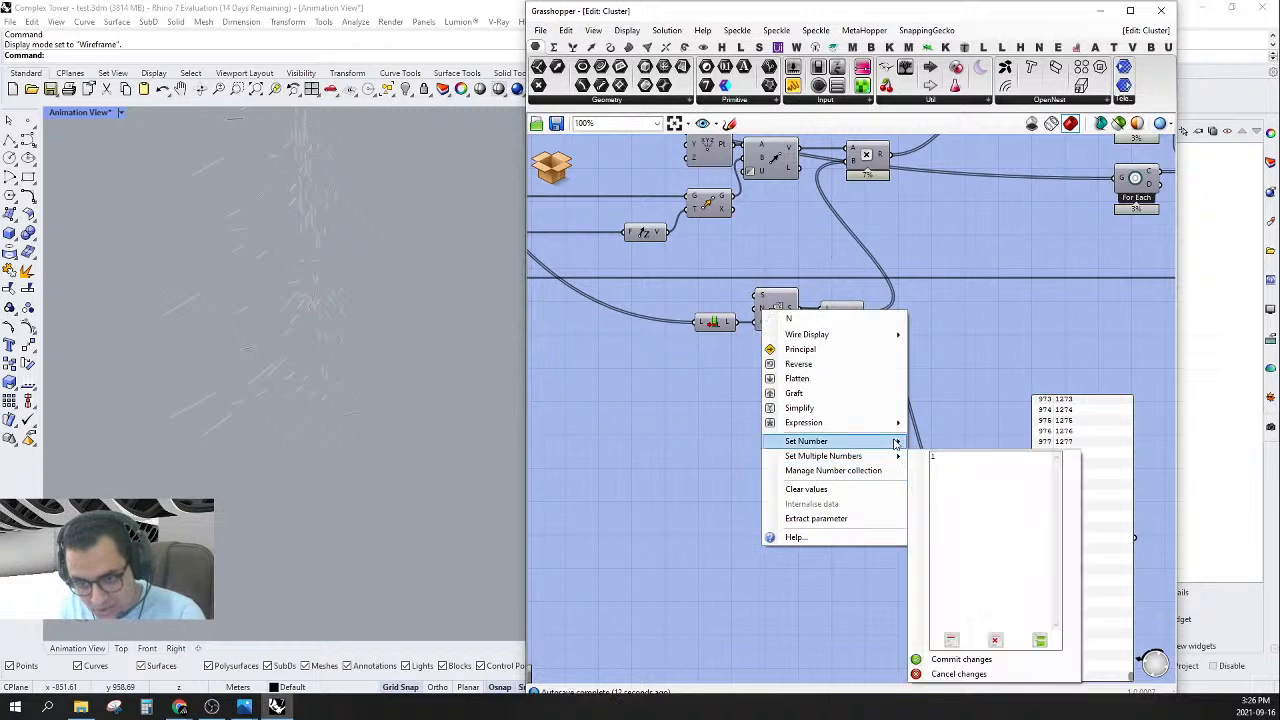
mouse_move(900, 446)
type("0.1")
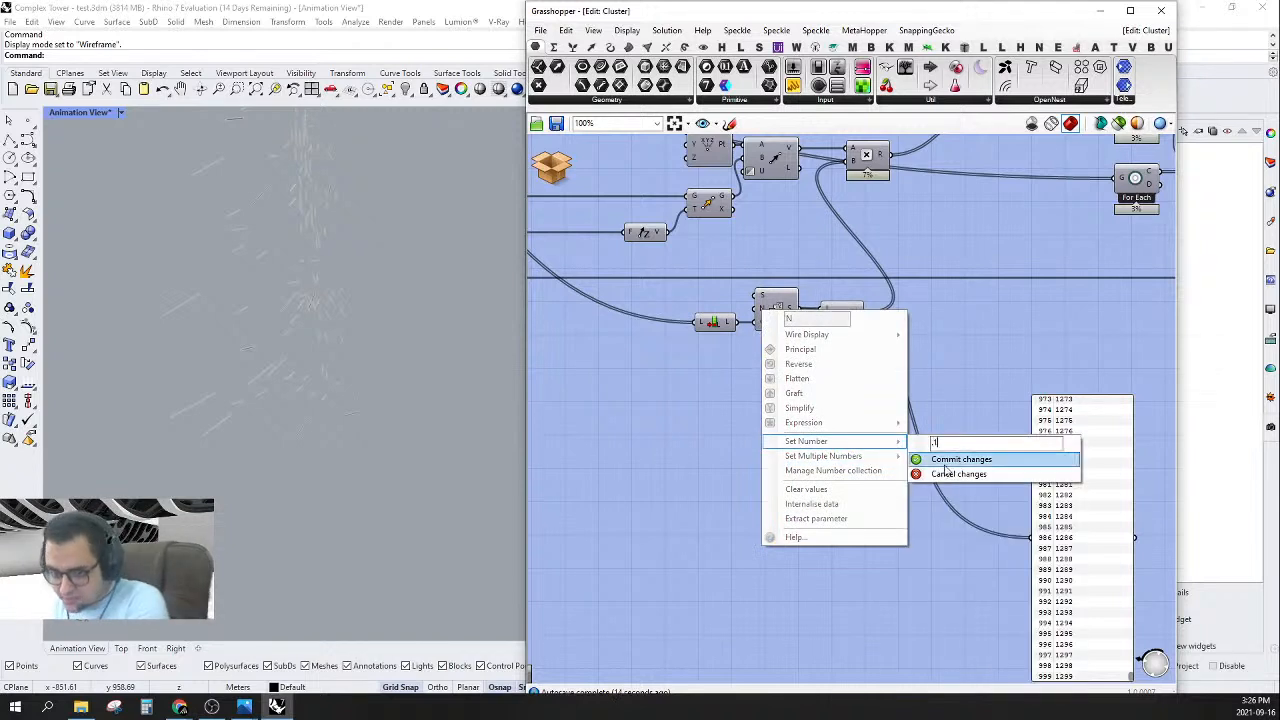
left_click(961, 459)
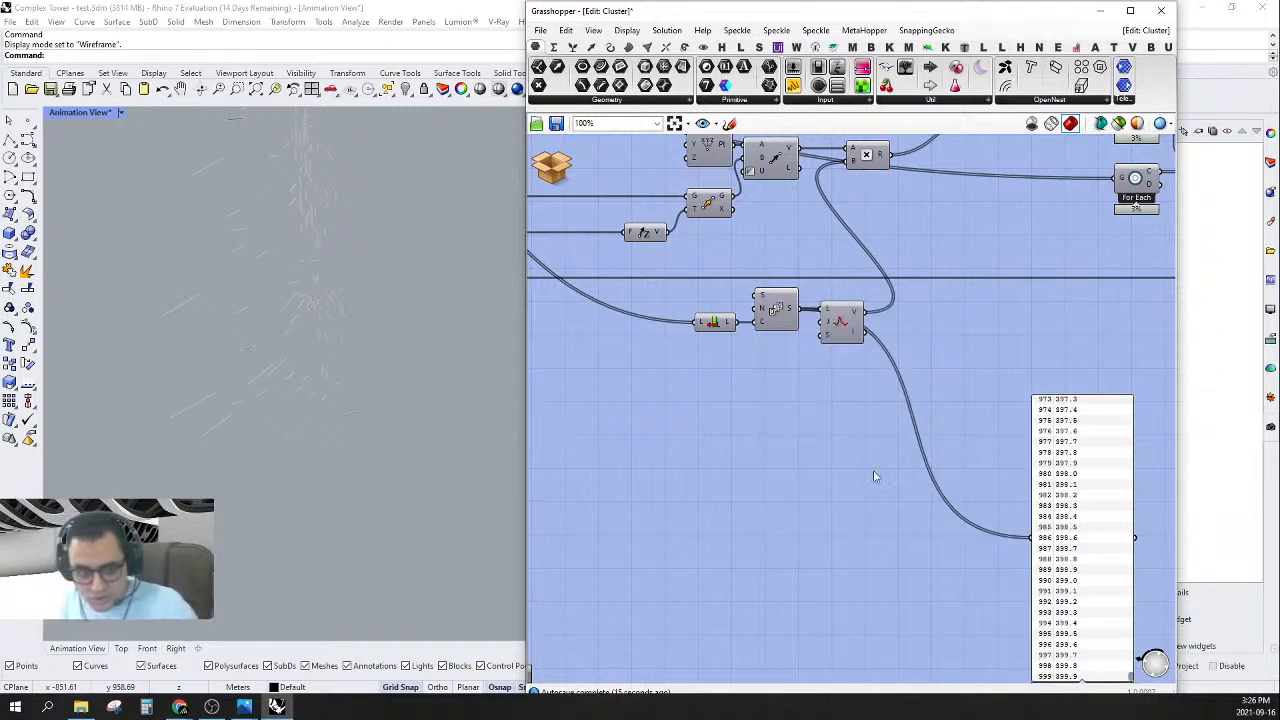
- Highlight the geometry of the cluster's Brep output and examine the spacing and spread of the scattered frame pieces from several views
left_click(355, 420)
scroll(362, 350, "up", 5)
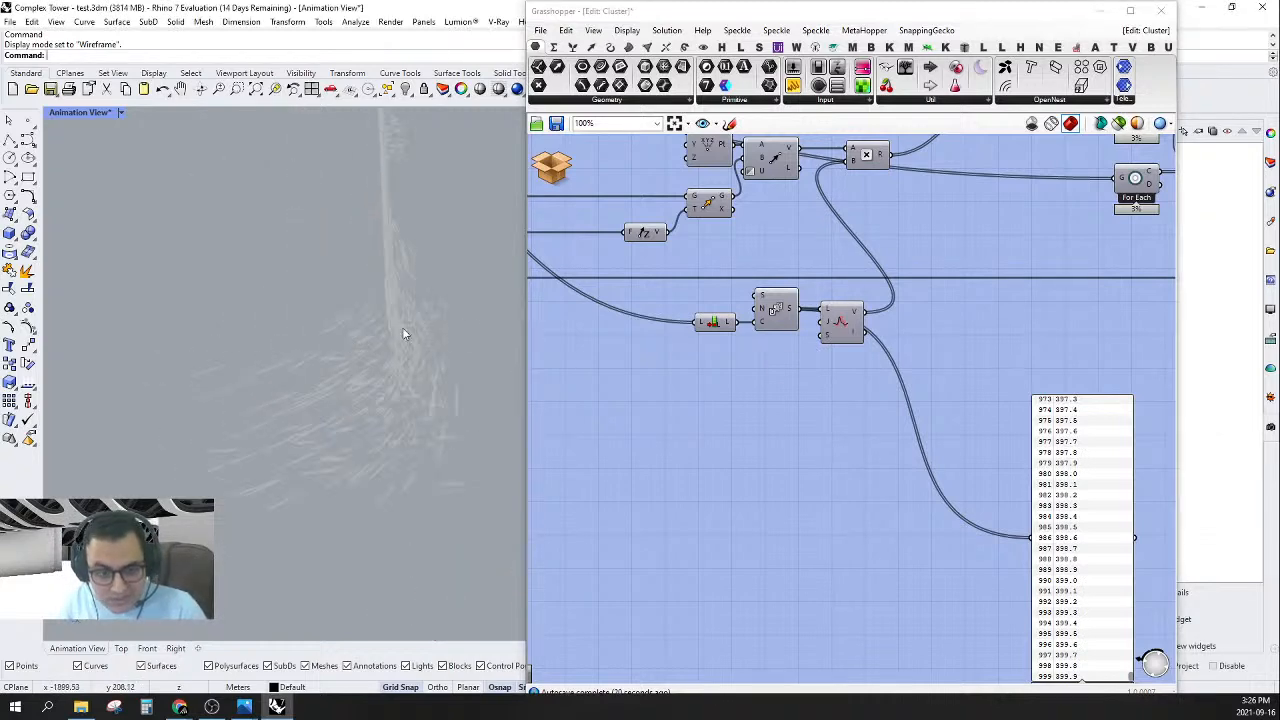
scroll(614, 374, "down", 5)
right_click_drag(938, 267, 882, 305)
left_click(908, 287)
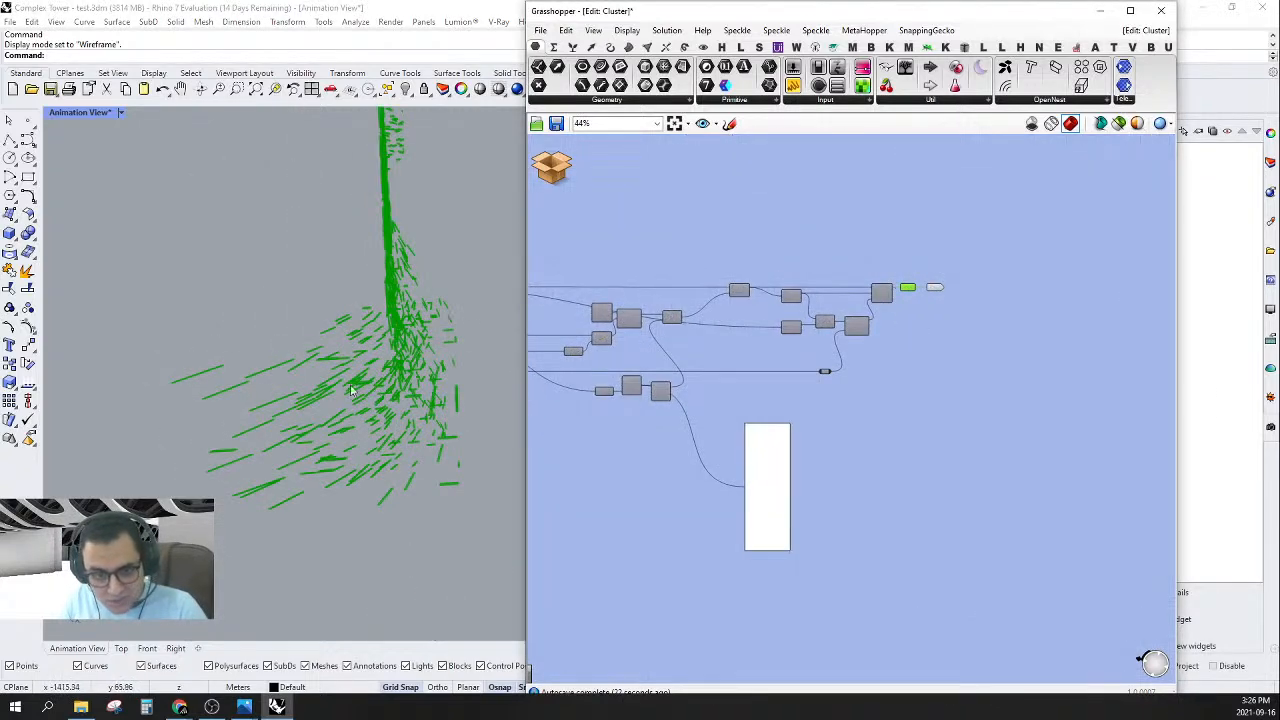
scroll(265, 360, "down", 5)
right_click_drag(290, 365, 275, 483)
scroll(367, 546, "up", 2)
right_click_drag(245, 290, 303, 333)
scroll(300, 350, "down", 4)
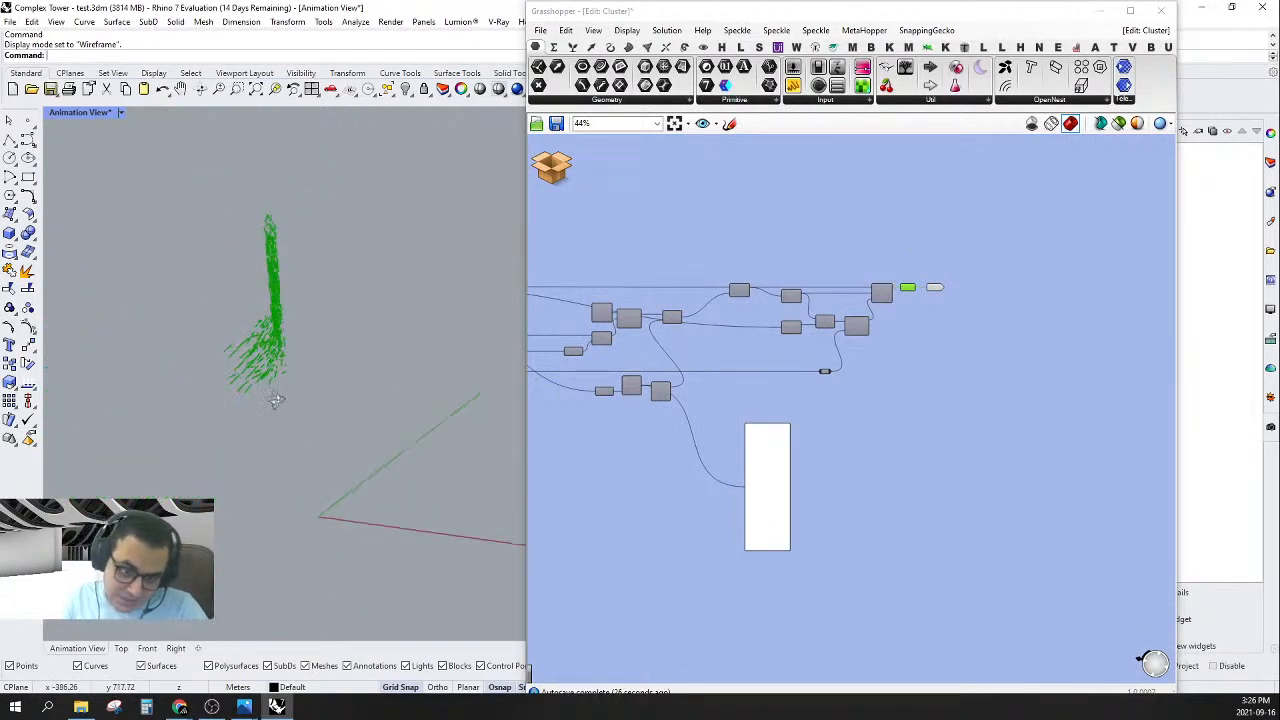
- Save and close the cluster edits, and check the scattered frame pieces against the tower in the Front view
left_click(556, 168)
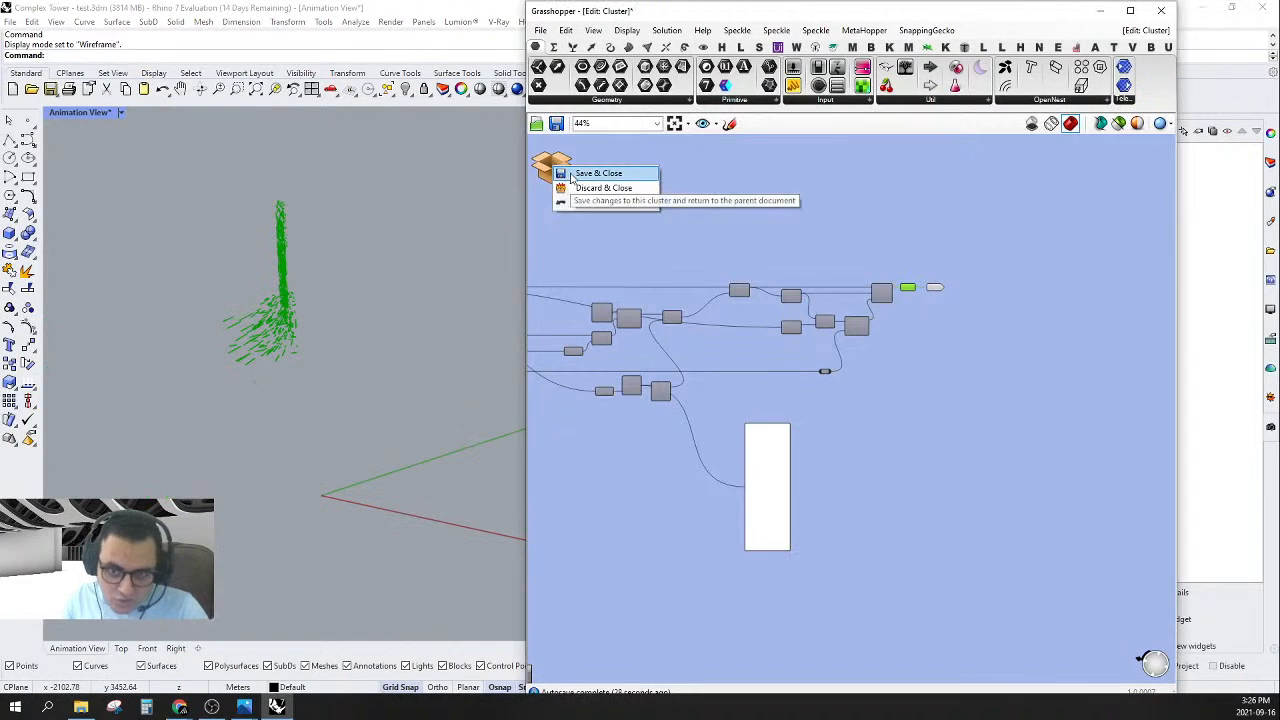
left_click(573, 177)
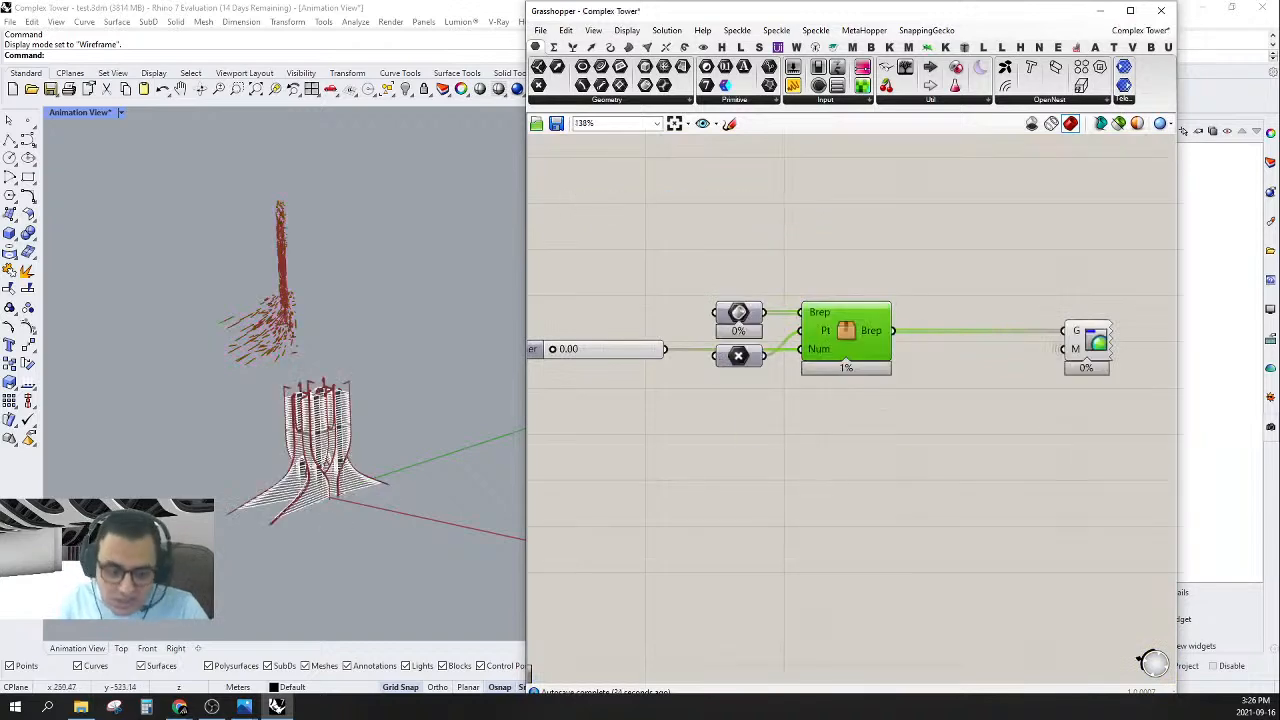
left_click(149, 653)
left_click(149, 653)
scroll(337, 434, "down", 5)
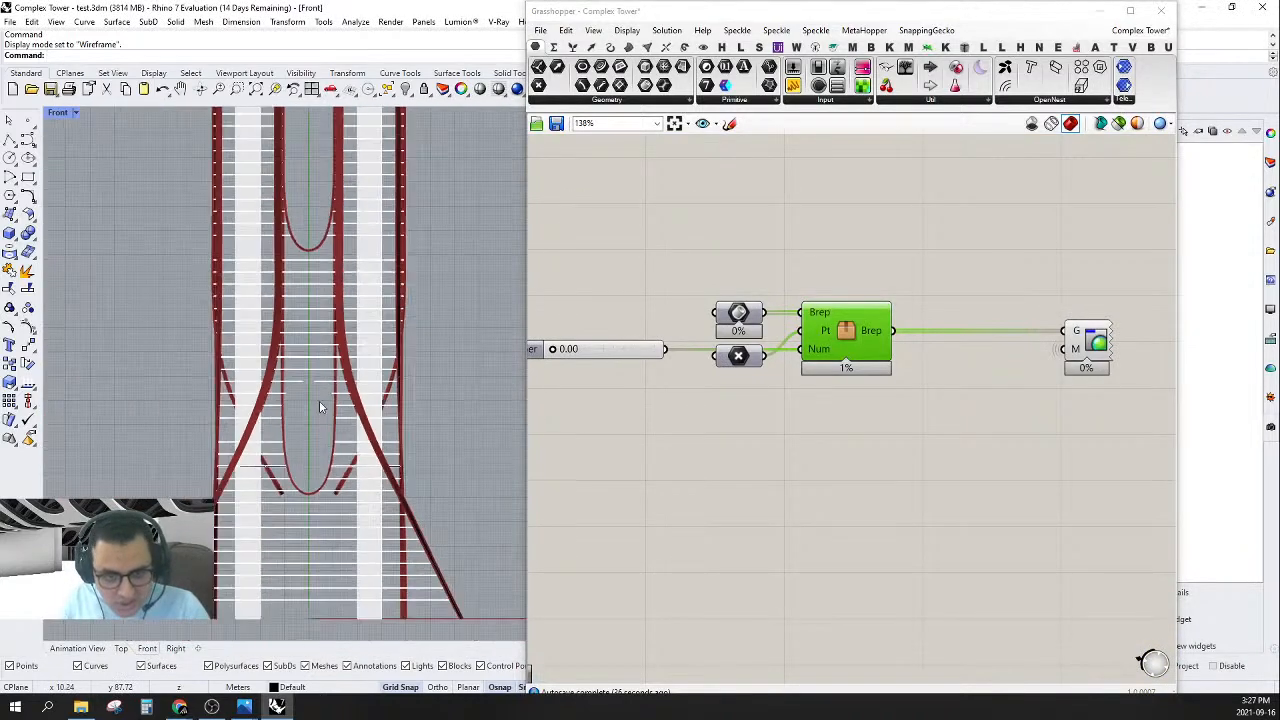
scroll(340, 330, "up", 3)
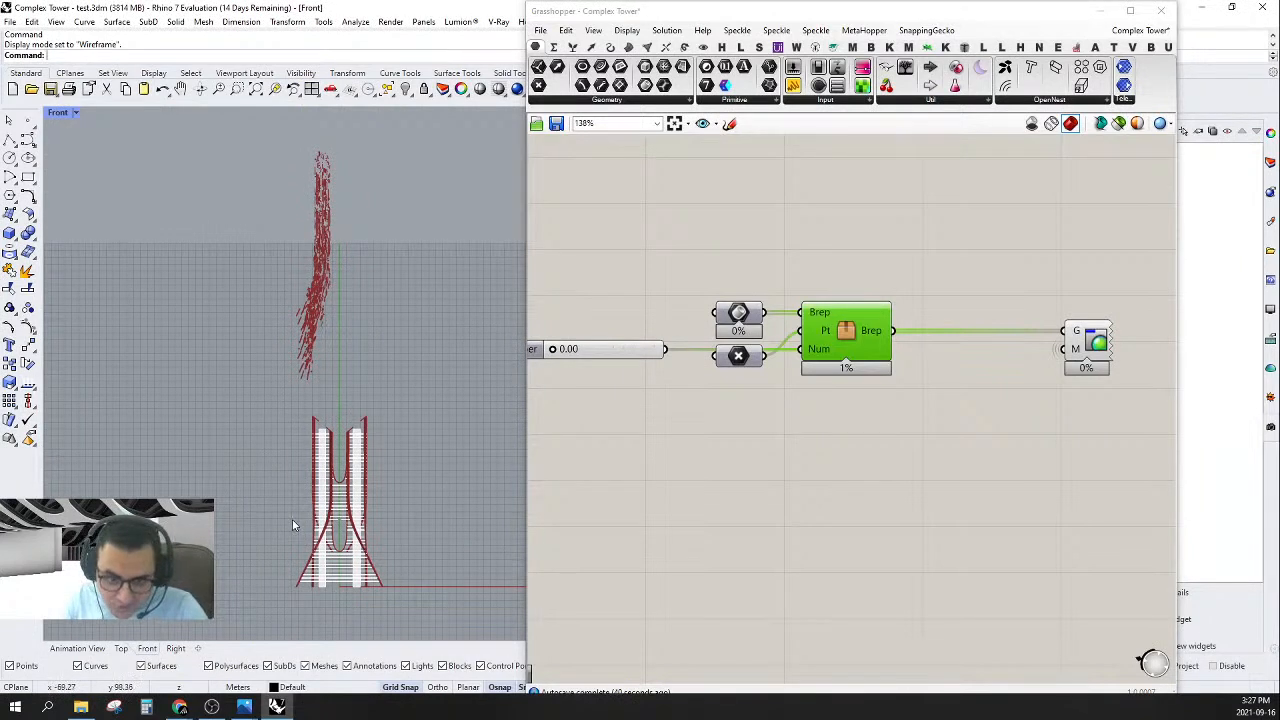
- Turn on the preview of the point parameter feeding the cluster and locate its point at the tower's base
right_click_drag(692, 417, 705, 421)
left_click(755, 360)
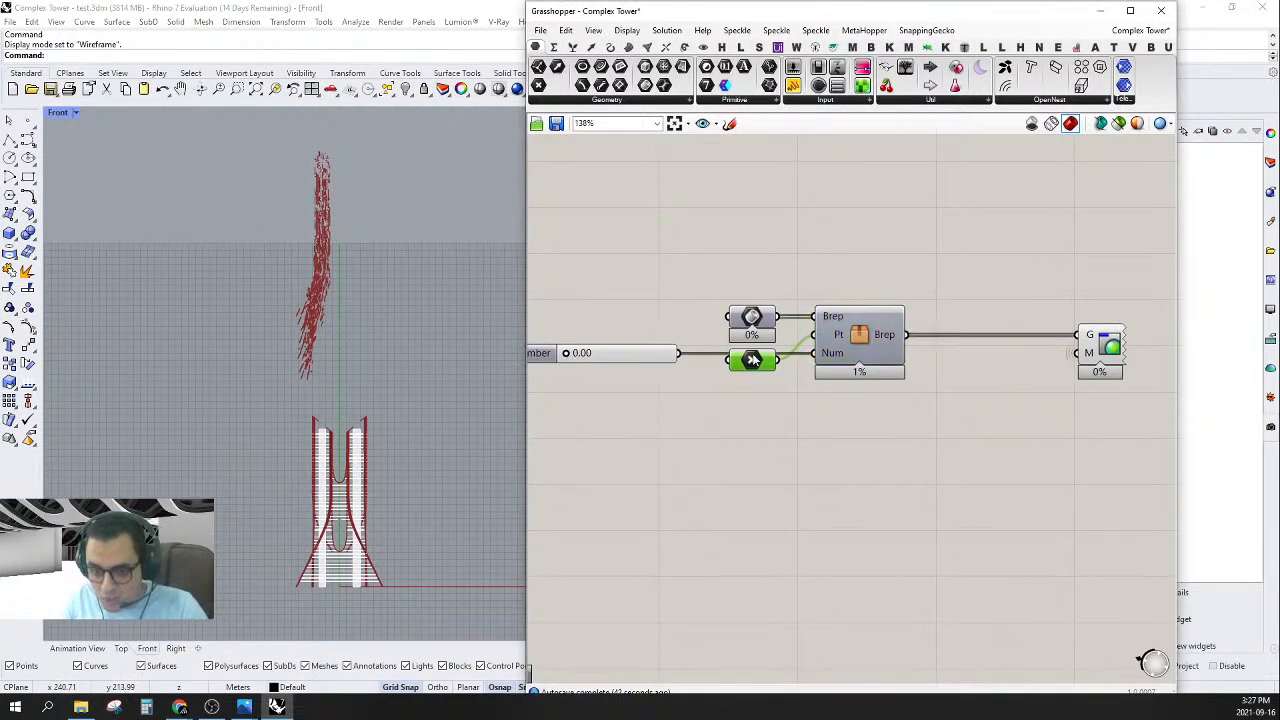
right_click(755, 360)
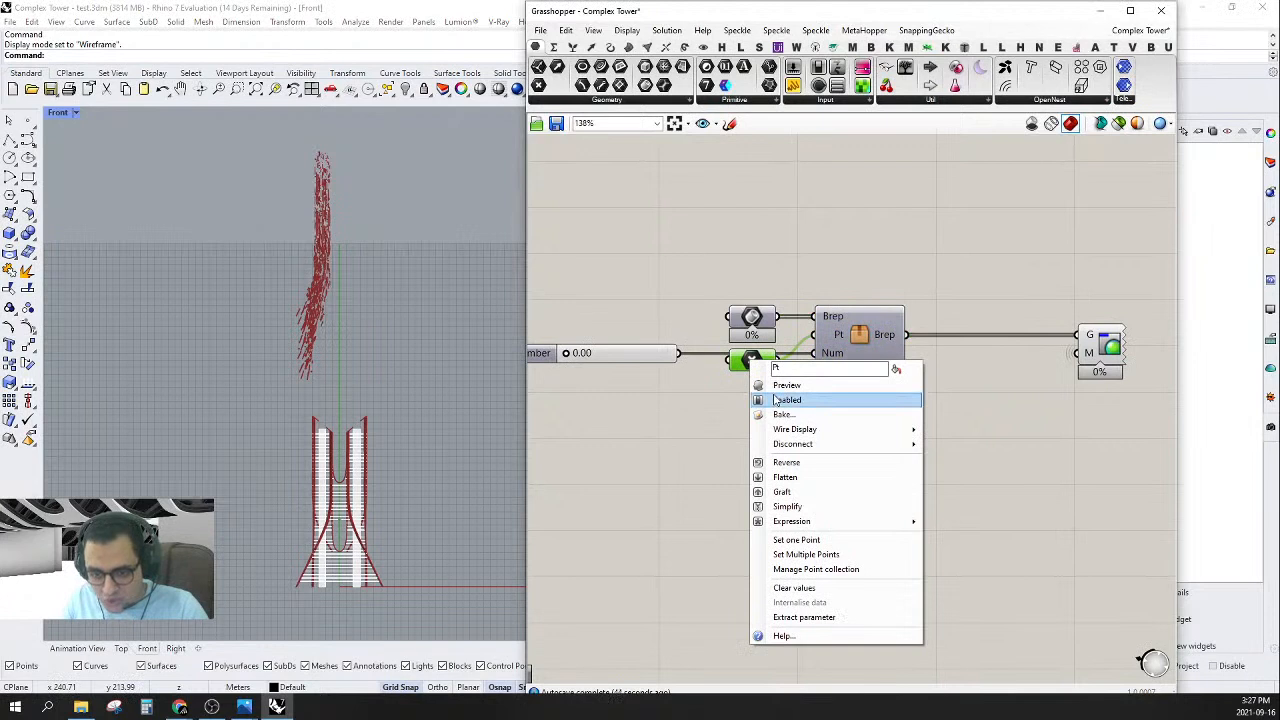
left_click(773, 392)
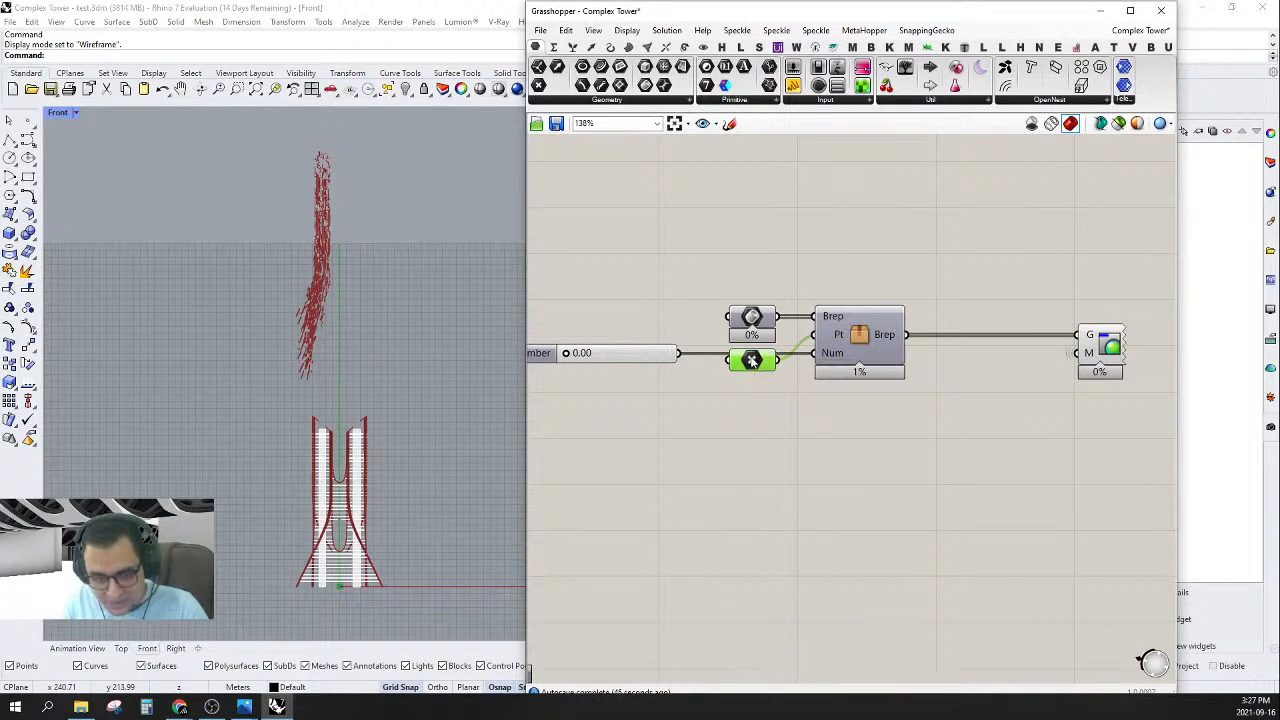
left_click(772, 413)
left_click(750, 360)
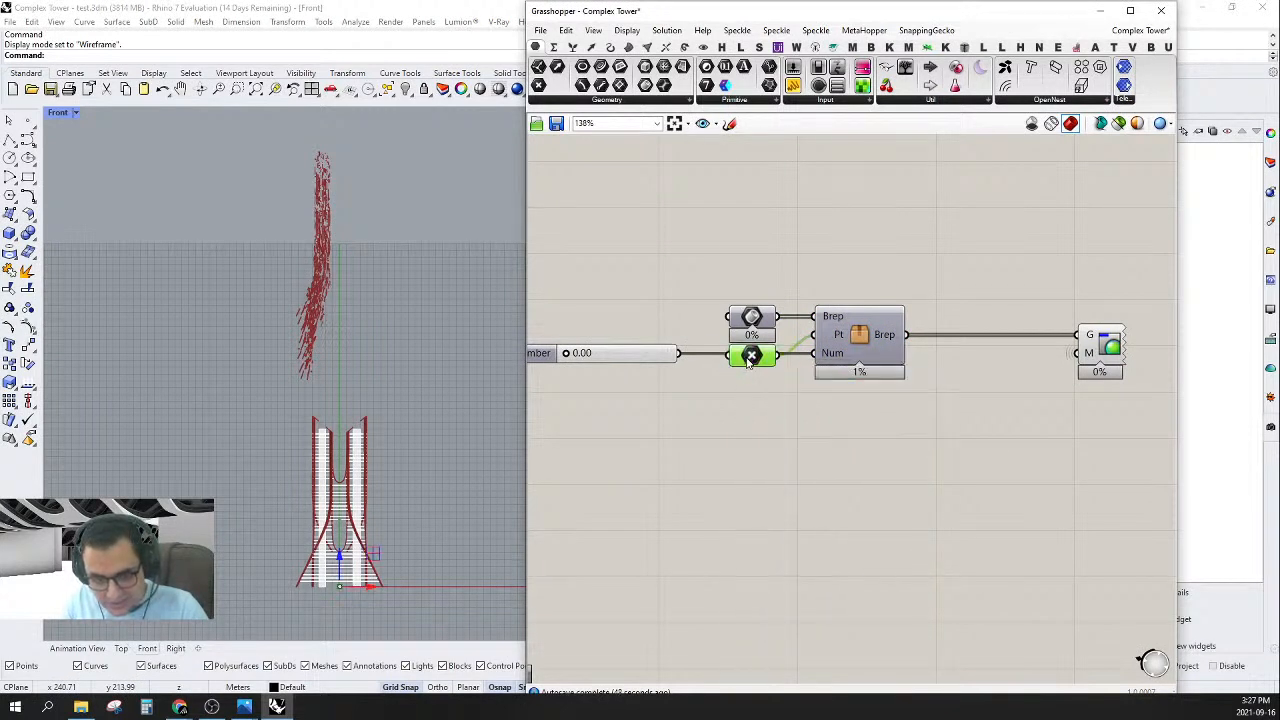
scroll(460, 550, "up", 5)
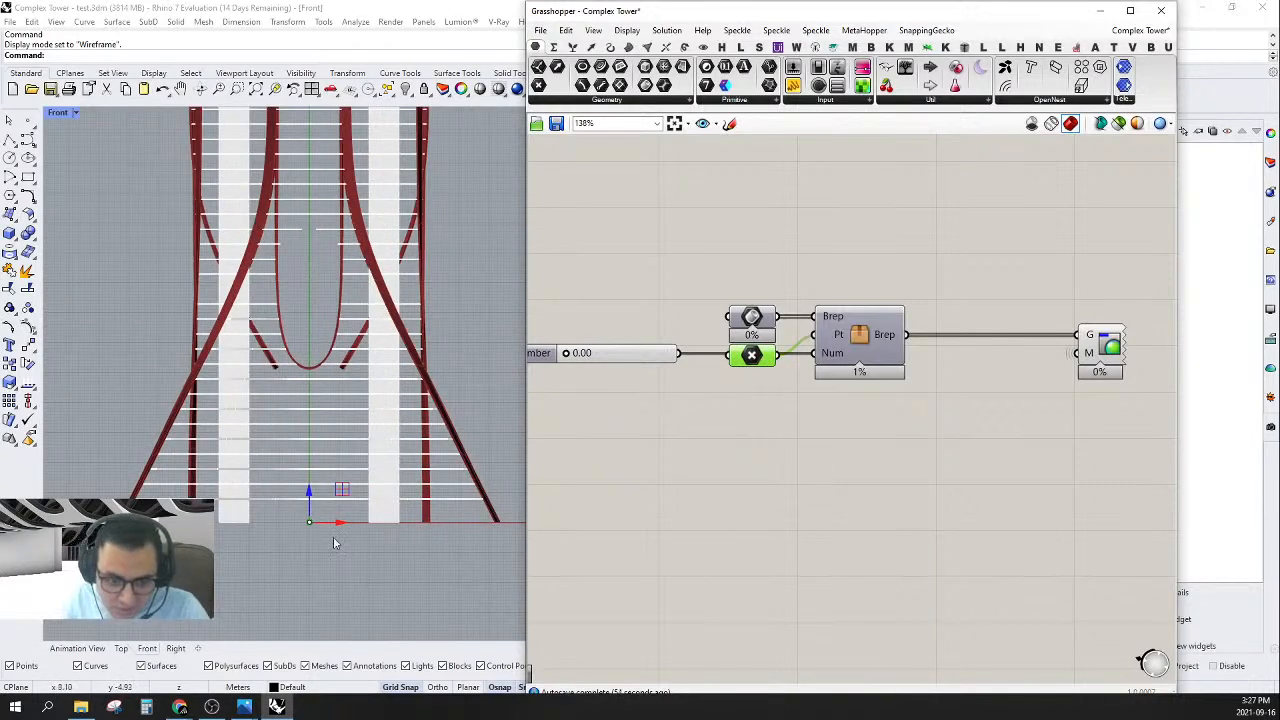
scroll(335, 531, "down", 5)
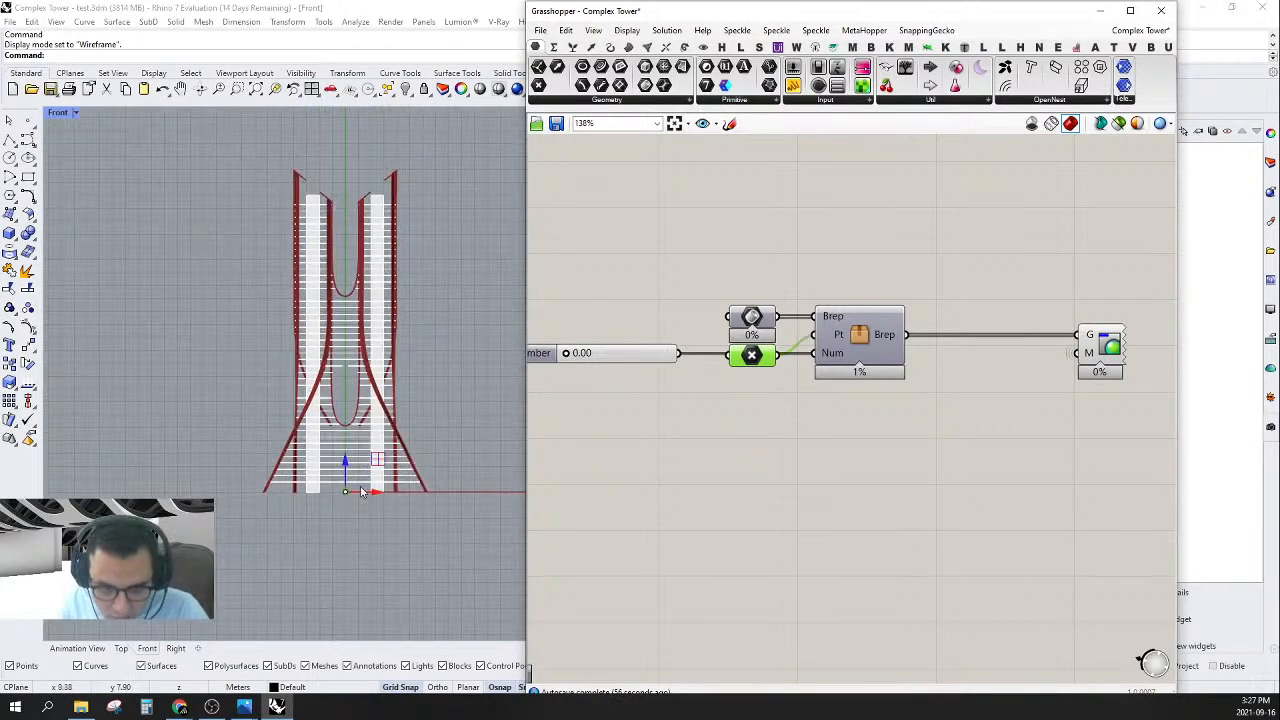
- Temporarily disable the cluster while moving the reference point about 227 m in the negative X direction, and re-enable it
right_click(862, 334)
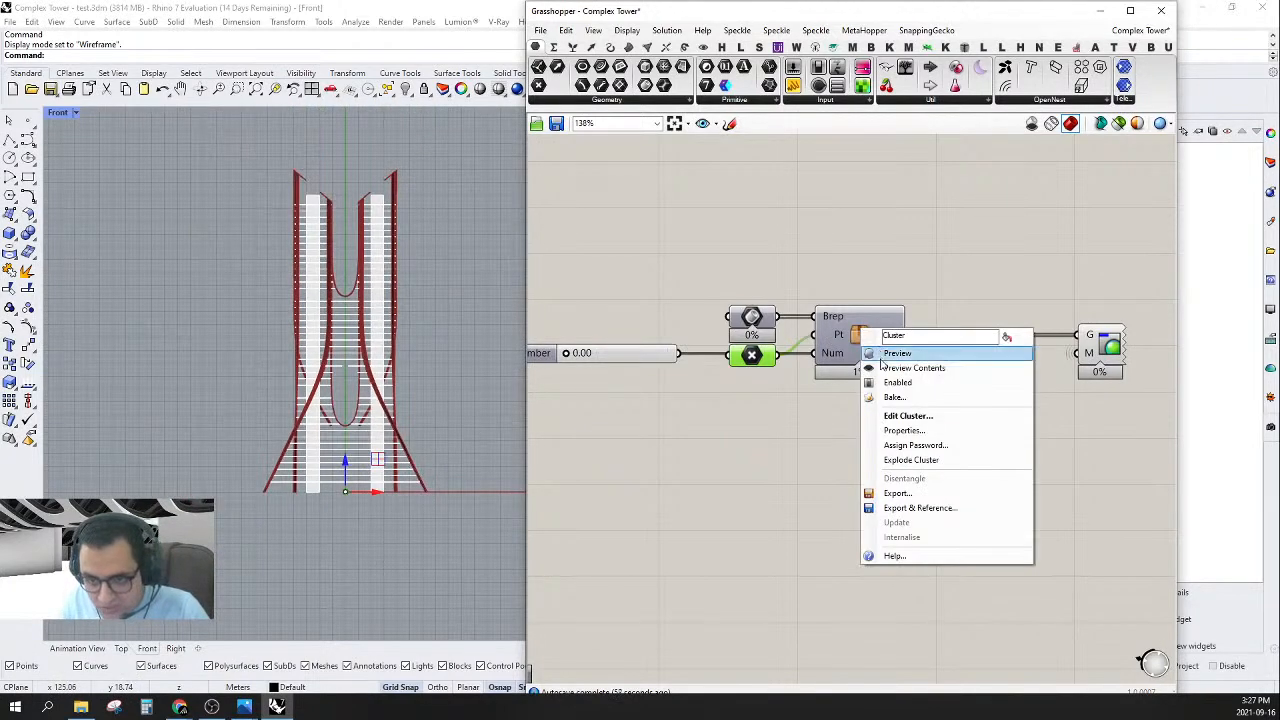
left_click(895, 382)
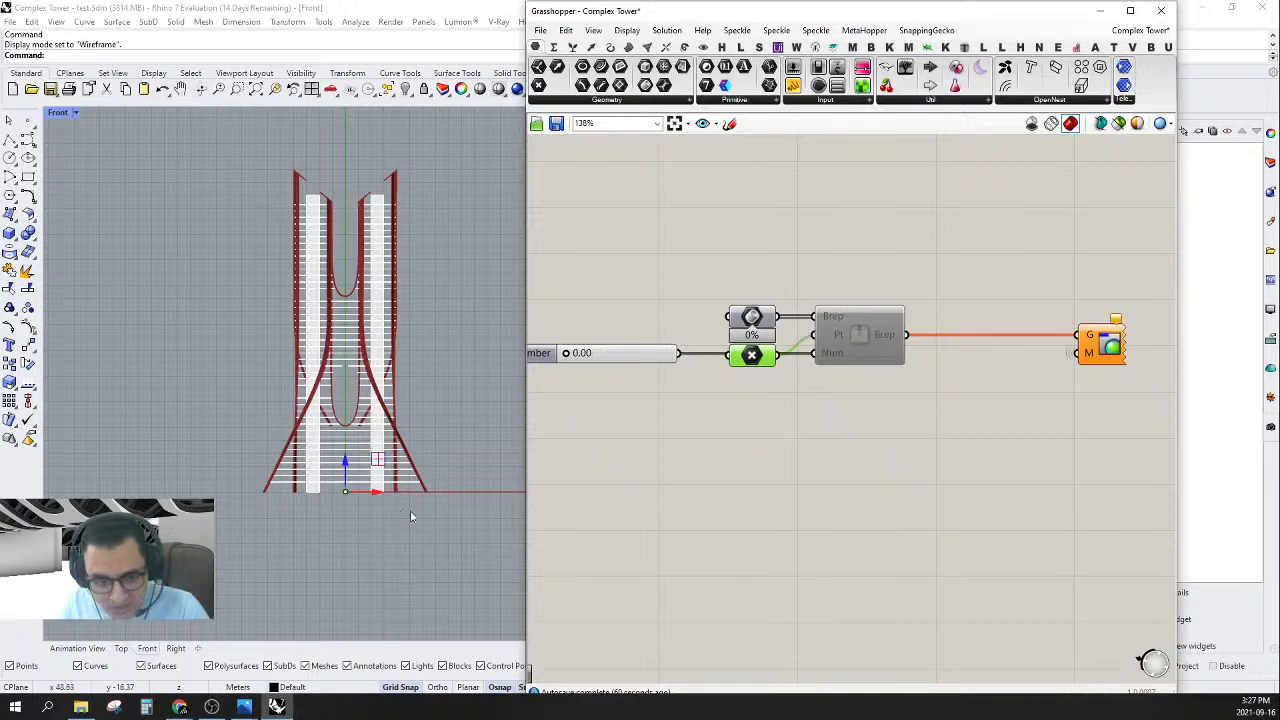
scroll(397, 490, "down", 3)
scroll(400, 488, "up", 1)
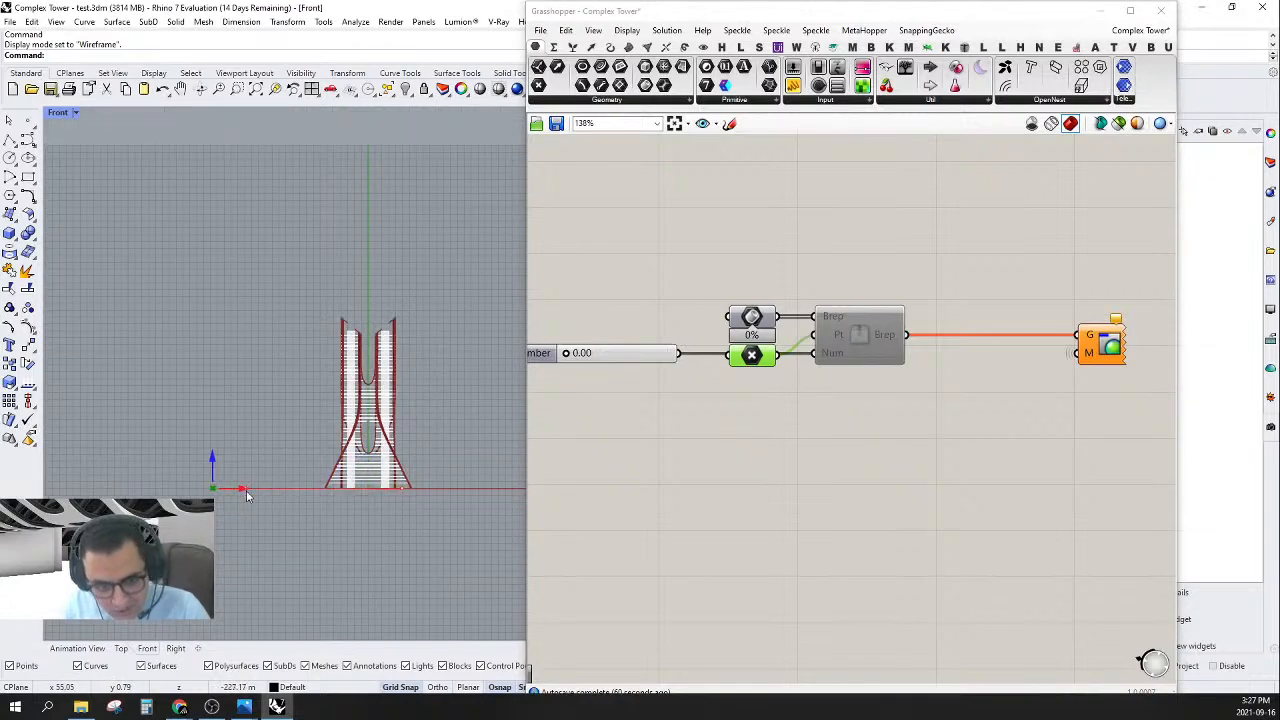
left_click(848, 336)
right_click(860, 339)
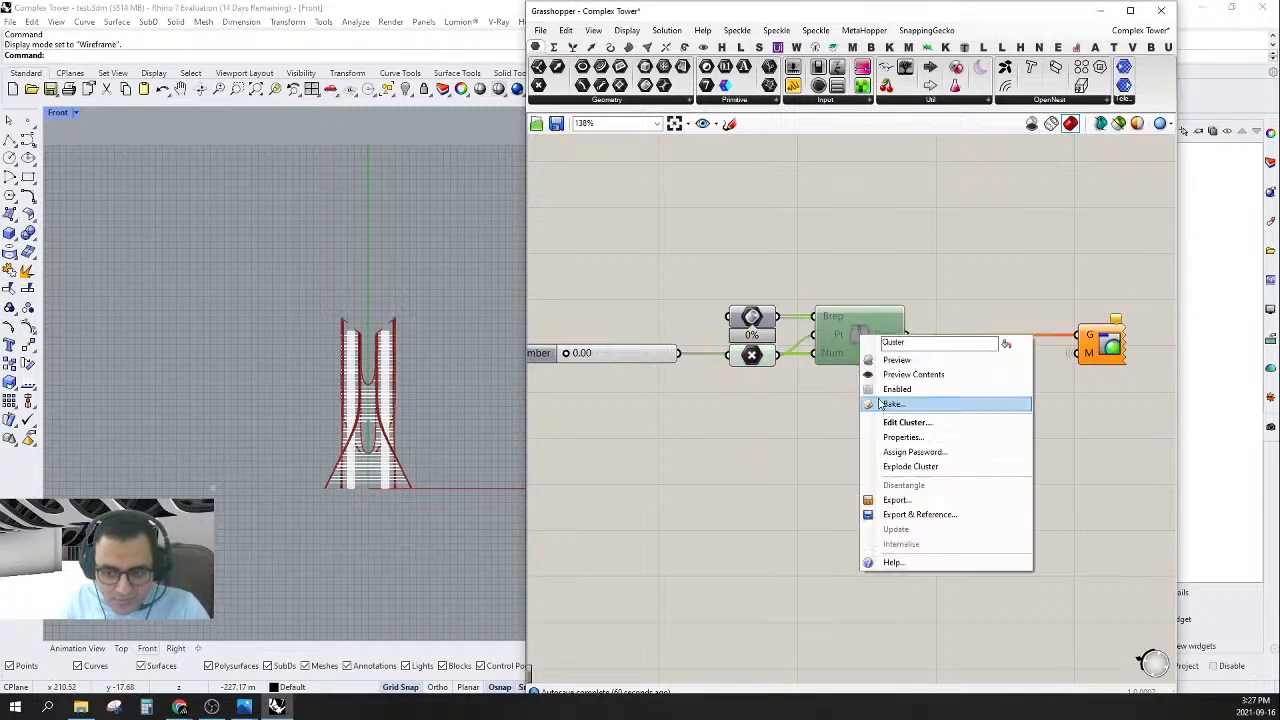
left_click(890, 389)
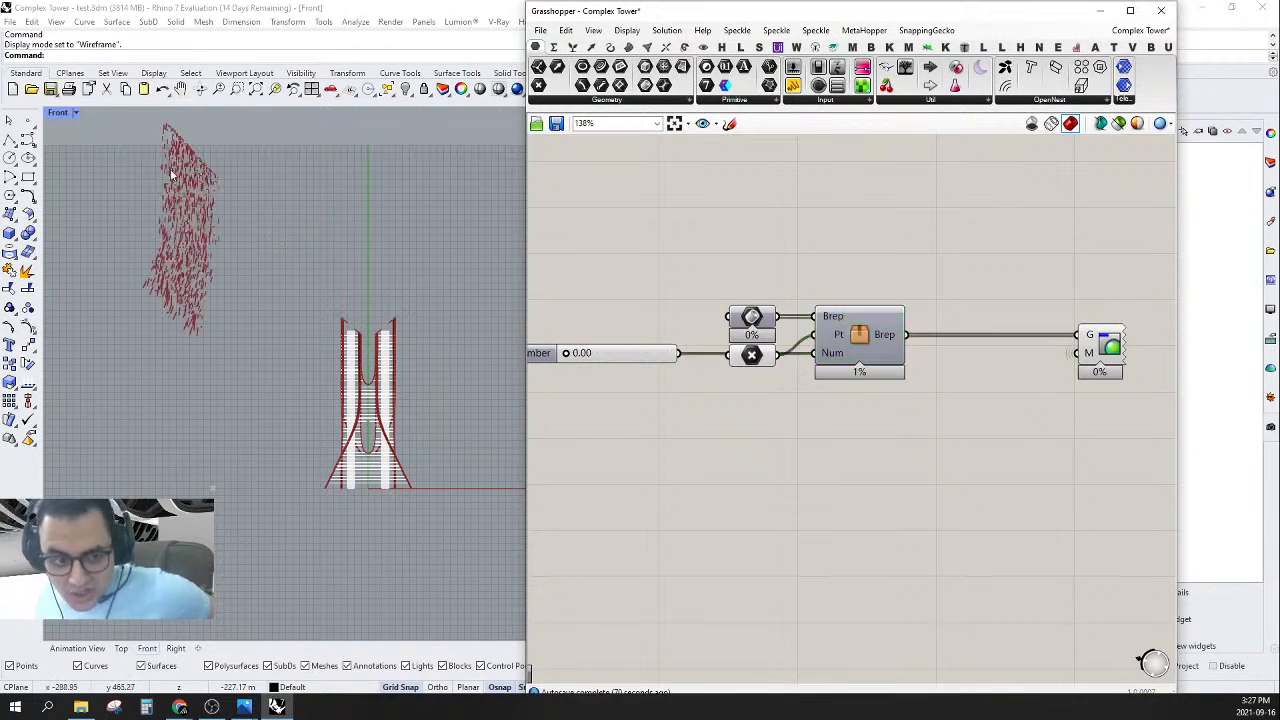
- Restore the saved Animation View and examine where the scattered frame pieces sit relative to the tower
double_click(740, 14)
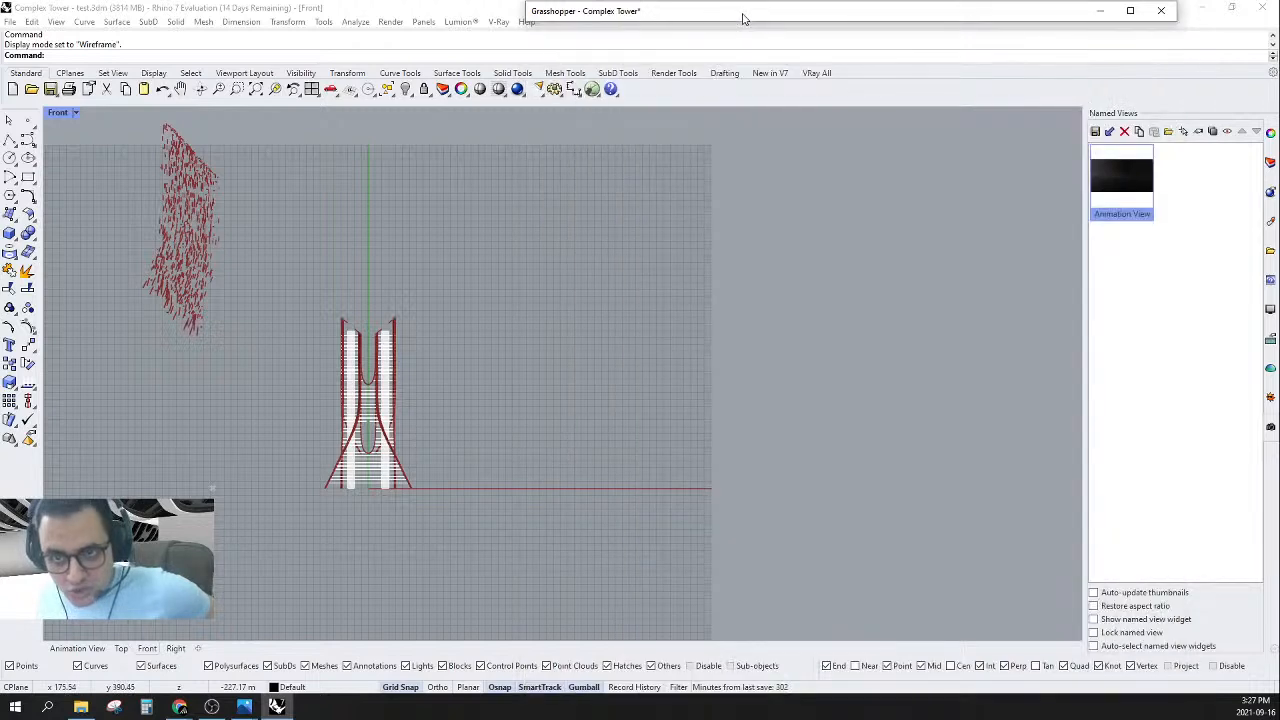
left_click(78, 648)
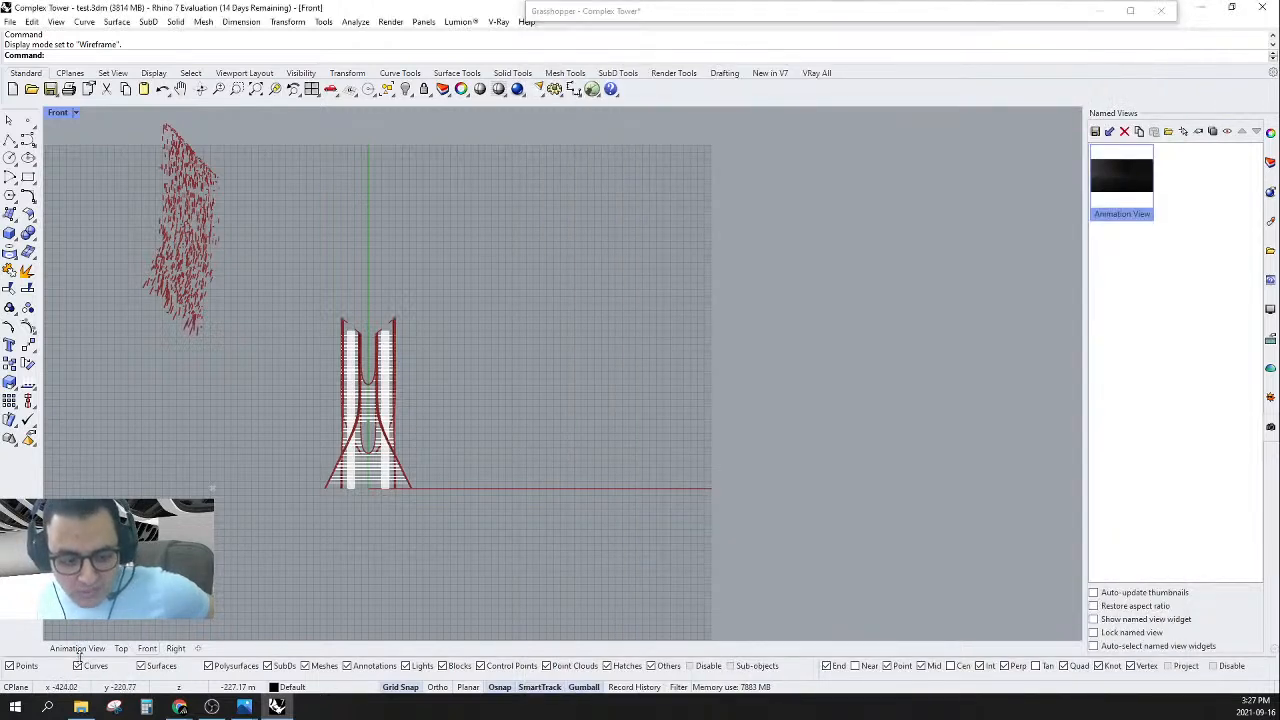
double_click(1141, 168)
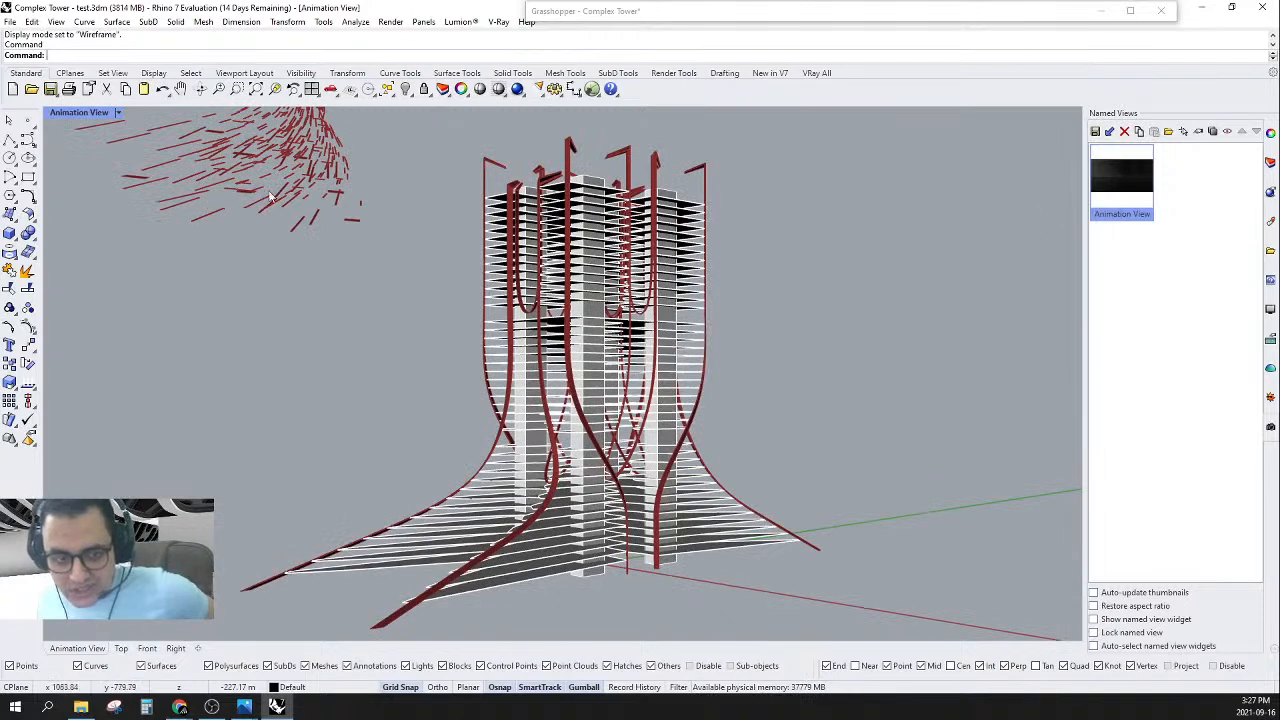
double_click(700, 11)
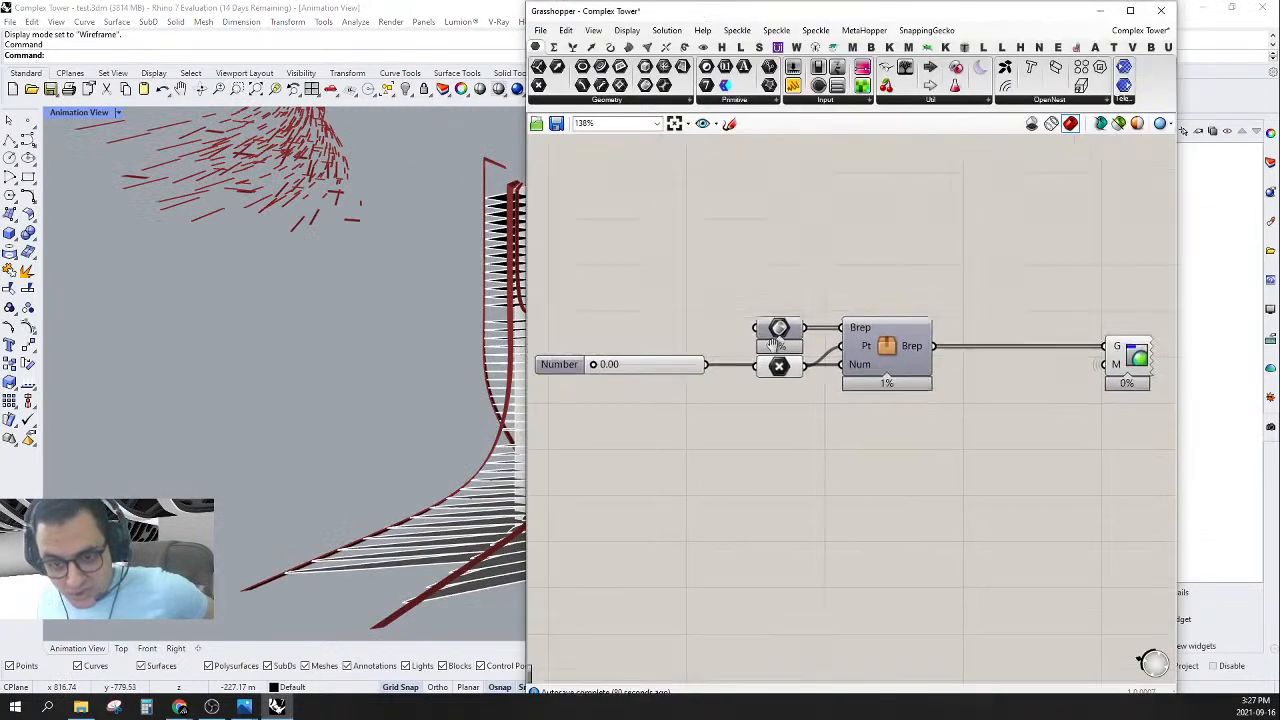
- Open the cluster for editing and feed a number slider set to 500 into the Series component's start input S
right_click(884, 318)
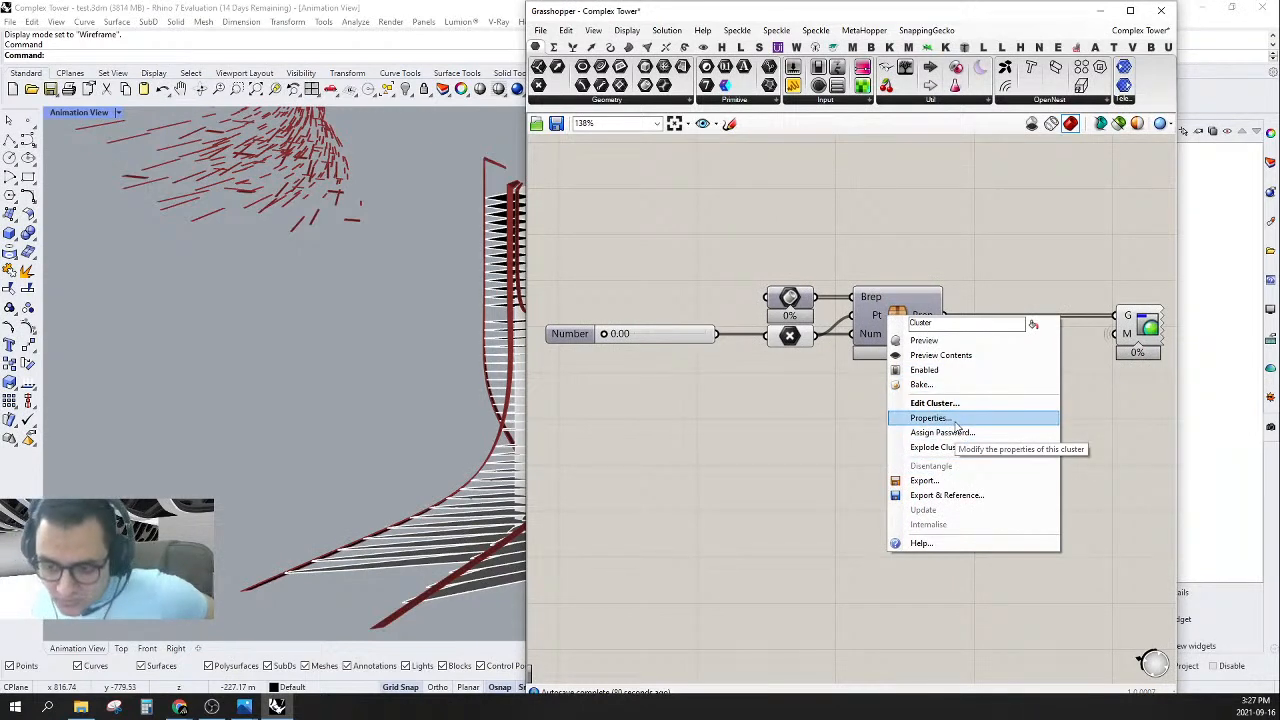
left_click(897, 314)
double_click(897, 314)
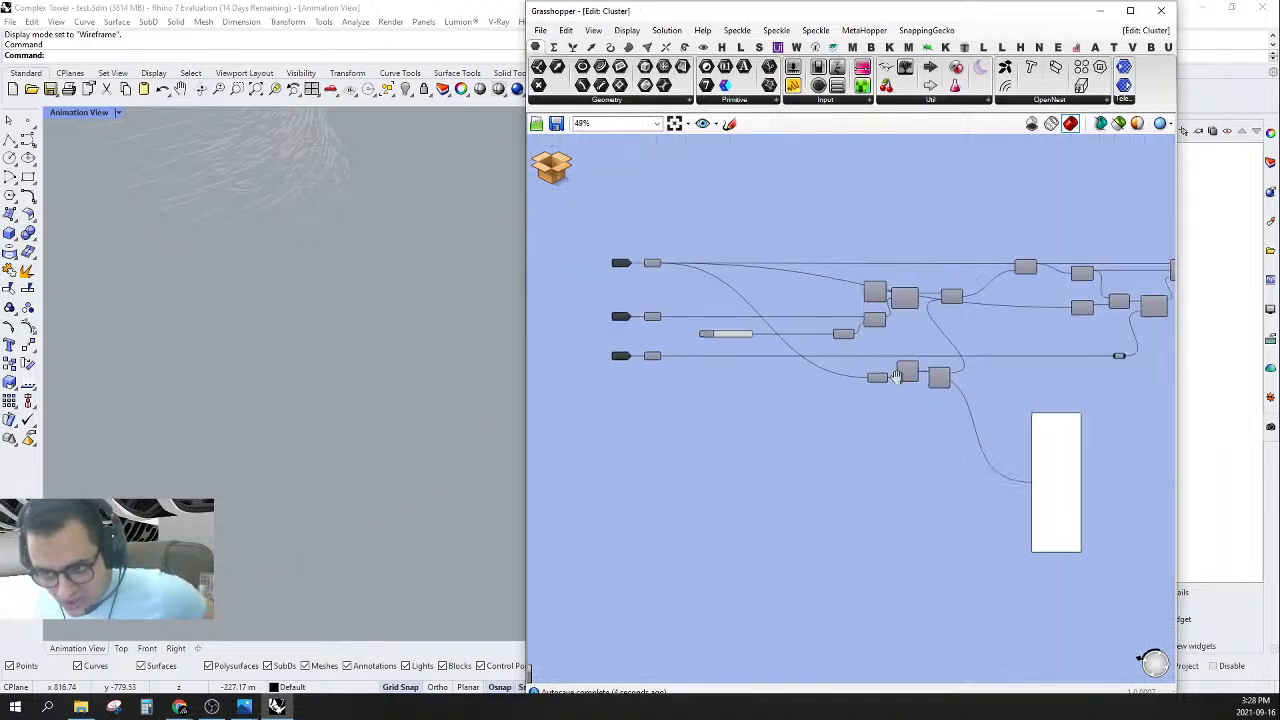
scroll(870, 370, "up", 4)
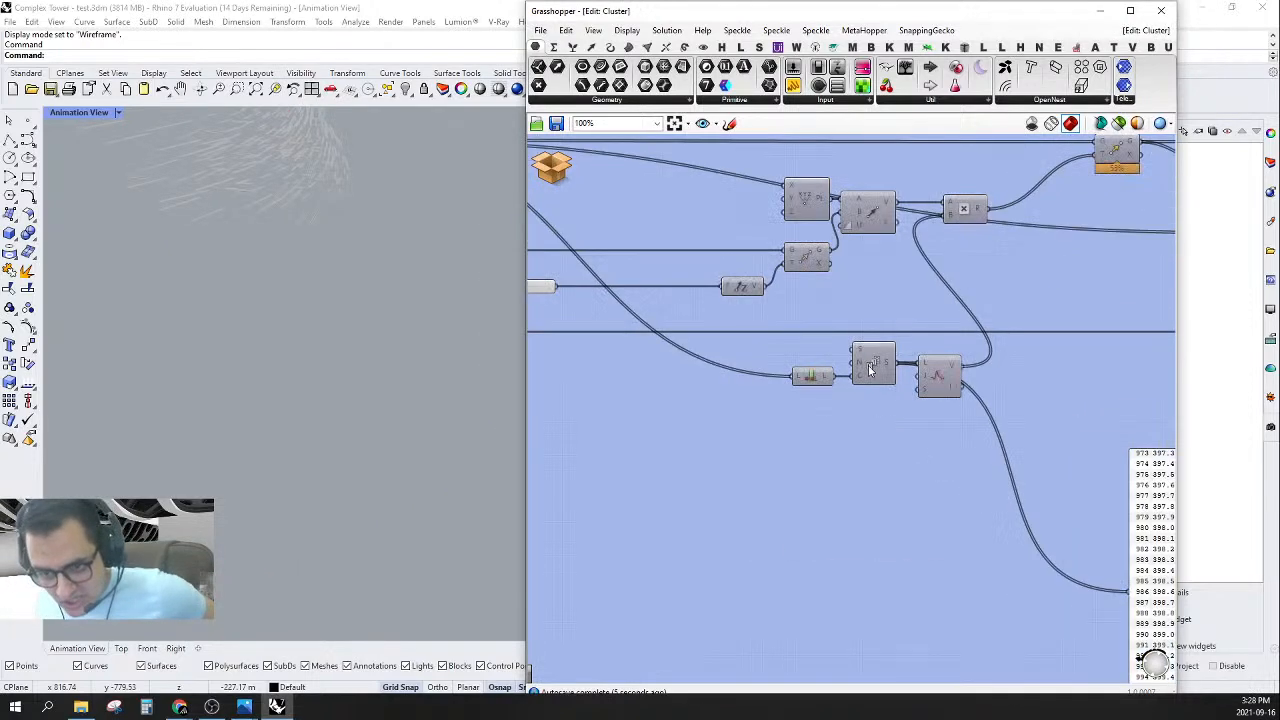
double_click(788, 345)
type("58")
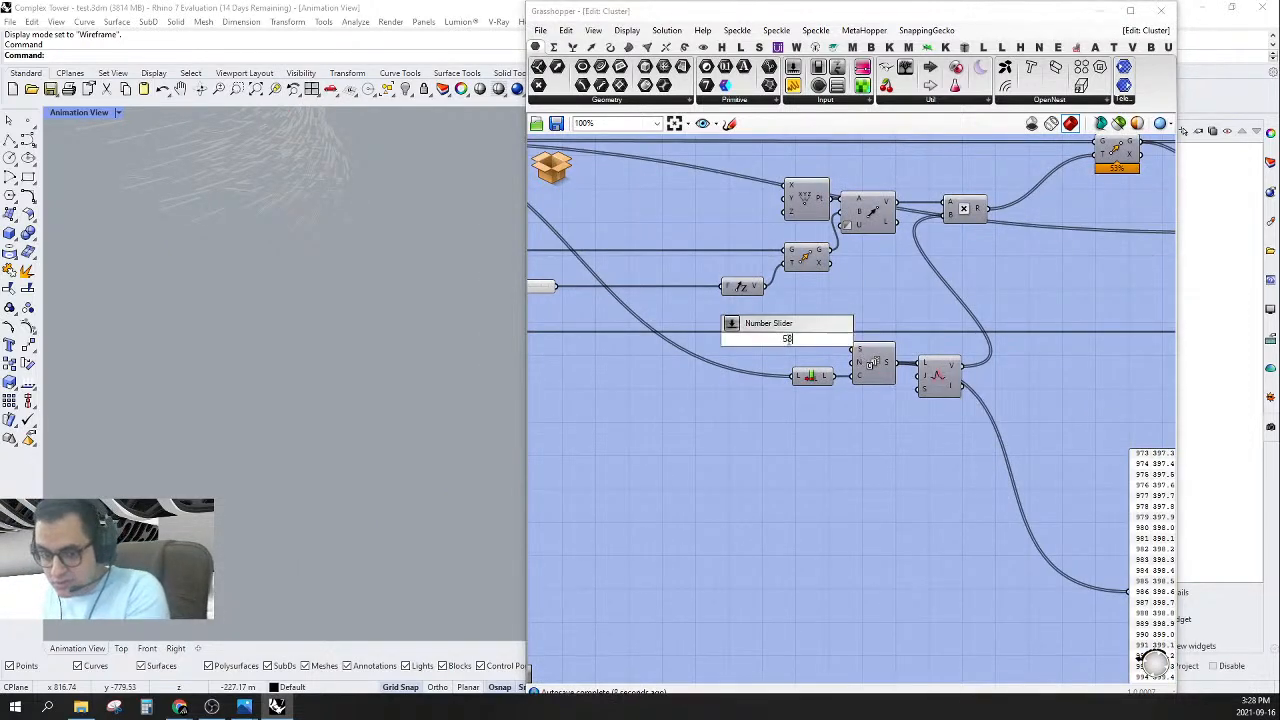
key("BackSpace")
key("BackSpace")
type("500")
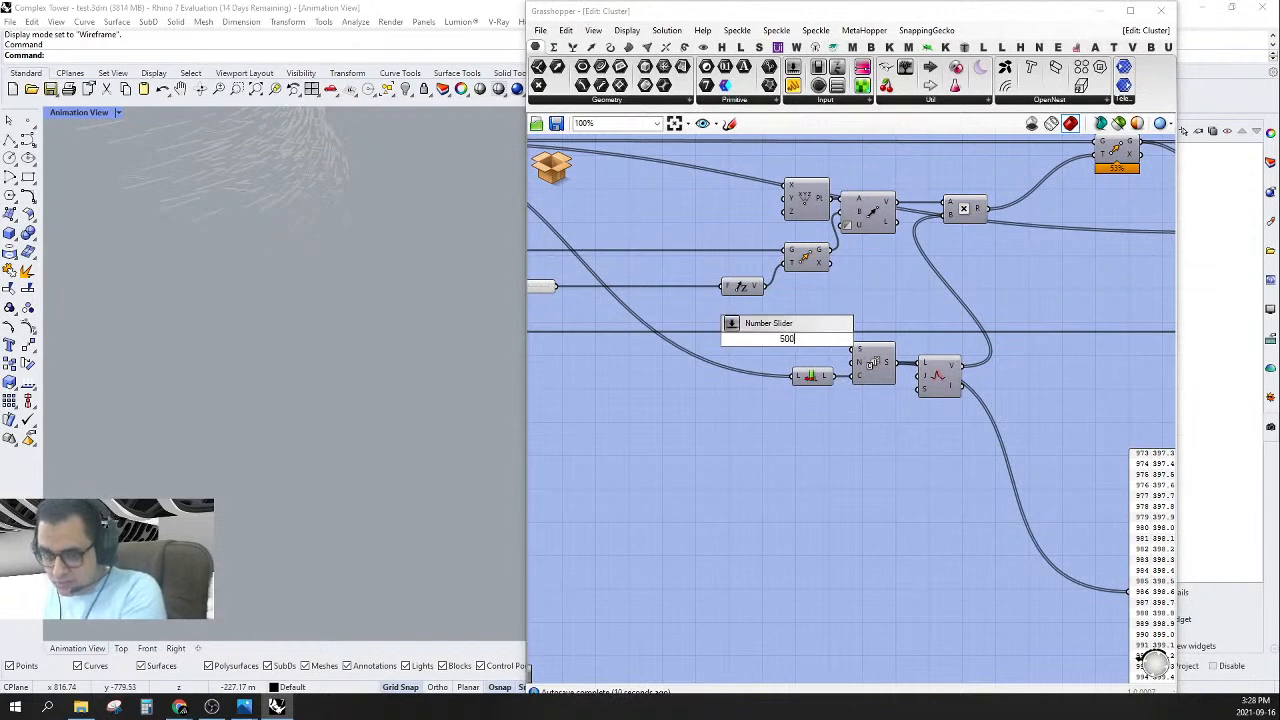
key("Return")
left_click_drag(857, 350, 815, 344)
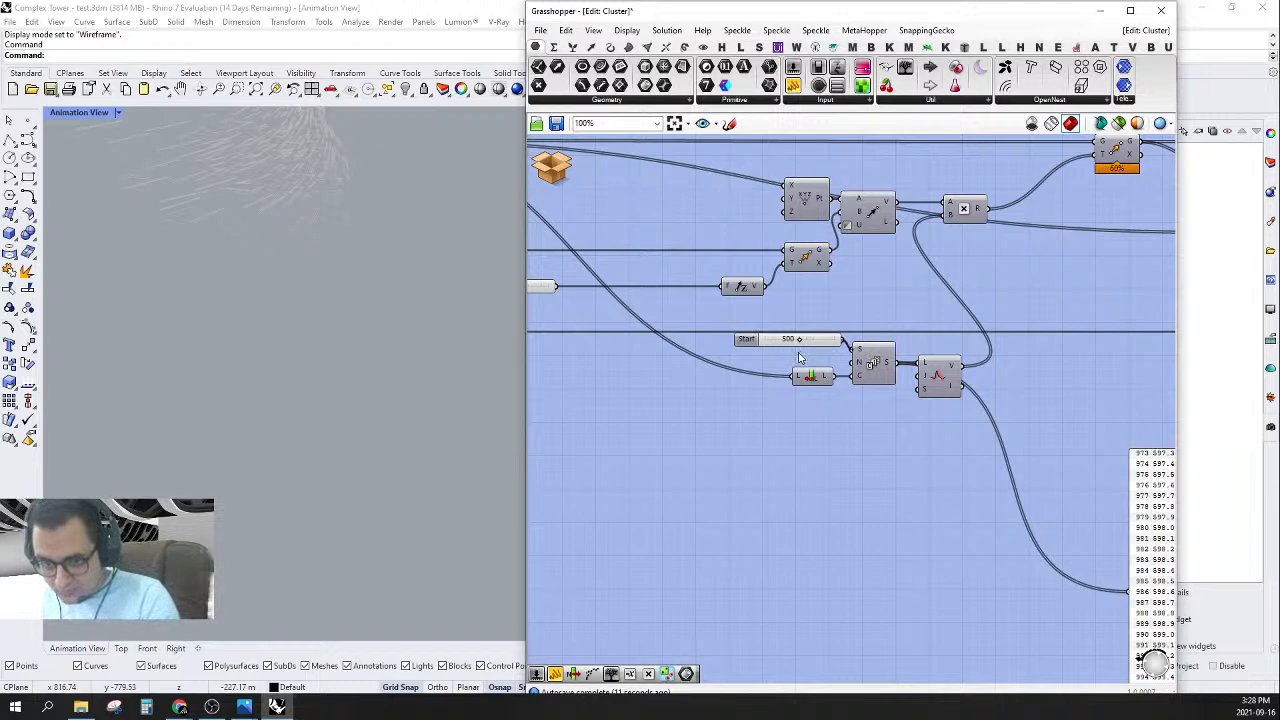
mouse_move(790, 340)
left_mouse_down()
mouse_move(768, 347)
mouse_move(782, 350)
left_mouse_up()
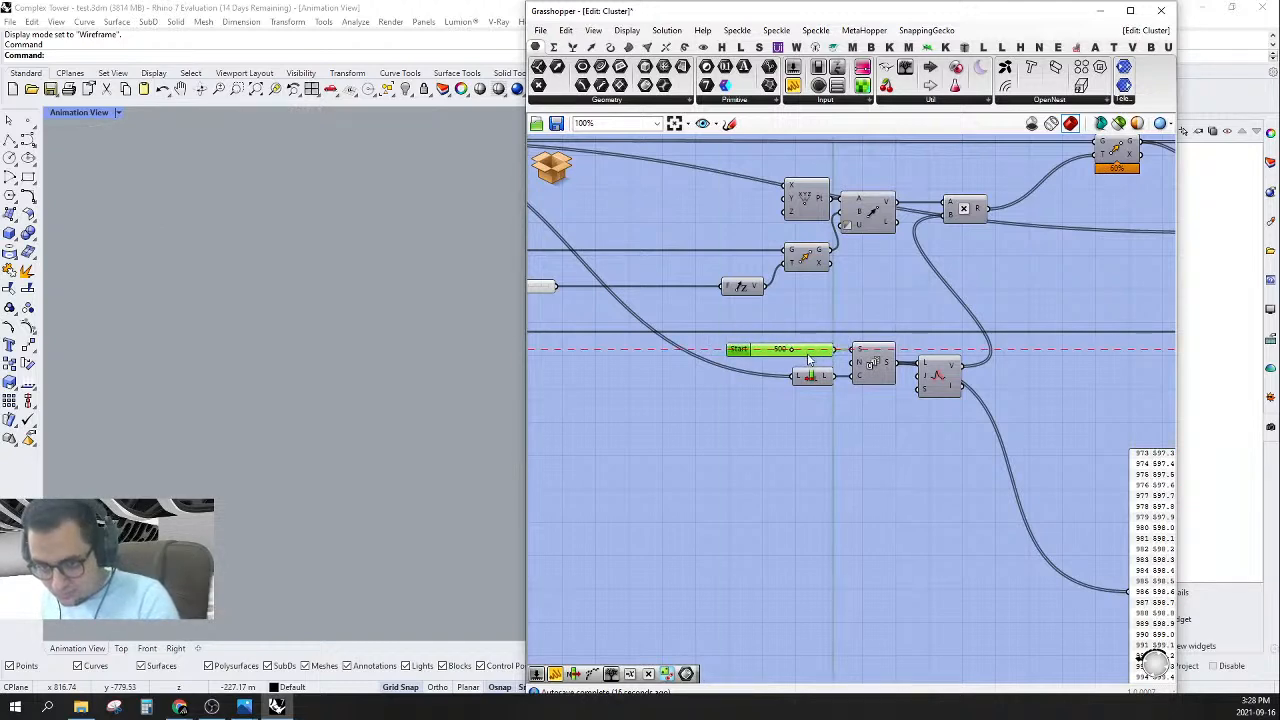
- Save and close the edited cluster, and check the tower and frame pieces in the full Animation View
left_click(860, 430)
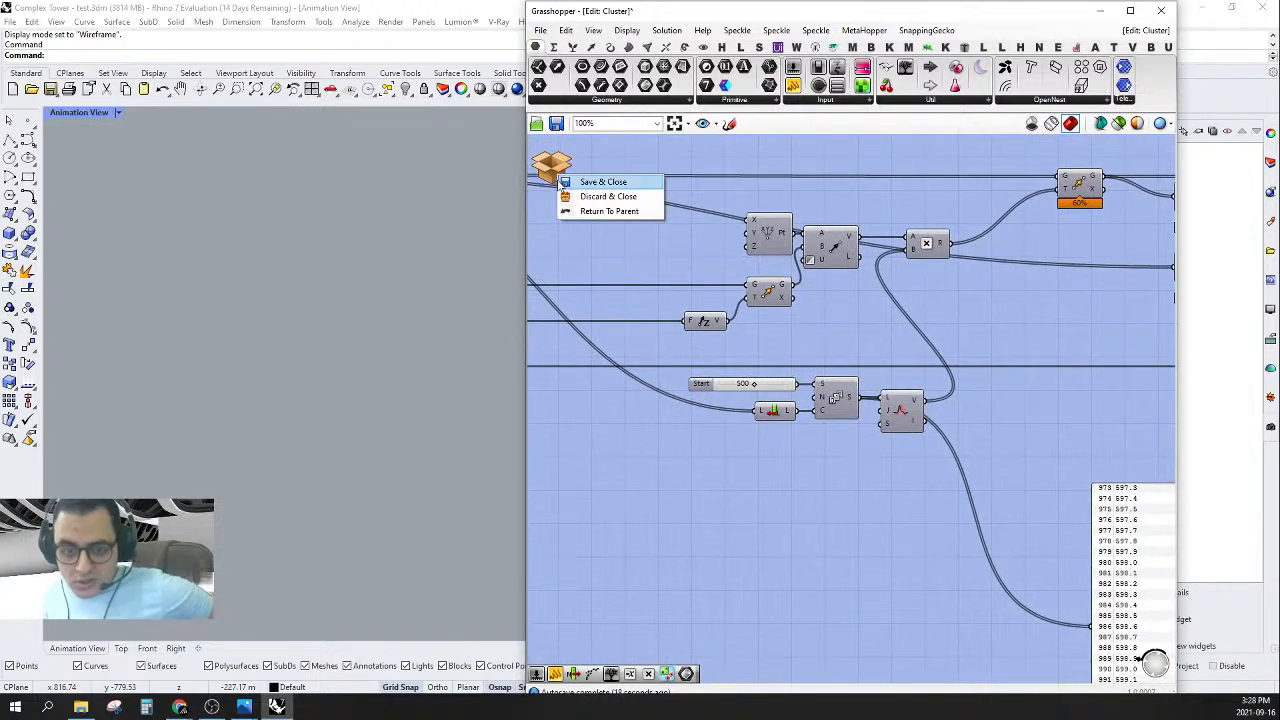
left_click(565, 182)
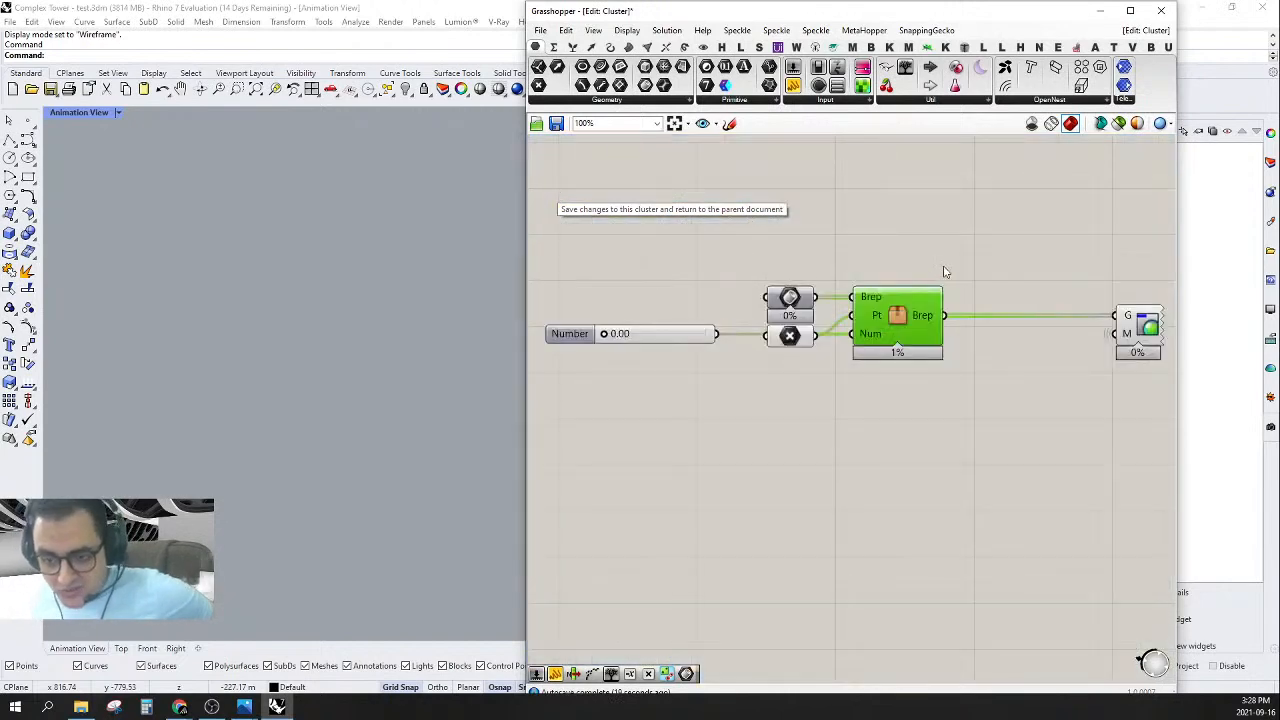
double_click(882, 14)
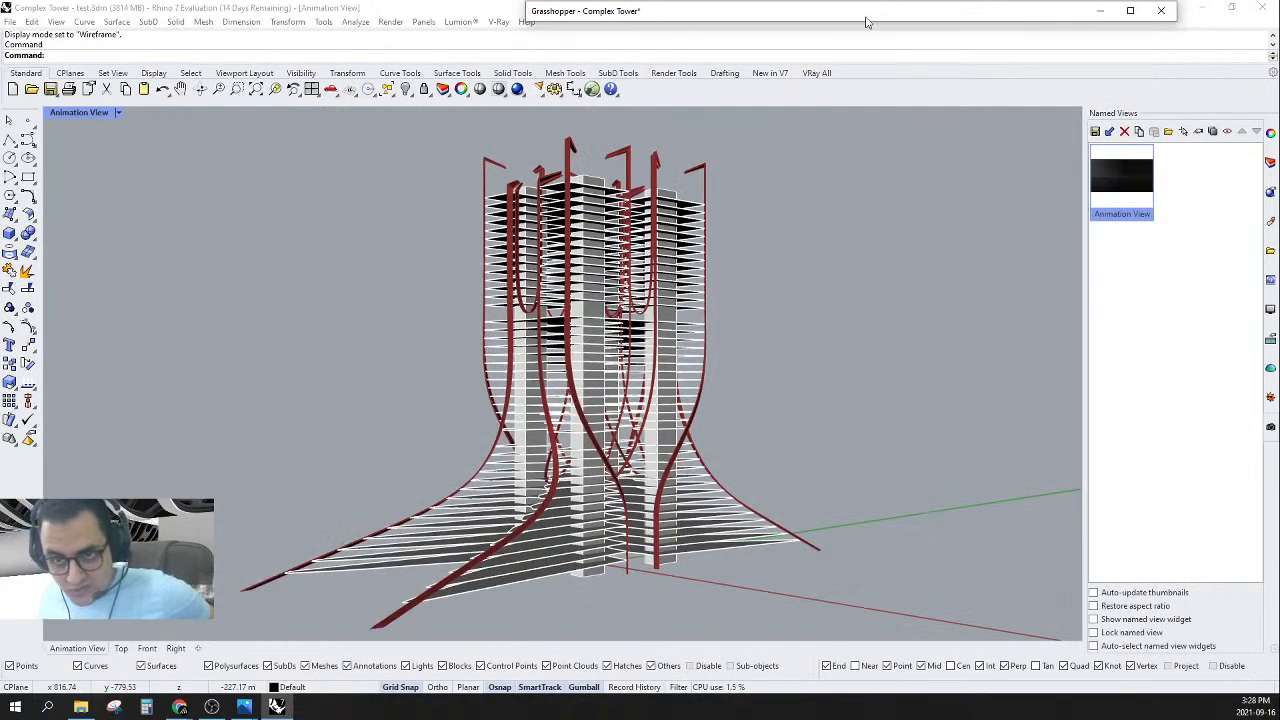
double_click(866, 14)
- Raise the second frame's animation Number slider in stages up to 1.00 while checking the pieces' movement beside the tower
left_click_drag(524, 283, 680, 277)
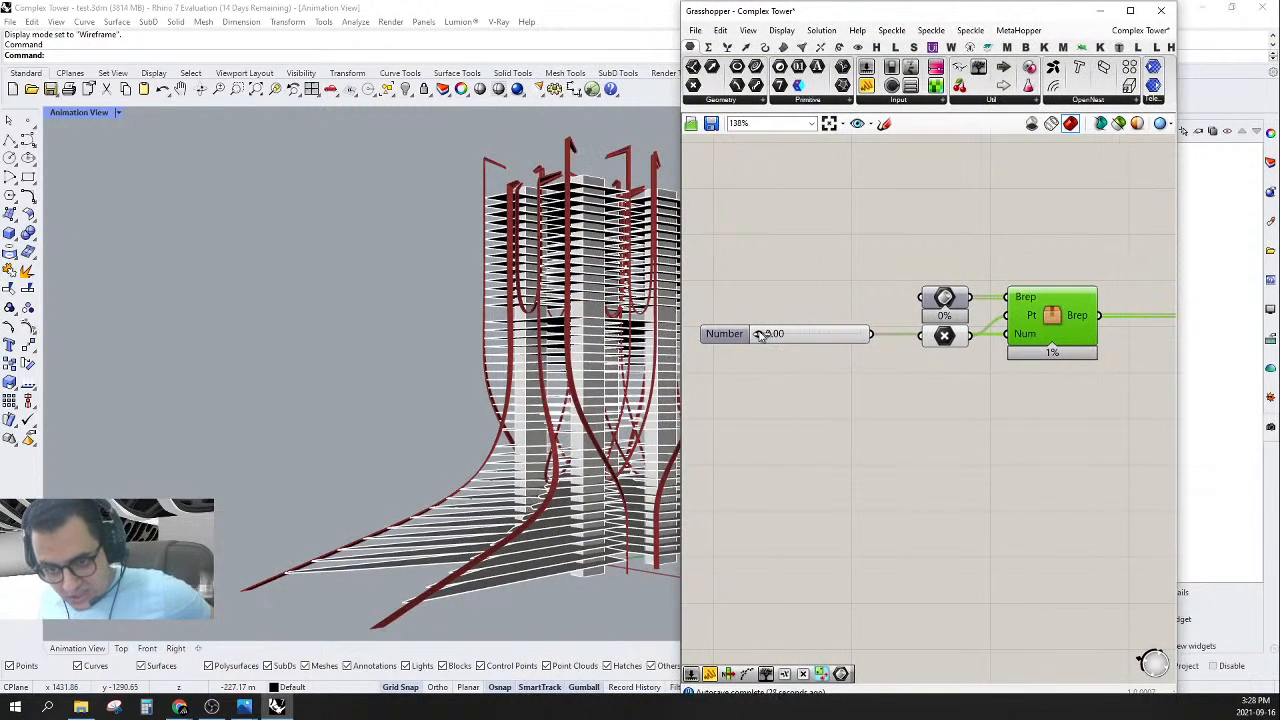
left_click_drag(758, 334, 792, 336)
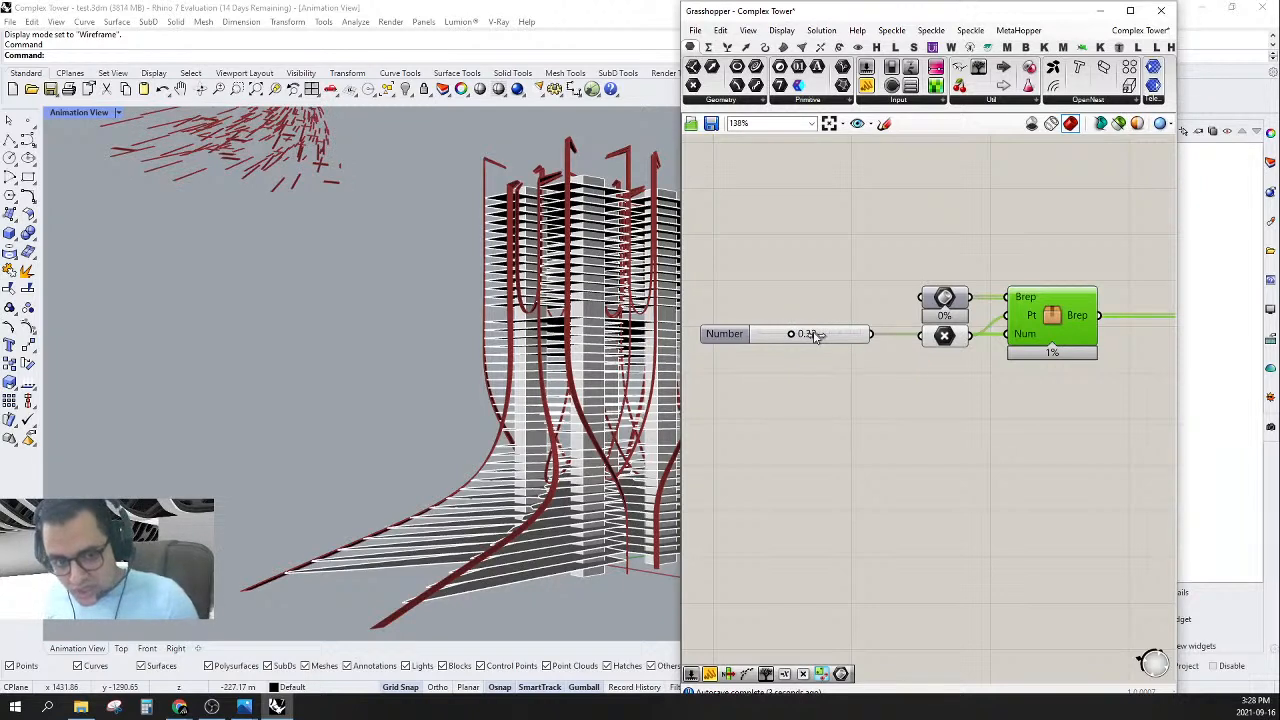
left_click_drag(792, 335, 817, 336)
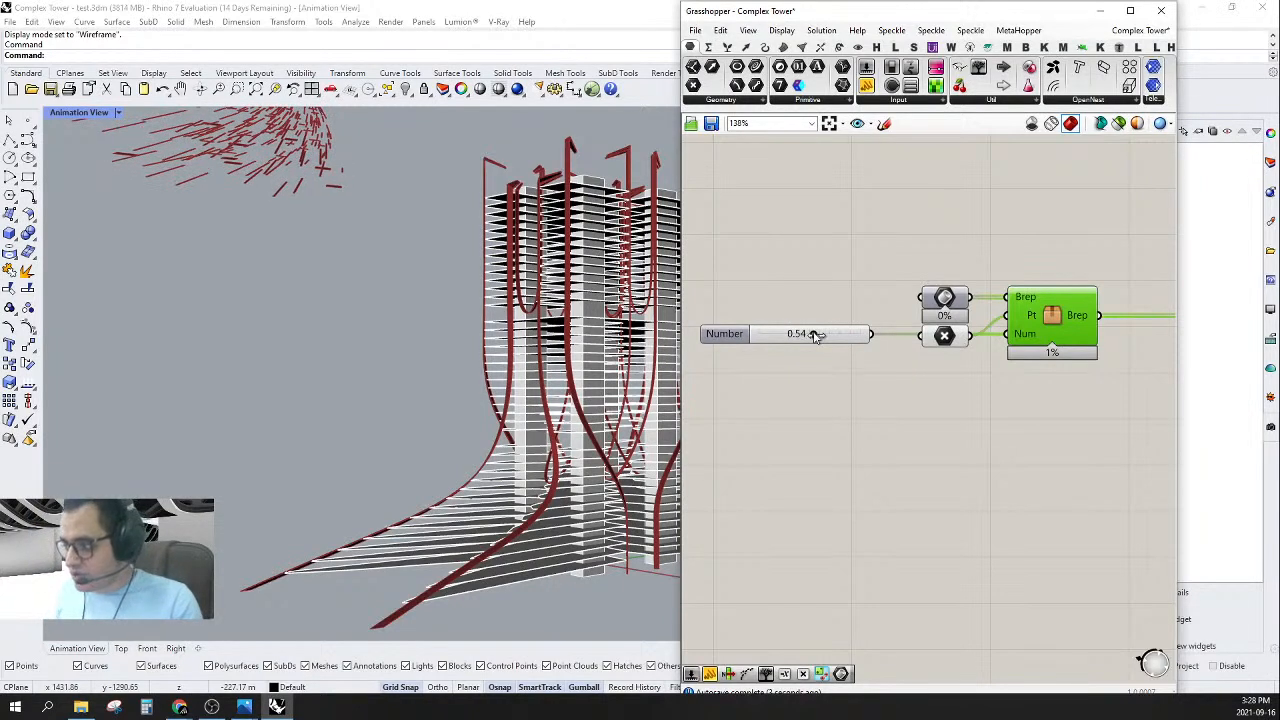
left_click_drag(815, 336, 828, 337)
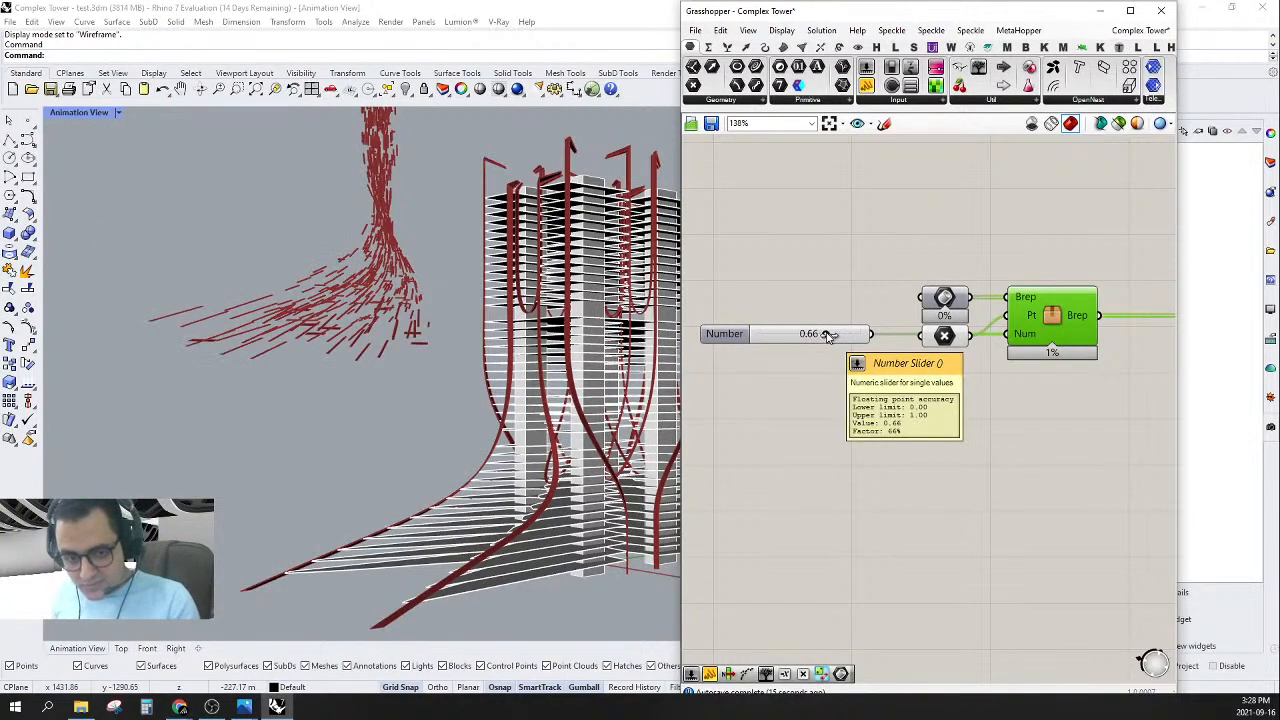
left_click_drag(828, 336, 843, 338)
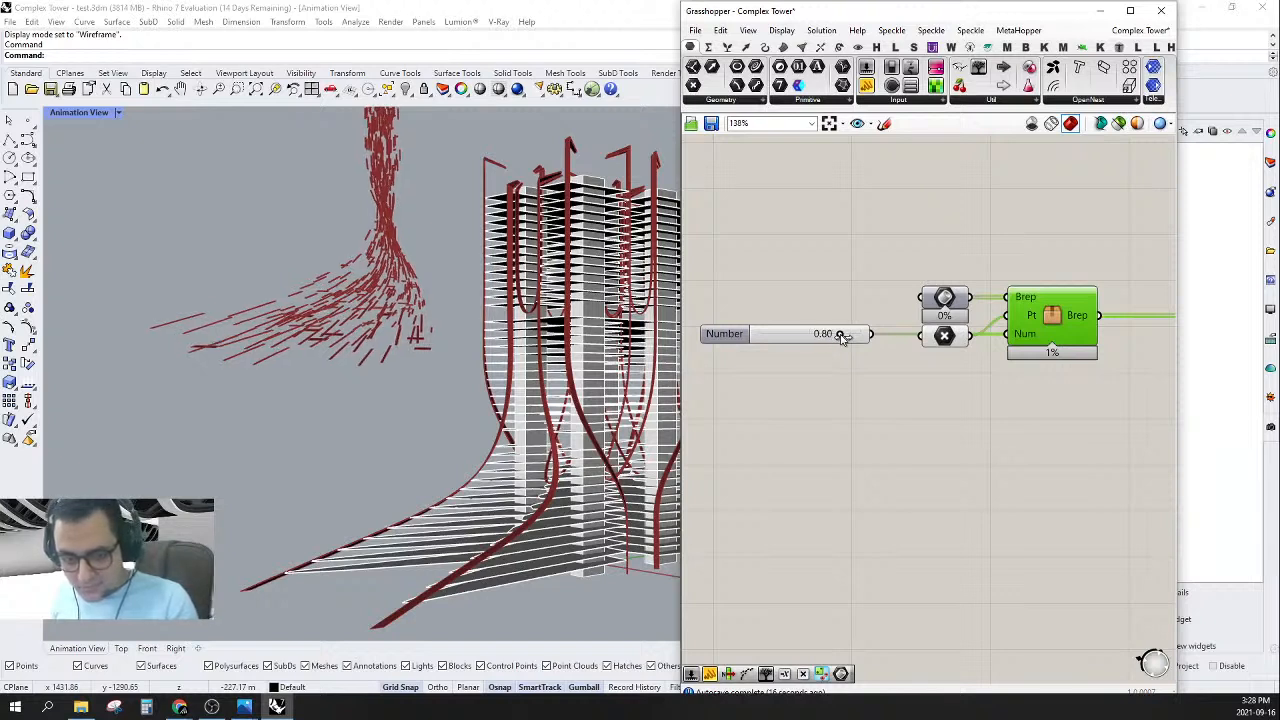
left_click_drag(843, 337, 887, 338)
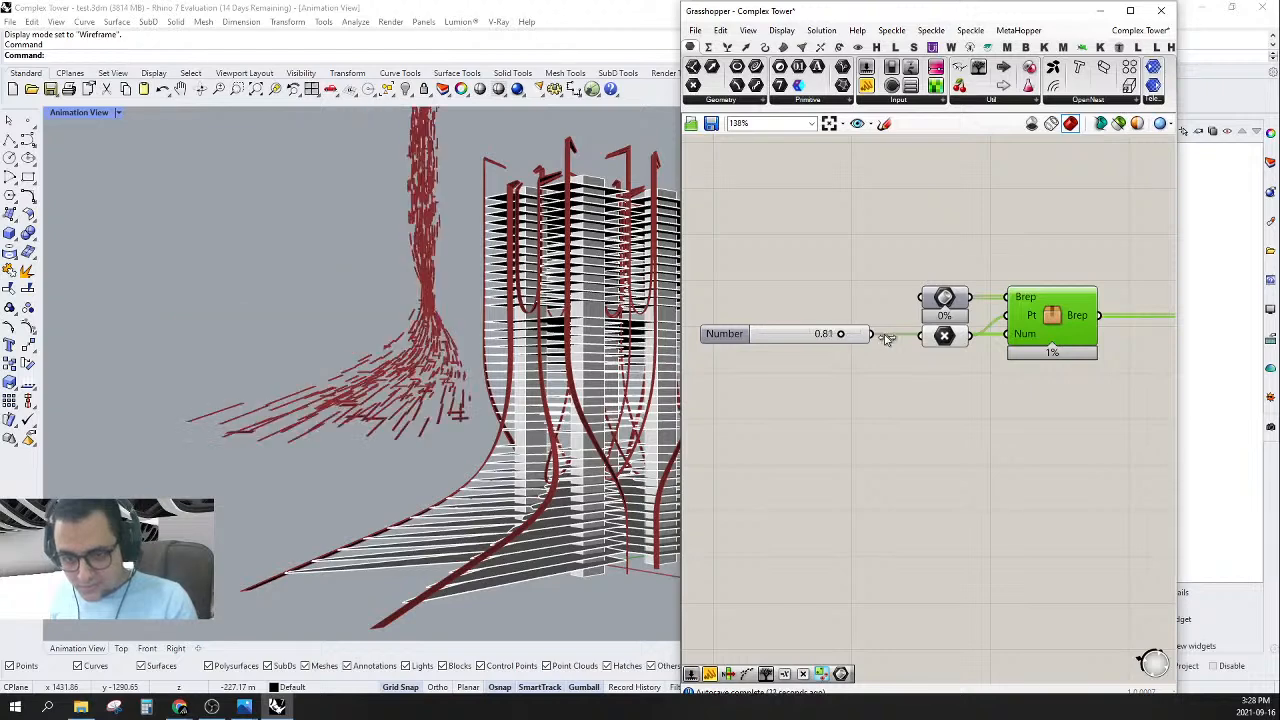
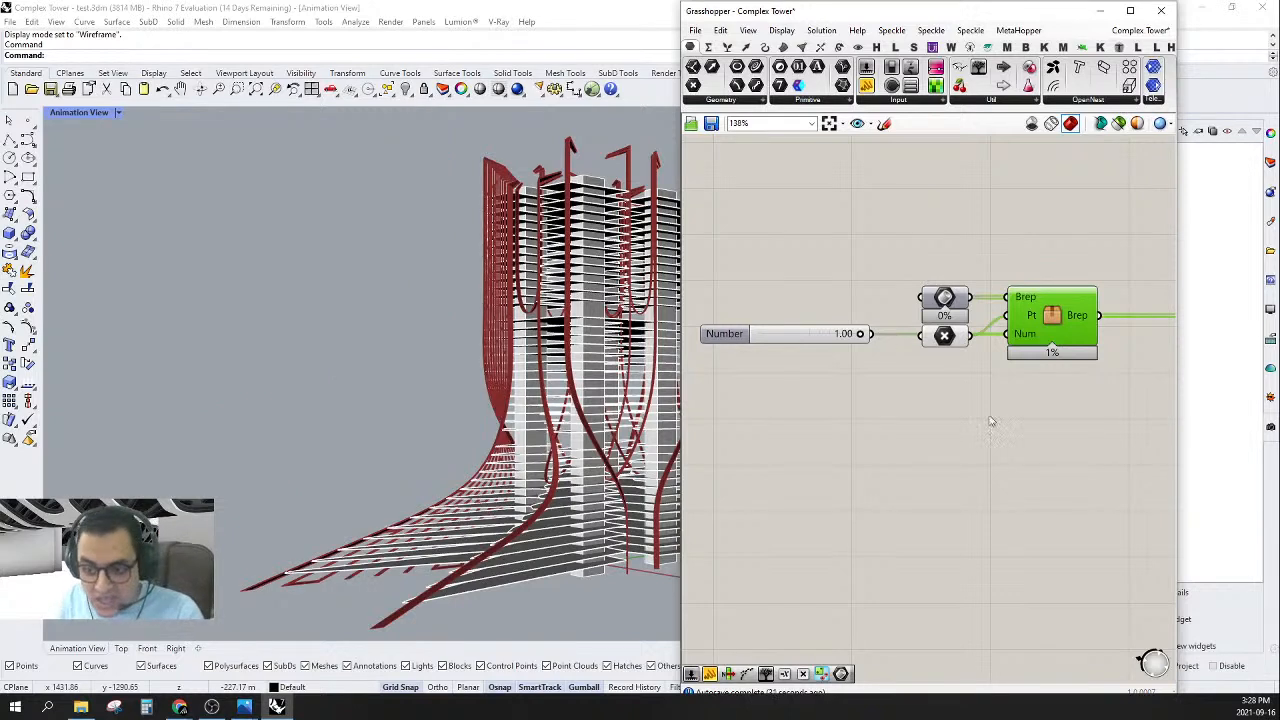
- Turn off the preview of the second frame's cluster and its Brep and point inputs
left_click_drag(987, 423, 923, 262)
right_click(923, 236)
left_click(938, 261)
left_click(953, 211)
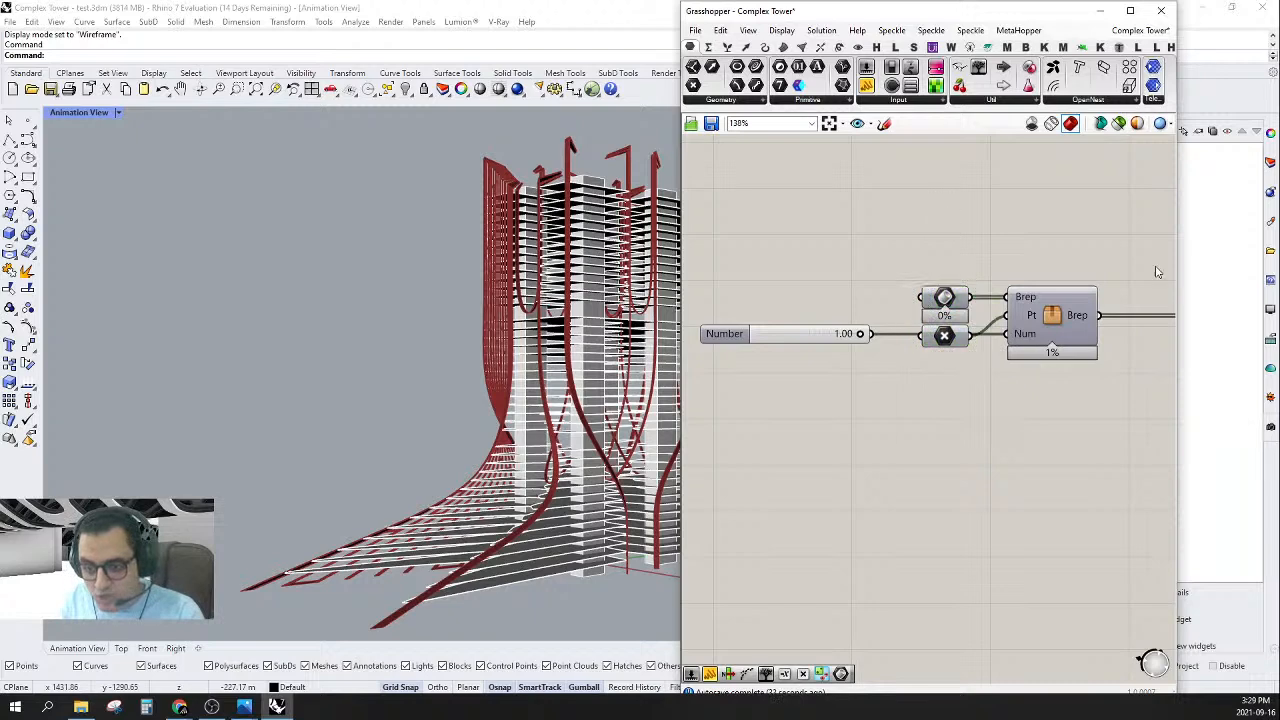
- Add a Mirror component below the cluster output and feed the cluster's Brep result into its geometry input
right_click_drag(1157, 272, 974, 251)
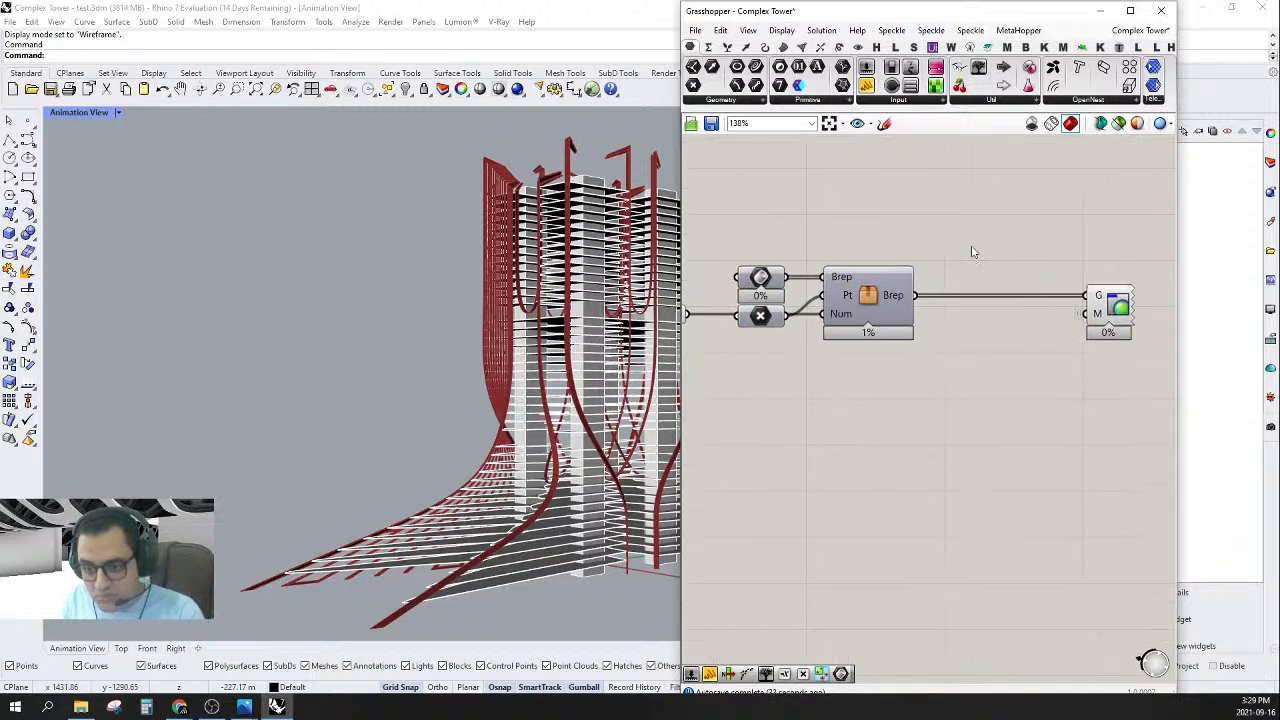
double_click(1029, 404)
type("mi")
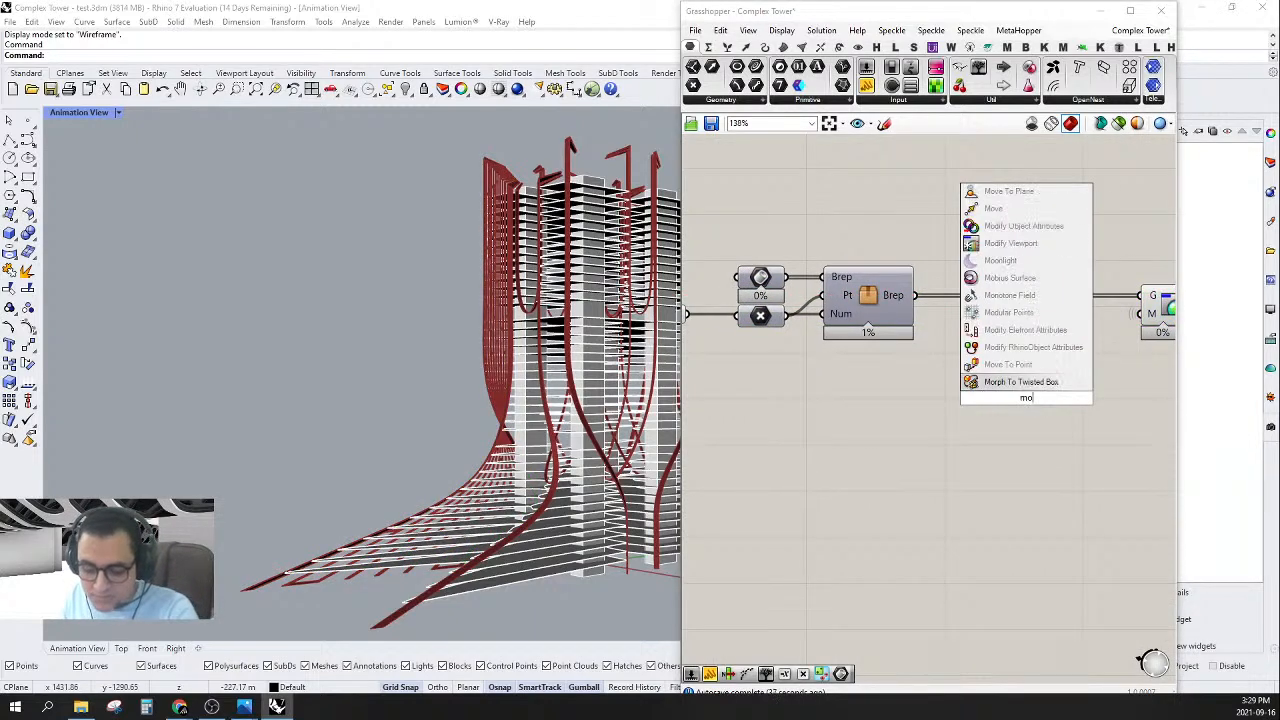
key("Up")
key("Up")
key("Up")
key("Up")
key("Up")
key("Up")
key("Up")
key("Up")
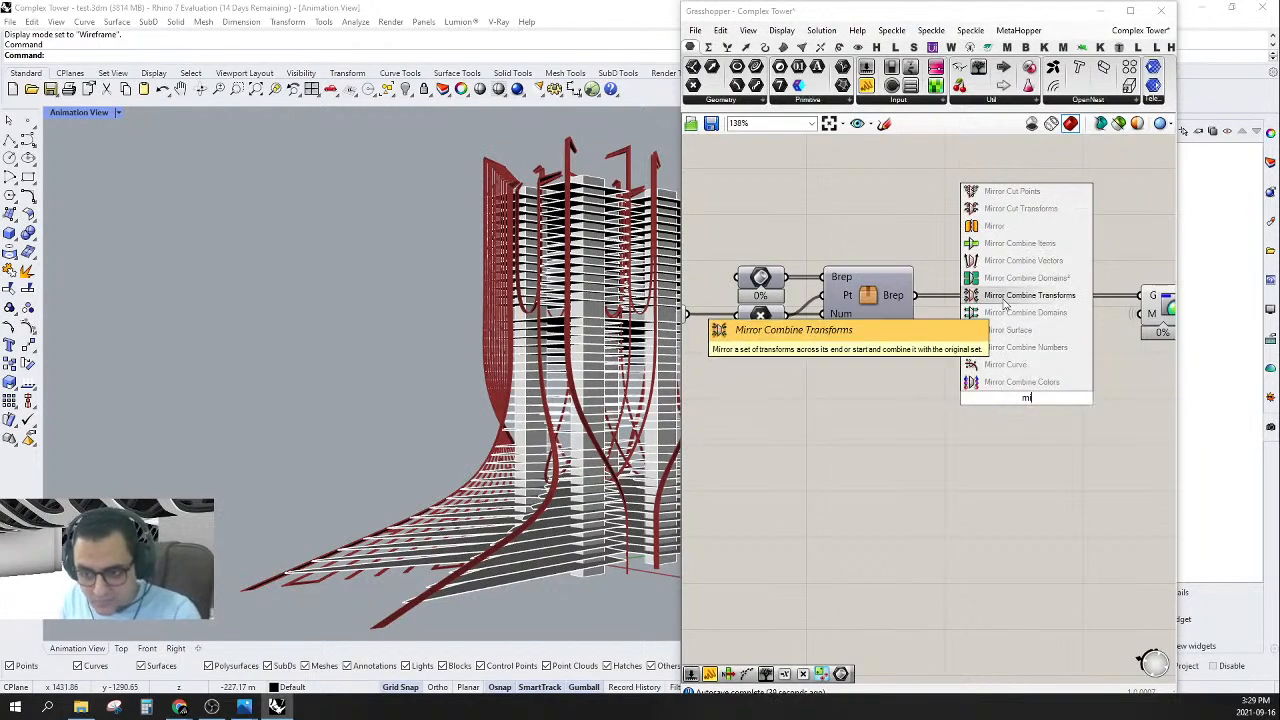
key("Return")
right_click_drag(993, 369, 860, 372)
left_click_drag(862, 376, 782, 297)
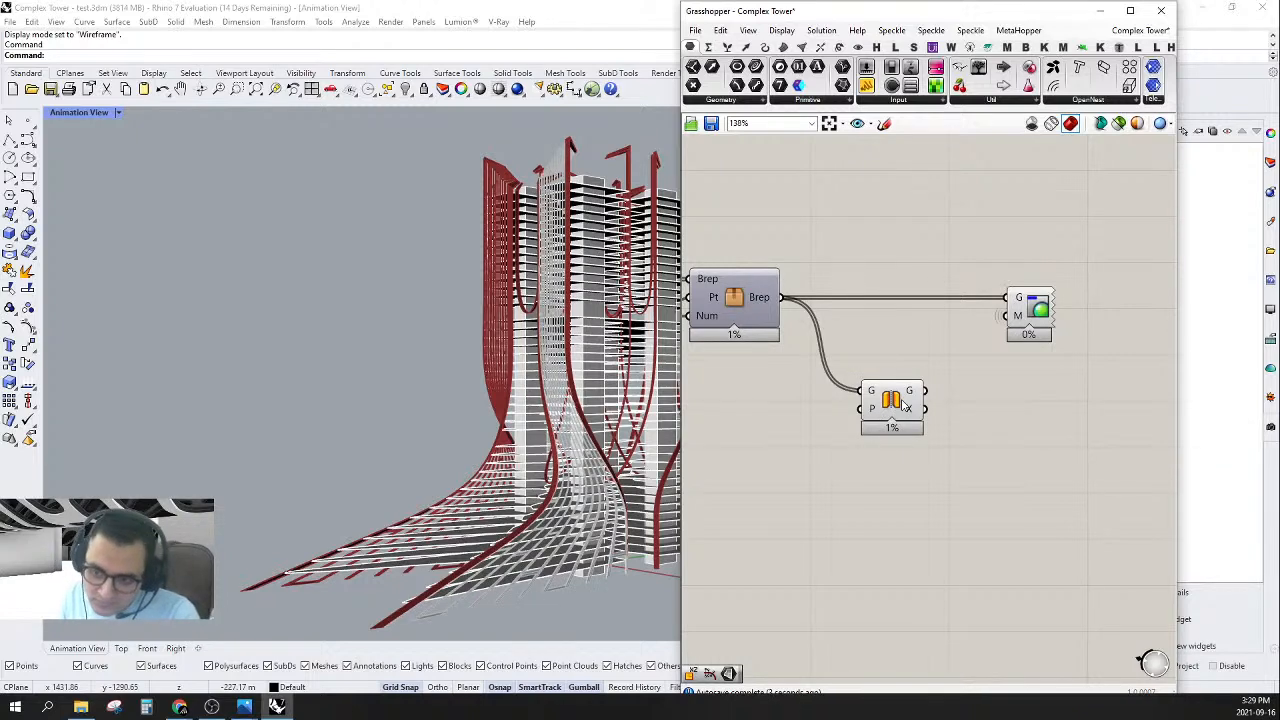
- Merge the cluster's Brep output with the mirrored geometry and feed the result into the custom material preview
left_click_drag(897, 404, 872, 426)
double_click(949, 362)
type("merge")
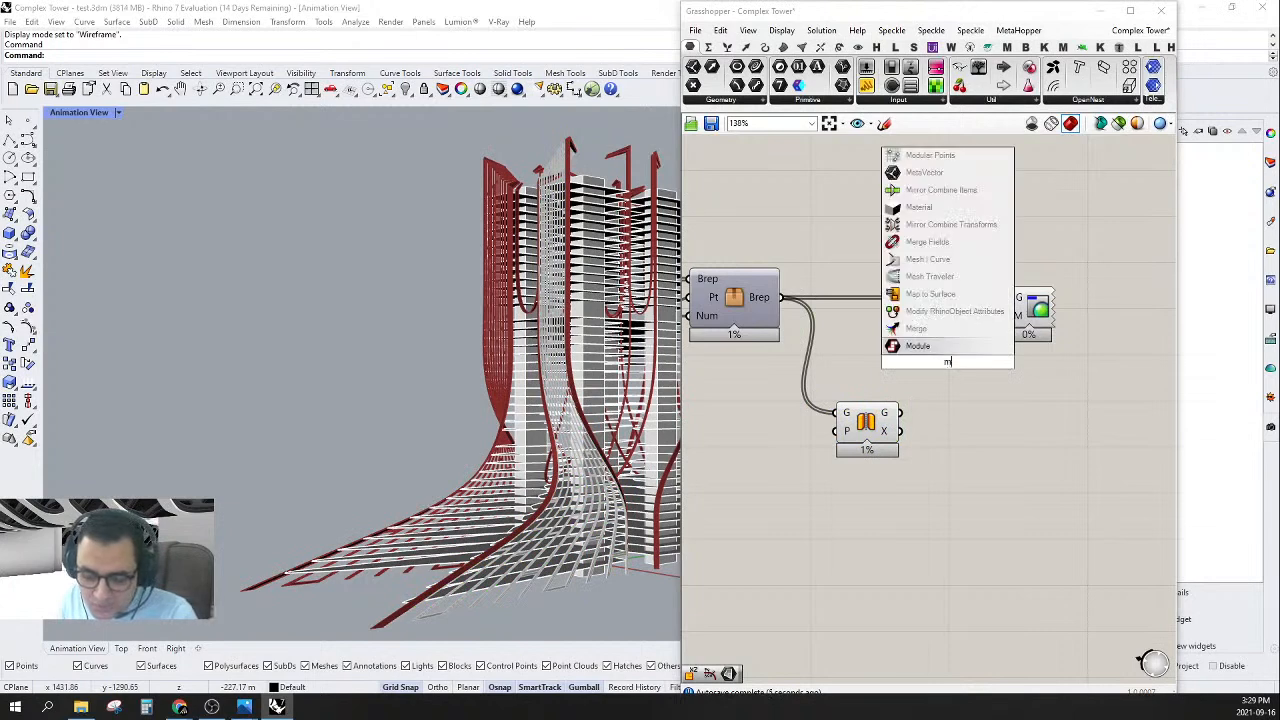
left_click(949, 360)
left_click_drag(913, 353, 1138, 340)
scroll(950, 335, "up", 5)
left_click(948, 335)
scroll(948, 335, "down", 7)
left_click(991, 414)
left_click_drag(946, 337, 979, 335)
right_click_drag(825, 468, 755, 496)
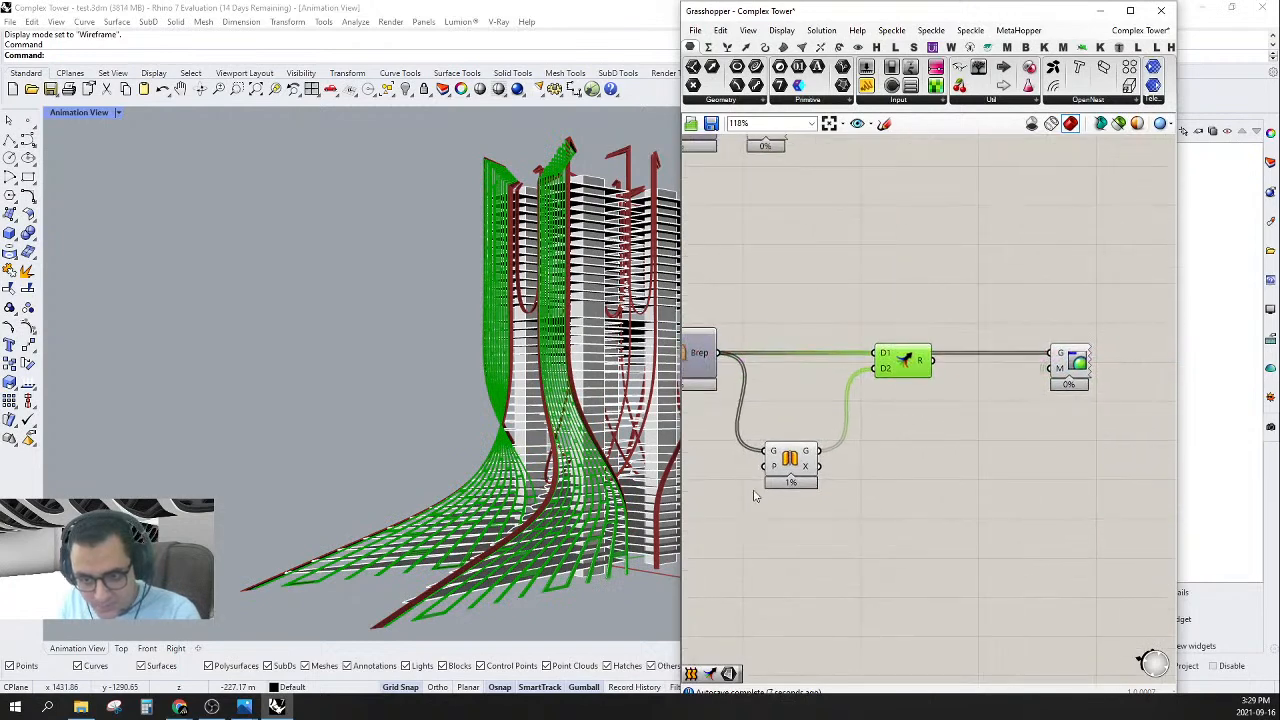
- Rearrange the Mirror and Merge components closer to the custom preview, leaving free space after the cluster
left_click(790, 458)
left_click_drag(790, 458, 849, 437)
right_click_drag(929, 512, 971, 503)
left_click_drag(971, 503, 762, 316)
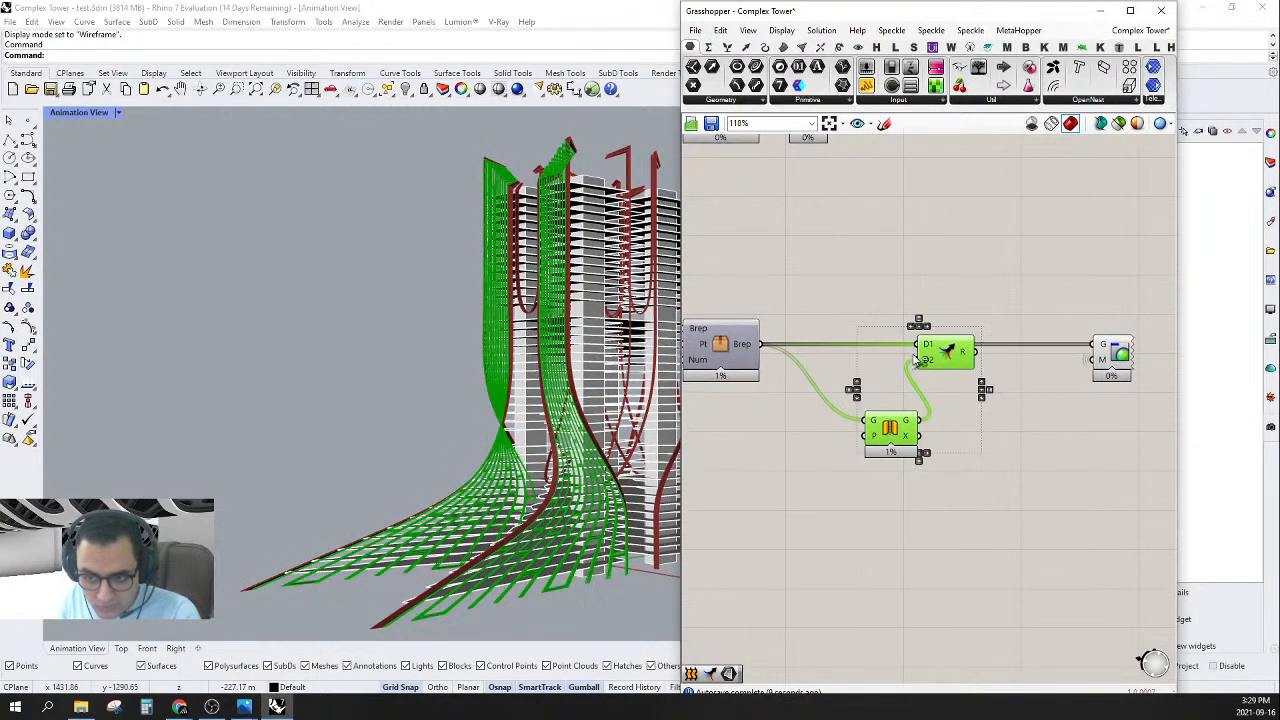
left_click_drag(914, 362, 975, 362)
left_click(957, 263)
right_click_drag(826, 490, 825, 470)
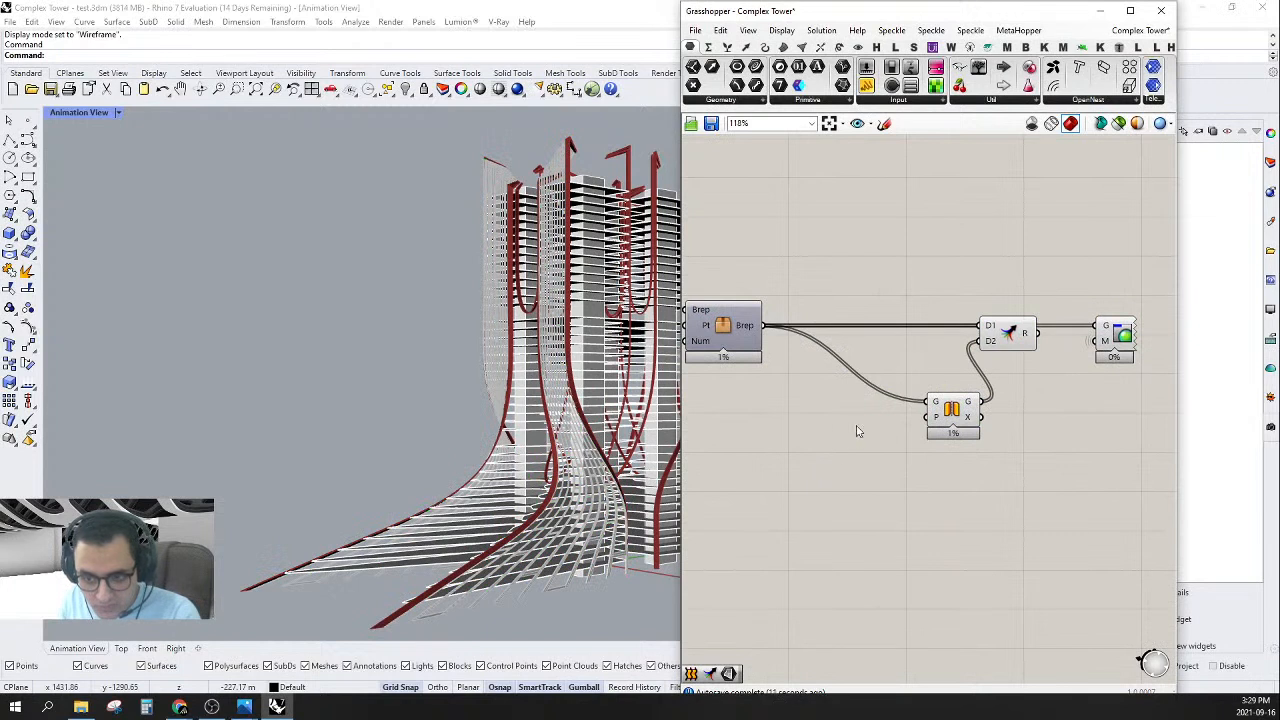
- Add a YZ Plane component and place it below the second frame's cluster inputs
mouse_move(933, 425)
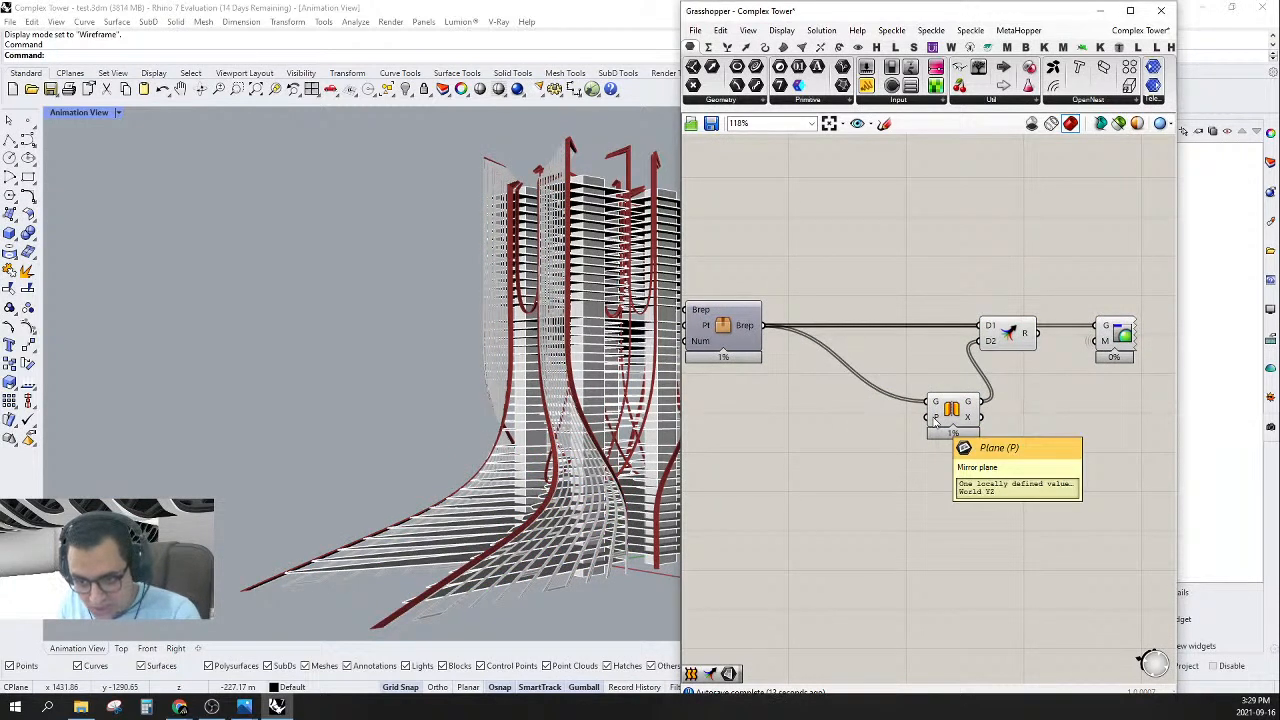
double_click(835, 463)
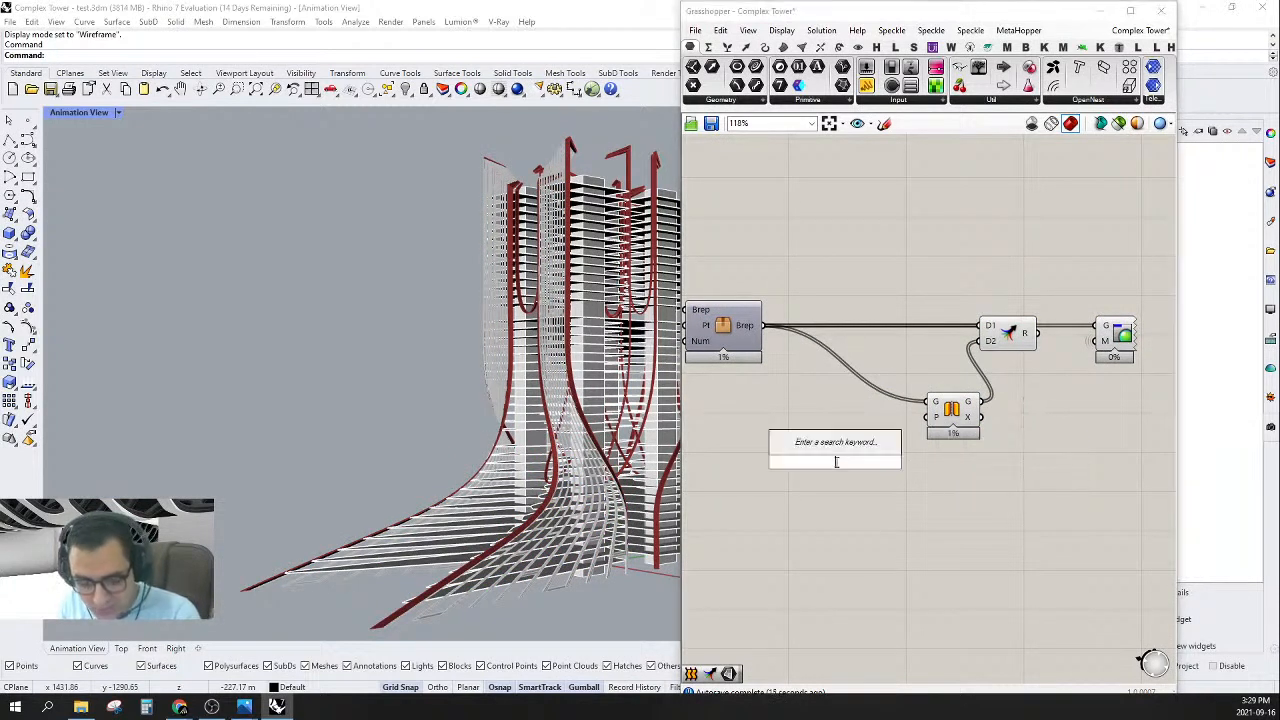
type("yz")
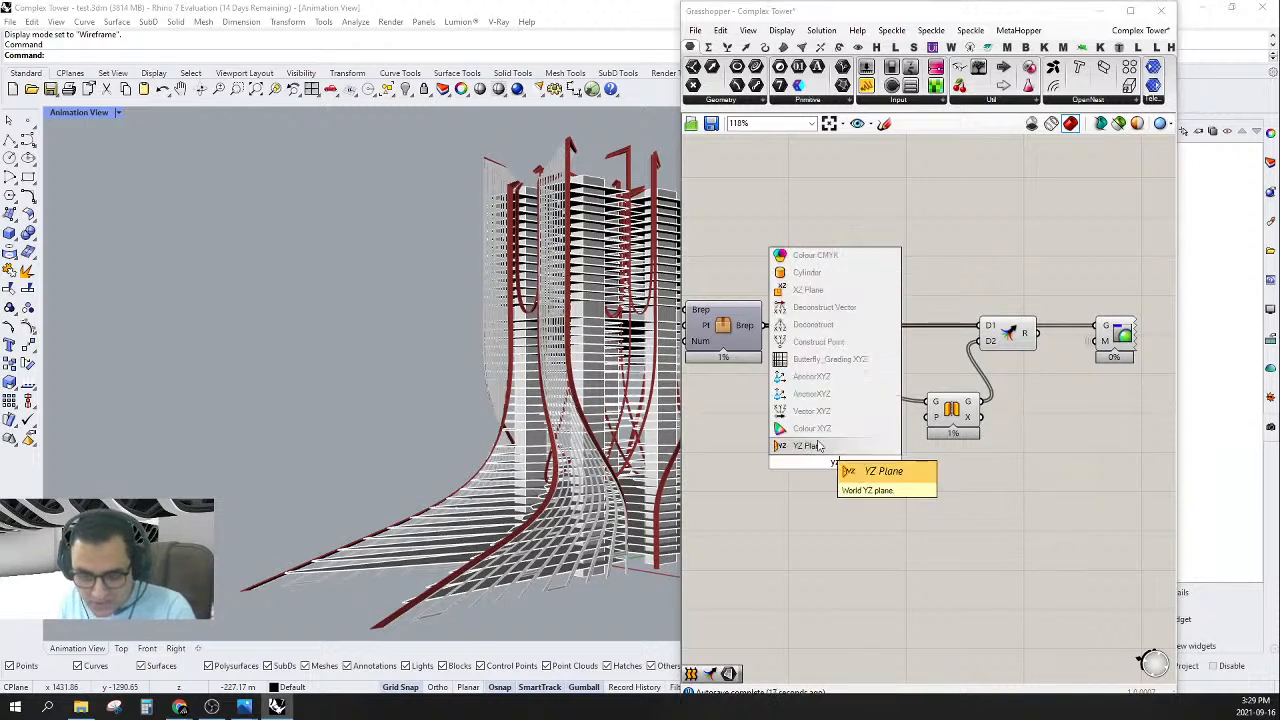
key("Return")
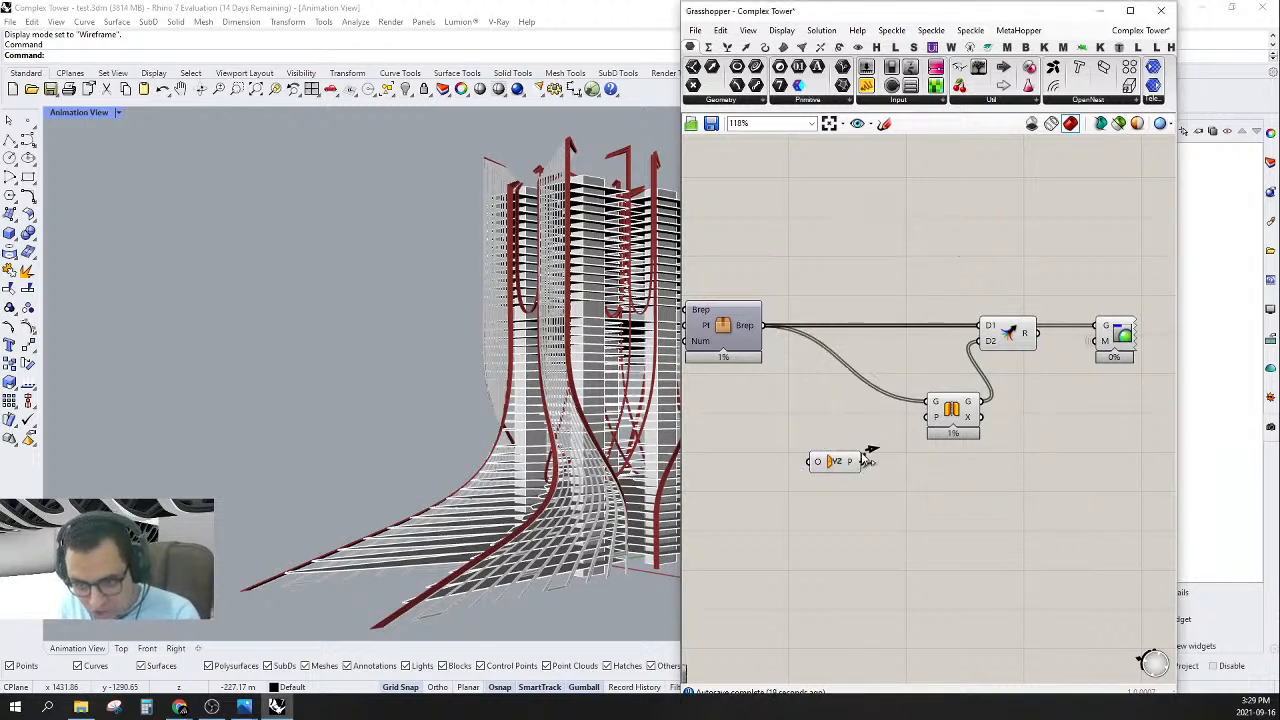
left_click_drag(845, 461, 757, 429)
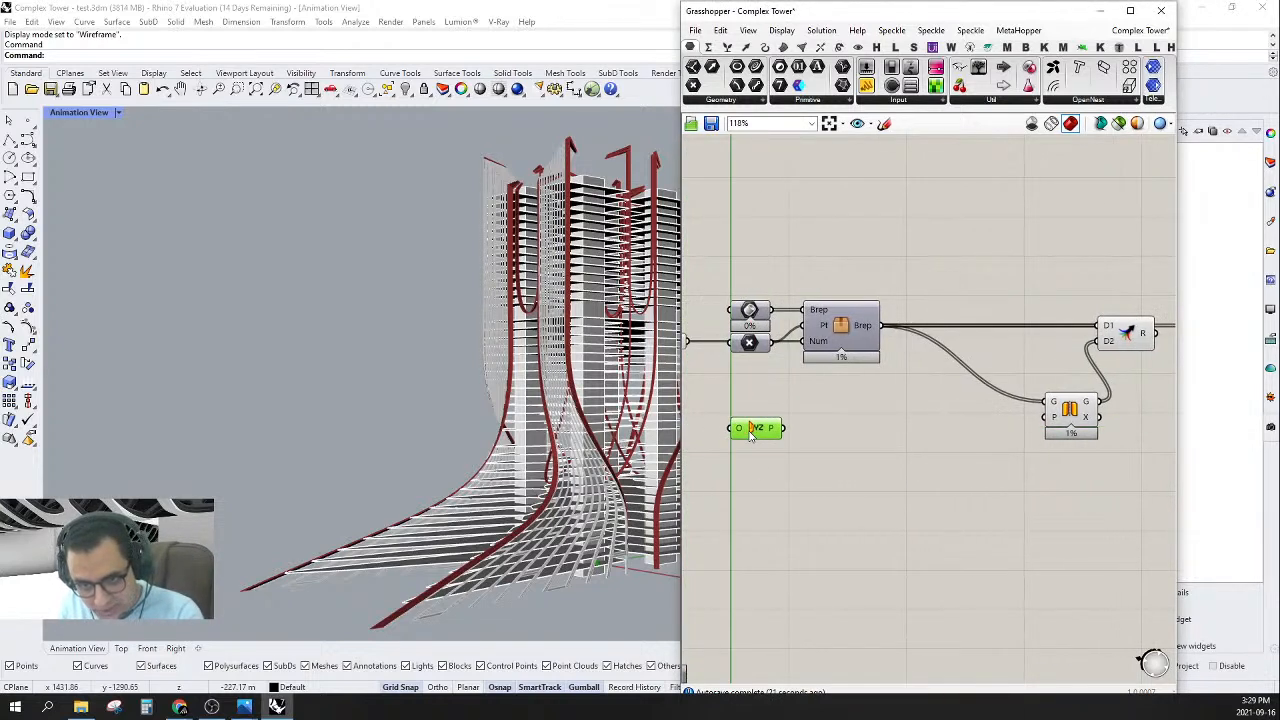
left_click(868, 376)
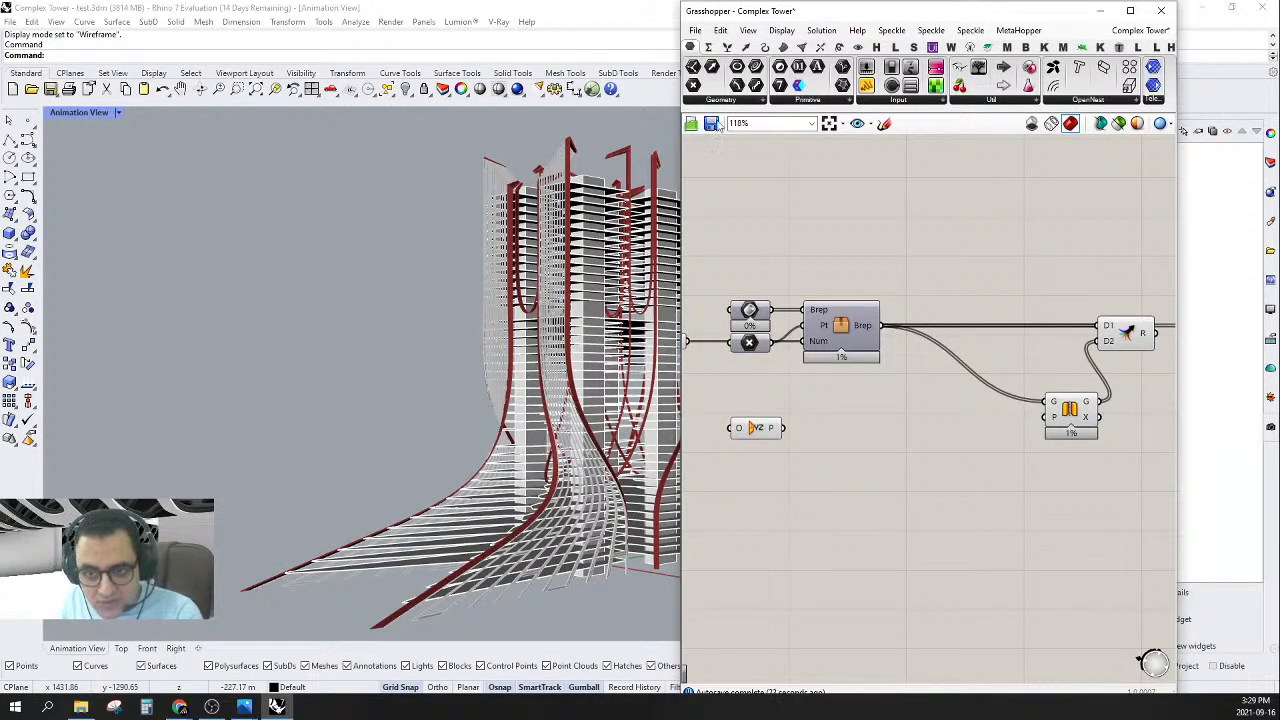
- Add a Plane parameter fed by the YZ Plane, and place a Brep parameter near the cluster output
left_click_drag(678, 160, 537, 160)
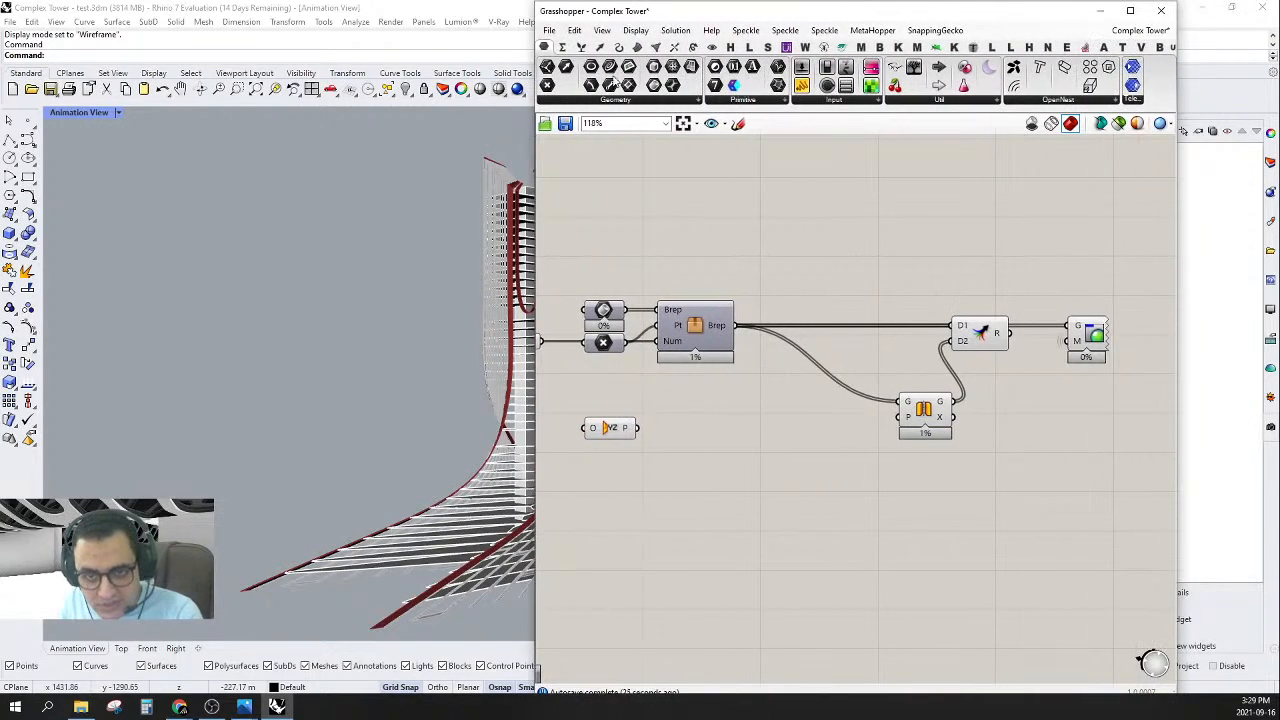
left_click_drag(628, 68, 638, 428)
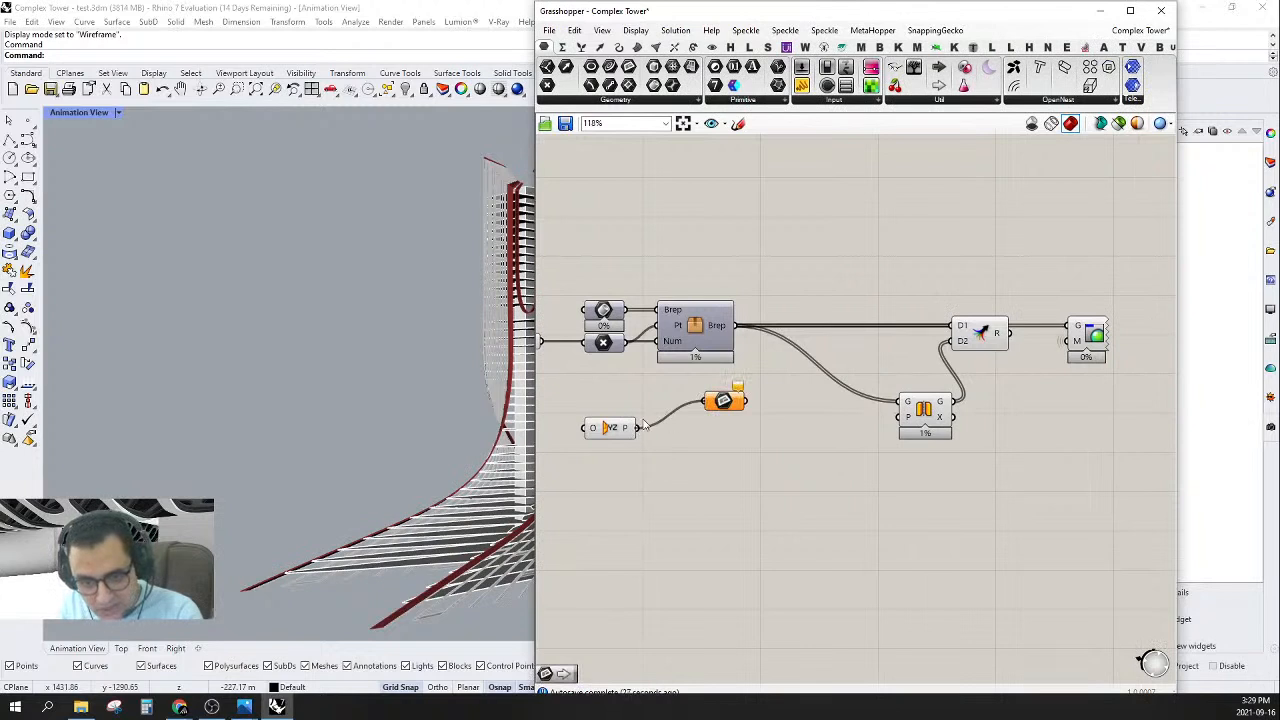
left_click_drag(716, 412, 786, 439)
left_click_drag(714, 85, 790, 283)
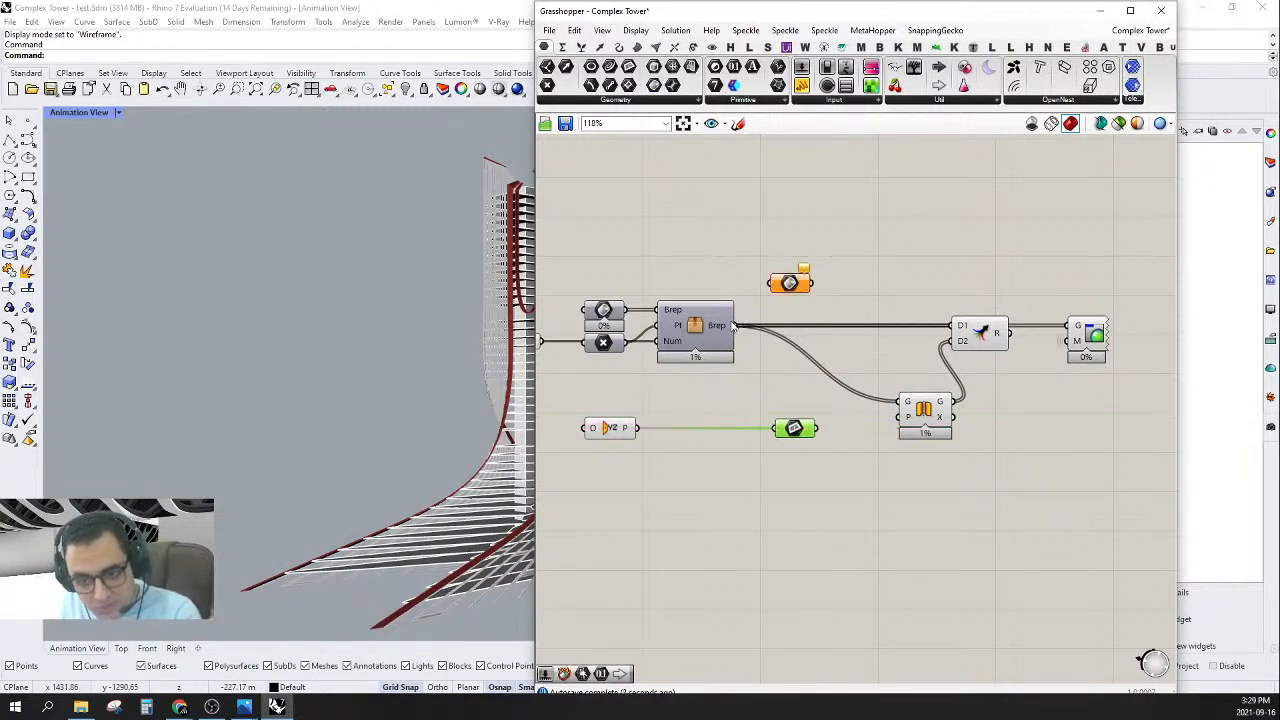
- Reroute the cluster's output through the Brep parameter to Merge and Mirror, and connect the Plane parameter to Mirror's plane input
left_click_drag(741, 330, 788, 284, "ctrl+shift")
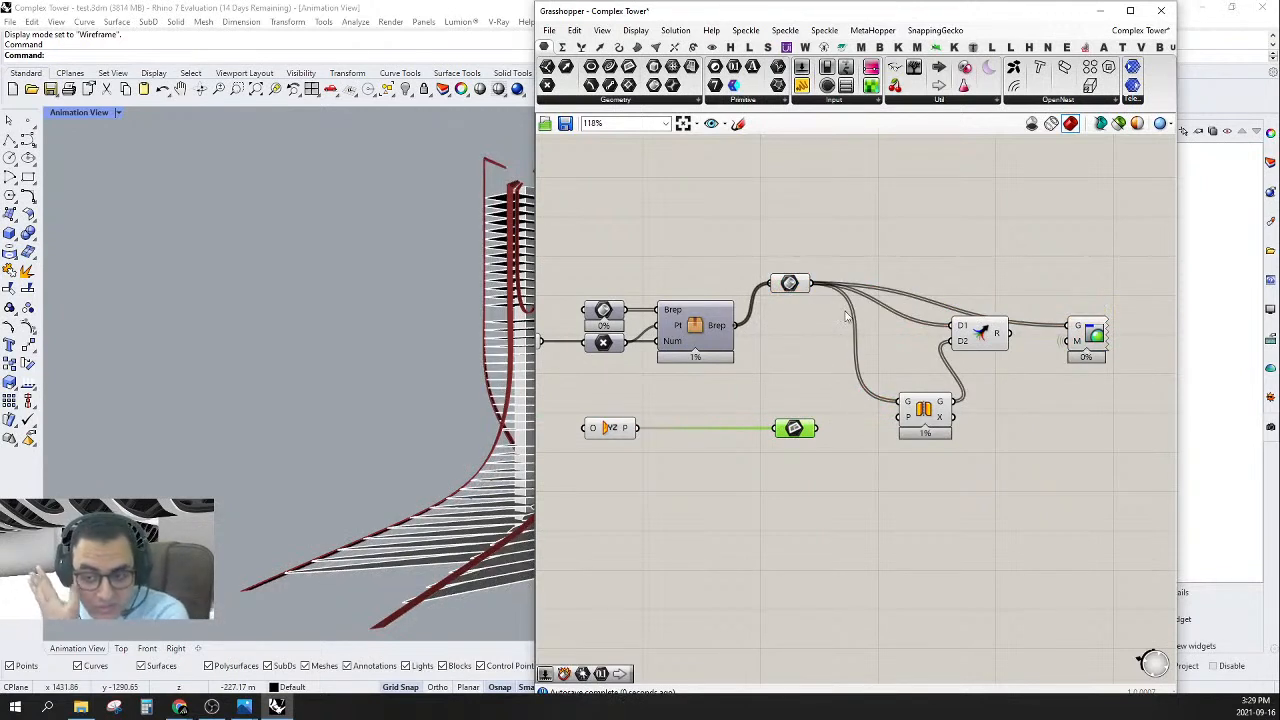
left_click_drag(790, 283, 854, 314)
left_click_drag(982, 333, 1007, 333)
left_click_drag(876, 418, 901, 417)
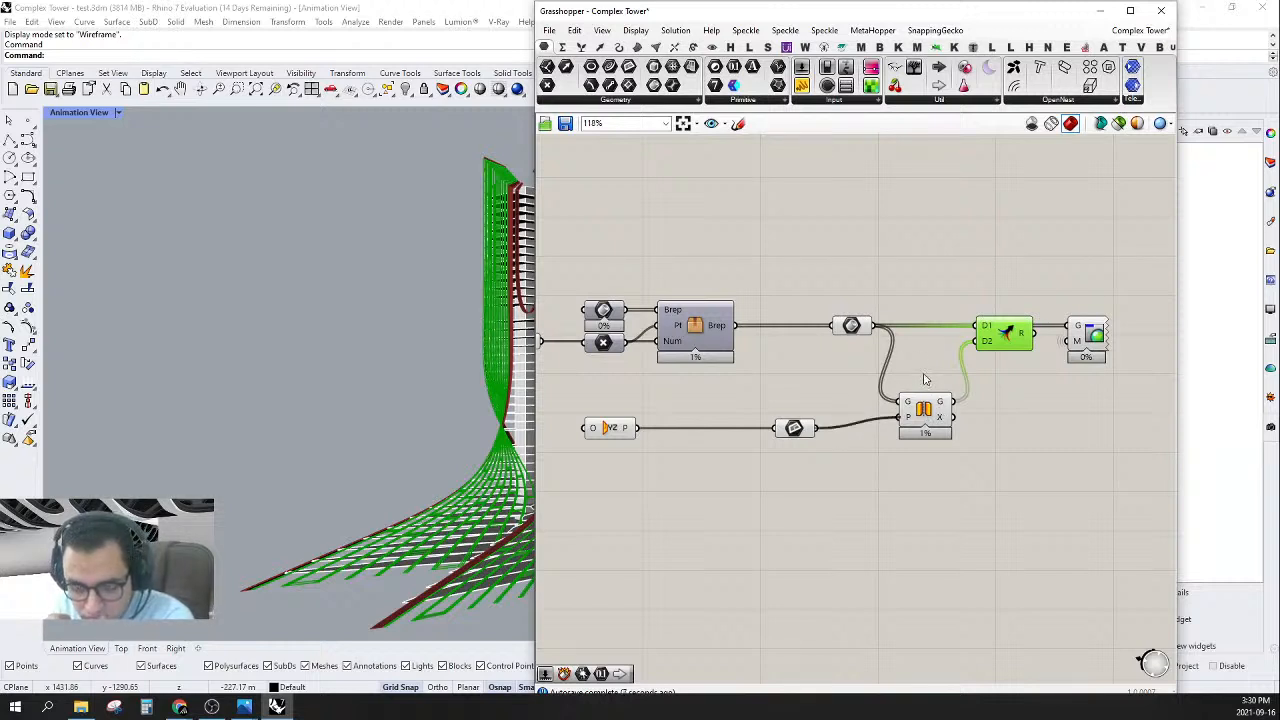
- Align the Mirror and Plane parameter compactly before Merge, and insert a Brep parameter between Merge and the custom preview
left_click_drag(925, 418, 922, 362)
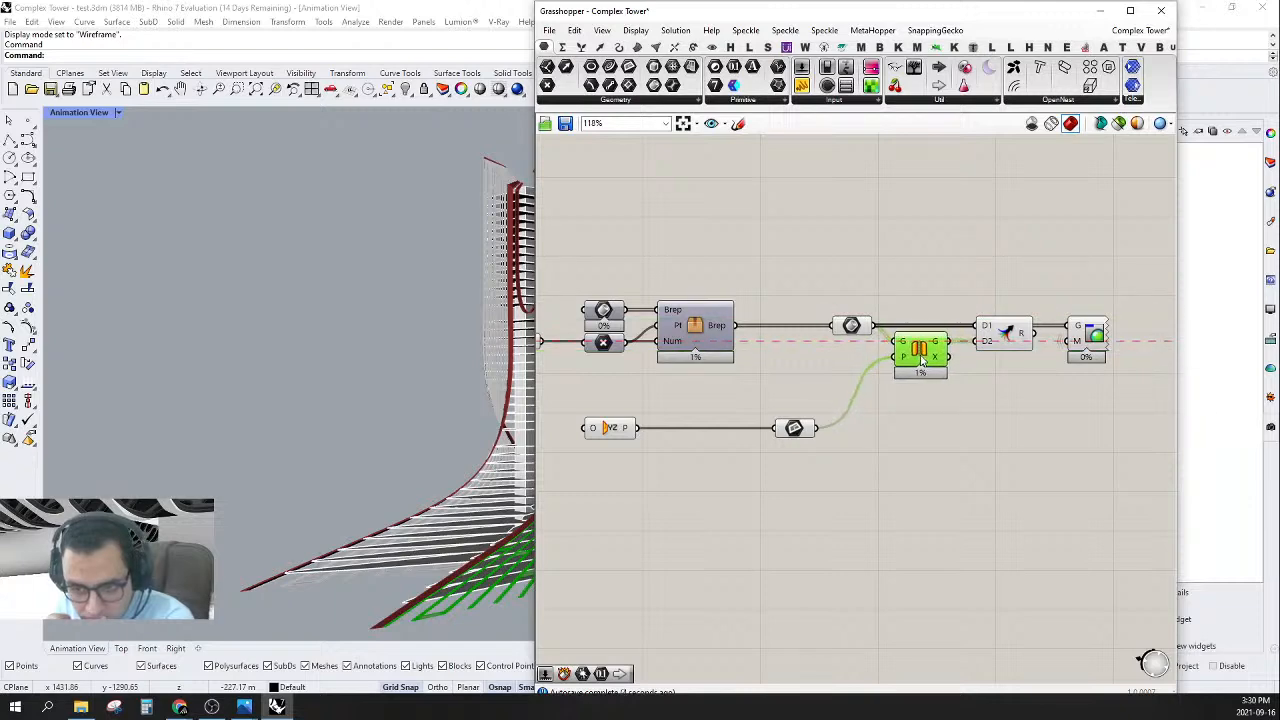
left_click_drag(805, 428, 862, 357)
right_click_drag(934, 402, 867, 410)
left_click_drag(1017, 349, 1095, 349)
right_click_drag(1075, 372, 1008, 371)
left_click(1008, 371)
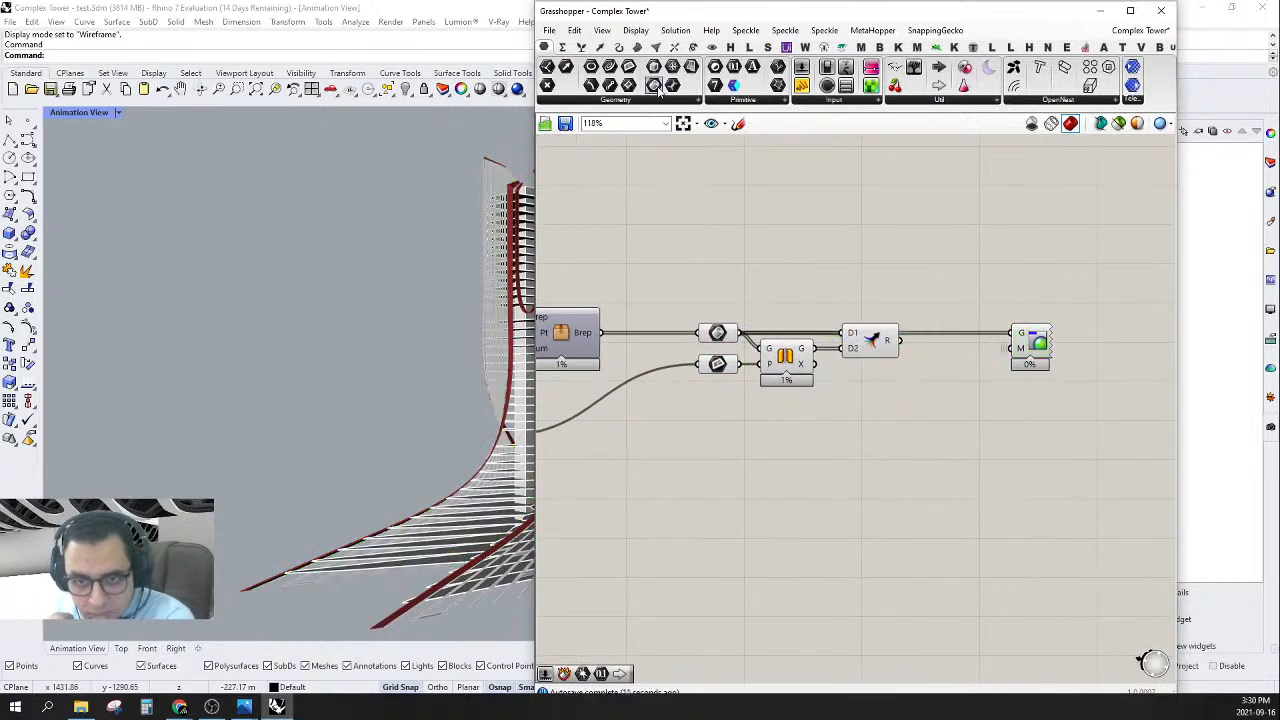
left_click_drag(655, 87, 899, 341)
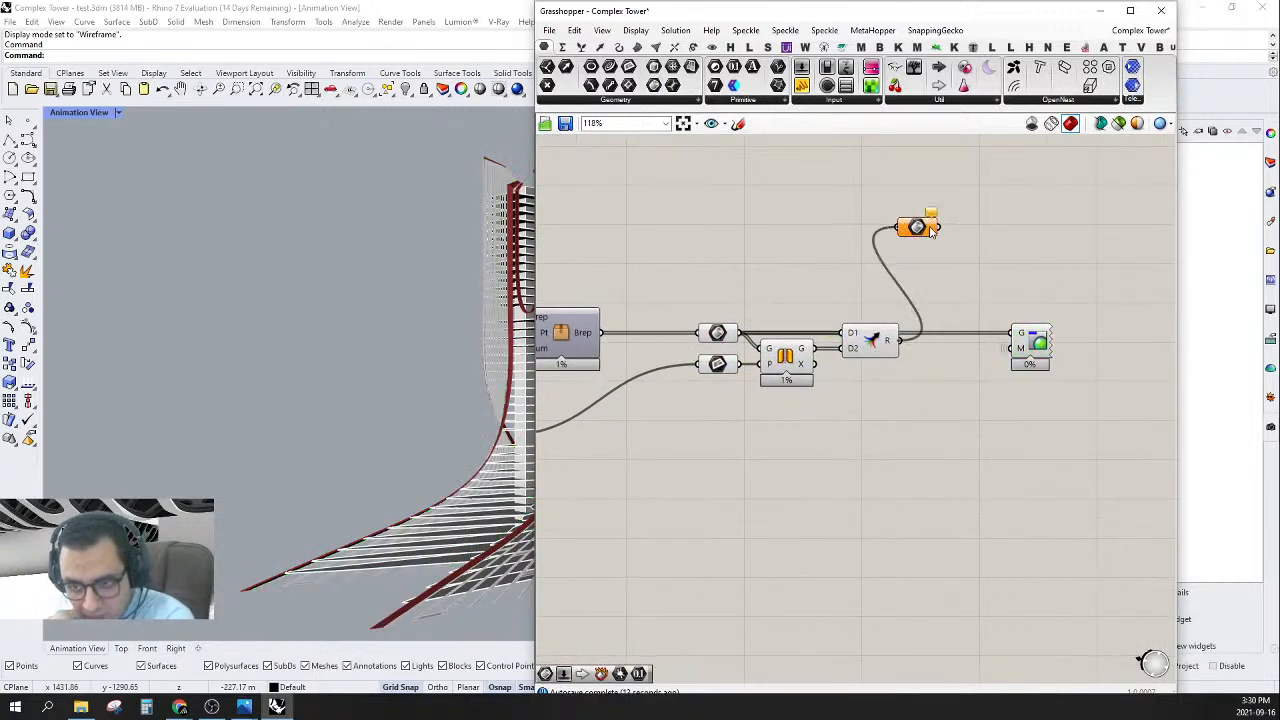
left_click_drag(924, 228, 1022, 350)
- Turn off the preview of the input Brep and Plane parameters, Mirror and Merge
left_click_drag(962, 282, 680, 410)
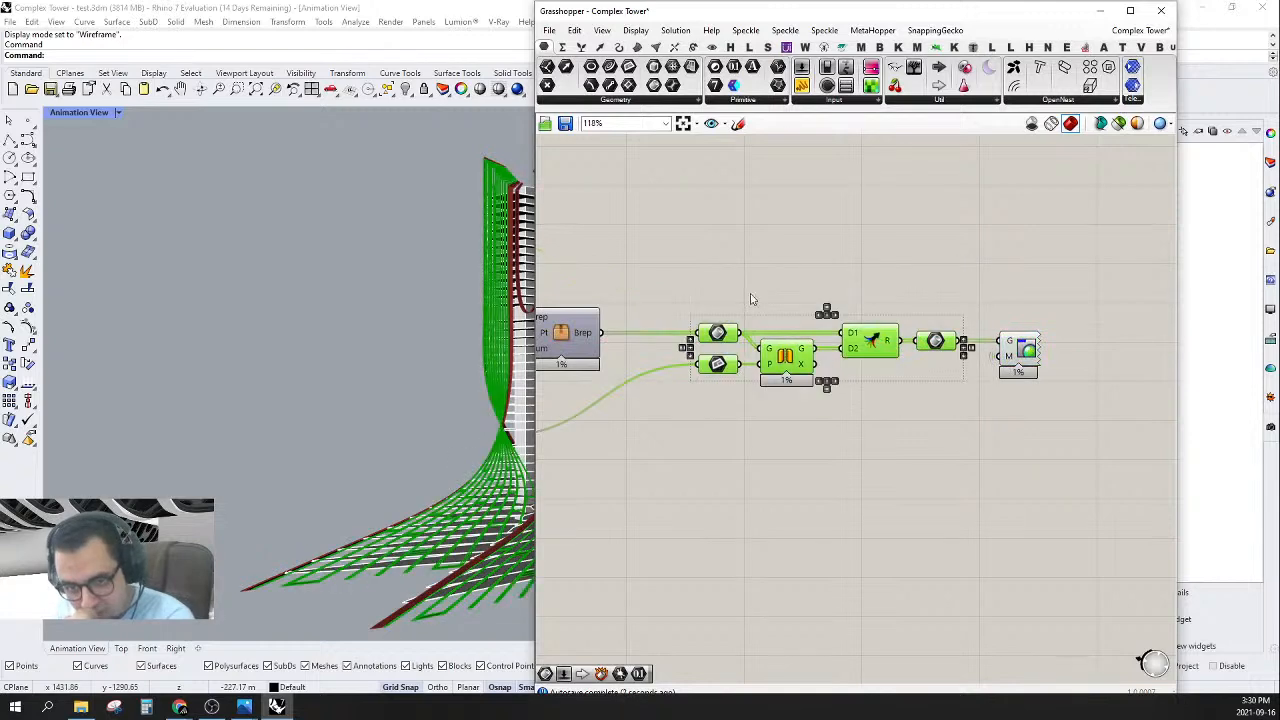
middle_click(776, 277)
left_click_drag(891, 277, 771, 428)
right_click(748, 262)
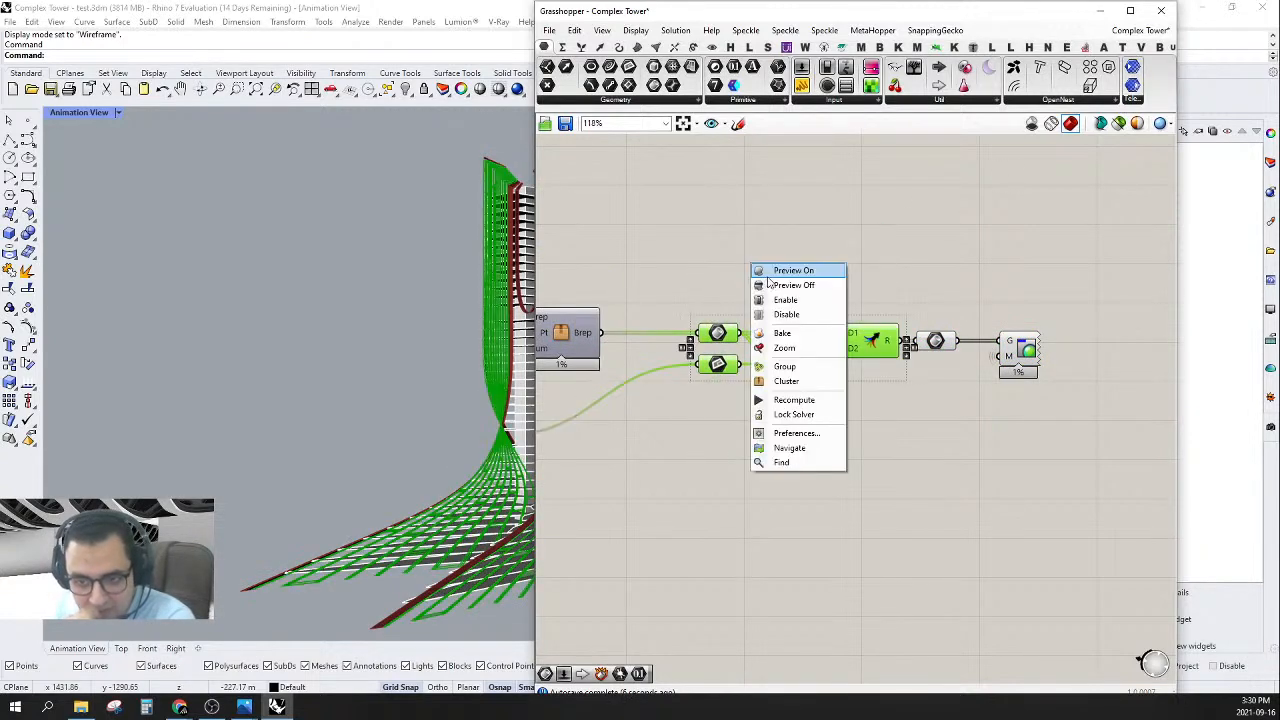
left_click(780, 286)
- Cluster the Mirror and Merge components with their parameters, and move the new cluster beside the frame cluster and YZ Plane
left_click_drag(944, 291, 702, 474)
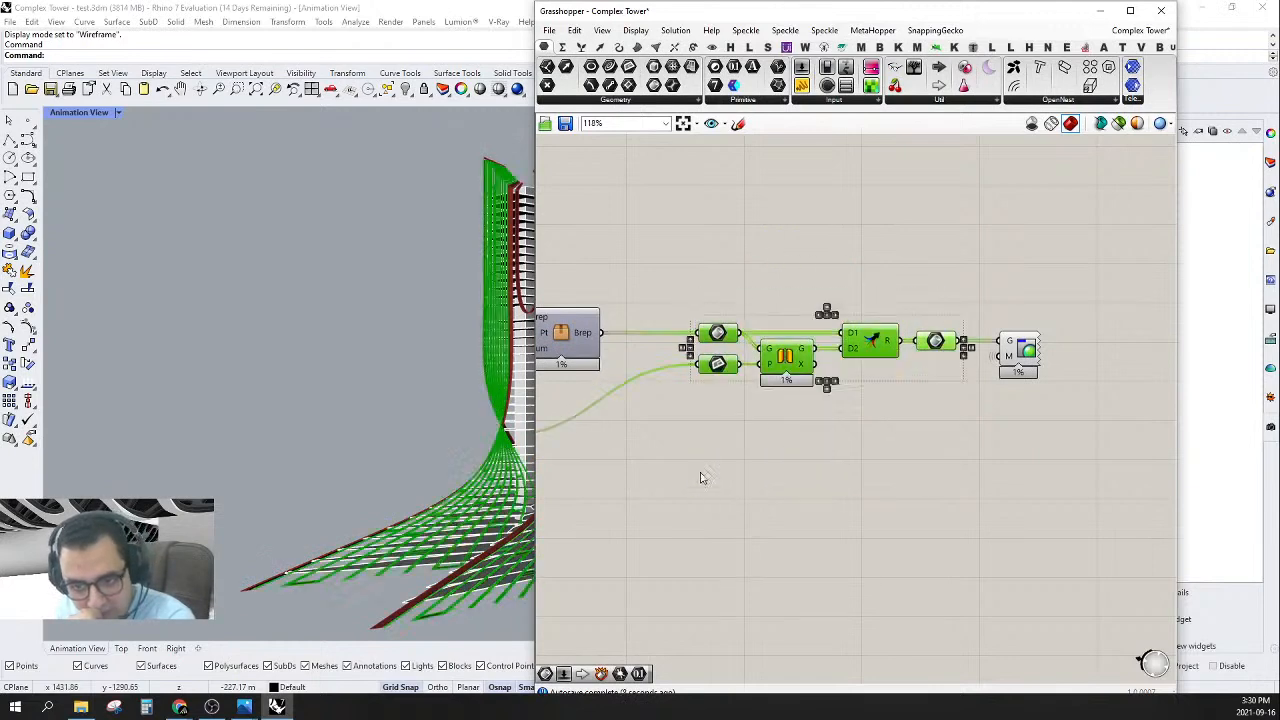
middle_click(749, 254)
left_click(748, 195)
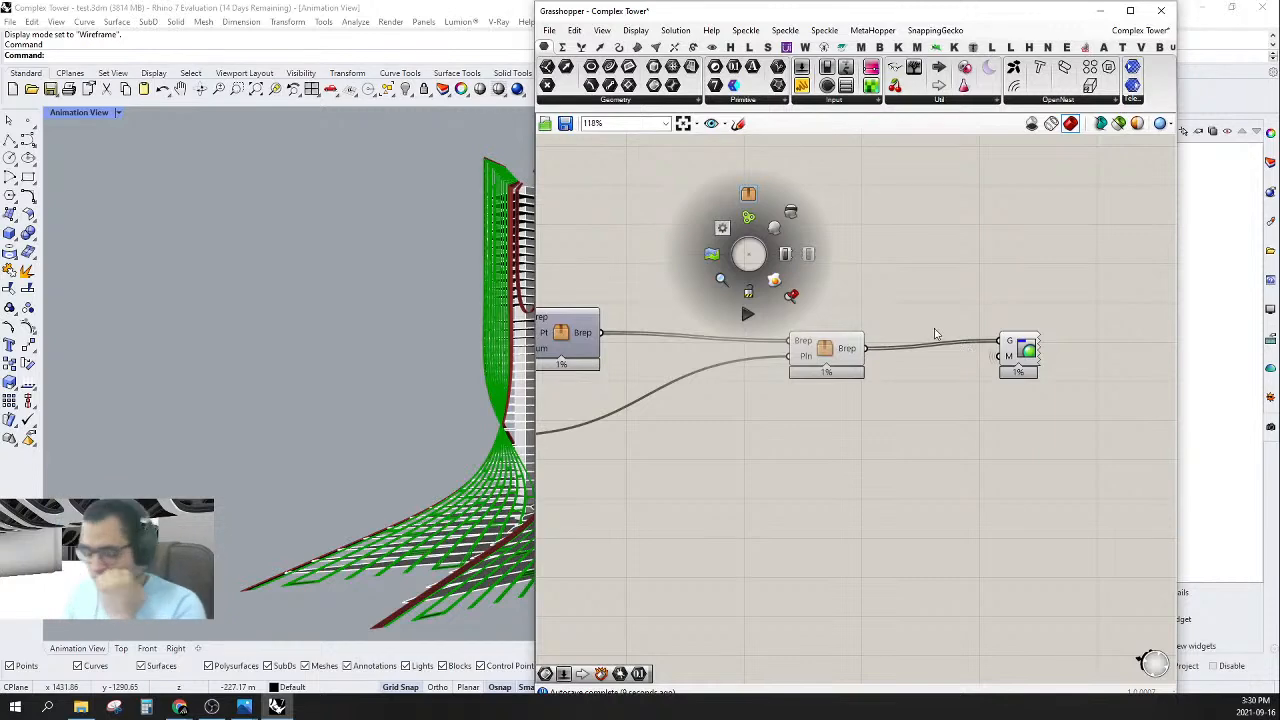
scroll(940, 335, "down", 1)
left_click_drag(848, 349, 721, 372)
right_click_drag(717, 409, 794, 435)
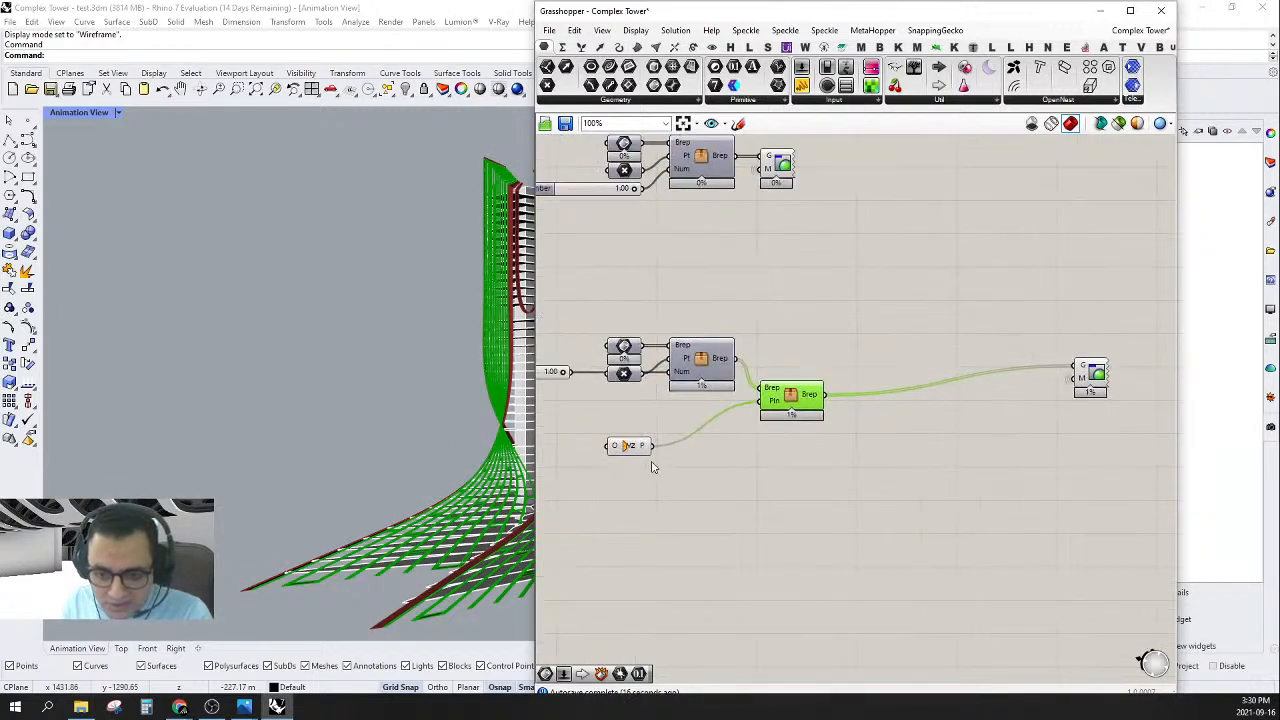
- Line up the YZ Plane, mirror cluster and custom preview compactly beside the second frame cluster
scroll(645, 466, "up", 2)
left_click_drag(617, 441, 617, 379)
left_click(712, 386)
left_click_drag(853, 364, 845, 364)
left_click(869, 321)
right_click_drag(893, 318, 717, 315)
scroll(710, 315, "down", 2)
left_click_drag(985, 338, 776, 368)
right_click_drag(768, 393, 968, 402)
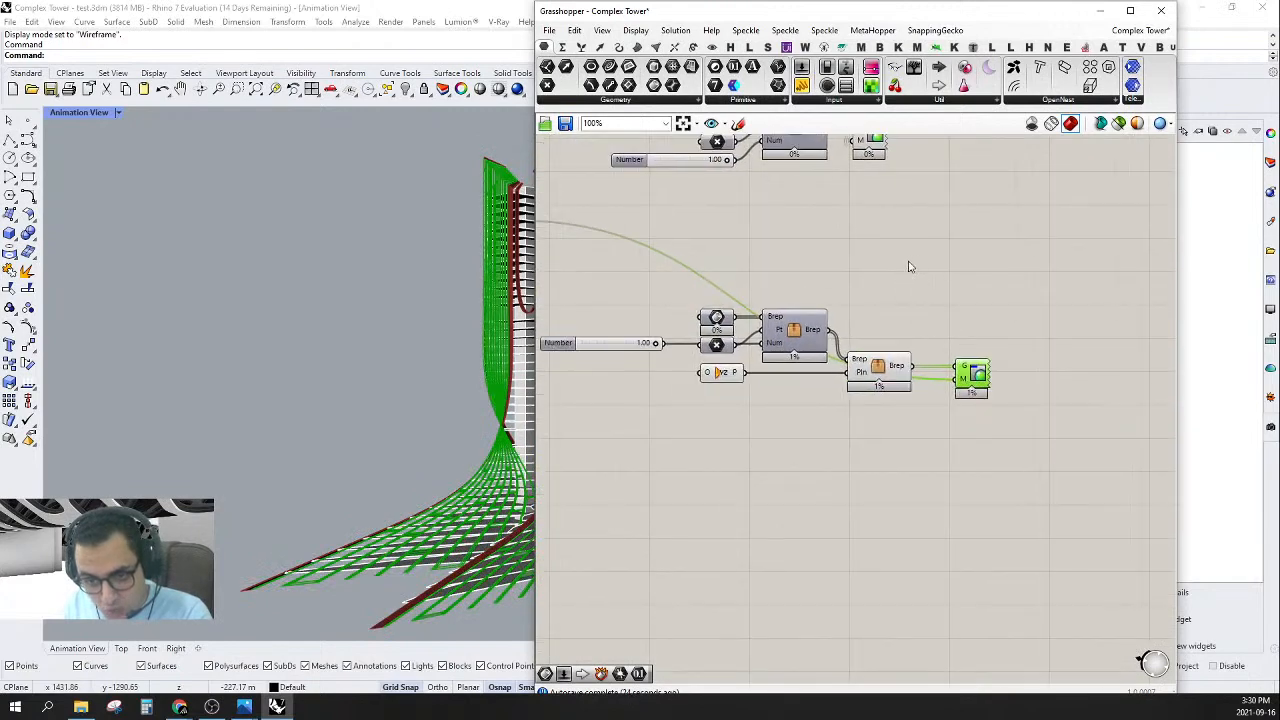
- Turn off the preview of the Brep and Point parameters, YZ Plane, frame cluster and mirror cluster
left_click_drag(909, 262, 702, 458)
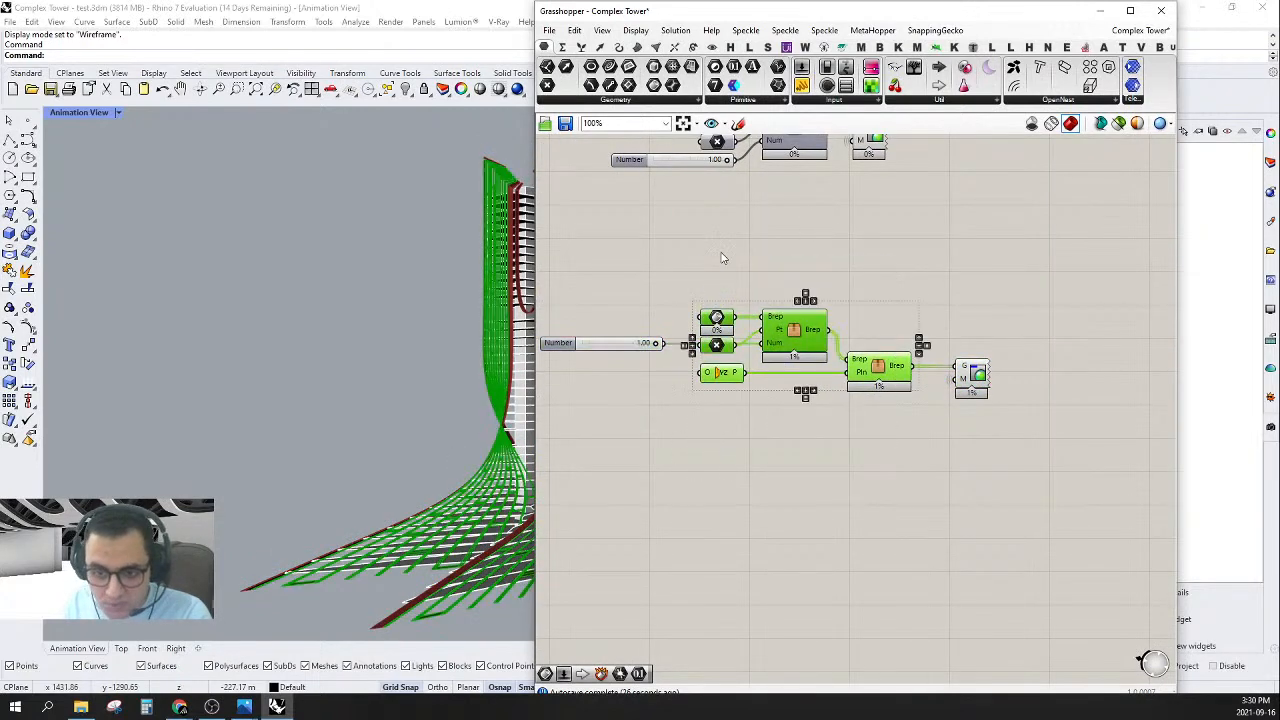
middle_click(722, 254)
left_click(728, 275)
left_click(734, 256)
right_click_drag(734, 256, 815, 249)
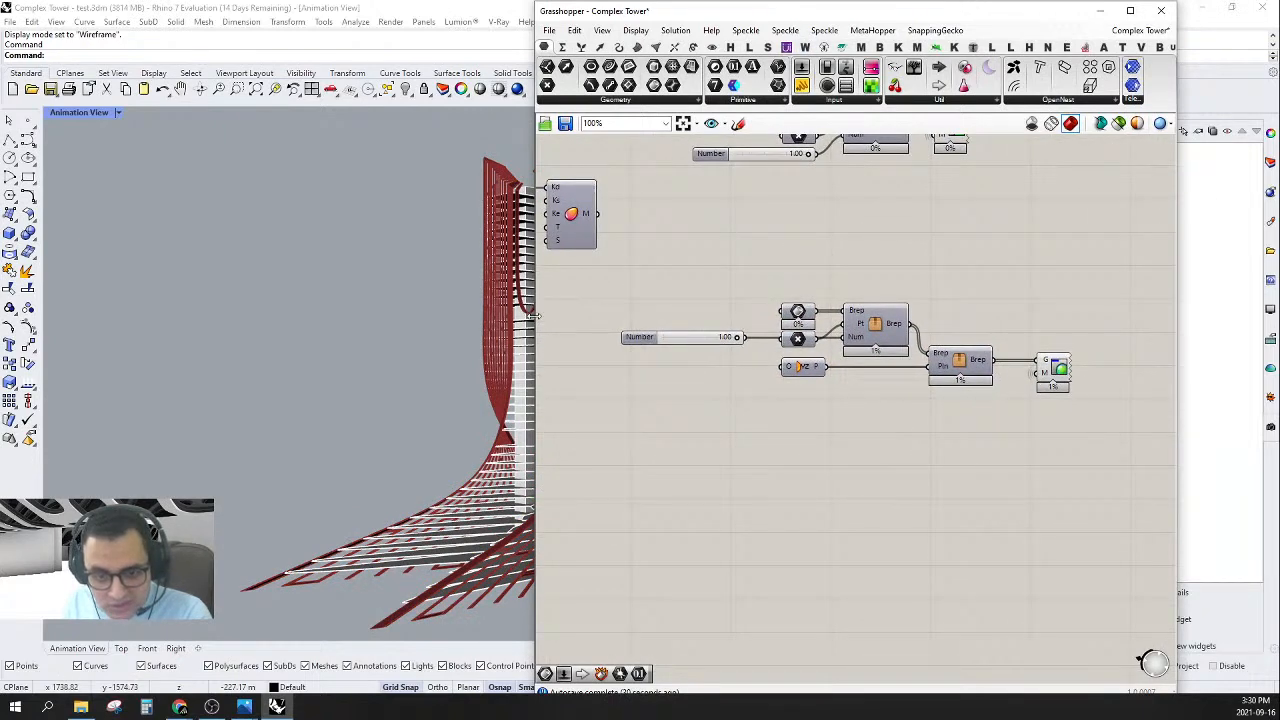
- Narrow the Grasshopper window to uncover the tower, and set the second frame animation's Number slider to 0.80
left_click_drag(535, 316, 751, 312)
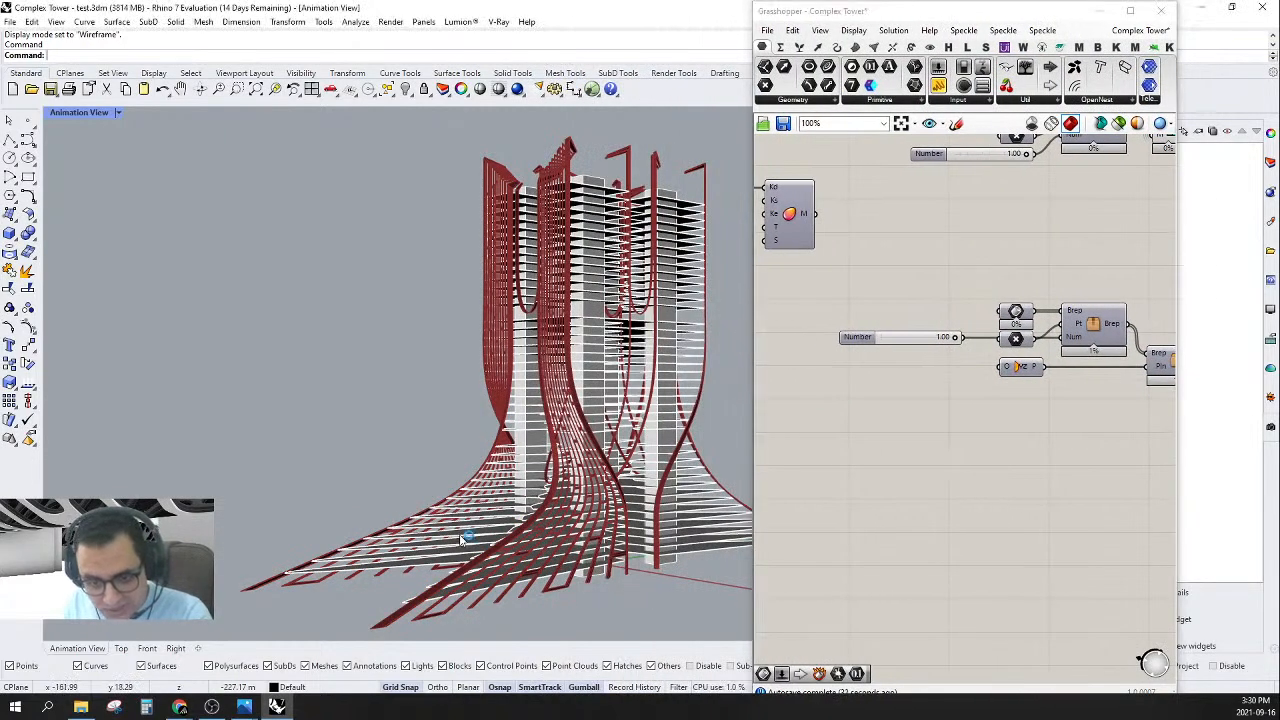
scroll(912, 370, "up", 3)
double_click(919, 311)
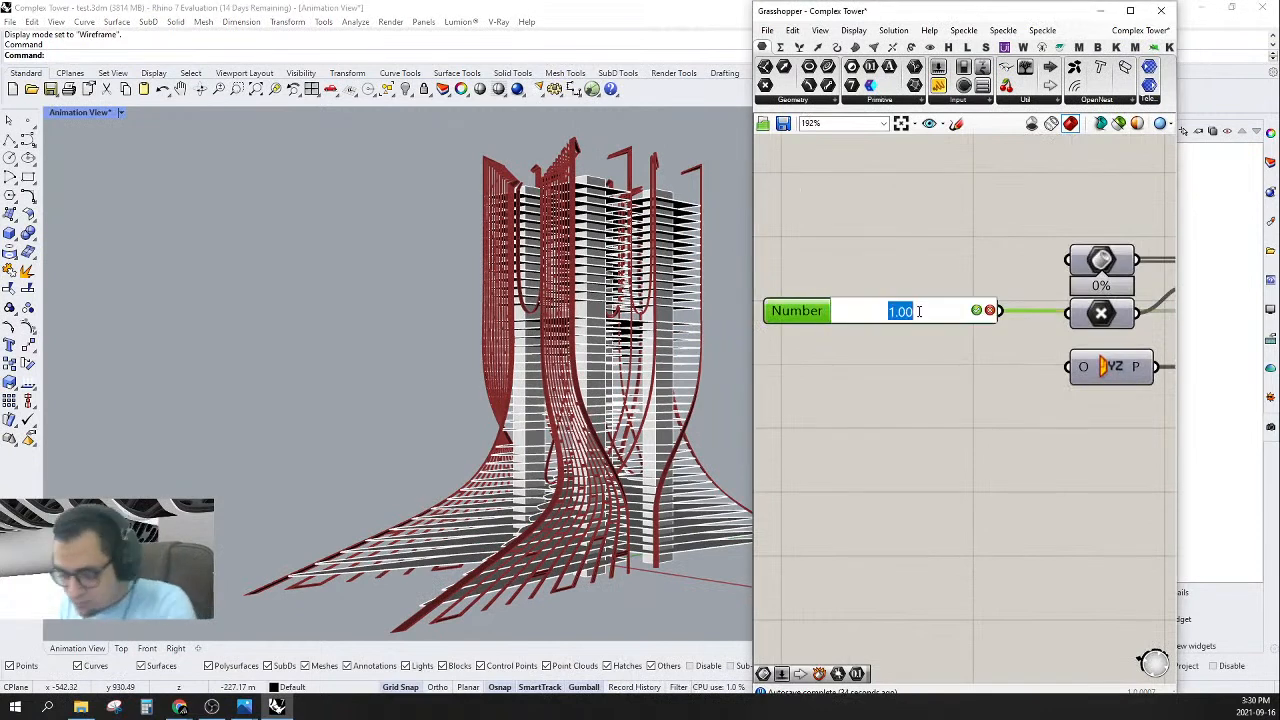
type("0.8")
key("Return")
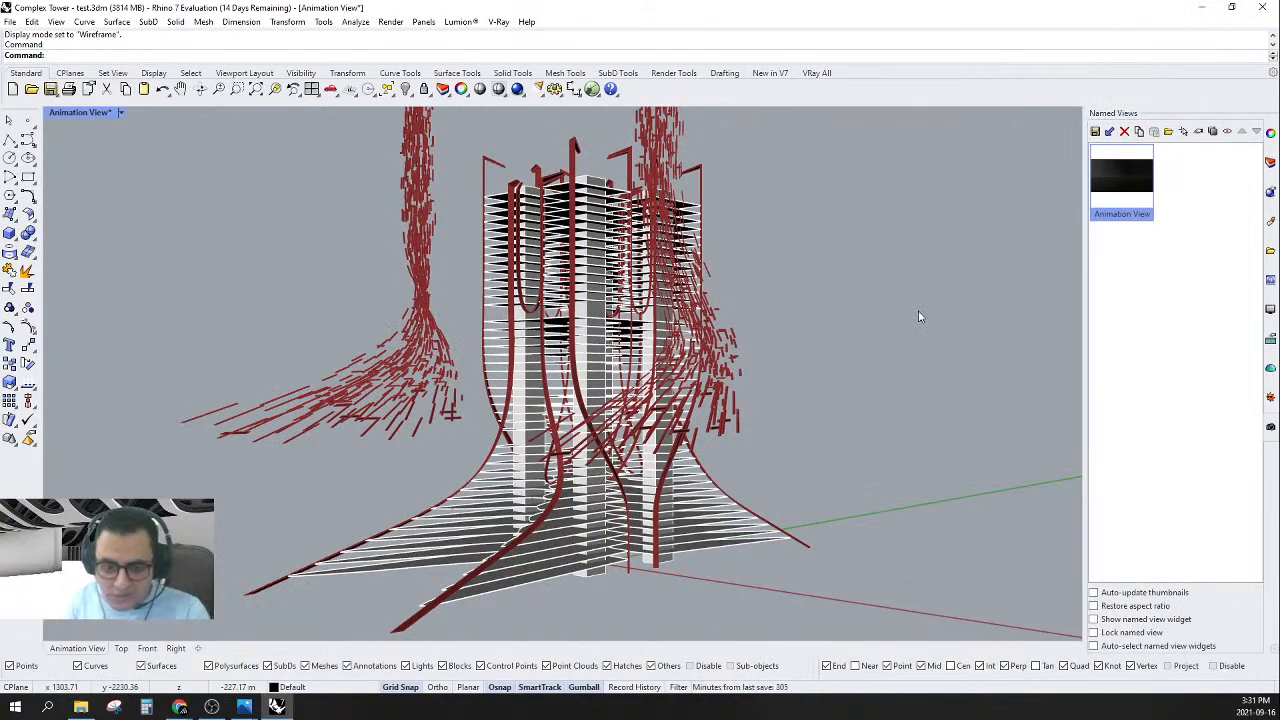
right_click_drag(920, 315, 630, 412)
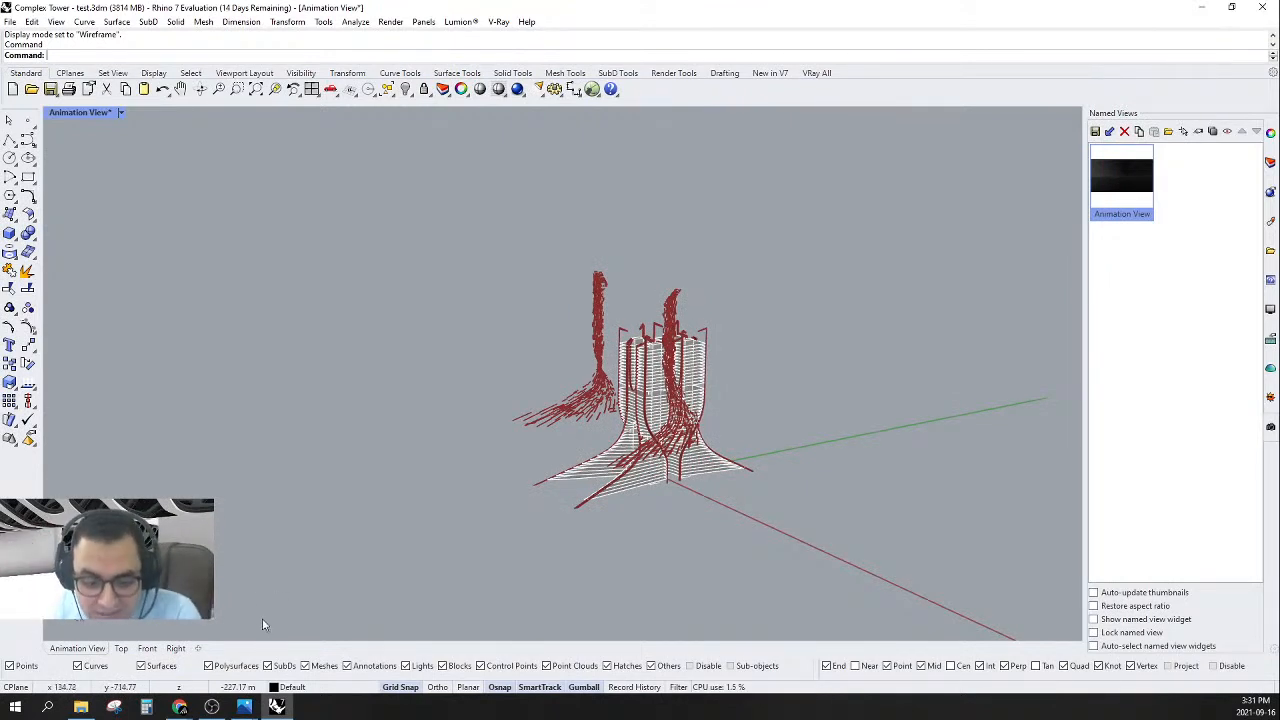
- Turn on the preview of the mirror cluster in the second row of the Steel Anime group
left_click(276, 706)
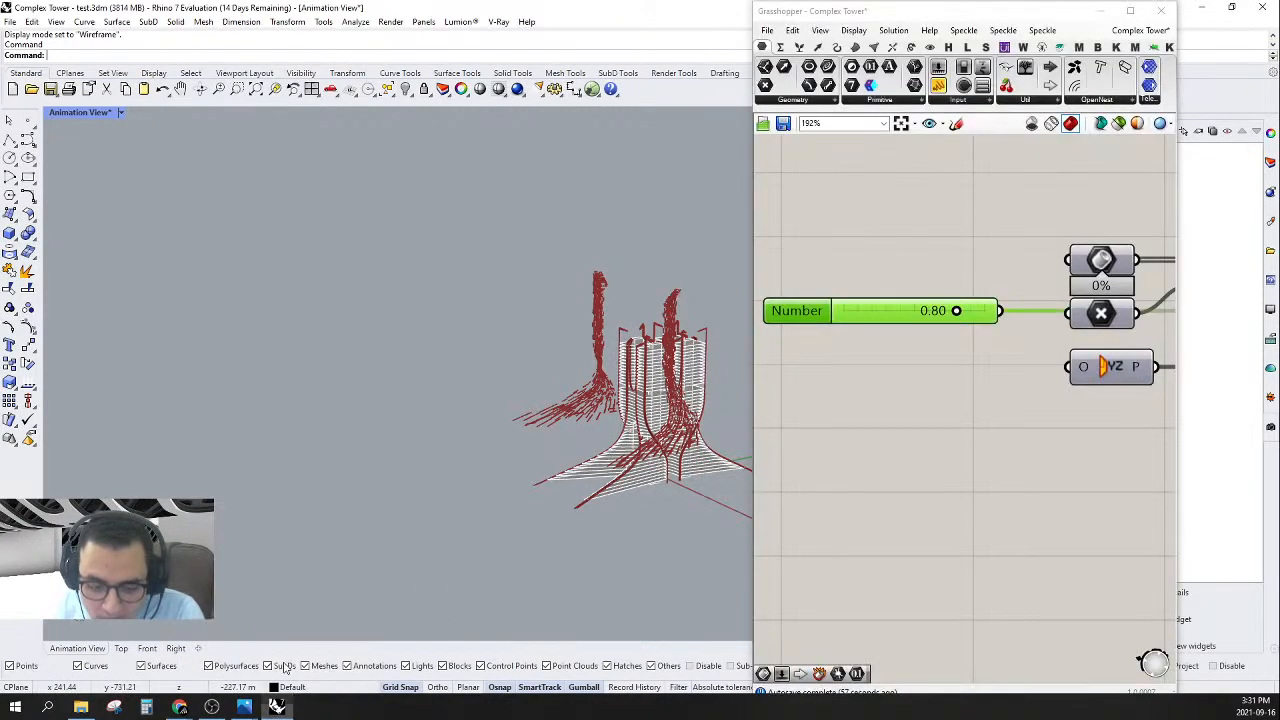
right_click_drag(938, 378, 840, 356)
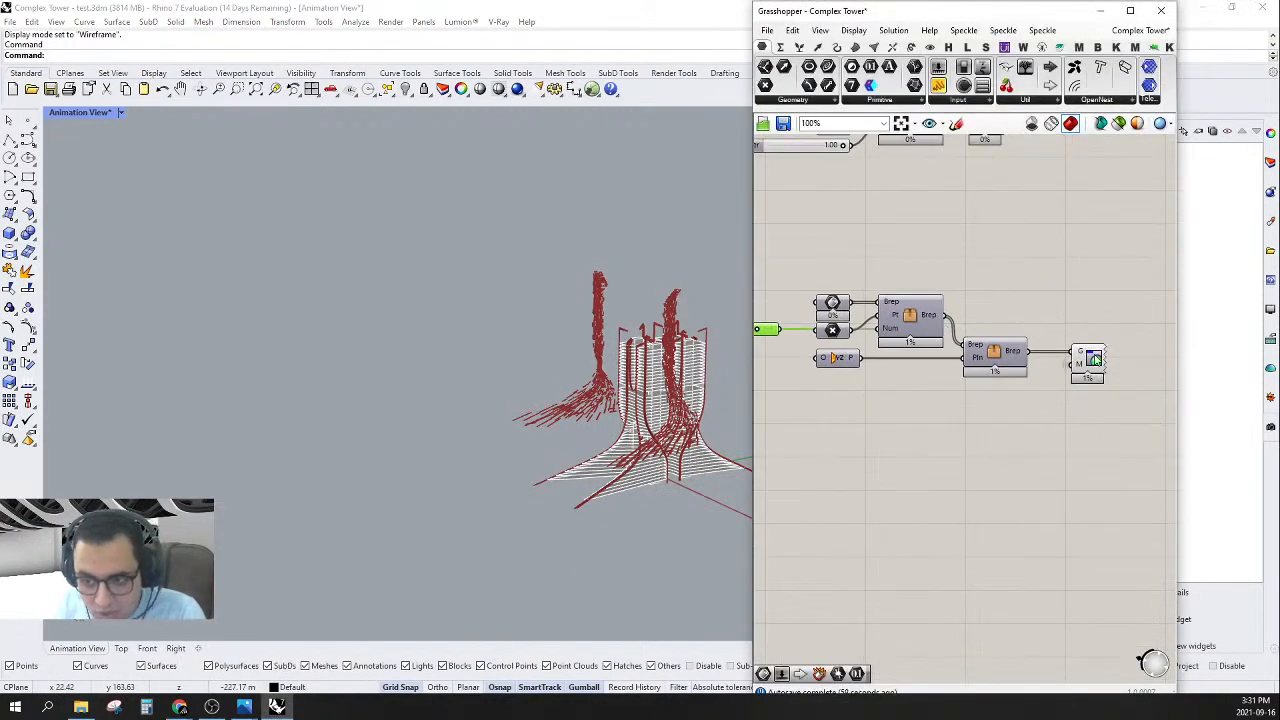
left_click(1072, 358)
scroll(1072, 358, "down", 6)
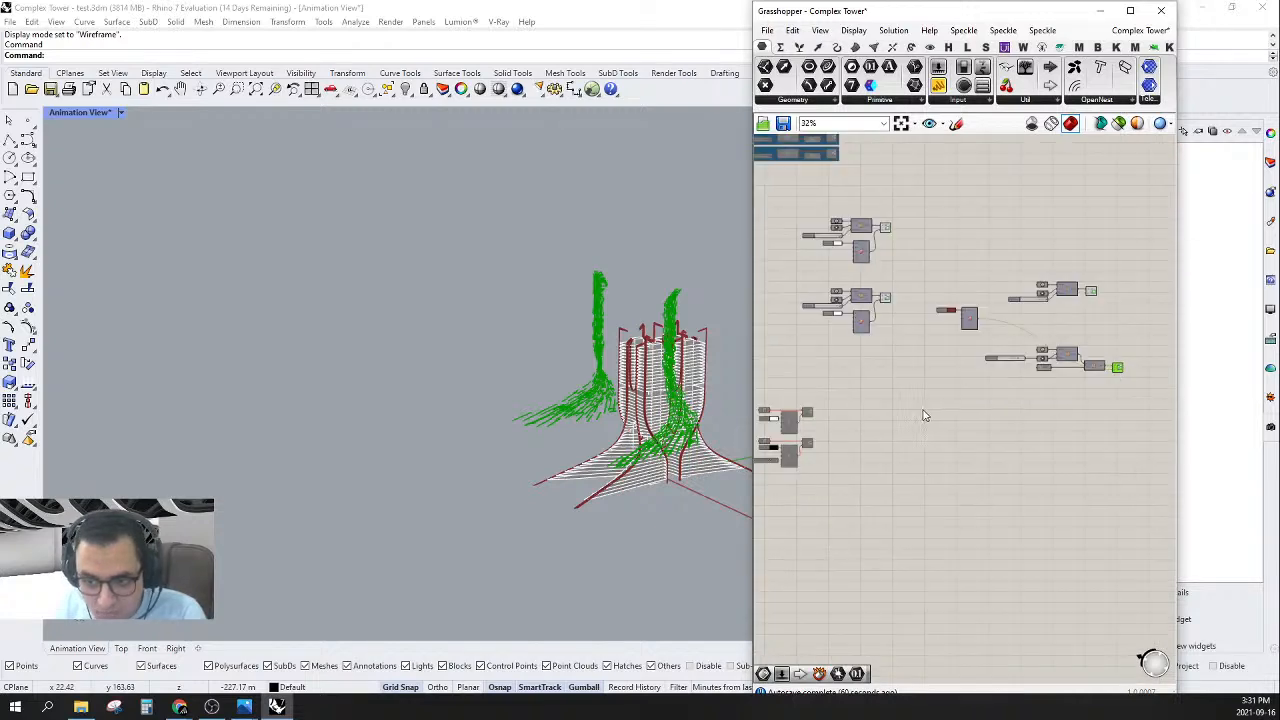
right_click_drag(923, 338, 1048, 350)
right_click_drag(985, 353, 1054, 389)
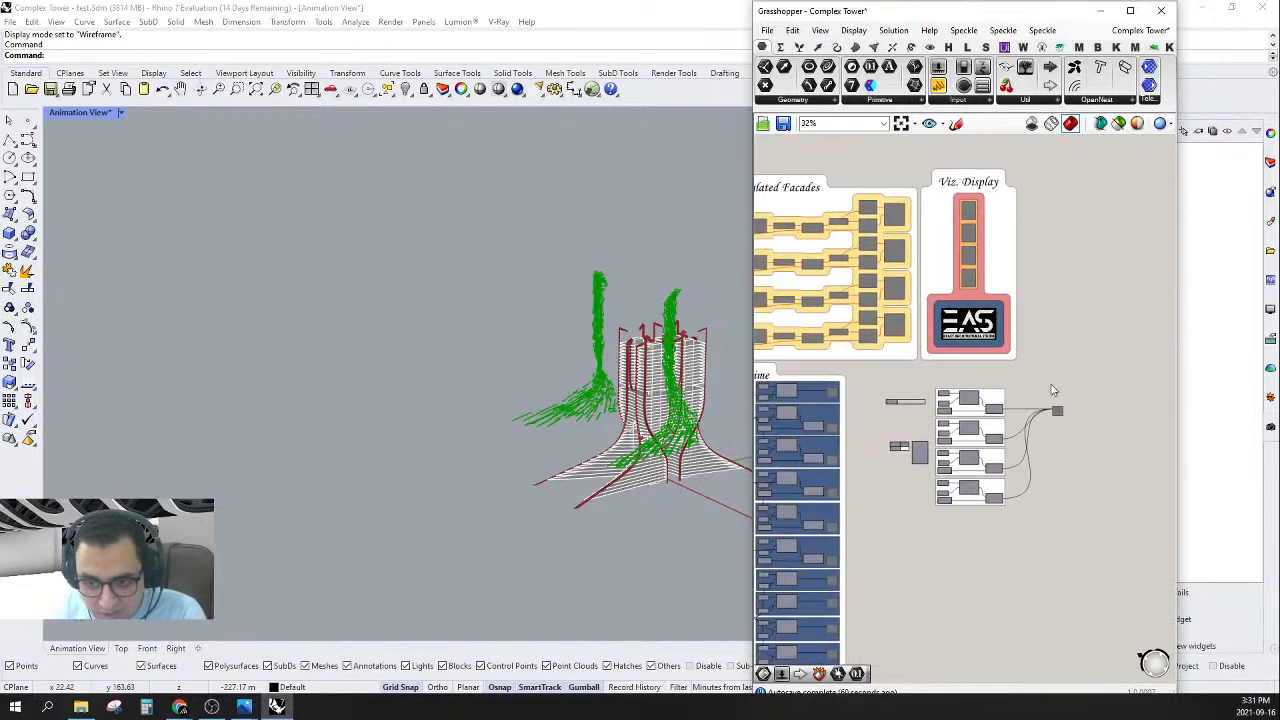
mouse_move(793, 520)
right_mouse_down()
mouse_move(838, 378)
mouse_move(907, 376)
right_mouse_up()
scroll(927, 300, "up", 3)
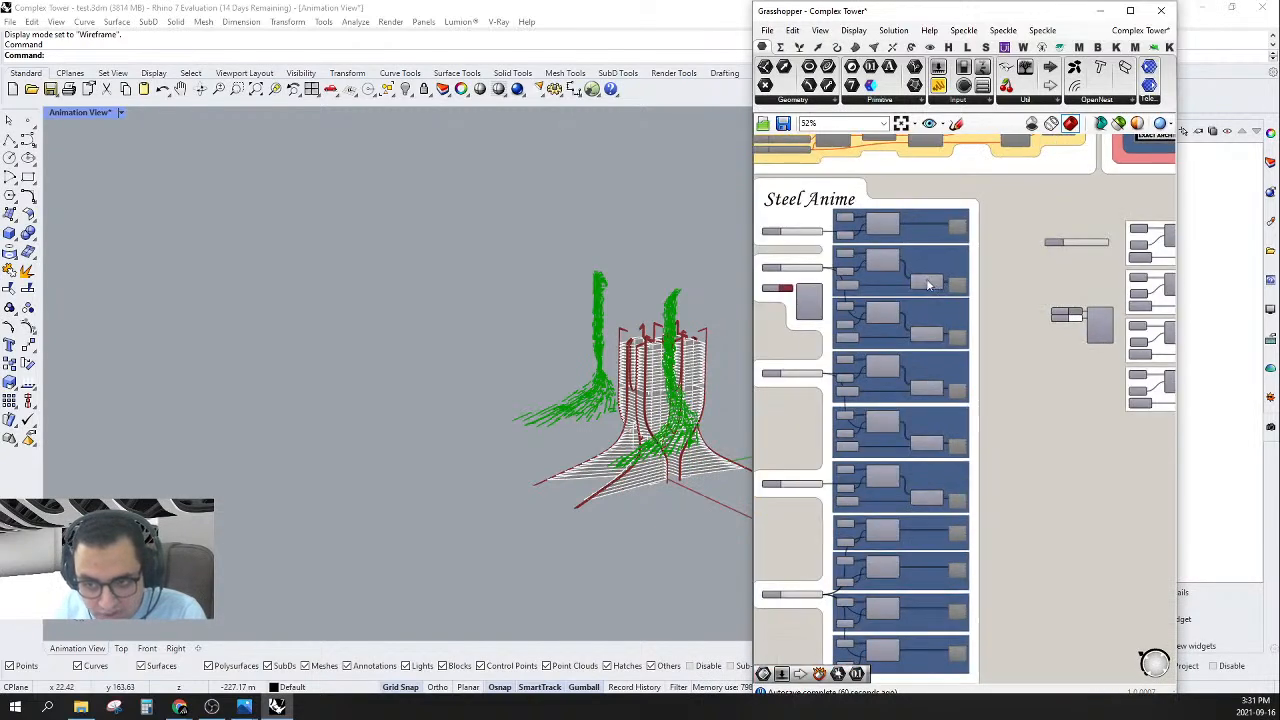
right_click(927, 285)
left_click(947, 302)
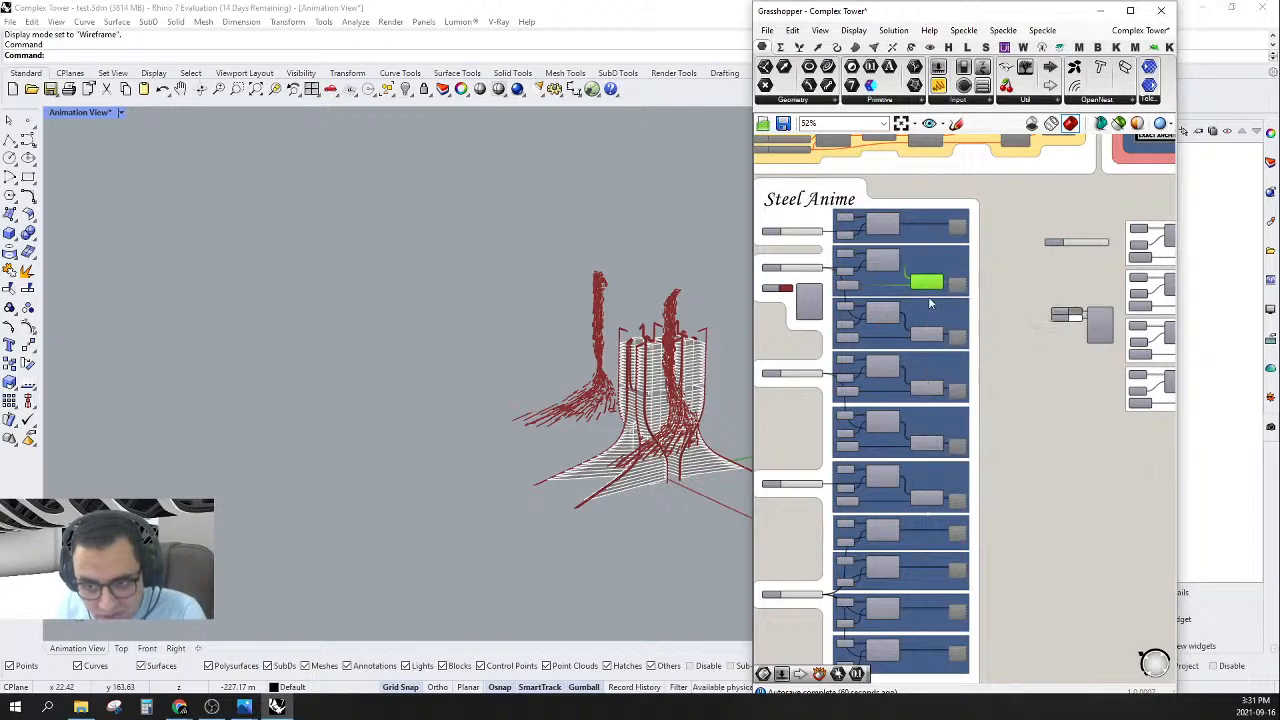
- Open the second Steel Anime row's mirror cluster, turn on the preview of its output Brep parameter, and save and close it
scroll(928, 298, "up", 2)
scroll(480, 392, "down", 1)
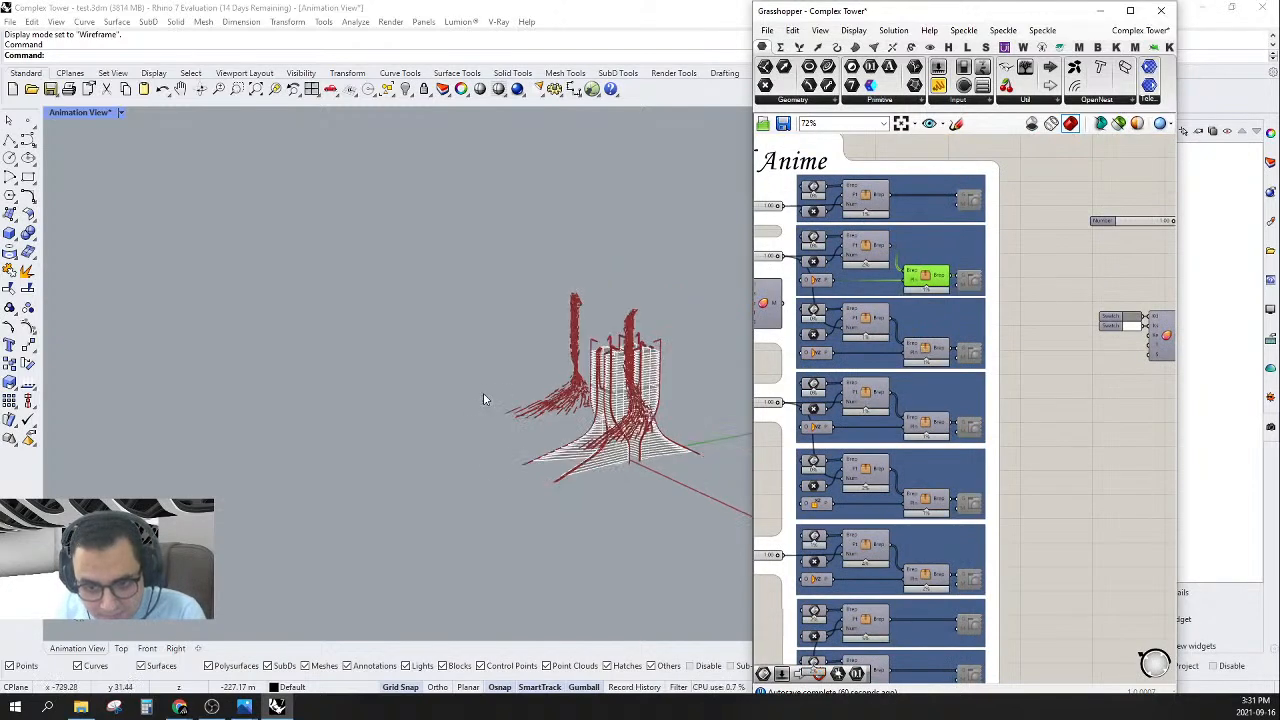
right_click_drag(483, 399, 457, 411)
scroll(455, 412, "up", 1)
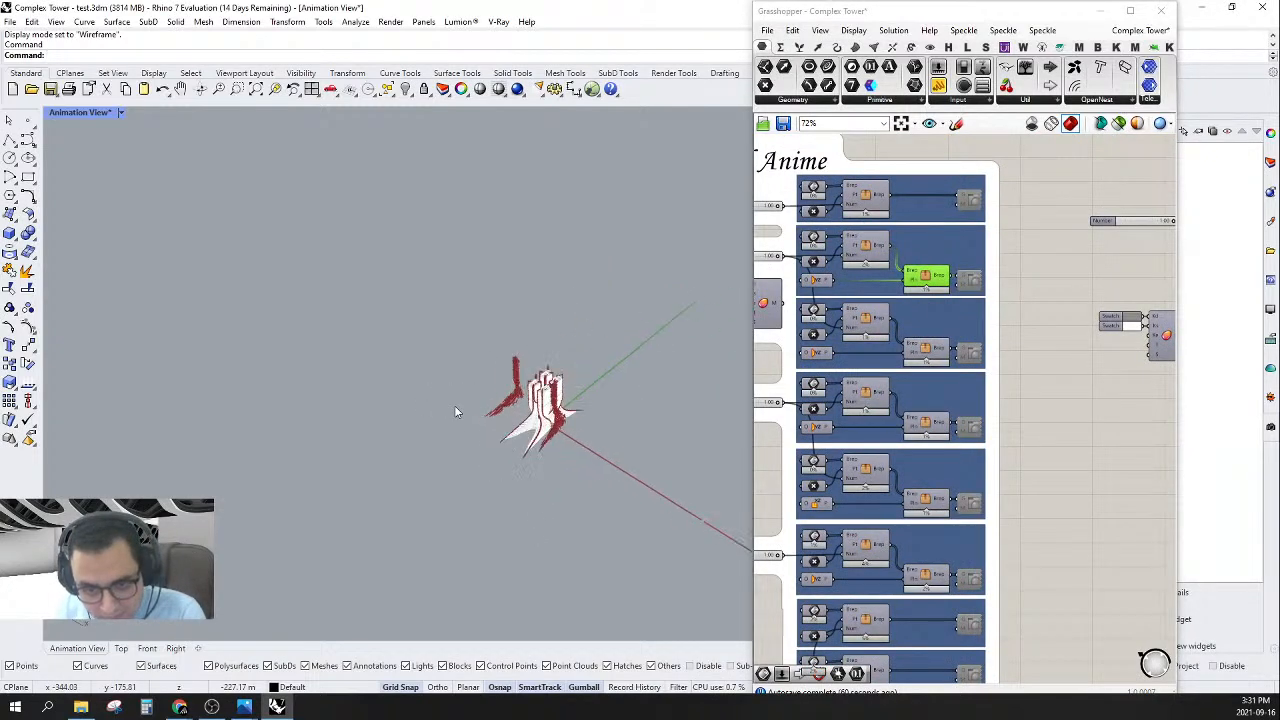
scroll(455, 412, "up", 3)
right_click_drag(934, 279, 976, 324)
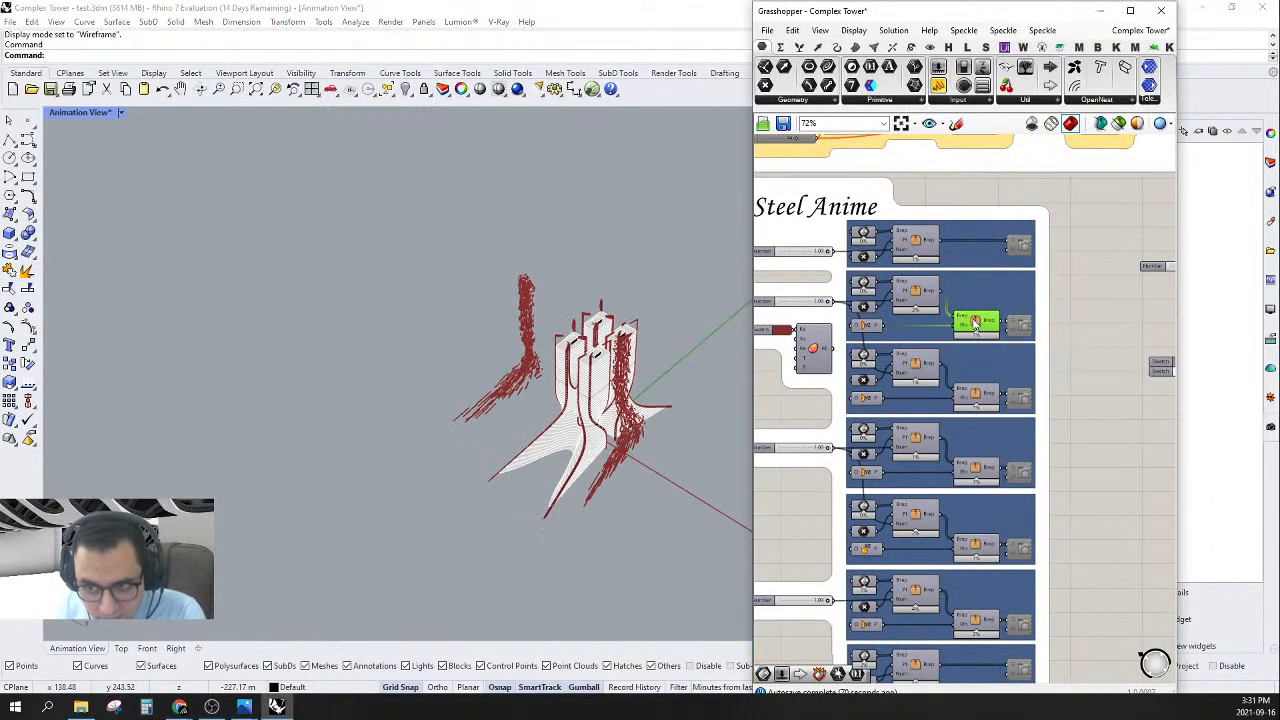
double_click(976, 322)
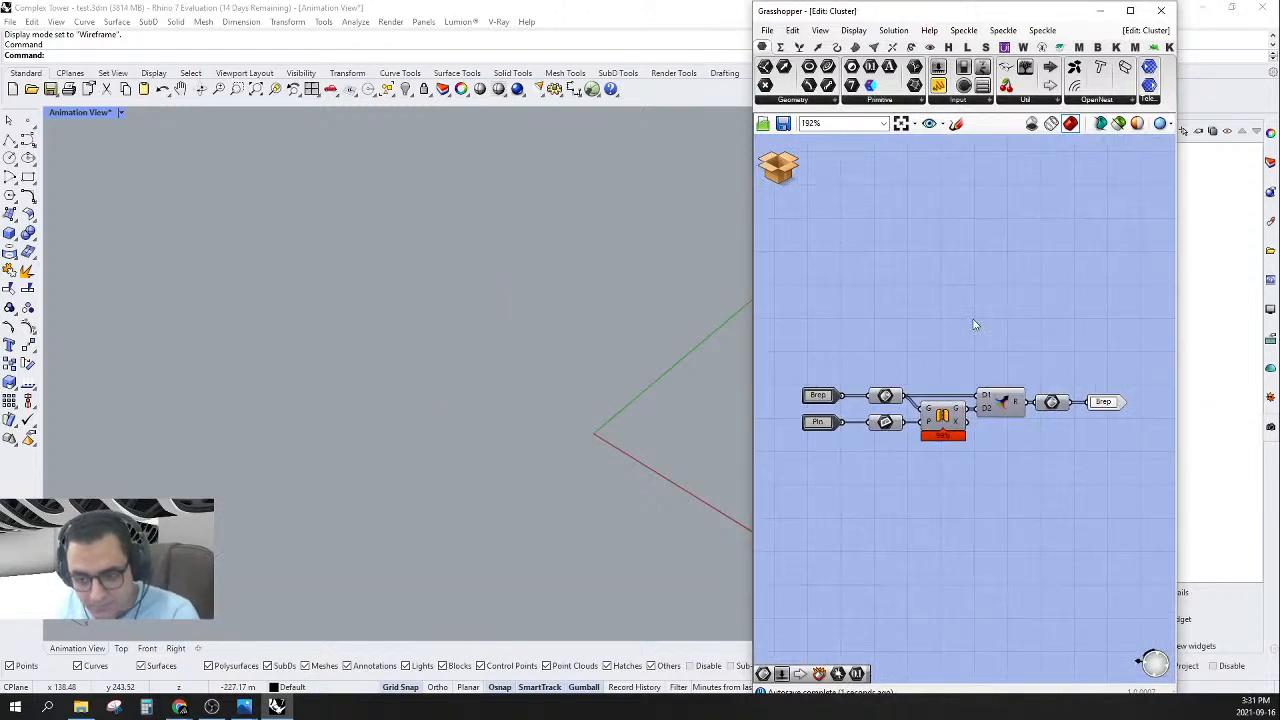
right_click(1051, 404)
left_click(1035, 362)
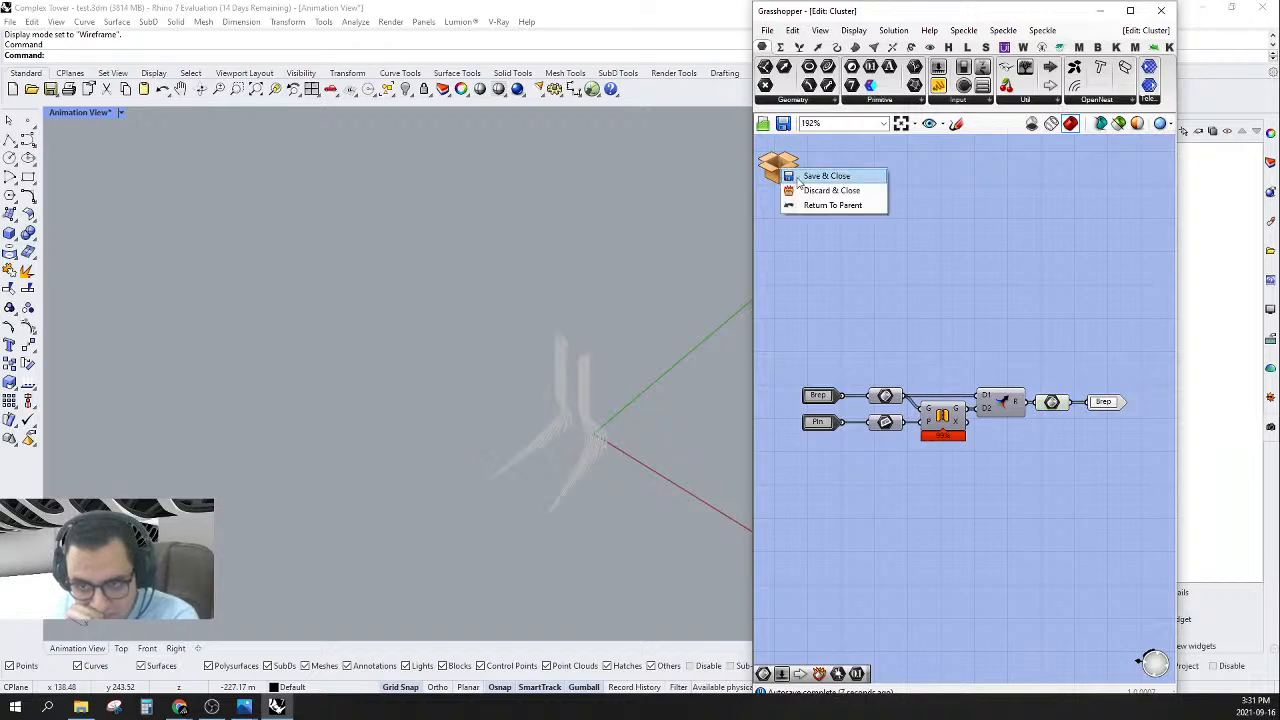
left_click(796, 180)
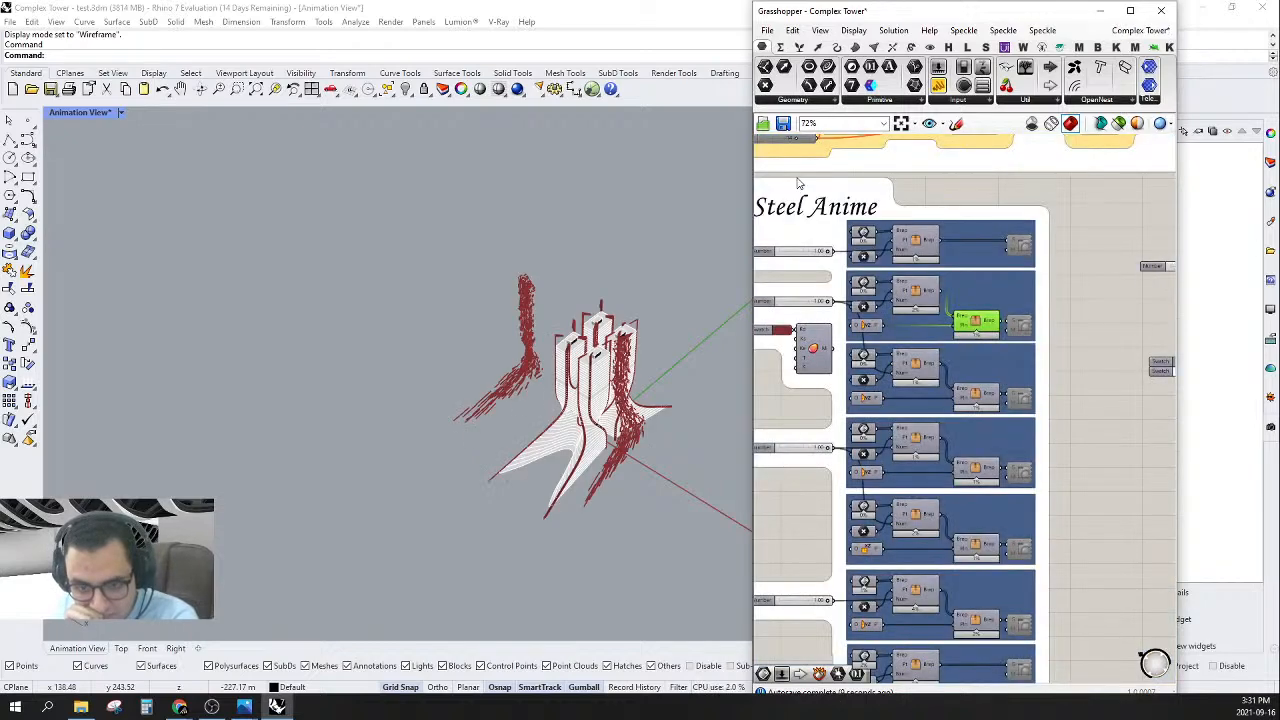
- Reopen the second Steel Anime row's mirror cluster to review its contents, and close it discarding any changes
double_click(980, 320)
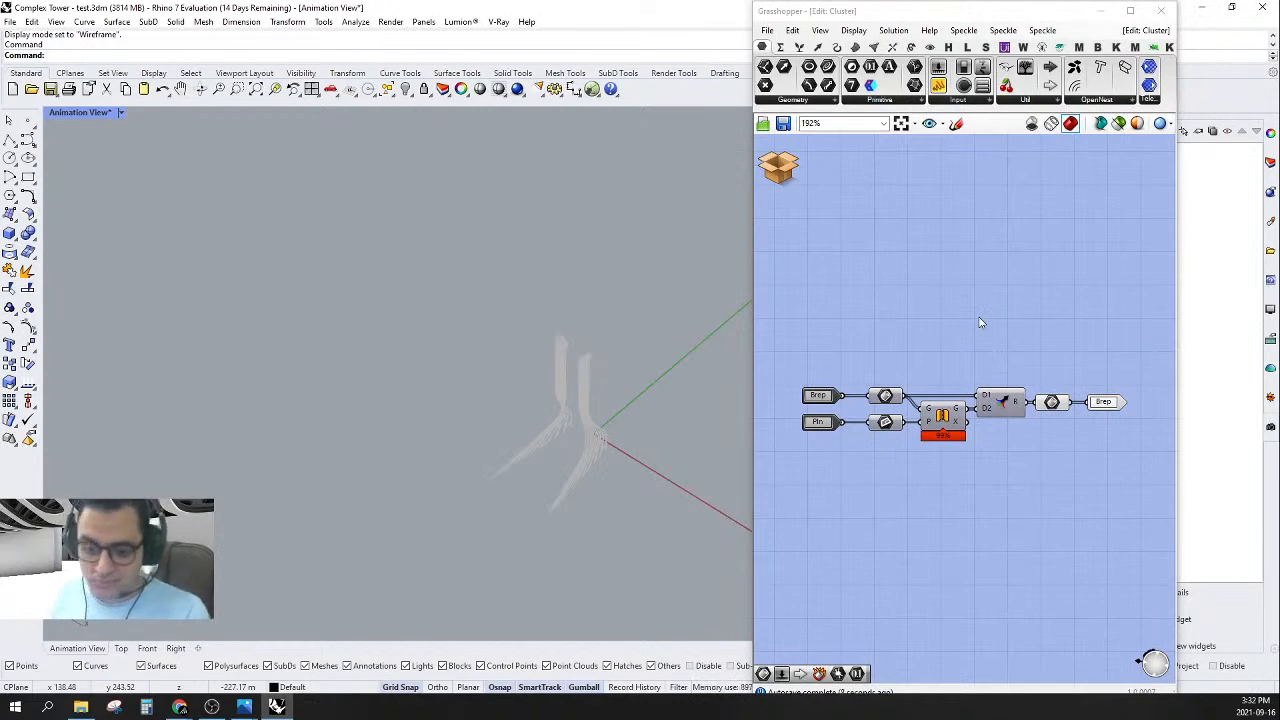
left_click(778, 168)
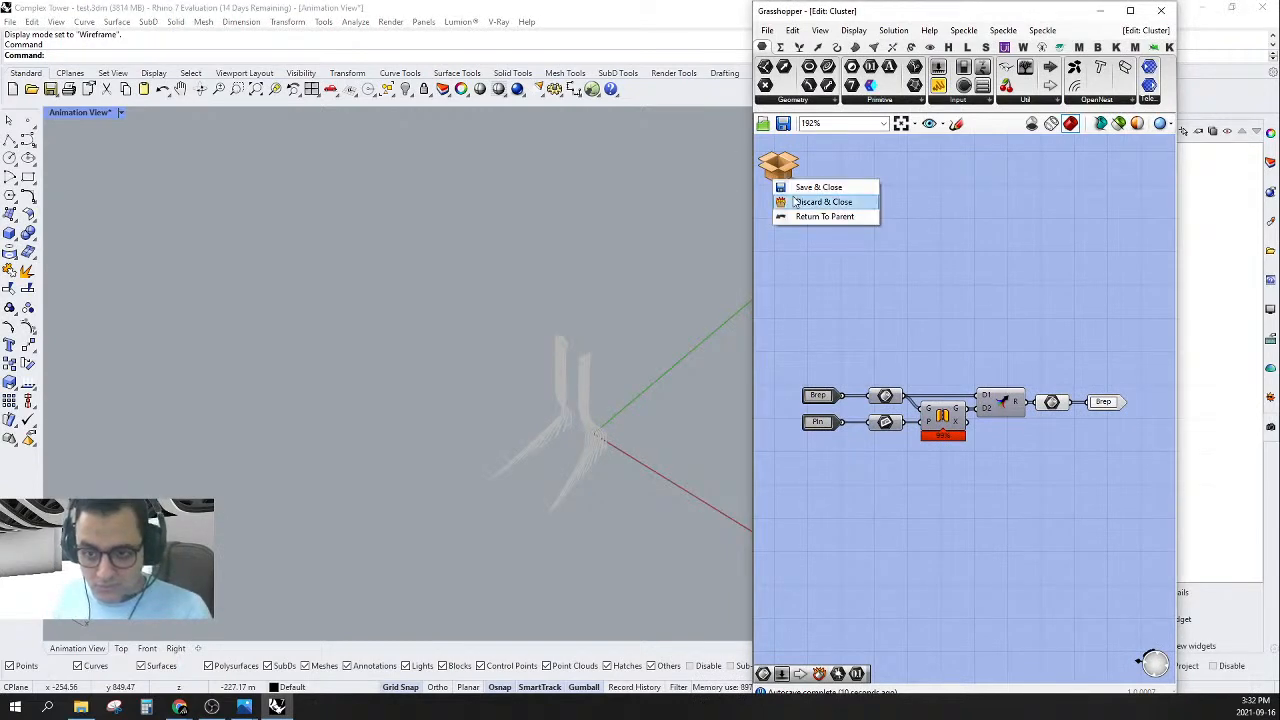
left_click(812, 200)
left_click(994, 388)
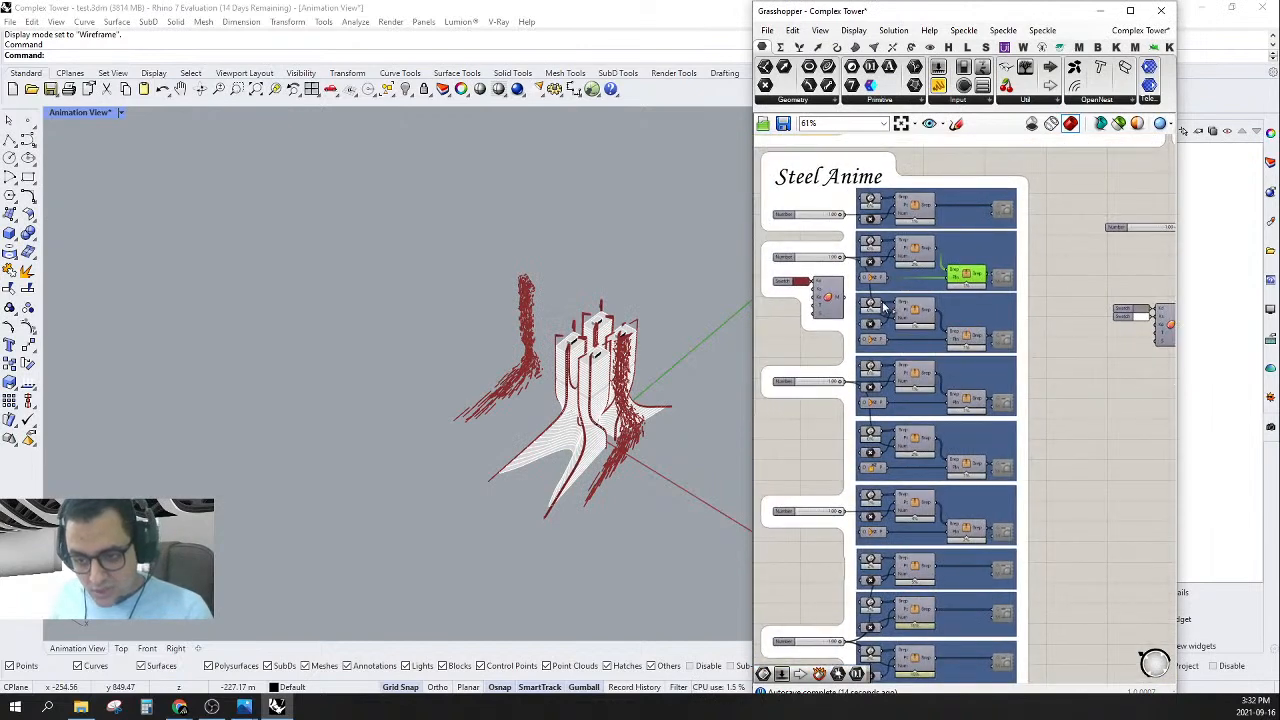
- Turn on the preview of the Brep parameters in the third and fourth Steel Anime rows
left_click(870, 302)
right_click(868, 304)
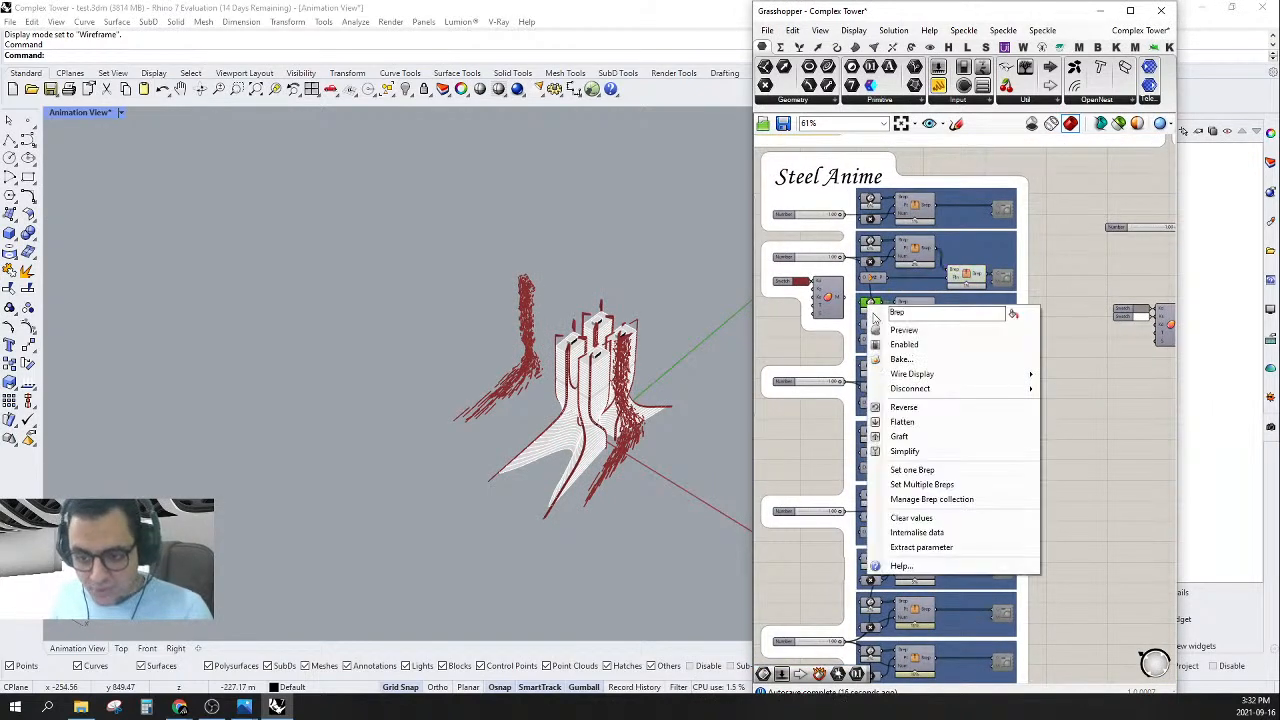
left_click(878, 330)
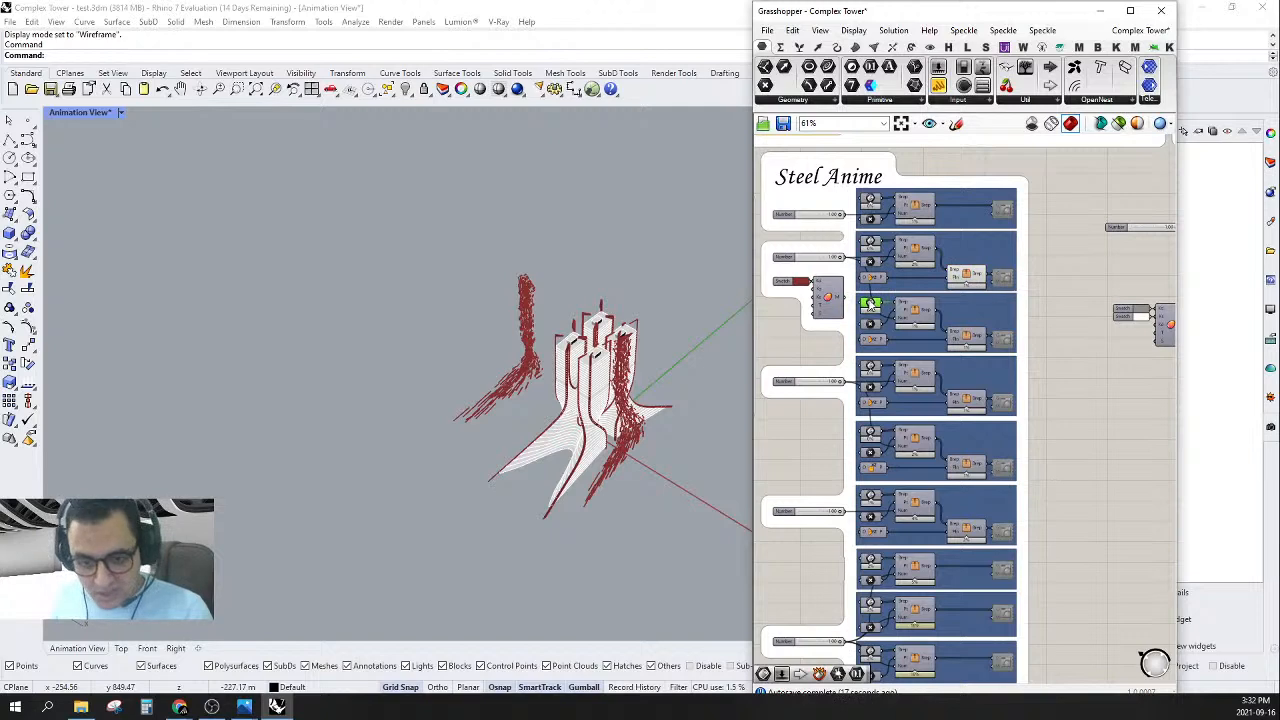
scroll(888, 318, "up", 2)
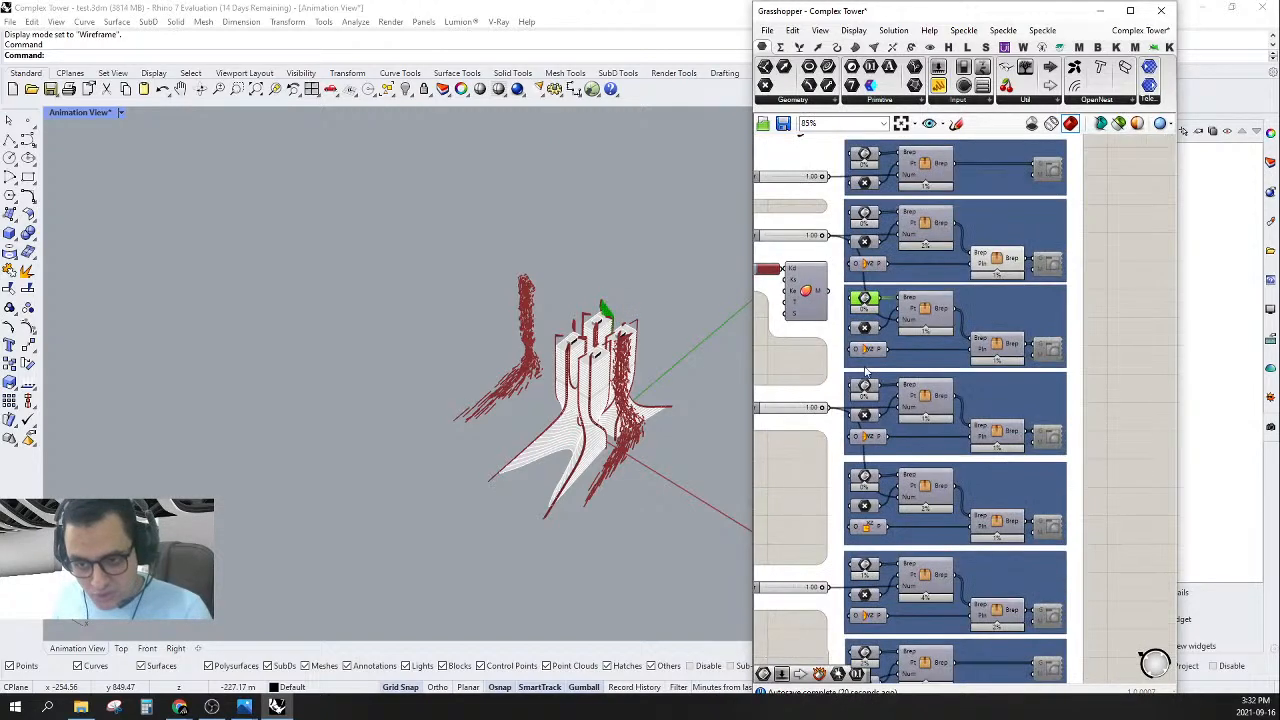
left_click(866, 386)
right_click(864, 386)
left_click(880, 410)
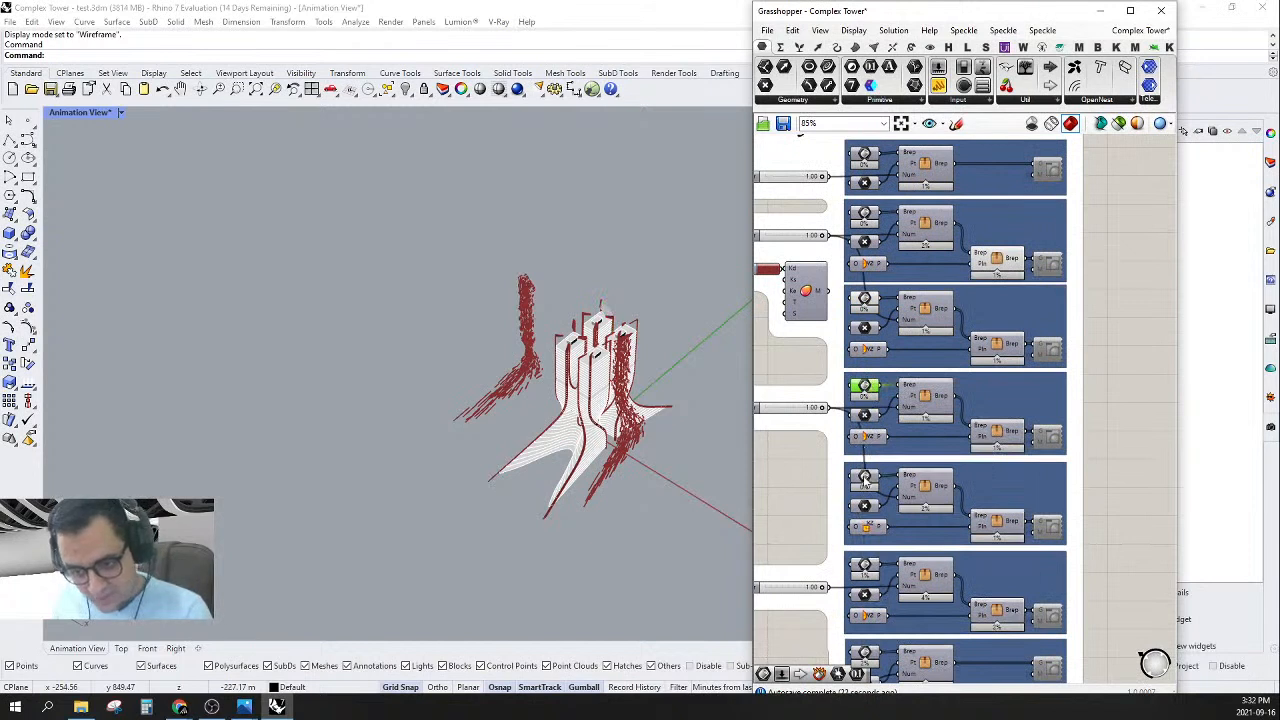
- Turn on the preview of the Brep parameters in the fifth and second Steel Anime rows, selecting the previewed Breps together
left_click(866, 478)
right_click(866, 478)
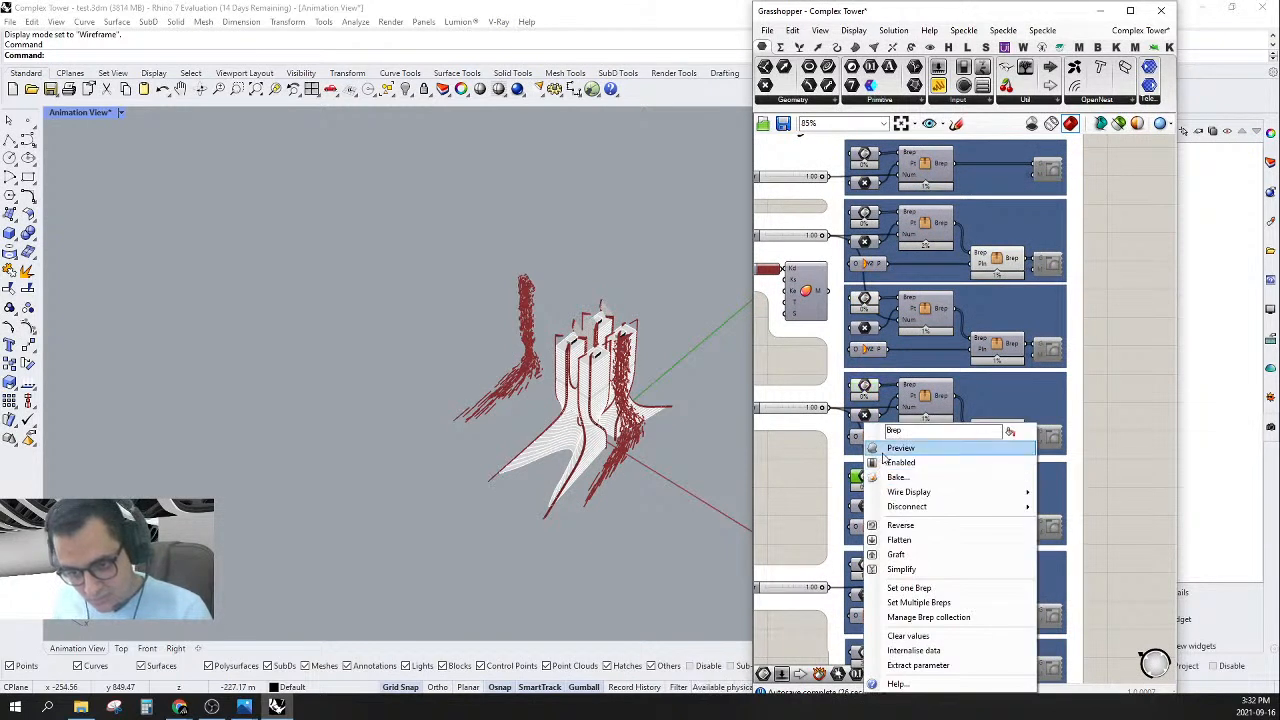
left_click(884, 456)
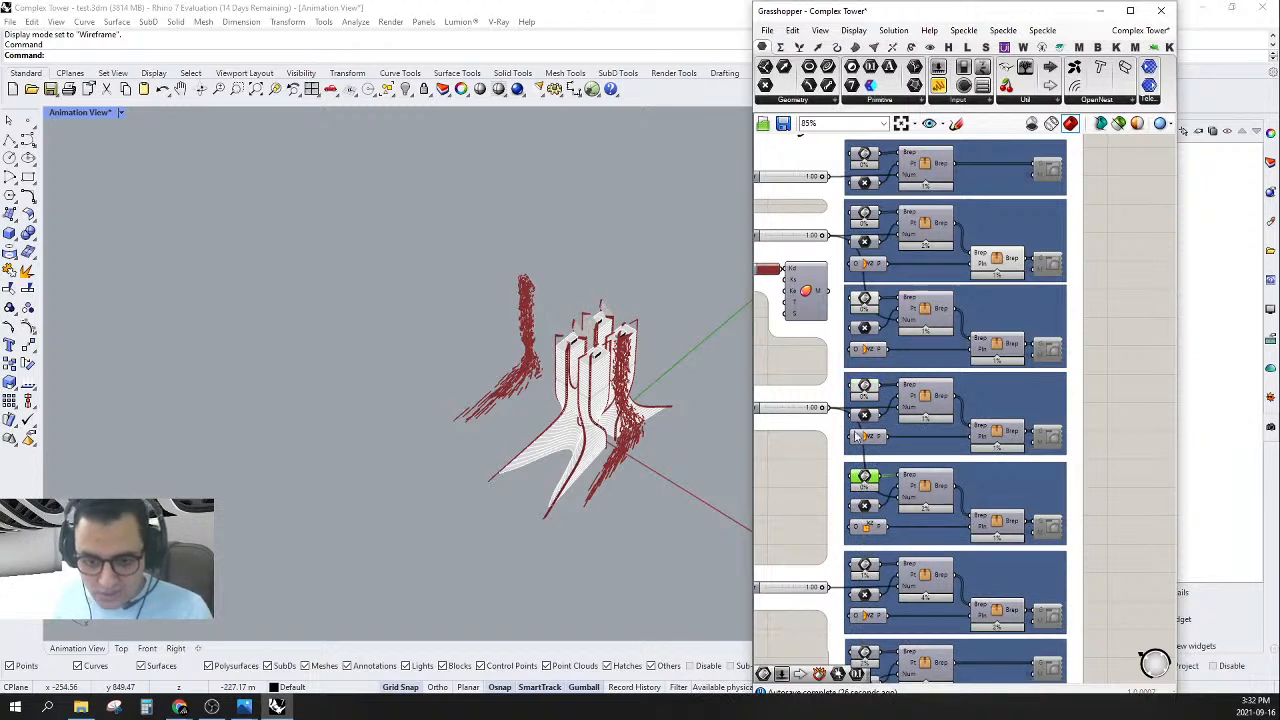
left_click(865, 386, "shift")
left_click(865, 299, "shift")
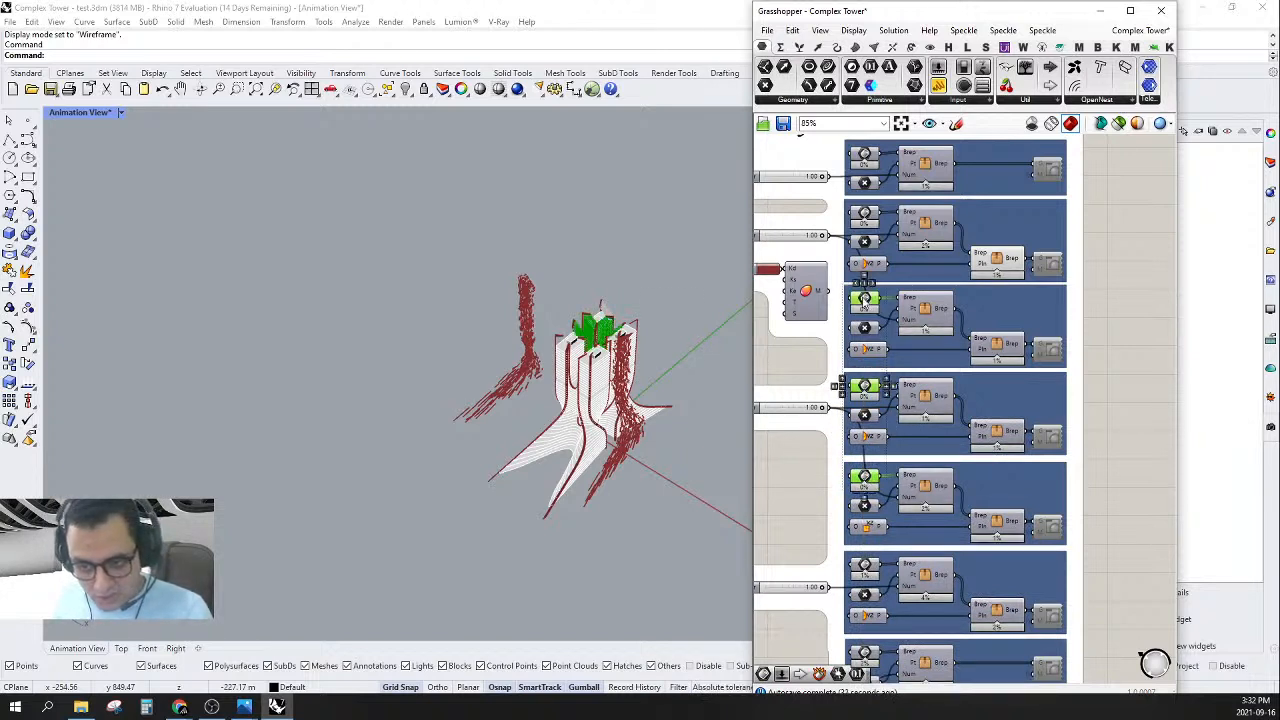
right_click(866, 213)
left_click(892, 231)
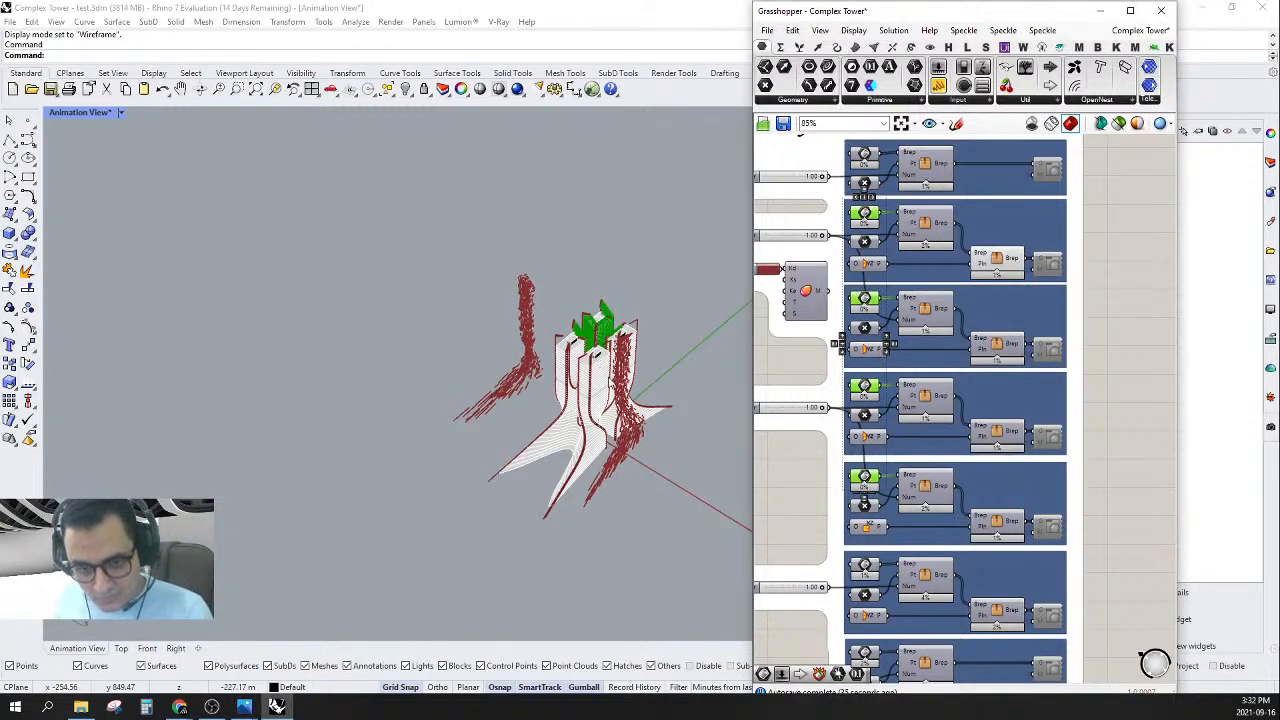
- Examine the highlighted frame pieces from above, and select only the Brep of the XZ Plane row to isolate its pieces
right_click_drag(608, 379, 606, 470)
scroll(609, 369, "up", 11)
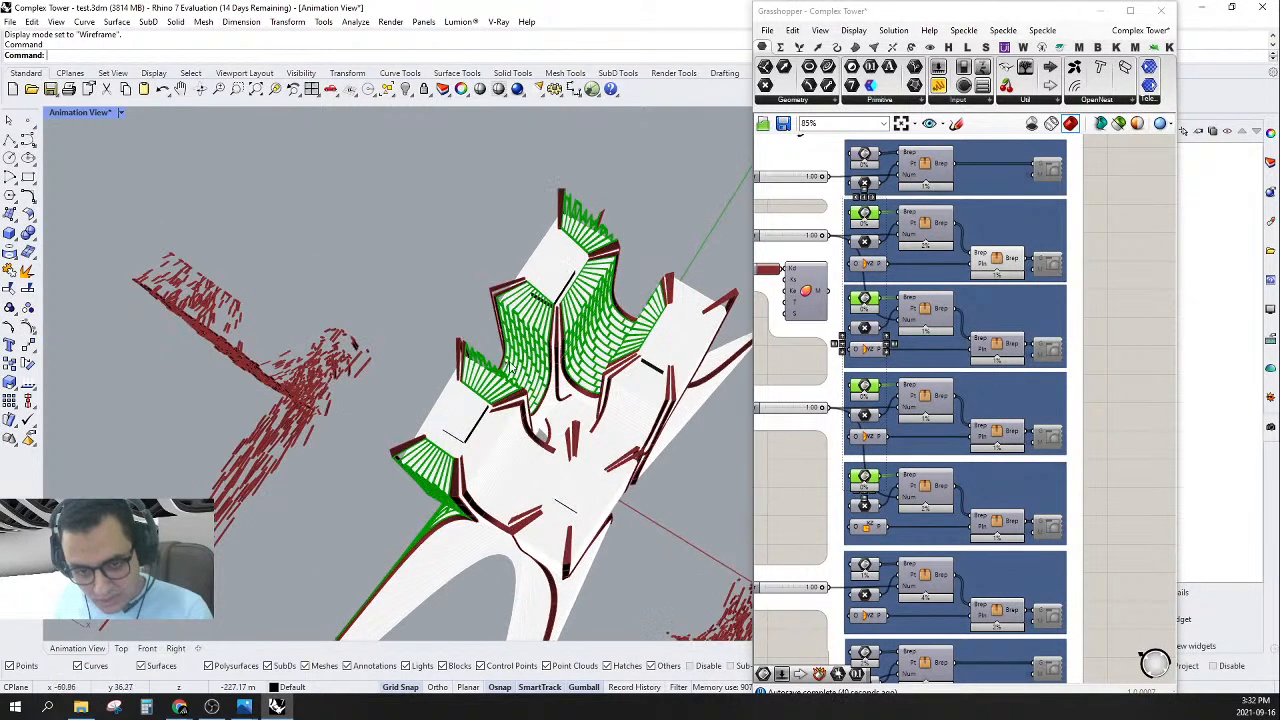
right_click_drag(543, 262, 487, 392)
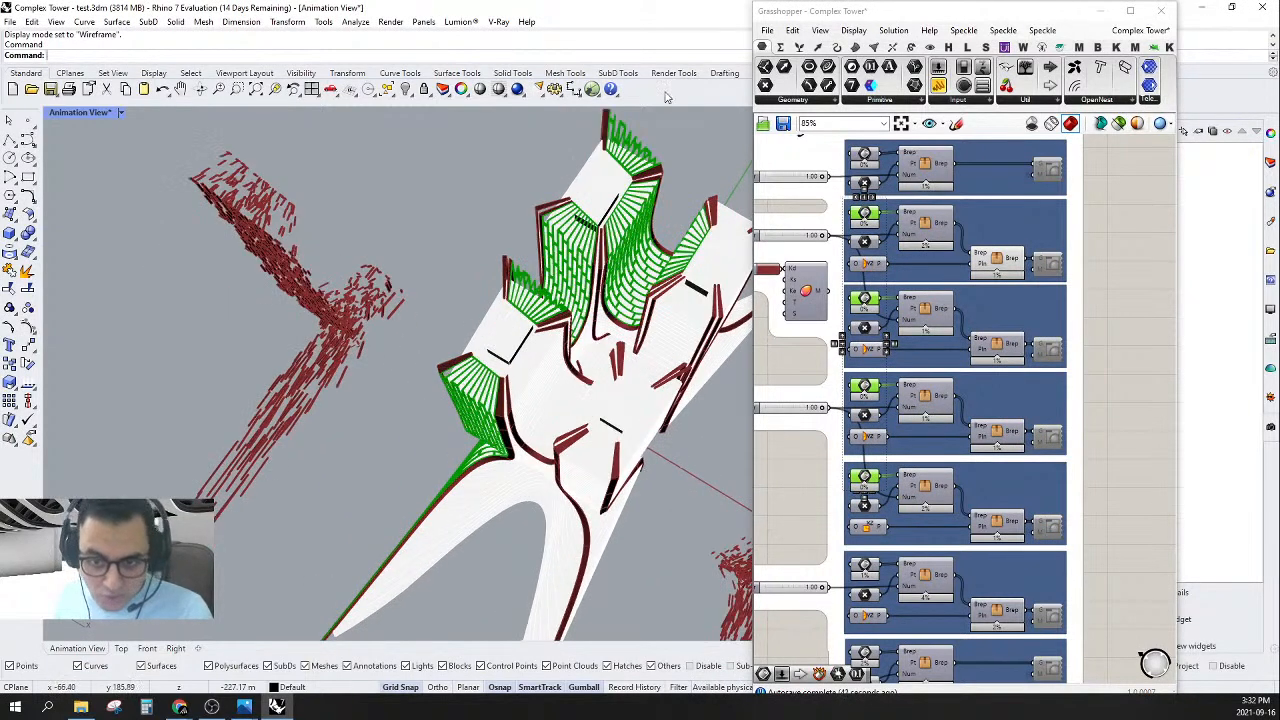
right_click_drag(603, 215, 593, 375)
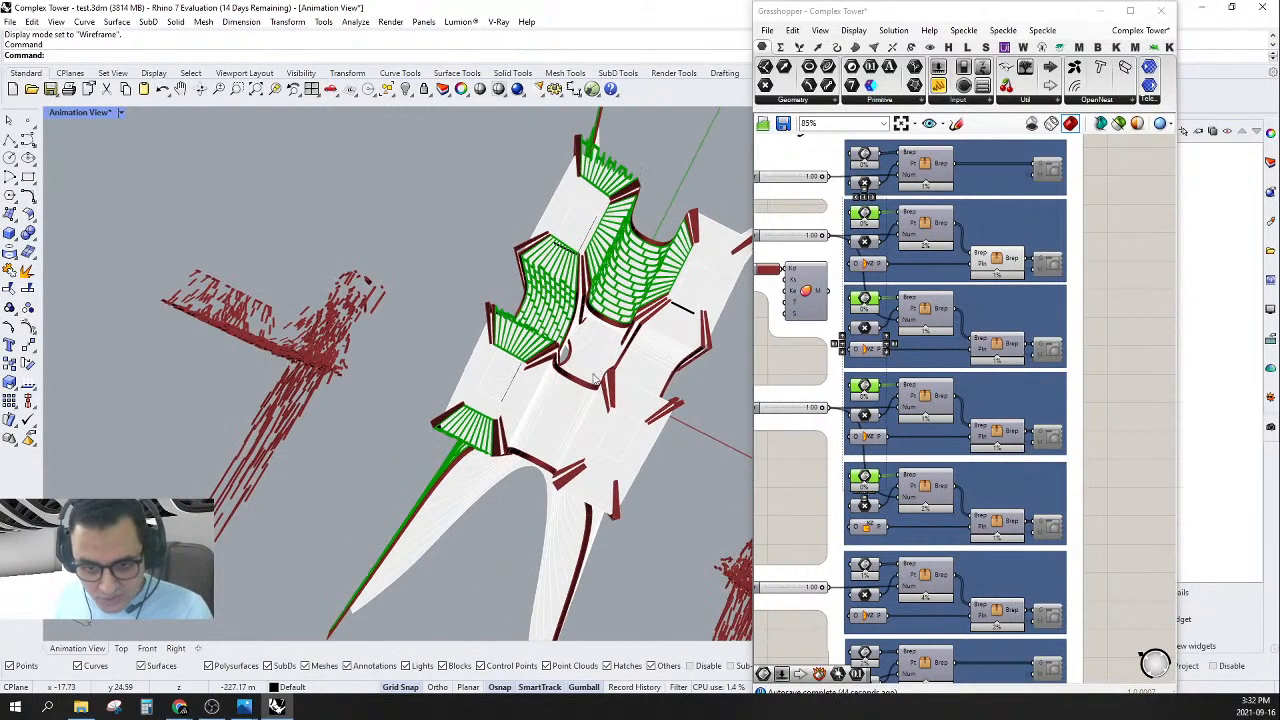
right_click_drag(880, 340, 845, 465)
scroll(866, 290, "up", 3)
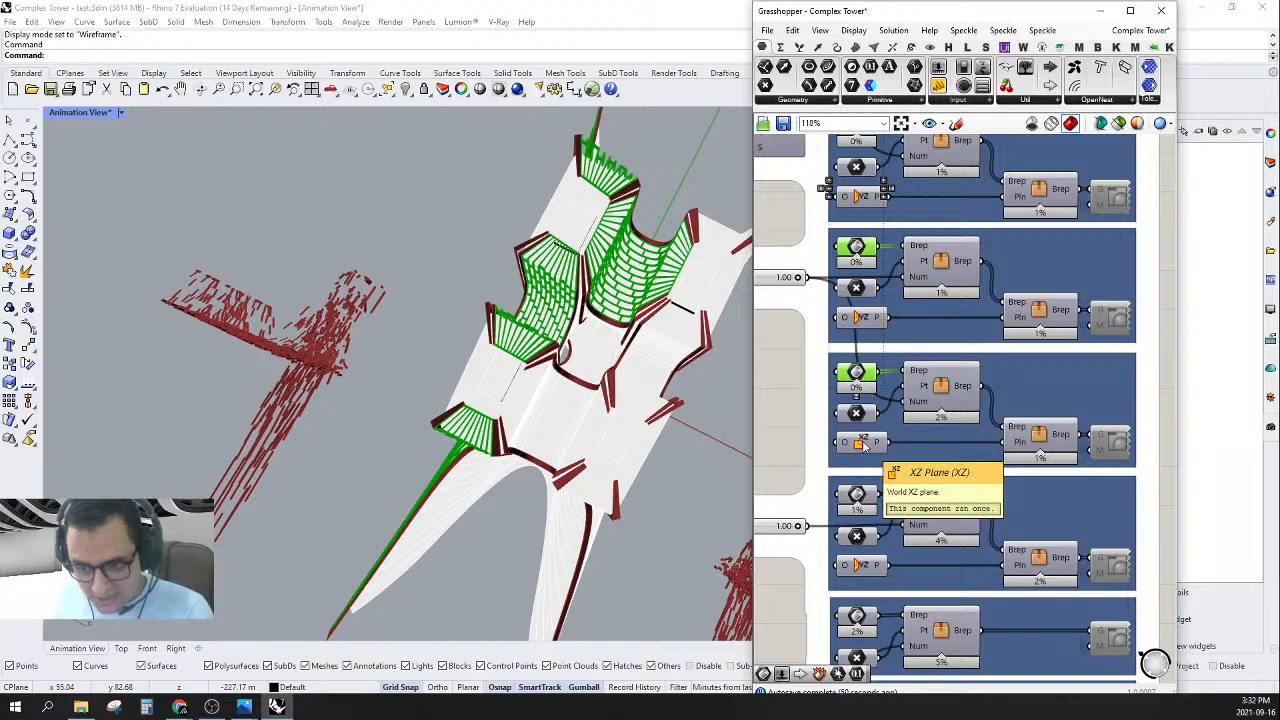
left_click(792, 394)
left_click(849, 376)
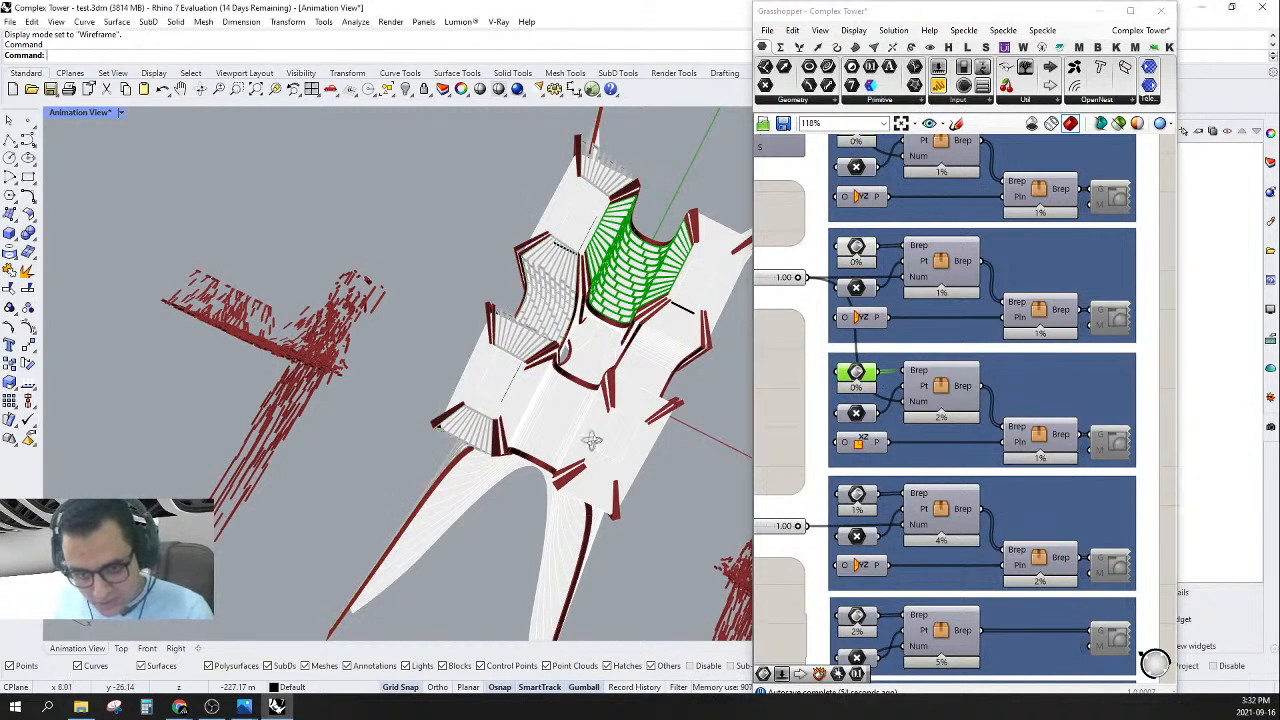
- Turn on the preview of the upper Brep parameter in the grey group below the blue Steel Anime rows
right_click_drag(591, 434, 696, 361)
right_click_drag(706, 310, 545, 360)
scroll(917, 425, "down", 6)
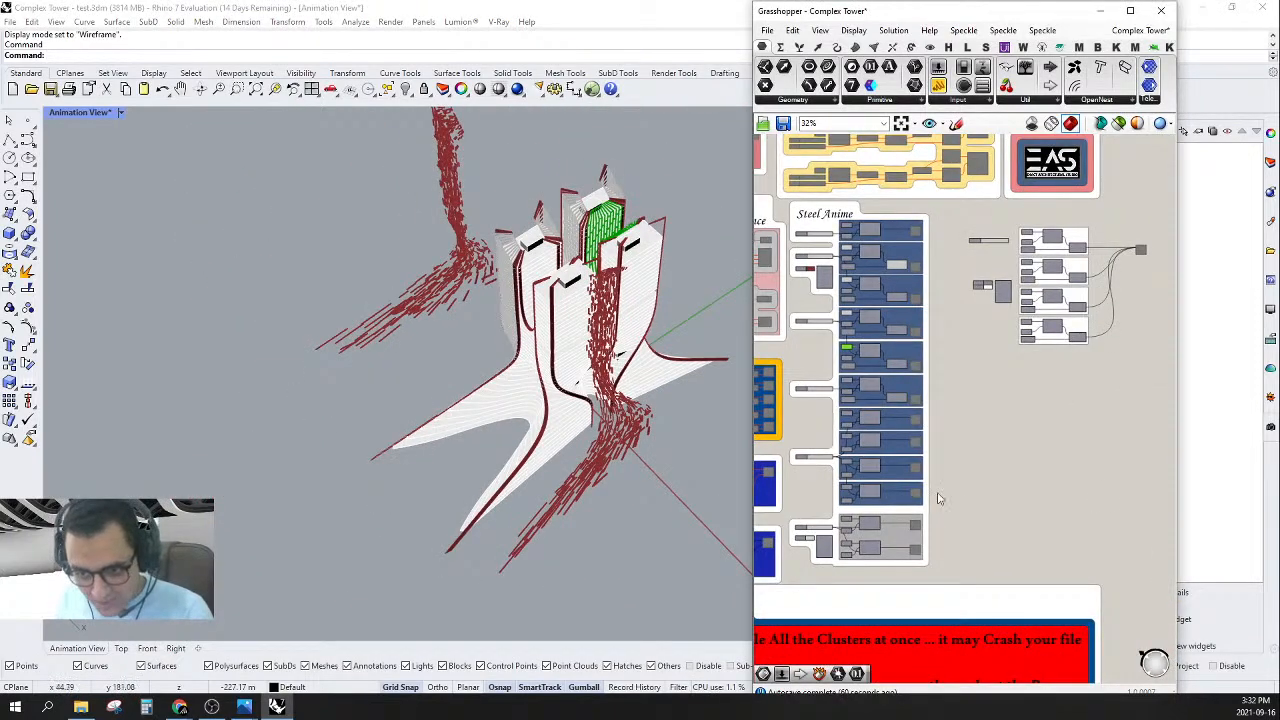
scroll(938, 498, "up", 2)
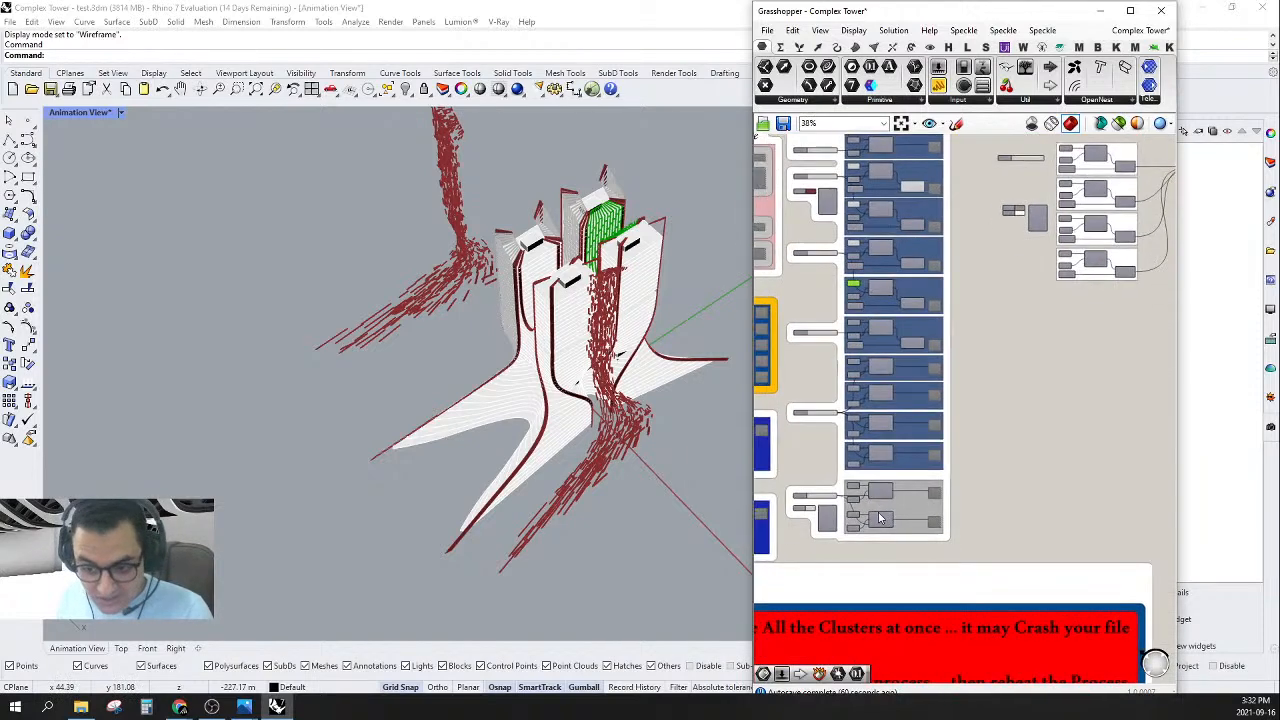
scroll(880, 518, "up", 4)
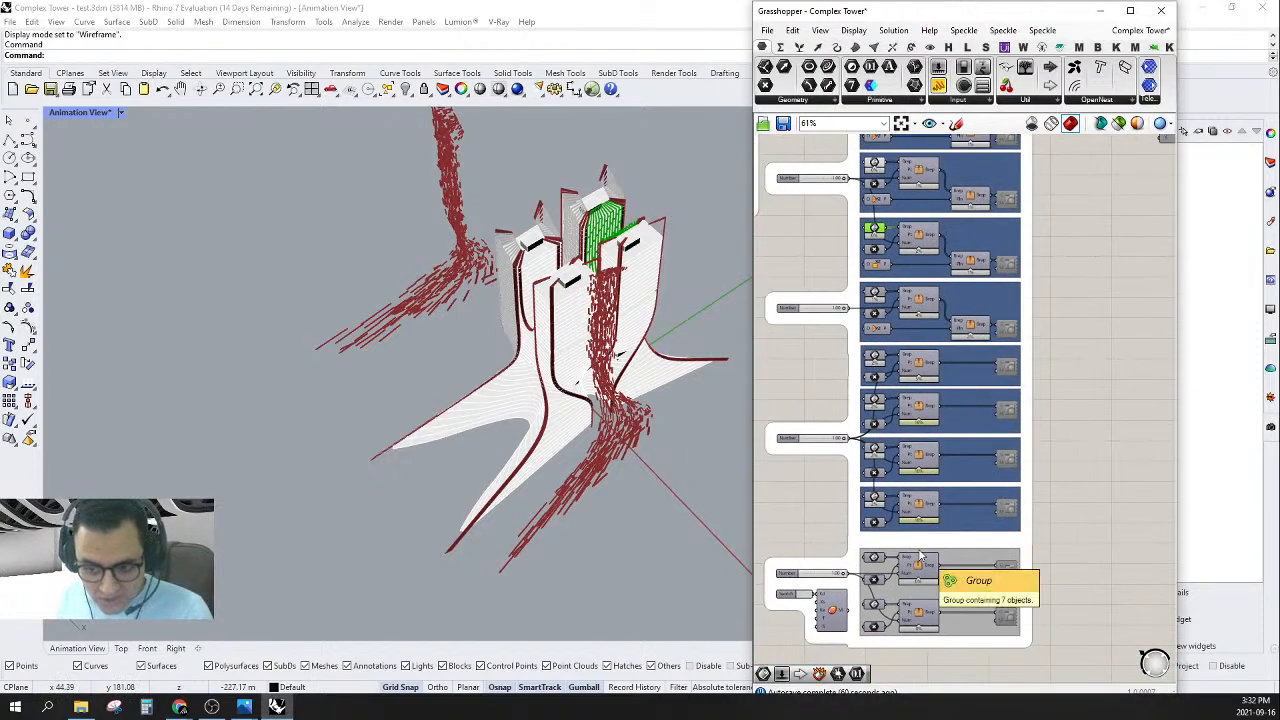
scroll(926, 480, "up", 3)
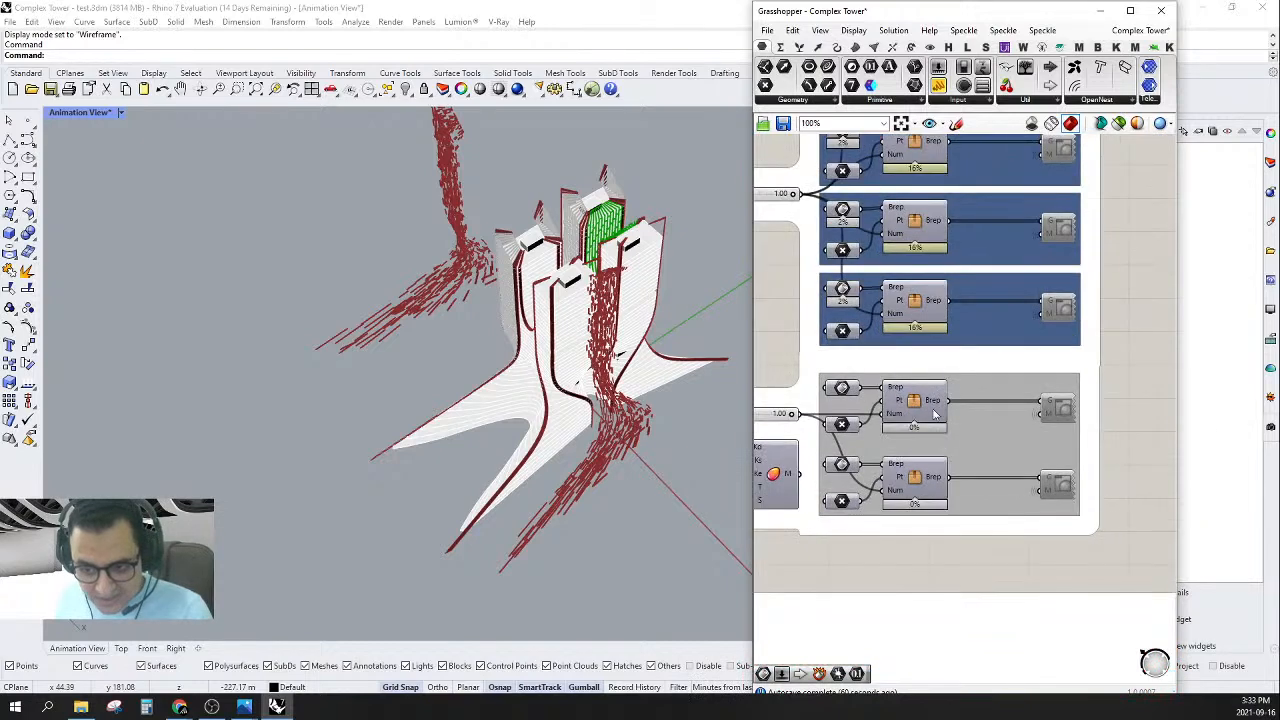
right_click(843, 390)
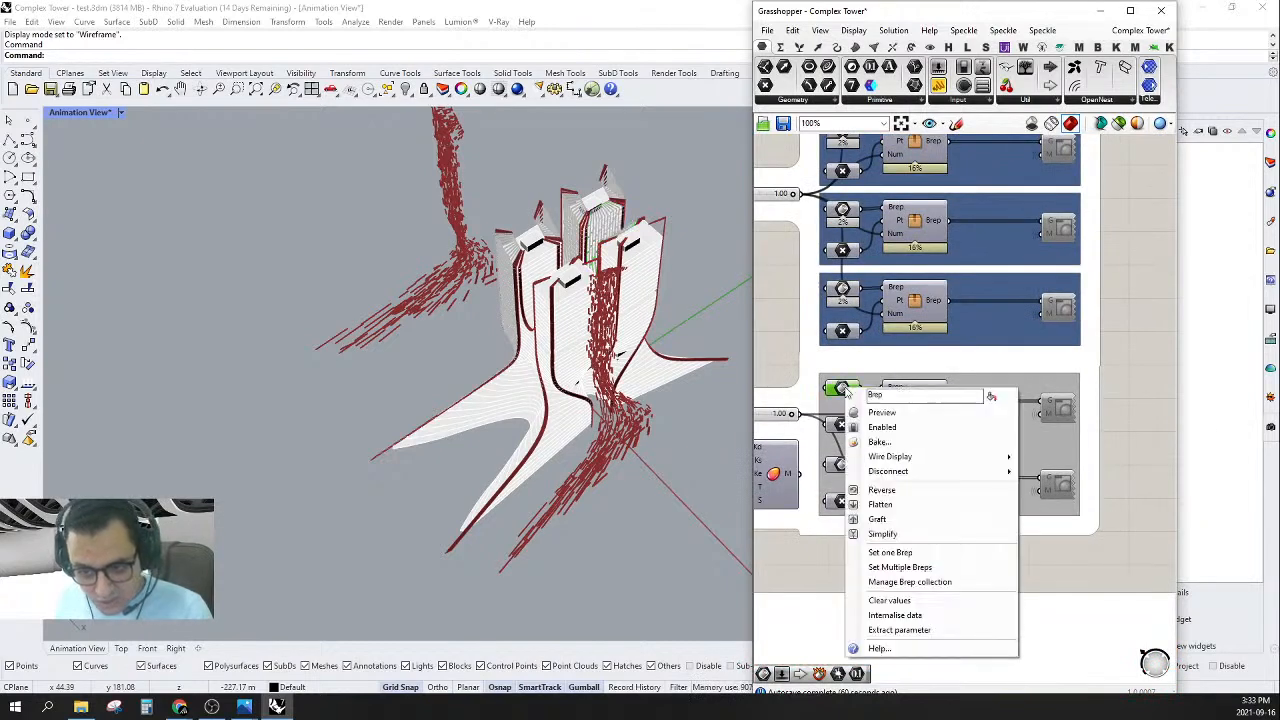
key("Escape")
scroll(541, 364, "up", 10)
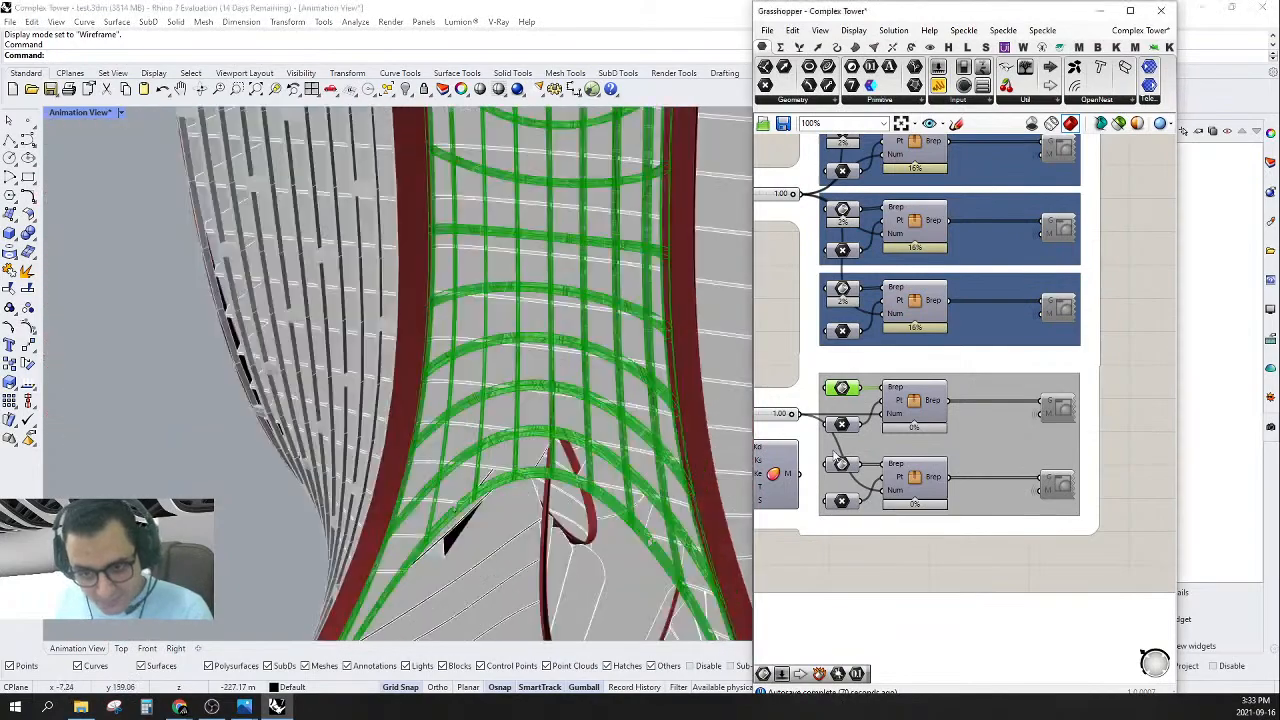
- Turn on the preview of the lower Brep parameter in the grey group and view its pieces on the whole tower
scroll(930, 420, "up", 2)
left_click(928, 400)
right_click(926, 398)
left_click(955, 422)
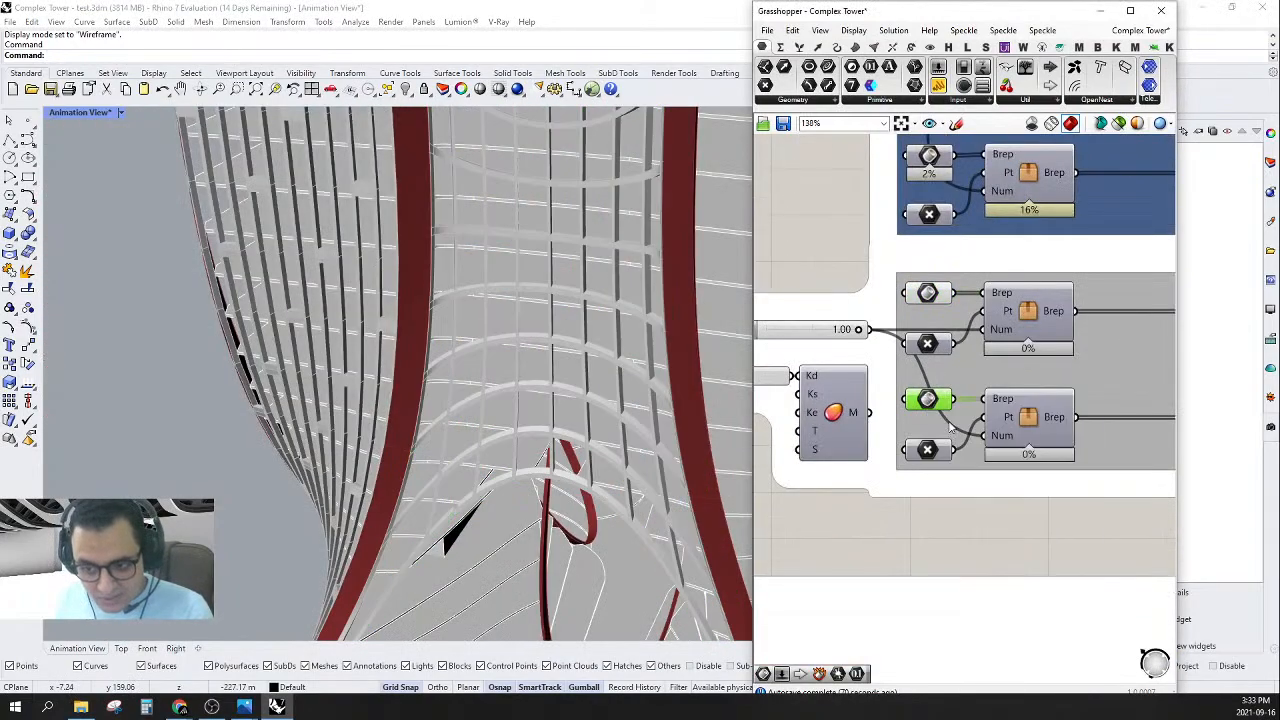
scroll(441, 408, "down", 5)
scroll(441, 413, "down", 4)
right_click_drag(445, 412, 486, 531)
scroll(928, 412, "down", 4)
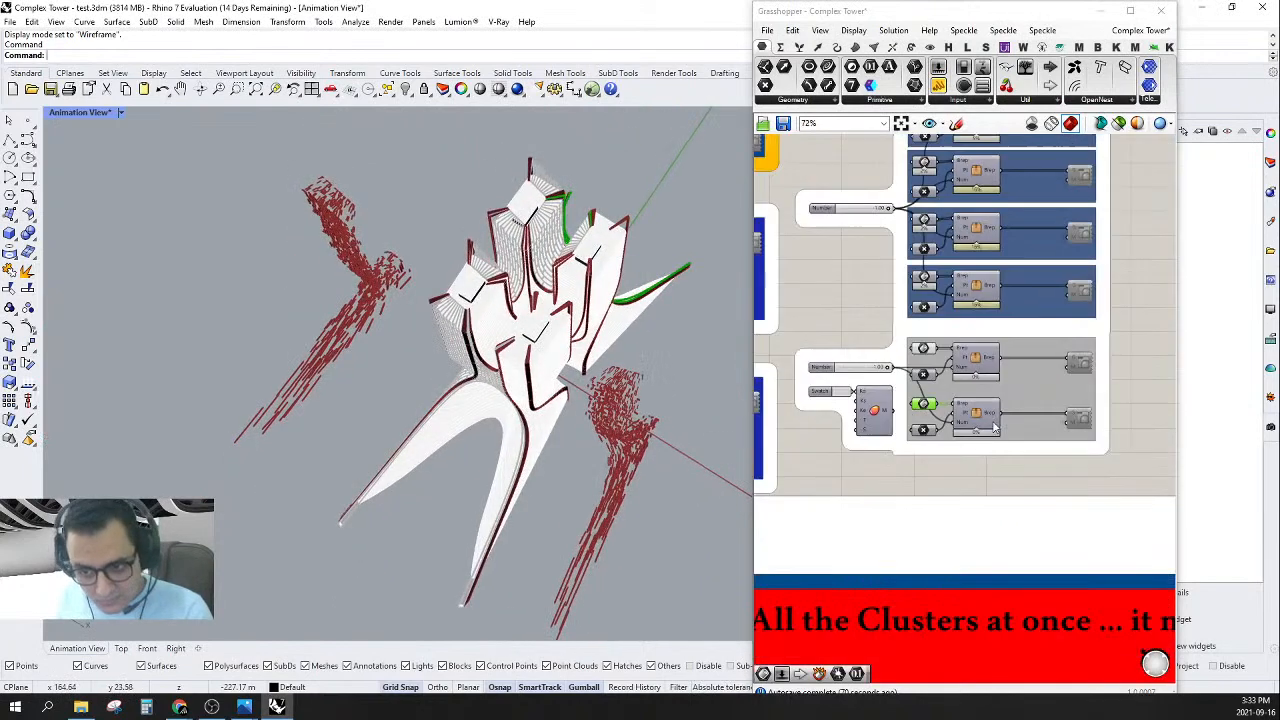
right_click_drag(995, 420, 917, 409)
scroll(999, 354, "up", 2)
left_click(999, 355)
right_click(999, 355)
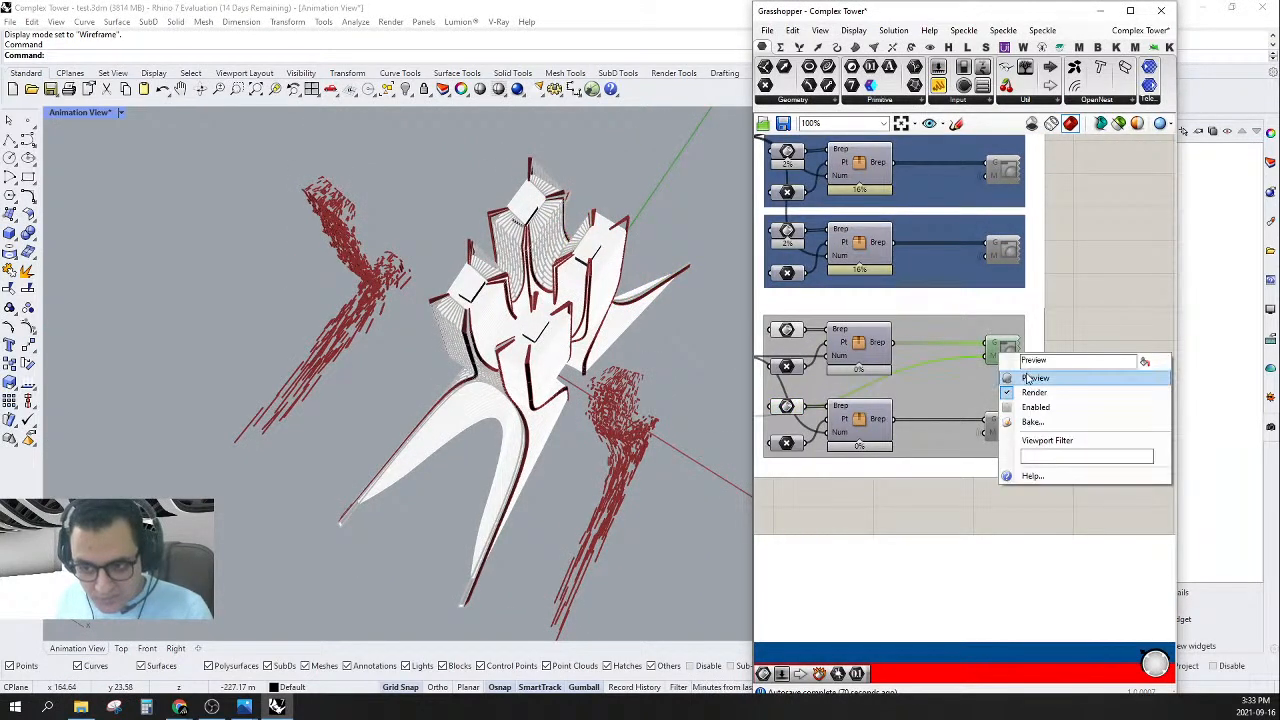
left_click(1090, 316)
- Enable the Custom Preview of the last blue Steel Anime row, turn on its preview, and inspect its lattice up close
right_click_drag(1086, 319, 1138, 428)
left_click(1055, 352)
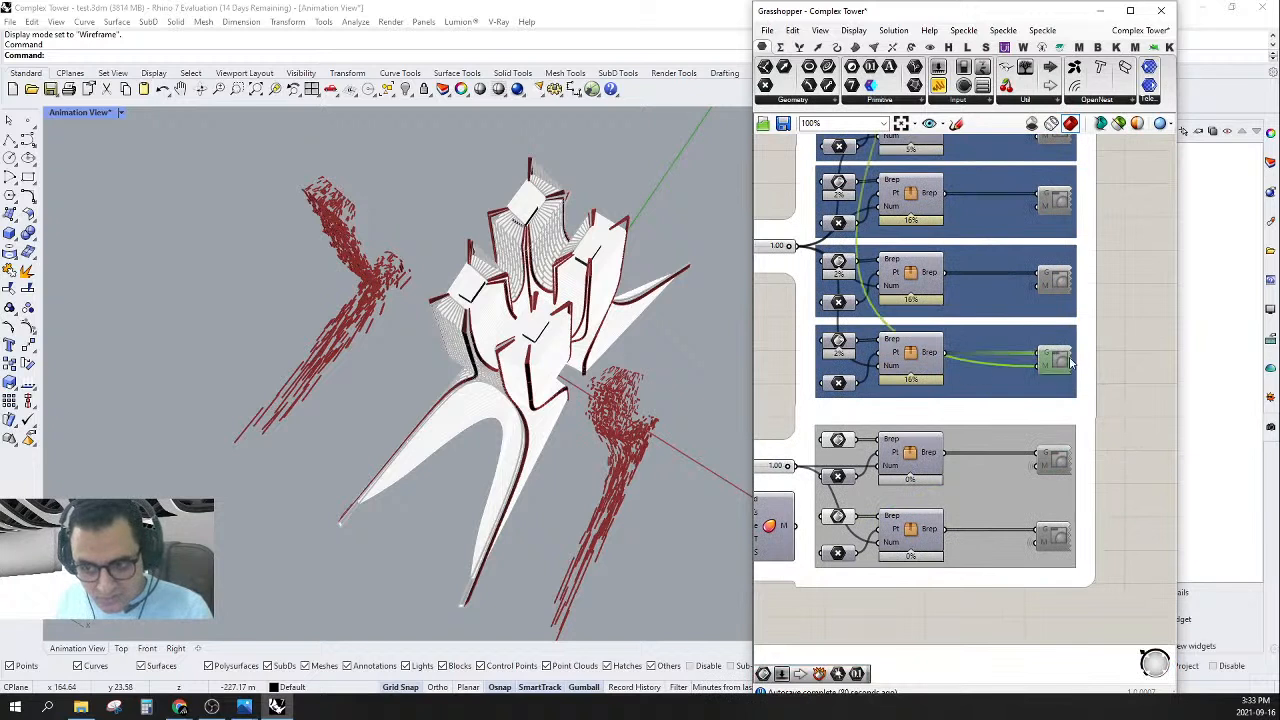
right_click(1058, 356)
left_click(1079, 409)
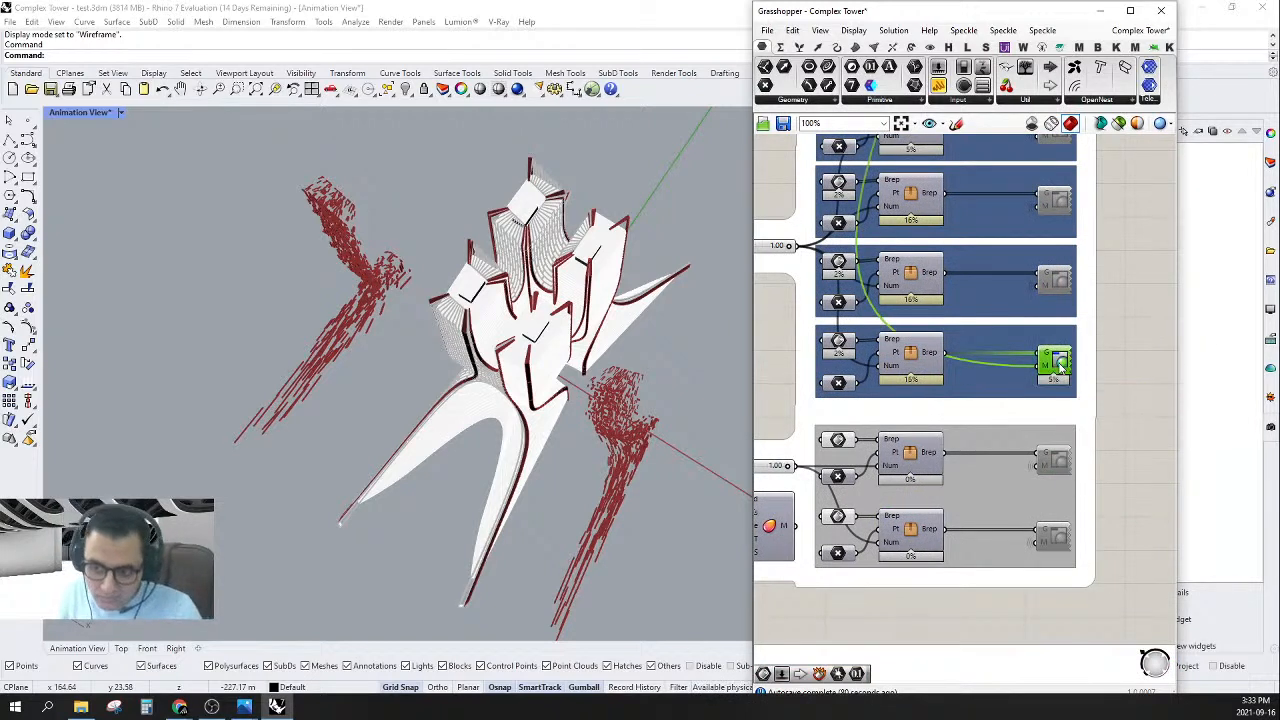
right_click(1058, 364)
left_click(1070, 388)
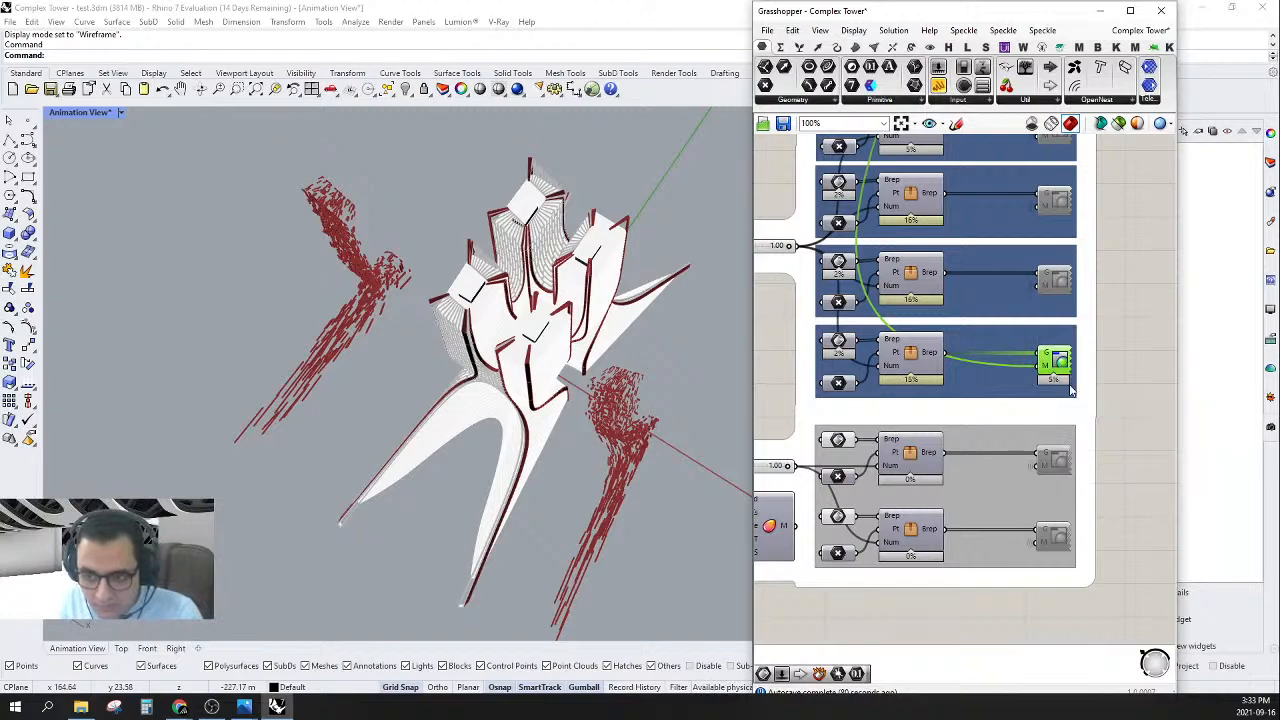
scroll(592, 337, "up", 4)
right_click_drag(592, 337, 560, 262)
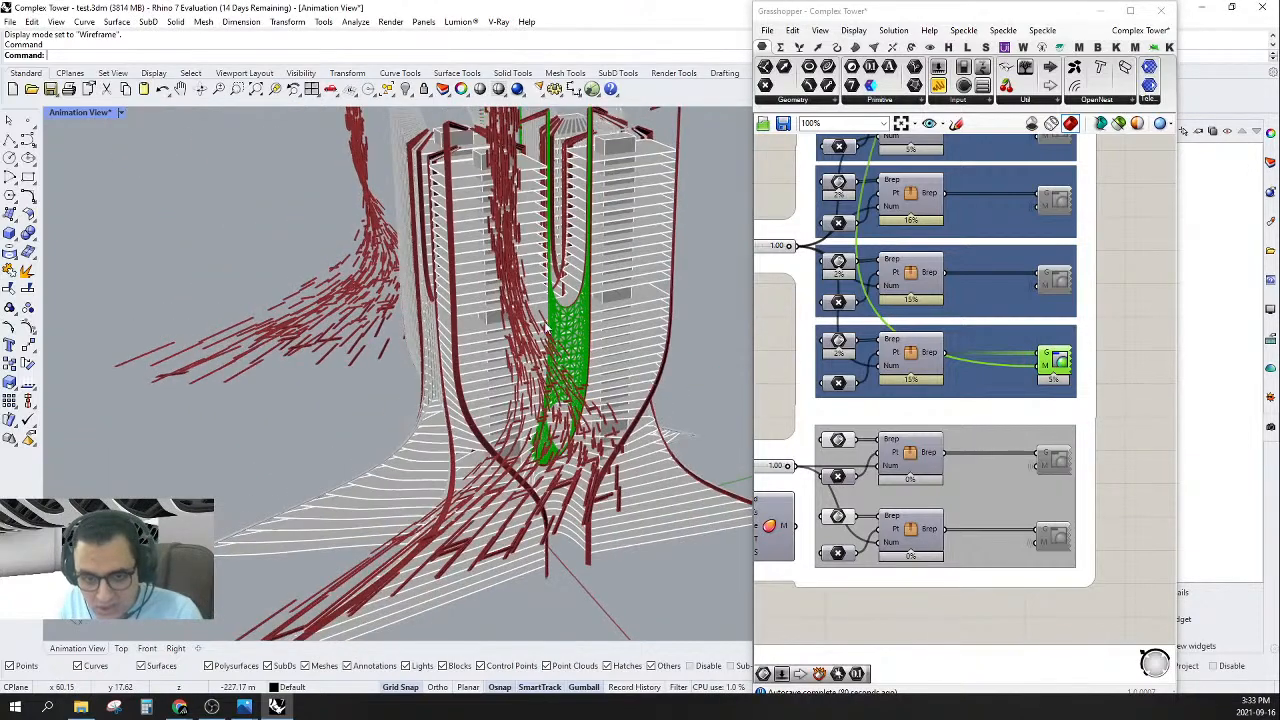
scroll(603, 356, "up", 5)
scroll(603, 356, "up", 5)
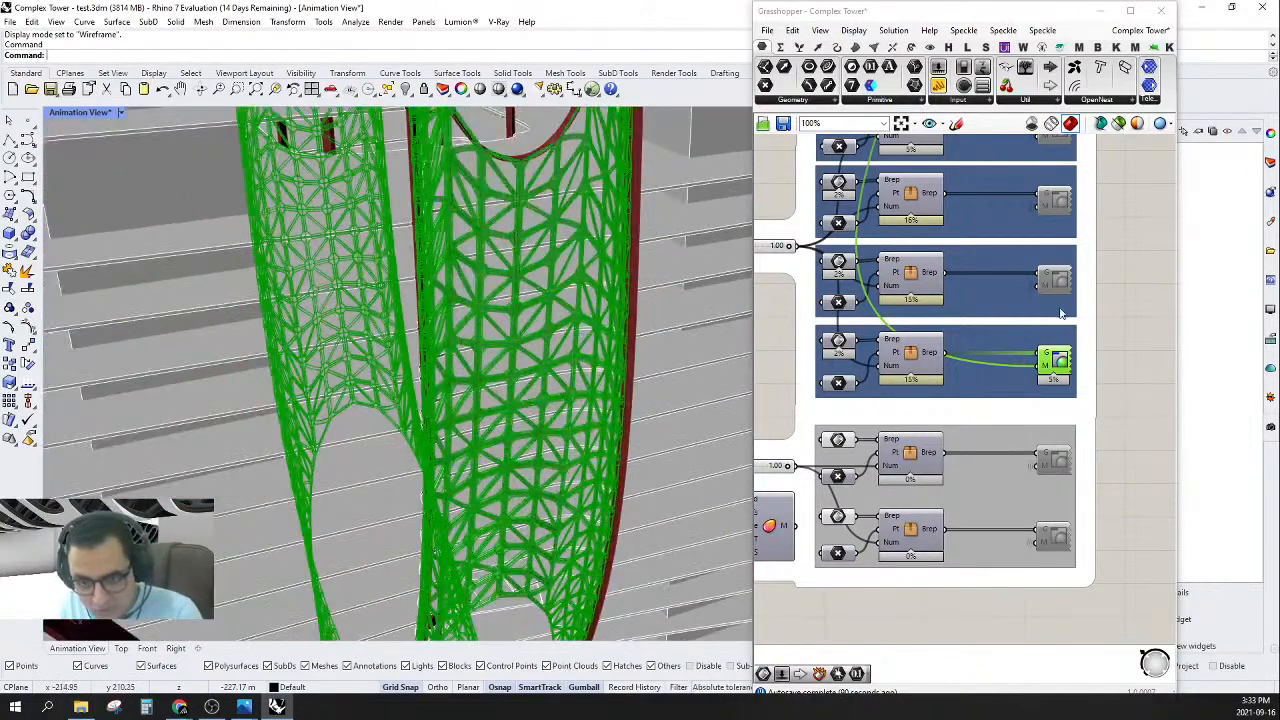
- Enable the Custom Preview component of the second-to-last blue Steel Anime row
right_click_drag(812, 378, 851, 421)
left_click(848, 425)
right_click_drag(1026, 394, 1012, 452)
left_click(1079, 474)
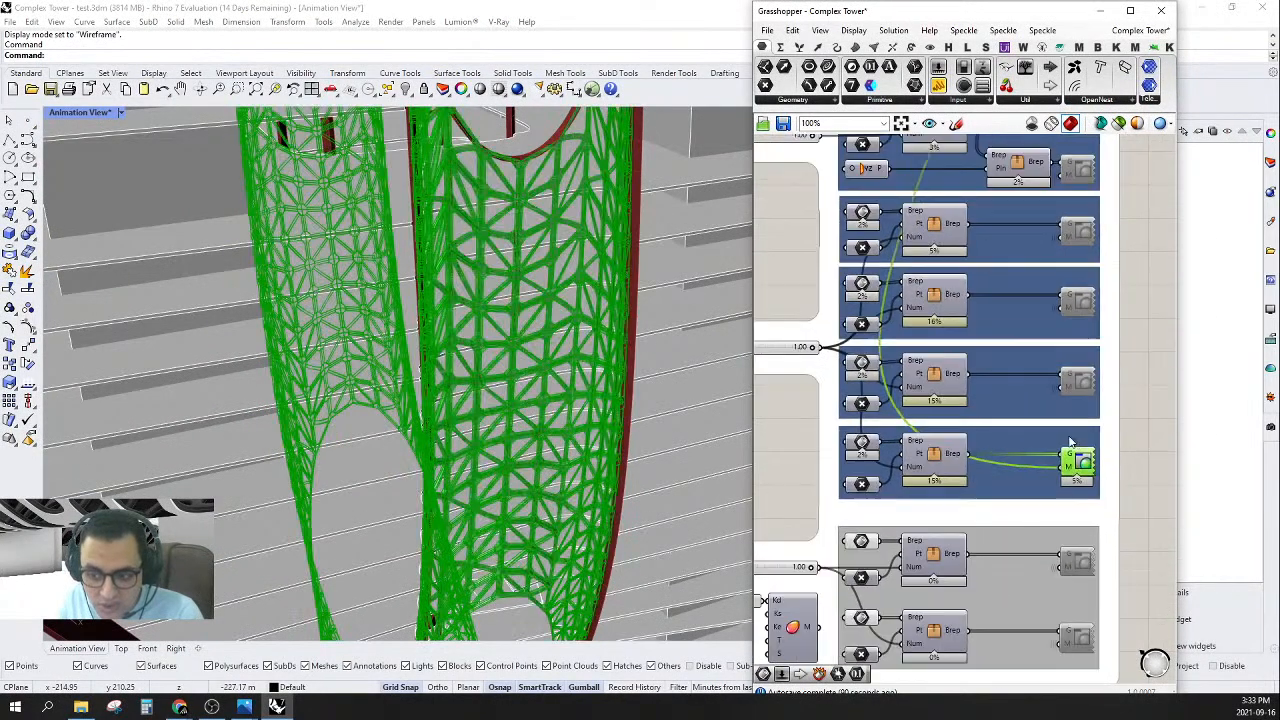
scroll(1081, 280, "down", 1)
right_click(1077, 392)
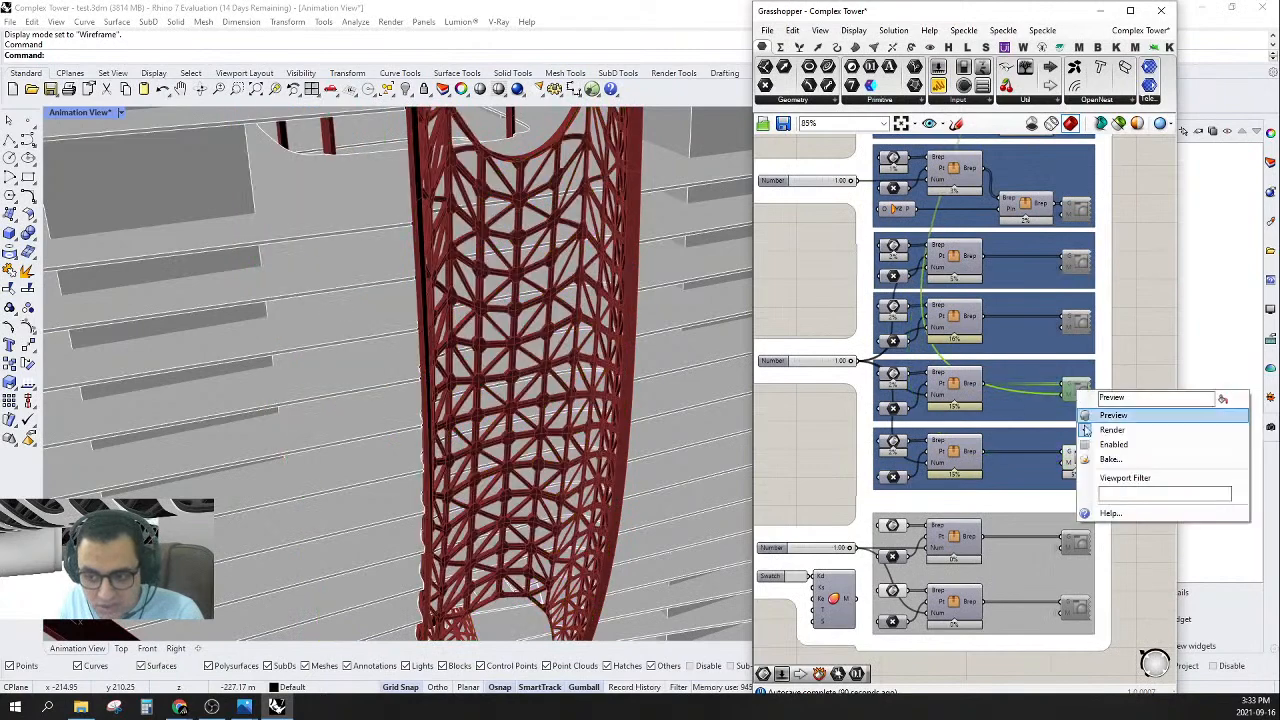
left_click(1091, 445)
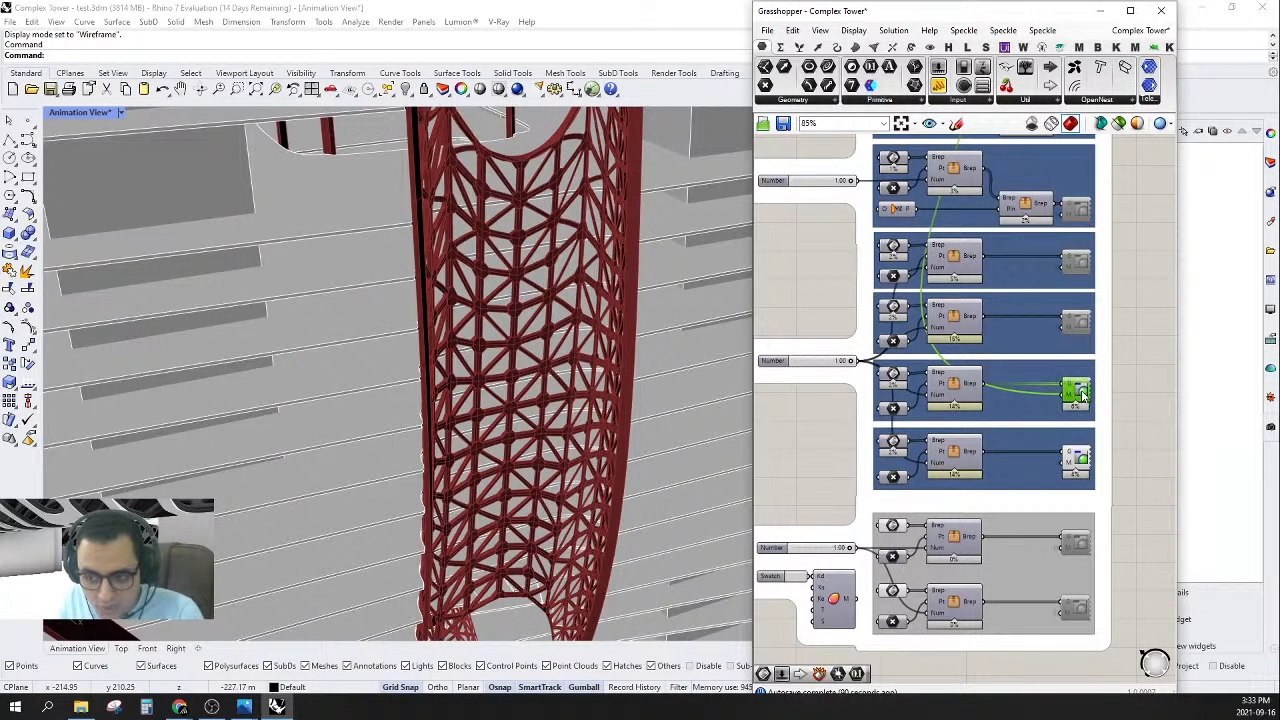
right_click(1081, 394)
left_click(1117, 450)
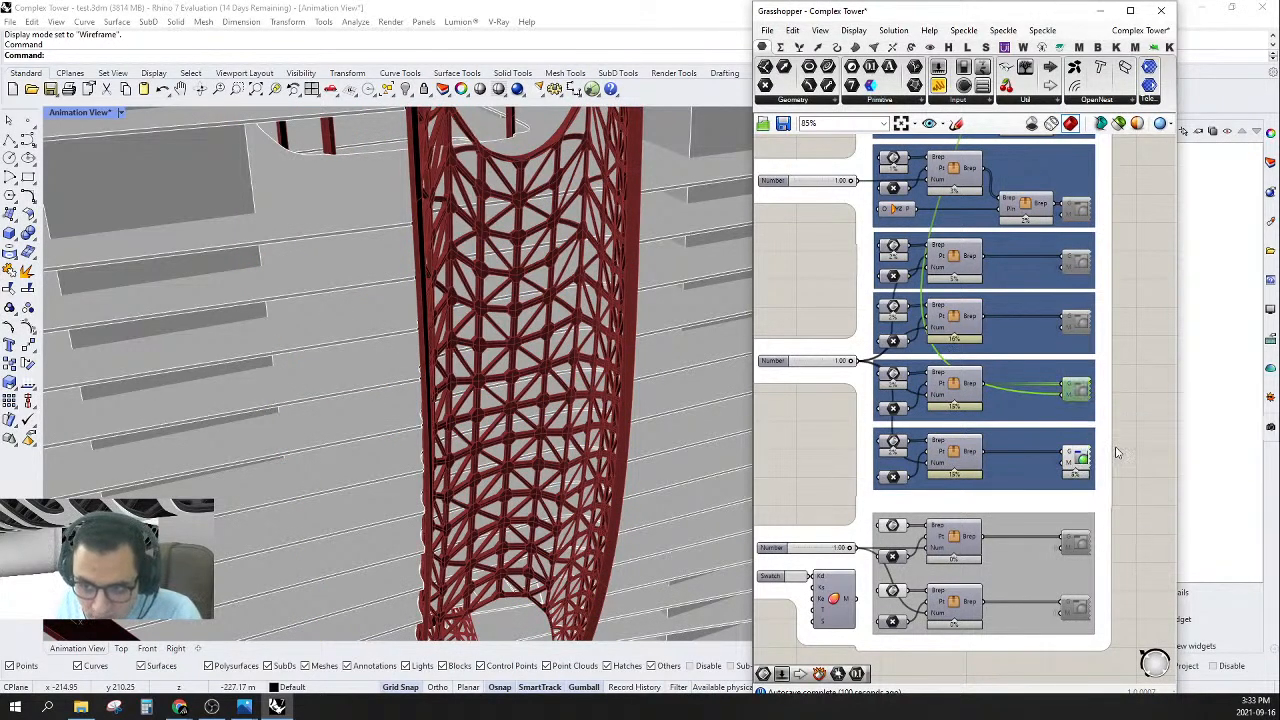
right_click(1077, 385)
left_click(1110, 432)
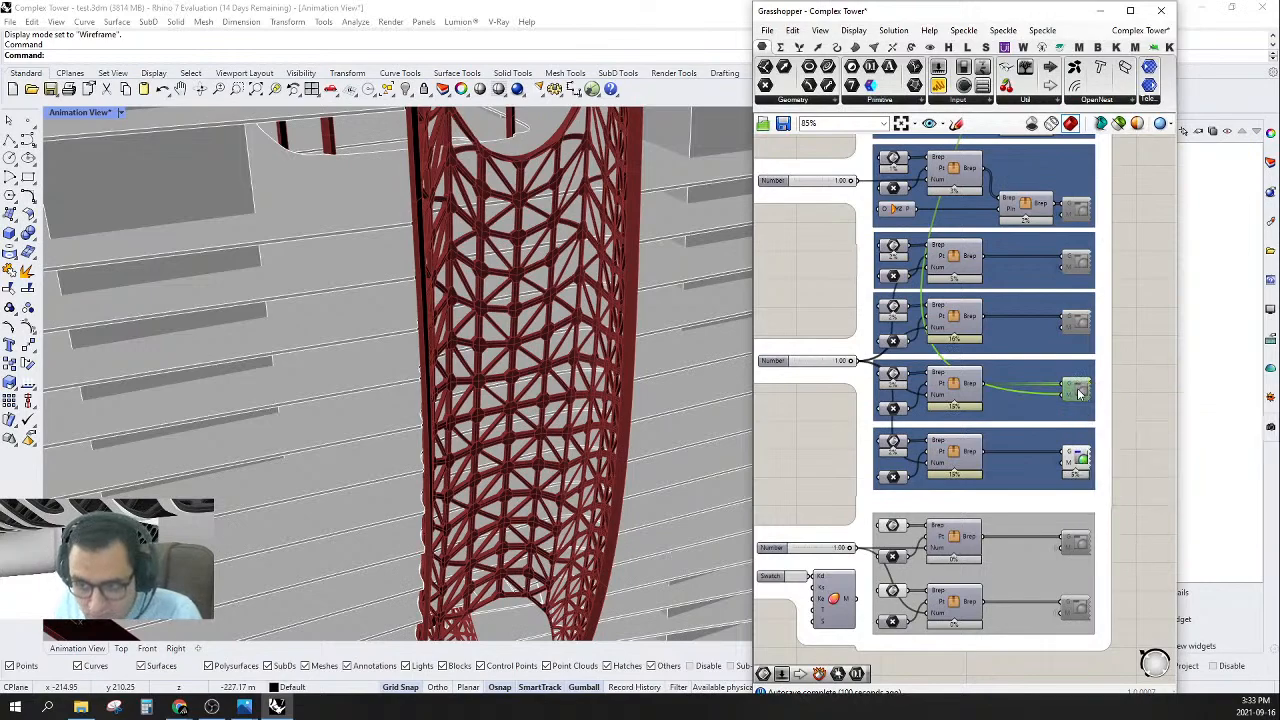
- Turn on the preview of the second-to-last blue row's Custom Preview component
right_click(1079, 393)
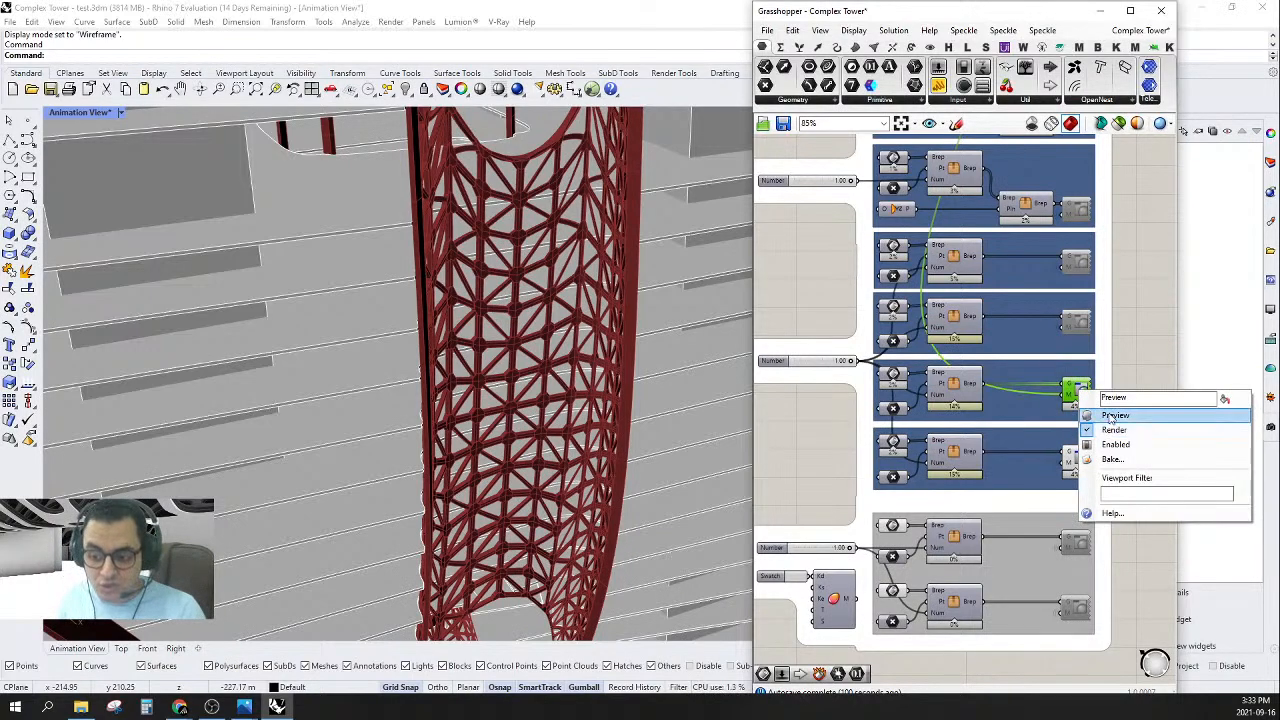
left_click(1108, 418)
scroll(1108, 418, "down", 2)
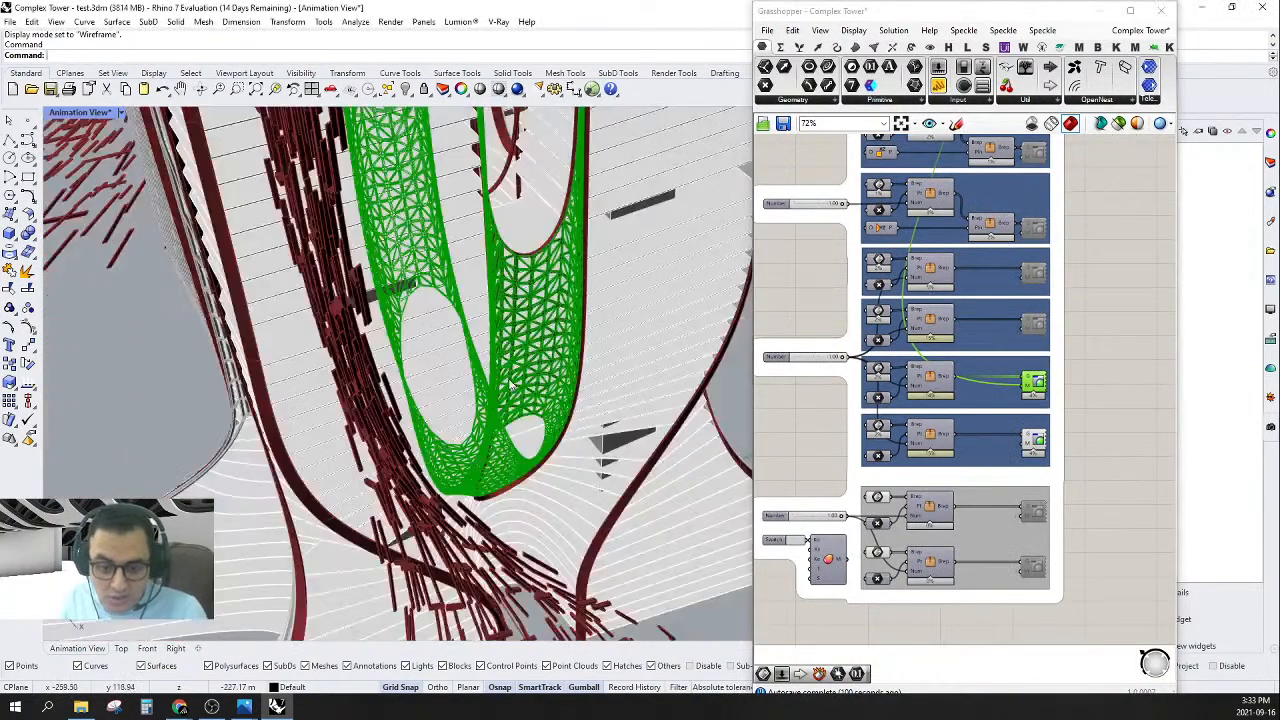
- Enable the Custom Preview of the third-to-last blue row, and select the last three rows' Custom Previews in turn to compare them
scroll(1060, 372, "up", 2)
right_click(1042, 310)
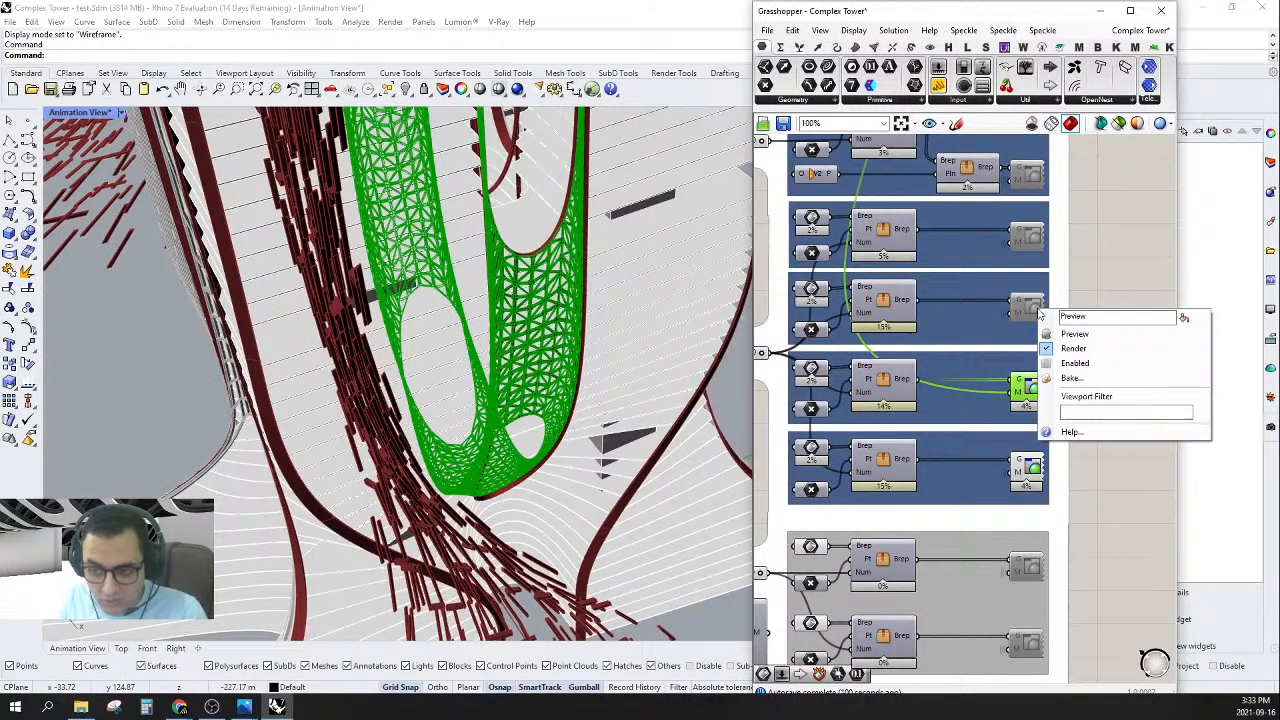
left_click(1069, 364)
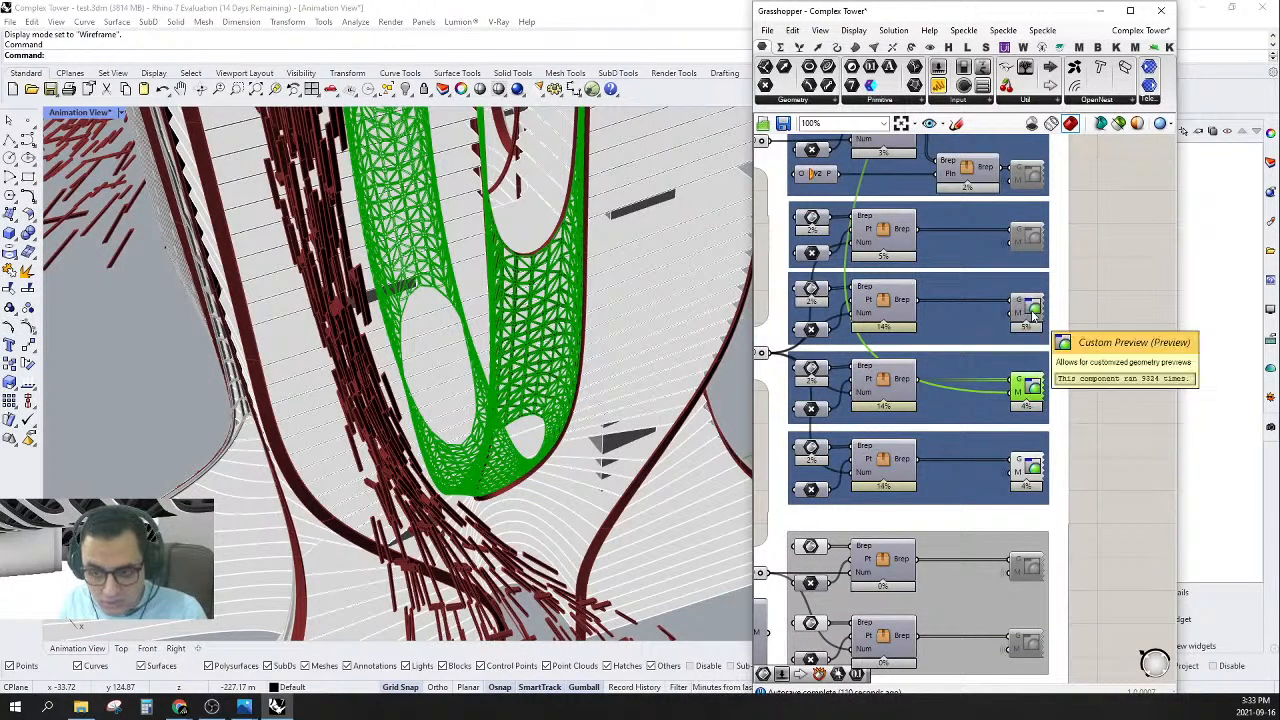
left_click(1031, 312)
left_click(1029, 390)
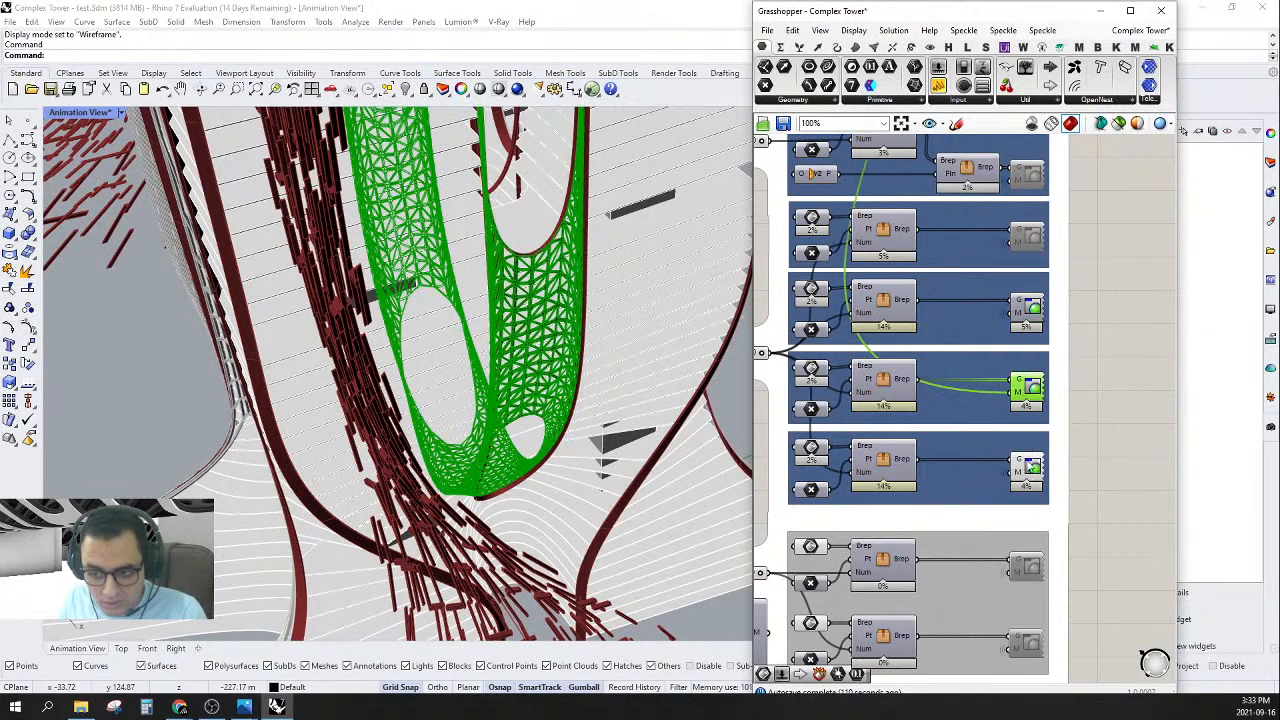
left_click(1031, 467)
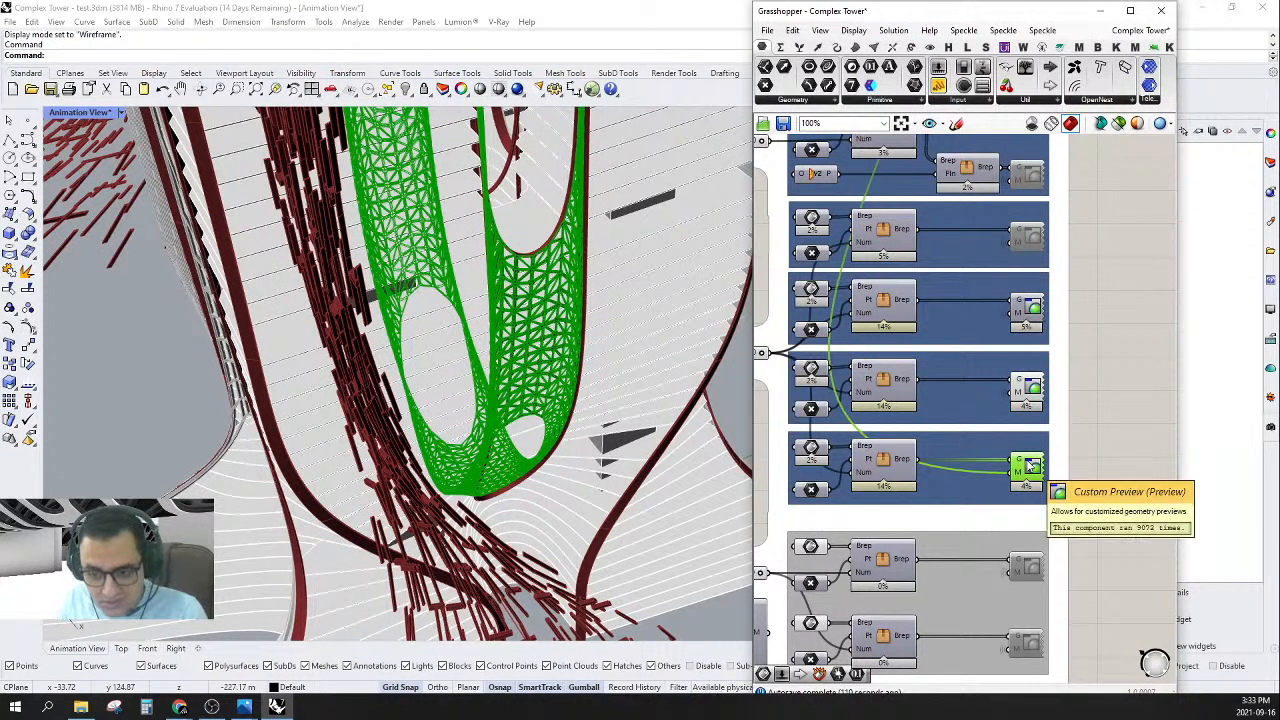
left_click(1028, 391)
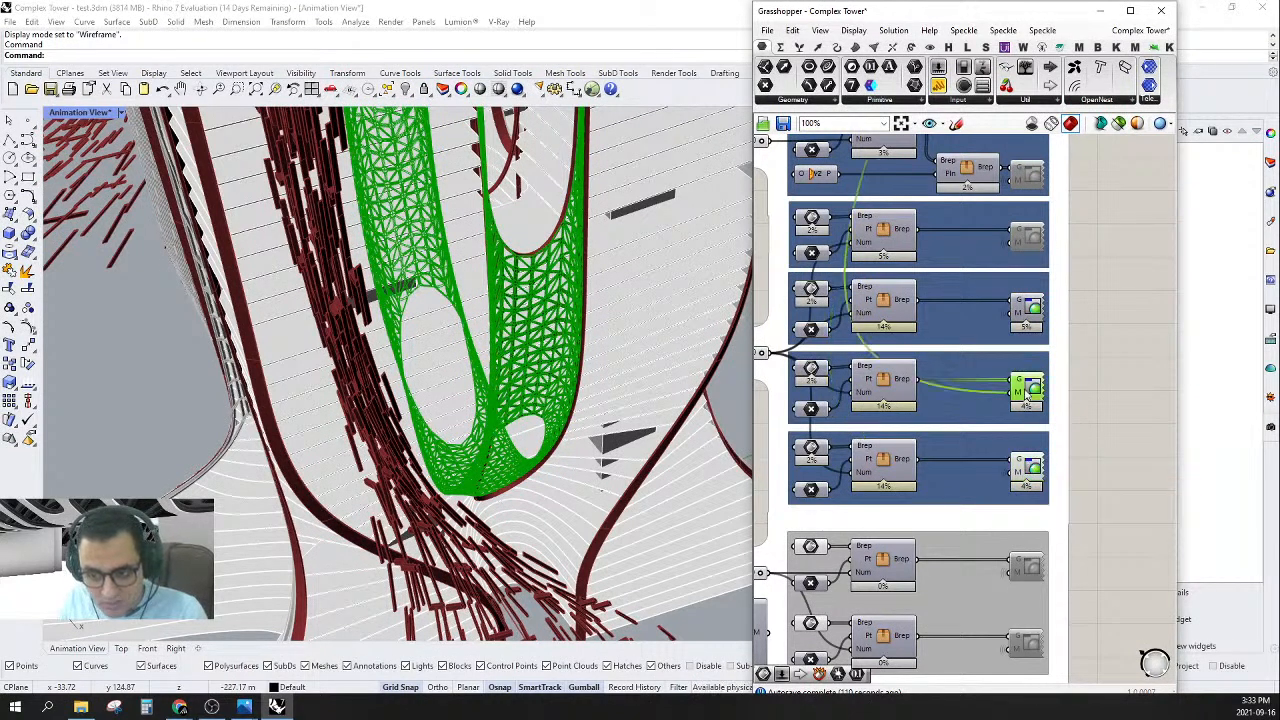
left_click(1027, 320)
right_click(1028, 306)
left_click(1080, 343)
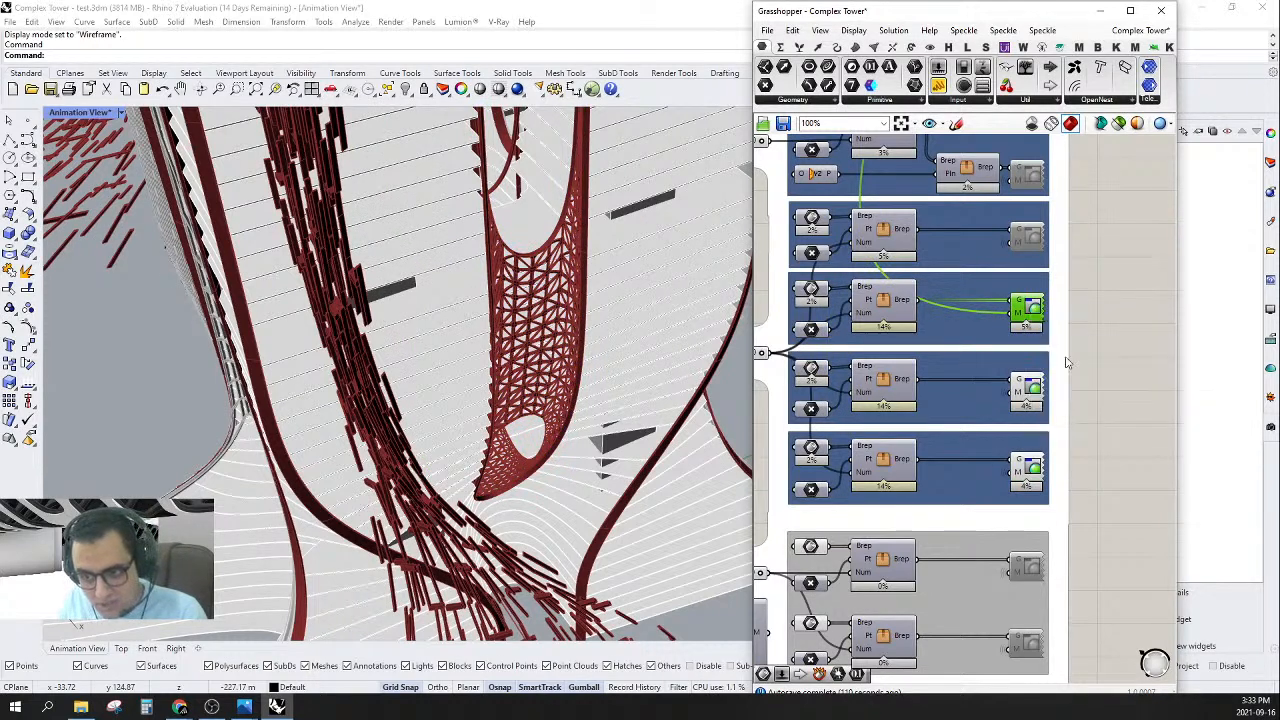
right_click(1029, 301)
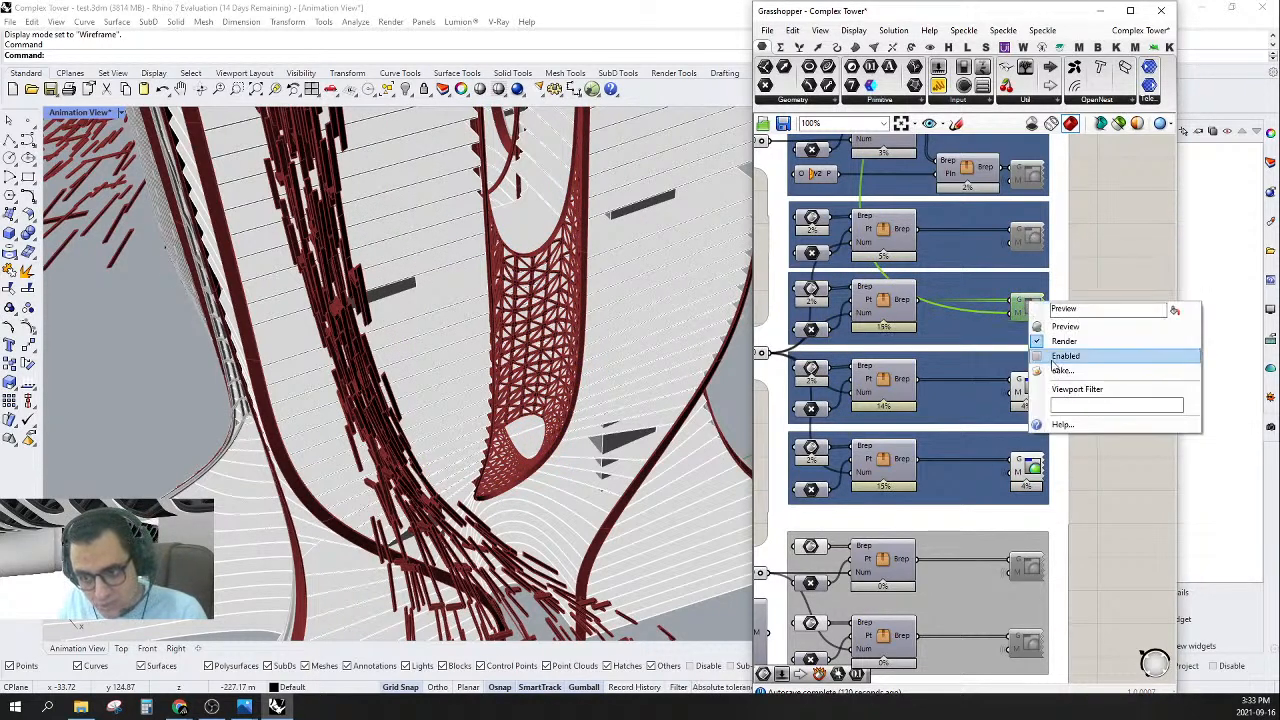
left_click(1051, 358)
left_click(1028, 310)
- Enable the Custom Preview of the fourth-to-last blue row, turn on its preview, and inspect its lattice around the tower's leg
right_click(1030, 300)
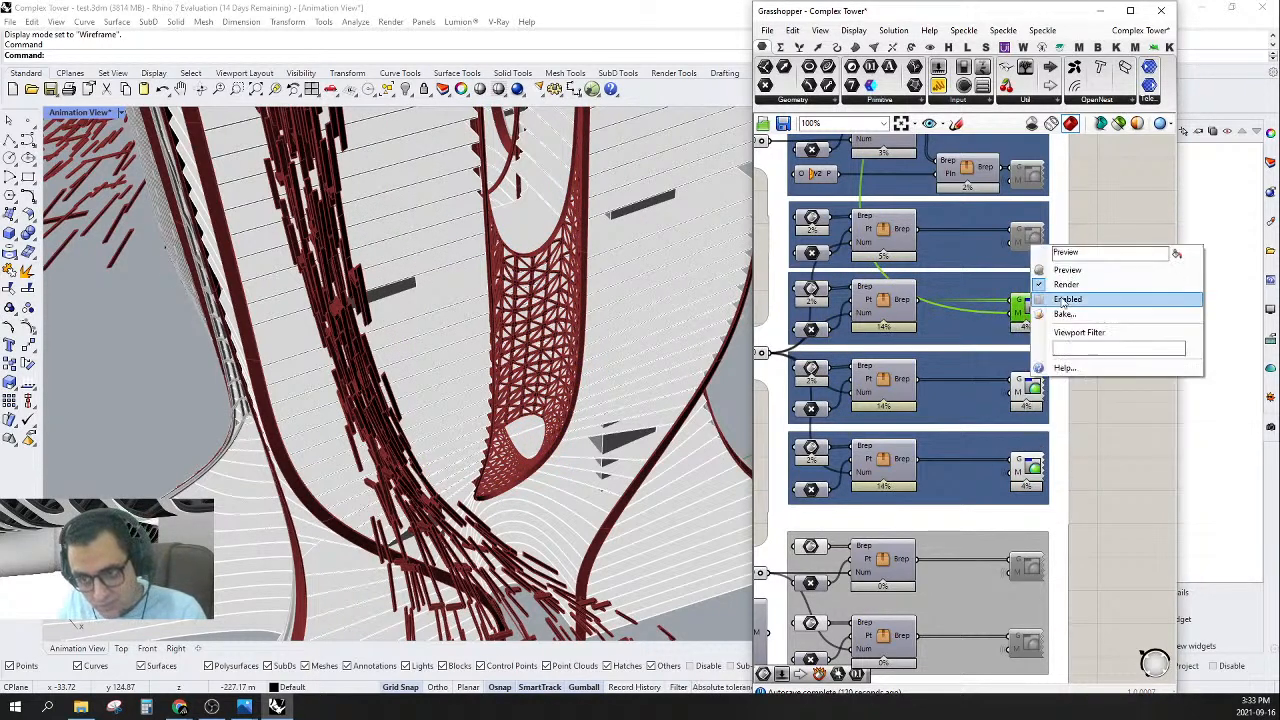
left_click(1080, 306)
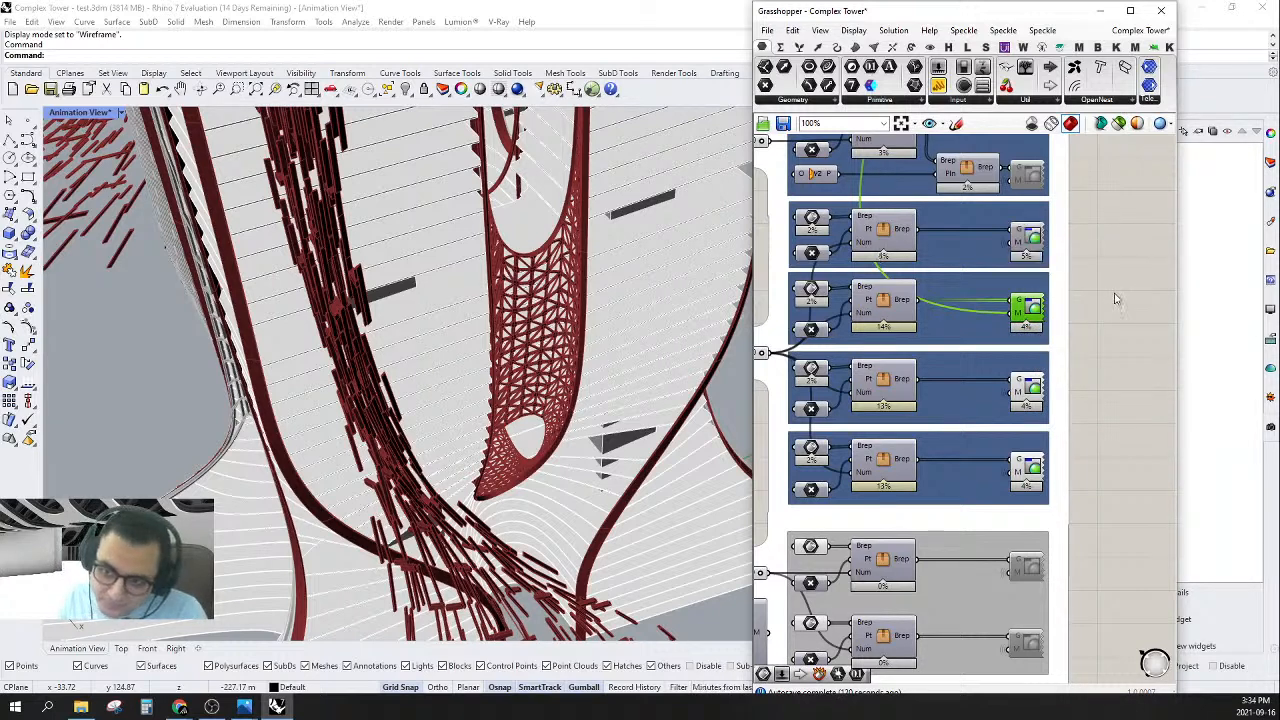
right_click_drag(1114, 293, 1116, 297)
left_click(1040, 246)
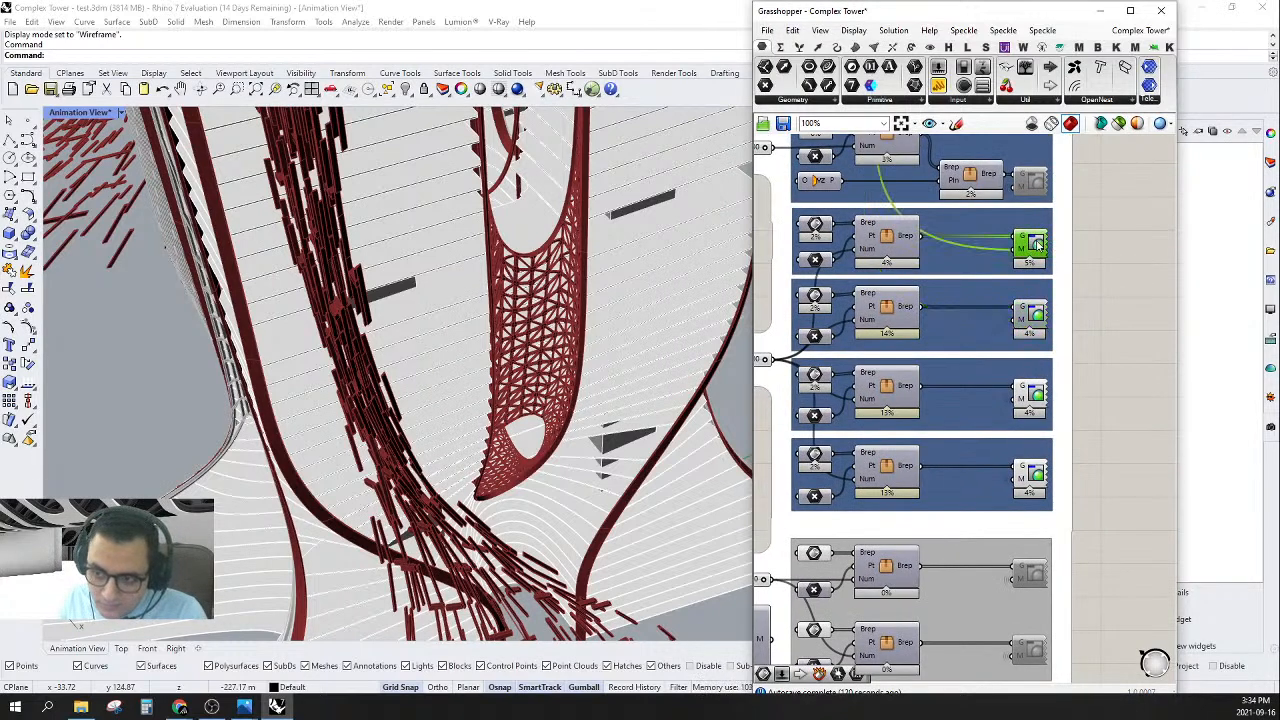
right_click(1038, 242)
left_click(1080, 267)
scroll(463, 360, "down", 8)
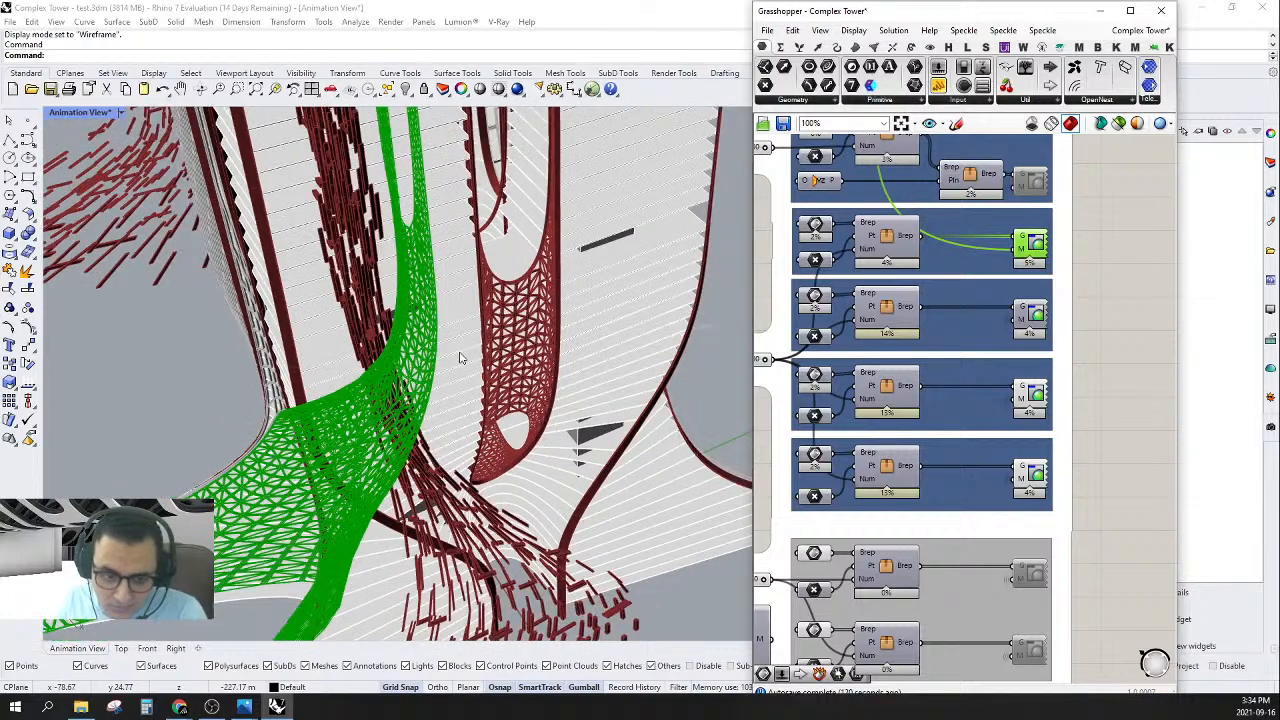
right_click_drag(463, 359, 386, 549)
scroll(364, 563, "up", 7)
scroll(897, 483, "down", 4)
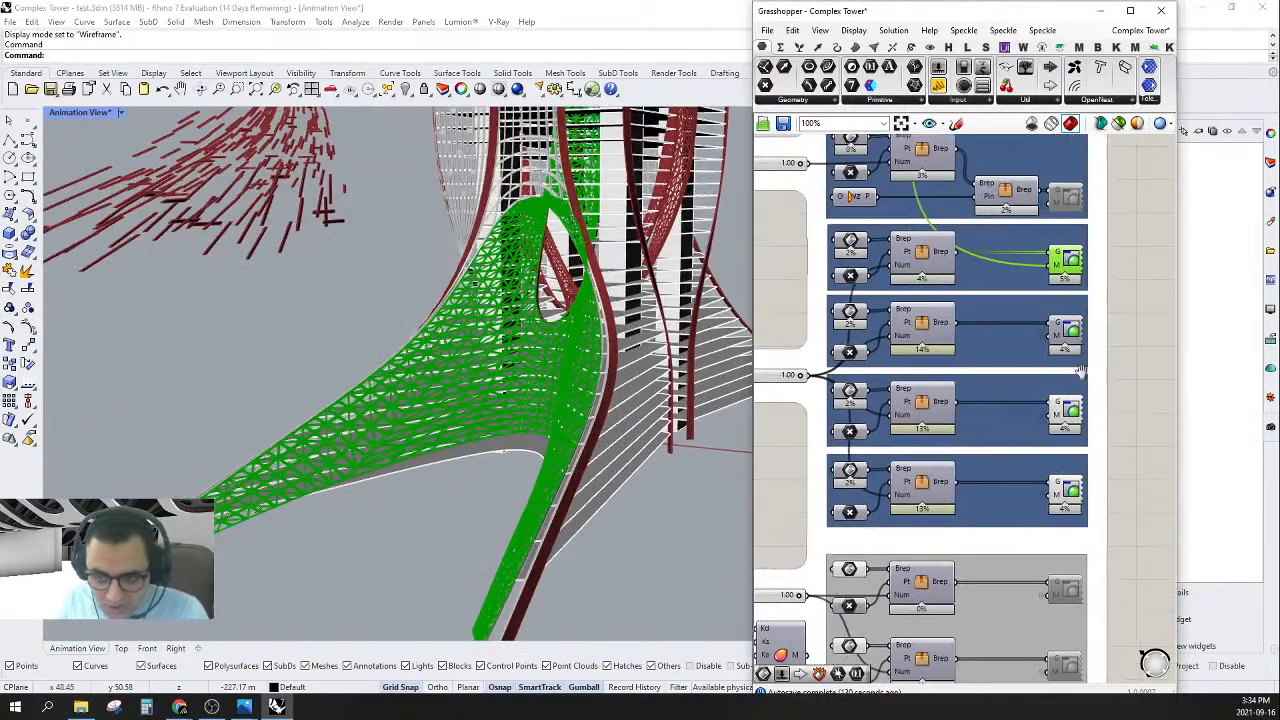
- Disable all components of the last three blue Steel Anime rows
right_click_drag(897, 483, 843, 493)
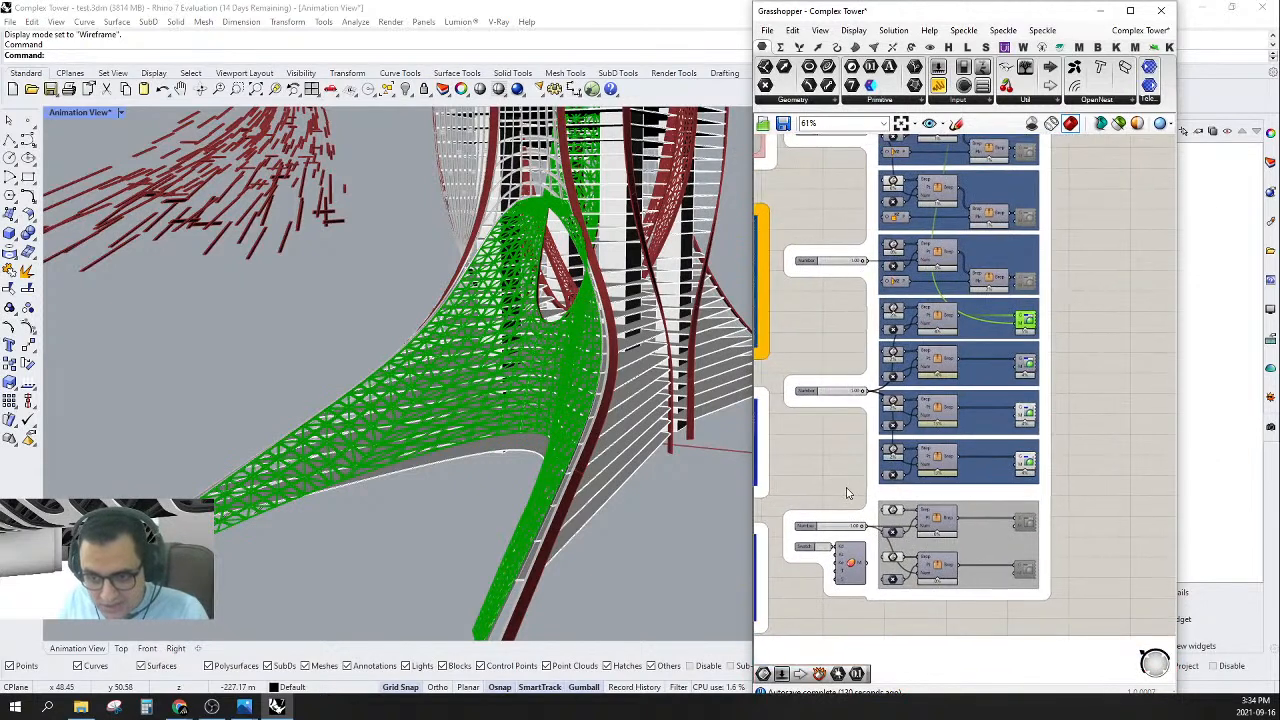
left_click_drag(845, 488, 1086, 340)
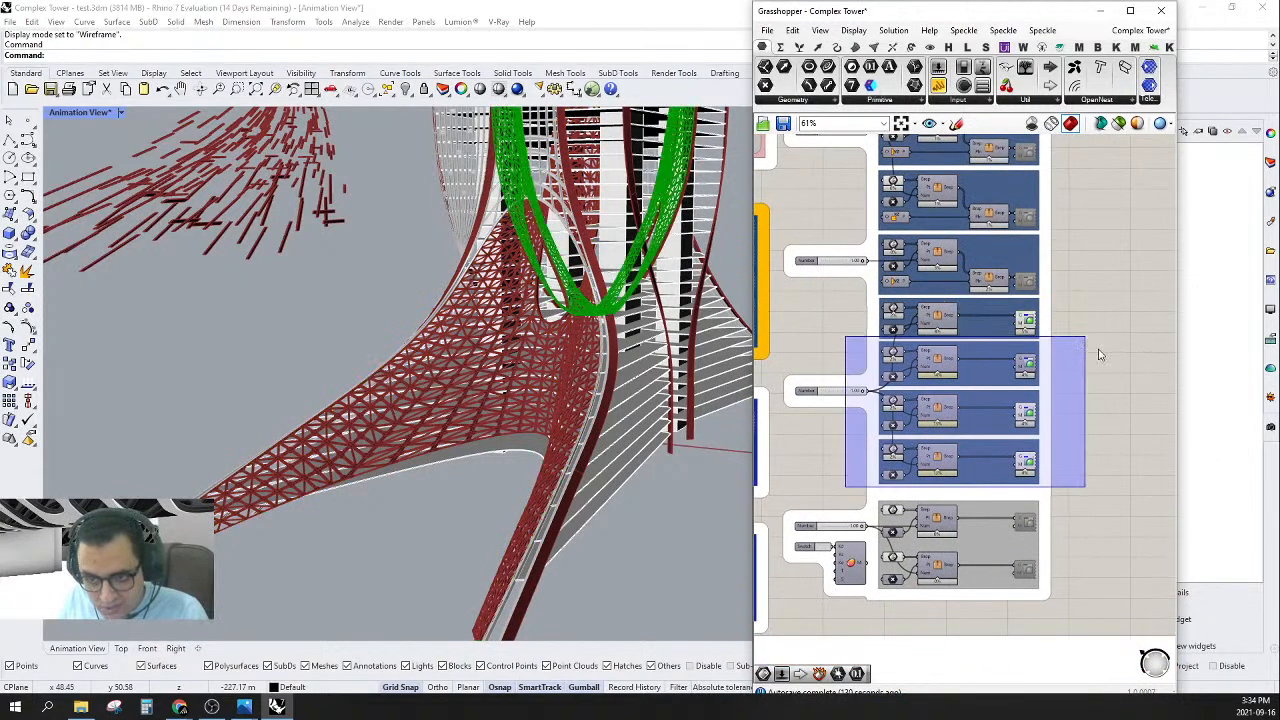
right_click(1098, 349)
left_click(1133, 401)
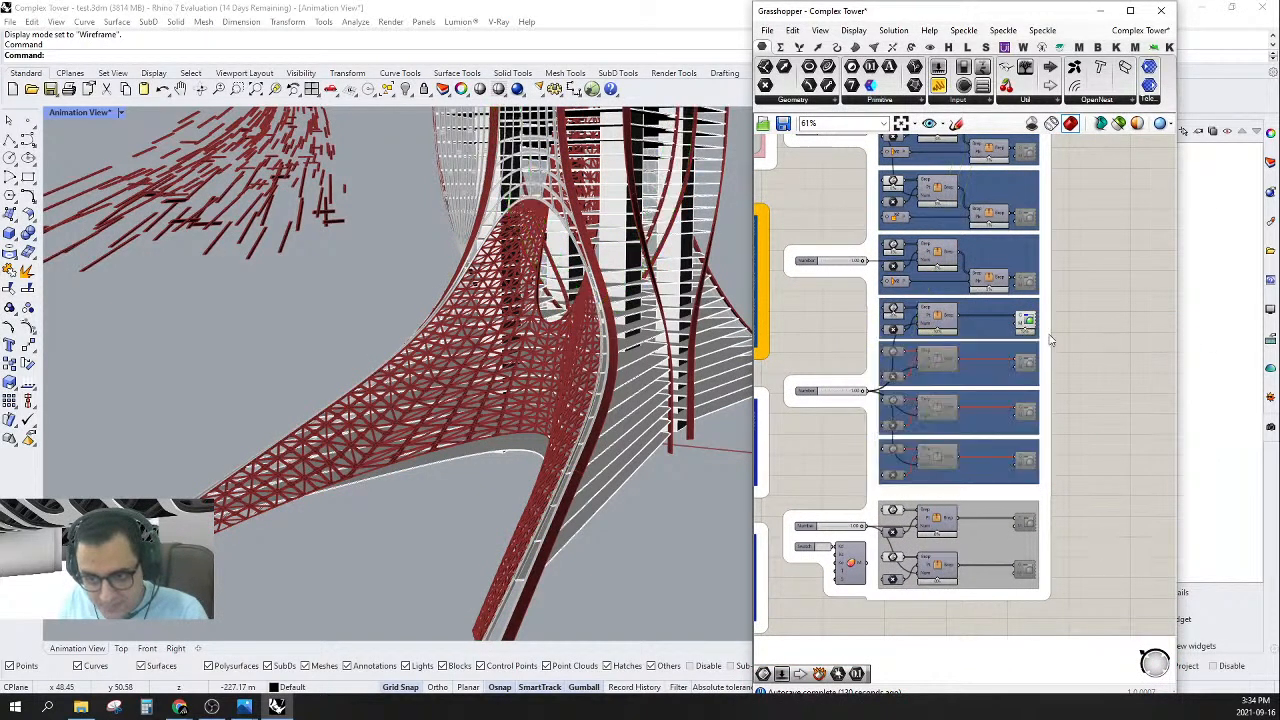
- Set the Number slider driving the last four blue Steel Anime rows to 0.5
scroll(1050, 360, "up", 4)
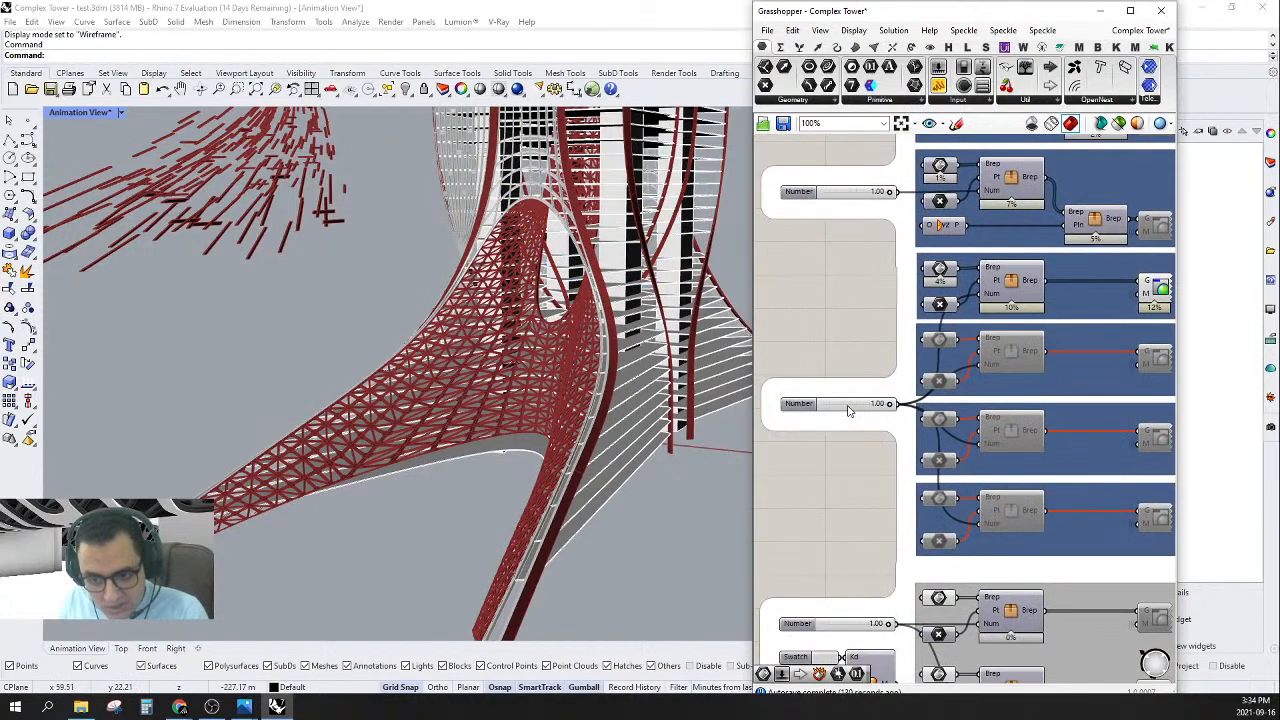
double_click(842, 403)
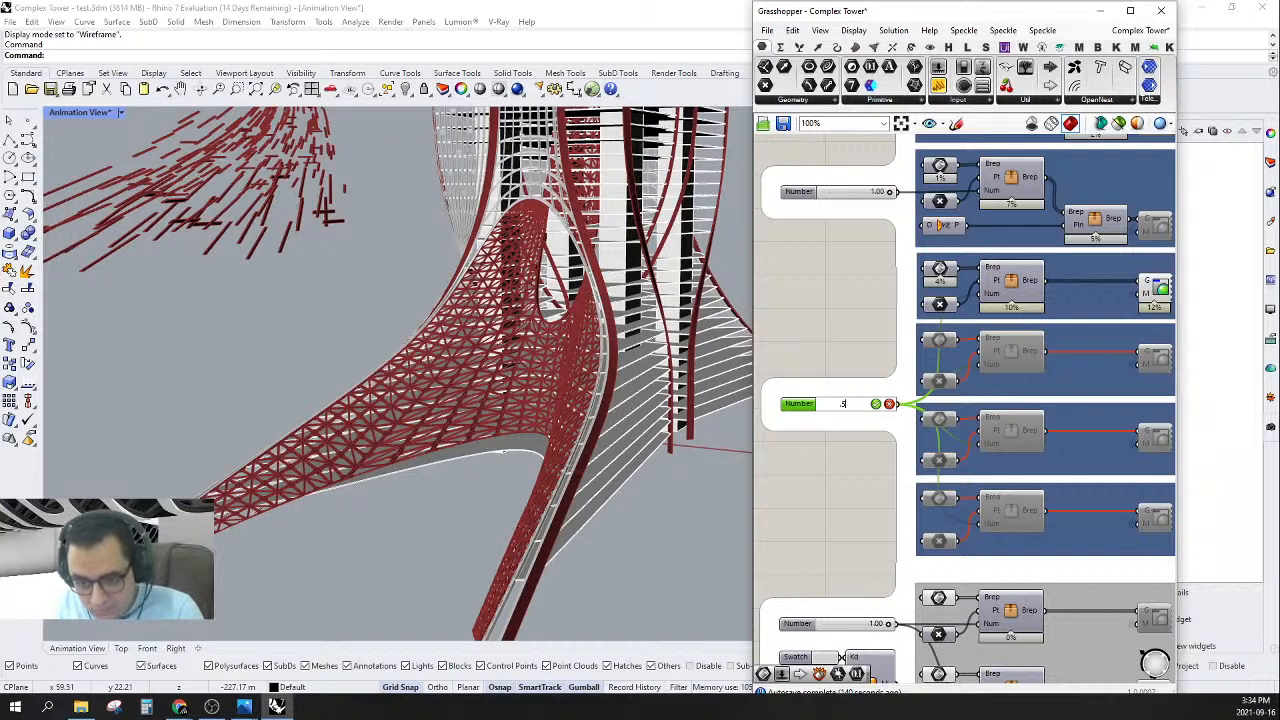
key("Return")
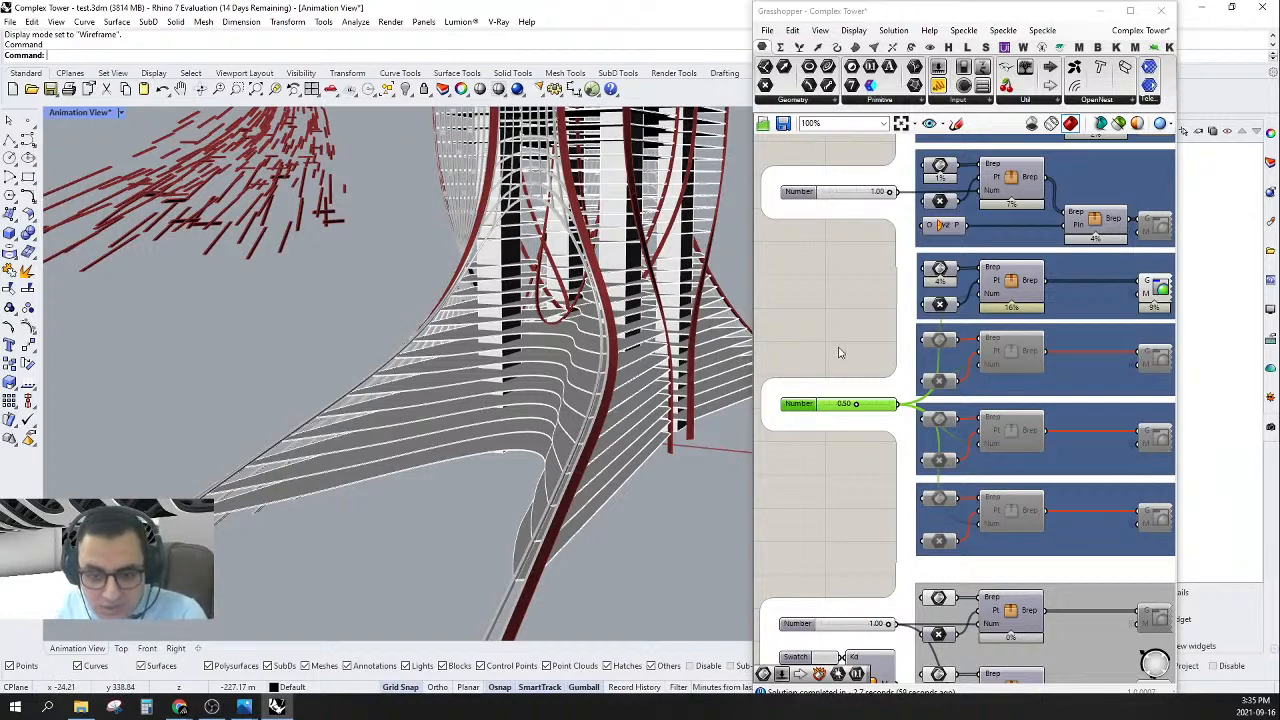
- Examine the scattered steel pieces around the tower in the animation view, both from a distance and up close
scroll(484, 462, "down", 10)
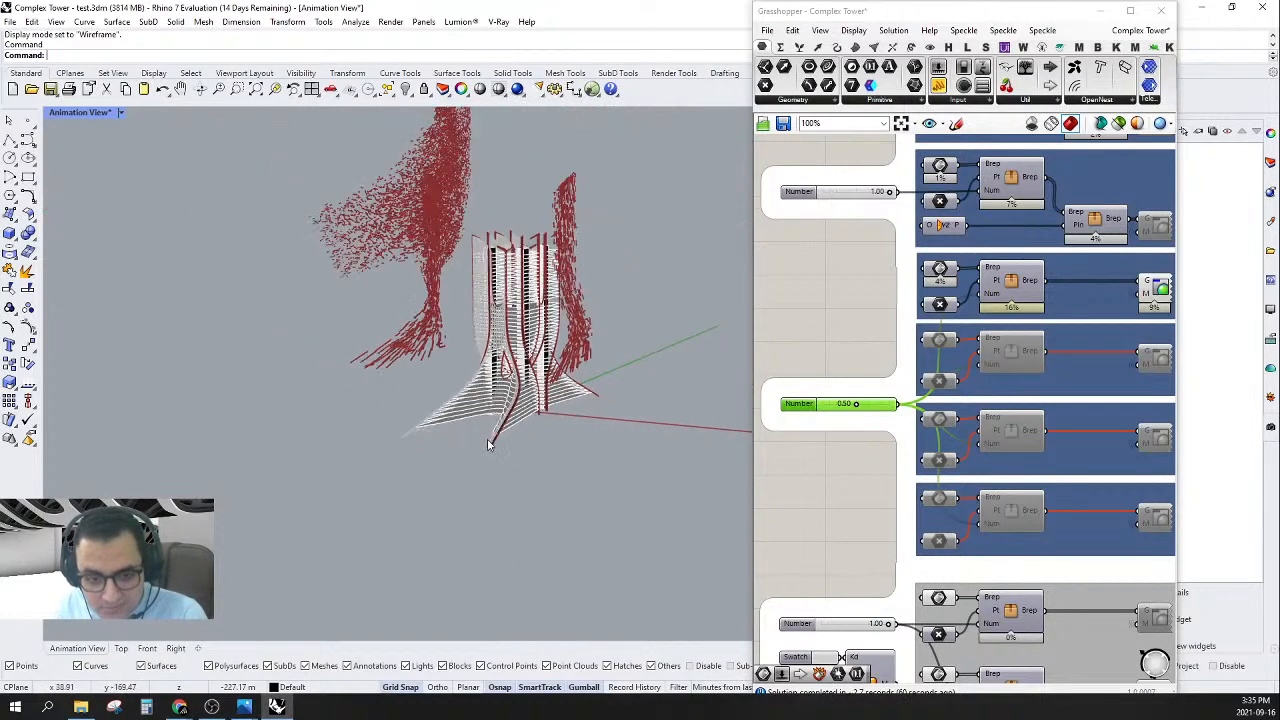
right_click_drag(484, 462, 286, 363)
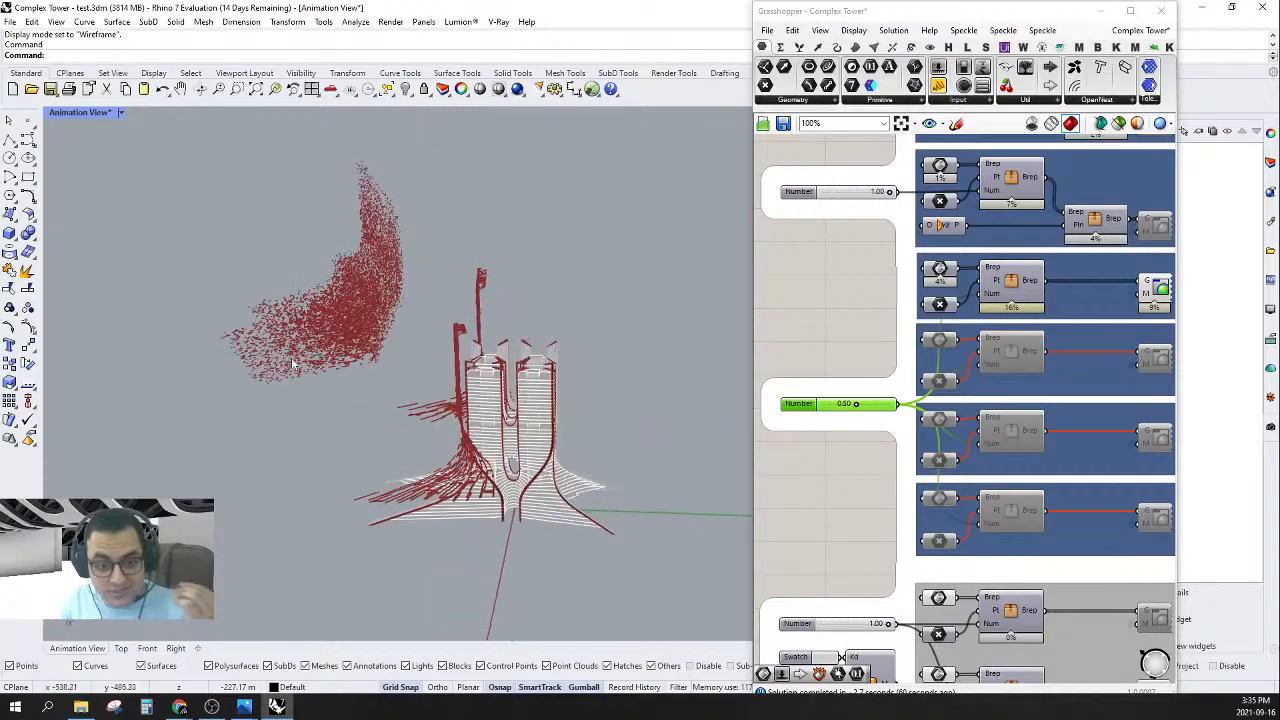
scroll(316, 337, "up", 5)
scroll(316, 337, "up", 6)
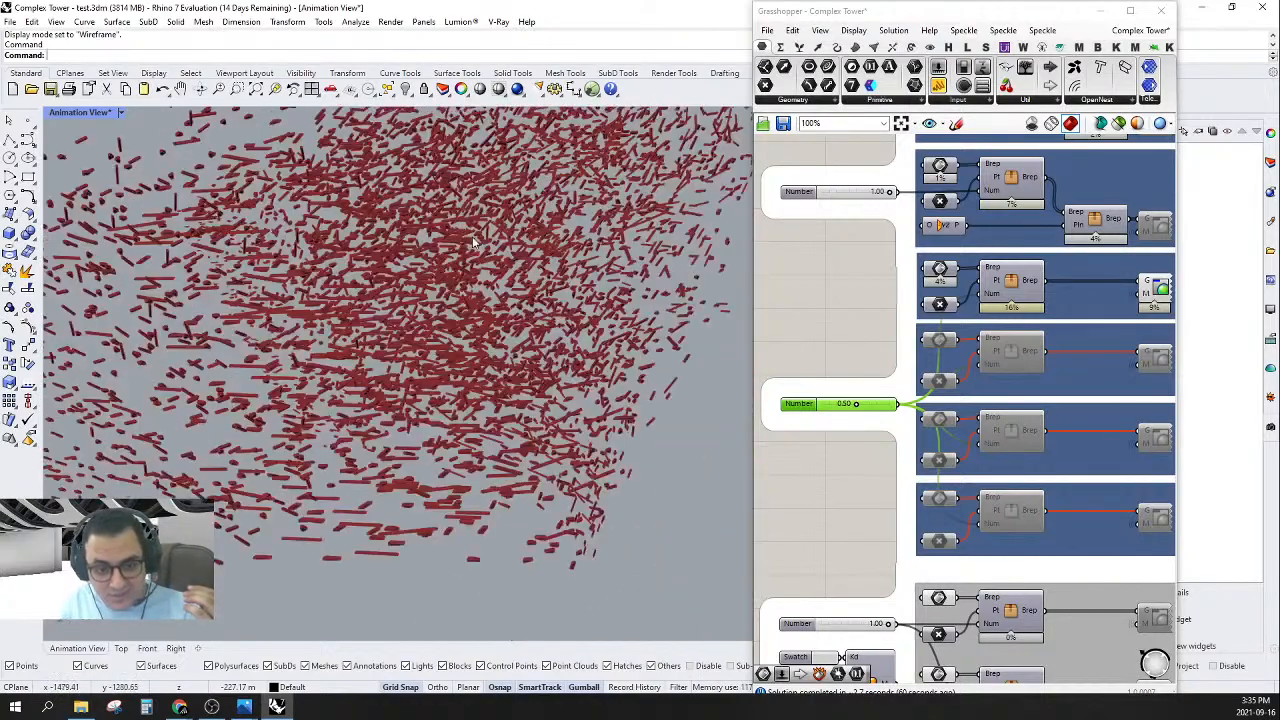
scroll(474, 253, "down", 8)
right_click_drag(486, 429, 420, 420)
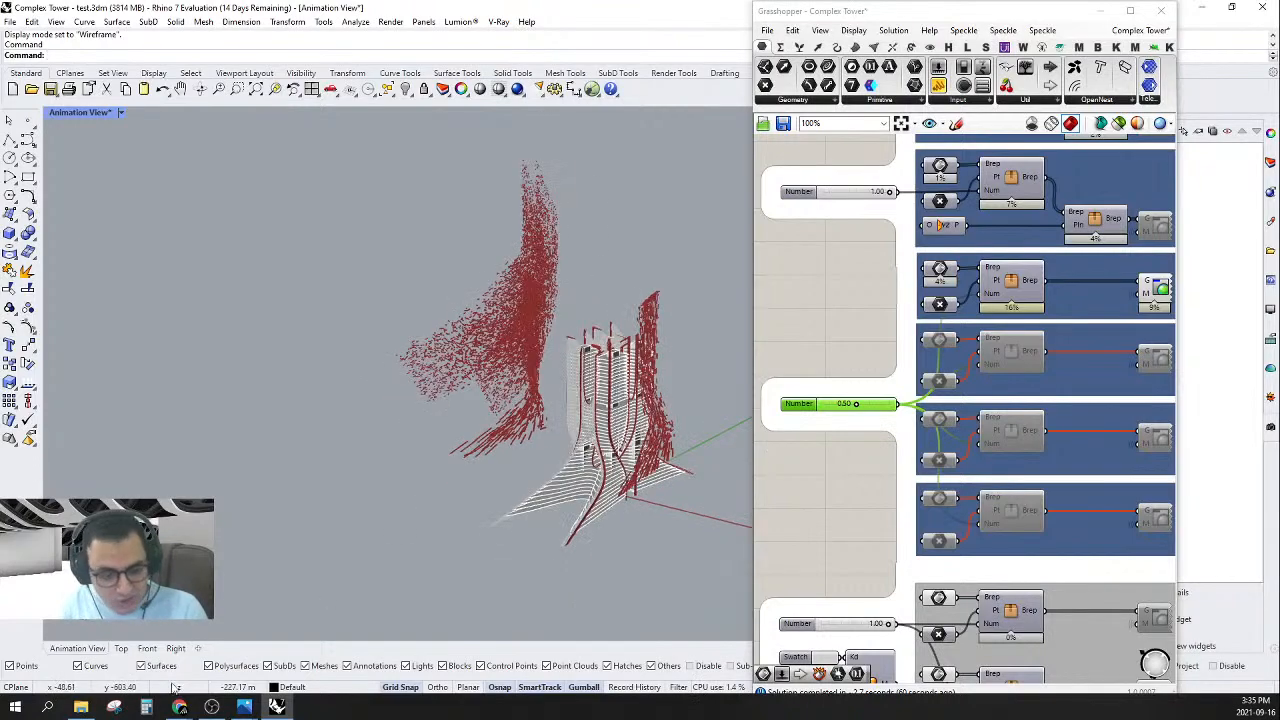
- Review the reference animations 13.gif and 12.gif in the Final - Complex Tower folder, and return to the Rhino model
left_click(84, 707)
scroll(590, 440, "down", 2)
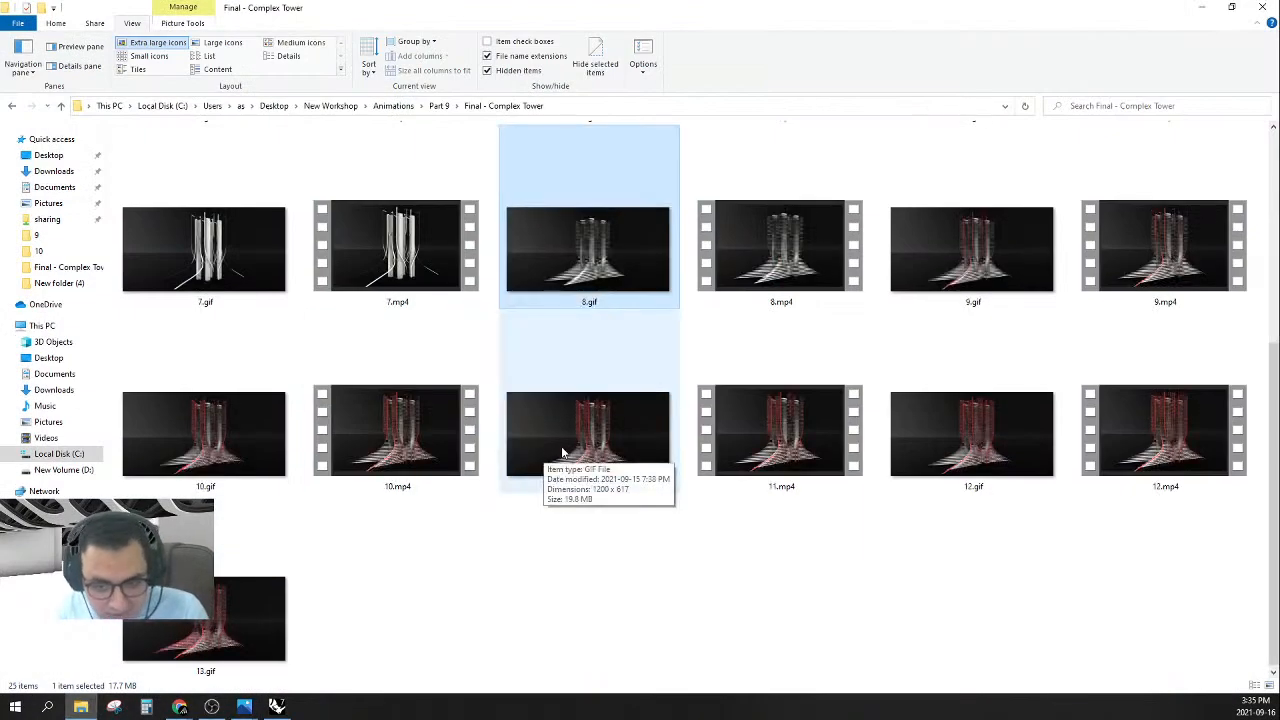
left_click(797, 554)
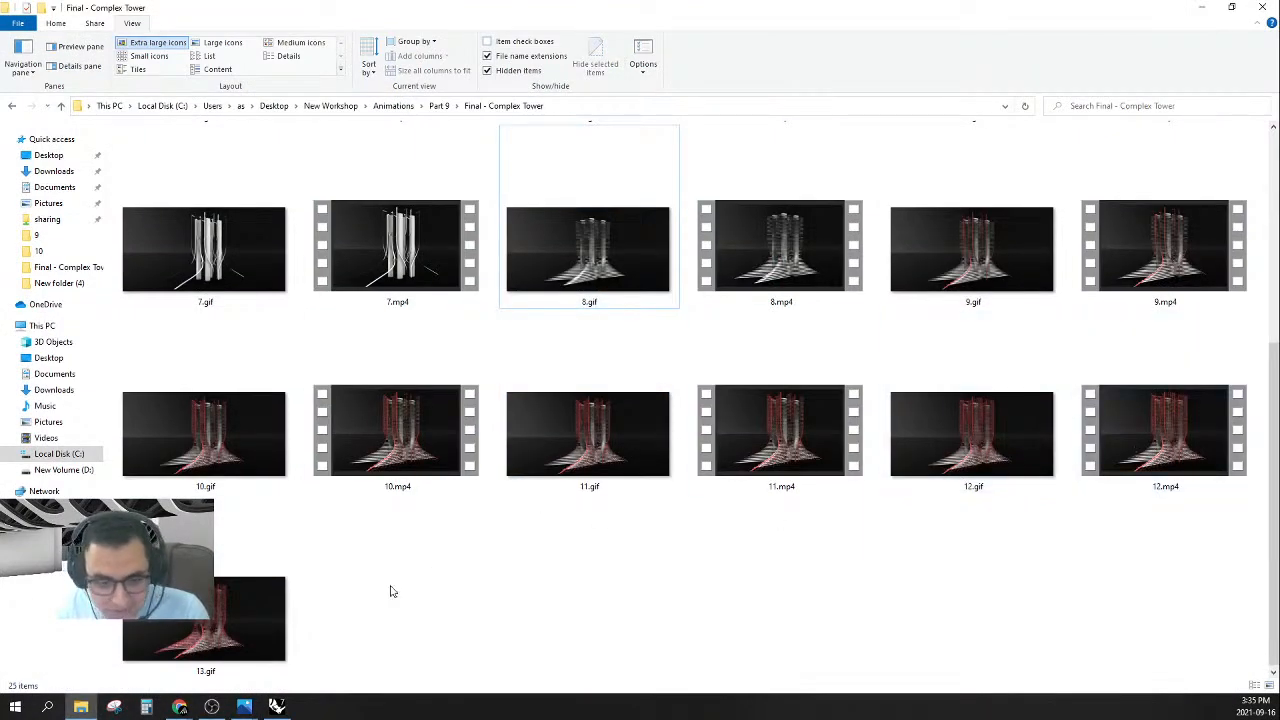
double_click(212, 617)
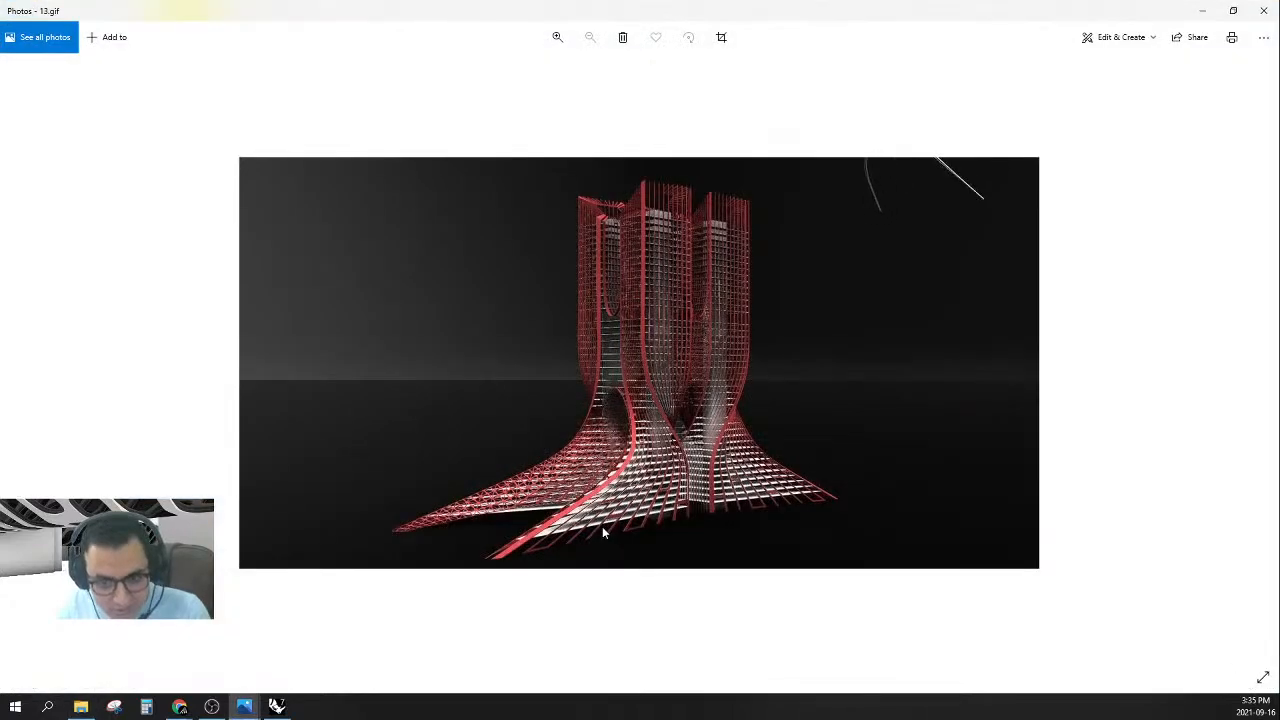
left_click(1233, 10)
left_click(781, 137)
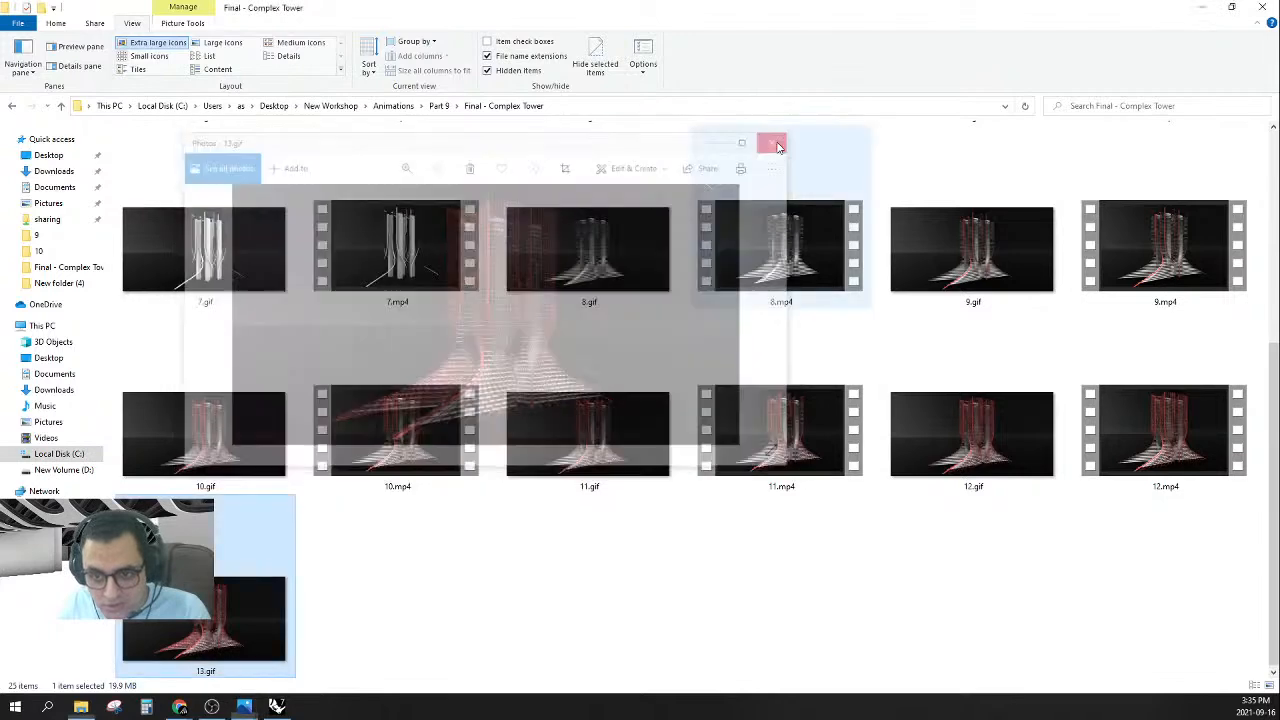
double_click(1002, 472)
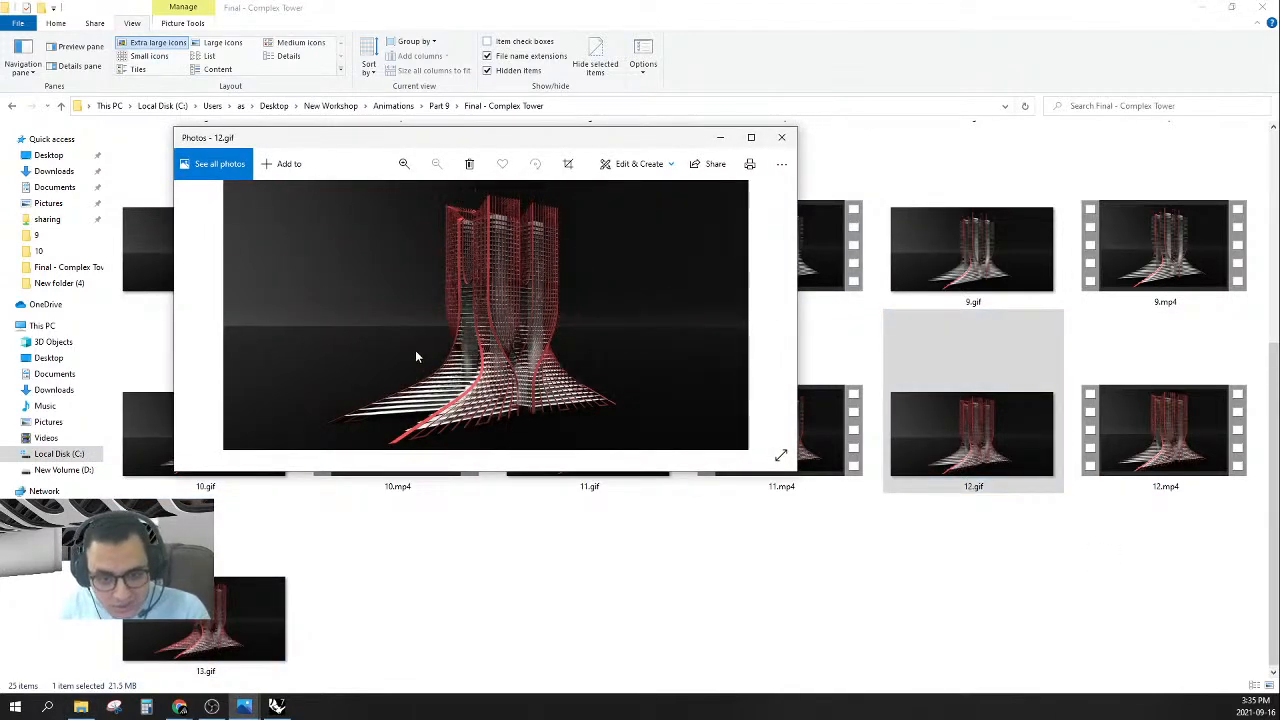
left_click(751, 137)
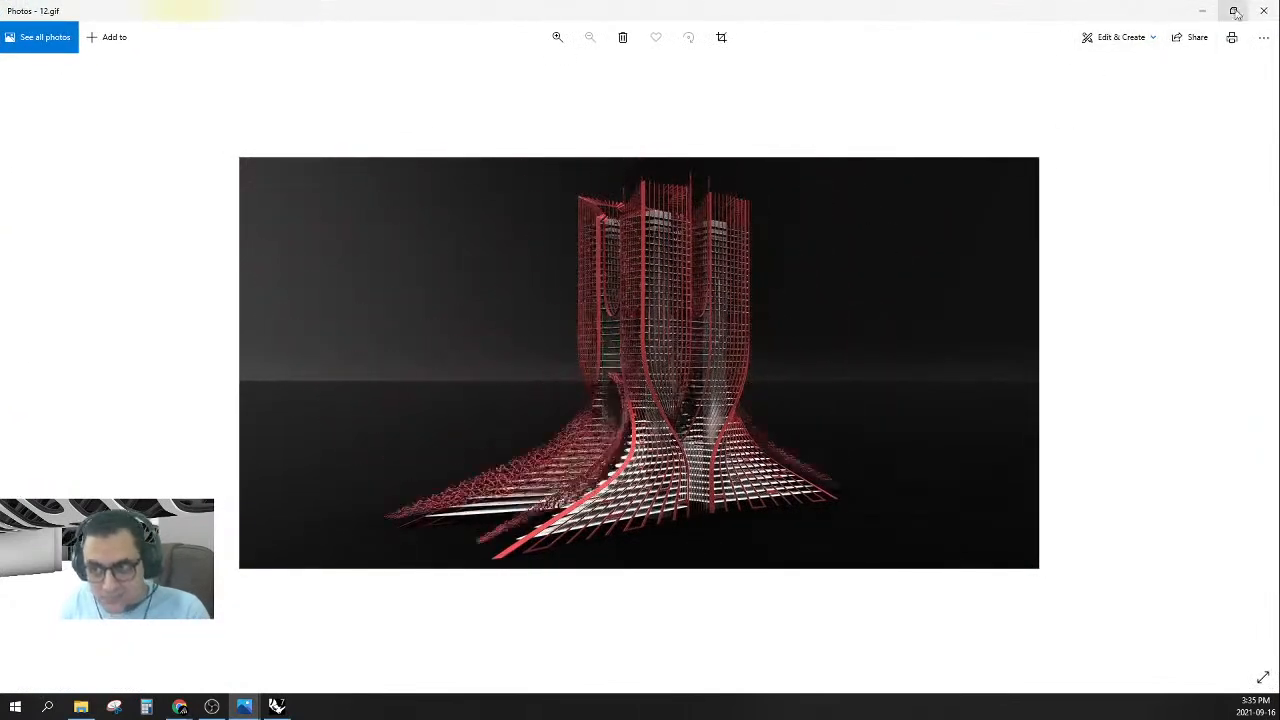
left_click(1268, 13)
left_click(660, 517)
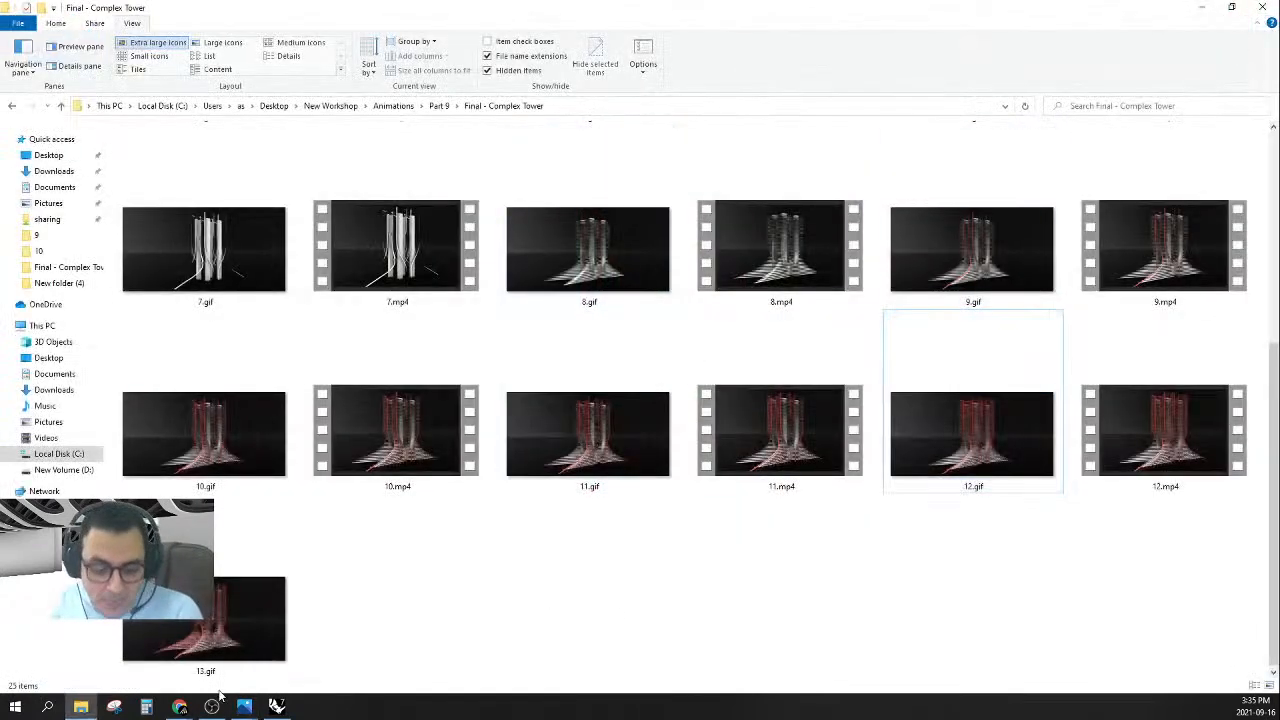
mouse_move(180, 707)
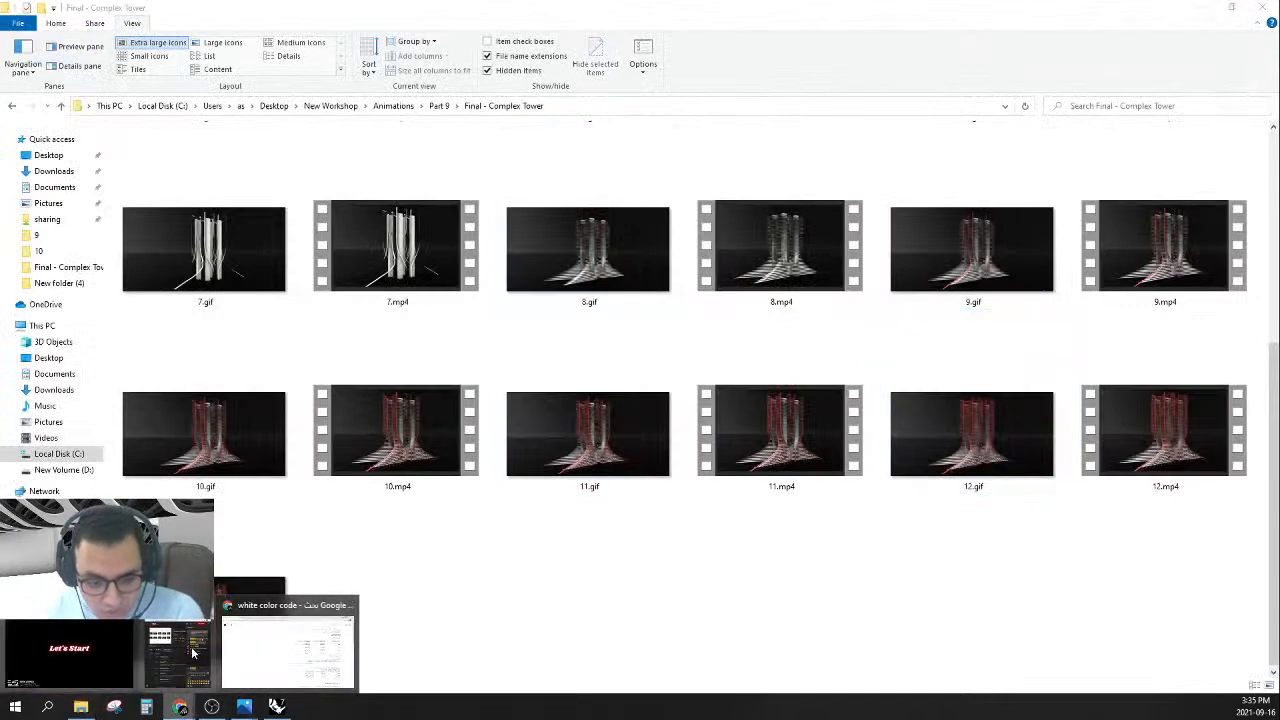
mouse_move(55, 683)
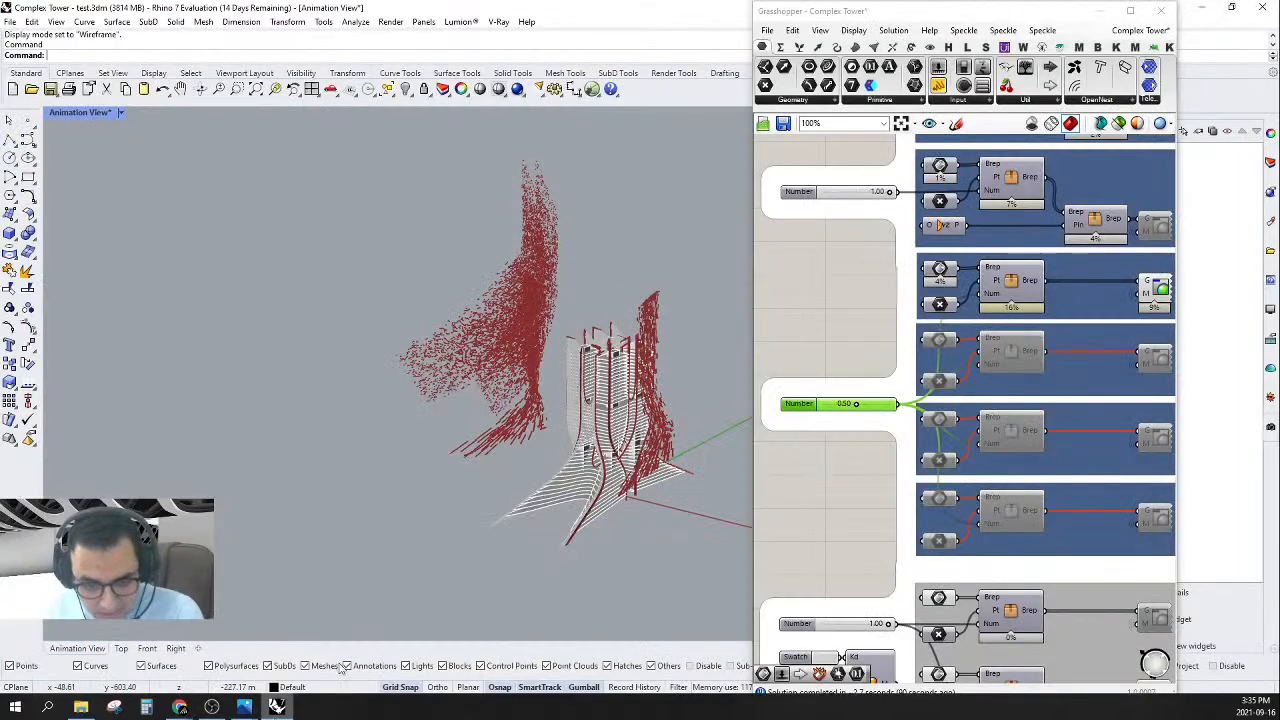
- Disable the lower three of the four white component groups beside the Steel Anime section
scroll(845, 352, "down", 5)
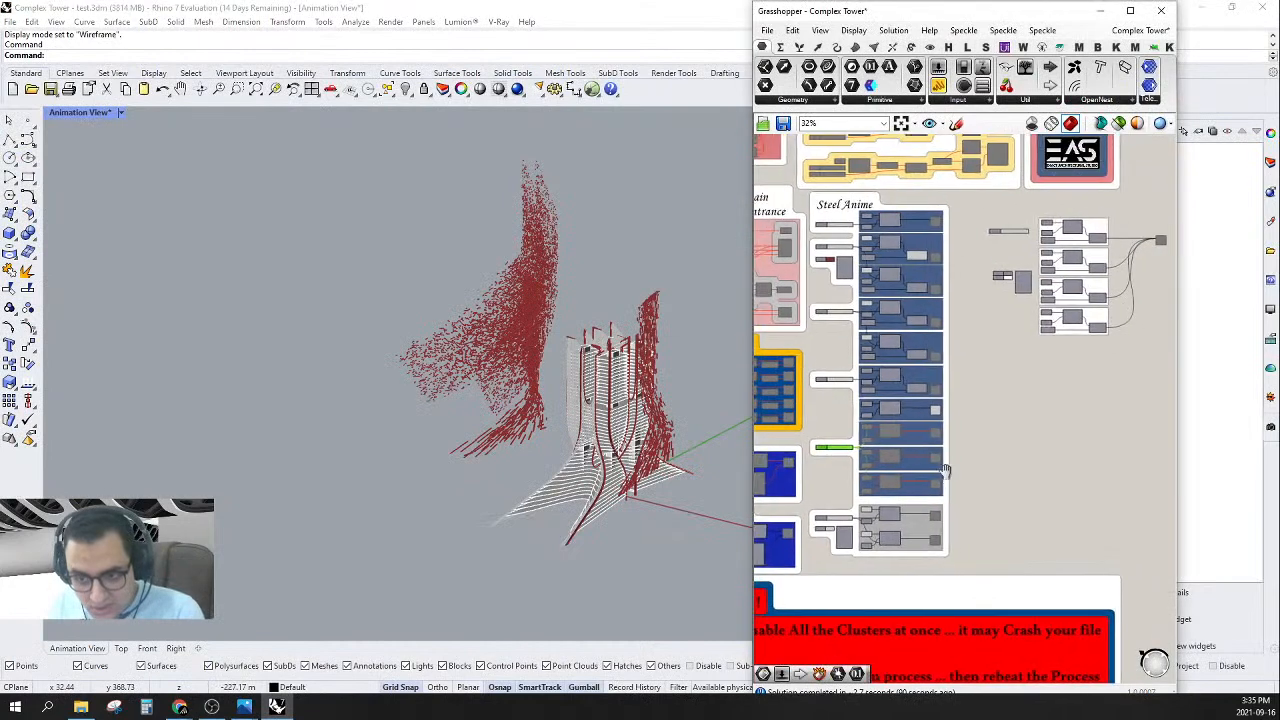
scroll(845, 352, "up", 1)
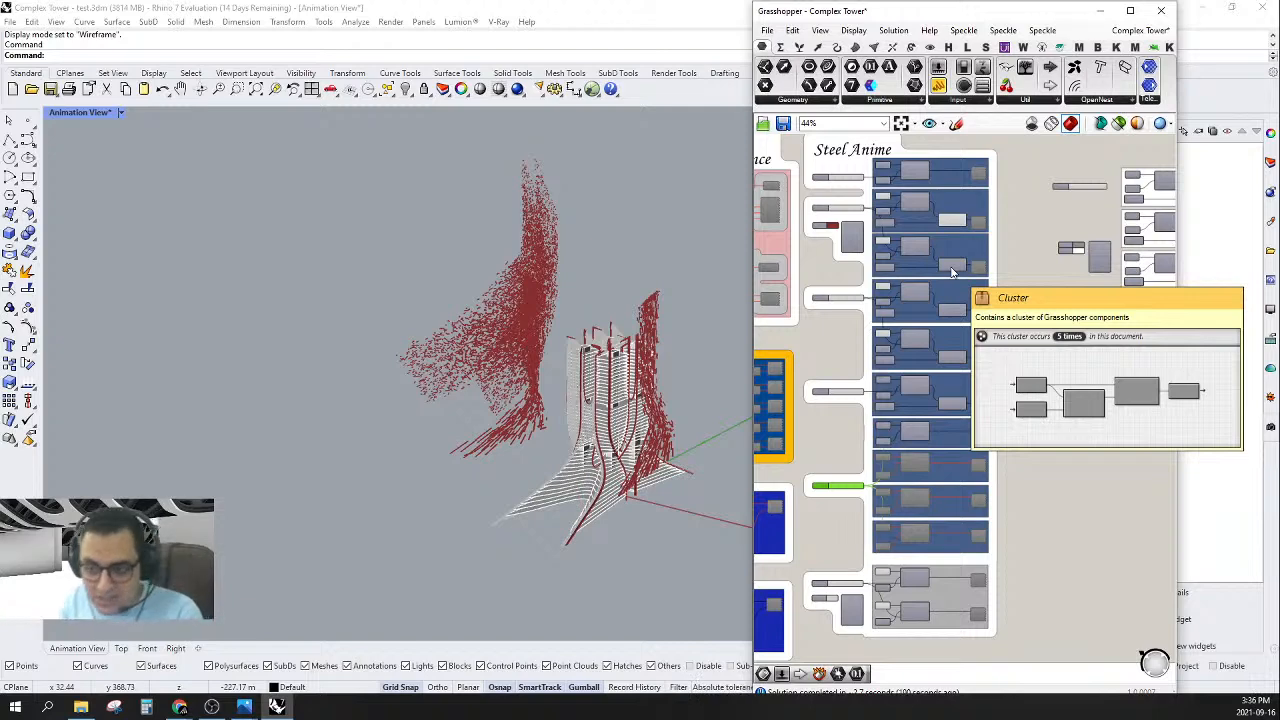
scroll(952, 271, "down", 3)
scroll(1143, 281, "up", 3)
scroll(1143, 281, "up", 4)
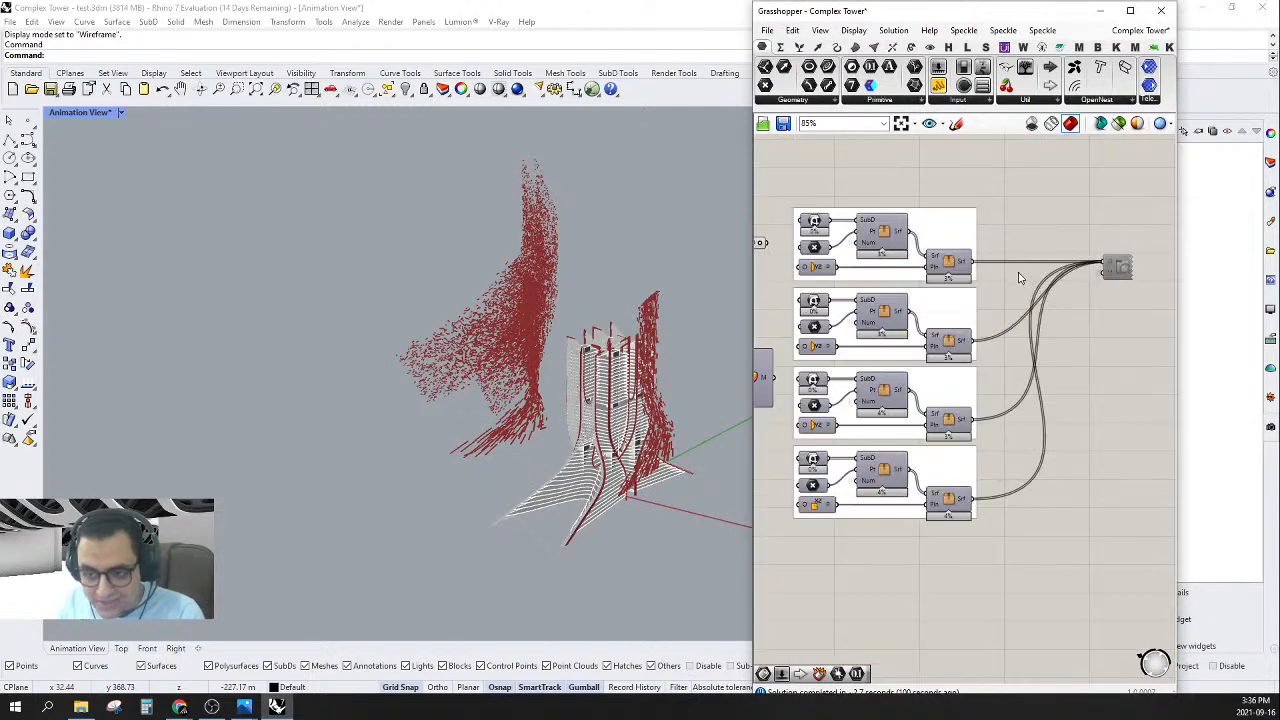
right_click_drag(943, 459, 996, 461)
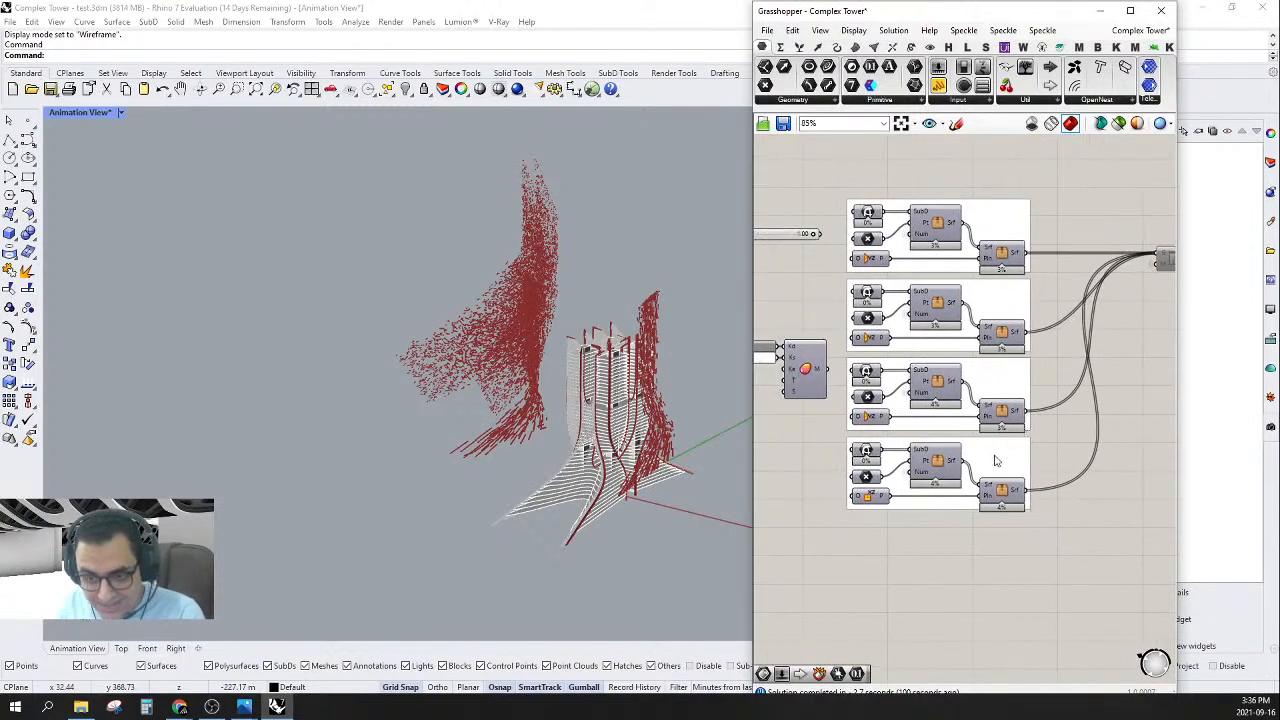
left_click_drag(838, 535, 1068, 288)
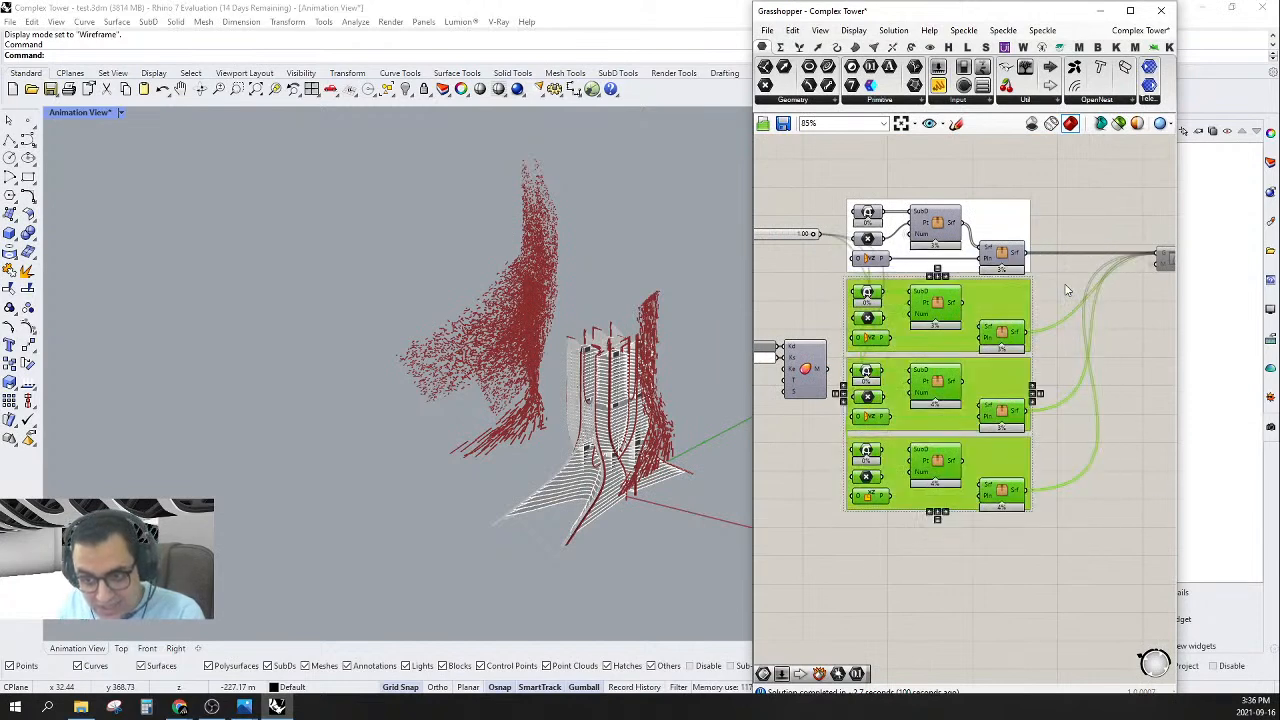
right_click(1068, 288)
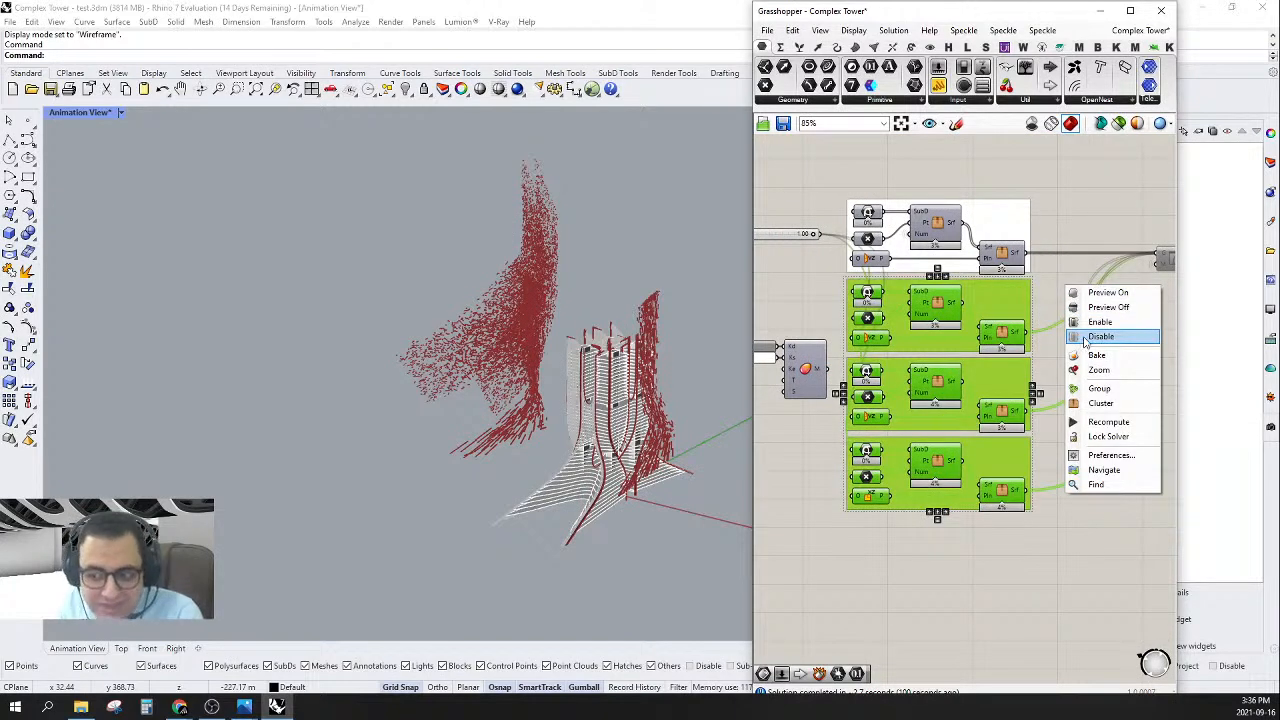
left_click(1098, 337)
- Enable the Custom Preview component fed by the four white groups
right_click_drag(1060, 186, 1060, 252)
left_click(1075, 295)
right_click_drag(1075, 295, 998, 284)
right_click(1060, 250)
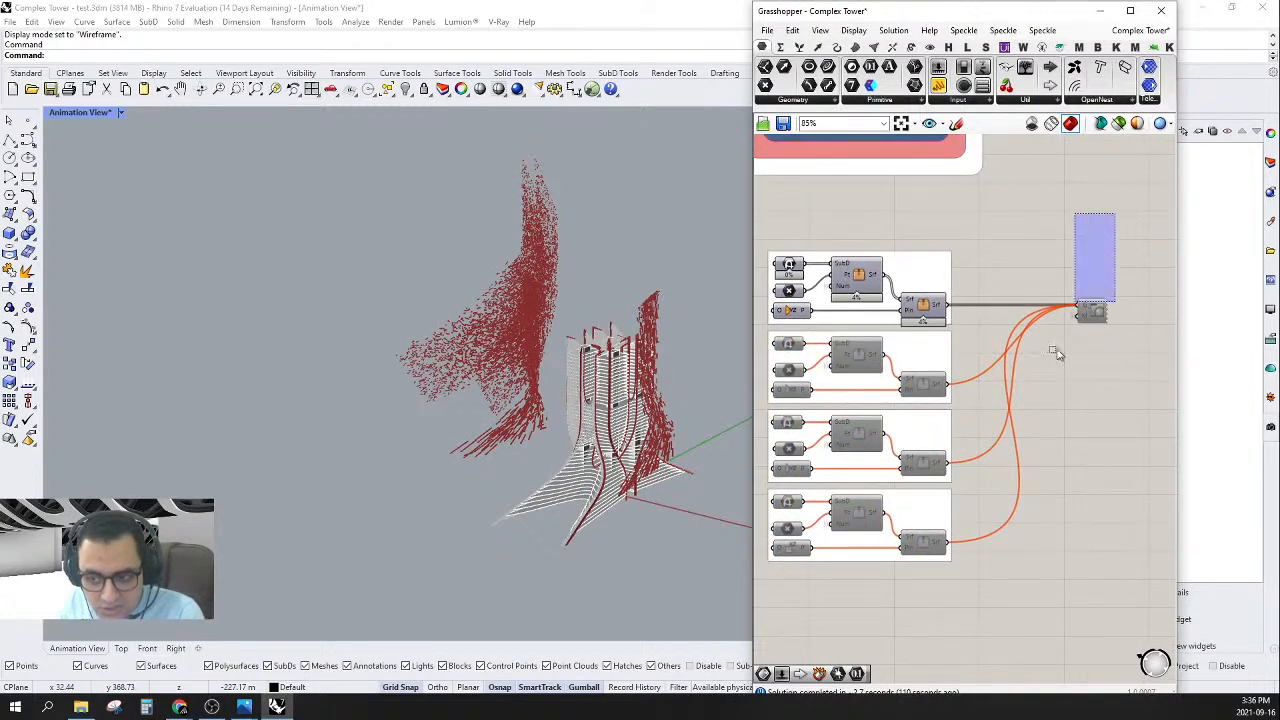
left_click(1086, 283)
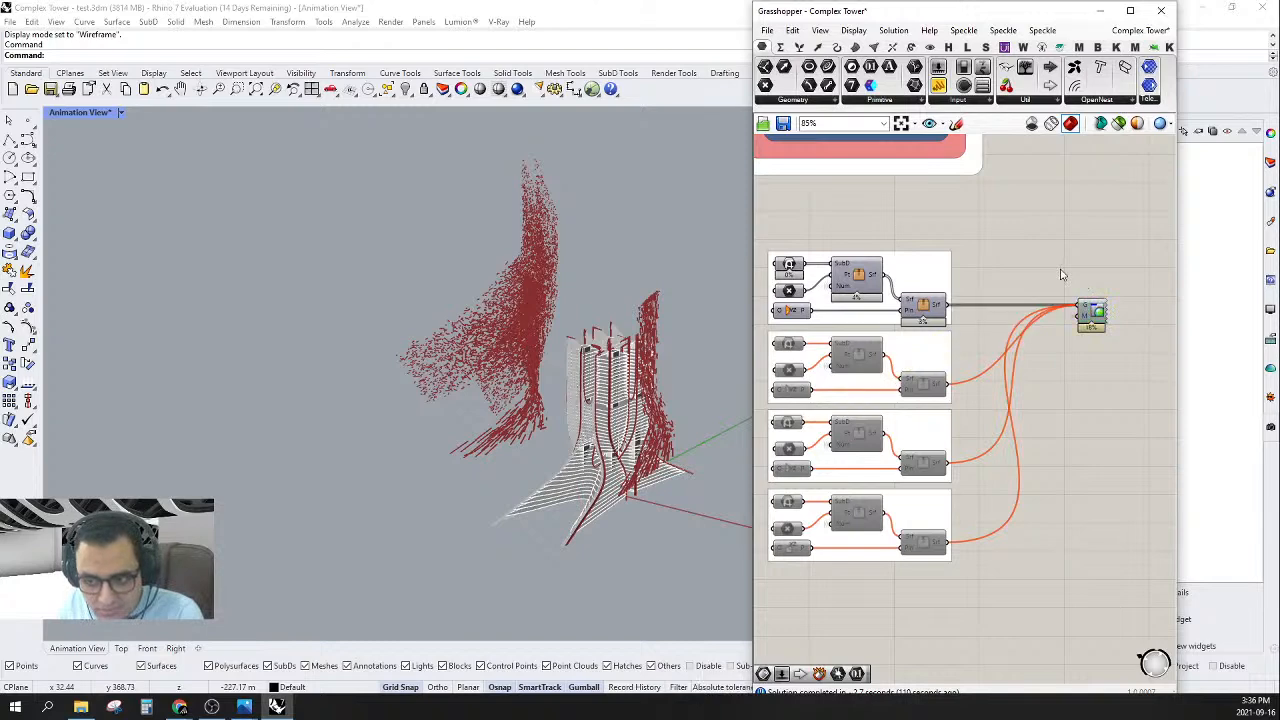
- Disable the entire Steel Anime group, including its sliders and grey rows, and clear the selection
scroll(1062, 275, "down", 6)
scroll(962, 384, "up", 4)
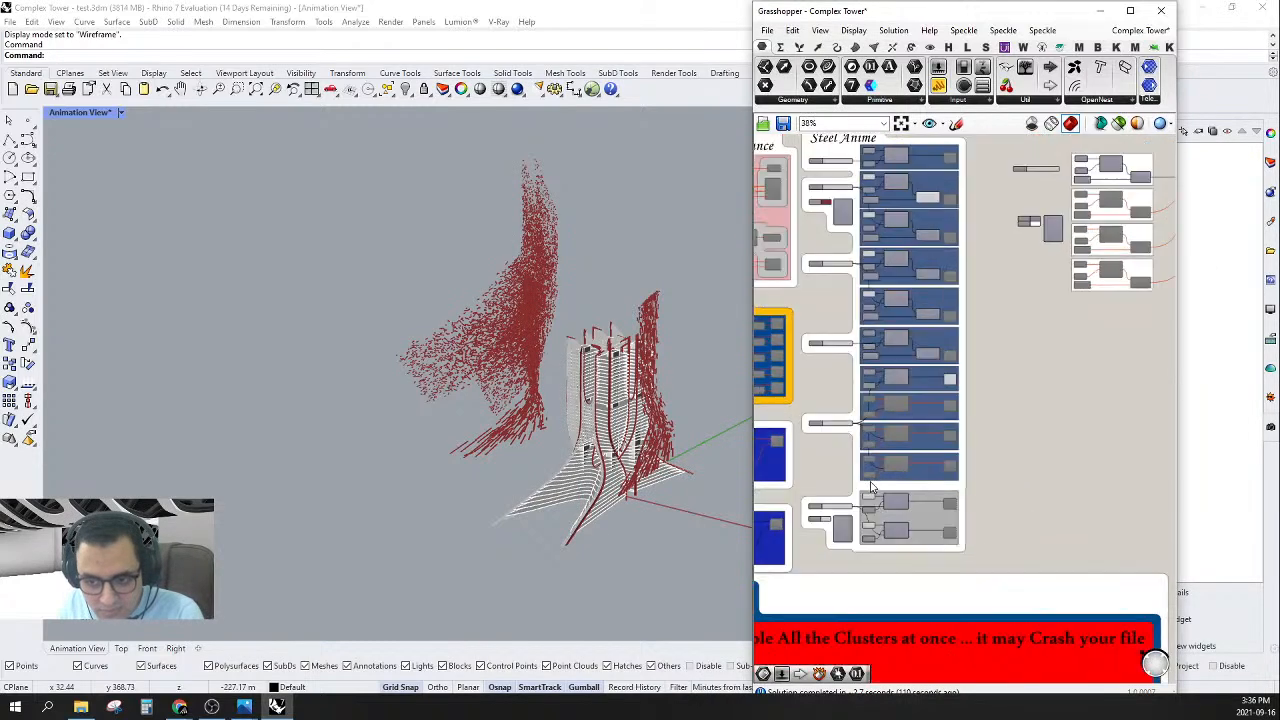
right_click_drag(952, 274, 962, 293)
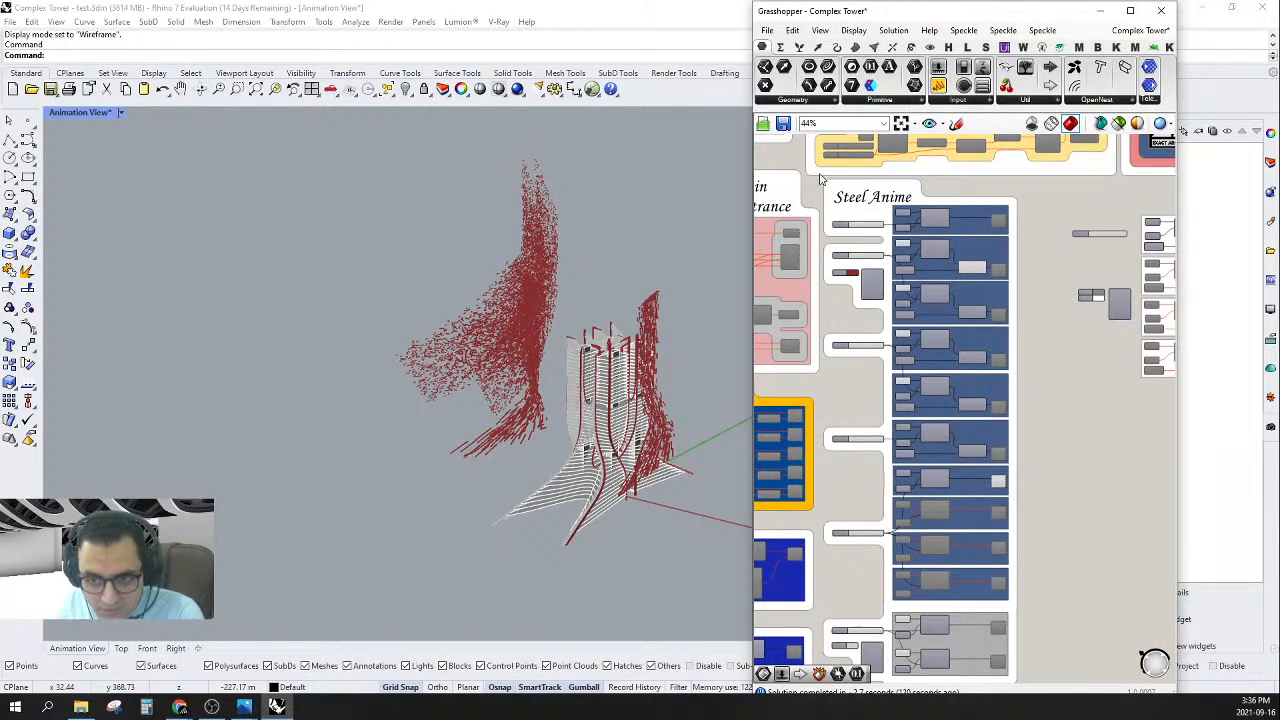
scroll(820, 178, "down", 2)
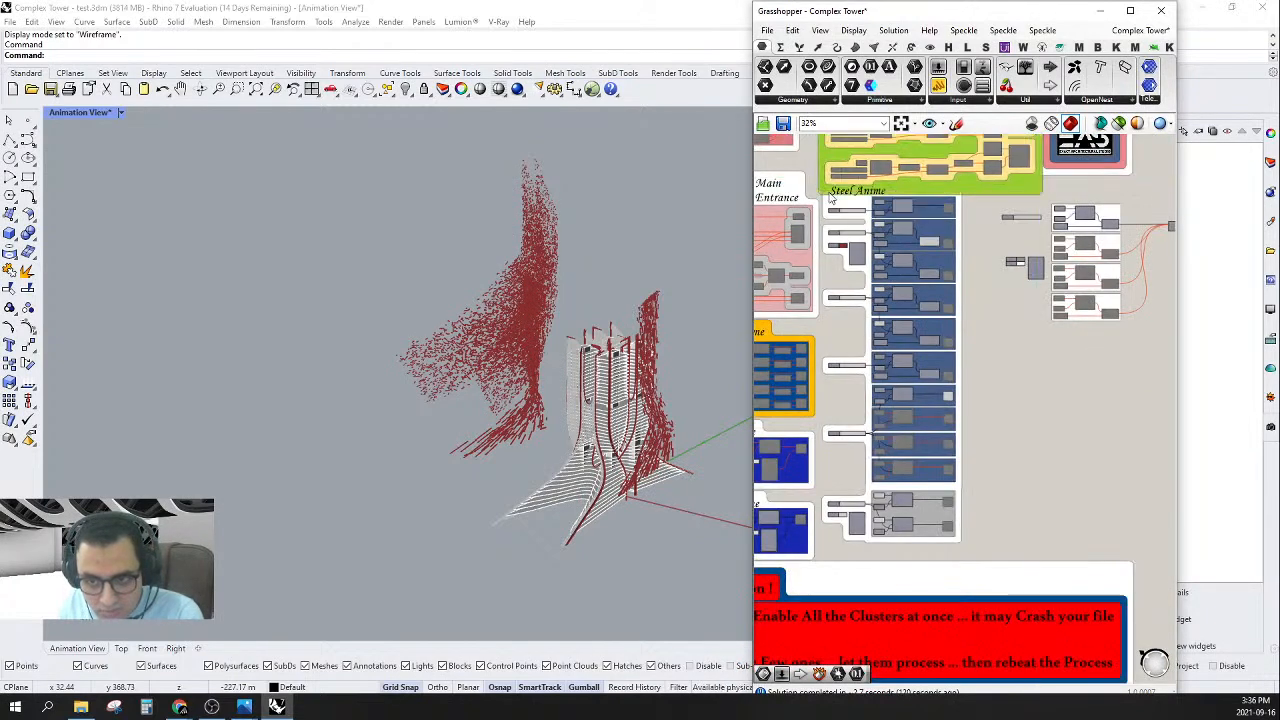
scroll(818, 182, "up", 2)
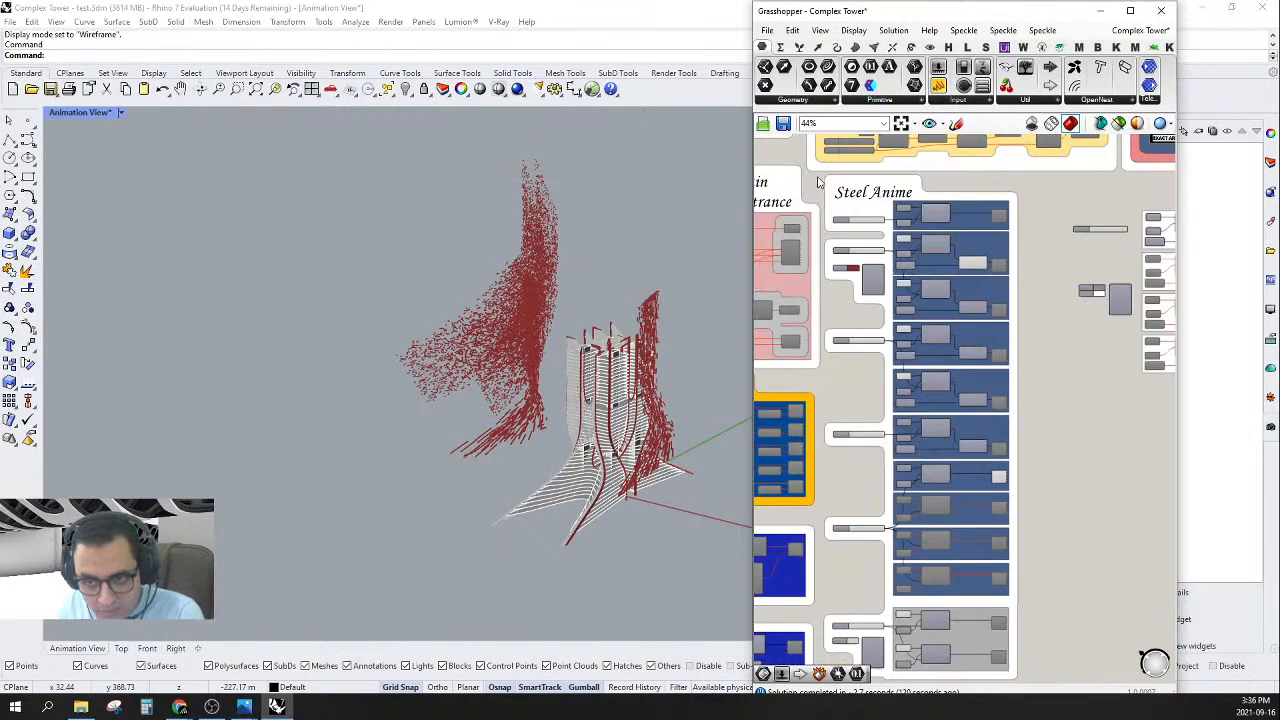
left_click(818, 182)
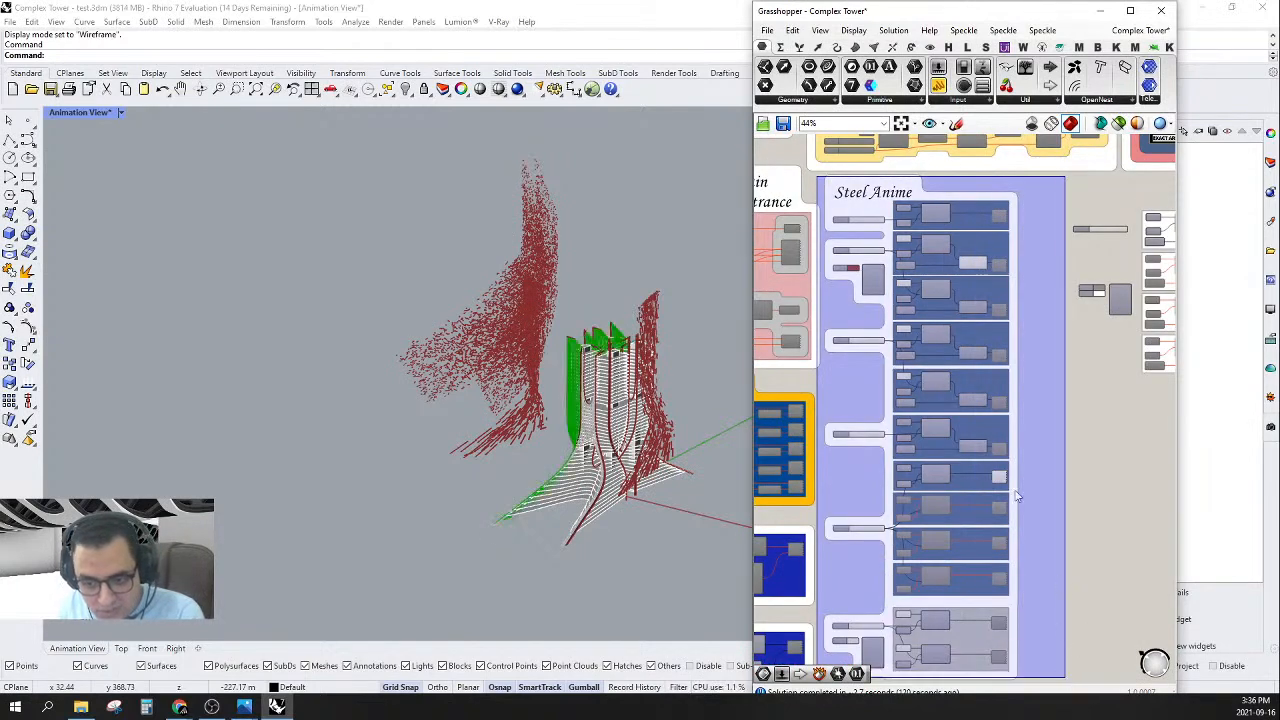
scroll(1017, 495, "down", 2)
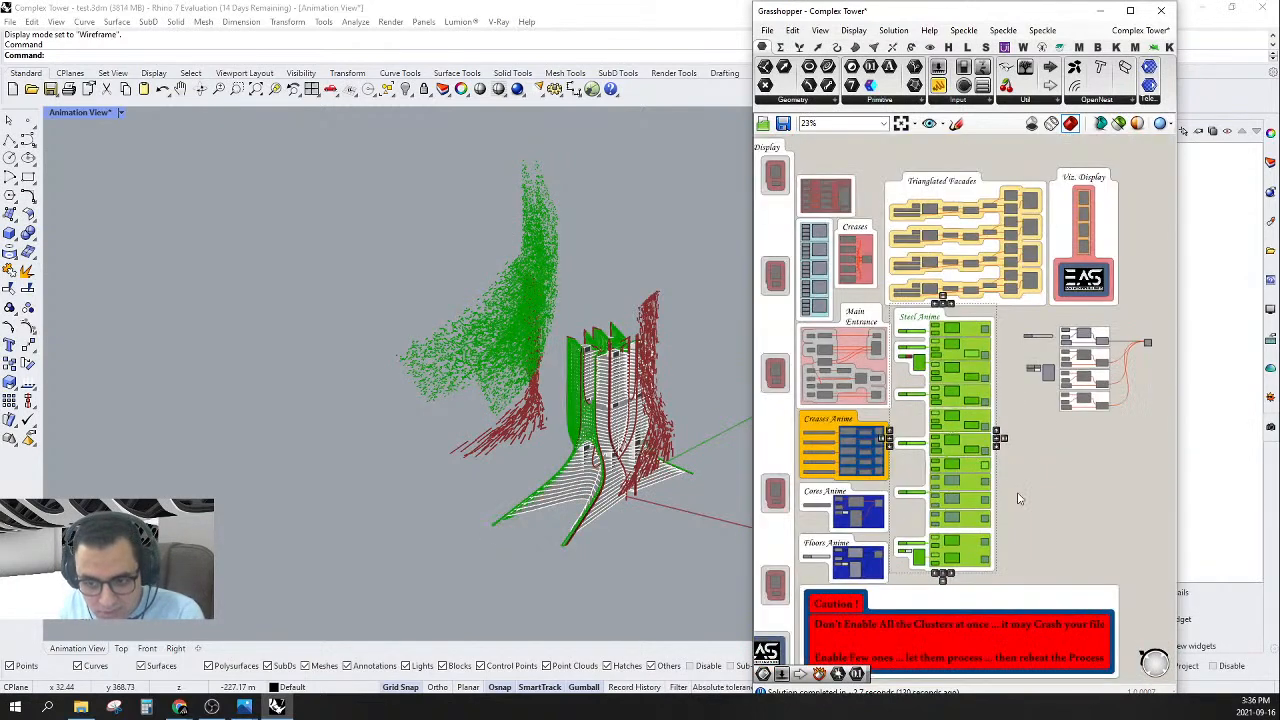
right_click(1019, 498)
left_click(1050, 538)
scroll(933, 545, "up", 5)
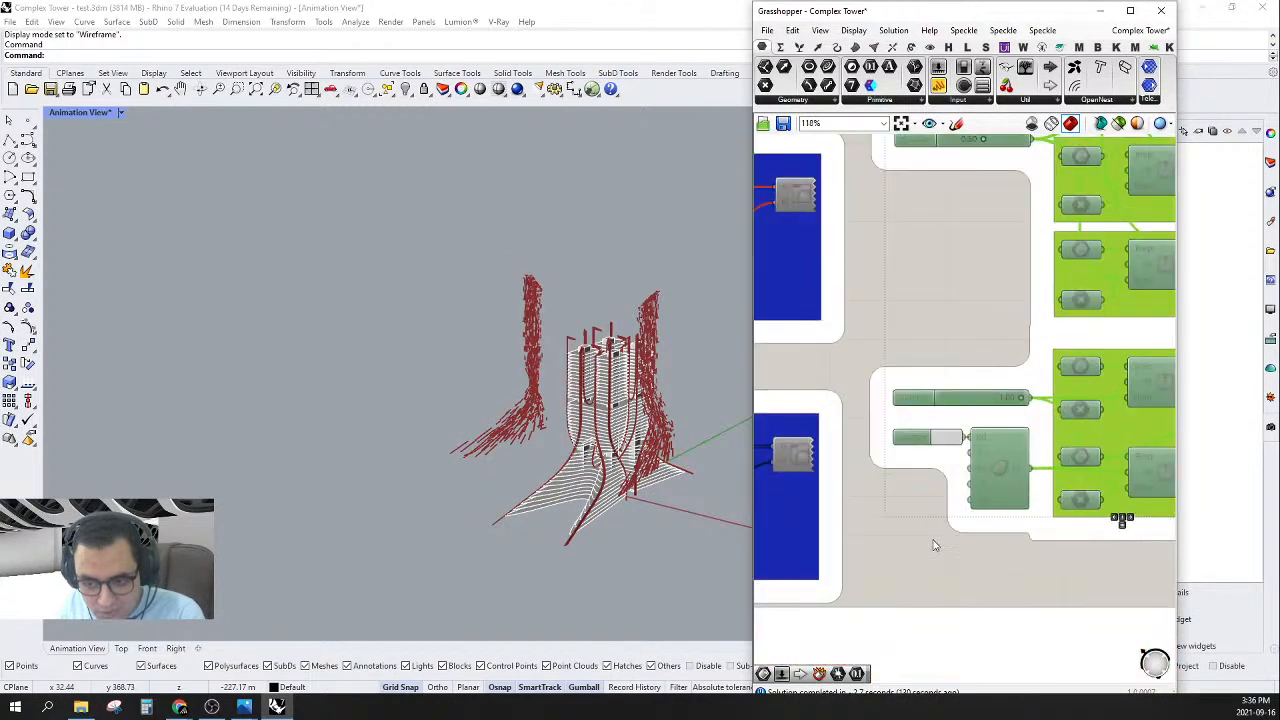
scroll(933, 545, "up", 2)
left_click(1034, 252)
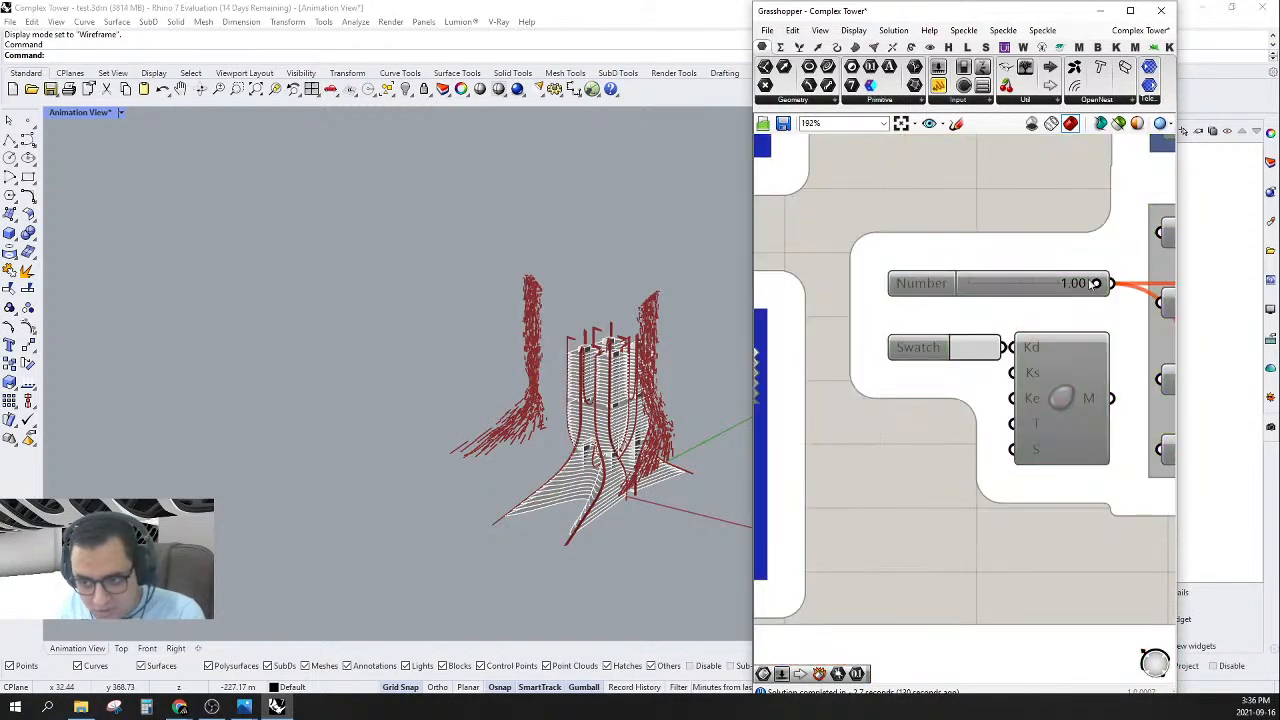
- Set the lowest three Steel Anime number sliders to 0.00, starting with the one above the white swatch
left_click_drag(1096, 283, 884, 290)
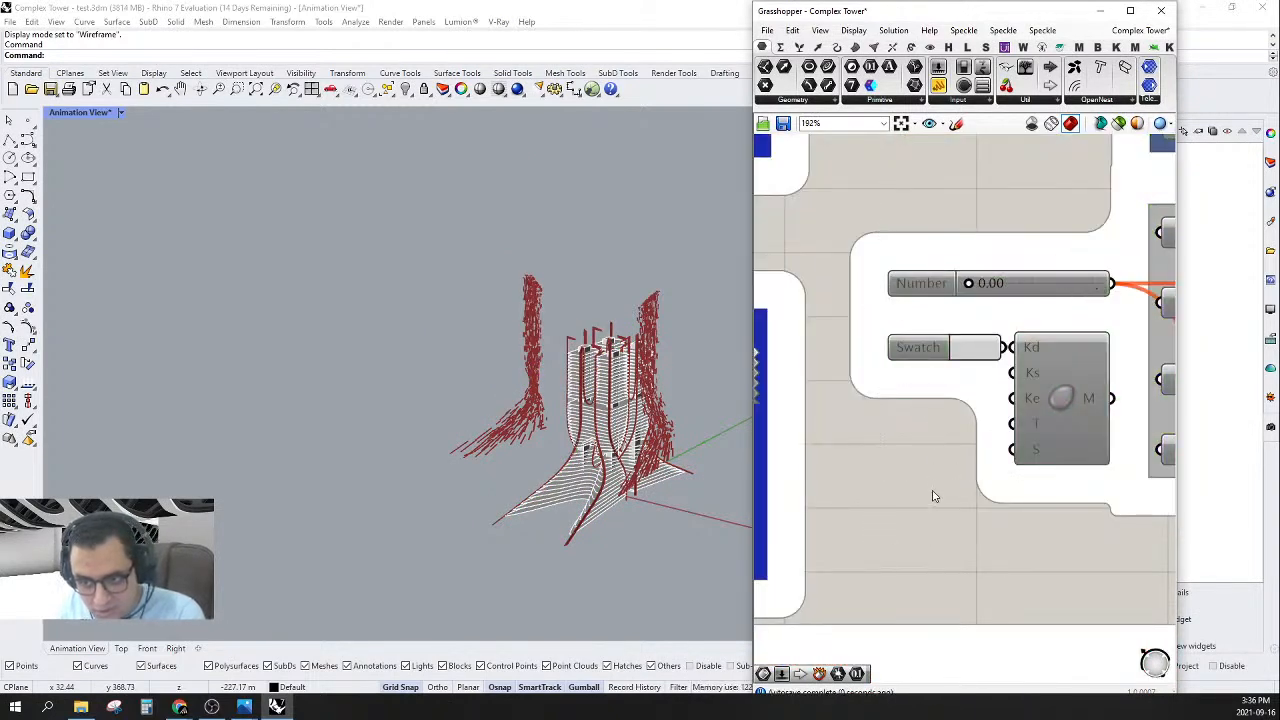
scroll(927, 522, "down", 3)
scroll(986, 203, "up", 3)
left_click_drag(967, 246, 818, 236)
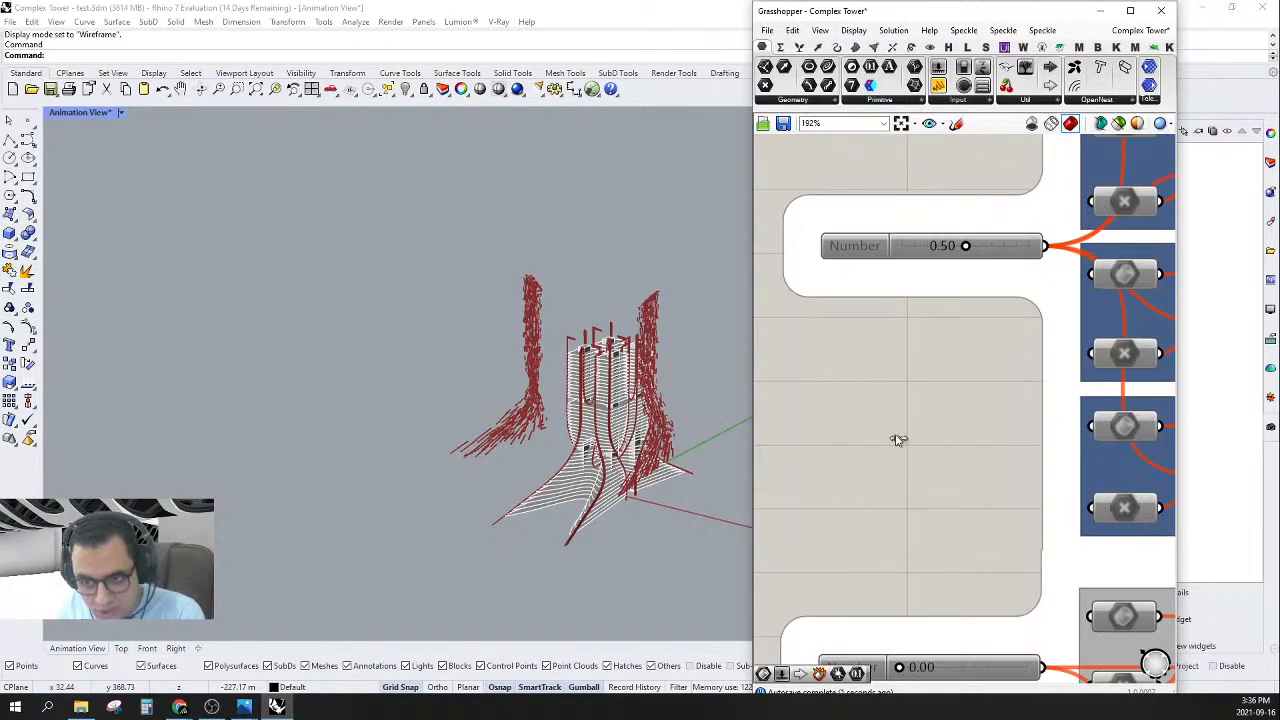
scroll(908, 517, "down", 3)
scroll(1015, 388, "up", 3)
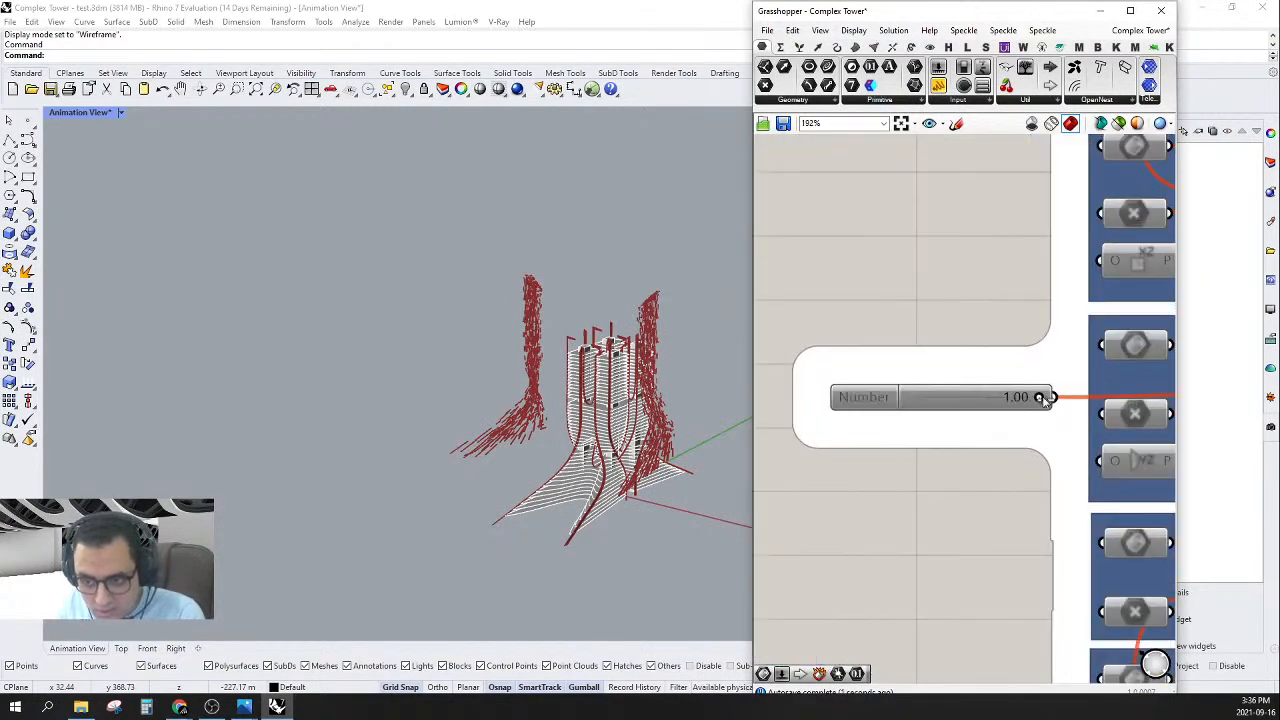
left_click_drag(1042, 399, 829, 381)
- Set the next two Steel Anime number sliders up, including the one above the red swatch, to 0.00
scroll(932, 508, "down", 4)
scroll(975, 237, "up", 4)
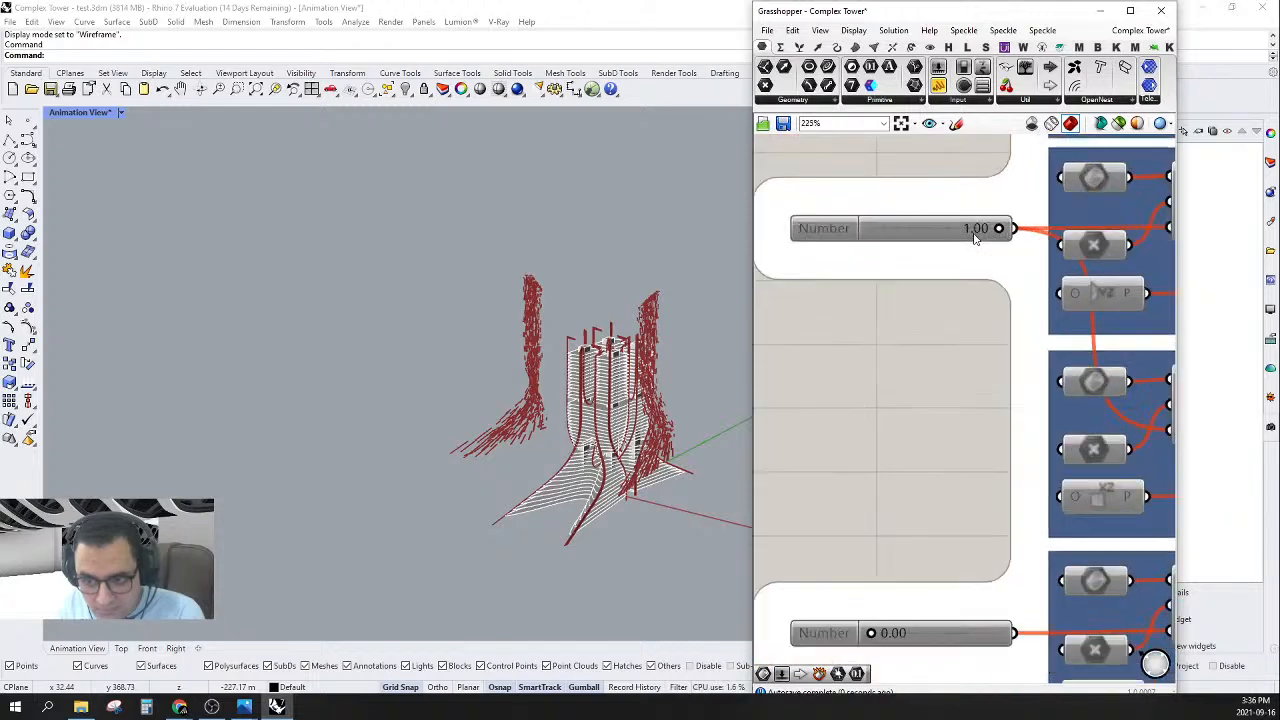
left_click_drag(790, 217, 791, 214)
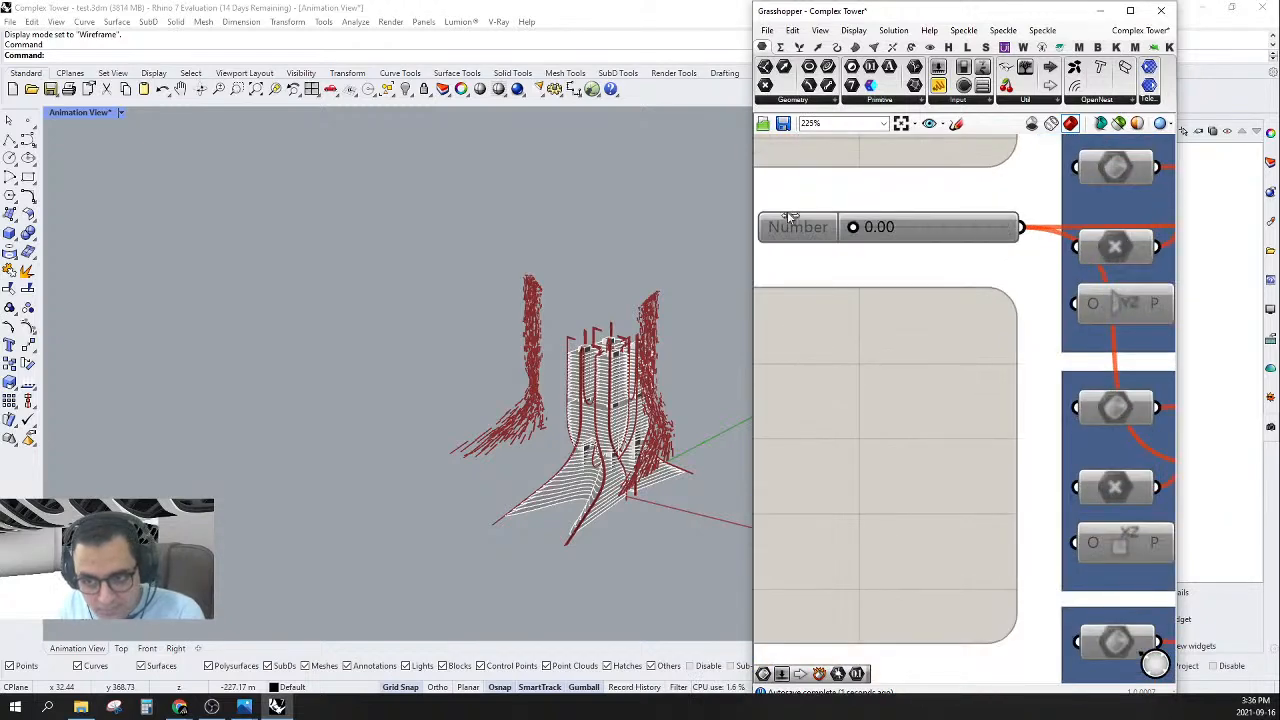
scroll(917, 487, "down", 4)
scroll(895, 162, "up", 4)
right_click_drag(897, 163, 936, 336)
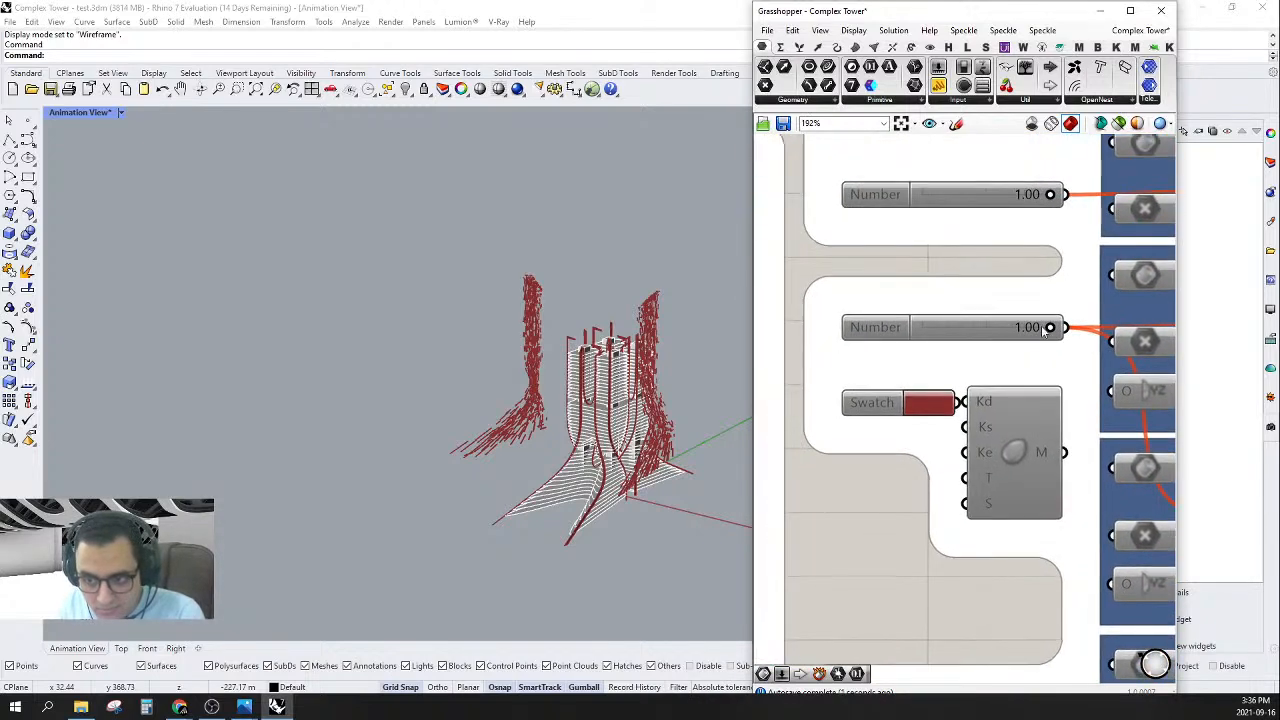
left_click_drag(1050, 328, 825, 331)
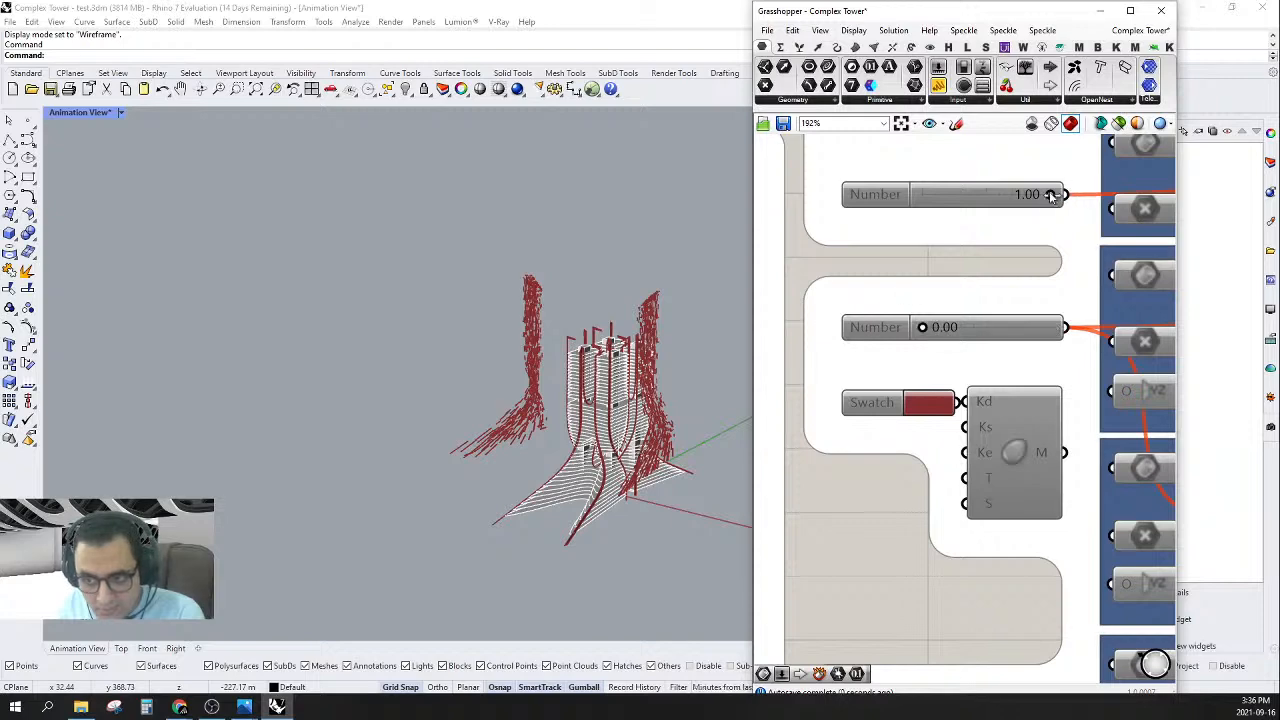
- Examine the Steel, Cores and Floors Anime sections and the loose component groups beside them
scroll(963, 286, "down", 6)
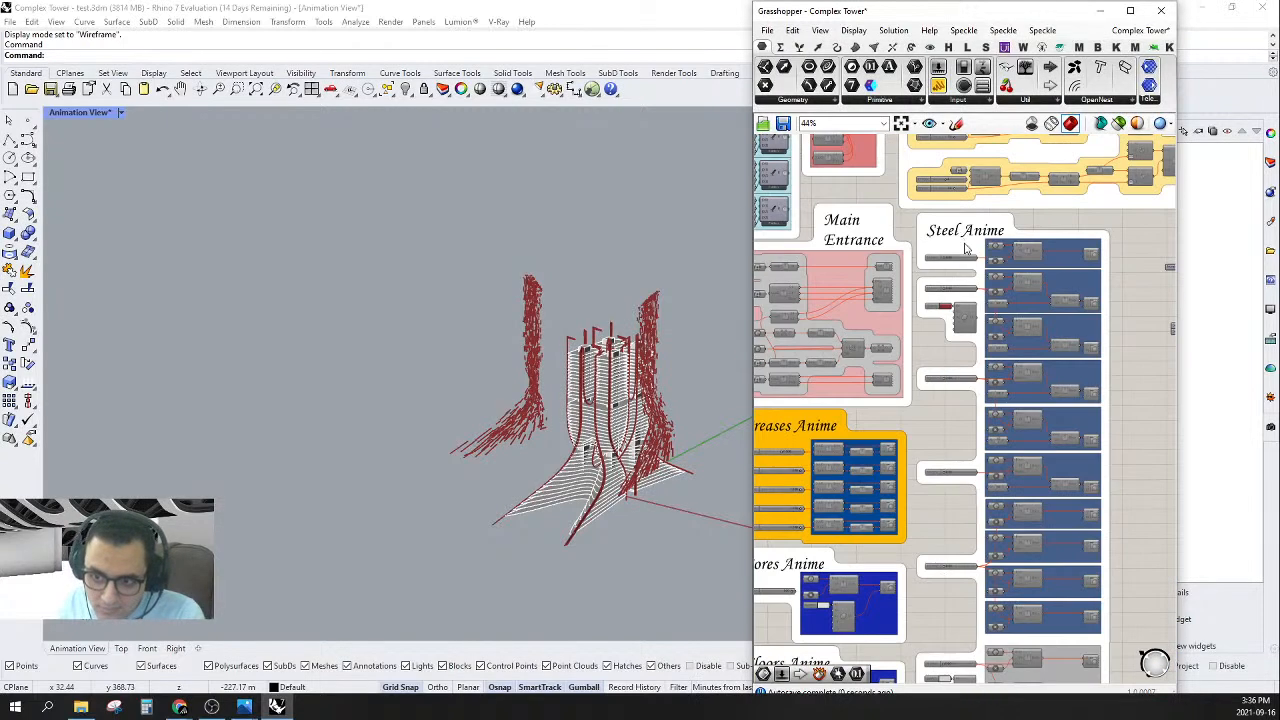
right_click_drag(912, 479, 921, 321)
scroll(921, 321, "up", 4)
right_click_drag(1077, 578, 1047, 347)
scroll(1046, 347, "down", 4)
scroll(956, 384, "up", 4)
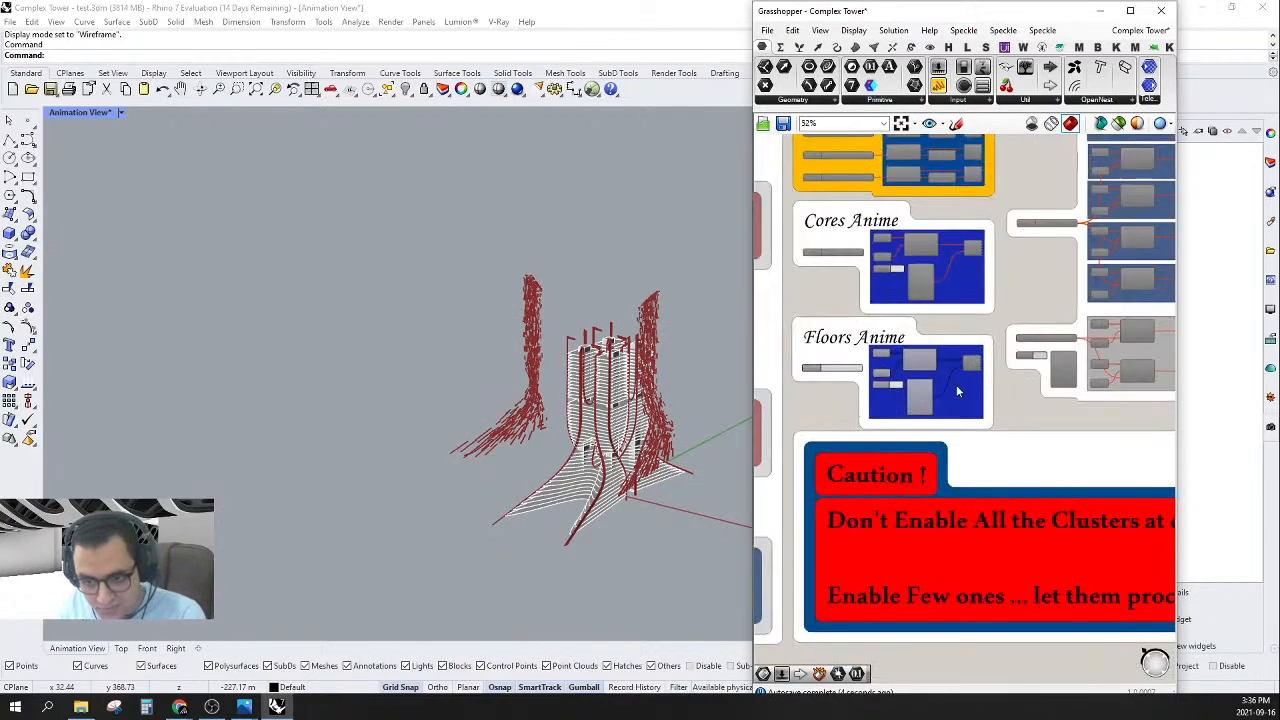
scroll(1023, 371, "down", 4)
scroll(895, 409, "up", 2)
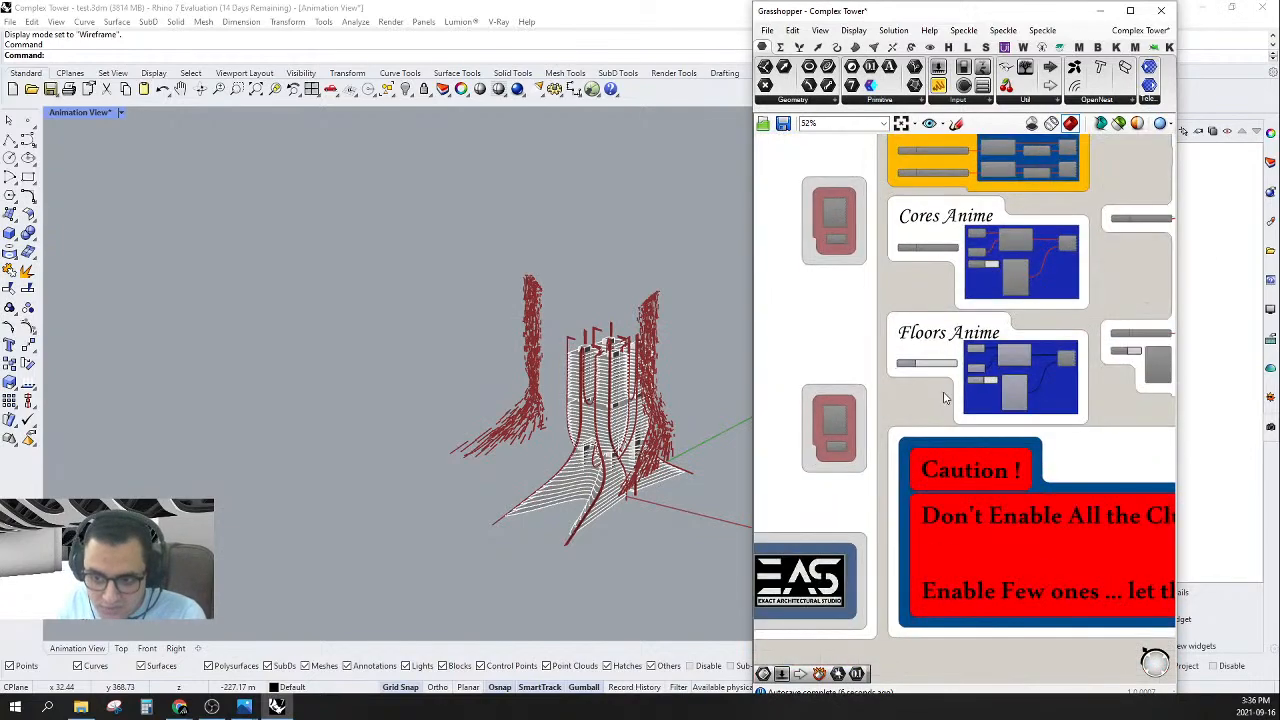
scroll(898, 507, "down", 5)
right_click_drag(1092, 333, 957, 403)
right_click_drag(1103, 295, 897, 409)
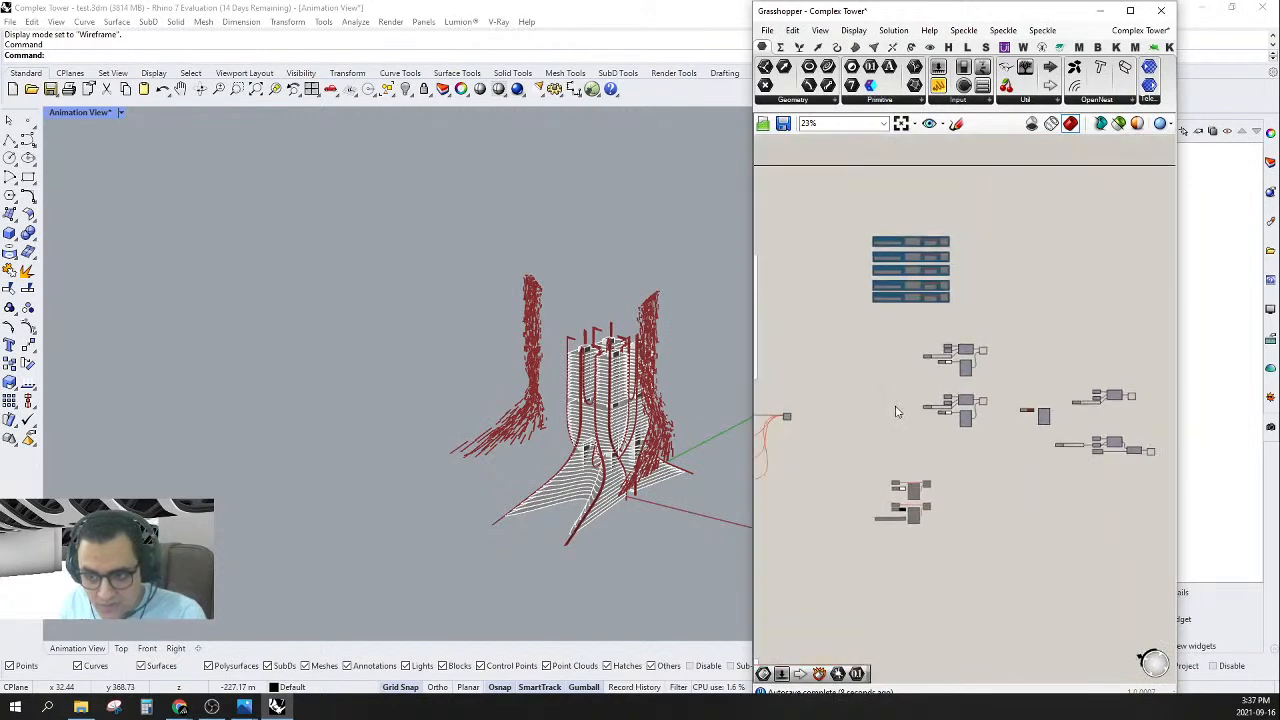
scroll(929, 387, "up", 4)
scroll(1062, 299, "up", 2)
right_click_drag(1010, 340, 860, 190)
right_click_drag(1062, 318, 911, 337)
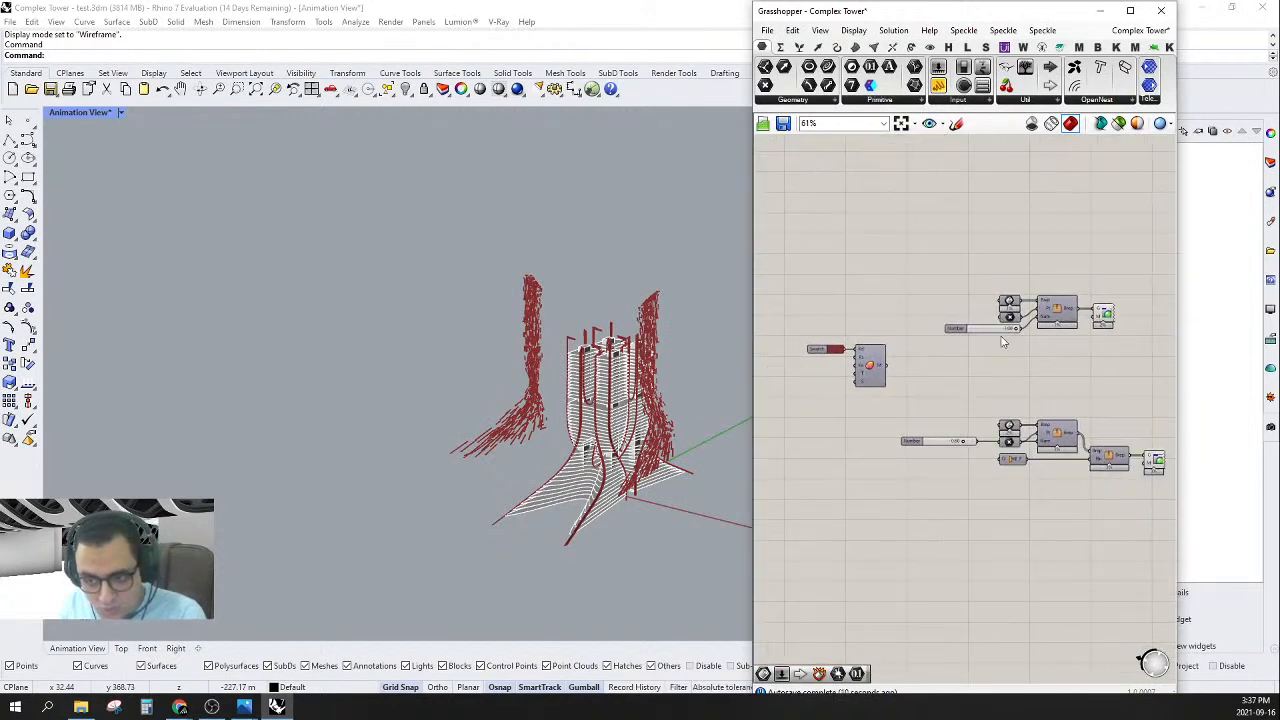
scroll(1083, 343, "down", 2)
right_click_drag(1090, 372, 1023, 366)
scroll(1103, 289, "up", 1)
- Disable the red swatch with its material and the two steel component rows it feeds
left_click_drag(1103, 289, 748, 518)
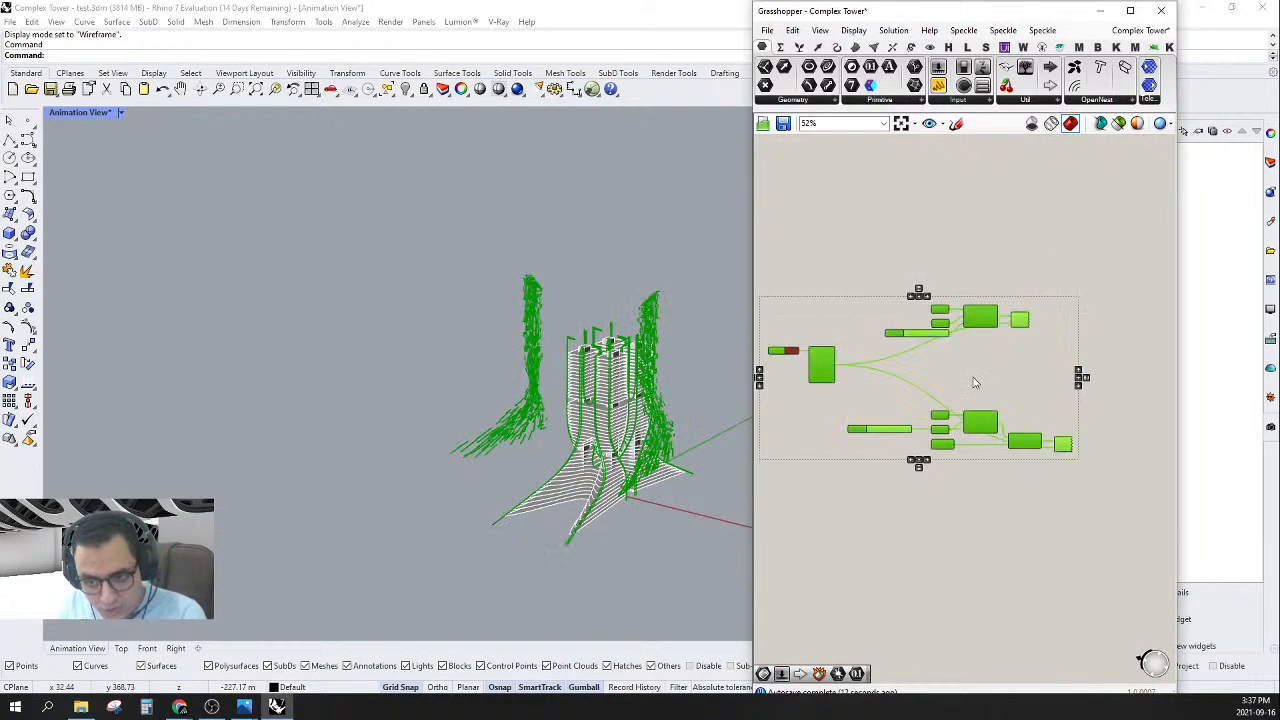
middle_click(973, 377)
left_click(961, 348)
scroll(1035, 330, "down", 8)
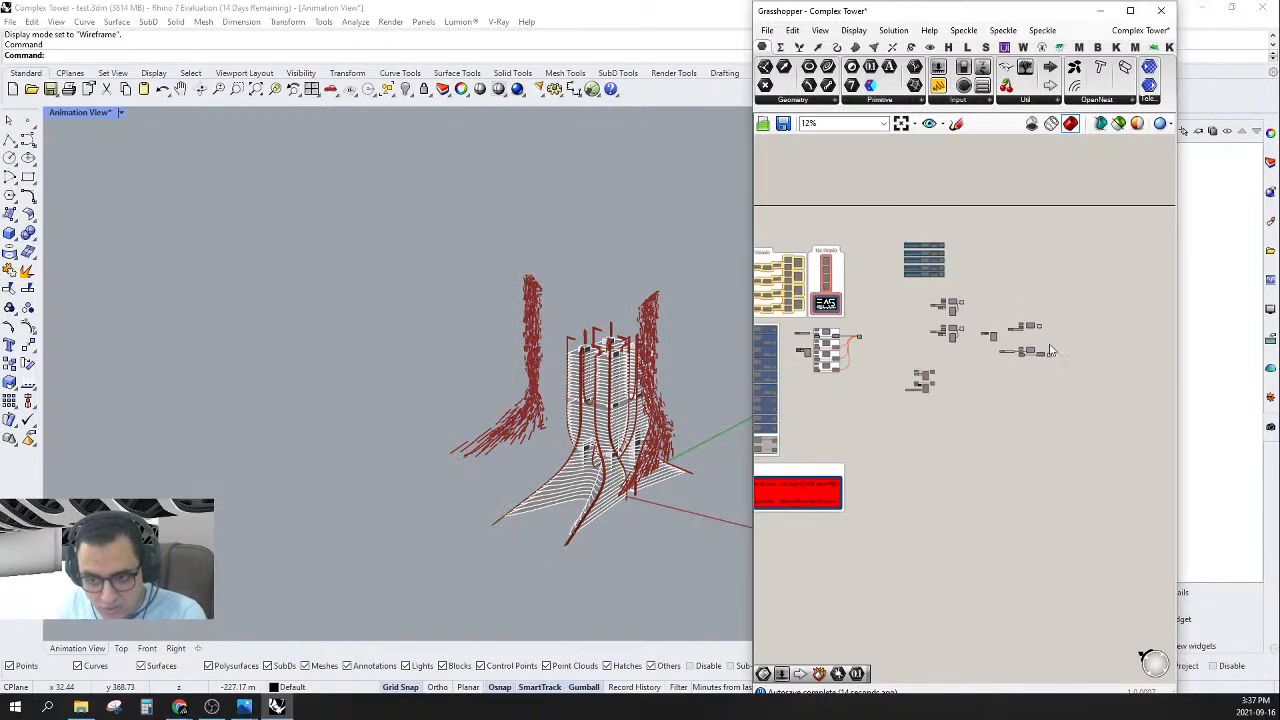
right_click_drag(838, 395, 915, 383)
scroll(846, 285, "up", 2)
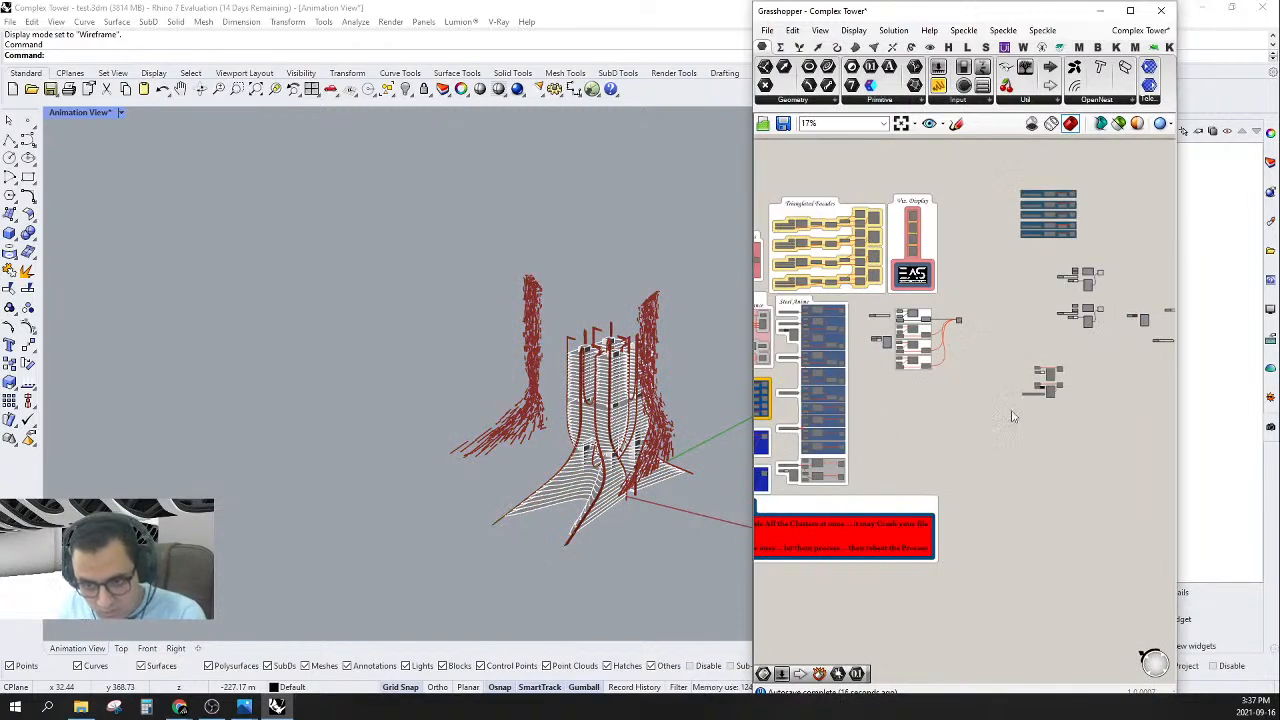
right_click_drag(1105, 400, 860, 480)
scroll(870, 470, "up", 4)
right_click_drag(997, 371, 1077, 358)
scroll(1035, 366, "up", 2)
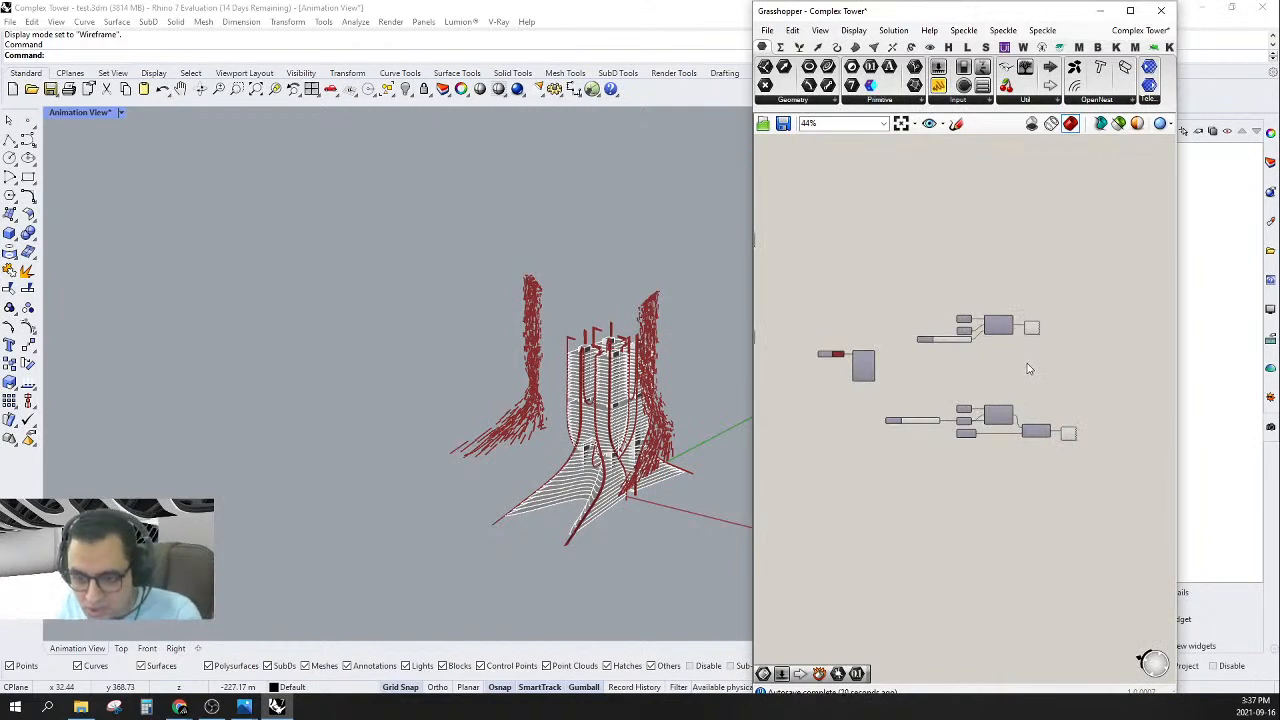
scroll(1035, 366, "up", 1)
left_click_drag(1108, 280, 794, 484)
right_click(872, 318)
left_click(900, 368)
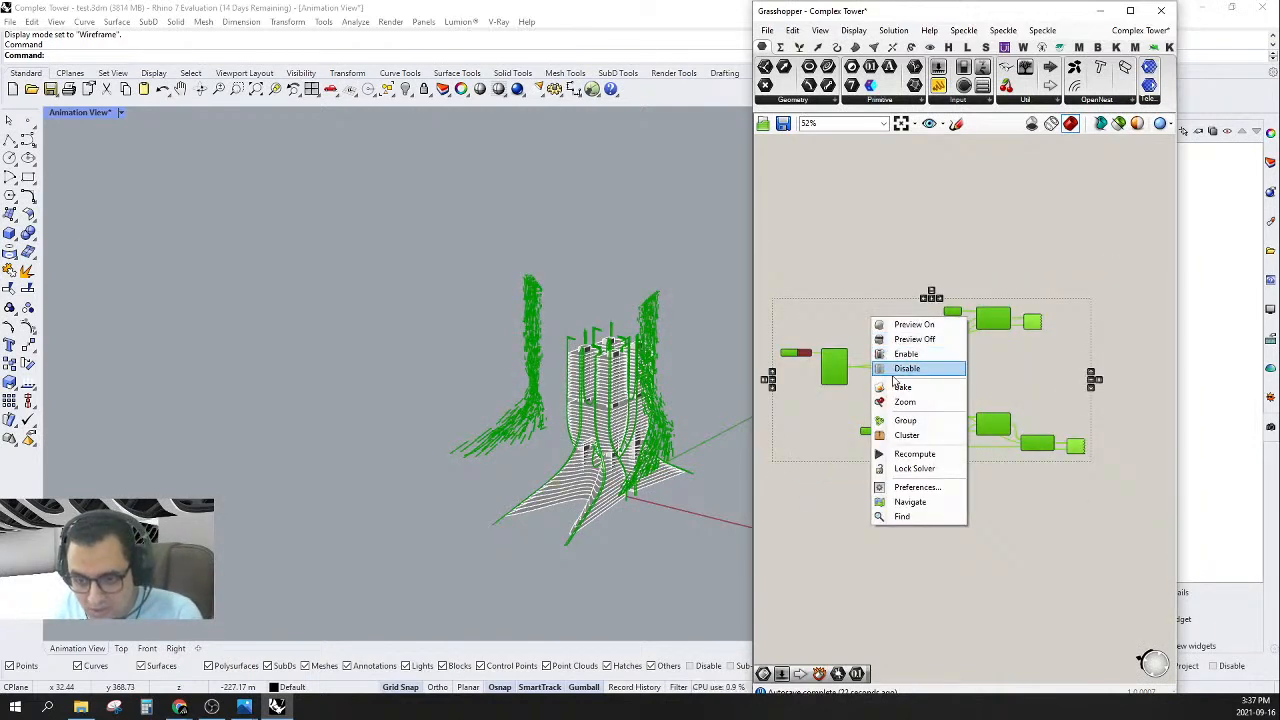
scroll(930, 436, "down", 3)
- Highlight the geometry of the two loose white-swatch component groups, and clear the selection
scroll(912, 433, "up", 5)
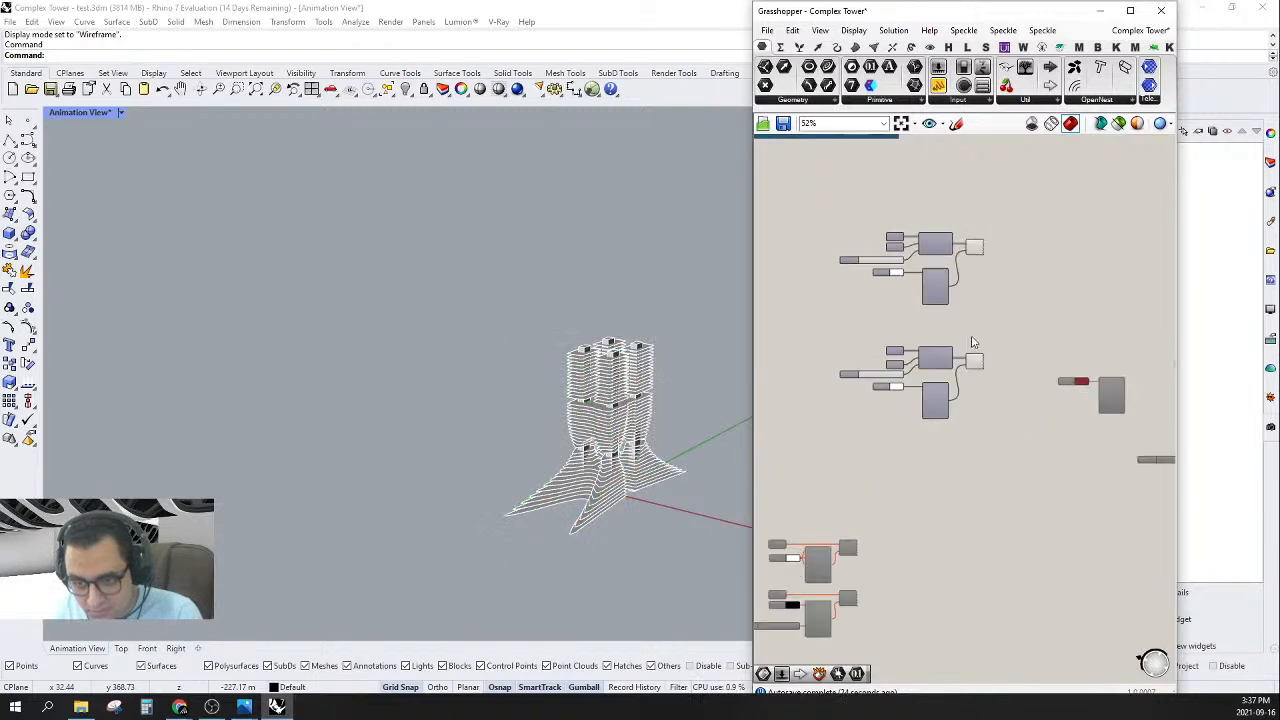
left_click_drag(1037, 264, 839, 578)
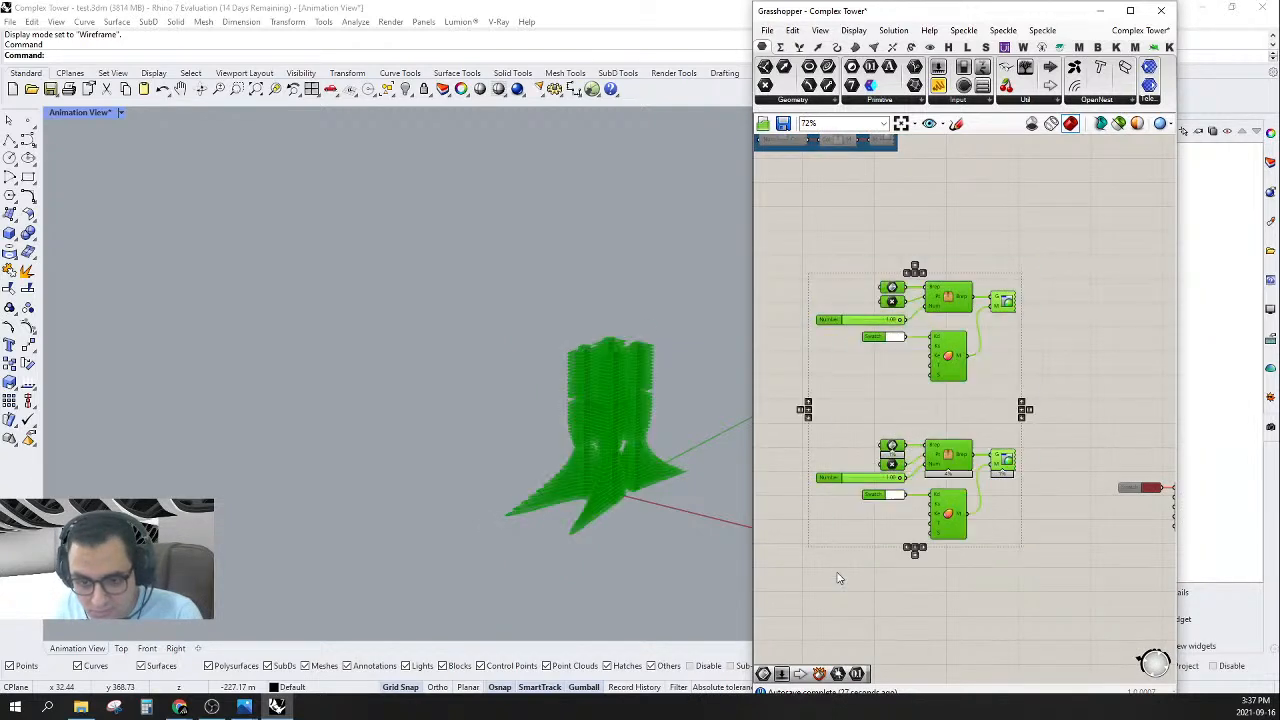
left_click(1060, 392)
scroll(966, 359, "down", 3)
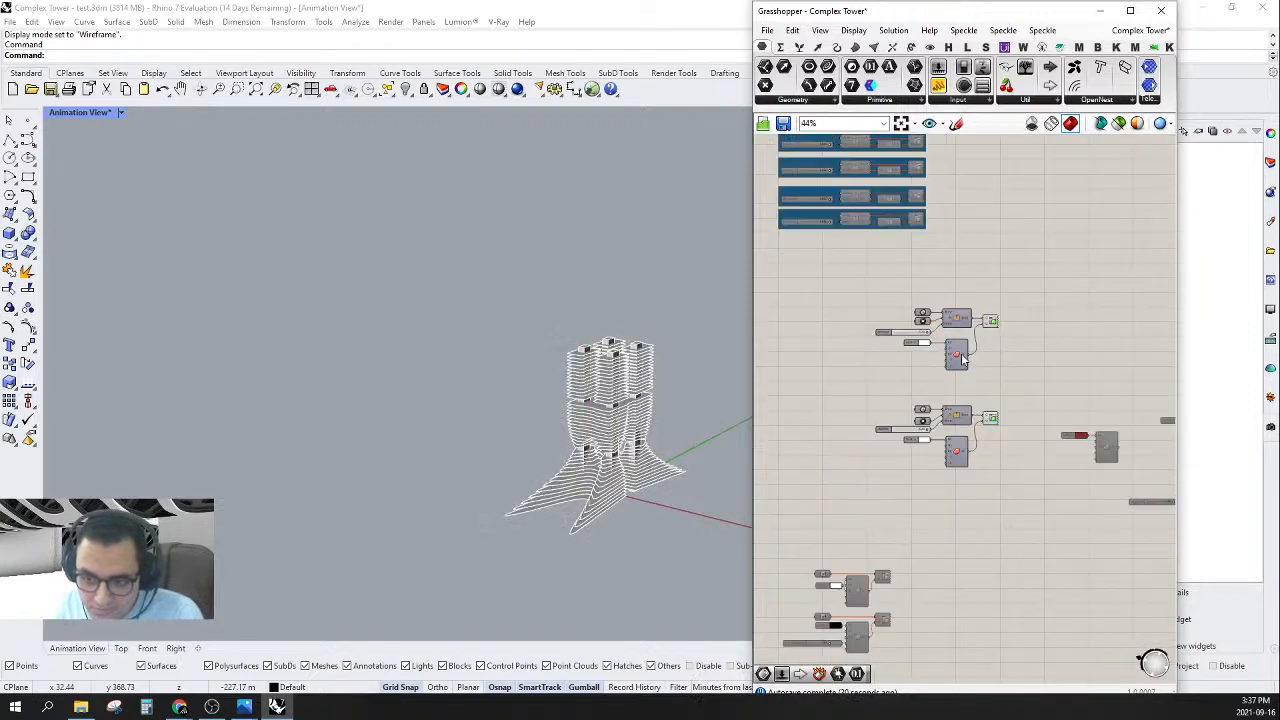
- Enable the red swatch, its material and the two steel component rows again, and clear the selection
right_click_drag(1063, 409, 895, 365)
left_click_drag(1162, 342, 892, 529)
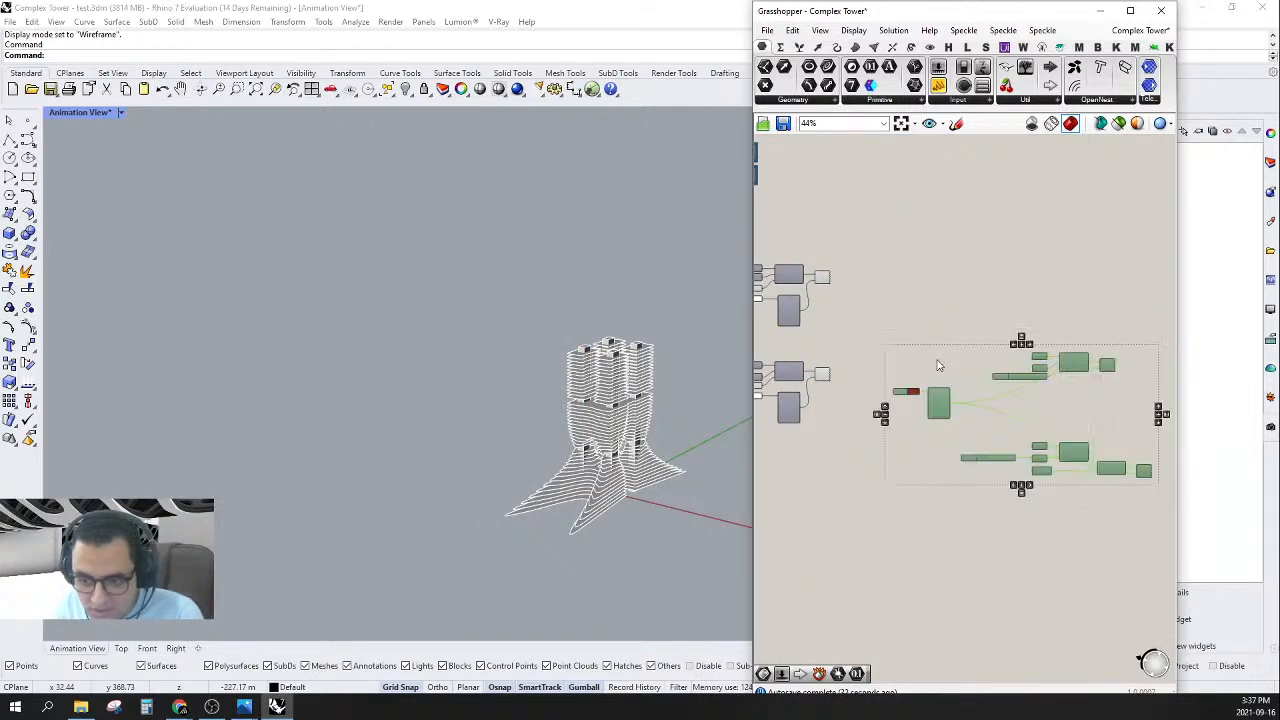
right_click(937, 363)
left_click(973, 401)
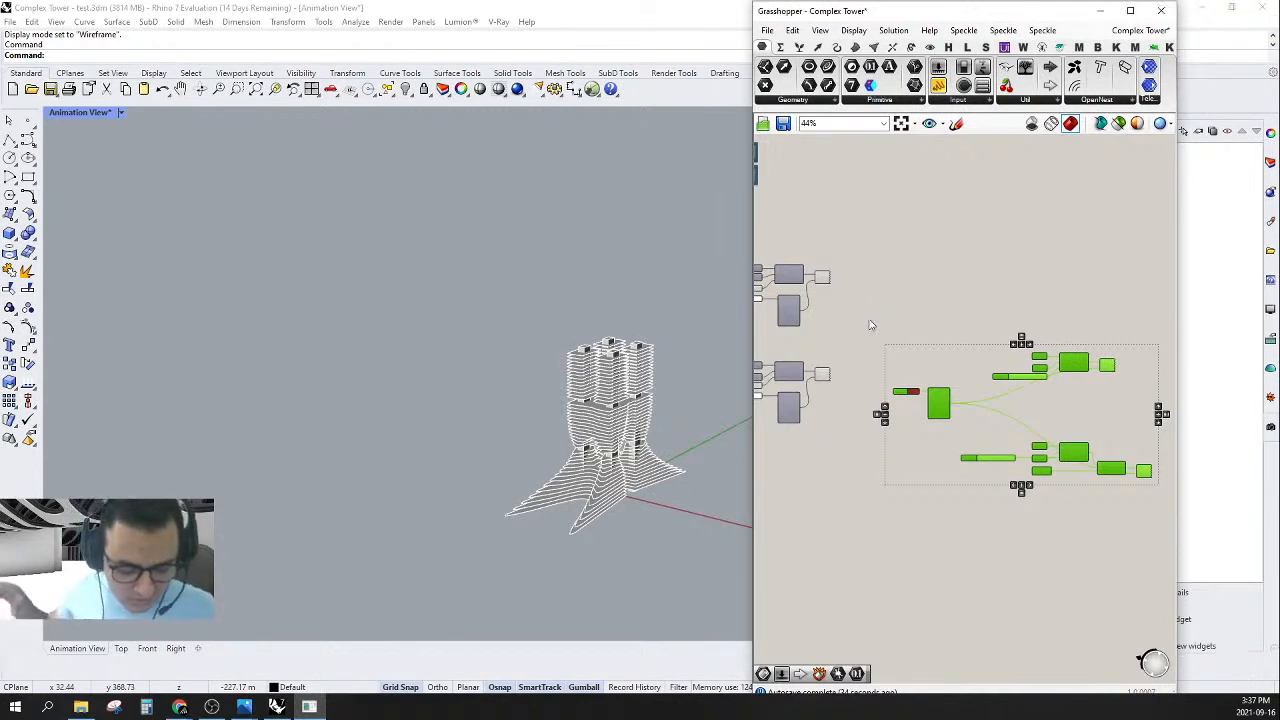
left_click(869, 321)
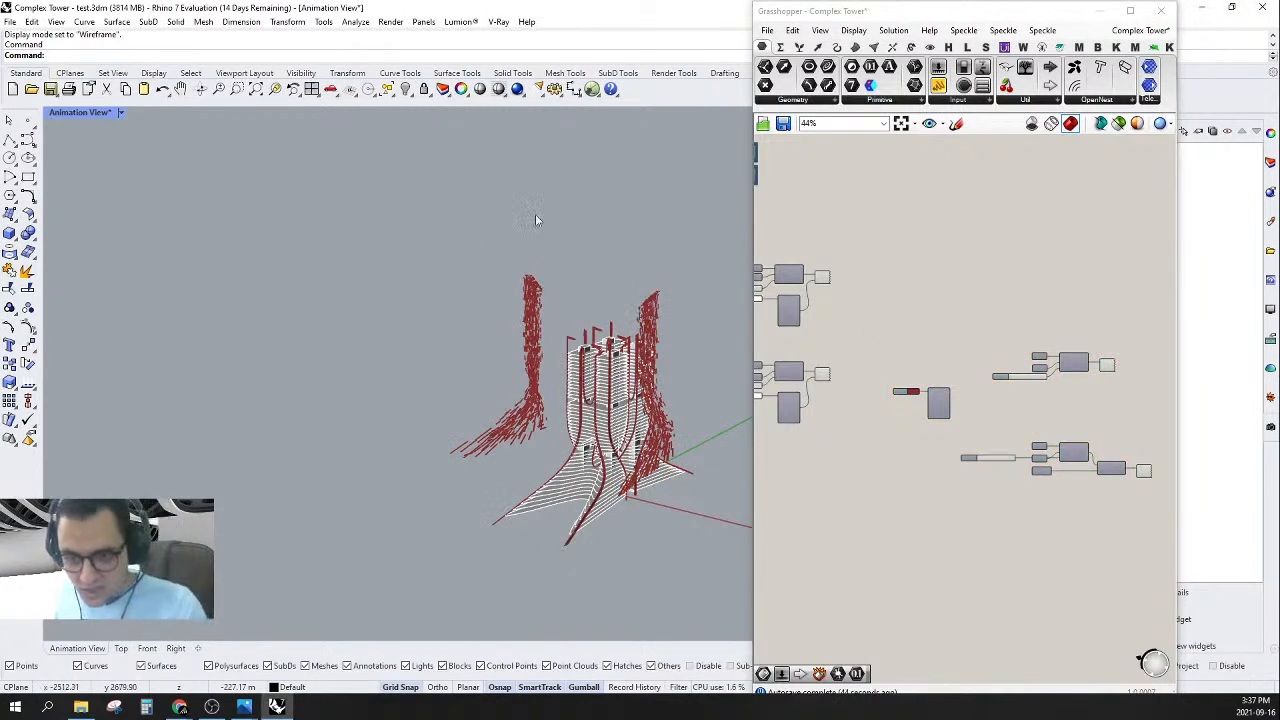
- Duplicate the upper loose white-swatch component group and place the copy in an empty area of the canvas
scroll(535, 214, "down", 2)
scroll(1020, 370, "down", 2)
right_click_drag(952, 313, 993, 243)
scroll(936, 248, "up", 2)
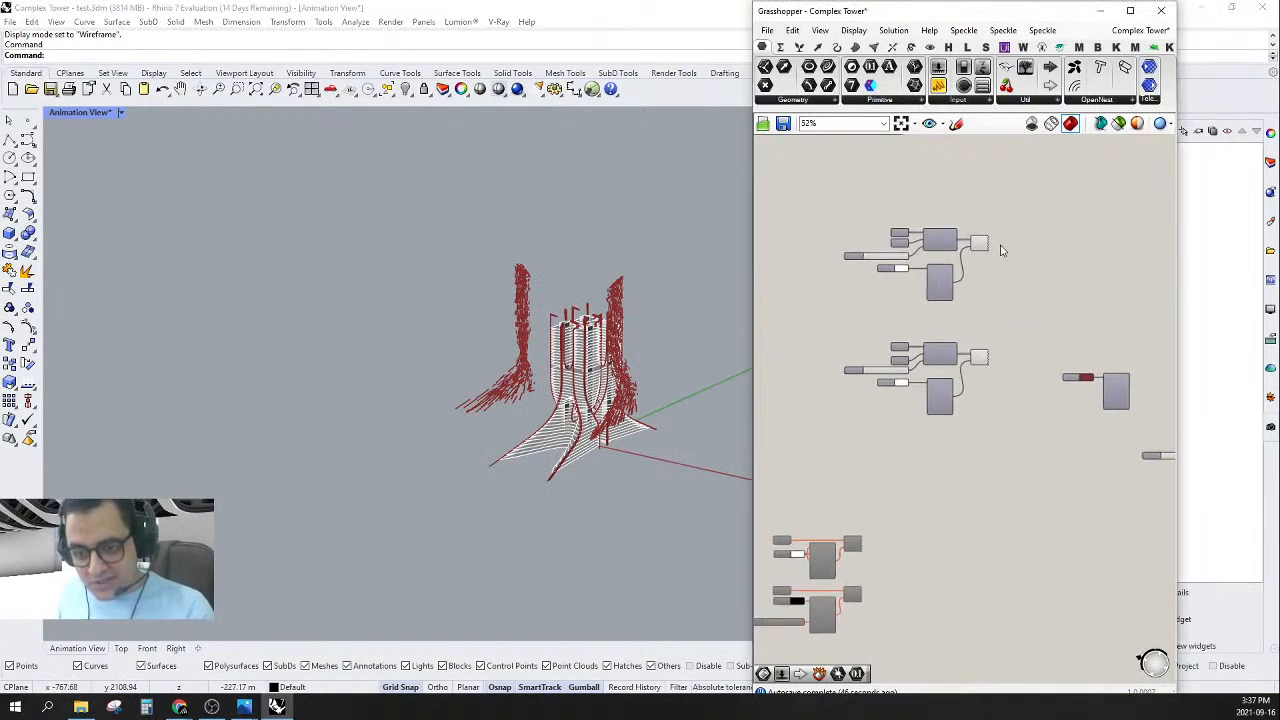
left_click_drag(1005, 218, 875, 292)
right_click_drag(897, 337, 869, 374)
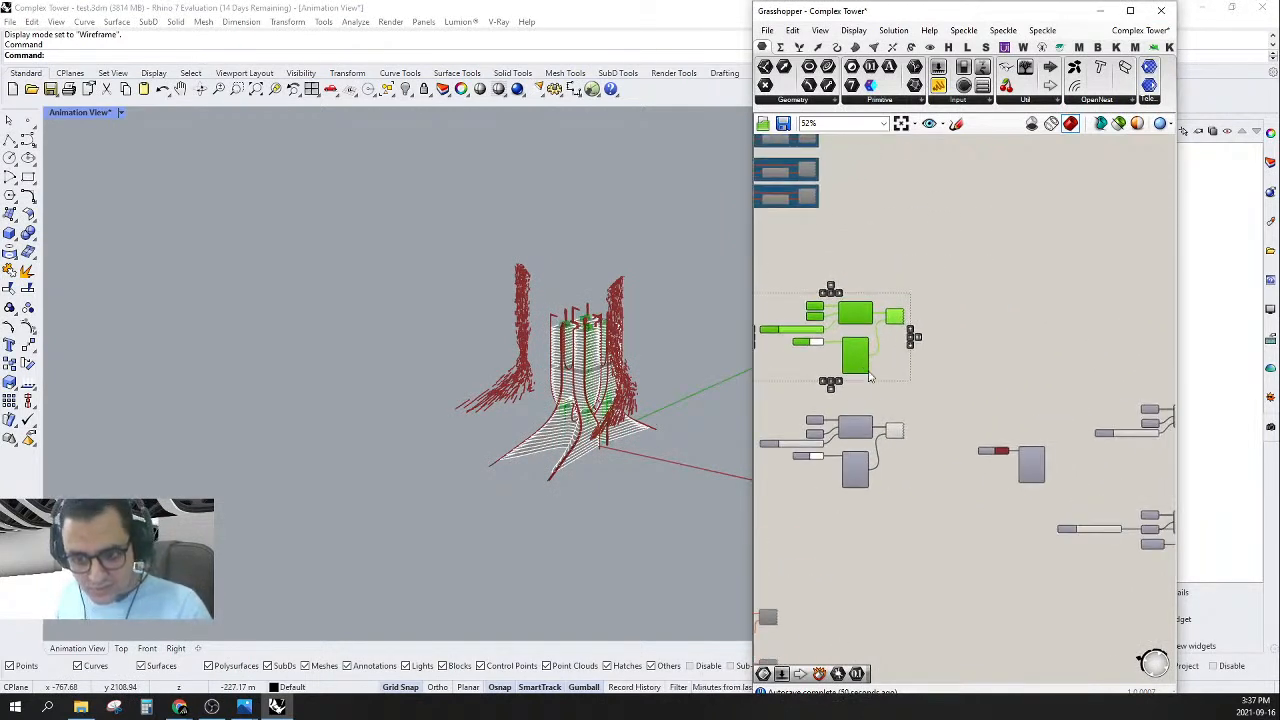
key("ctrl+v")
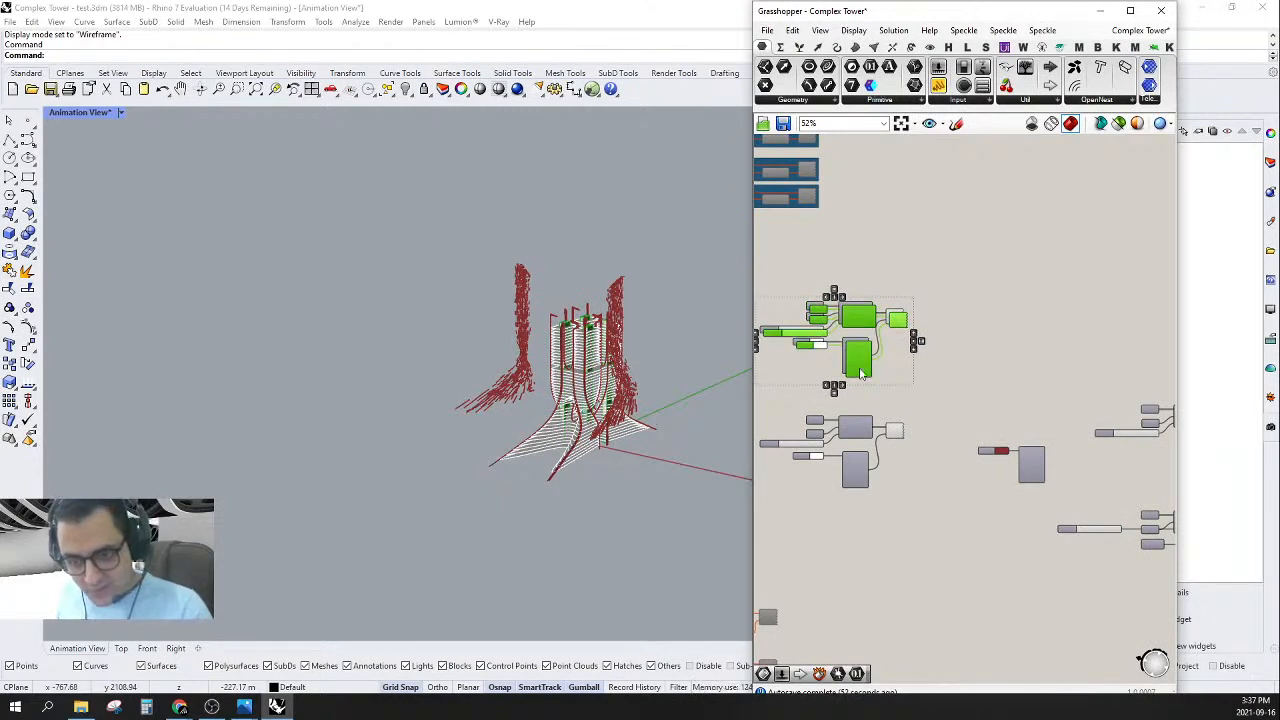
left_click_drag(864, 370, 985, 247)
scroll(945, 435, "up", 3)
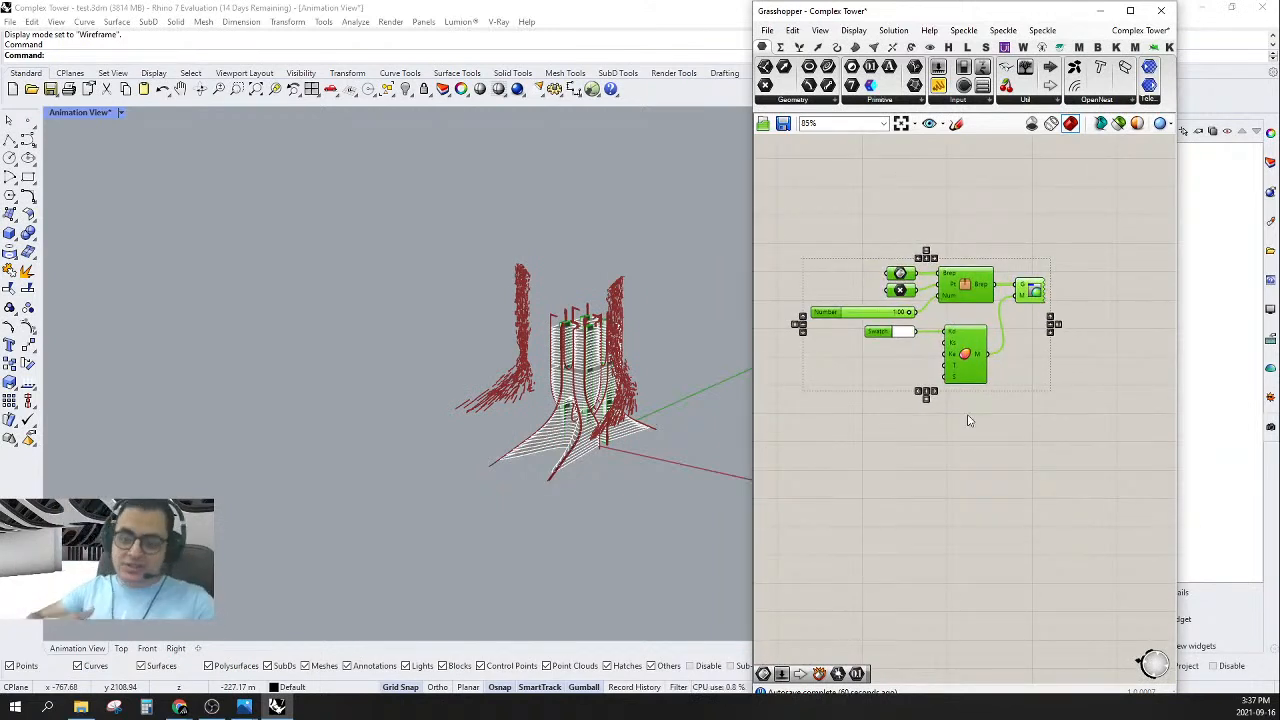
left_click(967, 420)
scroll(967, 420, "up", 2)
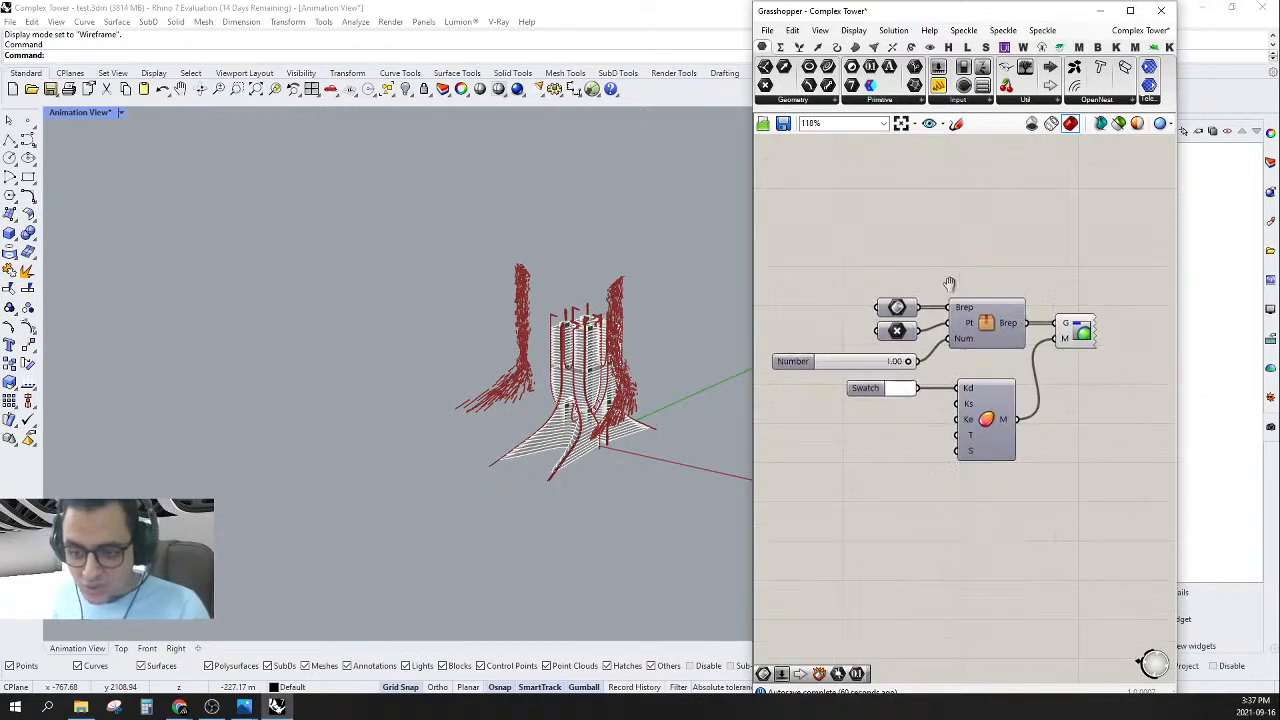
- Move the duplicated white-swatch component group farther away from the steel component rows
scroll(983, 323, "down", 8)
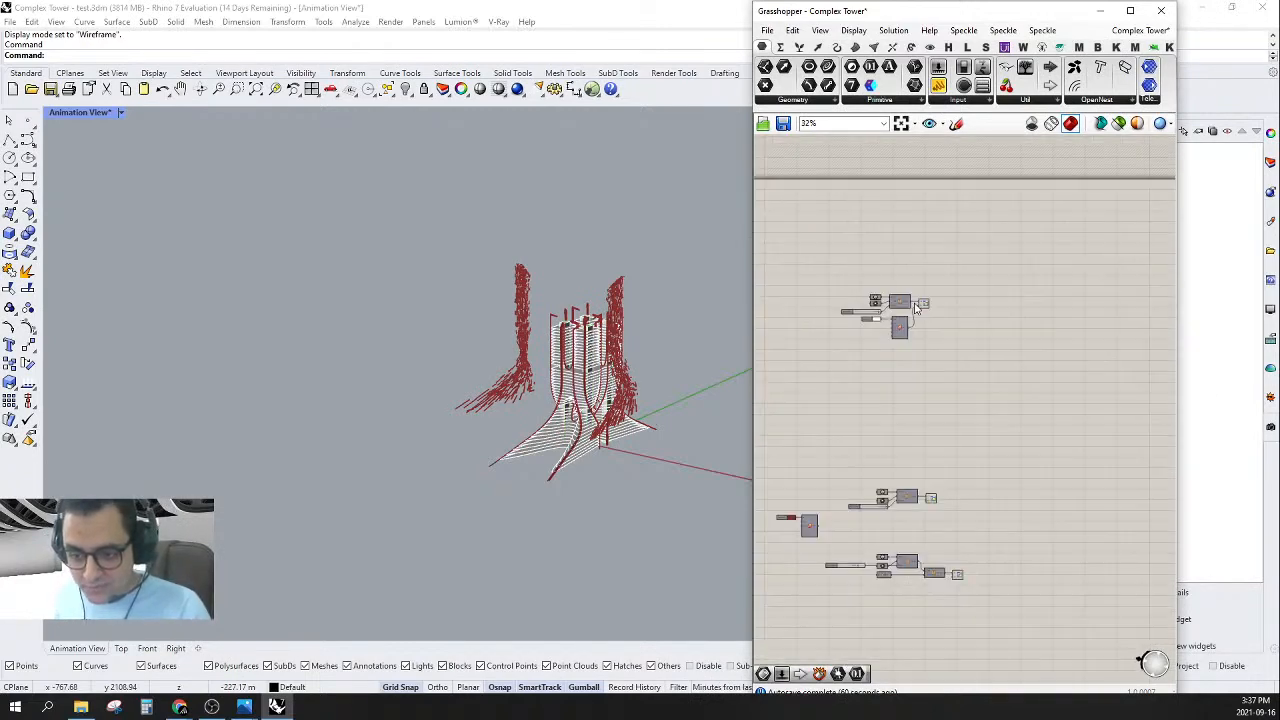
left_click_drag(859, 353, 948, 328)
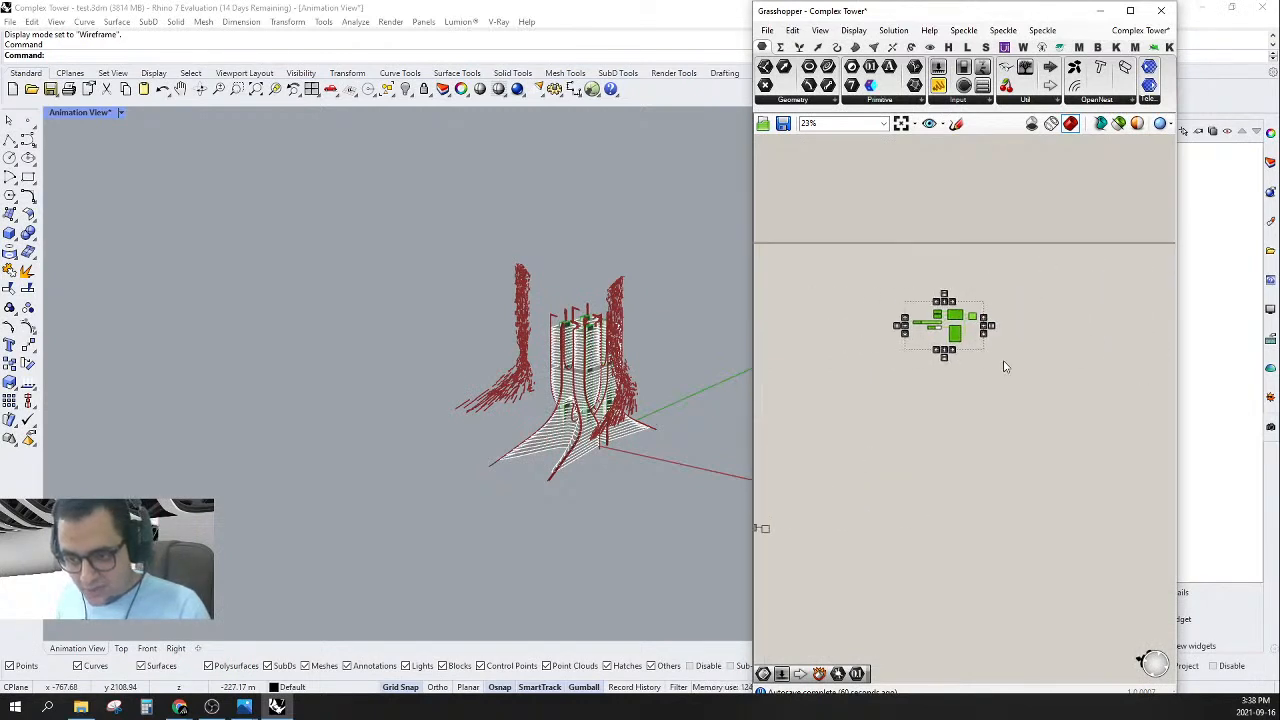
left_click(1003, 366)
scroll(1025, 369, "up", 2)
scroll(983, 370, "up", 2)
- Delete the duplicated white-swatch component group, including its swatch, material and Custom Preview
left_click_drag(983, 370, 838, 310)
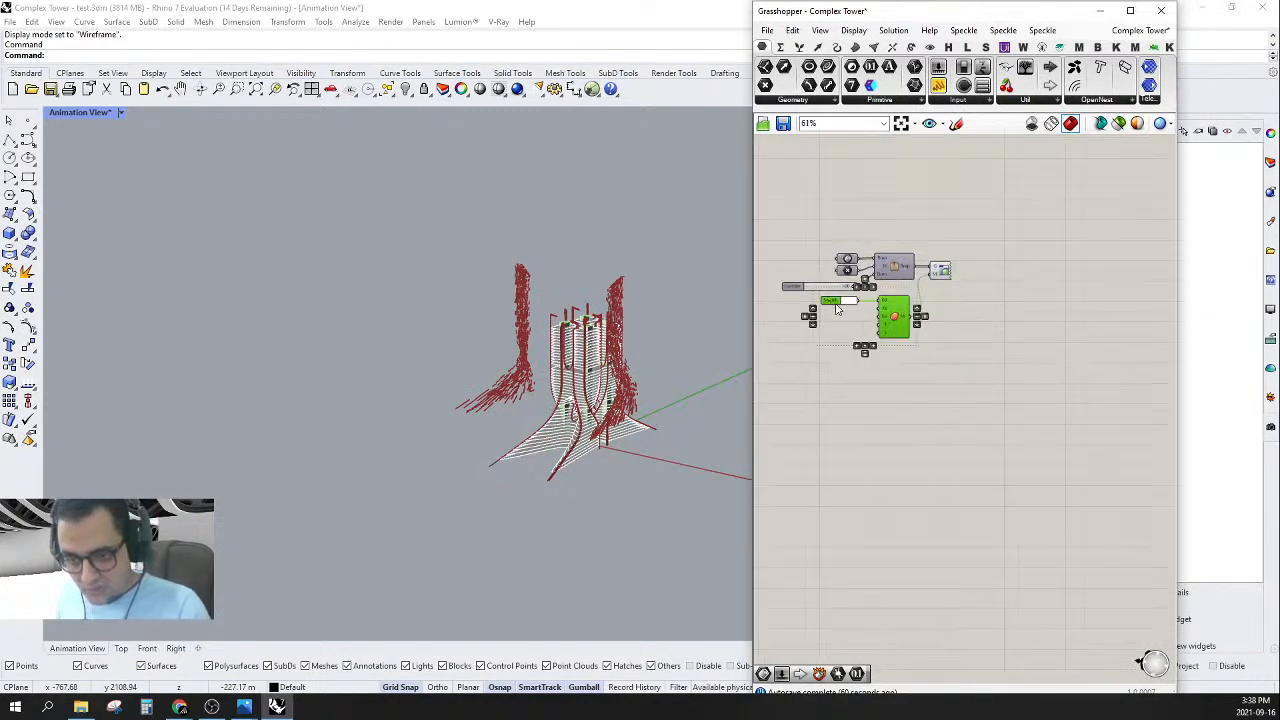
scroll(931, 285, "down", 2)
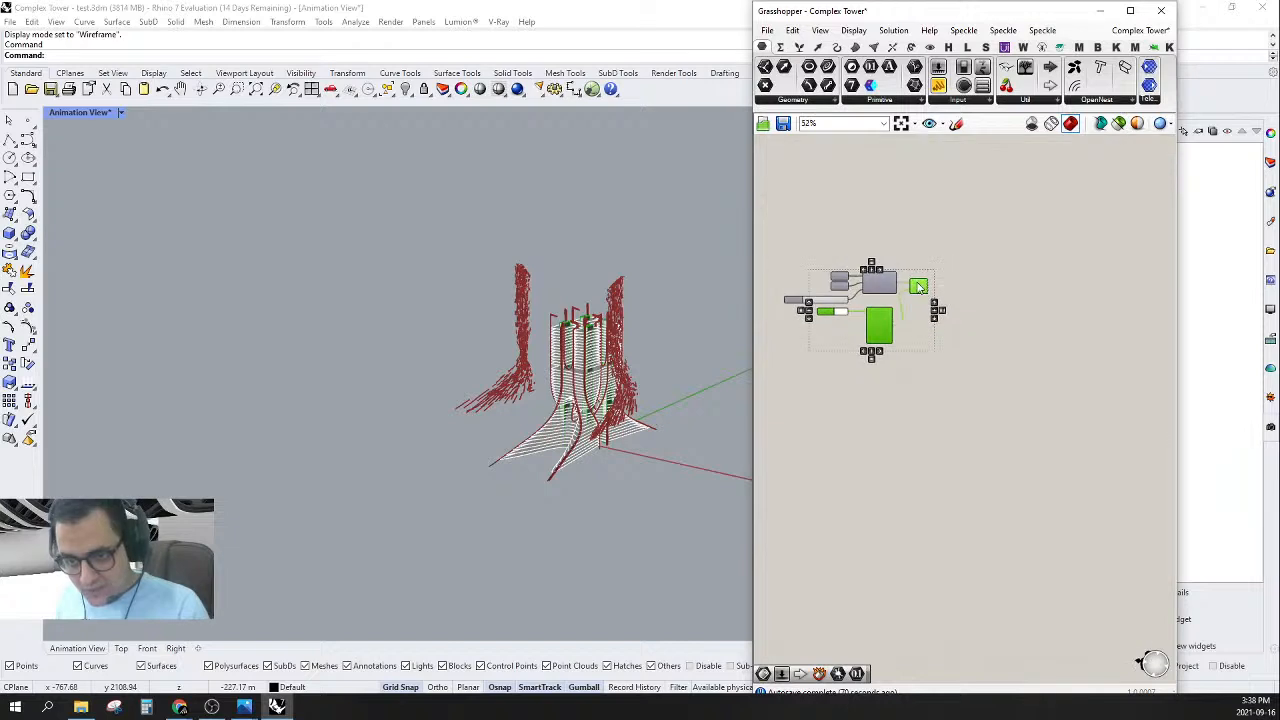
left_click_drag(918, 286, 870, 332)
scroll(1055, 316, "down", 6)
right_click_drag(908, 330, 1020, 320)
key("Delete")
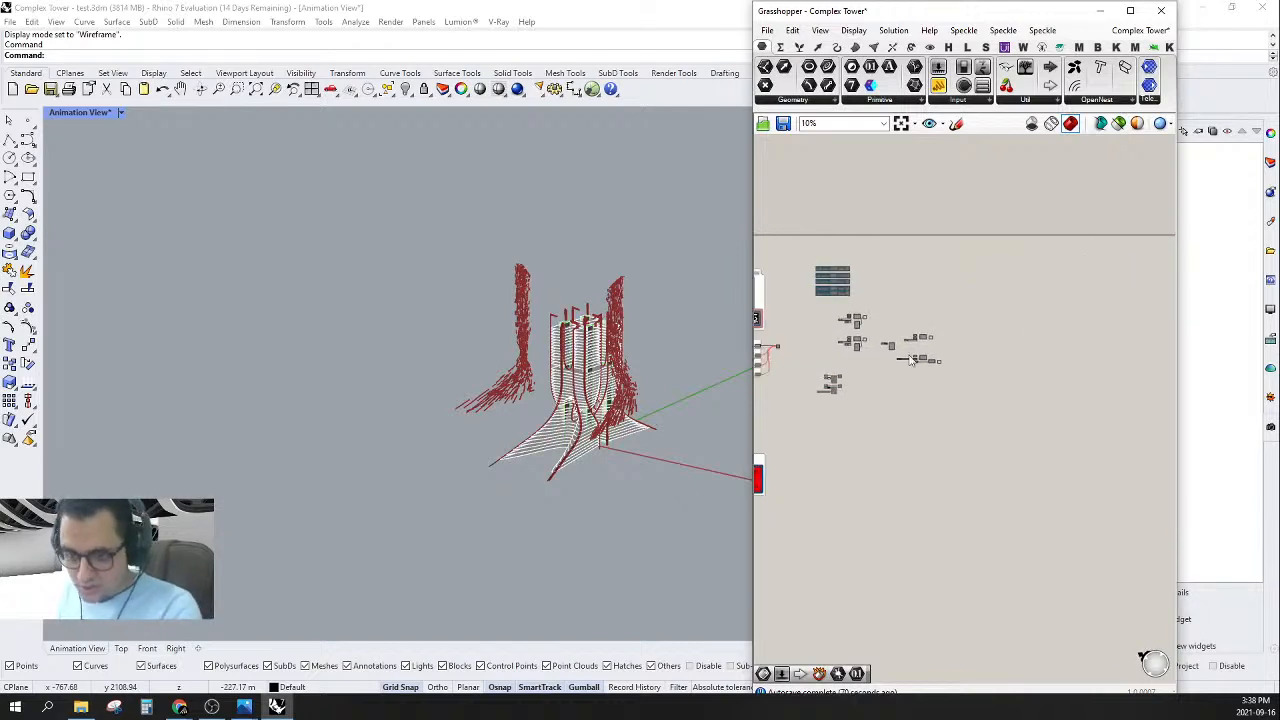
- Duplicate the lower loose component row together with its red swatch and material
scroll(942, 343, "up", 6)
left_click_drag(992, 380, 662, 490)
left_click_drag(741, 491, 820, 471)
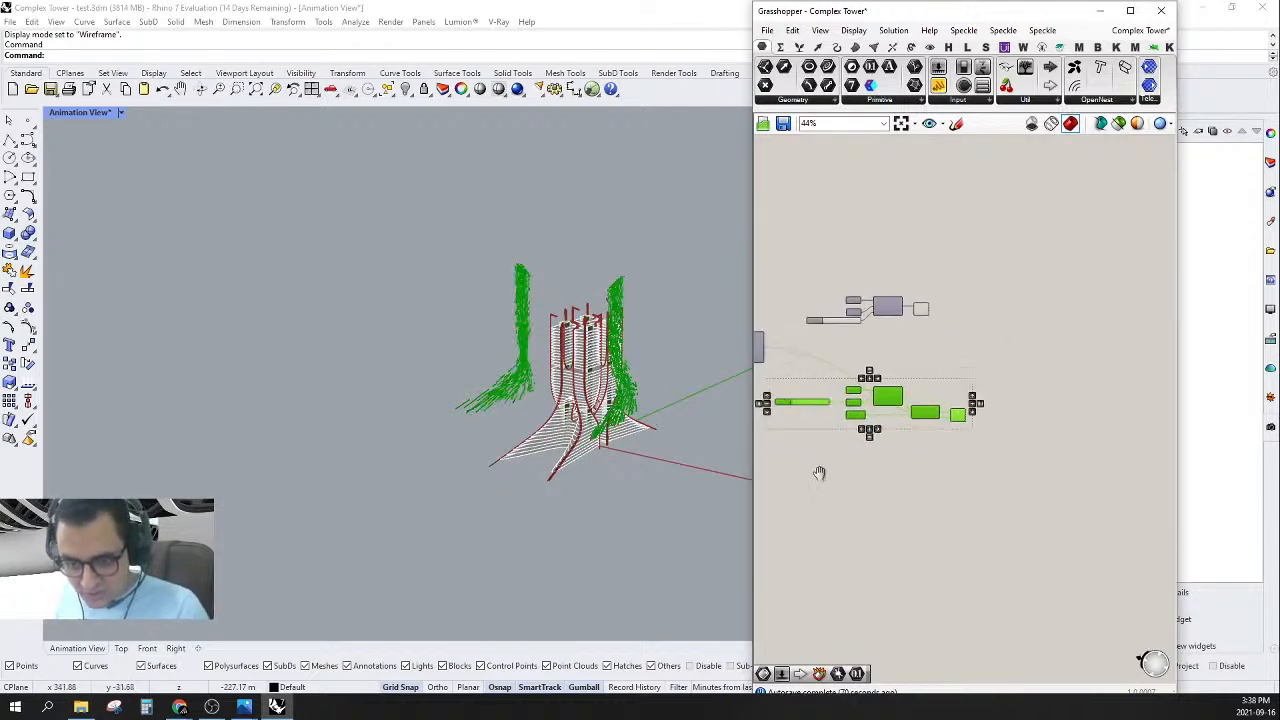
right_click_drag(839, 460, 930, 439)
left_click_drag(876, 268, 800, 368, "shift")
key("ctrl+c")
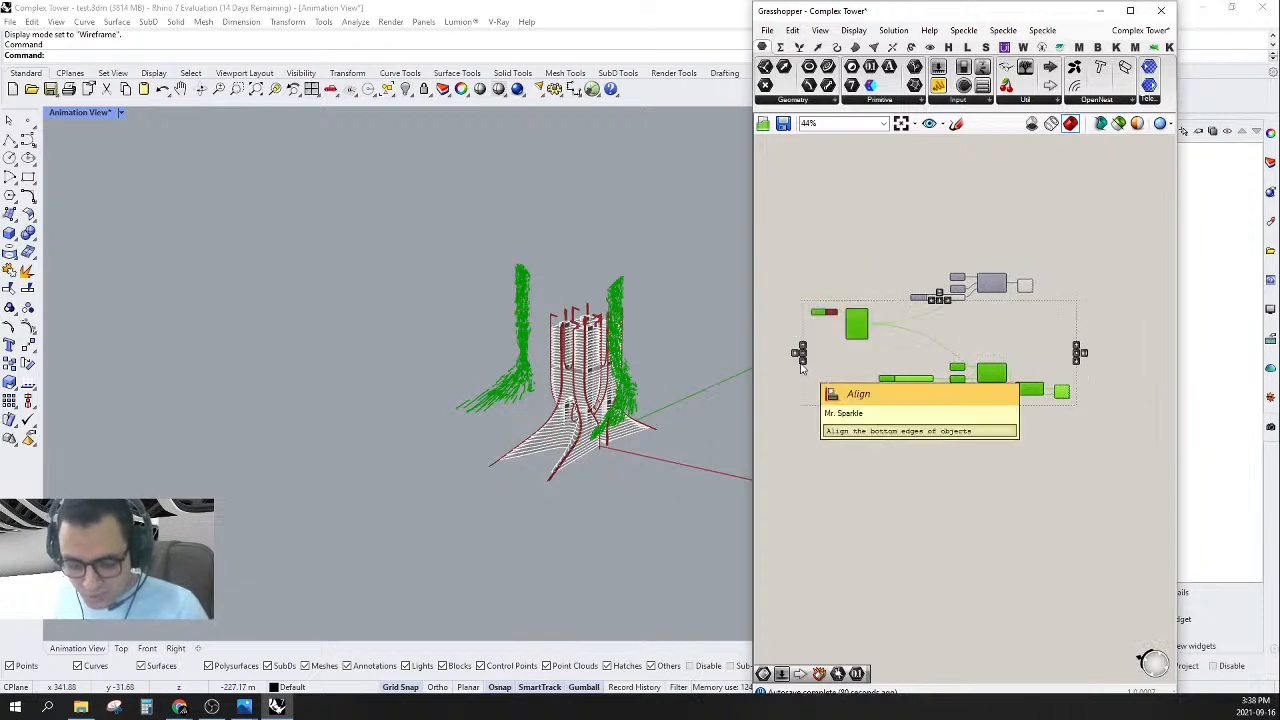
key("ctrl+v")
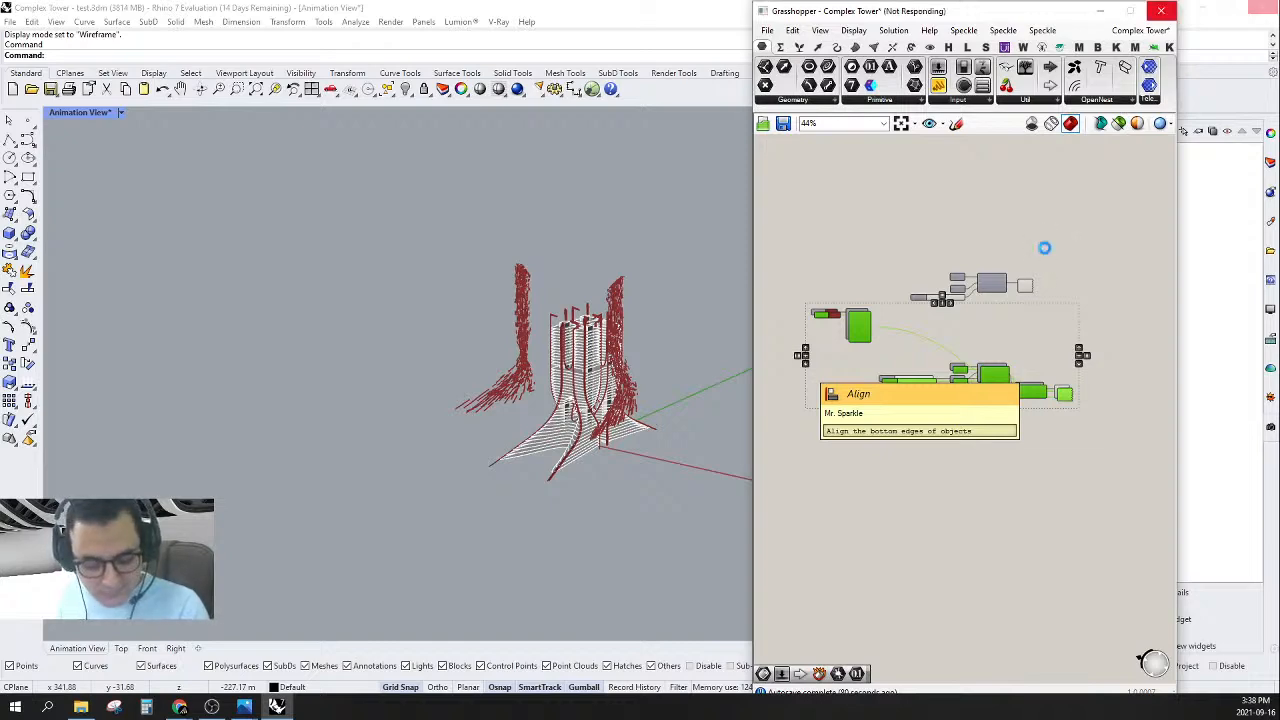
- Undo the duplication of the lower component row that overlaps the original
scroll(955, 376, "up", 2)
scroll(955, 376, "up", 4)
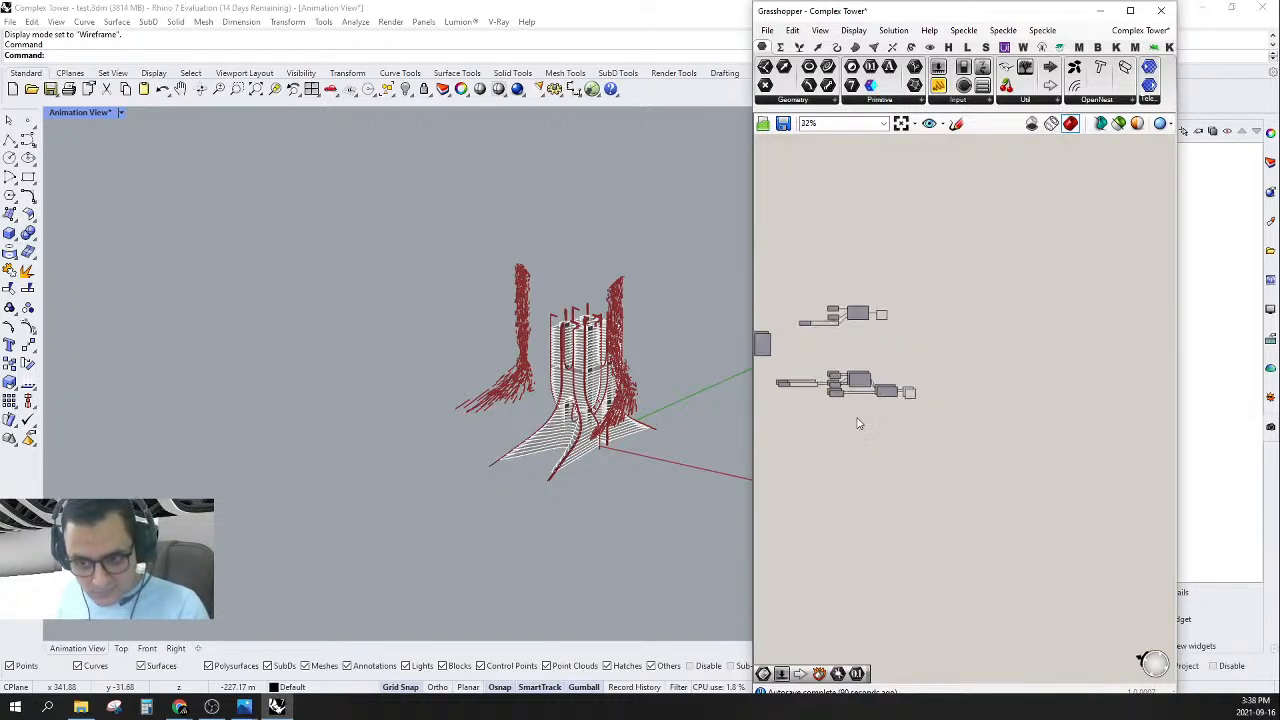
left_click(1068, 398)
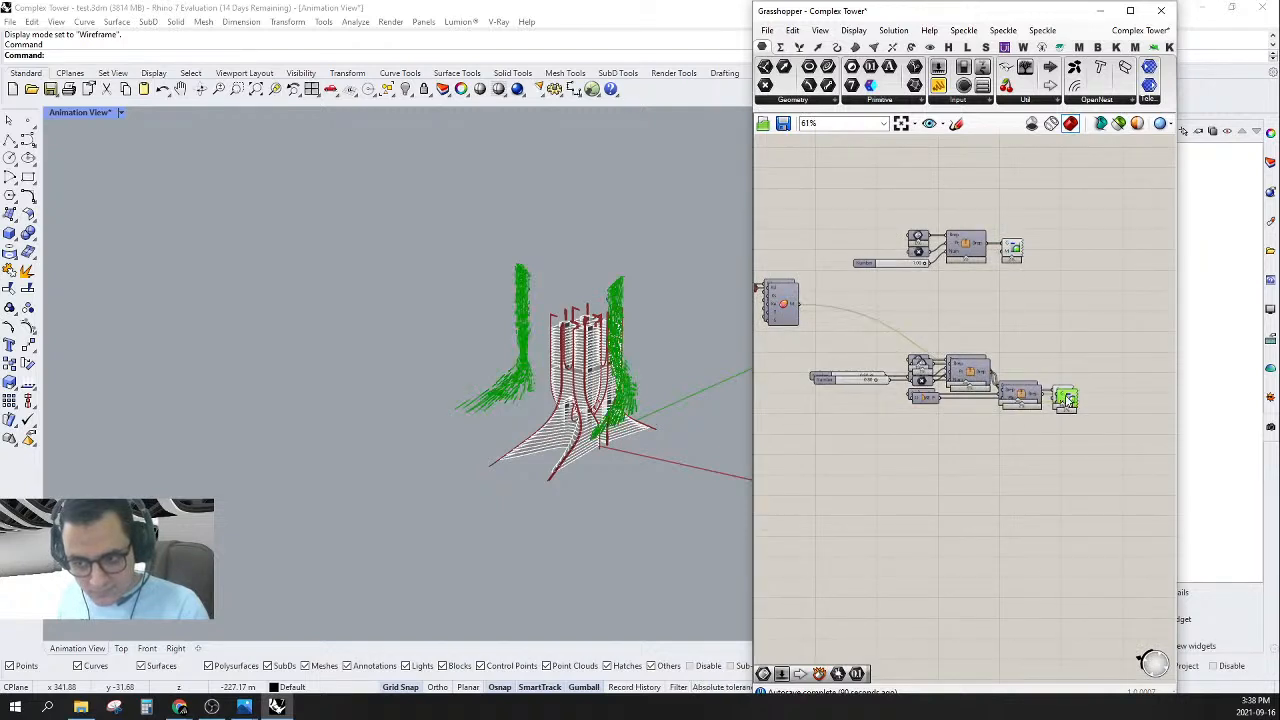
scroll(1074, 397, "up", 2)
left_click(1012, 476)
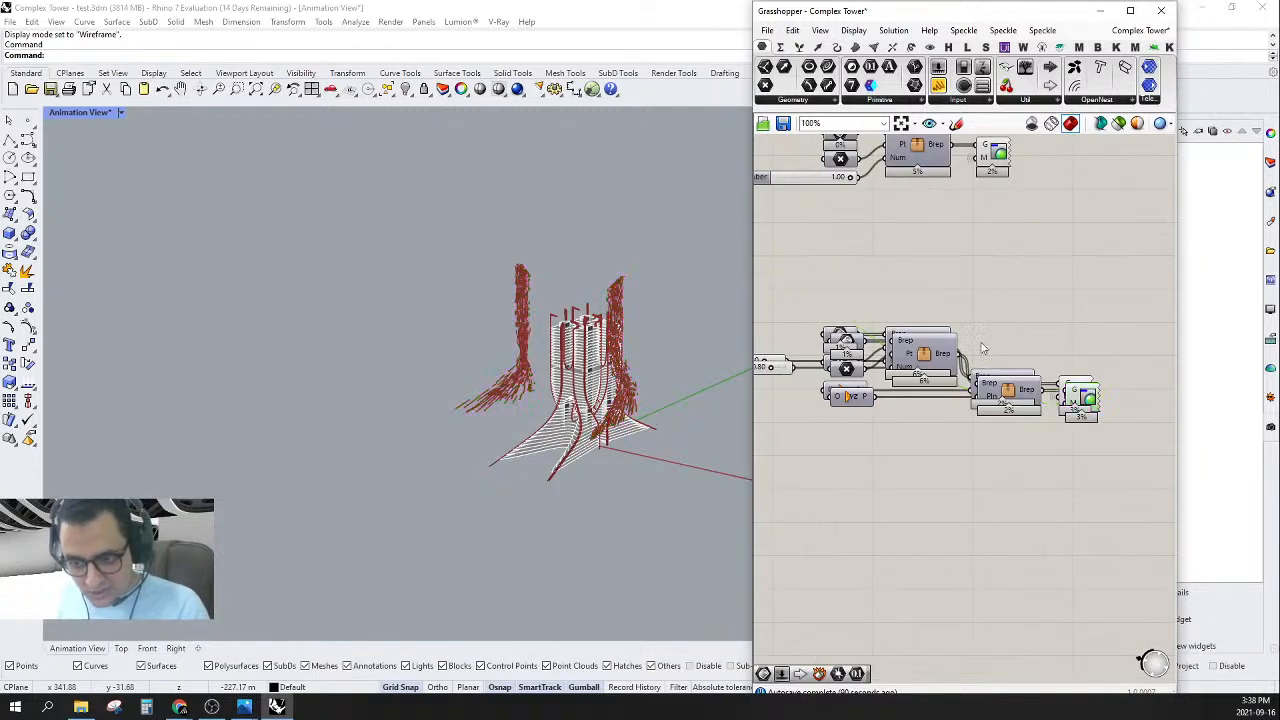
scroll(982, 348, "down", 2)
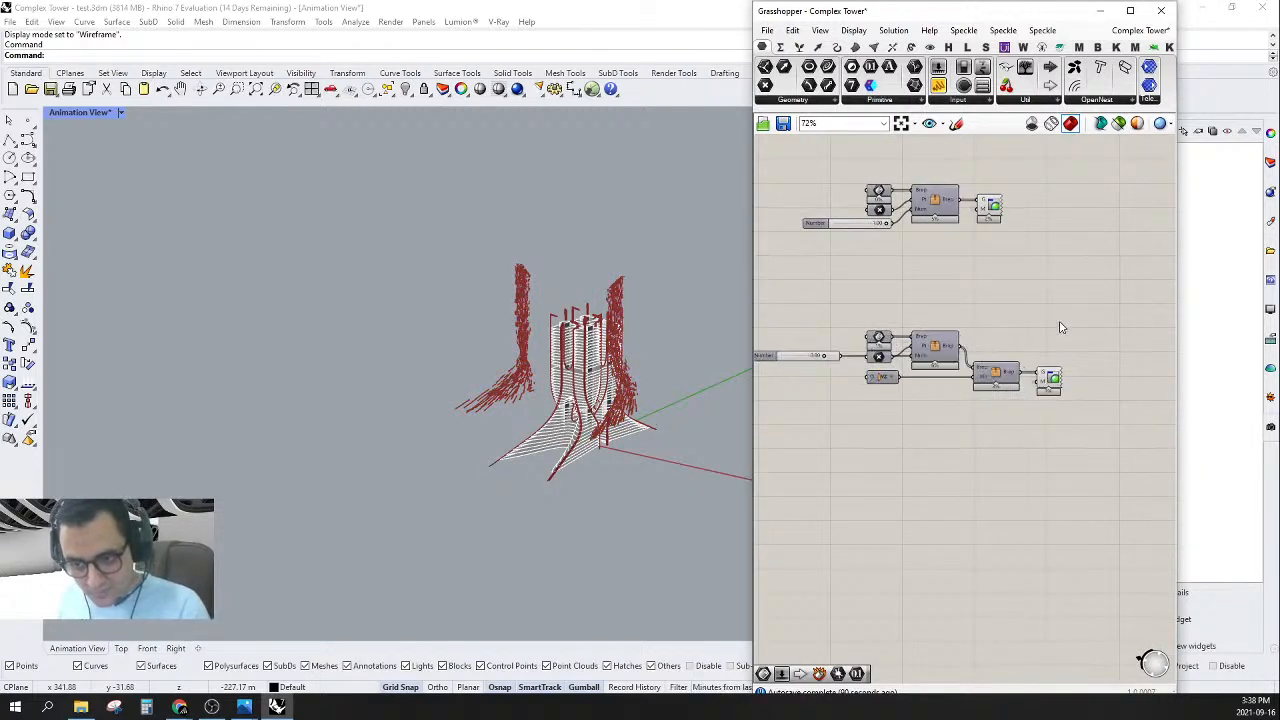
scroll(1062, 327, "down", 2)
- Duplicate the lower component row with its red swatch and material, and place the copy in an empty canvas area
left_click_drag(1071, 302, 832, 450)
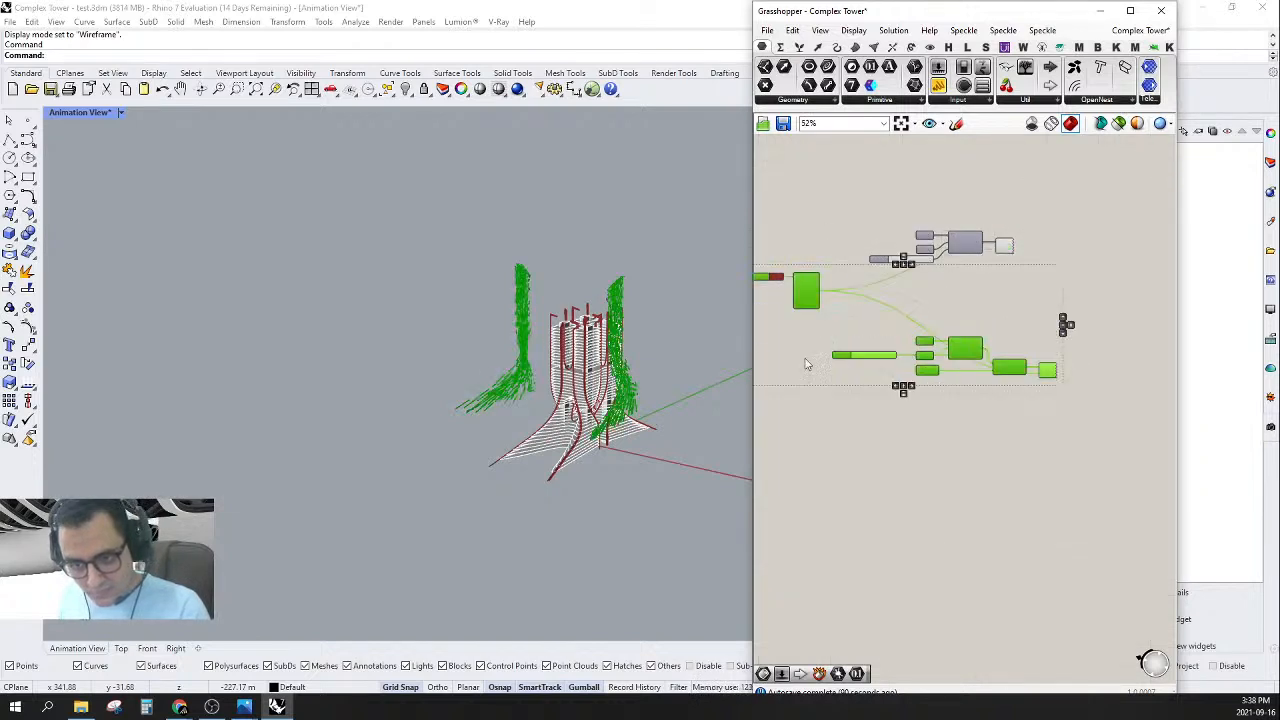
key("ctrl+v")
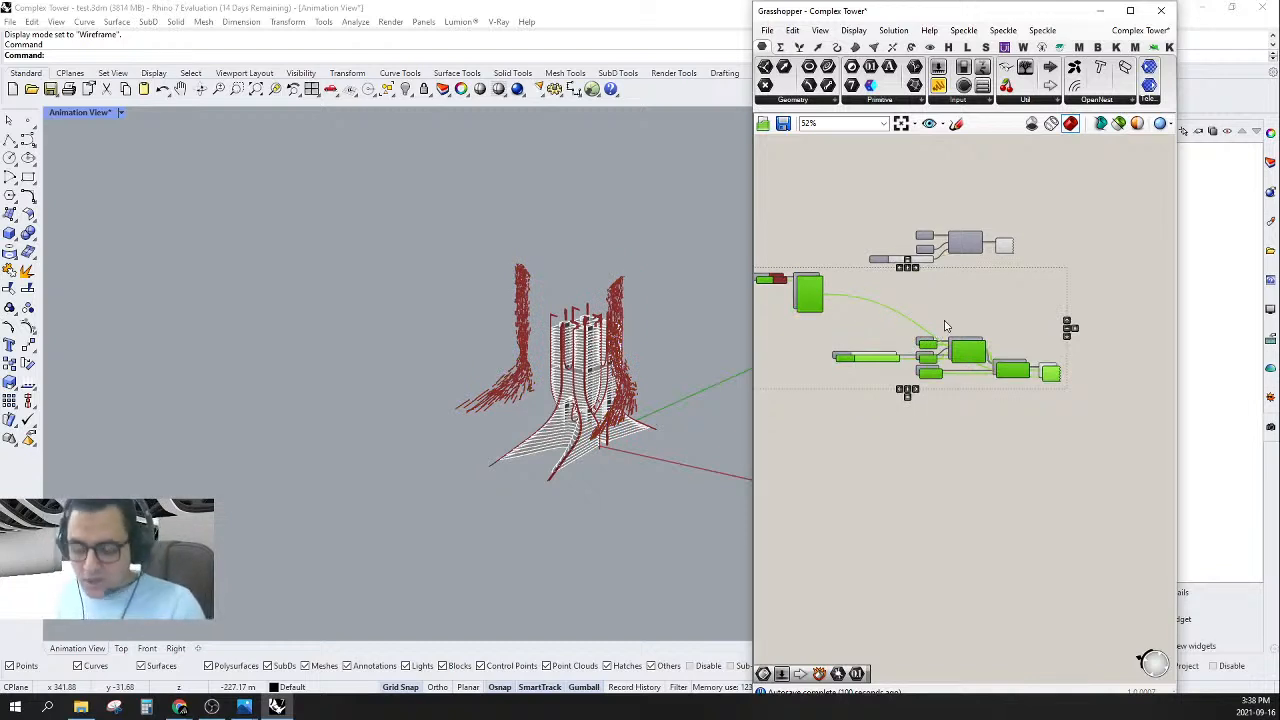
scroll(945, 327, "down", 2)
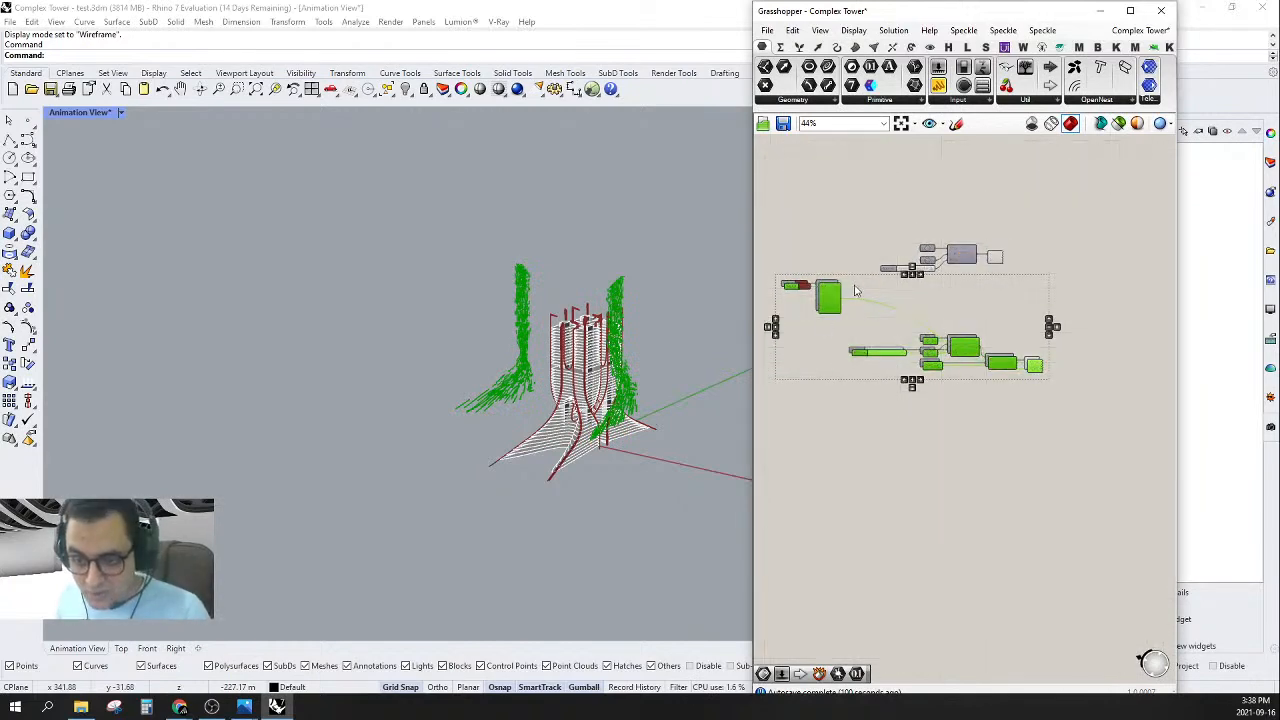
left_click_drag(828, 293, 1000, 414)
left_click(869, 281)
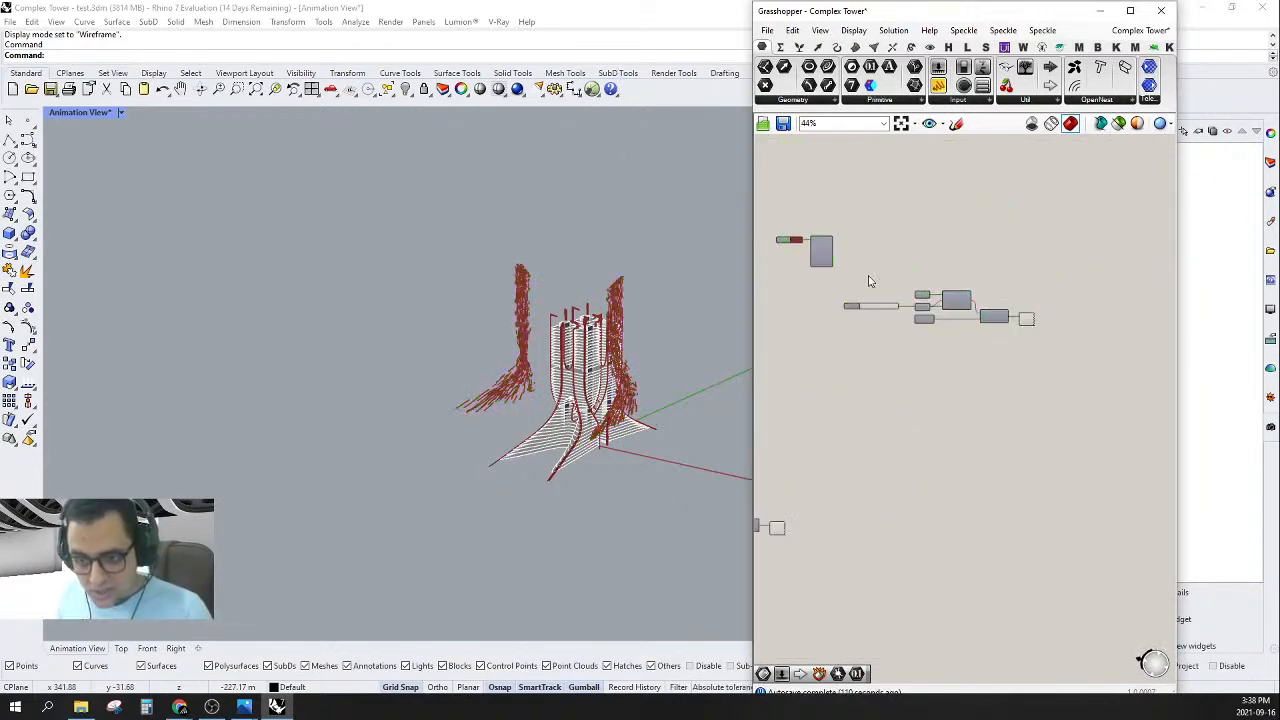
- Explode the copied row's first cluster, the one with the Brep, Pt and Num inputs, into its individual components
scroll(869, 281, "up", 3)
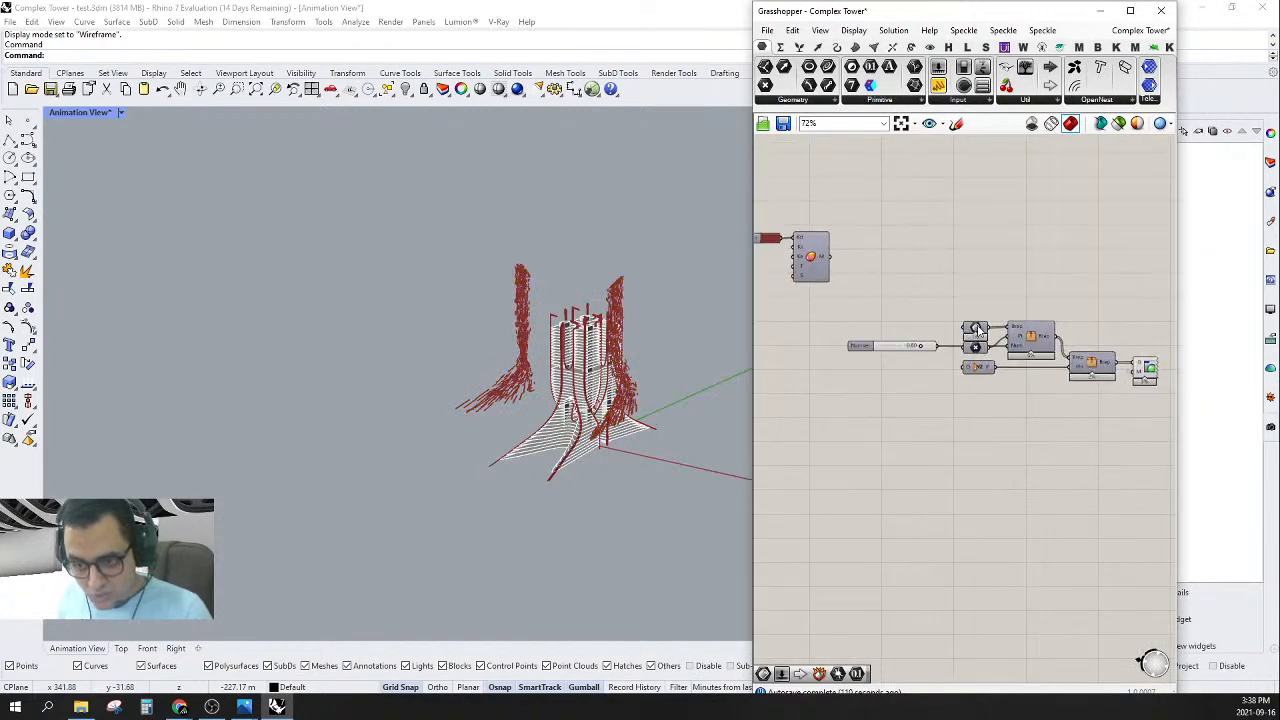
right_click_drag(978, 330, 857, 293)
left_click(1020, 335)
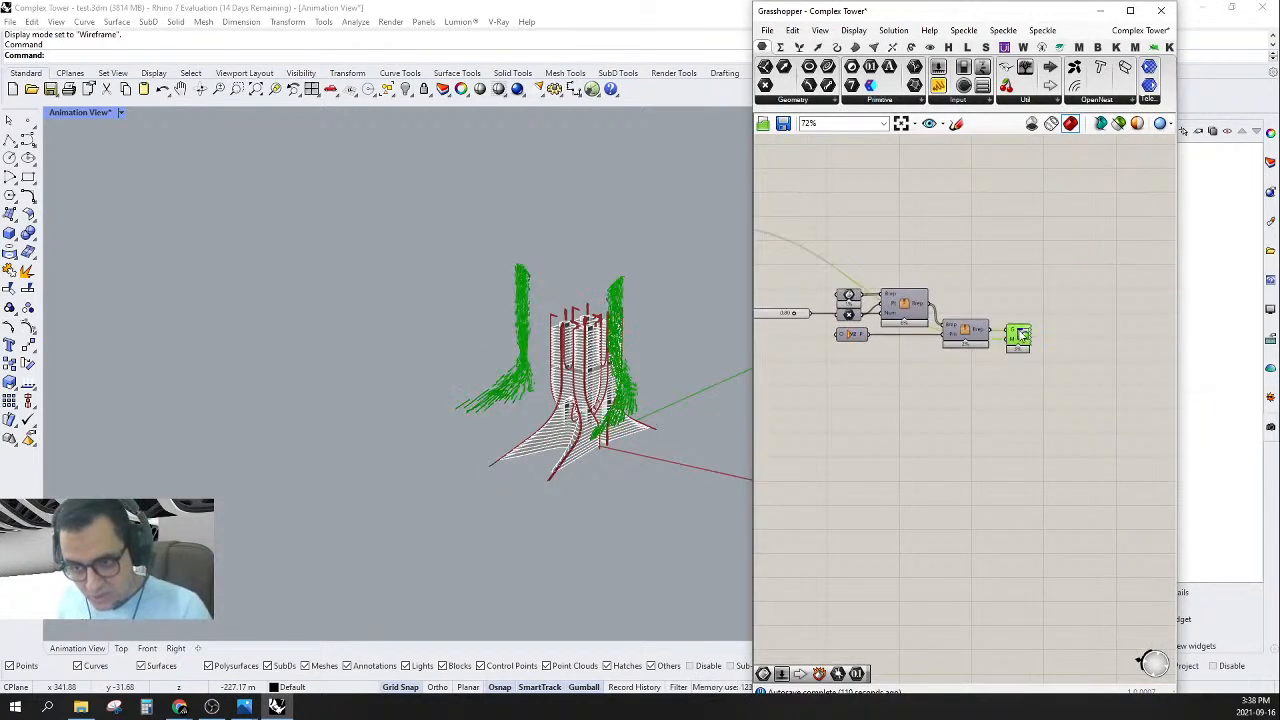
scroll(1020, 338, "down", 2)
left_click_drag(1020, 338, 891, 331)
right_click_drag(932, 380, 1032, 384)
left_click_drag(994, 332, 883, 332)
right_click_drag(910, 404, 998, 400)
scroll(955, 335, "up", 3)
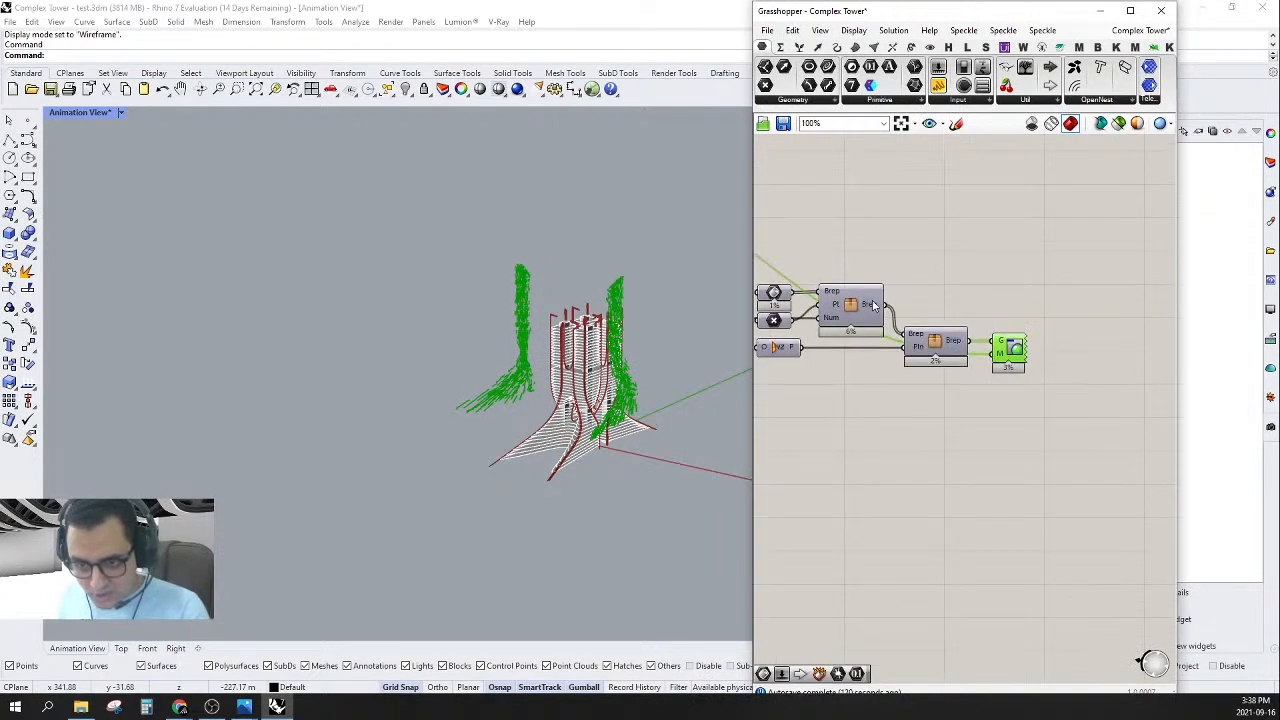
right_click(850, 311)
left_click(855, 308)
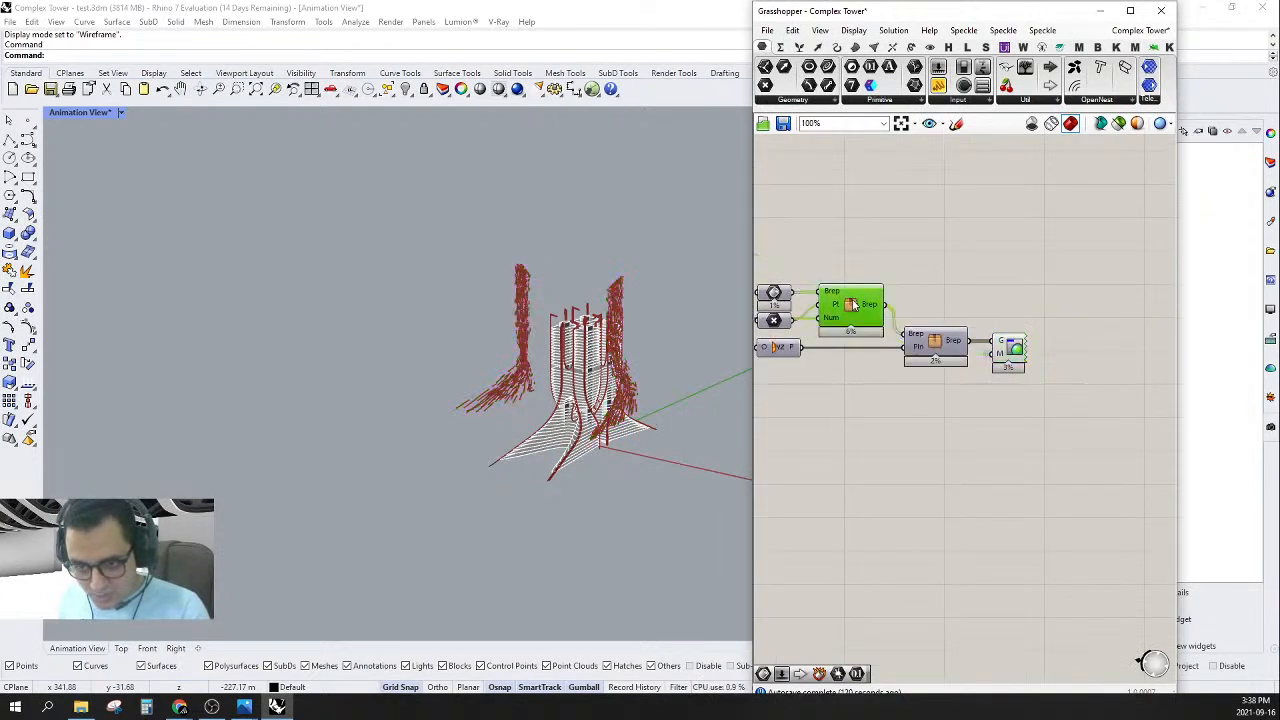
right_click(853, 304)
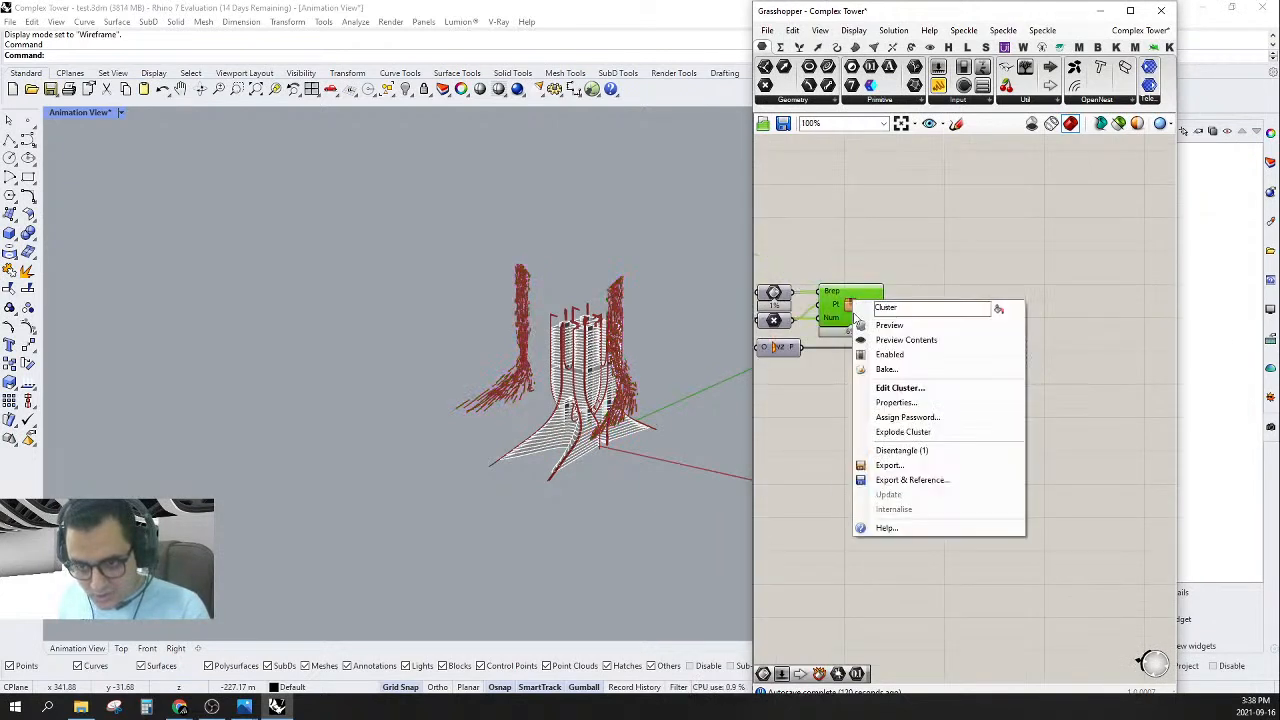
left_click(905, 432)
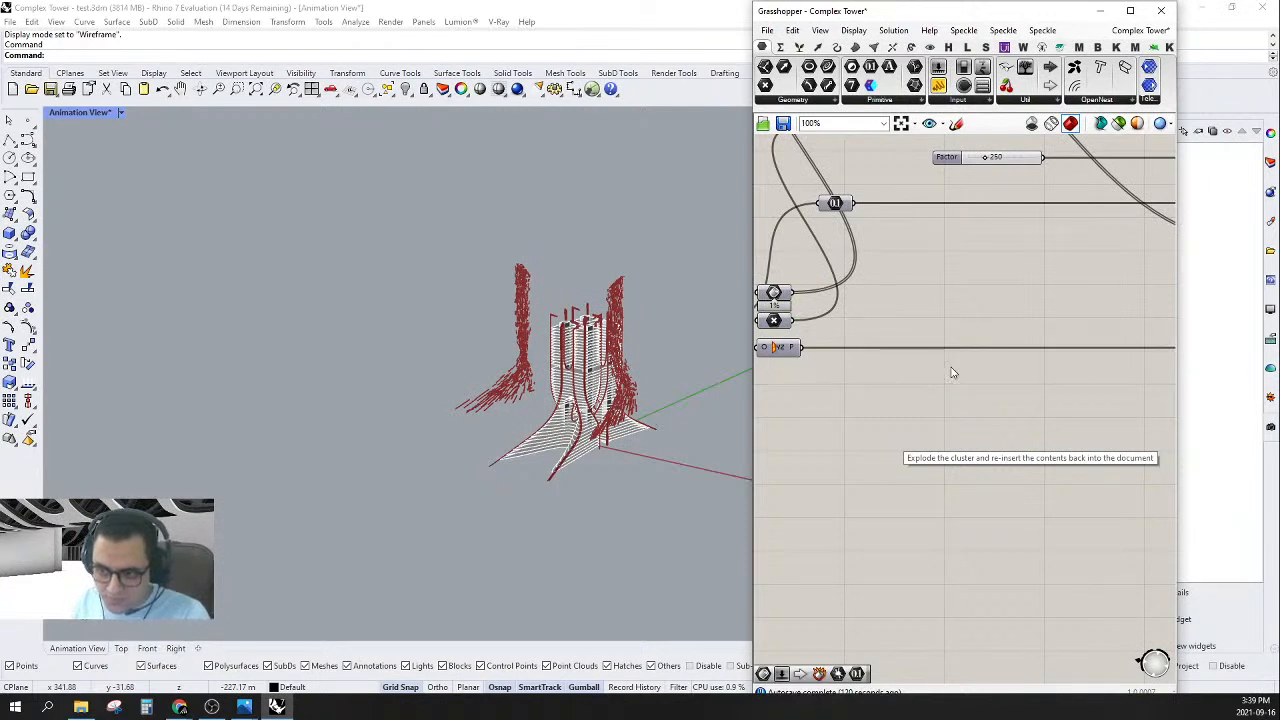
- Copy the SubD parameter of the first row beneath the EAS logo to the empty area above the exploded cluster
scroll(952, 373, "down", 3)
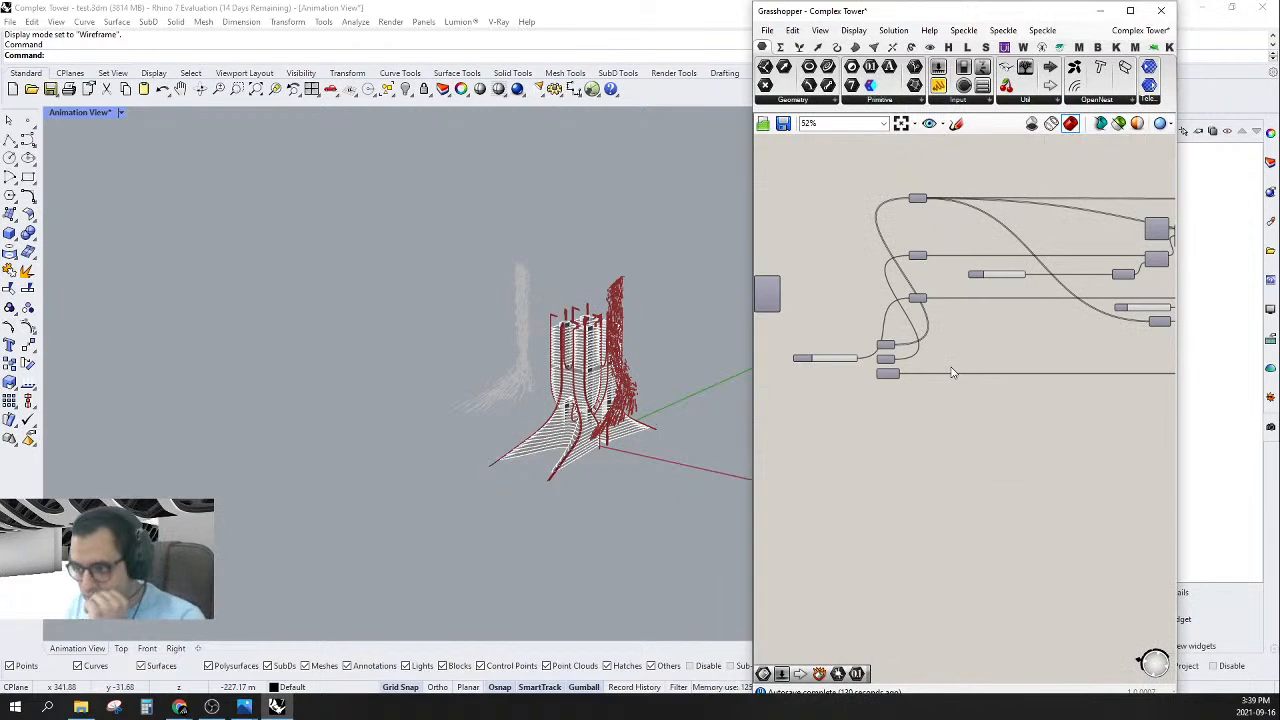
scroll(922, 372, "down", 6)
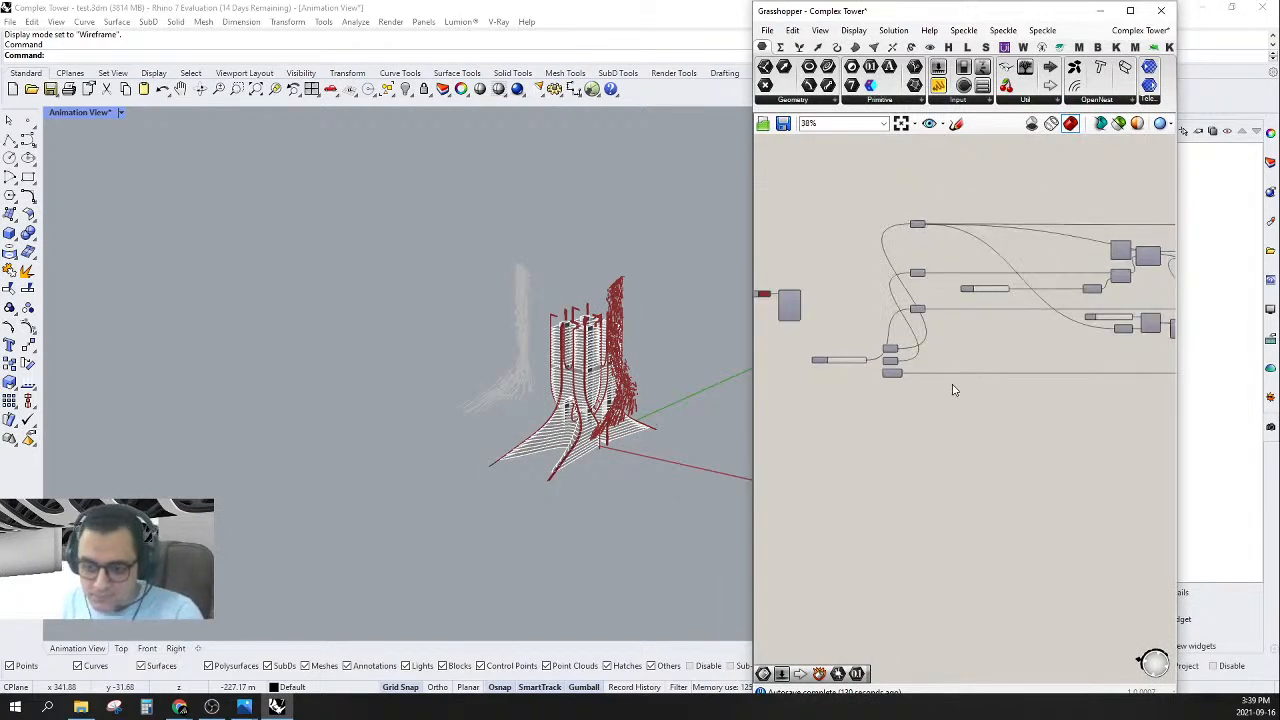
right_click_drag(831, 436, 920, 408)
scroll(920, 408, "up", 5)
scroll(920, 408, "up", 3)
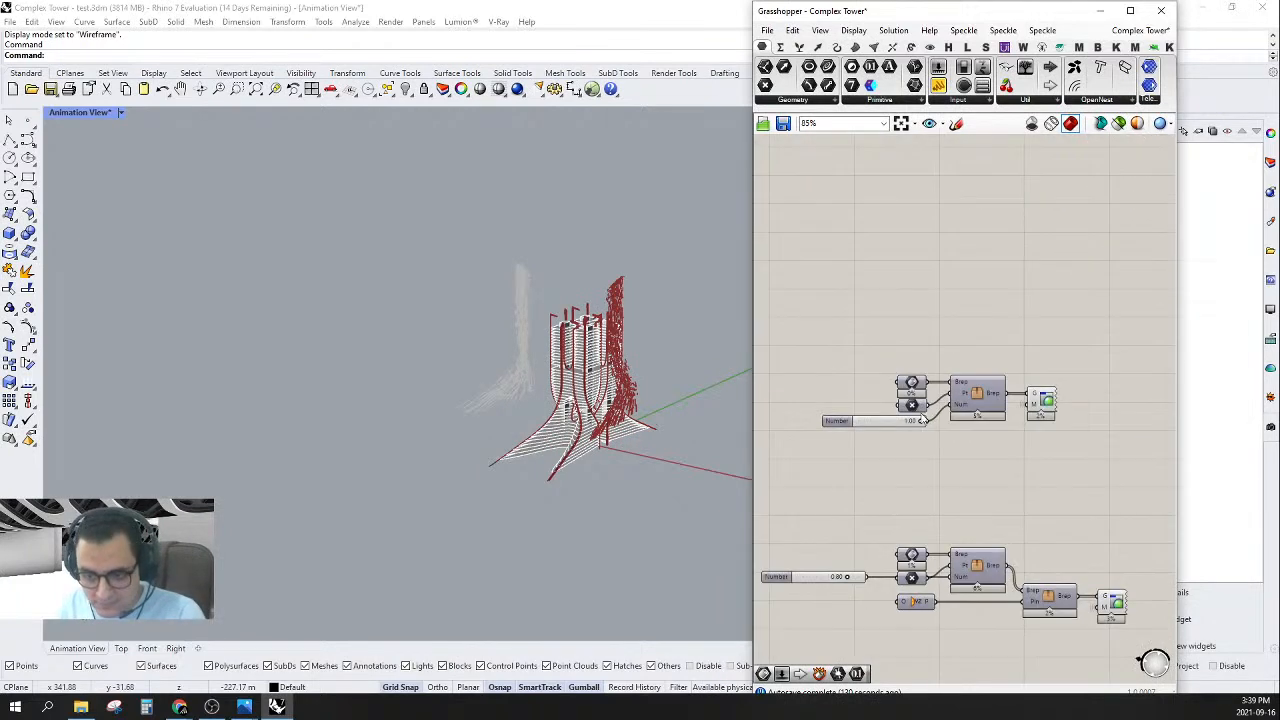
scroll(824, 455, "down", 8)
scroll(824, 455, "up", 7)
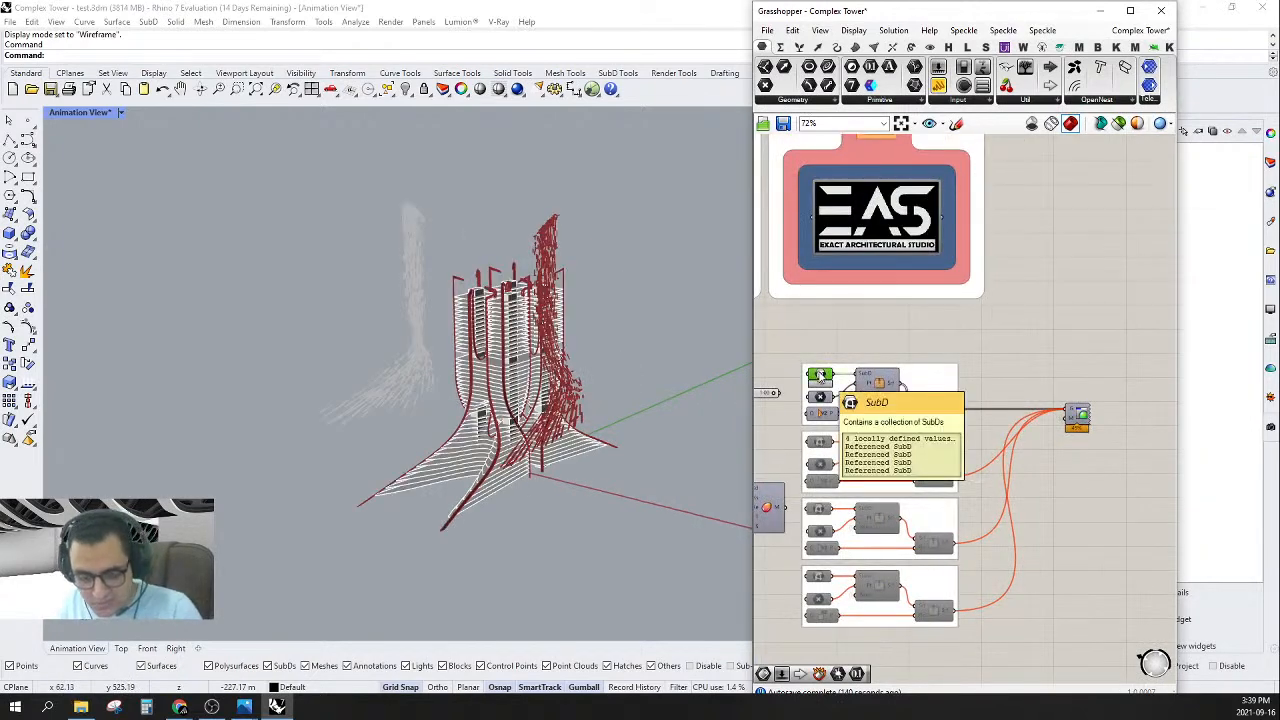
right_click_drag(820, 374, 400, 374)
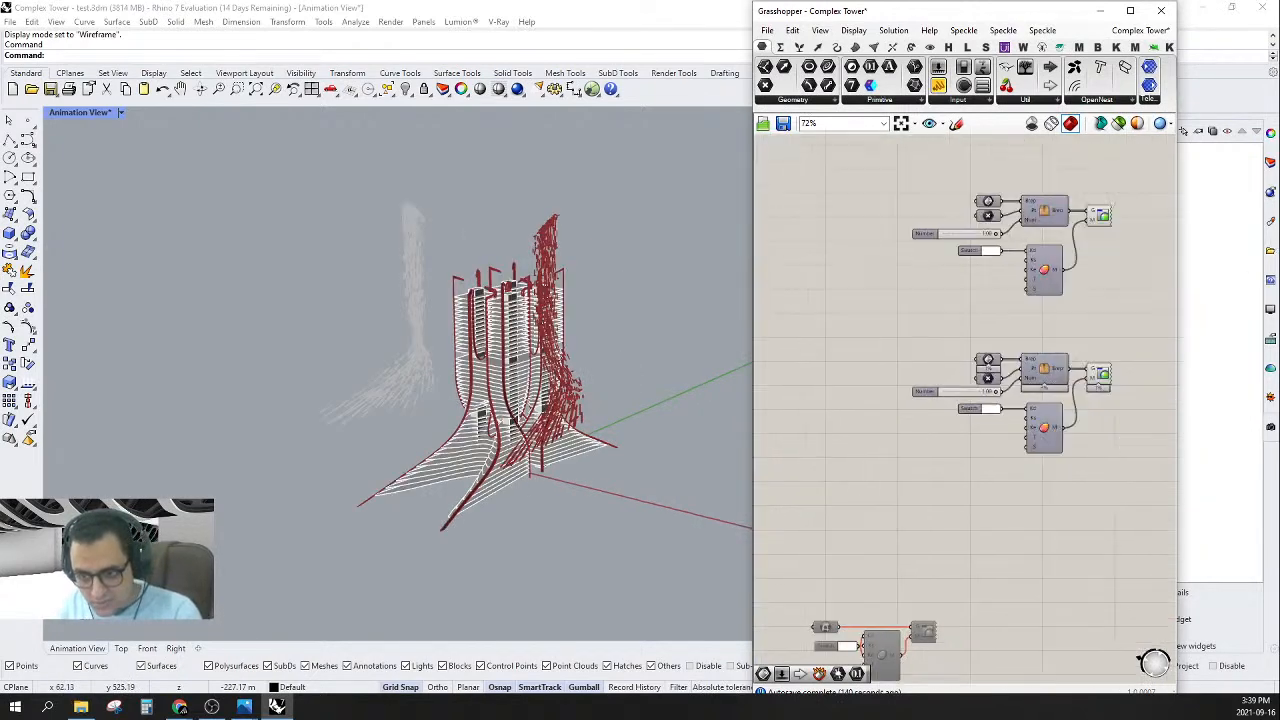
right_click_drag(1160, 340, 452, 593)
right_click_drag(960, 200, 836, 370)
left_click_drag(830, 343, 861, 284)
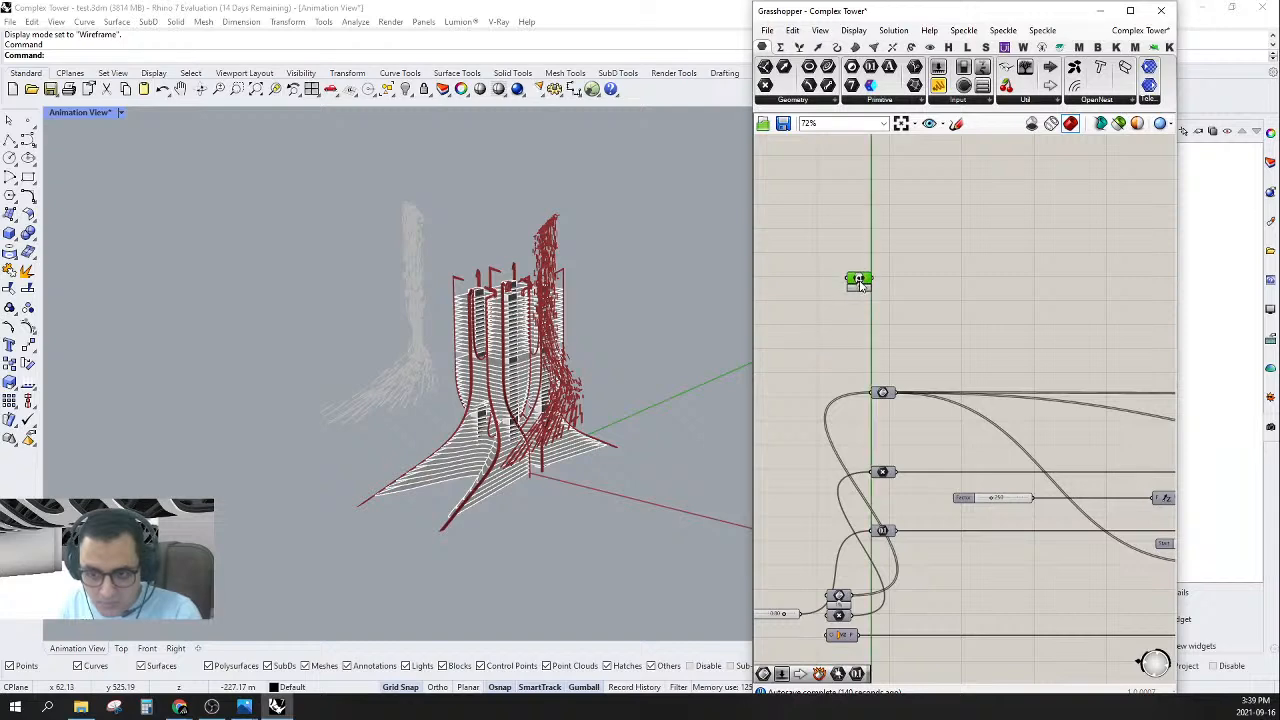
- Move the copied SubD parameter next to the exploded cluster's inputs, just above the Number slider
right_click_drag(858, 335, 907, 304)
left_click_drag(906, 248, 857, 520)
right_click_drag(846, 530, 946, 466)
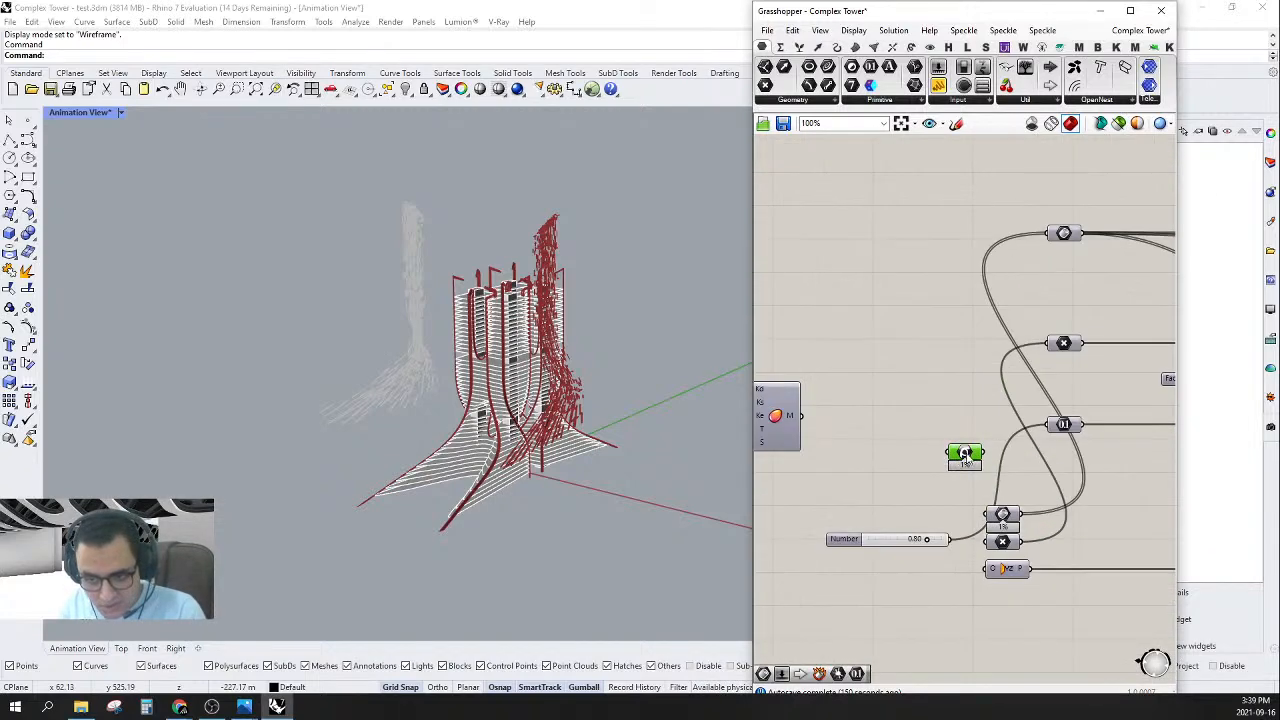
left_click_drag(946, 466, 882, 483)
scroll(882, 483, "up", 2)
right_click_drag(876, 499, 838, 490)
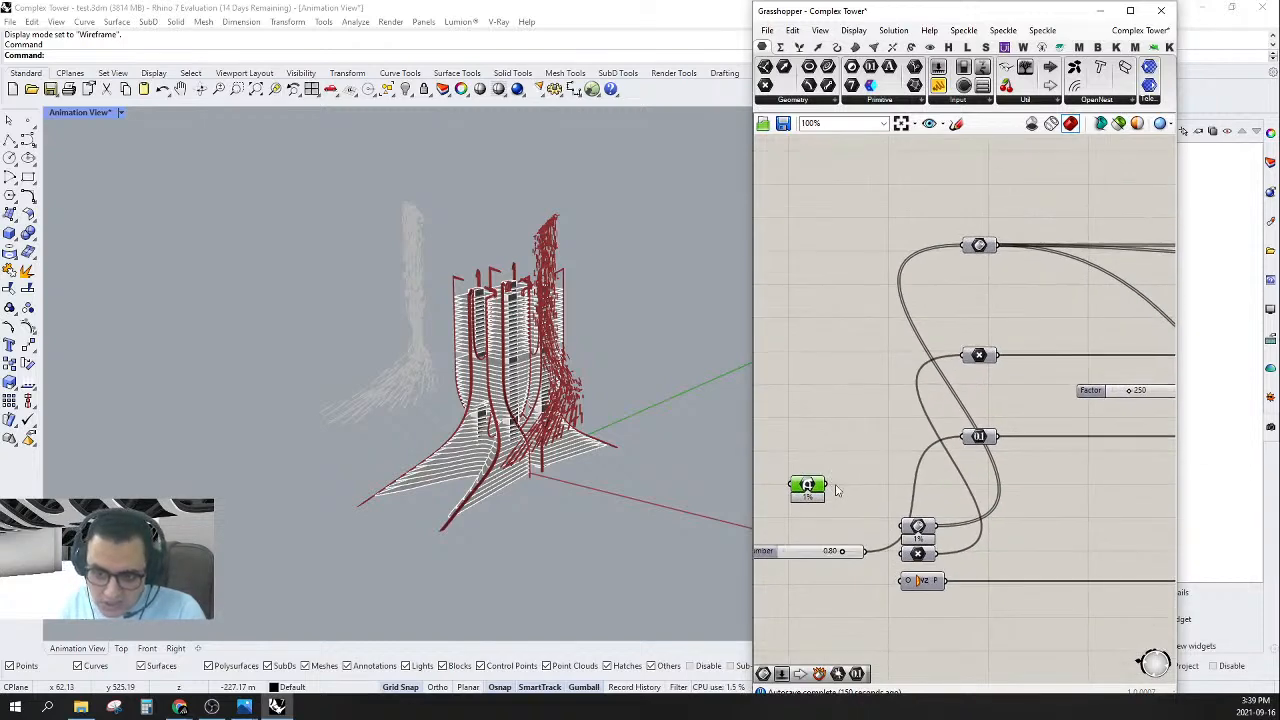
left_click_drag(810, 487, 774, 472)
right_click_drag(830, 480, 890, 481)
right_click_drag(929, 387, 896, 406)
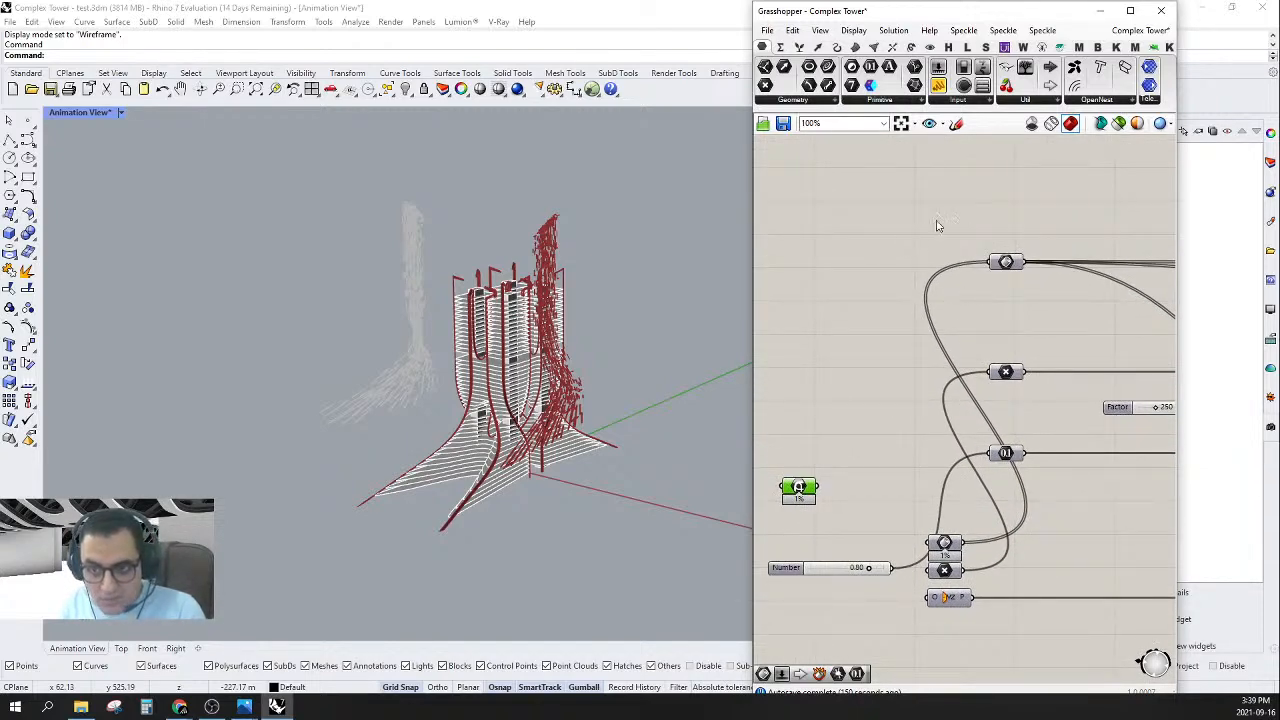
double_click(845, 397)
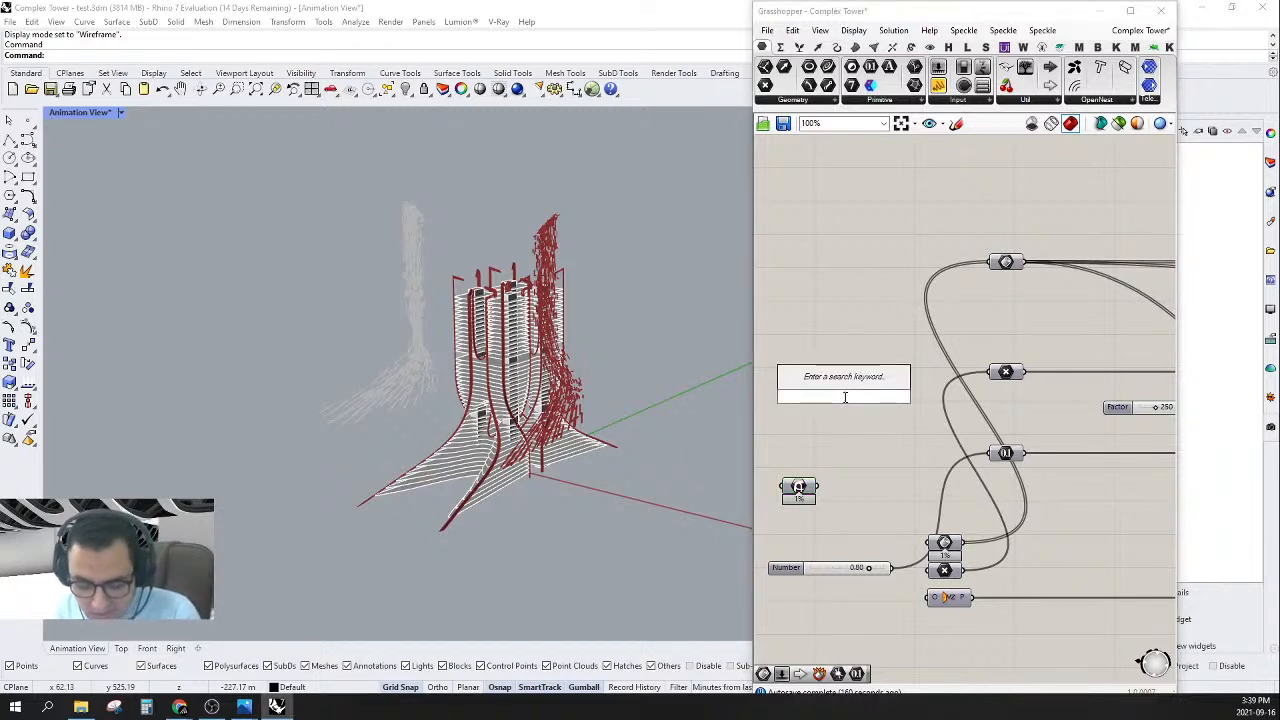
type("de")
key("Escape")
- Add a new SubD parameter, wire the copied SubD parameter into it and place it above the original
left_click_drag(796, 487, 790, 483)
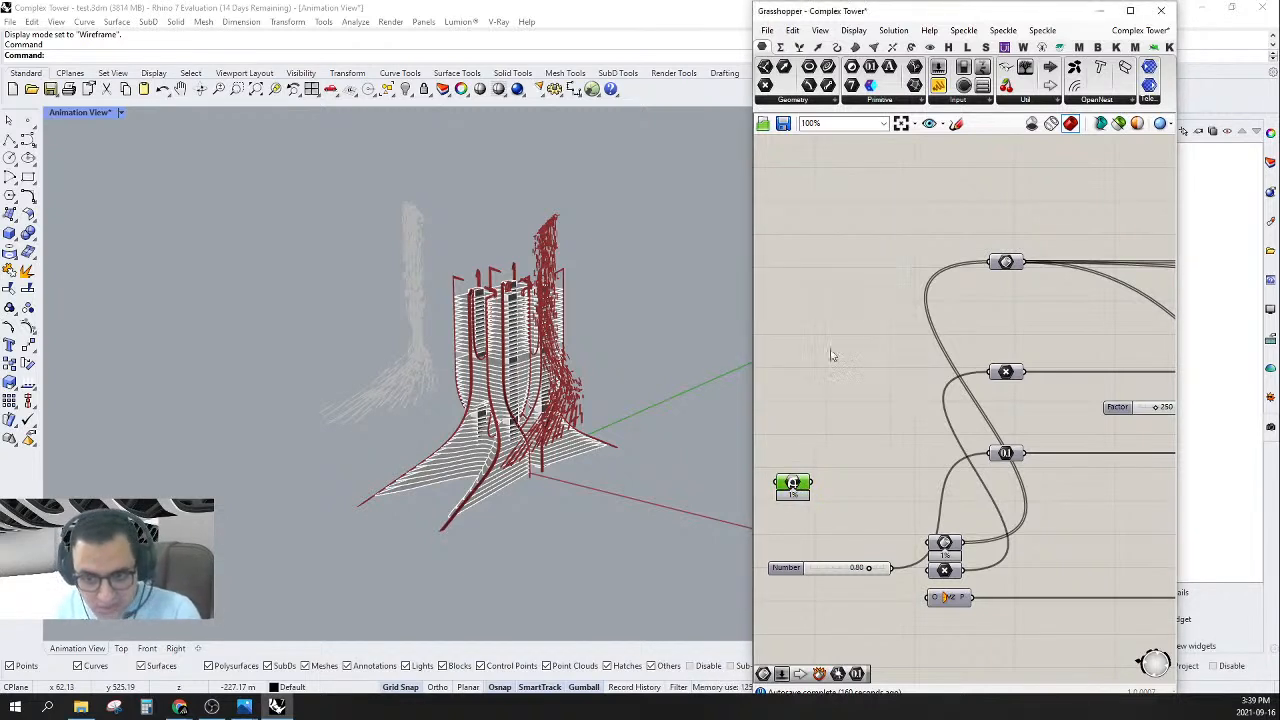
left_click(793, 100)
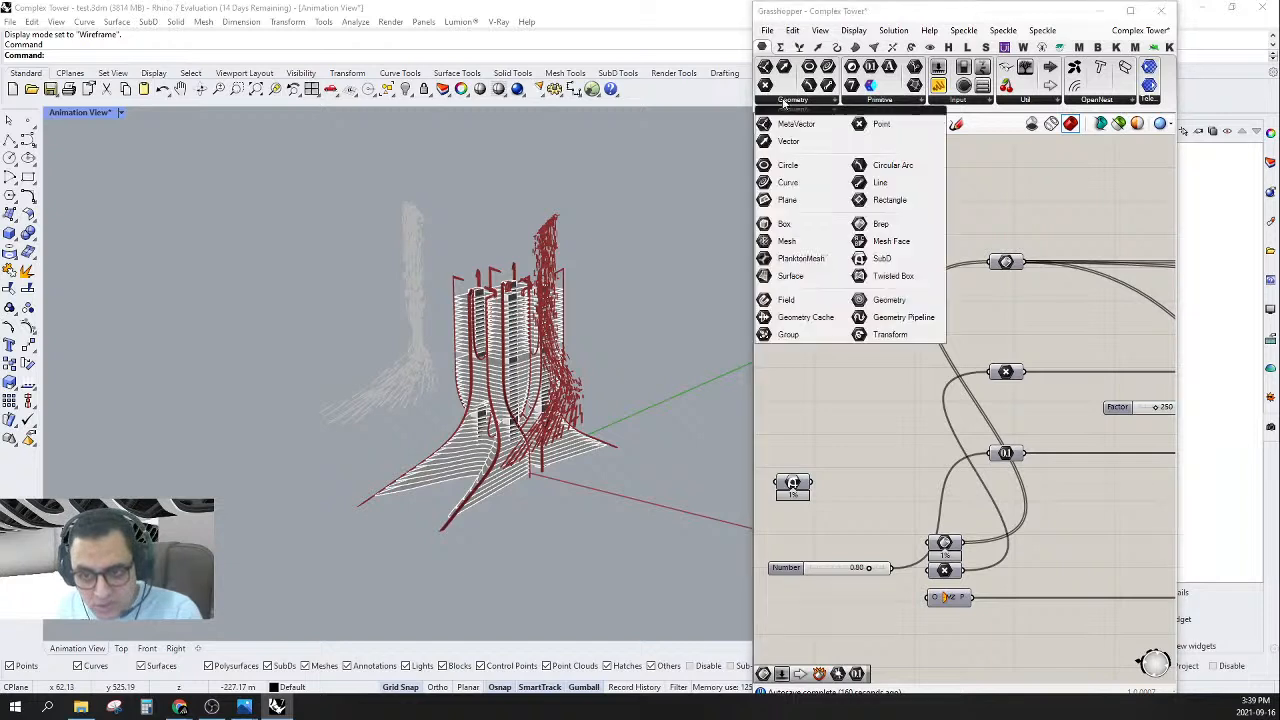
left_click_drag(877, 250, 810, 493)
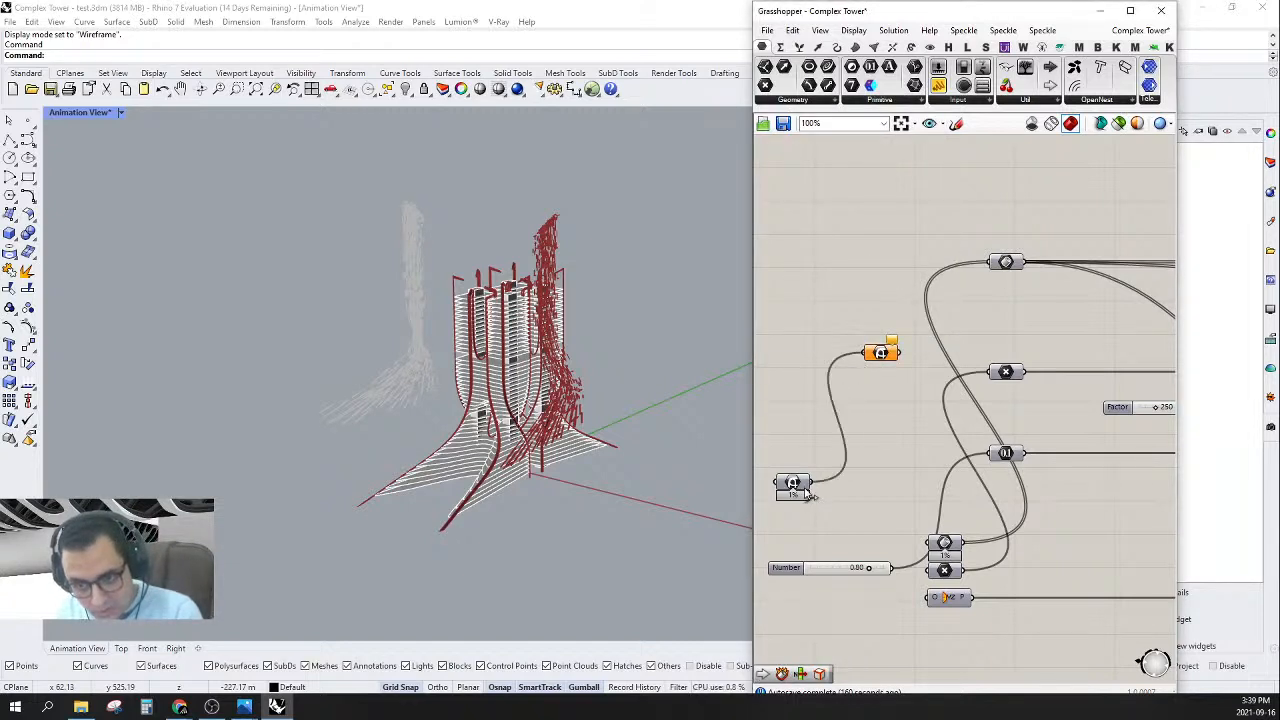
left_click_drag(898, 352, 908, 468)
right_click_drag(901, 385, 883, 385)
left_click_drag(854, 350, 799, 322)
- Add a Deconstruct Brep component beside the new SubD parameter and feed the SubD into its B input
double_click(851, 333)
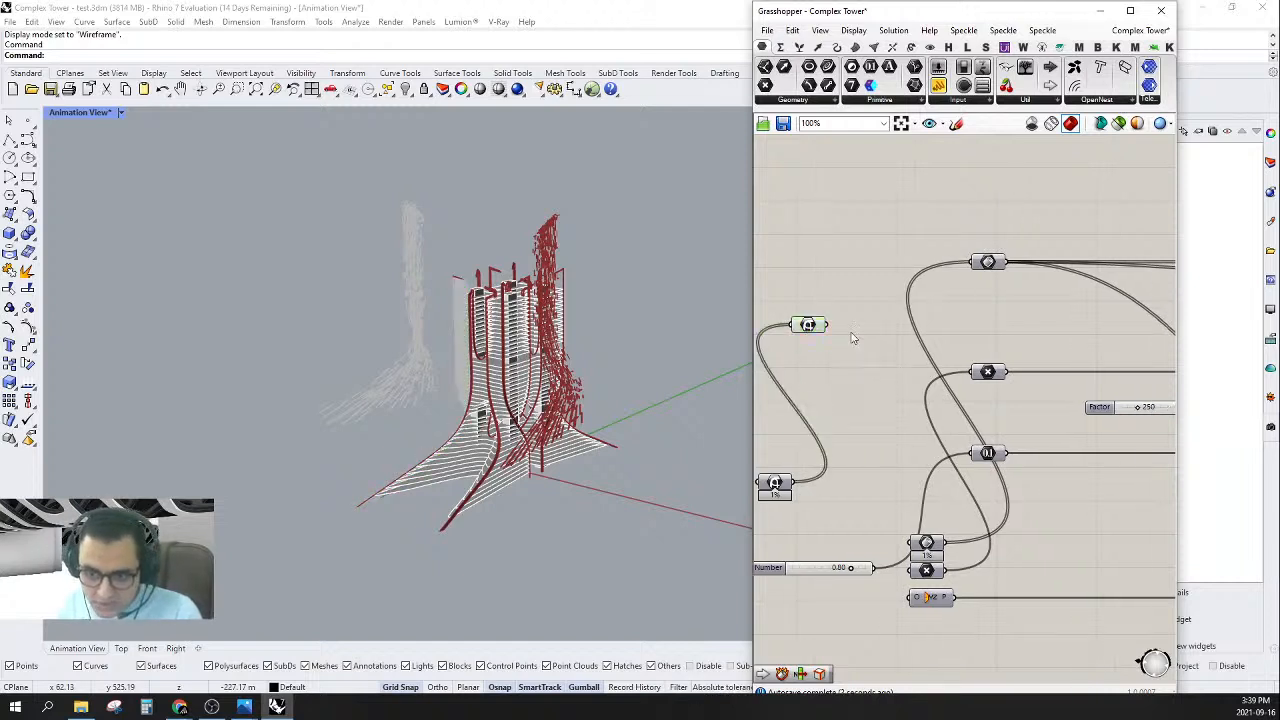
type("de")
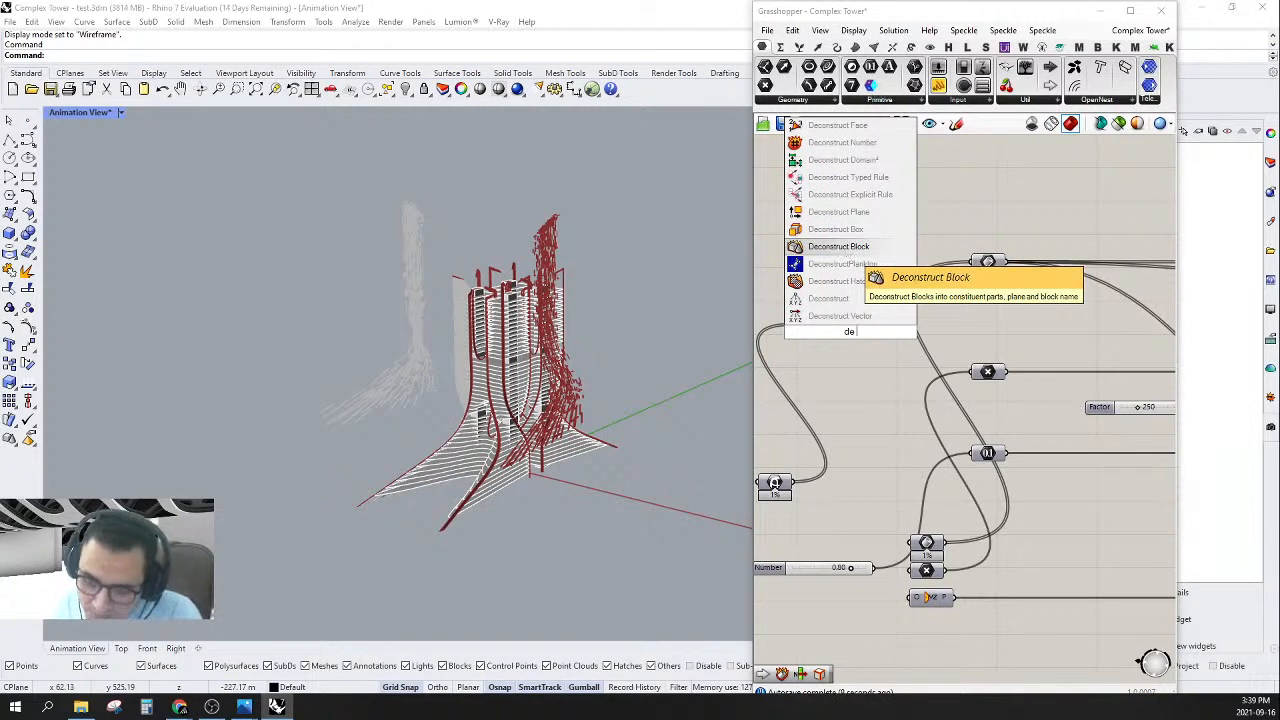
type(" b")
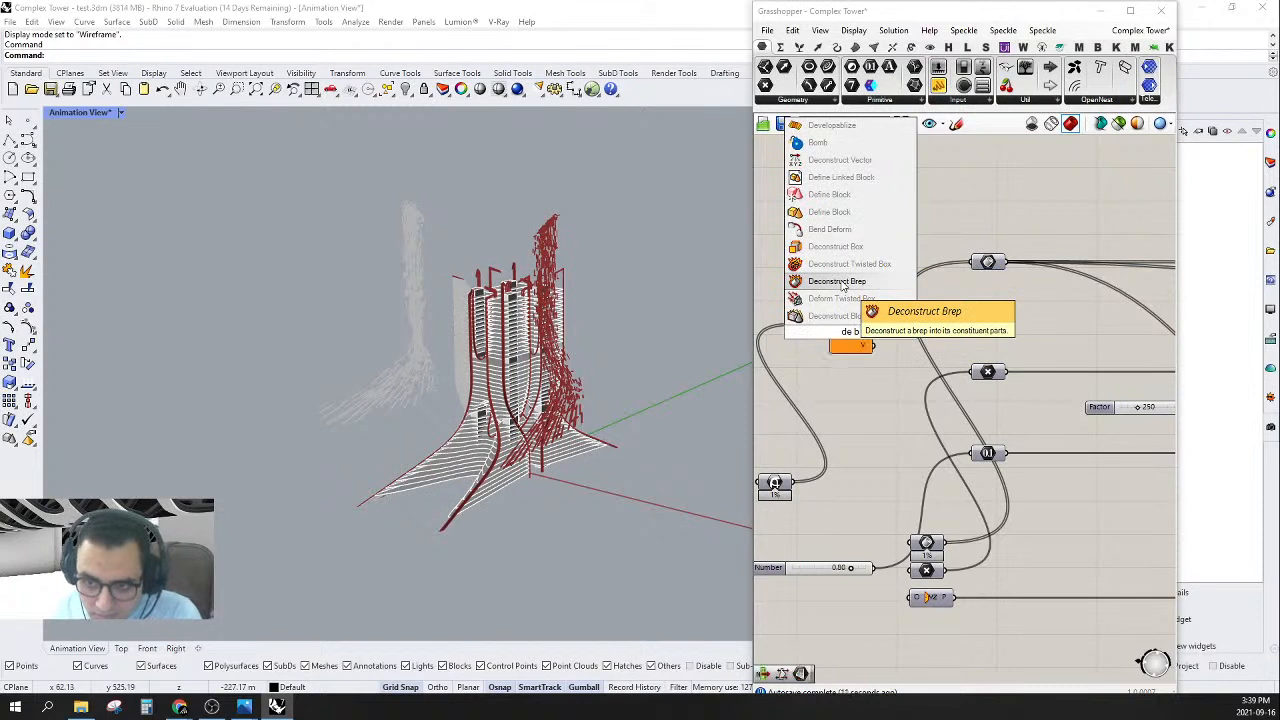
left_click(838, 282)
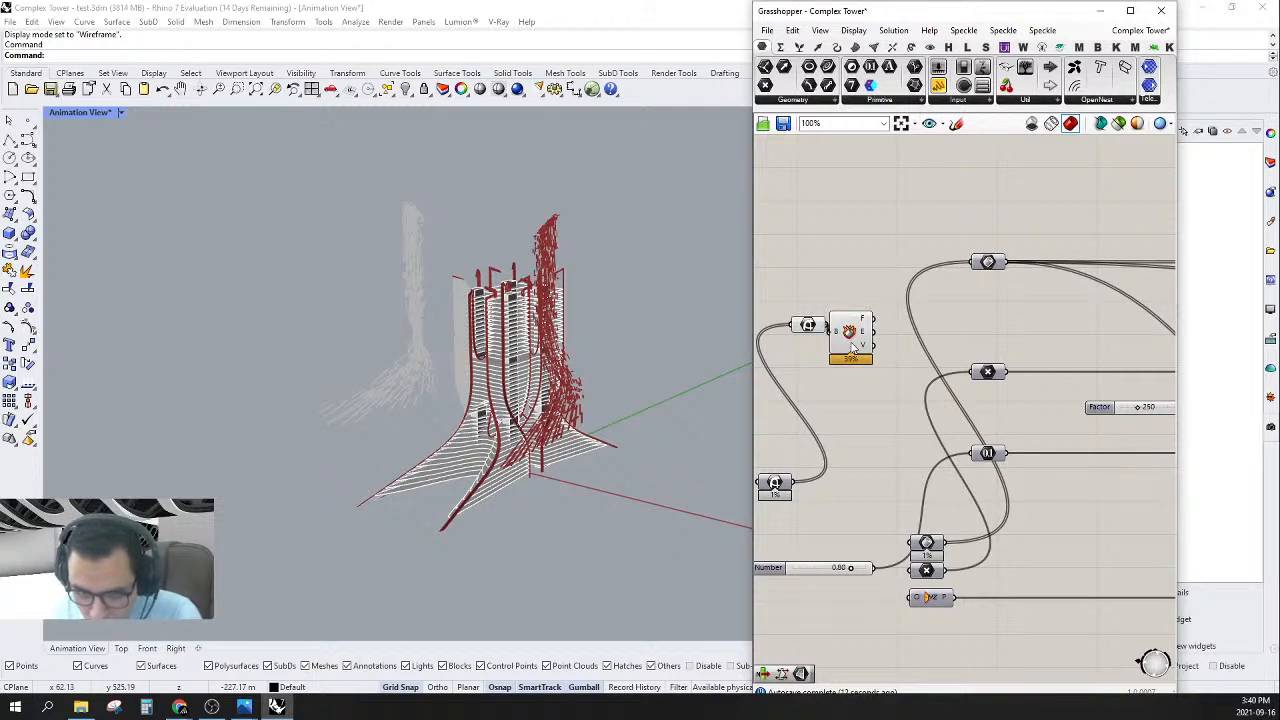
left_click_drag(853, 348, 862, 343)
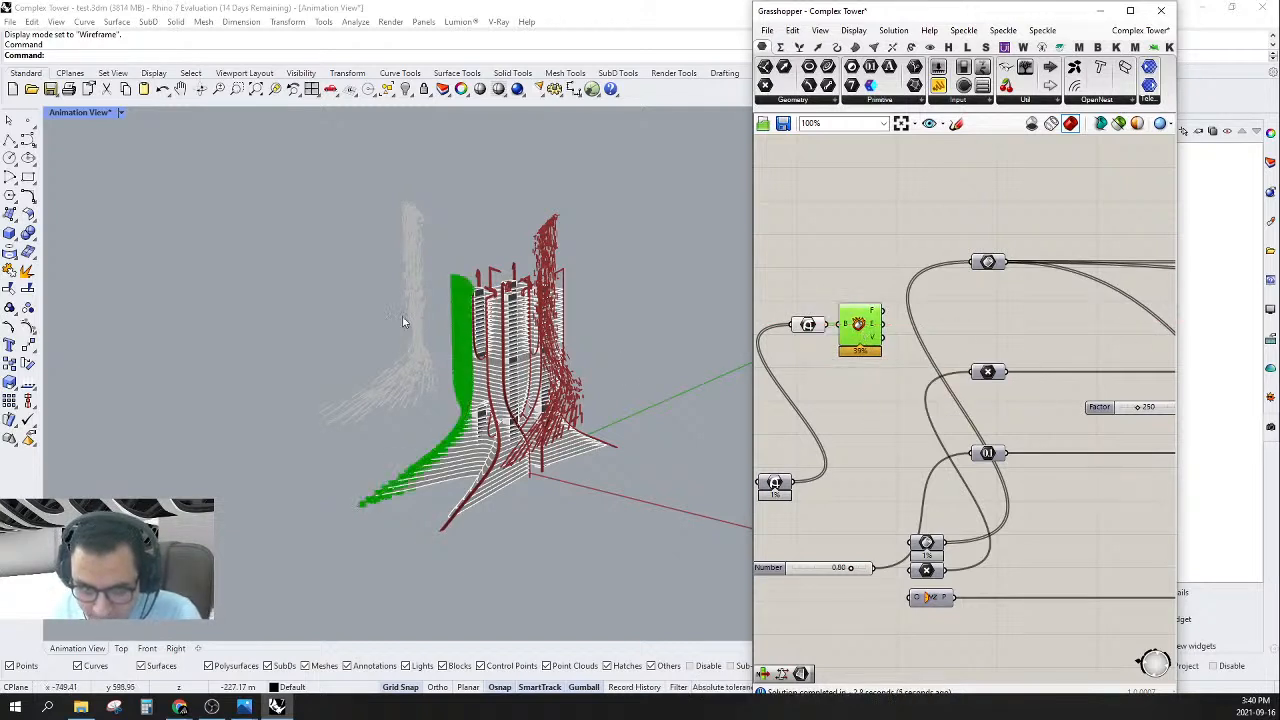
- Move all outgoing wires of the topmost input parameter to the F output of the Deconstruct Brep component
scroll(486, 274, "up", 8)
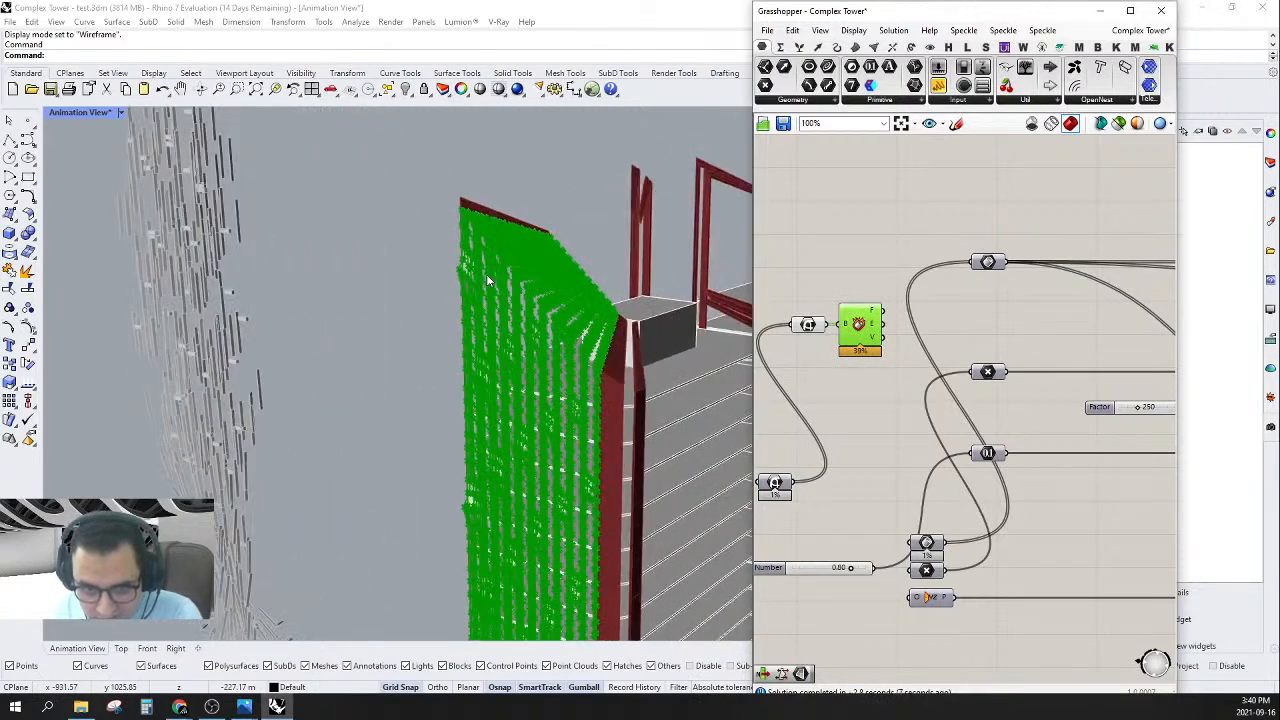
scroll(486, 274, "up", 8)
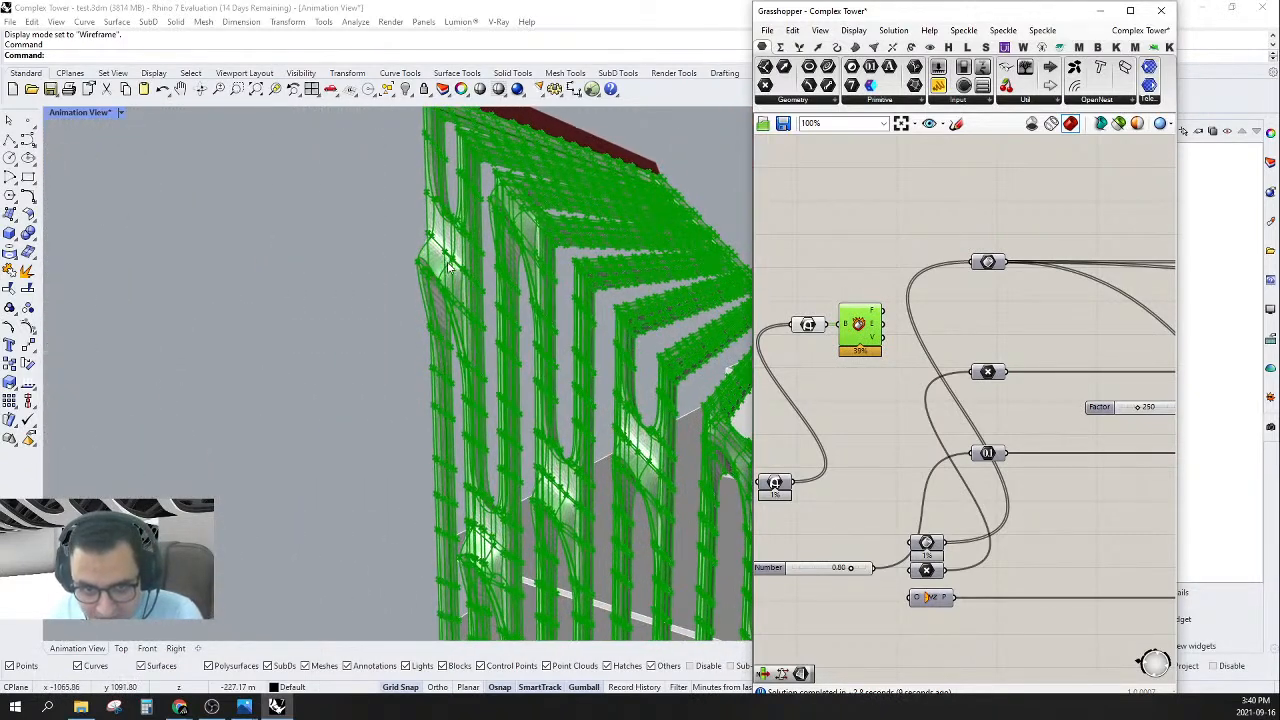
right_click_drag(909, 336, 857, 348)
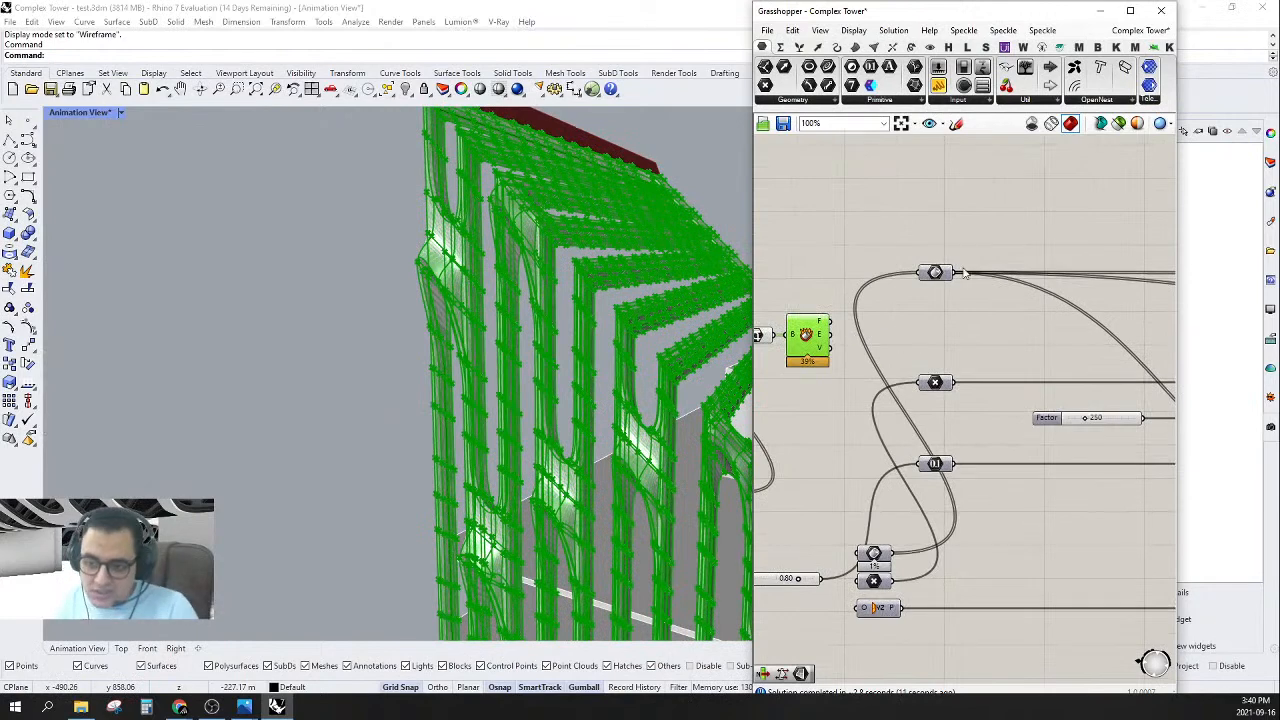
right_click_drag(964, 272, 957, 278)
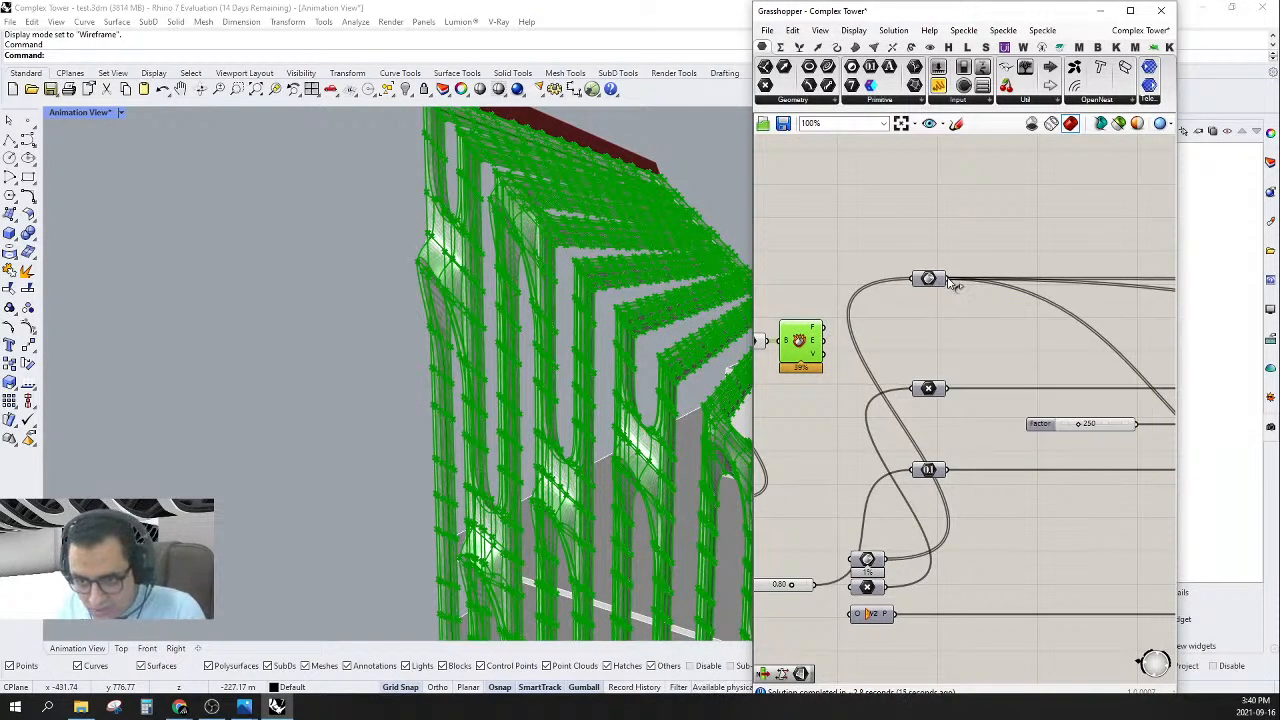
left_click_drag(948, 280, 818, 328, "ctrl+shift")
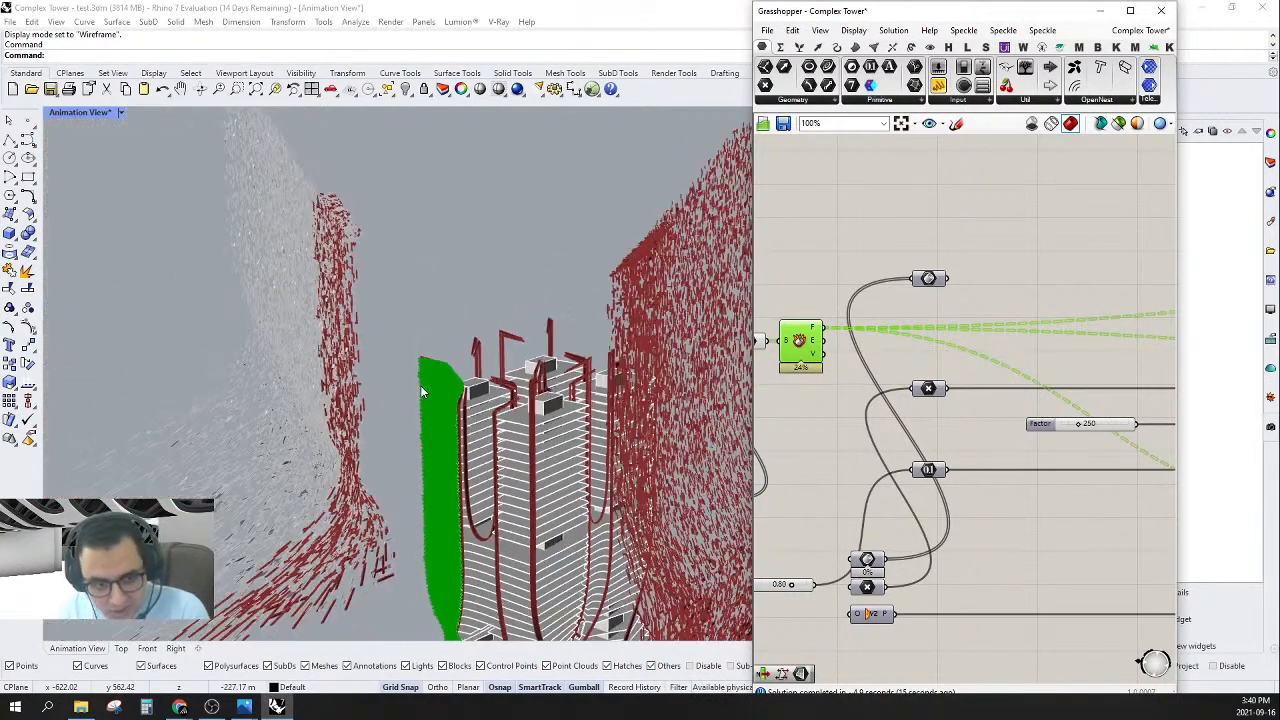
- Select the last component of the exploded cluster and examine its animated pieces around the tower
scroll(795, 355, "down", 10)
scroll(1031, 388, "up", 7)
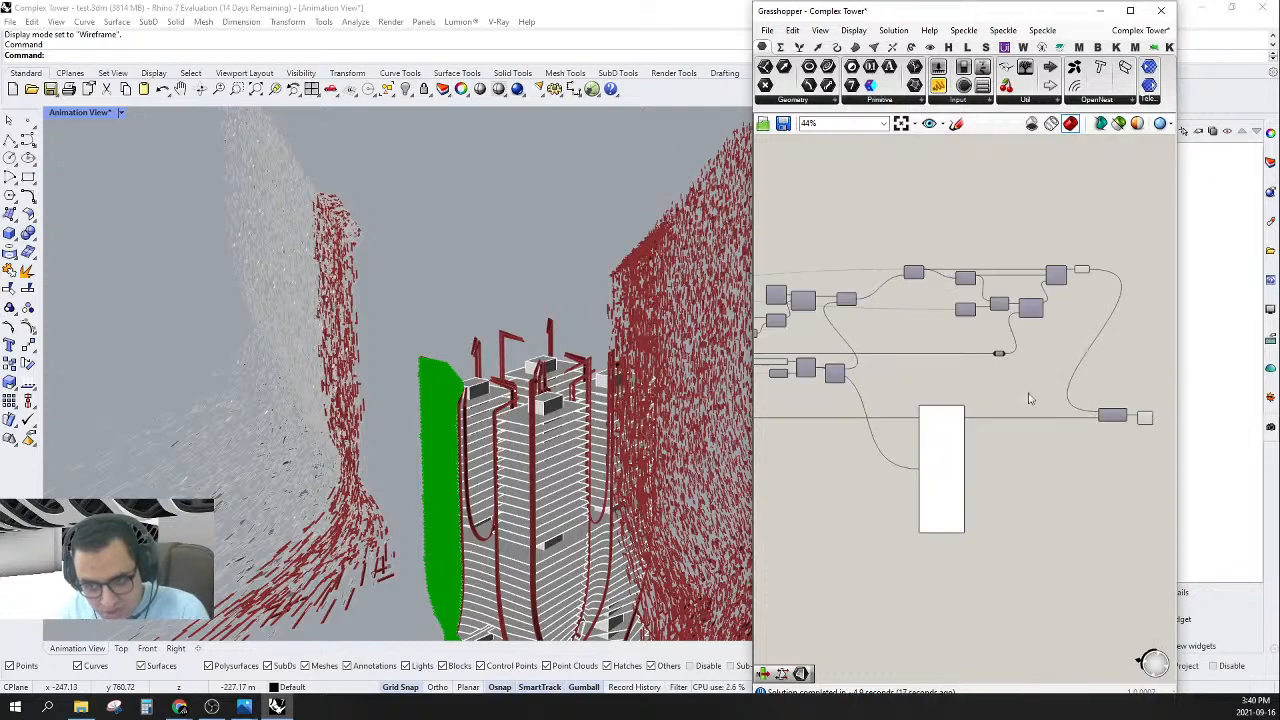
right_click_drag(1148, 425, 1072, 408)
left_click(1072, 405)
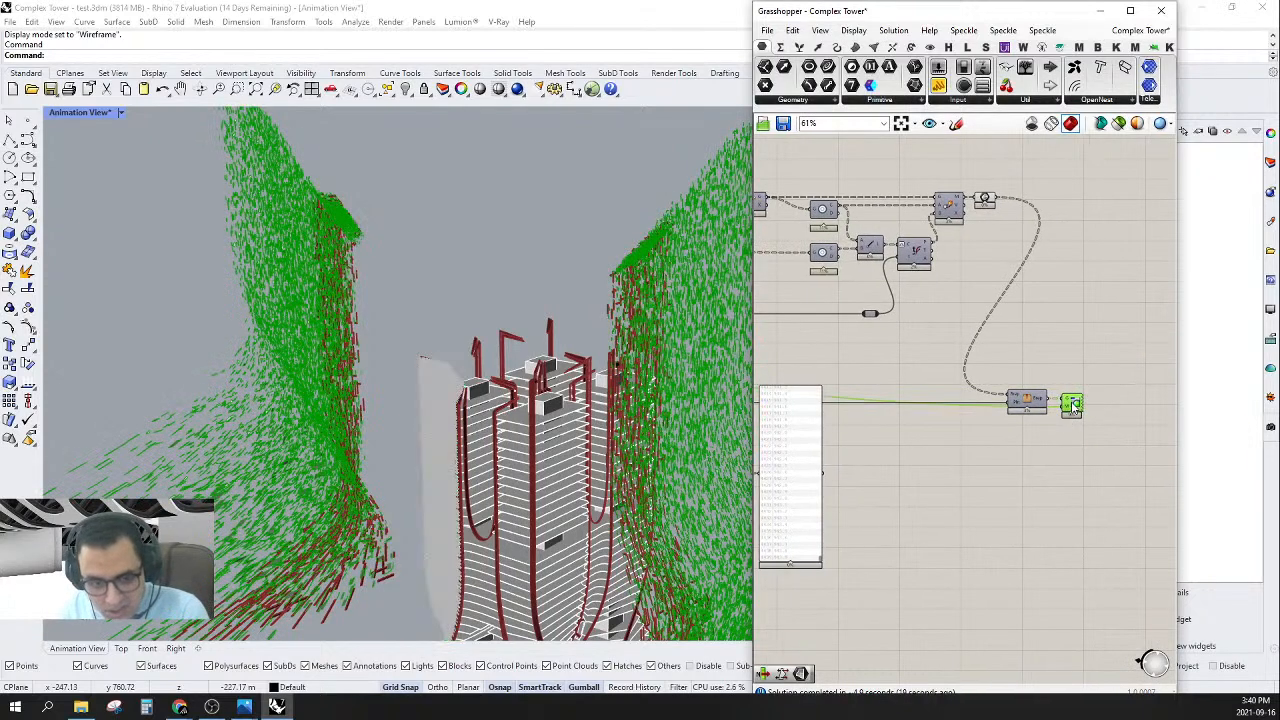
scroll(391, 330, "down", 5)
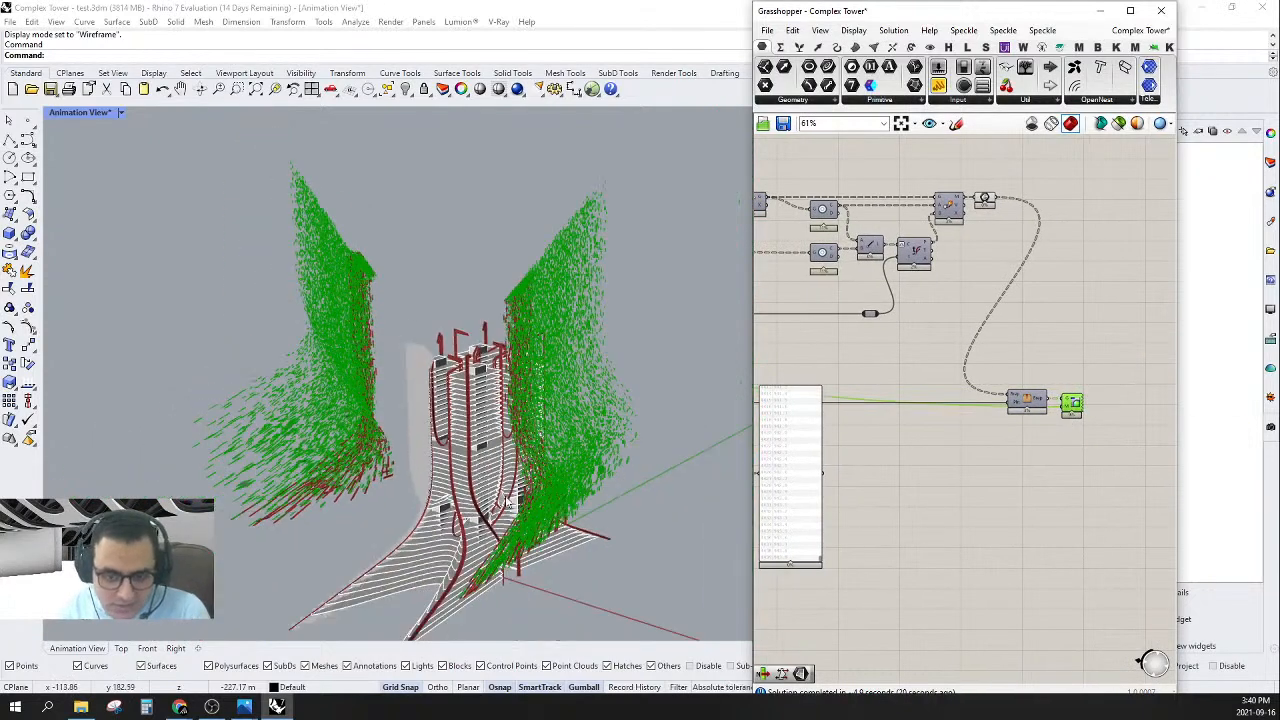
right_click_drag(504, 498, 447, 378)
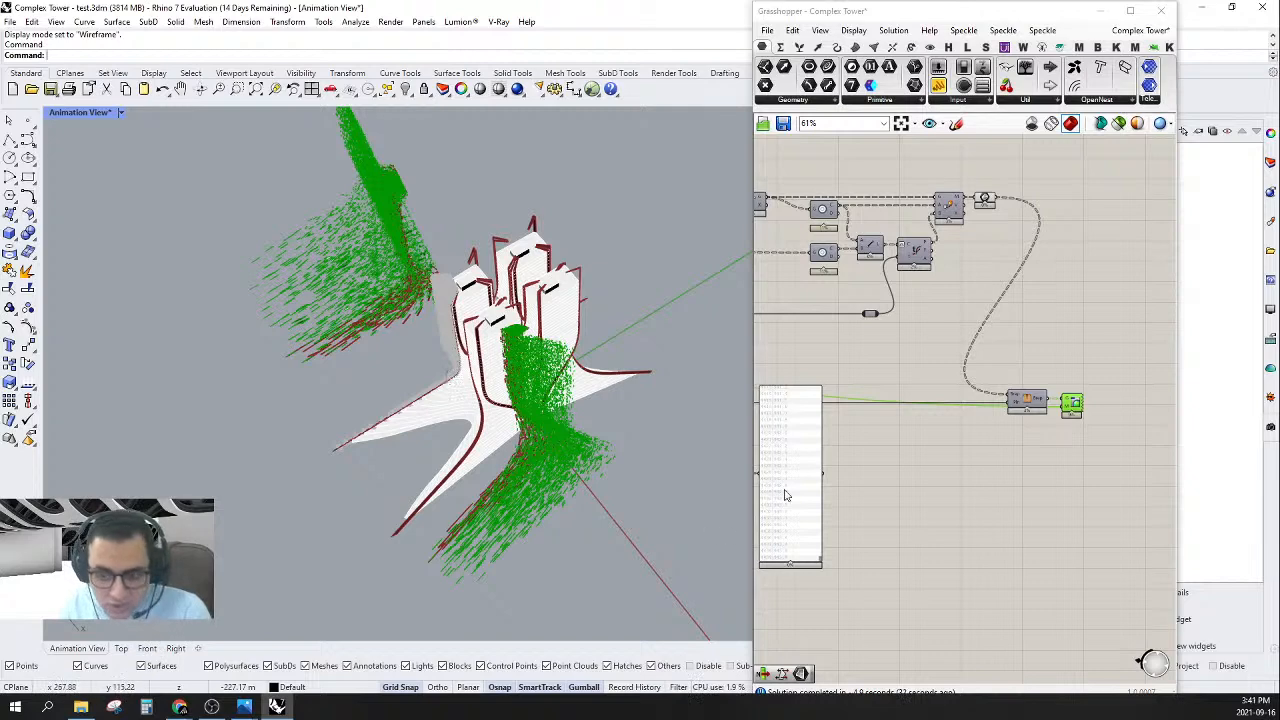
- Delete the disconnected geometry parameter above the Point parameter and the source parameter that feeds it near the Number slider
right_click_drag(786, 494, 1038, 459)
scroll(1038, 459, "up", 5)
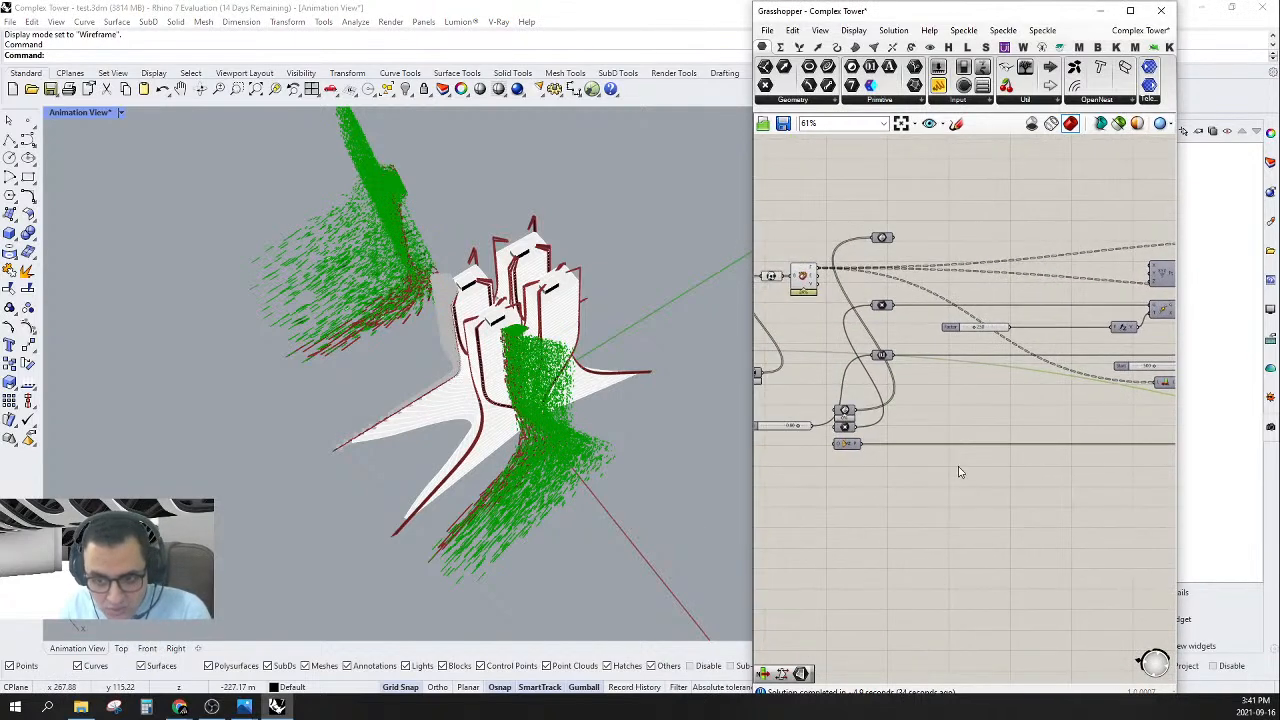
left_click(889, 396)
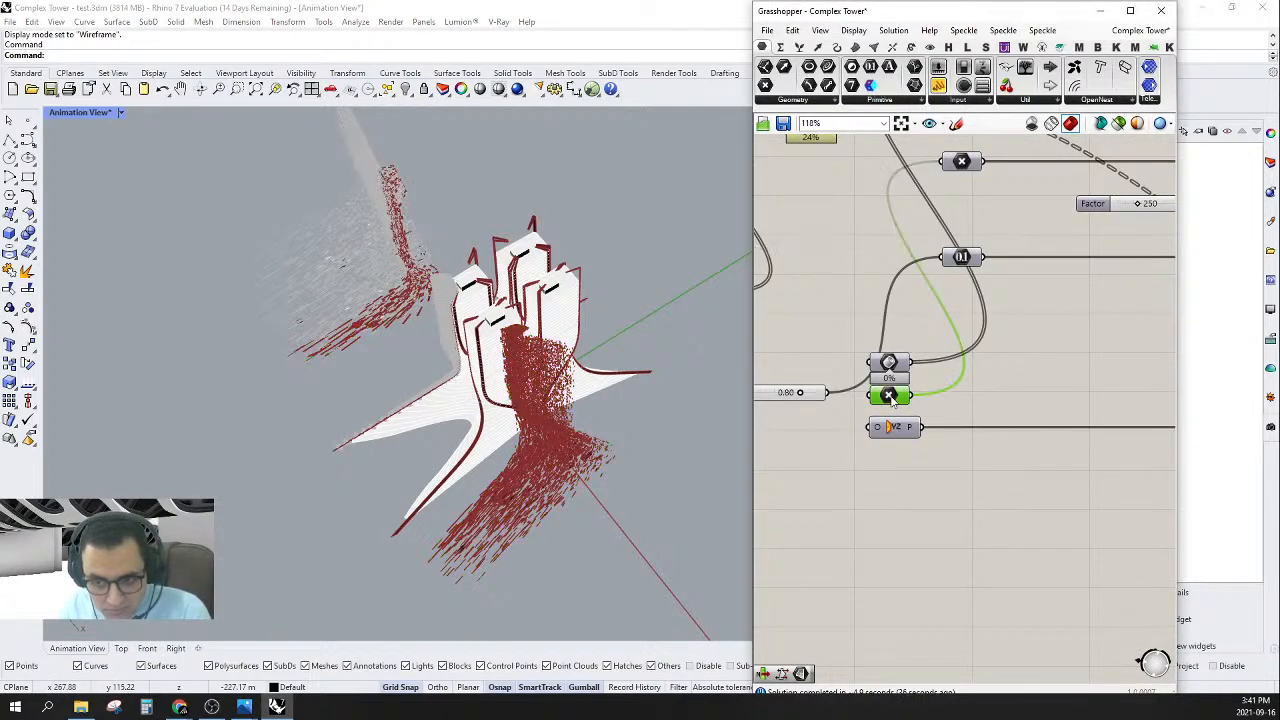
scroll(889, 396, "down", 3)
scroll(927, 325, "up", 2)
right_click_drag(927, 325, 962, 360)
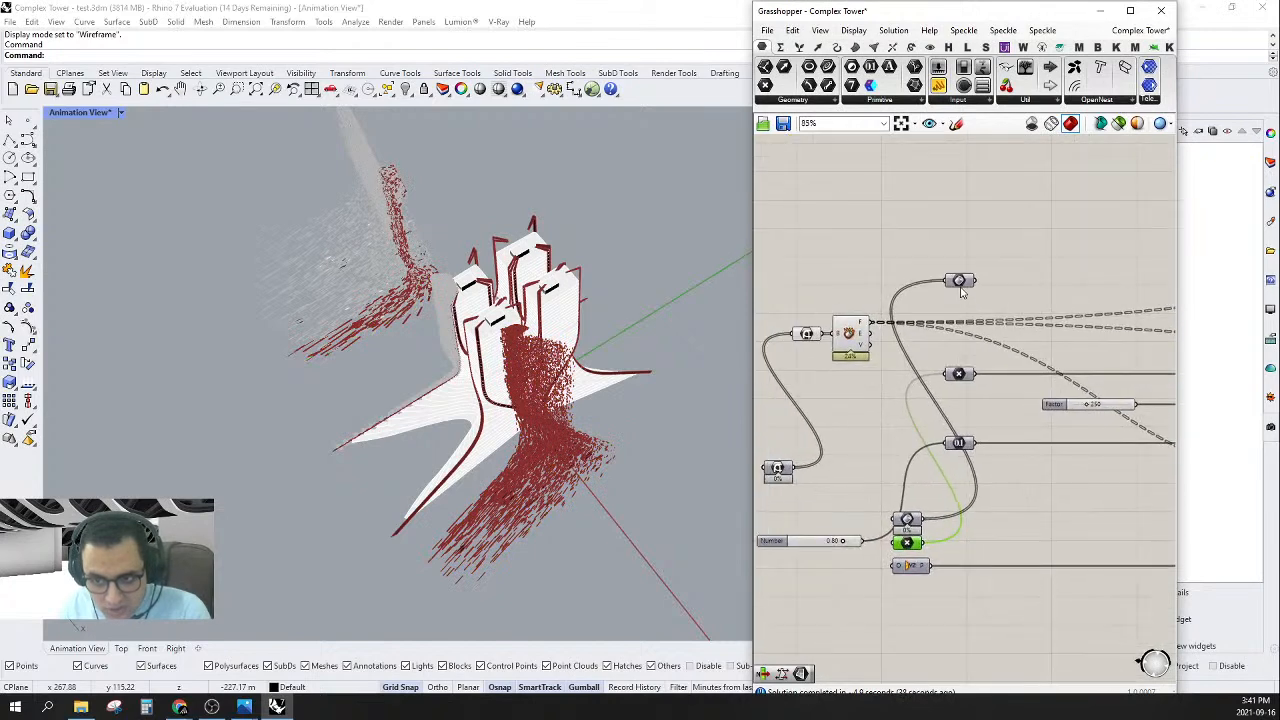
right_click_drag(955, 404, 948, 373)
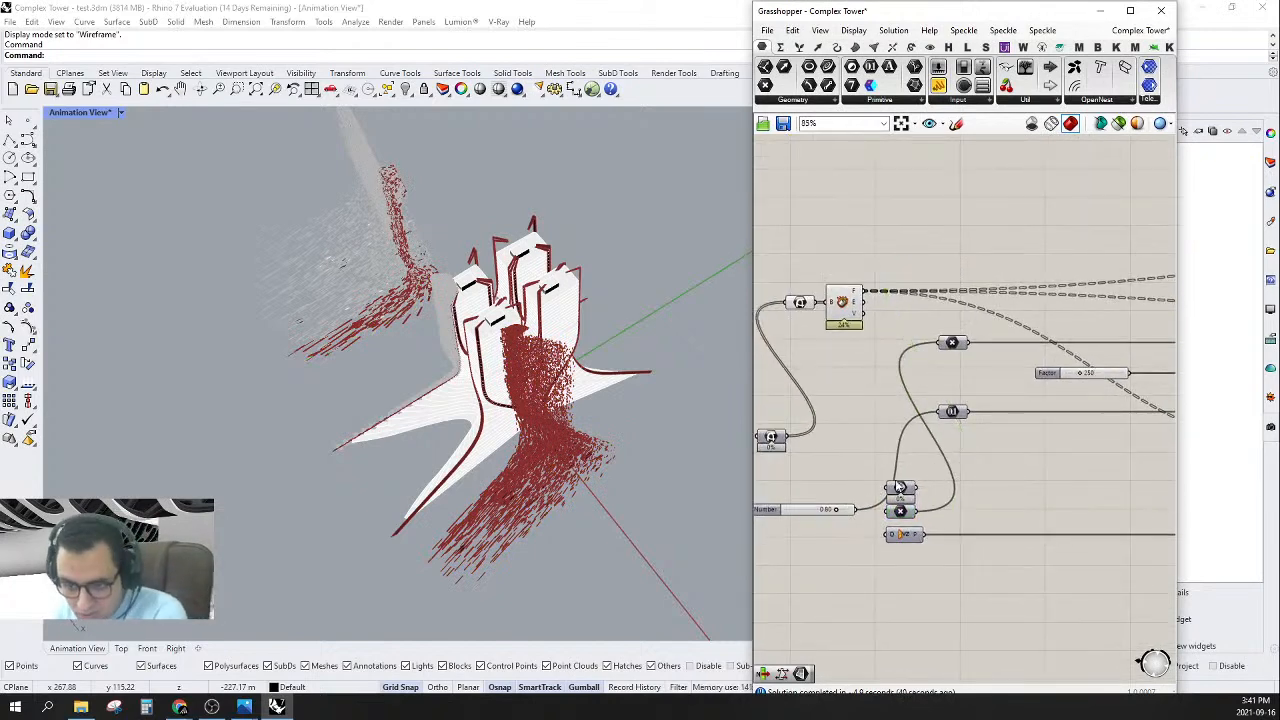
key("Delete")
right_click_drag(888, 490, 934, 475)
right_click_drag(929, 324, 880, 330)
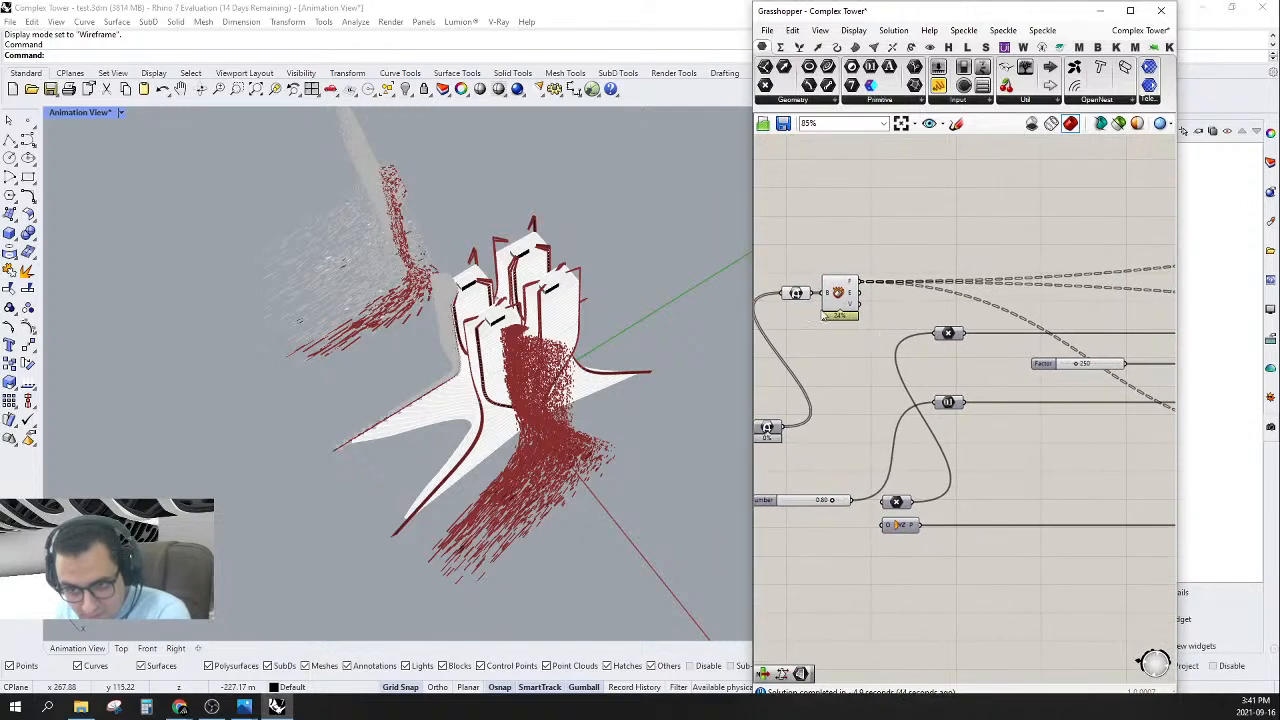
- Move the SubD parameter and Deconstruct Brep directly above the Point parameter, and select them together with the Point and Number parameters
left_click_drag(888, 253, 775, 316)
left_click_drag(843, 290, 998, 280)
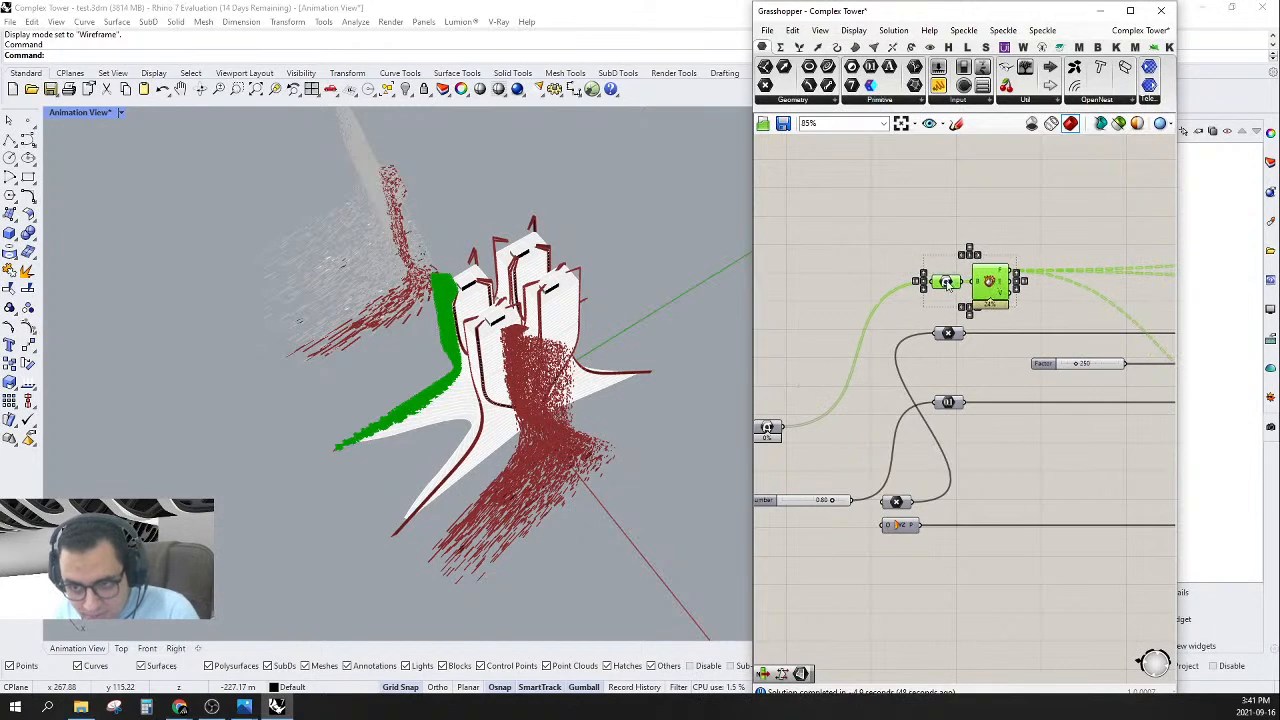
scroll(950, 283, "up", 3)
left_click(1018, 230)
left_click_drag(1034, 194, 898, 572)
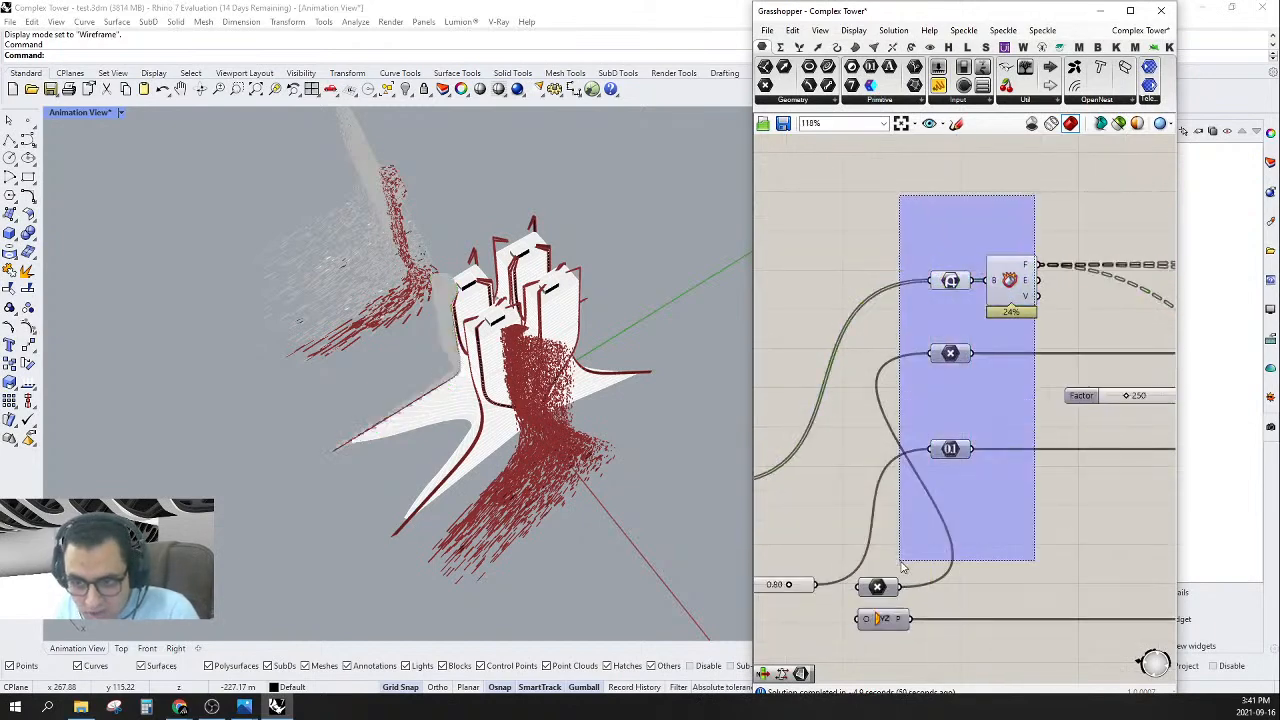
- Group the components from the SubD, Point and Number parameters through the final Brep output into a single cluster
right_click(912, 212)
left_click(930, 231)
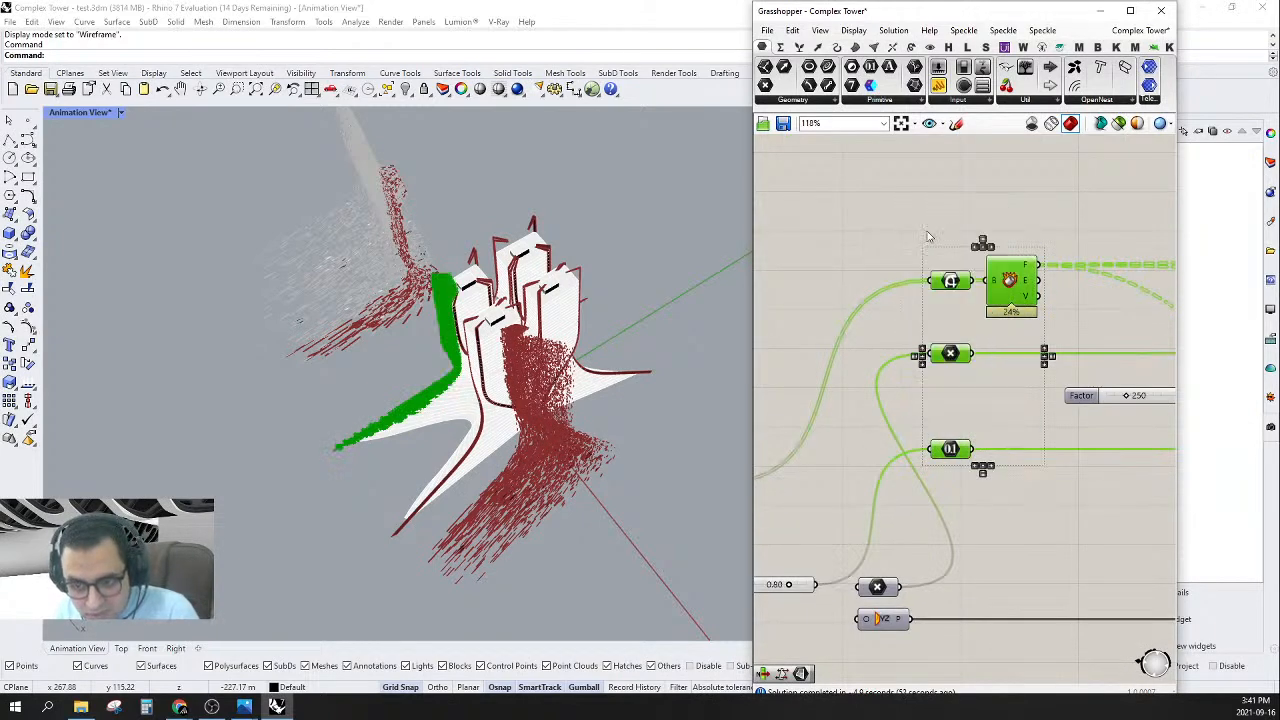
scroll(965, 455, "down", 4)
scroll(965, 455, "down", 3)
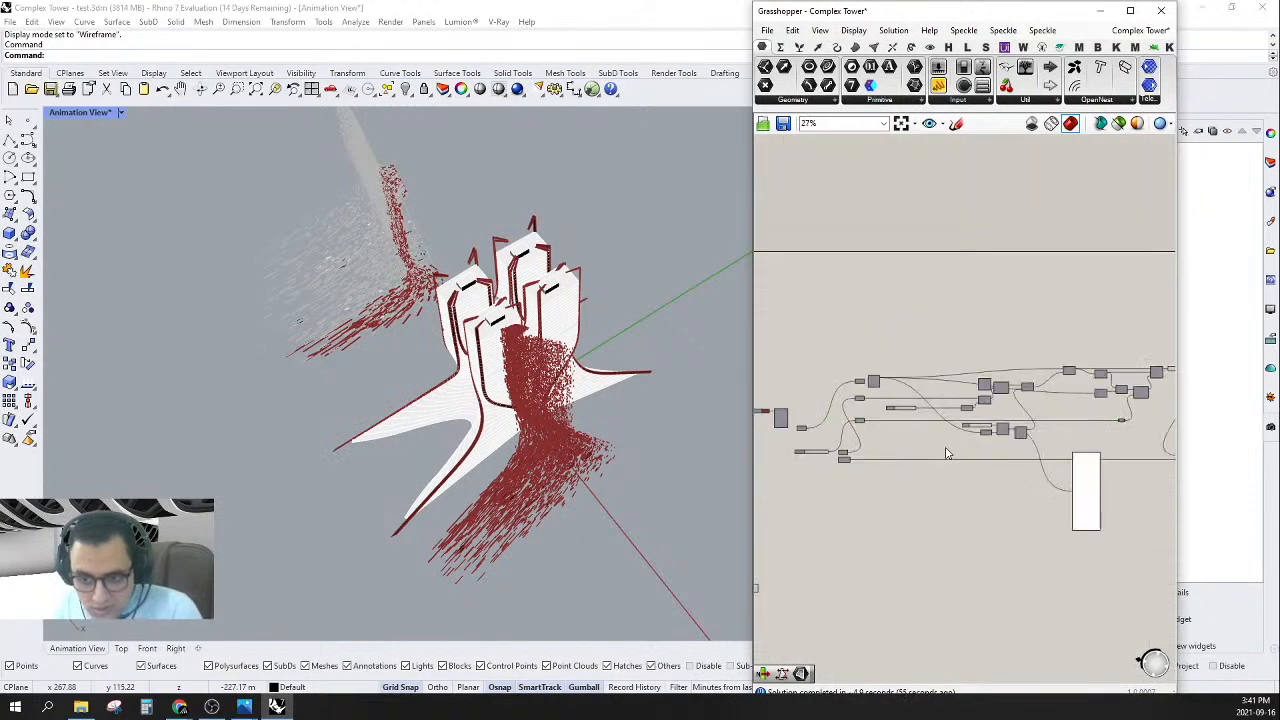
left_click_drag(1140, 368, 815, 568)
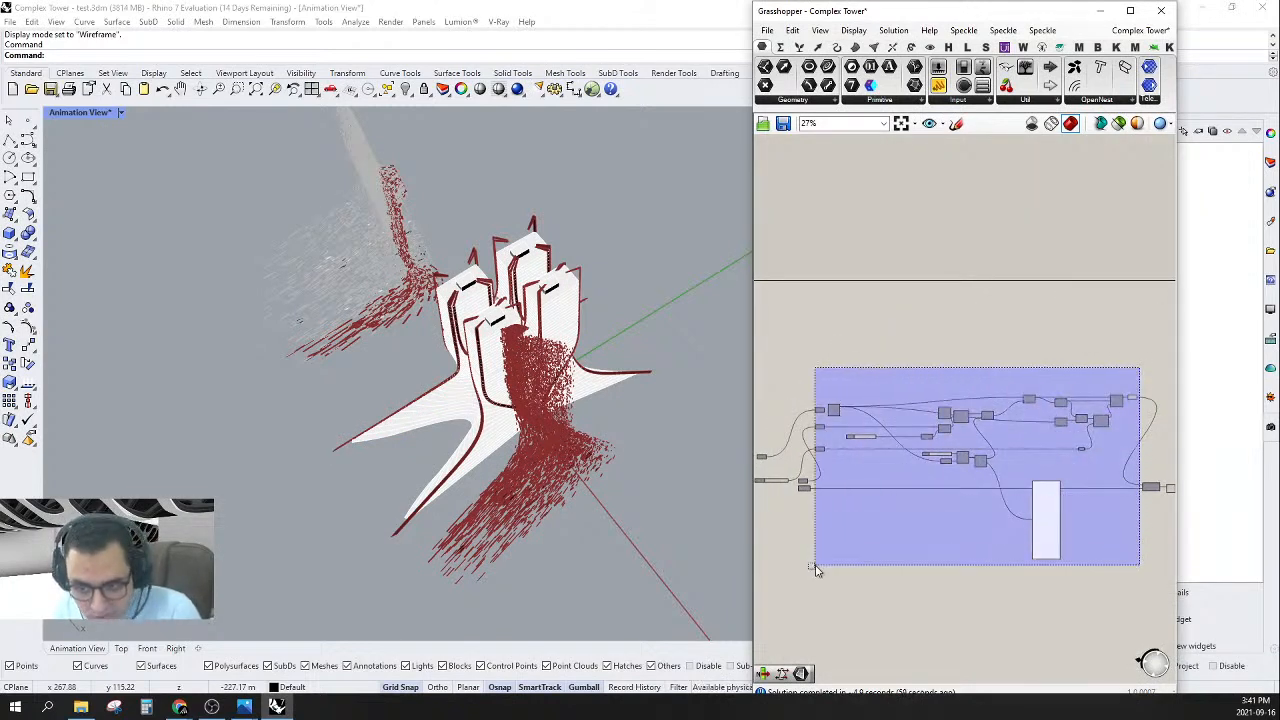
left_click_drag(815, 570, 815, 568)
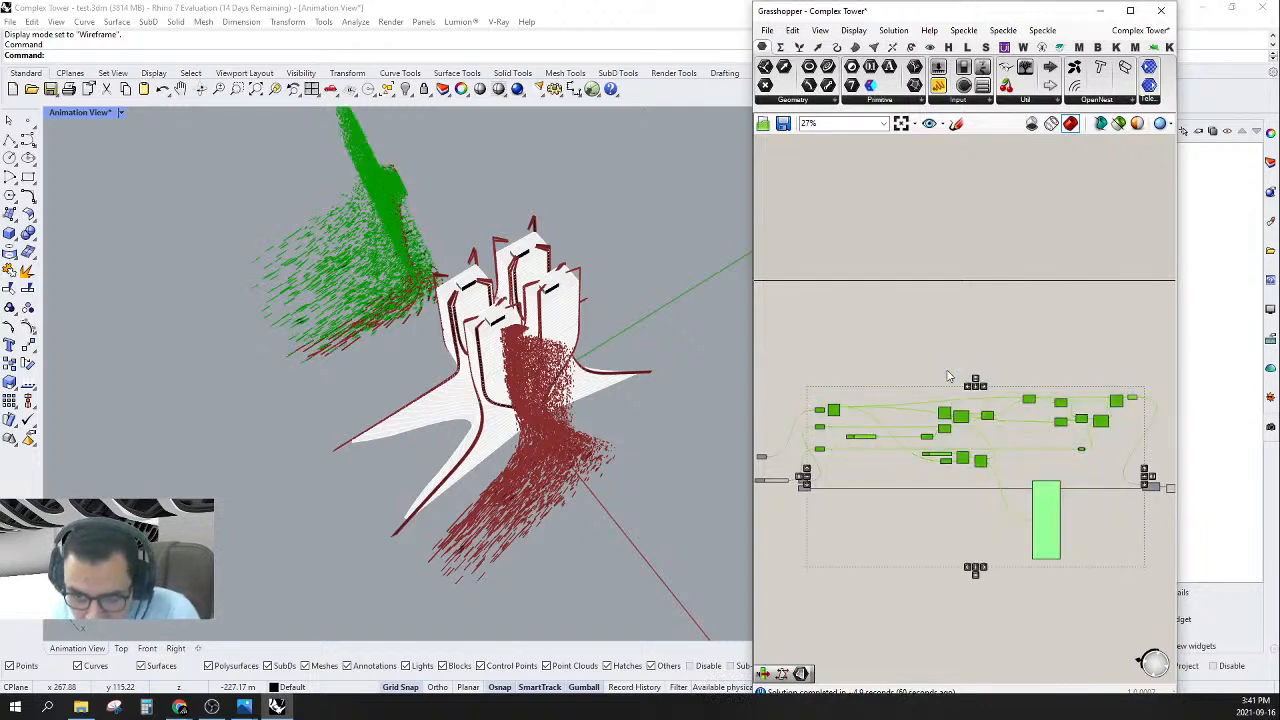
middle_click(947, 370)
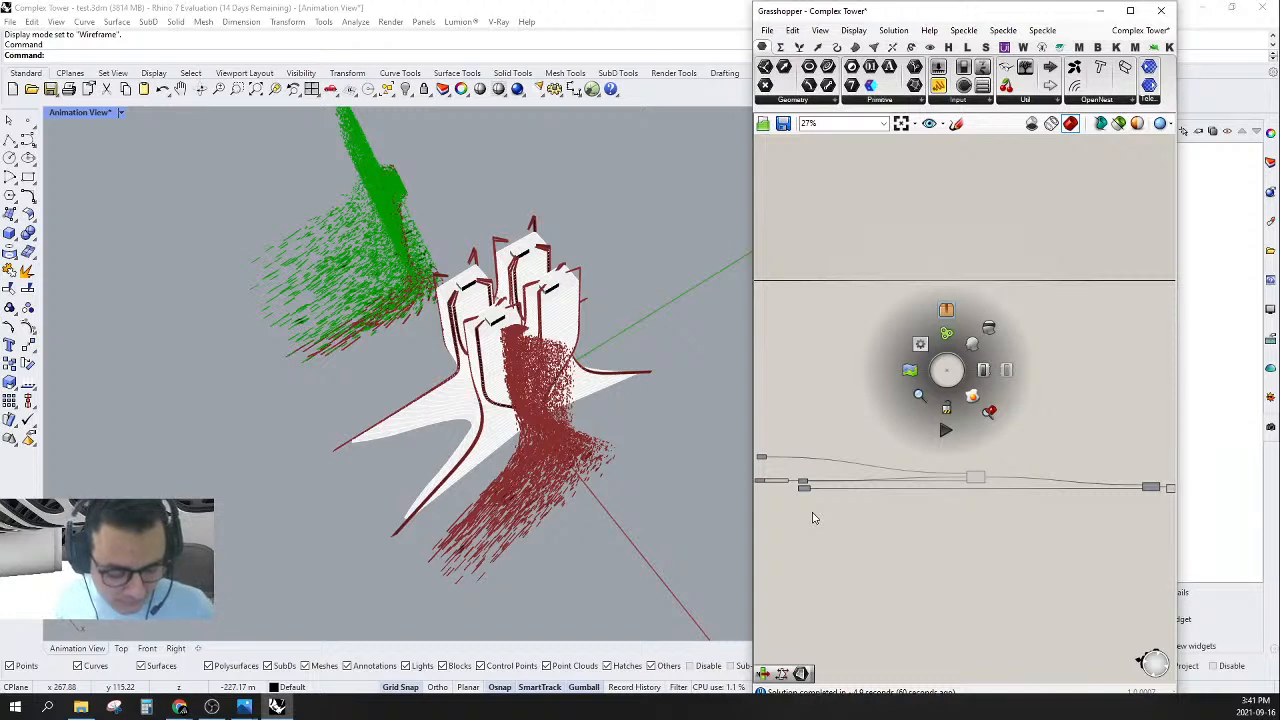
left_click(813, 517)
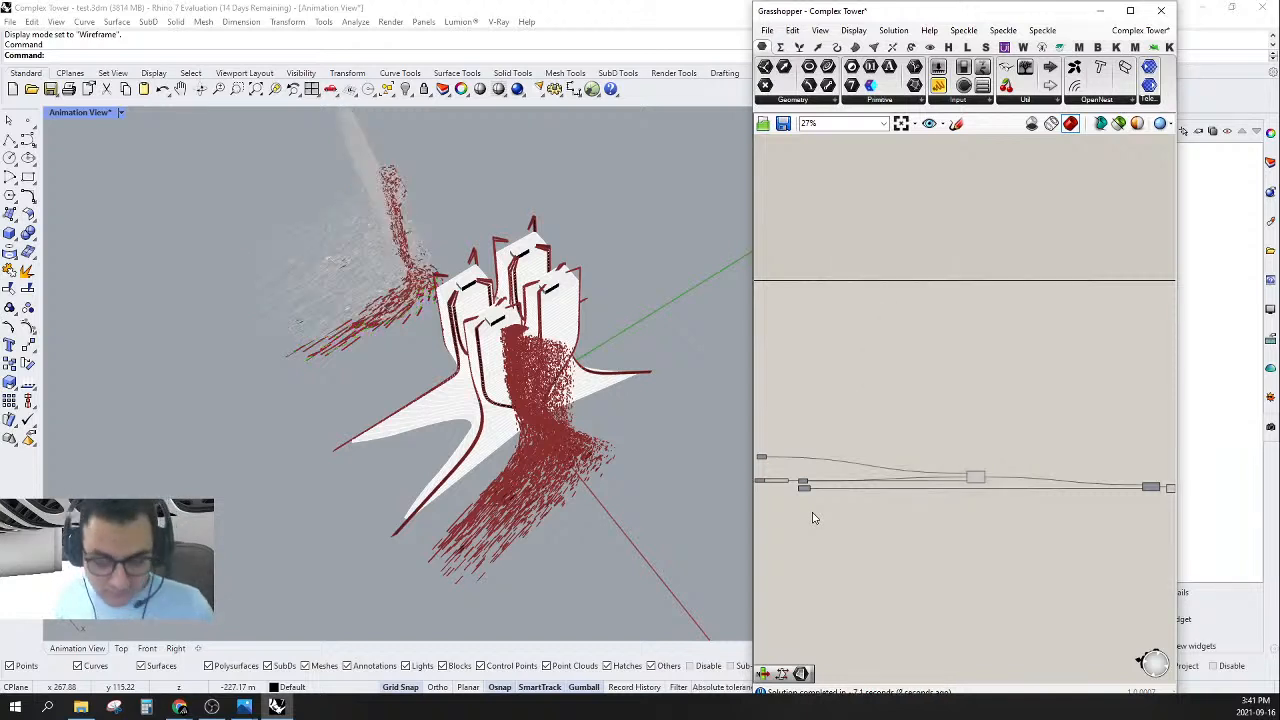
- Disable the new cluster with the SubD, Pt and Num inputs
scroll(940, 476, "up", 4)
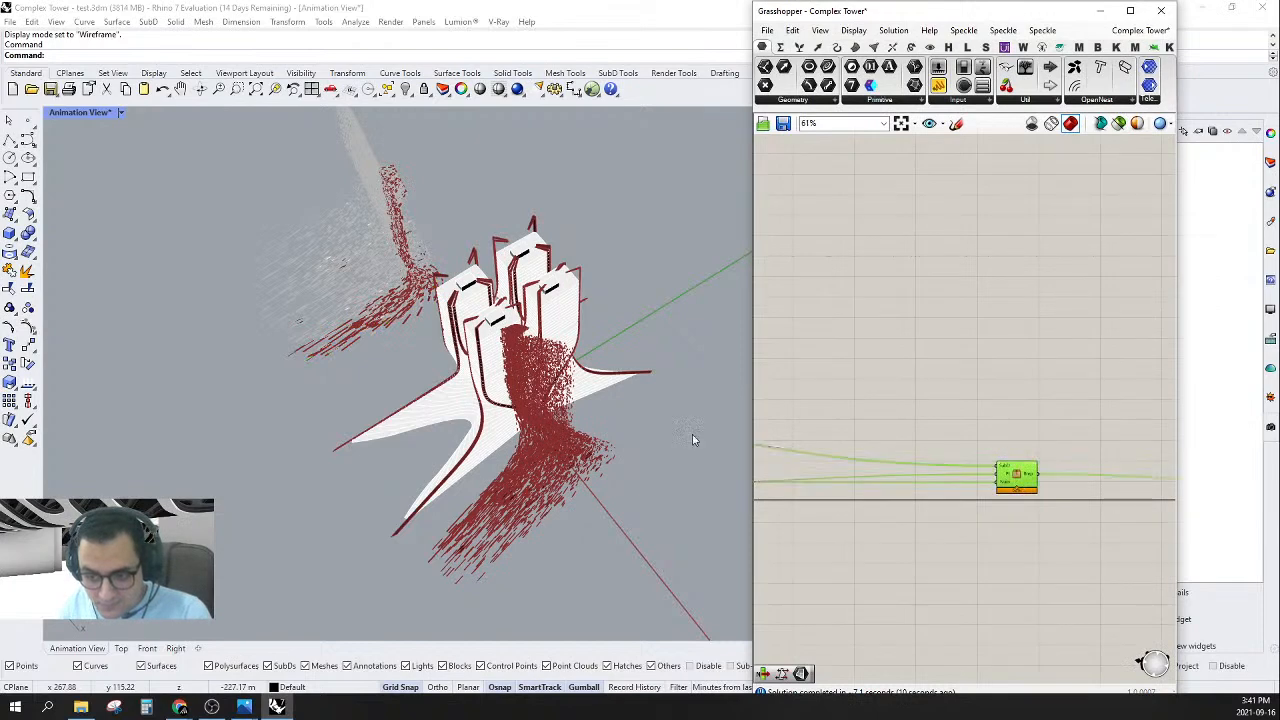
left_click_drag(692, 437, 1105, 447)
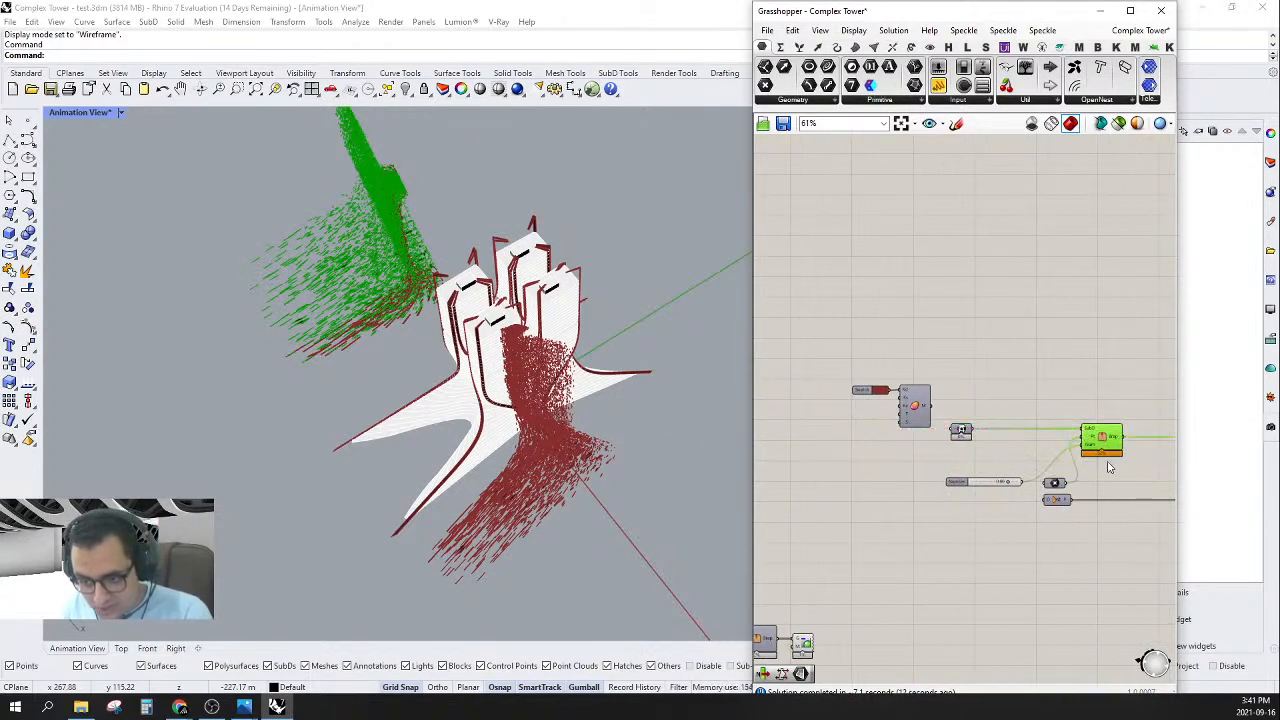
scroll(1108, 467, "up", 2)
right_click_drag(1072, 542, 908, 500)
scroll(946, 470, "down", 2)
right_click_drag(986, 490, 1009, 483)
scroll(926, 462, "up", 2)
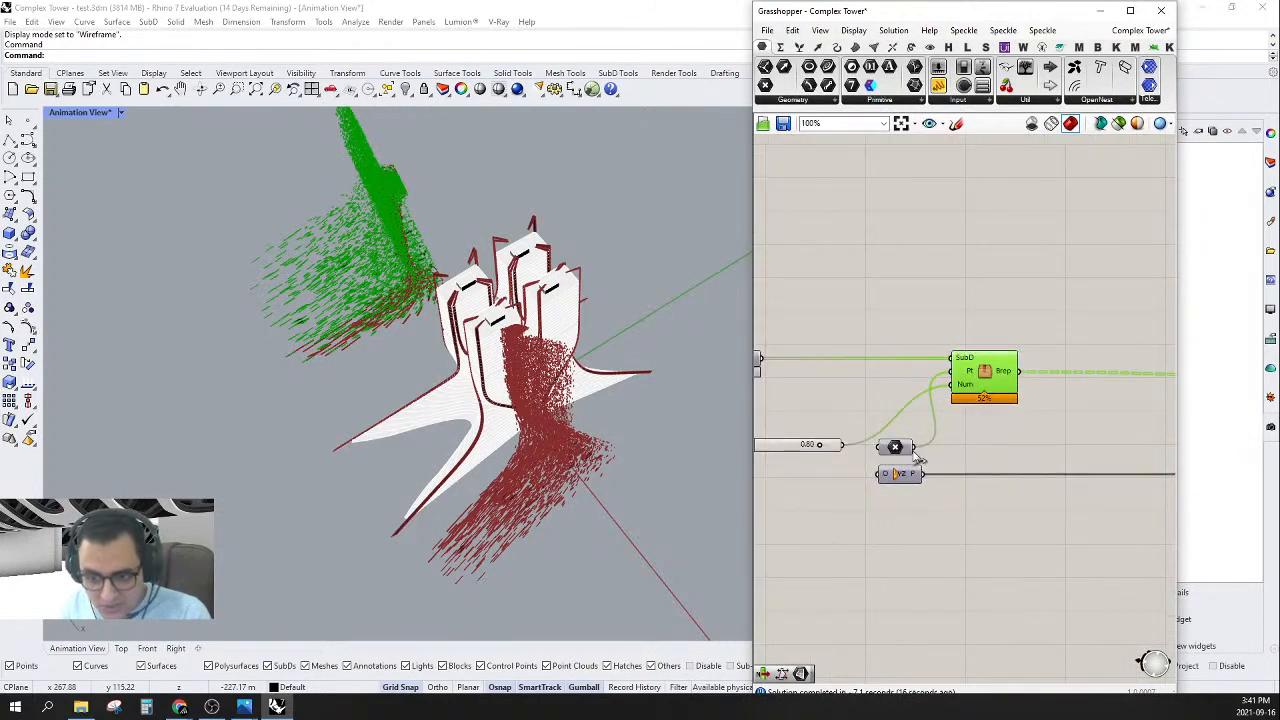
right_click(984, 384)
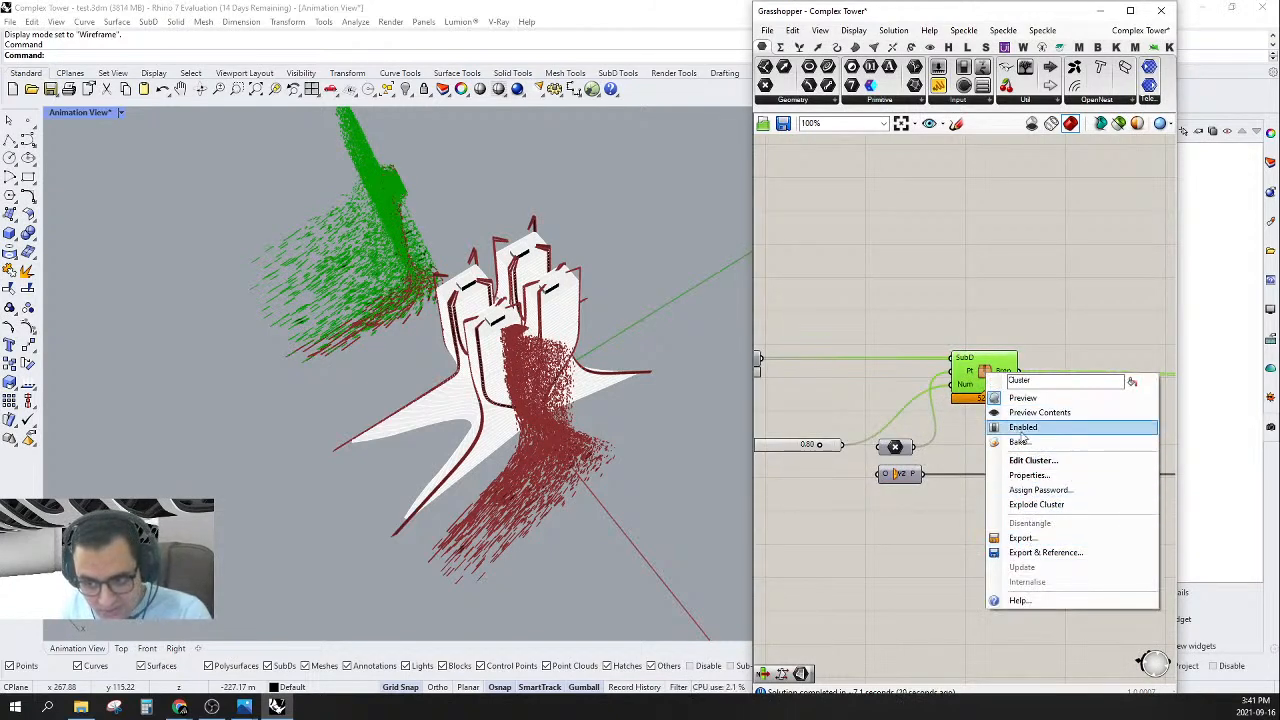
left_click(1022, 430)
- Turn on the preview of the Pt point parameter and move its point along the Y axis, beyond the scattered pieces
right_click(902, 410)
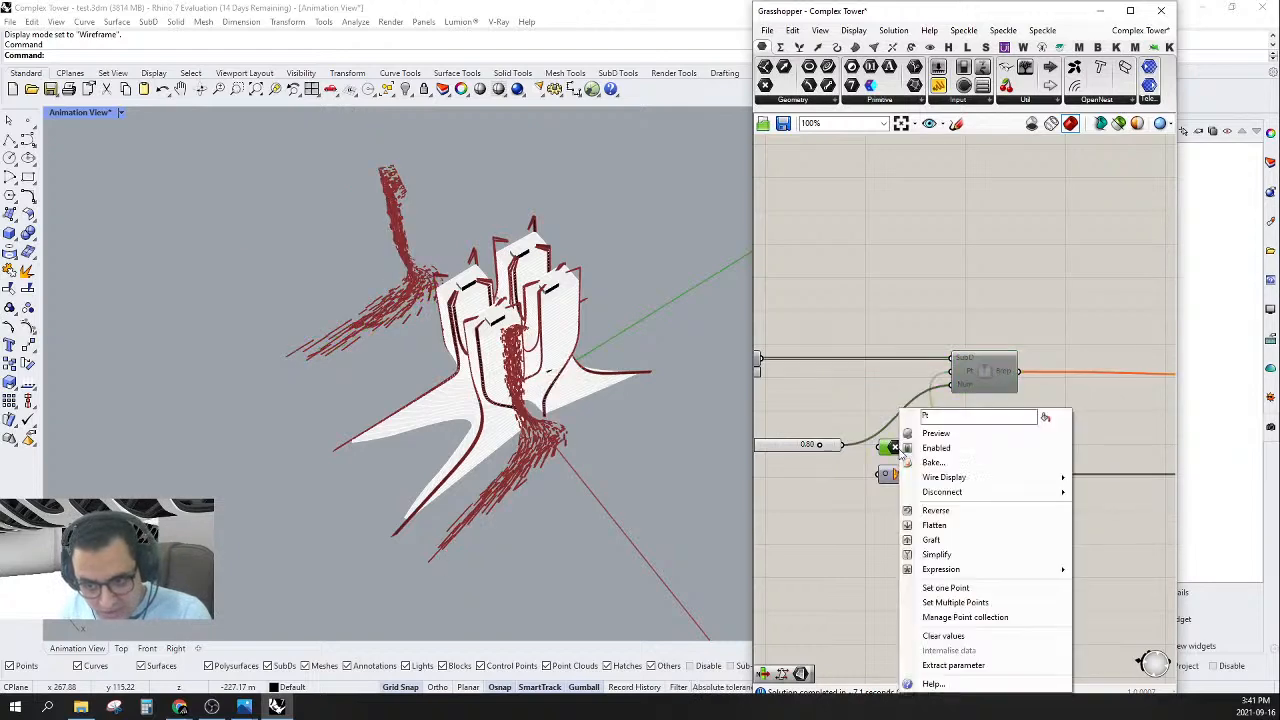
left_click(953, 434)
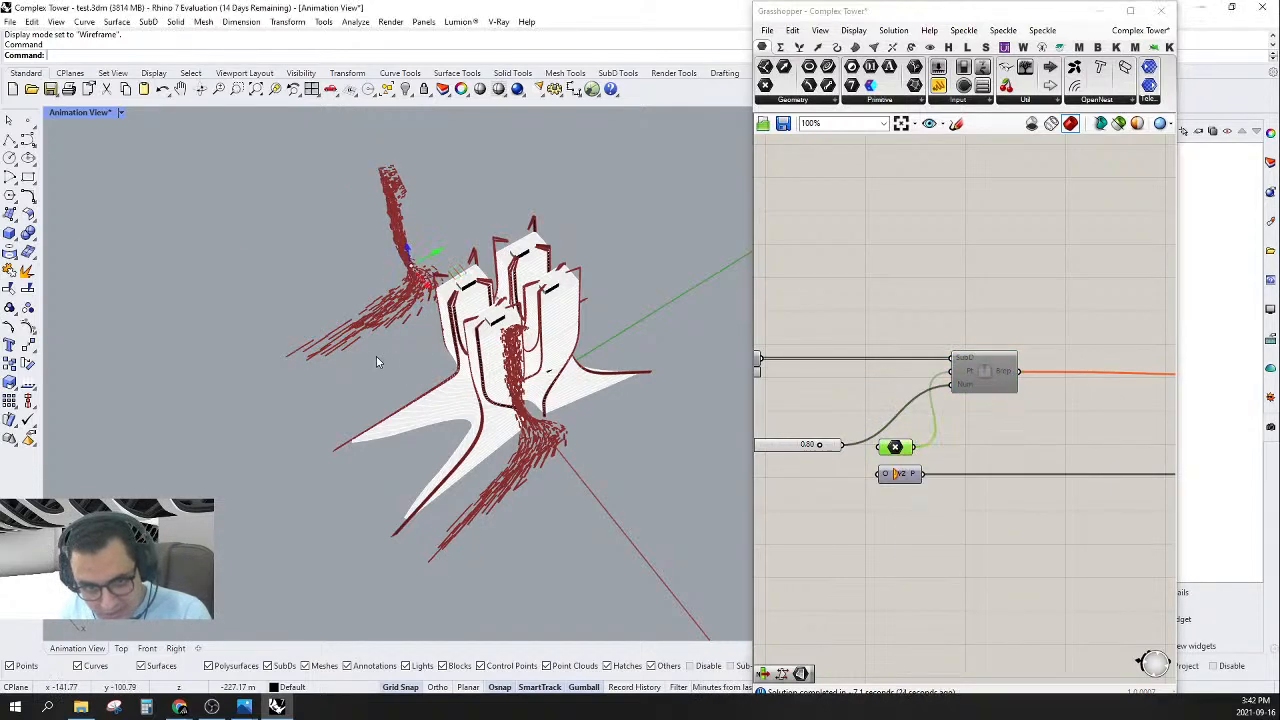
right_click_drag(378, 362, 450, 415)
scroll(536, 242, "down", 5)
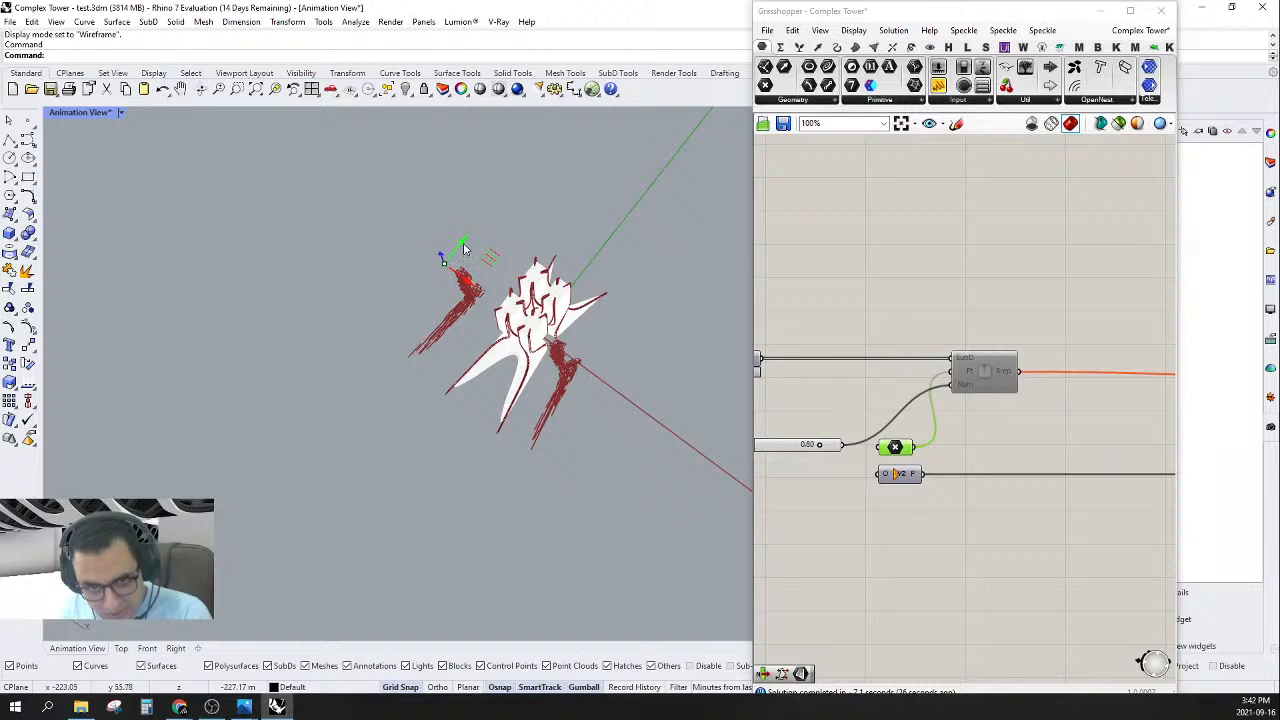
left_click_drag(463, 244, 378, 330)
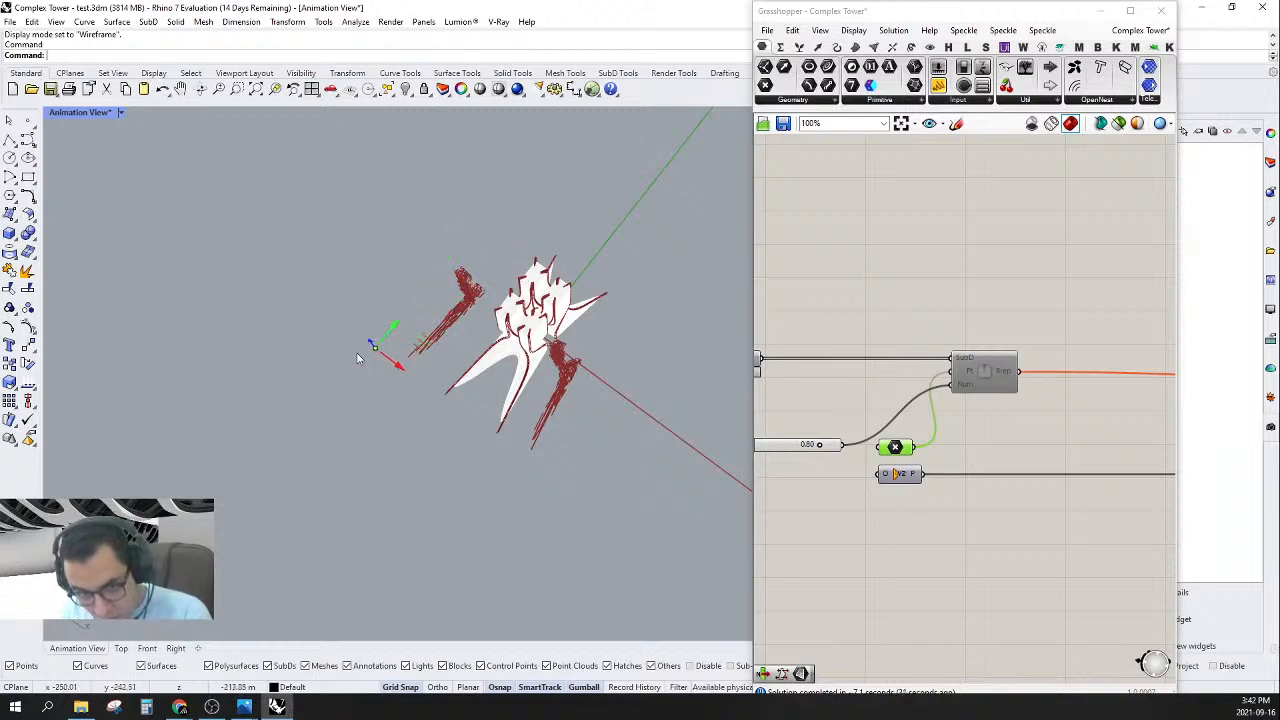
right_click_drag(370, 360, 403, 263)
- Re-enable the cluster with the SubD, Pt and Num inputs
left_click(982, 372)
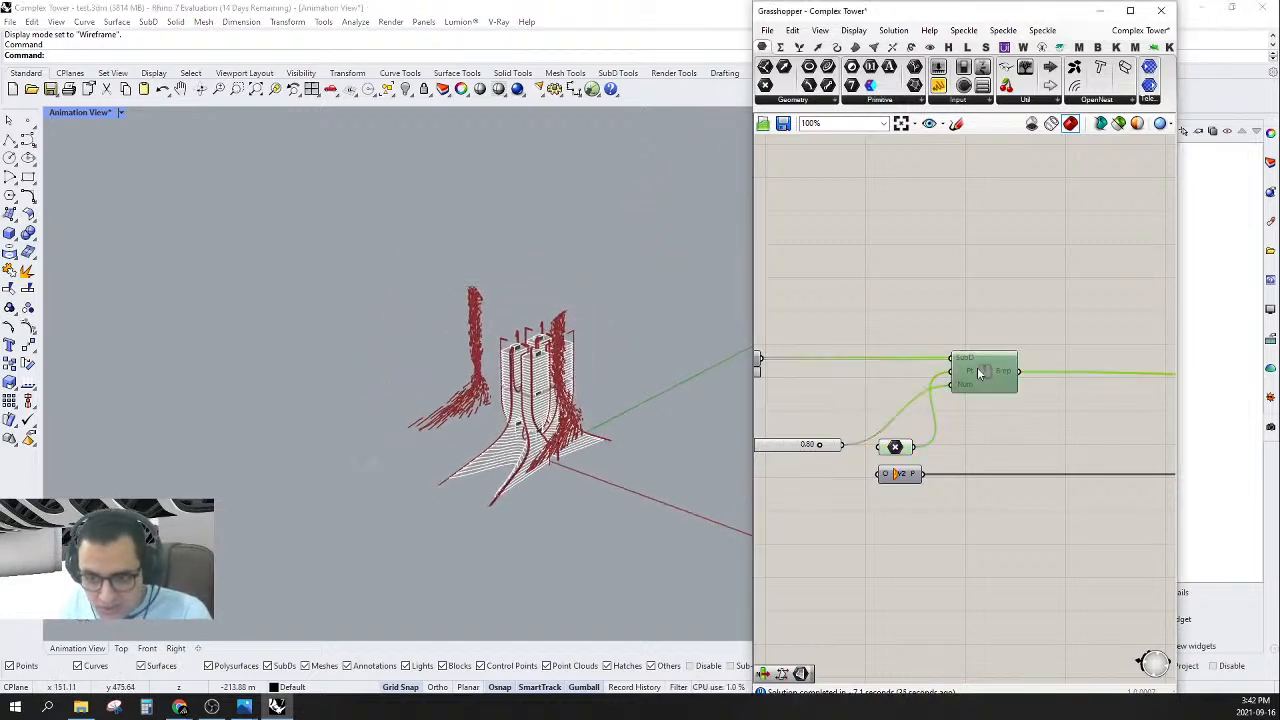
right_click(980, 372)
left_click(983, 287)
left_click_drag(892, 386, 860, 502)
right_click(895, 446)
left_click(886, 277)
left_click(886, 277)
right_click(988, 372)
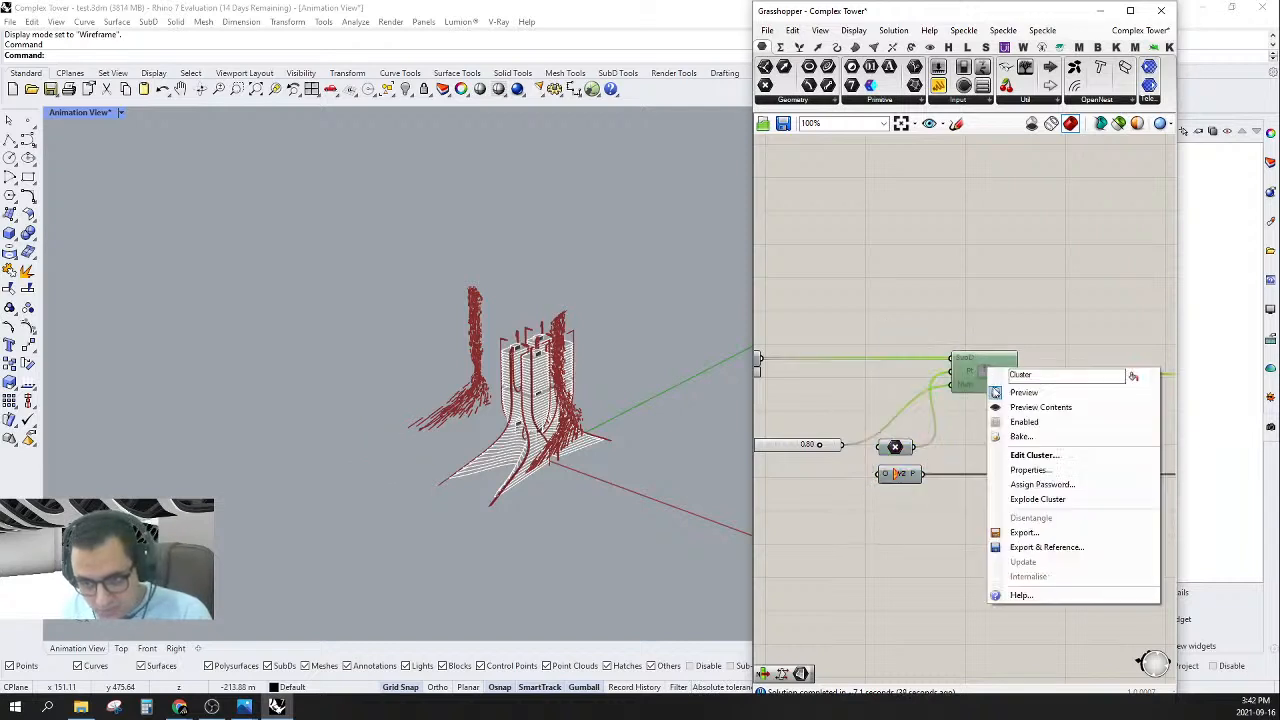
left_click(994, 249)
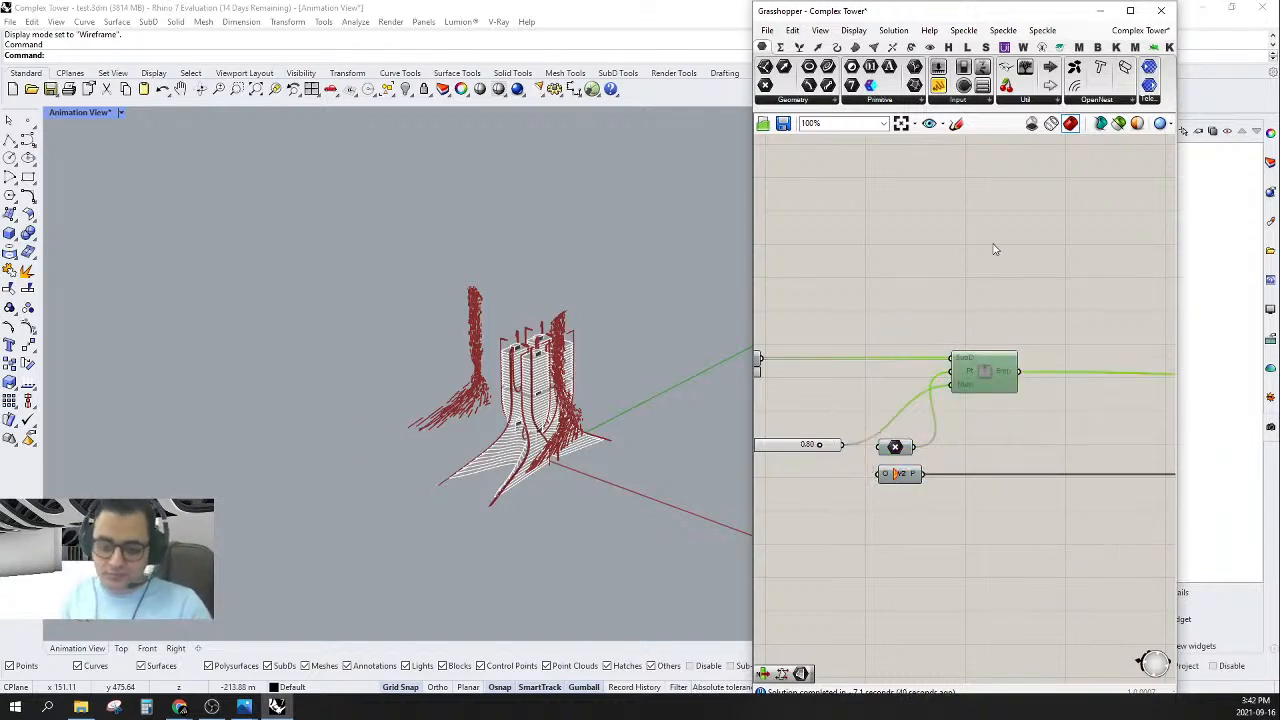
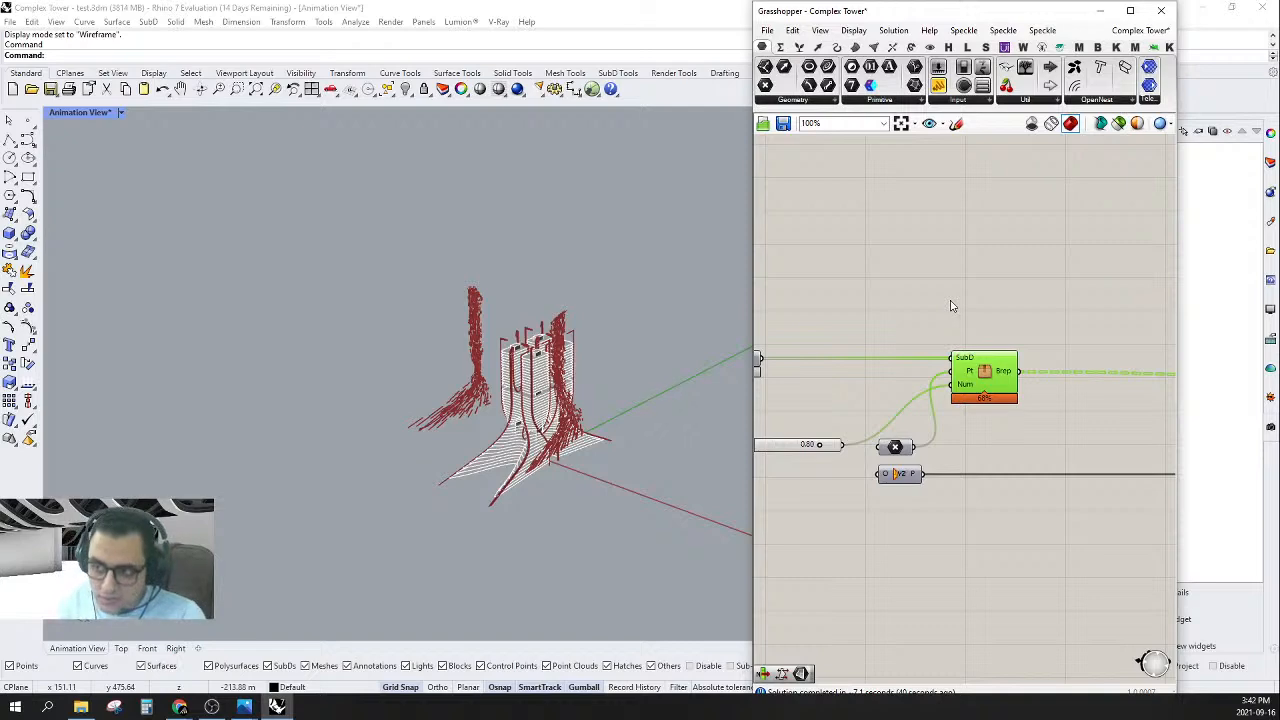
- Move the second cluster and its custom preview component close to the new cluster
scroll(966, 394, "down", 5)
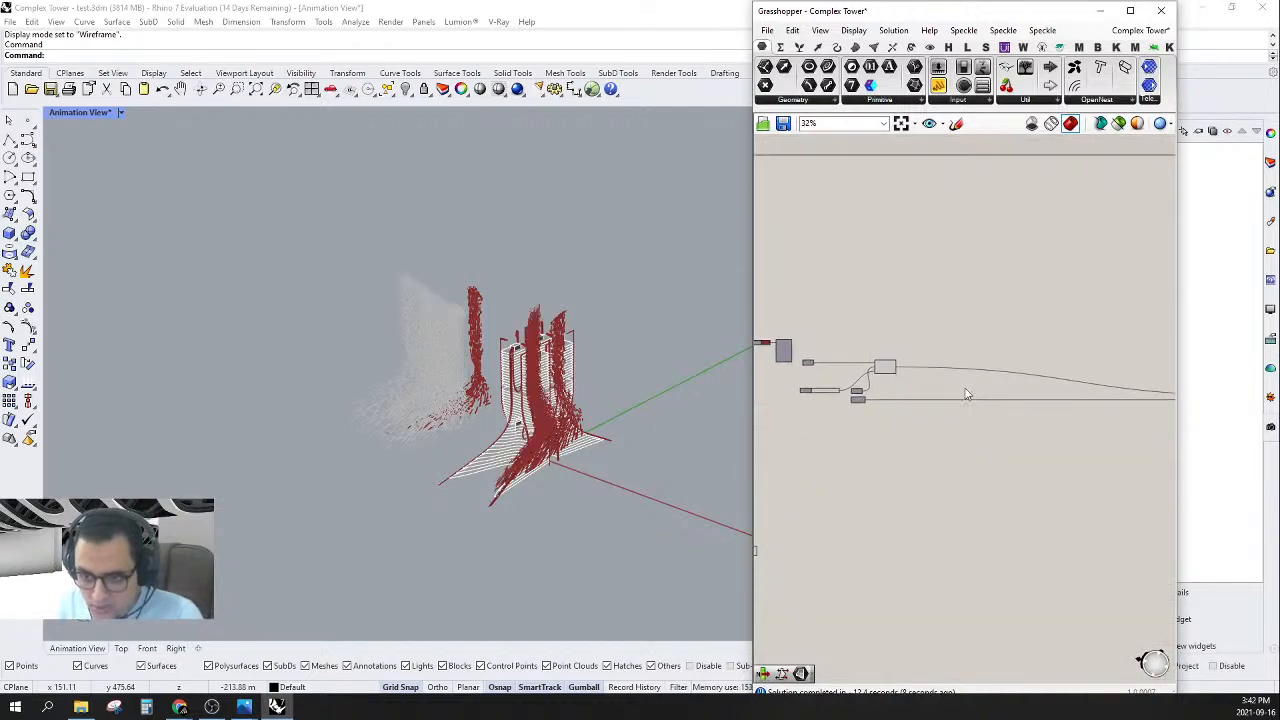
scroll(923, 397, "down", 2)
scroll(1086, 320, "up", 1)
left_click(1022, 362)
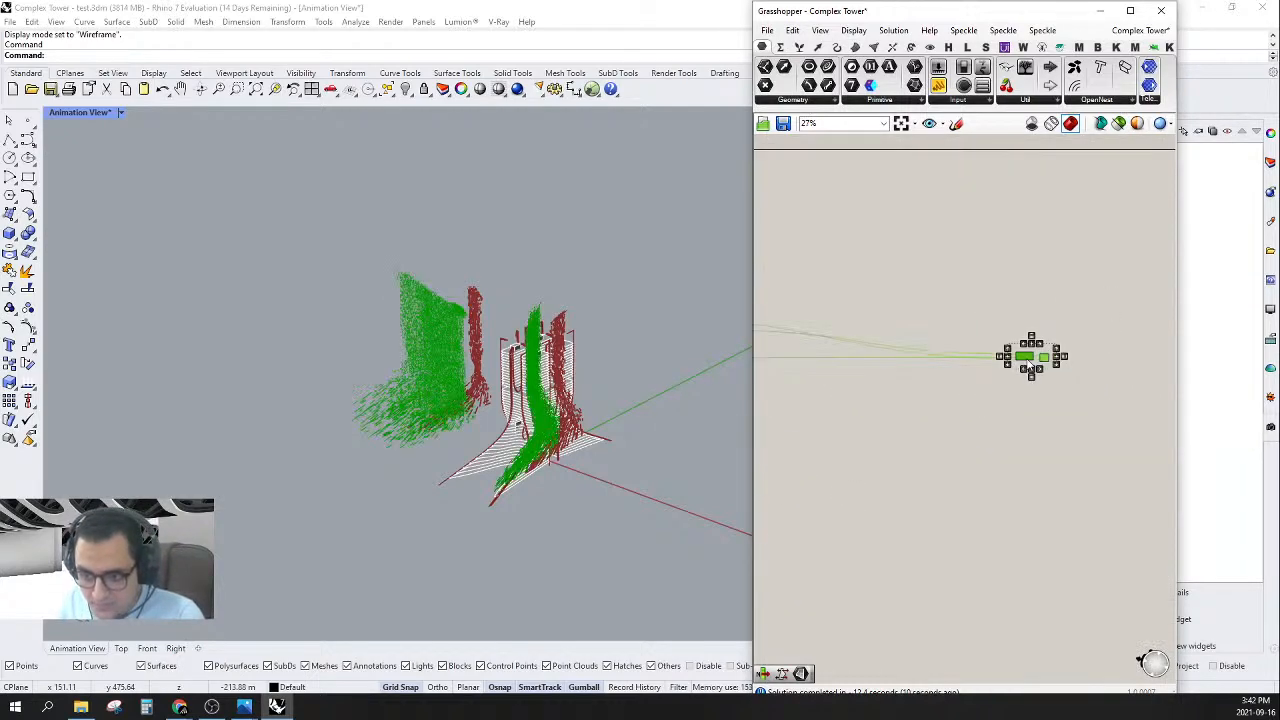
left_click_drag(1028, 362, 940, 326)
scroll(885, 302, "up", 4)
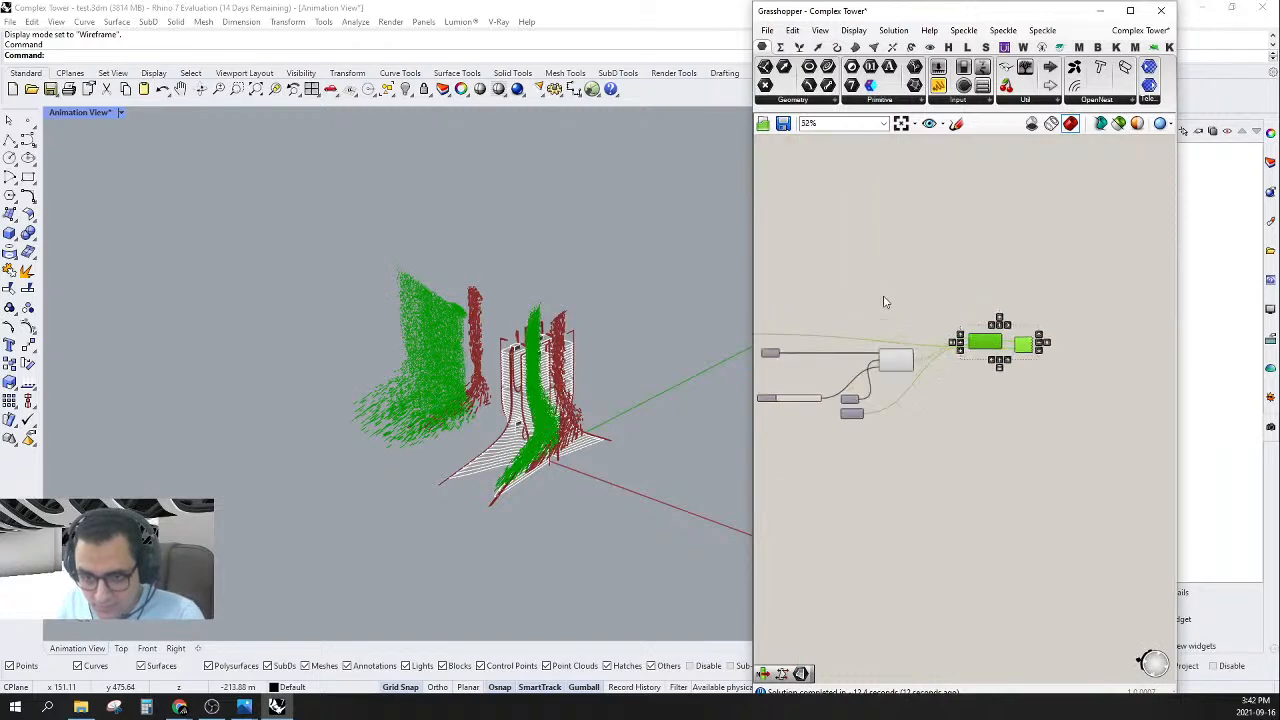
- Line up the second cluster and the custom preview in a row directly after the new cluster's Brep output
left_click(980, 486)
scroll(1019, 366, "up", 3)
left_click_drag(1057, 281, 978, 318)
left_click_drag(1135, 275, 1048, 319)
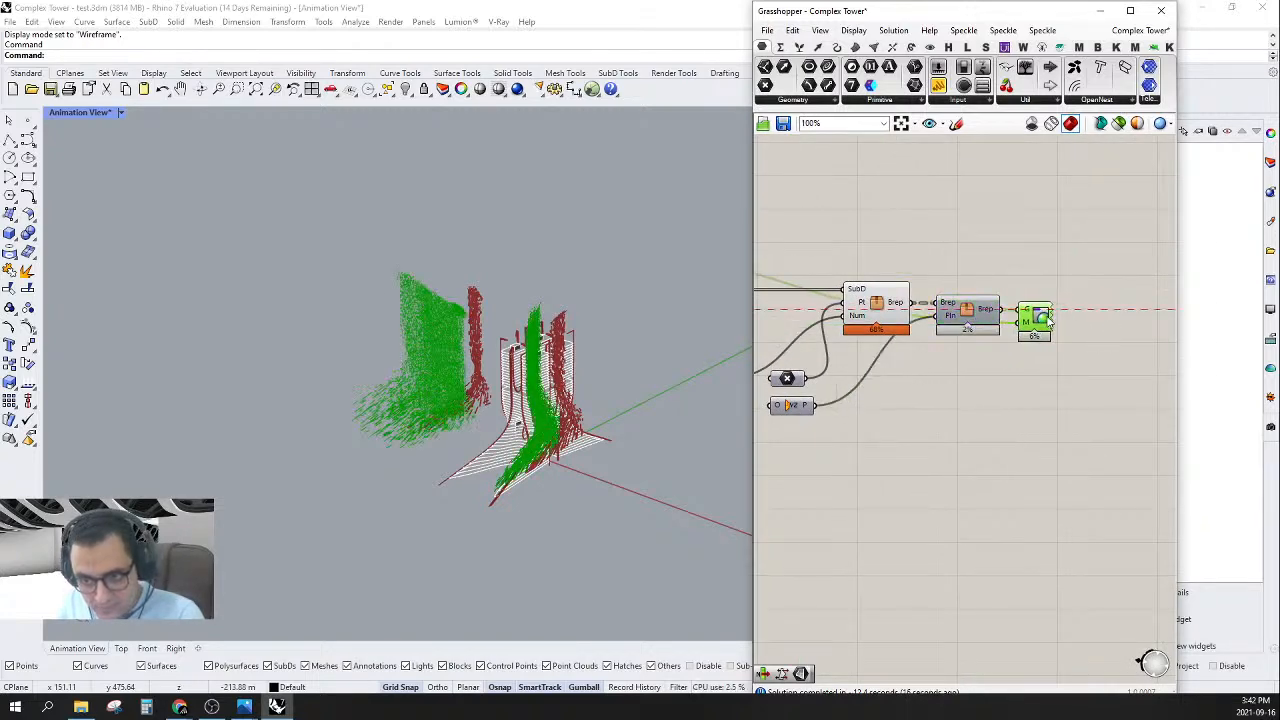
left_click(1033, 386)
right_click_drag(1025, 387, 1099, 424)
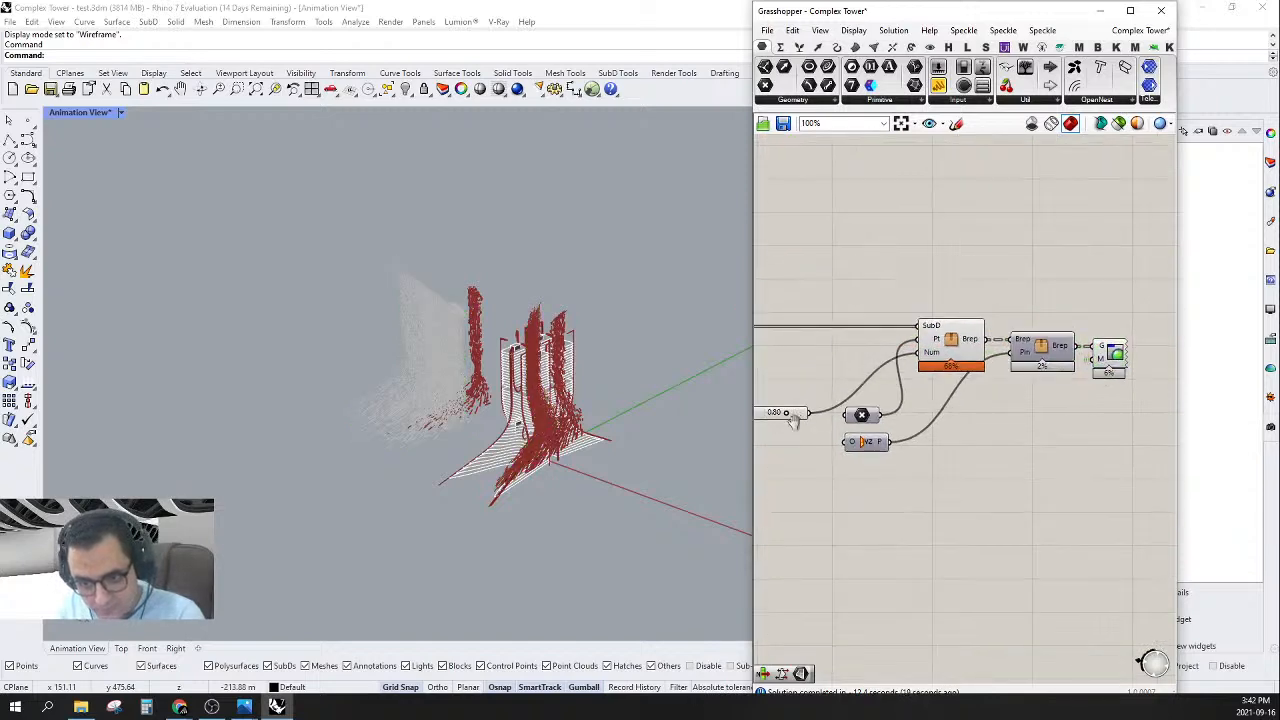
- Place the Number slider and Point parameter beside the first cluster's inputs, and the YZ plane just below that cluster
right_click_drag(794, 423, 891, 435)
left_click_drag(846, 427, 921, 368)
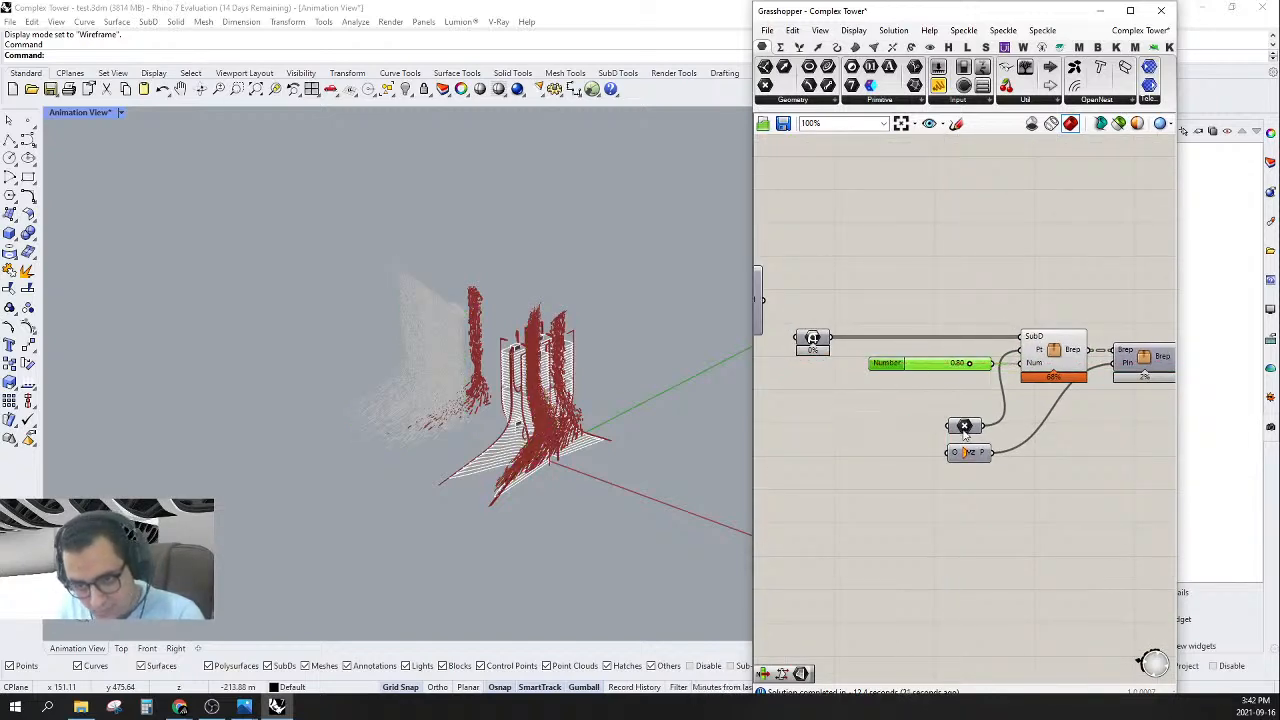
left_click_drag(964, 426, 962, 345)
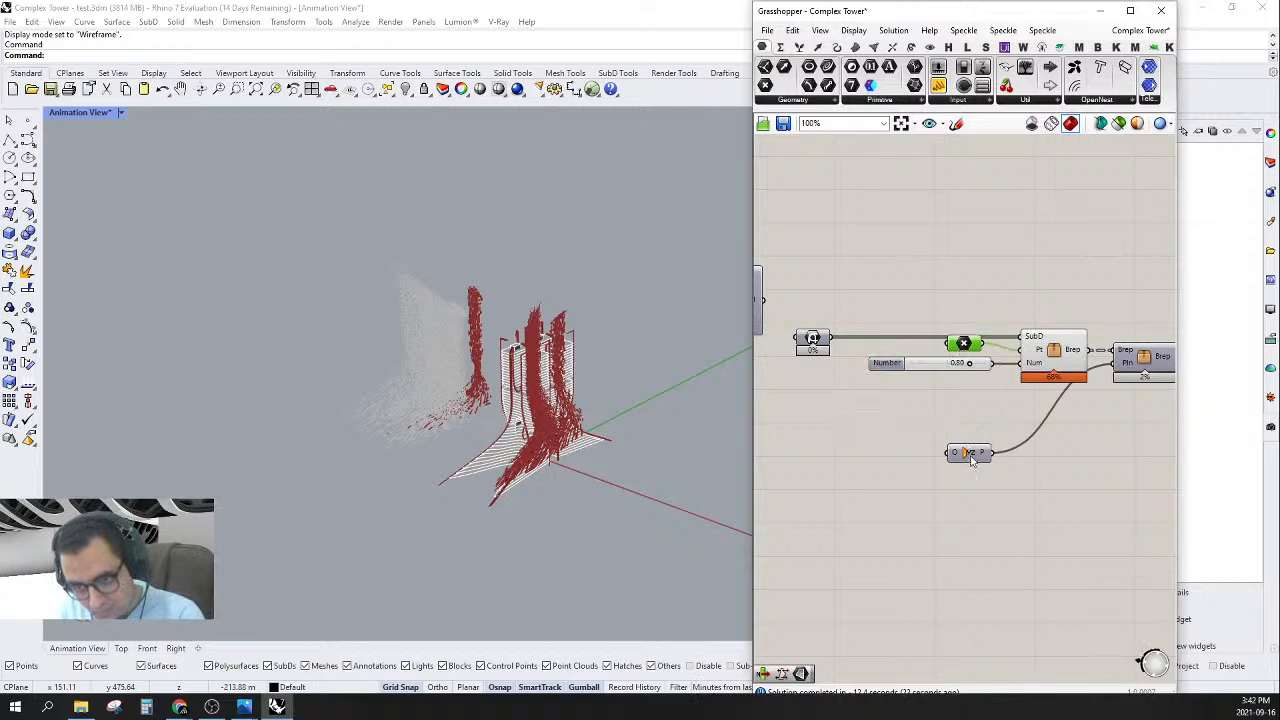
left_click_drag(974, 452, 1060, 401)
left_click(1047, 436)
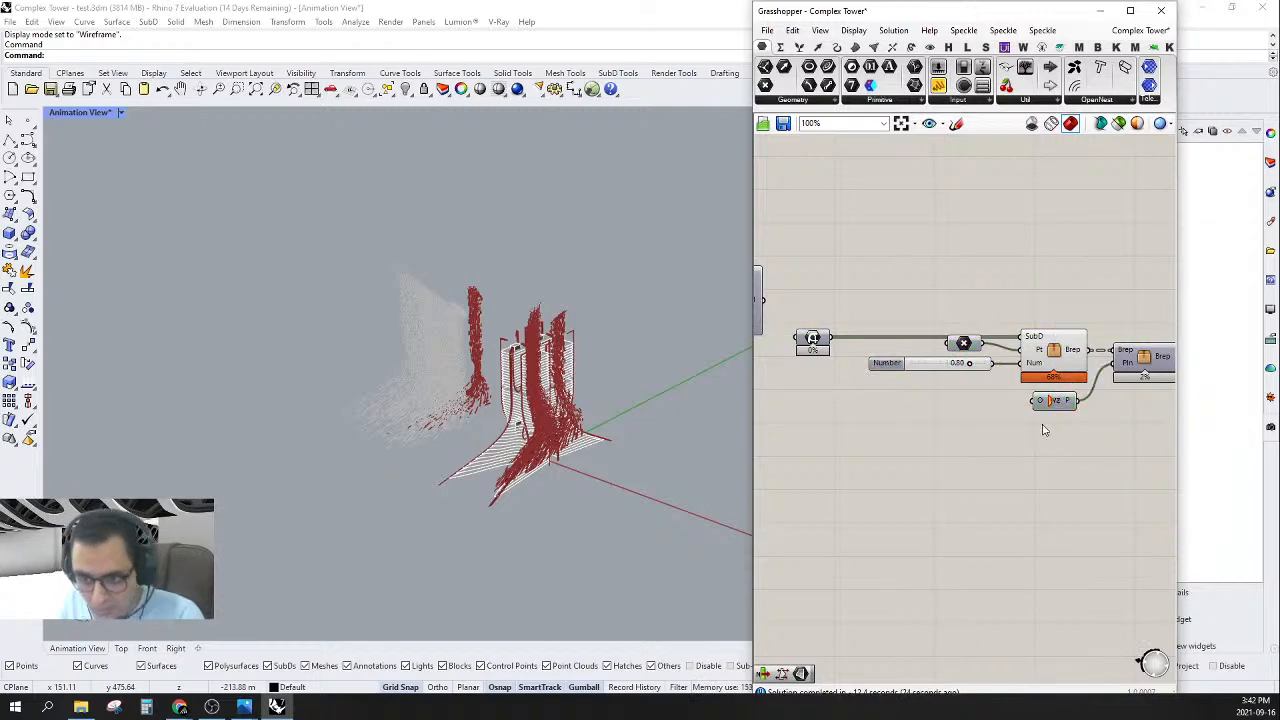
- Move the colour swatch and its material component together to just below the YZ plane component
scroll(1027, 340, "down", 5)
scroll(965, 298, "up", 3)
left_click_drag(887, 262, 842, 391)
left_click_drag(884, 333, 1000, 415)
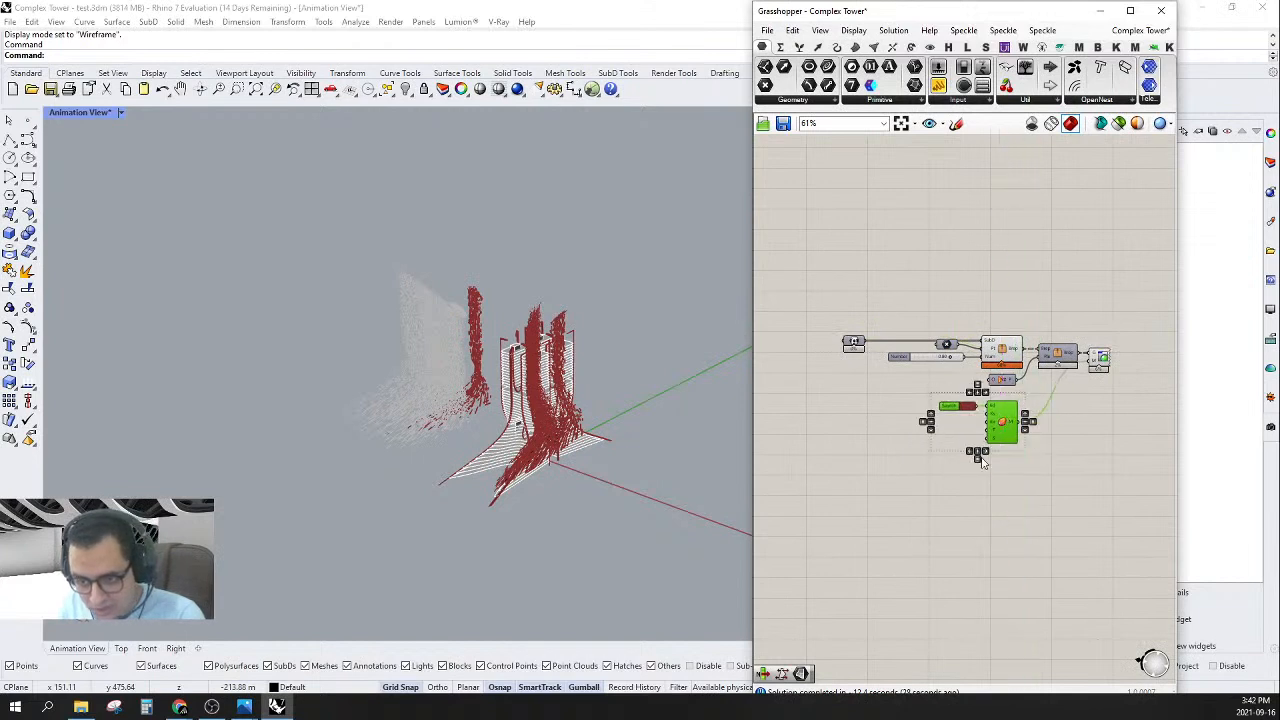
left_click(982, 460)
- Change the material's diffuse (Kd) swatch to light grey with saturation 0 and value 80
scroll(989, 411, "up", 3)
mouse_move(918, 406)
left_mouse_down()
mouse_move(895, 403)
mouse_move(919, 403)
left_mouse_up()
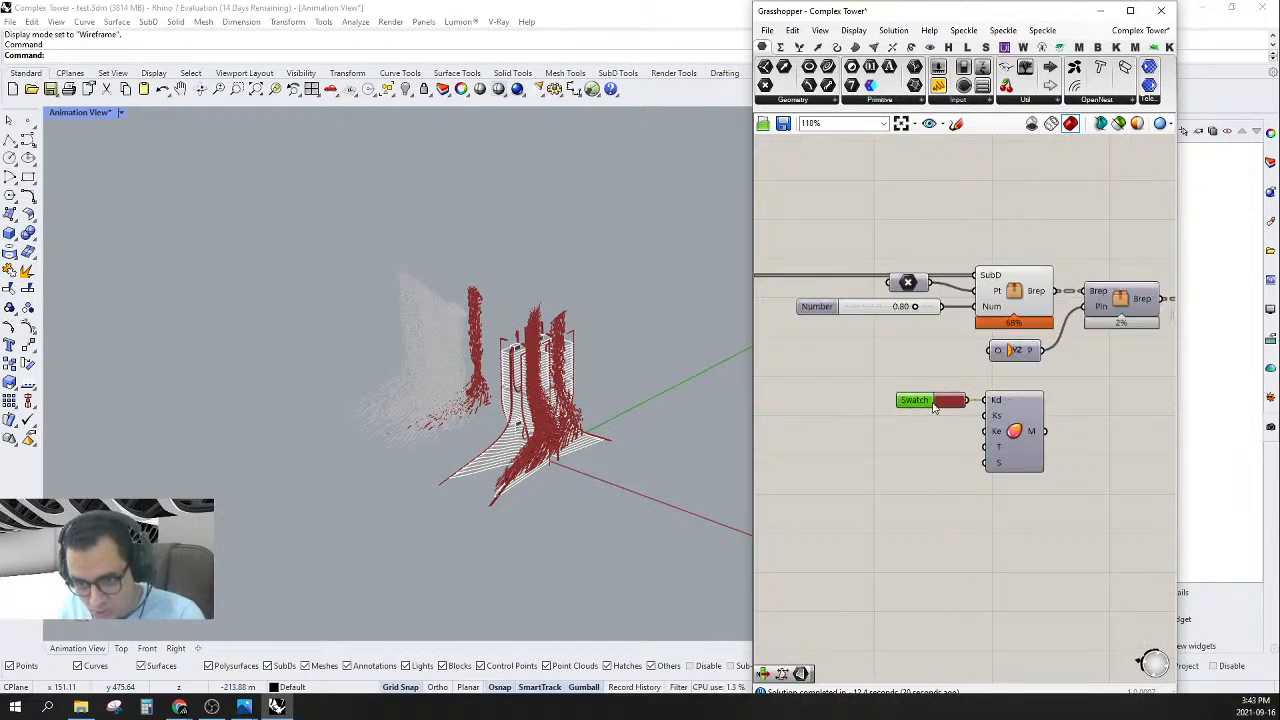
left_click(958, 401)
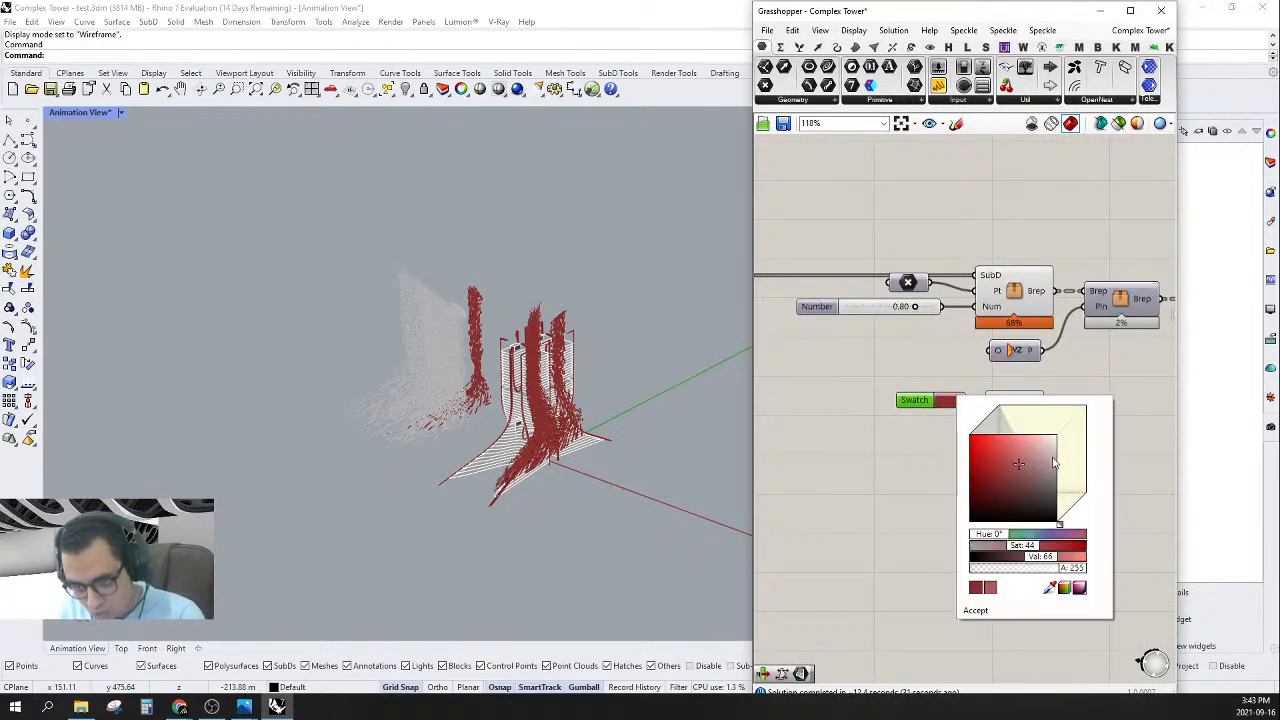
mouse_move(1053, 462)
left_mouse_down()
mouse_move(1065, 455)
mouse_move(1048, 454)
left_mouse_up()
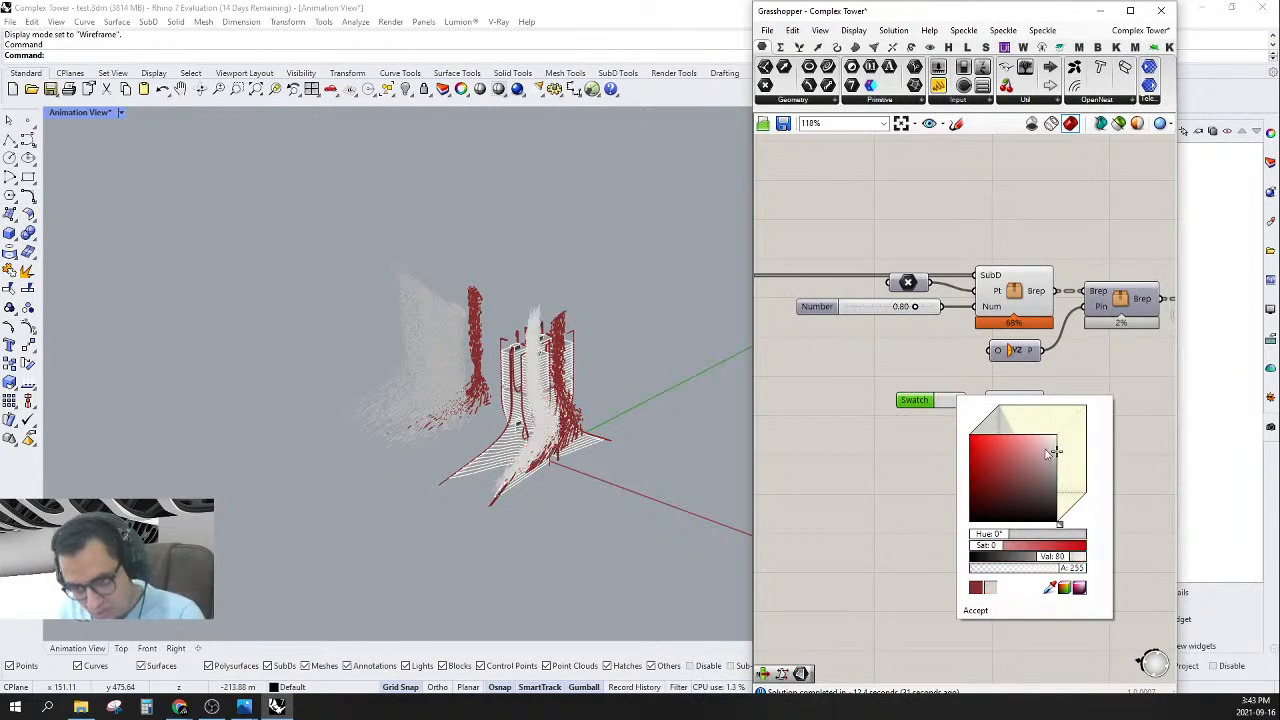
left_click(920, 414)
- Duplicate the light grey swatch and set the copy's colour to white
scroll(916, 406, "up", 3)
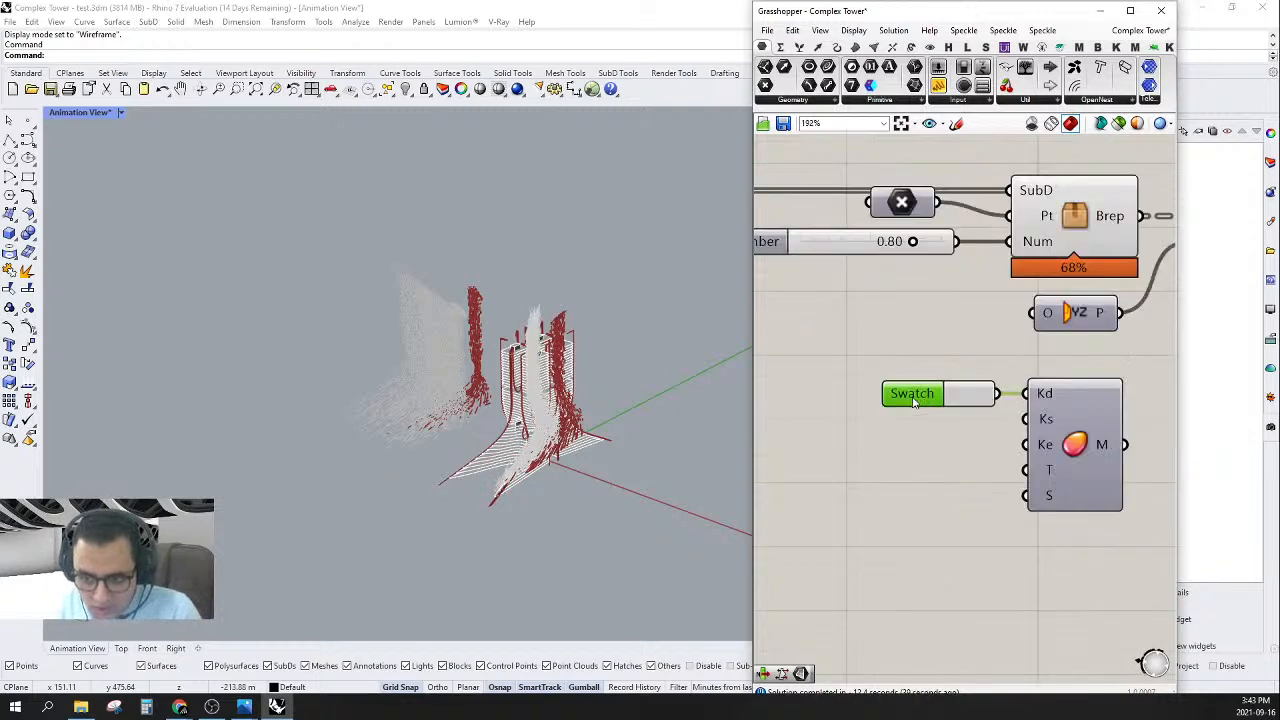
left_click(966, 400)
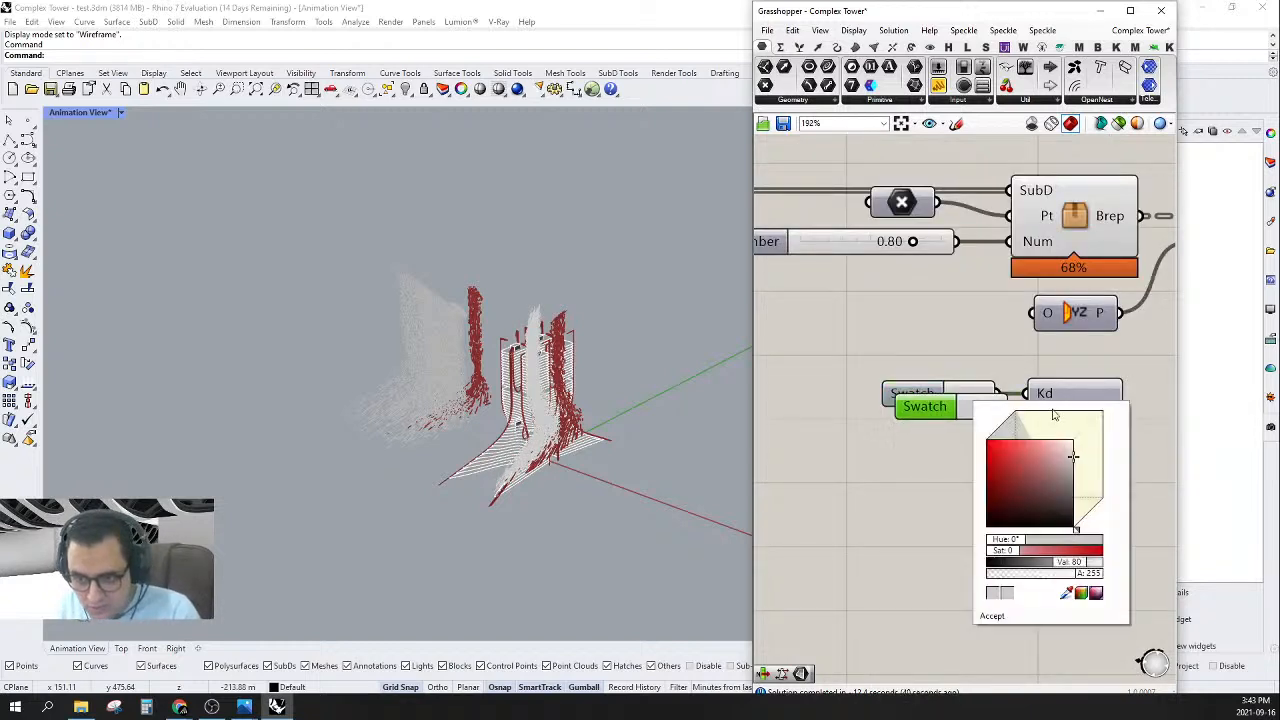
left_click_drag(1092, 445, 1115, 426)
left_click(810, 507)
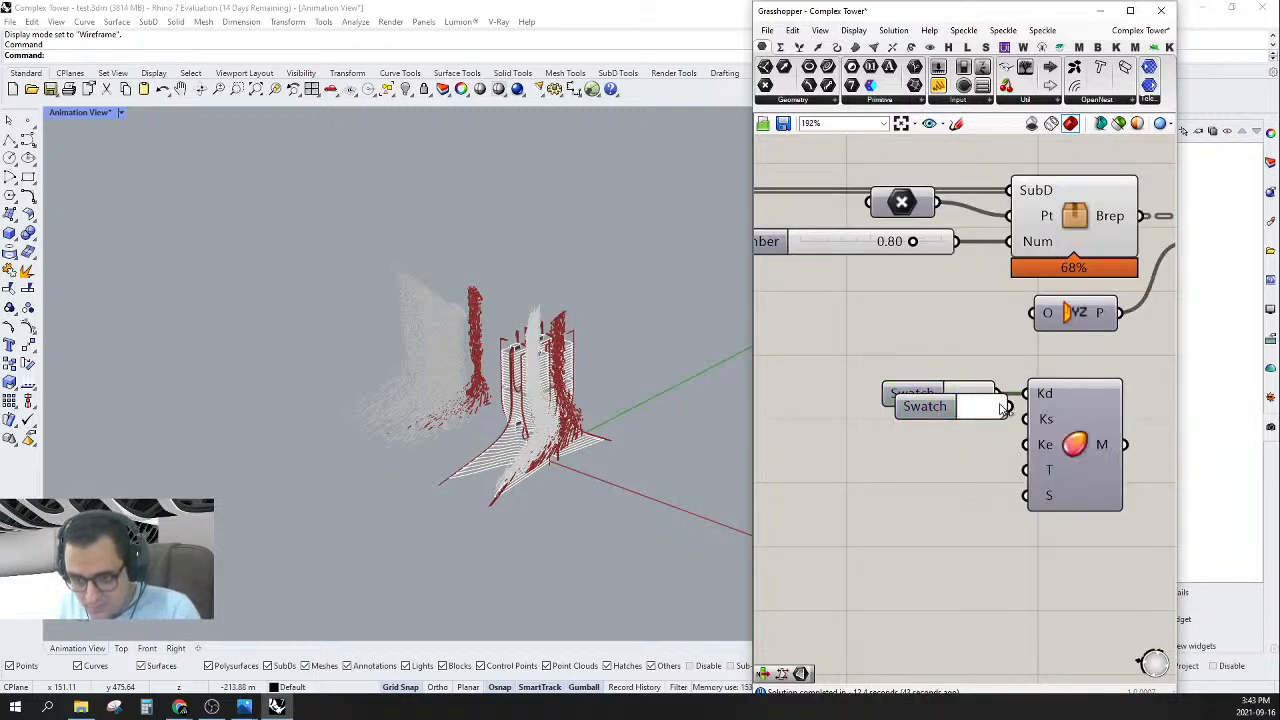
- Connect the white swatch to the material's Ks input and align it directly below the grey swatch
left_click_drag(1009, 407, 1024, 422)
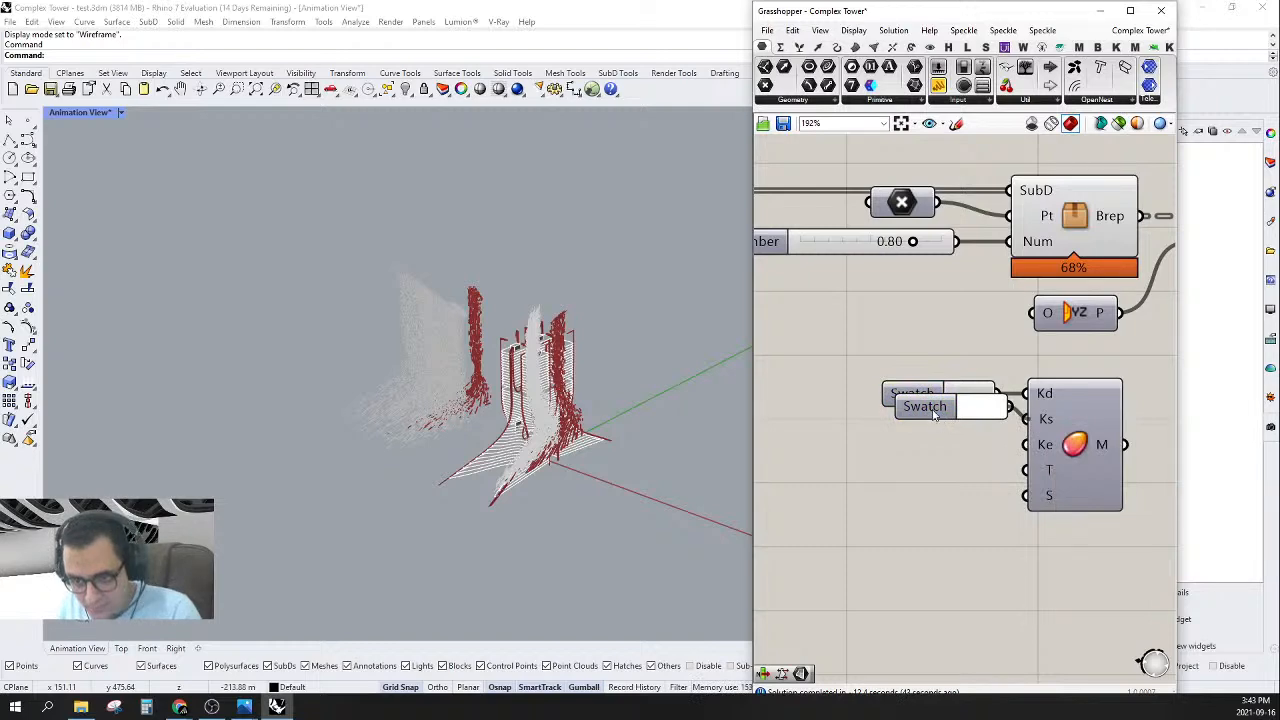
left_click_drag(921, 414, 918, 428)
left_click(913, 456)
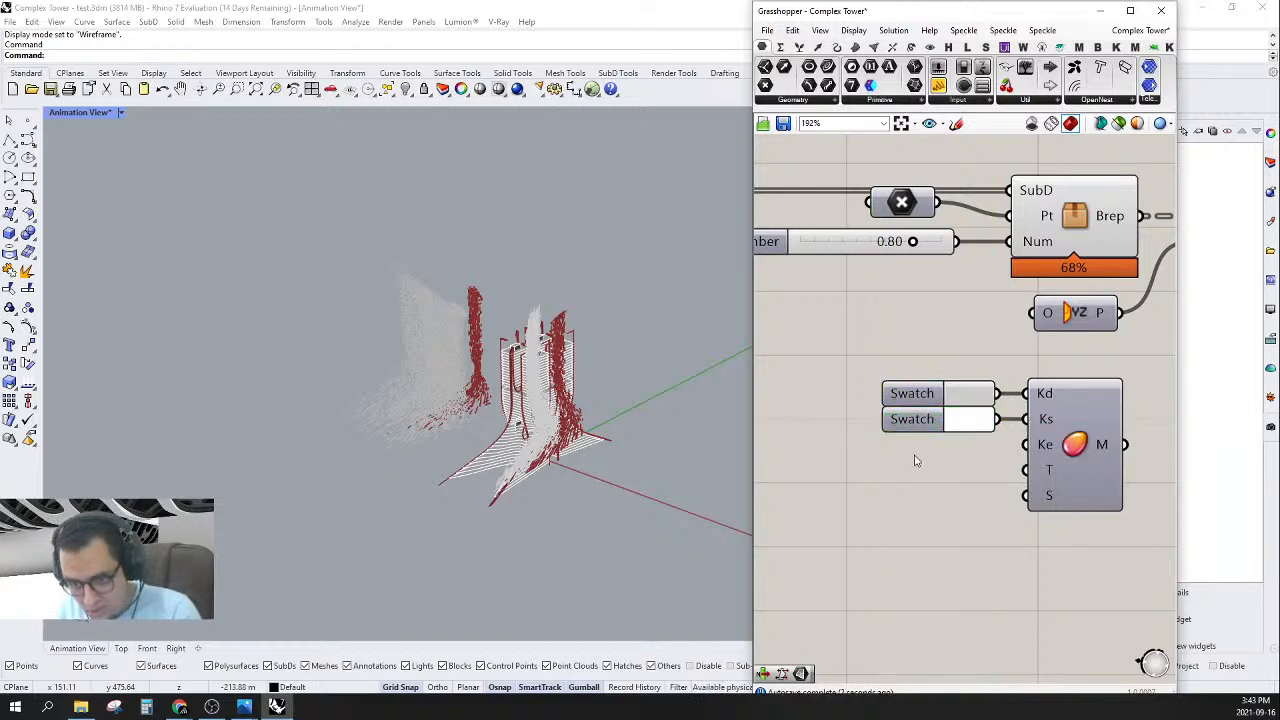
- Turn off the preview of the SubD panel components, YZ plane, colour swatches and material, leaving the Custom Preview component out
scroll(911, 458, "down", 3)
left_click_drag(986, 278, 793, 586)
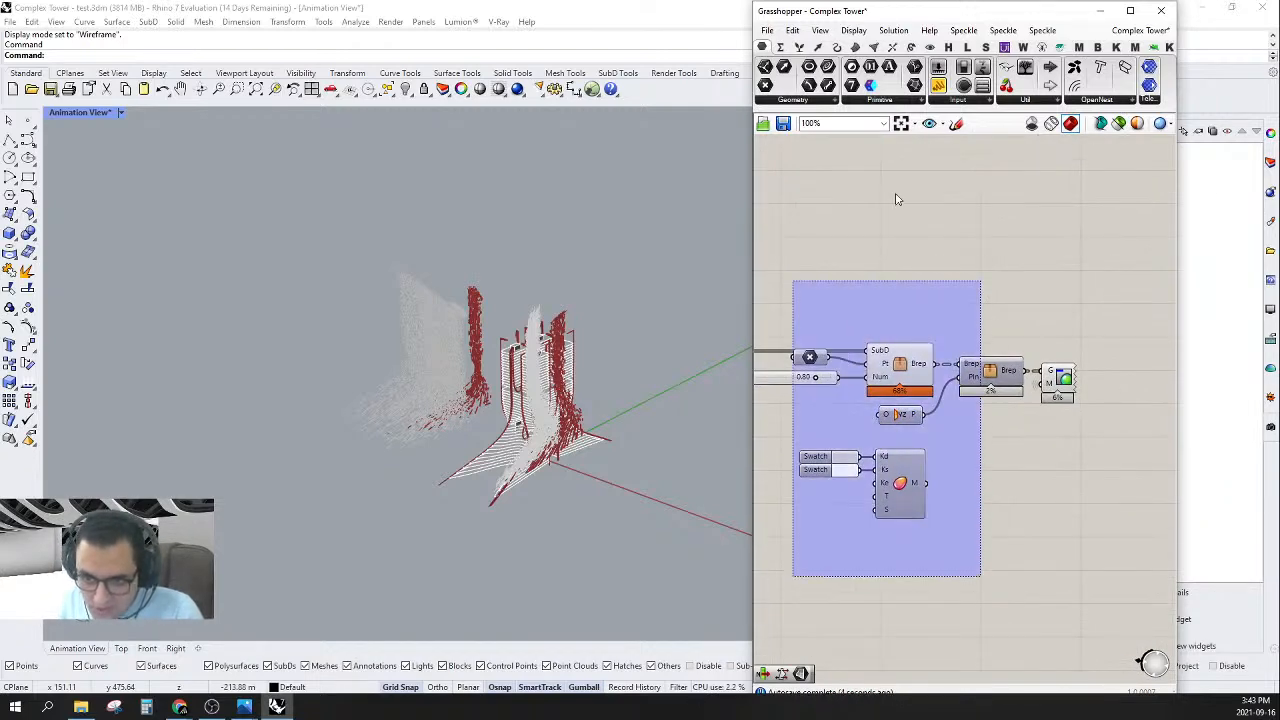
right_click(898, 198)
left_click(930, 231)
left_click(1006, 317)
scroll(1006, 317, "down", 2)
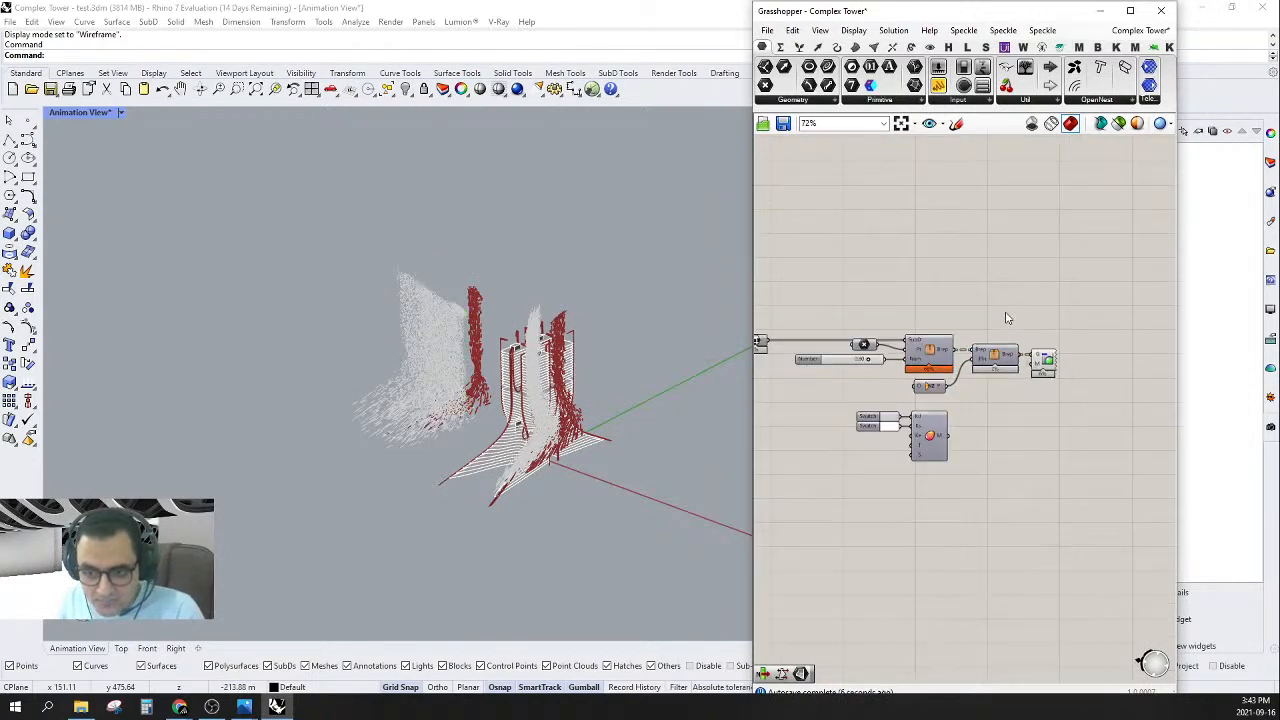
- Check which tower geometry and material each of the three panel Custom Preview components drives by selecting them one after another
right_click_drag(1006, 418, 984, 414)
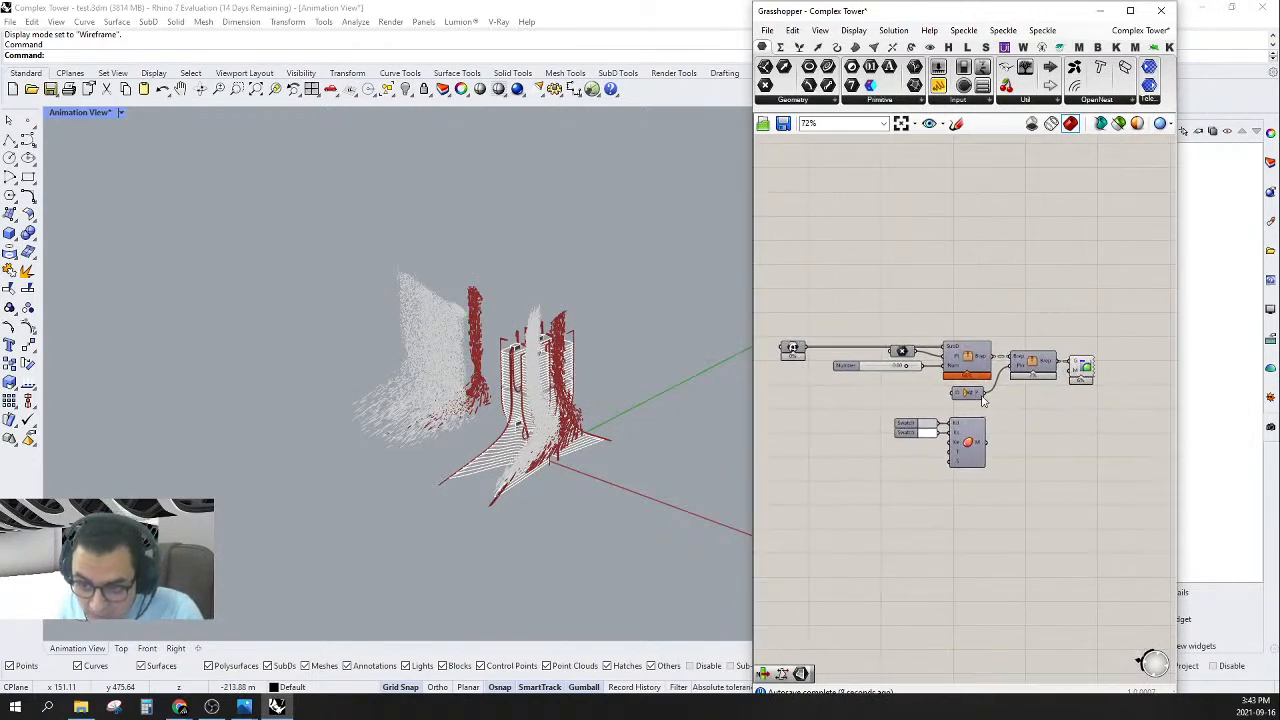
left_click(1079, 366)
right_click_drag(680, 417, 468, 496)
scroll(515, 360, "up", 3)
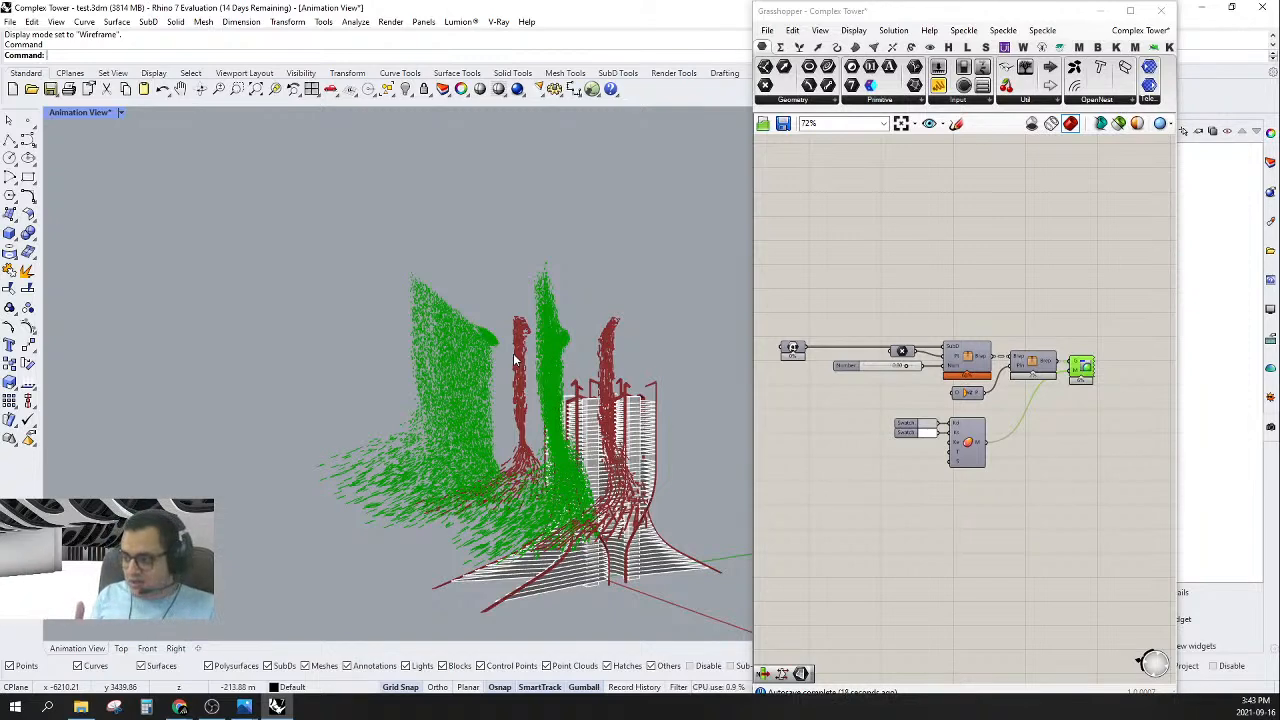
scroll(1055, 409, "down", 8)
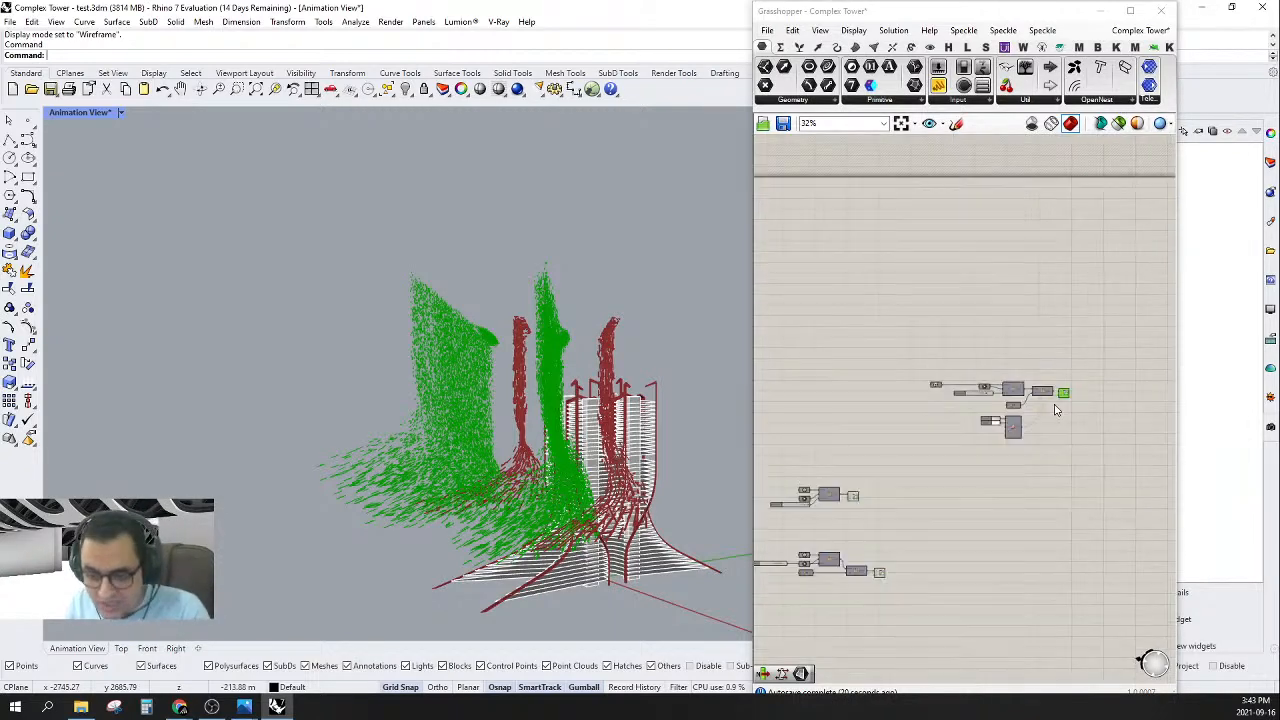
scroll(949, 472, "up", 4)
right_click_drag(951, 472, 958, 538)
scroll(961, 522, "up", 4)
right_click_drag(1034, 464, 989, 391)
scroll(1016, 438, "up", 2)
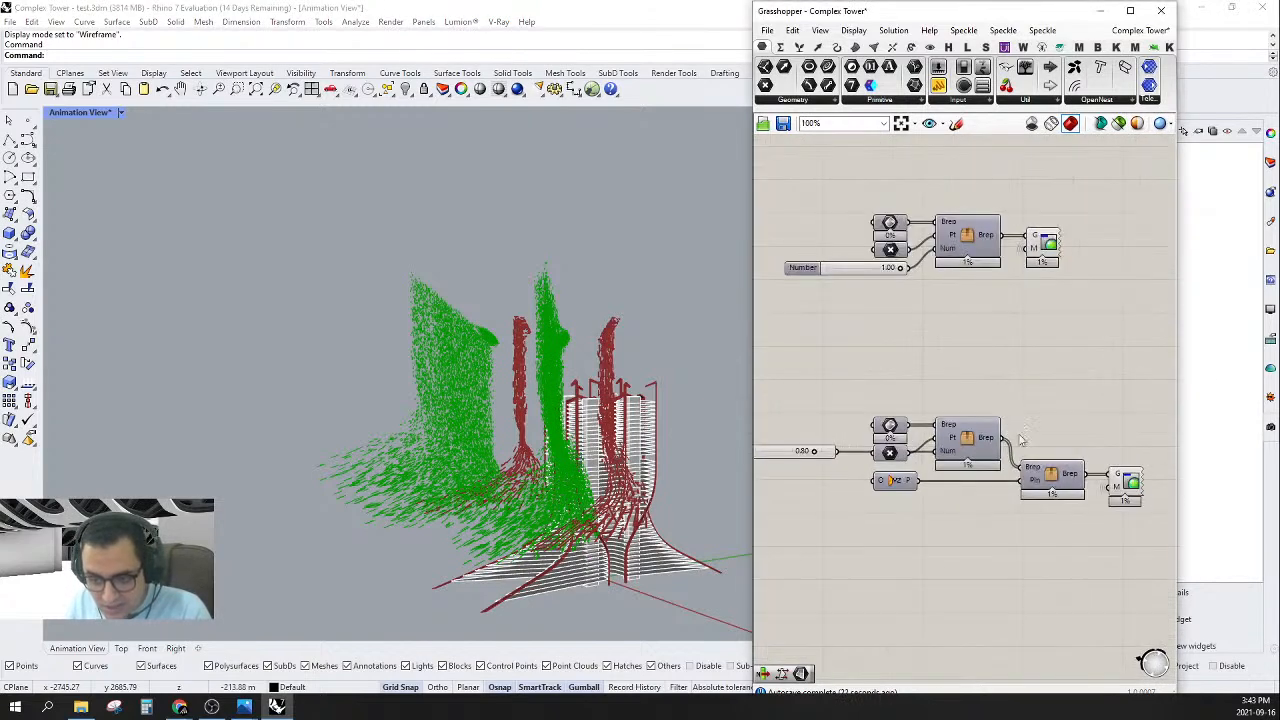
left_click(1130, 483)
left_click(1042, 246)
- Examine the material connections of the neighbouring preview groups and the tower's floors, steel and base up close
scroll(1066, 370, "down", 8)
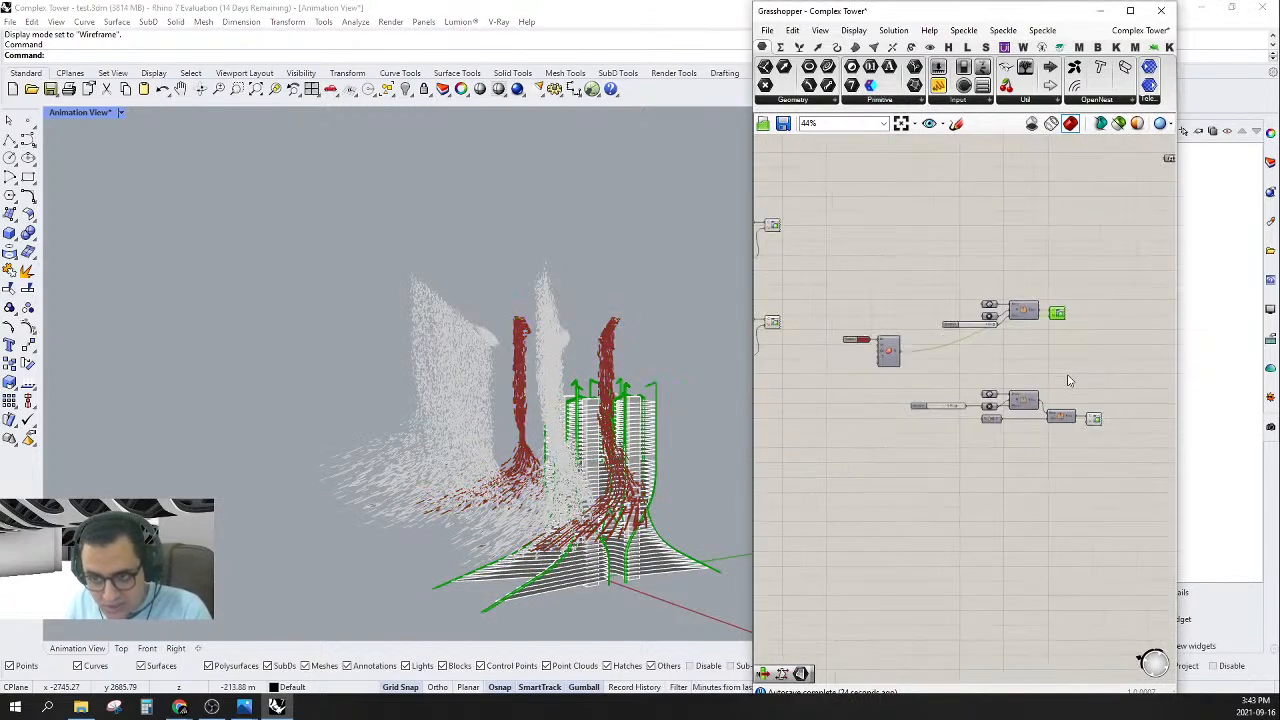
scroll(981, 357, "up", 3)
right_click_drag(943, 324, 1065, 309)
scroll(981, 357, "up", 1)
left_click(831, 403)
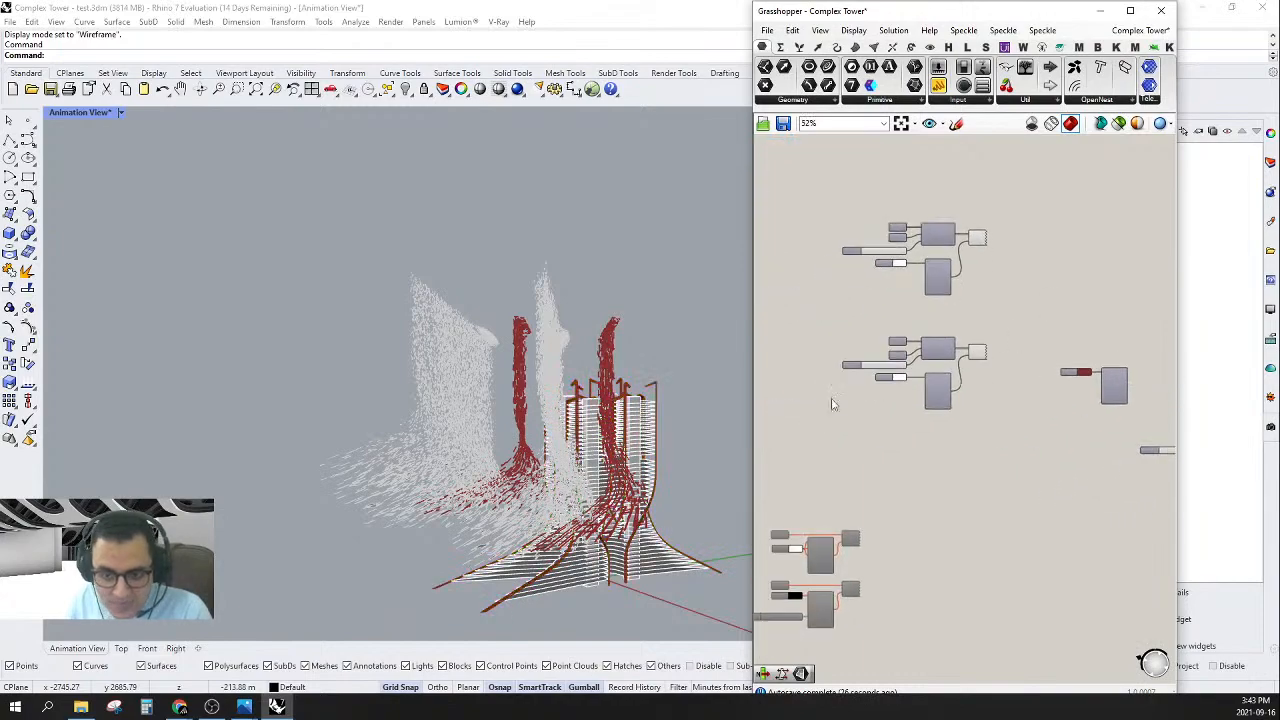
right_click_drag(552, 545, 632, 570)
scroll(451, 600, "up", 6)
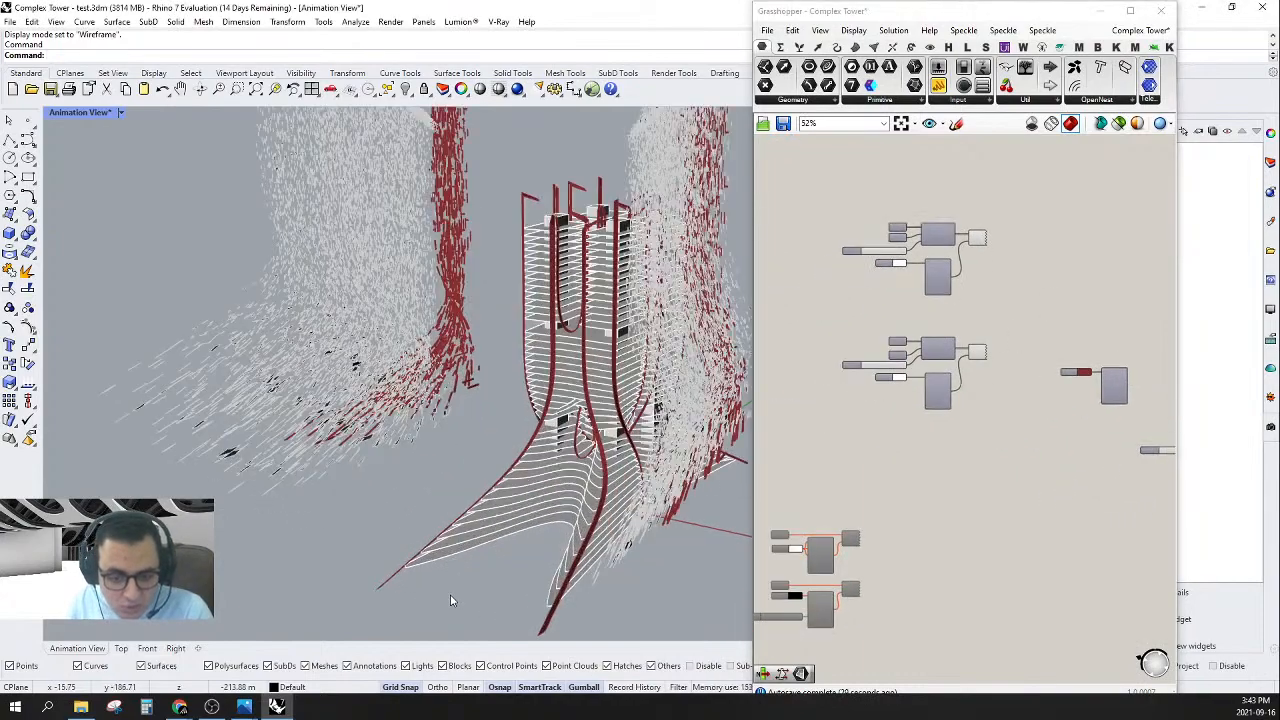
right_click_drag(492, 585, 474, 587)
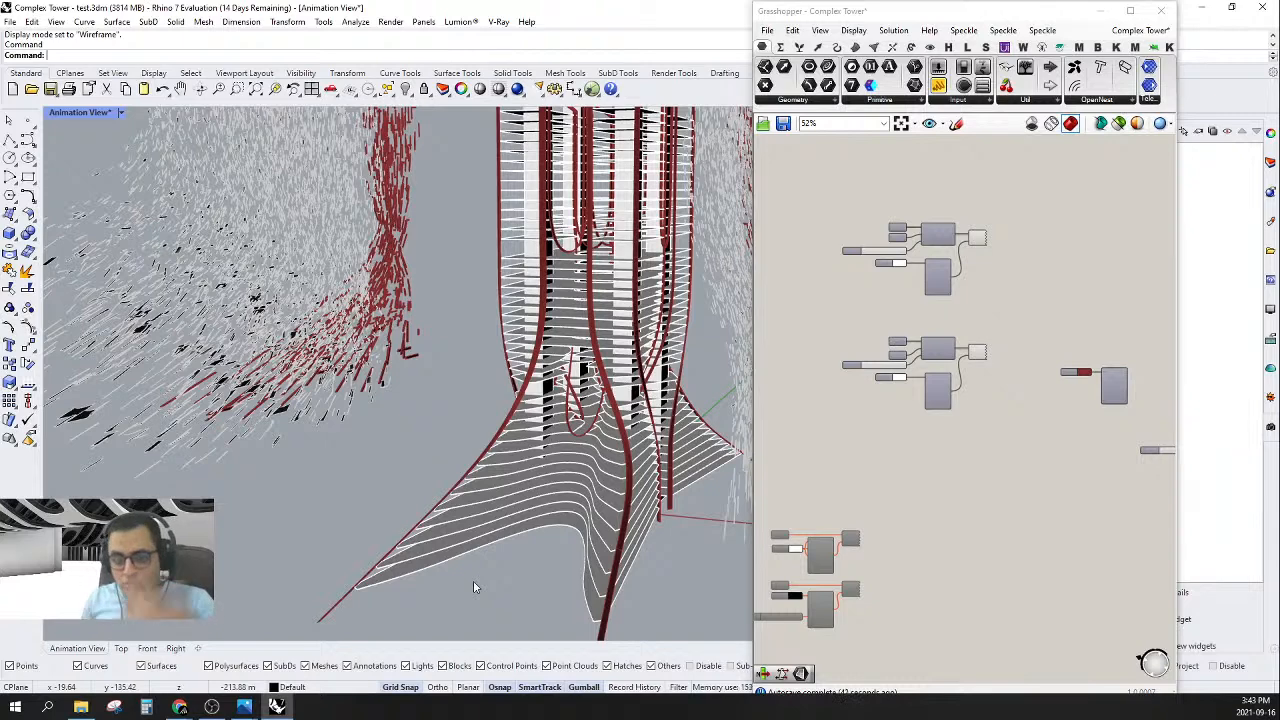
- Disable the five blue panel groups together with all the preview component groups around them at the far end of the canvas
scroll(948, 446, "down", 10)
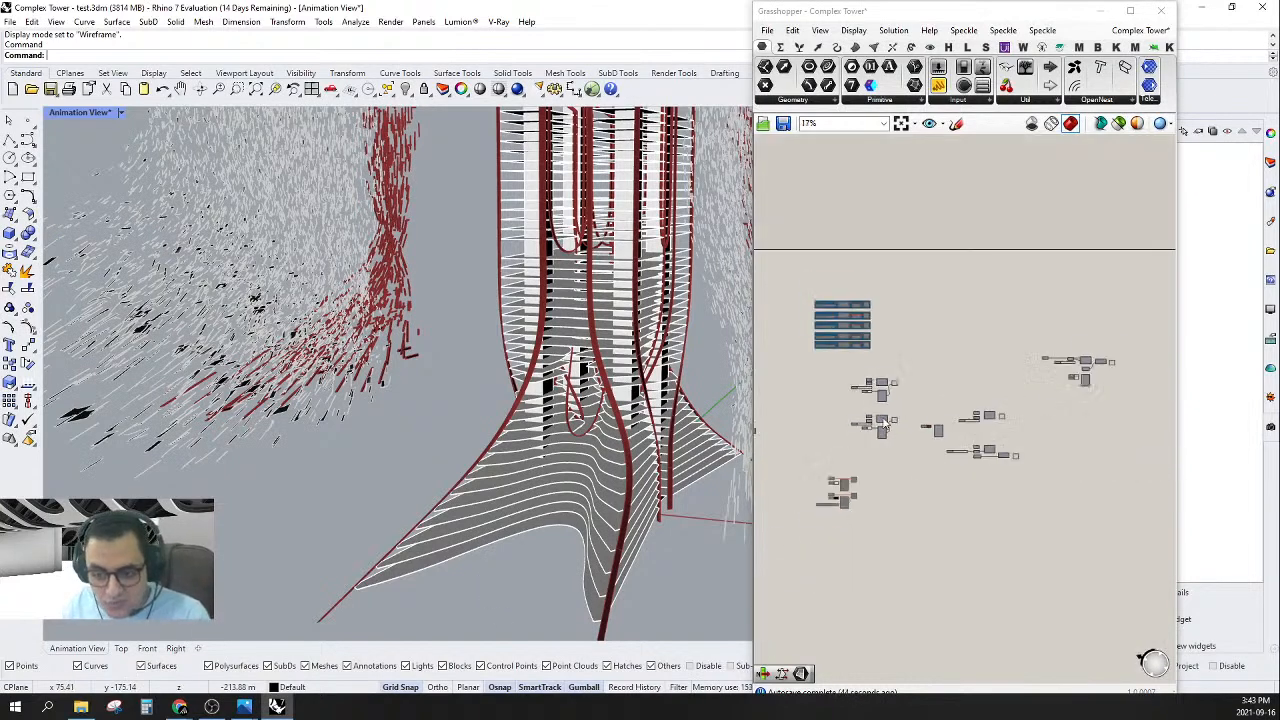
left_click_drag(1117, 507, 880, 320)
scroll(897, 380, "up", 3)
left_click_drag(895, 387, 1178, 400)
mouse_move(992, 478)
right_mouse_down()
mouse_move(974, 449)
mouse_move(977, 469)
right_mouse_up()
scroll(1010, 485, "down", 3)
right_click(977, 469)
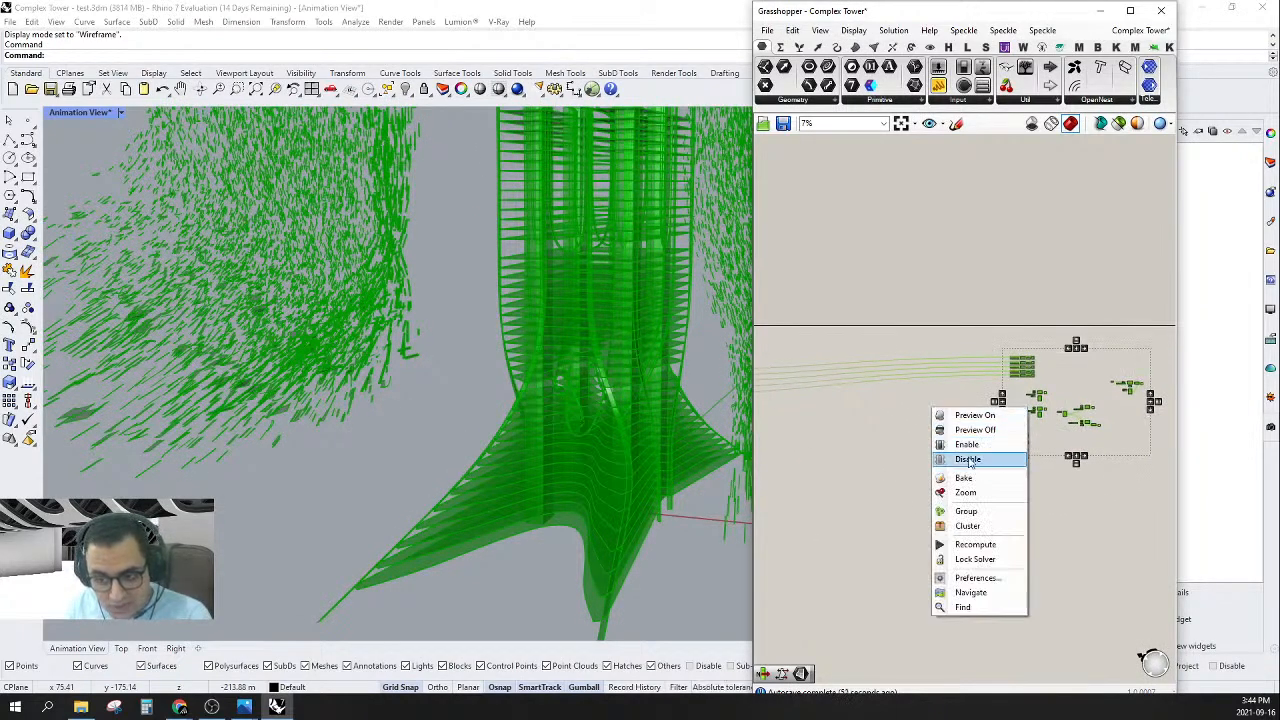
left_click(969, 461)
- Enable all the components in the Creases Anime group
right_click_drag(971, 457, 1051, 463)
scroll(954, 429, "up", 3)
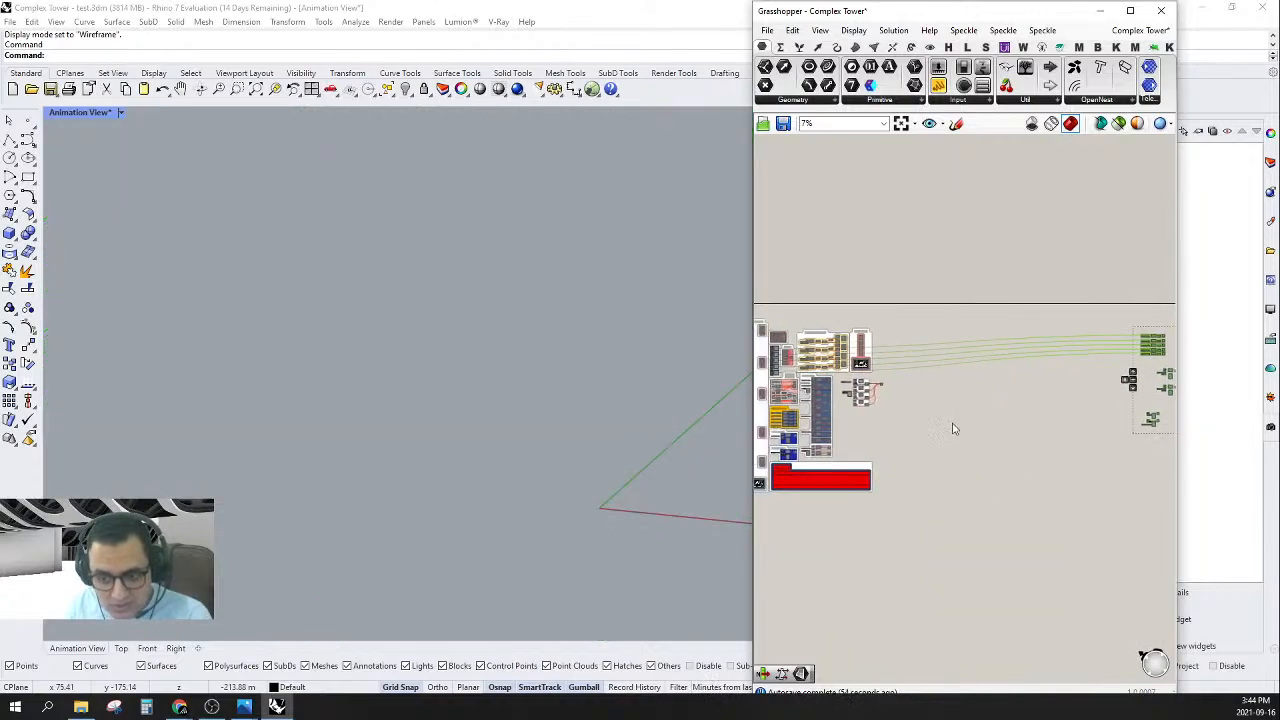
right_click_drag(873, 443, 1073, 438)
scroll(889, 423, "up", 5)
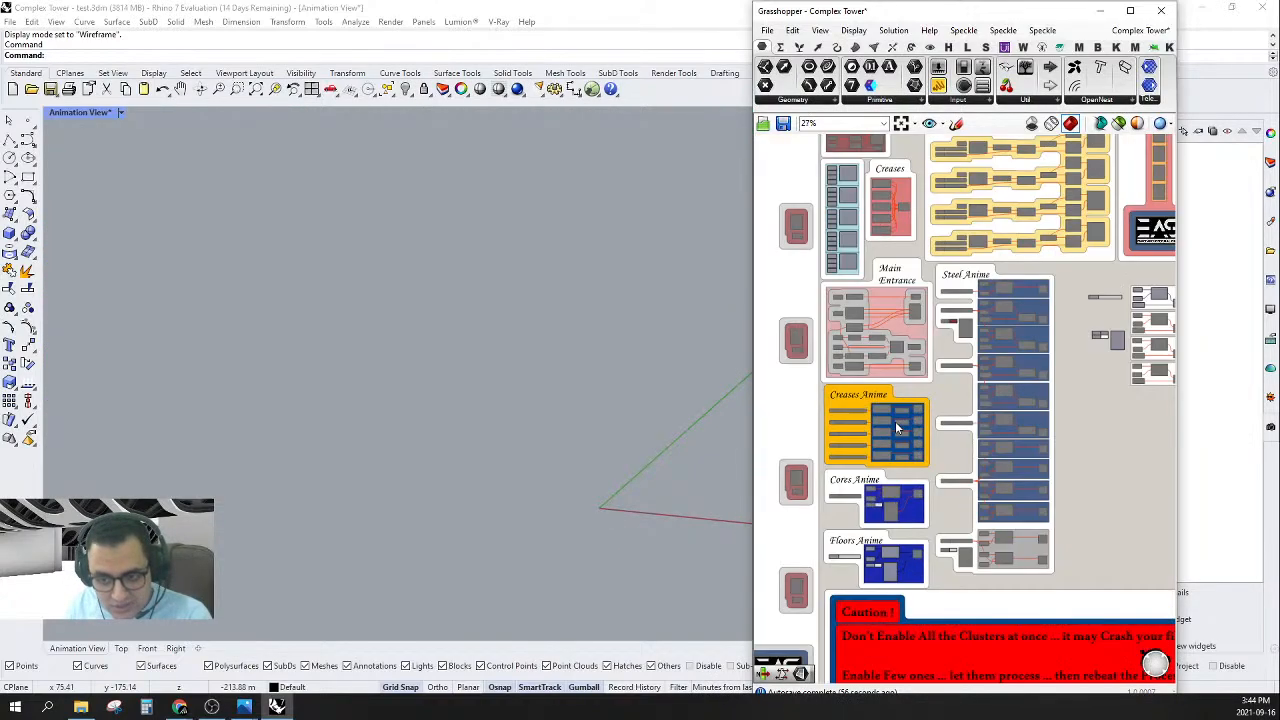
right_click_drag(893, 468, 921, 397)
scroll(921, 397, "up", 2)
scroll(907, 302, "down", 2)
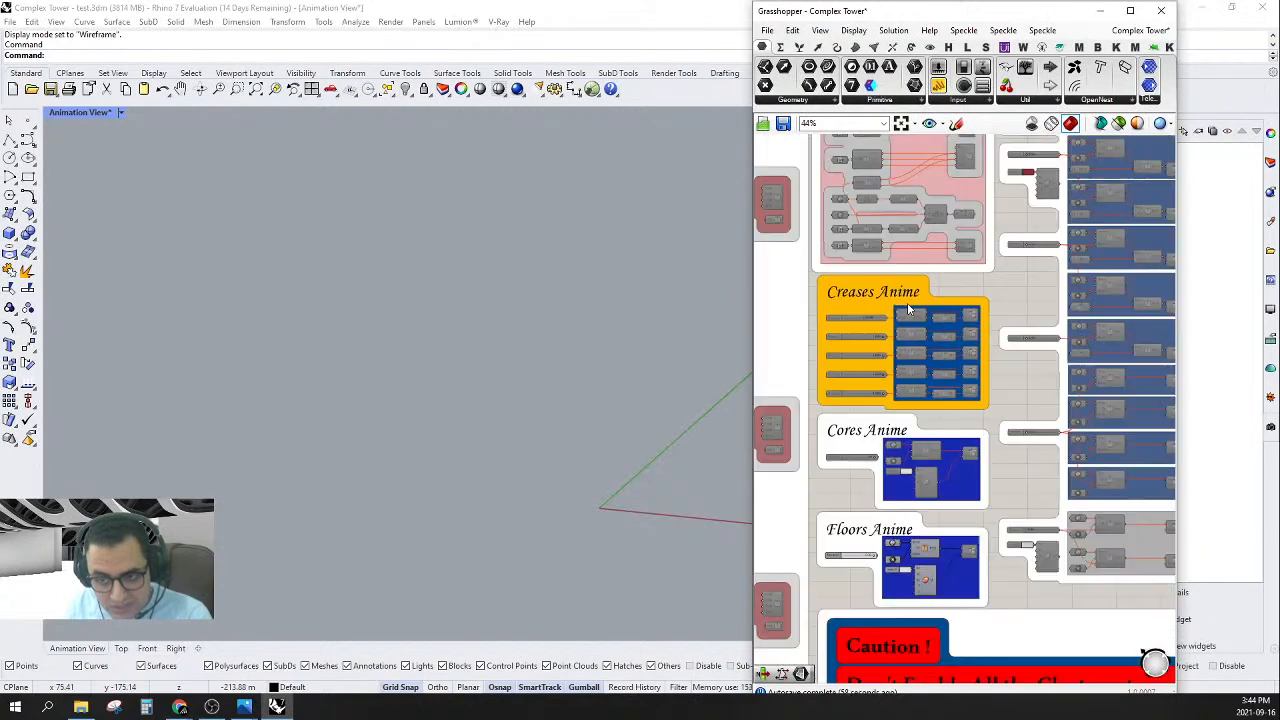
right_click_drag(973, 330, 940, 337)
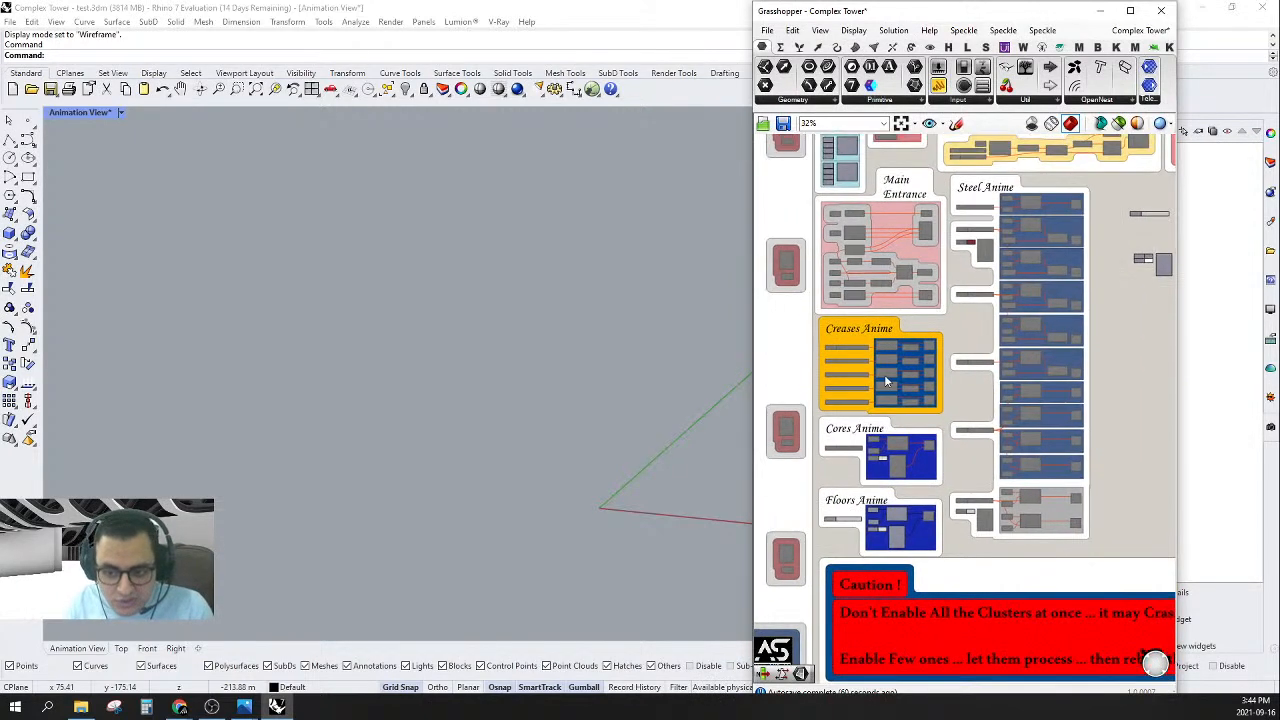
scroll(884, 374, "up", 5)
right_click_drag(865, 290, 921, 309)
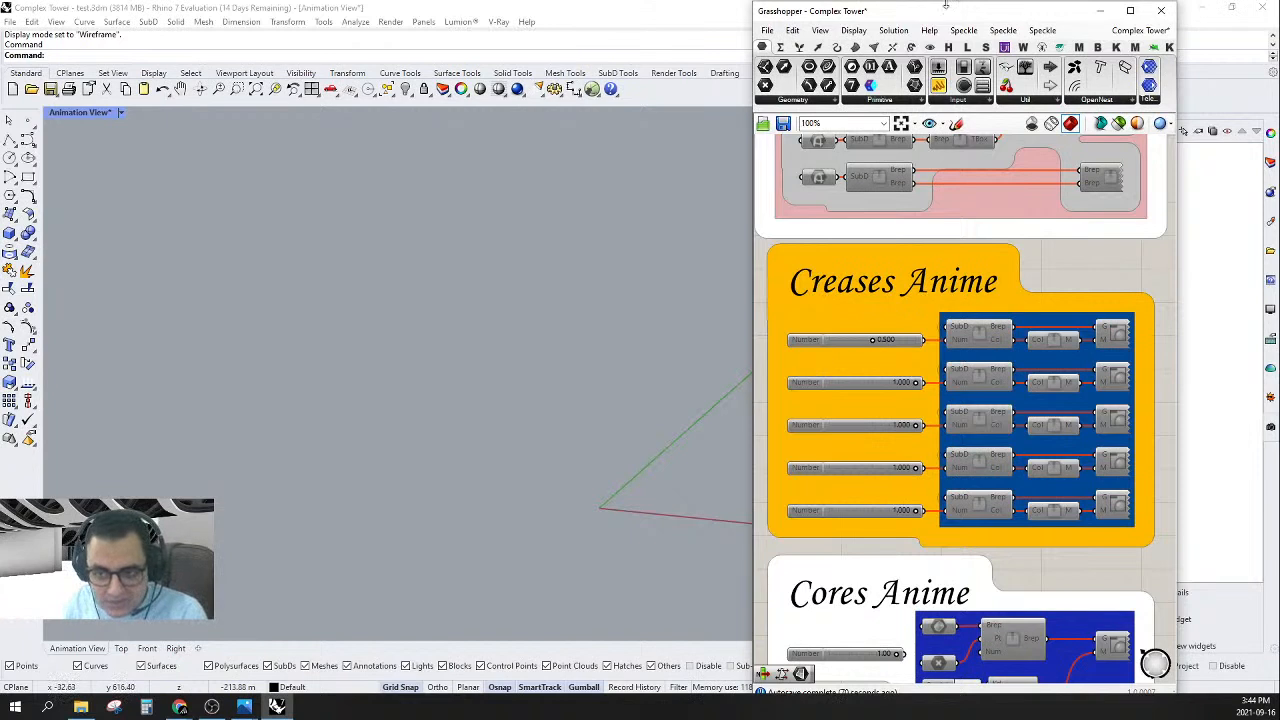
right_click_drag(844, 290, 868, 288)
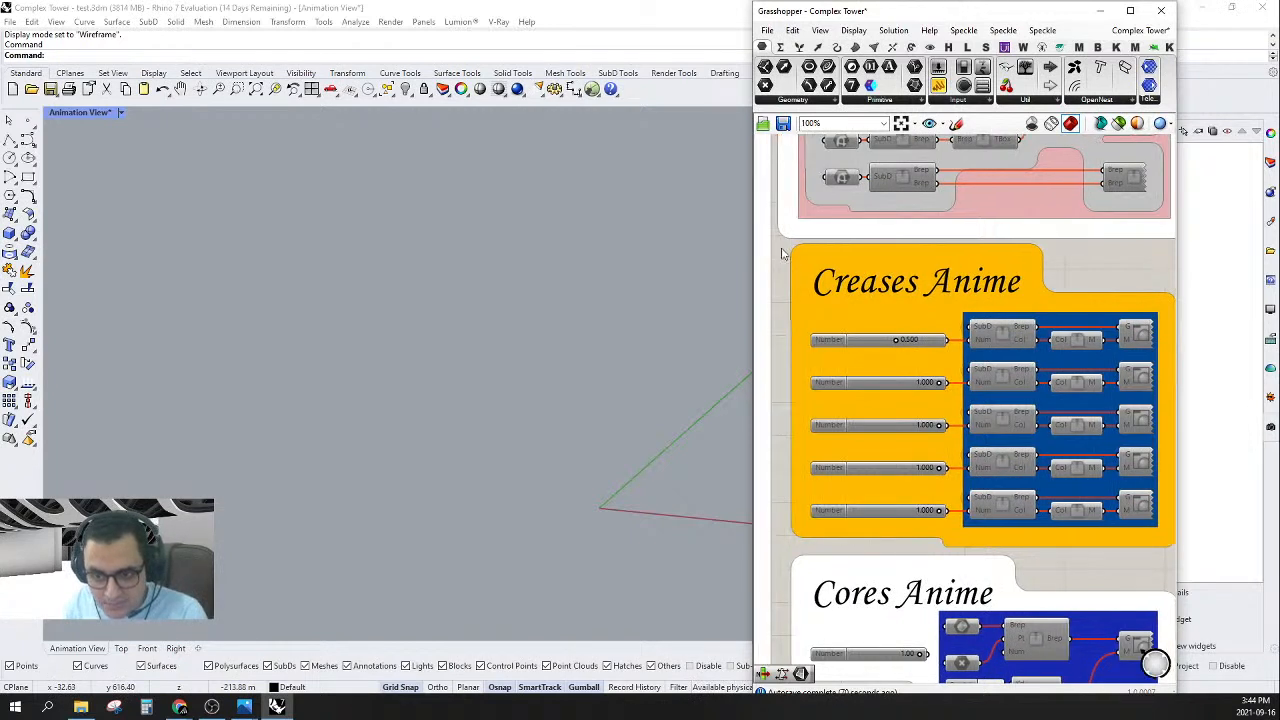
left_click_drag(773, 247, 1178, 537)
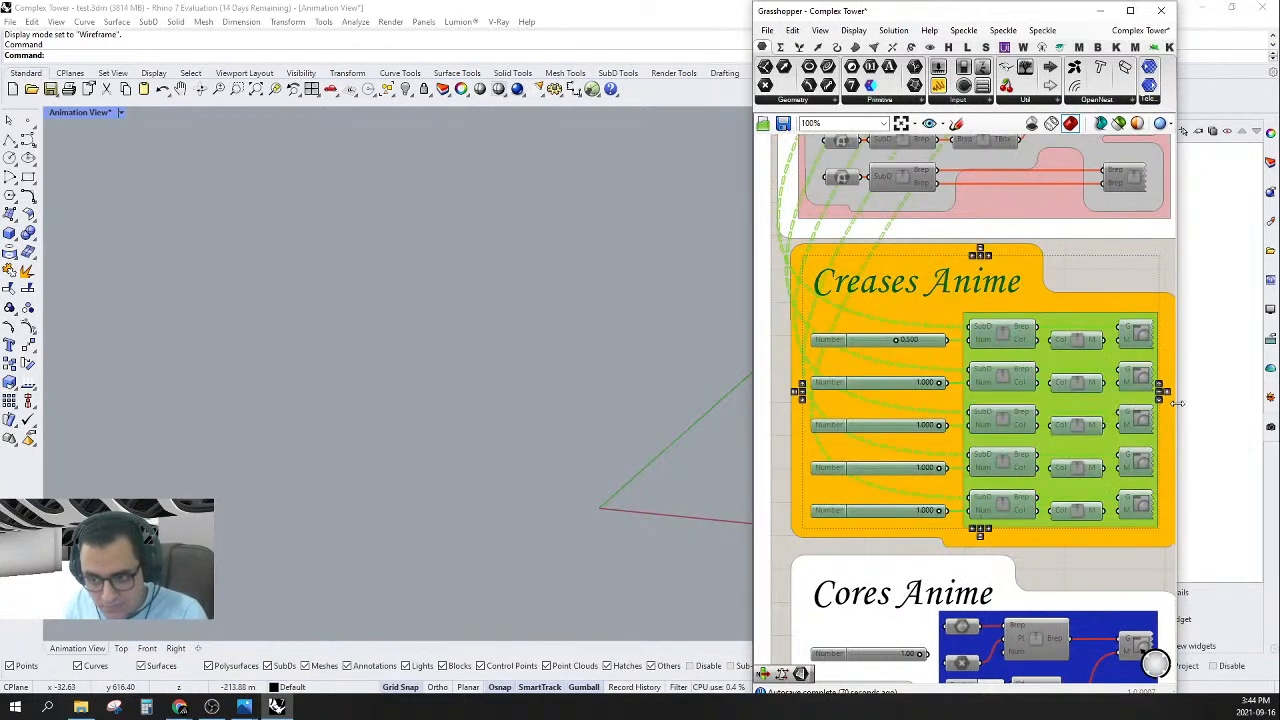
right_click(1114, 276)
left_click(1146, 327)
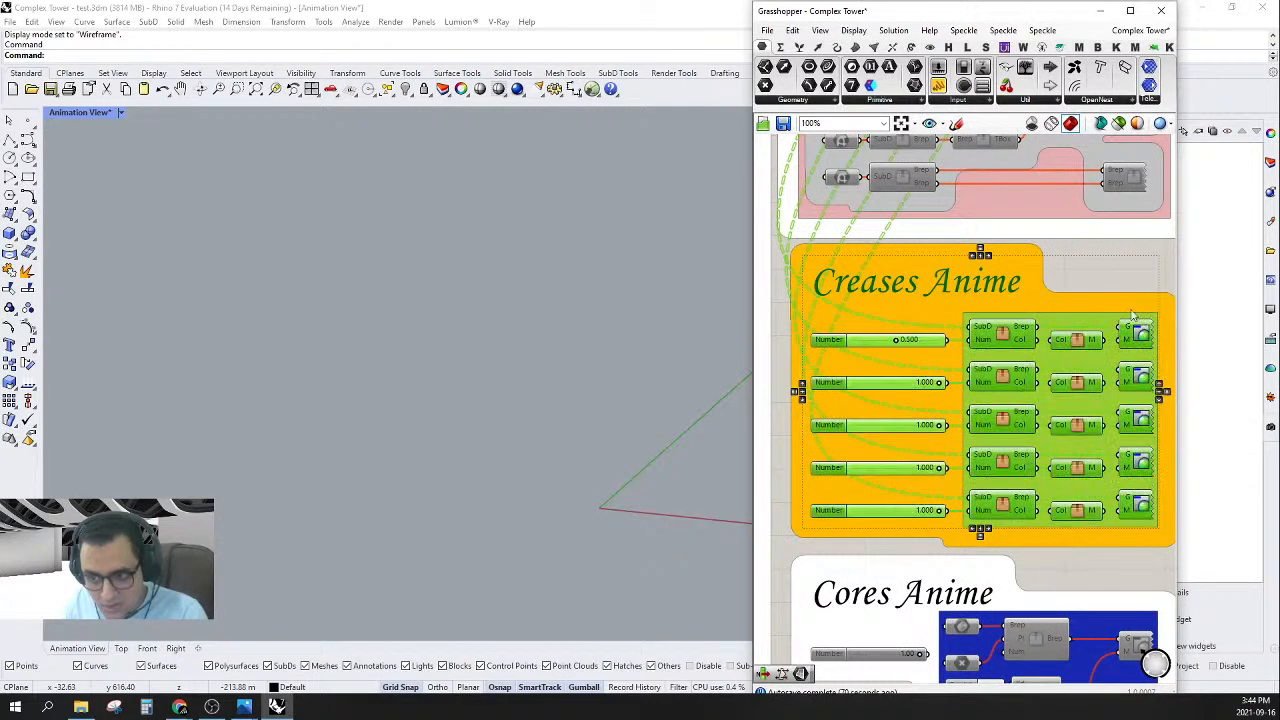
- Set all five number sliders in the Creases Anime group to 0.001
mouse_move(872, 347)
left_mouse_down()
mouse_move(895, 345)
mouse_move(872, 345)
left_mouse_up()
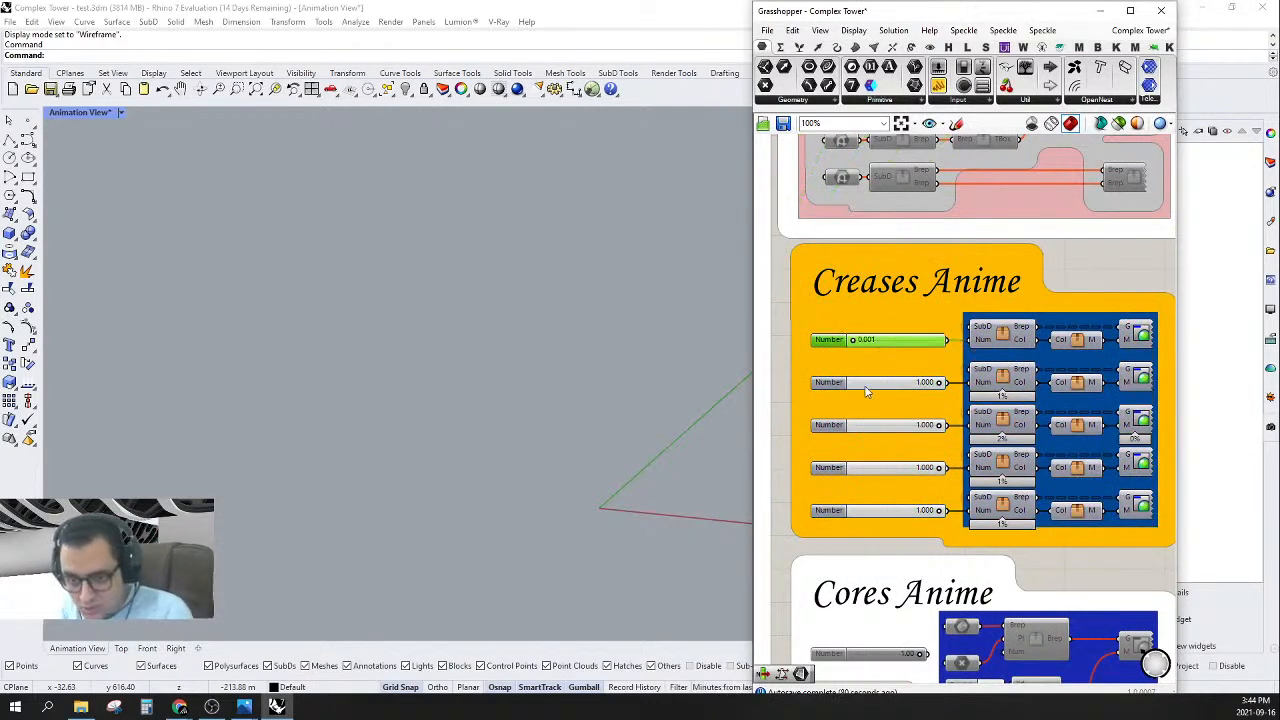
double_click(867, 384)
type("0.001")
key("Return")
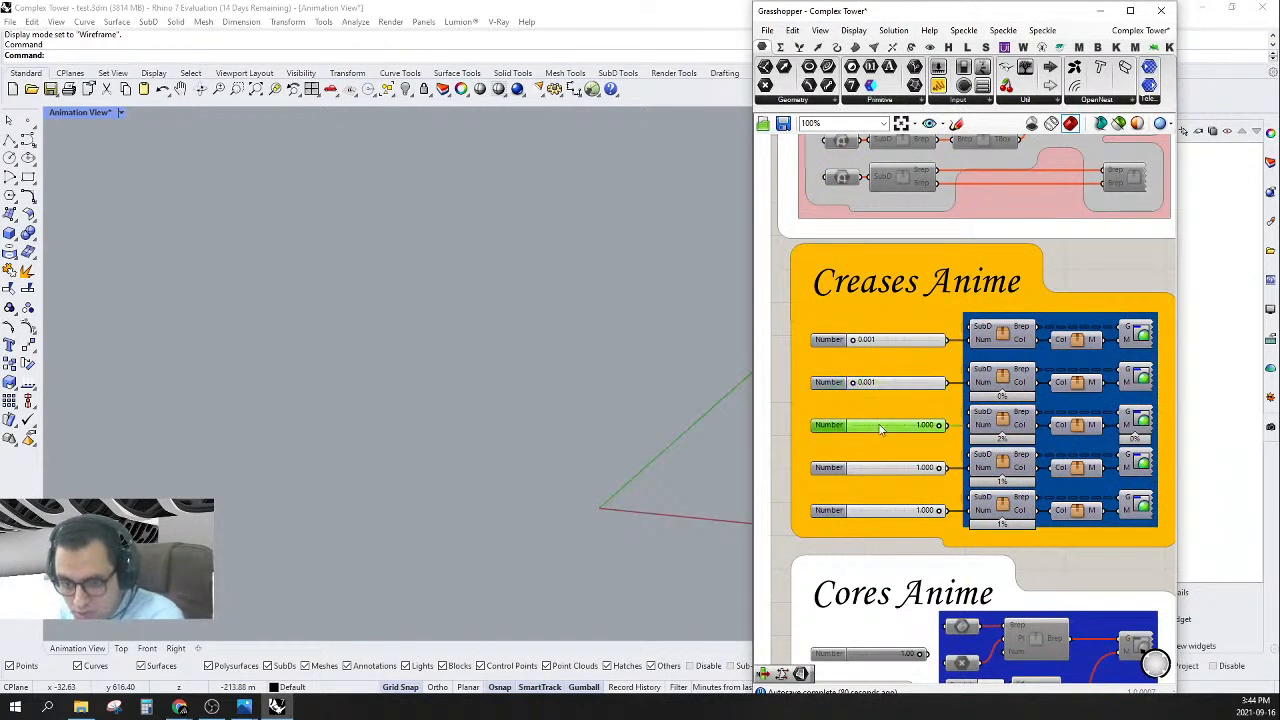
double_click(880, 426)
type("0.001")
key("Return")
double_click(881, 466)
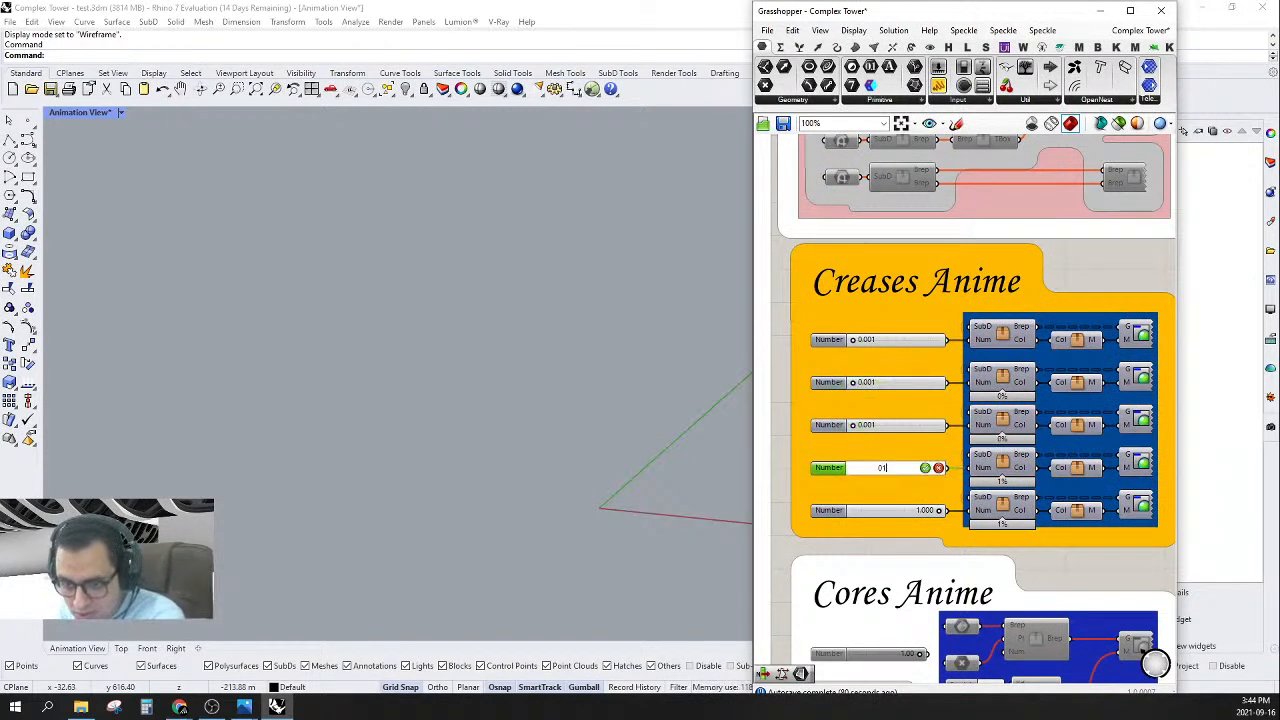
type("0.001")
double_click(890, 510)
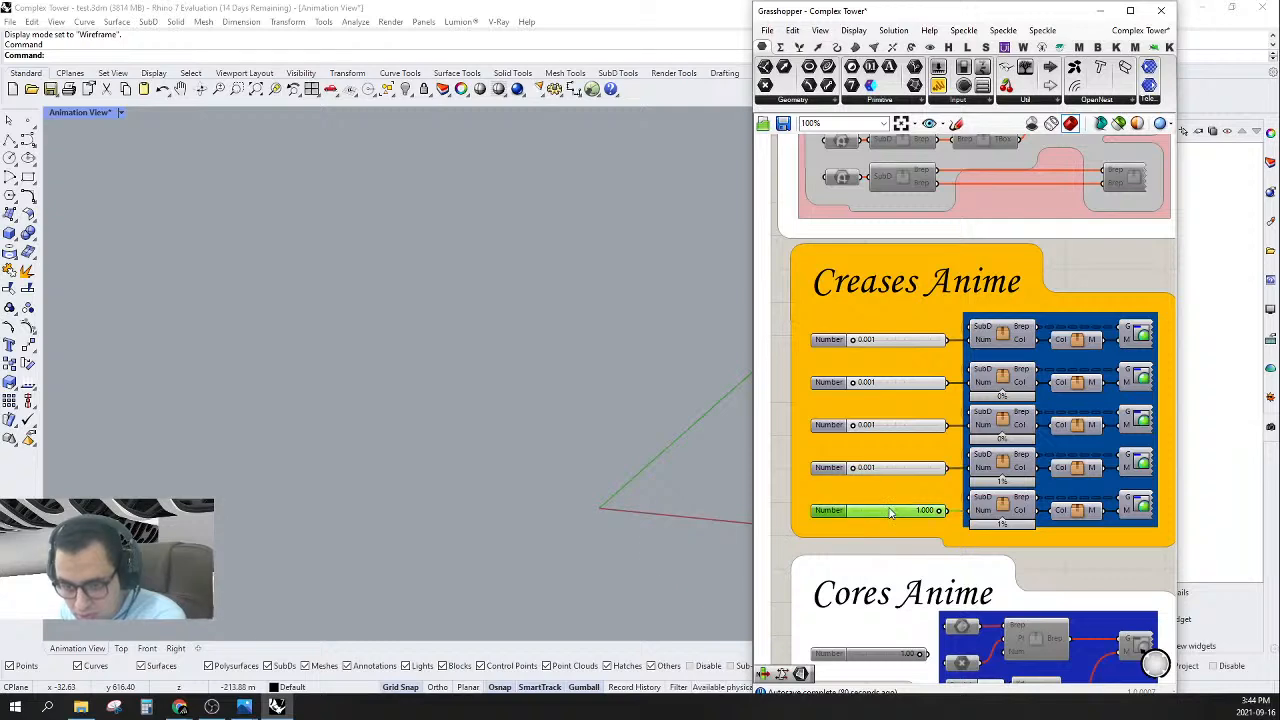
type("0.001")
key("Return")
left_click(781, 512)
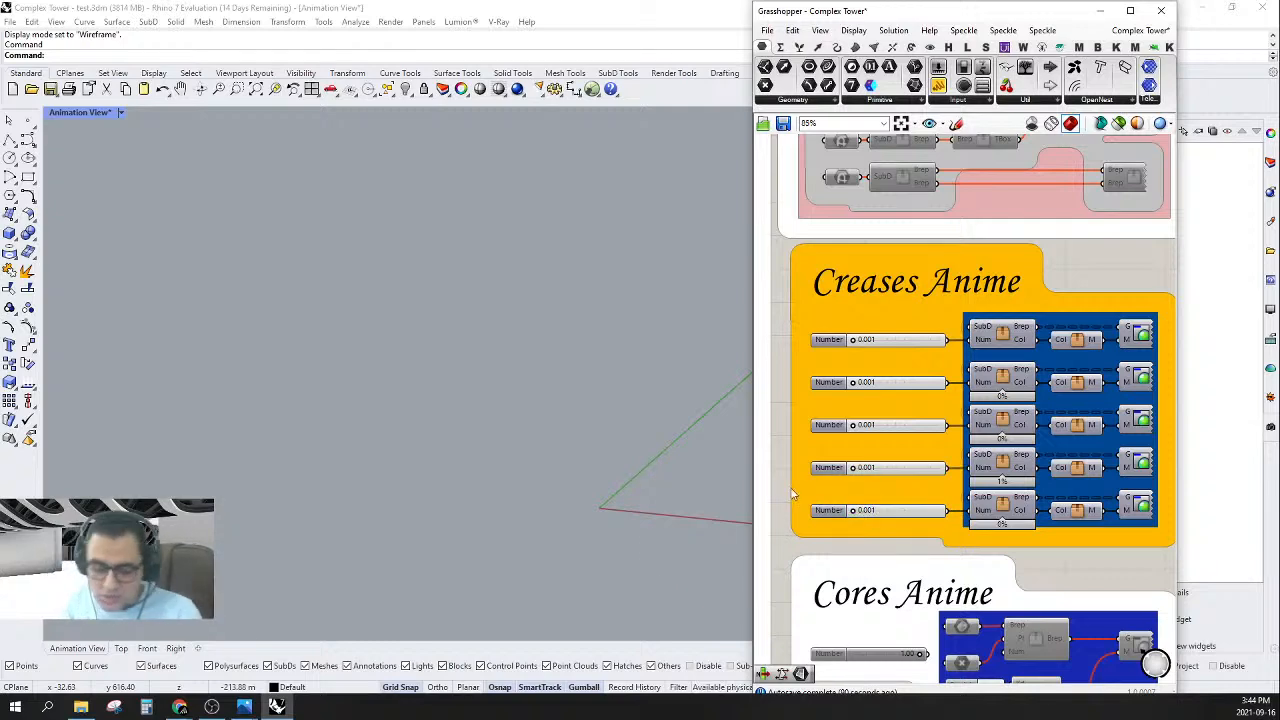
- Switch to Rhino, restore the Animation View named view and set its viewport to the Rendered display mode
scroll(766, 386, "down", 3)
scroll(881, 467, "up", 3)
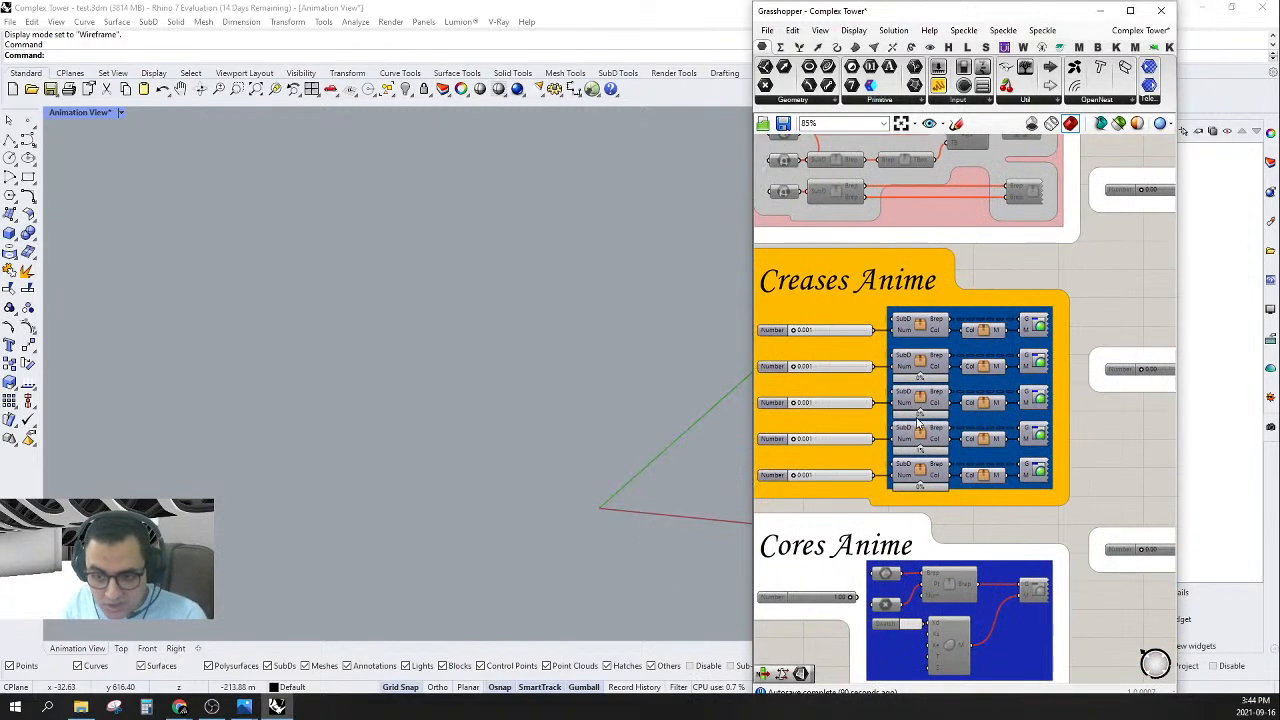
double_click(992, 10)
double_click(1110, 187)
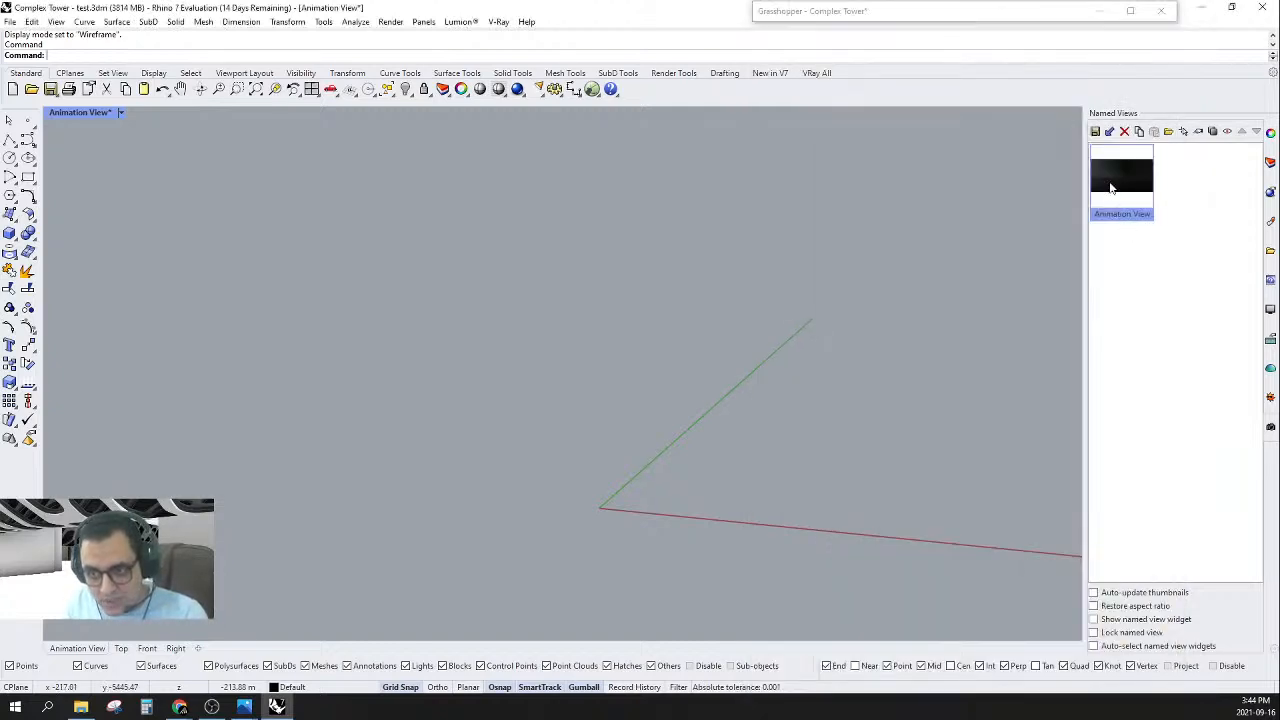
left_click(117, 112)
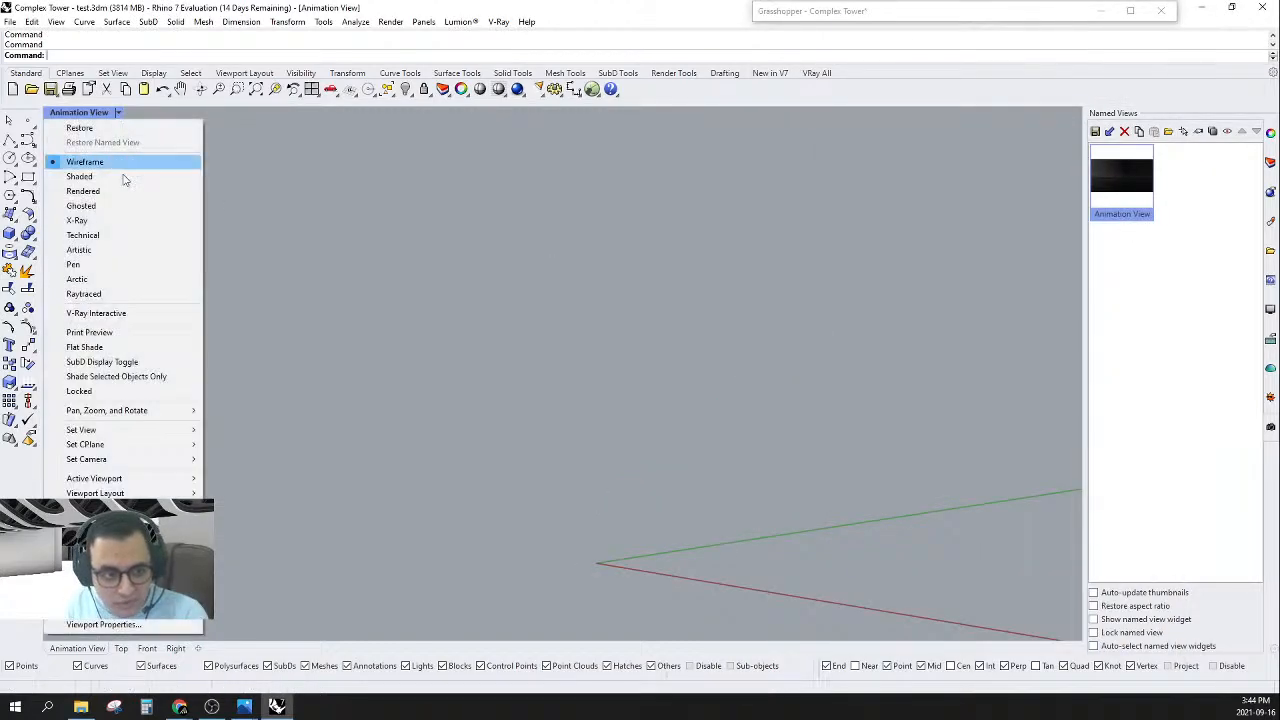
left_click(124, 193)
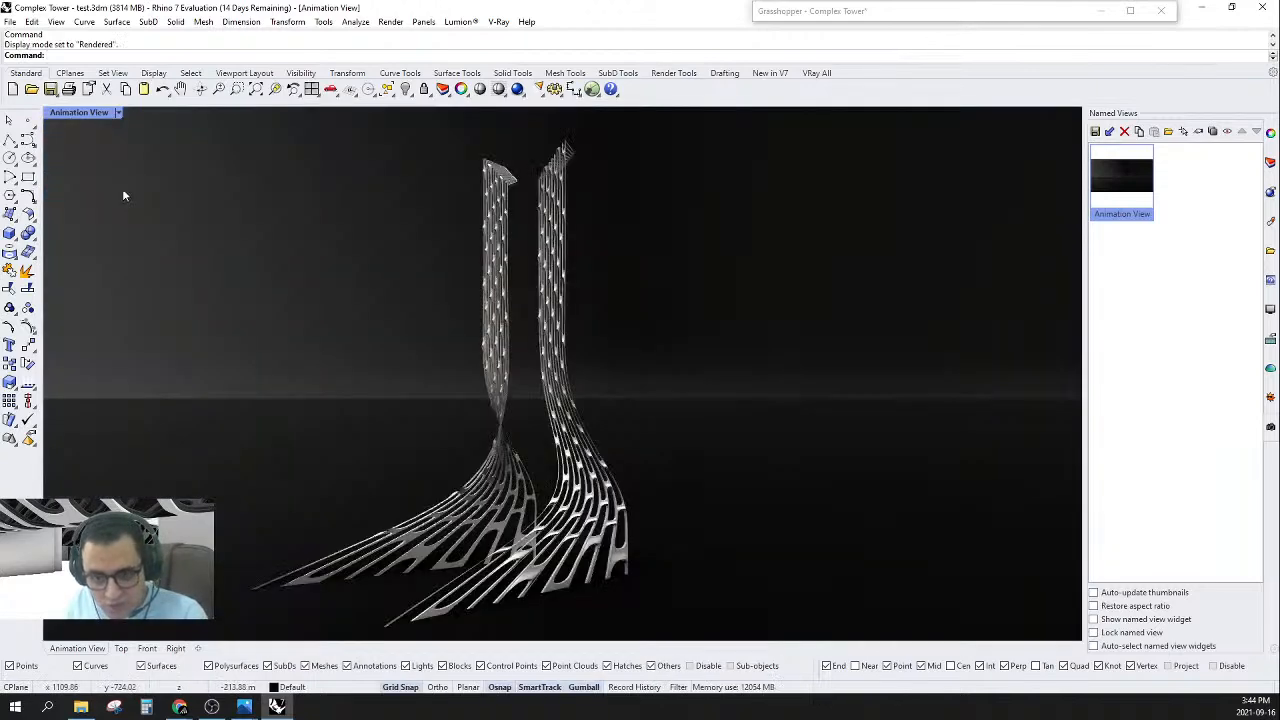
- Return to Grasshopper and disable the slider, swatches, material and white panel groups beside the Steel Anime group
left_click(903, 9)
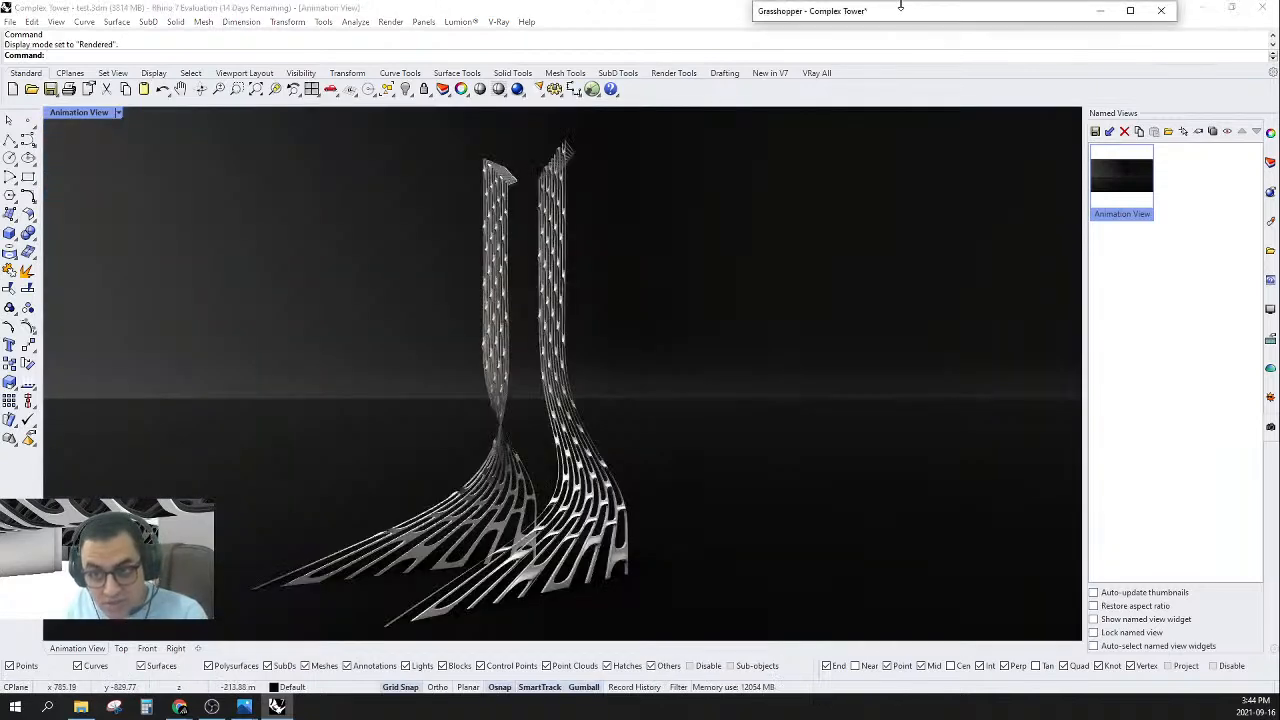
scroll(922, 358, "down", 2)
right_click_drag(922, 358, 946, 420)
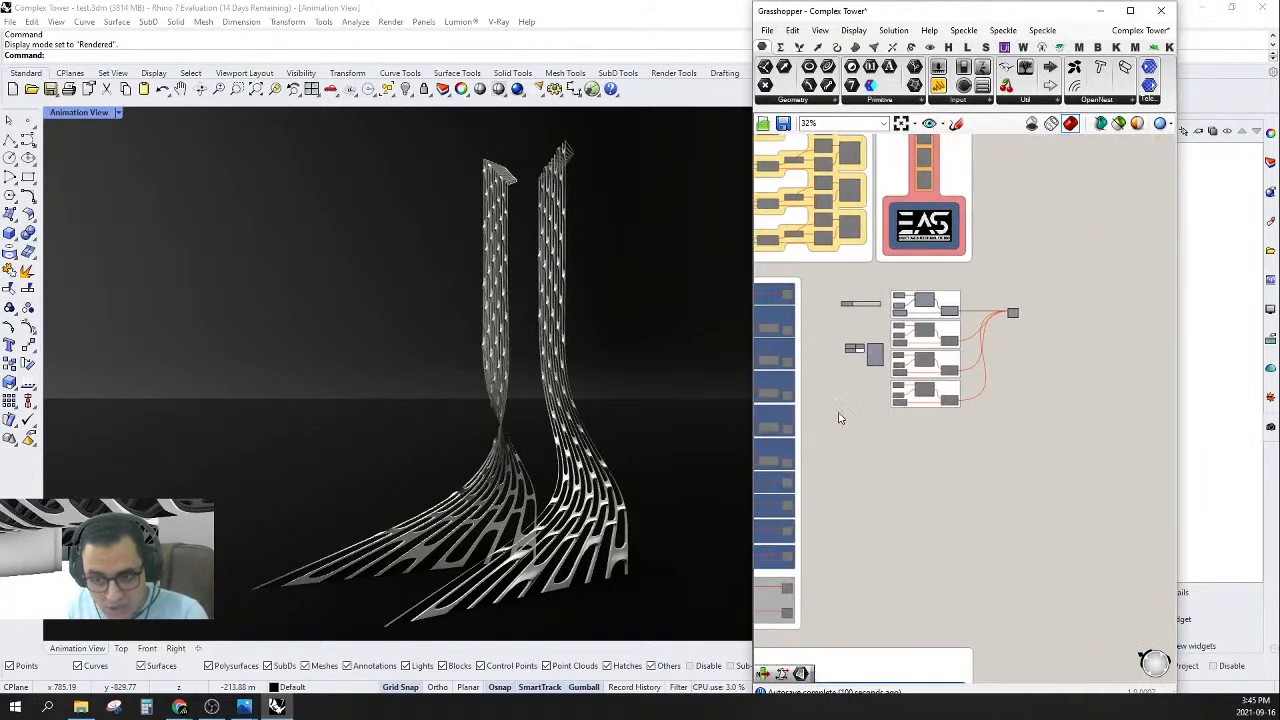
left_click_drag(840, 417, 1046, 288)
right_click(1057, 262)
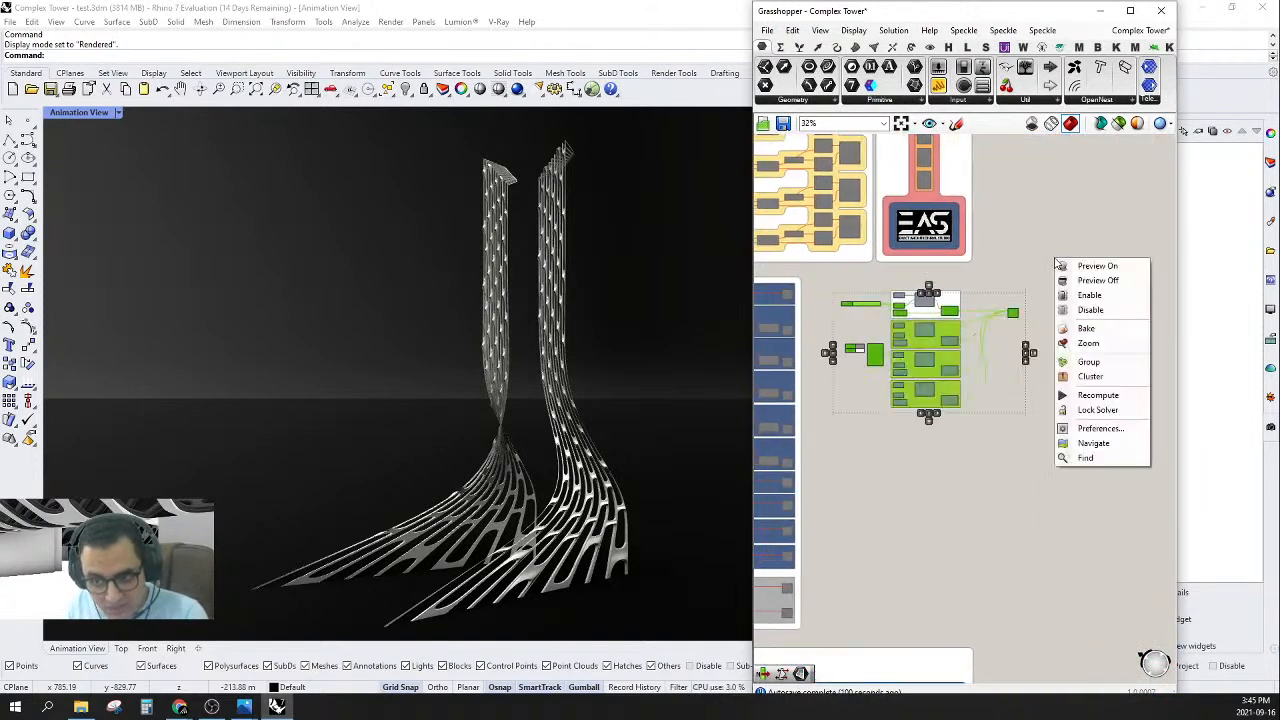
left_click(1088, 310)
- Disable the components still active in the uppermost of the four white panel groups
scroll(866, 347, "up", 3)
scroll(866, 347, "up", 2)
left_click_drag(1045, 395, 838, 228)
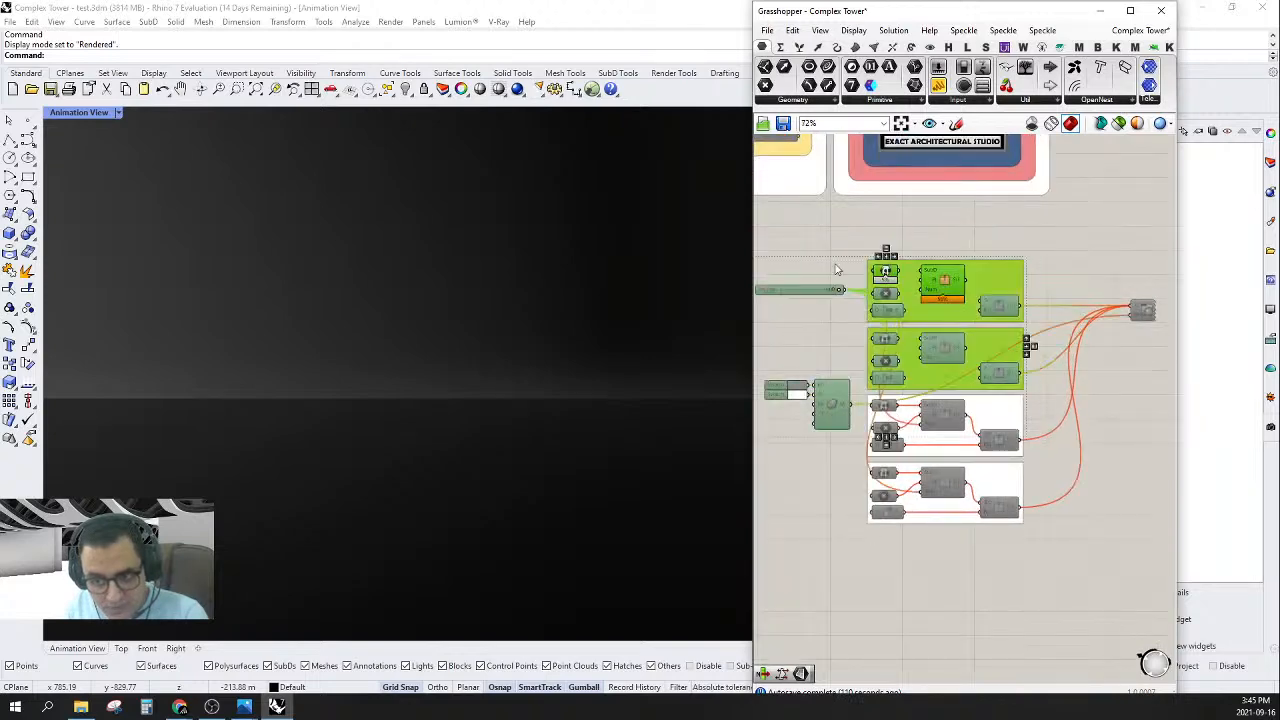
right_click(838, 226)
left_click(871, 276)
- Open the animation controls for the uppermost number slider in the Creases Anime group and move the dialog clear of the sliders
scroll(848, 214, "down", 5)
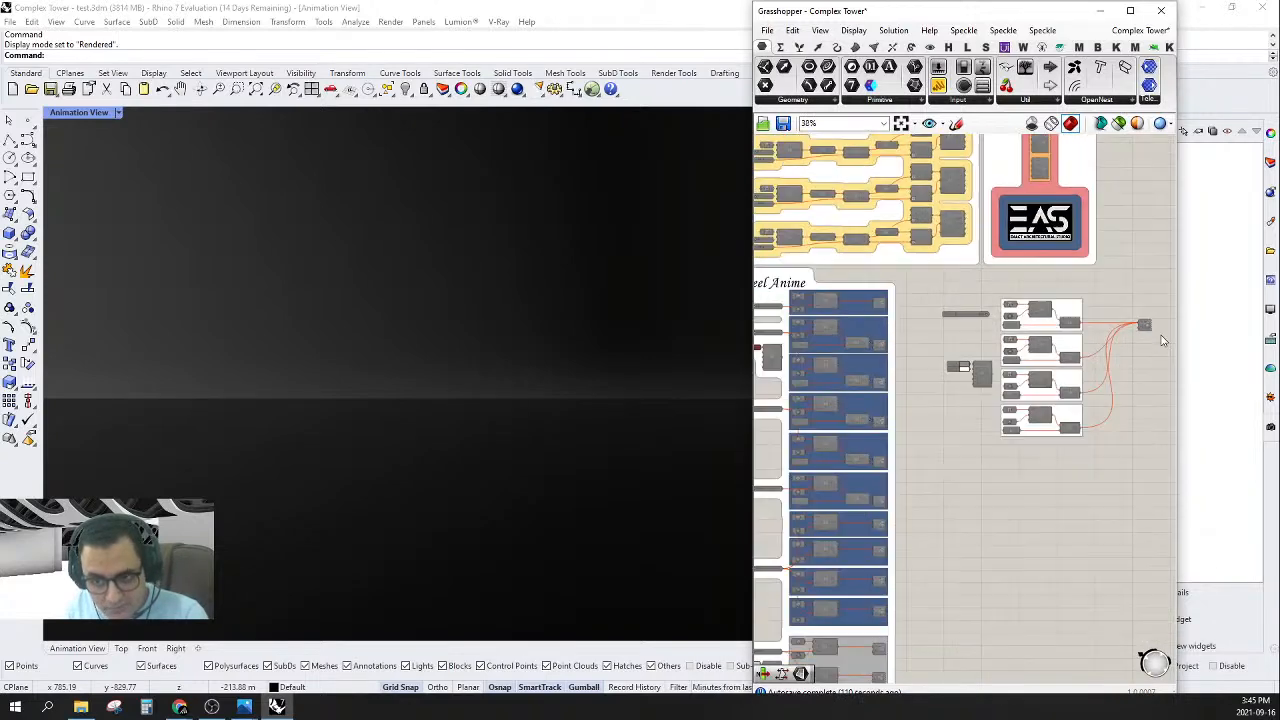
scroll(831, 468, "up", 5)
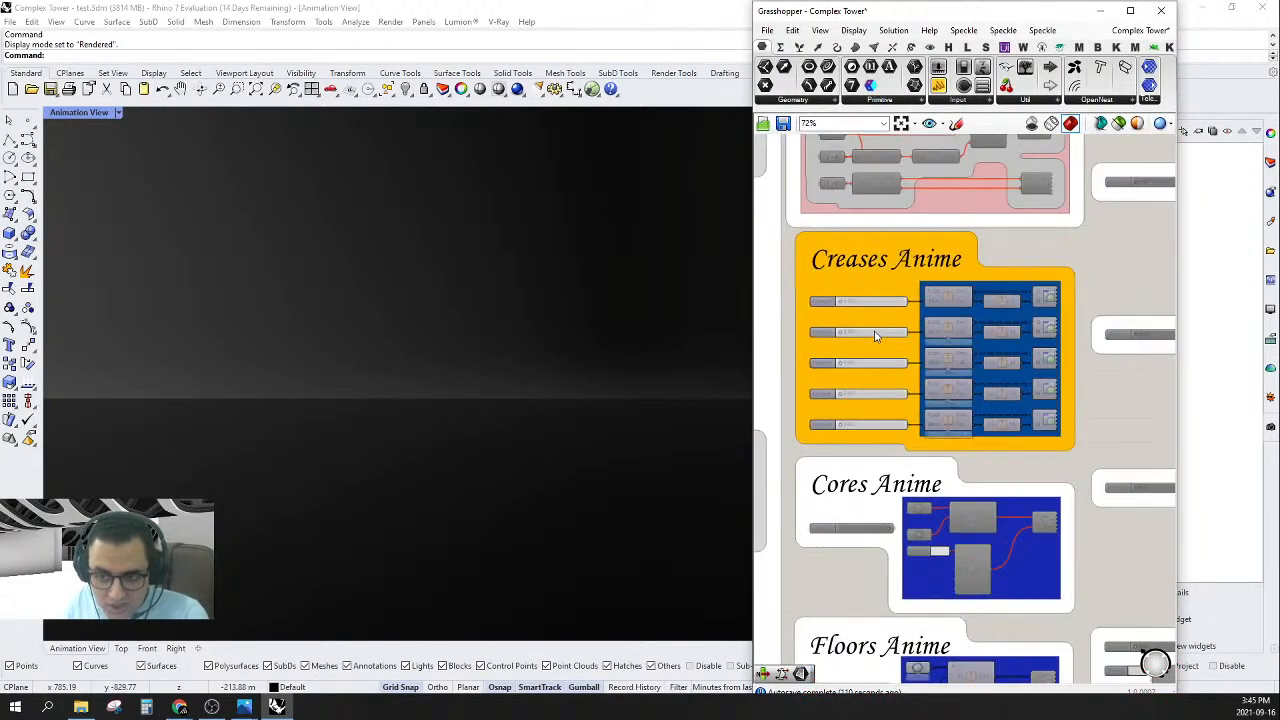
scroll(930, 295, "up", 2)
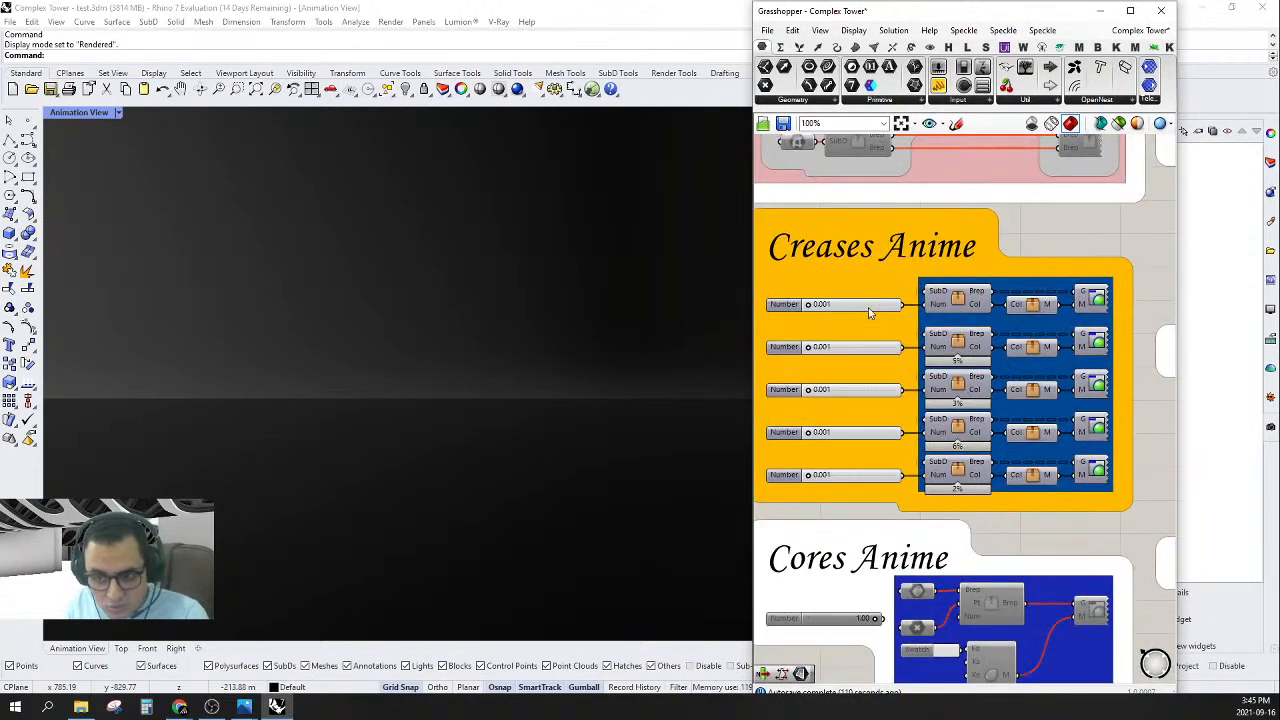
left_click(869, 310)
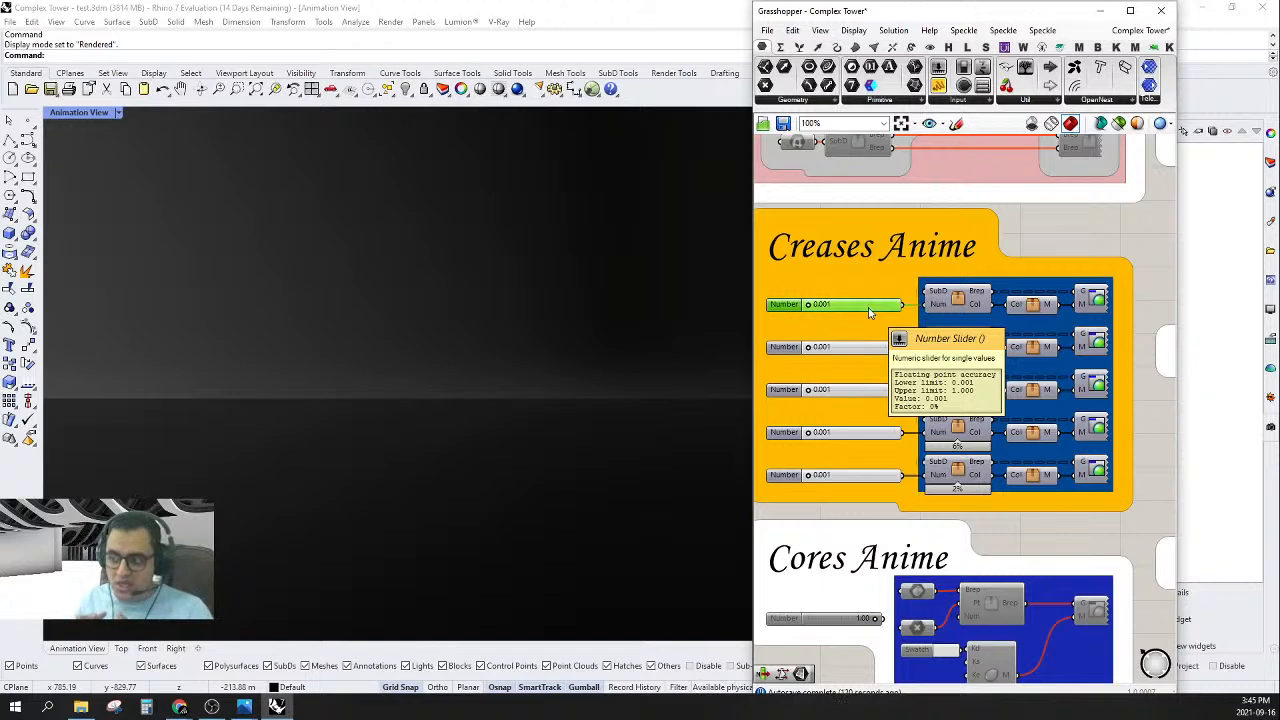
right_click(869, 312)
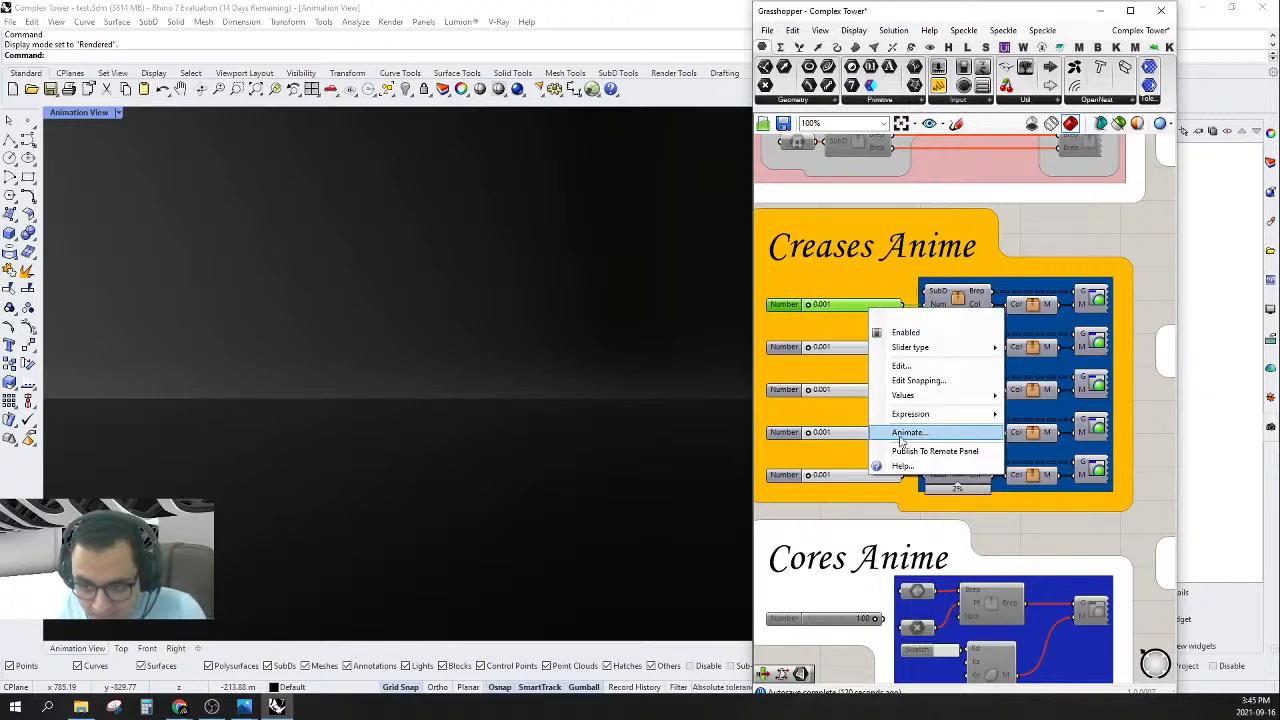
left_click(905, 433)
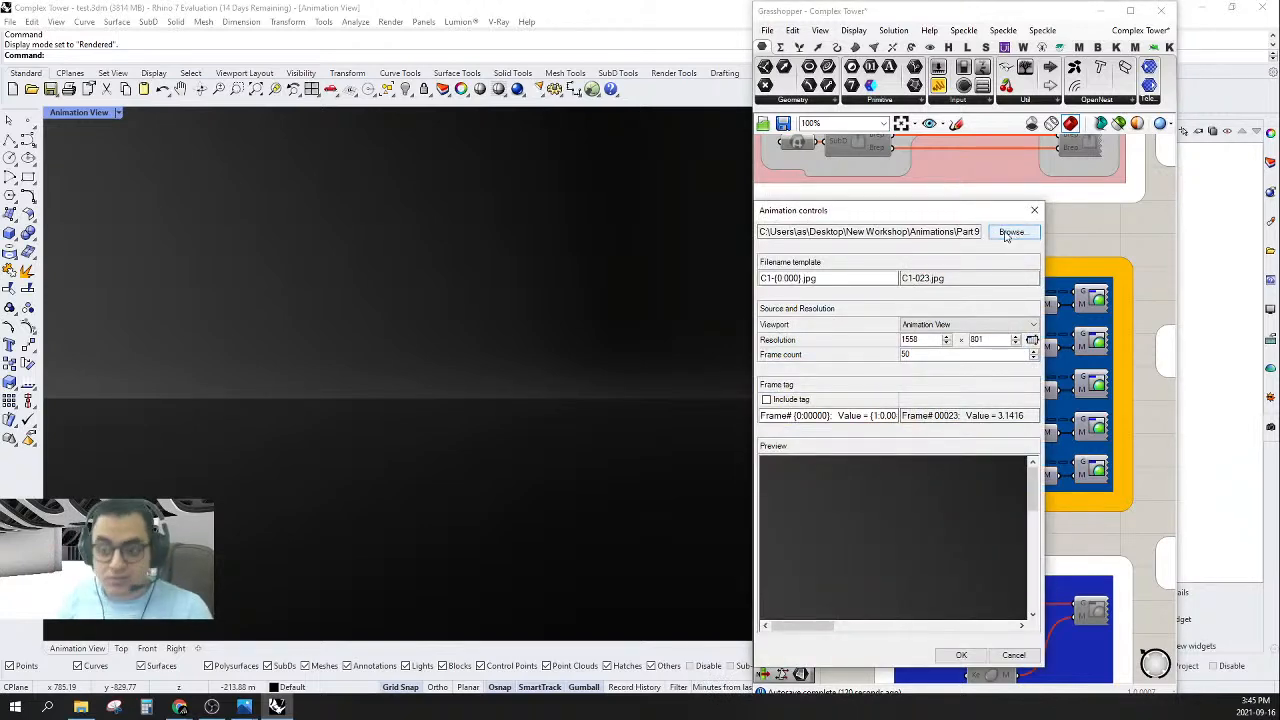
left_click_drag(965, 213, 1100, 119)
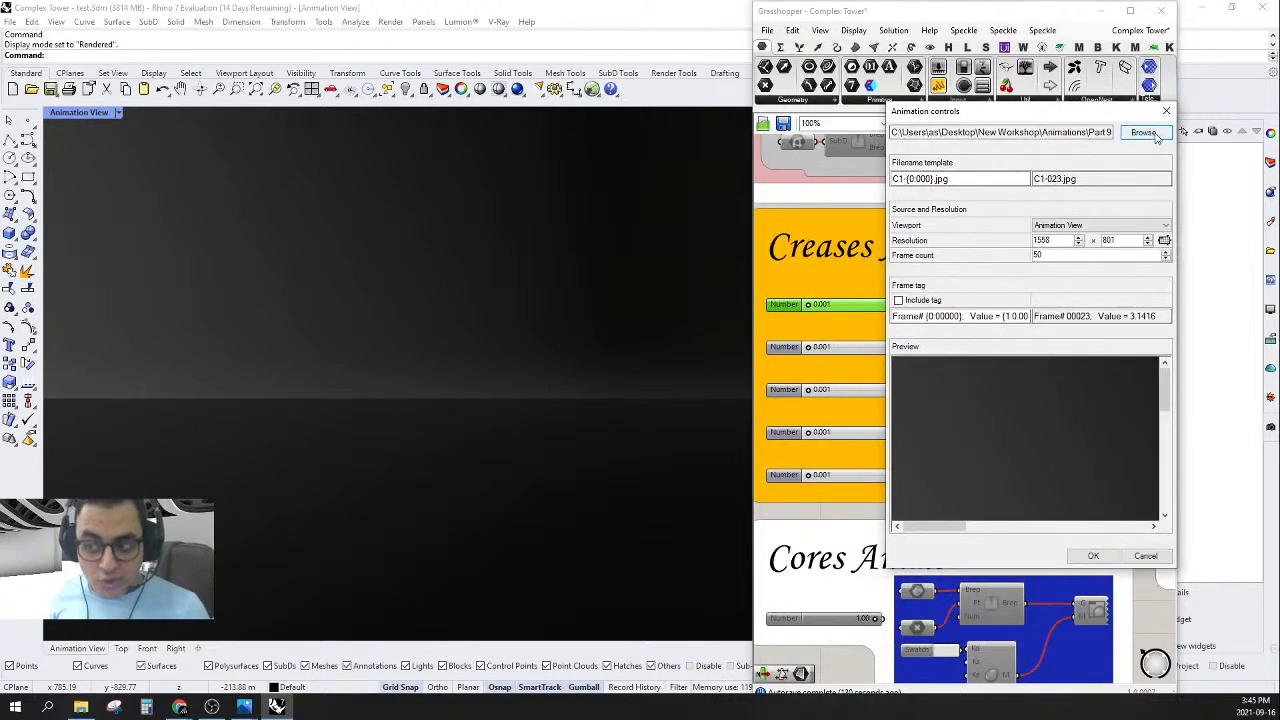
- Create a desktop folder named "Final Animation - Complex Tower" while browsing for the animation output location
left_click(1143, 132)
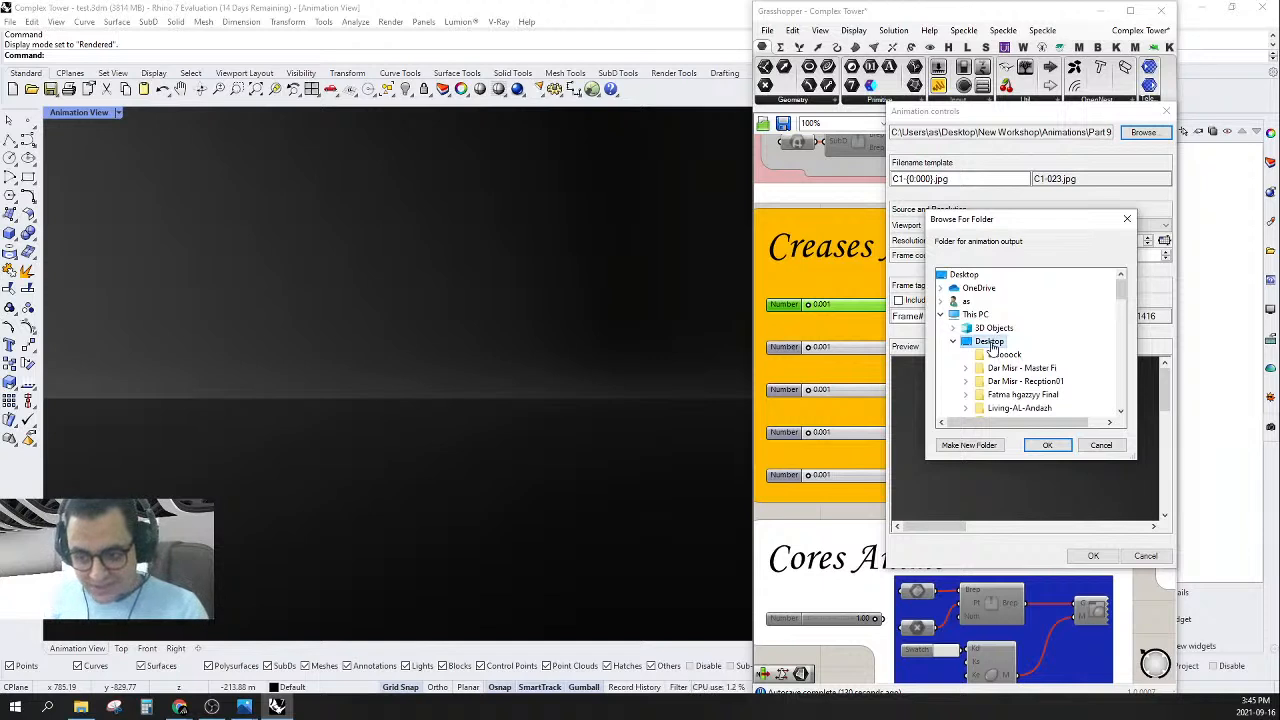
left_click(979, 449)
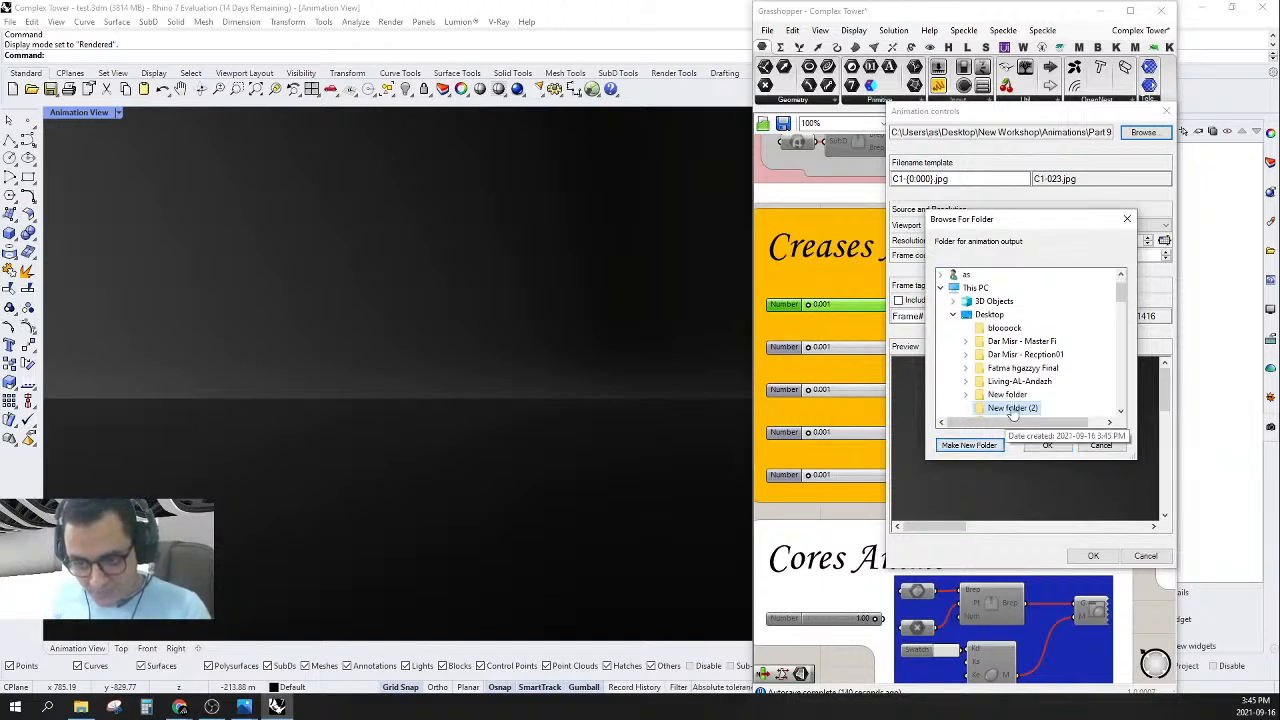
scroll(1012, 412, "down", 2)
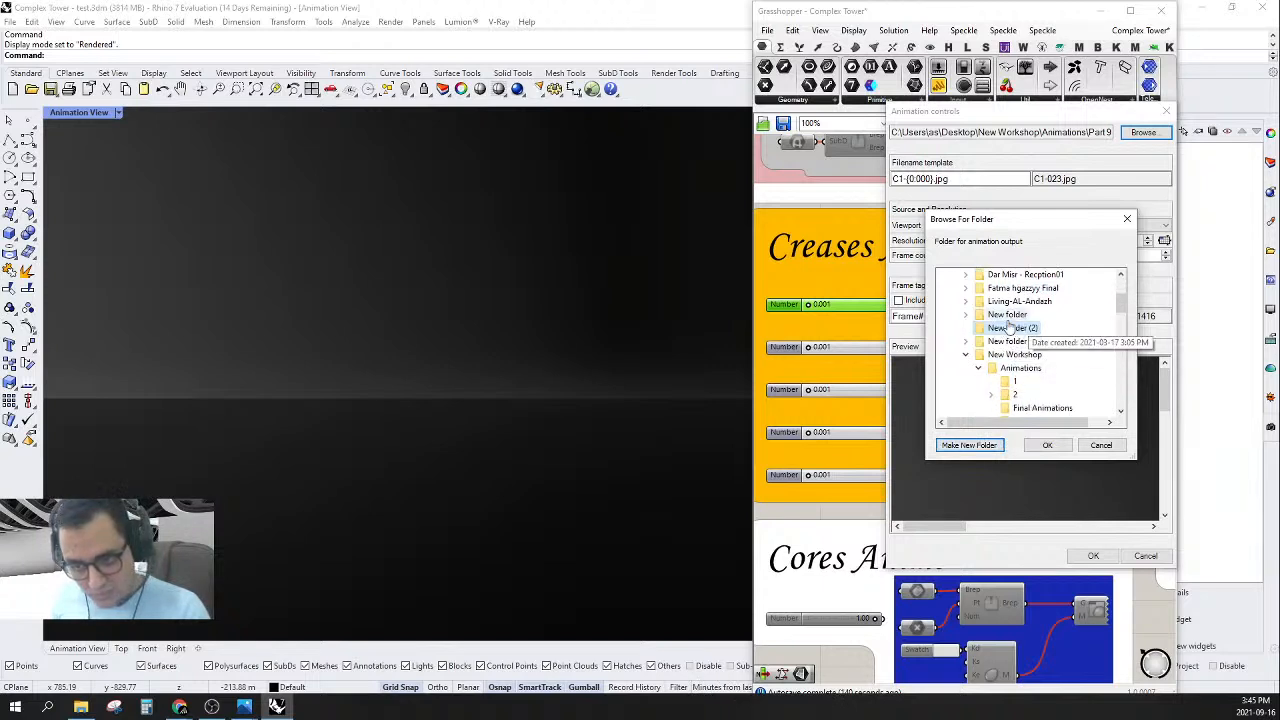
right_click(1004, 329)
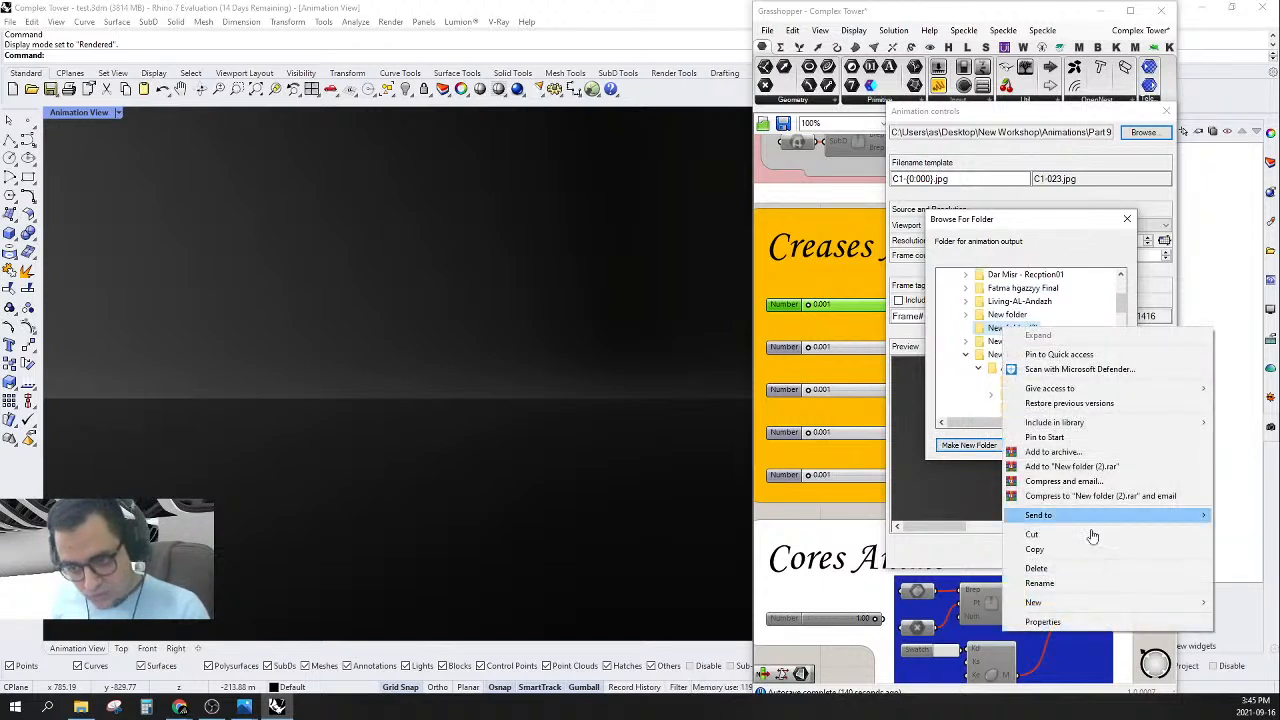
left_click(1067, 586)
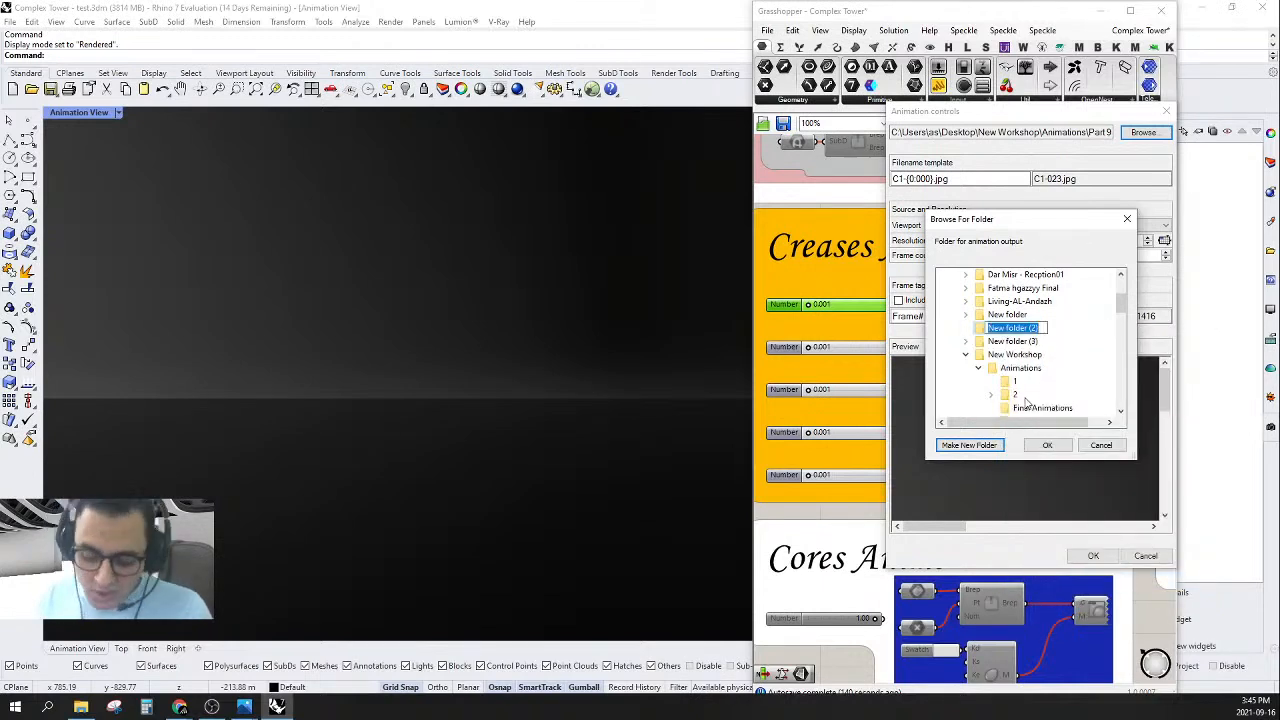
type("F")
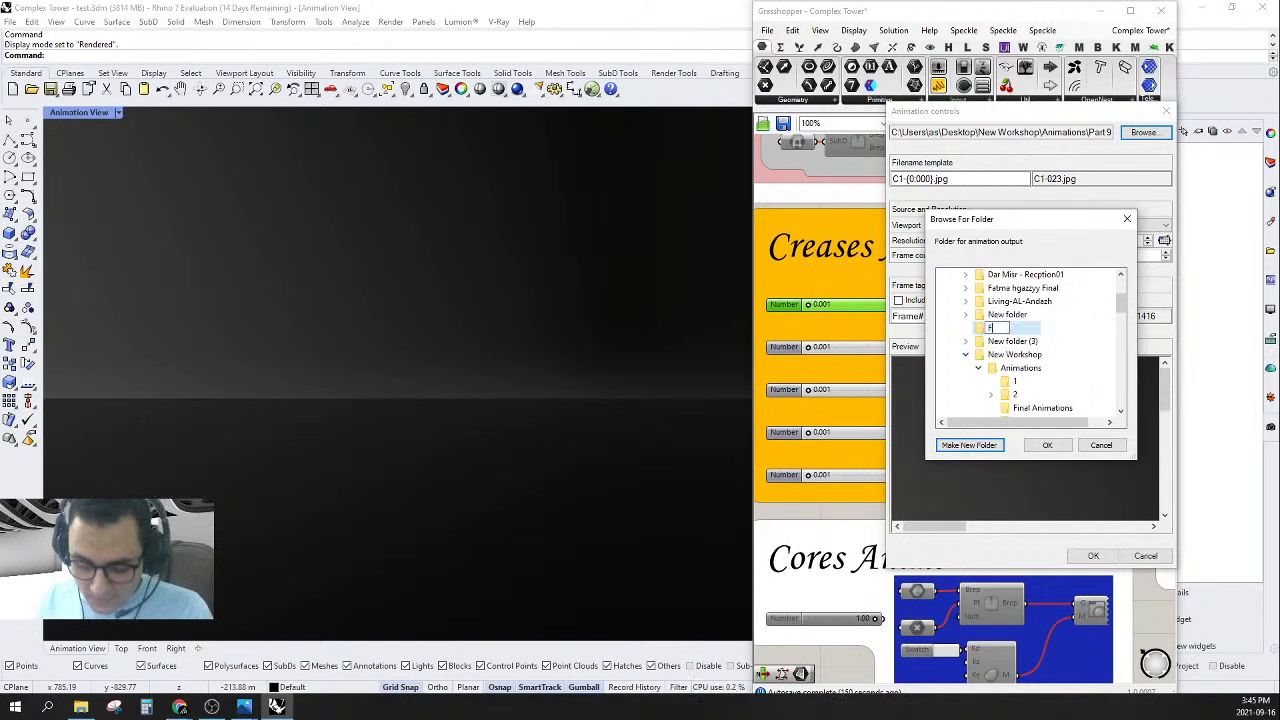
type("inal")
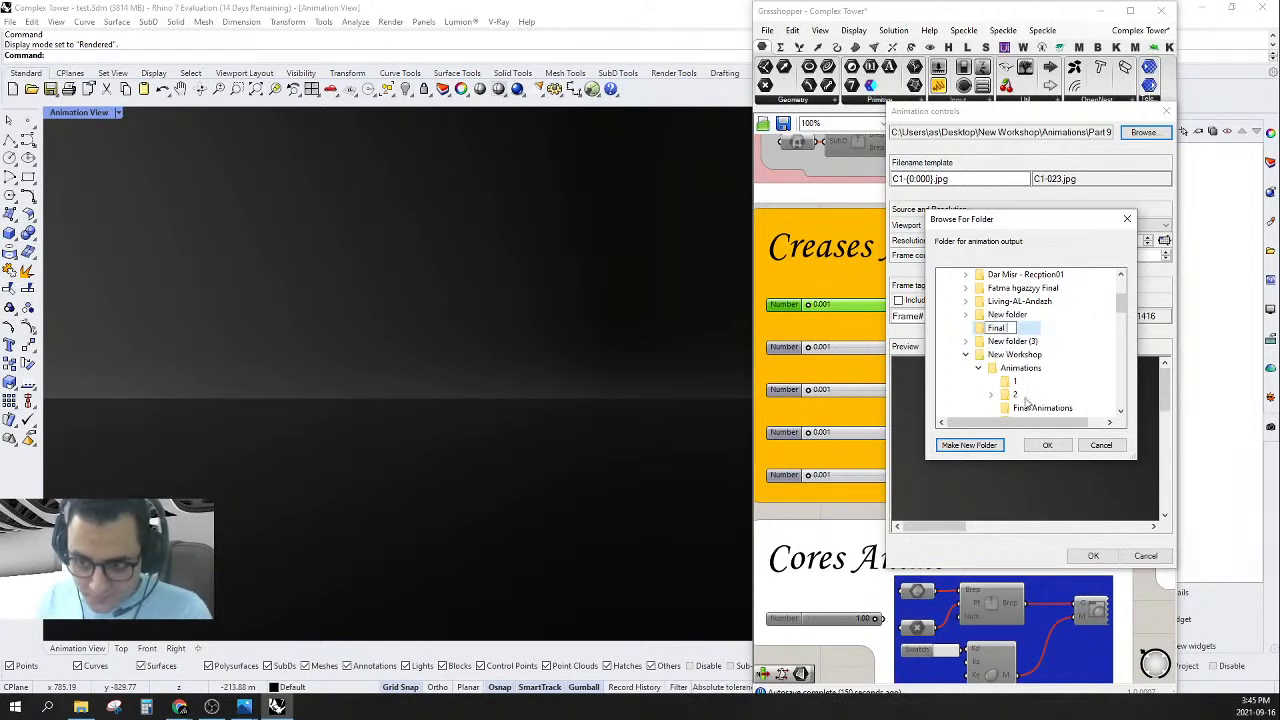
type(" An")
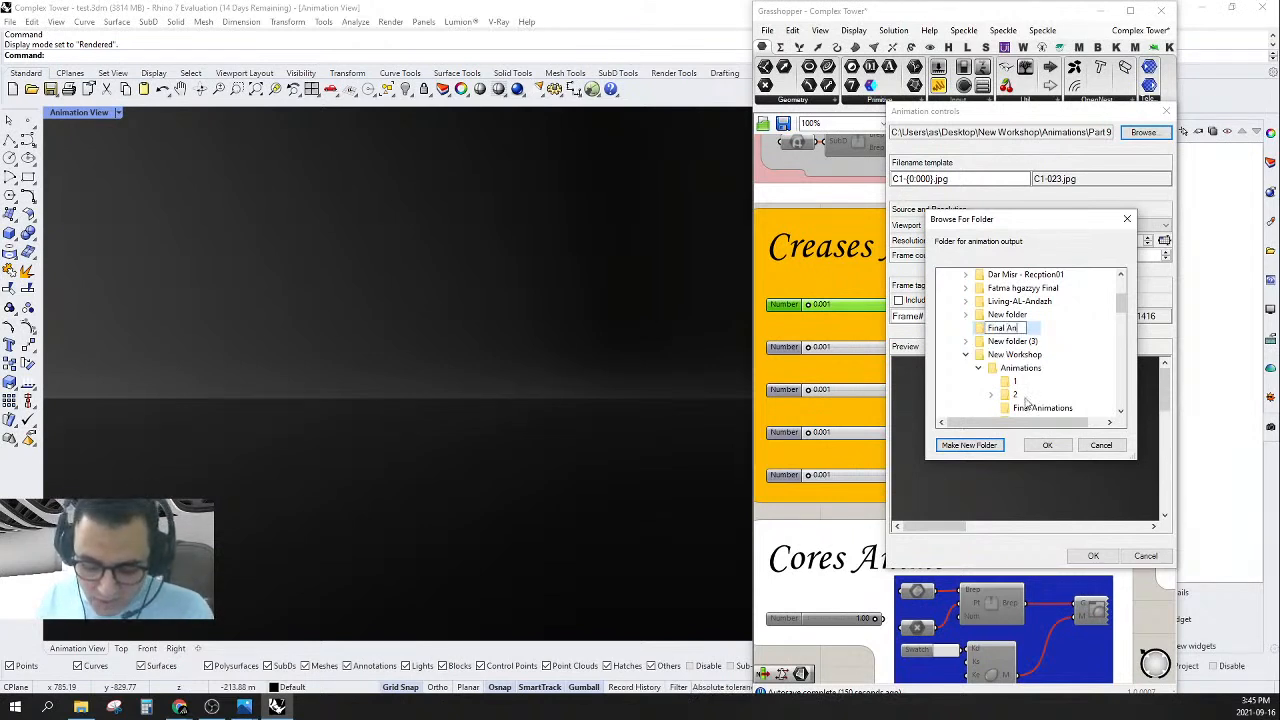
type("ima")
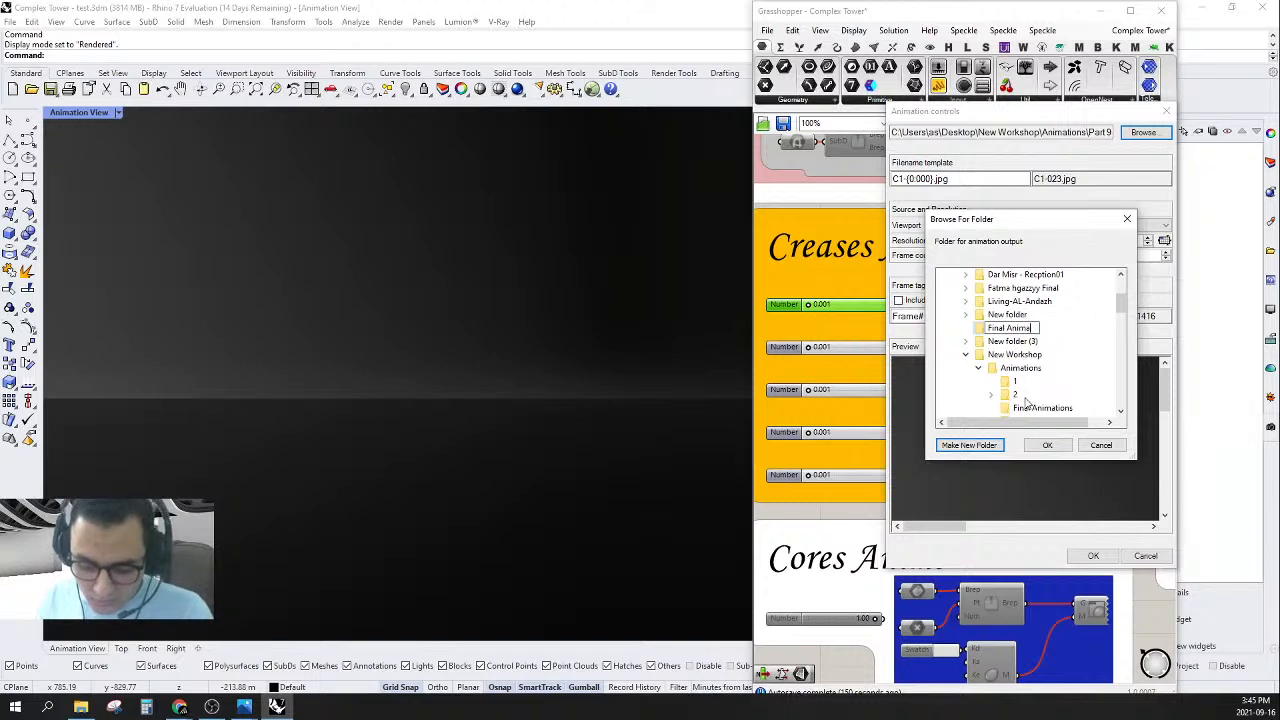
type("tion")
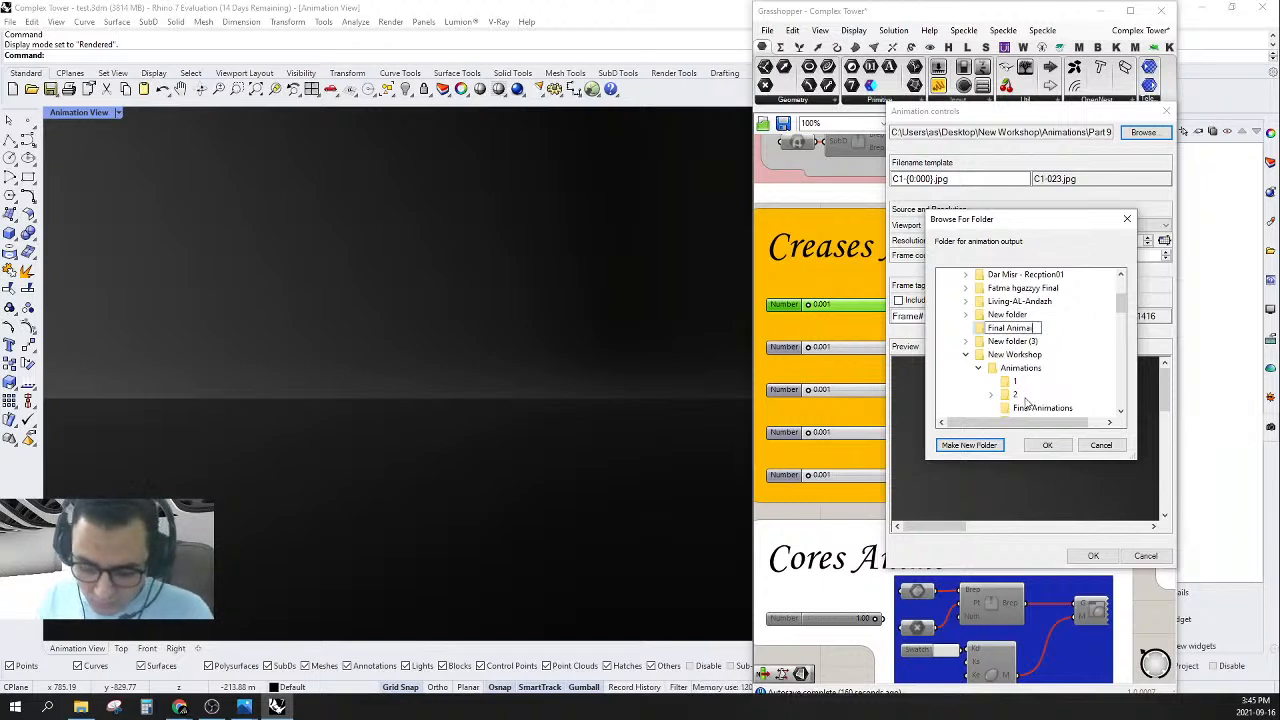
key("BackSpace")
key("BackSpace")
key("BackSpace")
key("BackSpace")
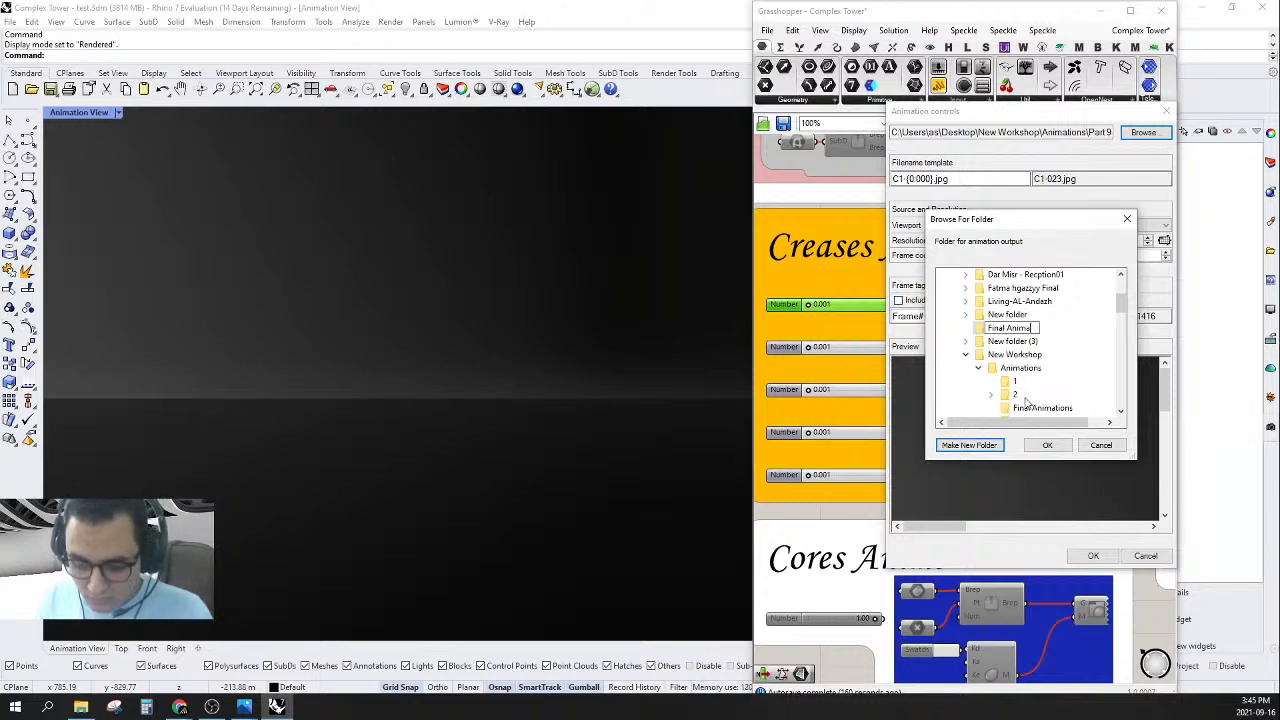
type("tion -")
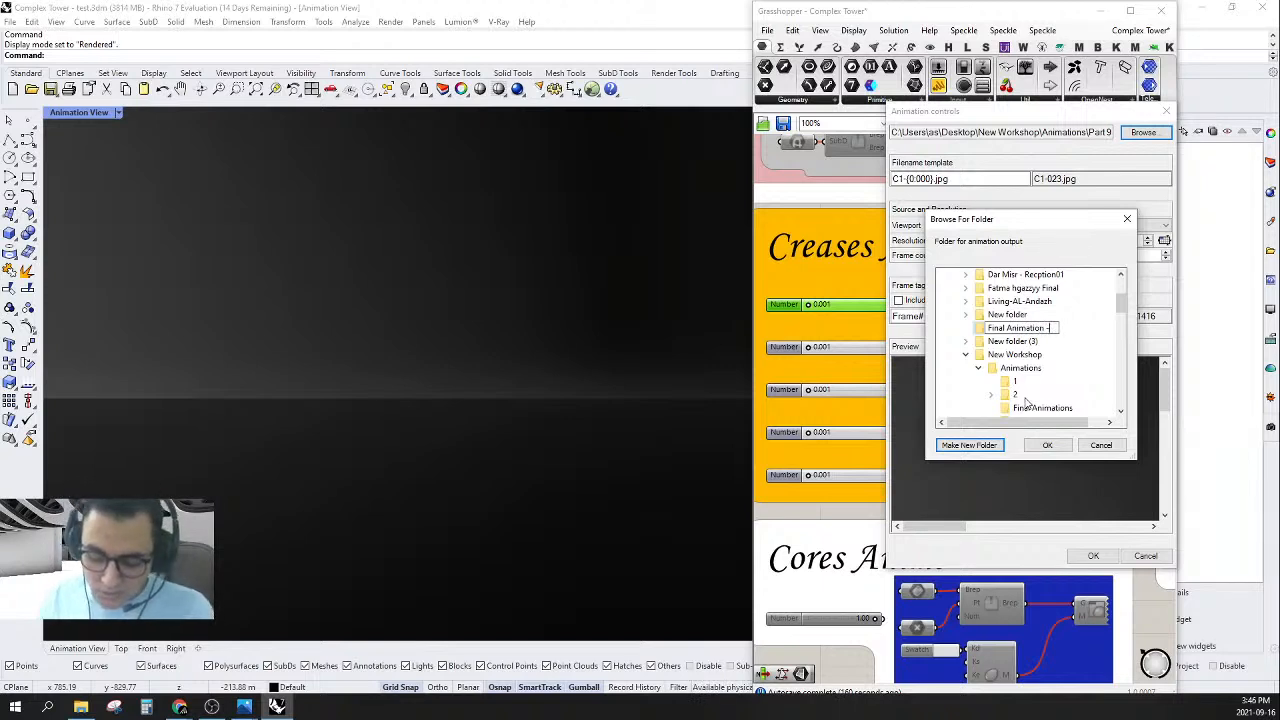
type(" Com")
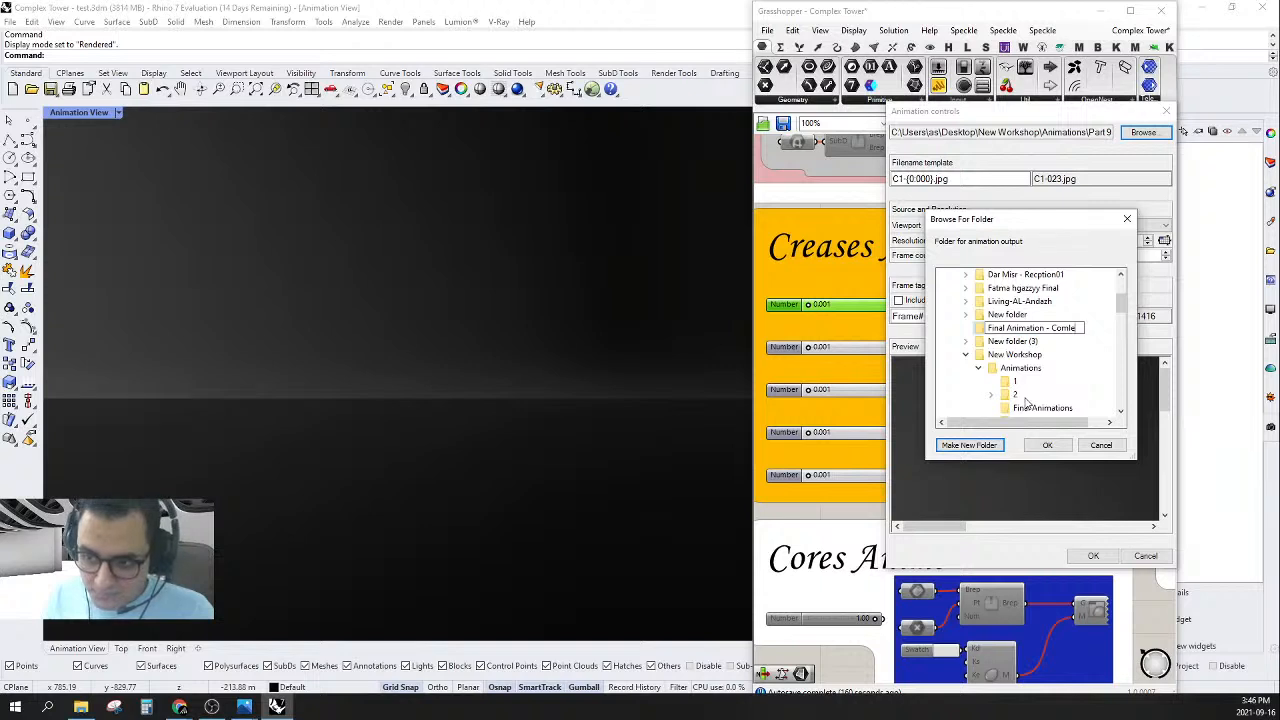
type("plex")
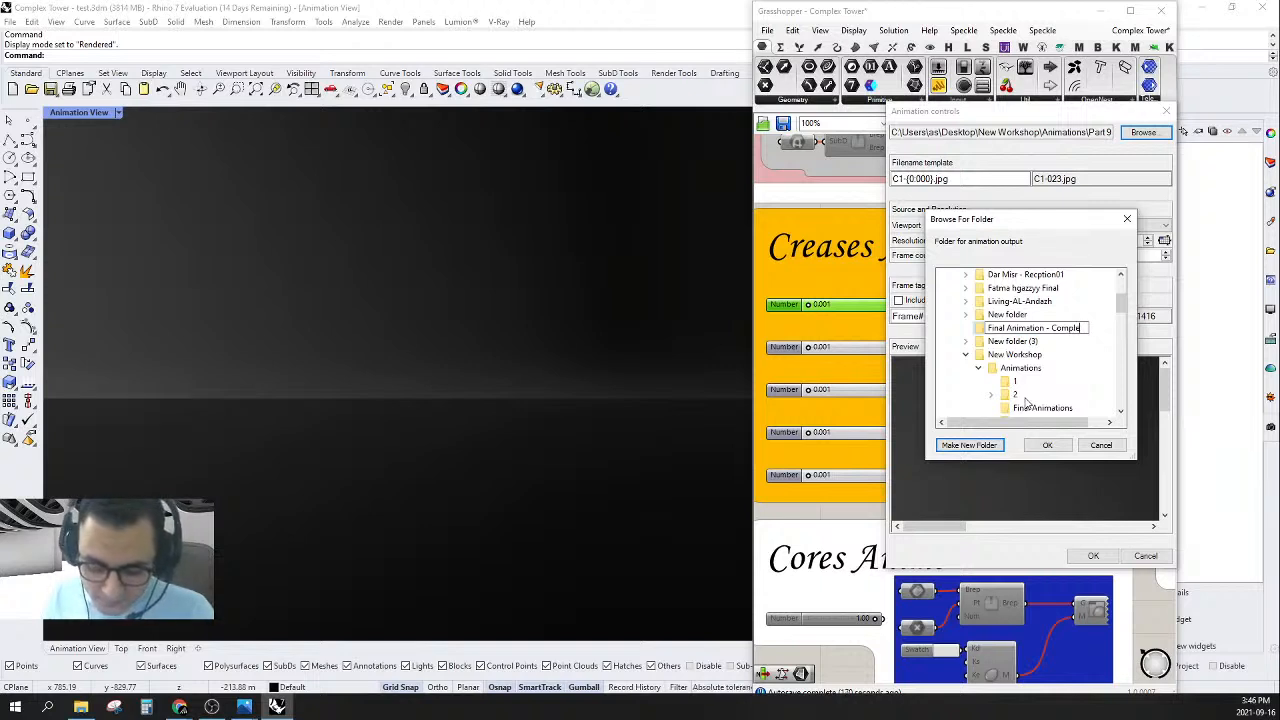
type(" Tower")
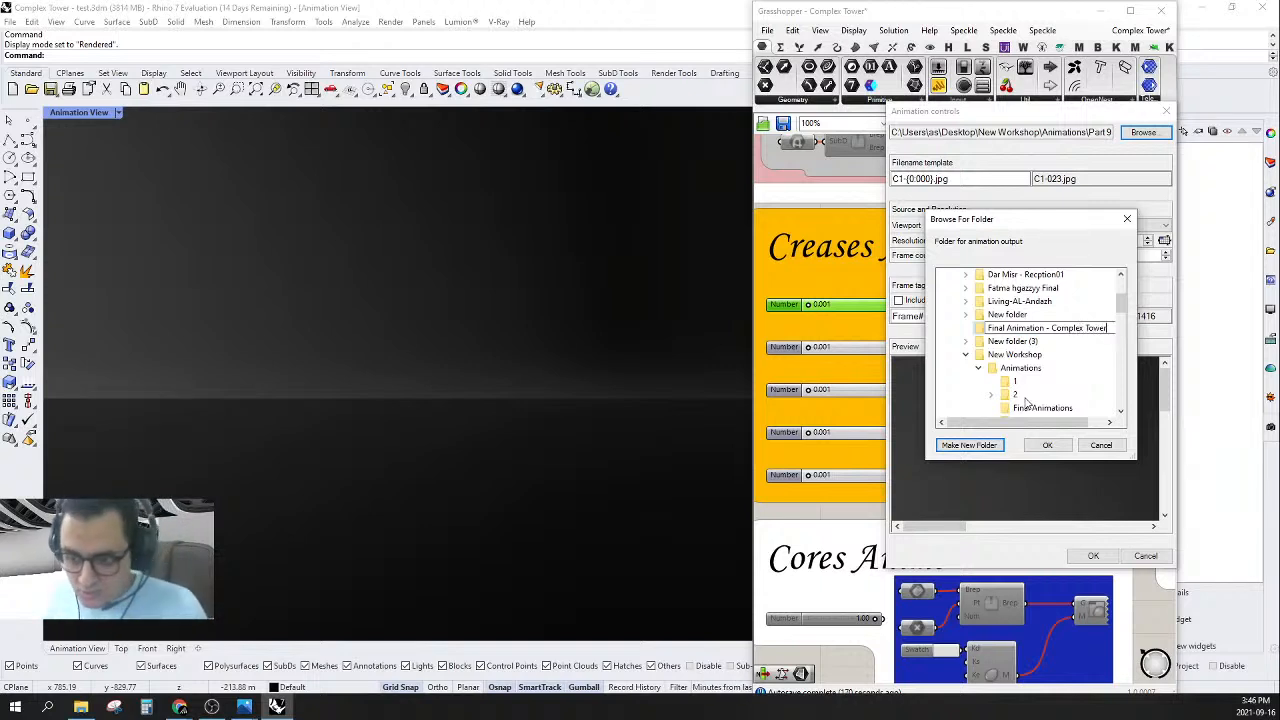
key("Return")
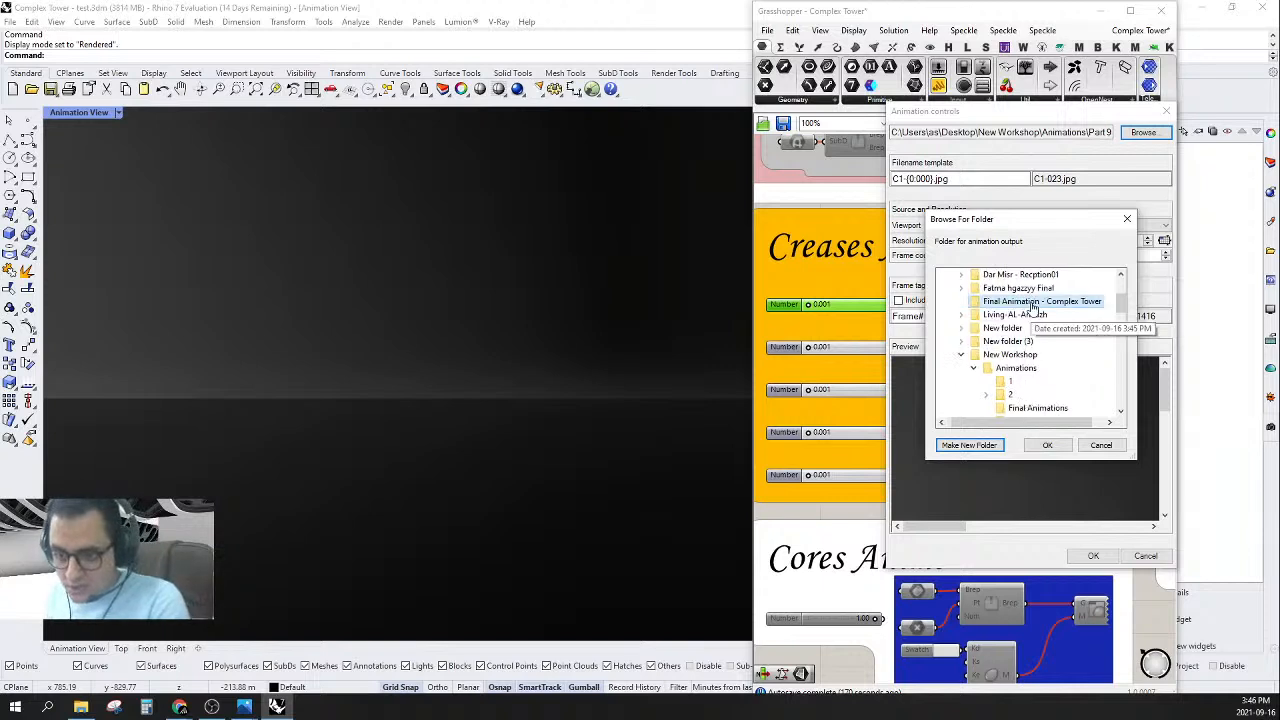
- Create a subfolder named "1-Creases" inside the Final Animation - Complex Tower folder
left_click(969, 446)
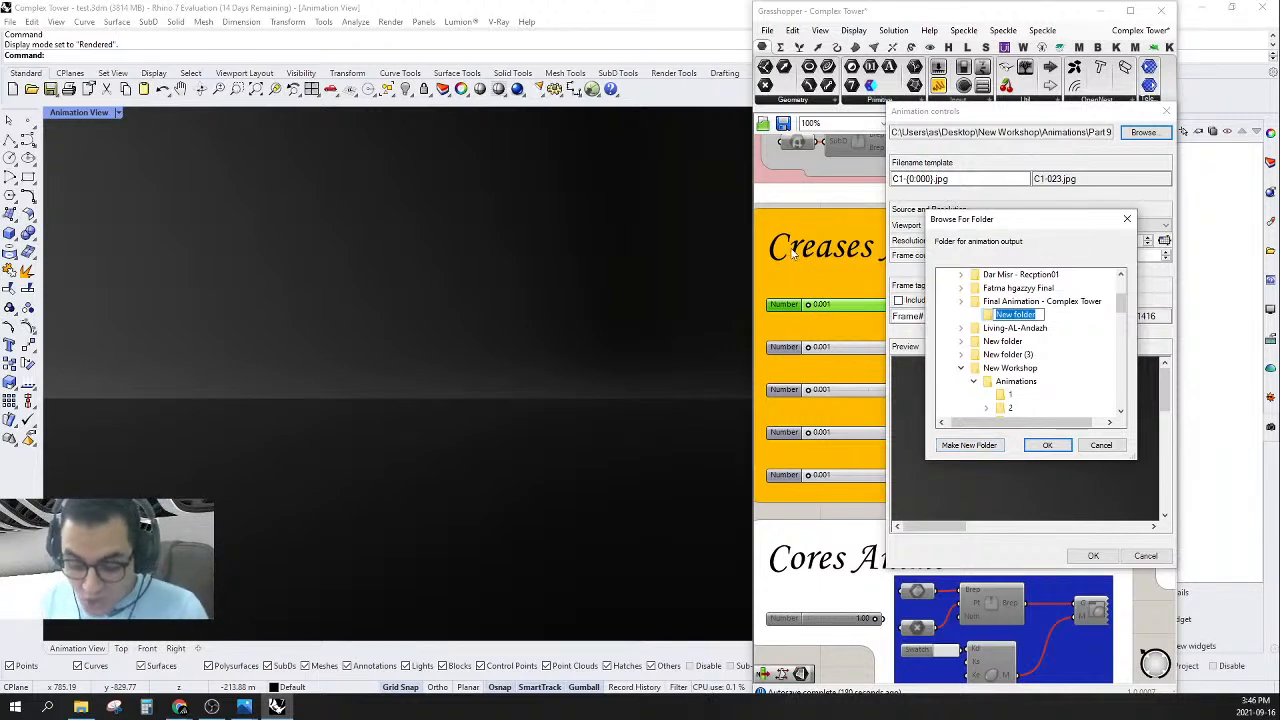
type("1")
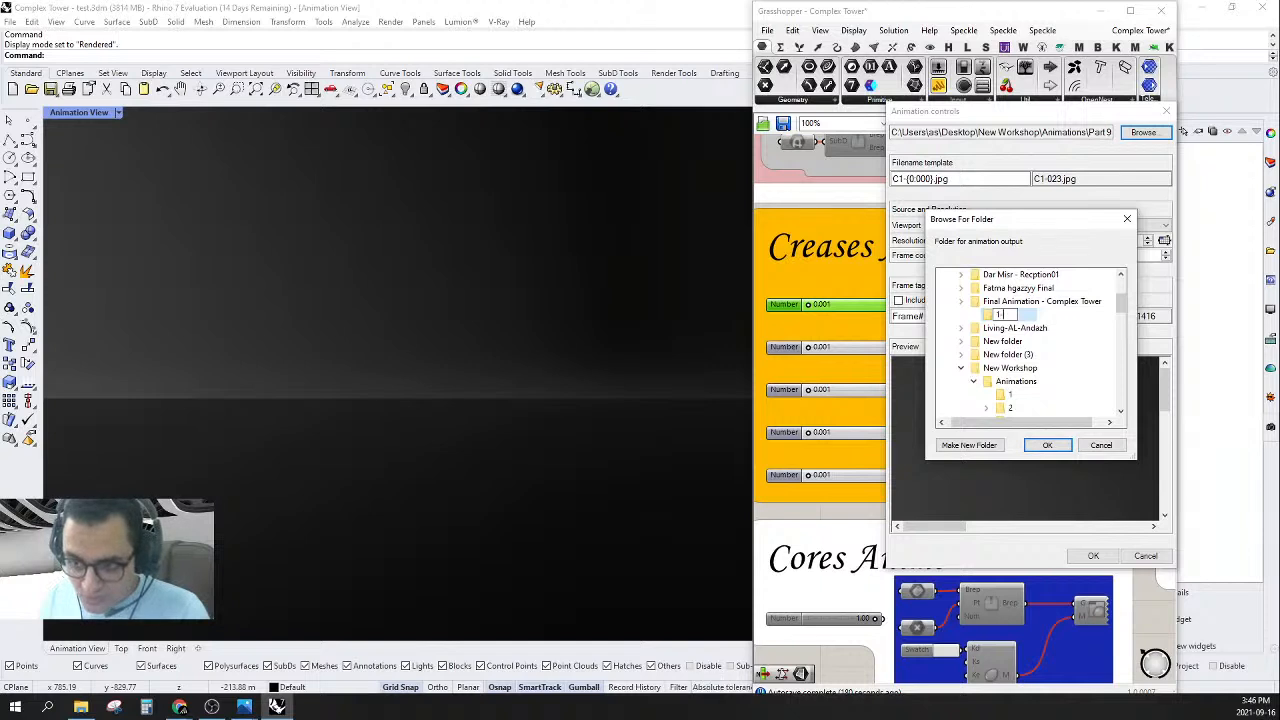
type("-Crea")
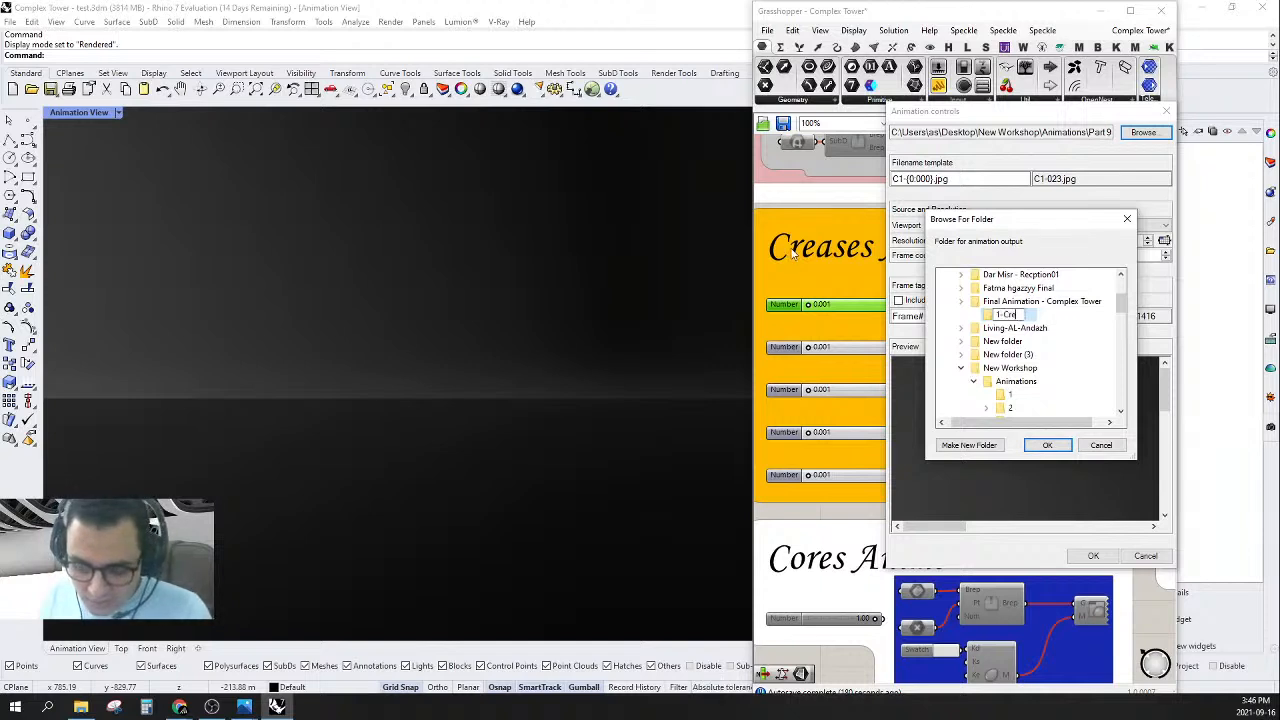
type("ses")
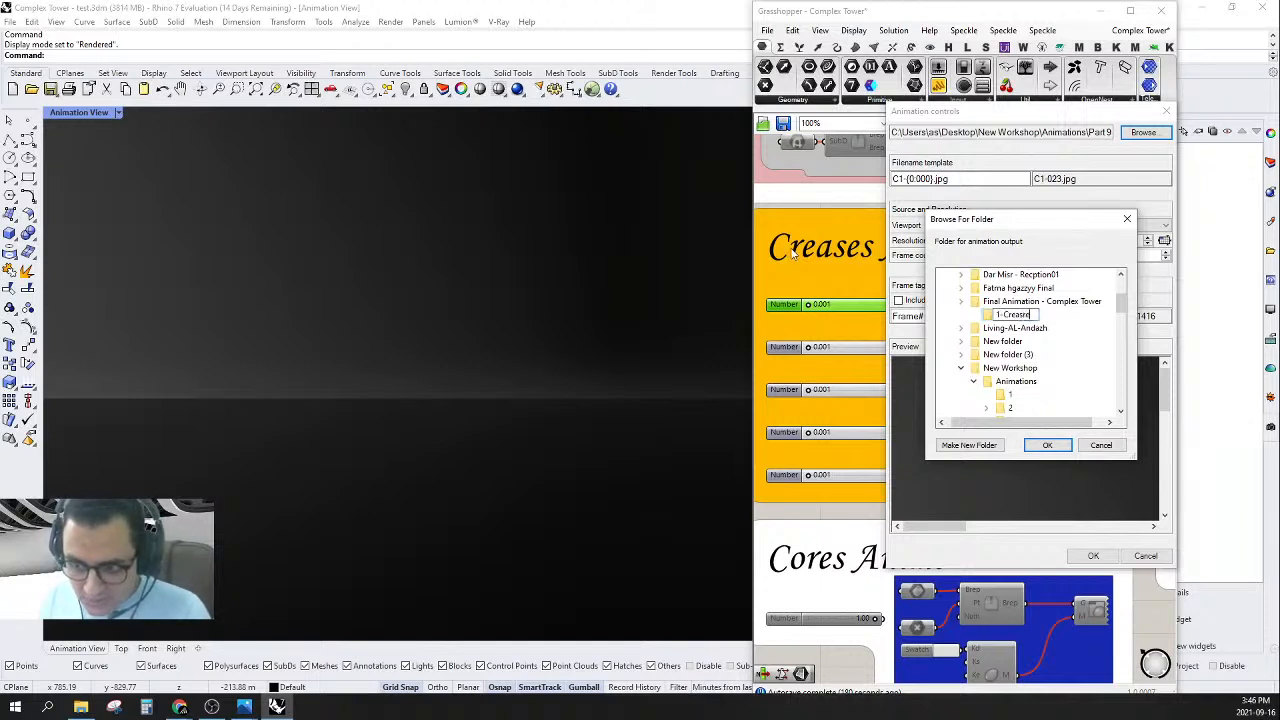
key("BackSpace")
type("es")
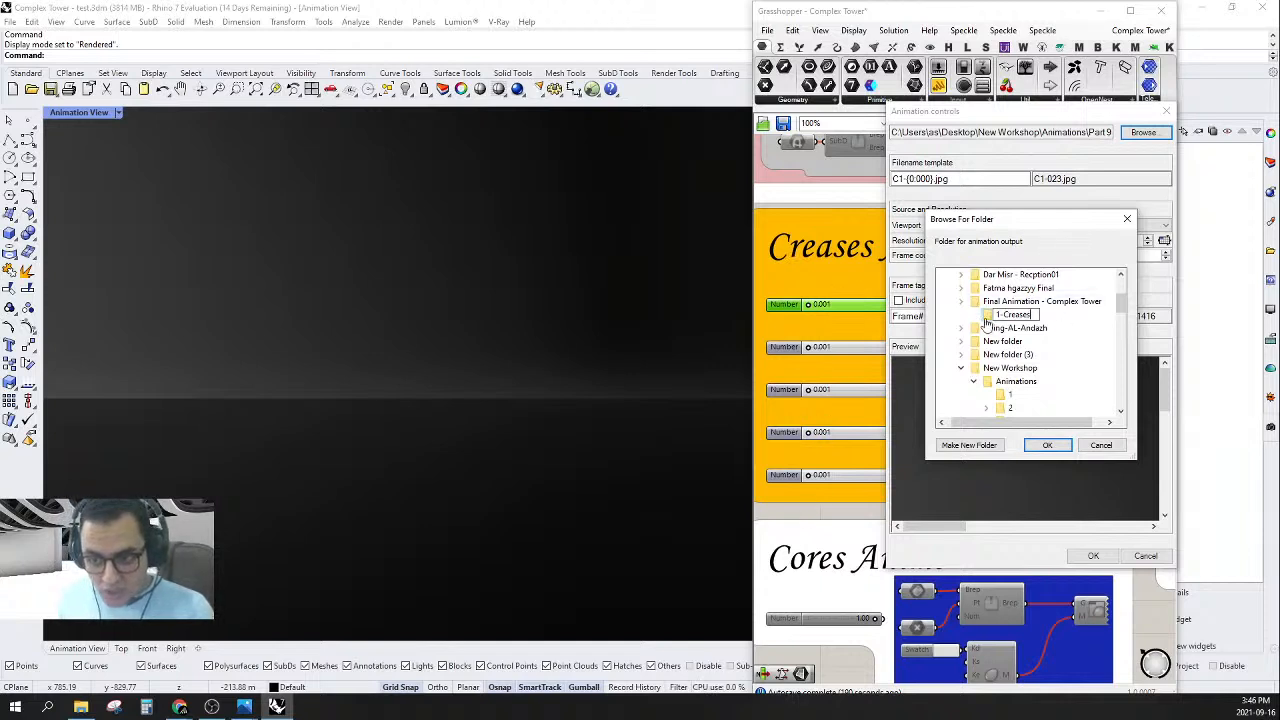
key("Return")
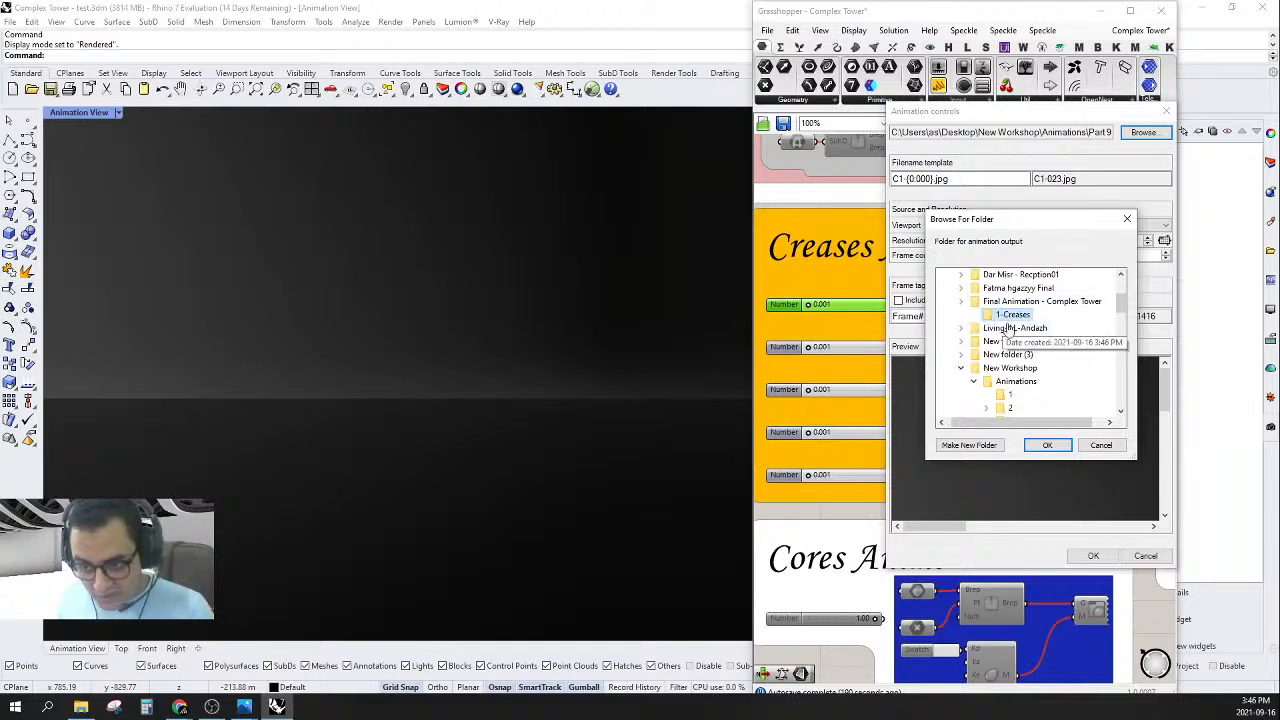
- Create a subfolder named "1" inside 1-Creases and set it as the animation's output folder
left_click(979, 446)
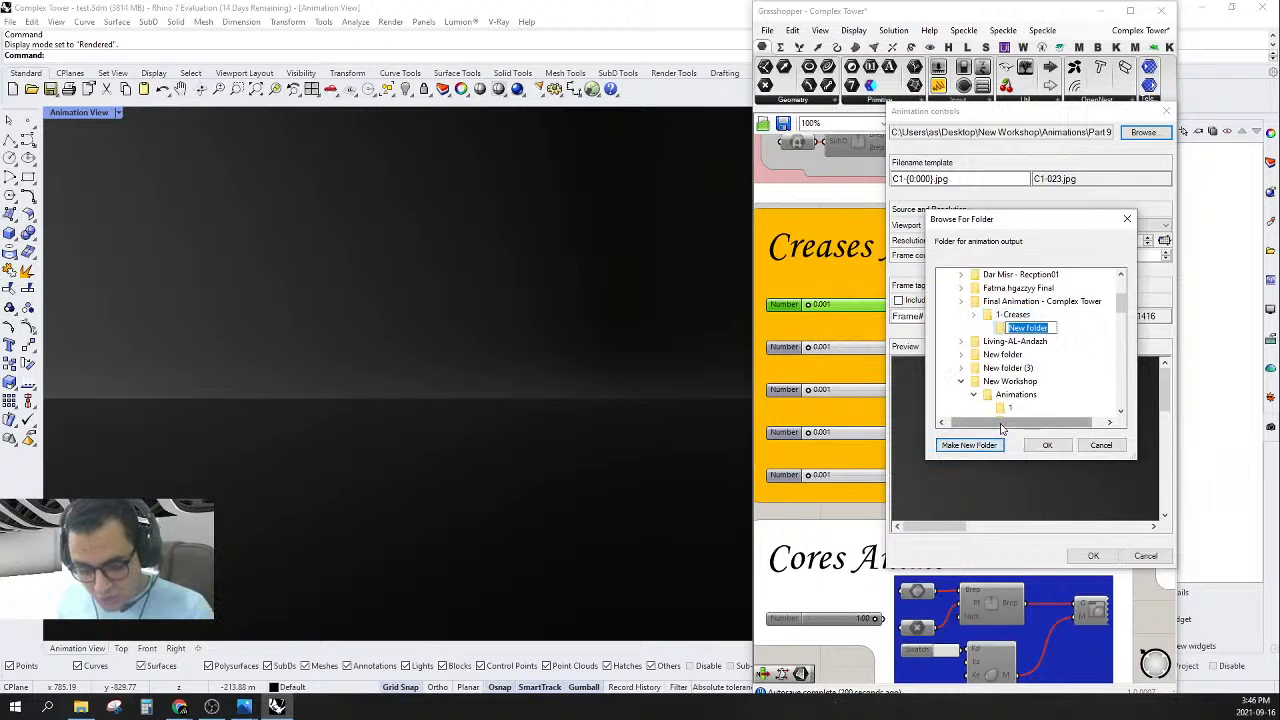
type("1")
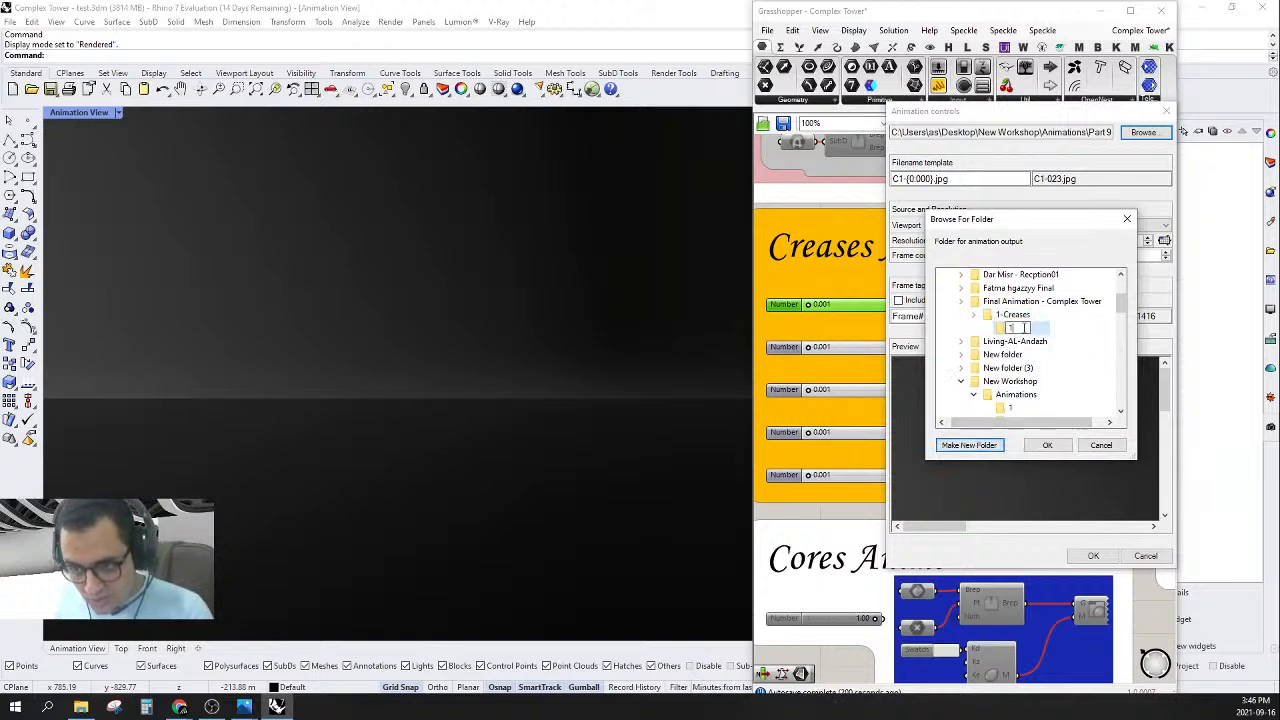
key("Return")
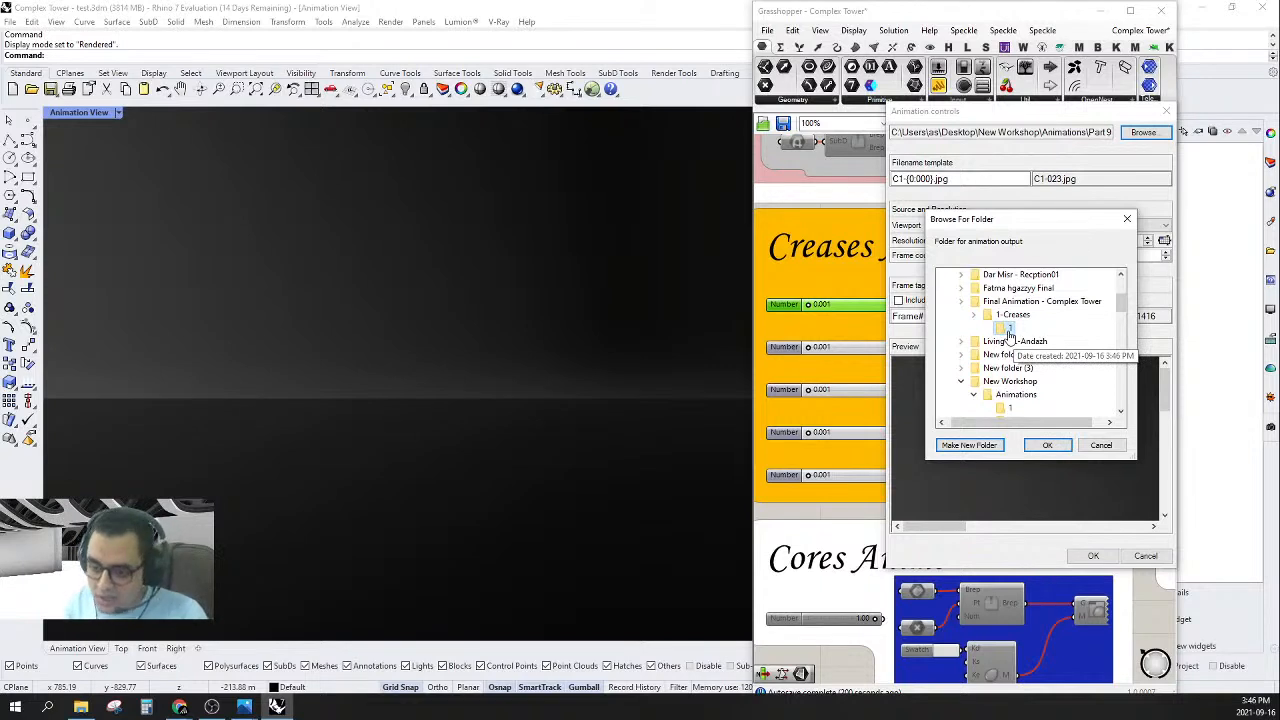
left_click(1045, 445)
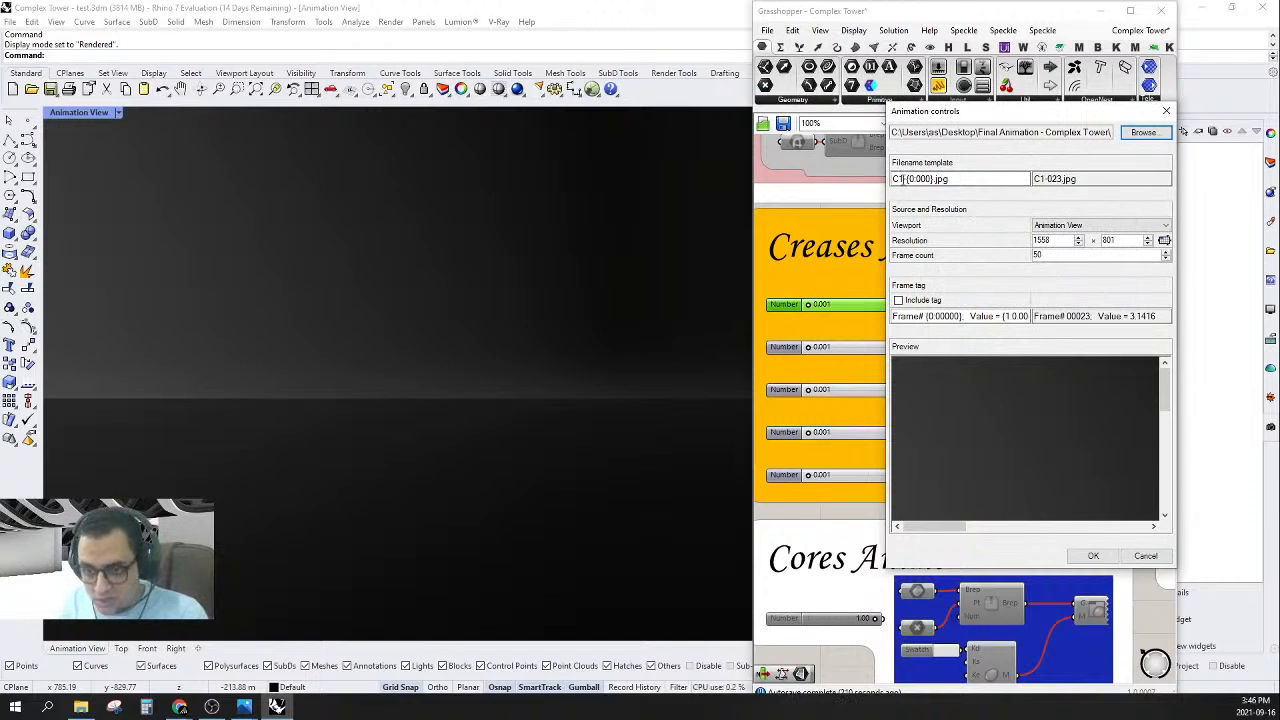
- Keep the filename template as C1-{0:000}.jpg, set the frame count to 100, and generate the first crease slider's animation frames
left_click_drag(899, 178, 880, 181)
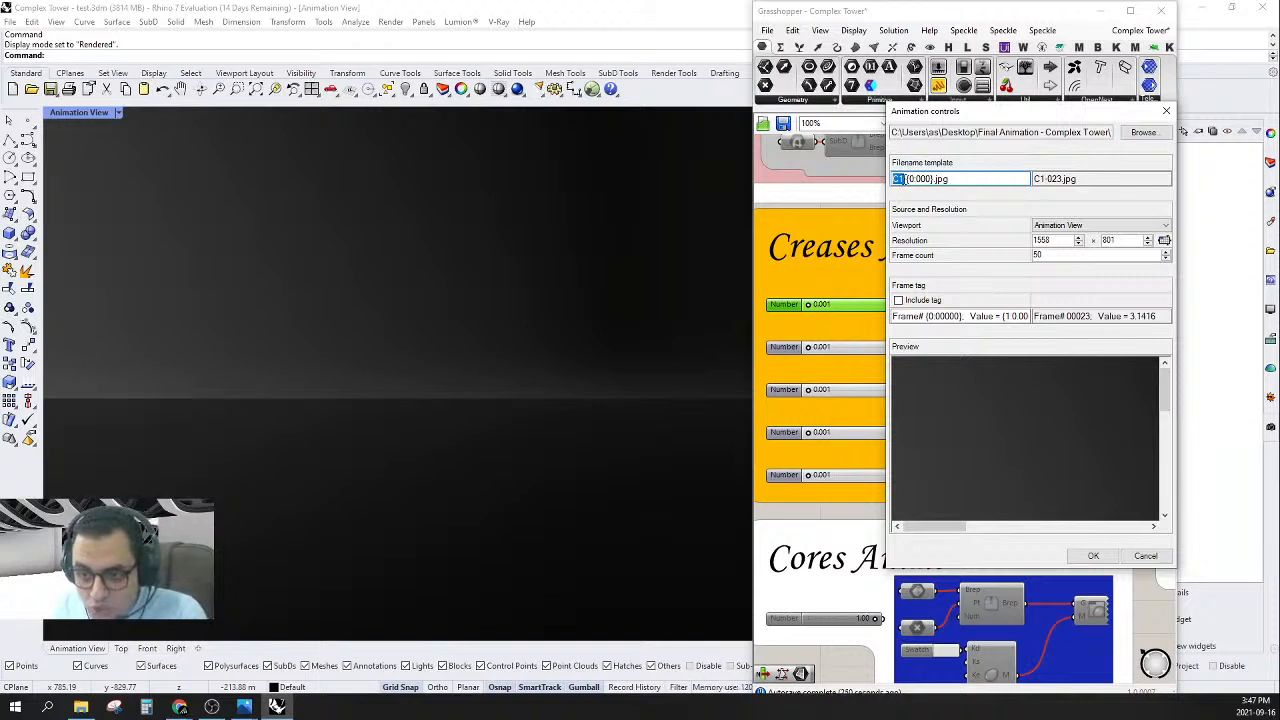
left_click(903, 180)
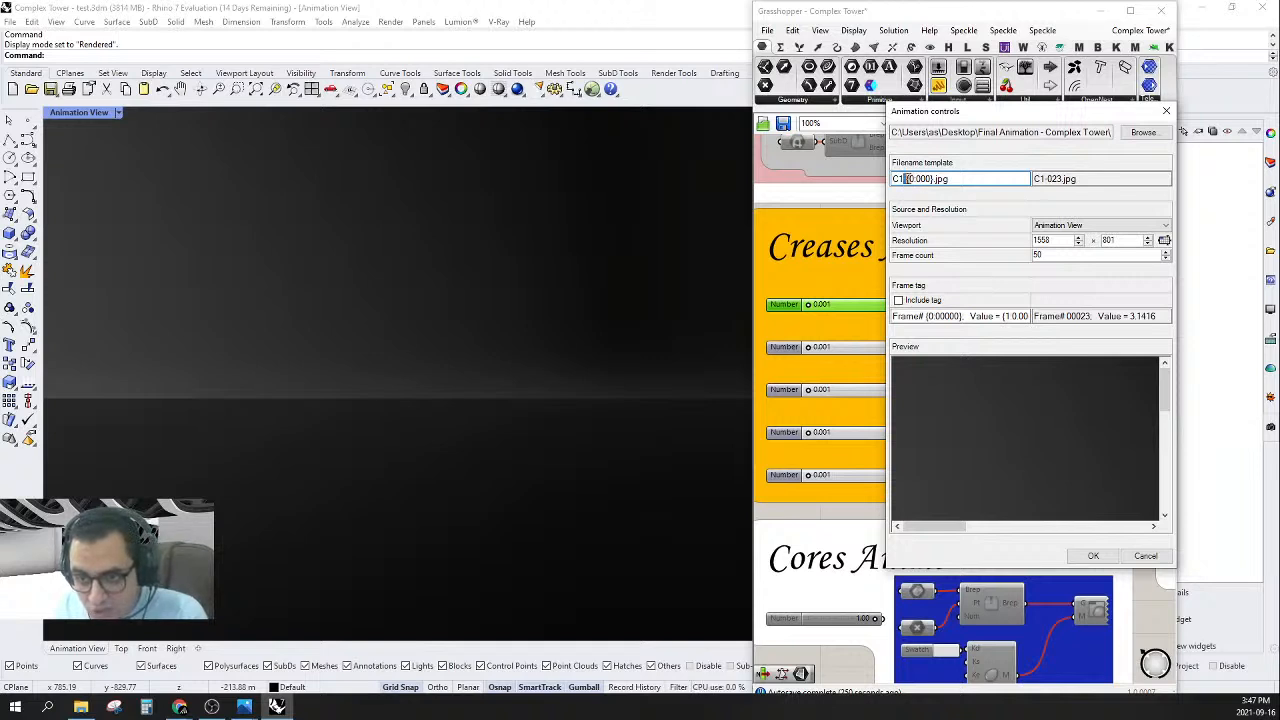
key("Delete")
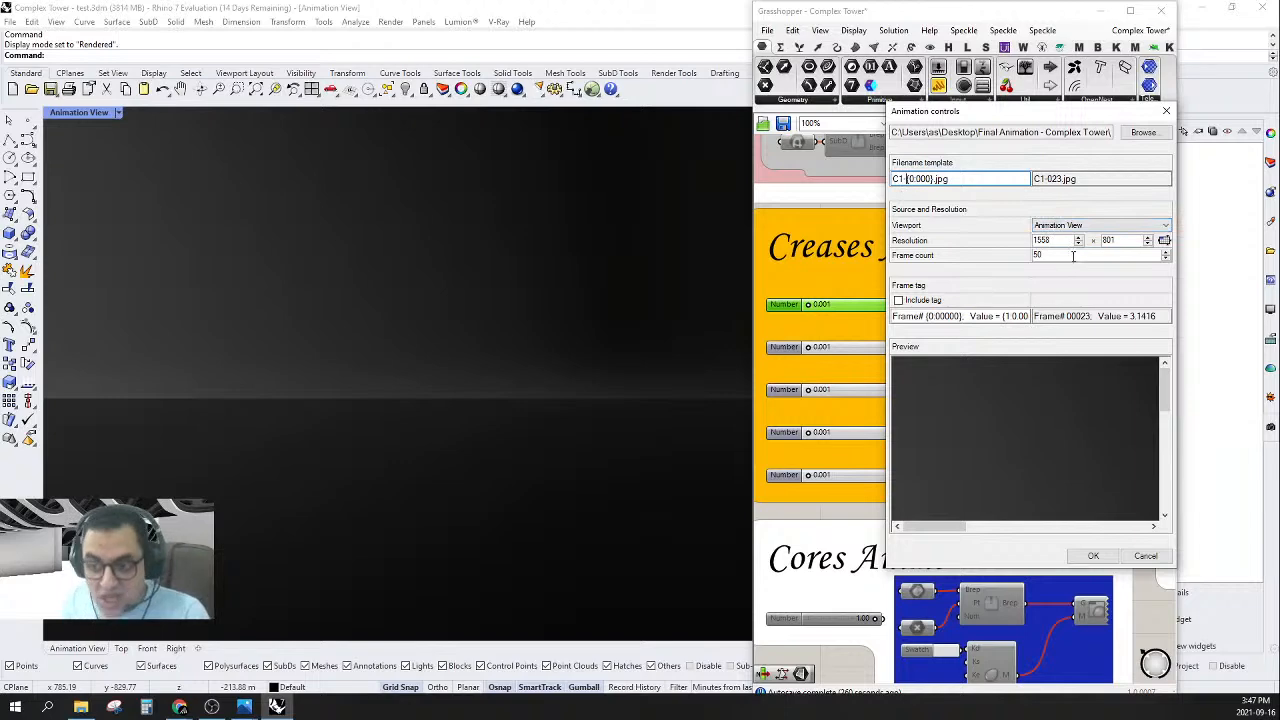
left_click_drag(1073, 256, 1027, 259)
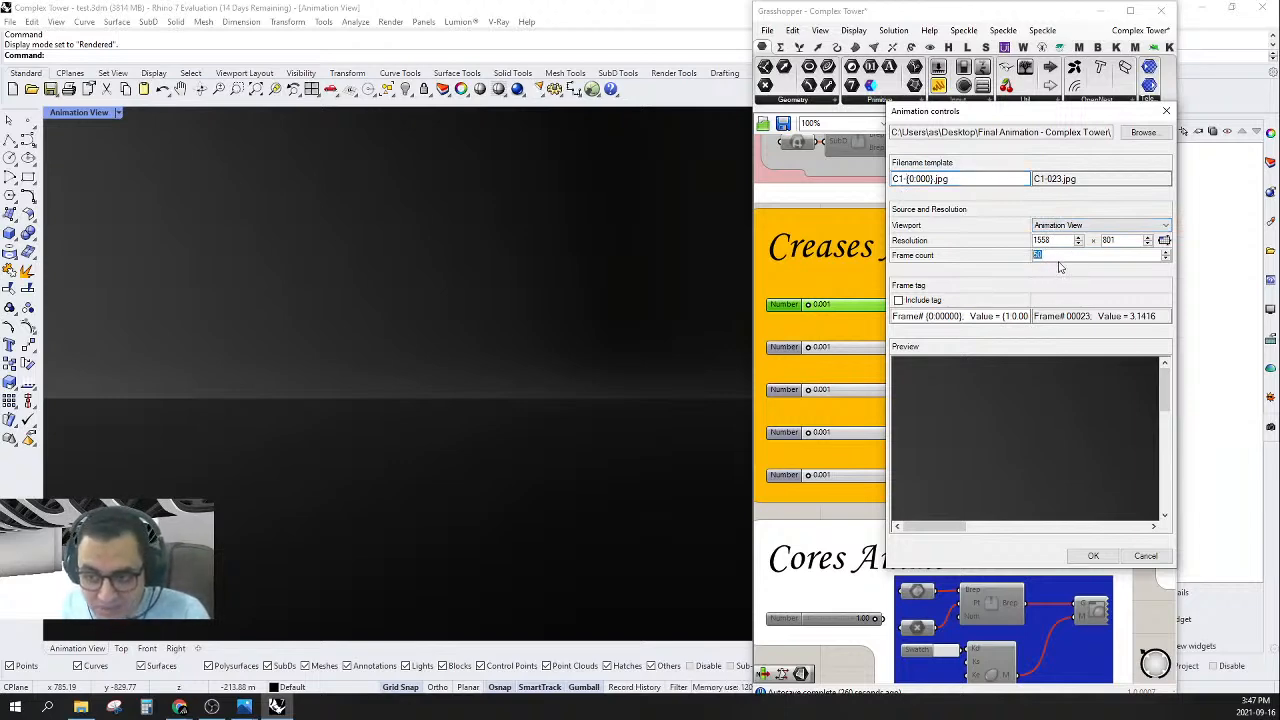
left_click_drag(970, 123, 453, 127)
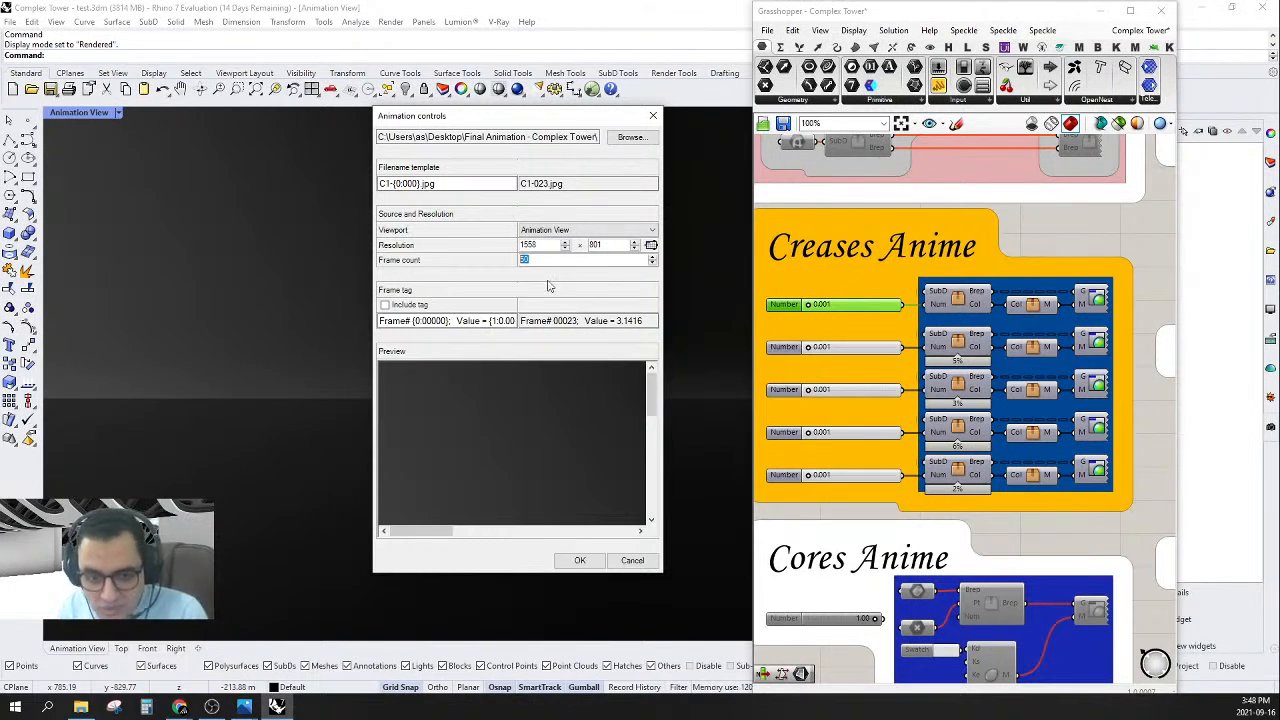
type("00")
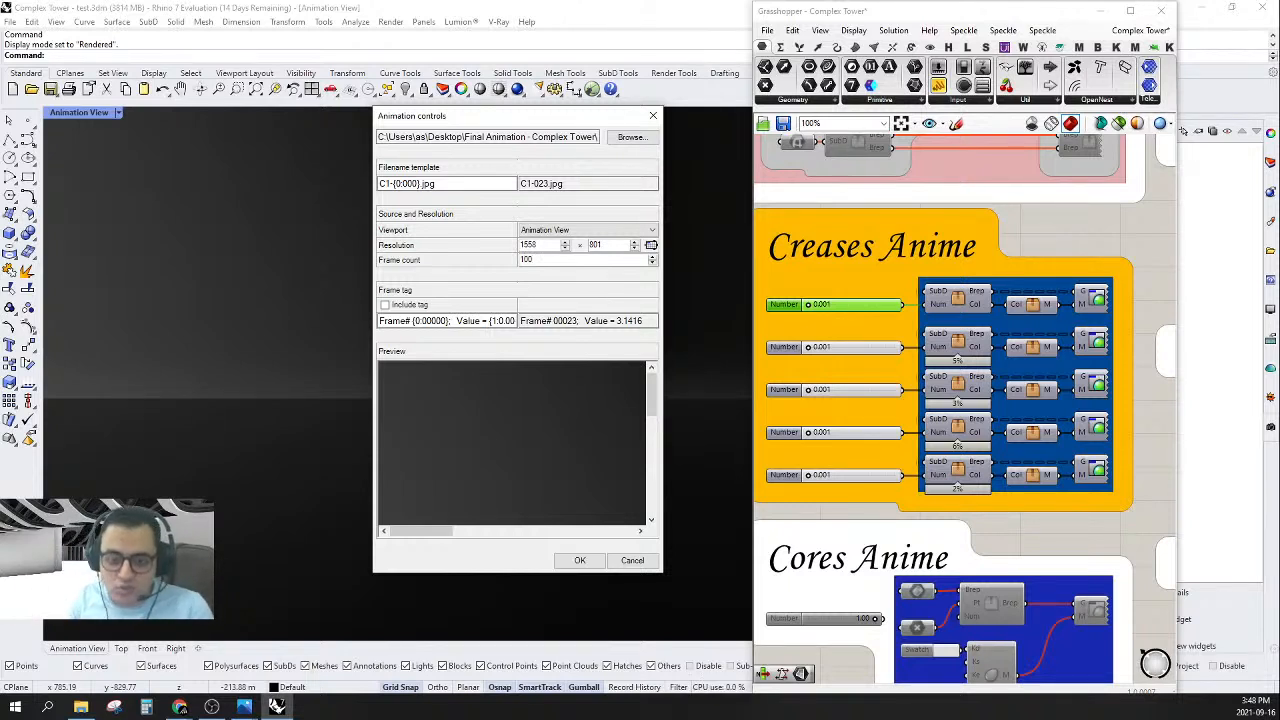
left_click(580, 562)
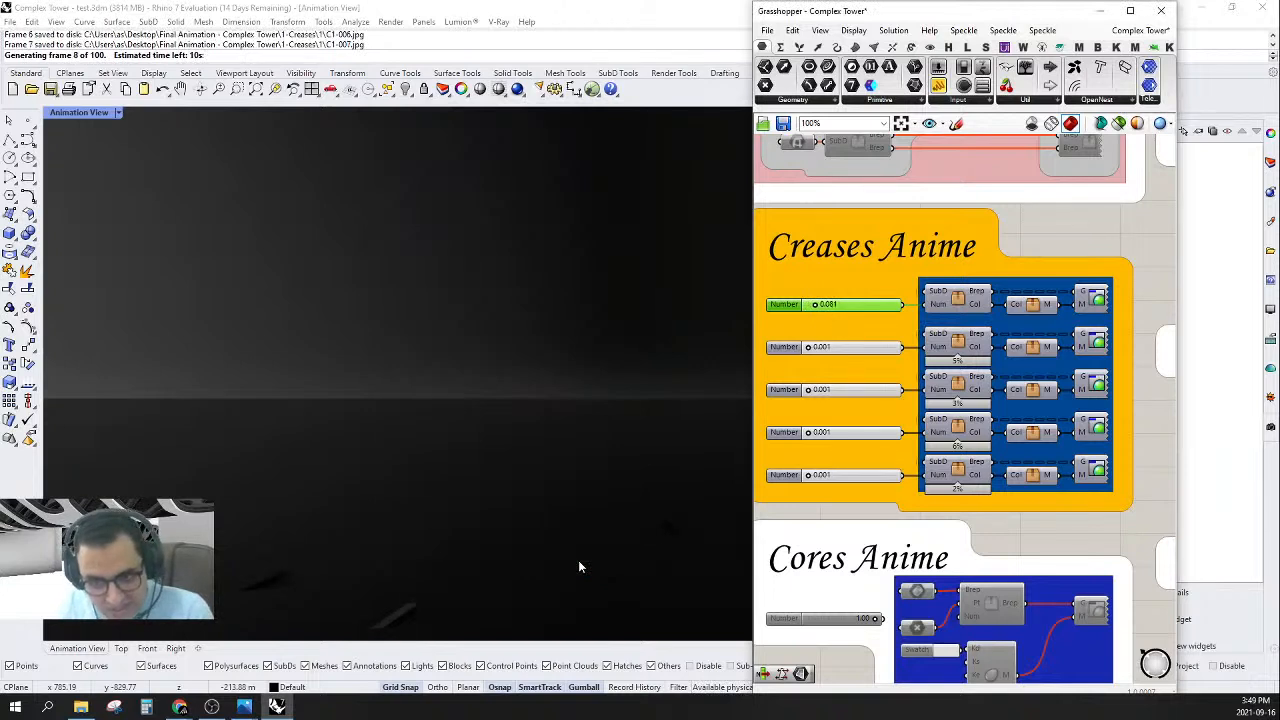
- Switch to File Explorer and examine the exported frames in Final Animation - Complex Tower > 1-Creases > 1
double_click(863, 13)
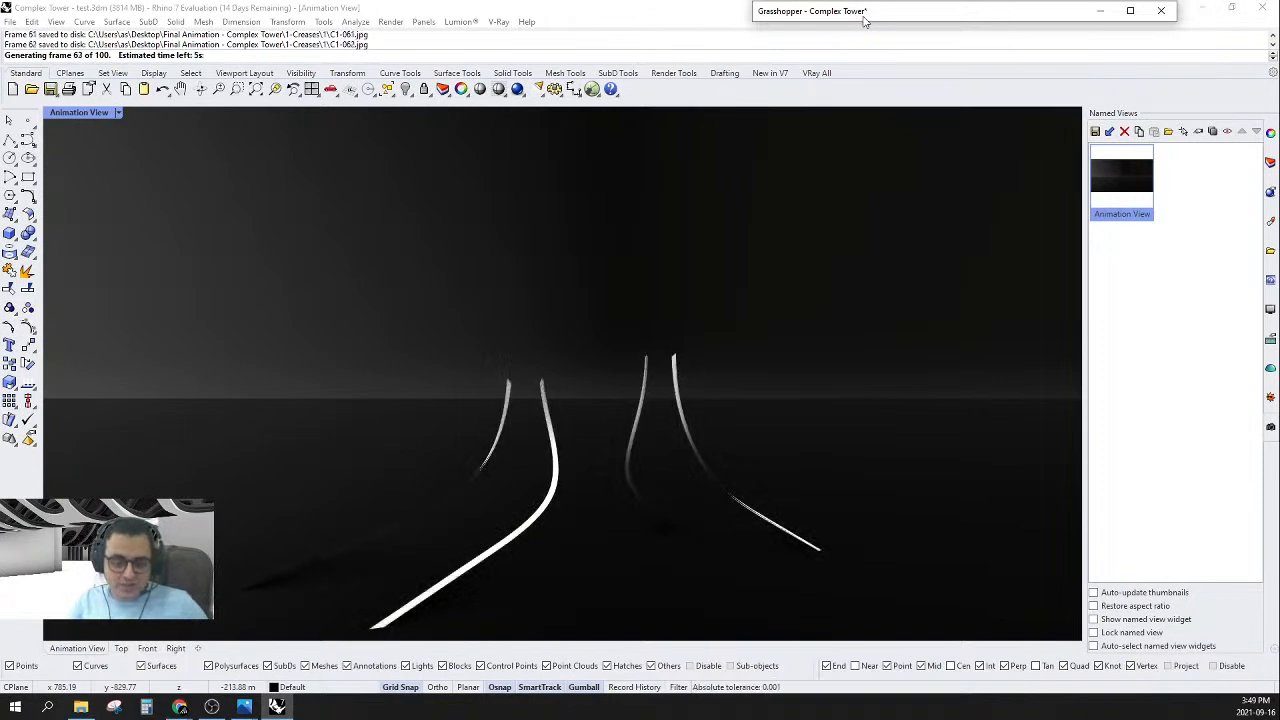
right_click(81, 707)
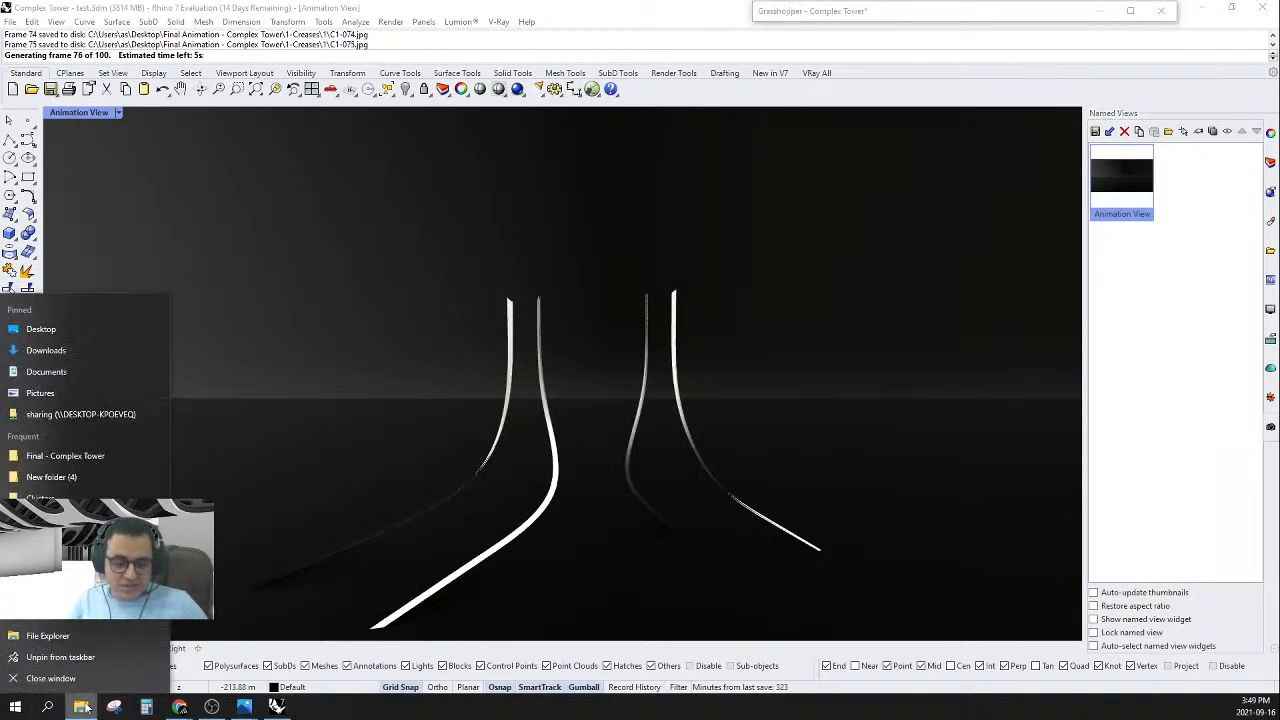
left_click(71, 336)
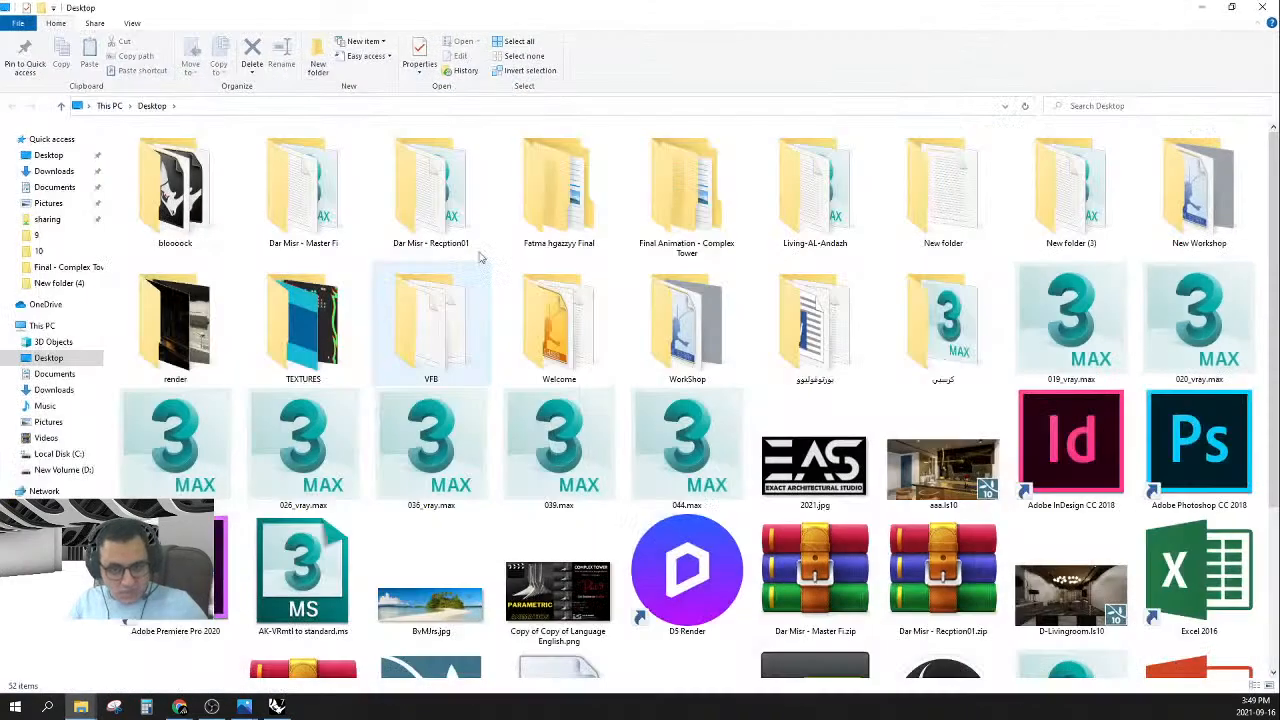
double_click(737, 229)
double_click(148, 152)
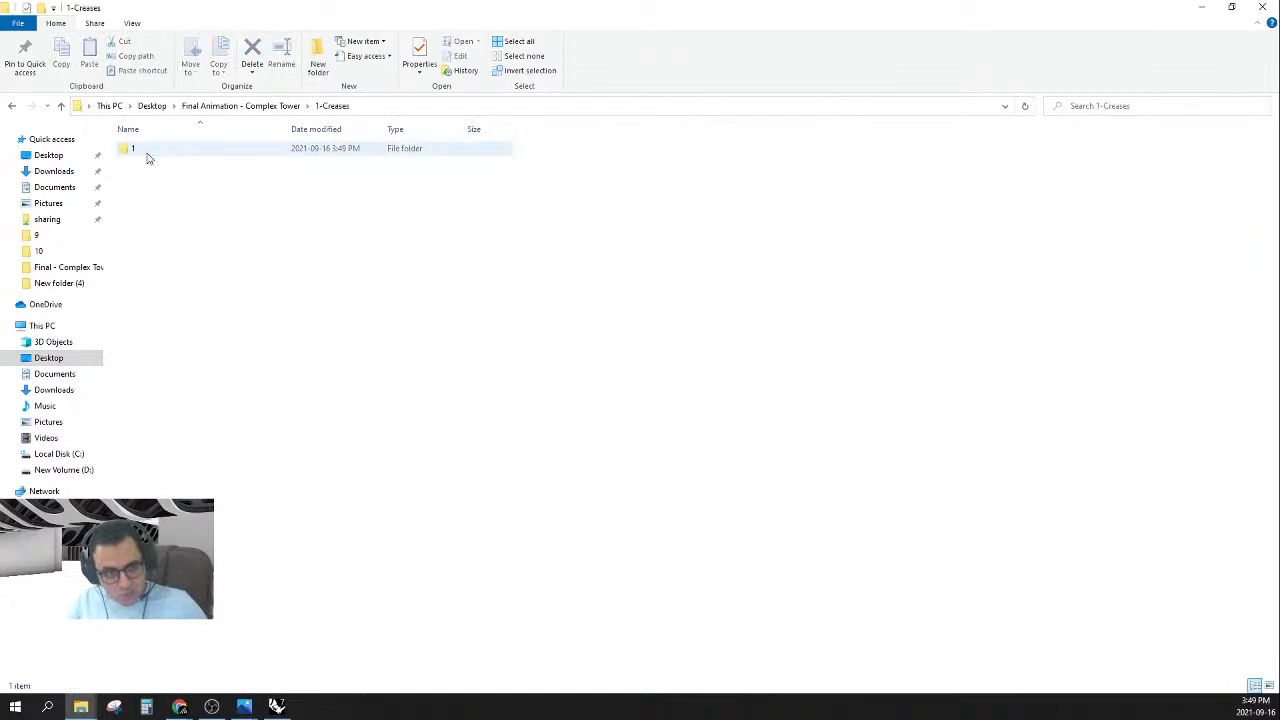
double_click(140, 150)
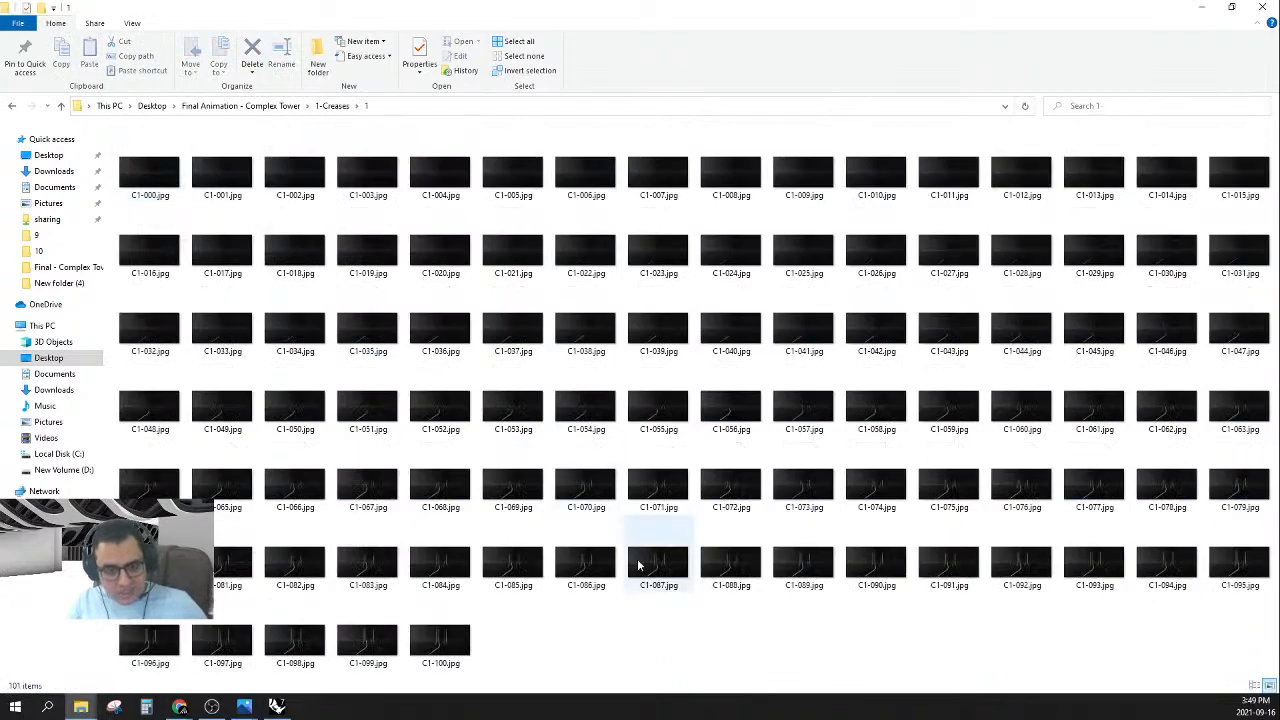
left_click_drag(1230, 641, 122, 177)
left_click(608, 632)
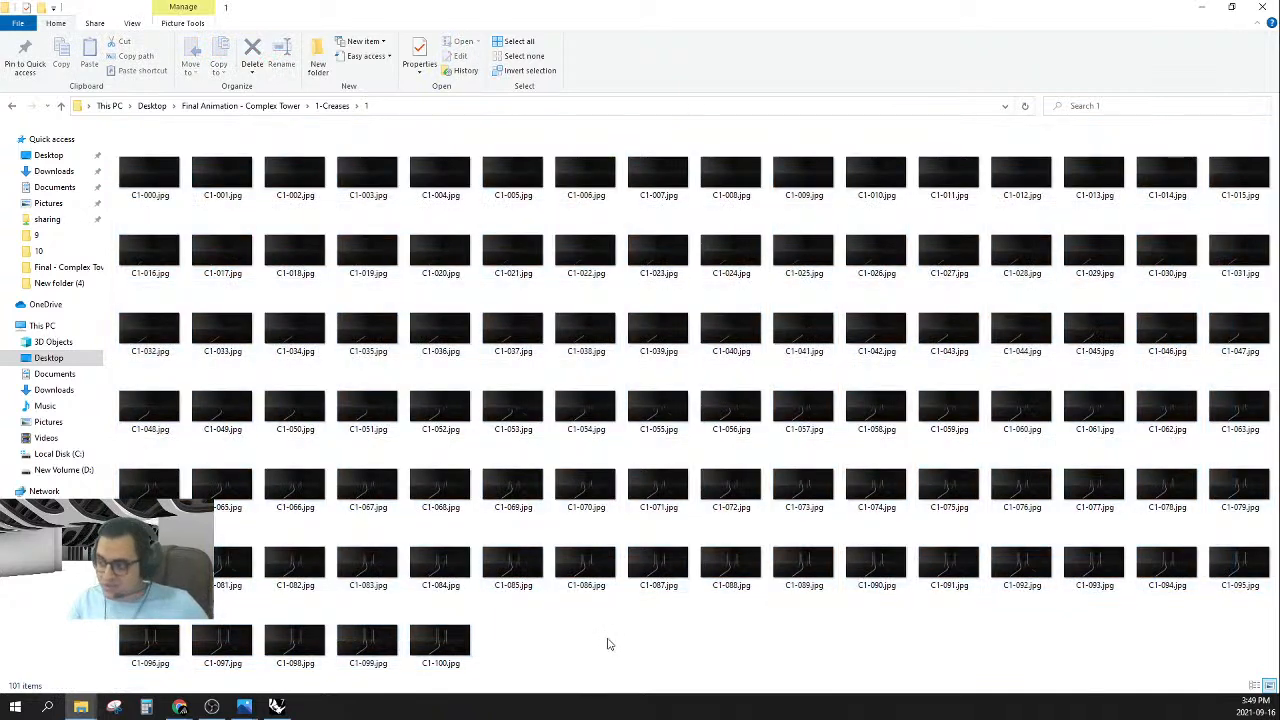
- Switch back to Rhino, restore the Grasshopper canvas, and open the animation controls for the second slider in the Creases Anime group
left_click(273, 707)
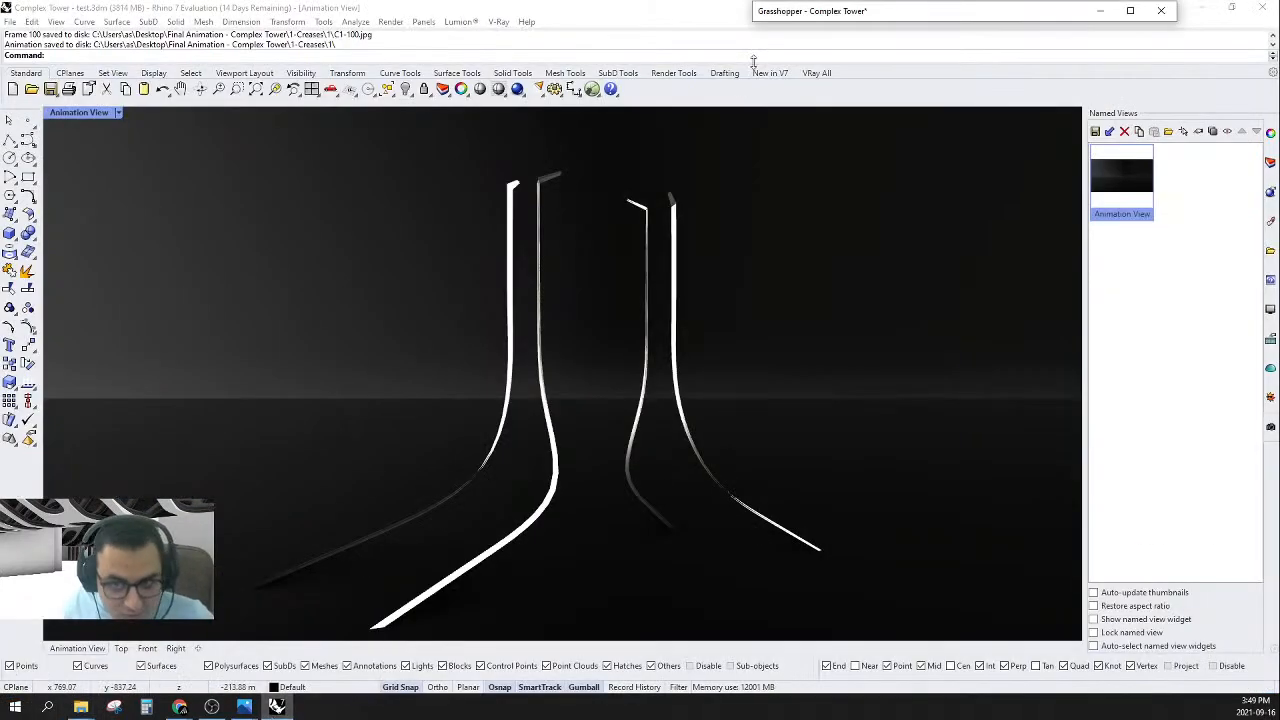
double_click(912, 10)
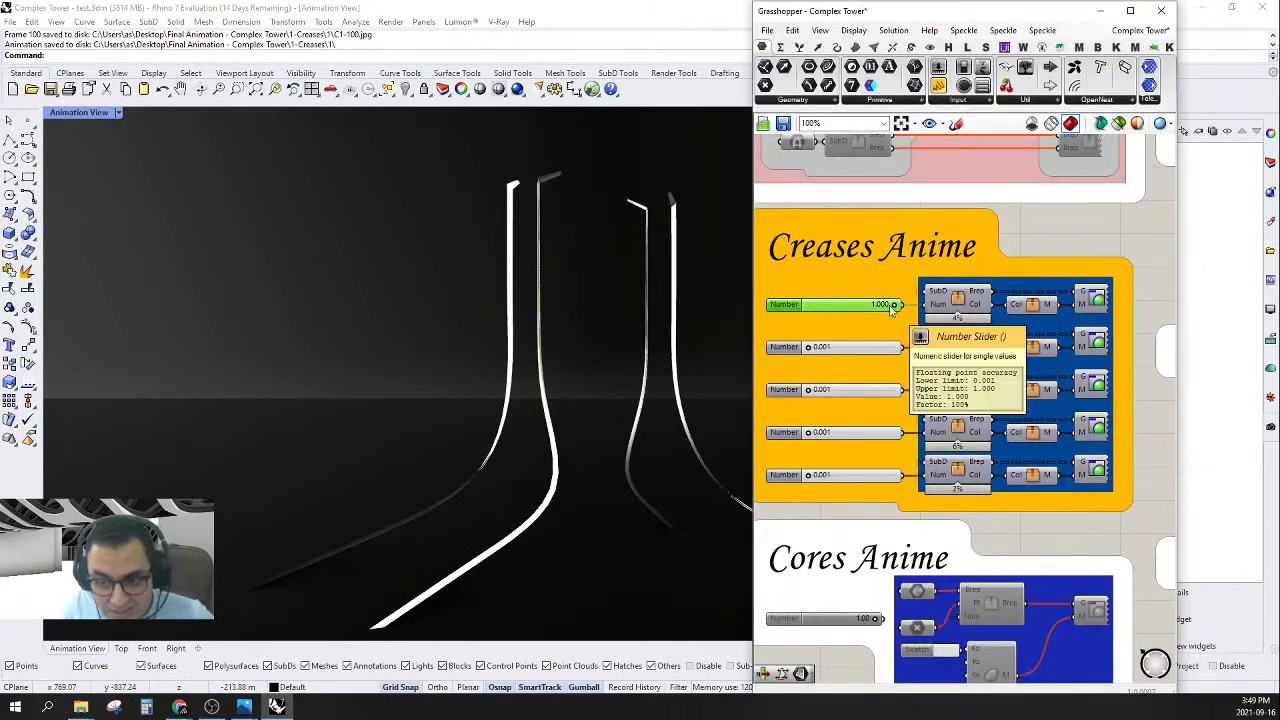
left_click(845, 350)
right_click(846, 350)
left_click(876, 472)
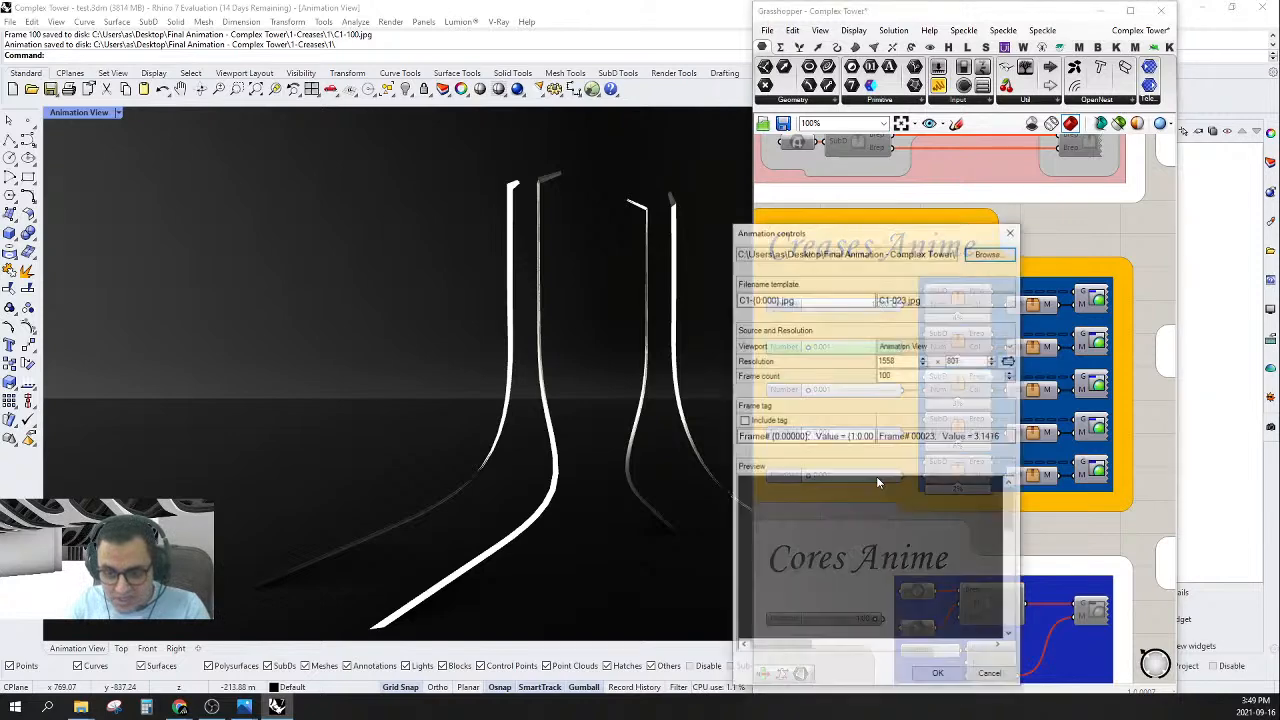
- Create a subfolder named "2" inside 1-Creases and set it as the animation's output folder
left_click(988, 253)
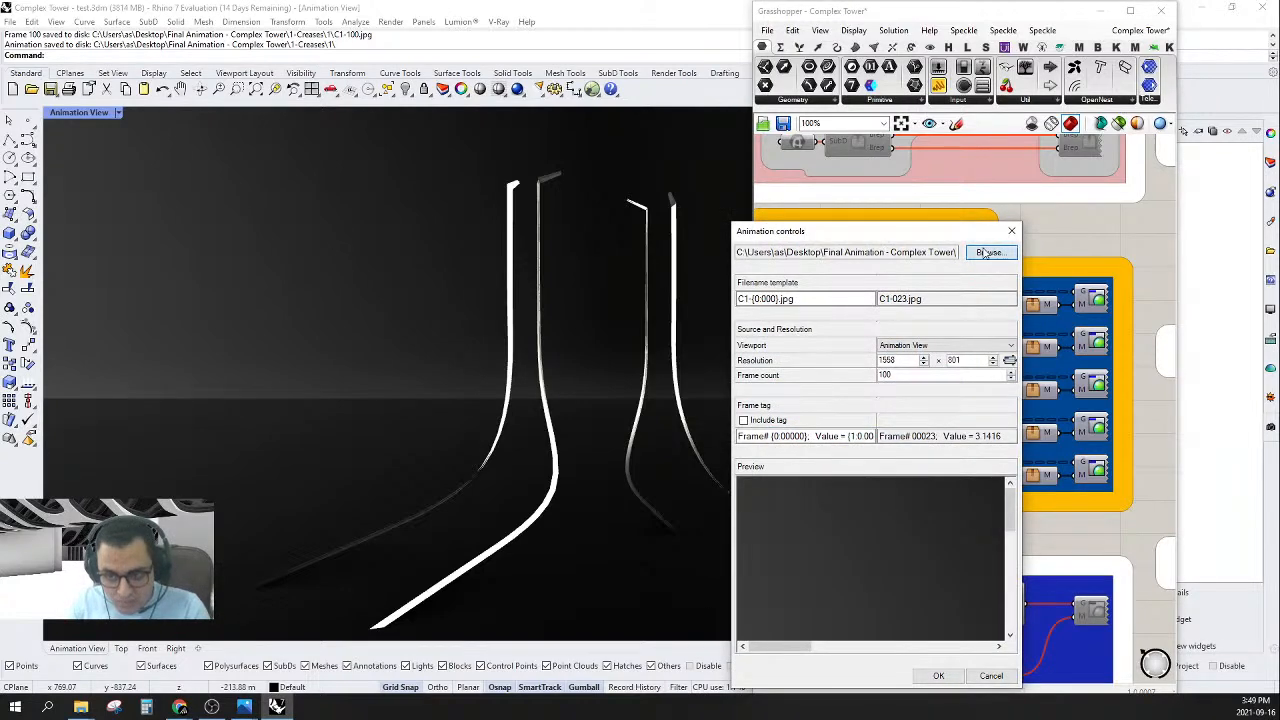
double_click(860, 487)
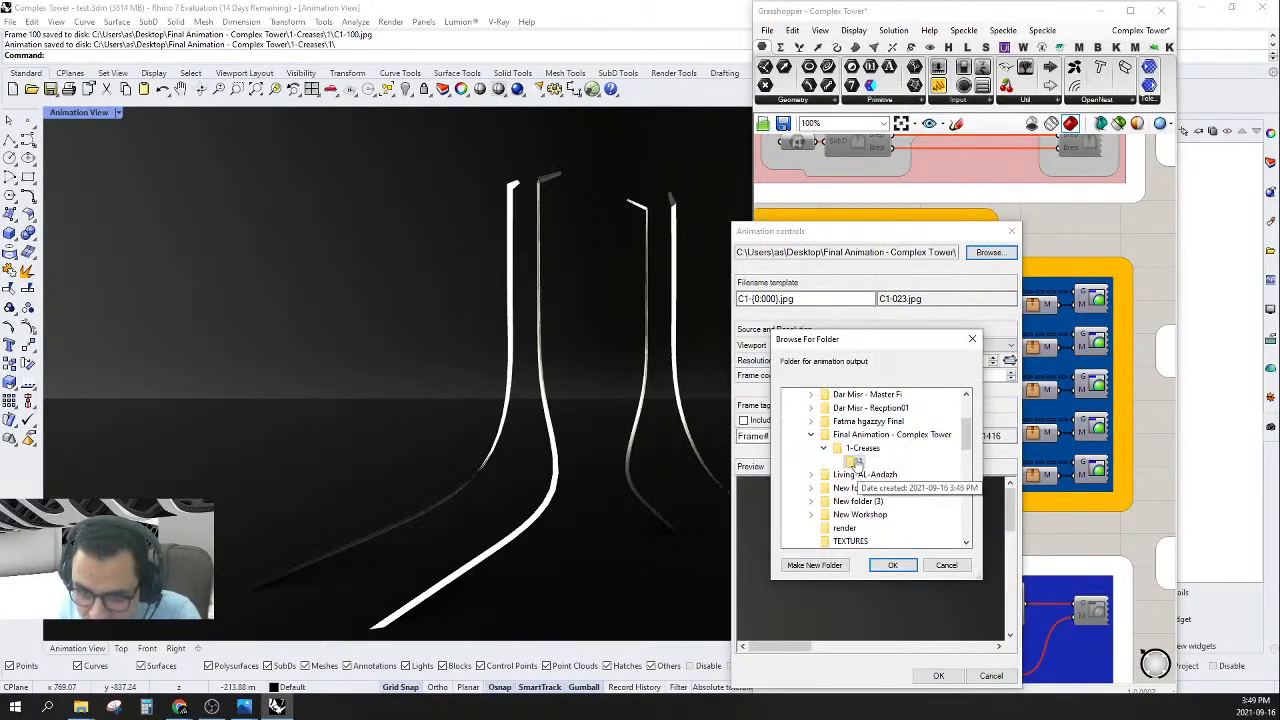
left_click(828, 564)
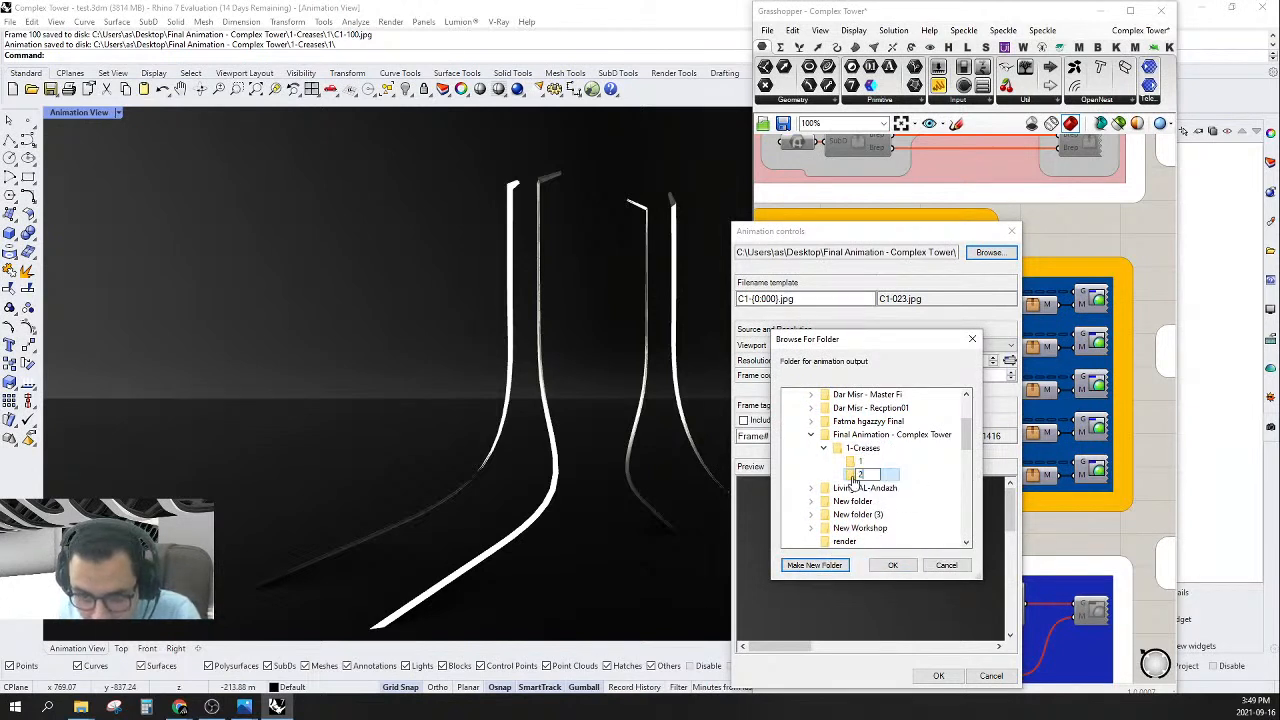
type("2")
left_click(893, 566)
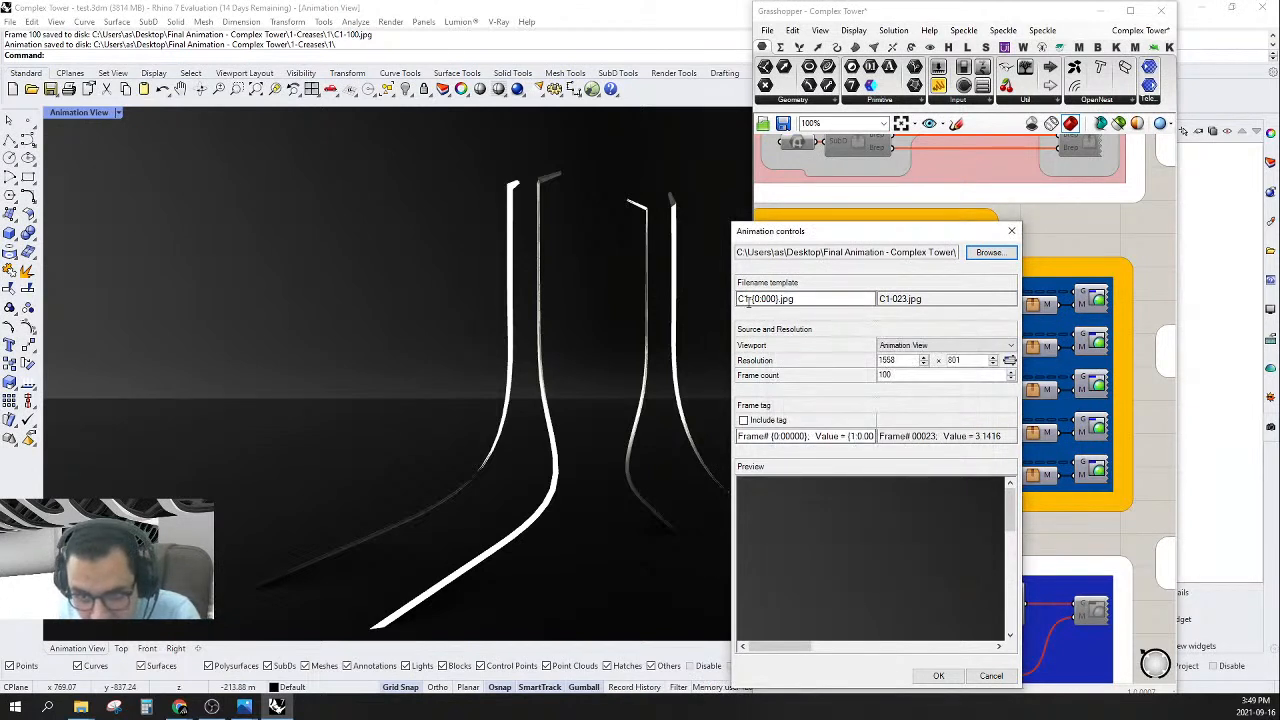
- Change the filename template to C2-{0:000}.jpg and generate the second crease slider's animation frames
left_click_drag(743, 299, 749, 300)
type("2")
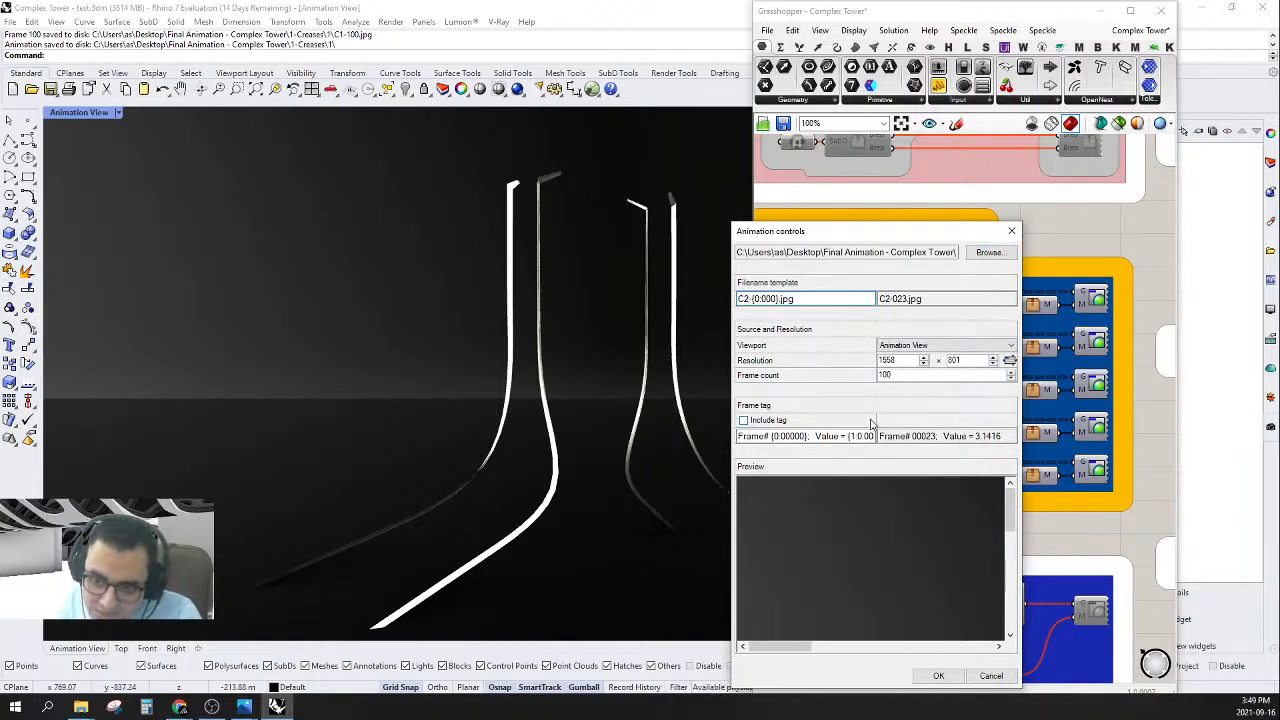
left_click(941, 677)
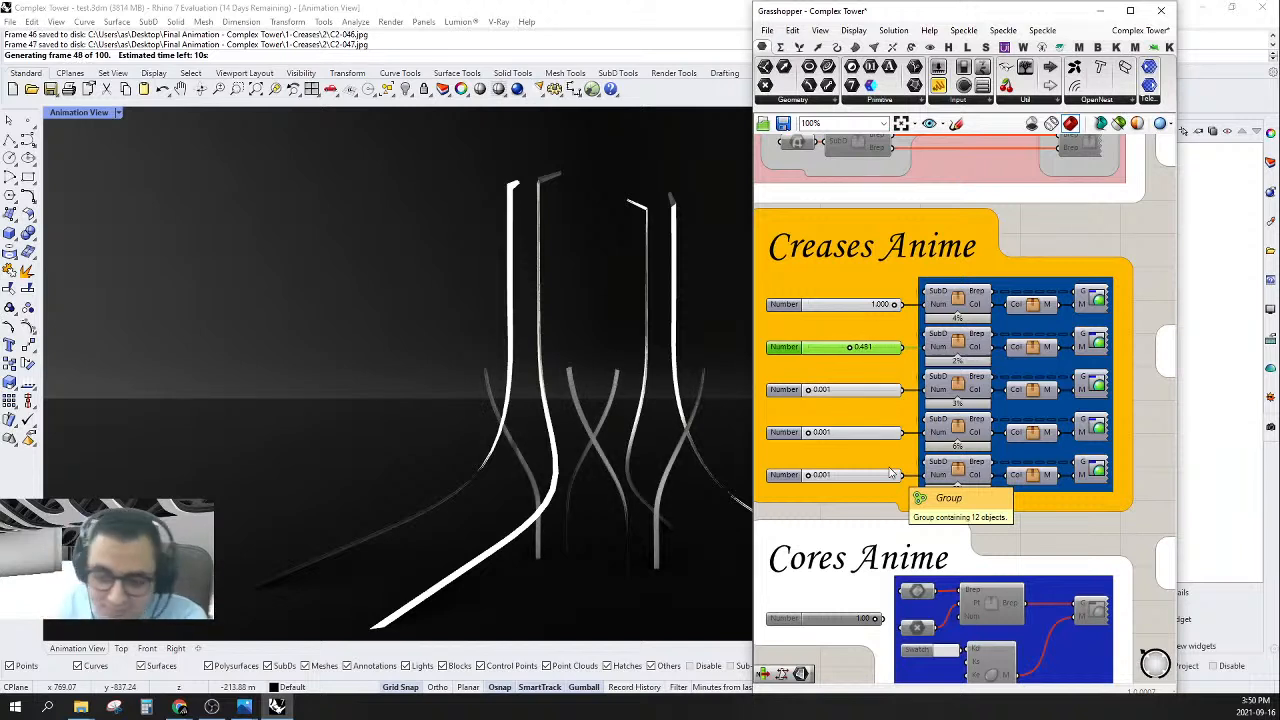
double_click(816, 12)
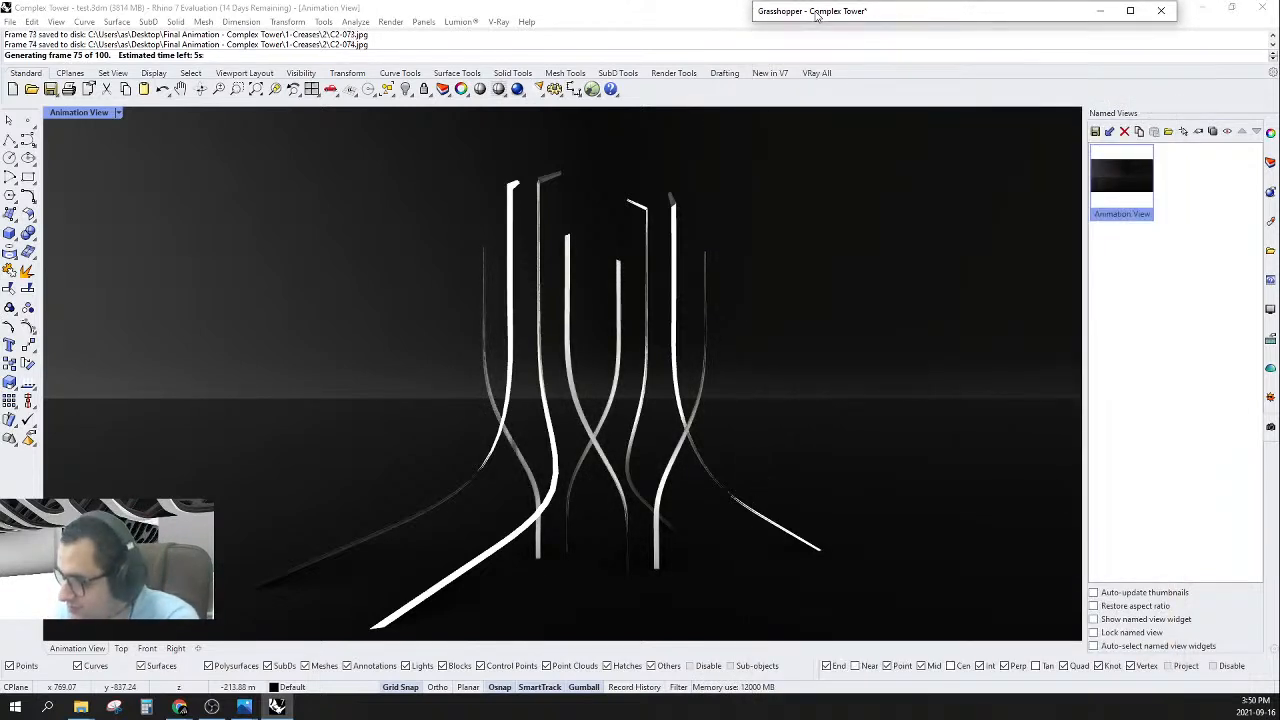
double_click(816, 12)
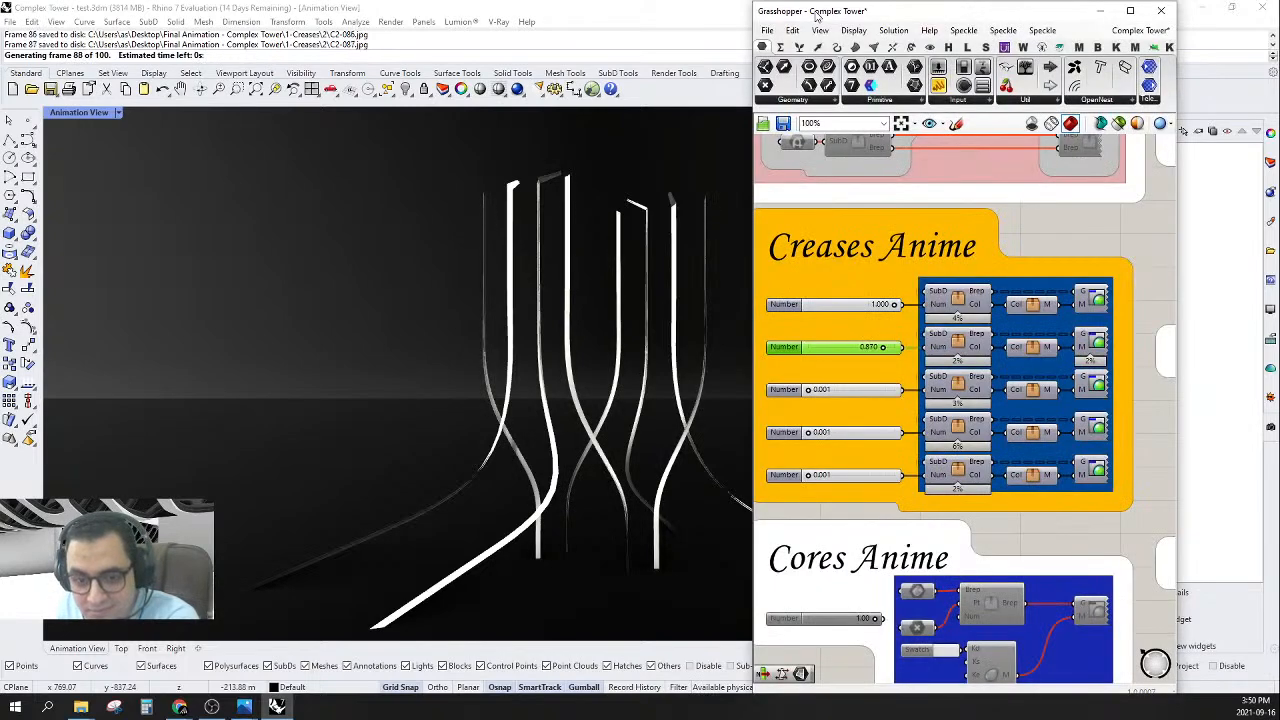
double_click(816, 12)
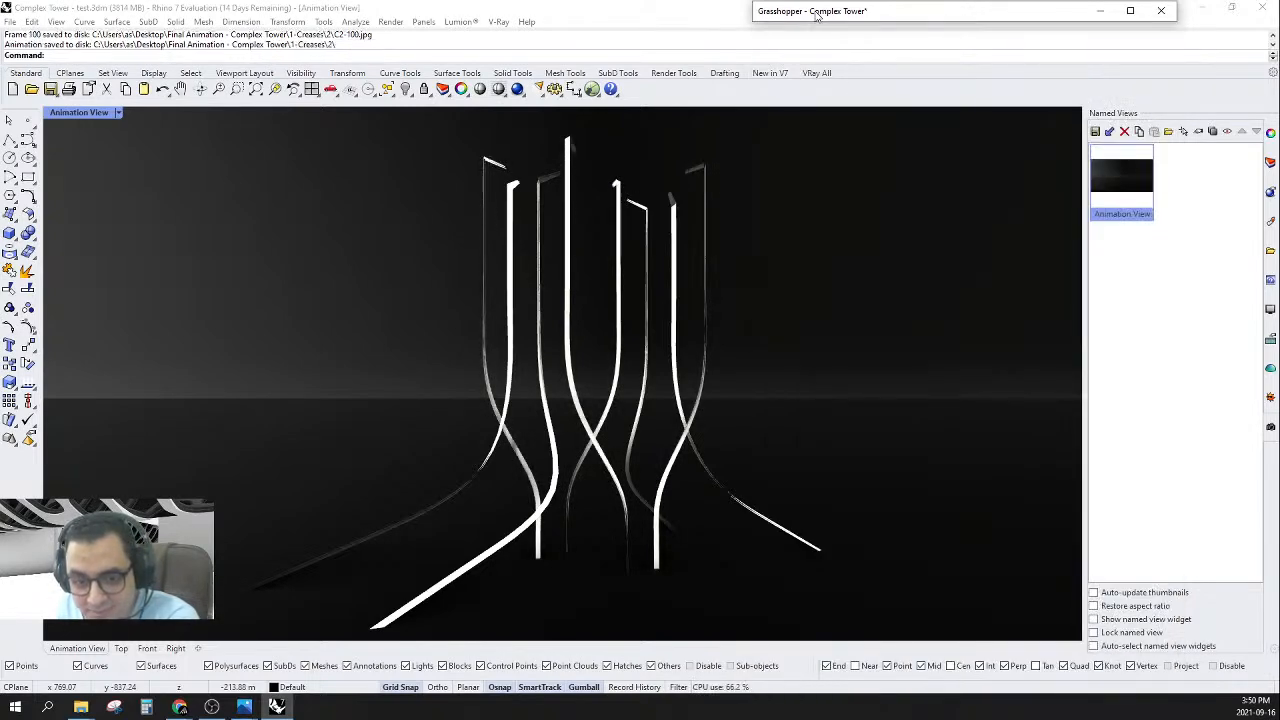
double_click(816, 12)
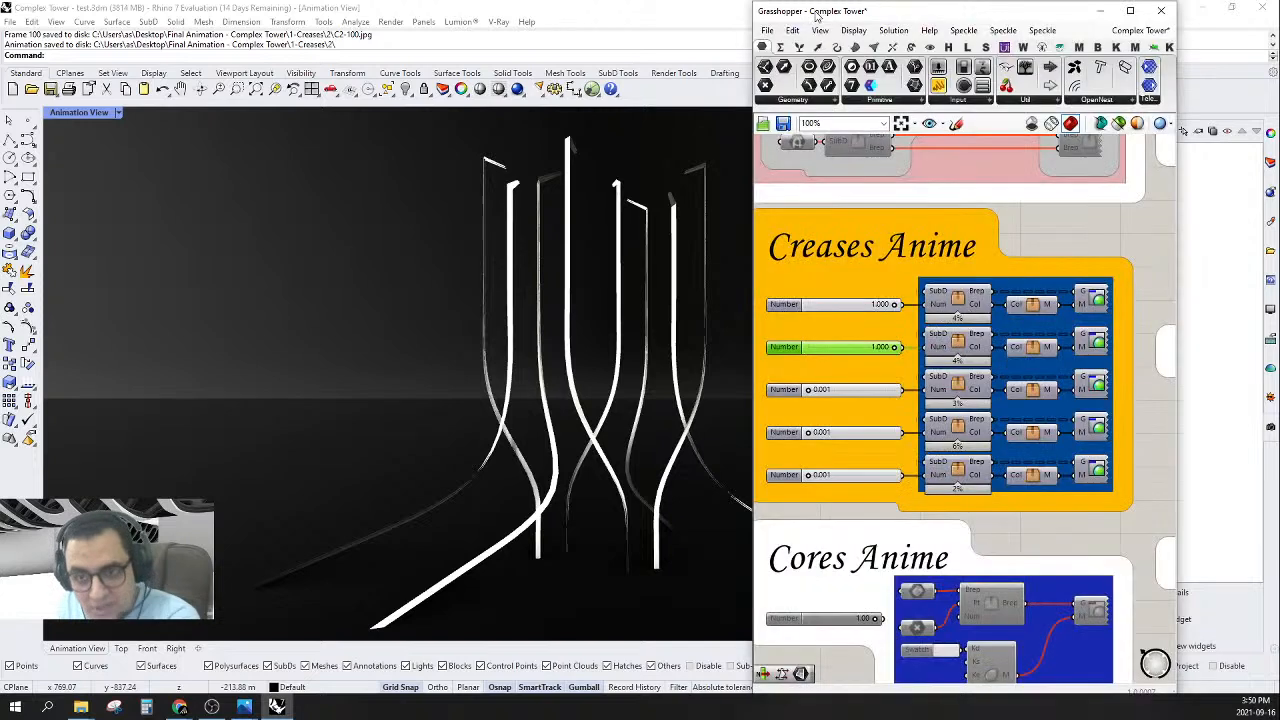
- Open the third crease slider's animation controls and set the output to a new subfolder named "3" inside 1-Creases
right_click(793, 397)
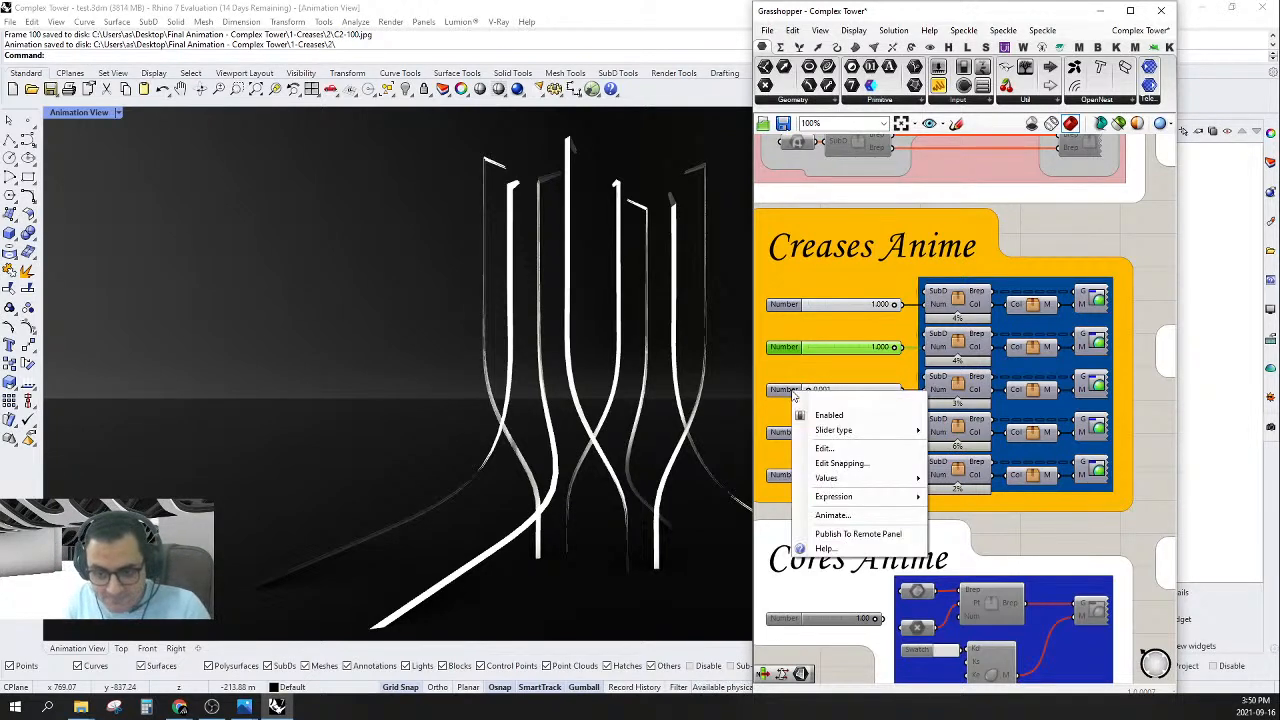
left_click(856, 519)
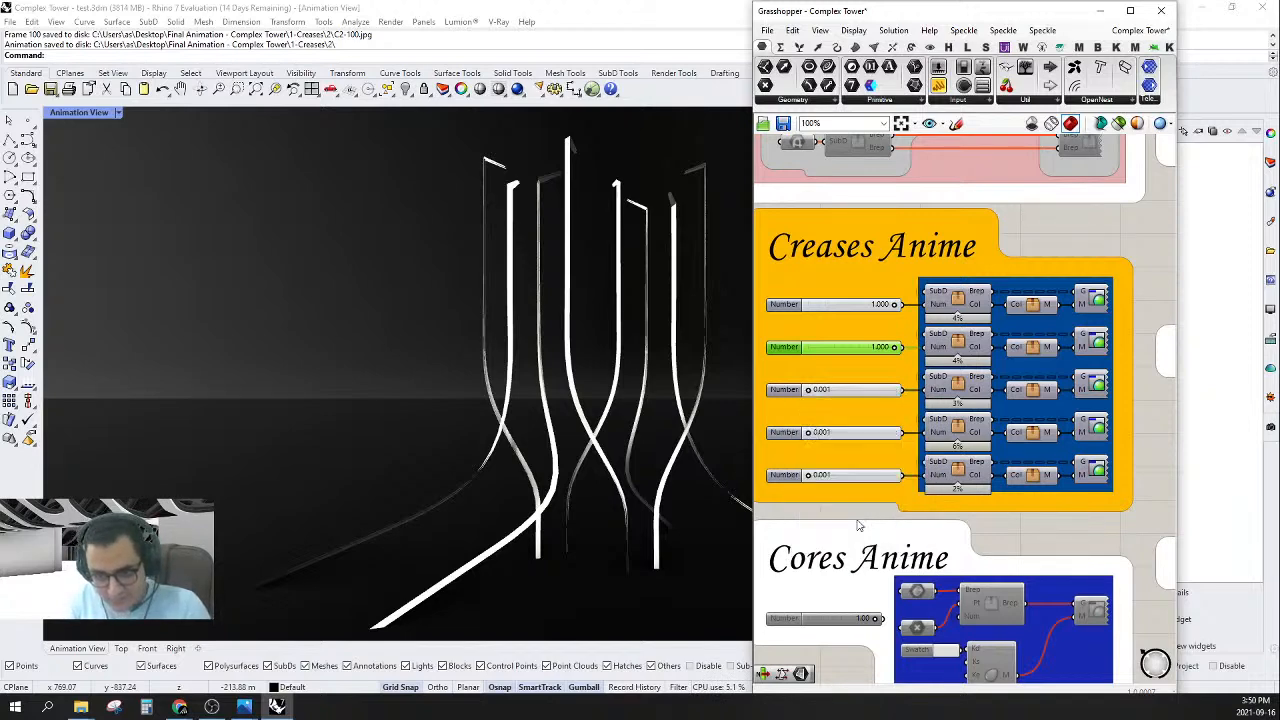
left_click(969, 254)
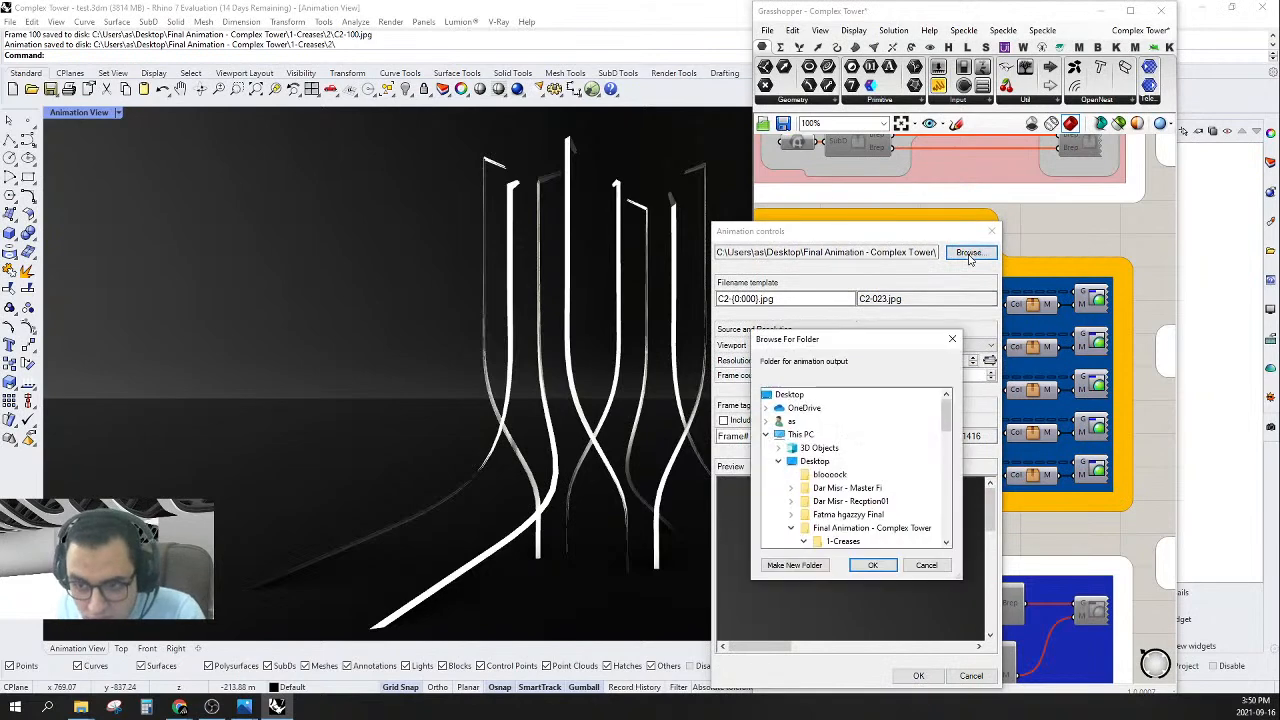
scroll(845, 470, "down", 2)
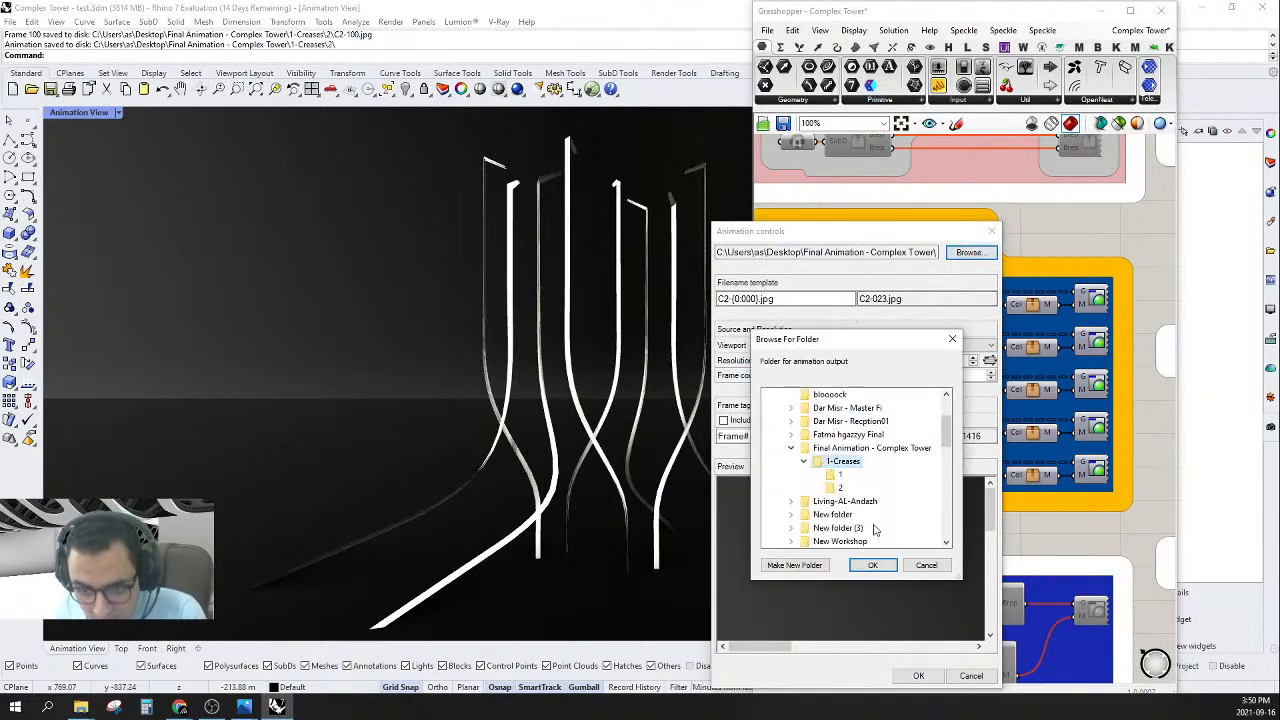
left_click(795, 566)
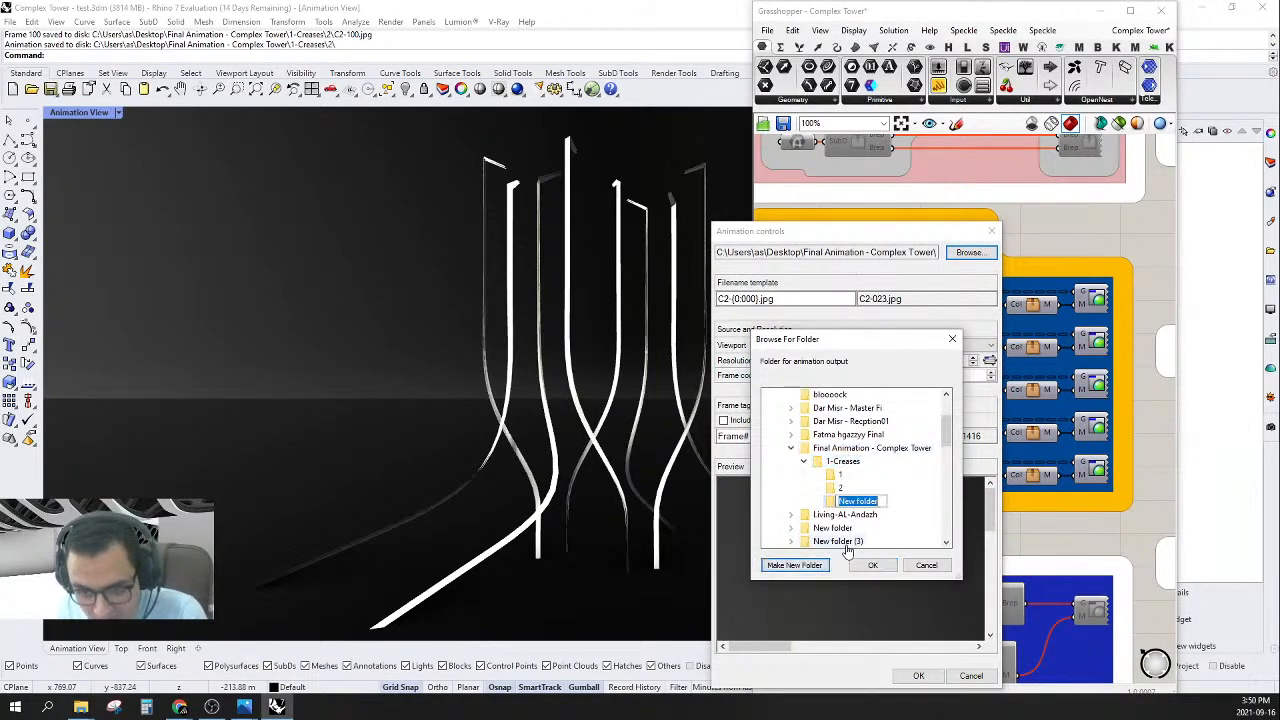
type("3")
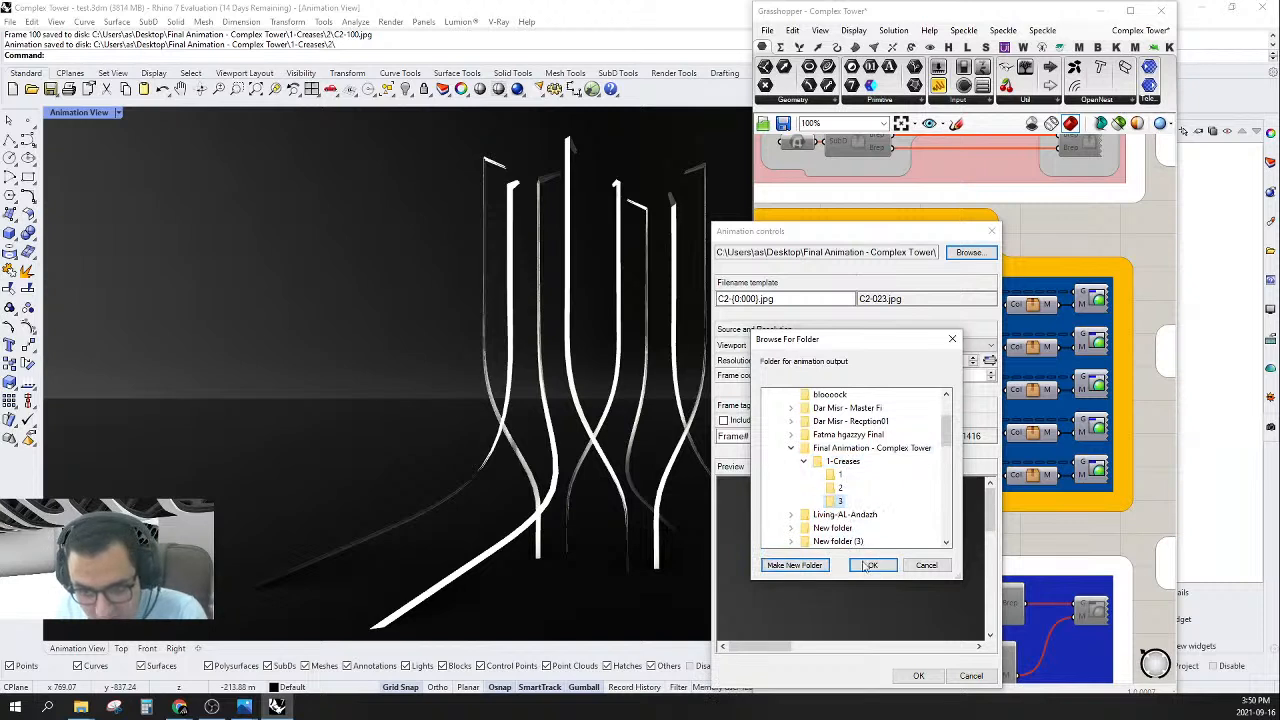
left_click(862, 566)
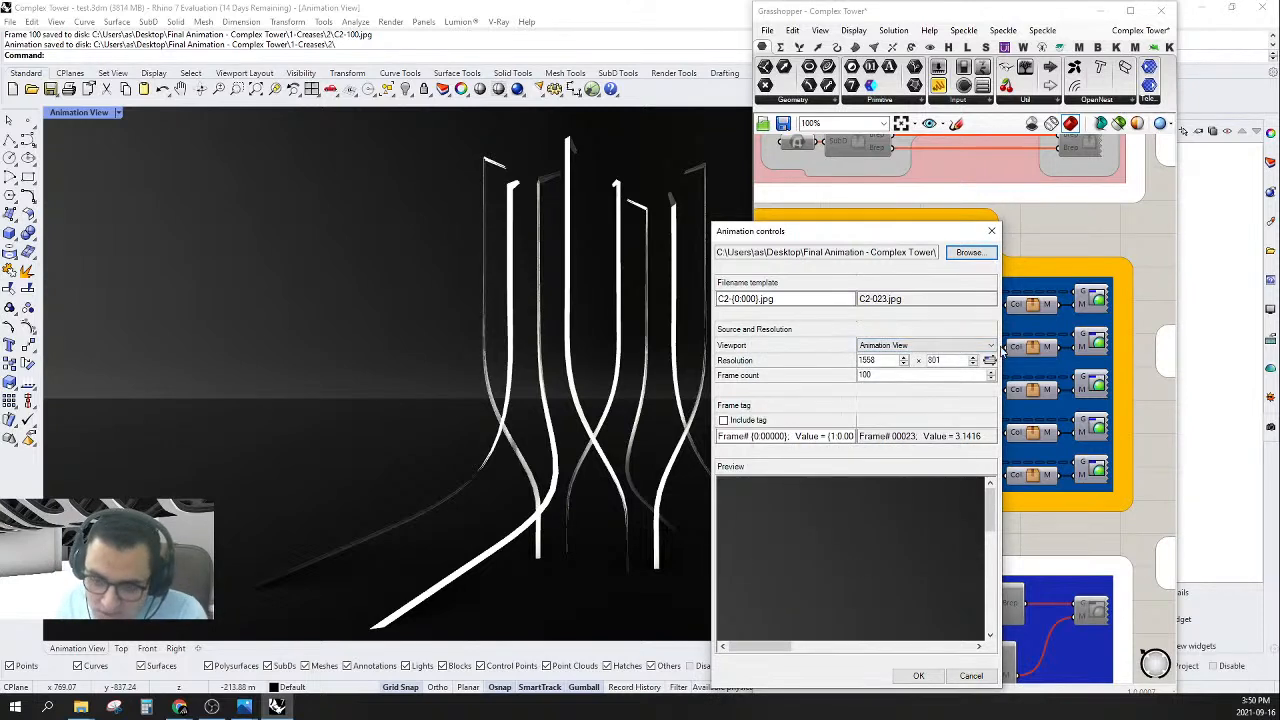
- Change the filename template to C3-{0:000}.jpg and generate the third crease slider's animation frames
left_click_drag(718, 298, 730, 298)
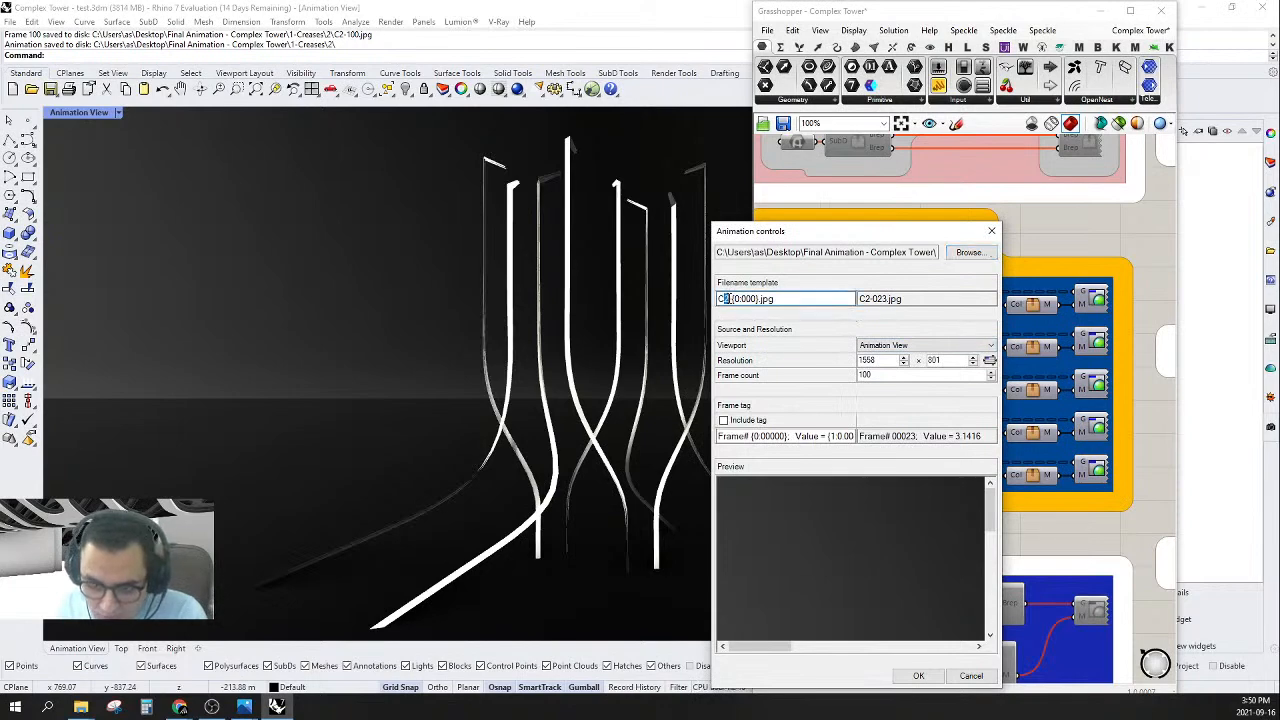
left_click(918, 675)
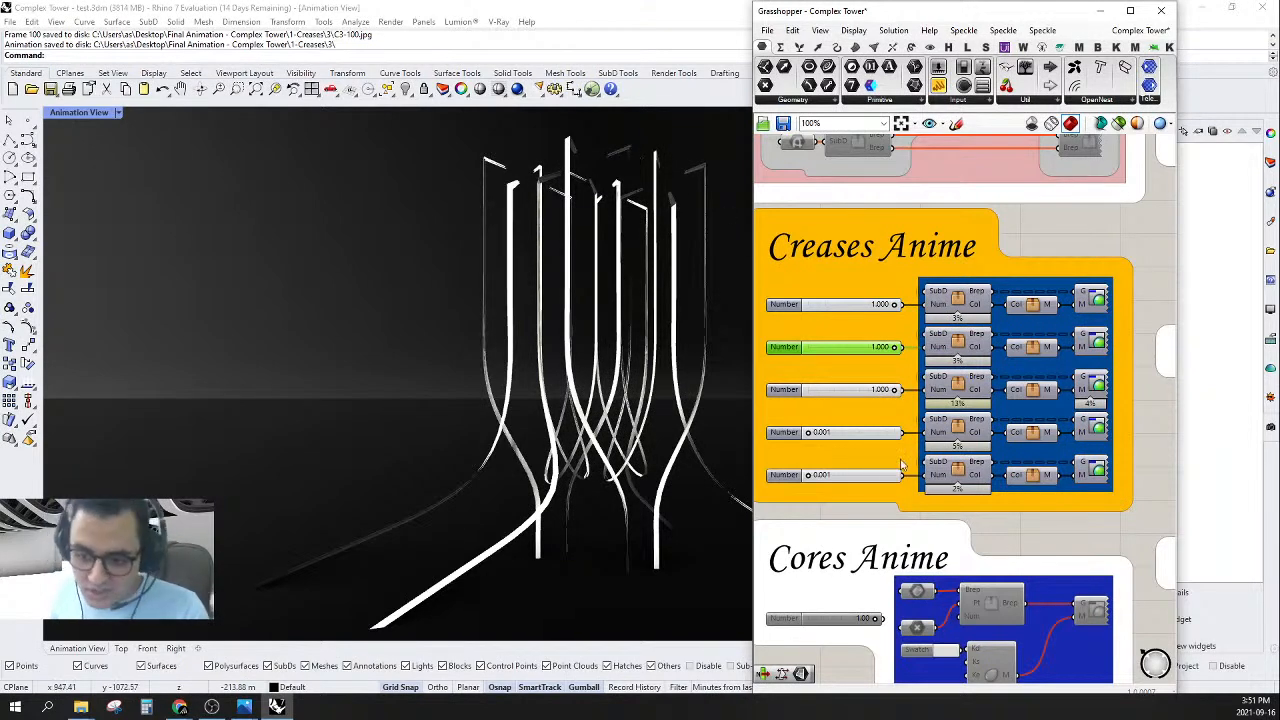
- Set the fourth Creases Anime slider to 1.000
right_click_drag(798, 433, 800, 415)
double_click(831, 418)
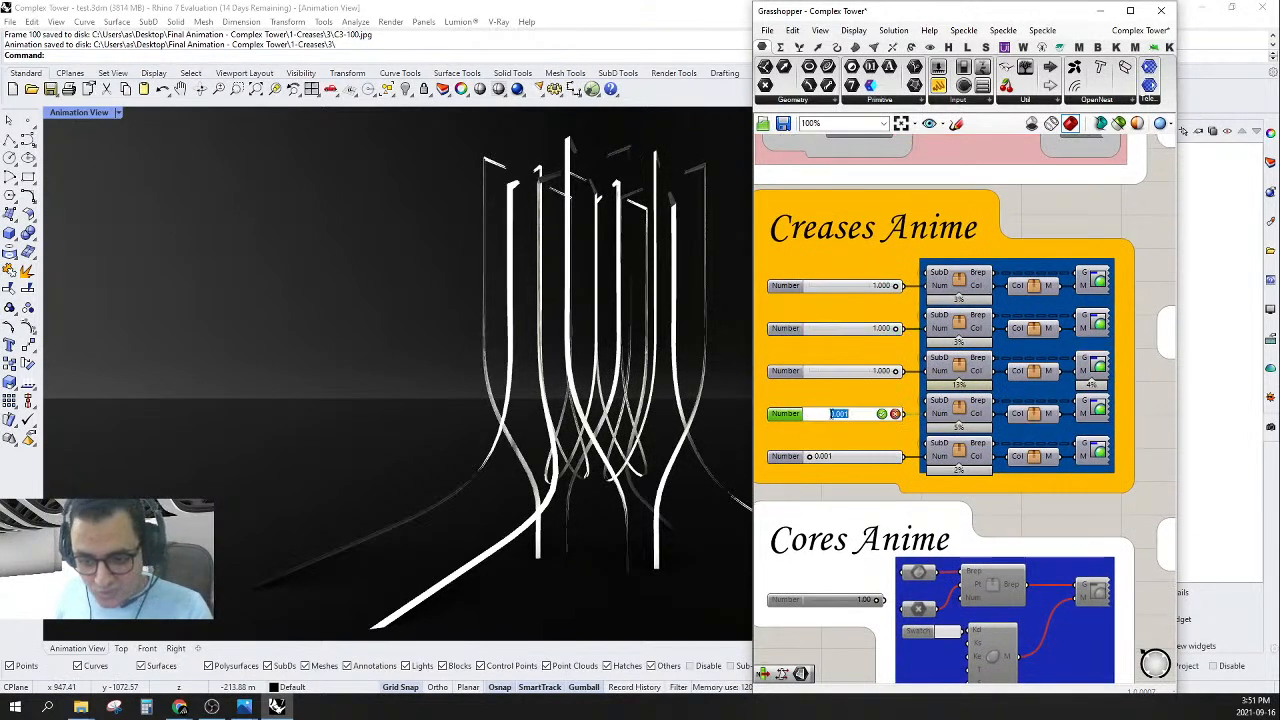
type("1")
key("Return")
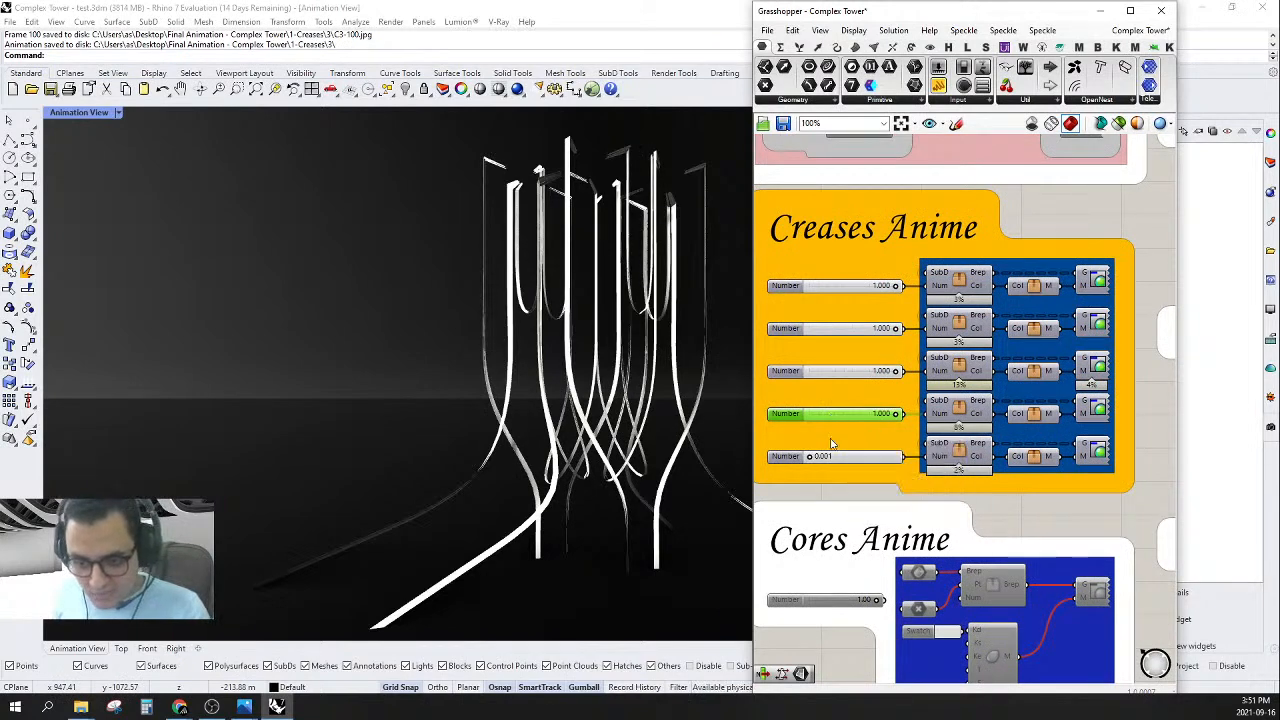
- Set the fifth Creases Anime slider to its full value of 1.000
left_click(836, 458)
double_click(837, 458)
key("Escape")
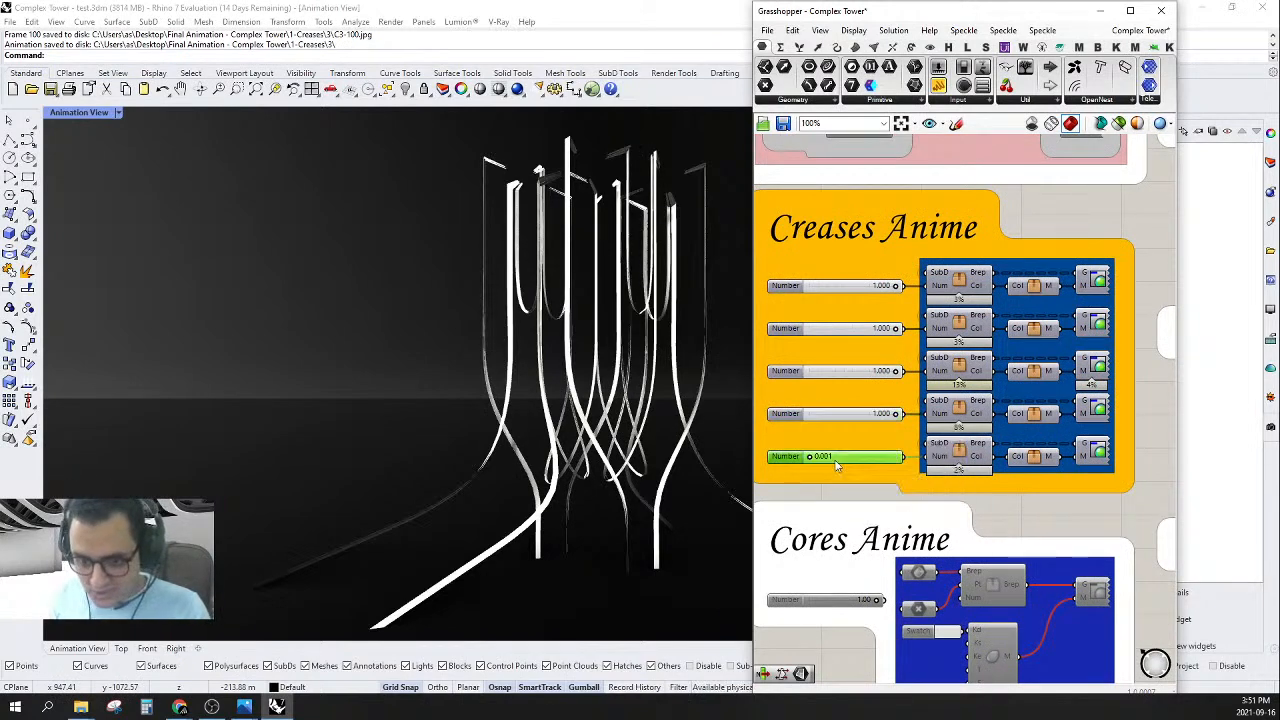
scroll(870, 470, "down", 3)
scroll(885, 431, "up", 2)
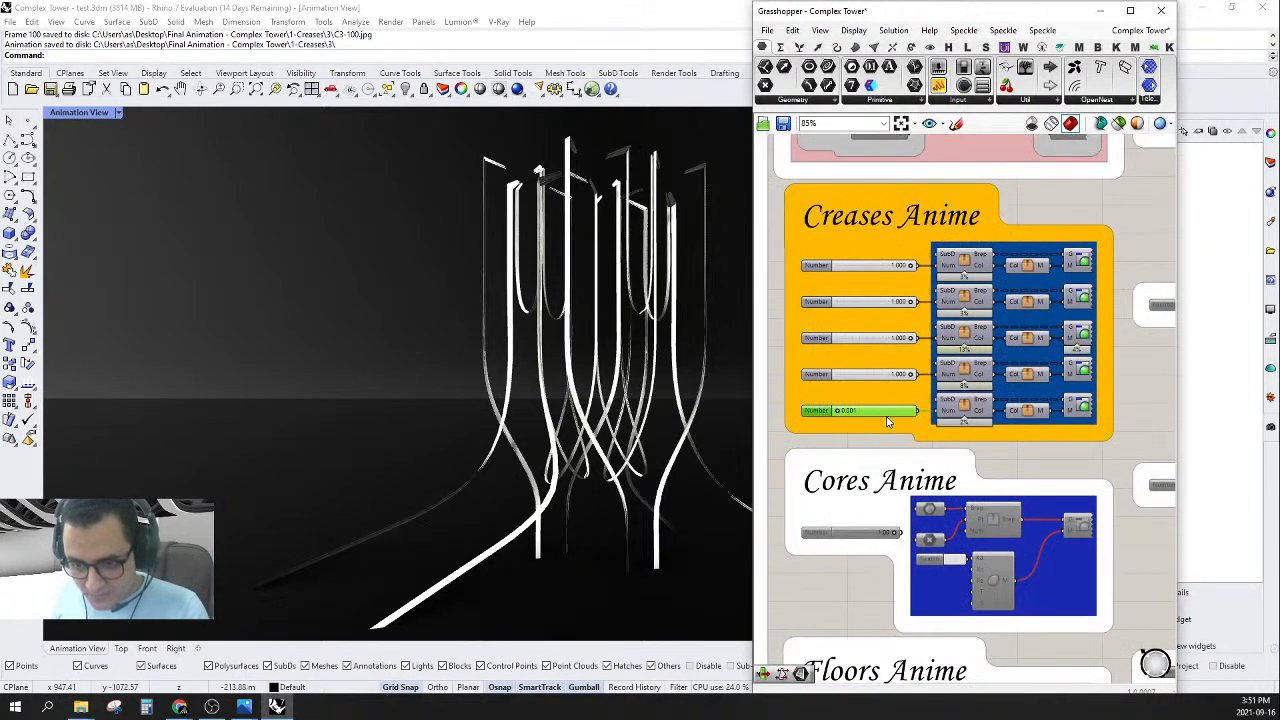
right_click(887, 417)
left_click(886, 420)
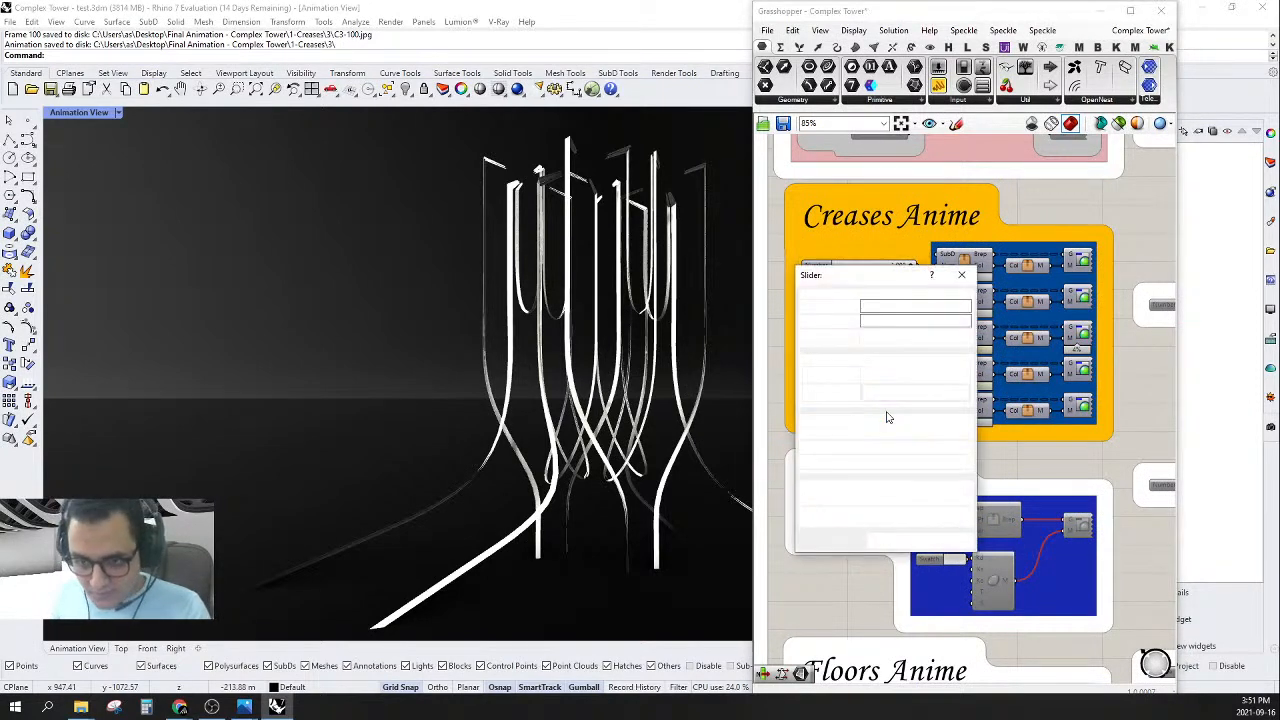
key("Escape")
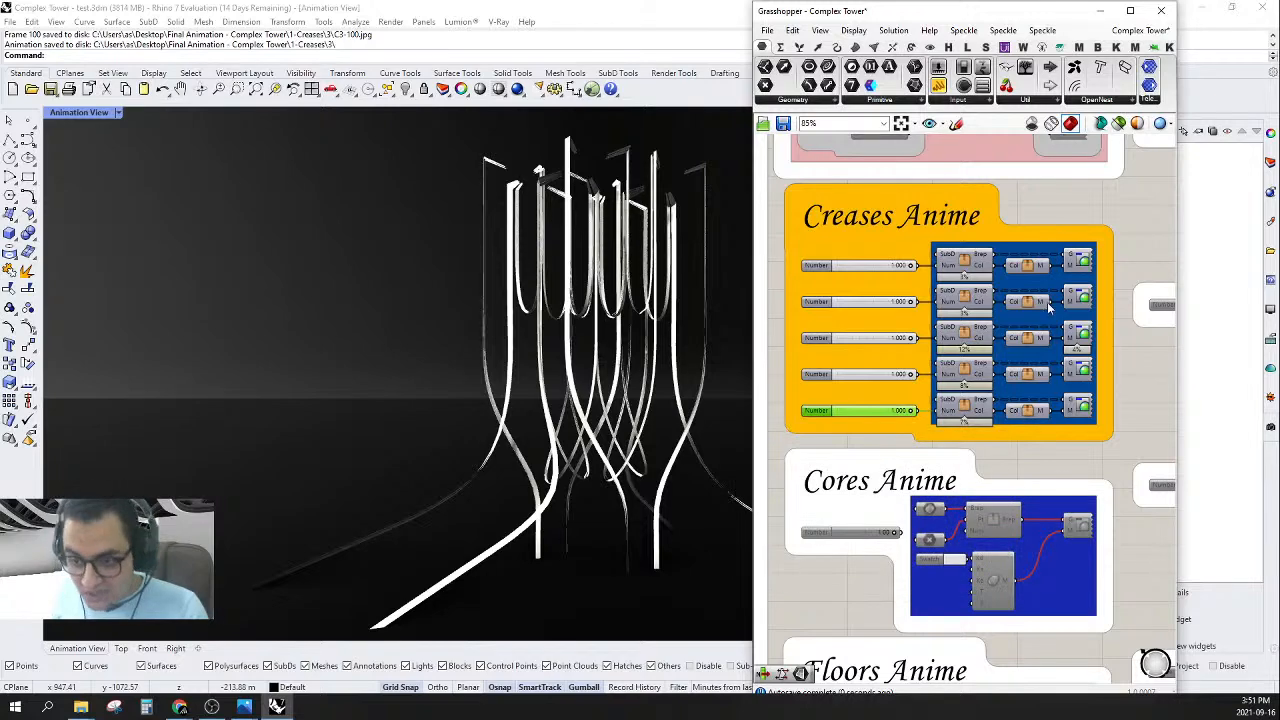
- Enable all the components of the Cores Anime group
scroll(960, 450, "down", 3)
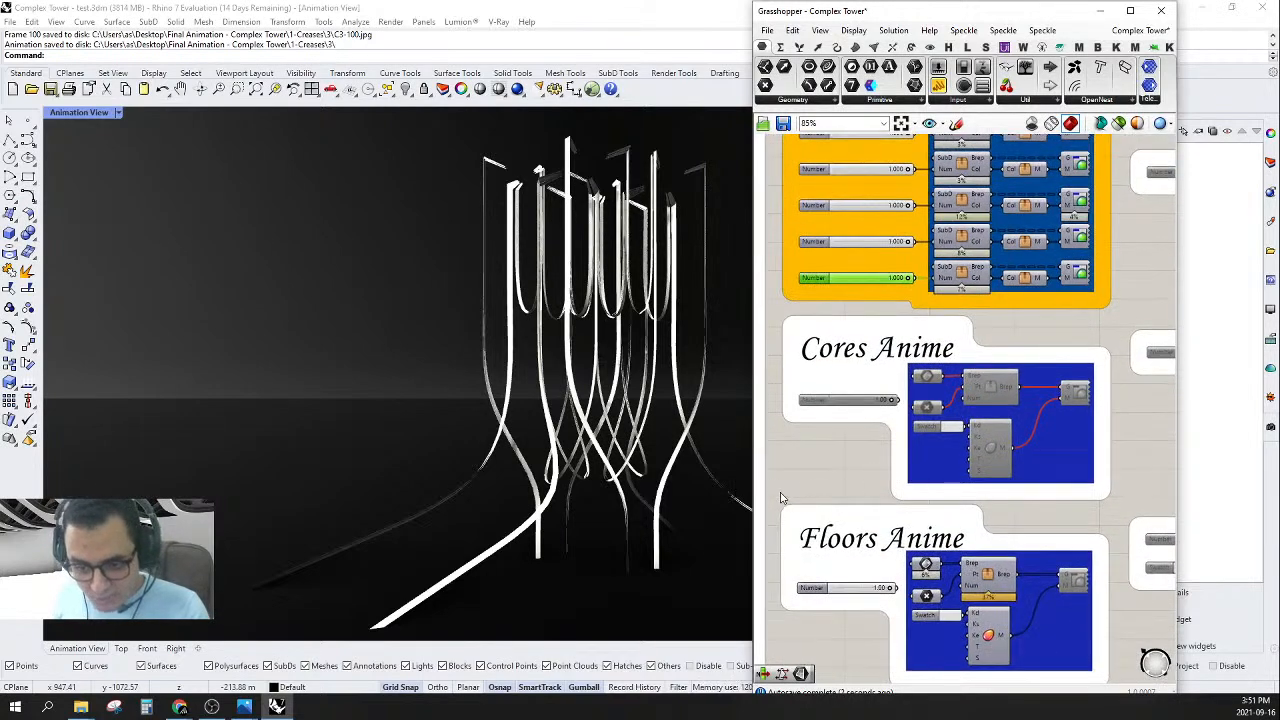
left_click_drag(782, 495, 1124, 326)
right_click(1048, 332)
left_click(1060, 360)
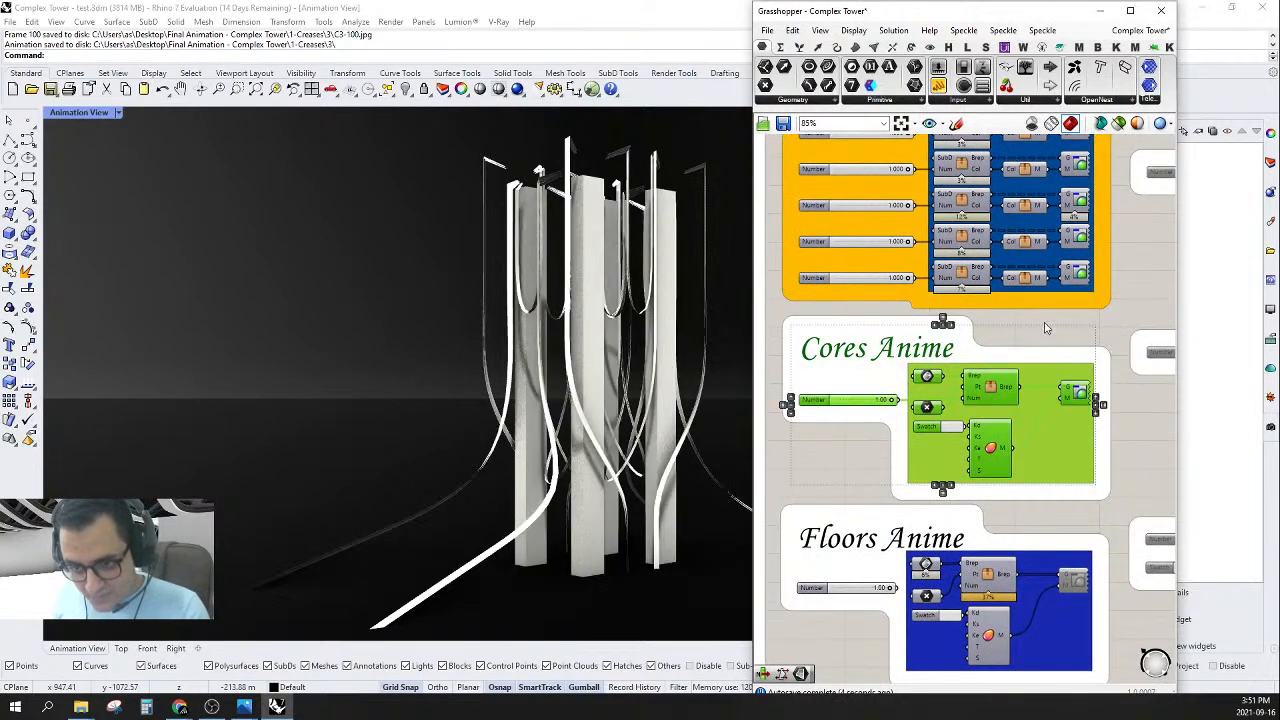
left_click(1044, 347)
- Set the Cores Anime slider's numeric value to 0.00 in its slider settings
left_click(880, 402)
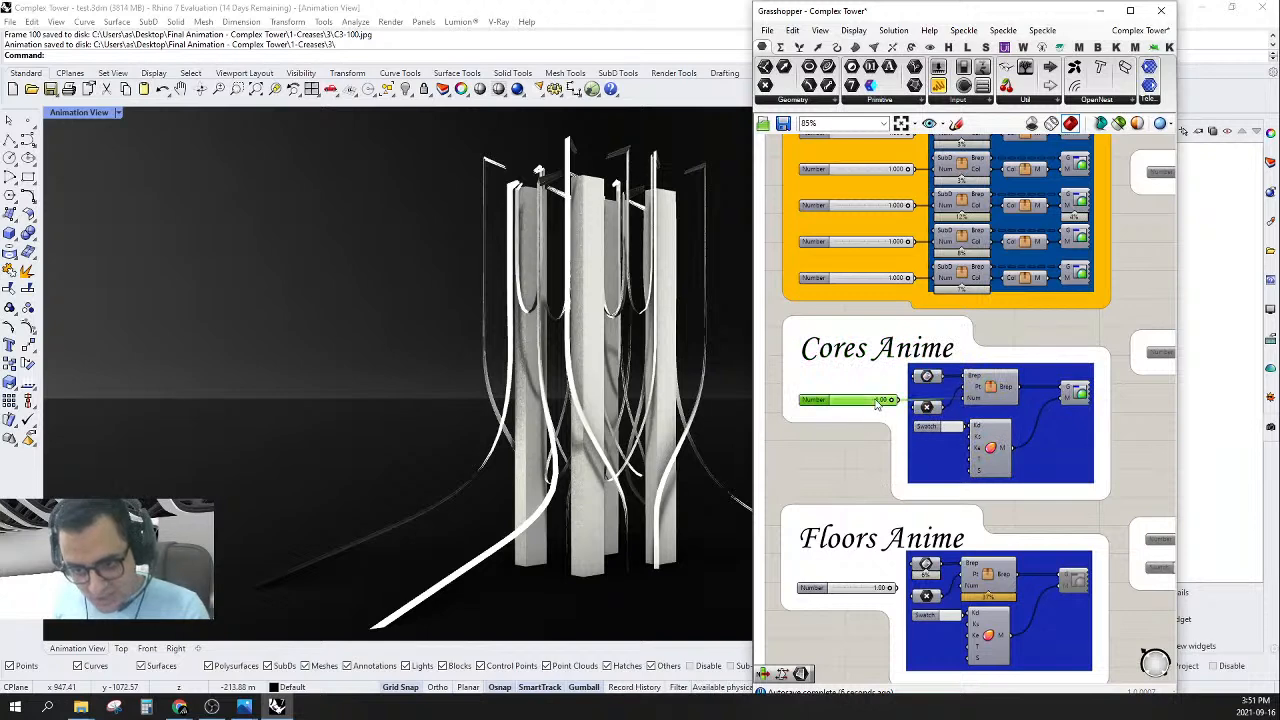
double_click(877, 402)
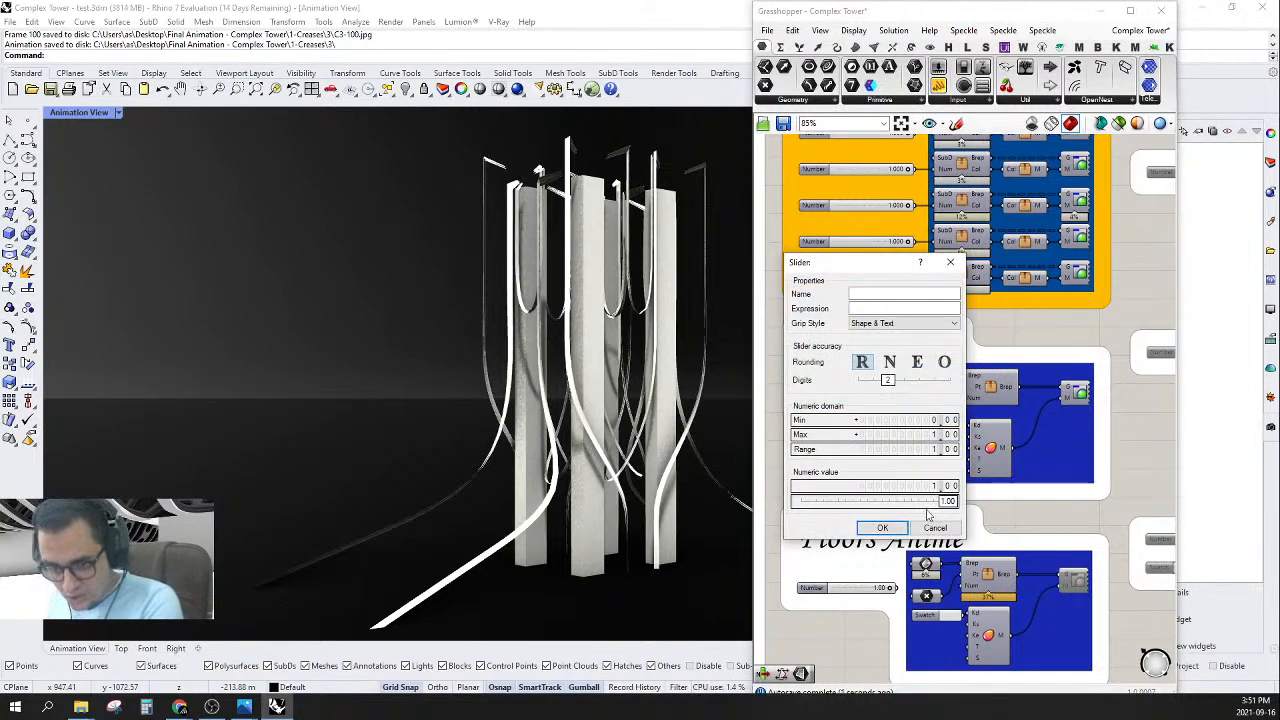
left_click_drag(950, 504, 775, 488)
left_click(883, 528)
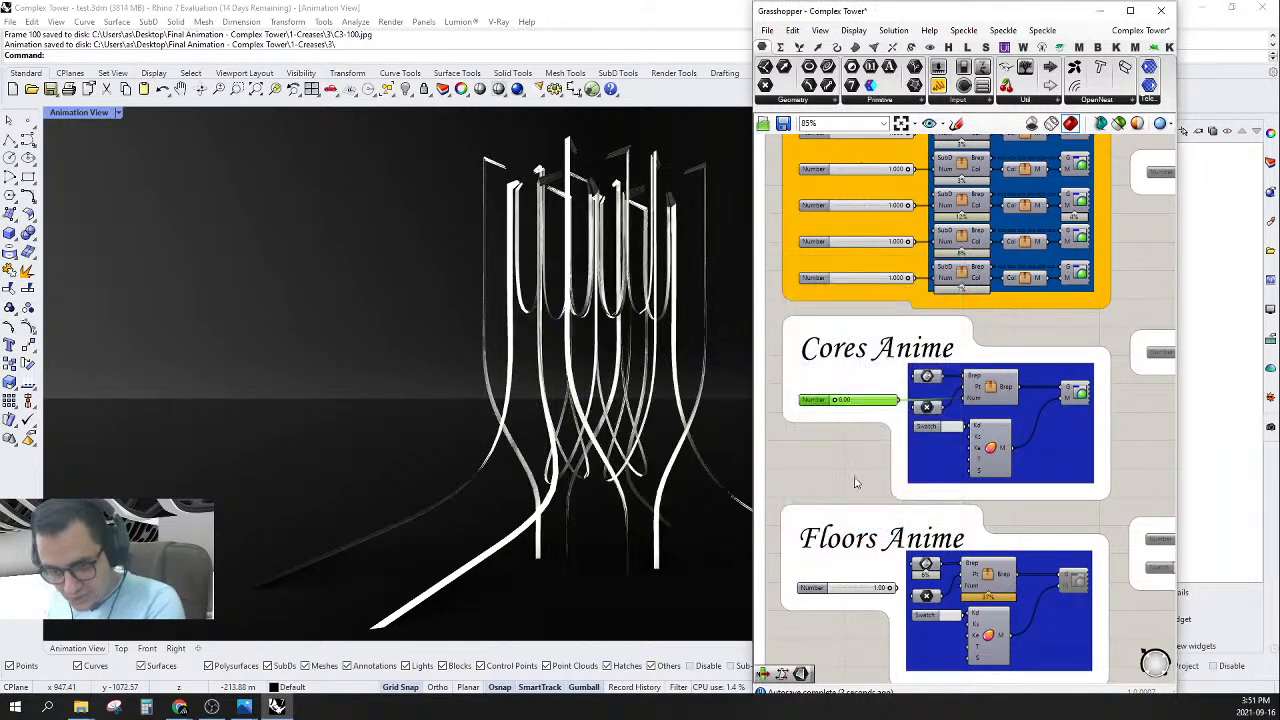
- Enable the components of the first three Steel Anime rows together with their shared swatch and material
scroll(866, 420, "down", 3)
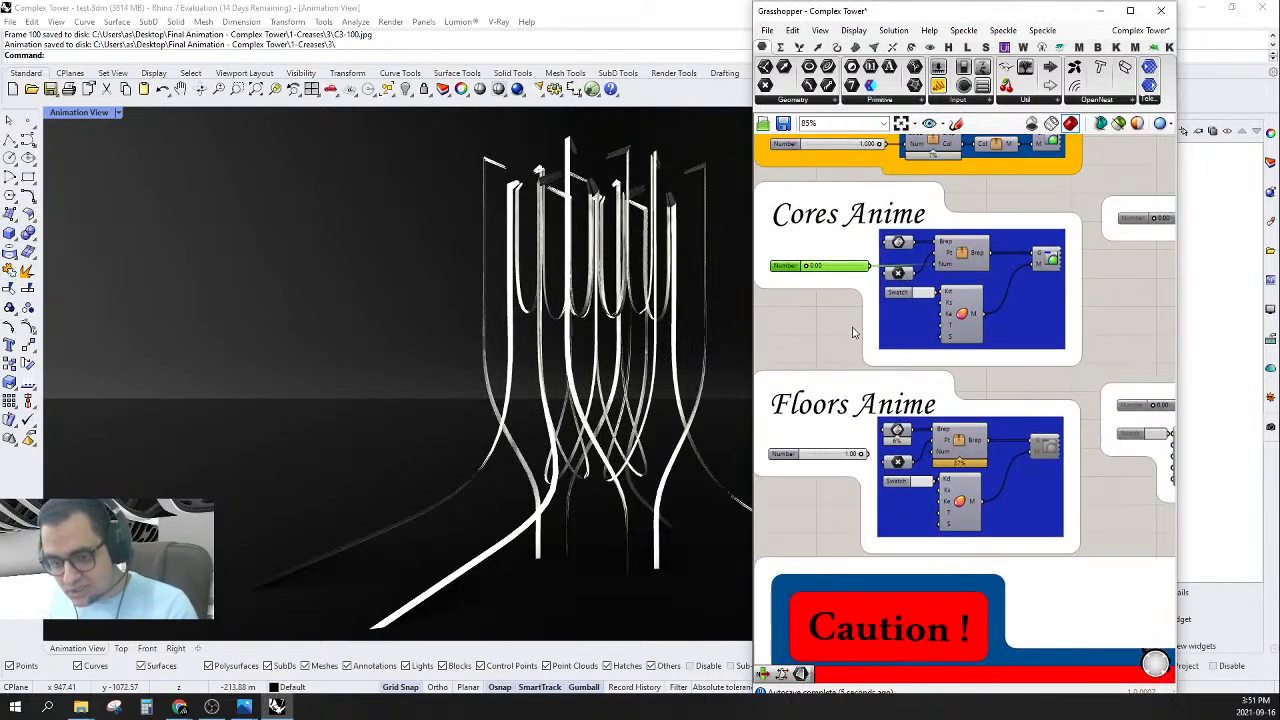
left_click_drag(1104, 360, 1078, 353)
right_click_drag(1150, 346, 906, 489)
scroll(929, 454, "down", 2)
right_click_drag(955, 225, 932, 405)
right_click_drag(953, 285, 945, 351)
scroll(945, 350, "up", 3)
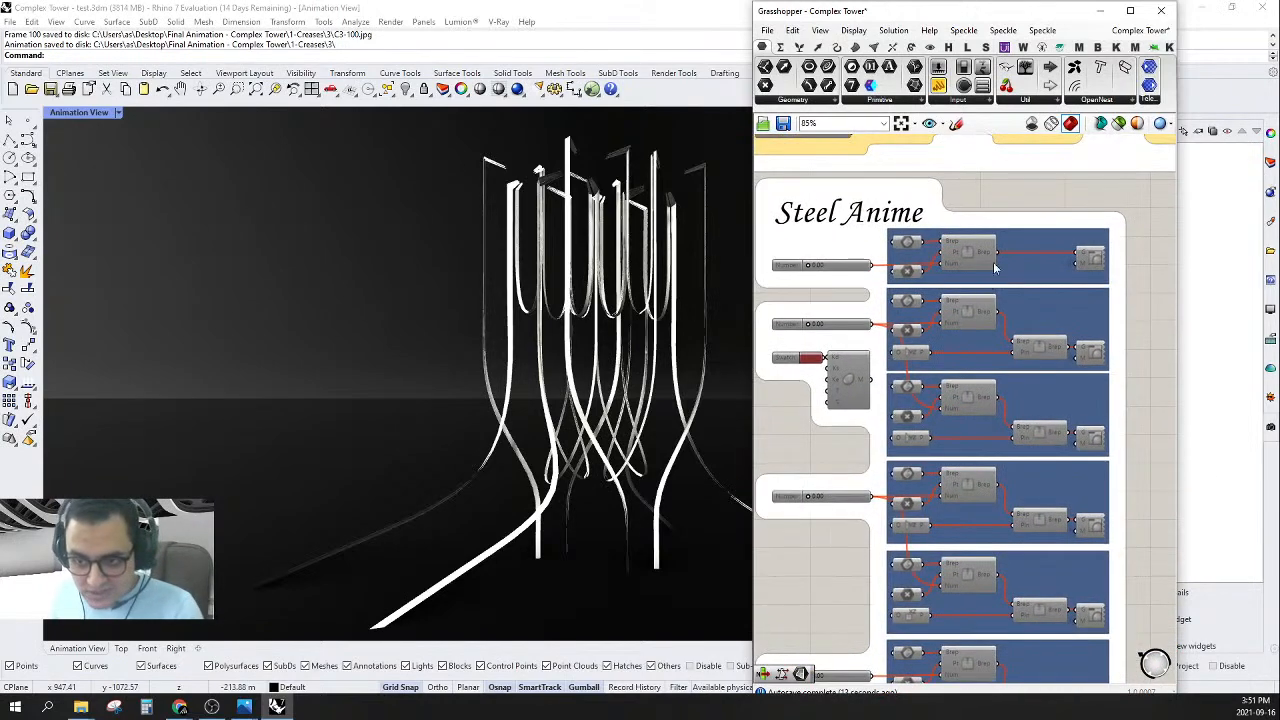
scroll(985, 258, "down", 1)
right_click_drag(941, 332, 915, 335)
right_click_drag(917, 406, 960, 425)
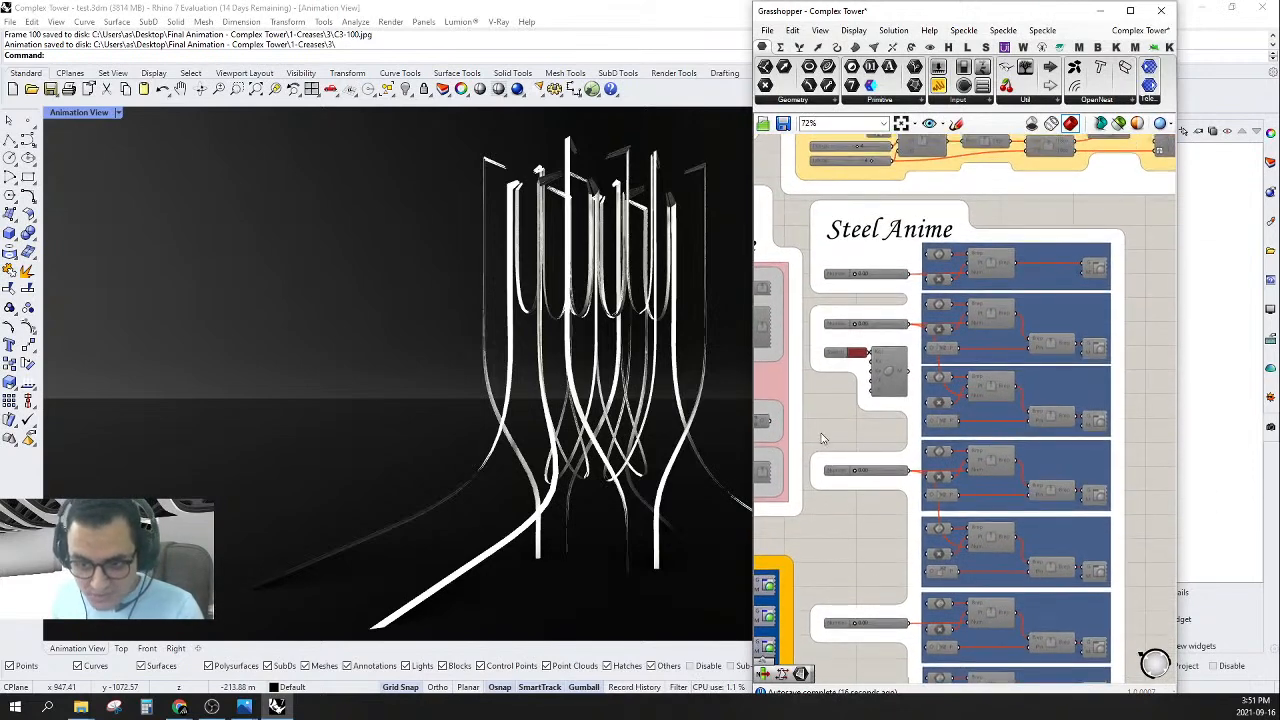
left_click_drag(810, 447, 1146, 252)
right_click(1147, 254)
left_click(1148, 287)
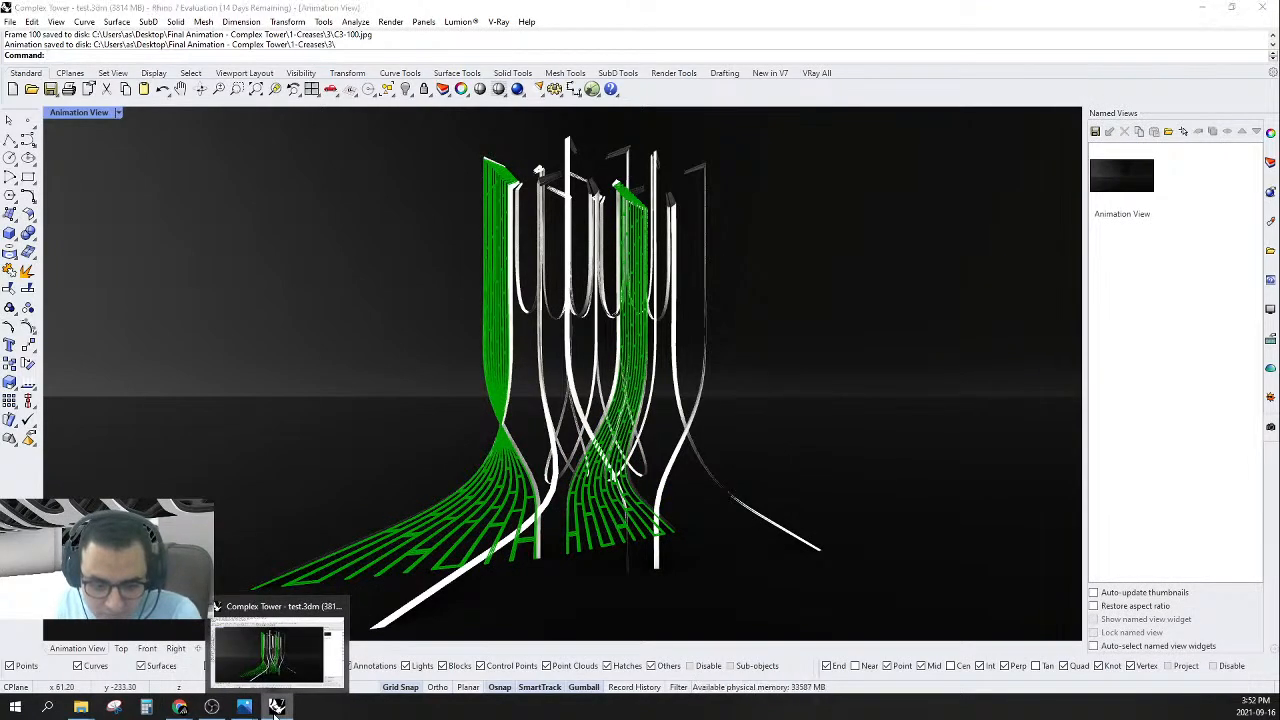
left_click(277, 708)
mouse_move(181, 708)
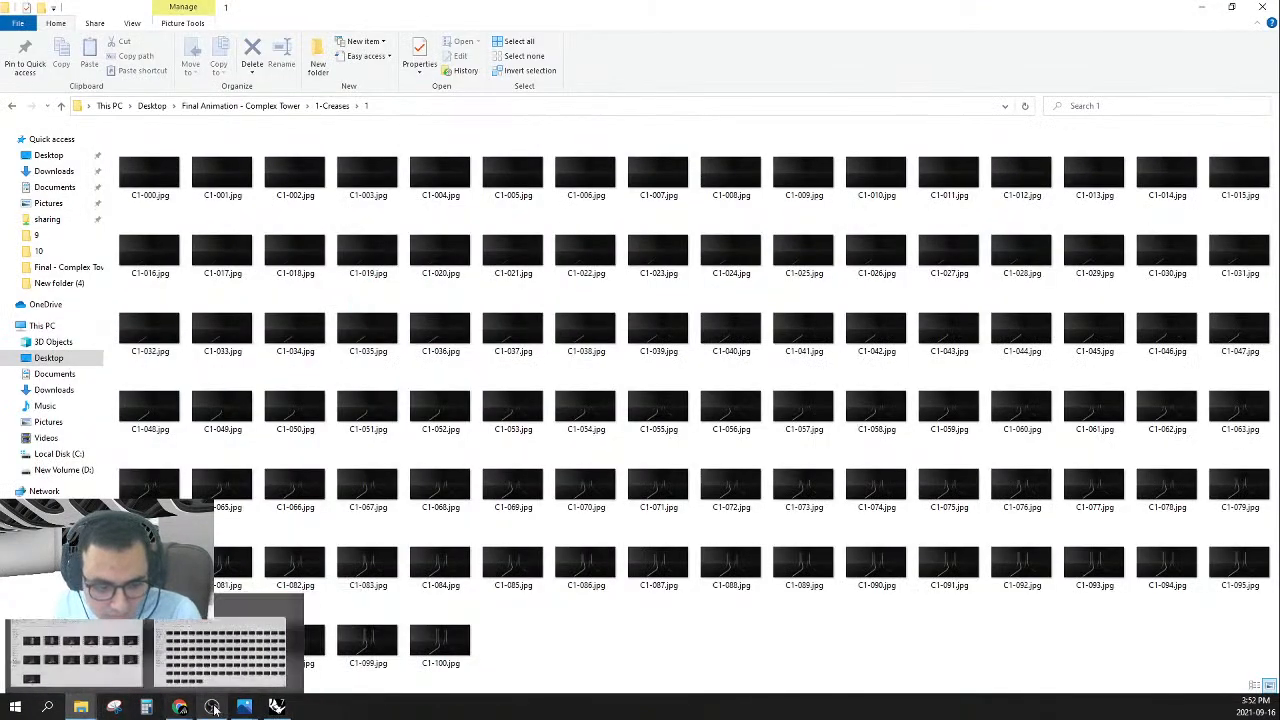
left_click(277, 708)
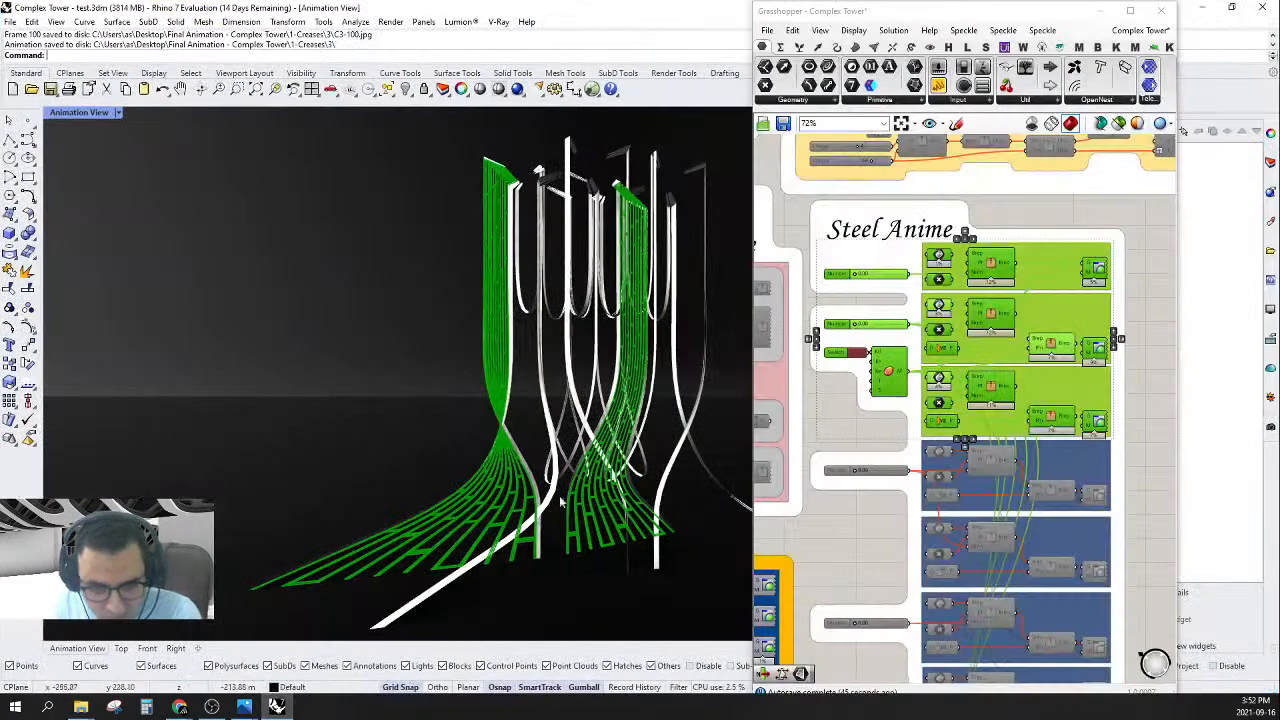
- Toggle the preview of the cluster feeding the second Steel Anime row's output
left_click(1118, 328)
right_click(1060, 346)
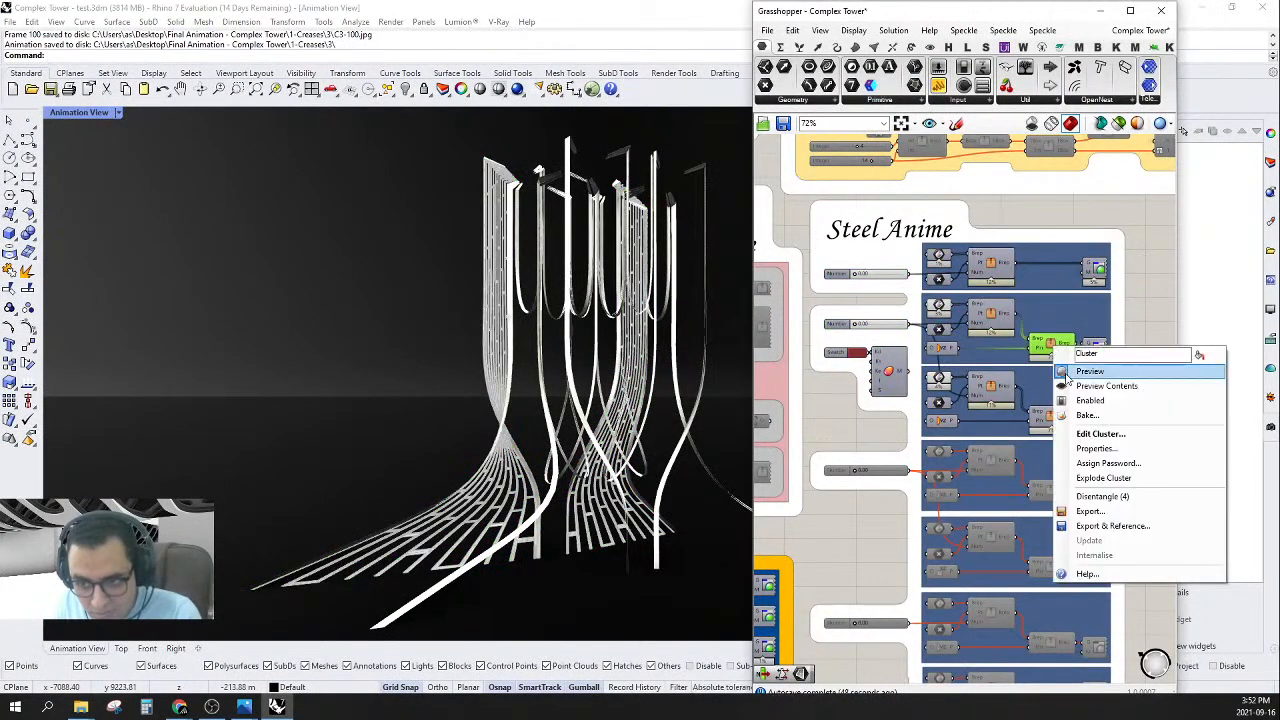
left_click(1068, 372)
- Enable the preview component at the end of the Floors Anime group
scroll(1000, 345, "down", 4)
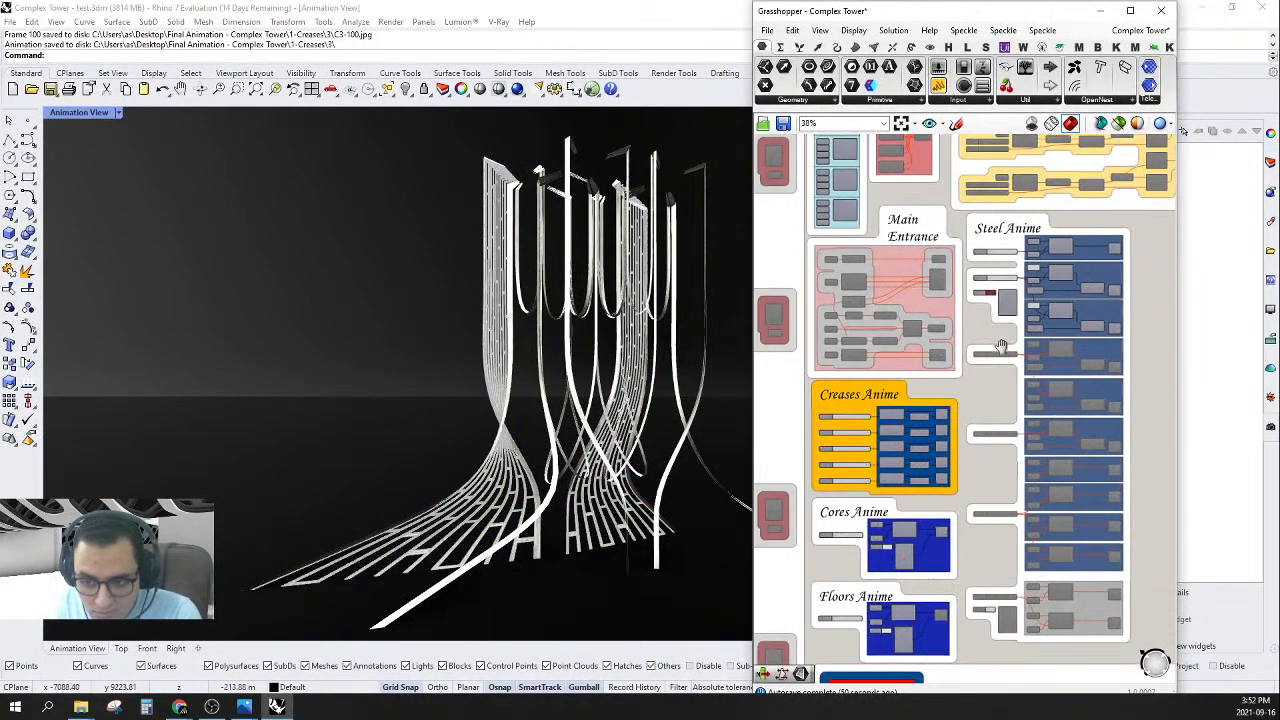
scroll(1000, 345, "up", 5)
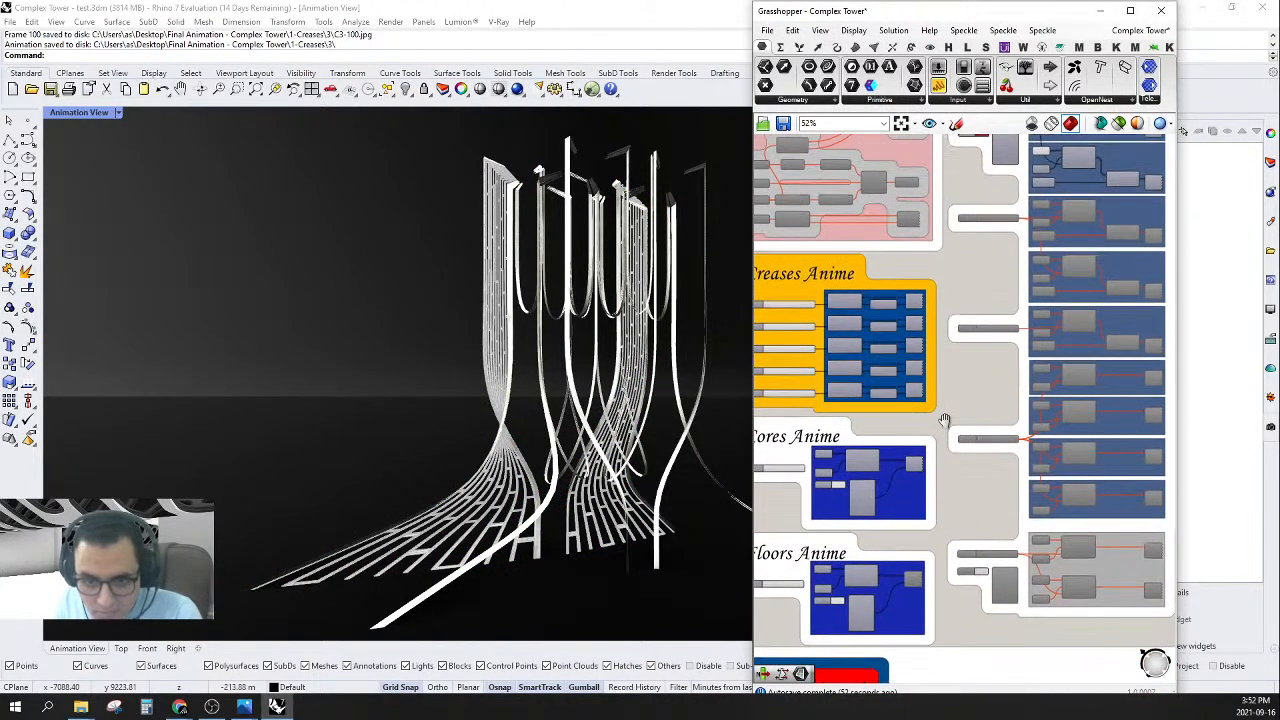
right_click_drag(944, 420, 966, 372)
scroll(958, 430, "up", 3)
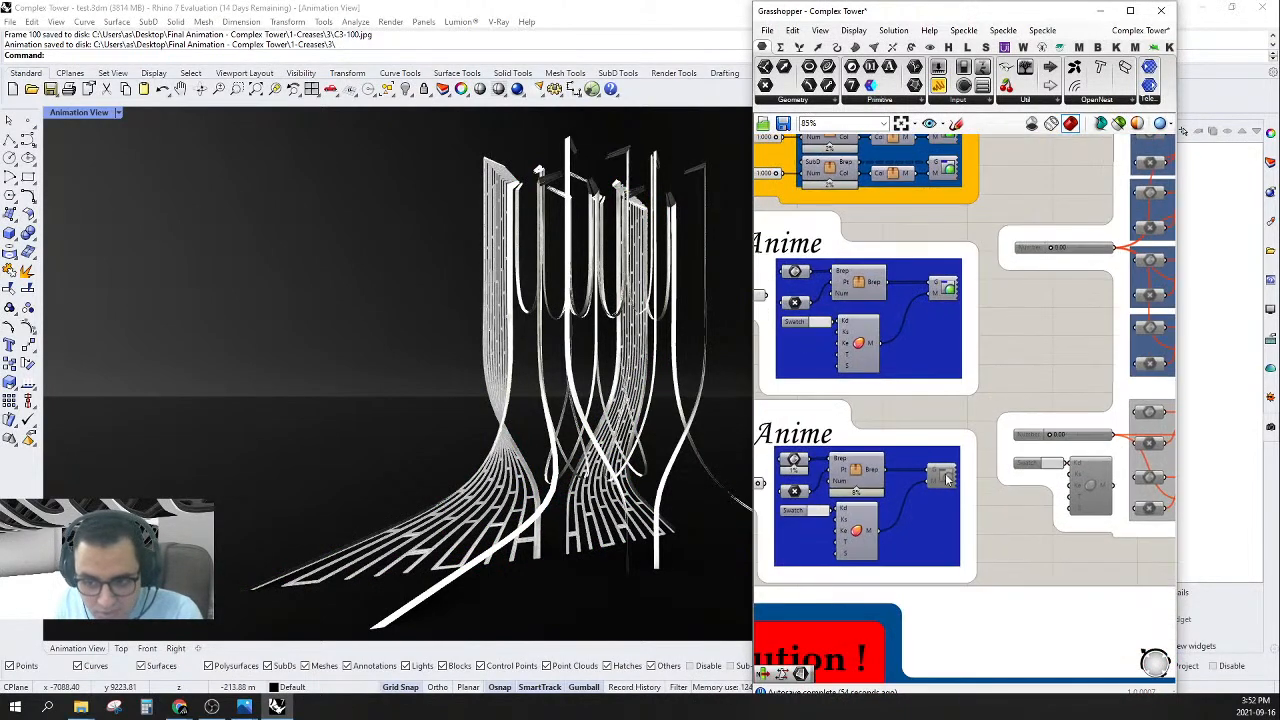
right_click(947, 479)
left_click(985, 528)
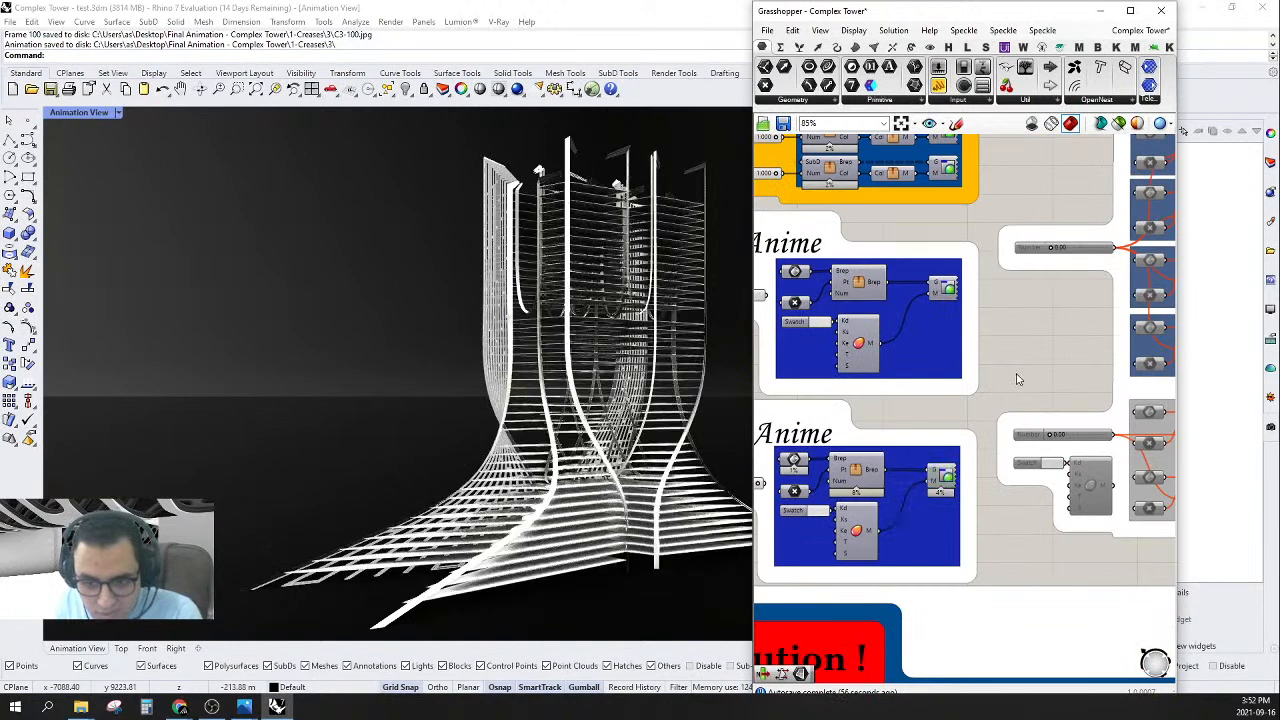
- Raise the Cores Anime slider to 1.00
right_click_drag(970, 407, 988, 441)
right_click_drag(947, 384, 1000, 395)
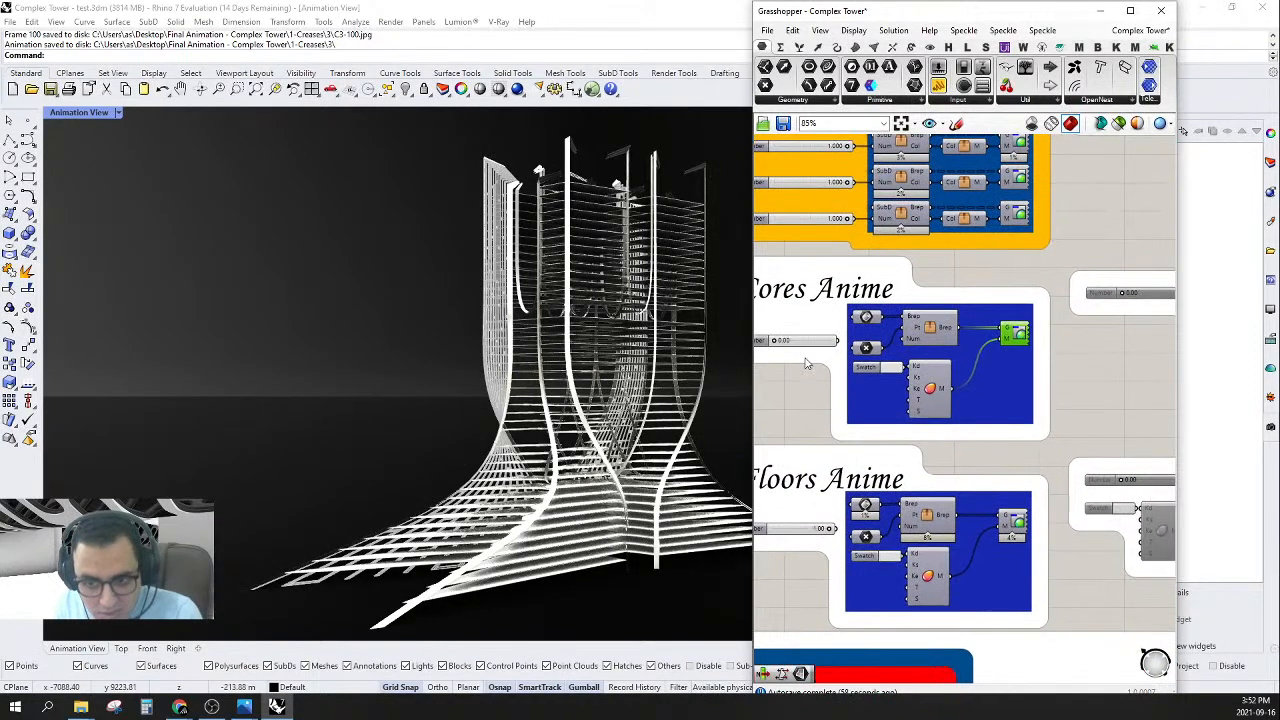
scroll(808, 364, "up", 1)
left_click_drag(790, 341, 818, 343)
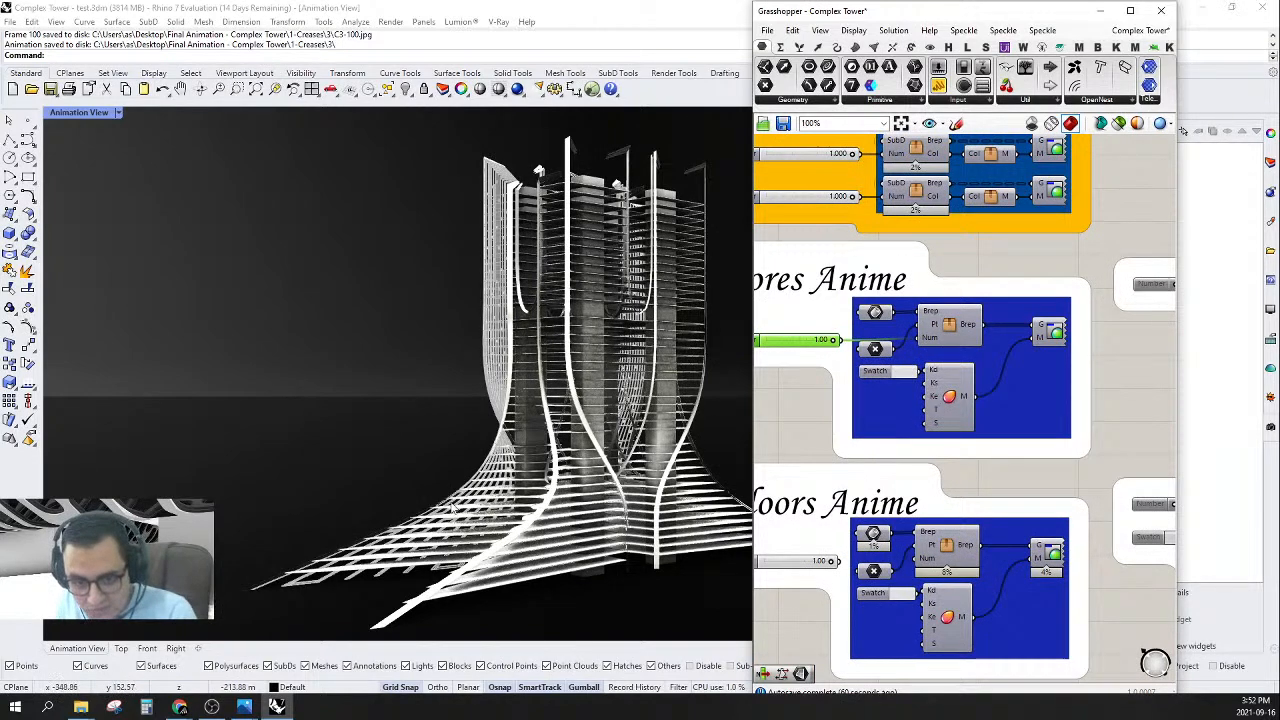
- Toggle the preview of the first Steel Anime row's output component and set that row's slider to 1.00
scroll(968, 441, "down", 5)
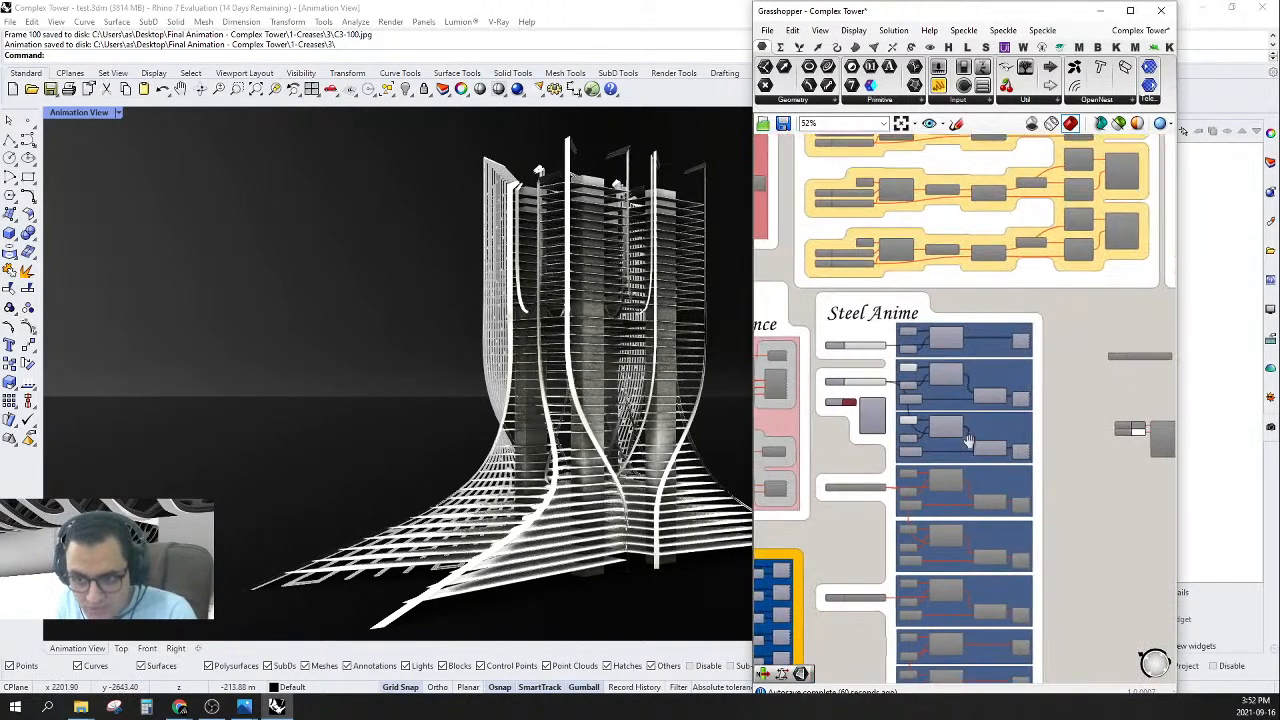
scroll(925, 393, "up", 3)
right_click(1088, 308)
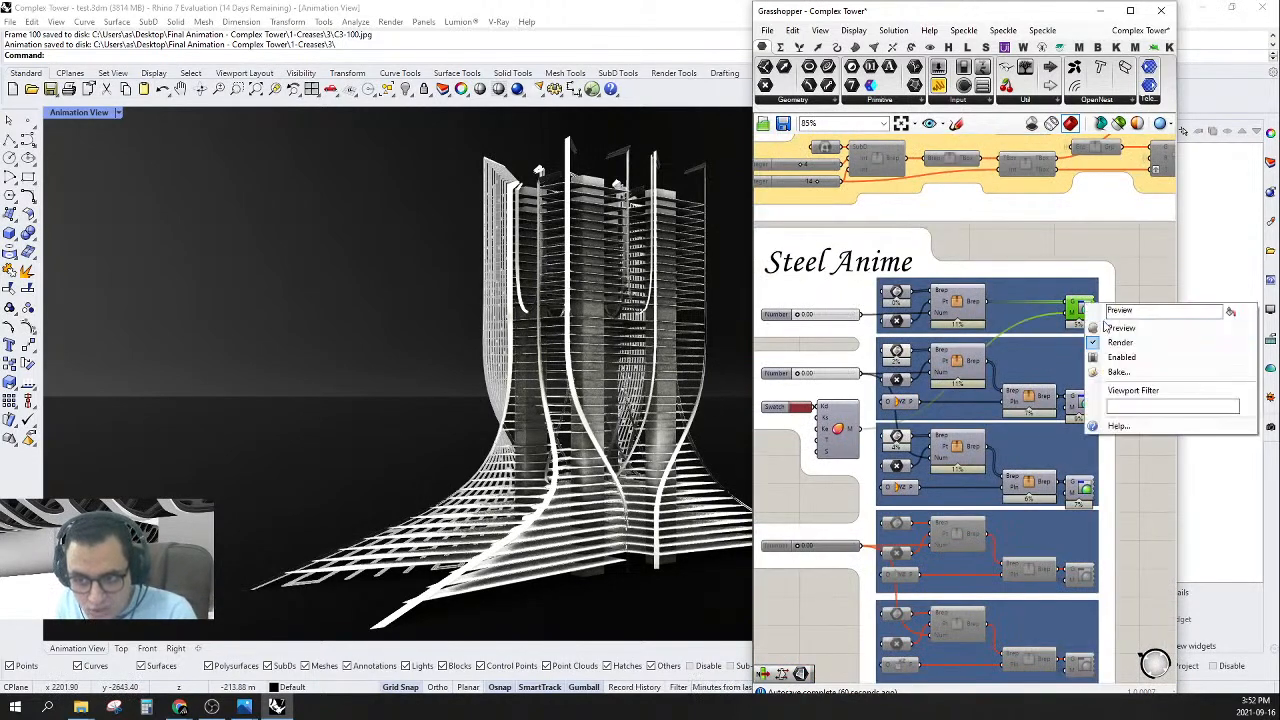
left_click(1107, 328)
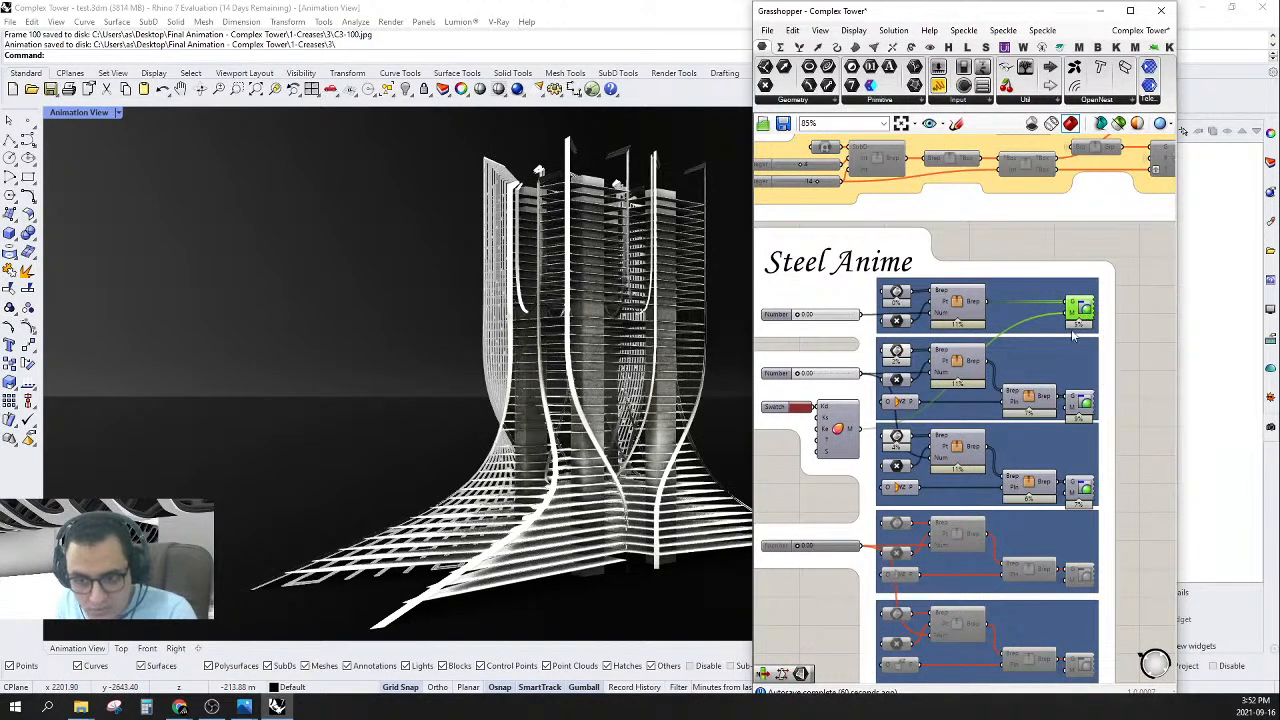
scroll(805, 315, "up", 2)
double_click(818, 316)
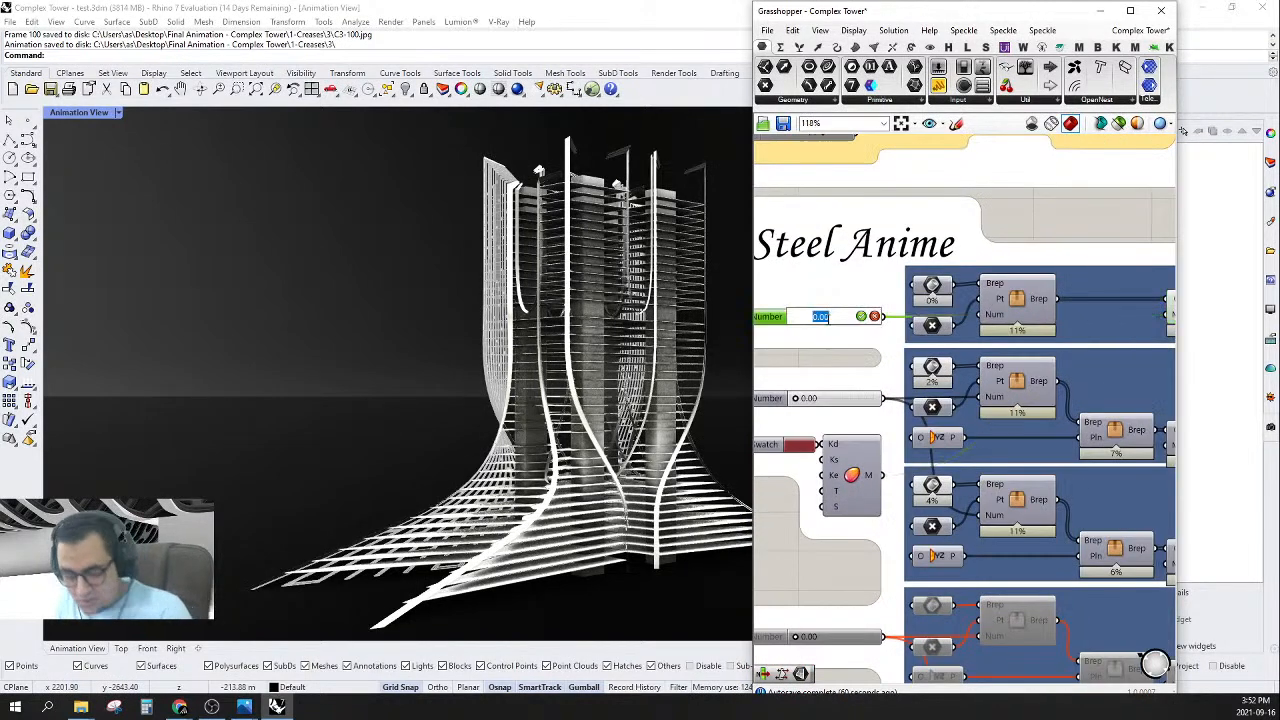
type("1")
key("Return")
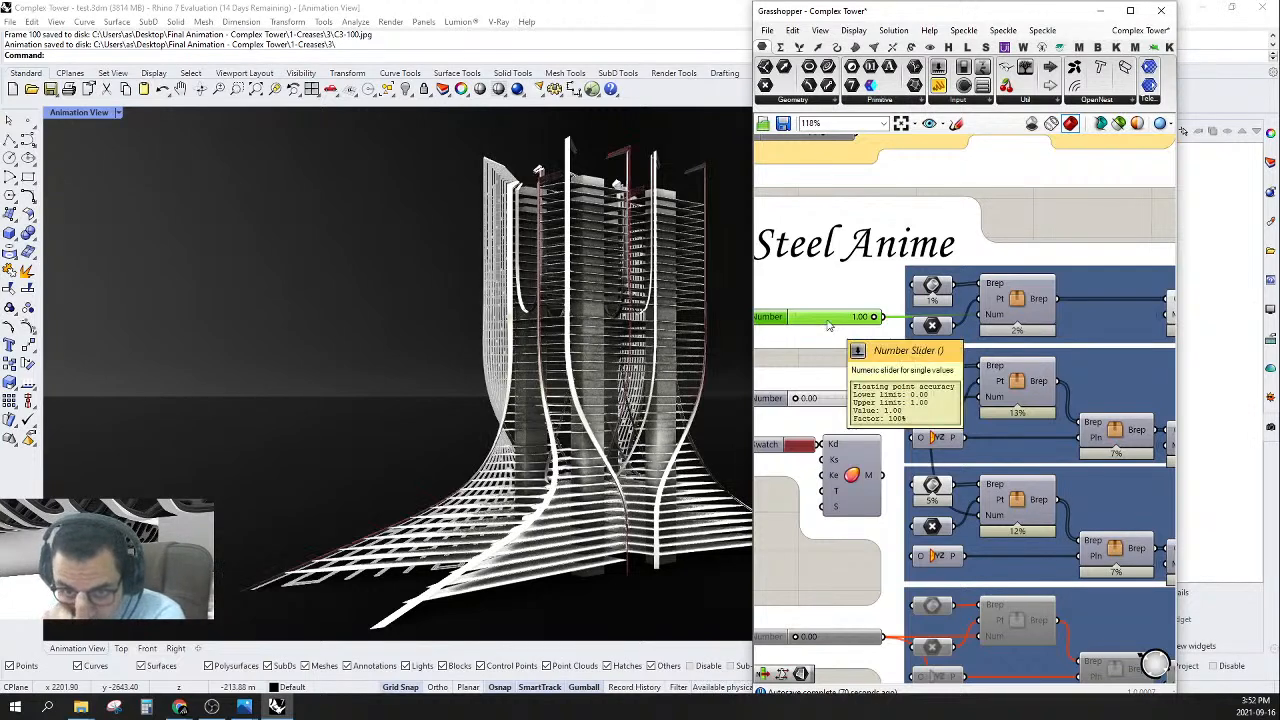
- Turn off the five preview components of the Creases Anime group together
scroll(1050, 258, "down", 4)
right_click_drag(1113, 292, 1098, 271)
scroll(1098, 271, "down", 2)
right_click_drag(974, 400, 941, 332)
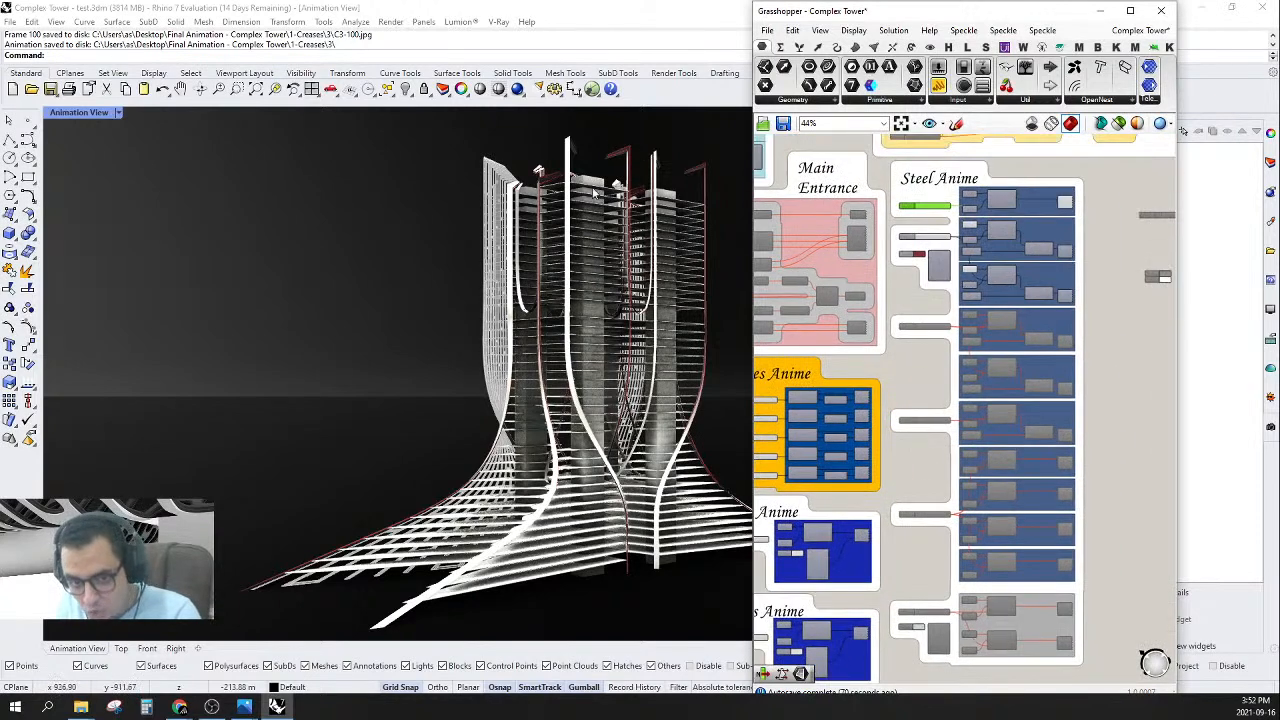
right_click_drag(961, 378, 1008, 339)
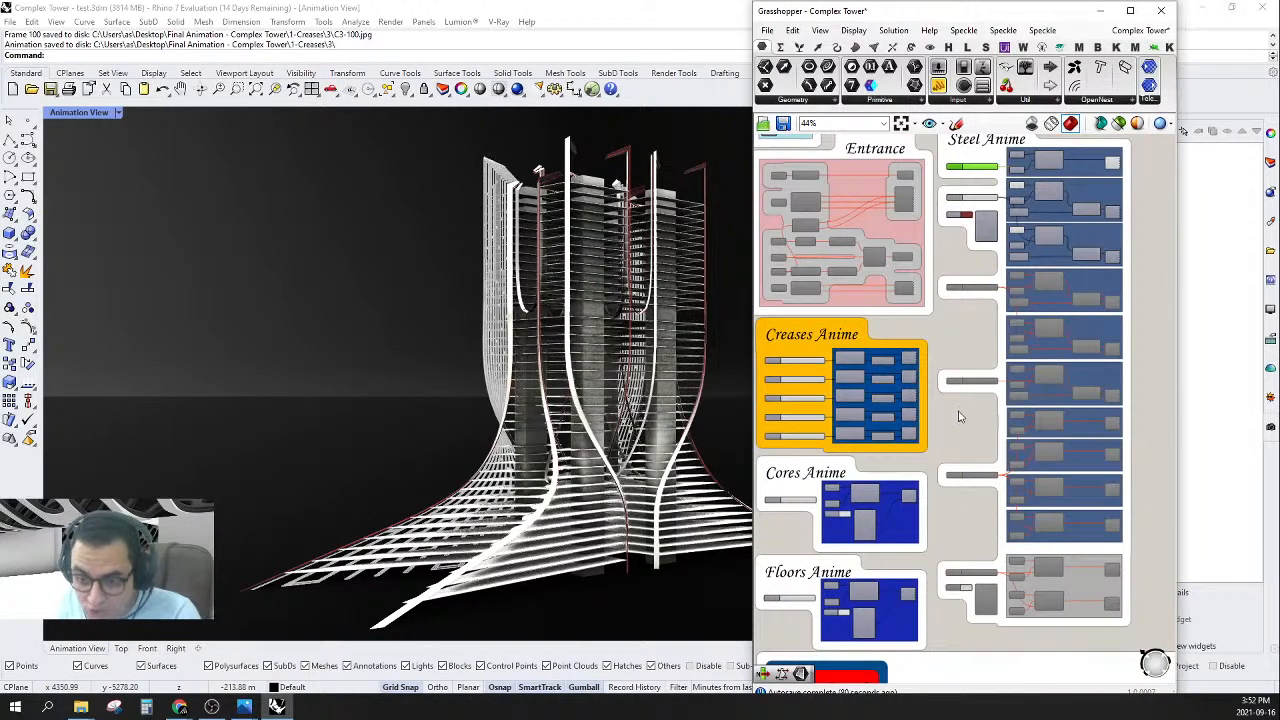
scroll(958, 416, "up", 2)
right_click(961, 445)
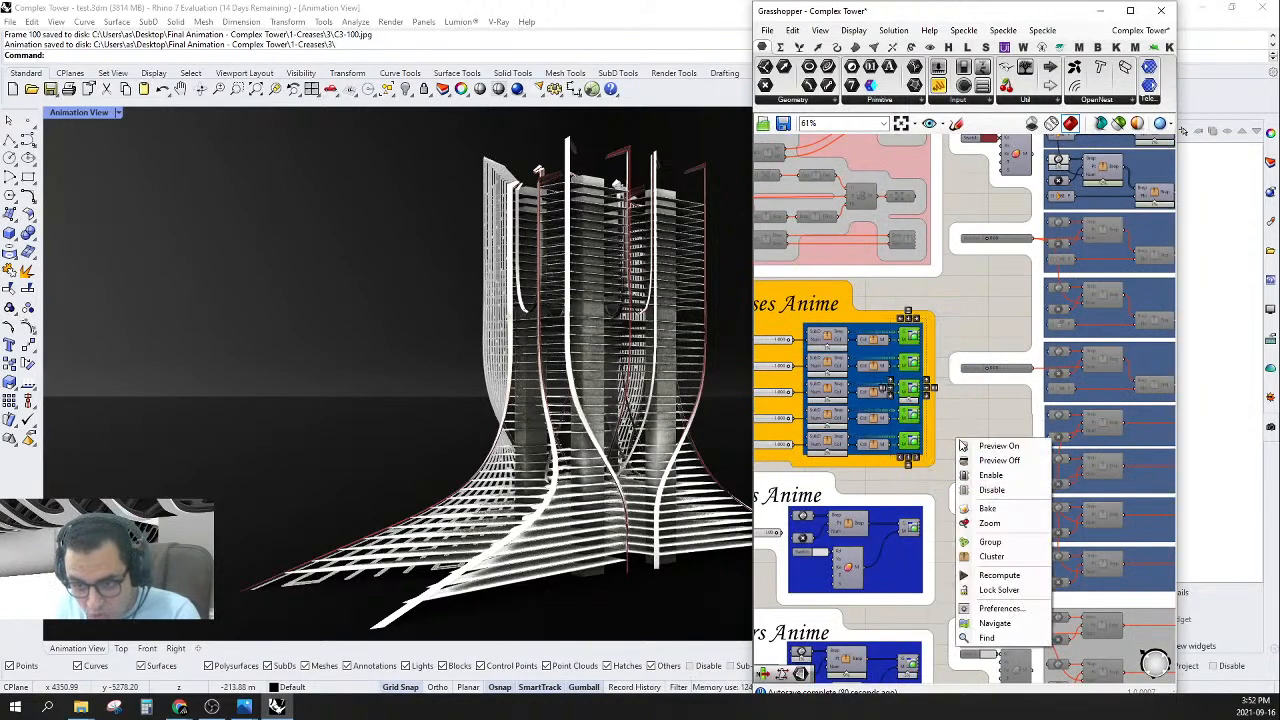
left_click(988, 475)
- Examine the first three rows of the Steel Anime group and their output preview components
right_click_drag(1112, 351, 1010, 510)
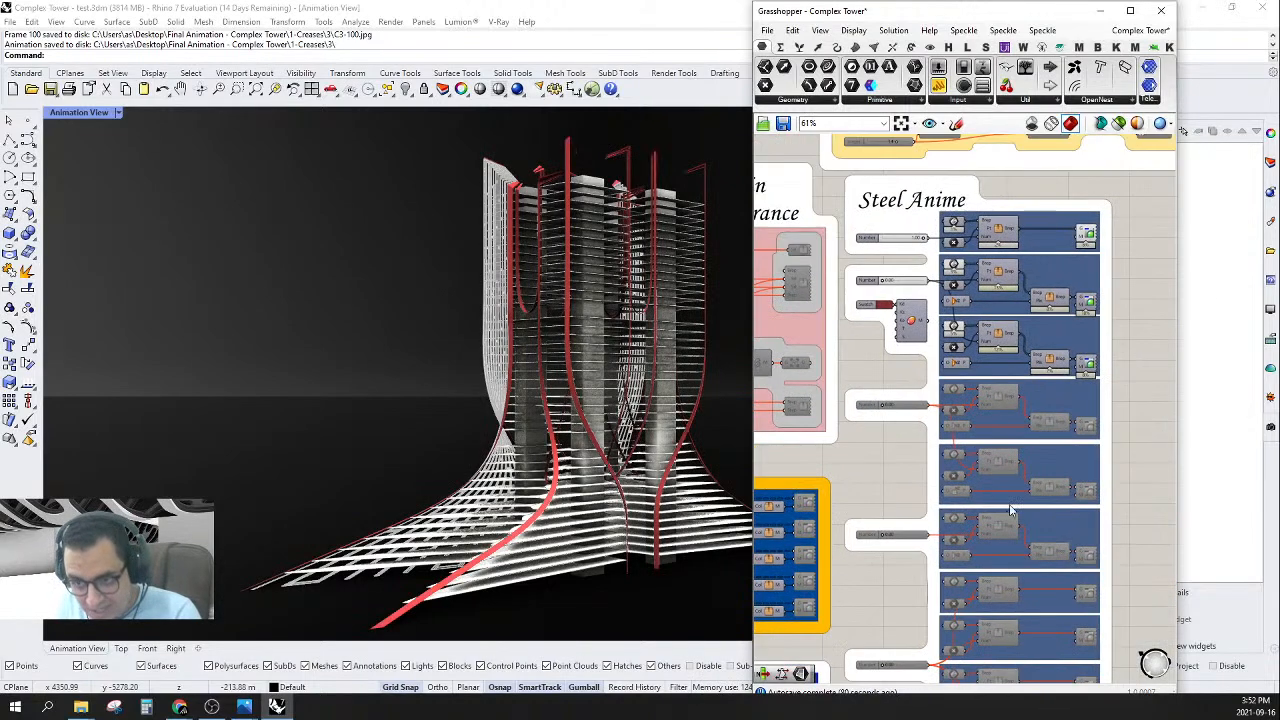
mouse_move(1042, 379)
right_mouse_down()
mouse_move(1046, 397)
mouse_move(1064, 377)
right_mouse_up()
left_click(1110, 237)
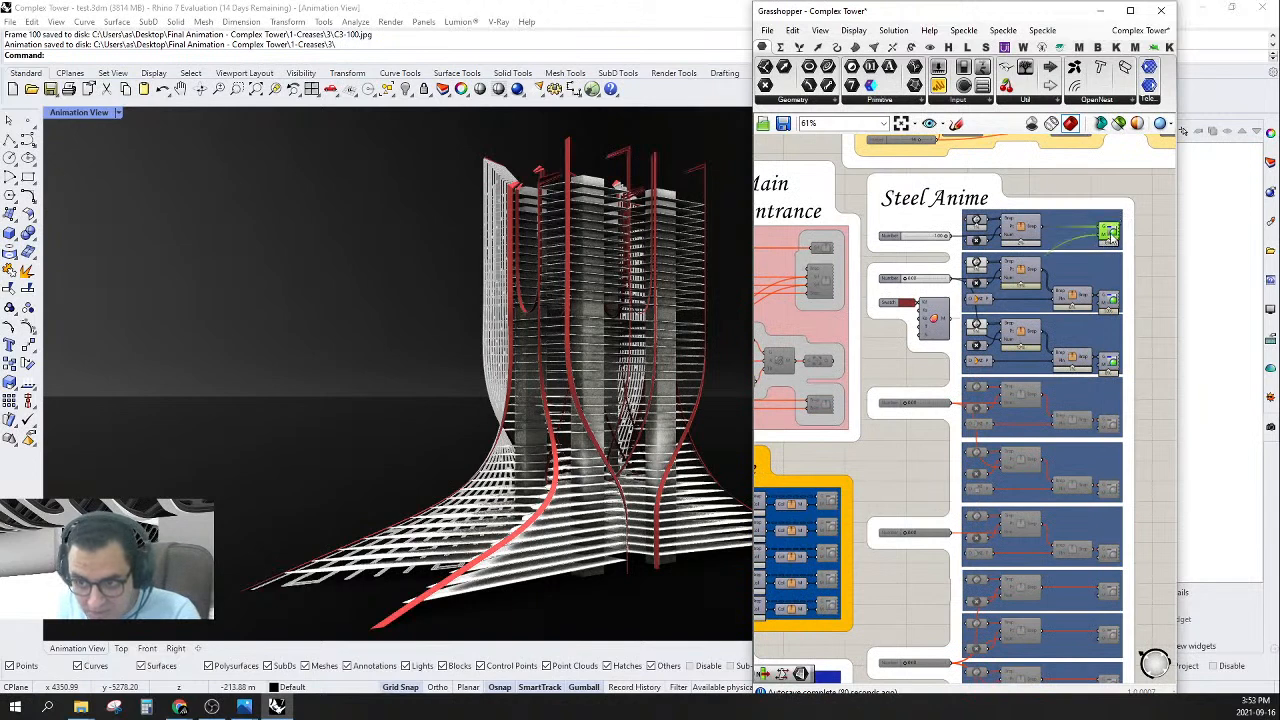
left_click_drag(1137, 286, 1121, 376)
scroll(1150, 298, "up", 3)
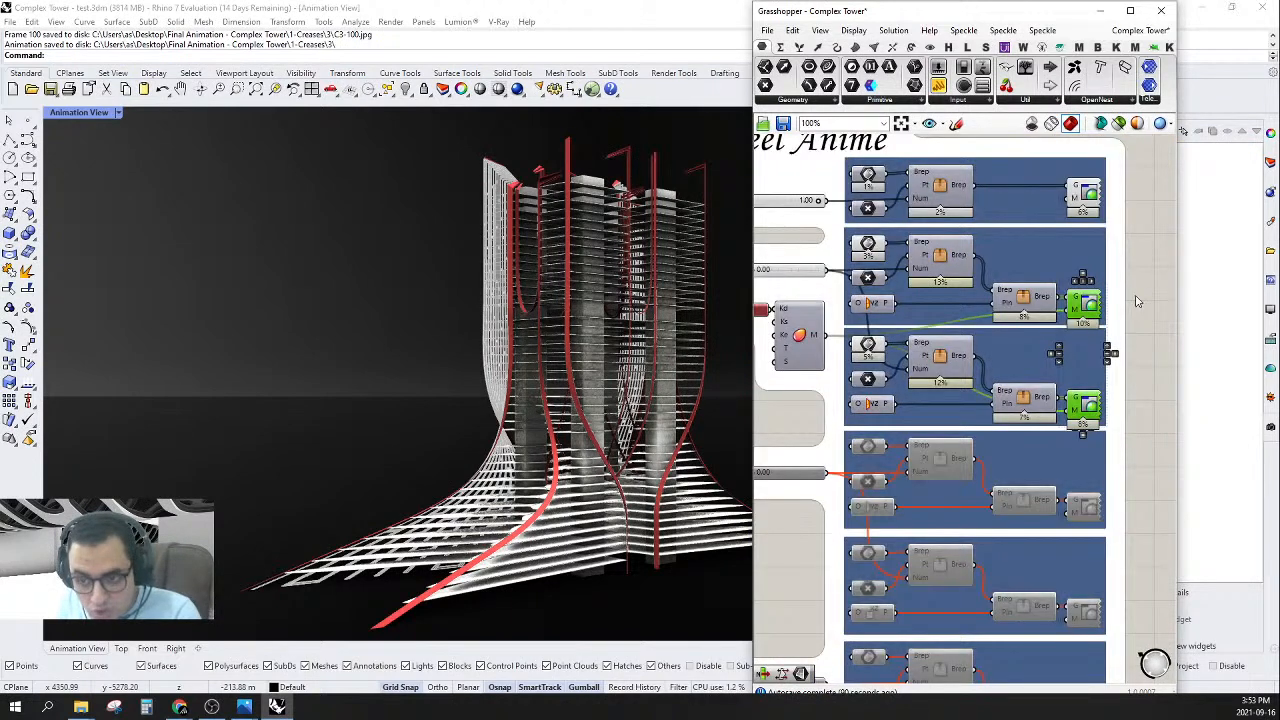
scroll(1127, 312, "down", 1)
scroll(1116, 312, "up", 1)
right_click_drag(1010, 302, 986, 322)
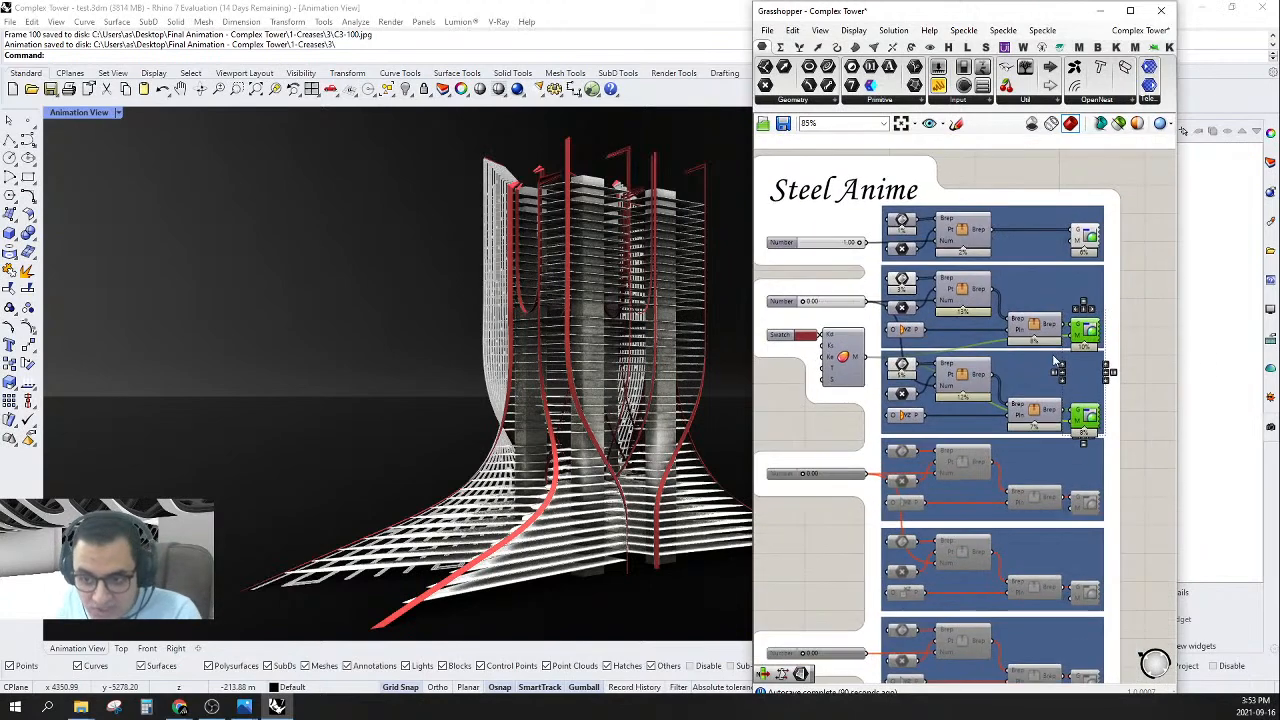
scroll(985, 323, "up", 1)
right_click_drag(905, 418, 922, 404)
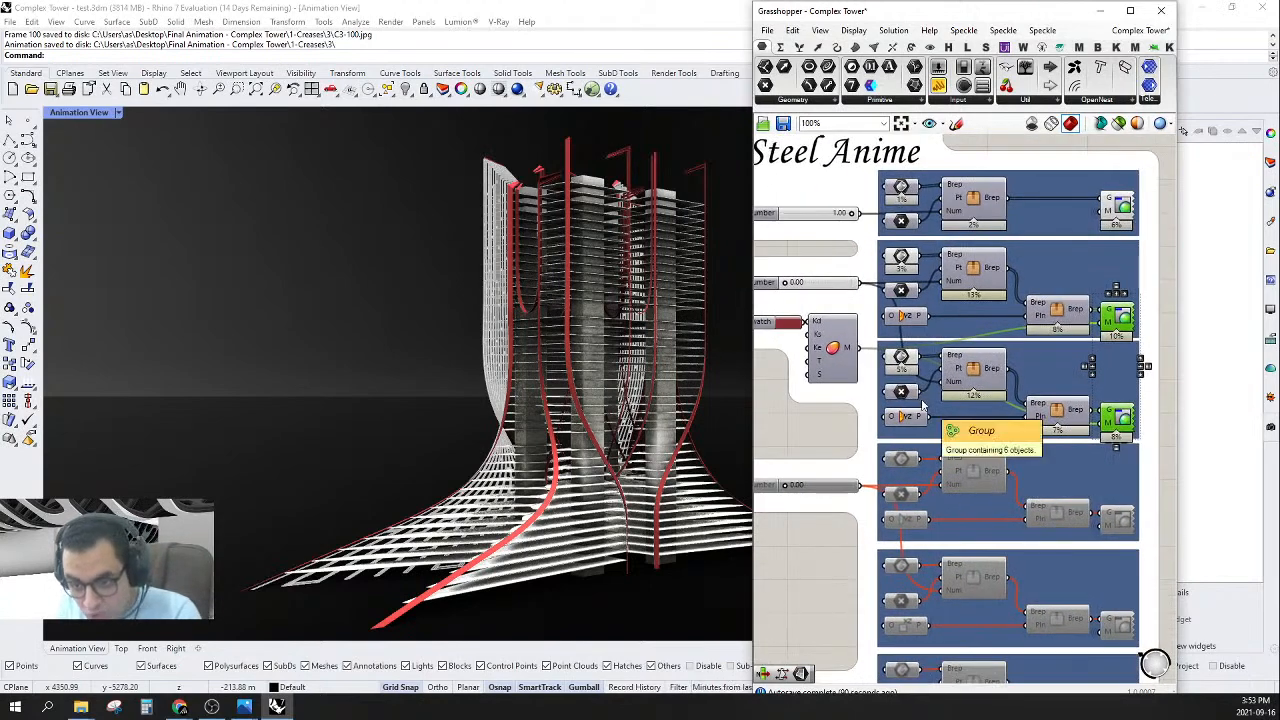
right_click_drag(866, 334, 880, 342)
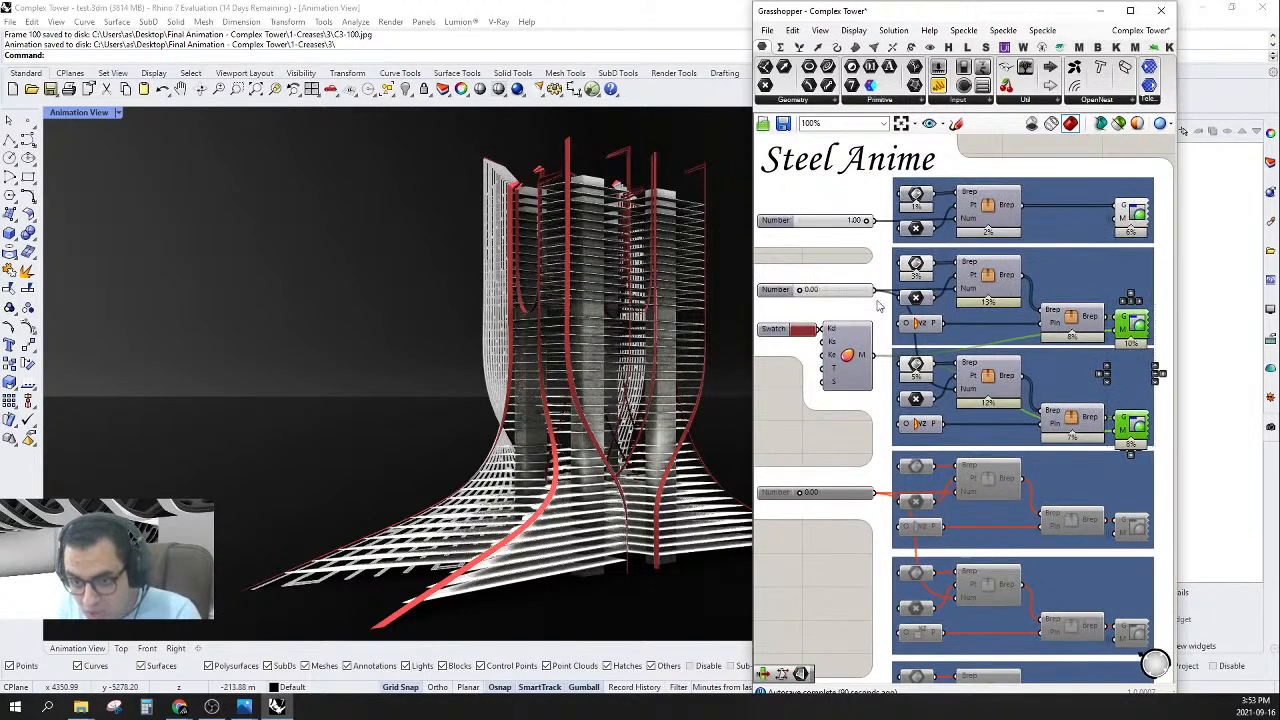
- Highlight the Brep inputs of the second and third Steel Anime rows to check which steel geometry they contain
left_click(850, 293)
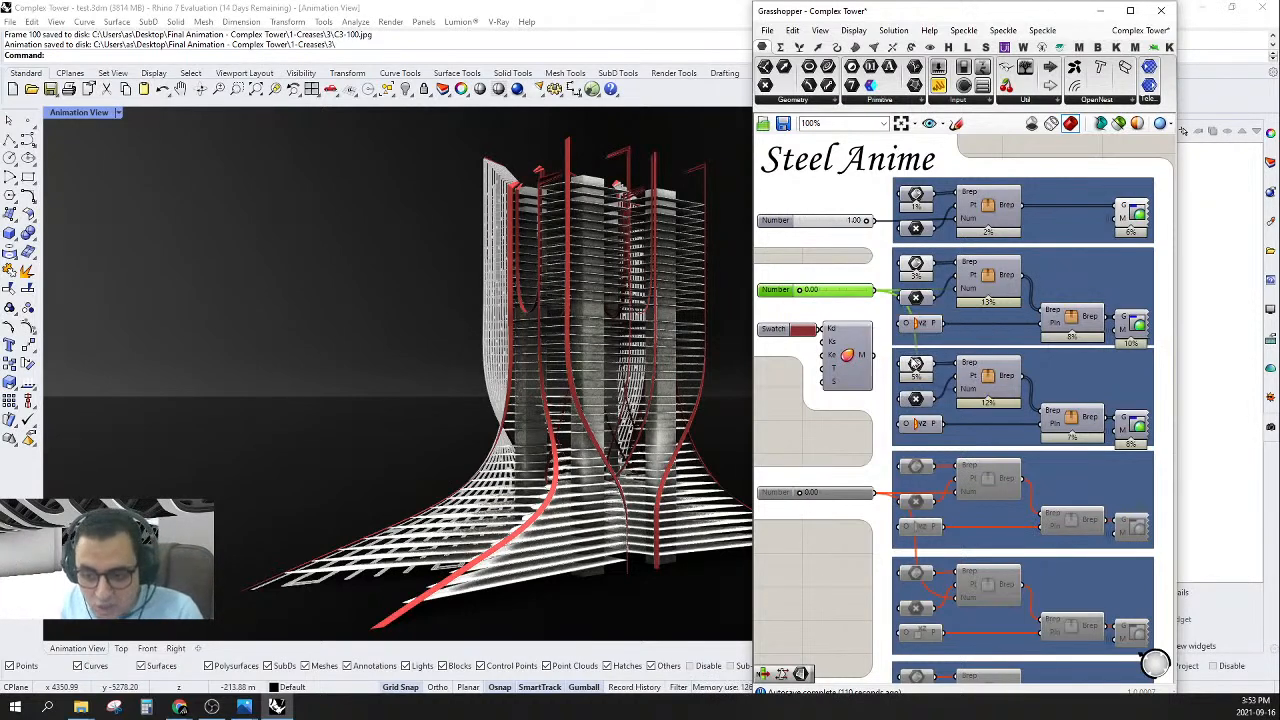
left_click(915, 365)
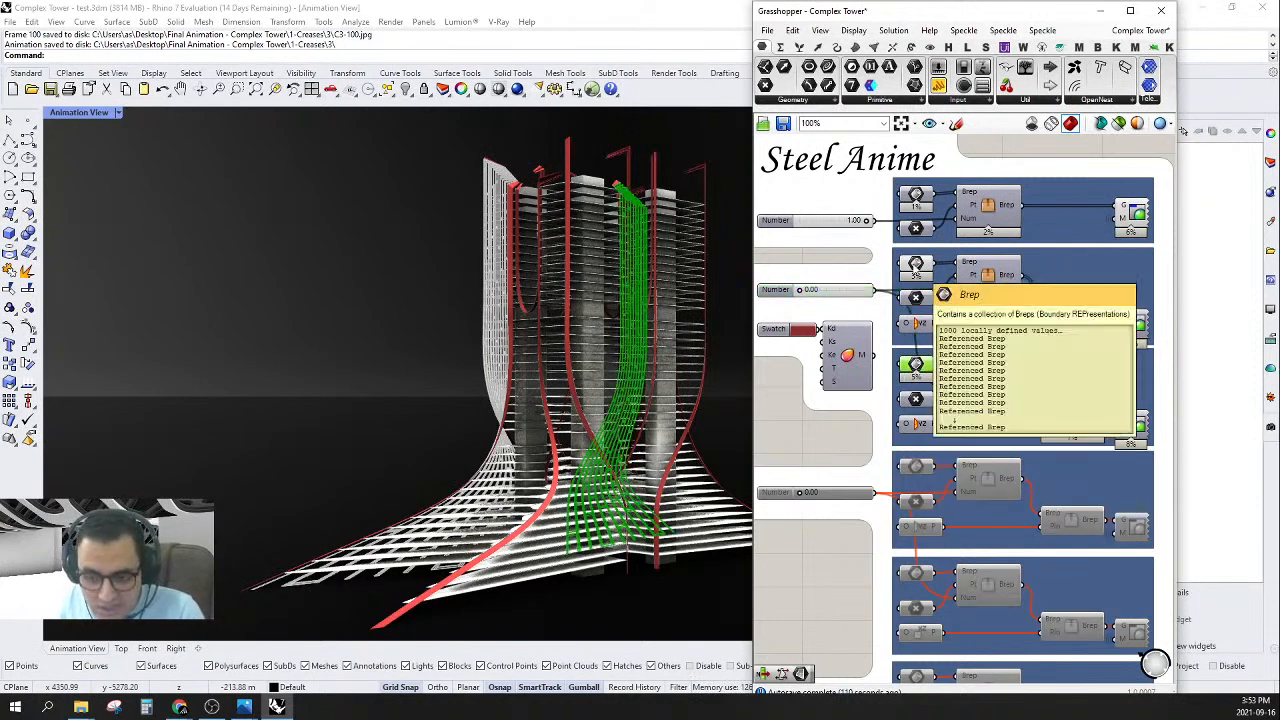
left_click(915, 265)
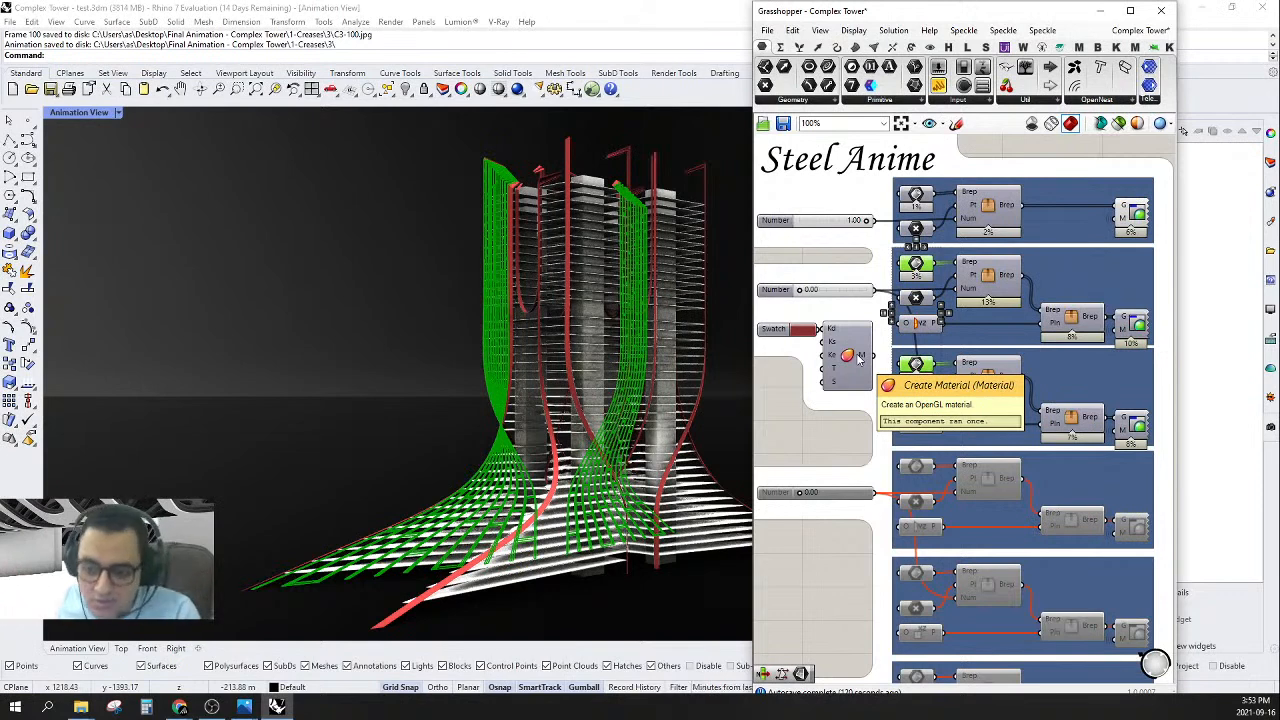
left_click(850, 448)
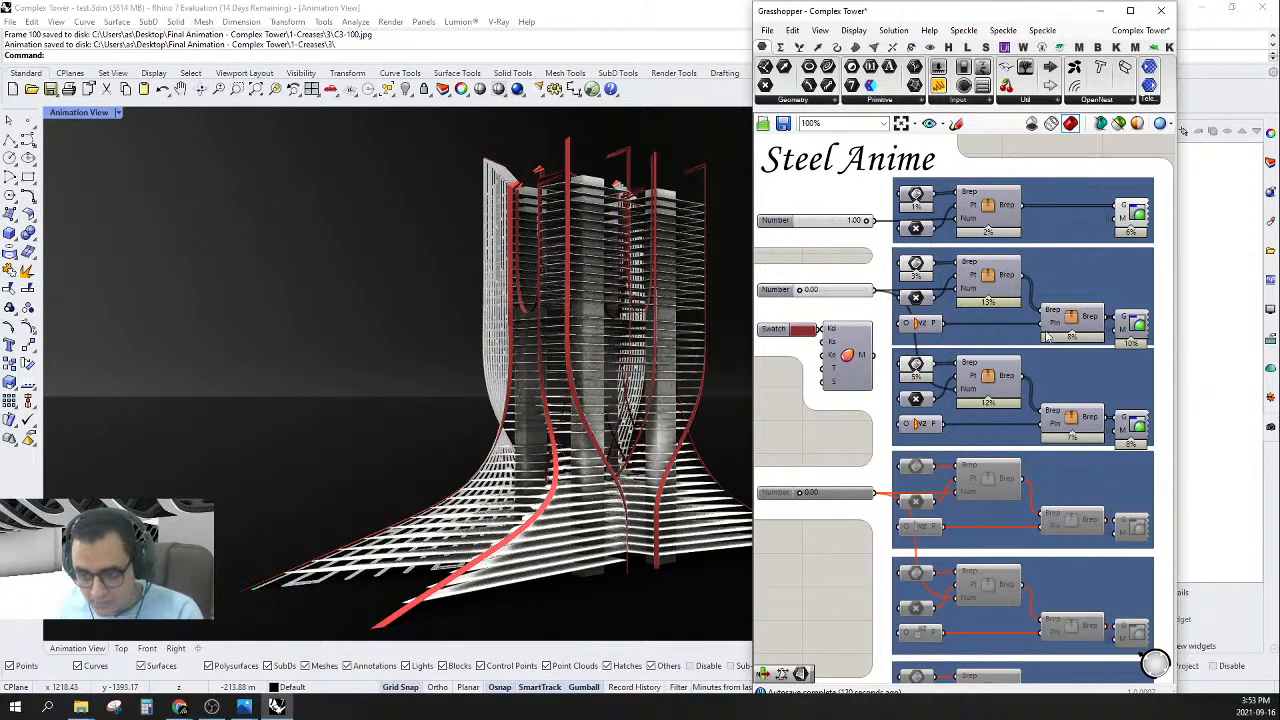
- Set the slider driving the second and third Steel Anime rows to 0.90
double_click(843, 290)
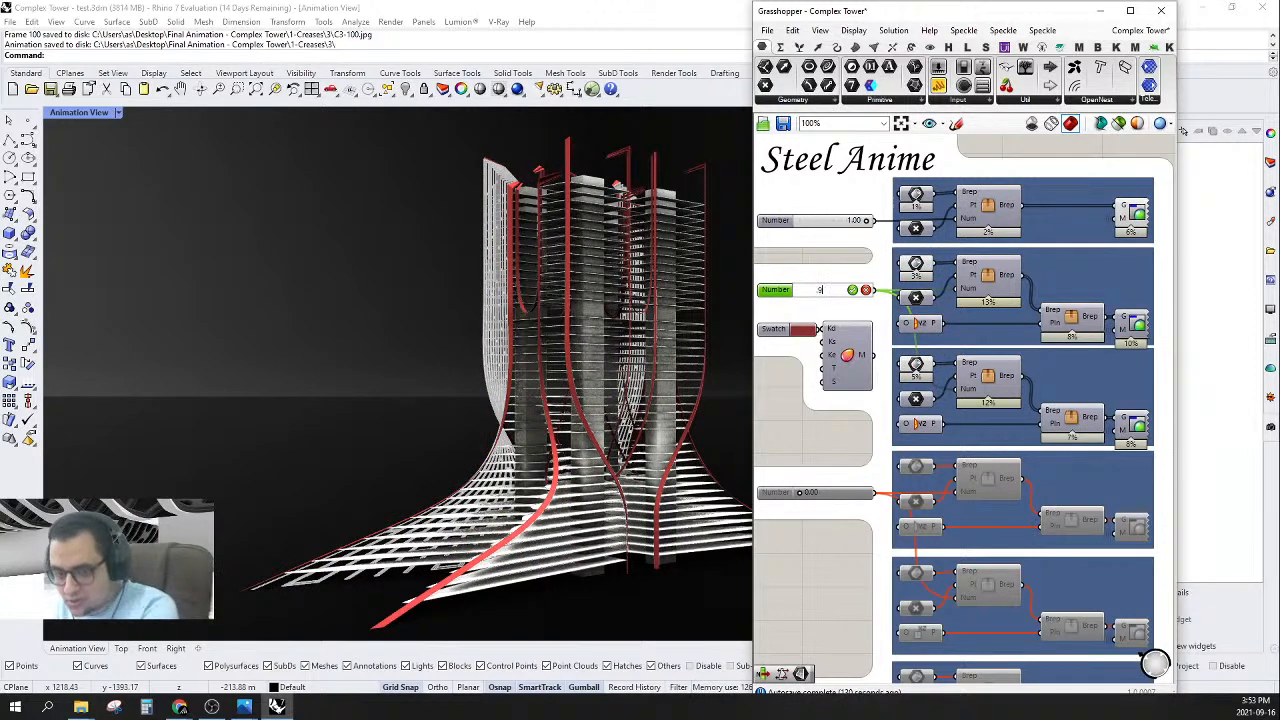
type(".9")
key("Return")
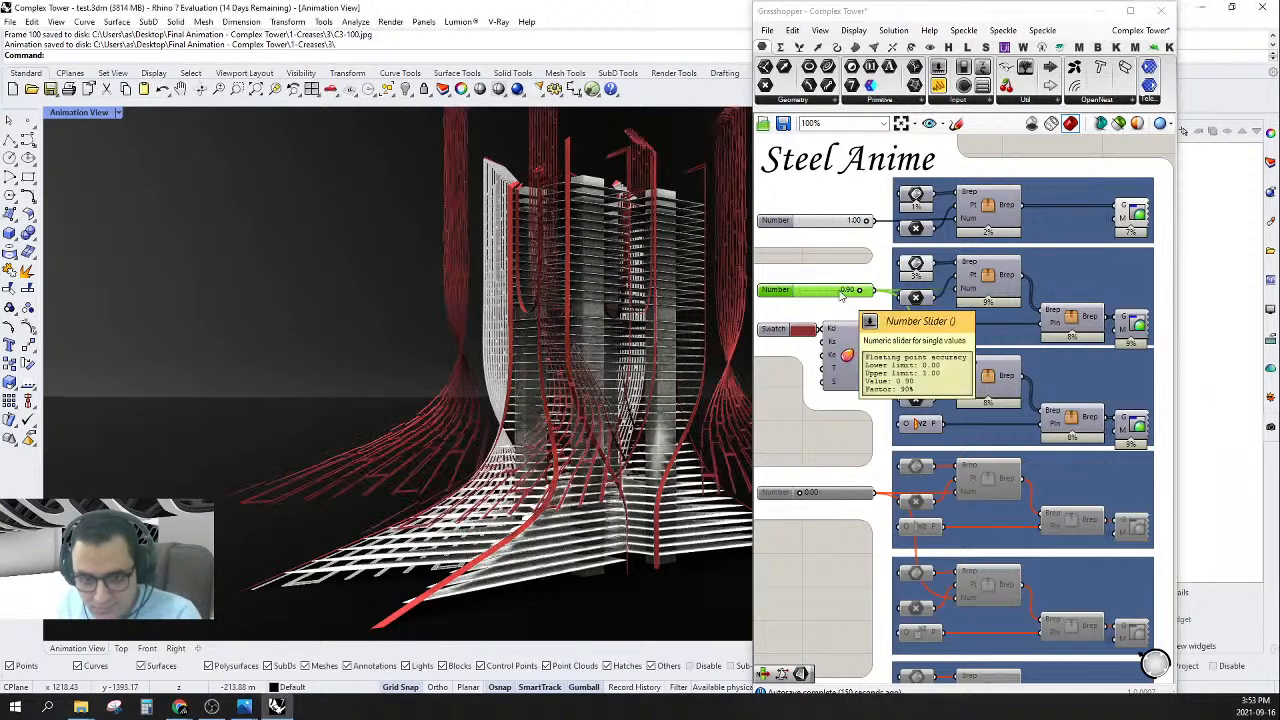
- Examine the partly animated steel around the tower from several angles and distances
scroll(413, 435, "down", 8)
scroll(411, 437, "up", 4)
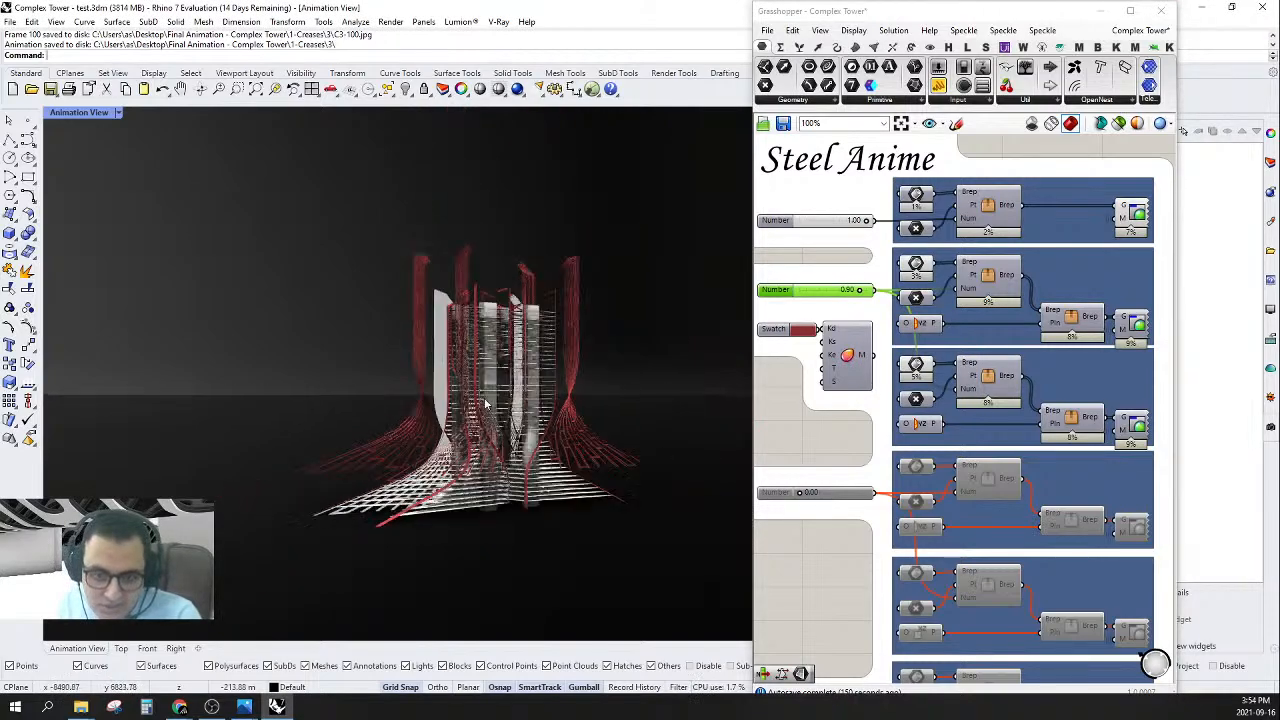
right_click_drag(411, 437, 744, 434)
scroll(1012, 284, "down", 3)
right_click_drag(998, 406, 966, 267)
scroll(885, 322, "up", 2)
left_click(818, 289)
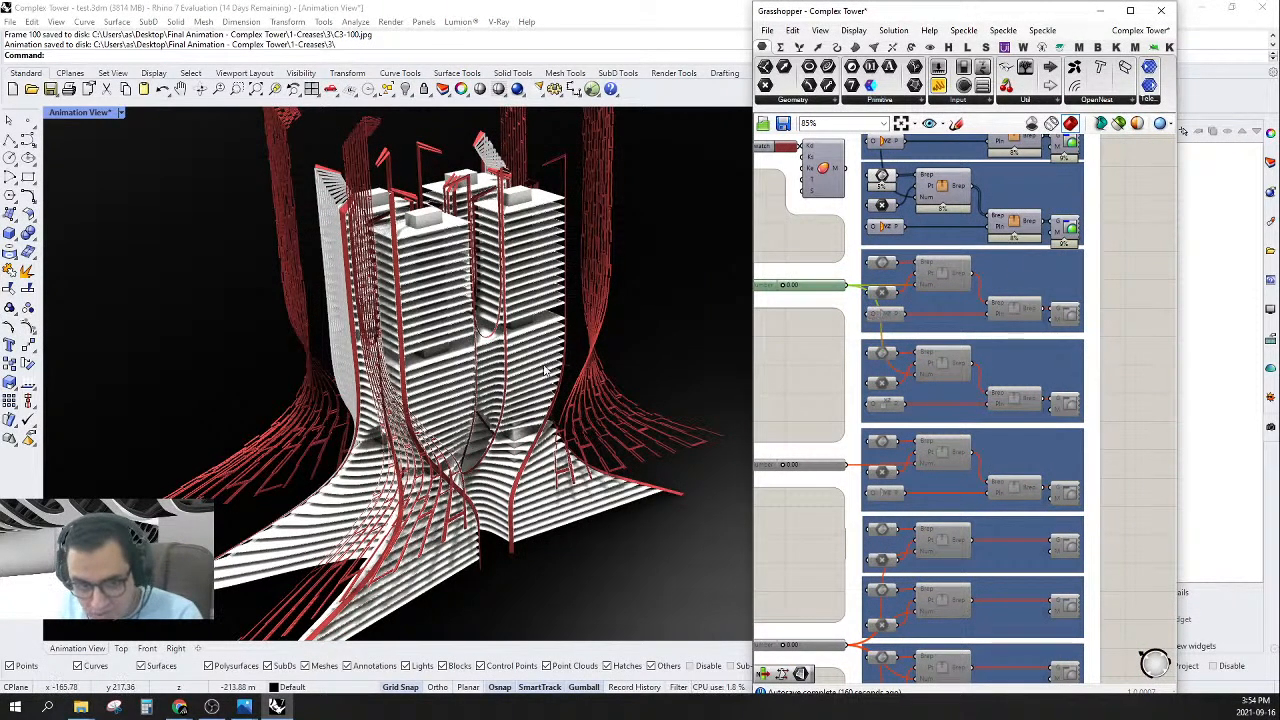
right_click_drag(512, 208, 550, 430)
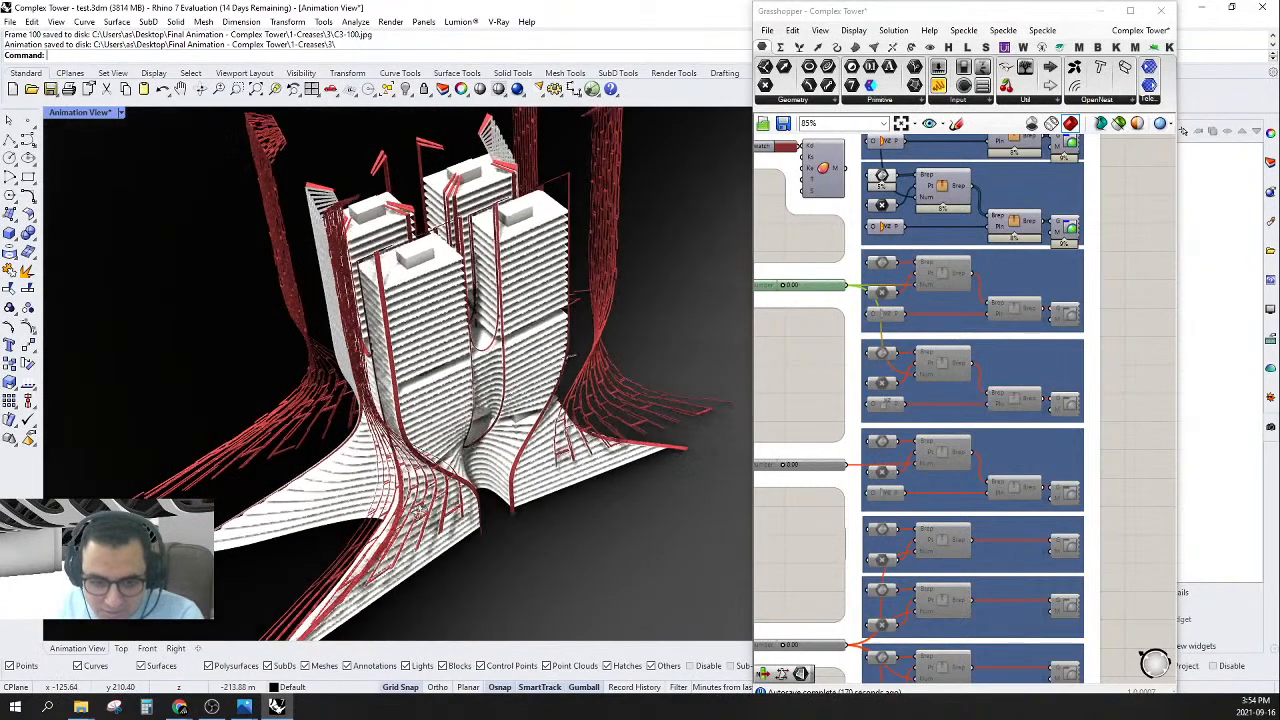
right_click_drag(792, 405, 852, 425)
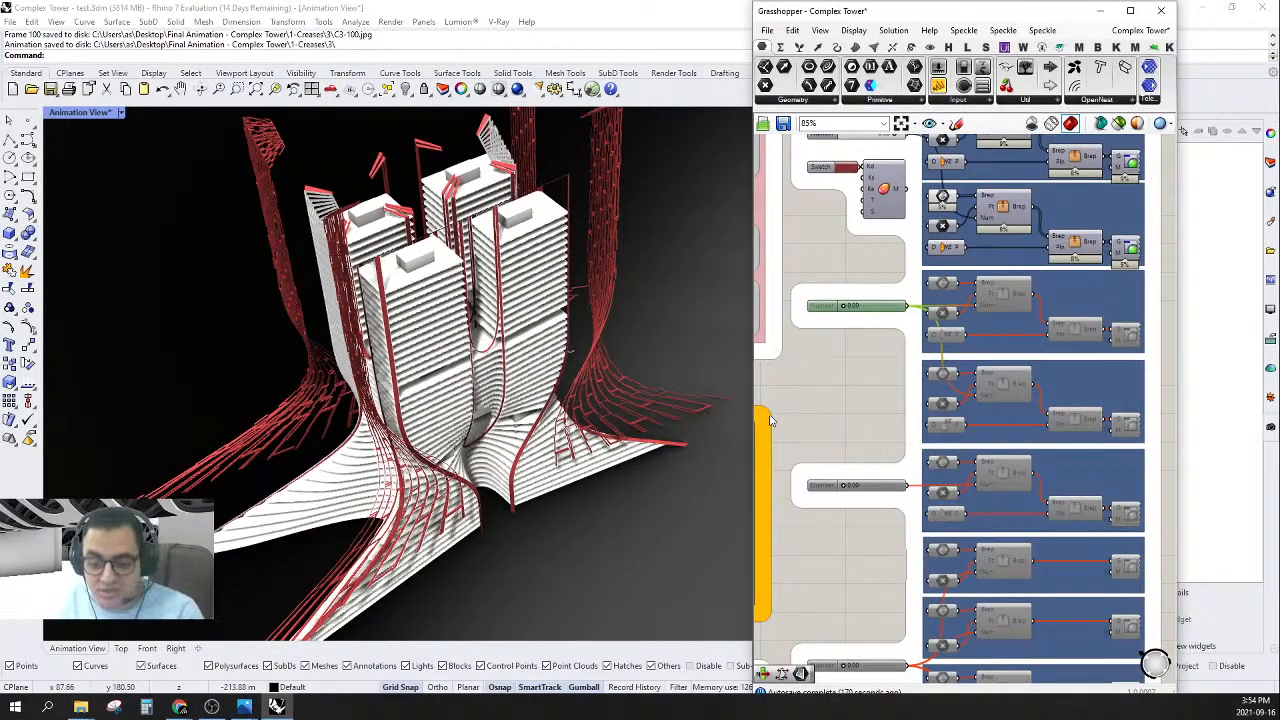
- Enable all components of the grey group at the end of Steel Anime, including its slider and material
scroll(770, 420, "down", 4)
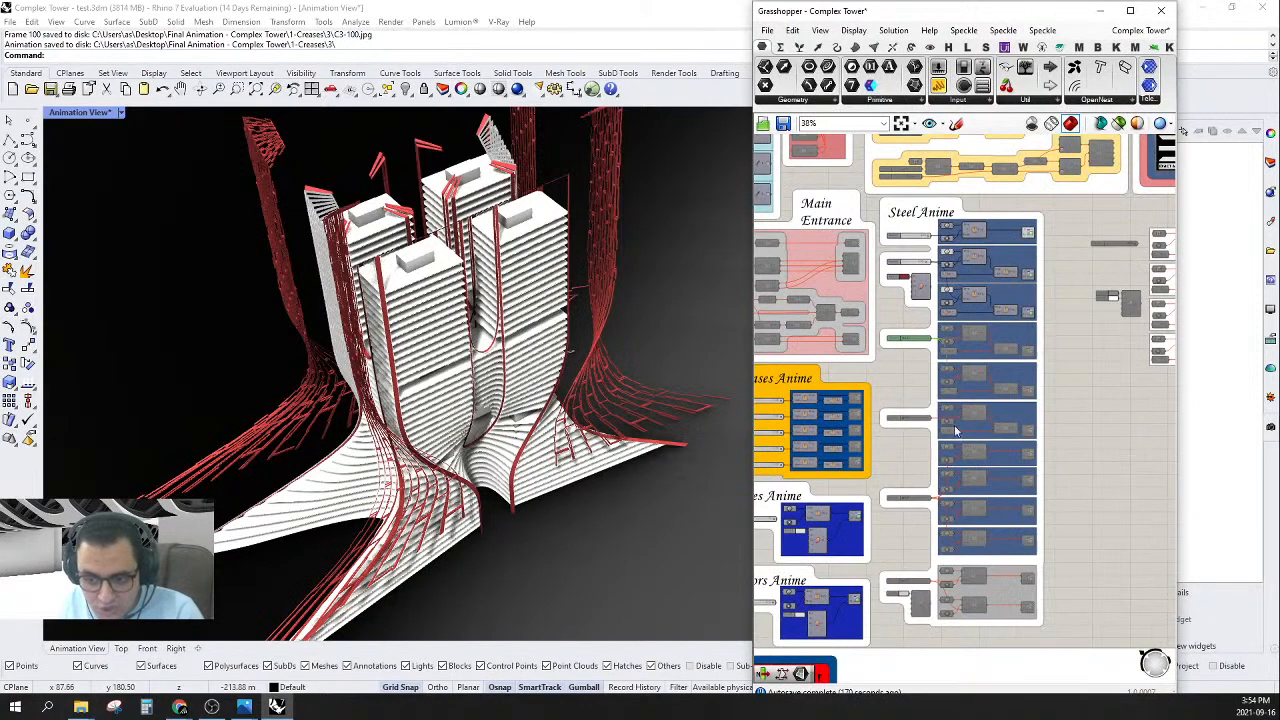
right_click_drag(1015, 584, 960, 487)
scroll(866, 516, "up", 2)
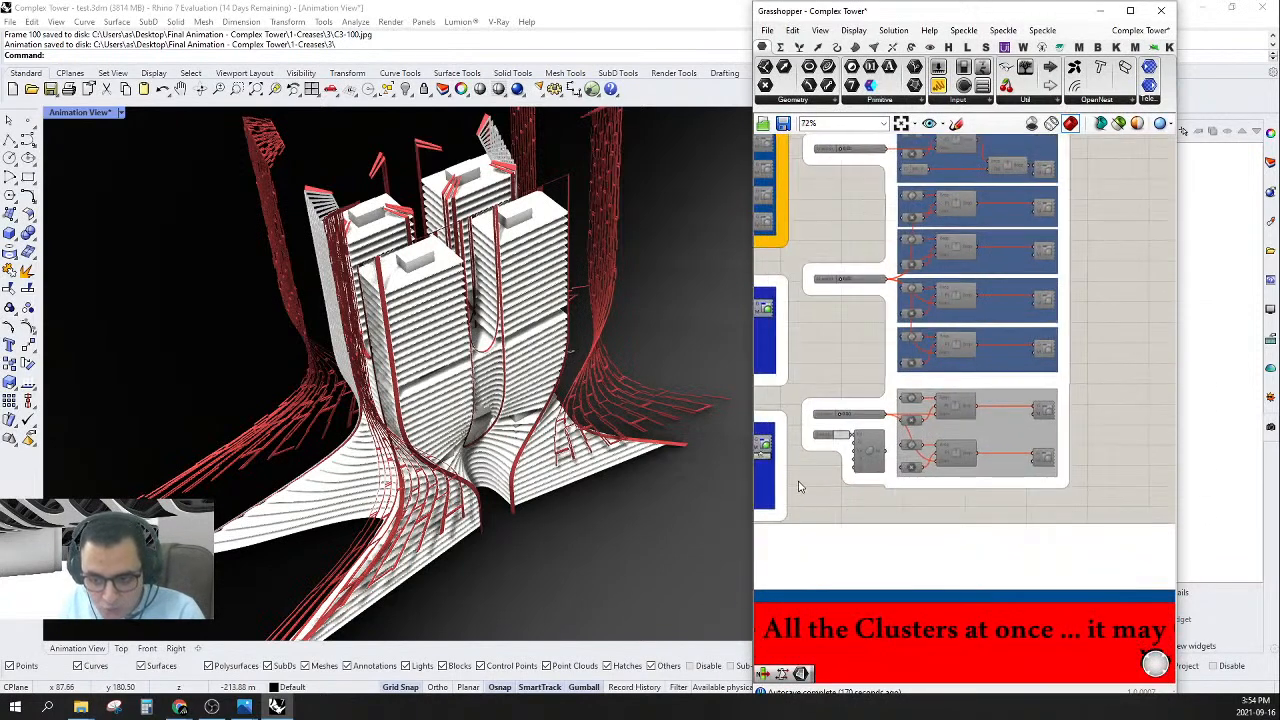
left_click_drag(790, 497, 1140, 360)
right_click(1140, 361)
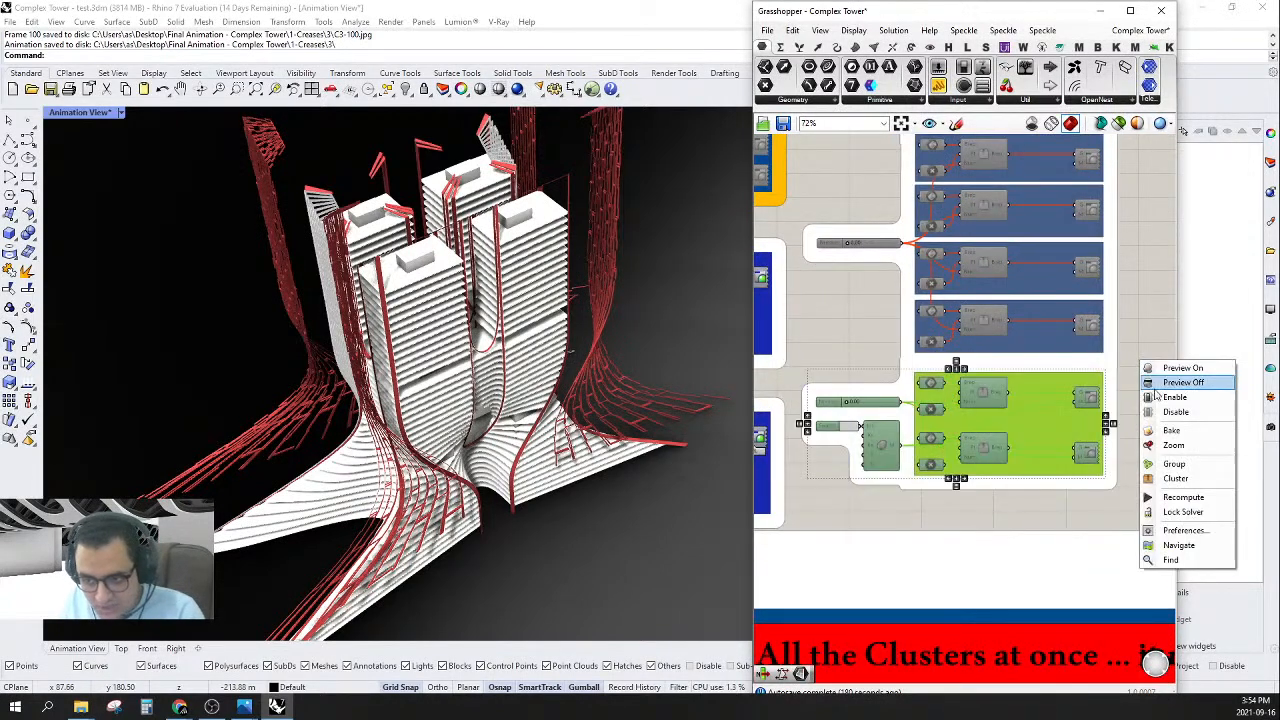
left_click(1160, 397)
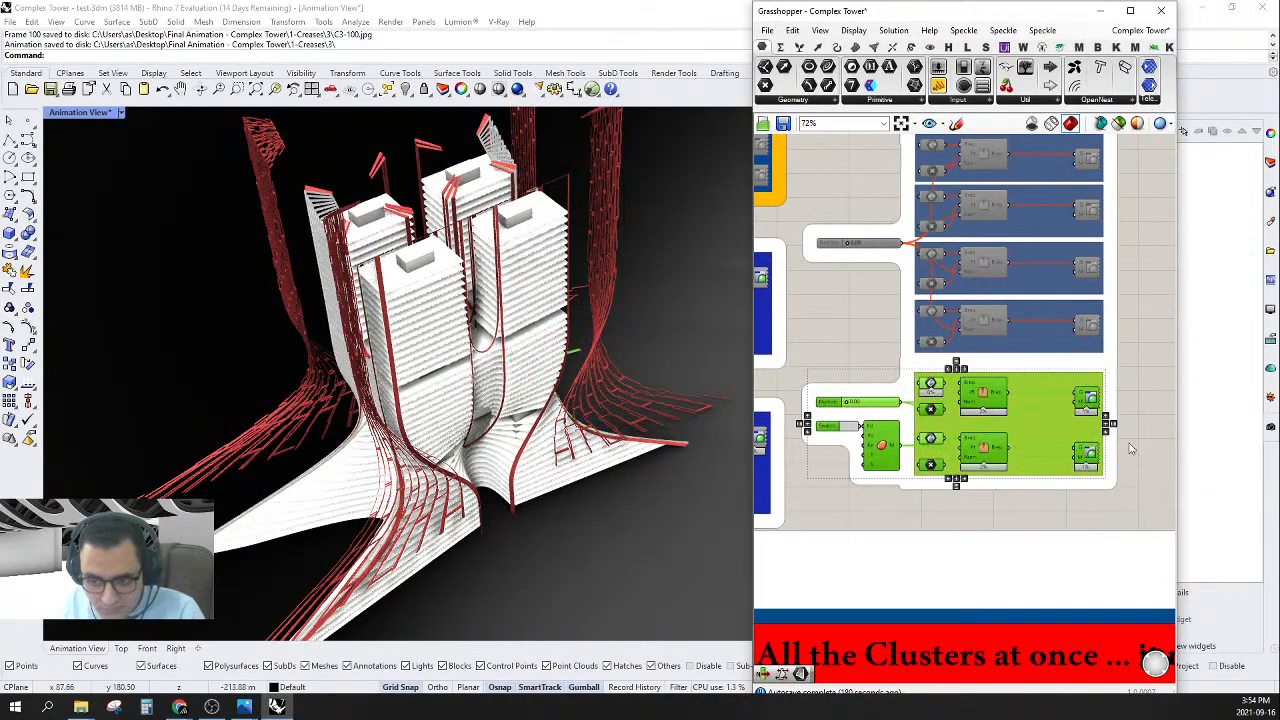
- Turn off the preview of the grey group's input and processing components, keeping its two output previews on
left_click(1140, 425)
right_click_drag(1140, 425, 1112, 413)
left_click(1058, 388)
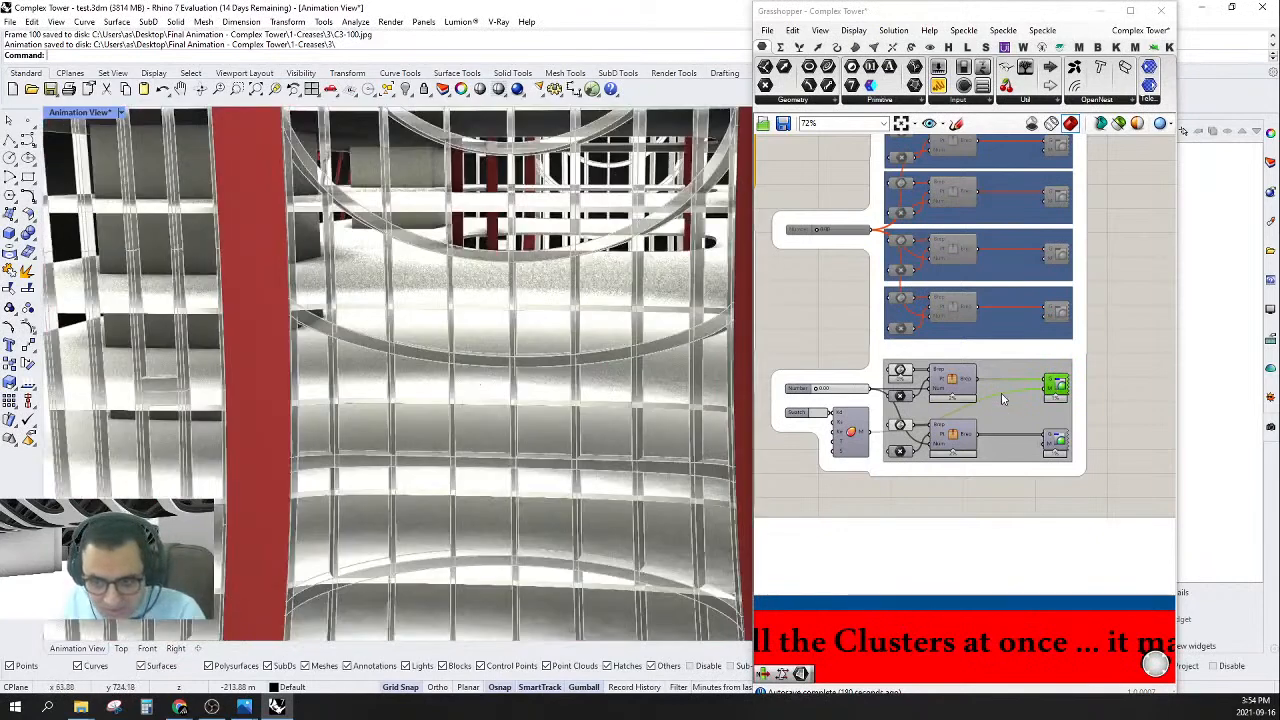
right_click_drag(1005, 418, 1020, 378)
left_click_drag(955, 455, 868, 302)
right_click(808, 311)
left_click(850, 331)
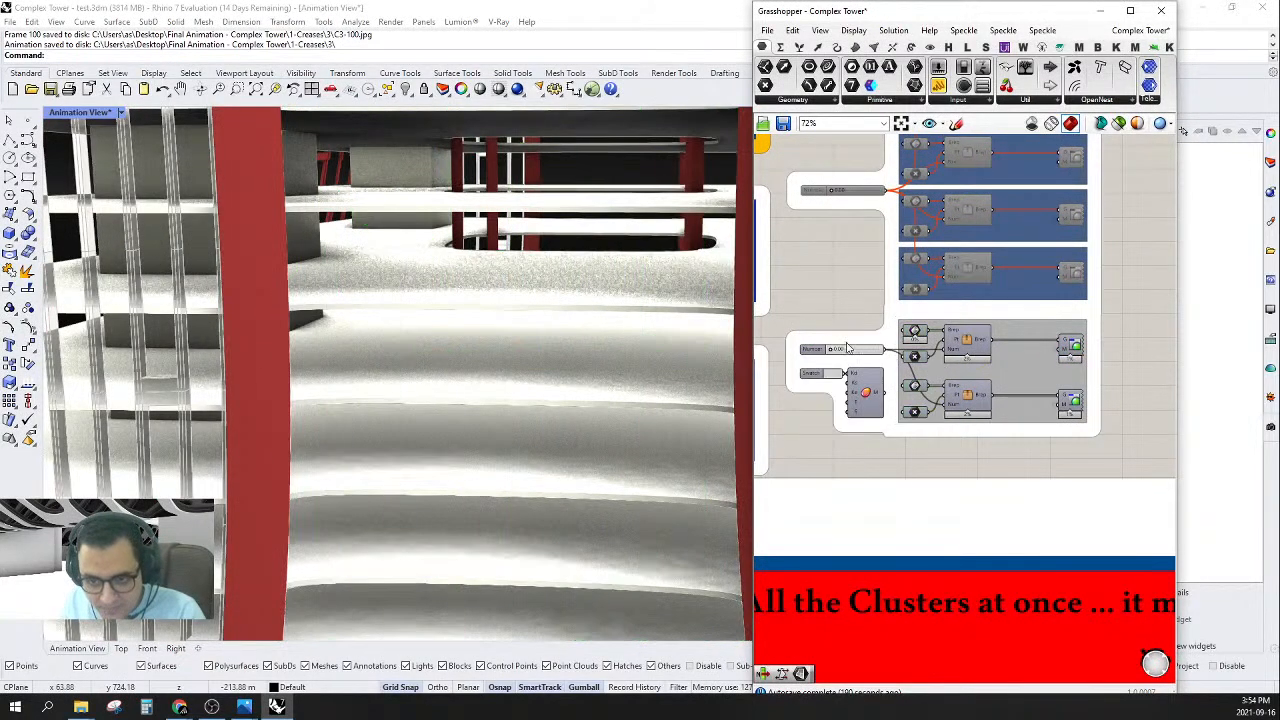
- Restore the viewport to the saved Animation View named view
scroll(847, 348, "up", 3)
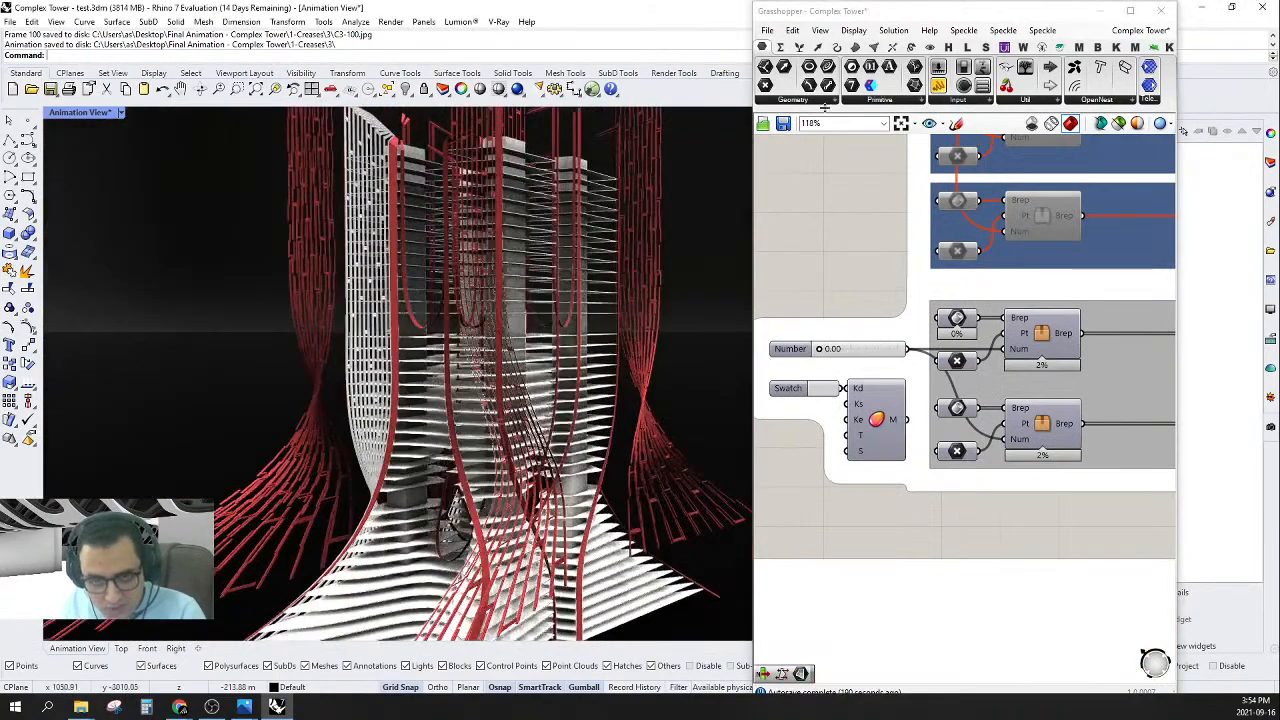
double_click(875, 12)
double_click(1139, 171)
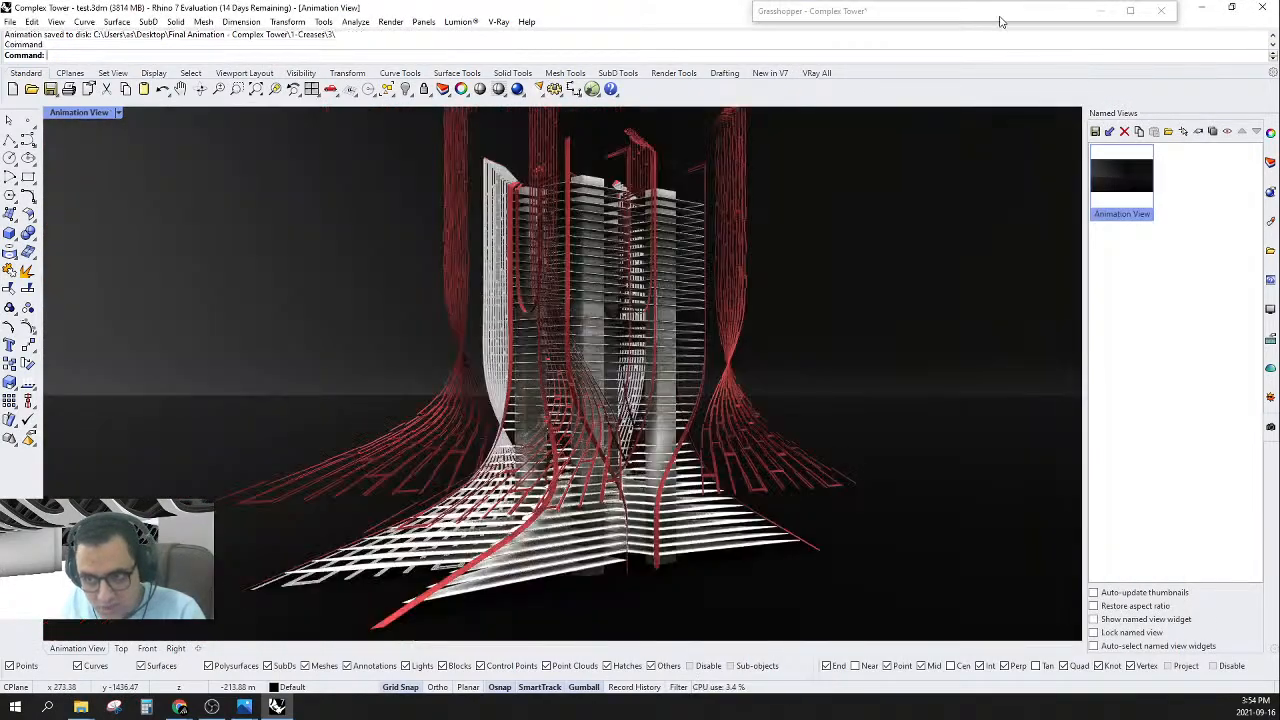
double_click(1003, 12)
- Set the slider driving the second and third Steel Anime rows to 1.00
scroll(963, 289, "down", 4)
right_click_drag(995, 312, 983, 531)
right_click_drag(1034, 196, 1010, 440)
left_click_drag(782, 225, 1012, 226)
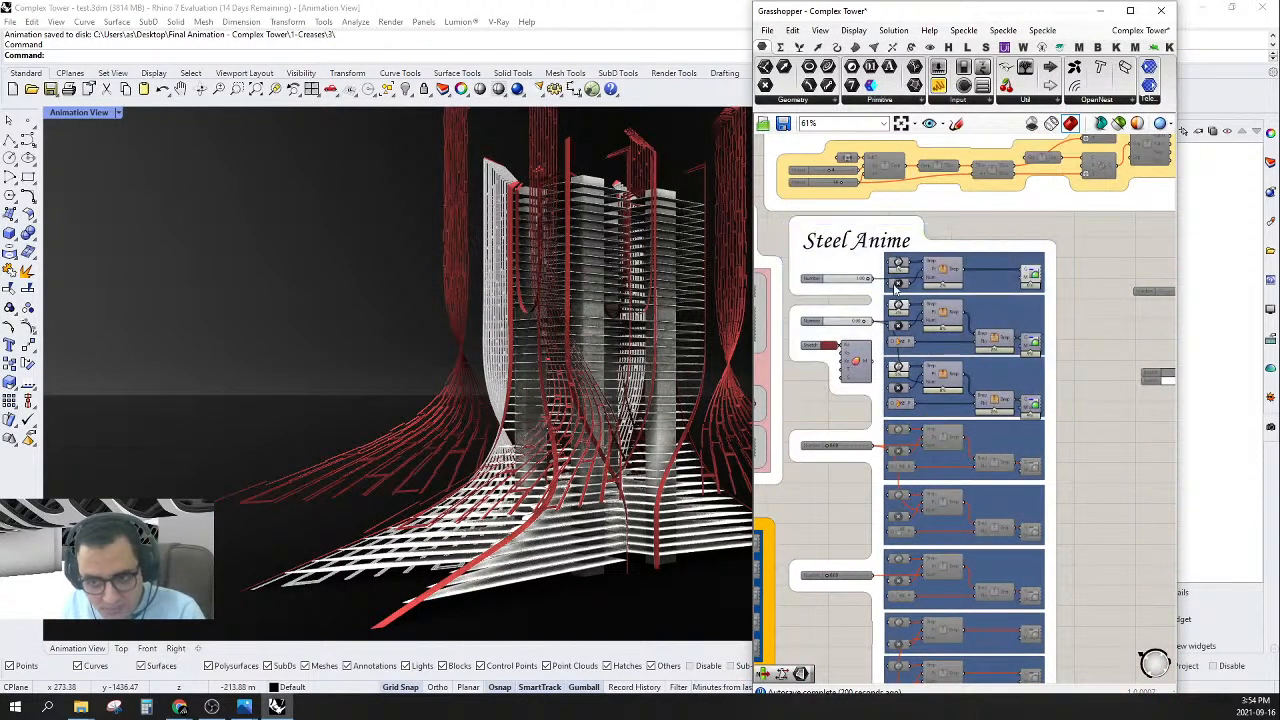
scroll(880, 292, "up", 3)
double_click(827, 348)
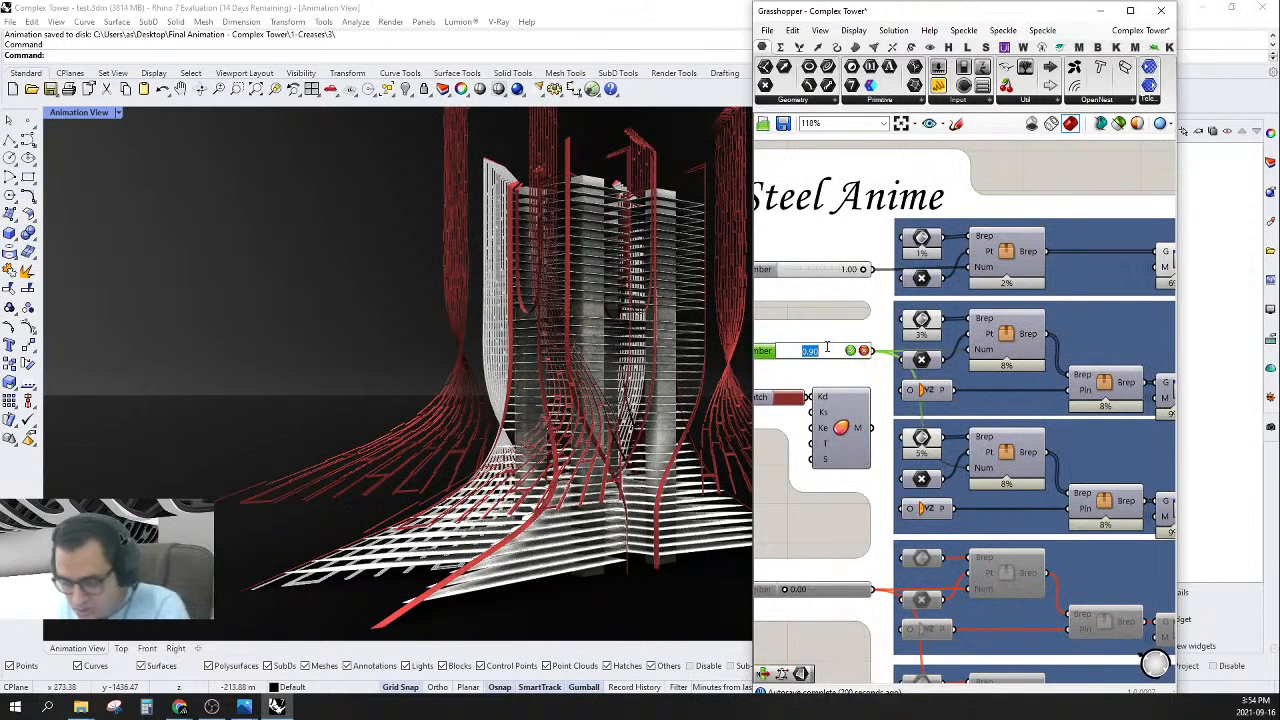
type("1")
key("Return")
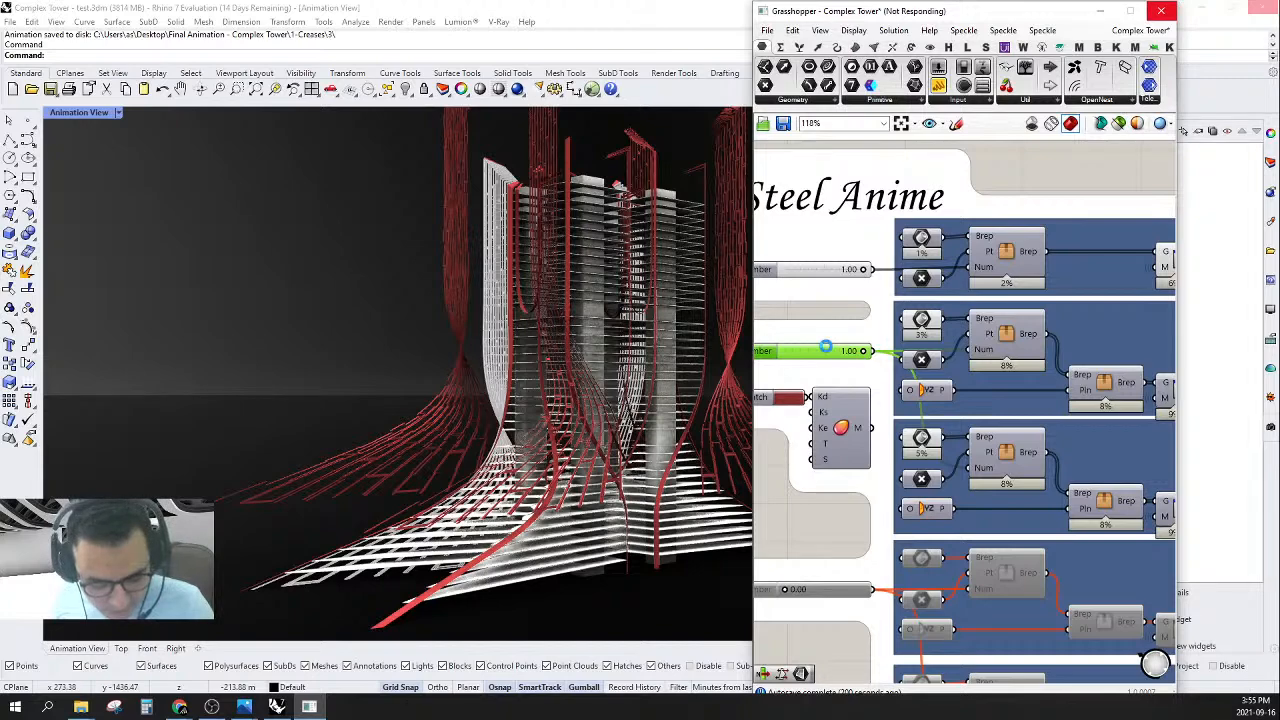
- Raise the slider of the grey group at the end of Steel Anime to its maximum
scroll(828, 351, "down", 6)
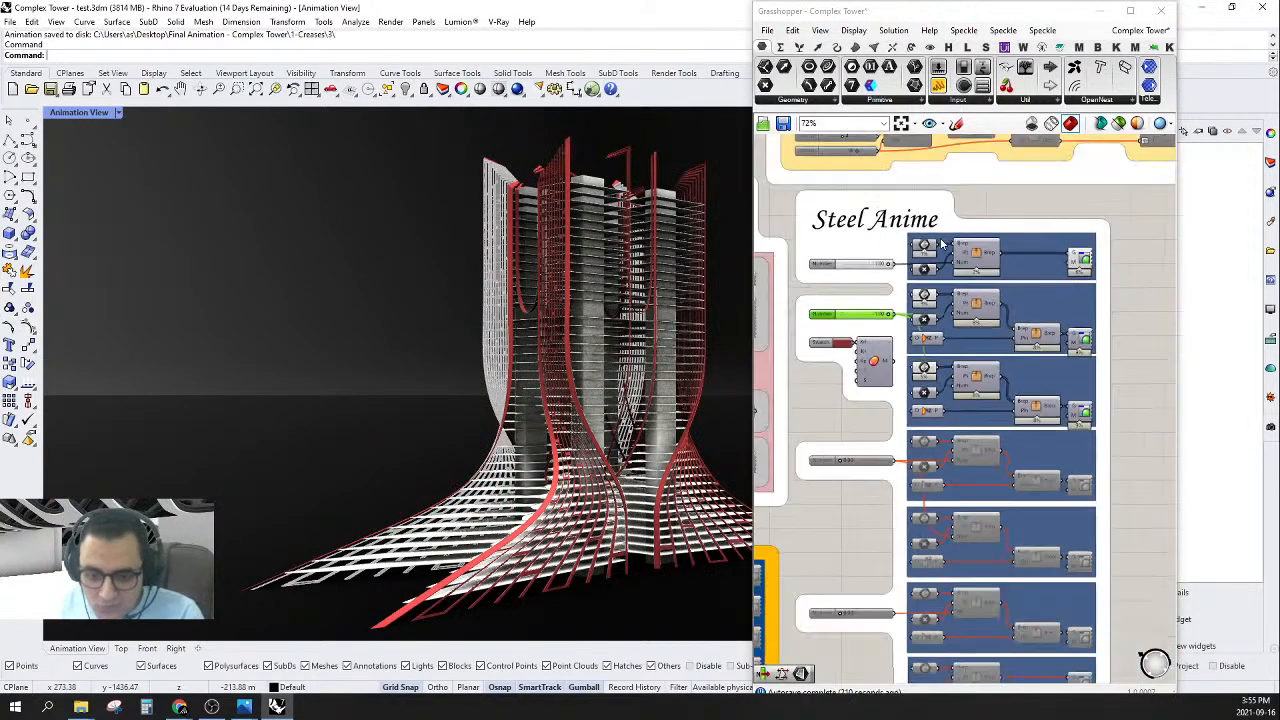
scroll(980, 475, "up", 3)
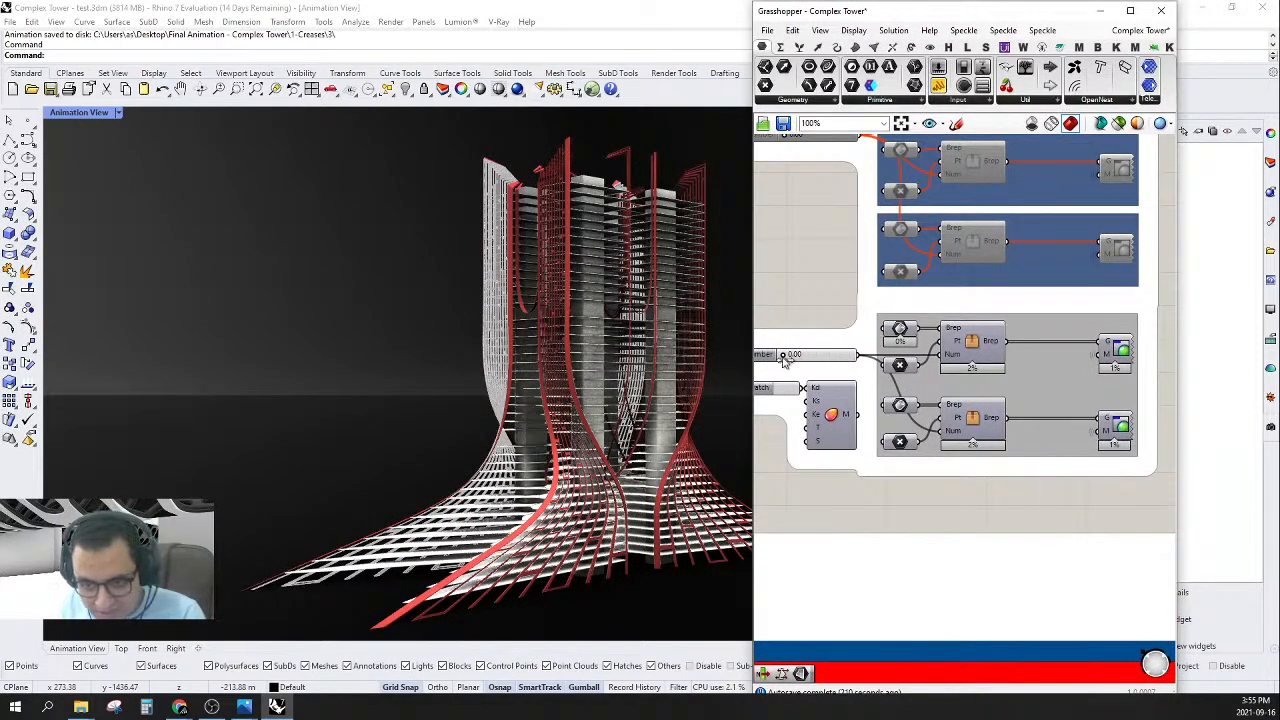
left_click_drag(785, 360, 866, 370)
scroll(863, 384, "down", 5)
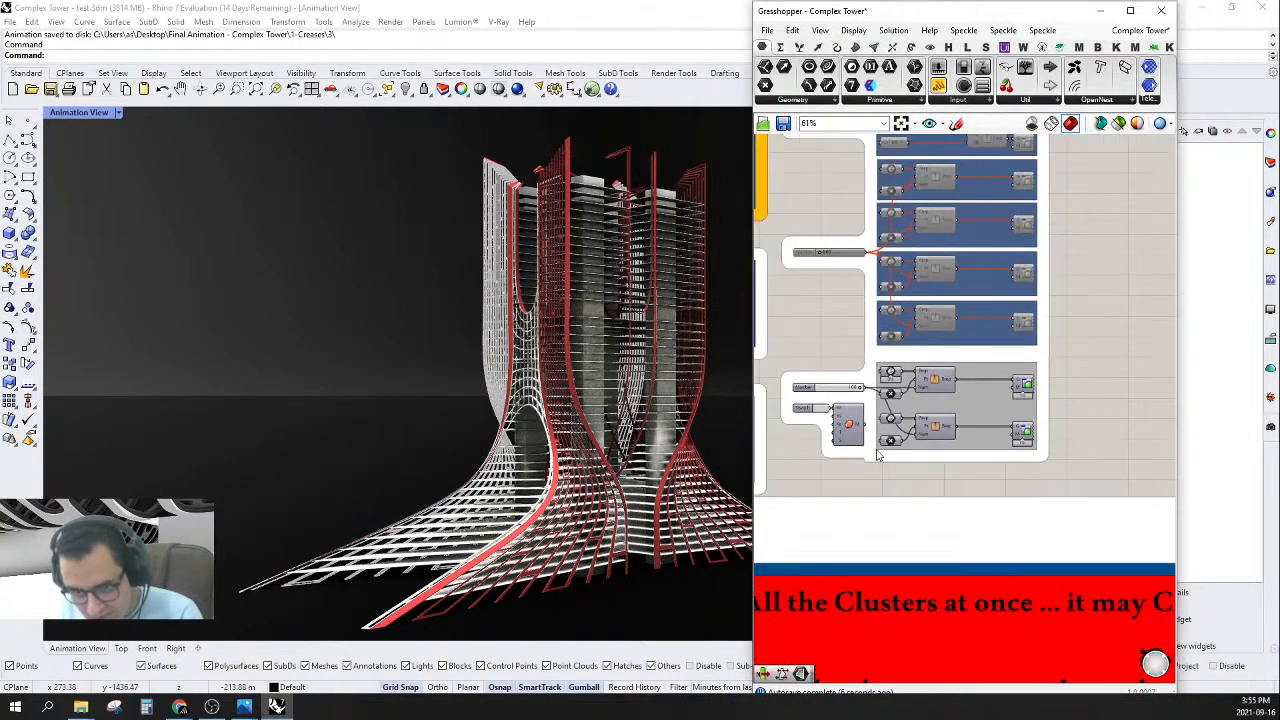
- Examine the separate set of four disabled component groups beside Steel Anime, with their shared slider, material and output preview
scroll(1030, 280, "up", 5)
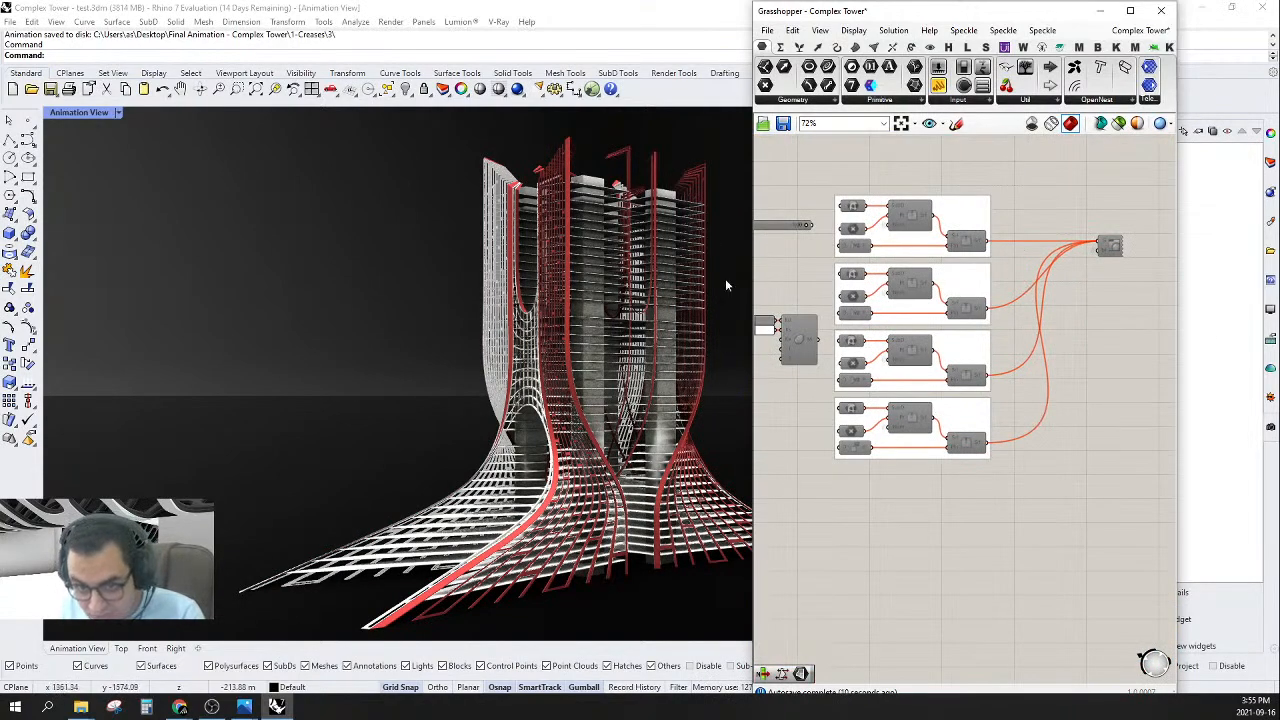
right_click_drag(864, 397, 1040, 383)
scroll(1040, 383, "down", 2)
right_click_drag(982, 433, 1015, 350)
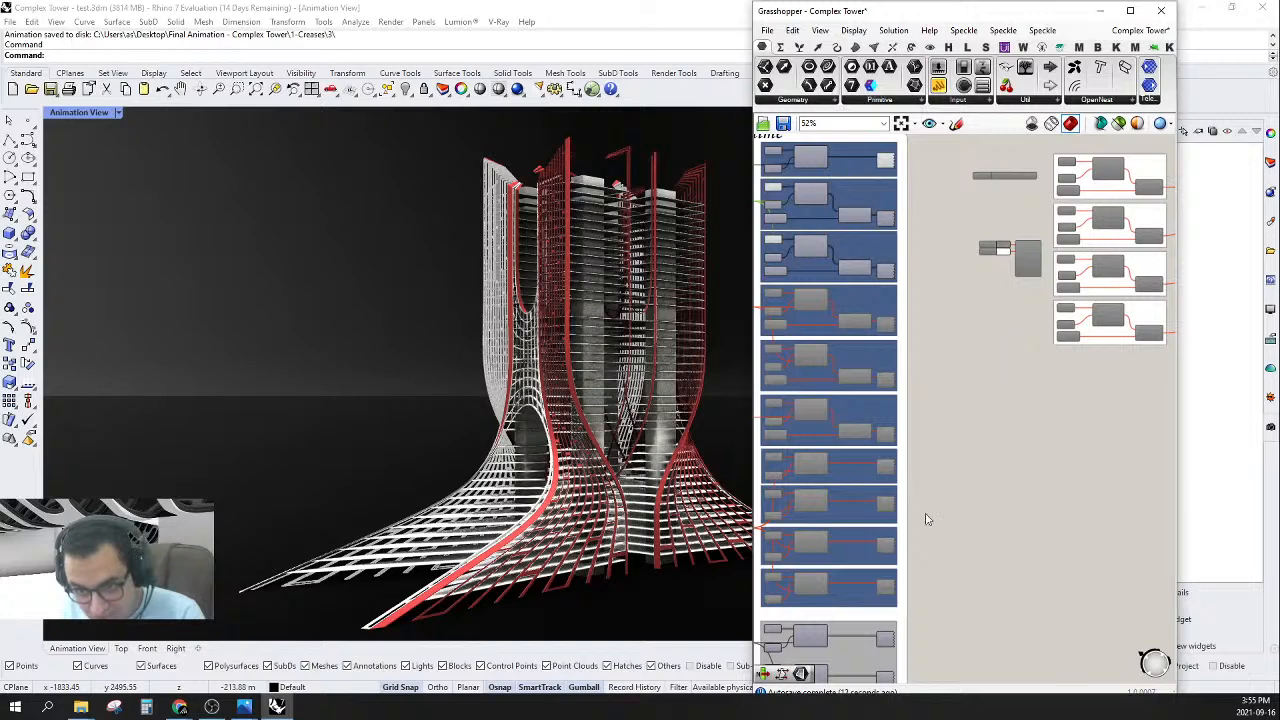
right_click_drag(1097, 263, 965, 381)
scroll(1011, 397, "up", 2)
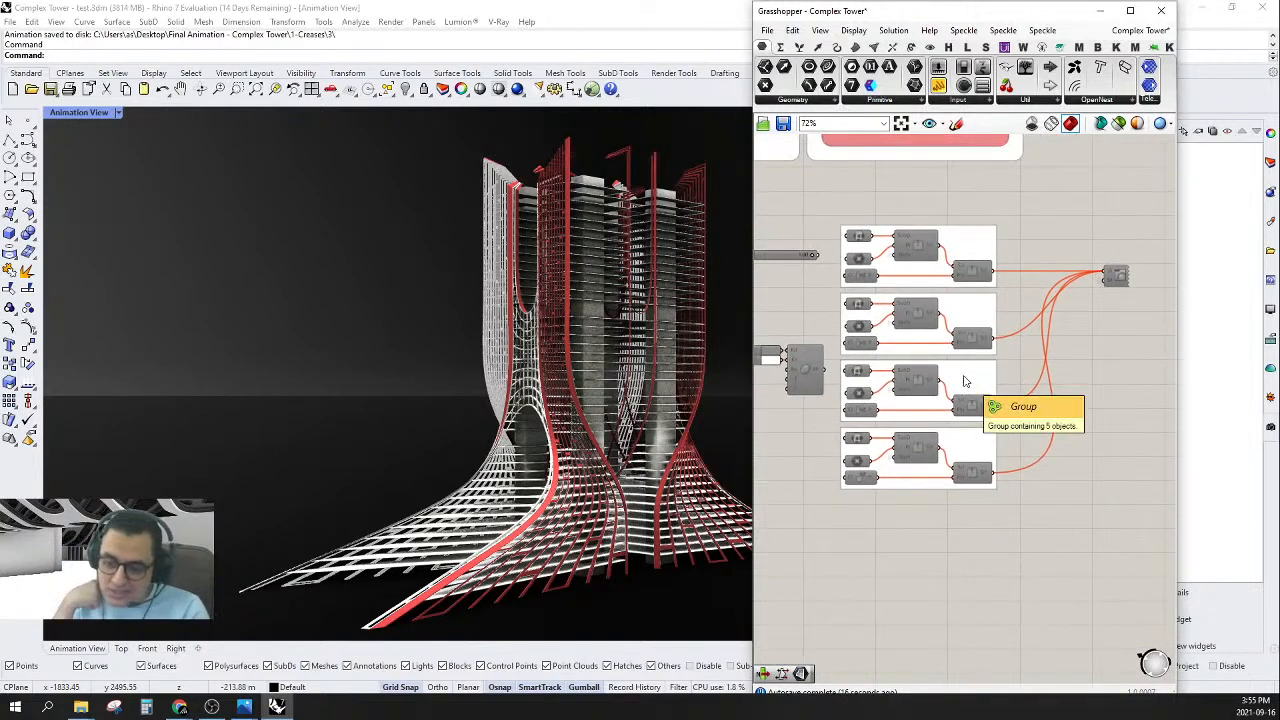
scroll(965, 306, "down", 1)
scroll(876, 258, "up", 1)
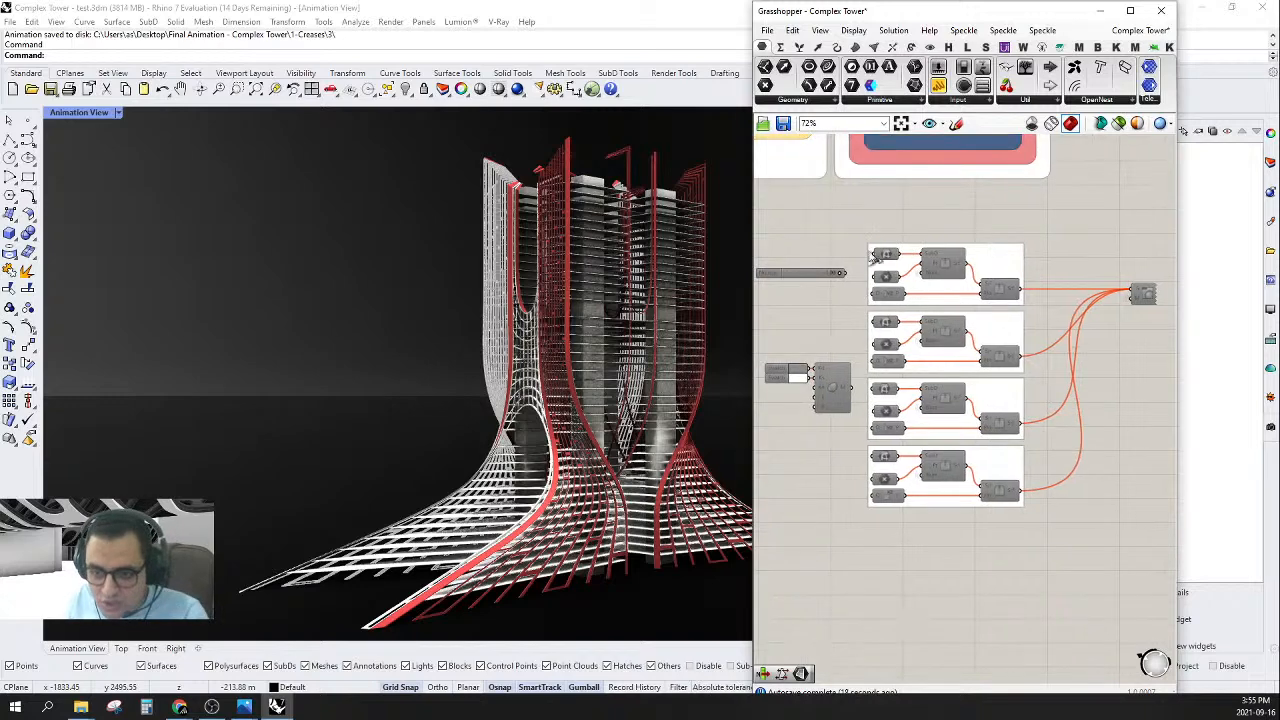
scroll(878, 236, "down", 2)
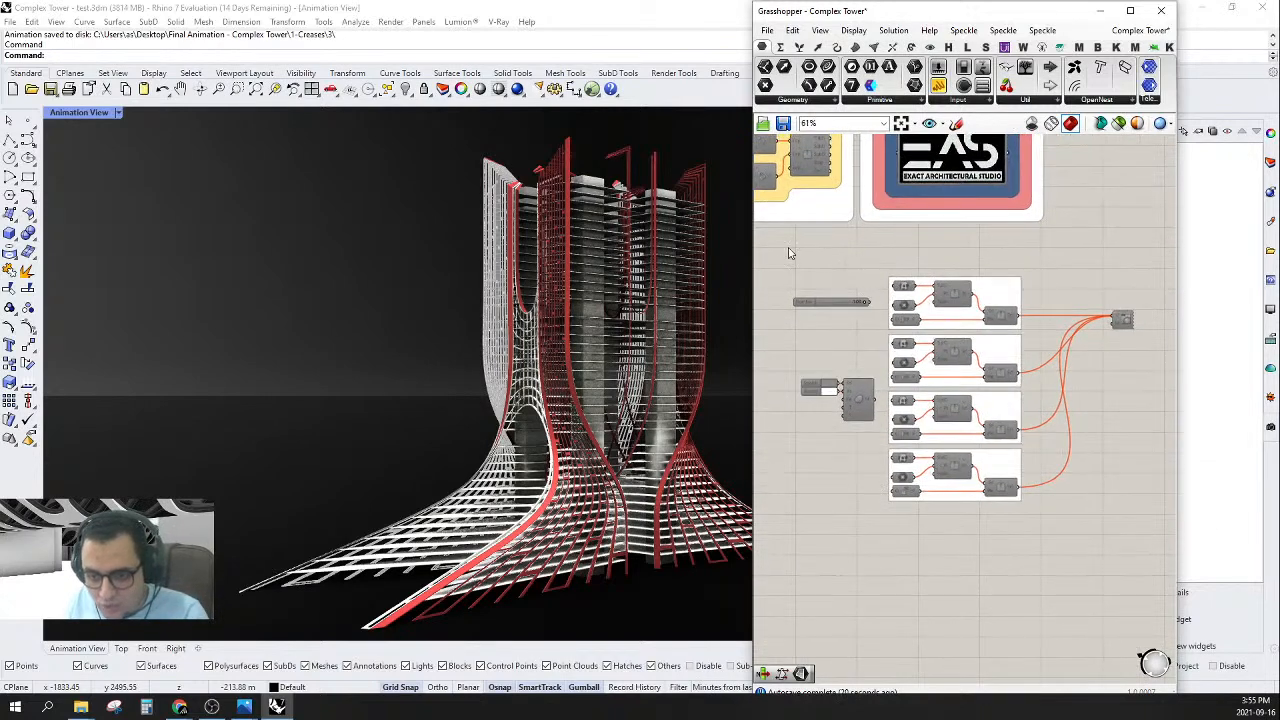
- Enable the slider, the first white component group and the shared output preview in the separate set beside Steel Anime
left_click_drag(787, 247, 1168, 334)
right_click(1080, 262)
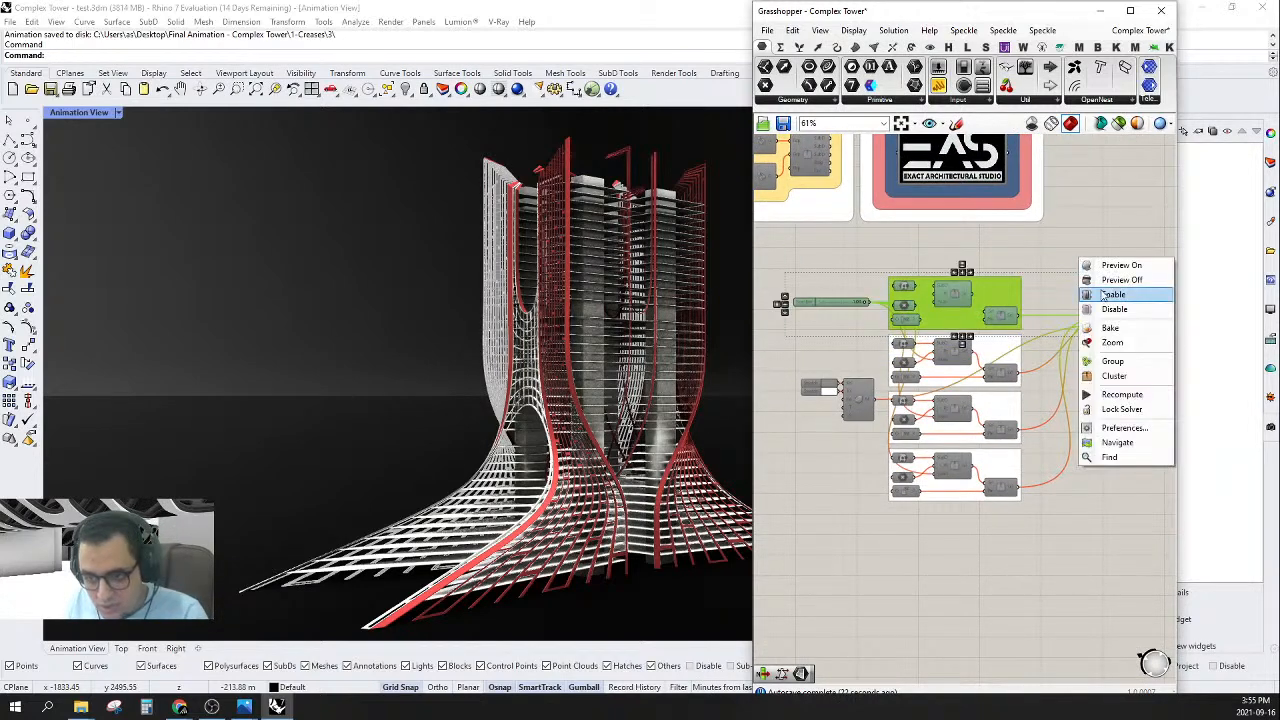
left_click(1104, 294)
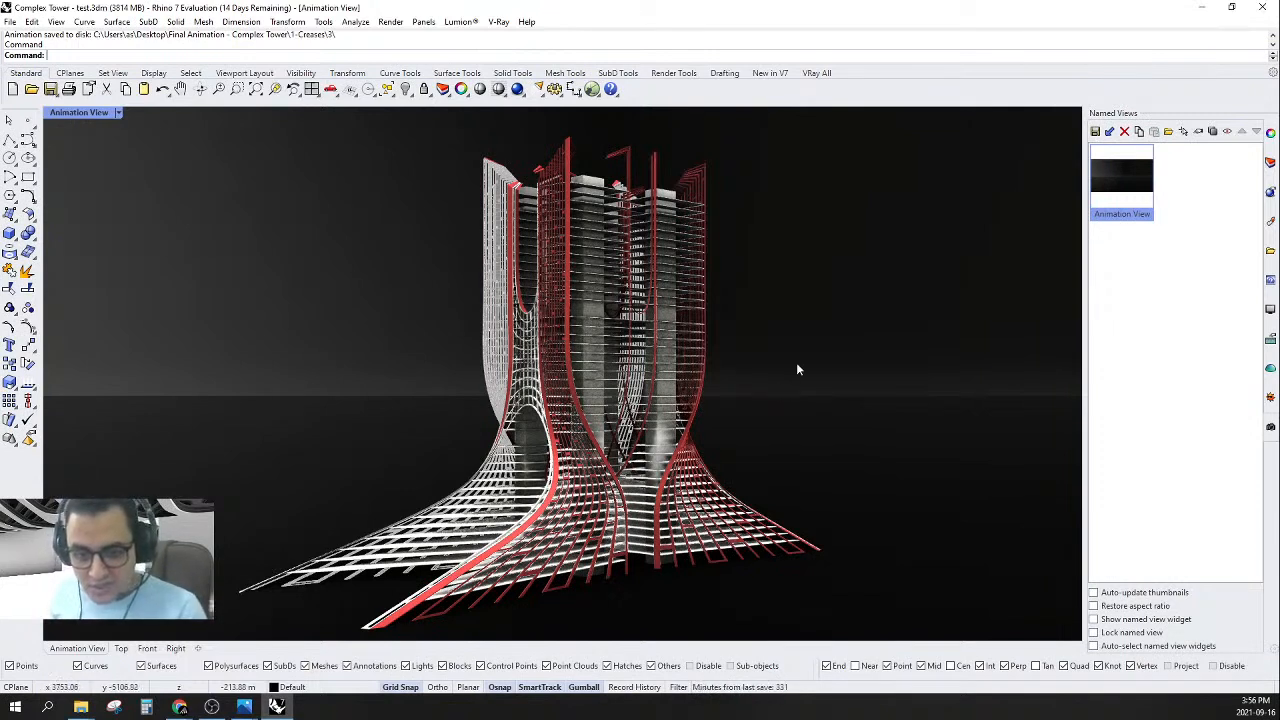
left_click(280, 708)
left_click(280, 708)
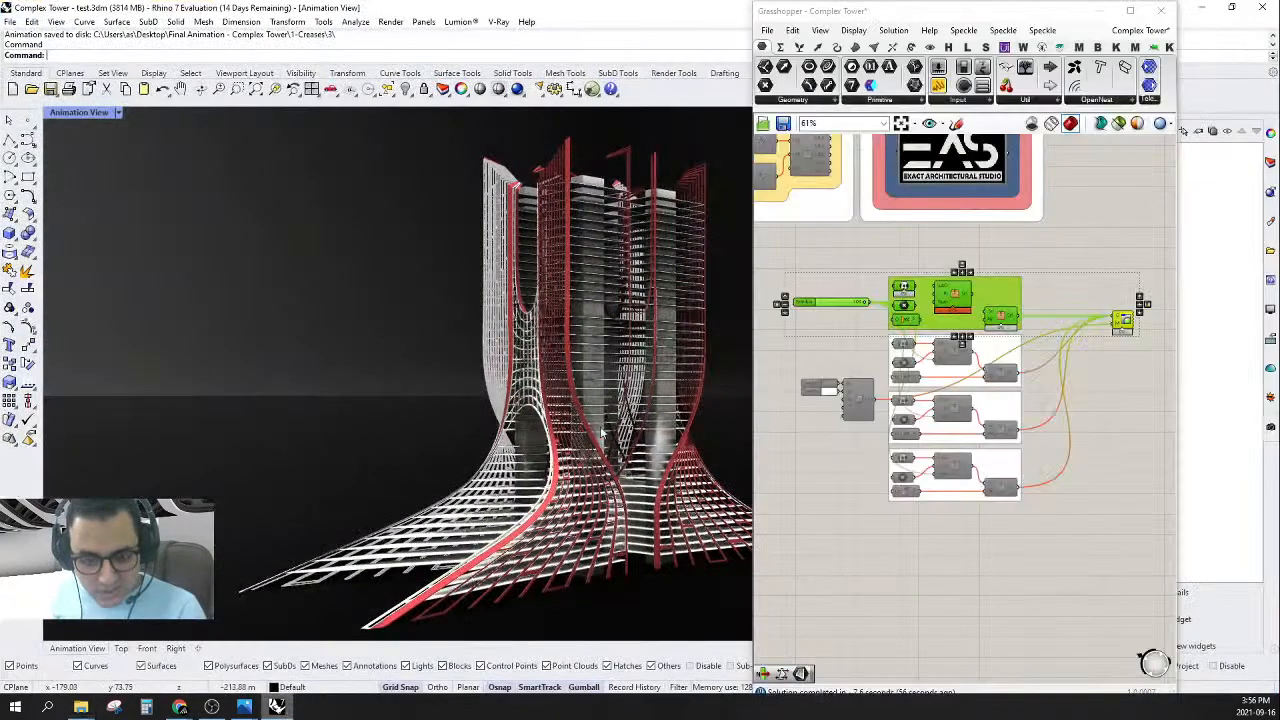
- Enable the shared material component and its two colour swatches beside the white groups
left_click(1034, 234)
left_click(855, 395)
right_click(793, 360)
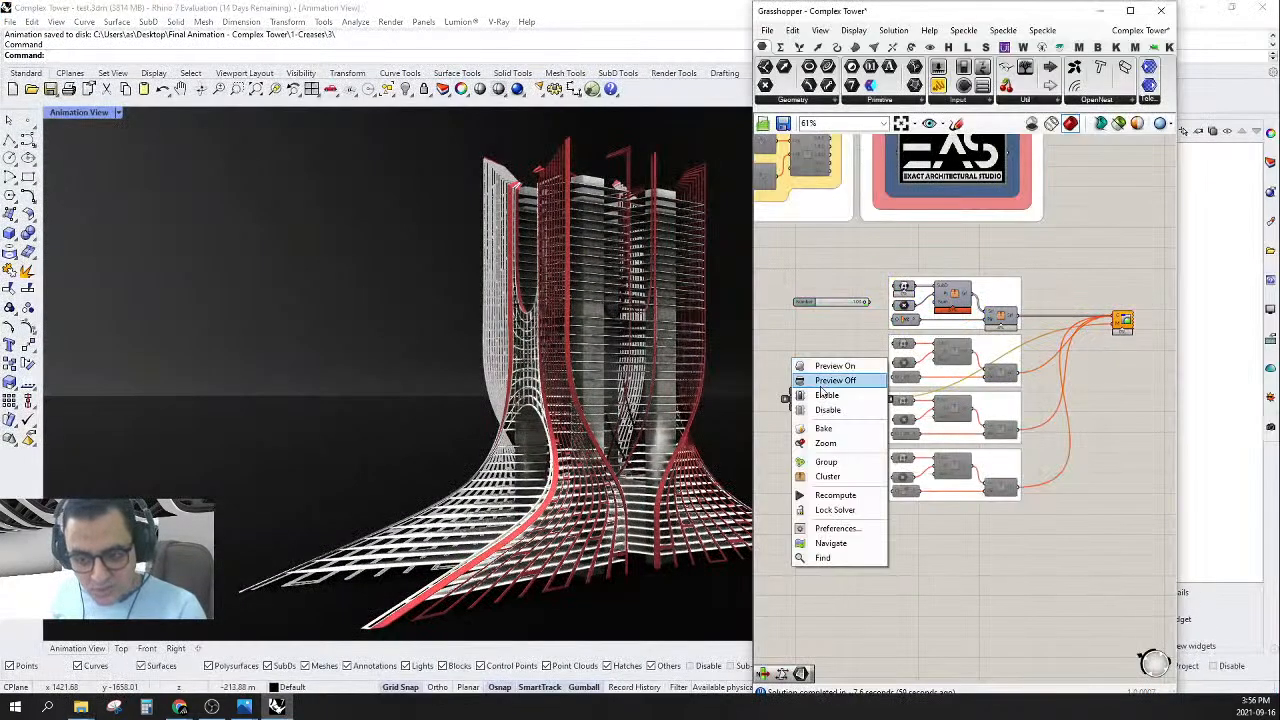
left_click(827, 395)
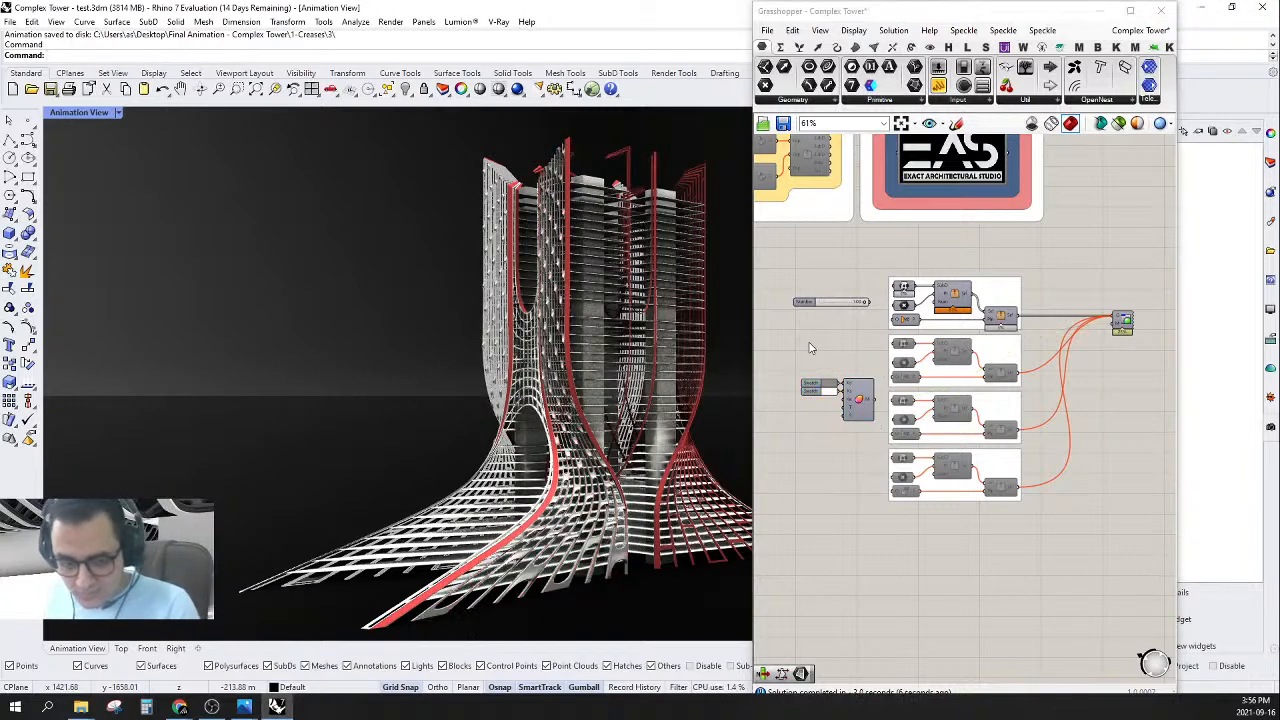
- Set the slider feeding the white groups to 0.80 and orbit the viewport to inspect the scattered panels
scroll(878, 318, "up", 4)
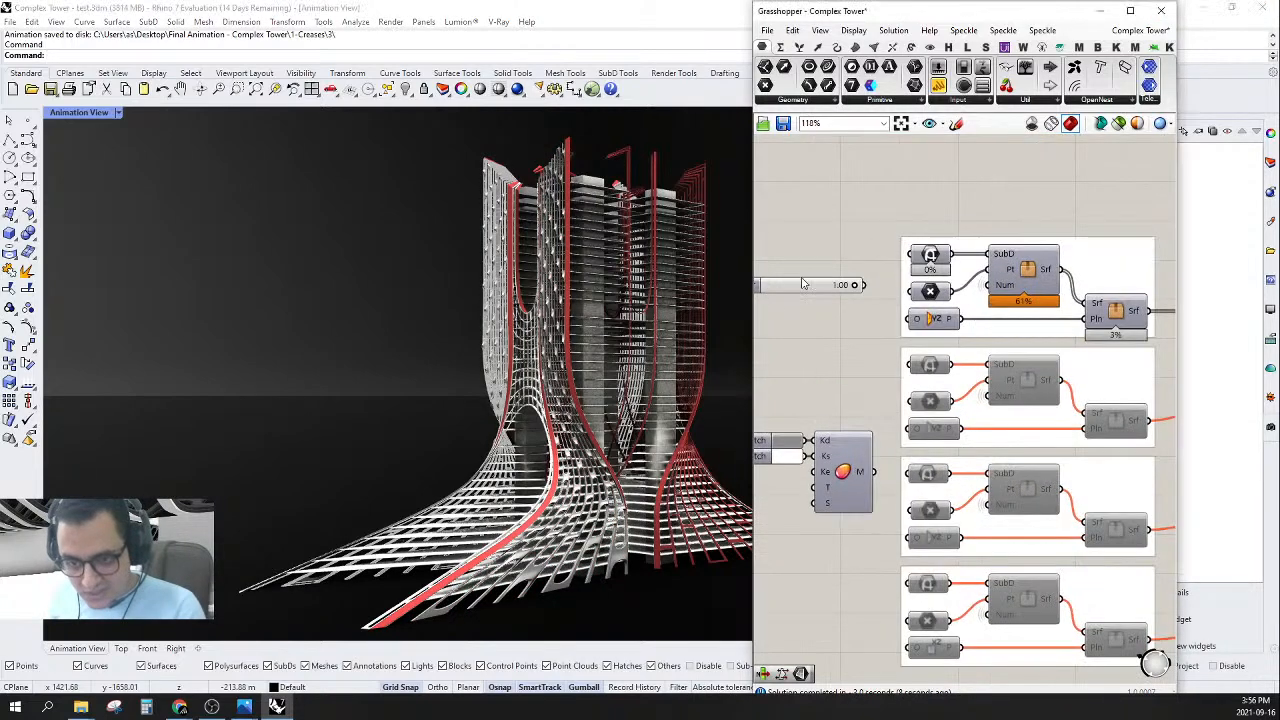
double_click(802, 284)
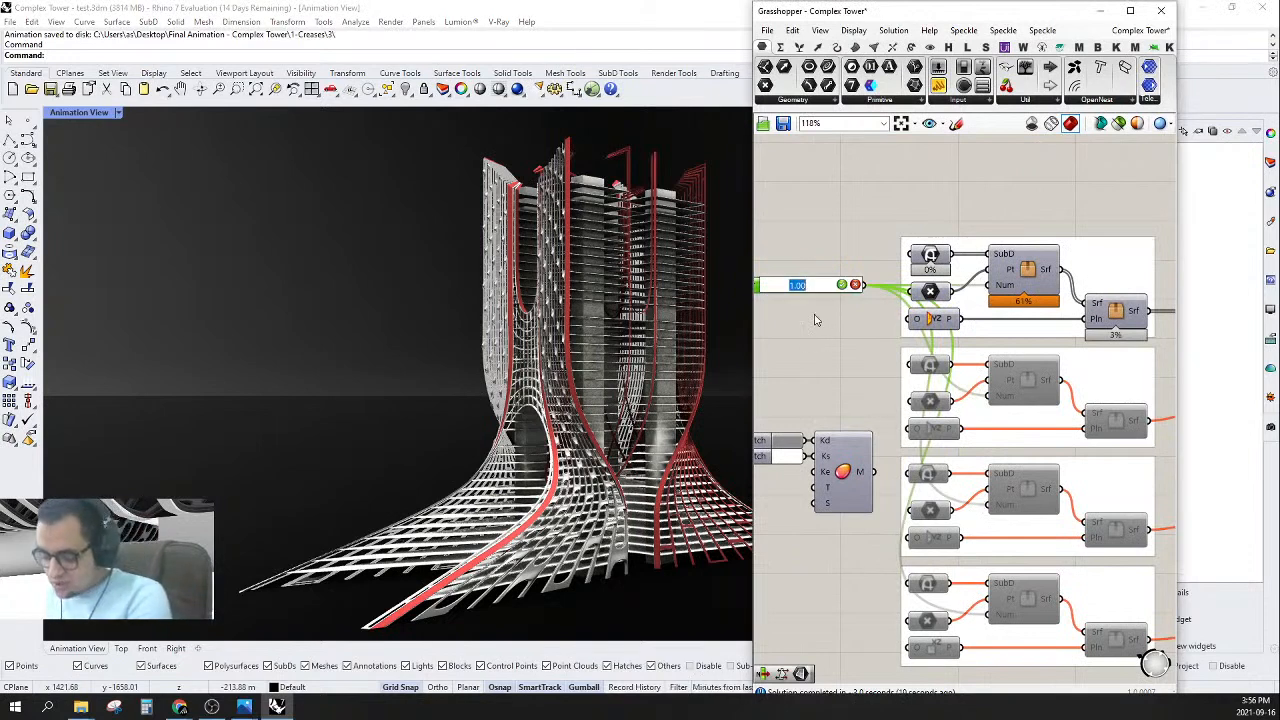
key("BackSpace")
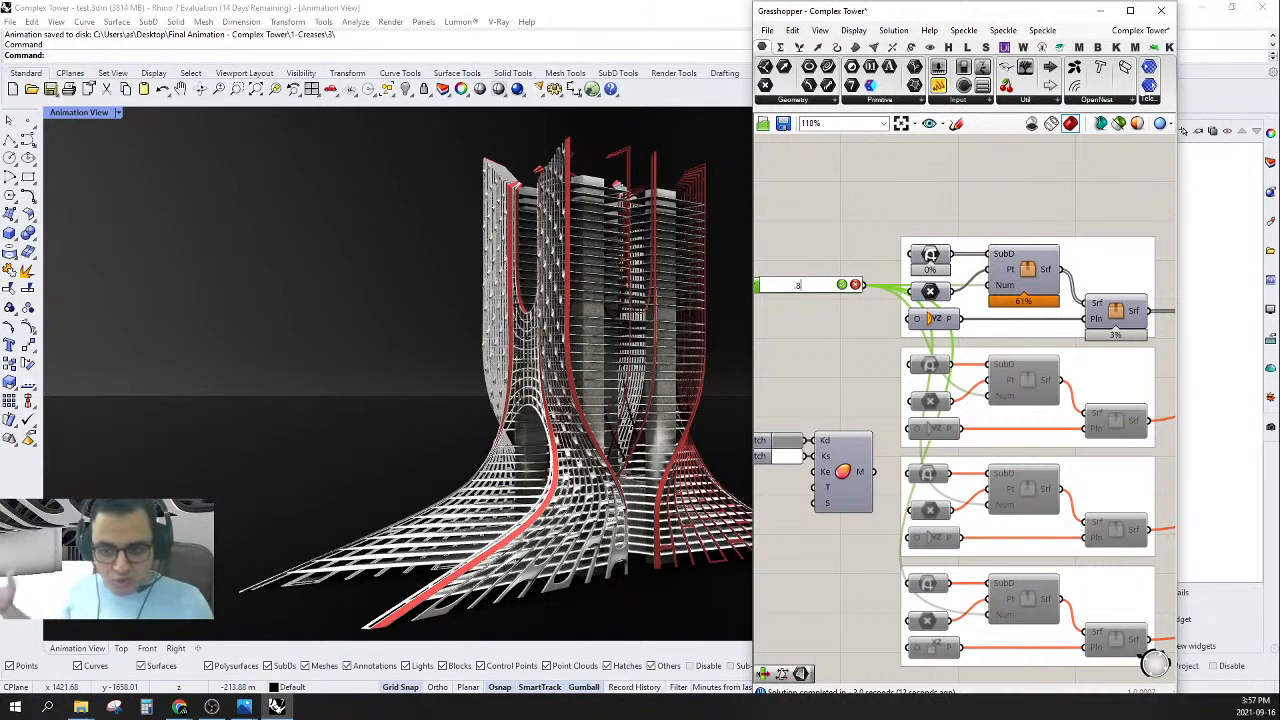
key("Return")
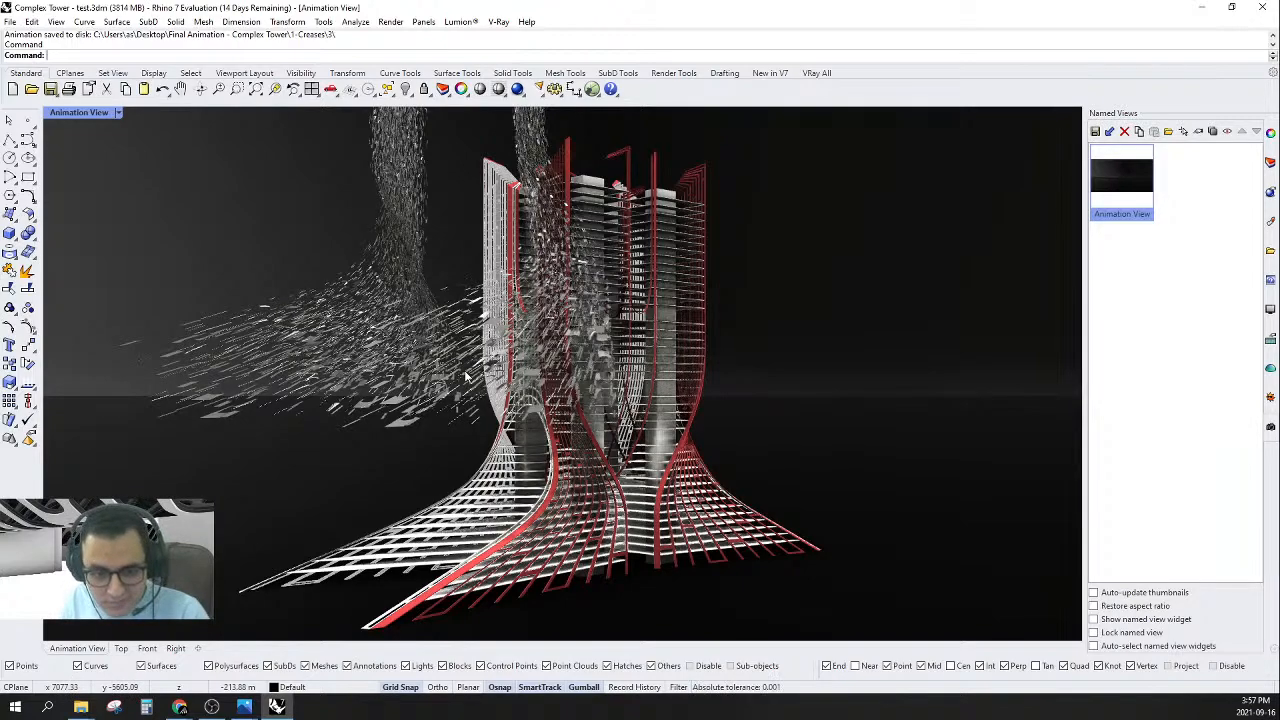
right_click_drag(466, 376, 312, 505)
- Switch to File Explorer and view 12.gif from the Final - Complex Tower folder
left_click(93, 710)
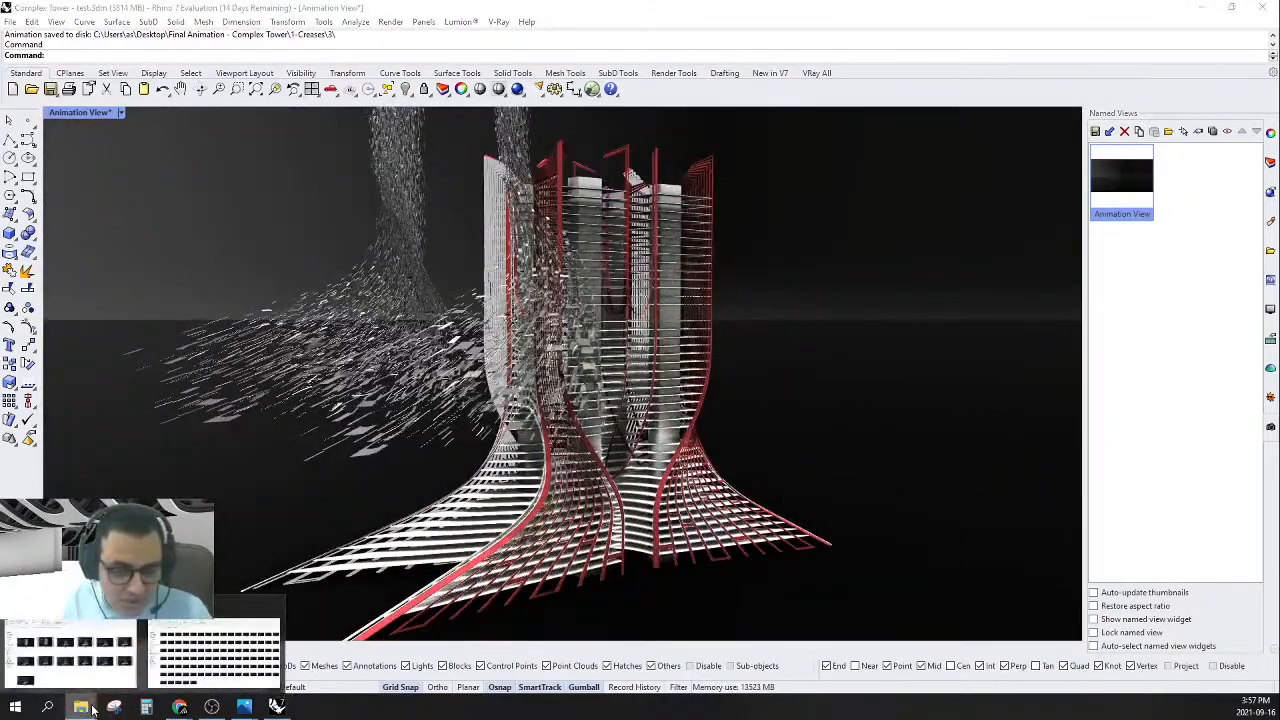
left_click(174, 655)
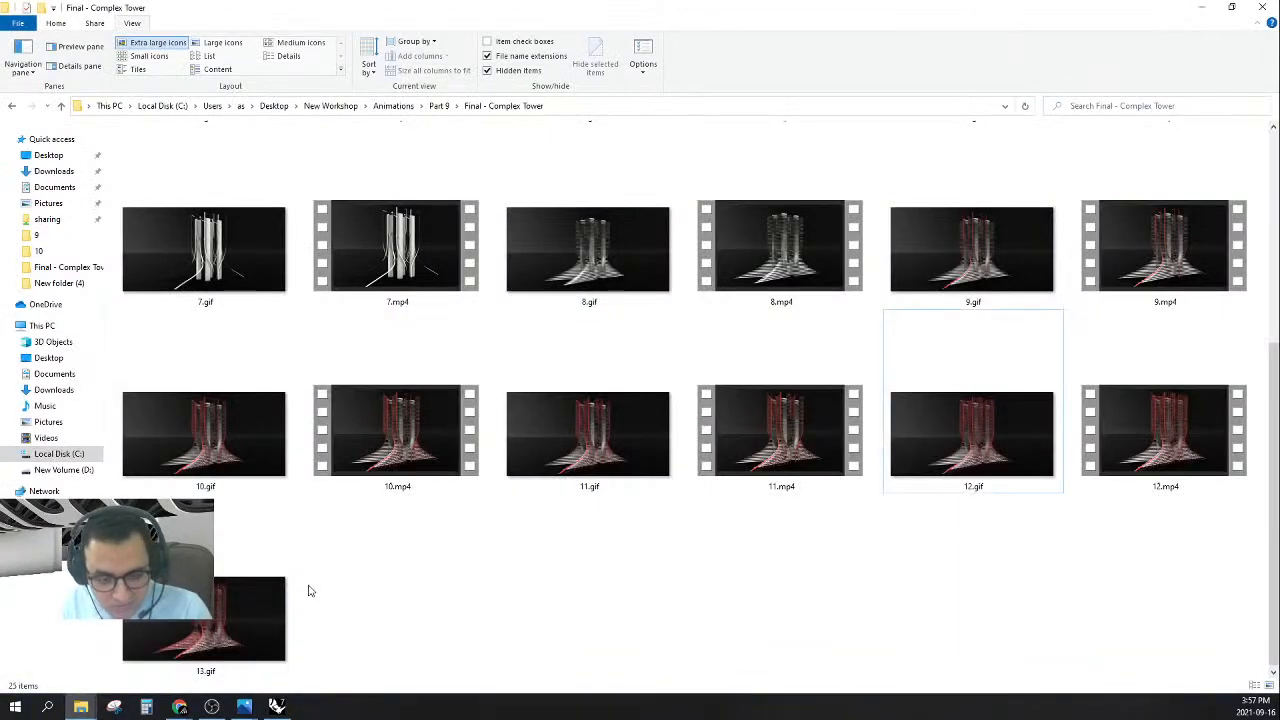
double_click(1010, 448)
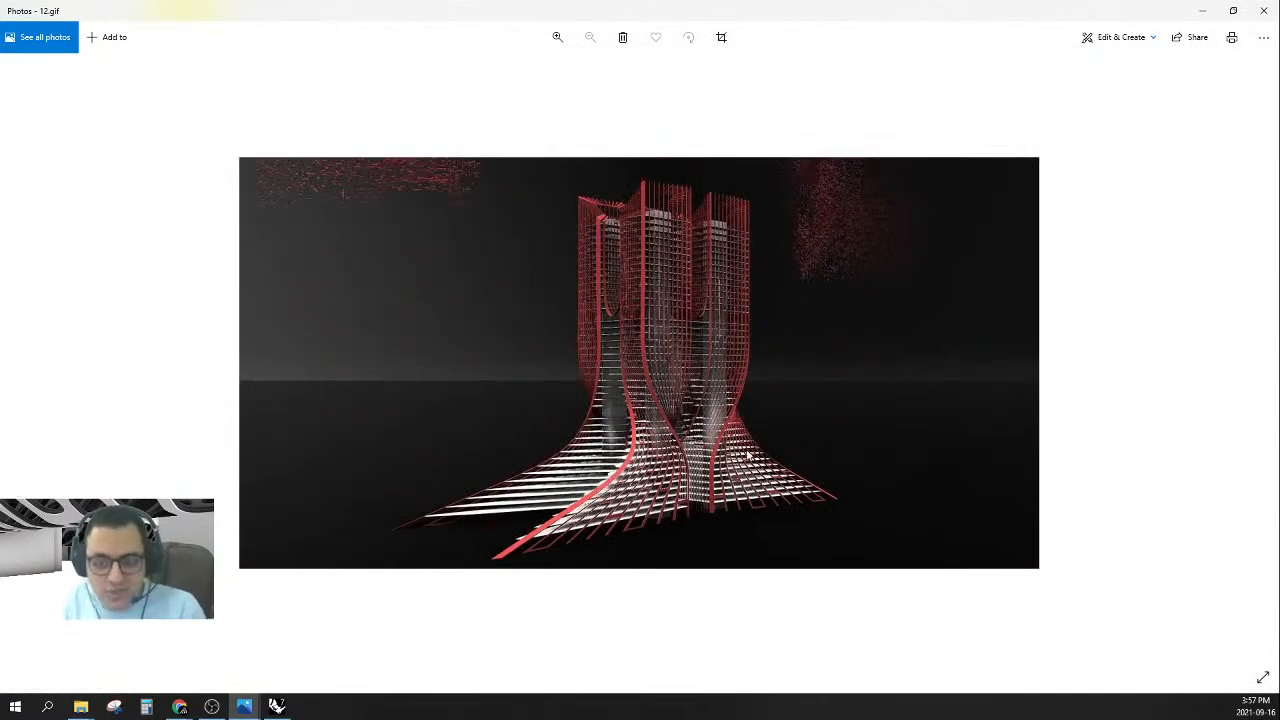
left_click(1264, 10)
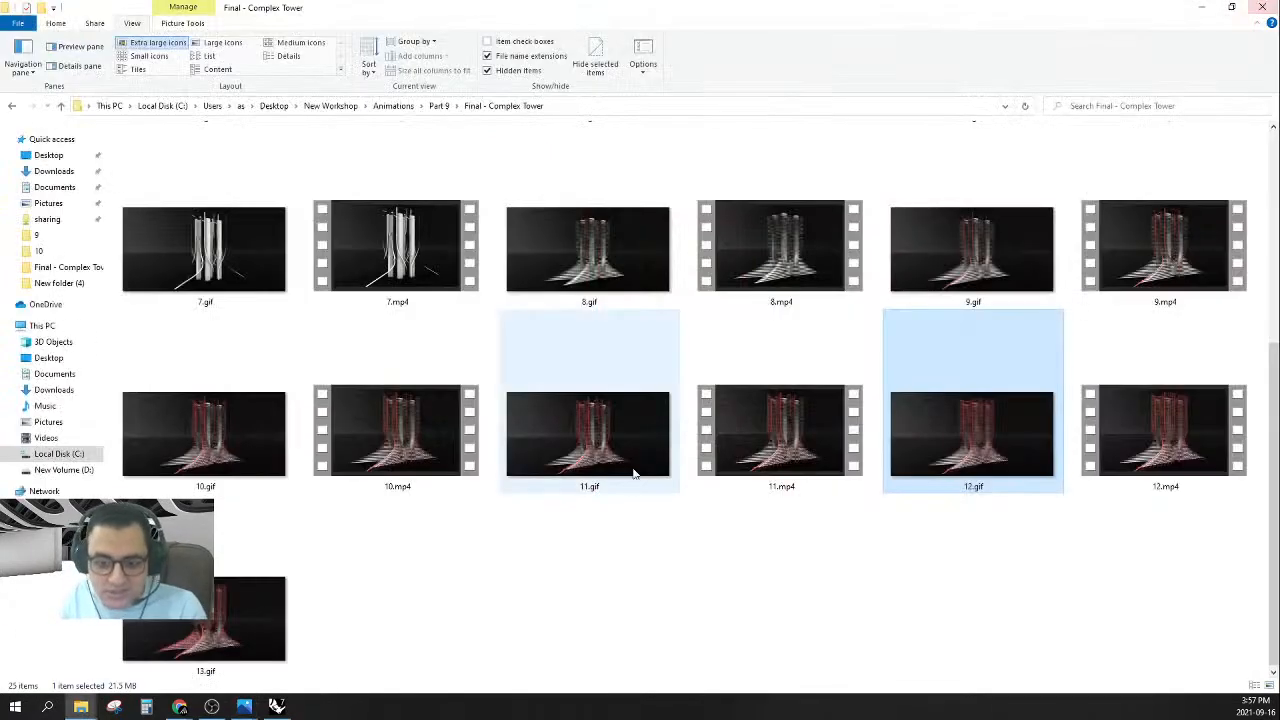
left_click(557, 606)
- Switch back to the Grasshopper canvas and examine the white component groups alongside the Steel Anime section
mouse_move(181, 707)
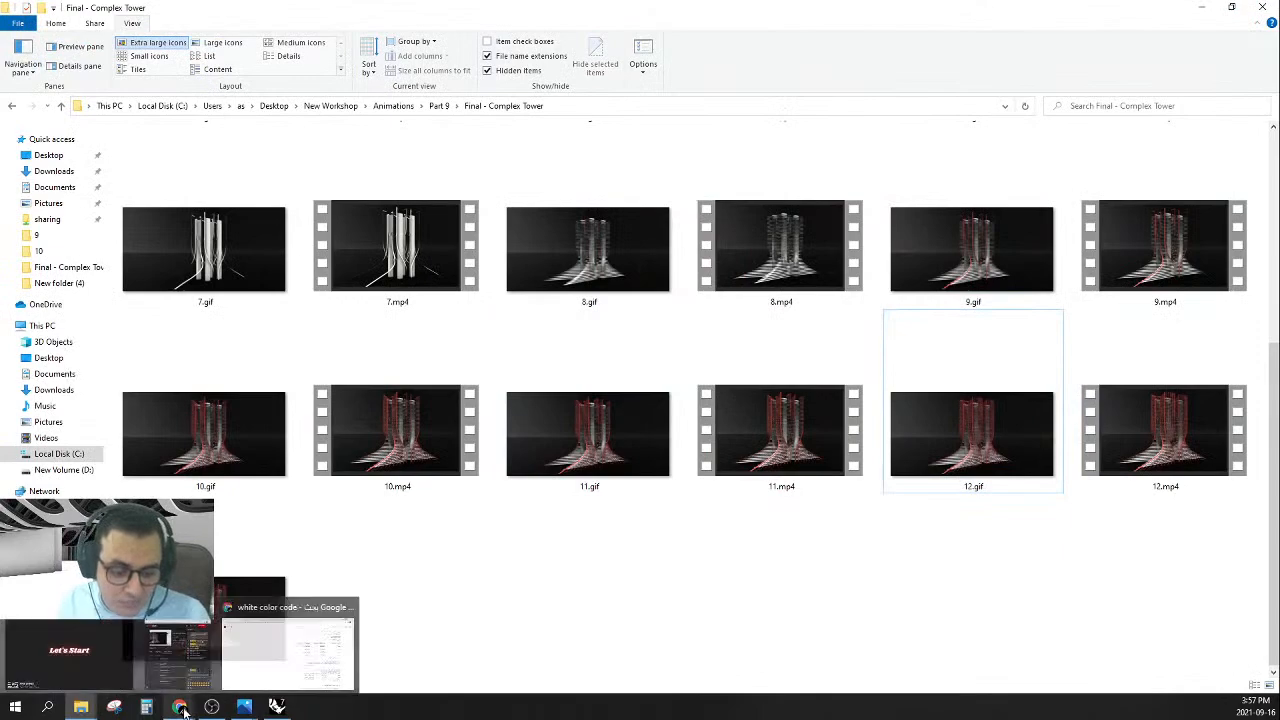
mouse_move(290, 668)
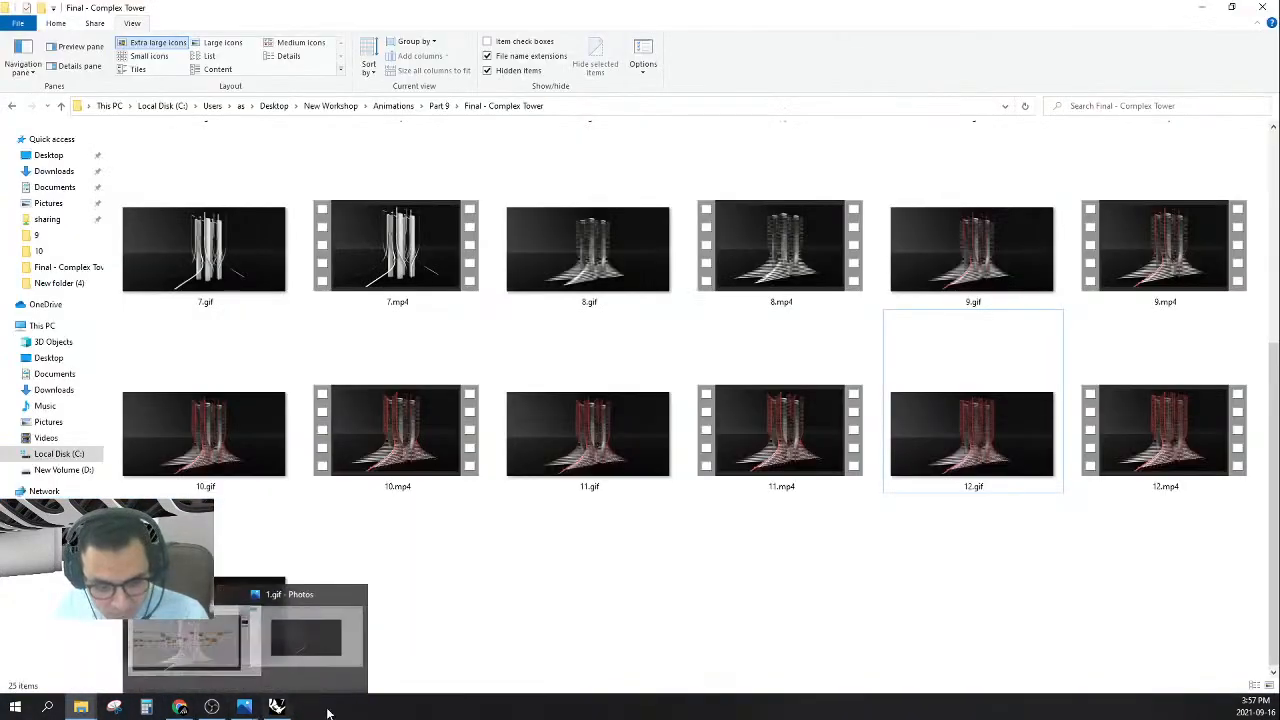
mouse_move(280, 708)
left_click(284, 625)
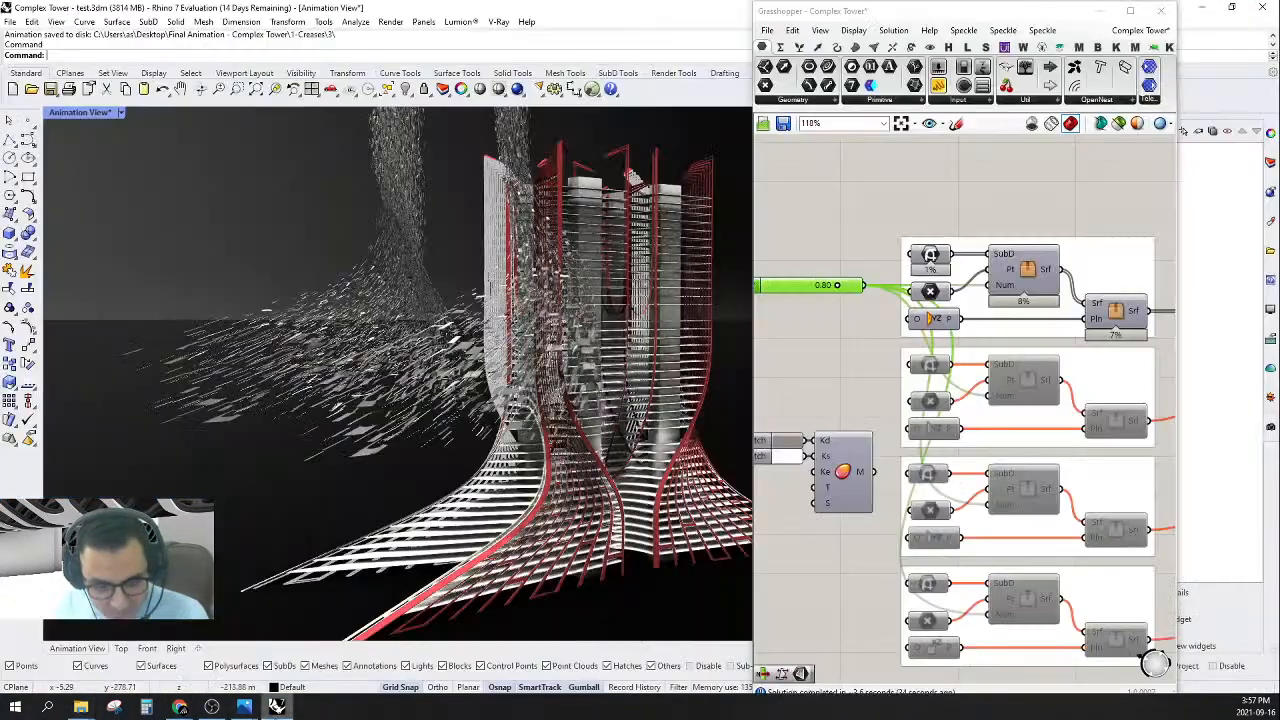
scroll(946, 333, "down", 3)
right_click_drag(946, 333, 996, 378)
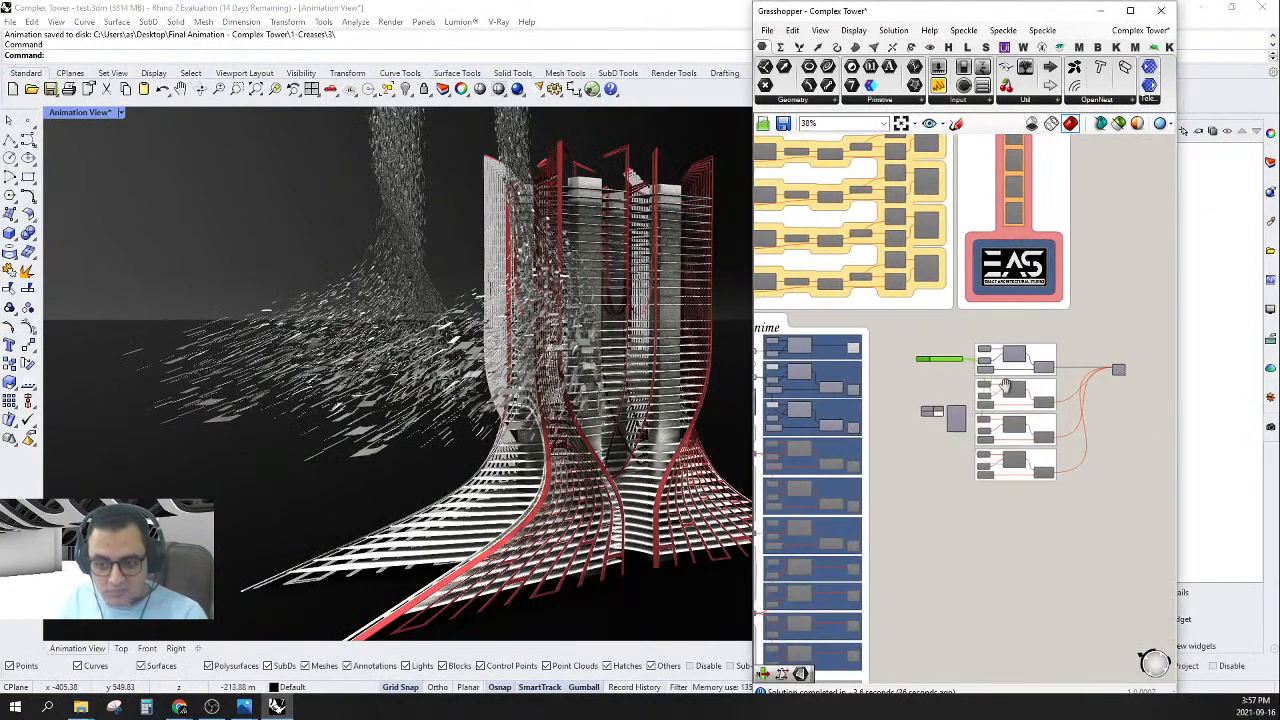
right_click_drag(988, 500, 1008, 515)
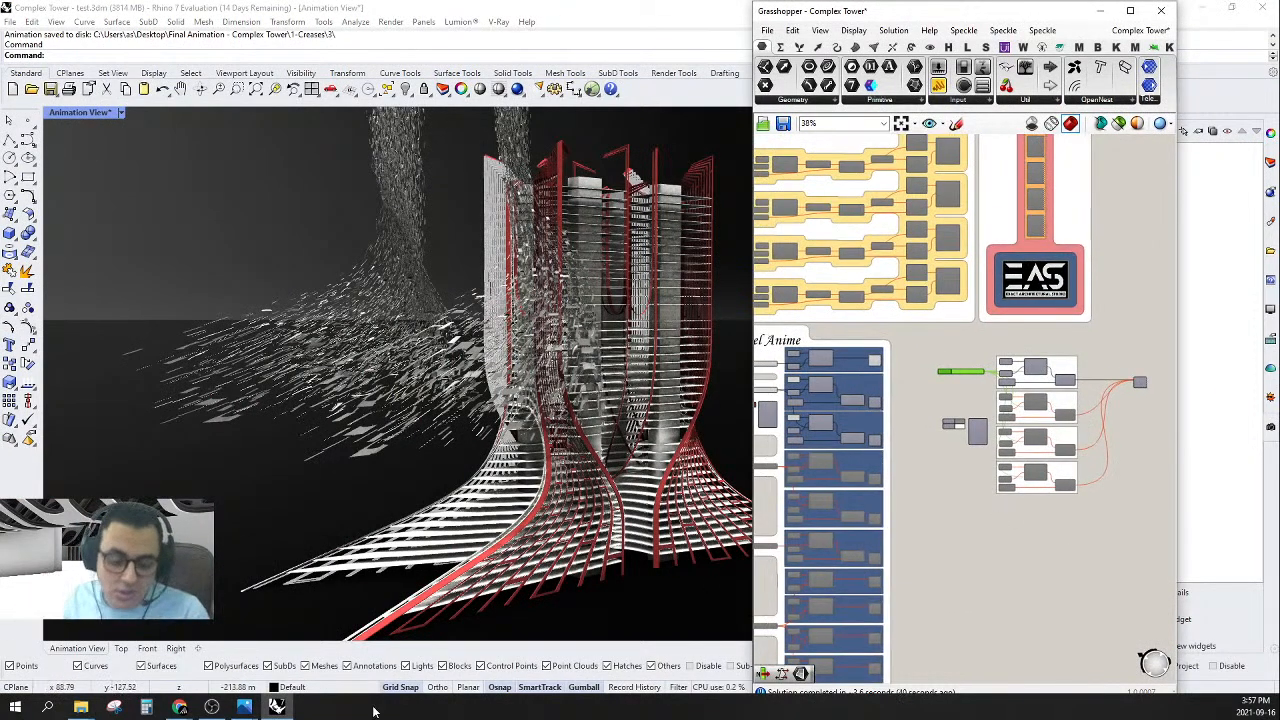
- Switch to File Explorer, find the Part 9 animations folder and examine the frames in subfolder 5 of 1-Creases
left_click(81, 706)
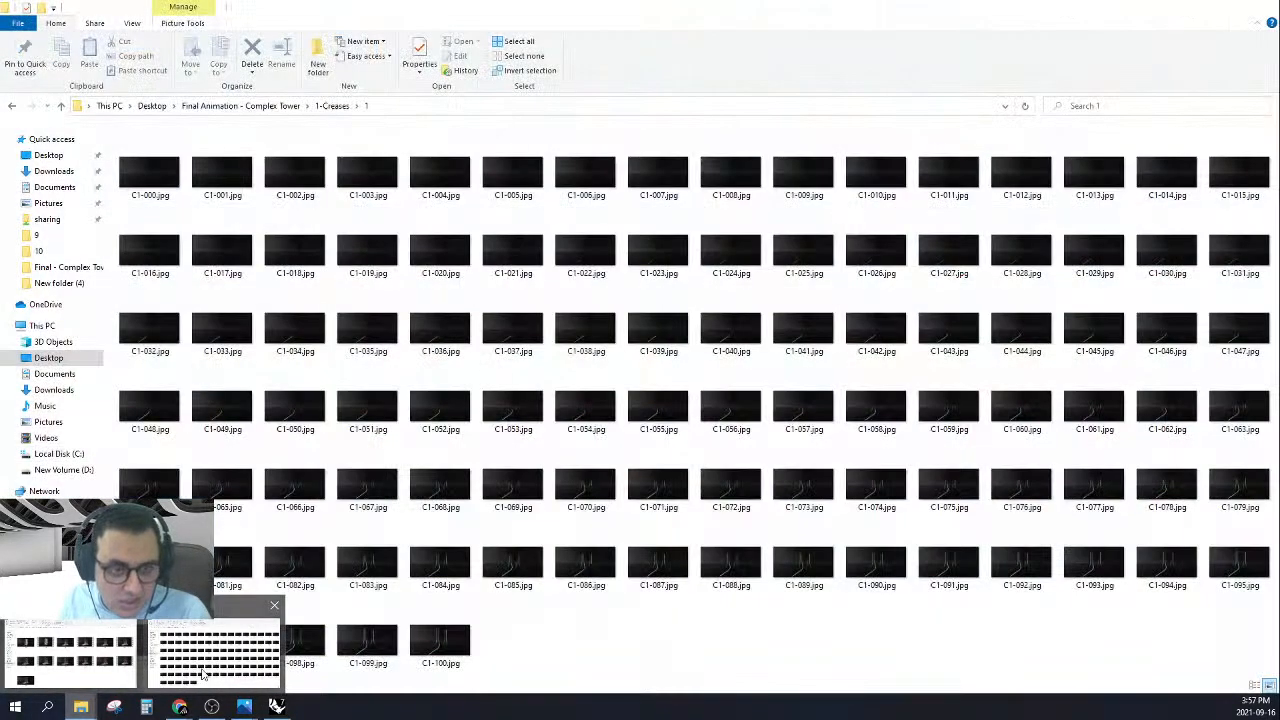
left_click(203, 675)
left_click(263, 108)
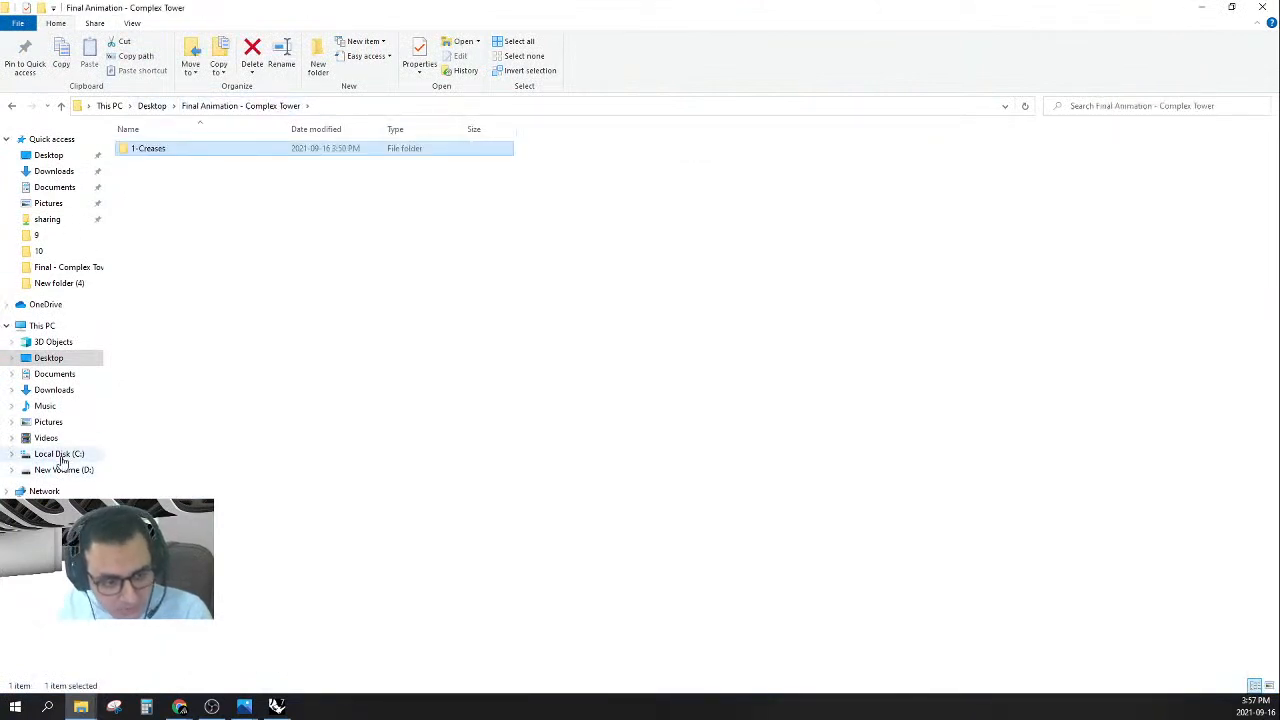
left_click(46, 267)
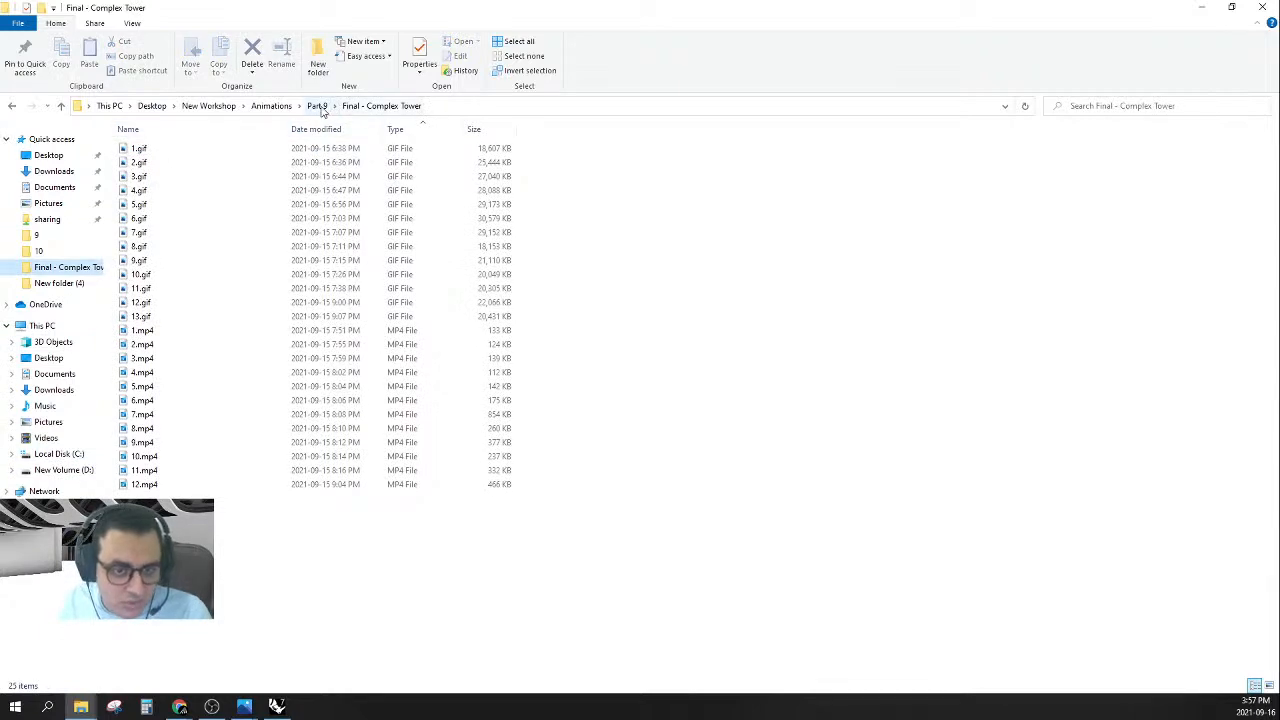
left_click(318, 106)
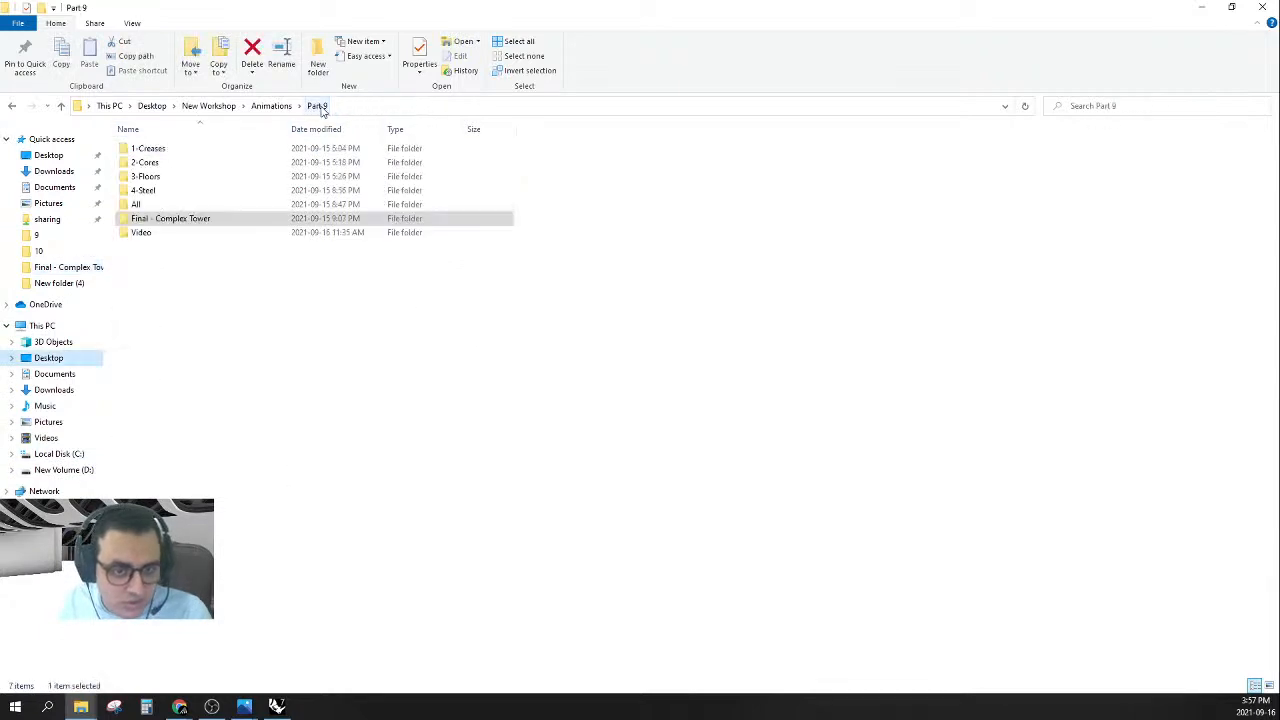
left_click(253, 373)
double_click(173, 152)
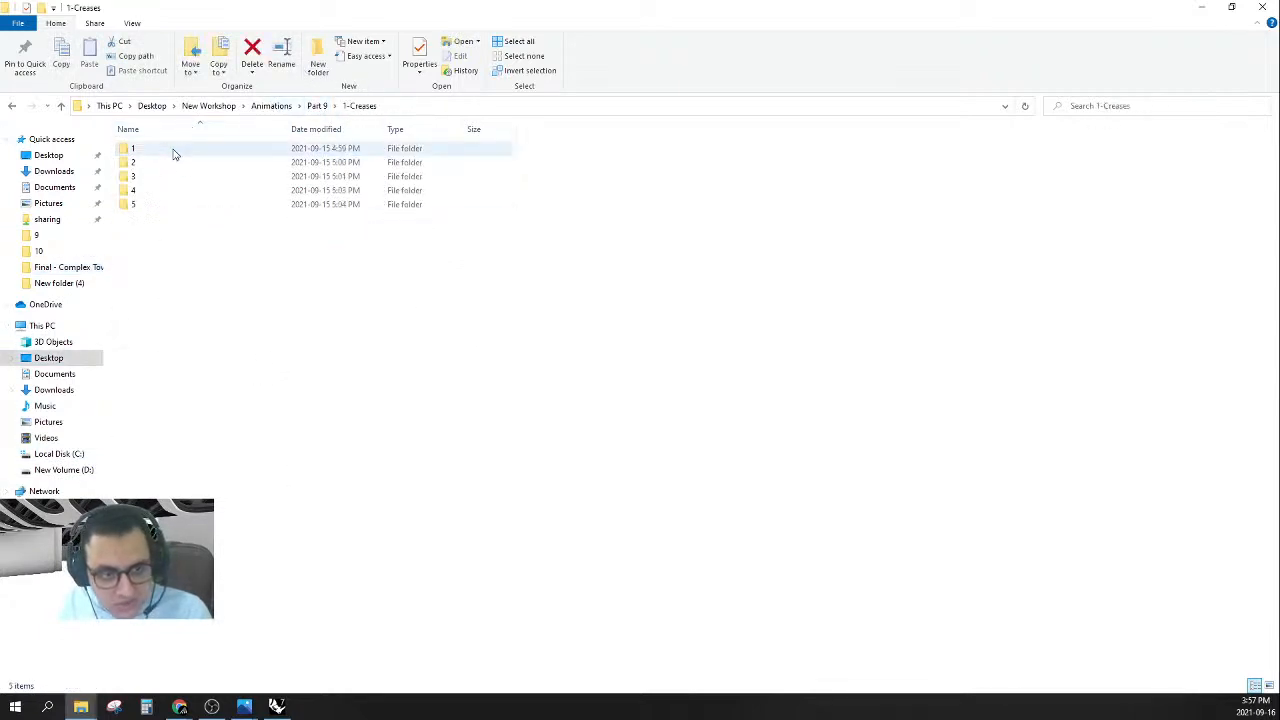
double_click(186, 205)
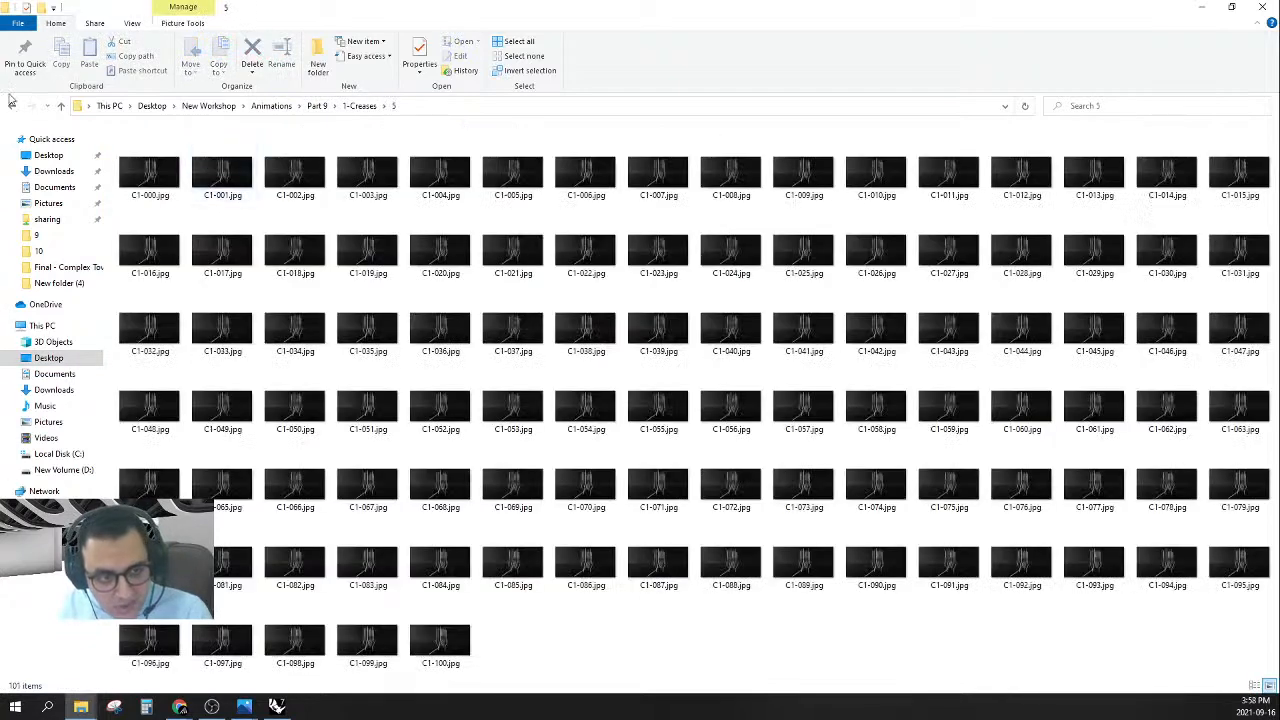
left_click(11, 106)
left_click(11, 110)
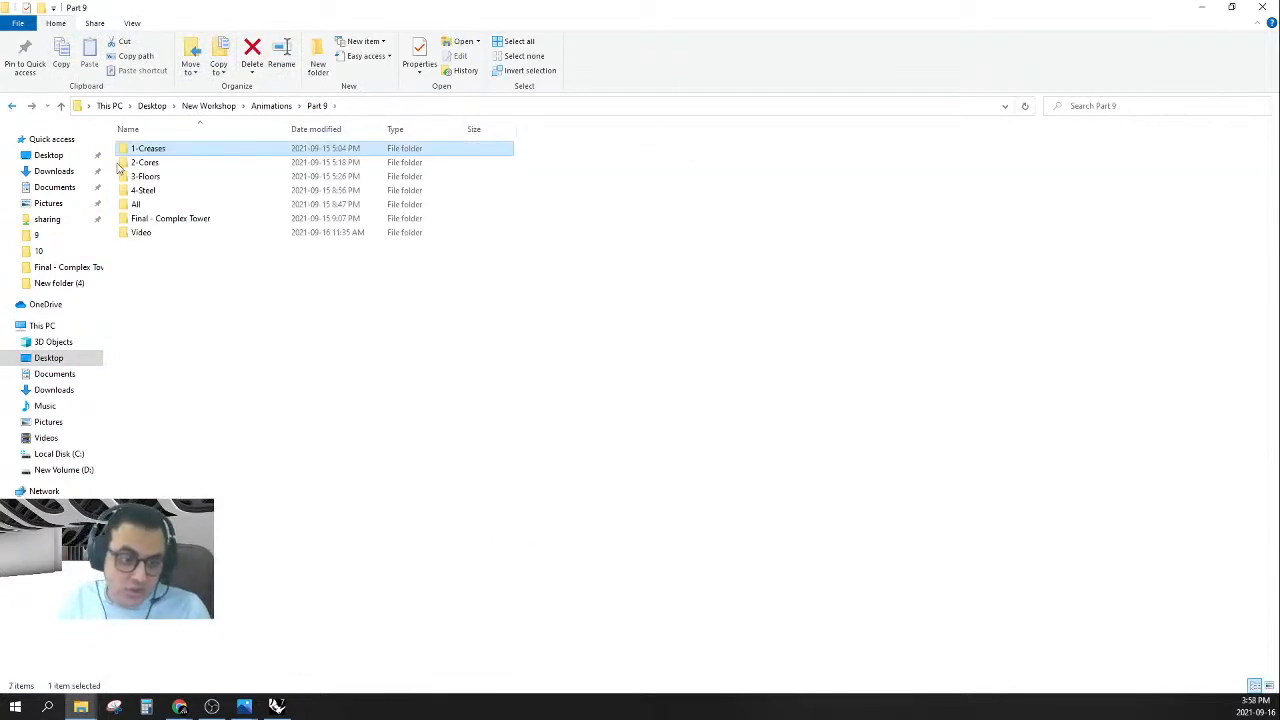
- Examine the contents of the 2-Cores, 3-Floors and 4-Steel folders in Part 9, and finish with 1-Creases selected
double_click(145, 163)
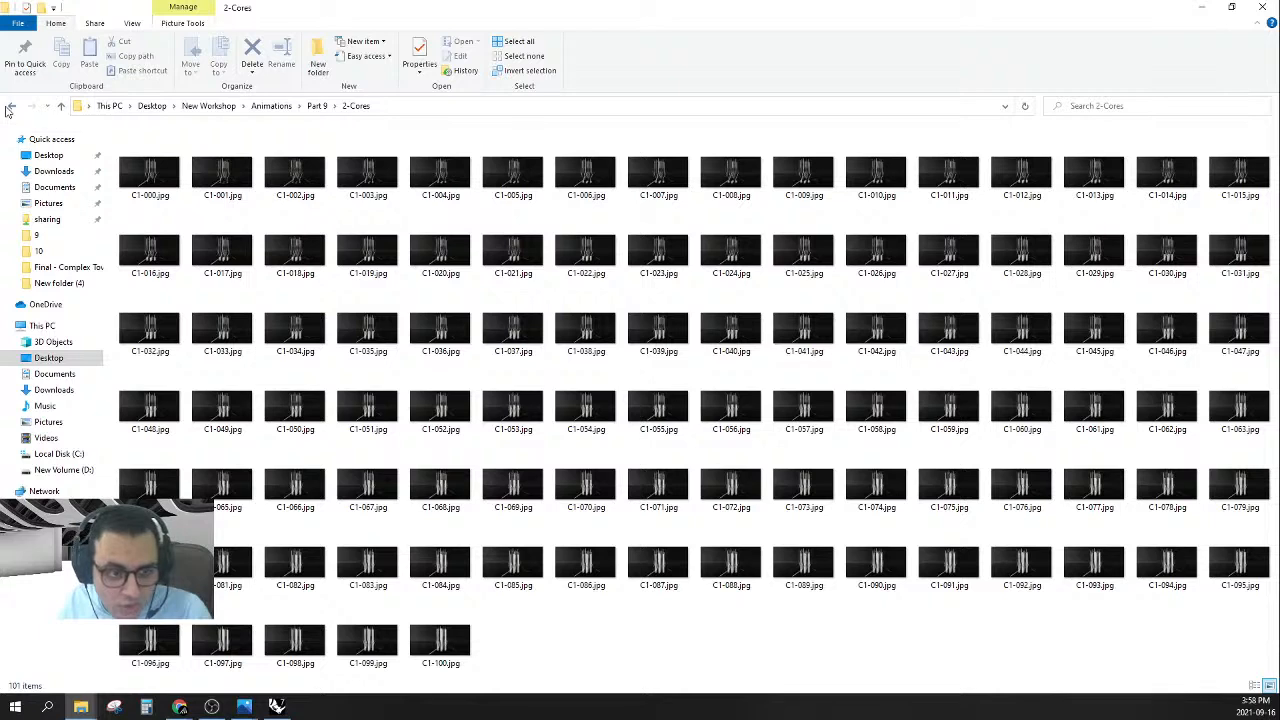
left_click(10, 106)
double_click(138, 176)
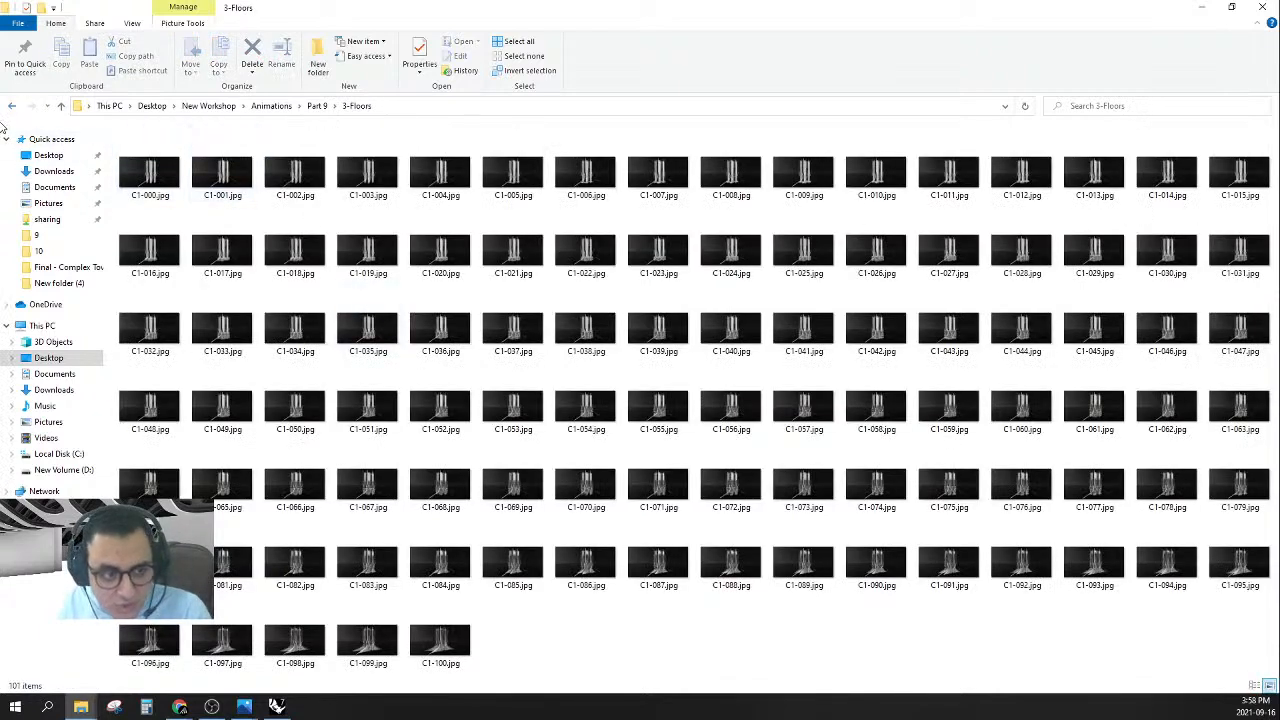
left_click(10, 106)
double_click(140, 190)
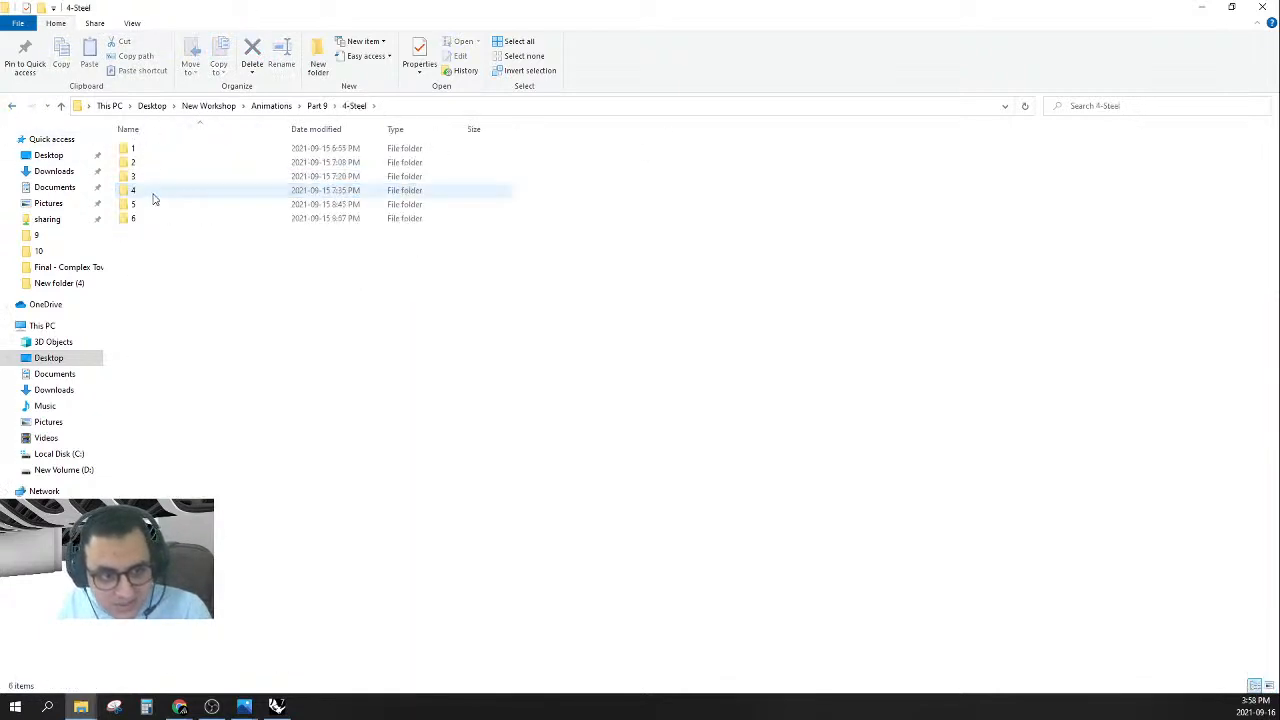
mouse_move(205, 268)
left_mouse_down()
mouse_move(137, 145)
mouse_move(189, 257)
left_mouse_up()
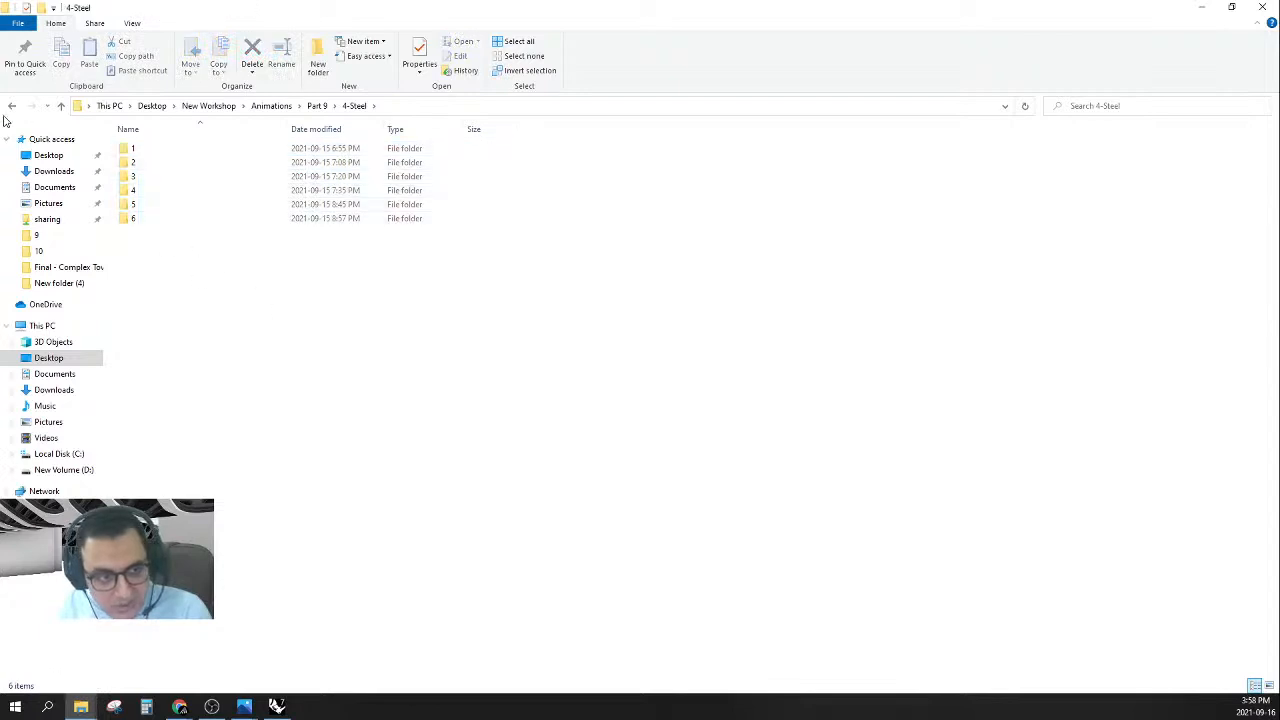
left_click(11, 106)
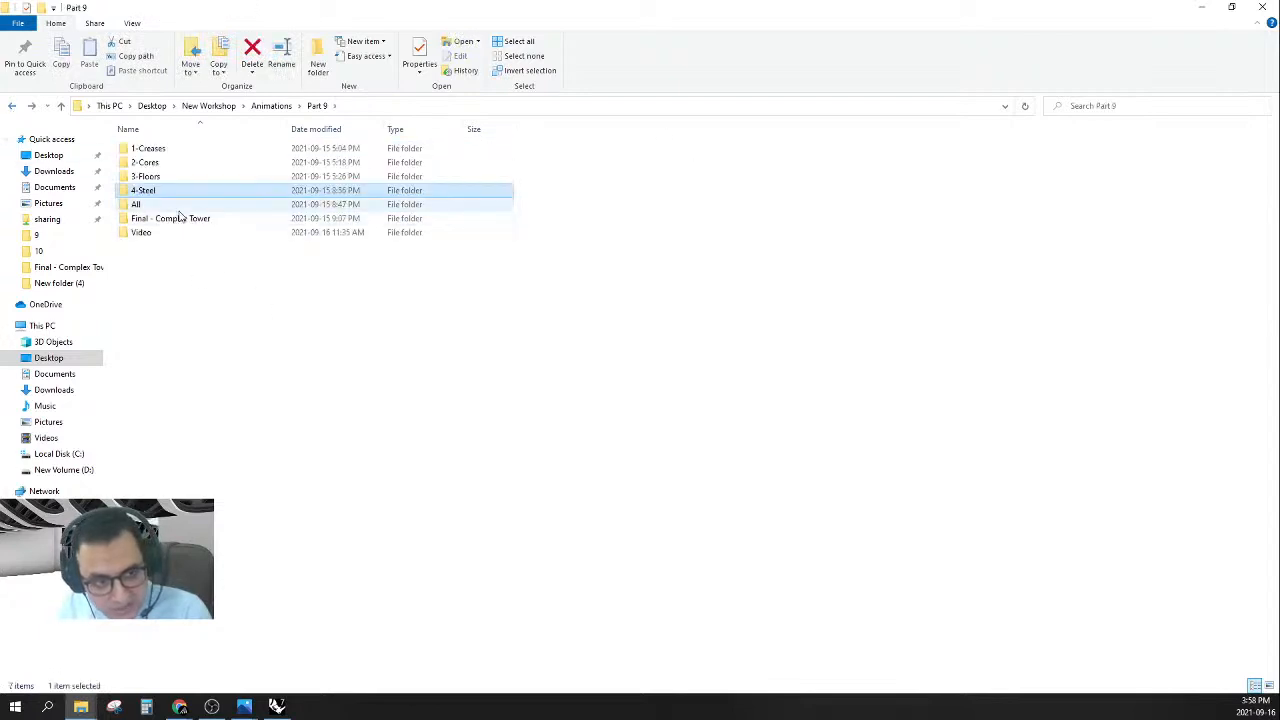
key("Down")
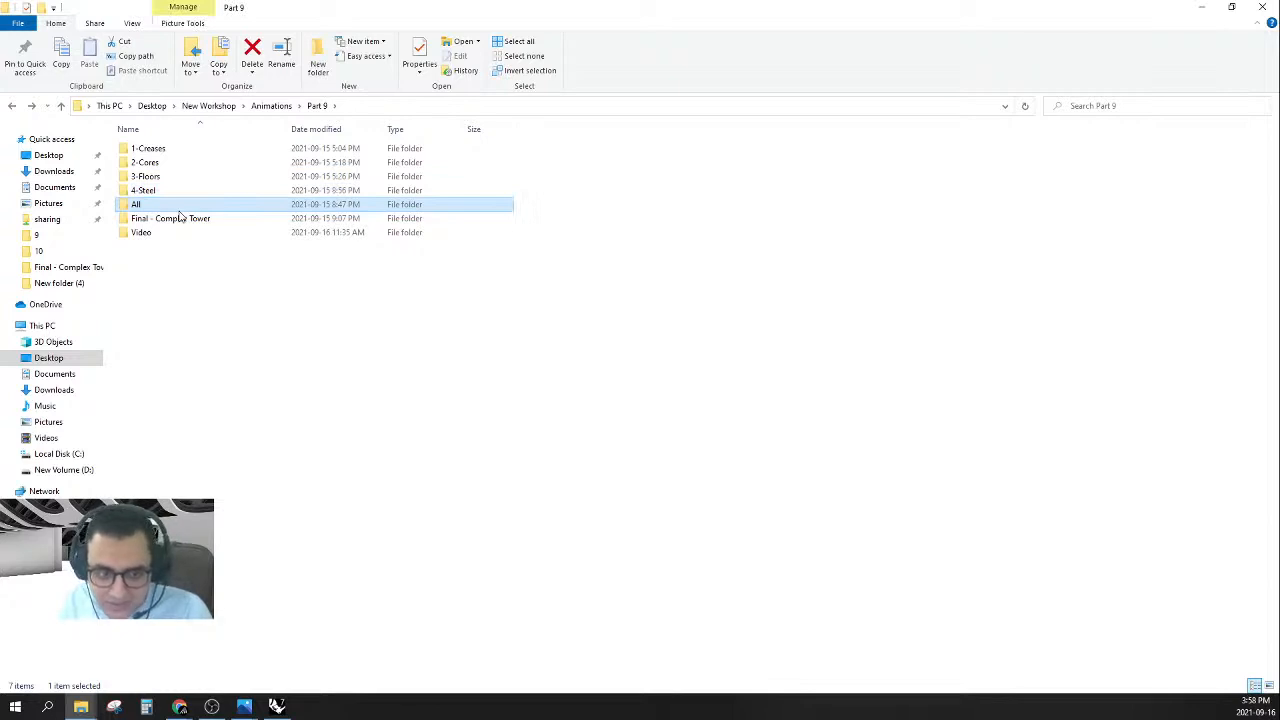
left_click(236, 281)
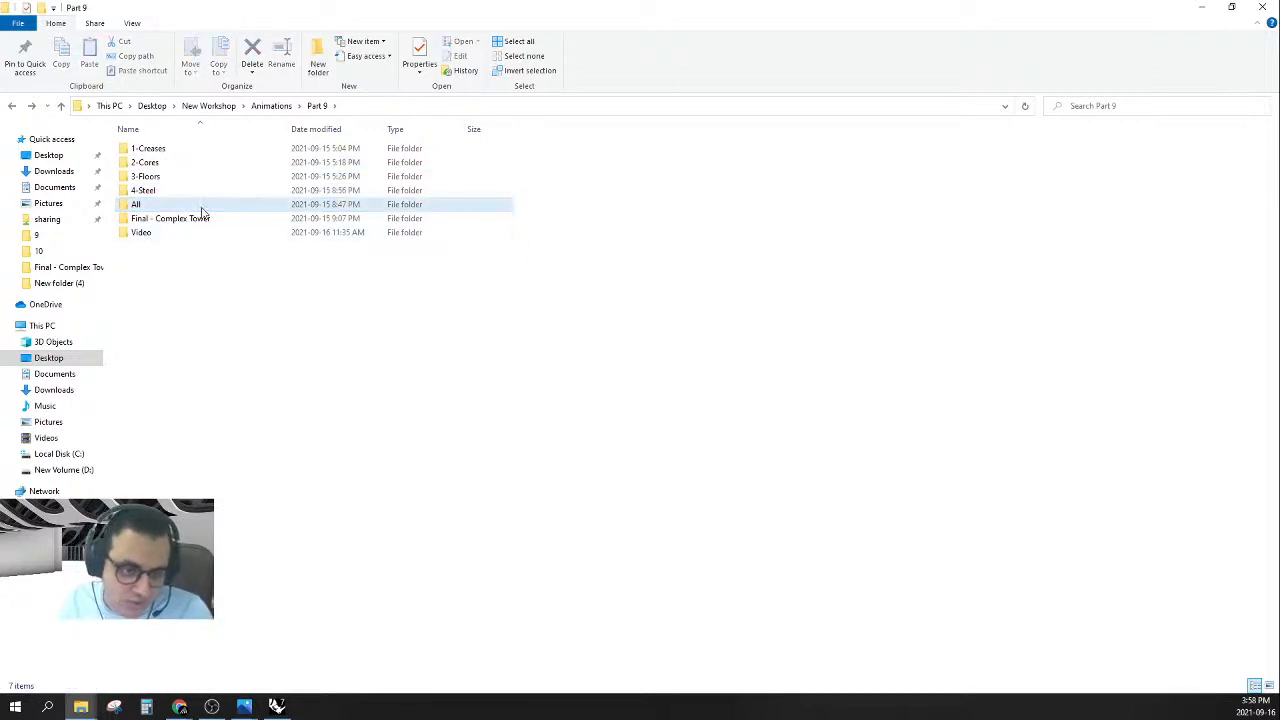
left_click(188, 151)
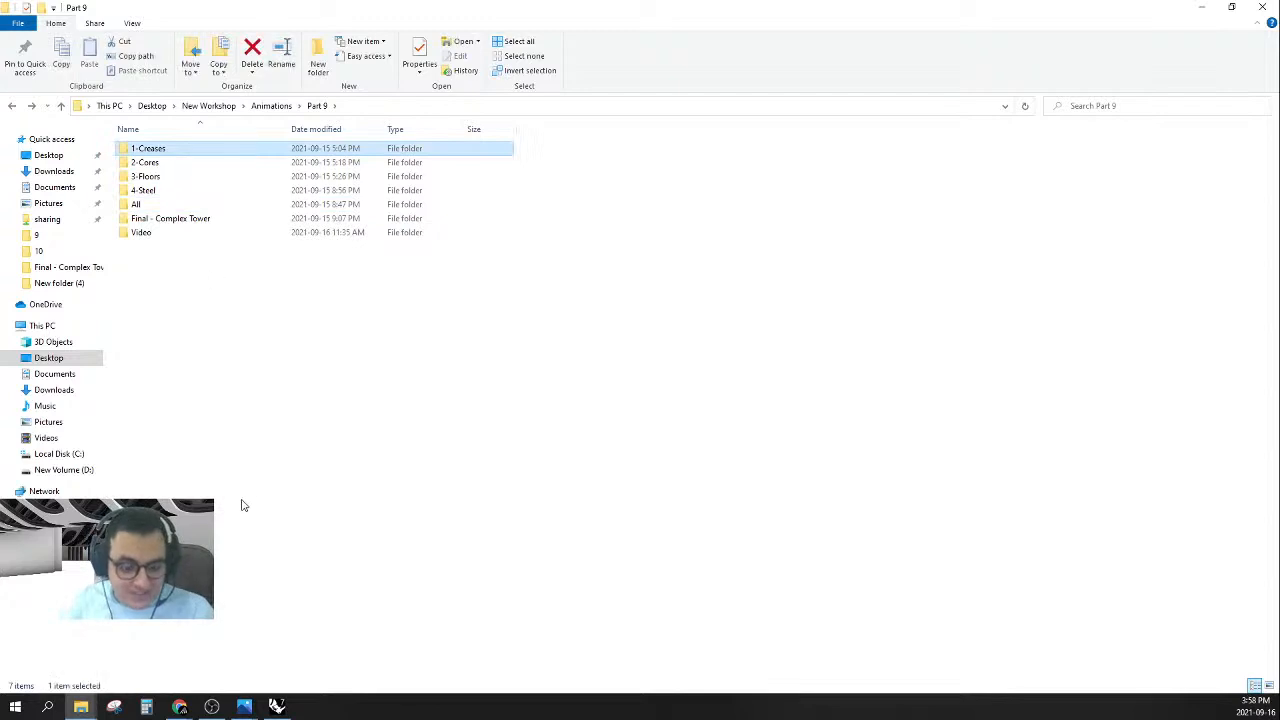
- Switch to Chrome and open the ezgif.com Animated GIF Maker page
mouse_move(180, 707)
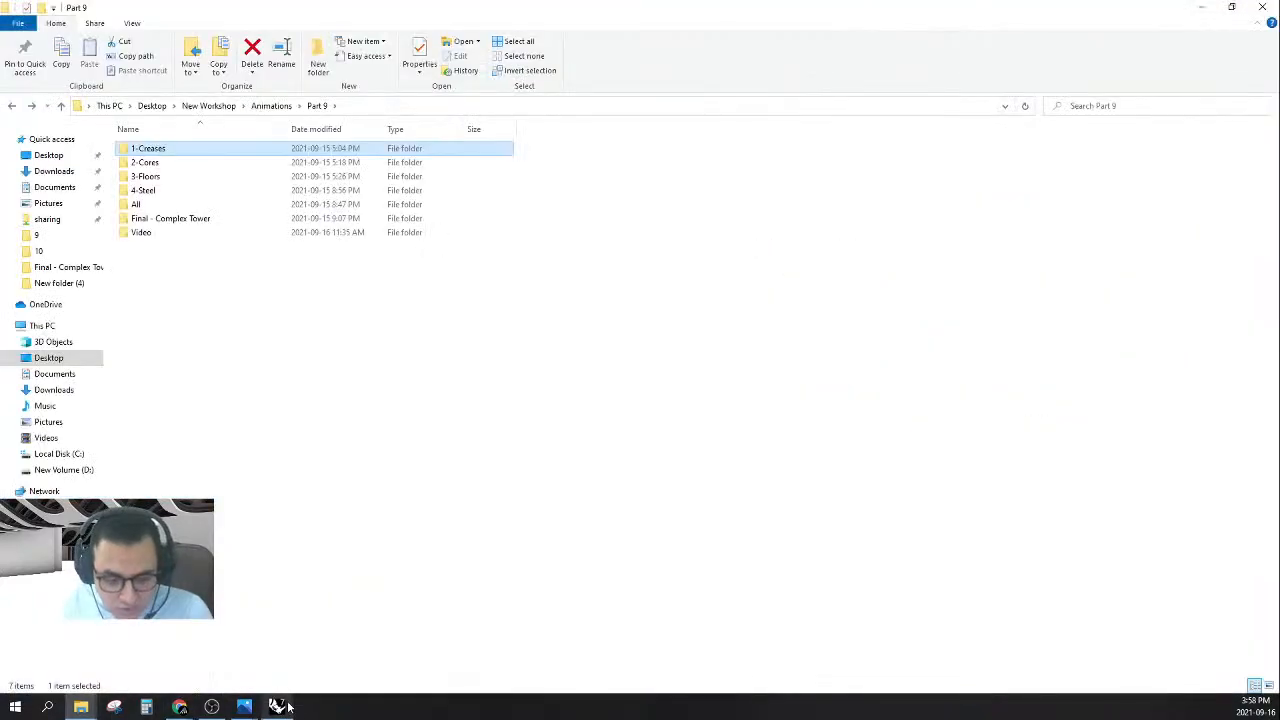
right_click(179, 707)
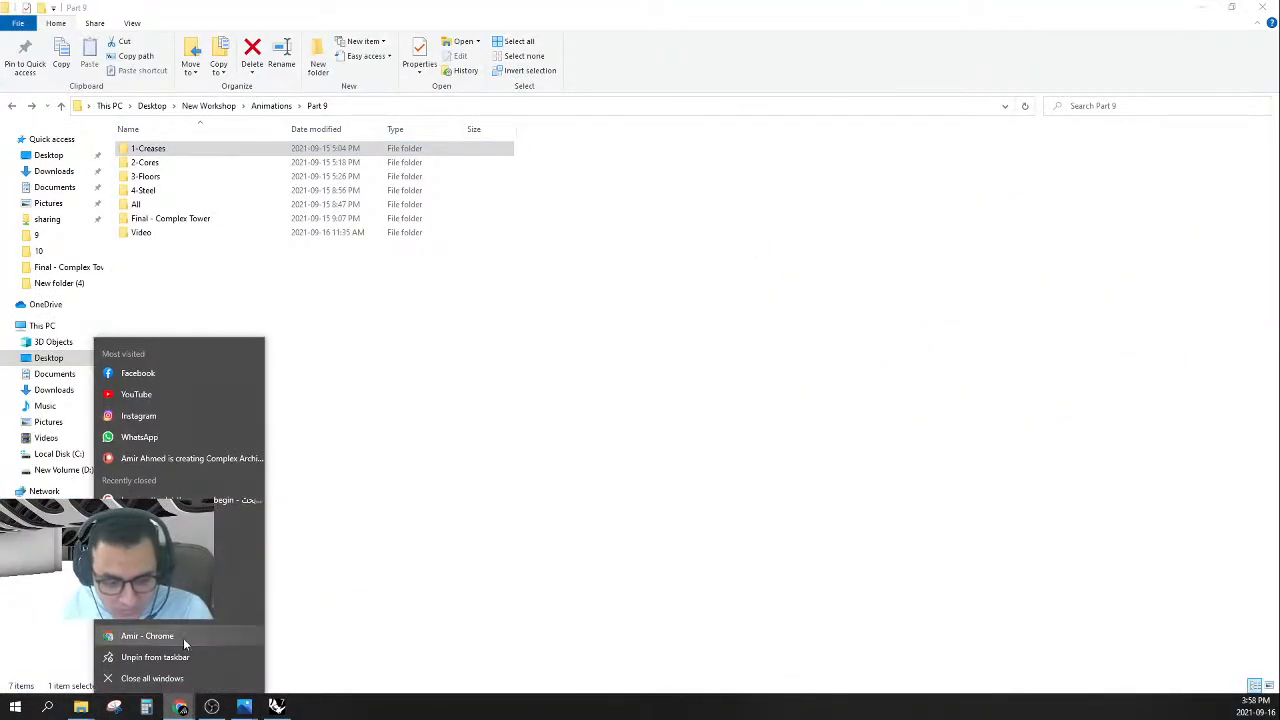
left_click(184, 641)
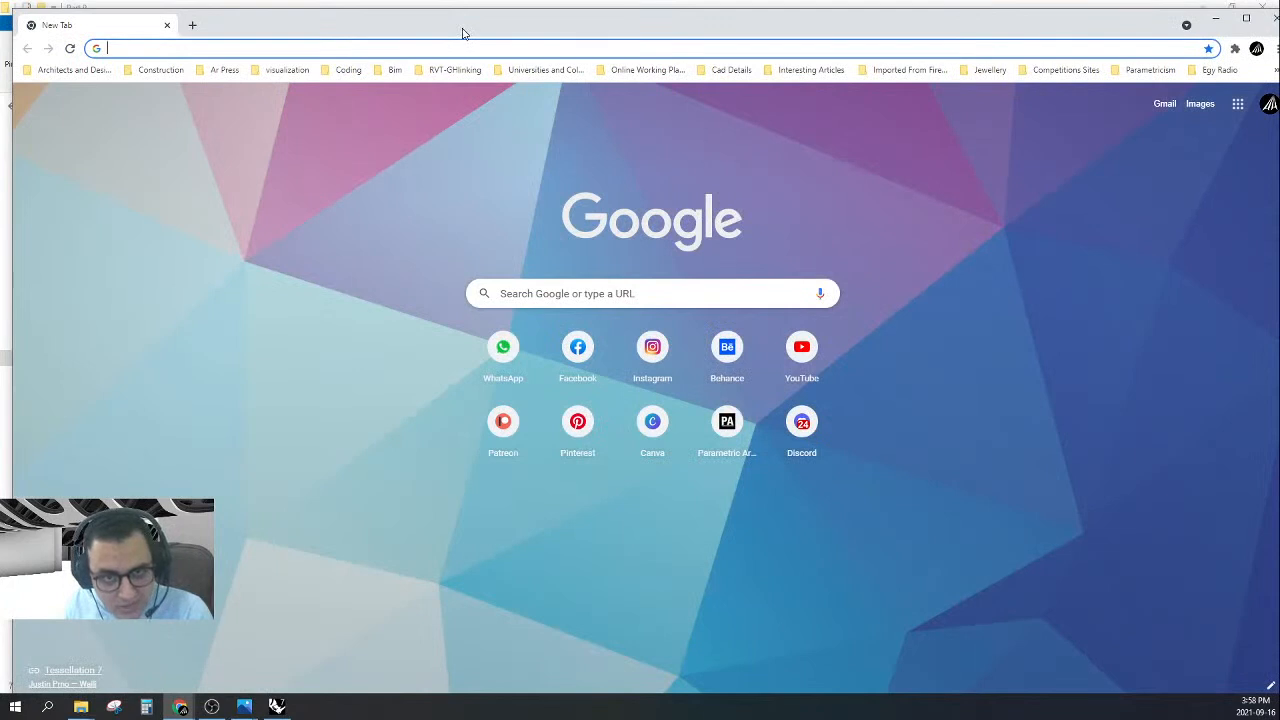
left_click(442, 30)
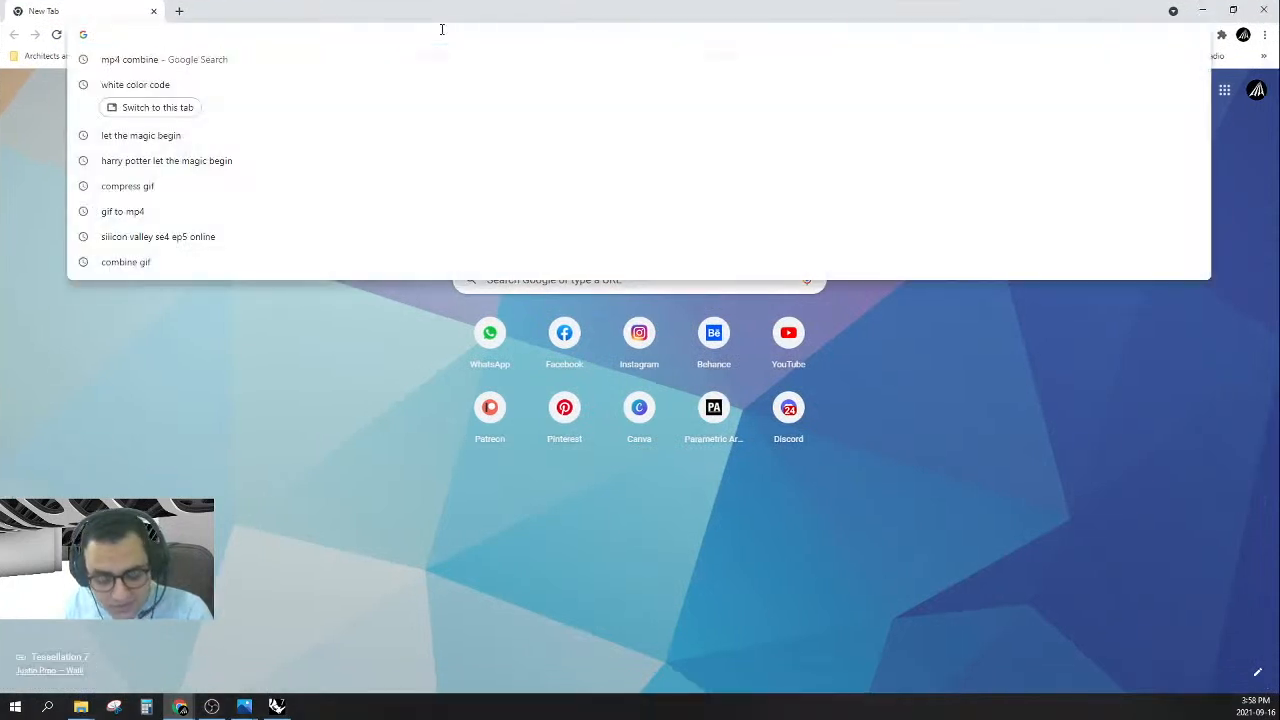
type("Gi")
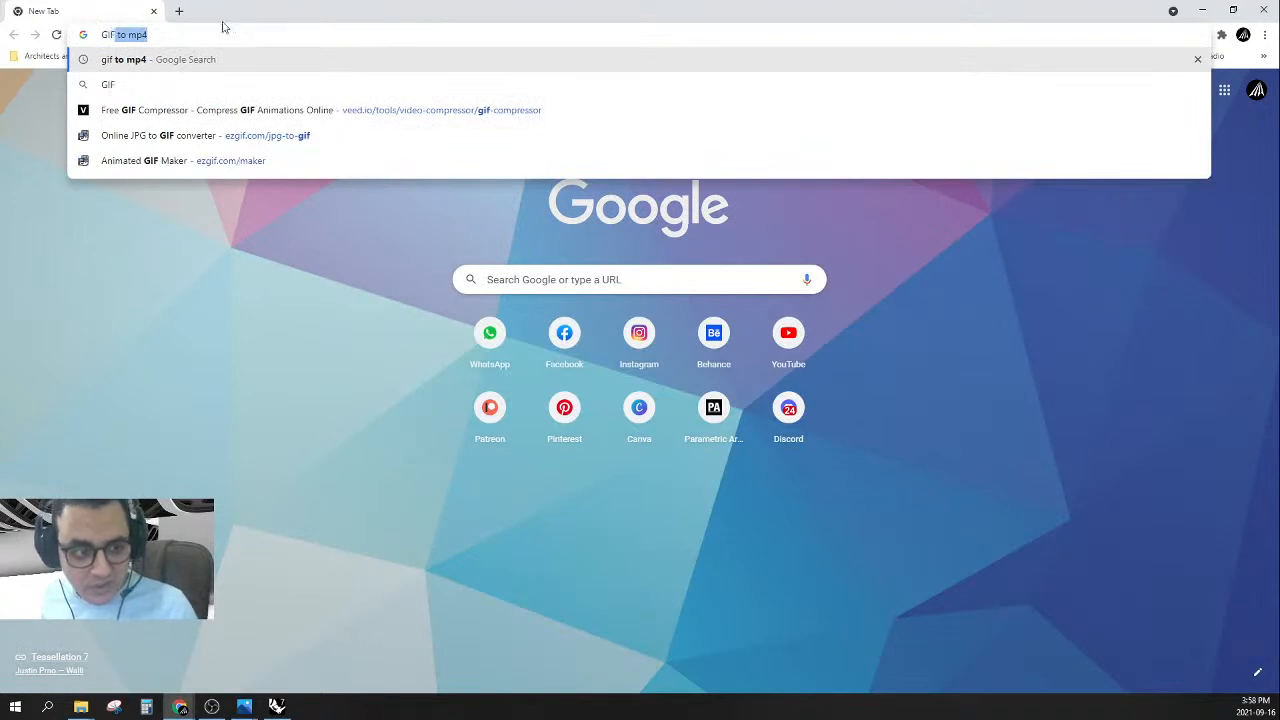
type("F")
left_click(265, 162)
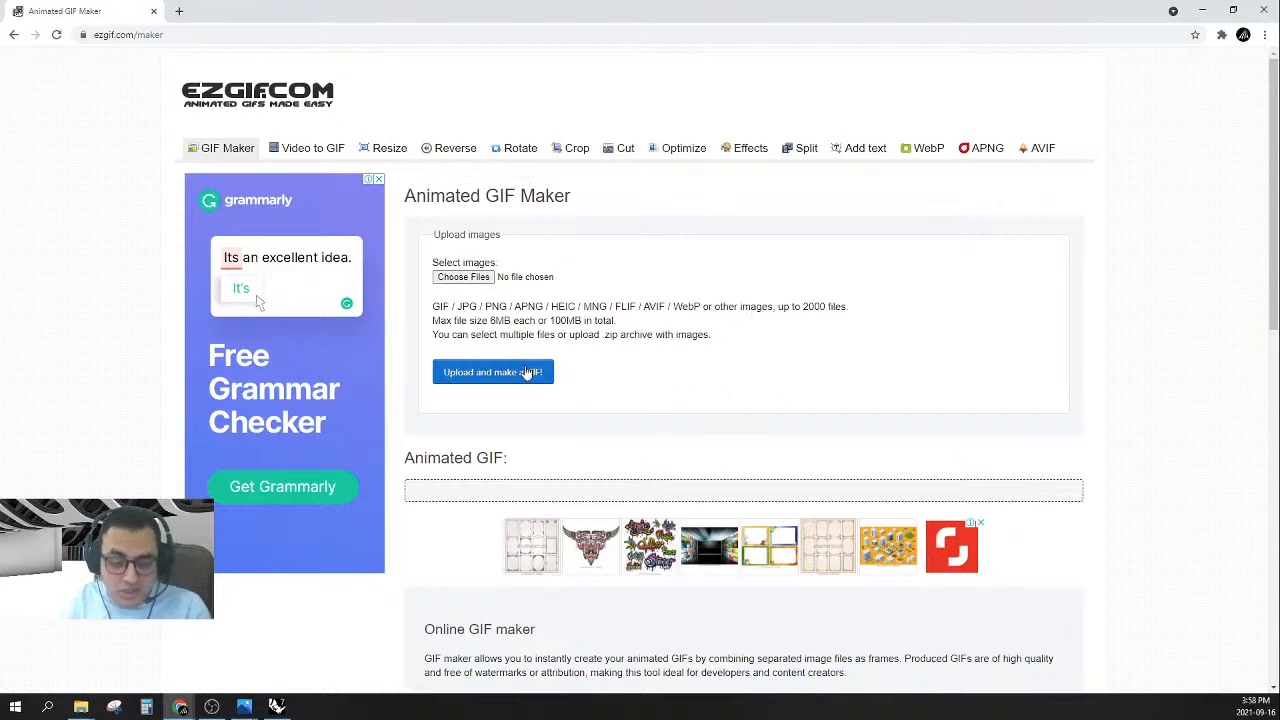
- Upload frames C1-000.jpg through C1-100.jpg from subfolder 1 of Part 9's 1-Creases folder to the GIF maker
left_click(463, 278)
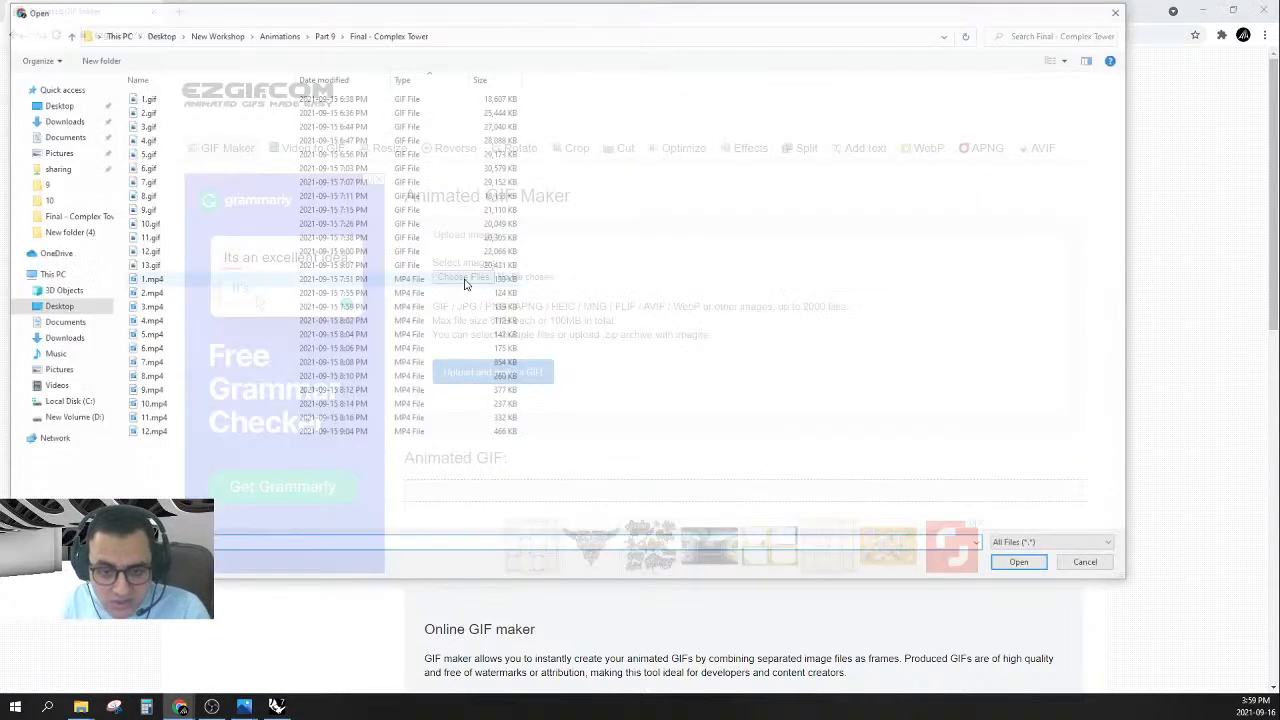
left_click(325, 36)
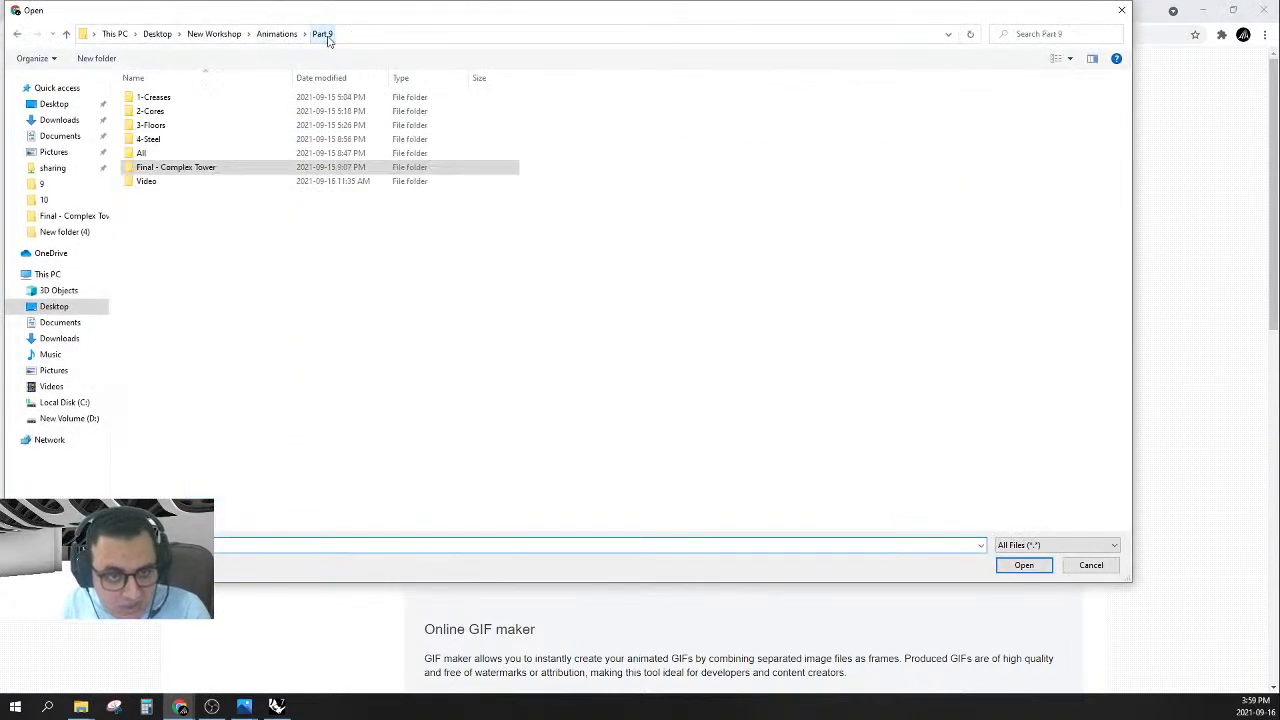
double_click(172, 98)
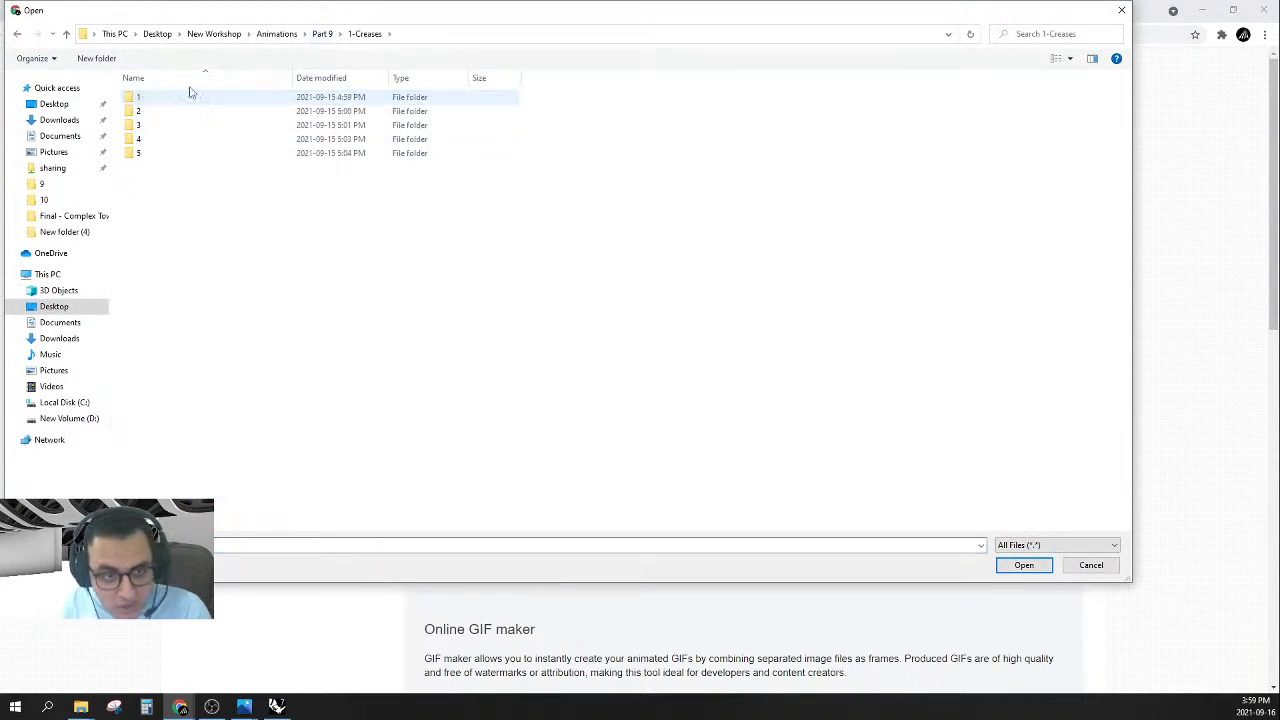
double_click(181, 99)
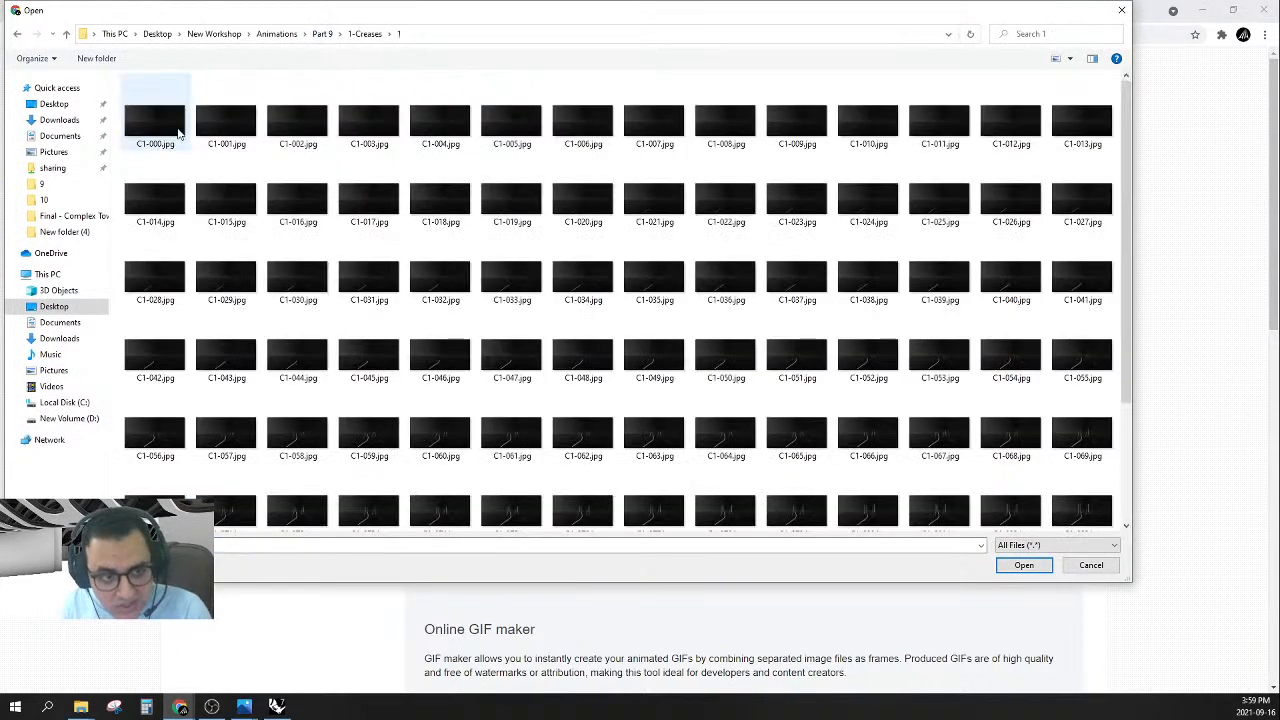
left_click(170, 138)
scroll(674, 420, "down", 3)
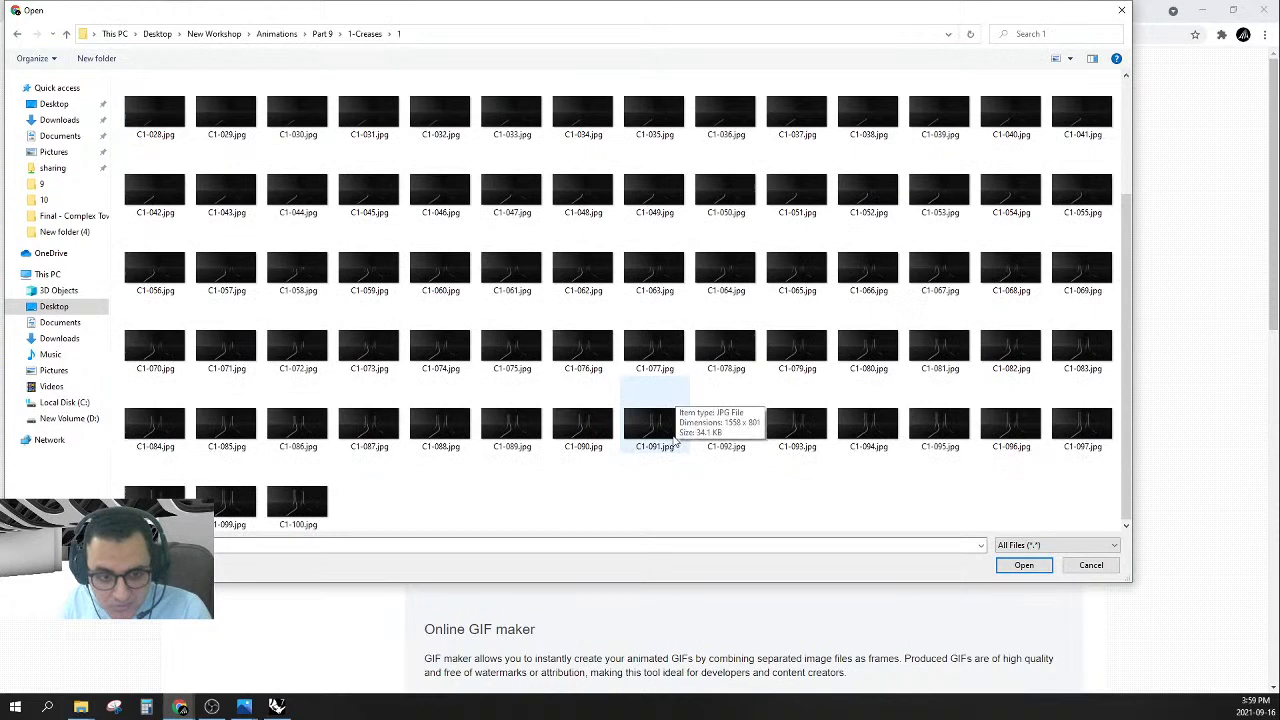
left_click(318, 522, "shift")
left_click(1012, 567)
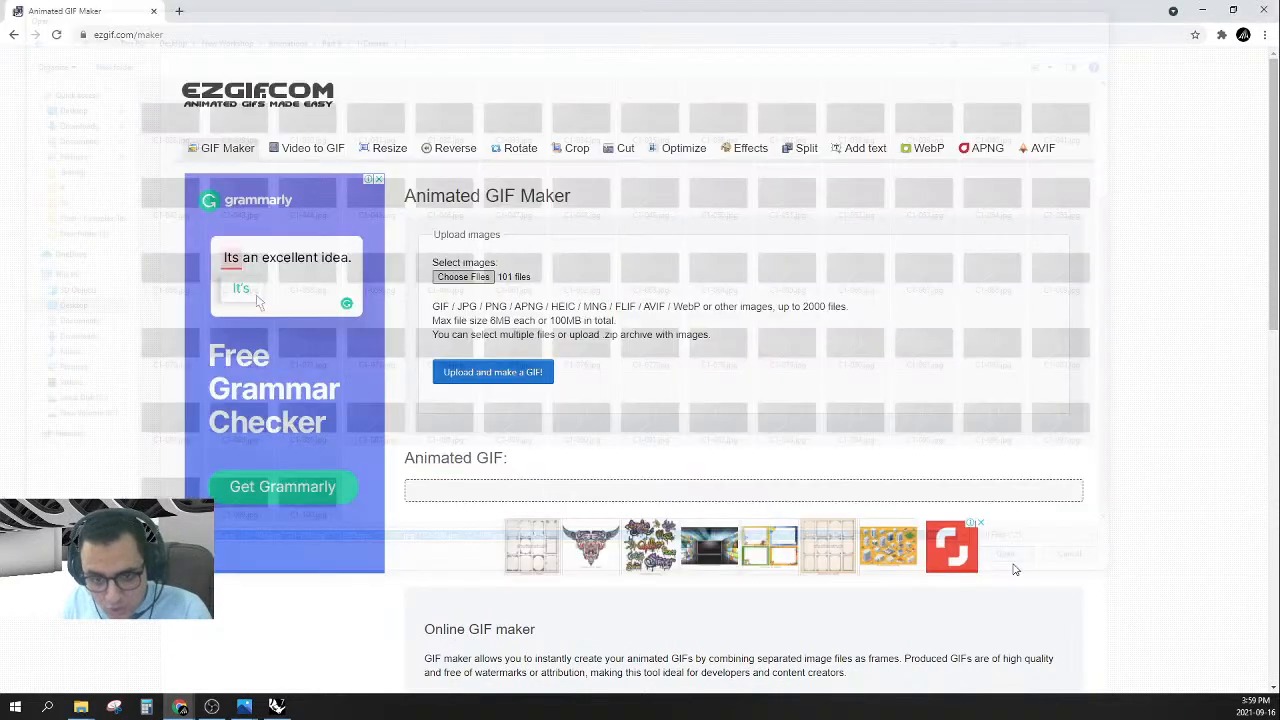
left_click(515, 373)
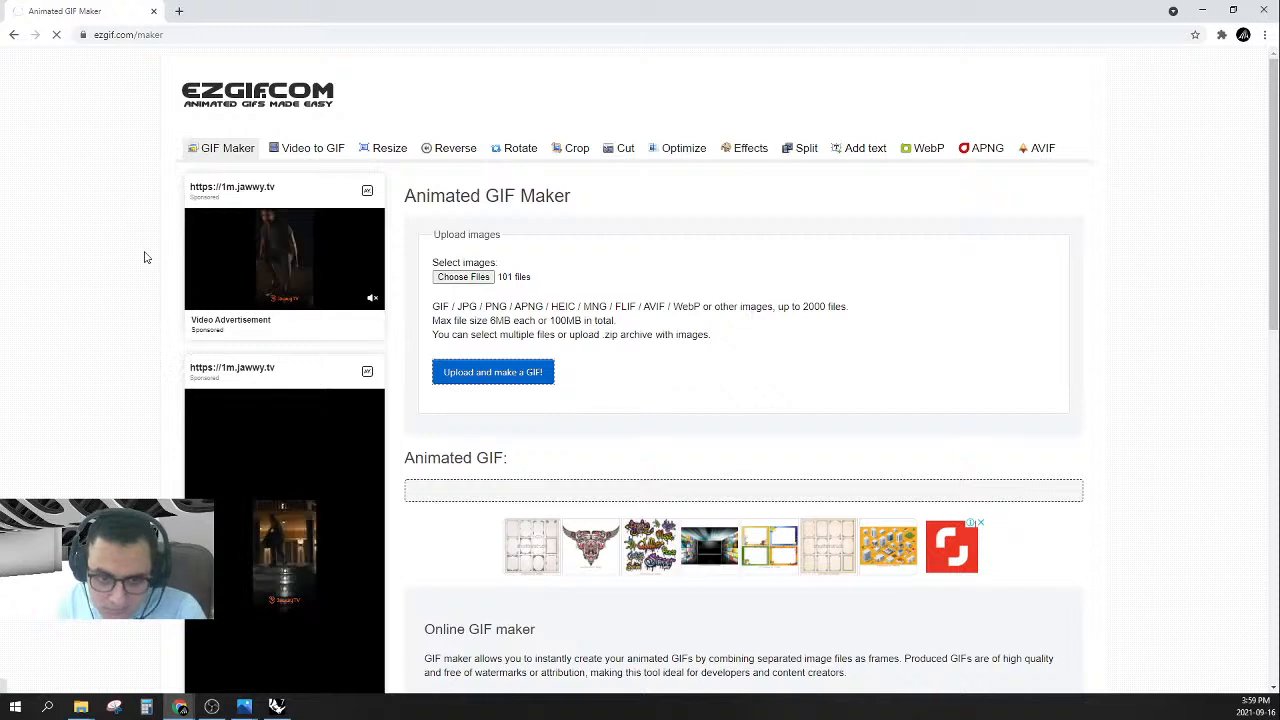
scroll(150, 260, "down", 2)
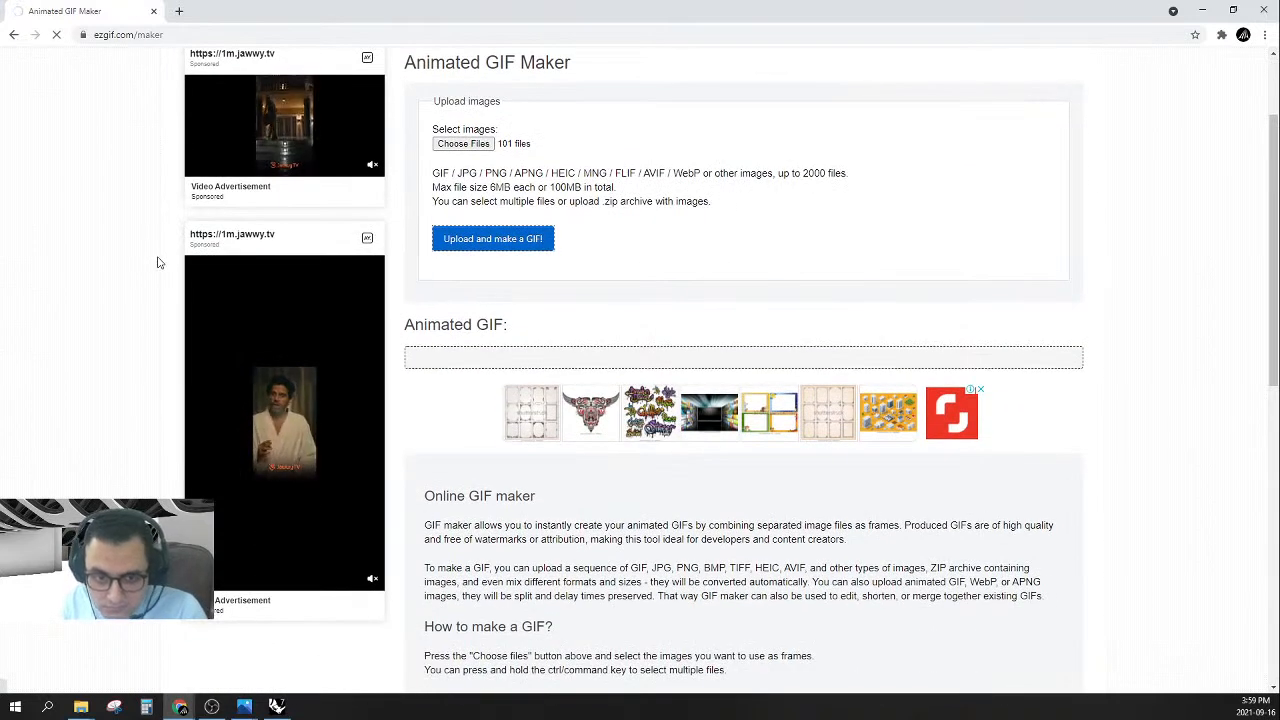
scroll(548, 322, "up", 2)
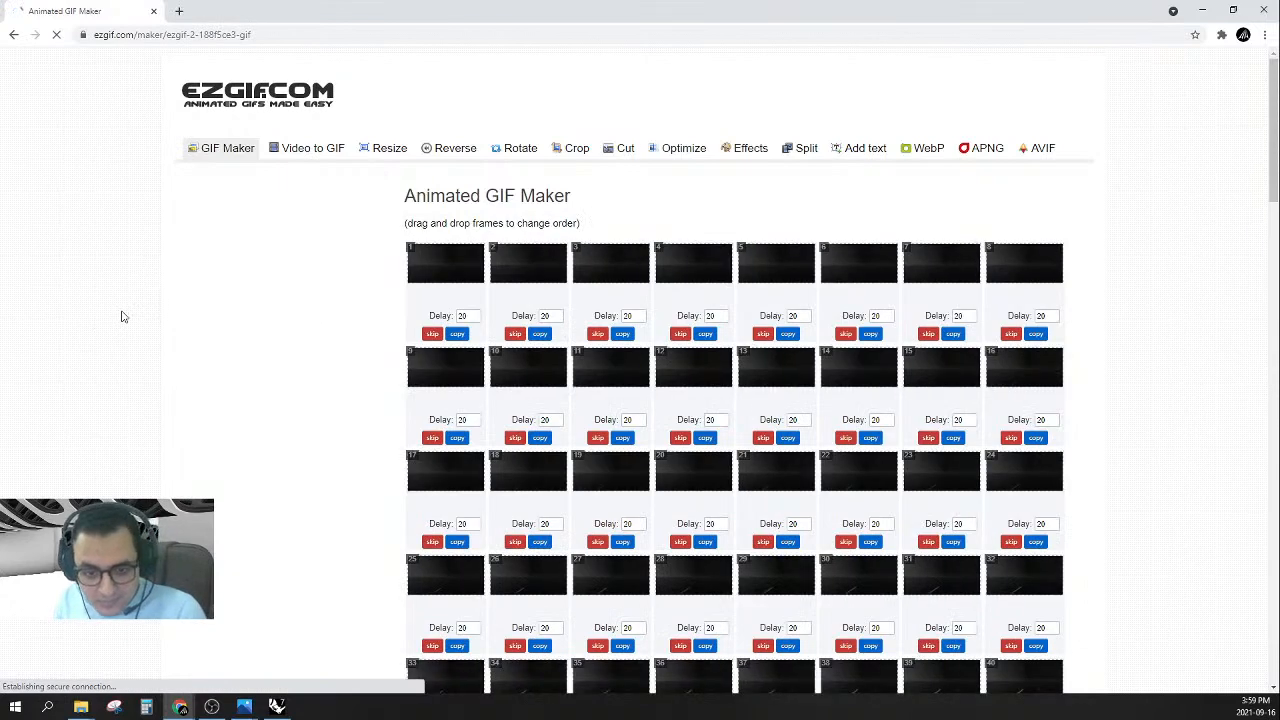
- Generate an animated GIF from all the uploaded crease frames, keeping the delay time of 20, and review the result
scroll(678, 304, "down", 2)
scroll(678, 304, "down", 8)
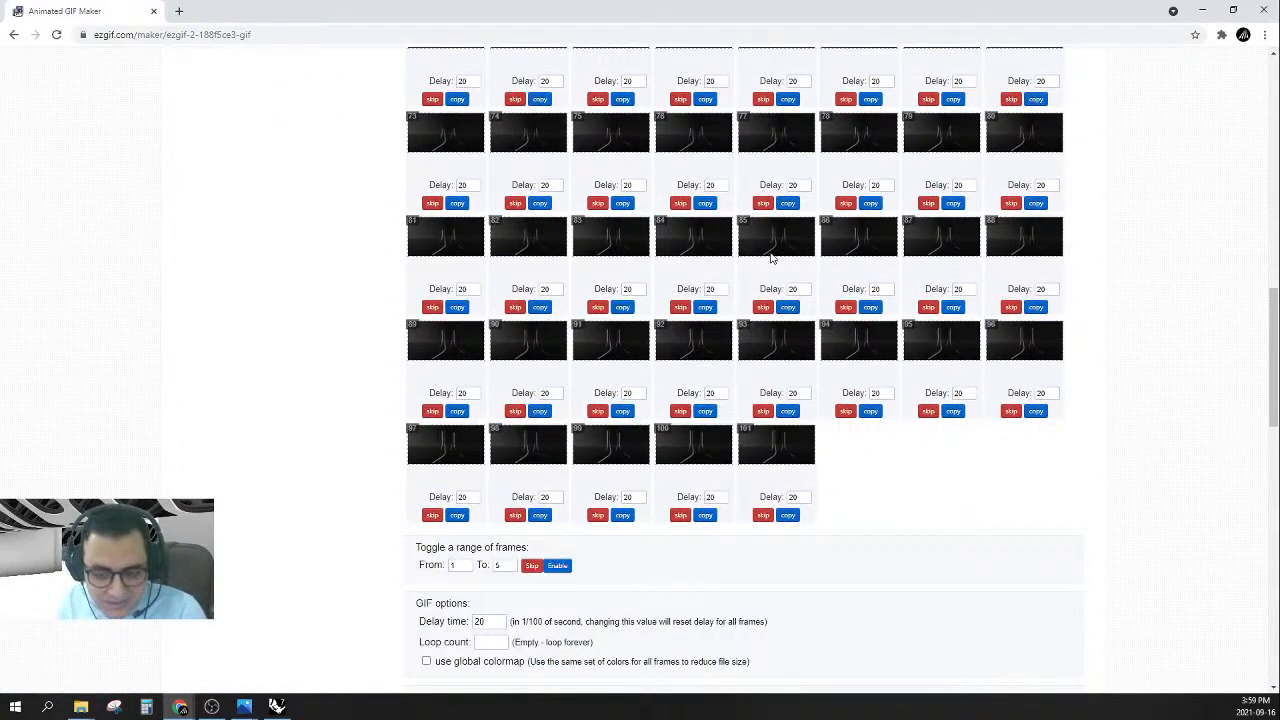
scroll(770, 300, "down", 5)
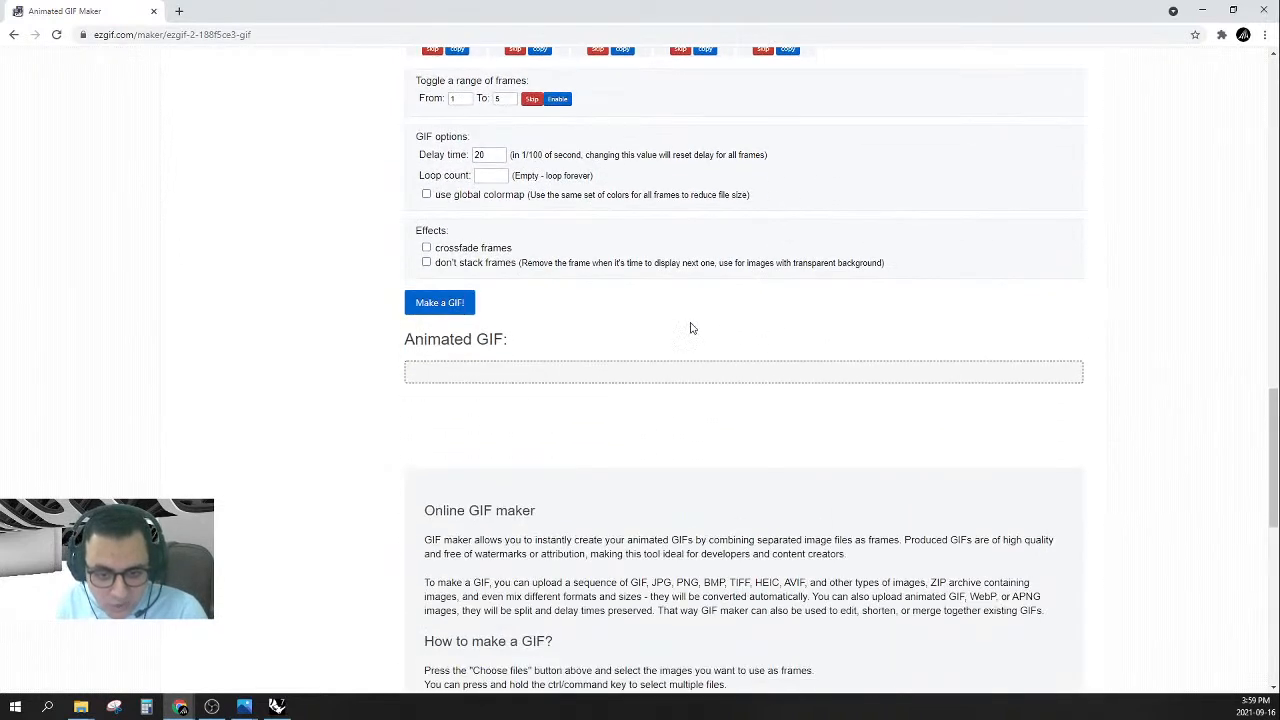
left_click(433, 304)
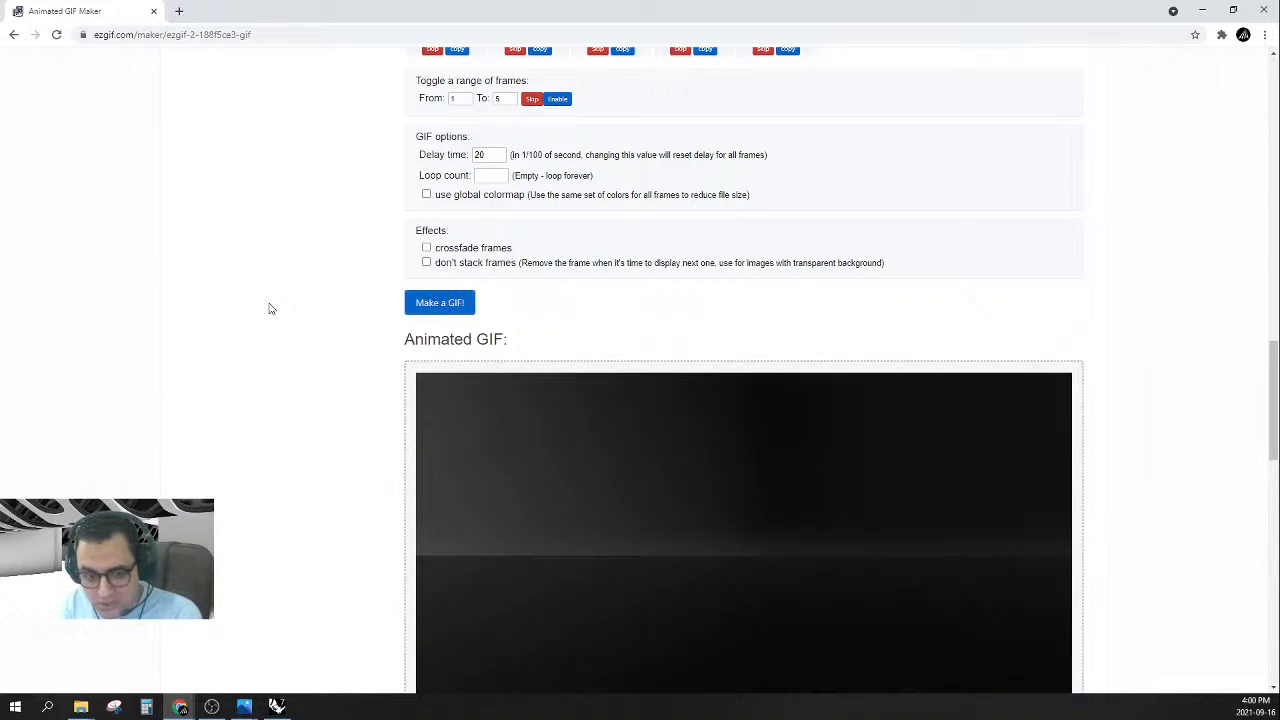
scroll(300, 318, "down", 1)
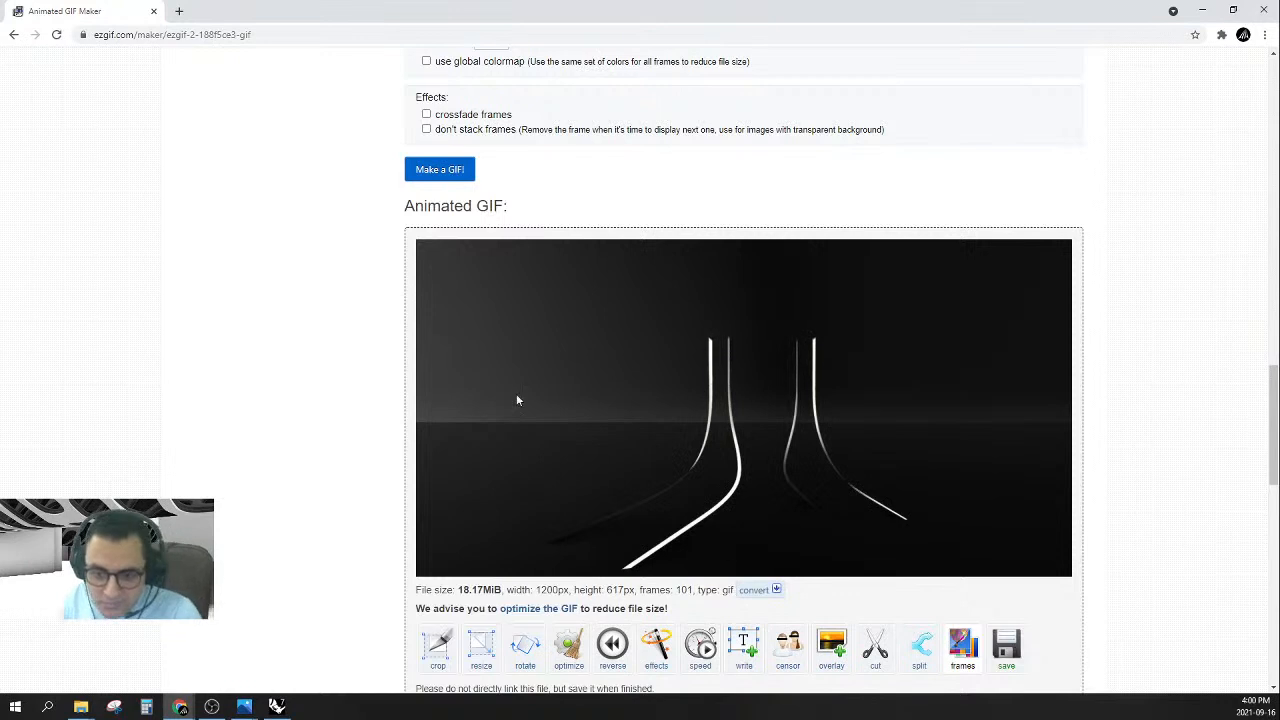
scroll(517, 400, "down", 1)
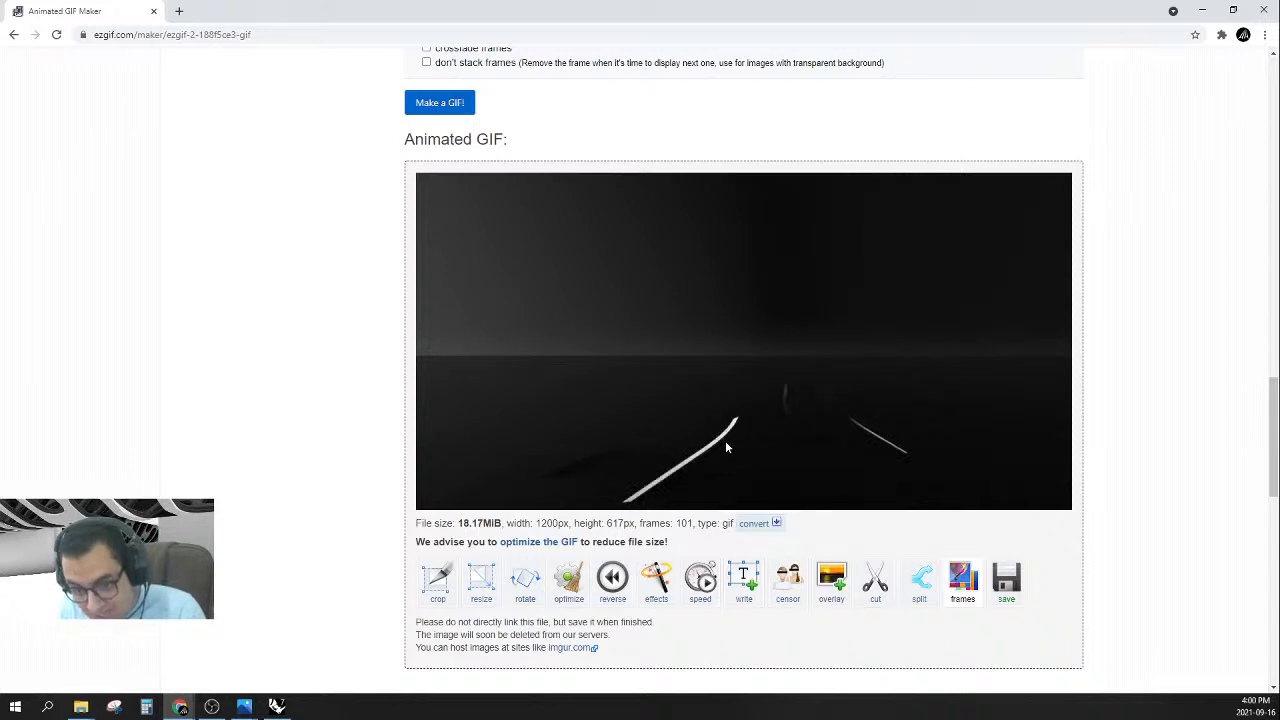
- Change the crease GIF's animation speed to 500% of current speed and review the output image
left_click(696, 586)
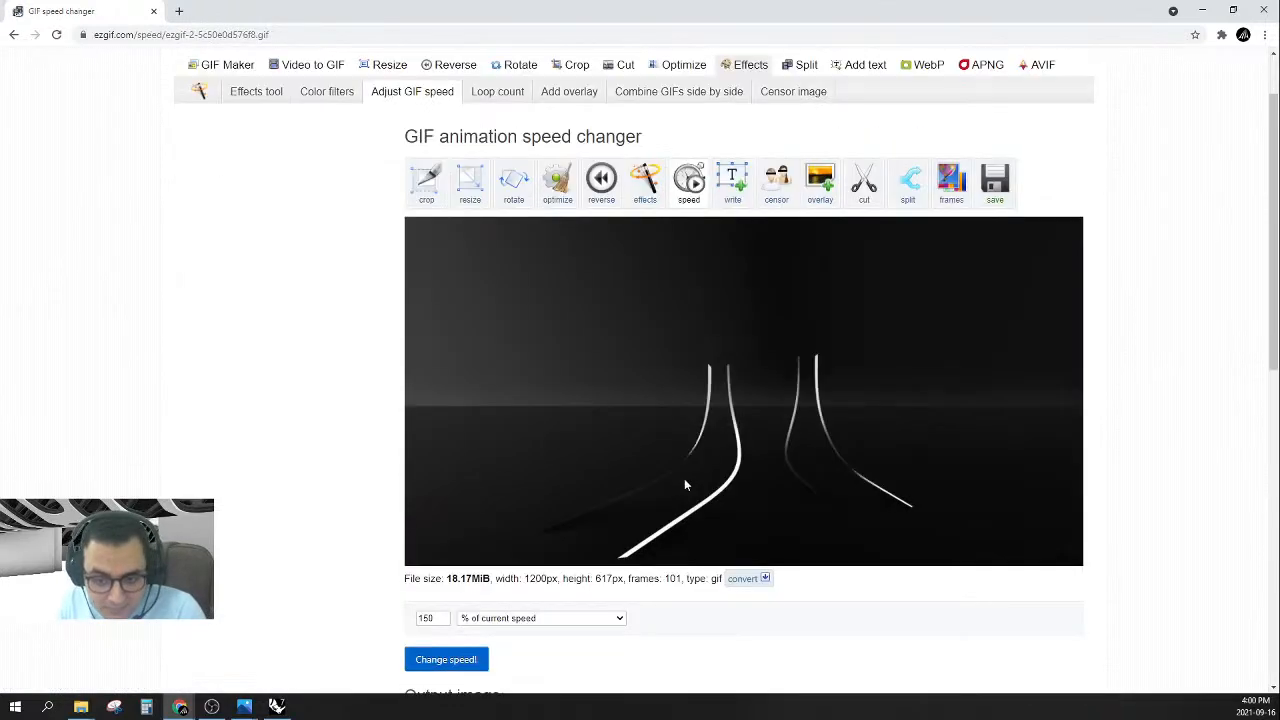
scroll(686, 486, "down", 3)
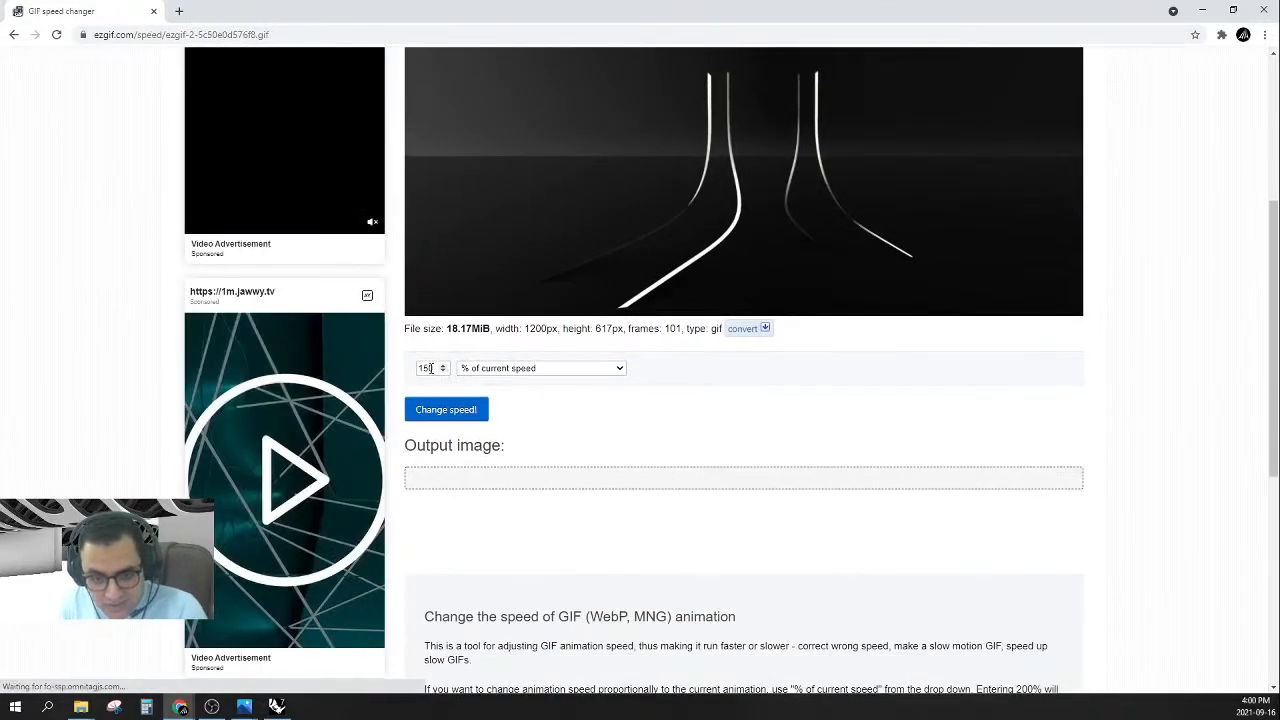
scroll(432, 369, "up", 2)
left_click(429, 567)
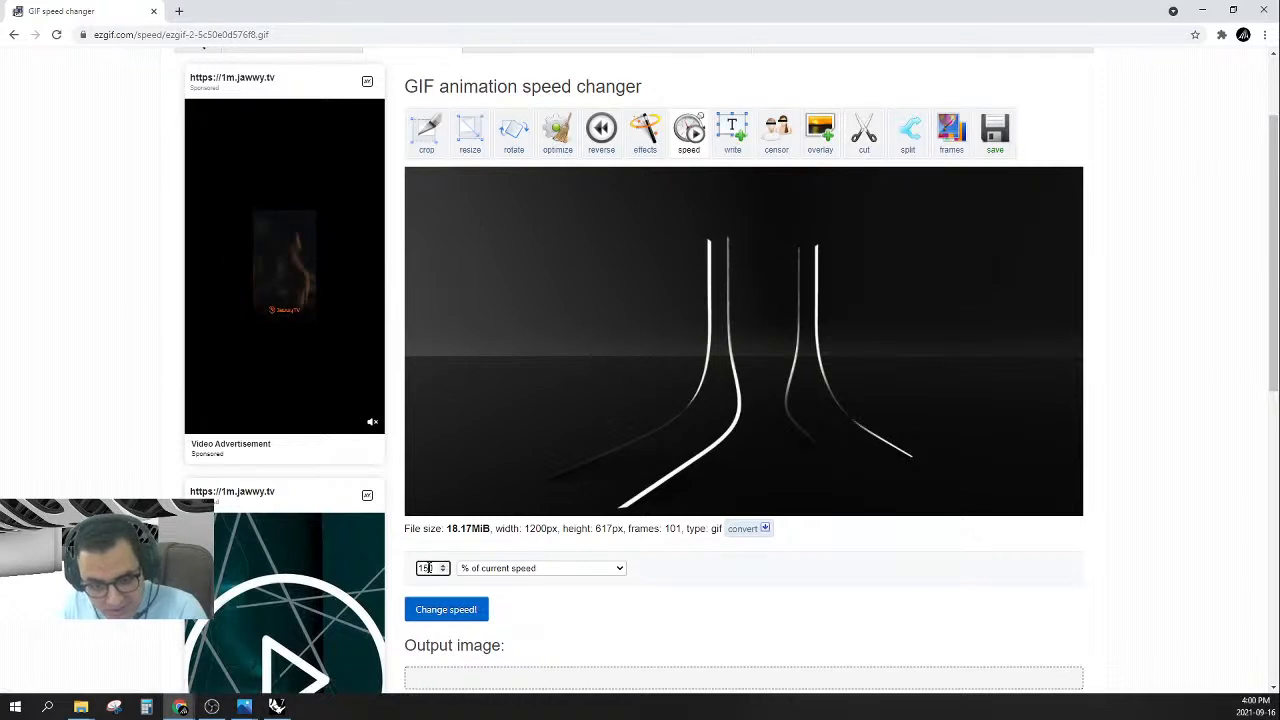
scroll(491, 489, "down", 2)
scroll(449, 434, "up", 1)
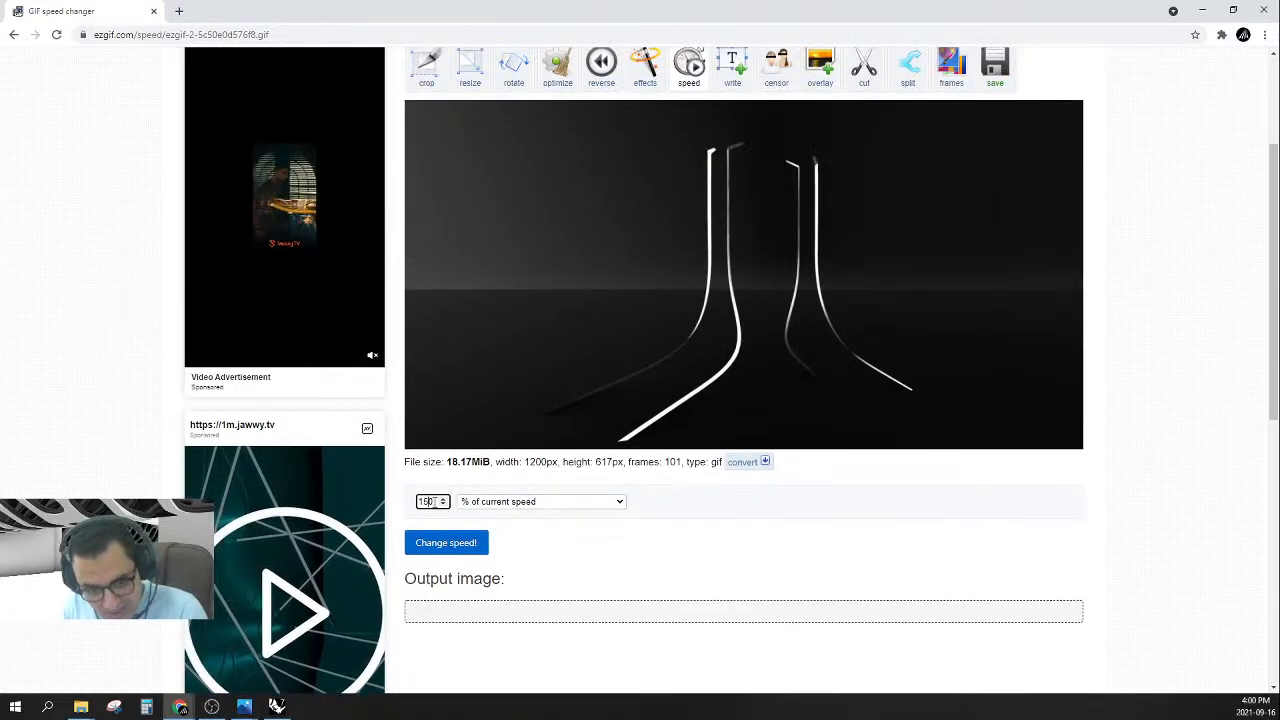
double_click(426, 501)
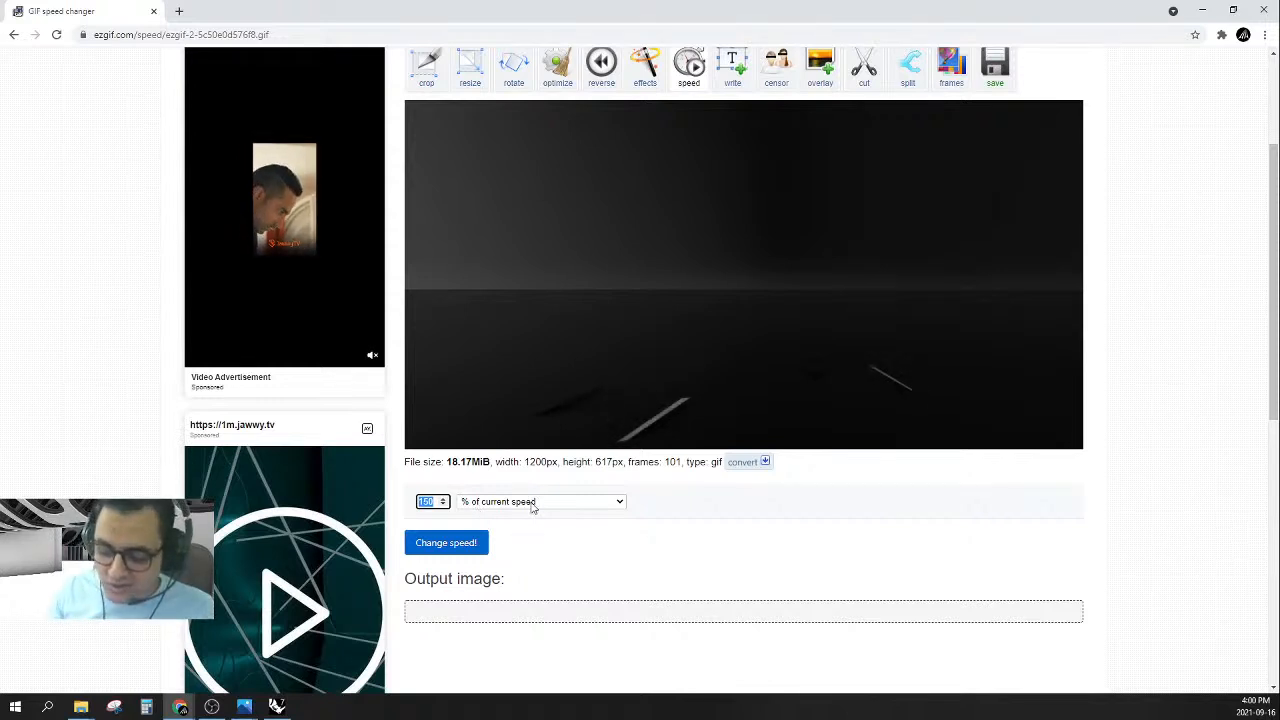
type("5")
key("BackSpace")
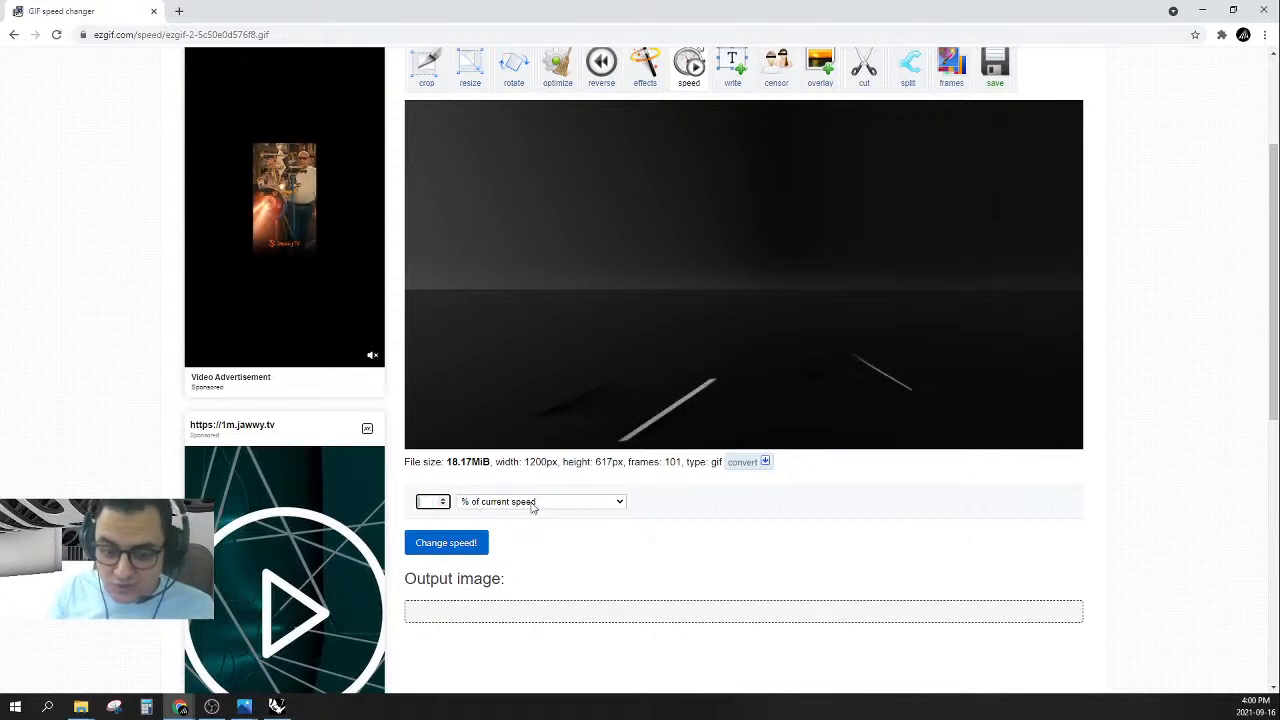
type("500")
key("Return")
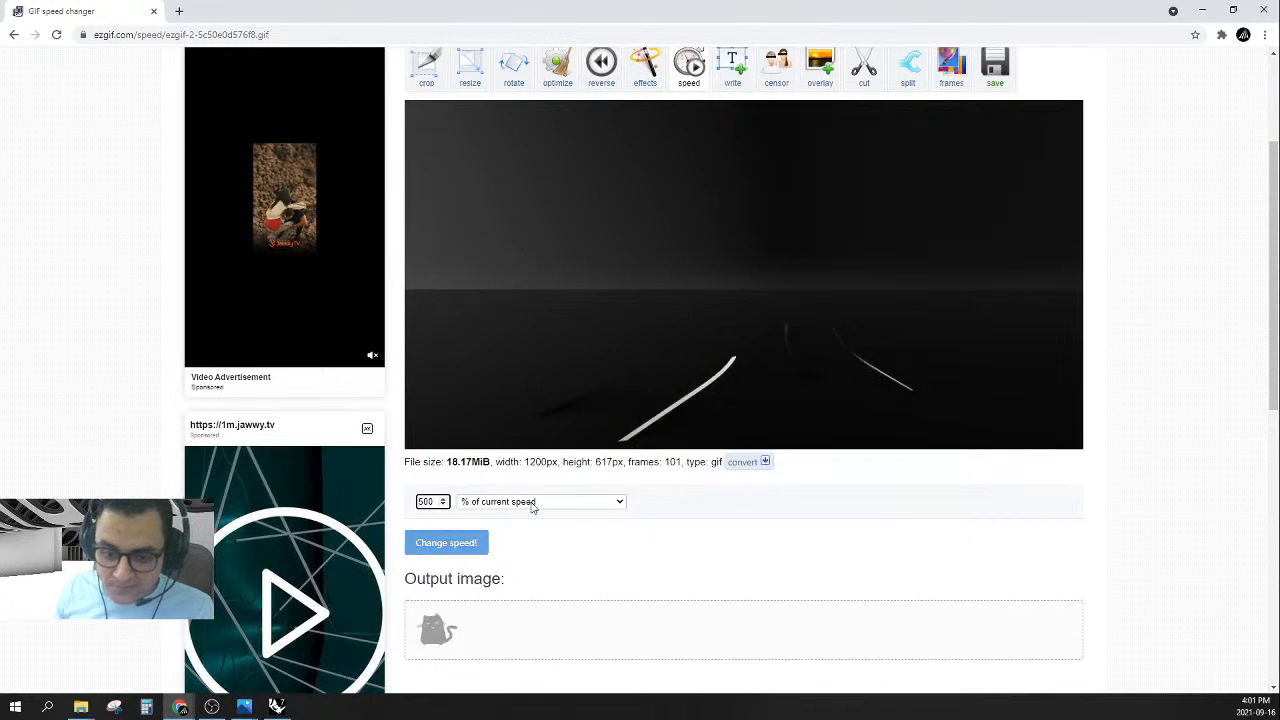
scroll(706, 341, "down", 5)
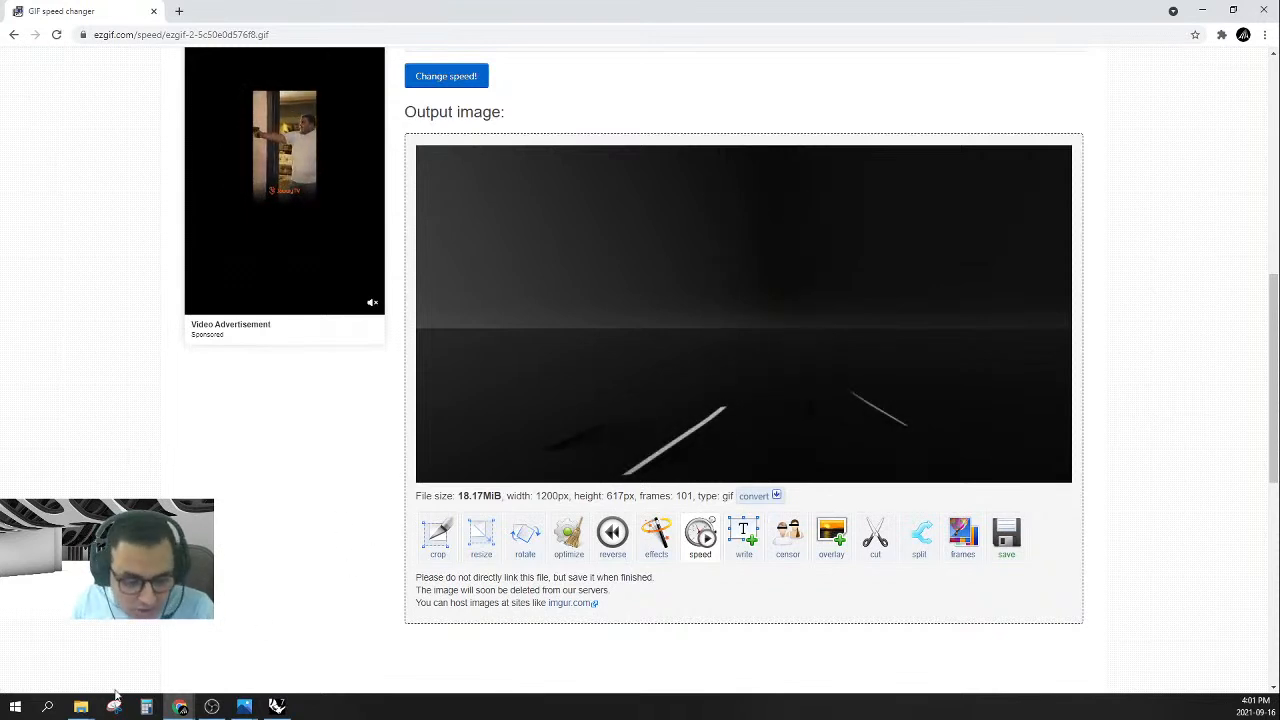
- Switch to File Explorer, view 12.gif from the Final - Complex Tower folder, and close both the viewer and the folder window
mouse_move(80, 707)
left_click(178, 679)
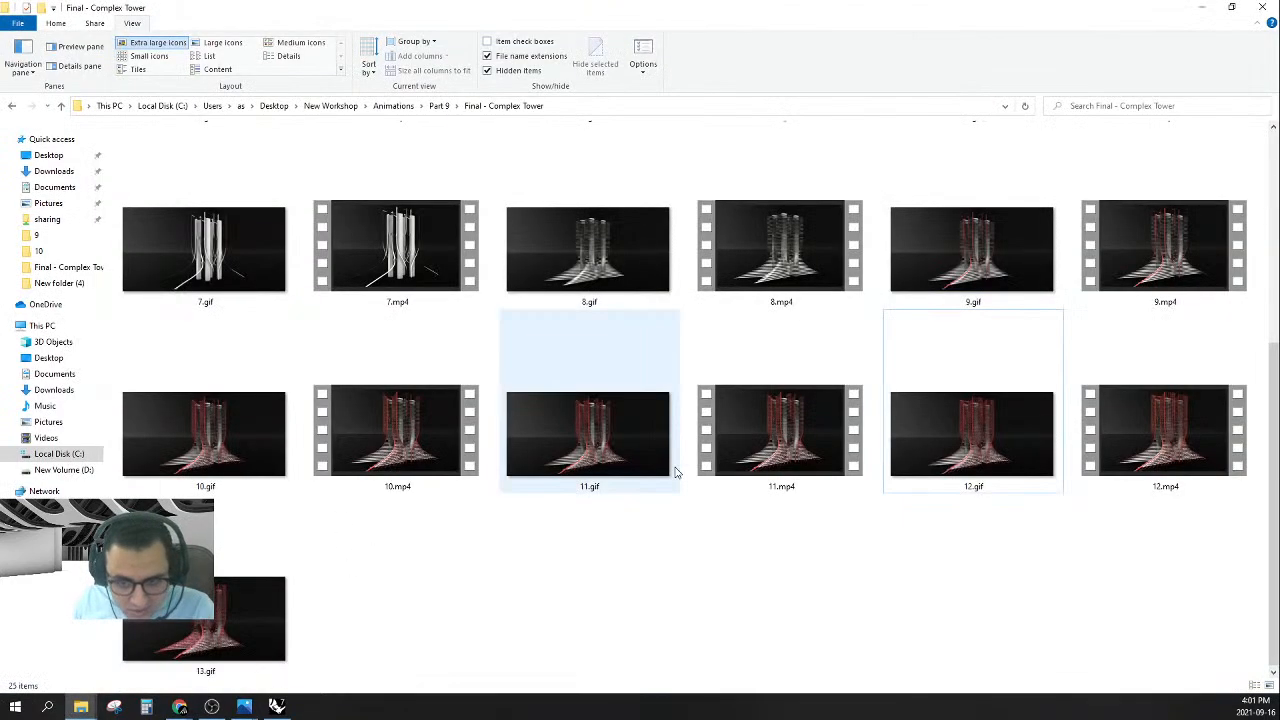
key("Right")
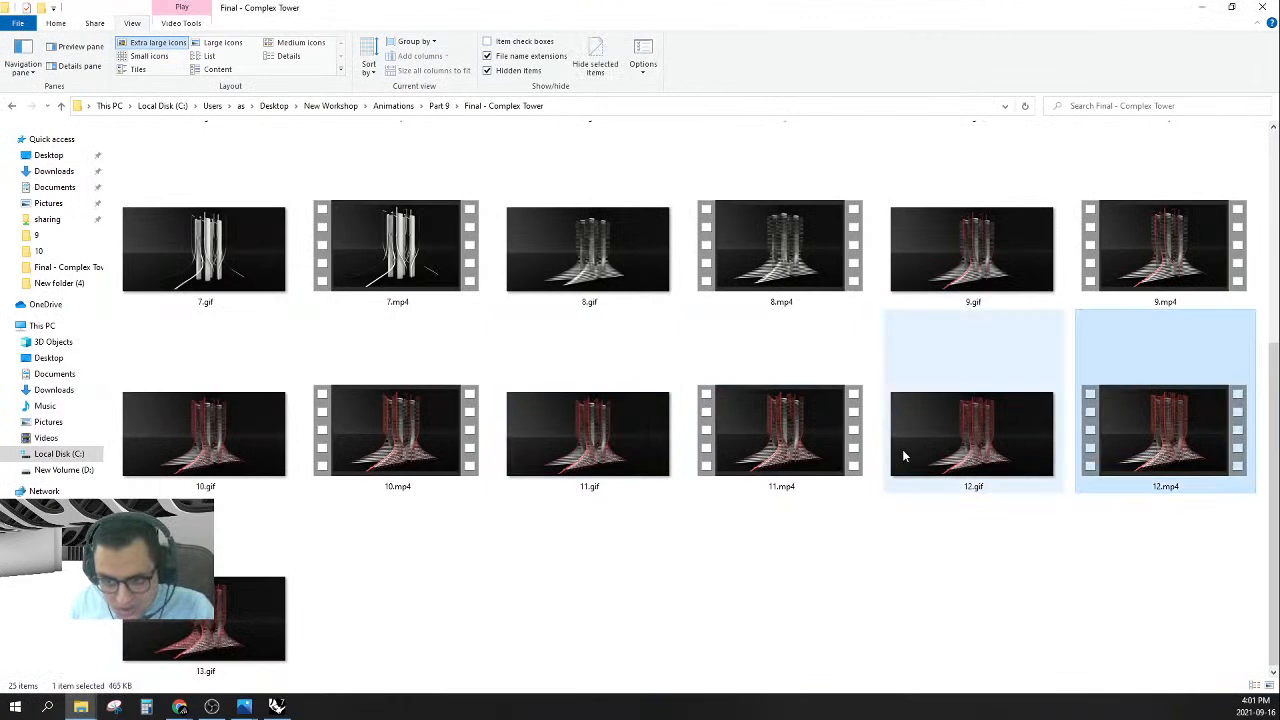
double_click(1023, 440)
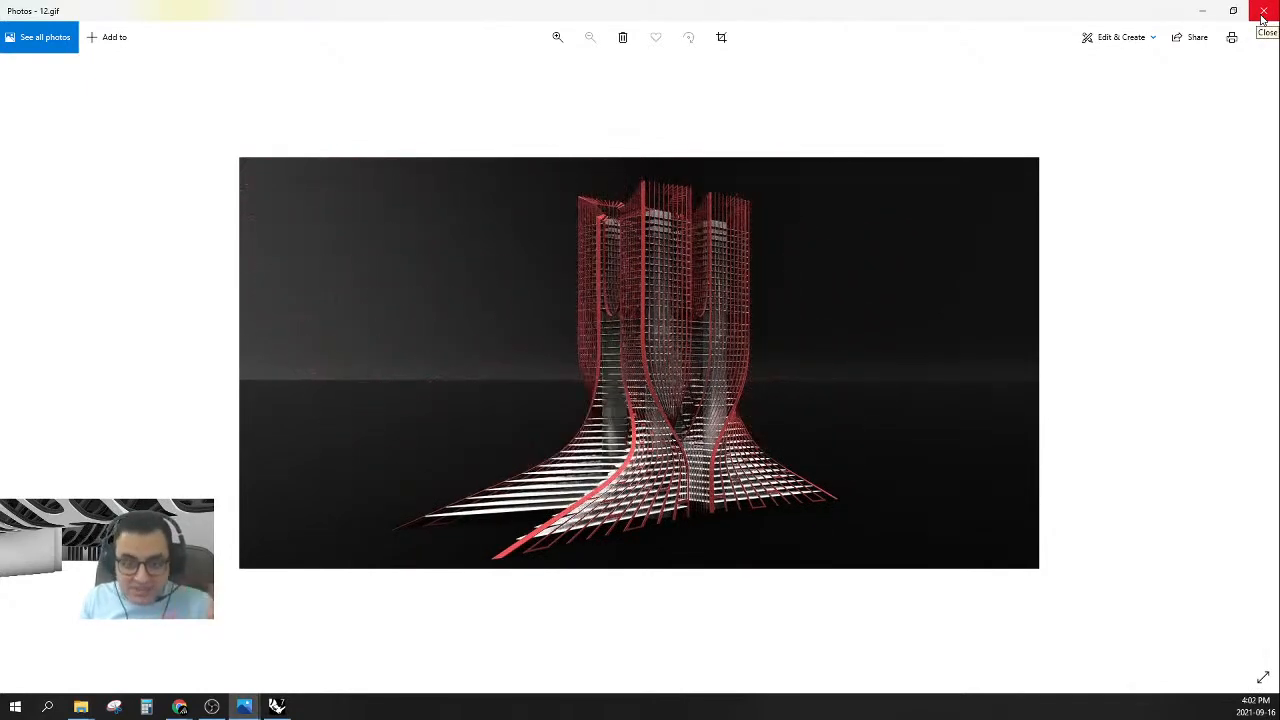
left_click(1262, 17)
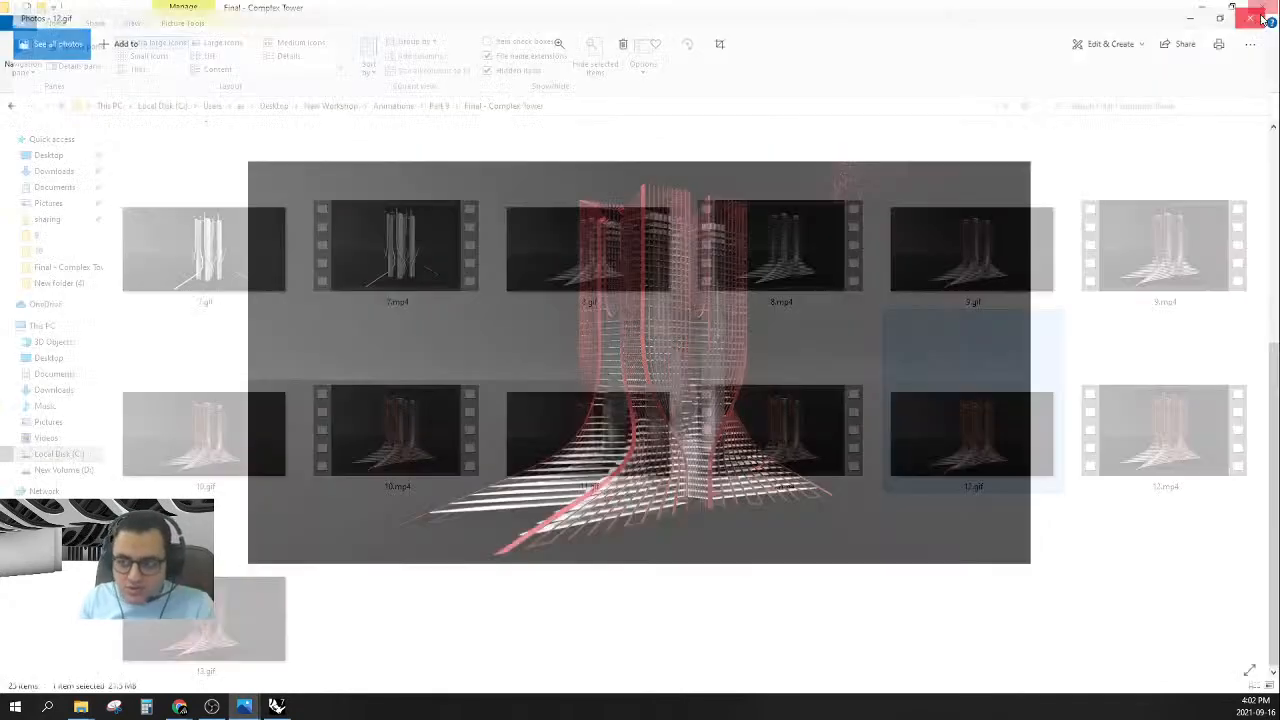
left_click(1264, 9)
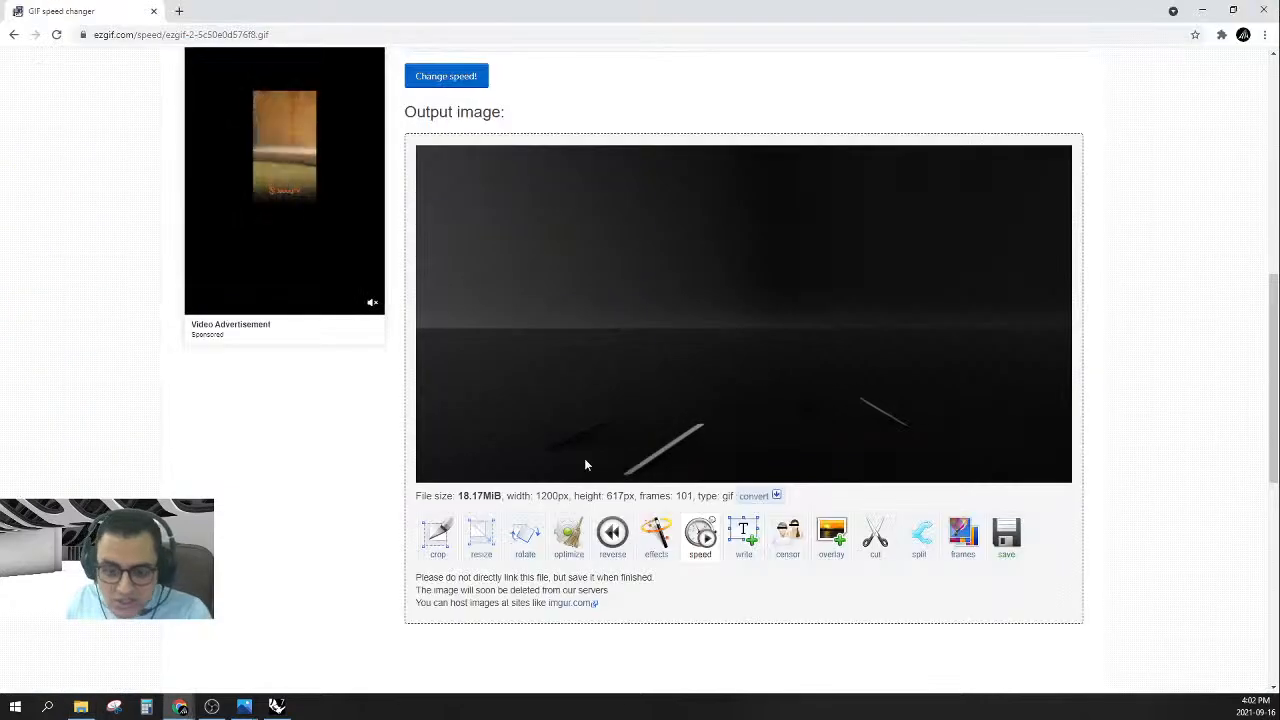
left_click(1006, 538)
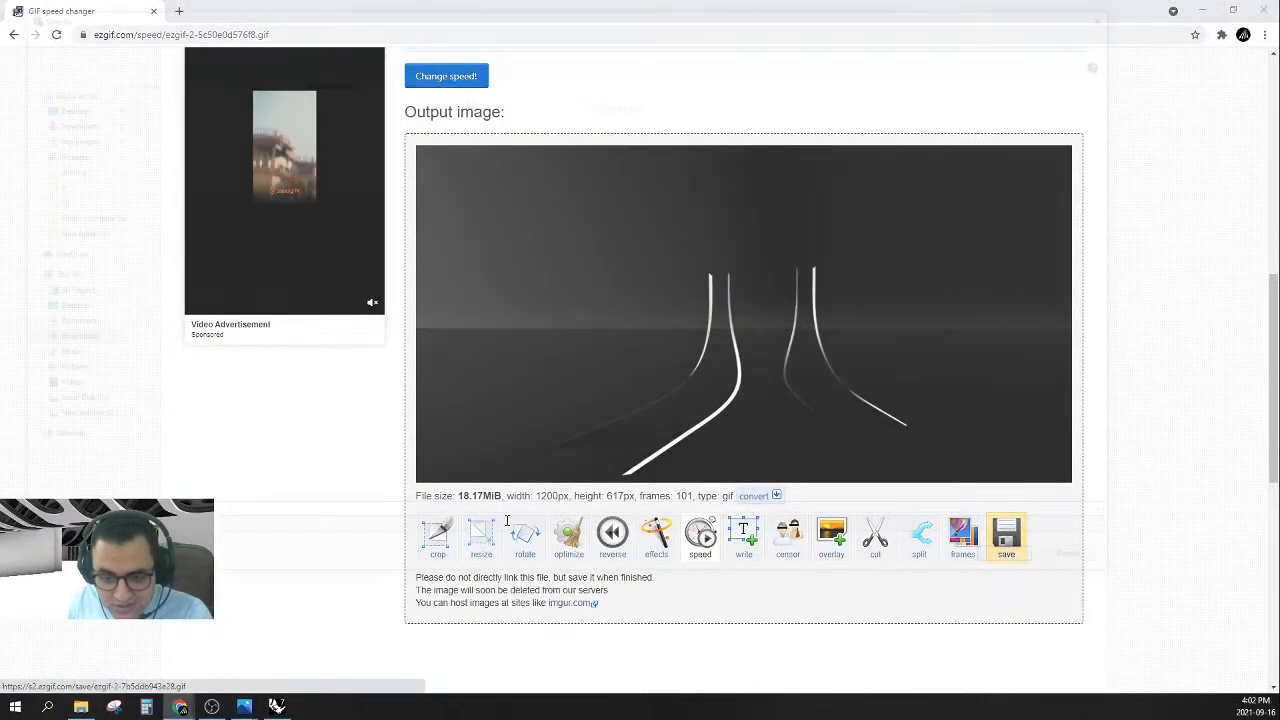
left_click(62, 403)
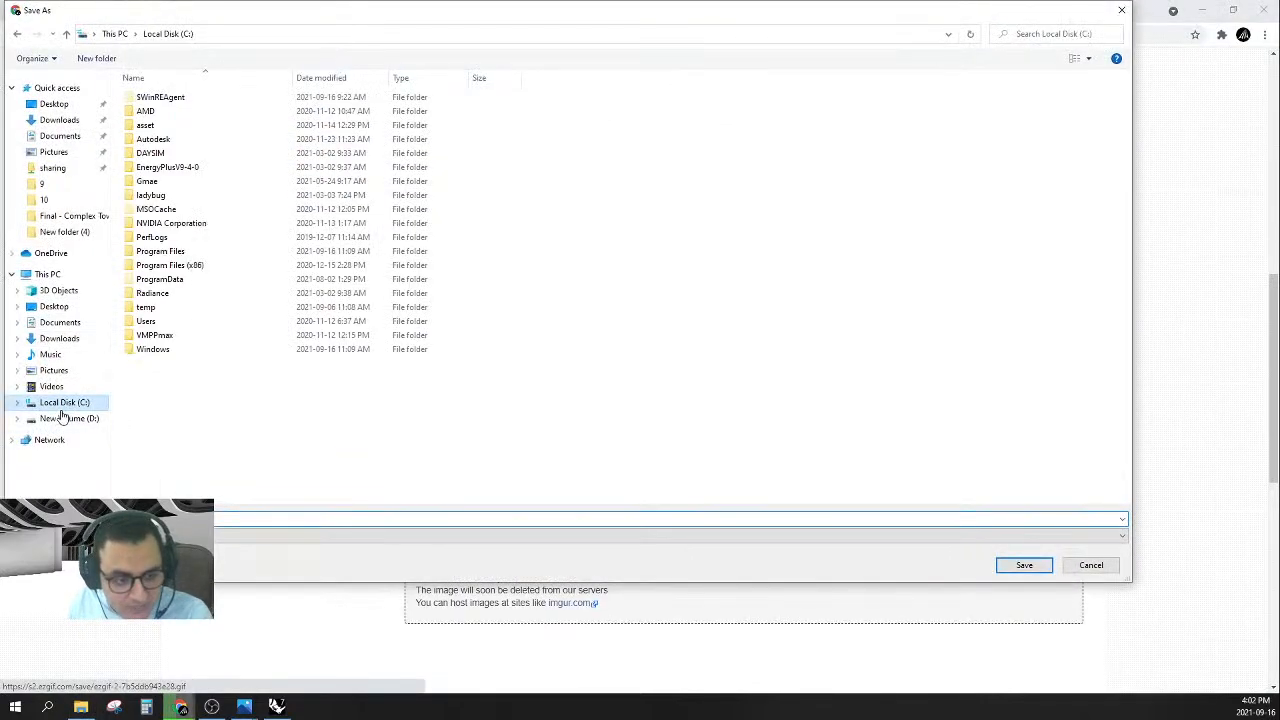
left_click(72, 418)
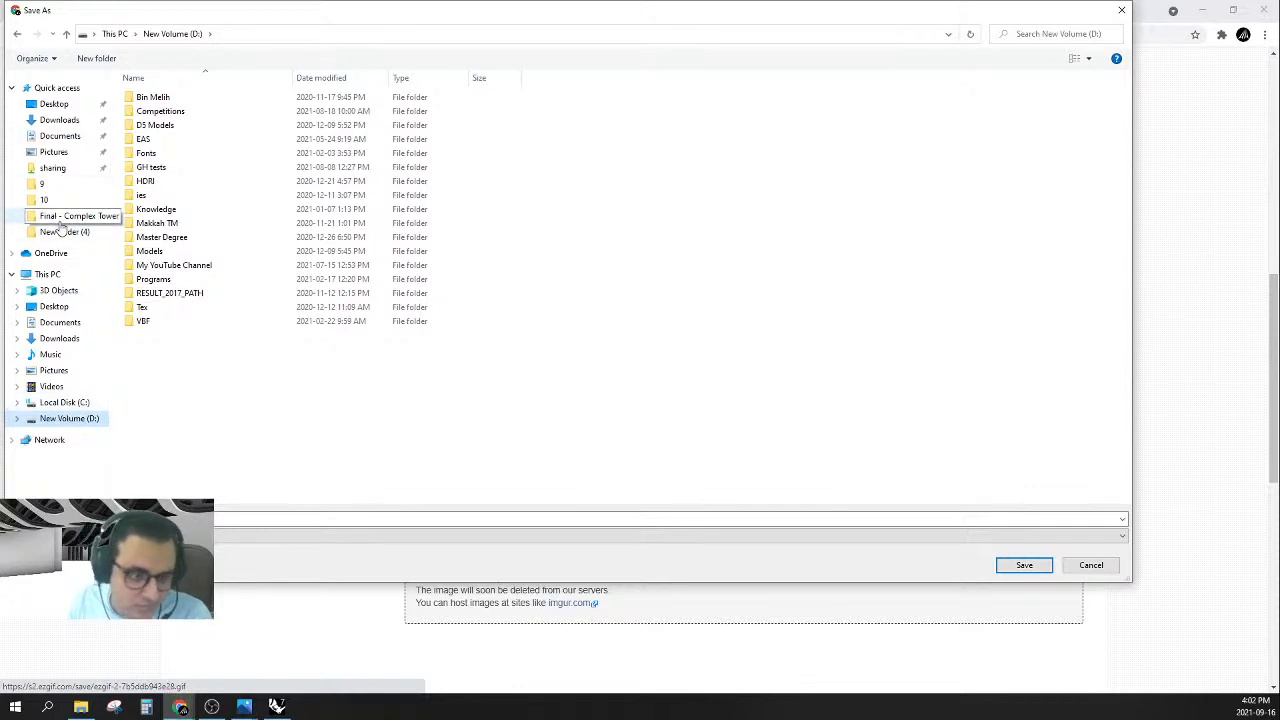
left_click(70, 216)
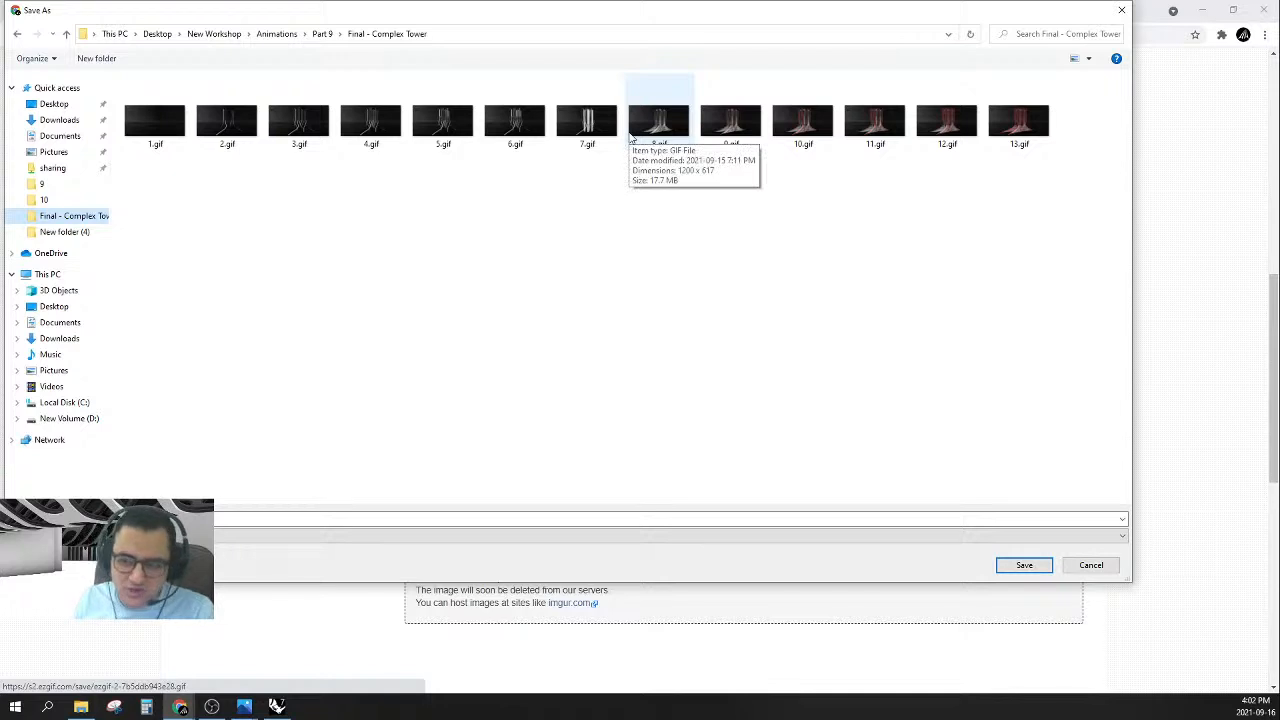
left_click(1123, 11)
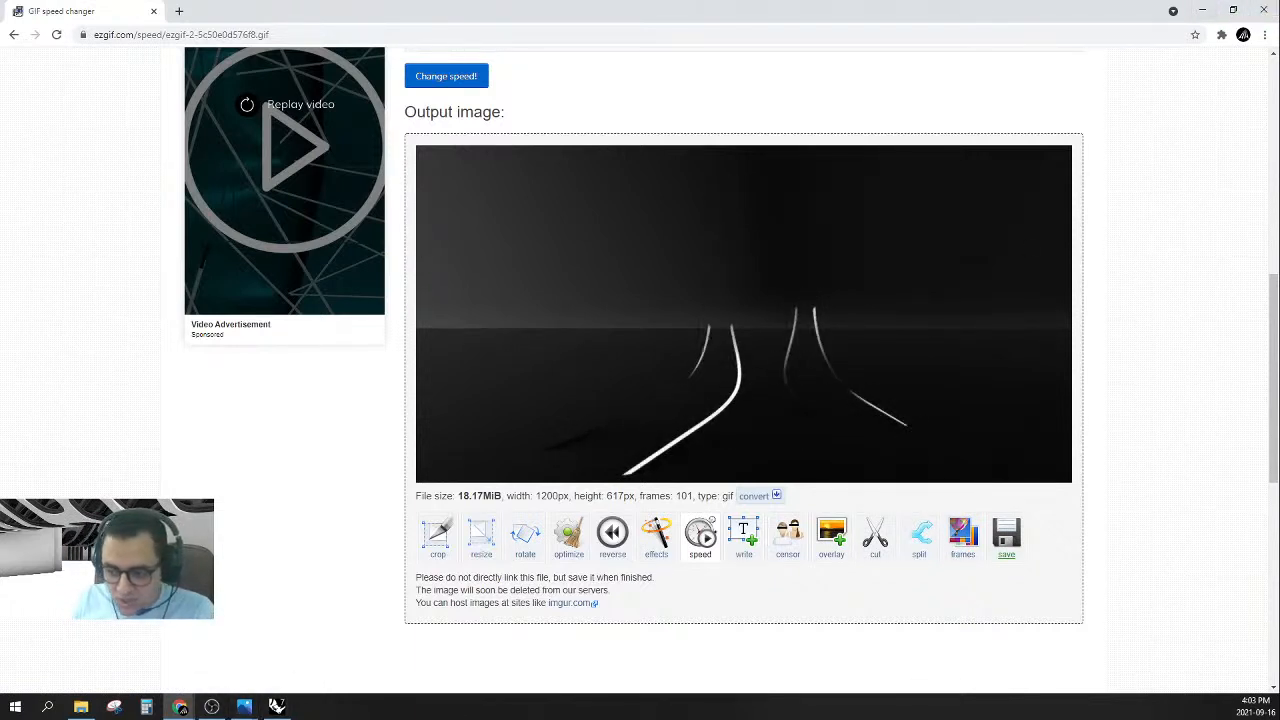
scroll(1020, 520, "down", 1)
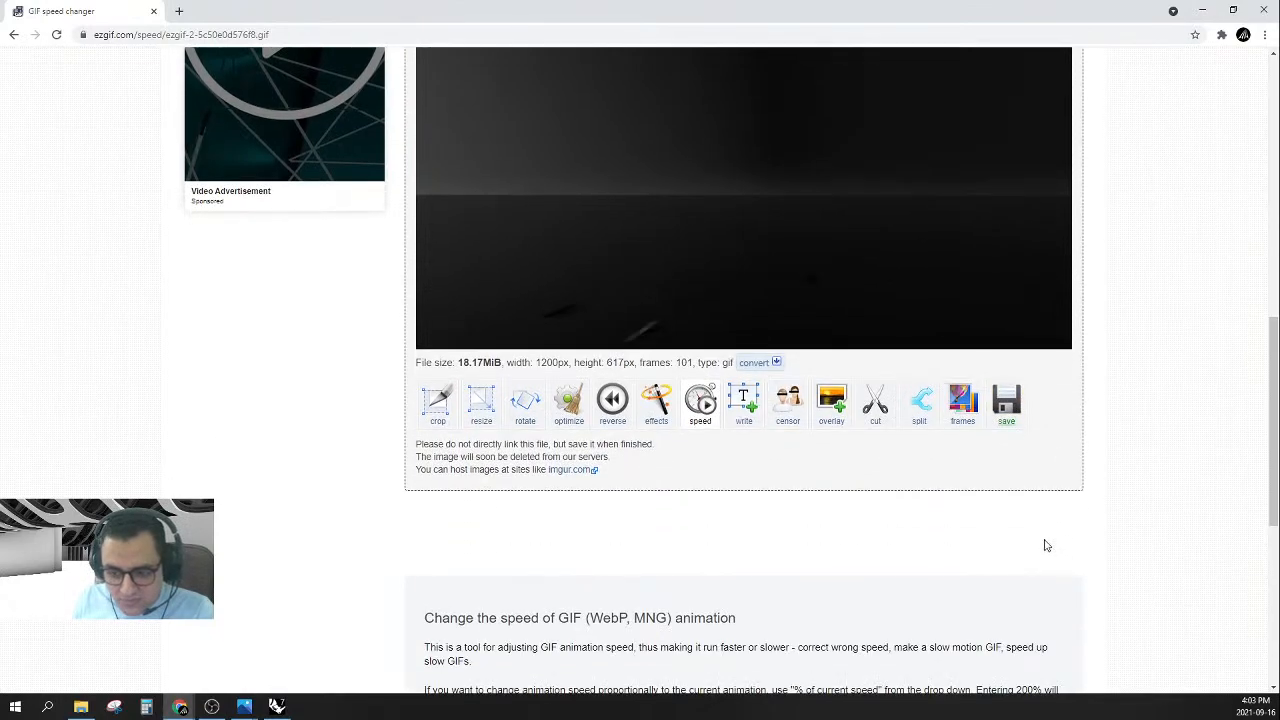
- Switch to the desktop, launch Camtasia 2018 and create a new project
left_click(1278, 708)
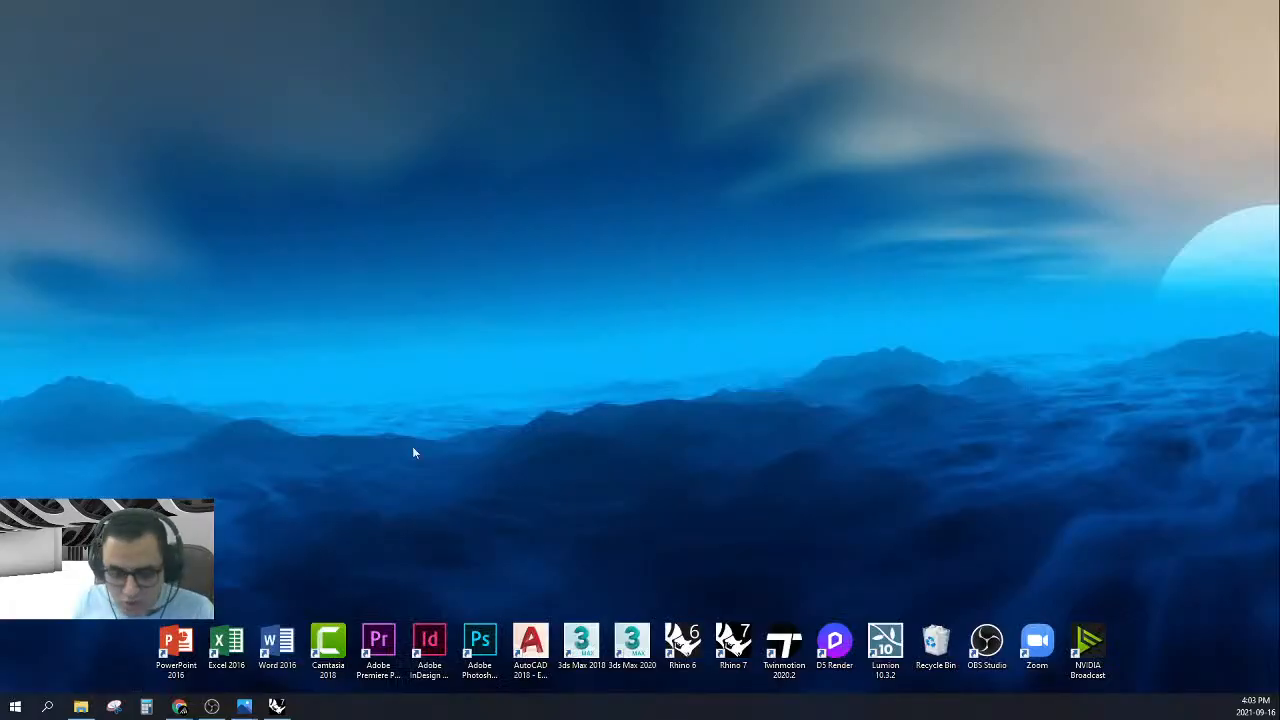
double_click(337, 648)
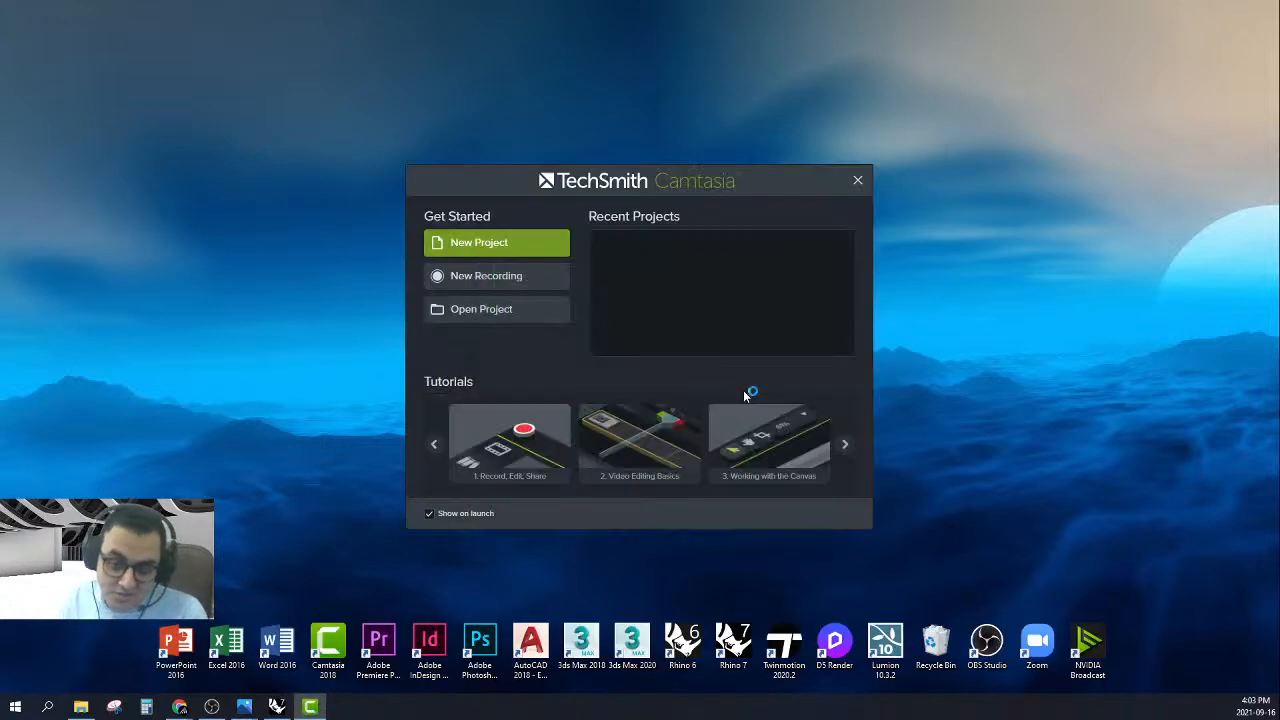
left_click(508, 245)
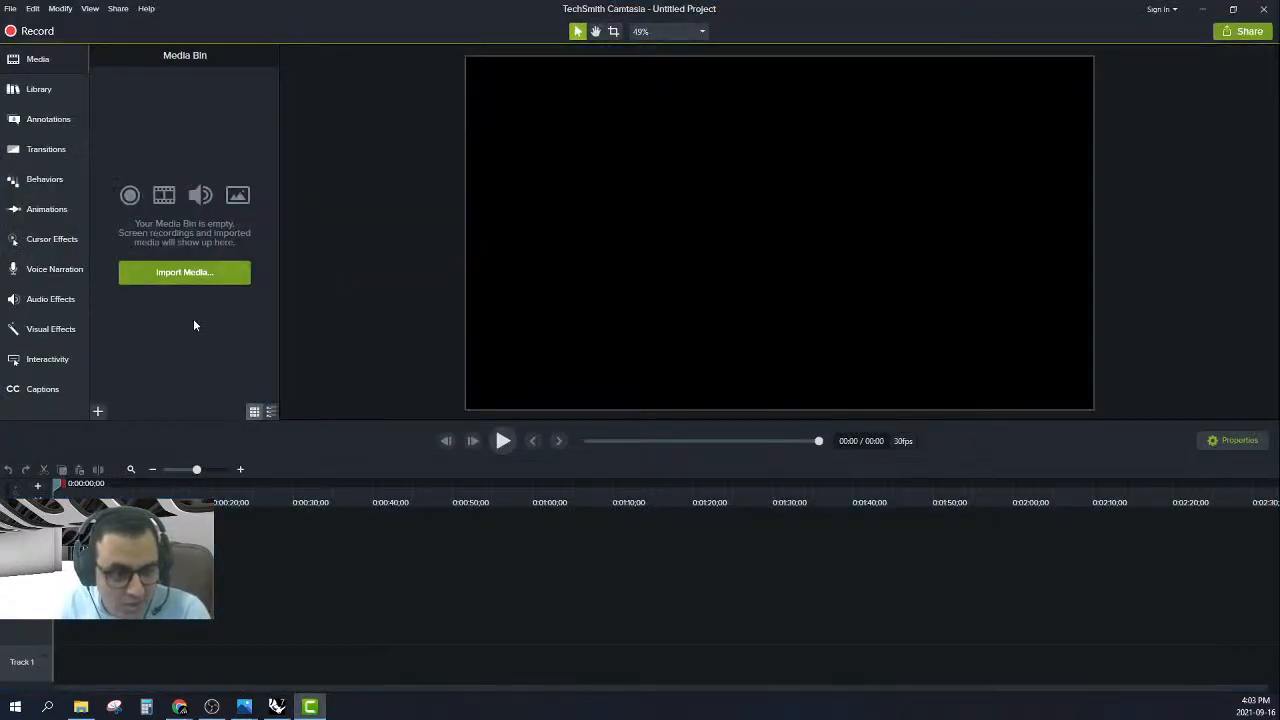
- Import 1.gif through 13.gif from the Final - Complex Tower folder into the media bin, sorting the files by type
left_click(192, 277)
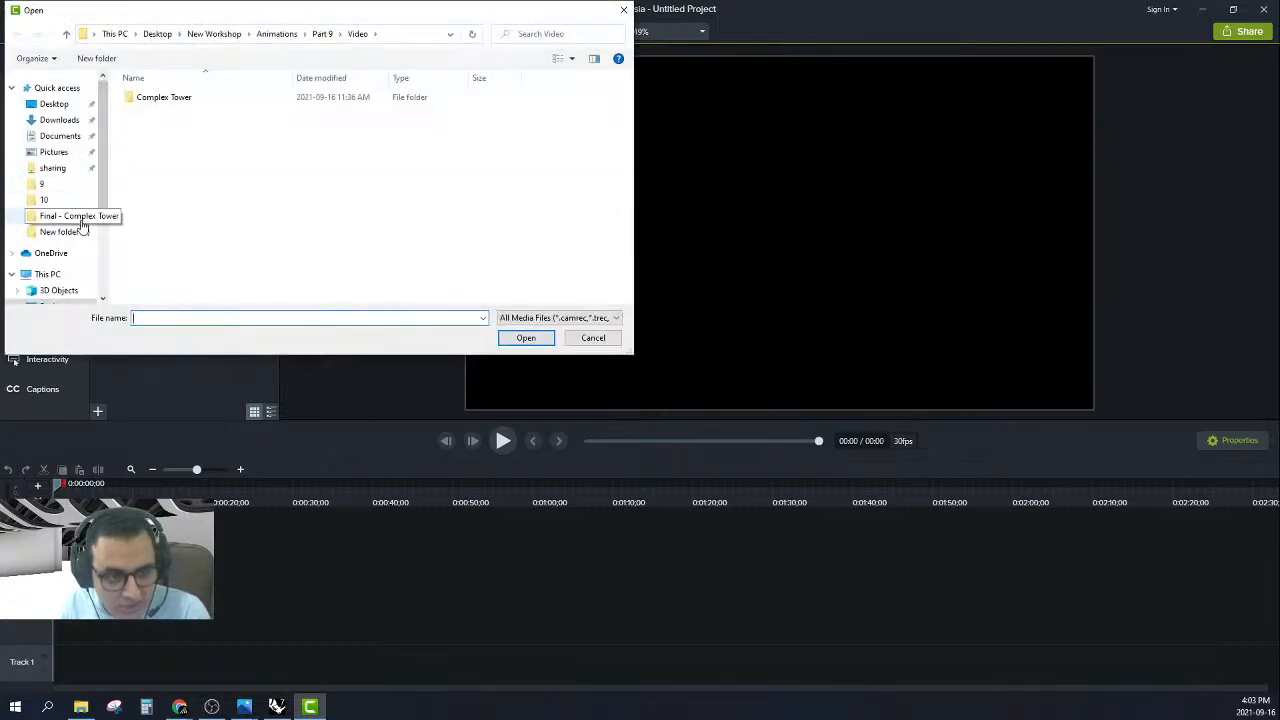
left_click(68, 215)
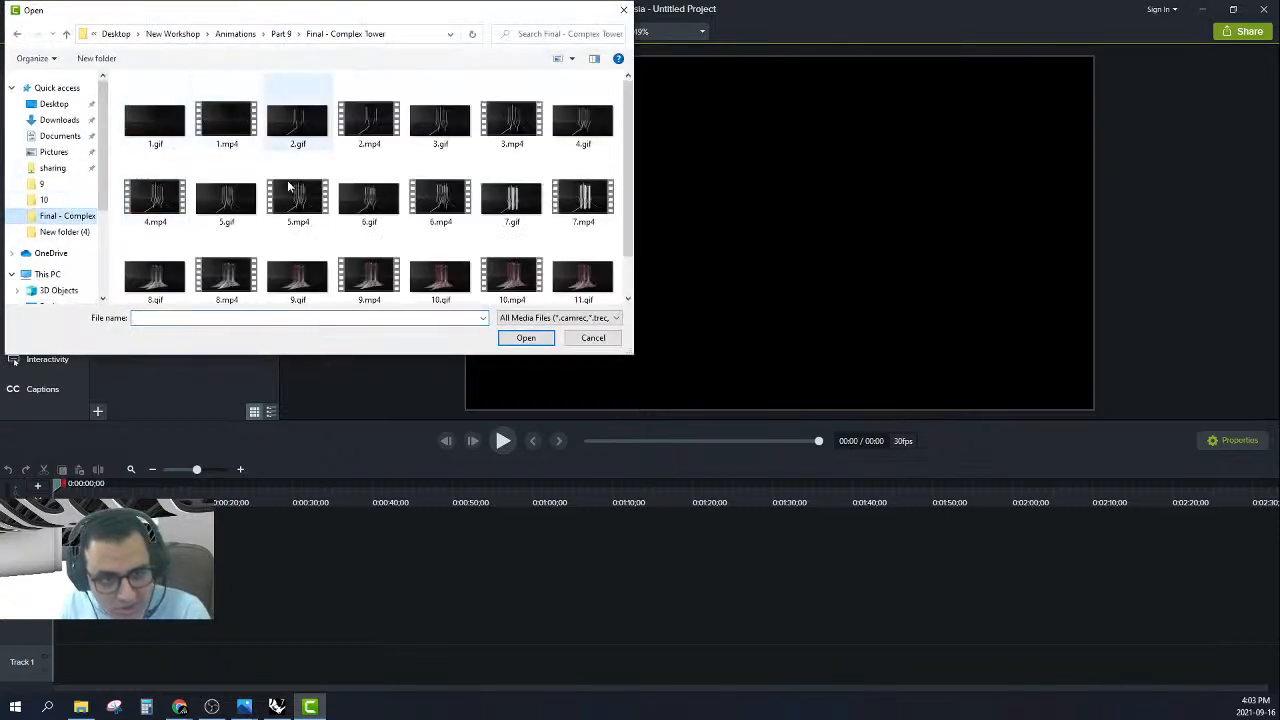
right_click(268, 161)
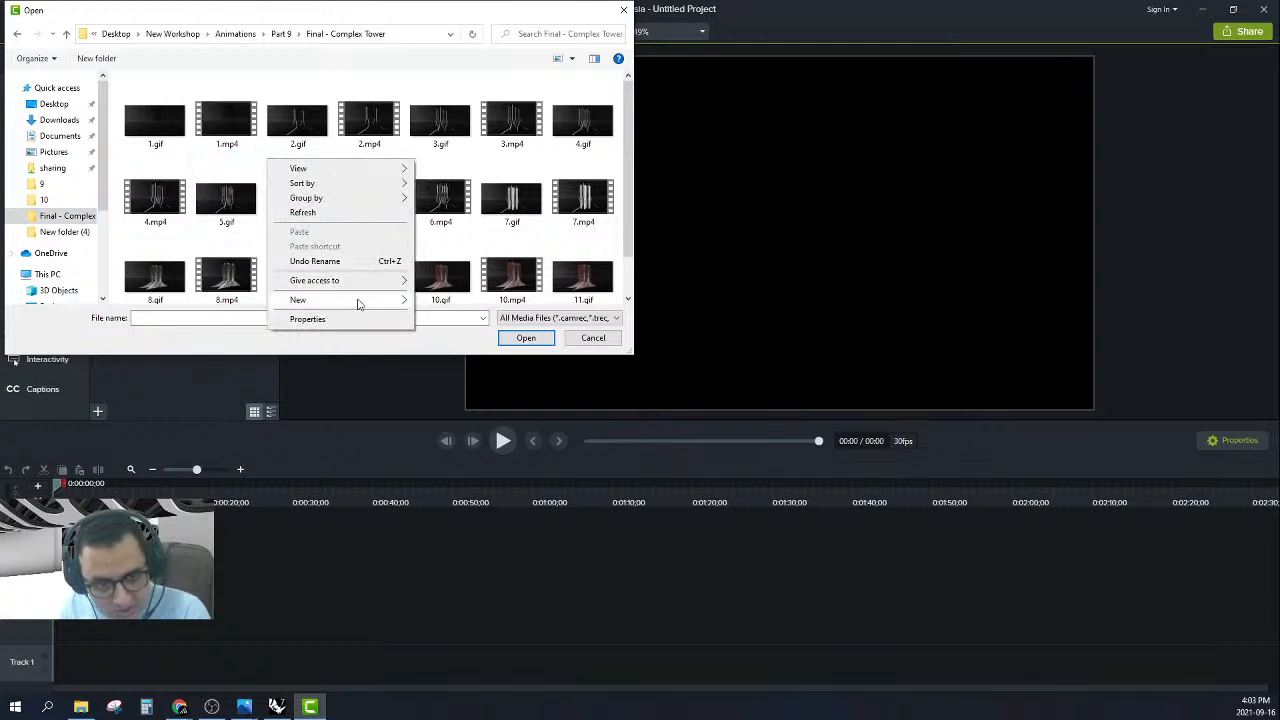
mouse_move(358, 301)
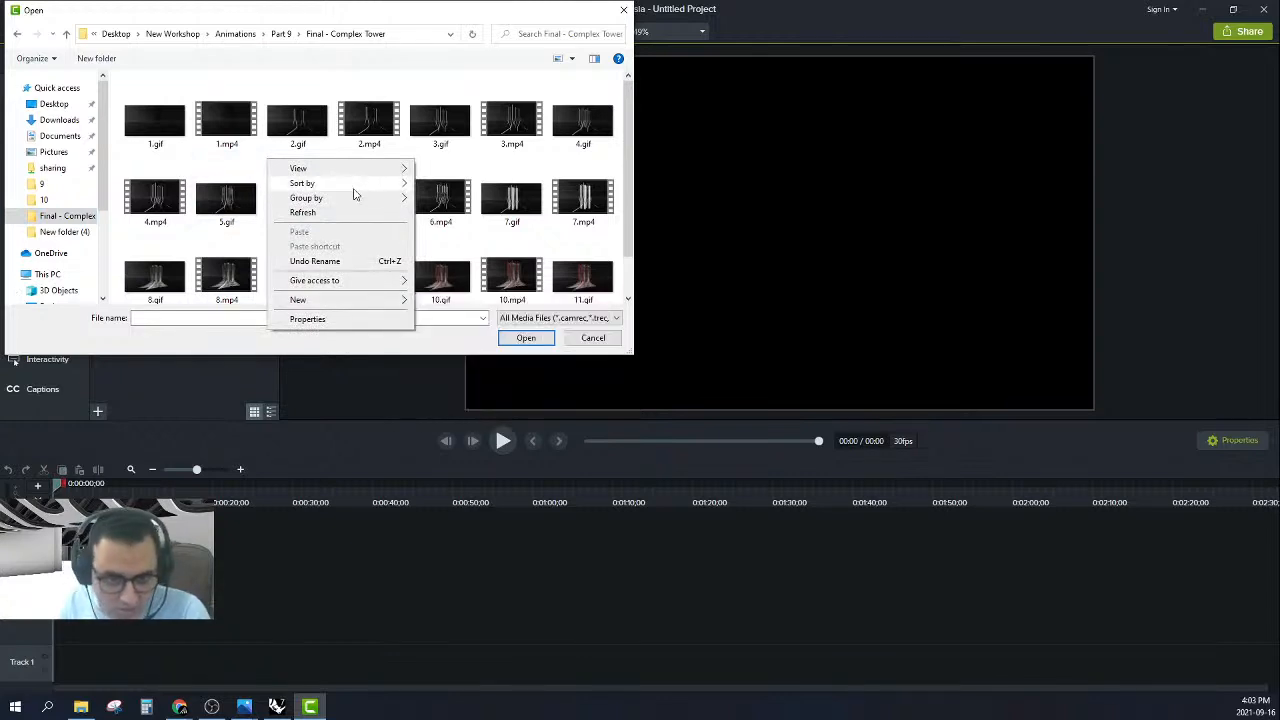
mouse_move(348, 189)
left_click(442, 213)
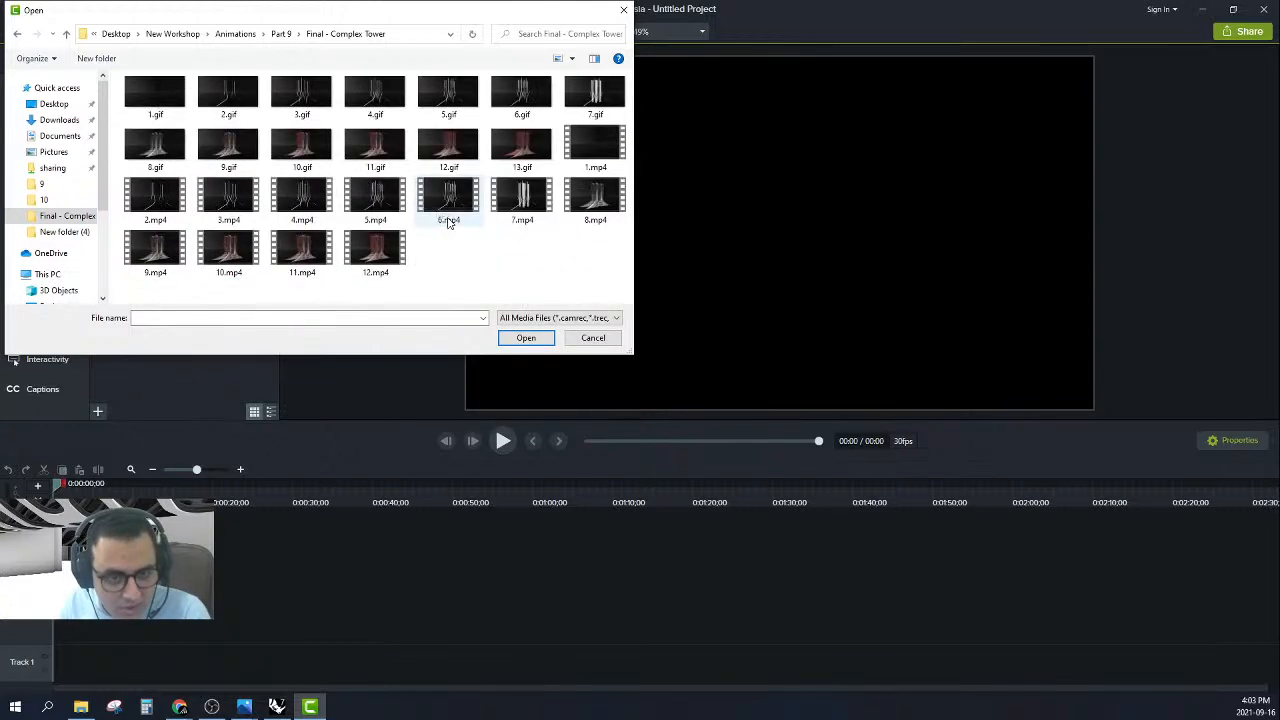
left_click(150, 94)
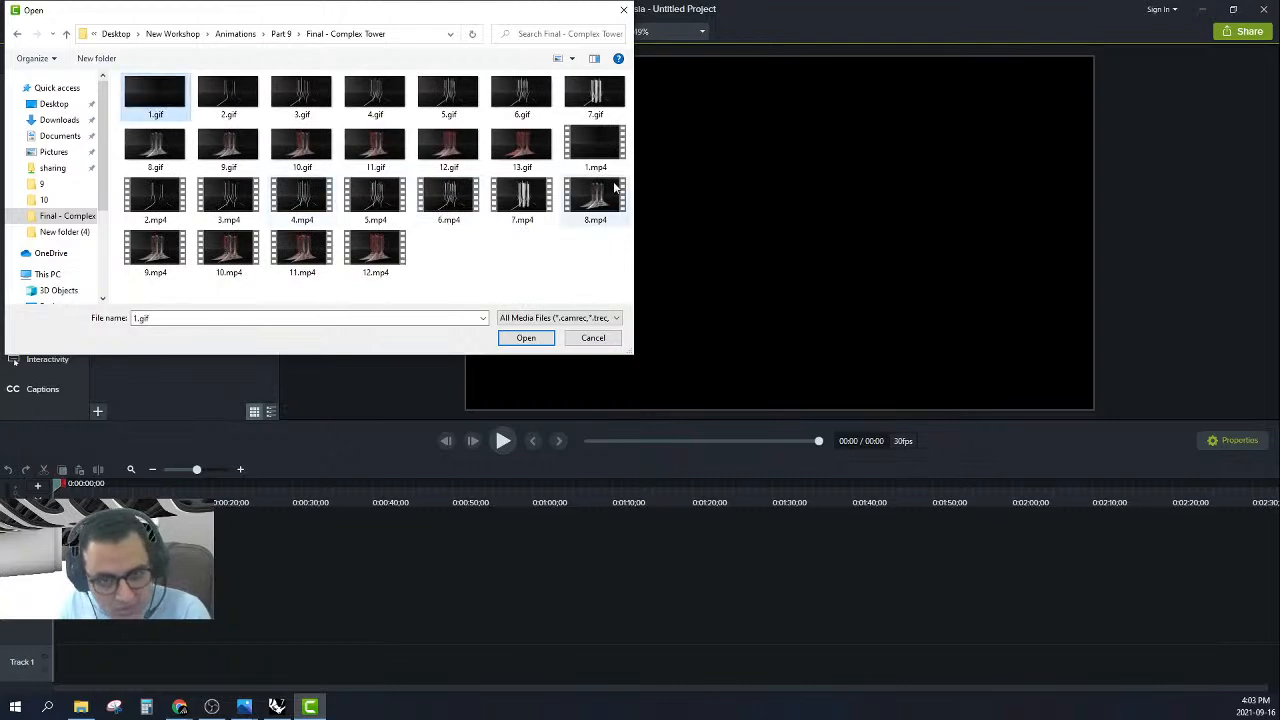
left_click(523, 150, "shift")
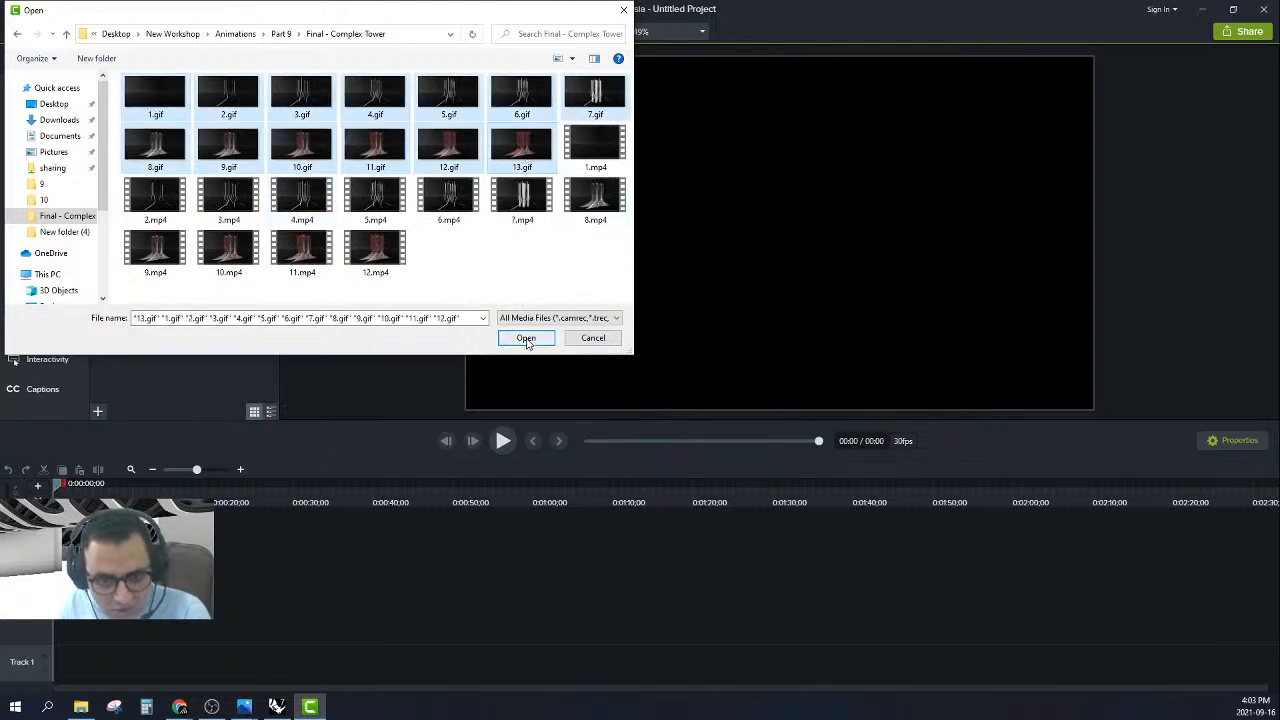
left_click(526, 338)
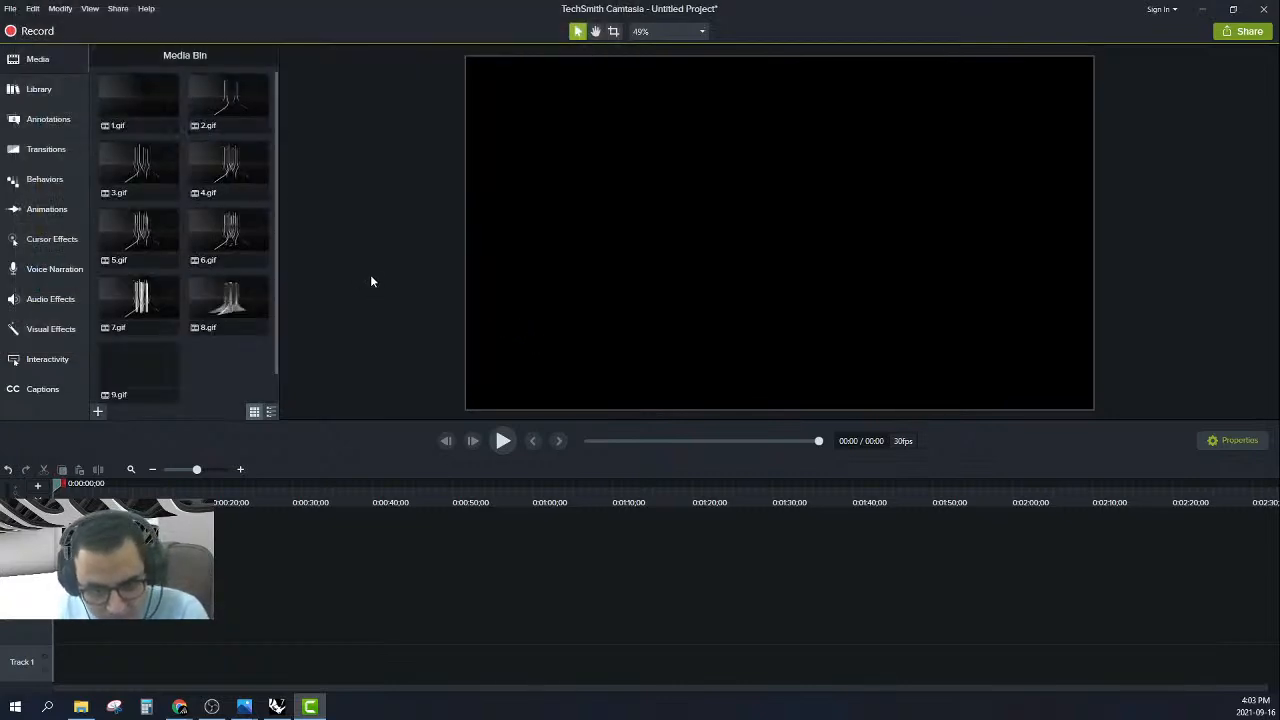
- Place 1.gif through 13.gif end to end in numerical order on Track 2 of the timeline
left_click_drag(126, 110, 28, 629)
left_click_drag(228, 100, 95, 627)
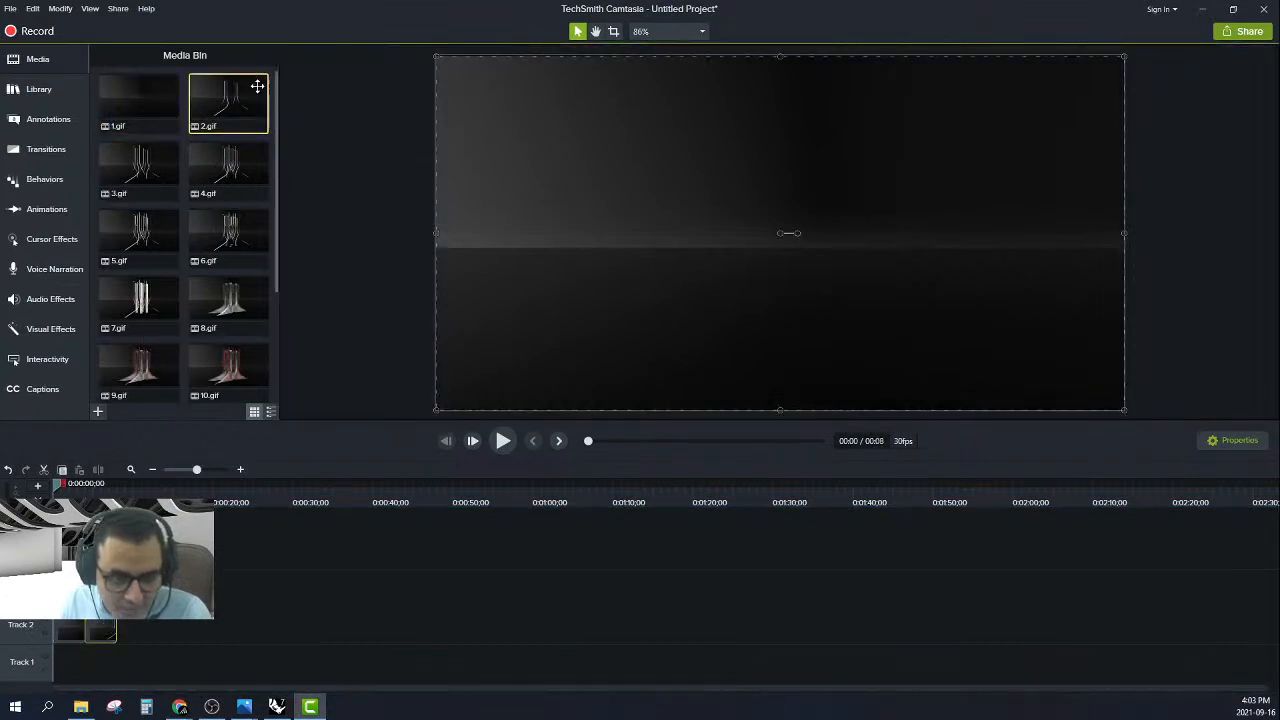
left_click_drag(140, 160, 116, 629)
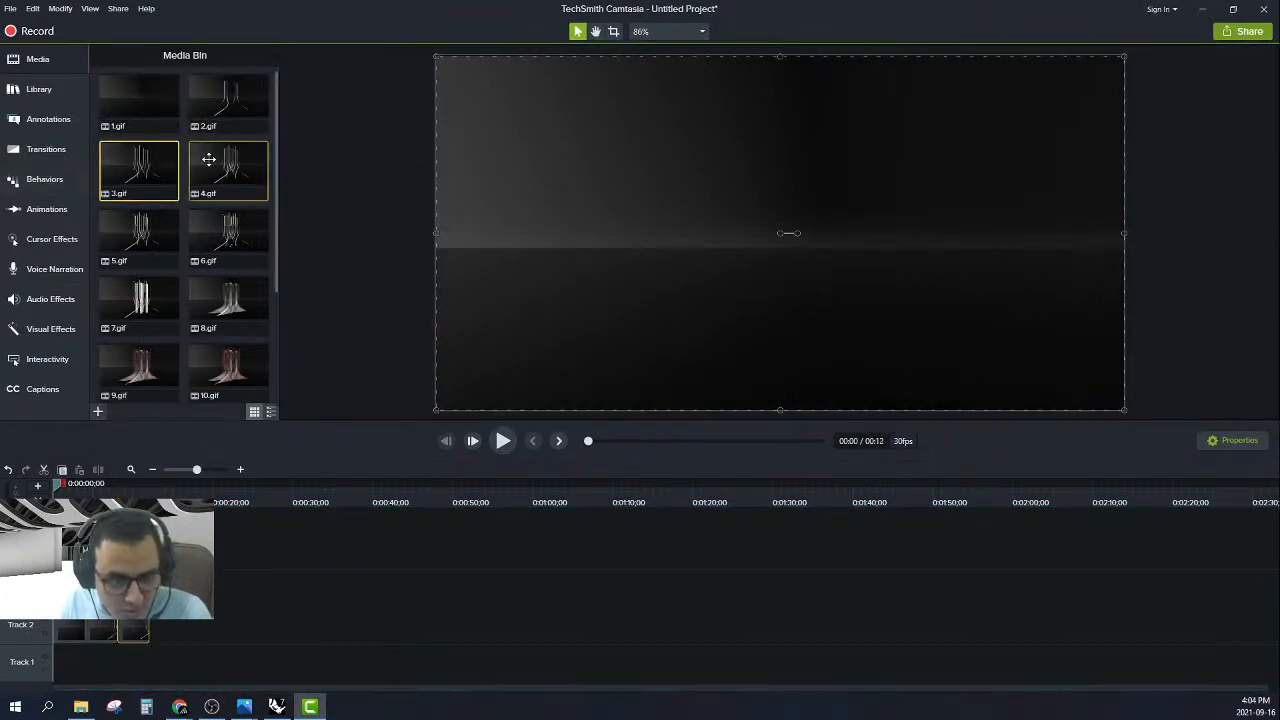
left_click_drag(208, 160, 150, 630)
left_click_drag(128, 229, 197, 626)
left_click_drag(229, 232, 213, 650)
left_click_drag(125, 300, 257, 630)
left_click_drag(208, 303, 286, 625)
left_click_drag(146, 400, 286, 636)
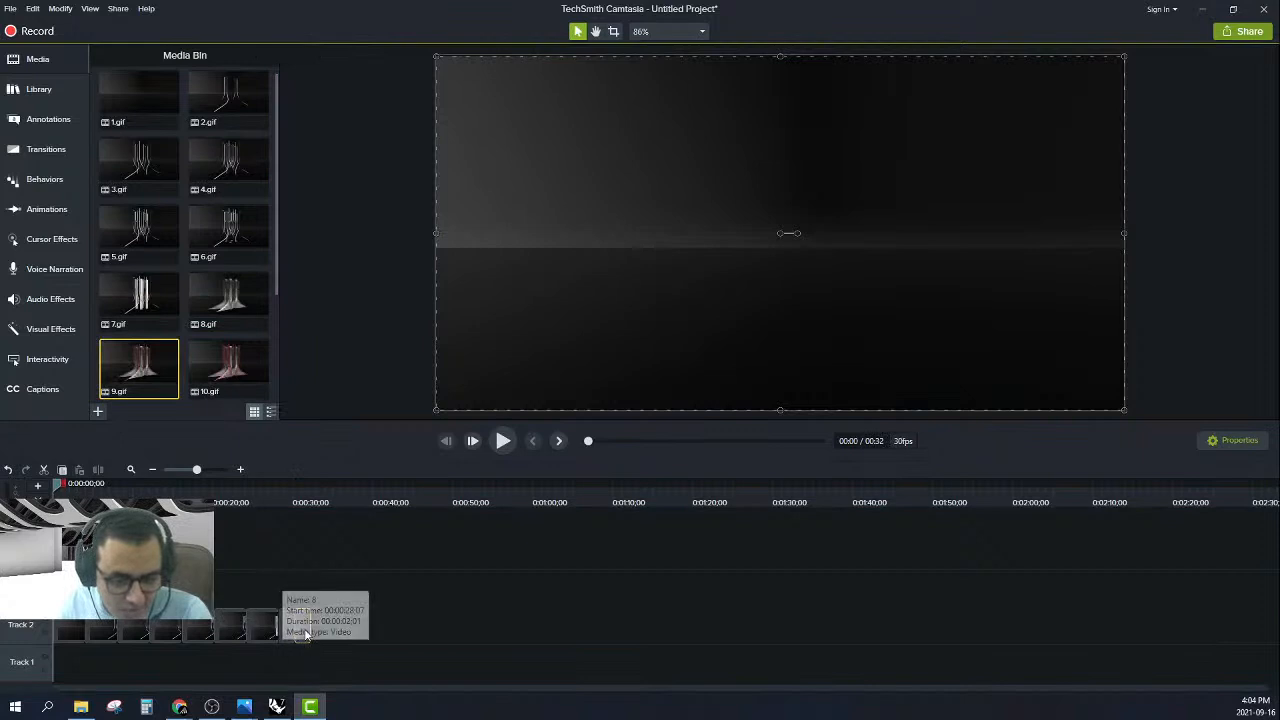
scroll(246, 371, "down", 1)
scroll(227, 284, "down", 1)
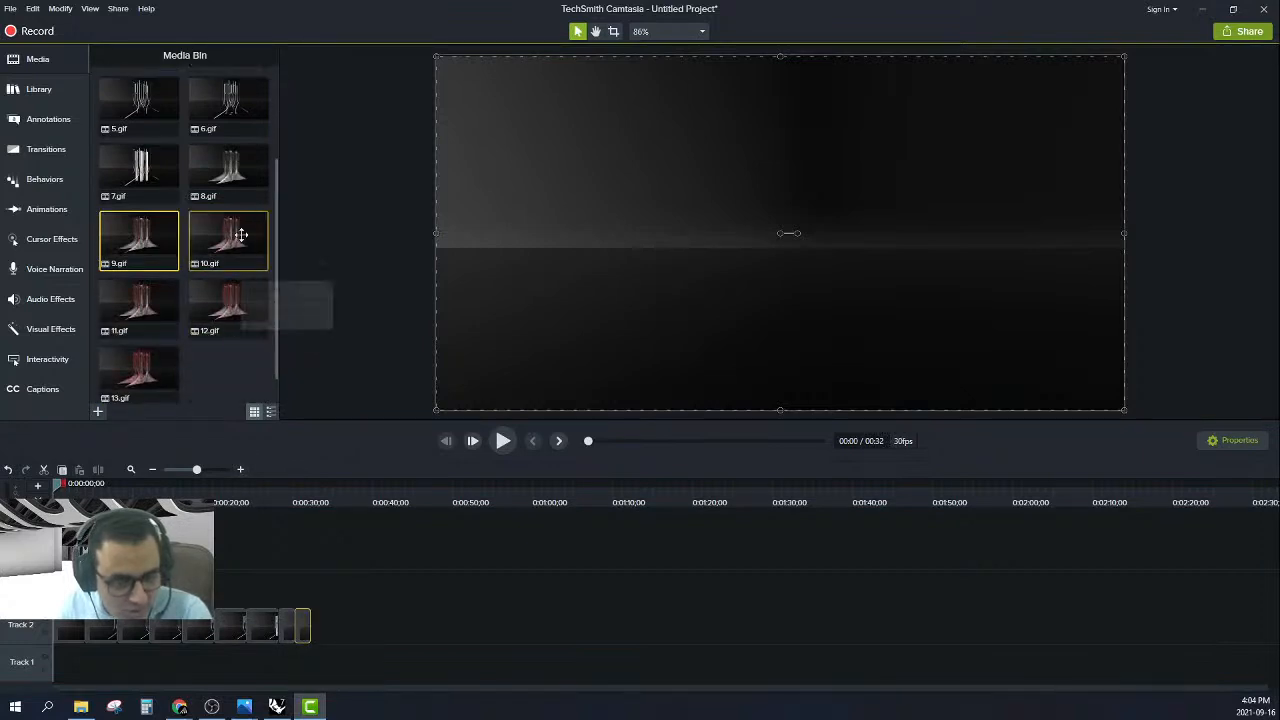
left_click_drag(234, 240, 311, 625)
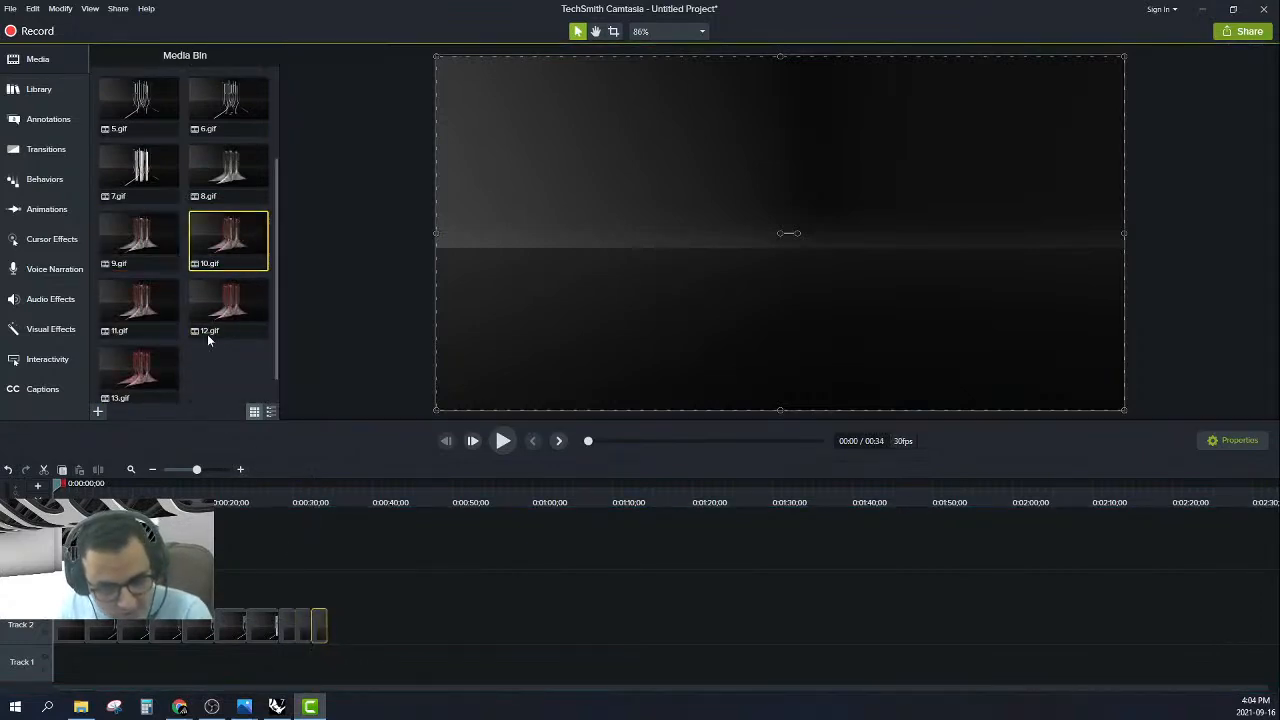
left_click_drag(143, 308, 337, 625)
left_click_drag(240, 289, 352, 632)
left_click_drag(140, 366, 362, 628)
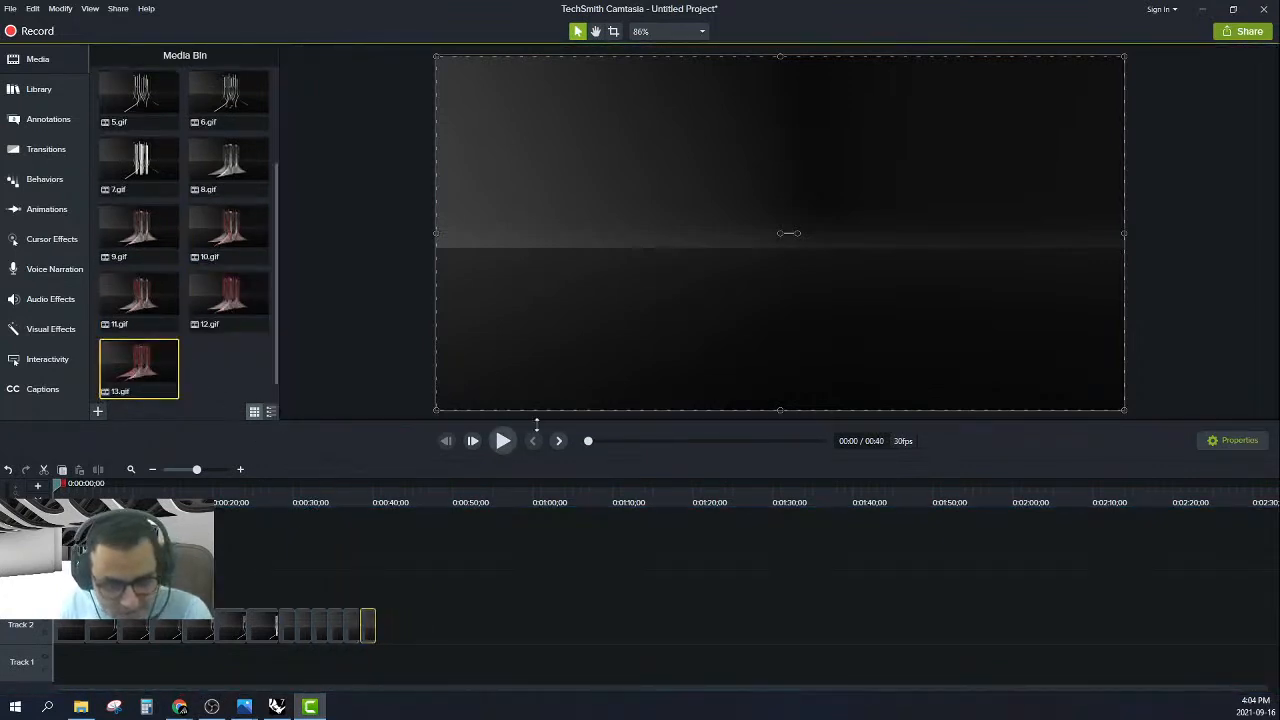
- Play the assembled tower sequence from the start to its end, and return the playhead to the beginning
left_click(502, 441)
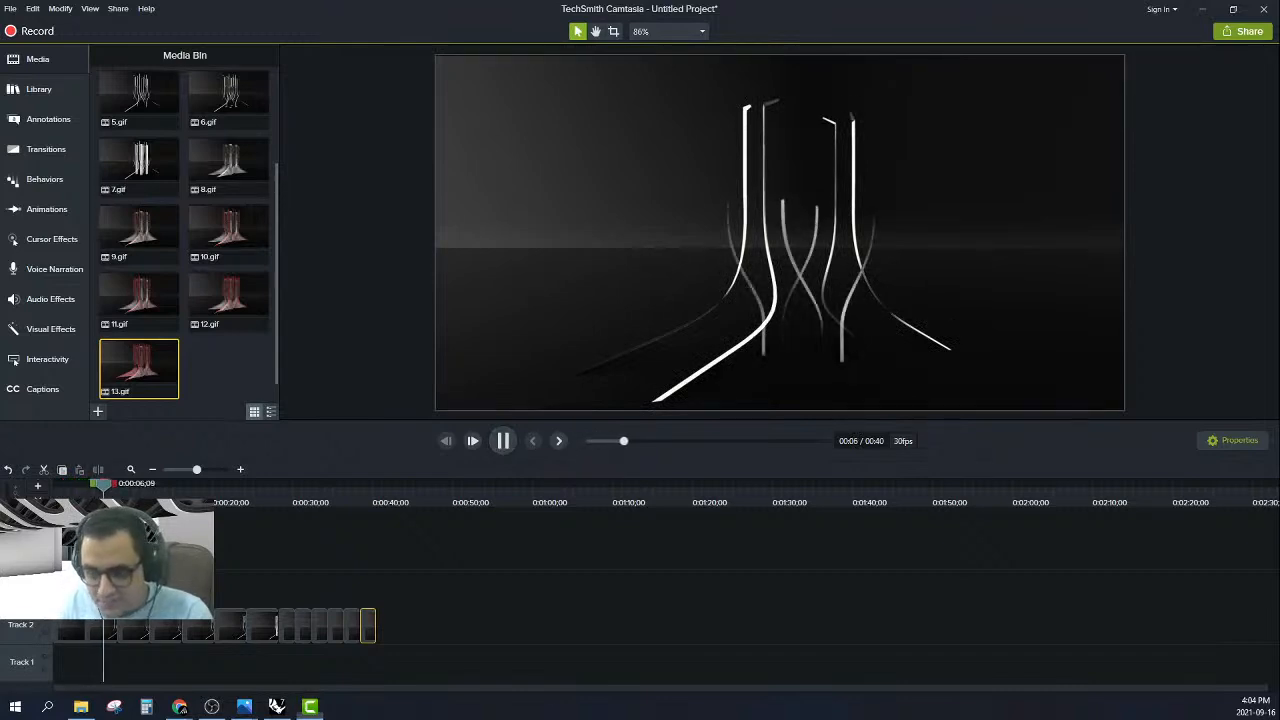
key("super+d")
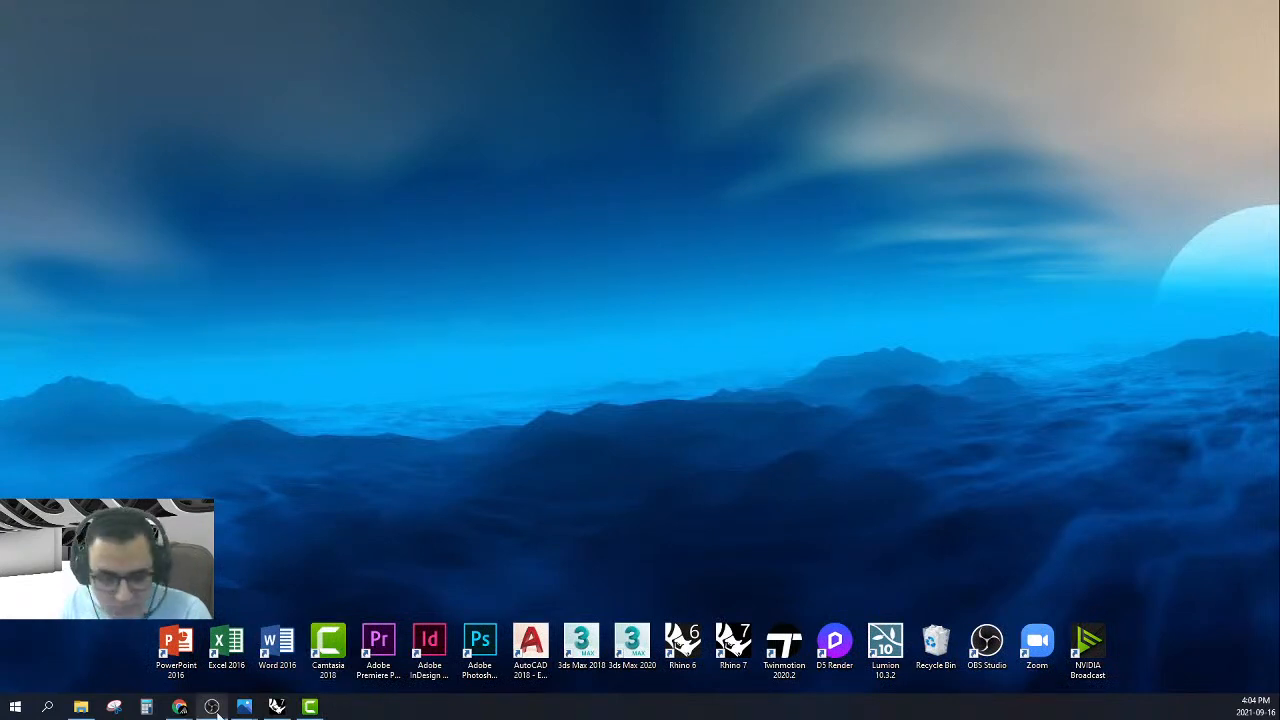
mouse_move(204, 712)
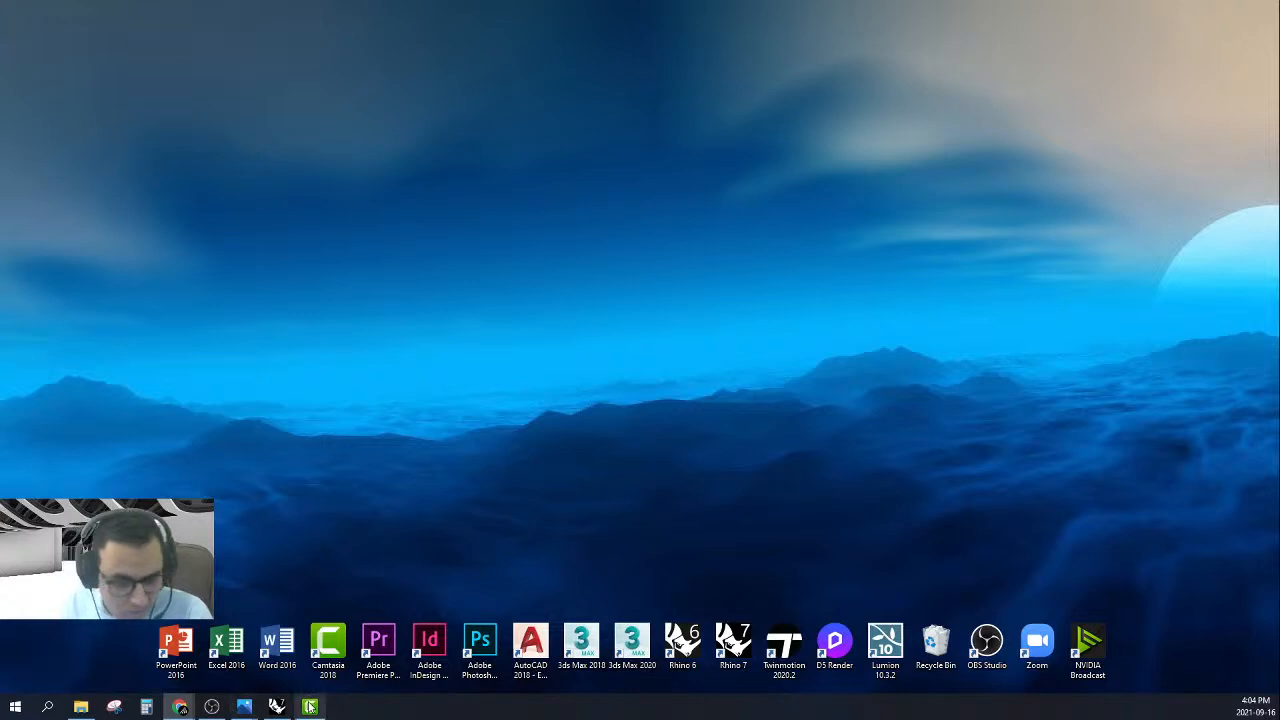
left_click(310, 707)
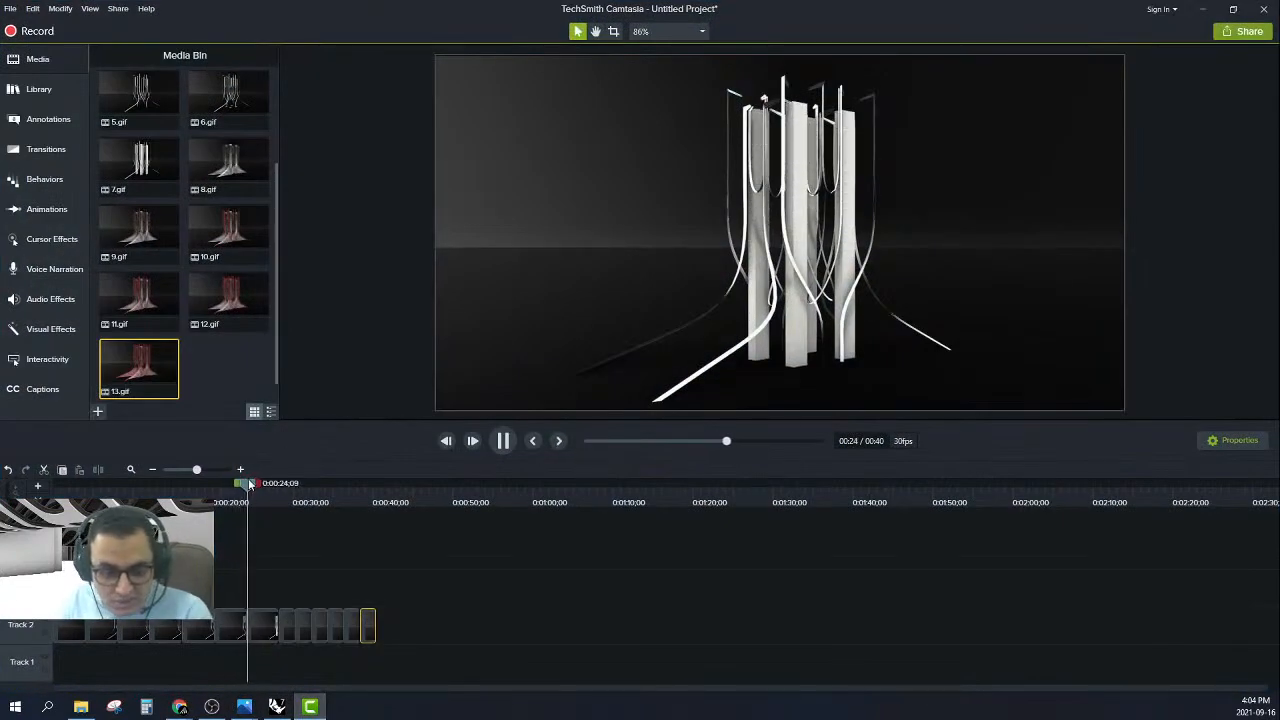
key("ctrl+Home")
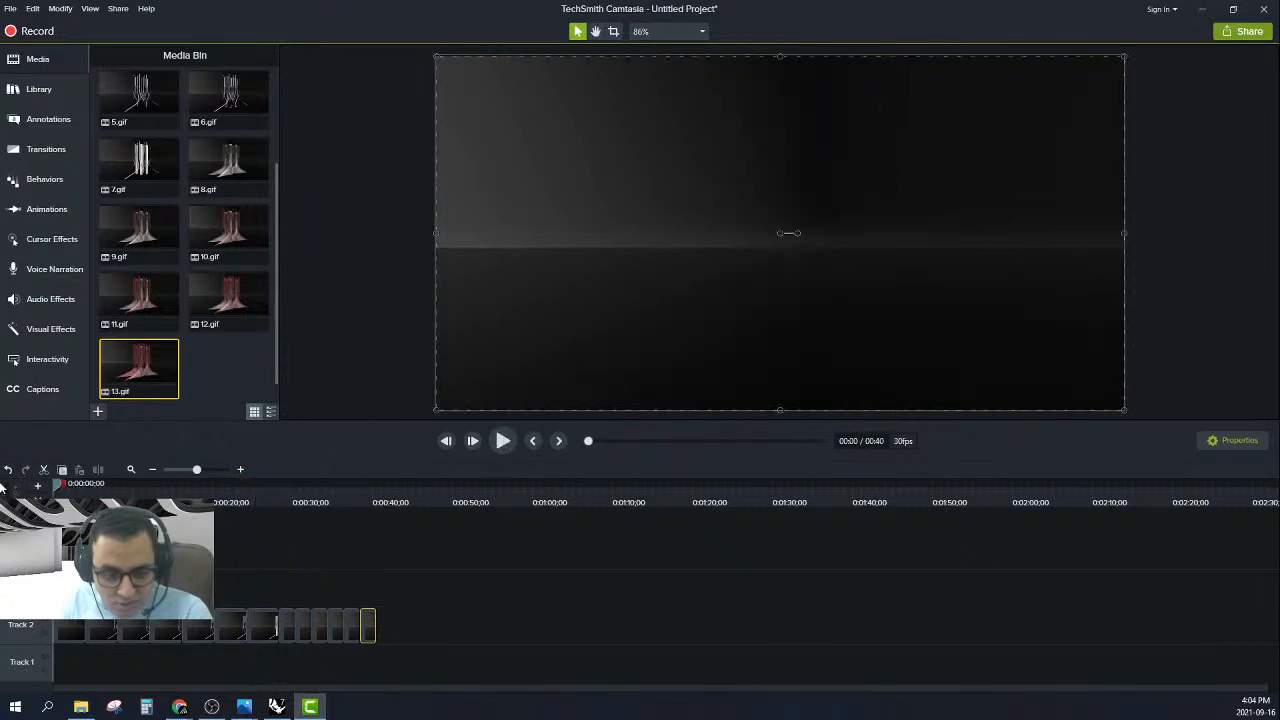
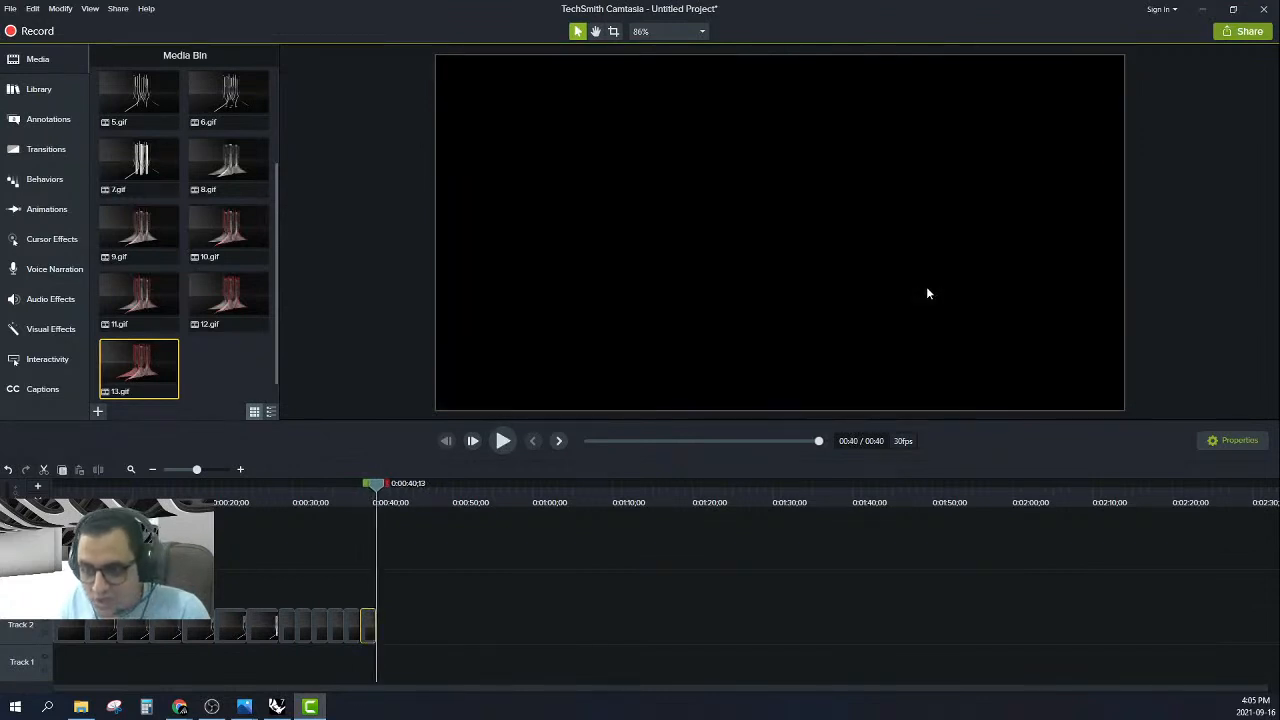
left_click(927, 293)
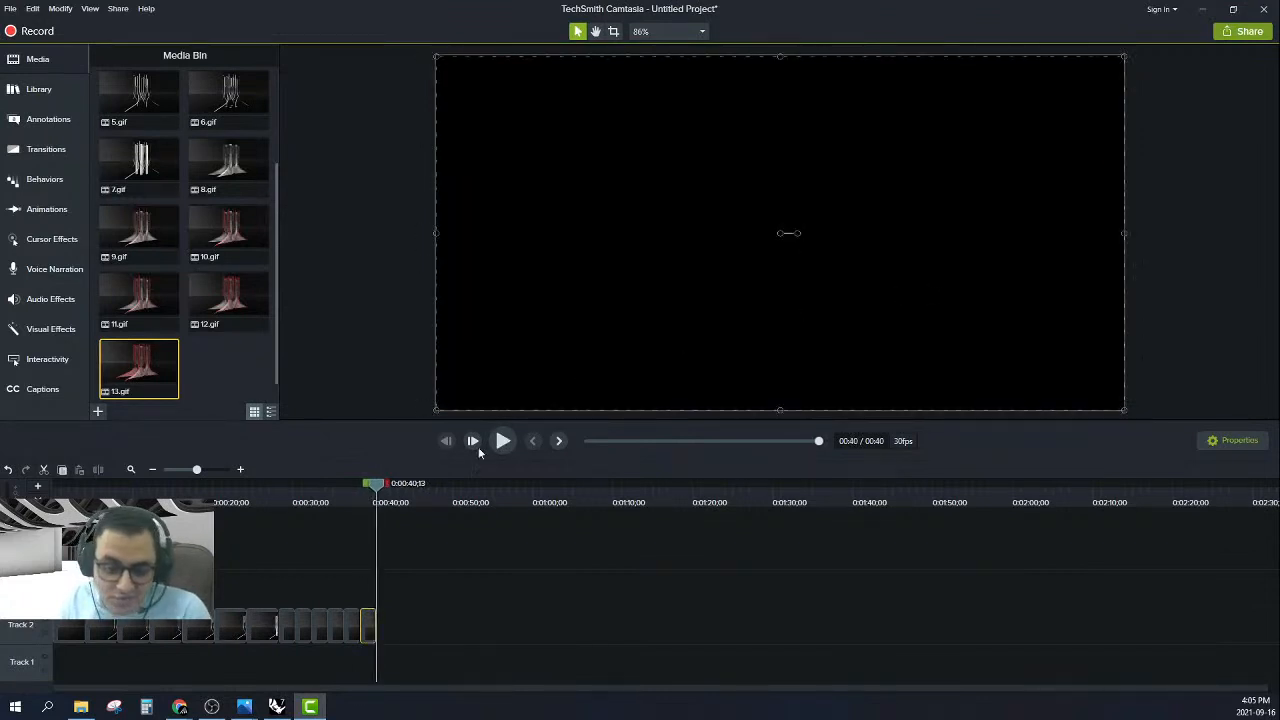
left_click_drag(378, 488, 56, 503)
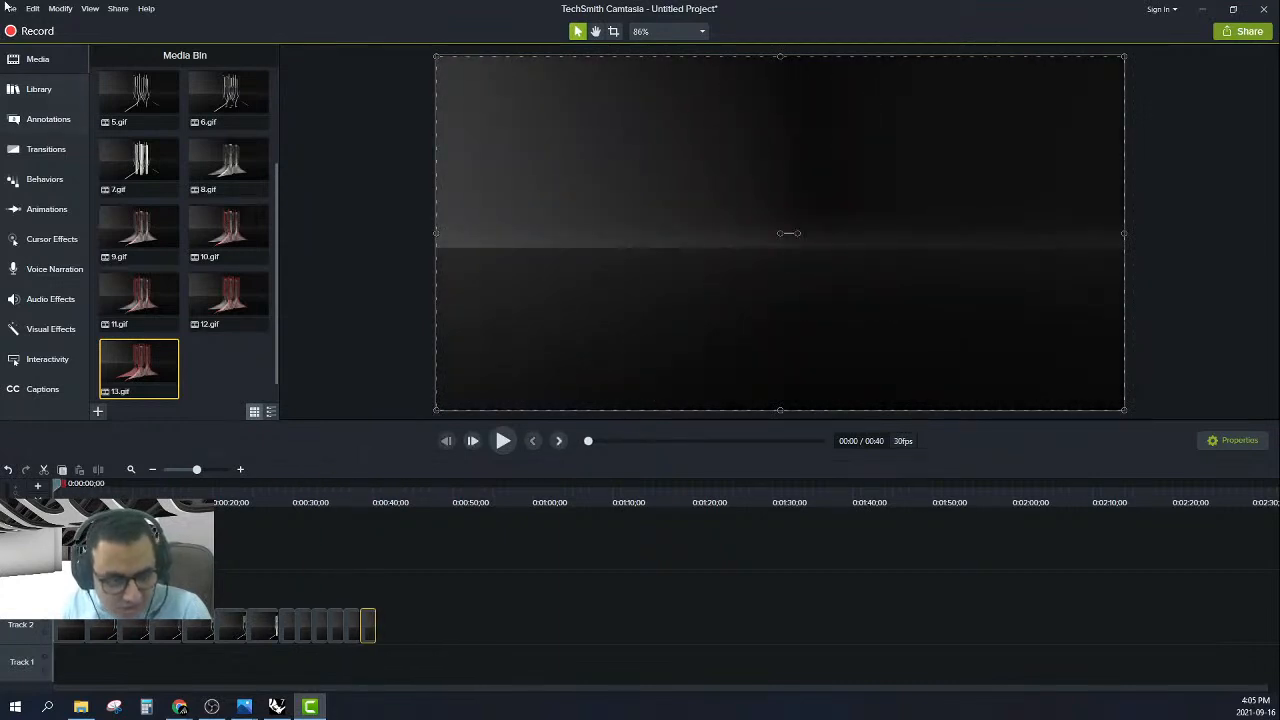
- Shift all the GIF clips on Track 2 about 3 seconds later, leaving a gap at the start of the timeline
left_click(18, 89)
left_click(50, 149)
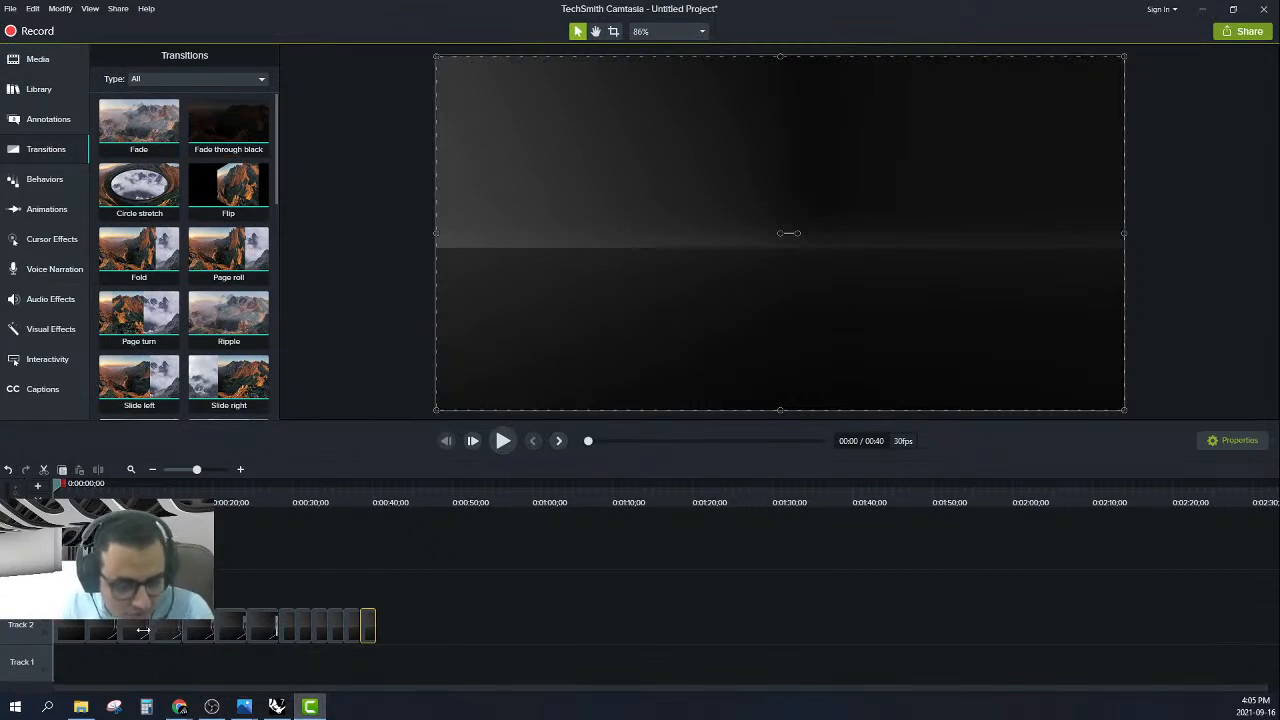
left_click_drag(489, 637, 55, 629)
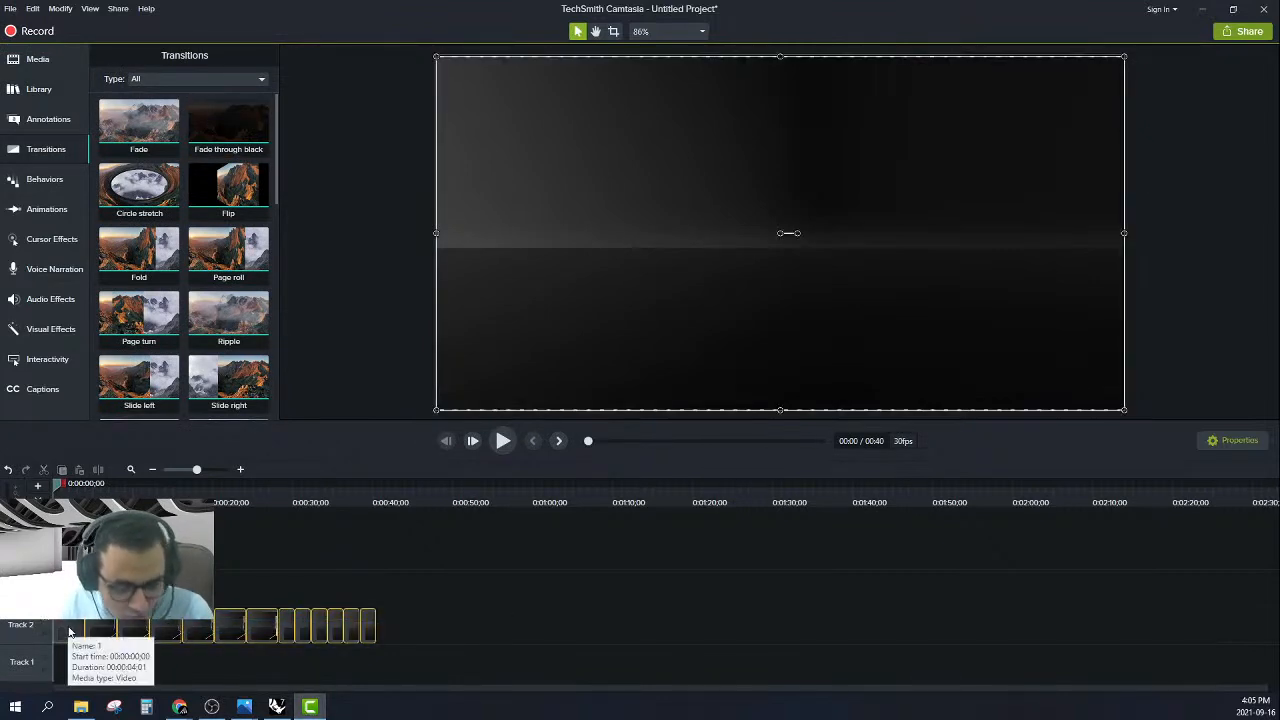
scroll(69, 632, "up", 9, "ctrl")
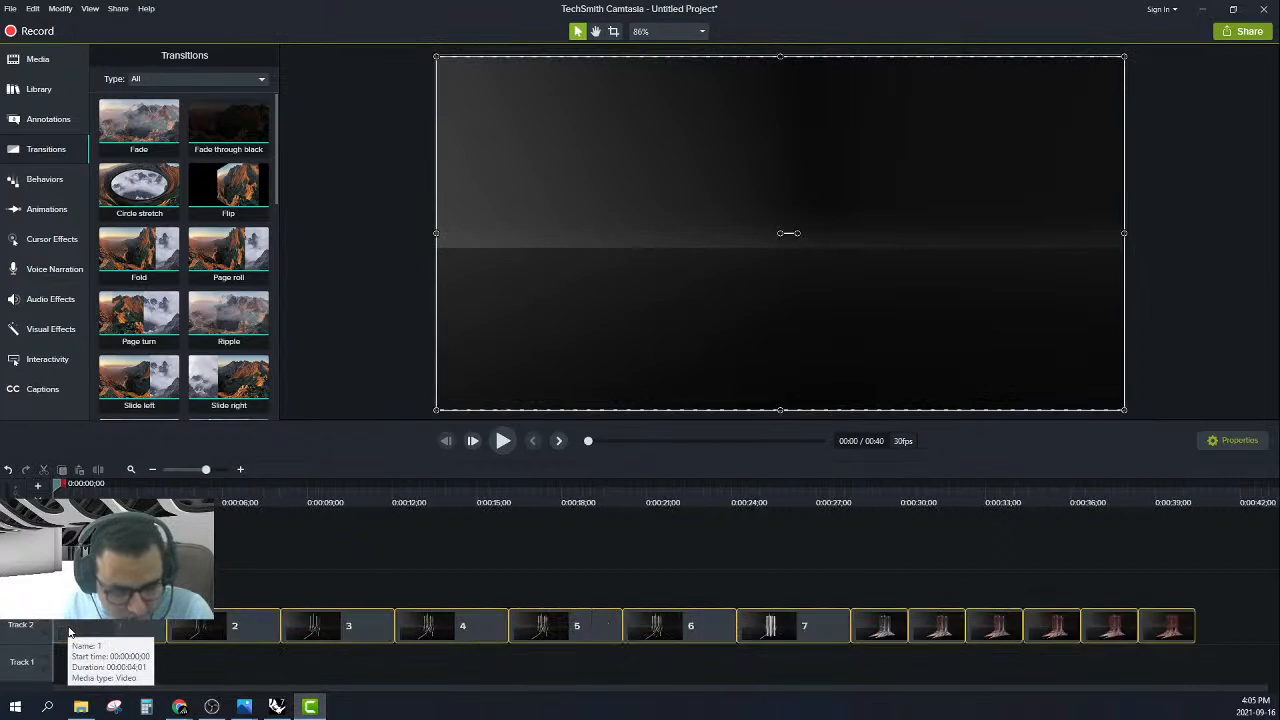
scroll(69, 632, "up", 1, "ctrl")
left_click(410, 607)
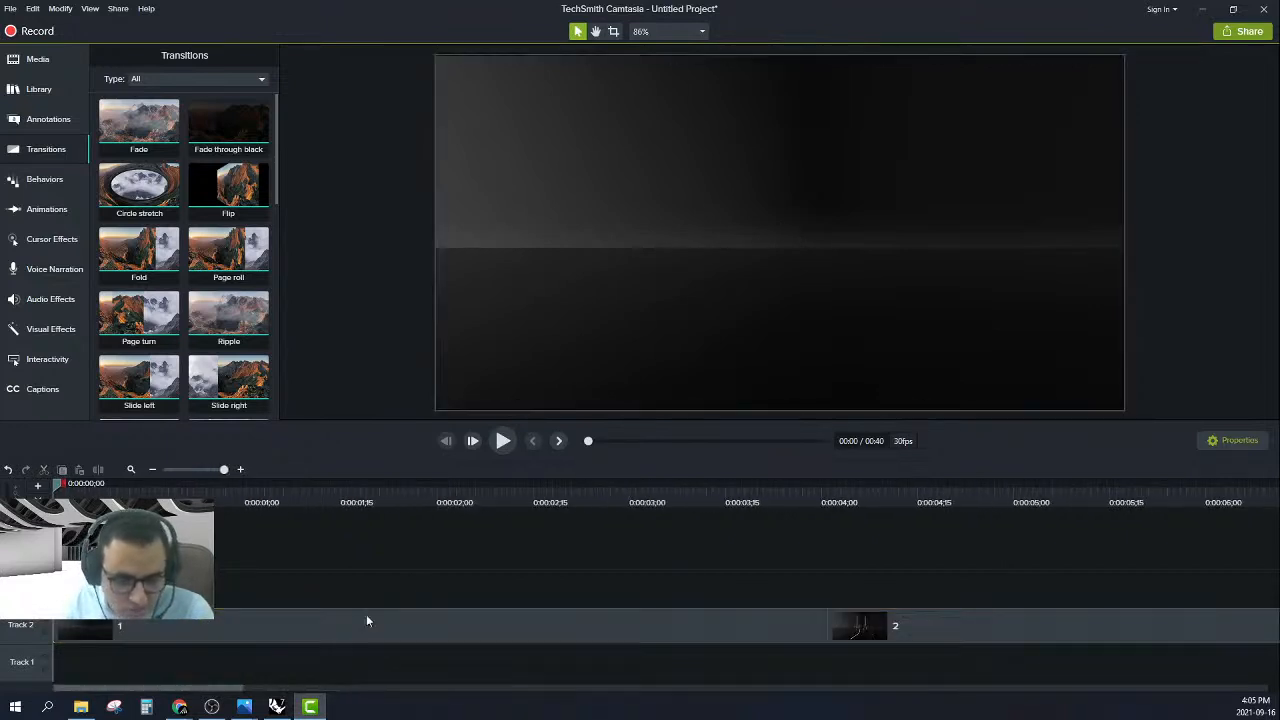
left_click_drag(330, 632, 952, 632)
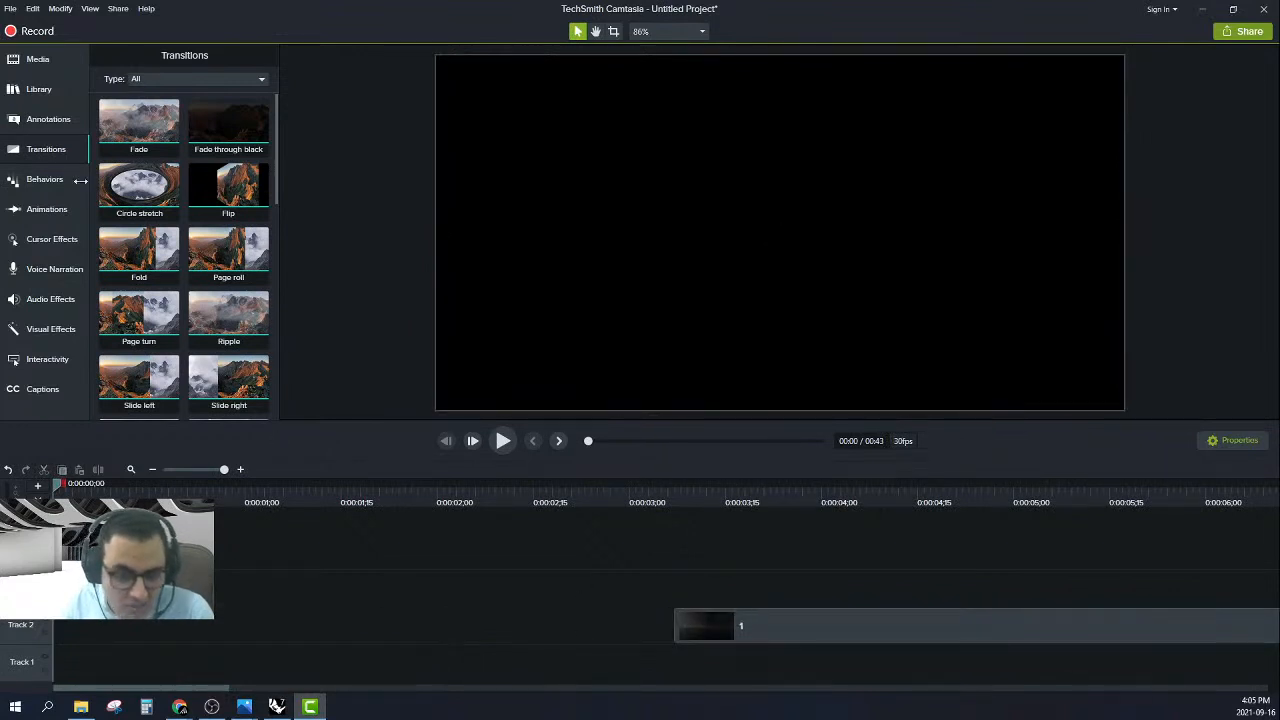
- Add the linewipe intro from the library at the start of the track above the GIFs, preview it and return to the beginning
left_click(38, 90)
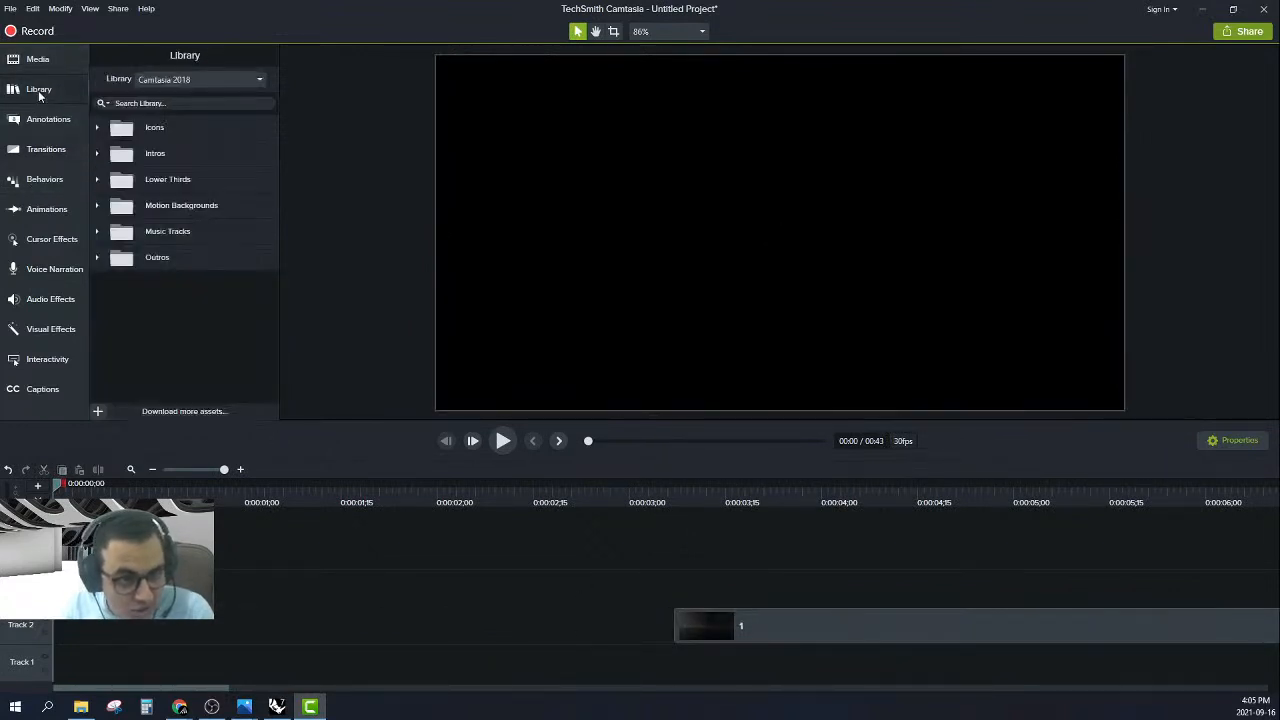
left_click(97, 154)
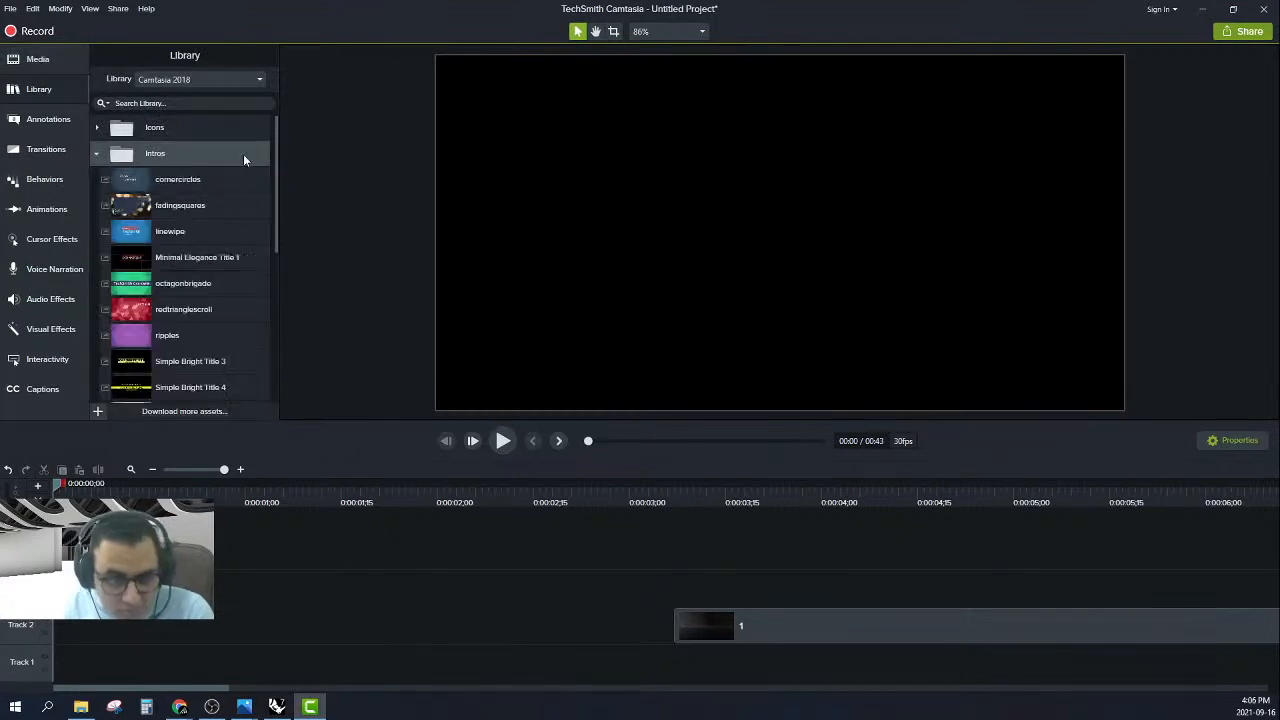
left_click_drag(179, 233, 37, 624)
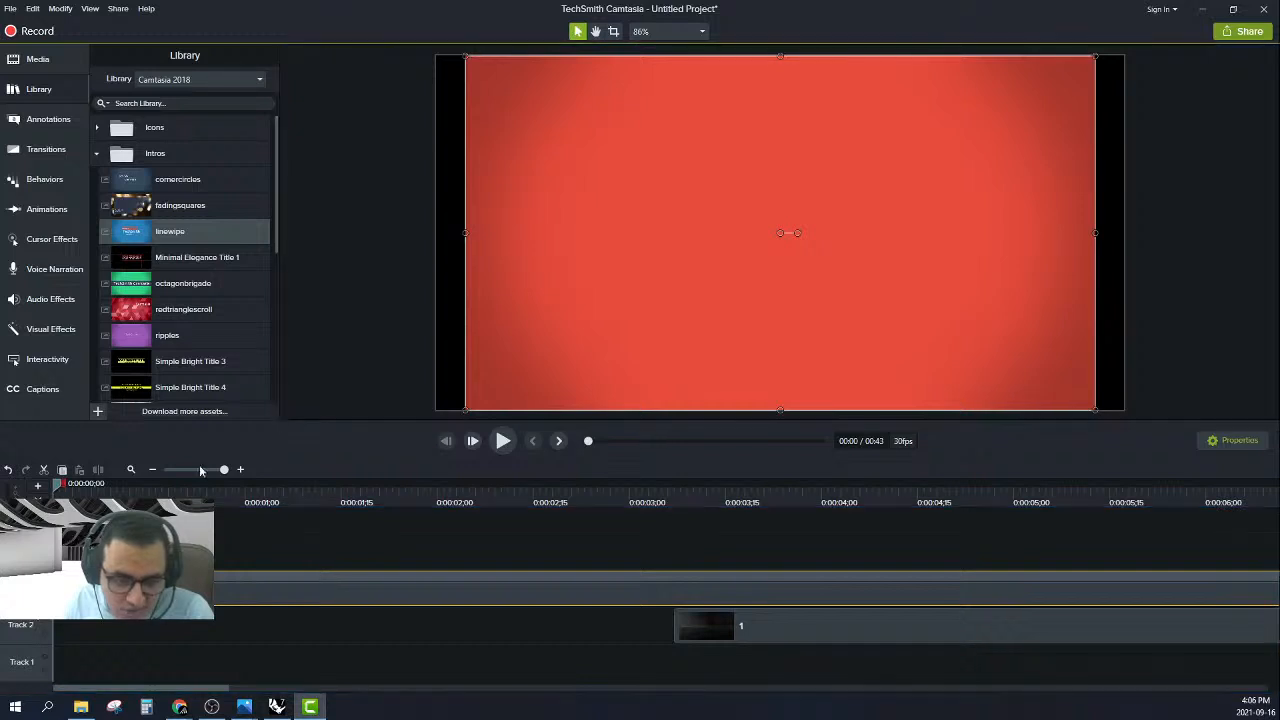
left_click(503, 446)
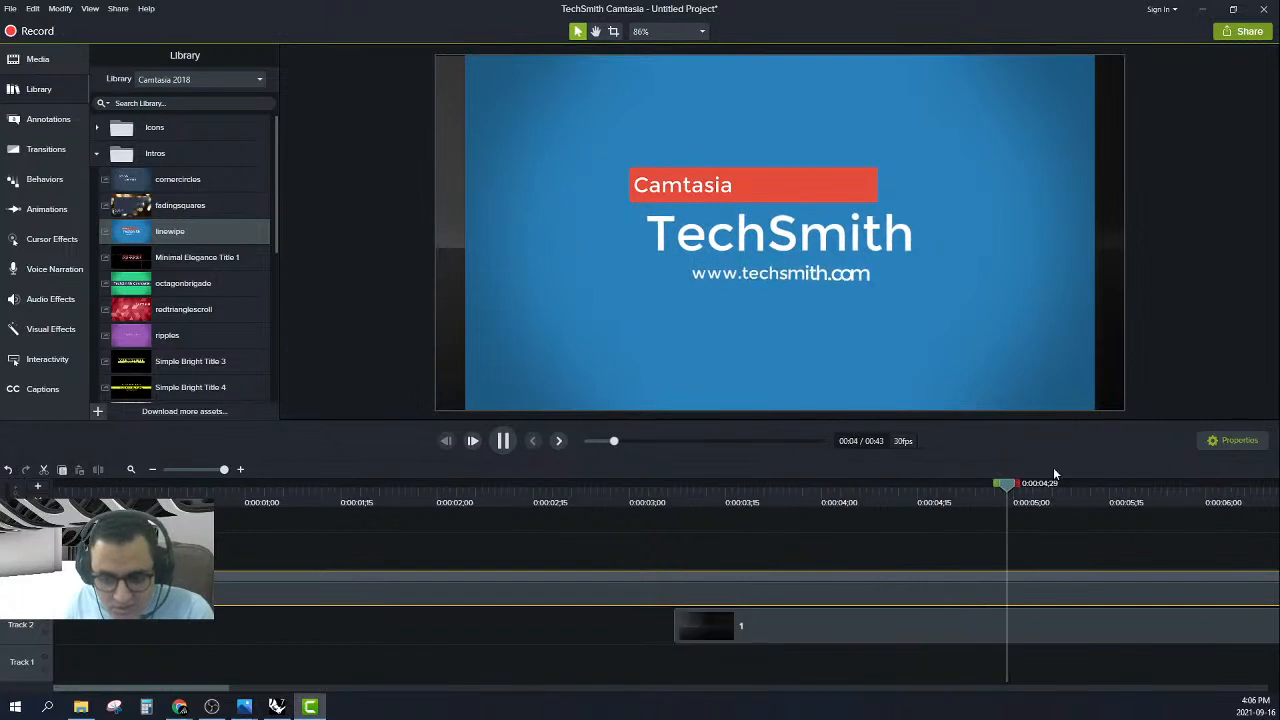
left_click(511, 445)
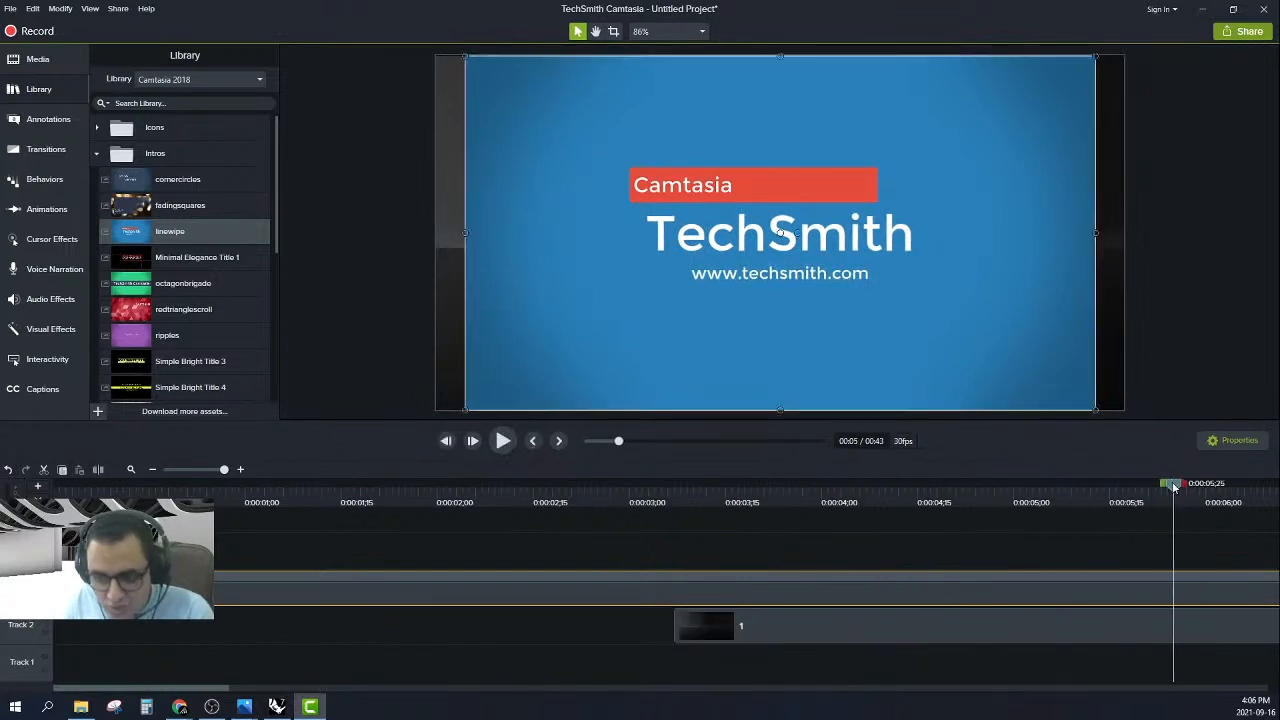
left_click_drag(1174, 487, 55, 498)
- Shift the GIF clips on Track 2 so that clip 1 starts where the linewipe intro ends
left_click(702, 631)
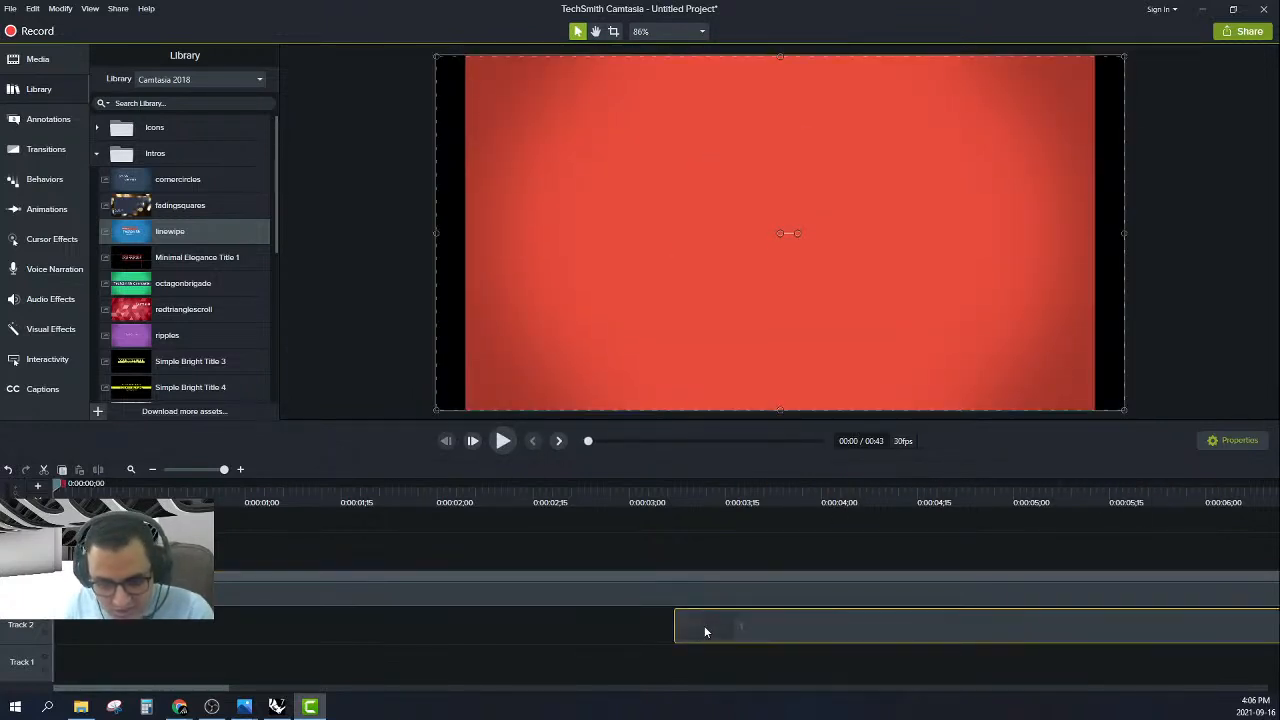
left_click_drag(878, 634, 454, 623)
right_click(666, 534)
left_click(265, 600)
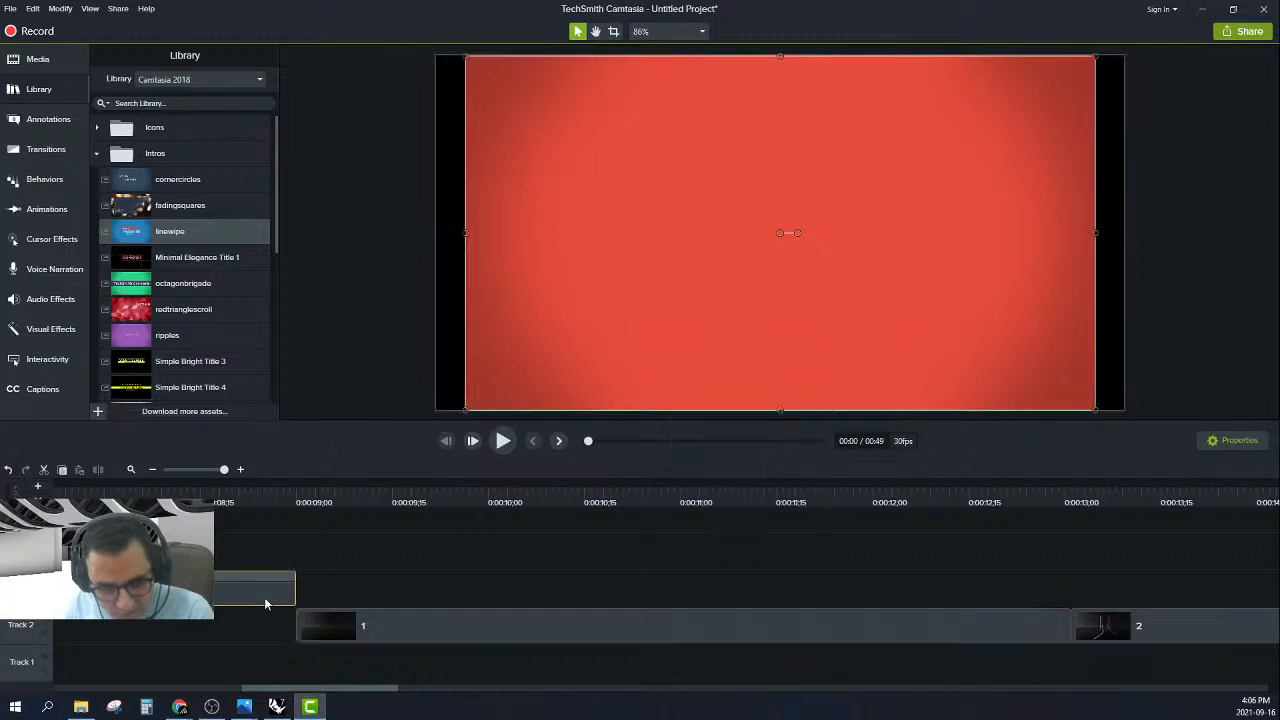
- Open the linewipe intro group at the start of the timeline, examine its shape layers and close it
left_click(44, 151)
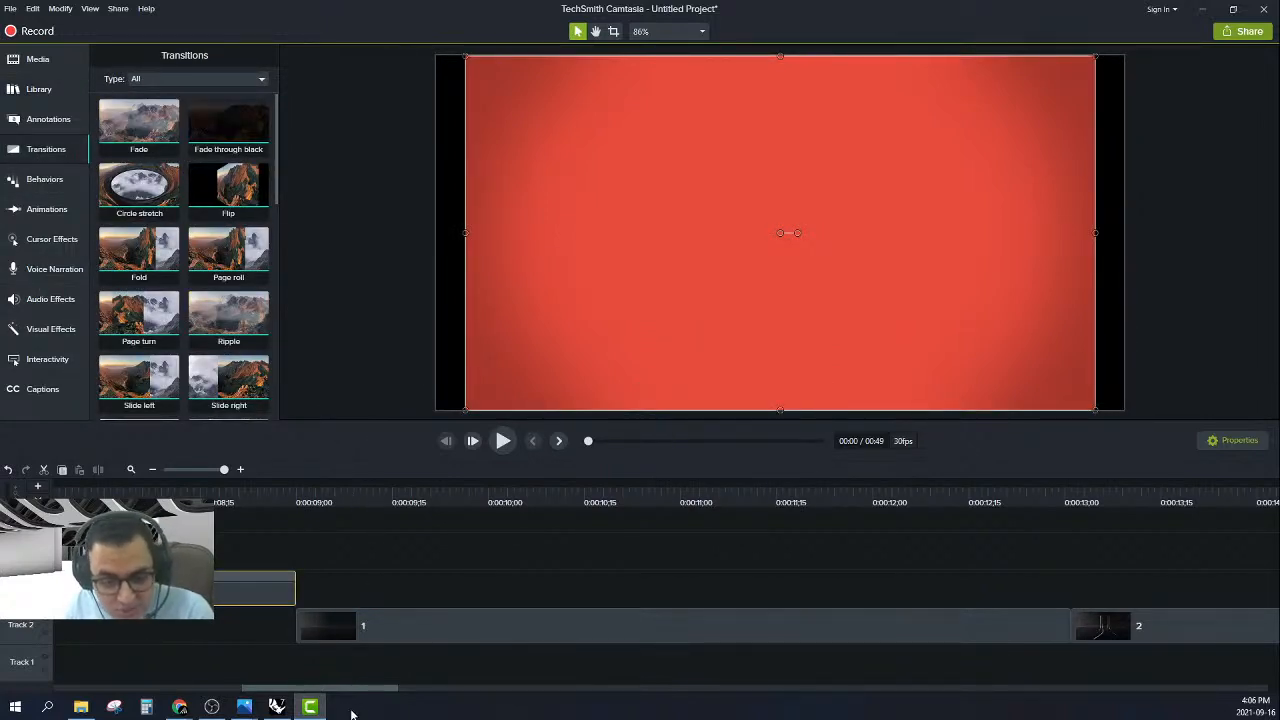
left_click_drag(352, 692, 145, 686)
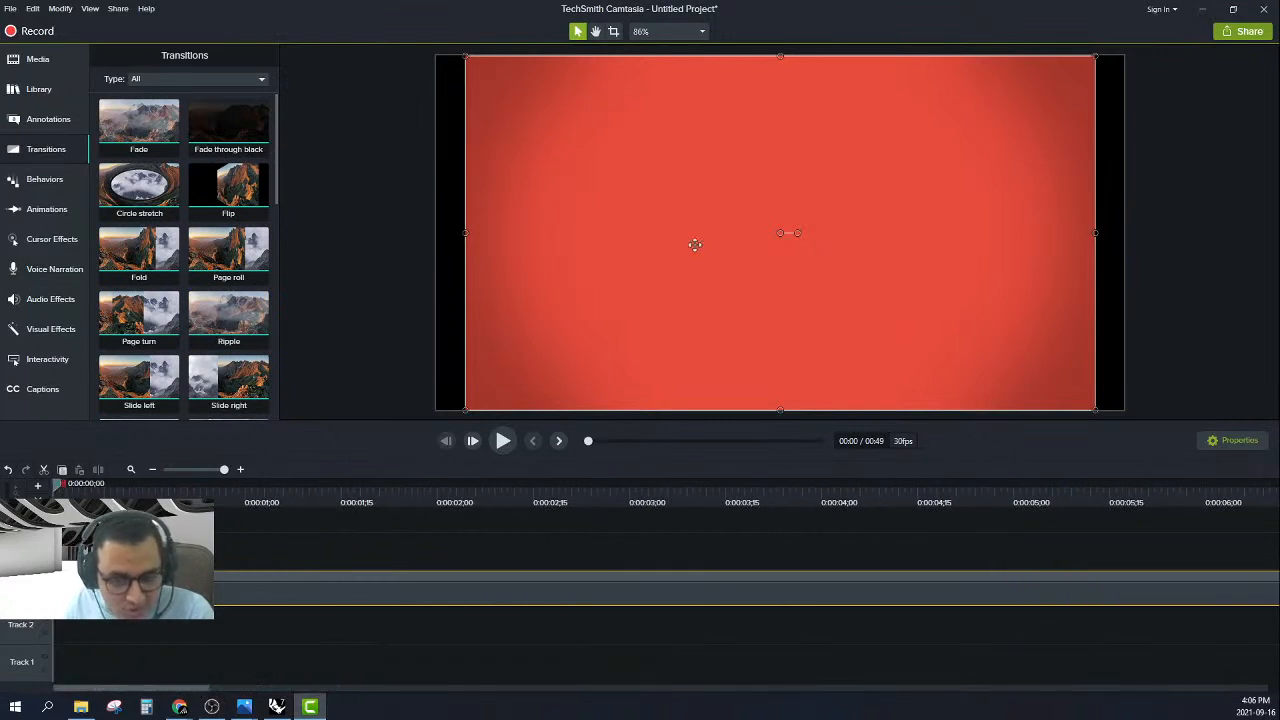
double_click(695, 245)
scroll(222, 601, "up", 3)
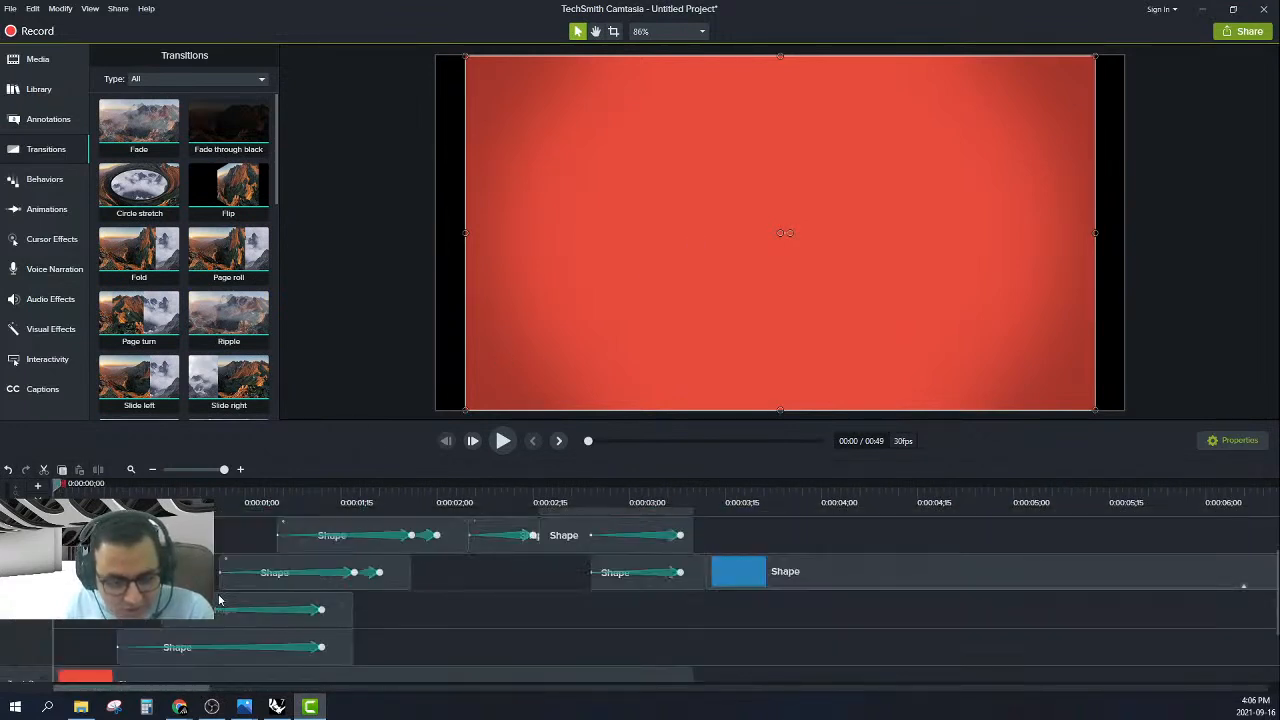
scroll(357, 585, "up", 3)
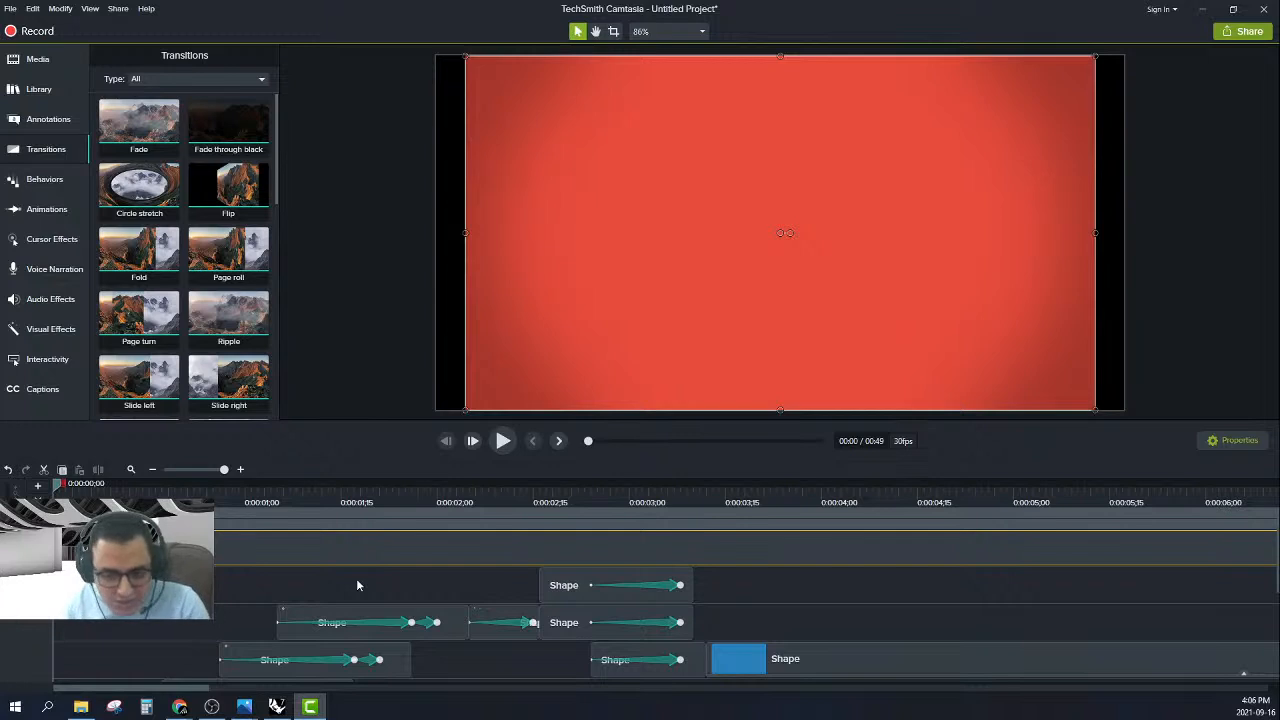
left_click(399, 254)
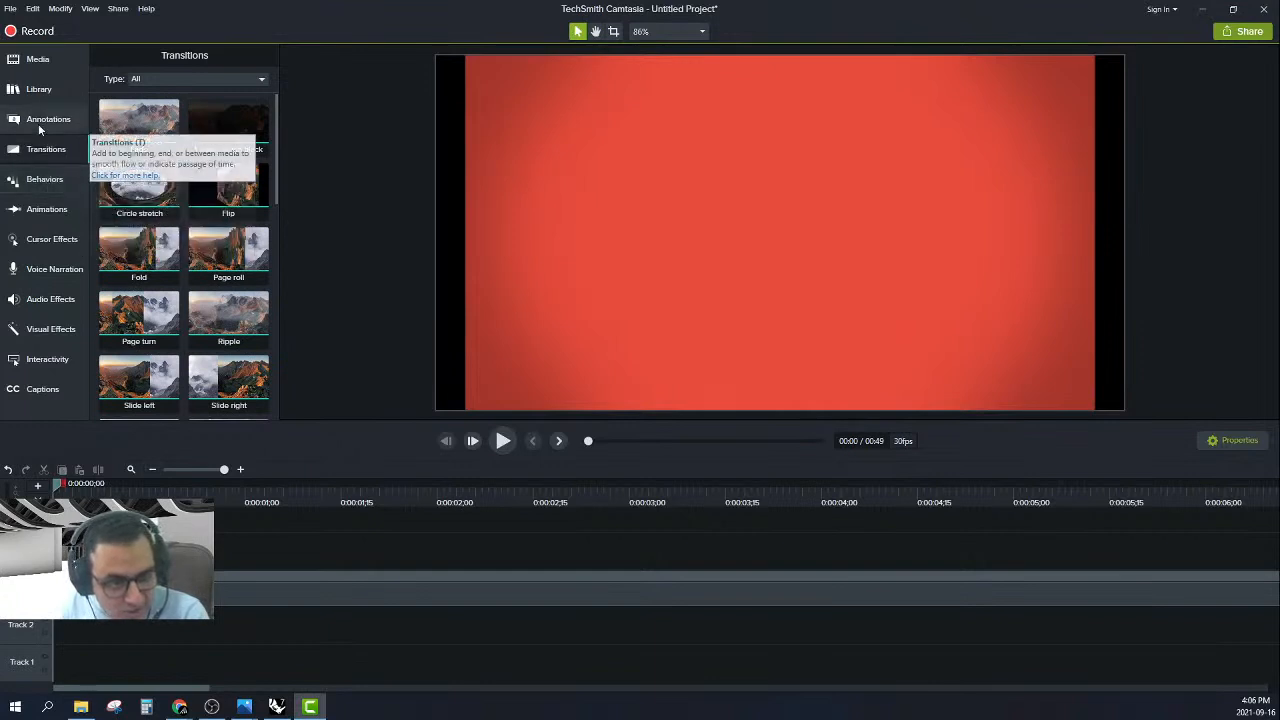
- Preview the basicthird-01 lower third from the library and add it over the intro
left_click(30, 89)
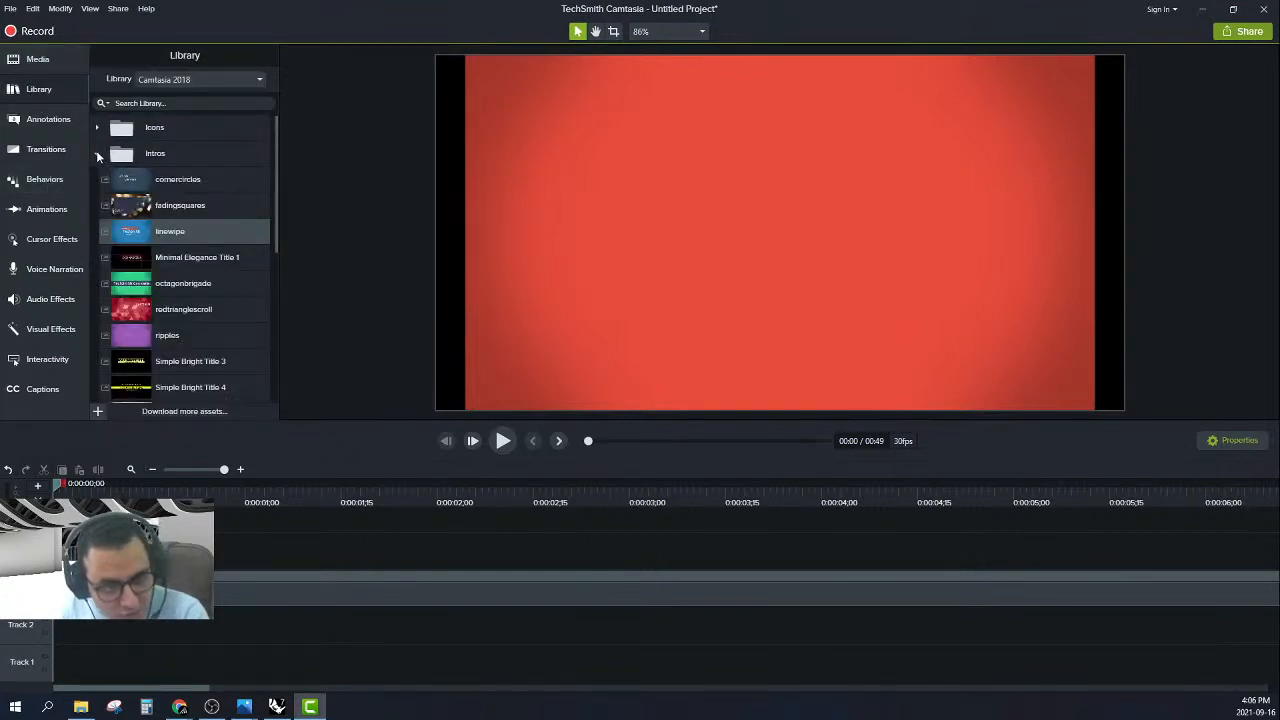
left_click(97, 155)
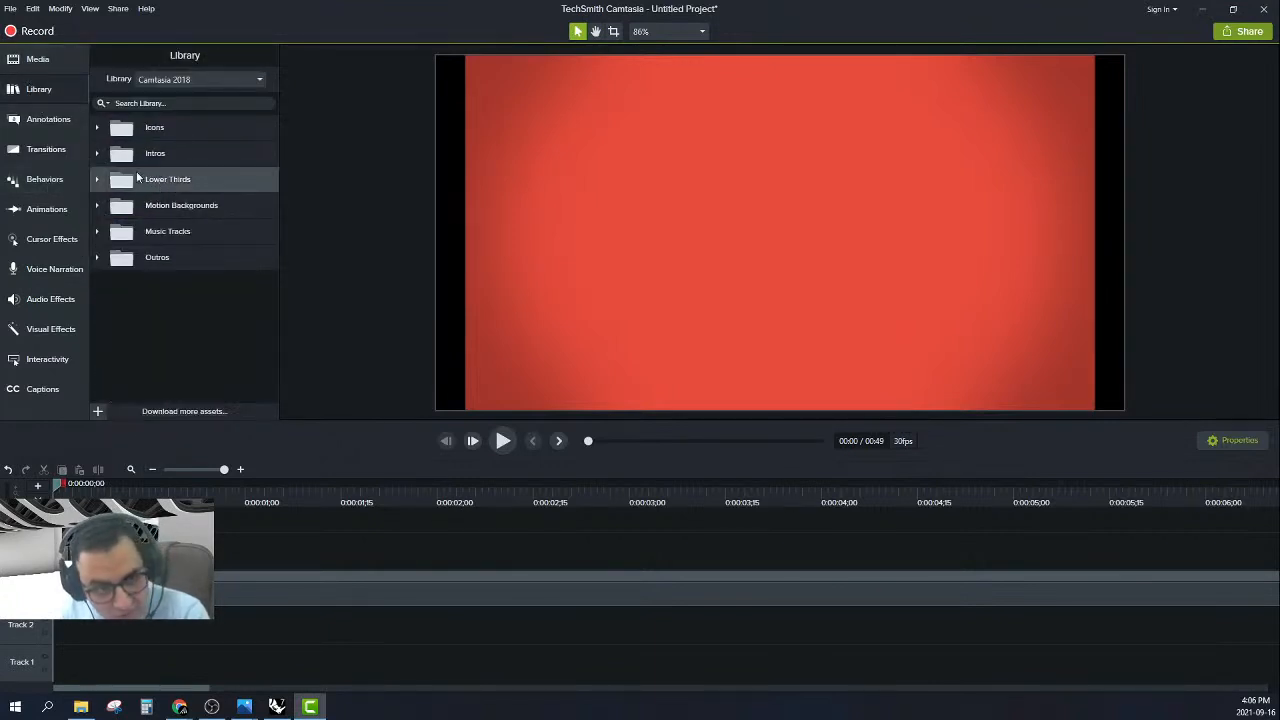
left_click(97, 180)
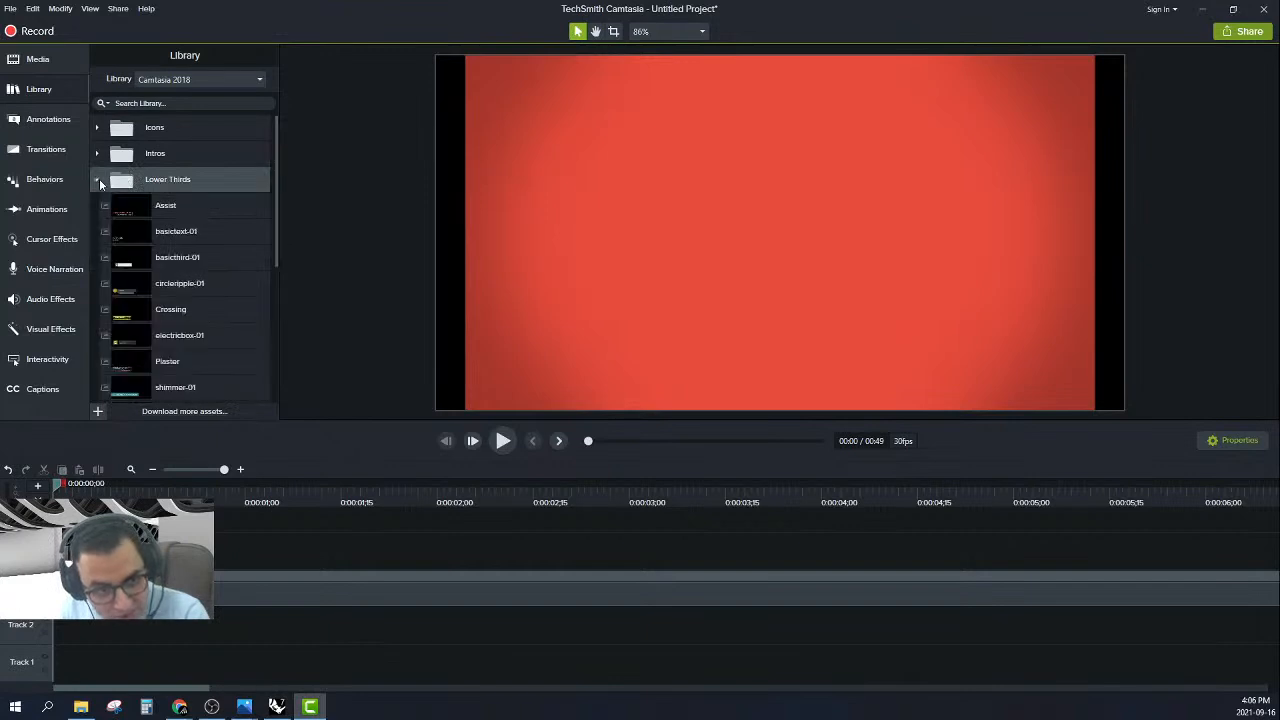
double_click(125, 263)
left_click(957, 144)
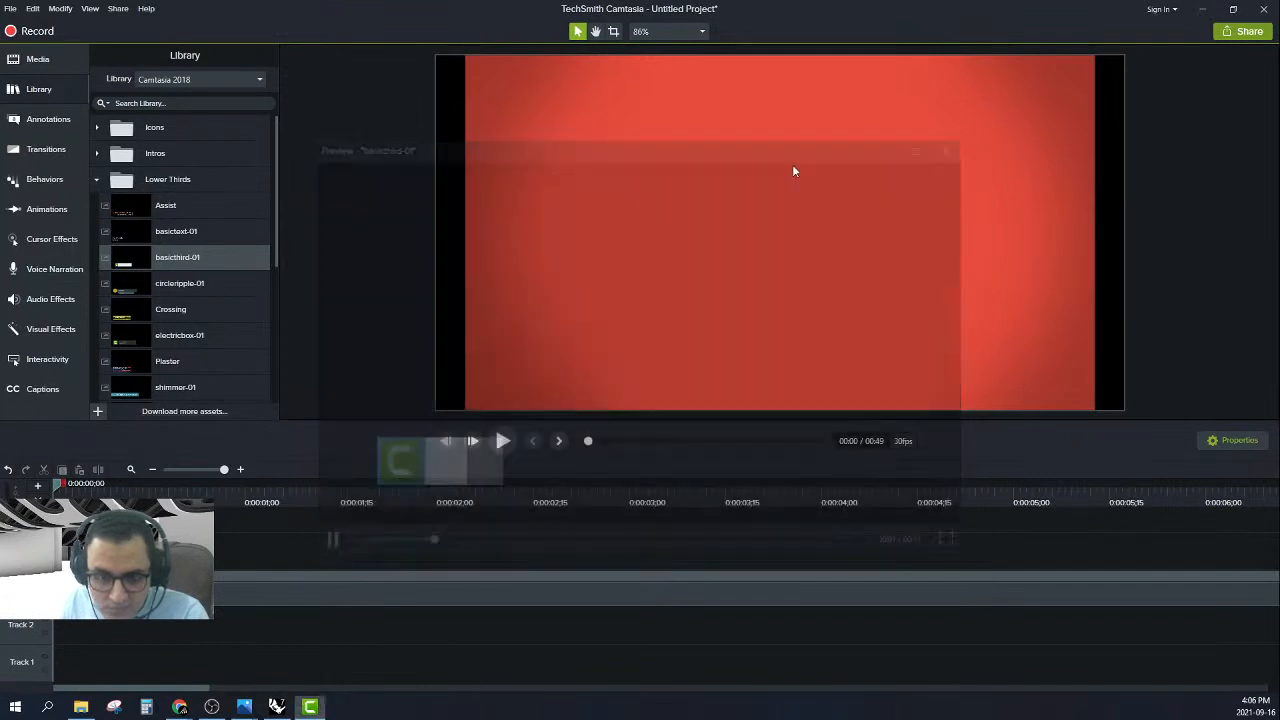
left_click_drag(168, 253, 600, 305)
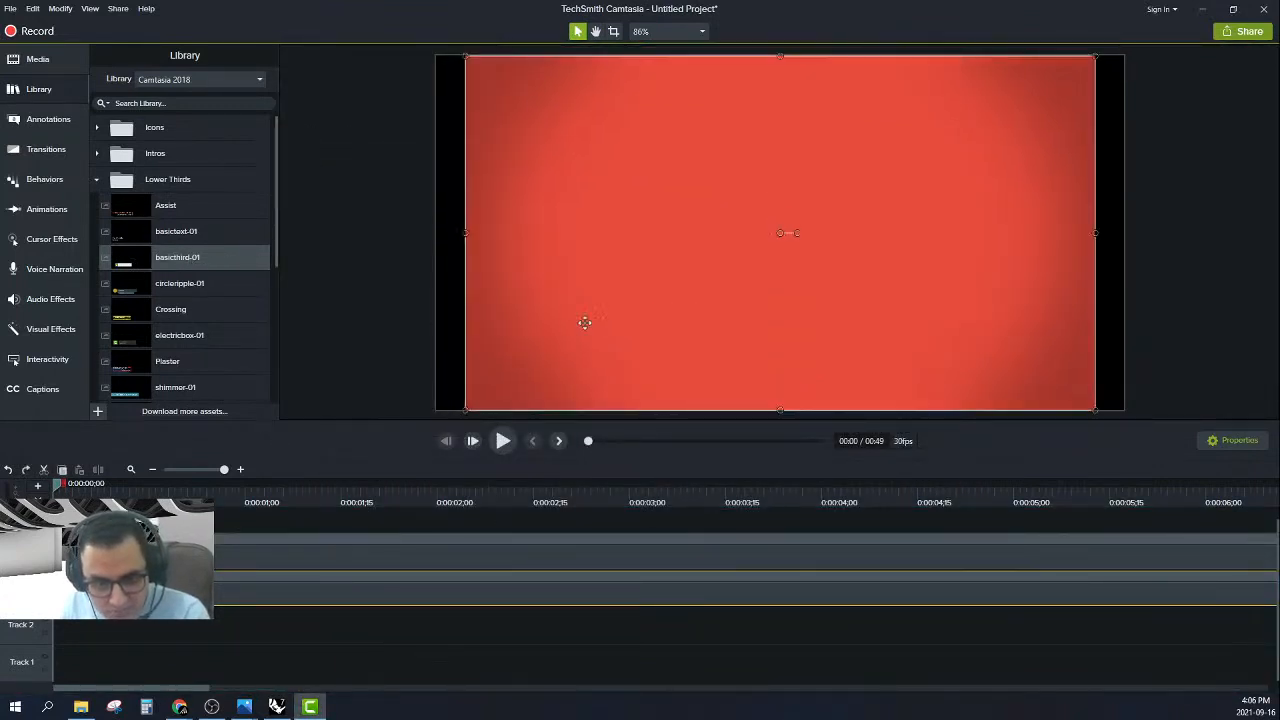
- Bring the linewipe intro to the front and shift it sideways on the canvas to reach the lower third
right_click(585, 322)
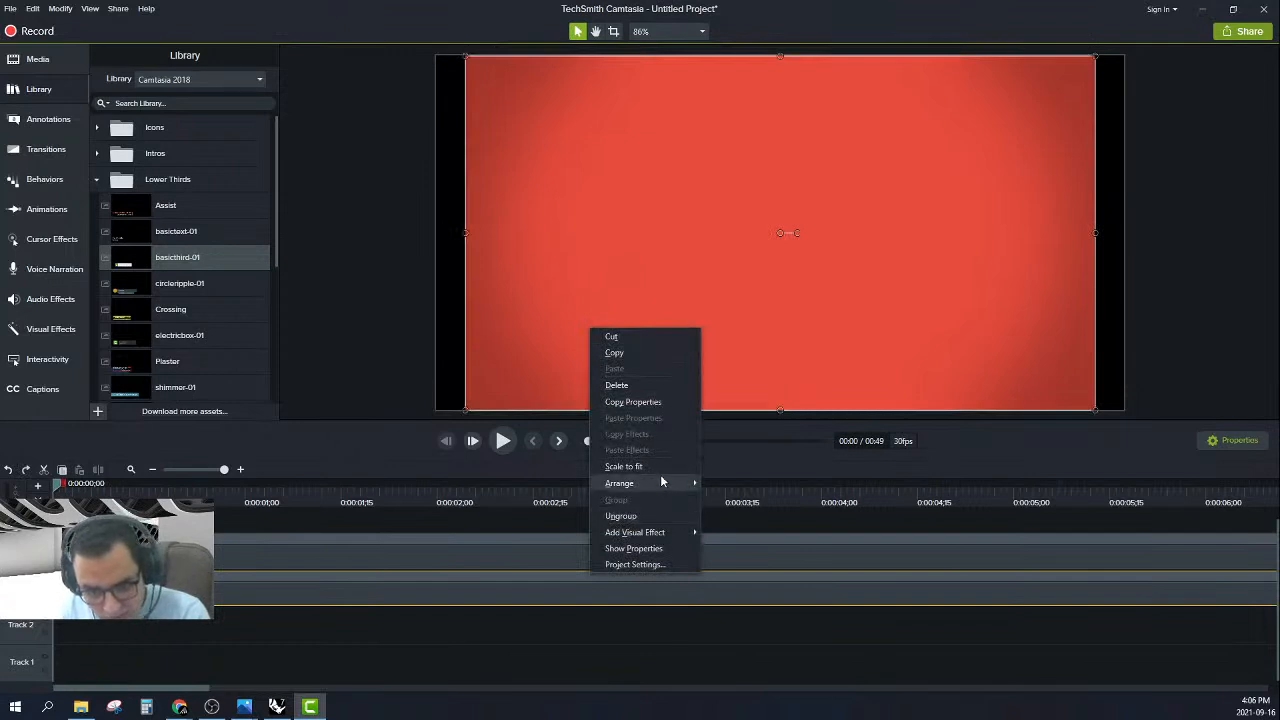
mouse_move(661, 482)
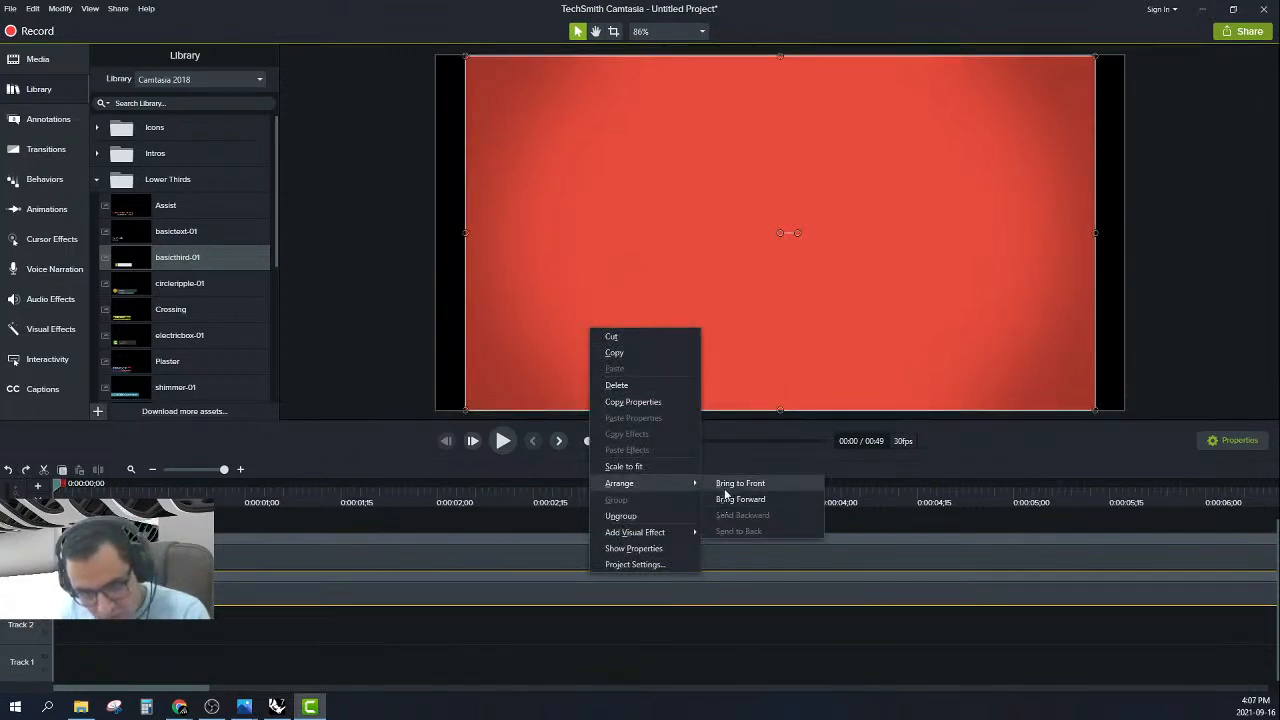
left_click(720, 485)
left_click(400, 350)
left_click_drag(580, 307, 622, 302)
left_click_drag(480, 170, 422, 374)
- Bring the basicthird-01 lower third to the front and centre the linewipe intro on the canvas again
right_click(466, 293)
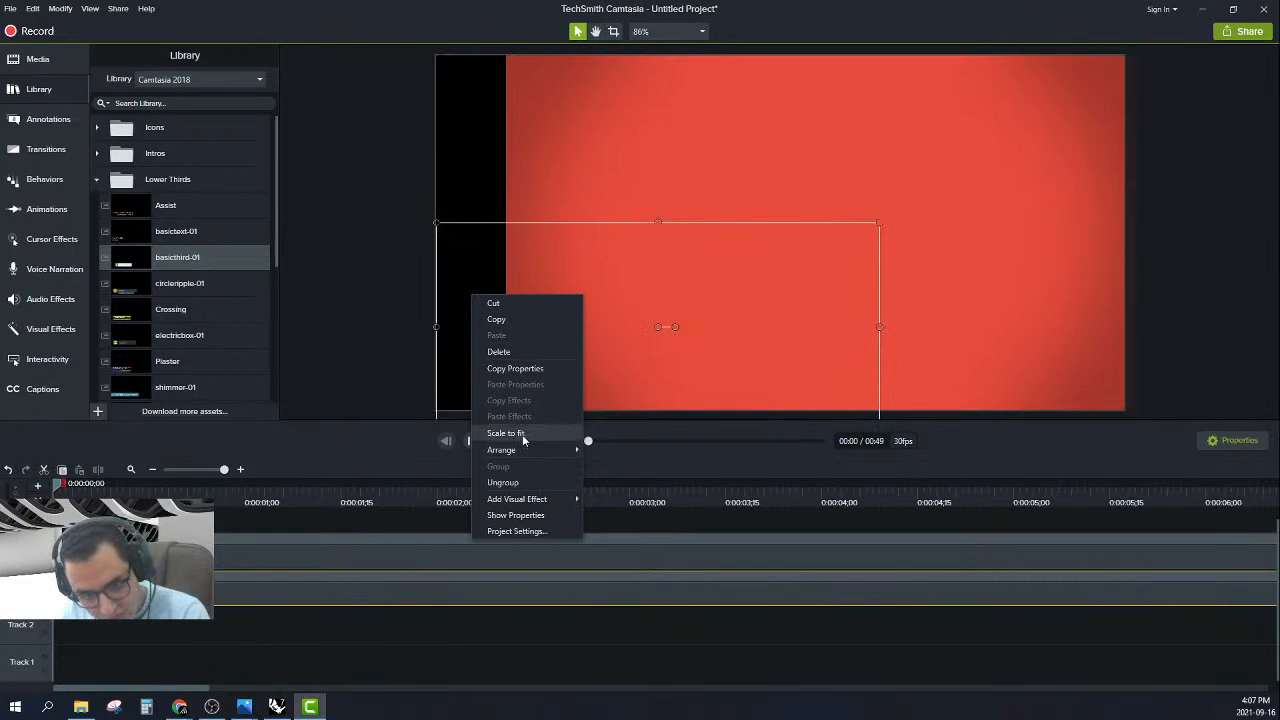
mouse_move(522, 452)
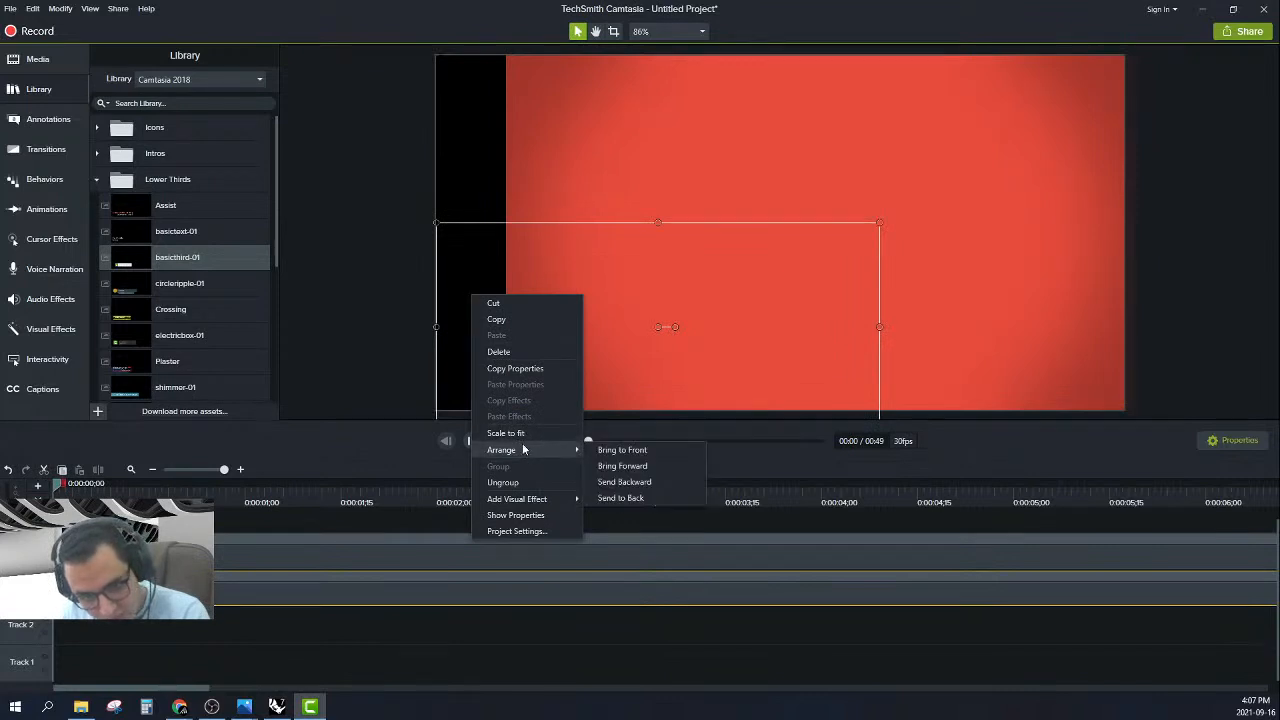
left_click(658, 455)
left_click(1002, 150)
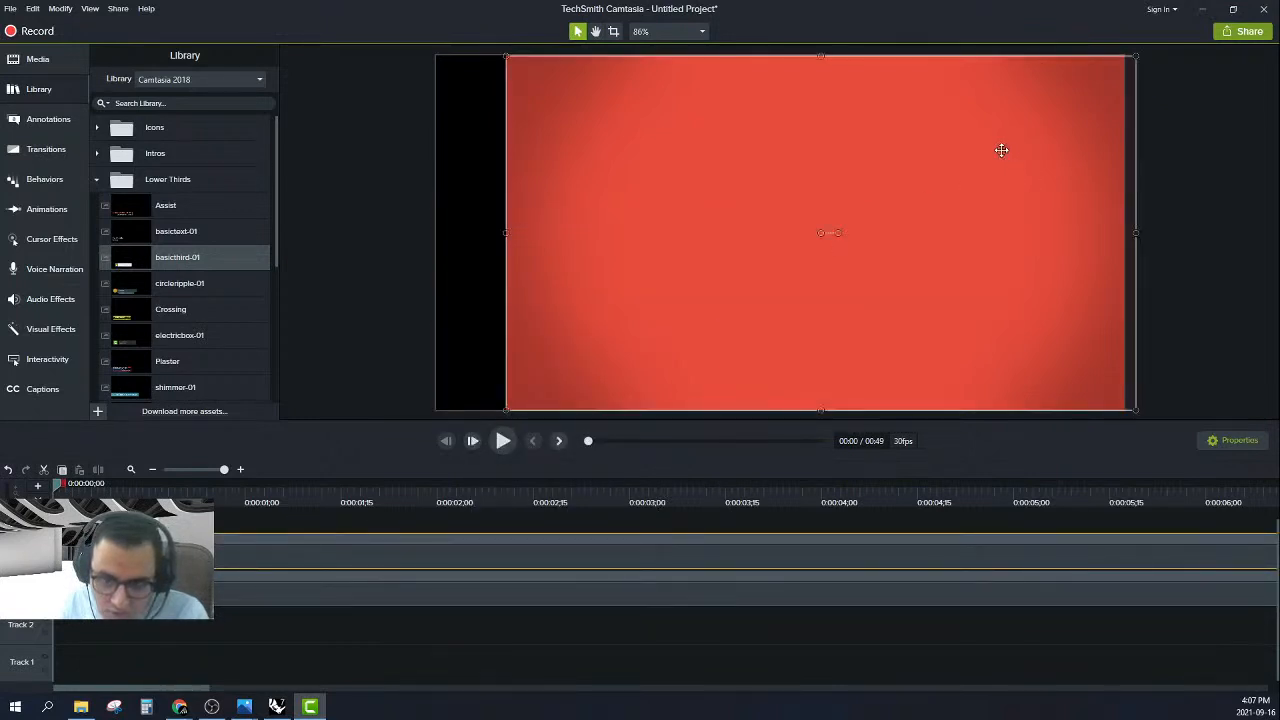
left_click_drag(1002, 150, 978, 150)
- Preview the intro with the lower third, replaying from the beginning until the first GIF clip is running
scroll(347, 316, "up", 1)
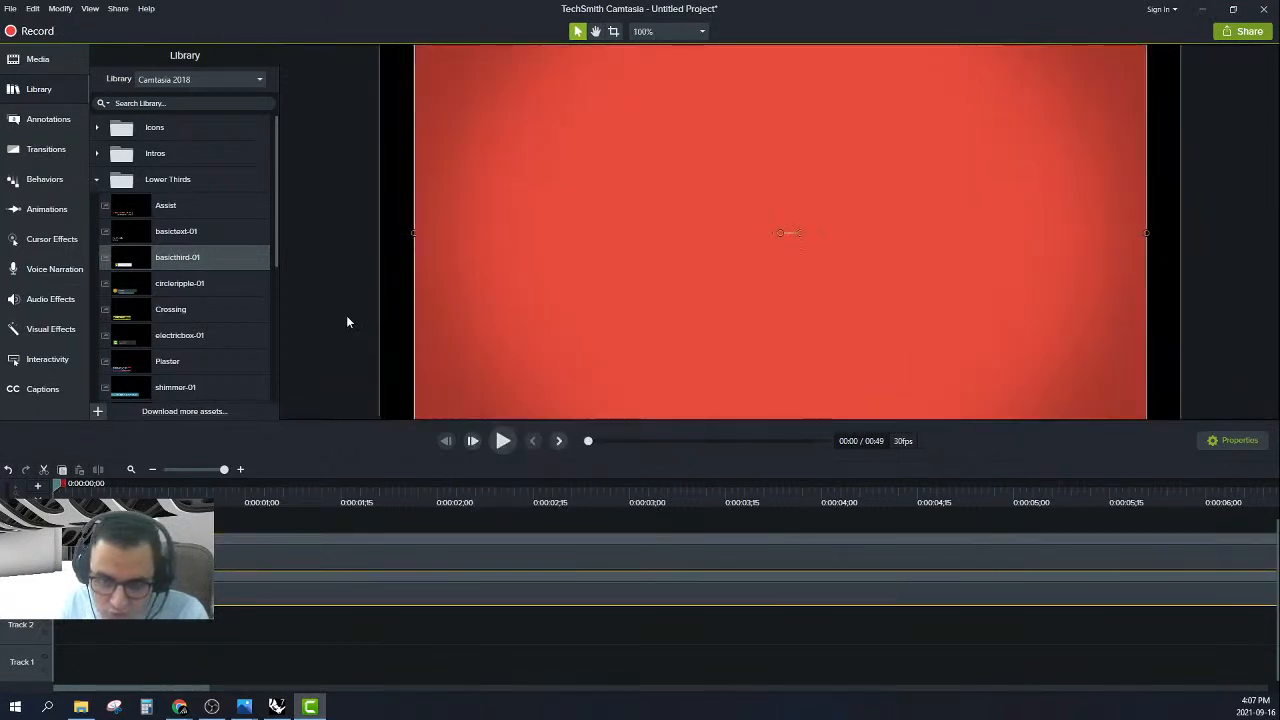
scroll(347, 316, "down", 1)
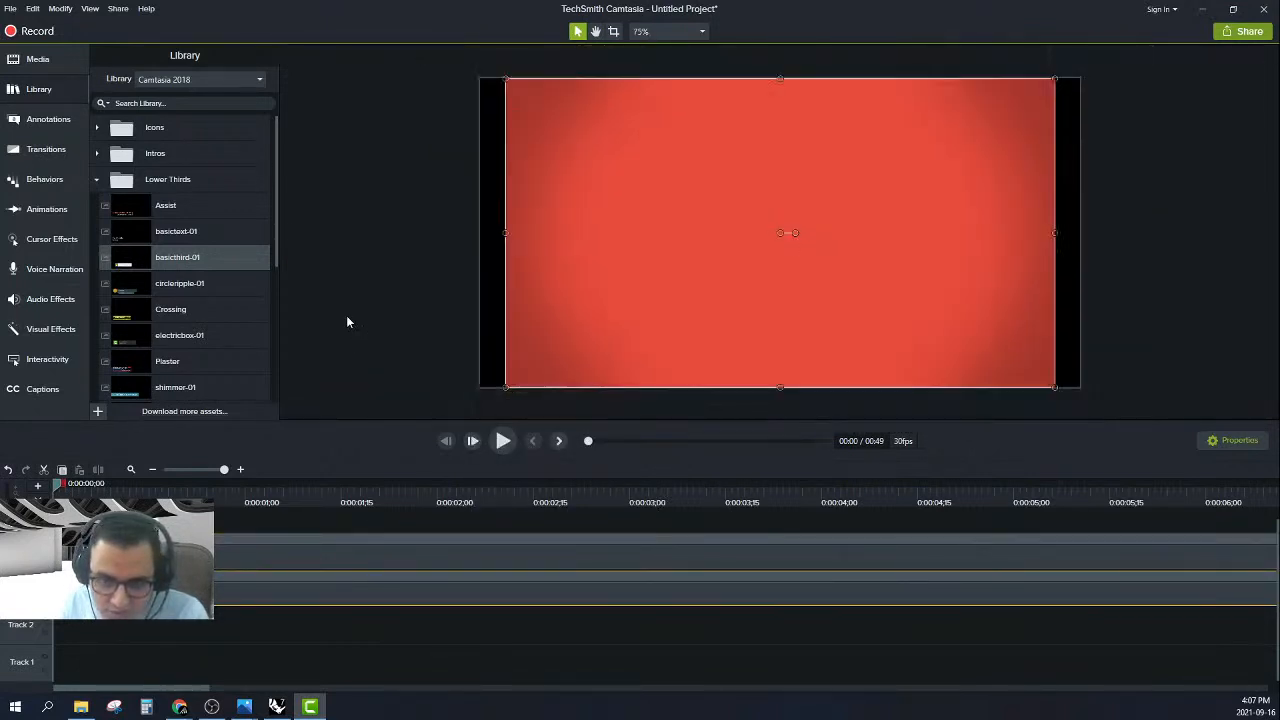
left_click(470, 400)
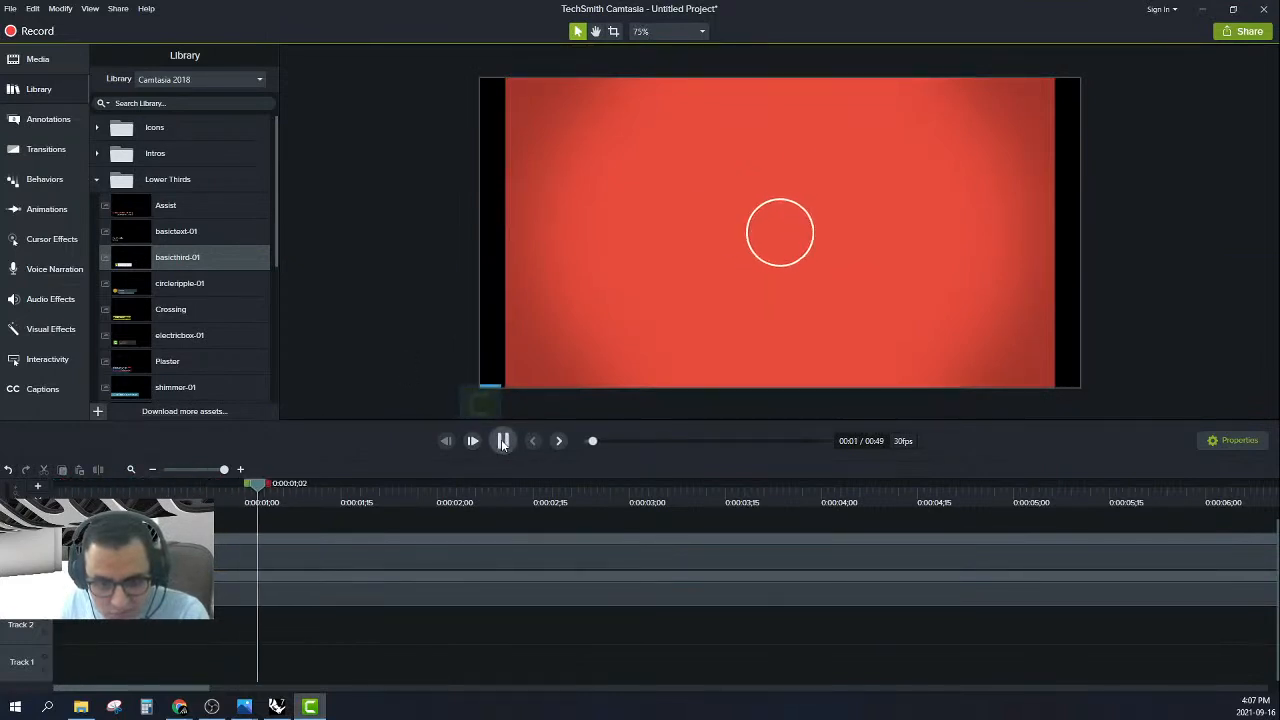
left_click(498, 442)
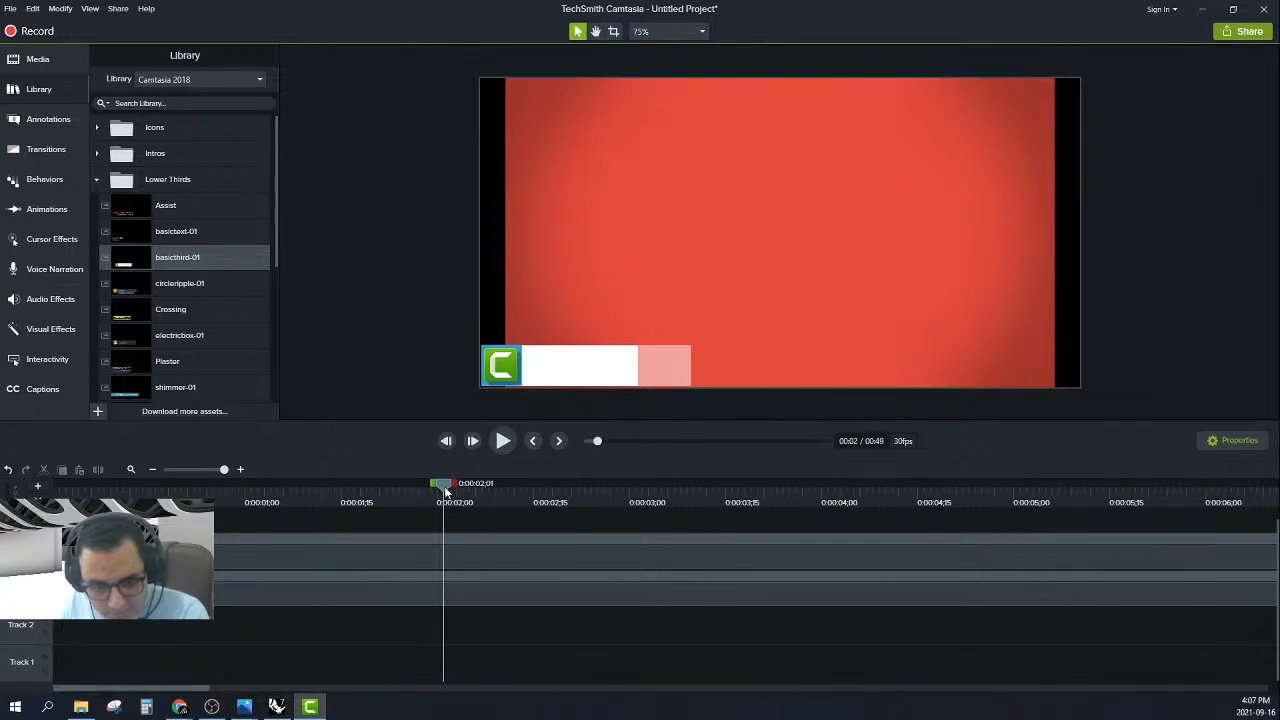
left_click_drag(446, 490, 60, 488)
left_click(500, 442)
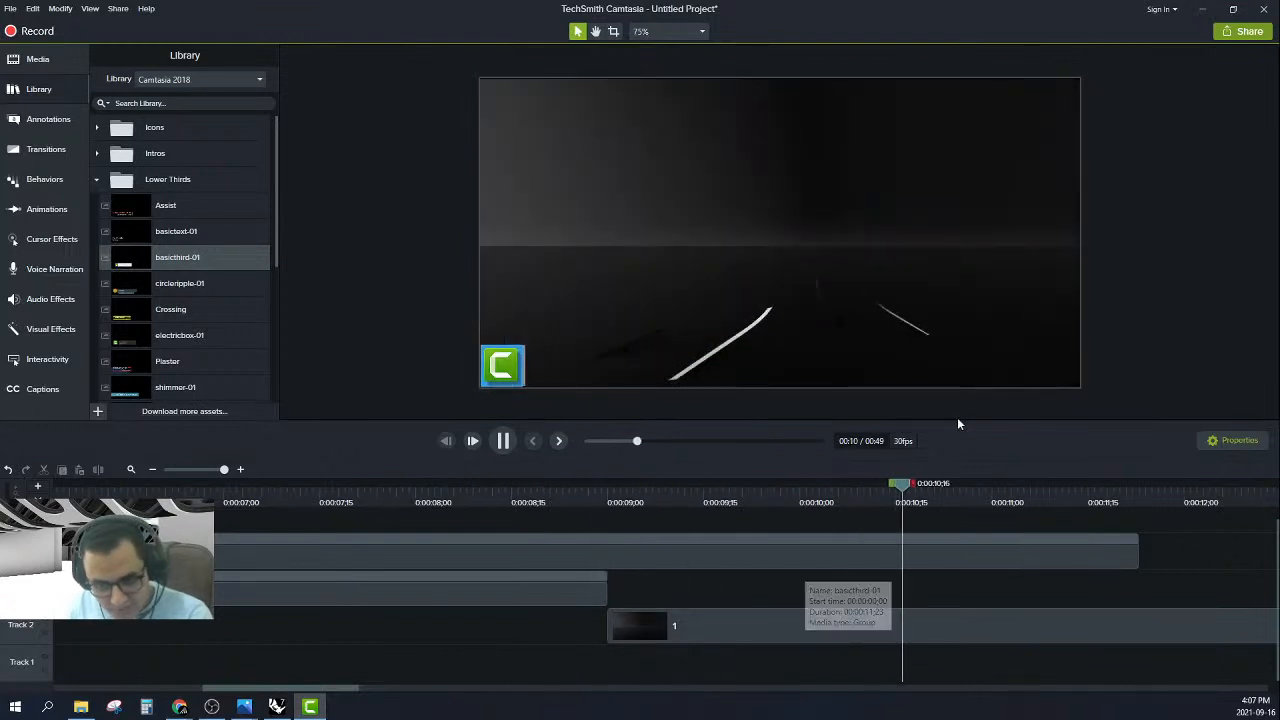
key("space")
- Extend the basicthird-01 lower third to the end of the last GIF clip and play back the result
left_click_drag(968, 496, 508, 529)
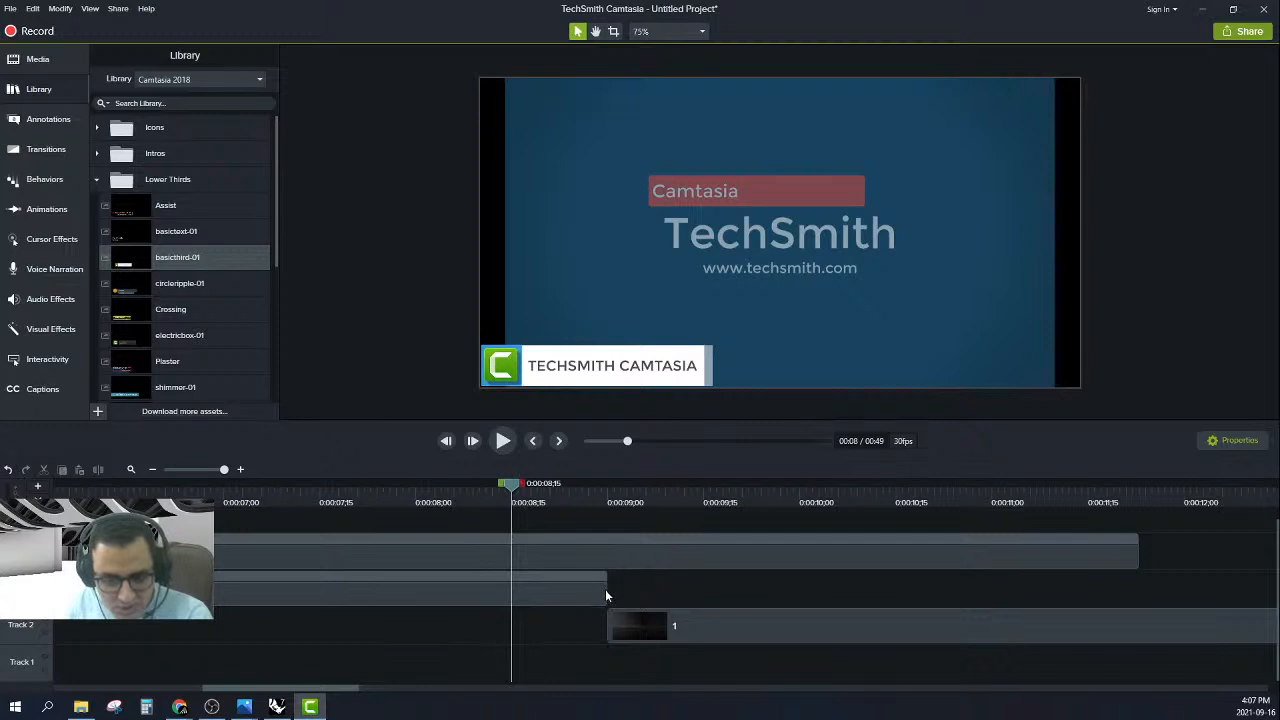
left_click(642, 561)
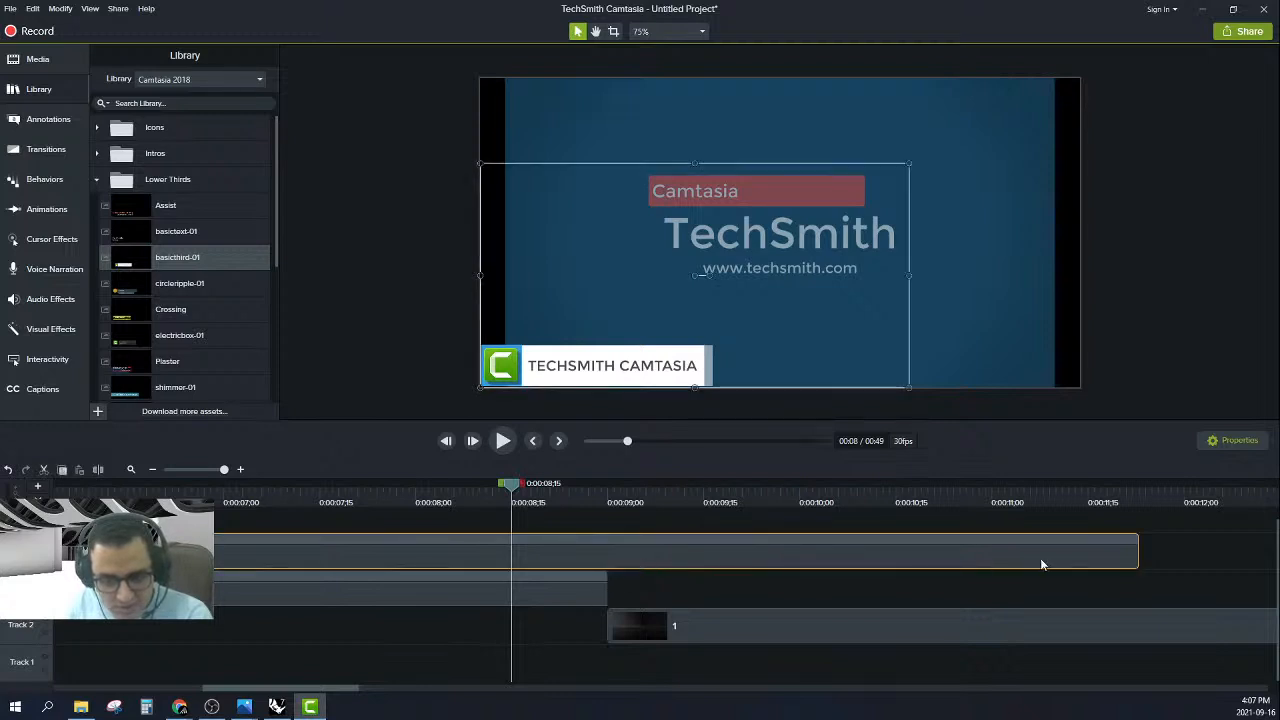
left_click_drag(1138, 557, 97, 557)
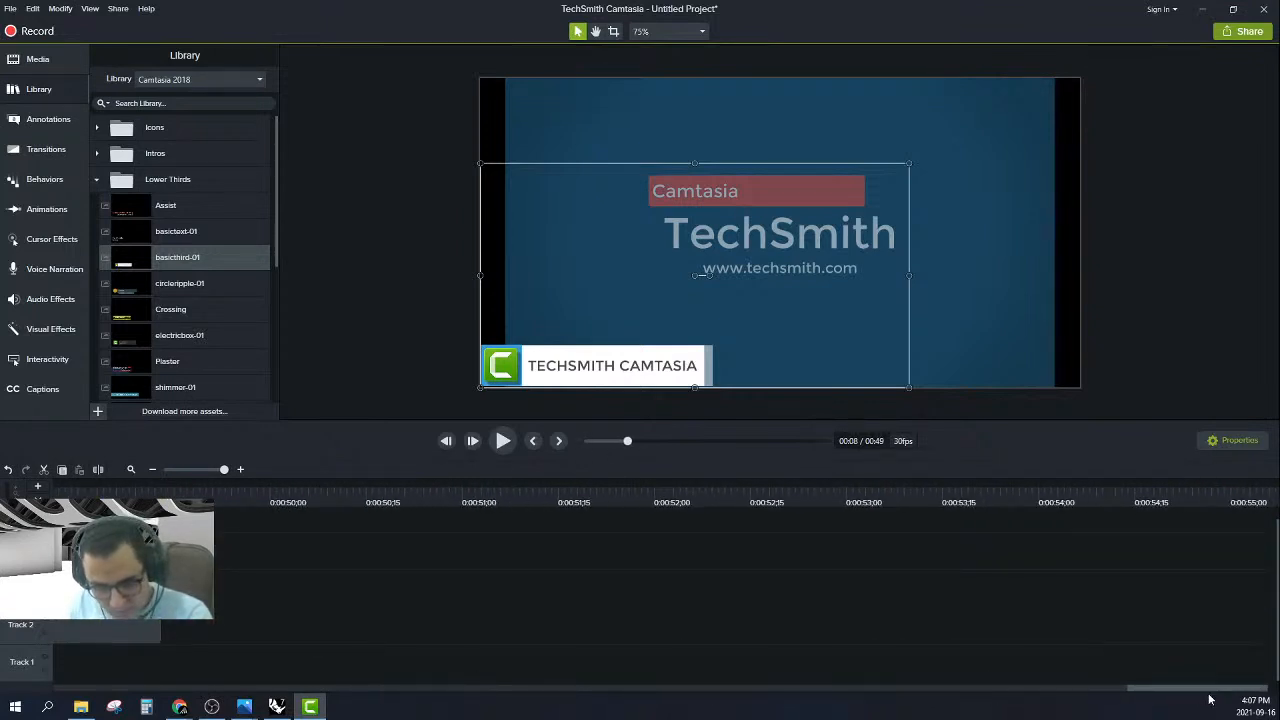
left_click_drag(1180, 693, 2, 695)
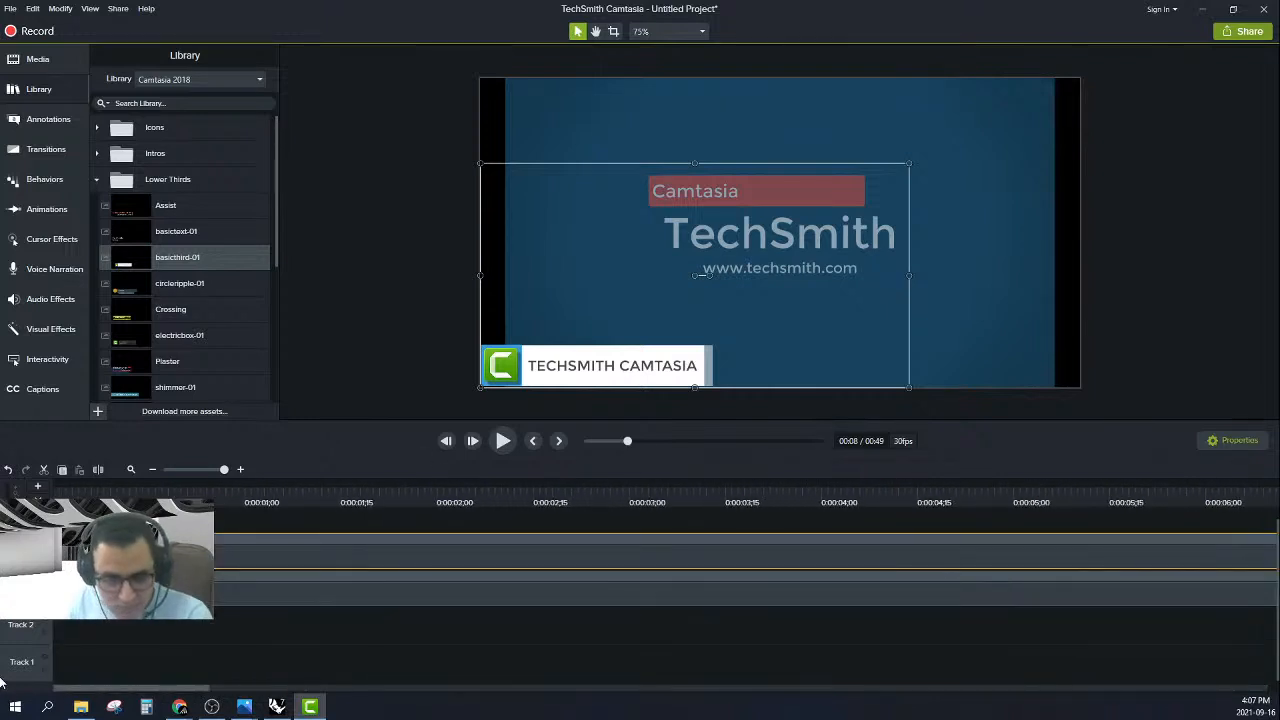
left_click(505, 441)
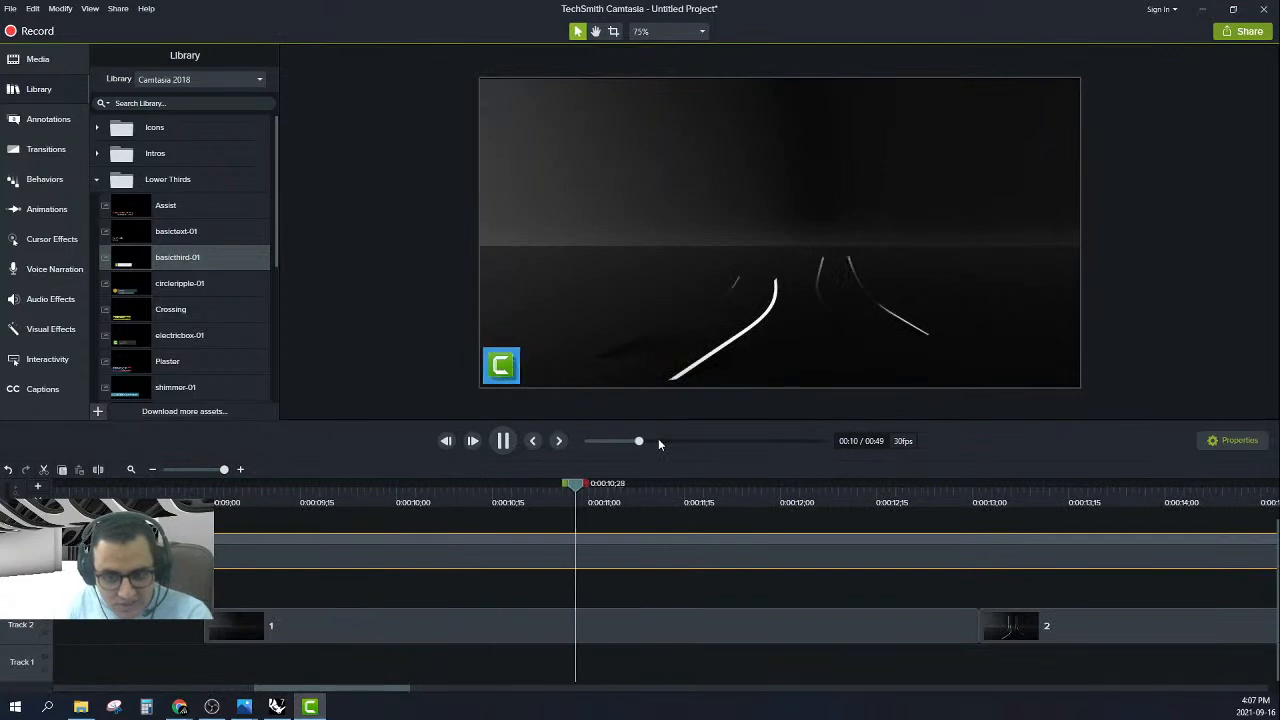
left_click(505, 442)
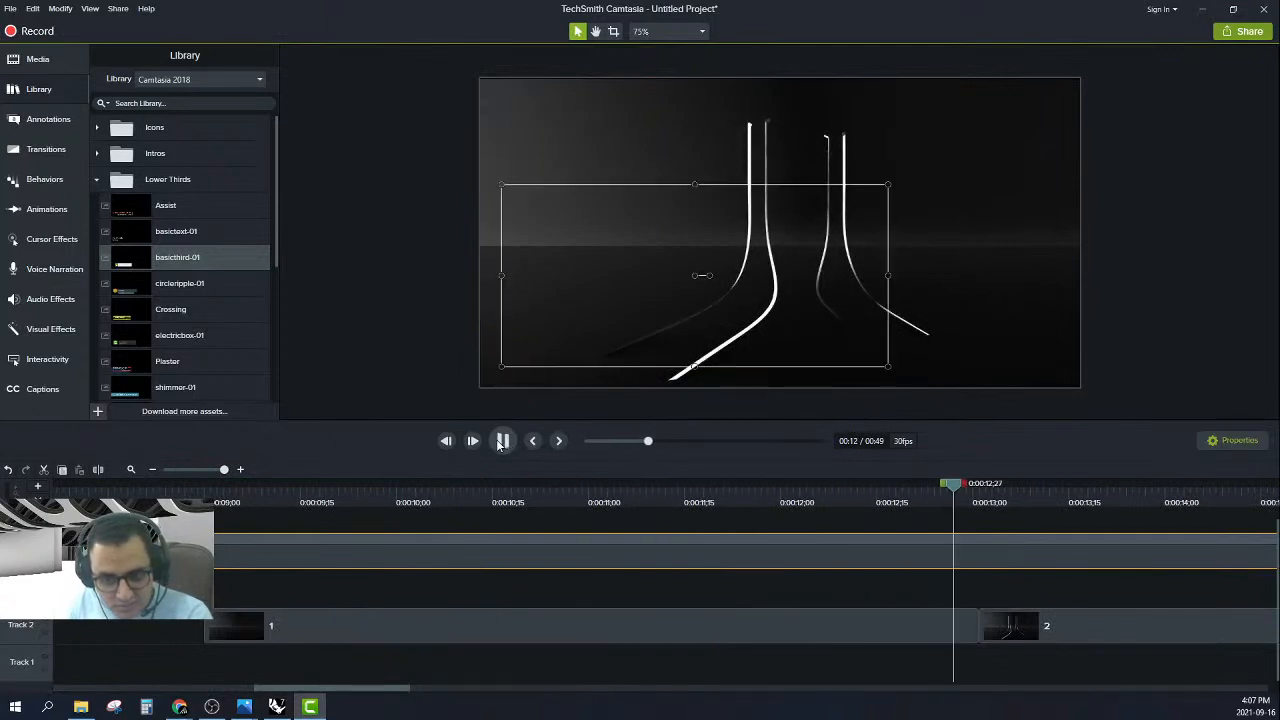
- Start exporting the project as a local file with the MP4 only (up to 480p) preset
left_click(1250, 34)
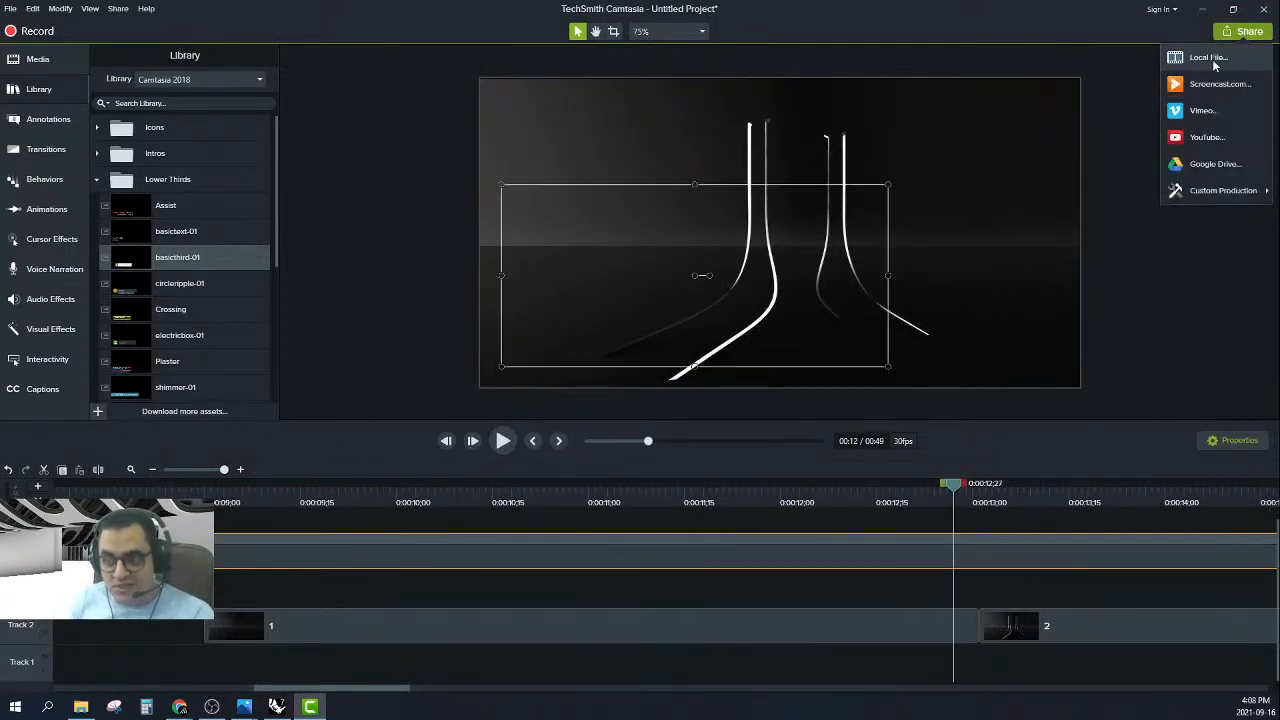
left_click(1211, 57)
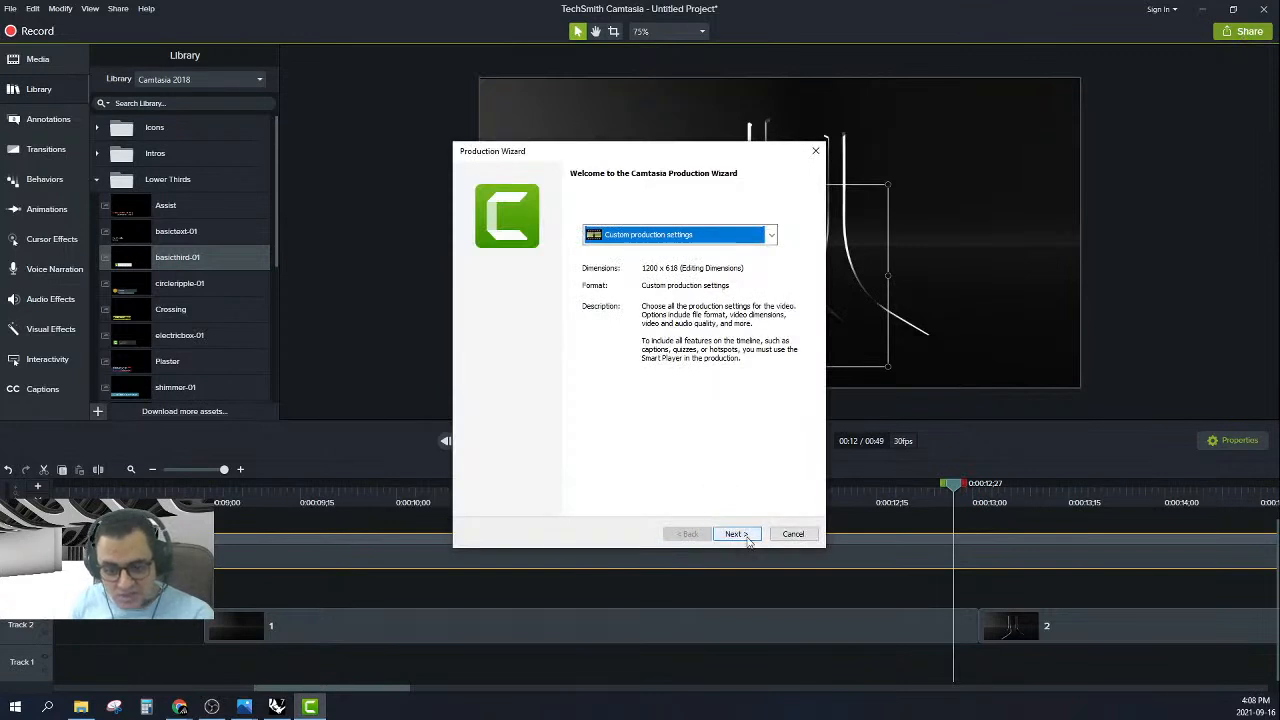
left_click(688, 236)
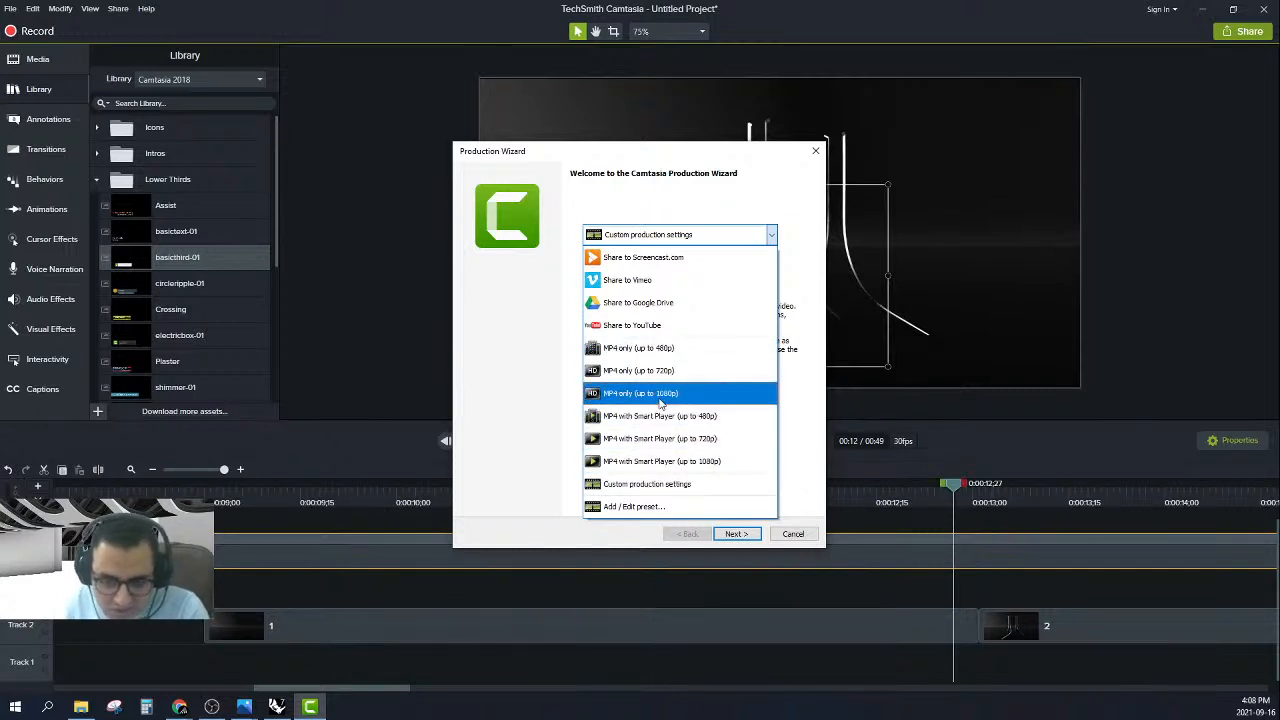
left_click(655, 355)
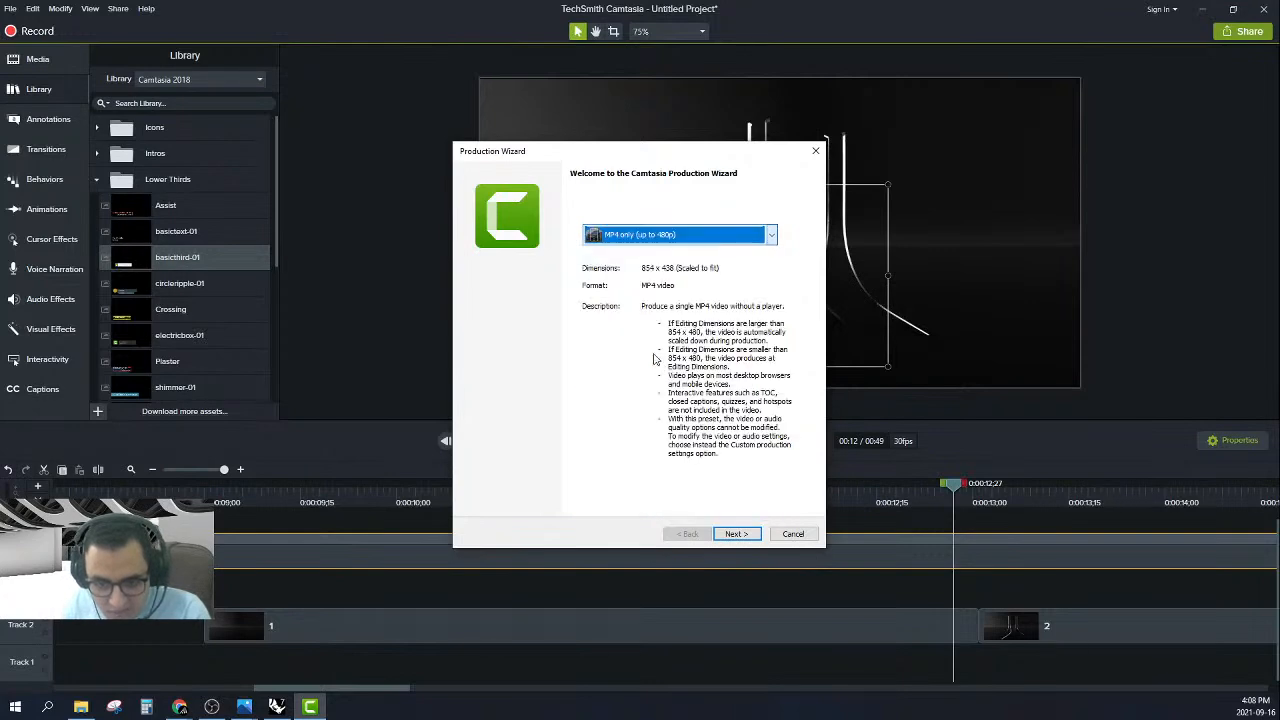
left_click(736, 534)
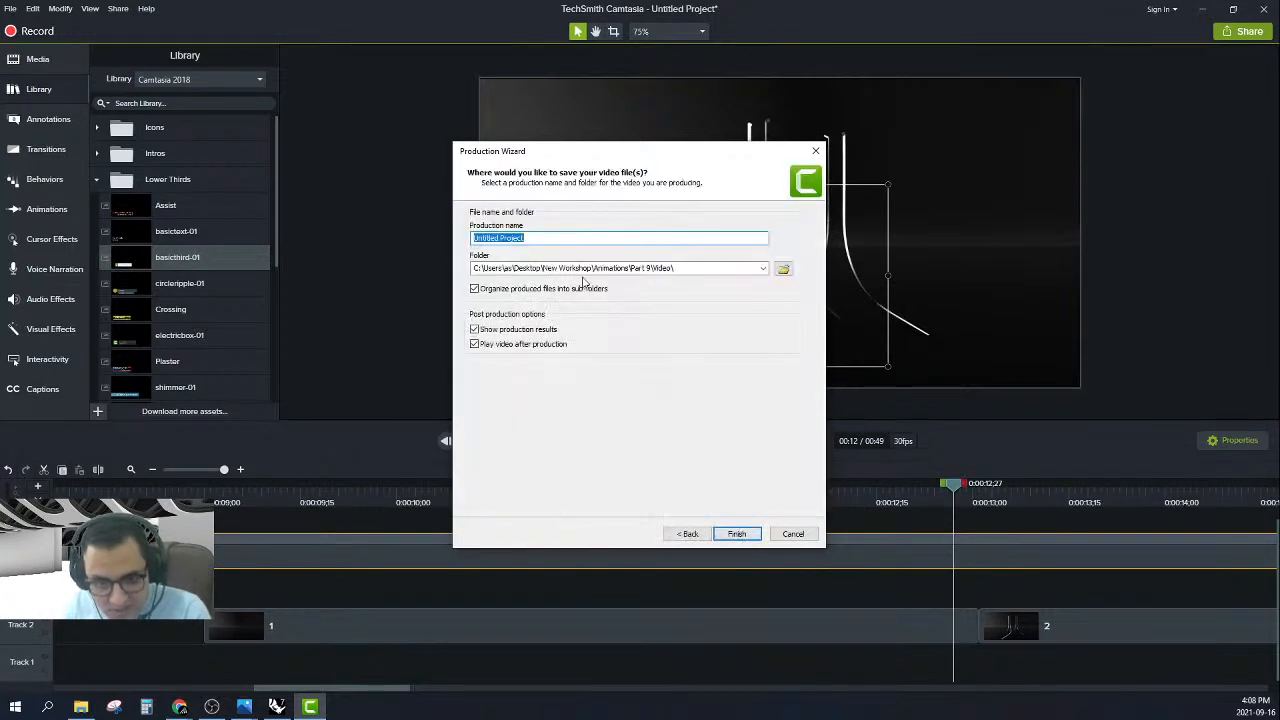
- Produce the video under the name Untitled Project in the Part 9 Video folder
left_click(781, 269)
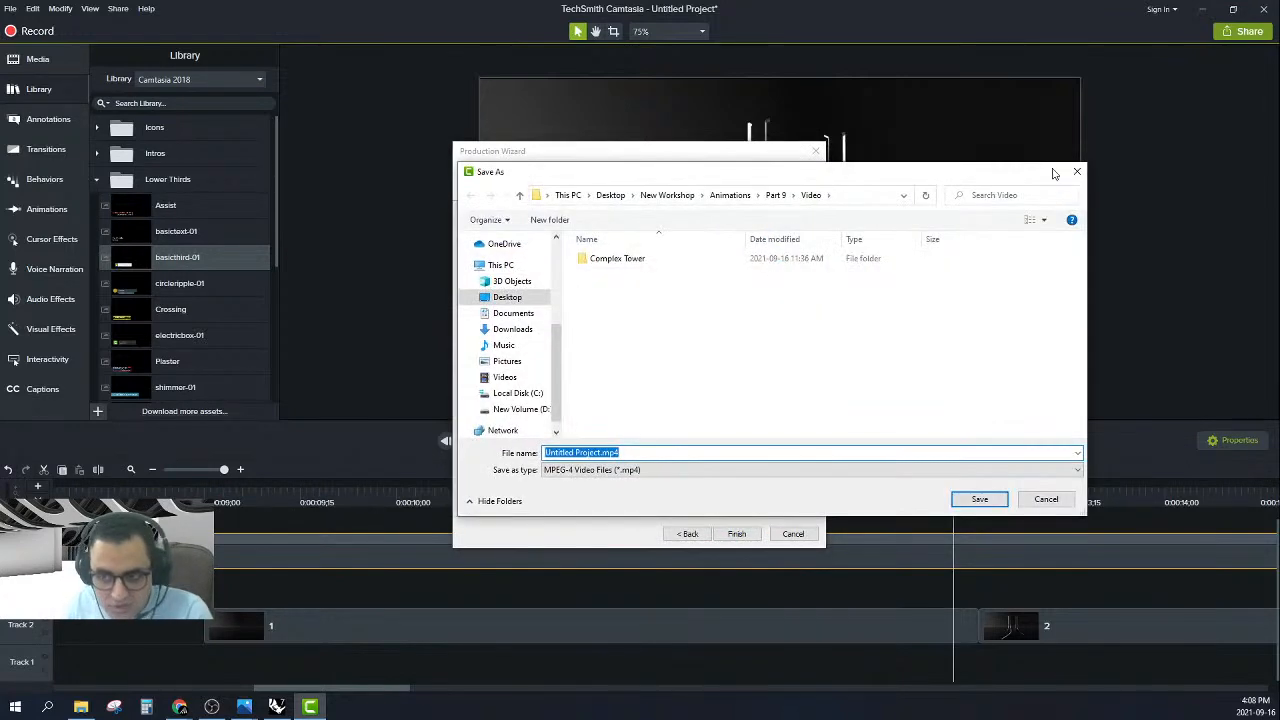
left_click(1076, 172)
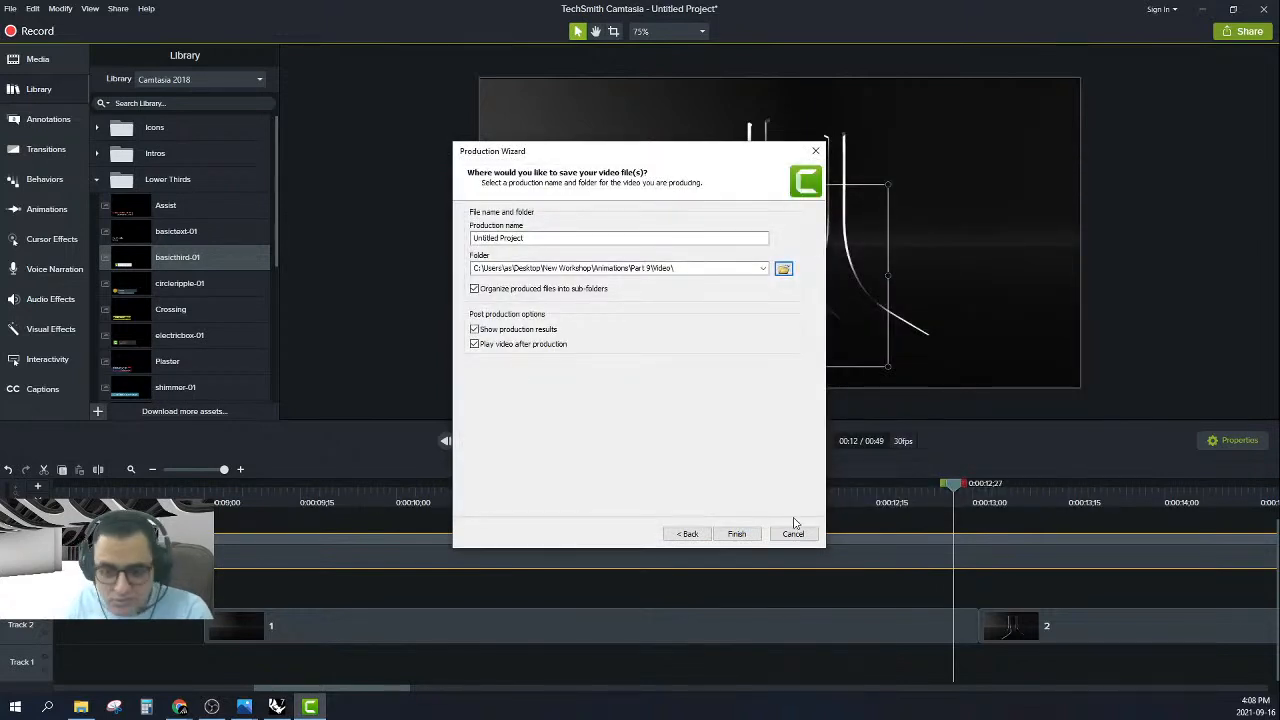
left_click(763, 268)
left_click(730, 292)
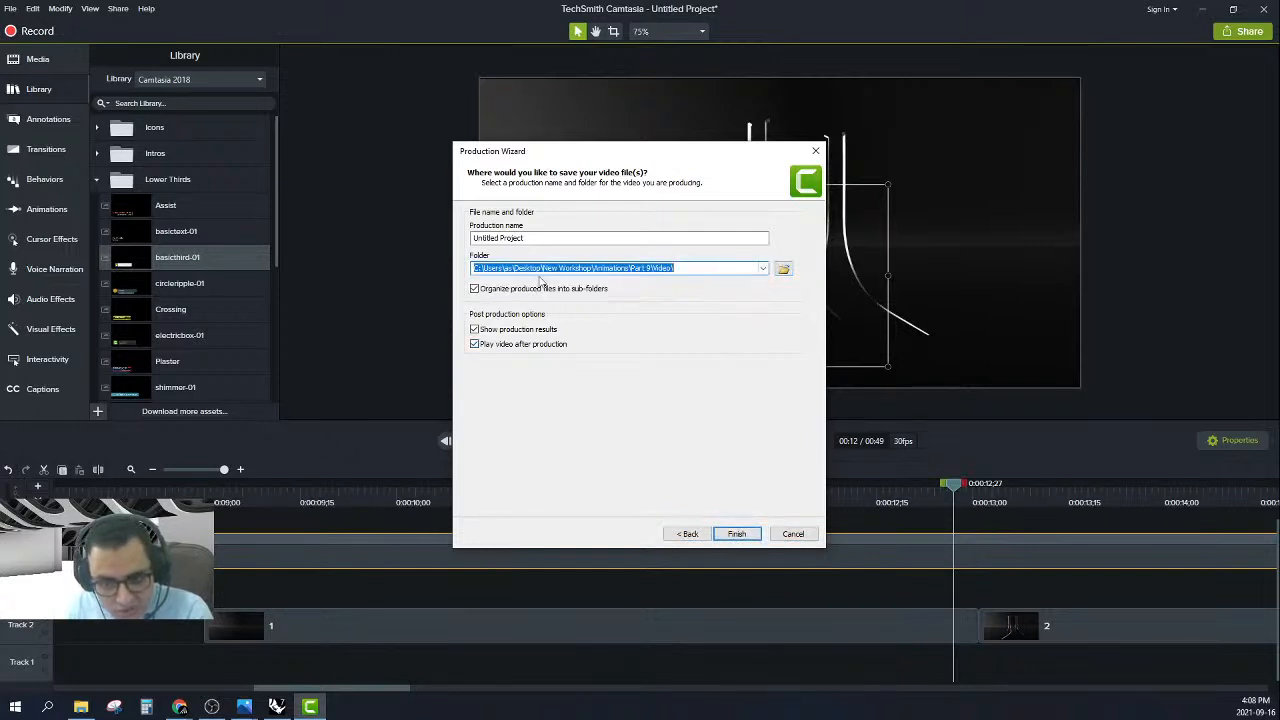
left_click(737, 534)
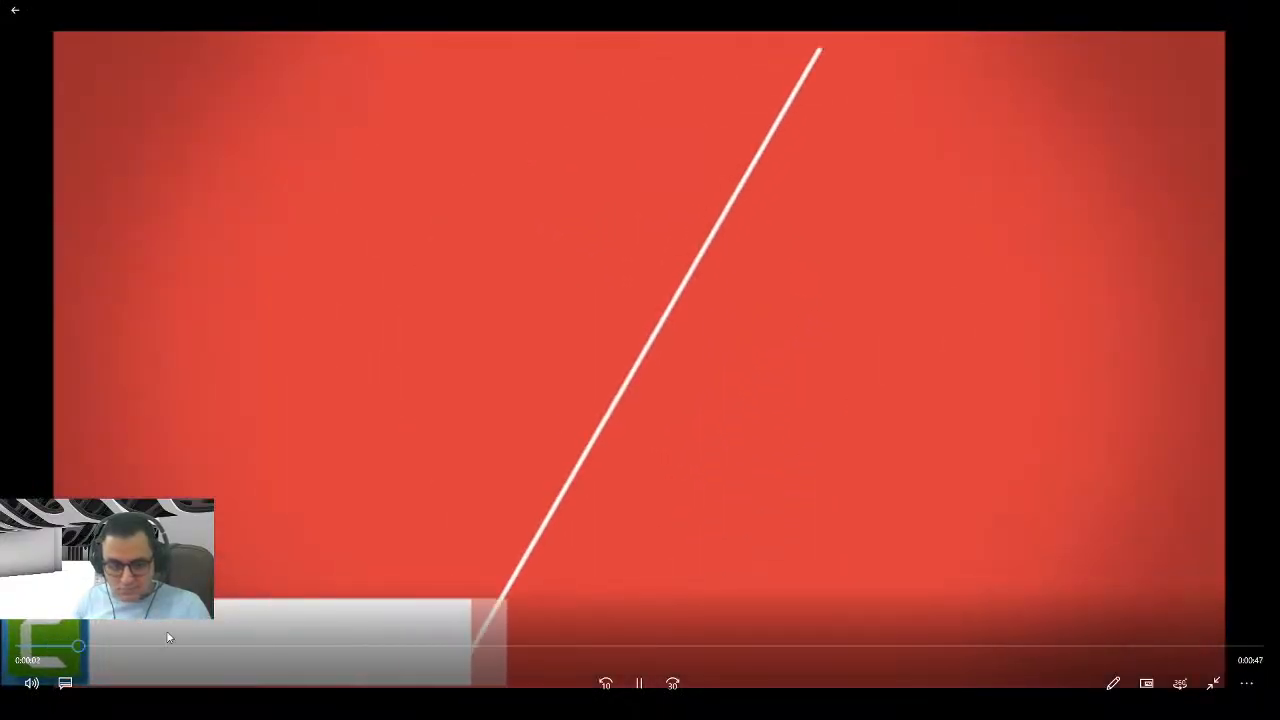
- Review the produced tower video at several points, and close the player and the production results
left_click_drag(307, 644, 947, 648)
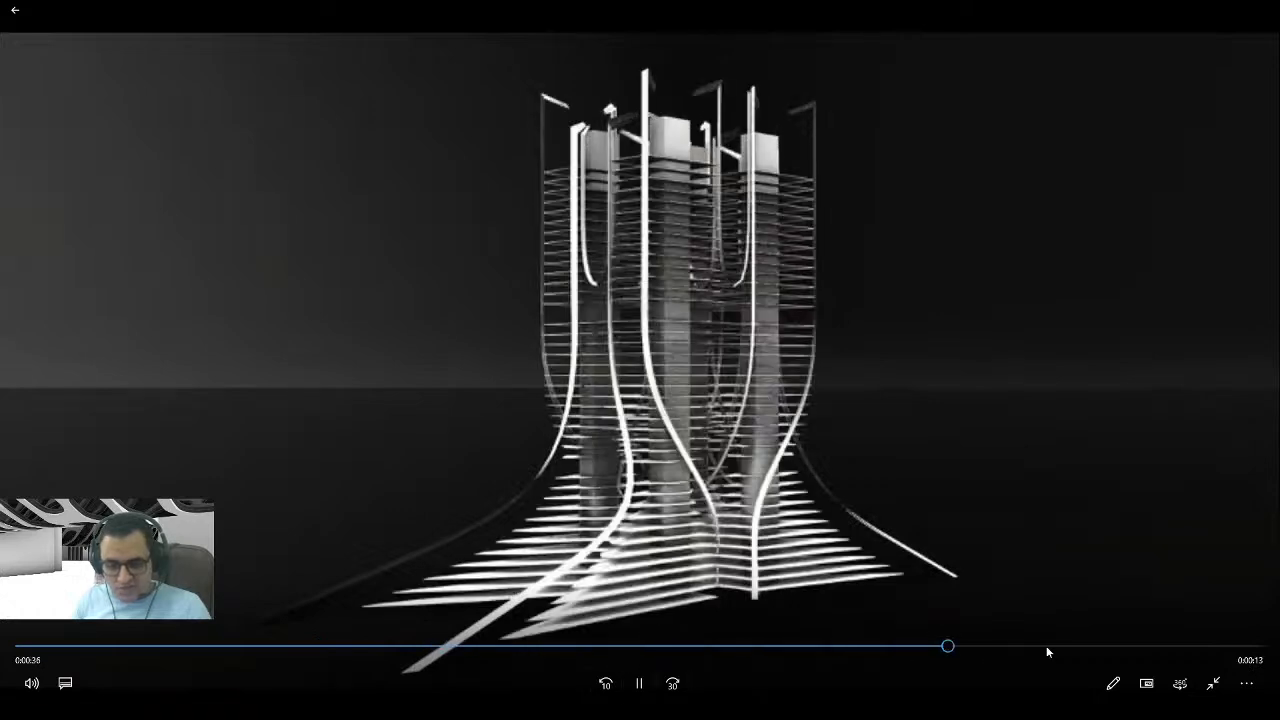
left_click_drag(1047, 652, 560, 645)
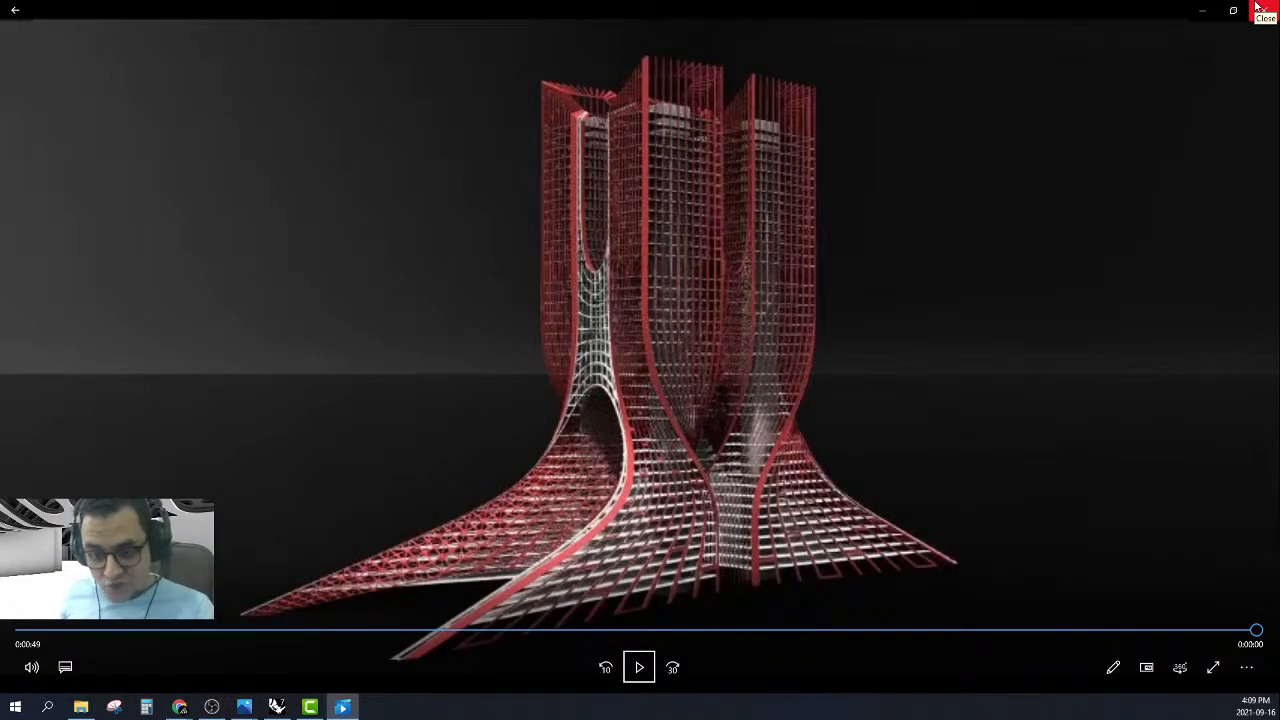
left_click(1258, 8)
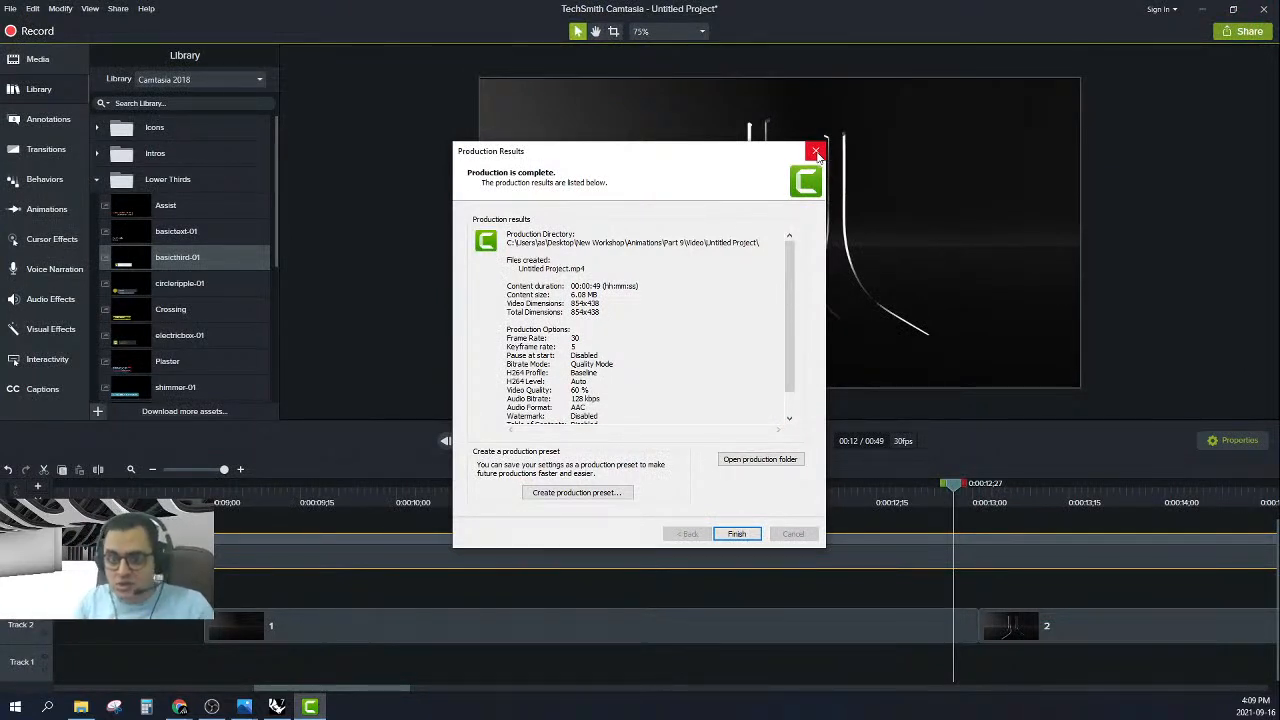
left_click(817, 152)
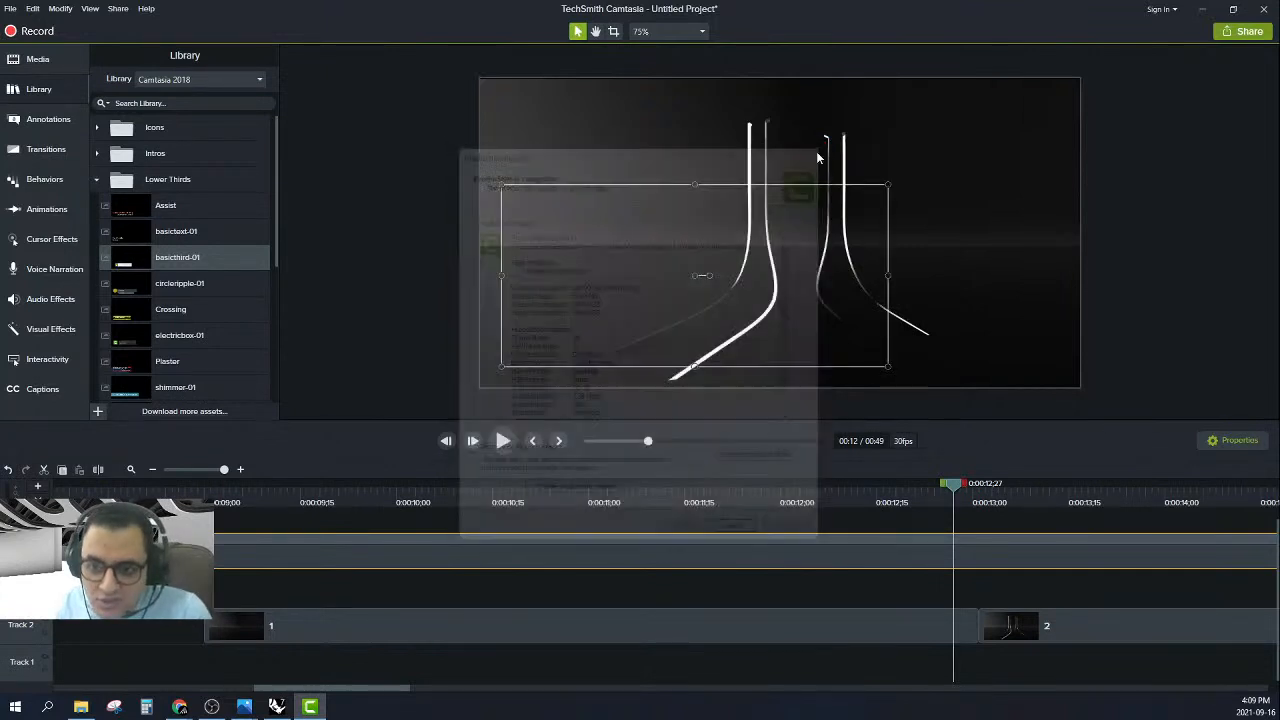
left_click(1147, 265)
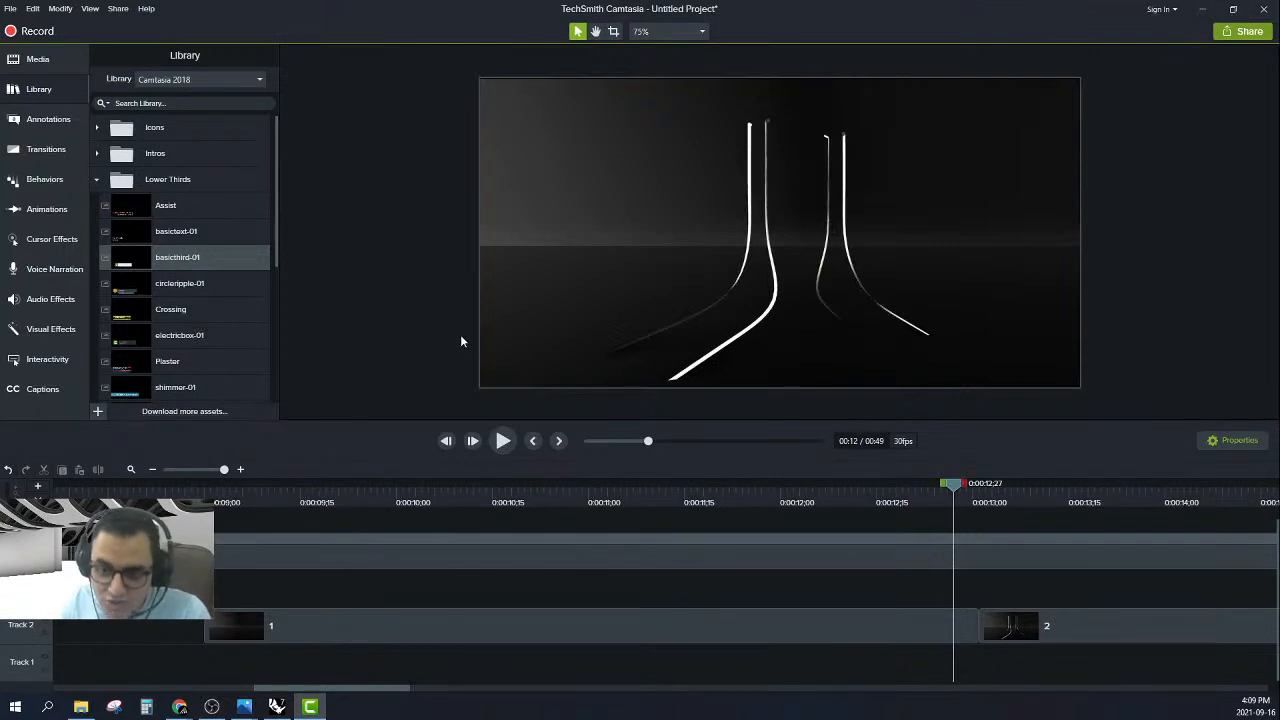
- Switch to the "Let's Start" presentation open in Chrome
mouse_move(183, 712)
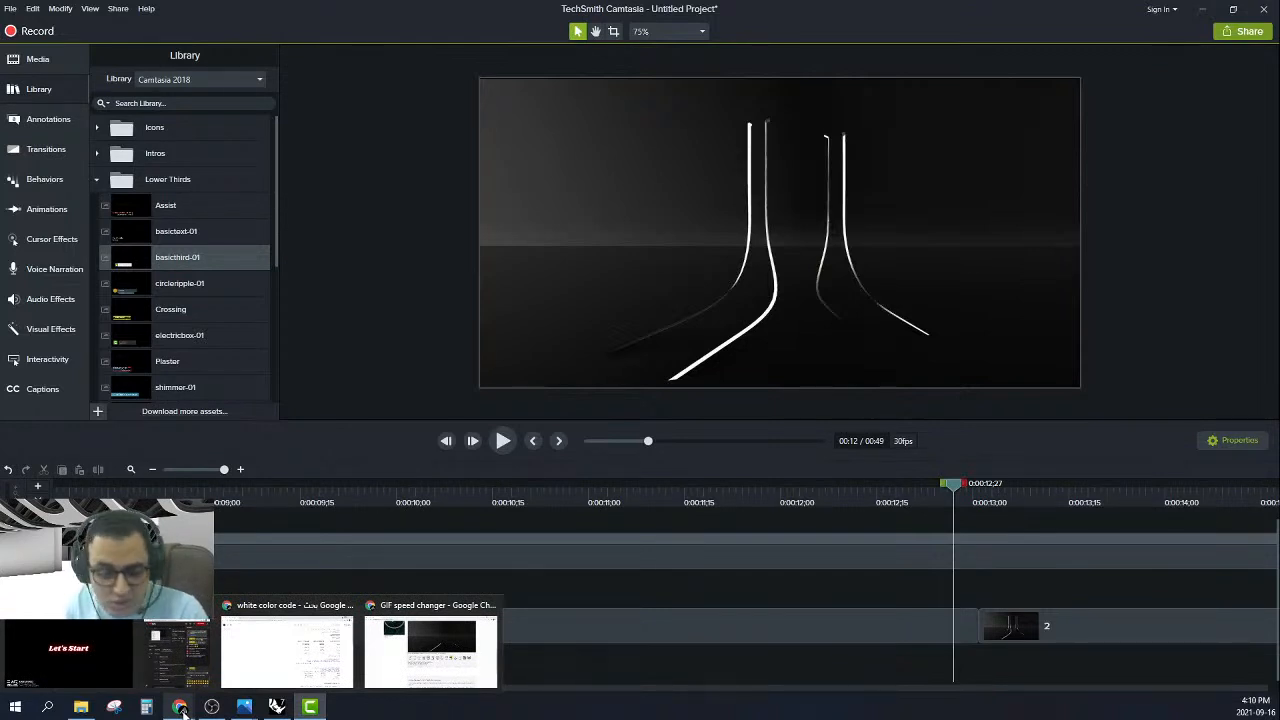
left_click(68, 652)
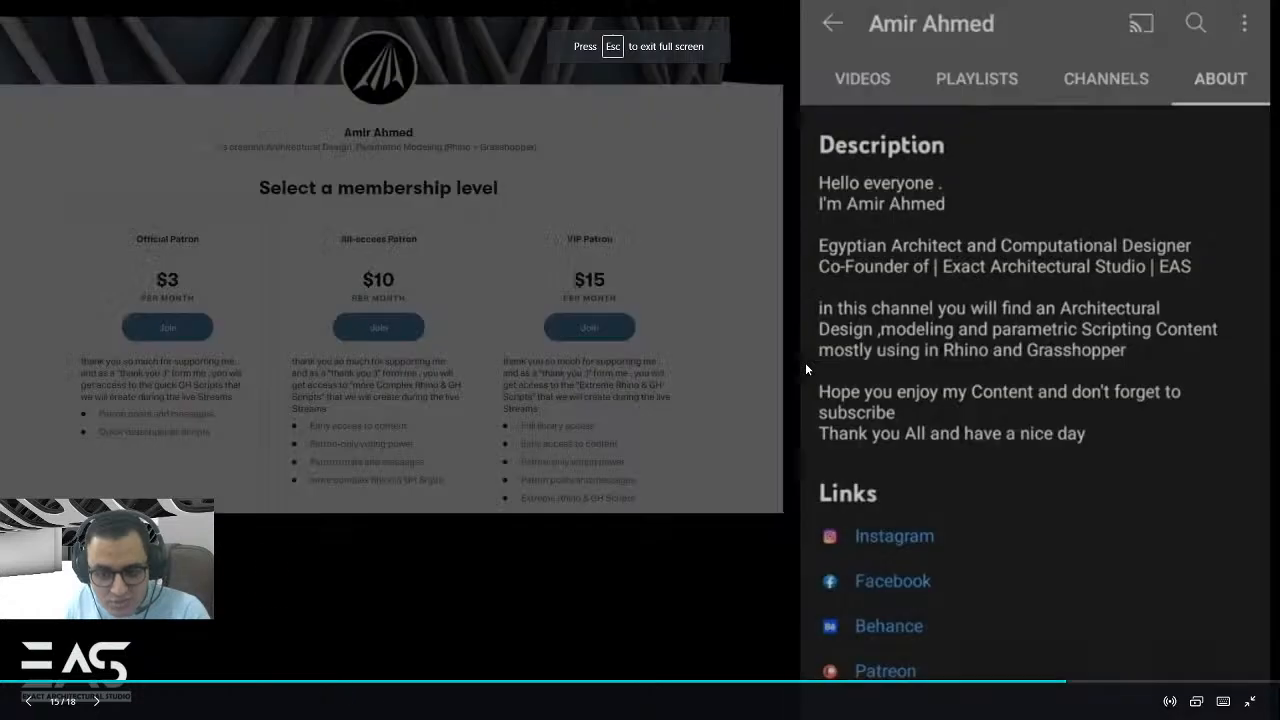